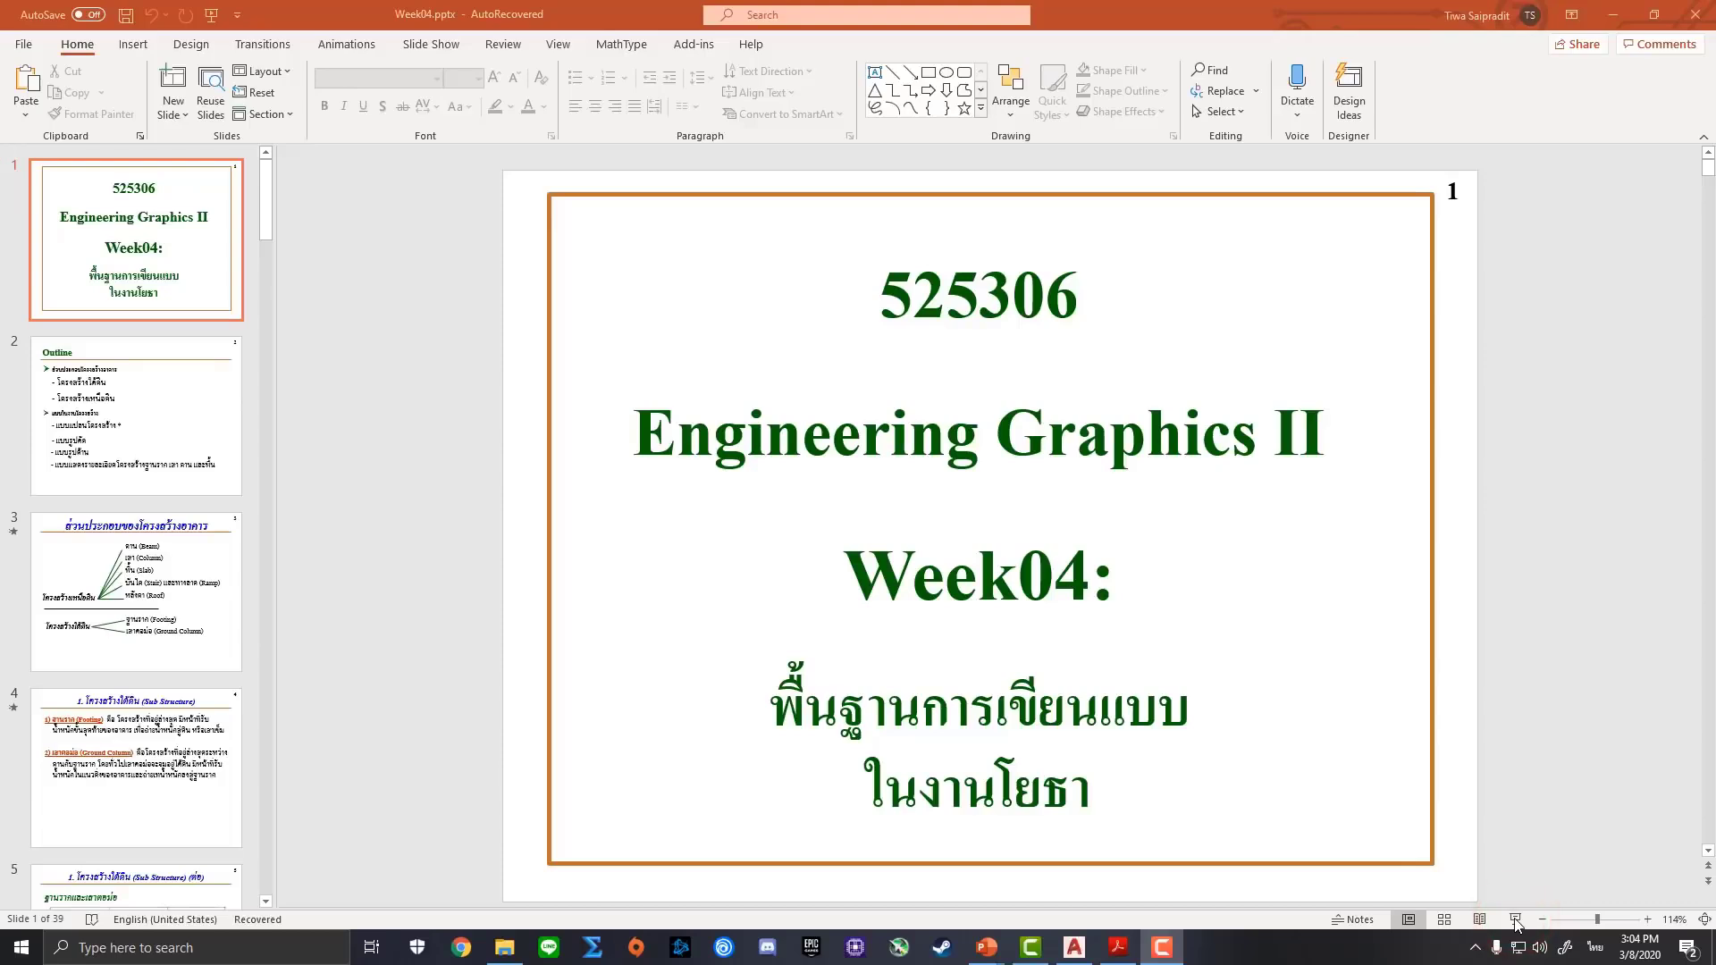
Start the Week04 Engineering Graphics II deck as a full-screen slideshow
click(1515, 920)
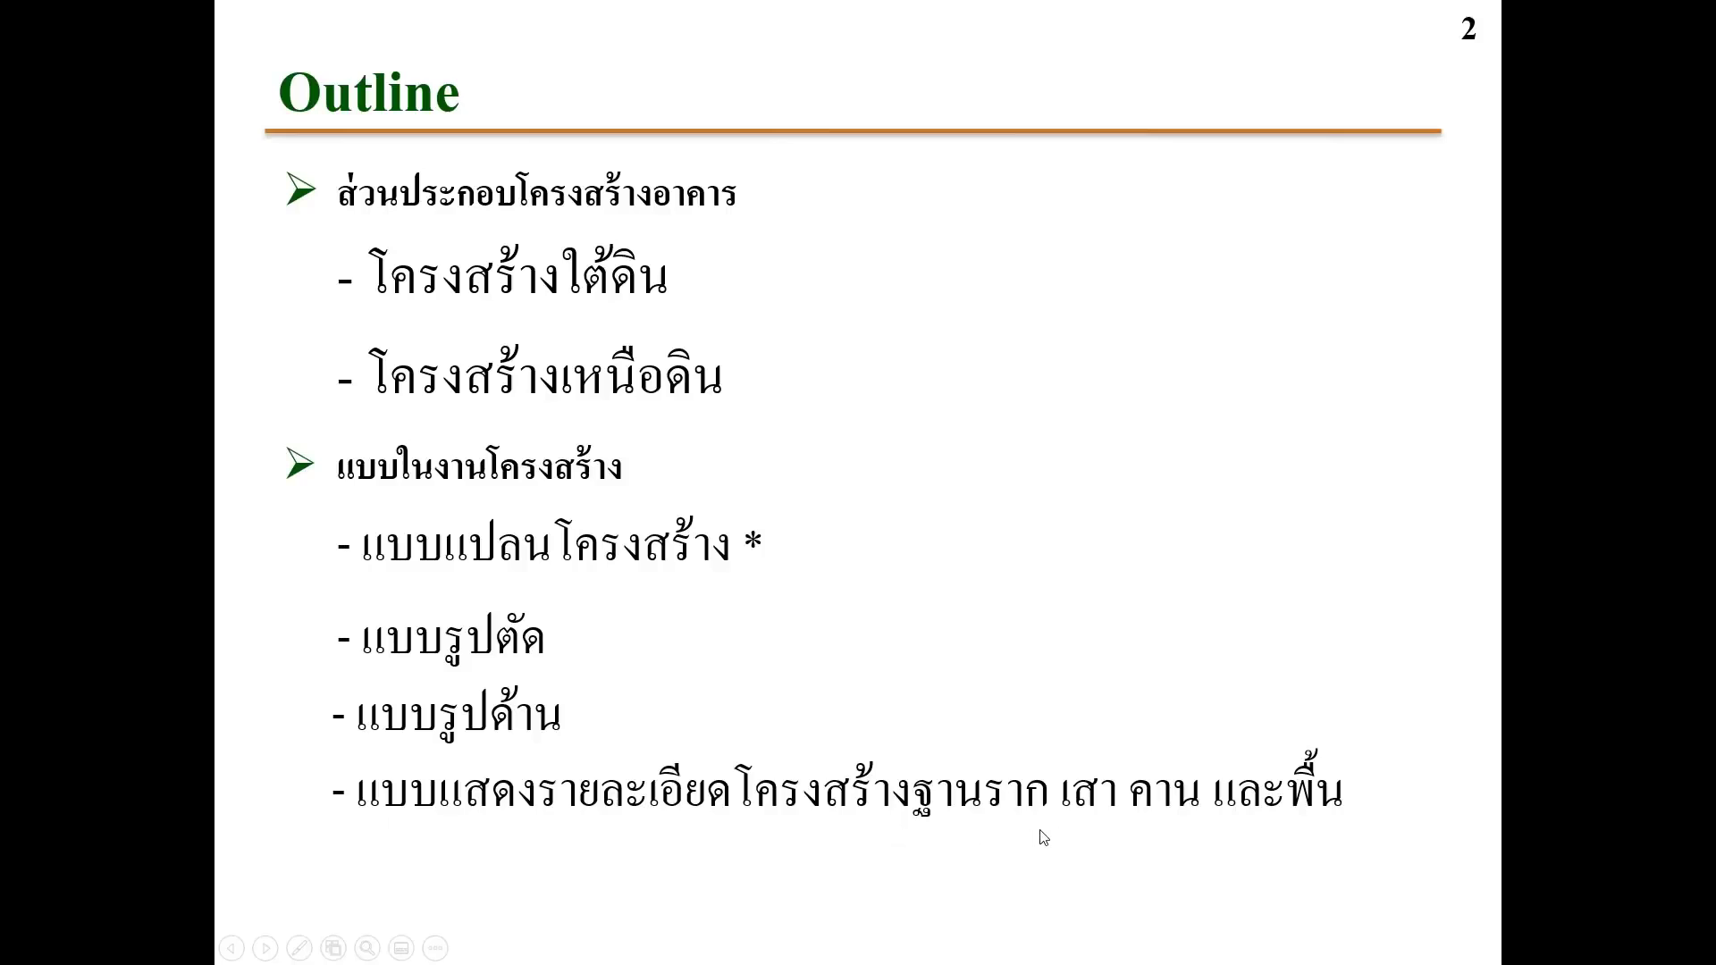
Reveal slide 3's full building-structure diagram, then show slide 4's Footing definition
click(1294, 838)
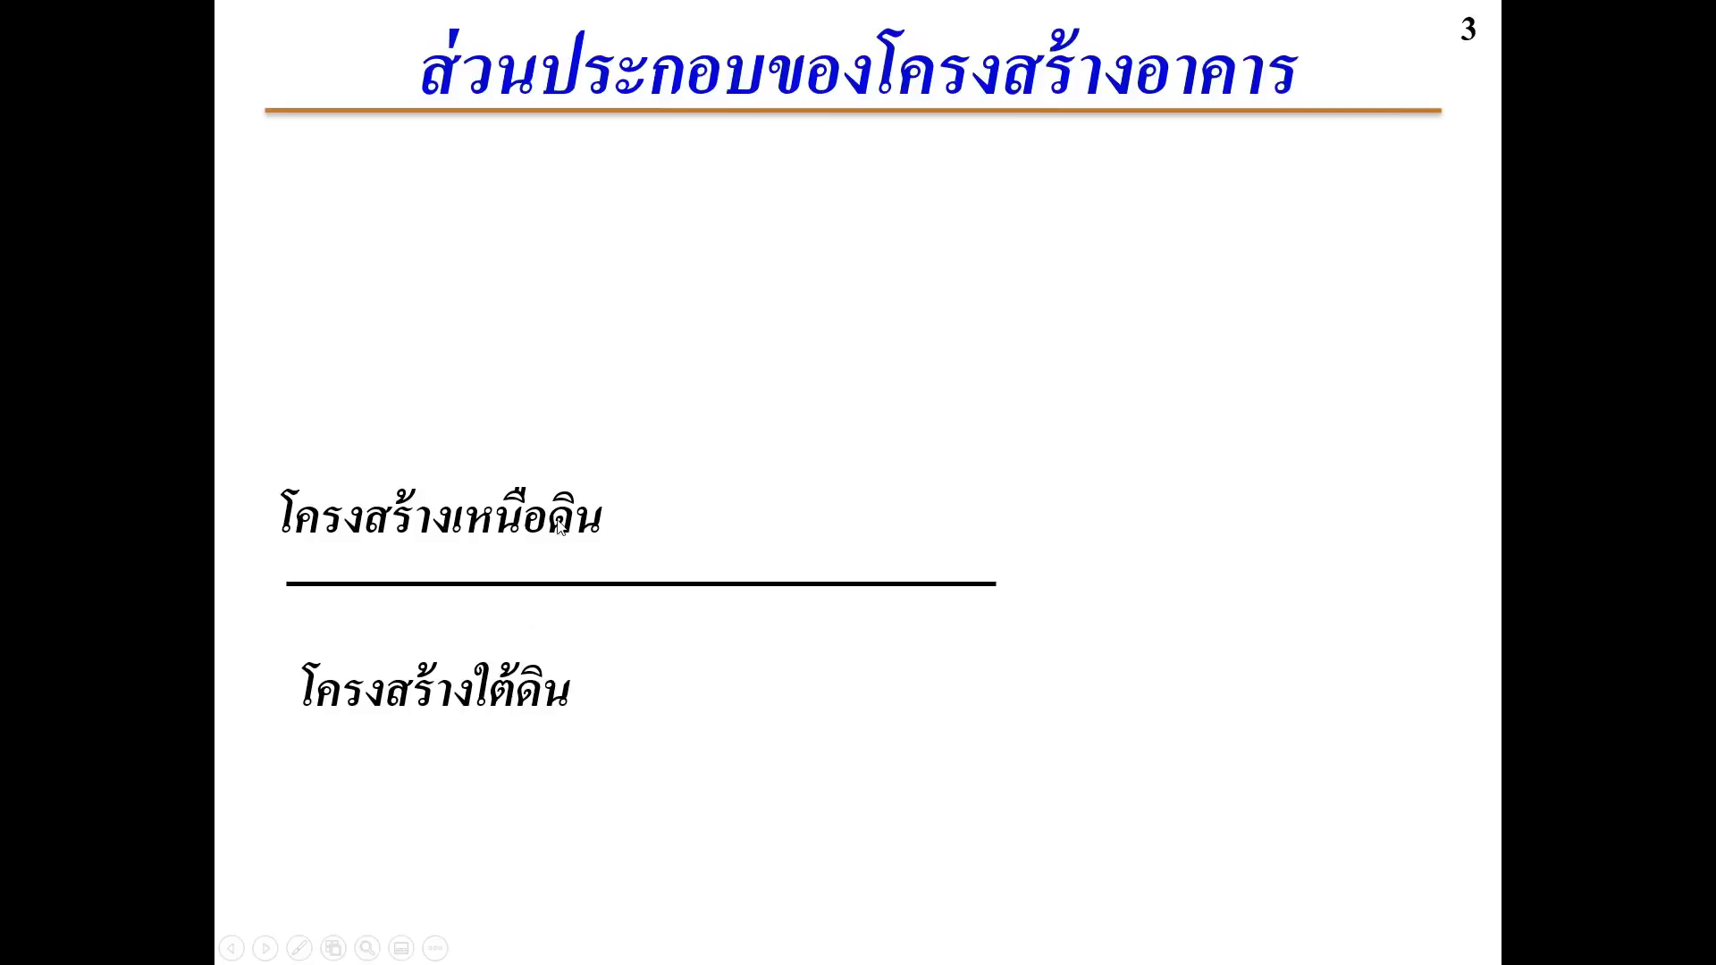
click(749, 688)
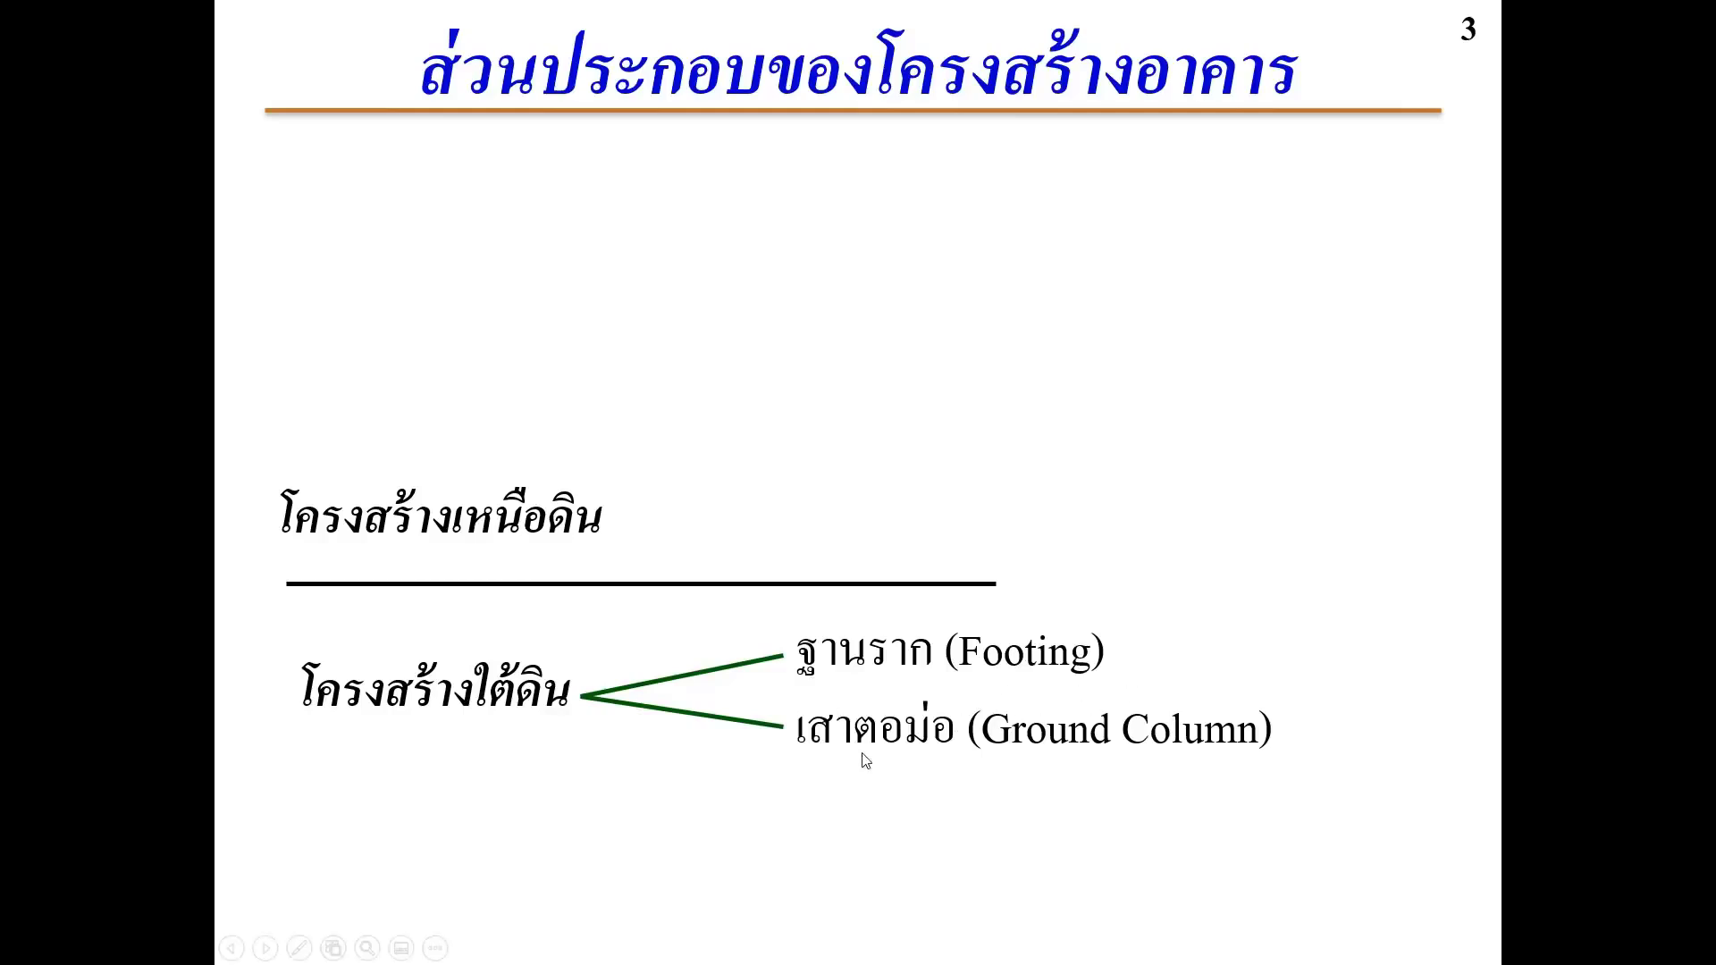
click(1192, 740)
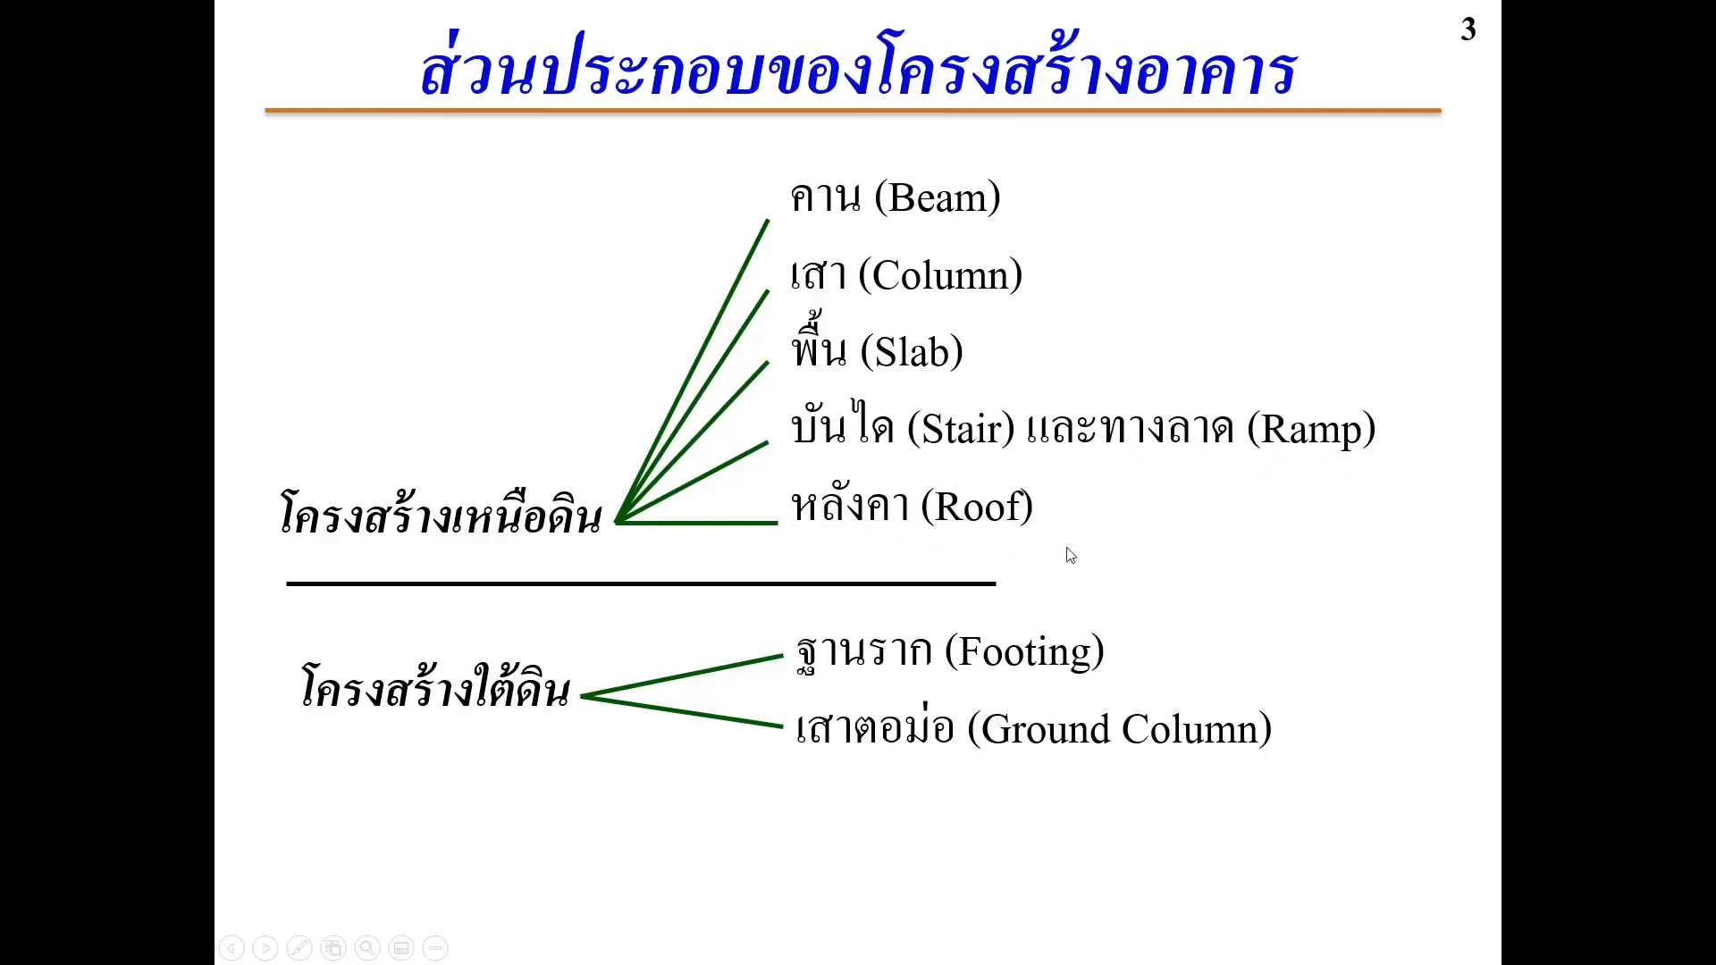
click(1093, 550)
click(1092, 551)
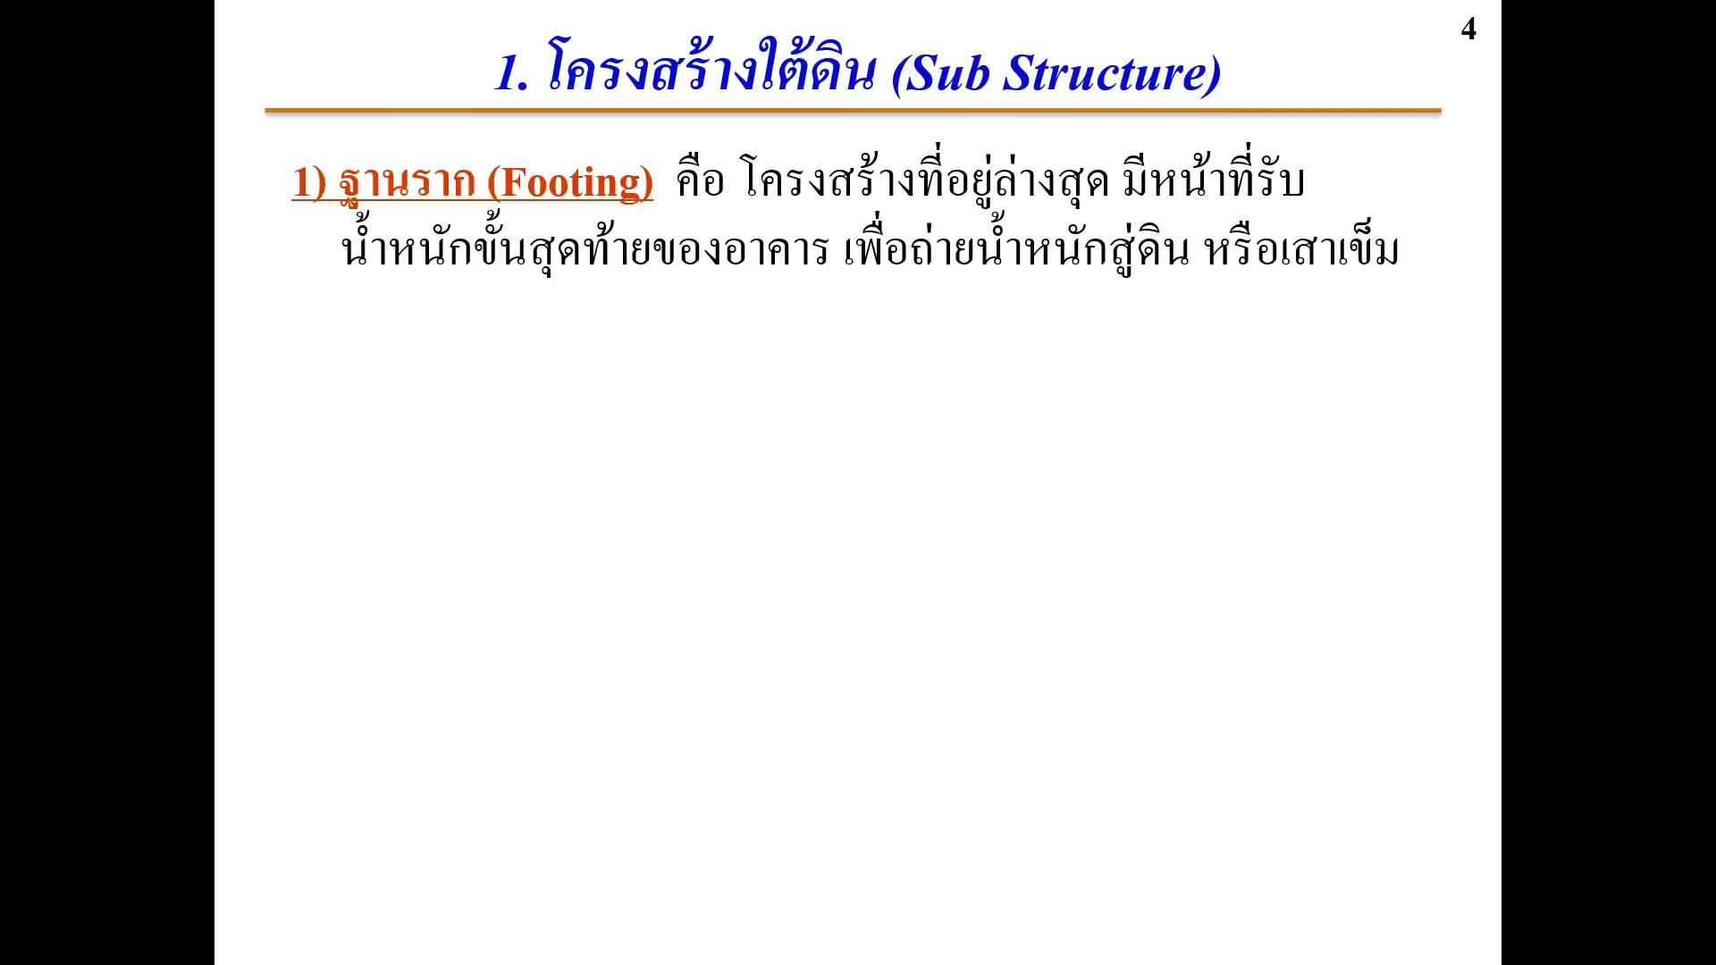
Reveal the Ground Column text, pass slide 5's footing types, and reach slide 6's pile diagram
key(Right)
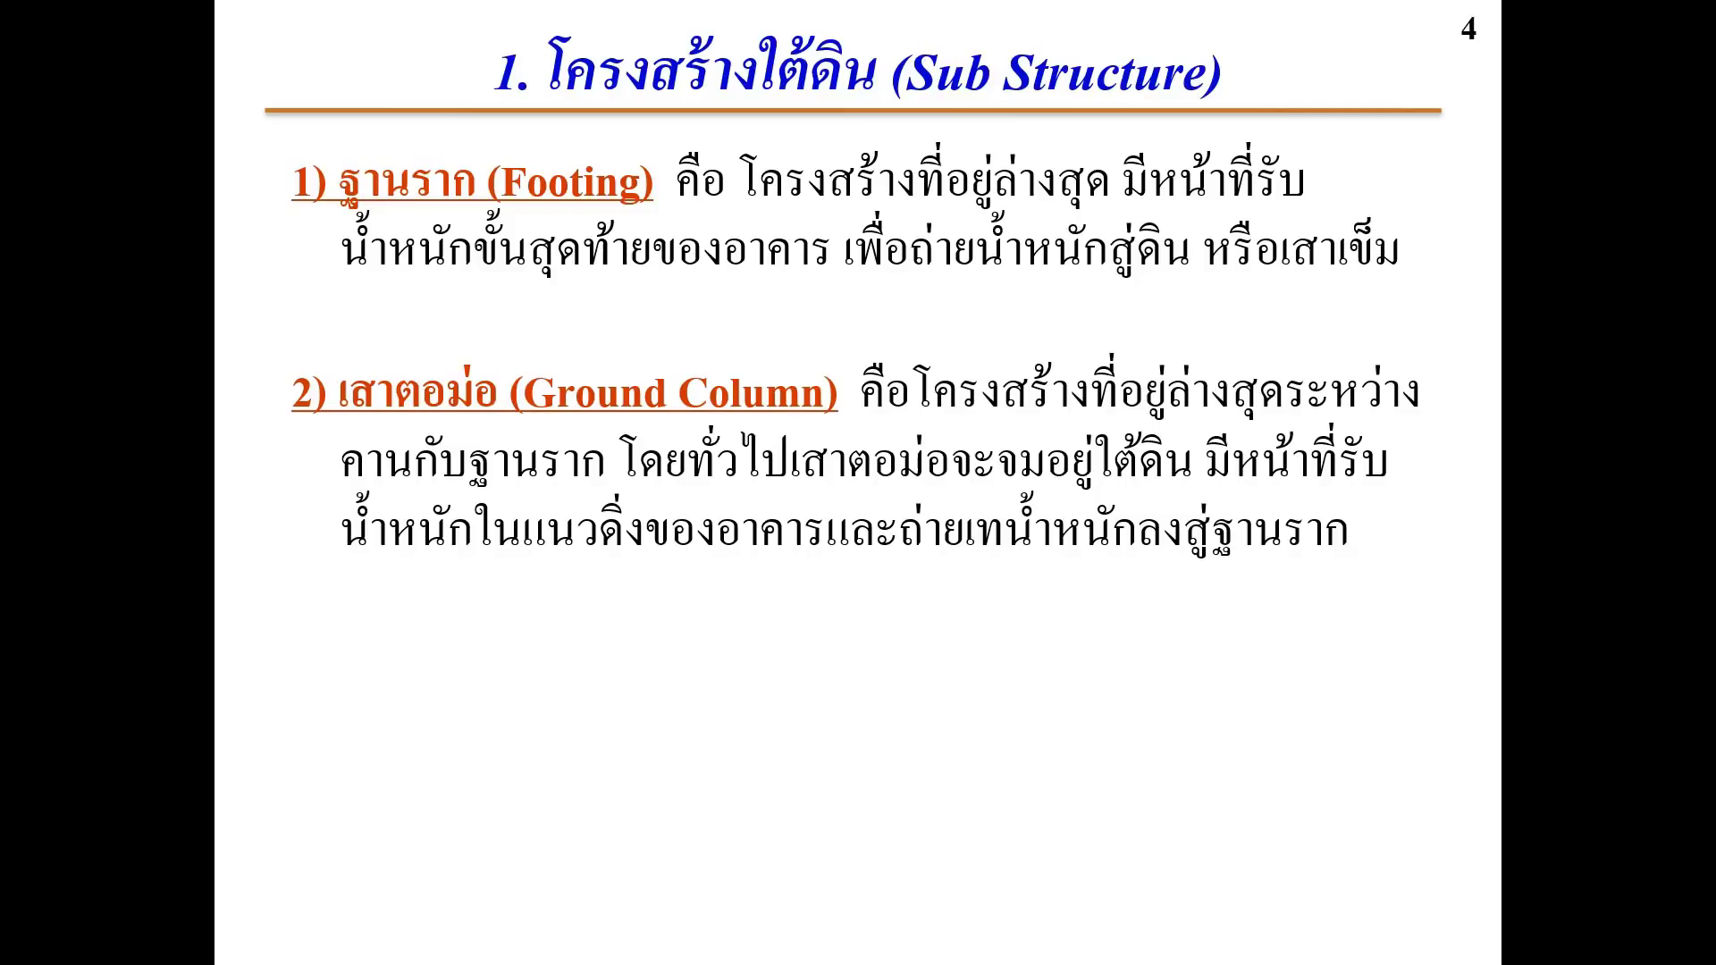
key(Right)
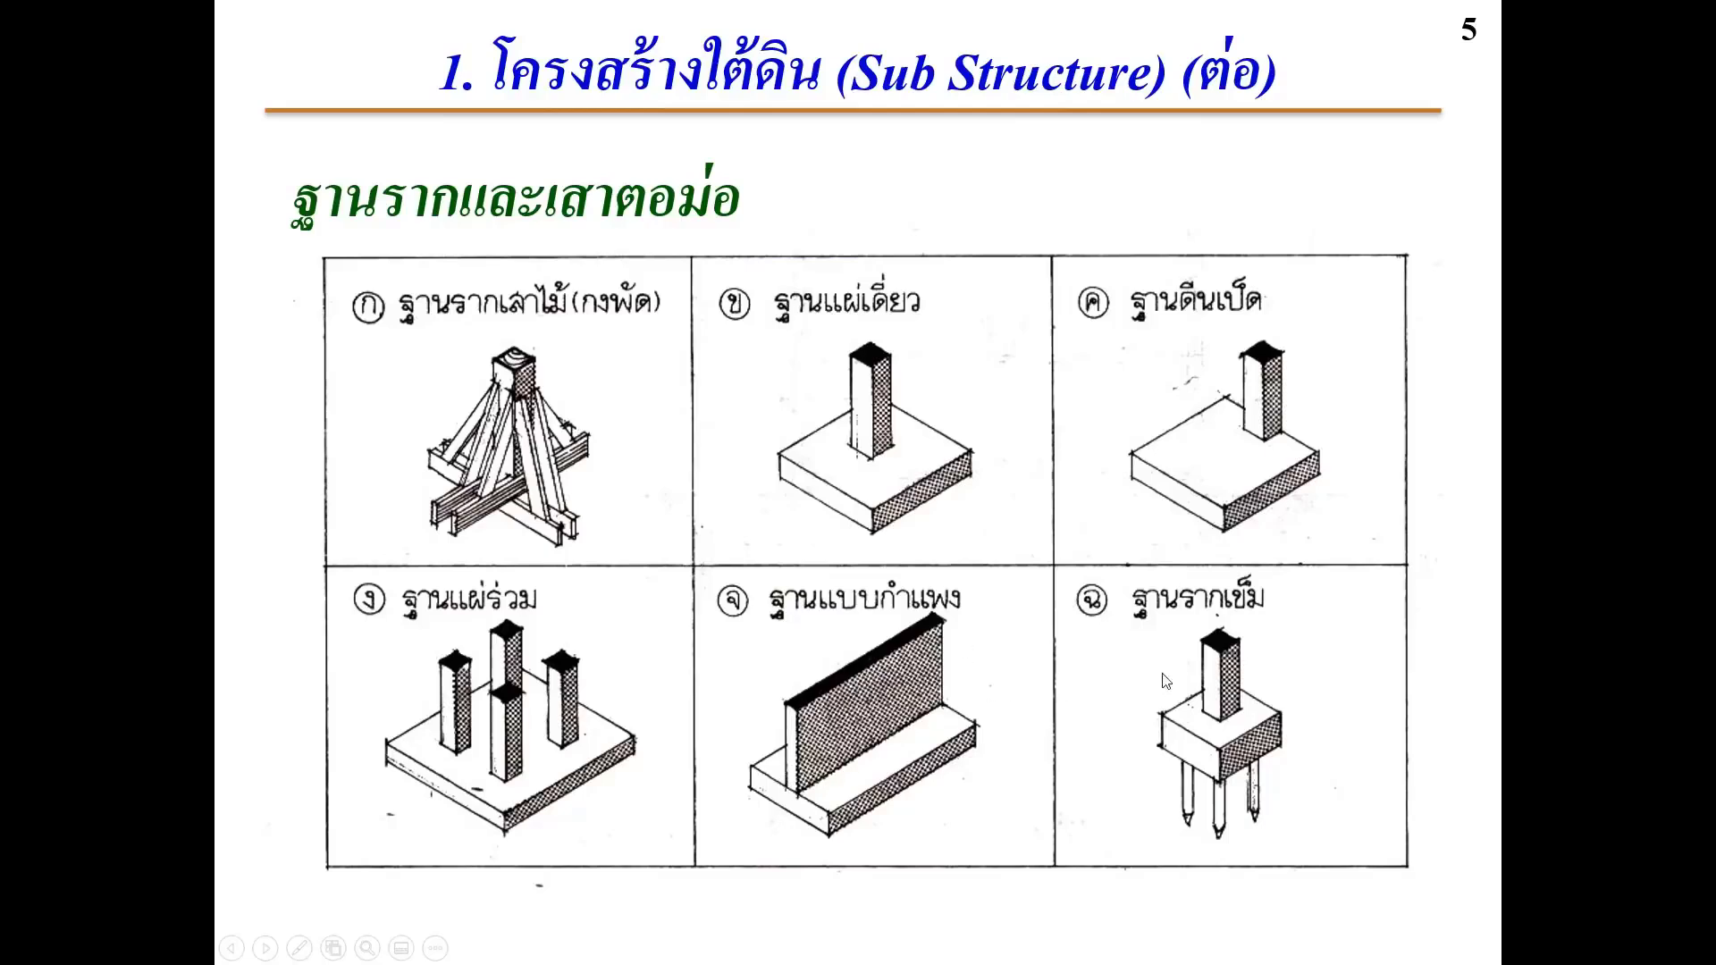
click(1223, 793)
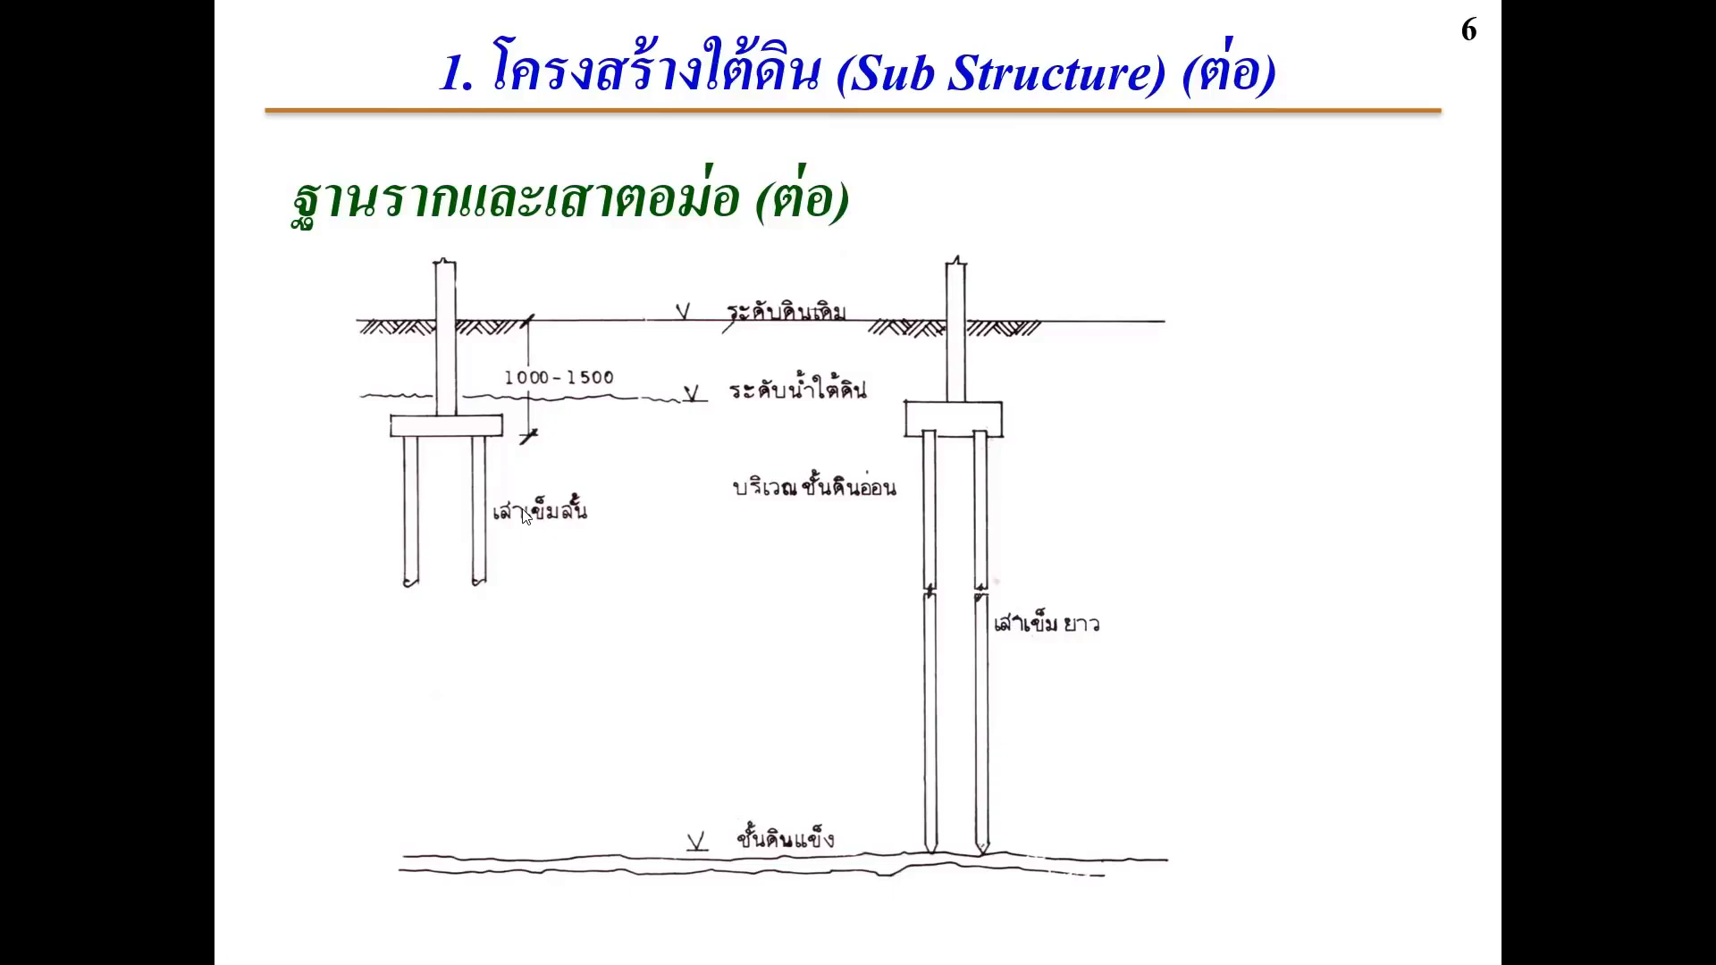
Reveal the Ground Beam, Beam and Roof Beam bullets, then slide 8's Column definition
key(Right)
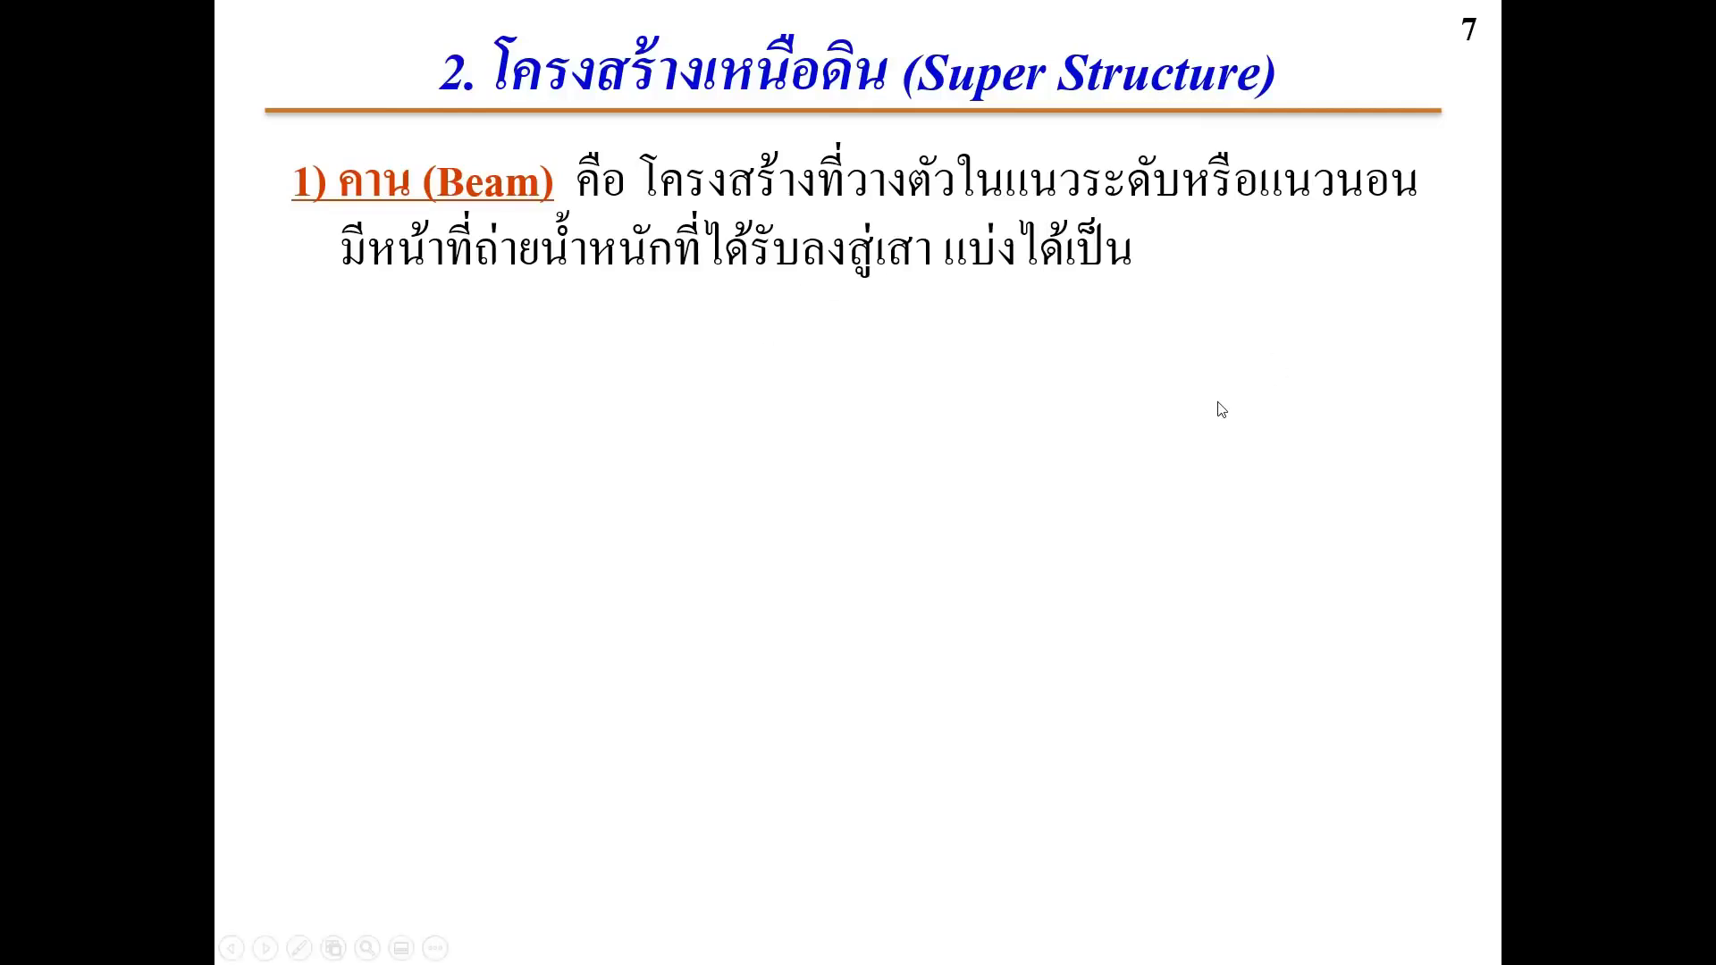
click(1114, 411)
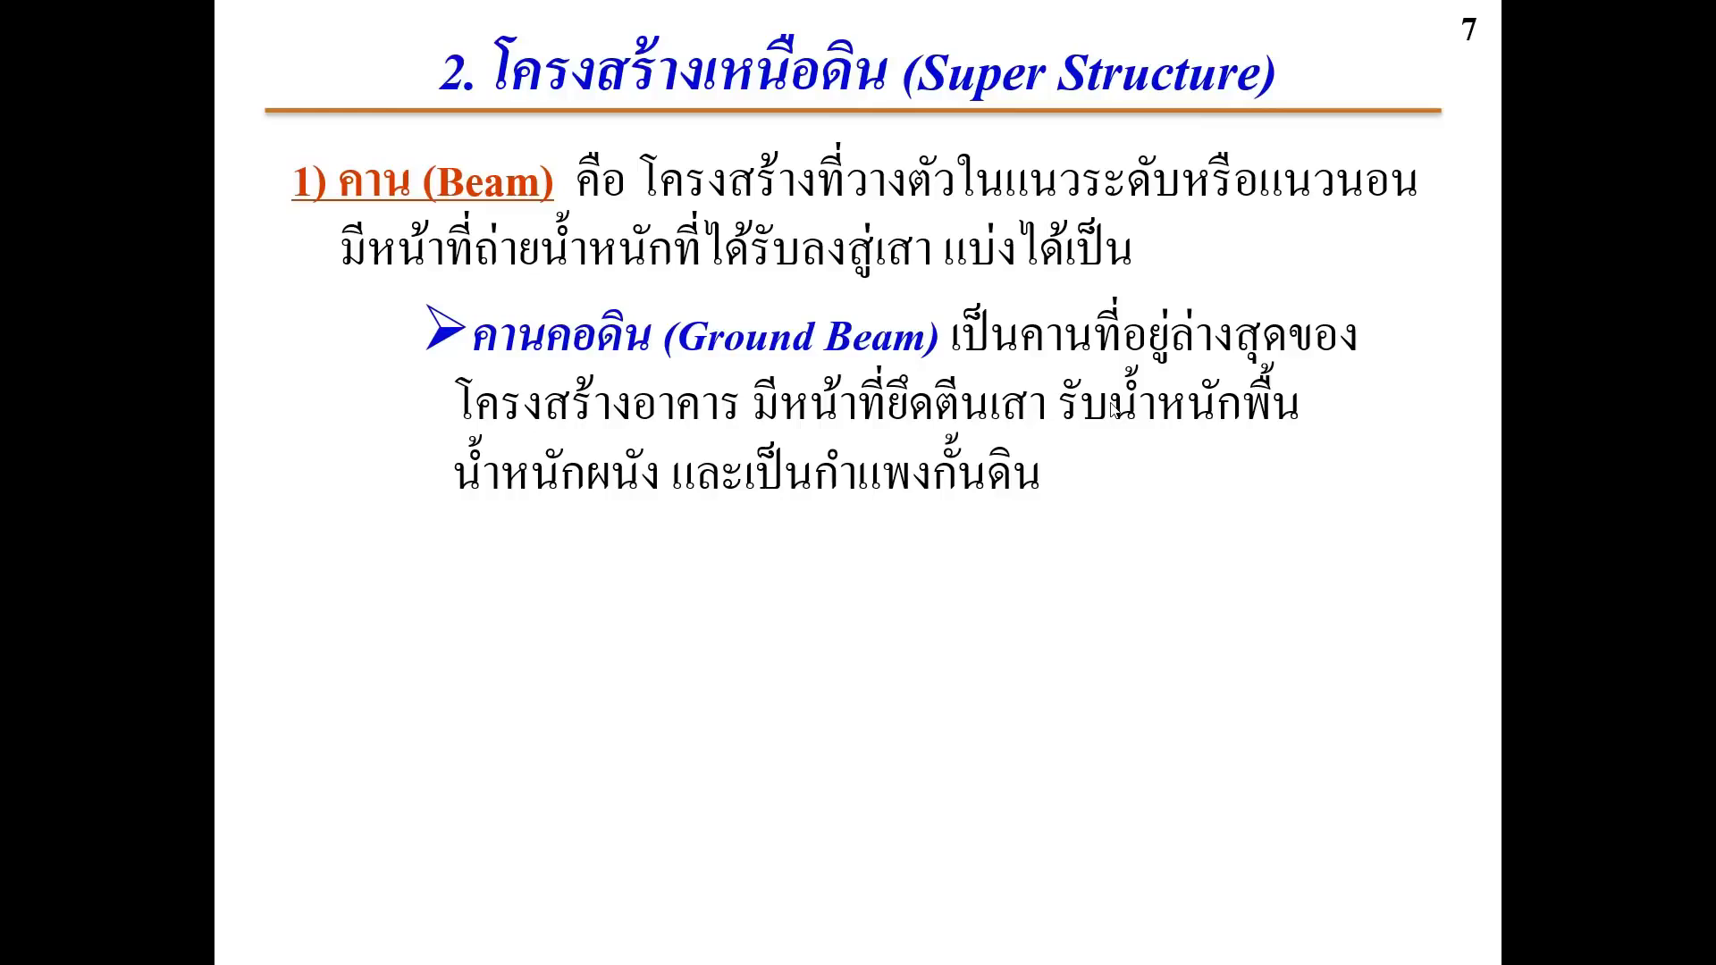
click(1116, 410)
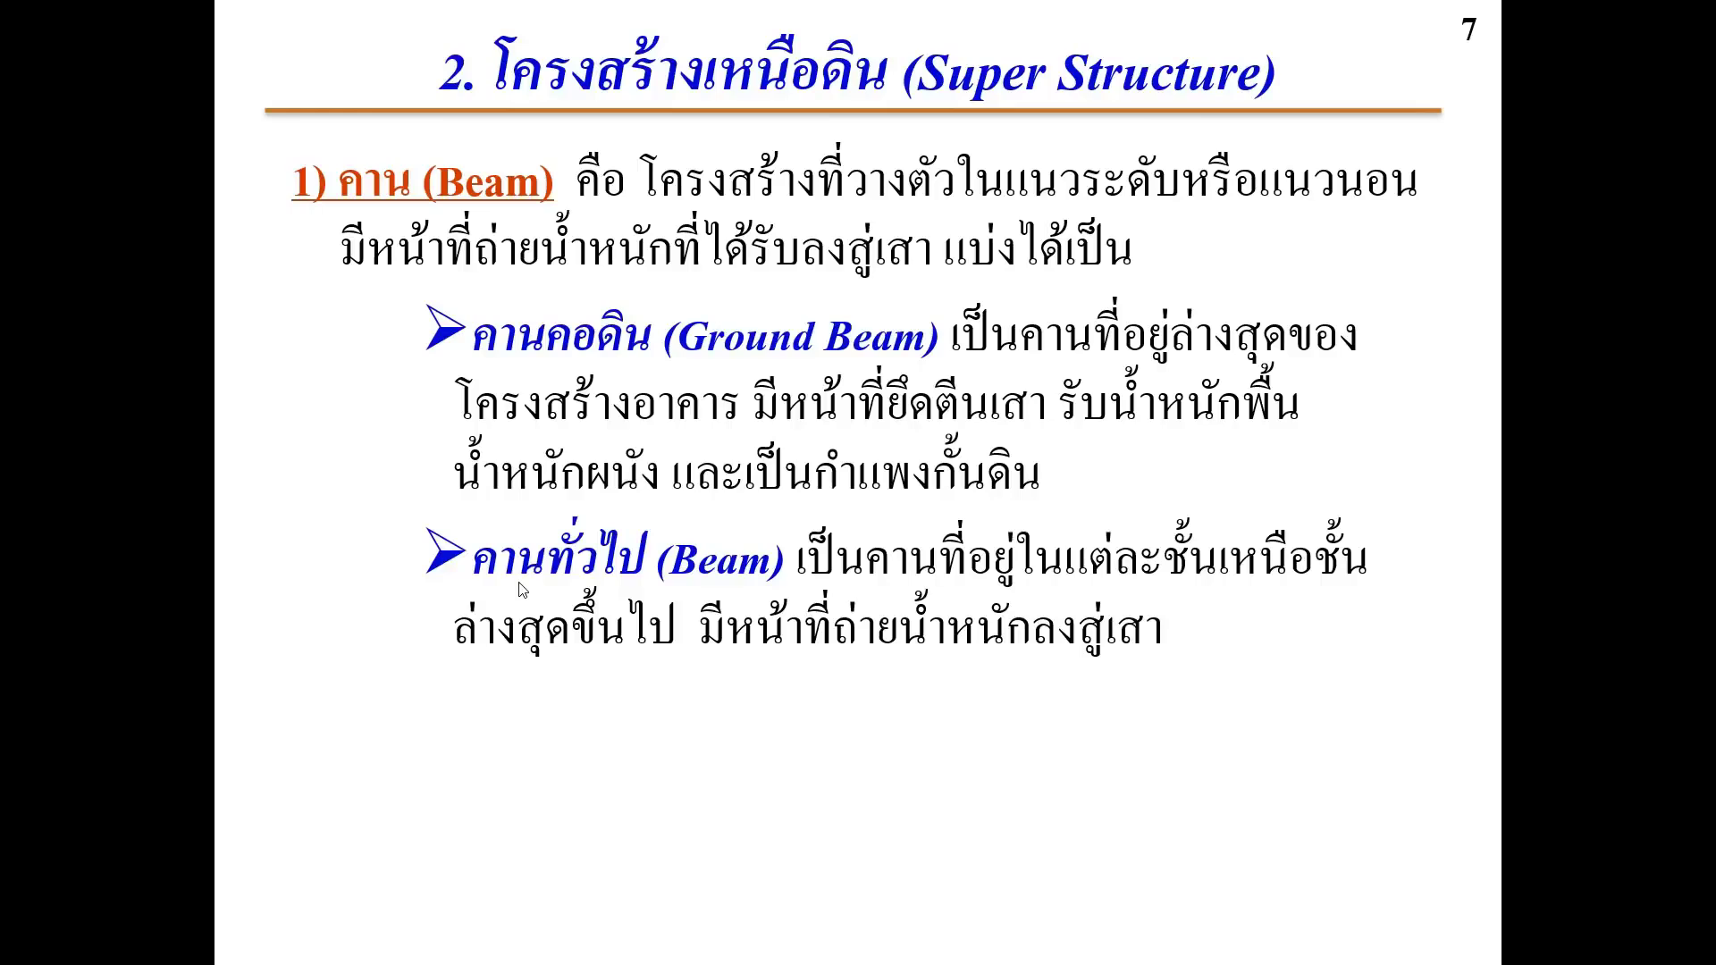
click(523, 590)
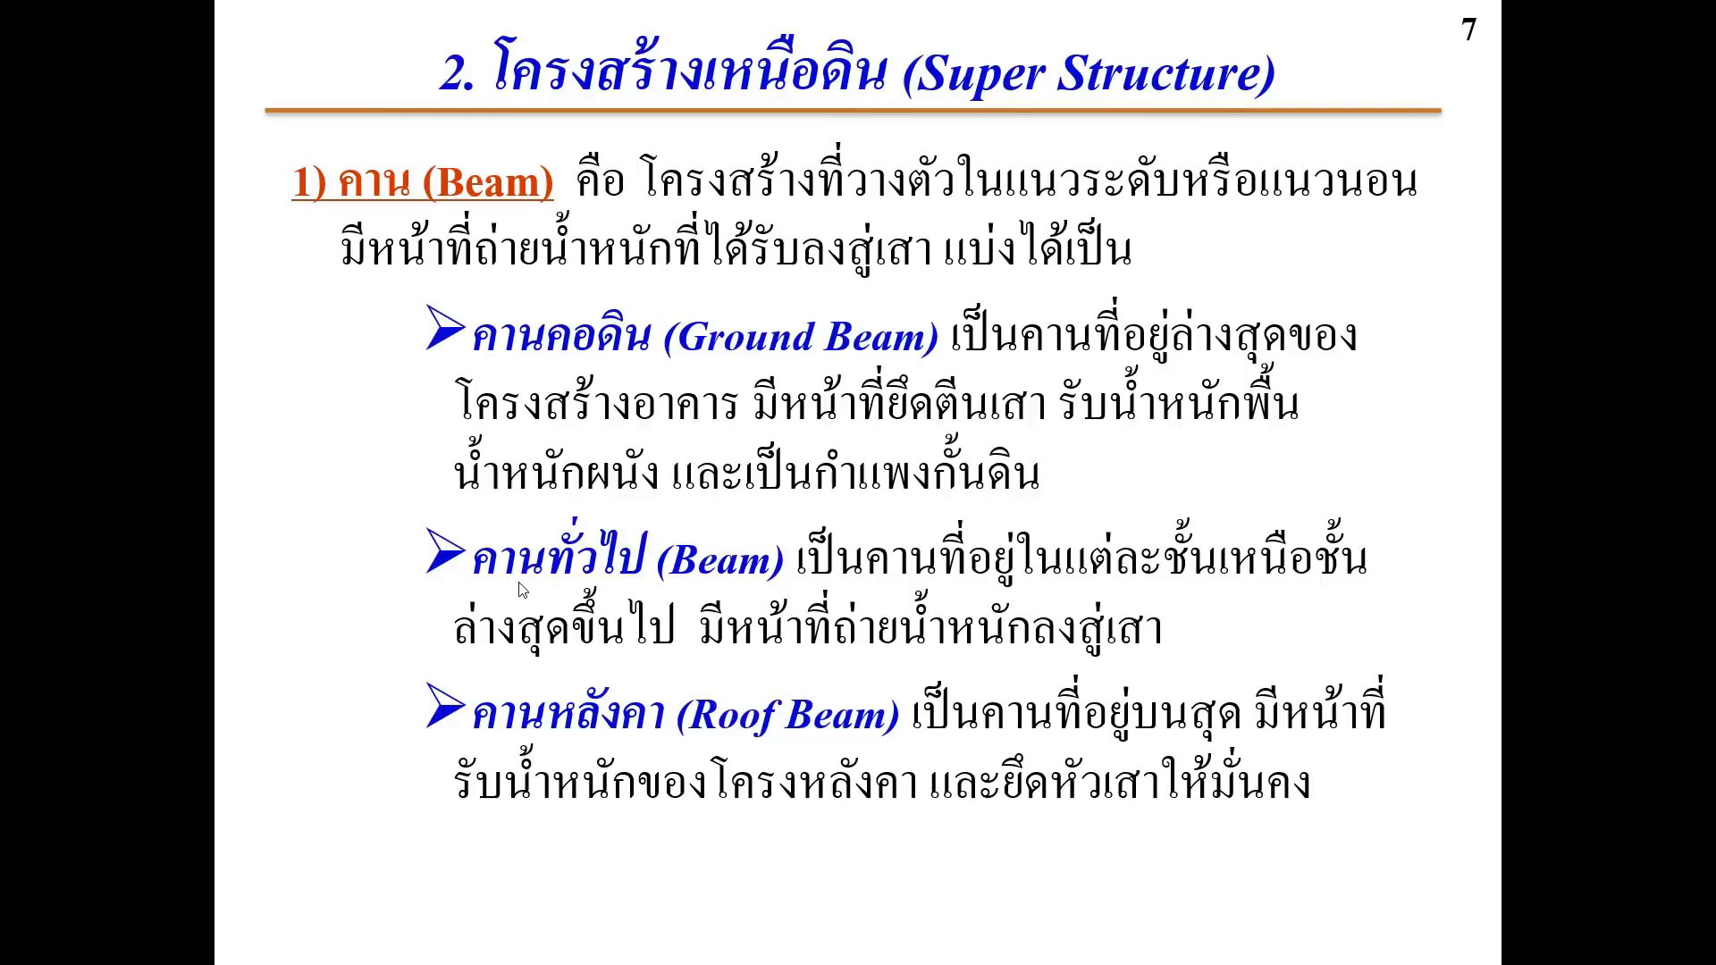
click(523, 590)
click(523, 590)
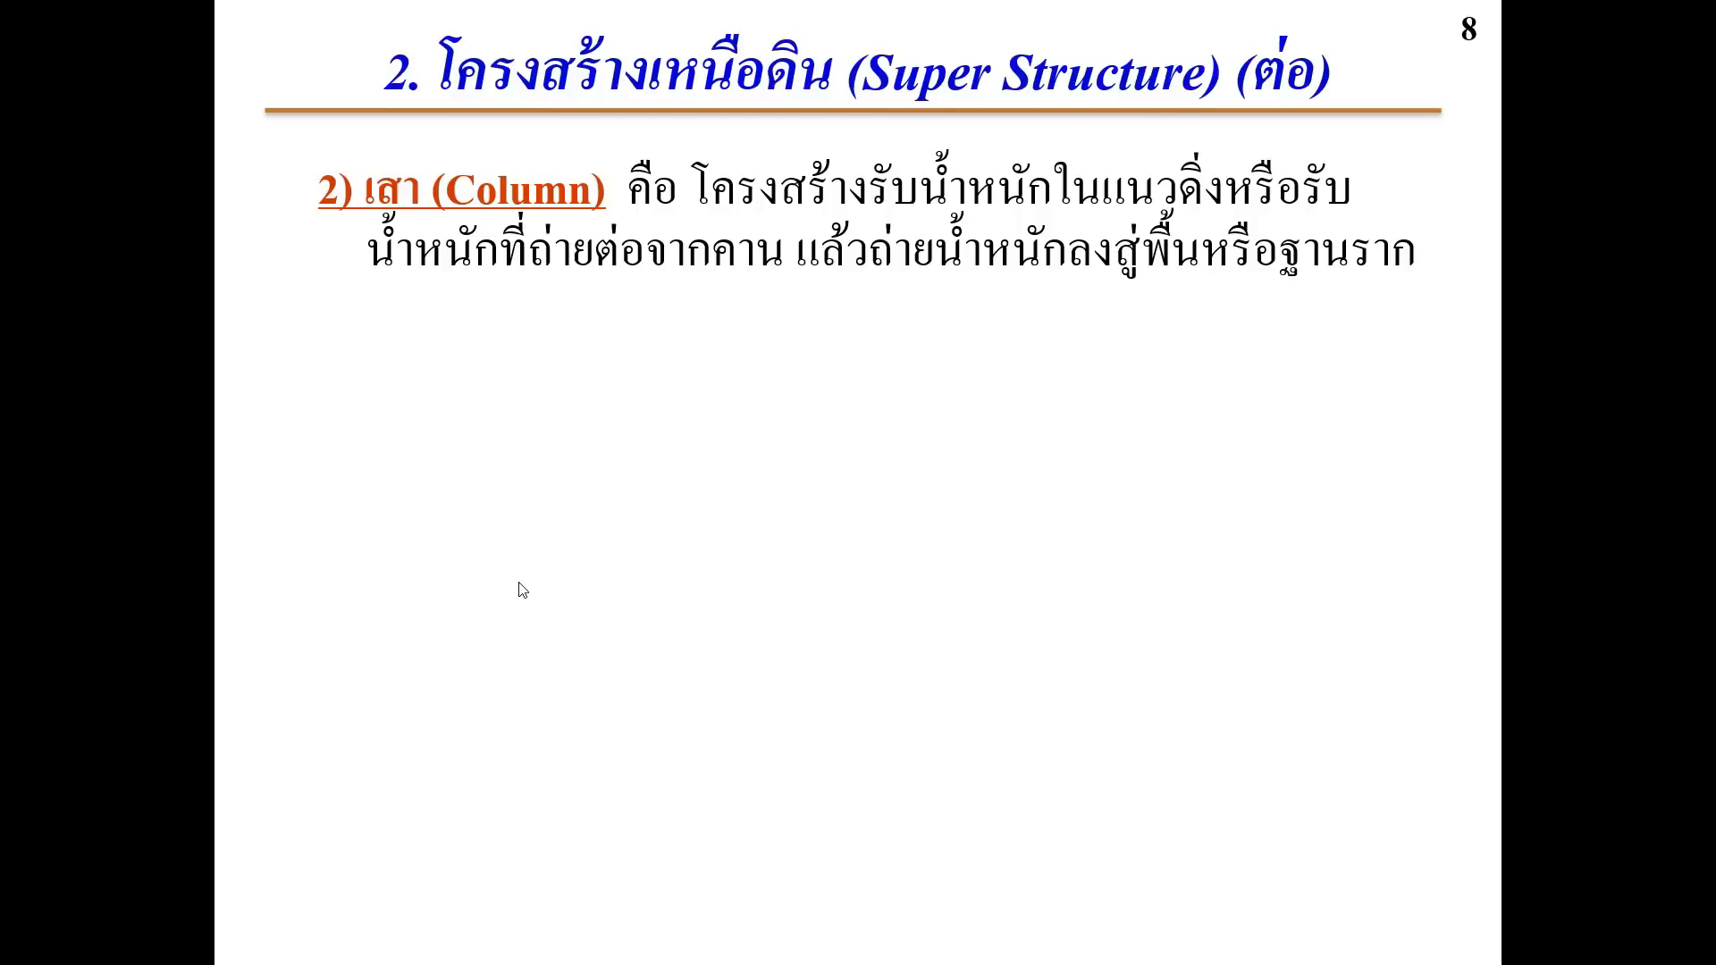
Reveal the Slab definition, its three slab types and floor note, then slide 9's Stair and Ramp text
click(523, 589)
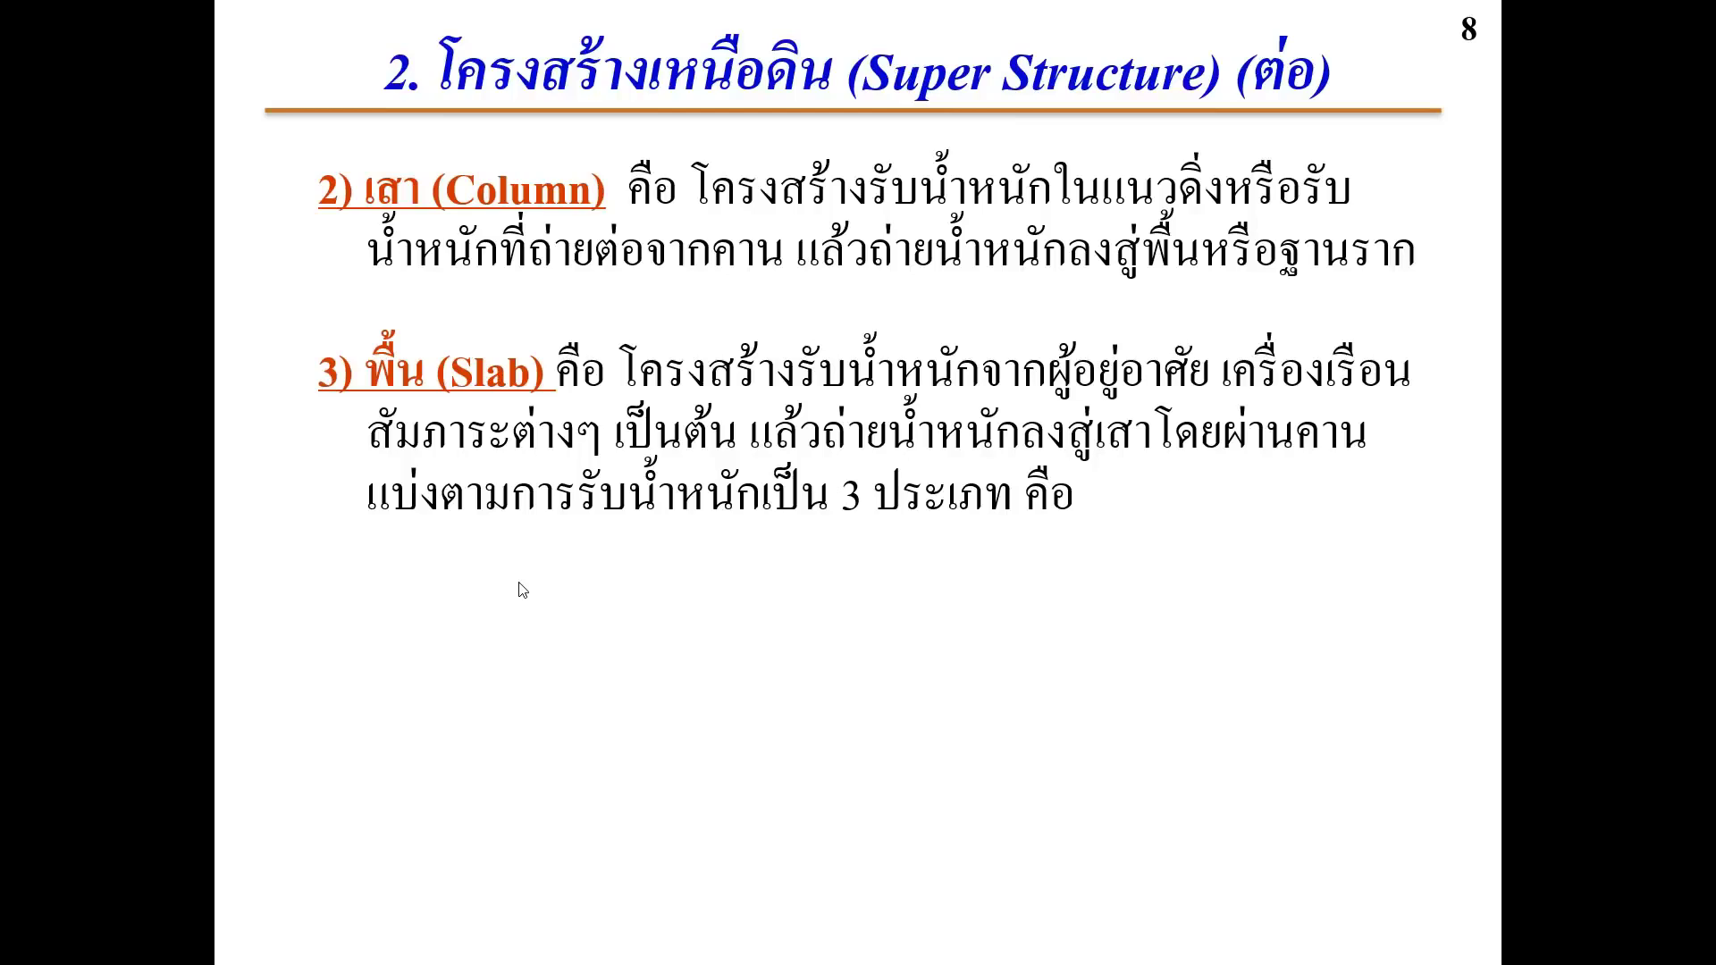
click(522, 590)
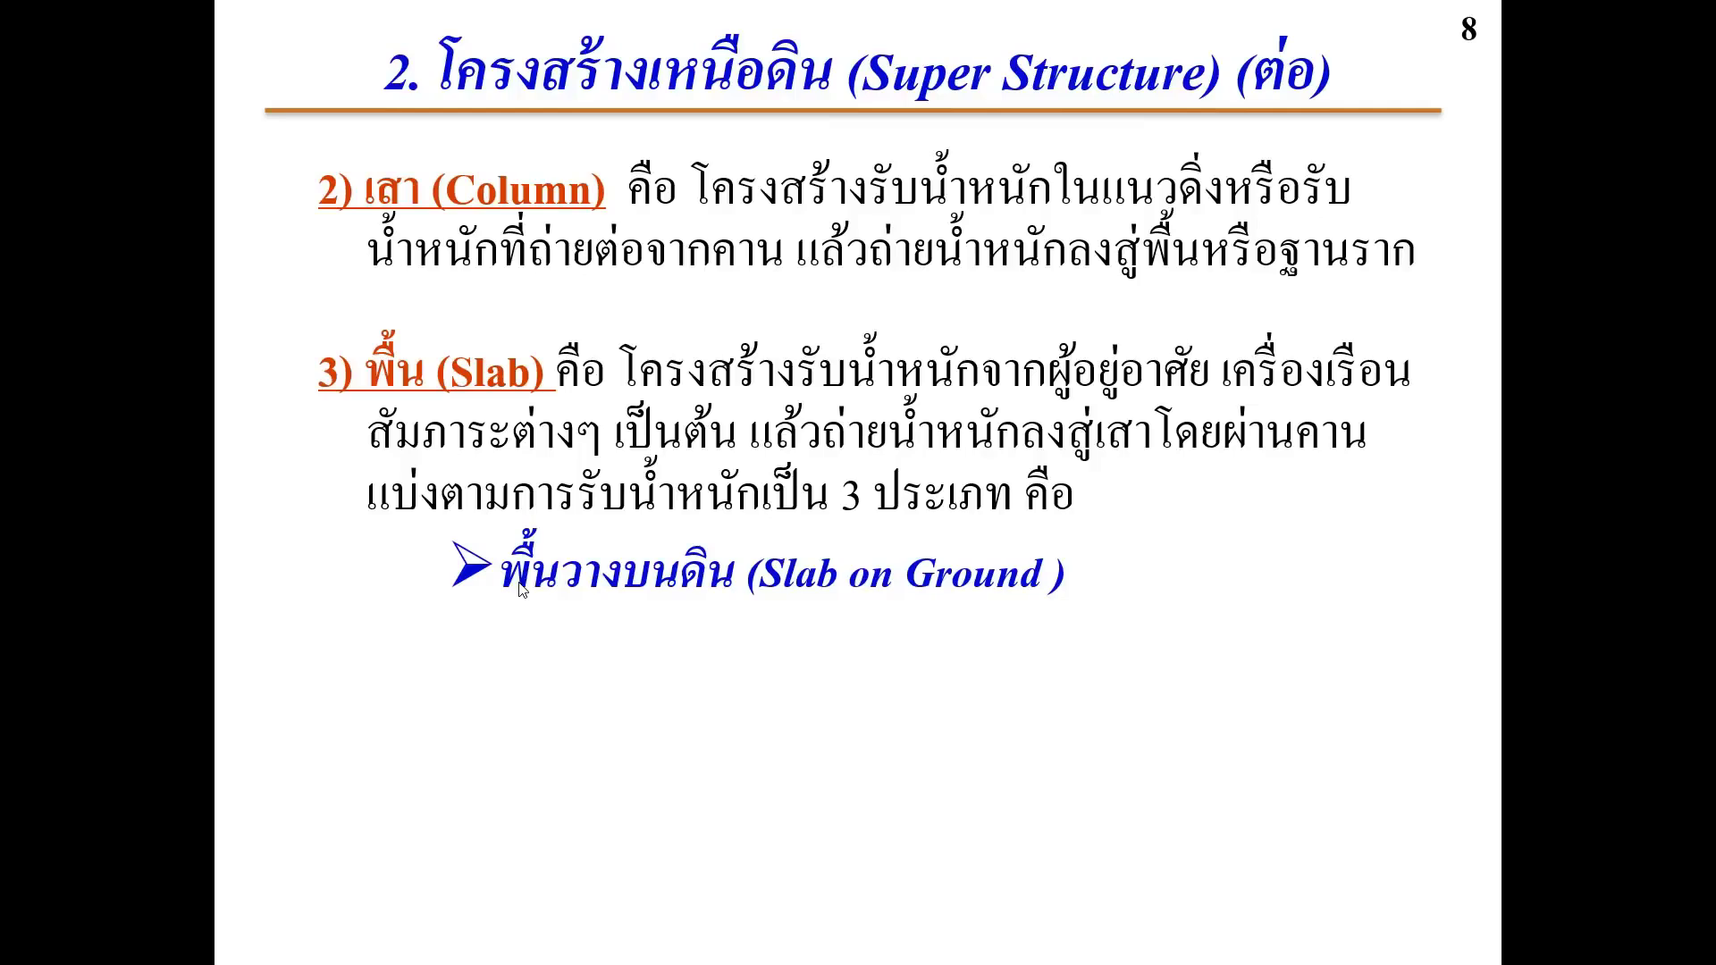
click(521, 589)
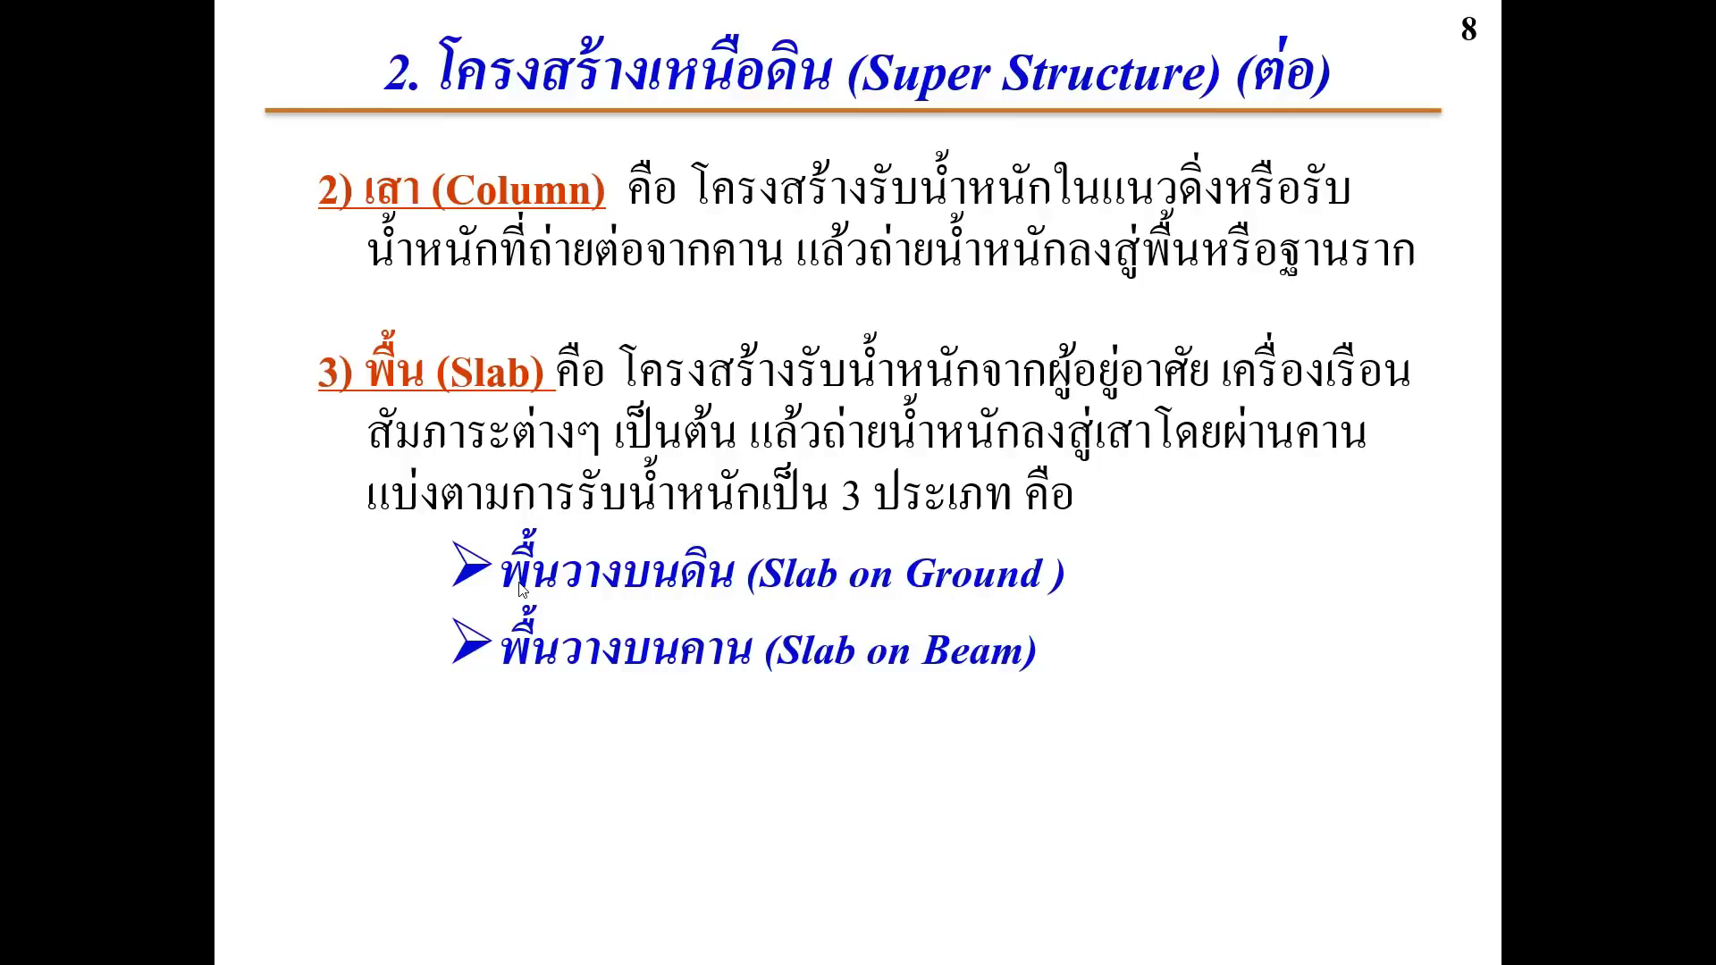
key(Right)
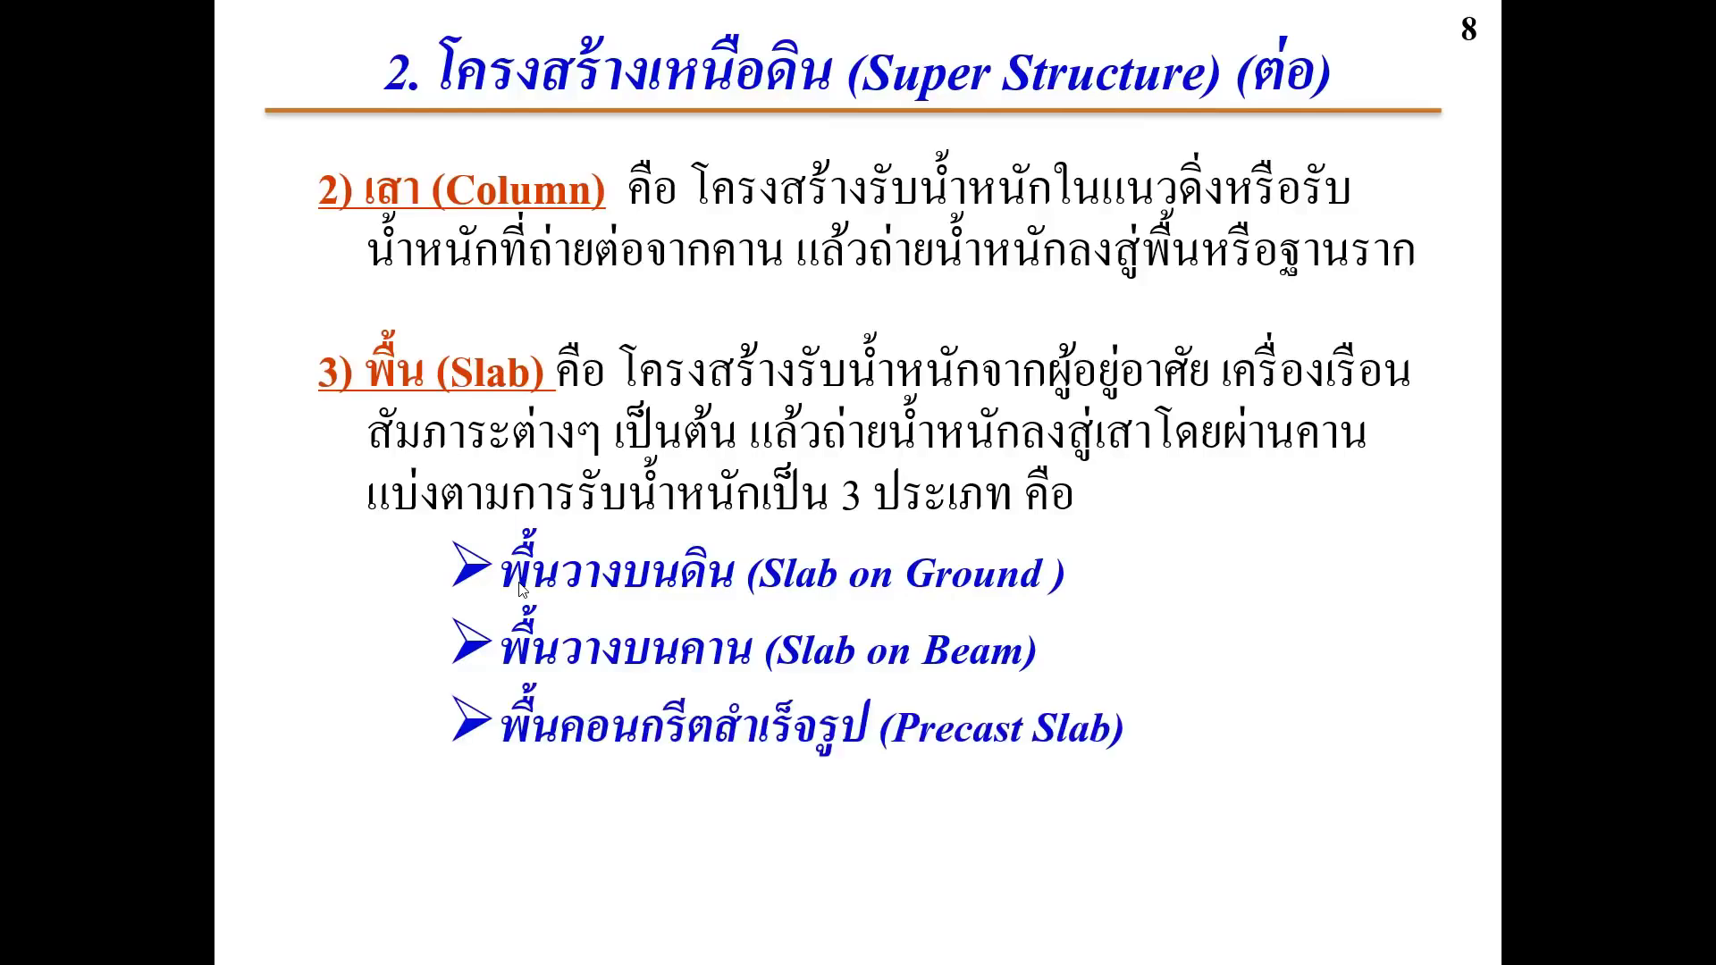
key(Right)
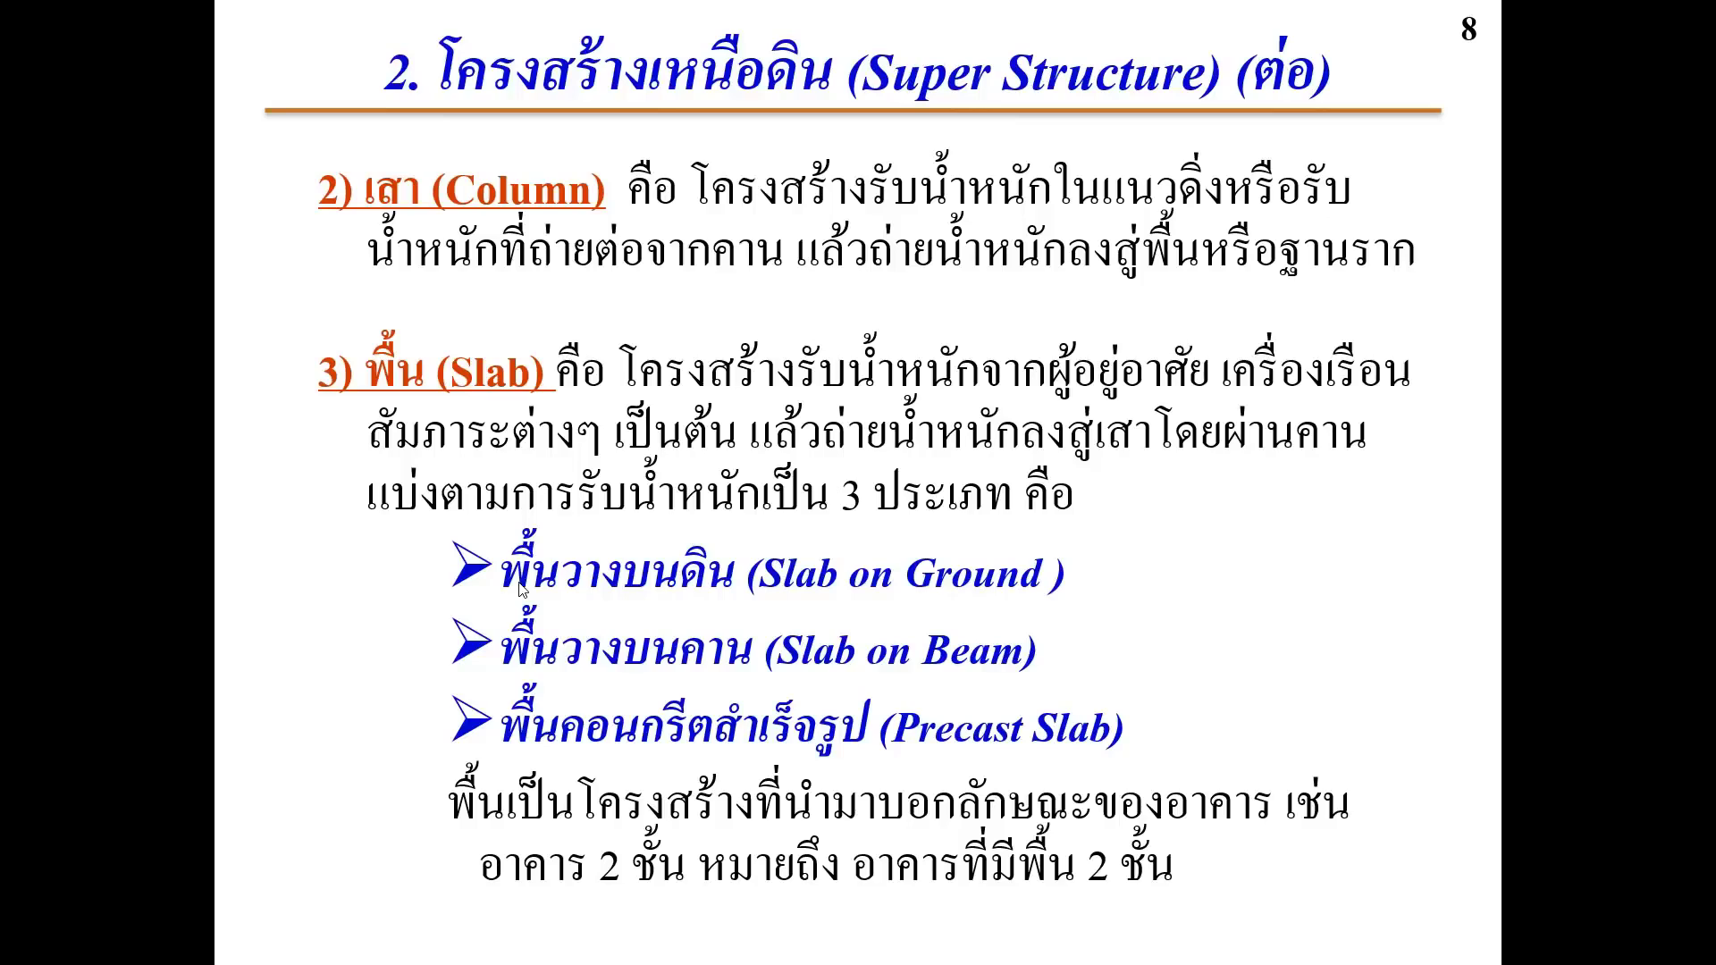
click(522, 590)
click(522, 590)
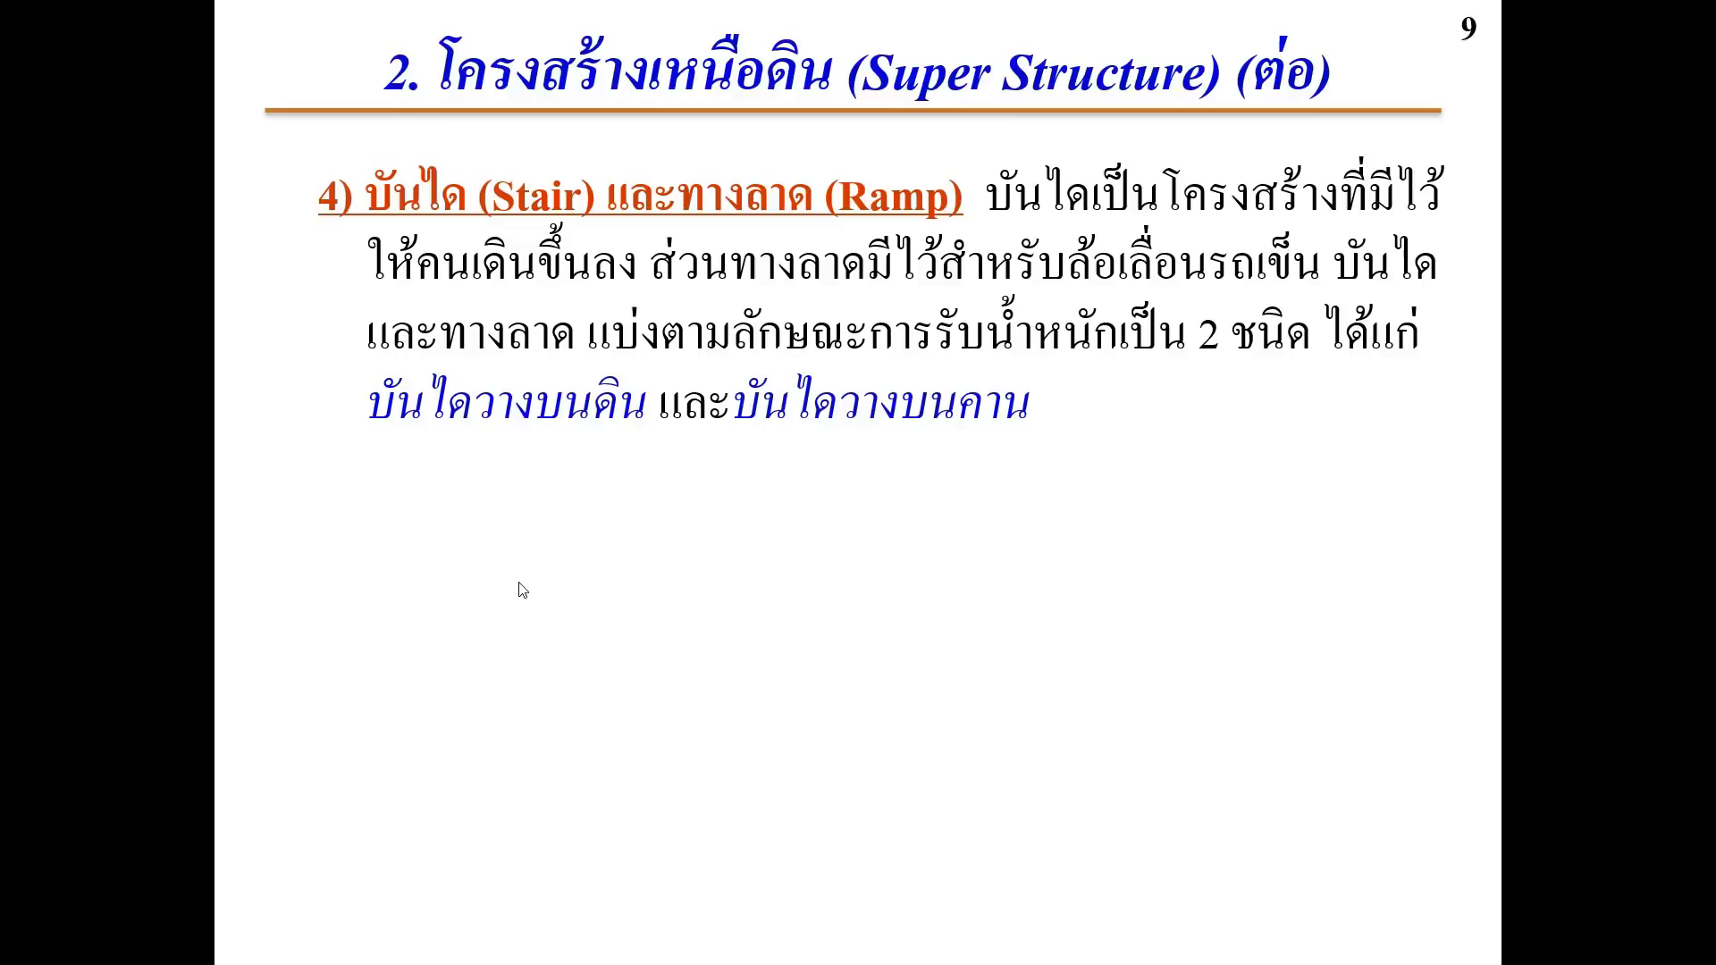
Show the two stair cross-section drawings, then move to slide 10's Roof definition
click(522, 590)
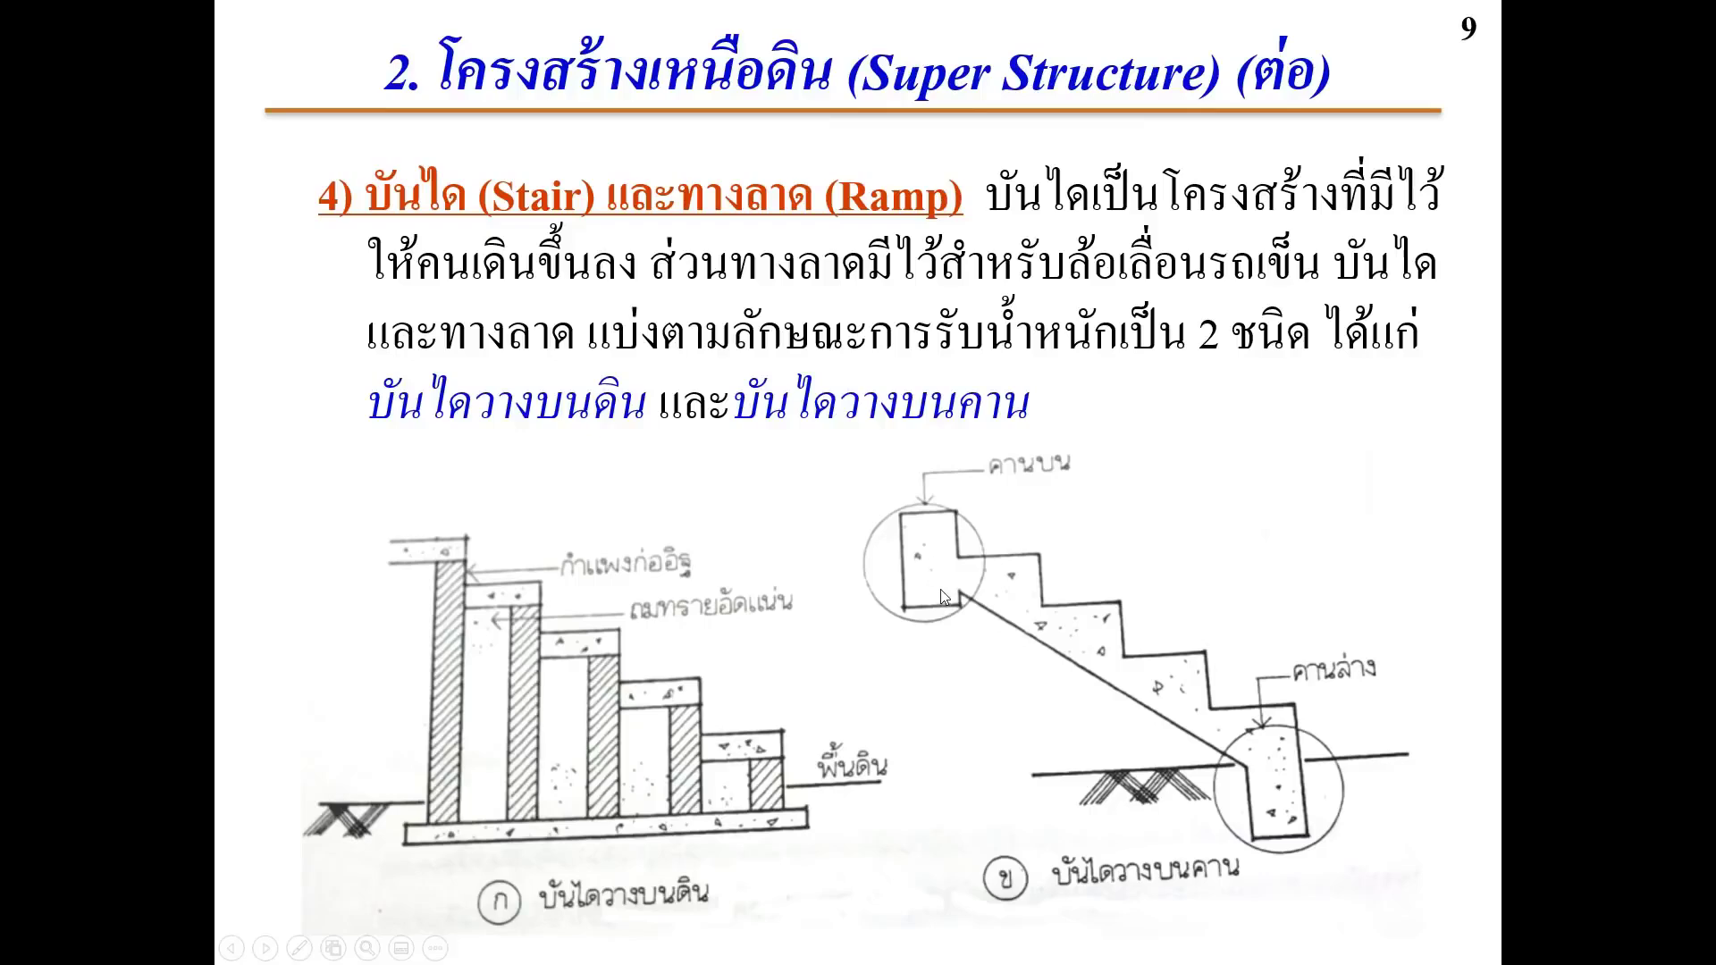
click(1270, 630)
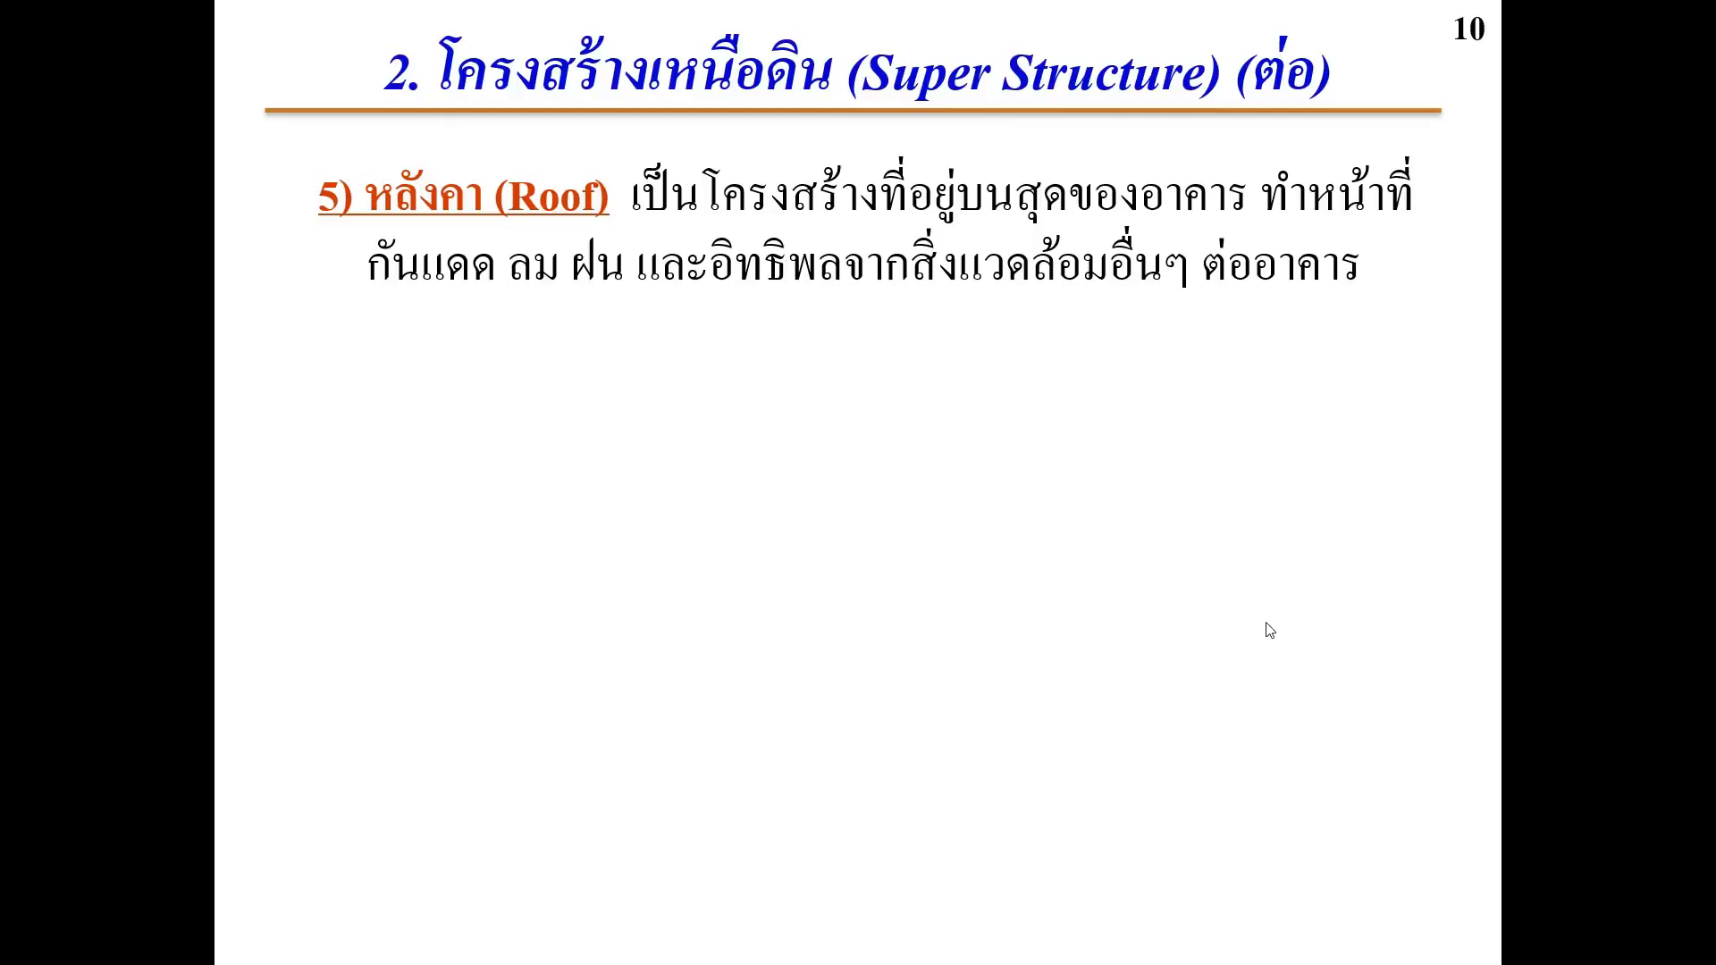
Reveal every roof-type sketch through slide 12's Thai, curved and flat roofs, reaching slide 13
key(Right)
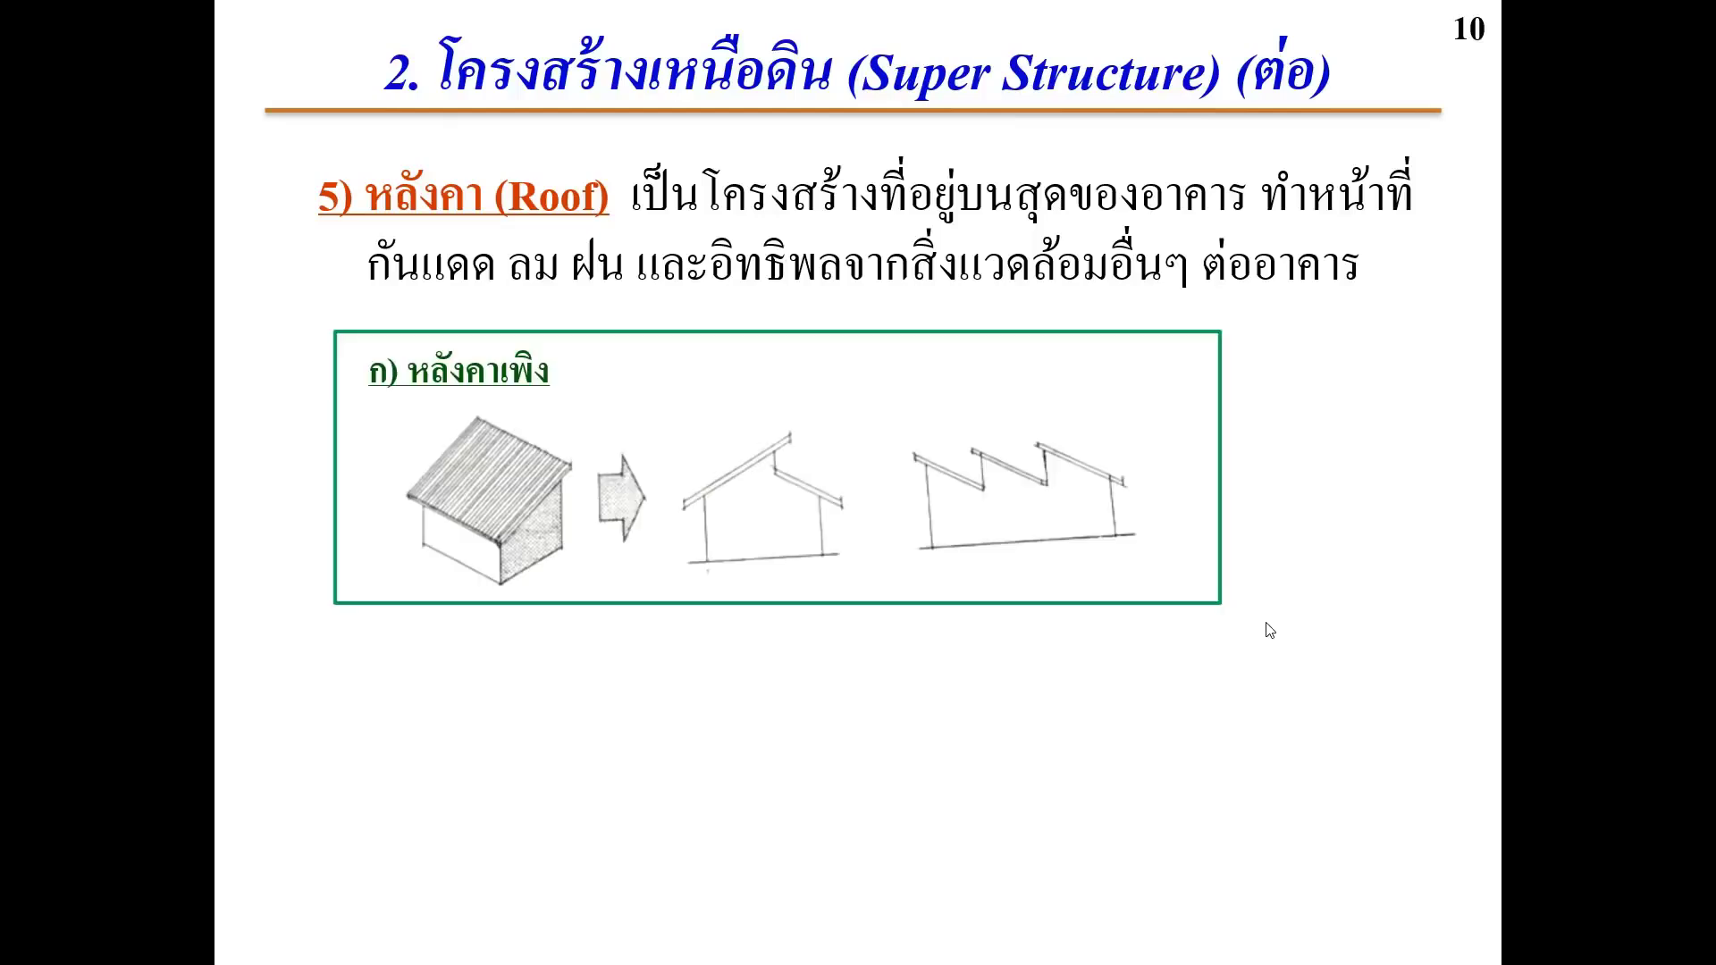
key(Right)
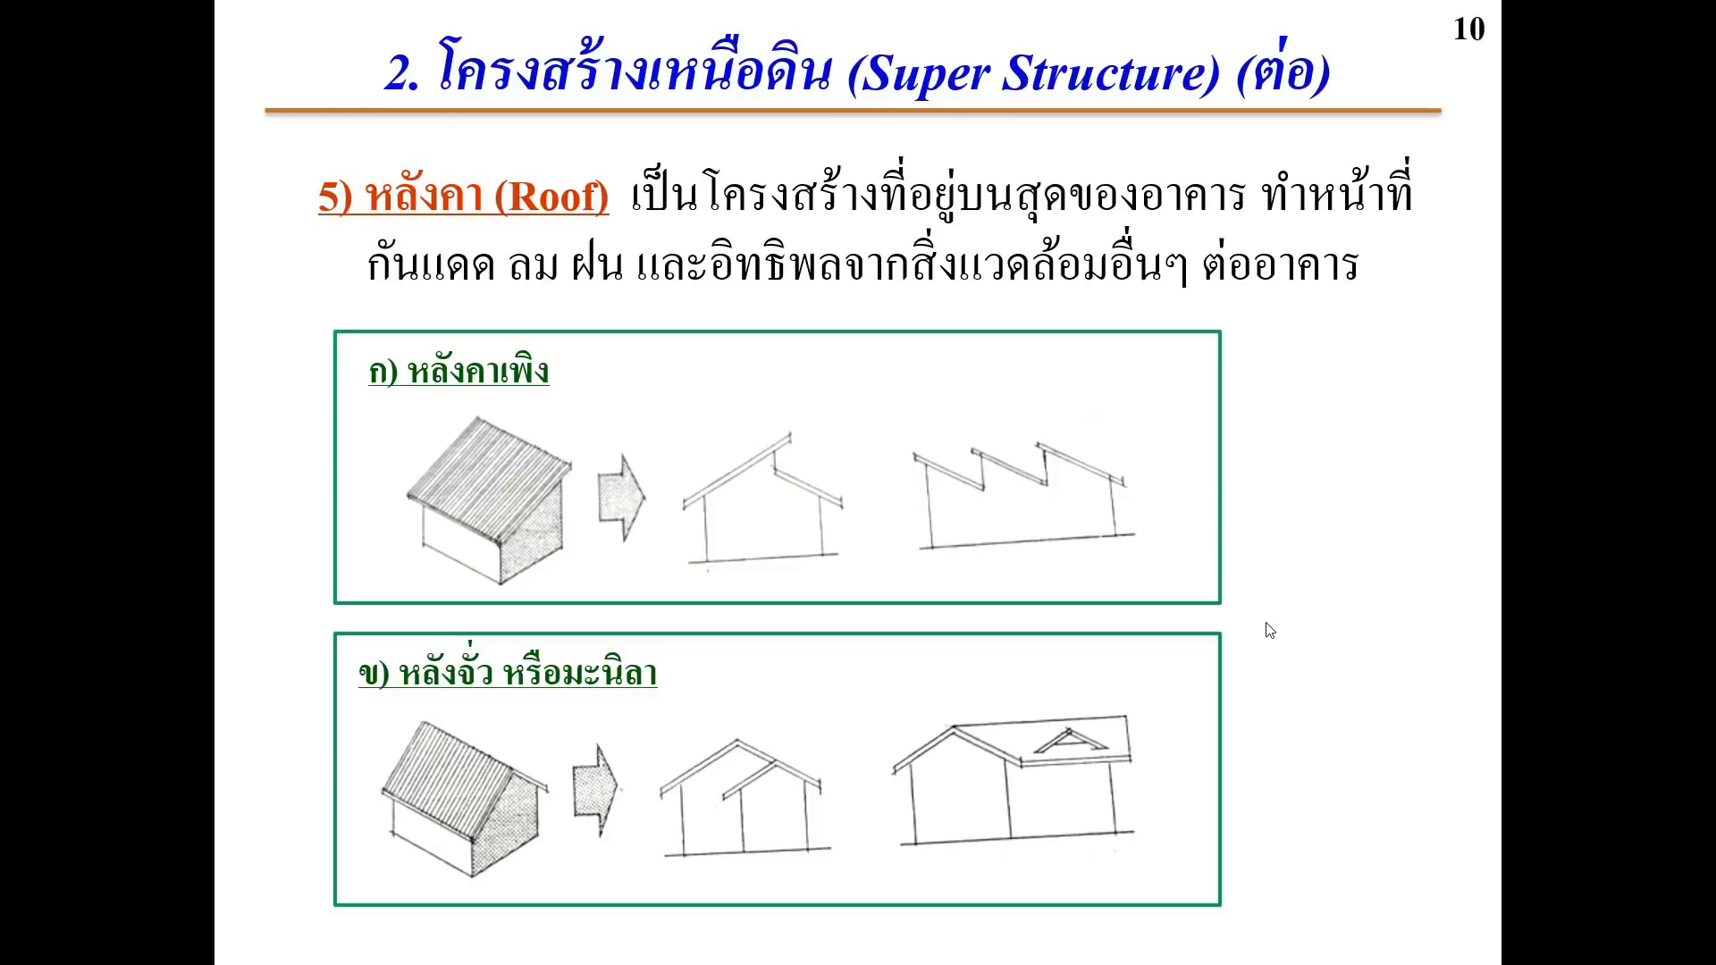
key(Right)
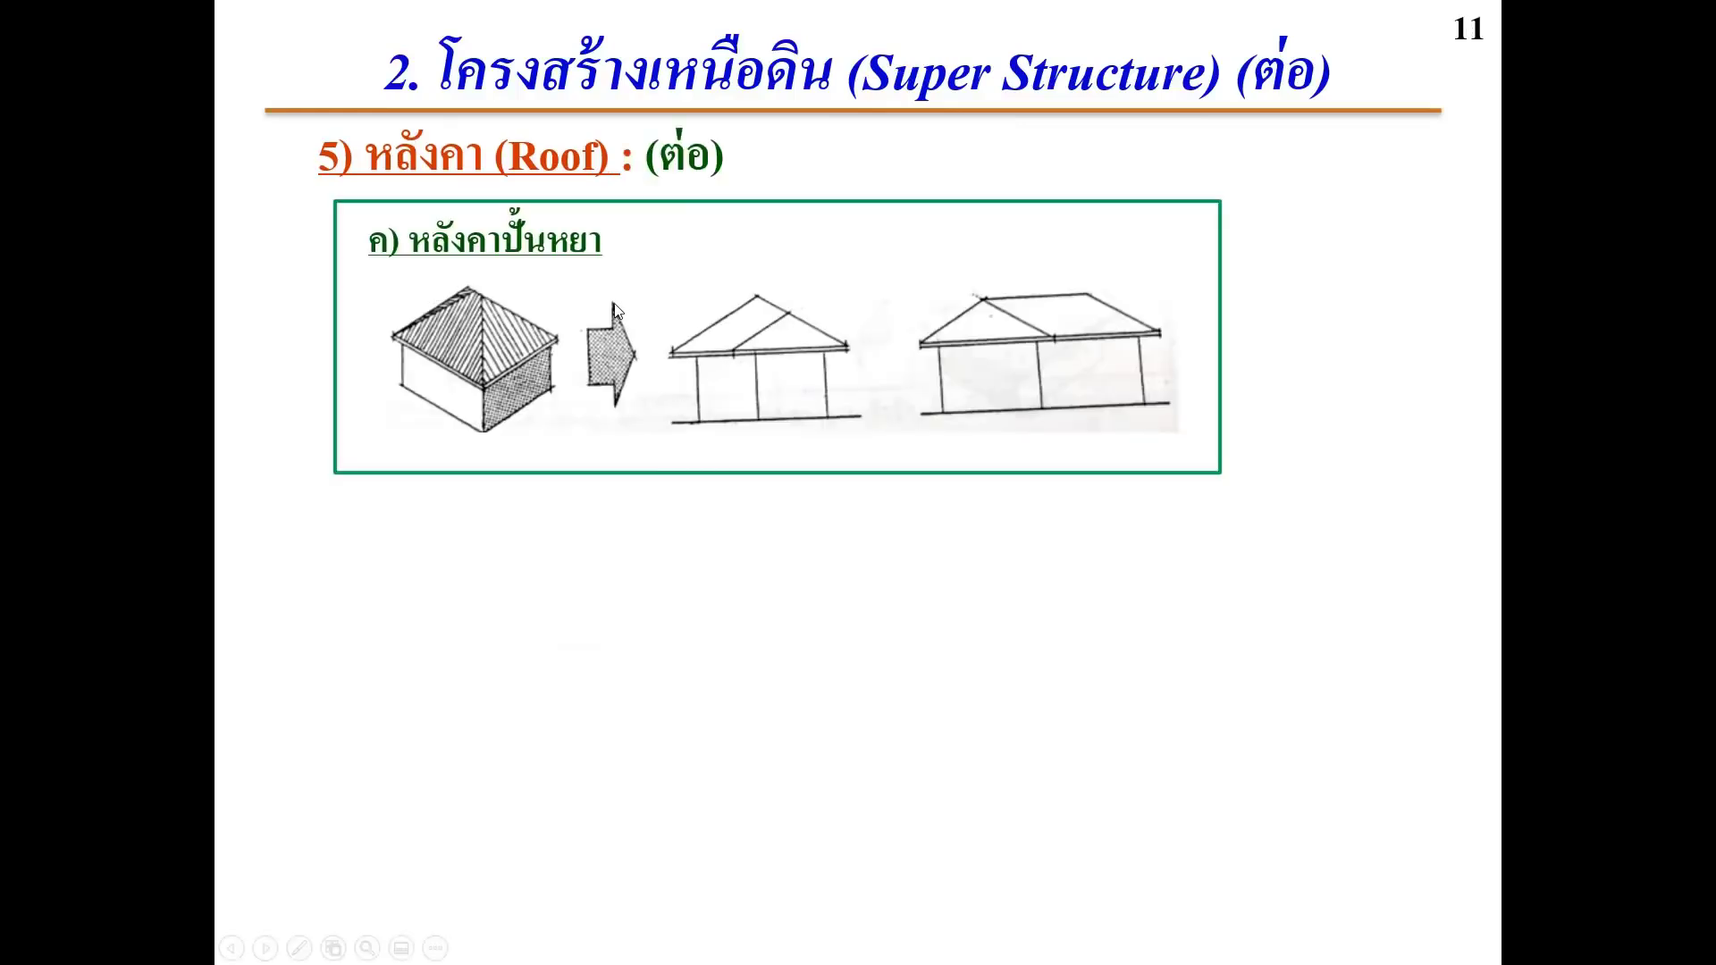
key(Right)
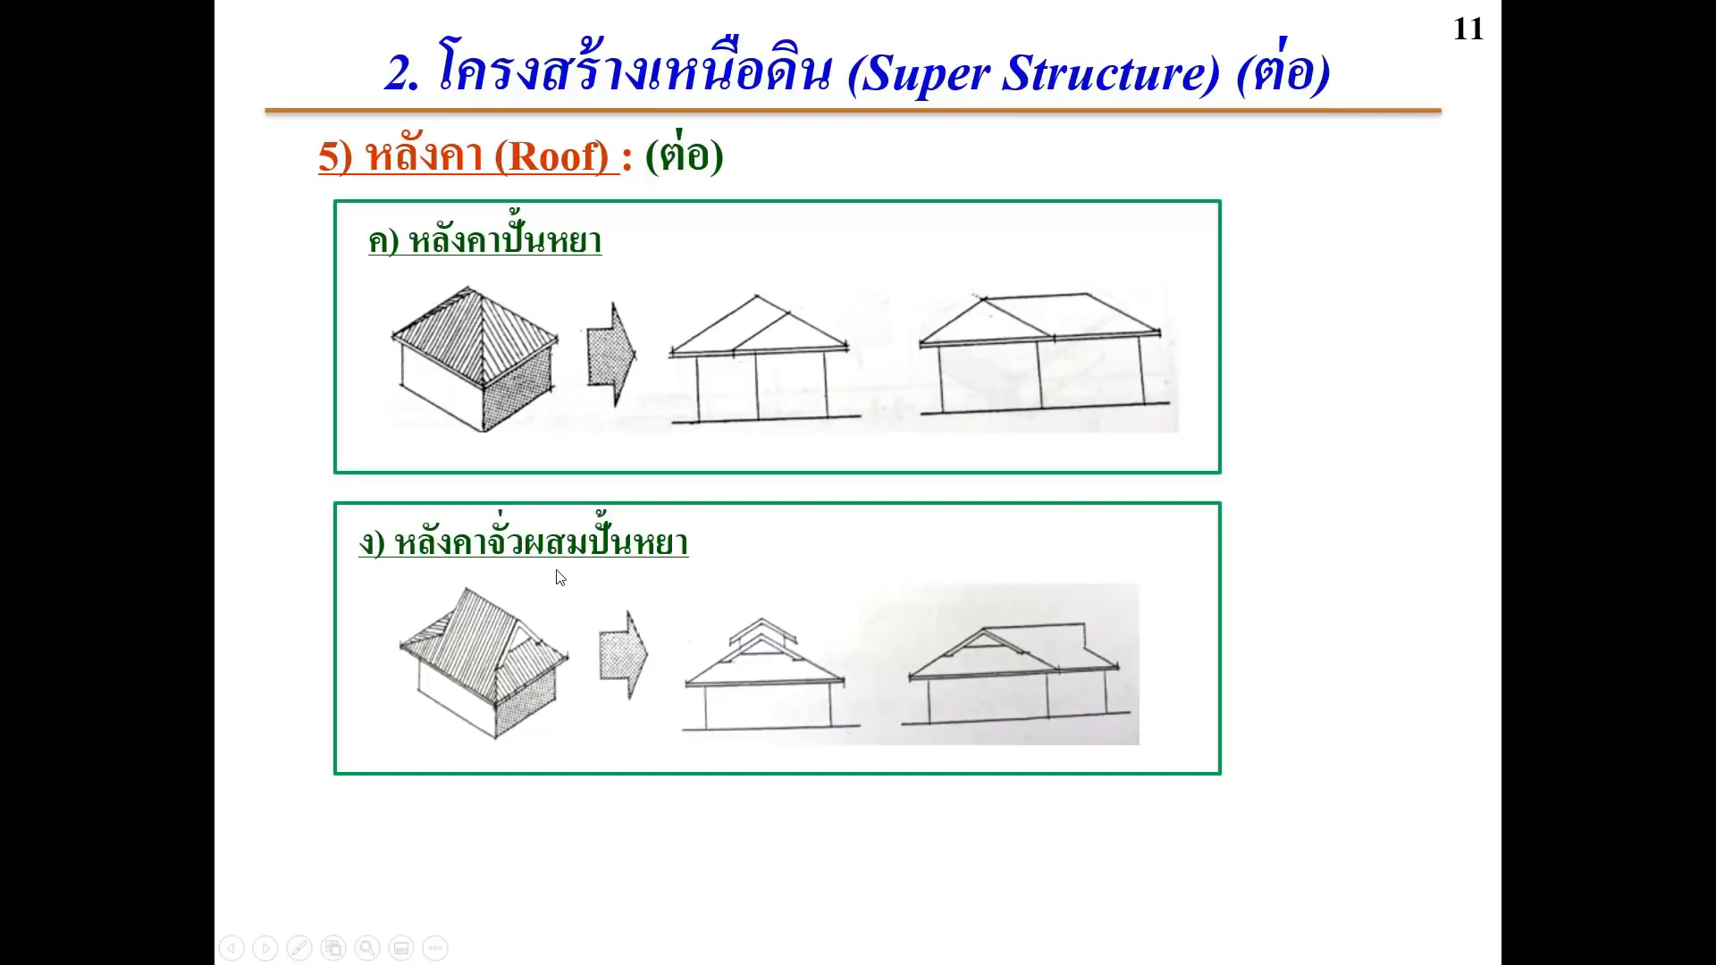
key(Right)
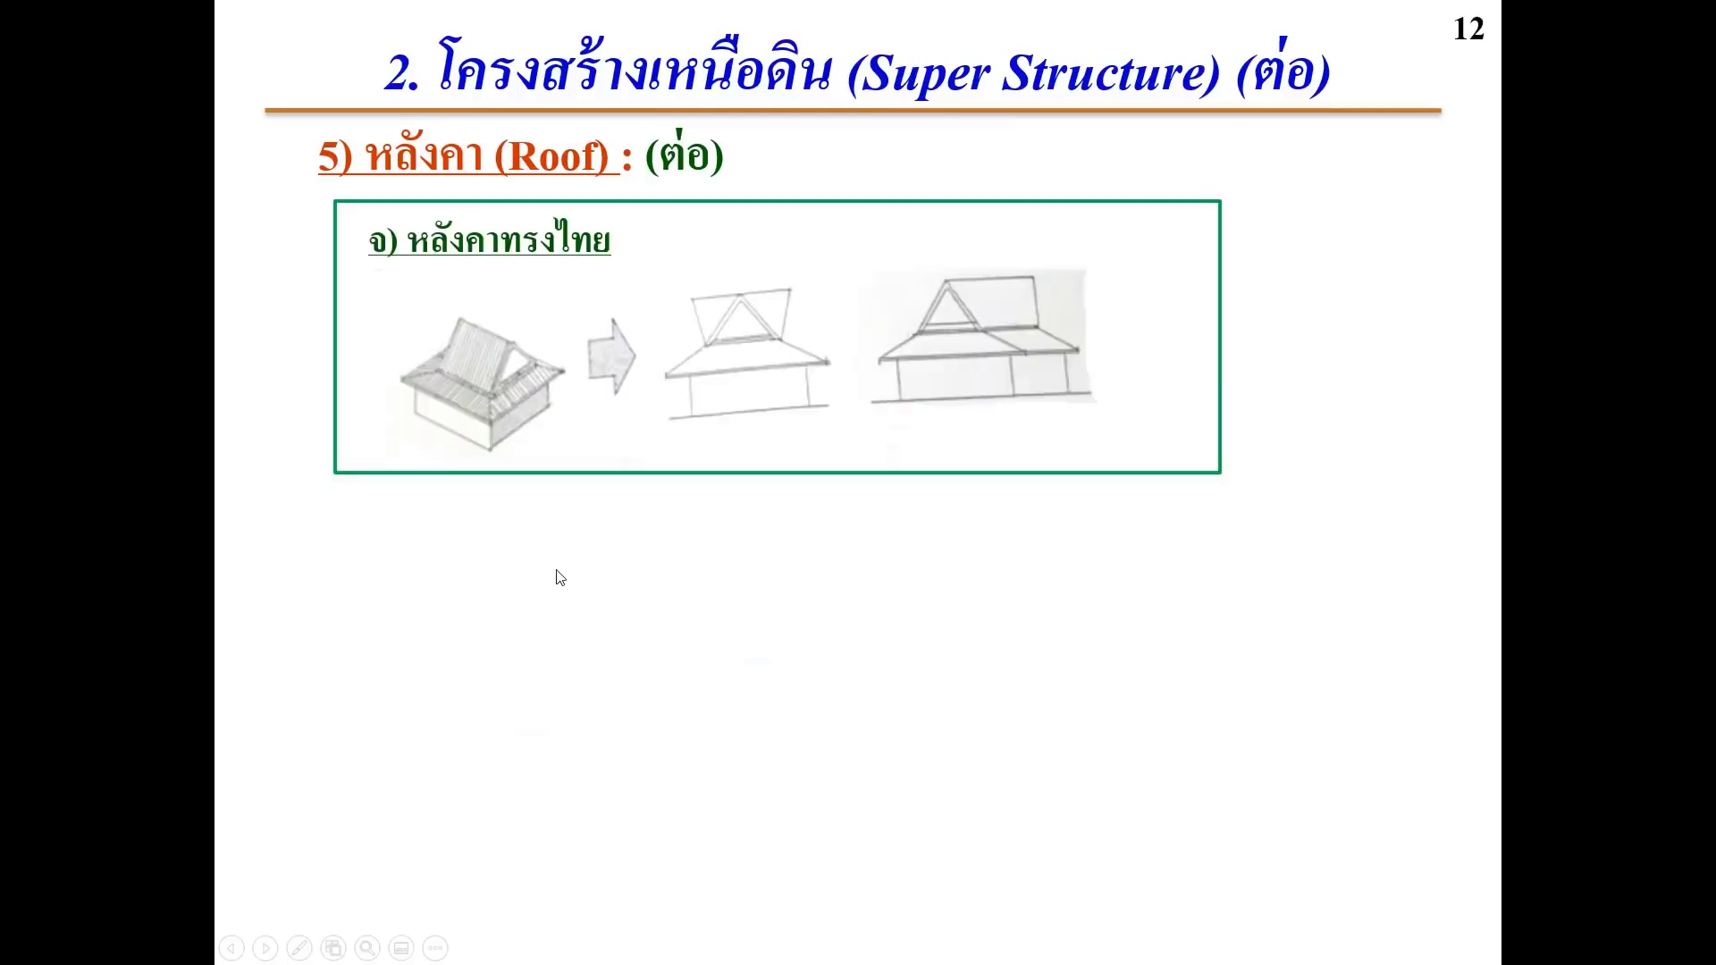
key(Right)
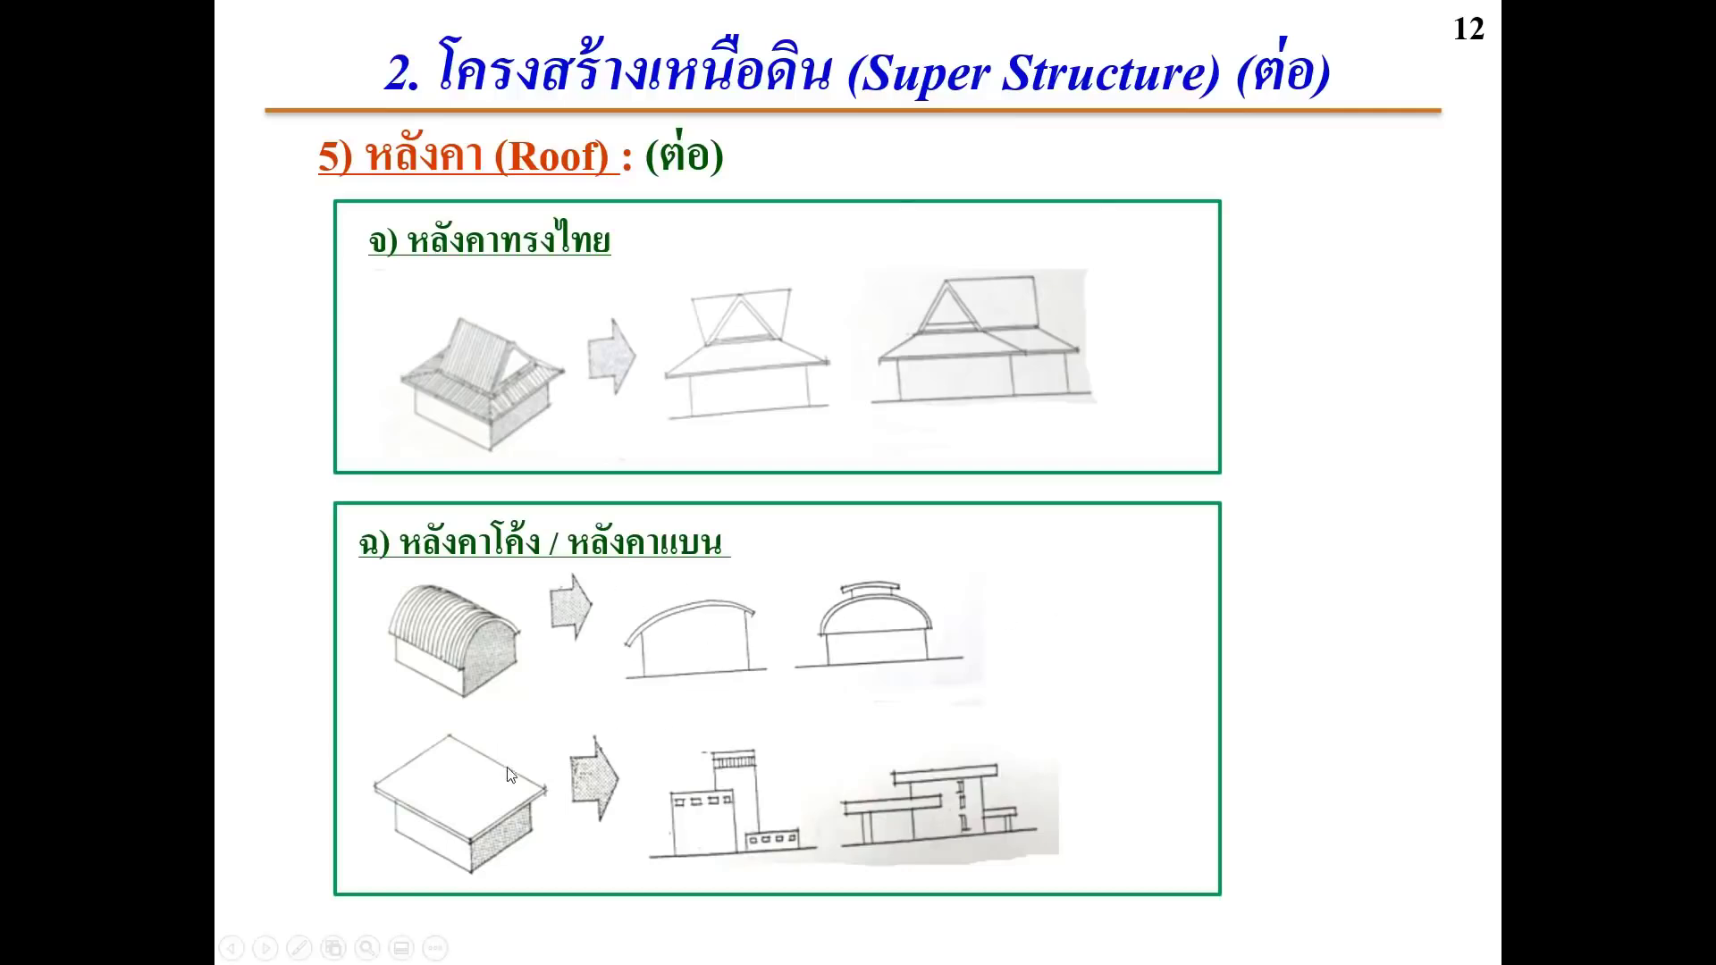
key(Right)
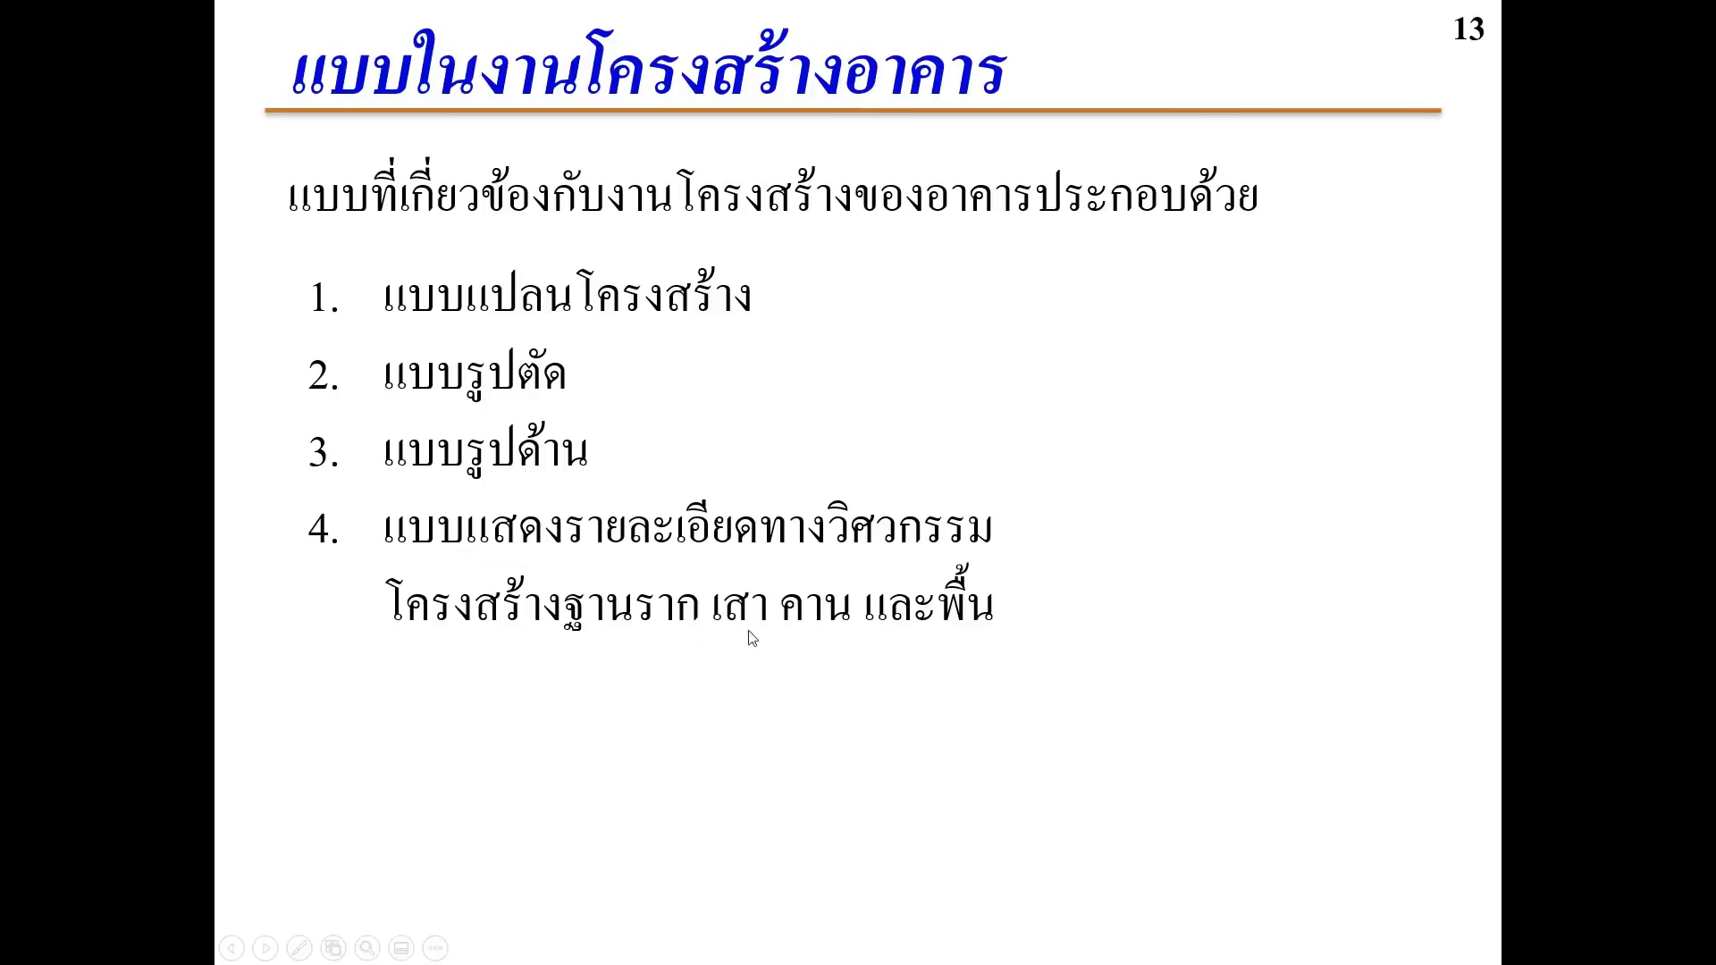
Advance to slide 14, 'Structure Drawing', with its structural plan definition
click(980, 635)
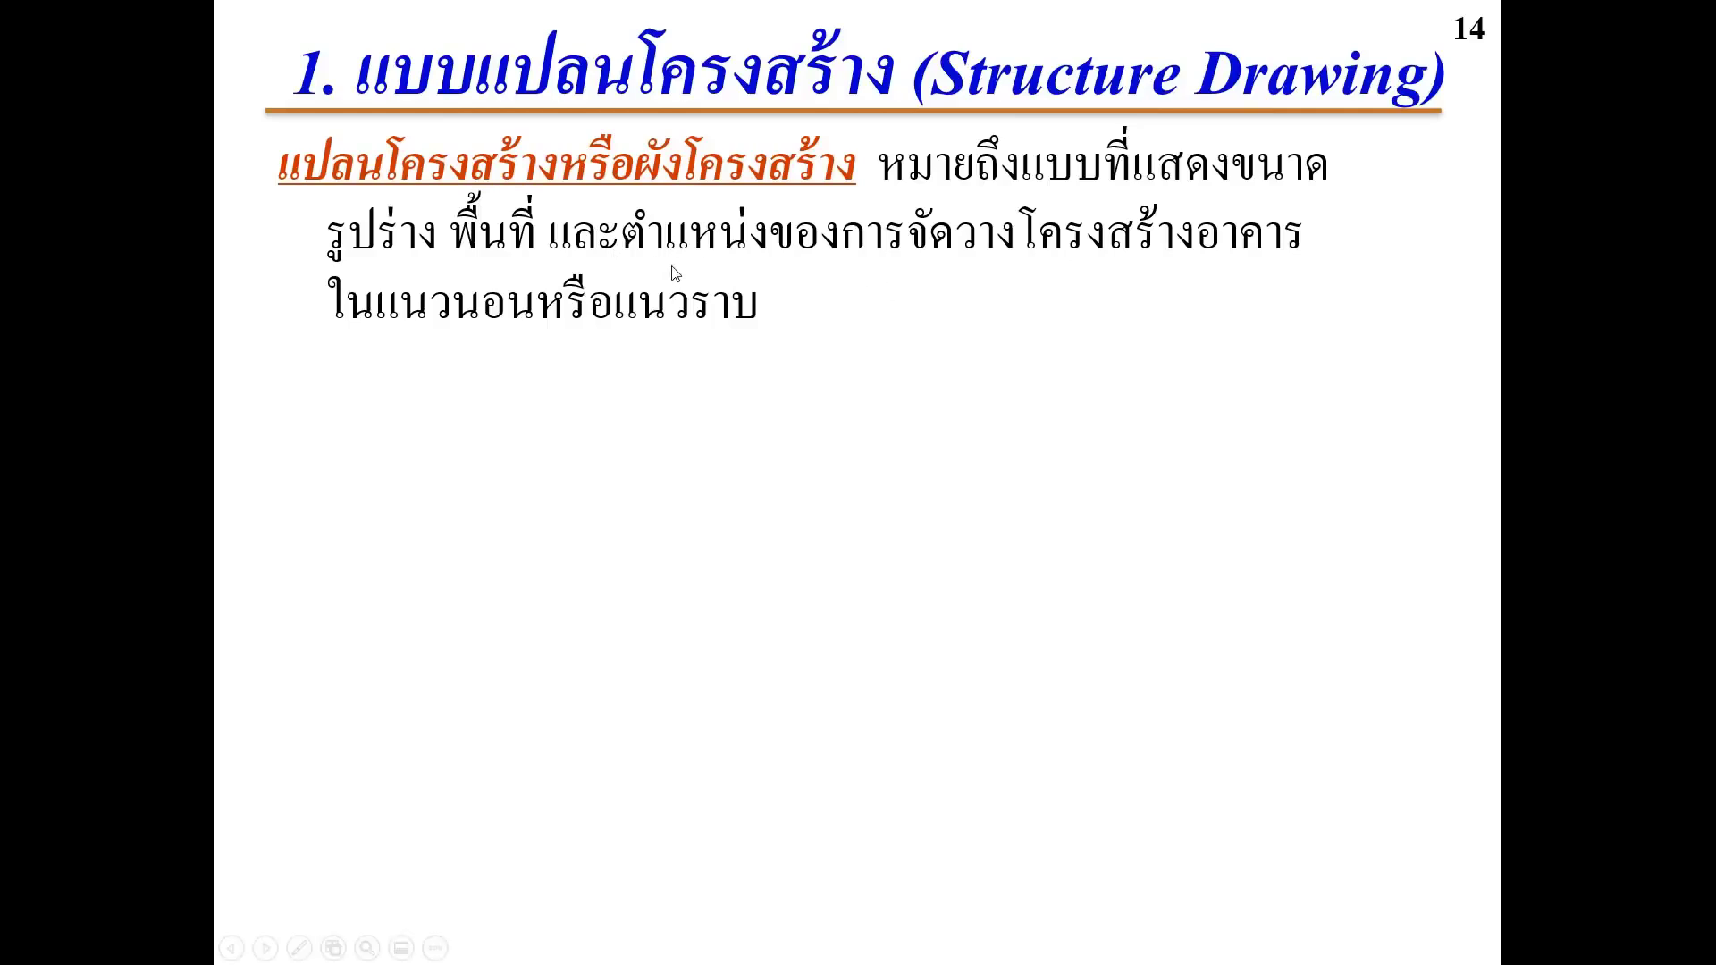
Reveal the bullet listing foundation, per-floor and roof structure plans by building height
click(863, 277)
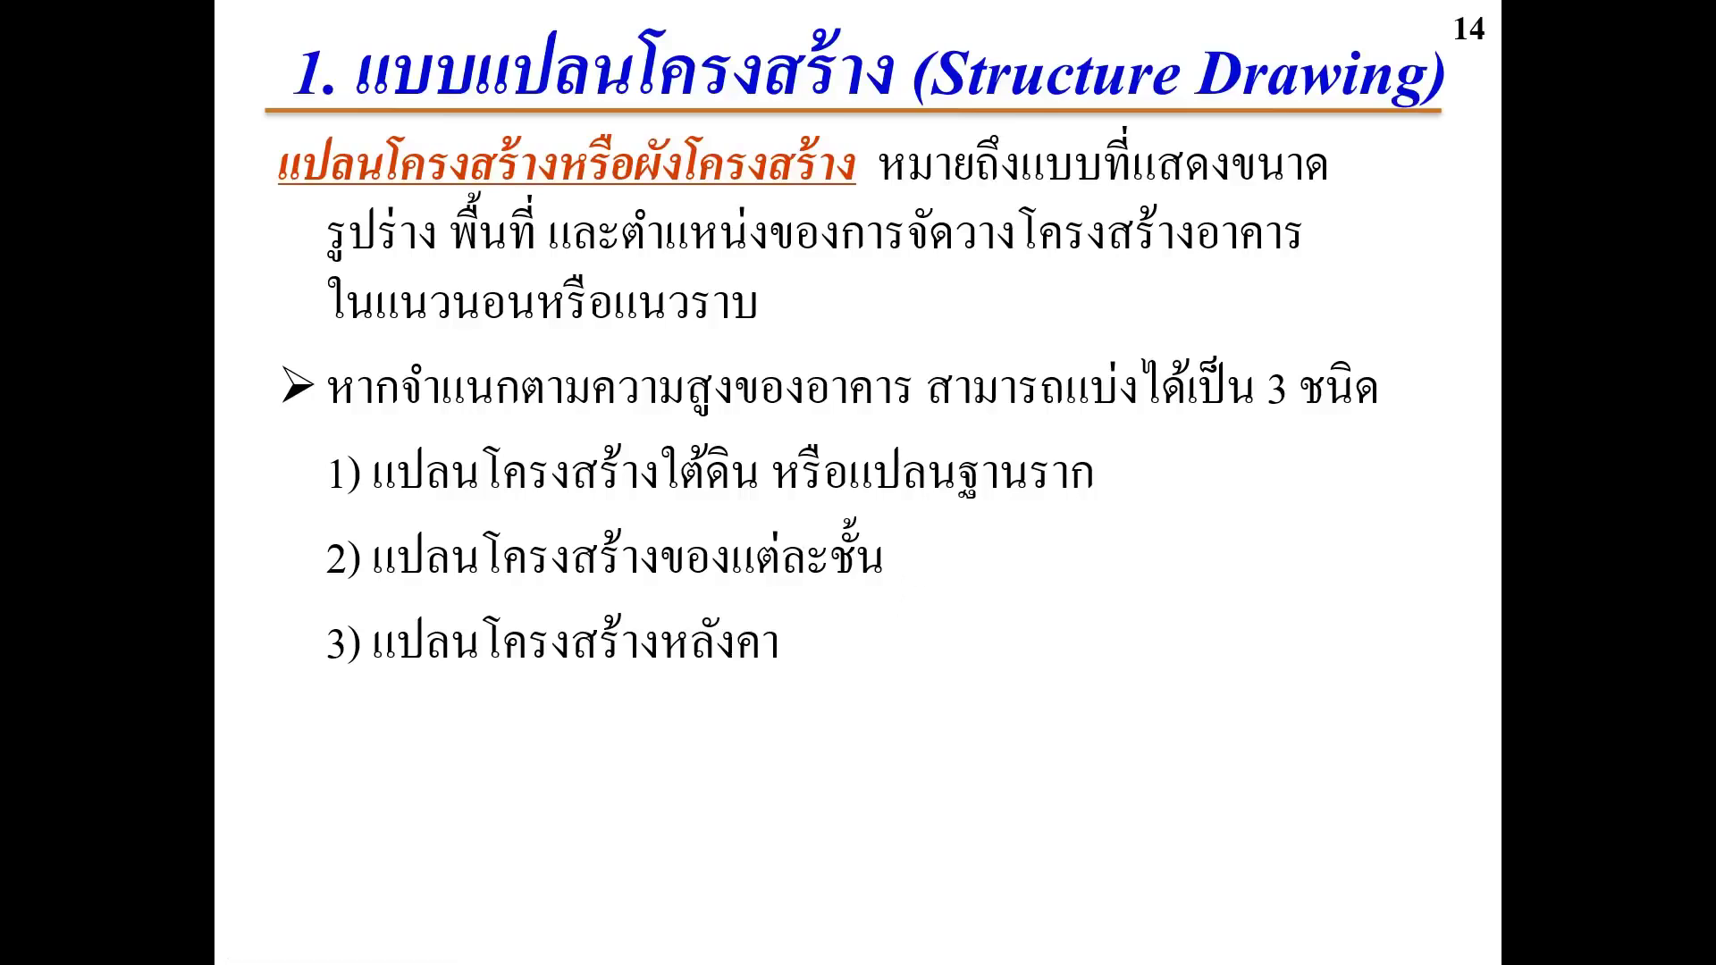
Advance to slide 15's section marking roof, floor 2, floor 1 and foundation levels
click(649, 701)
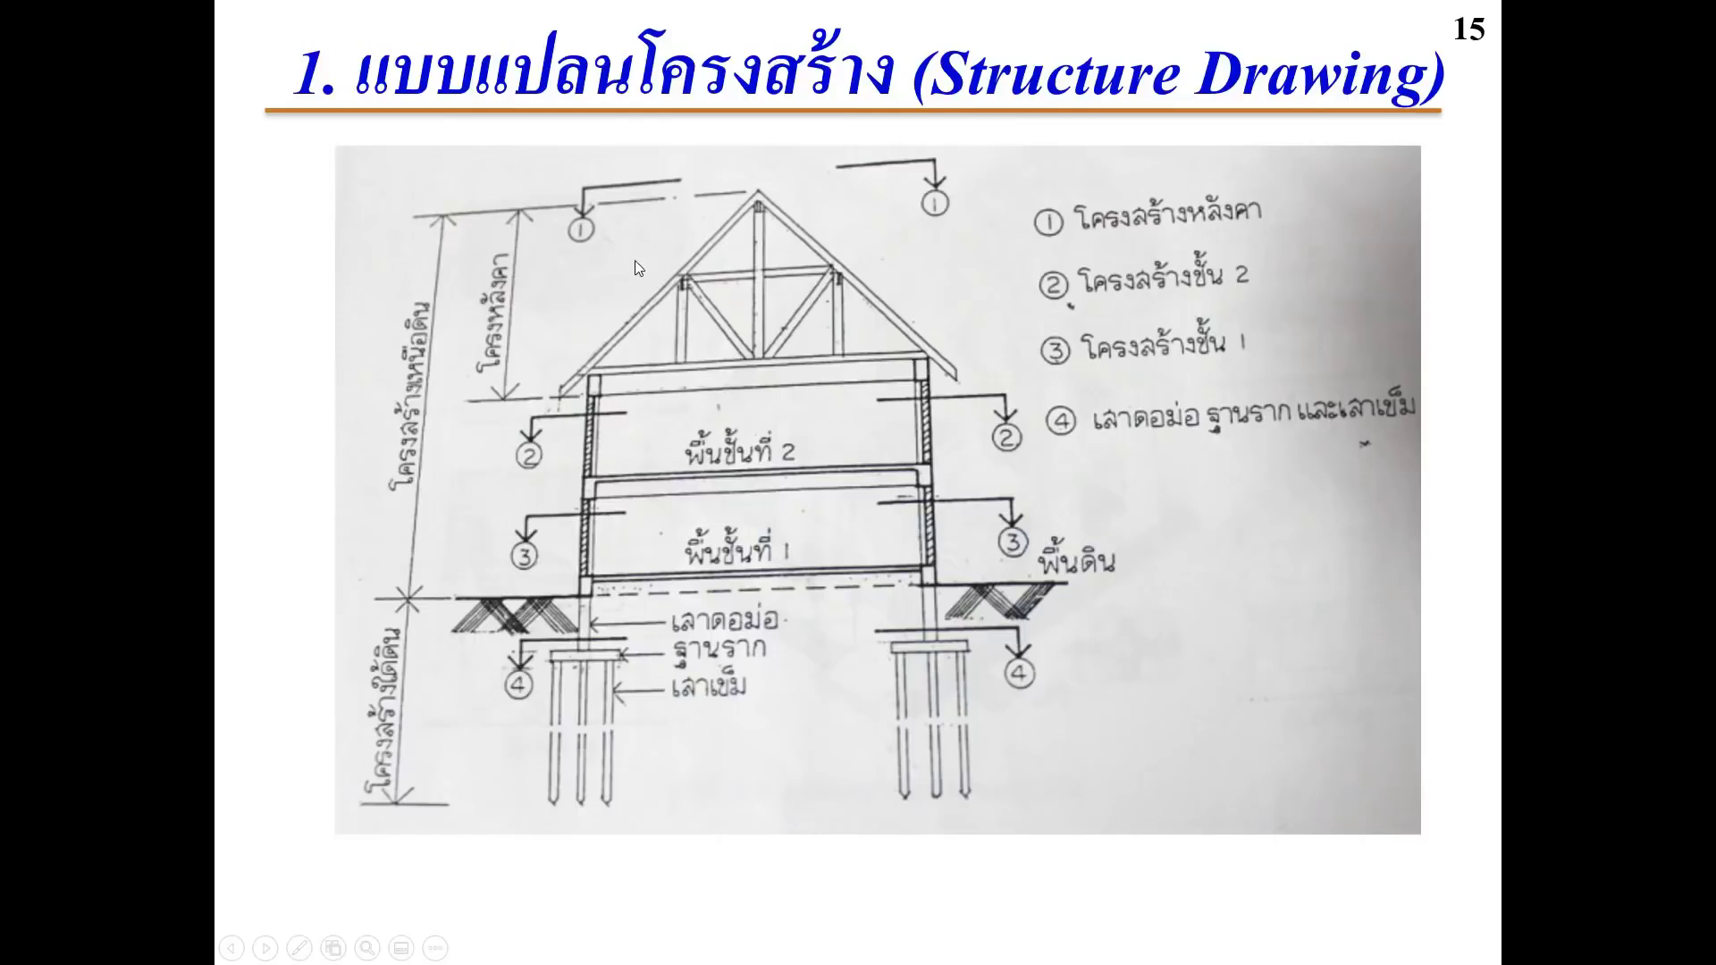
Advance the slideshow to slide 16, the foundation plan with footings C1,F081 to C1,F084
click(806, 308)
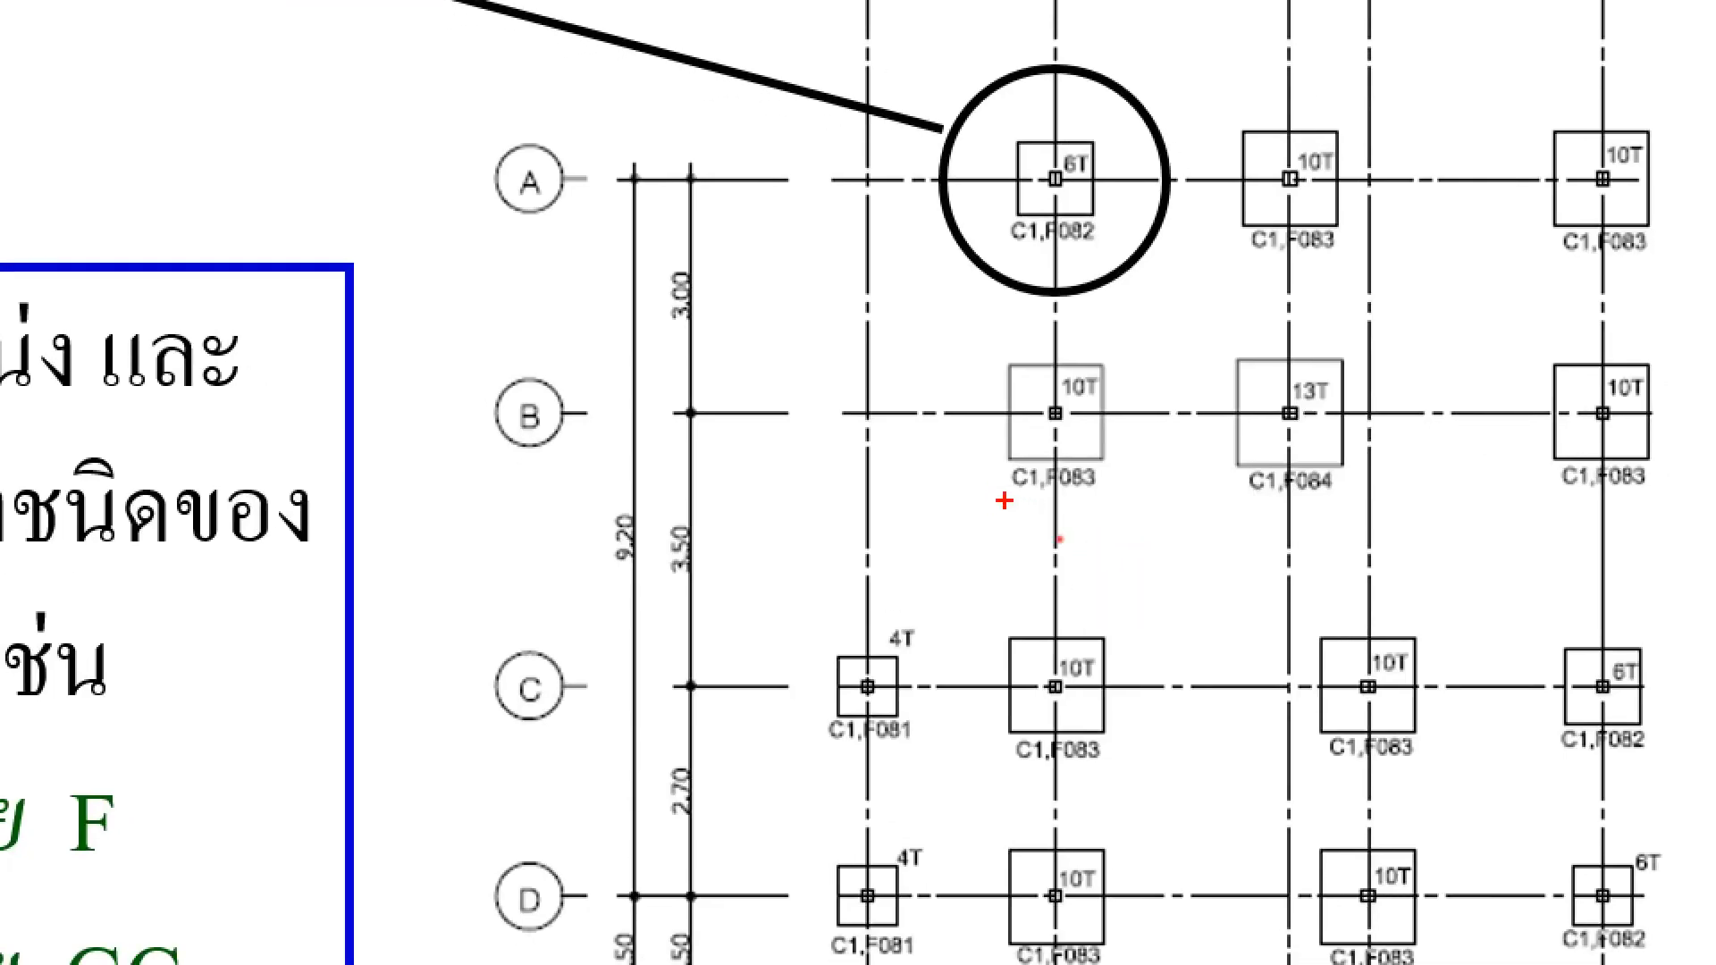
Mark the C1,F083 footing labels and 10T values in red ink, then clear the marks
drag(1005, 501, 1127, 503)
click(1061, 666)
drag(1011, 756, 1137, 766)
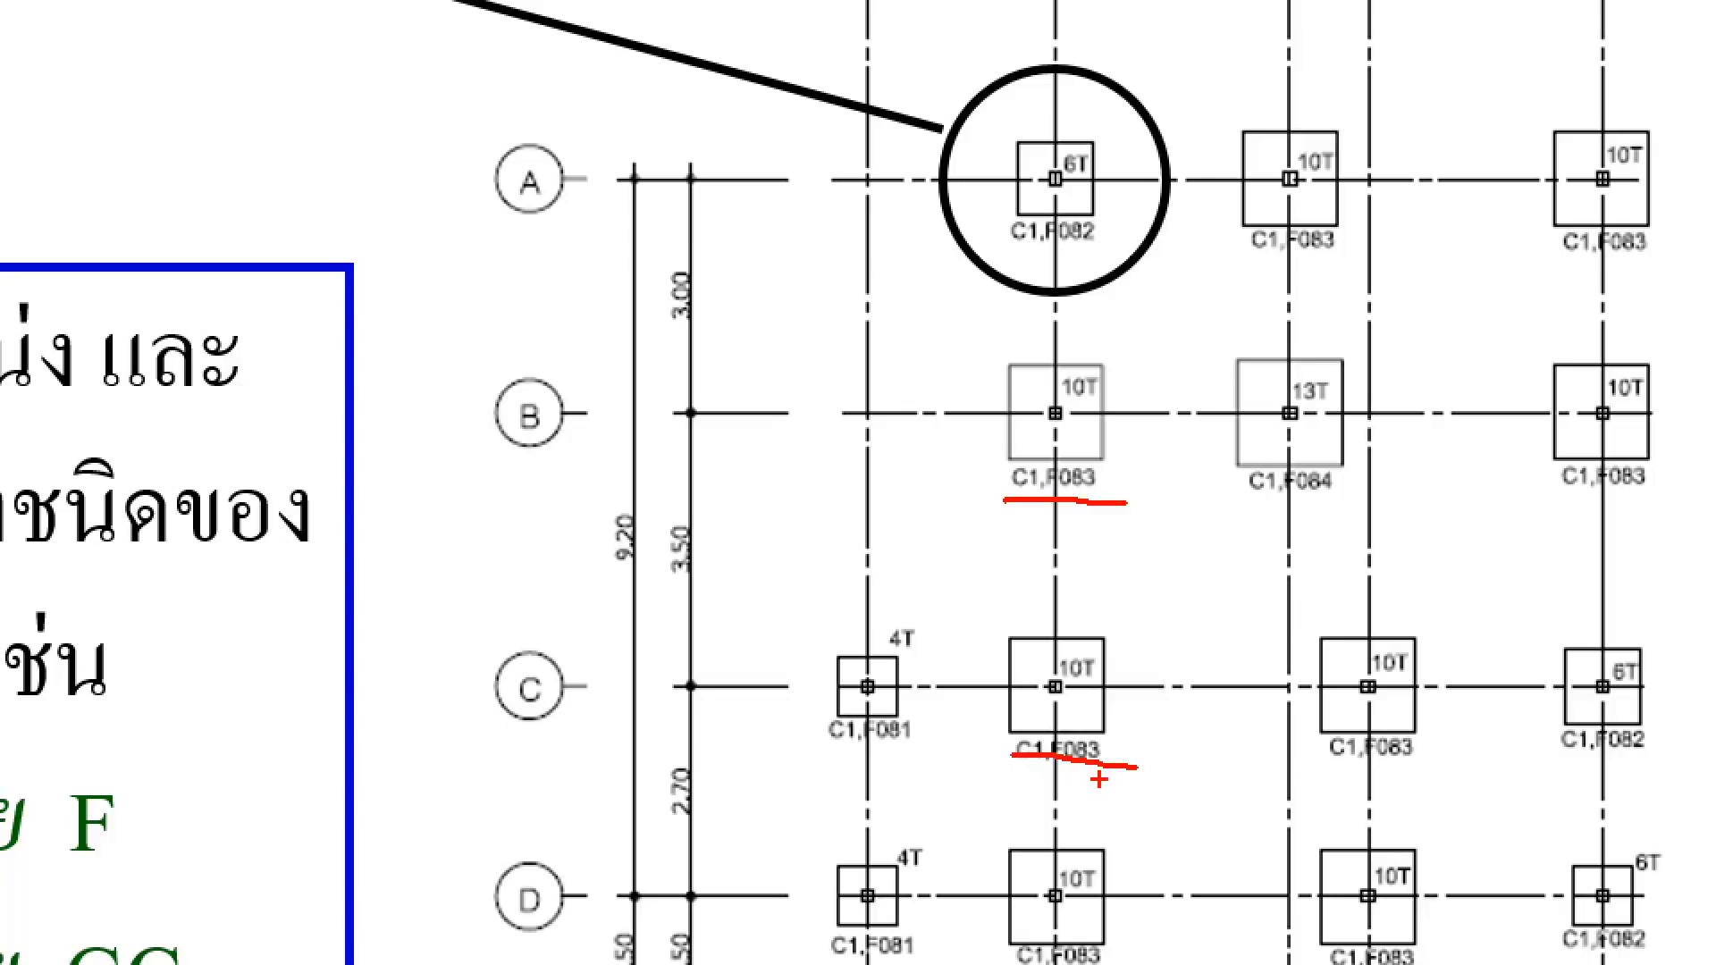
drag(1052, 629, 1137, 645)
mouse_move(1054, 349)
mouse_down()
mouse_move(1121, 429)
mouse_move(1026, 346)
mouse_up()
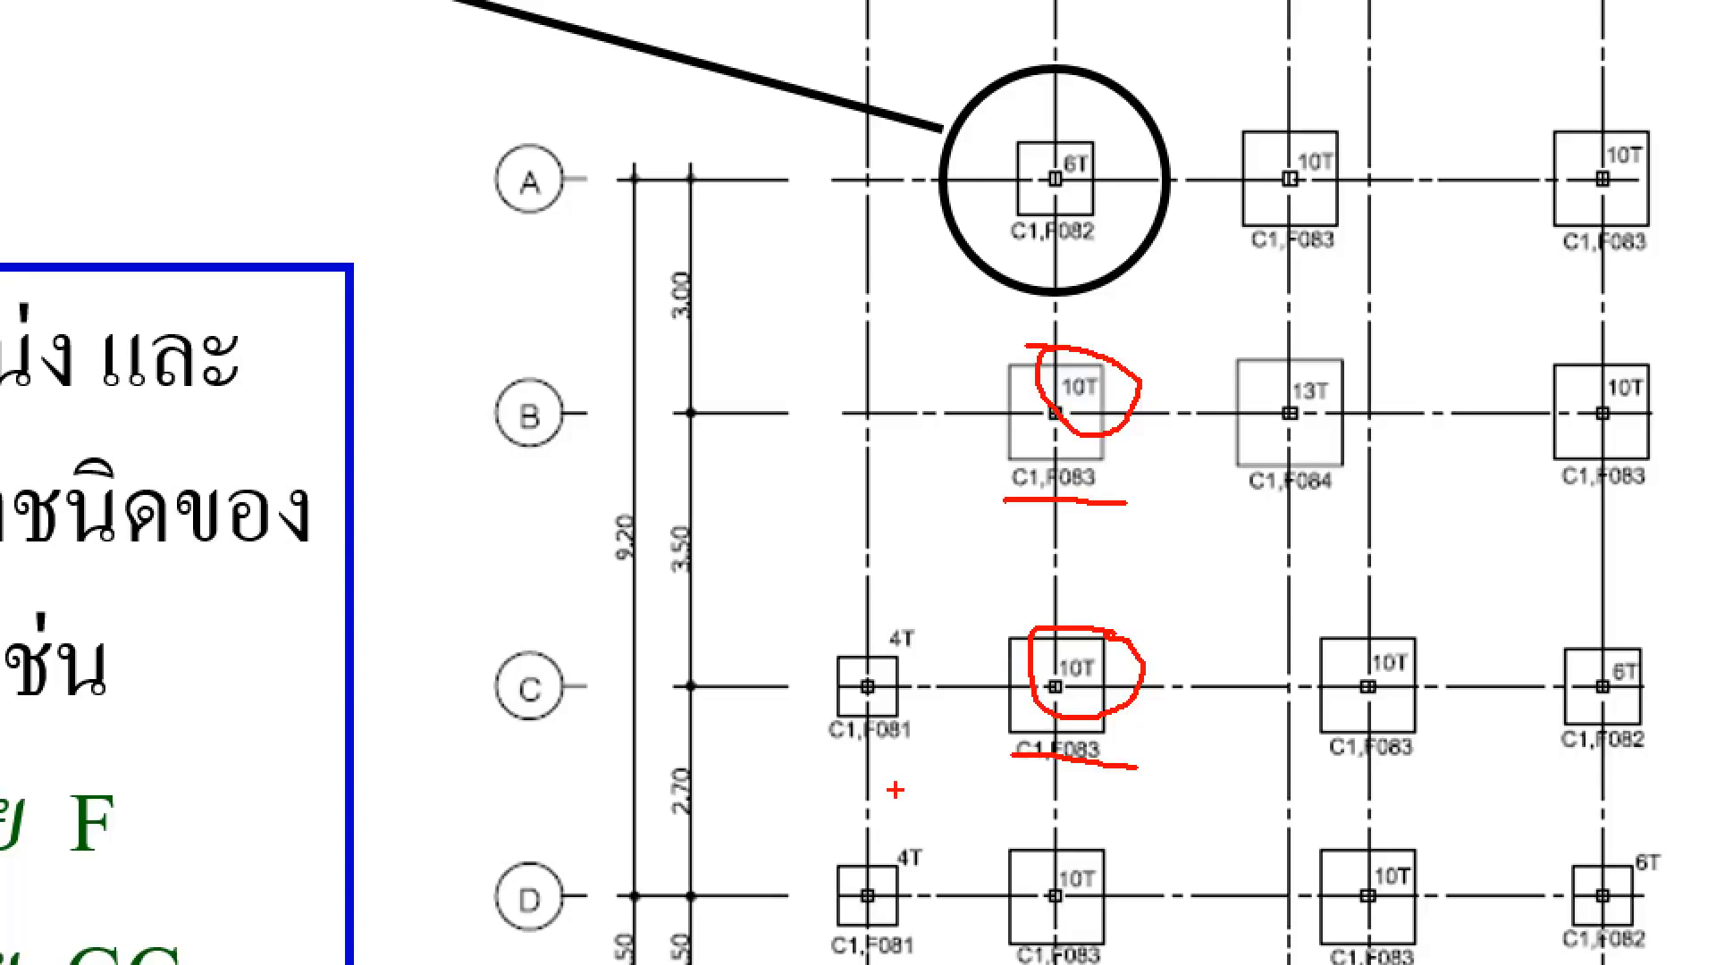
key(Escape)
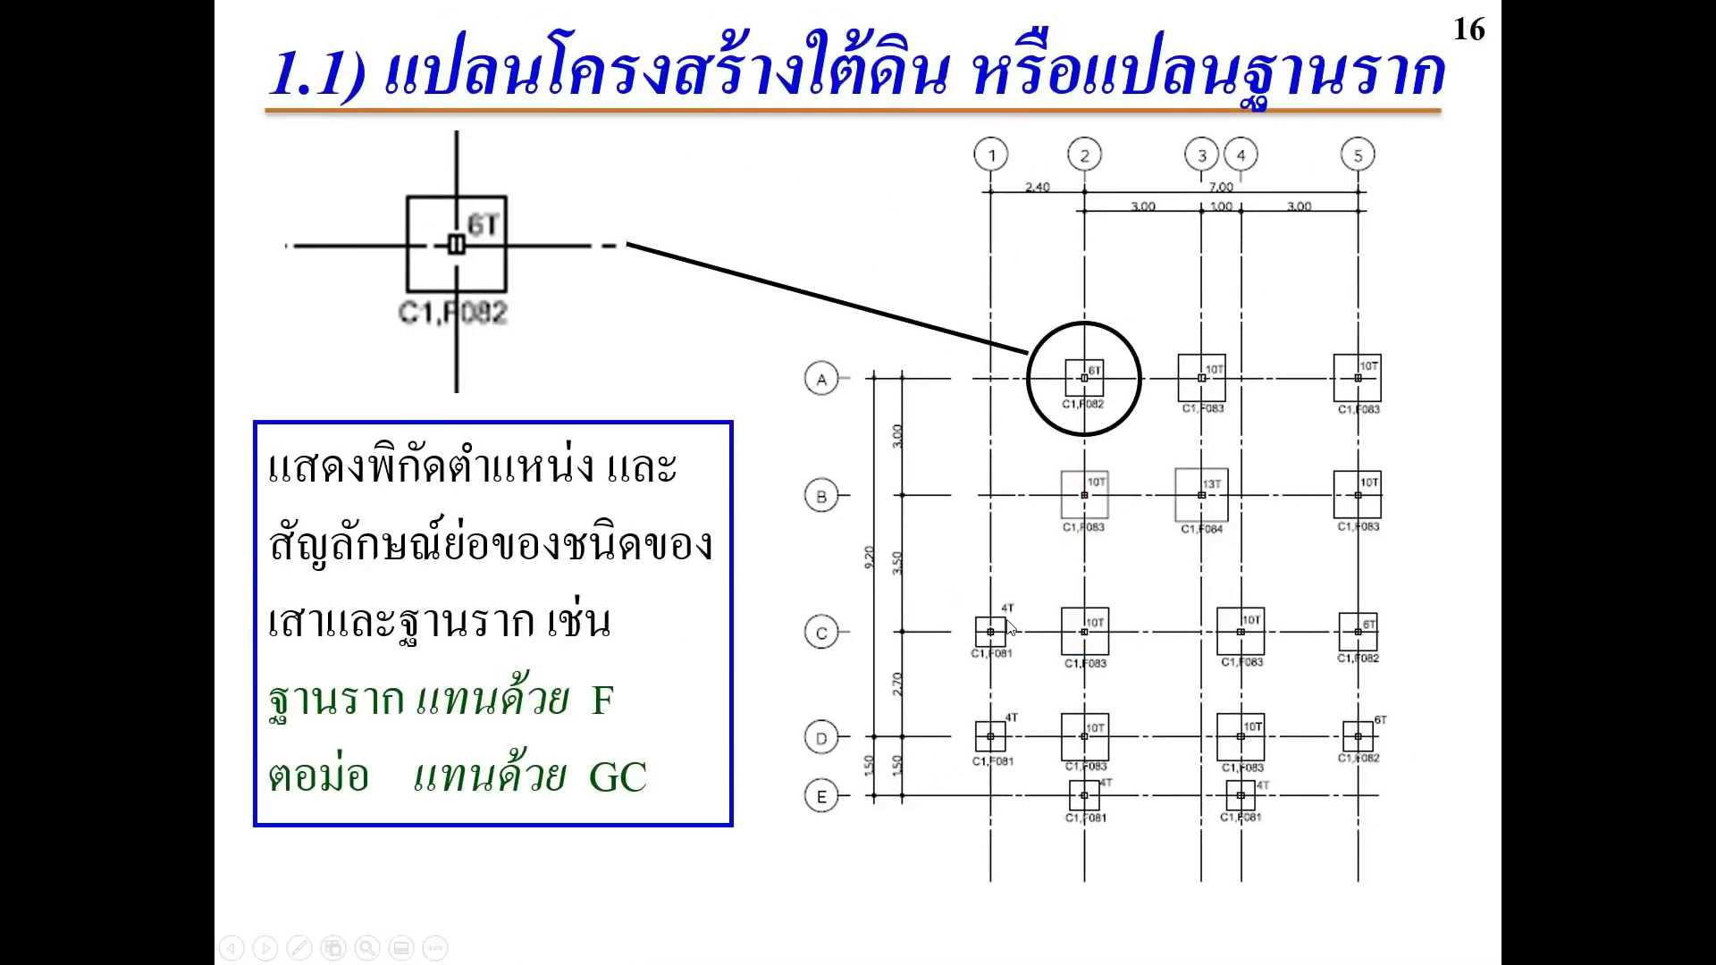
Advance to slide 17, the ground-floor structure plan with F2C2 footings and GB2 beams
key(Right)
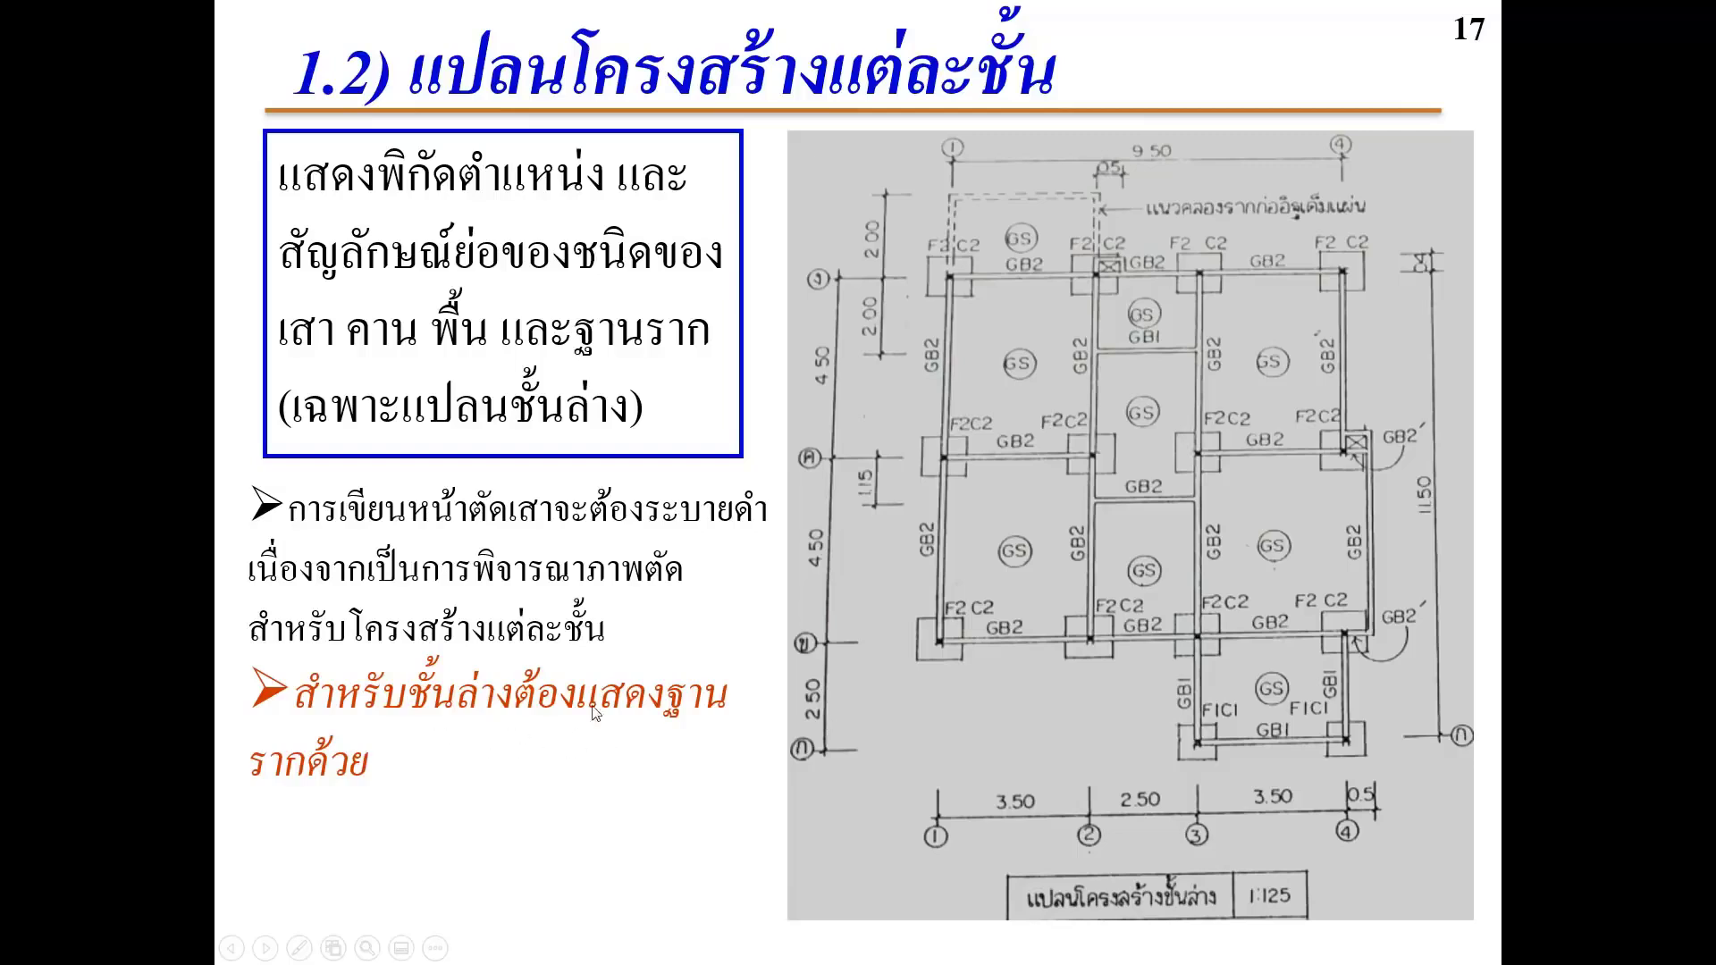
Move past the upper-floor plan on slide 18 to slide 19, the roof structure plan
click(912, 709)
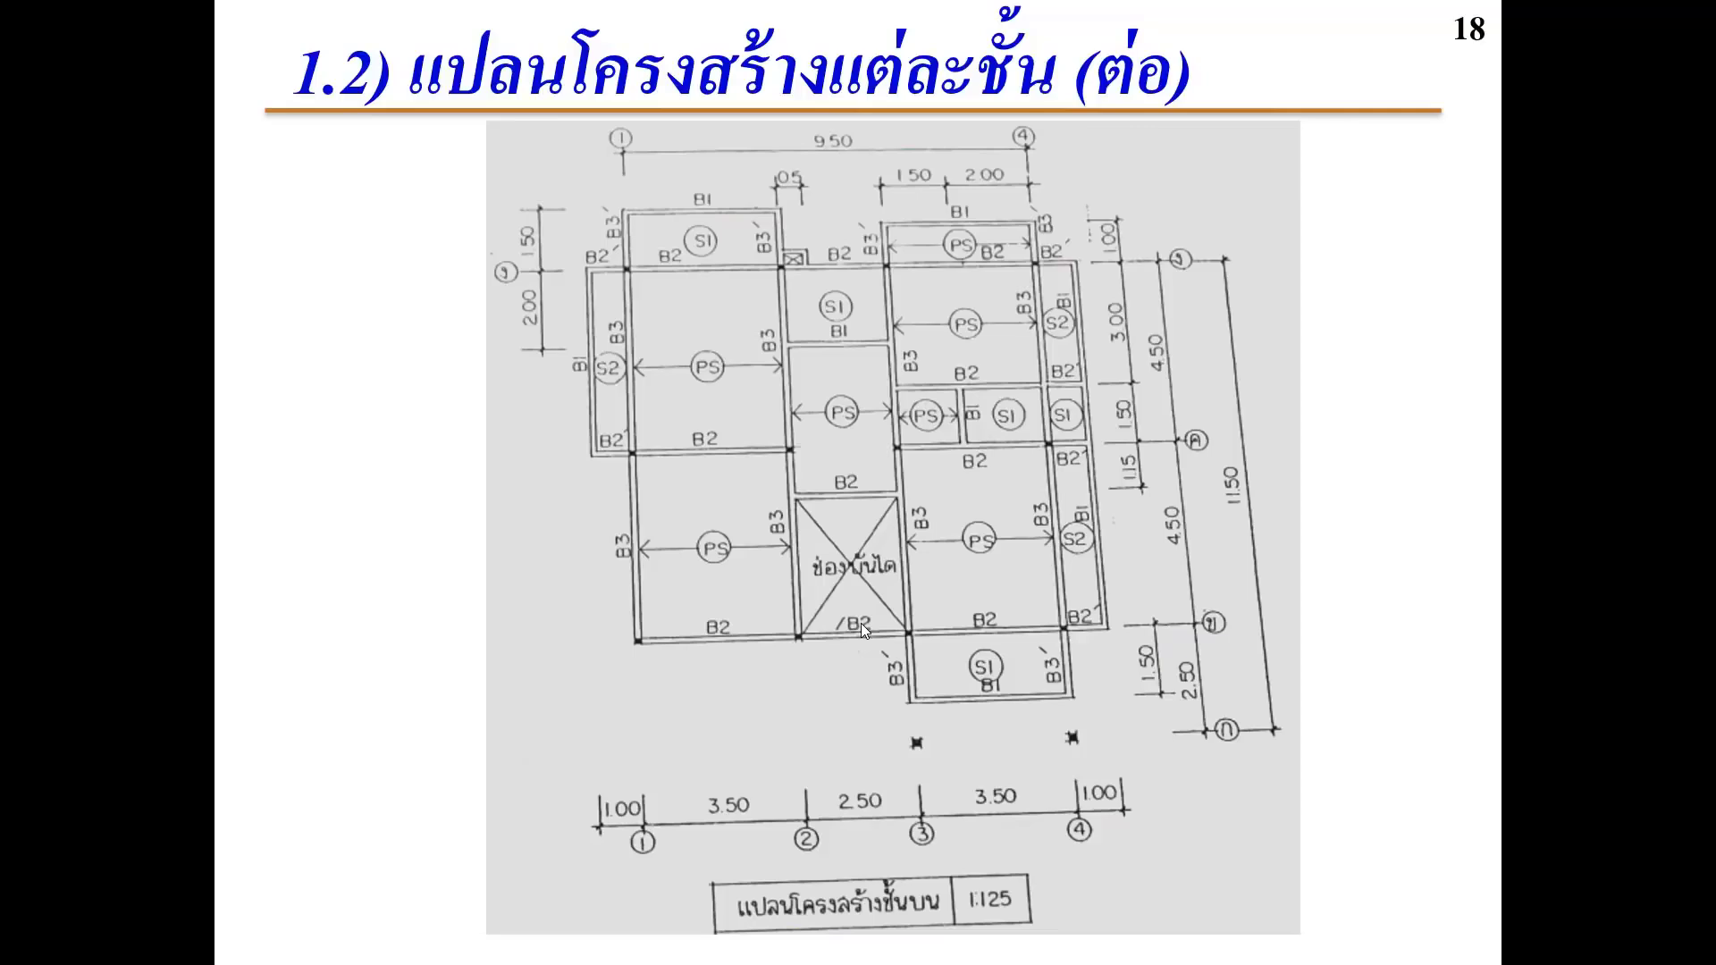
key(Right)
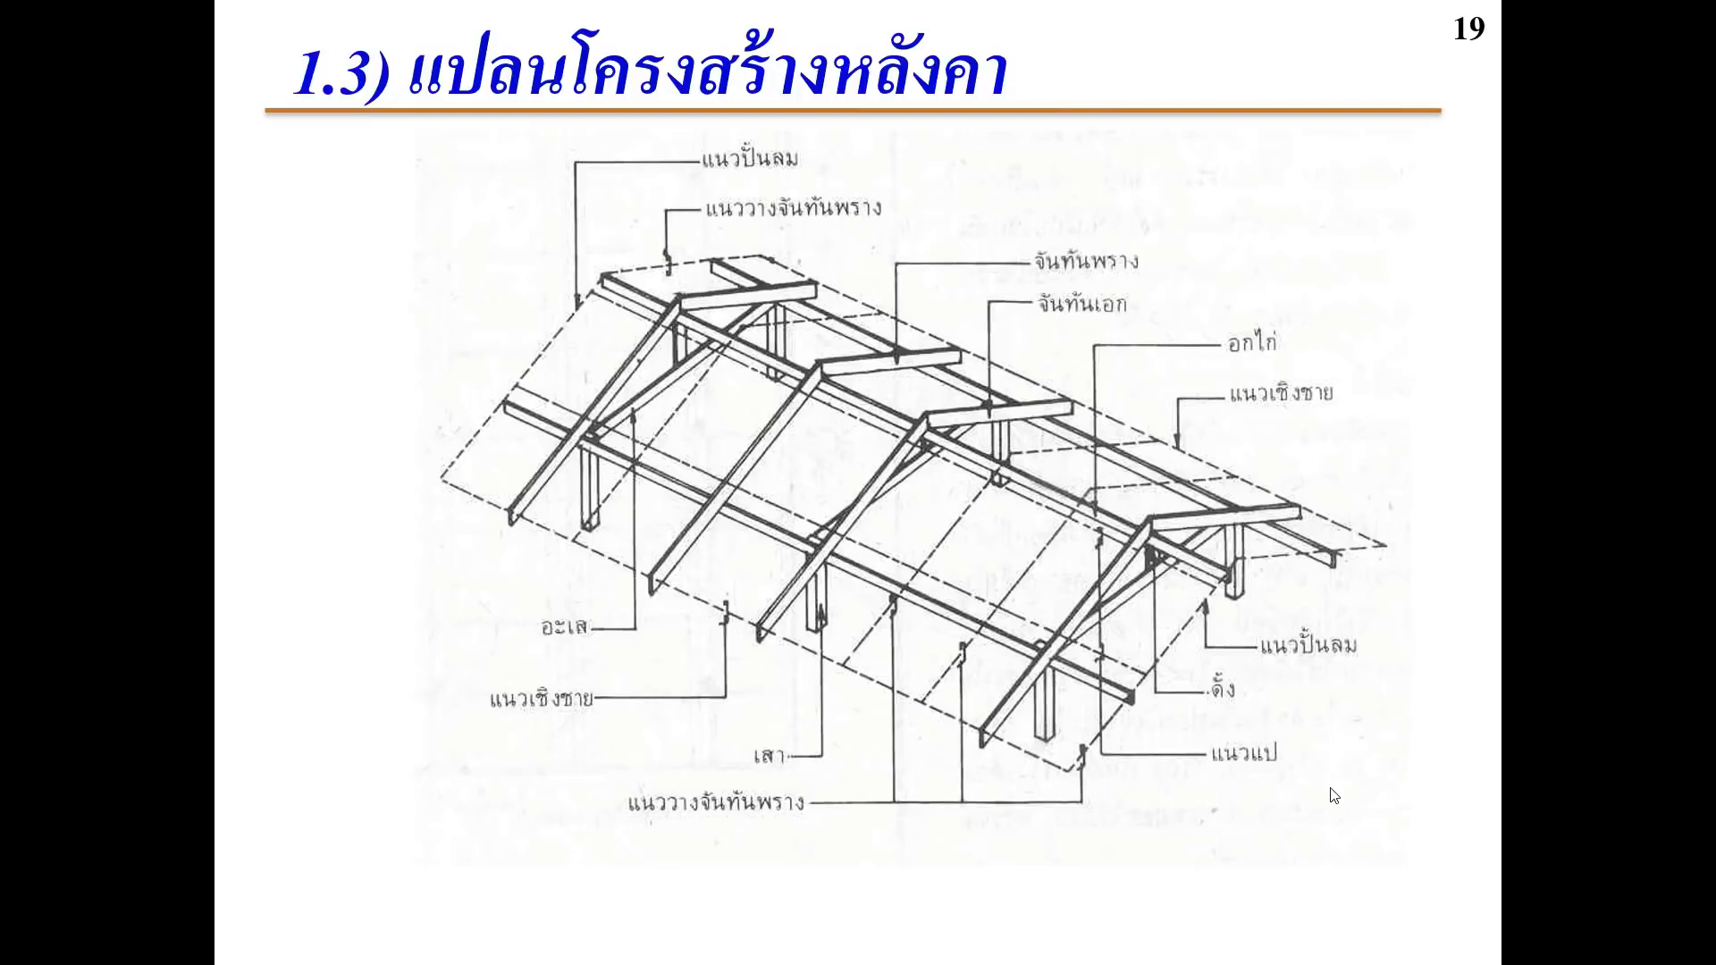
Advance to slide 20, the roof framing plan with 1.00 m purlin spacing
key(Right)
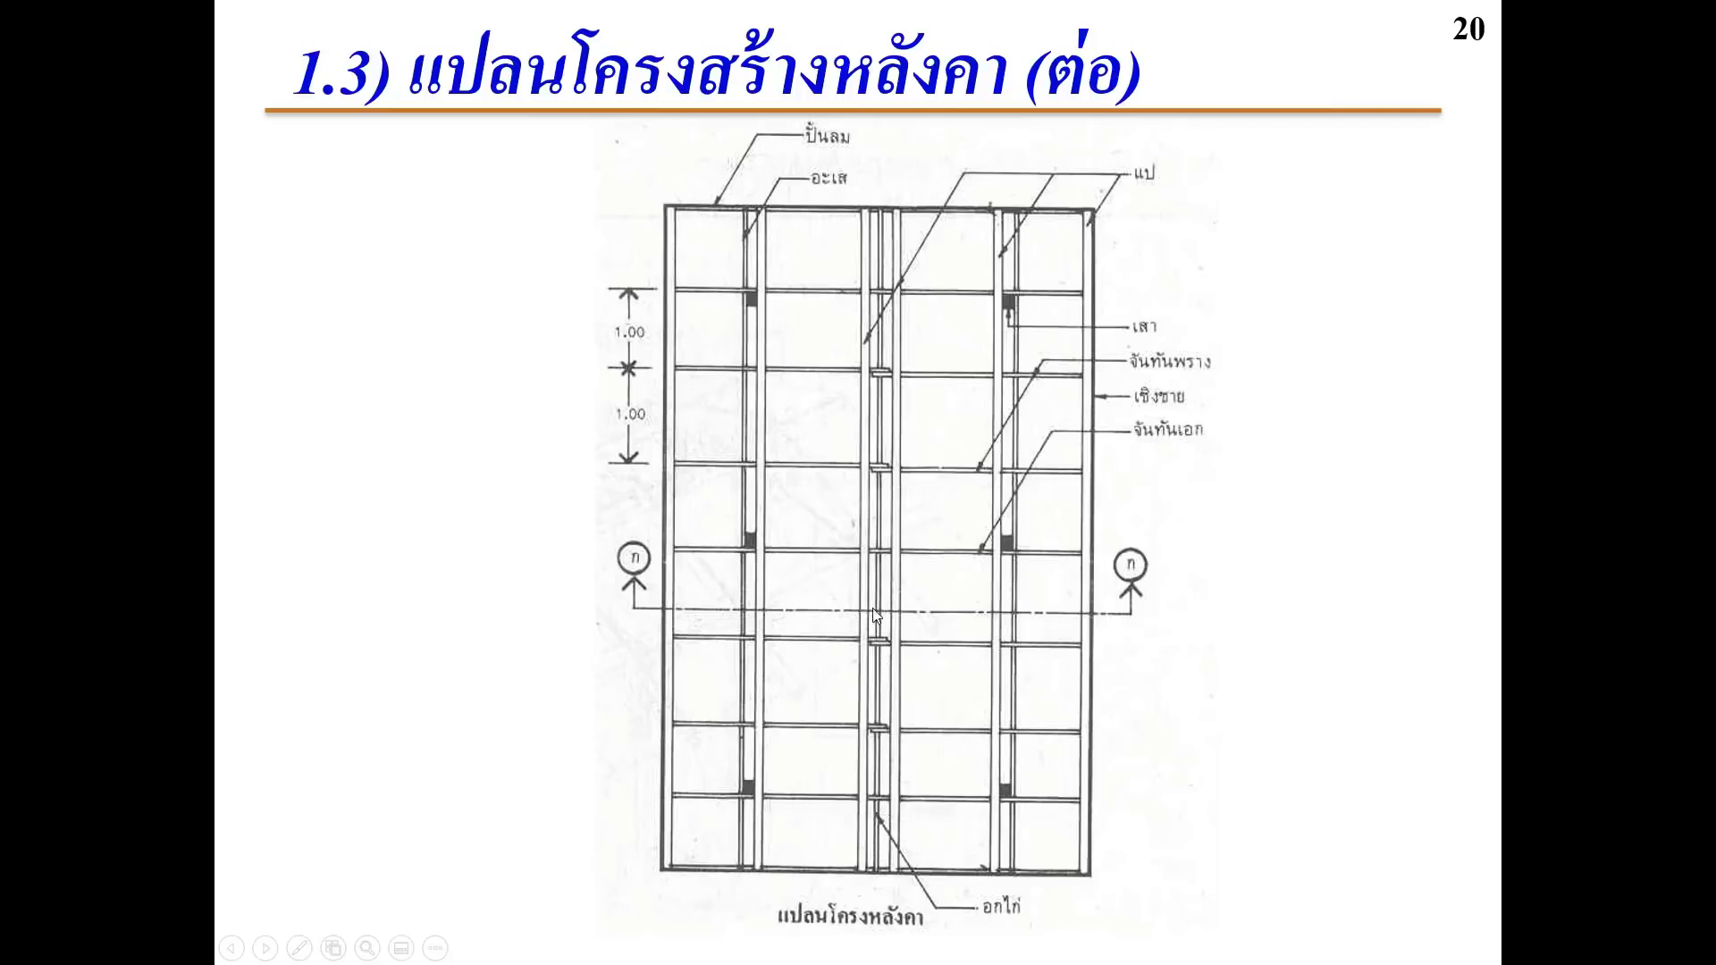
Advance from slide 21 through slide 22 to slide 23, the Section page with section line A-A
click(928, 653)
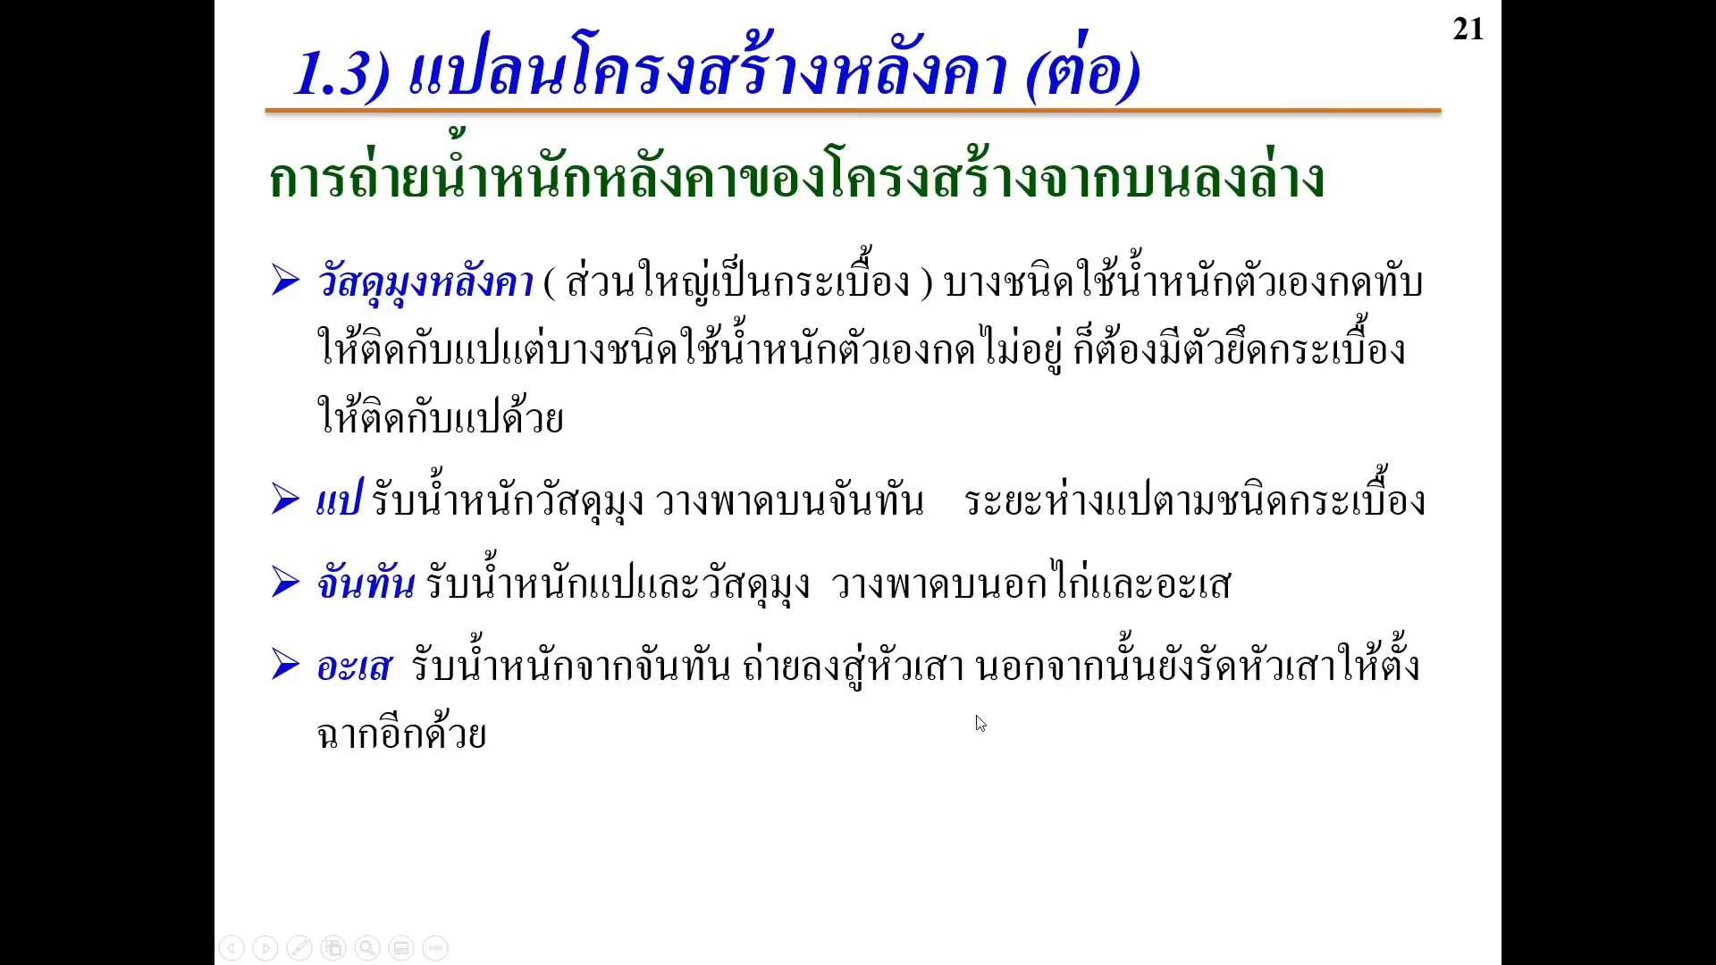
click(1158, 719)
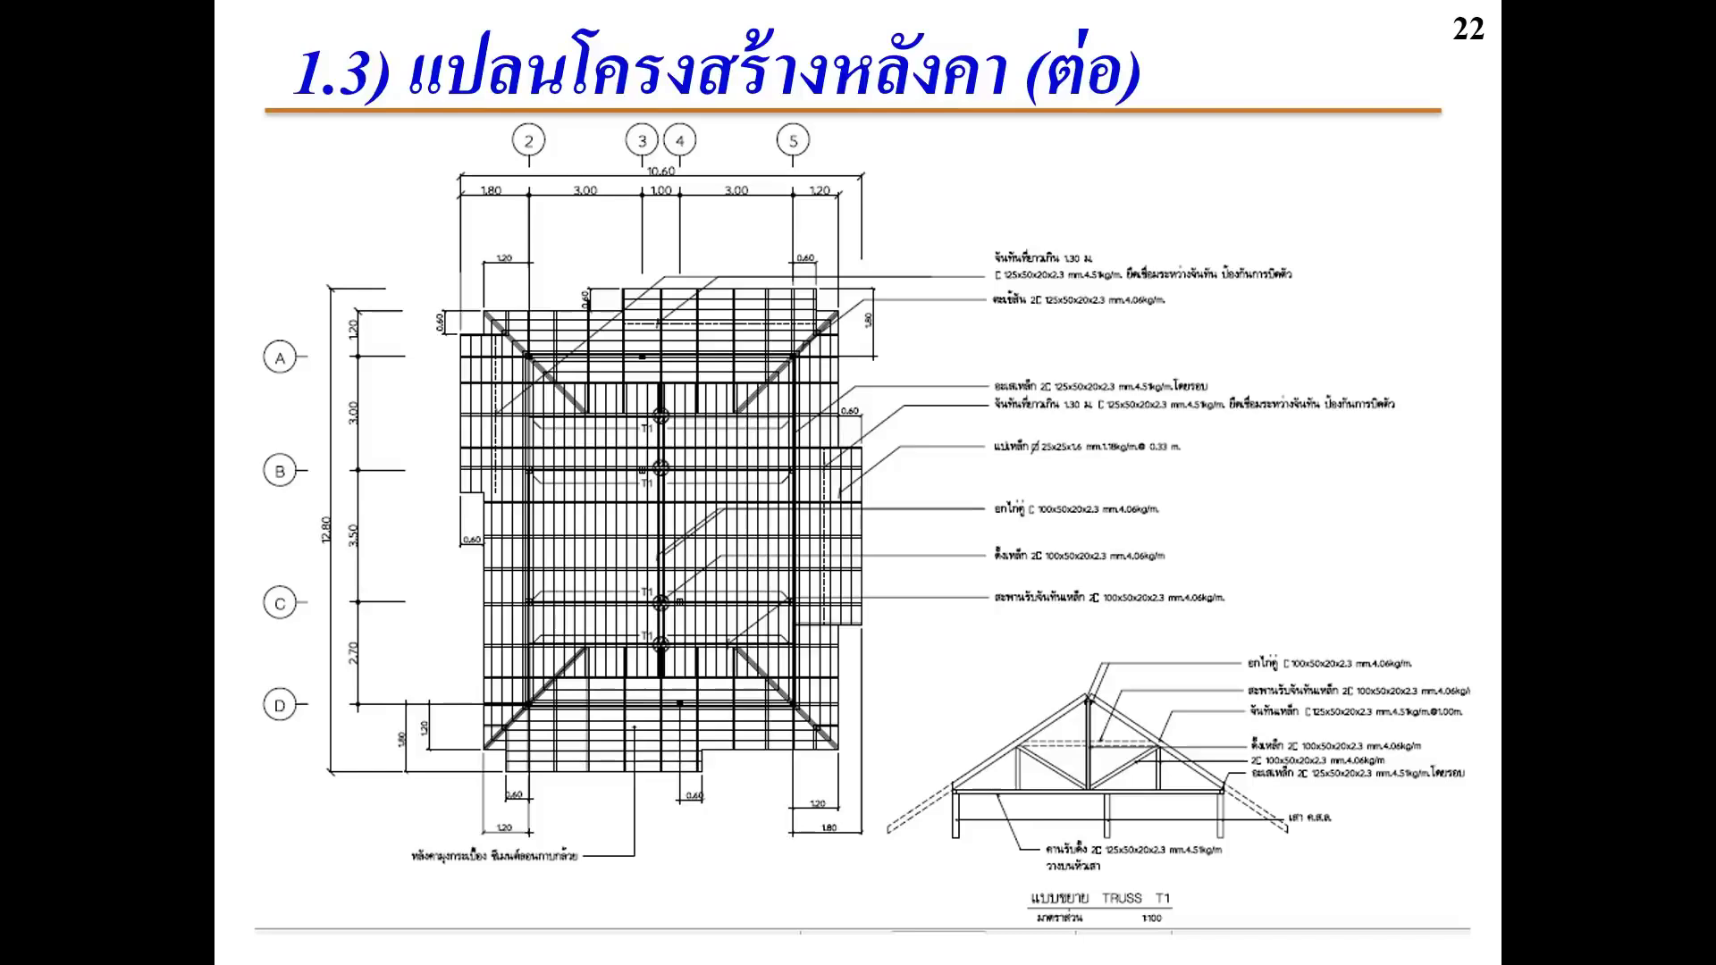
key(Right)
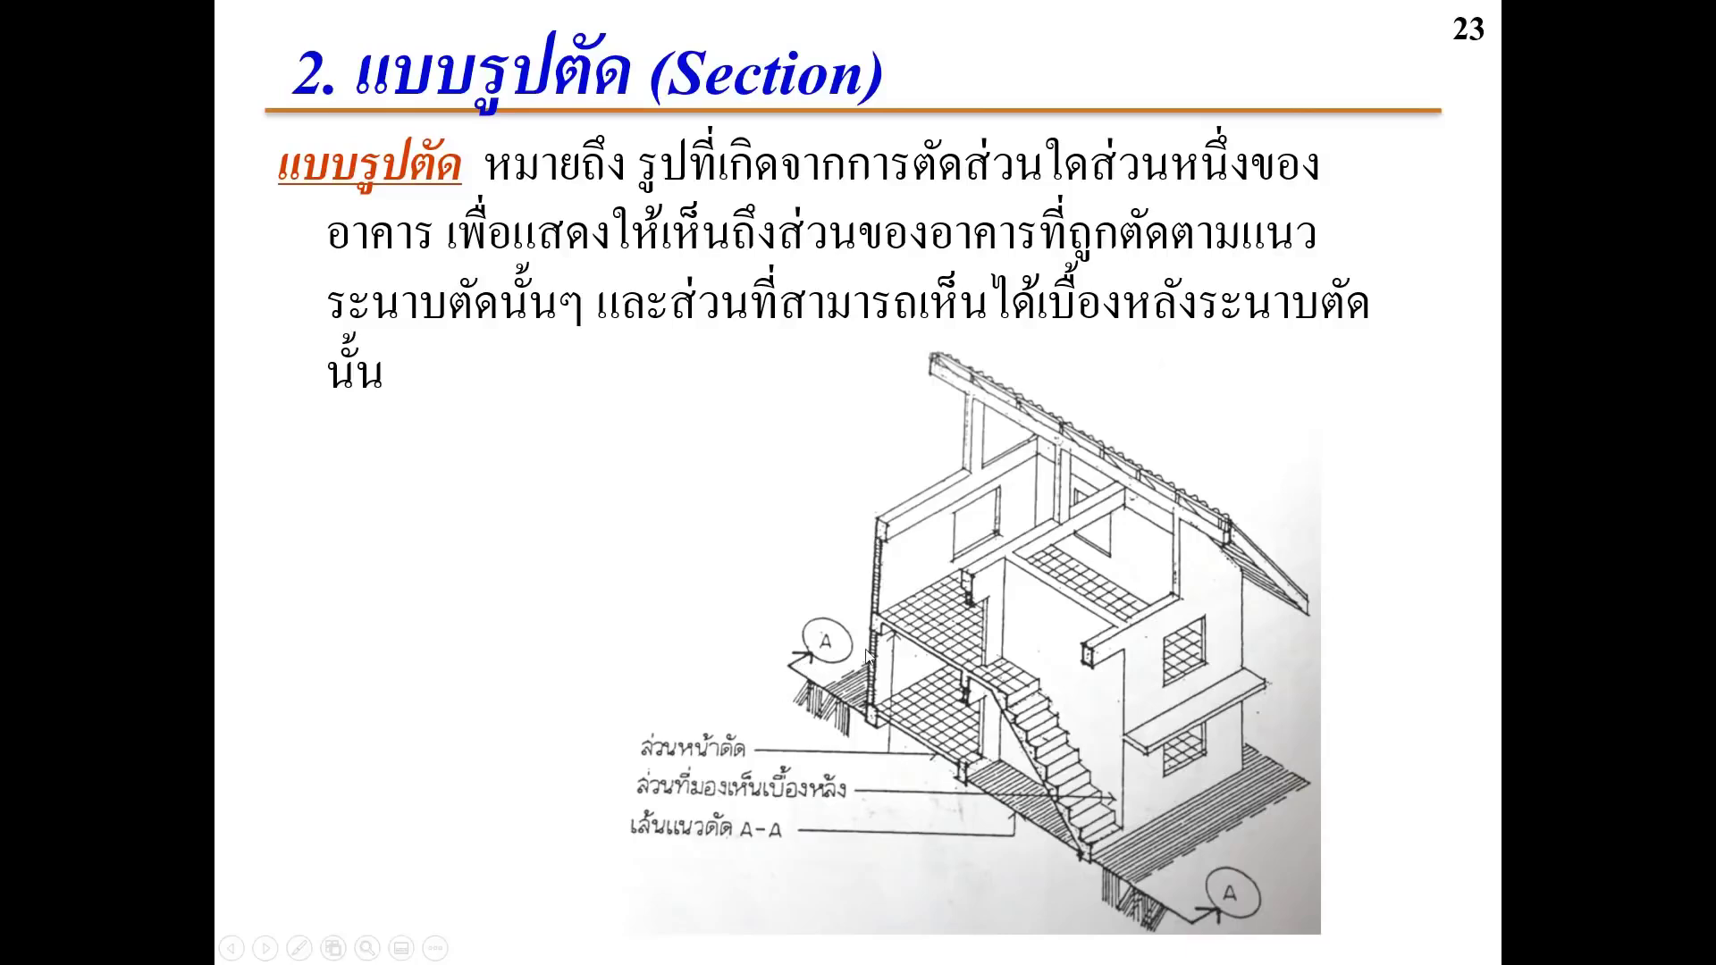
Advance through the A-A and B-B section examples to slide 26, the Elevation page
click(1021, 678)
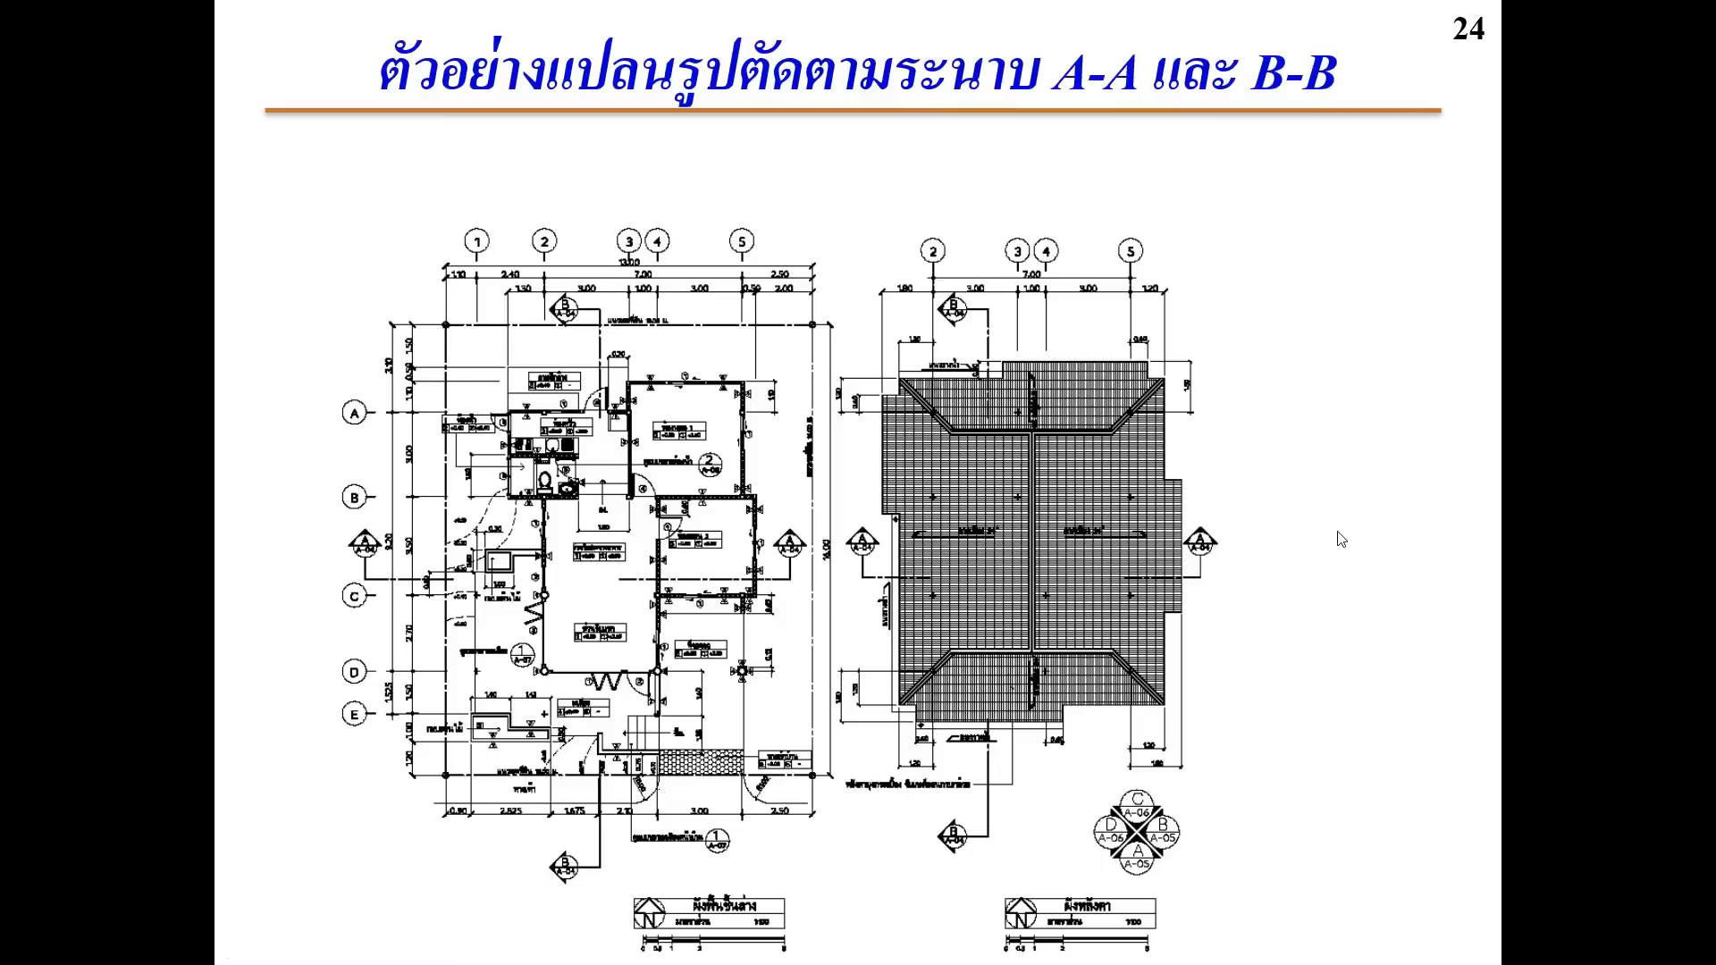
key(Right)
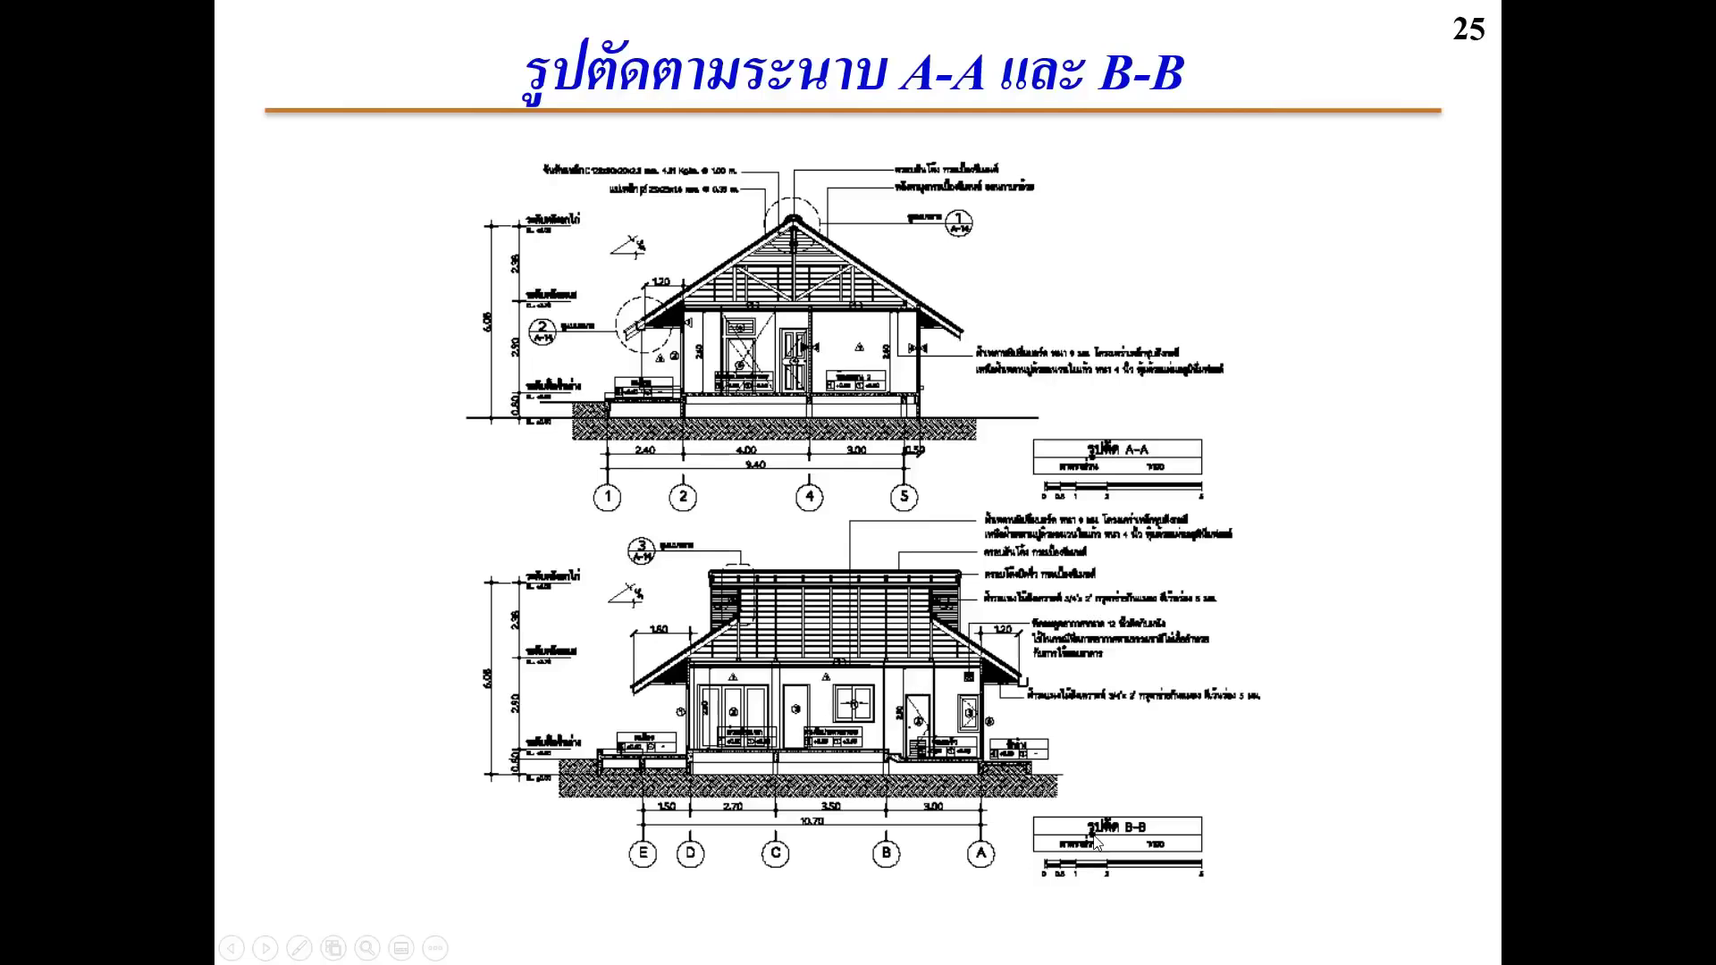
click(908, 746)
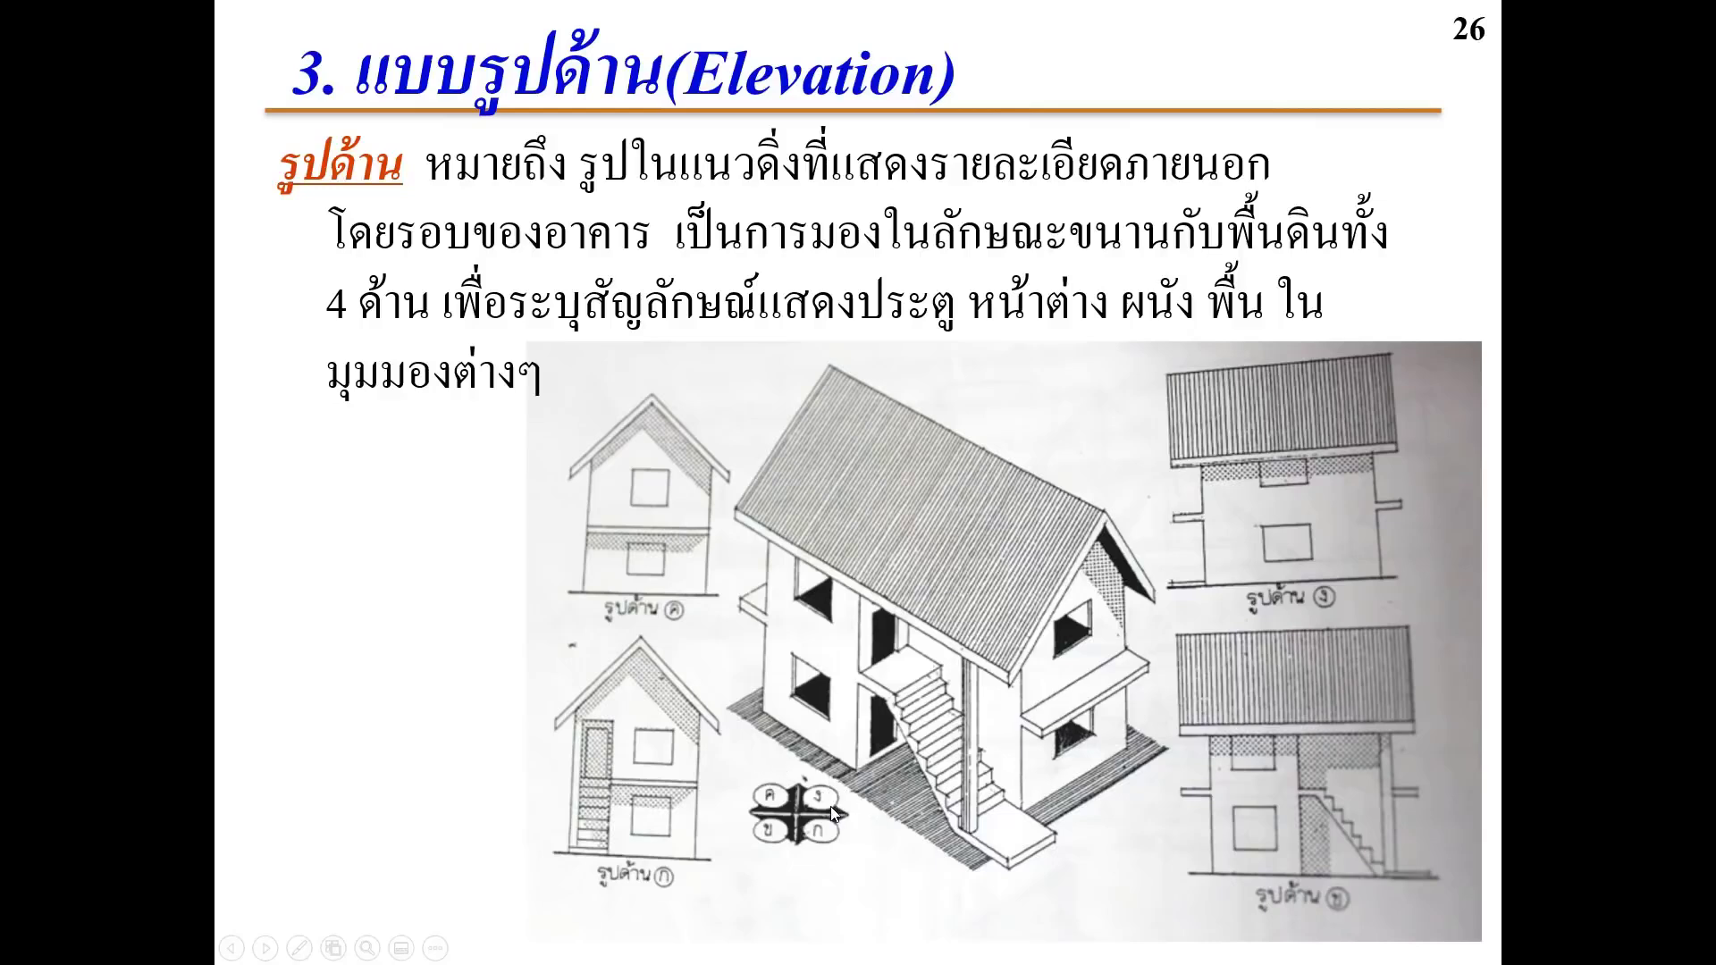
Advance past the elevation A–D examples to slide 29 on engineering detail drawings
click(864, 803)
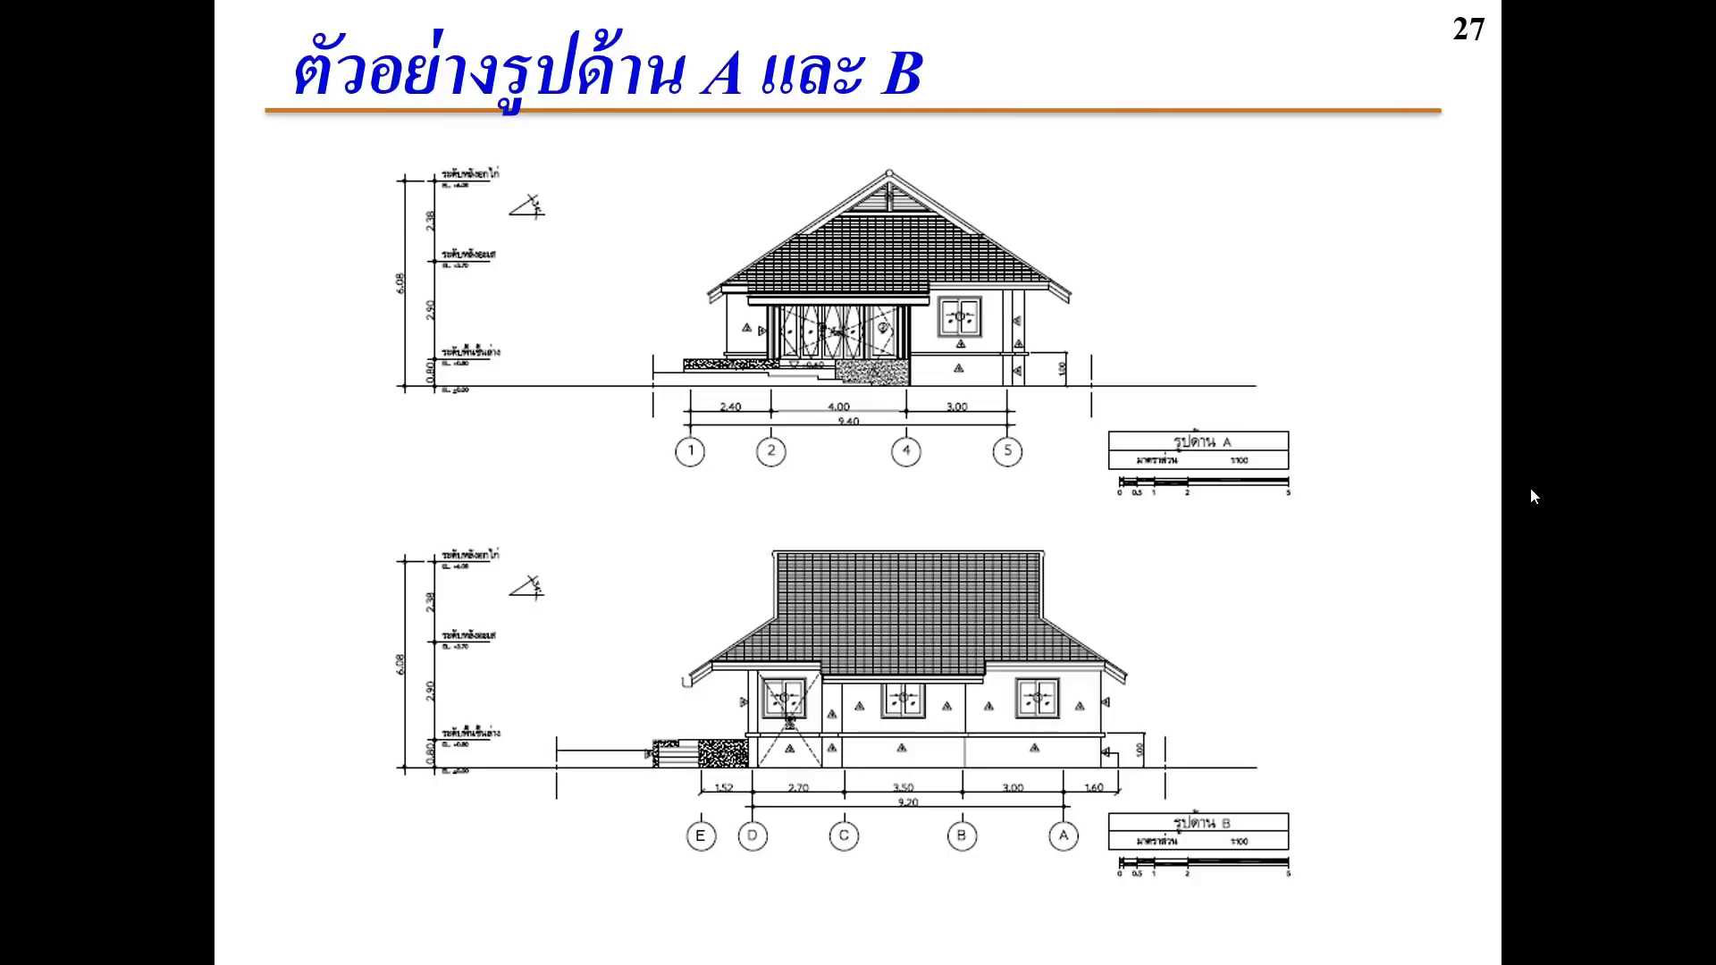
key(Right)
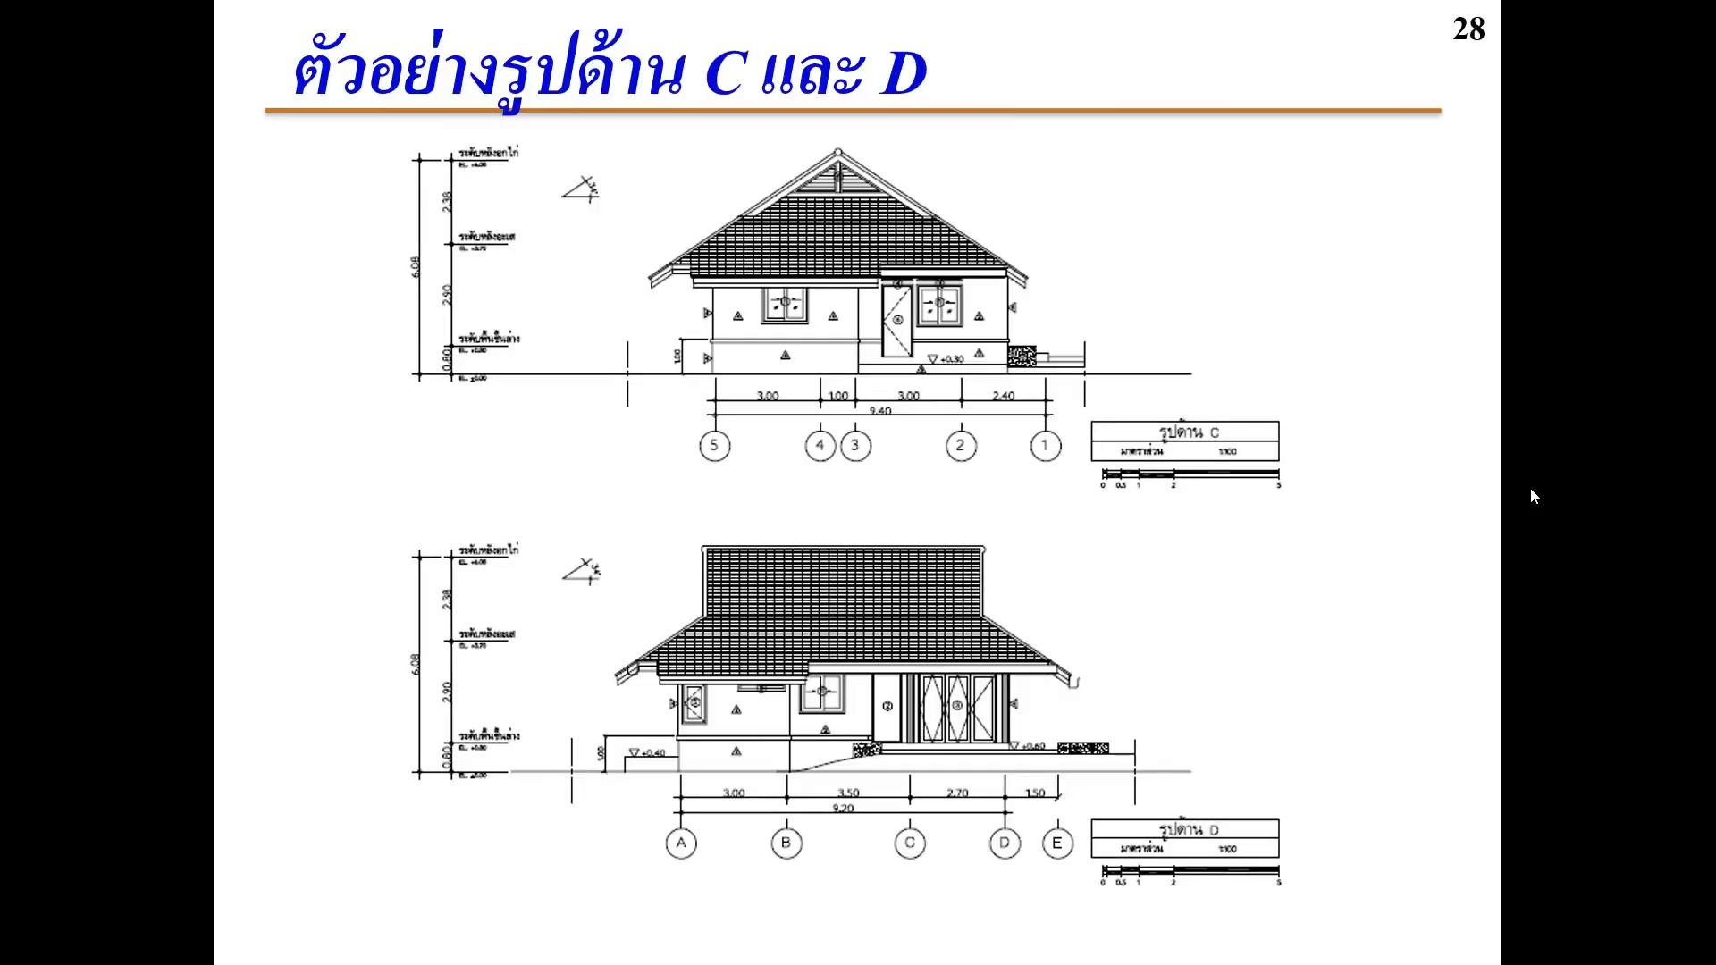
key(Right)
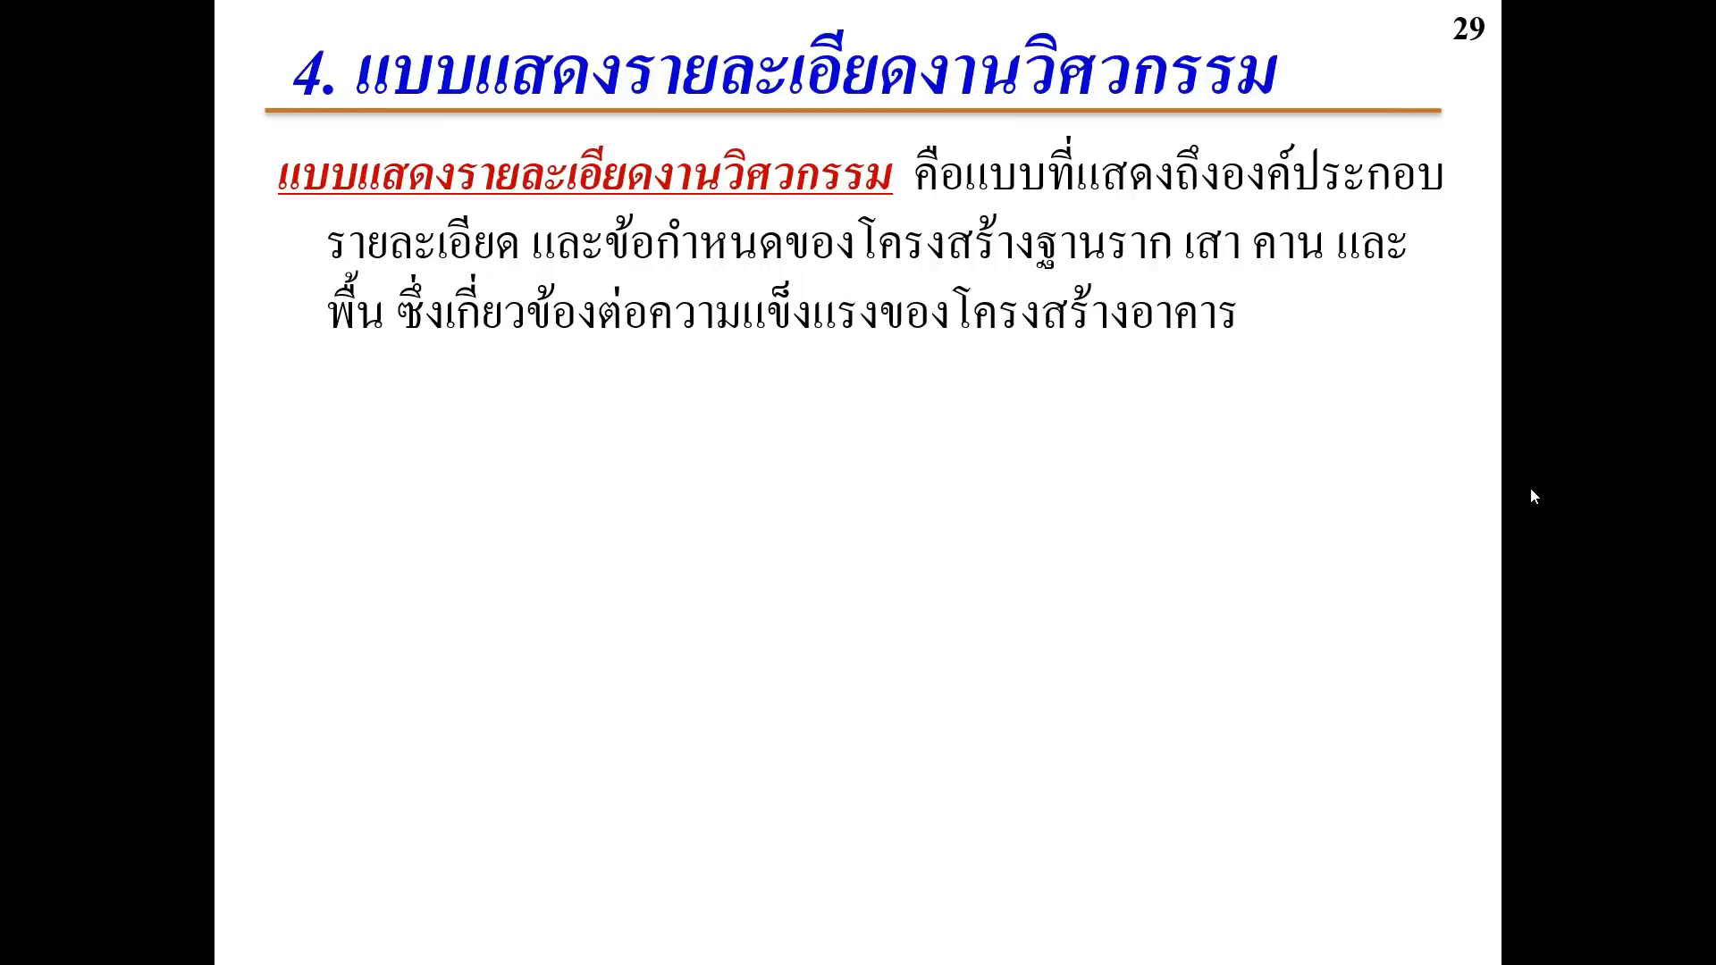
Advance past the foundation and F1/F2 footing slides to slide 32's C1 column sections
key(Right)
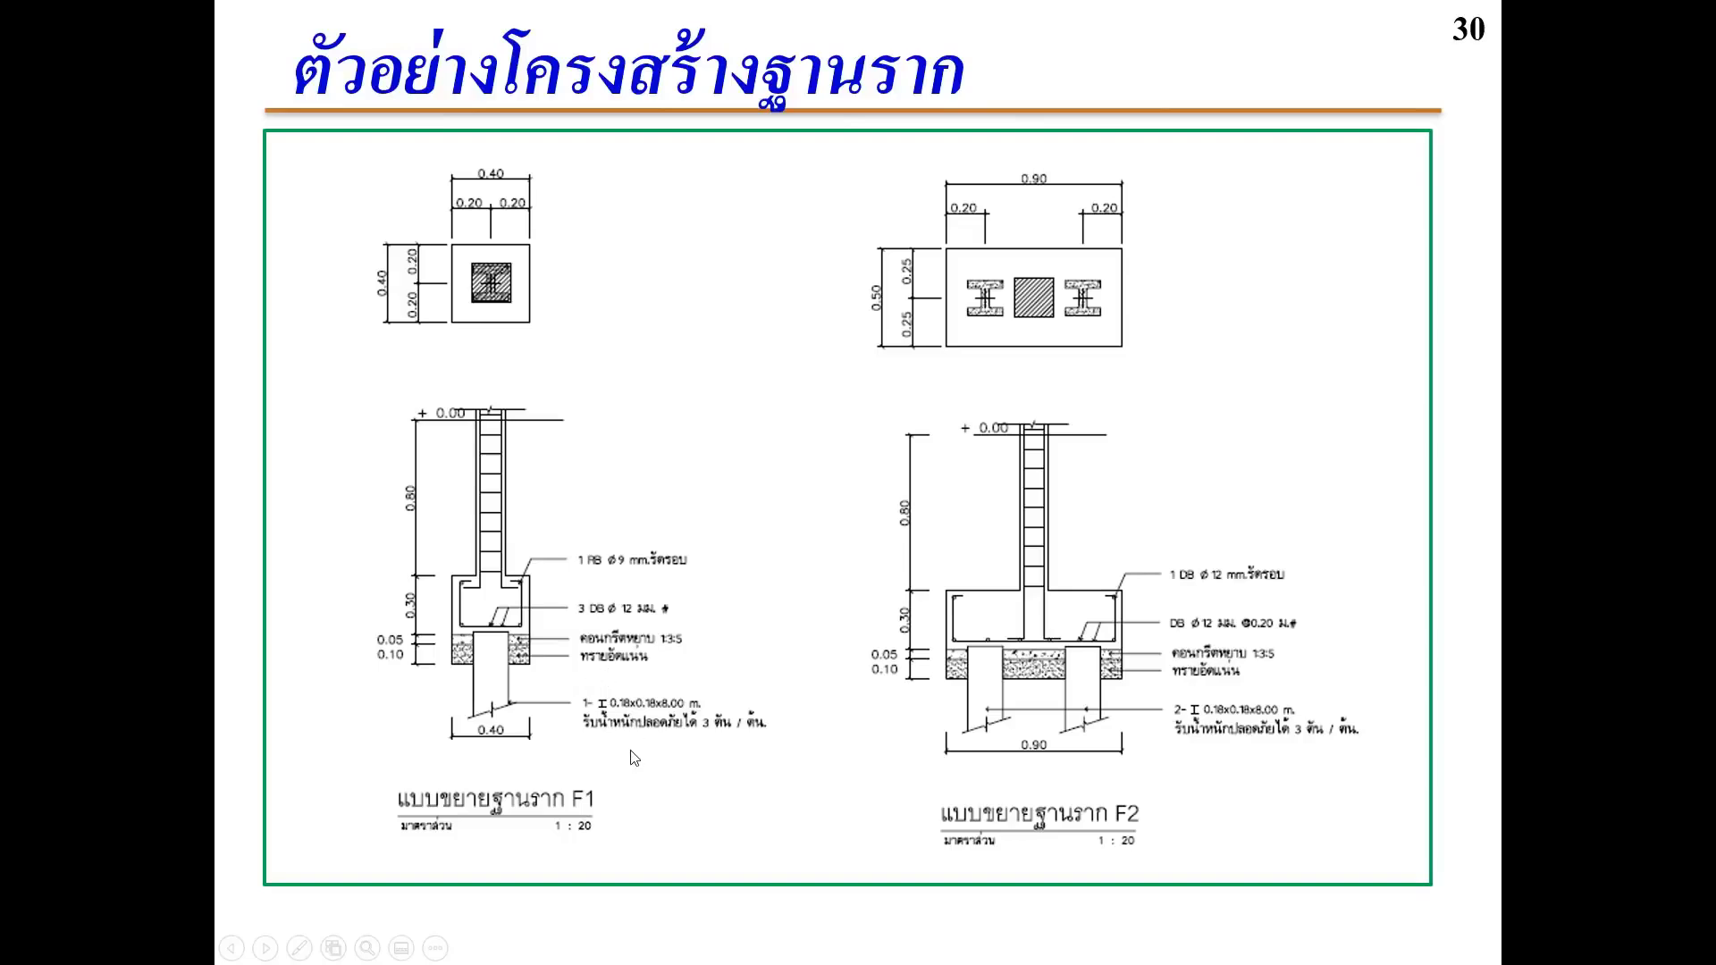
click(675, 737)
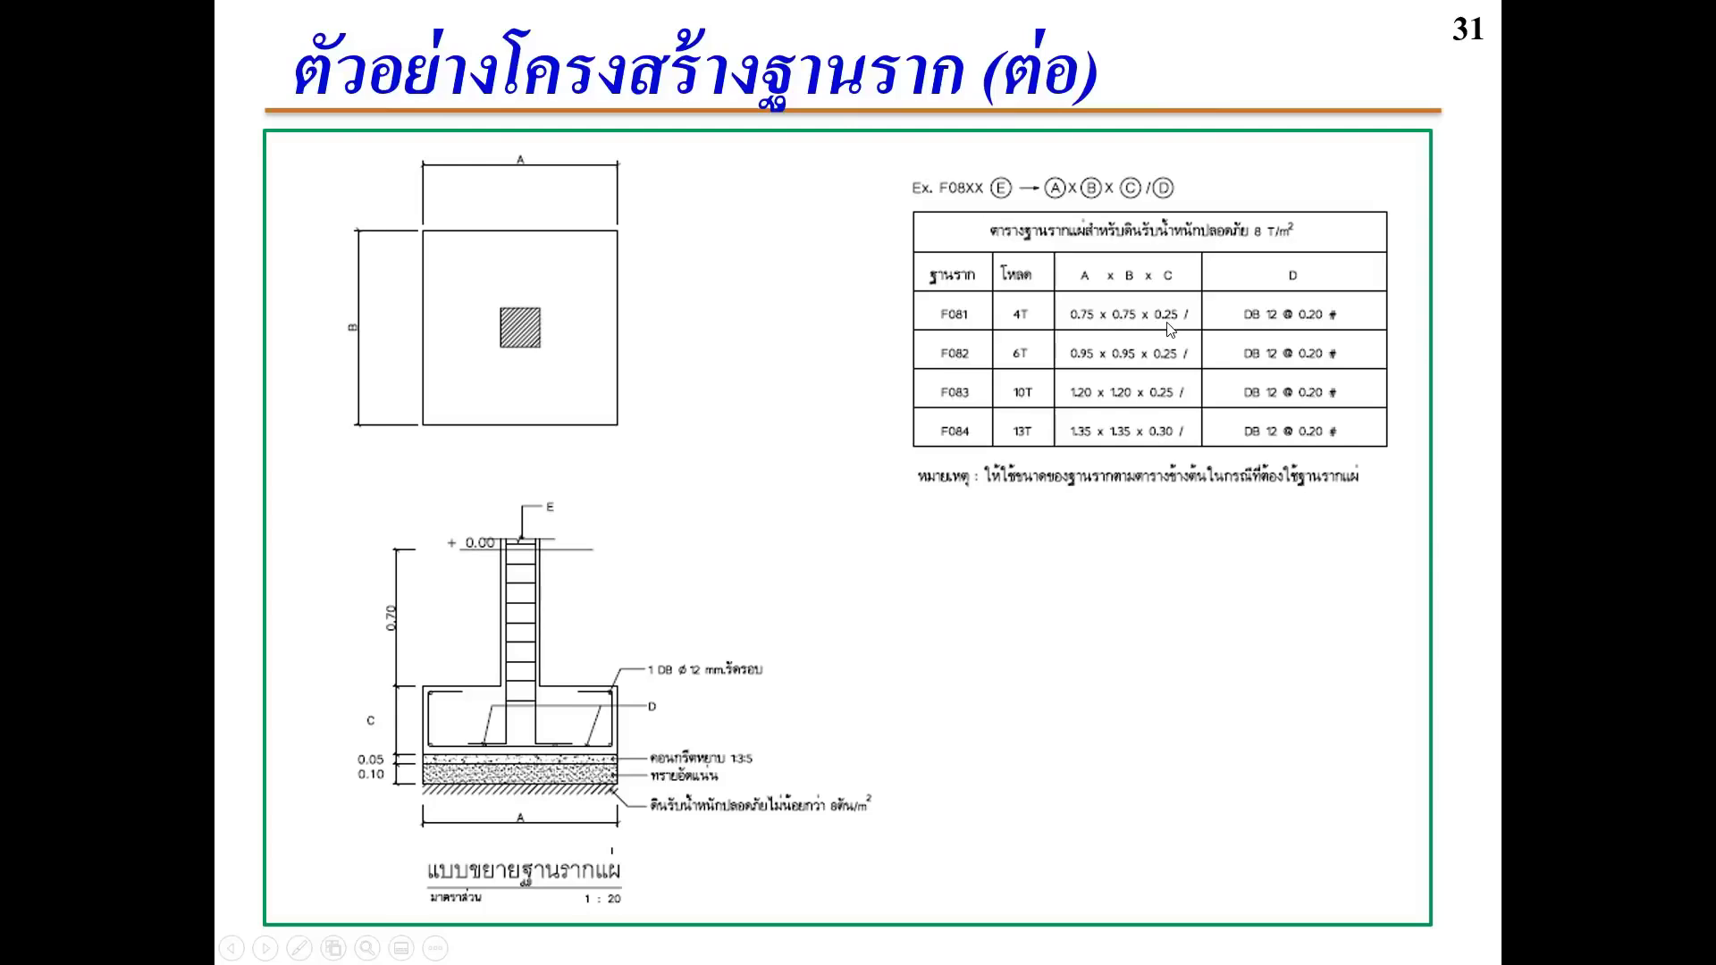
click(1331, 344)
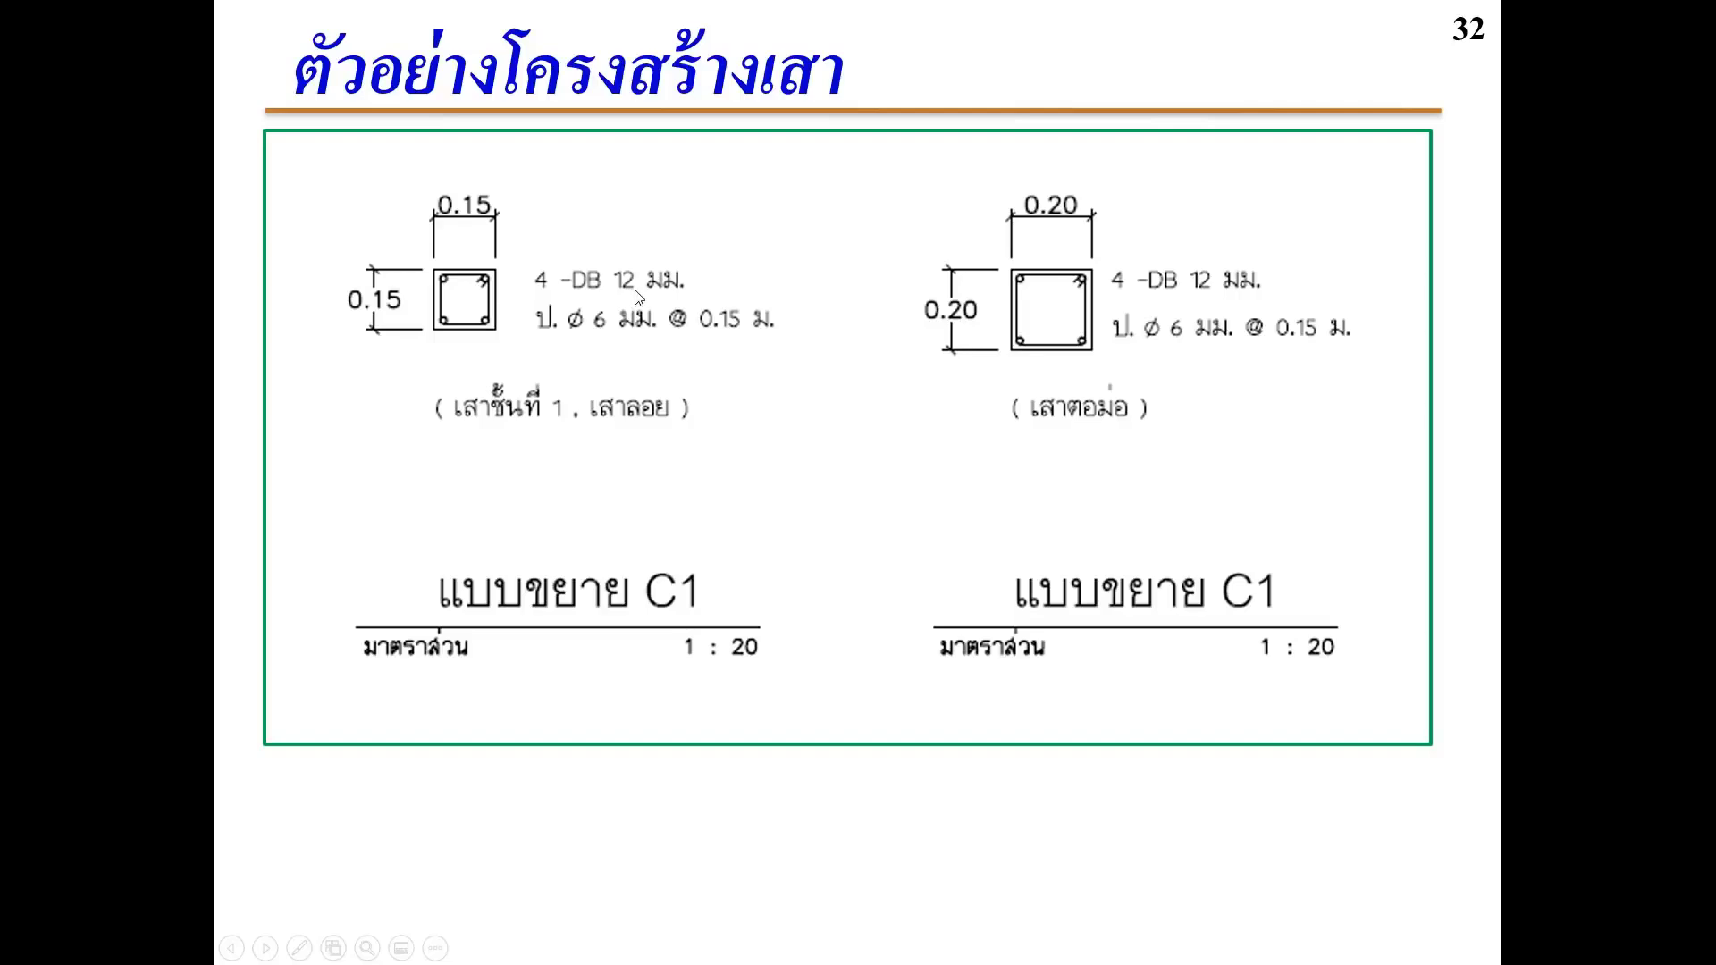
Advance through the beam and slab examples to slide 35's structural abbreviations table
click(672, 300)
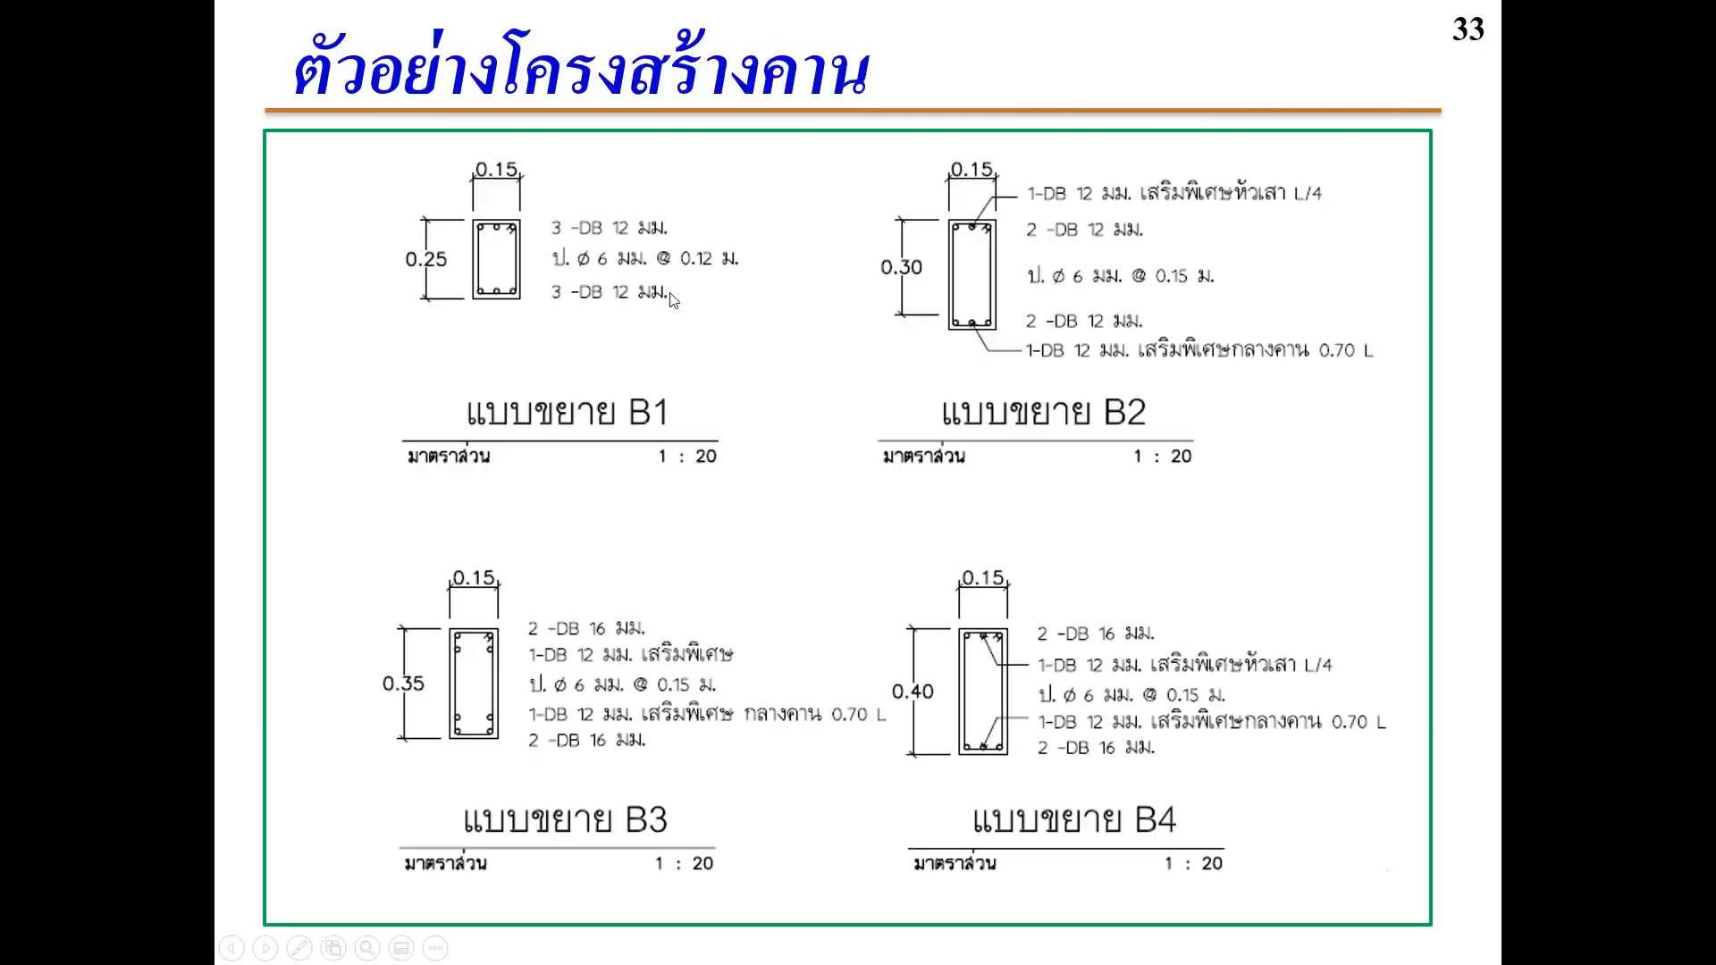
click(779, 360)
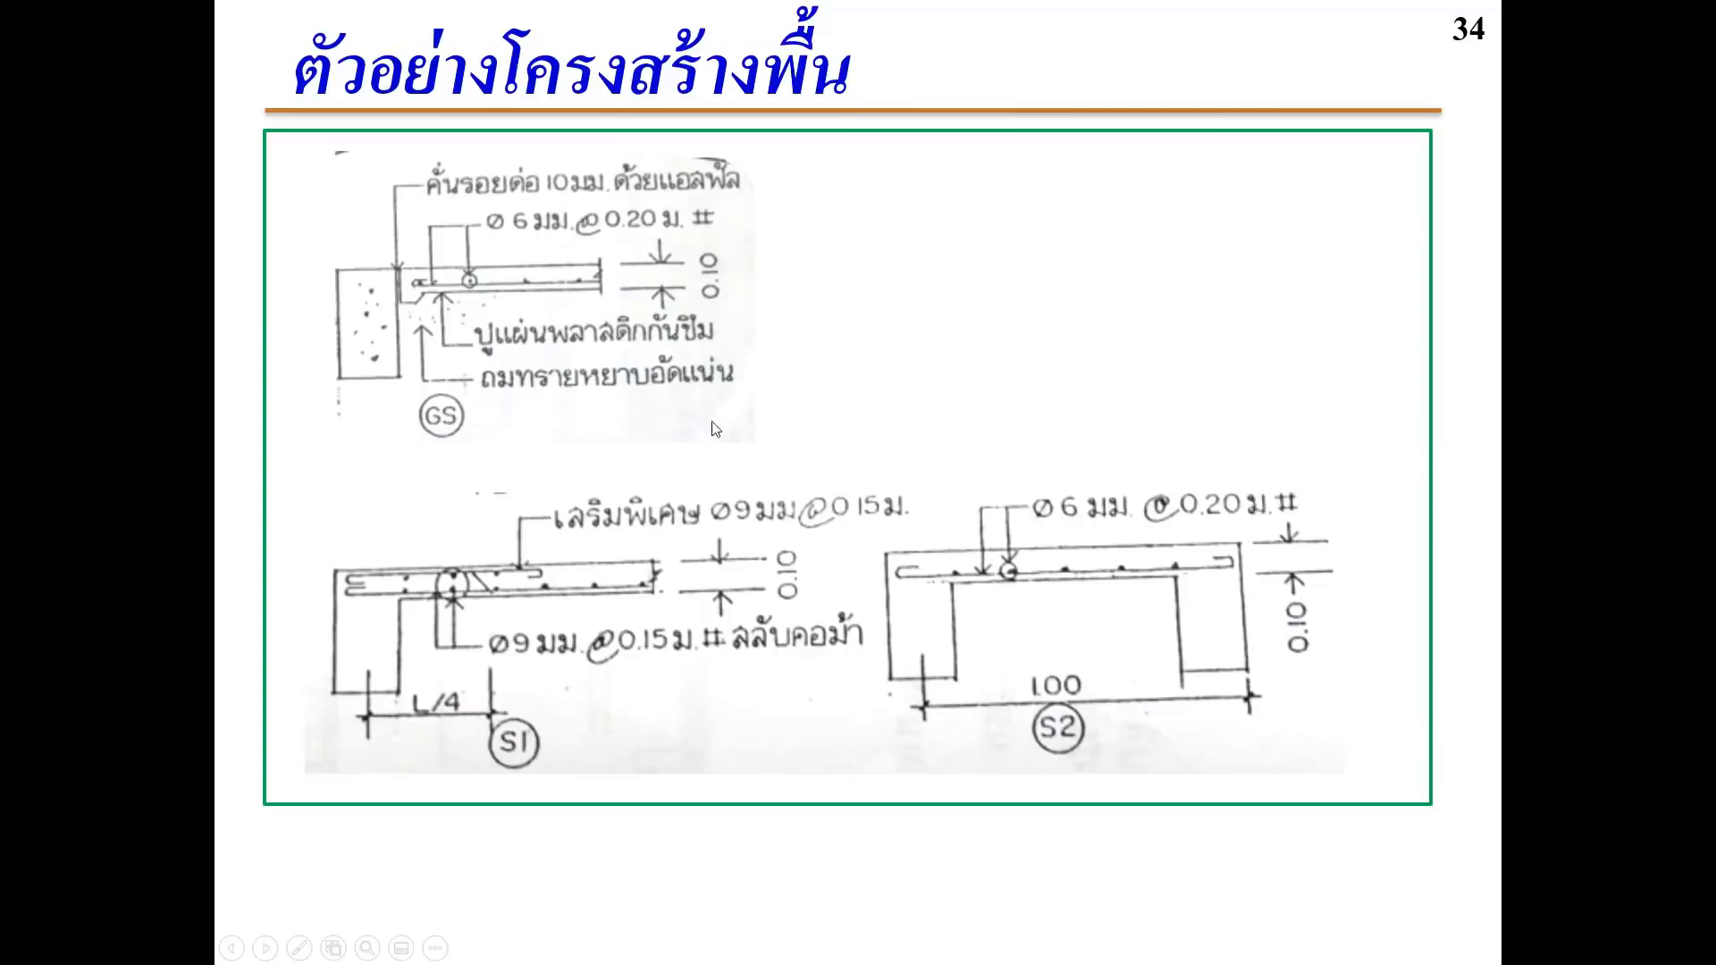
click(820, 437)
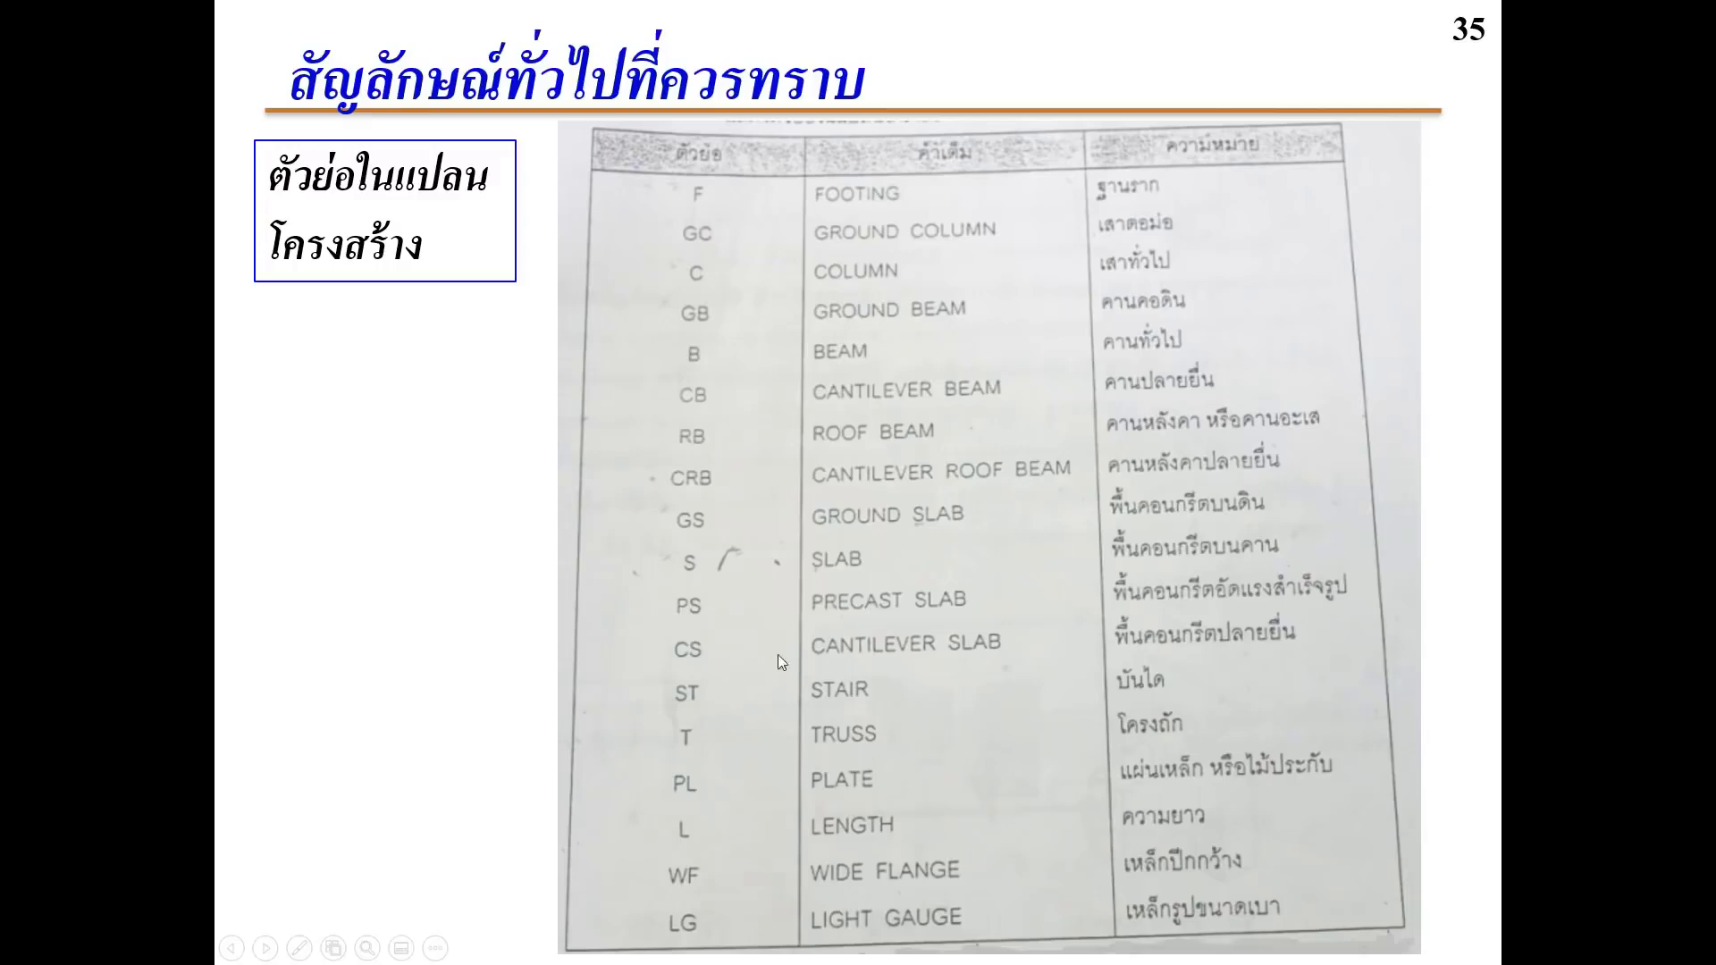
Advance the slideshow through the general-symbols tables on slides 36–38 to slide 39
click(927, 589)
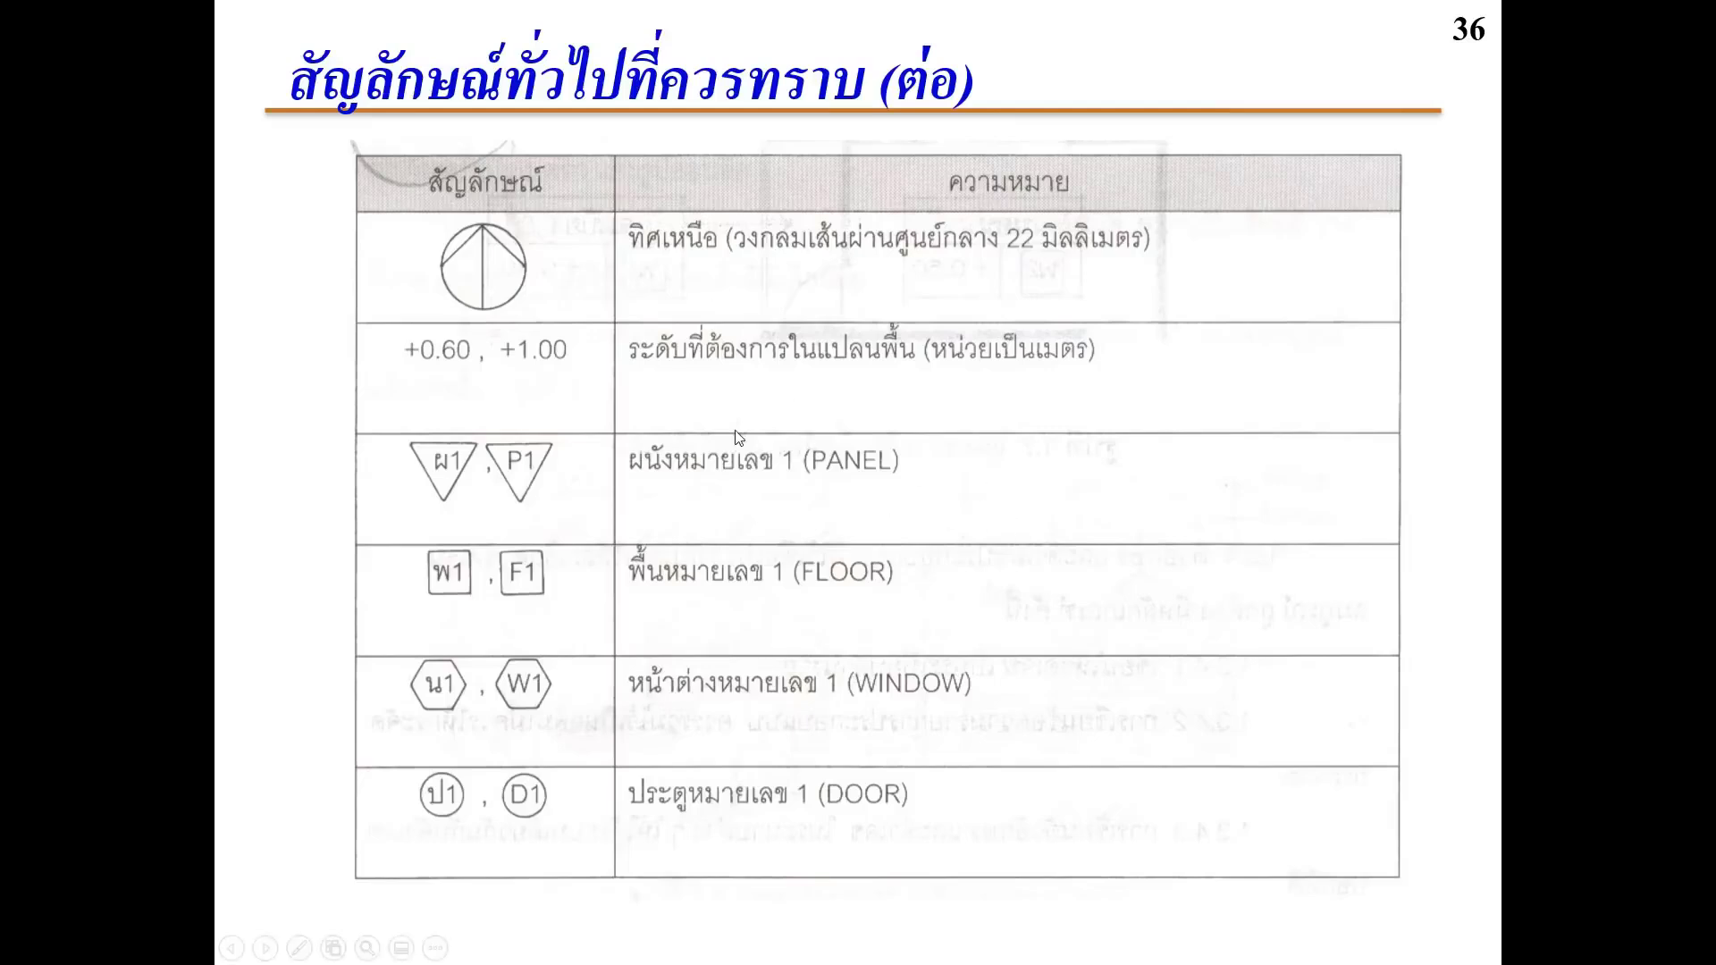
click(718, 511)
click(718, 512)
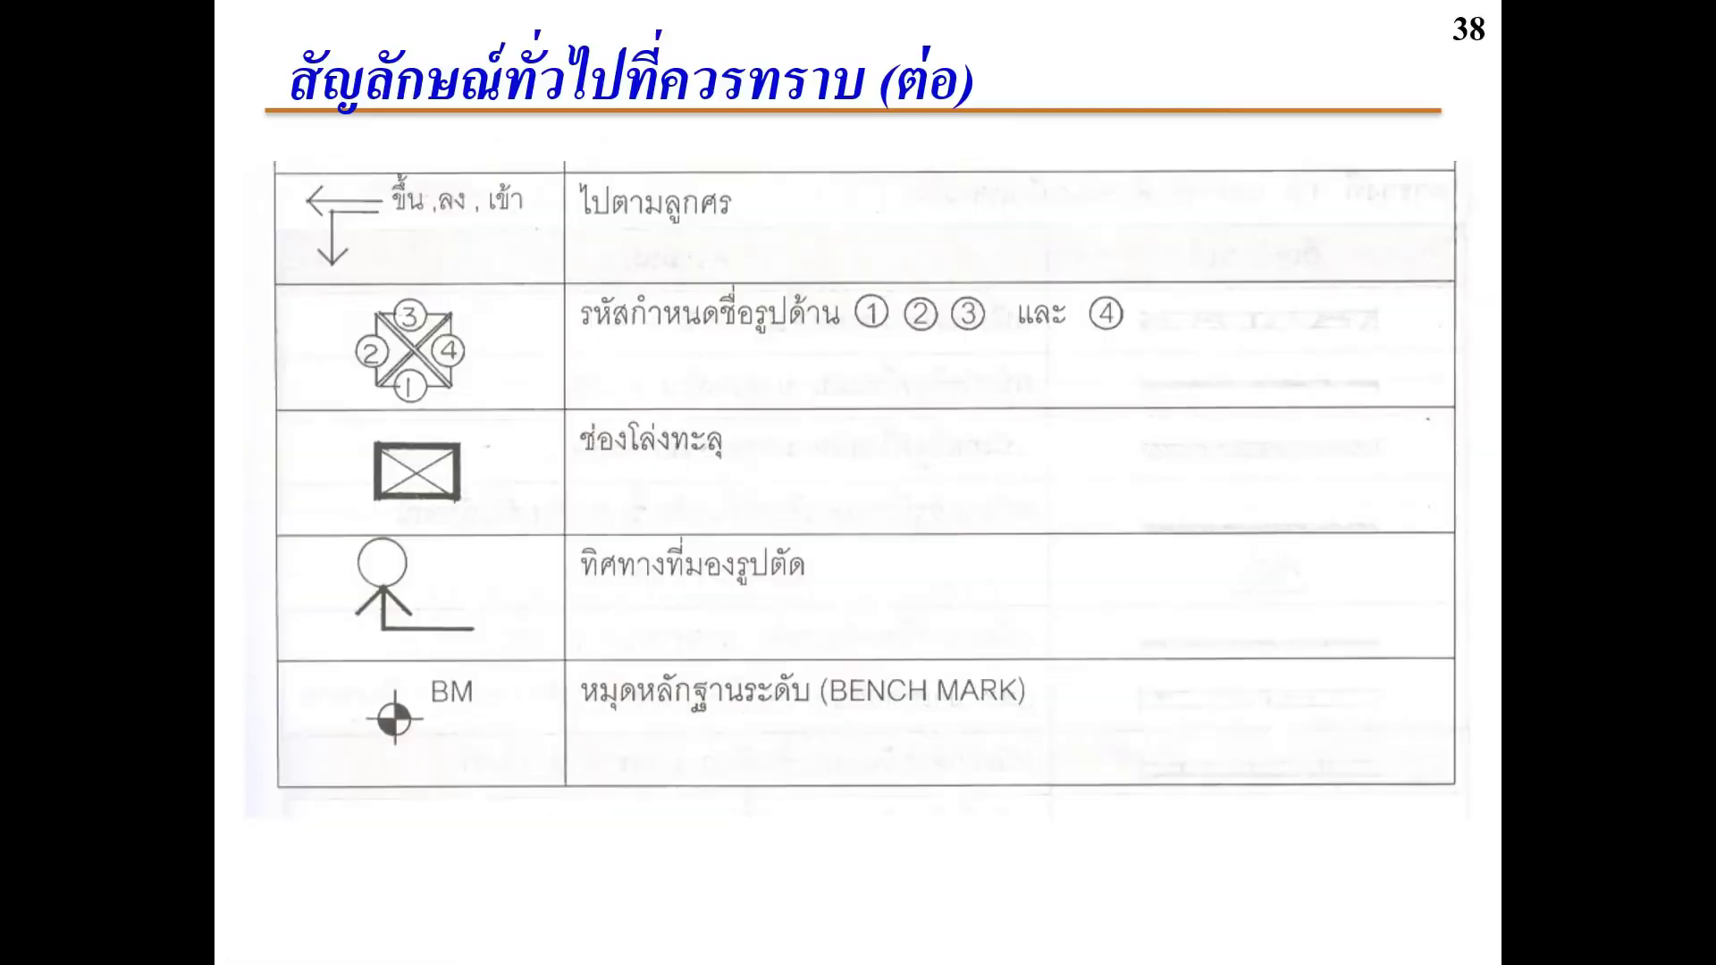
key(Right)
Advance past the final slide to end the Week04 slideshow
key(Right)
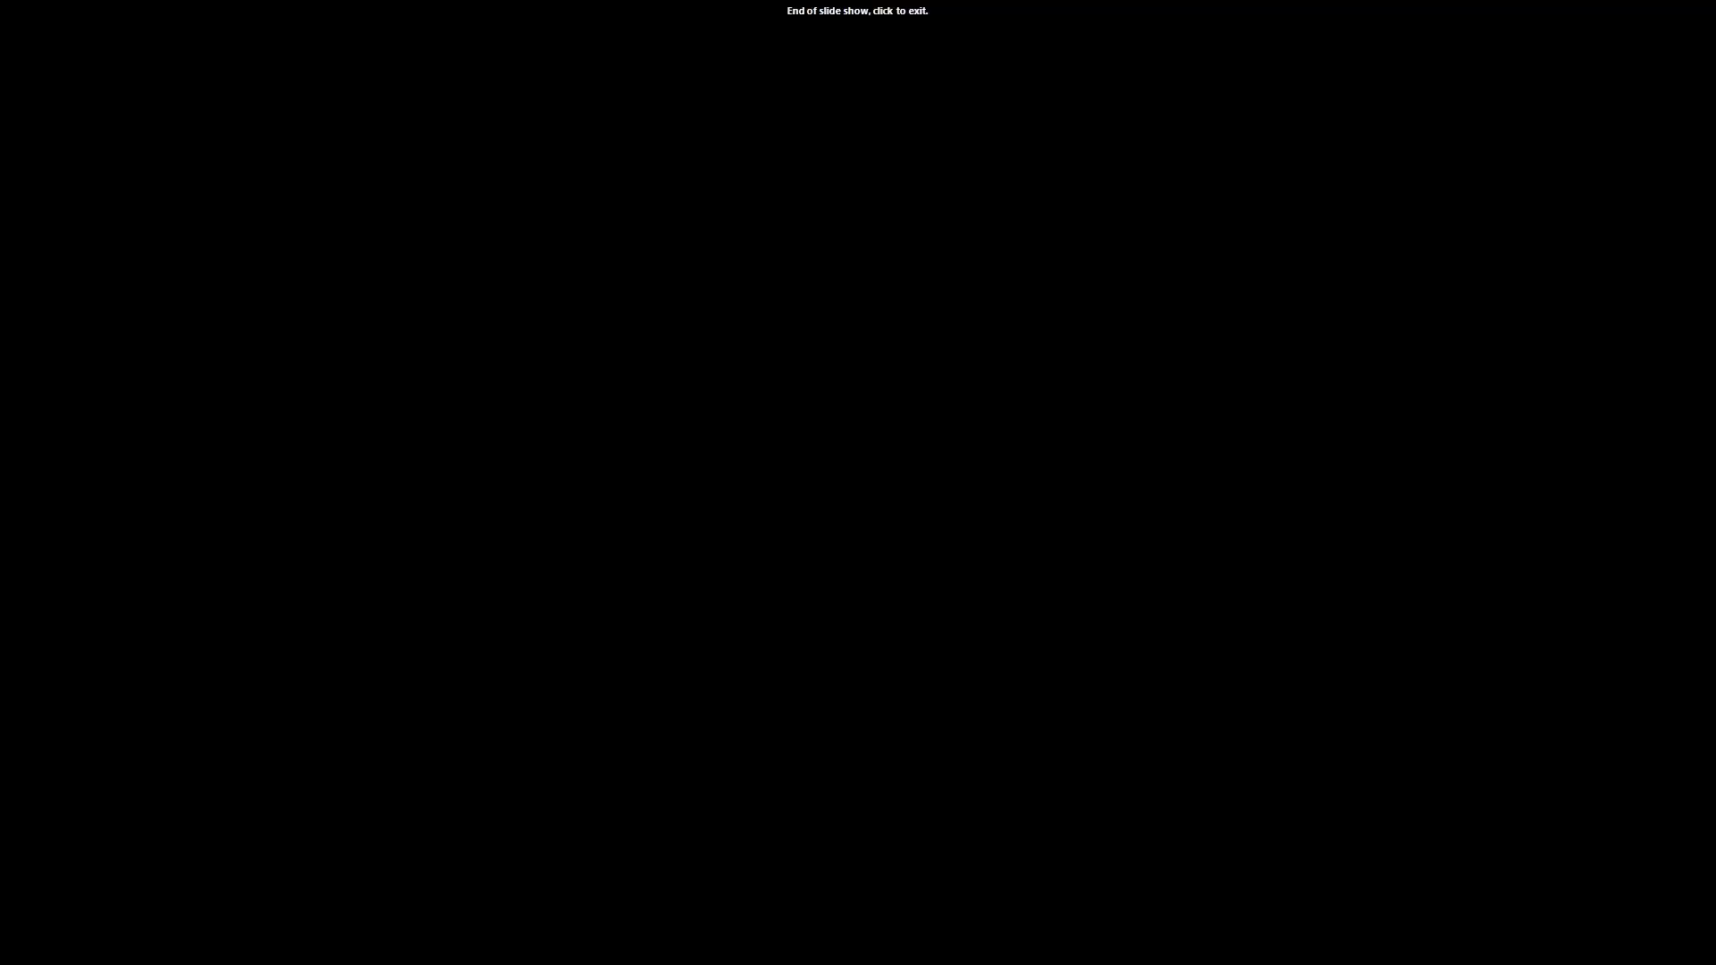
key(Right)
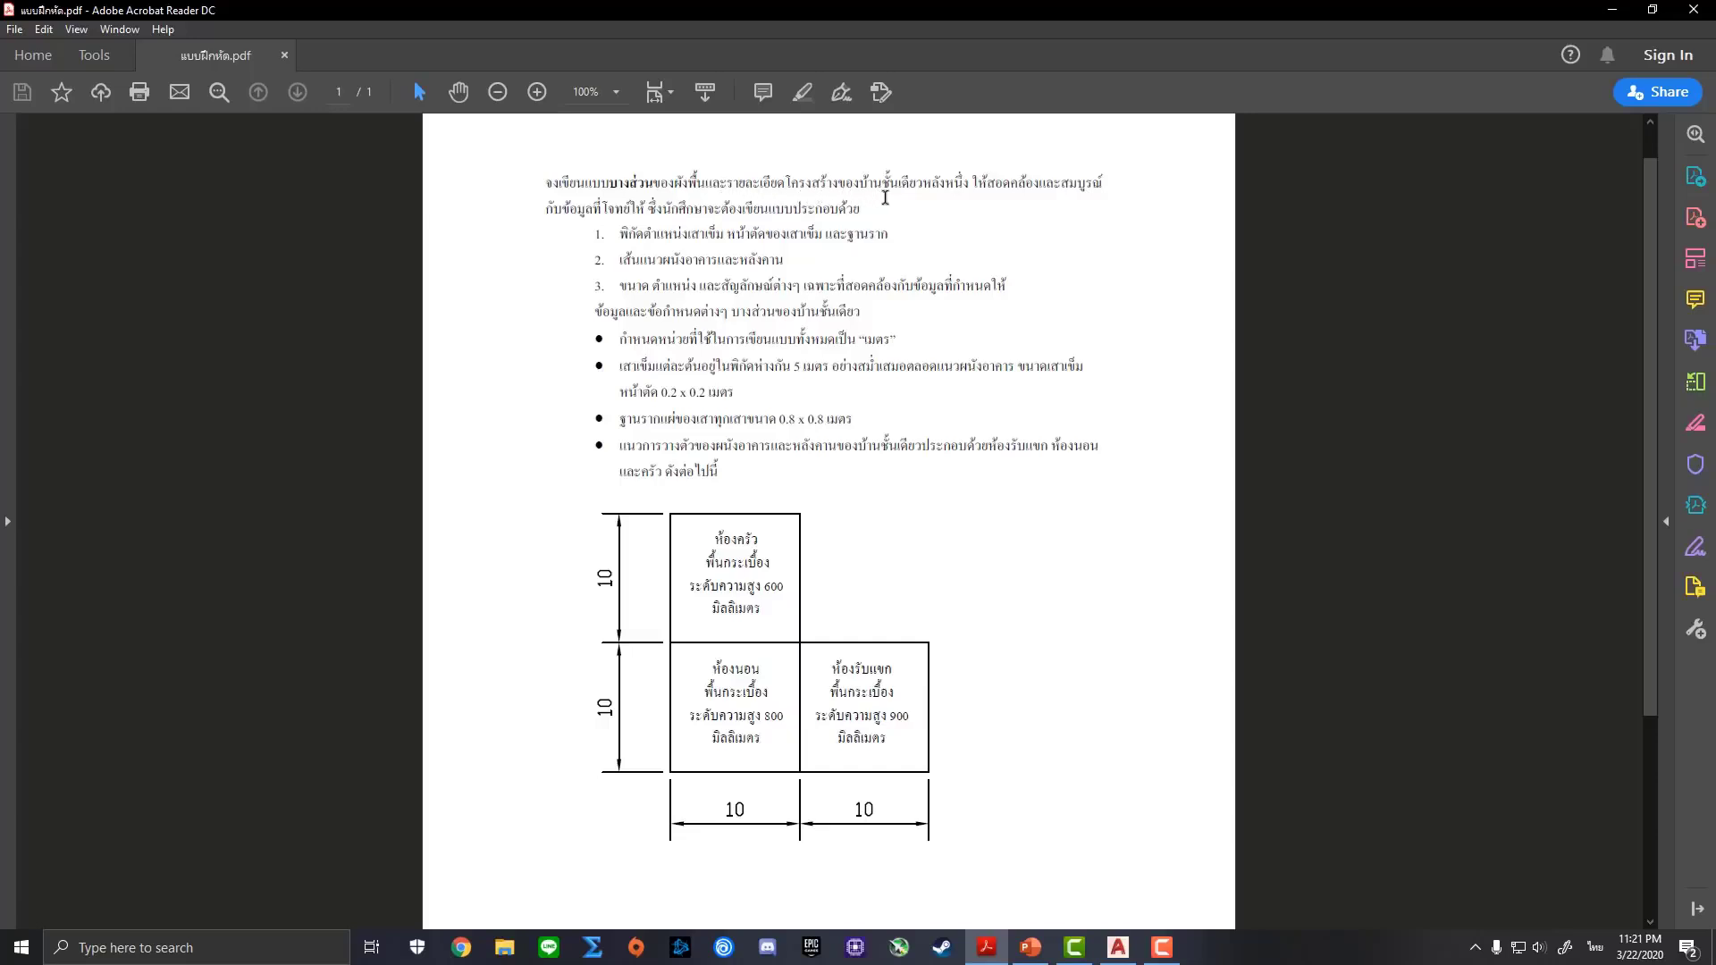
drag(884, 182, 968, 183)
click(884, 182)
drag(884, 182, 968, 184)
drag(976, 182, 1105, 184)
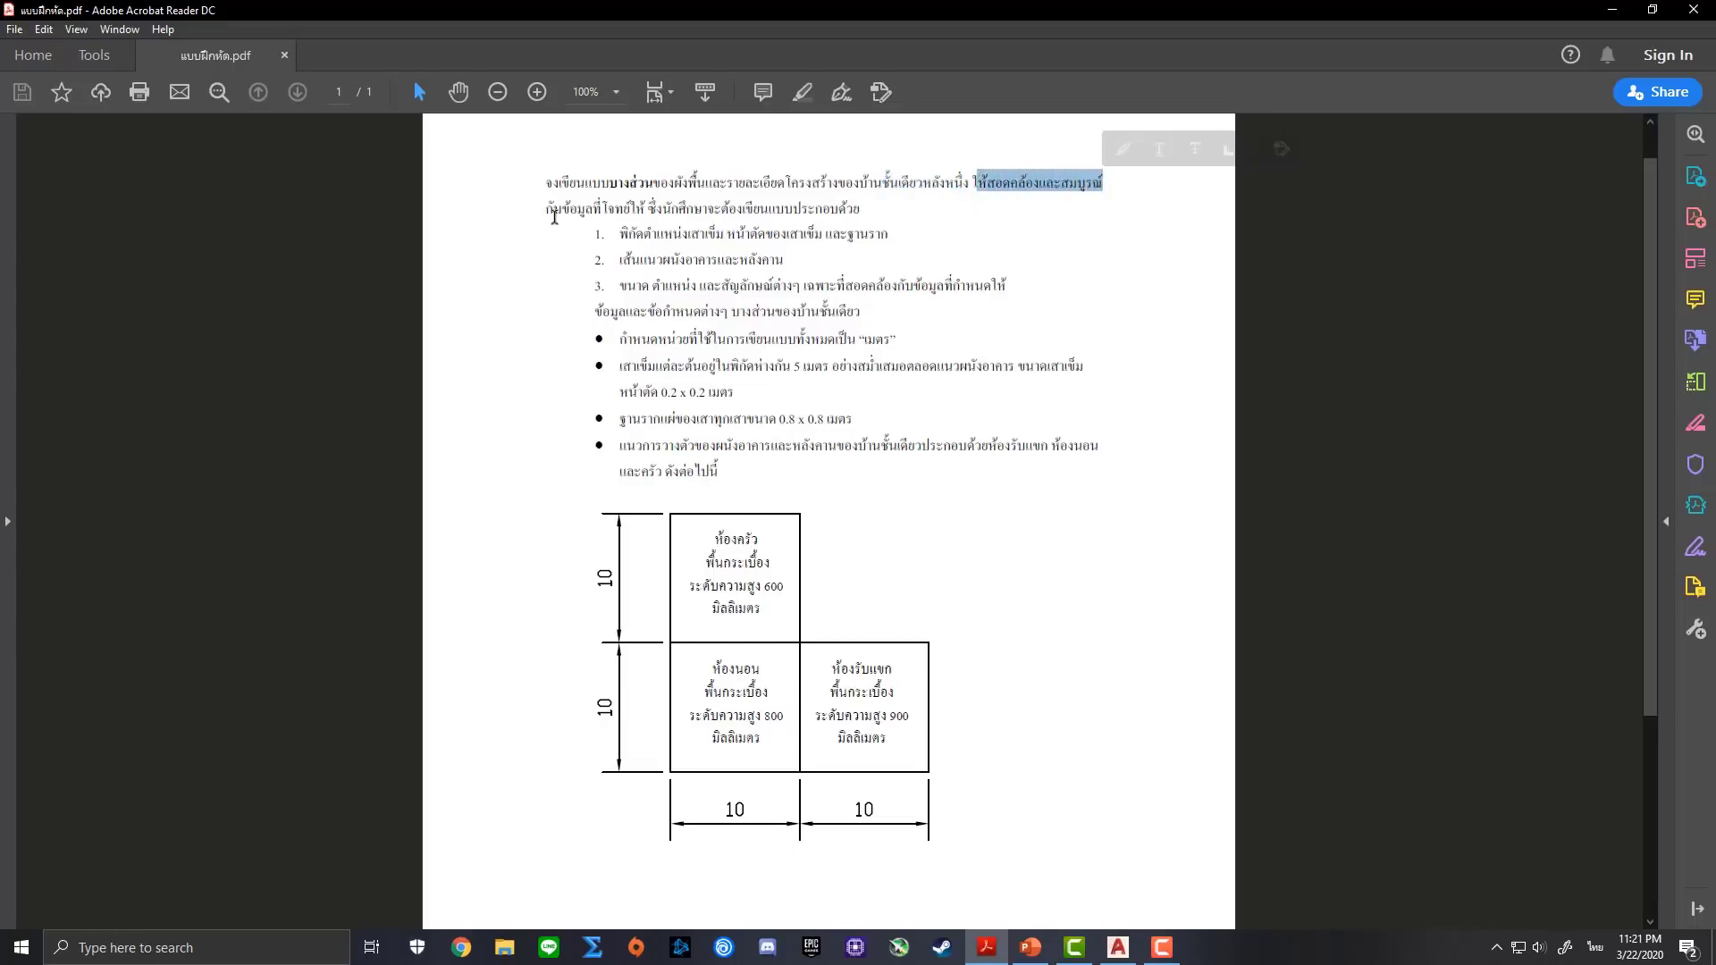
click(649, 212)
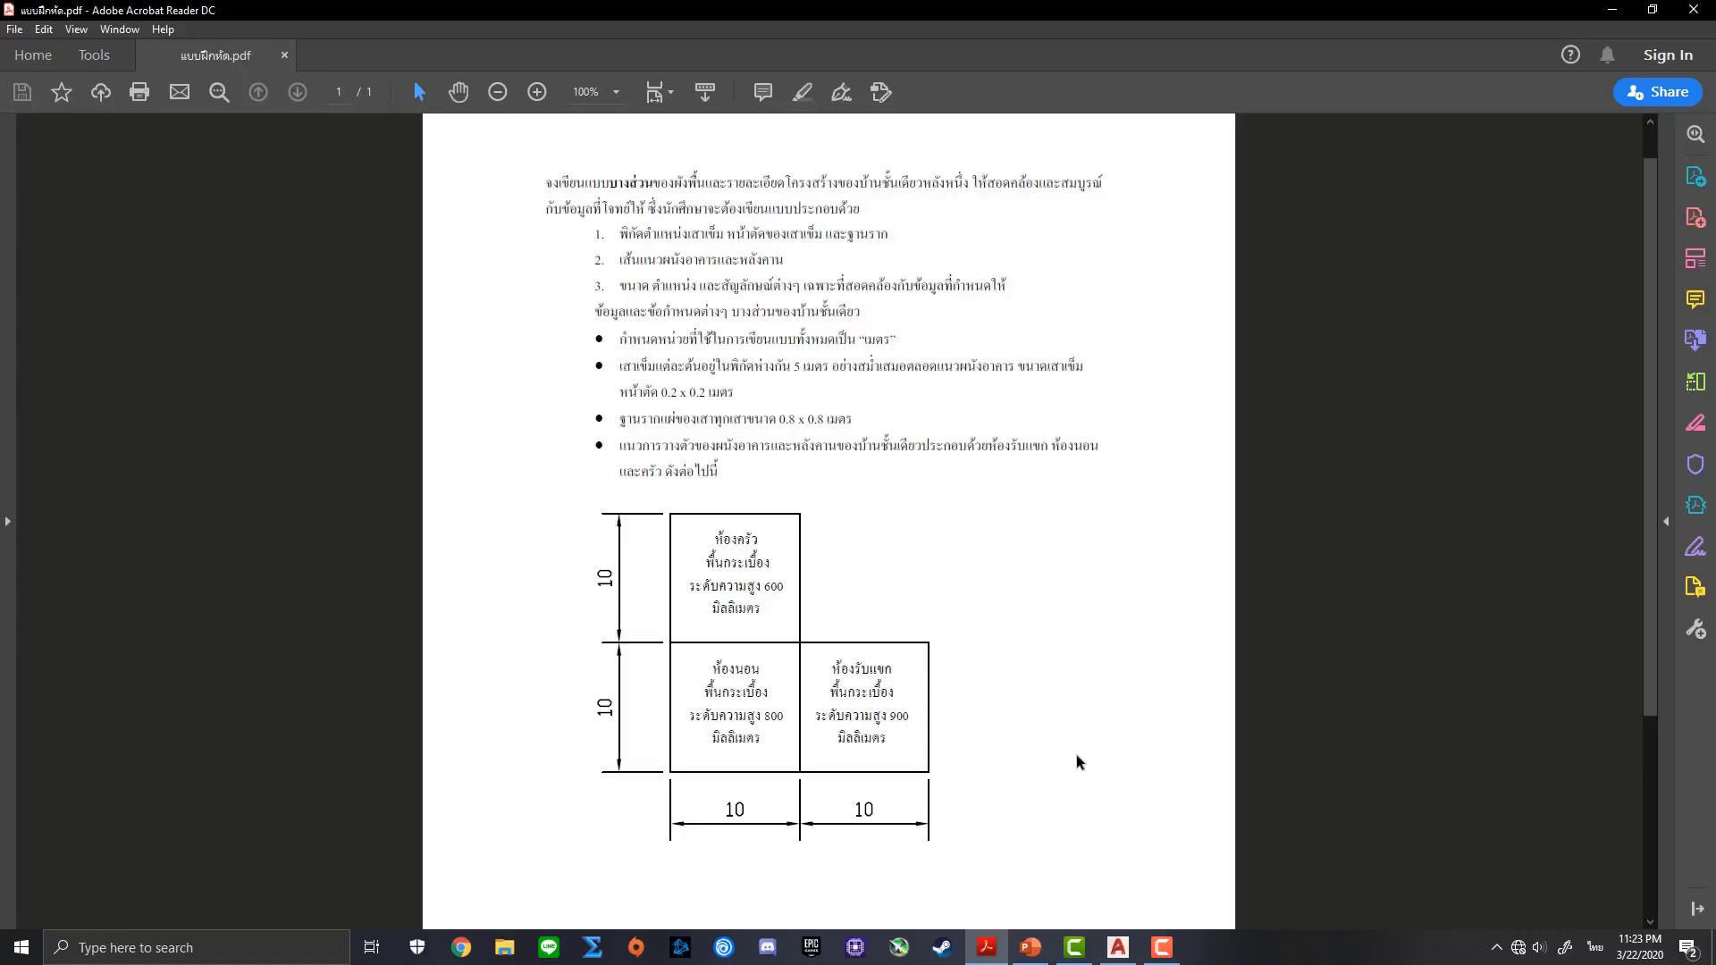
In AutoCAD, create a blank Drawing1 using 'Open with no Template - Metric'
click(1118, 947)
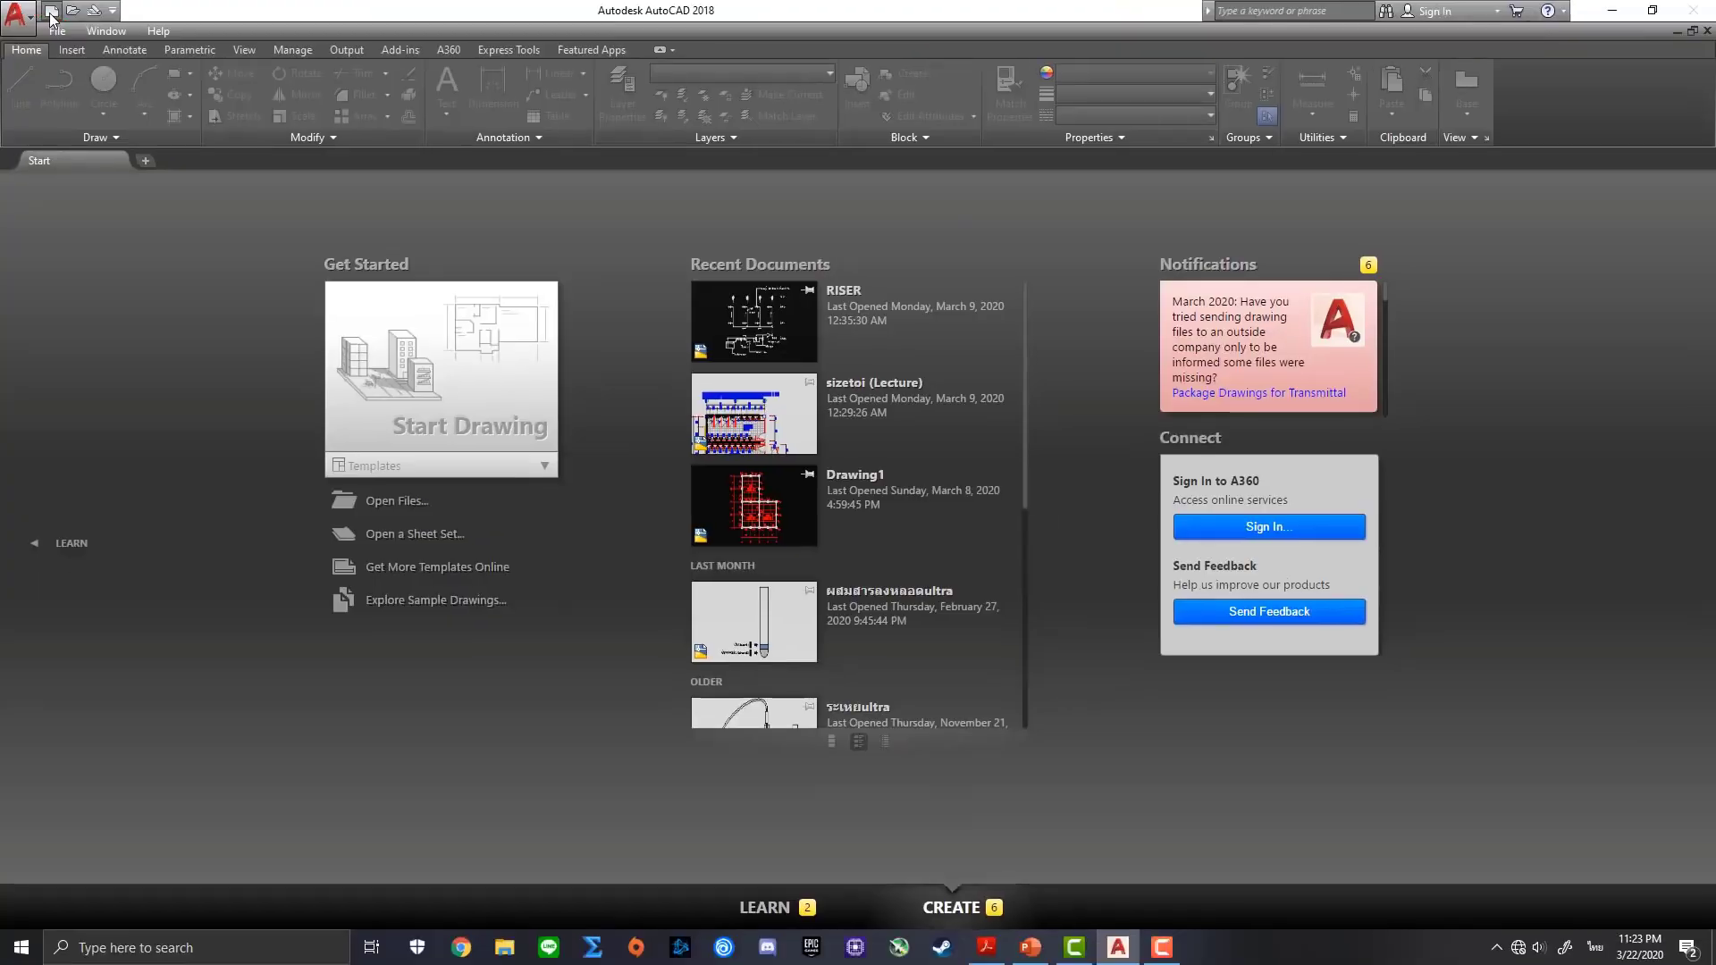
click(51, 10)
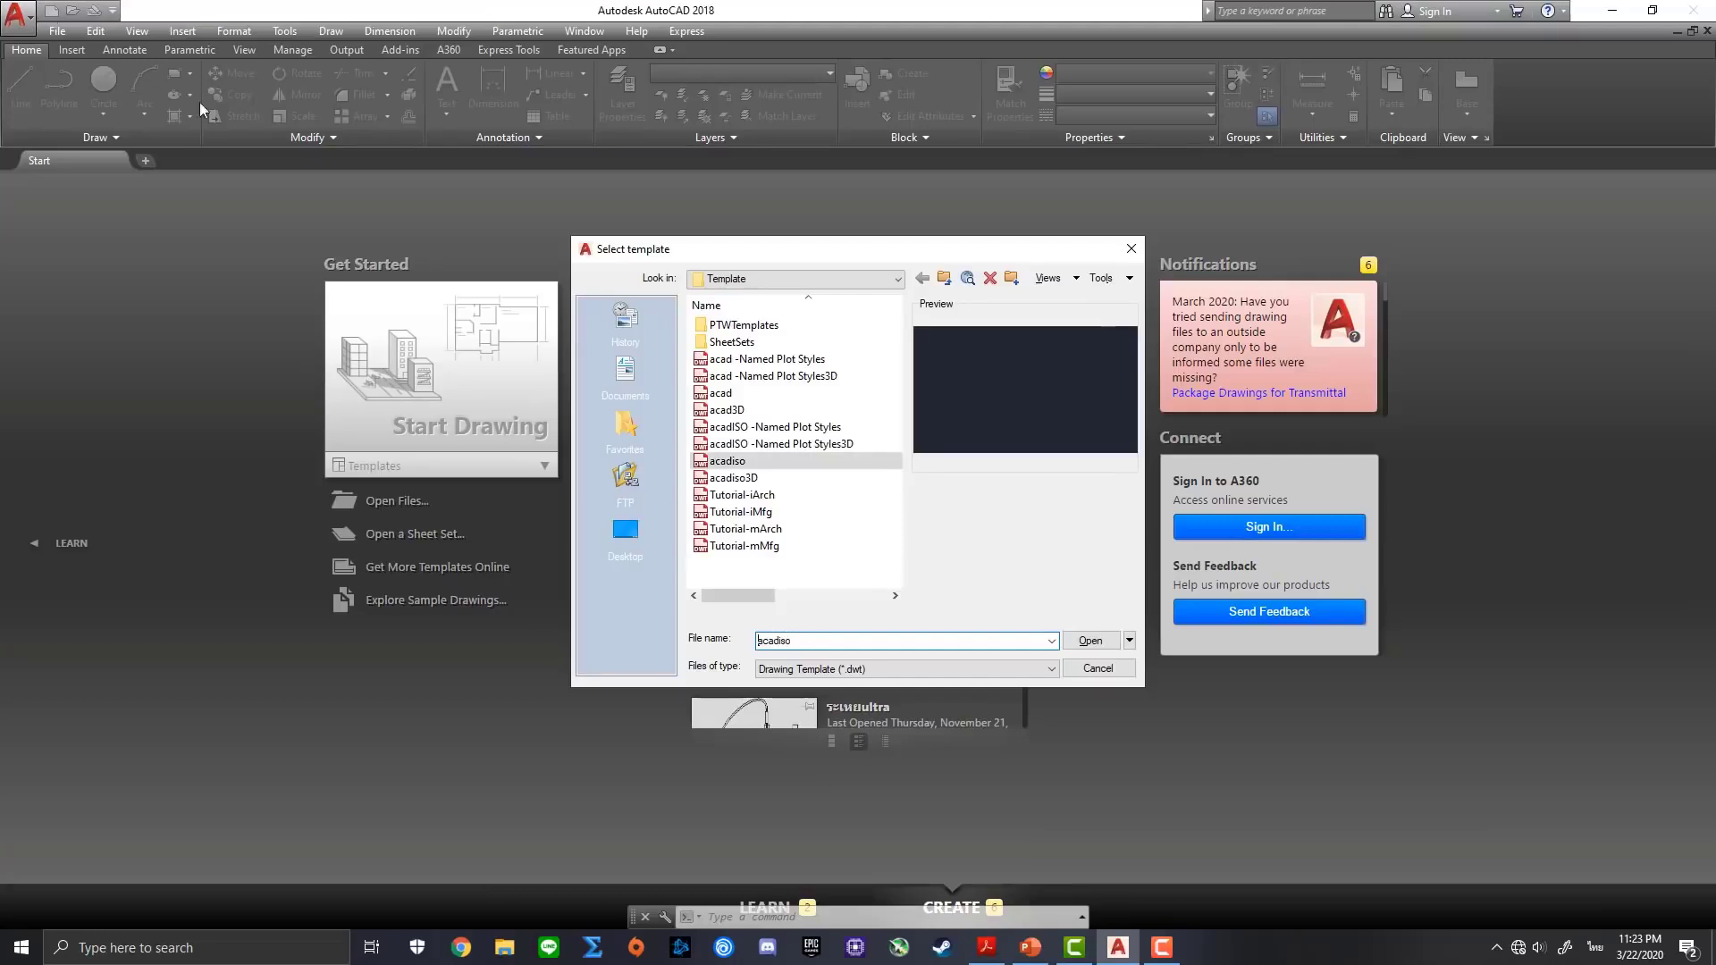
click(1130, 641)
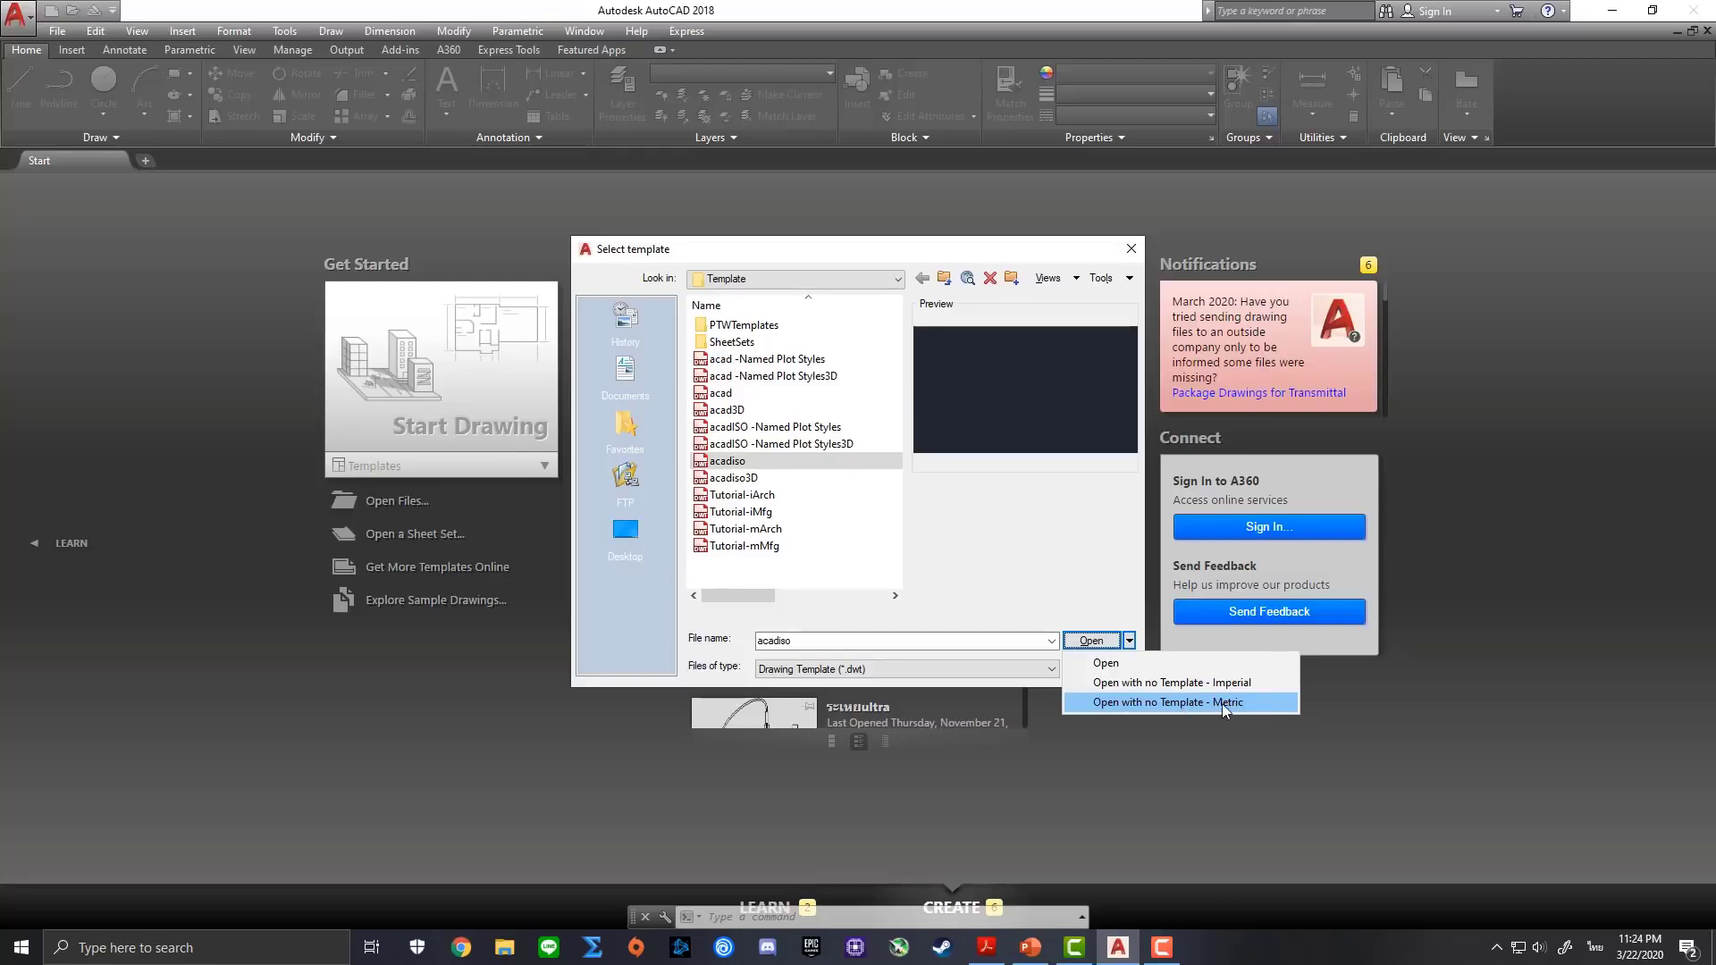
click(1230, 705)
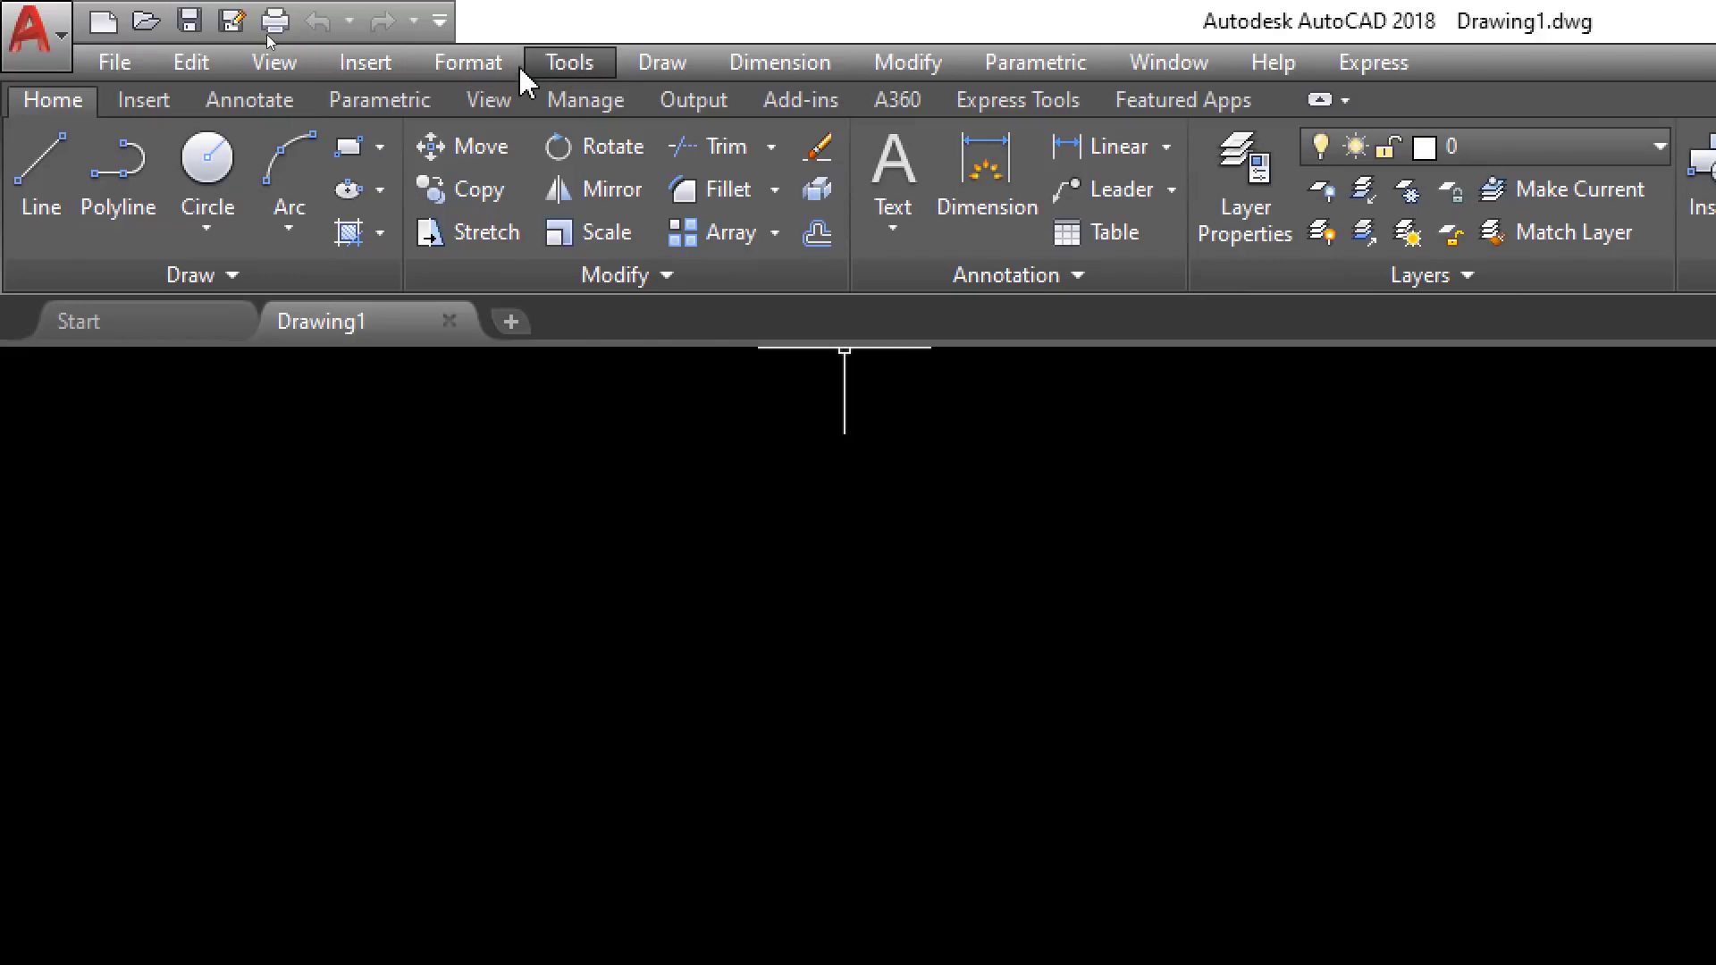
click(504, 68)
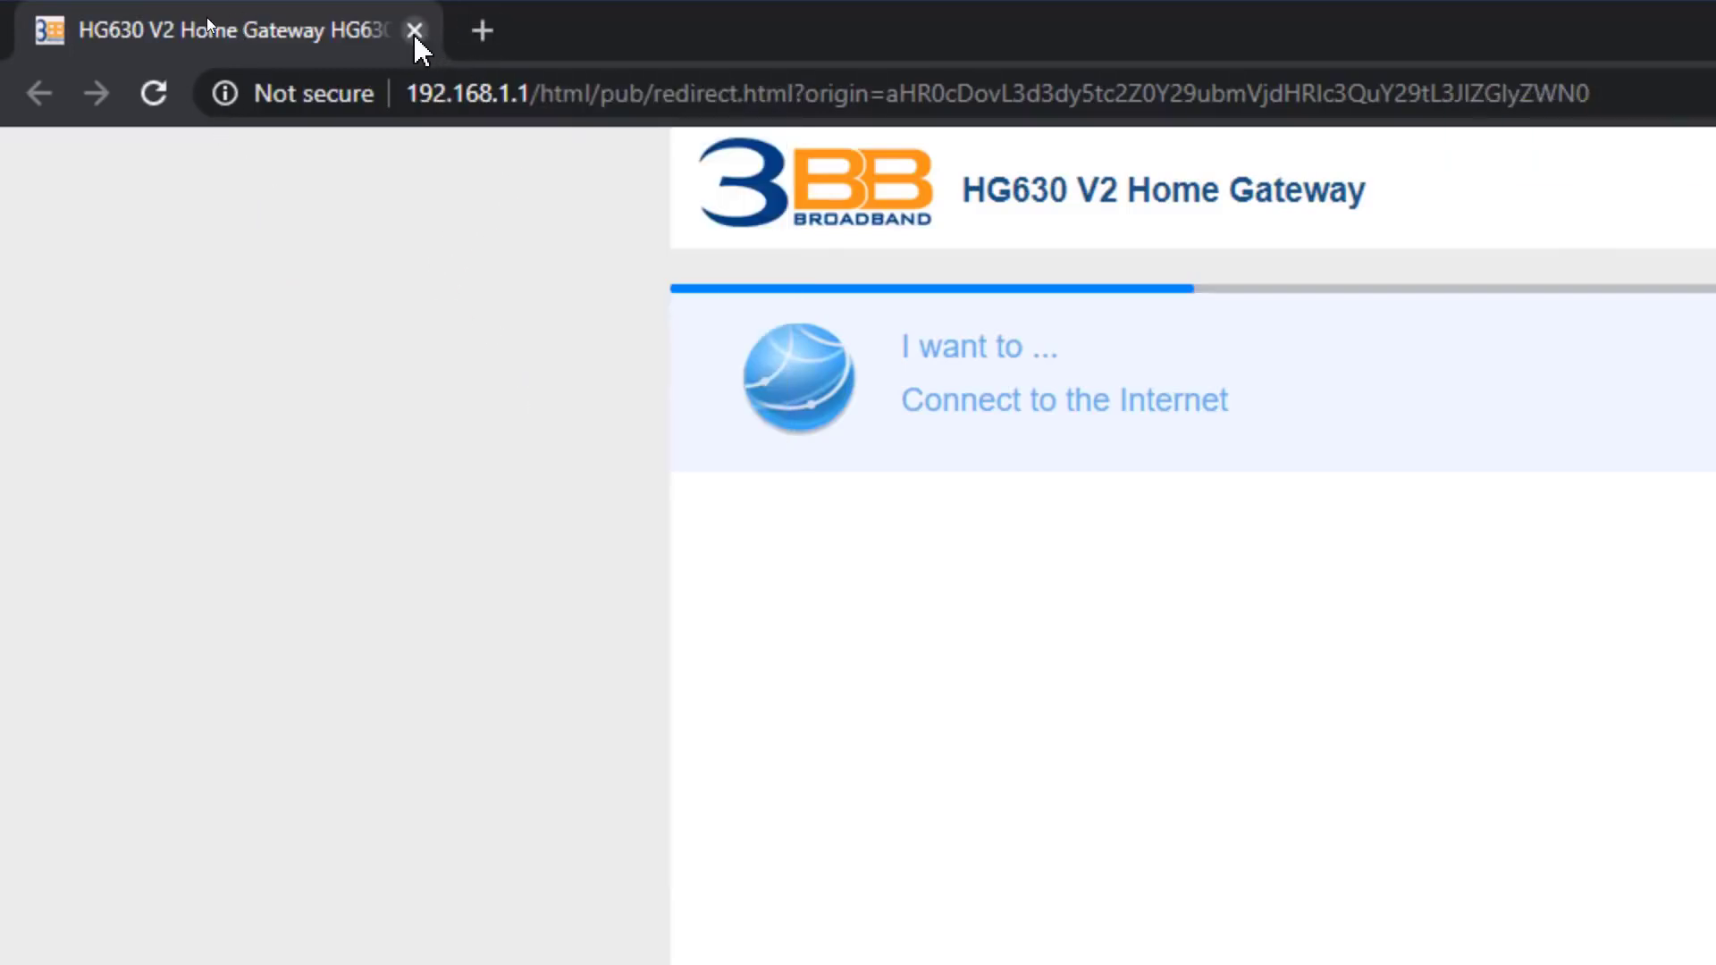
click(413, 32)
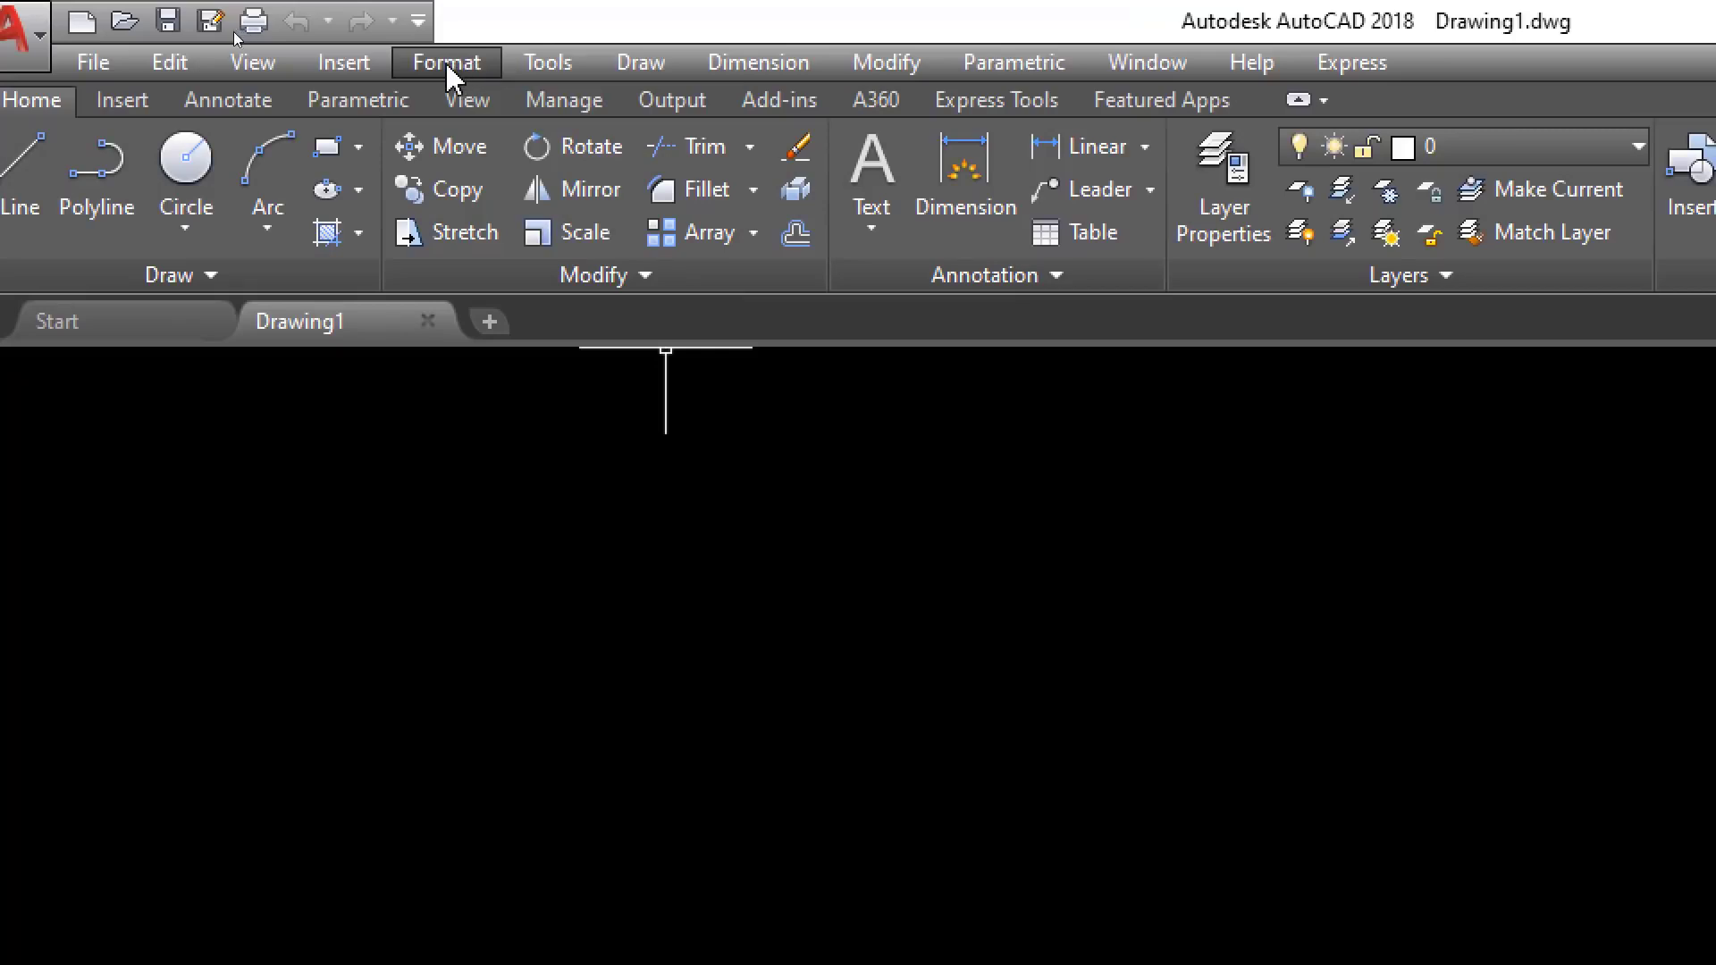
In Format > Units, change 'Units to scale inserted content' to Meters
click(445, 62)
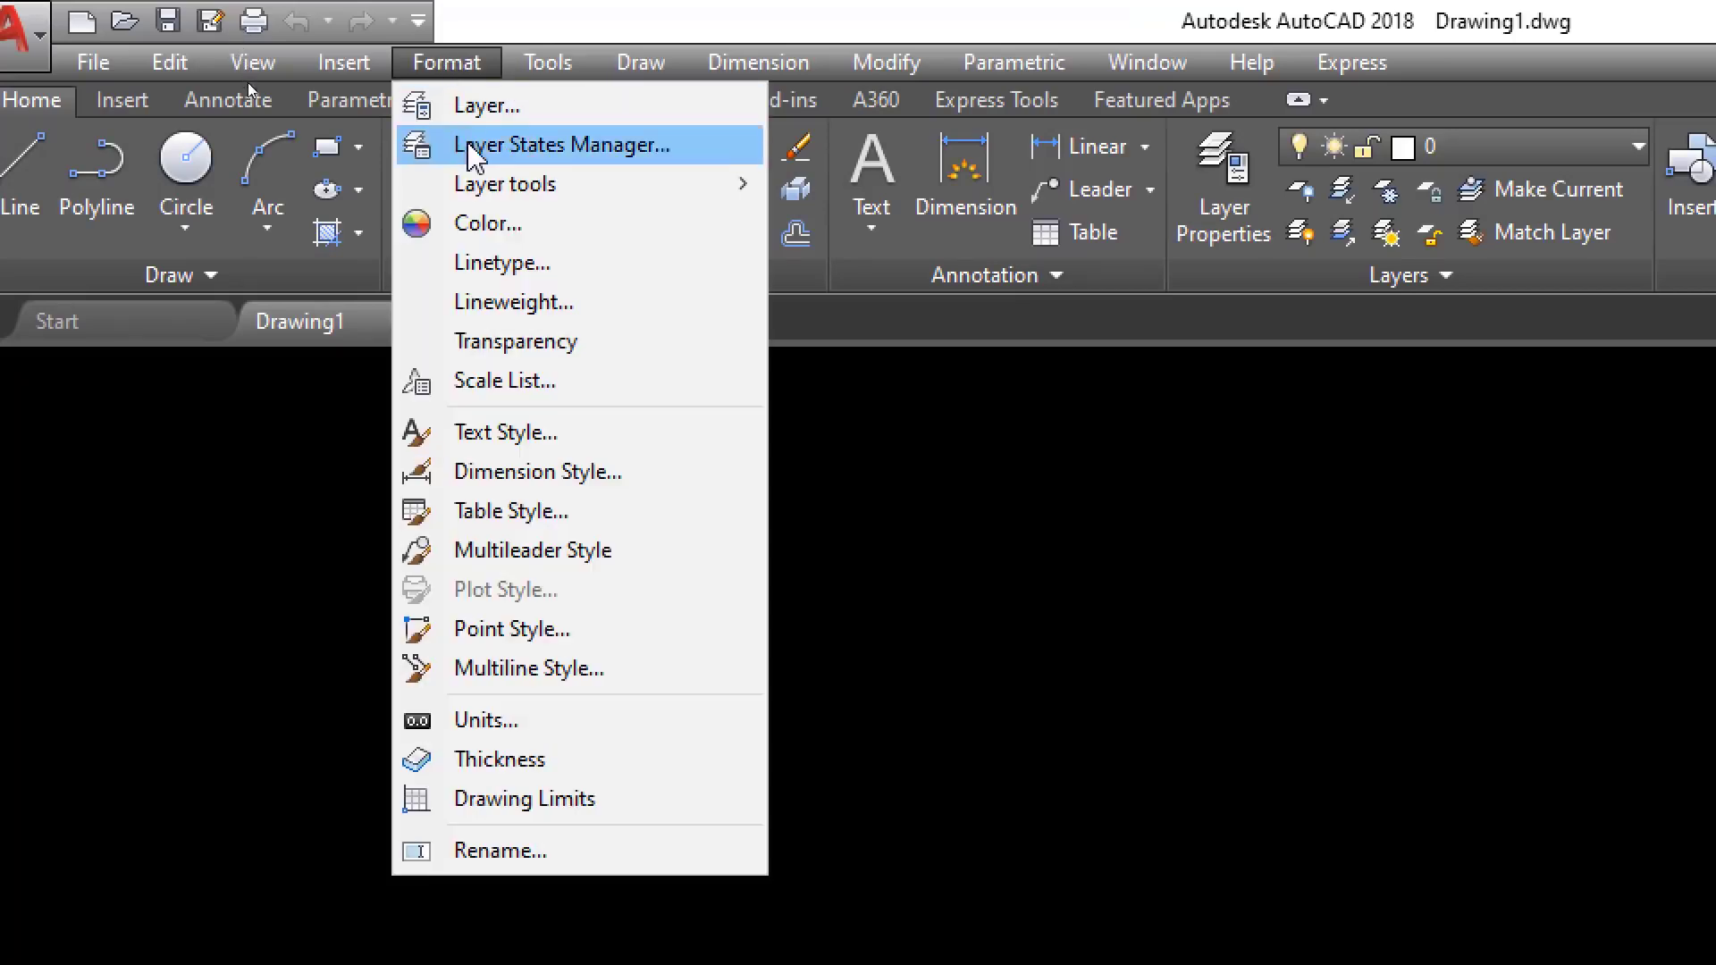
click(569, 742)
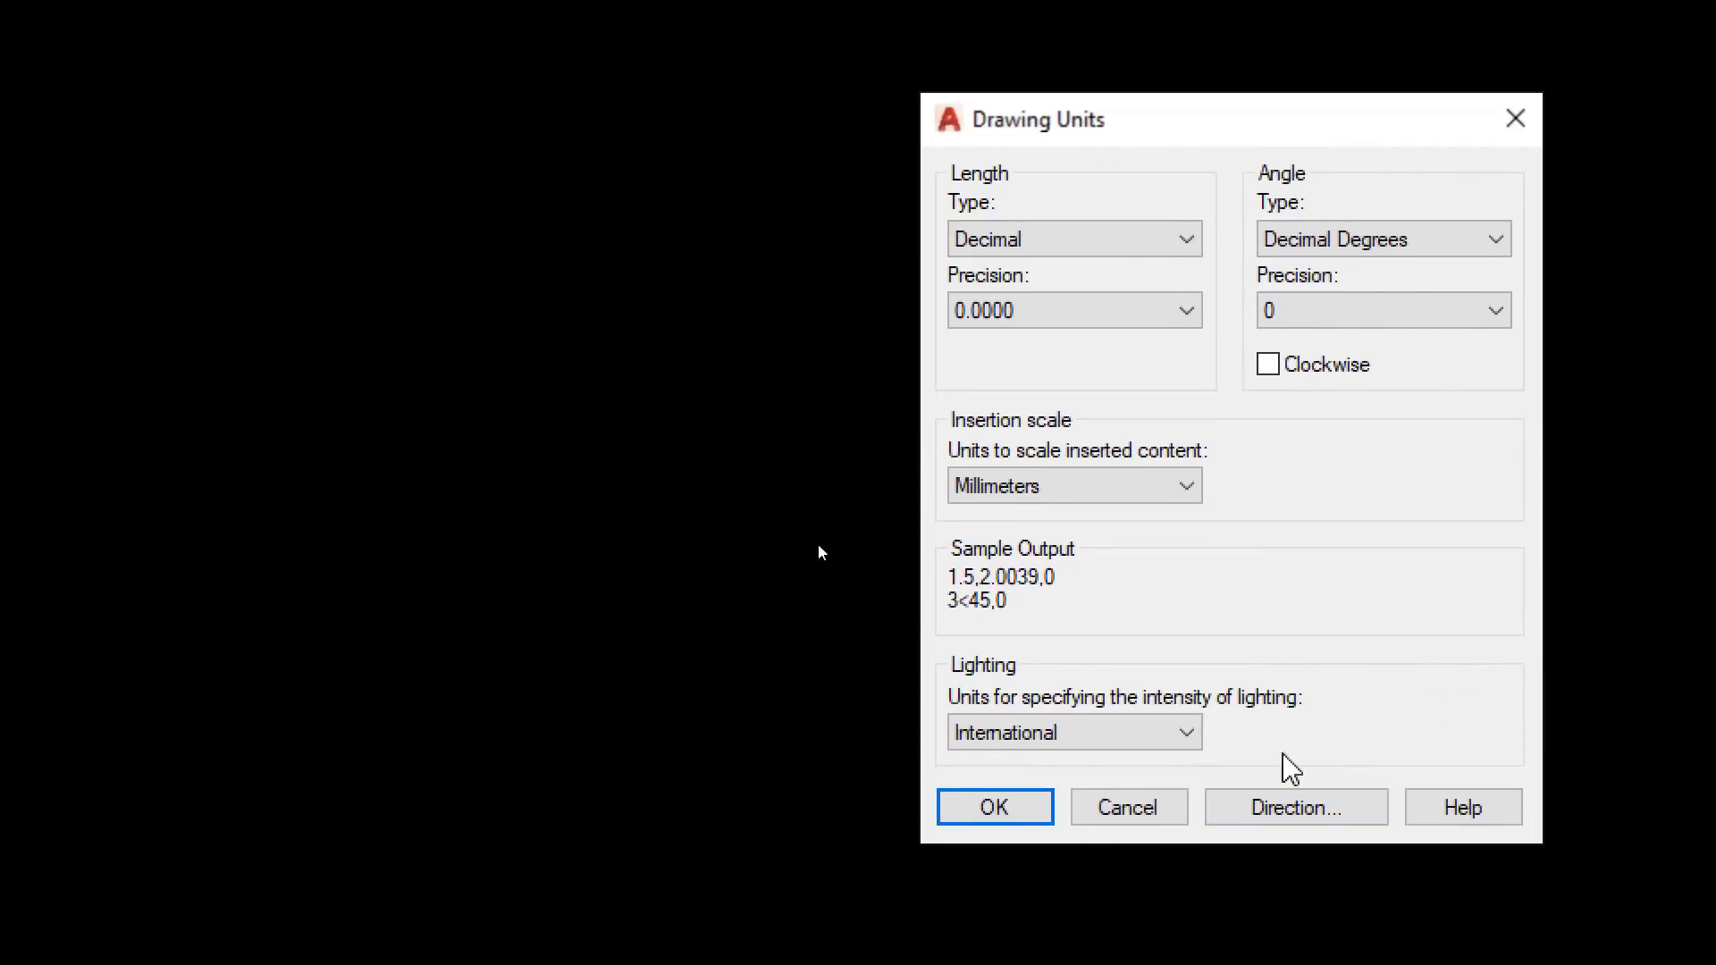
click(1117, 494)
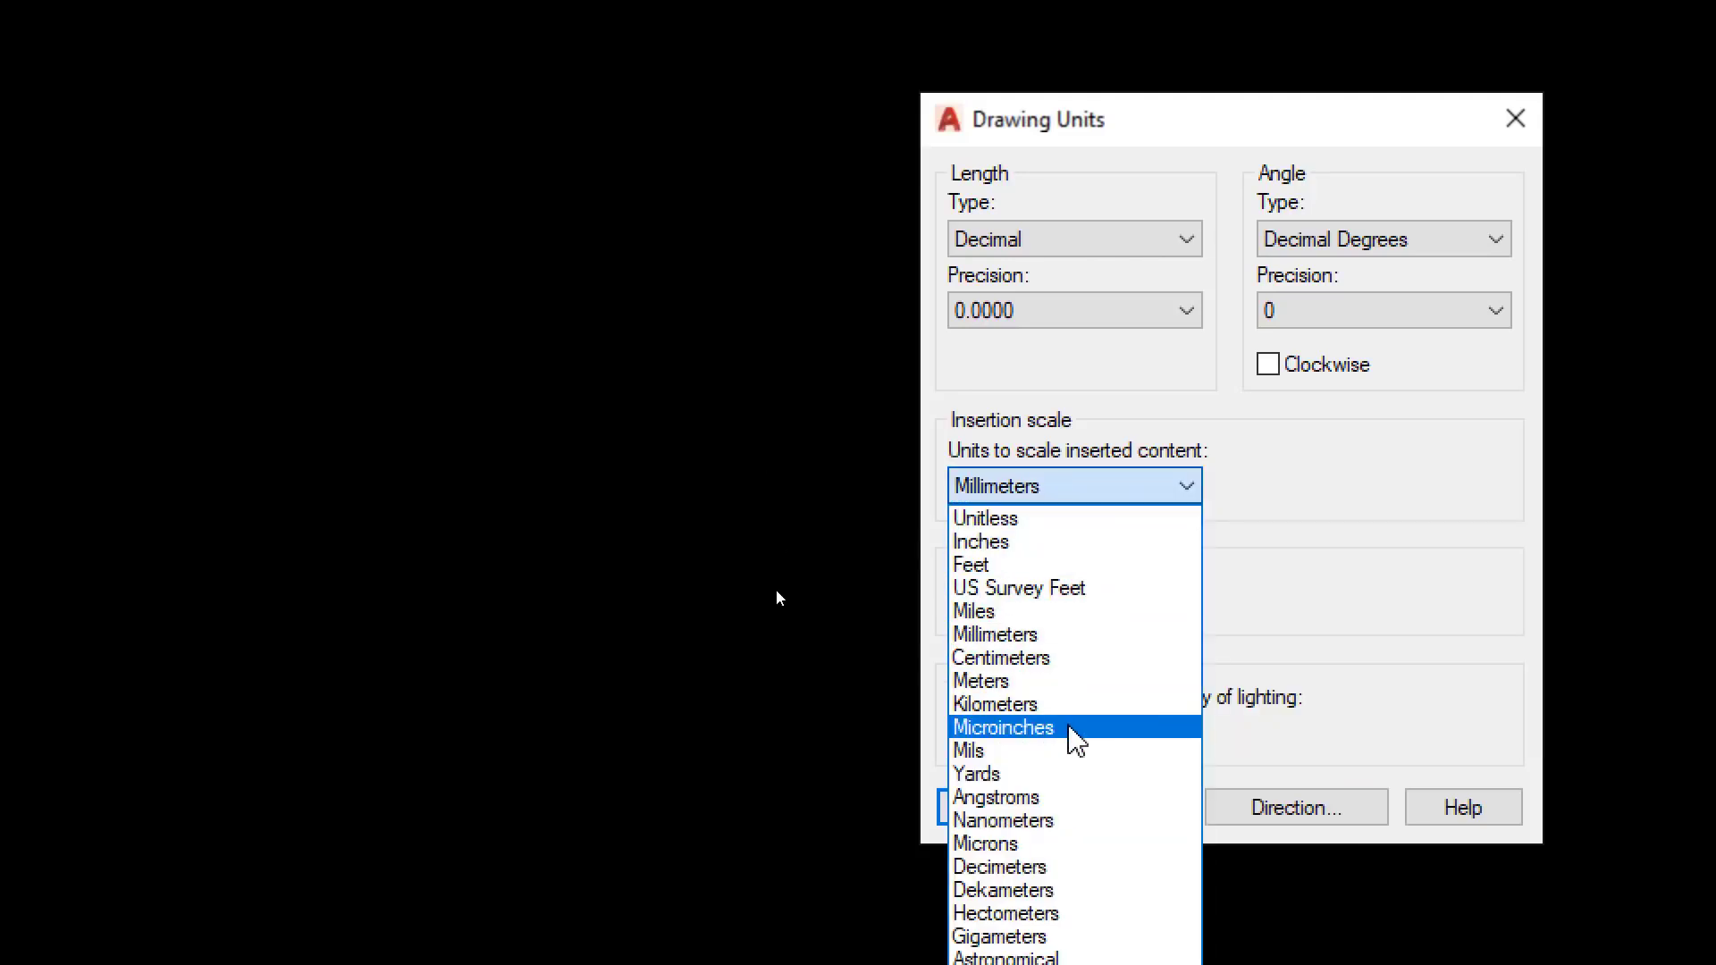
click(1053, 683)
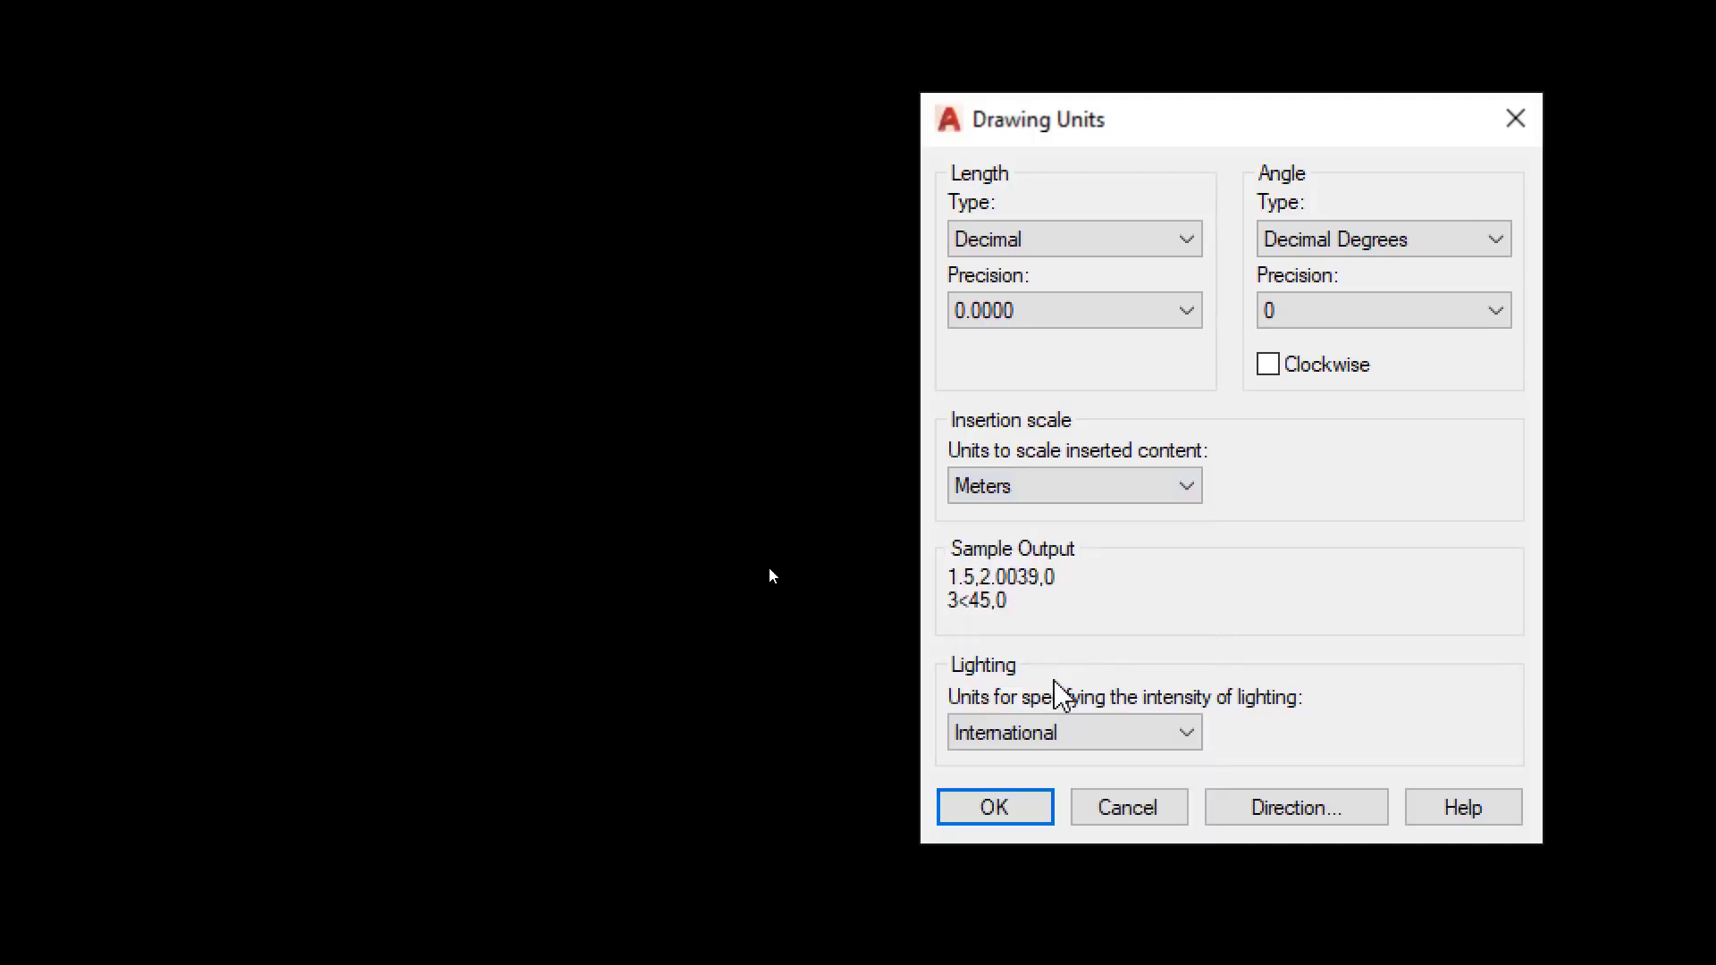
click(1015, 809)
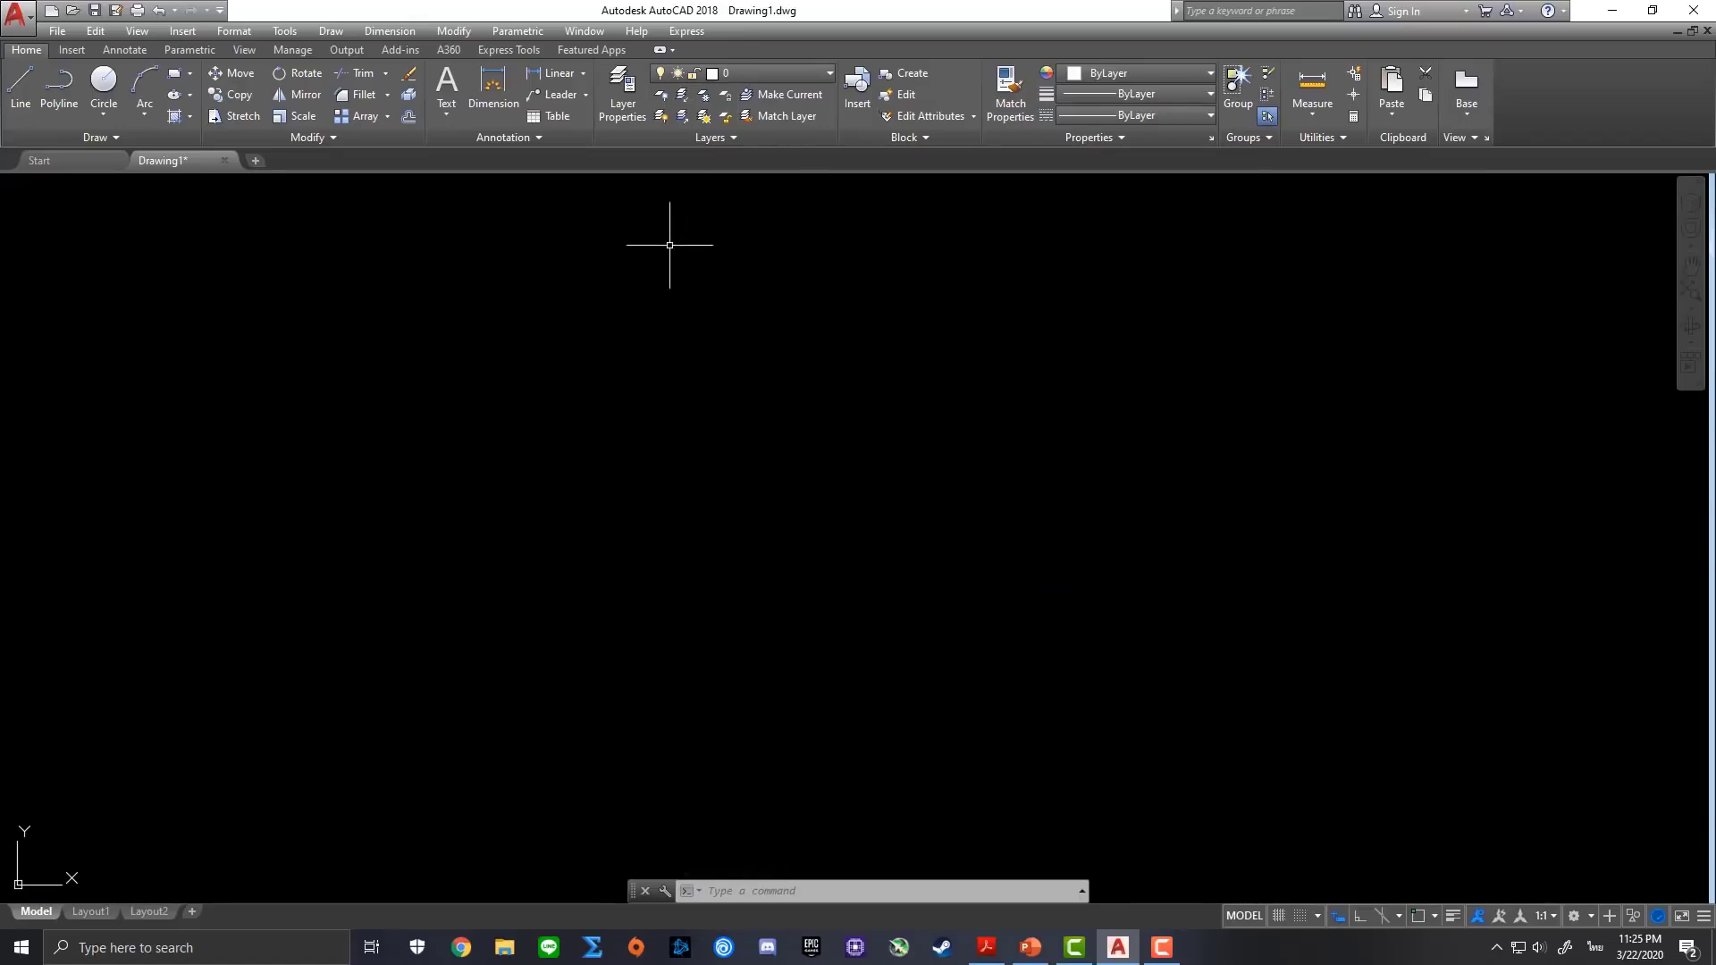
Add six new layers in the Layer Properties Manager
click(623, 107)
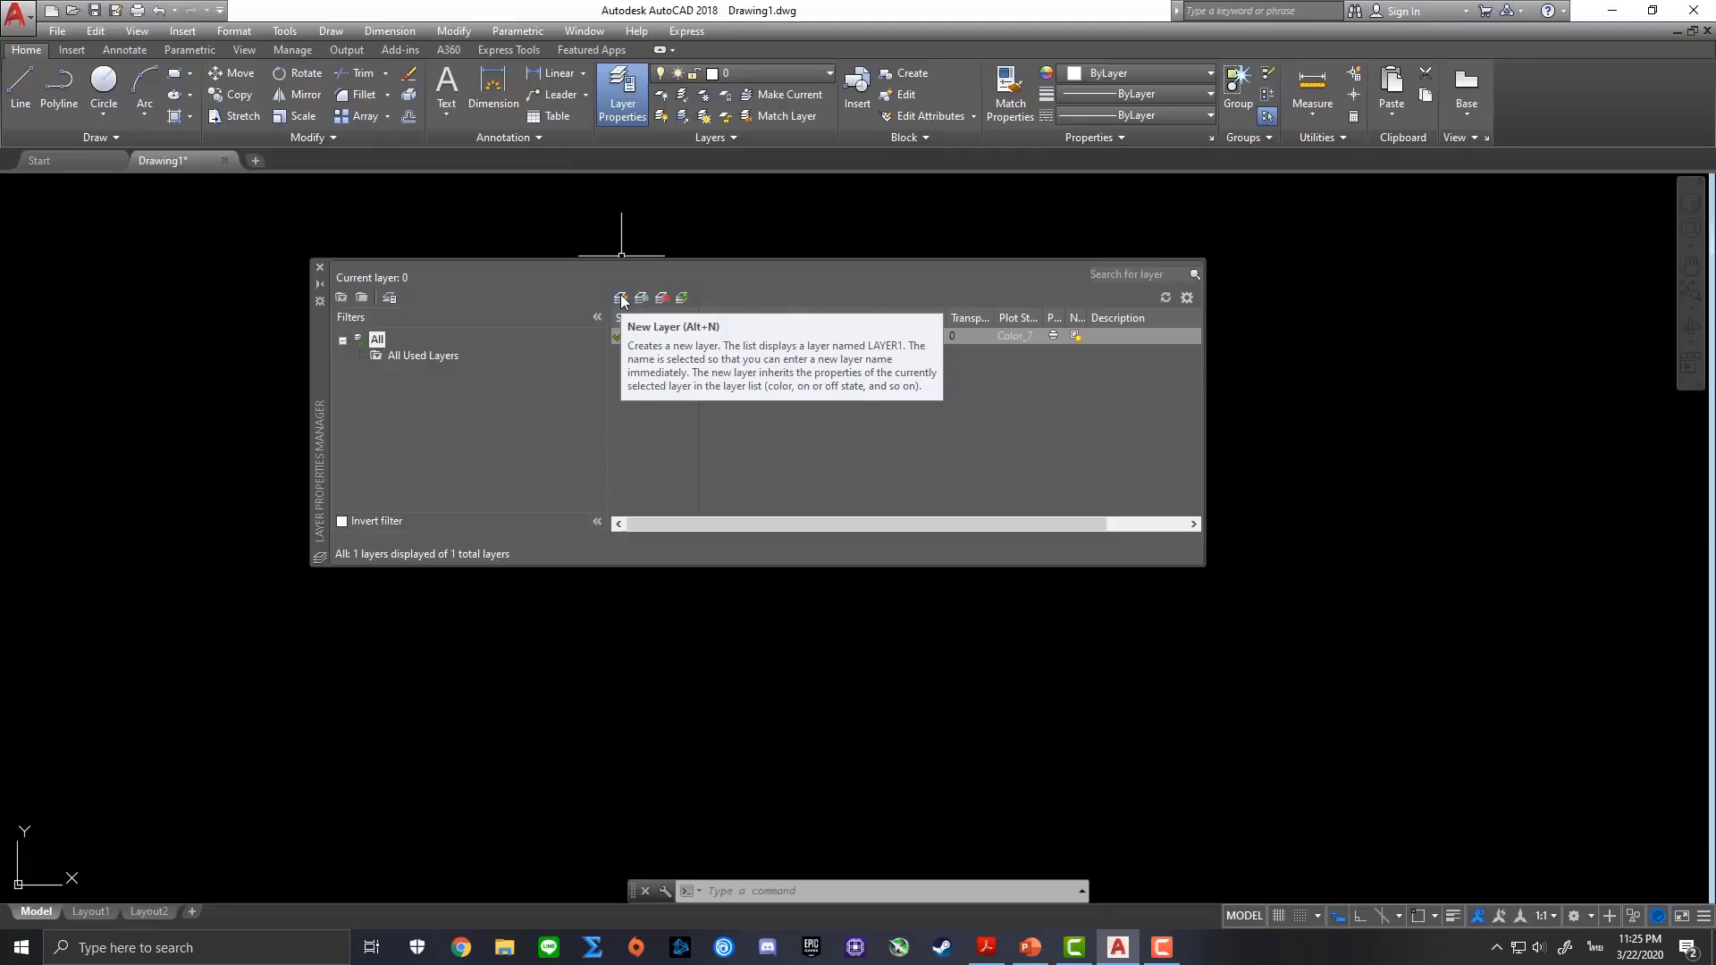
click(620, 299)
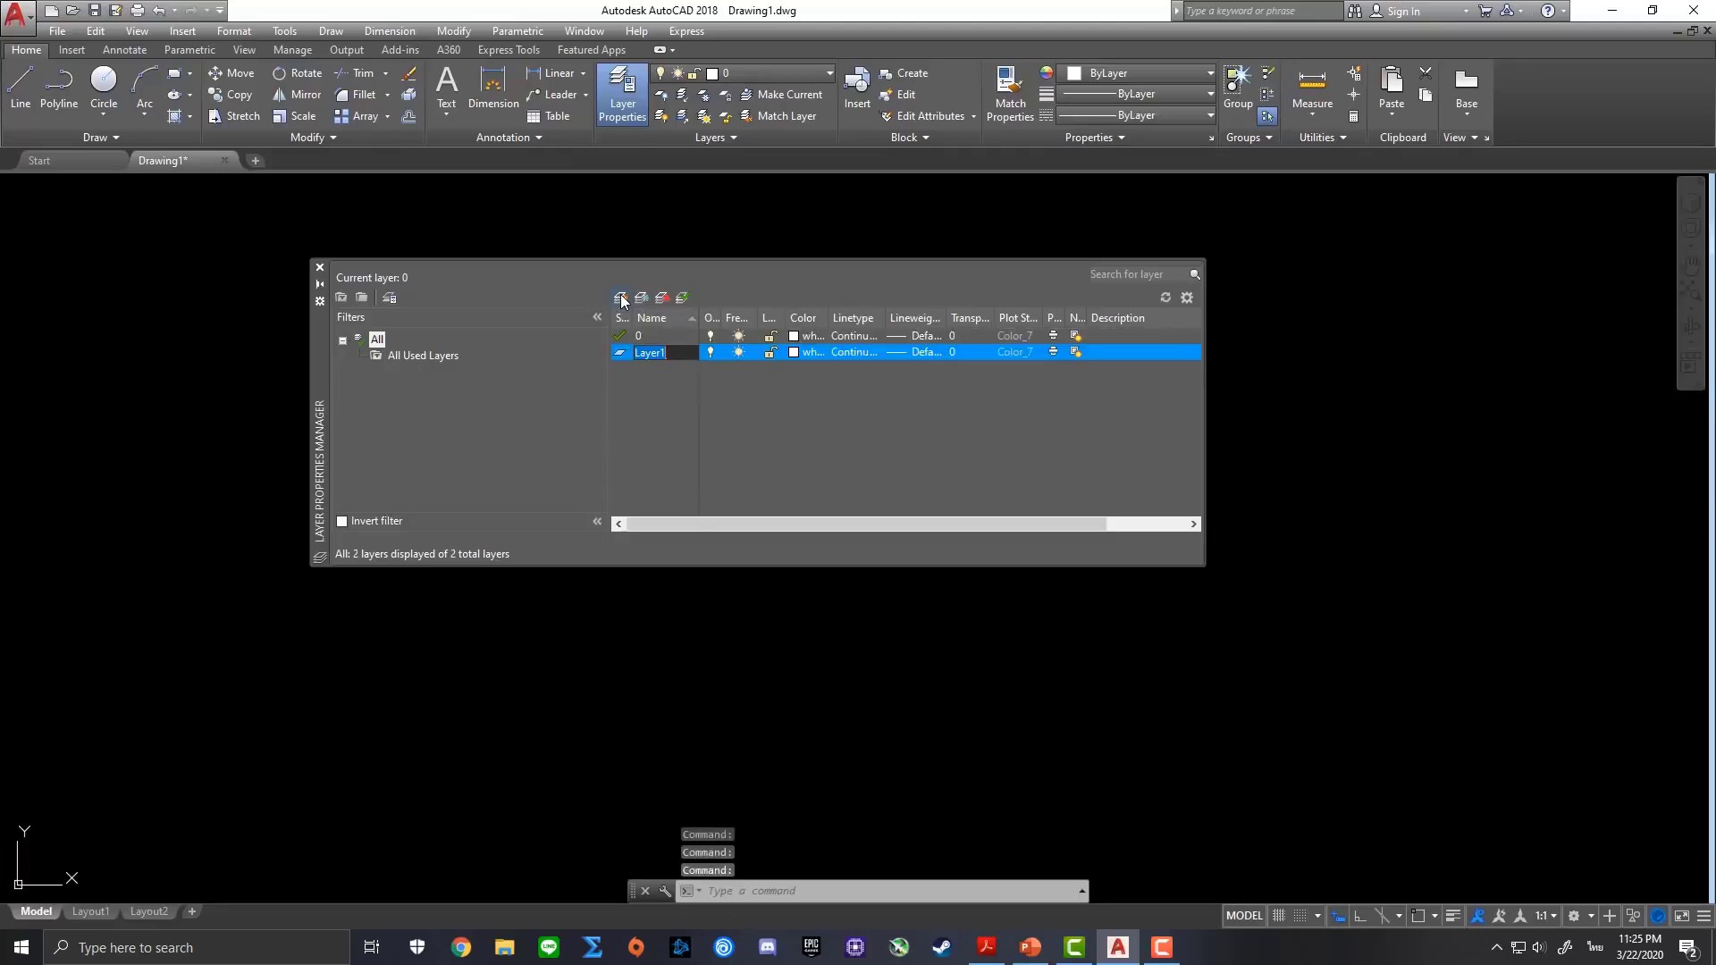
click(620, 299)
click(620, 298)
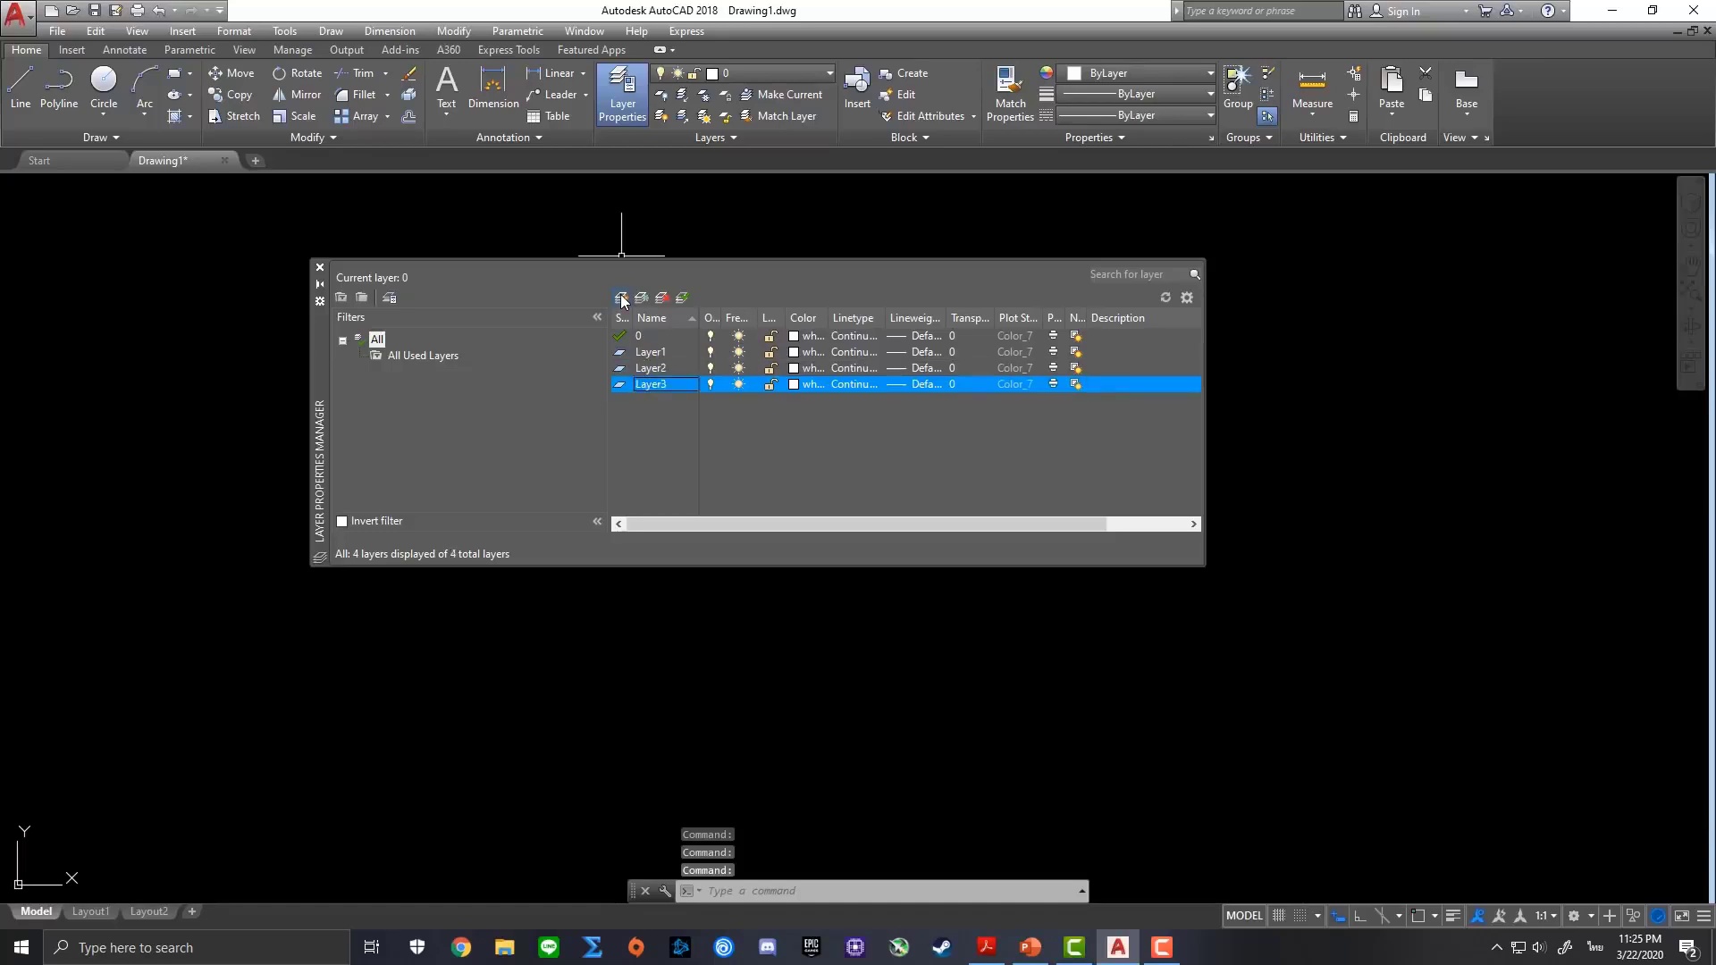
click(621, 298)
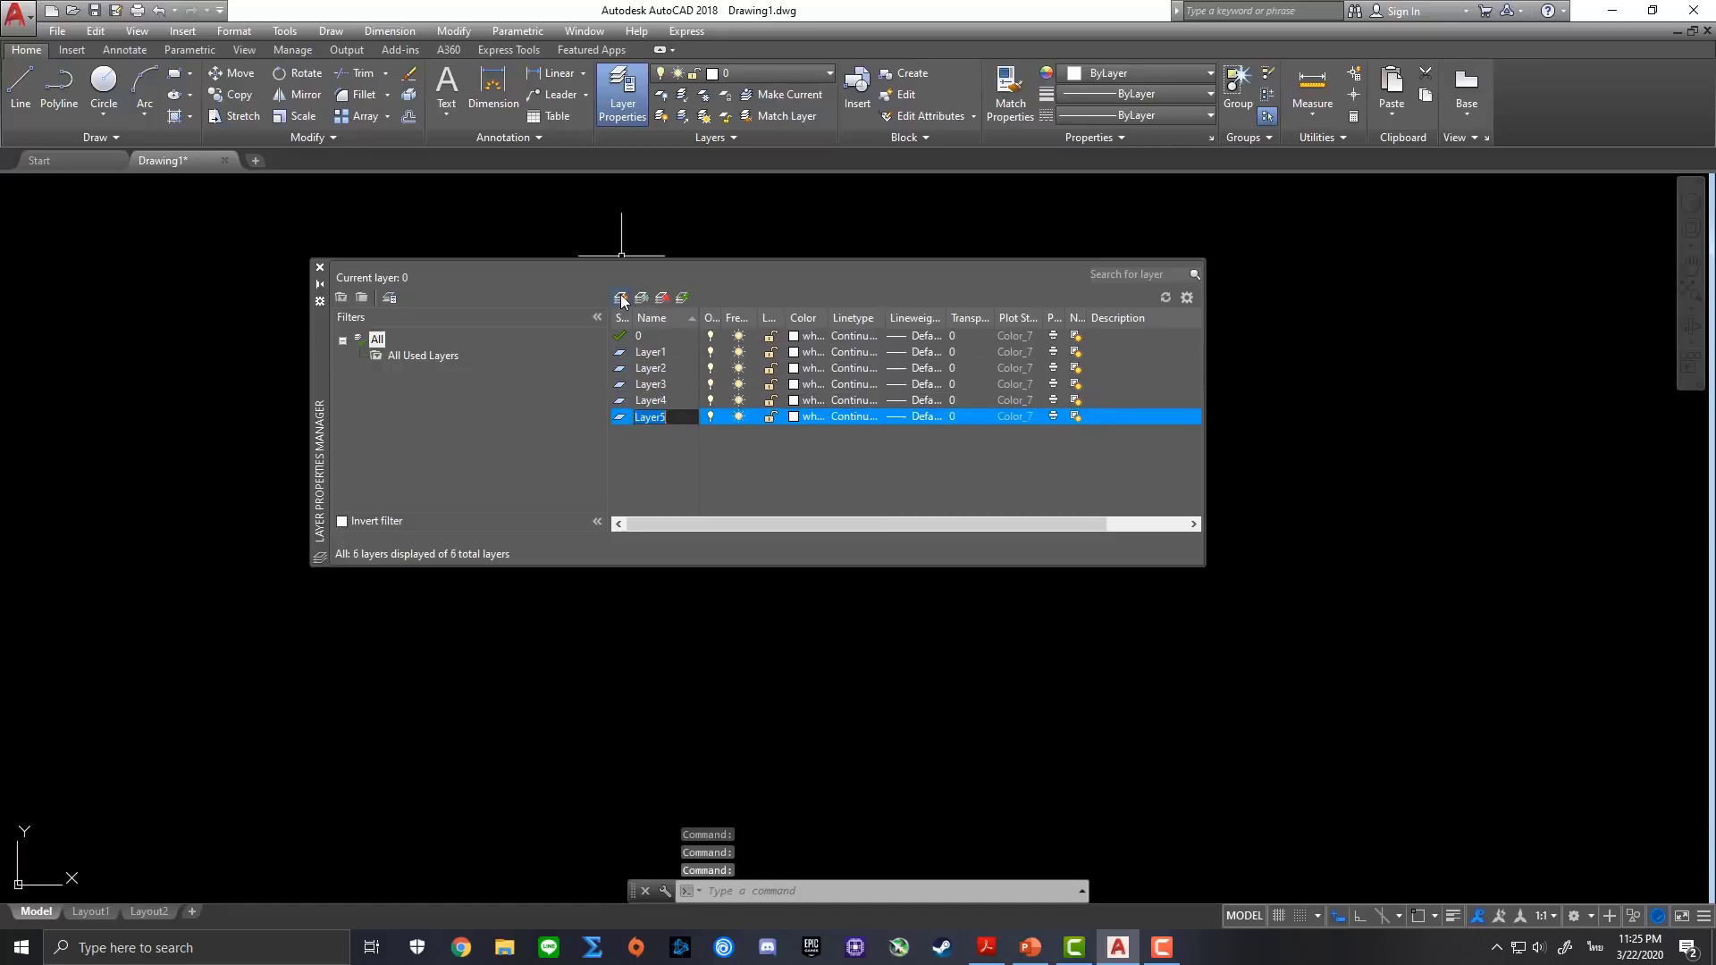
Rename Layer1 to C and Layer2 to F
click(672, 351)
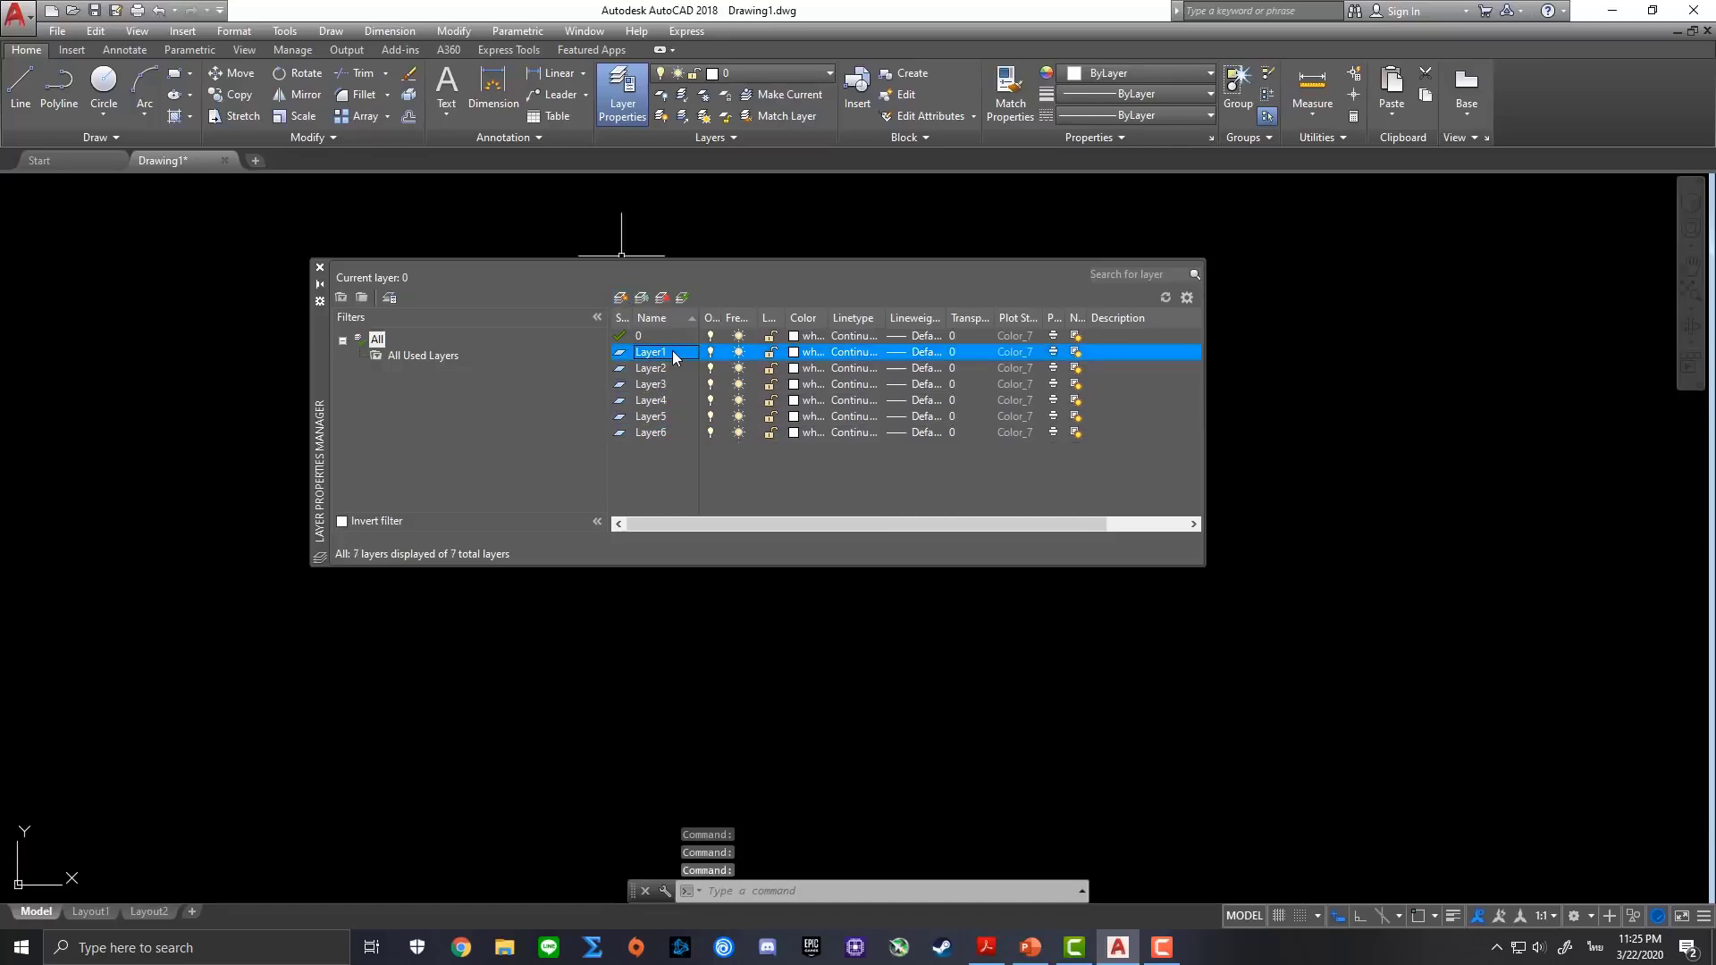
click(672, 351)
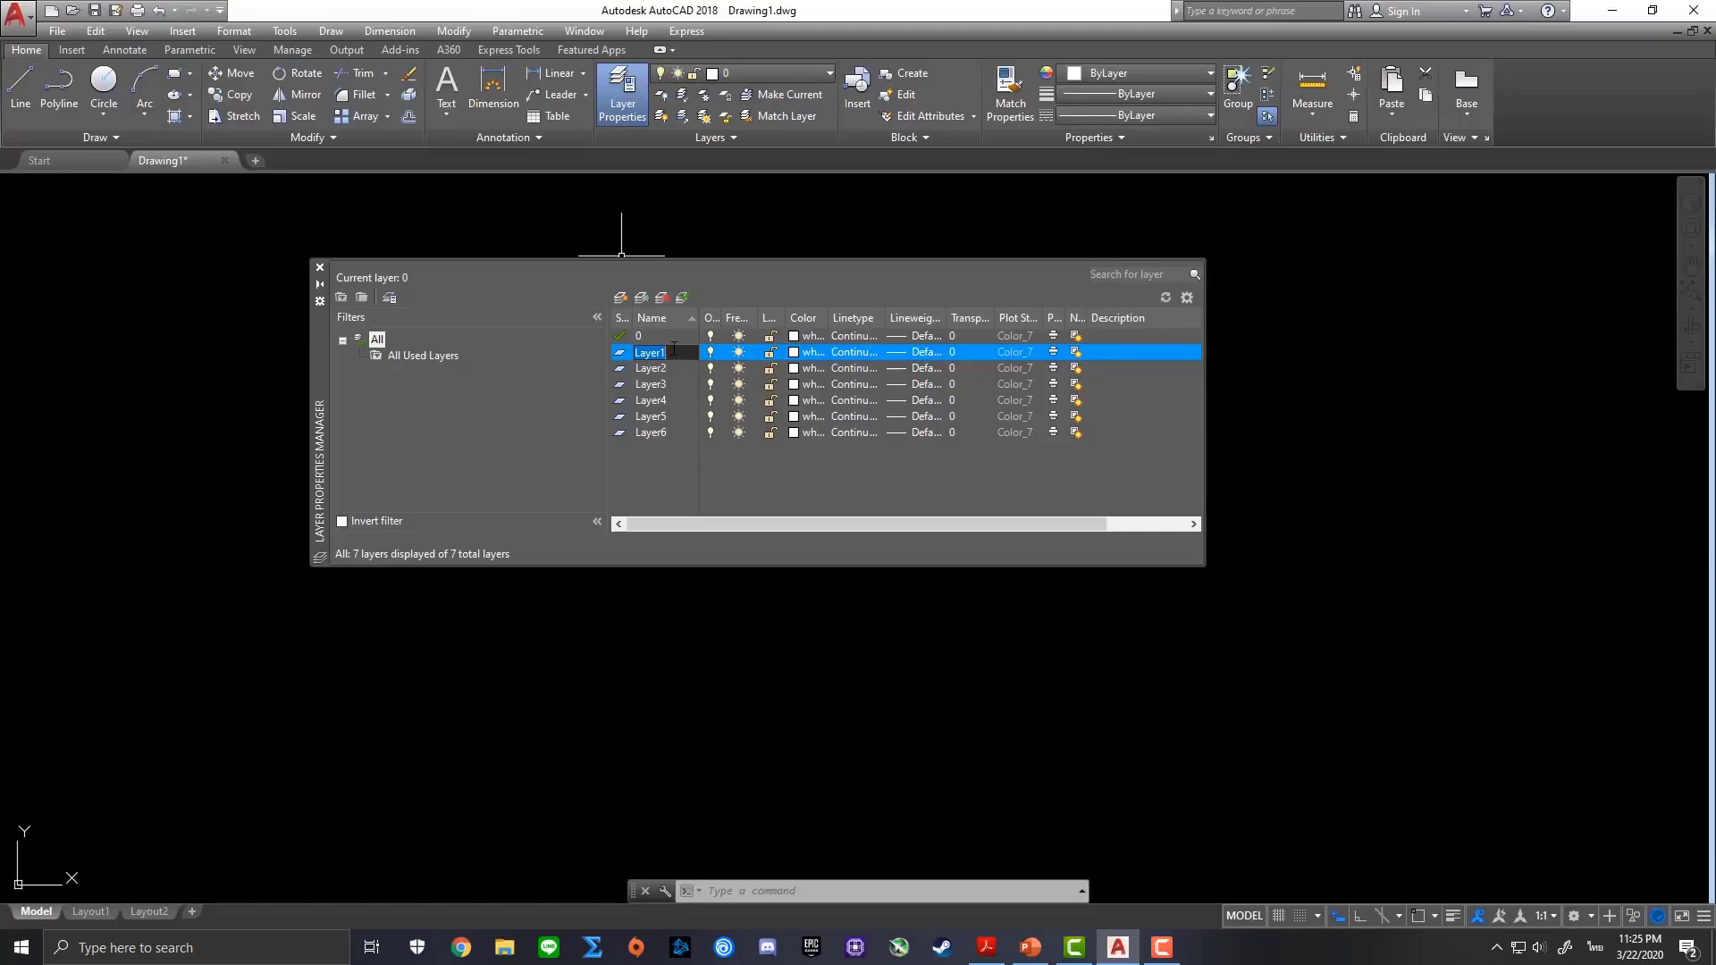
text(a)
key(grave)
key(BackSpace)
text(C)
click(678, 369)
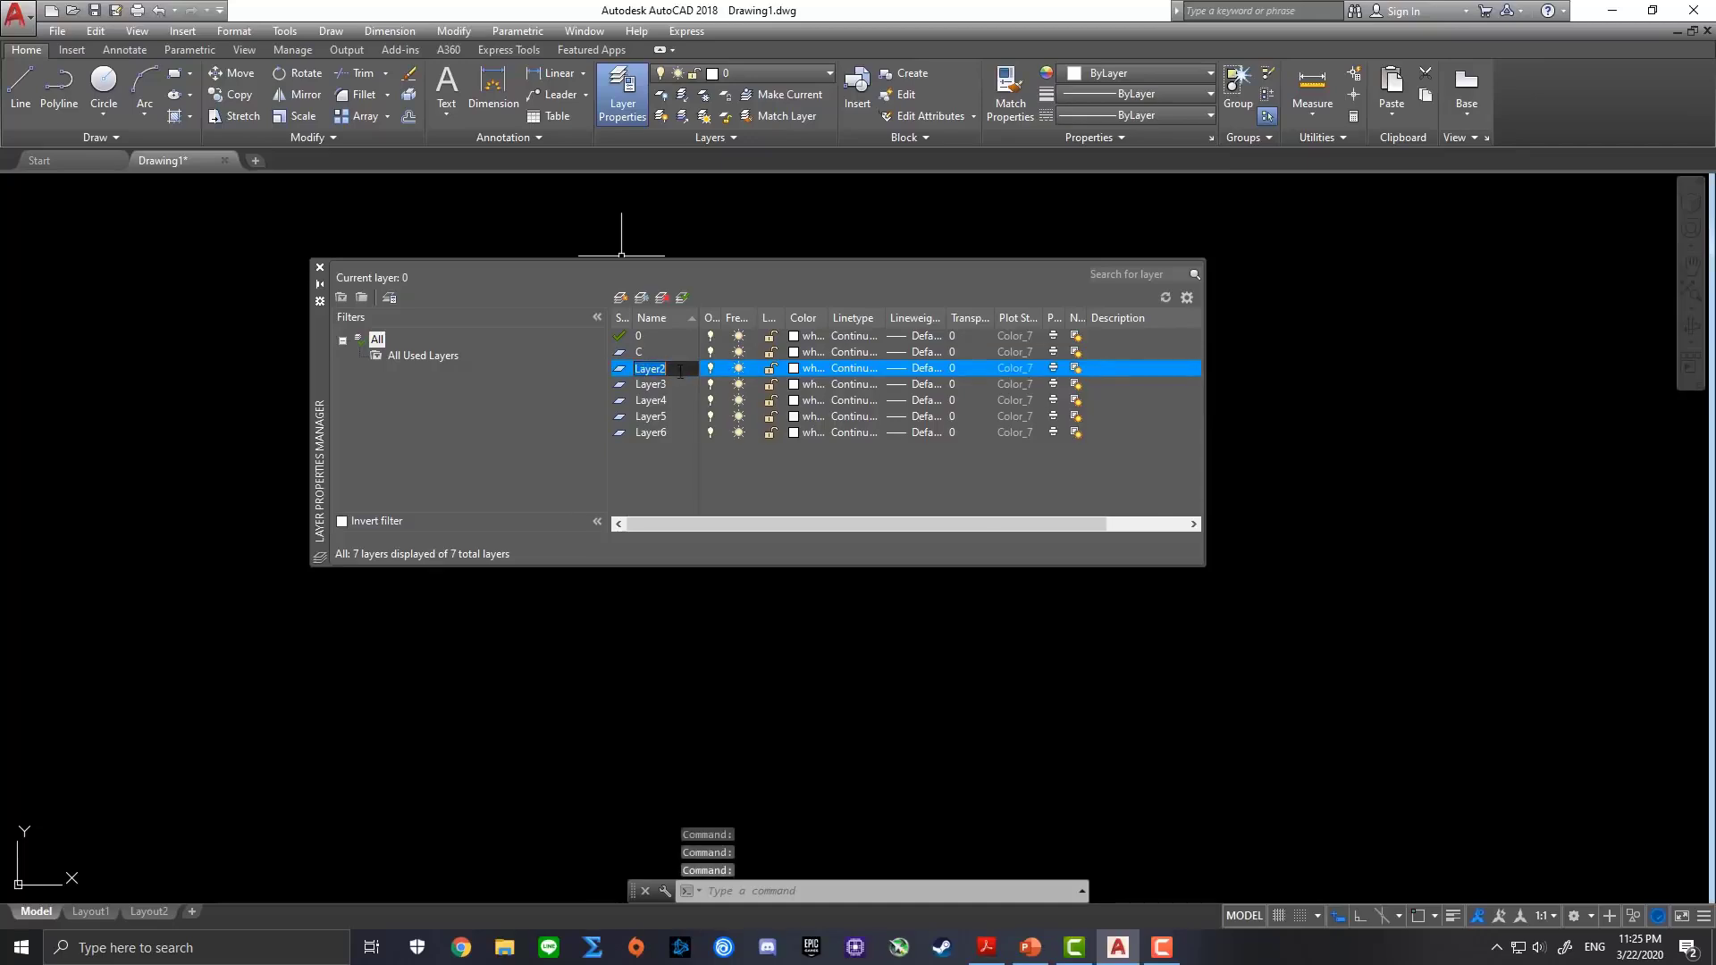
text(F)
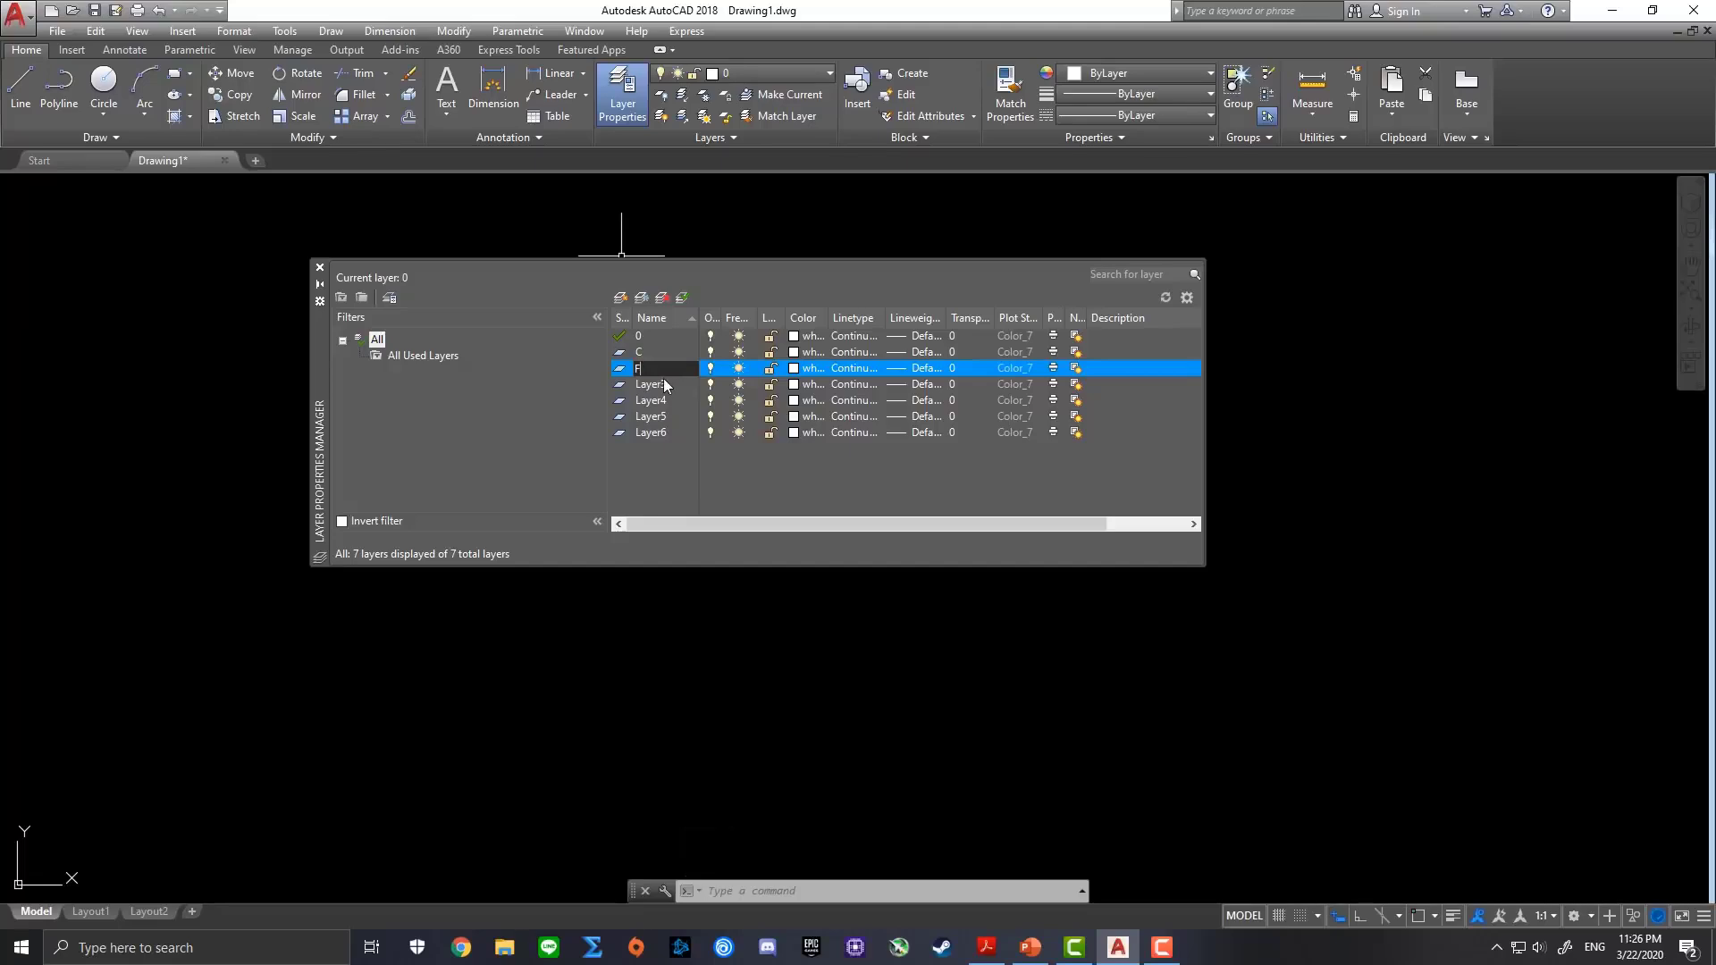
Rename Layer3, Layer4 and Layer5 to B, S and Guide
double_click(669, 383)
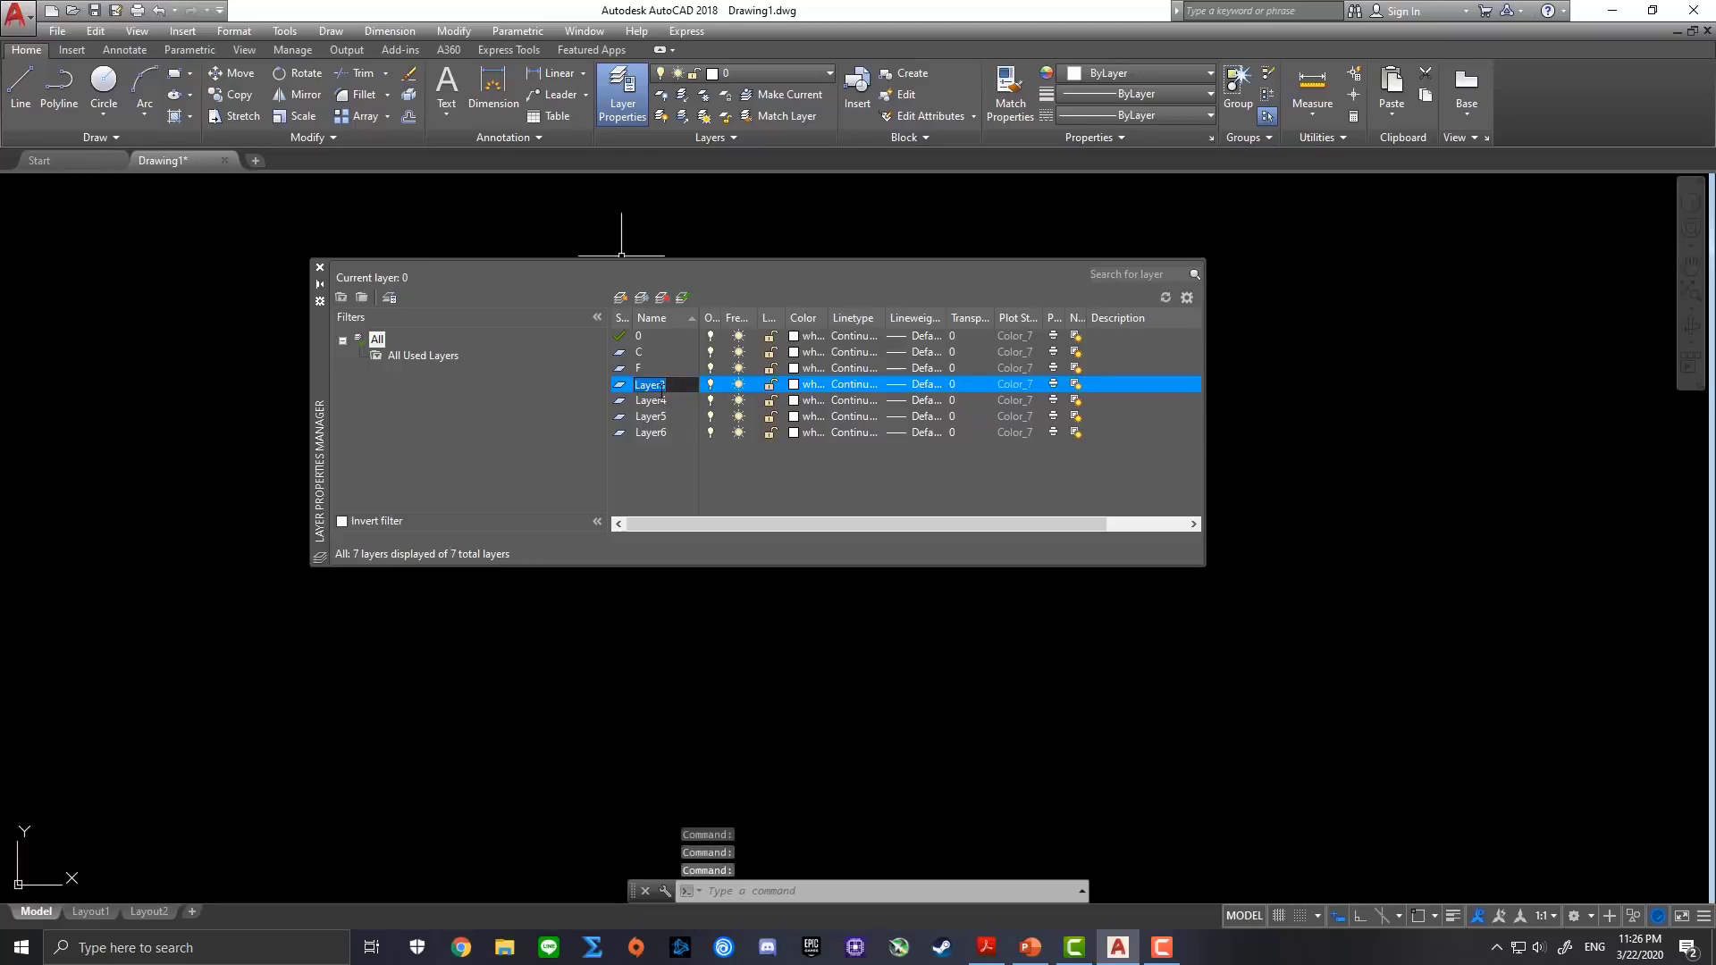
text(B)
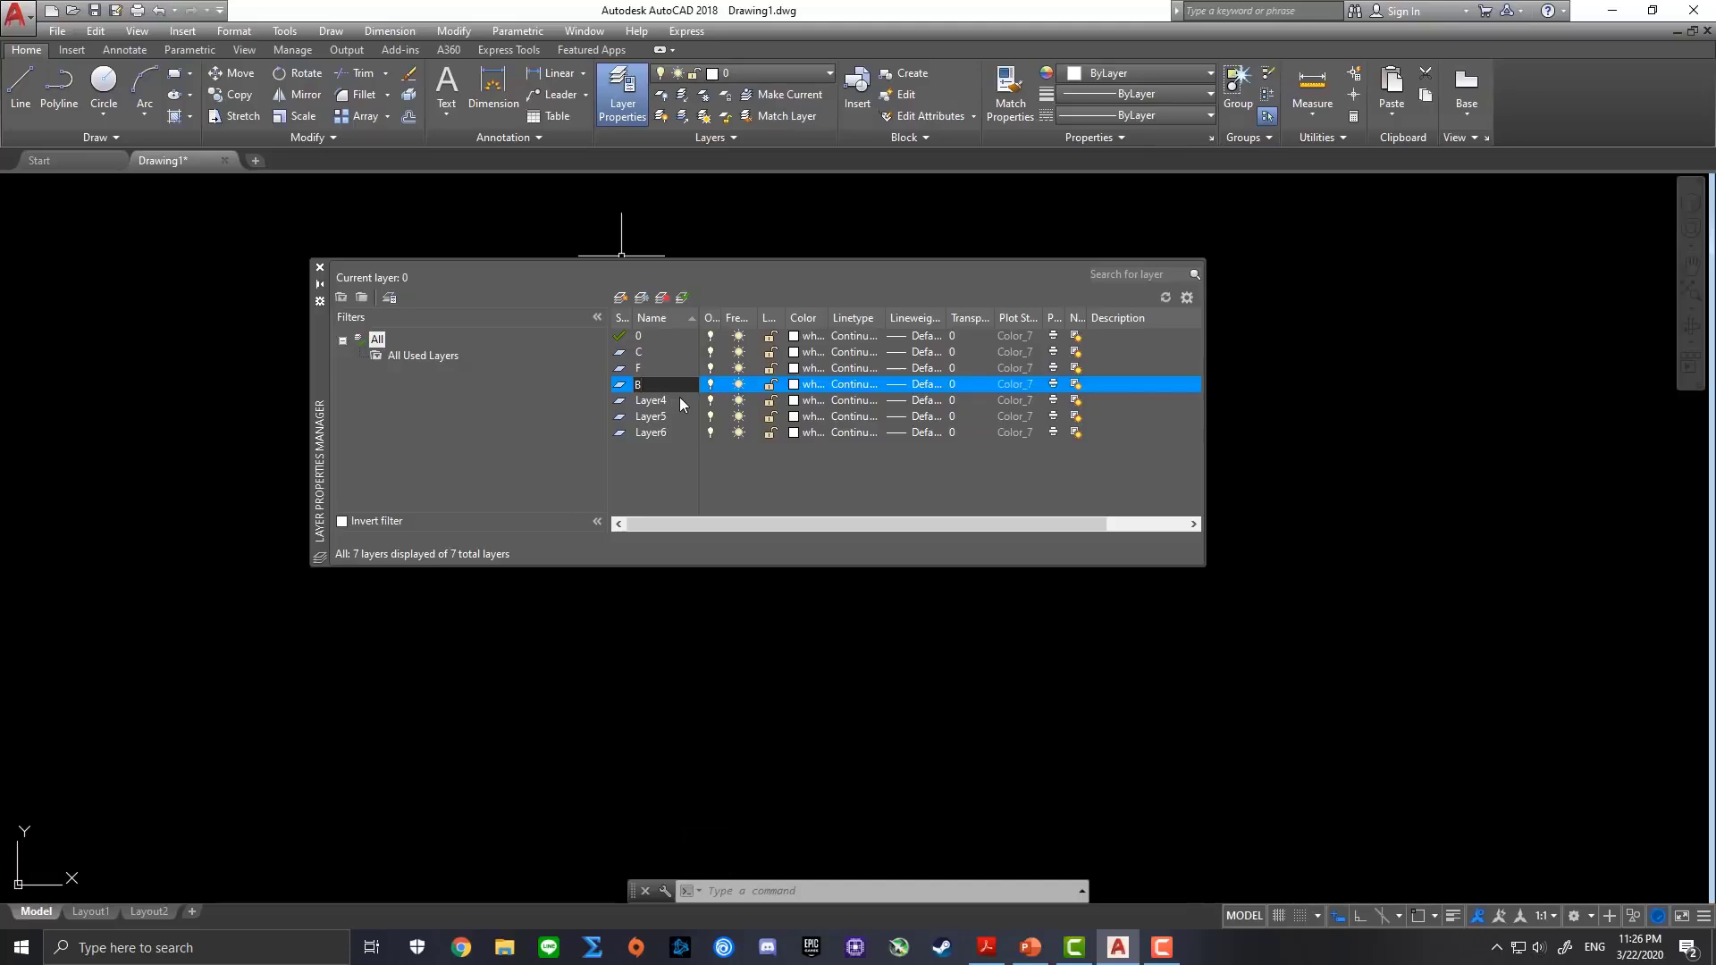
double_click(678, 401)
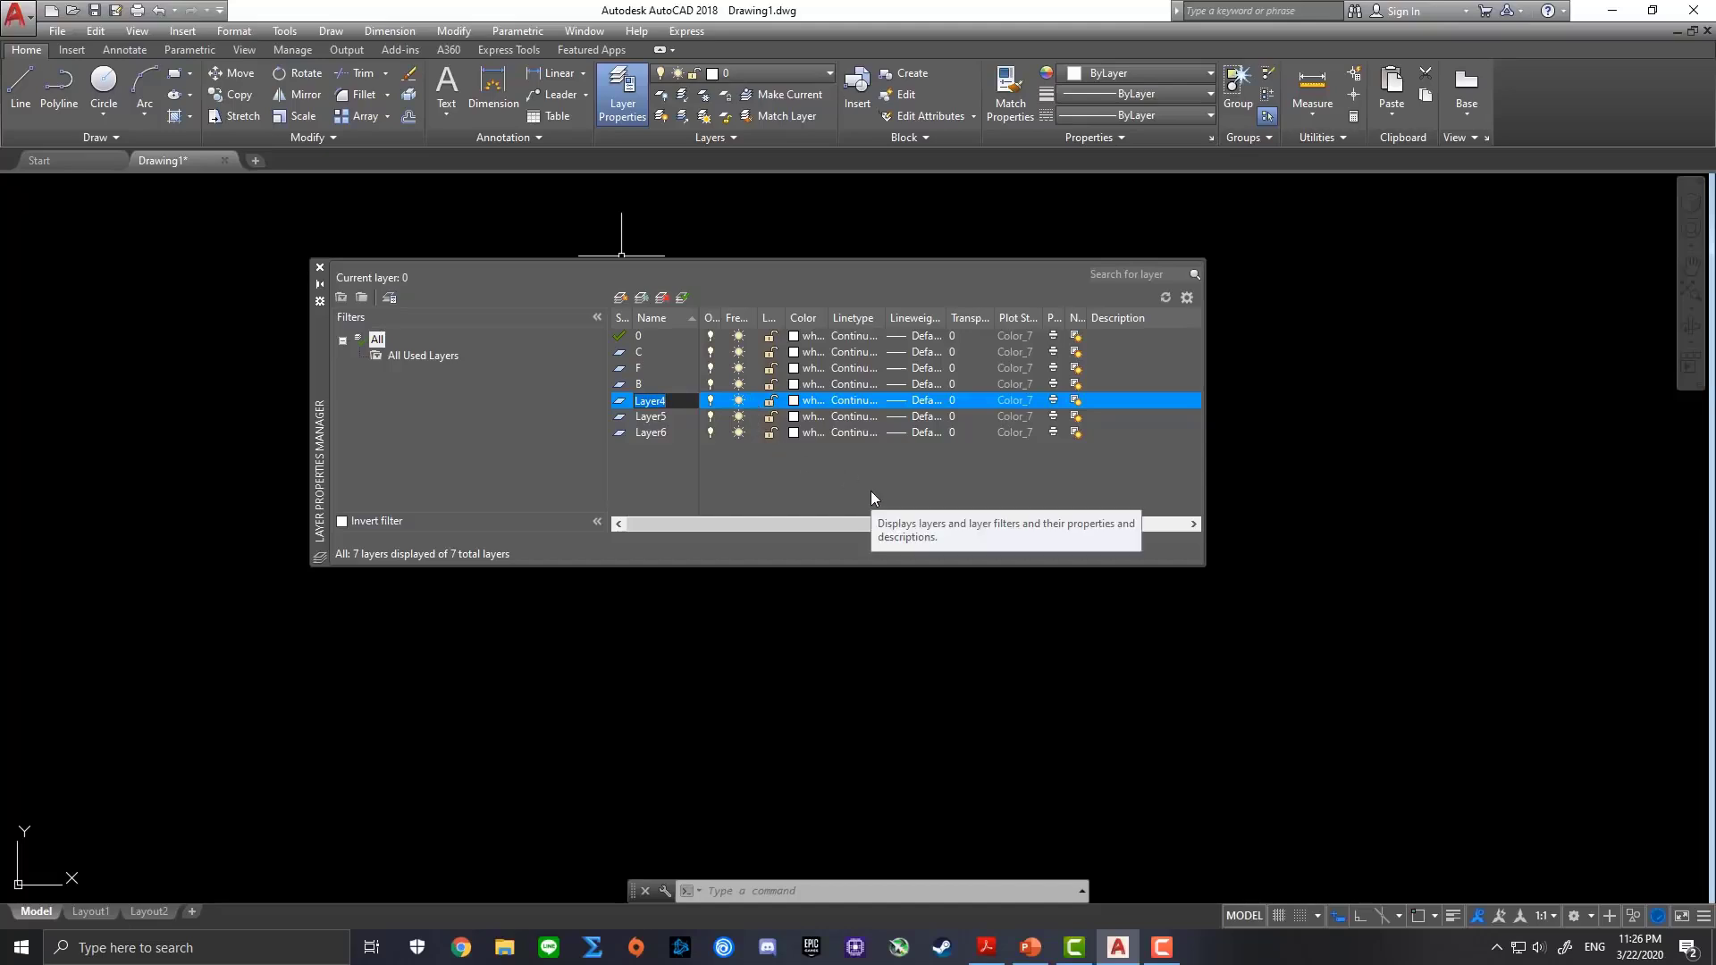
text(S)
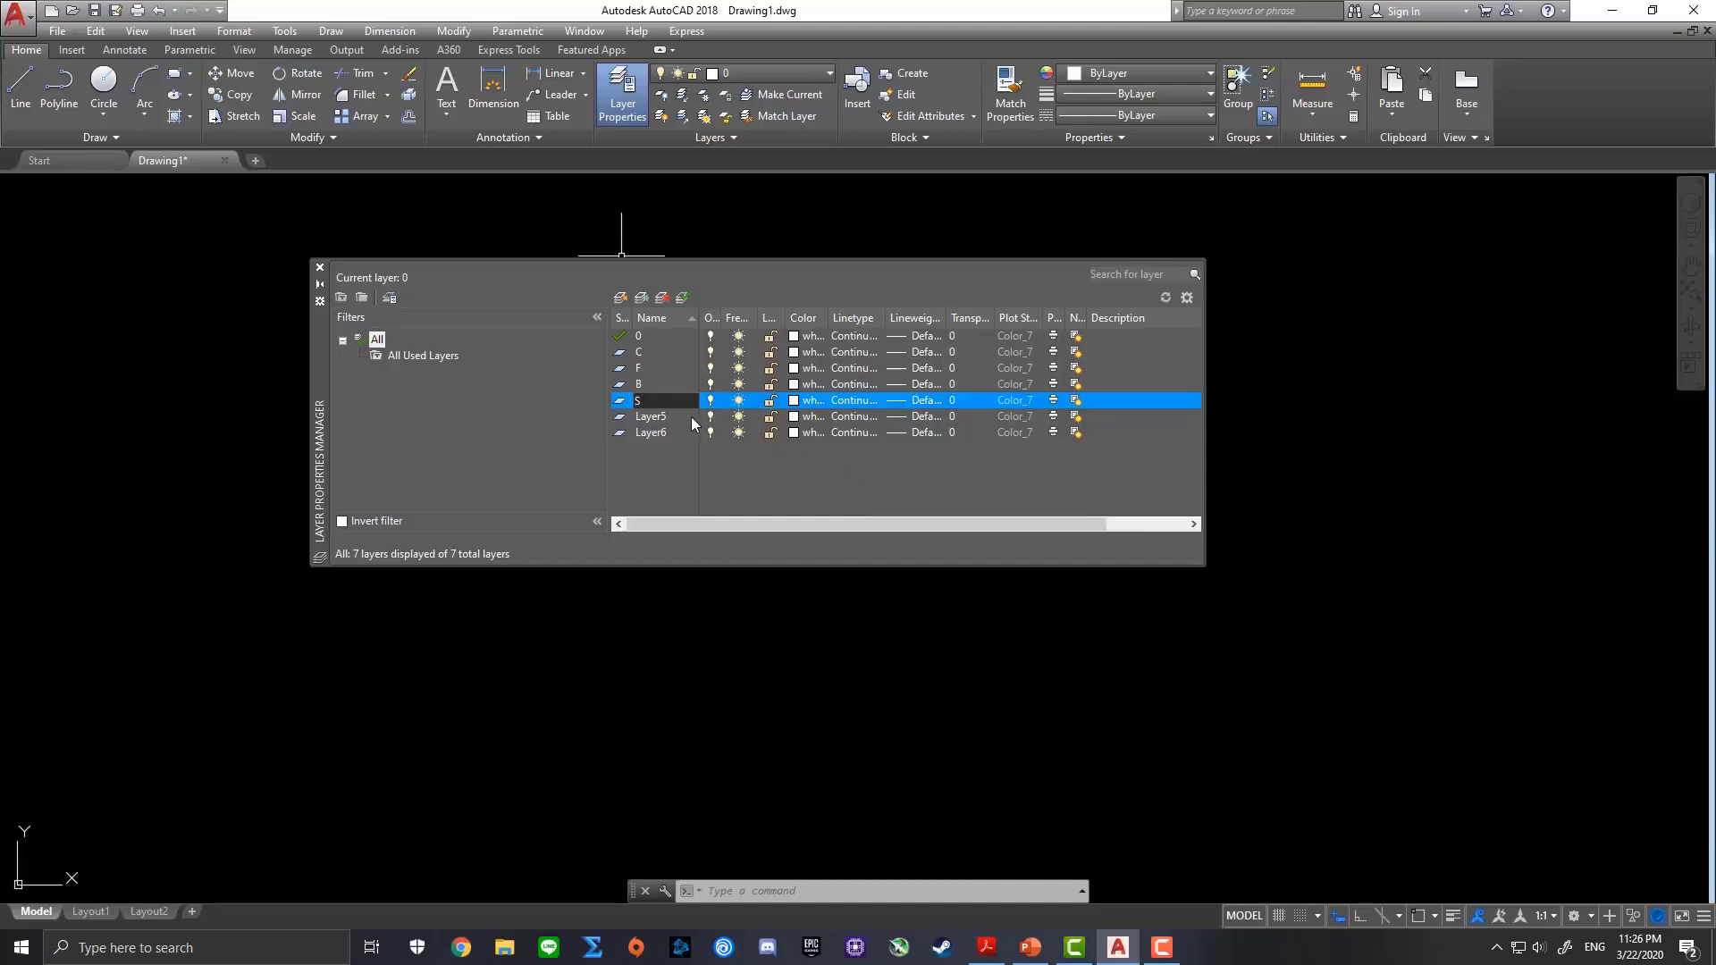
click(677, 417)
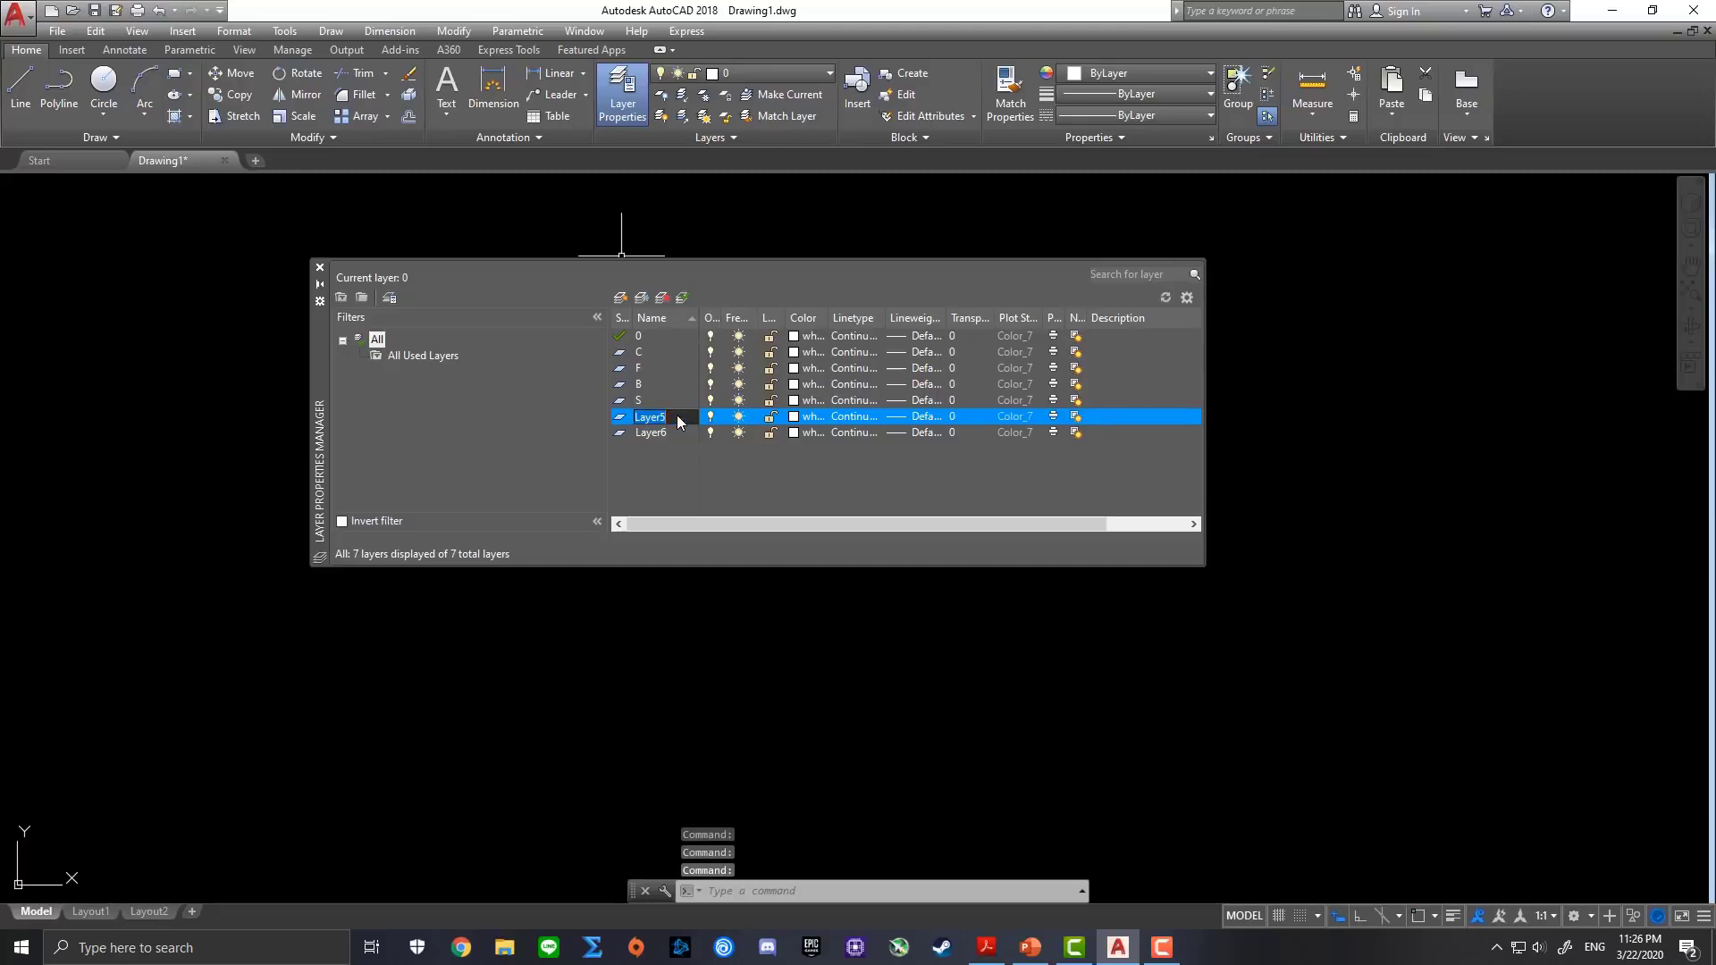
text(Gu)
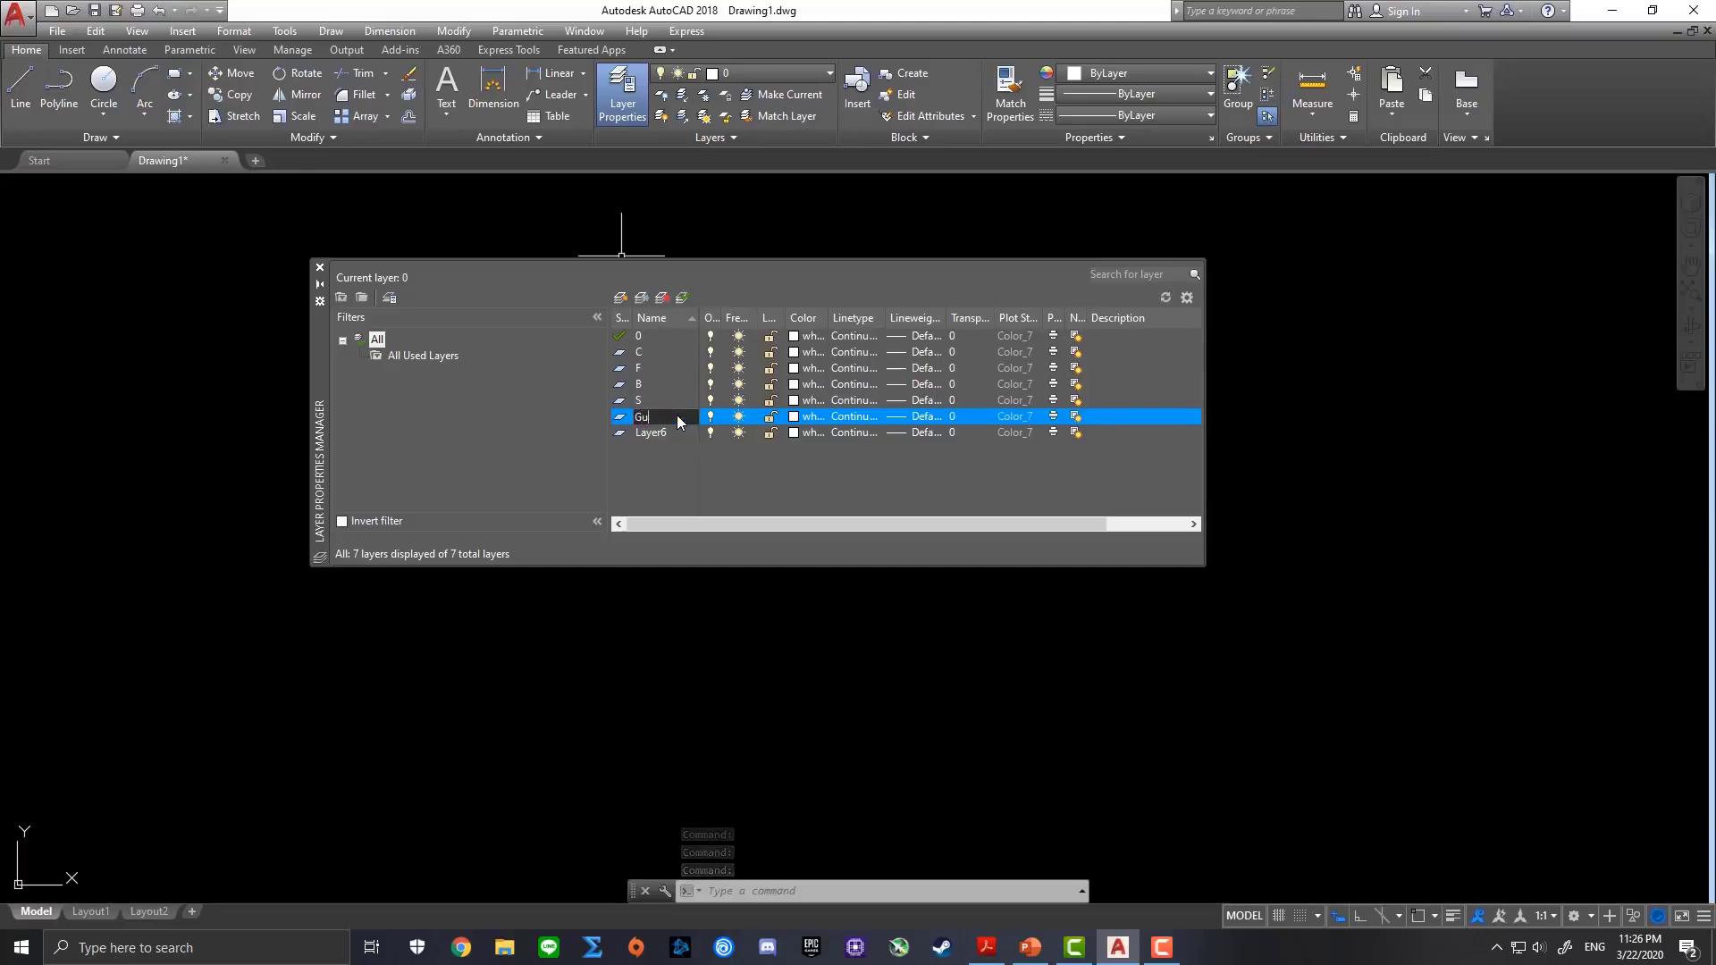
text(ide)
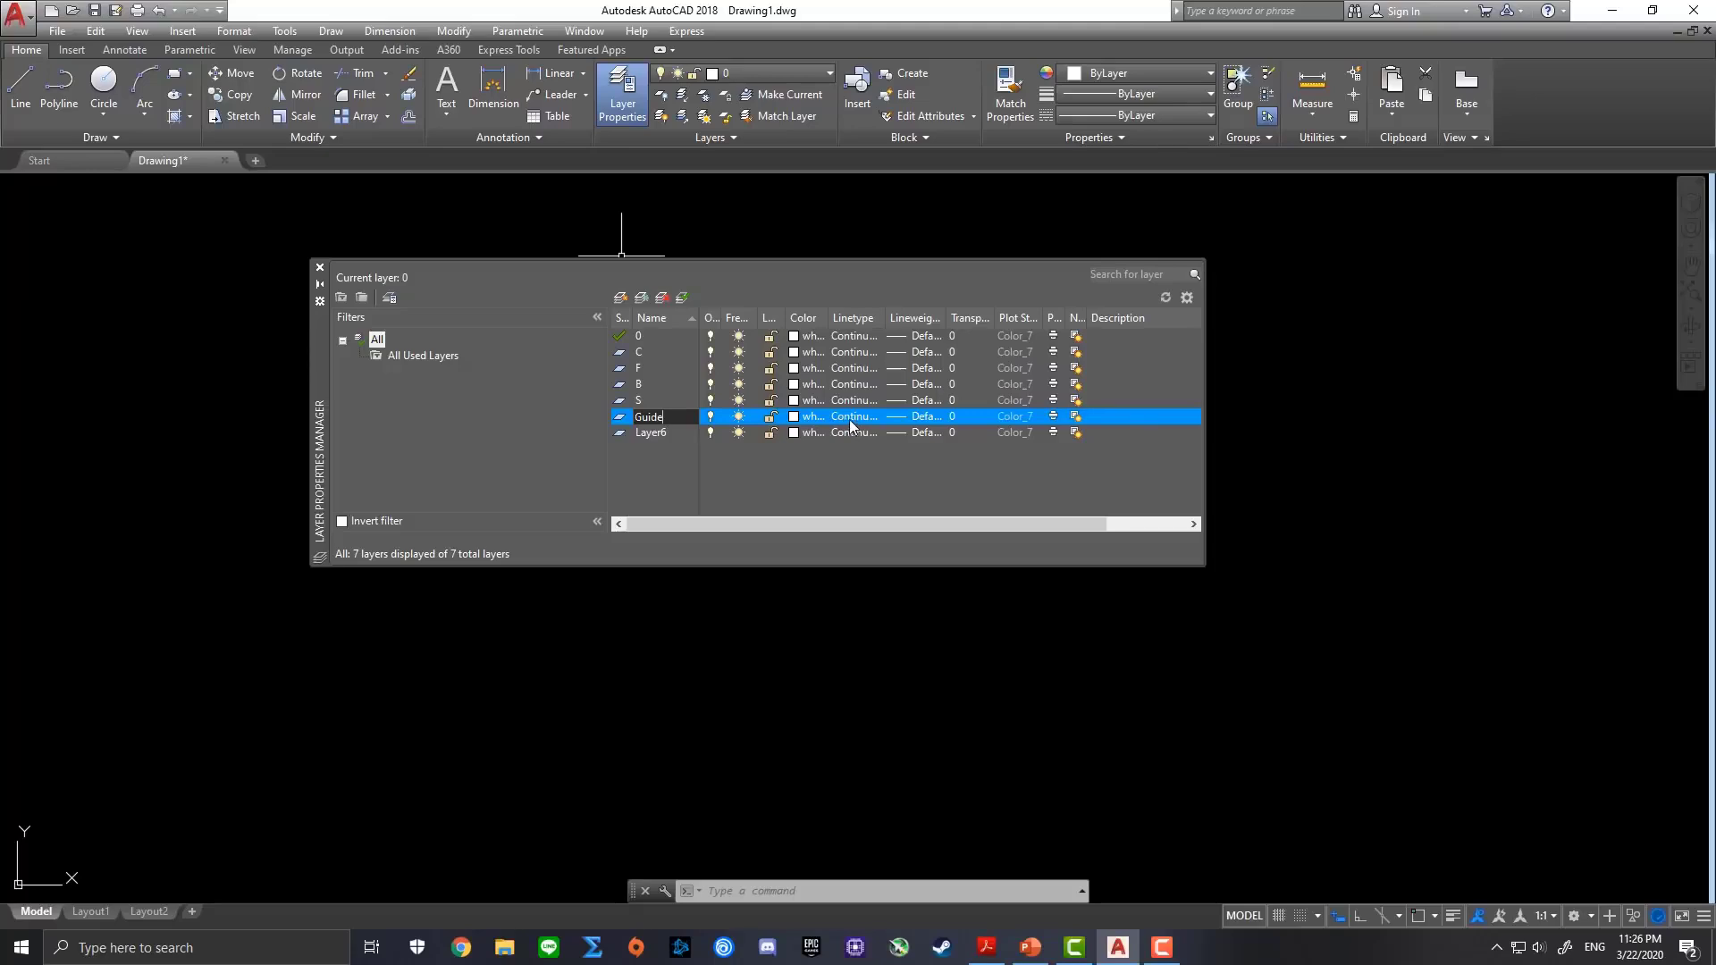
key(Return)
double_click(885, 318)
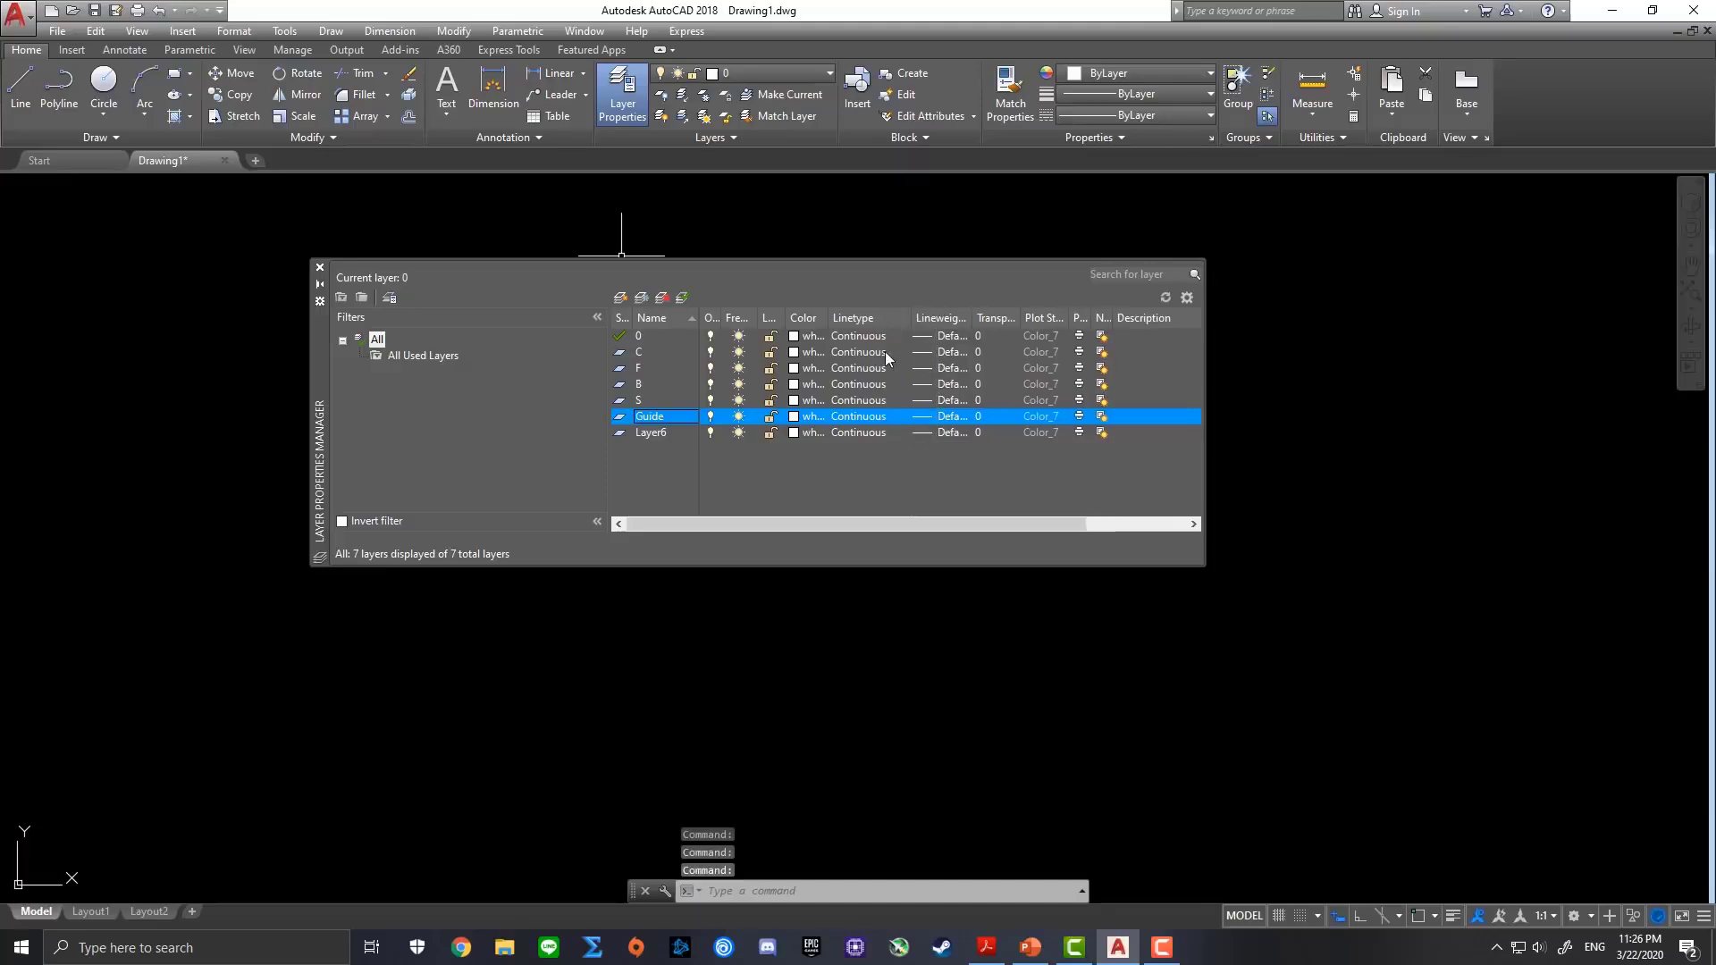
Load the CENTER2 linetype and assign it to the Guide layer
click(863, 424)
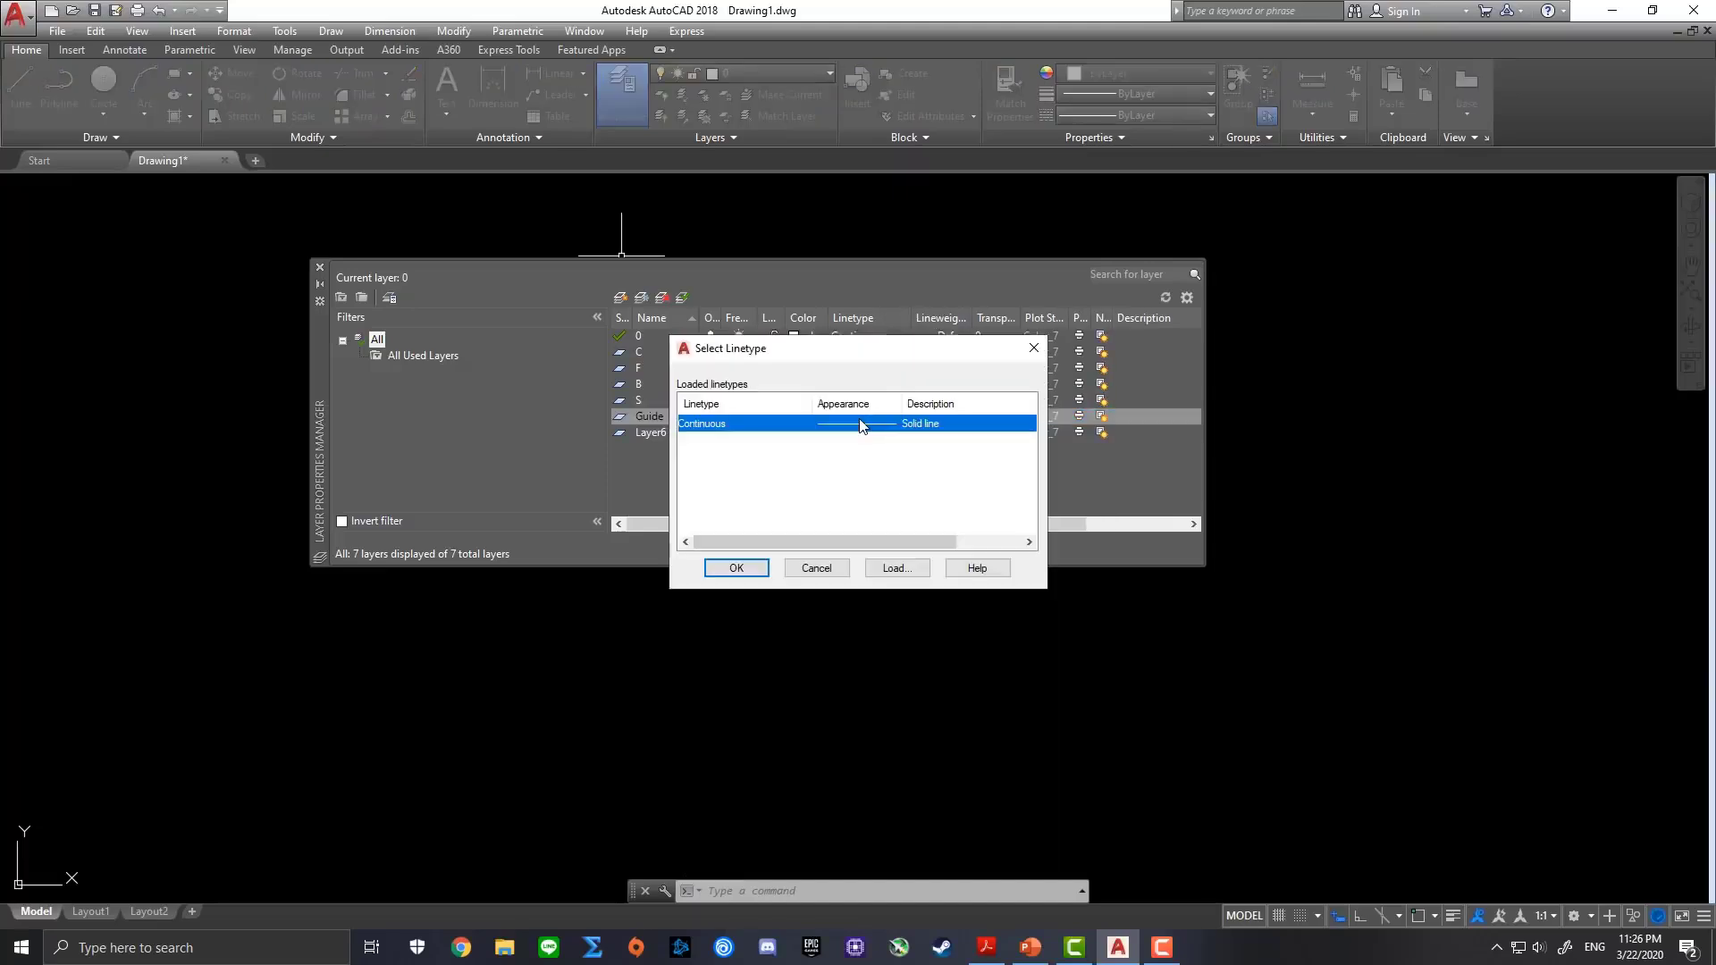
click(895, 572)
scroll(804, 483, down, 4)
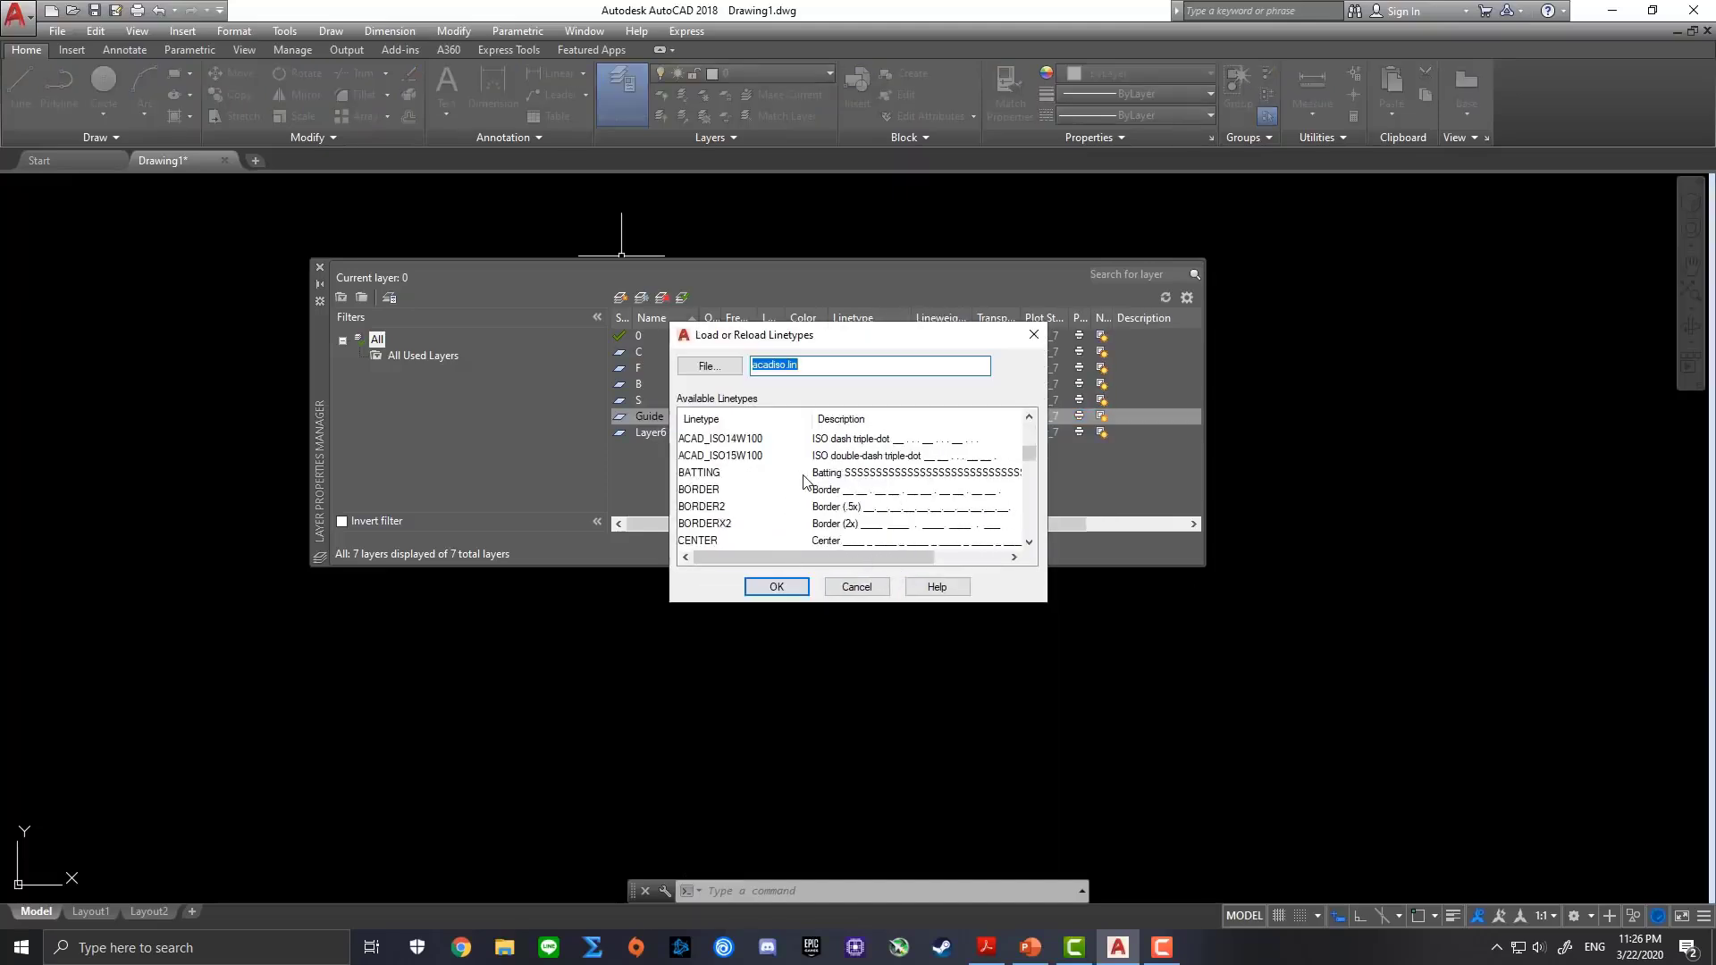
scroll(738, 536, down, 1)
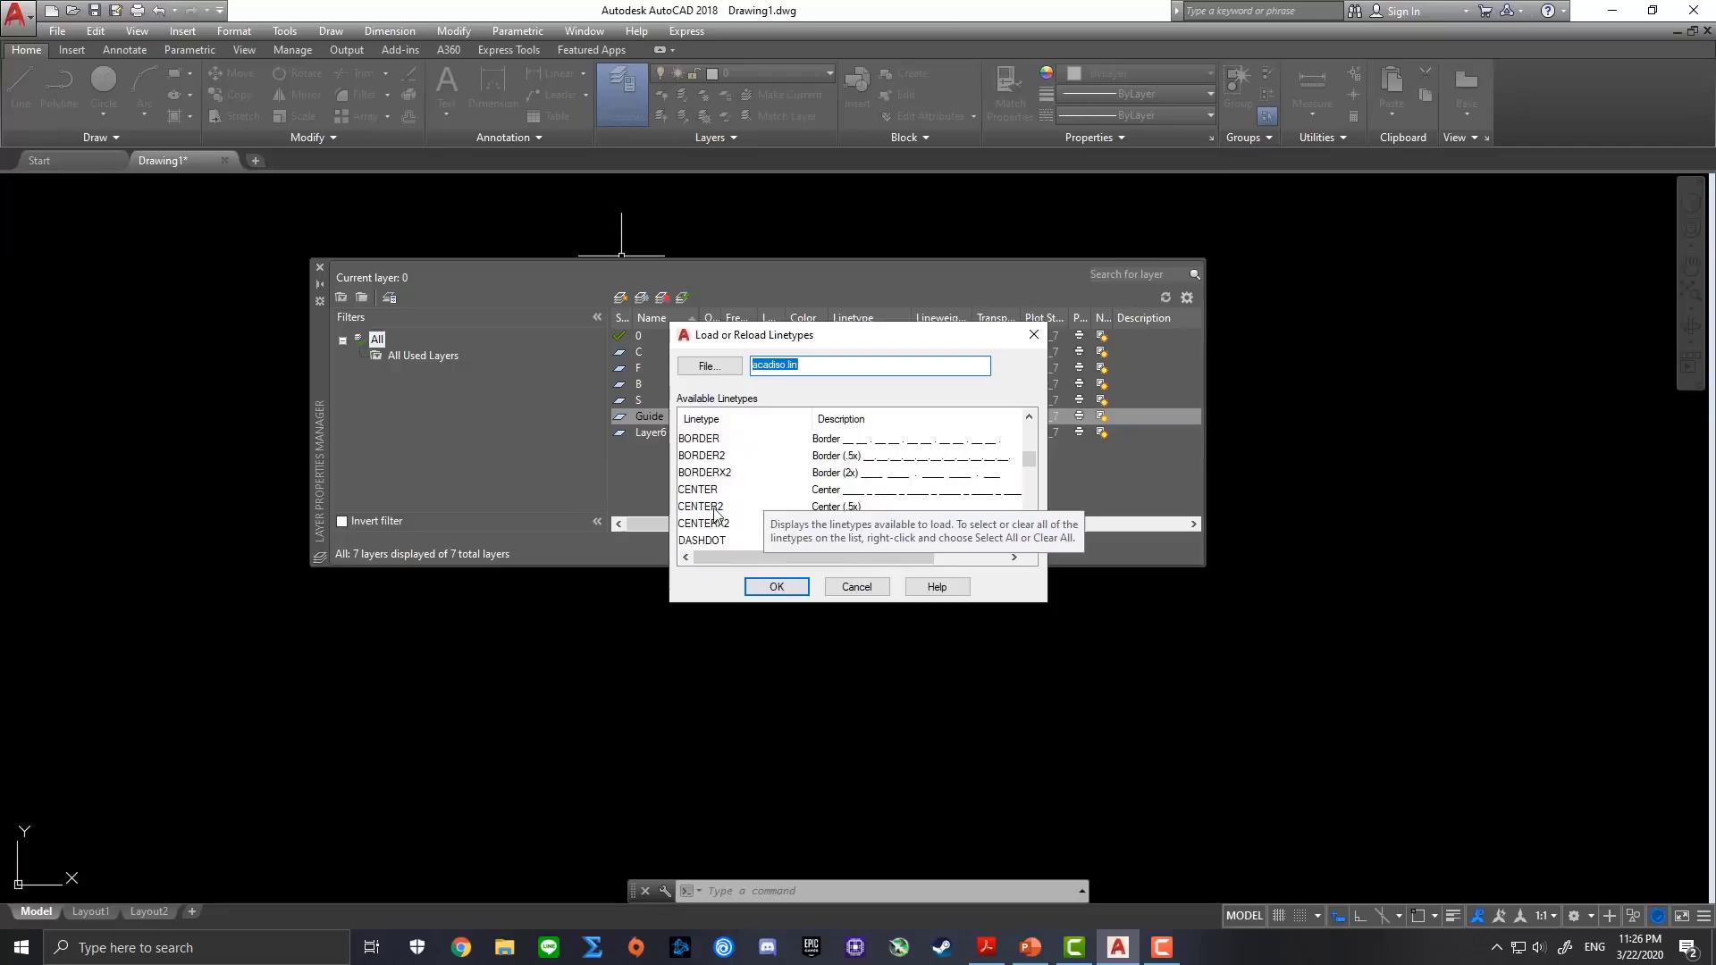
click(715, 507)
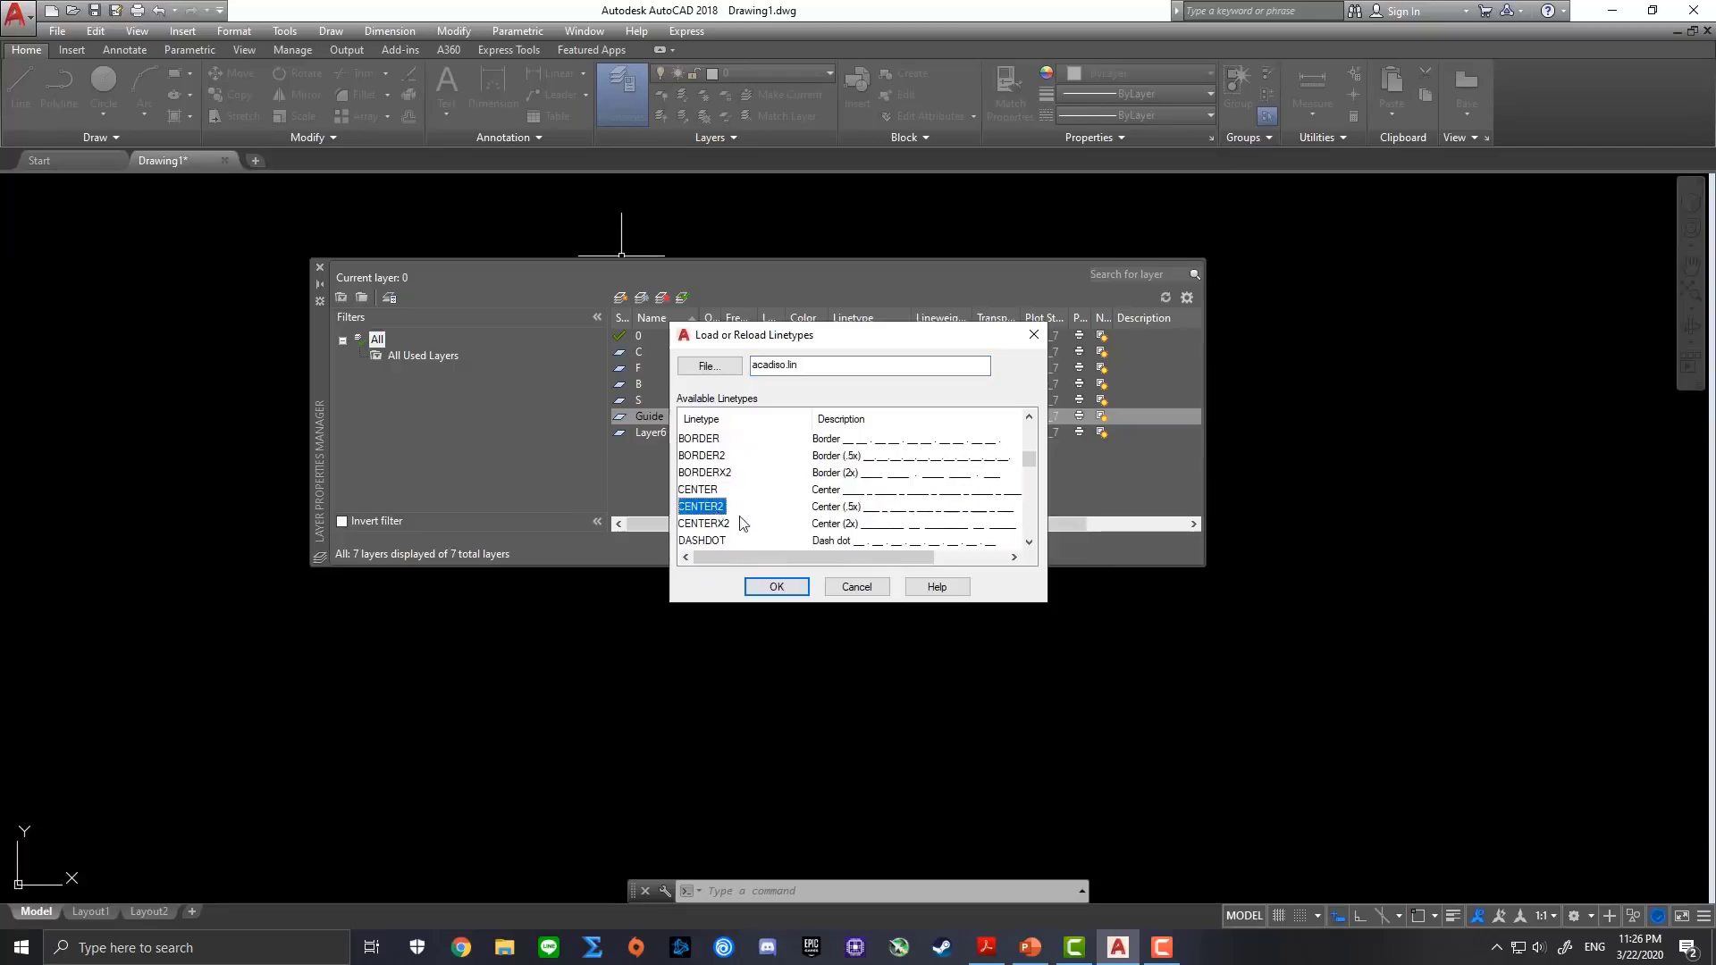
click(776, 587)
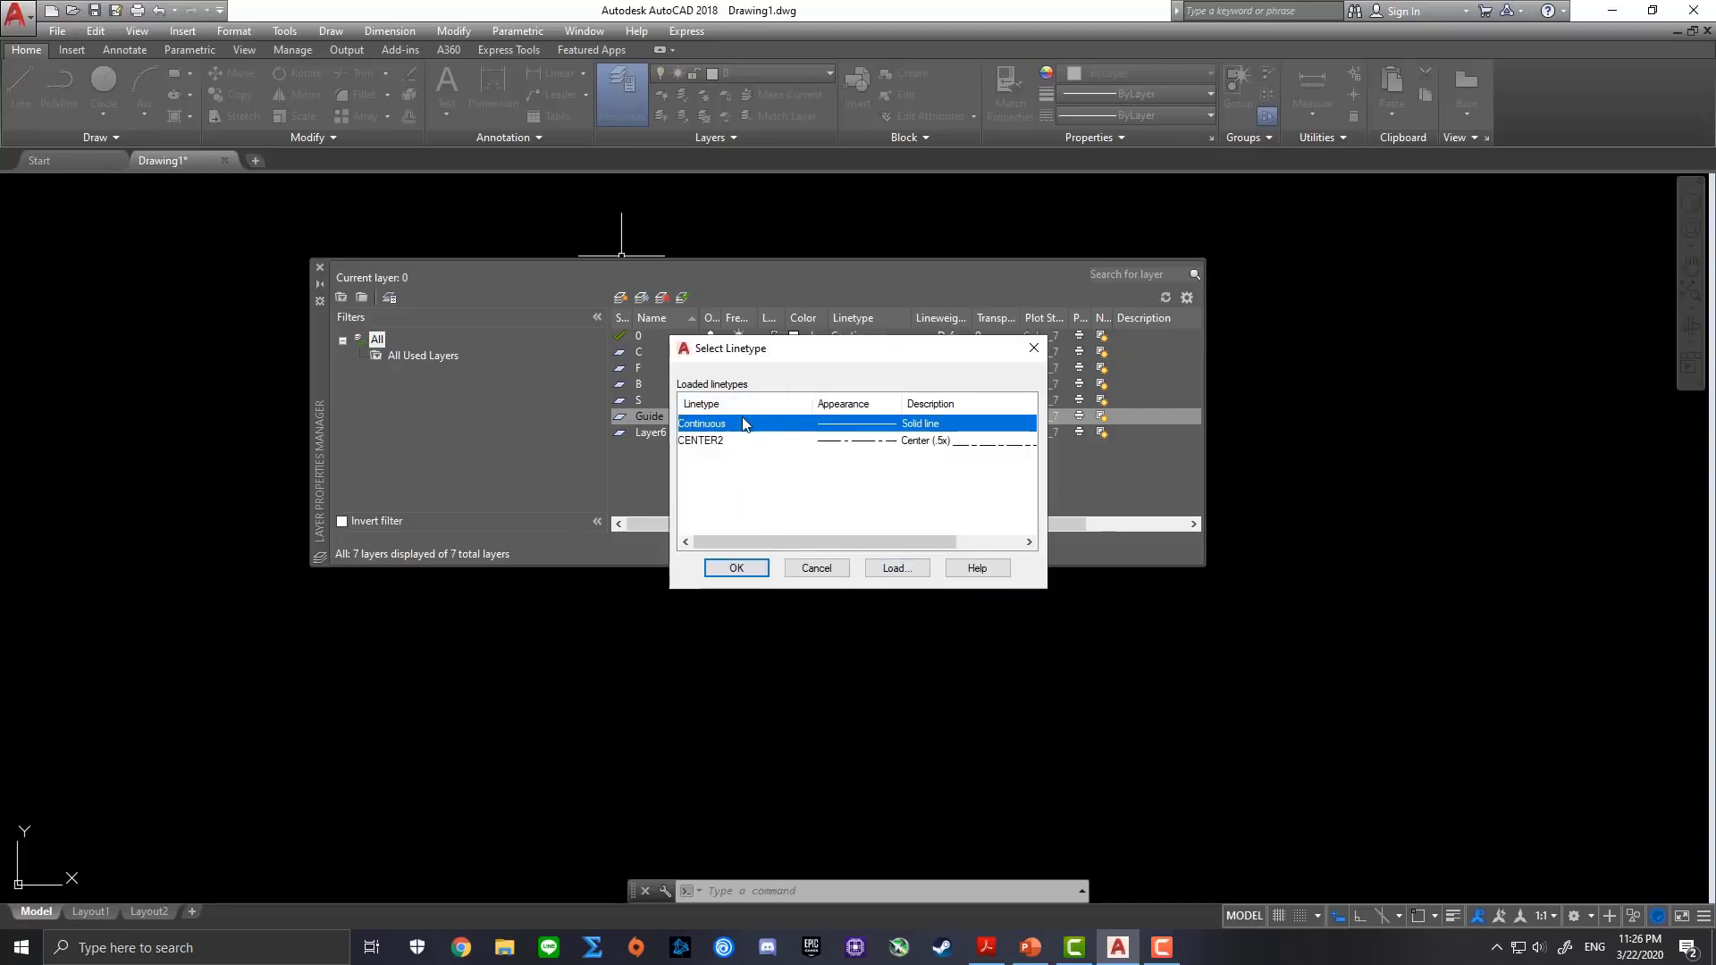
click(731, 441)
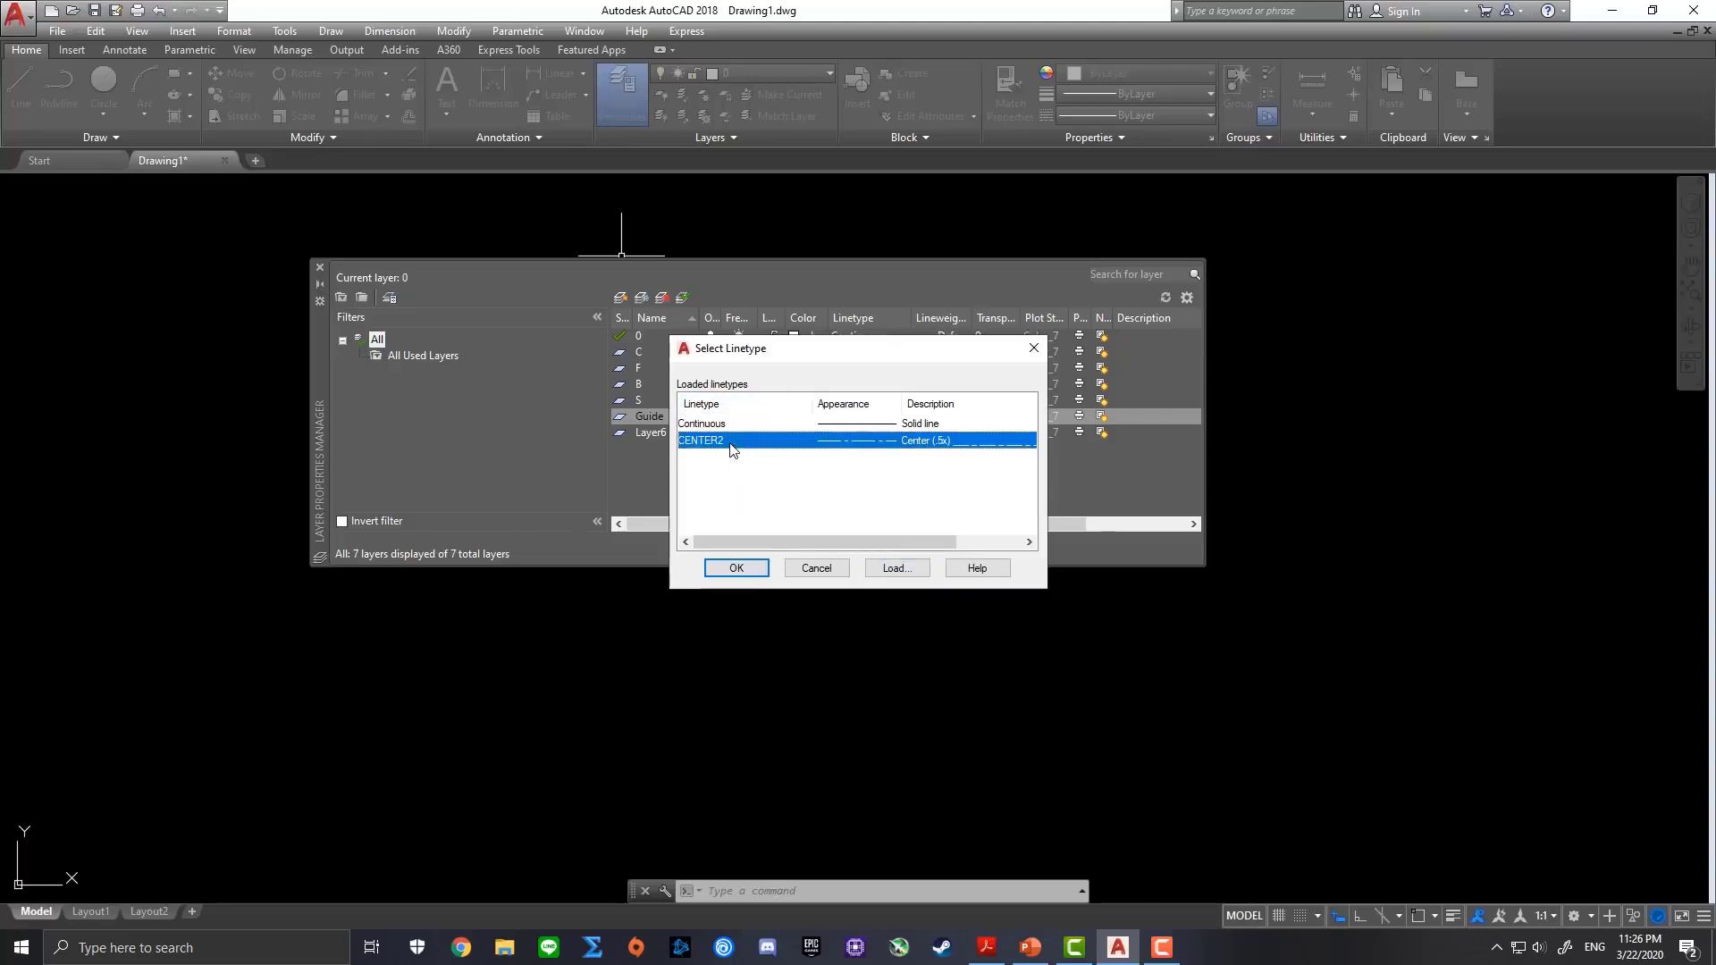
click(734, 569)
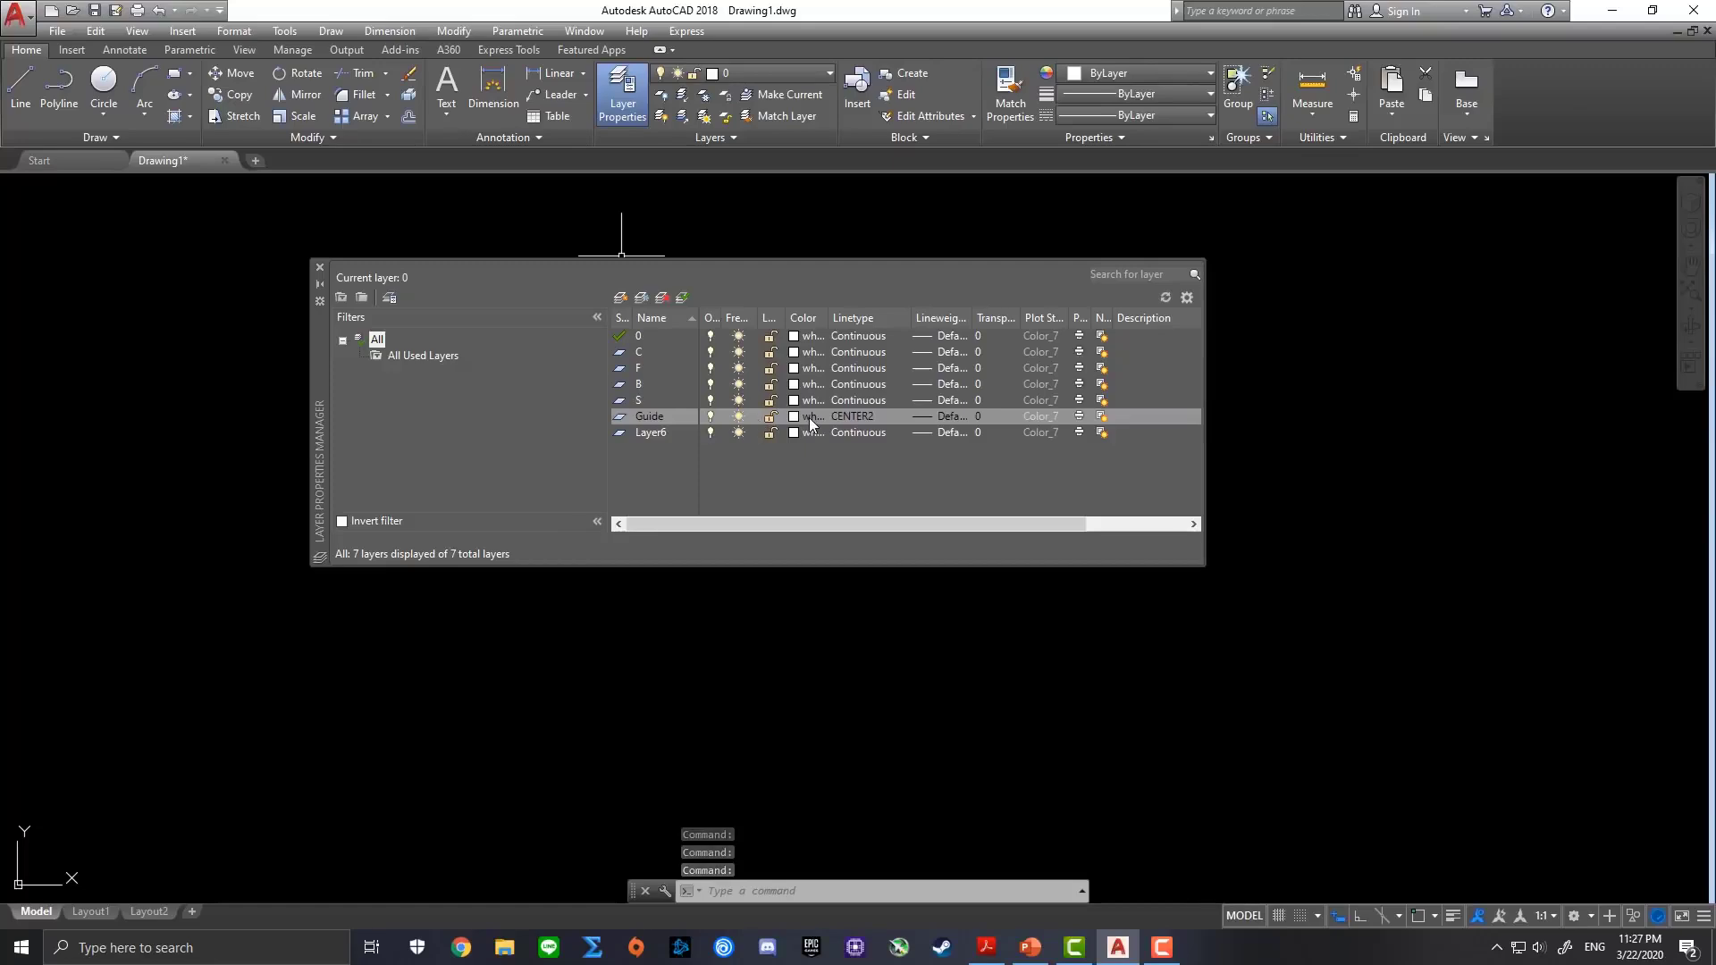
Set the Guide layer's colour to green (index 3)
click(811, 419)
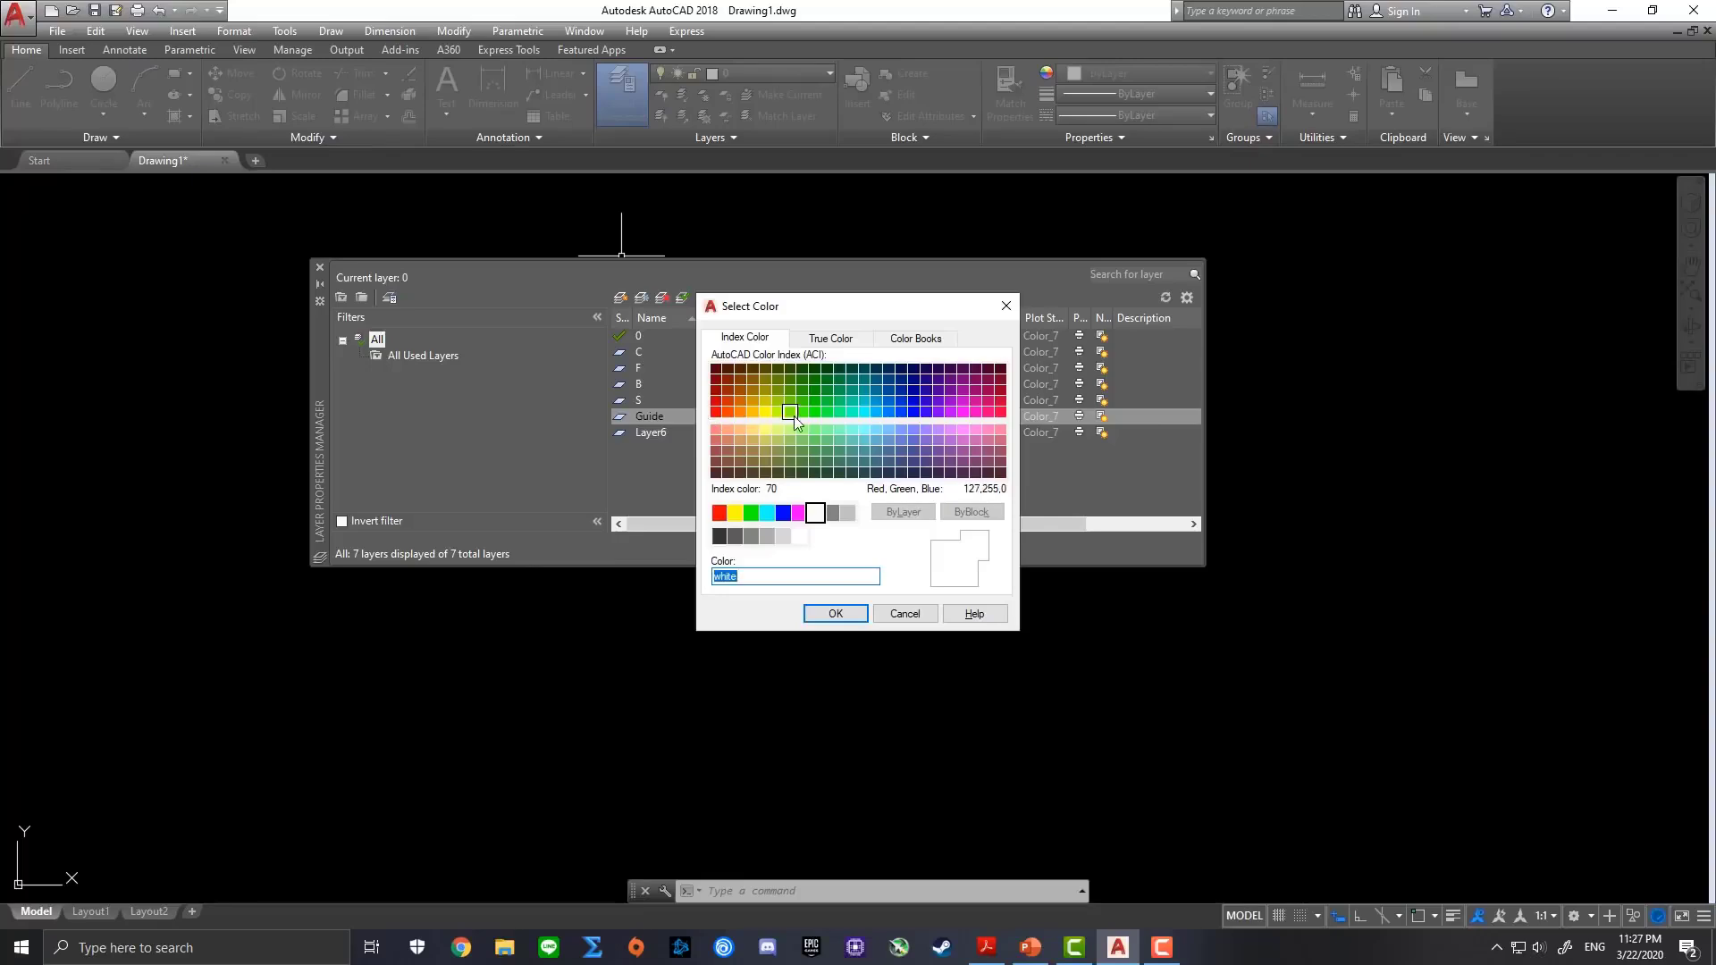
click(751, 513)
click(835, 613)
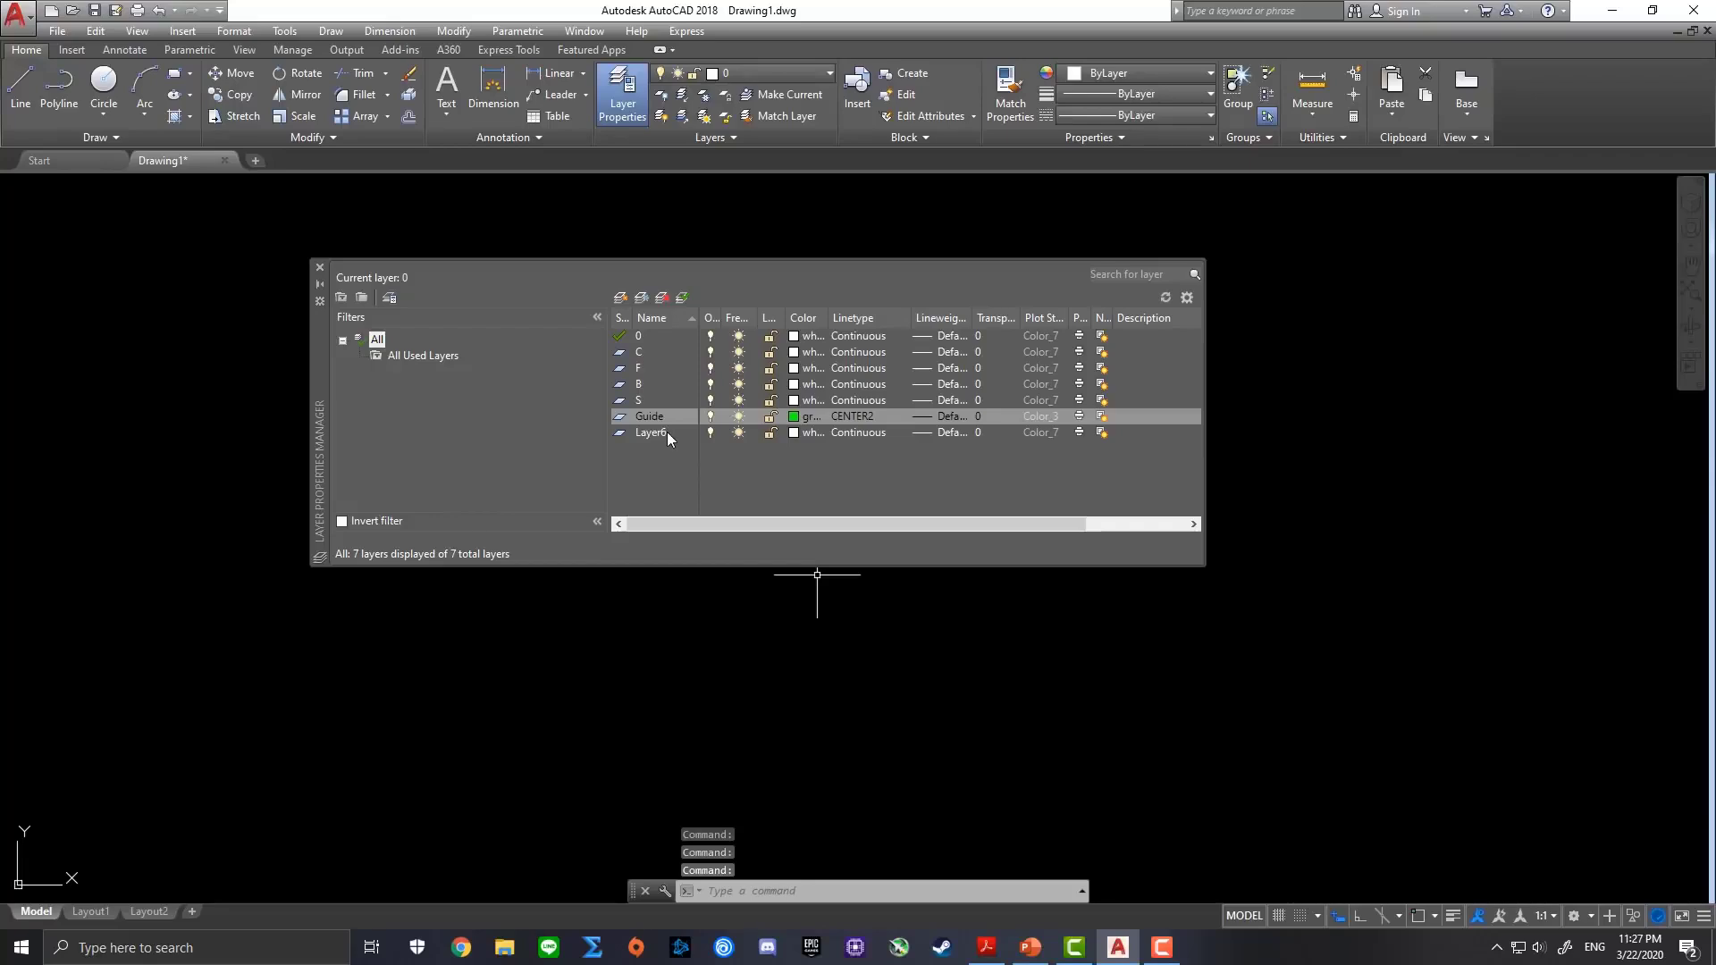
click(667, 431)
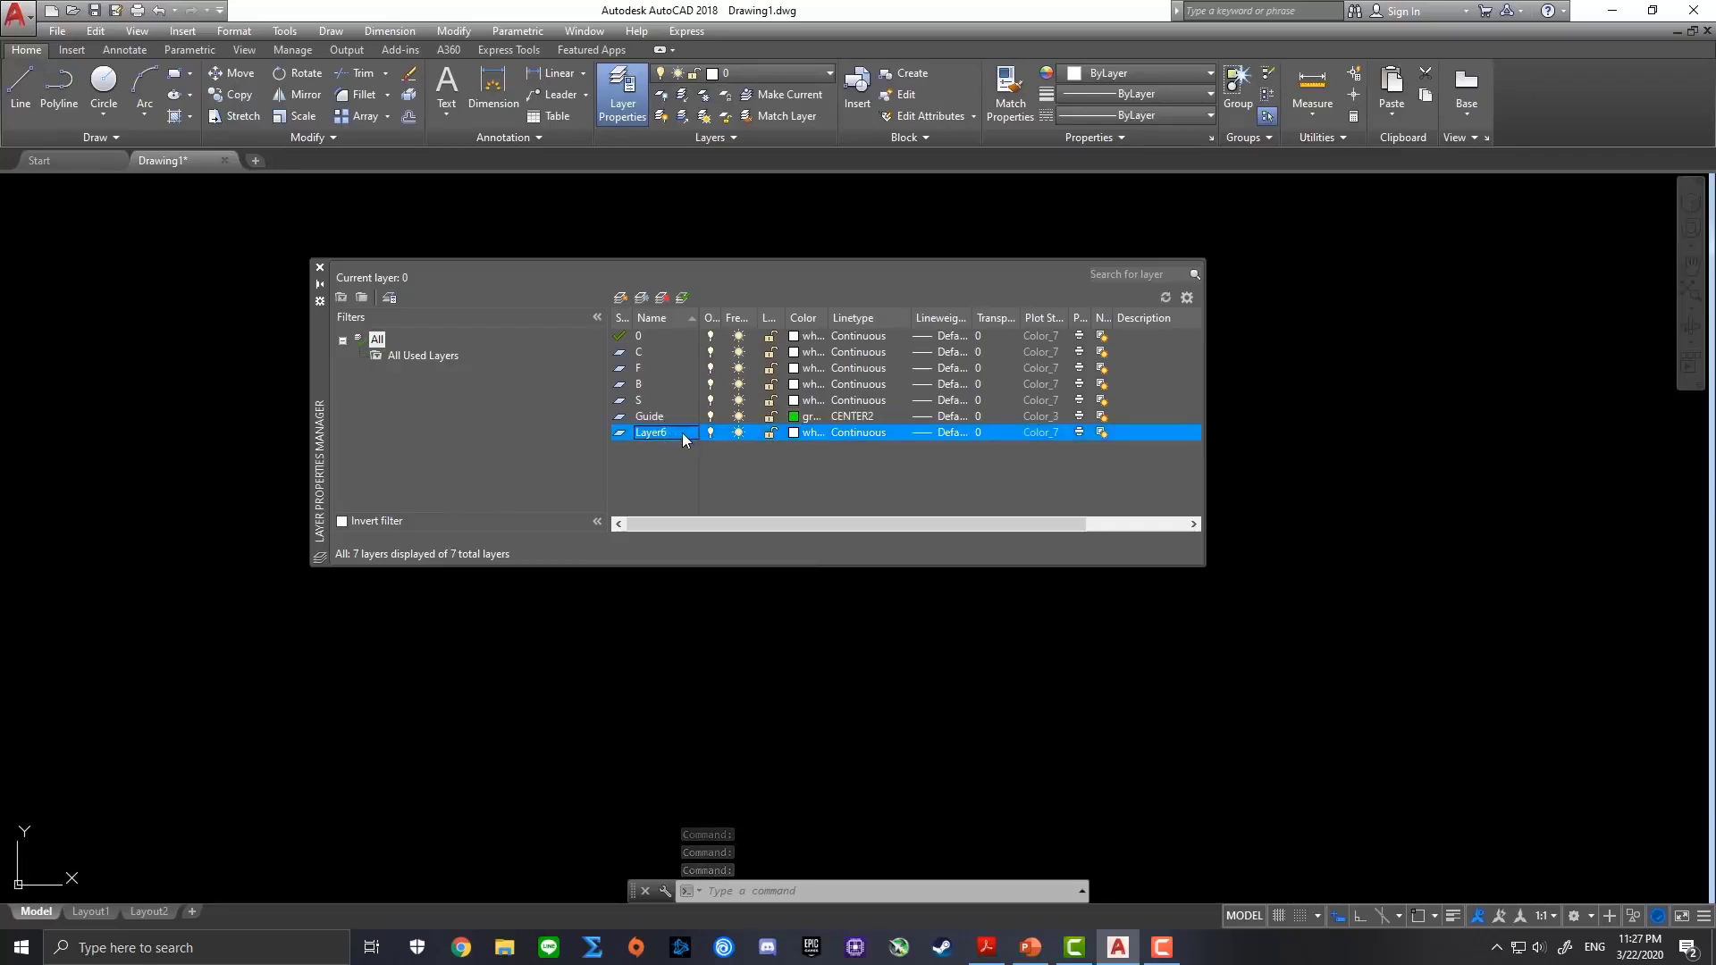
Rename Layer6 to Dimension, colour it red (index 1), and close the layer manager
click(681, 437)
text(Dimension)
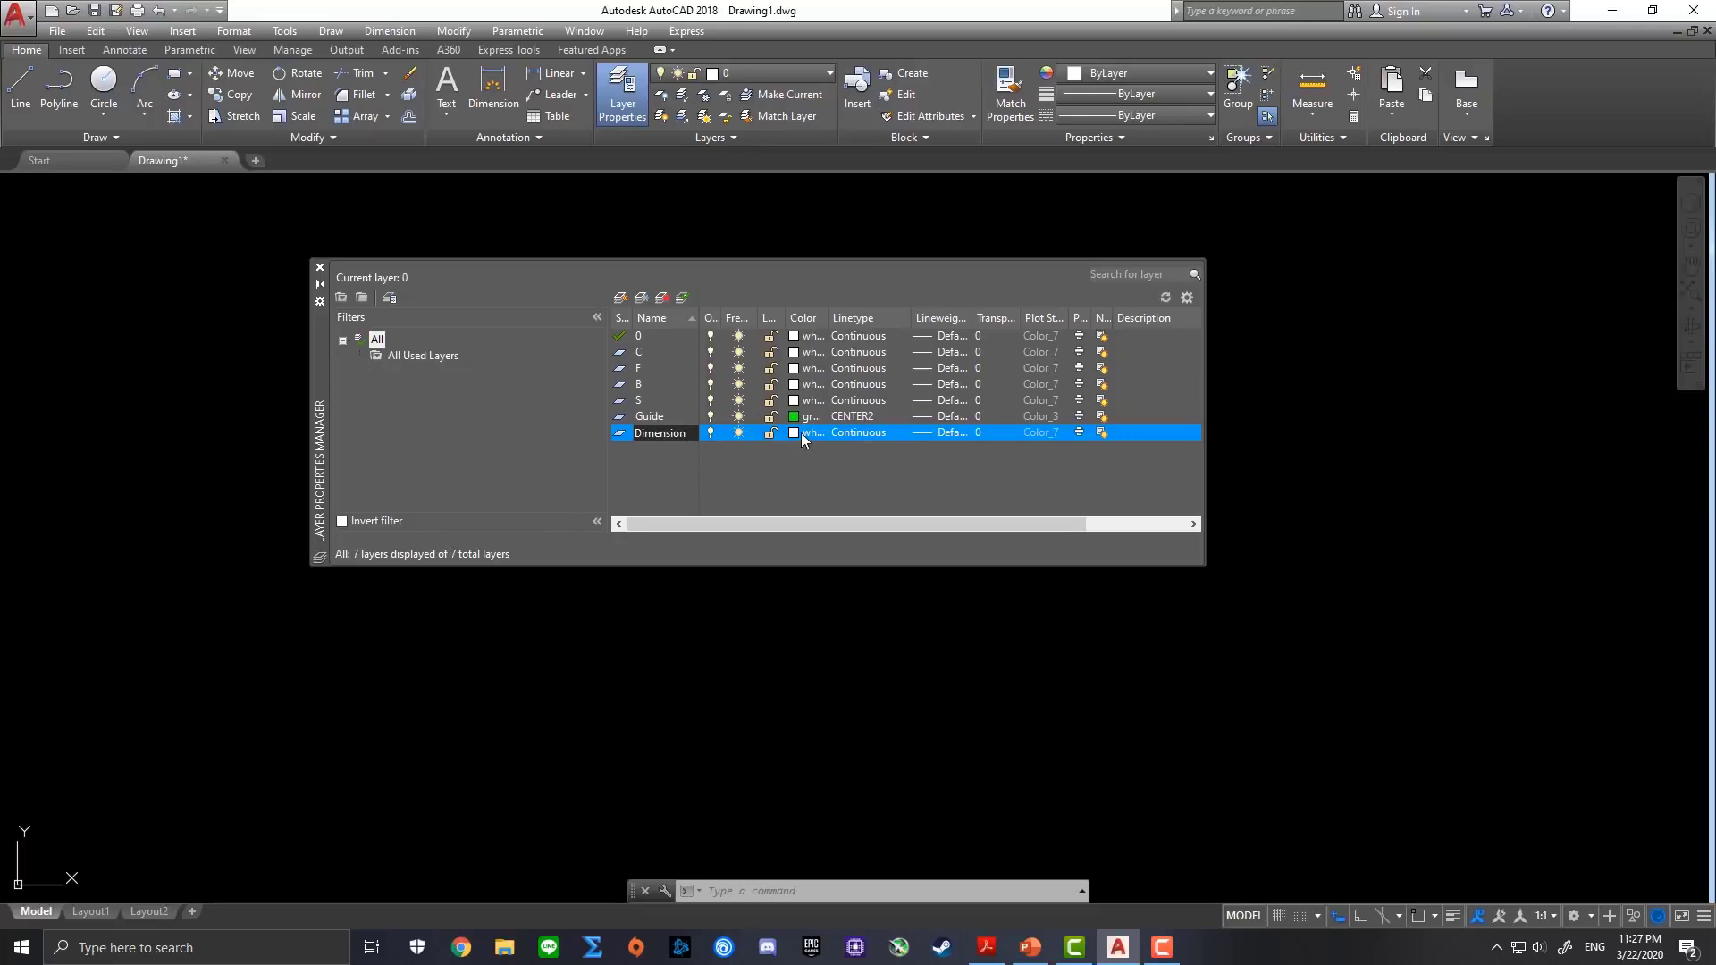
click(801, 433)
click(716, 413)
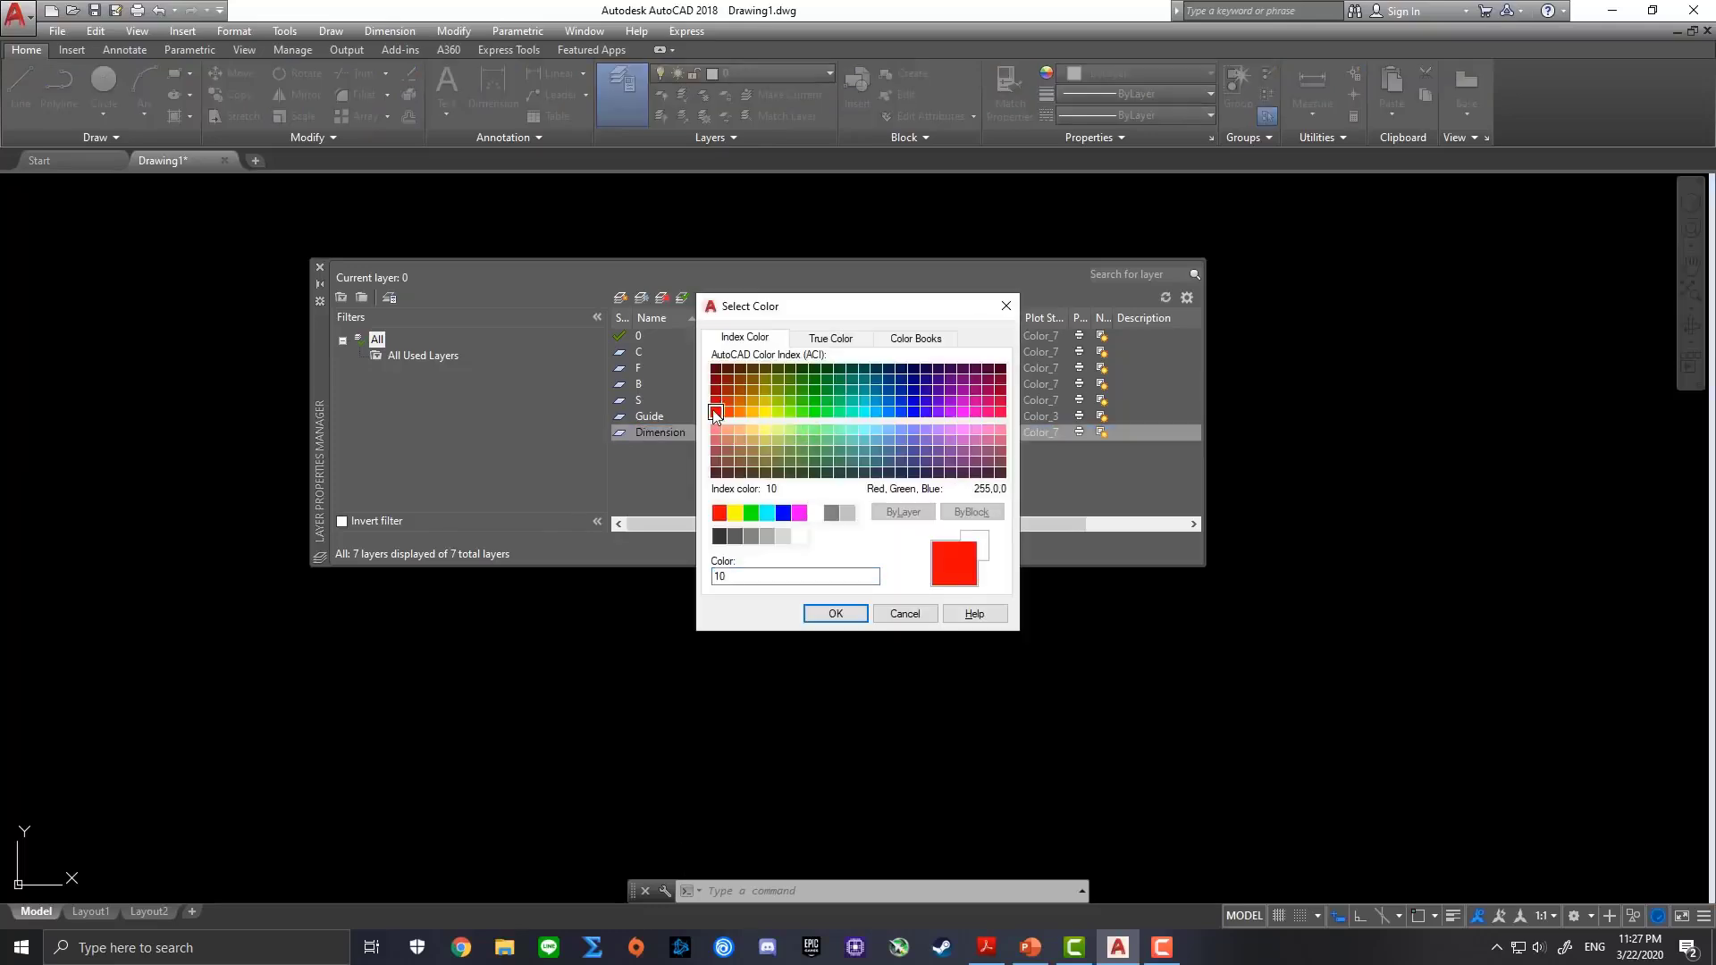
click(720, 513)
click(834, 613)
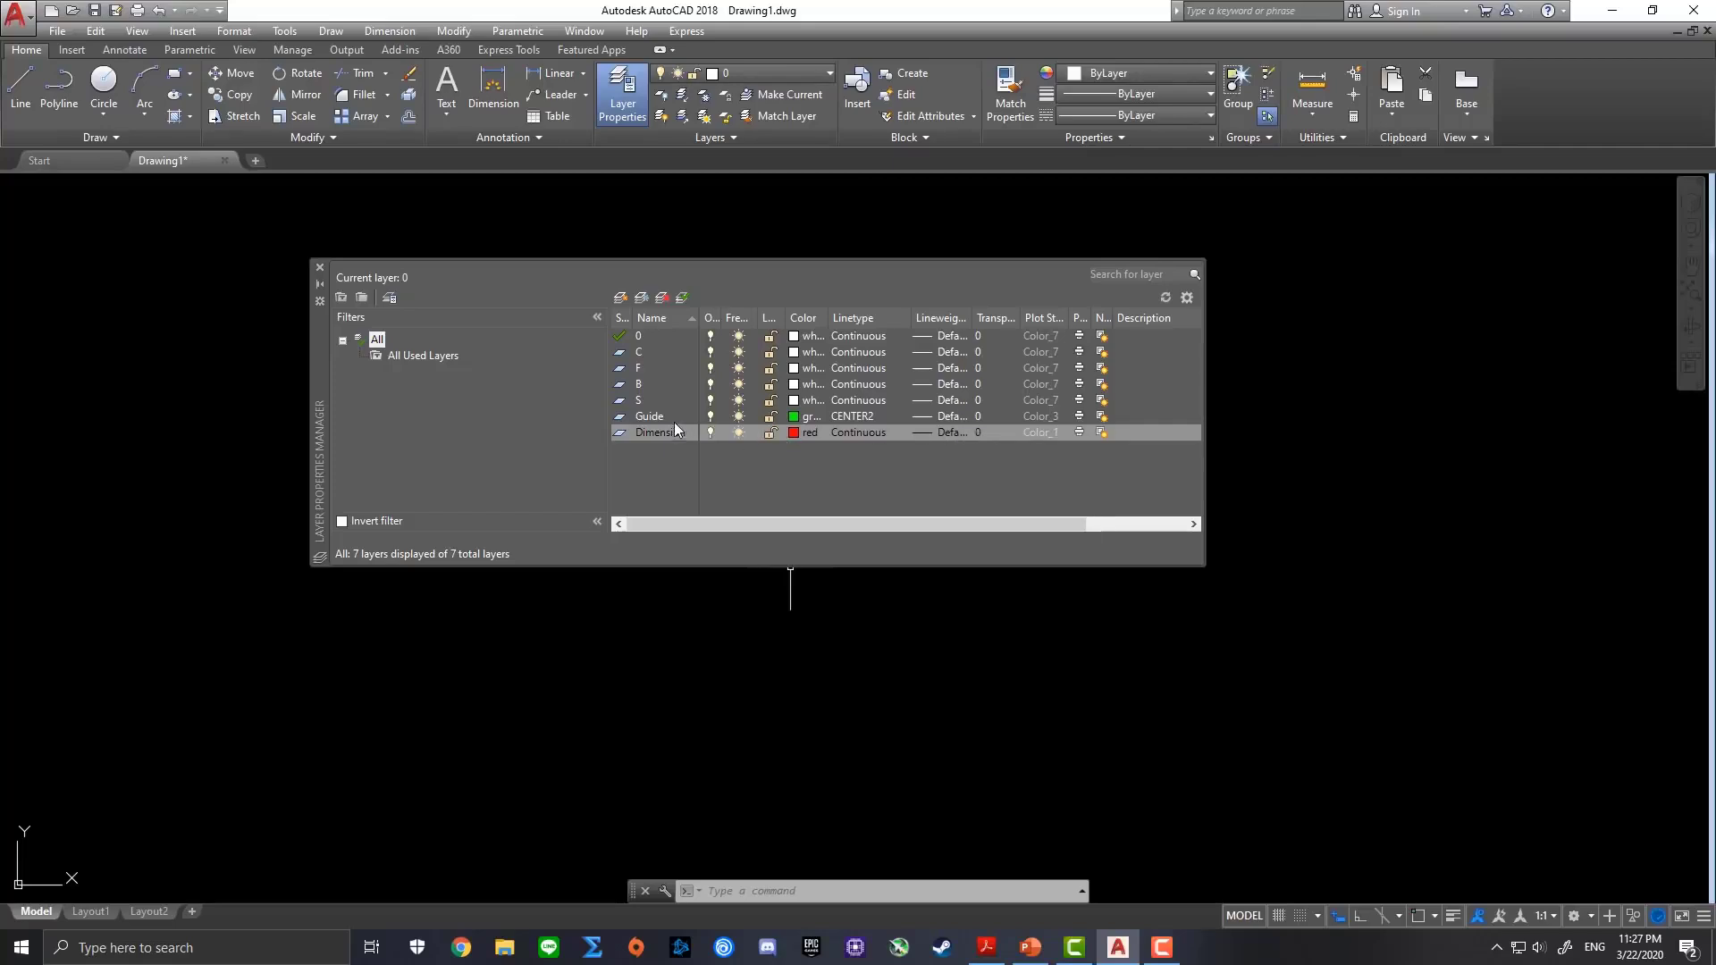
click(321, 270)
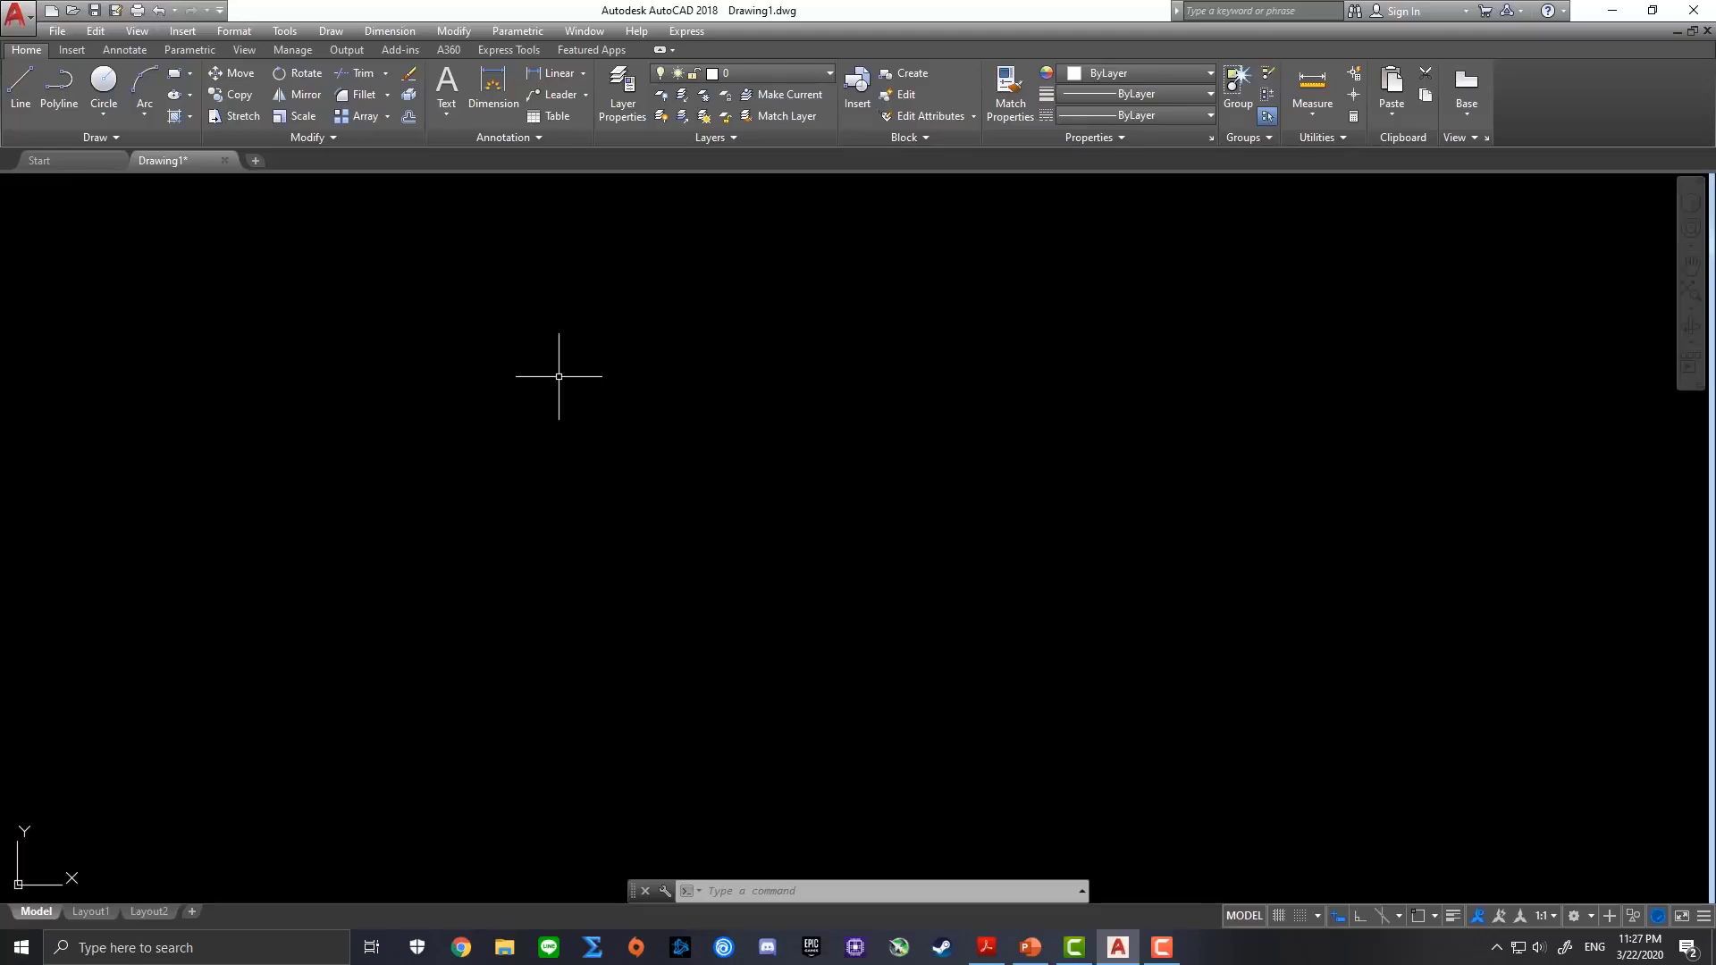
Review the PDF plan of three 10-unit squares in an L, then return to AutoCAD
click(987, 947)
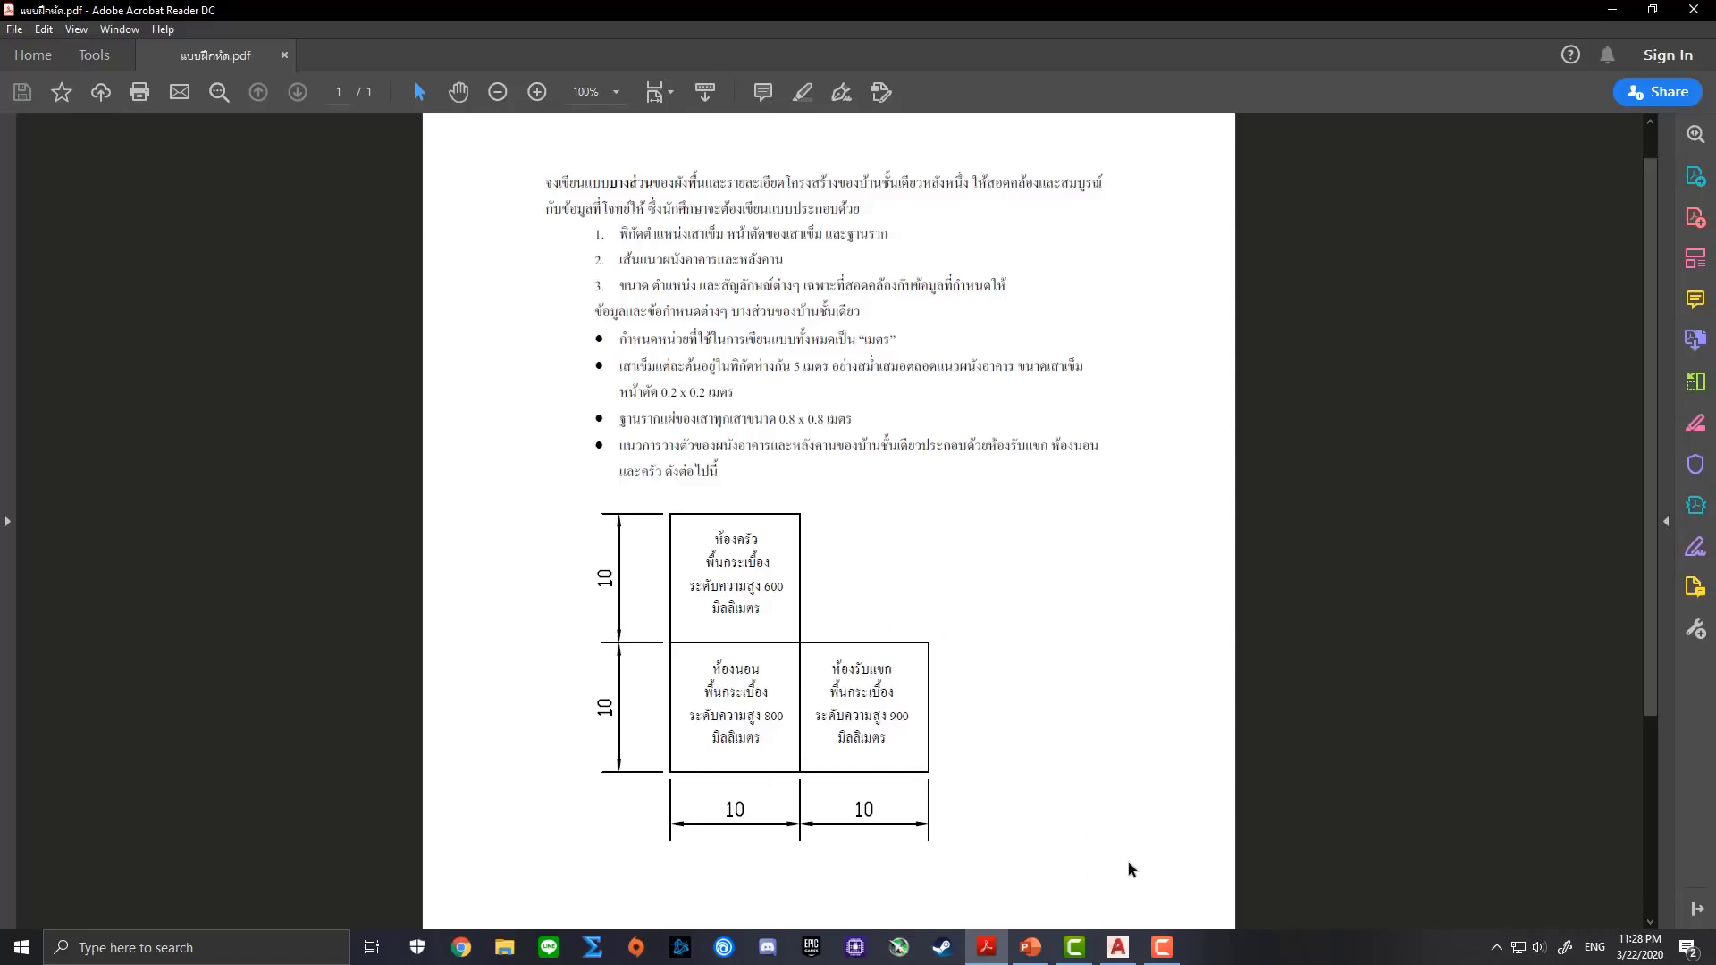
click(1118, 947)
Make Guide the current layer, start the LINE command, and turn on Ortho mode
click(765, 70)
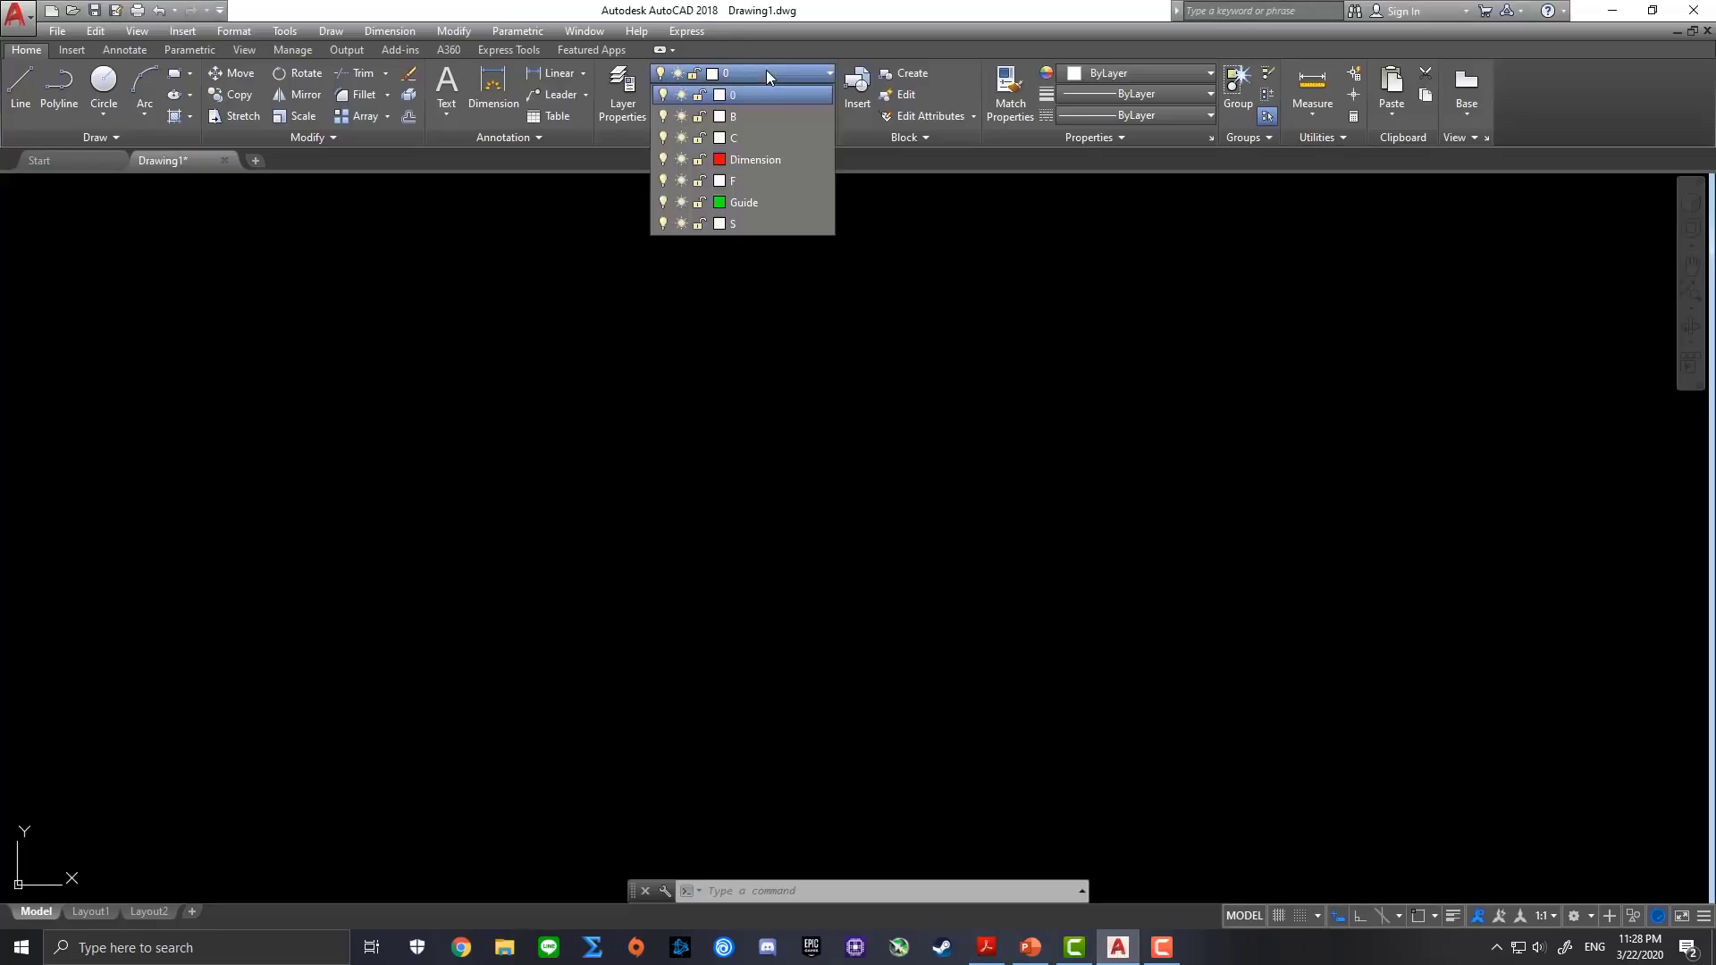
click(775, 203)
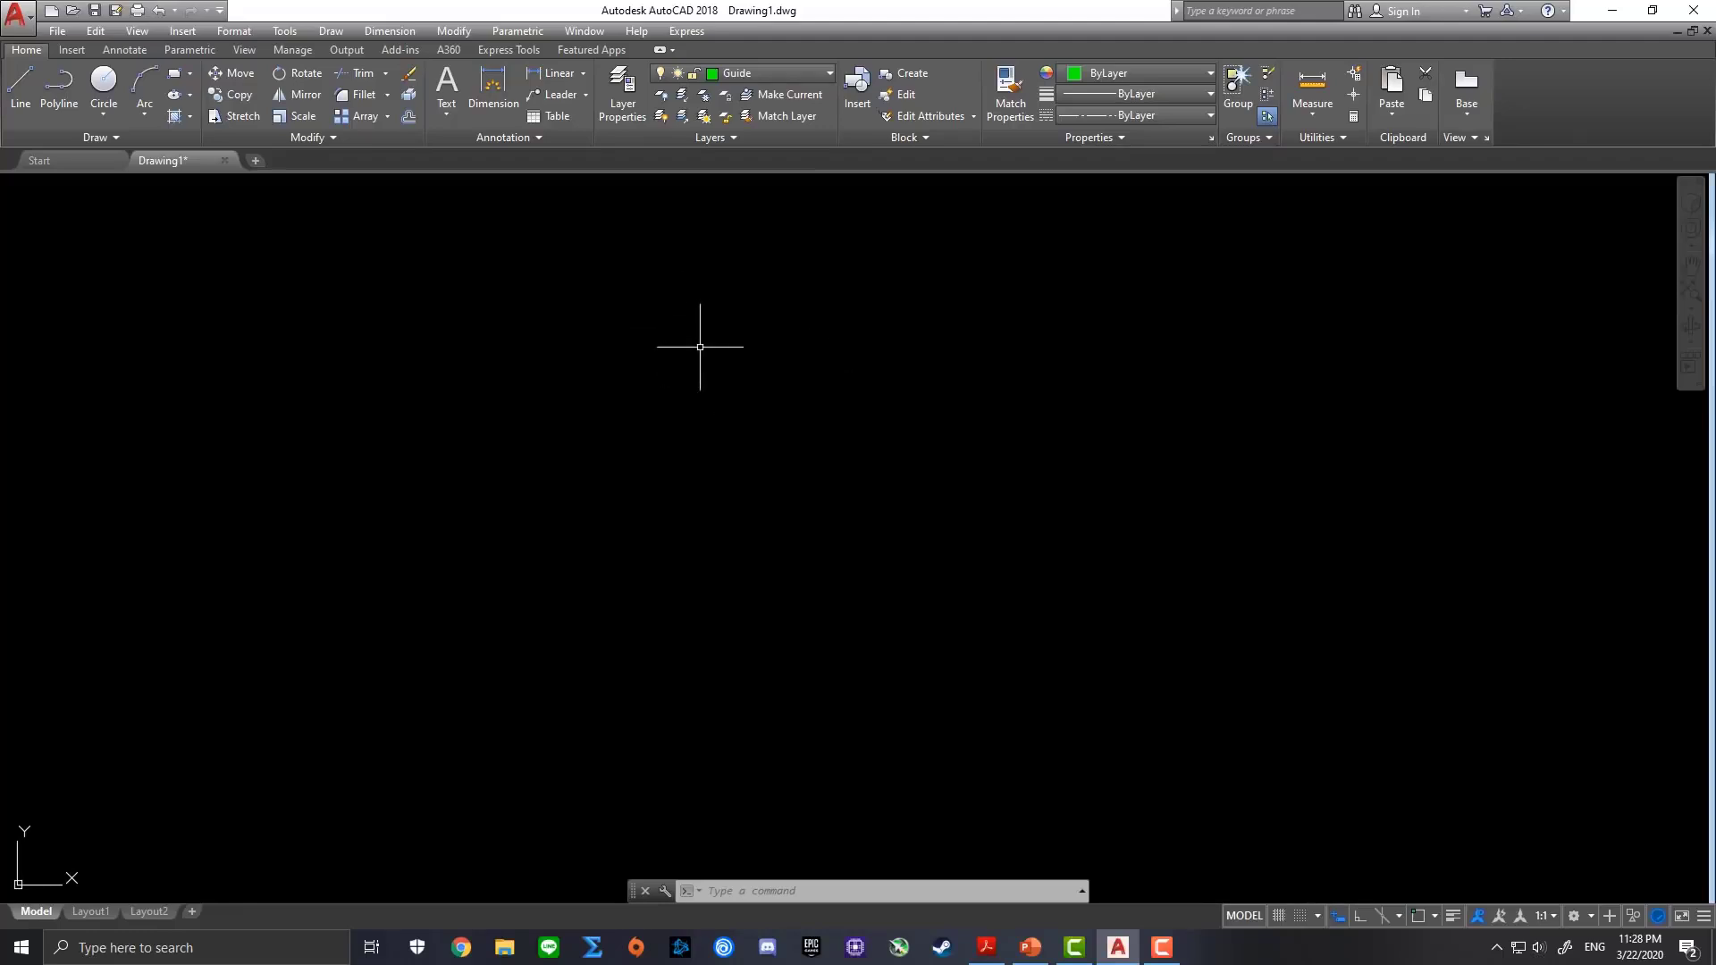
click(19, 103)
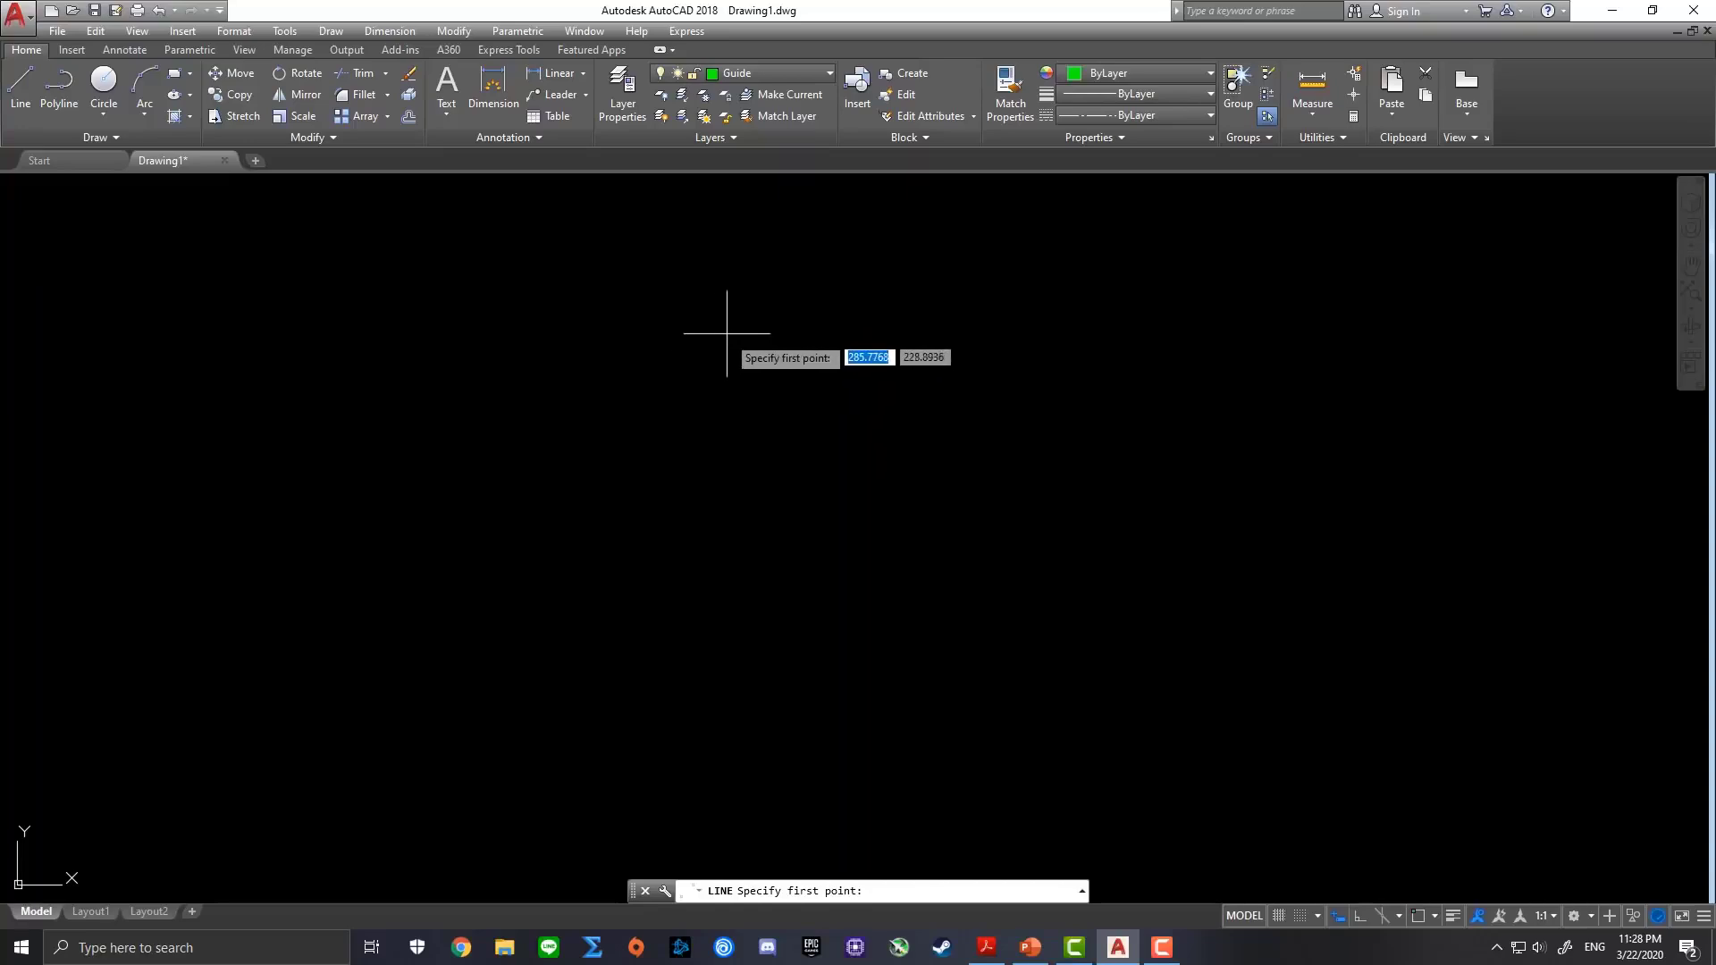
click(1360, 917)
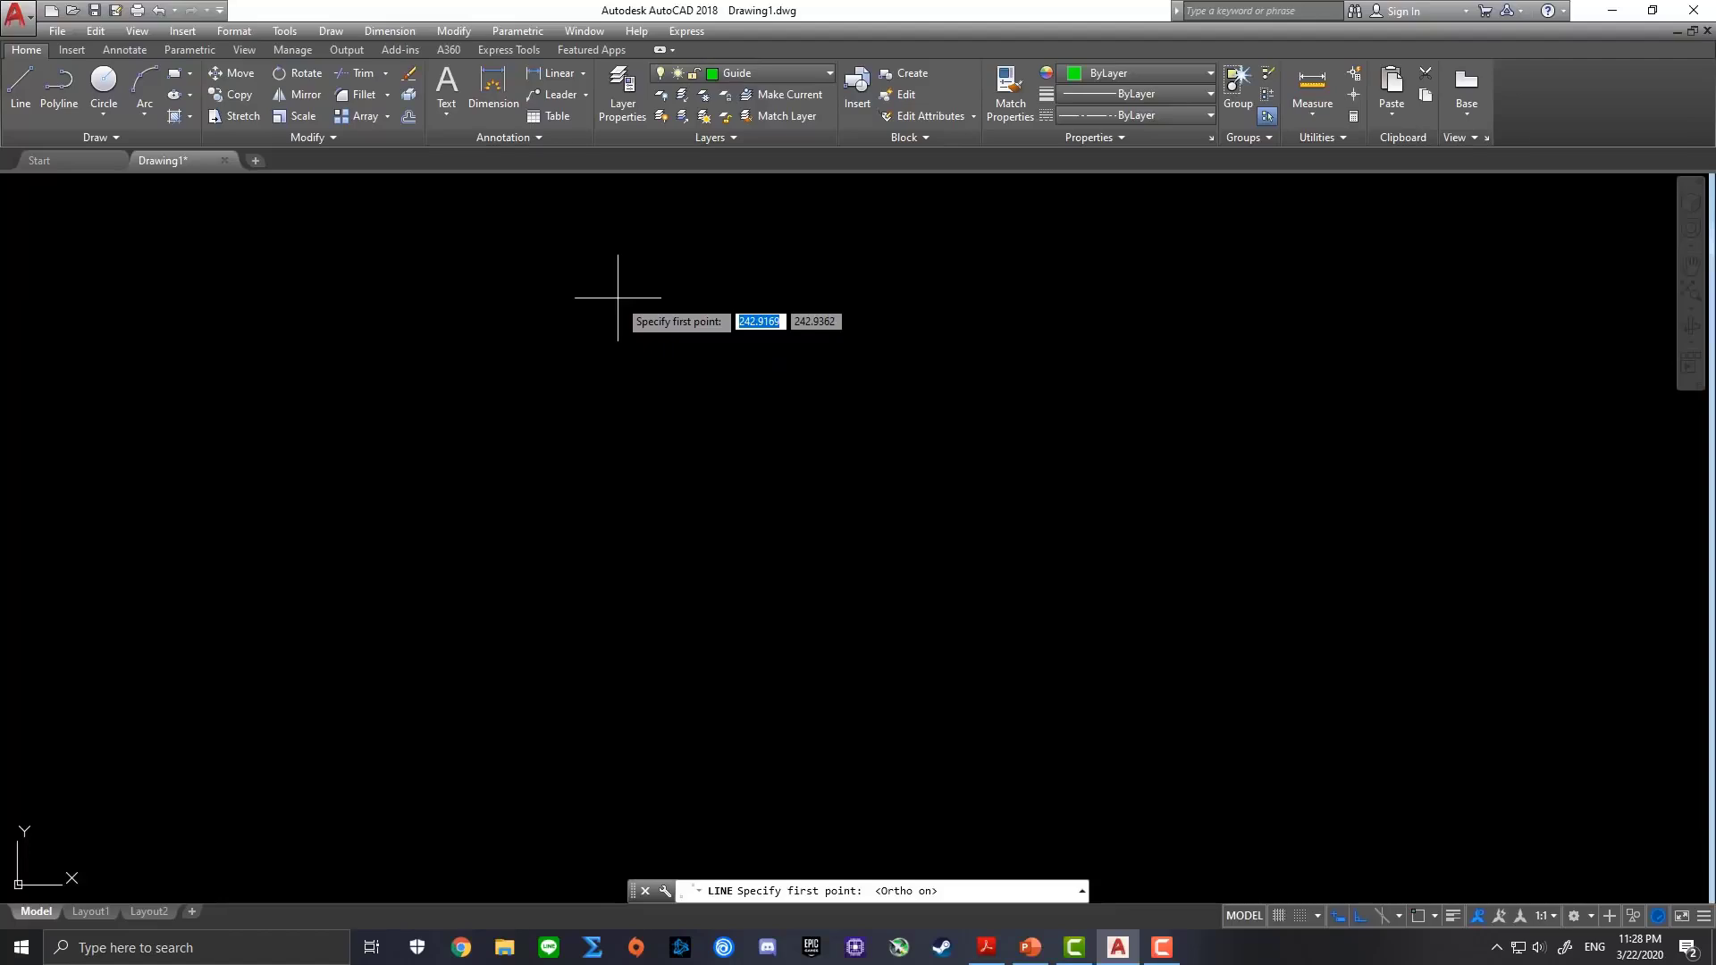
Start the Guide outline with a 20-unit line down and a 20-unit line right
click(618, 298)
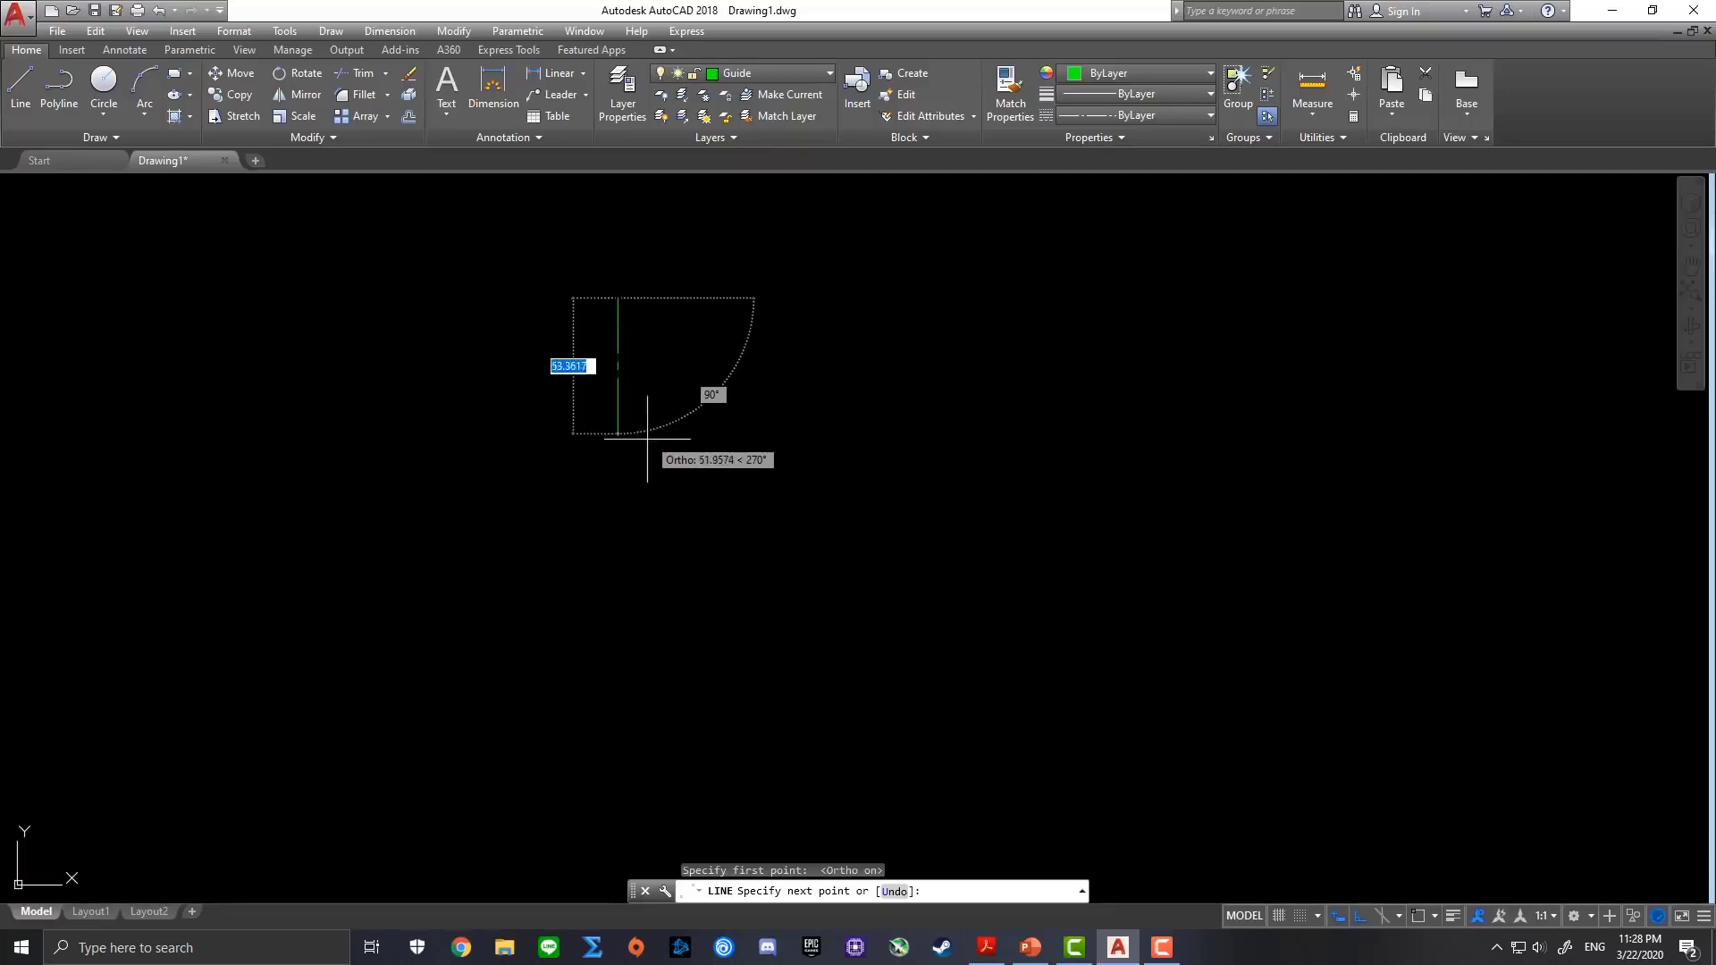
text(20)
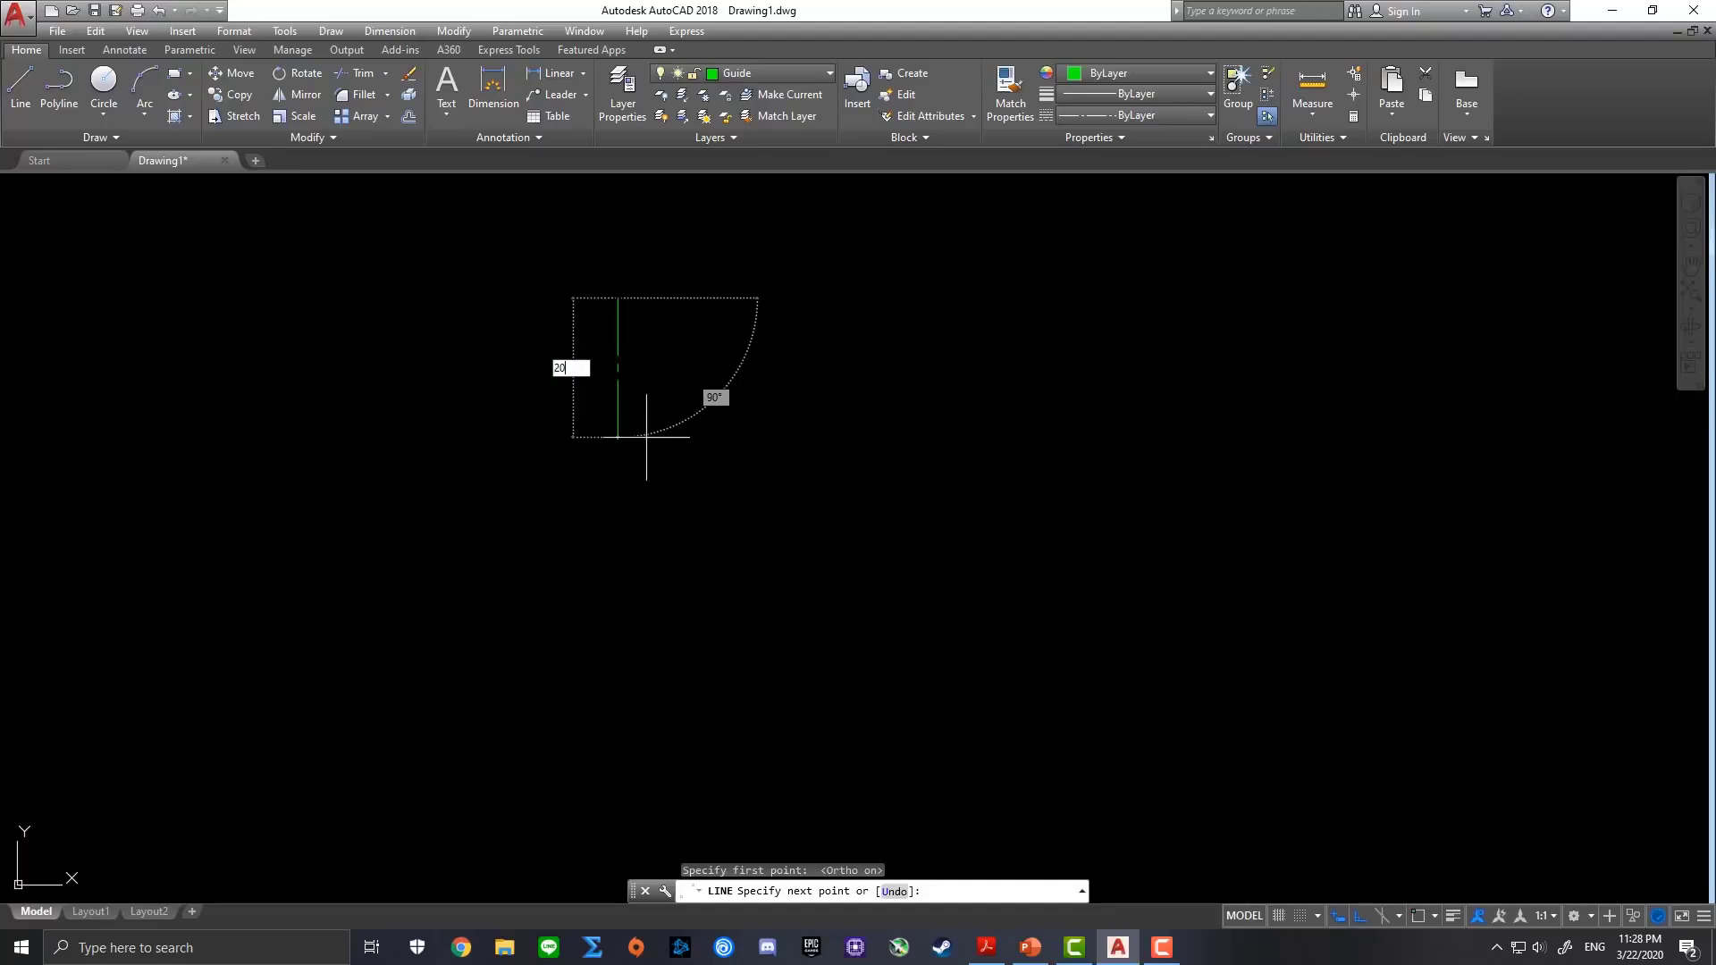
key(Return)
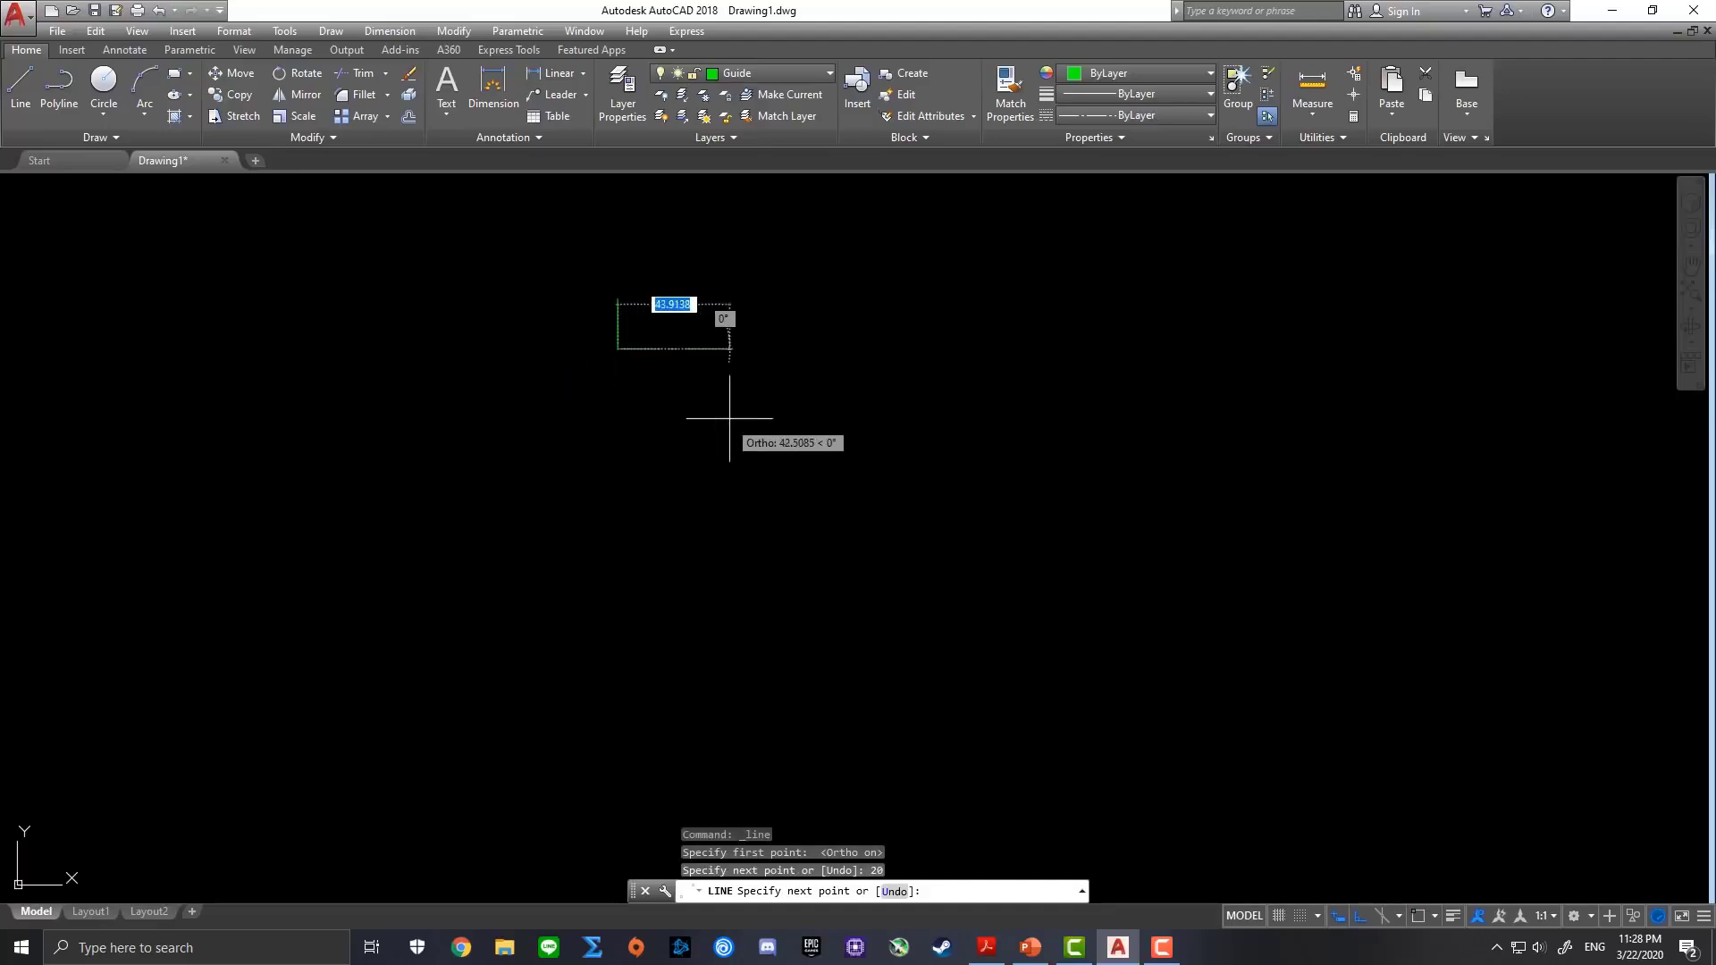
scroll(650, 365, up, 2)
middle_drag(612, 326, 864, 527)
text(2)
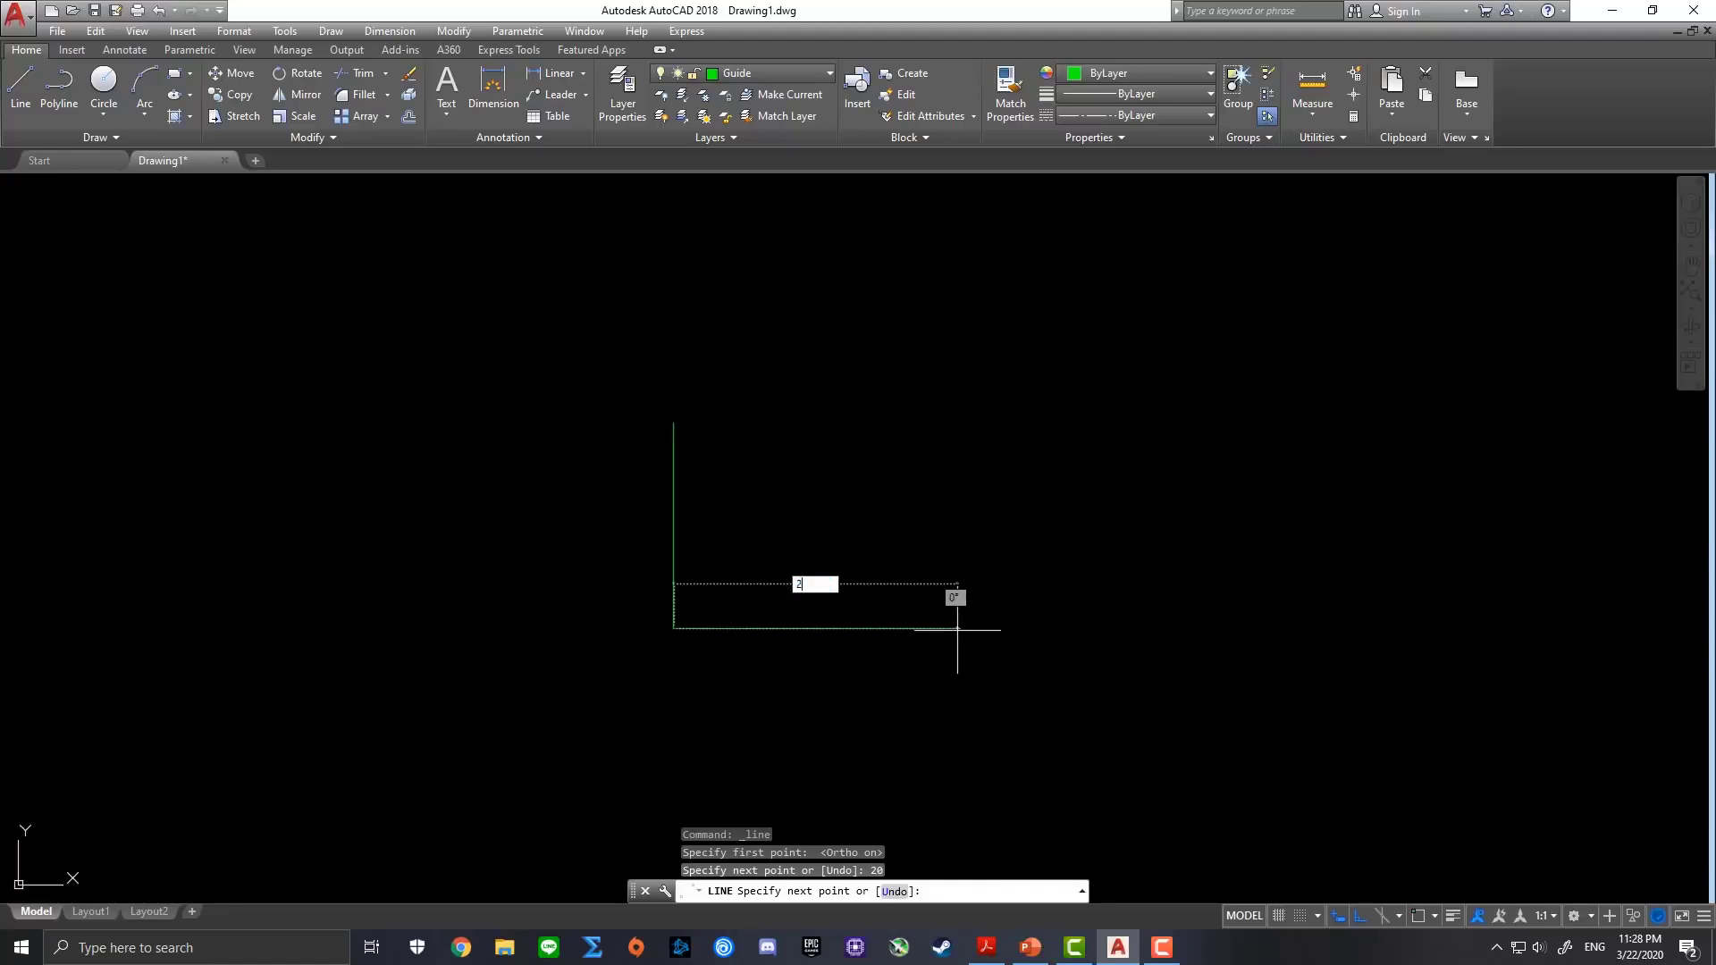
text(0)
key(Return)
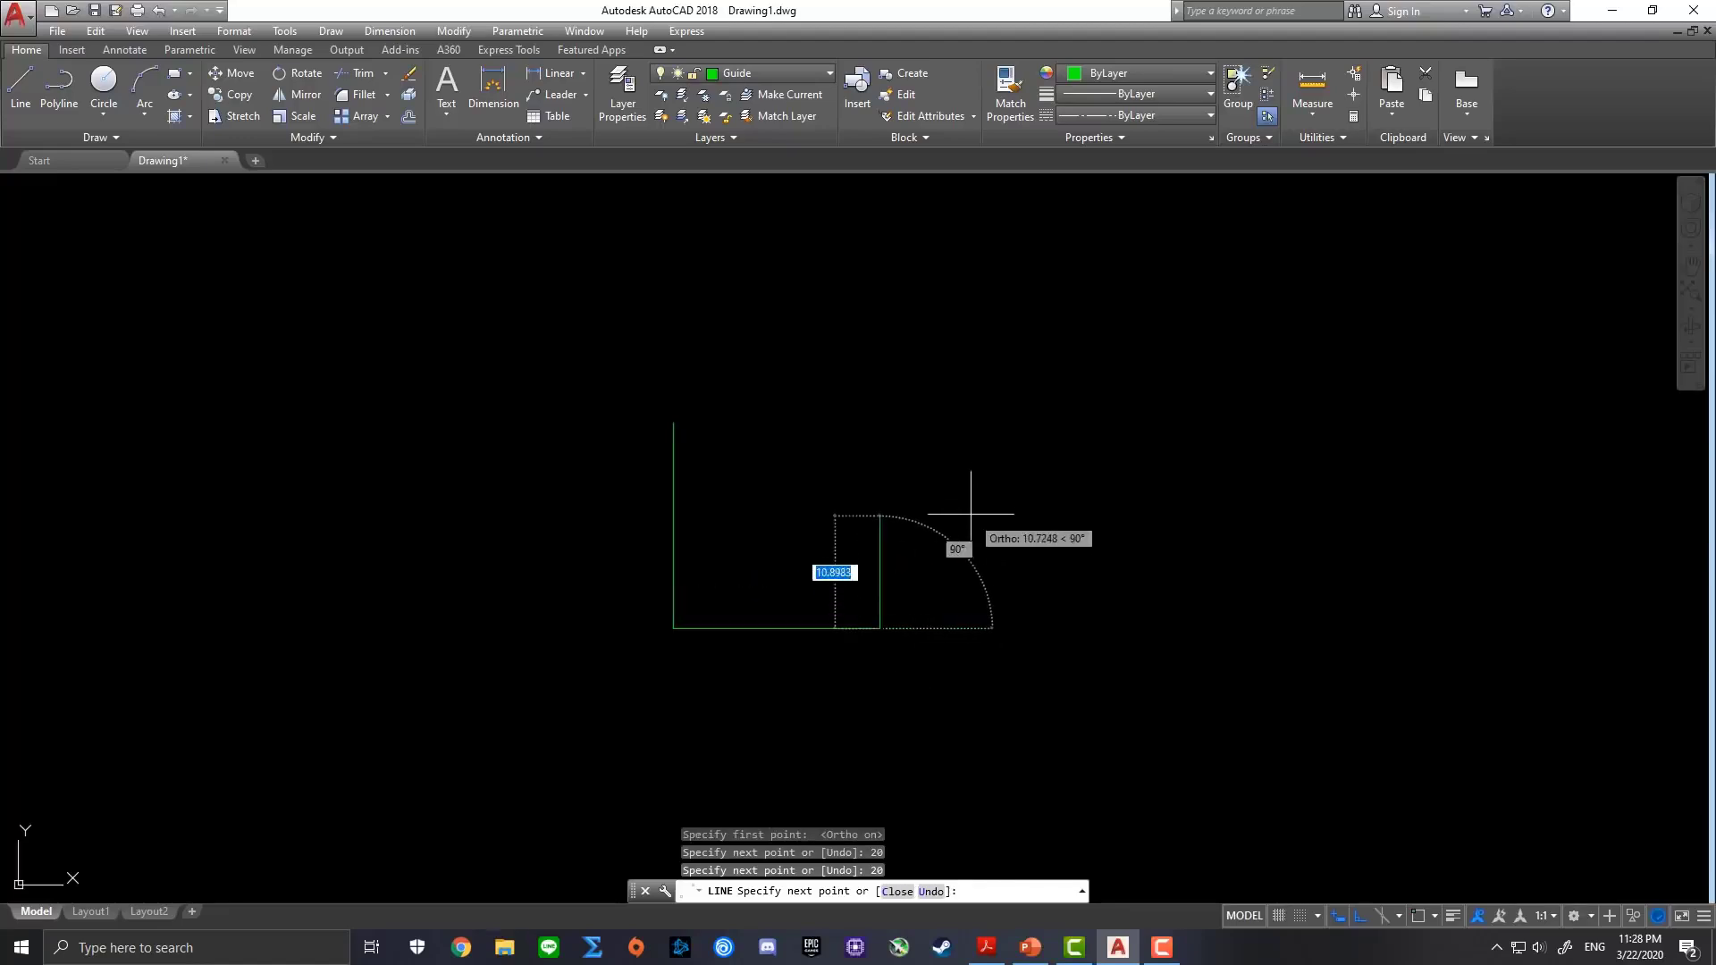
Finish the L outline with 10-unit segments up, left, up and left
scroll(883, 543, up, 2)
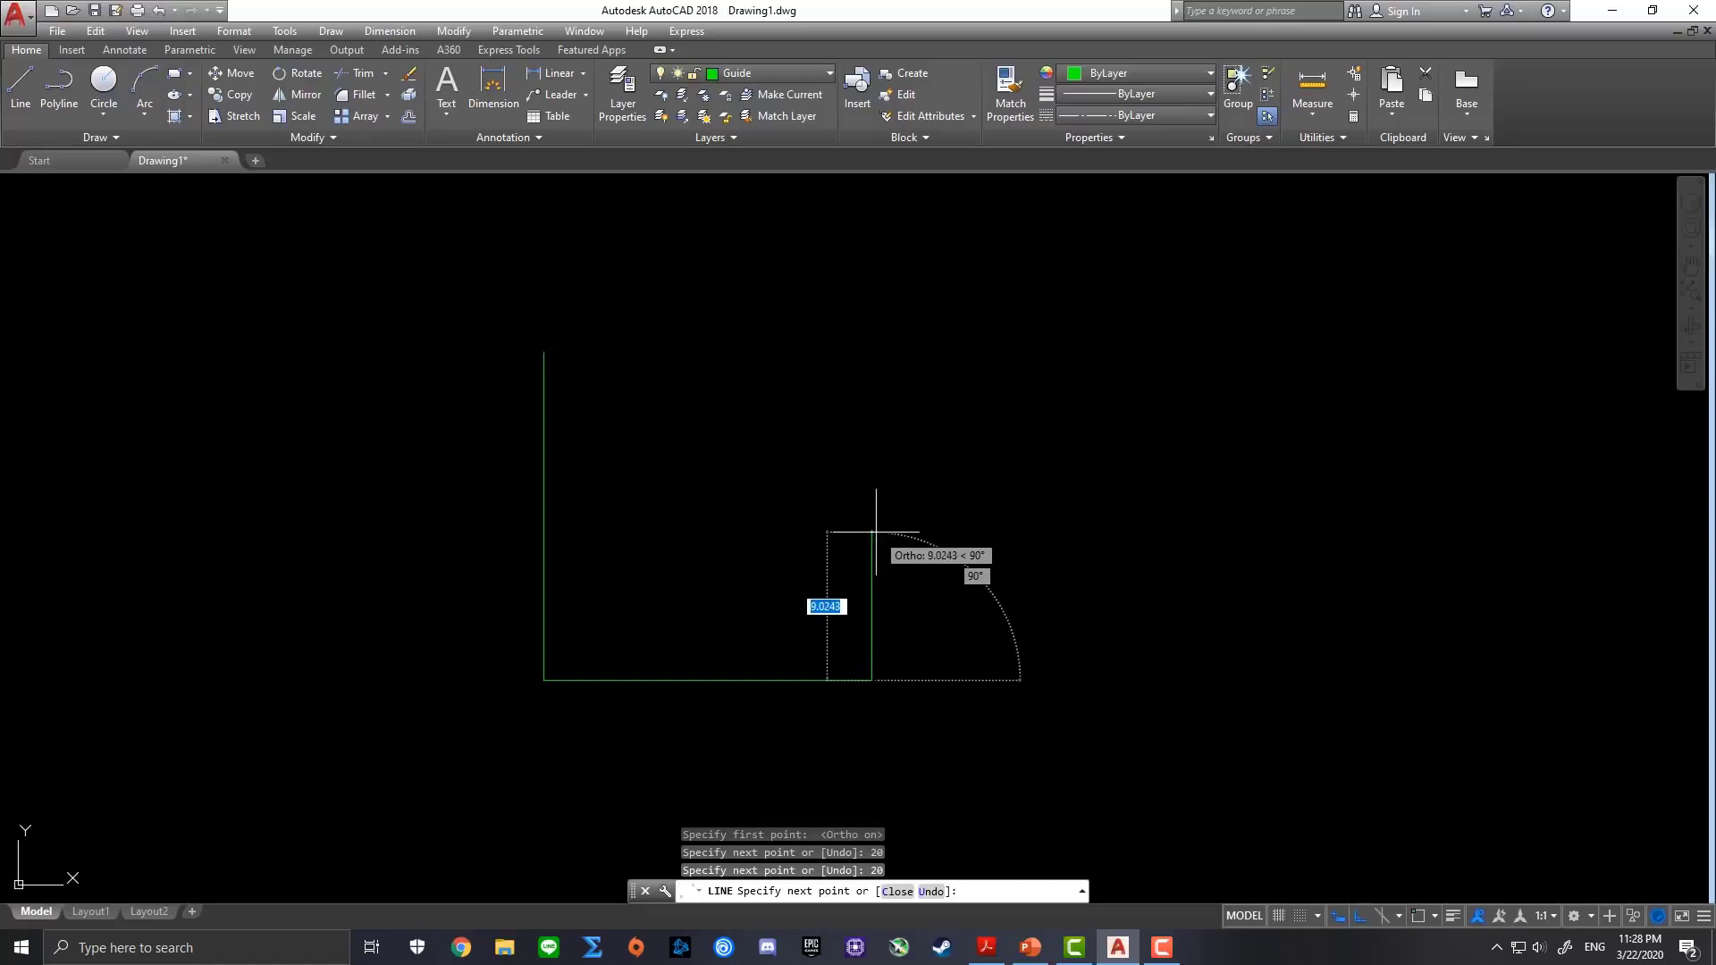
text(10)
key(Return)
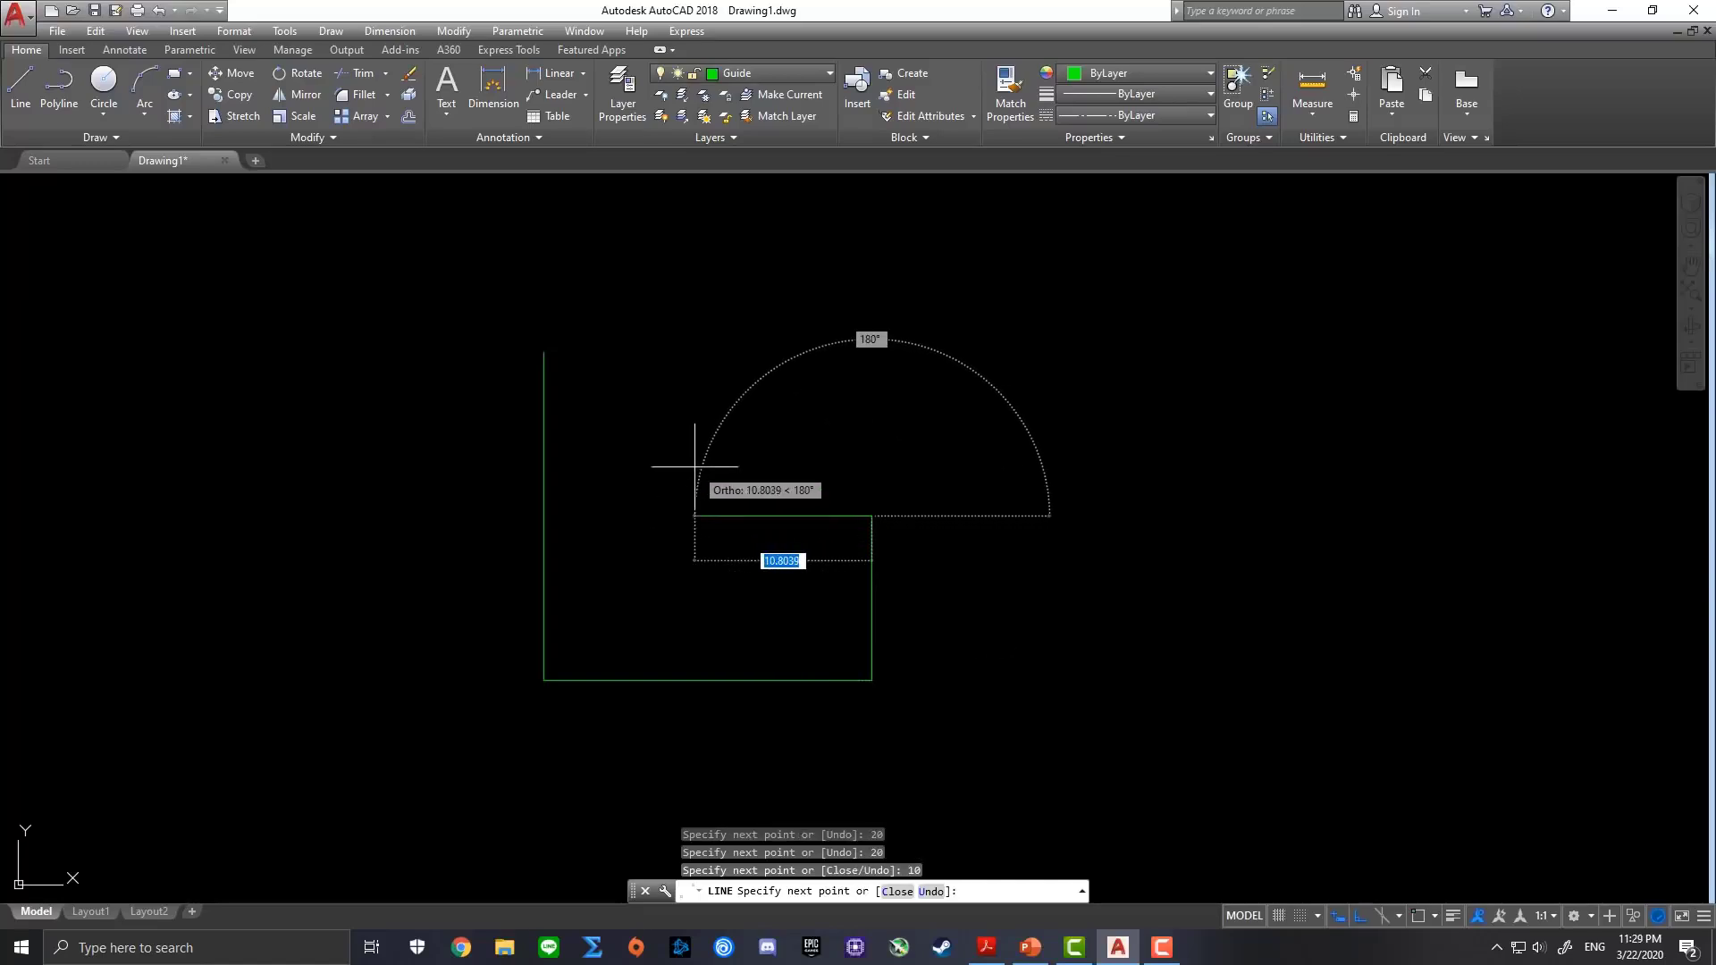
text(10)
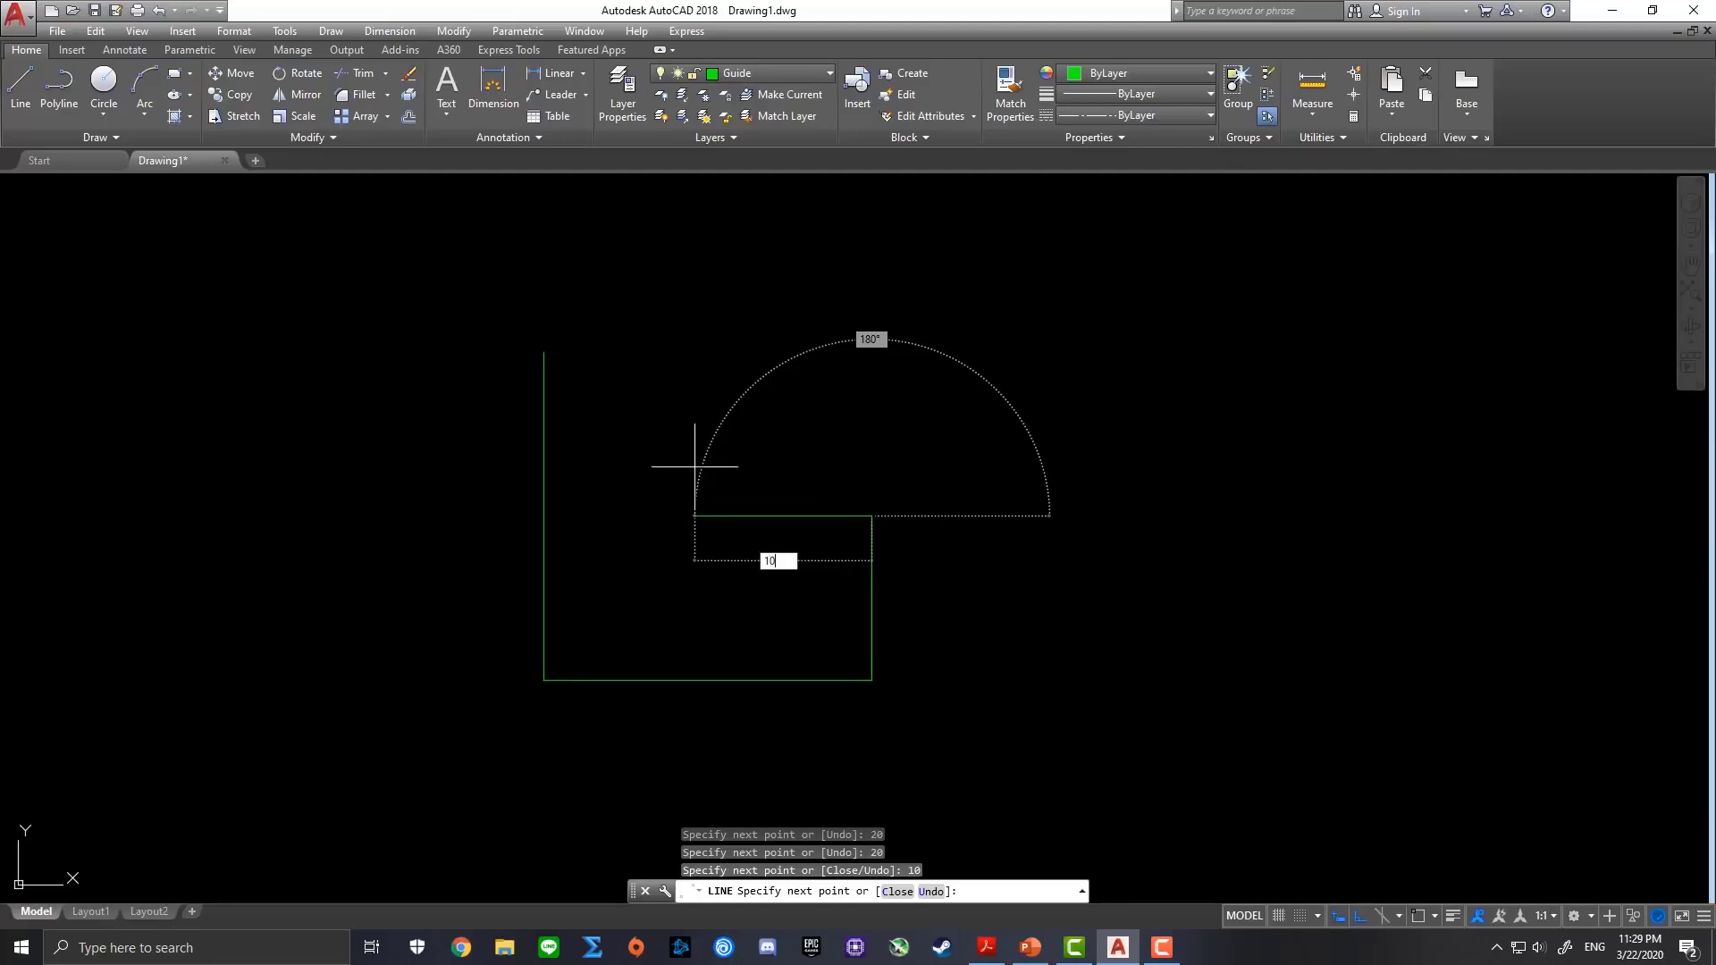
key(Return)
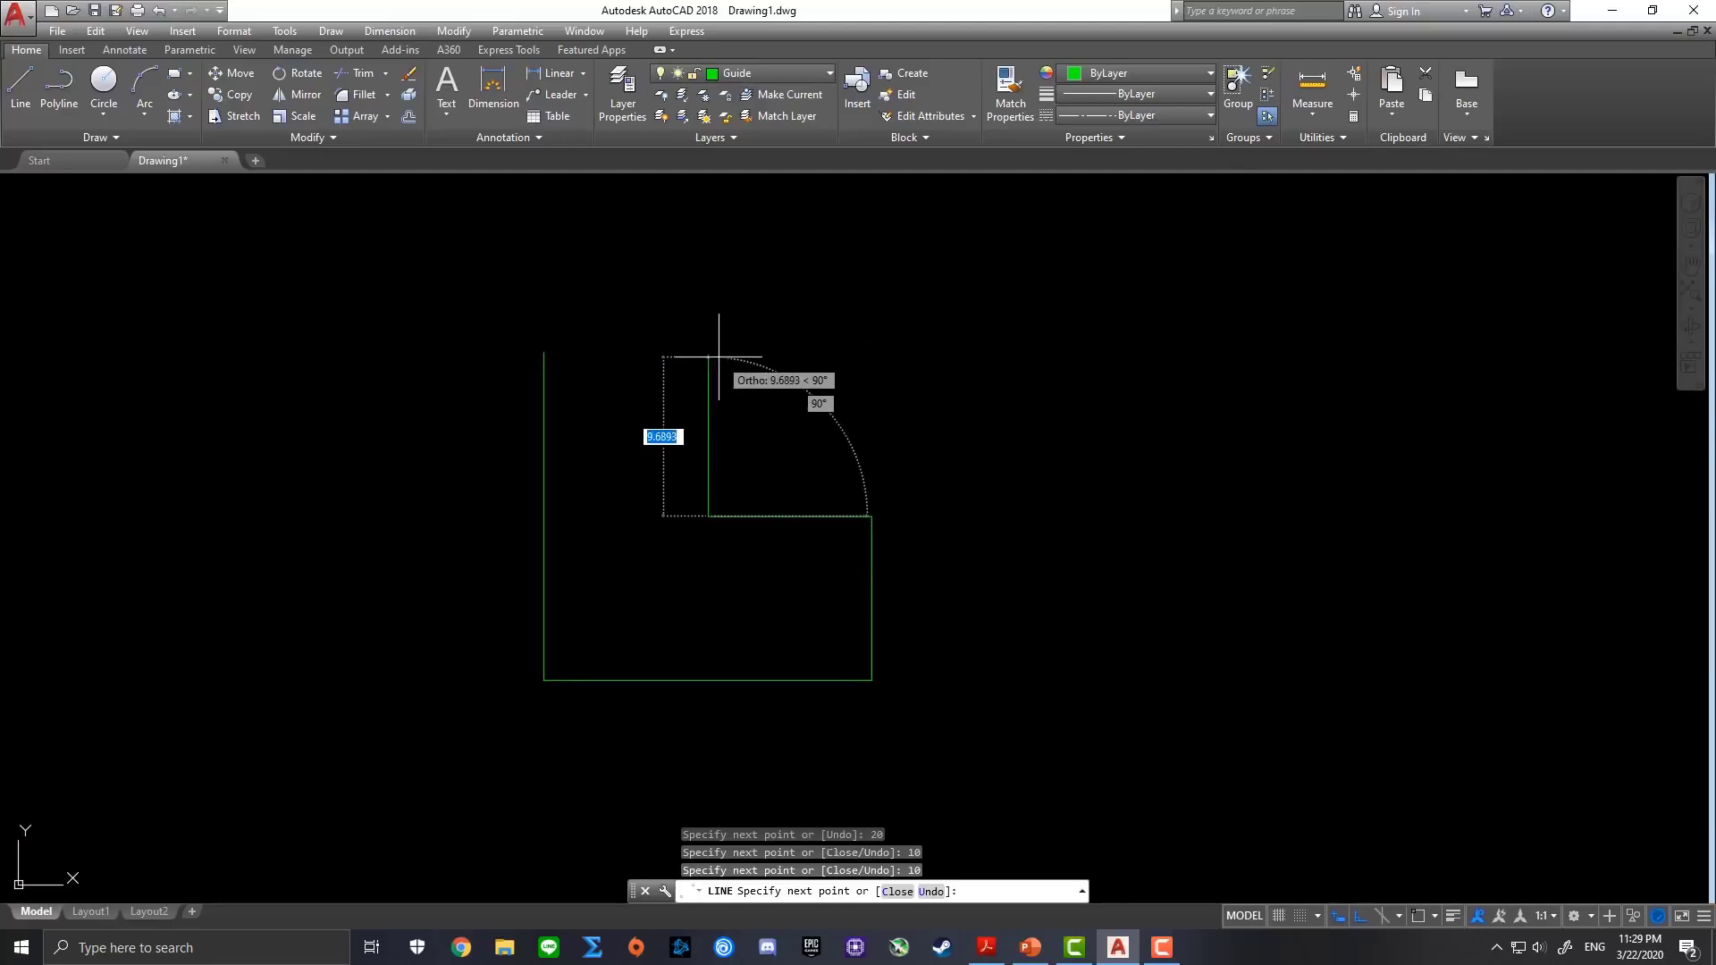
text(10)
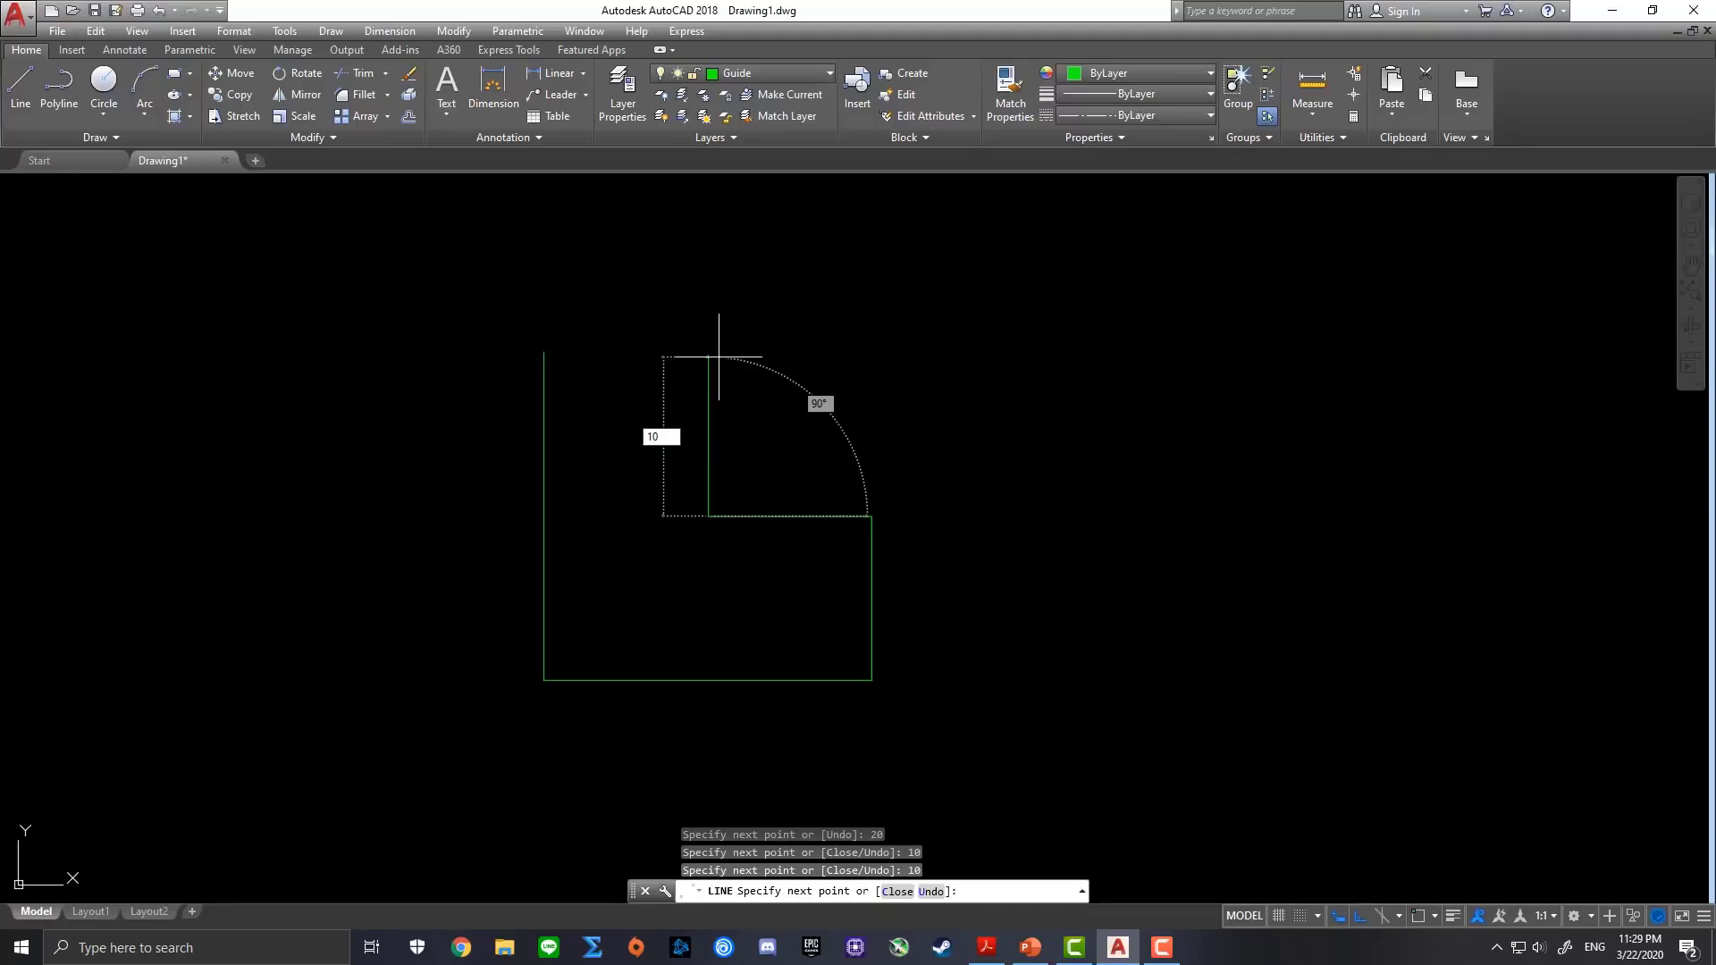
key(Return)
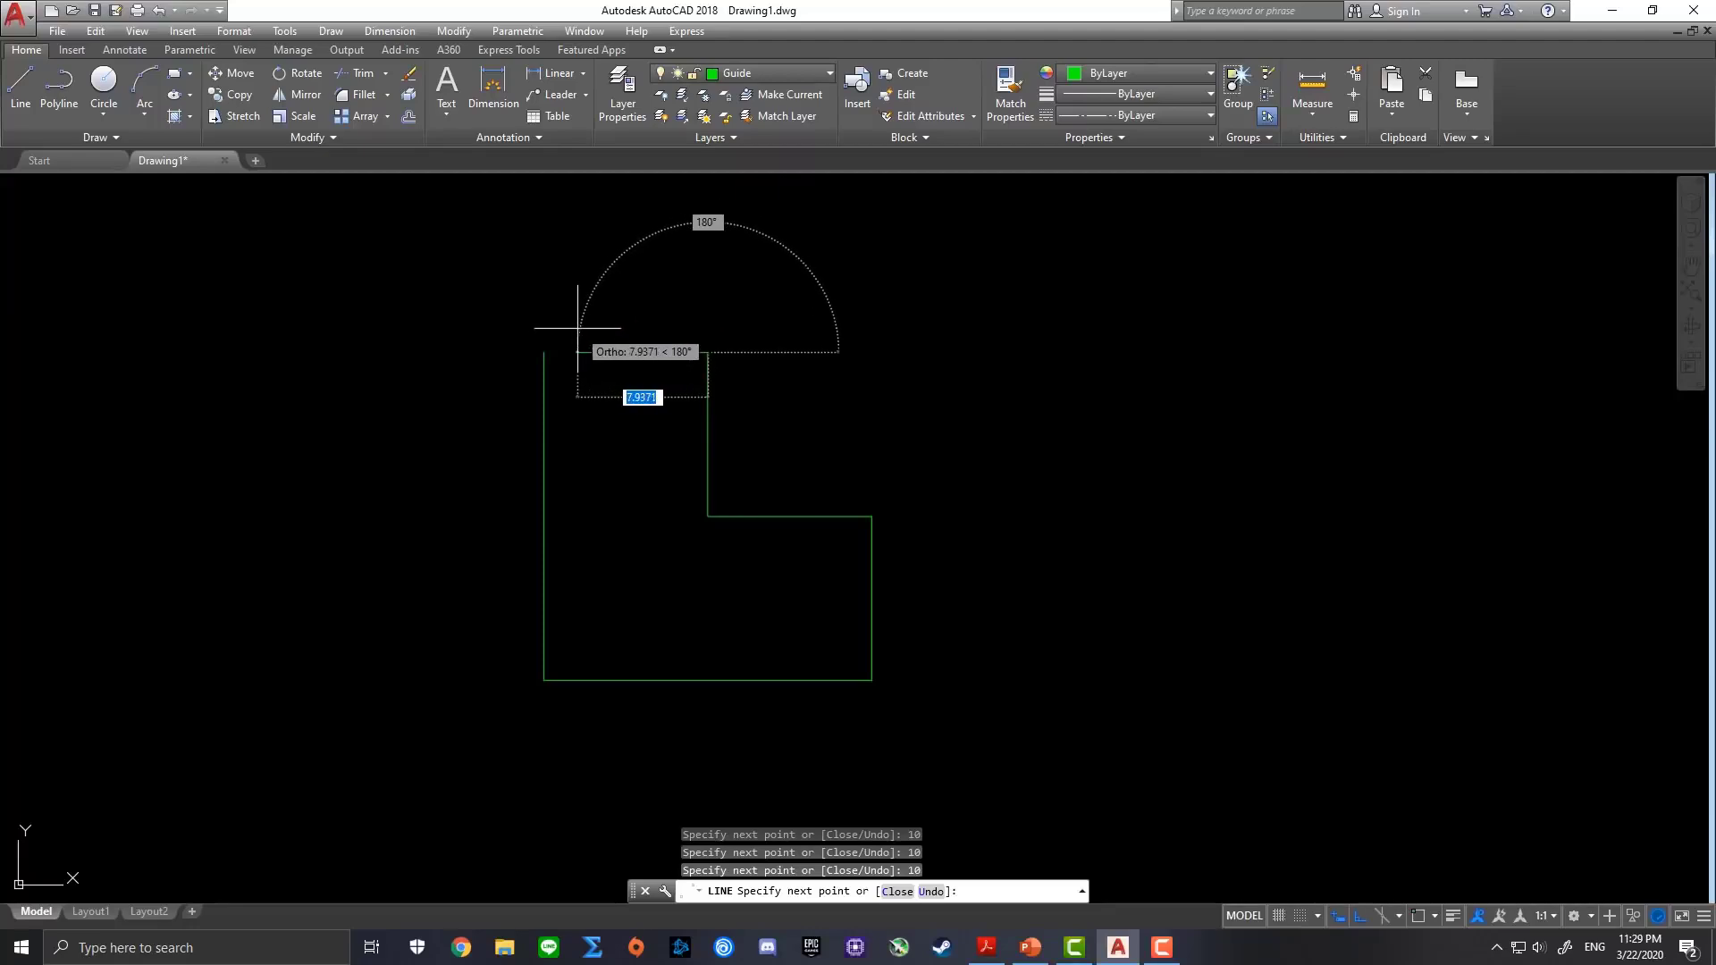
text(10)
key(Return)
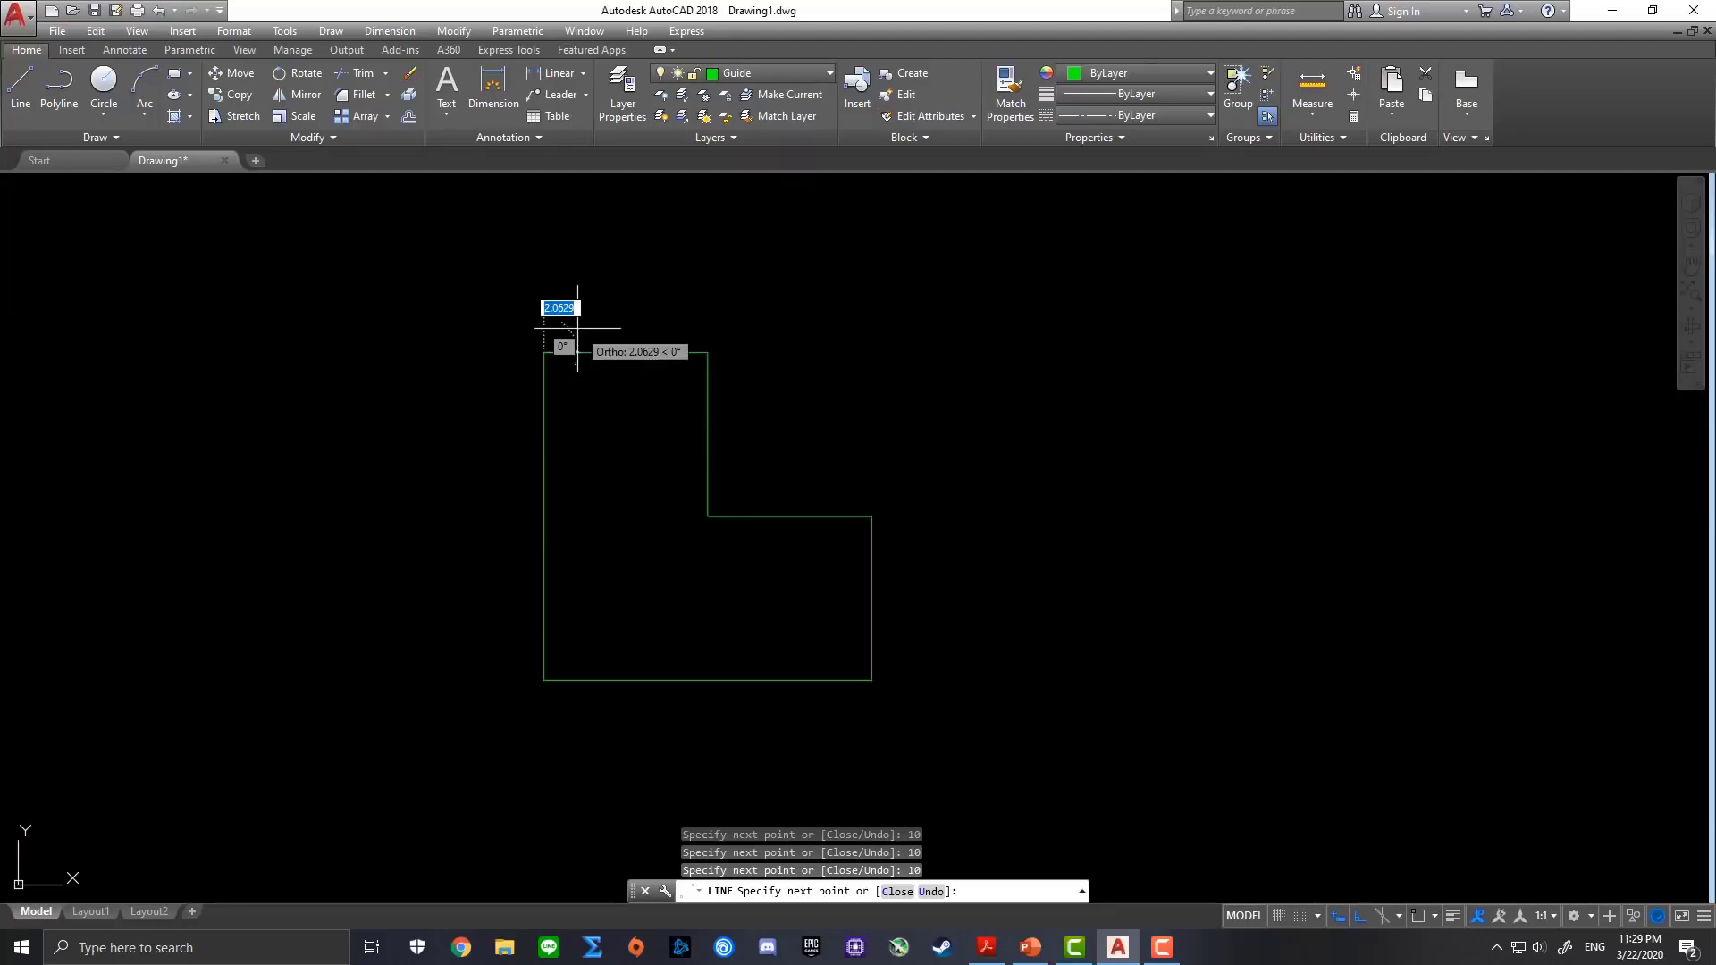
key(Escape)
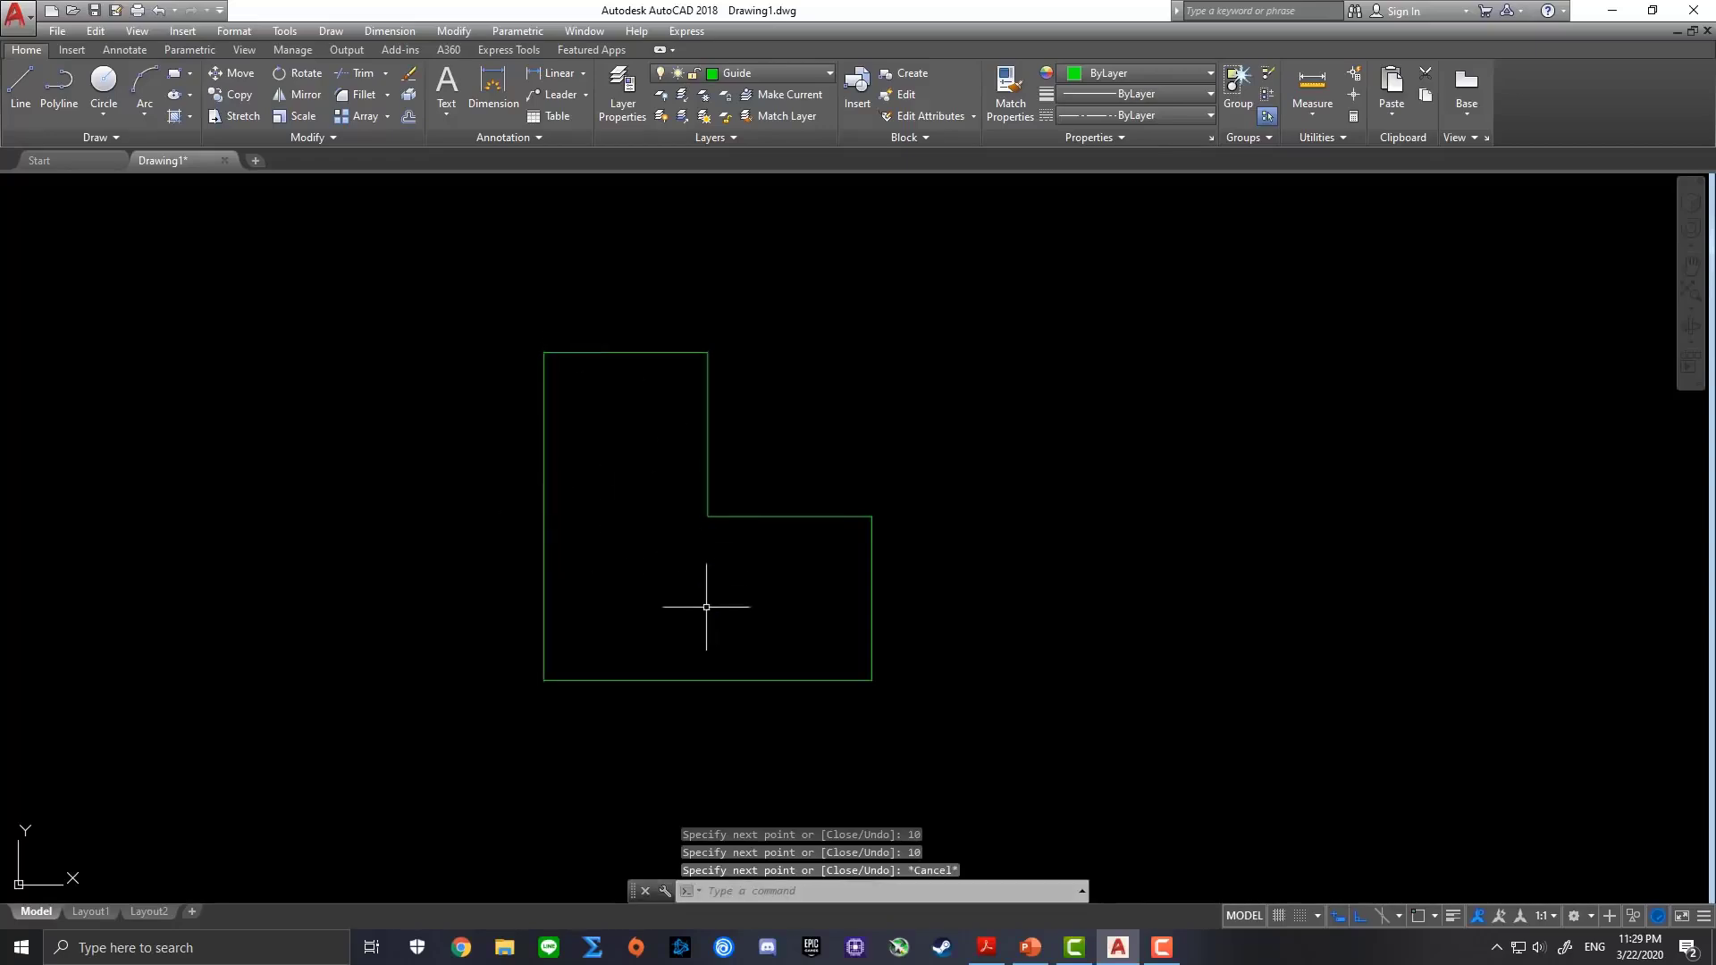
click(20, 85)
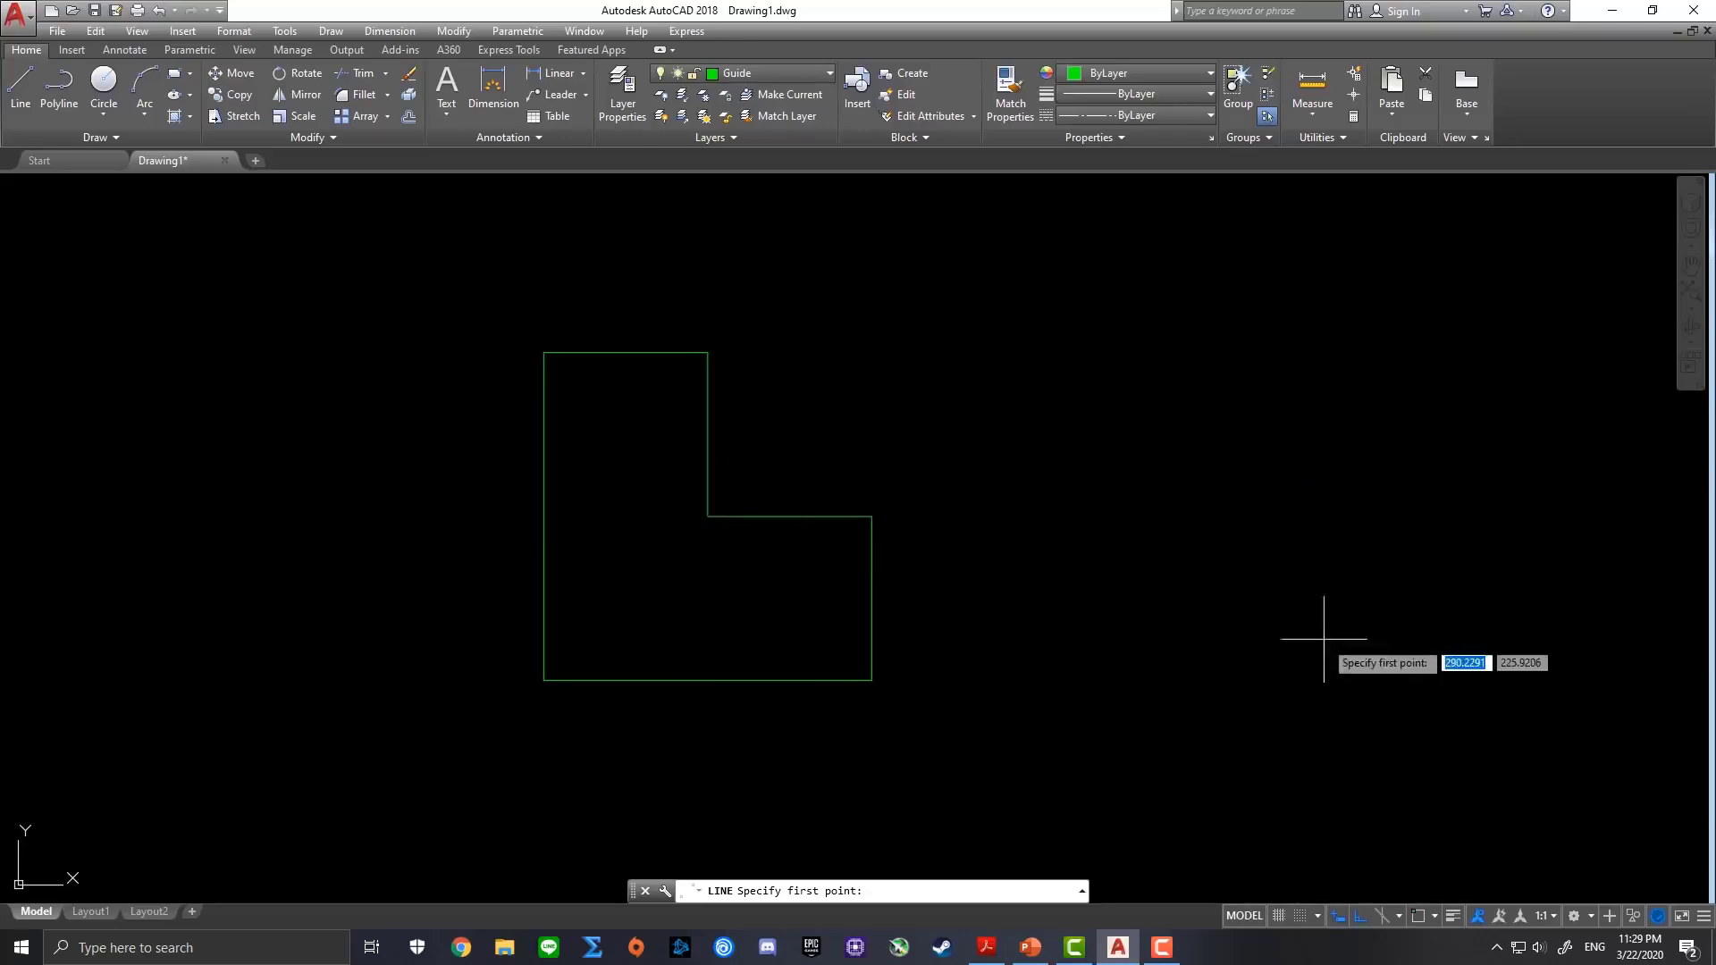
With endpoint snap on, draw guide lines from the L's inner corner to the left and bottom edges
click(1419, 917)
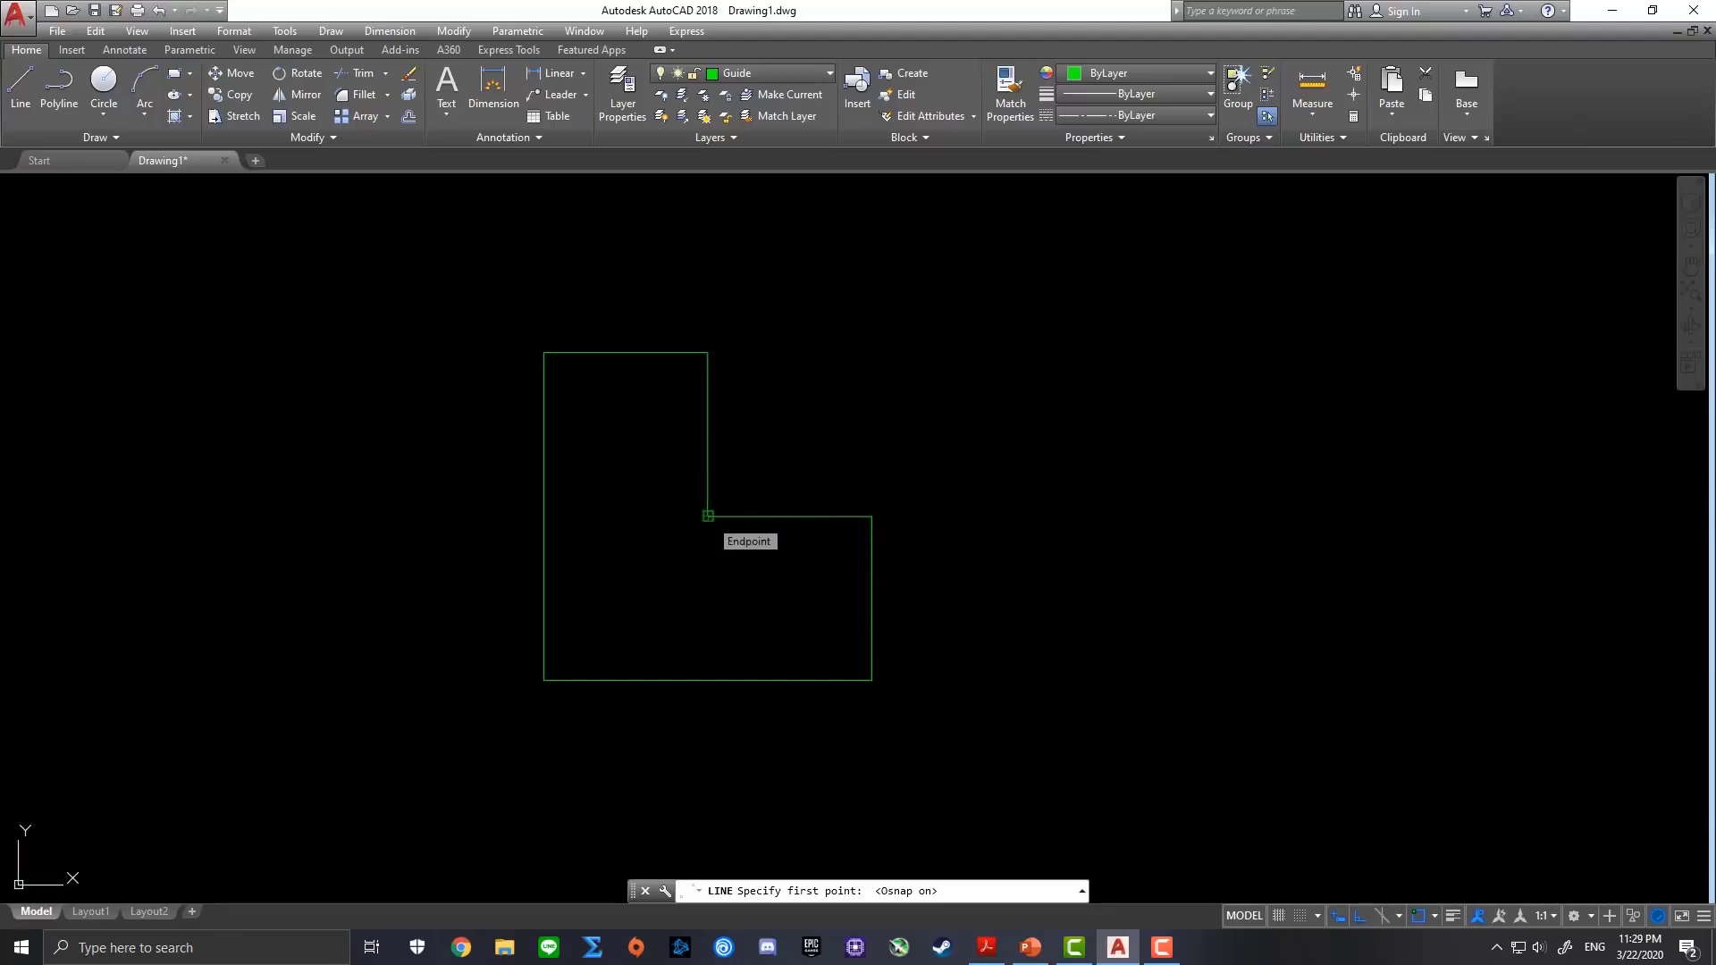
click(707, 515)
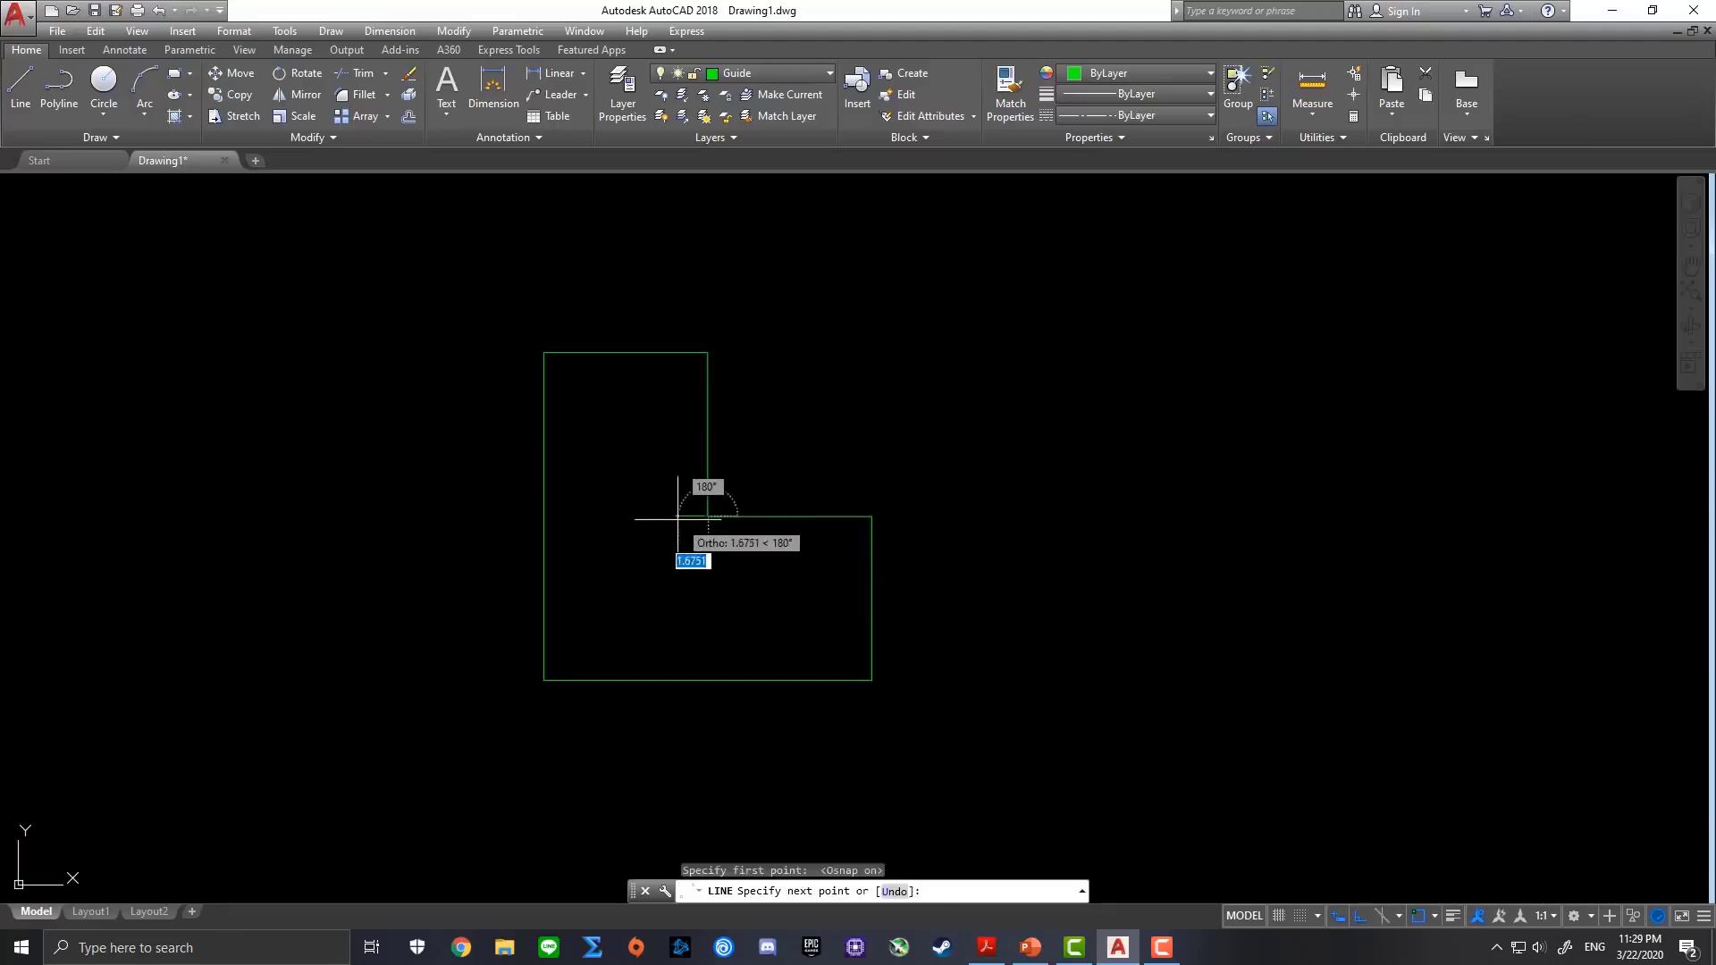
click(543, 516)
key(Return)
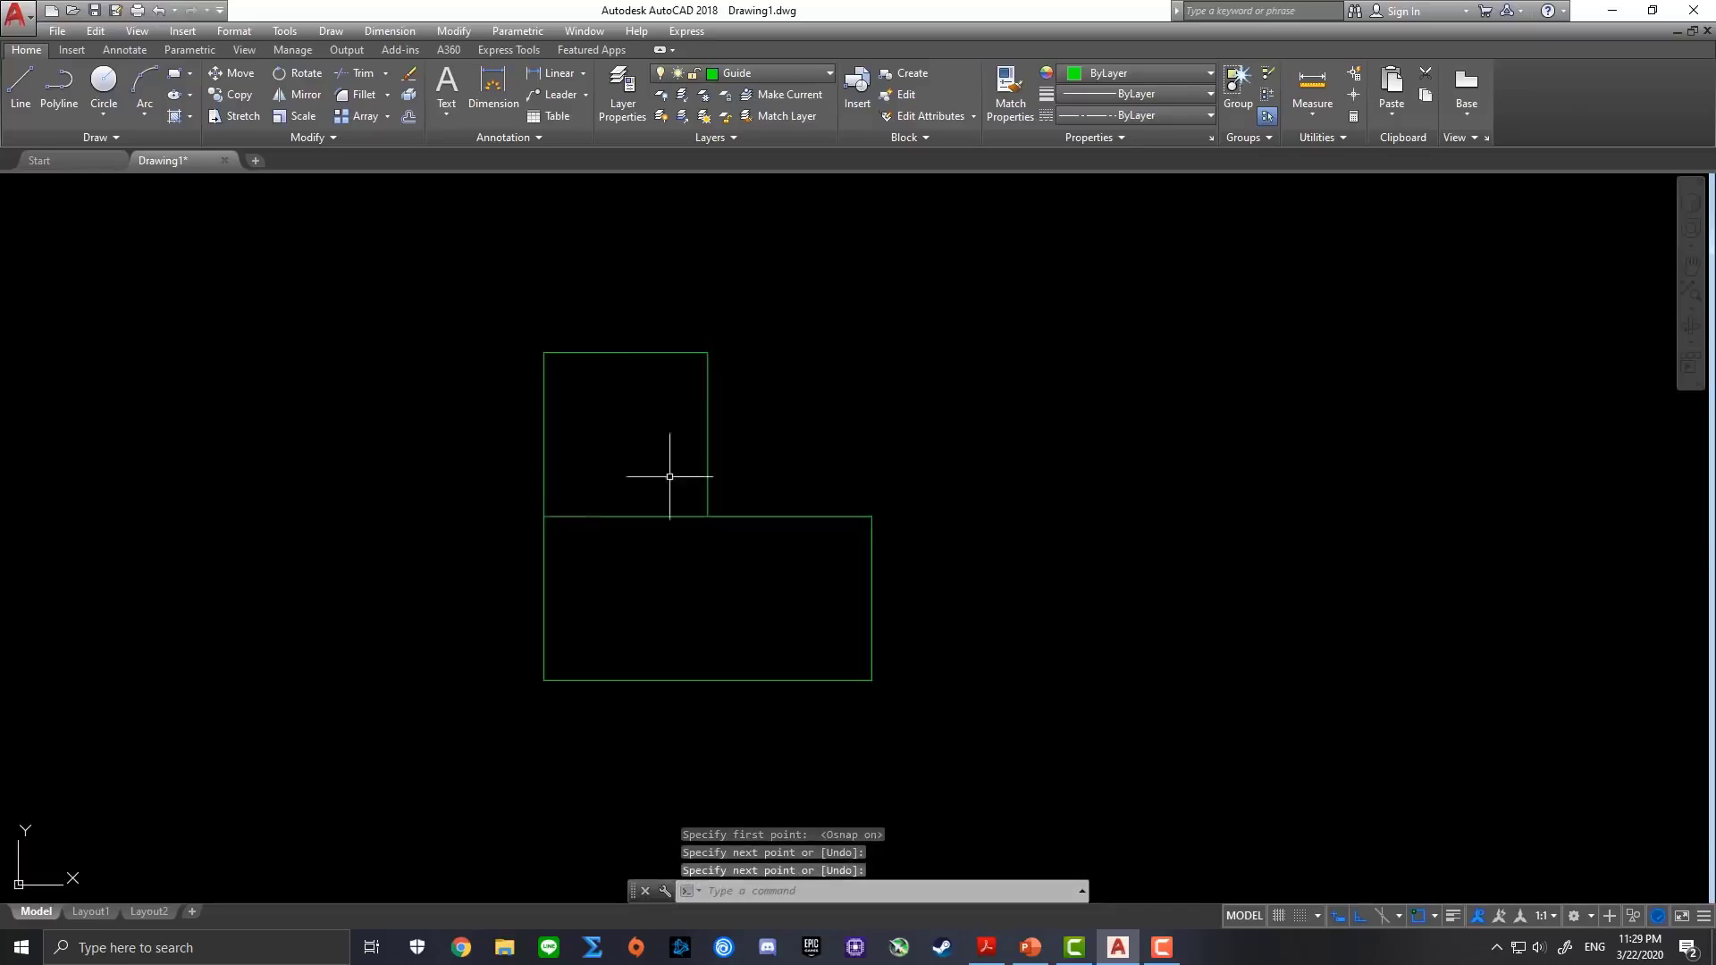
key(Return)
click(708, 516)
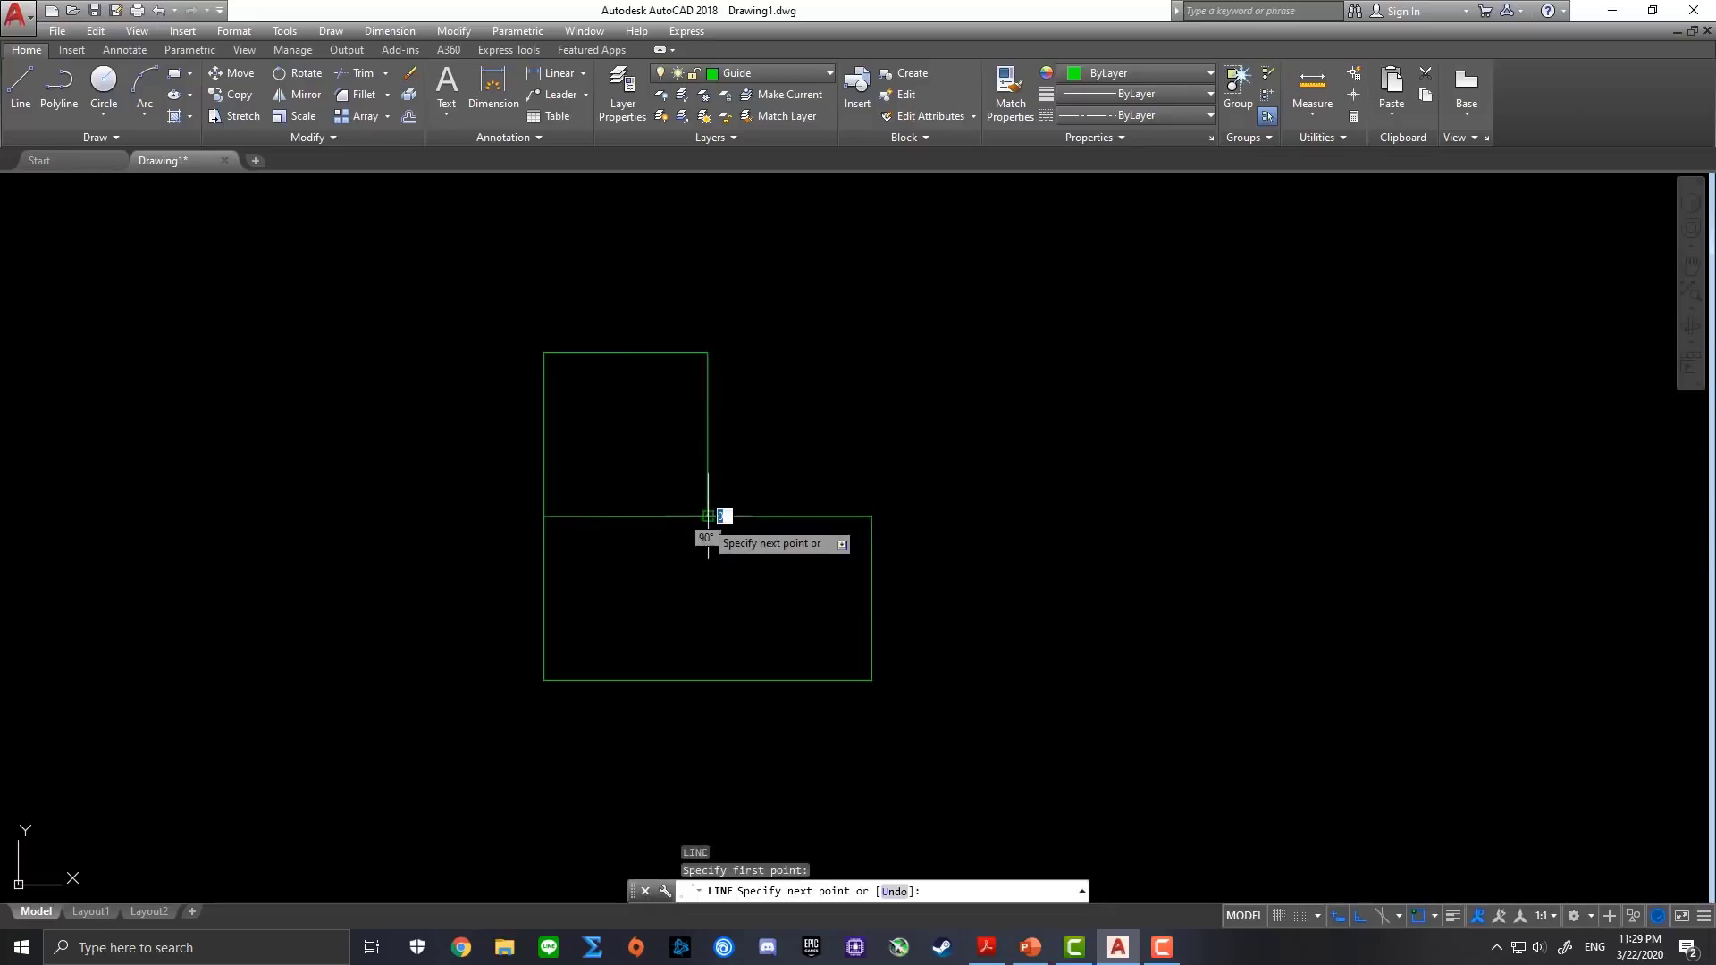
click(708, 680)
key(Return)
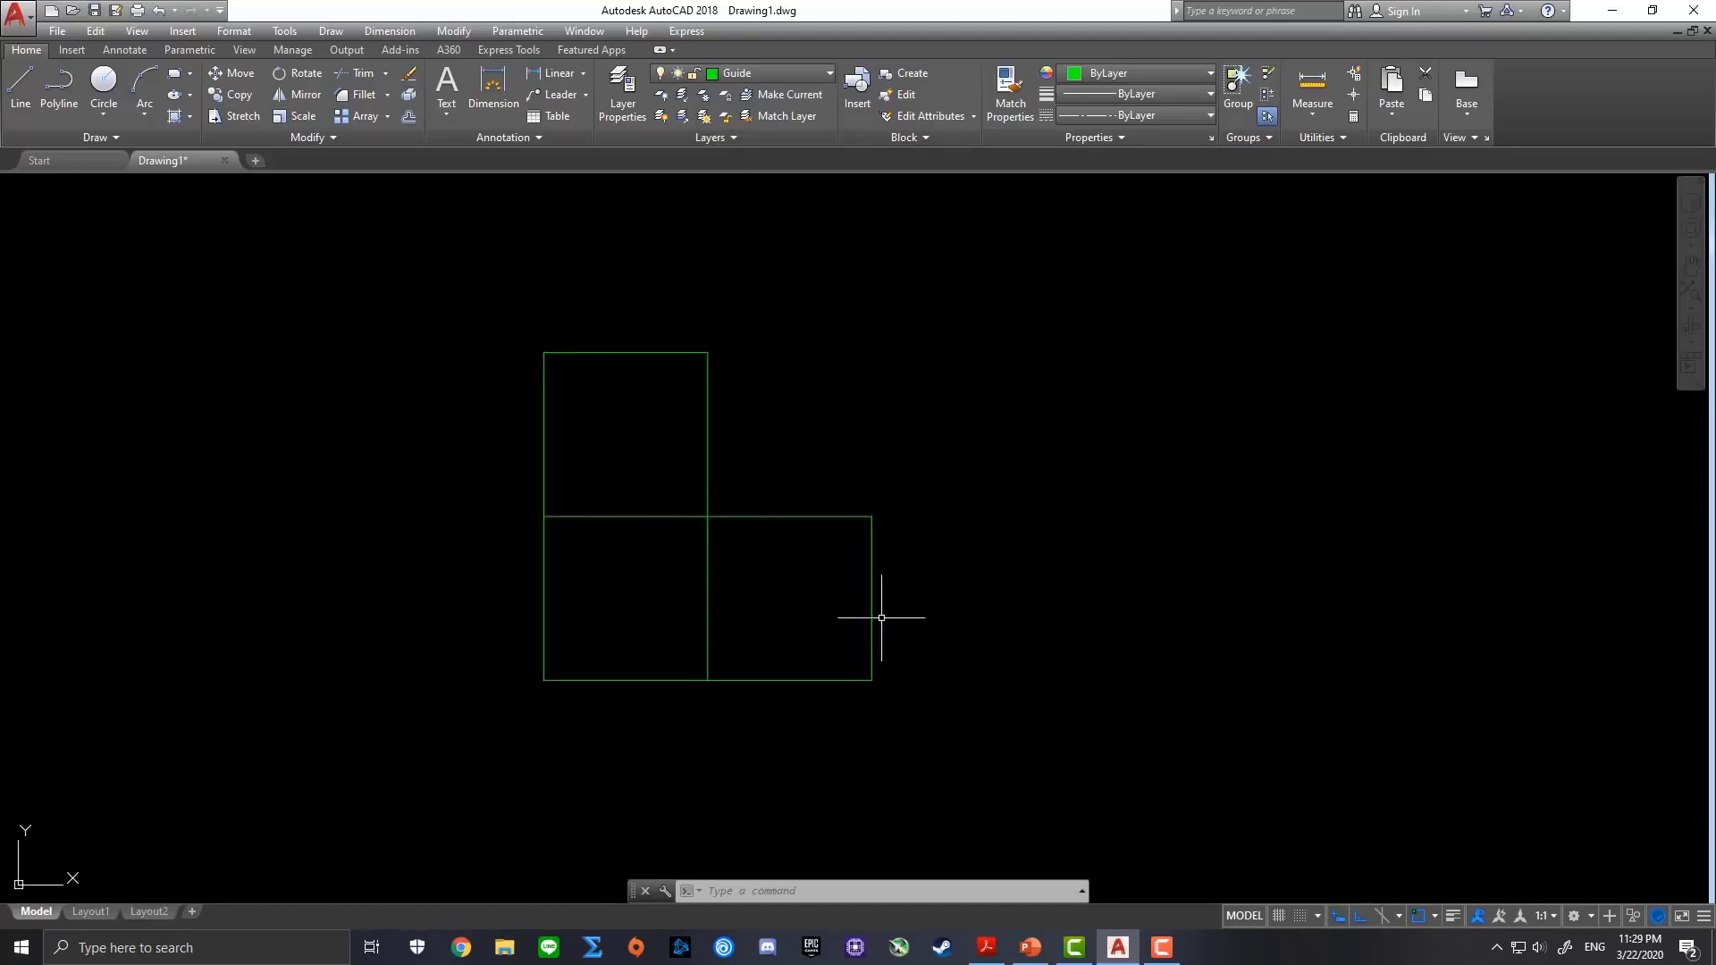
Give all eight window-selected guide lines a linetype scale of 0.15 in Properties
click(477, 307)
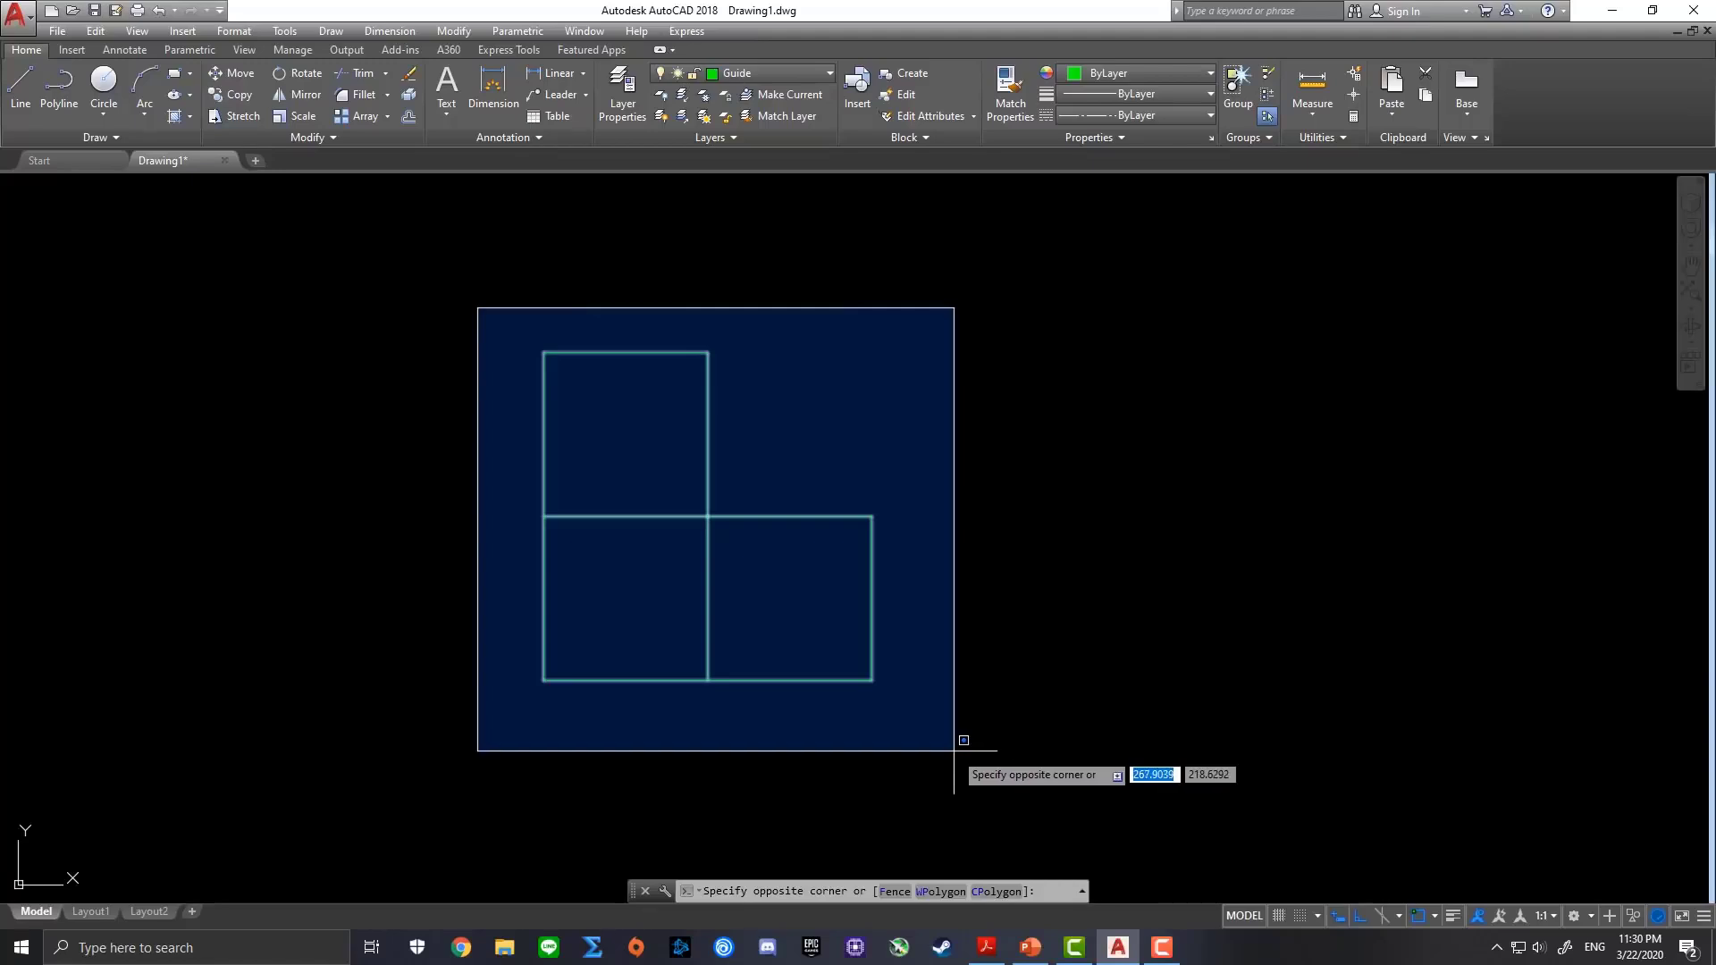
click(956, 752)
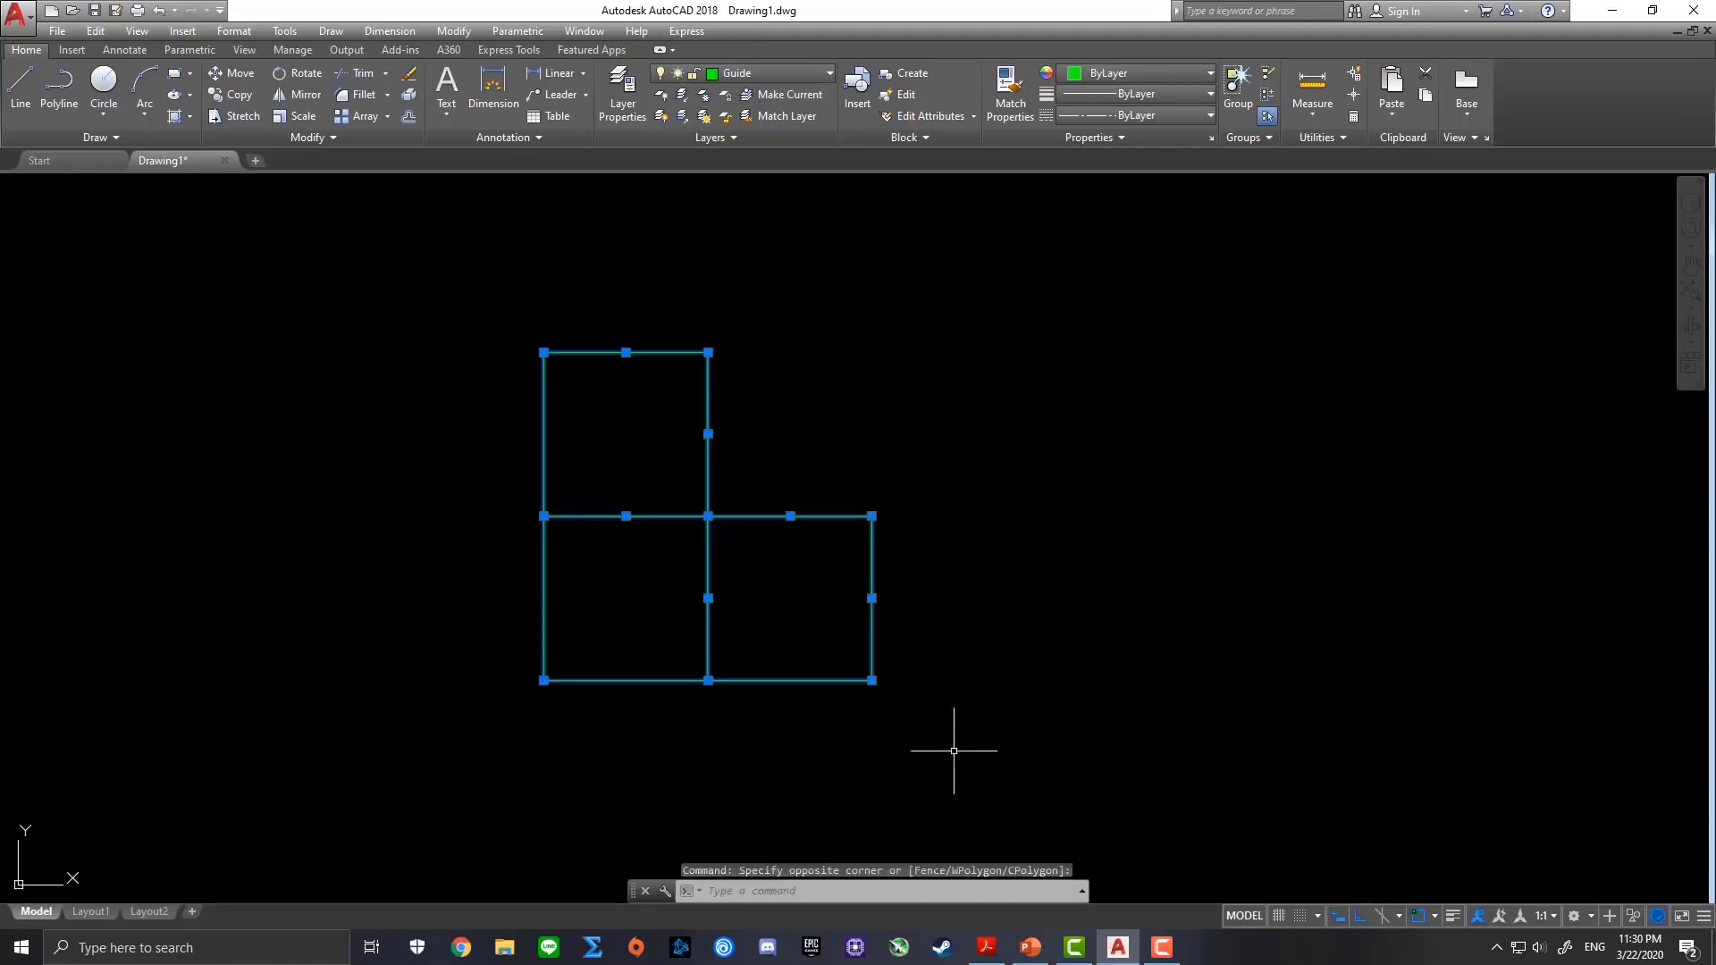
right_click(796, 284)
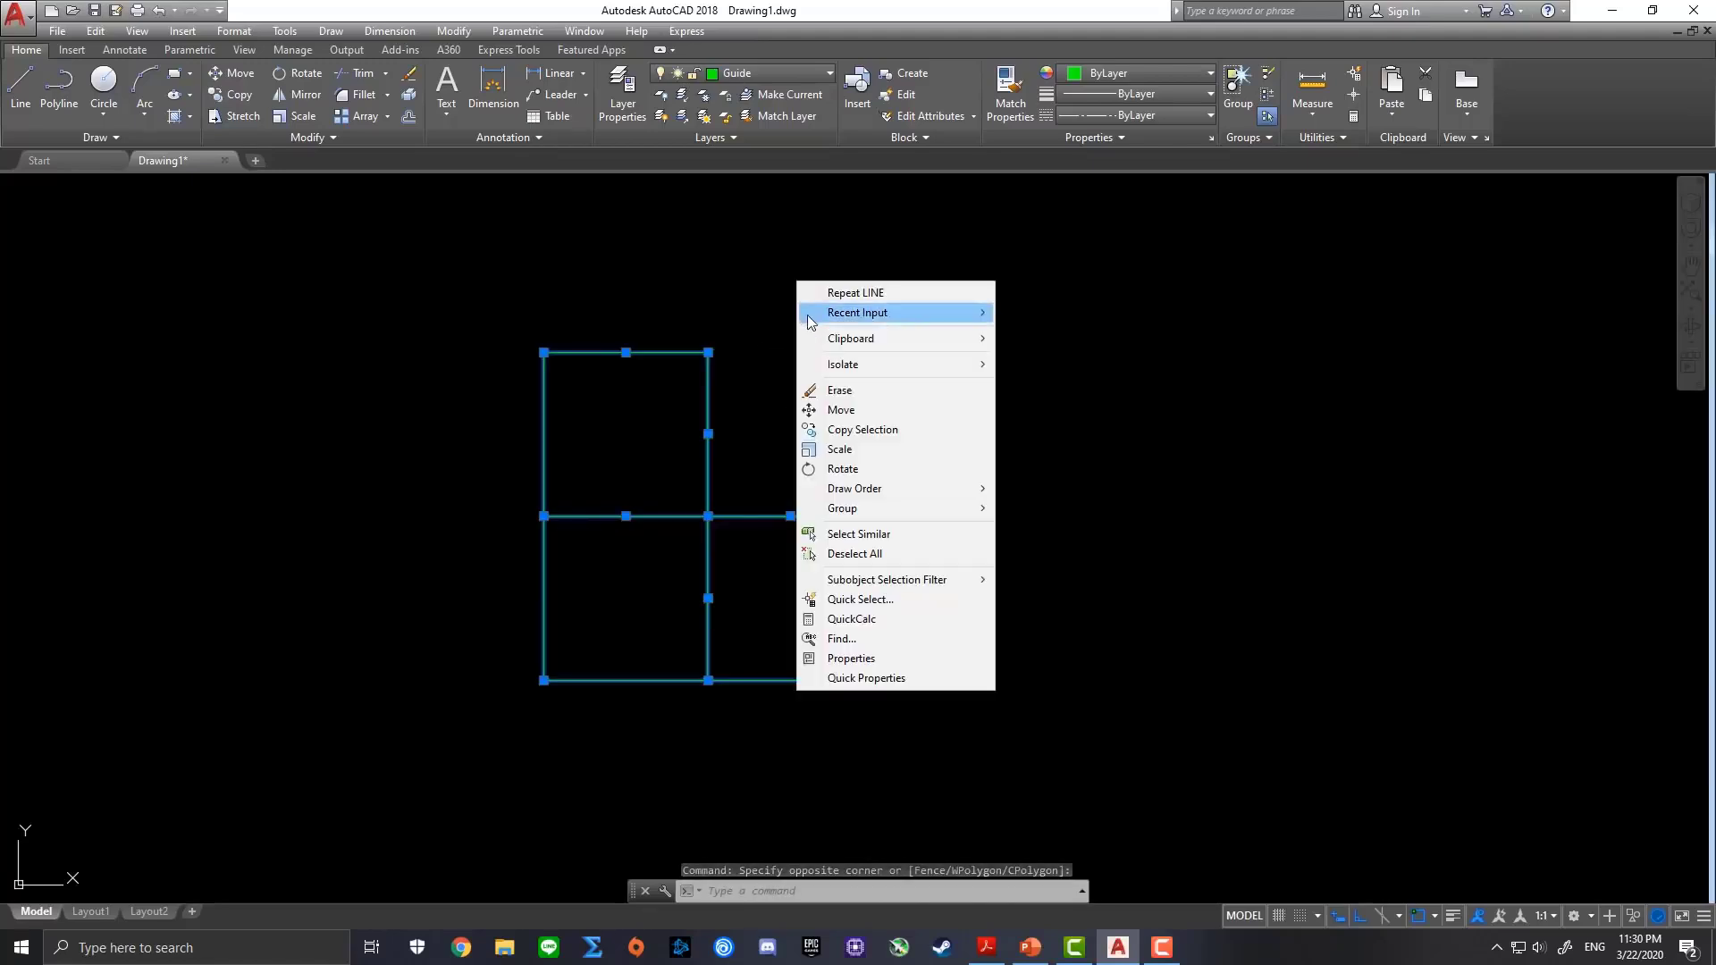
click(883, 662)
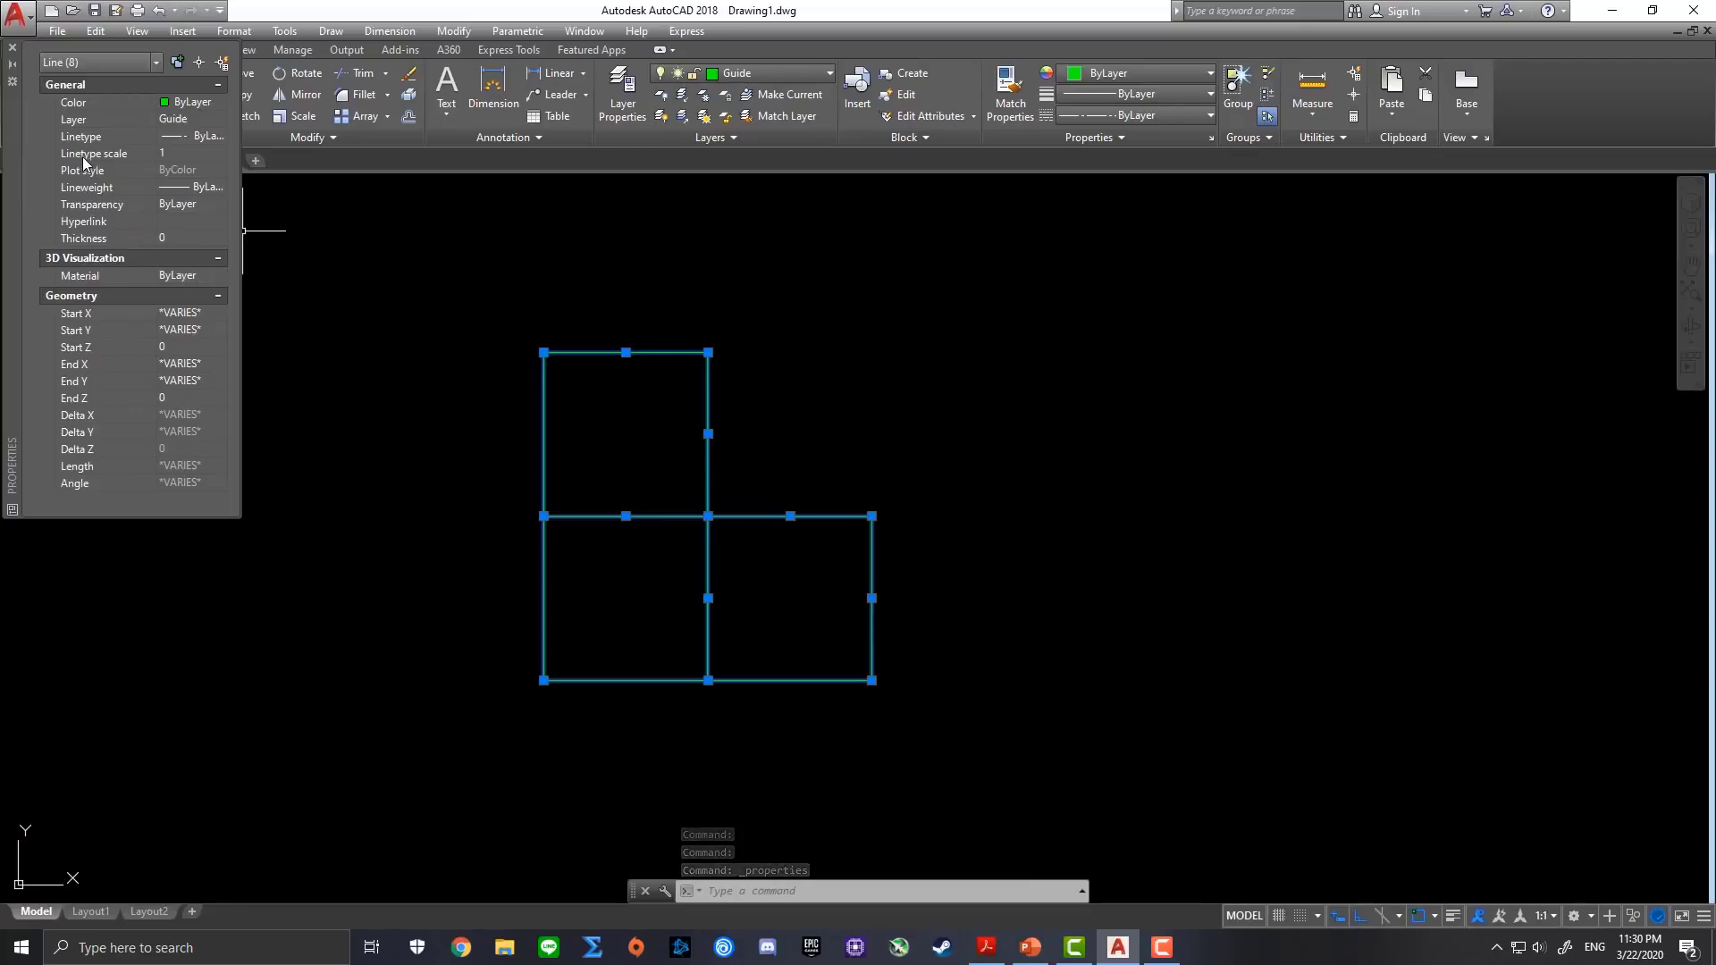
click(180, 155)
text(0.15)
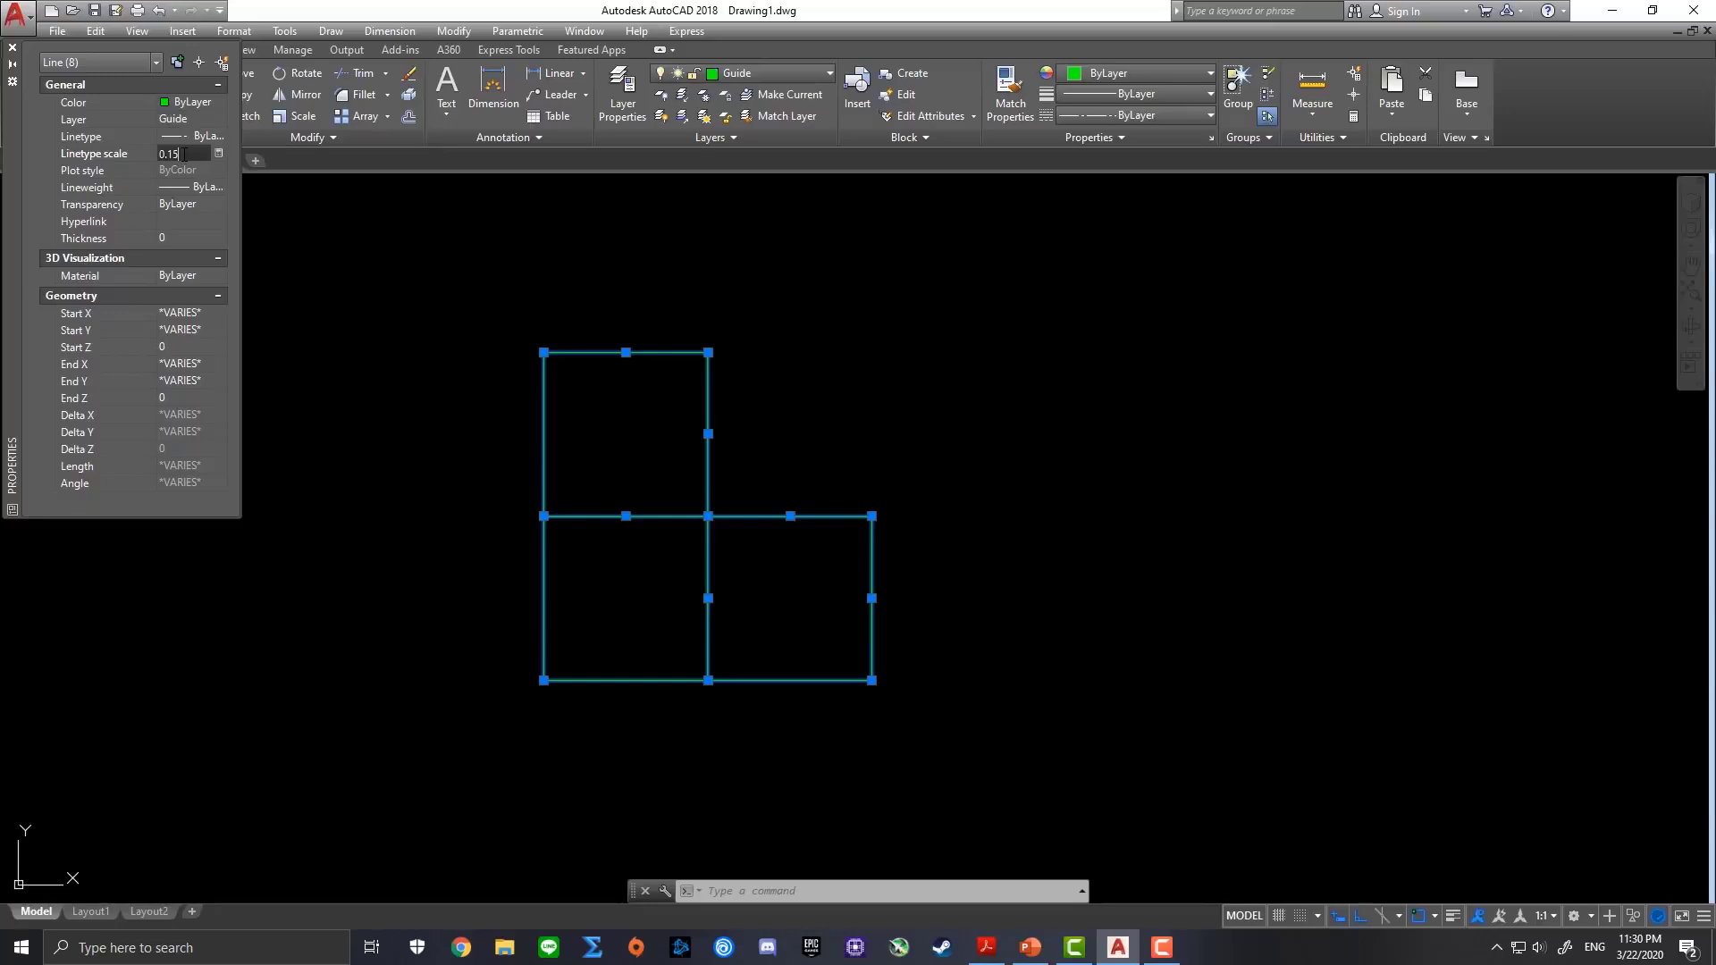
key(Return)
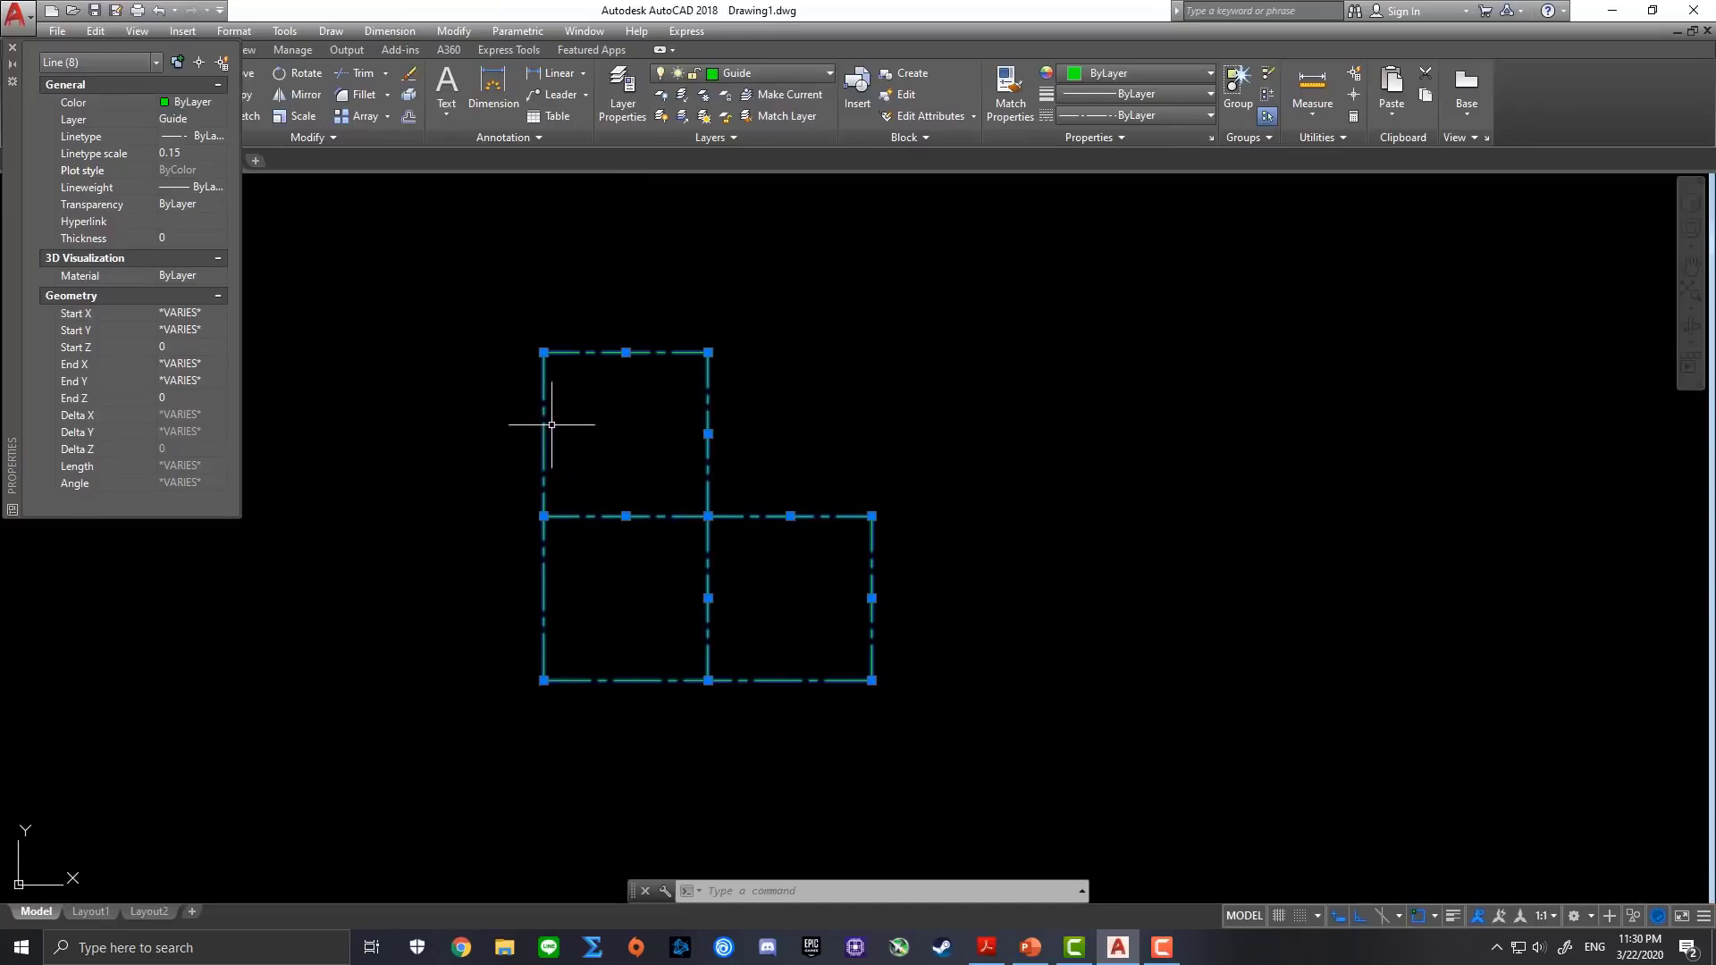
click(12, 47)
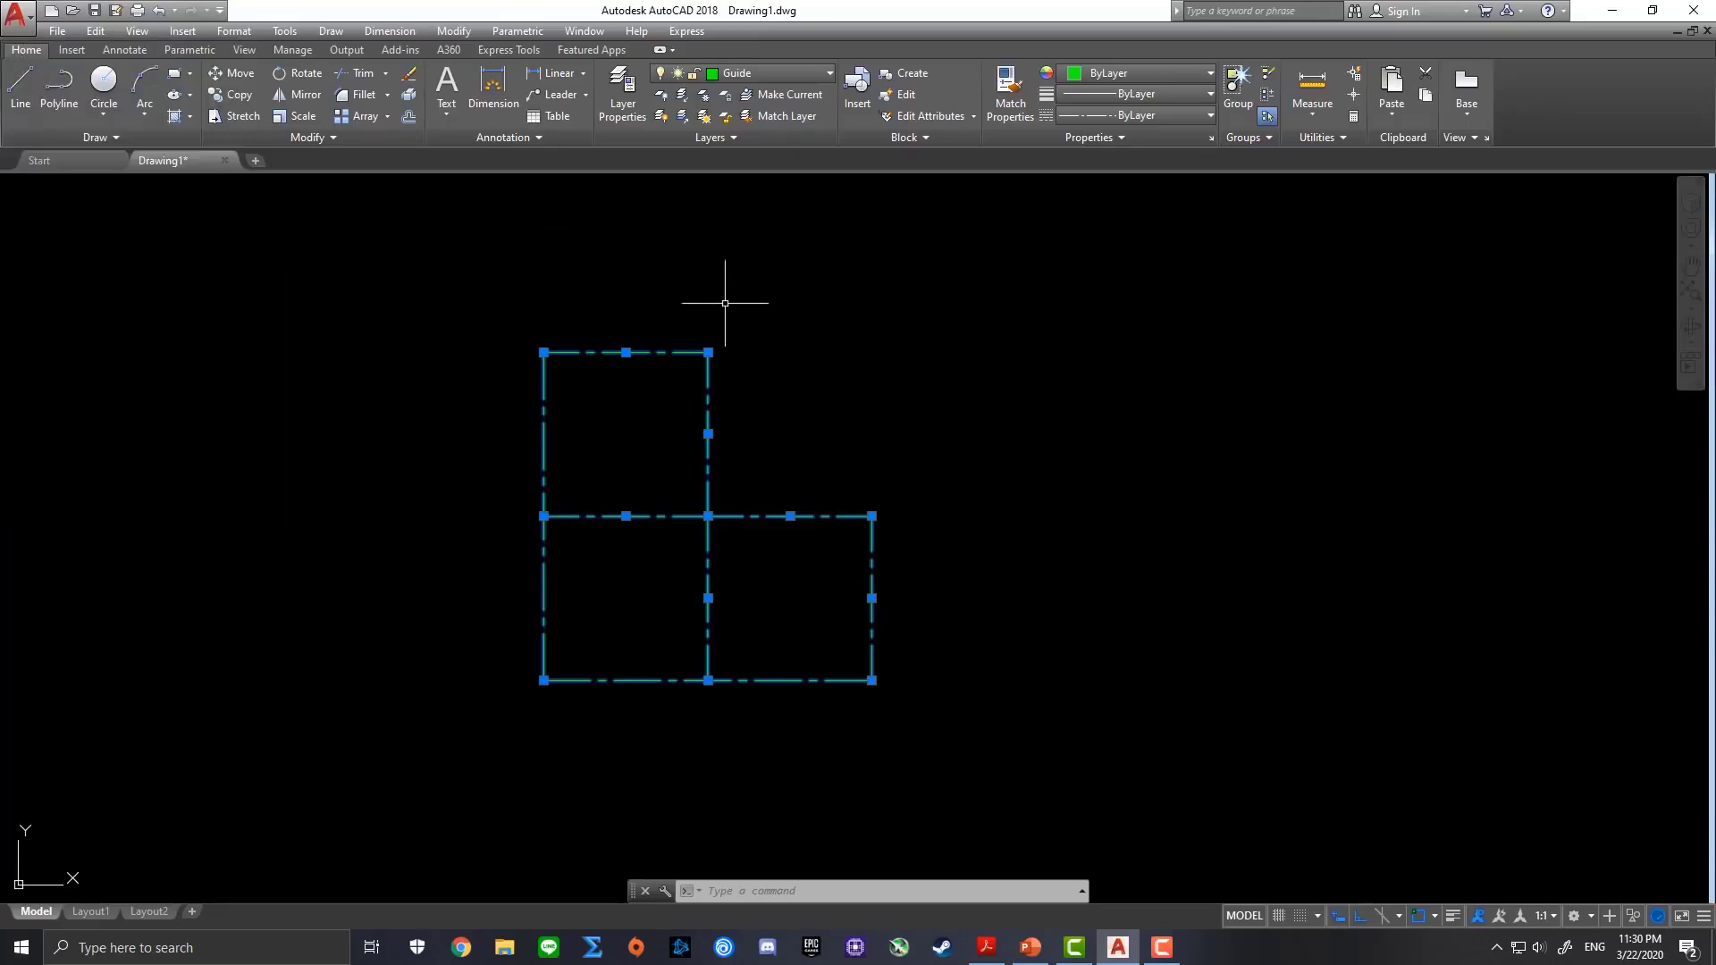
key(Escape)
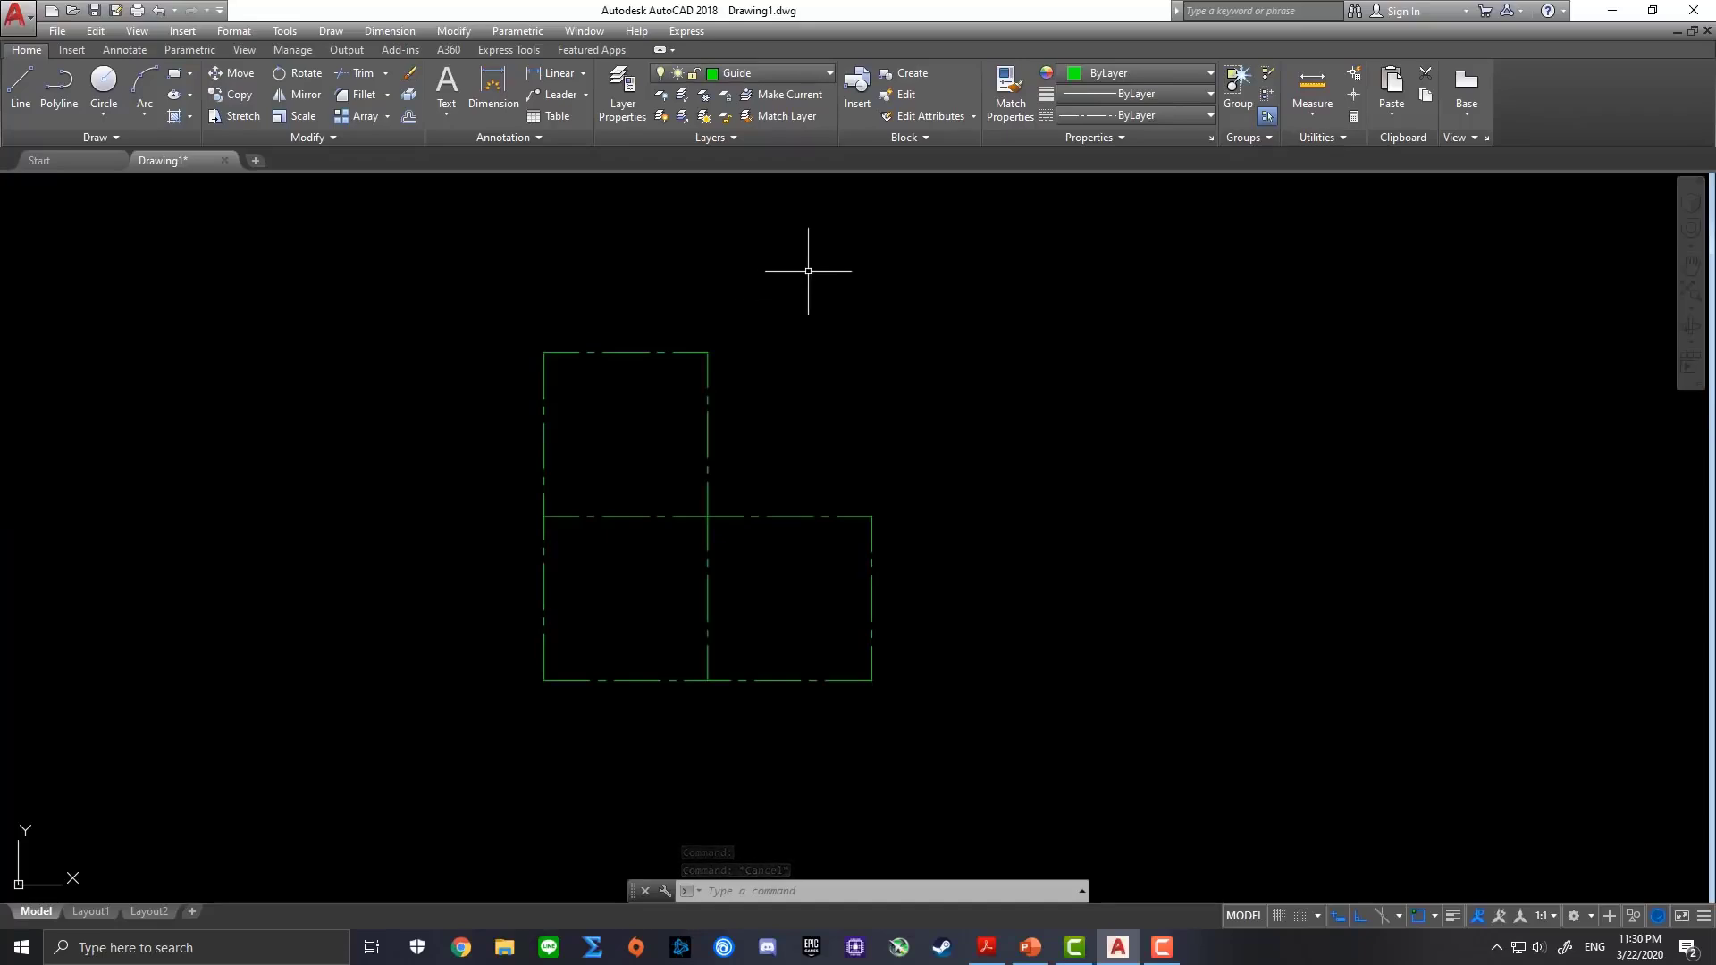
Make C the current layer and start a rectangle above-right of the guide grid
click(799, 72)
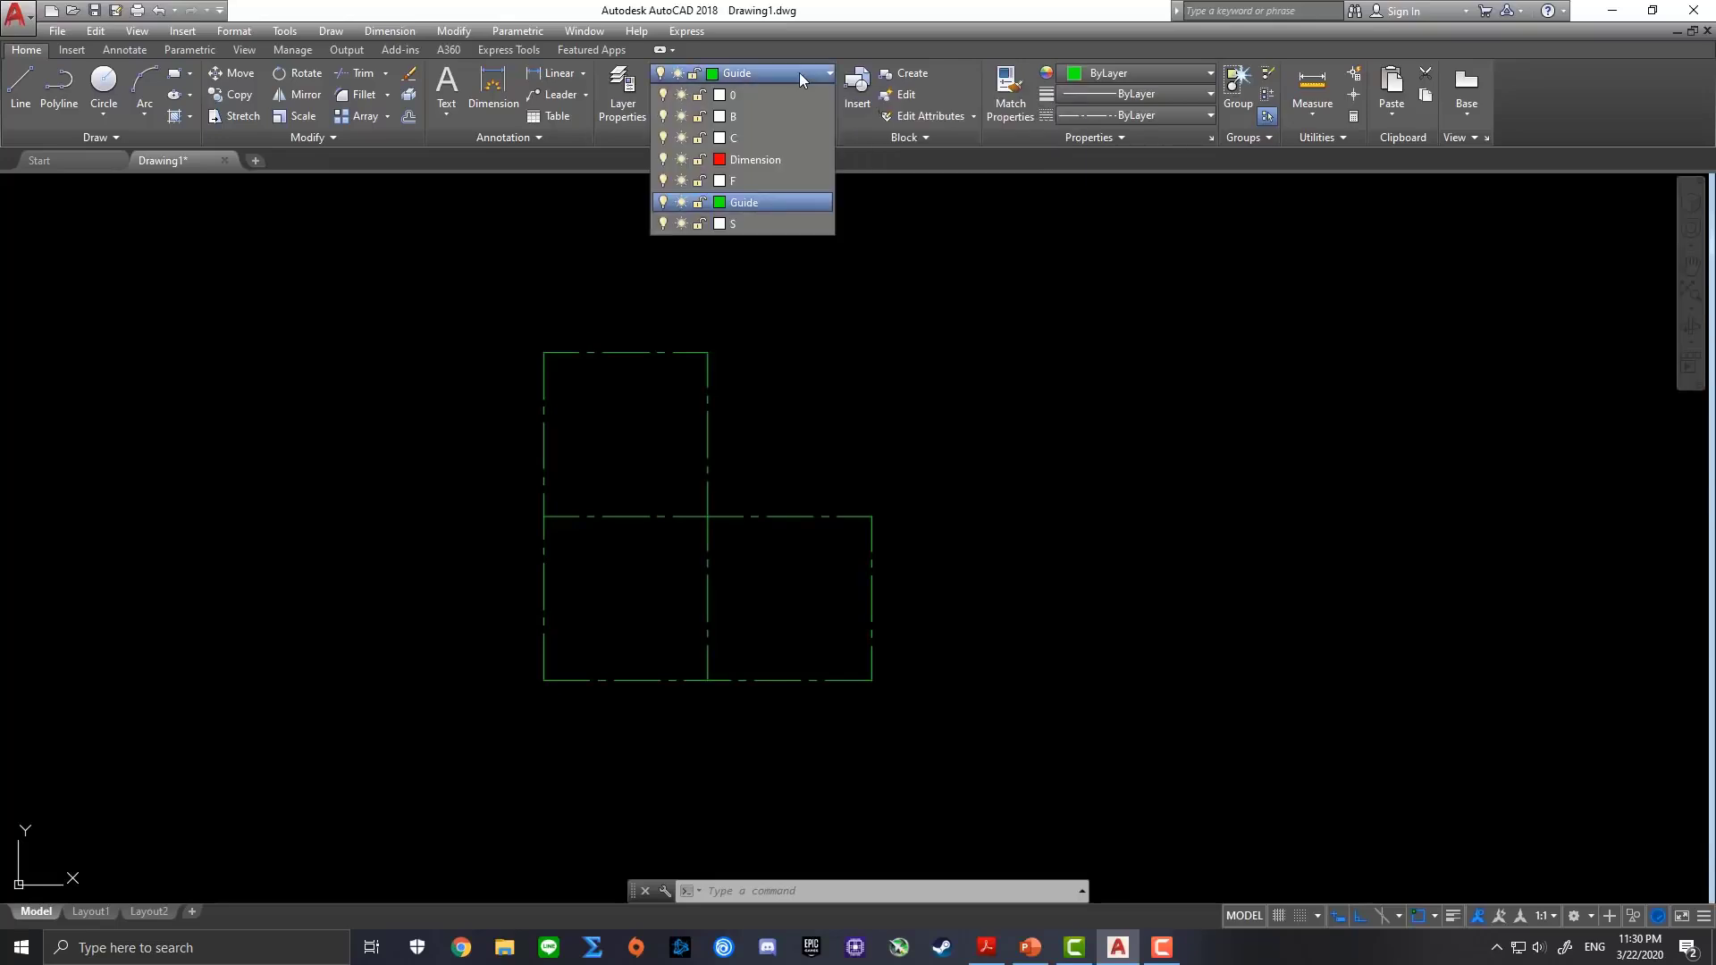
click(780, 138)
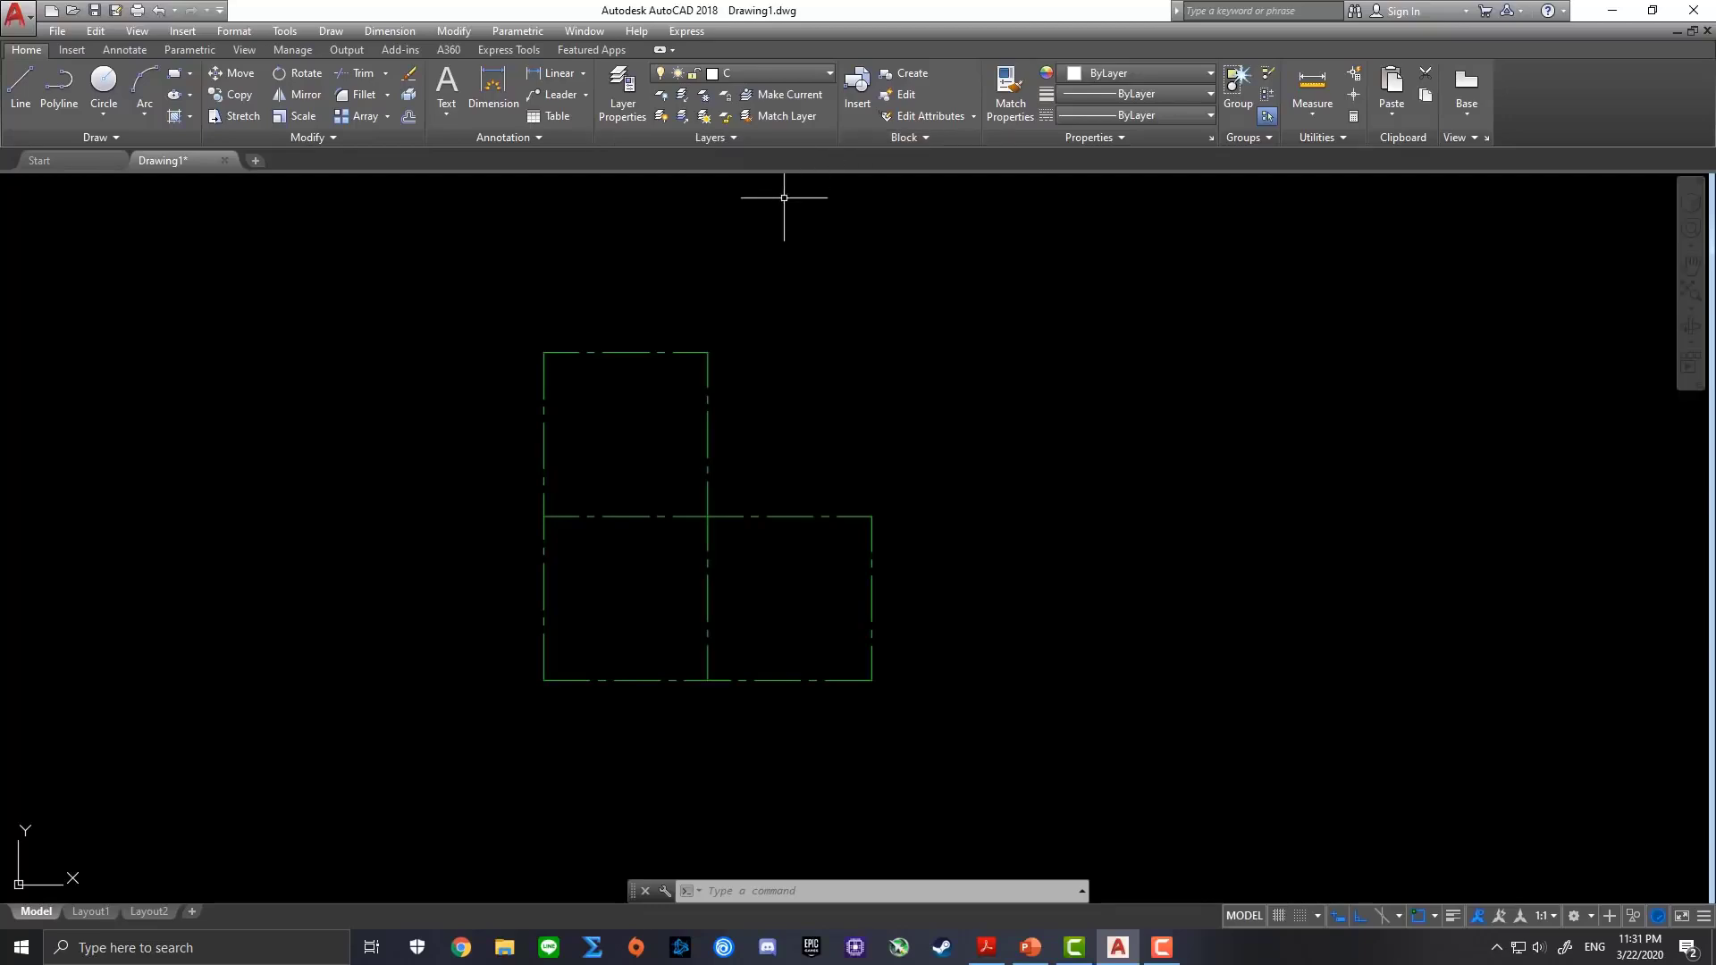
click(174, 73)
click(903, 328)
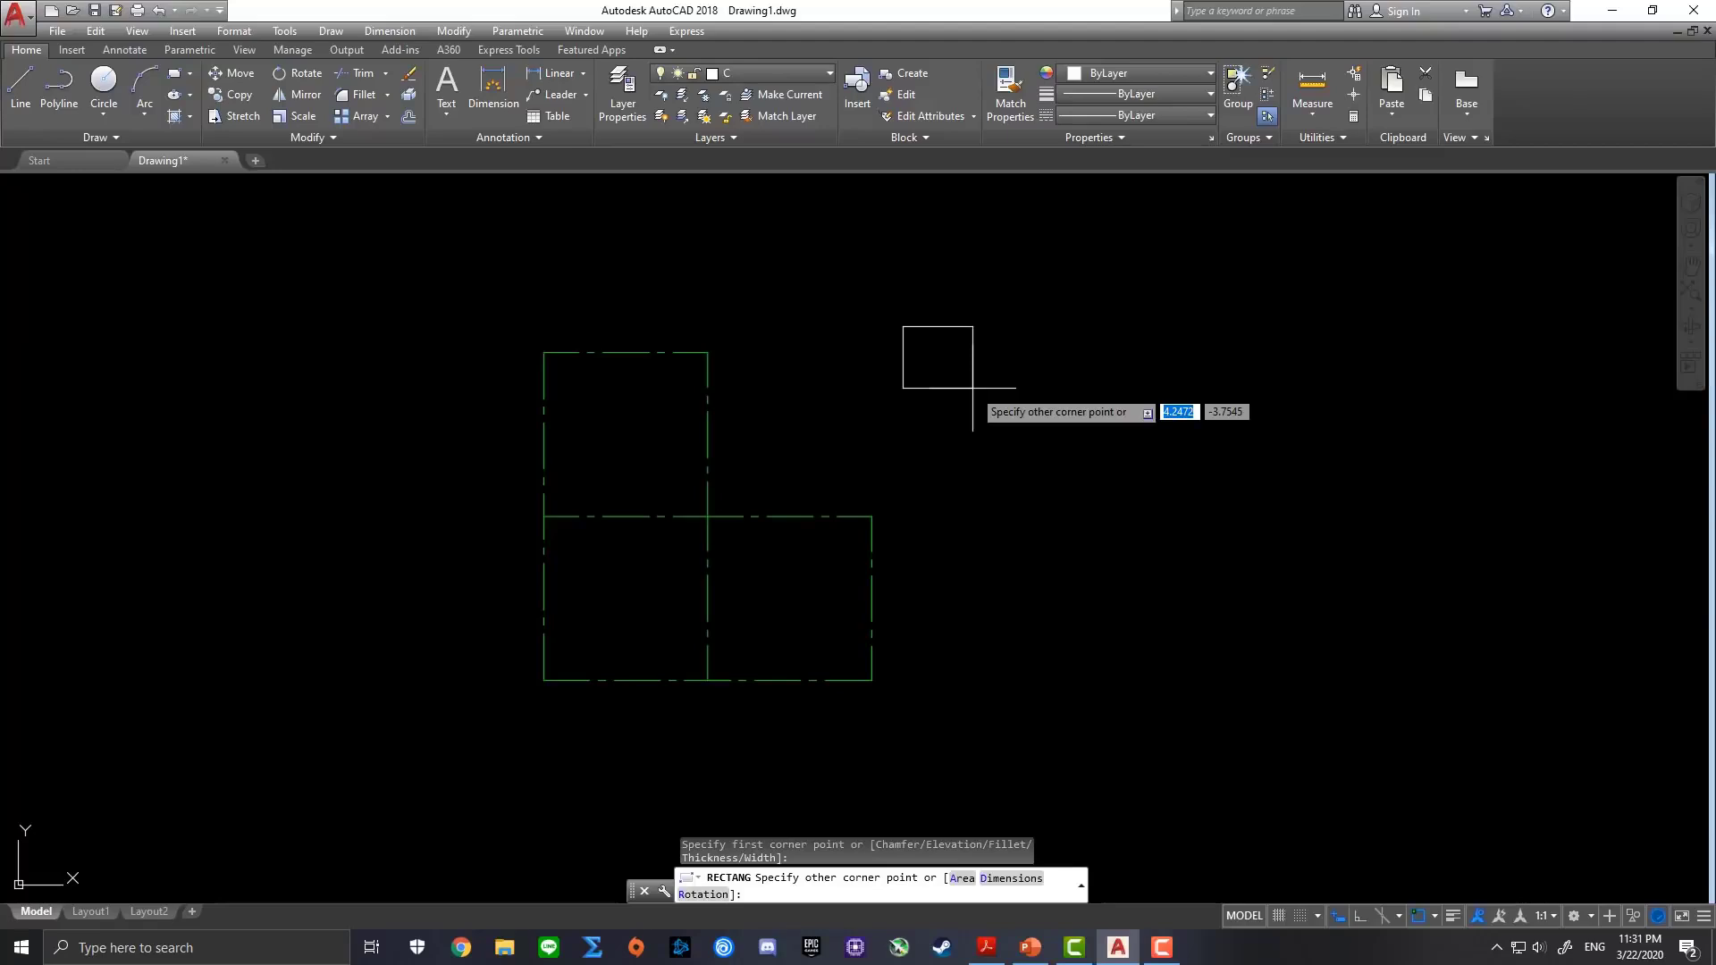
Size the column rectangle 0.2 by 0.2 and zoom in on it
text(0.2)
key(Tab)
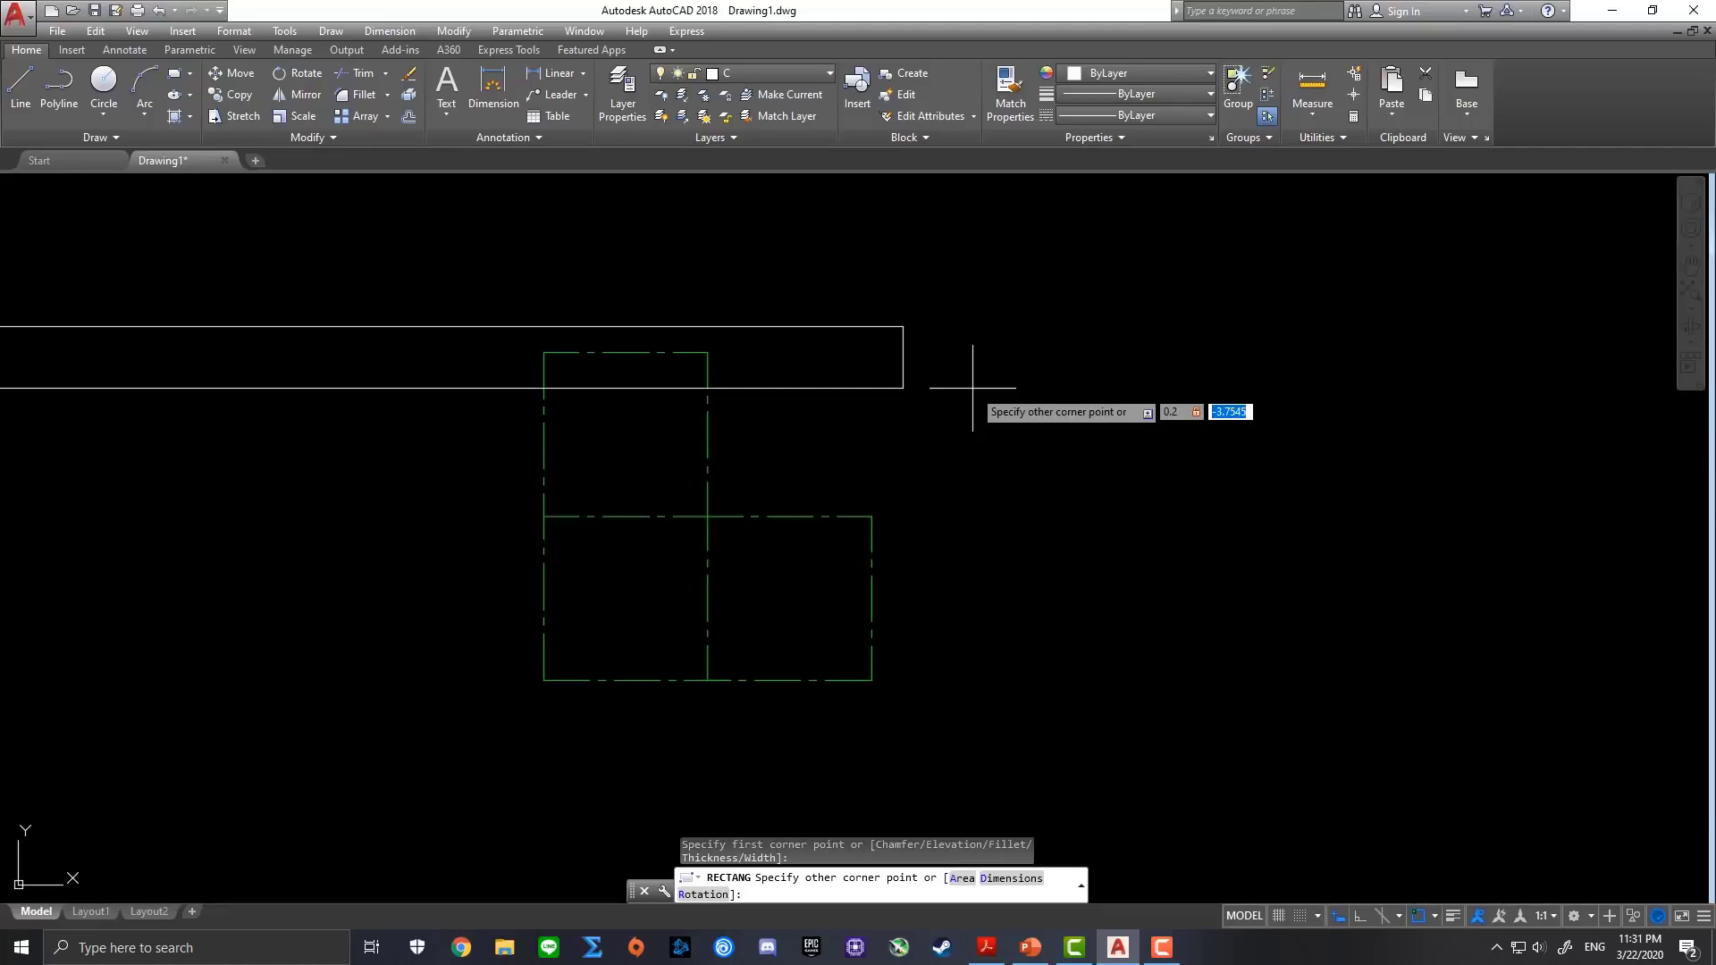
text(0.2)
key(Return)
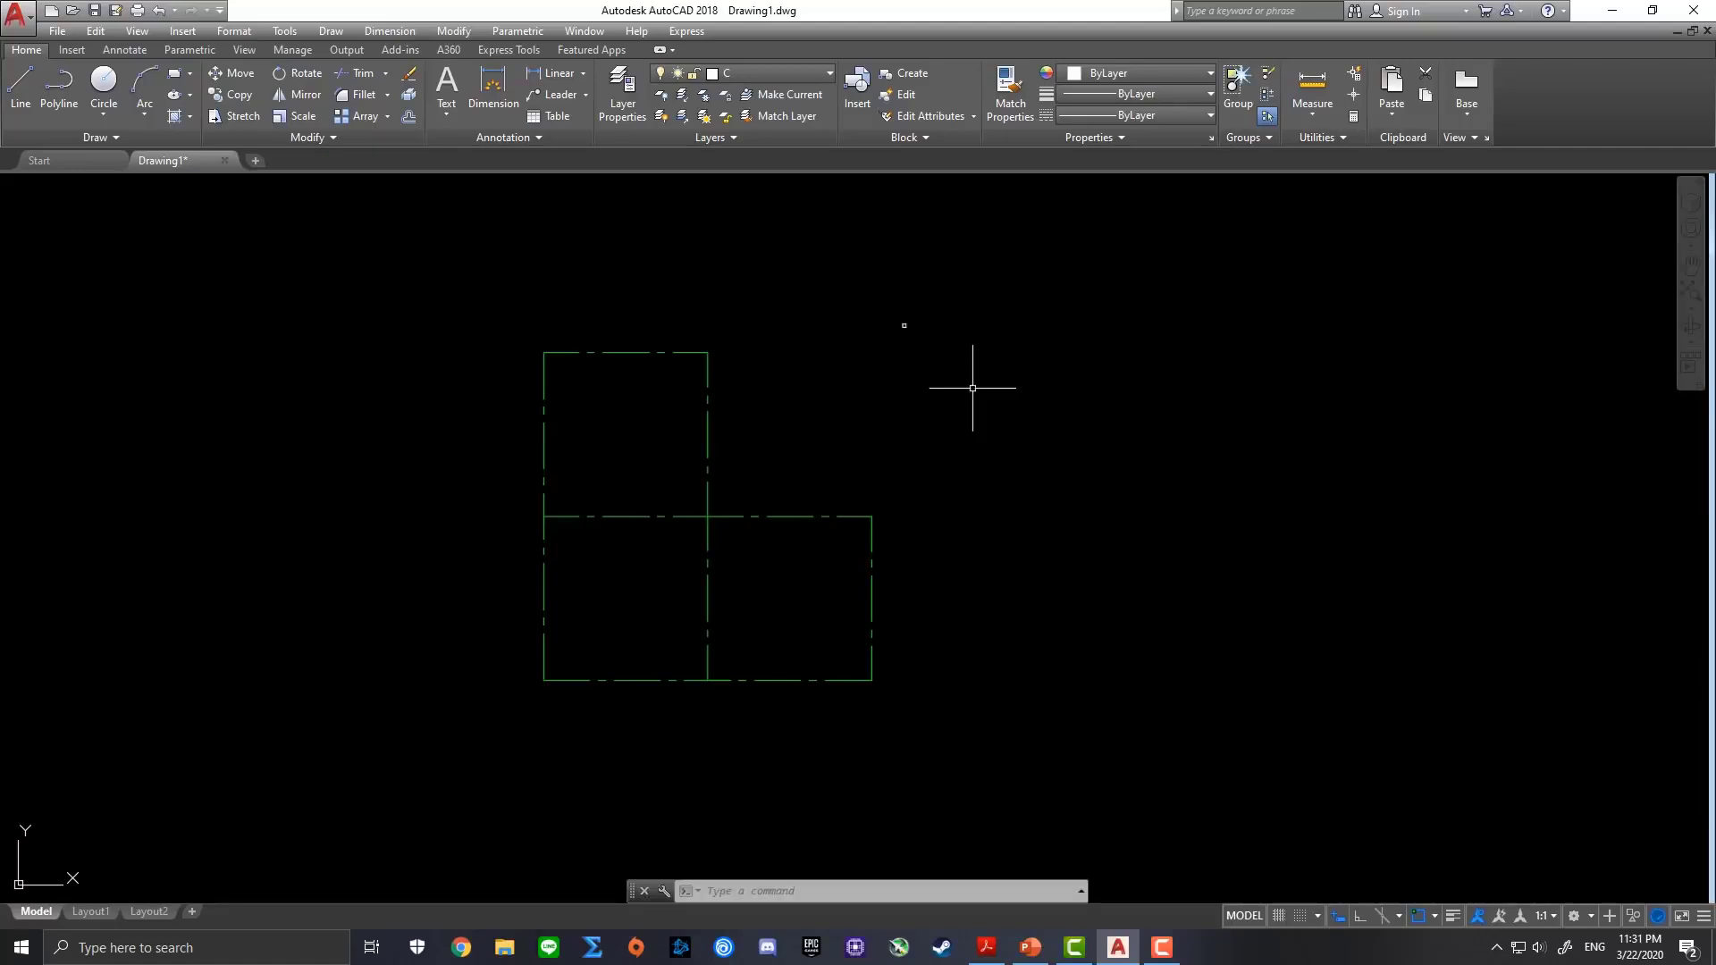
scroll(878, 286, up, 2)
scroll(885, 354, up, 1)
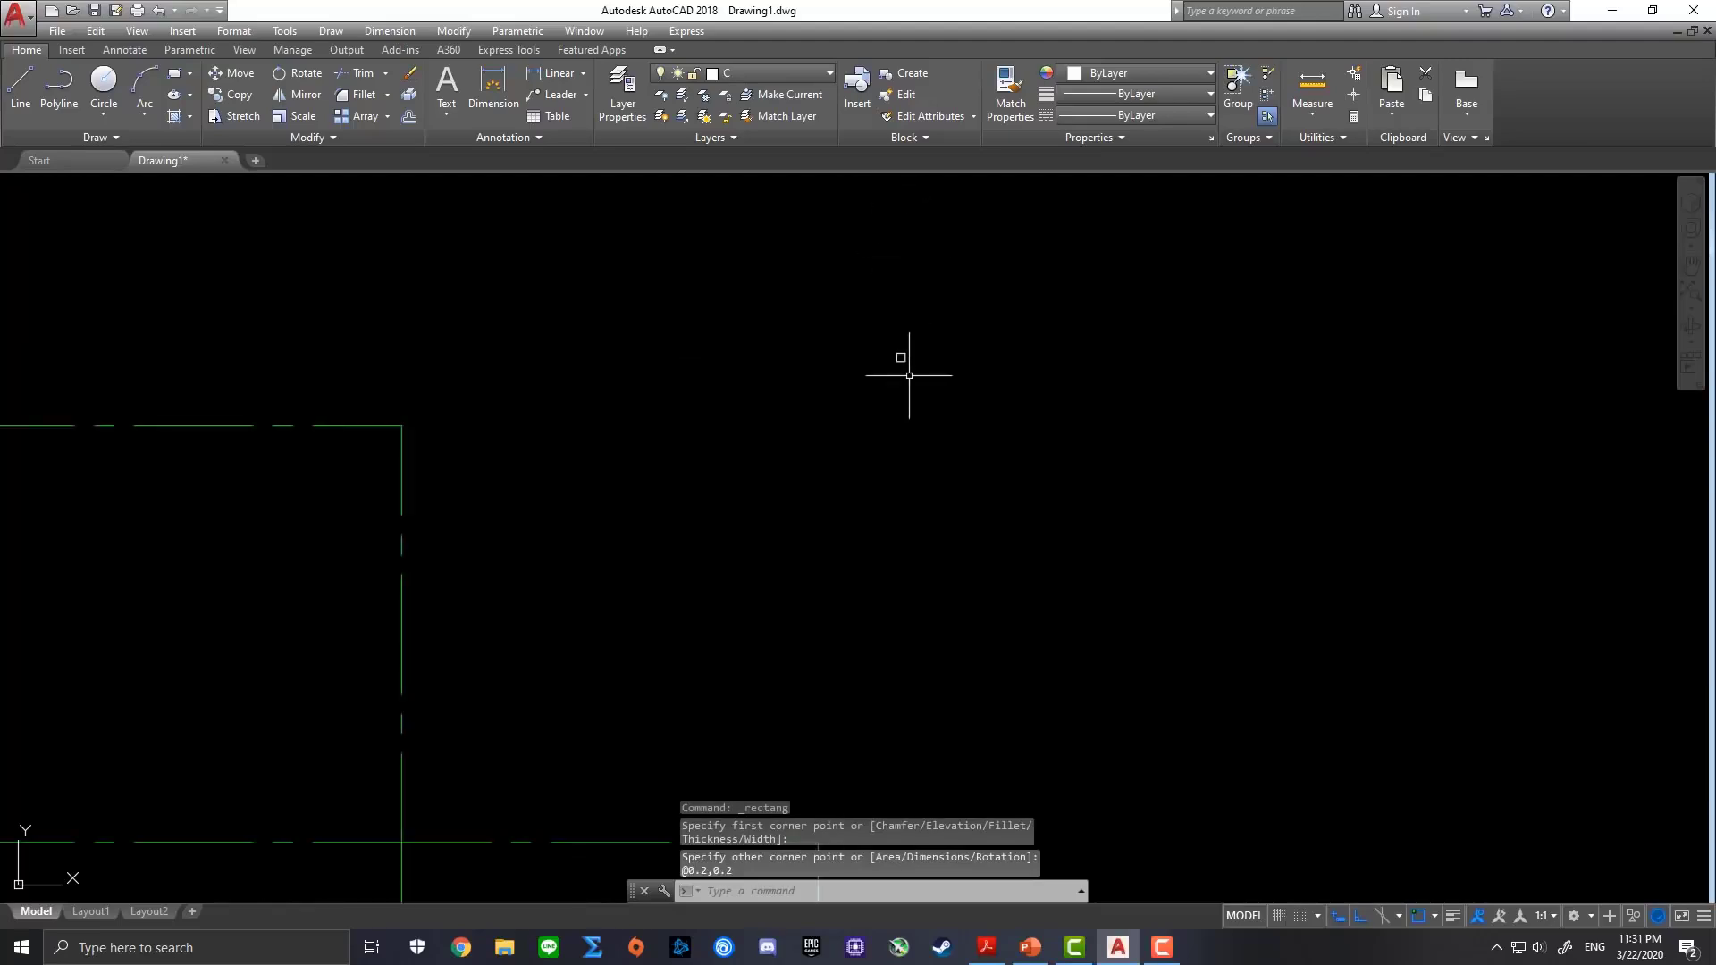
scroll(903, 356, up, 1)
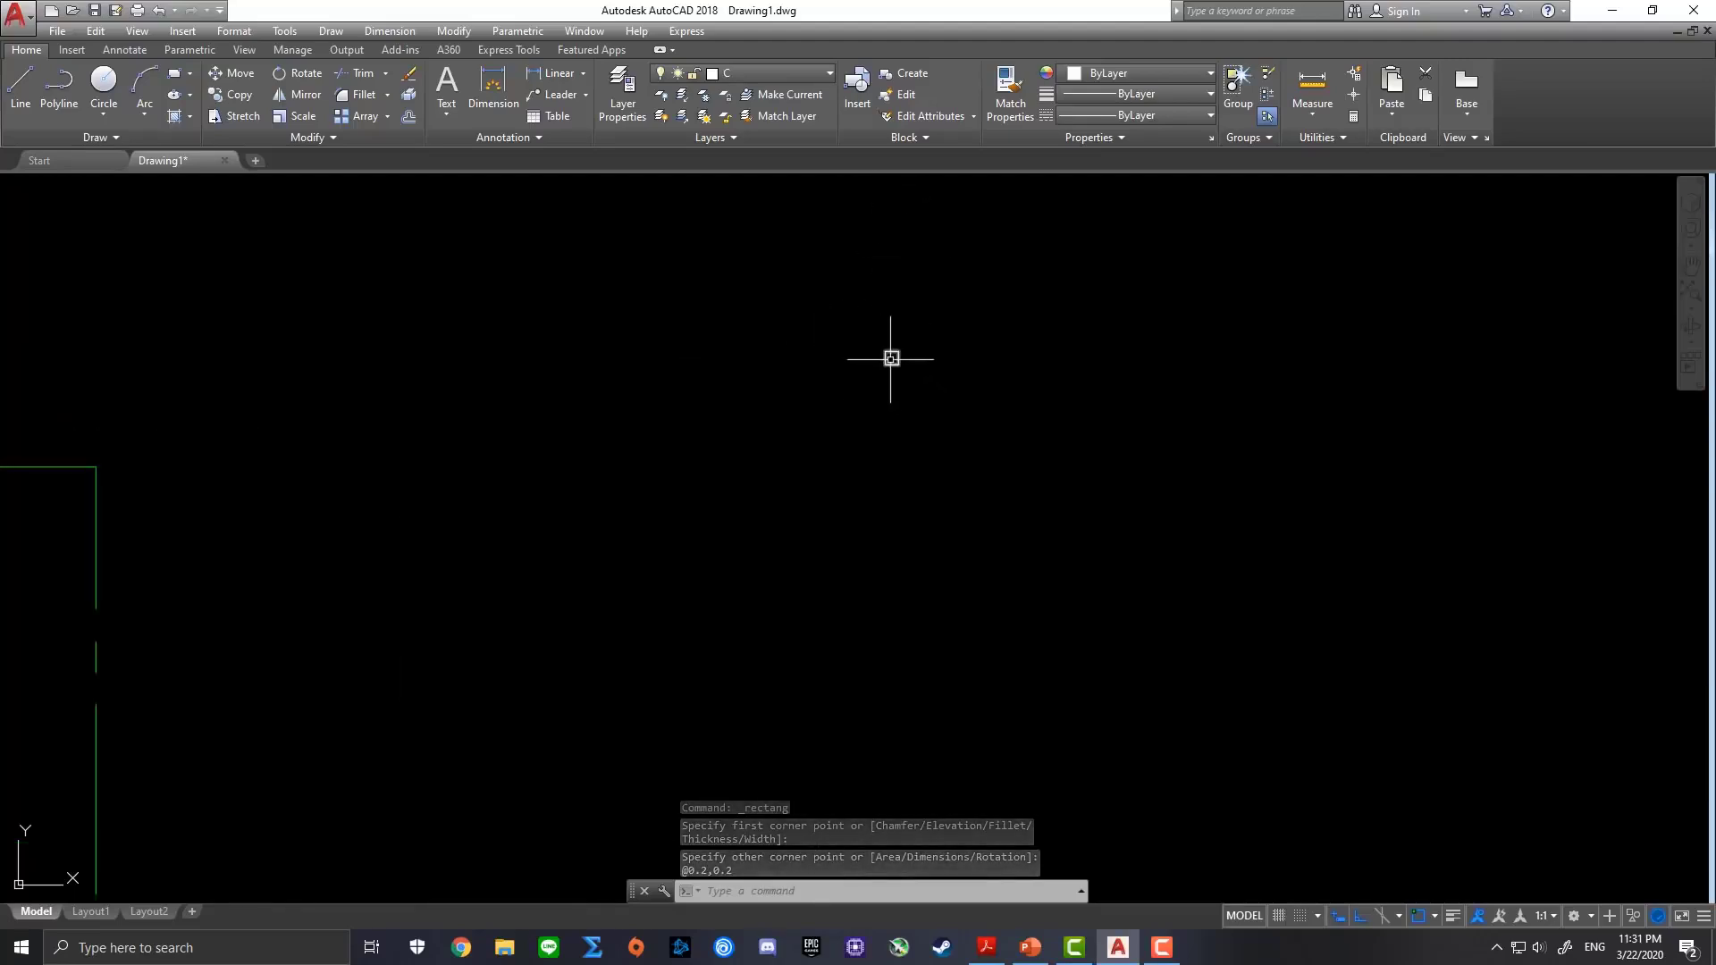
scroll(892, 358, up, 1)
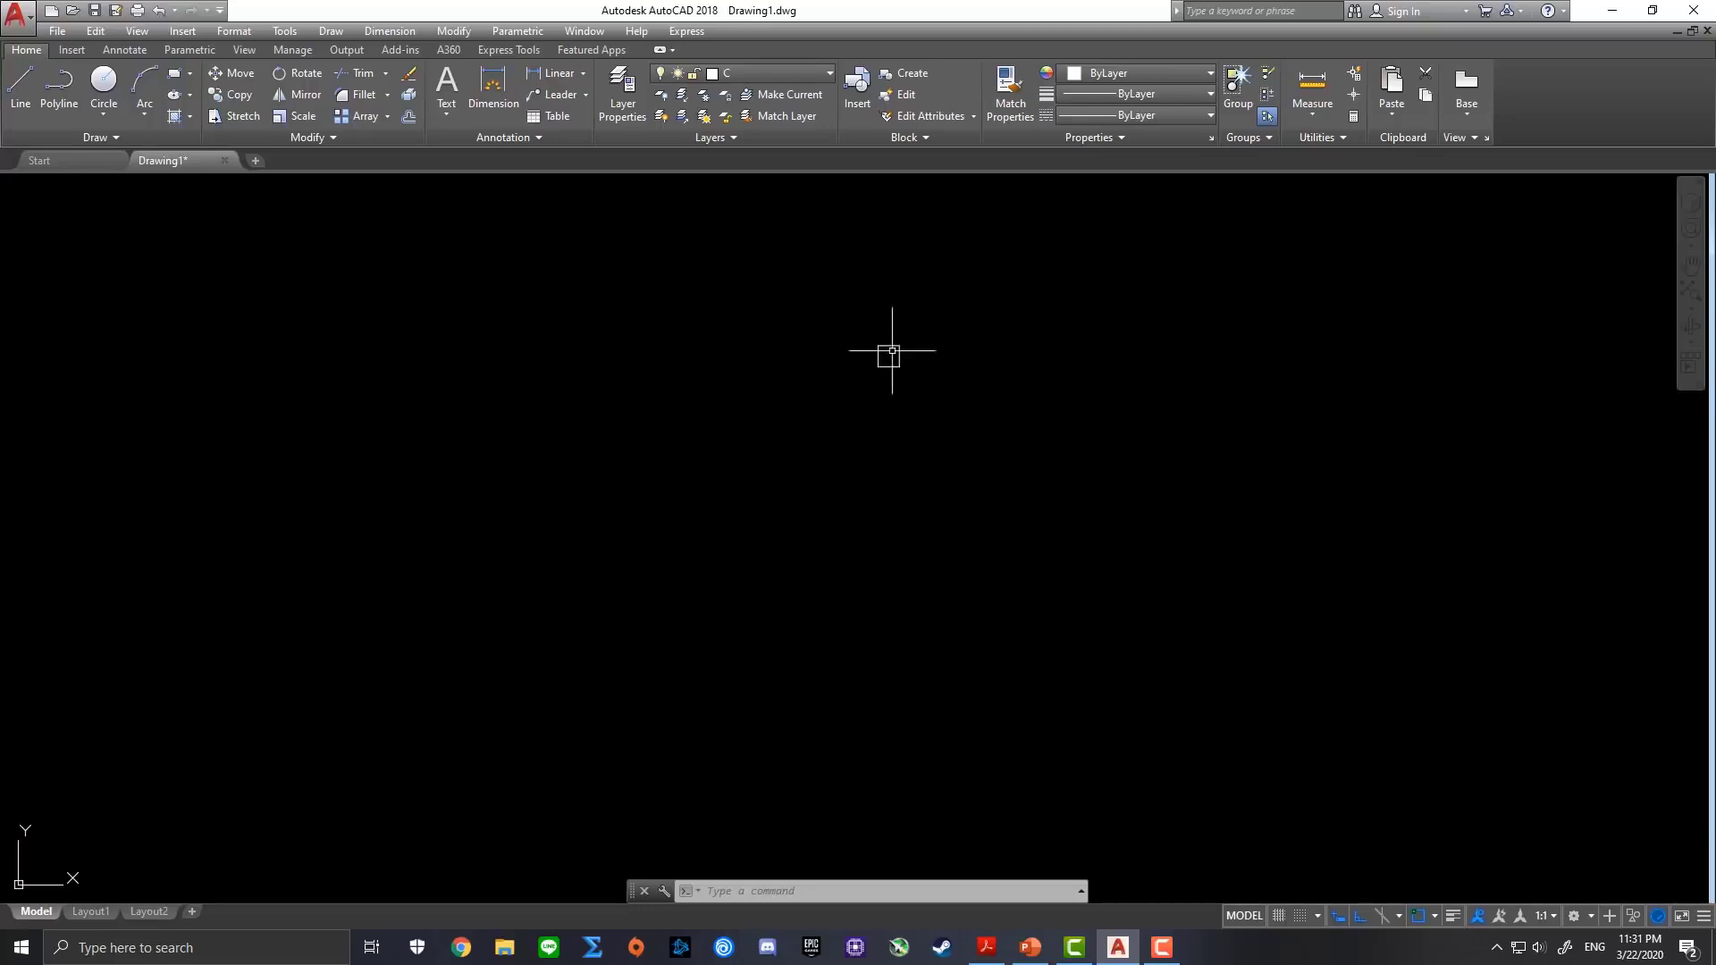
Fill the small square near the middle of the drawing with a SOLID hatch
click(174, 118)
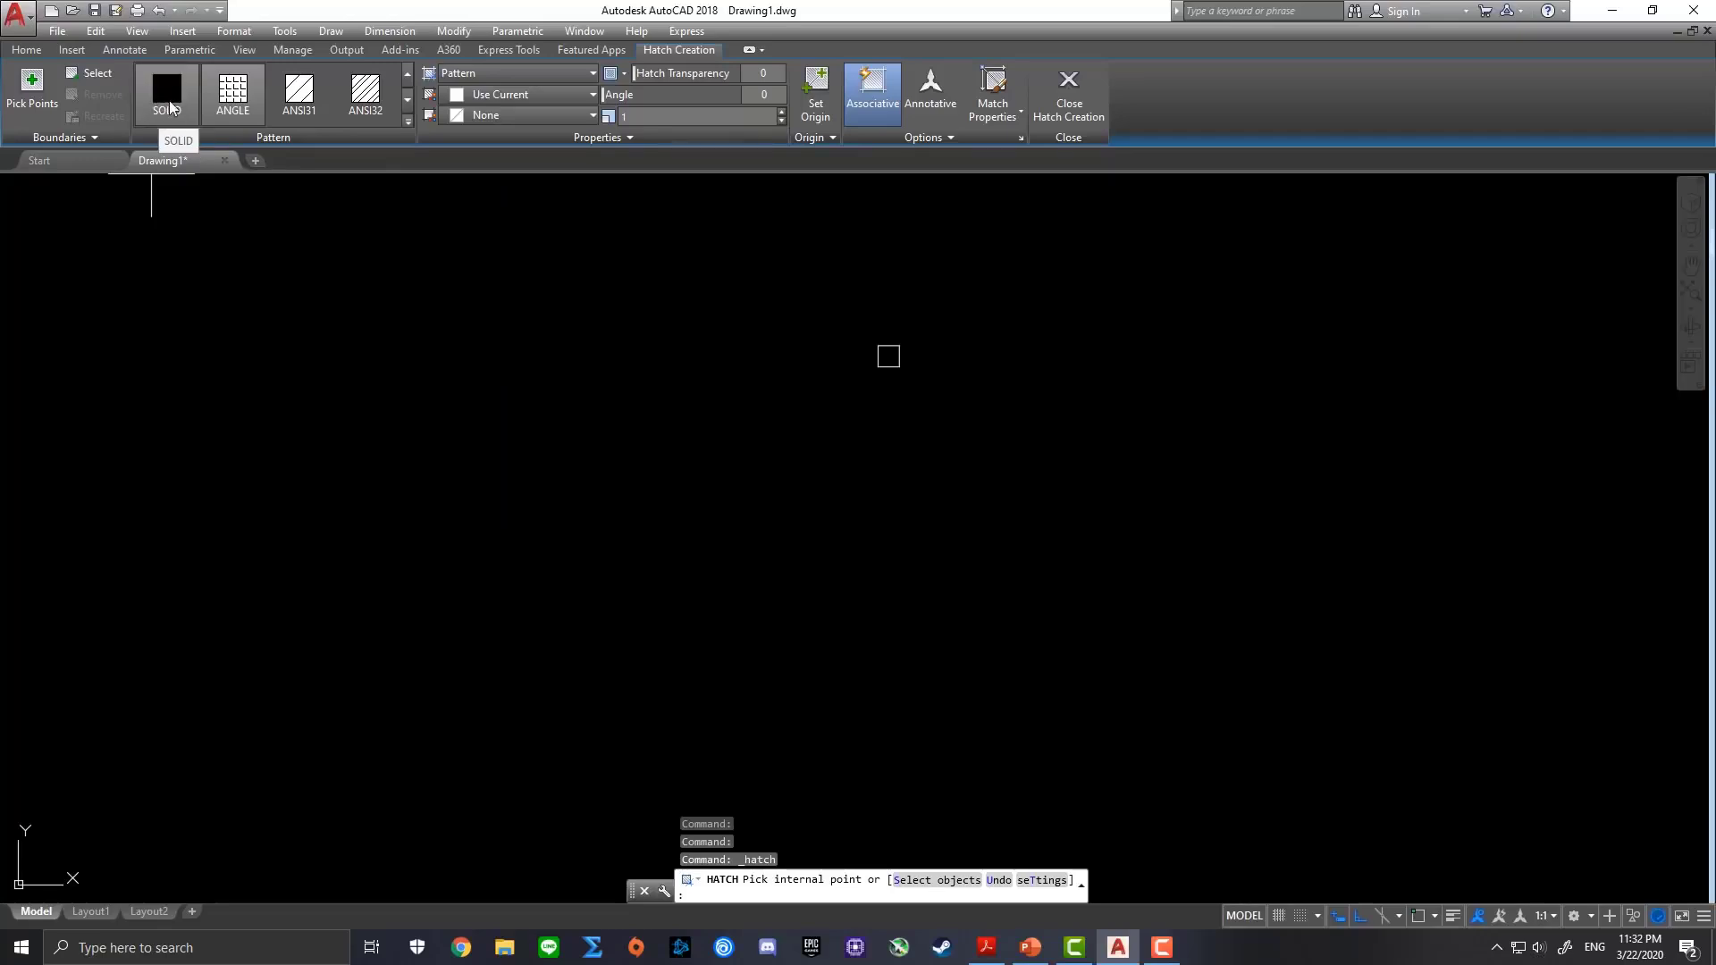
click(169, 104)
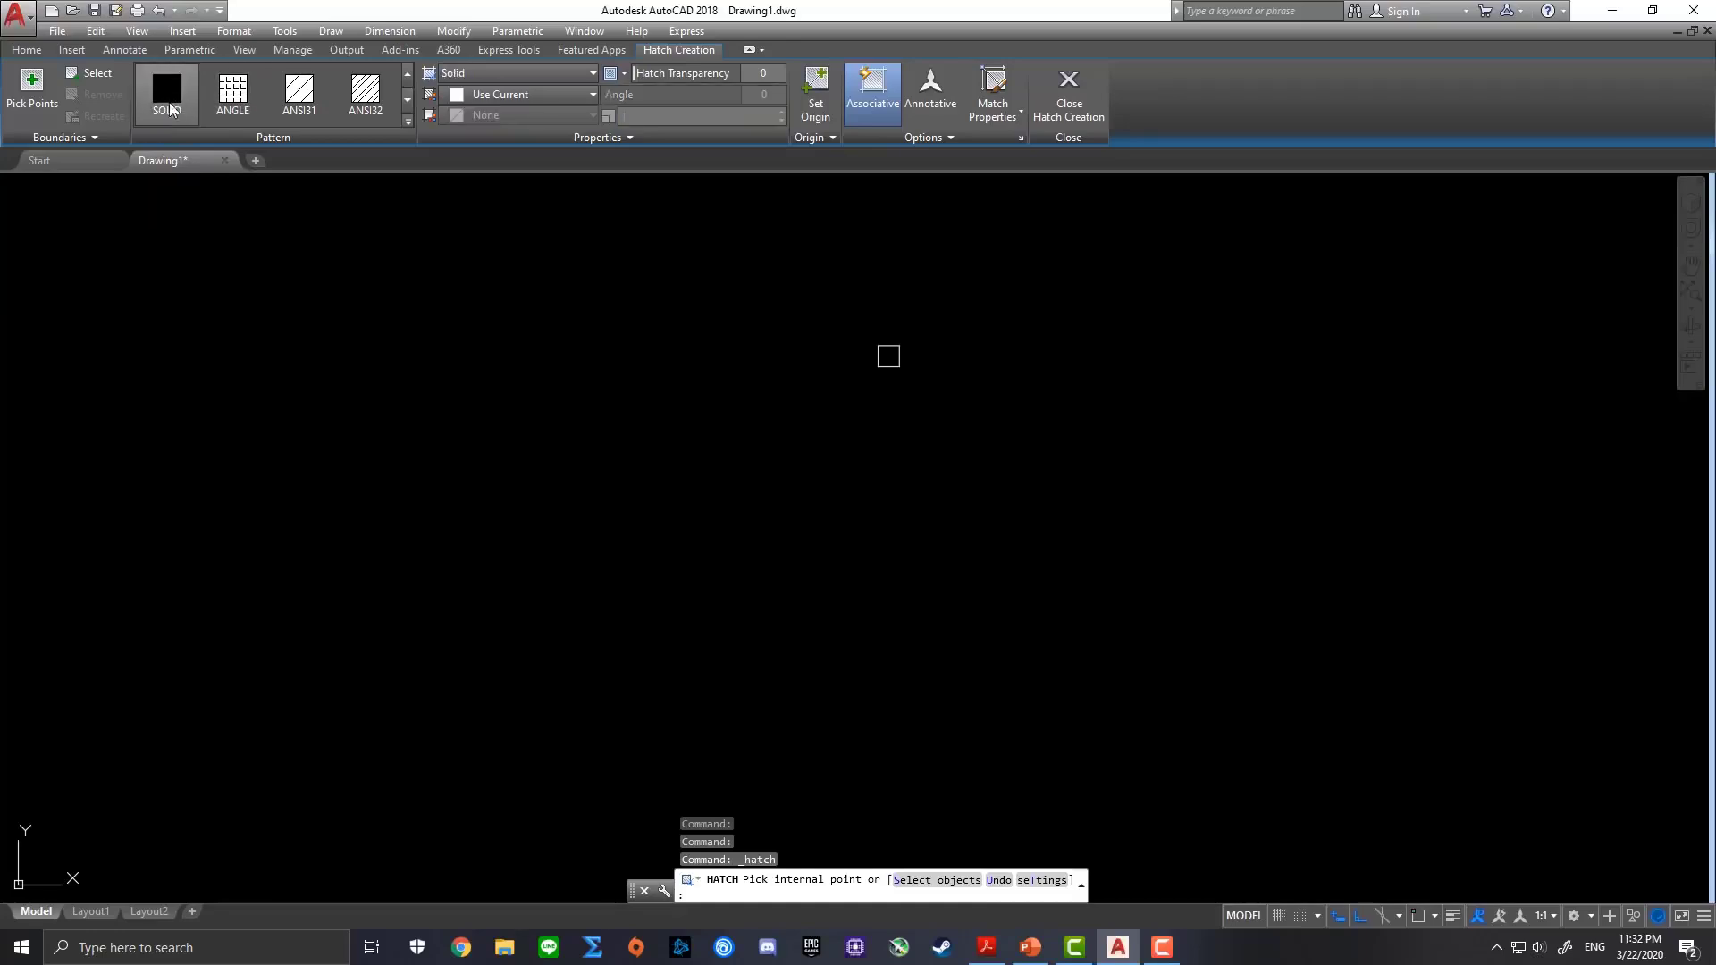
click(37, 109)
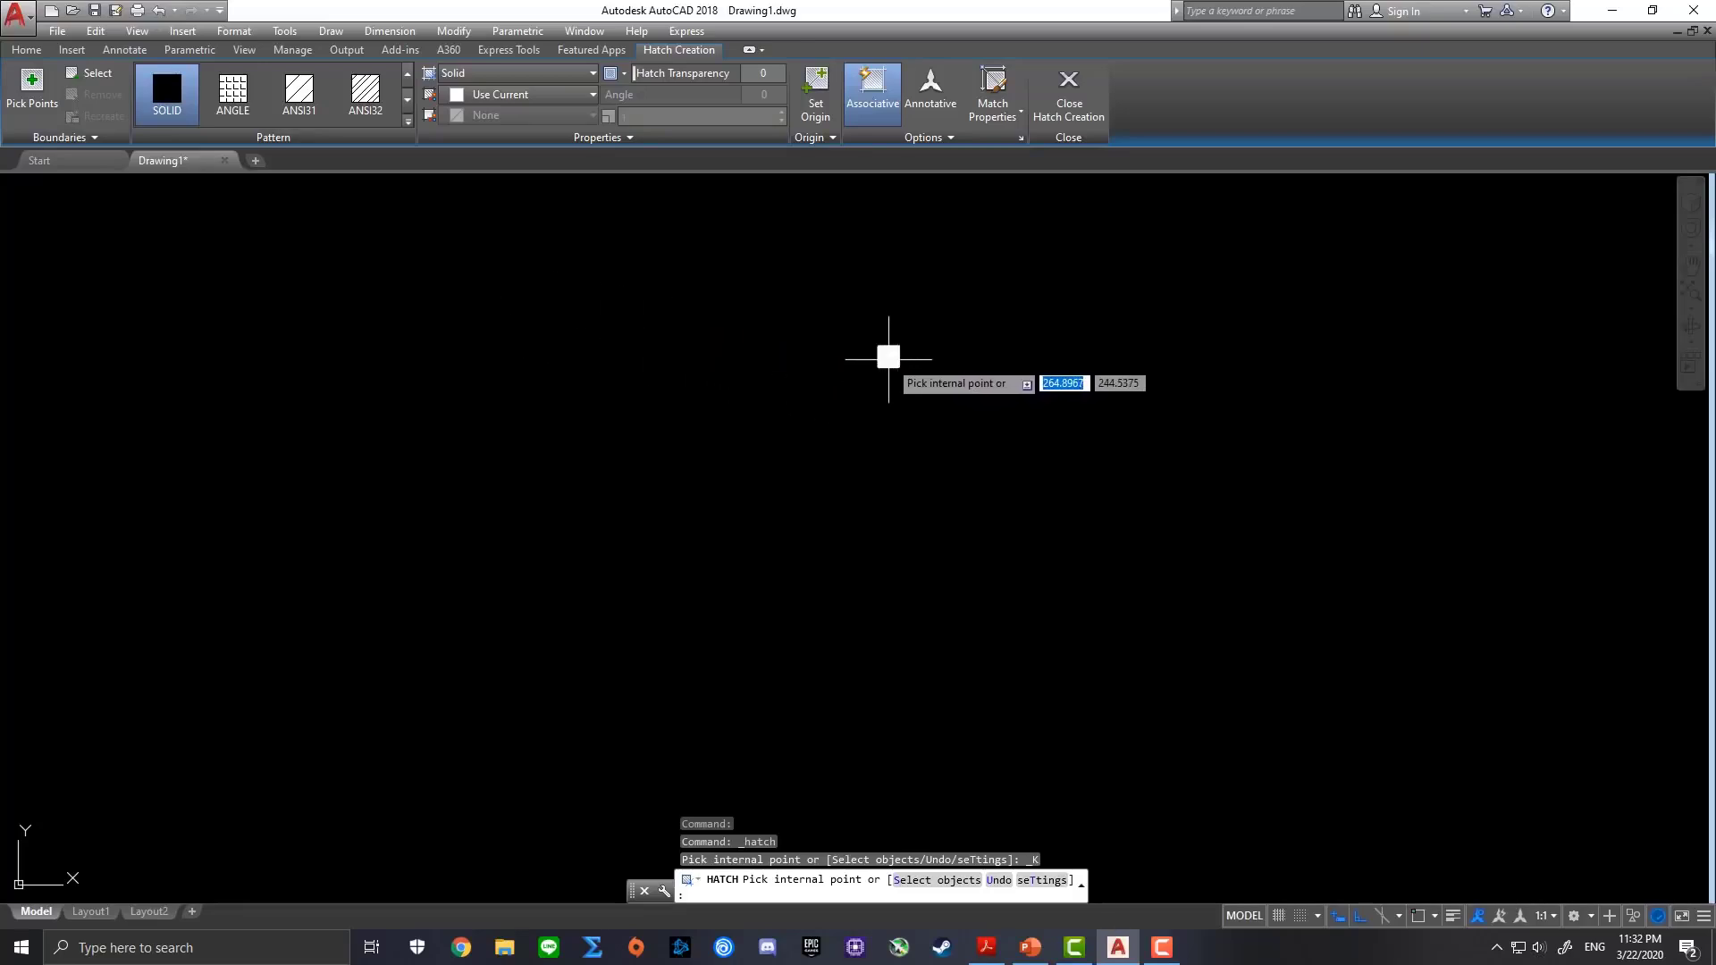
click(889, 357)
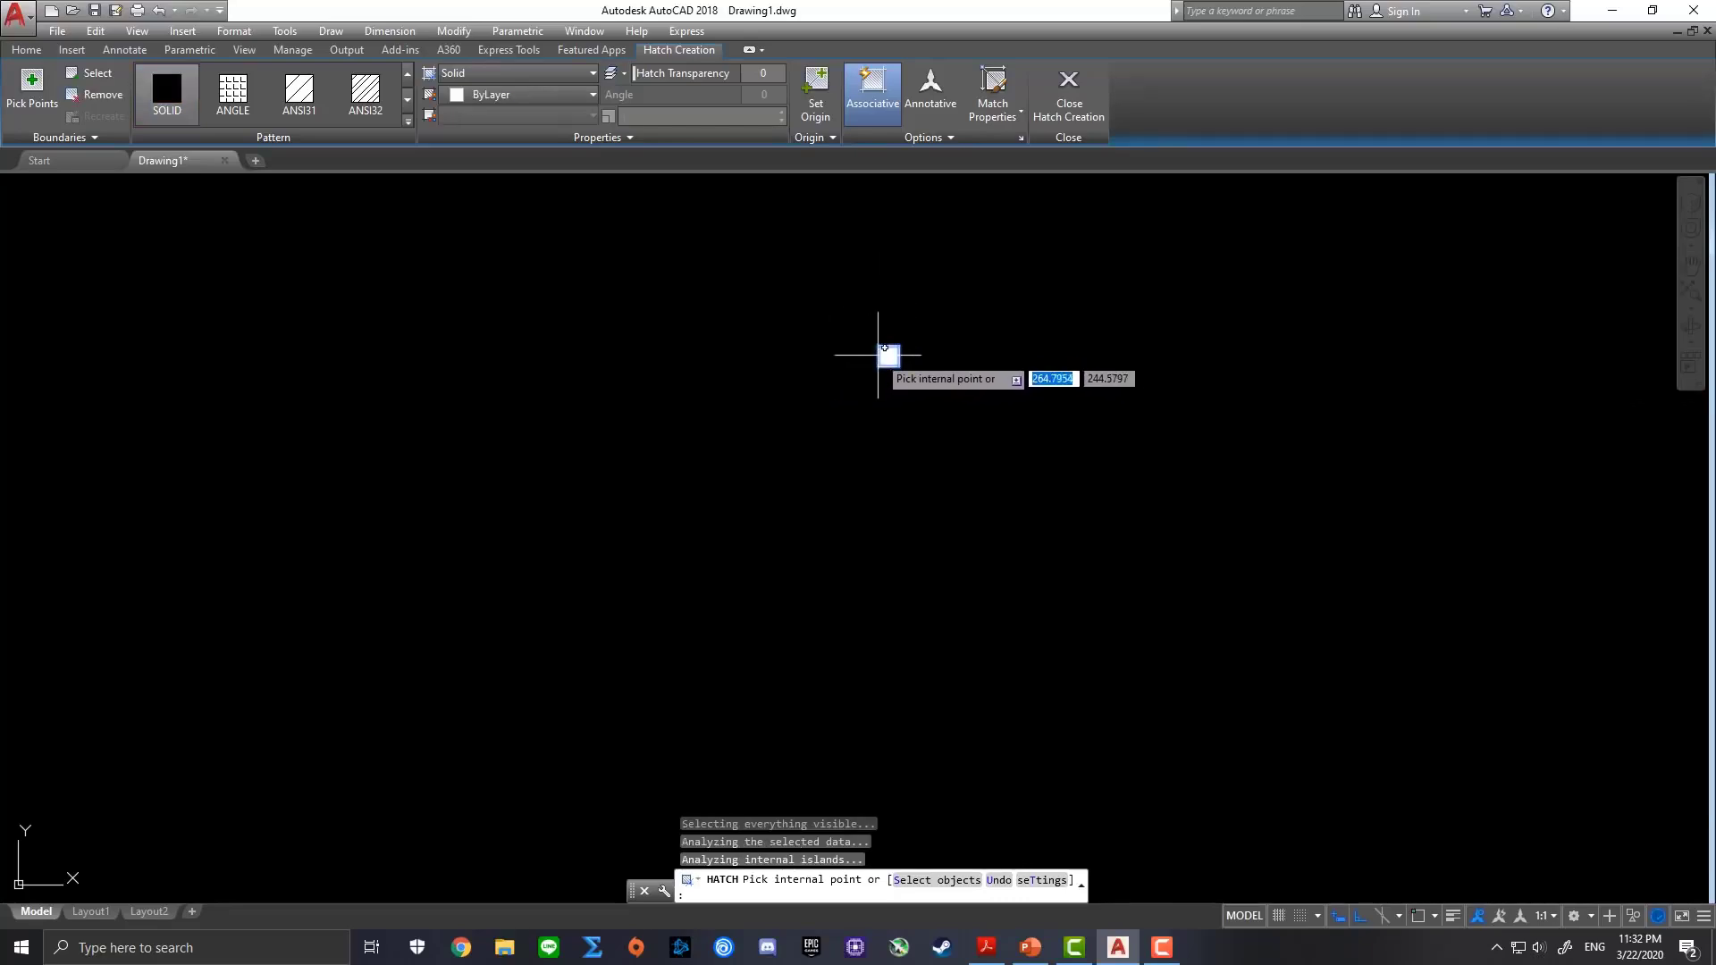
click(1085, 111)
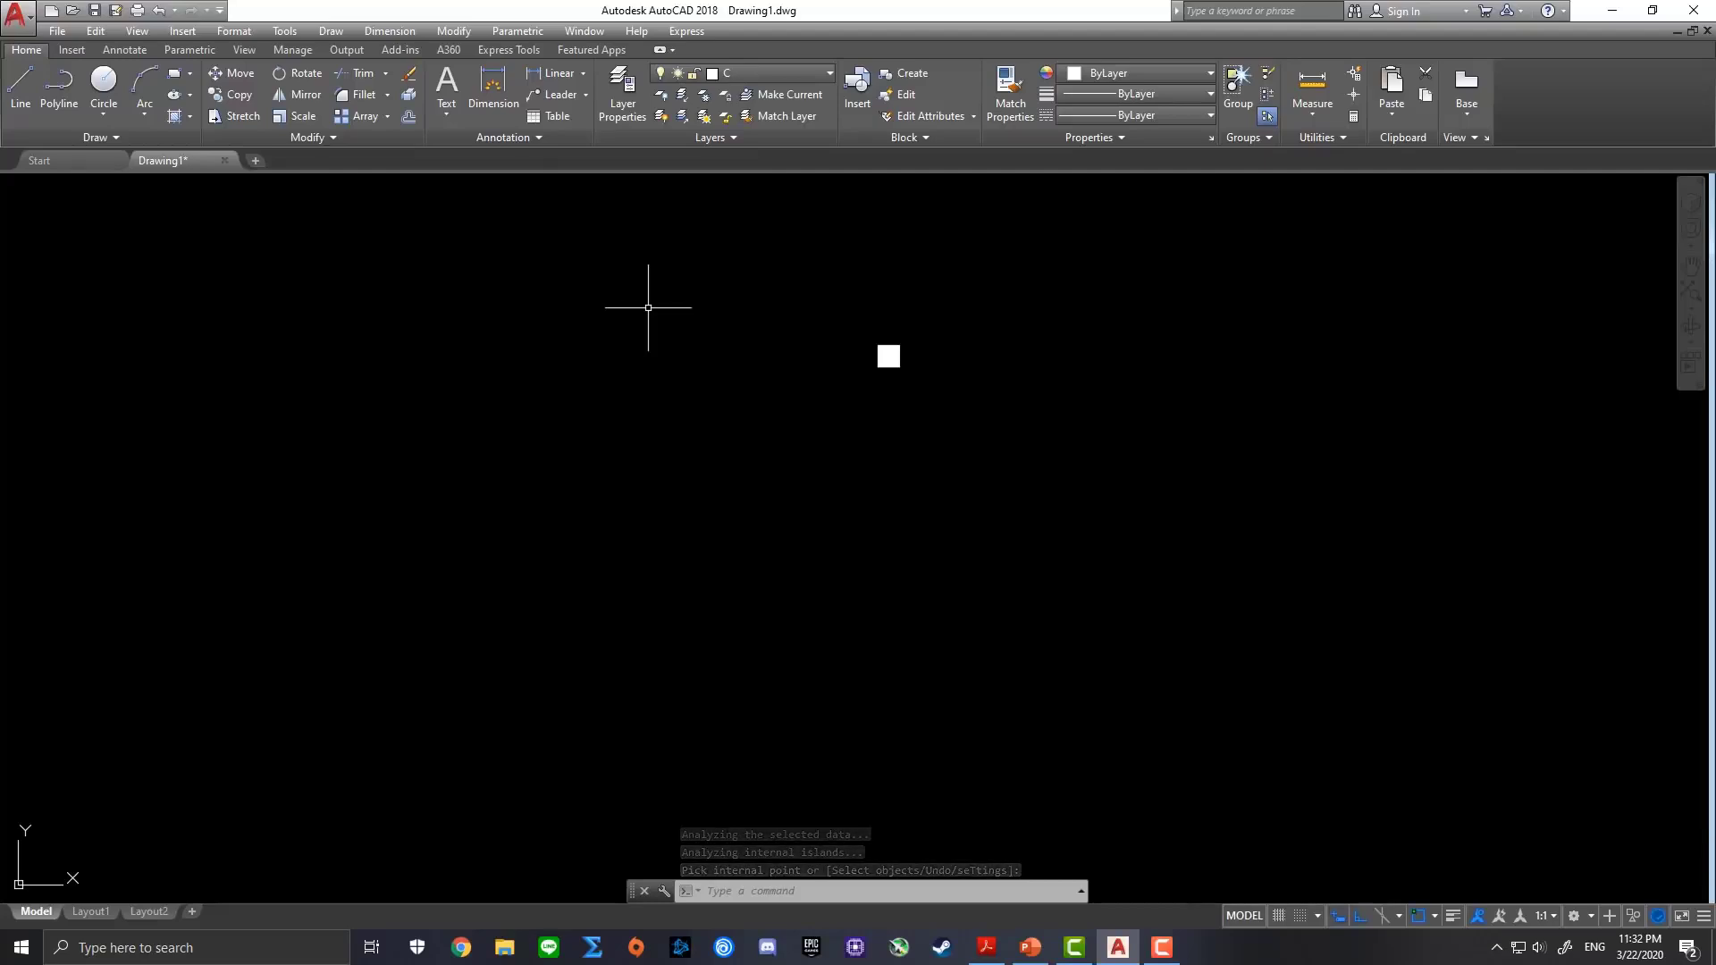
Make layer F current and draw a 0.8 × 0.8 square left of the filled square
click(779, 76)
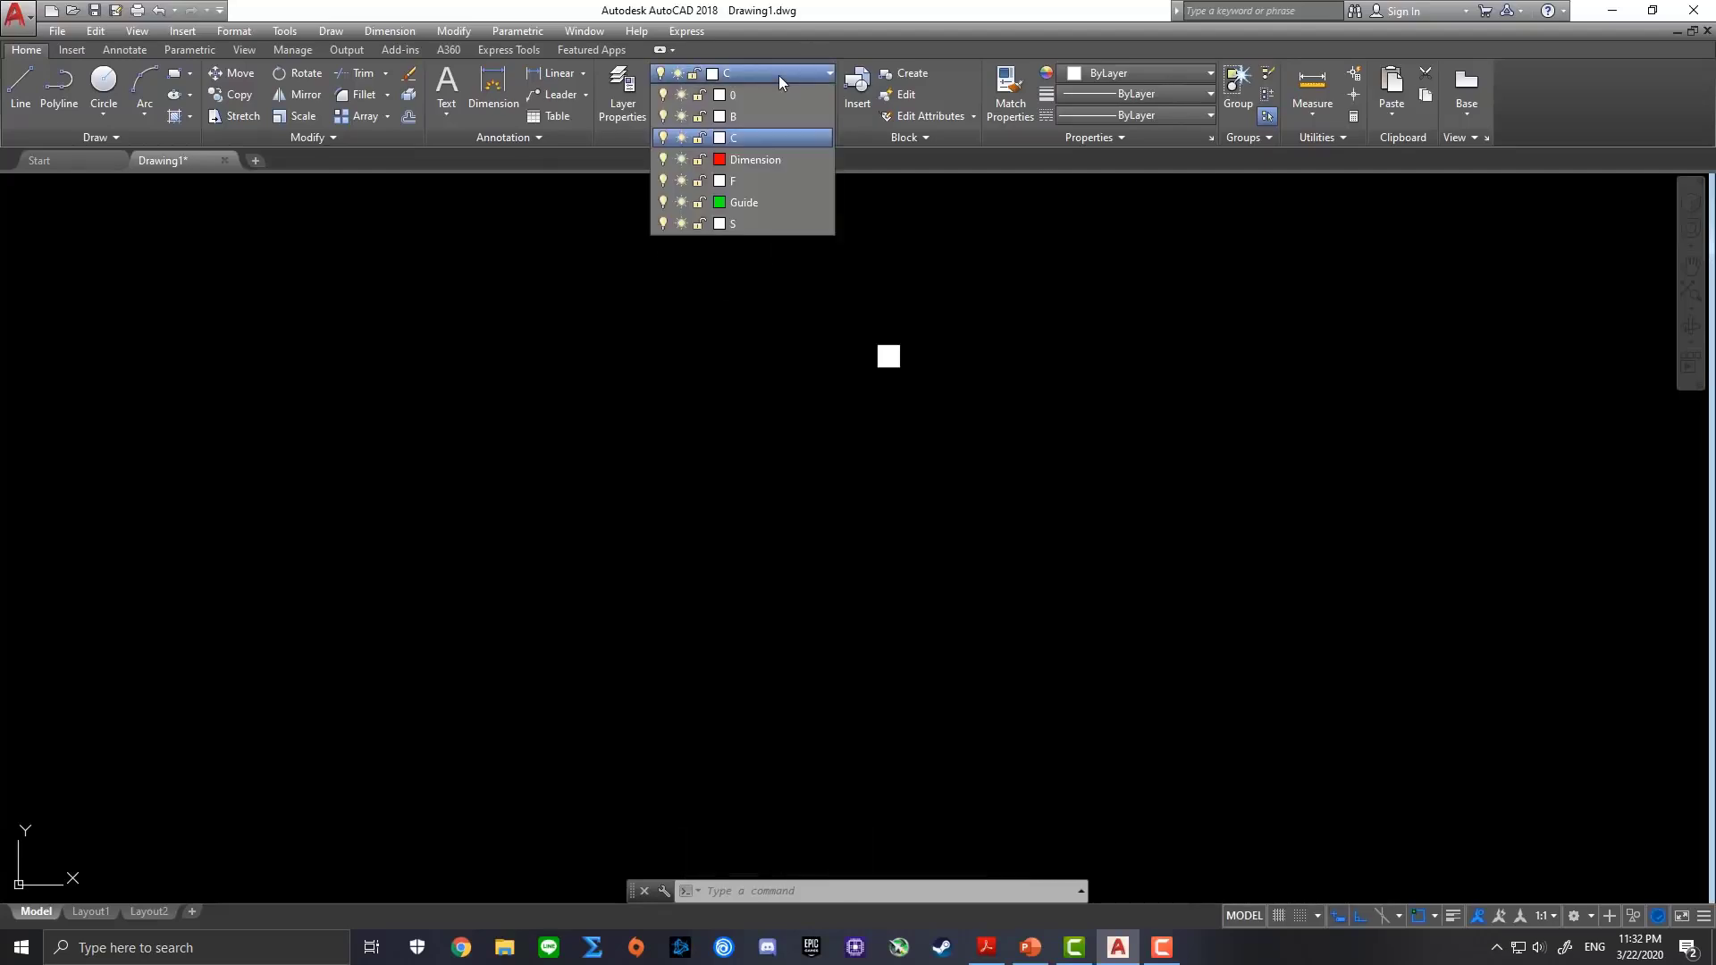
click(776, 181)
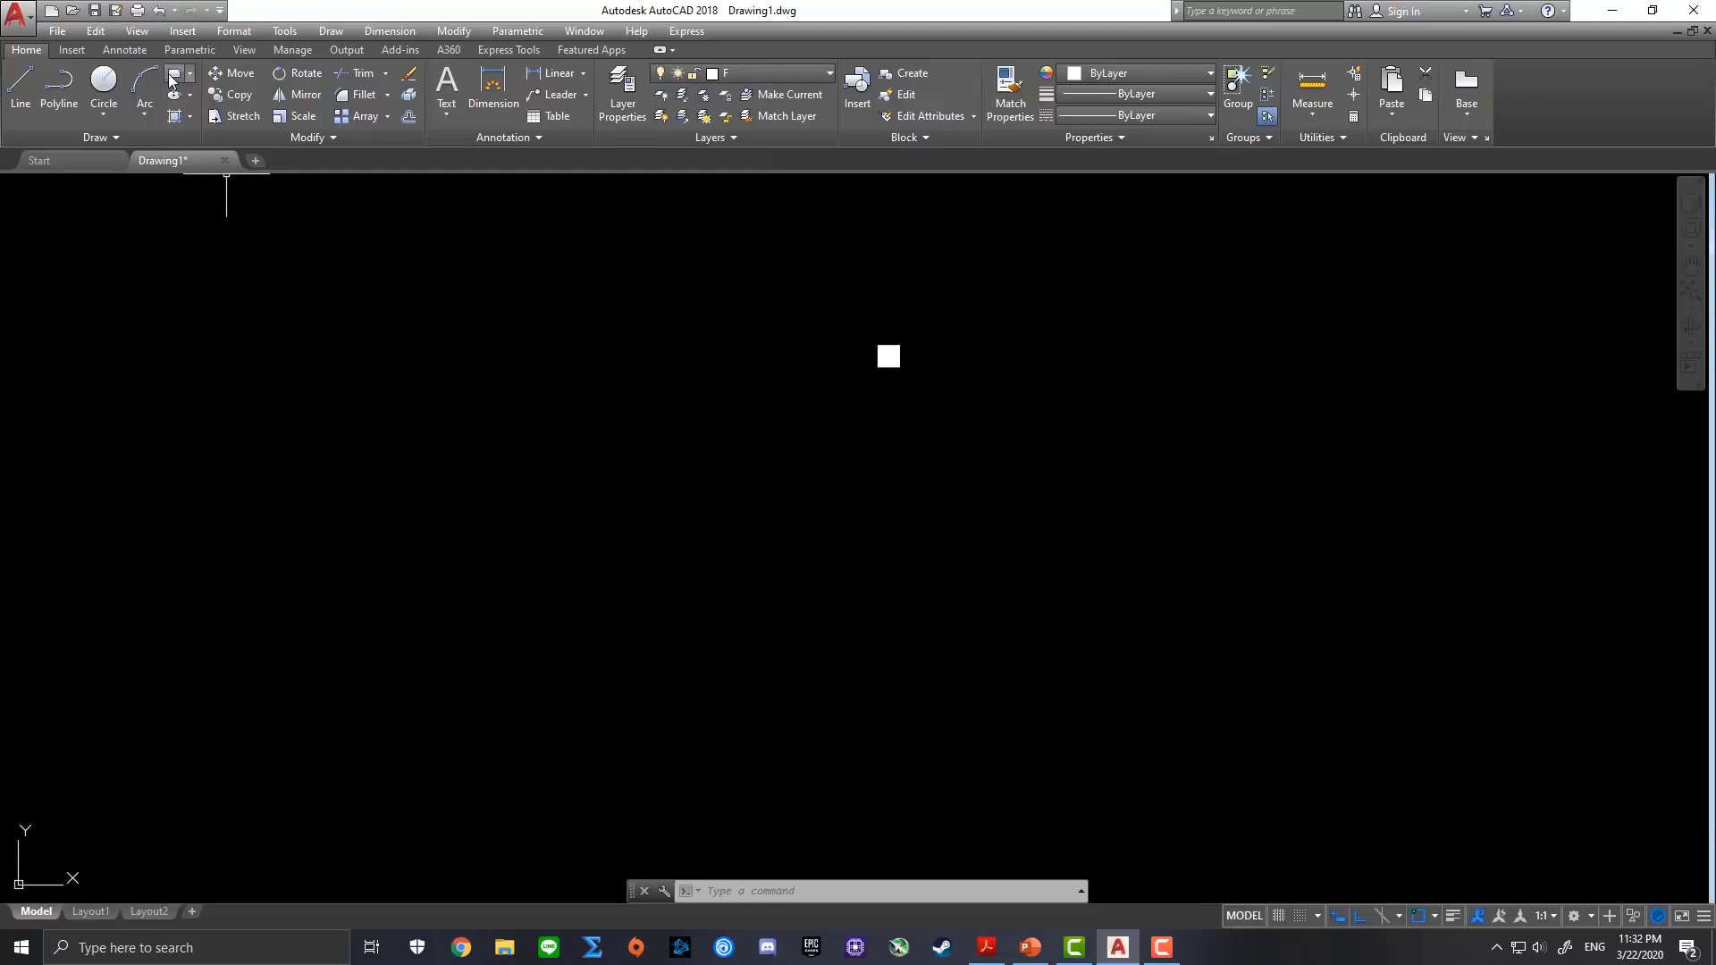
click(171, 73)
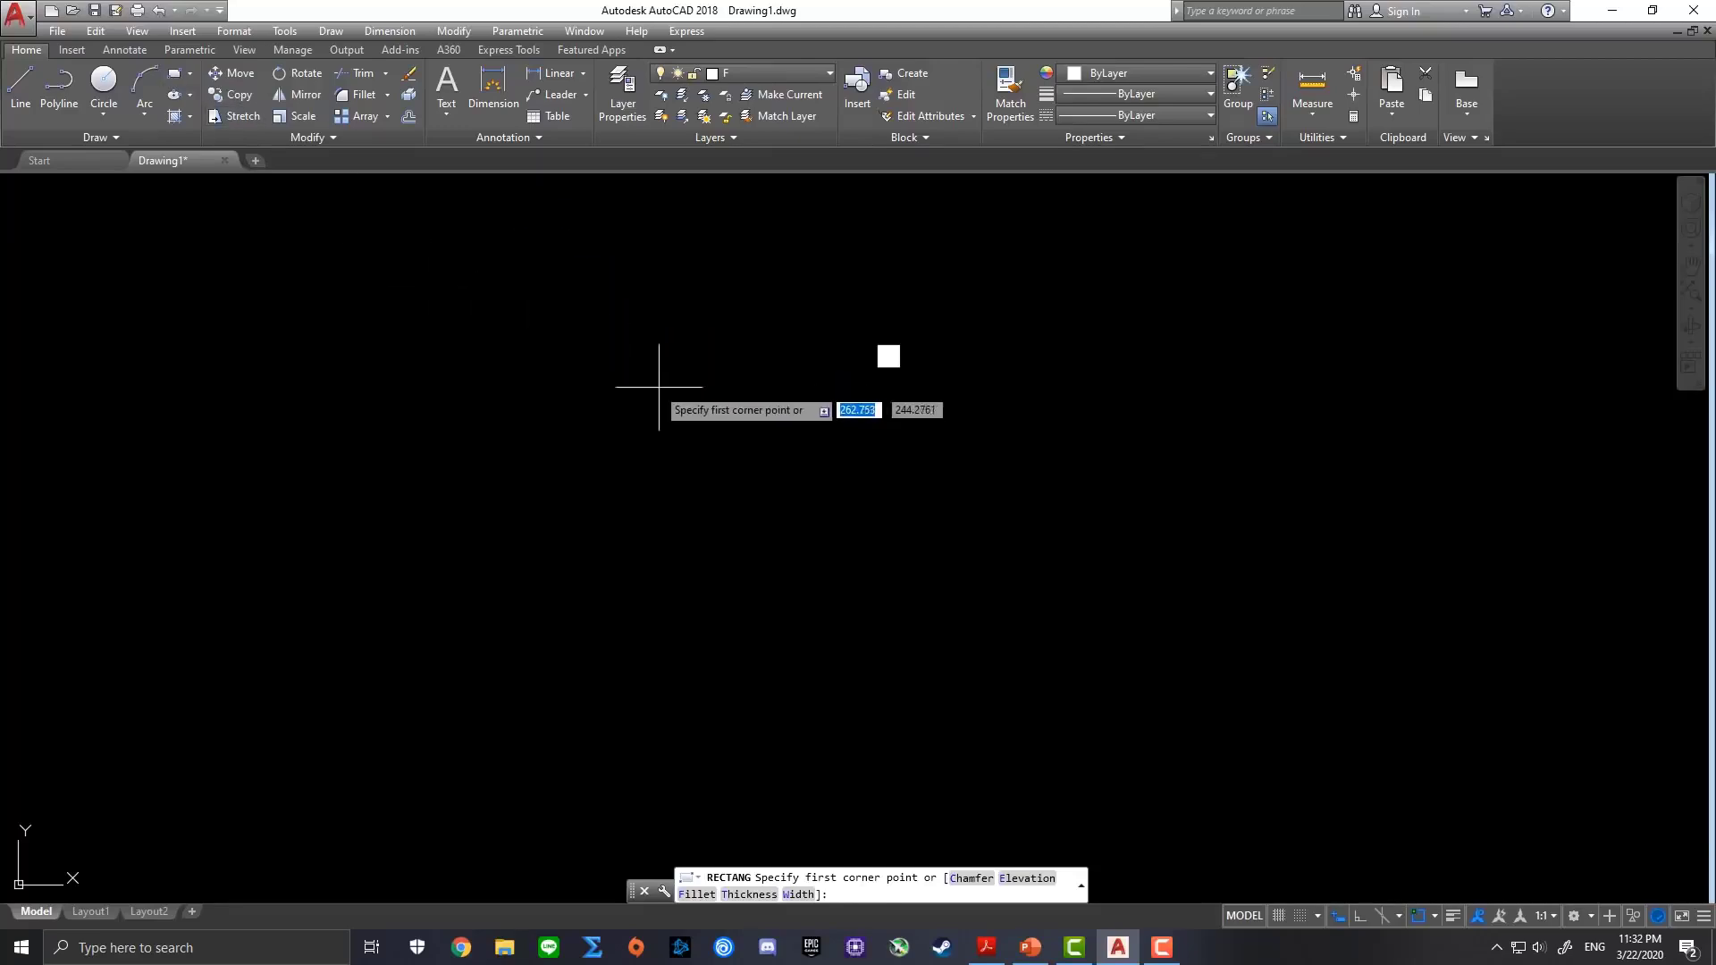
click(588, 410)
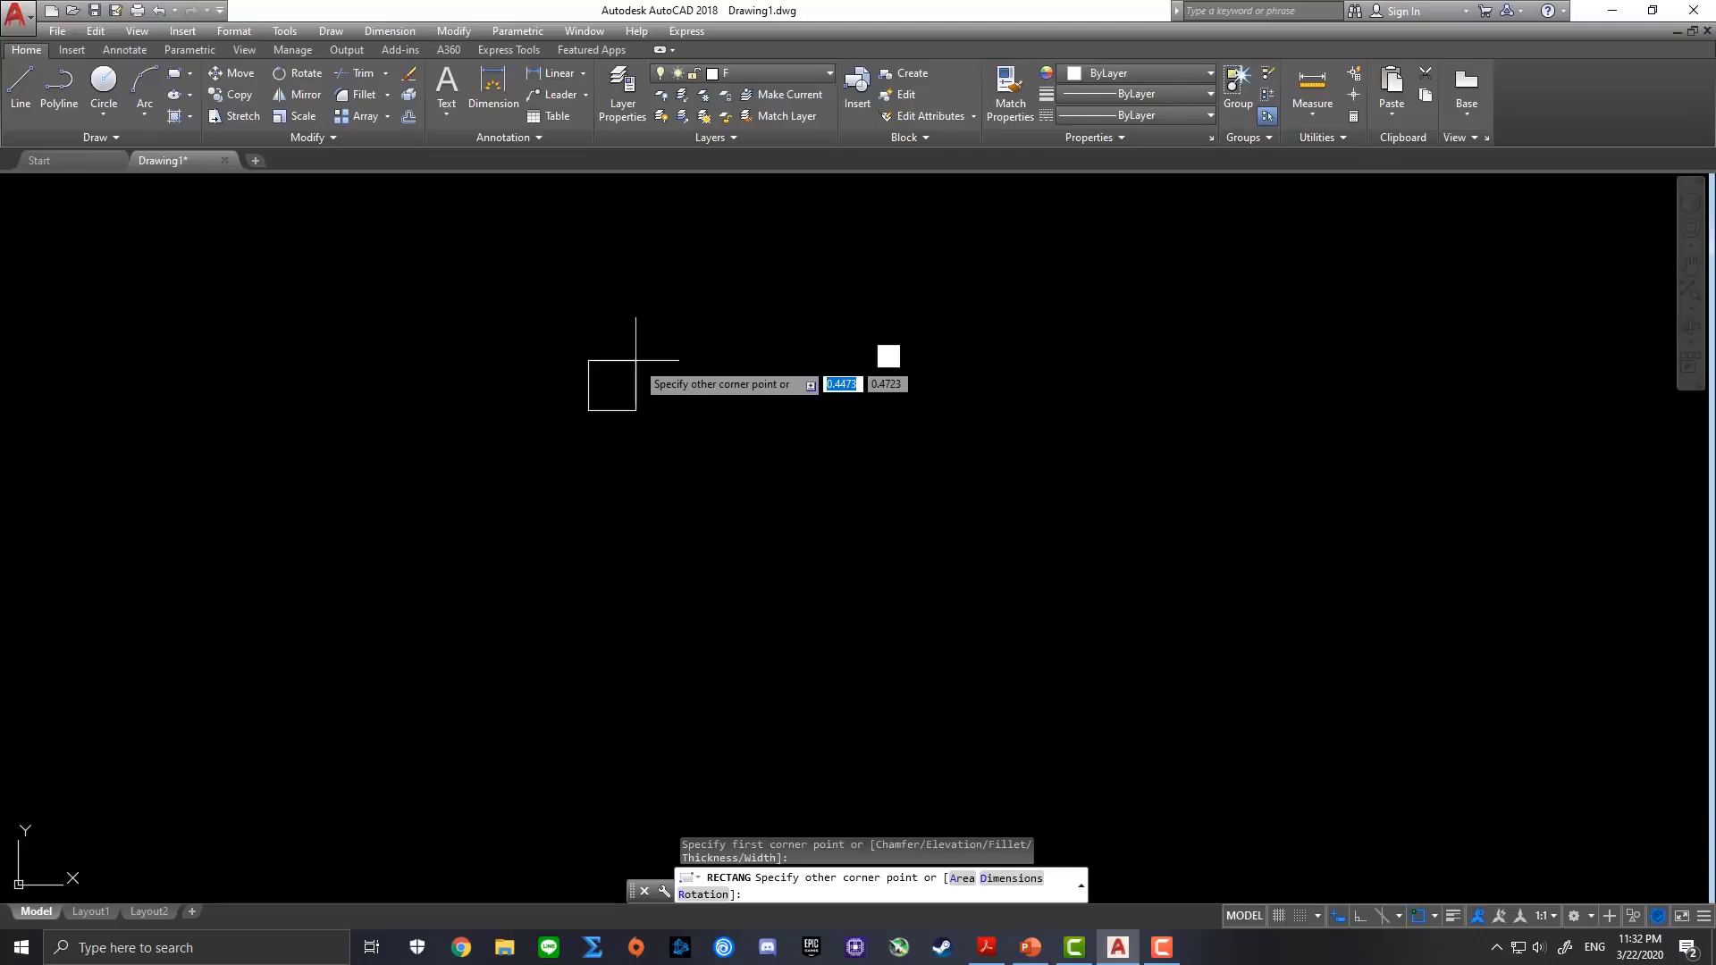
text(0)
text(.8)
key(Tab)
text(0.)
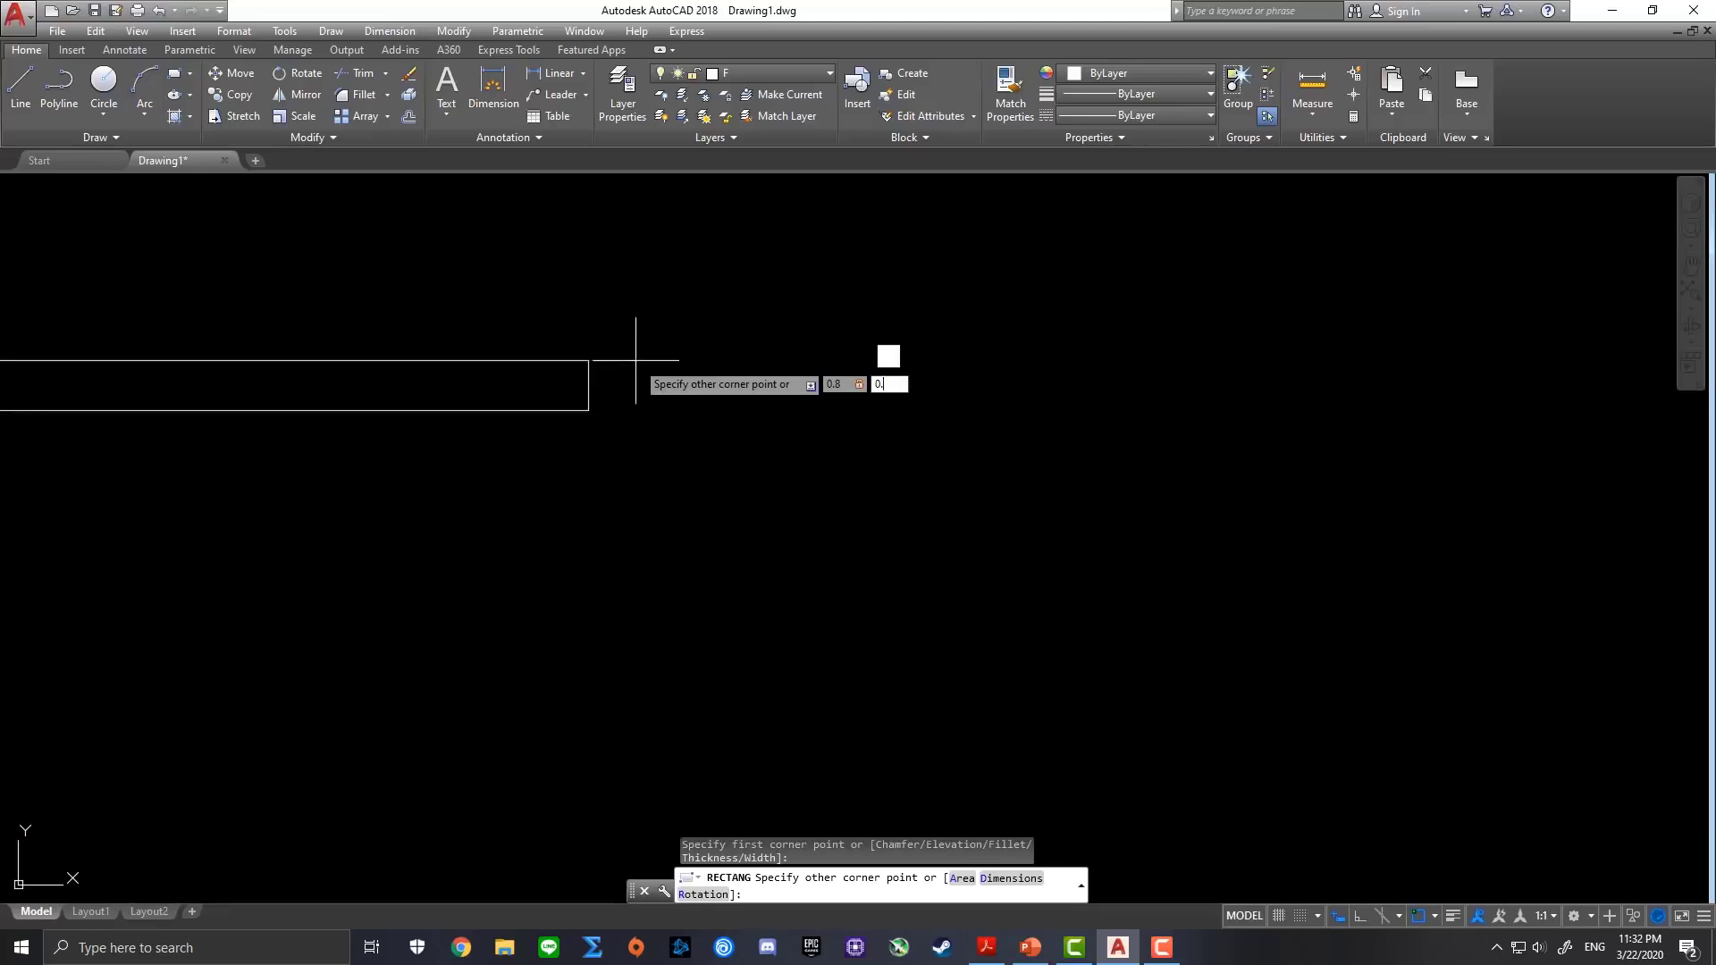
text(8)
key(Return)
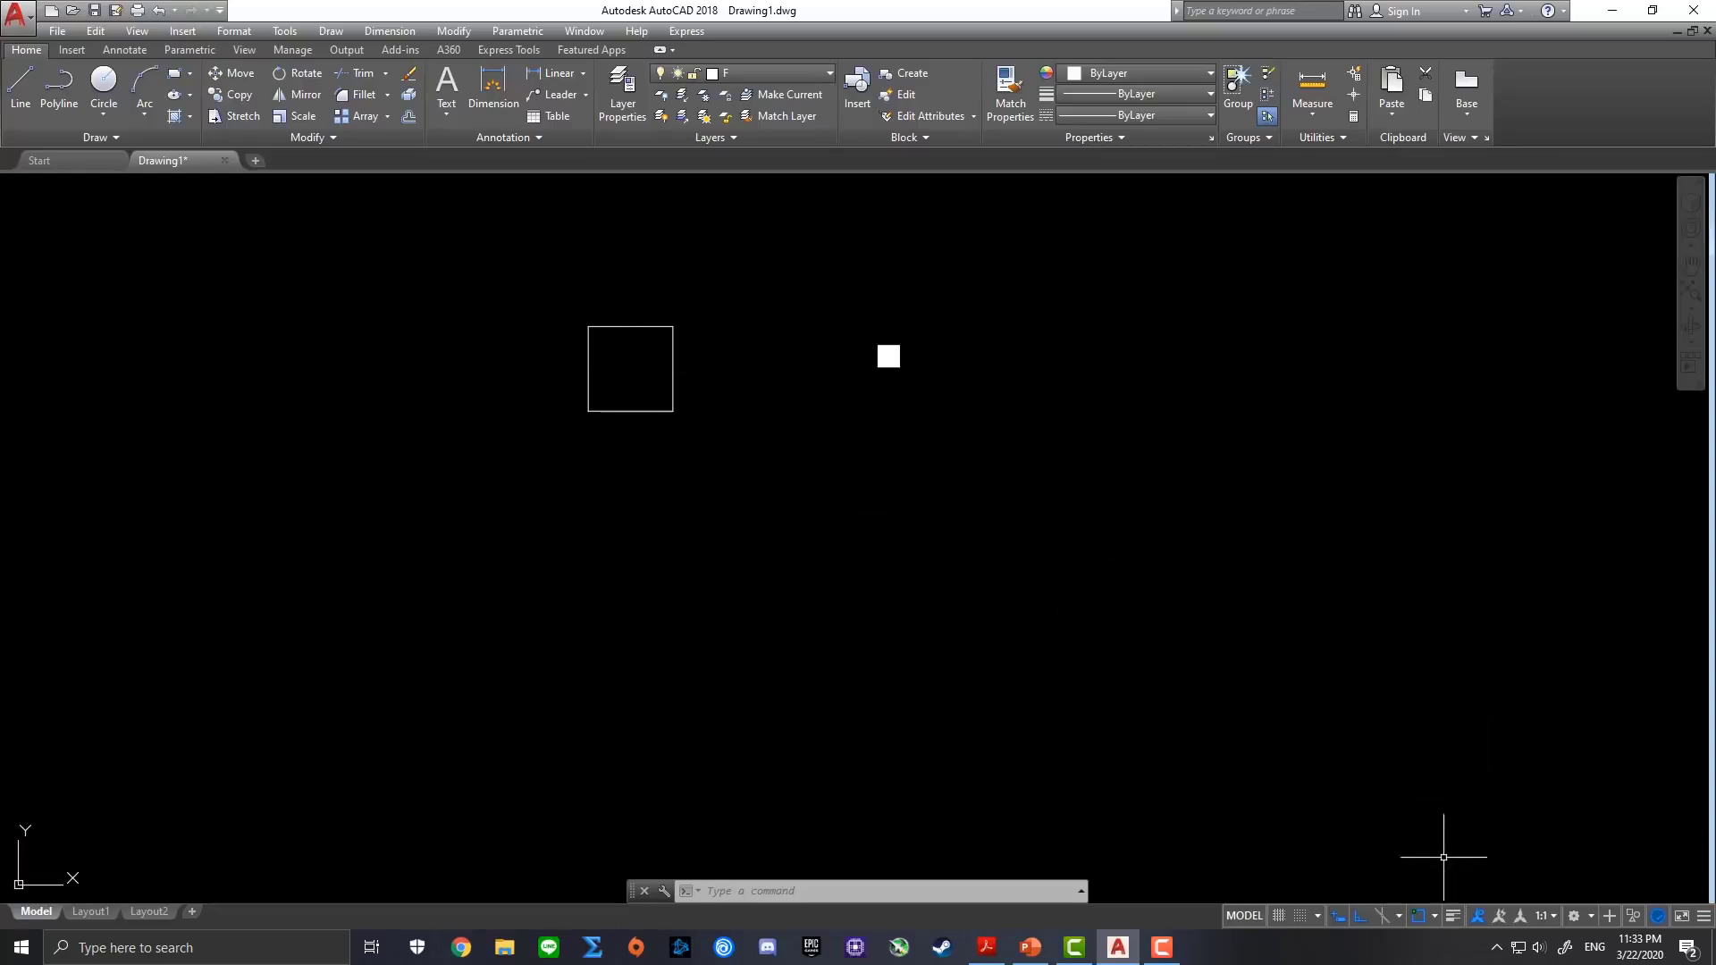
Enable Geometric Center snap and move the filled square to the 0.8 outline's centre
click(1435, 919)
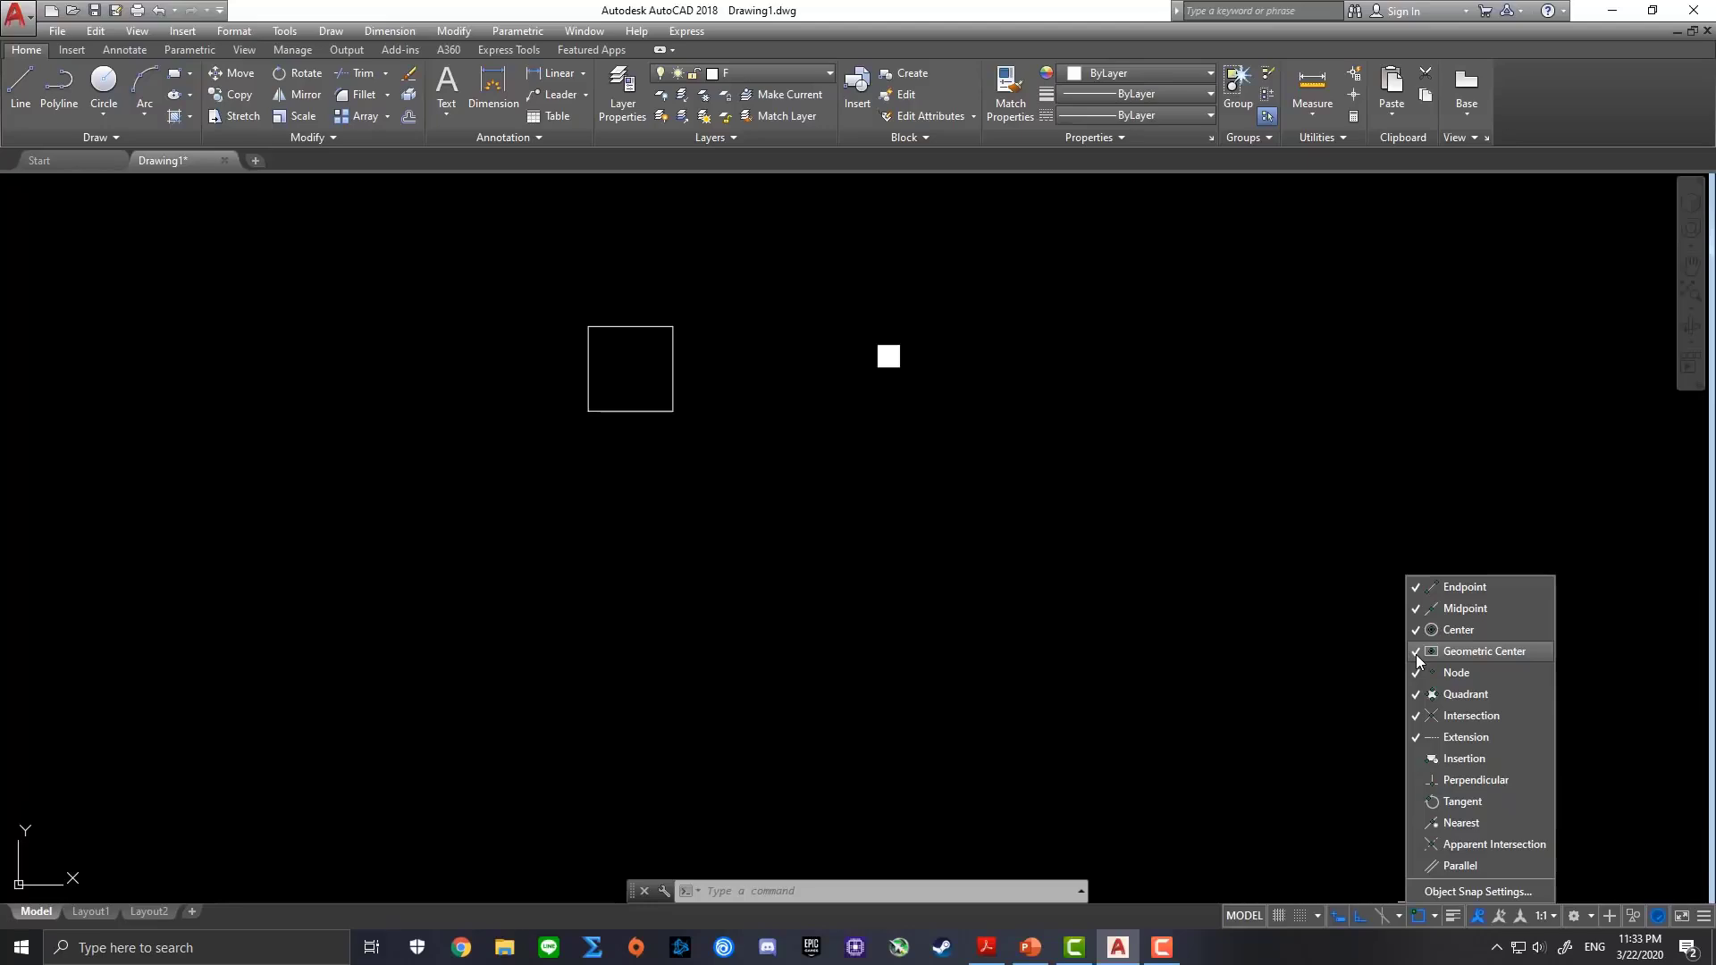
click(1015, 296)
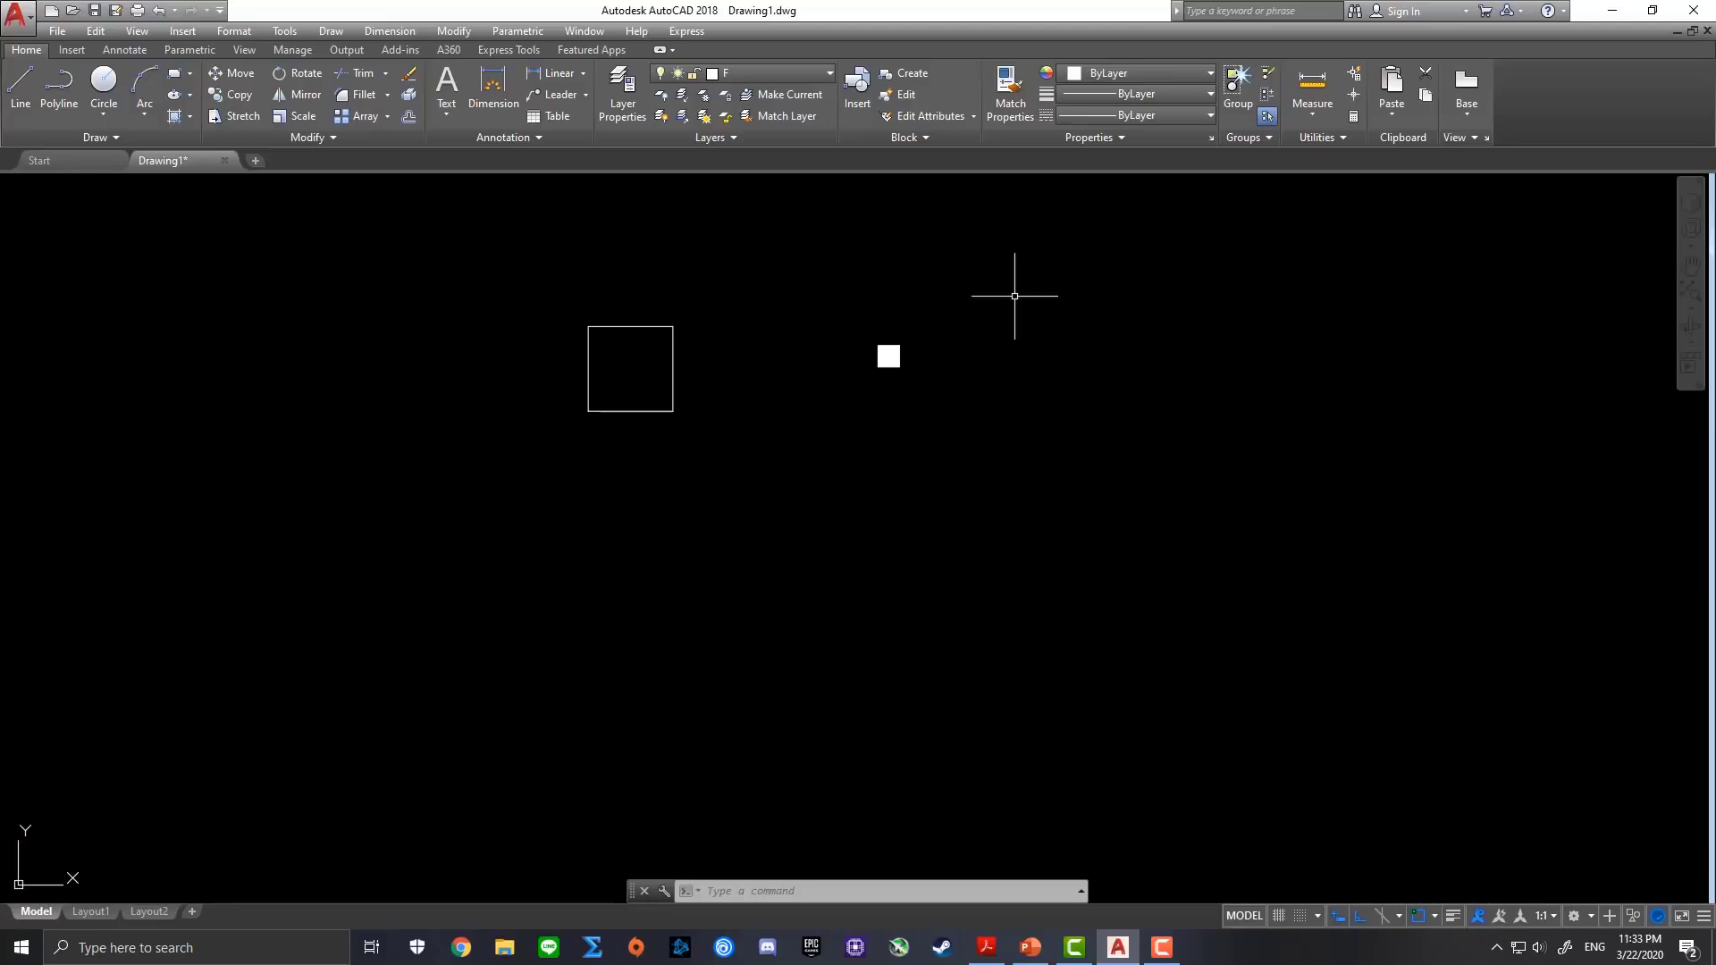
click(232, 72)
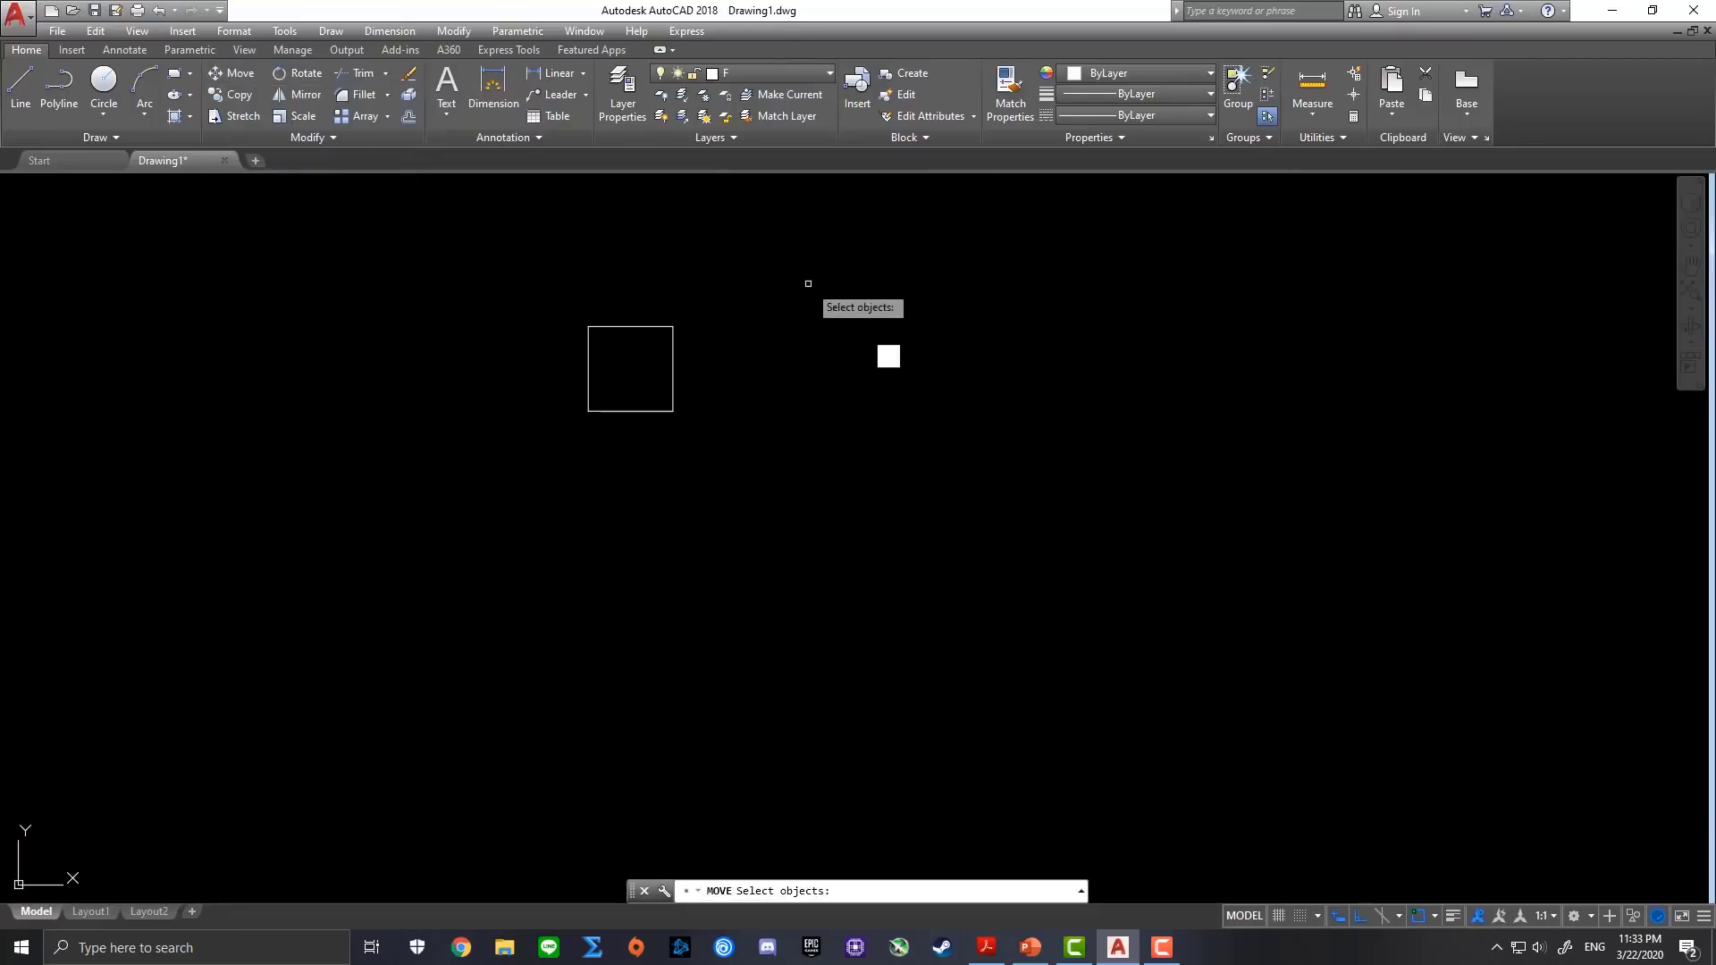
click(832, 301)
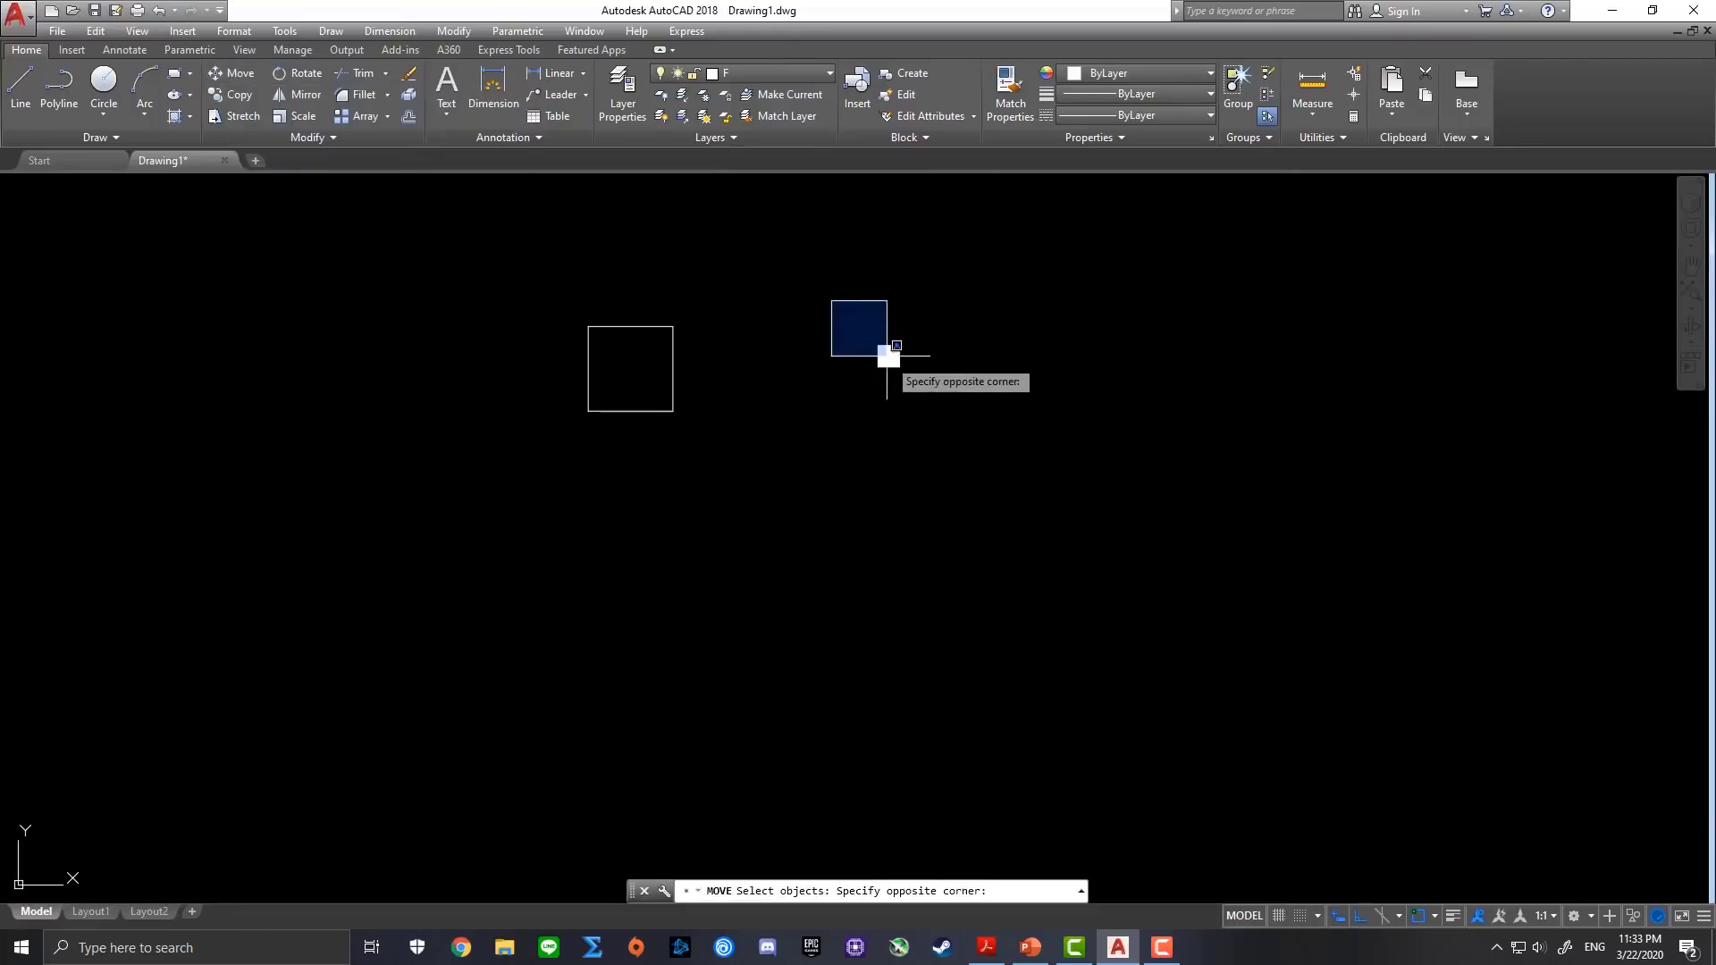
click(938, 411)
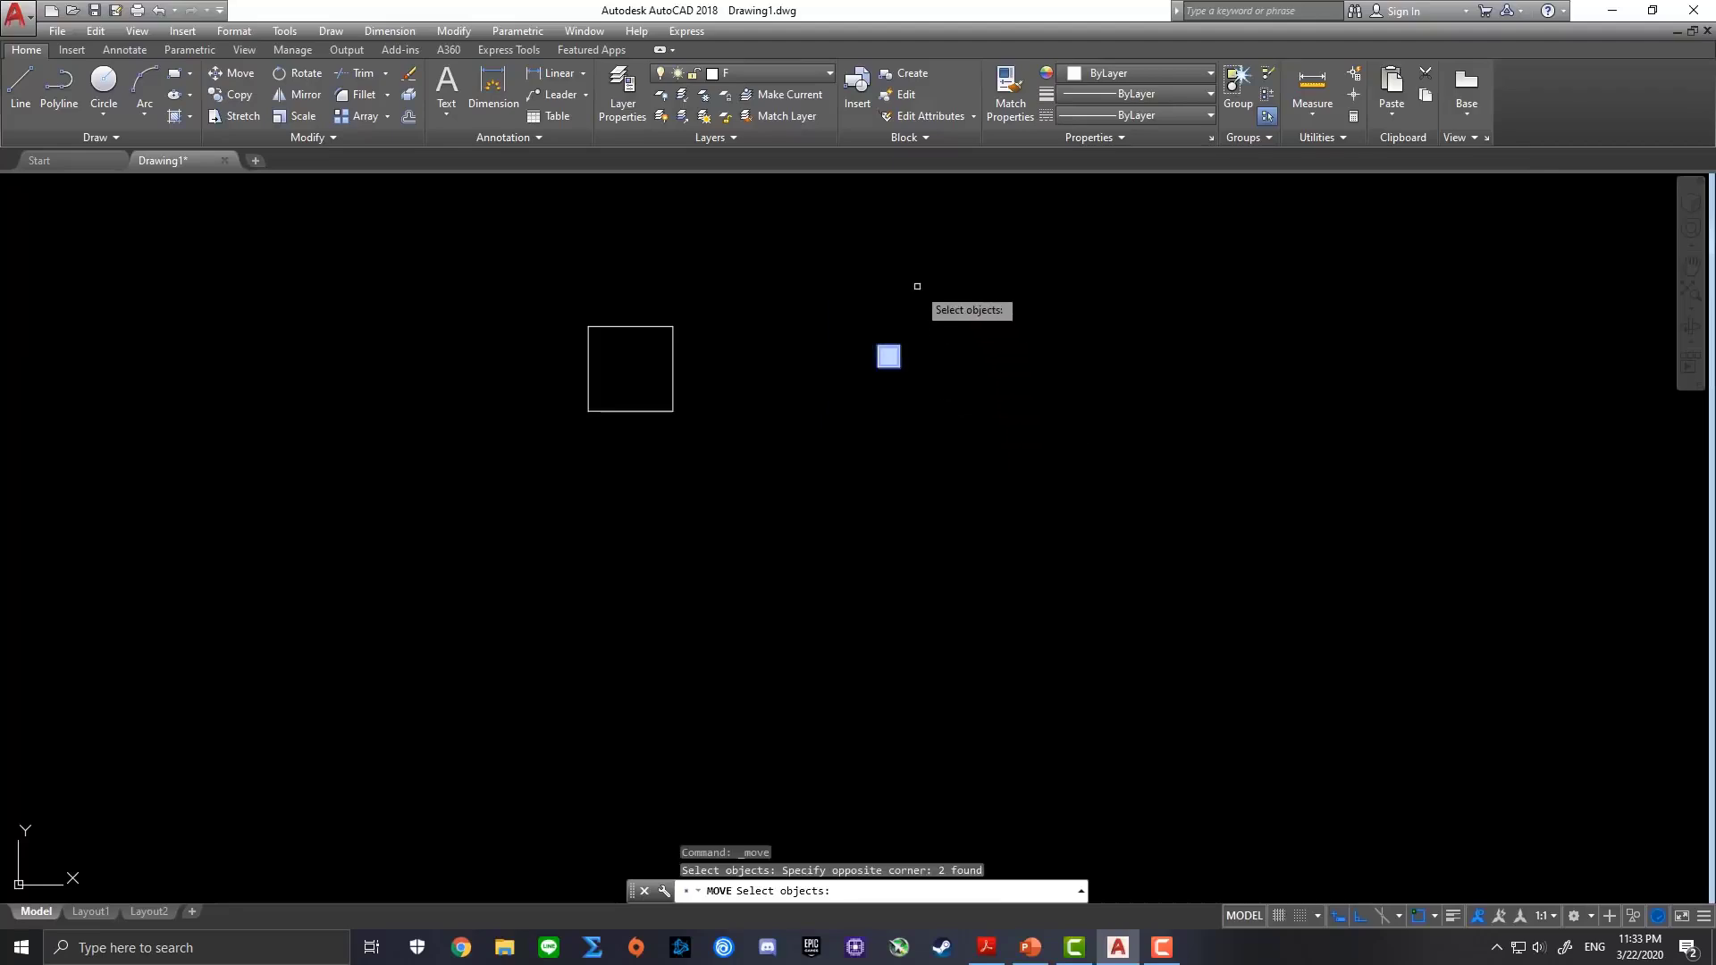
key(Return)
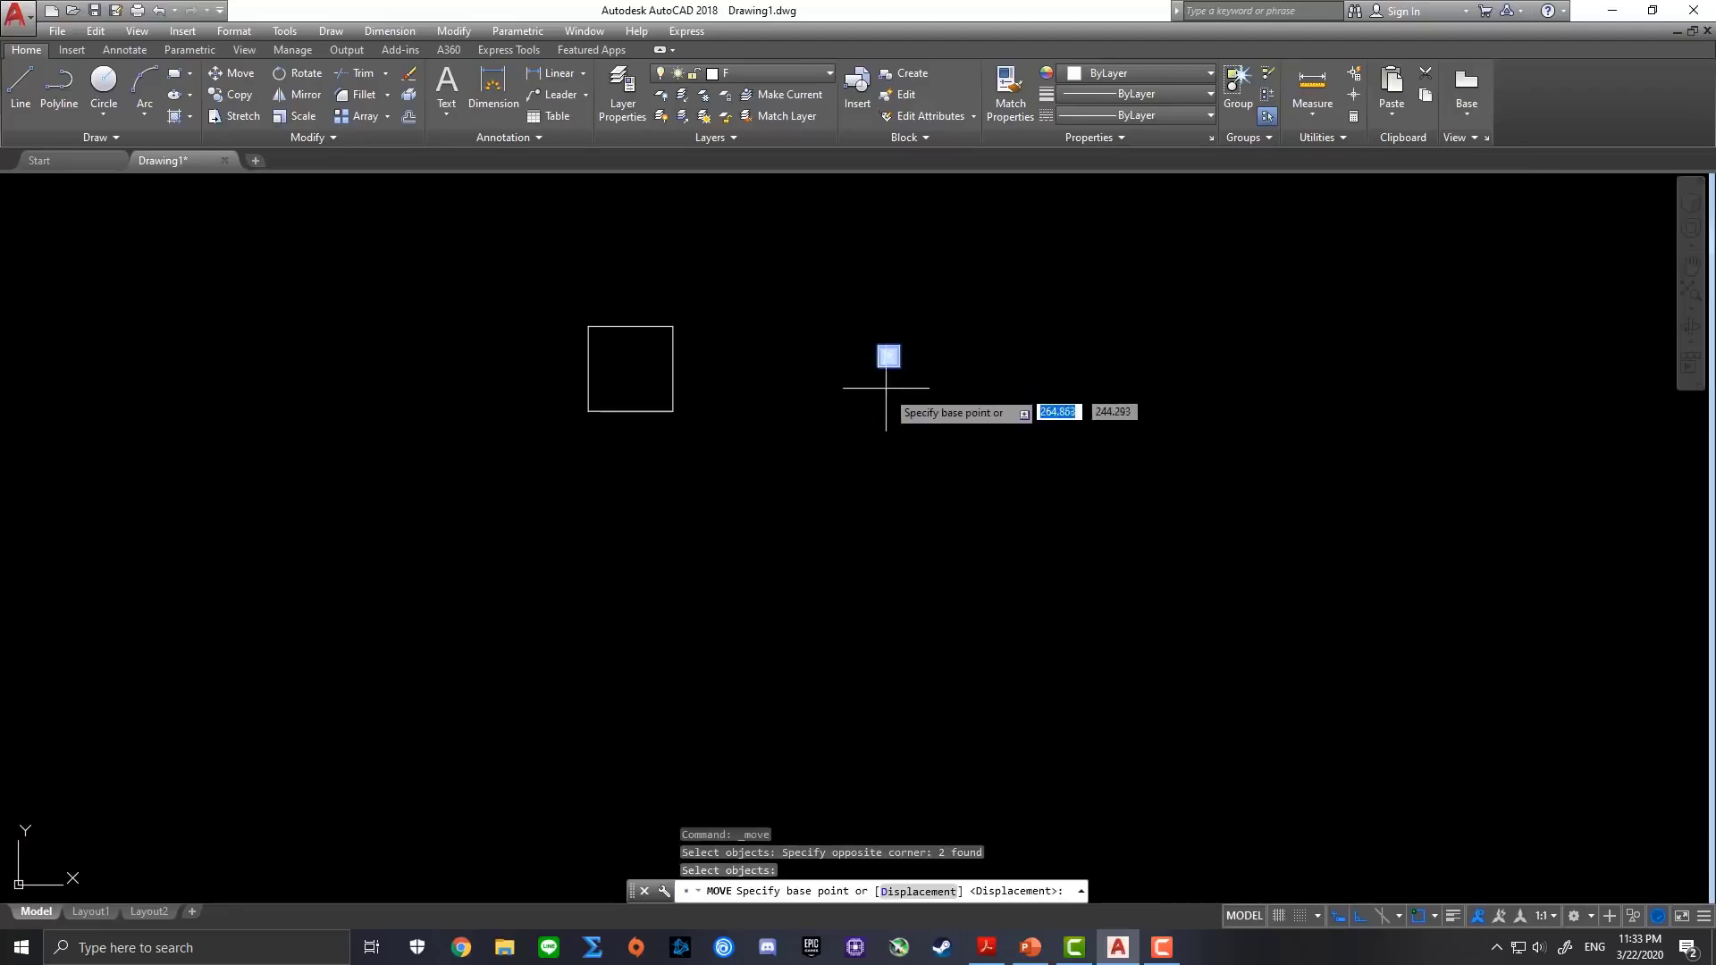
scroll(888, 356, up, 4)
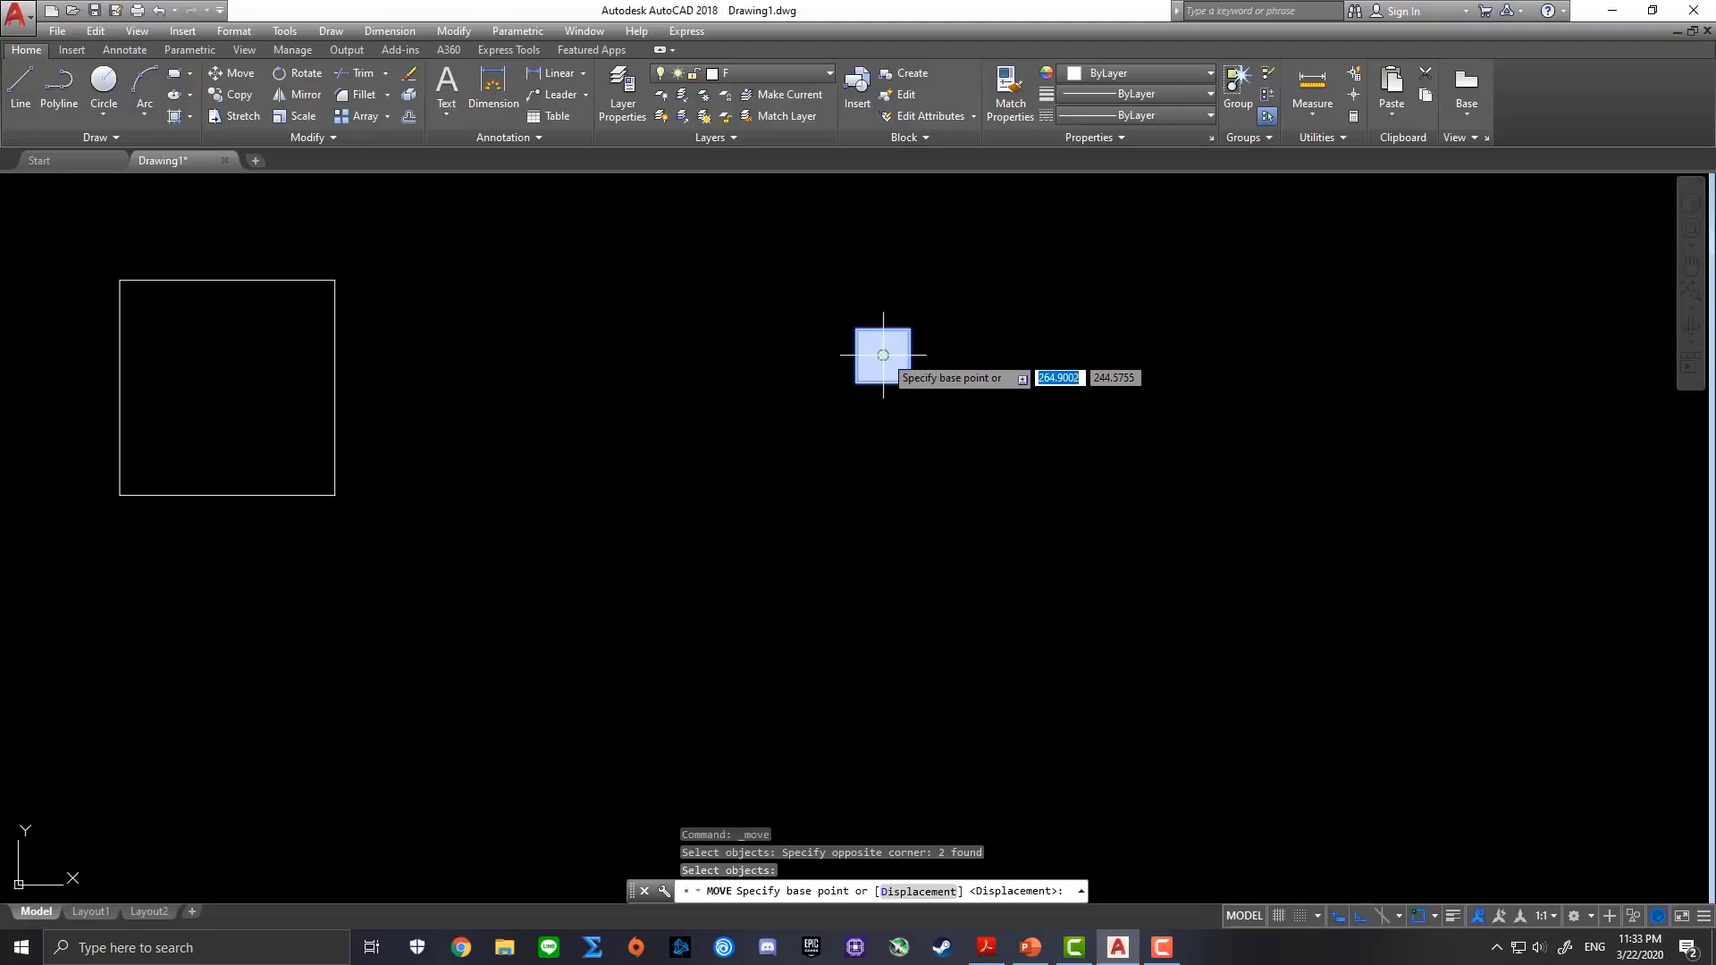
click(883, 355)
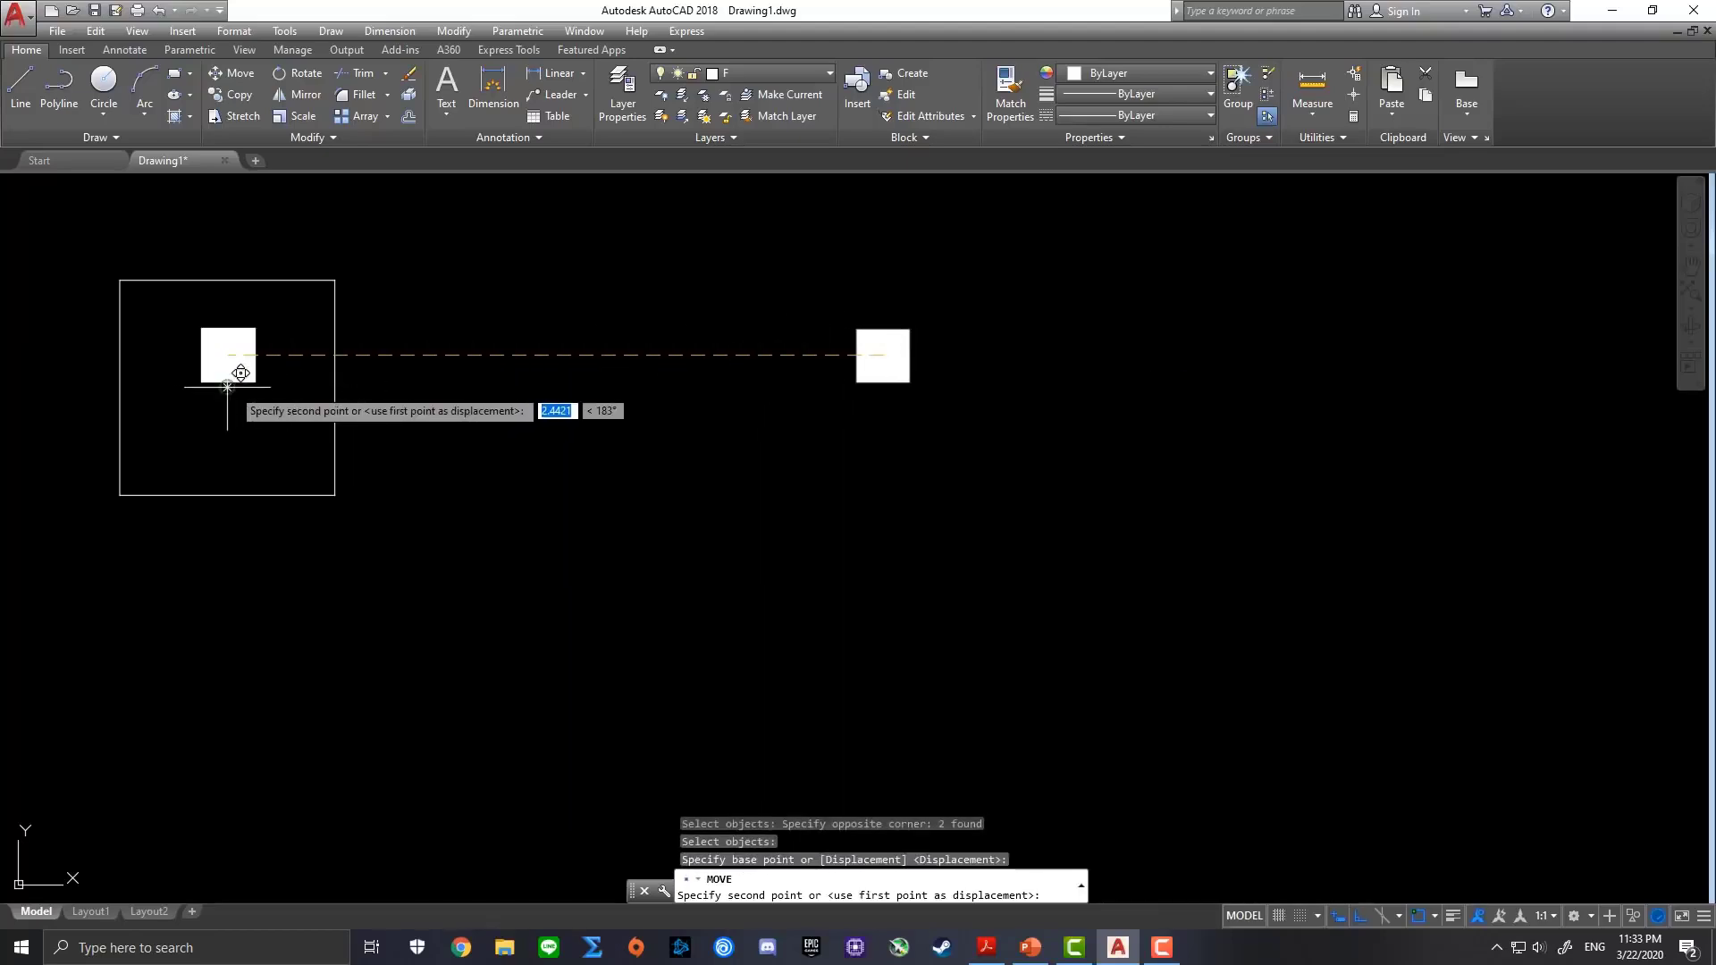
middle_drag(238, 380, 819, 416)
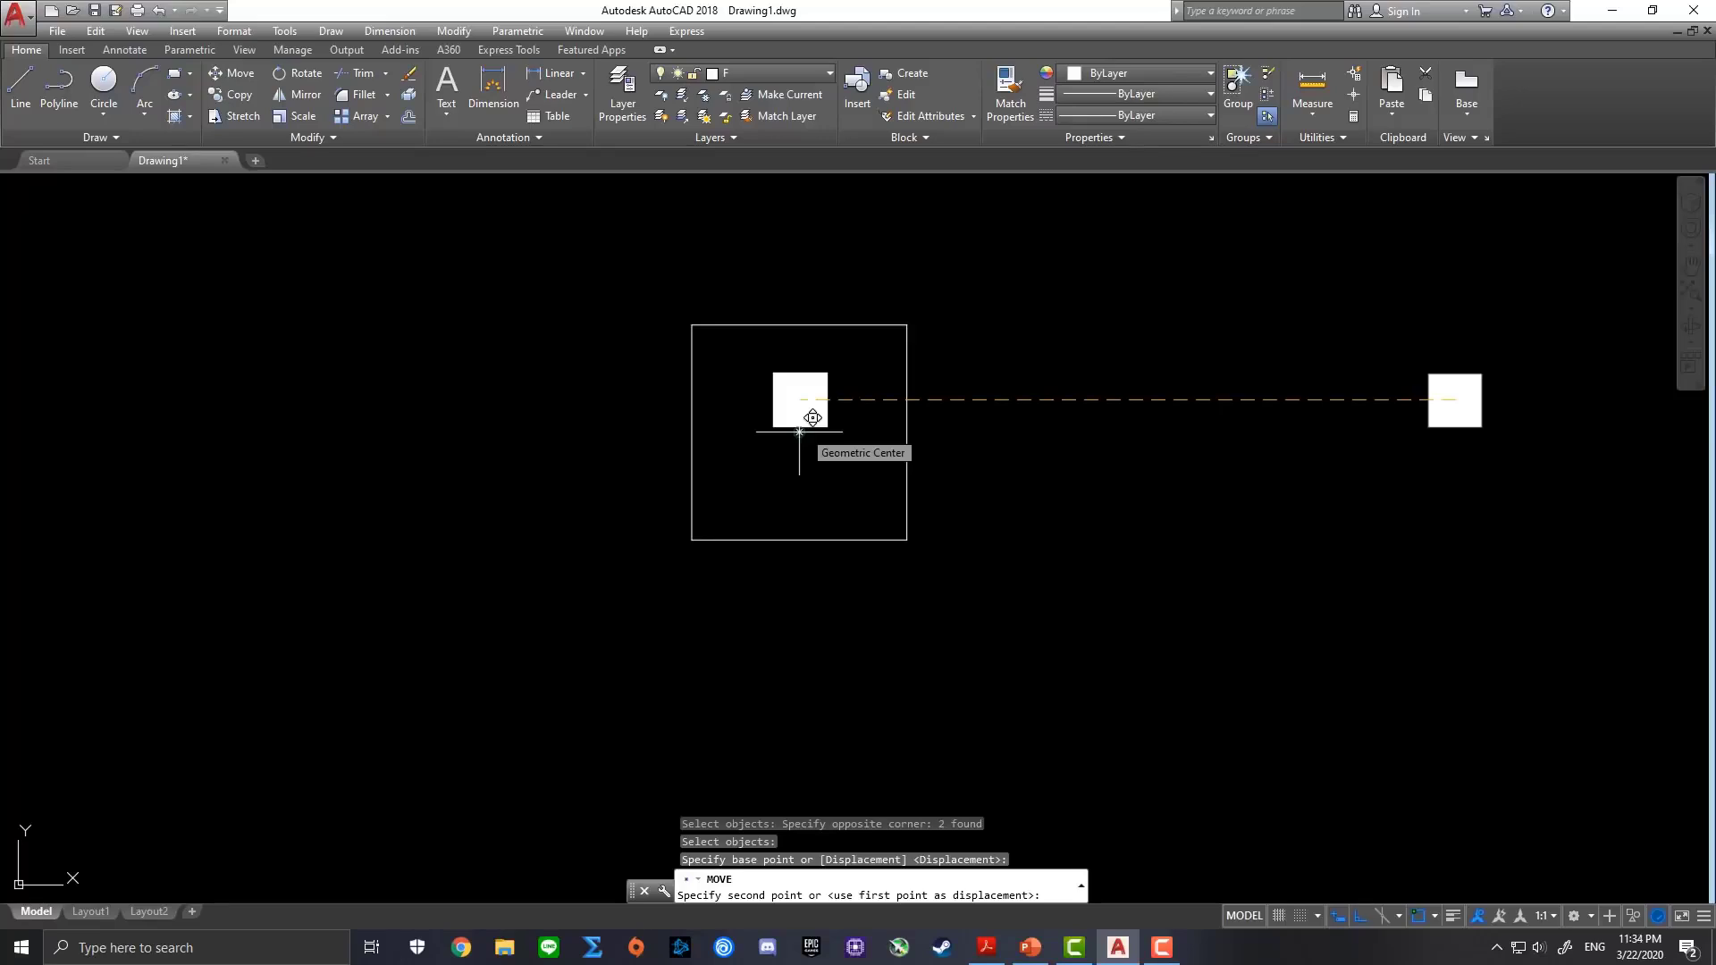
click(799, 432)
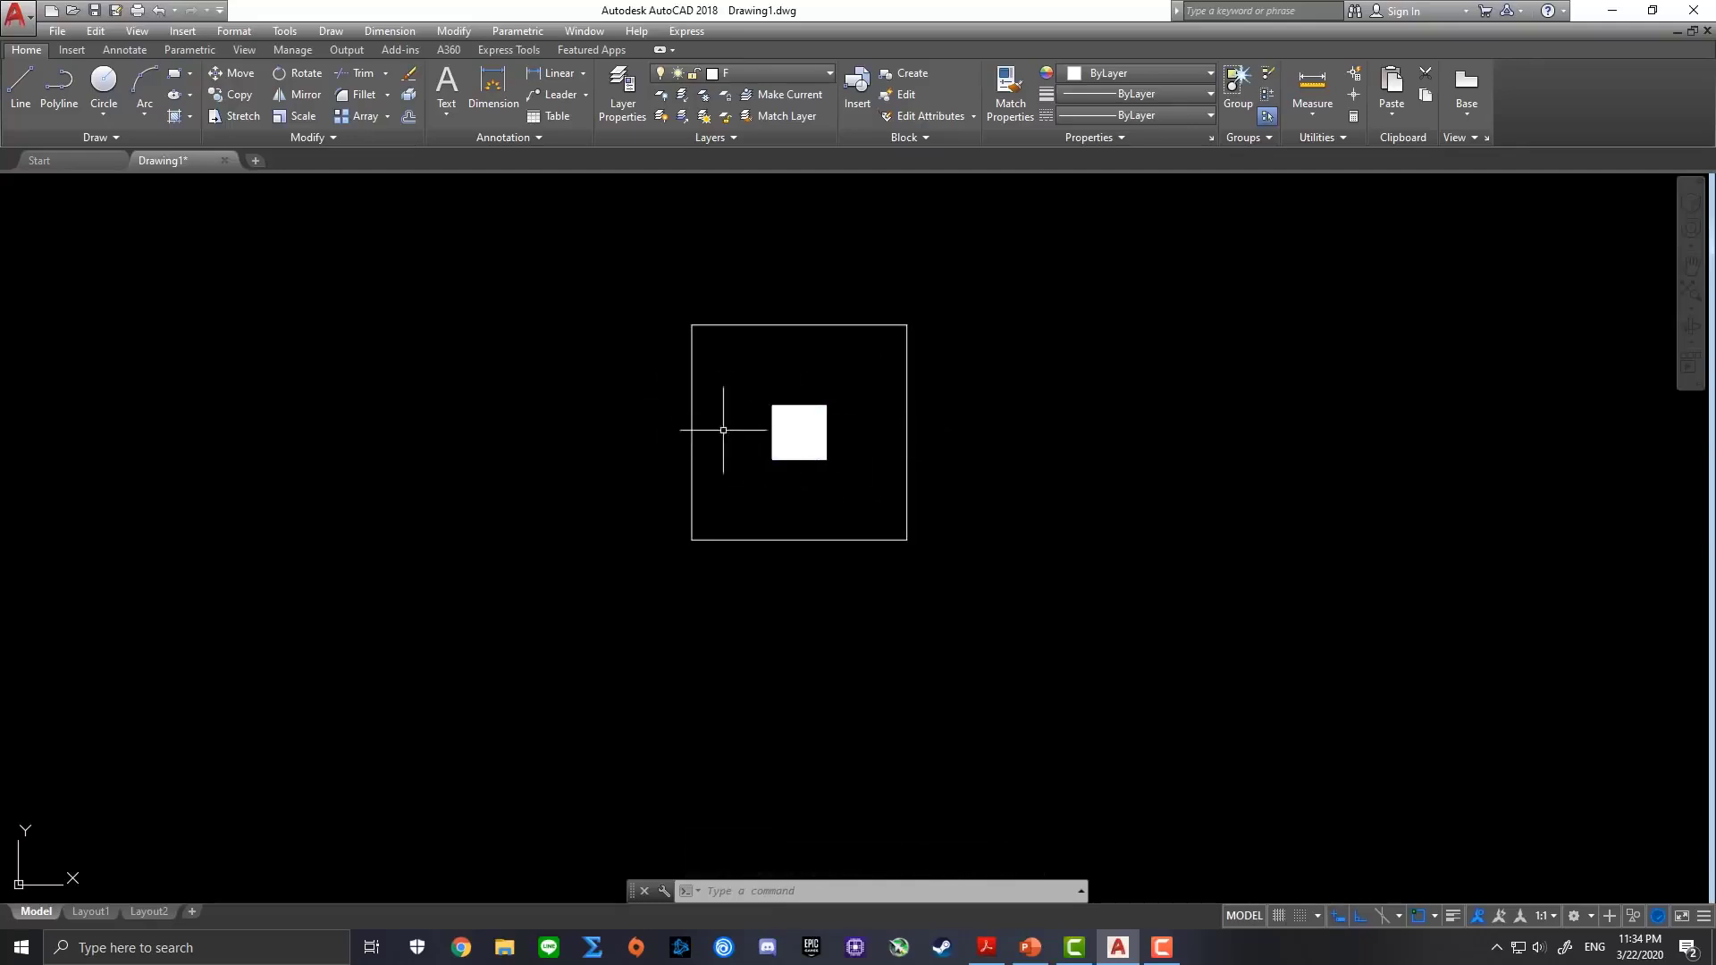
Move the square column from its centre onto the top-left corner of the dashed grid lines
scroll(686, 419, down, 2)
scroll(666, 413, down, 2)
scroll(655, 425, down, 4)
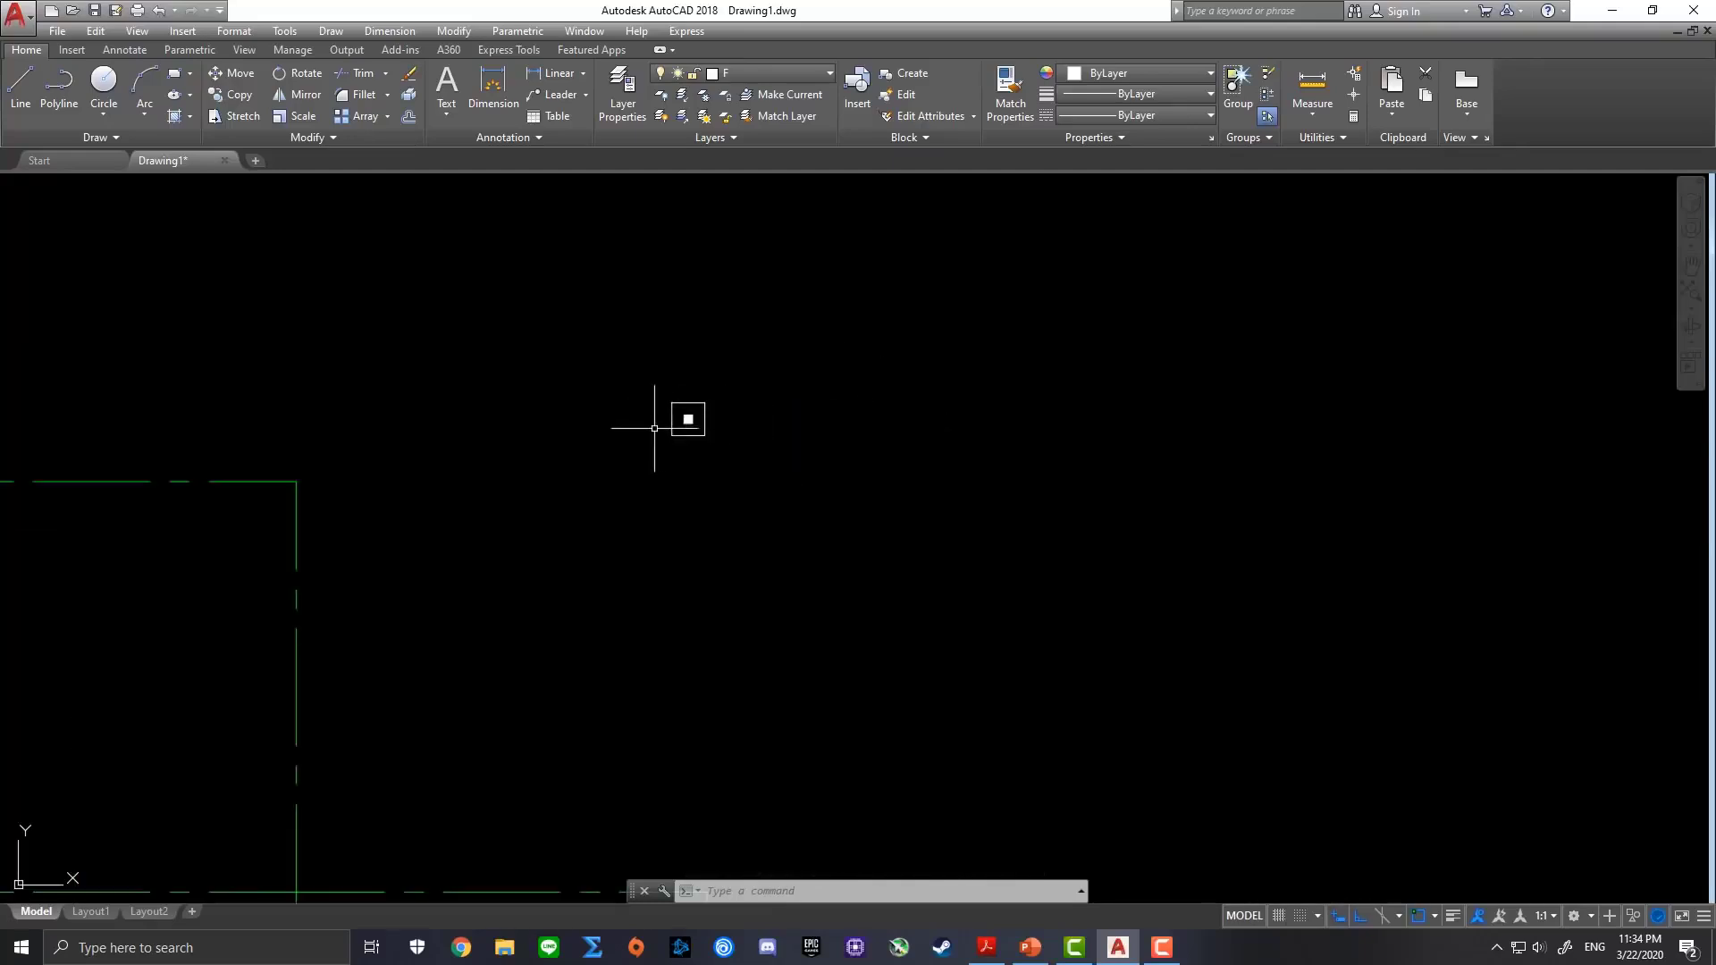
scroll(661, 421, down, 4)
scroll(760, 375, up, 2)
scroll(787, 402, up, 2)
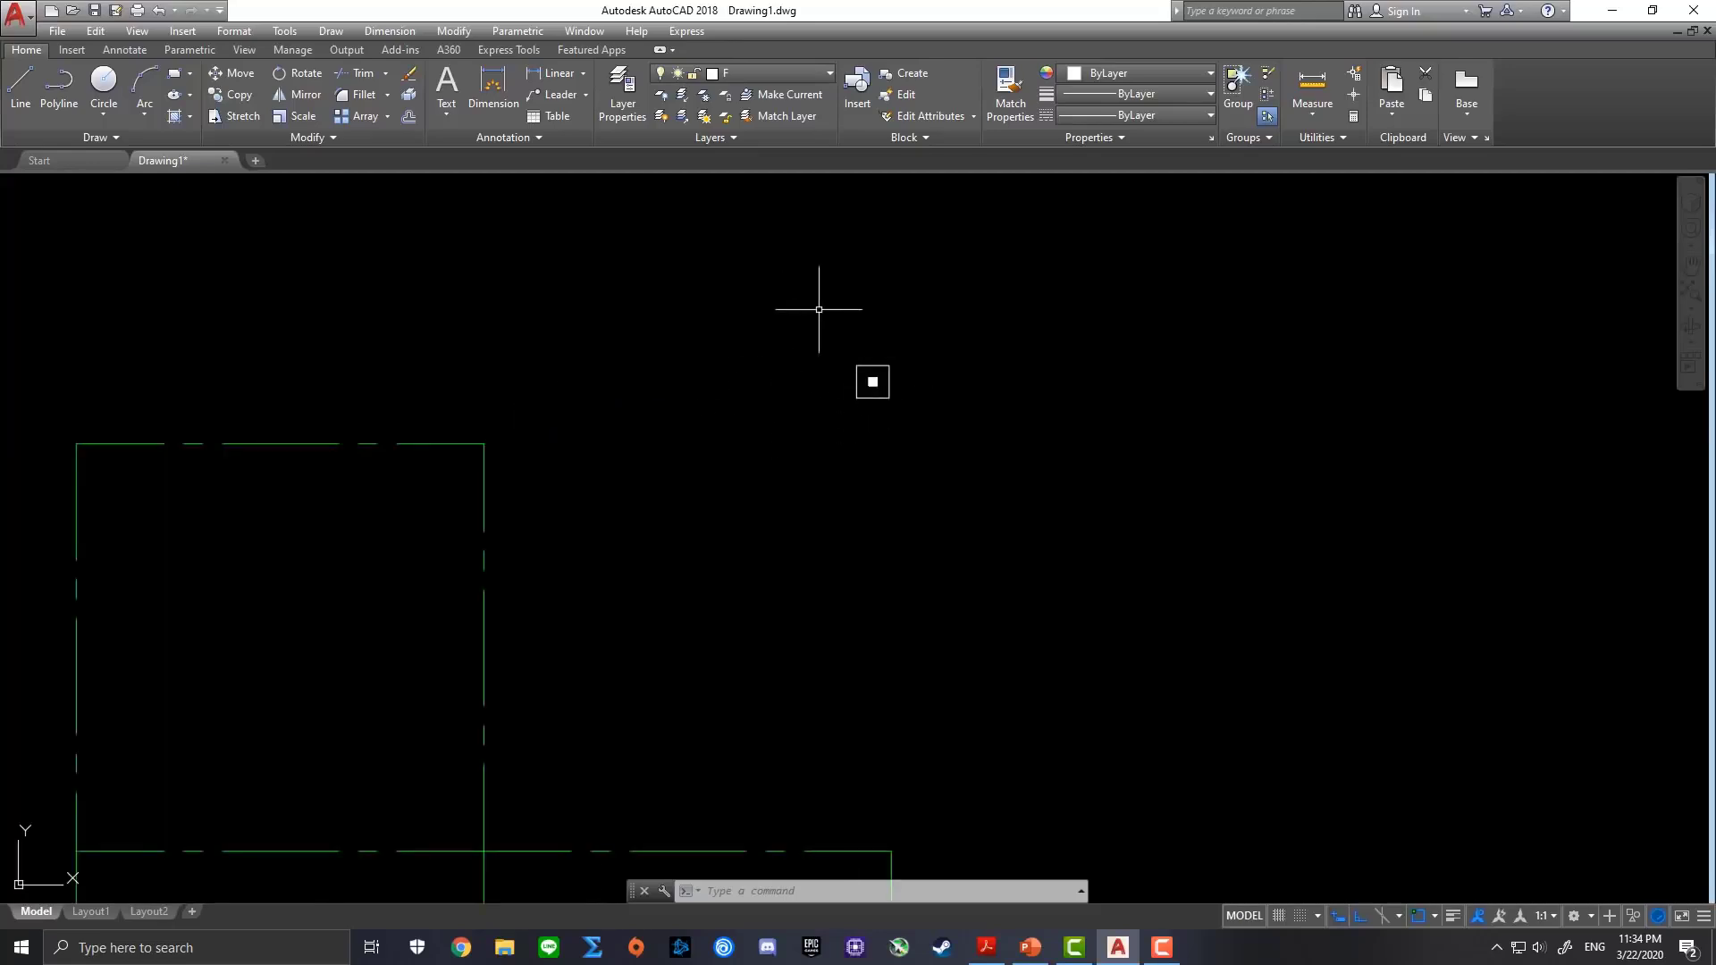
scroll(849, 380, up, 2)
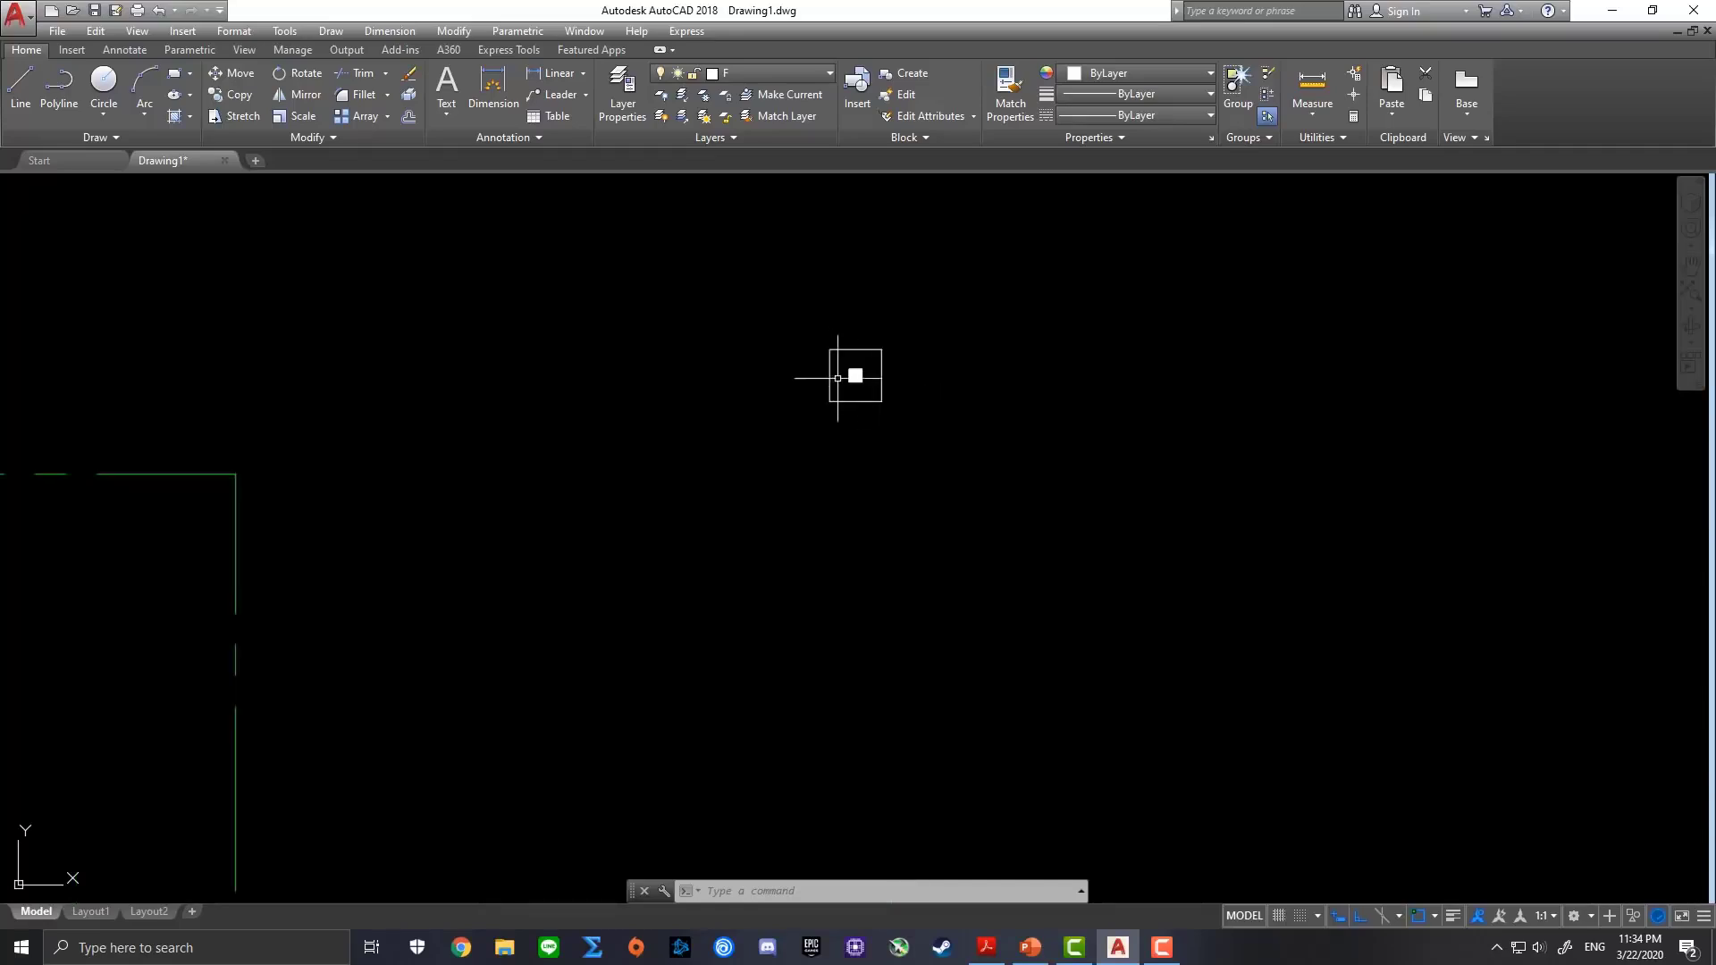
scroll(815, 379, down, 2)
middle_drag(814, 379, 1103, 368)
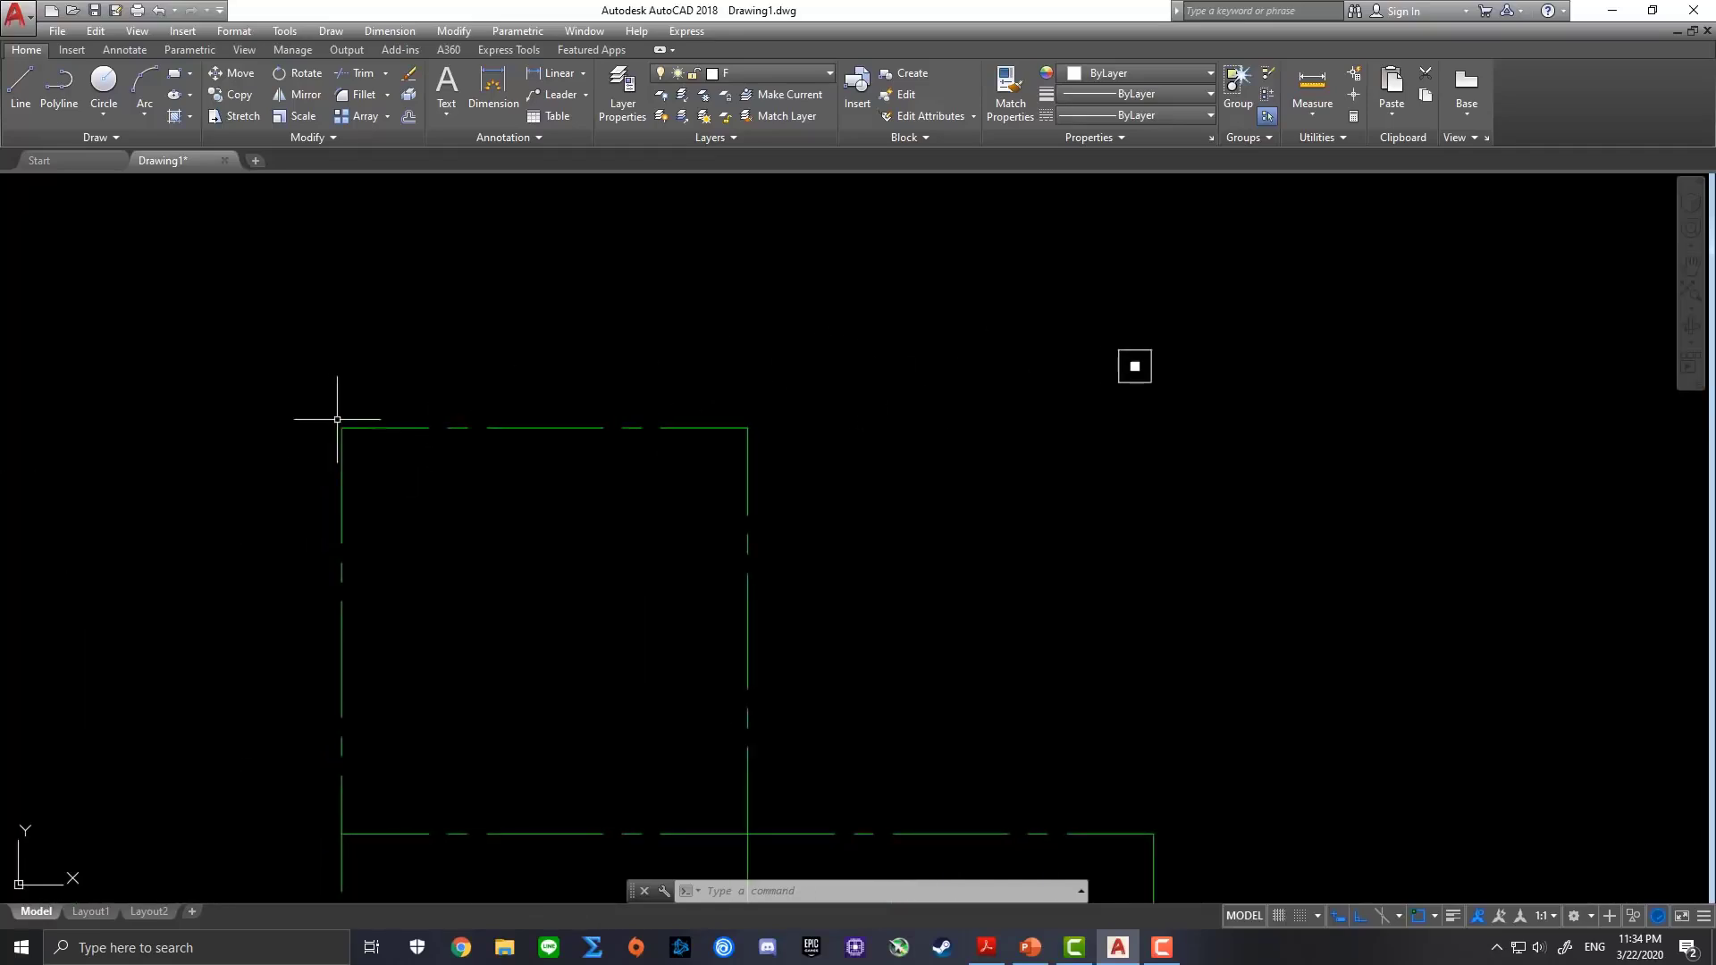
click(239, 74)
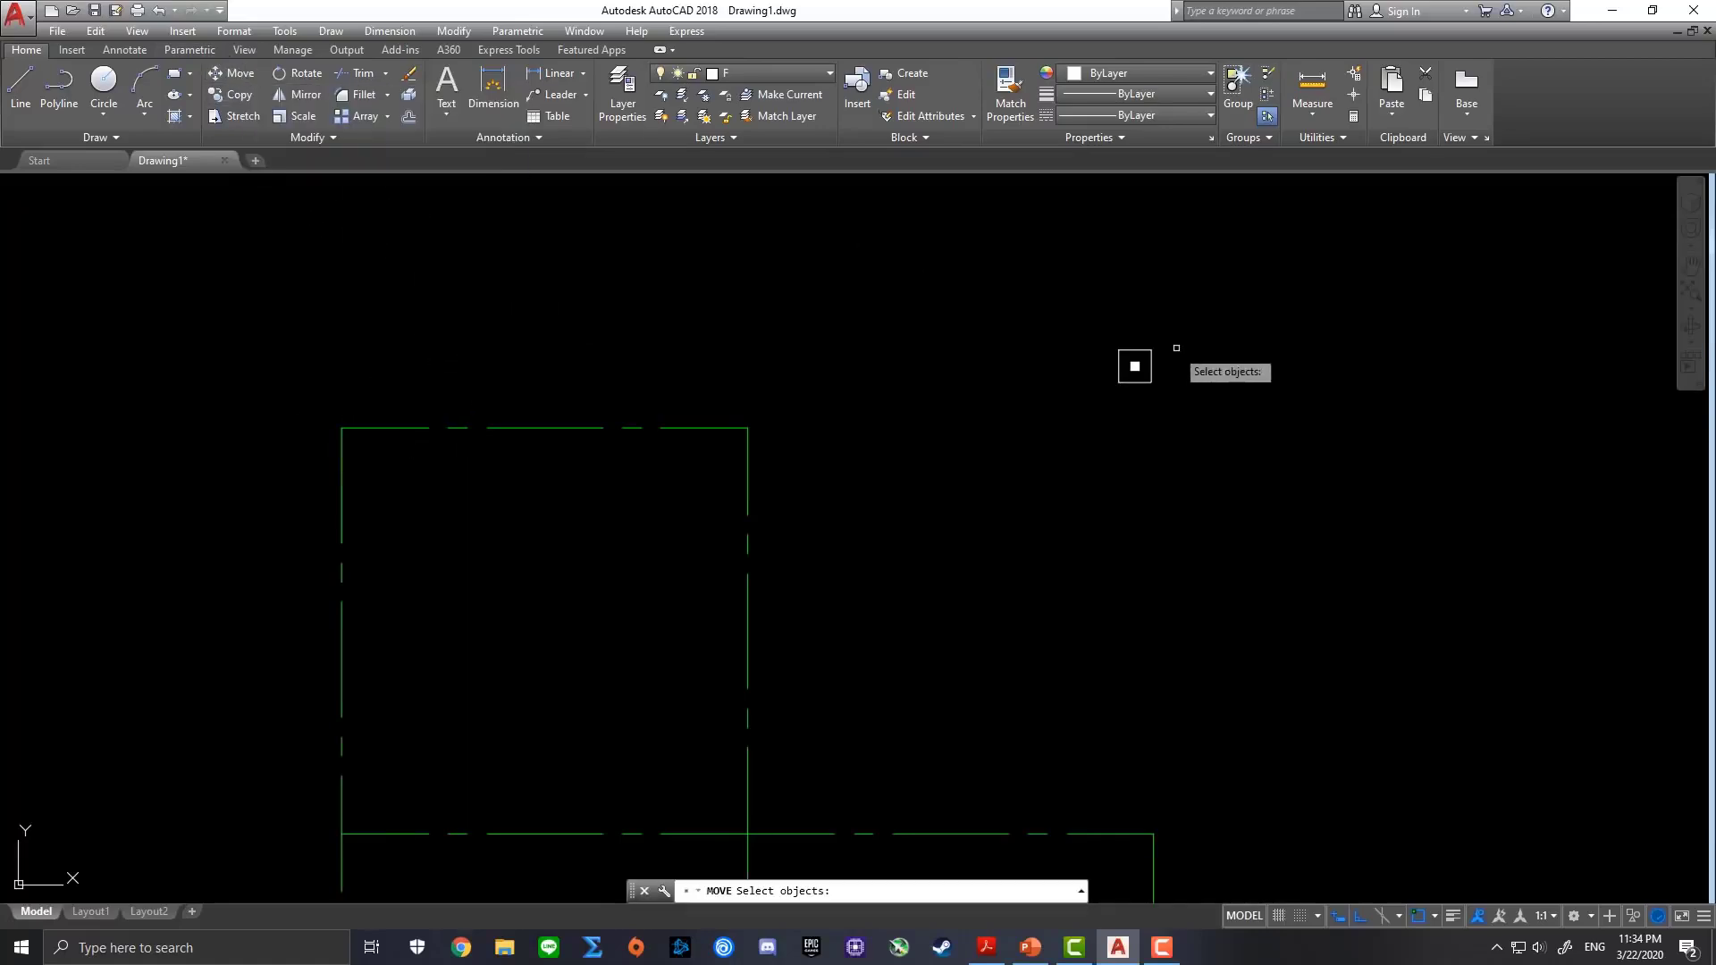
click(1040, 279)
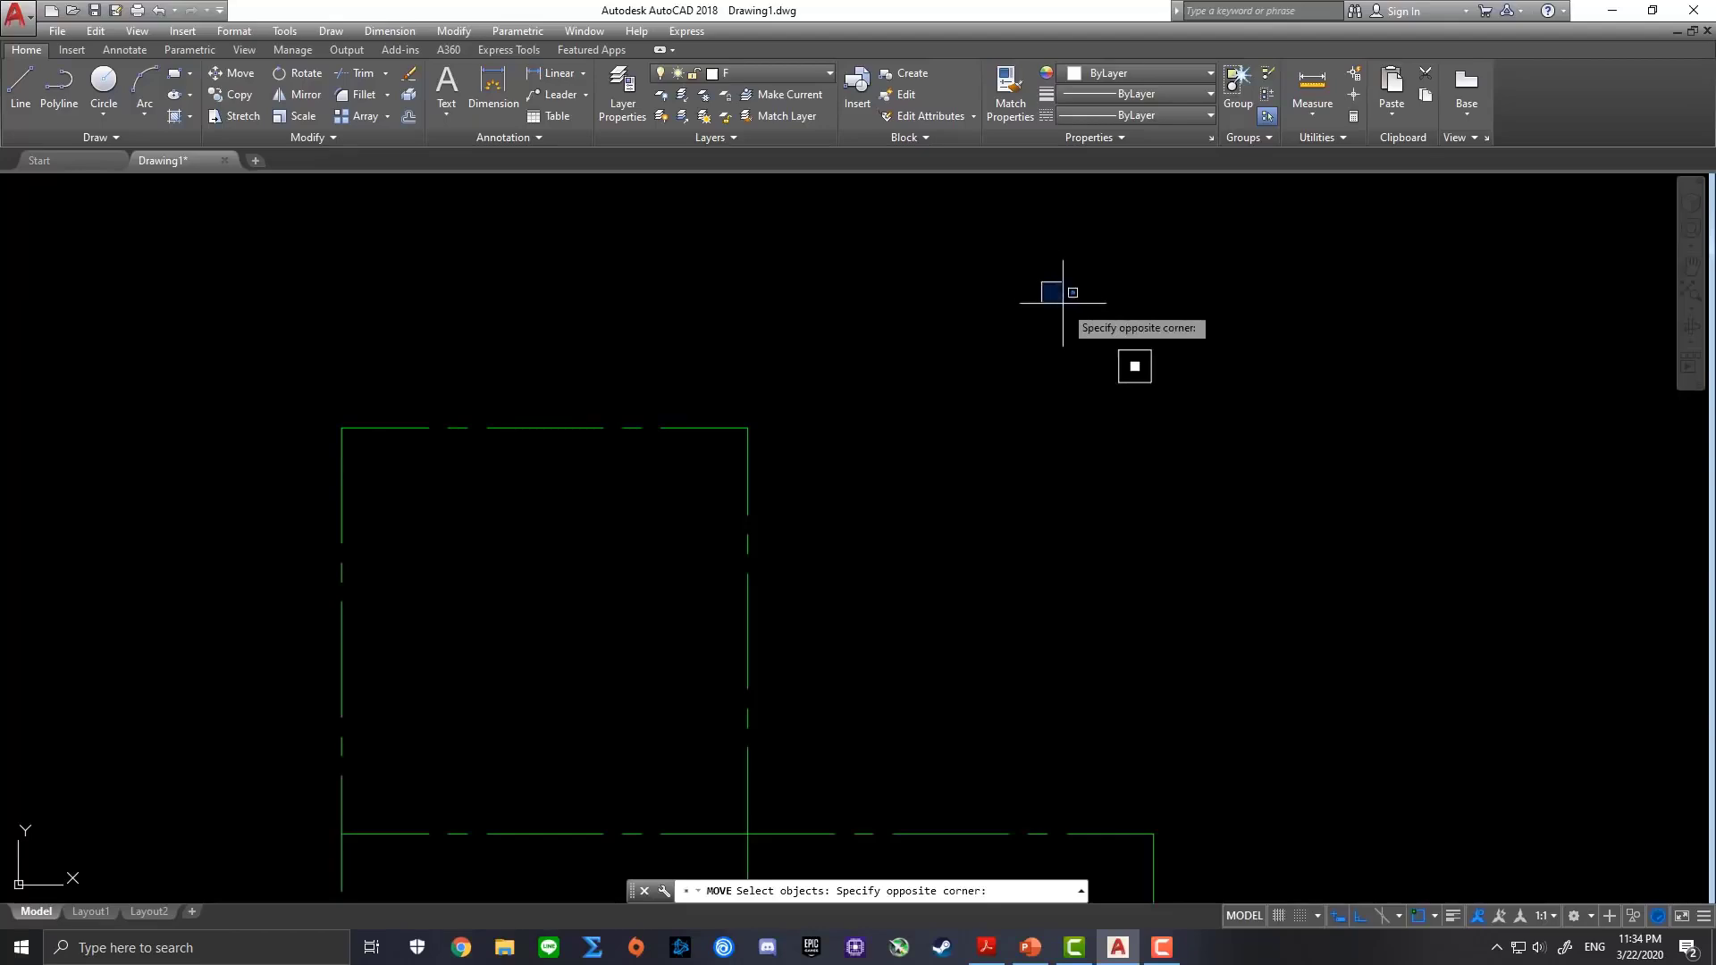
click(1248, 462)
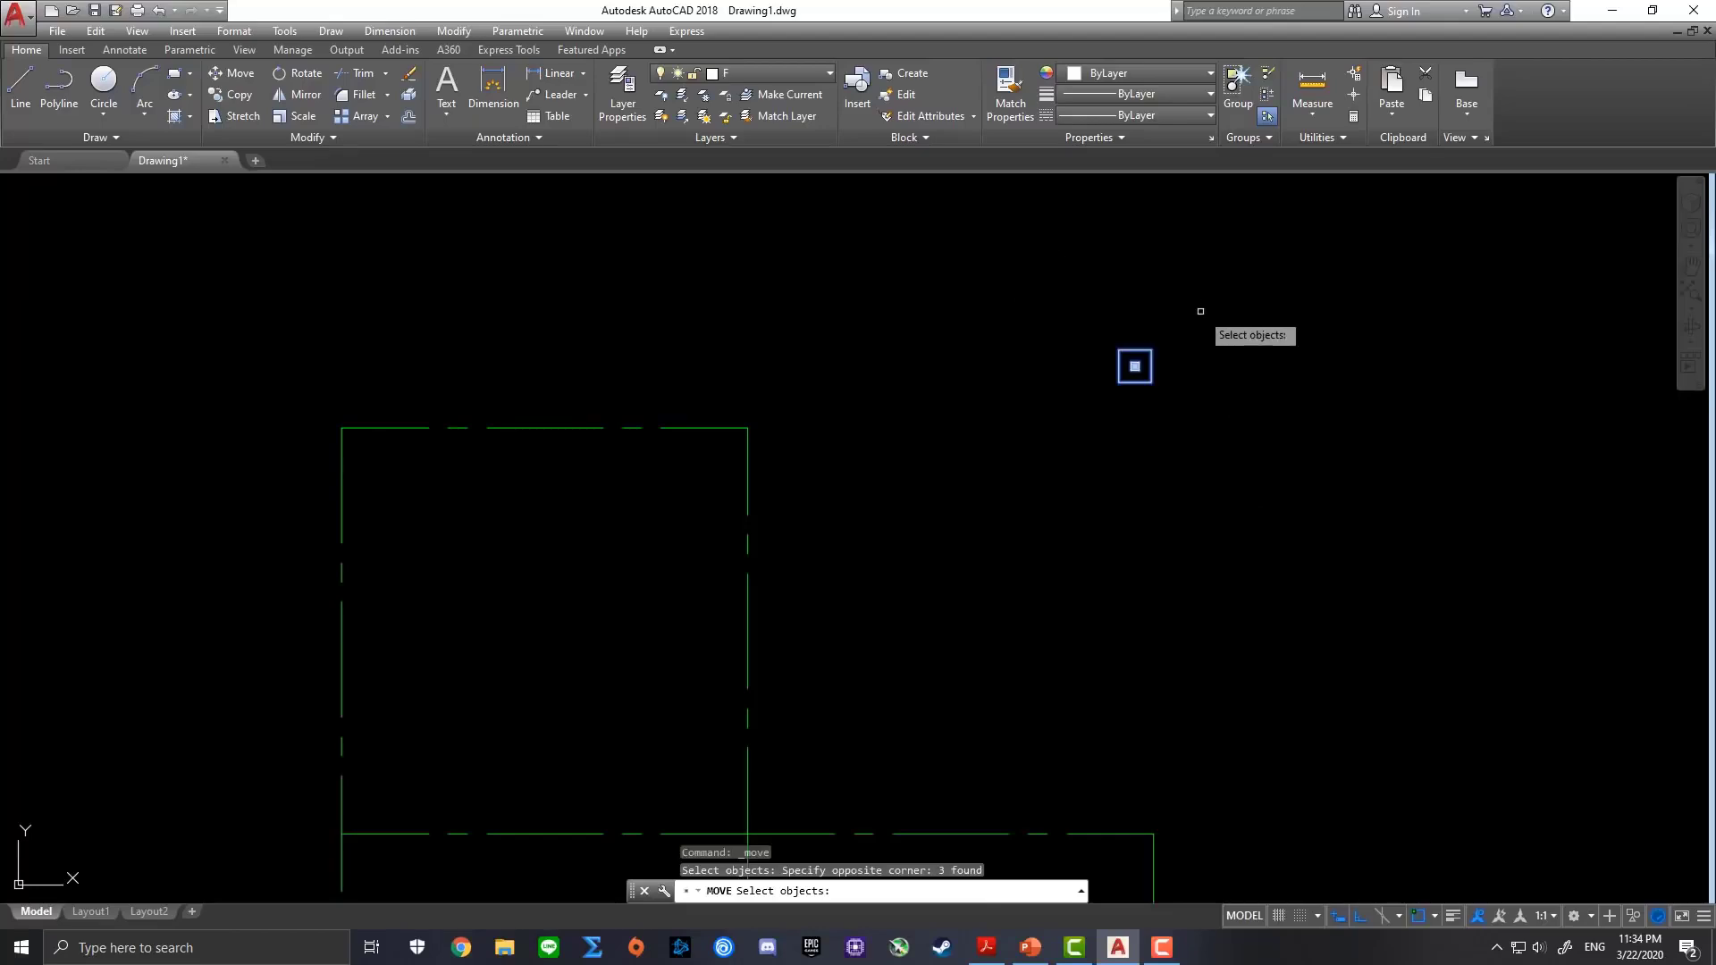
key(Return)
scroll(1193, 331, up, 2)
scroll(1042, 380, up, 4)
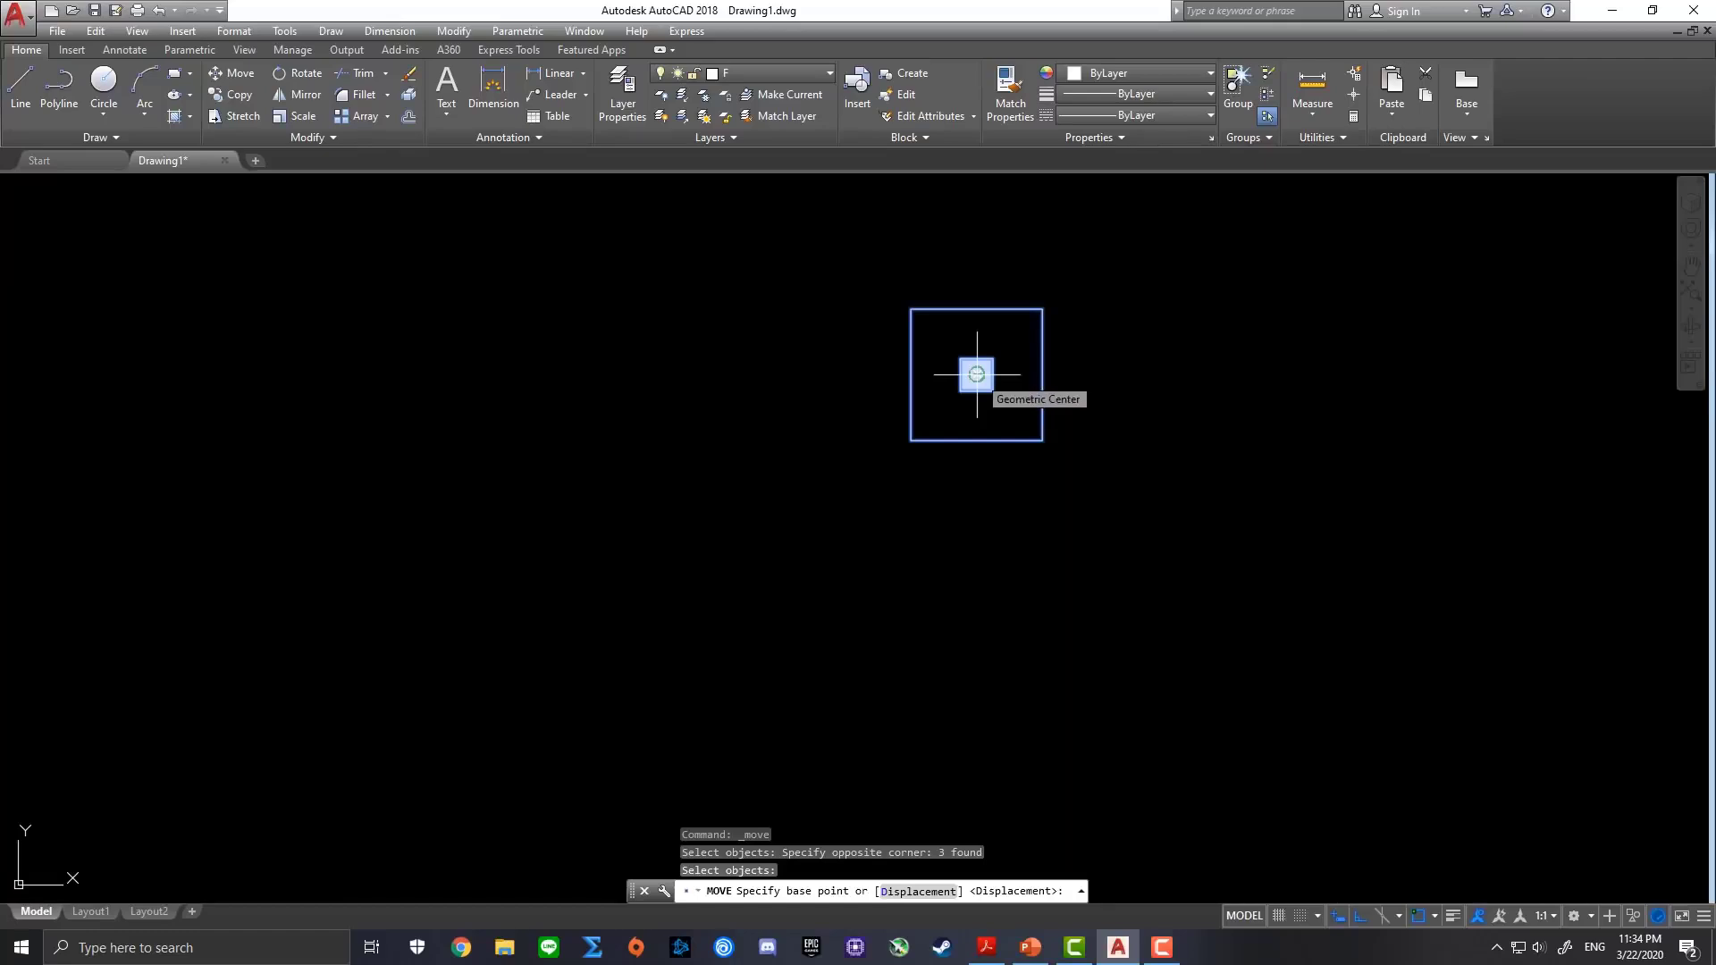
click(977, 374)
scroll(777, 402, down, 3)
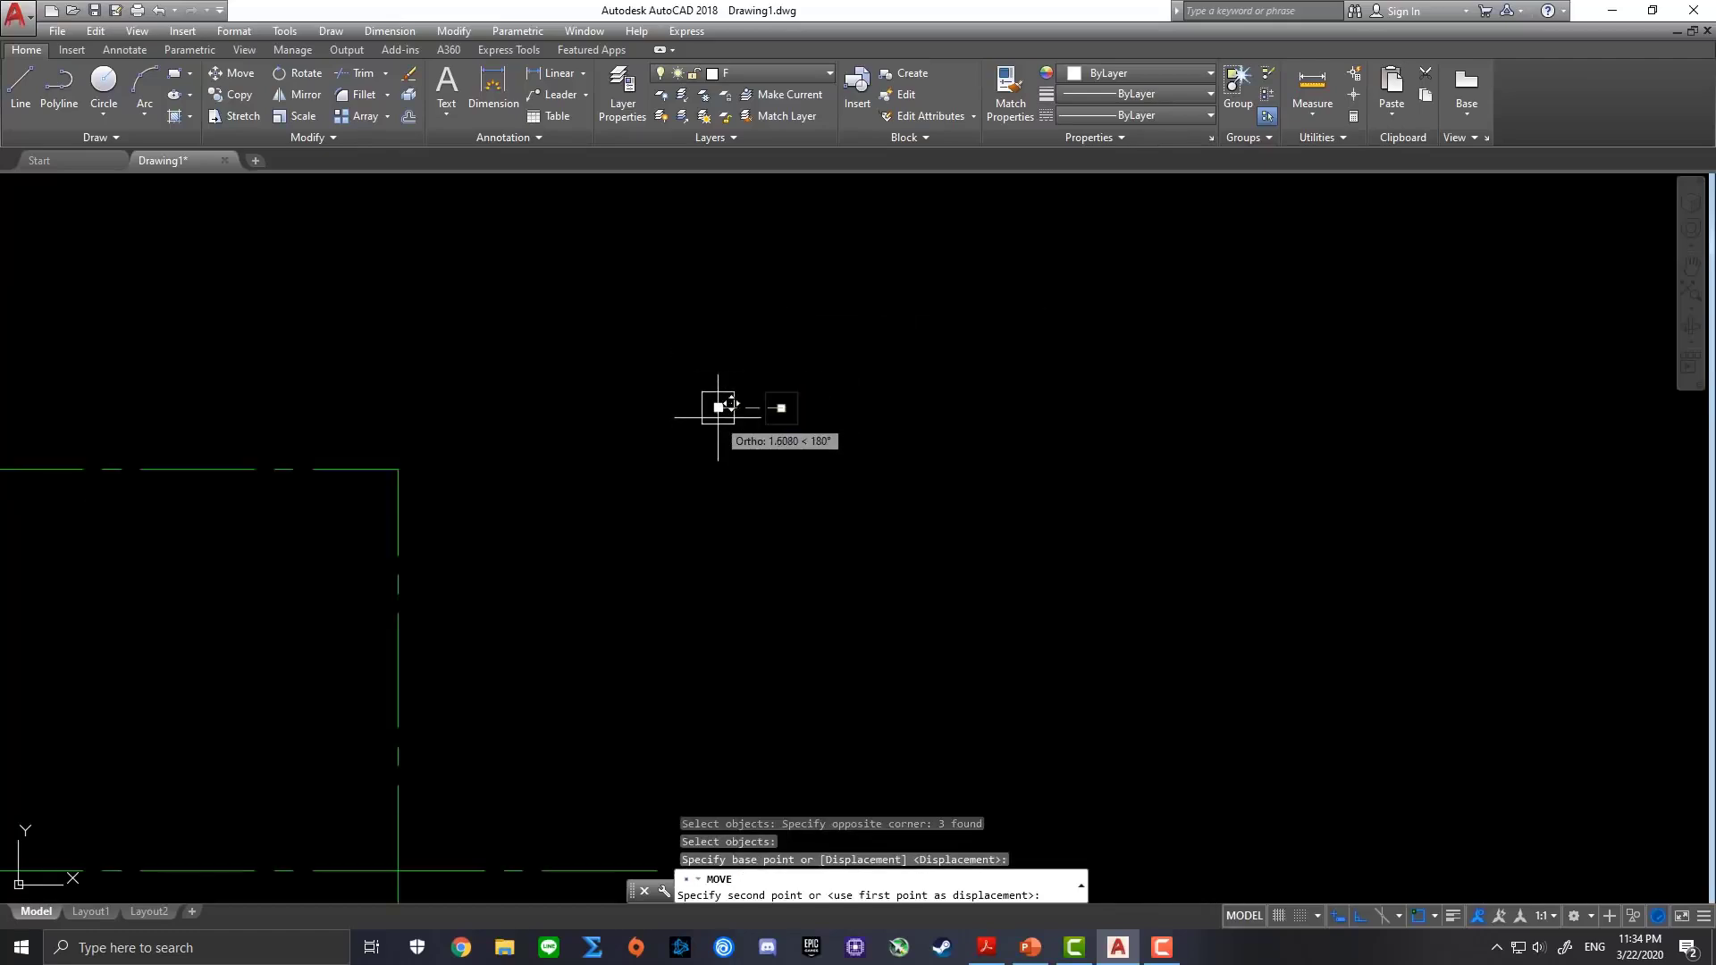
scroll(583, 410, up, 3)
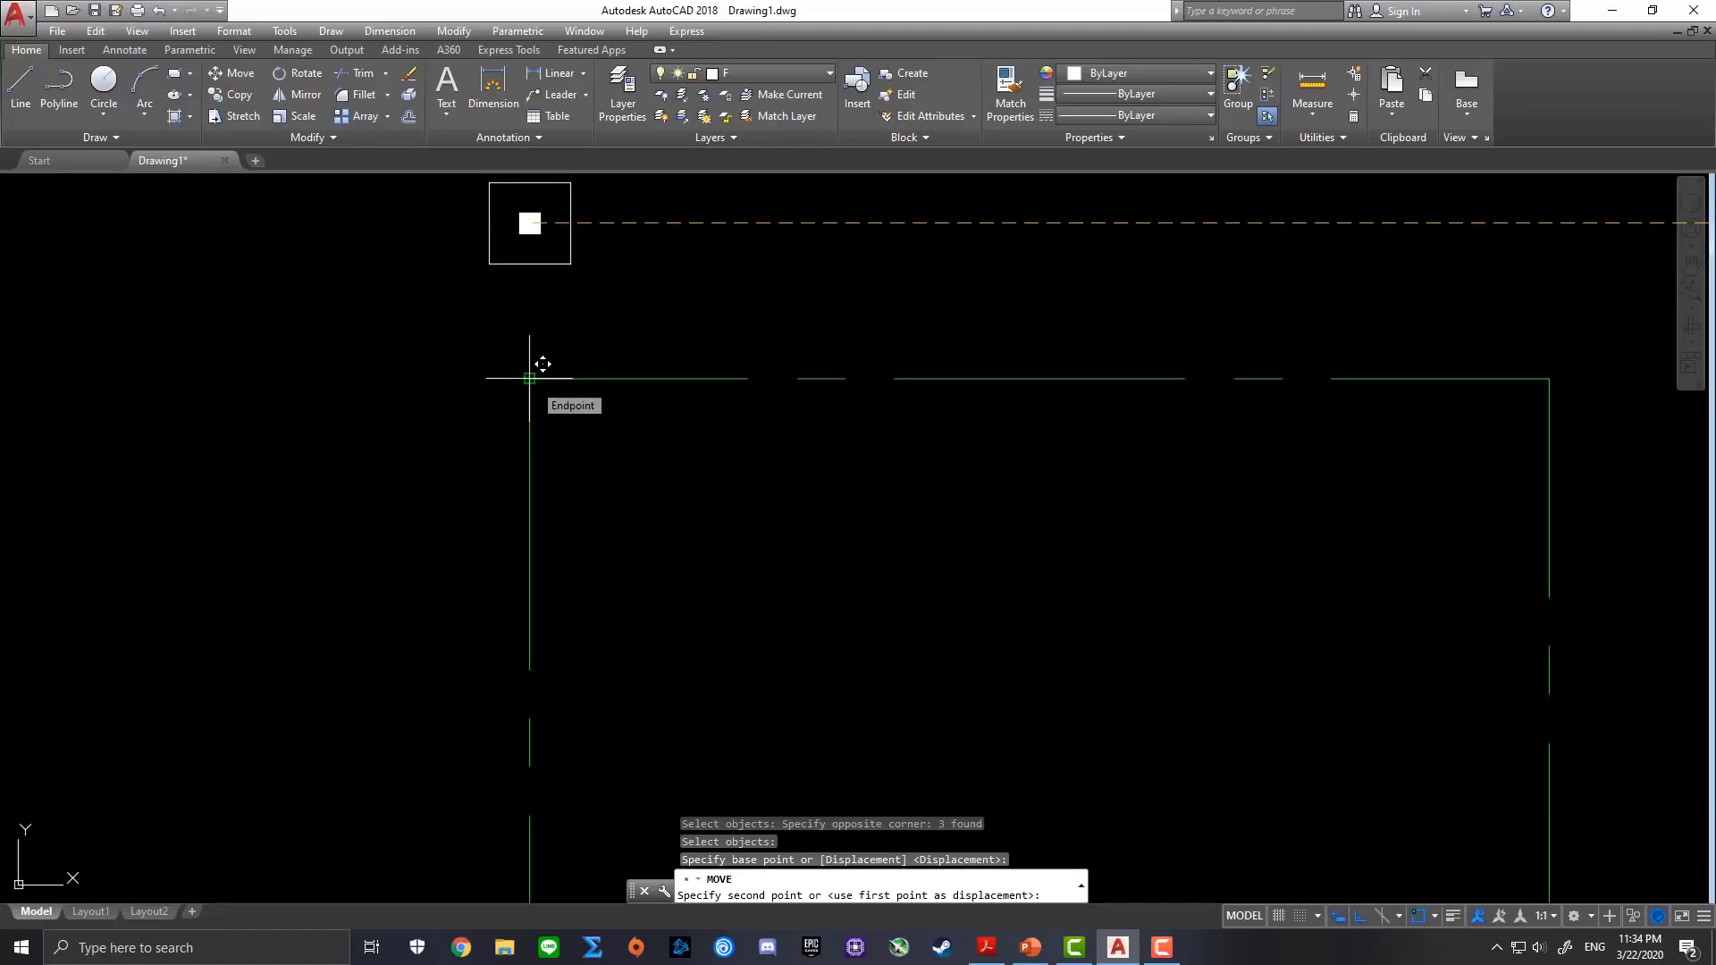
click(530, 378)
scroll(923, 348, down, 4)
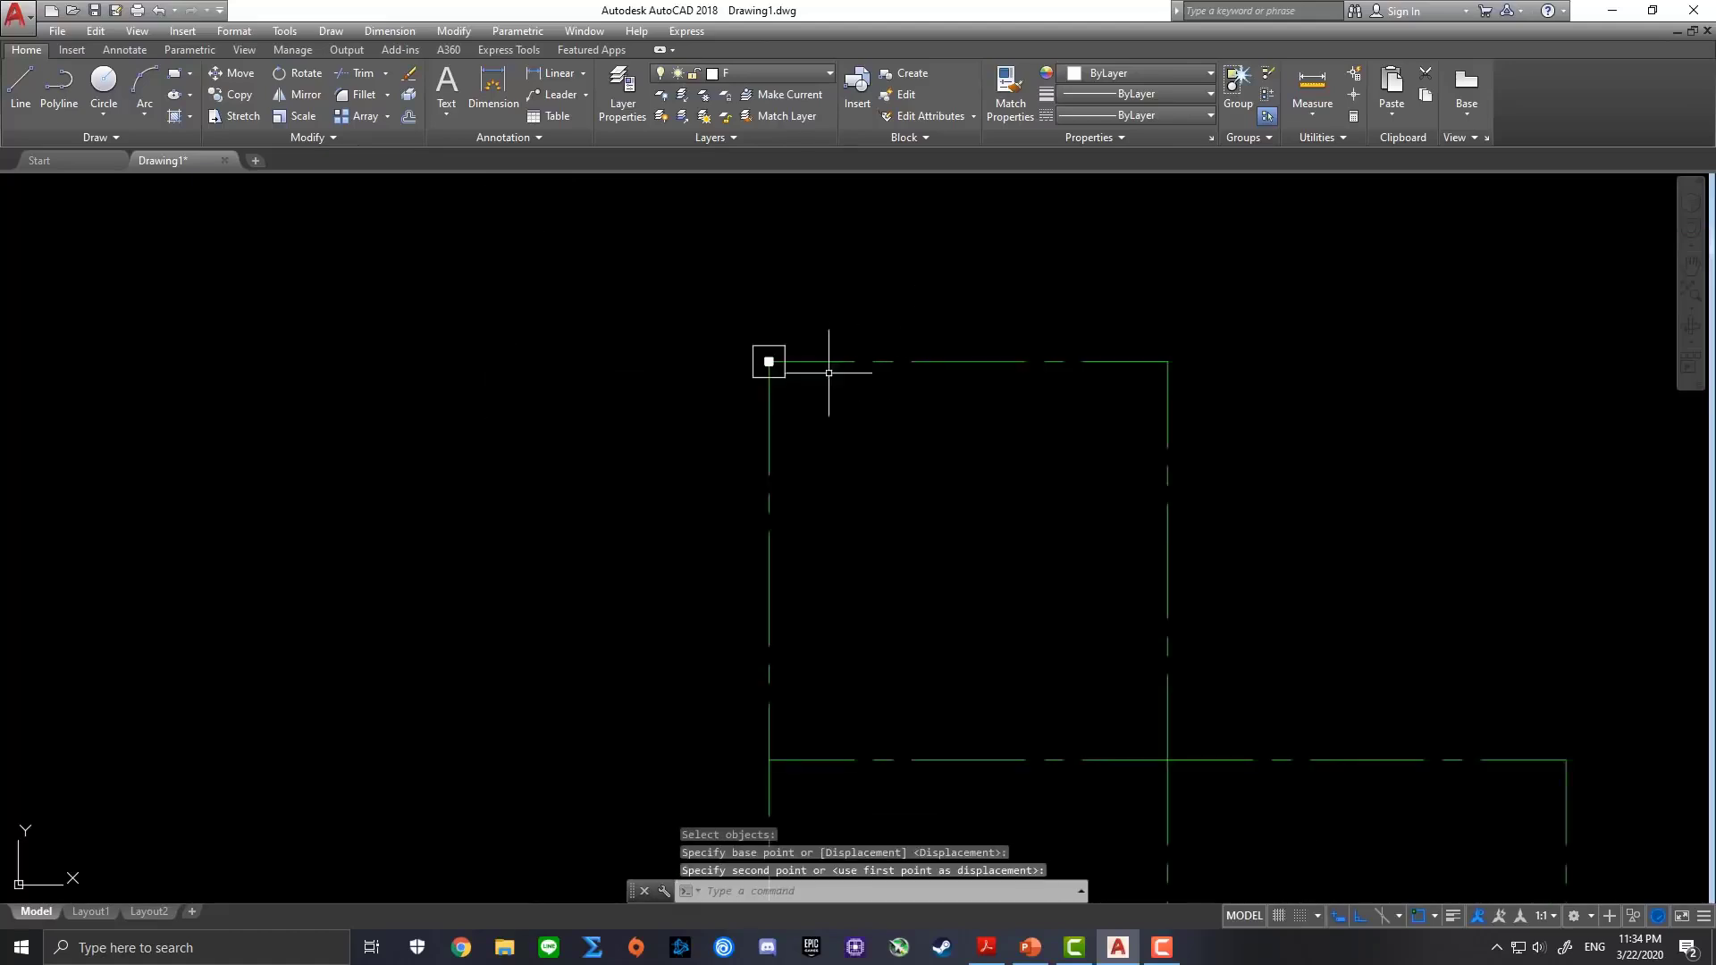
scroll(894, 333, down, 2)
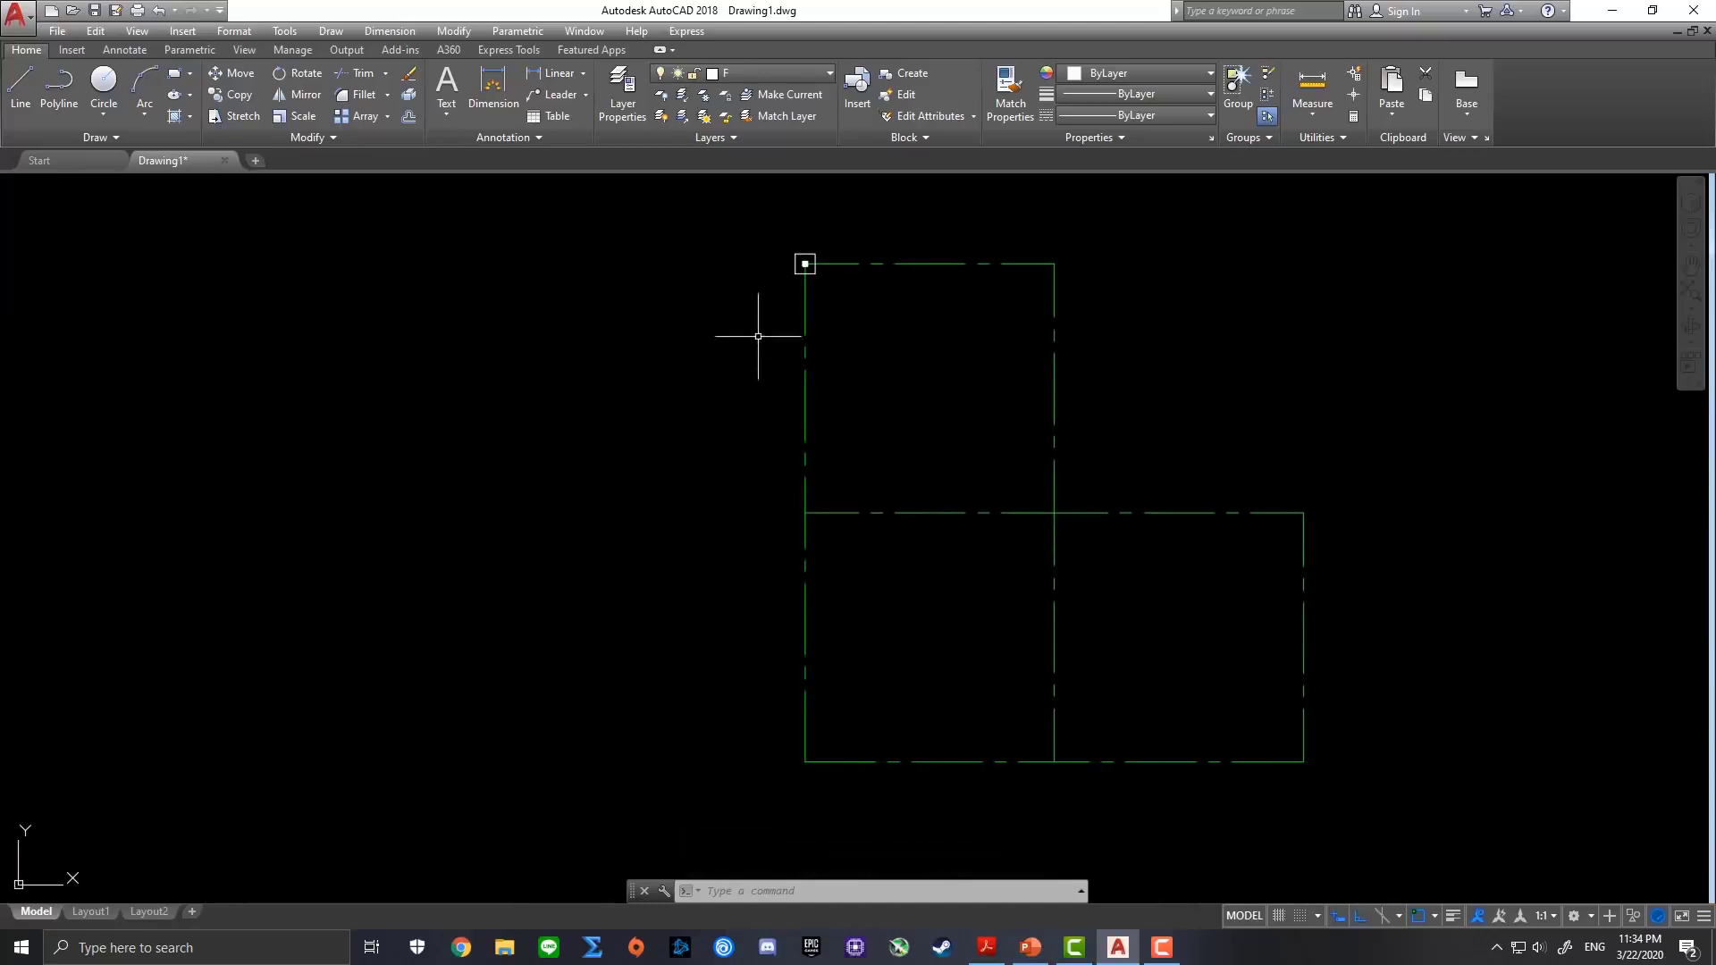
scroll(809, 268, up, 2)
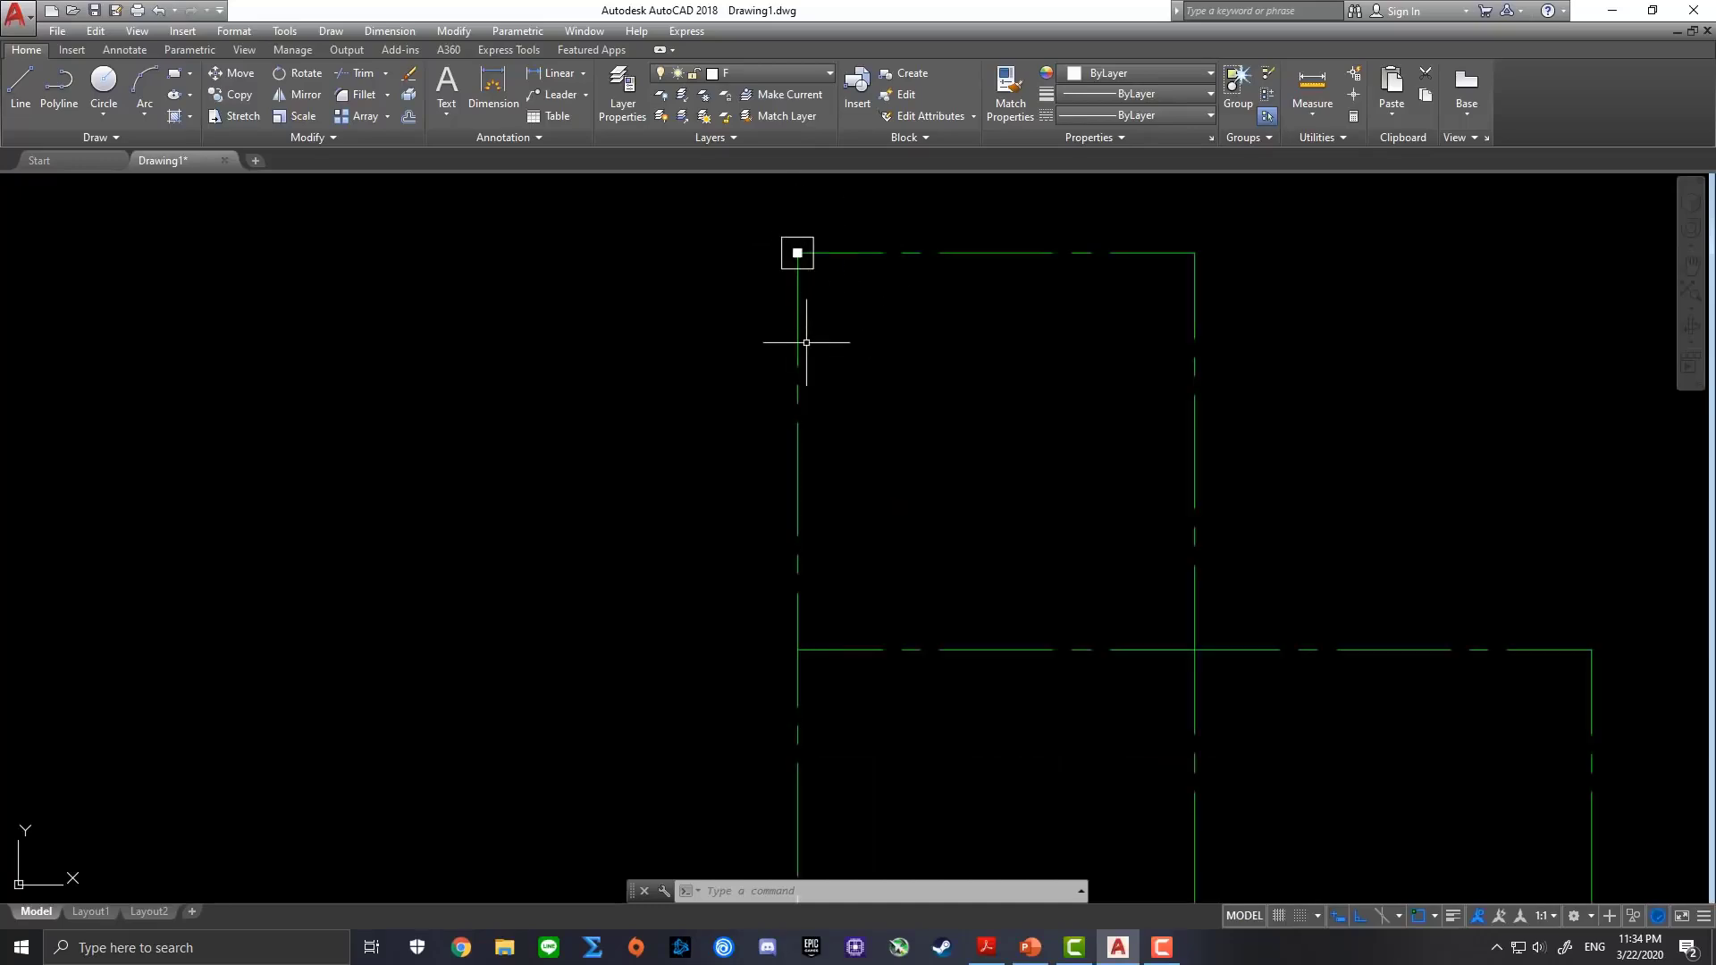
middle_drag(808, 606, 857, 470)
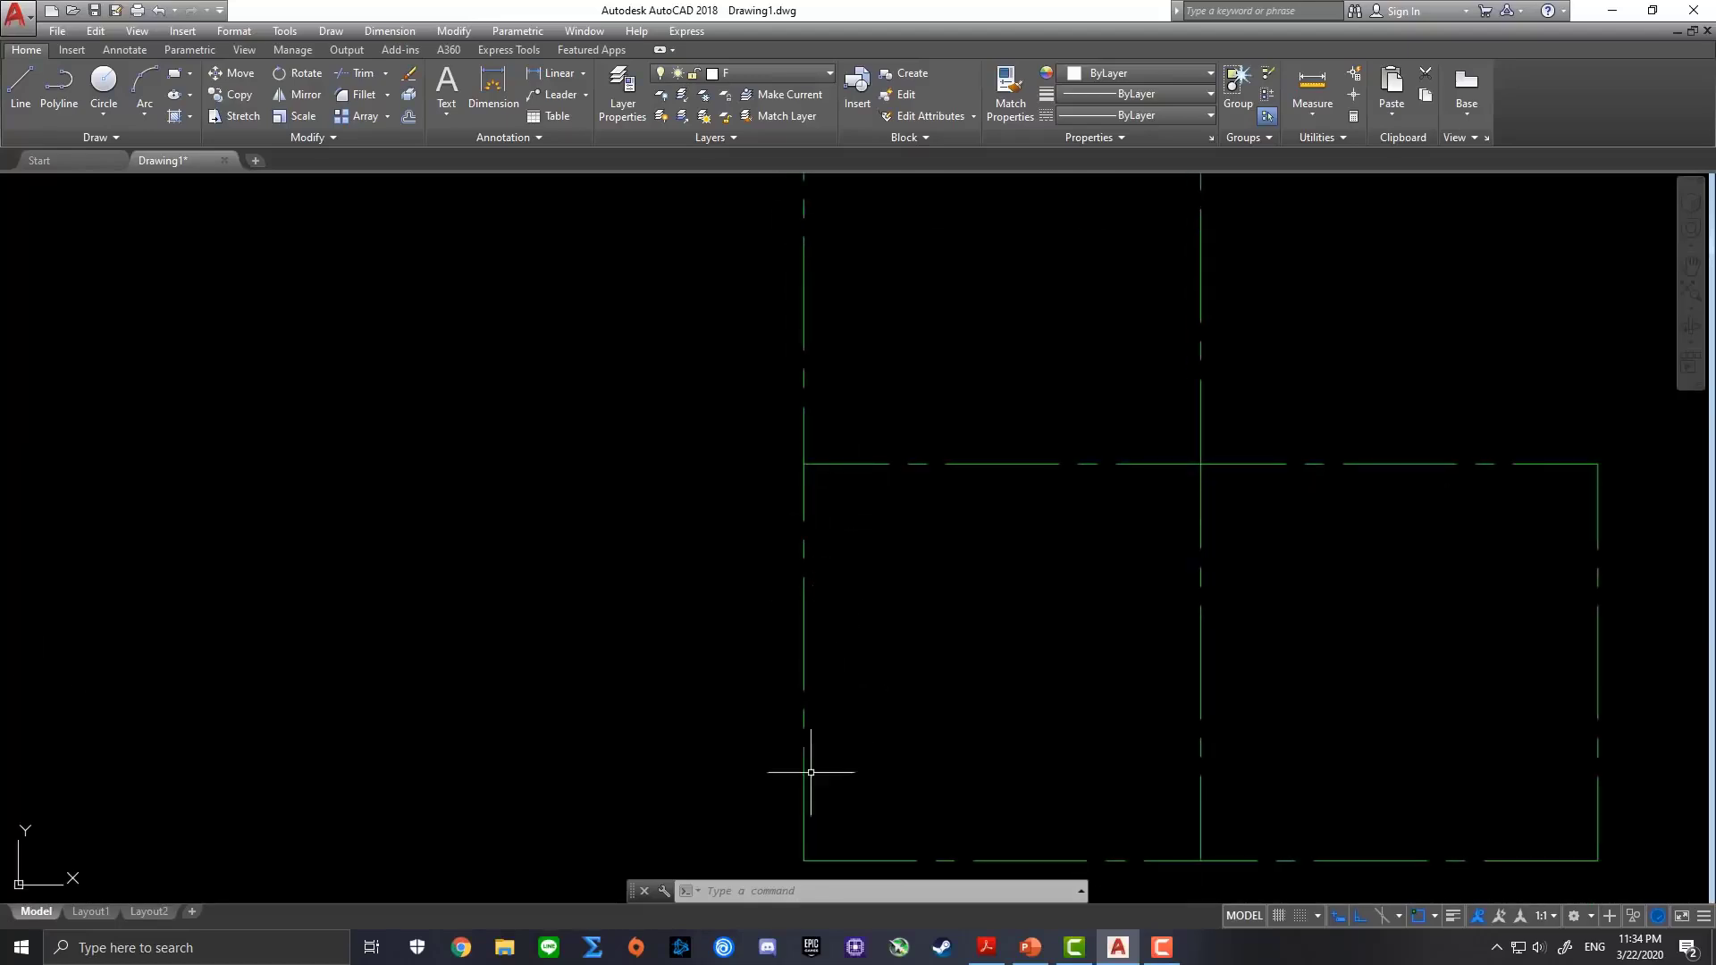
middle_drag(949, 409, 954, 648)
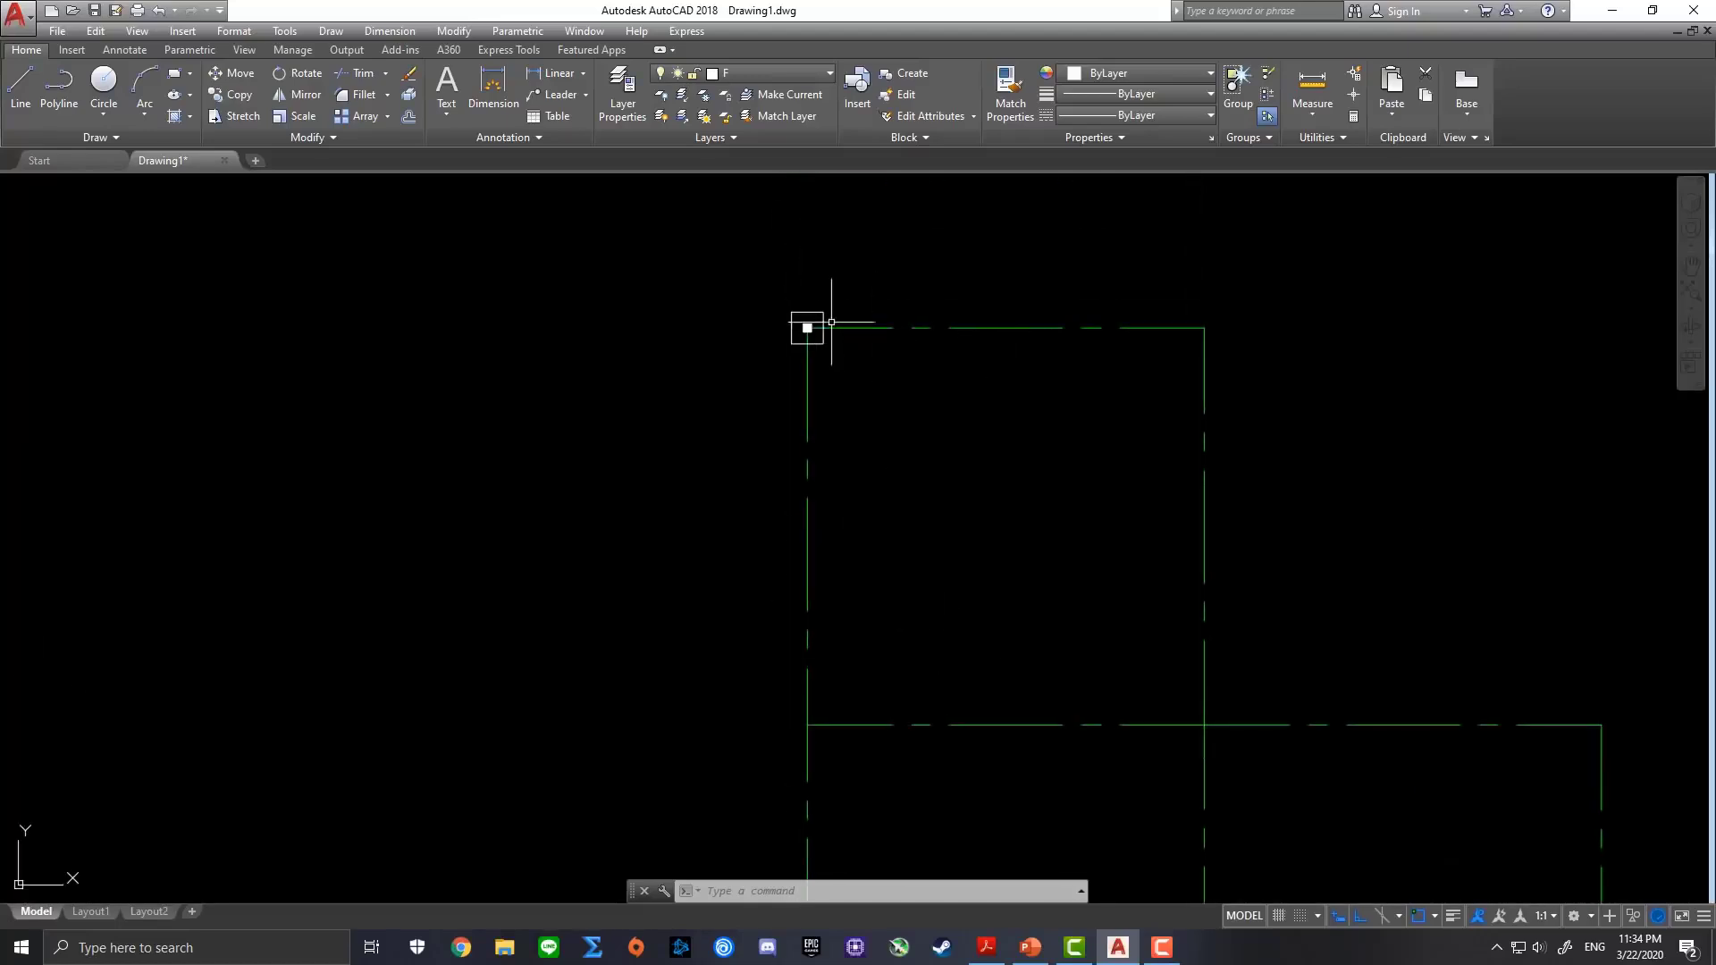
scroll(831, 322, up, 2)
scroll(779, 337, up, 2)
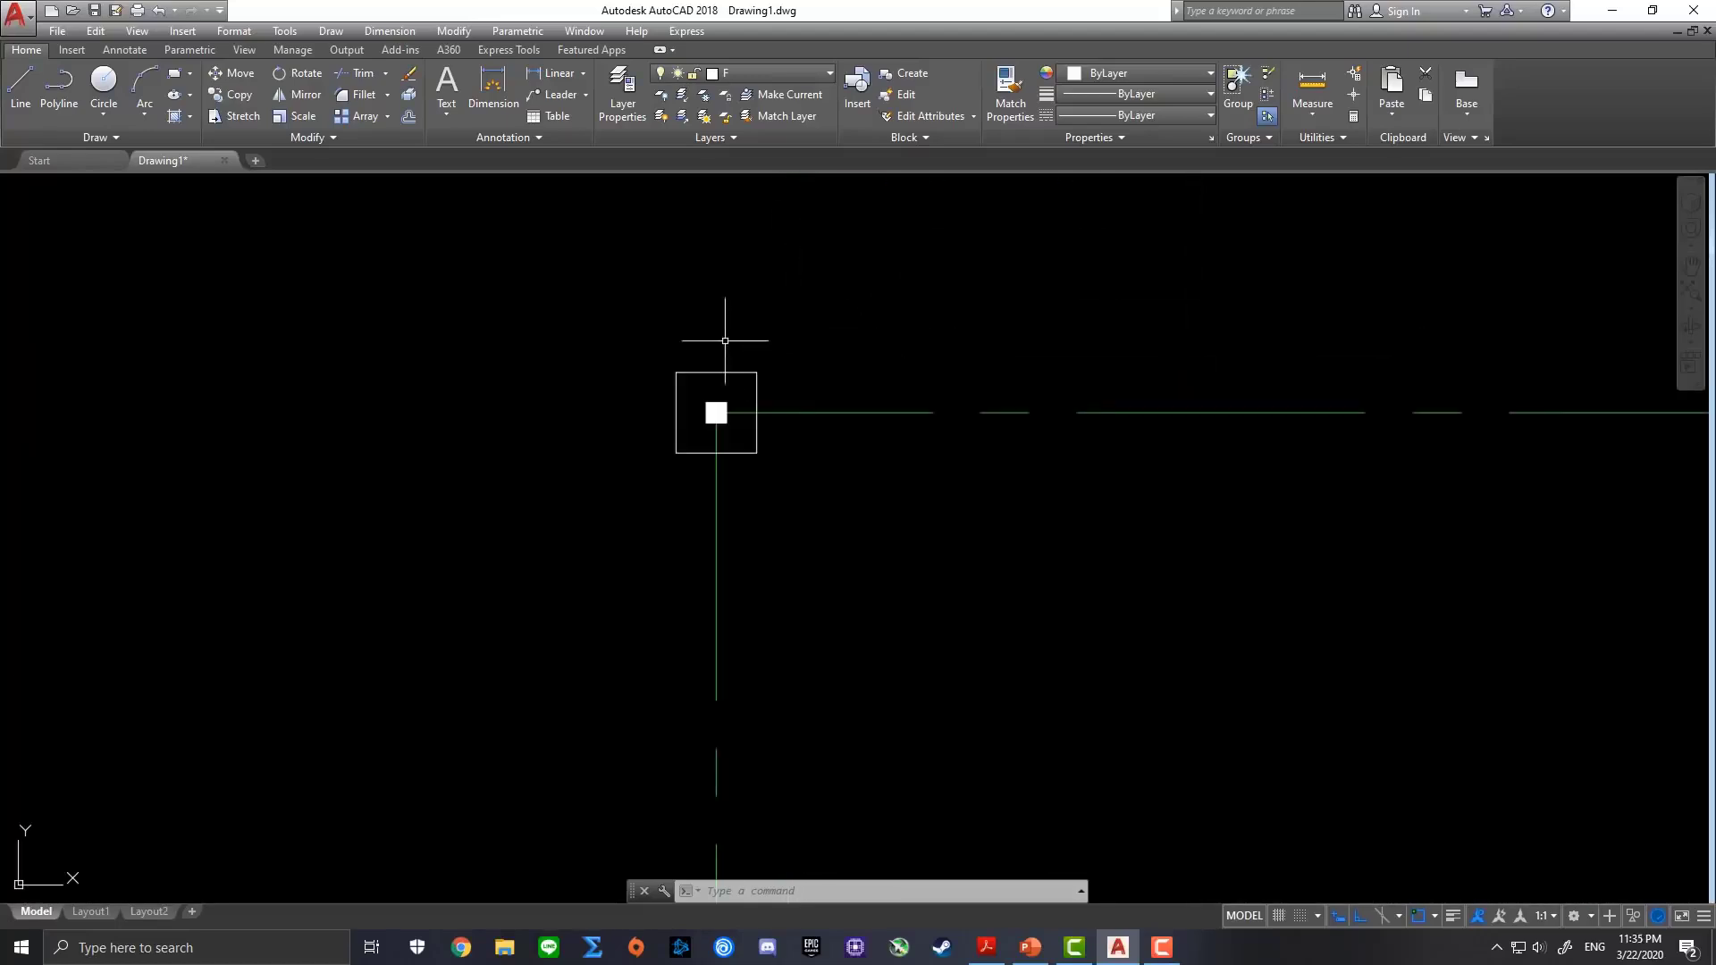
Copy the column down the left grid line at 5, 10, 15 and 20 units
click(631, 313)
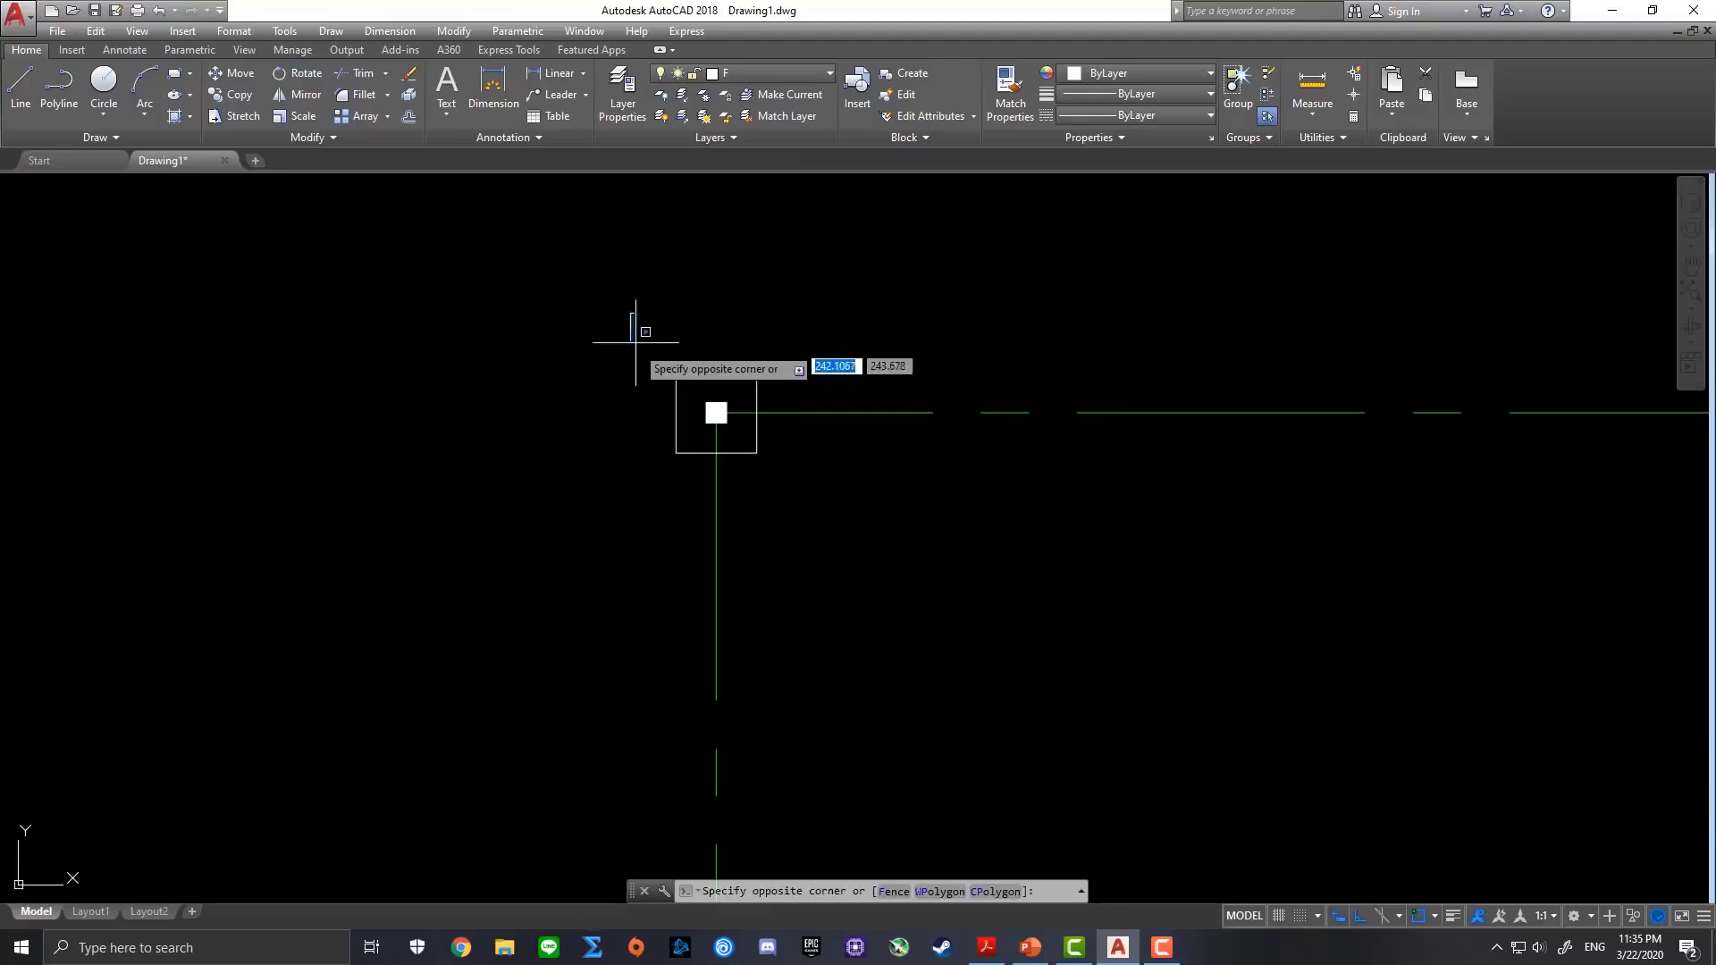
click(814, 500)
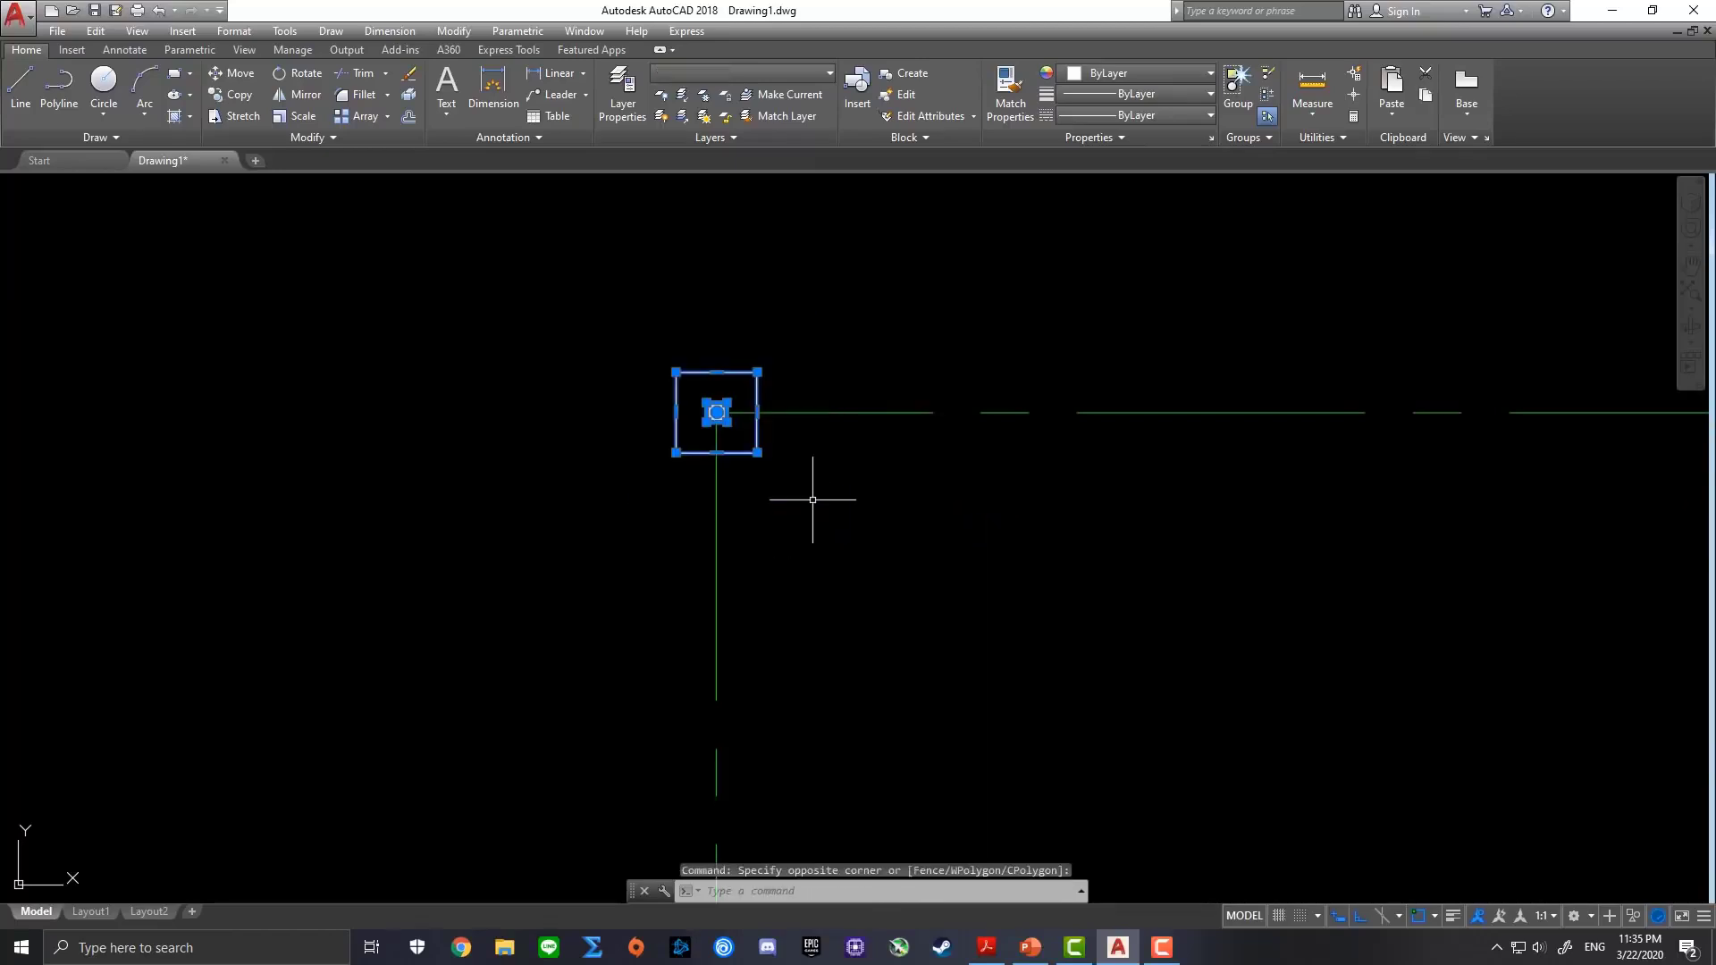
click(240, 95)
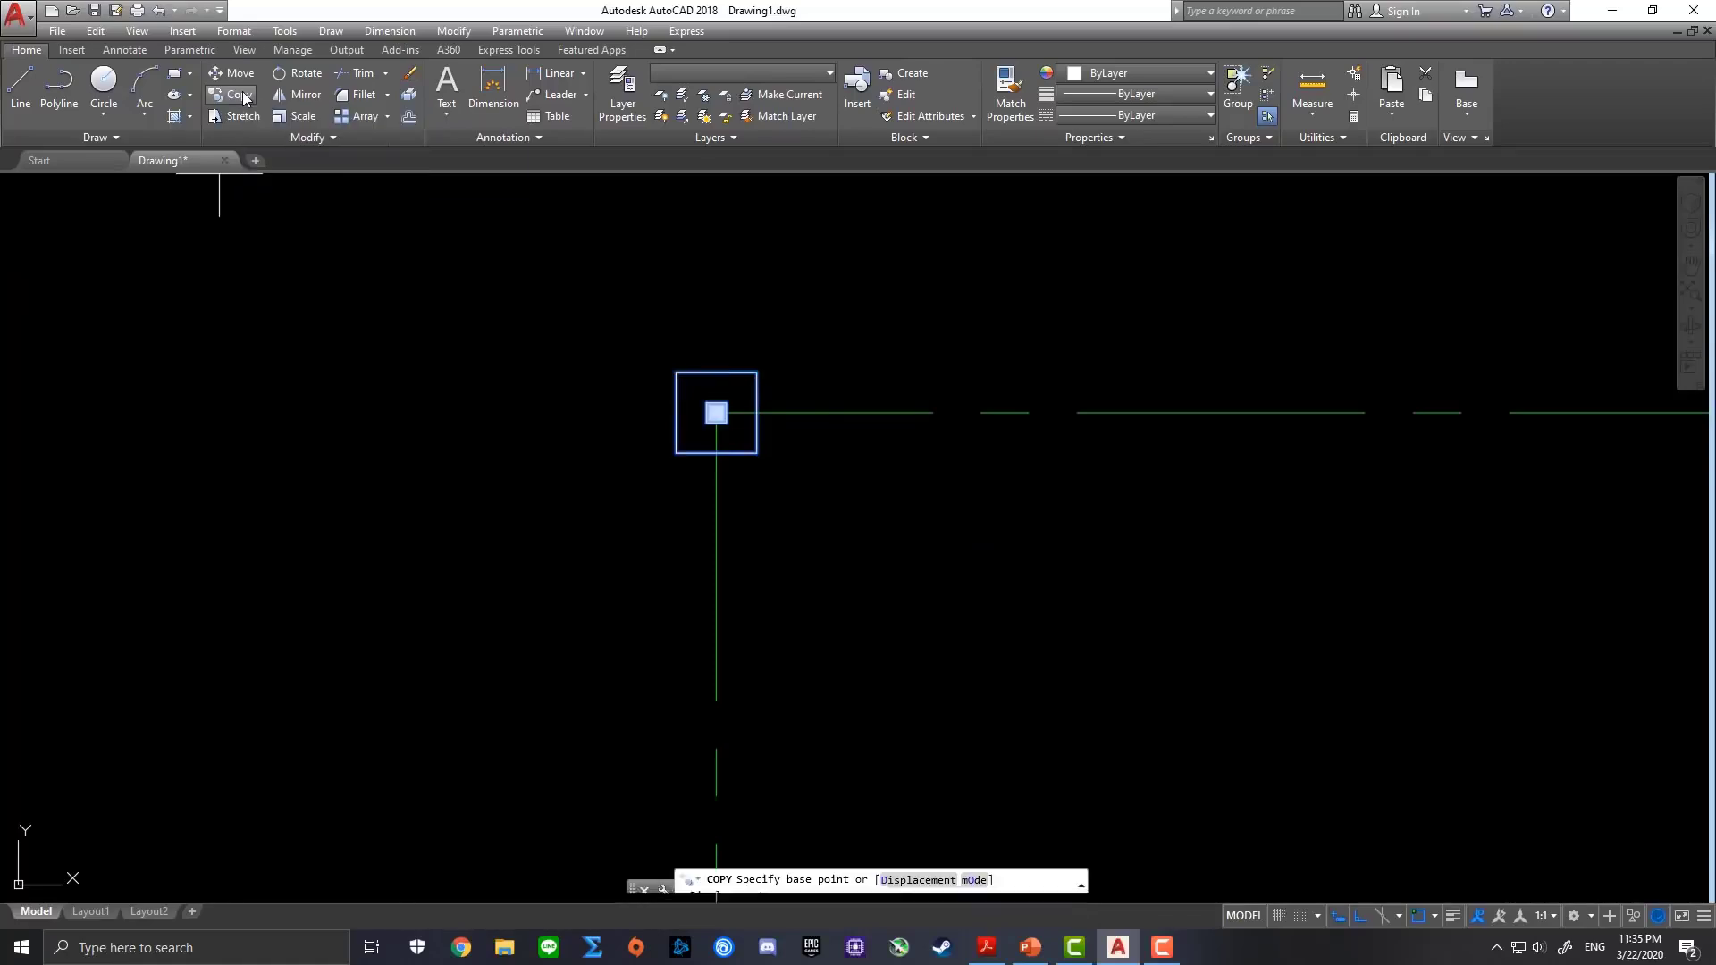
scroll(698, 421, up, 2)
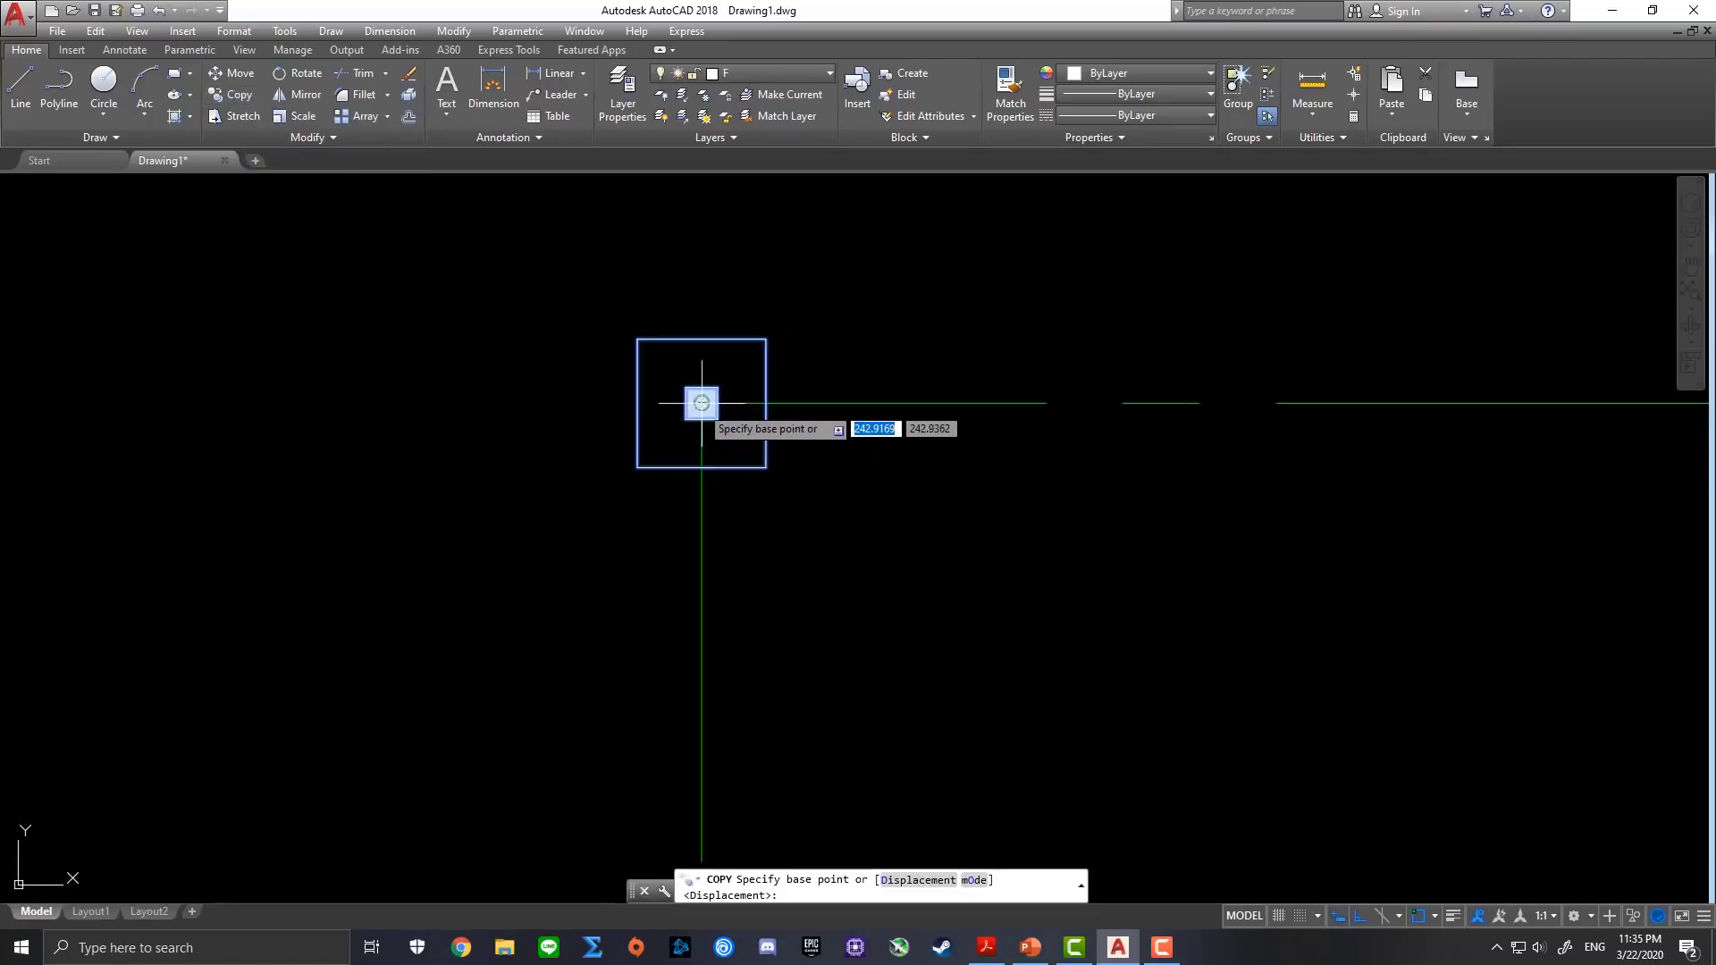
click(702, 403)
scroll(825, 594, down, 2)
scroll(883, 530, up, 2)
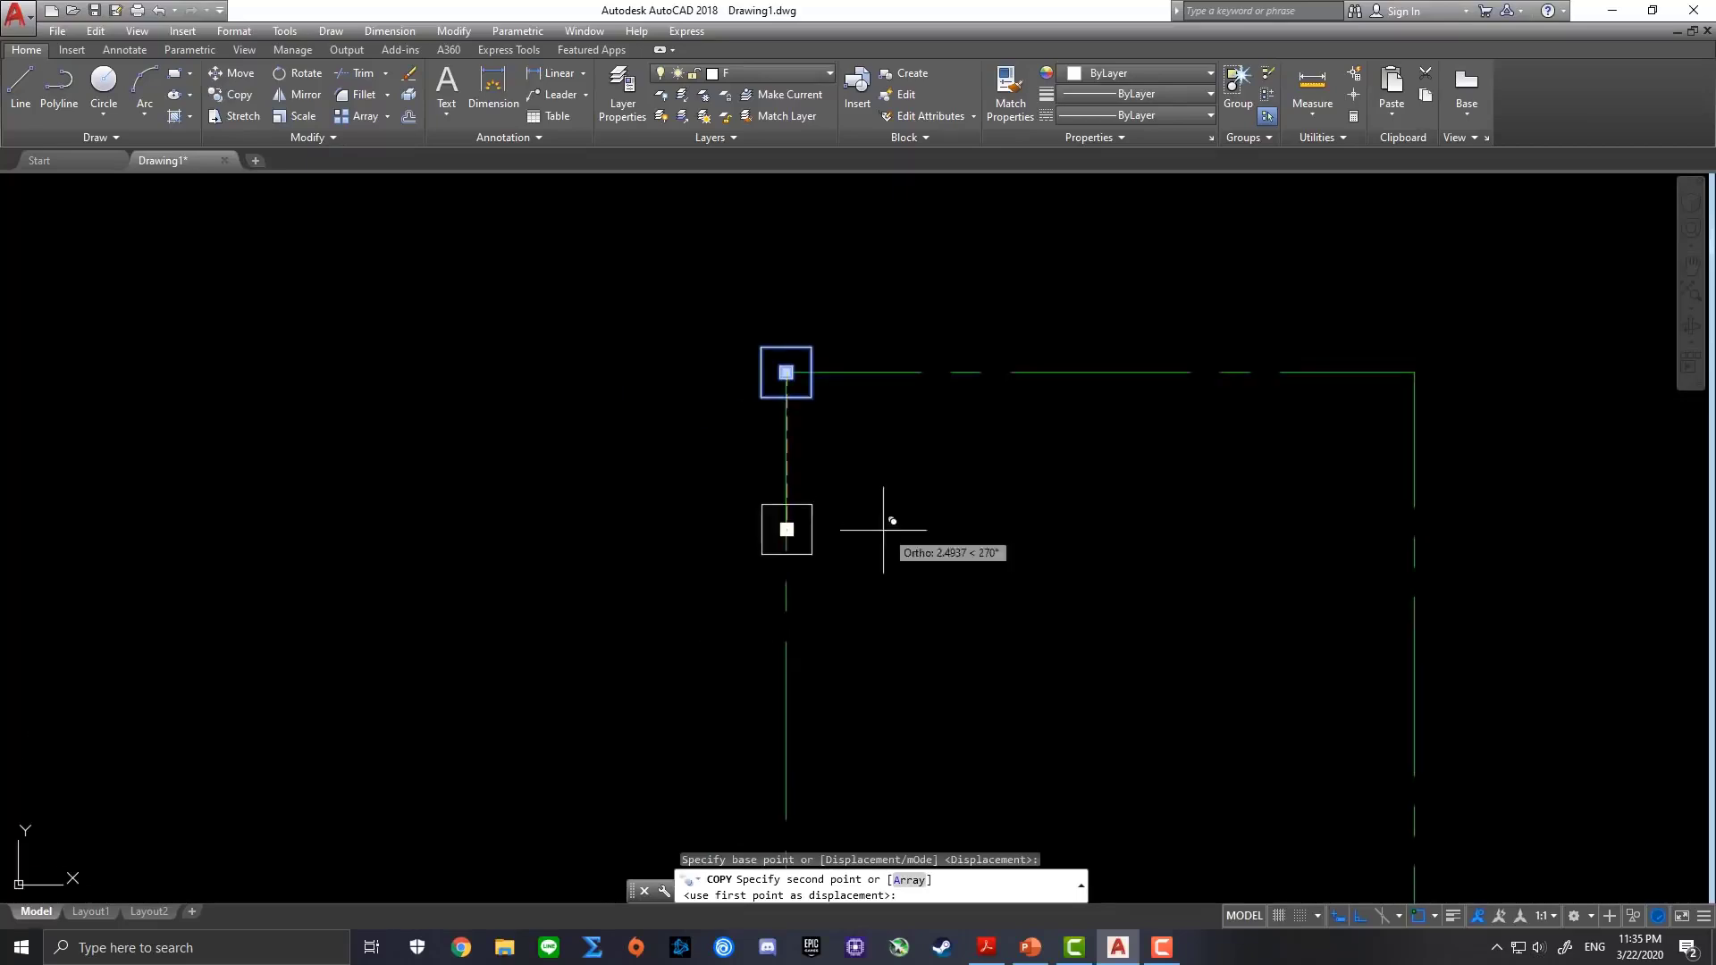
text(5)
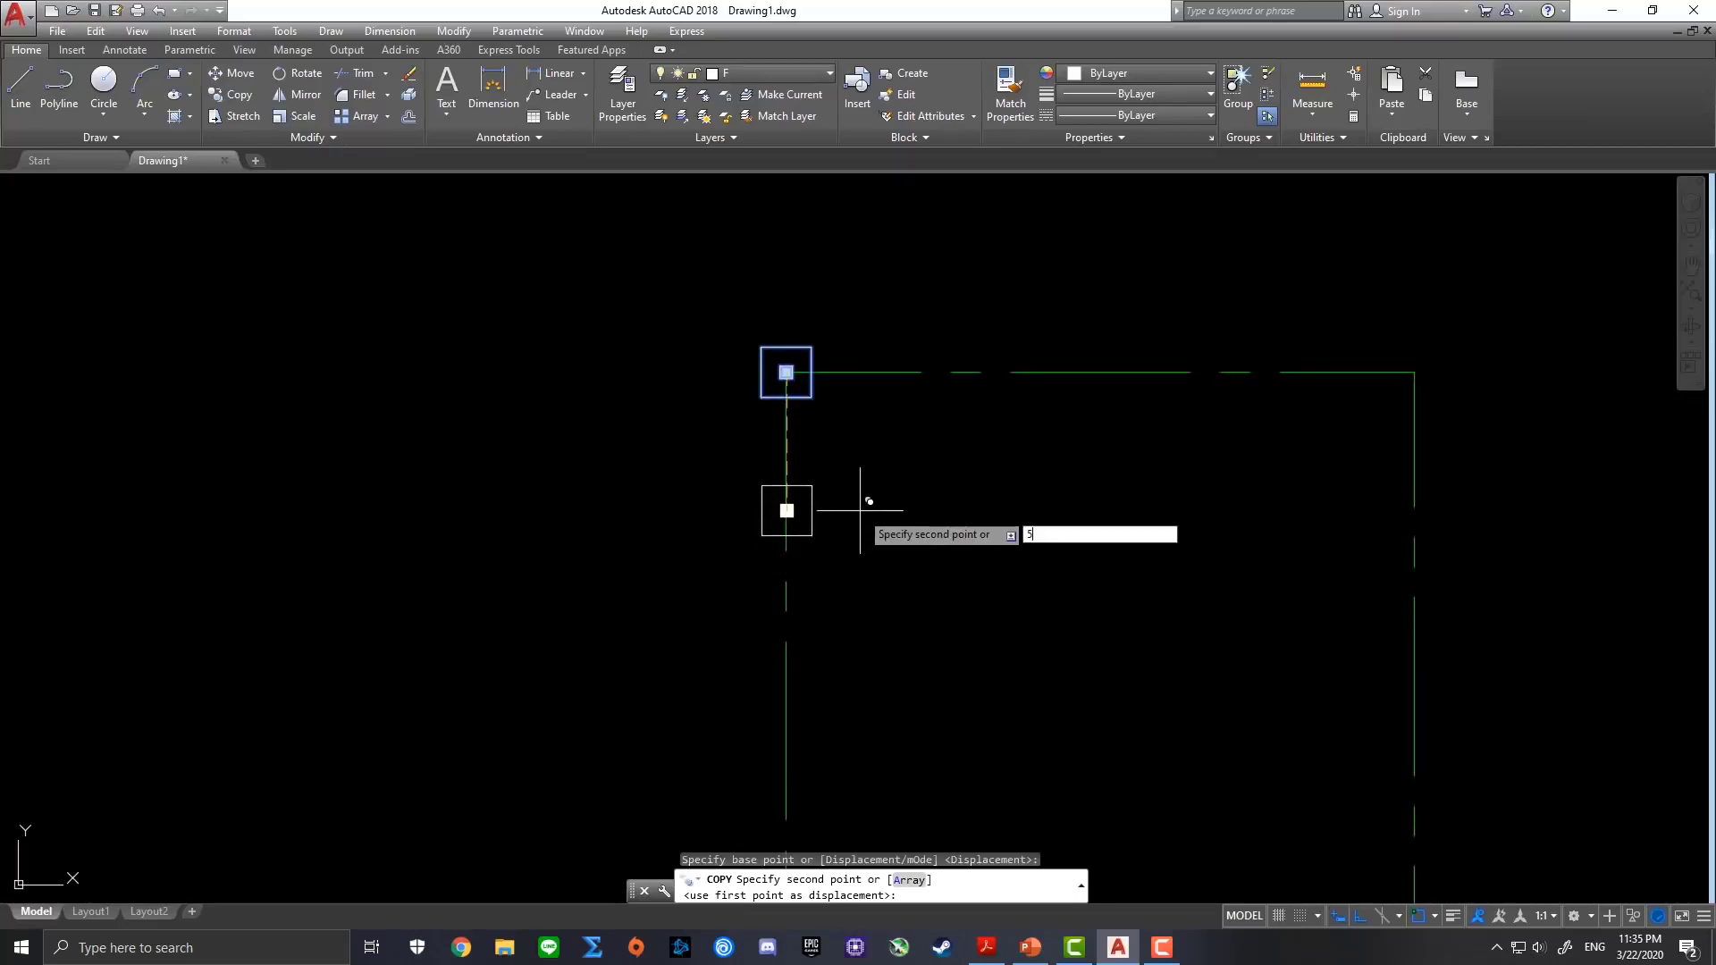
key(Return)
scroll(872, 496, down, 1)
scroll(894, 536, down, 1)
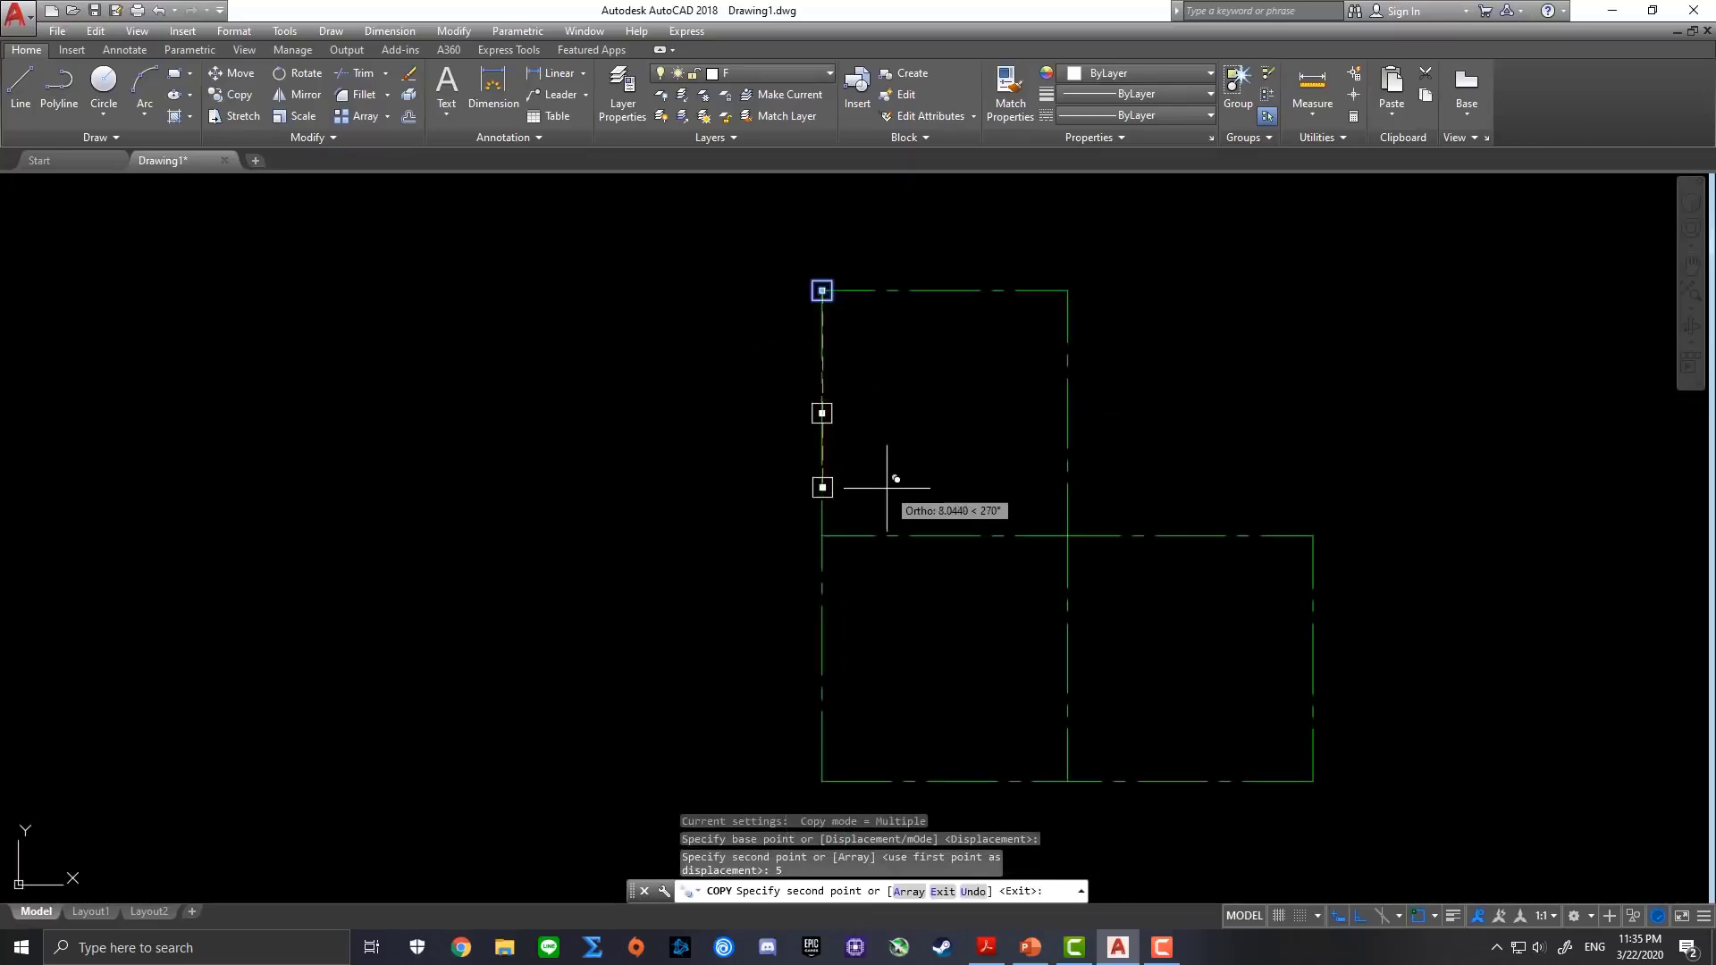
text(10)
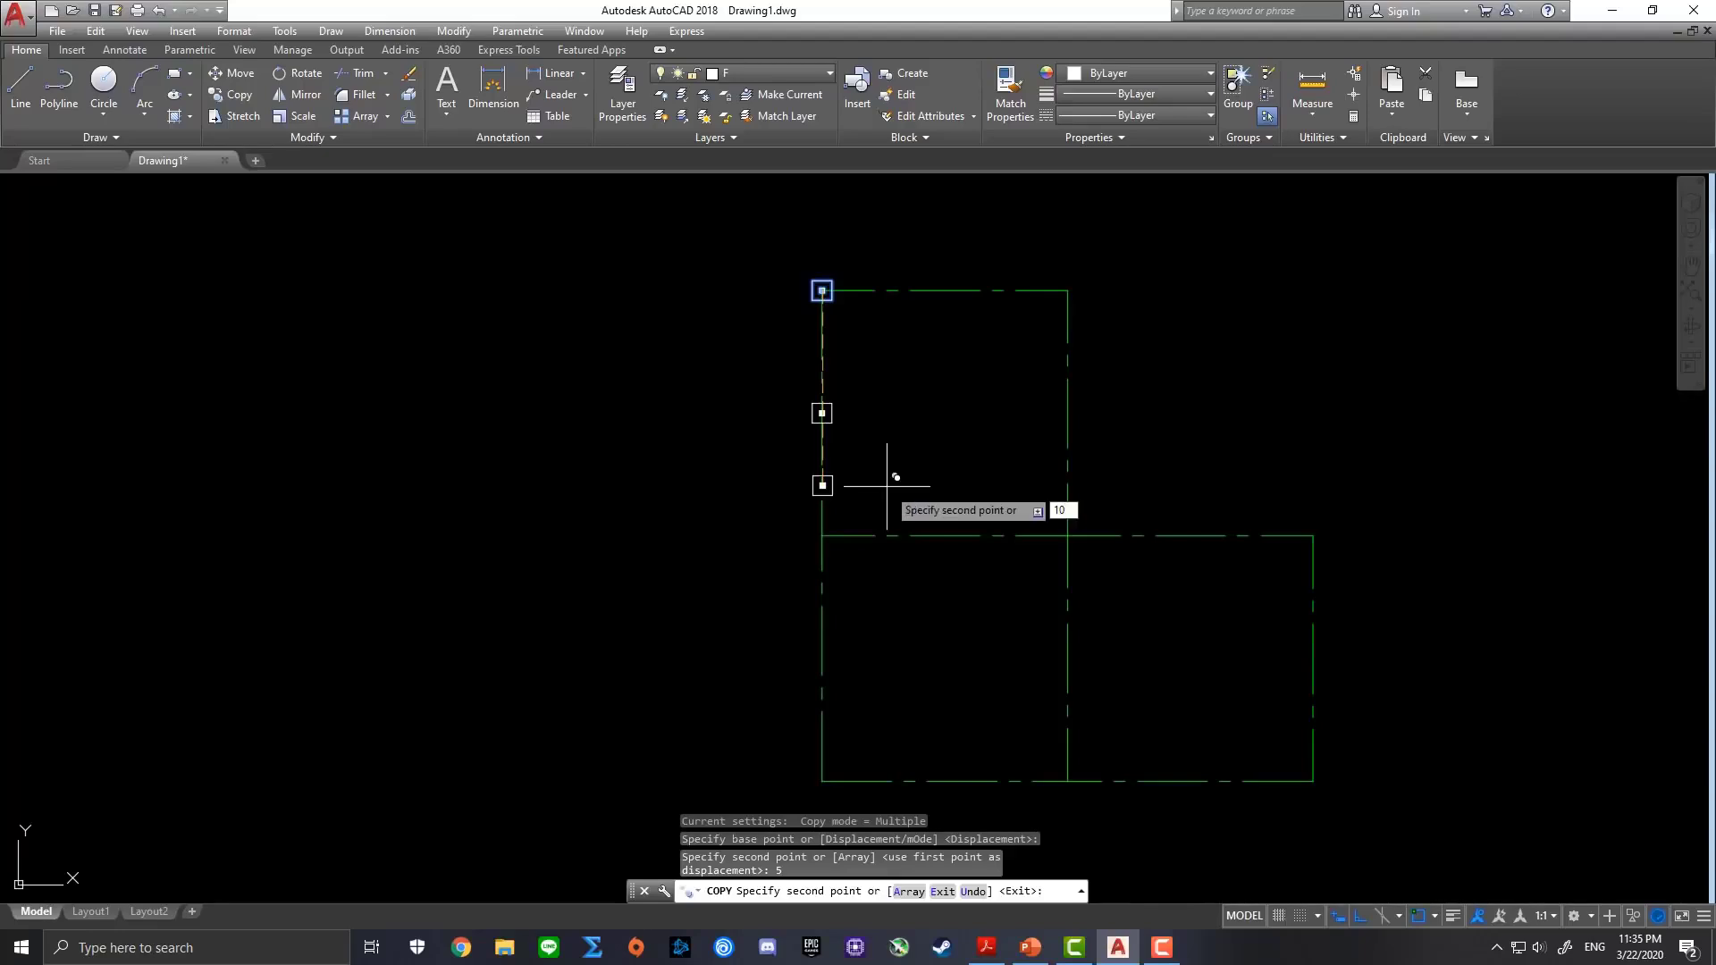
key(Return)
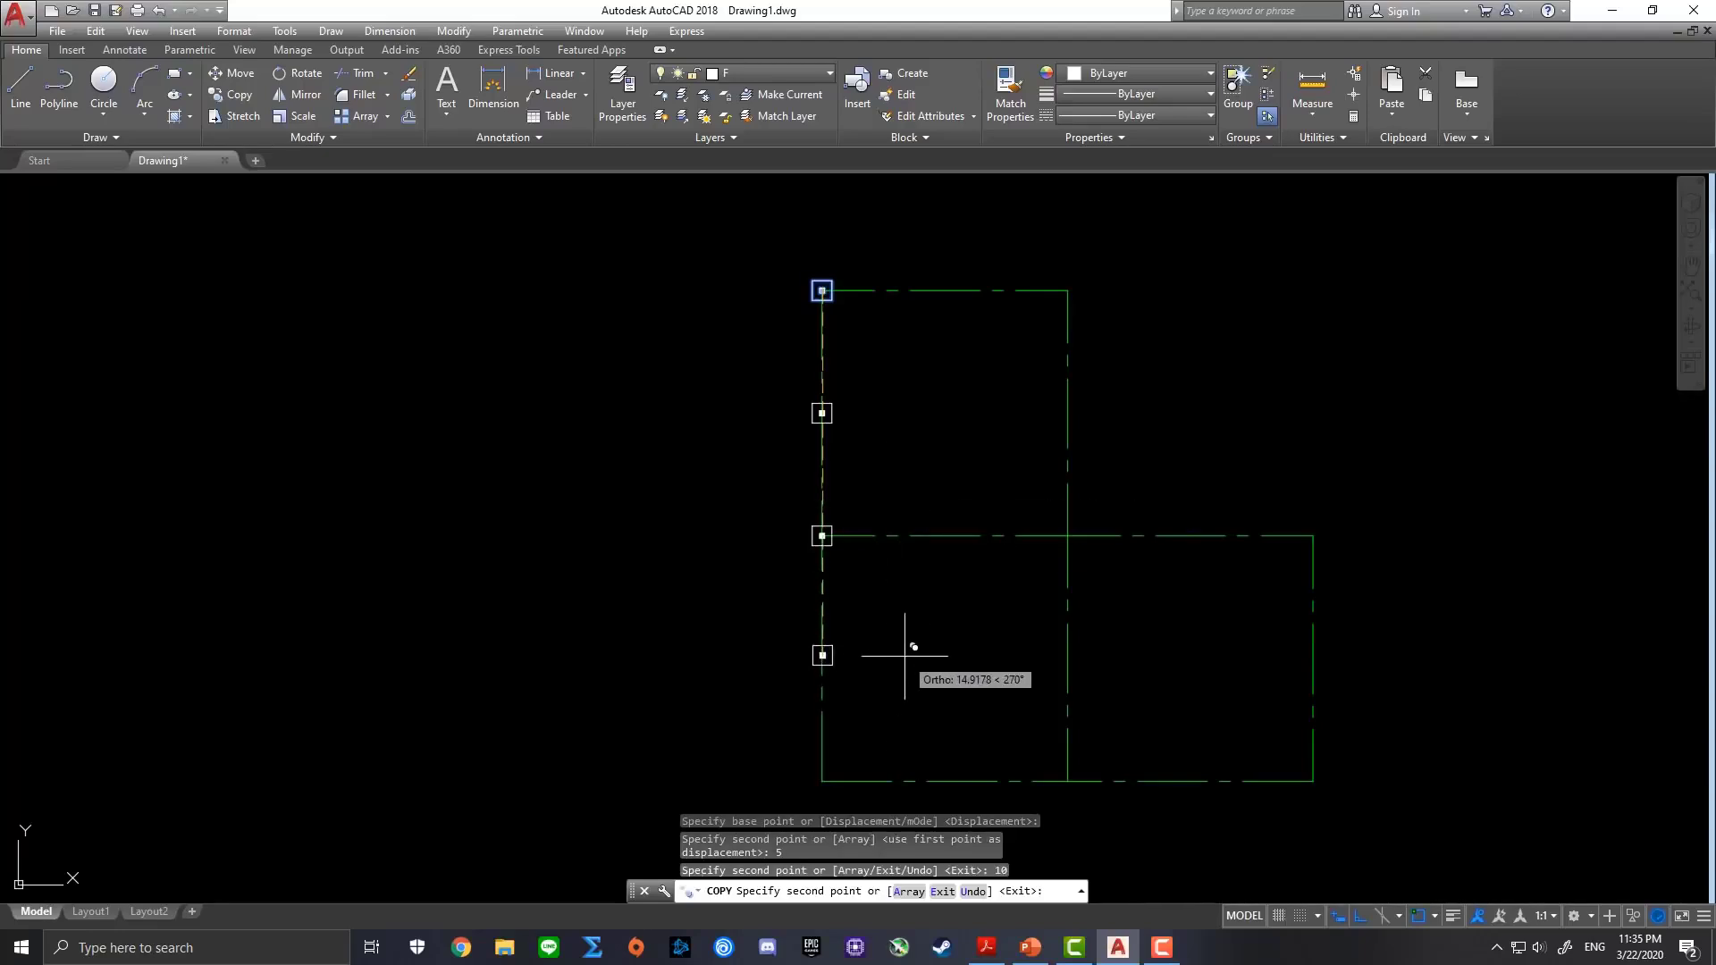
text(15)
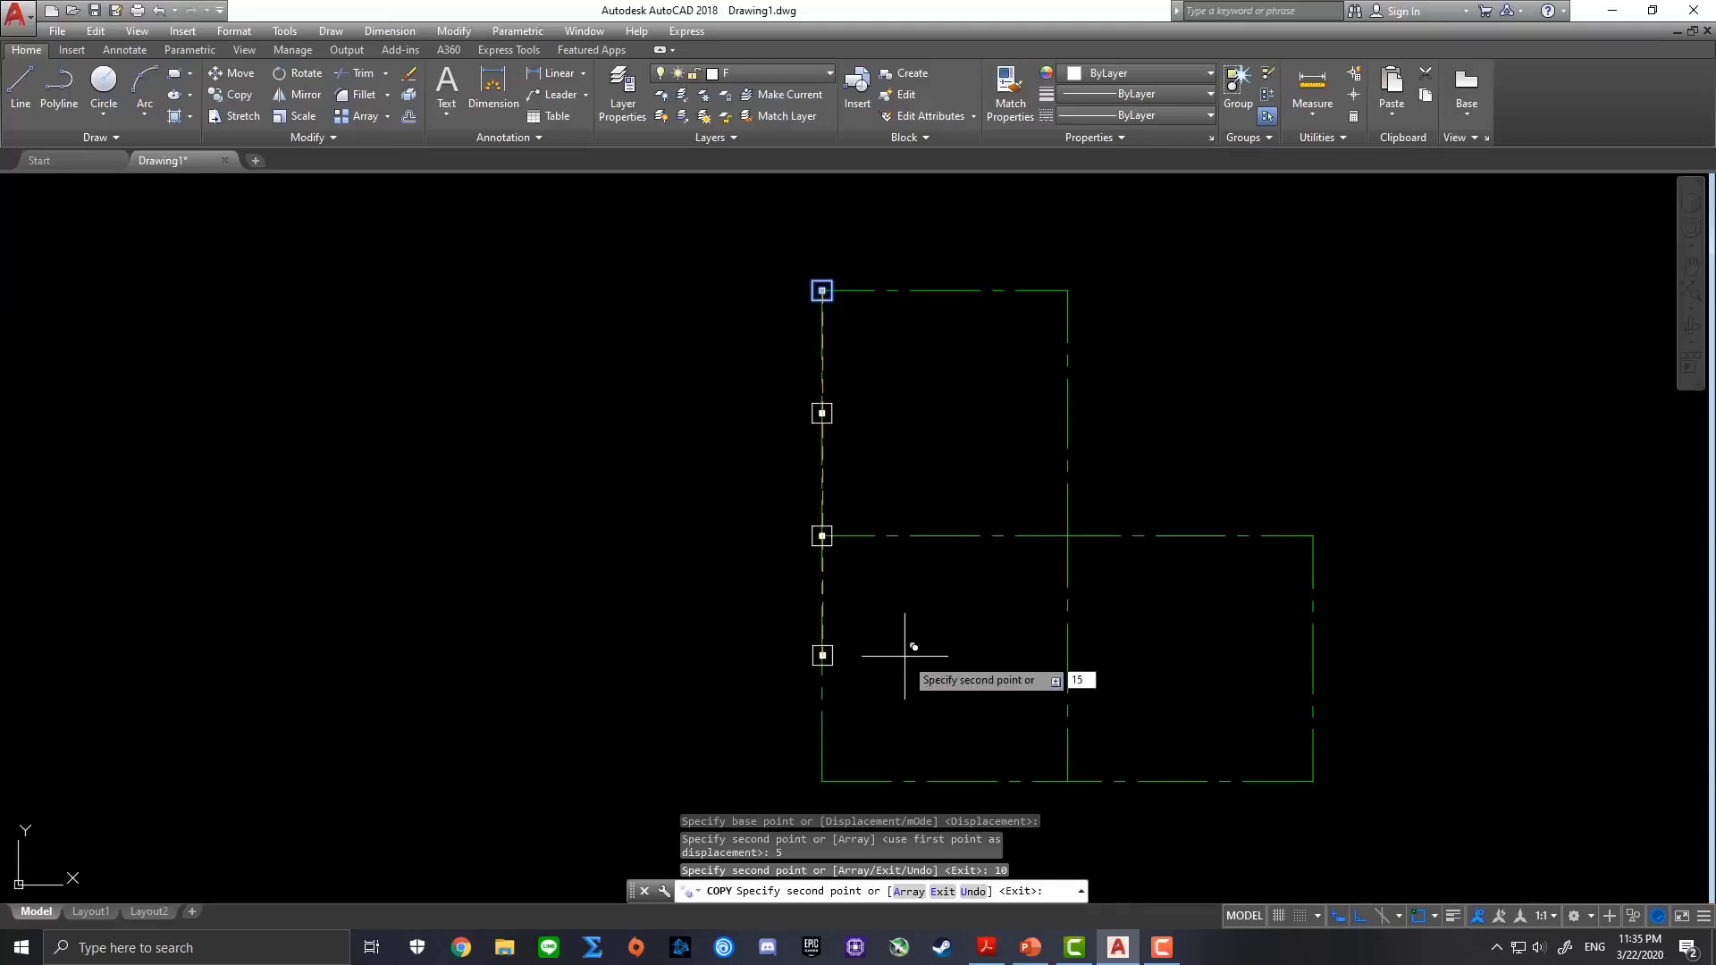
key(Return)
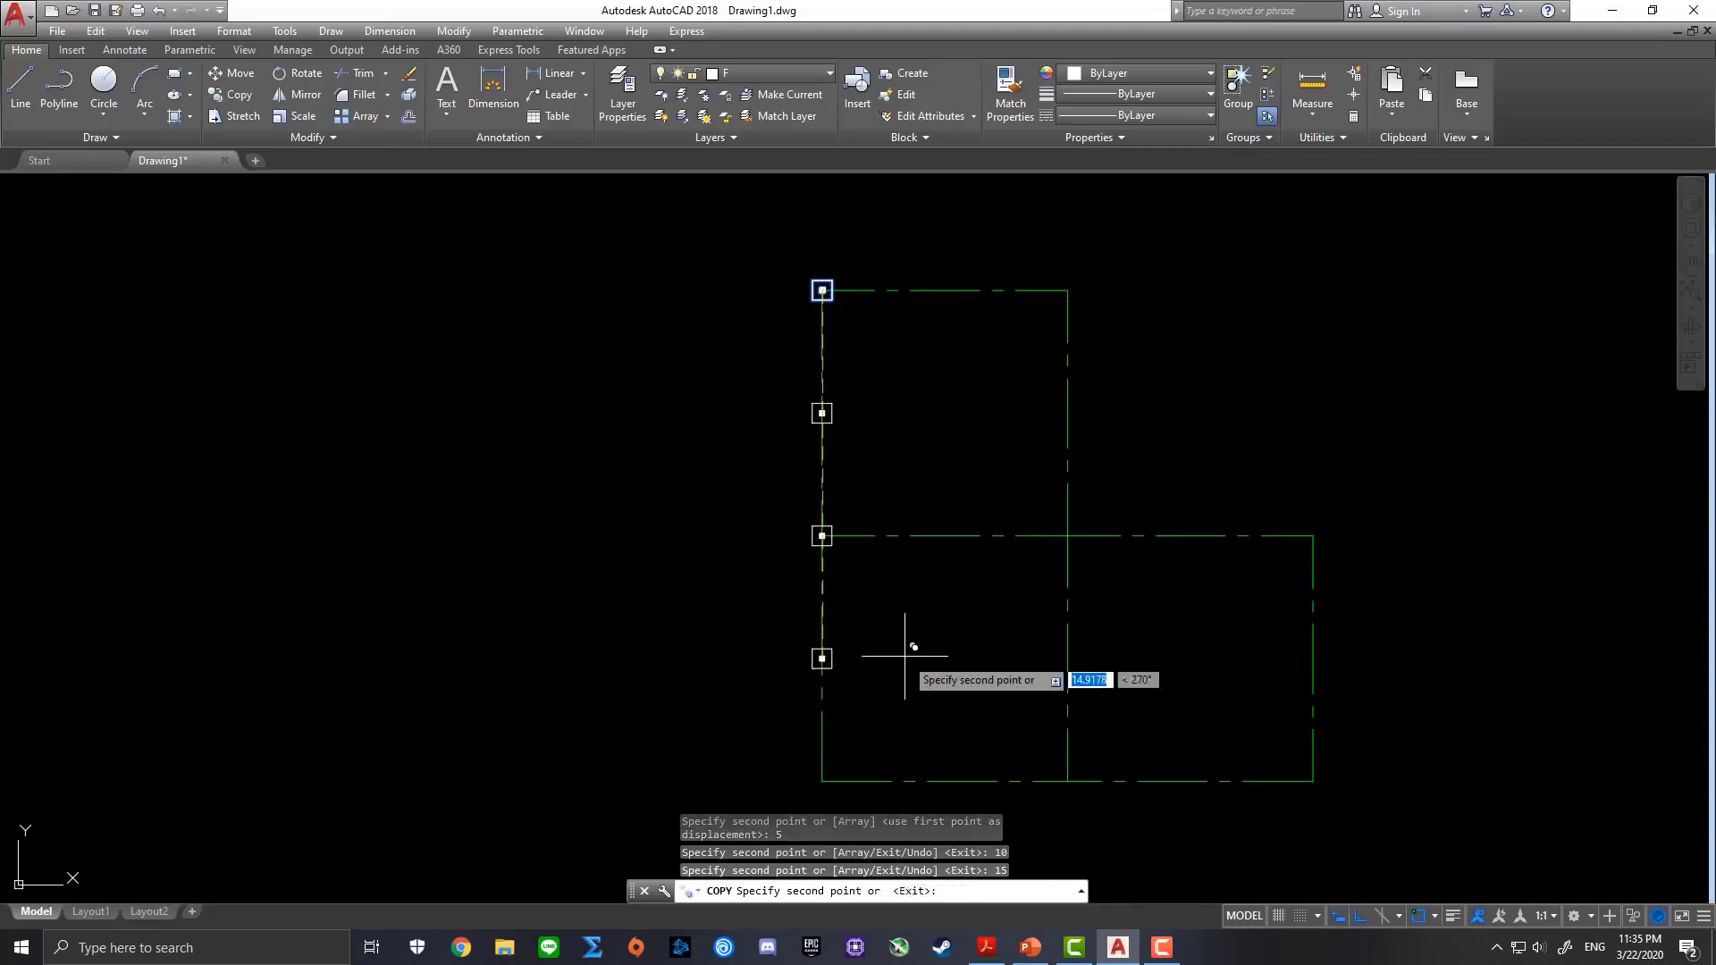
middle_drag(926, 658, 934, 601)
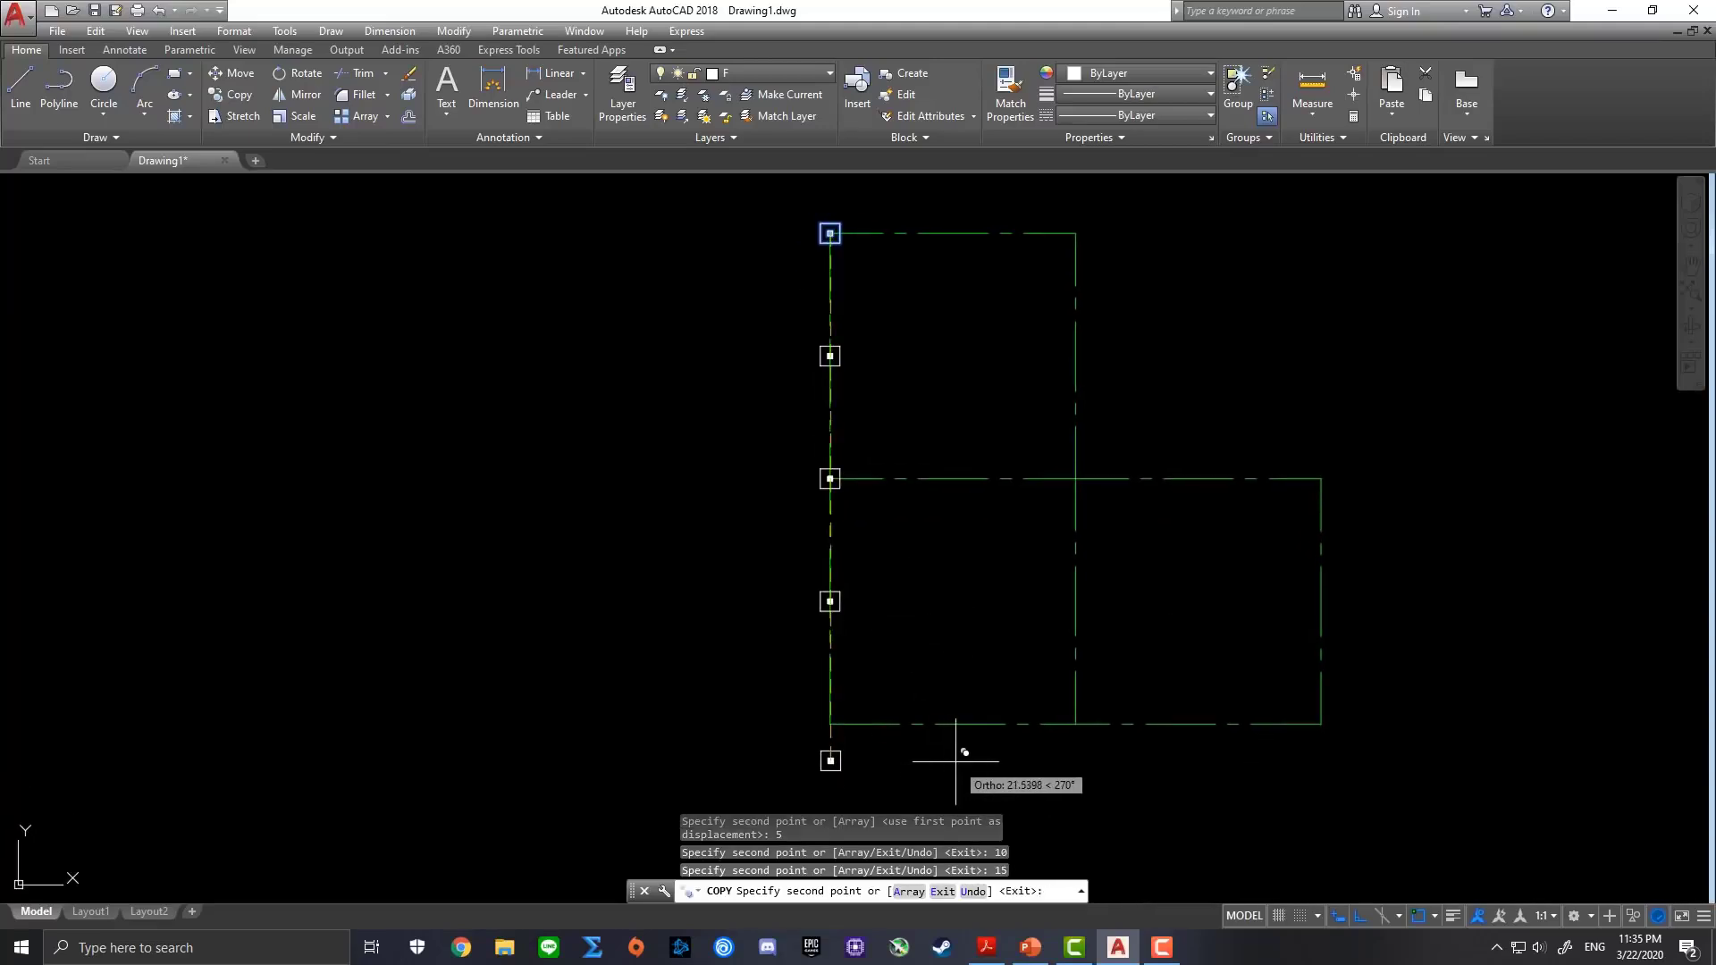
text(20)
key(Return)
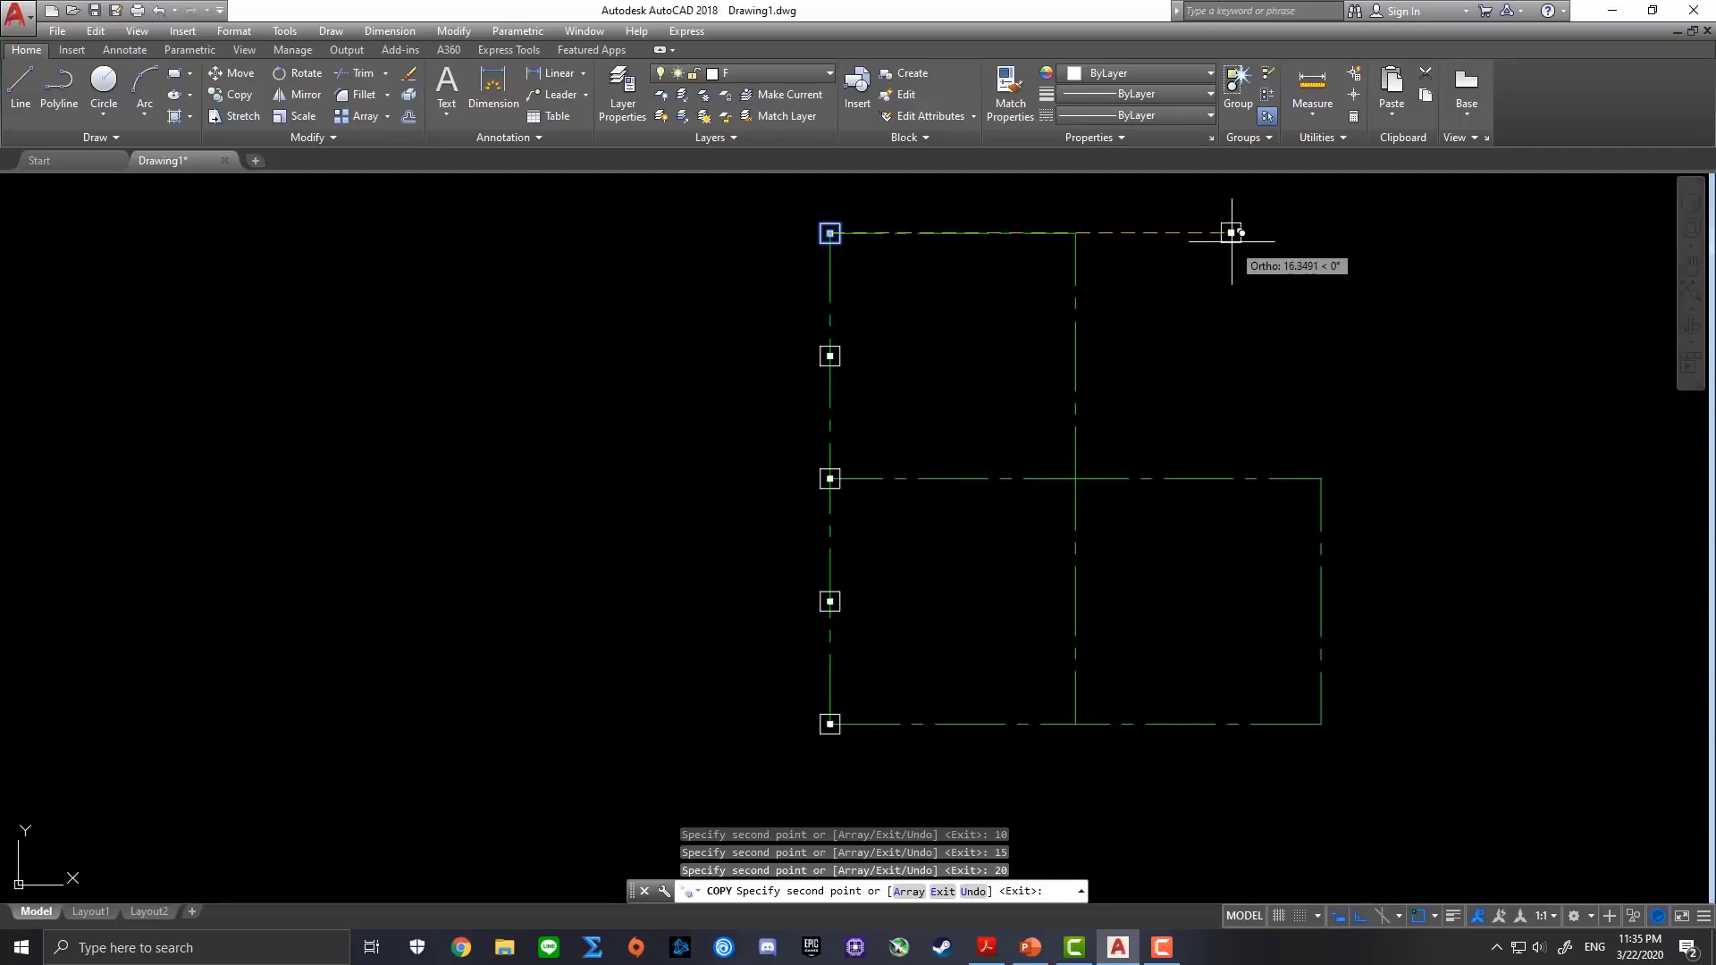
key(Escape)
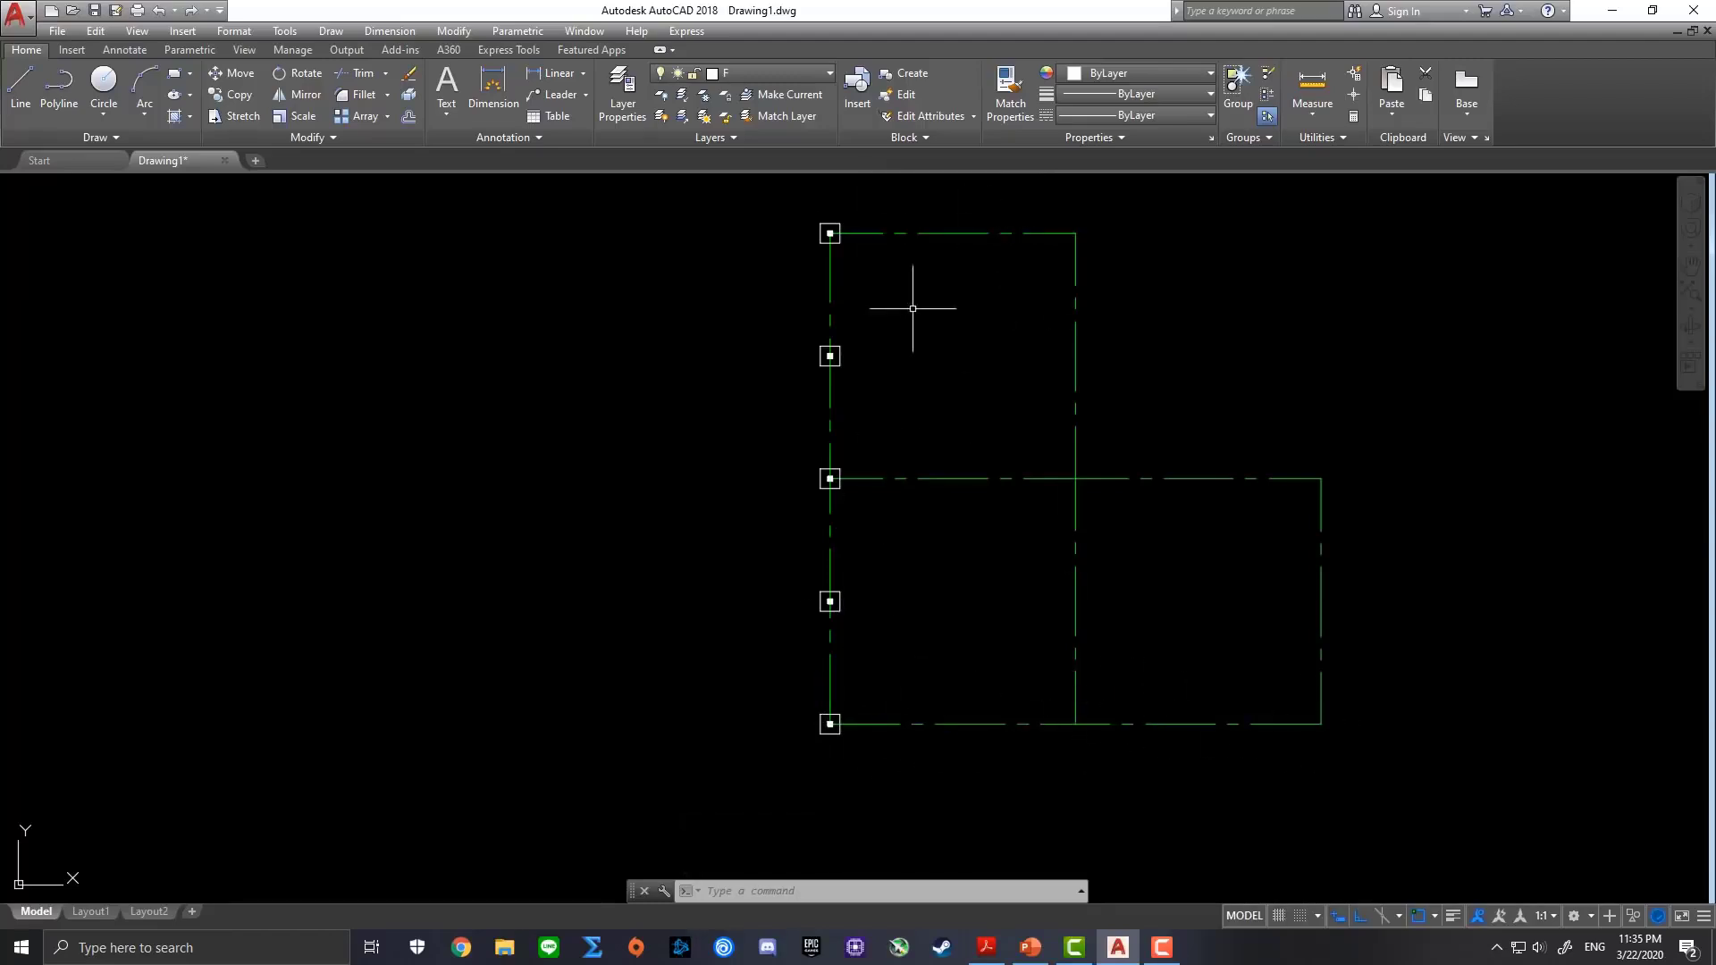
key(ctrl+y)
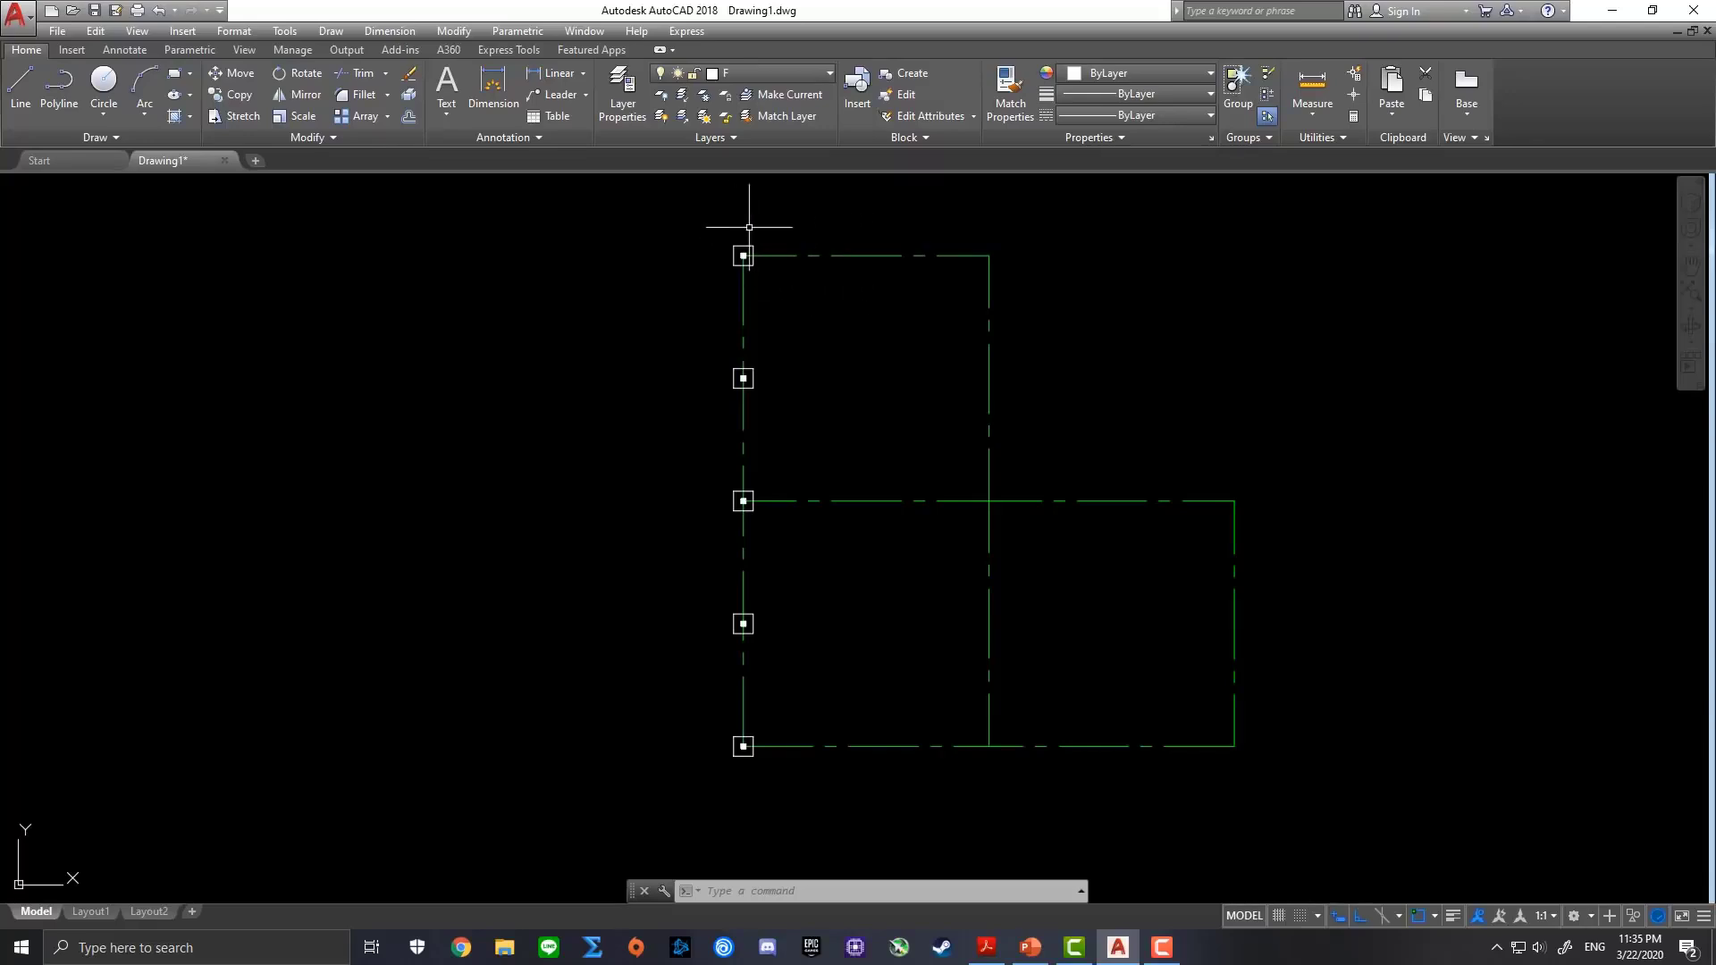
Select the top, middle and bottom columns on the left grid line
click(707, 212)
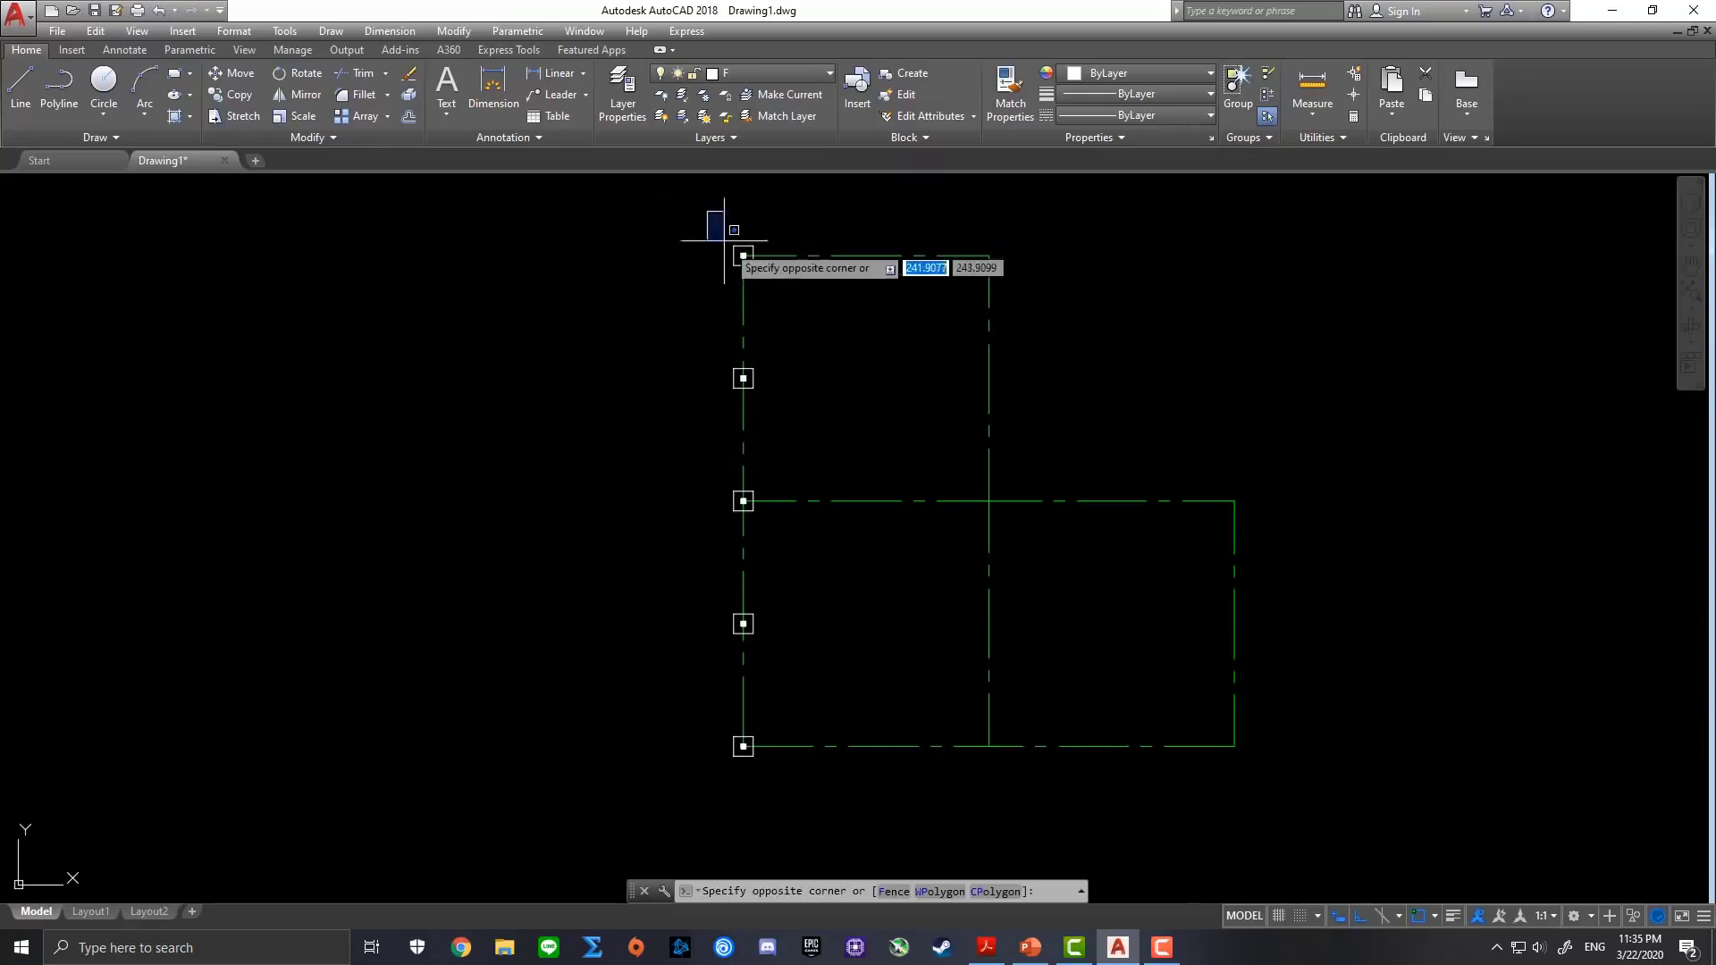
click(820, 298)
click(668, 469)
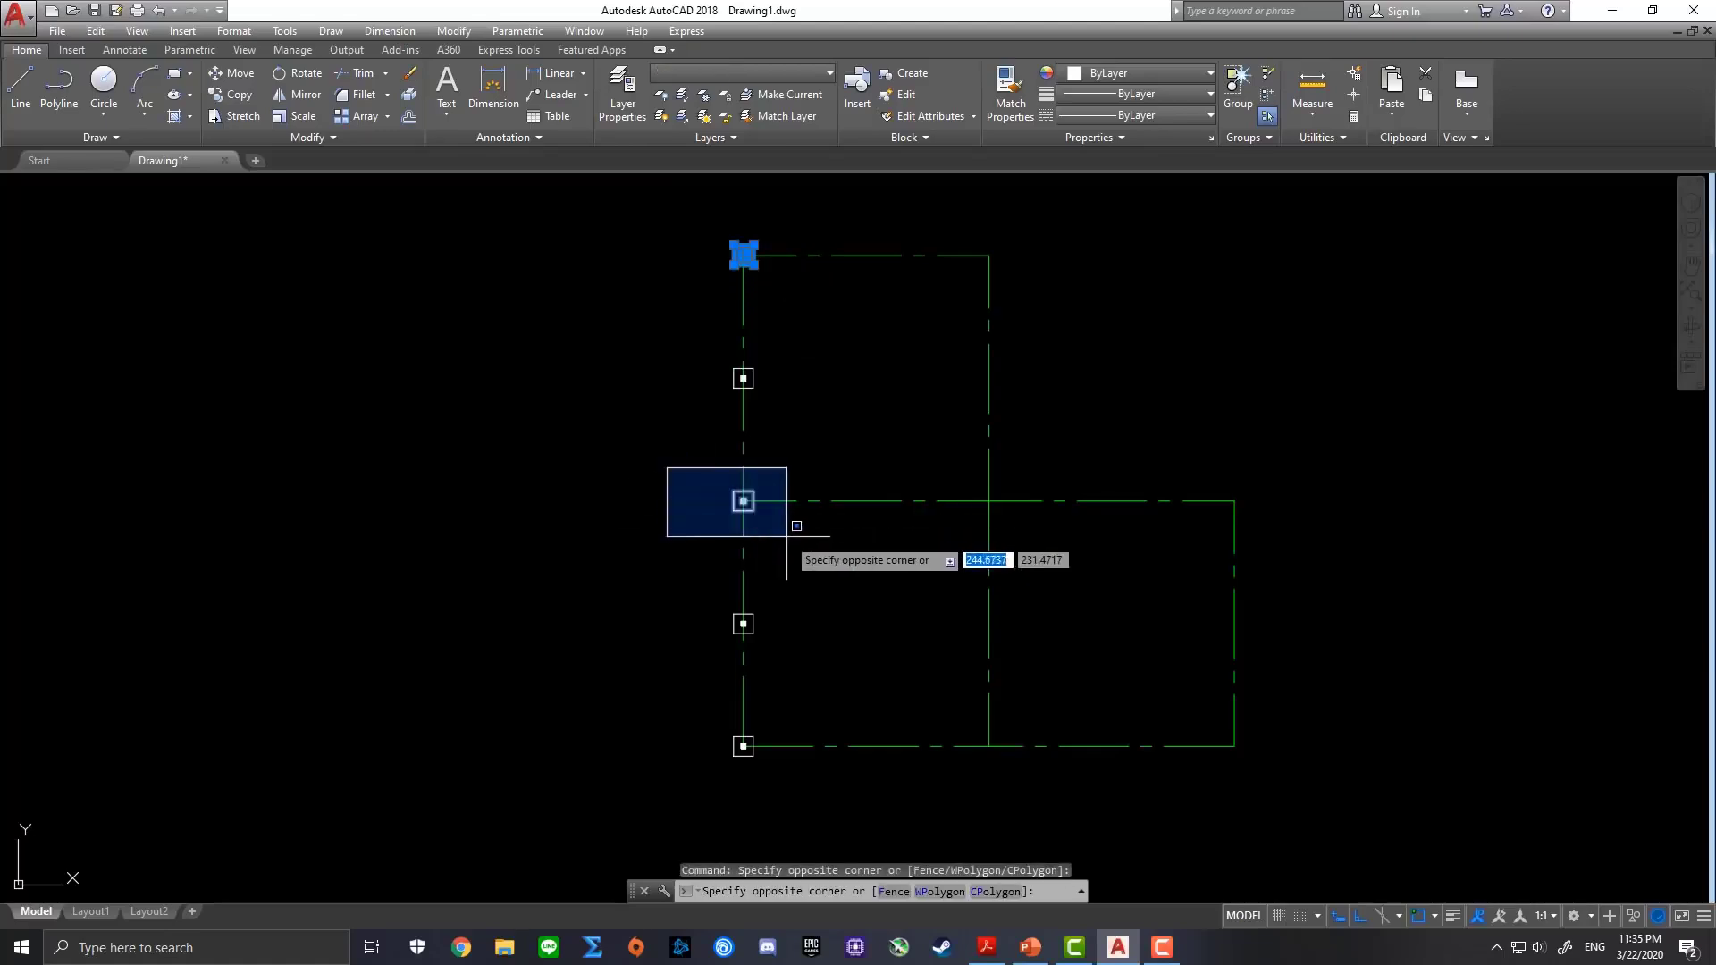
click(800, 572)
click(713, 711)
click(810, 774)
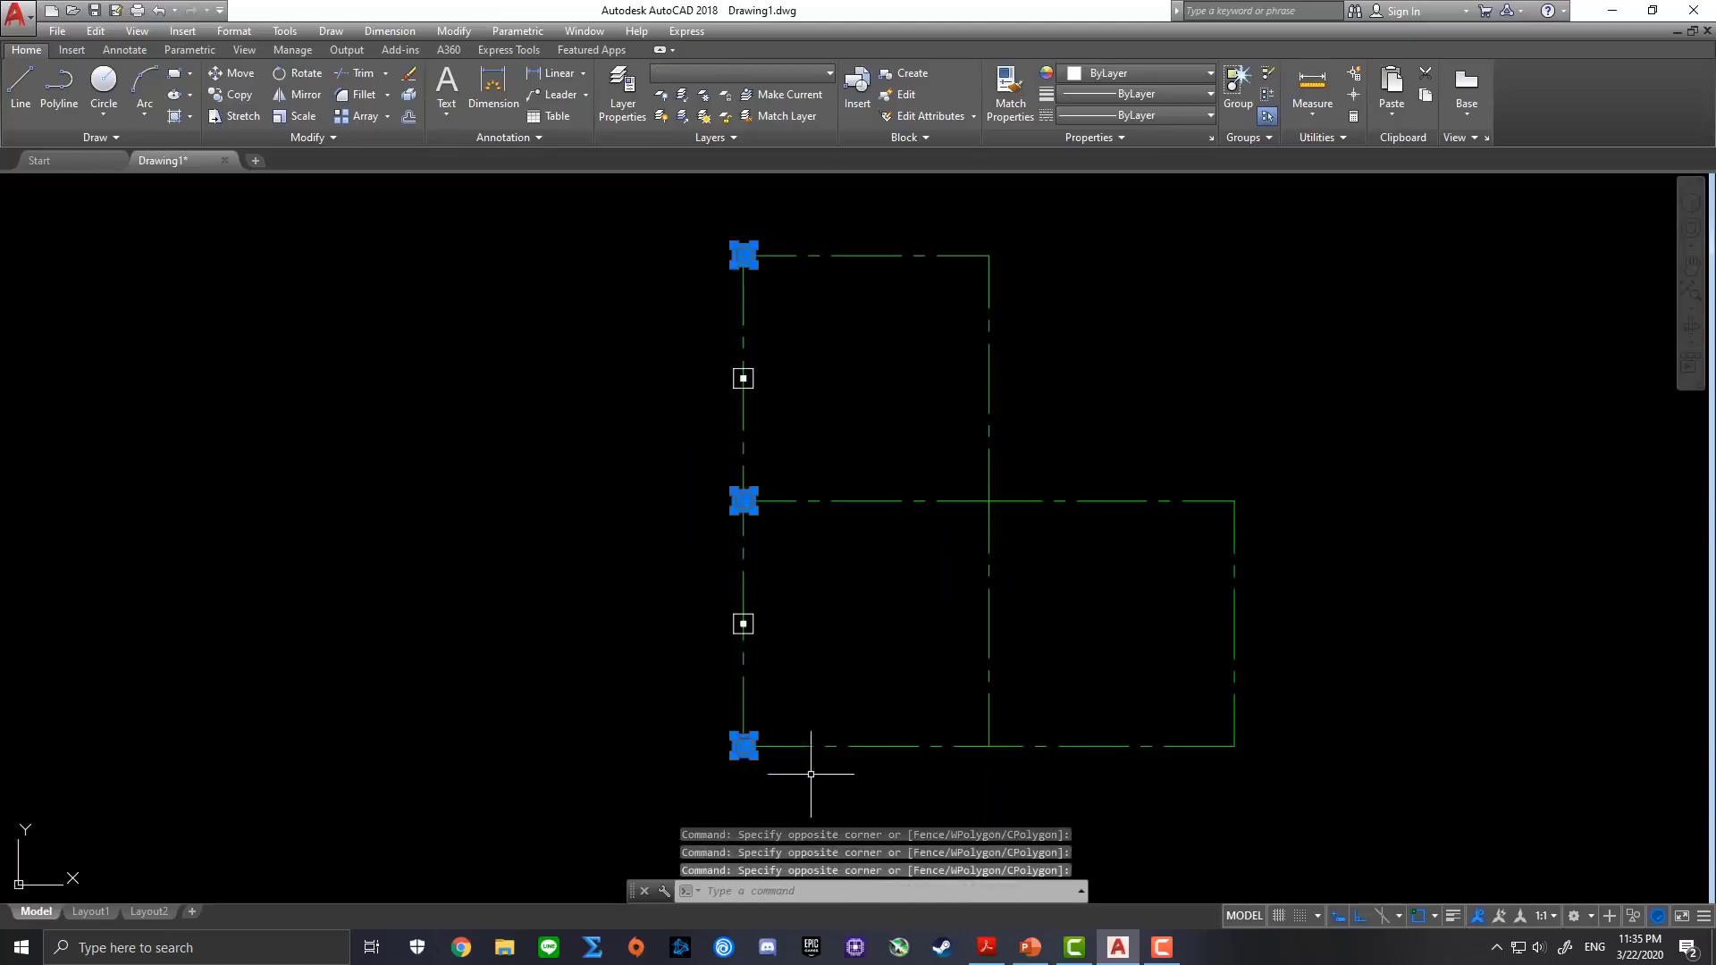
Copy the three selected columns 5 and 10 units to the right
click(230, 94)
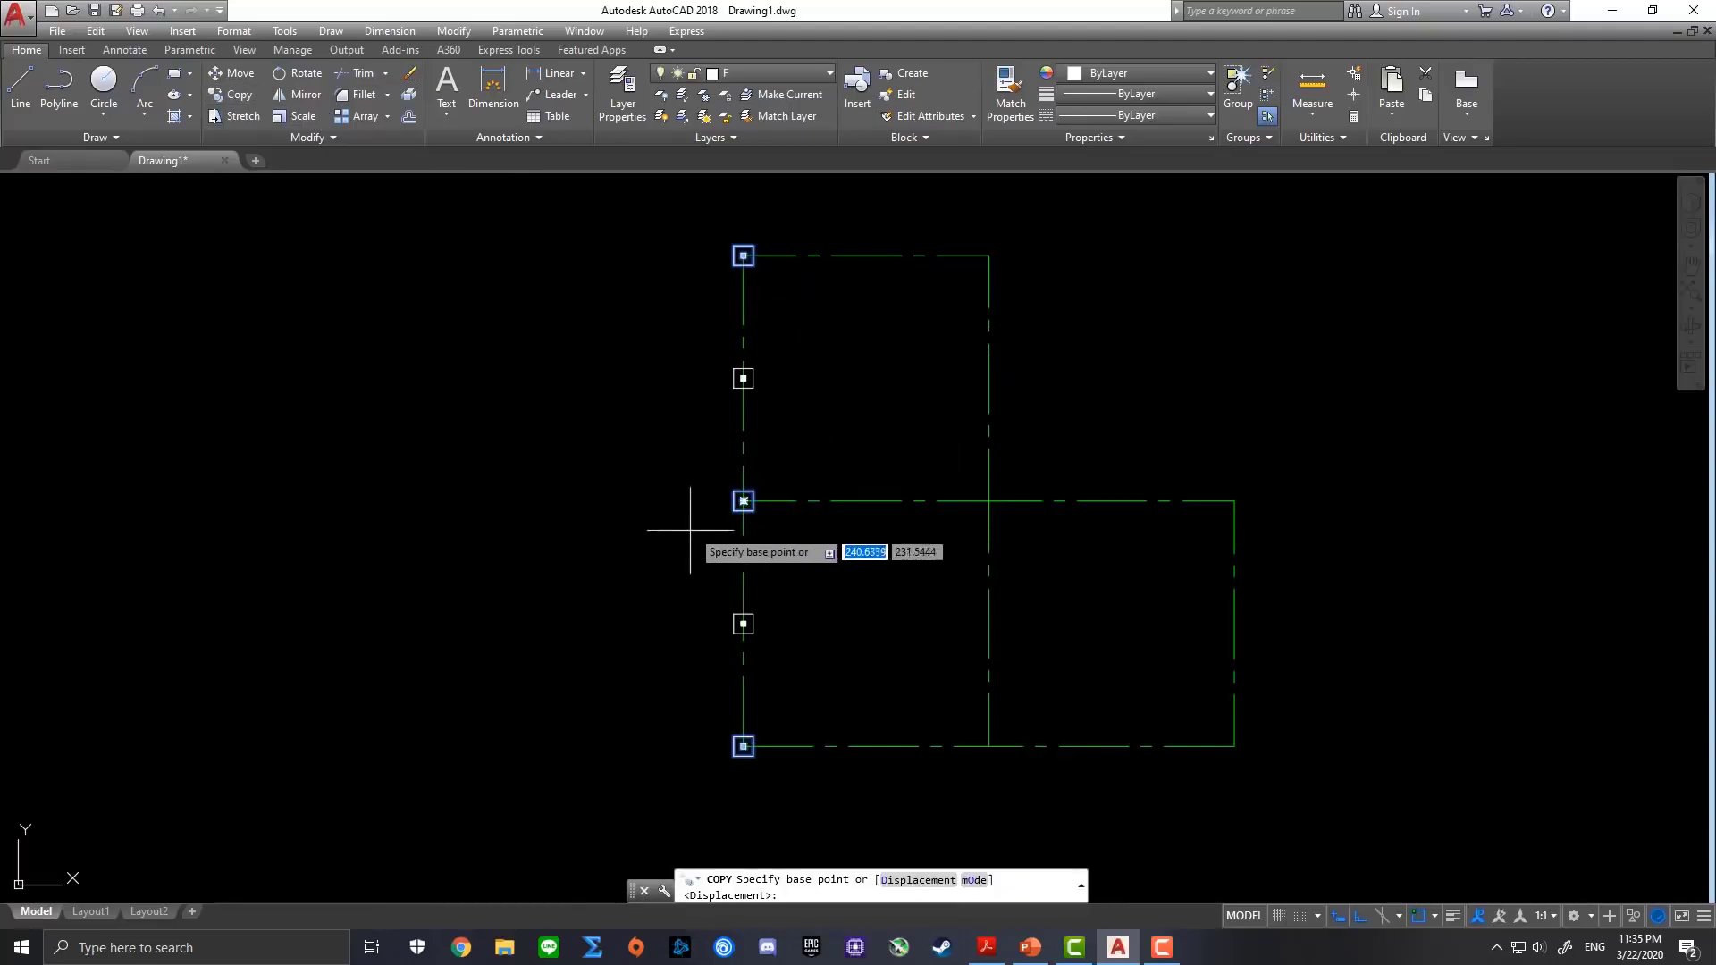
click(731, 515)
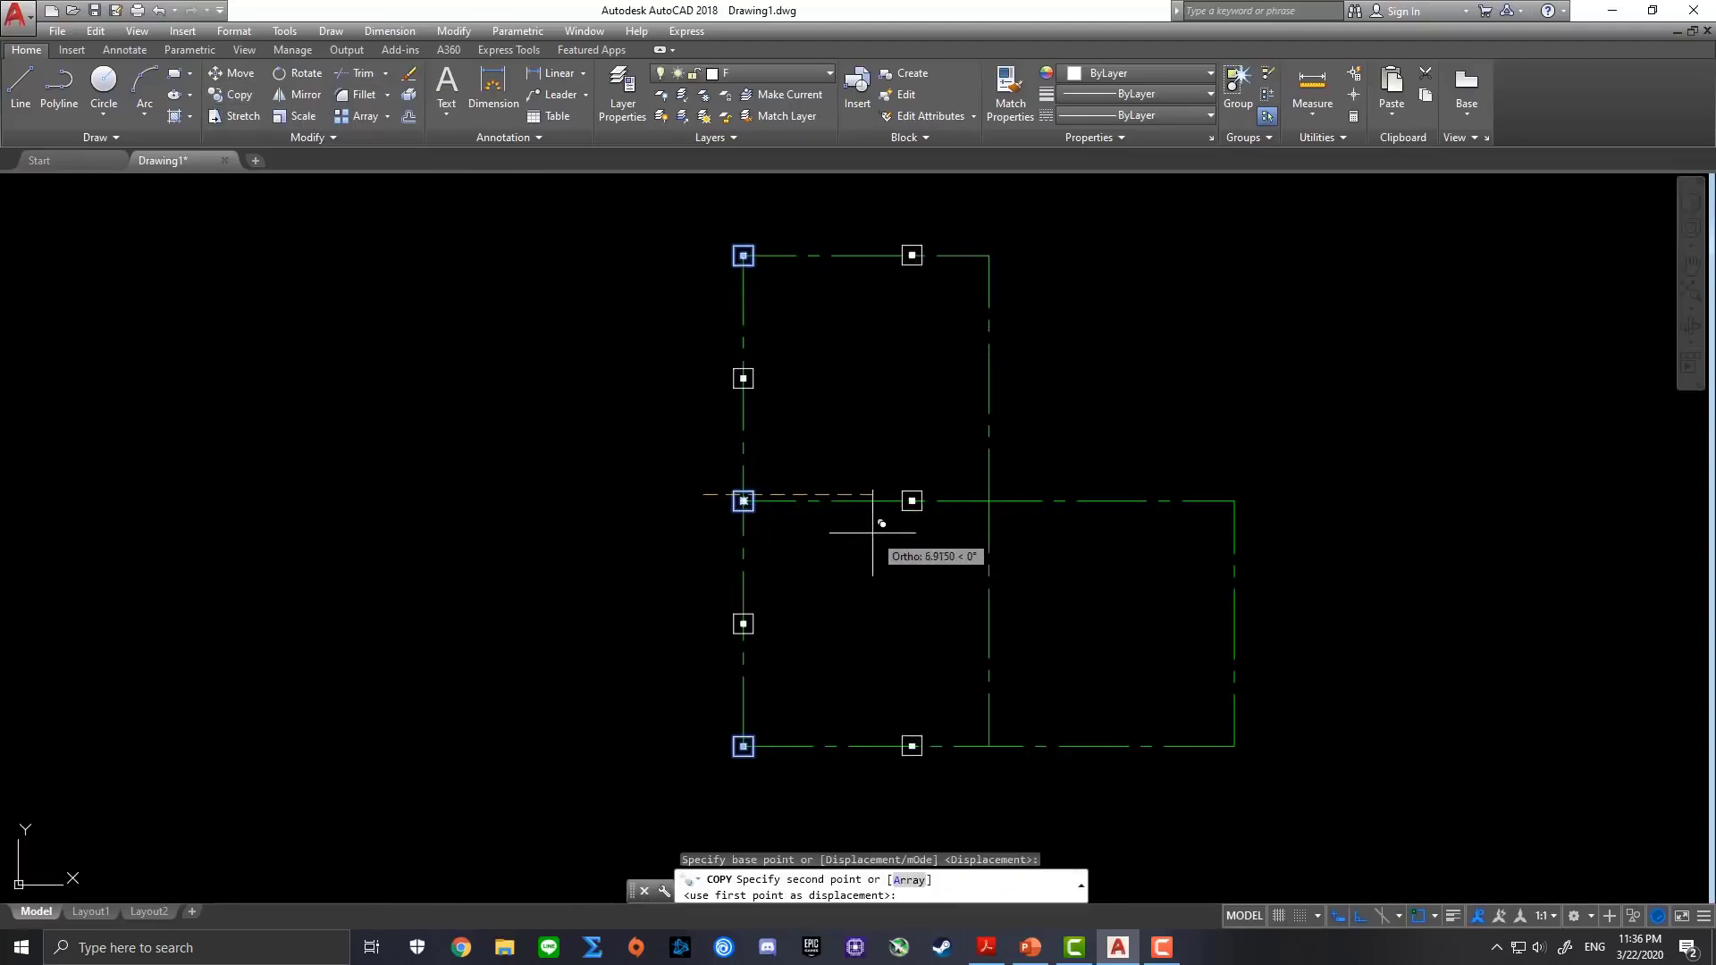
text(5)
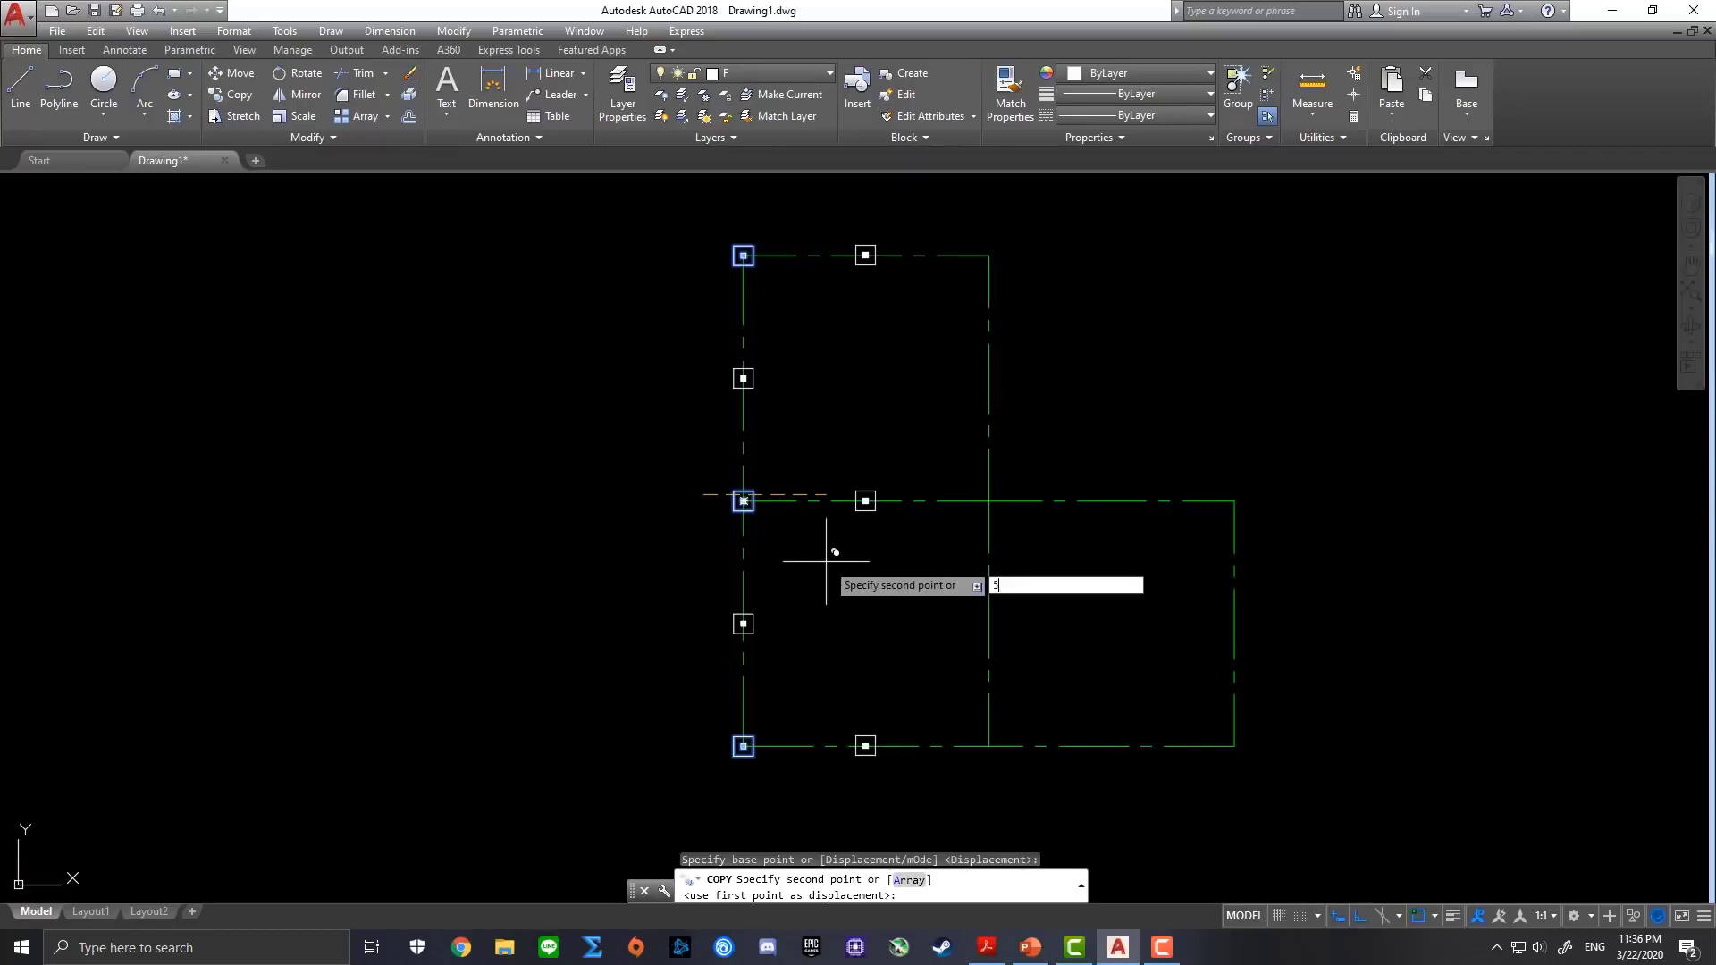
key(Return)
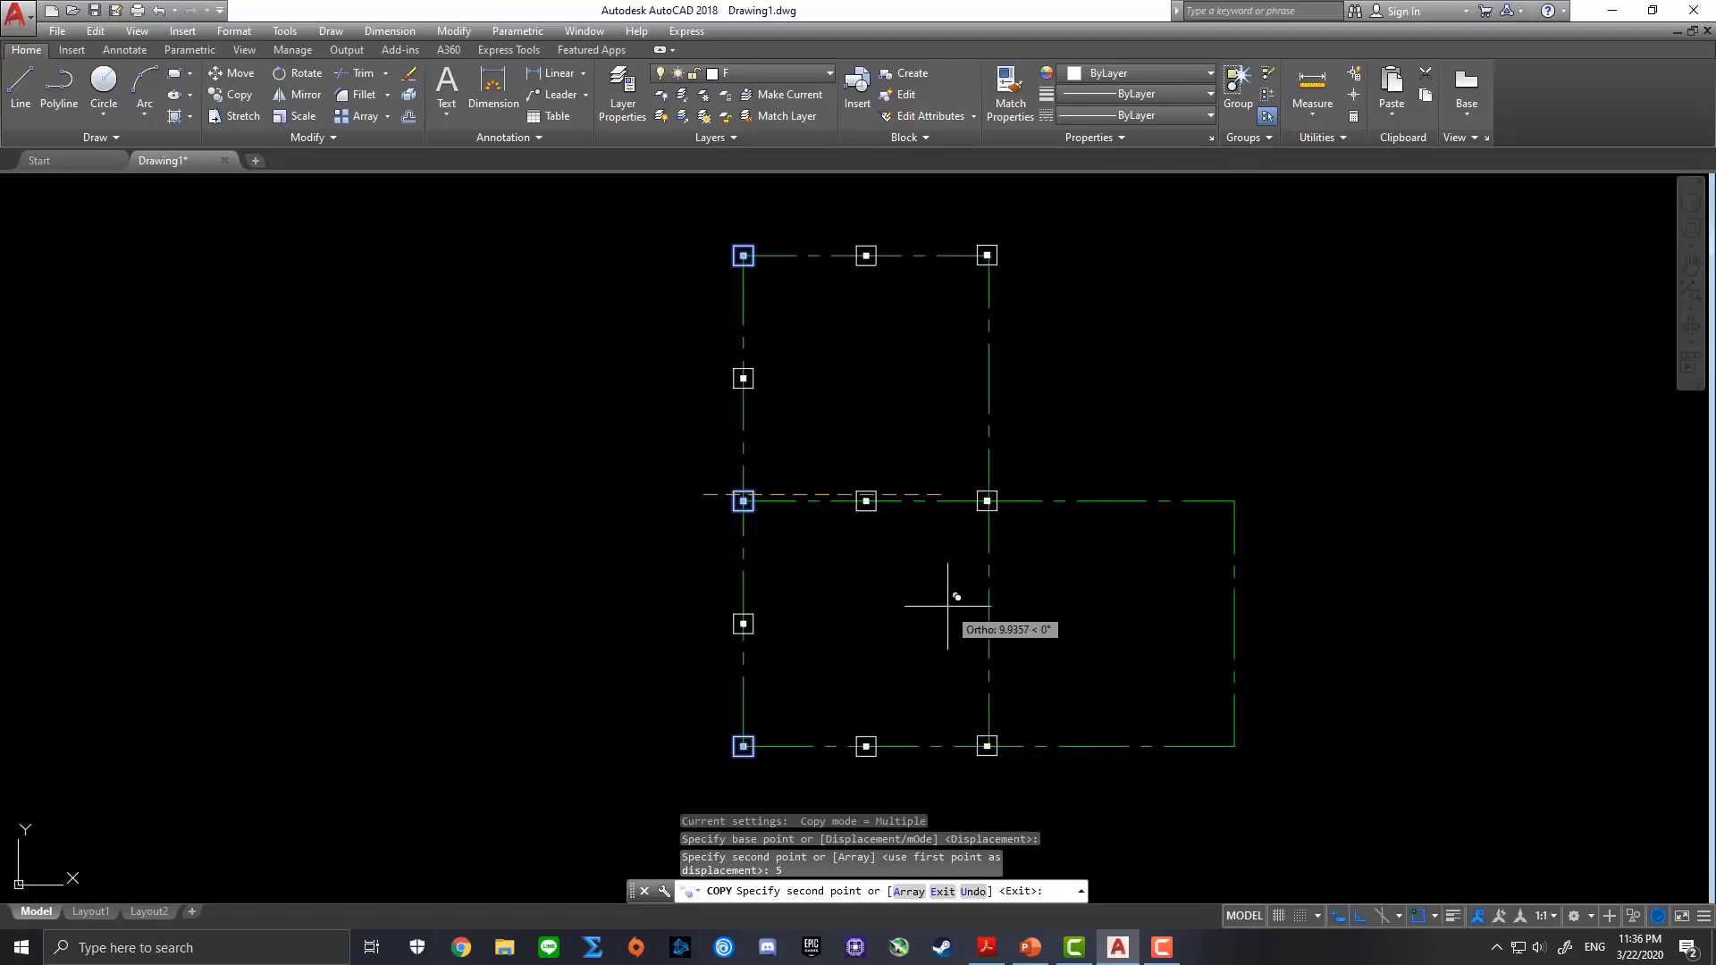
text(10)
key(Return)
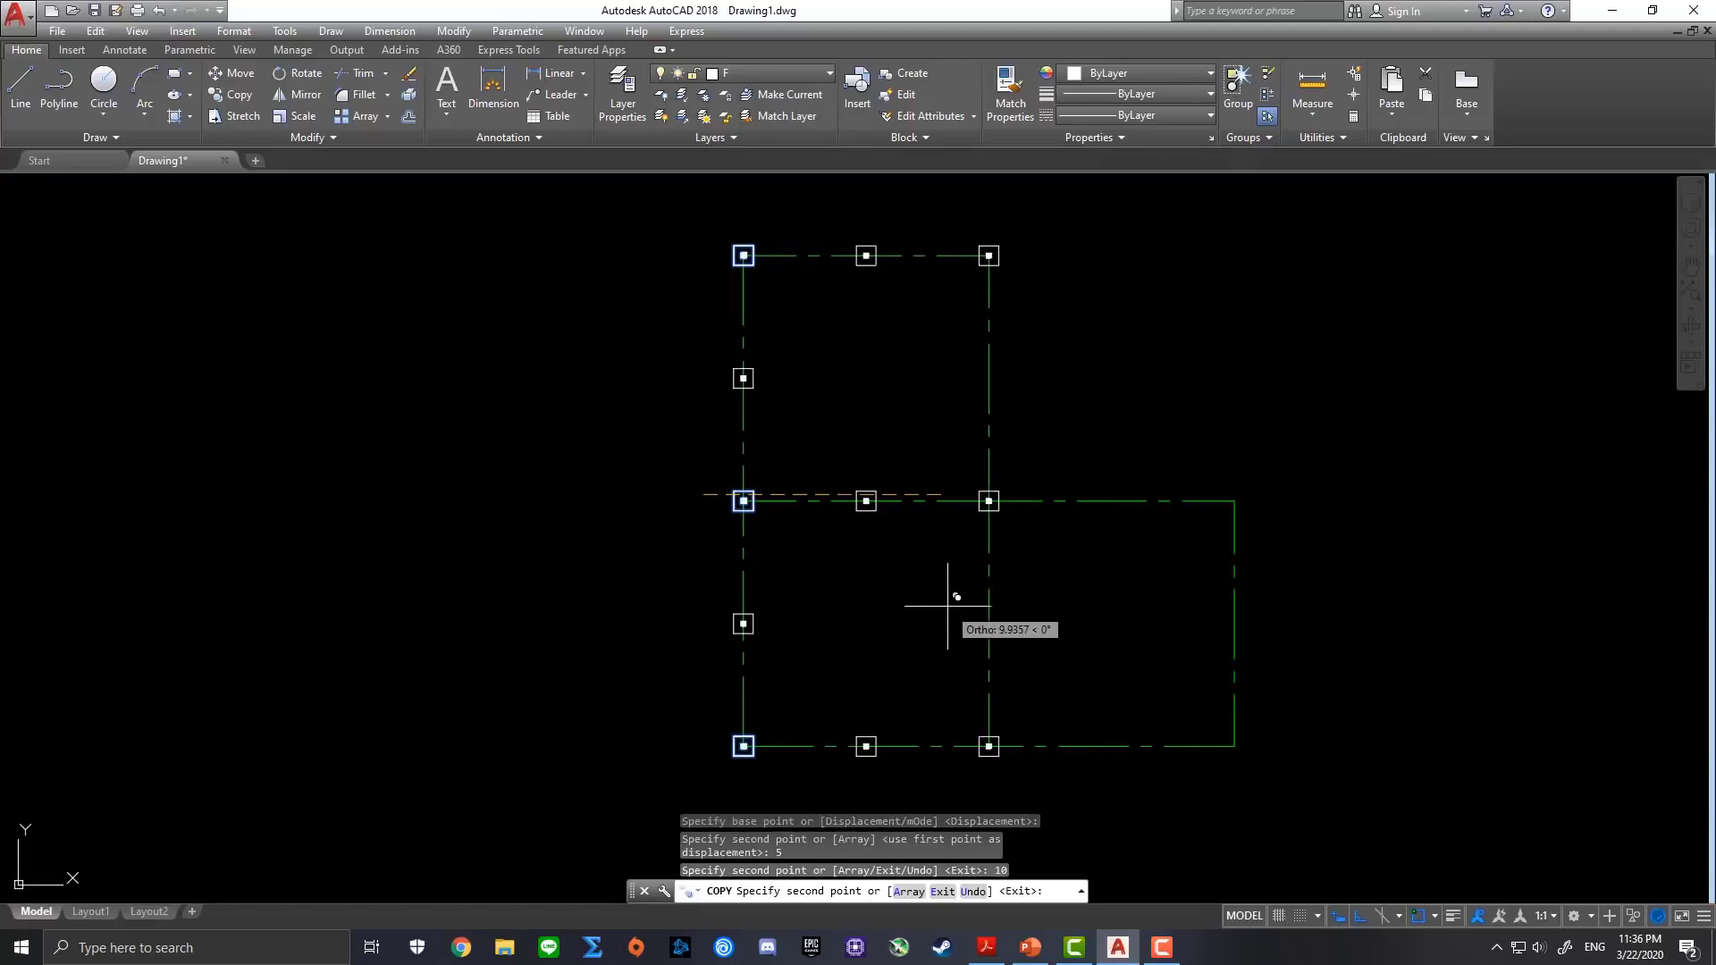
key(Escape)
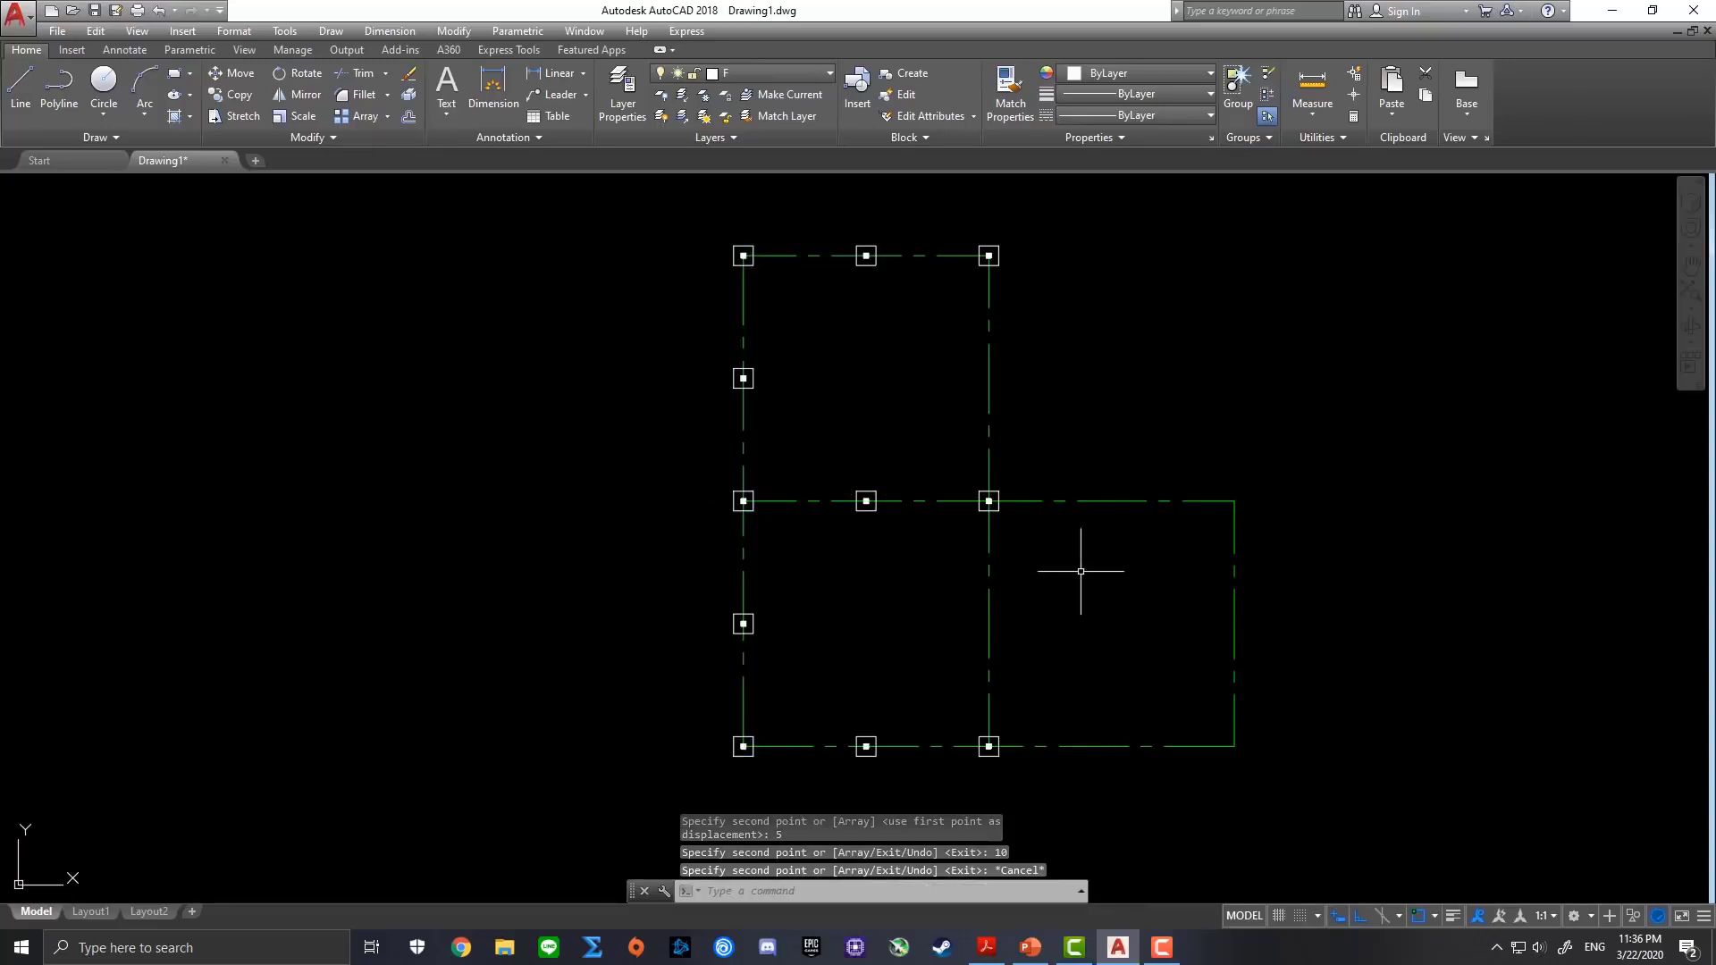
middle_drag(1081, 571, 1036, 556)
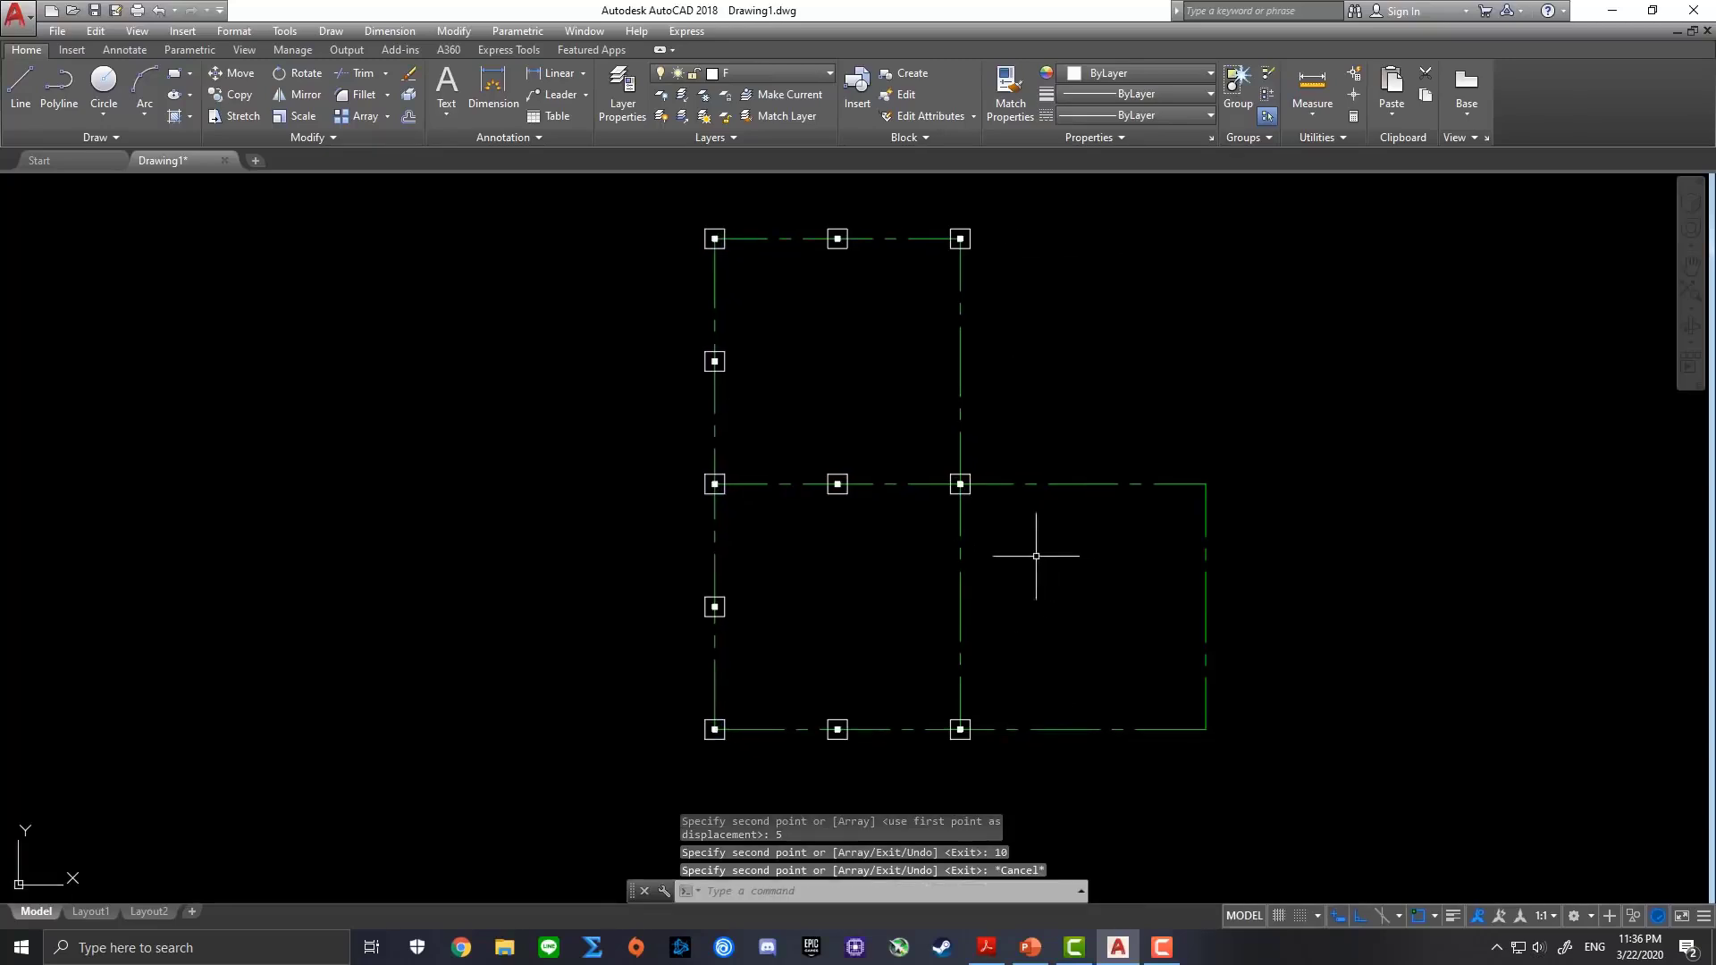
Copy the middle and bottom columns on the middle vertical line 5 and 10 units right
click(933, 451)
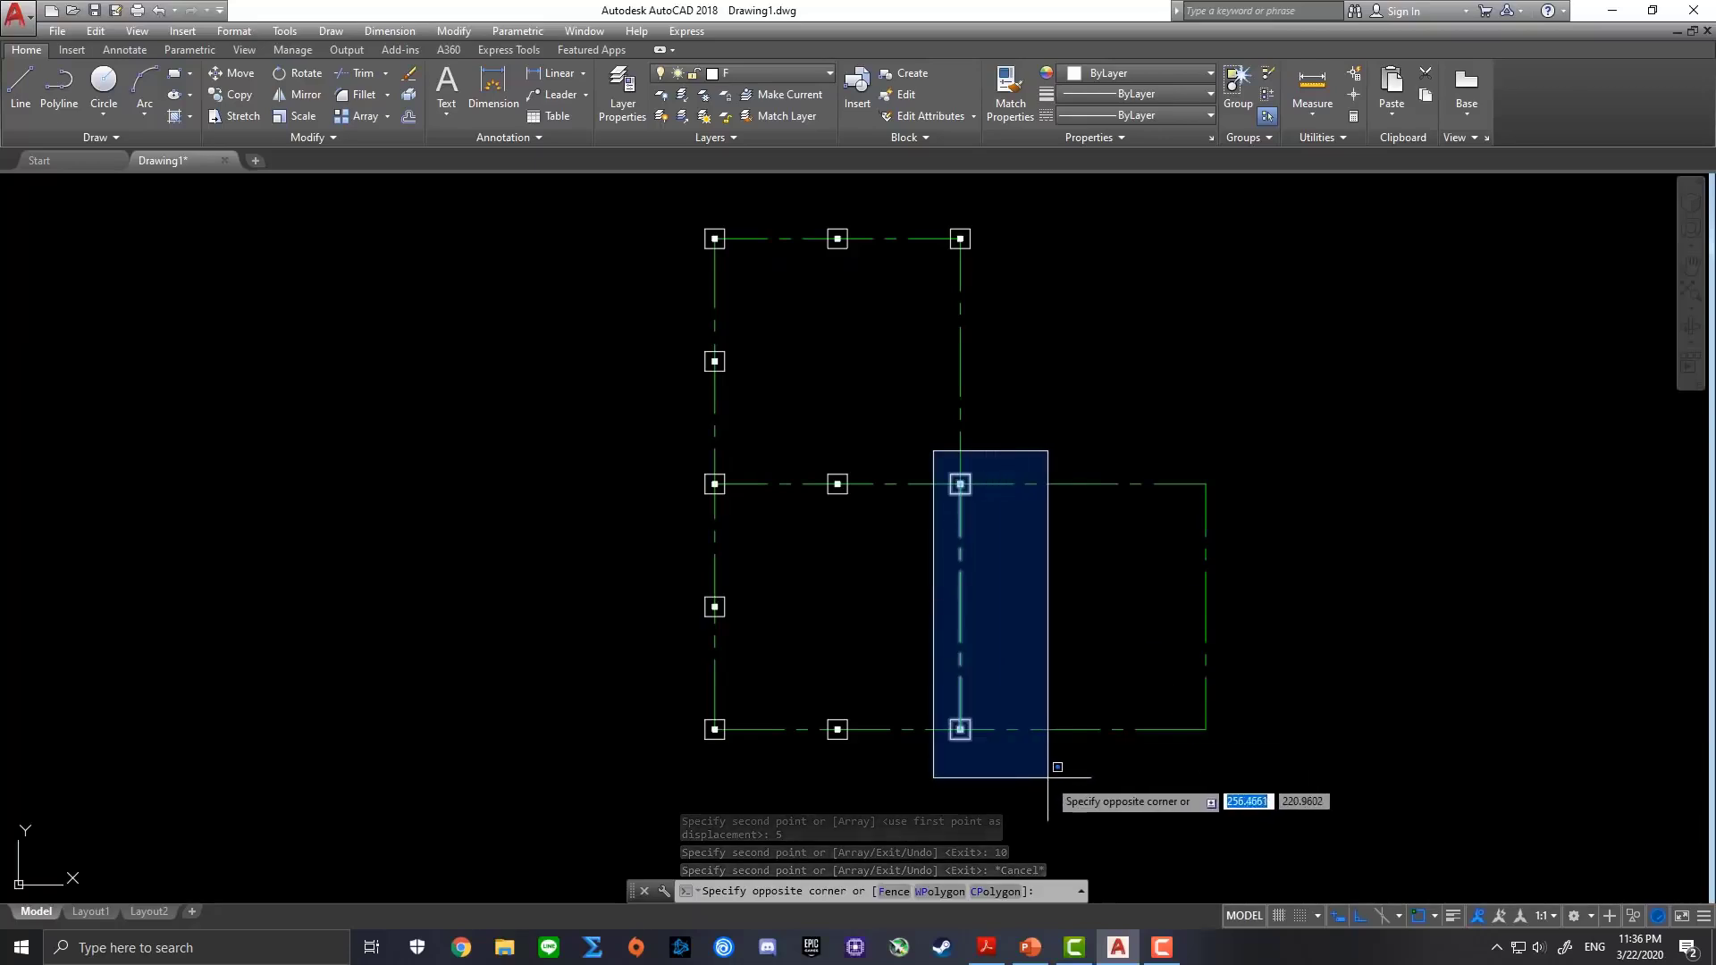
click(998, 542)
click(925, 676)
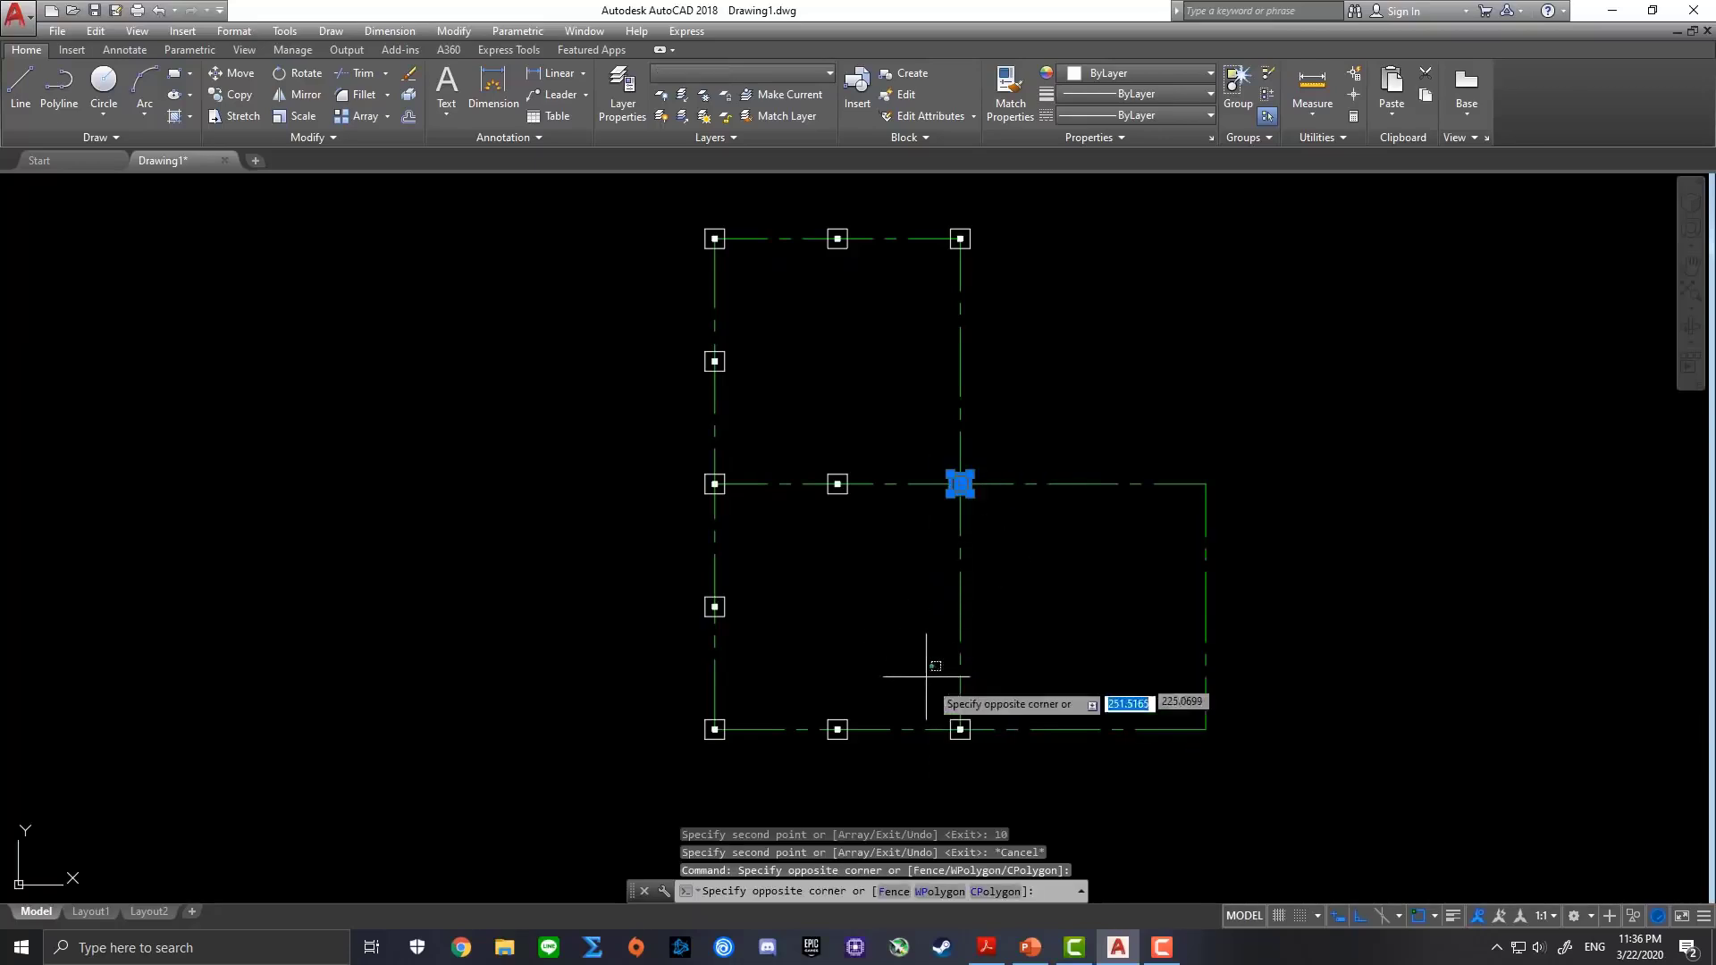
click(1019, 782)
click(234, 95)
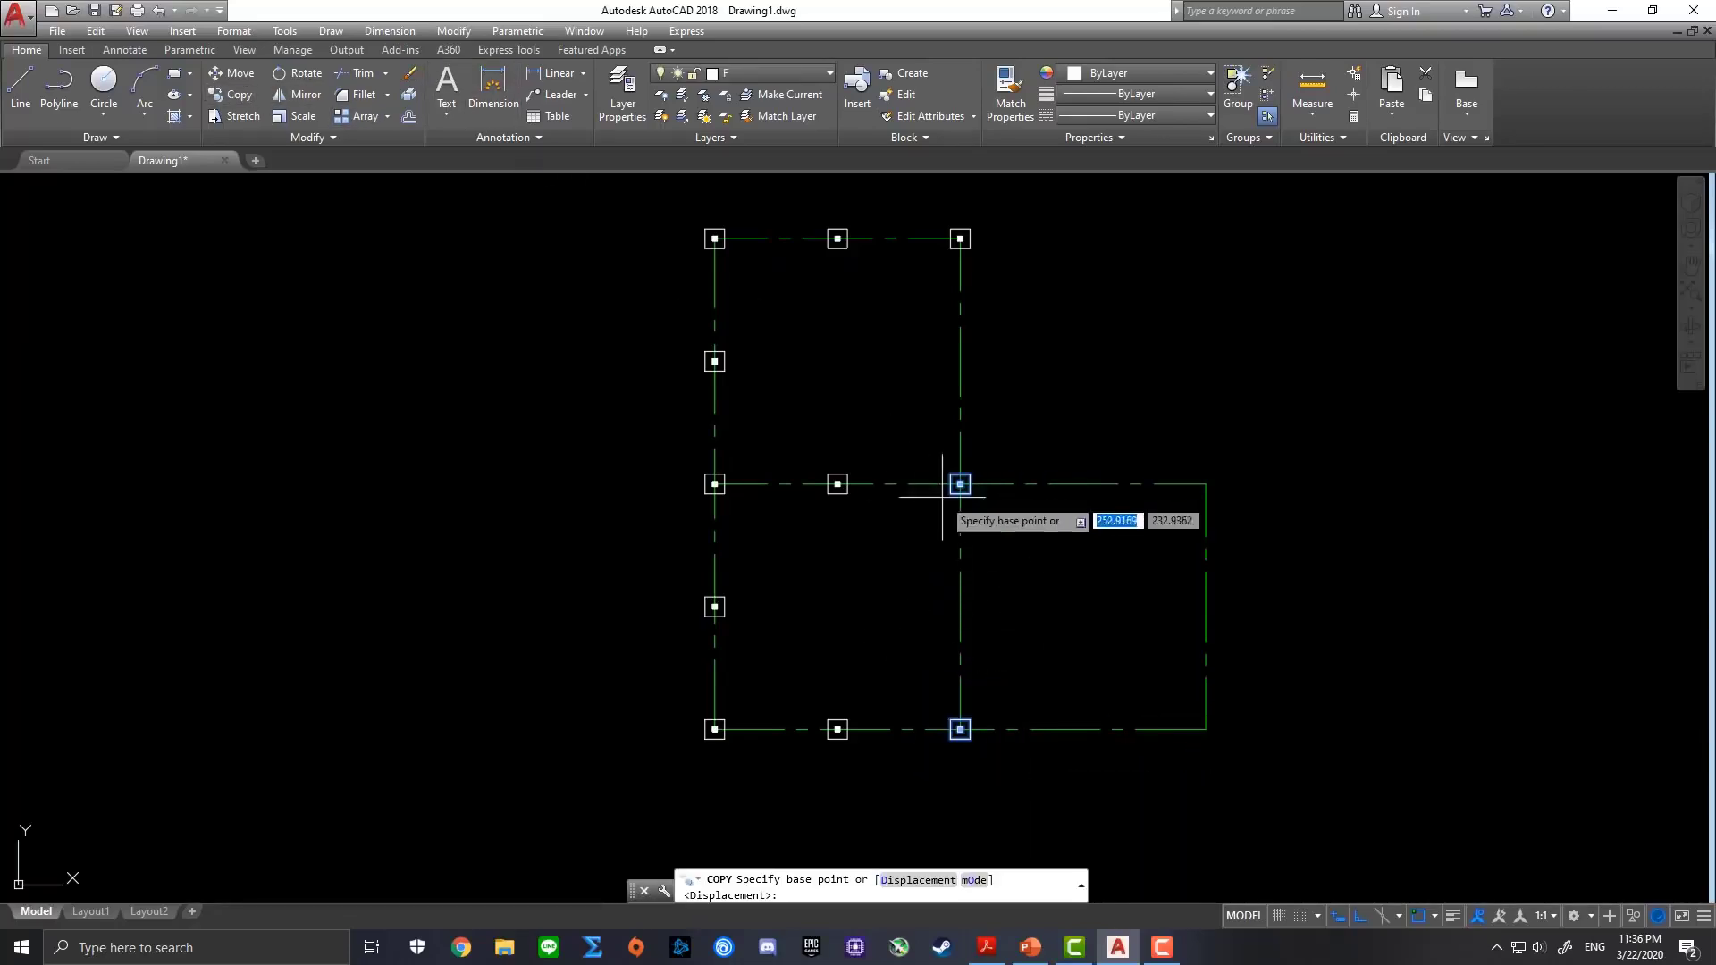
click(959, 483)
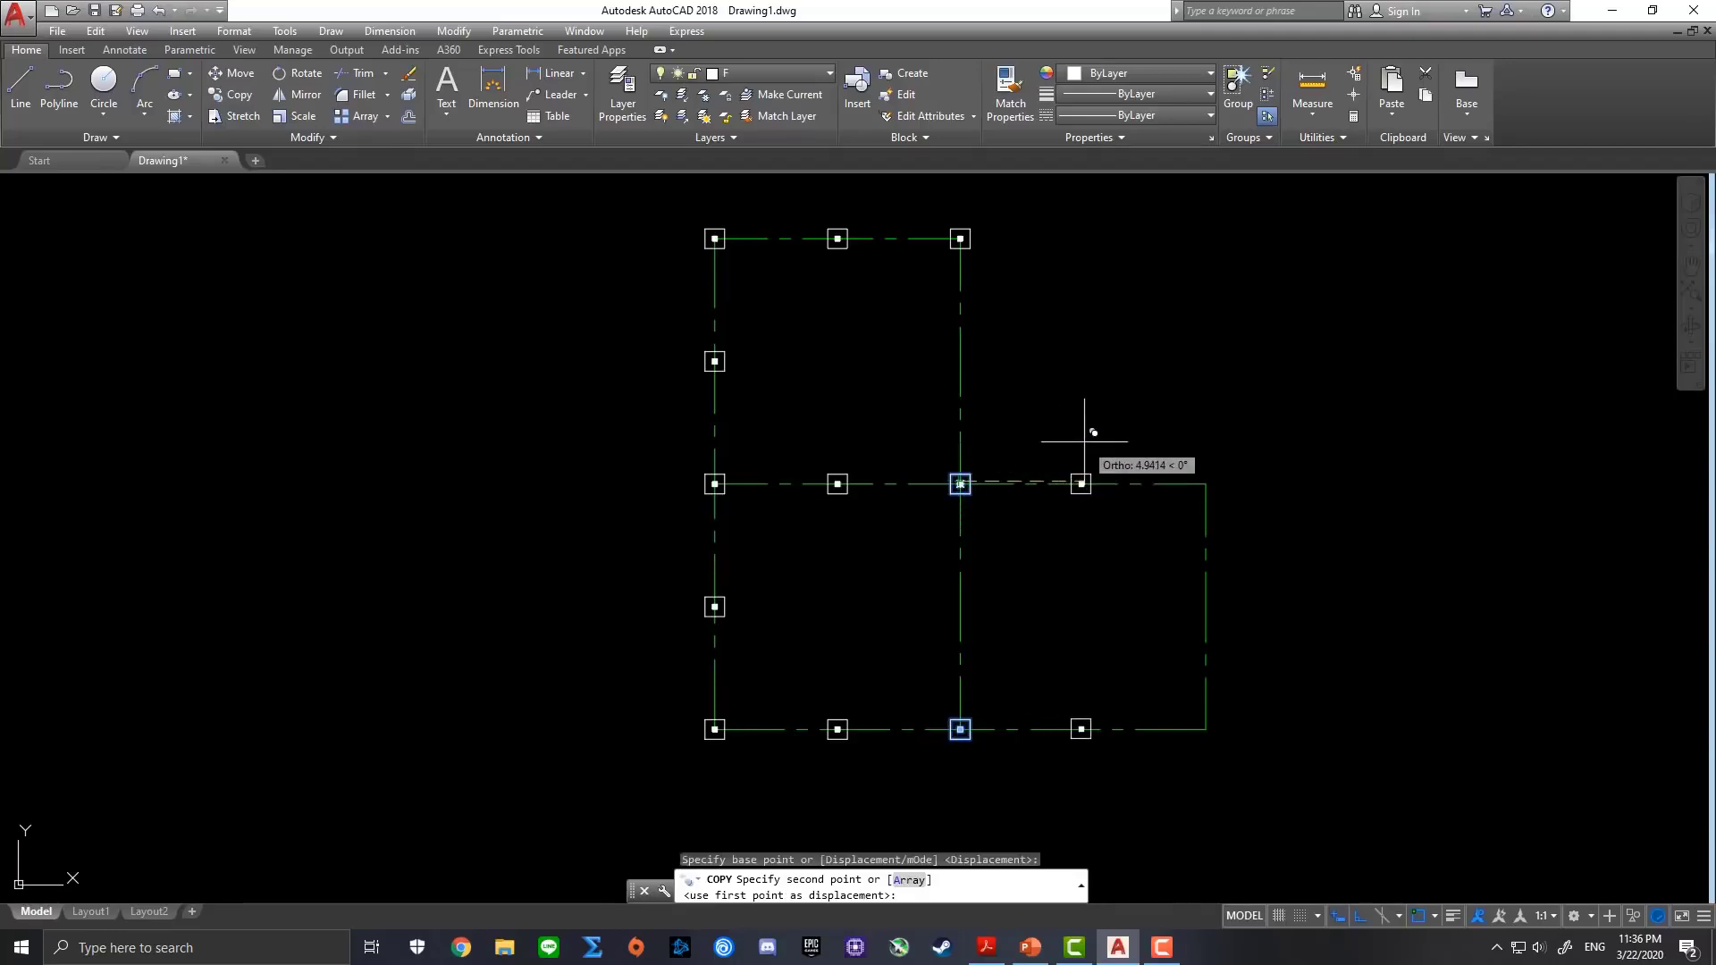
text(5)
key(Return)
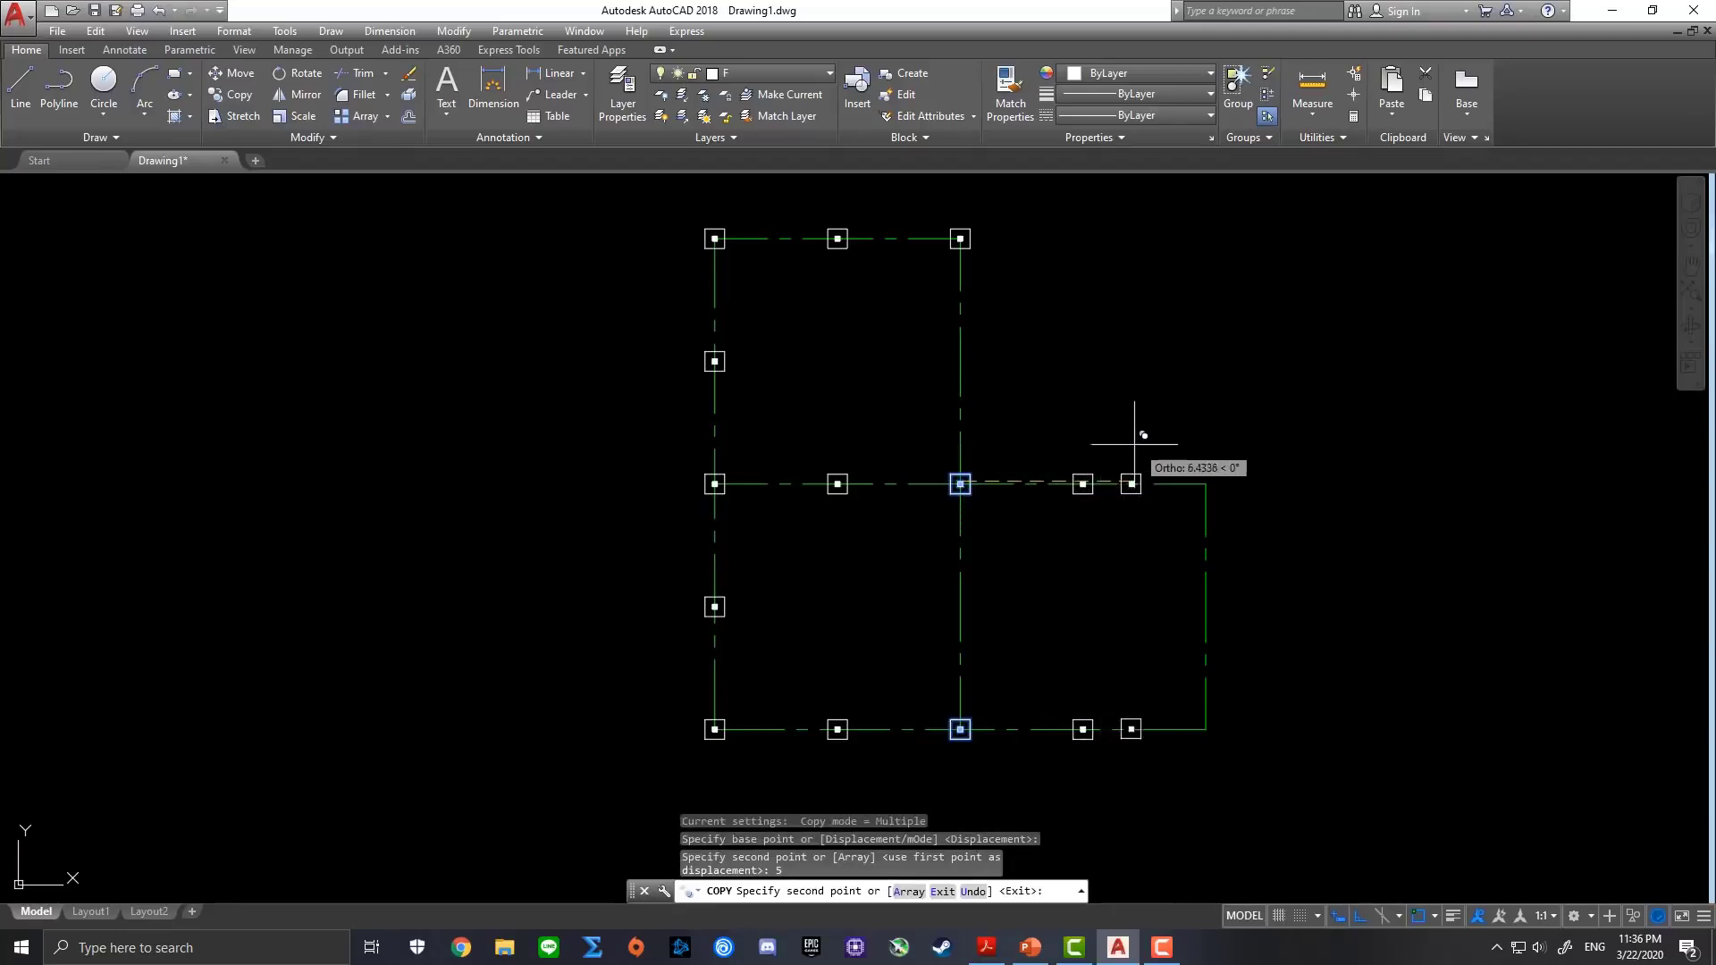
text(10)
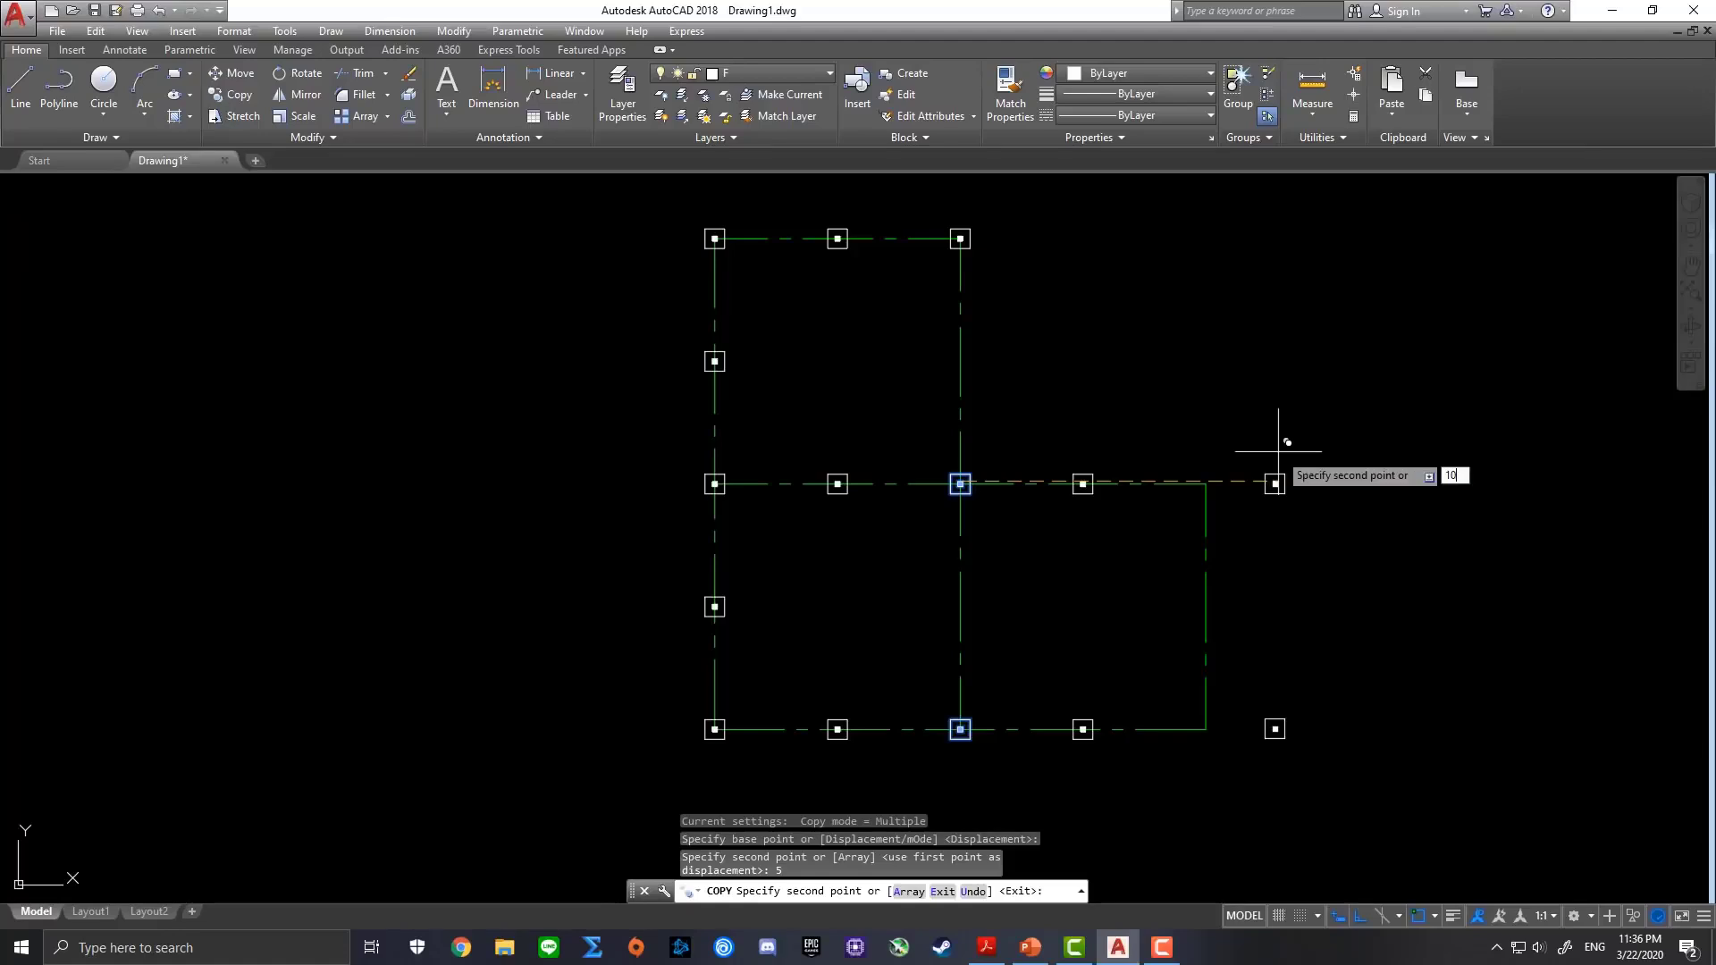
key(Return)
key(Escape)
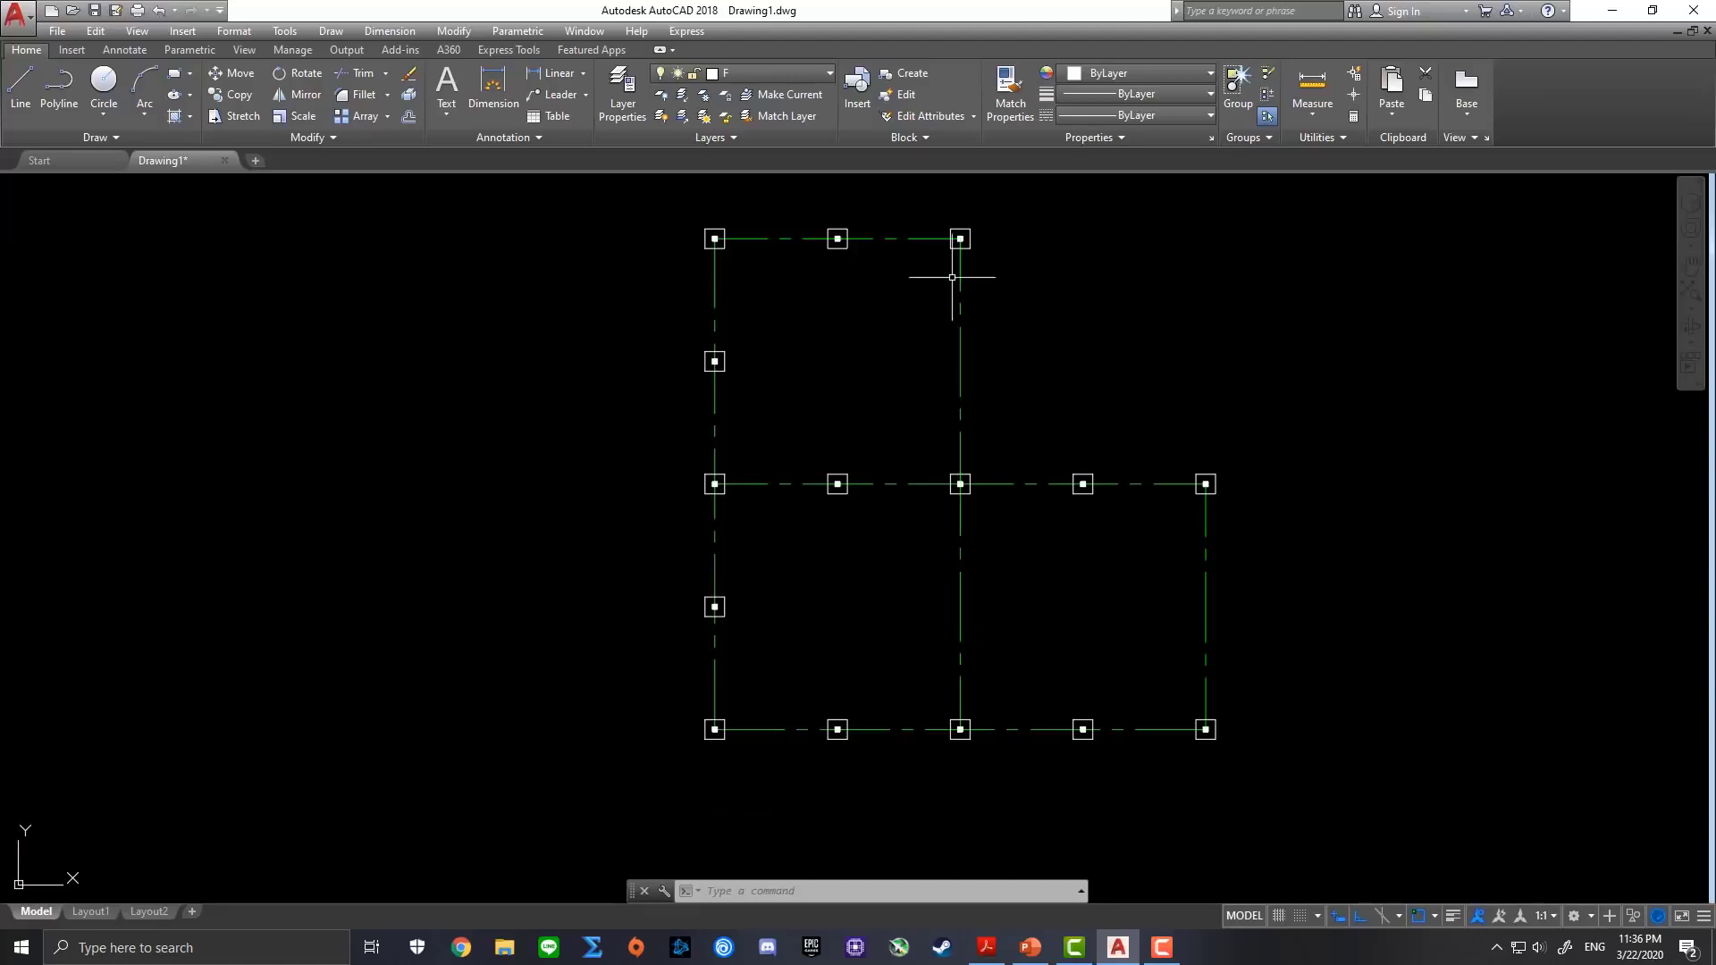
Copy the top column on the middle grid line down 5 and 15 units
click(945, 197)
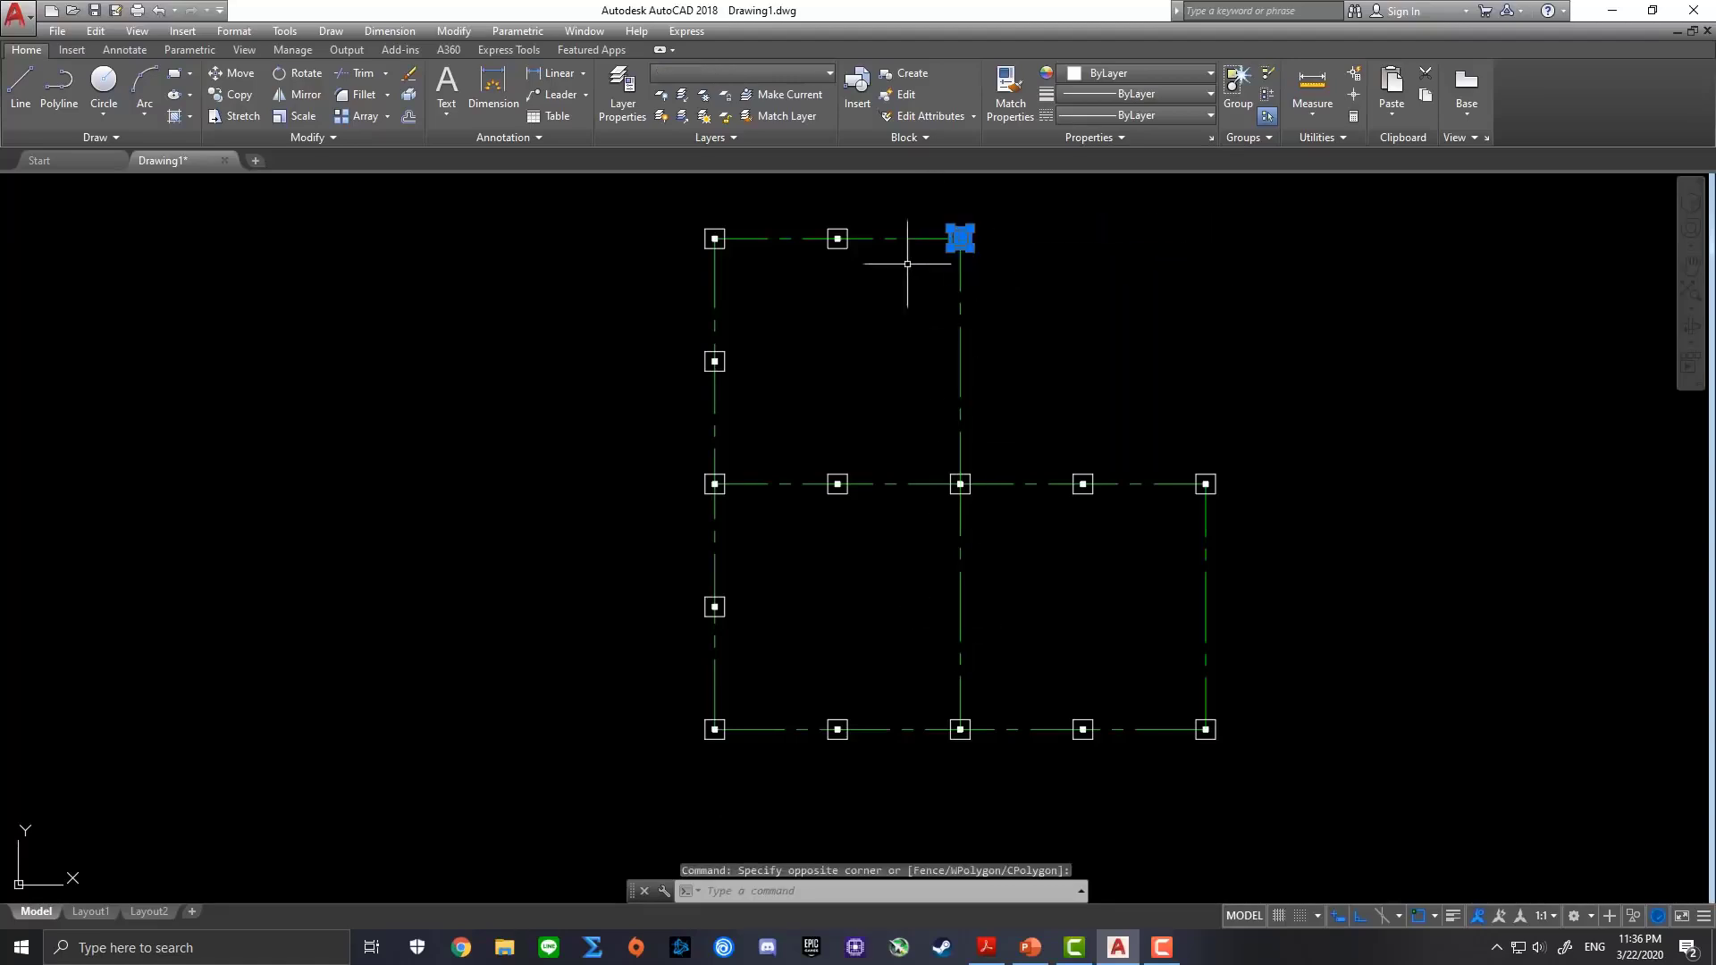
click(236, 95)
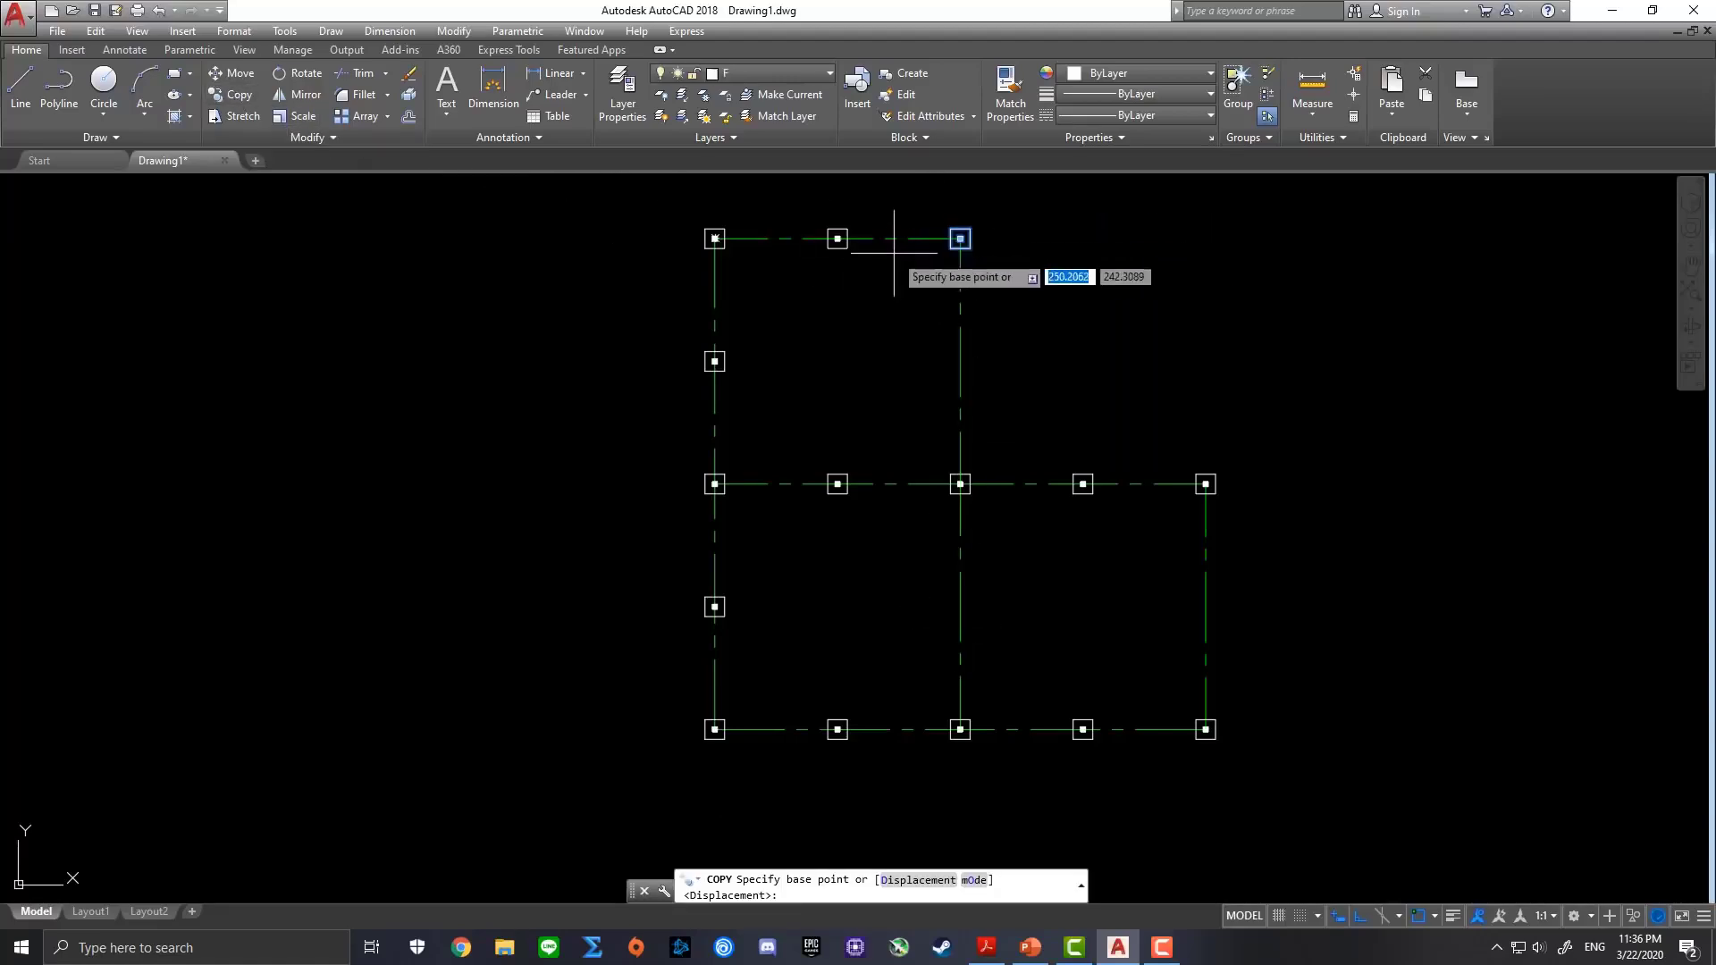
click(960, 239)
text(5)
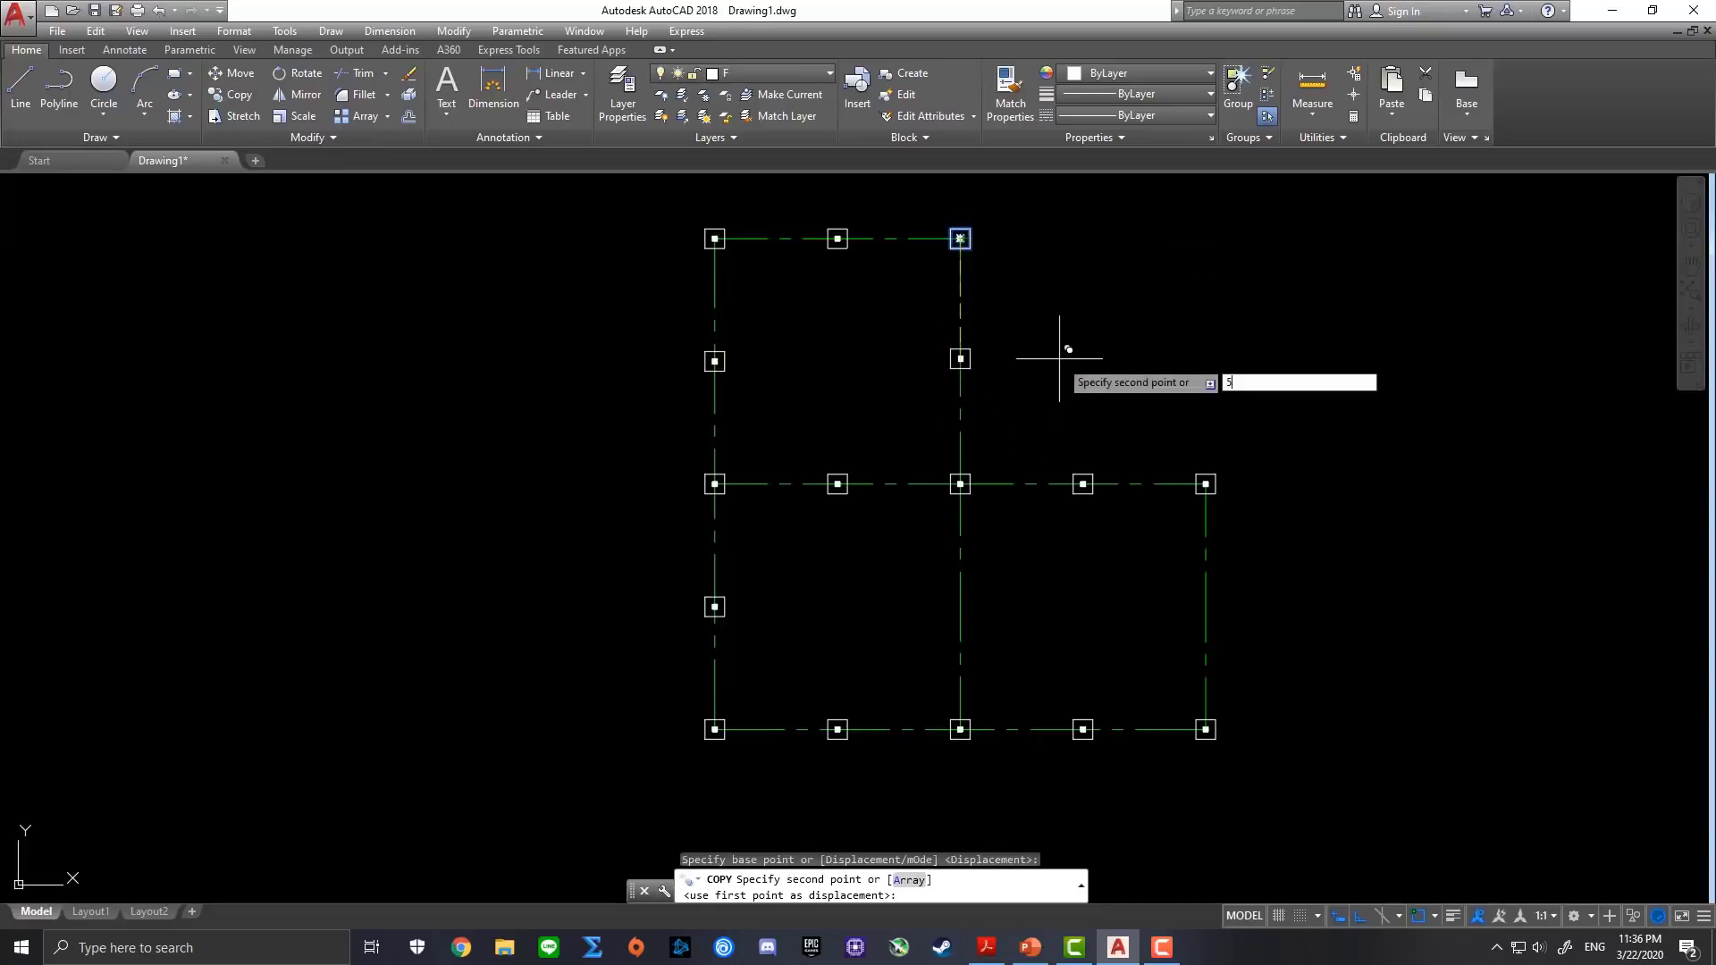
key(Return)
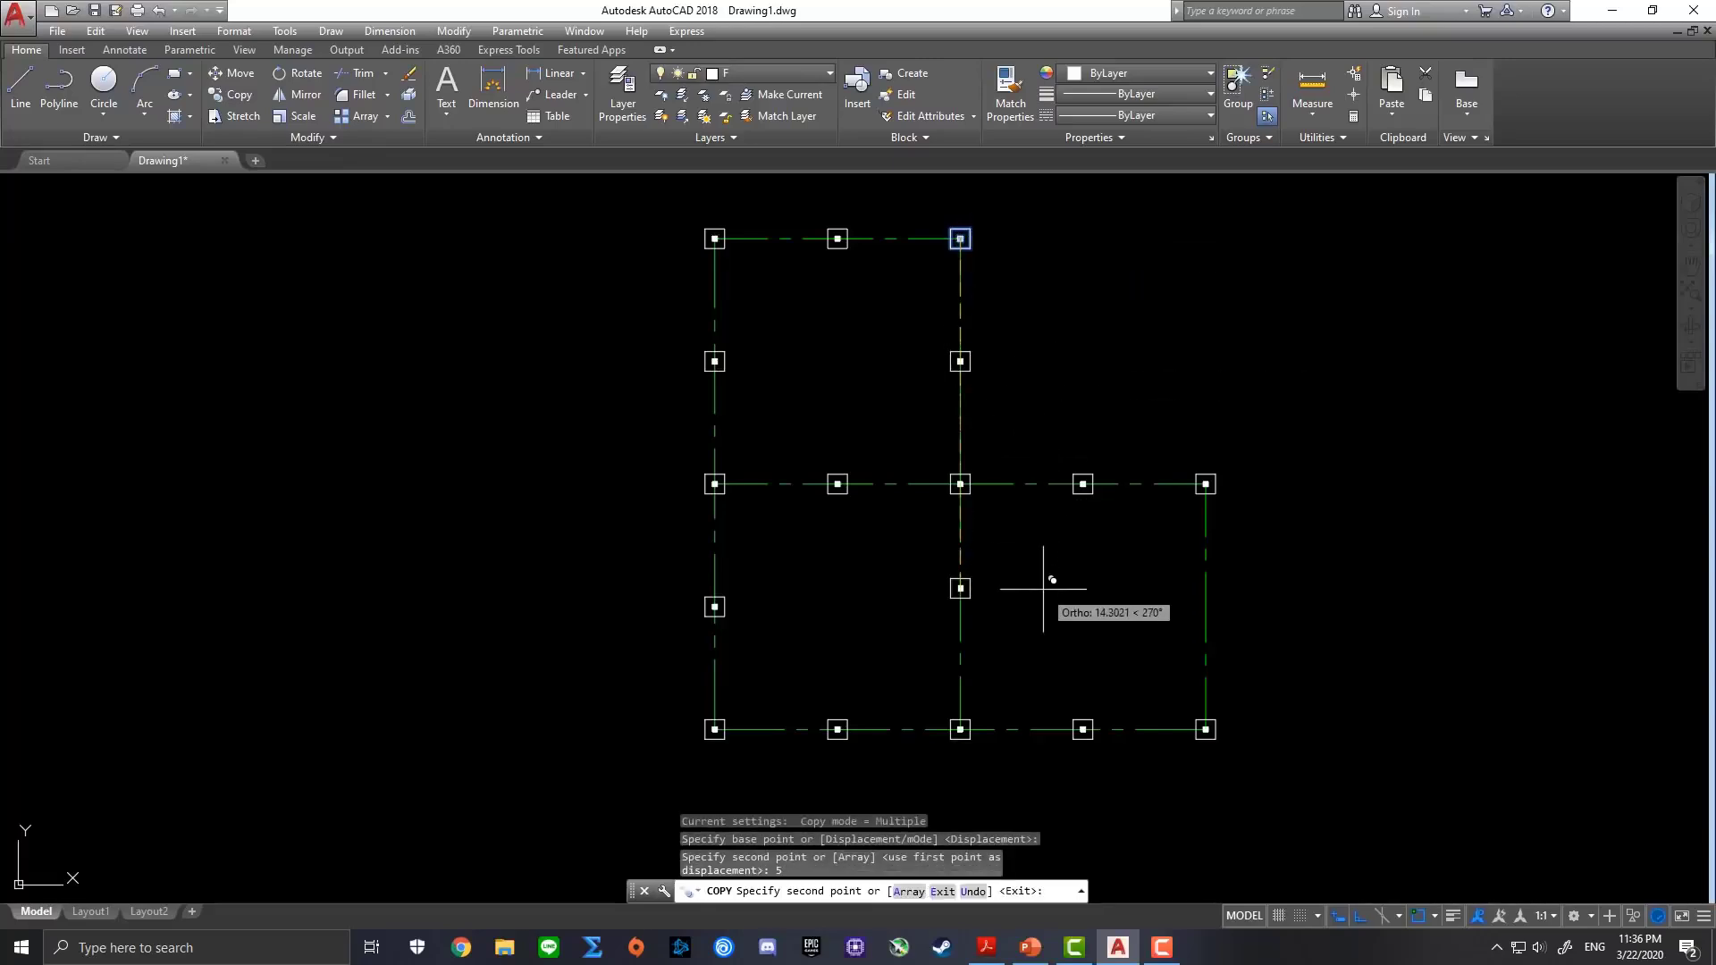
text(15)
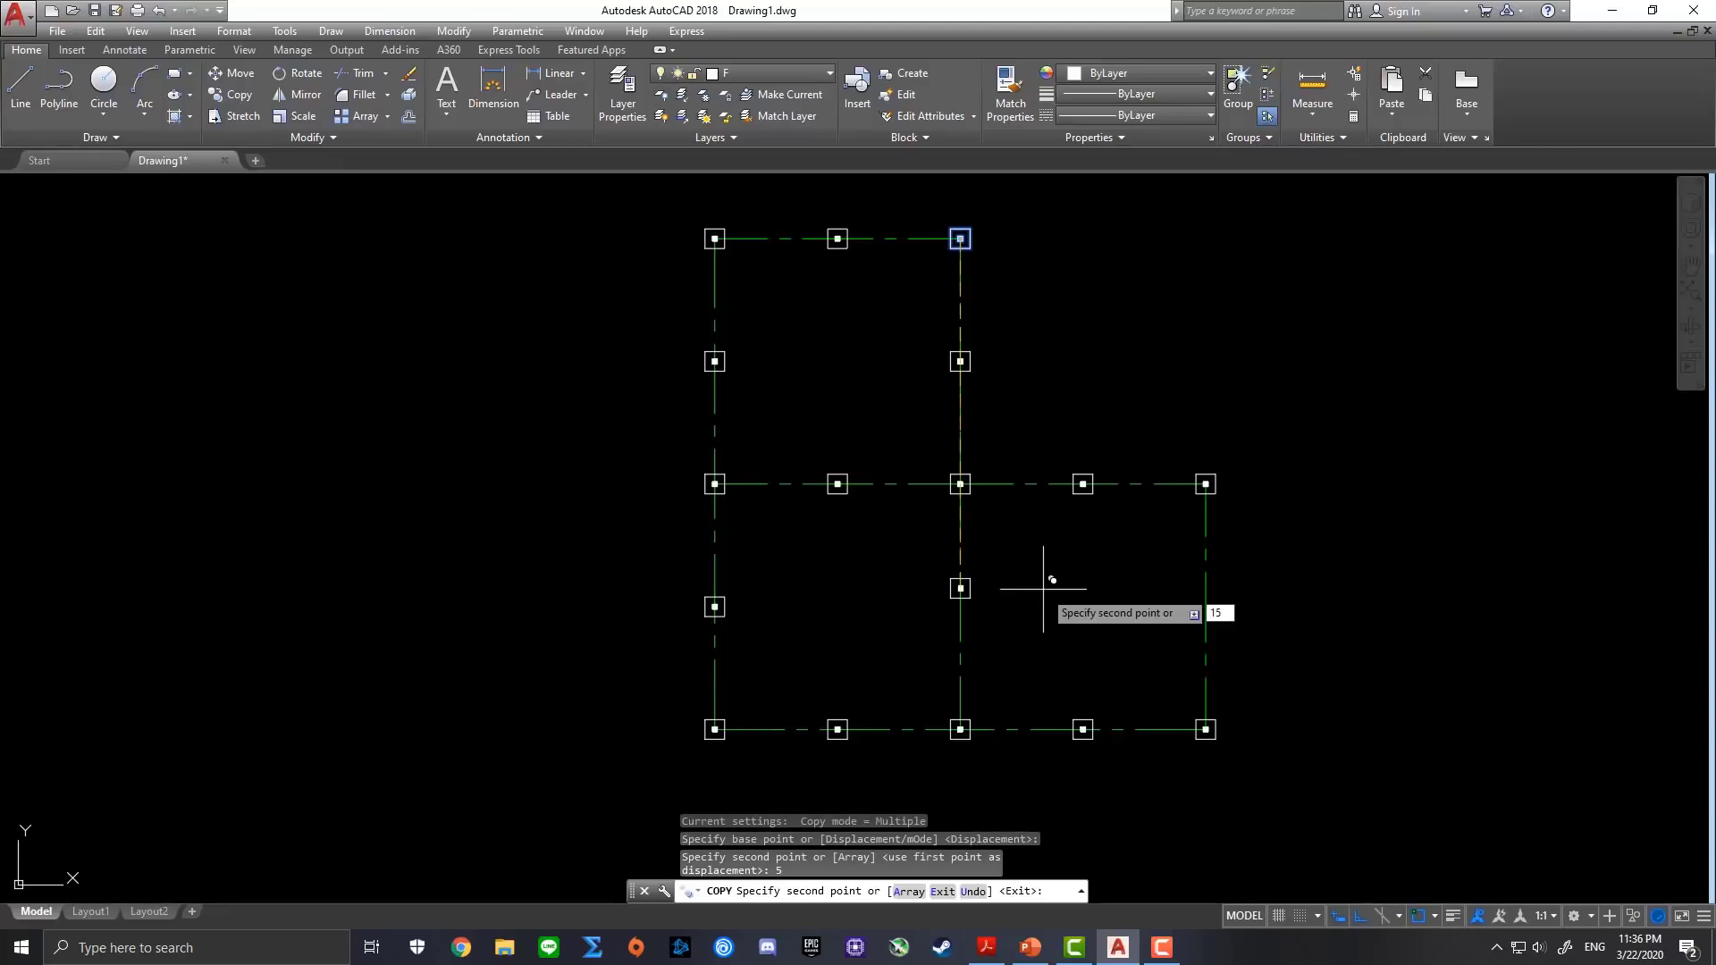
key(Return)
key(Escape)
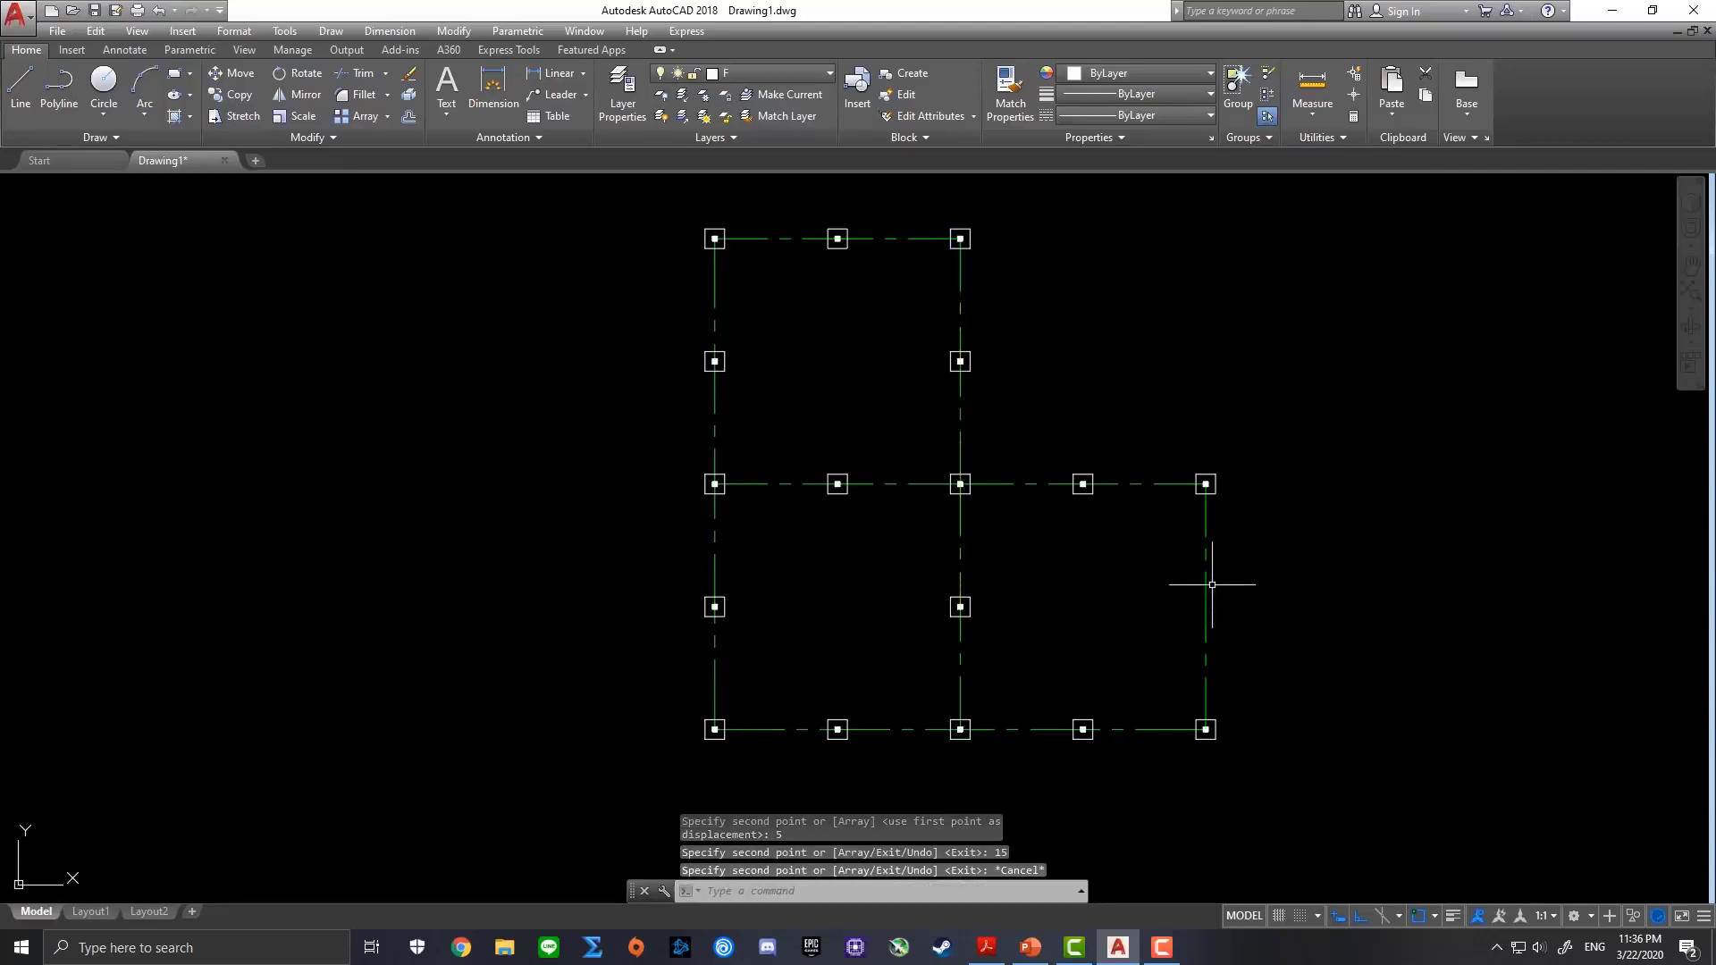
Copy the right-end column on the middle grid line 5 units down
click(1177, 427)
click(1234, 506)
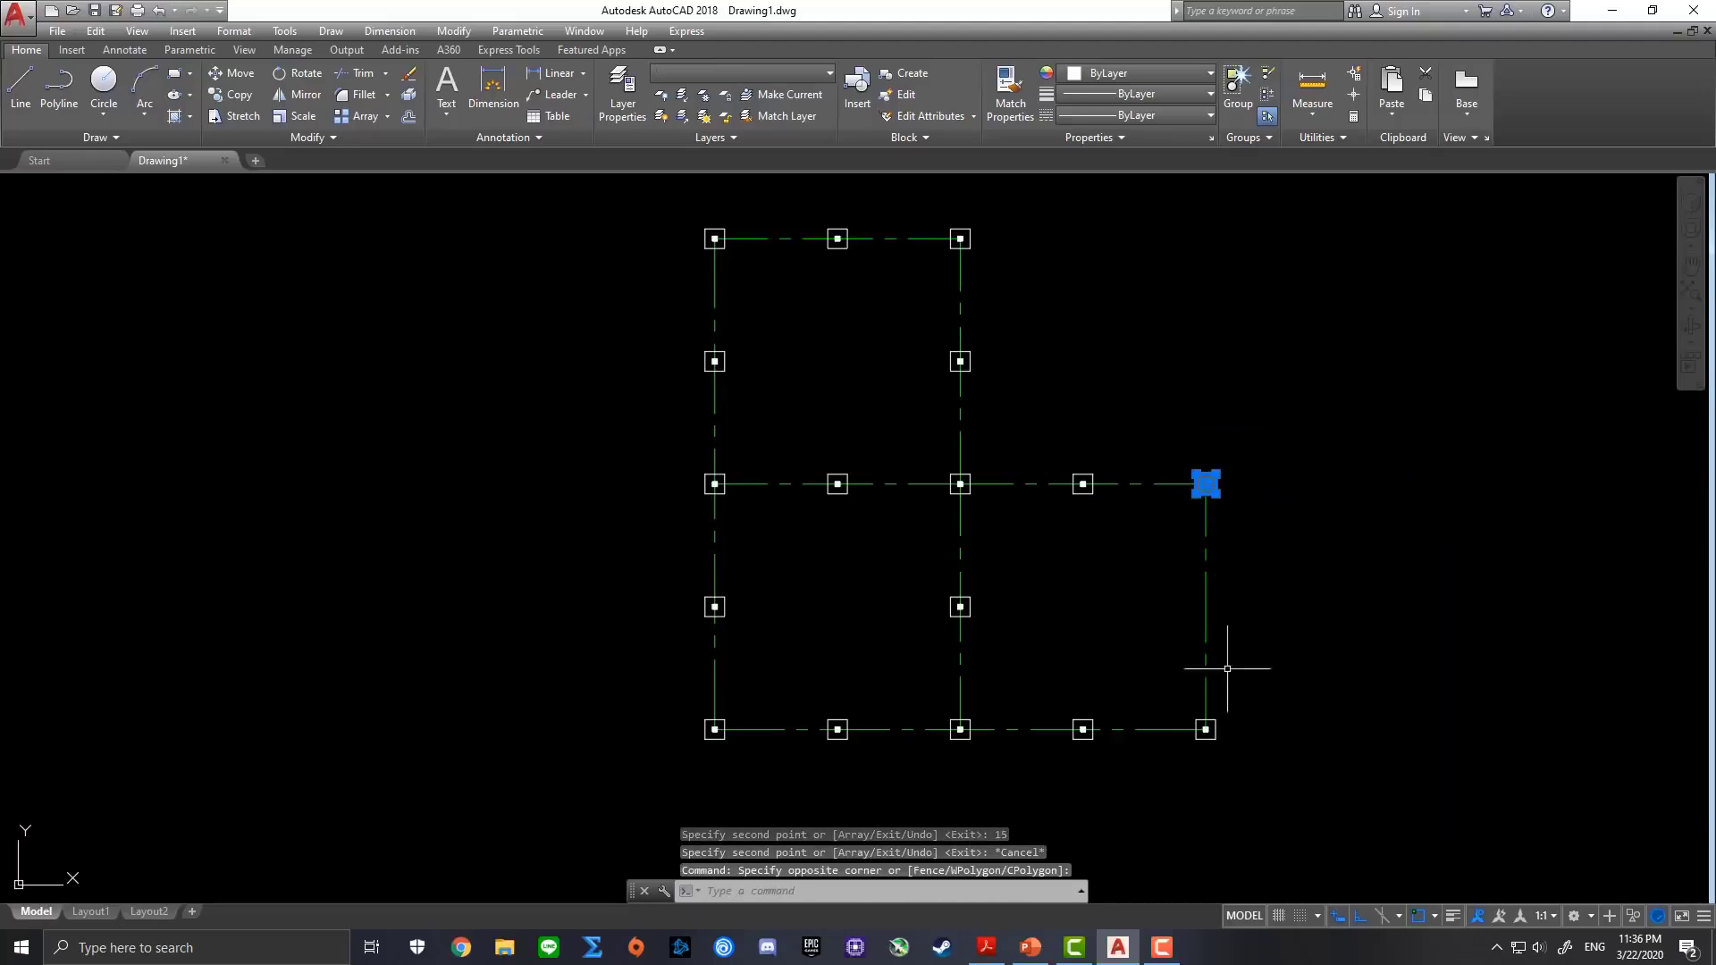
click(234, 94)
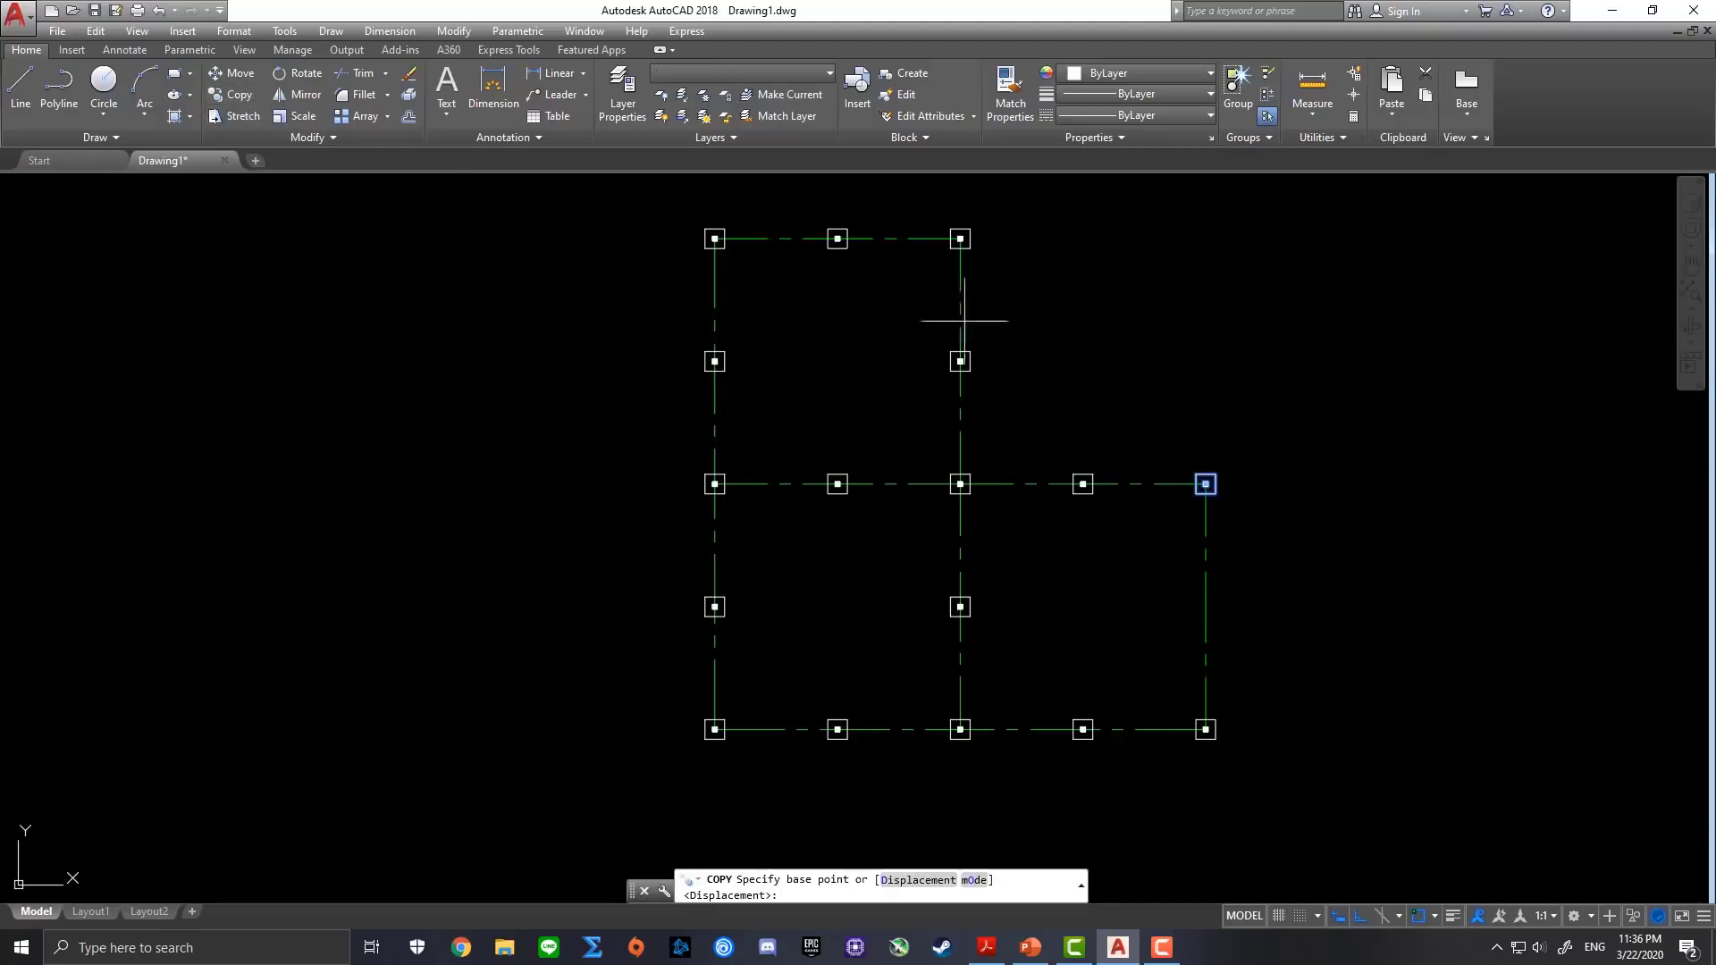
click(1206, 483)
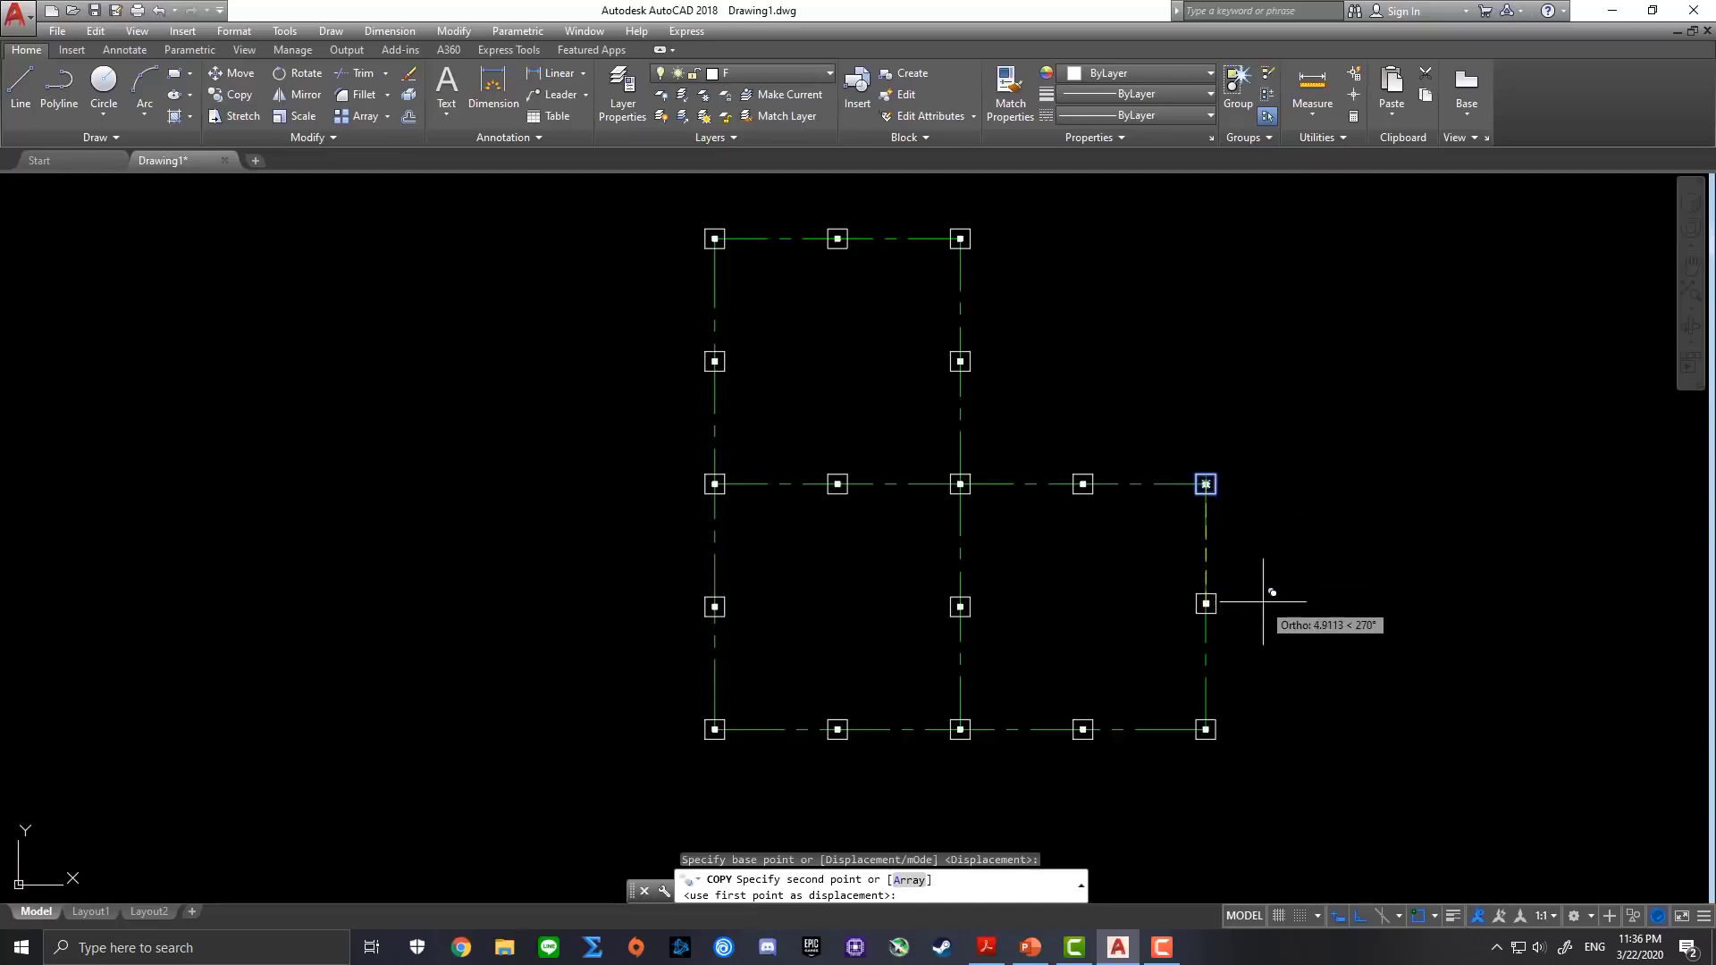
text(5)
key(Return)
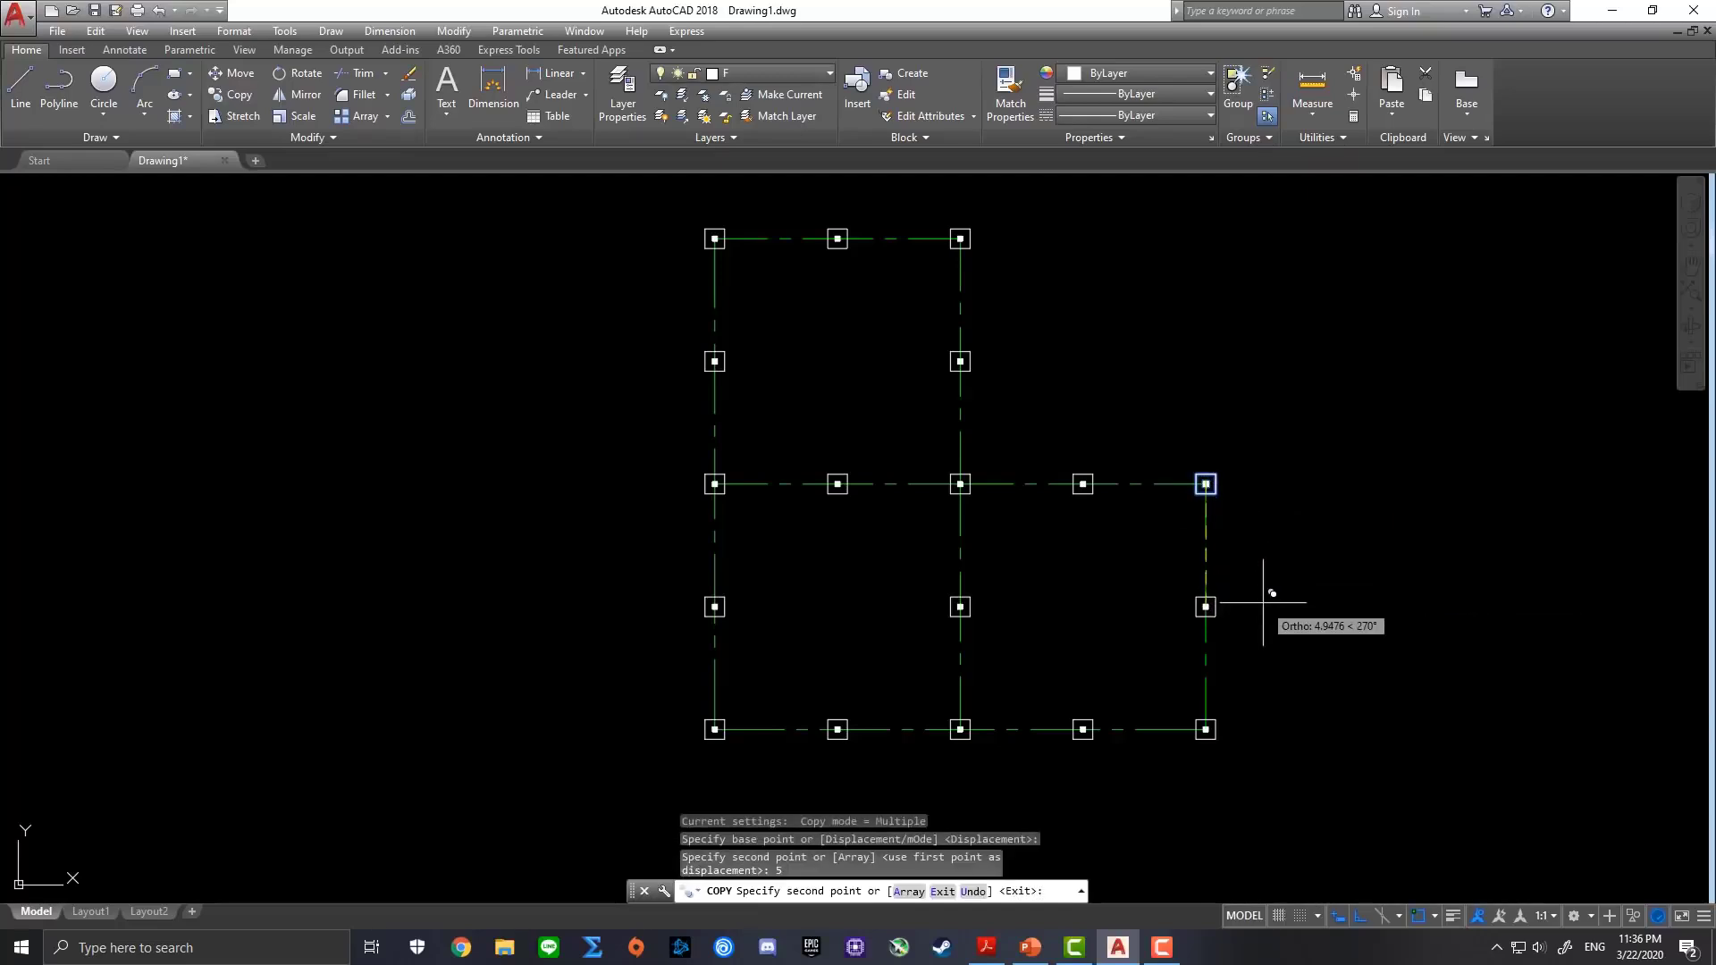
key(Escape)
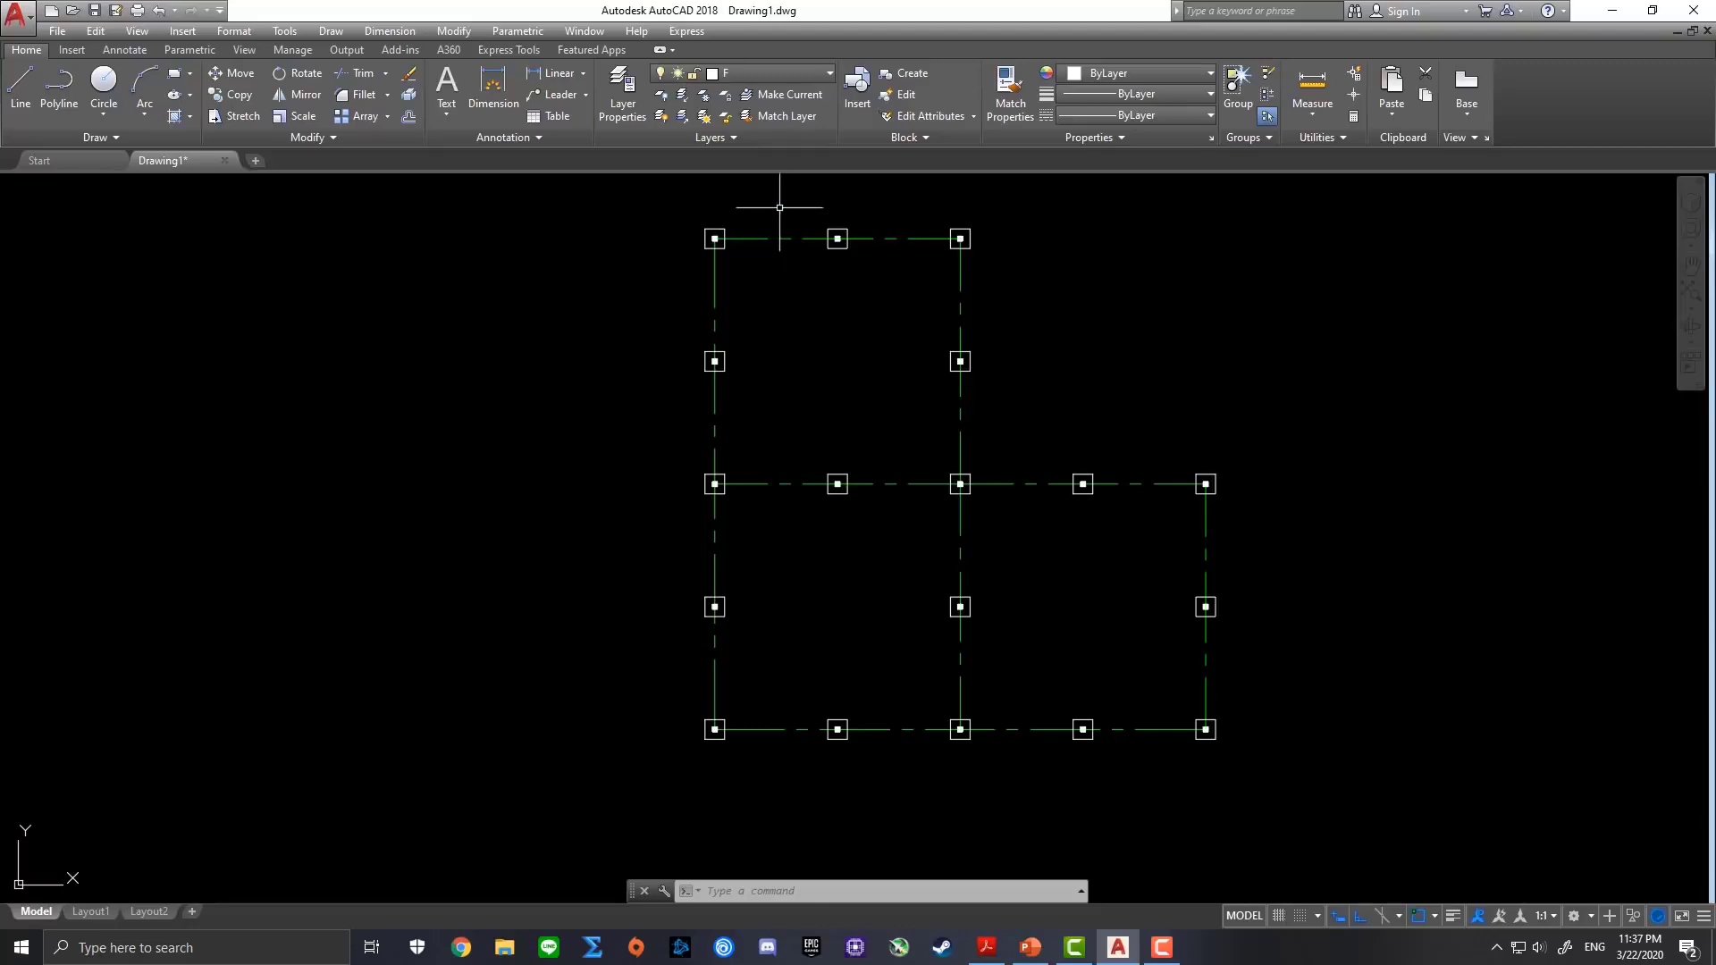
Zoom and pan in close on the top-left column at its grid corner
scroll(779, 209, up, 5)
middle_drag(510, 249, 608, 276)
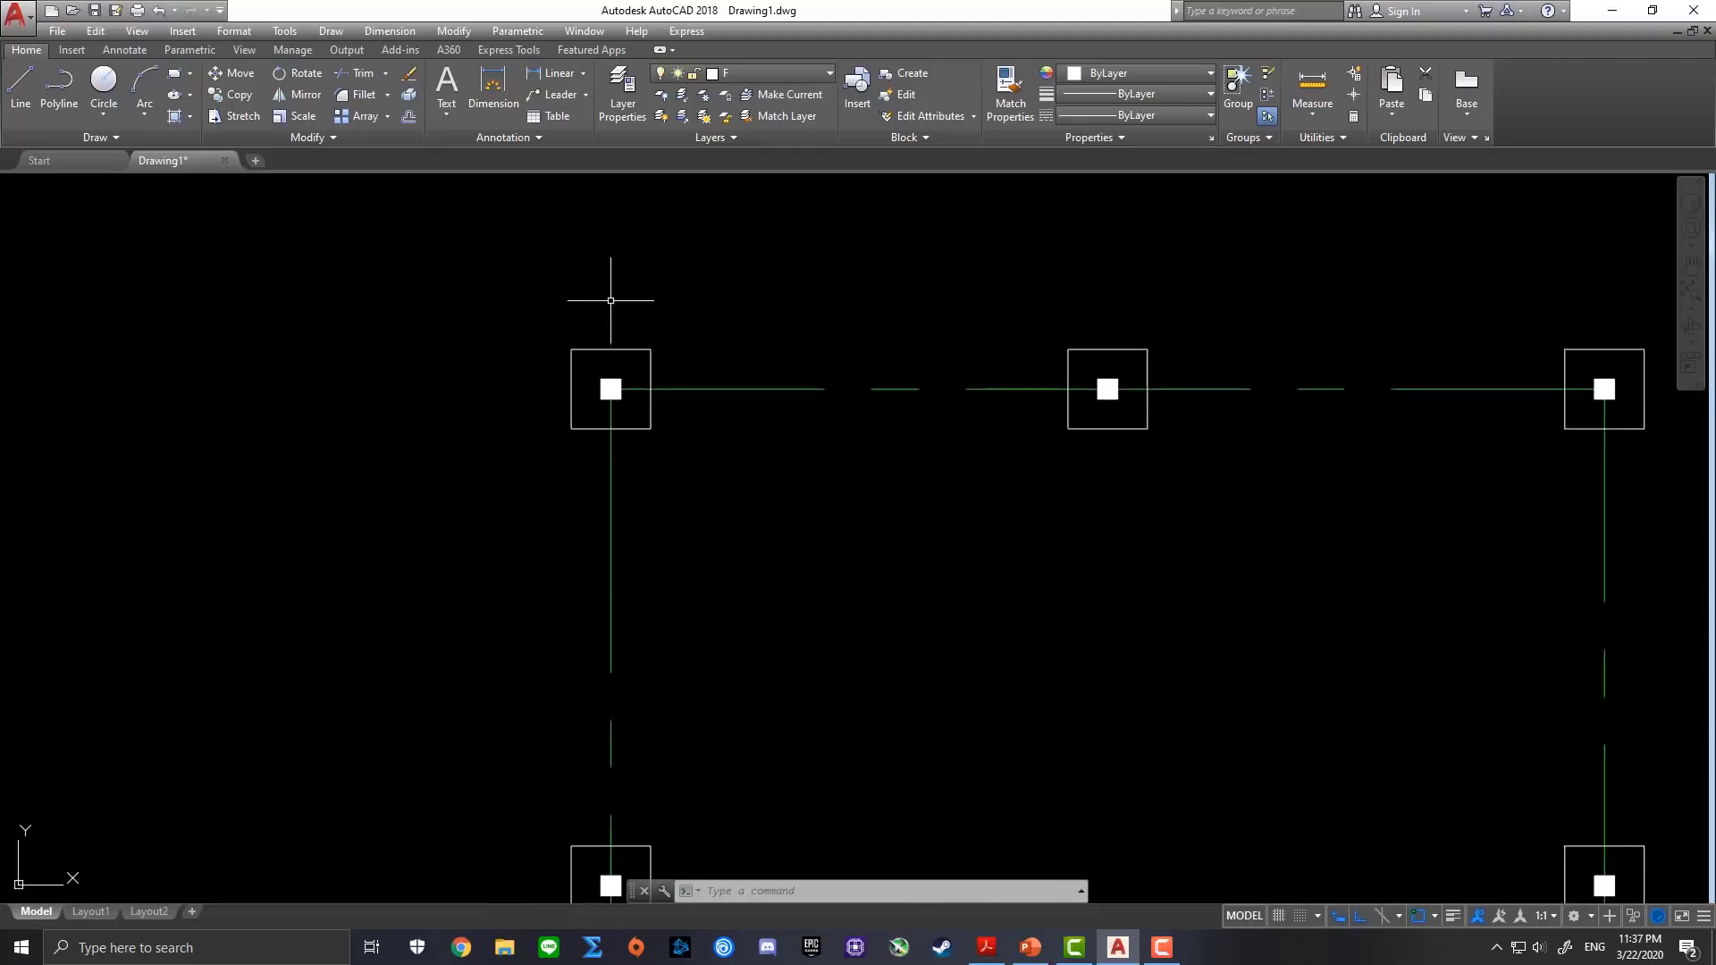
scroll(617, 303, up, 2)
scroll(703, 456, up, 2)
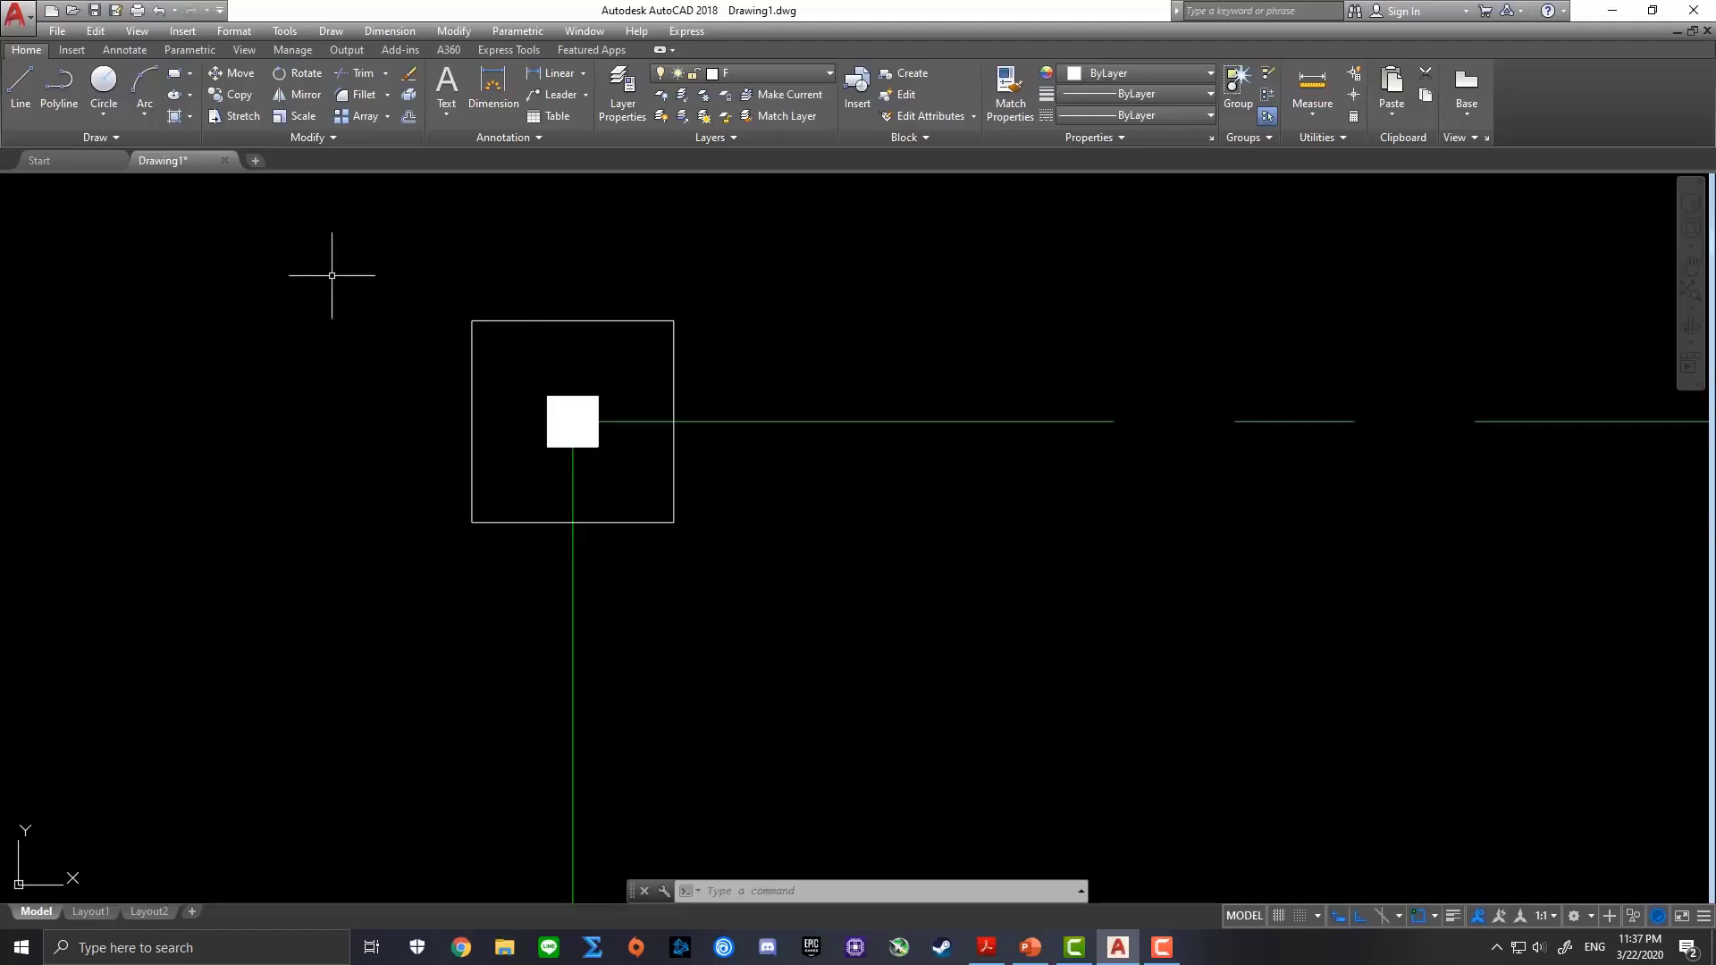
Start MLINE with a multiline scale of 0.2 and Zero justification
click(329, 34)
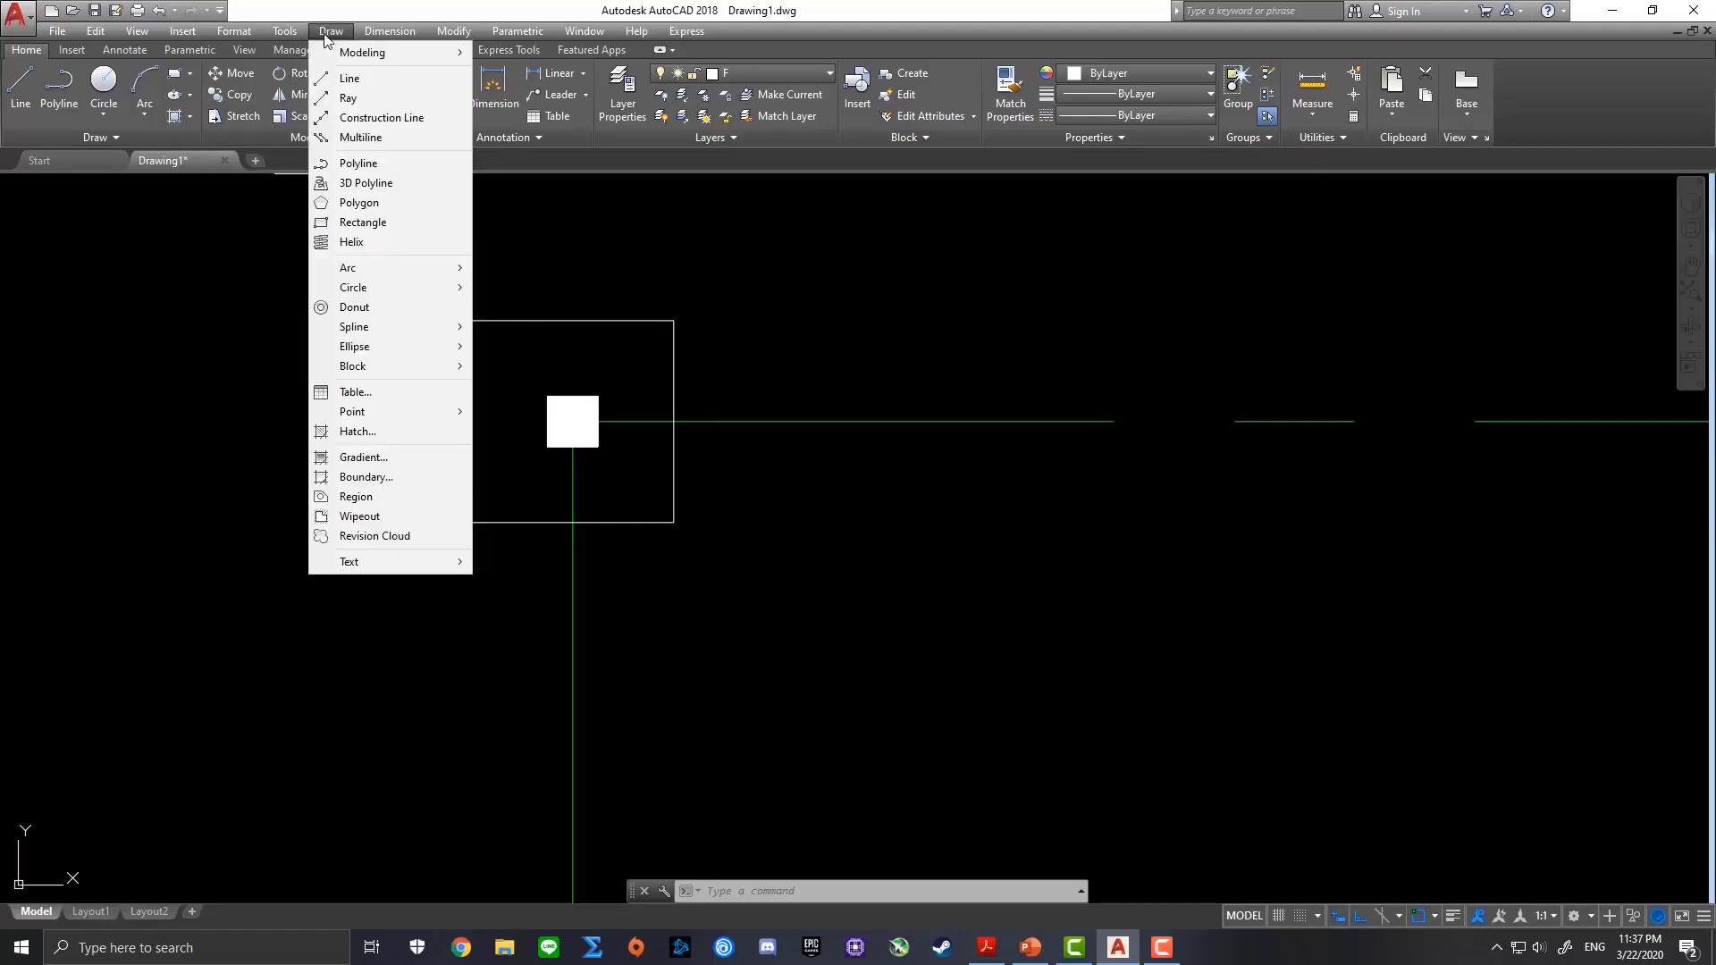
click(379, 143)
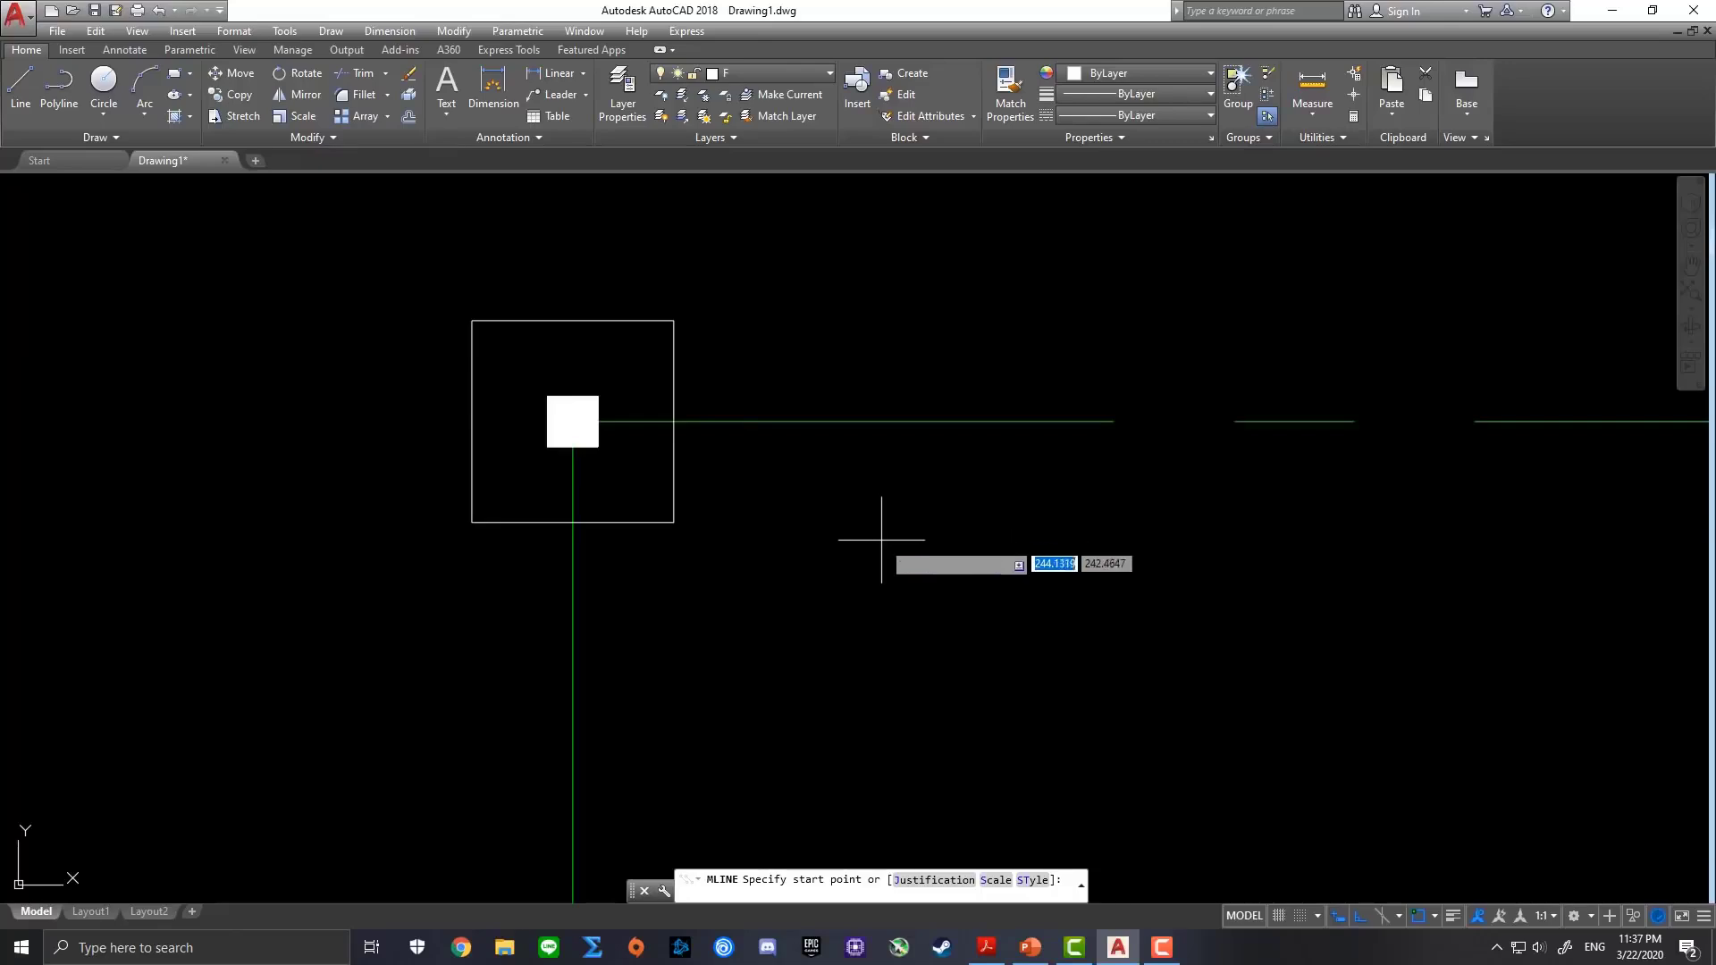
click(996, 881)
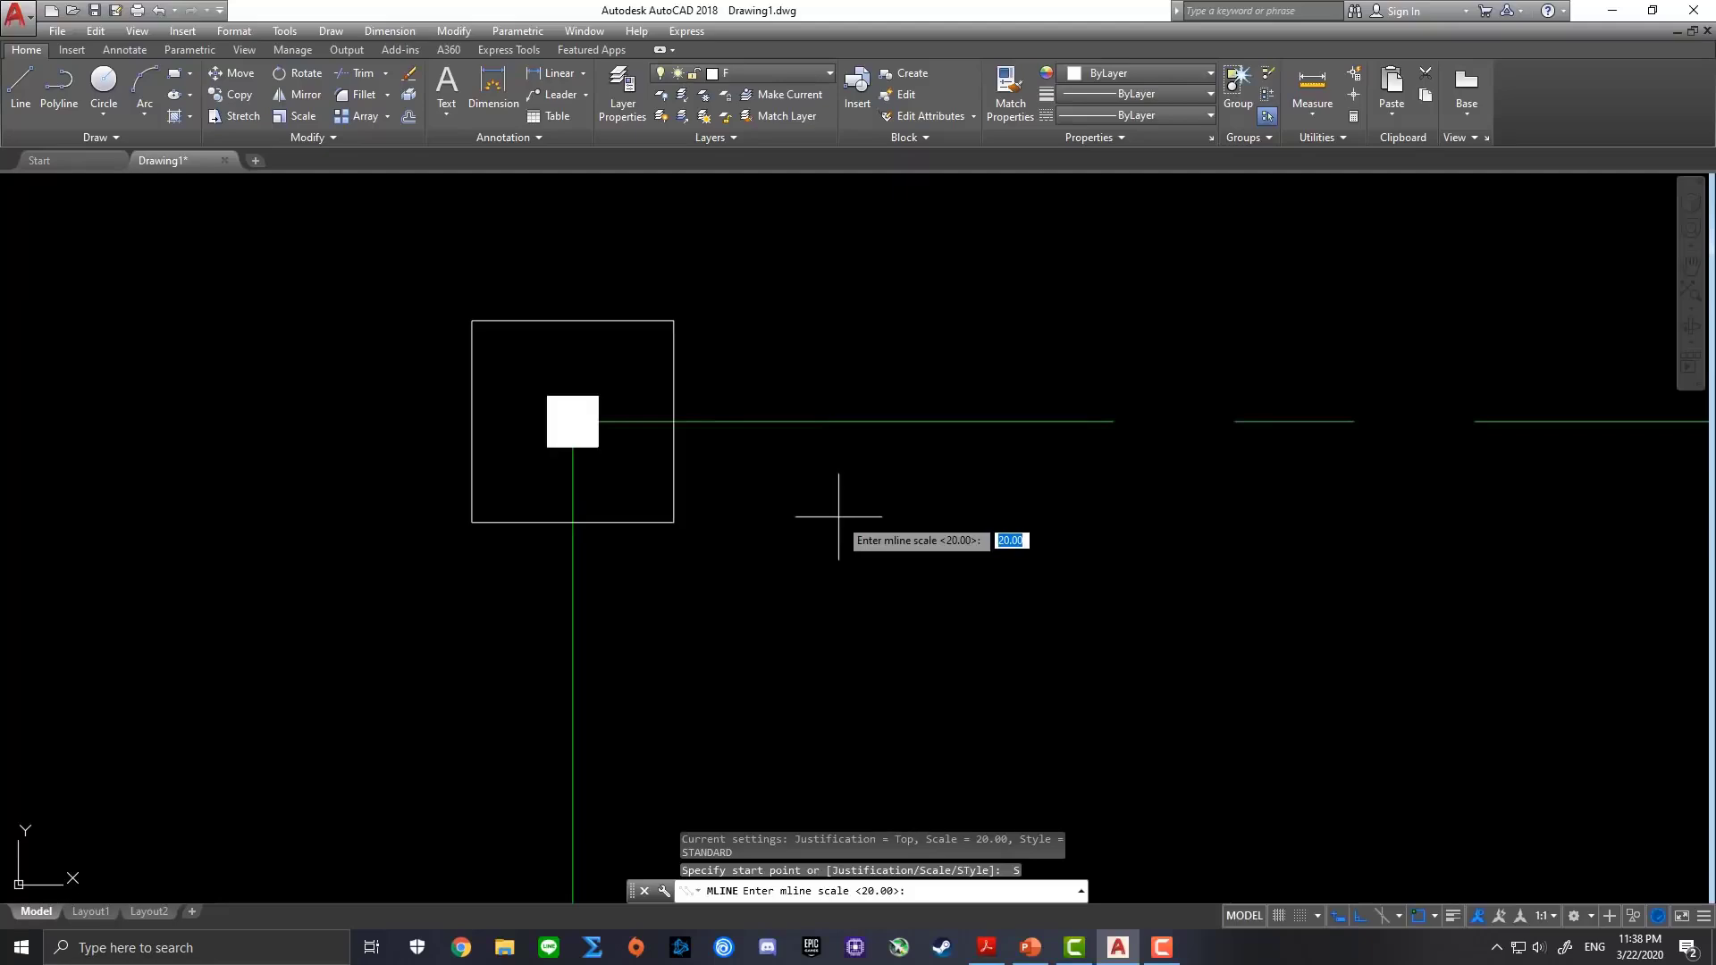
text(0.2)
key(Return)
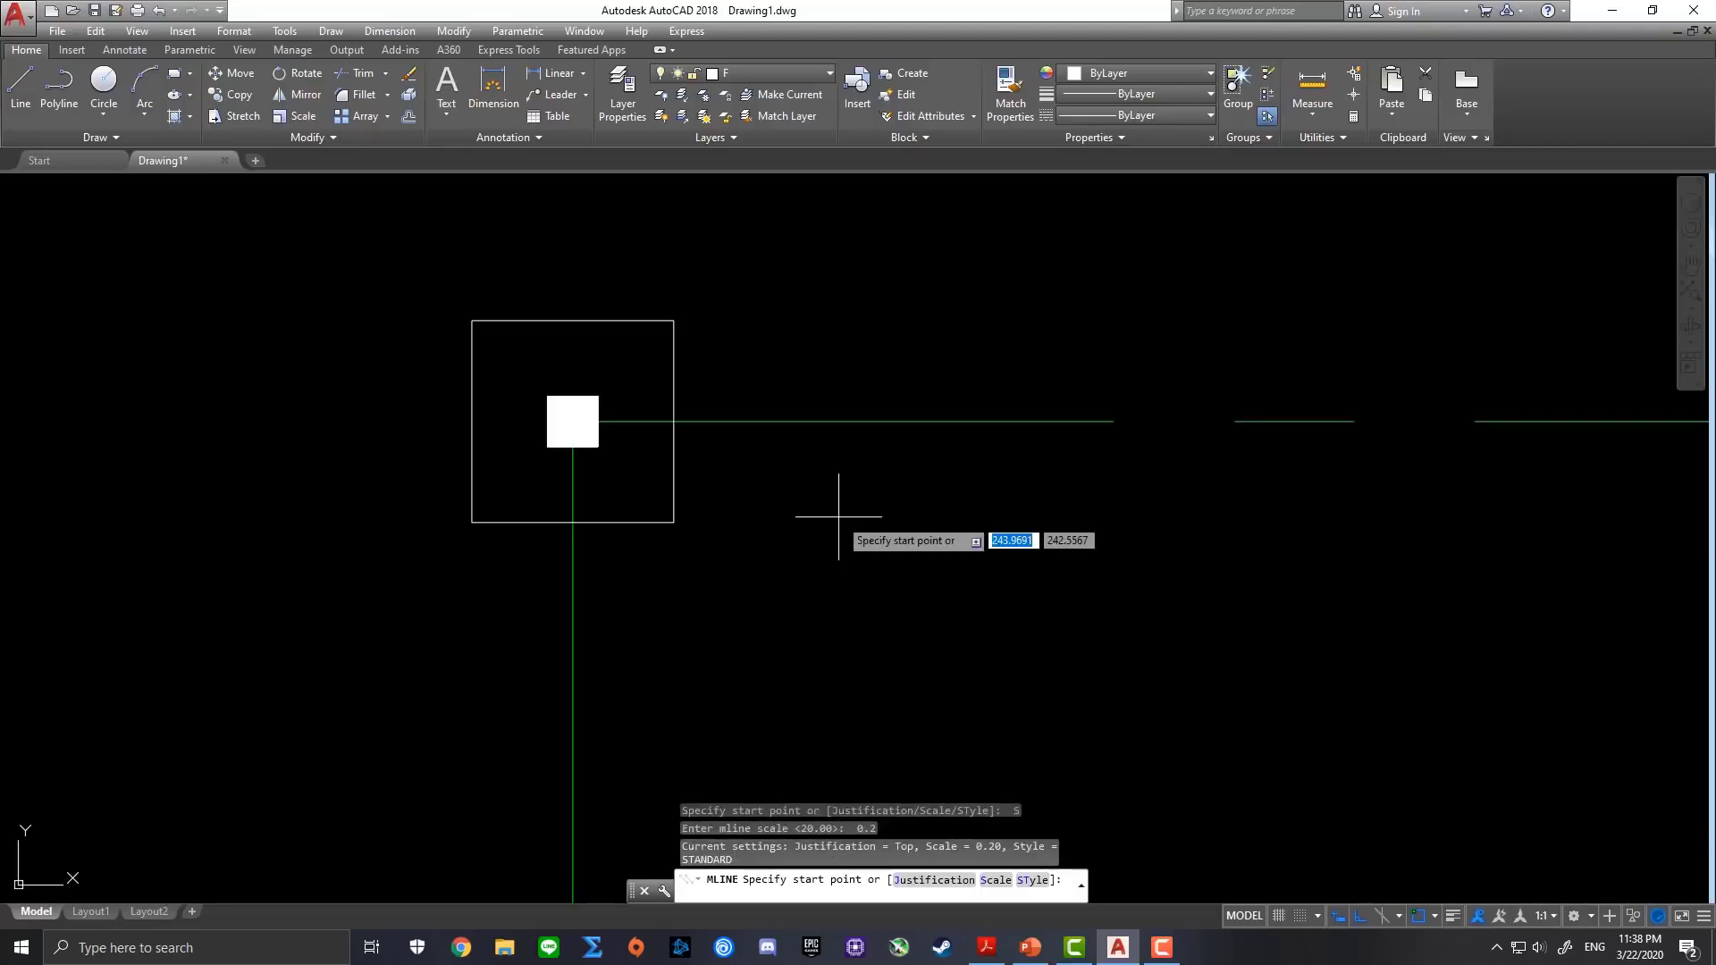
click(945, 885)
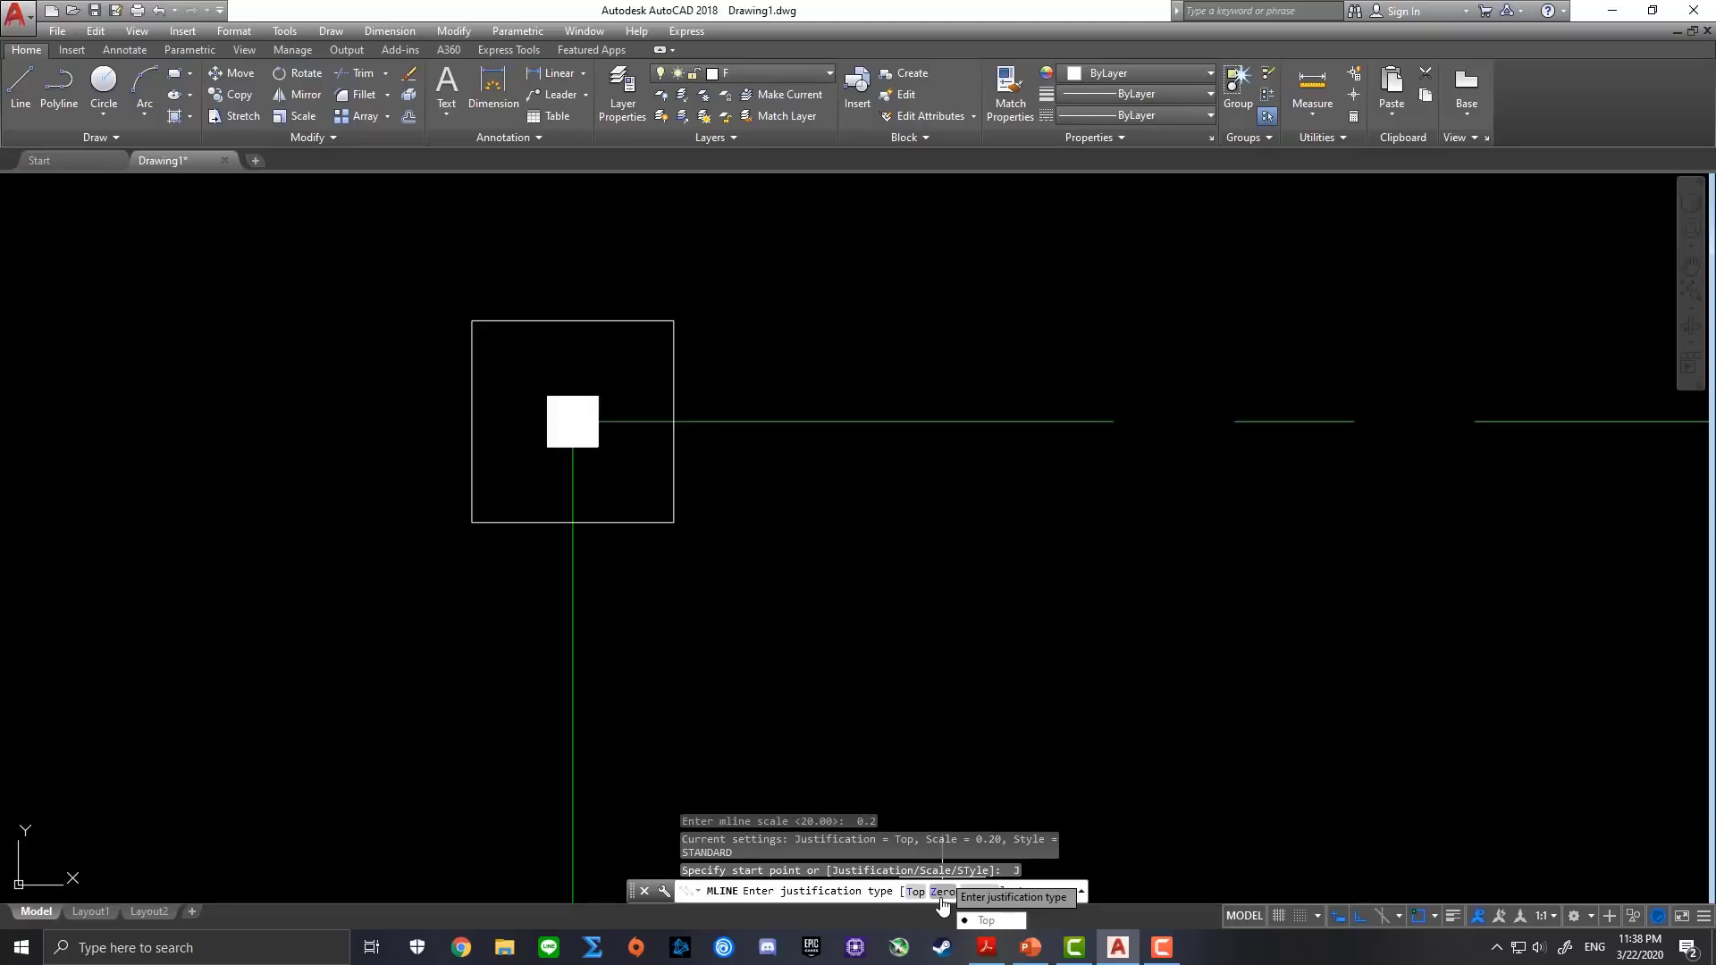
click(941, 894)
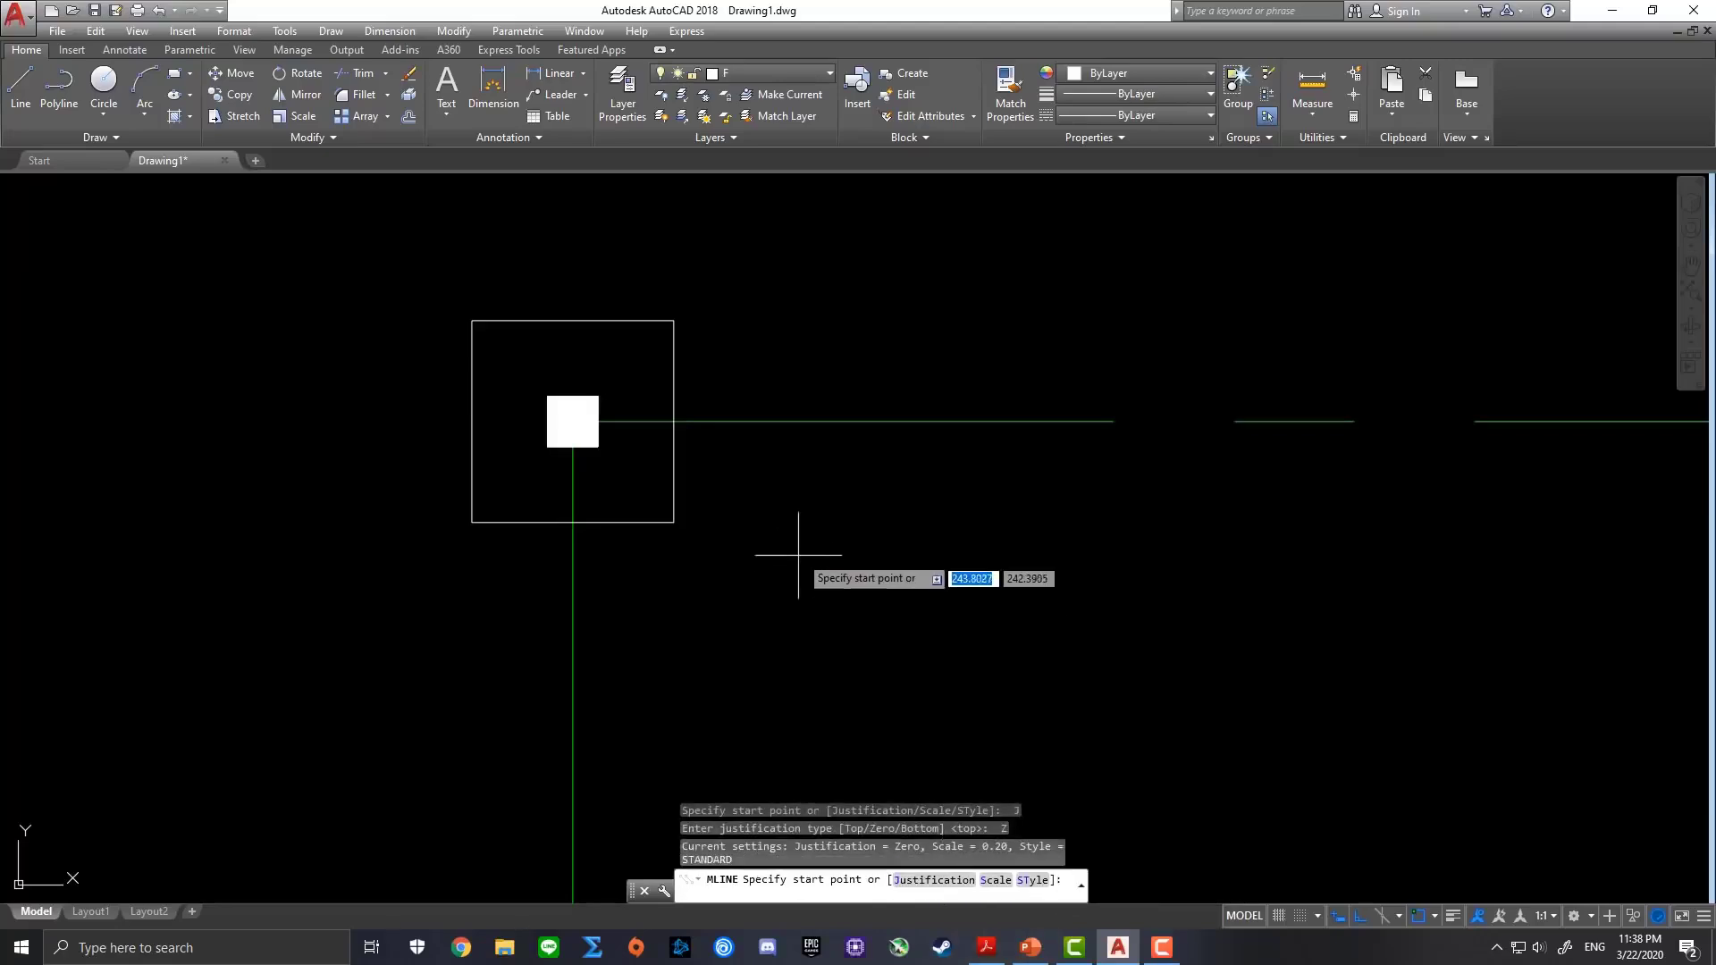
Draw the double-line wall from the top-left column centre to the top-right column
scroll(893, 576, down, 5)
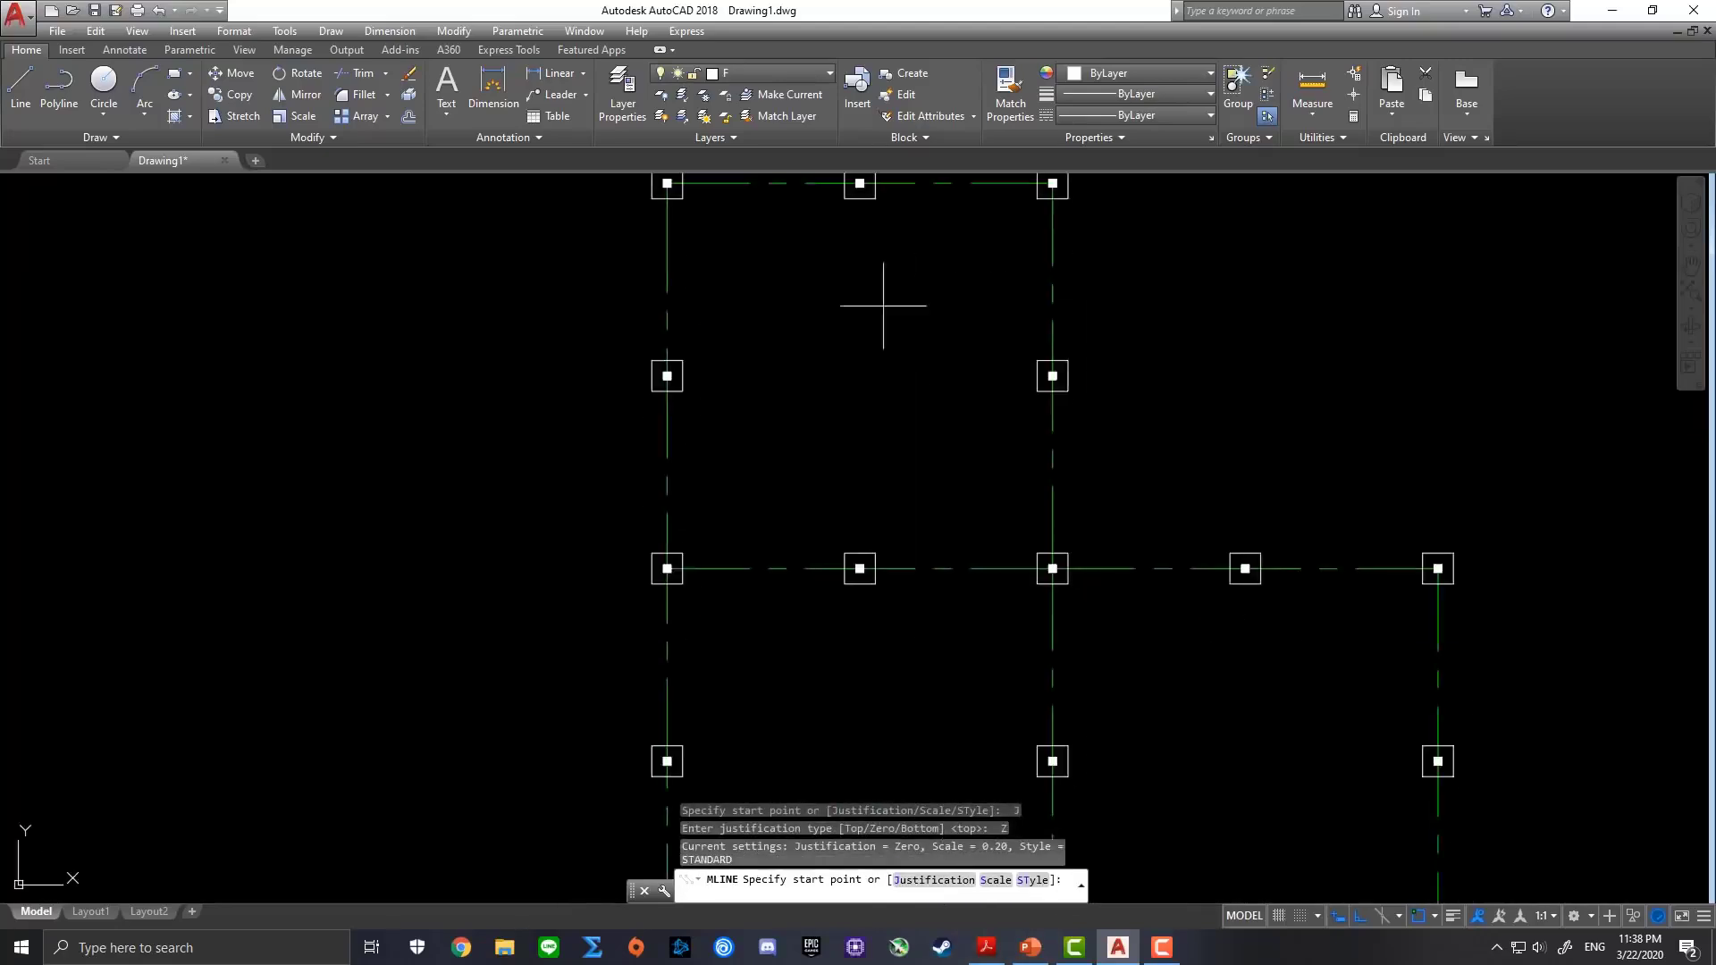
scroll(851, 372, down, 2)
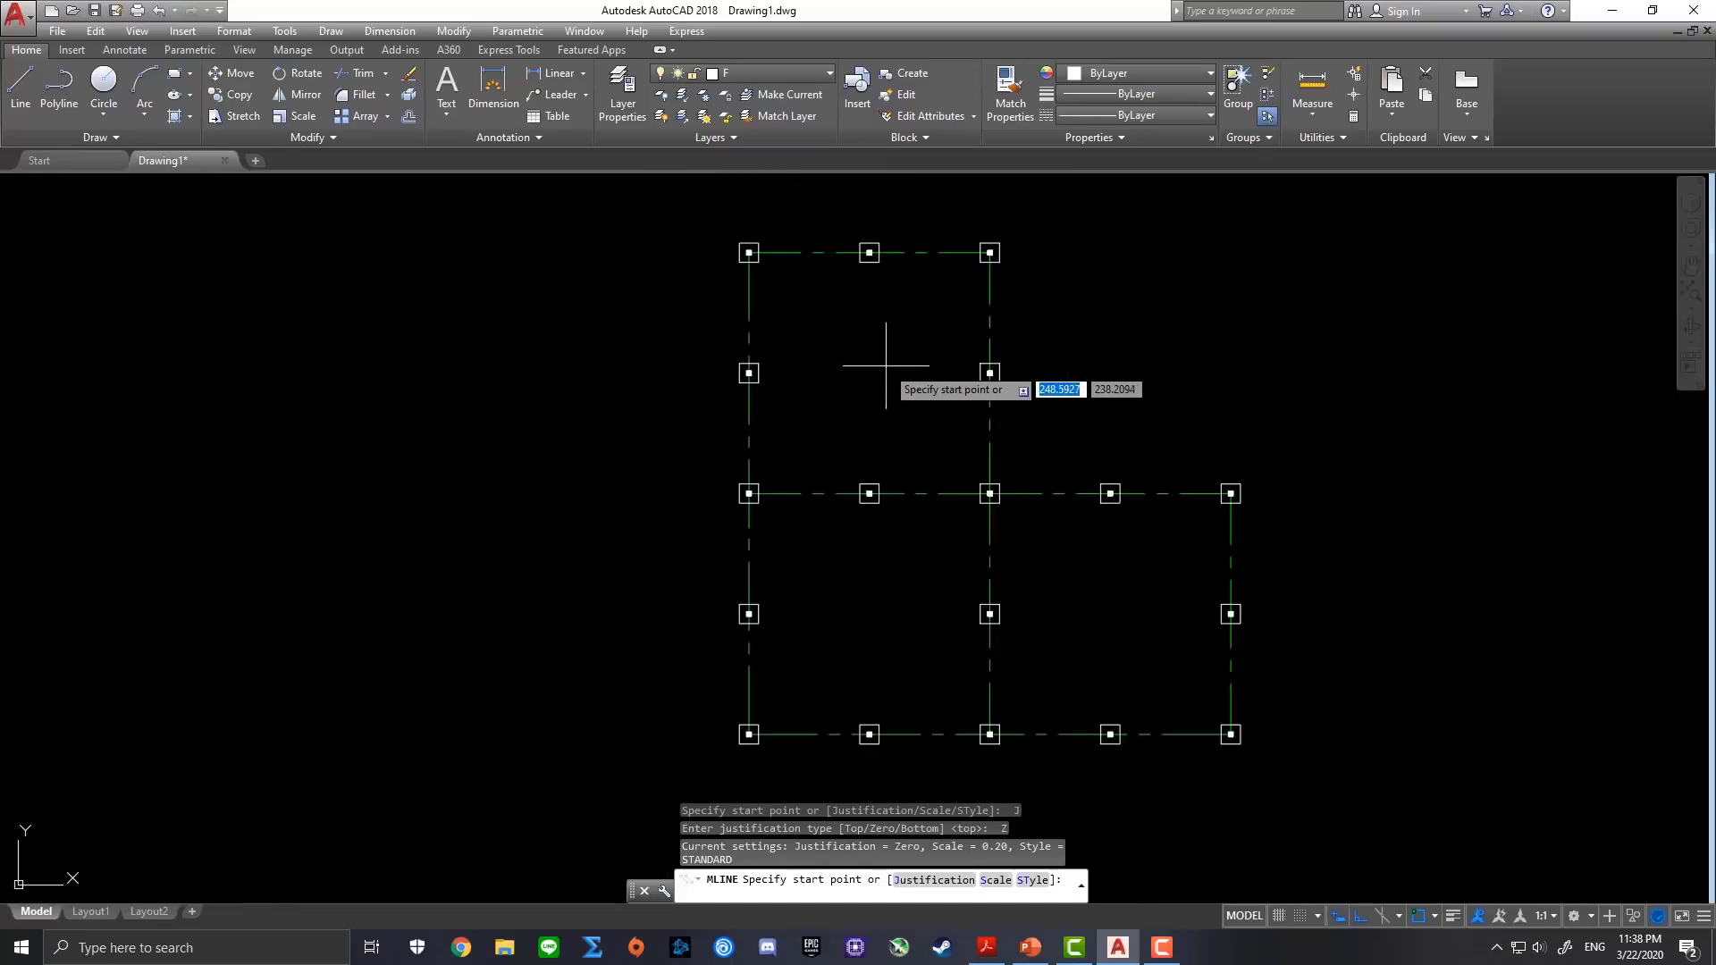
click(749, 253)
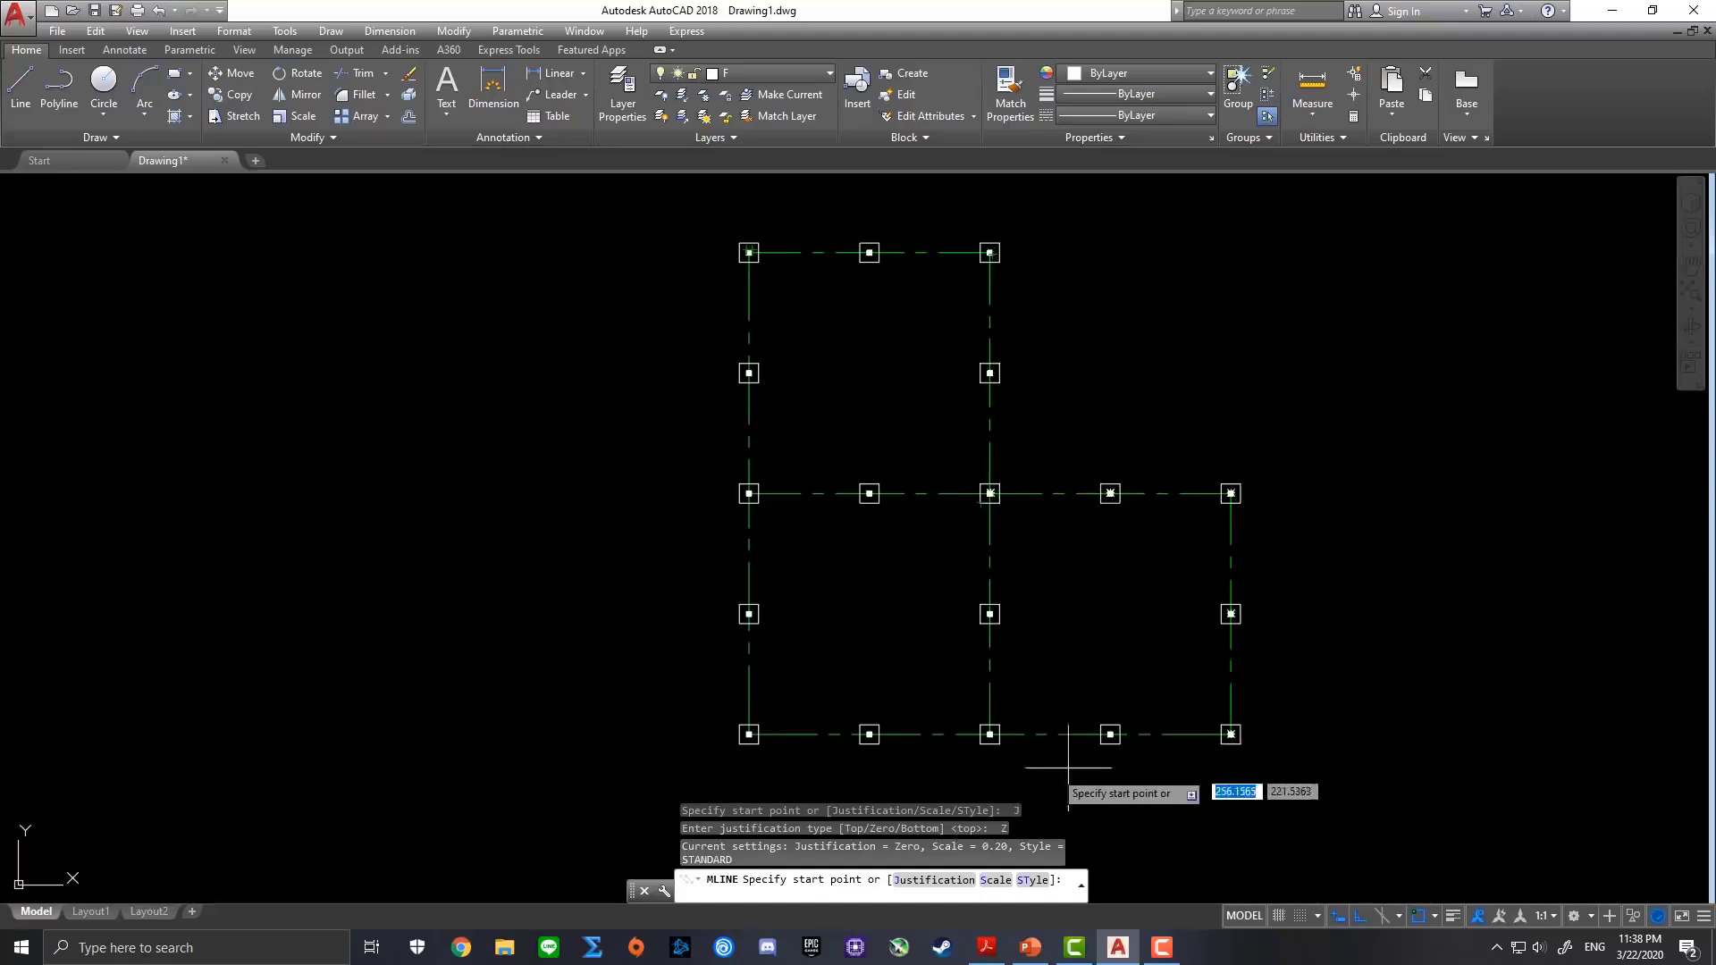
scroll(777, 259, up, 3)
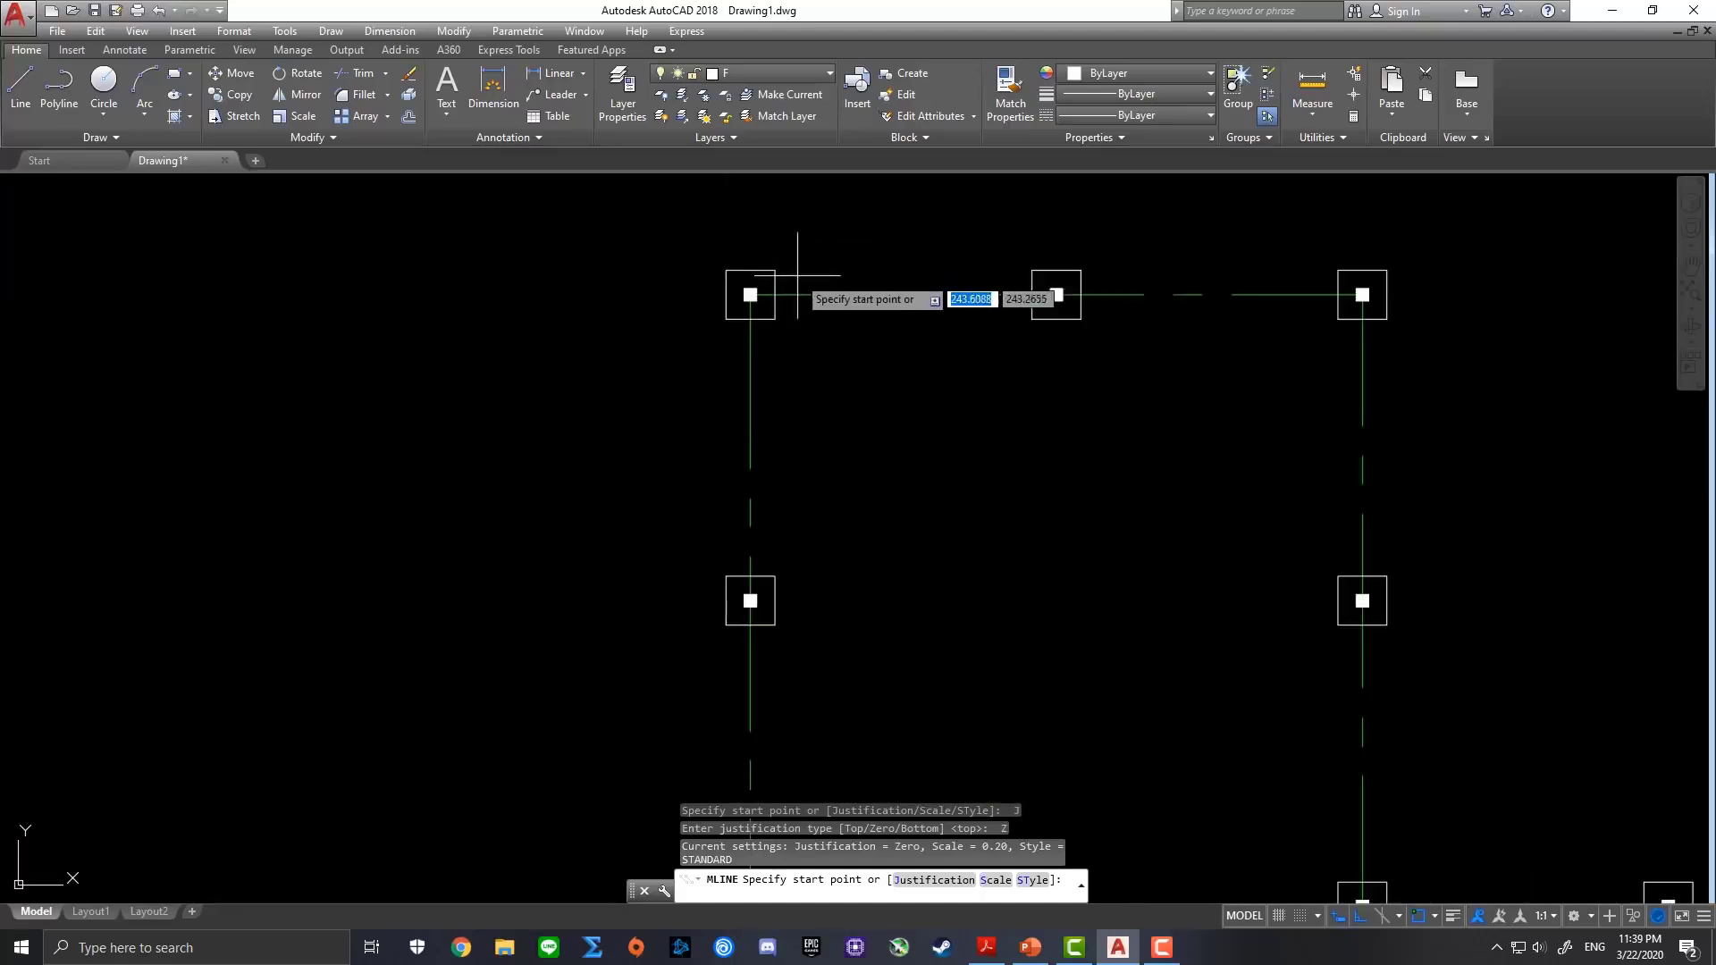
scroll(804, 281, up, 2)
scroll(764, 295, up, 2)
middle_drag(816, 265, 731, 416)
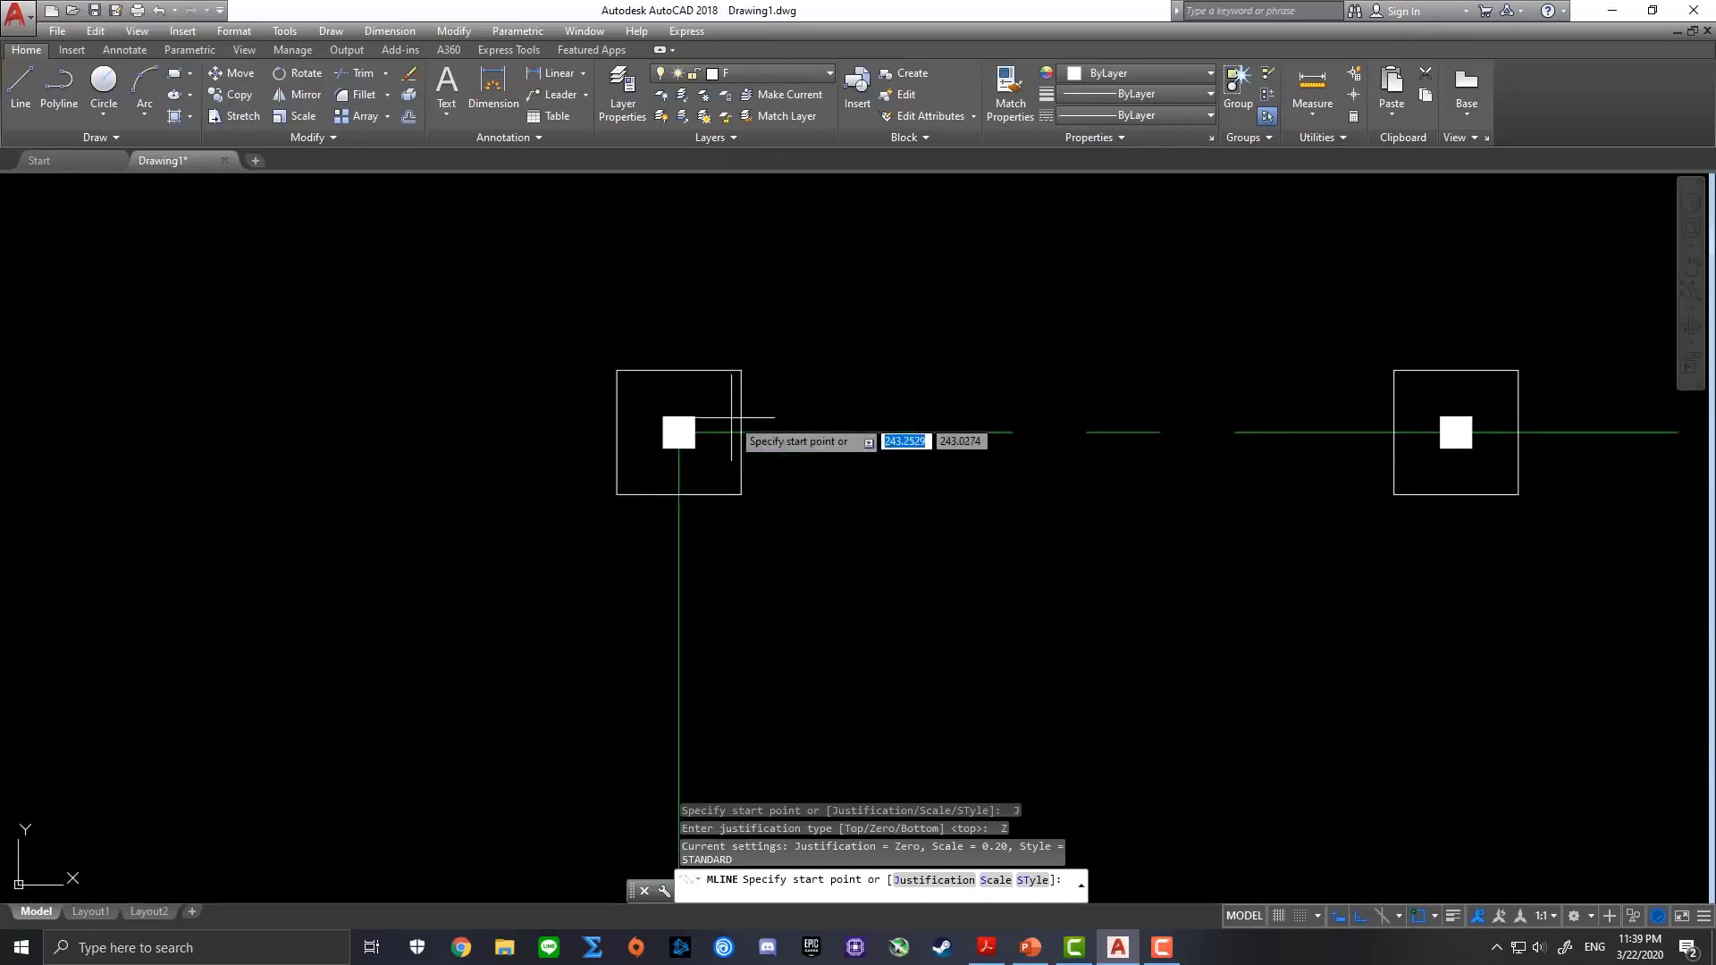
scroll(731, 416, up, 2)
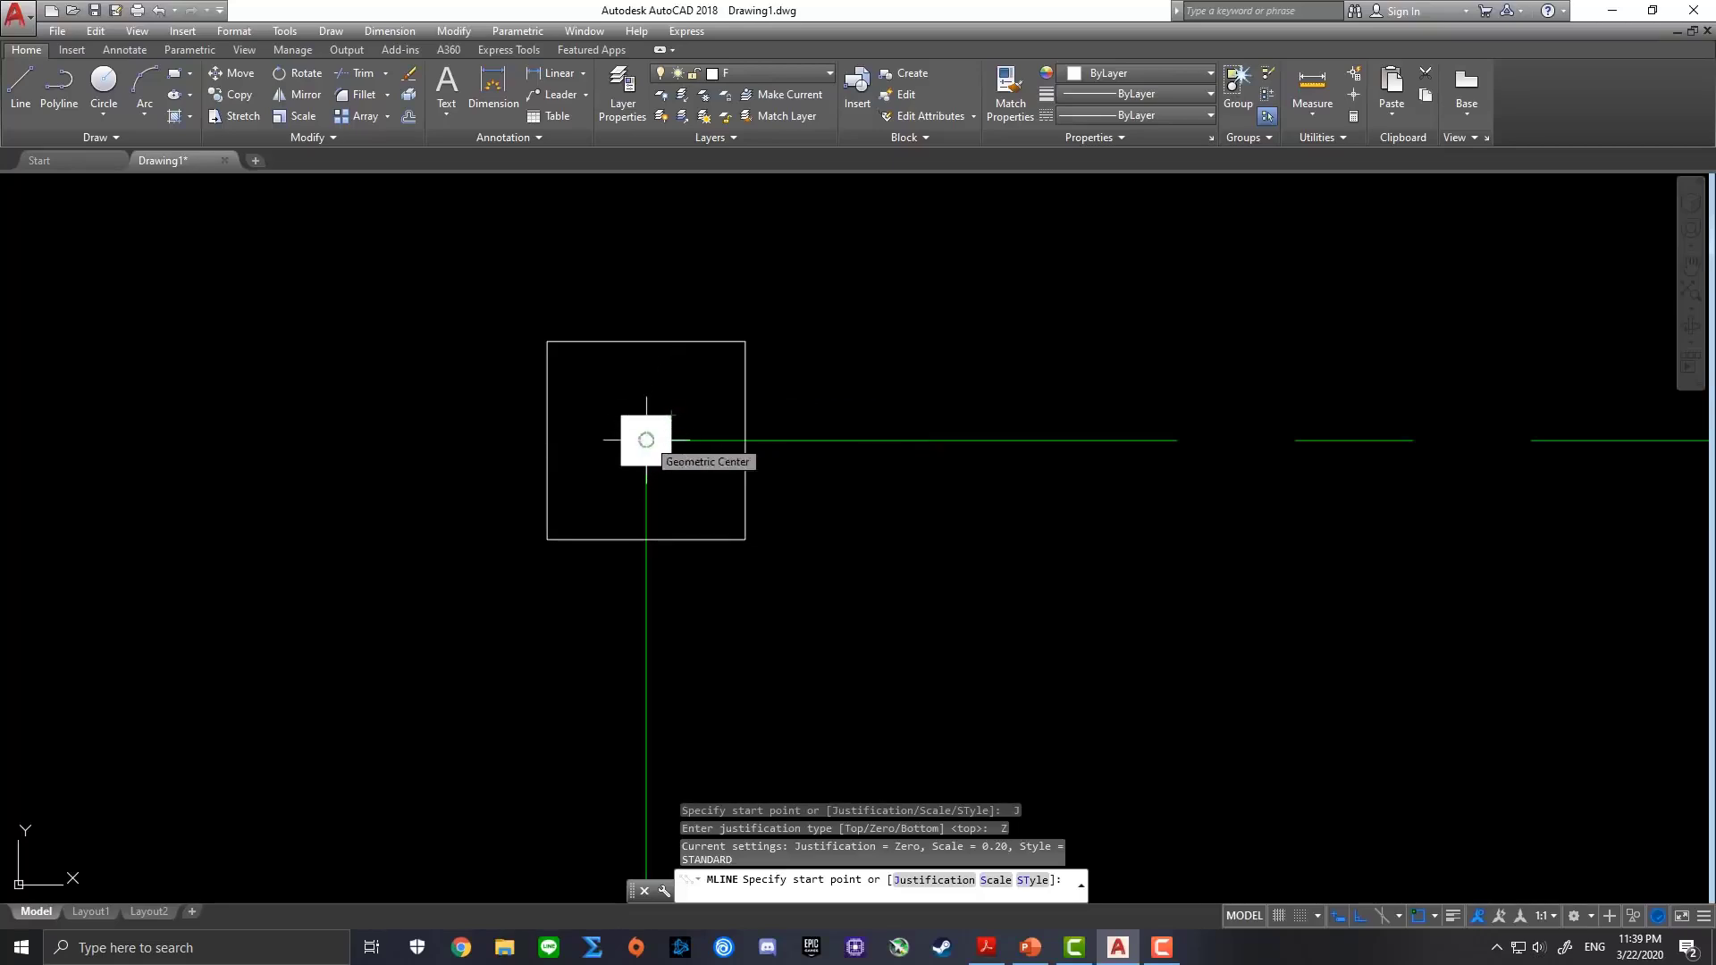
click(647, 439)
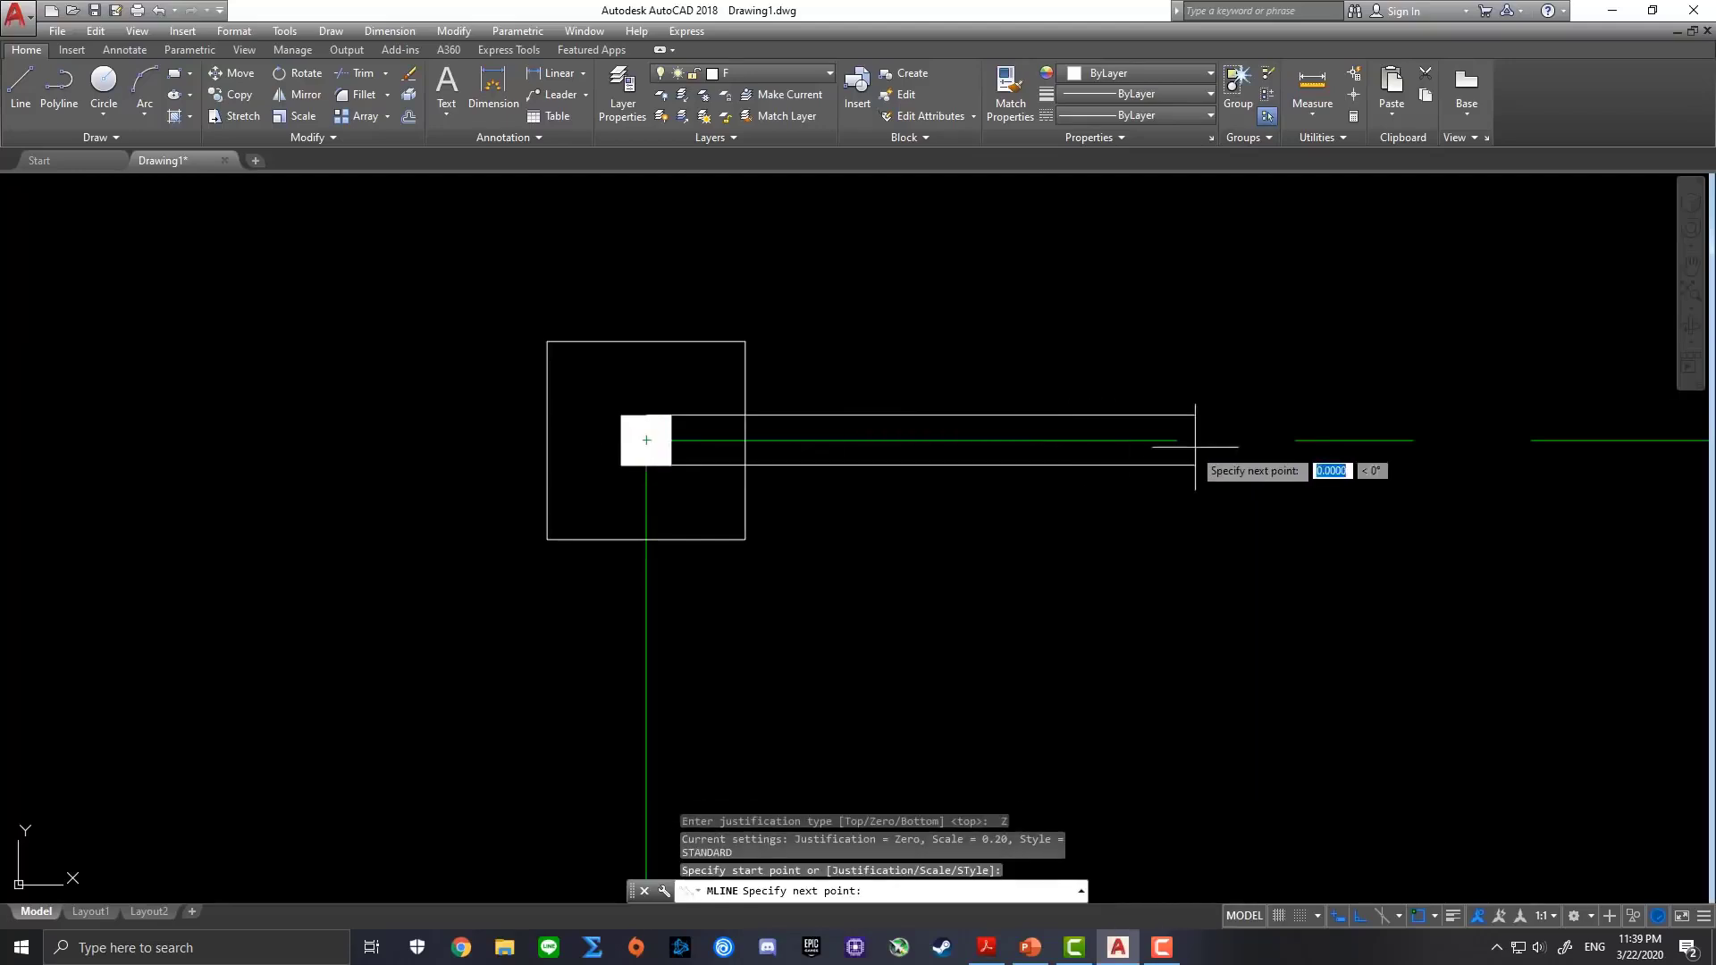
scroll(1131, 441, down, 3)
scroll(1256, 475, down, 2)
middle_drag(1256, 475, 907, 477)
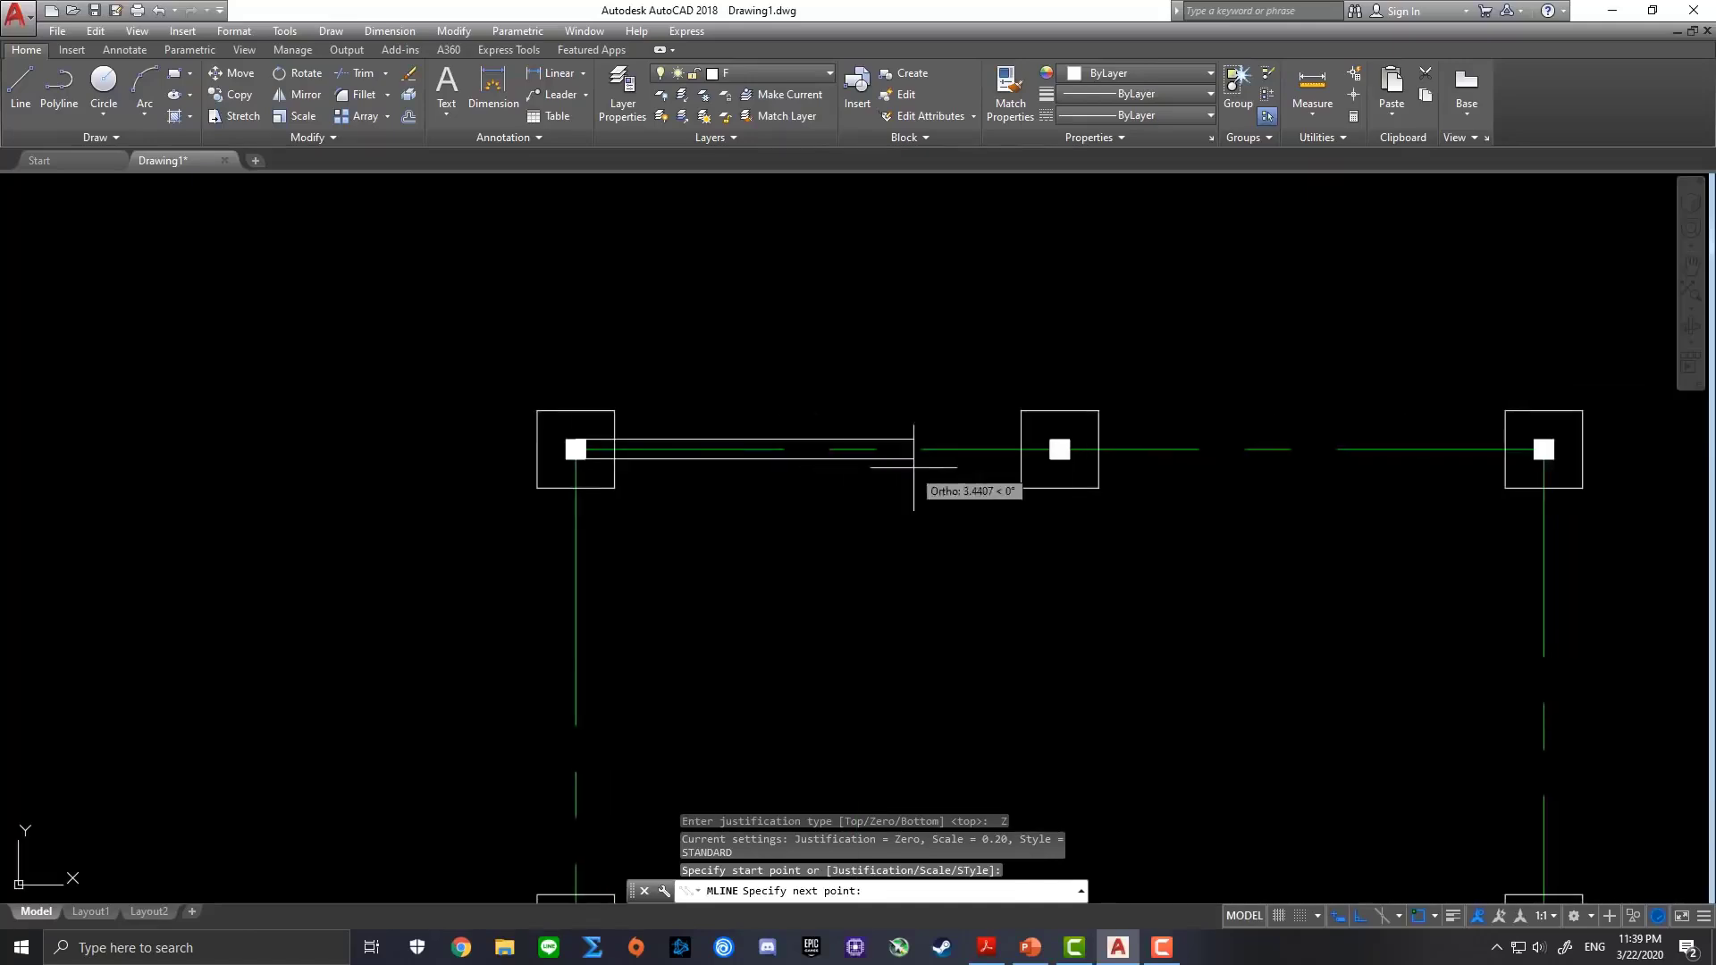
middle_drag(1361, 394, 1128, 380)
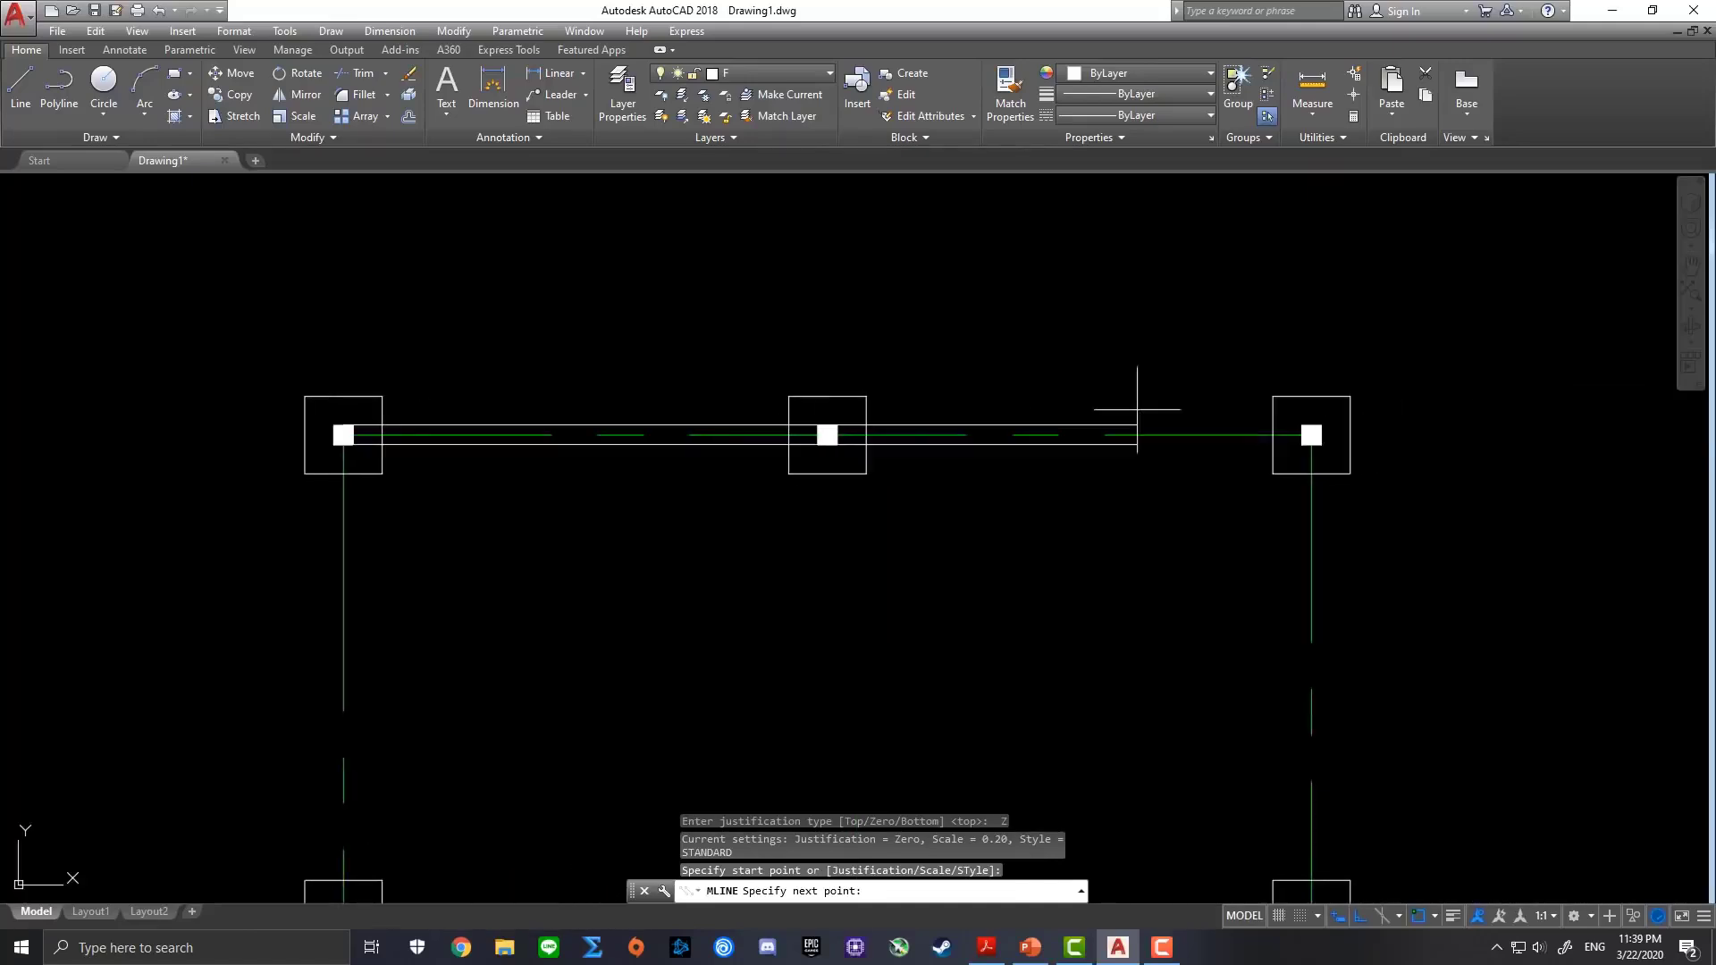
scroll(1311, 435, up, 2)
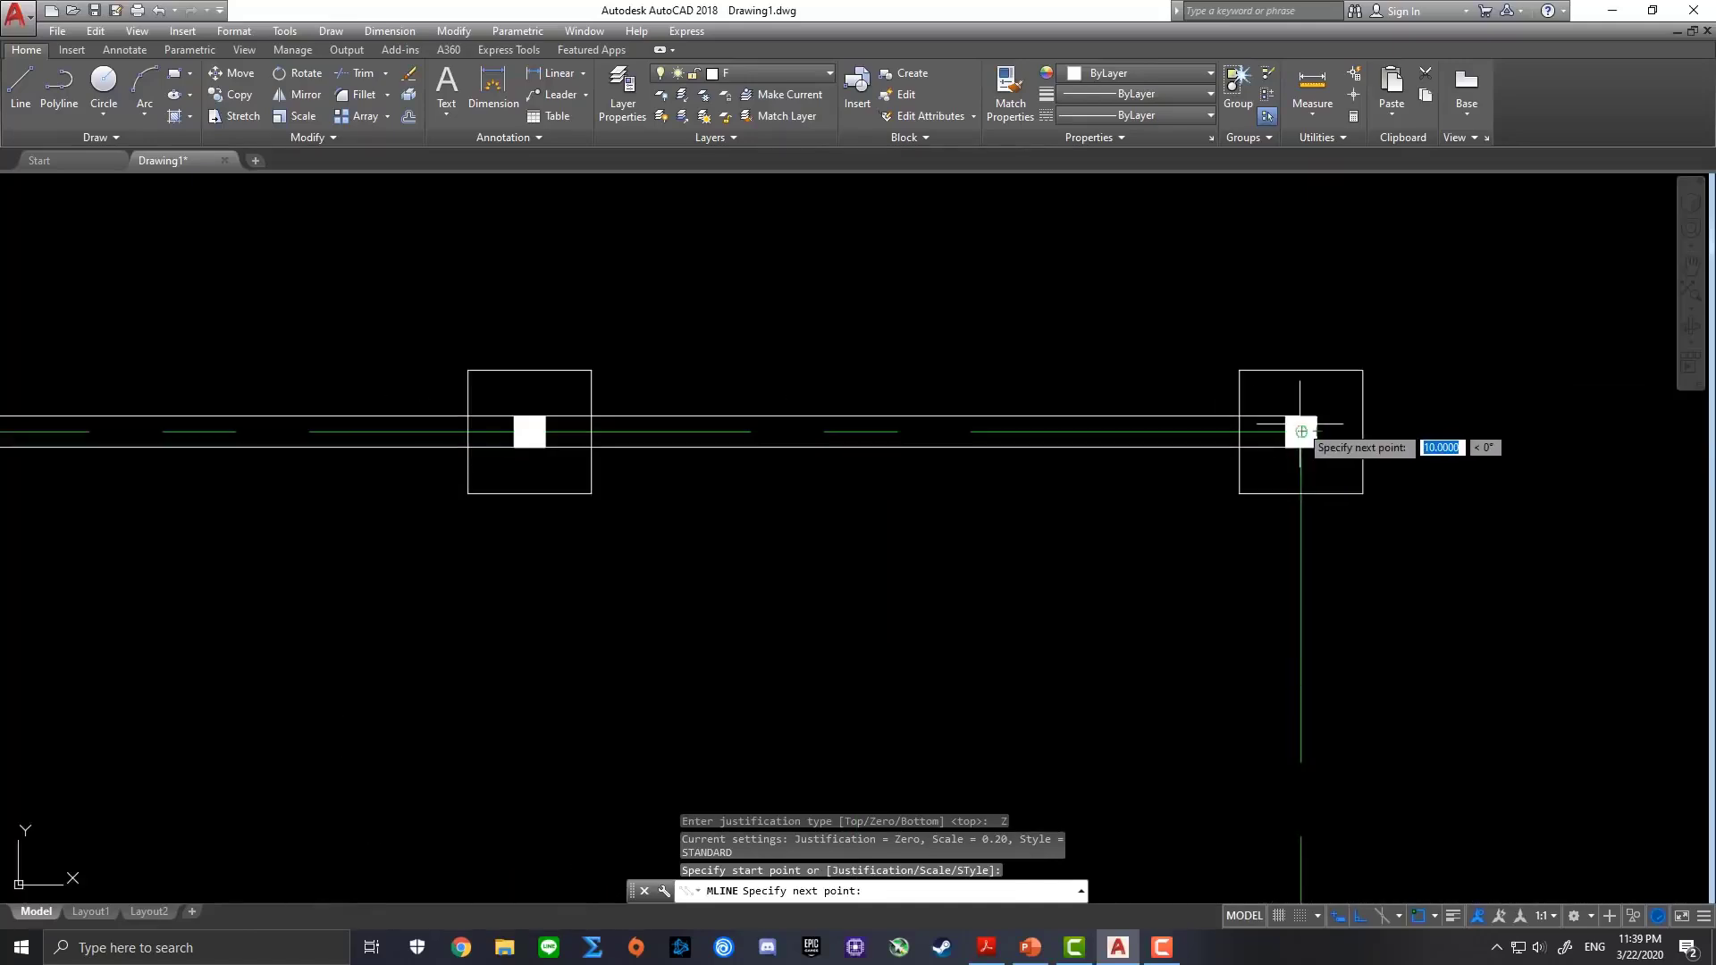
click(1302, 431)
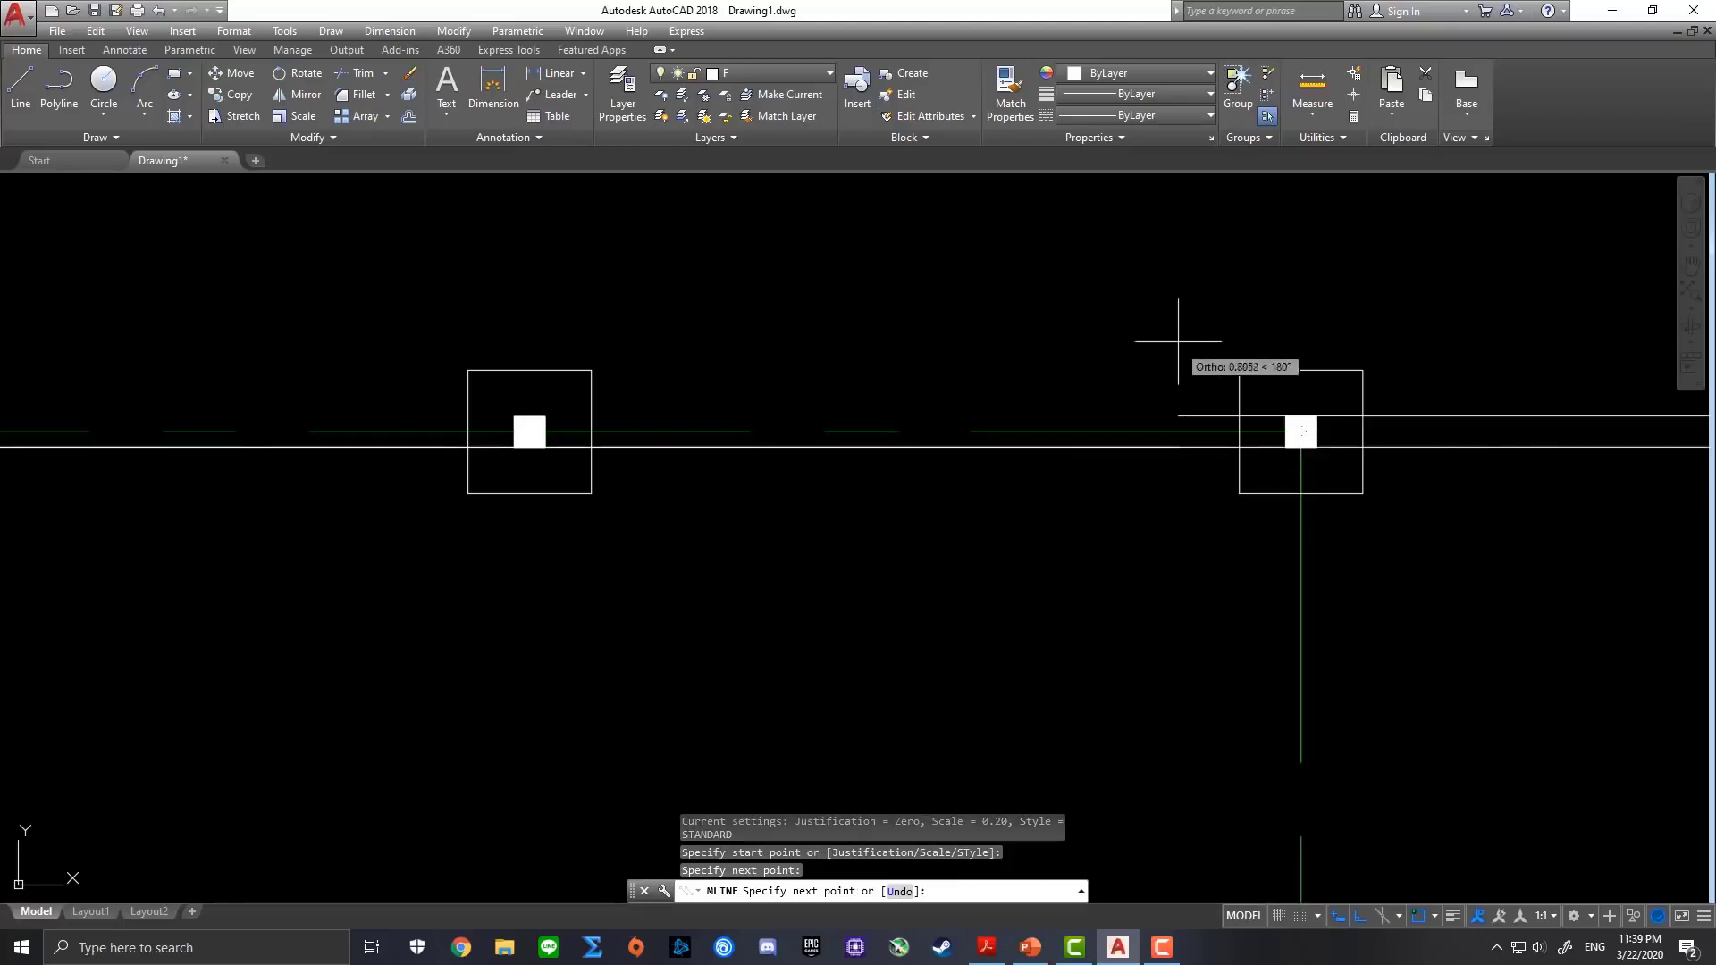
key(Escape)
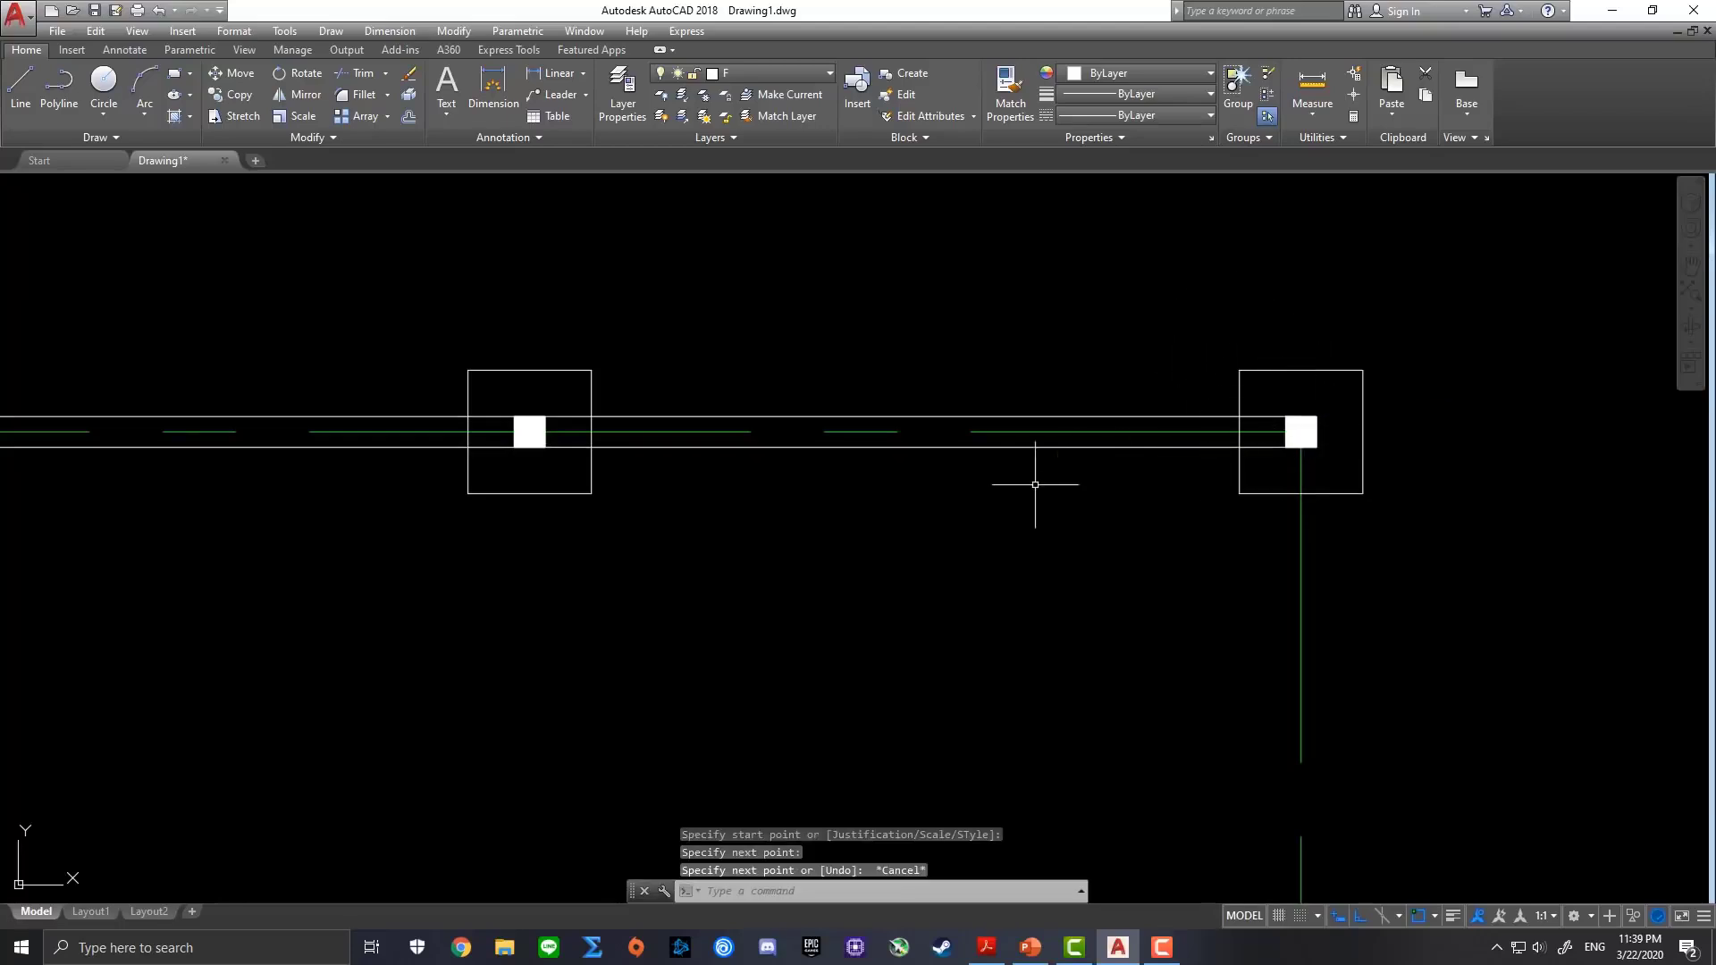
scroll(911, 502, down, 2)
middle_drag(810, 539, 978, 476)
scroll(1086, 445, down, 2)
scroll(763, 375, up, 2)
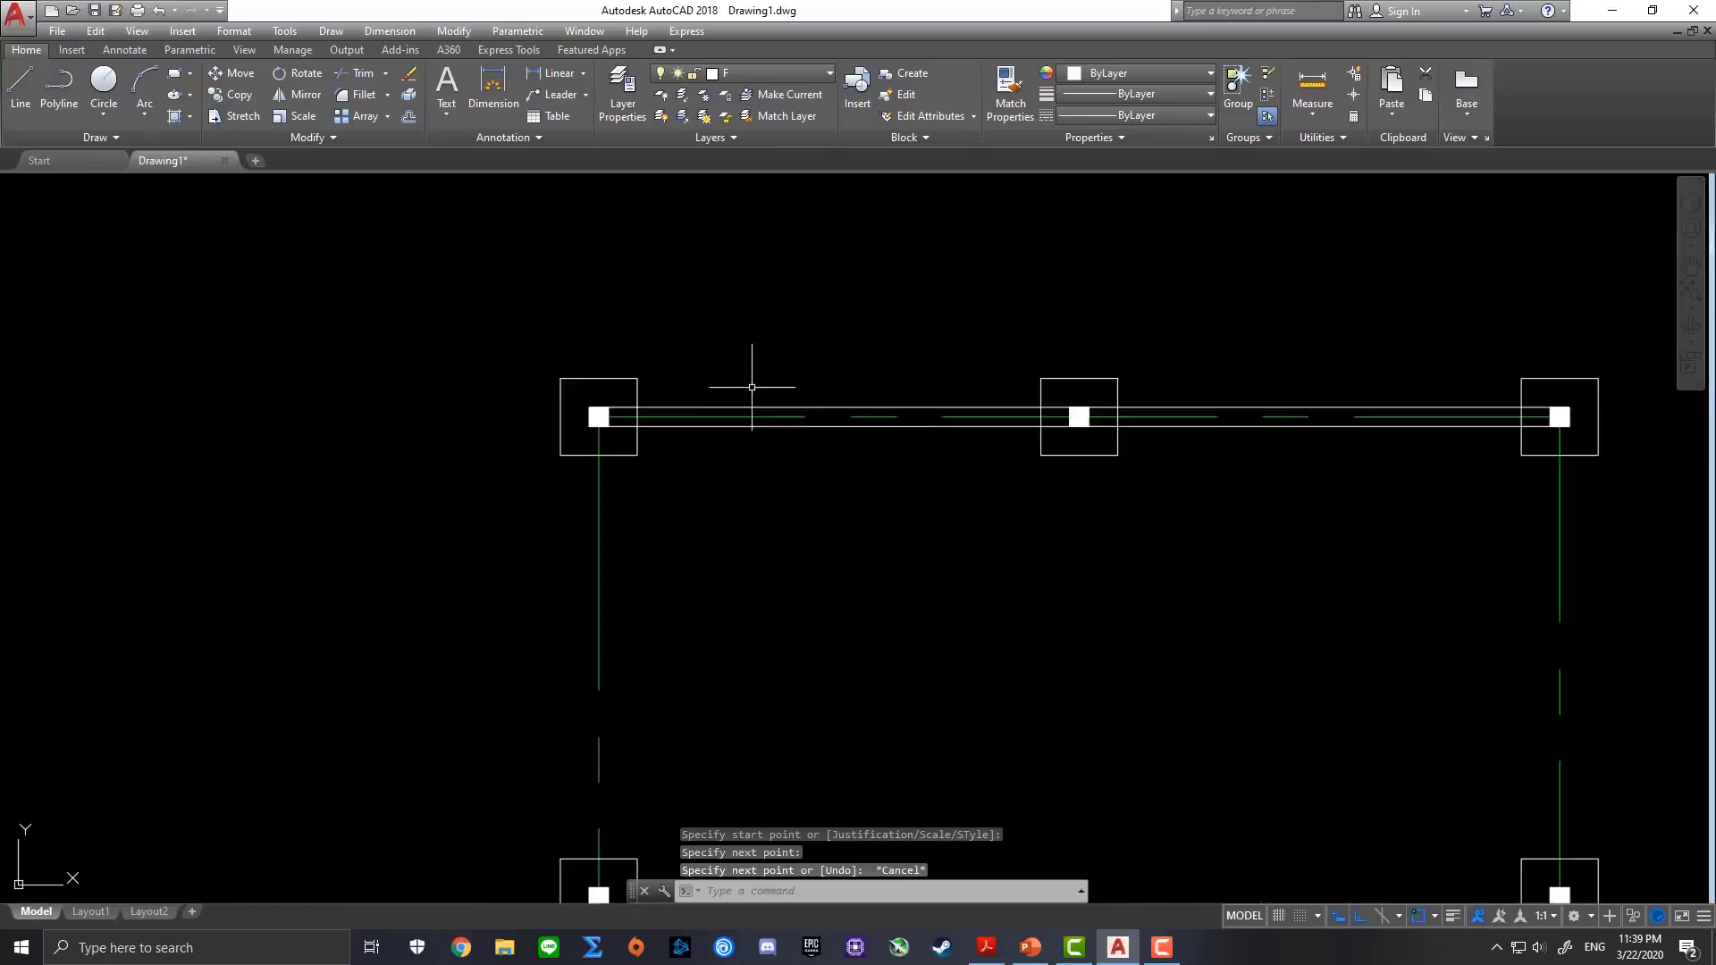
scroll(881, 414, down, 2)
middle_drag(1073, 555, 942, 494)
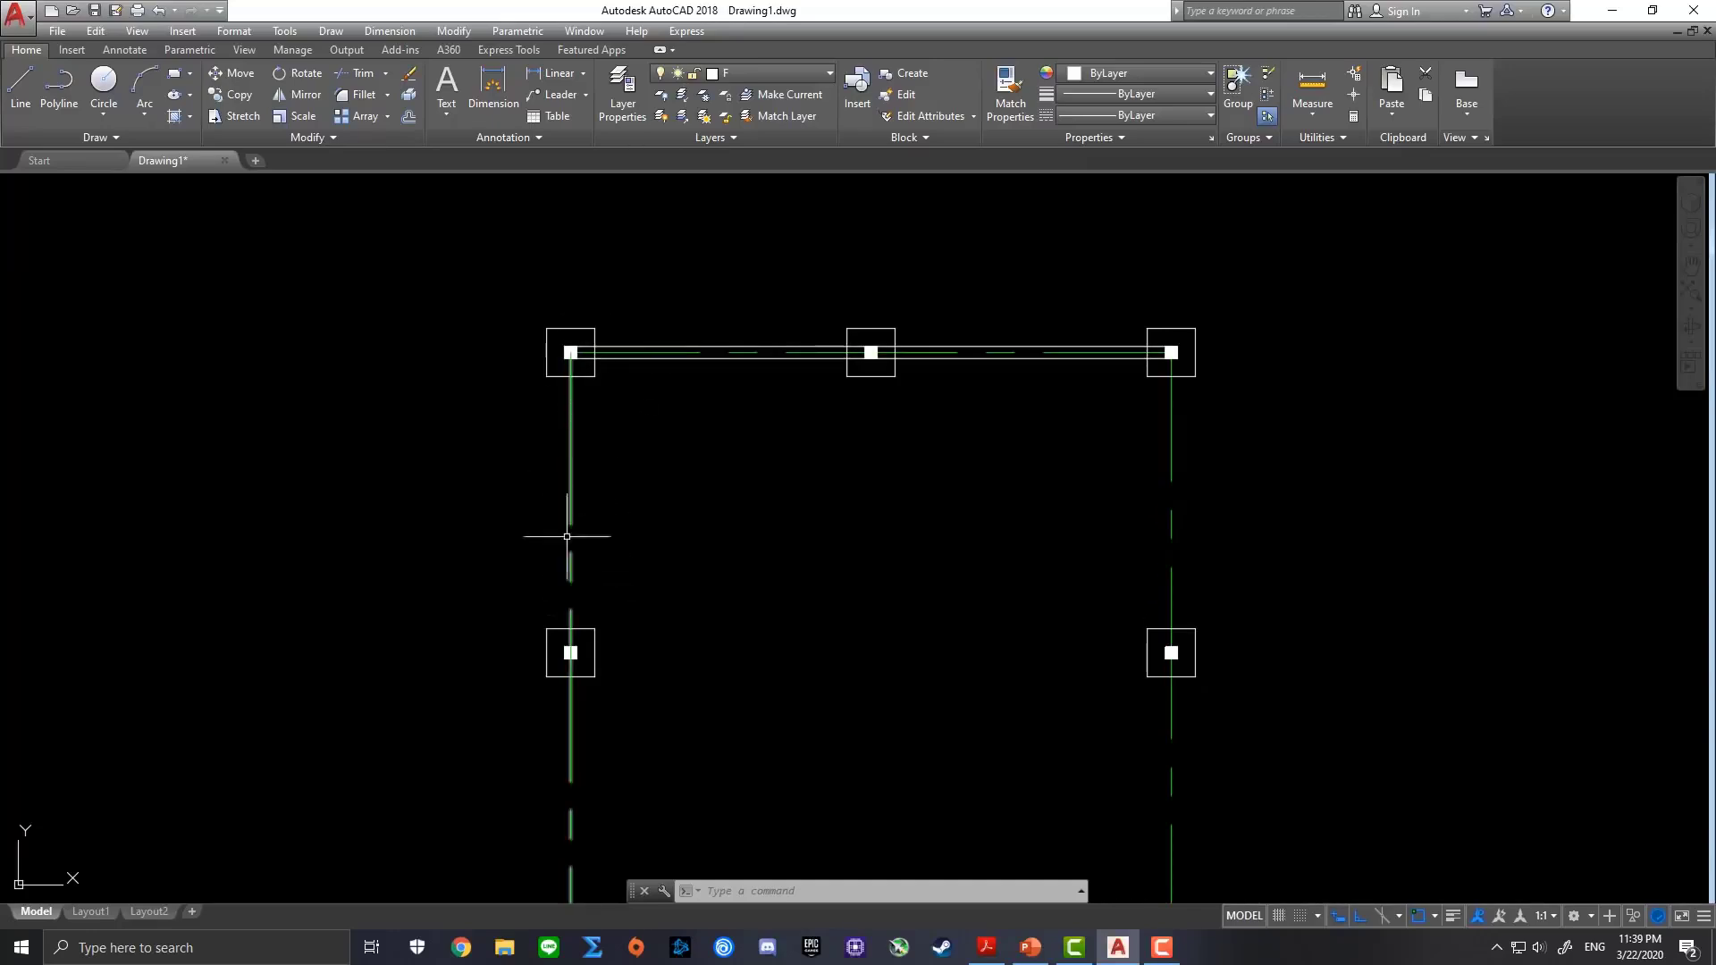
middle_drag(786, 249, 824, 353)
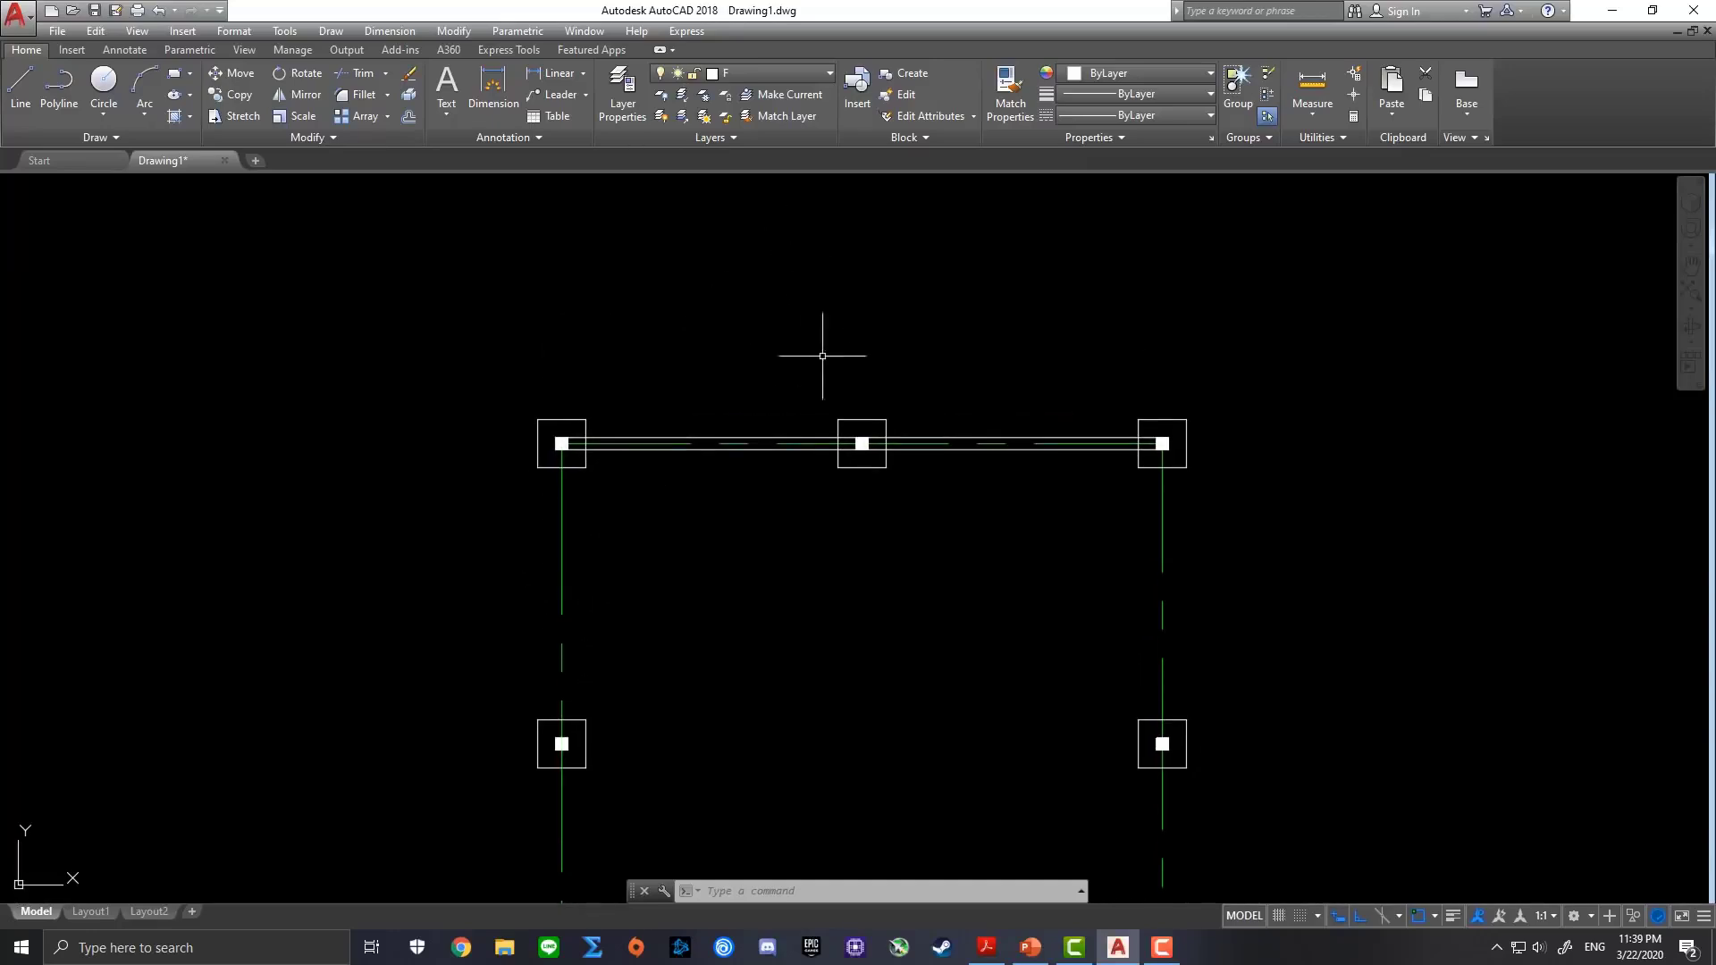
scroll(824, 353, up, 2)
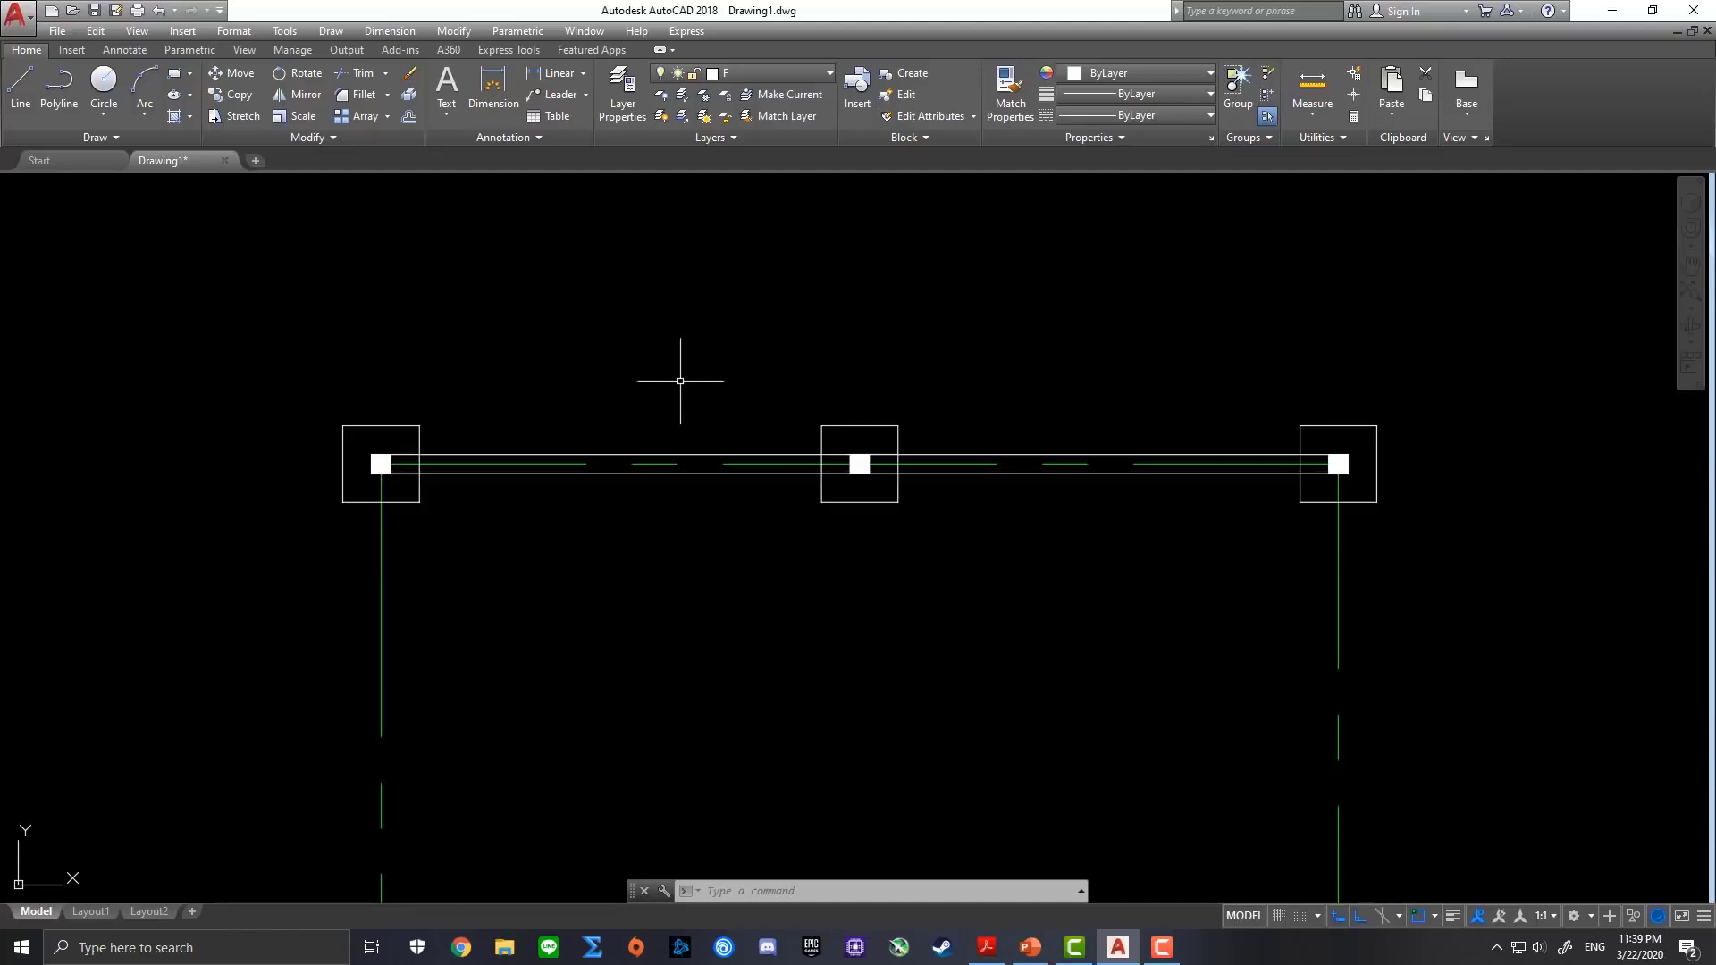
Move the top double-line wall onto layer B, then make B the current layer
click(706, 455)
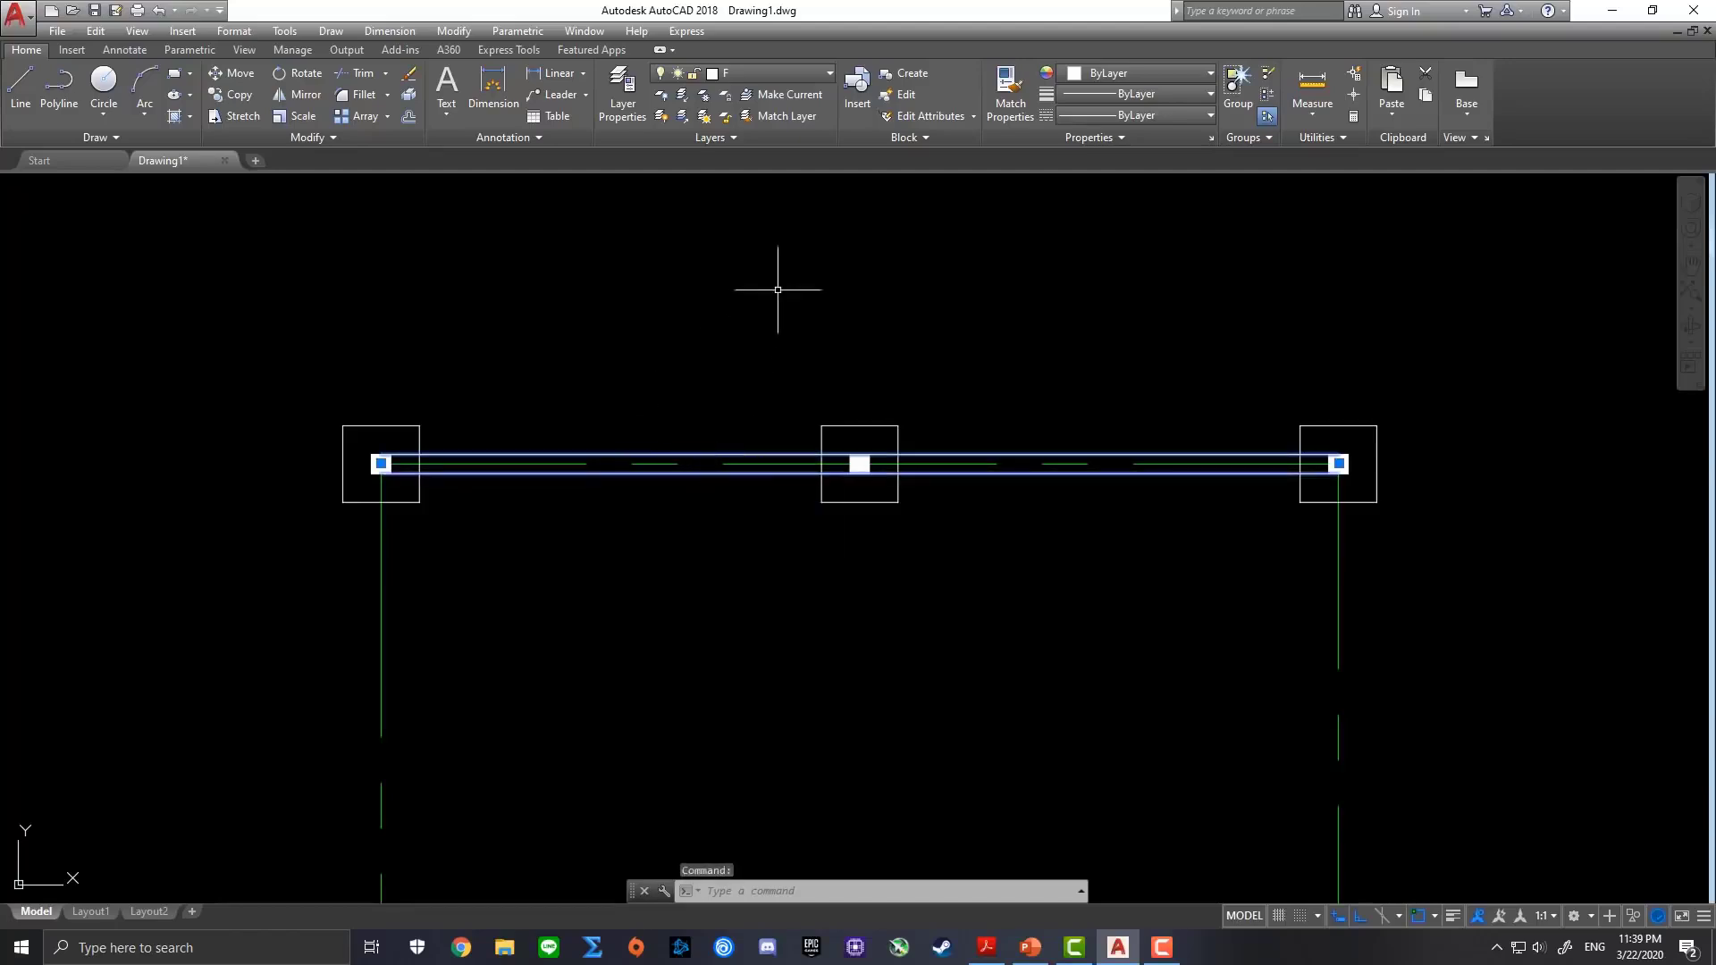
click(807, 74)
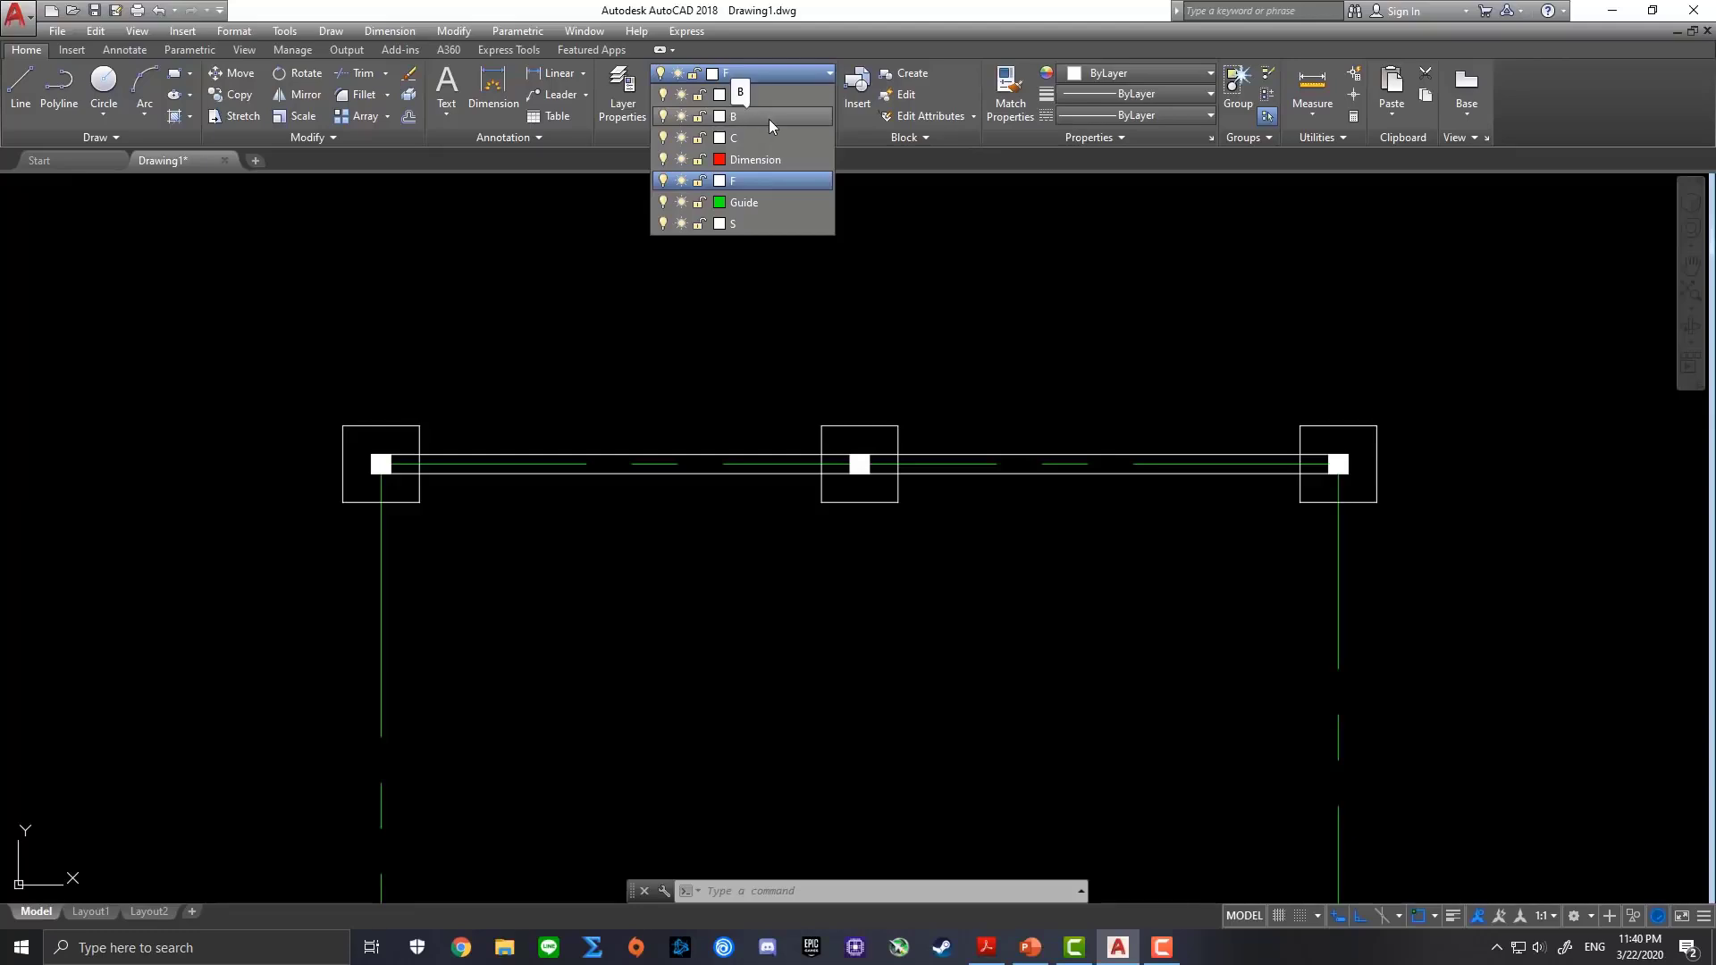
click(769, 119)
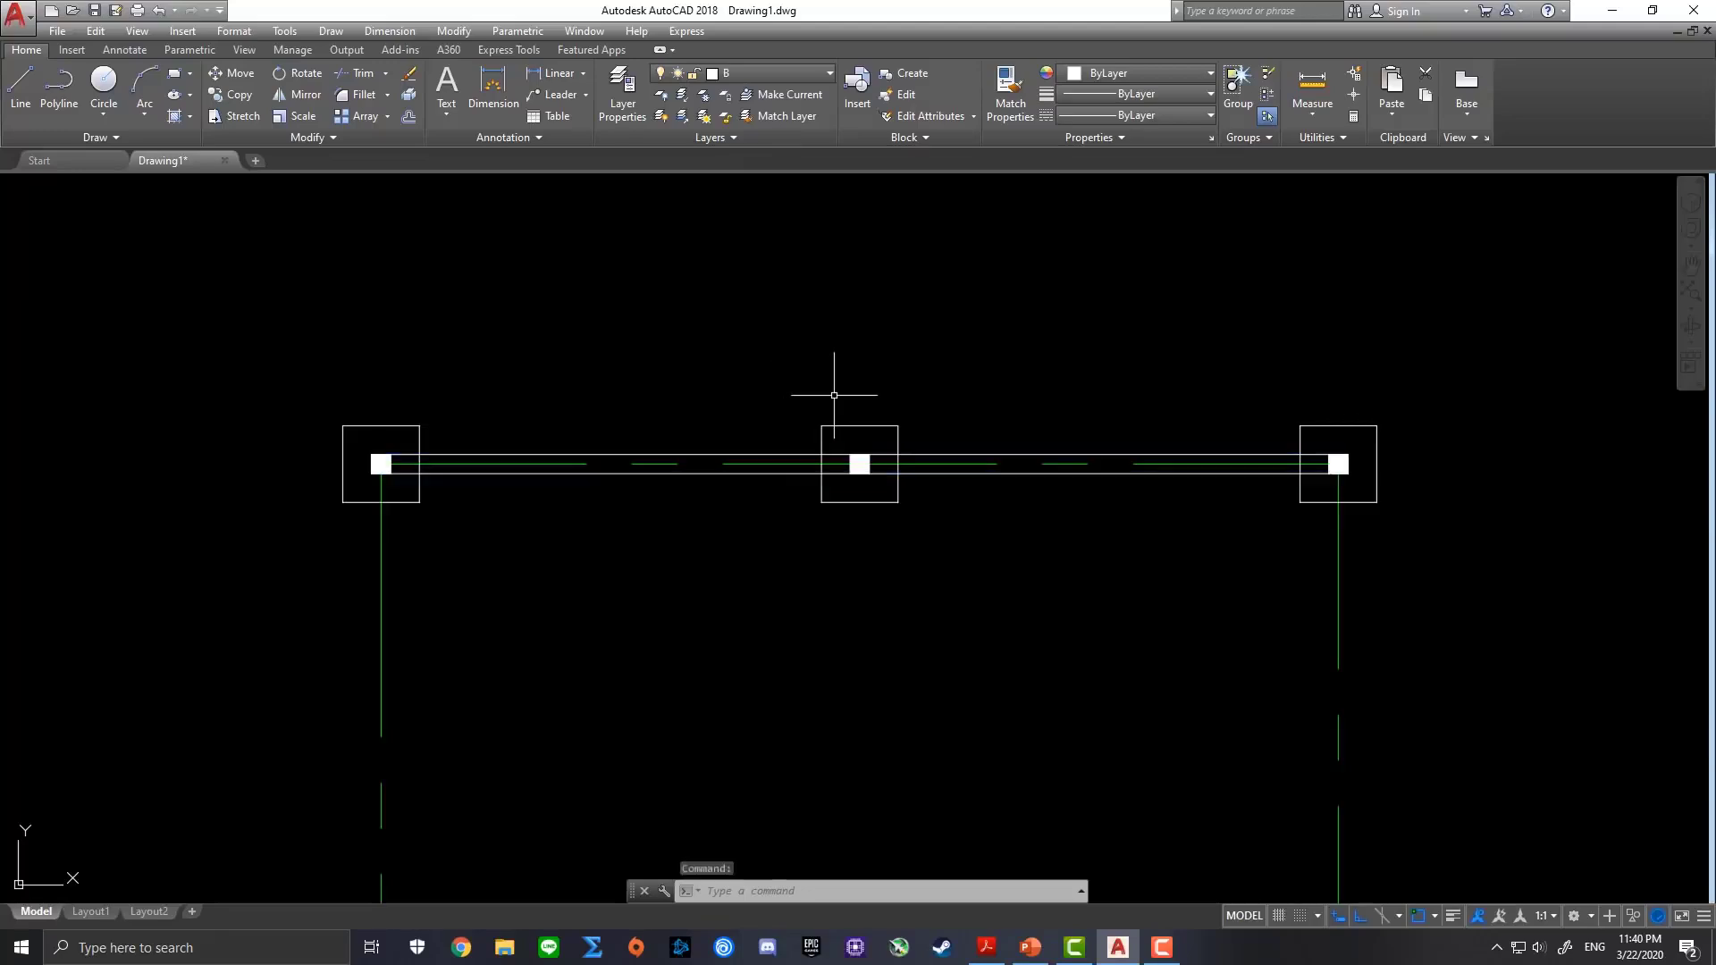
key(Escape)
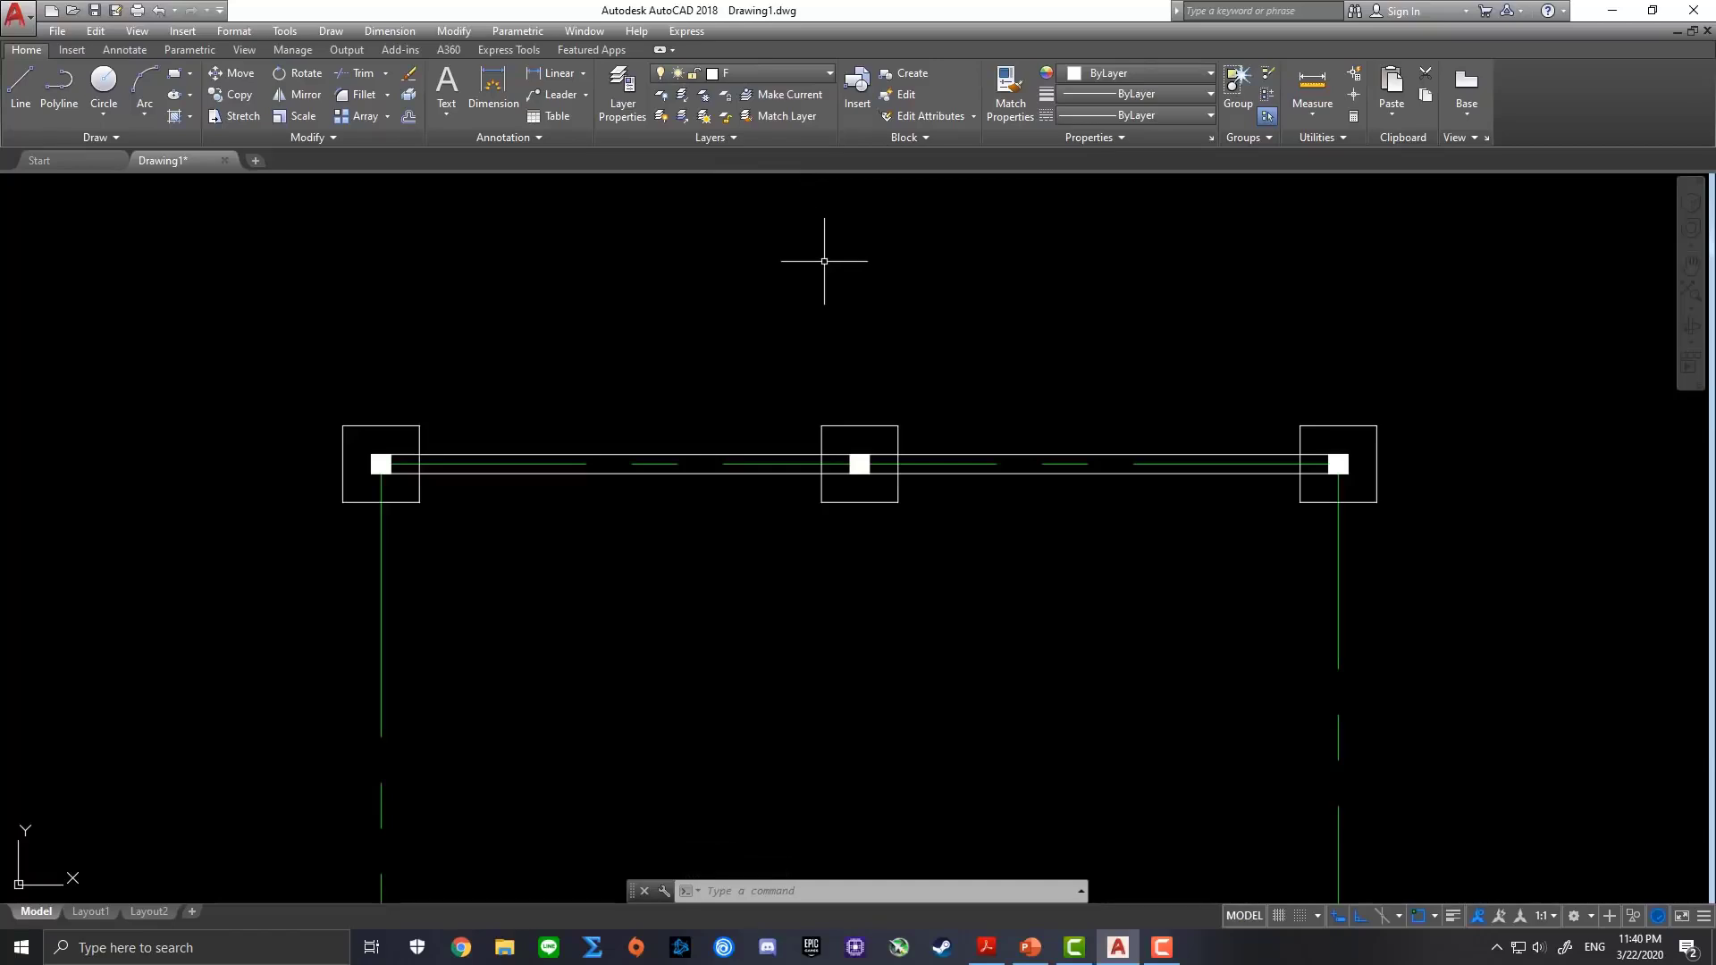
click(755, 74)
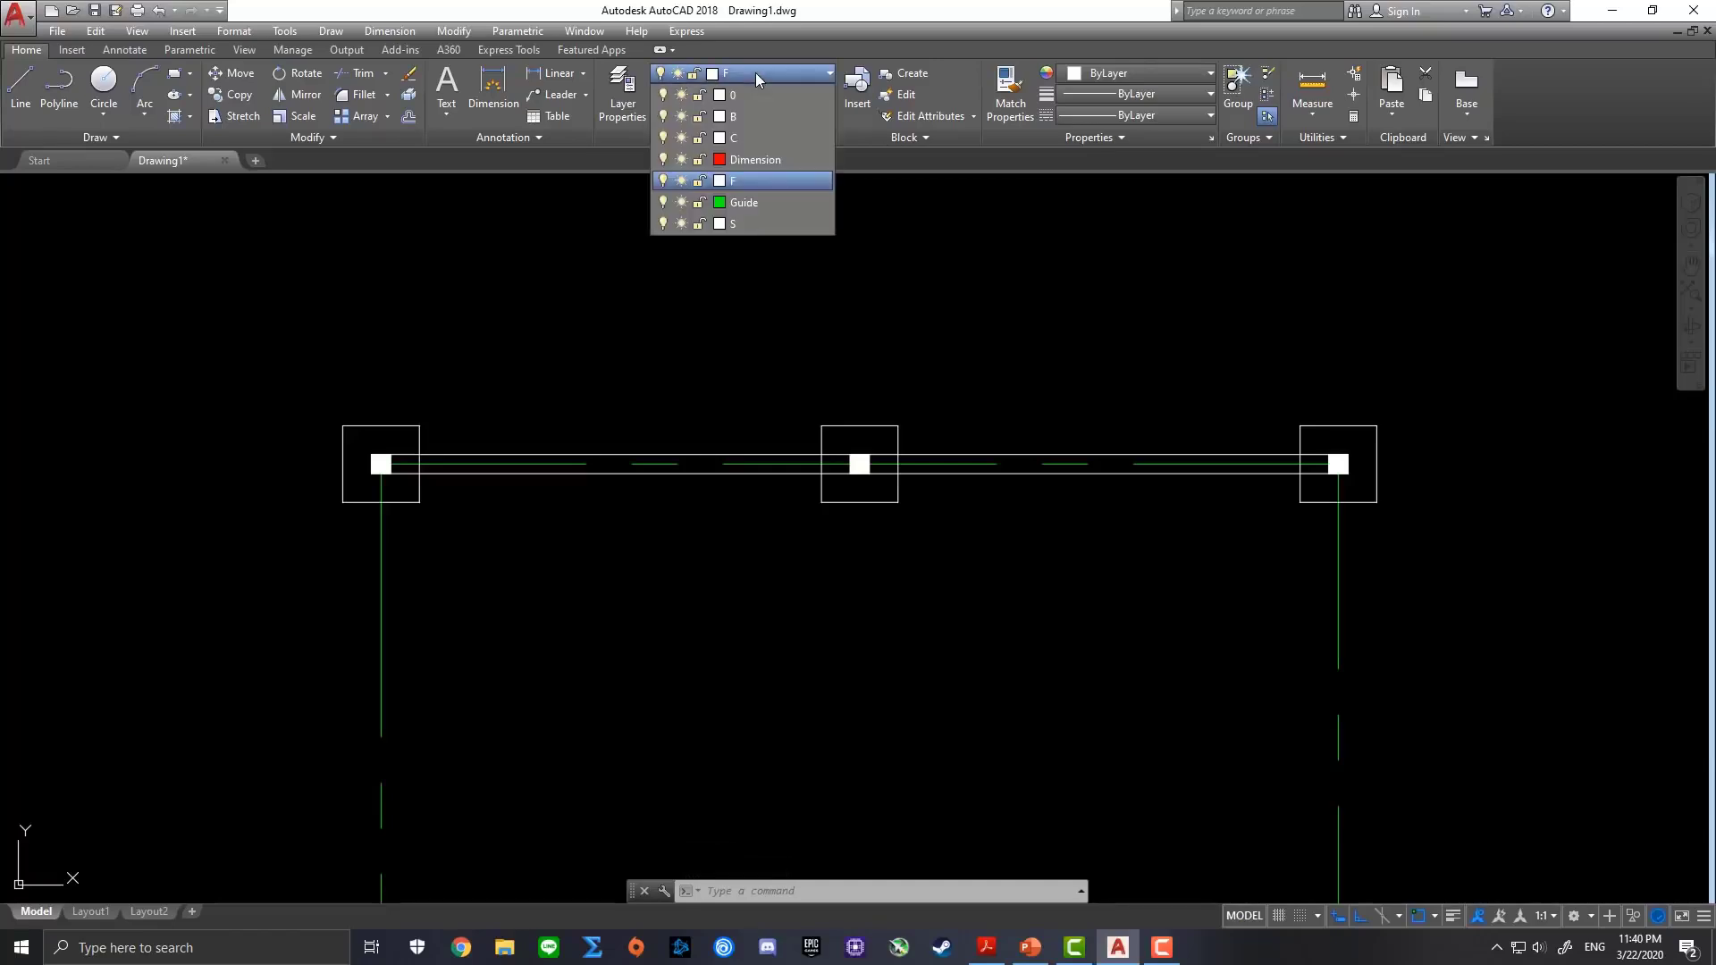
click(765, 116)
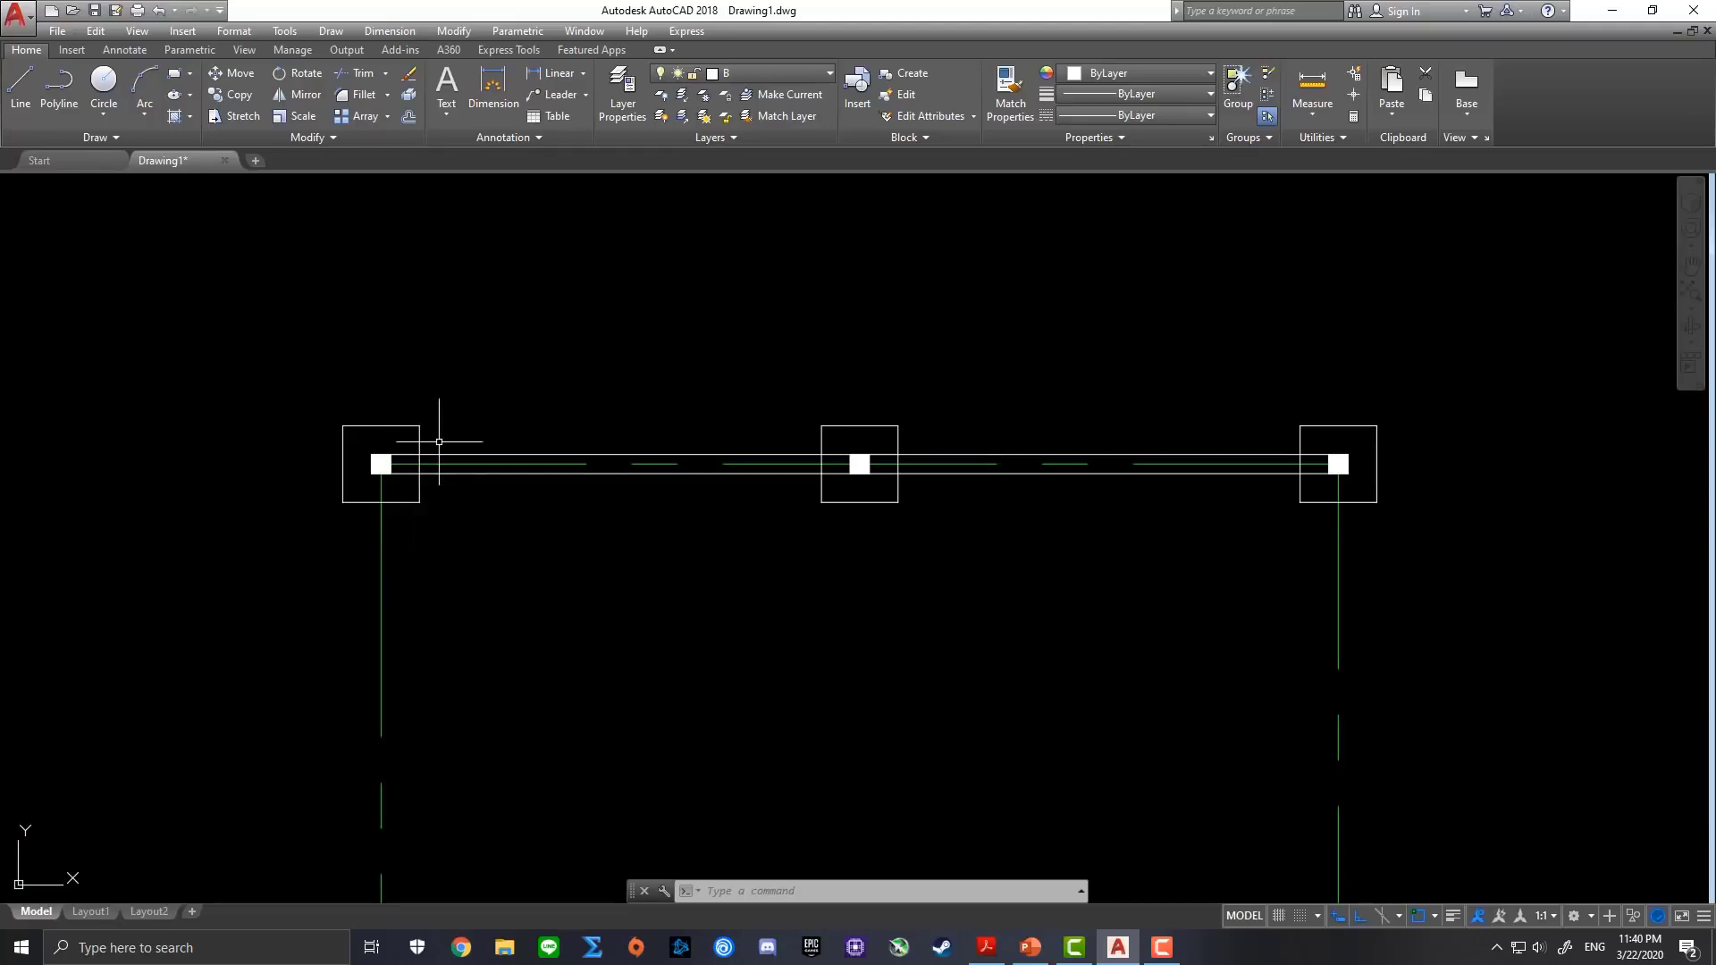
Run a new multiline wall from the top-right column down the right side to the lower-right column
click(323, 36)
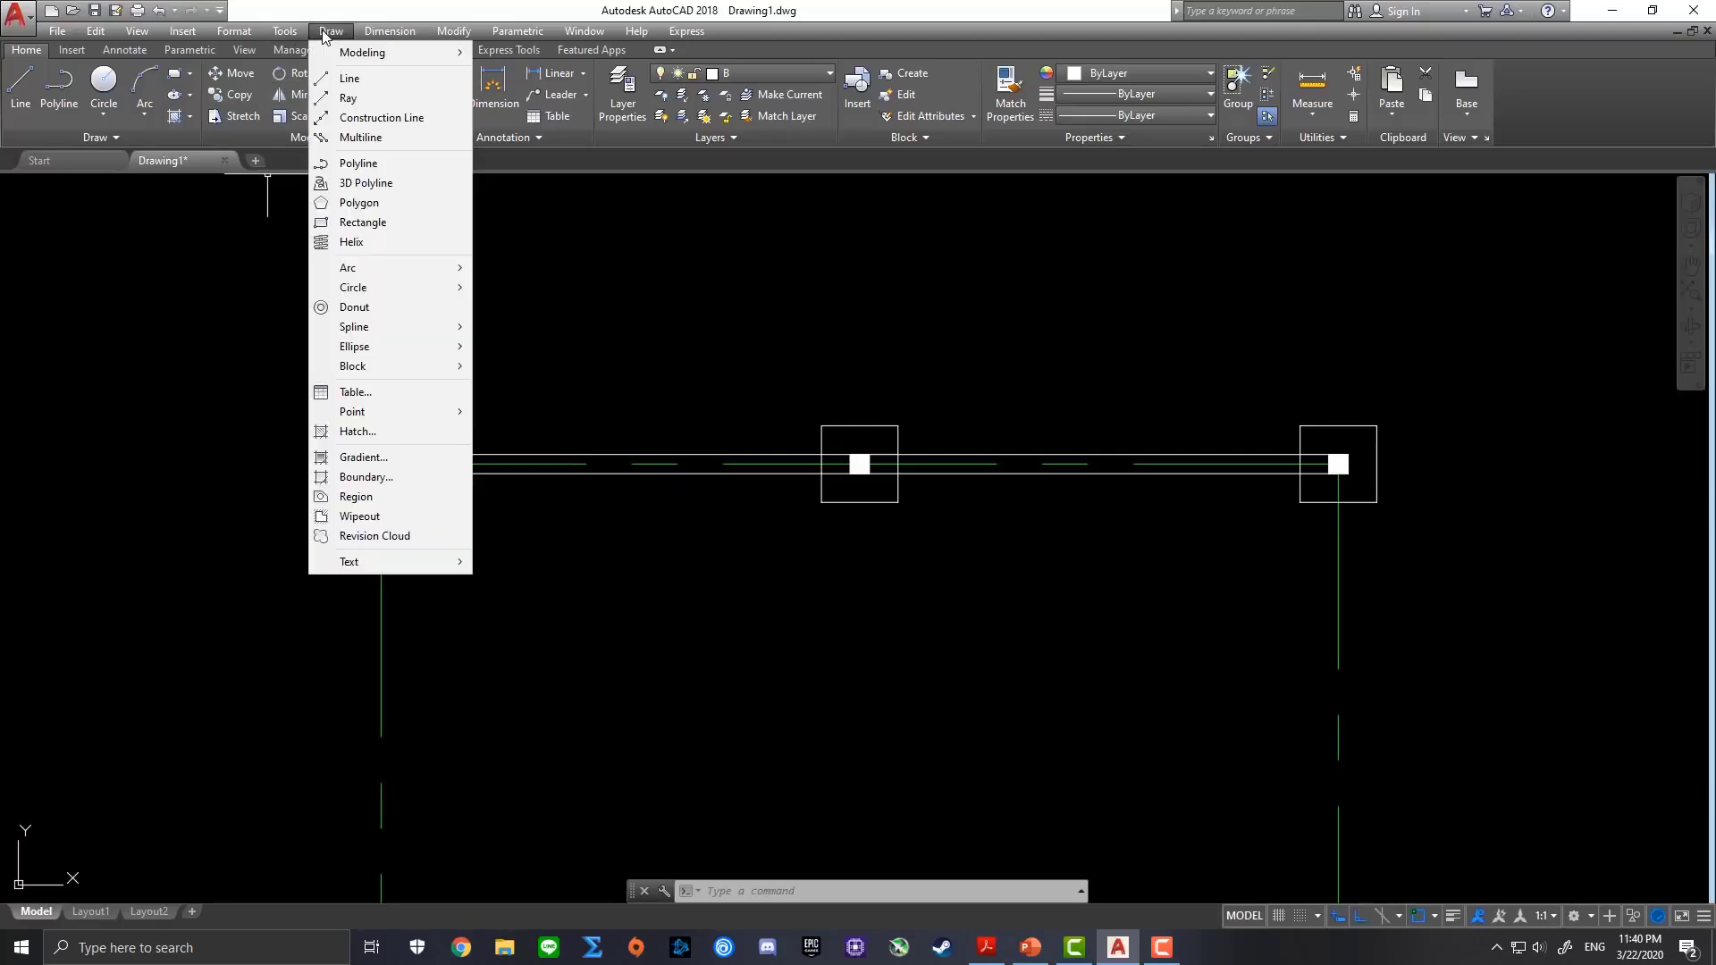
click(370, 146)
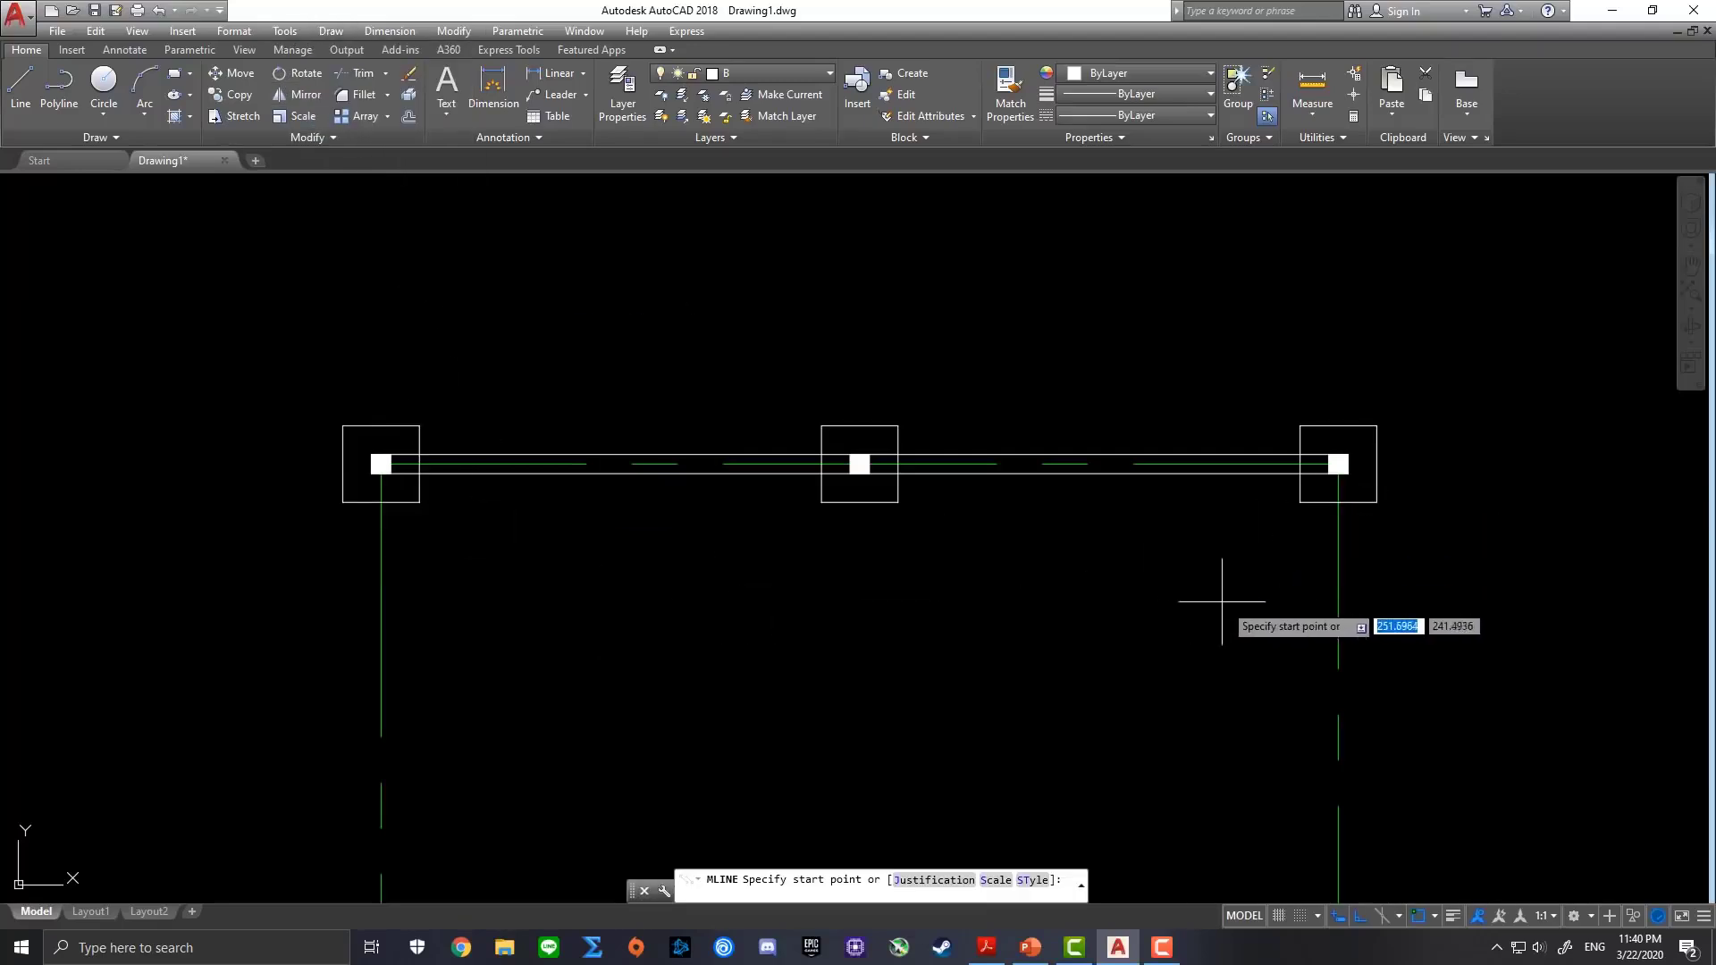
middle_drag(1222, 602, 988, 299)
scroll(1044, 318, down, 2)
click(1051, 224)
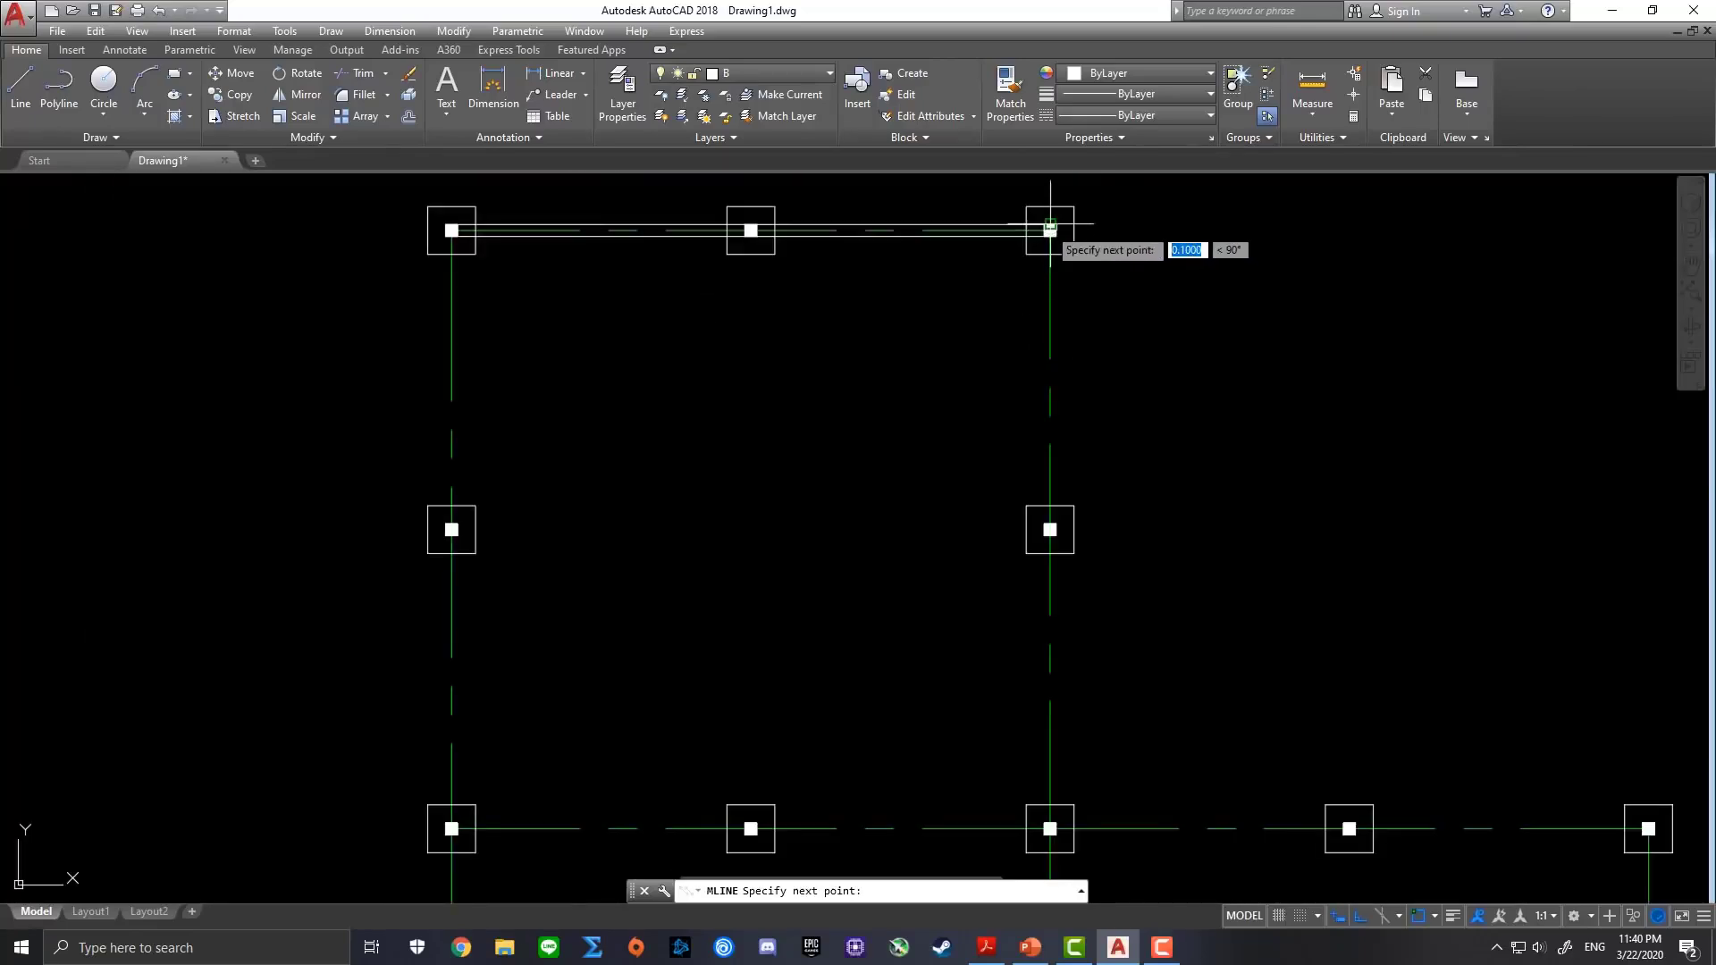
middle_drag(1143, 652, 1078, 419)
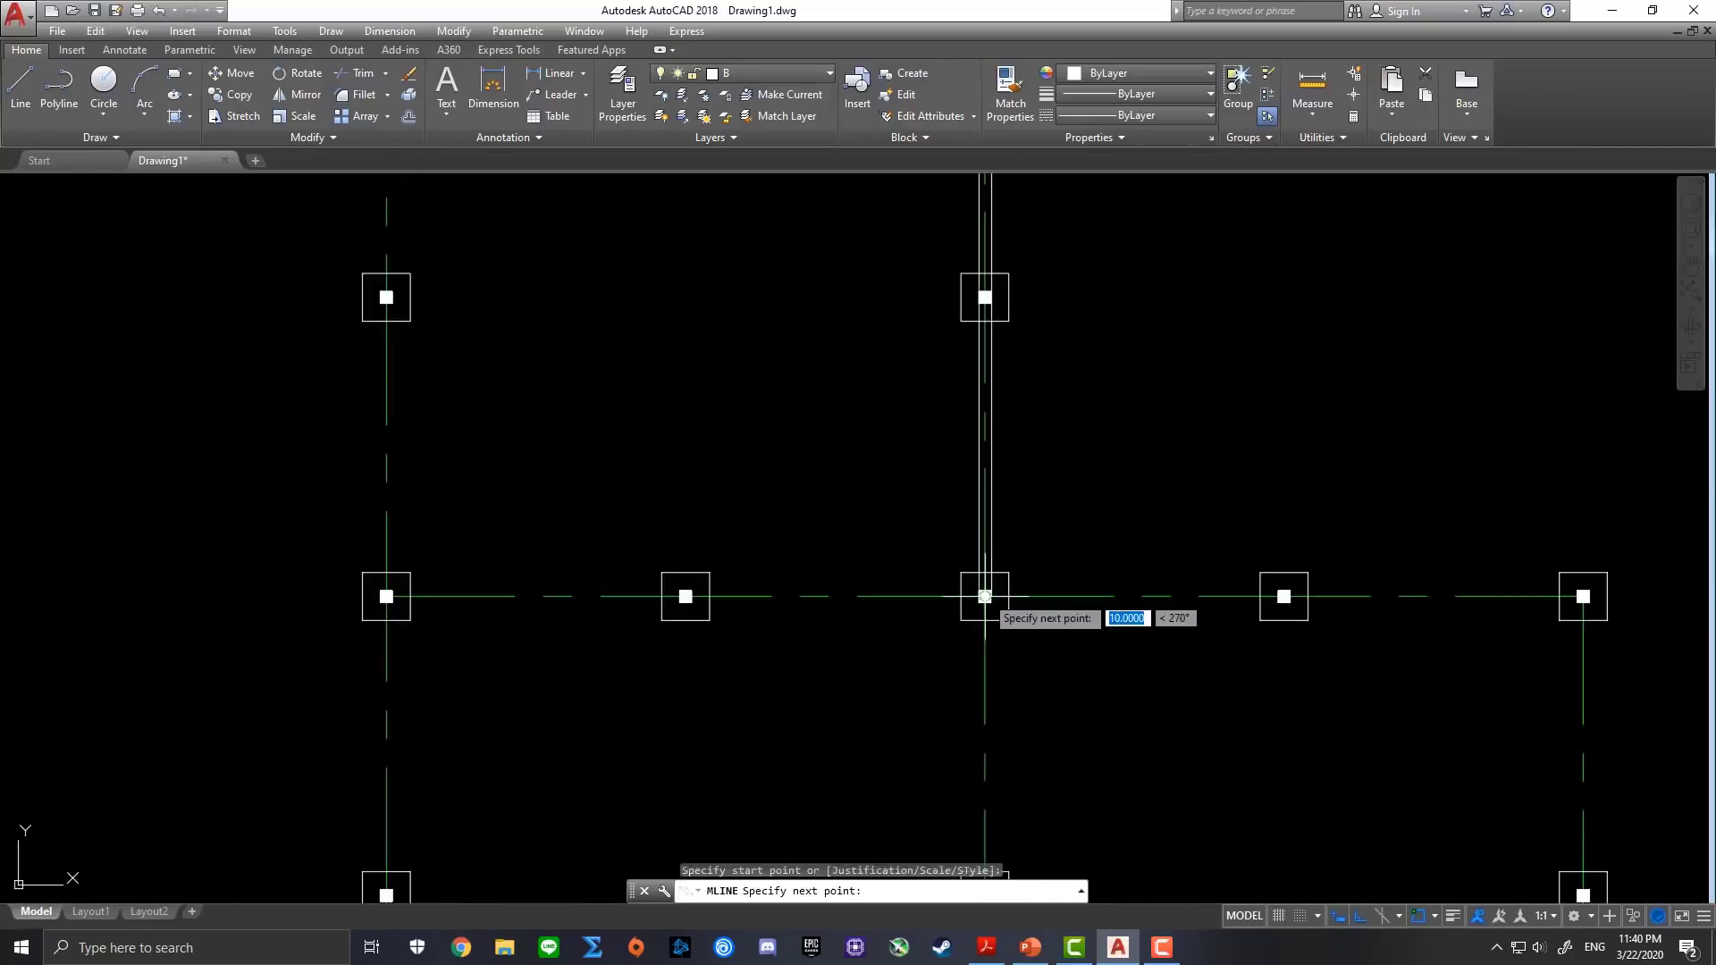
click(984, 596)
middle_drag(1371, 575, 953, 544)
scroll(1146, 595, up, 4)
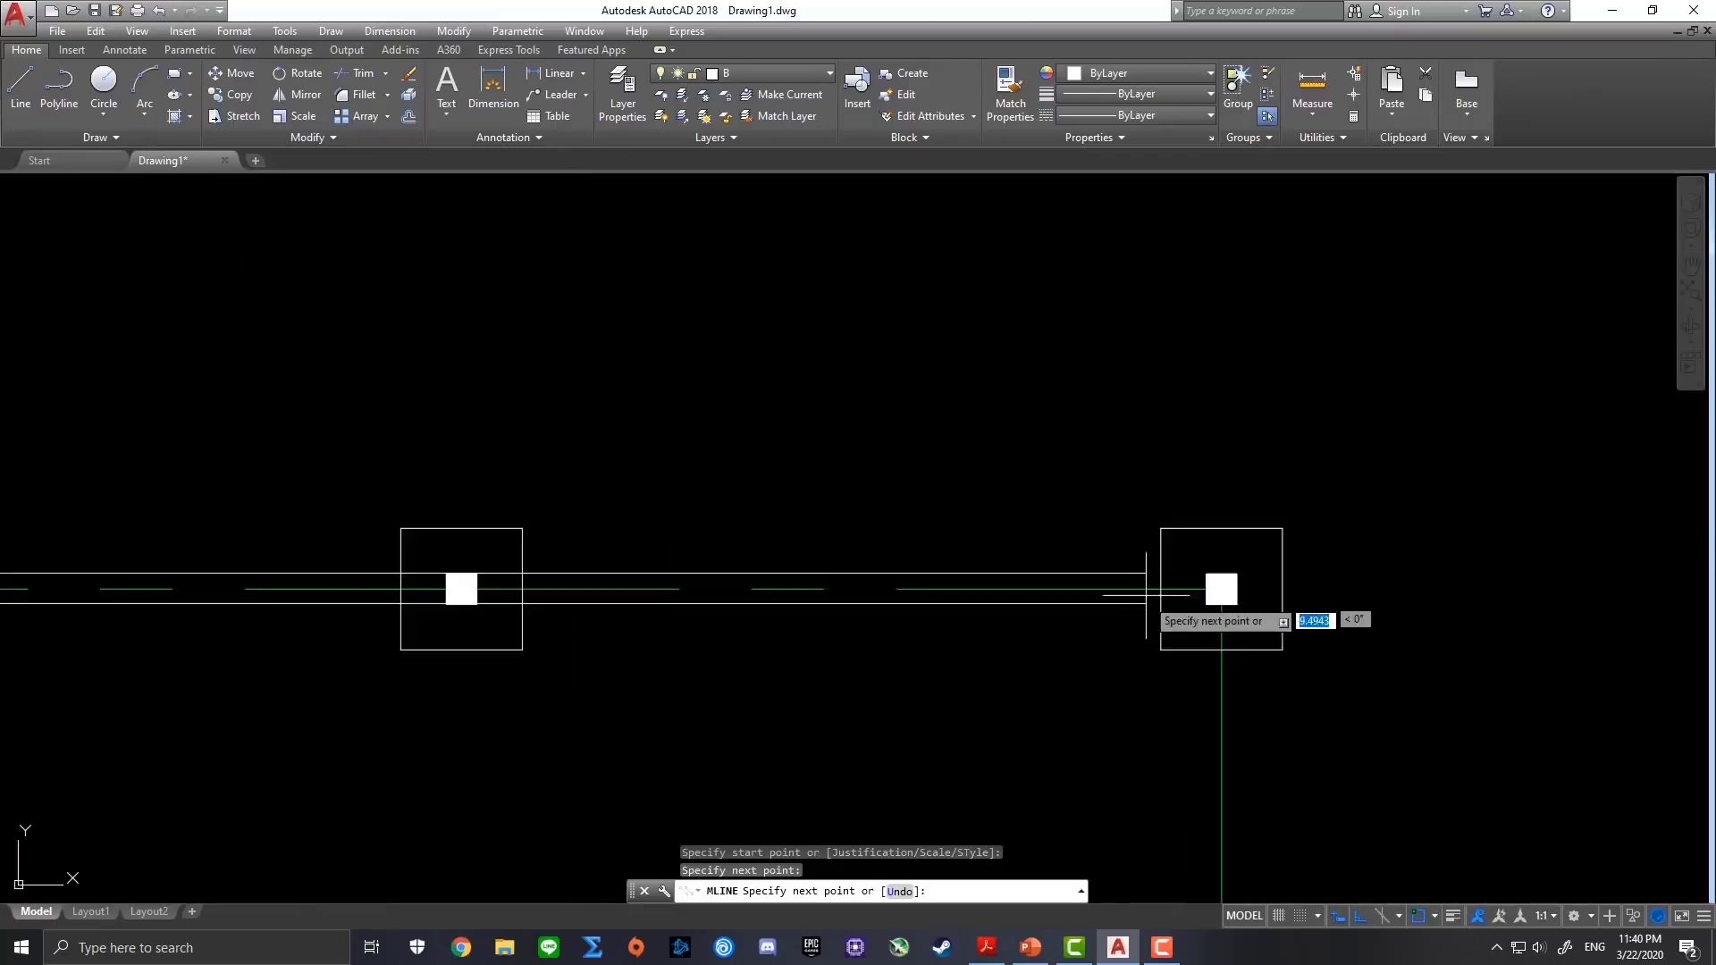
click(1222, 589)
scroll(1215, 644, down, 3)
scroll(1303, 575, up, 2)
scroll(1303, 697, up, 3)
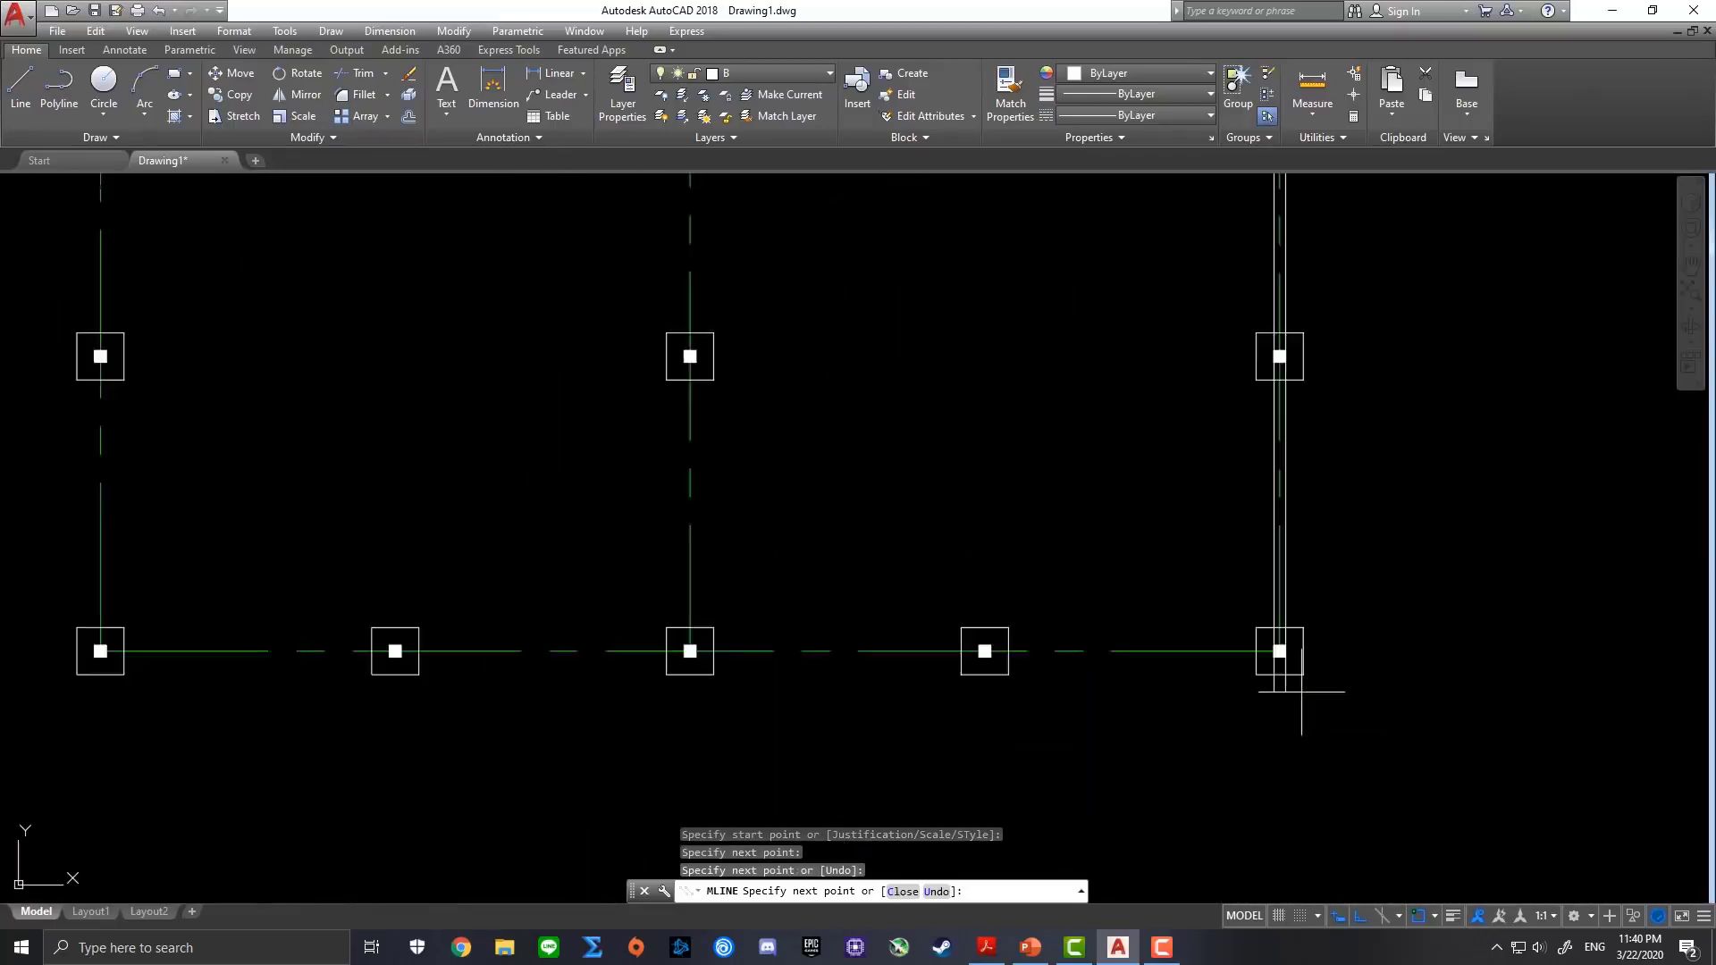
scroll(1263, 635, down, 1)
click(1263, 627)
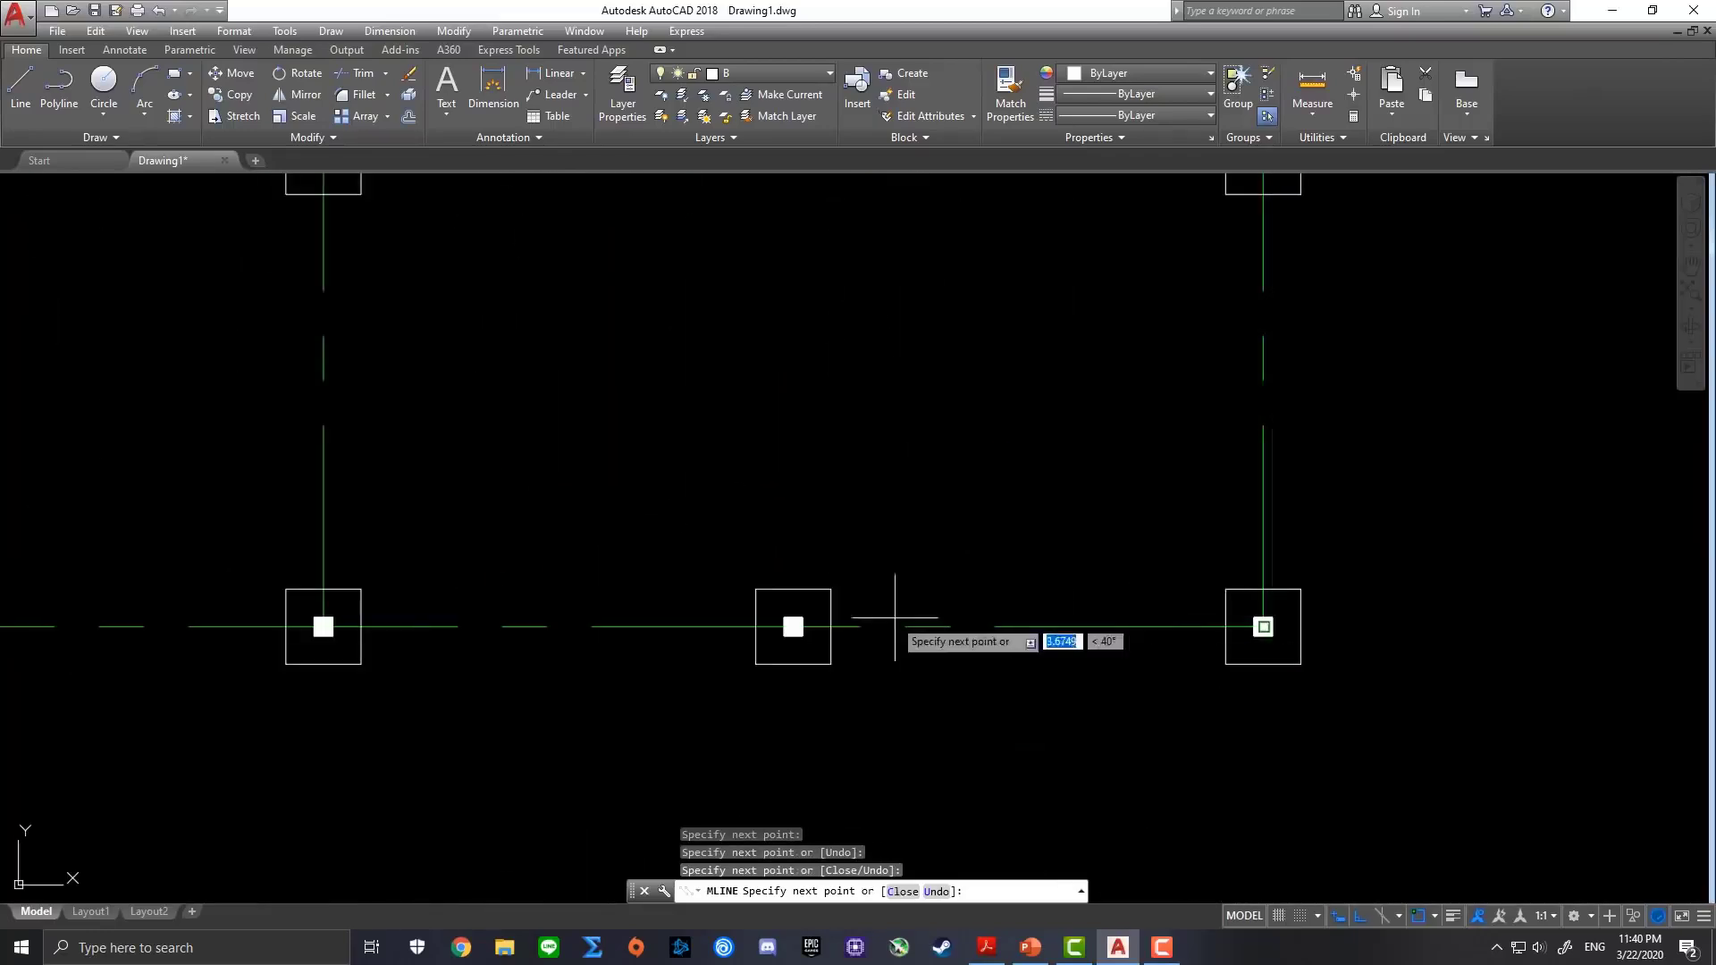
Continue the wall along the bottom to the lower-left column and up the left side
scroll(904, 613, down, 4)
middle_drag(748, 613, 1112, 601)
scroll(610, 620, down, 2)
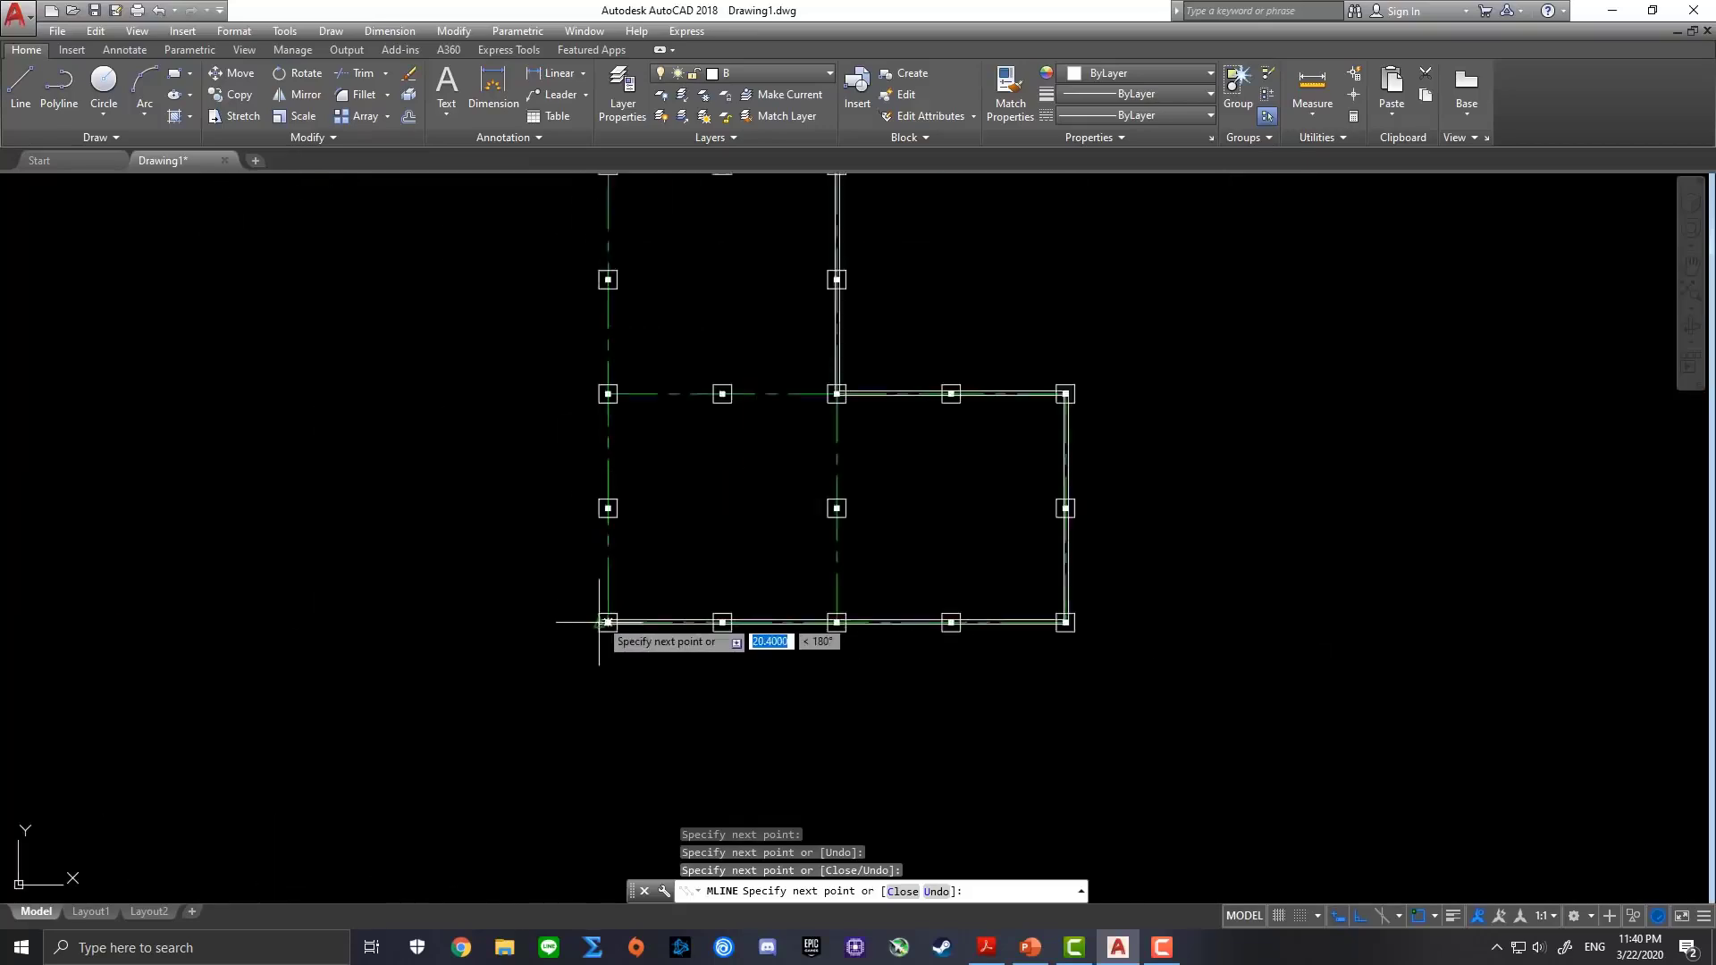
scroll(607, 644, up, 8)
scroll(593, 661, up, 2)
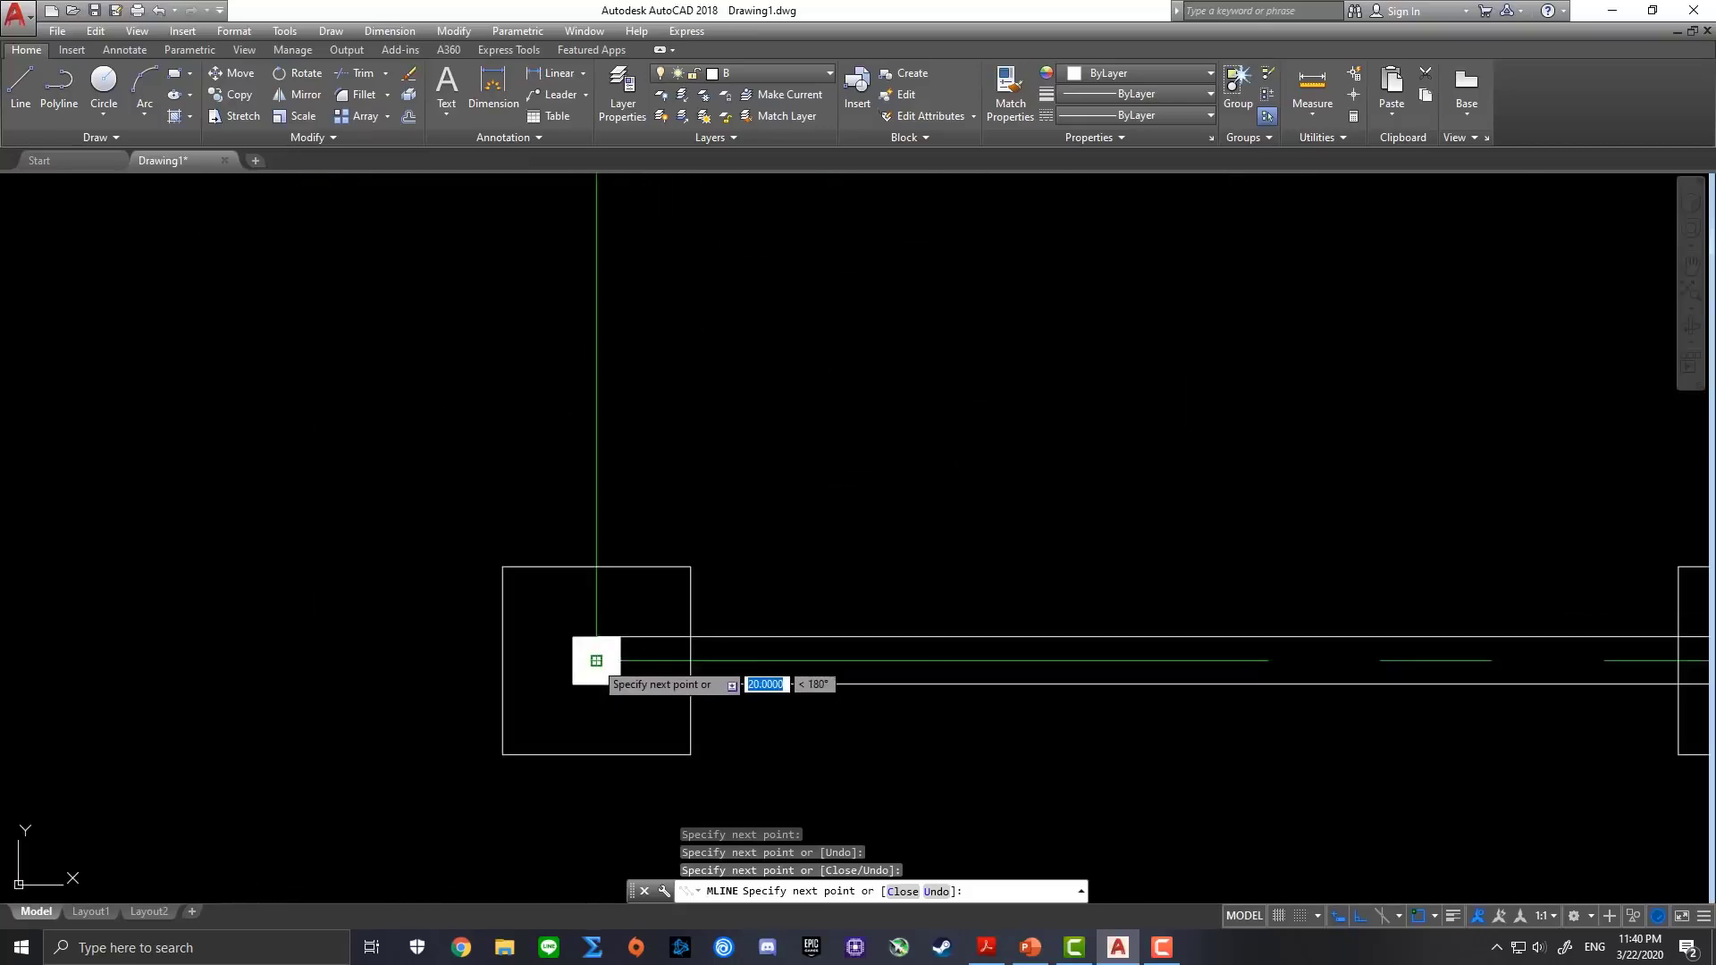
click(596, 660)
scroll(596, 661, down, 3)
scroll(613, 459, down, 2)
middle_drag(613, 410, 678, 475)
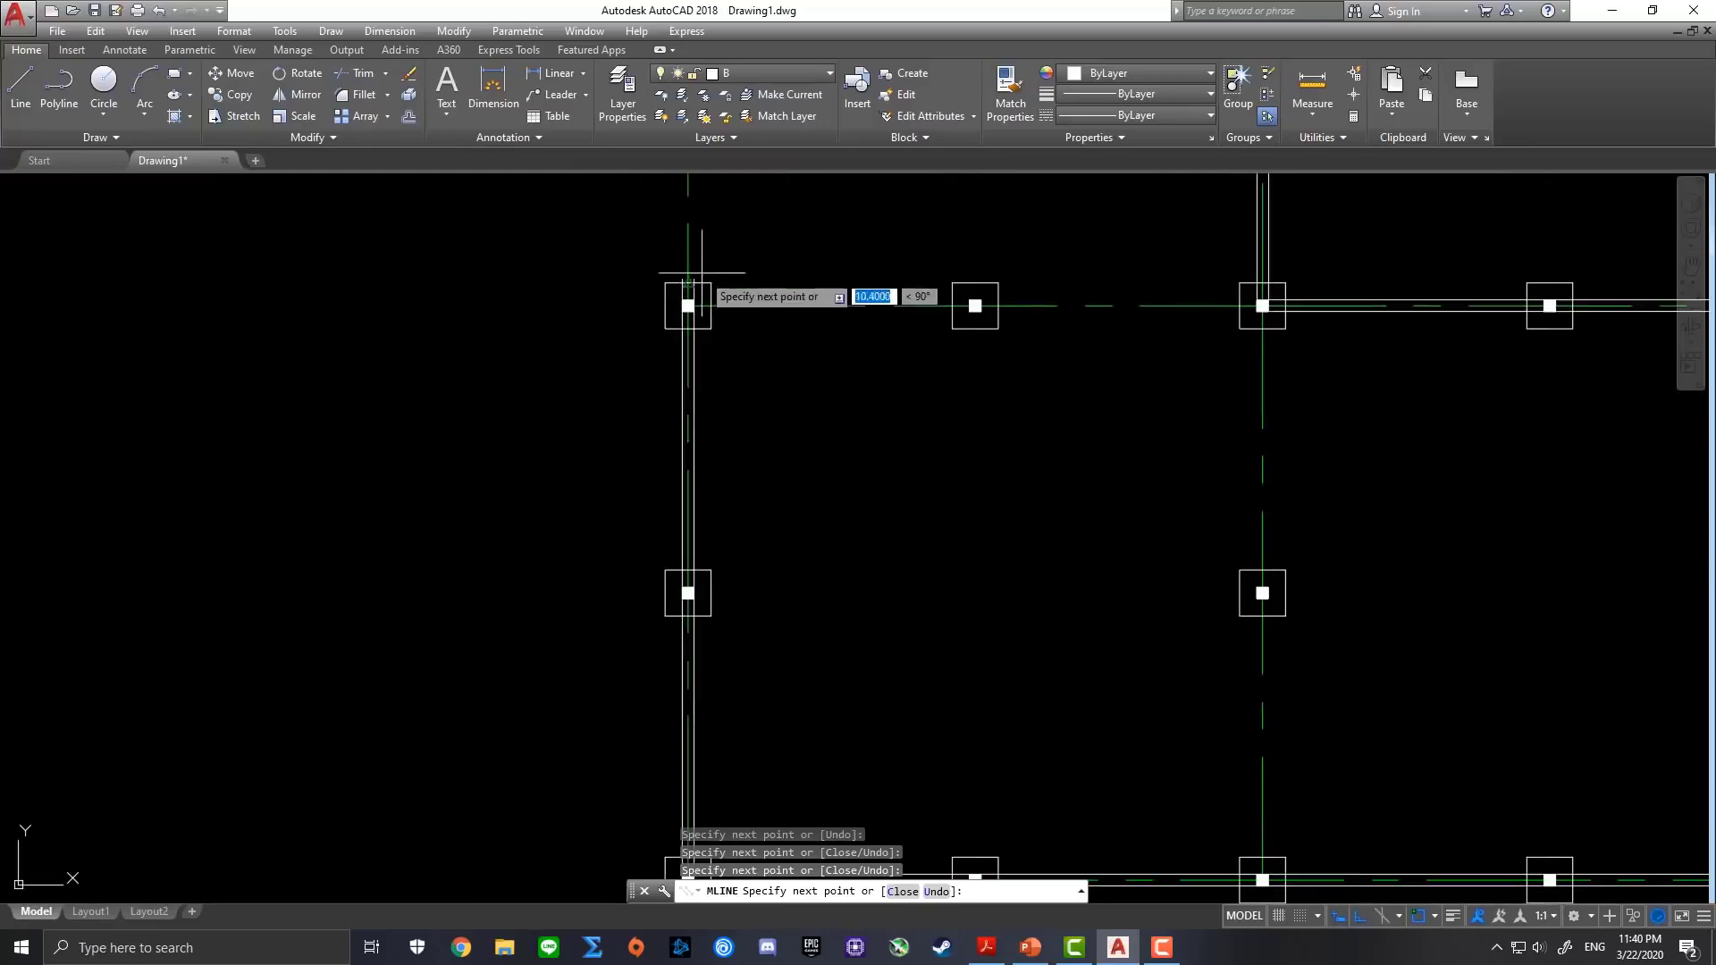
middle_drag(702, 273, 769, 710)
middle_drag(808, 320, 843, 636)
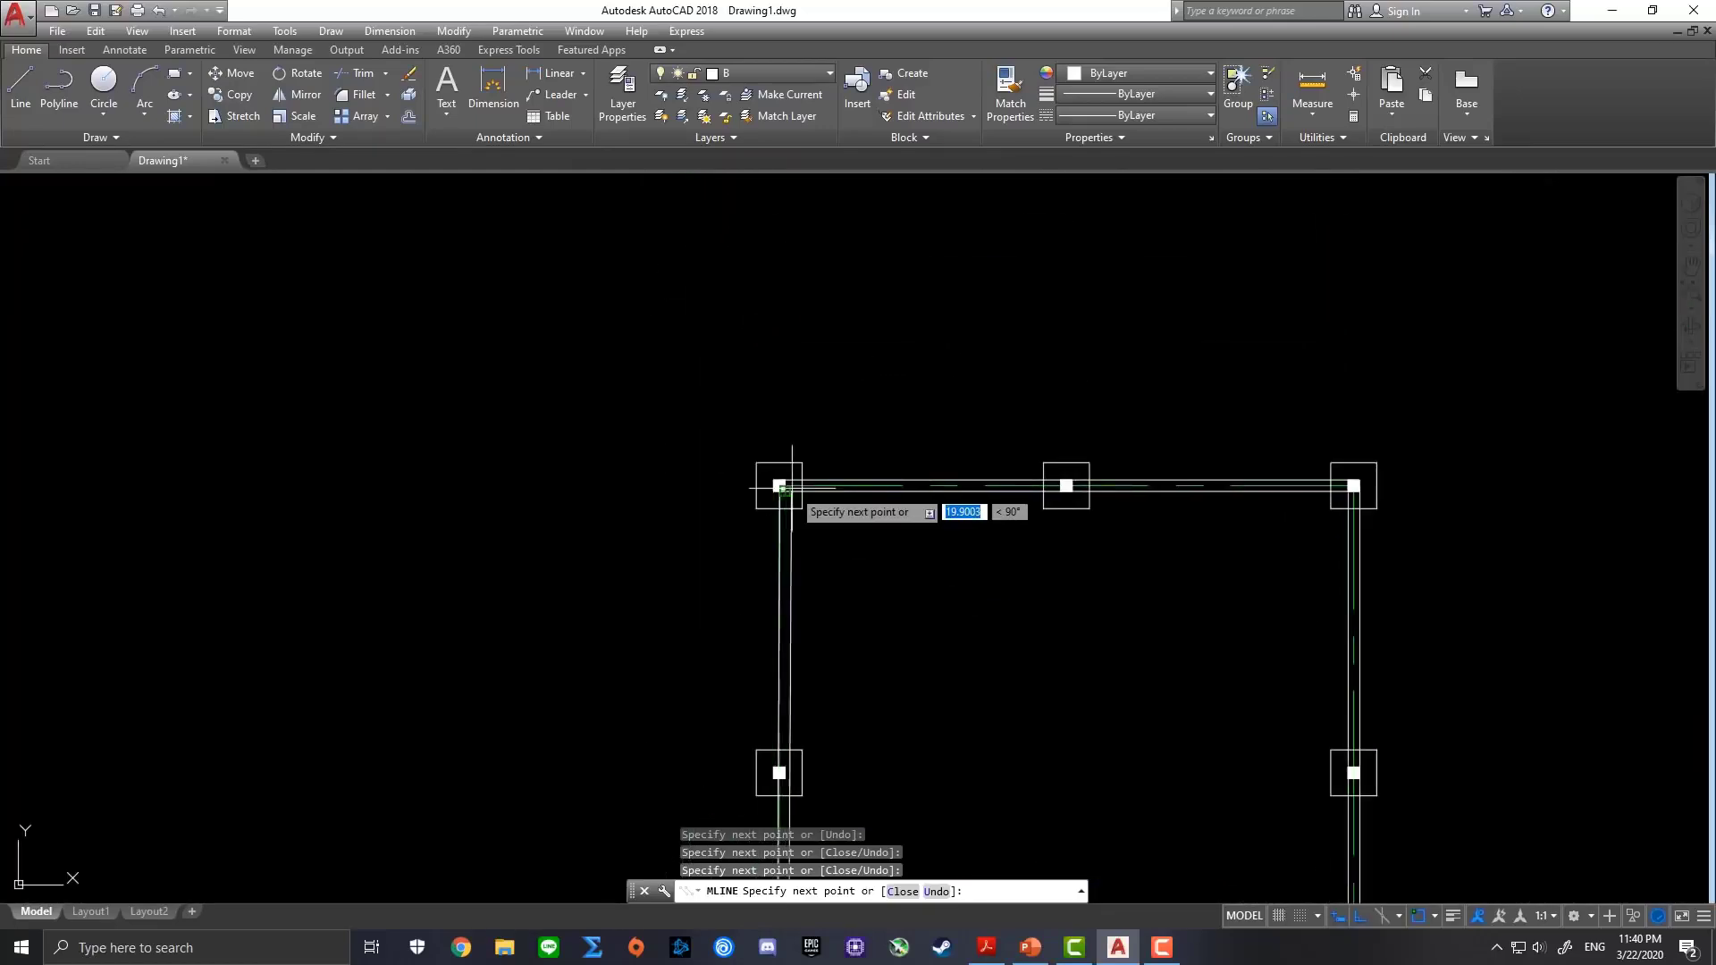
scroll(791, 487, up, 4)
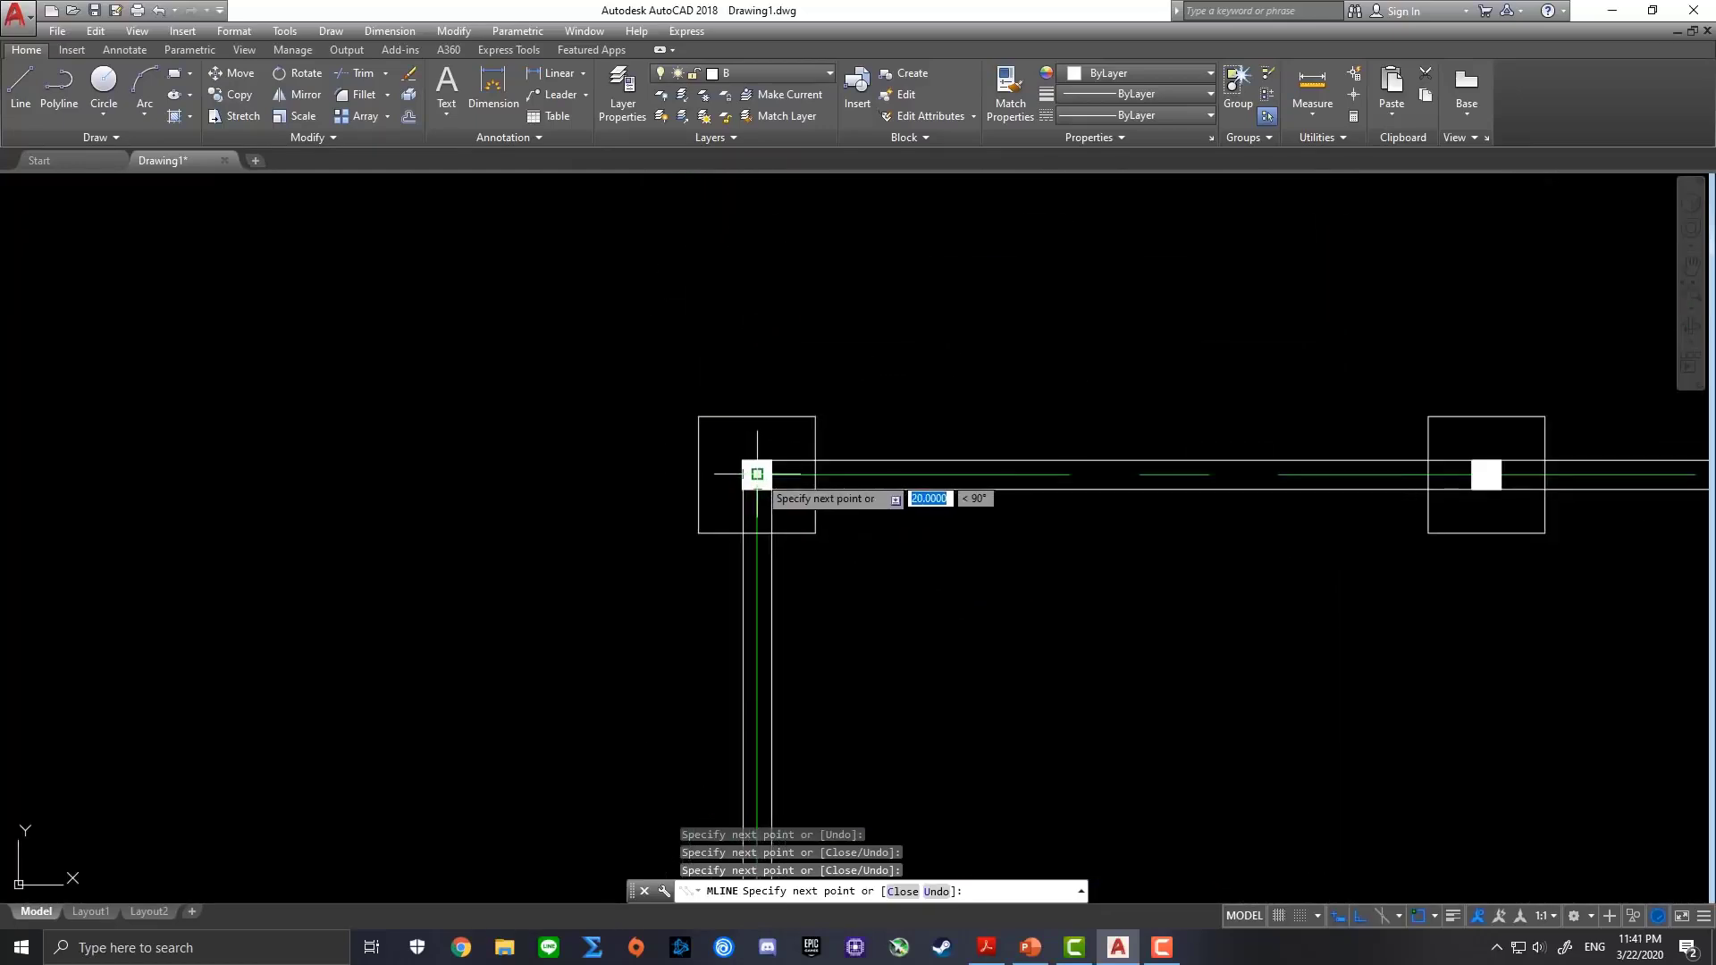
key(Escape)
scroll(1198, 623, down, 4)
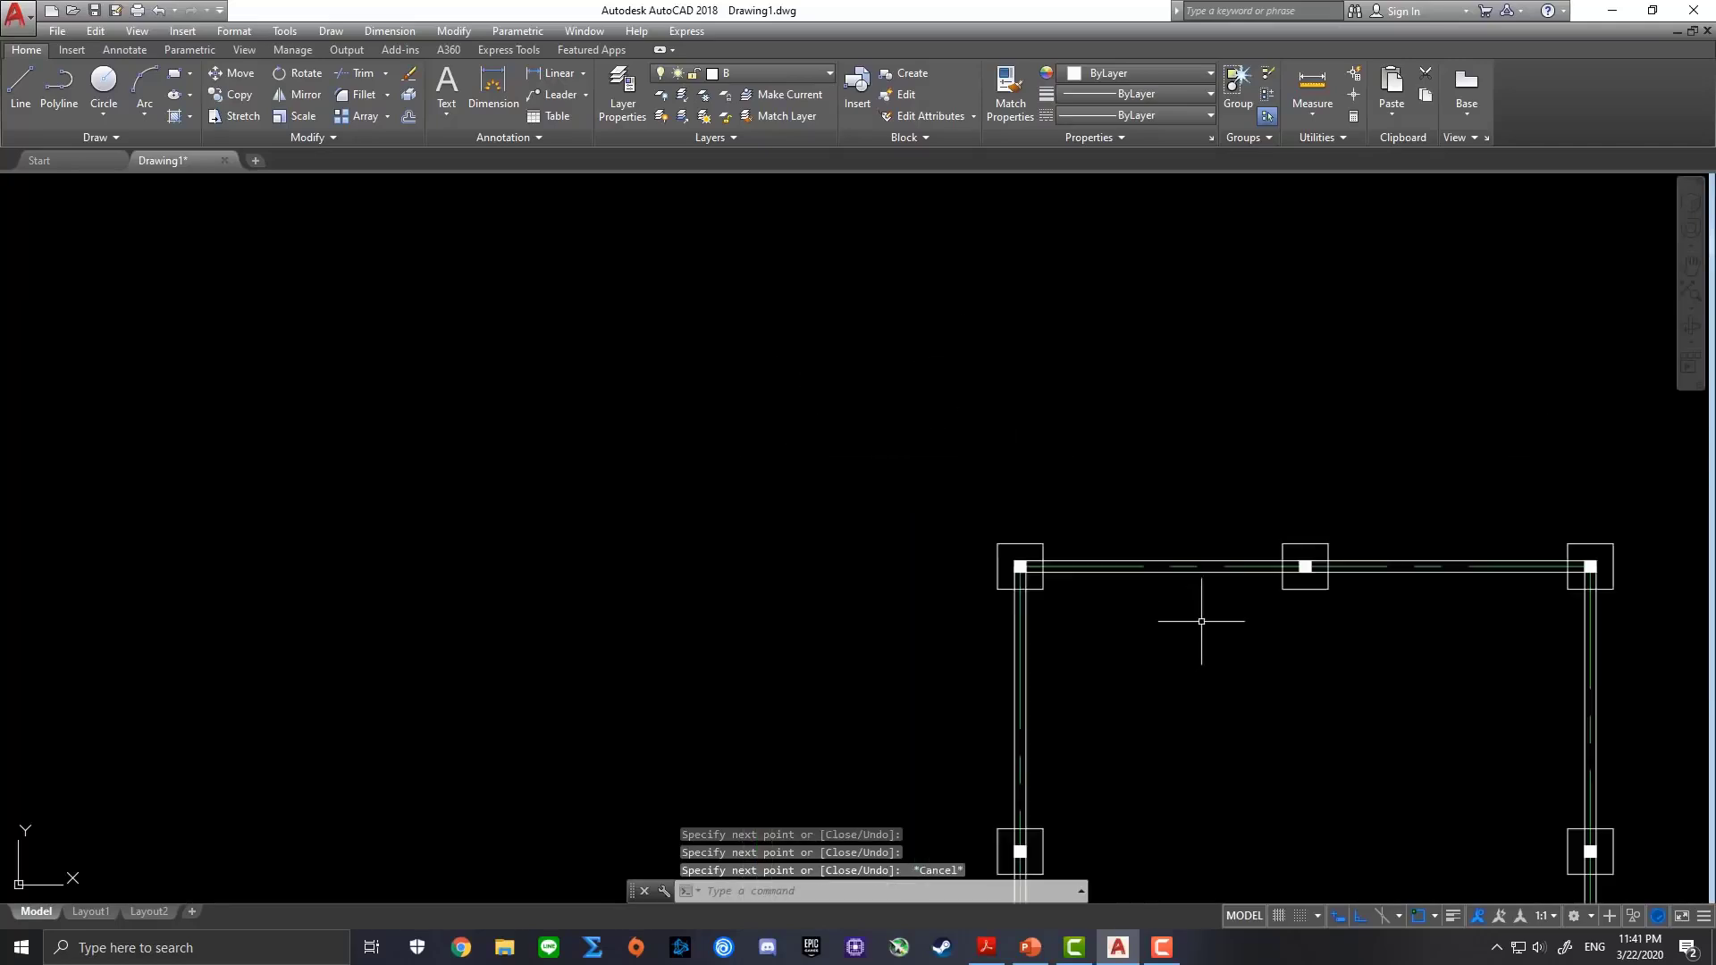
middle_drag(1234, 774, 908, 426)
scroll(908, 425, down, 2)
middle_drag(904, 719, 794, 572)
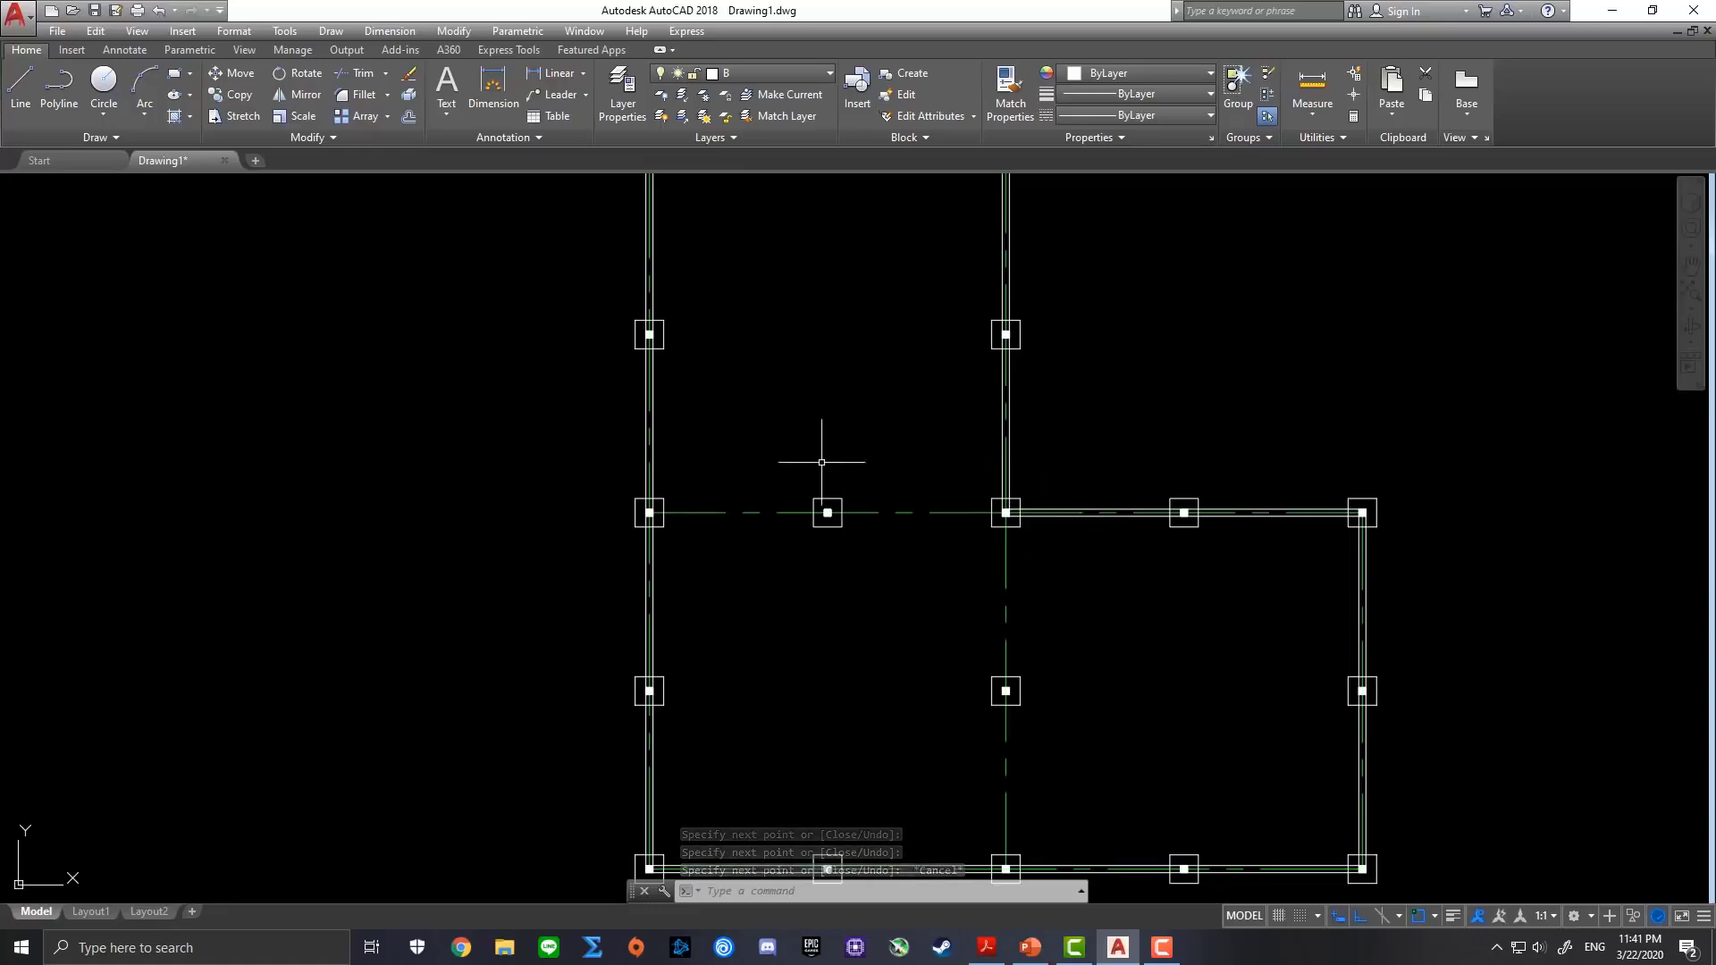
Draw a dividing wall from the left column across to the middle column and down to the bottom middle column
key(Return)
scroll(625, 500, up, 4)
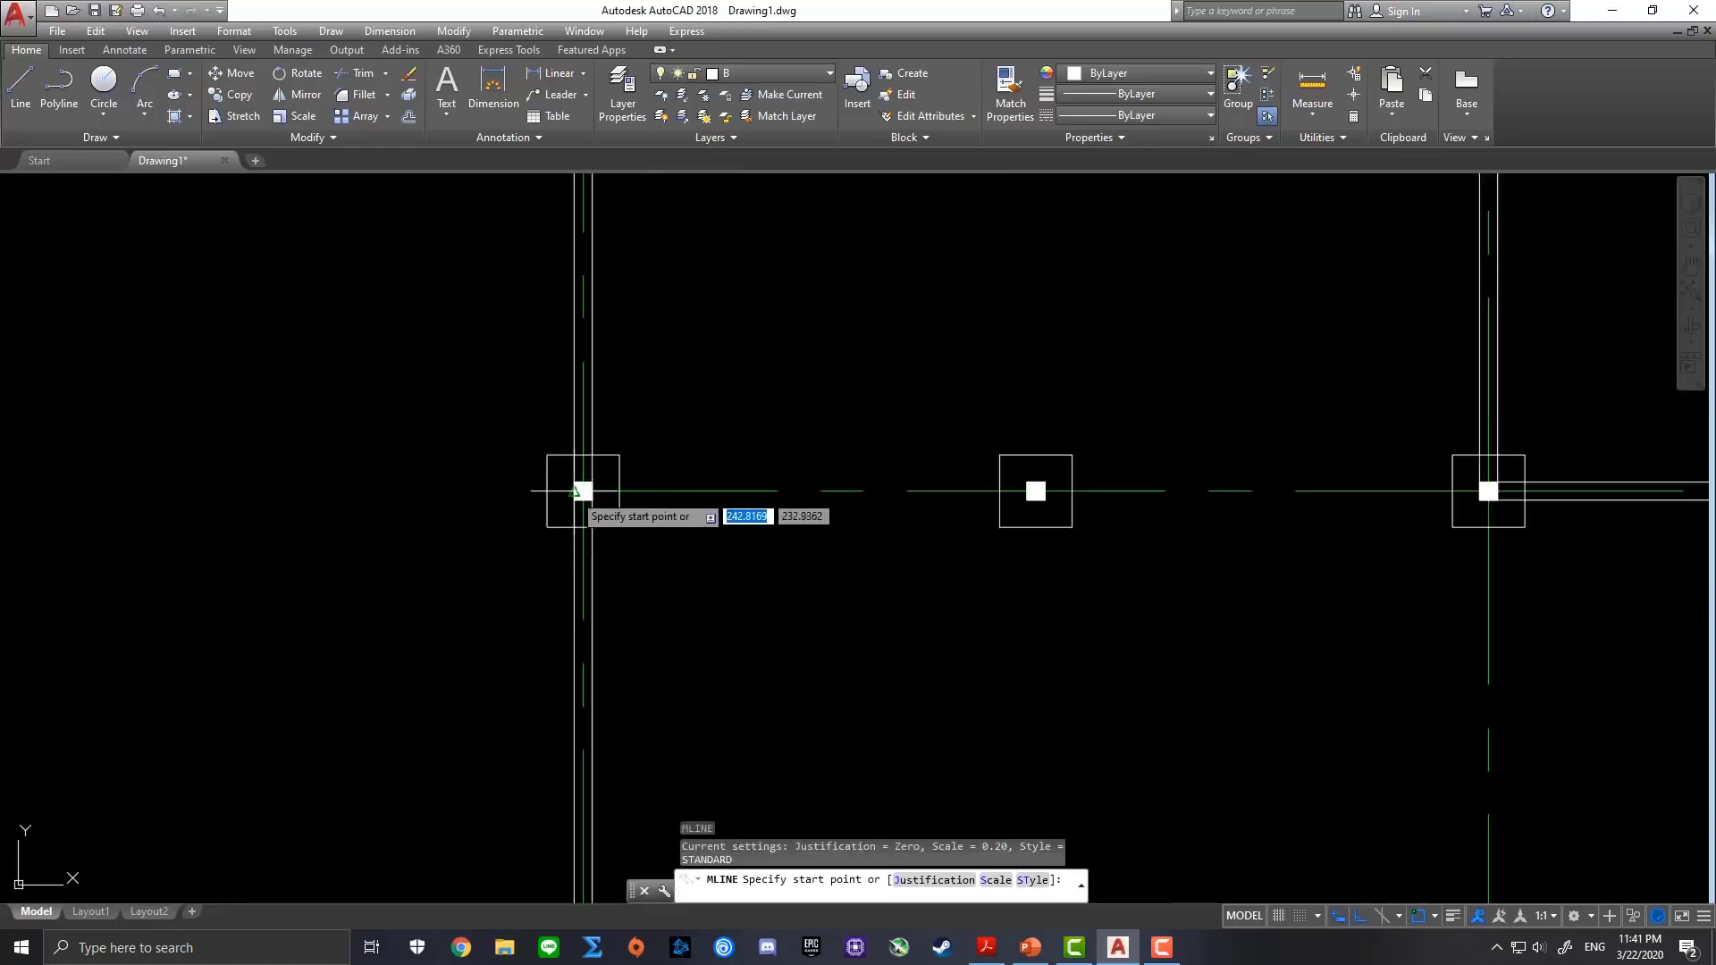
click(583, 490)
scroll(1296, 520, down, 2)
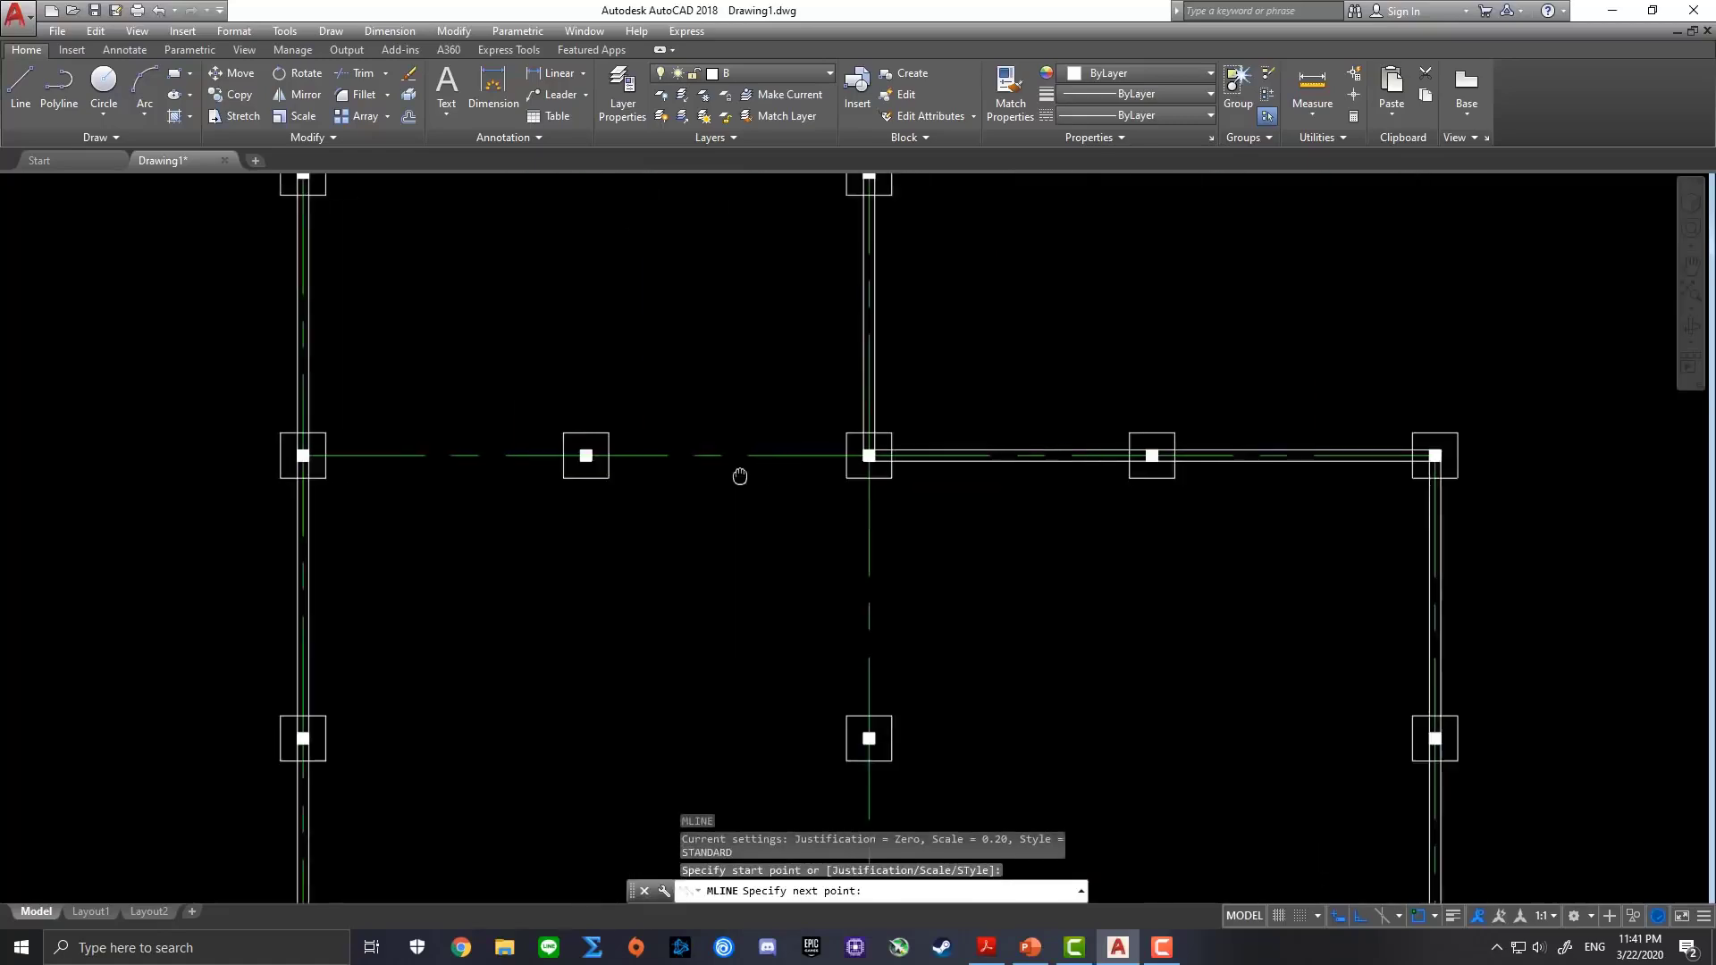
scroll(867, 473, up, 4)
click(862, 376)
scroll(862, 376, down, 3)
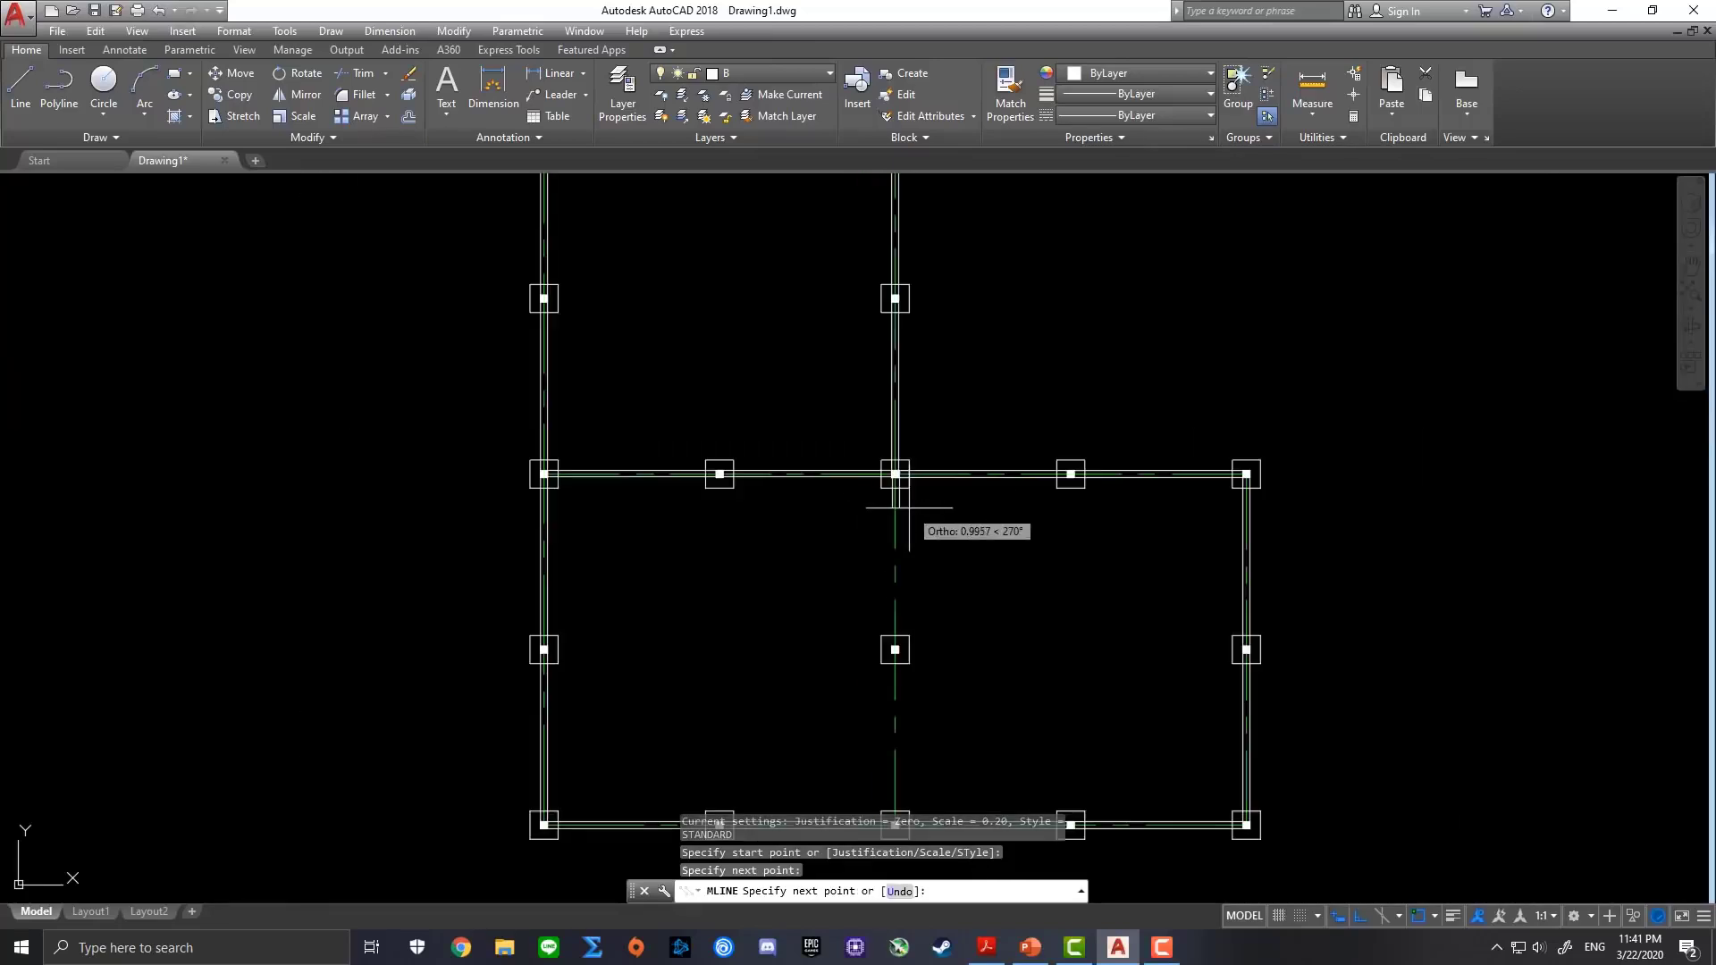
scroll(873, 536, up, 3)
scroll(825, 505, up, 1)
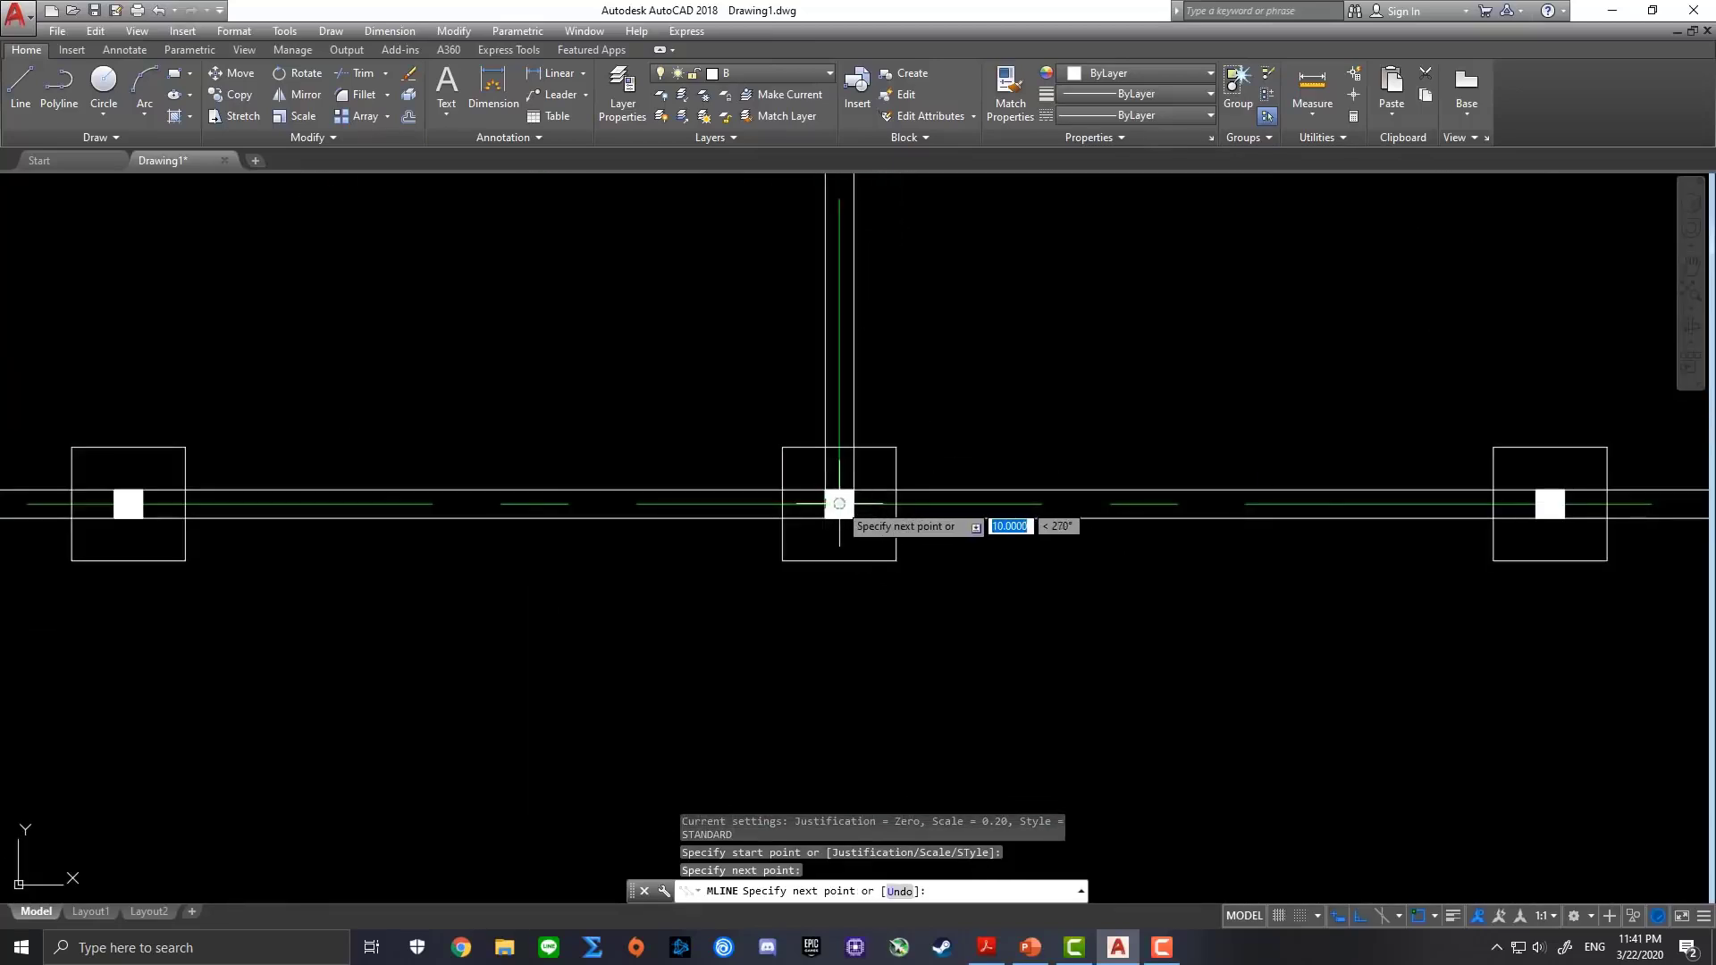
click(825, 505)
key(Escape)
scroll(948, 386, down, 4)
middle_drag(958, 390, 992, 707)
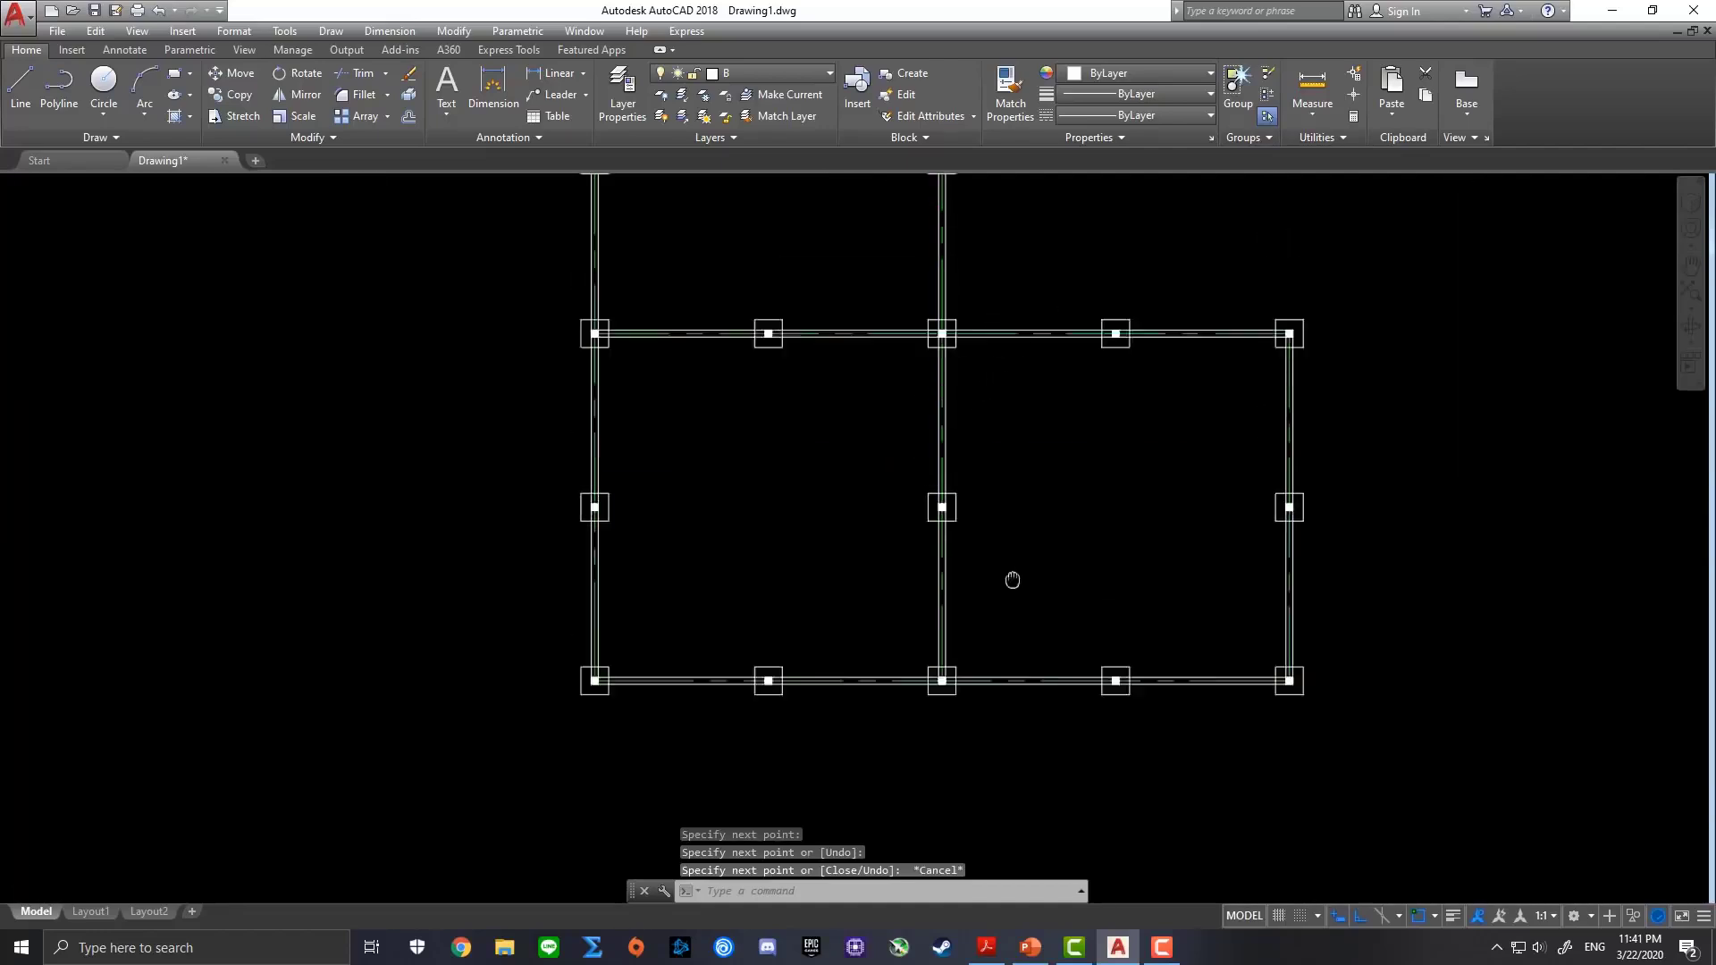
middle_drag(1027, 345, 1064, 559)
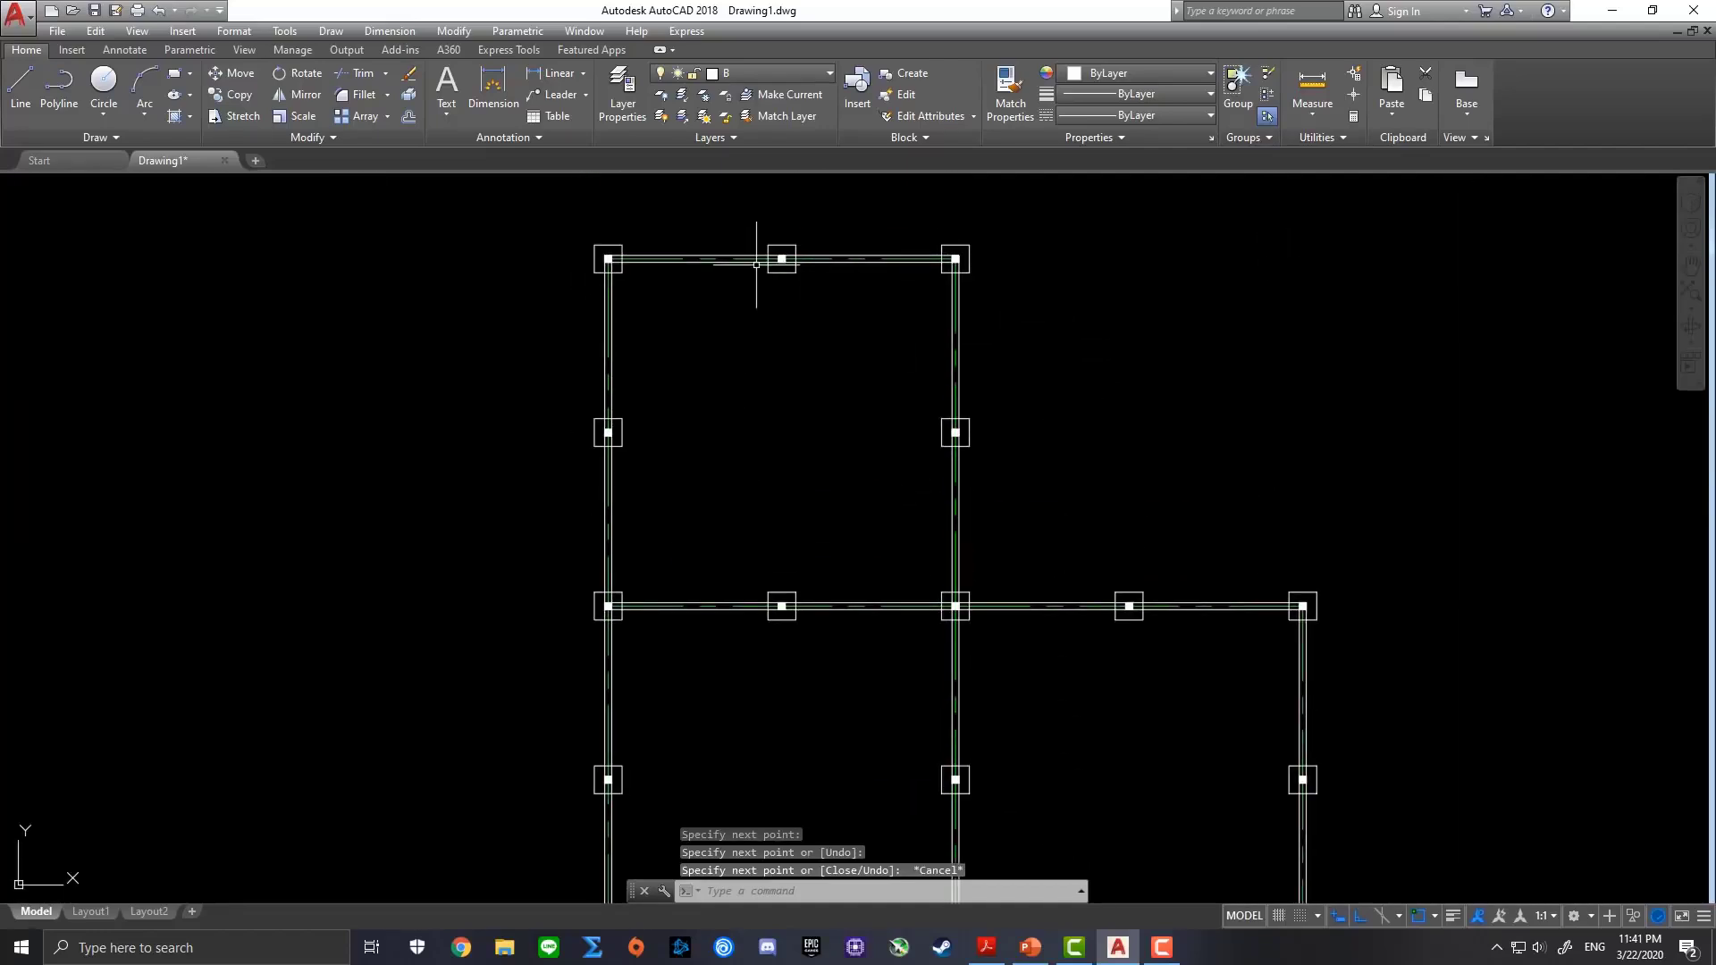
scroll(581, 232, up, 2)
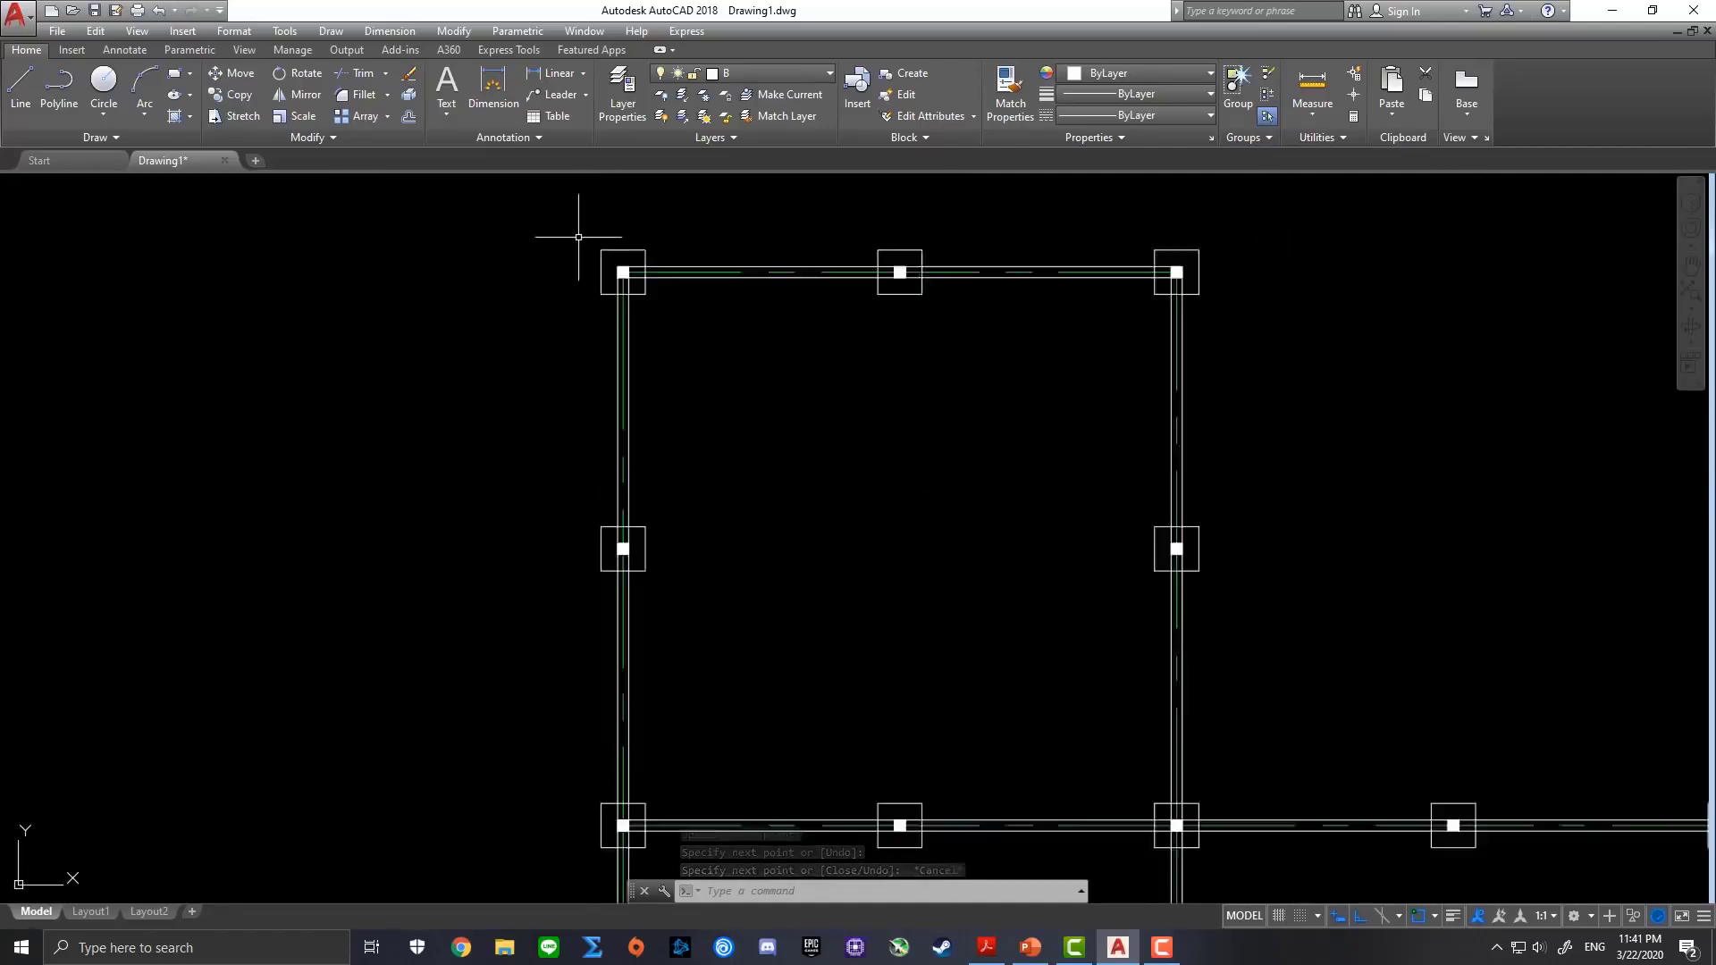
scroll(581, 250, up, 2)
scroll(688, 292, up, 2)
scroll(679, 294, up, 4)
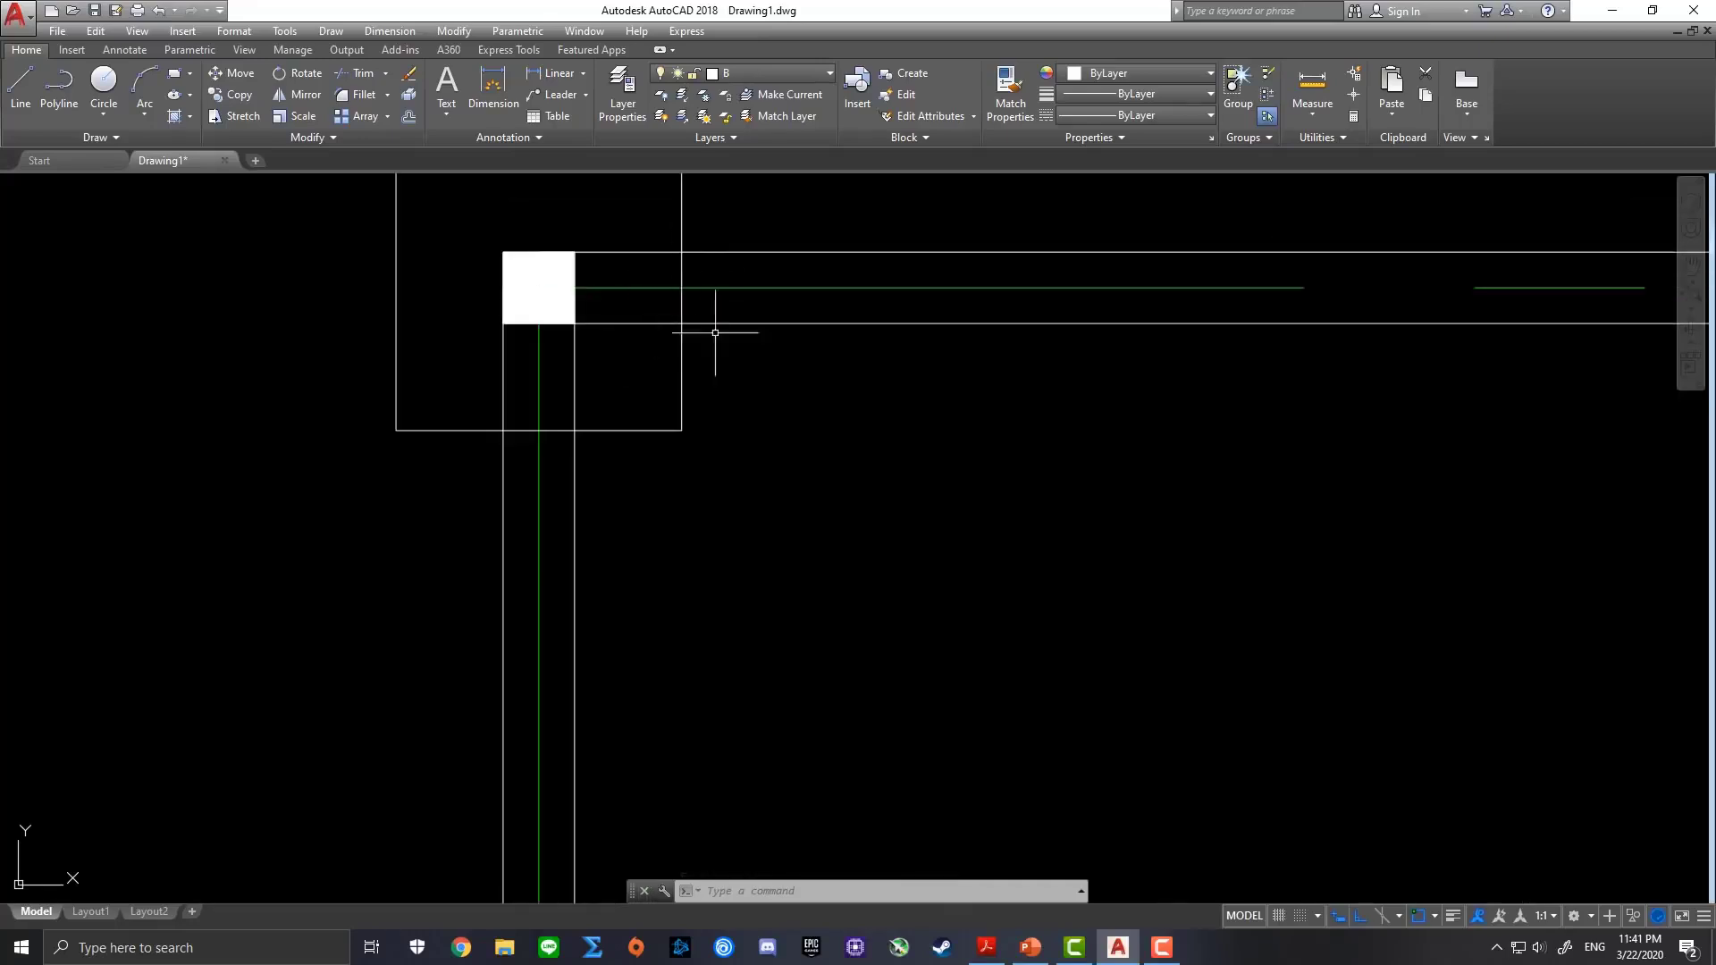
mouse_move(715, 332)
middle_down()
mouse_move(778, 406)
mouse_move(706, 459)
middle_up()
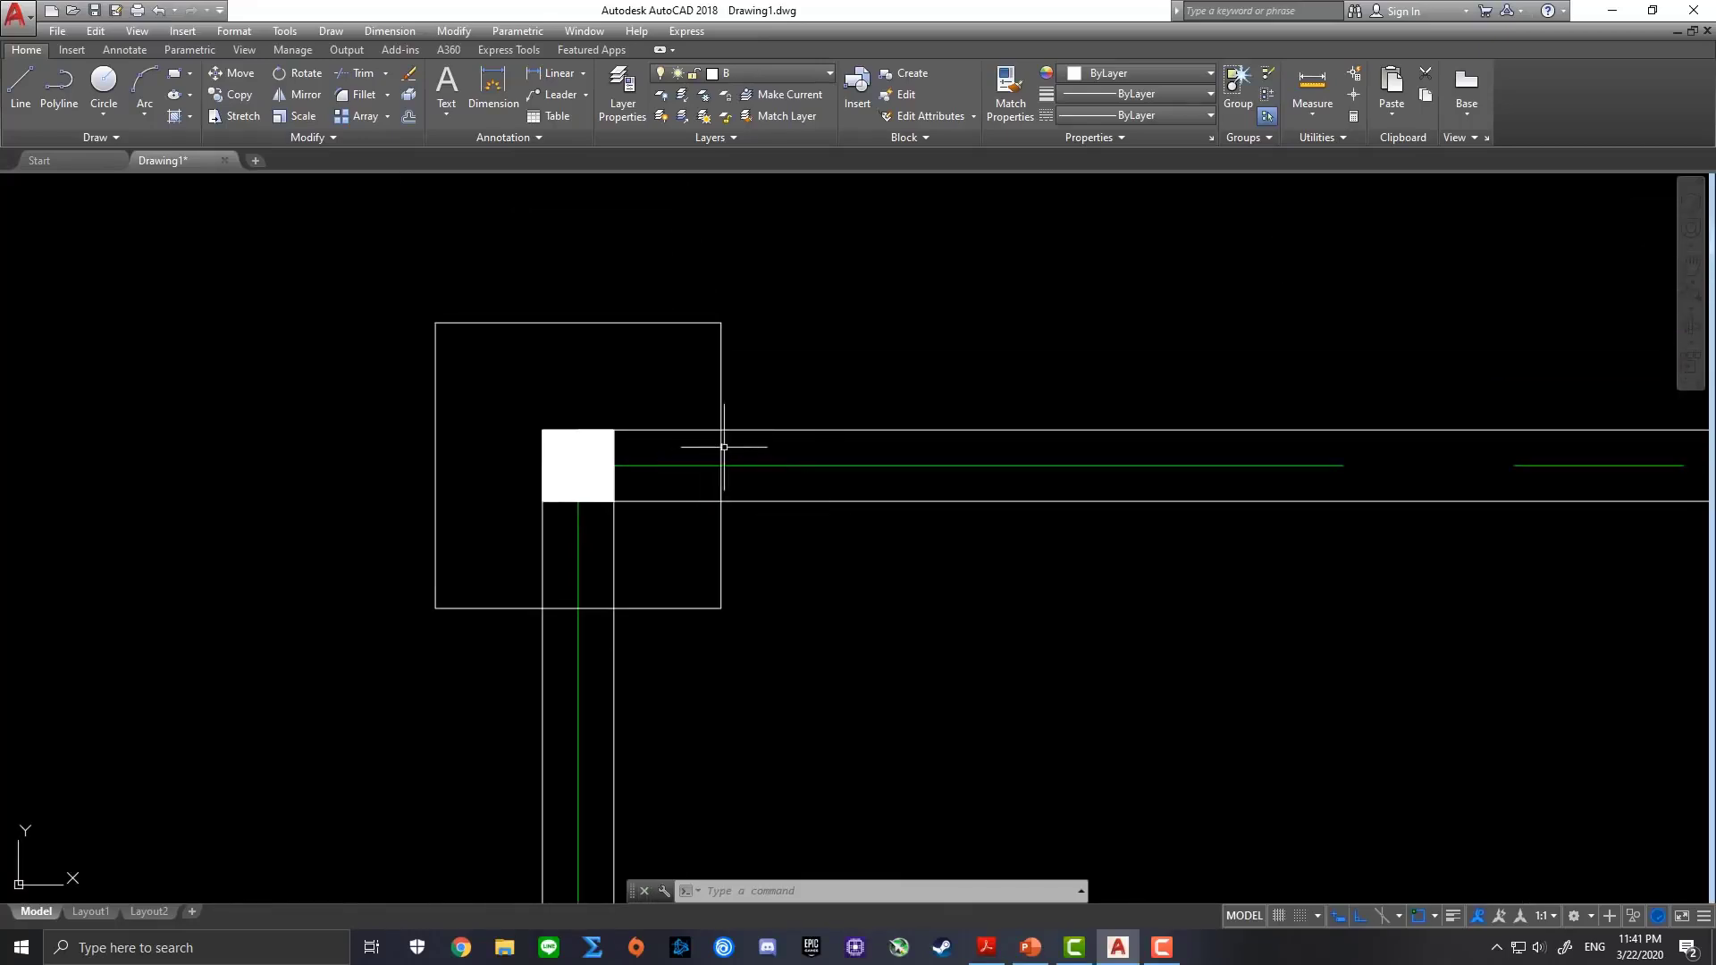
scroll(724, 447, up, 2)
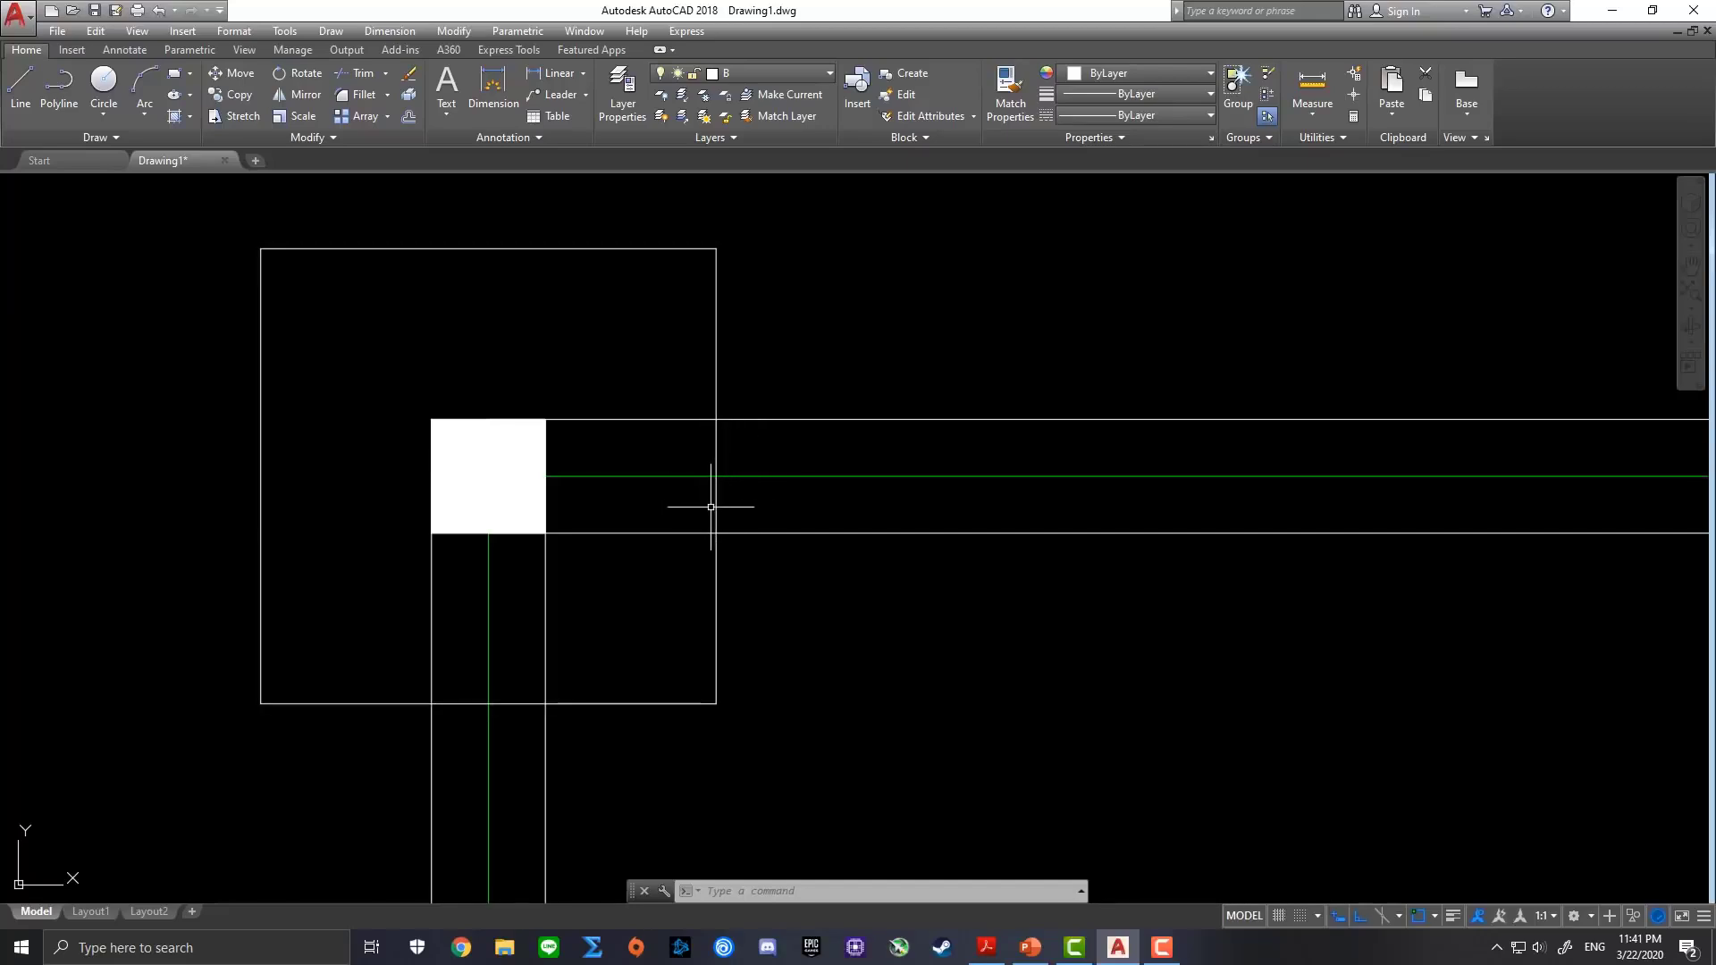
Turn off the Guide layer to hide the green grid lines and start Trim
click(818, 73)
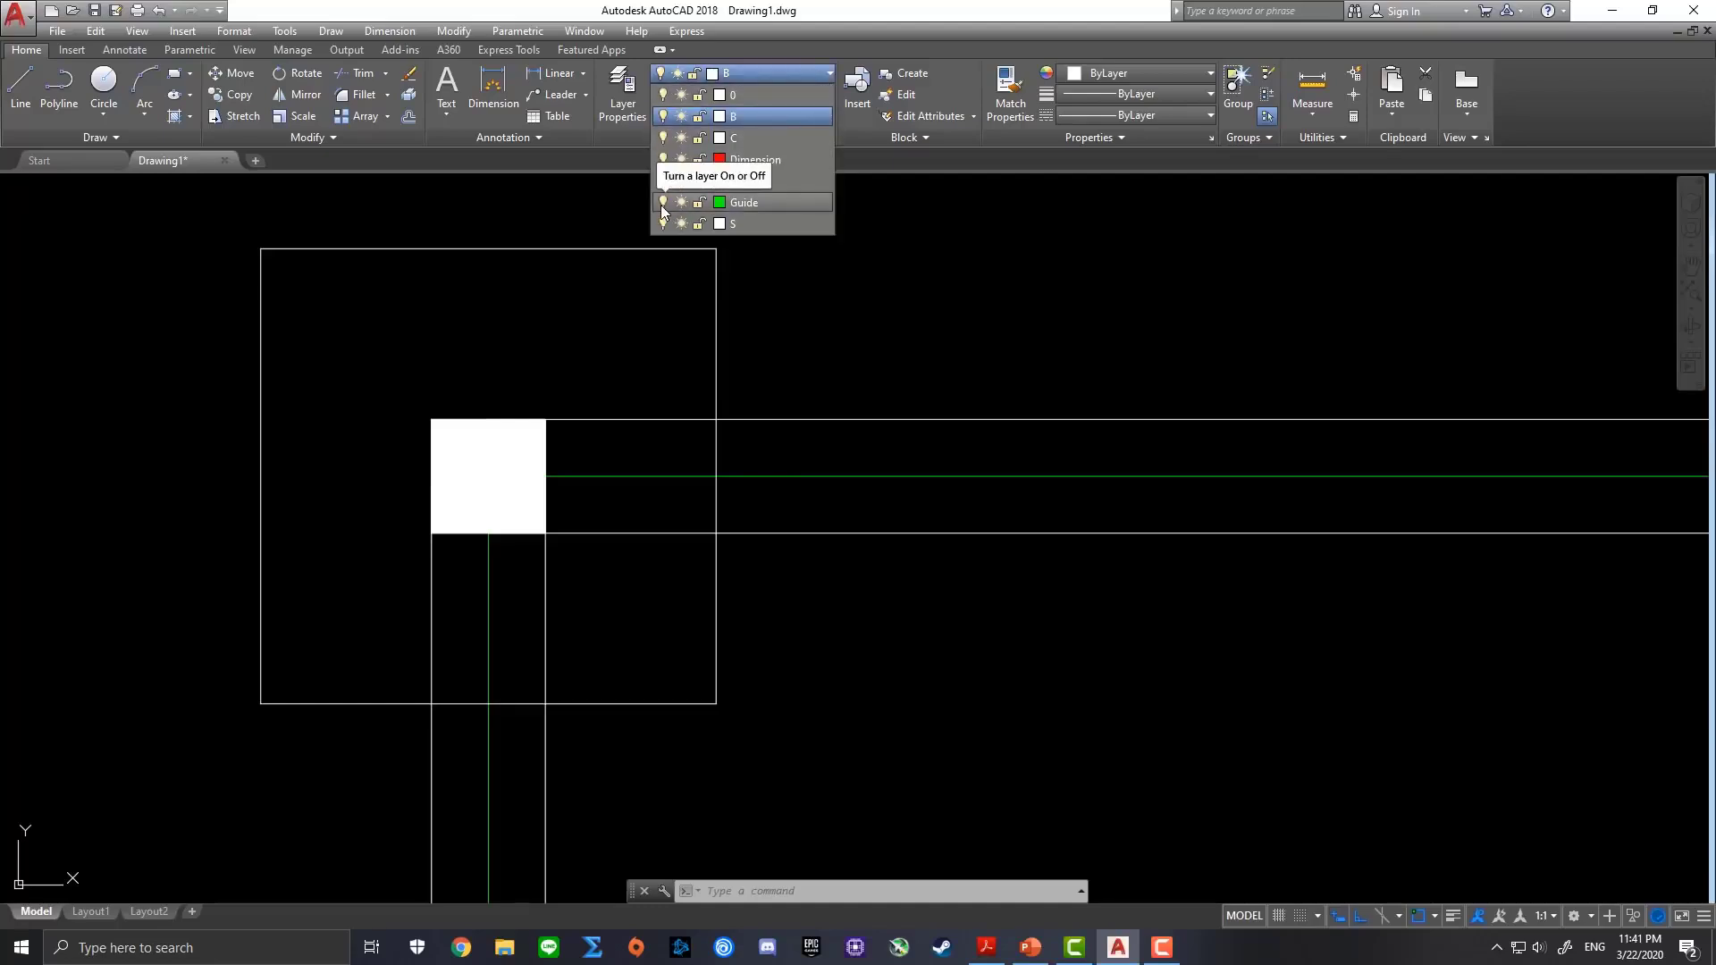
click(663, 202)
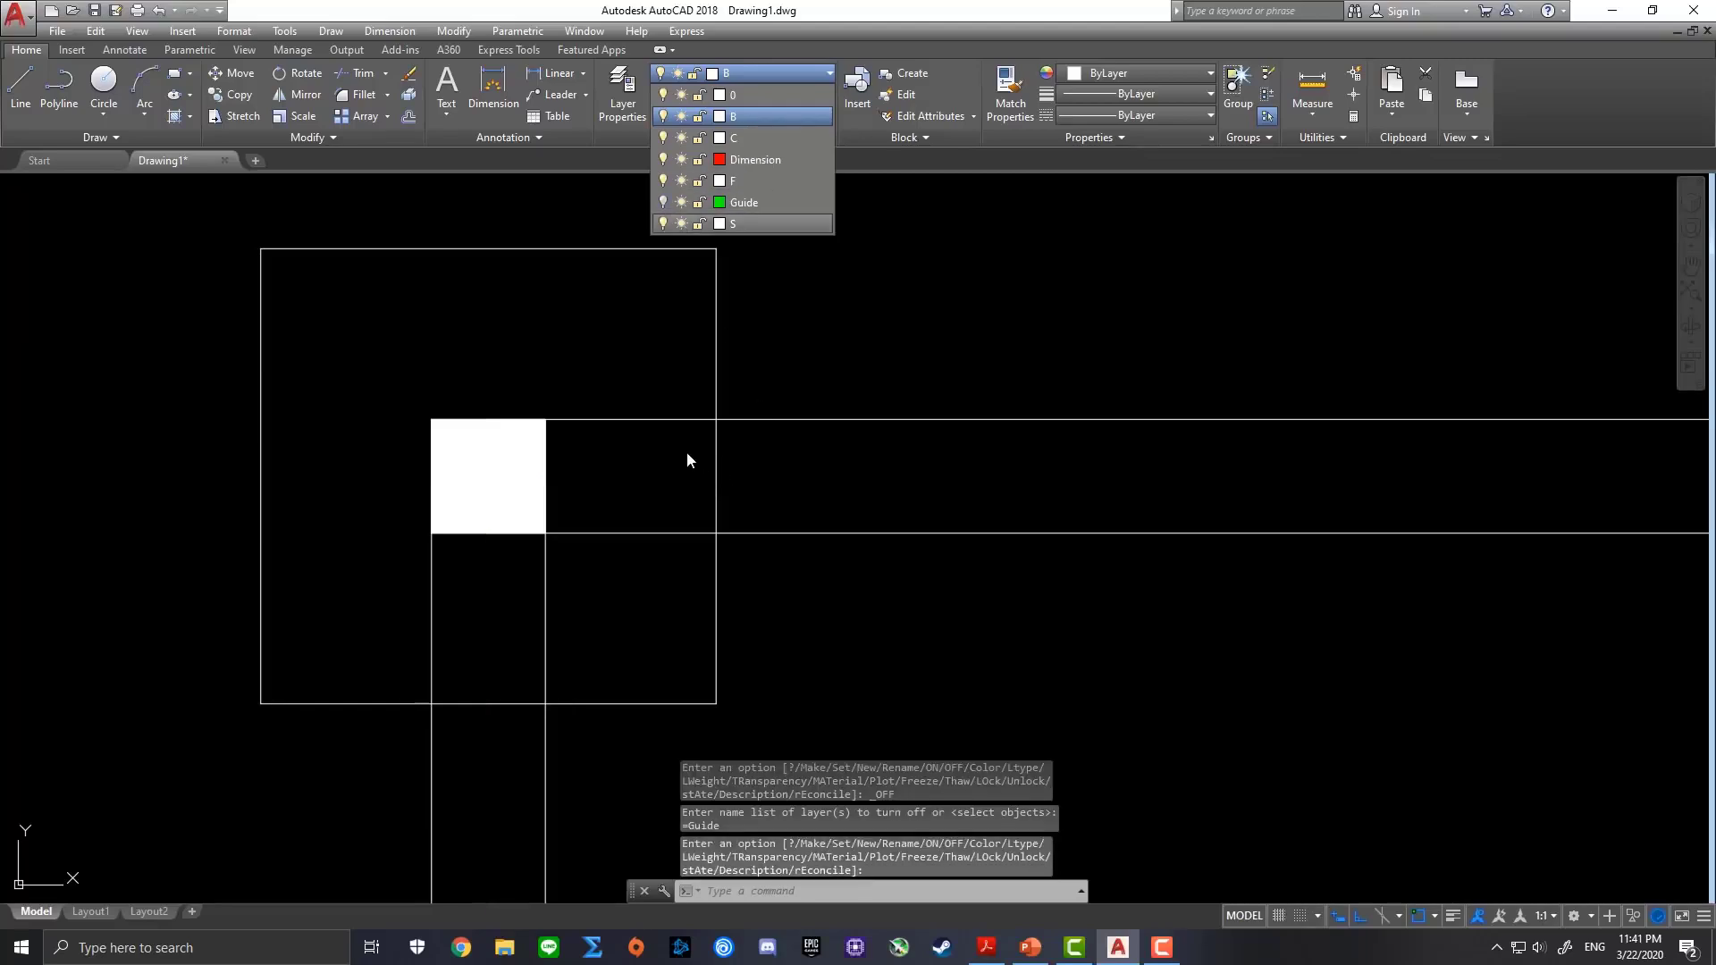
click(356, 71)
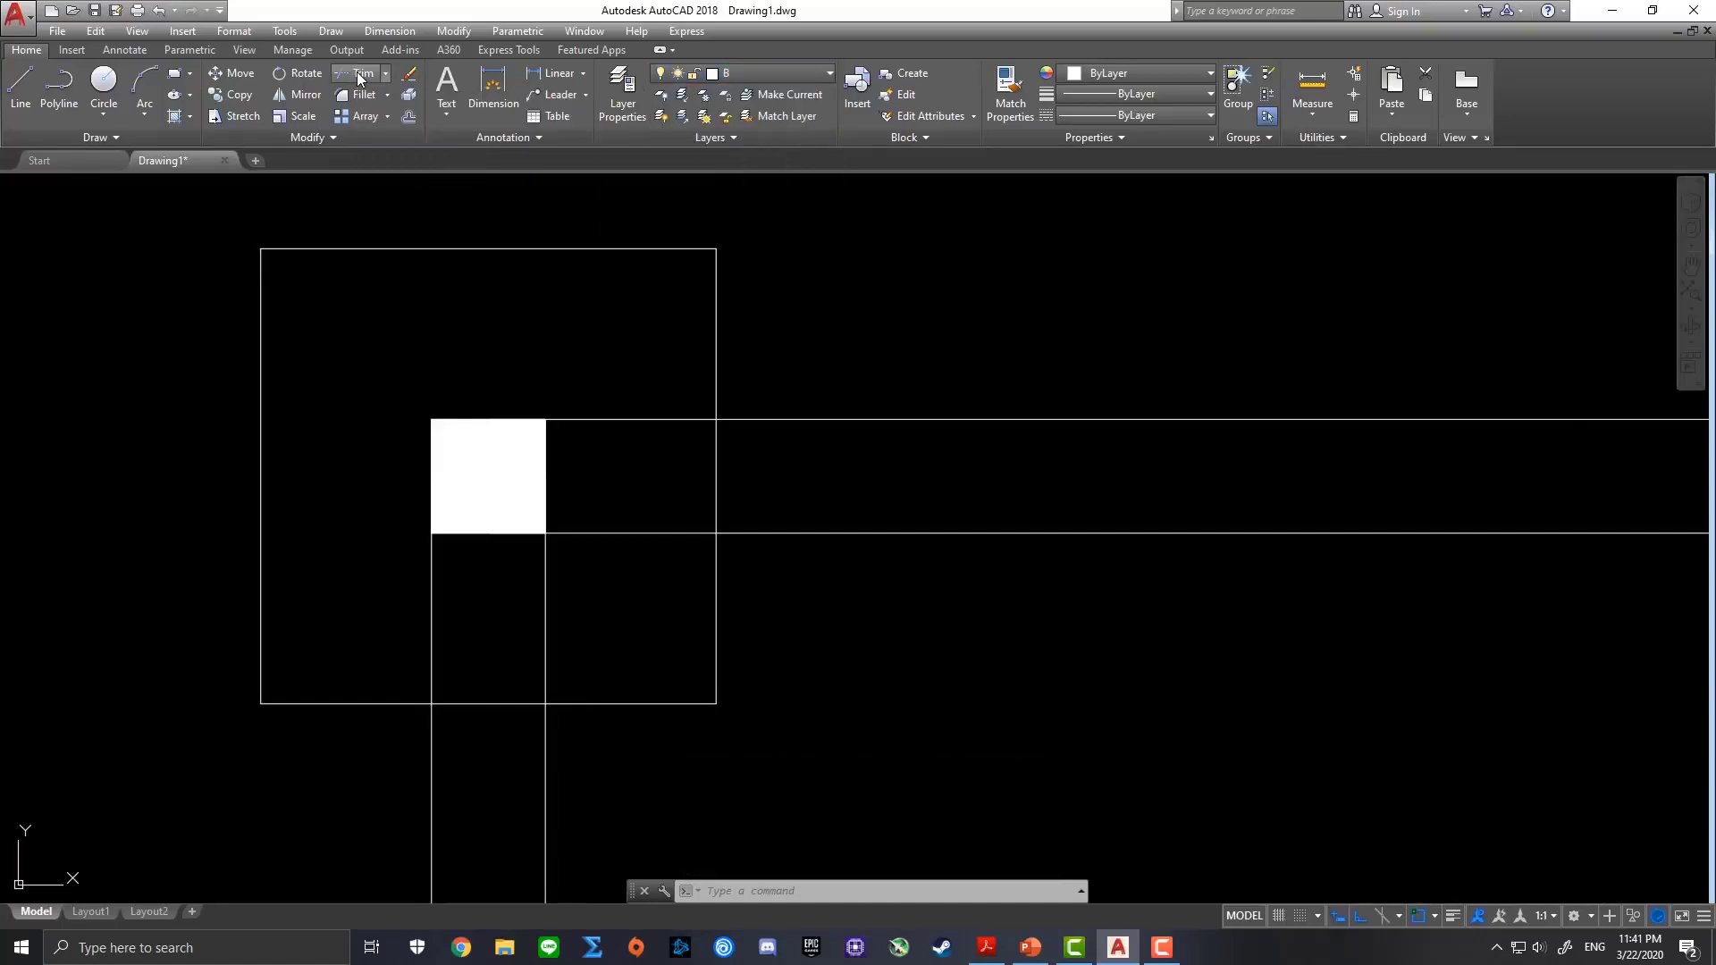
click(357, 72)
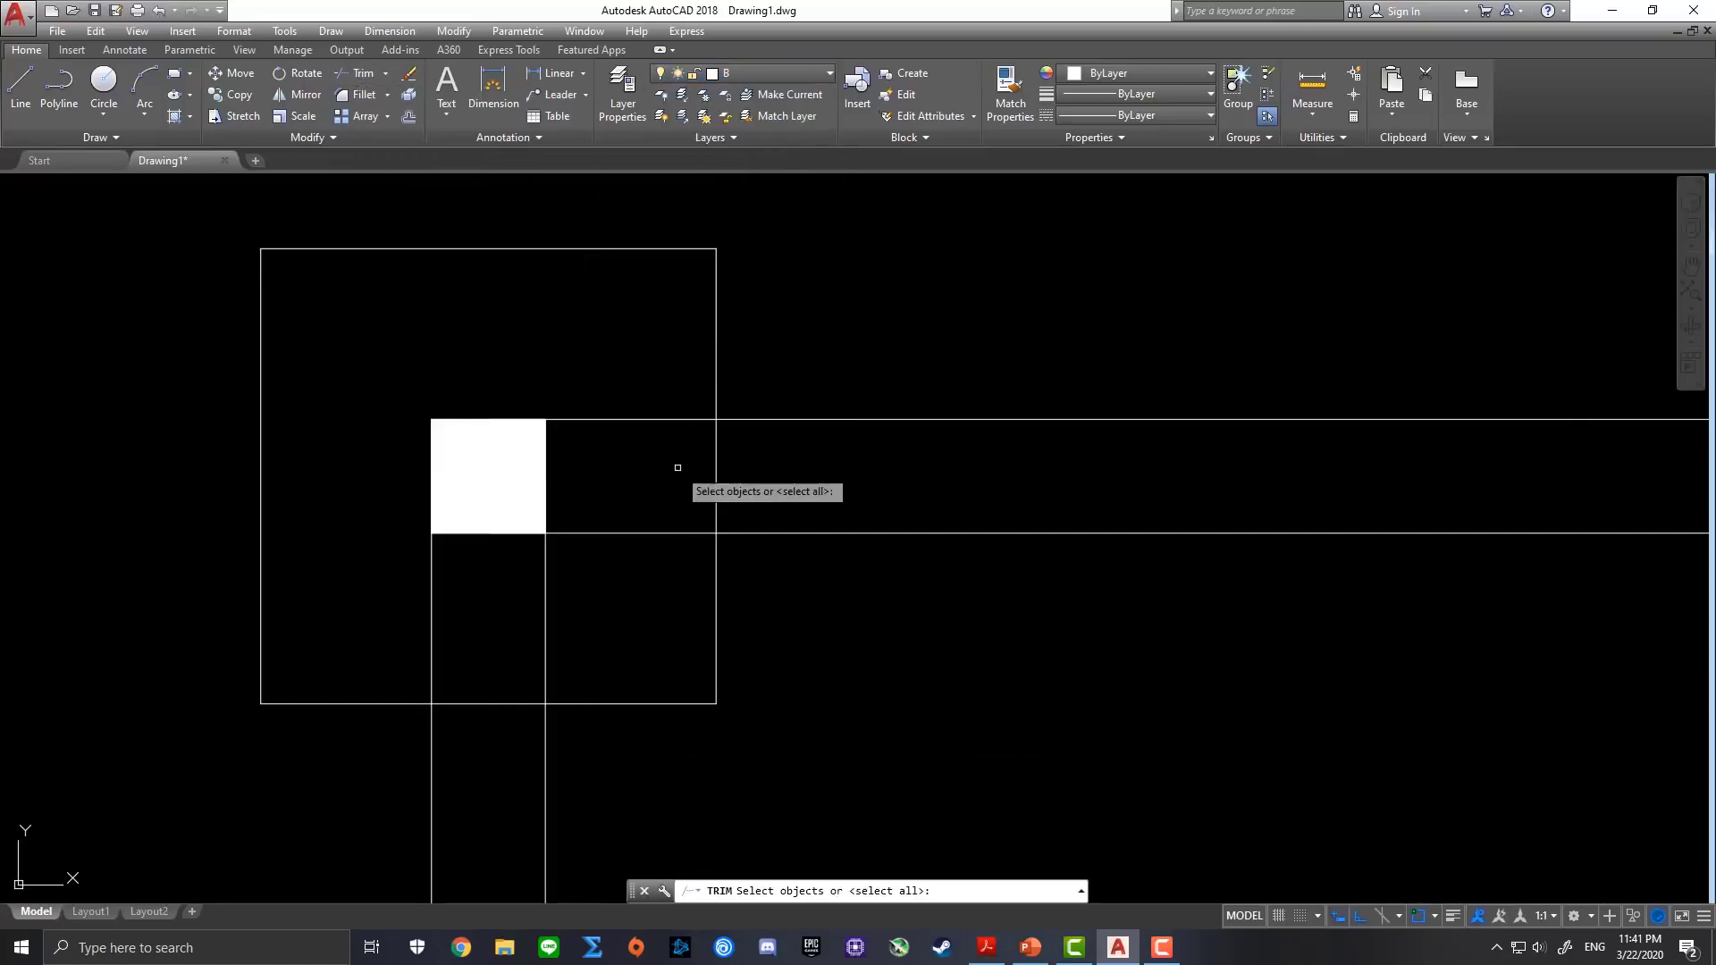
Using all objects as cutting edges, remove square edges between the wall lines at two corner columns
key(Return)
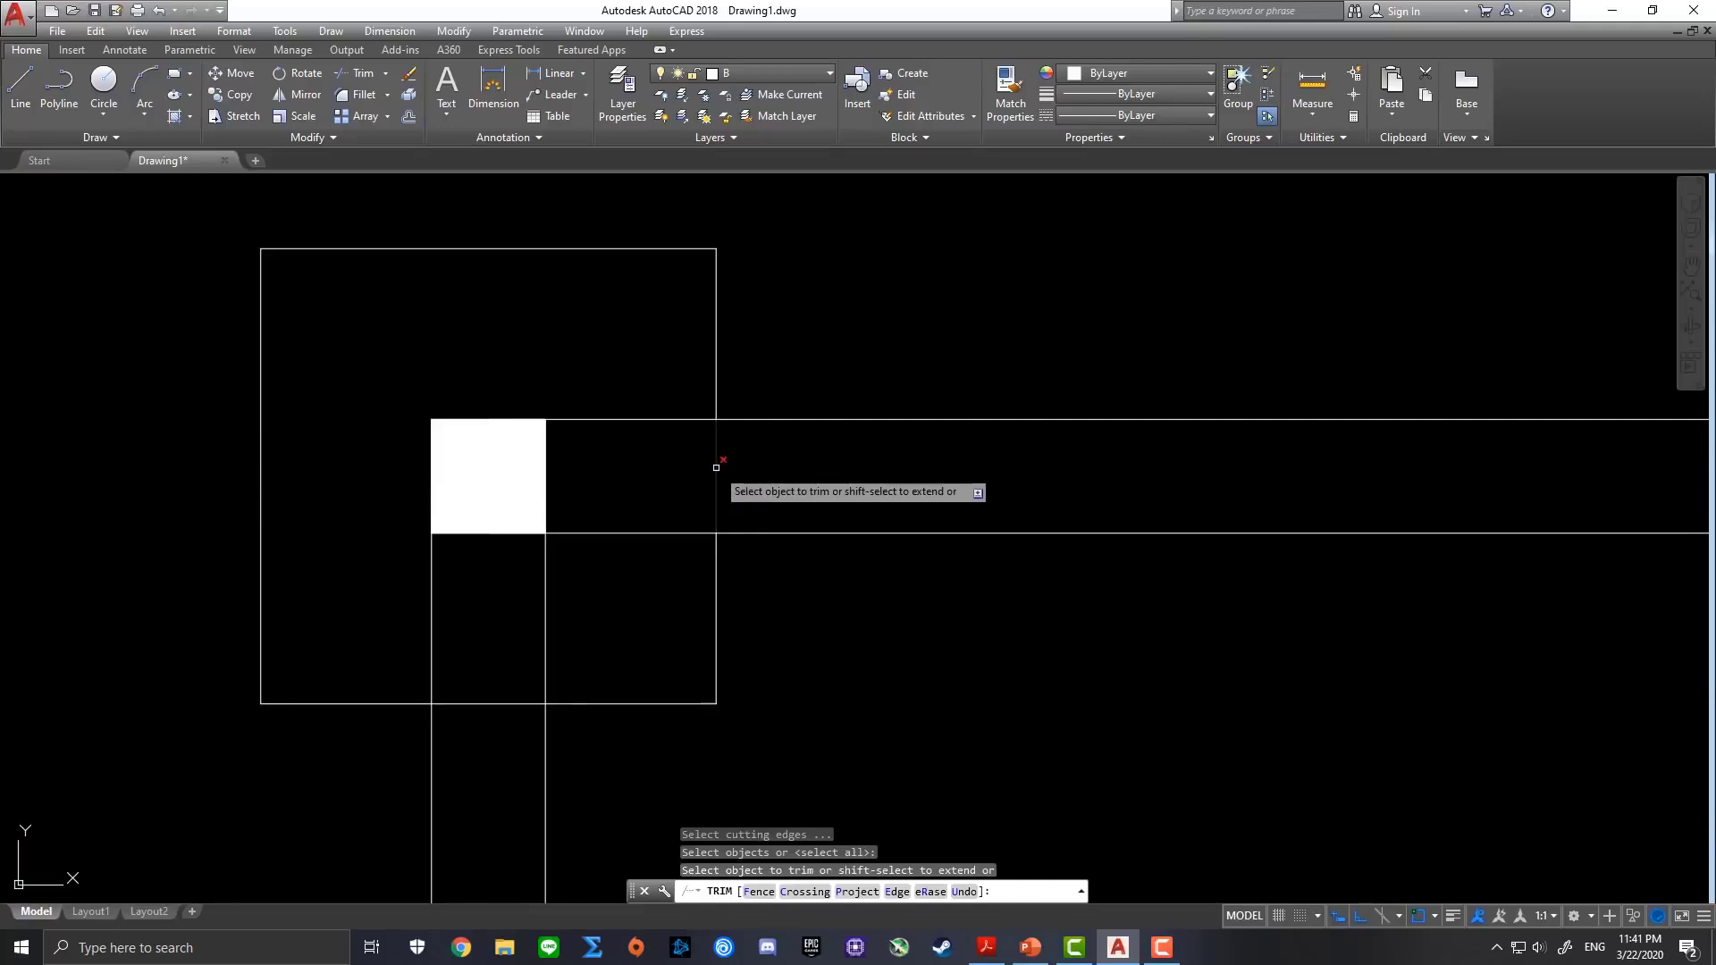
click(715, 472)
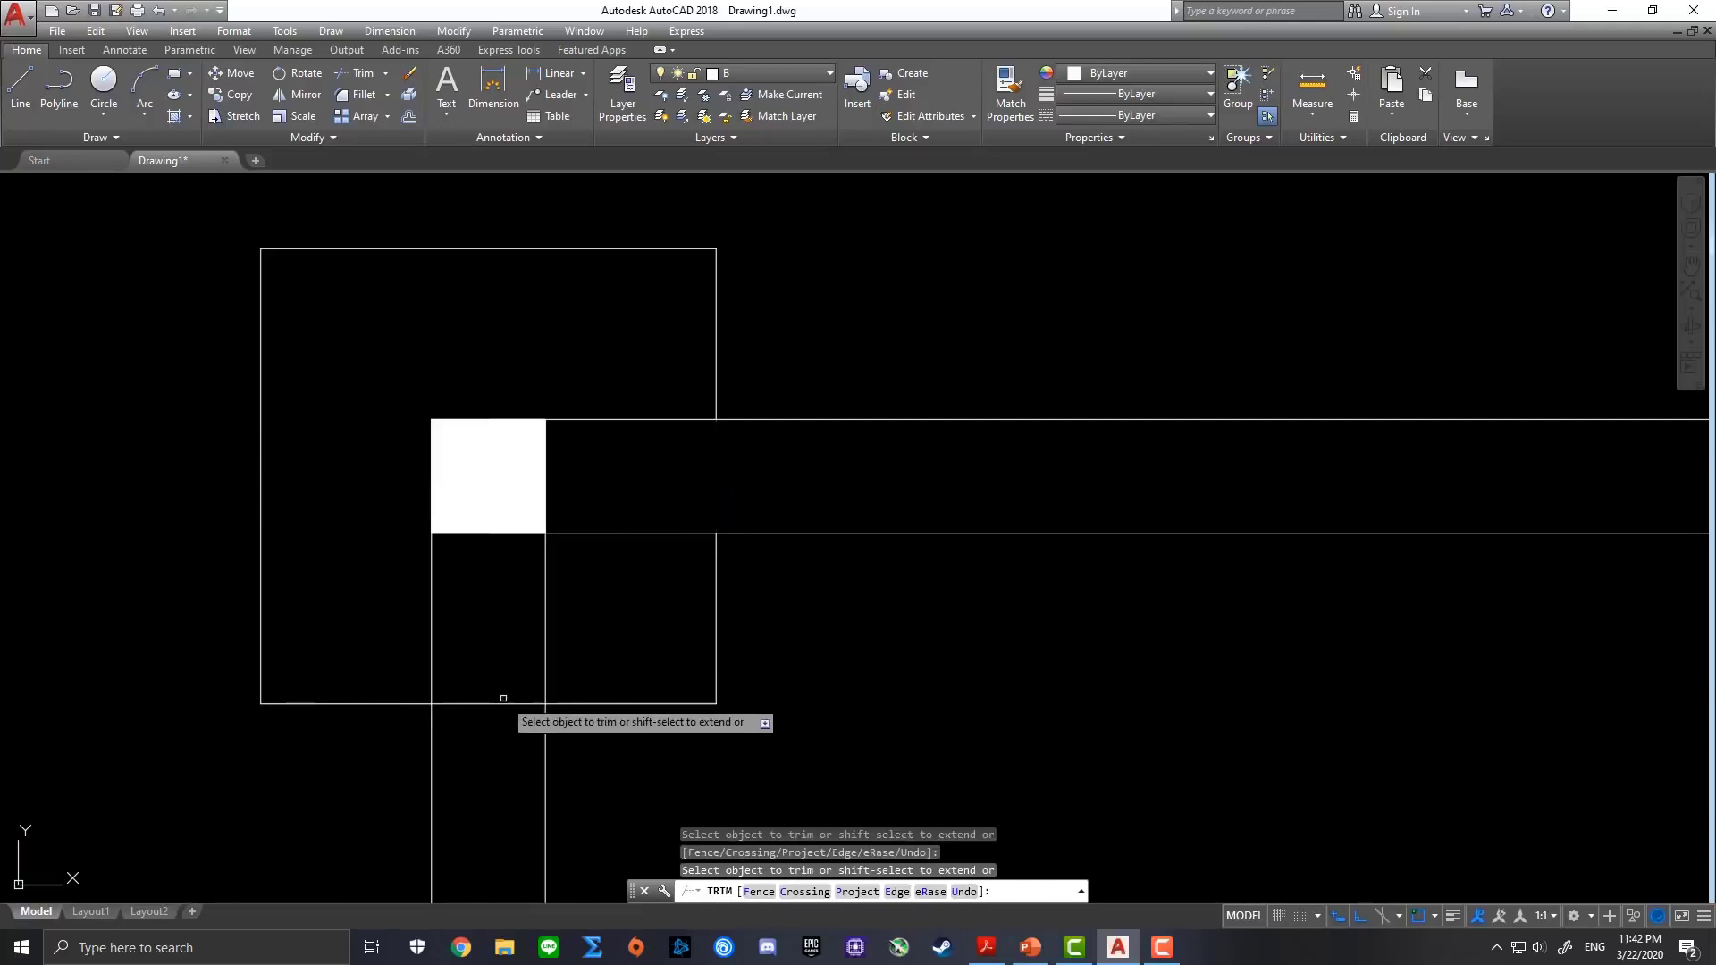
middle_drag(970, 659, 66, 590)
scroll(717, 556, down, 3)
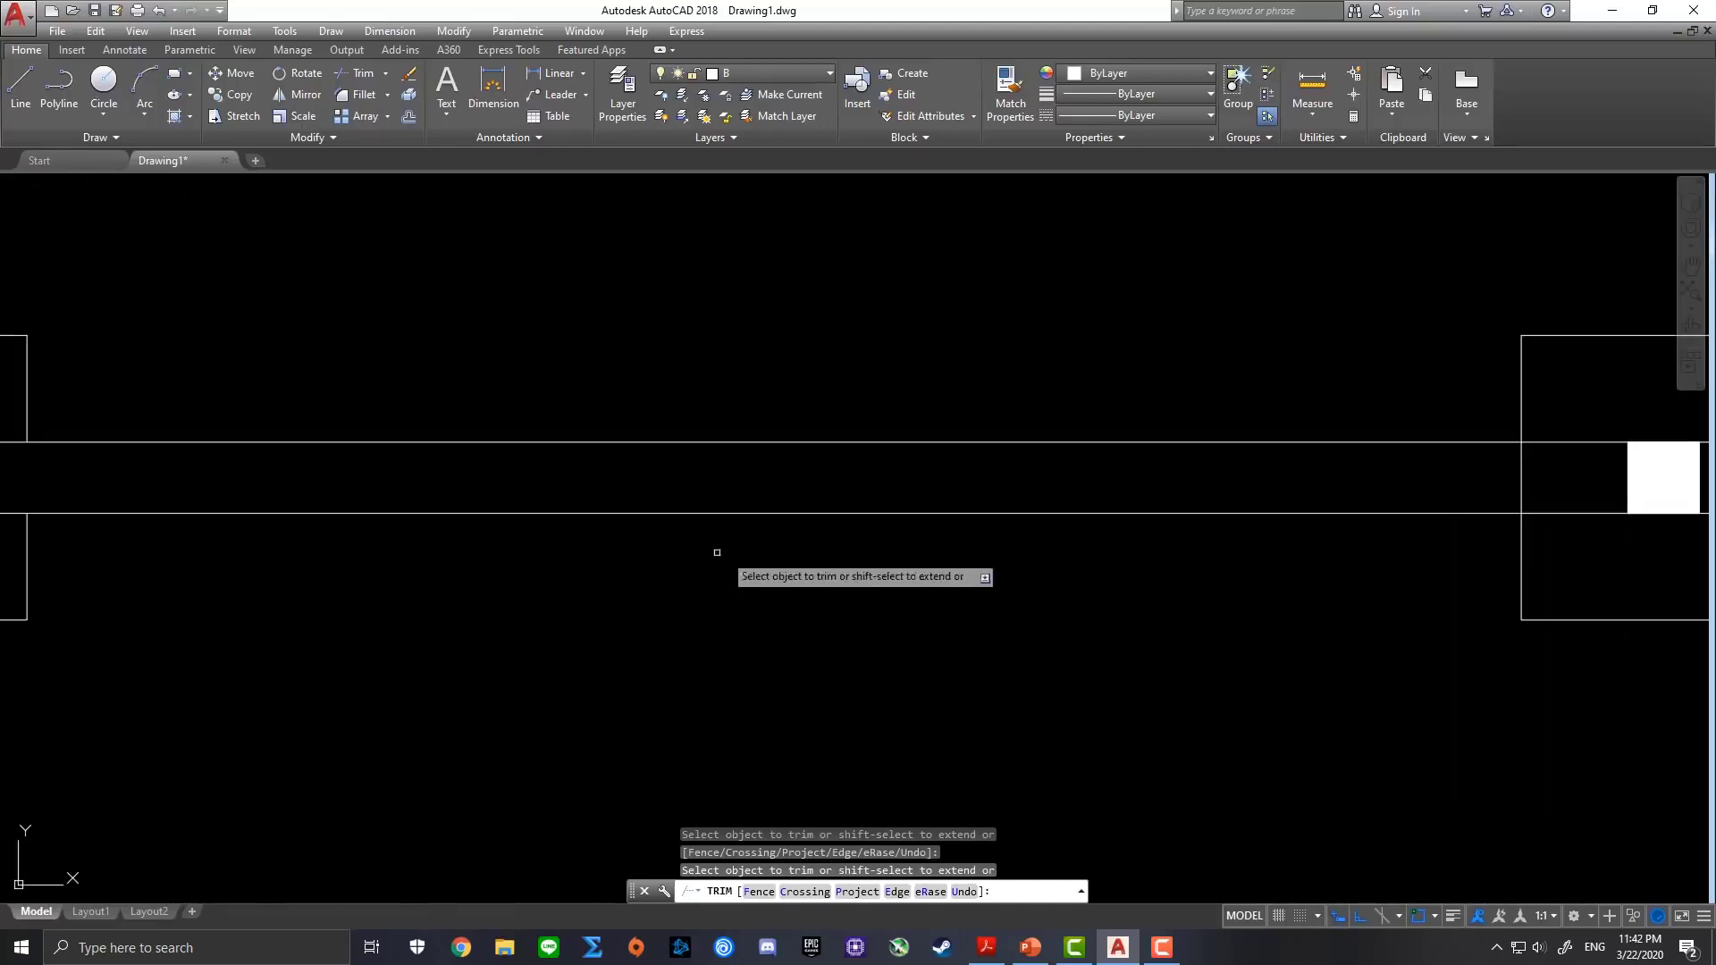
scroll(717, 556, down, 2)
middle_drag(717, 556, 384, 441)
scroll(760, 395, up, 2)
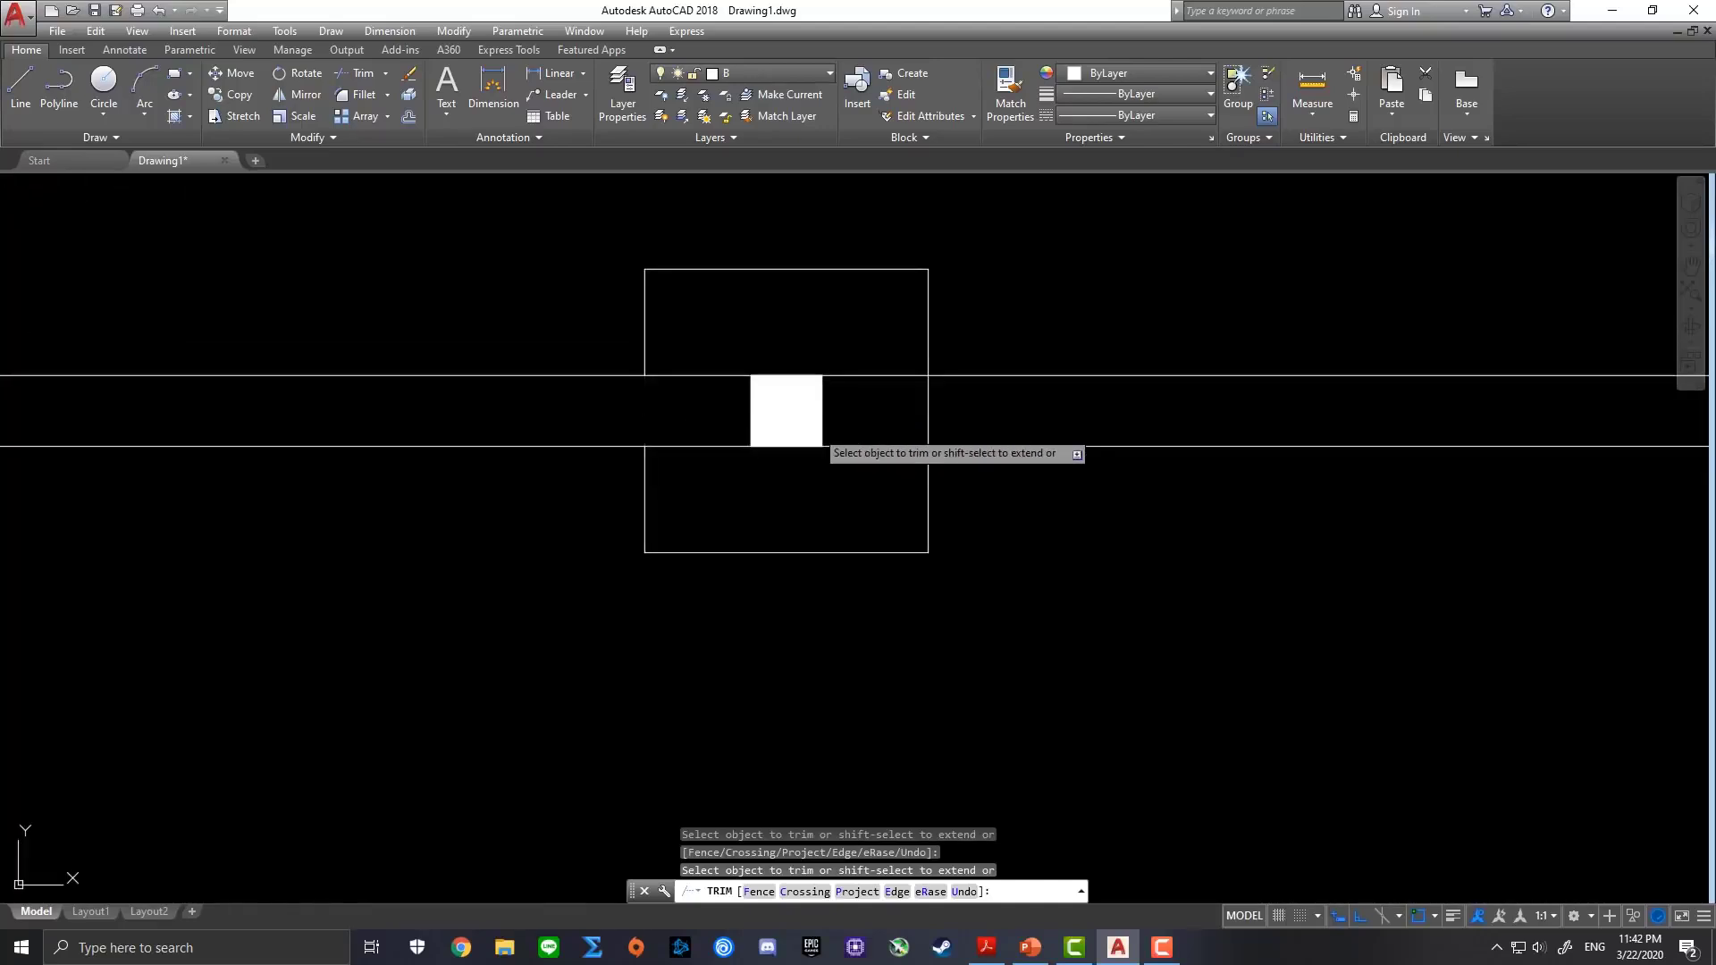
click(929, 411)
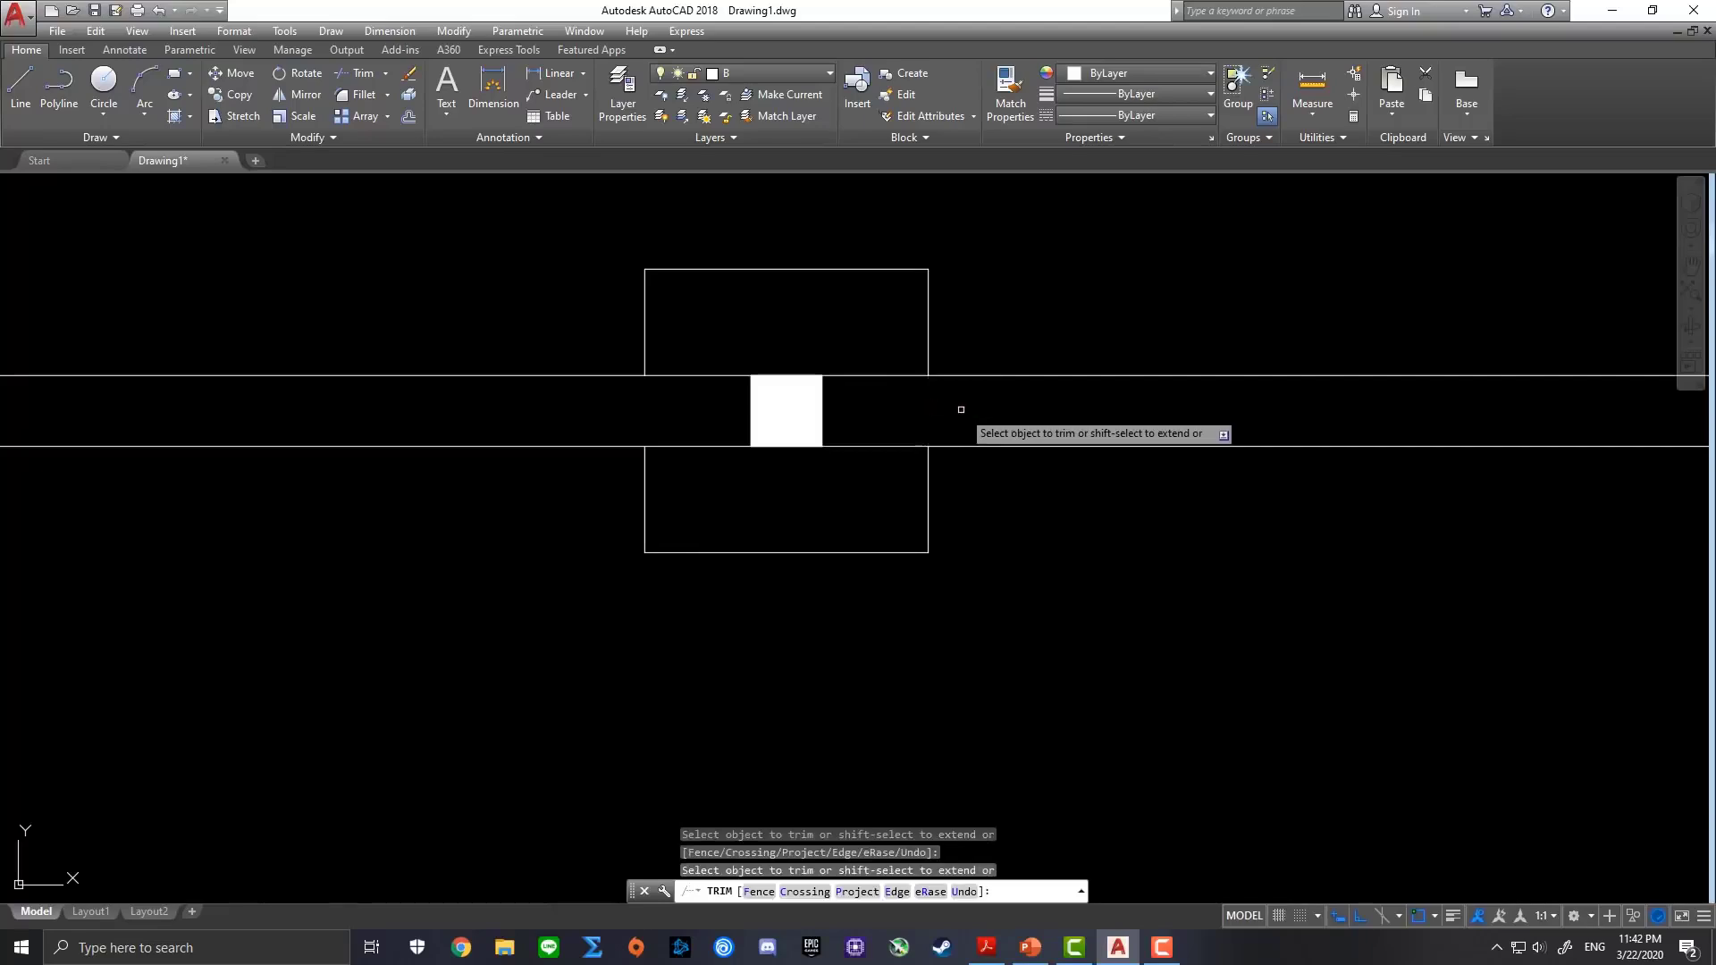
Trim the square edges crossing the walls at the next corner columns
scroll(1076, 411, down, 2)
scroll(1076, 411, down, 2)
middle_drag(1076, 411, 356, 395)
scroll(894, 416, up, 2)
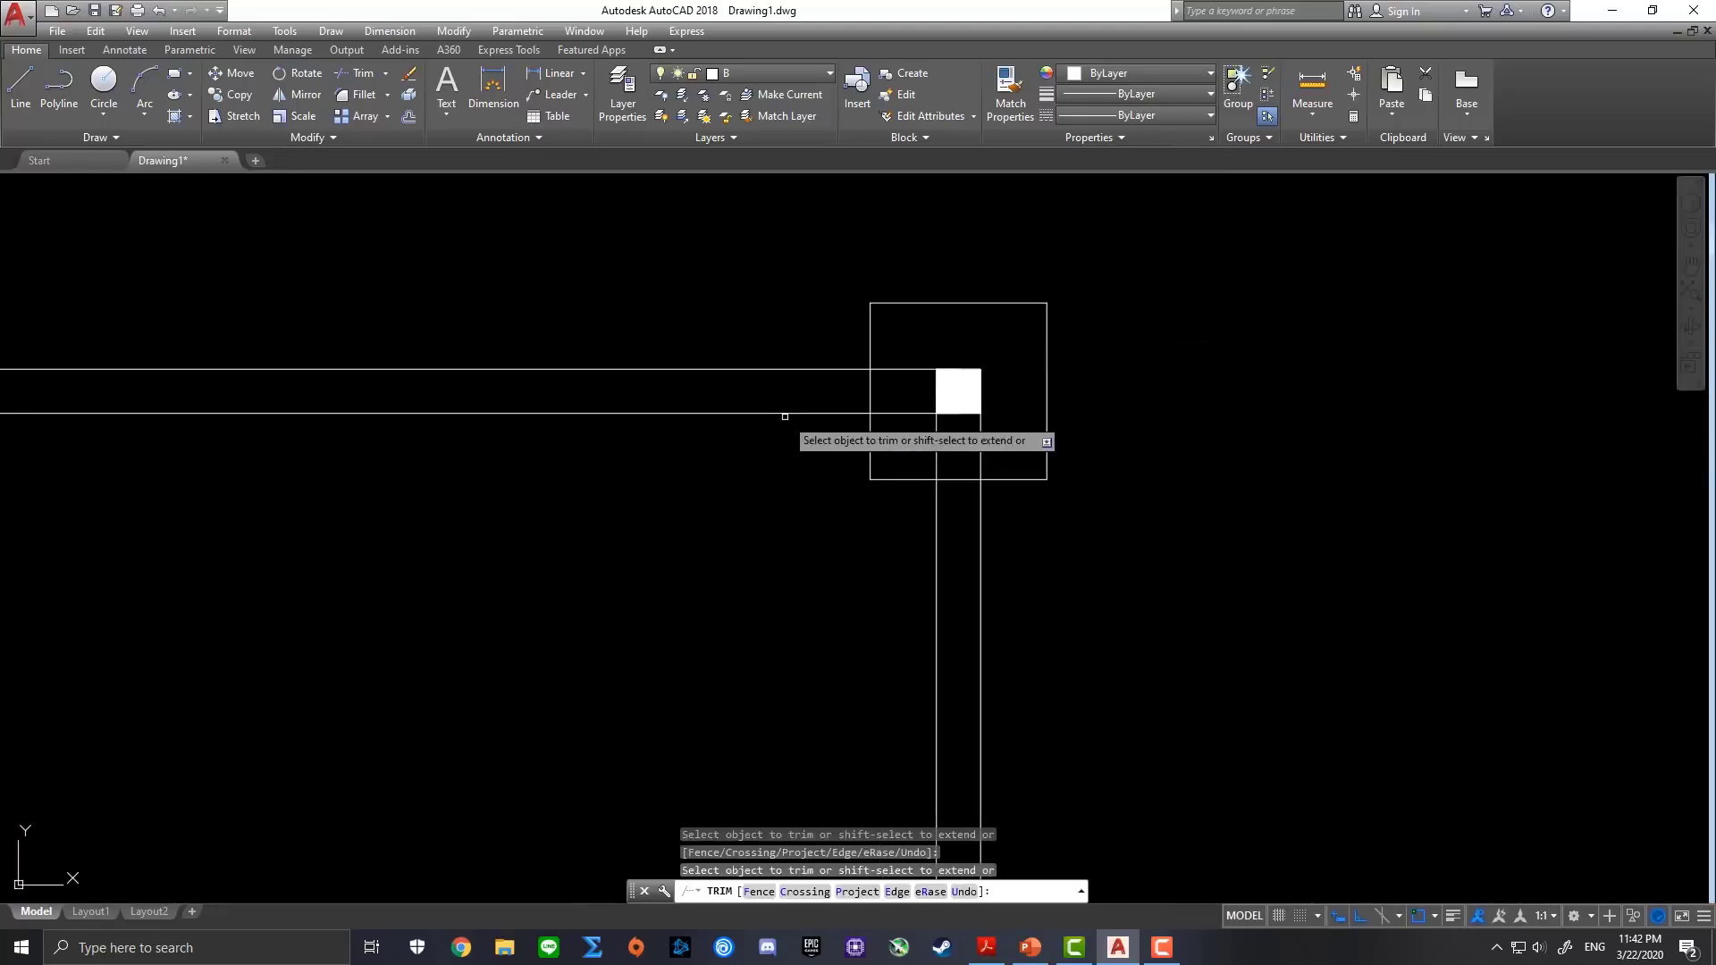
click(881, 381)
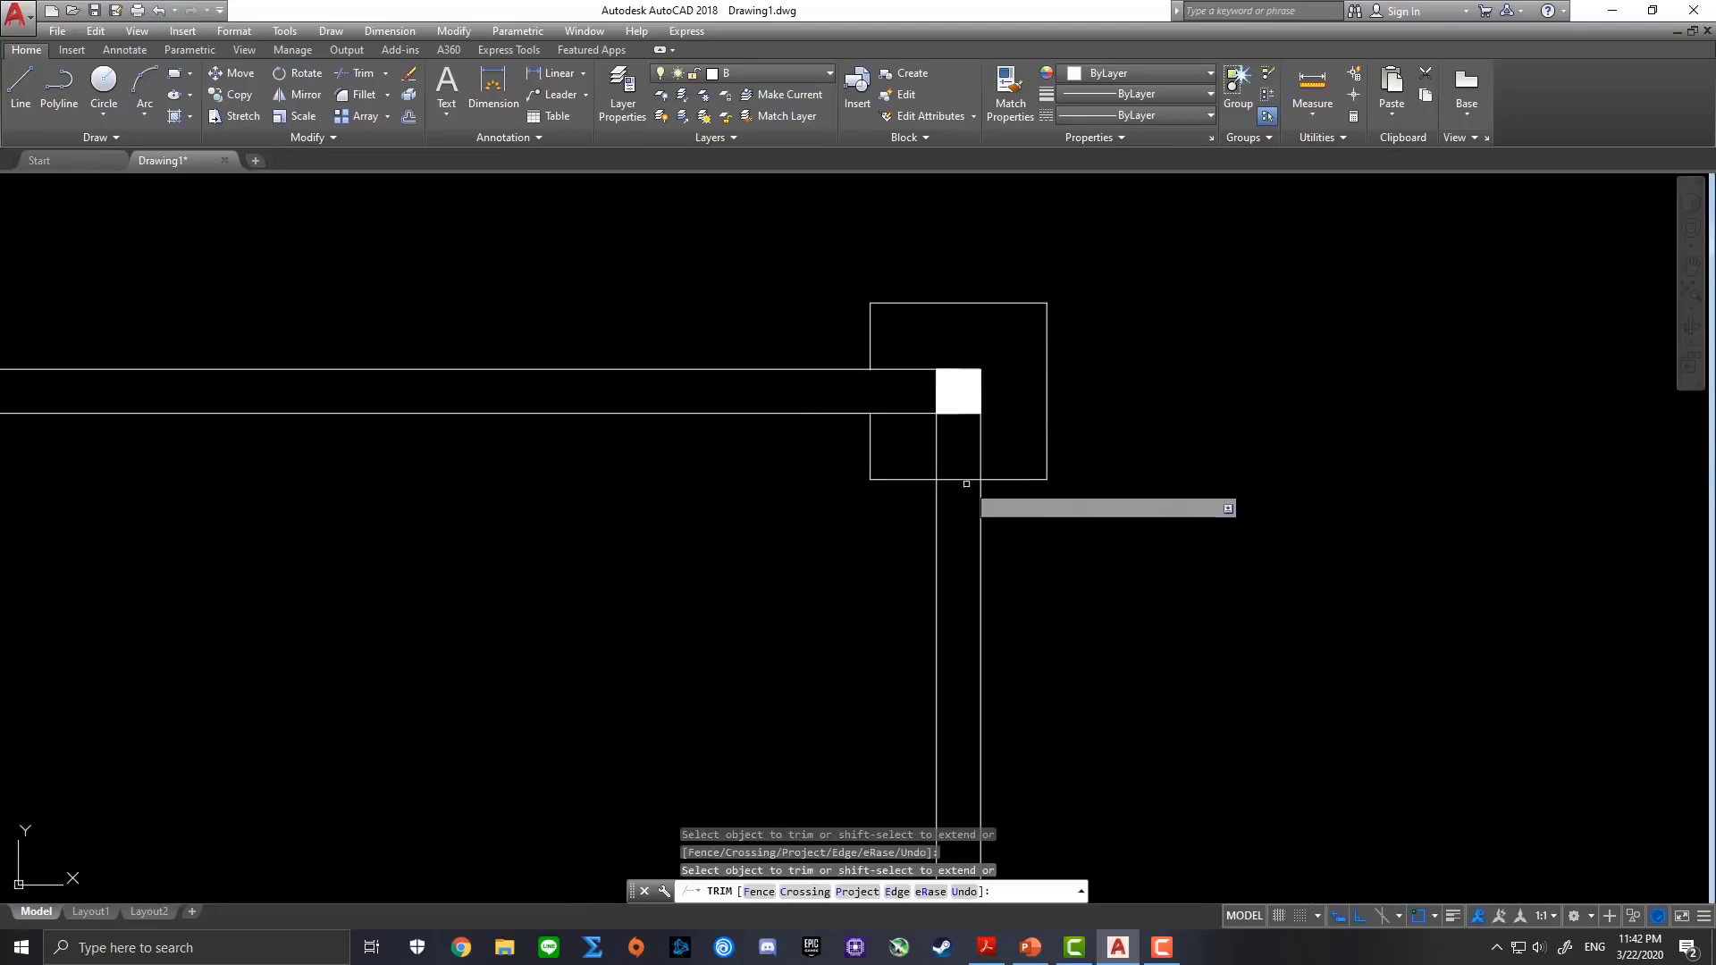
scroll(966, 480, down, 2)
middle_drag(943, 510, 1043, 453)
scroll(747, 499, up, 2)
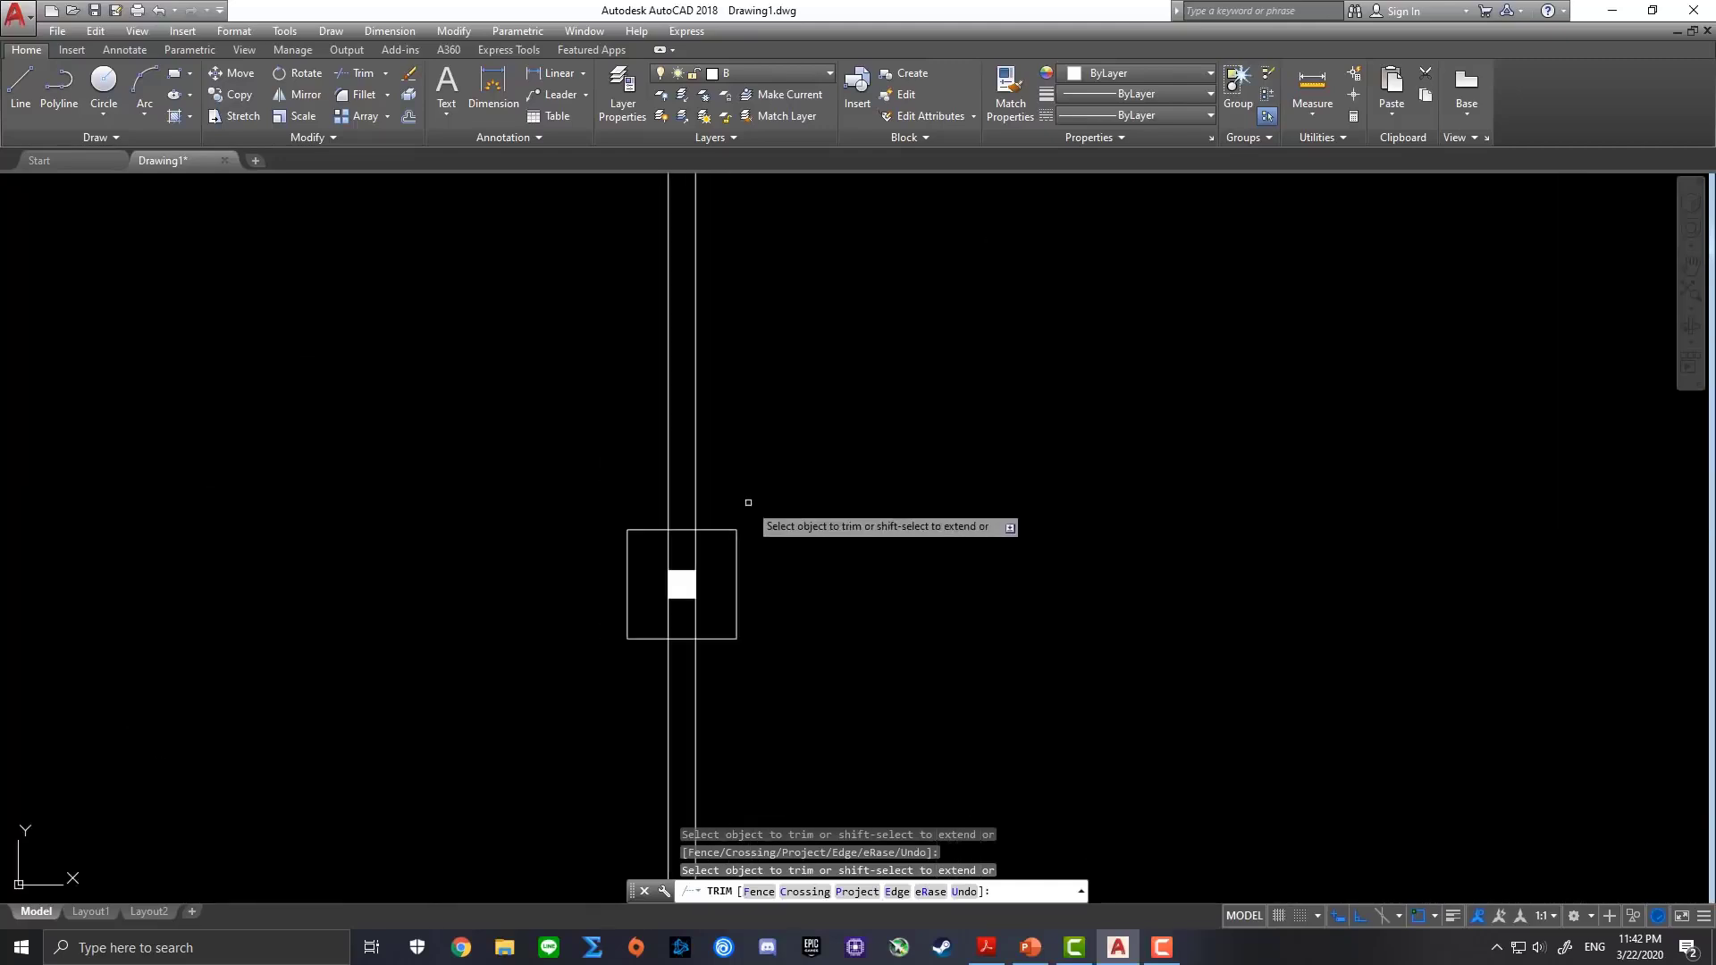
middle_drag(811, 578, 850, 452)
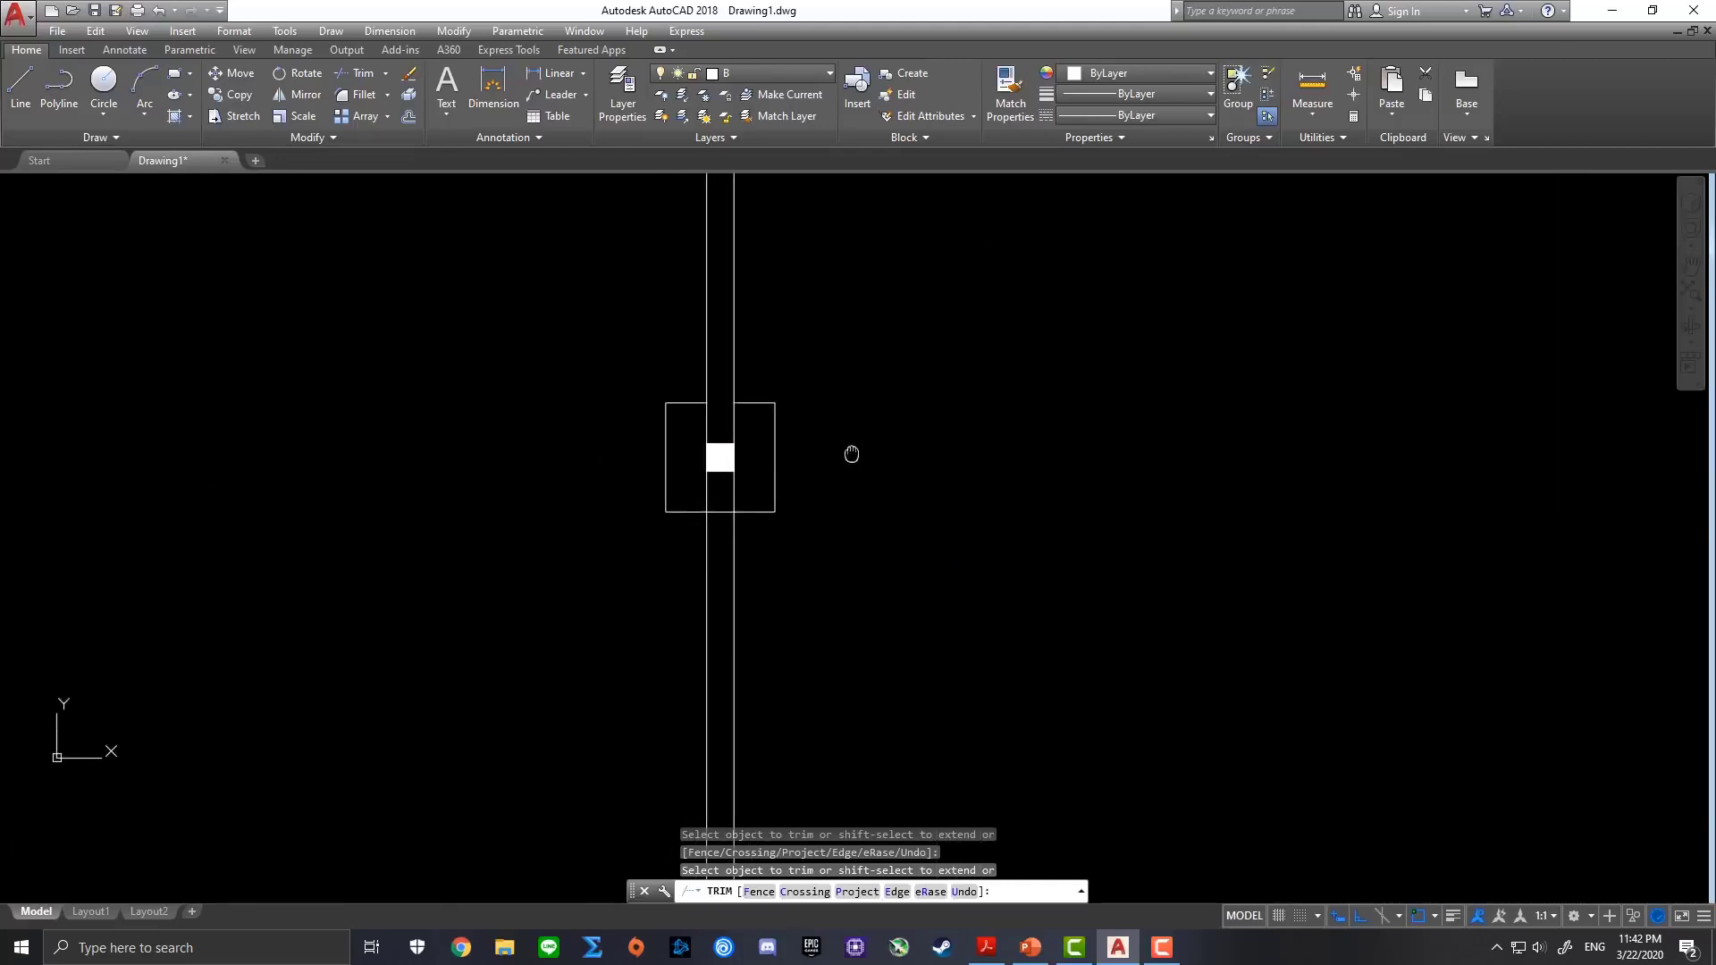
scroll(742, 524, up, 2)
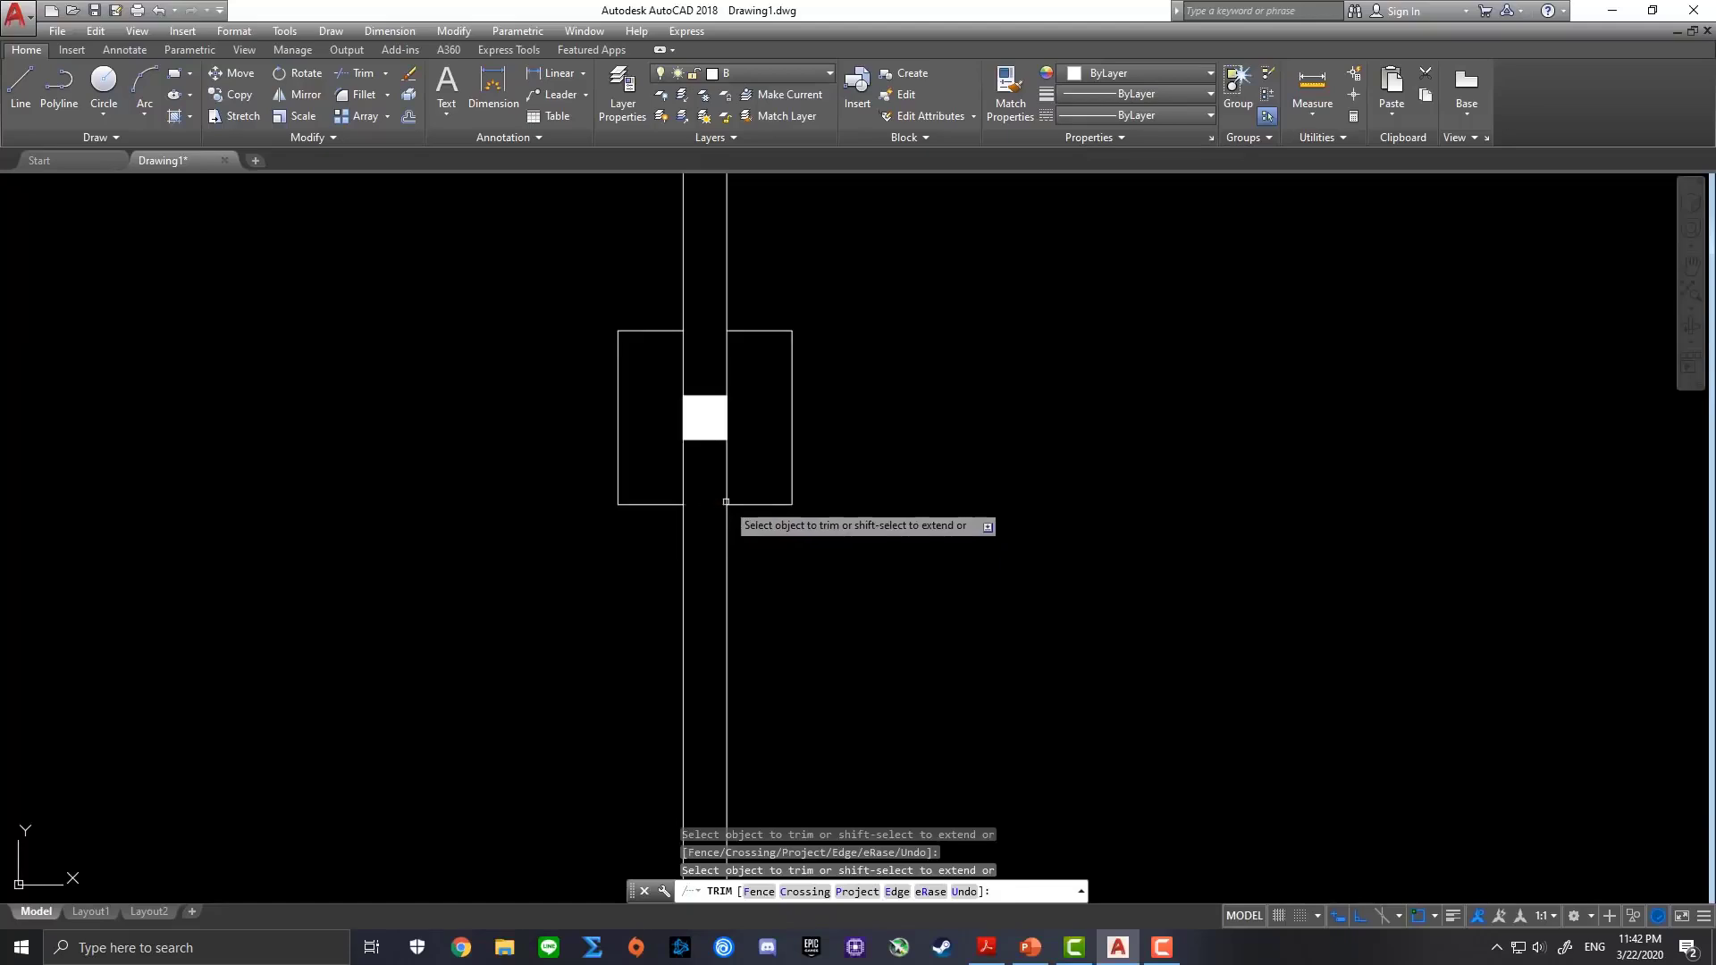
scroll(972, 548, down, 3)
middle_drag(972, 551, 651, 456)
scroll(989, 354, up, 3)
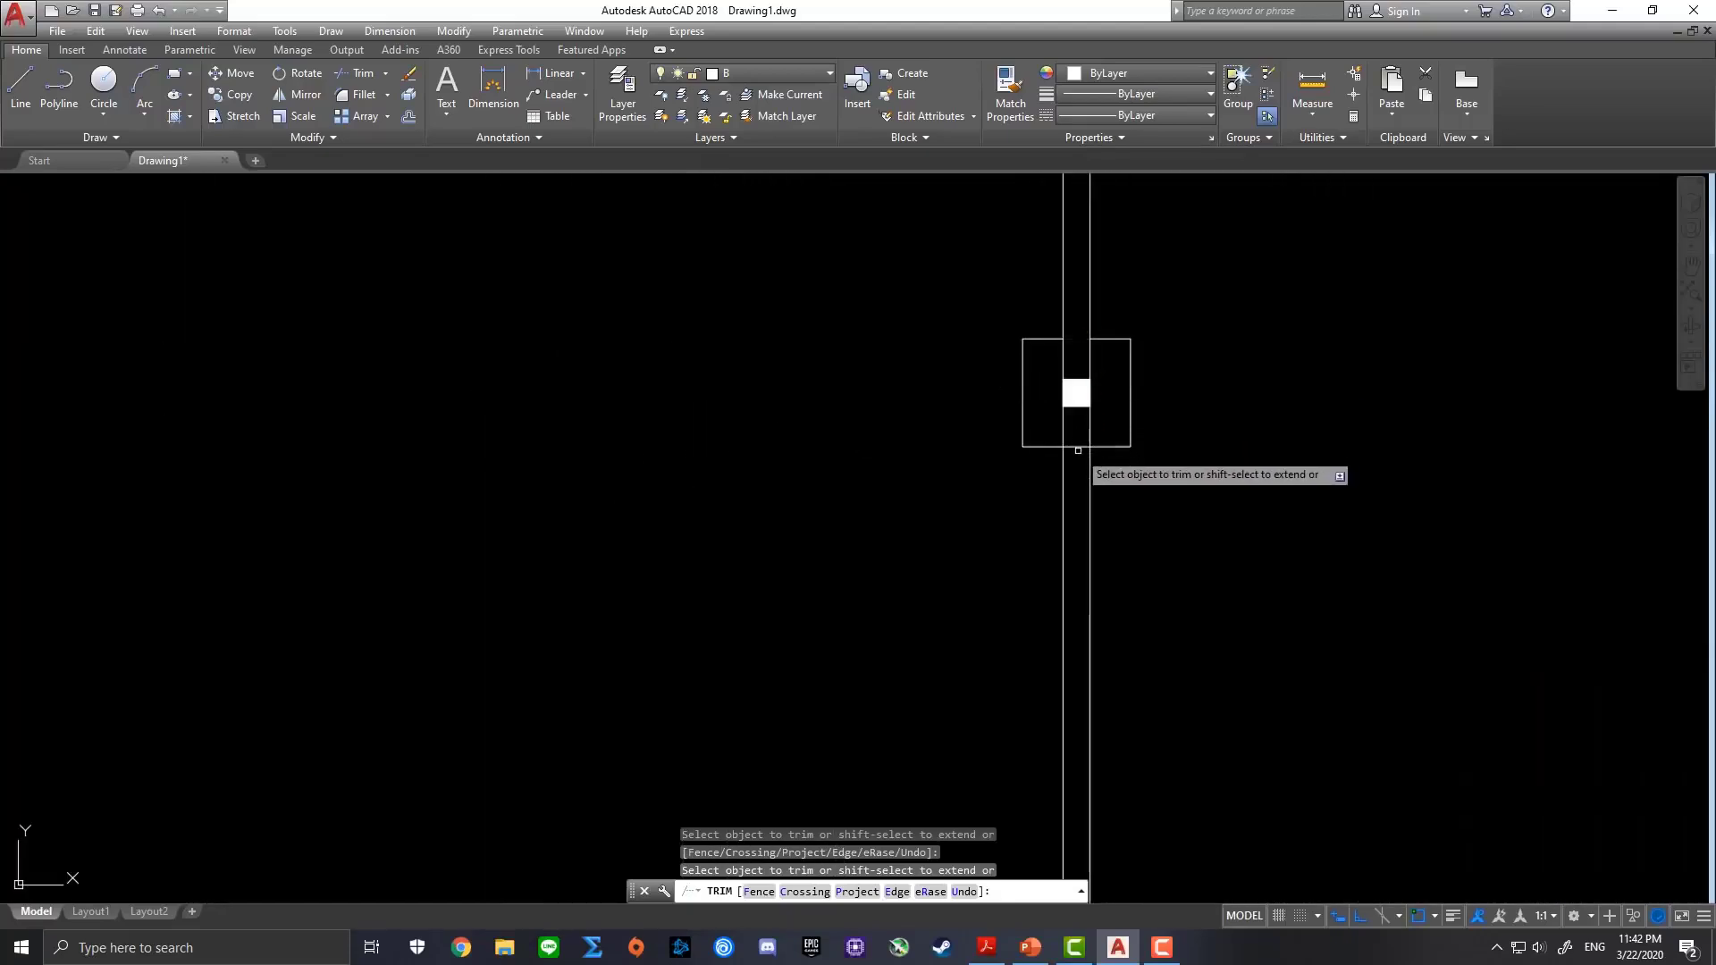
scroll(764, 496, down, 3)
middle_drag(545, 586, 699, 478)
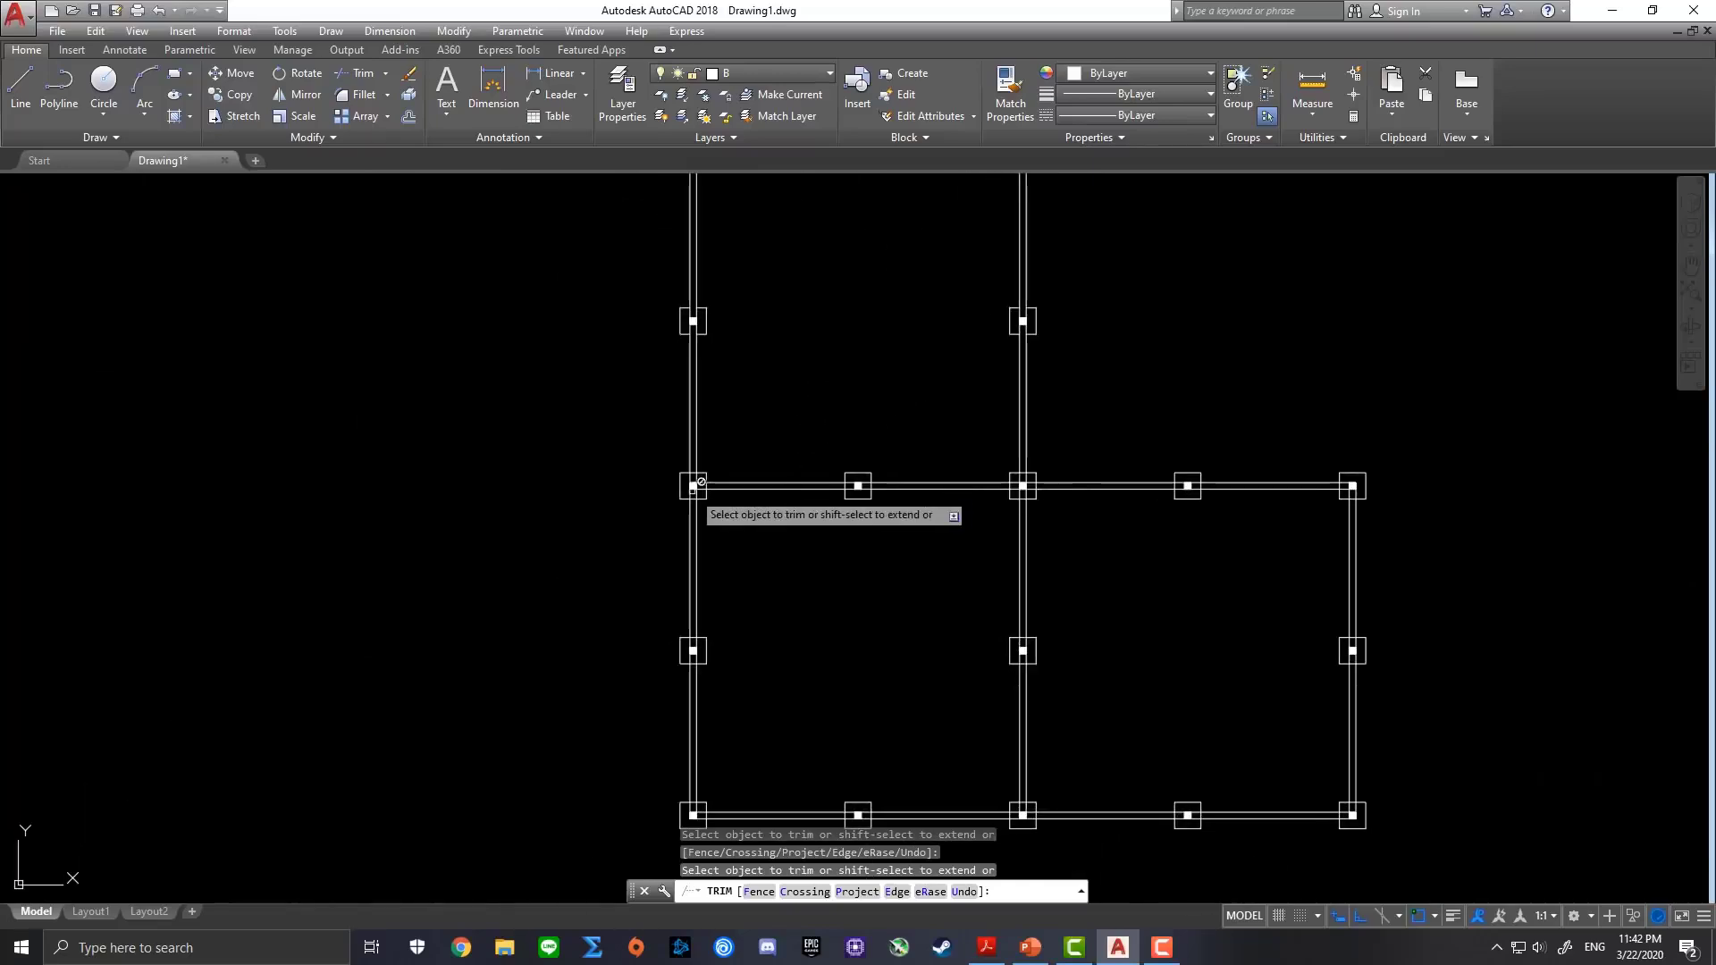
scroll(703, 470, up, 3)
scroll(695, 478, up, 2)
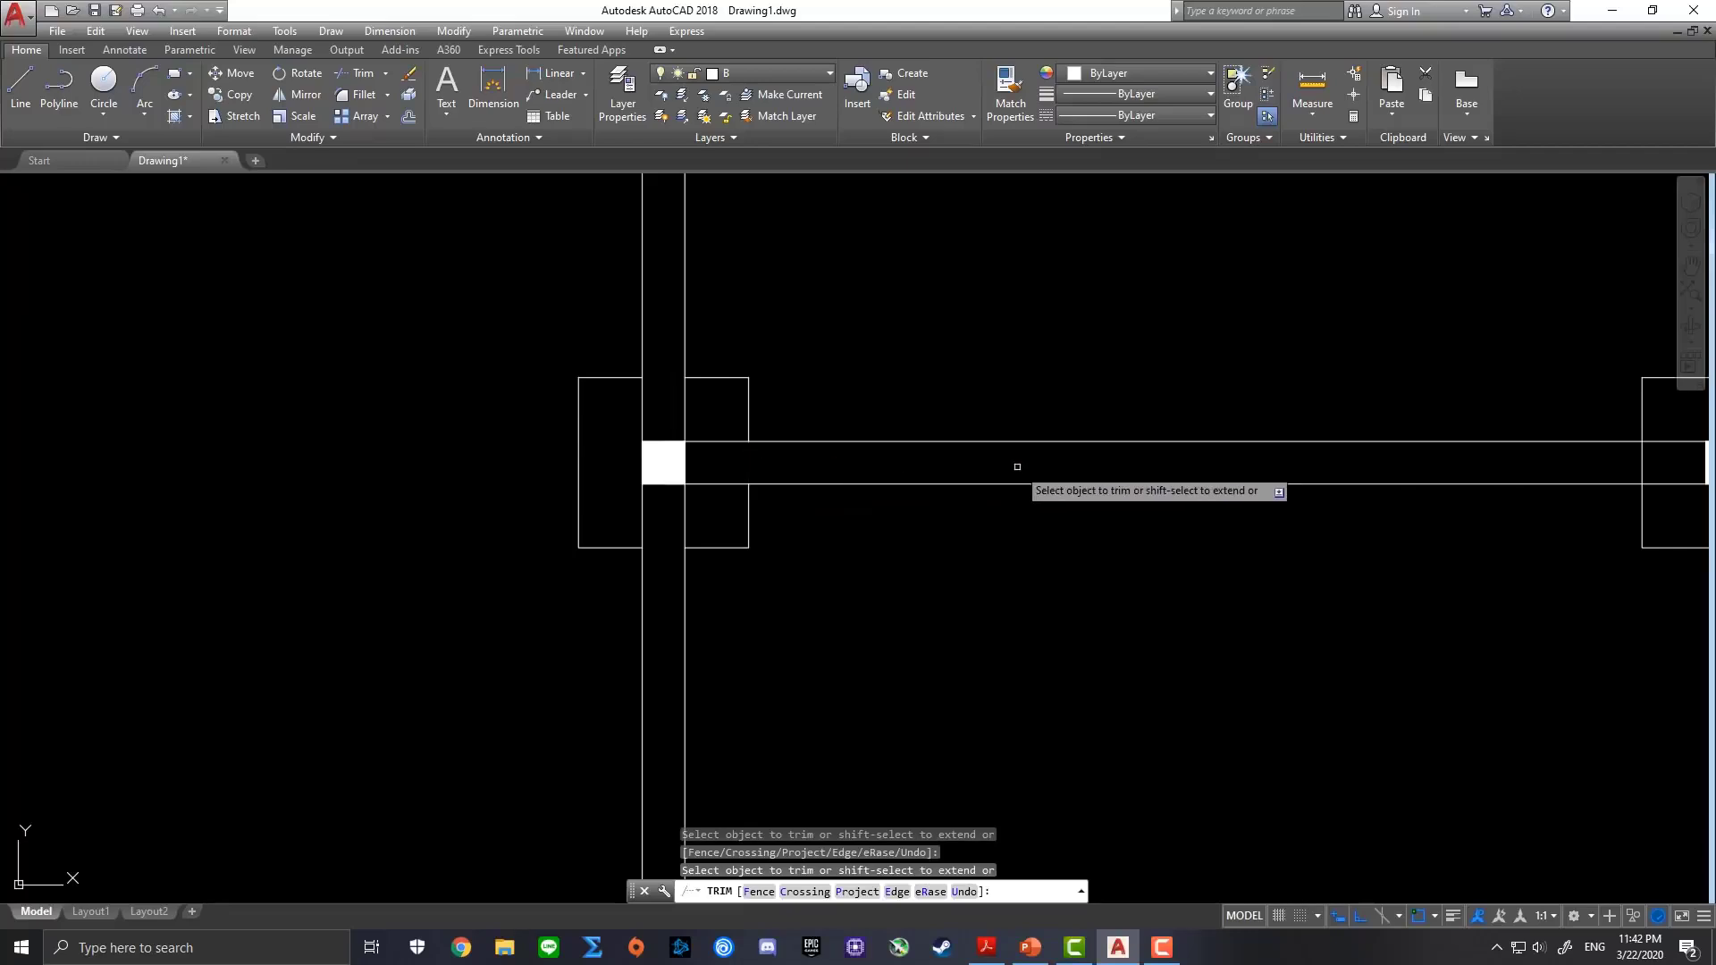
scroll(1003, 467, down, 3)
scroll(805, 453, up, 3)
scroll(930, 439, up, 2)
click(926, 434)
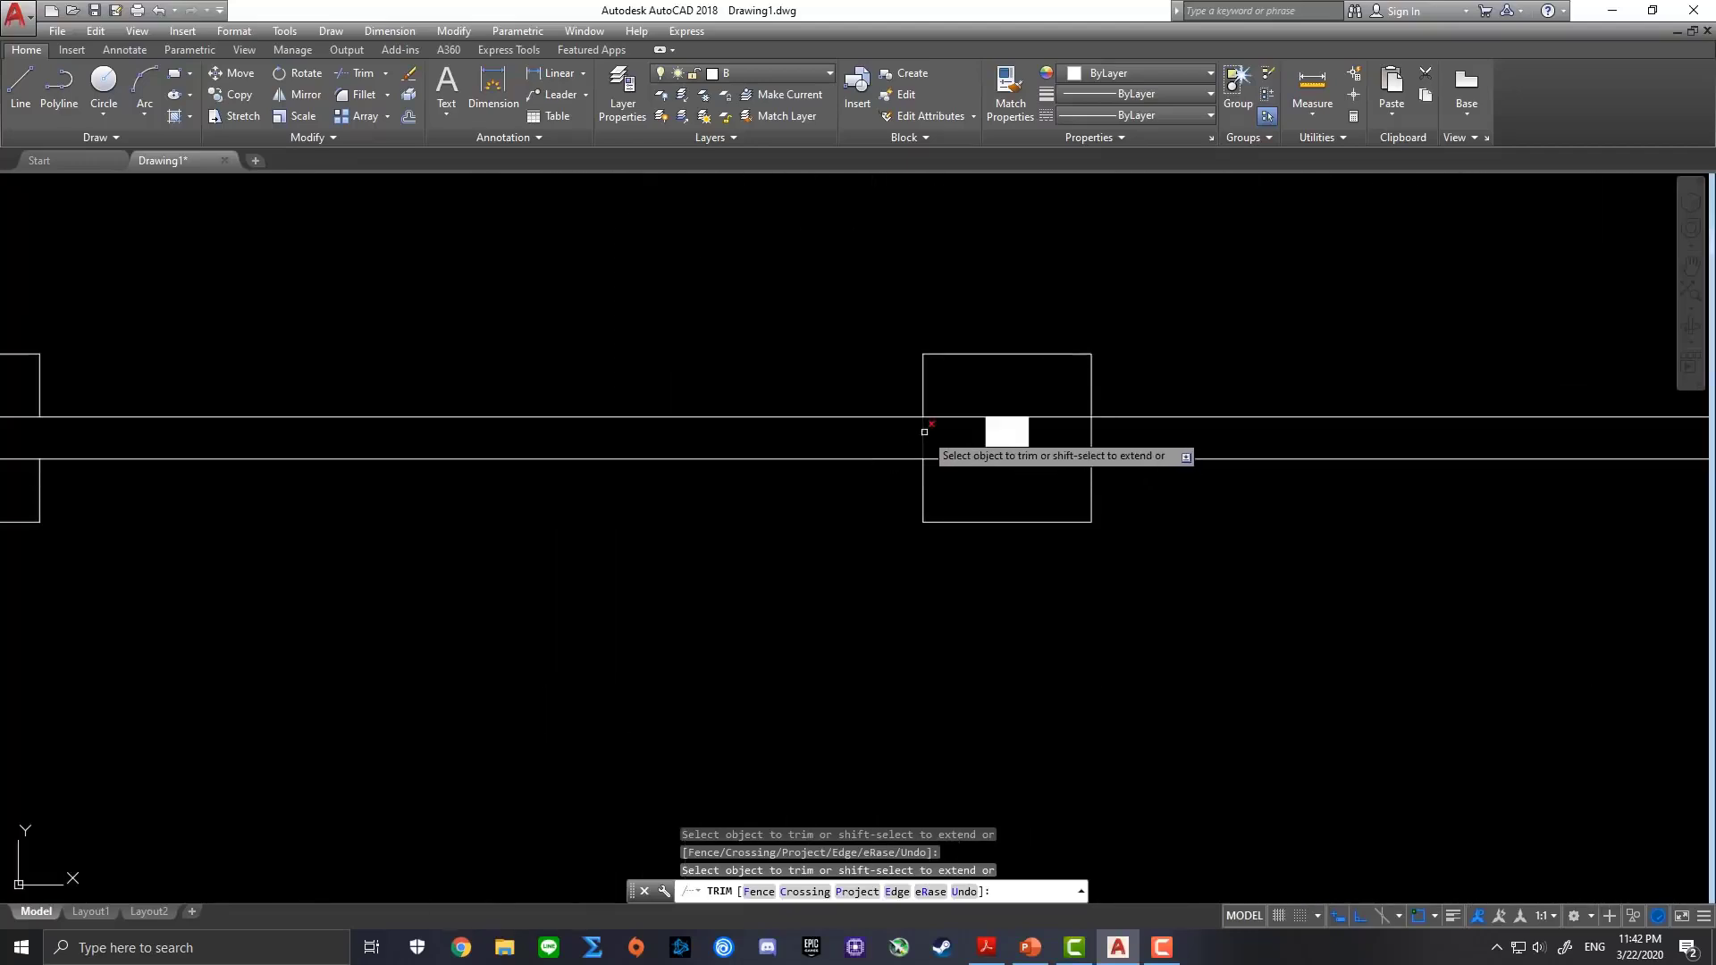
scroll(1091, 433, down, 5)
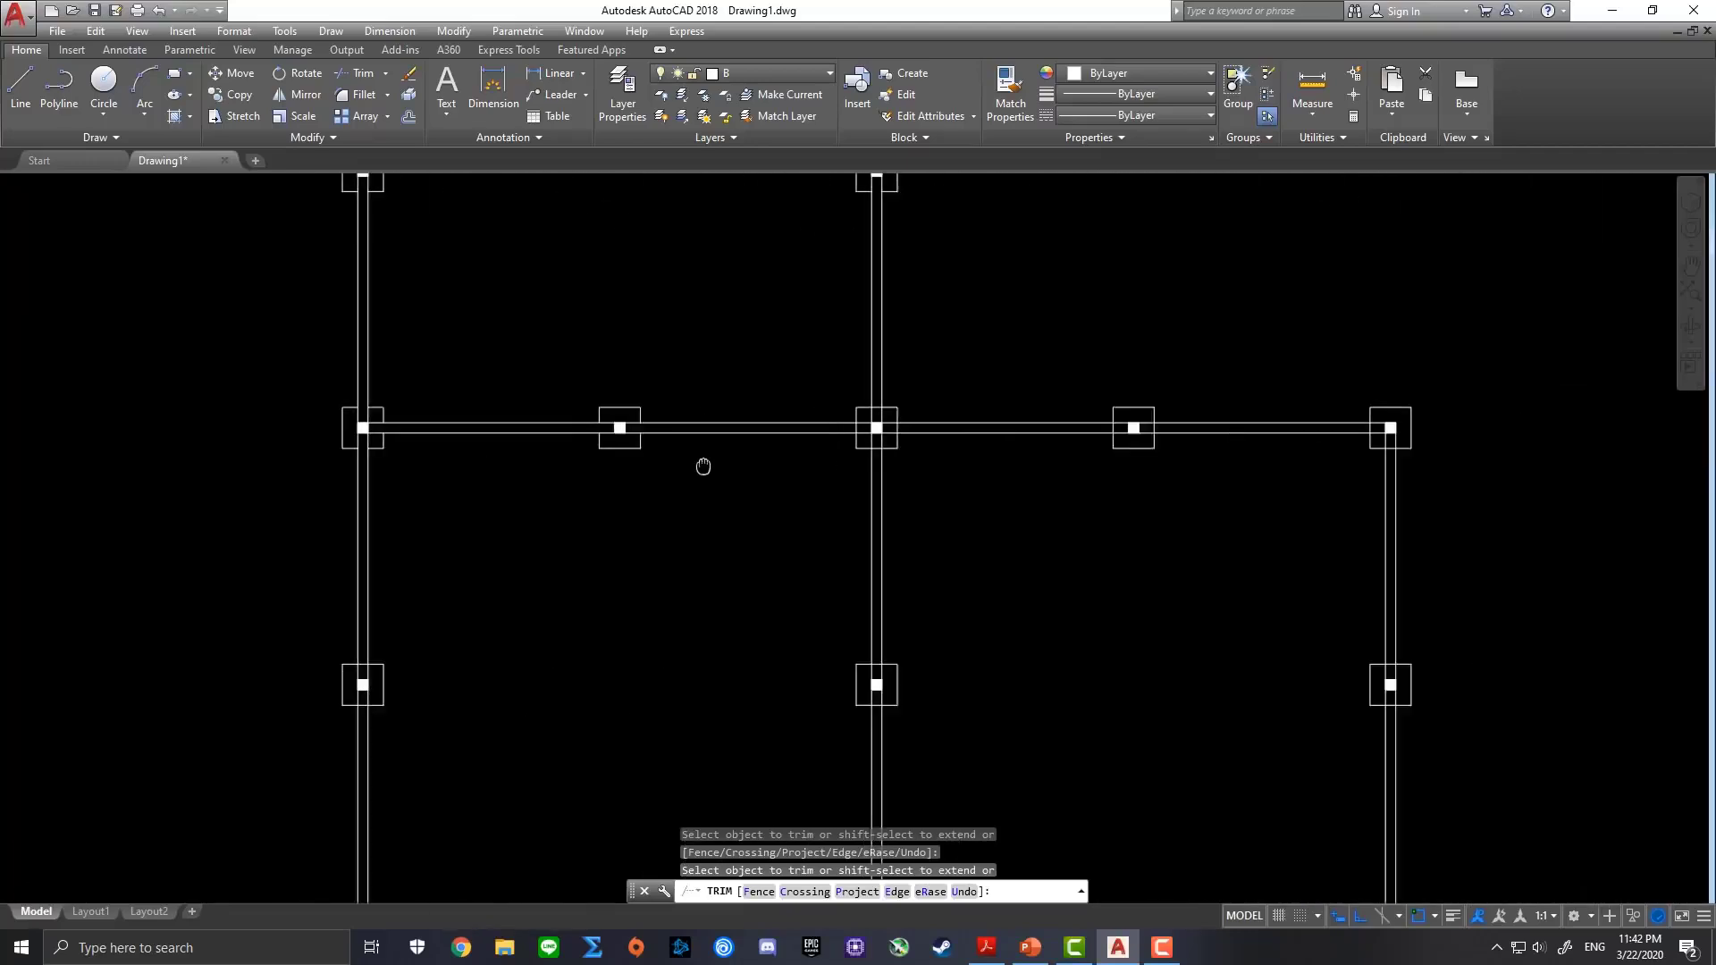
scroll(820, 420, up, 3)
scroll(805, 430, up, 2)
Trim the top and side edges of the remaining column squares between the wall lines
click(889, 346)
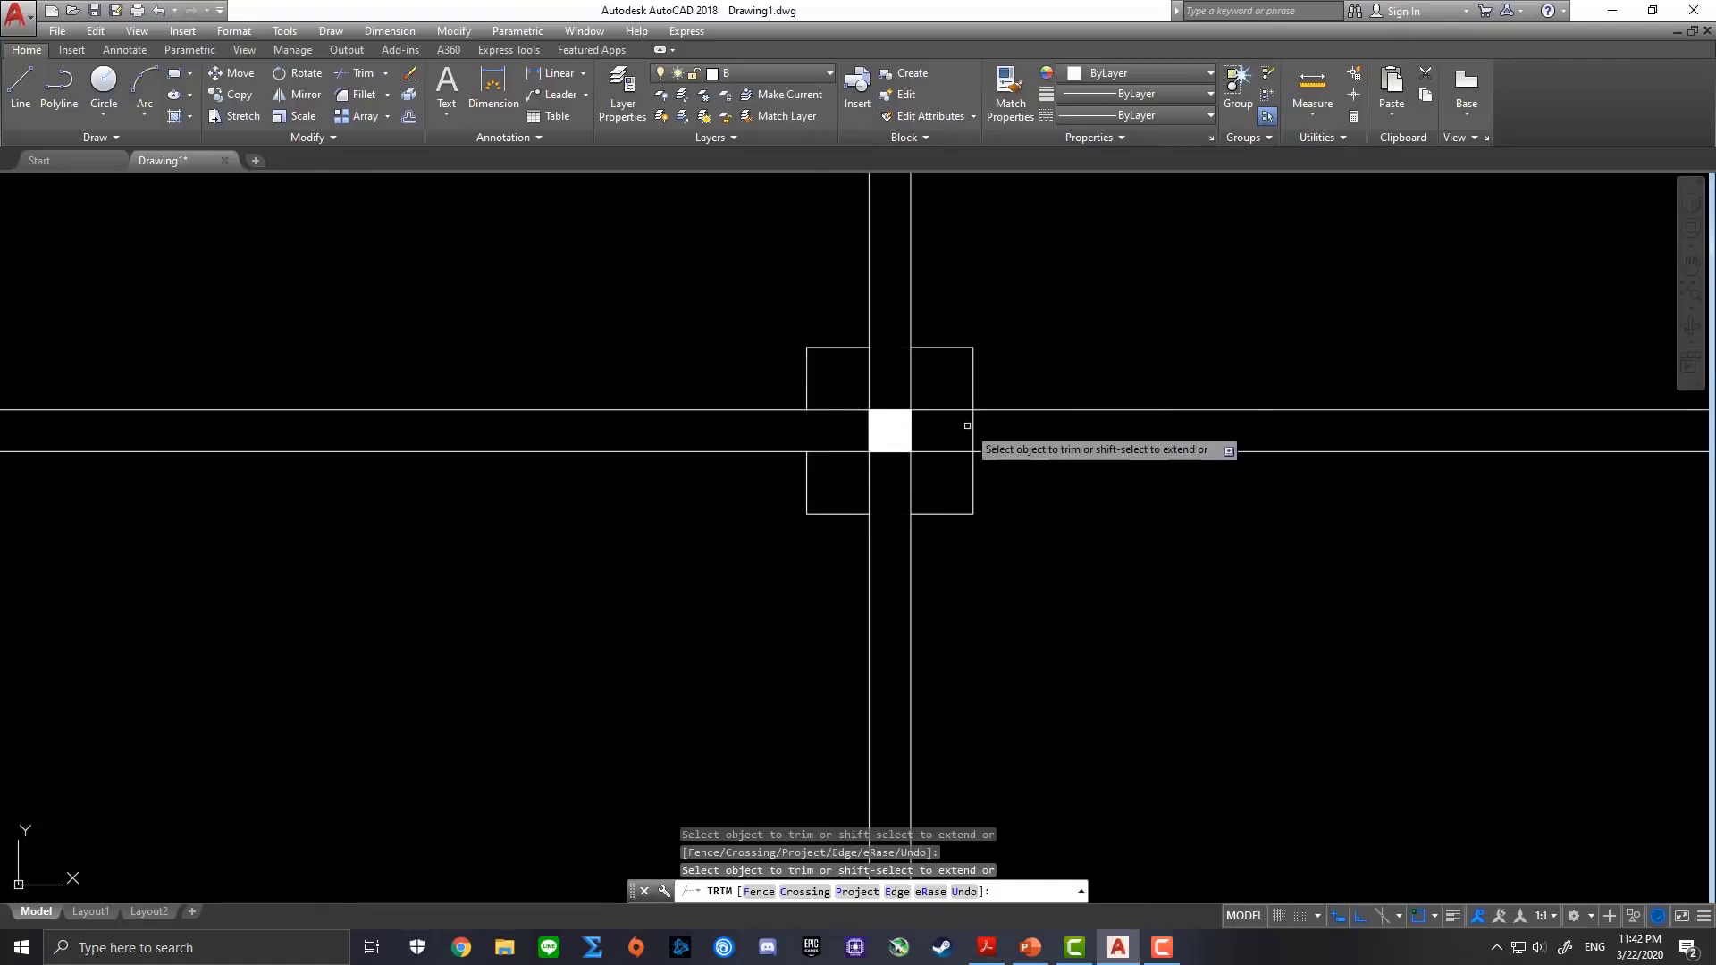
scroll(974, 425, down, 5)
middle_drag(1111, 421, 785, 464)
scroll(938, 452, up, 2)
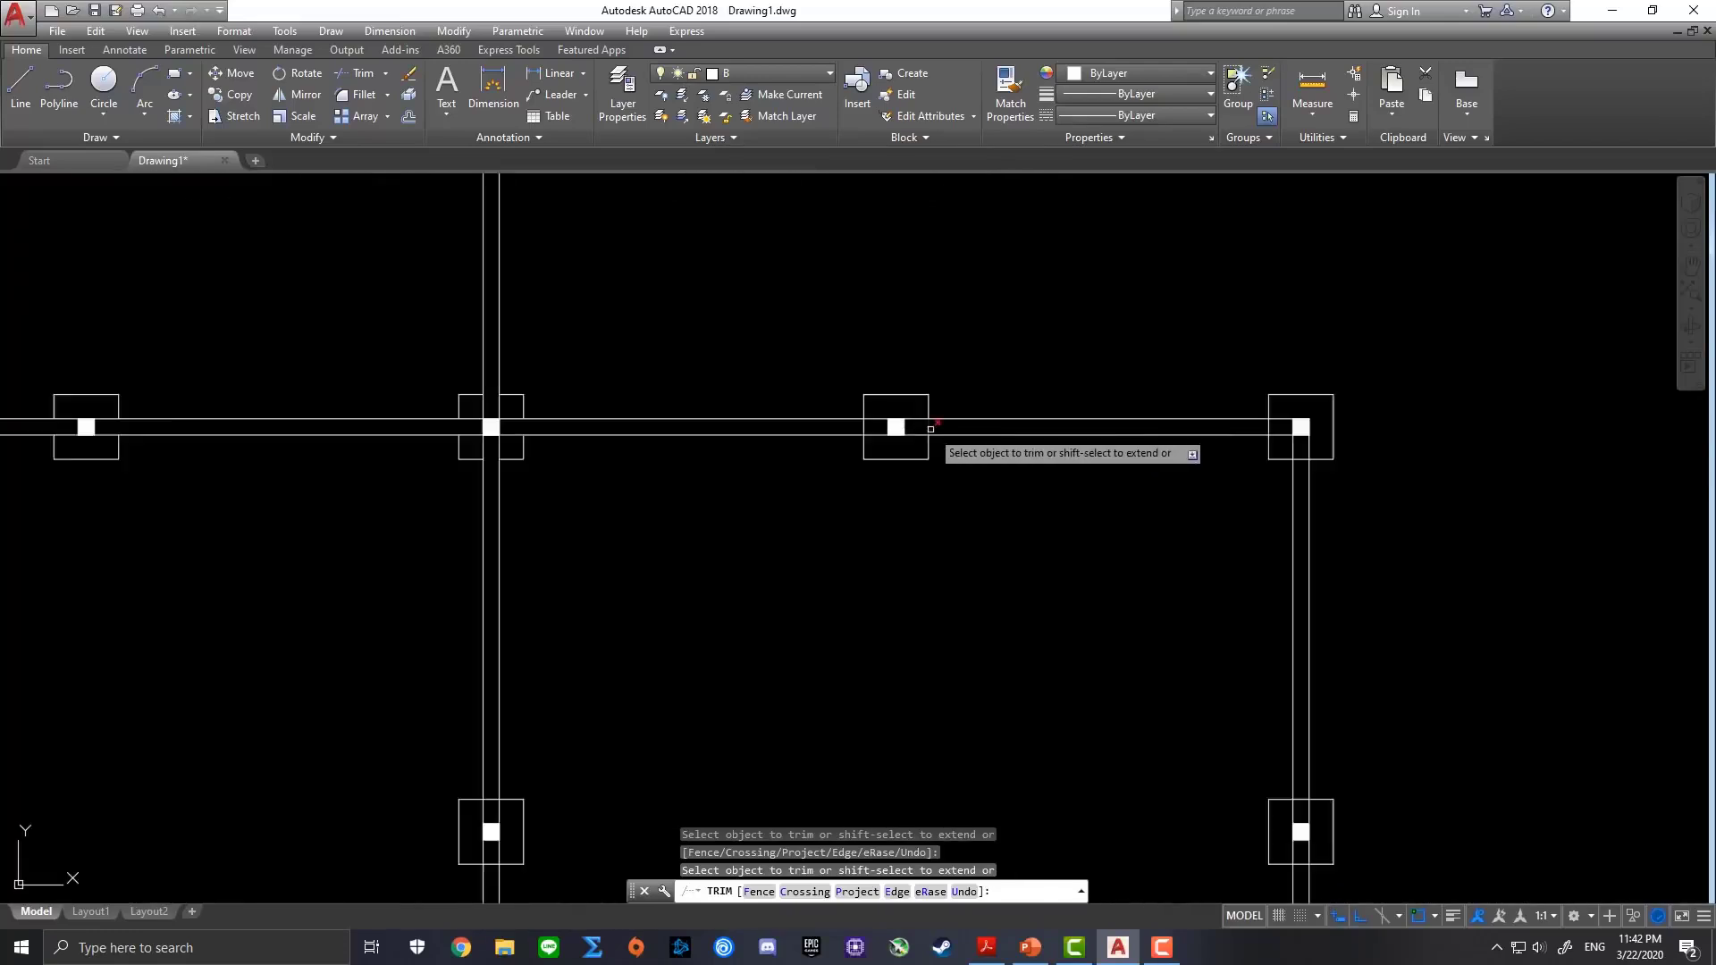
scroll(926, 421, up, 2)
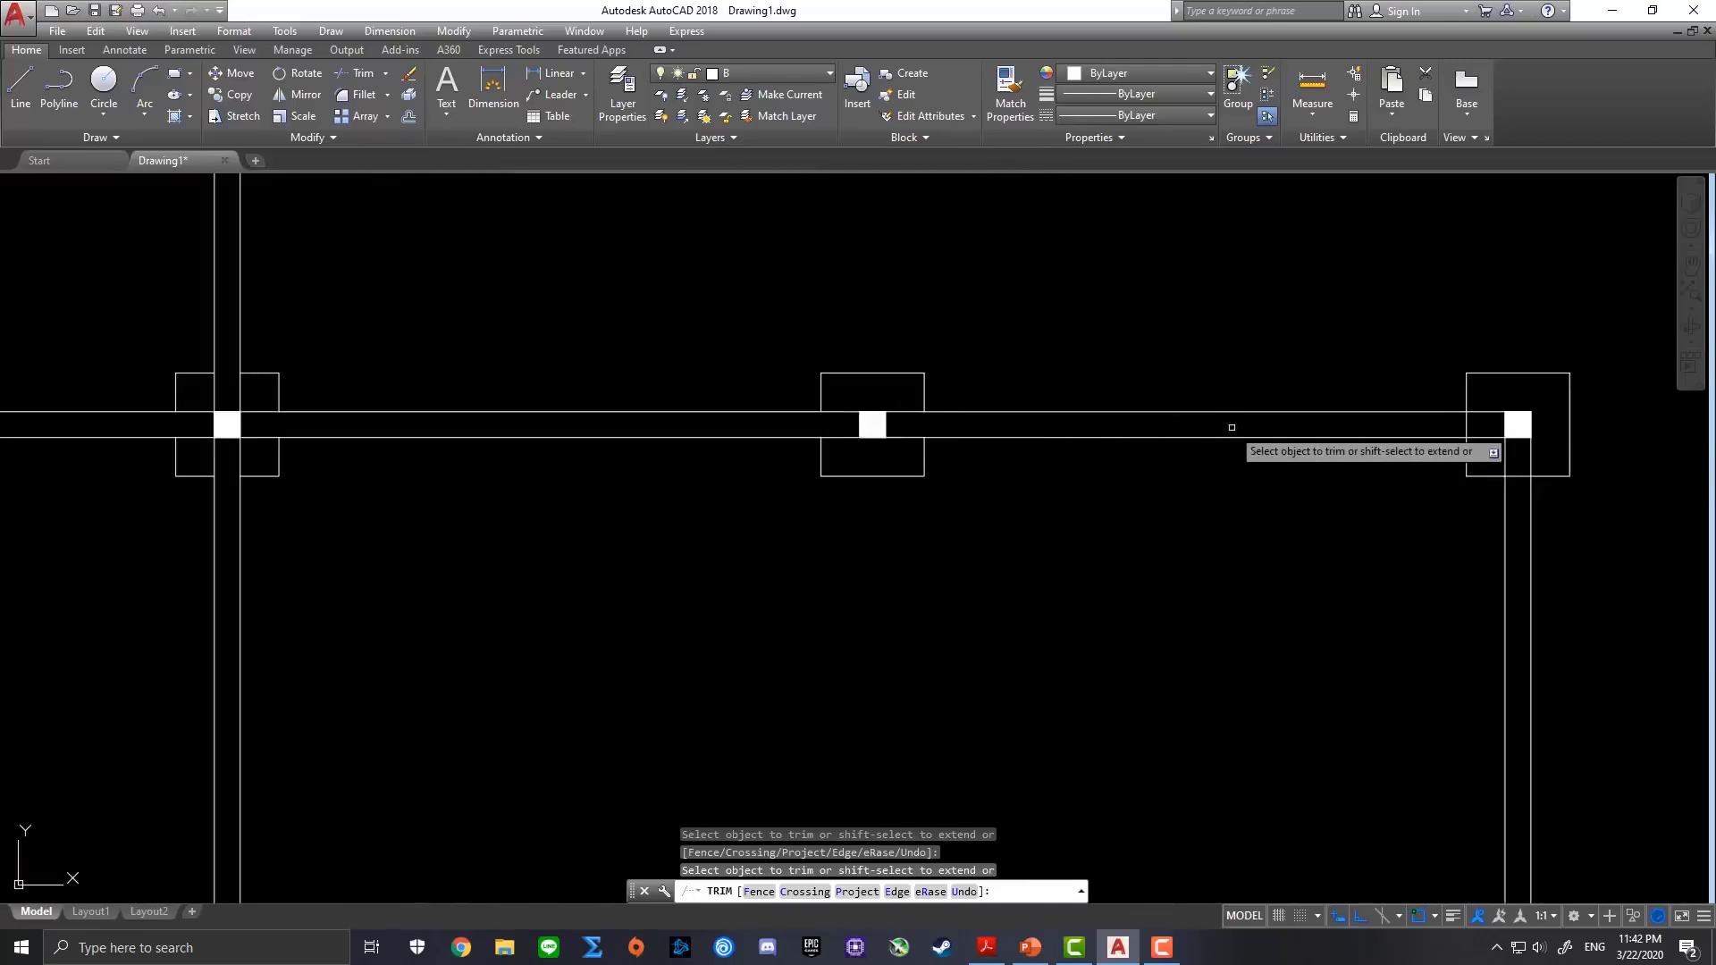
scroll(1228, 429, up, 2)
middle_drag(1228, 429, 816, 395)
scroll(1177, 387, up, 2)
click(1232, 367)
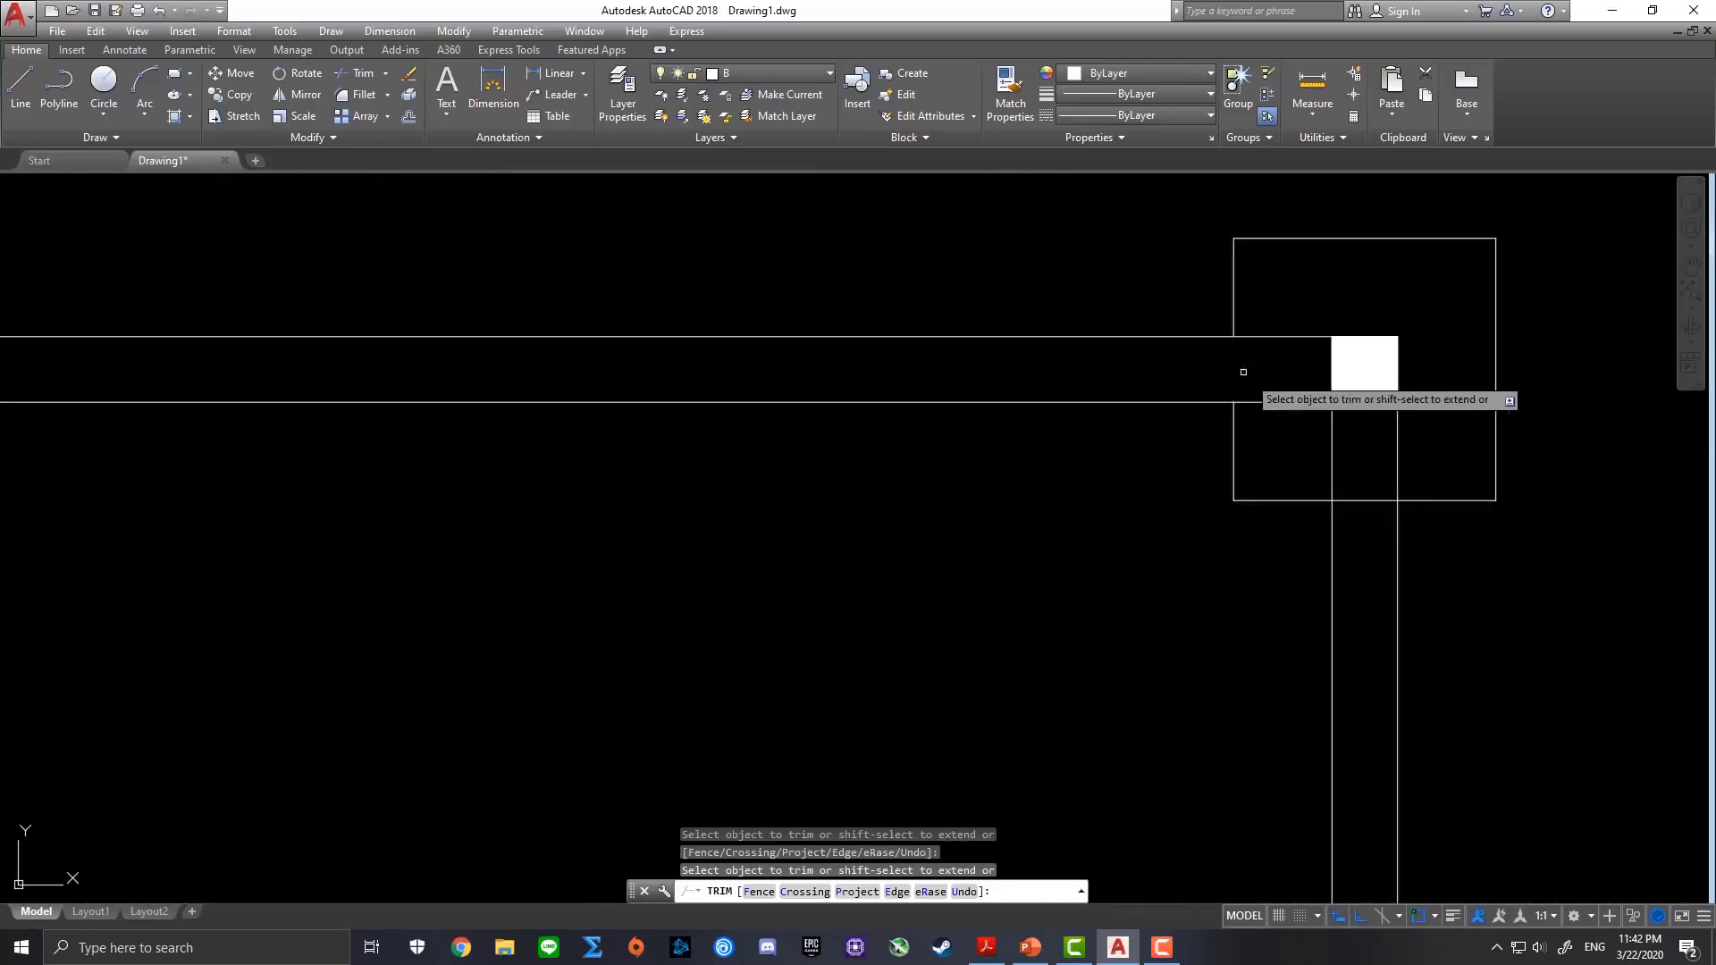
scroll(1358, 500, down, 6)
scroll(970, 633, down, 2)
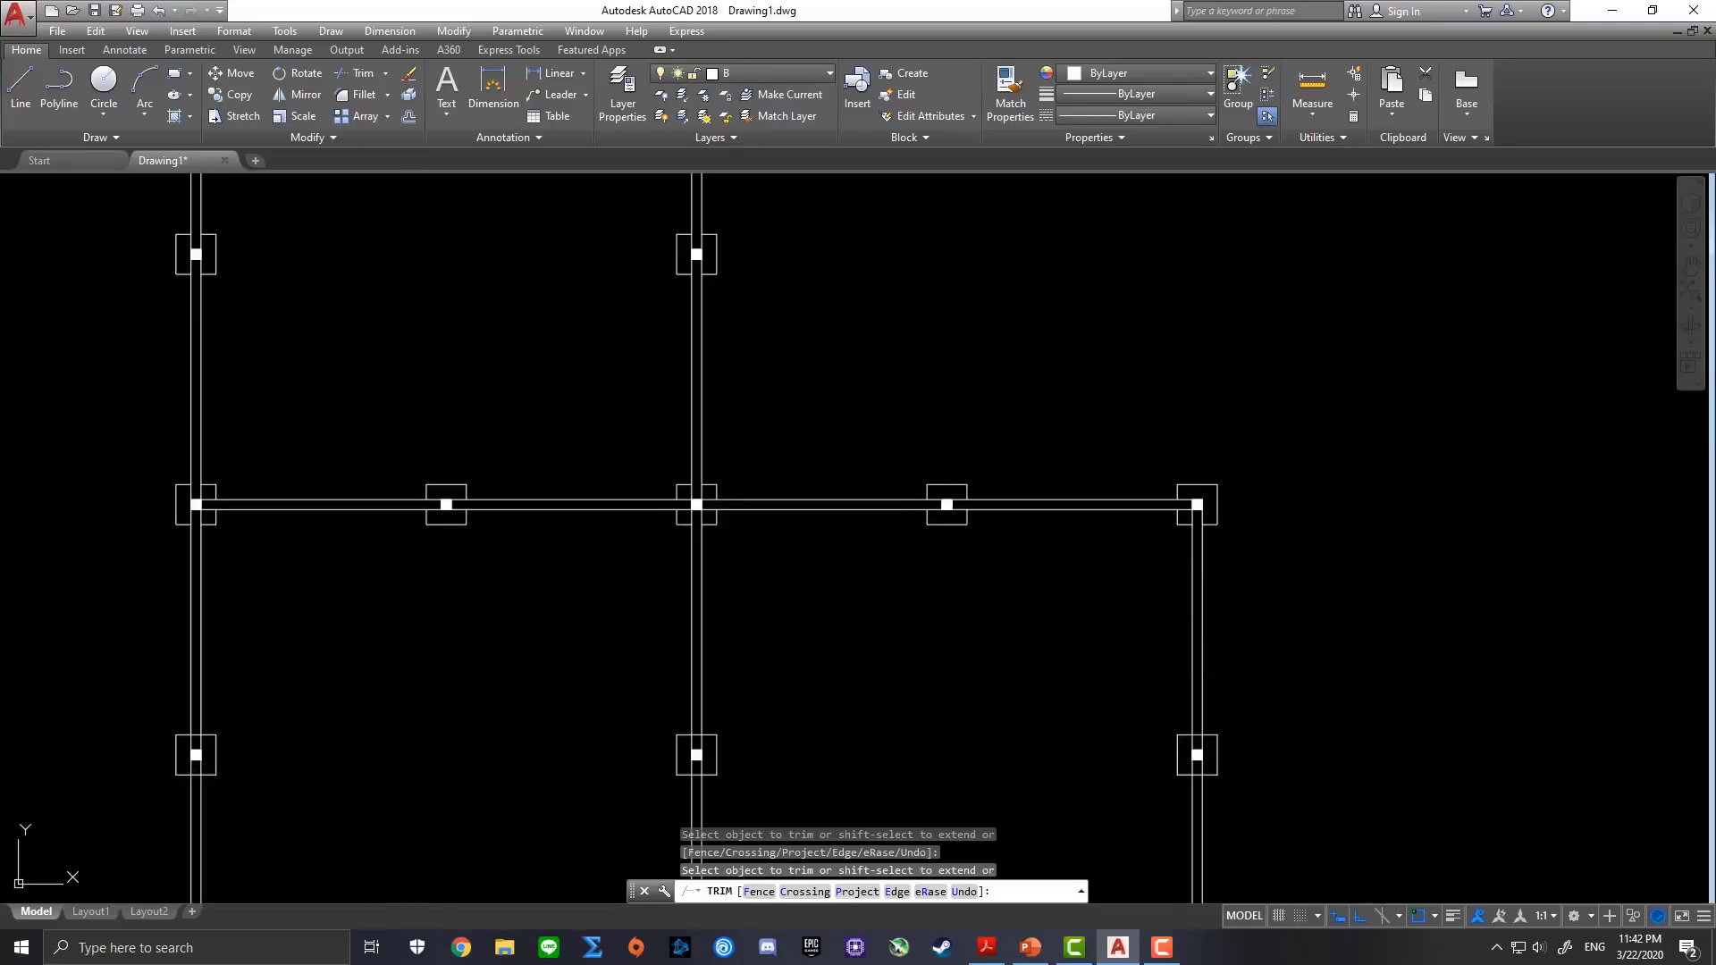
scroll(1237, 443, down, 2)
scroll(936, 497, up, 4)
scroll(929, 497, up, 2)
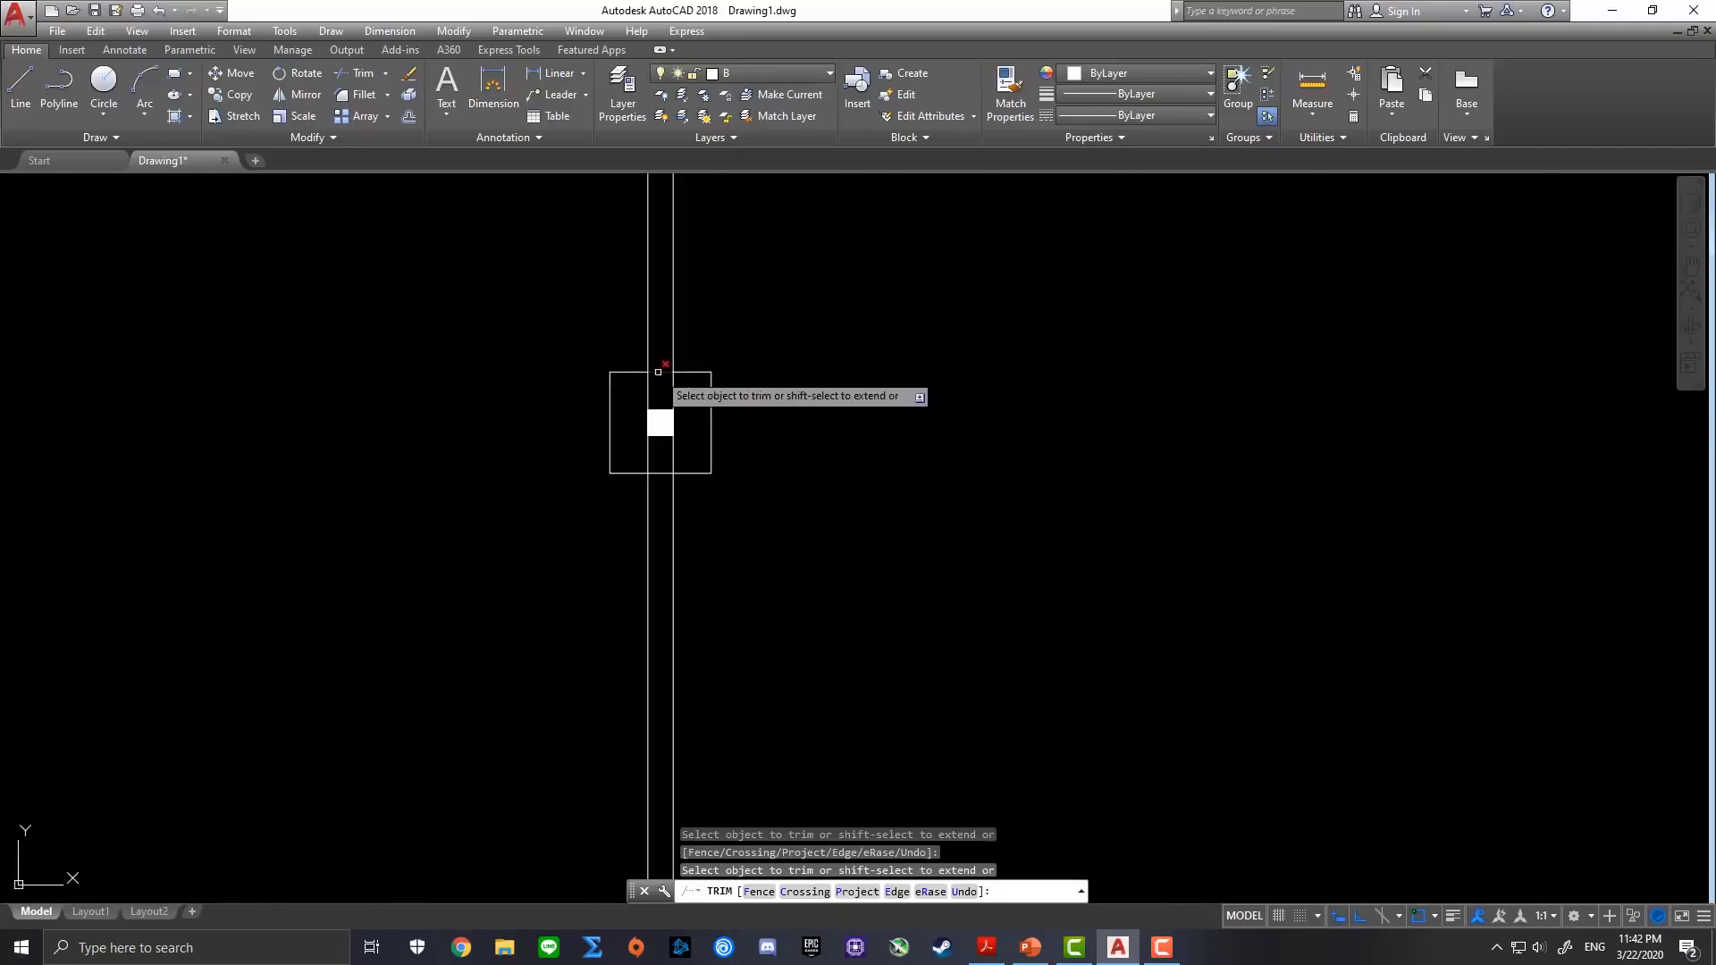
click(662, 370)
scroll(1077, 494, down, 5)
Trim the column square's bottom edge between the two wall lines
scroll(875, 429, up, 2)
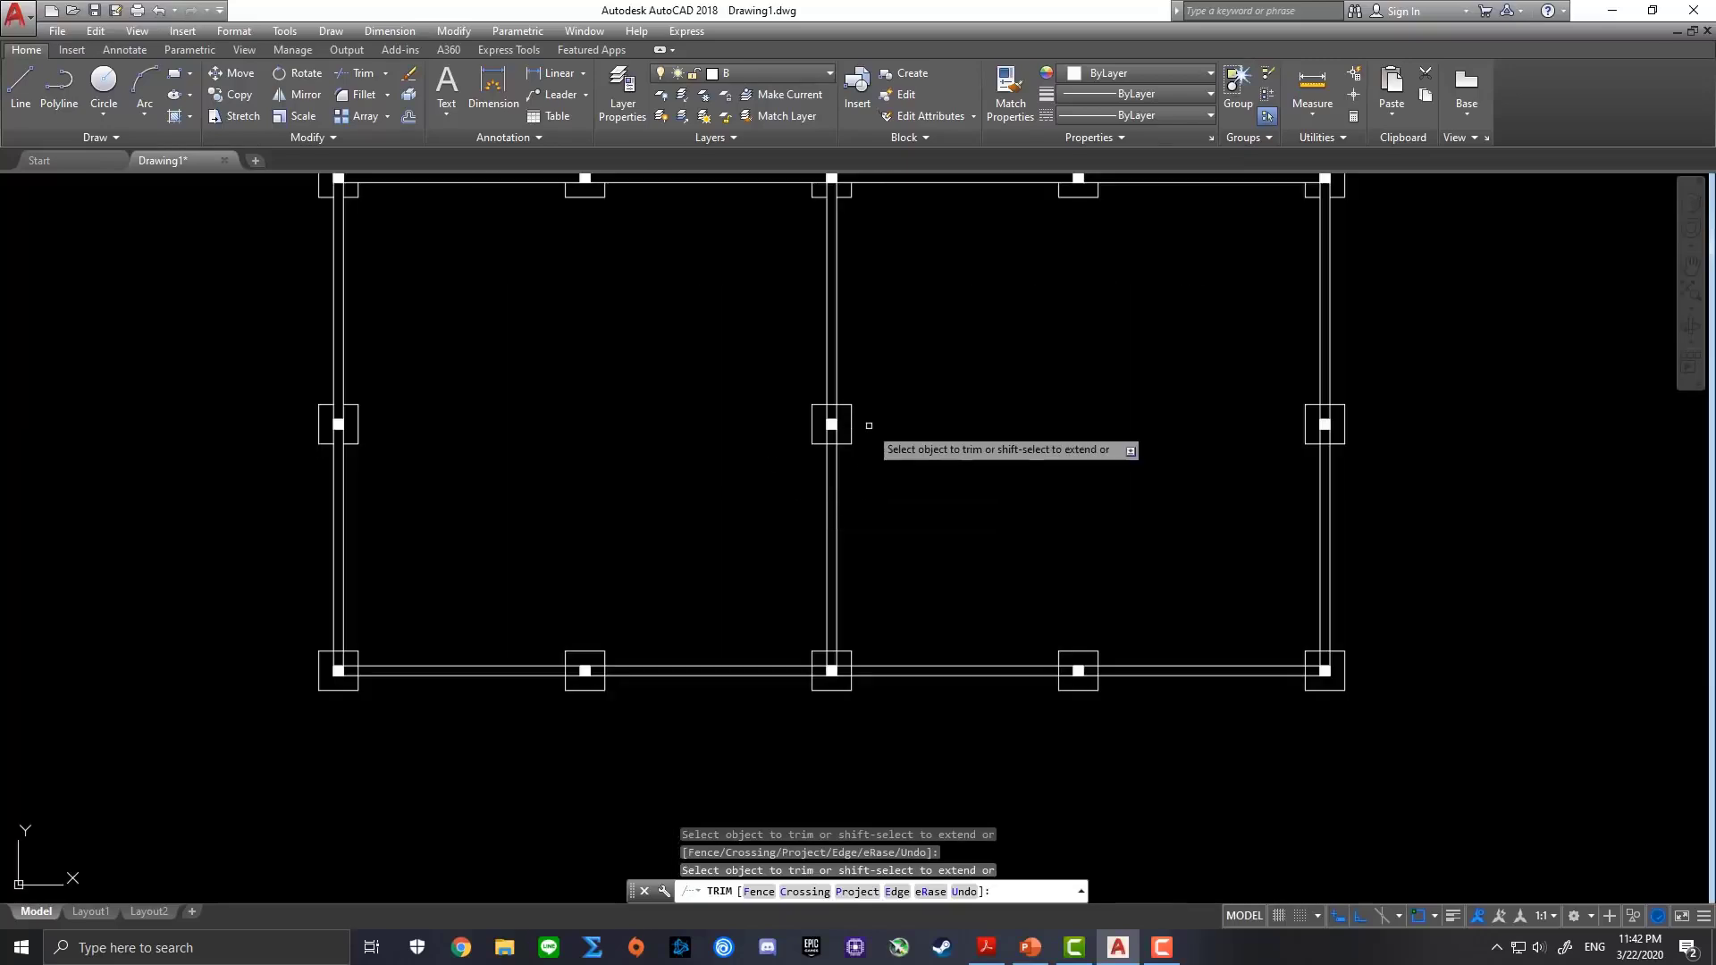
scroll(858, 431, up, 5)
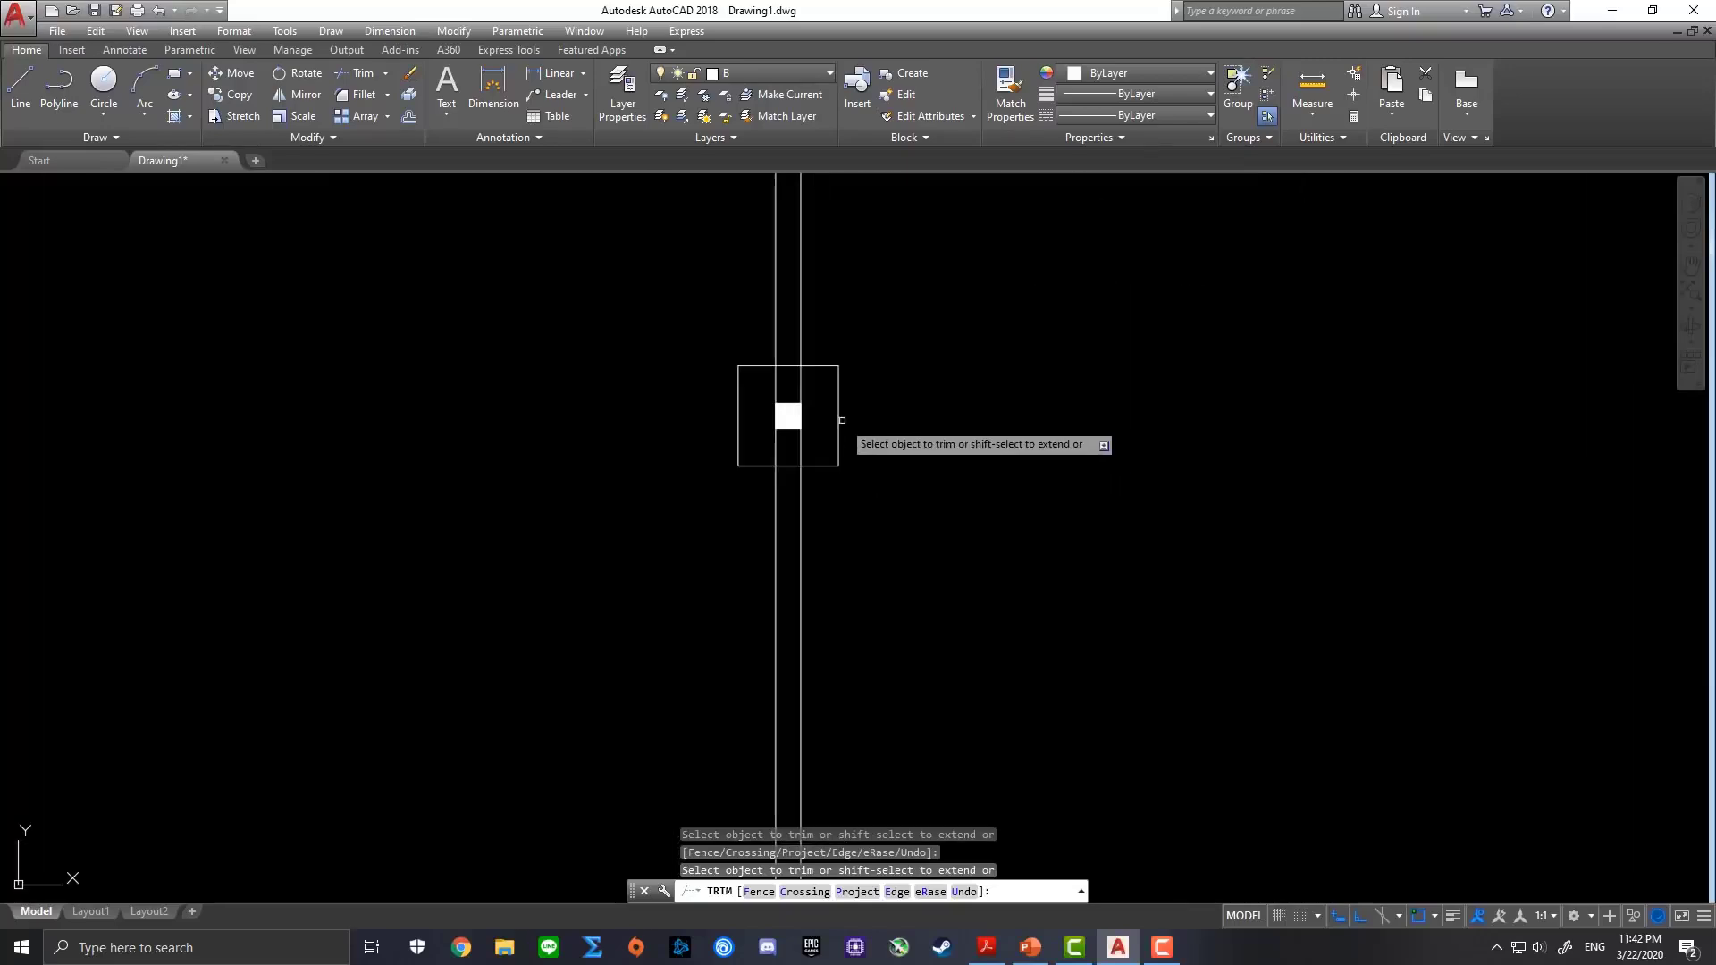
click(788, 487)
click(787, 447)
scroll(1010, 420, down, 5)
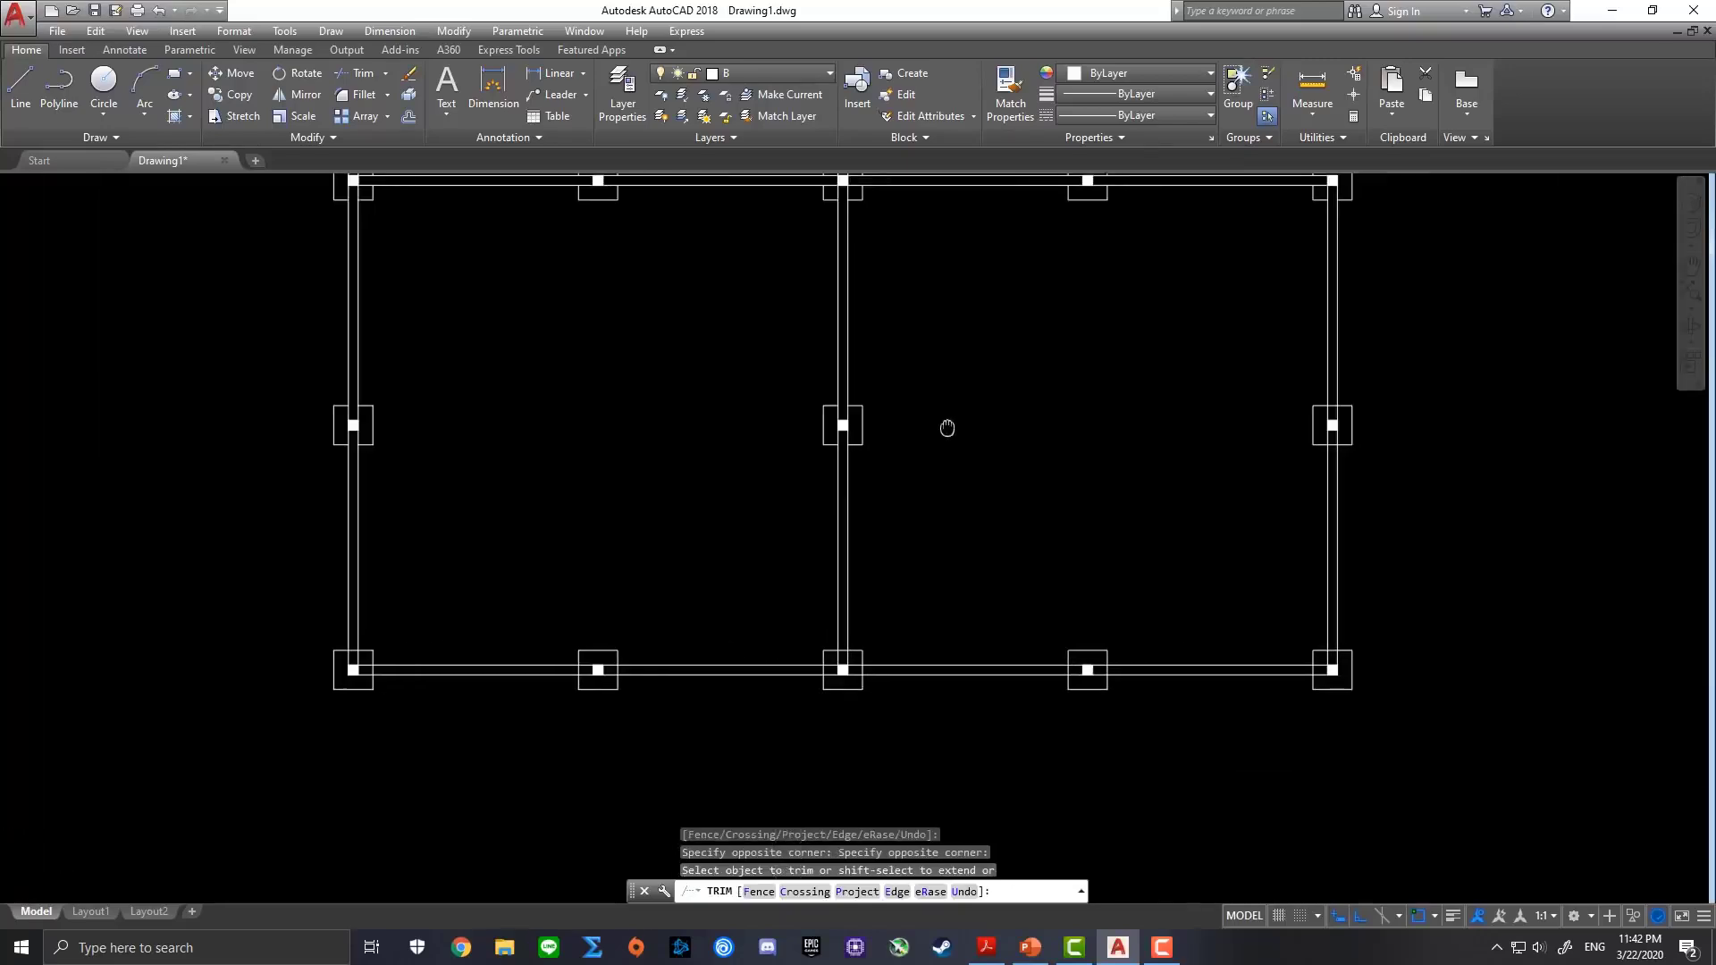
scroll(1144, 411, up, 5)
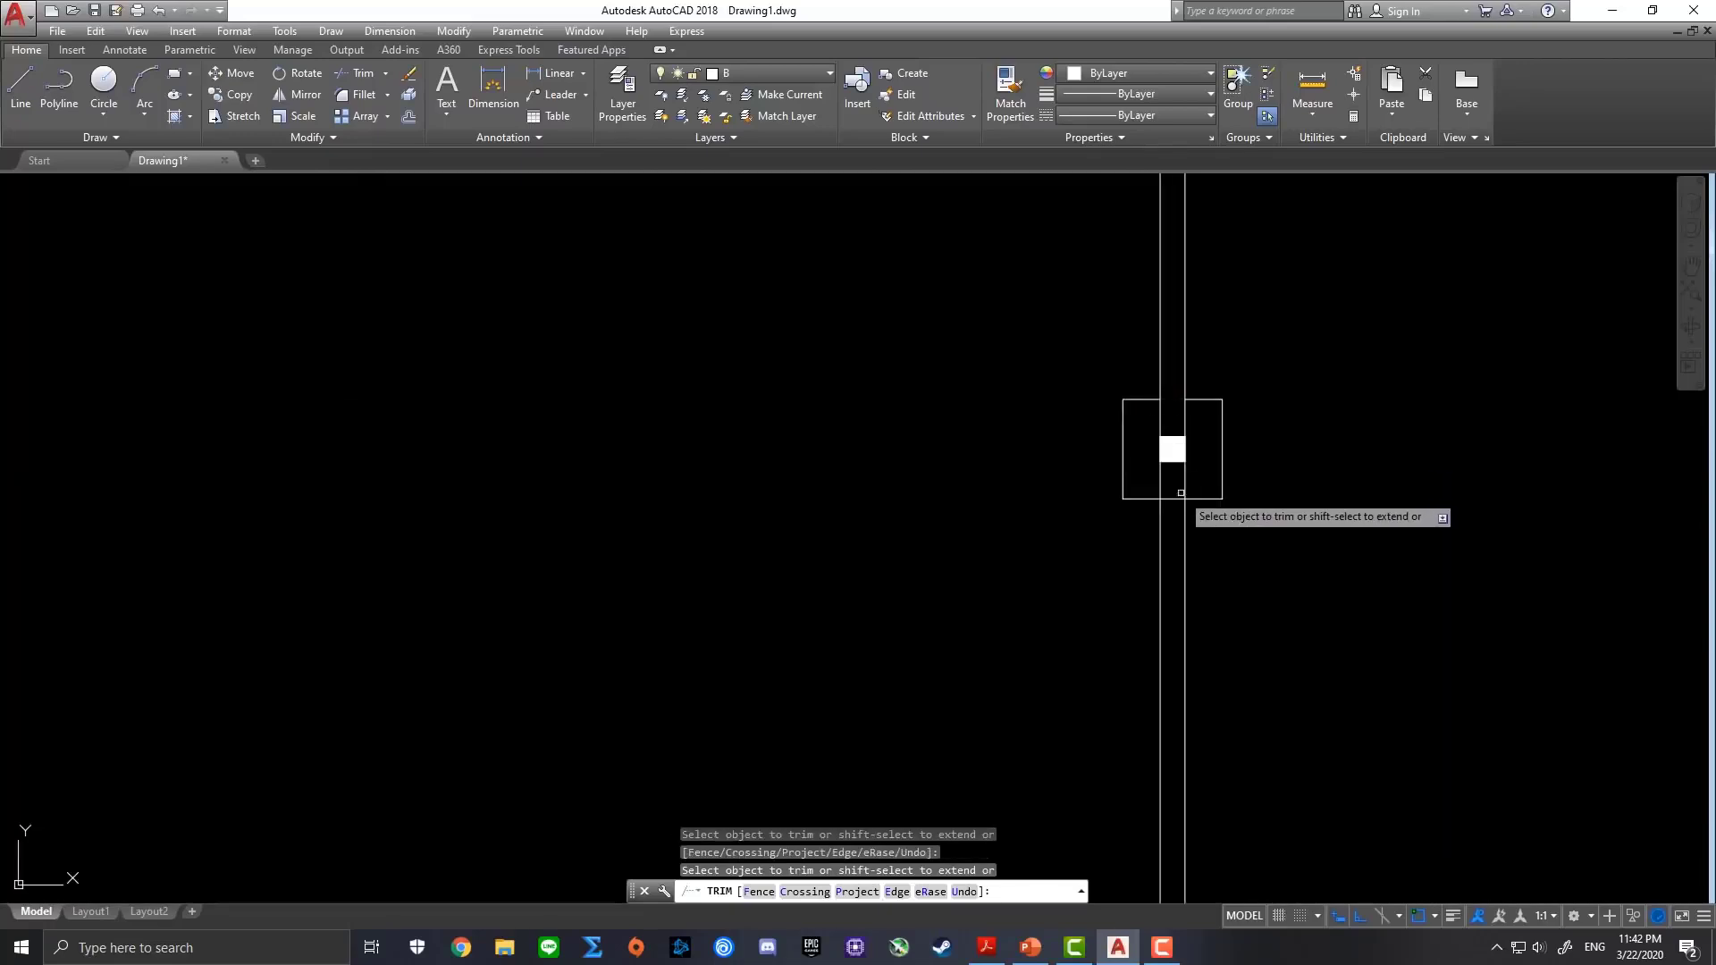
scroll(992, 477, down, 5)
Pan along the wall to check the trimmed intersections at each column
middle_drag(939, 569, 792, 433)
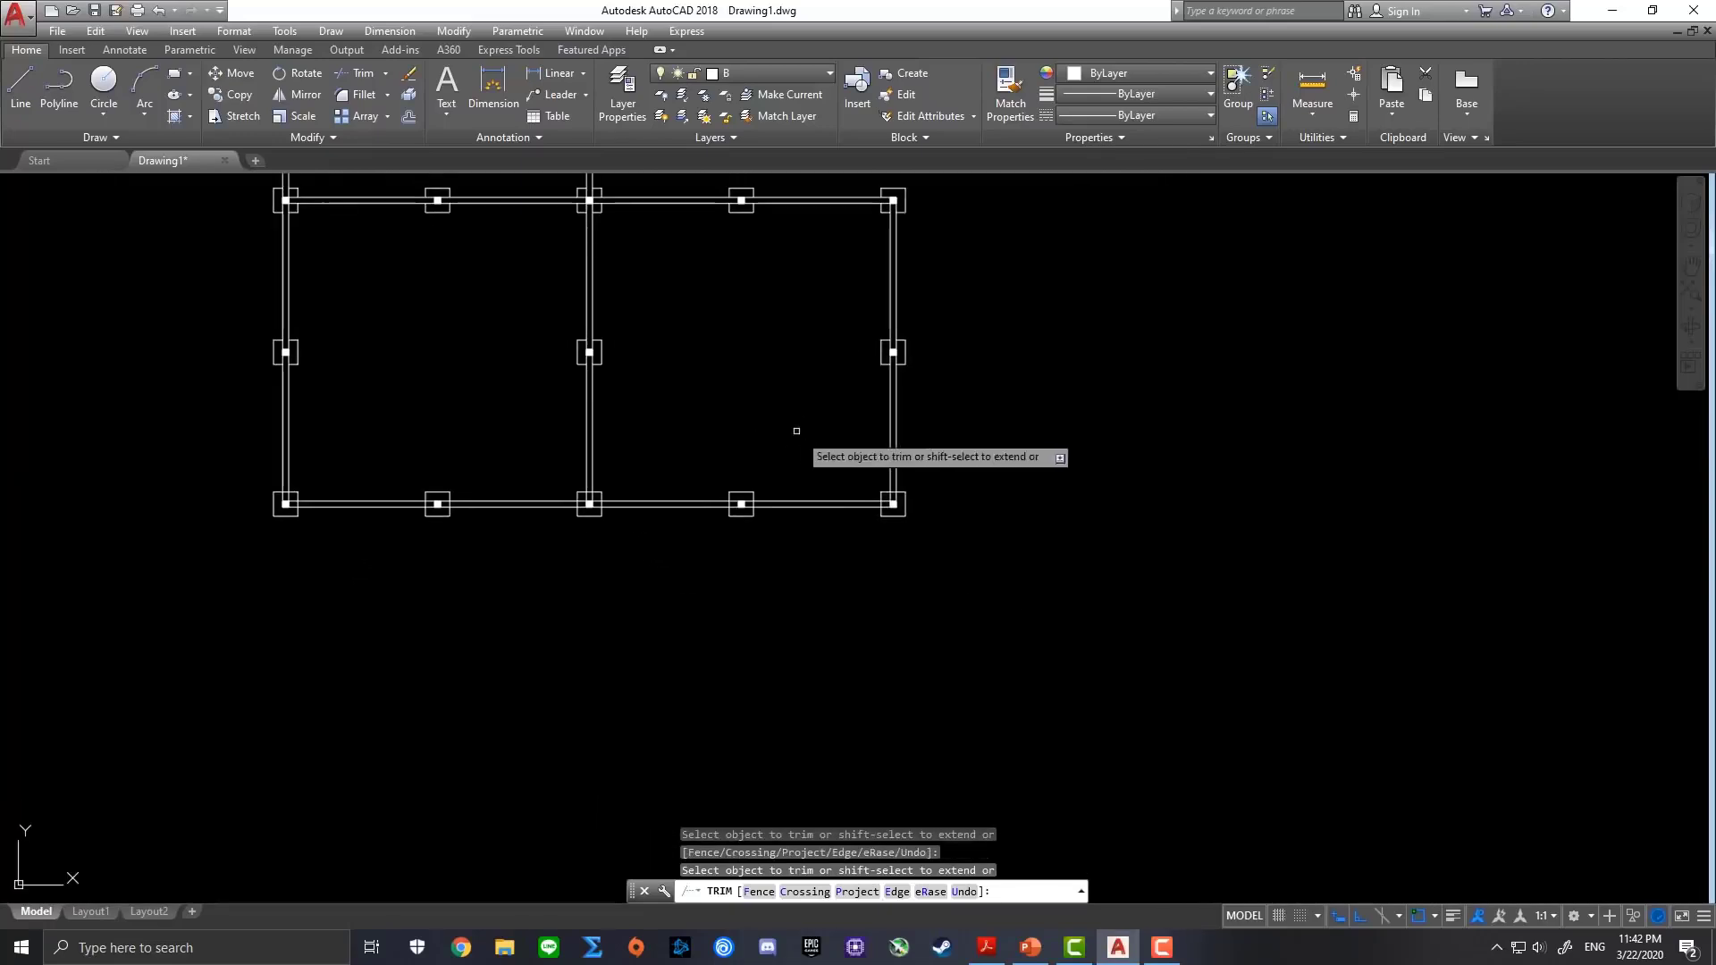
scroll(804, 473, up, 5)
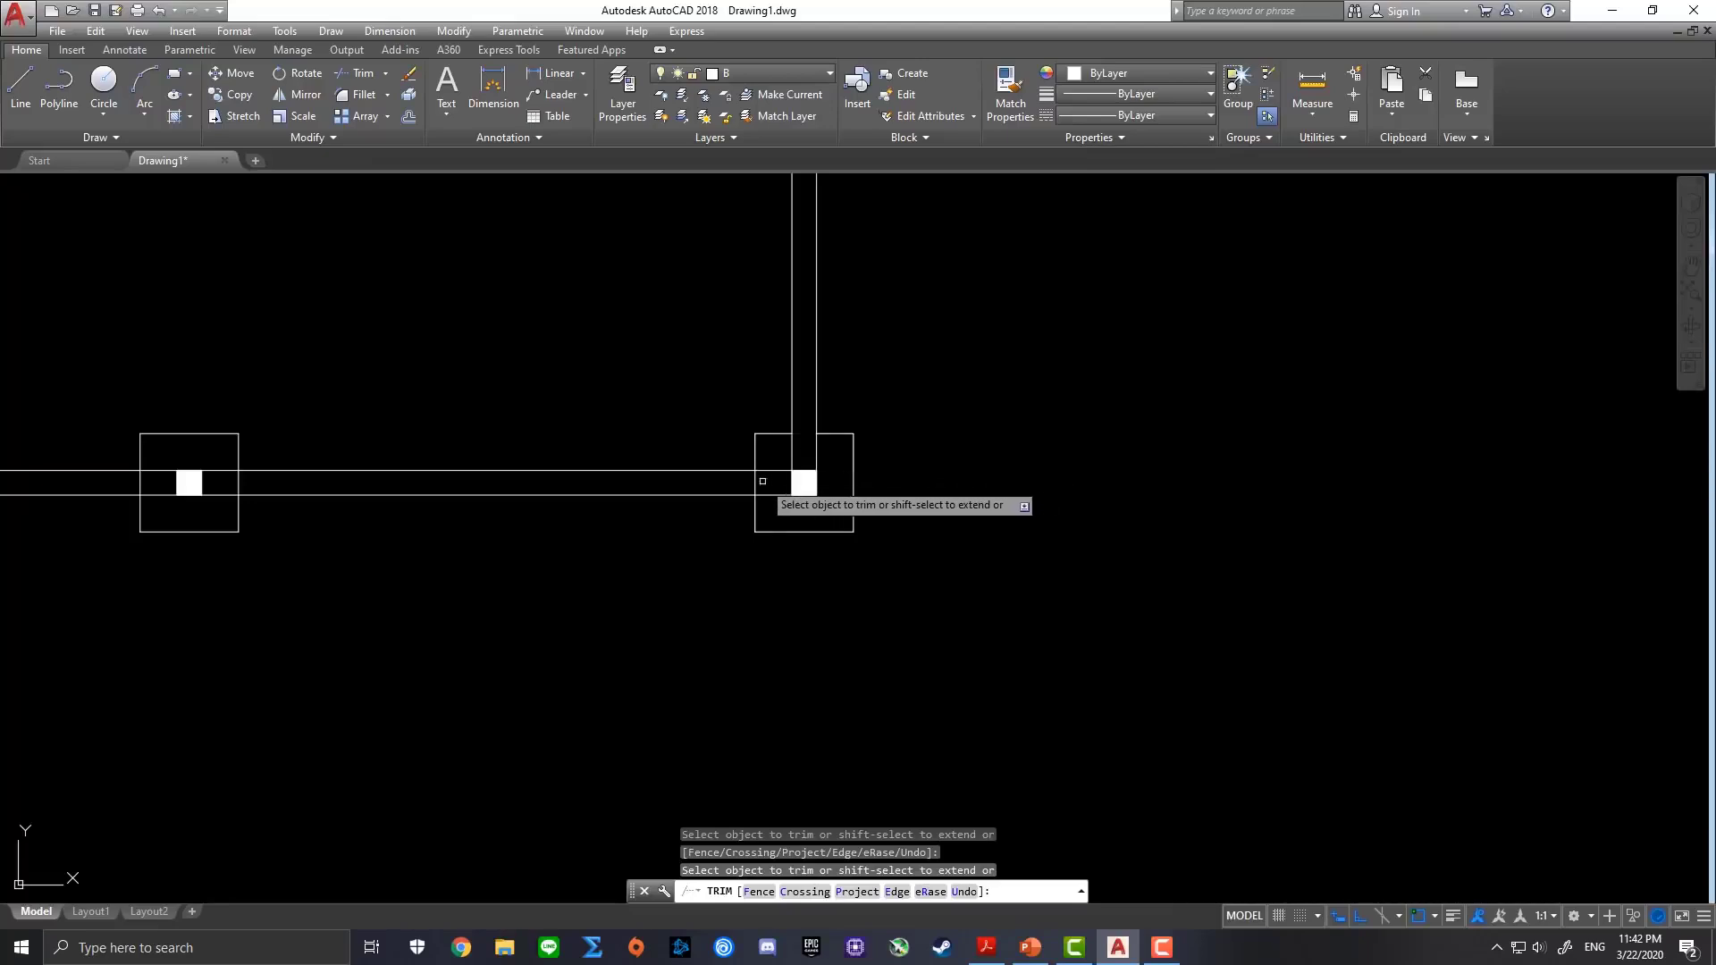
middle_drag(470, 357, 805, 376)
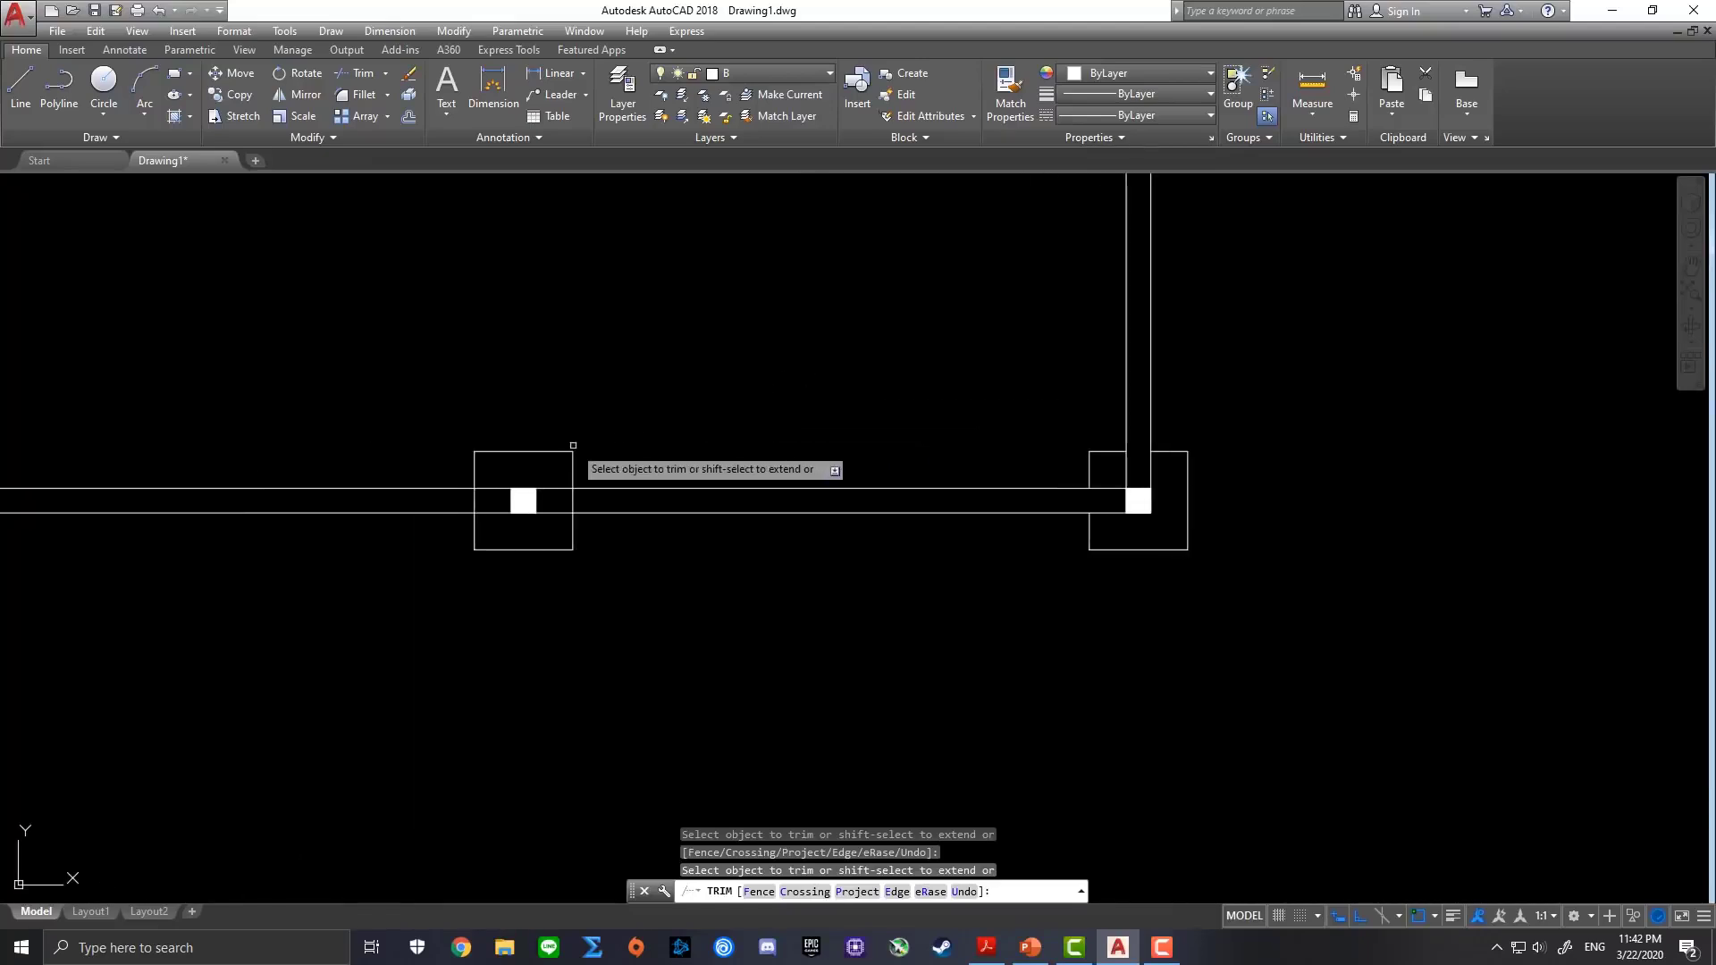
click(463, 495)
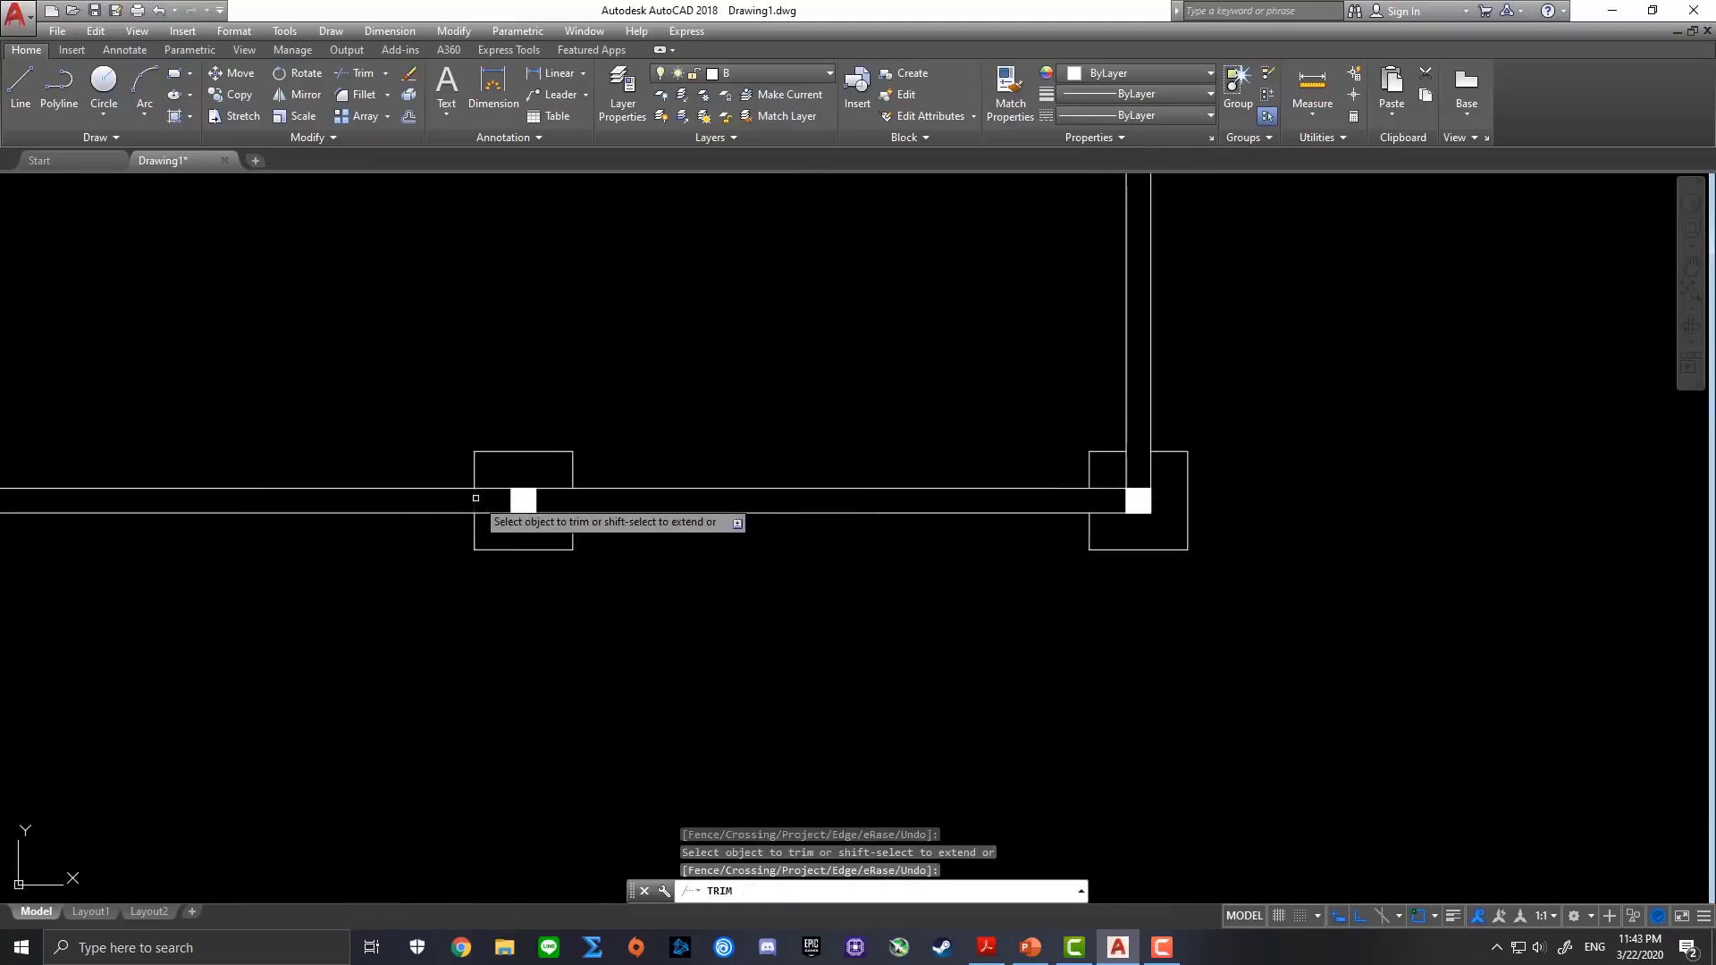
middle_drag(1517, 407, 1123, 399)
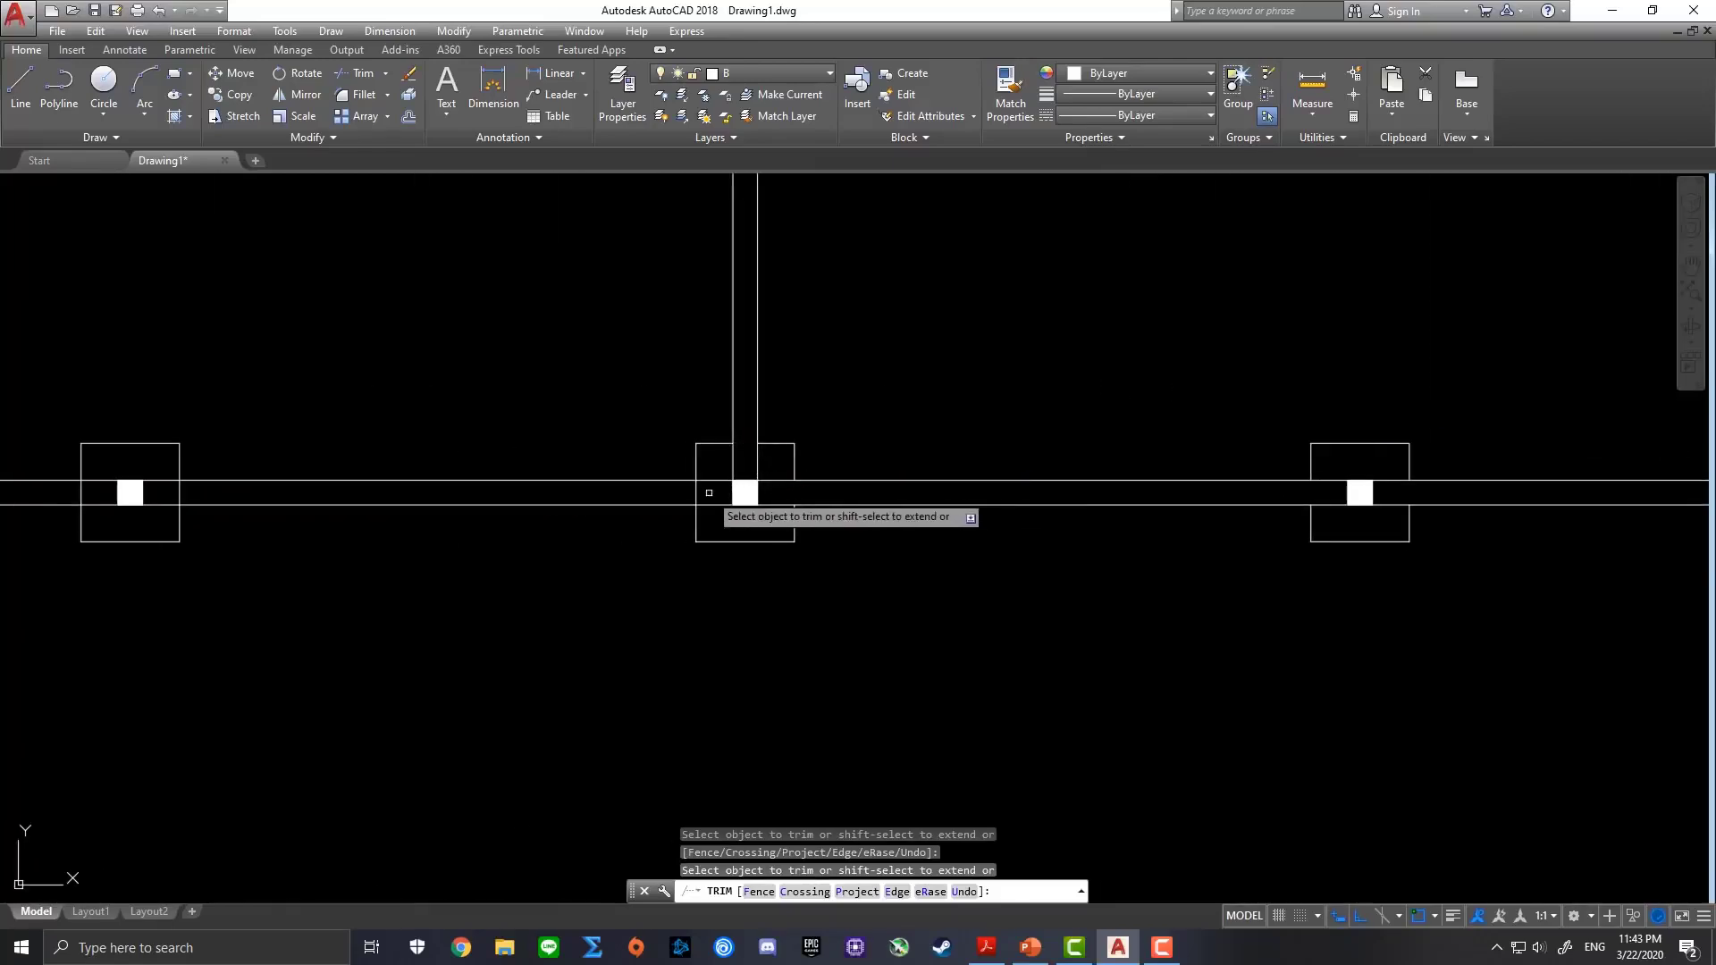
middle_drag(521, 384, 1007, 361)
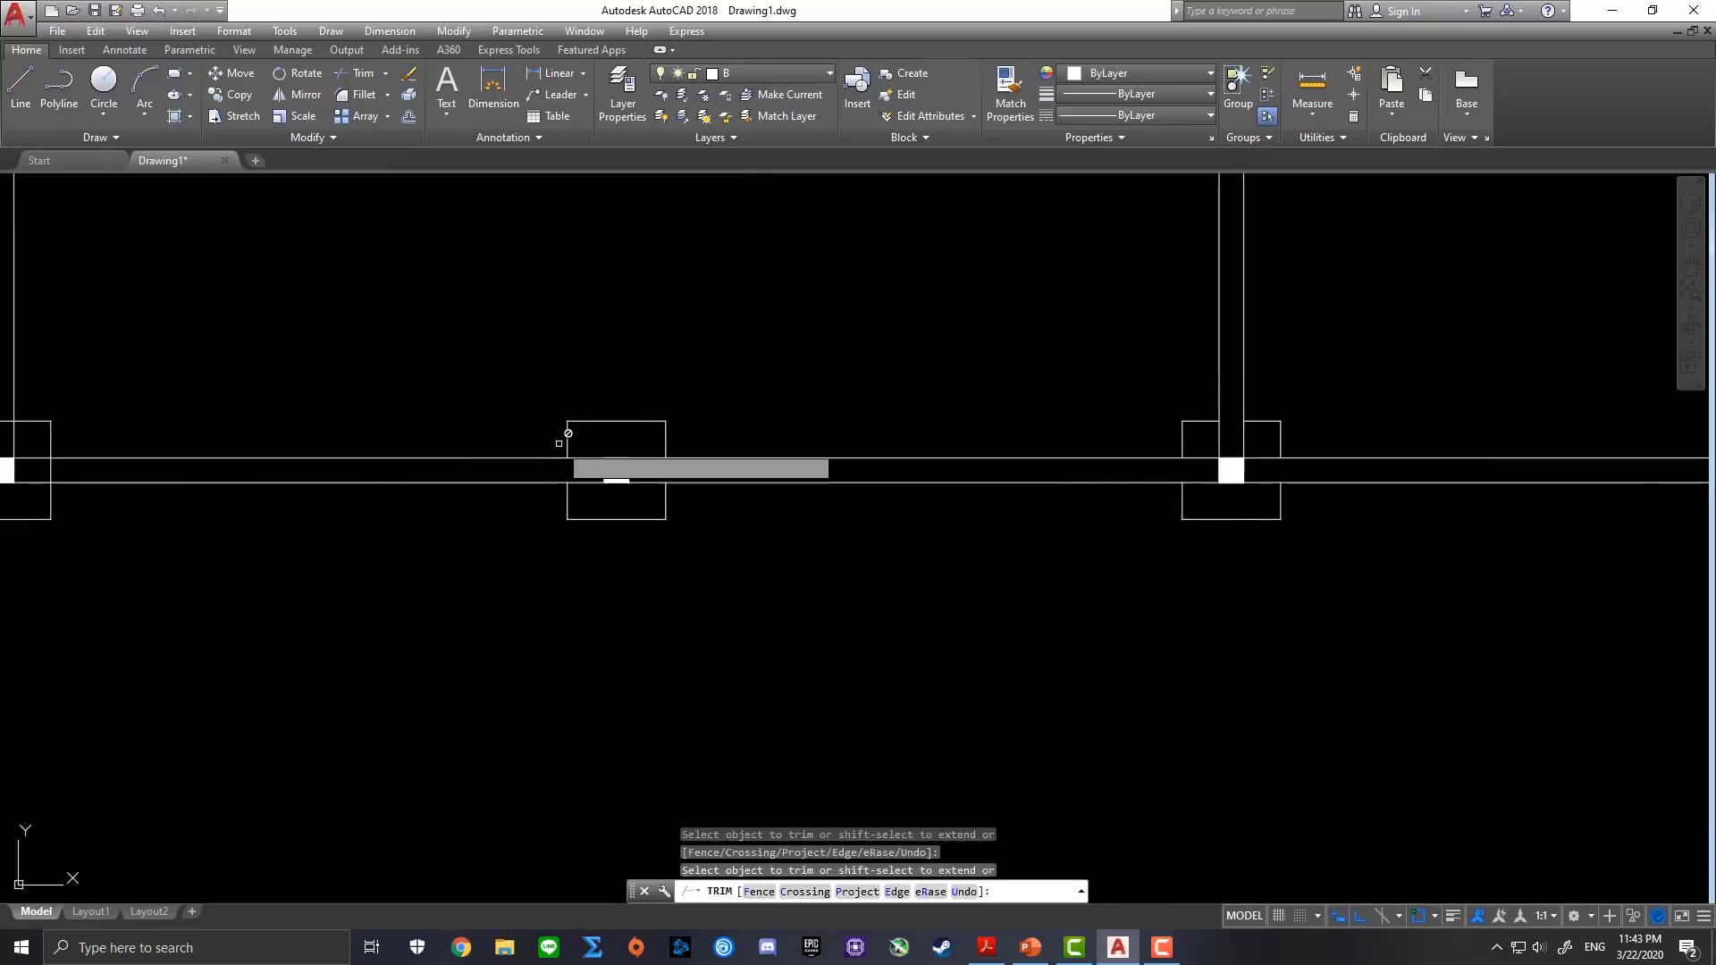
middle_drag(117, 435, 667, 457)
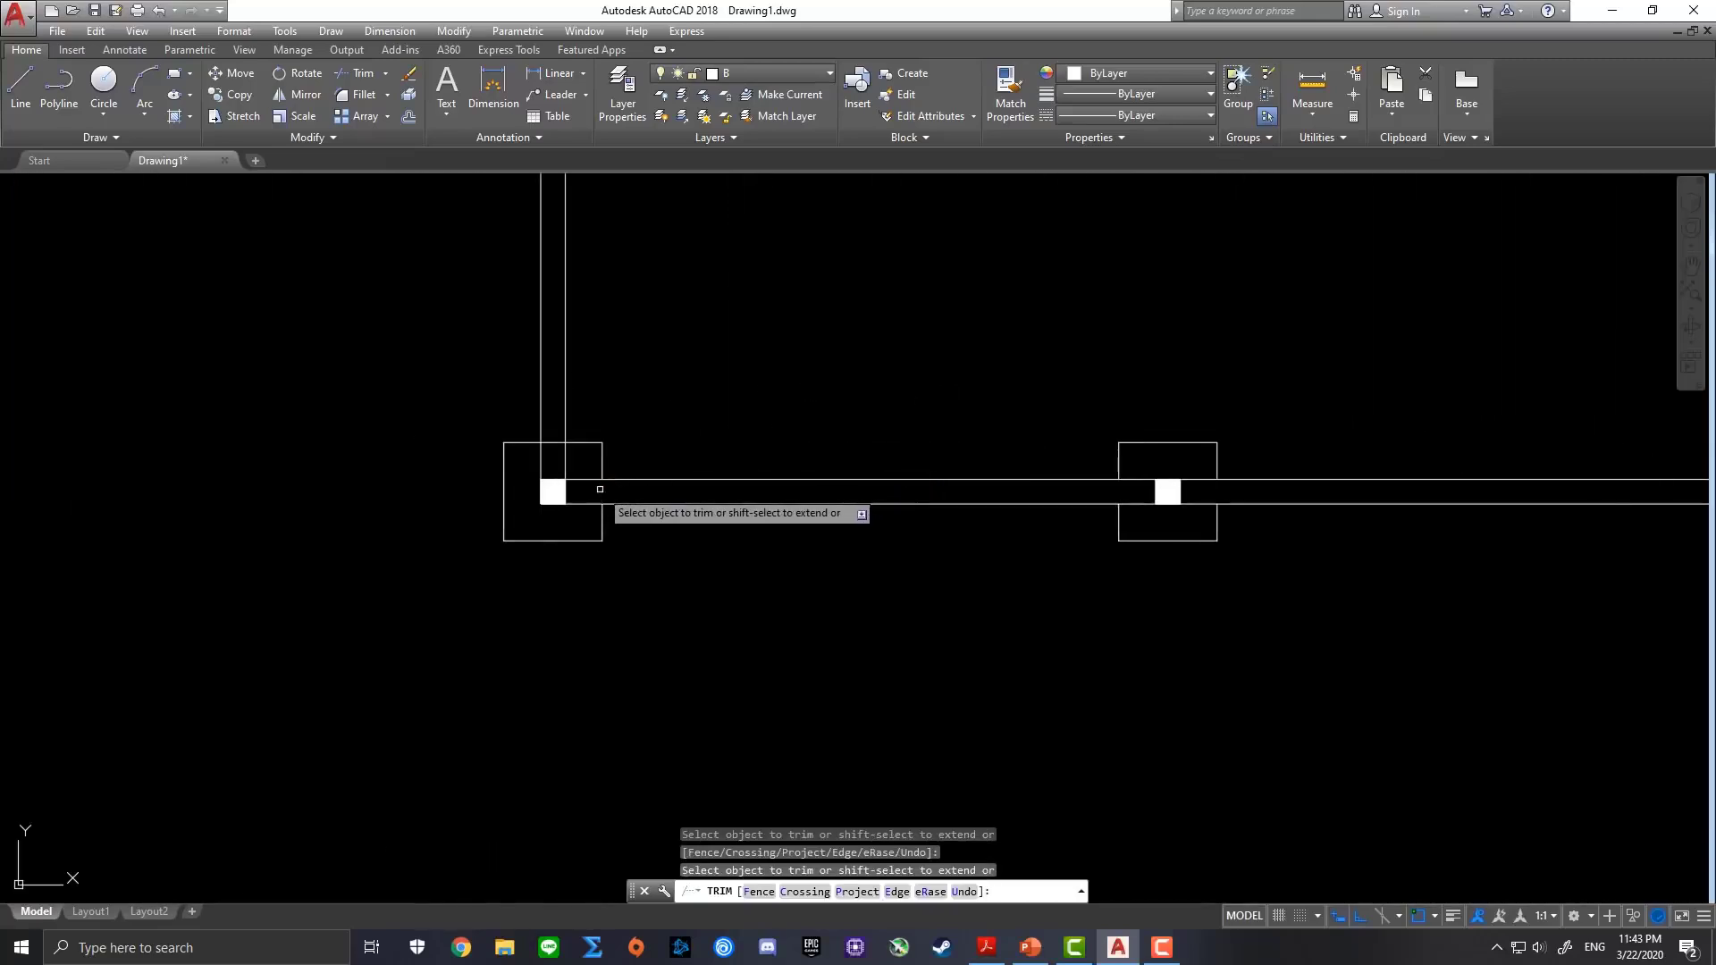
Frame the whole three-room plan and end the Trim command
scroll(768, 374, down, 3)
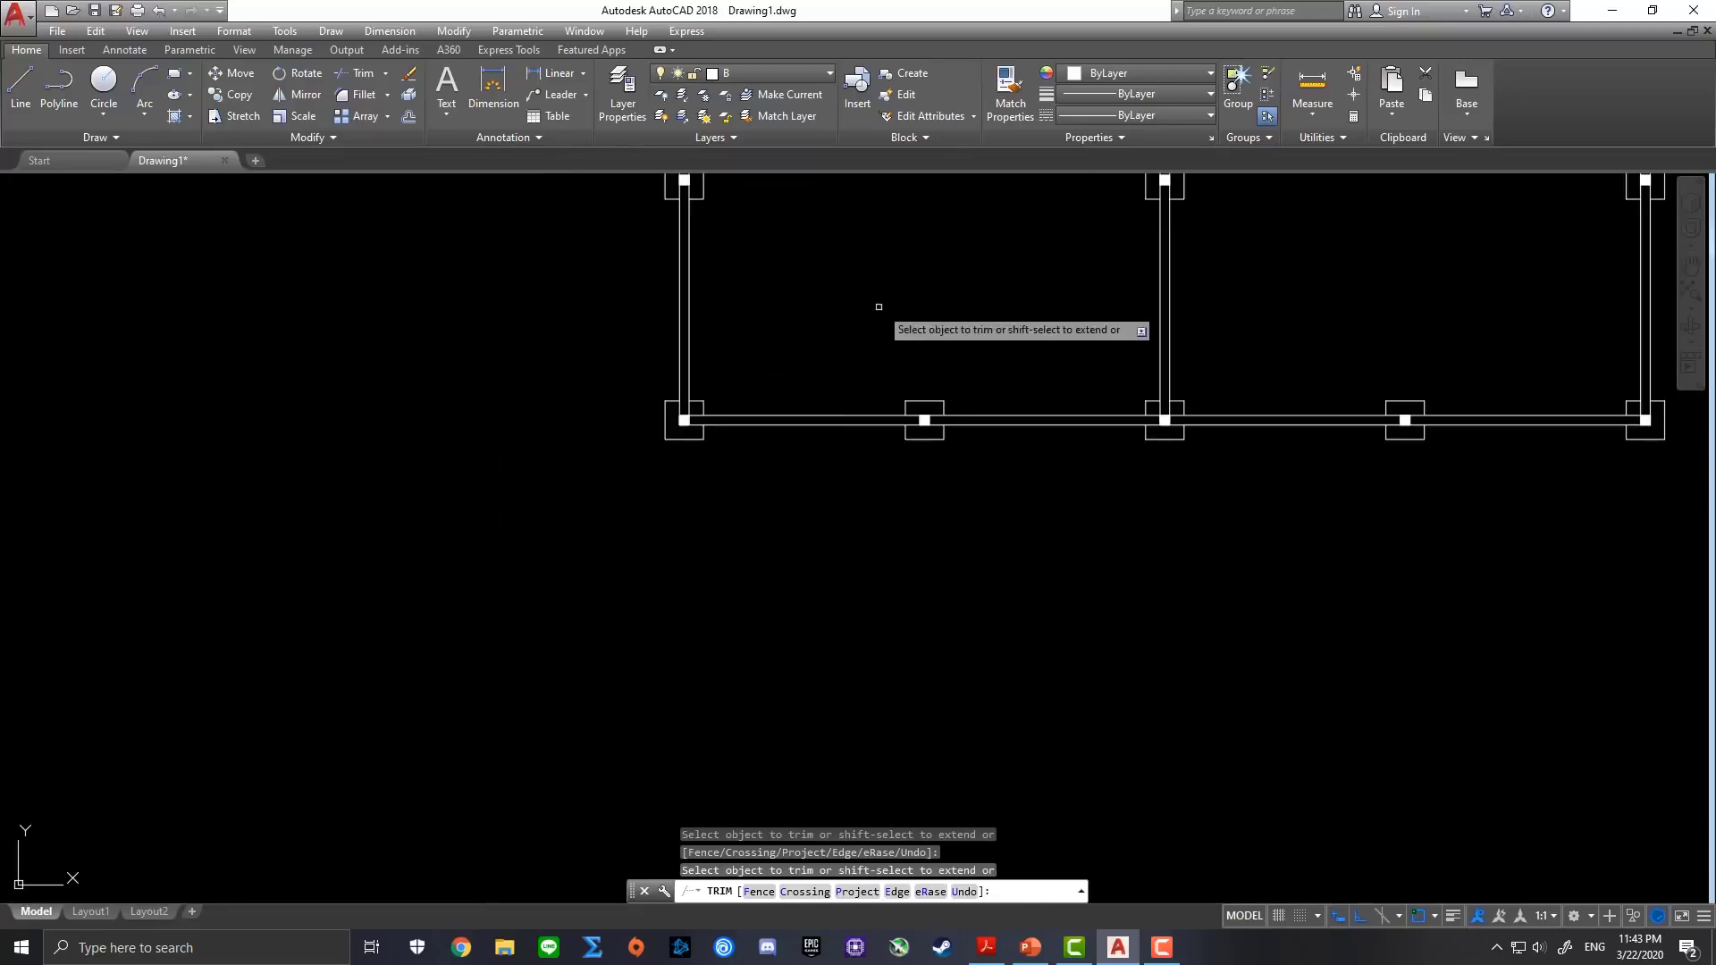
middle_drag(878, 307, 689, 577)
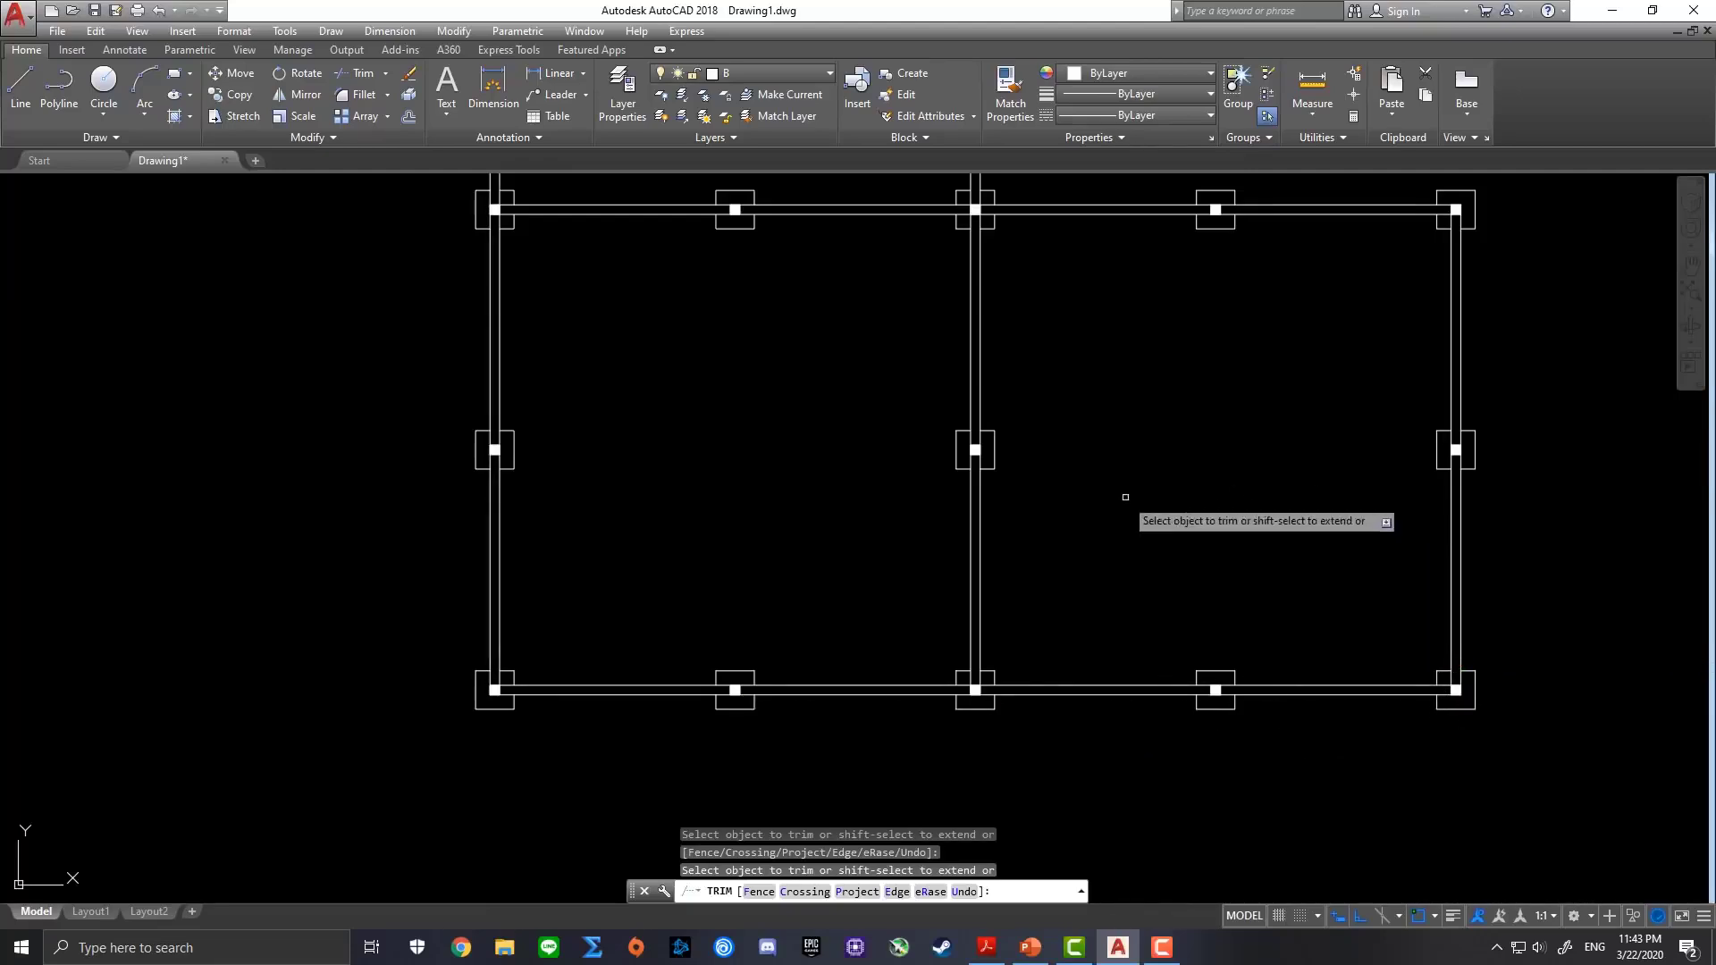
middle_drag(623, 258, 579, 471)
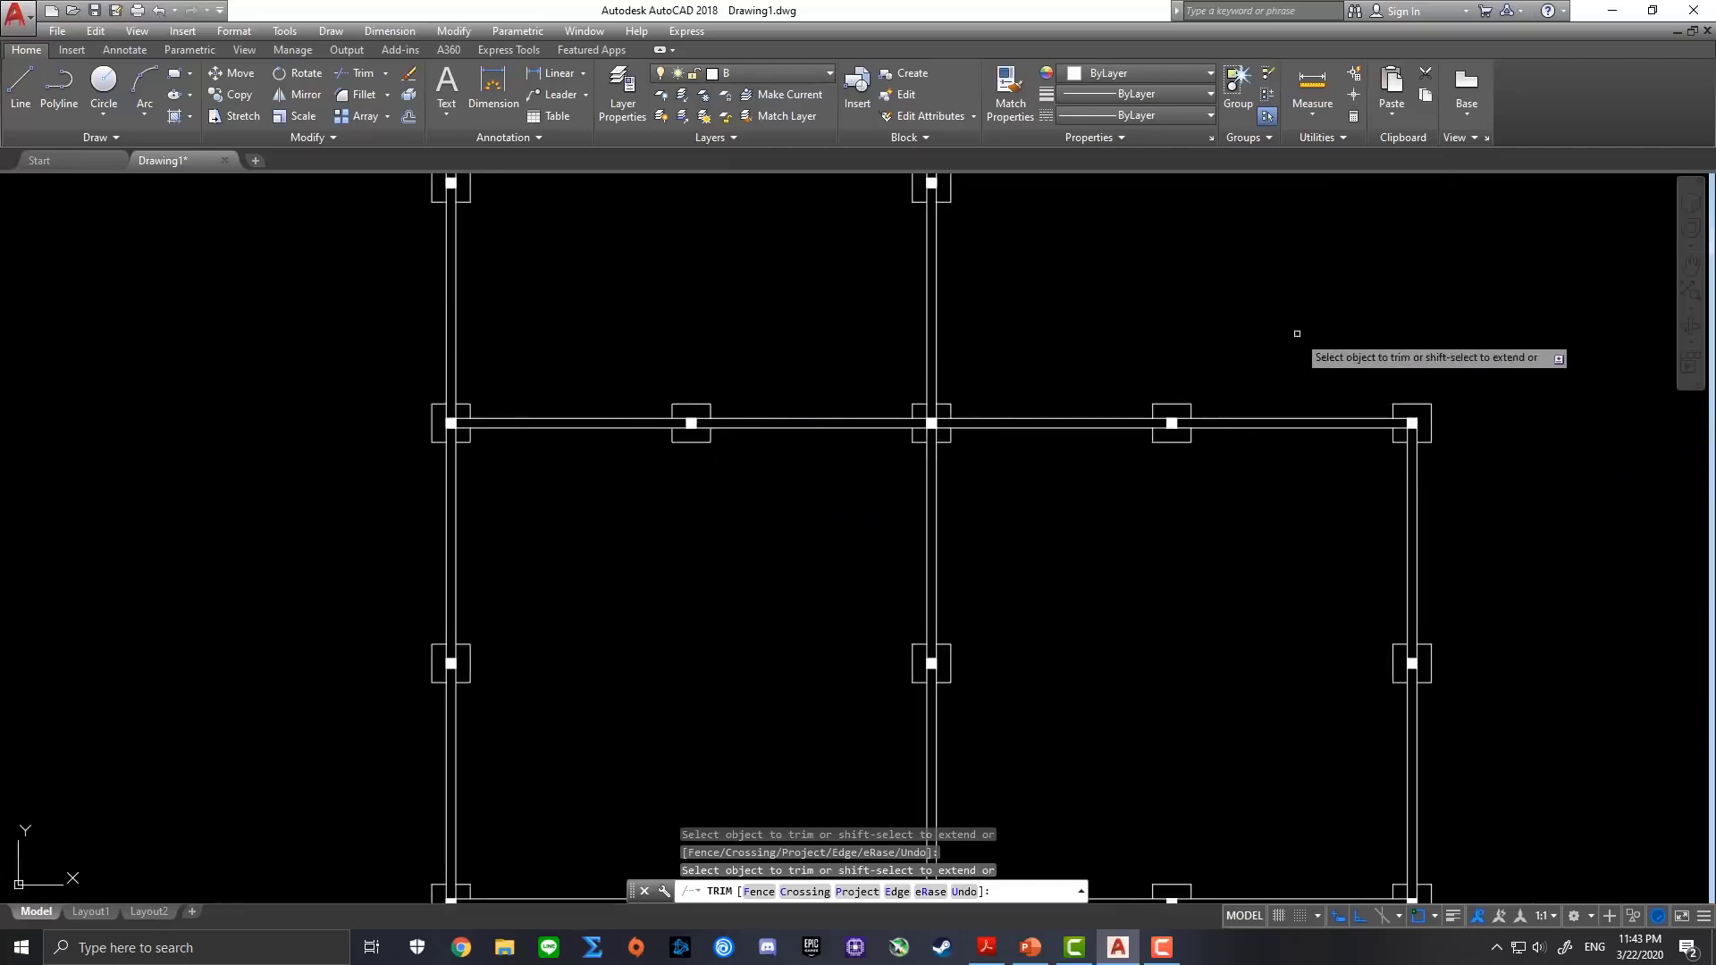
middle_drag(1081, 296, 1057, 590)
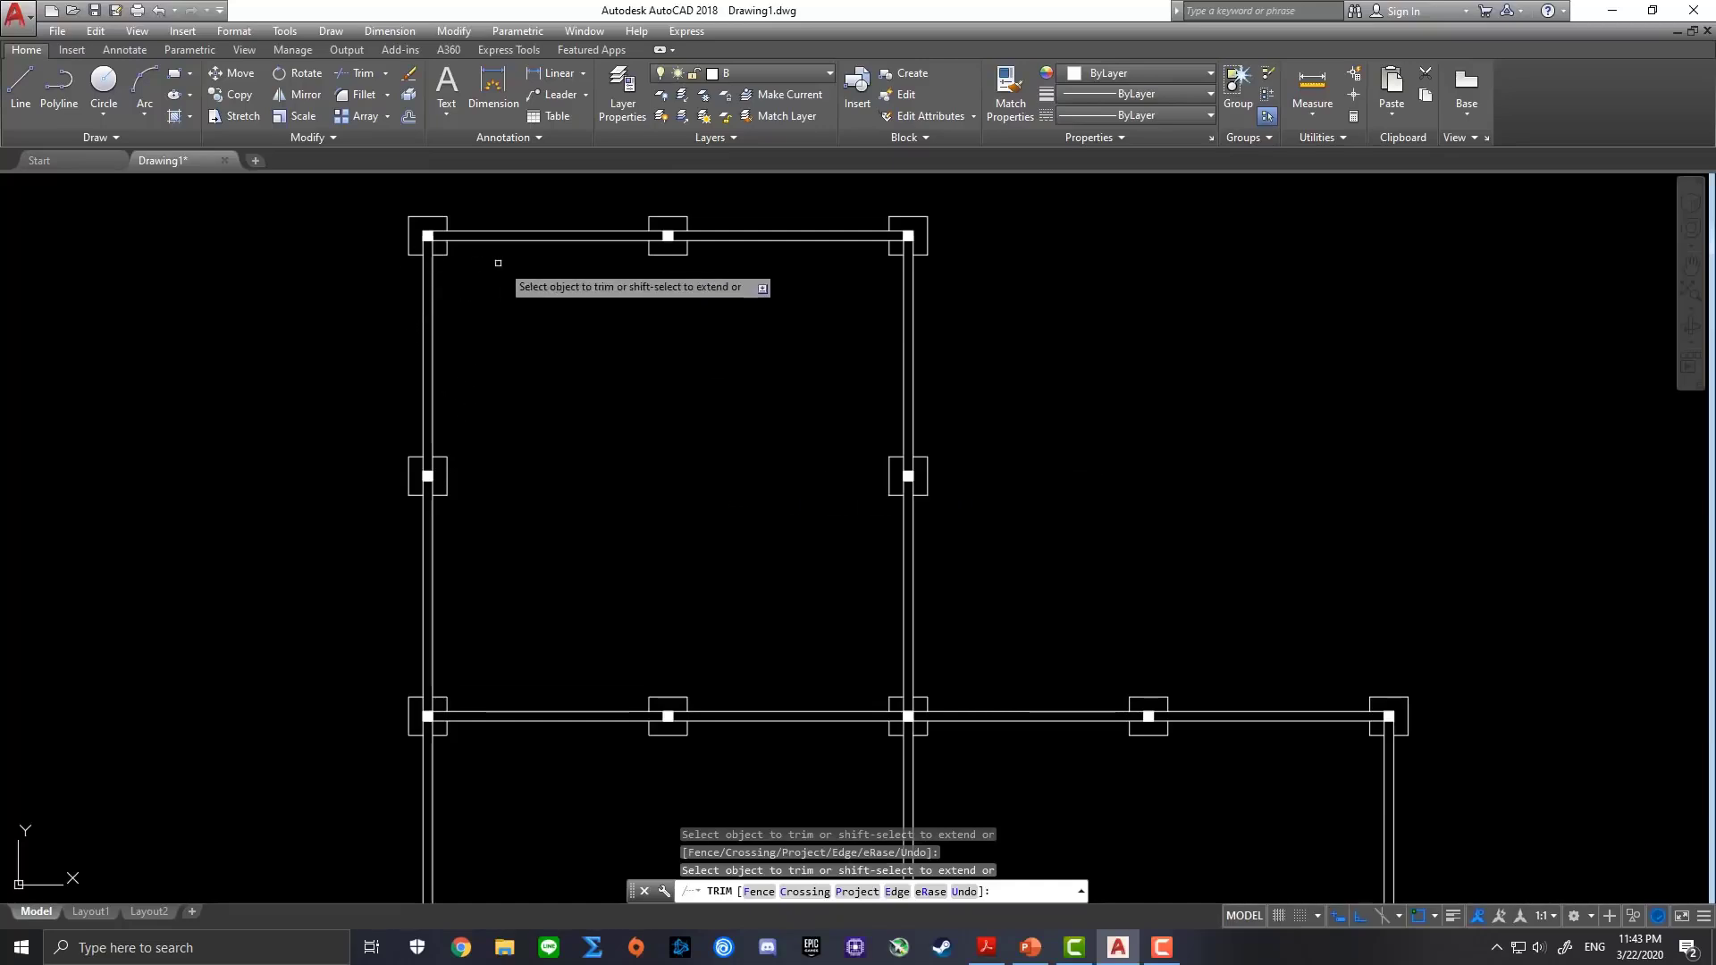
scroll(930, 304, down, 2)
middle_drag(1076, 348, 1096, 247)
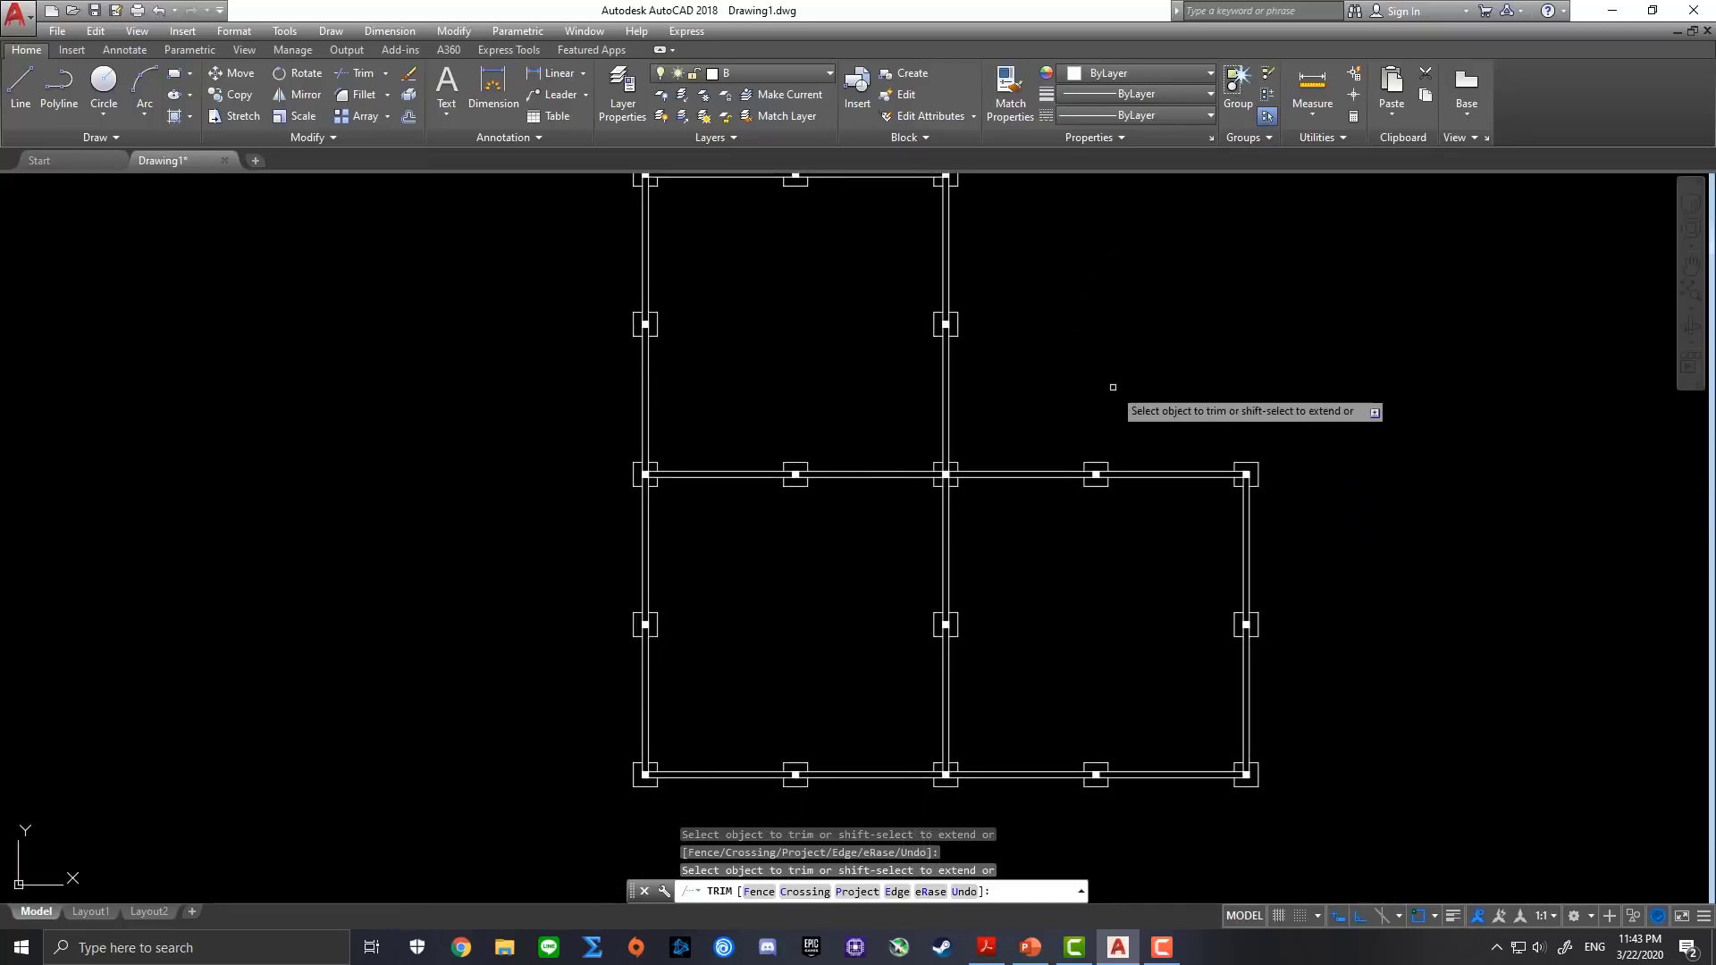
key(Escape)
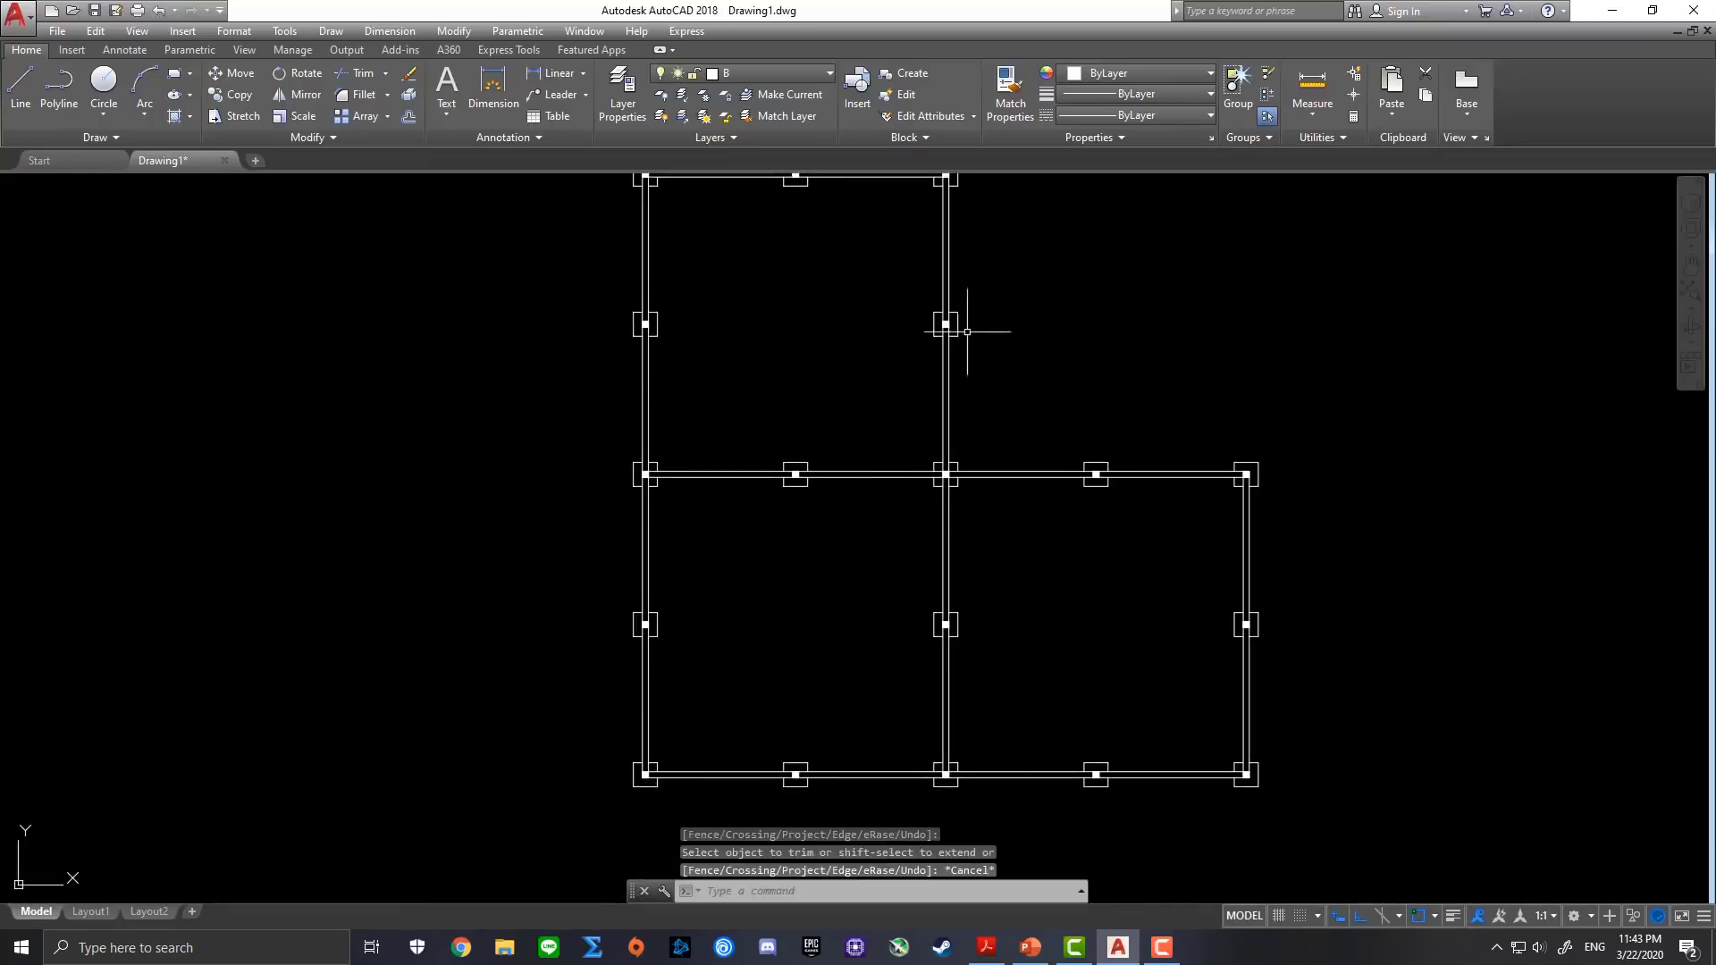
Turn on the Guide layer to show green guide lines along the walls, then centre the plan
click(780, 75)
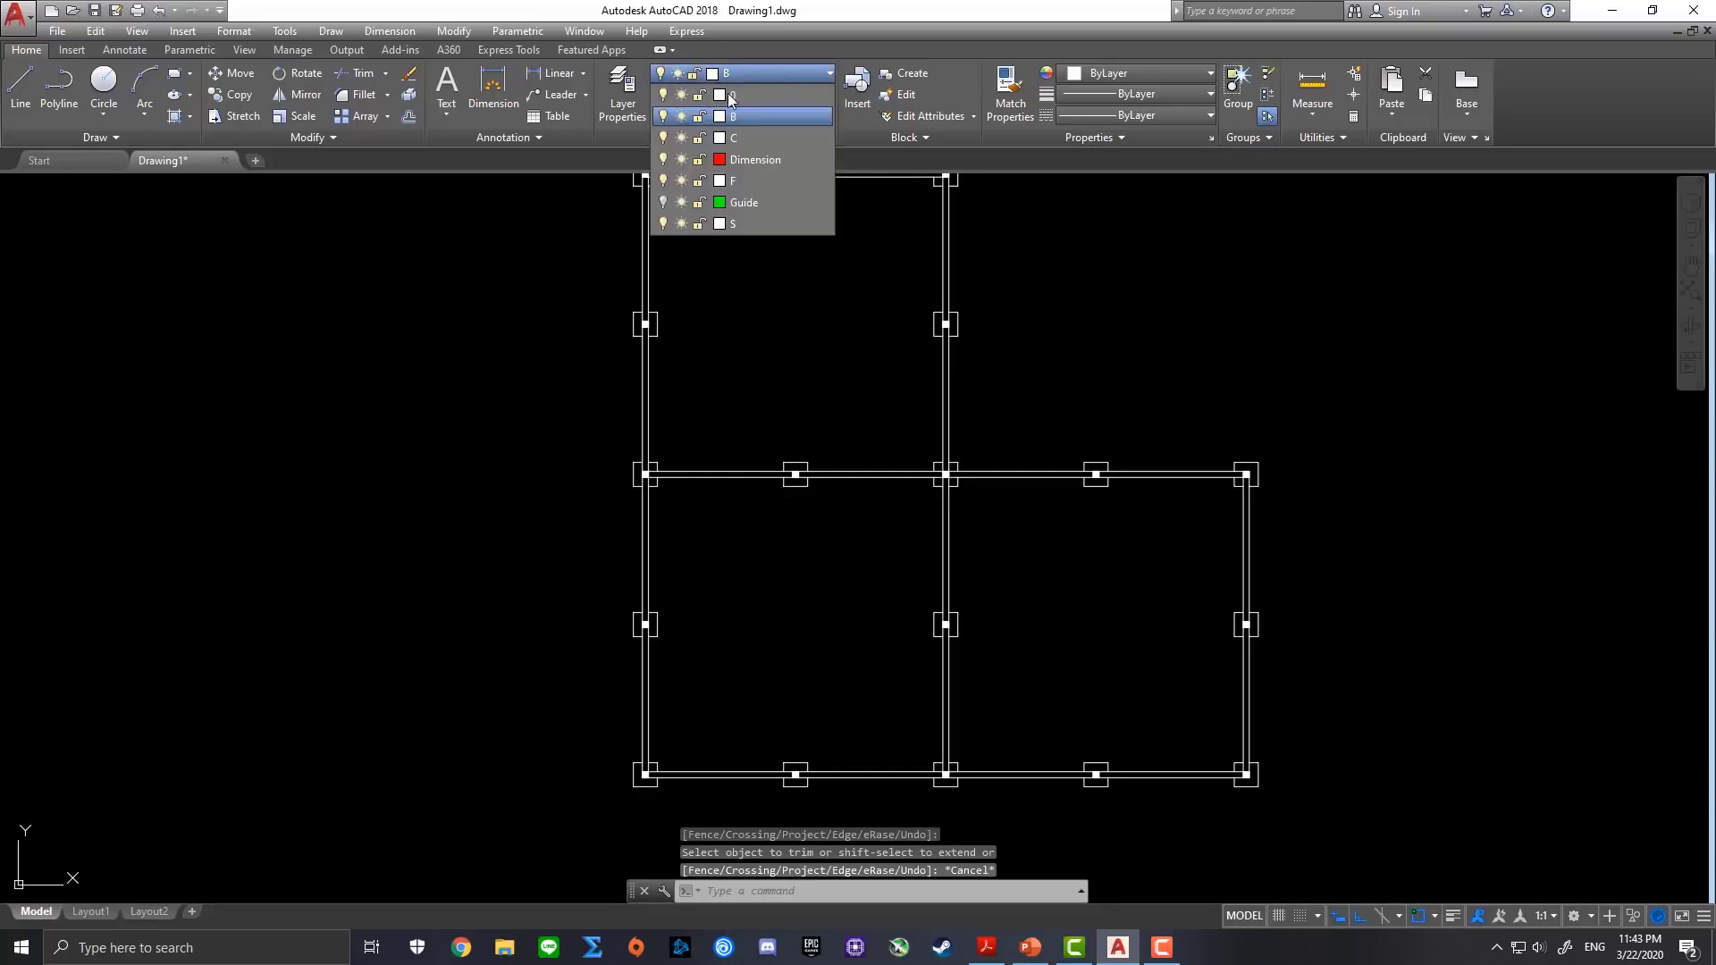
click(661, 202)
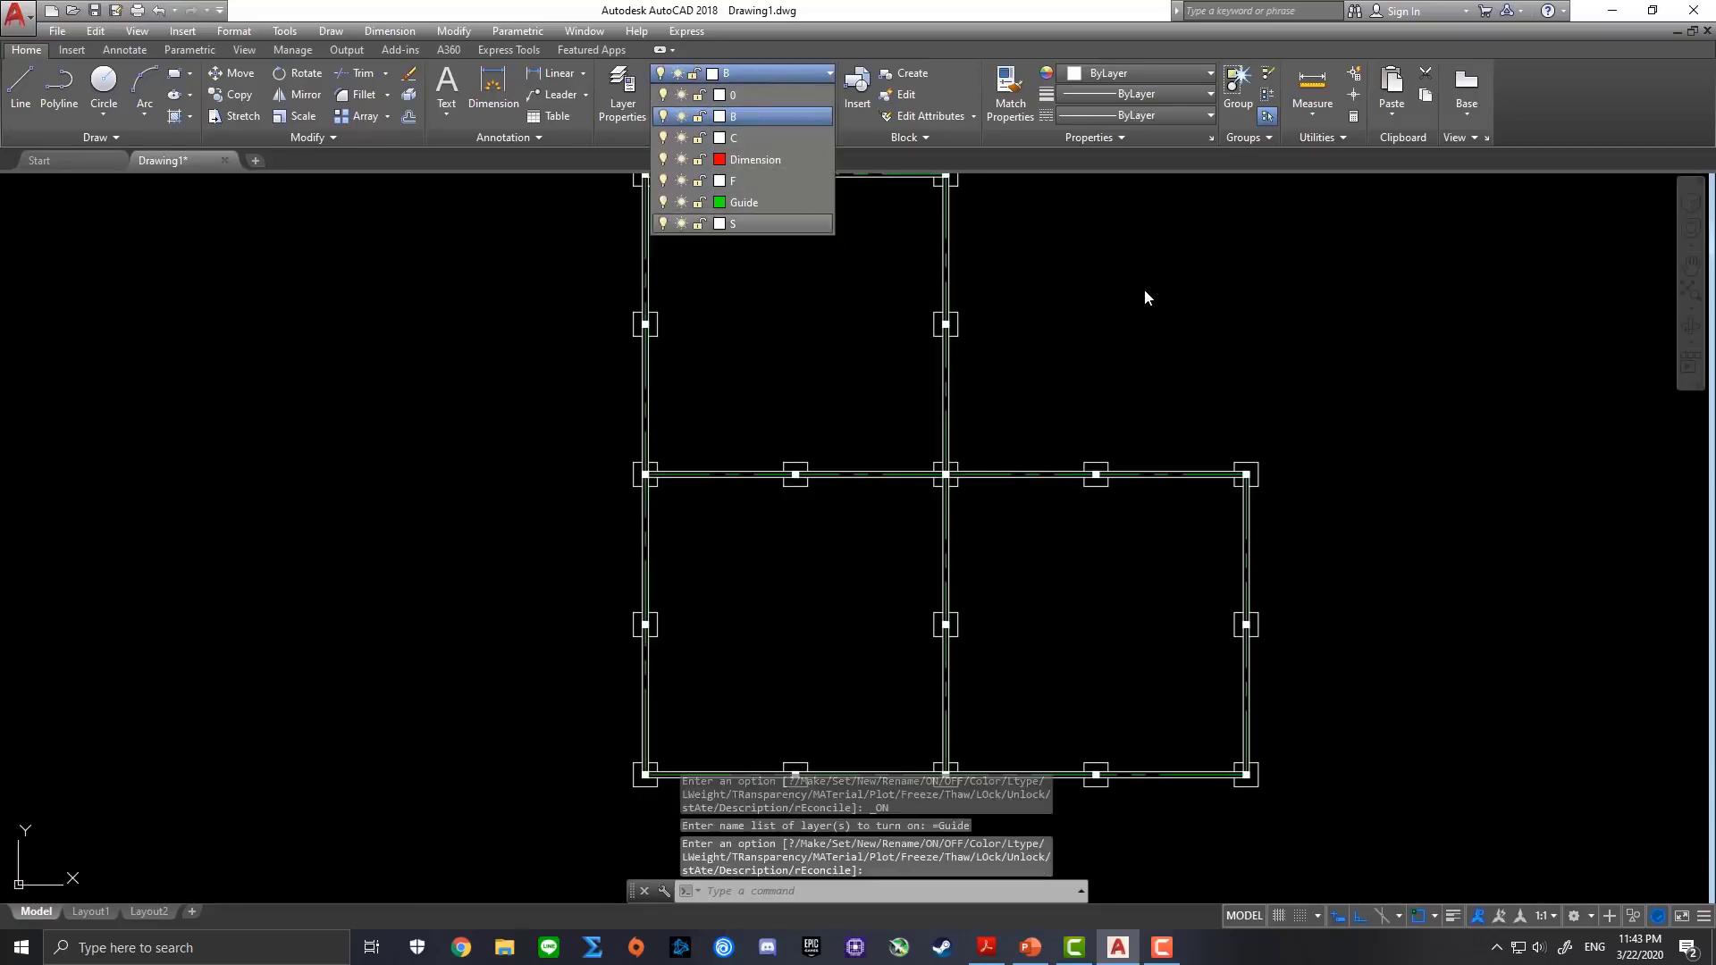
scroll(1092, 269, down, 2)
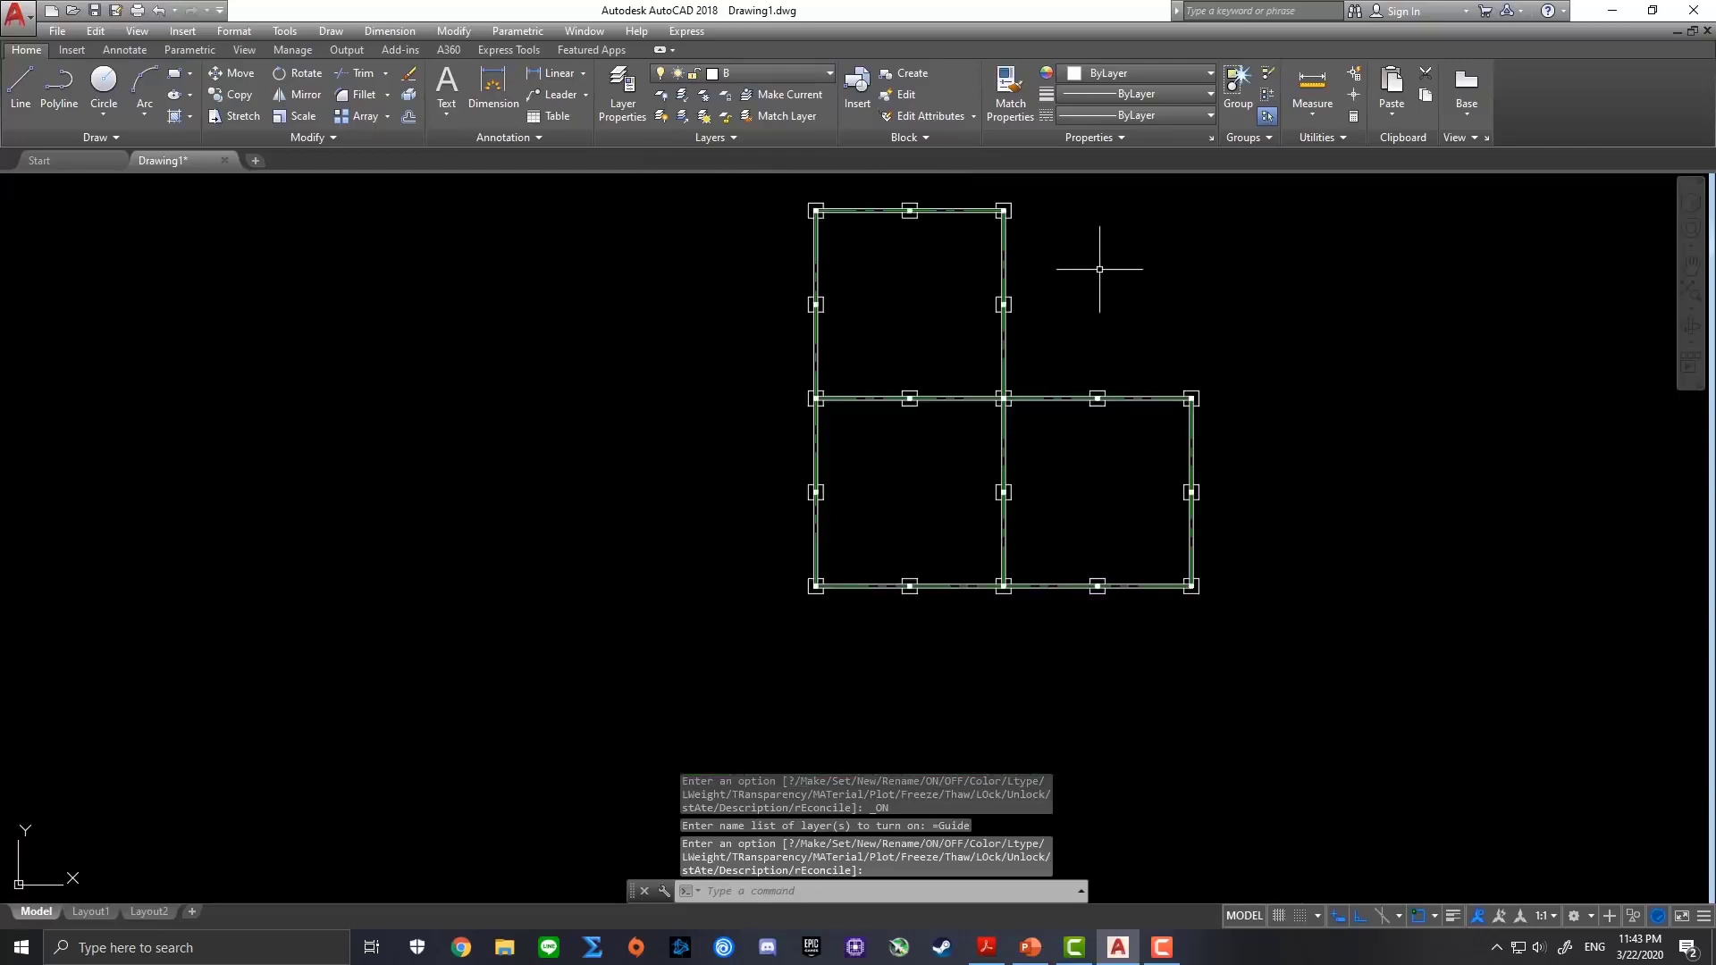
middle_drag(1093, 269, 1015, 387)
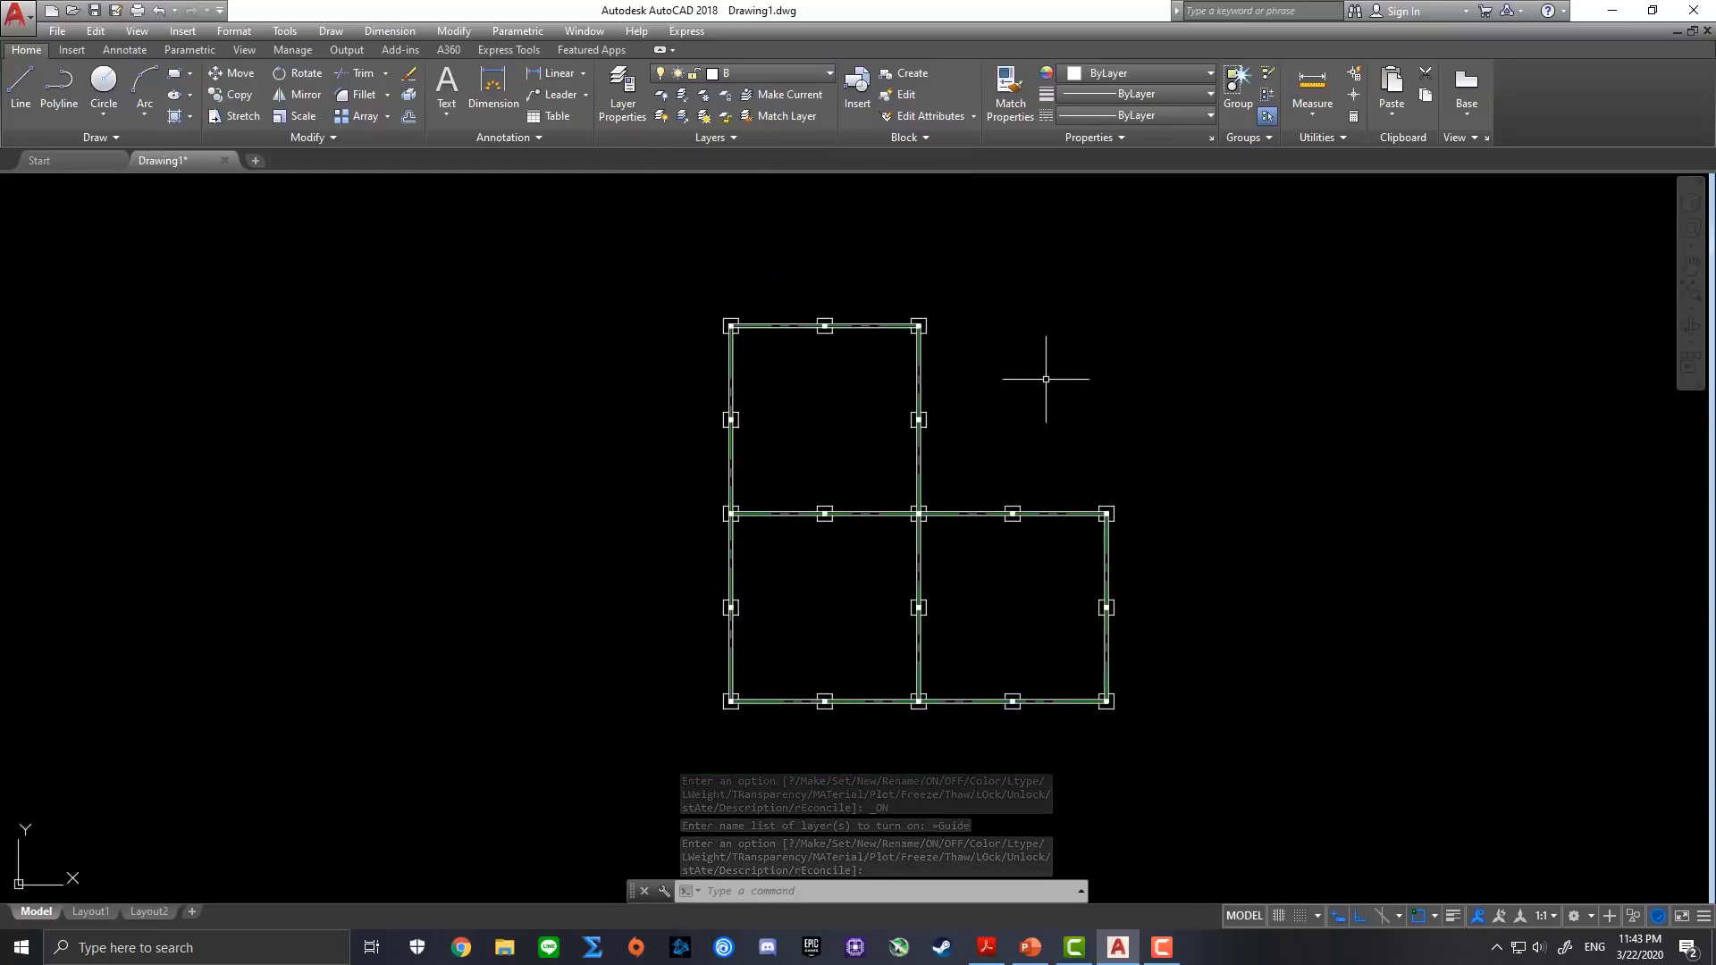
scroll(747, 437, up, 2)
middle_drag(923, 426, 876, 412)
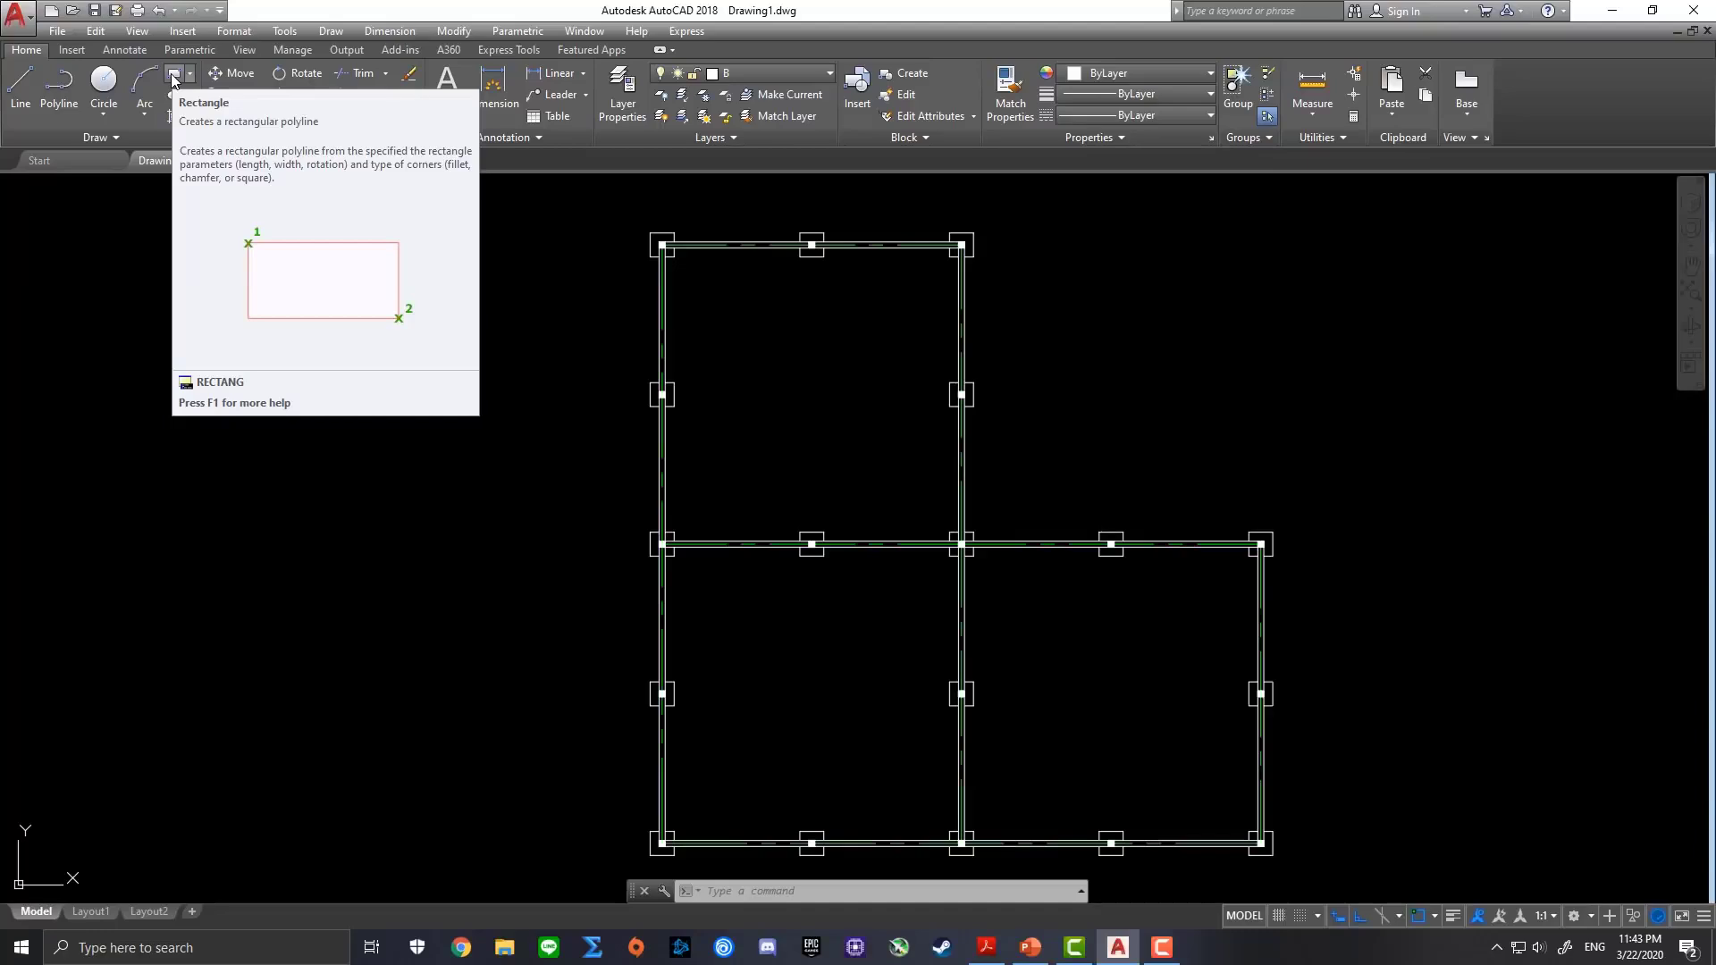
Draw a 4 by 2 rectangle from a corner picked in the upper part of the top room
click(173, 76)
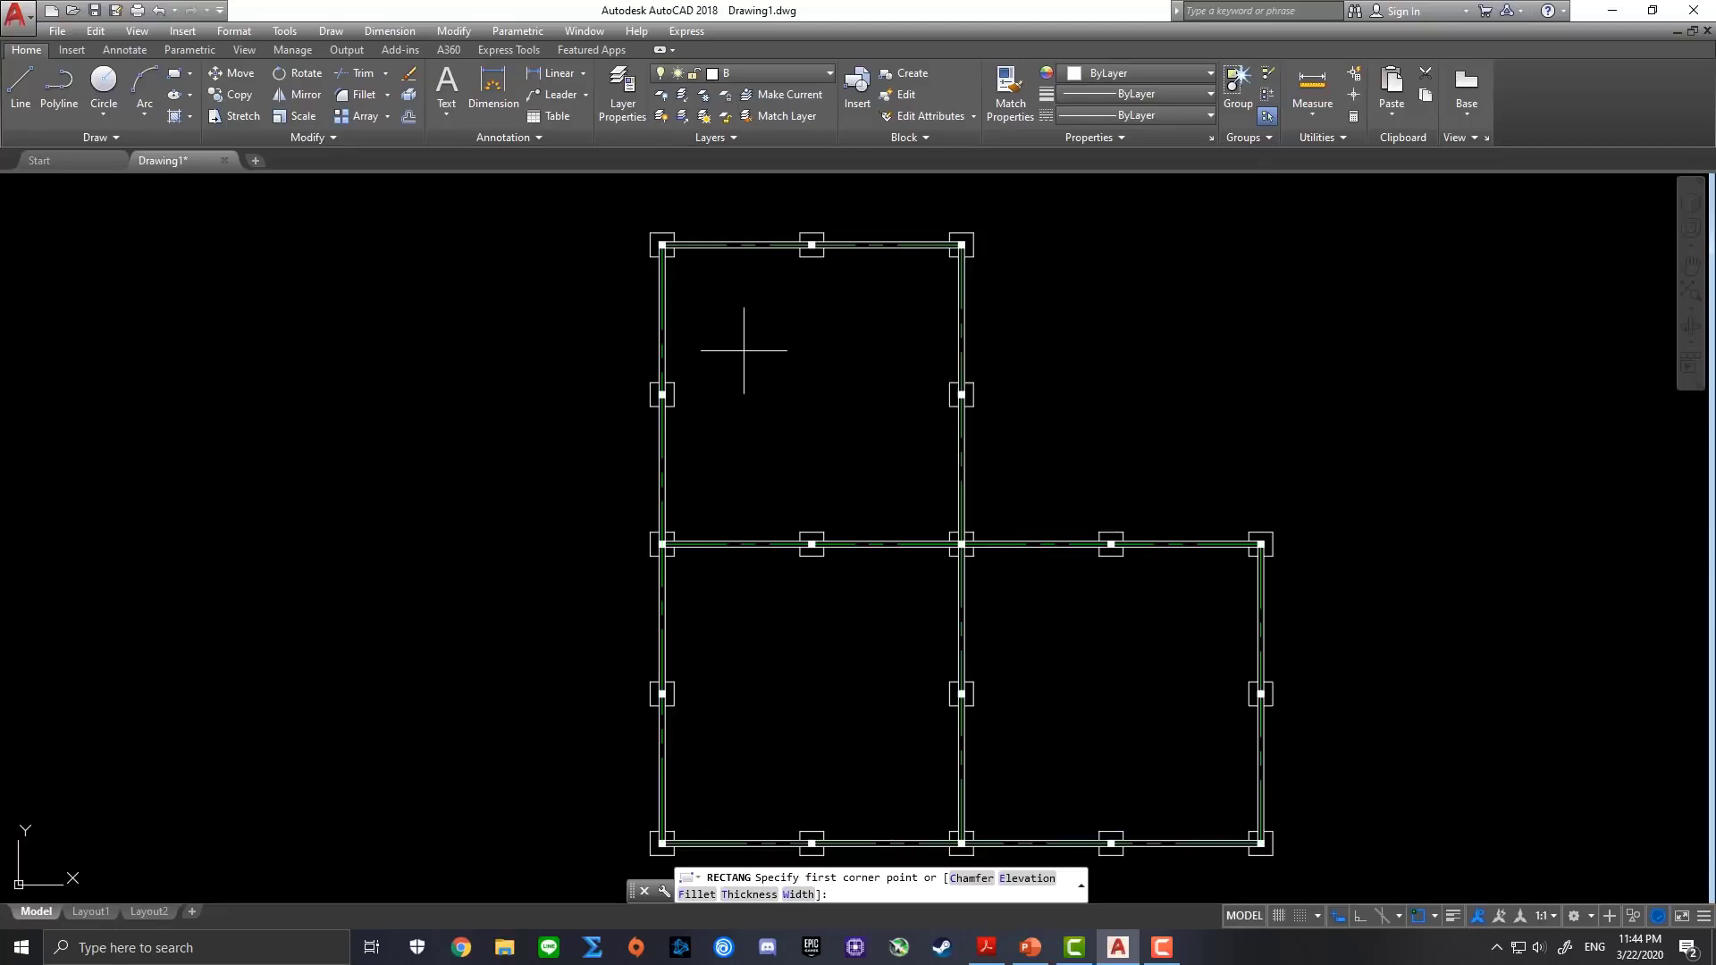
click(743, 351)
text(4)
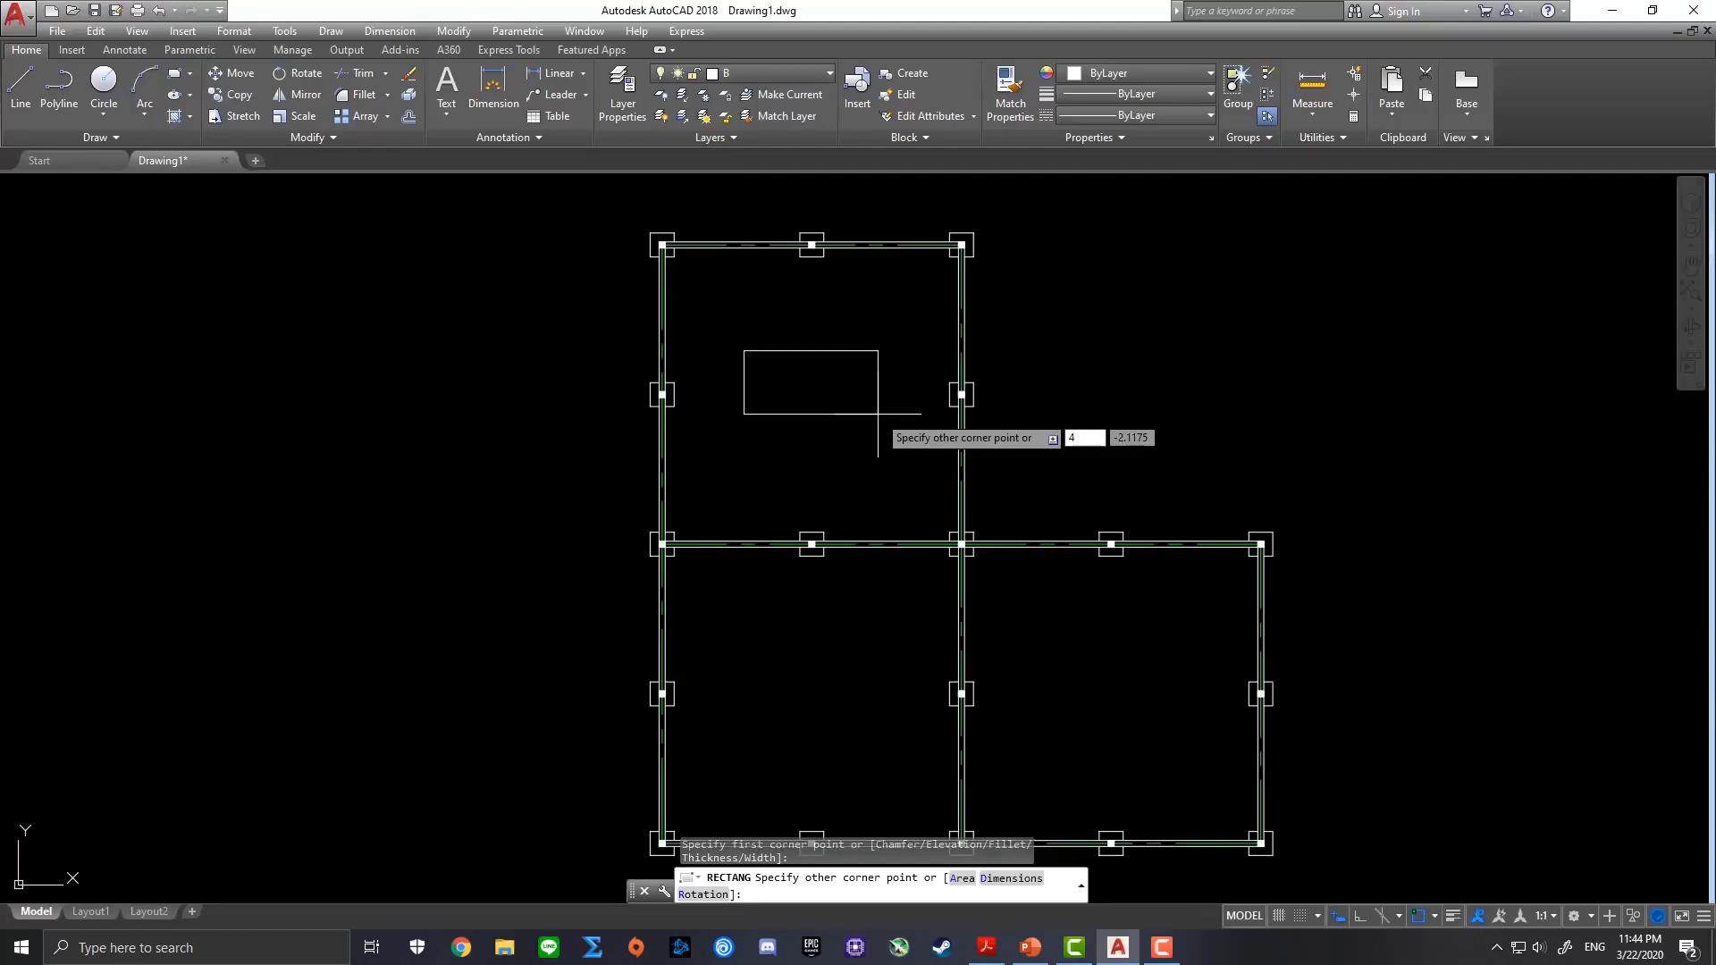
key(Tab)
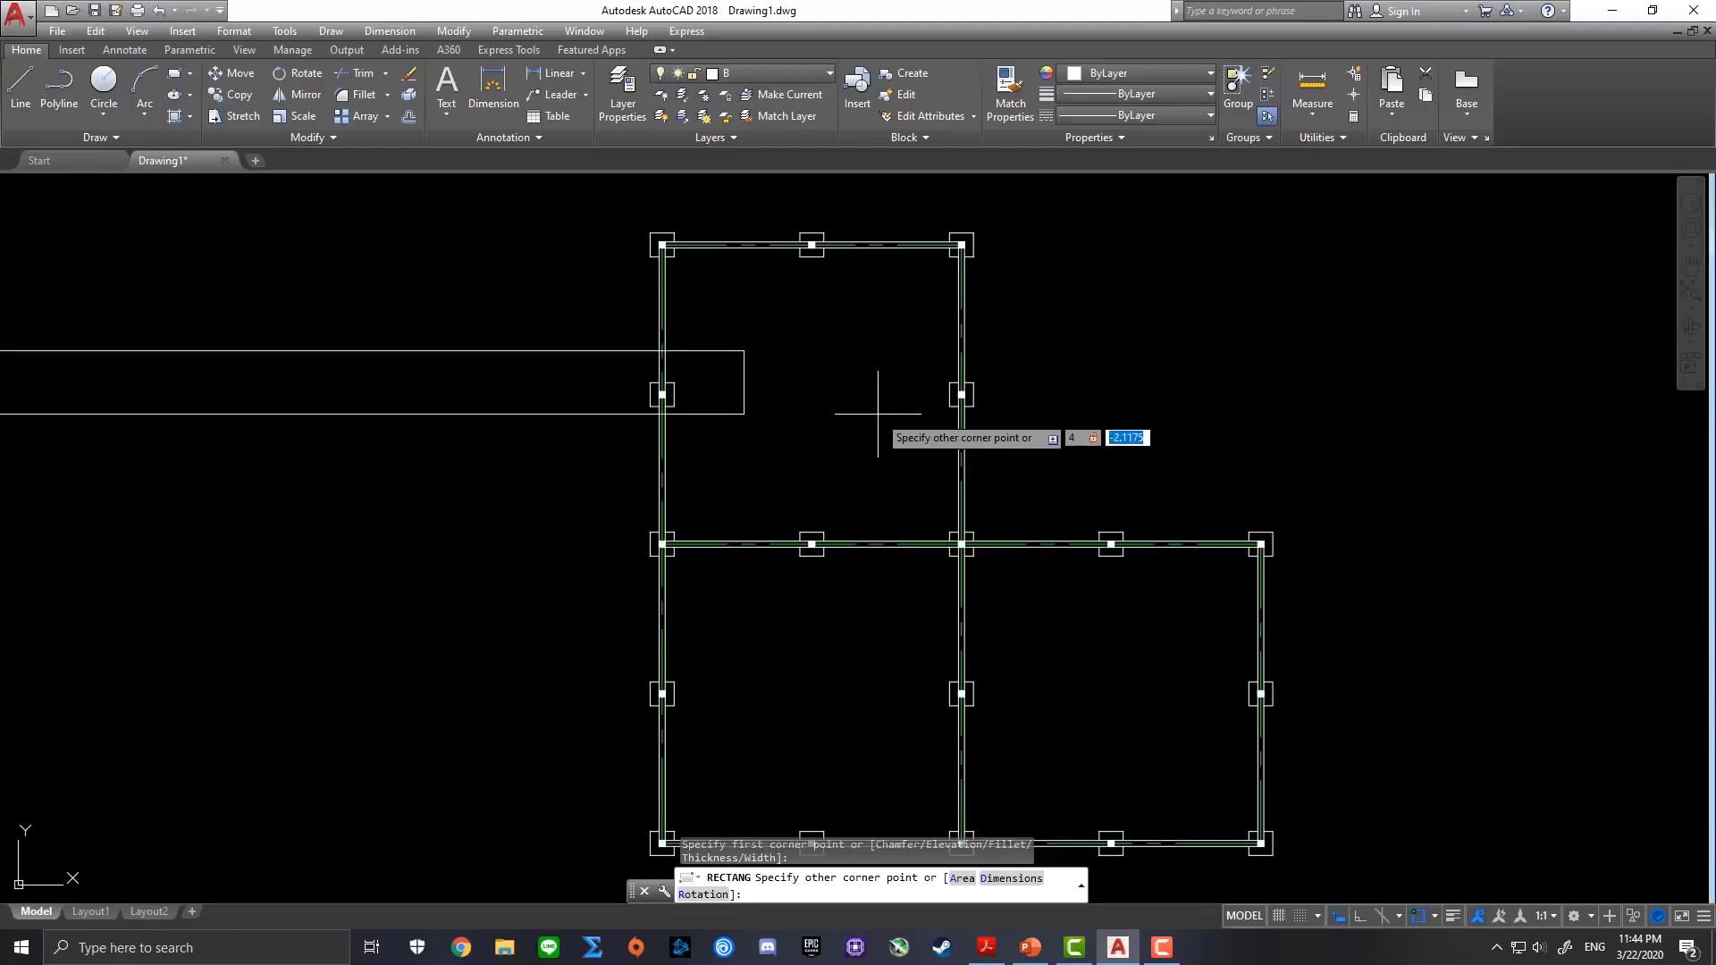
text(2)
key(Return)
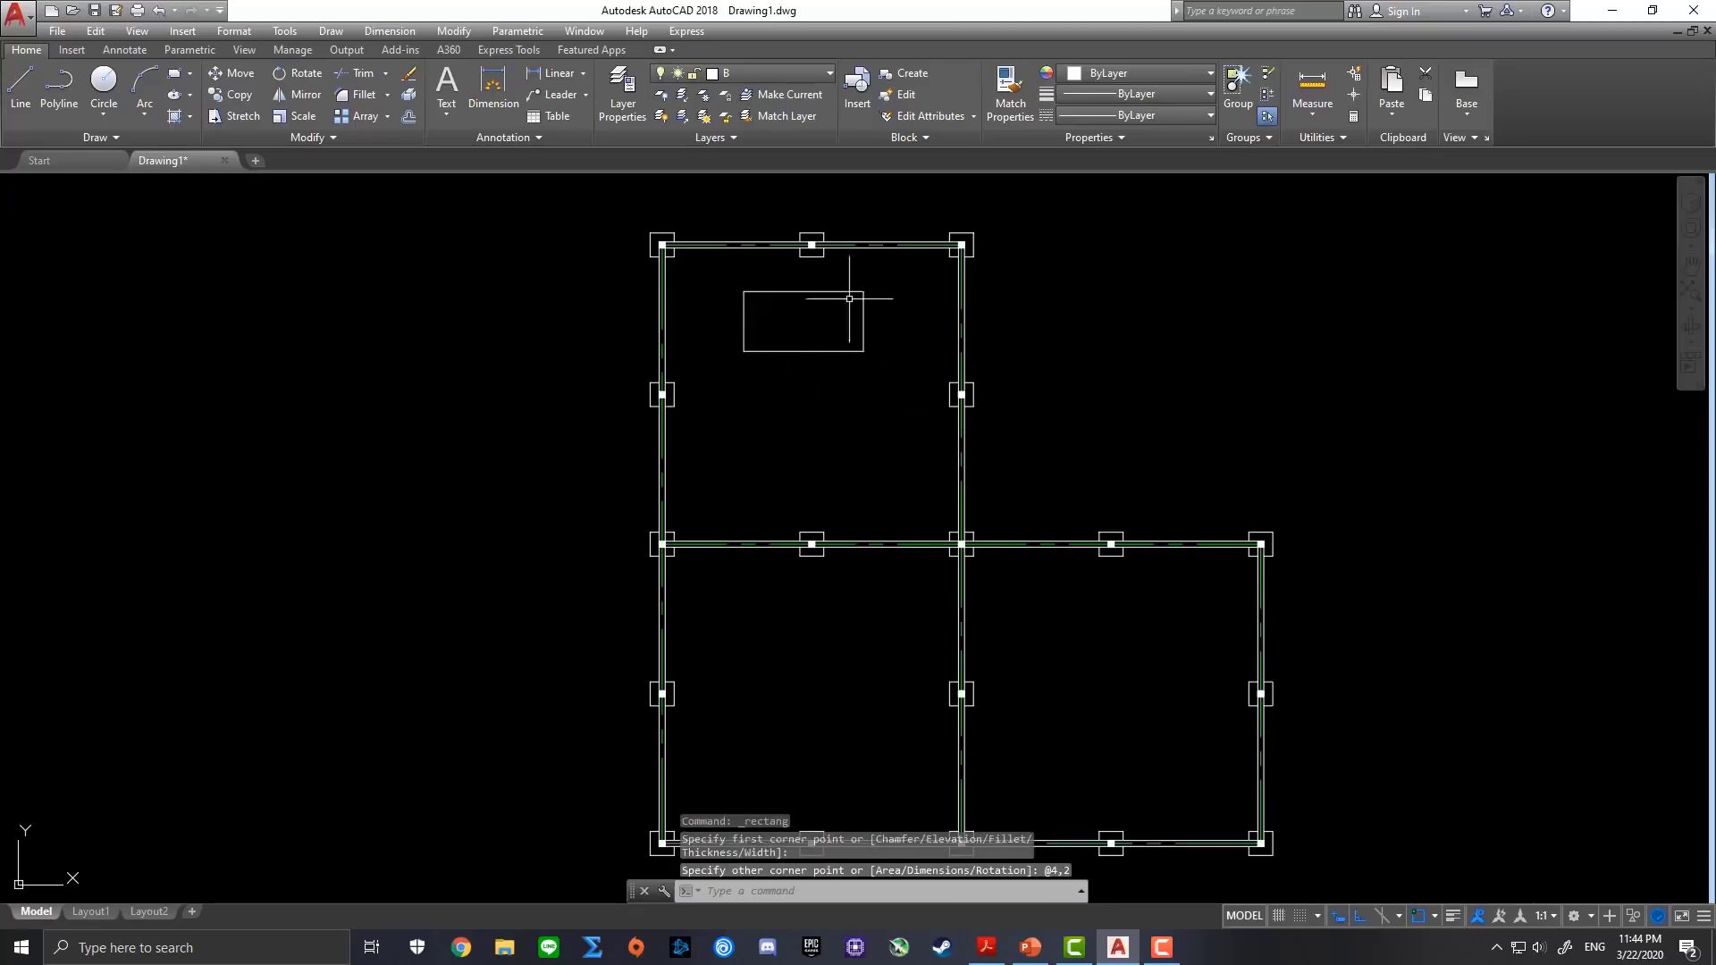
scroll(853, 286, up, 2)
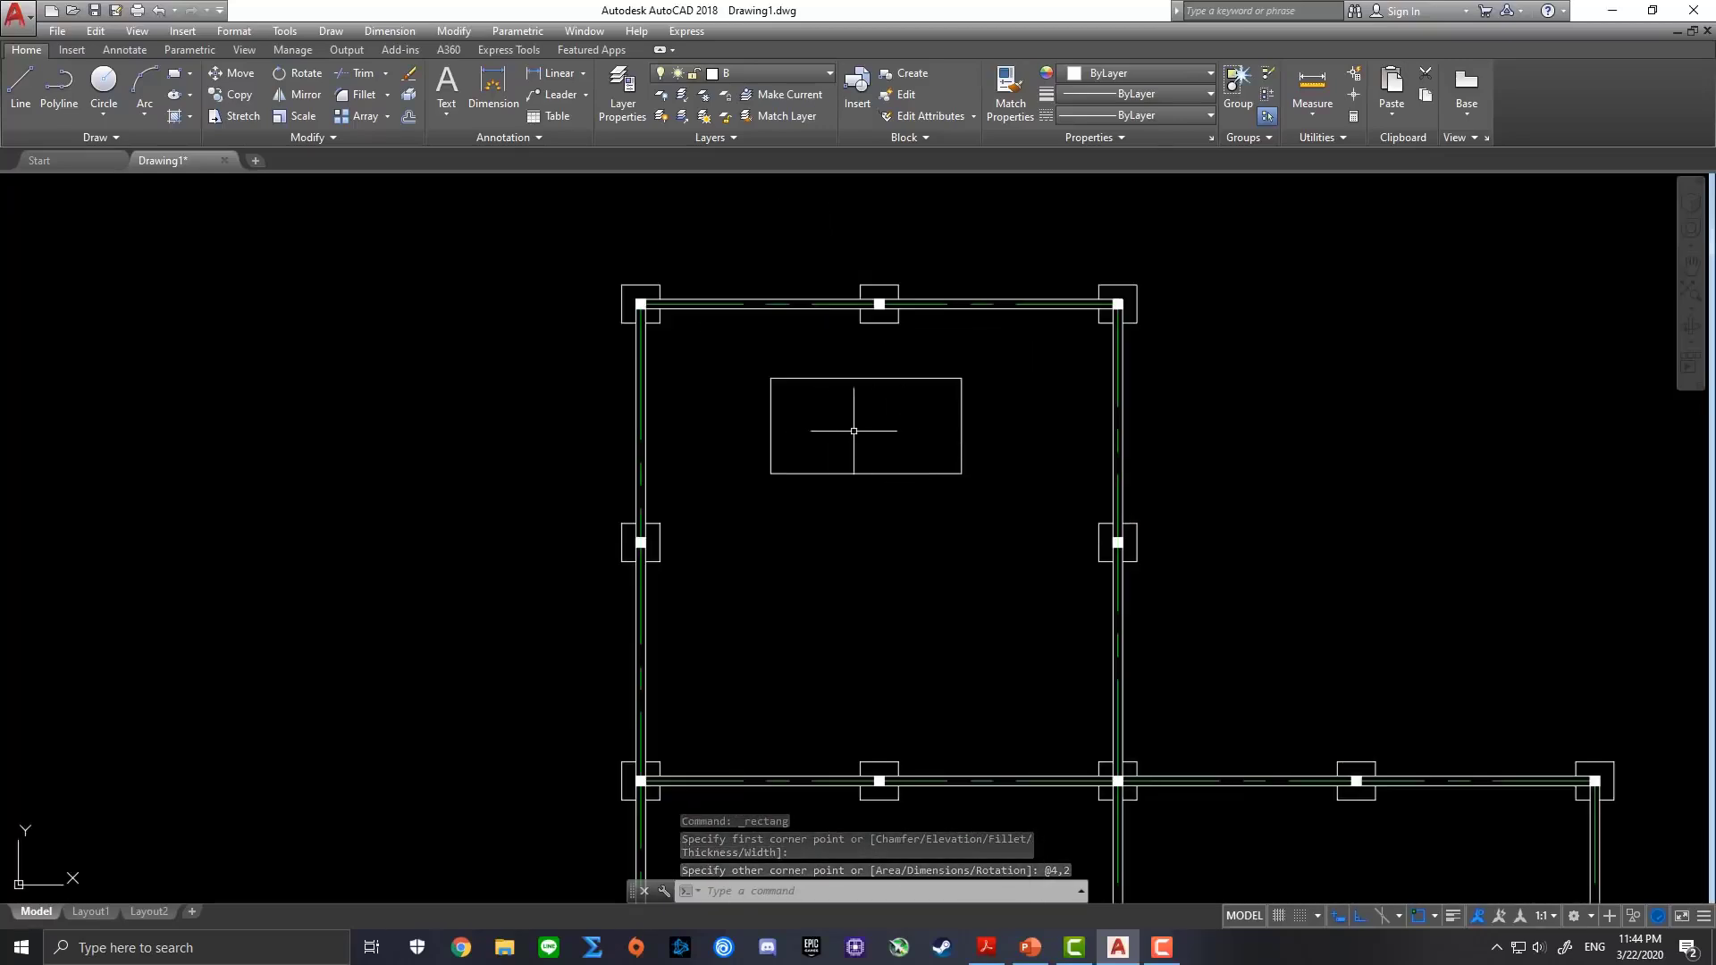
scroll(877, 430, up, 2)
Draw a horizontal line joining the rectangle's left and right edge midpoints
click(18, 99)
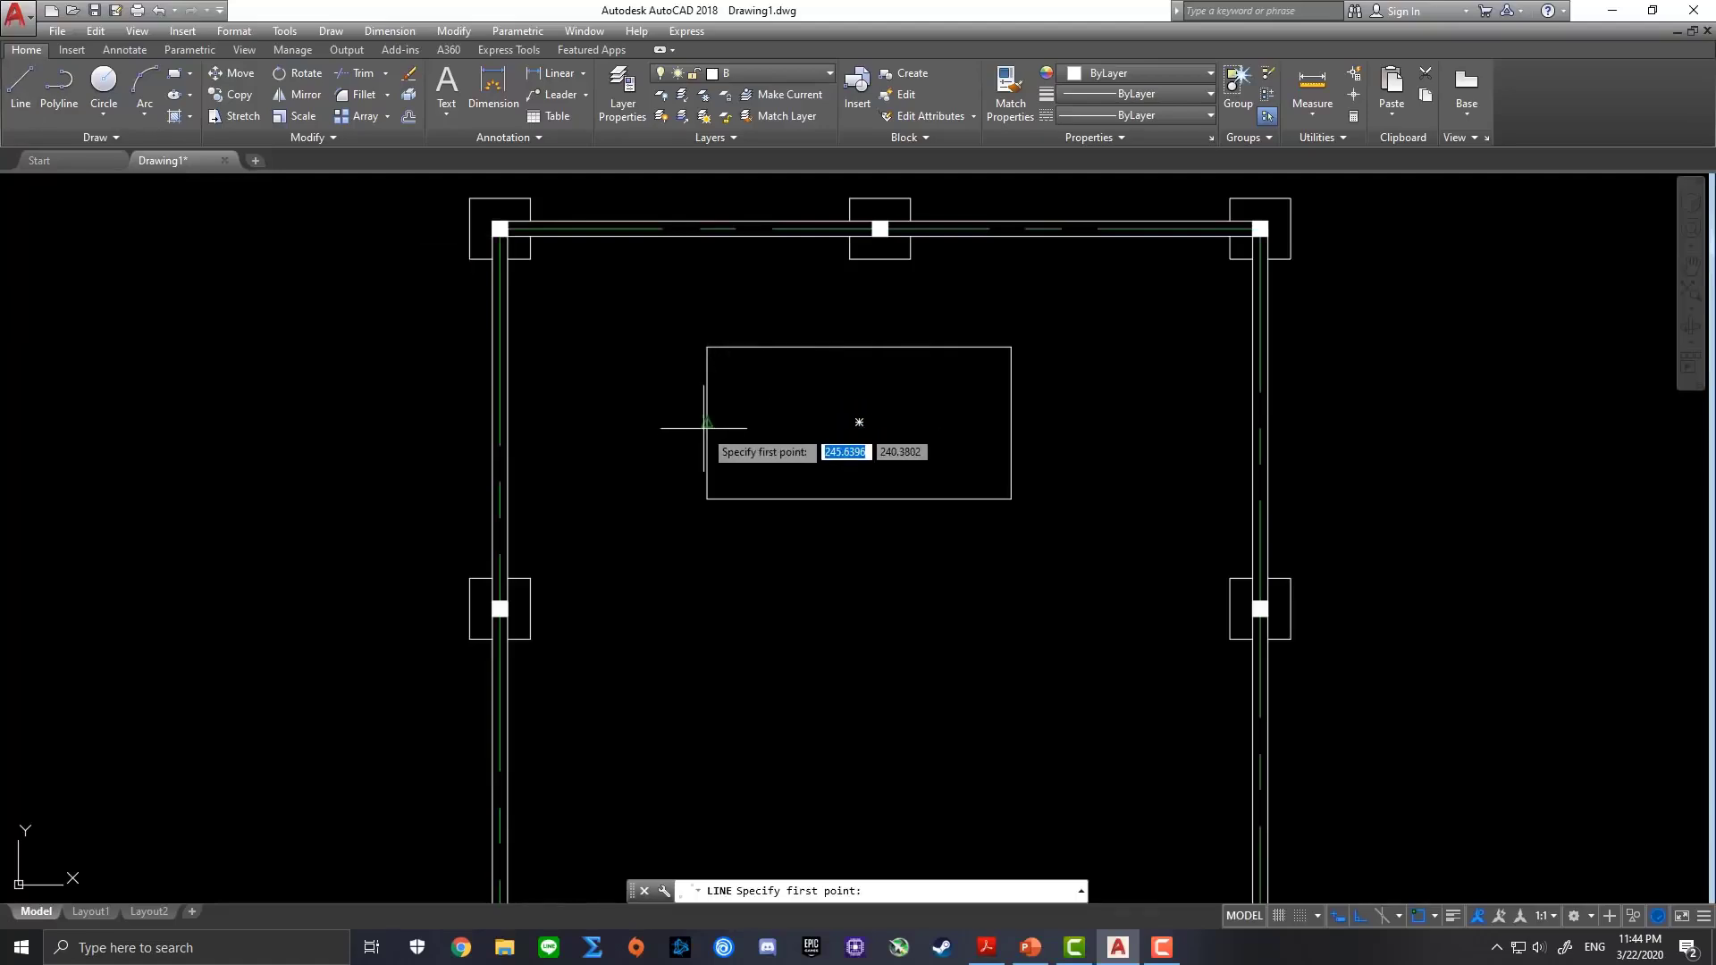
click(707, 421)
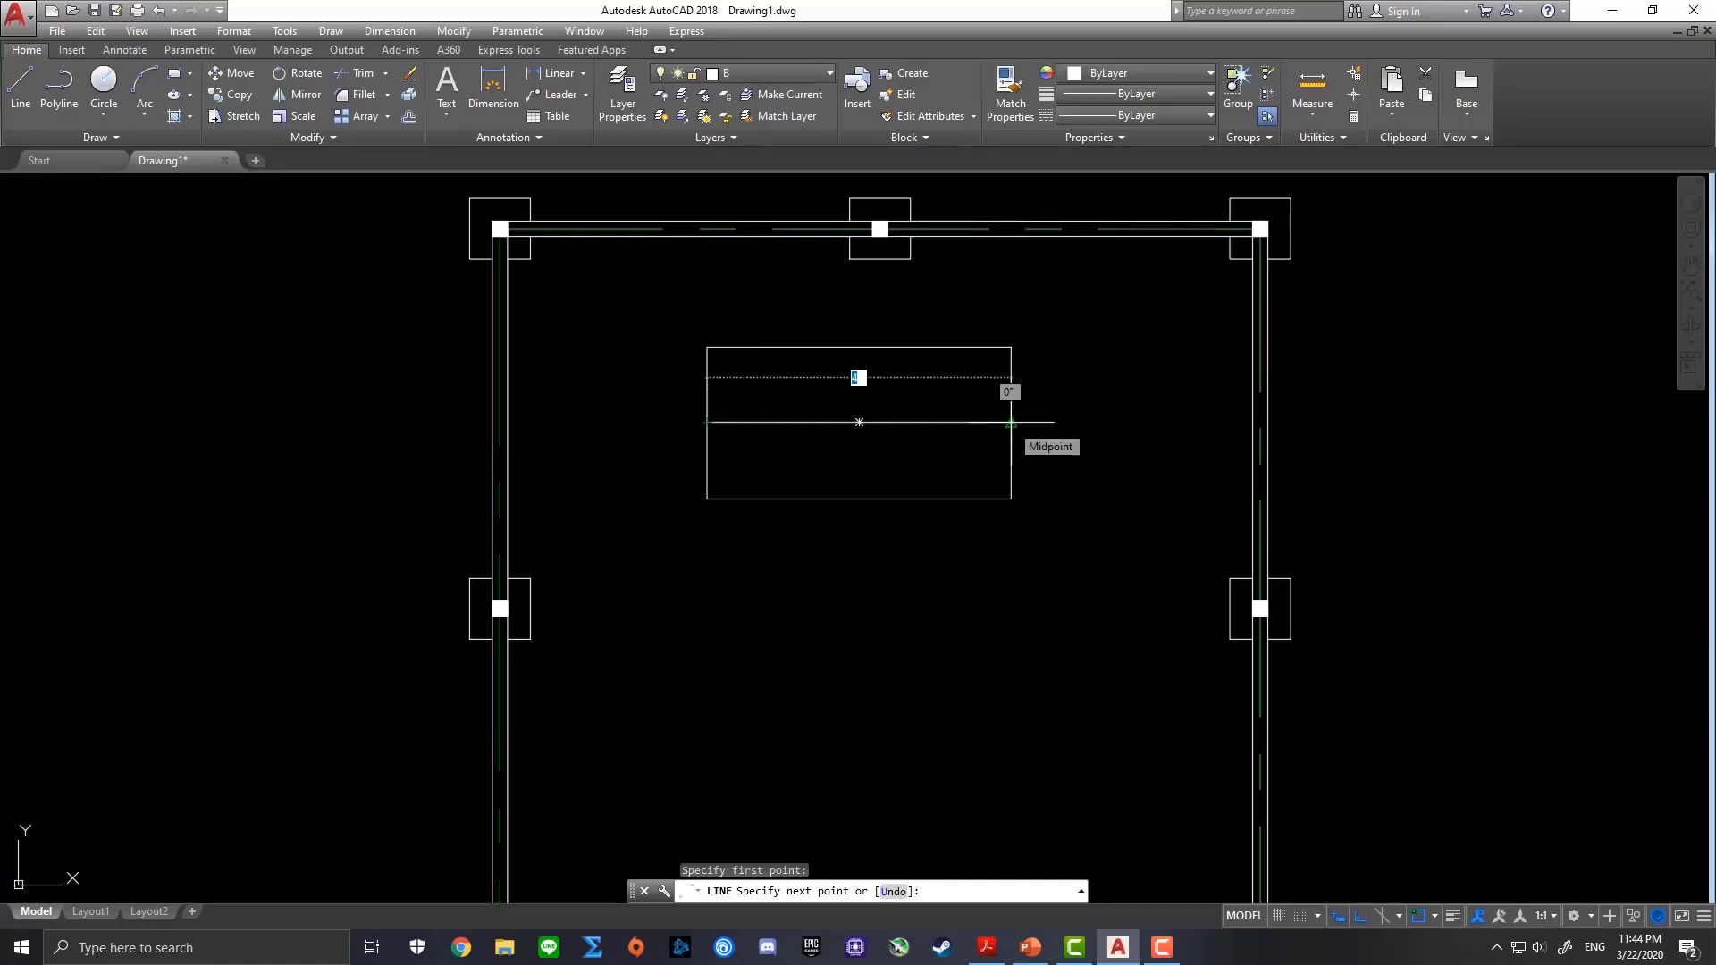
click(1011, 421)
key(Escape)
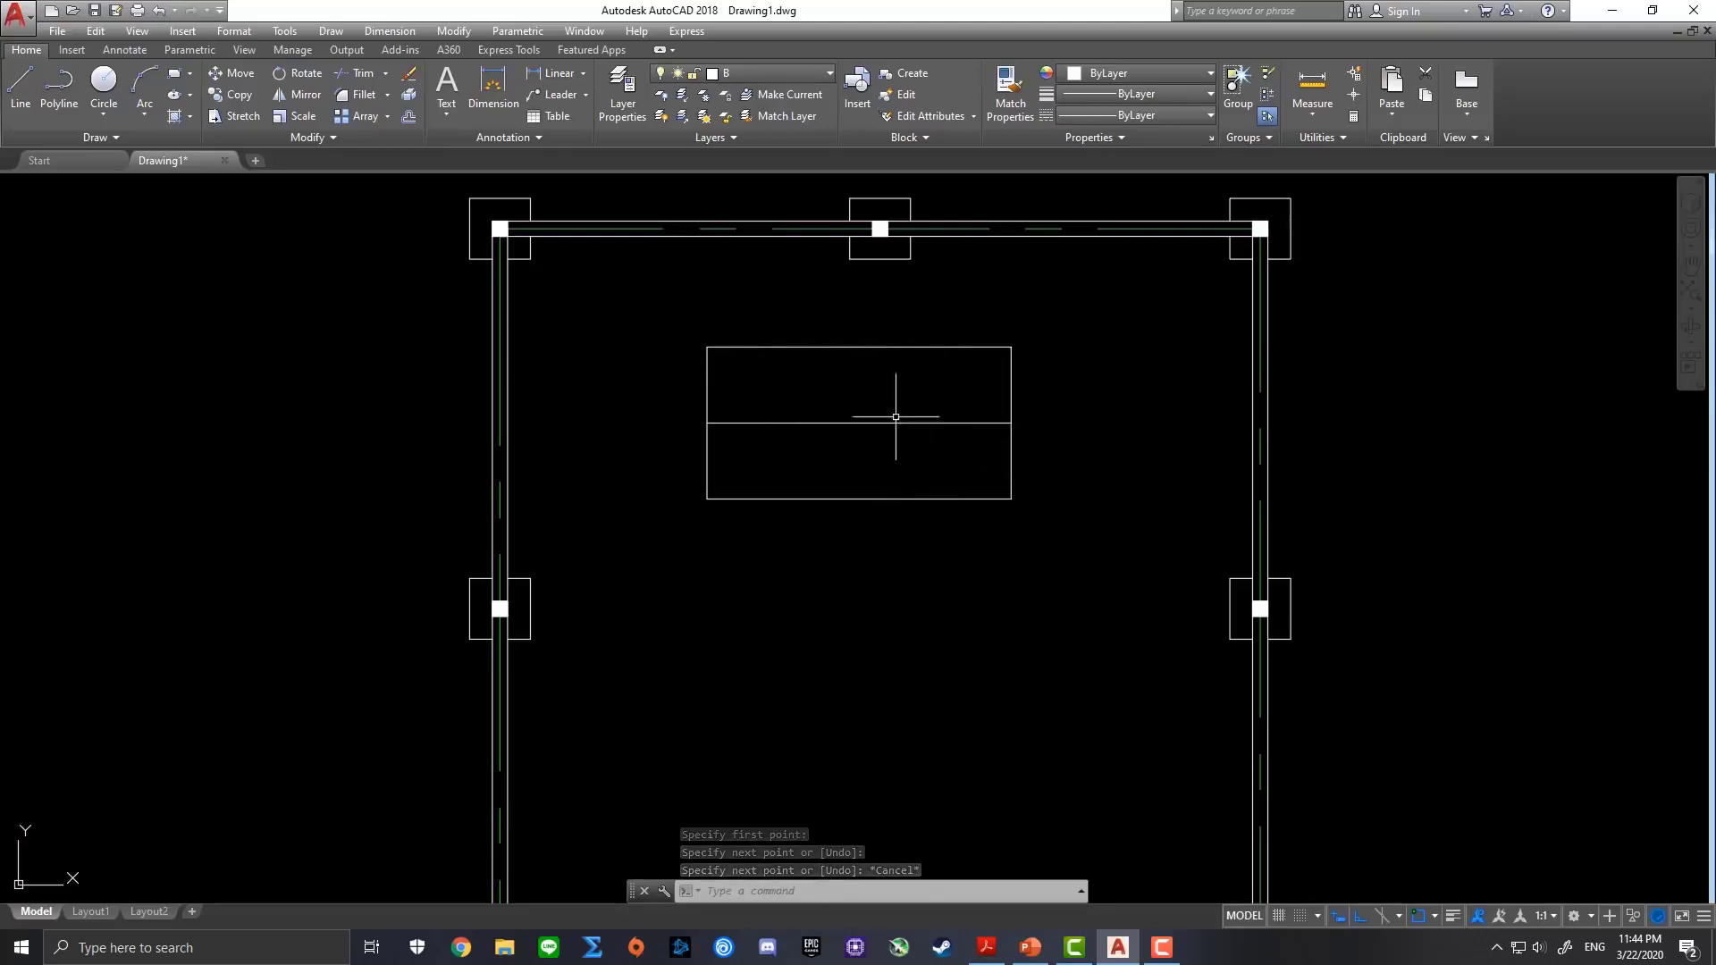
Draw a vertical line from the midline down past the rectangle's bottom edge
click(19, 93)
scroll(945, 428, up, 2)
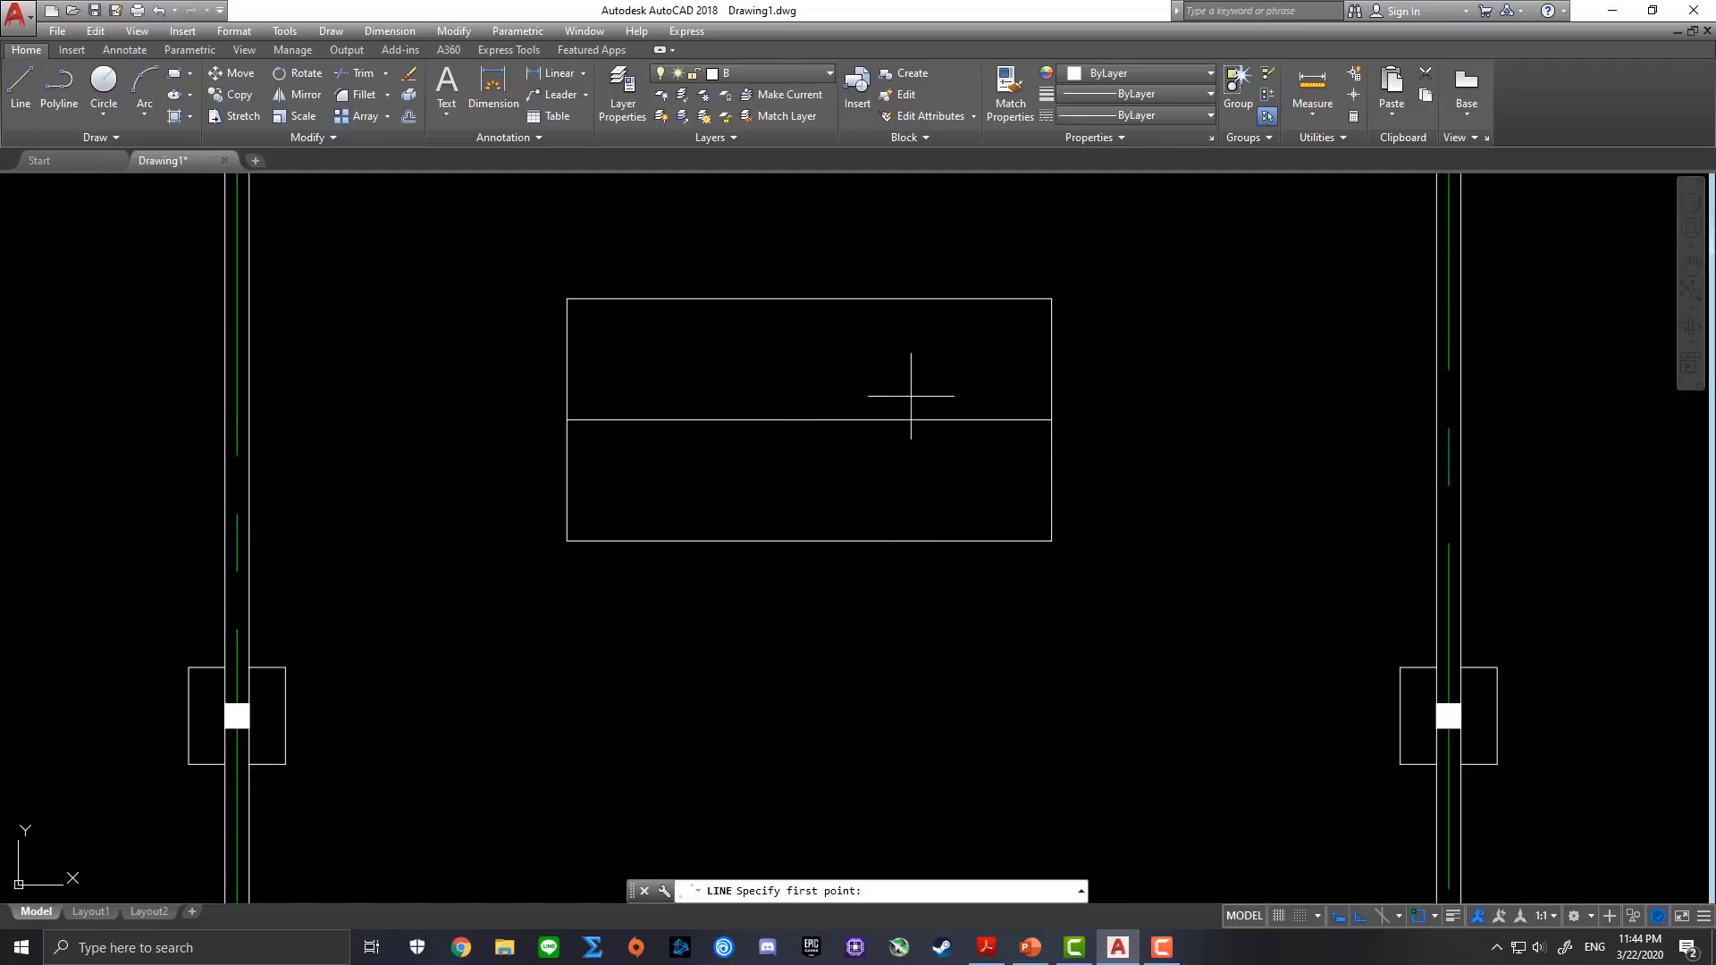
click(911, 396)
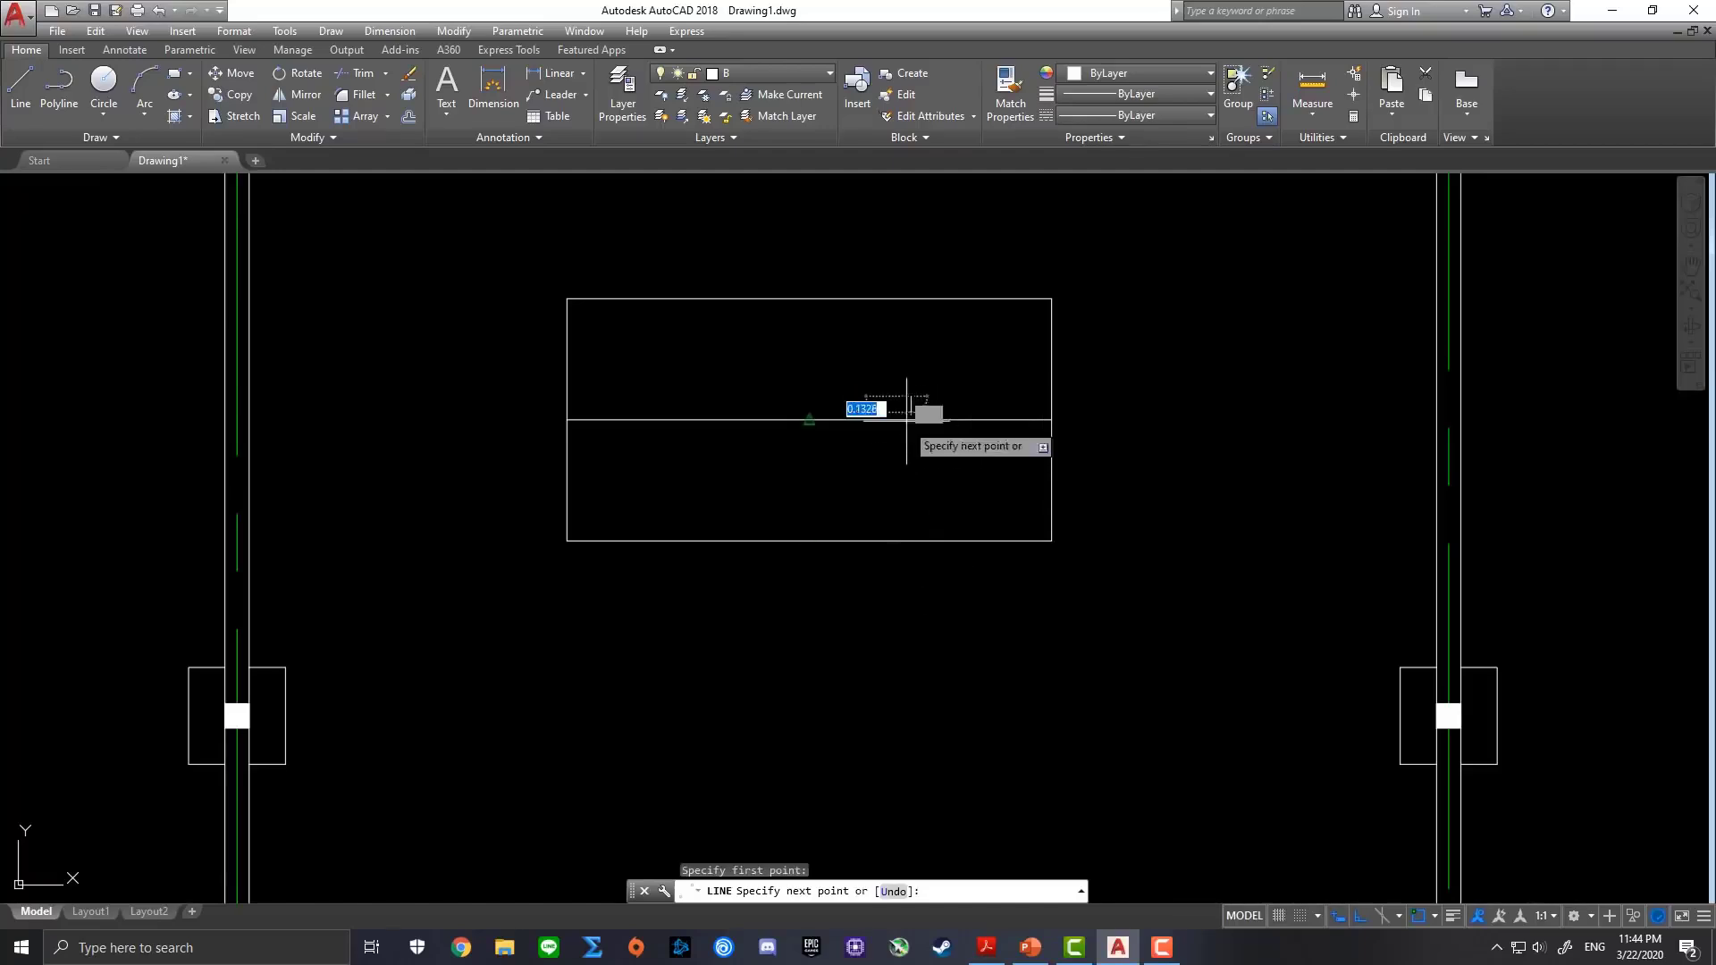
click(917, 563)
key(Escape)
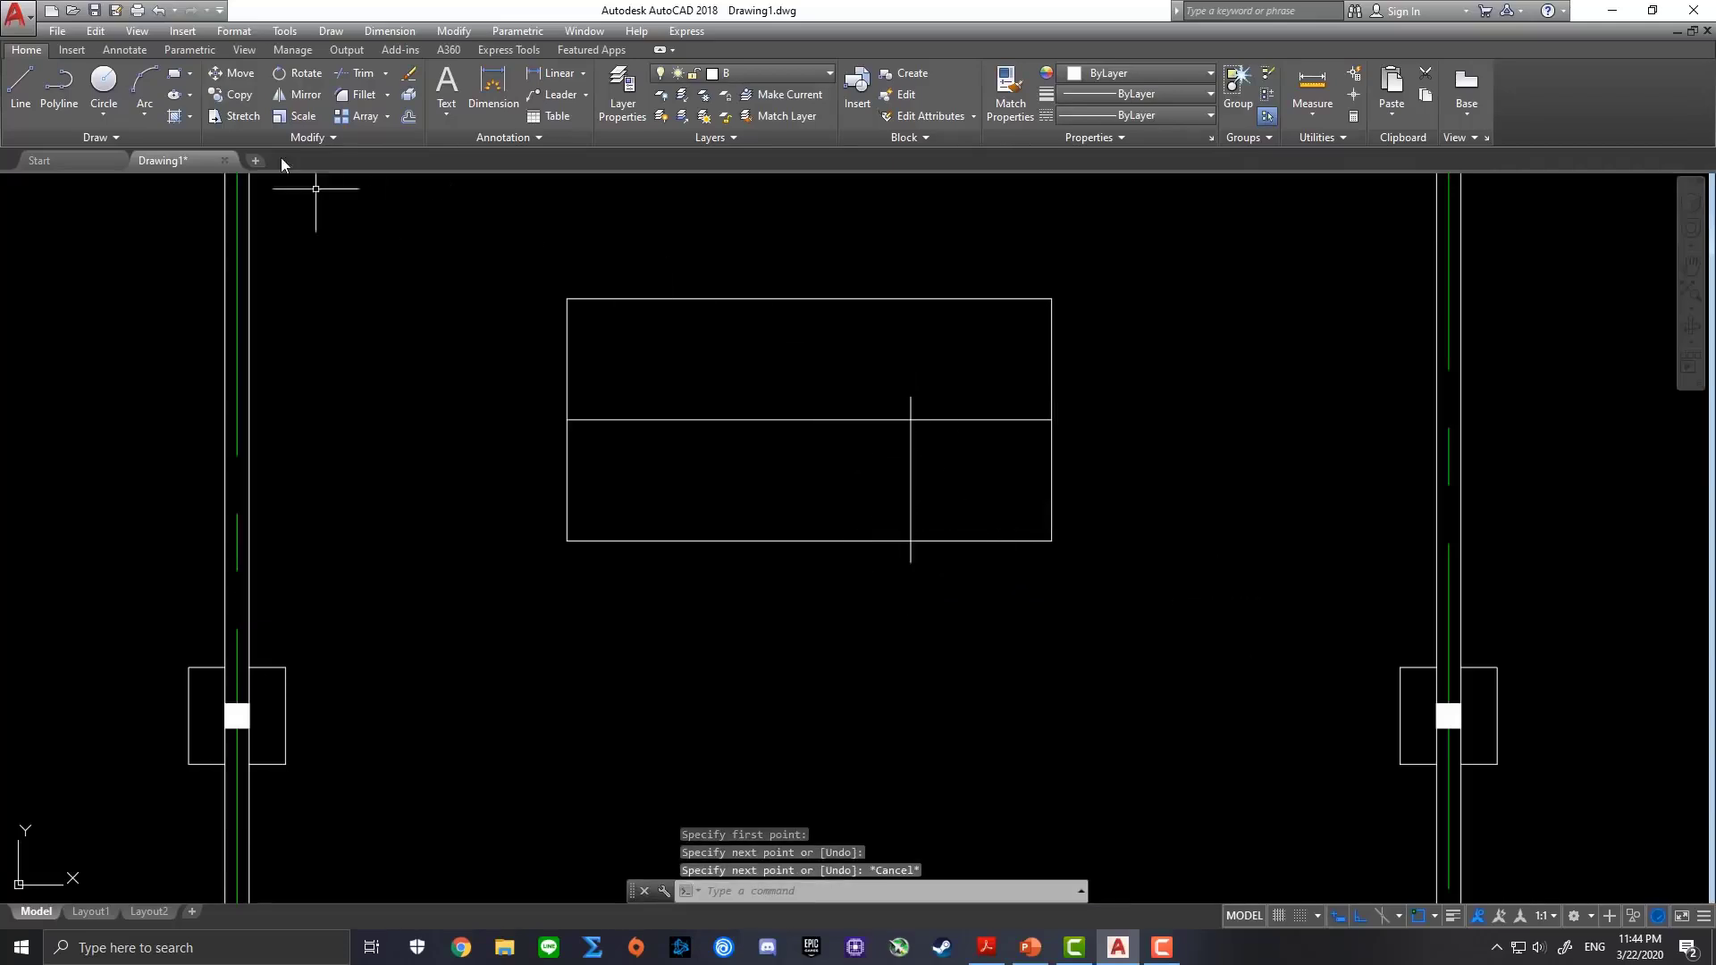
Trim the vertical line's stub sticking out below the rectangle
click(357, 73)
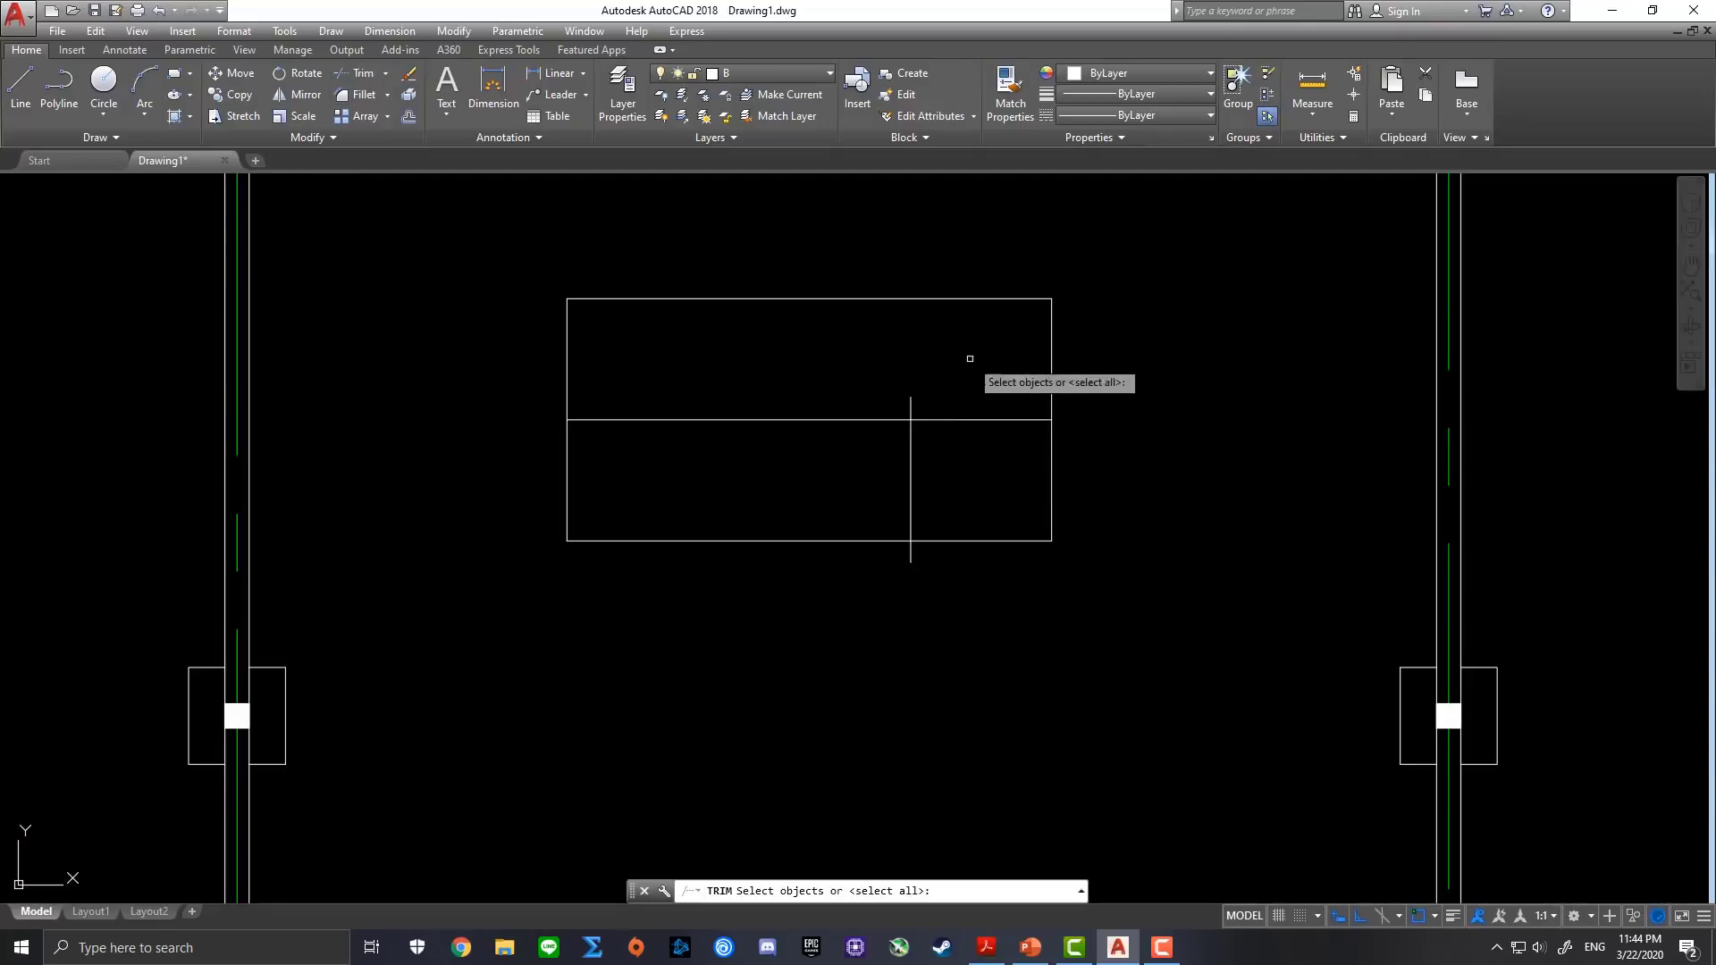
key(Return)
click(911, 551)
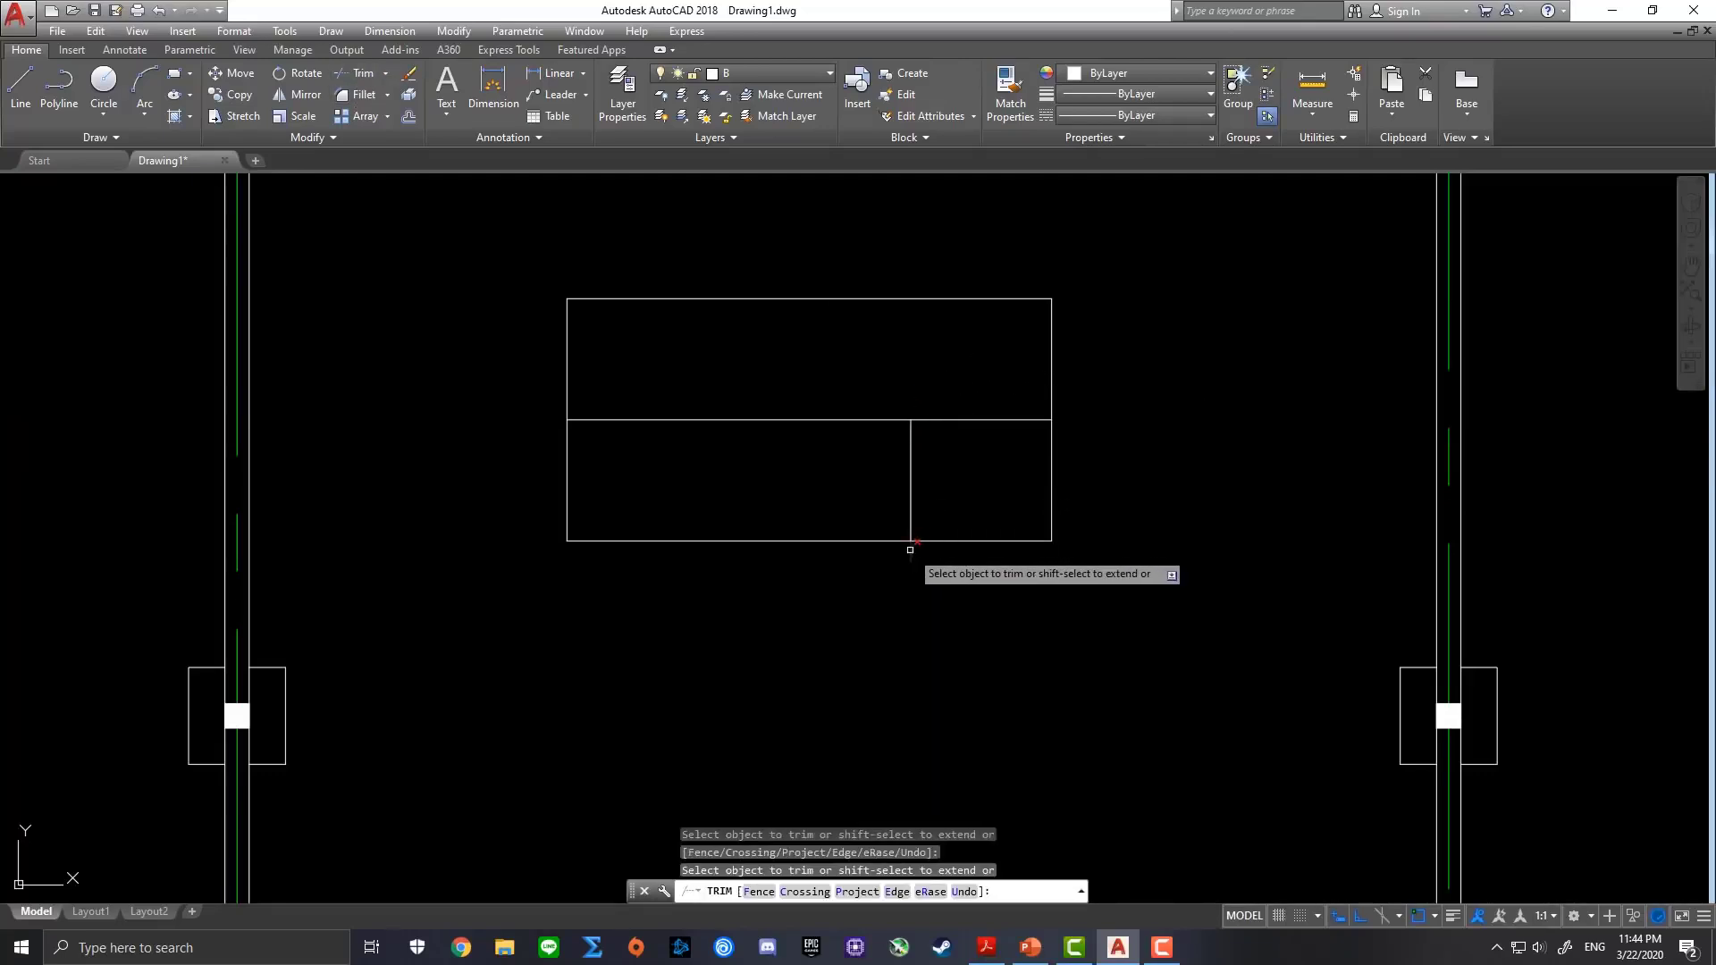
key(Return)
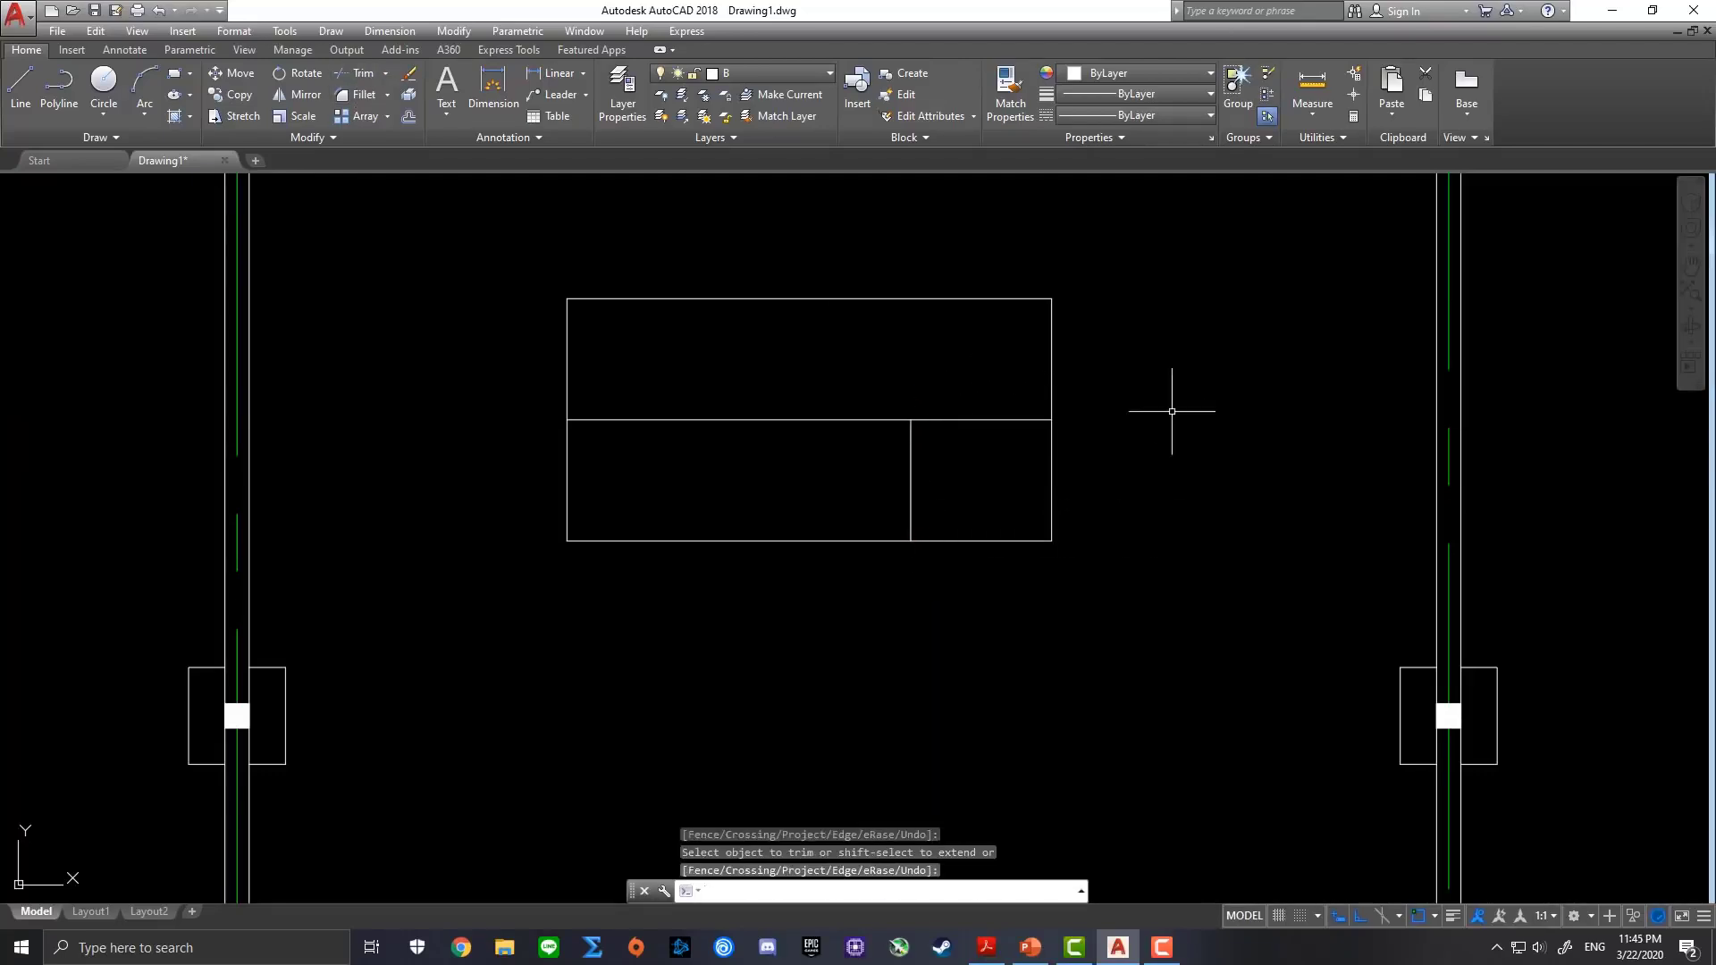
scroll(1171, 411, down, 2)
middle_drag(1140, 387, 1138, 477)
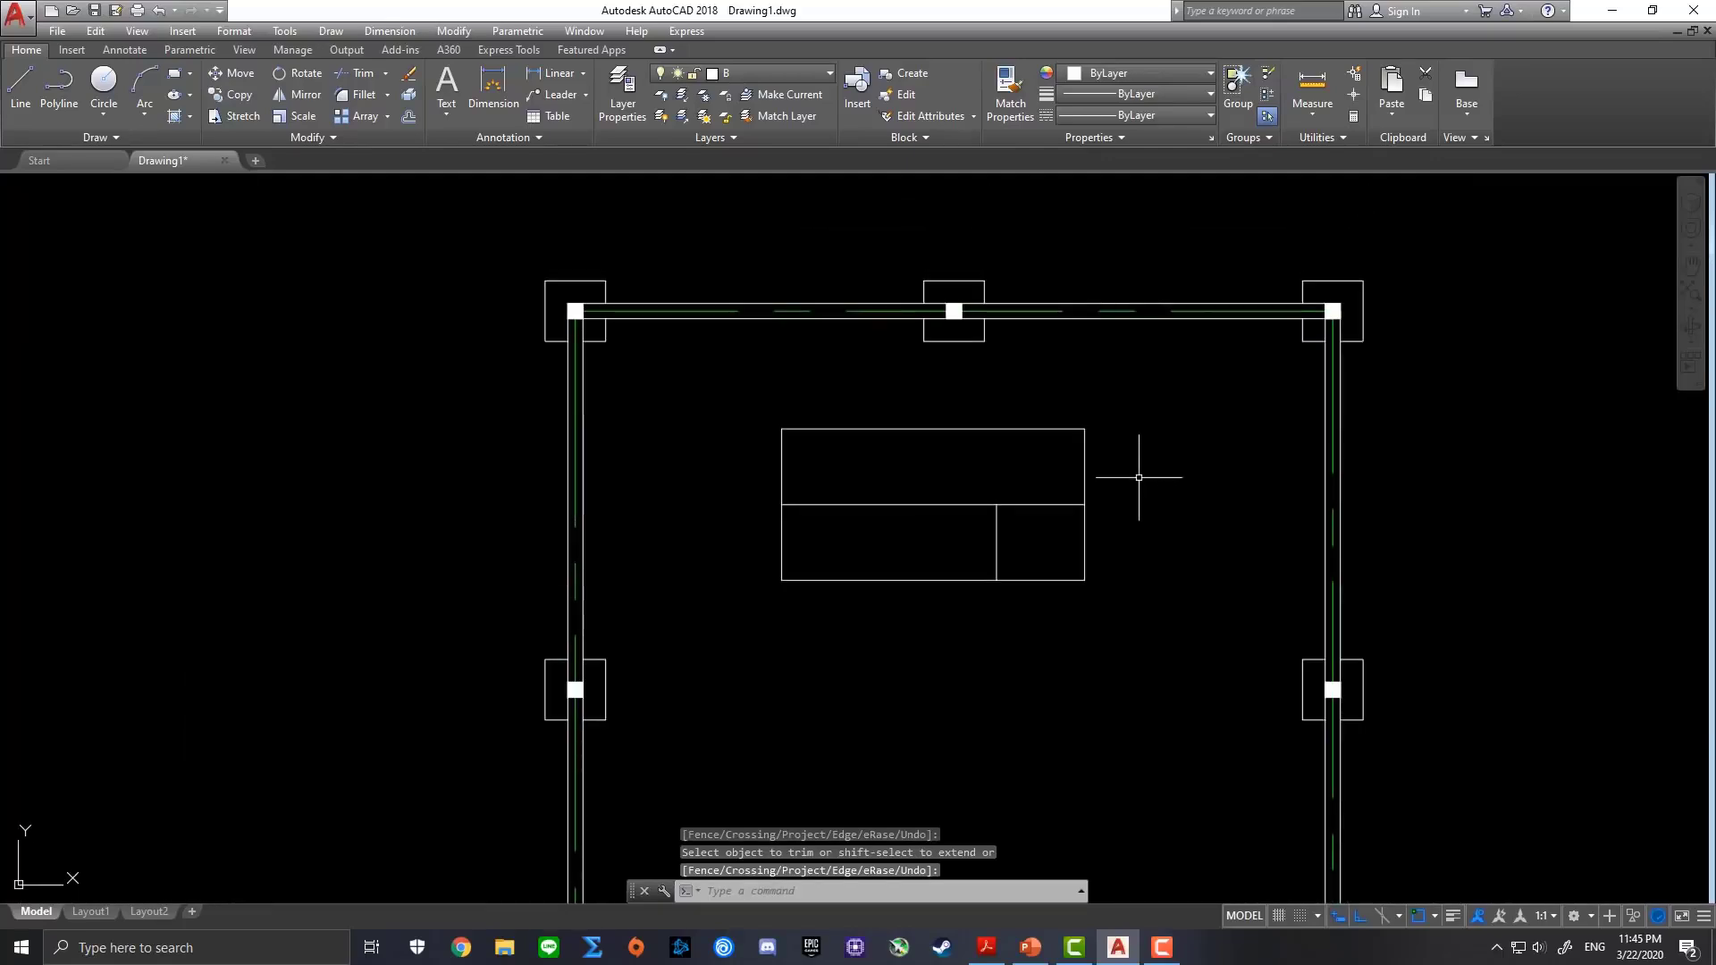
Make the red Dimension layer current and open a multiline text box over the divided rectangle
click(786, 74)
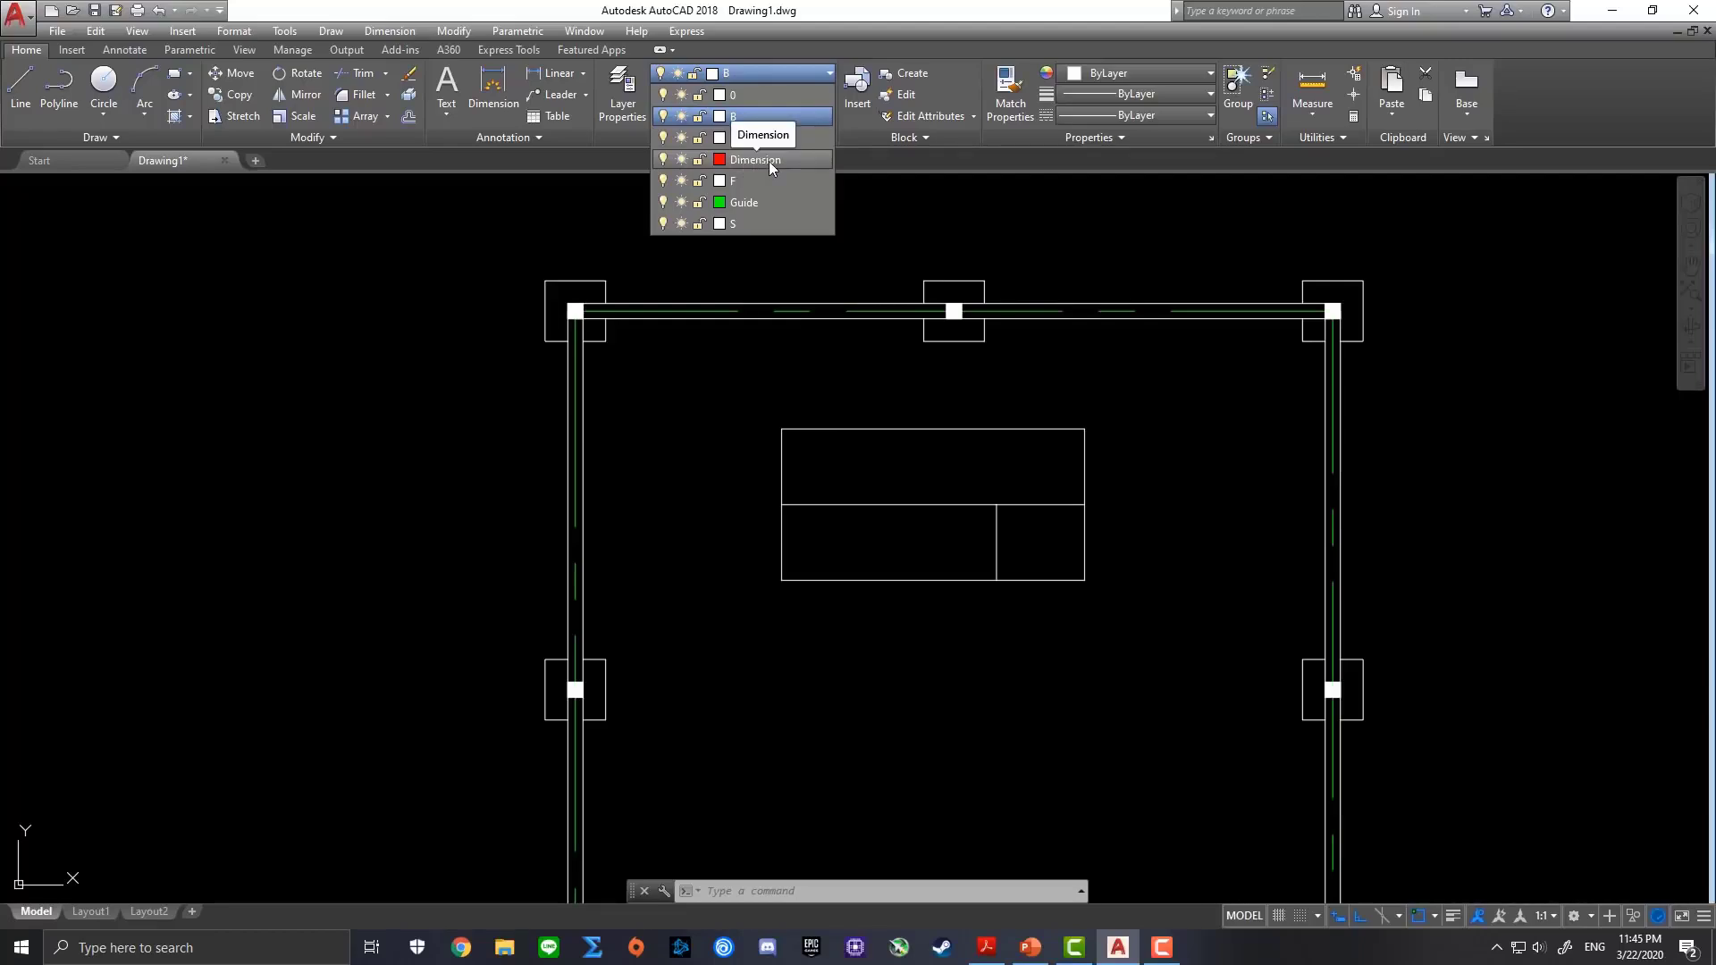
click(769, 161)
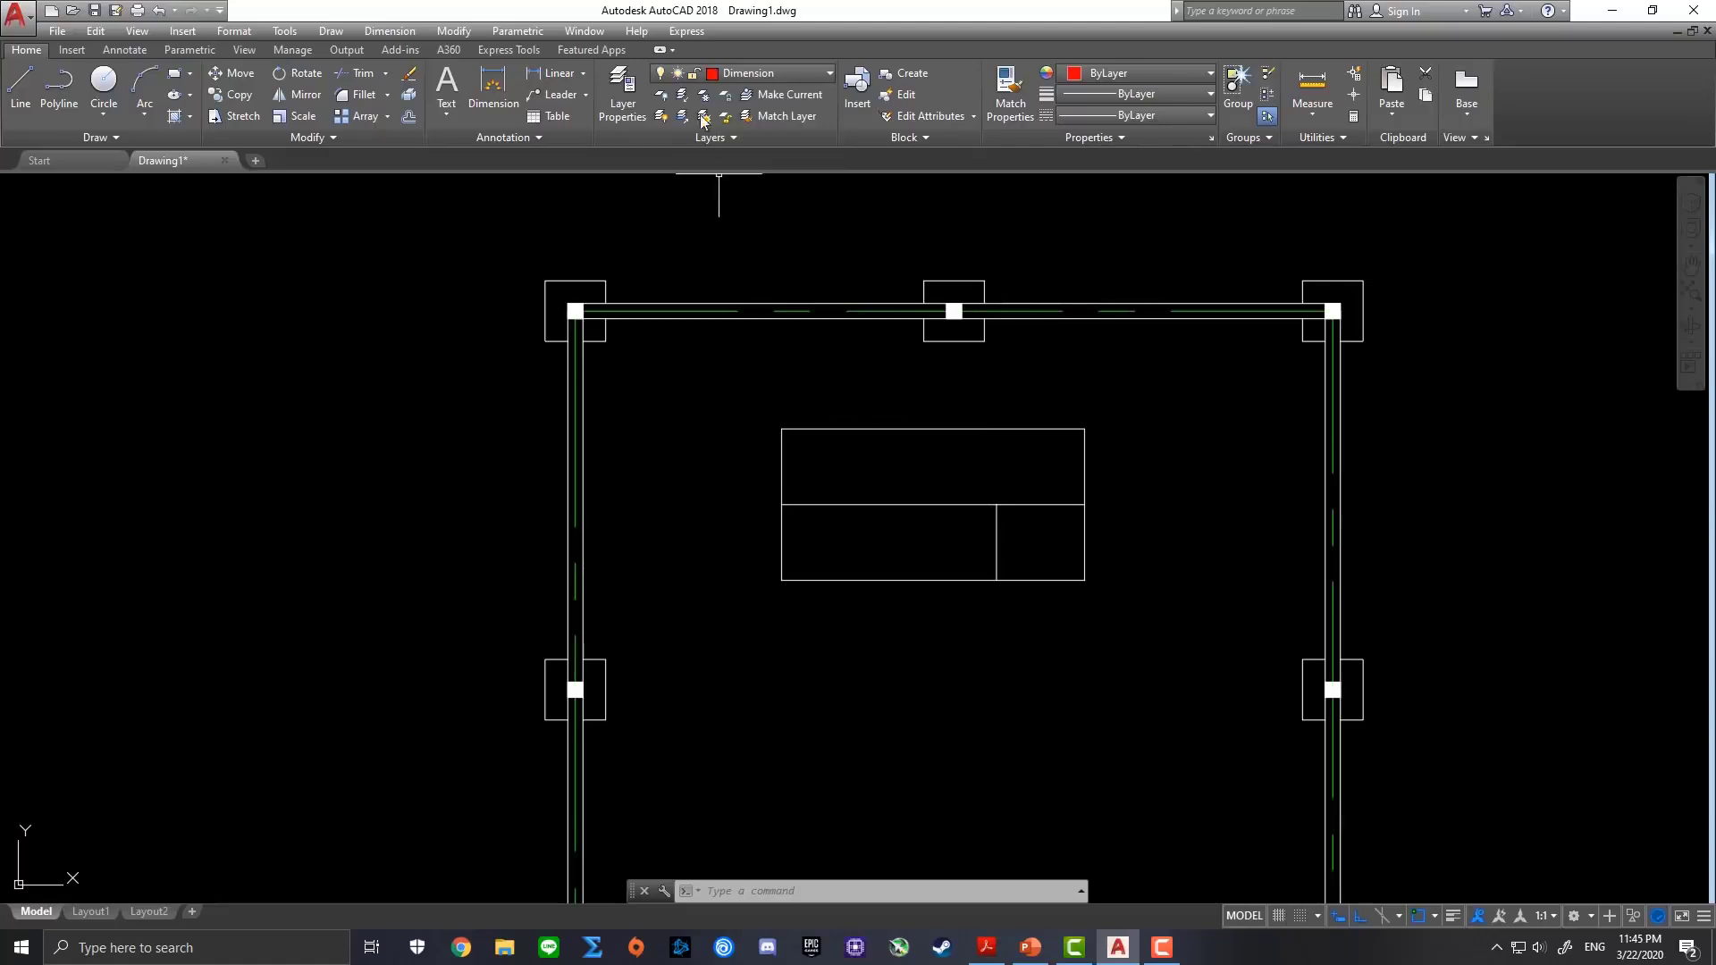
click(452, 82)
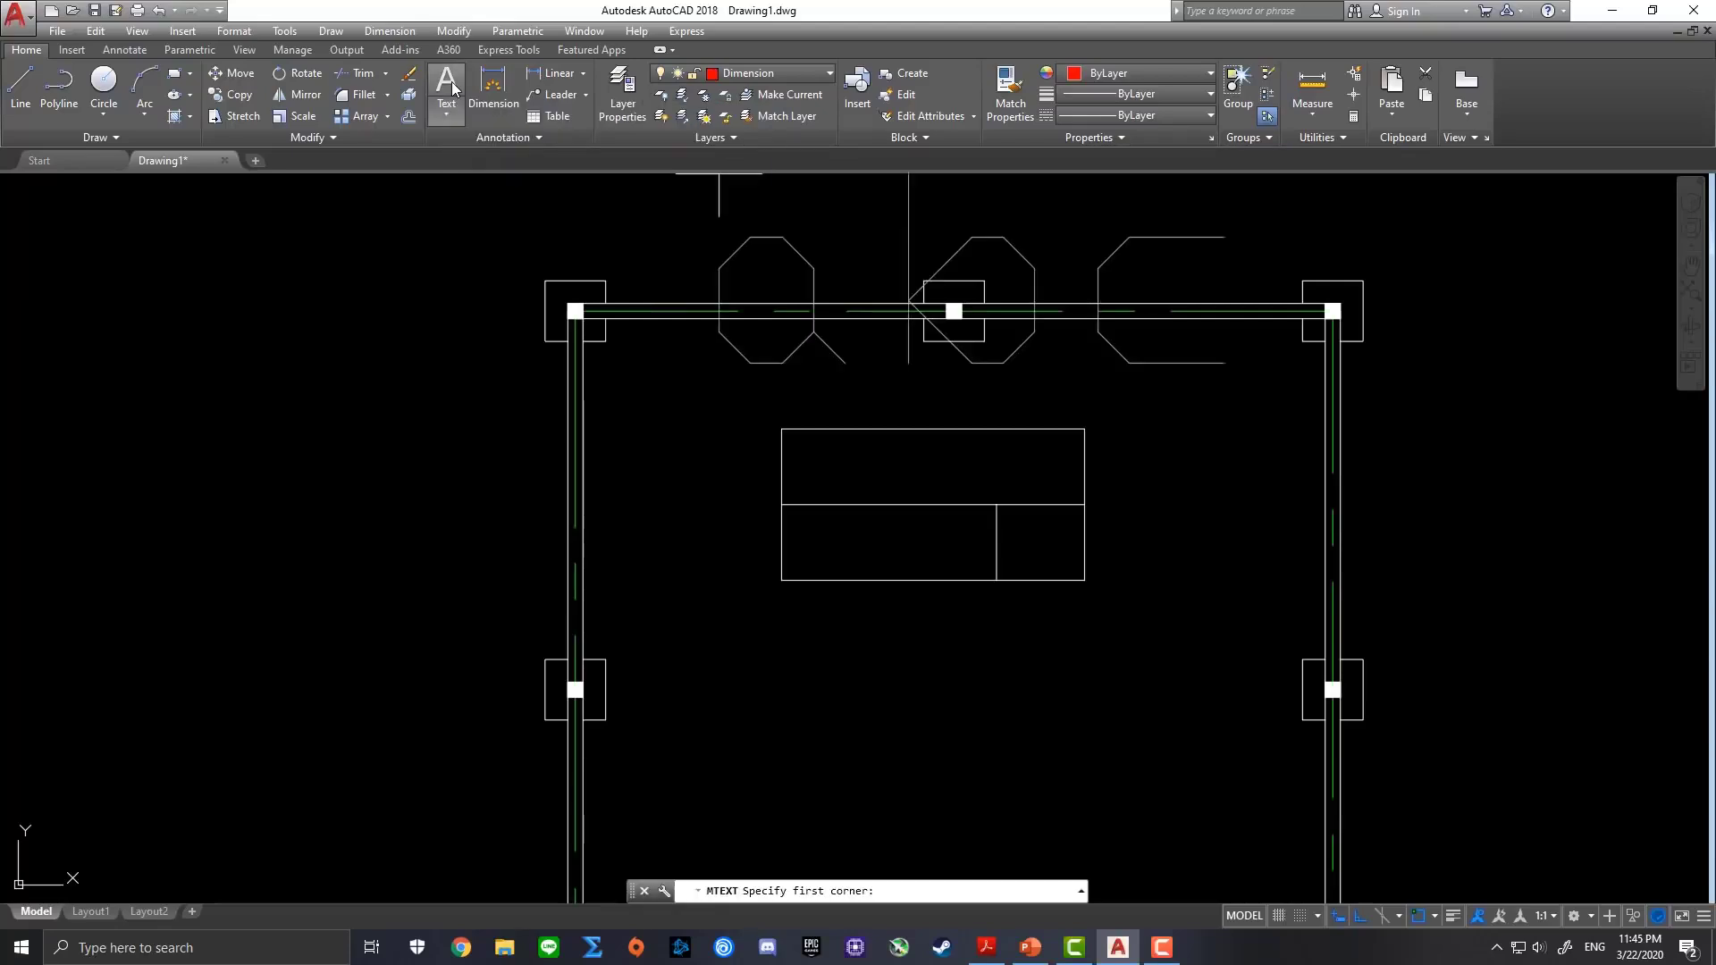
click(810, 442)
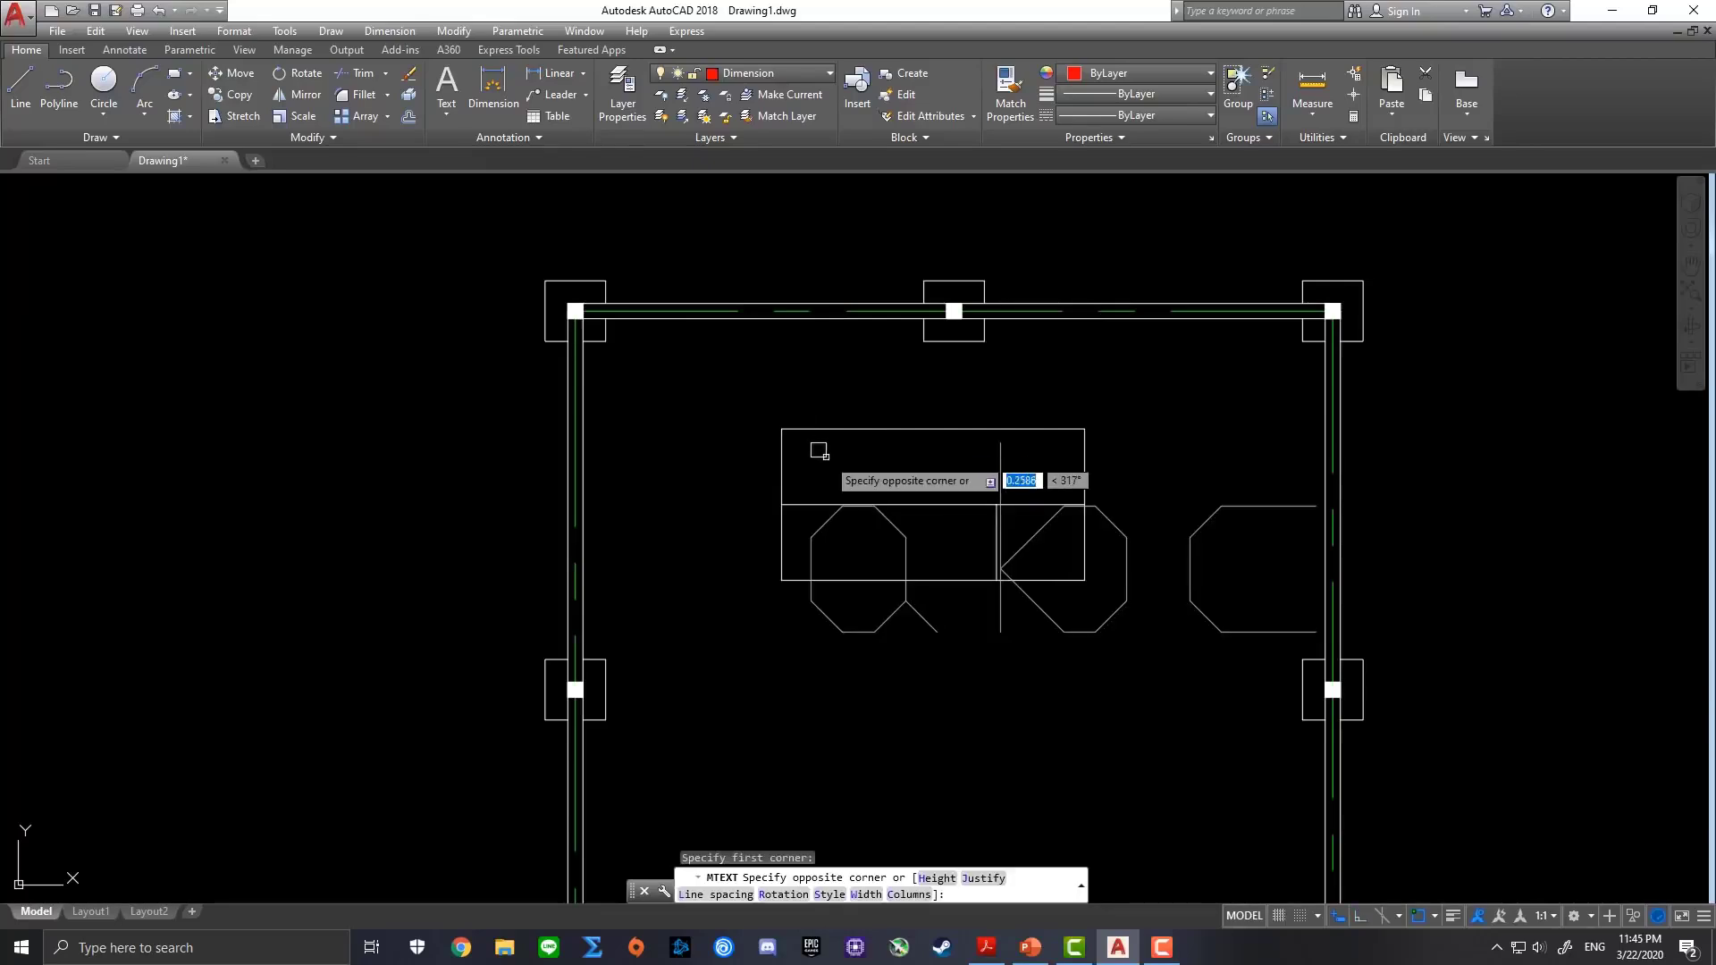
click(1046, 482)
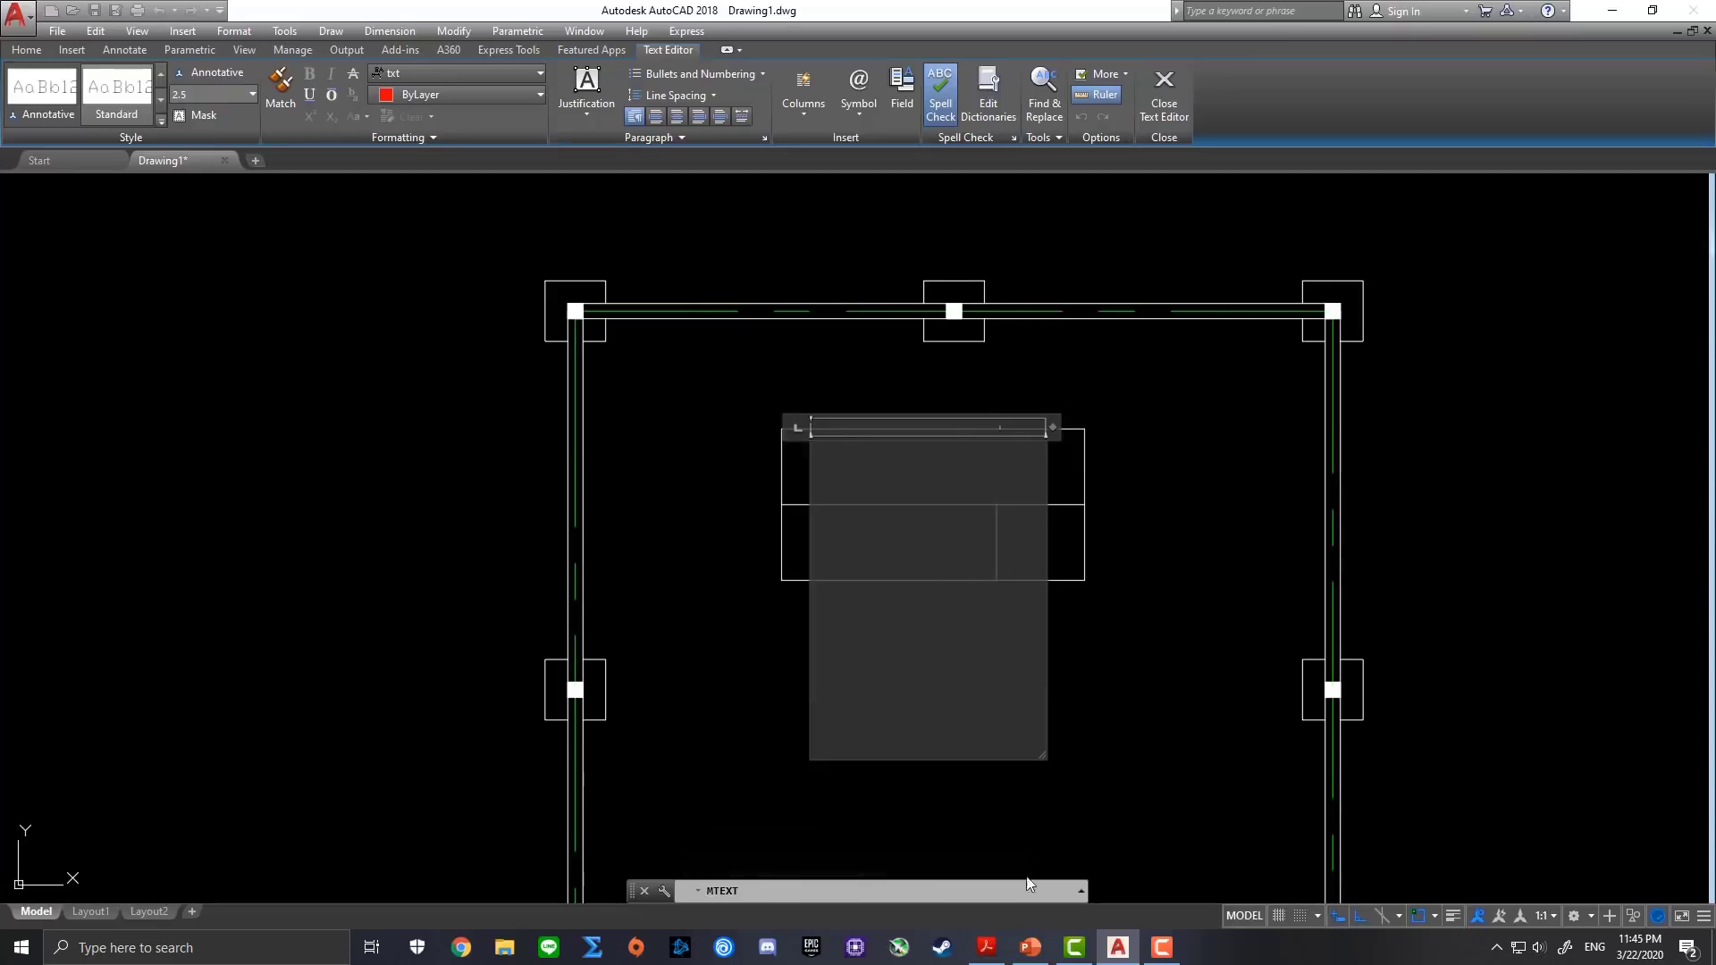
click(995, 958)
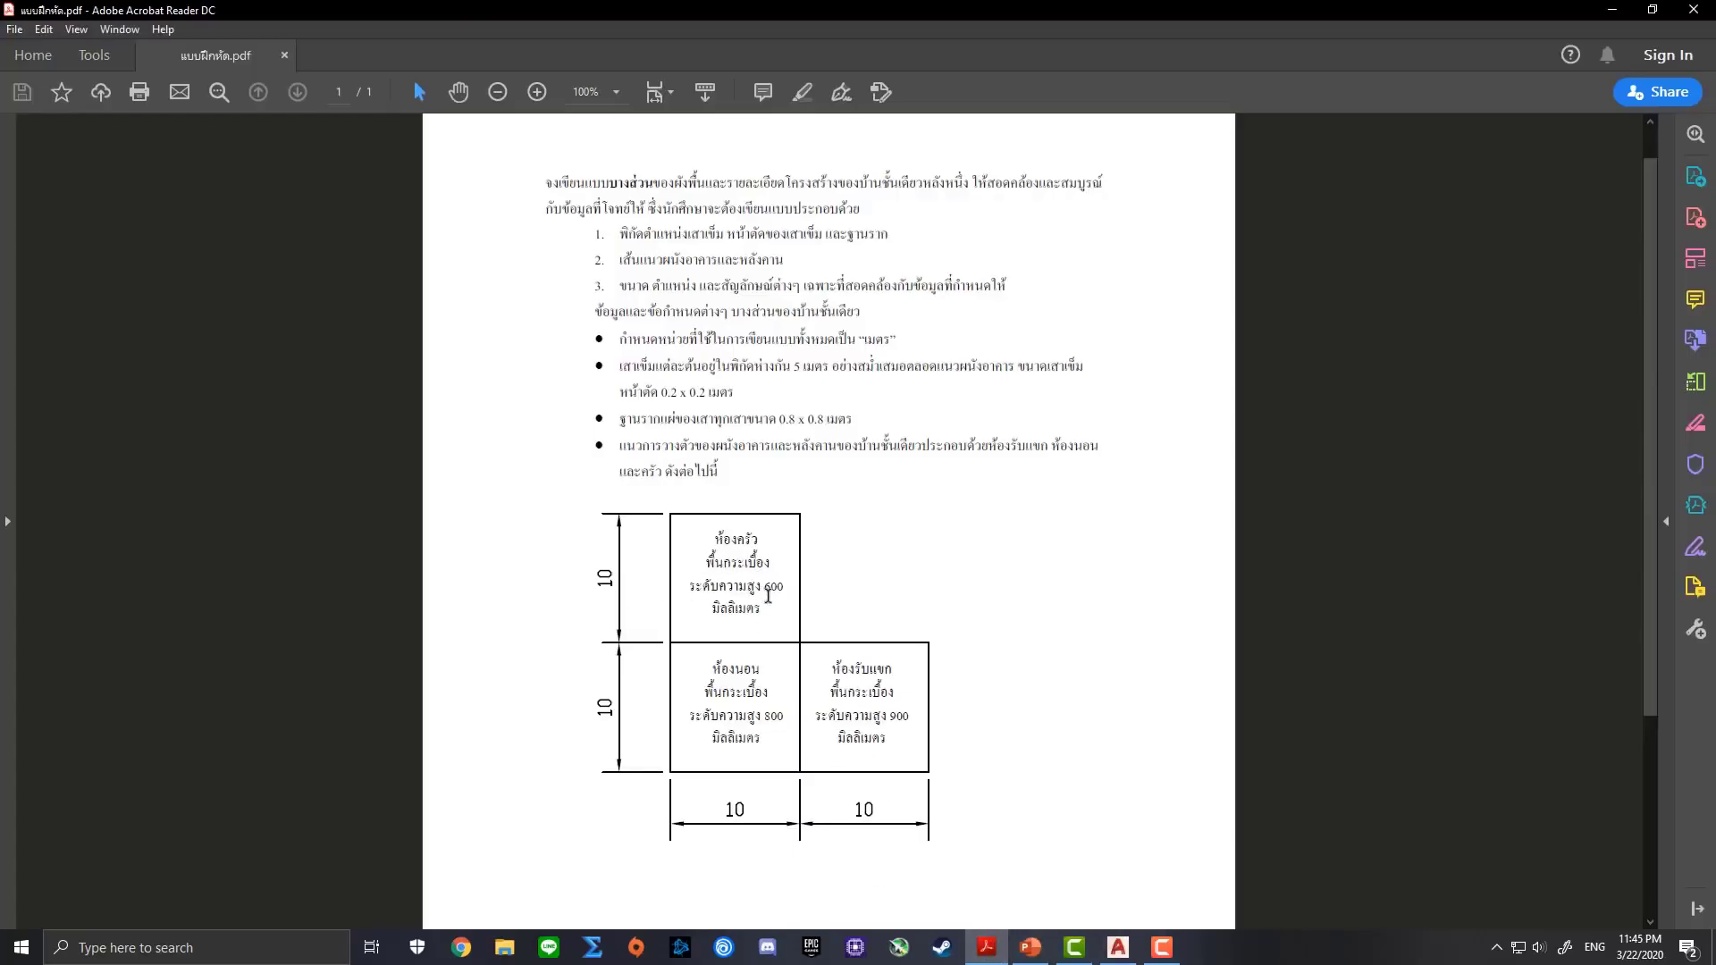
click(987, 947)
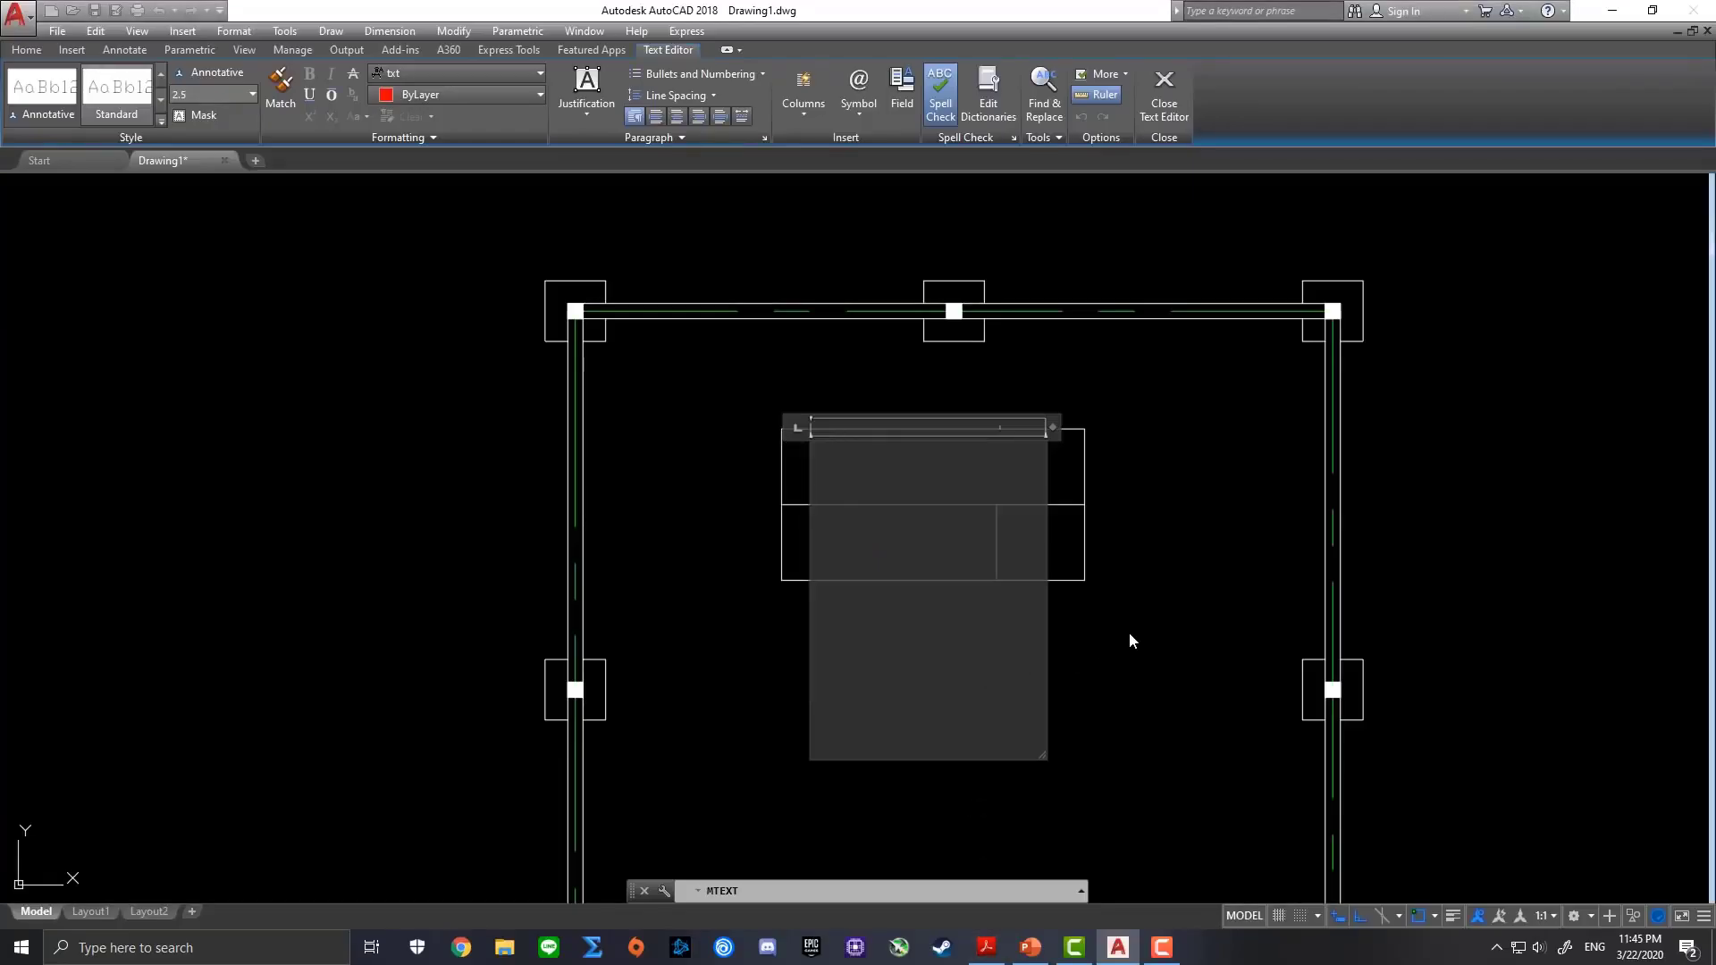
Type the Thai label ห้องครัว and widen the text box so it fits one line
text(sh)
key(BackSpace)
key(BackSpace)
key(grave)
text(ห้อ)
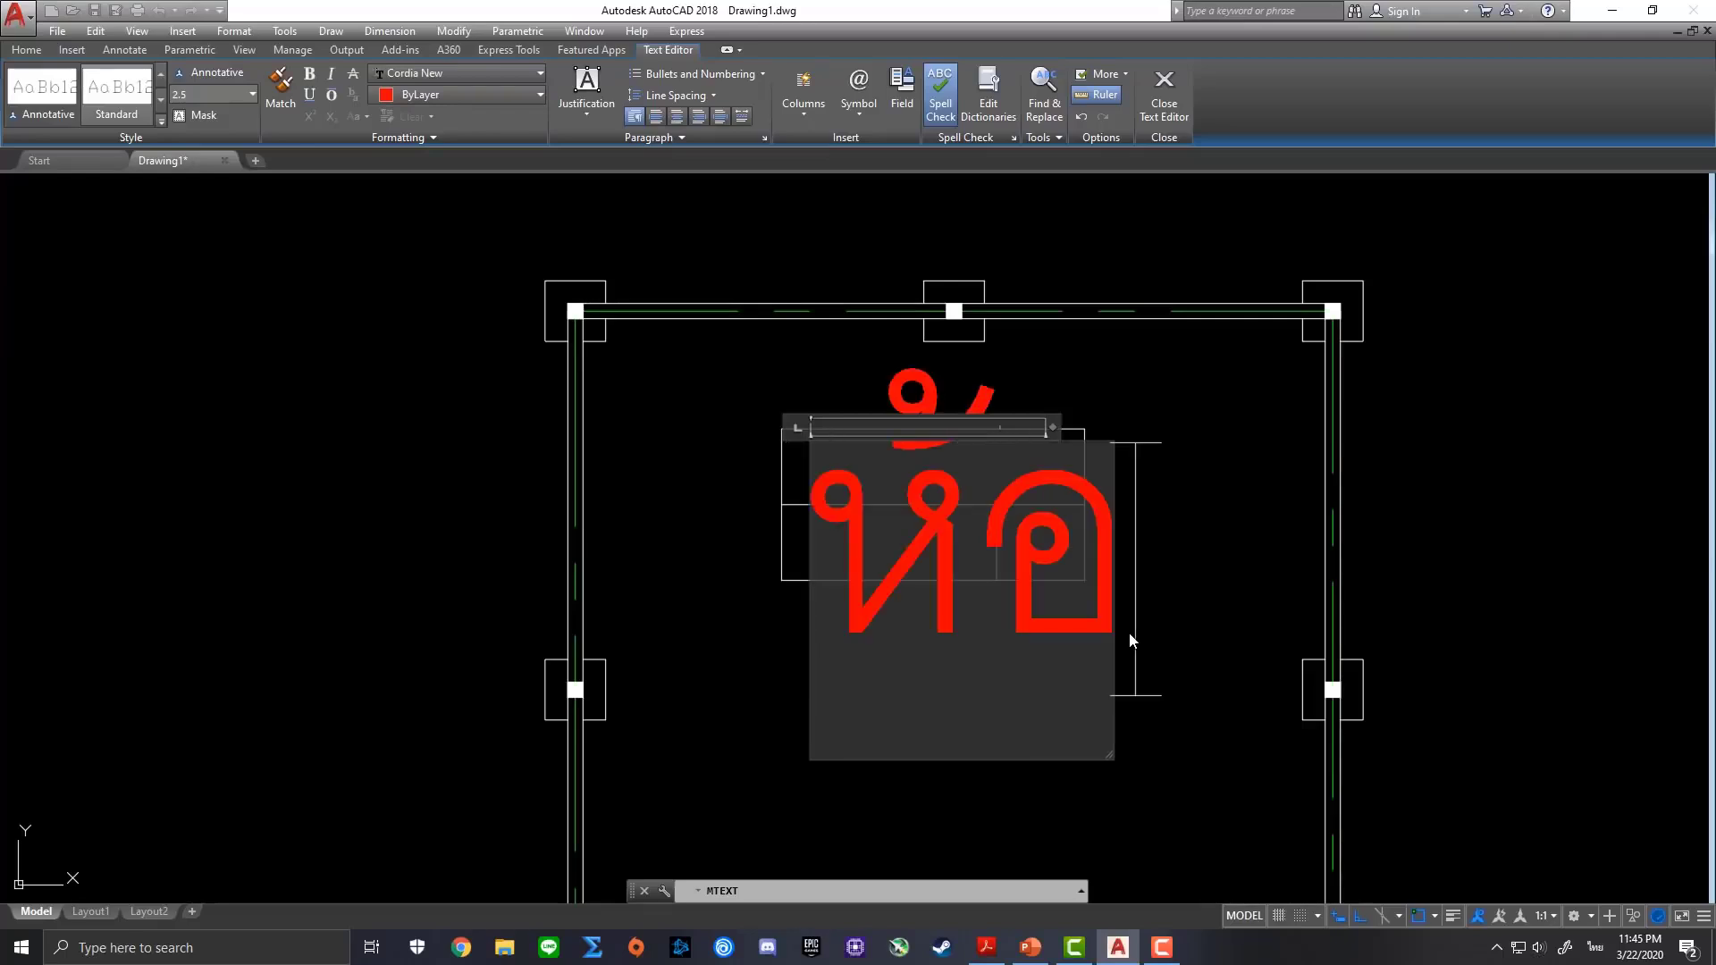
text(งครัว)
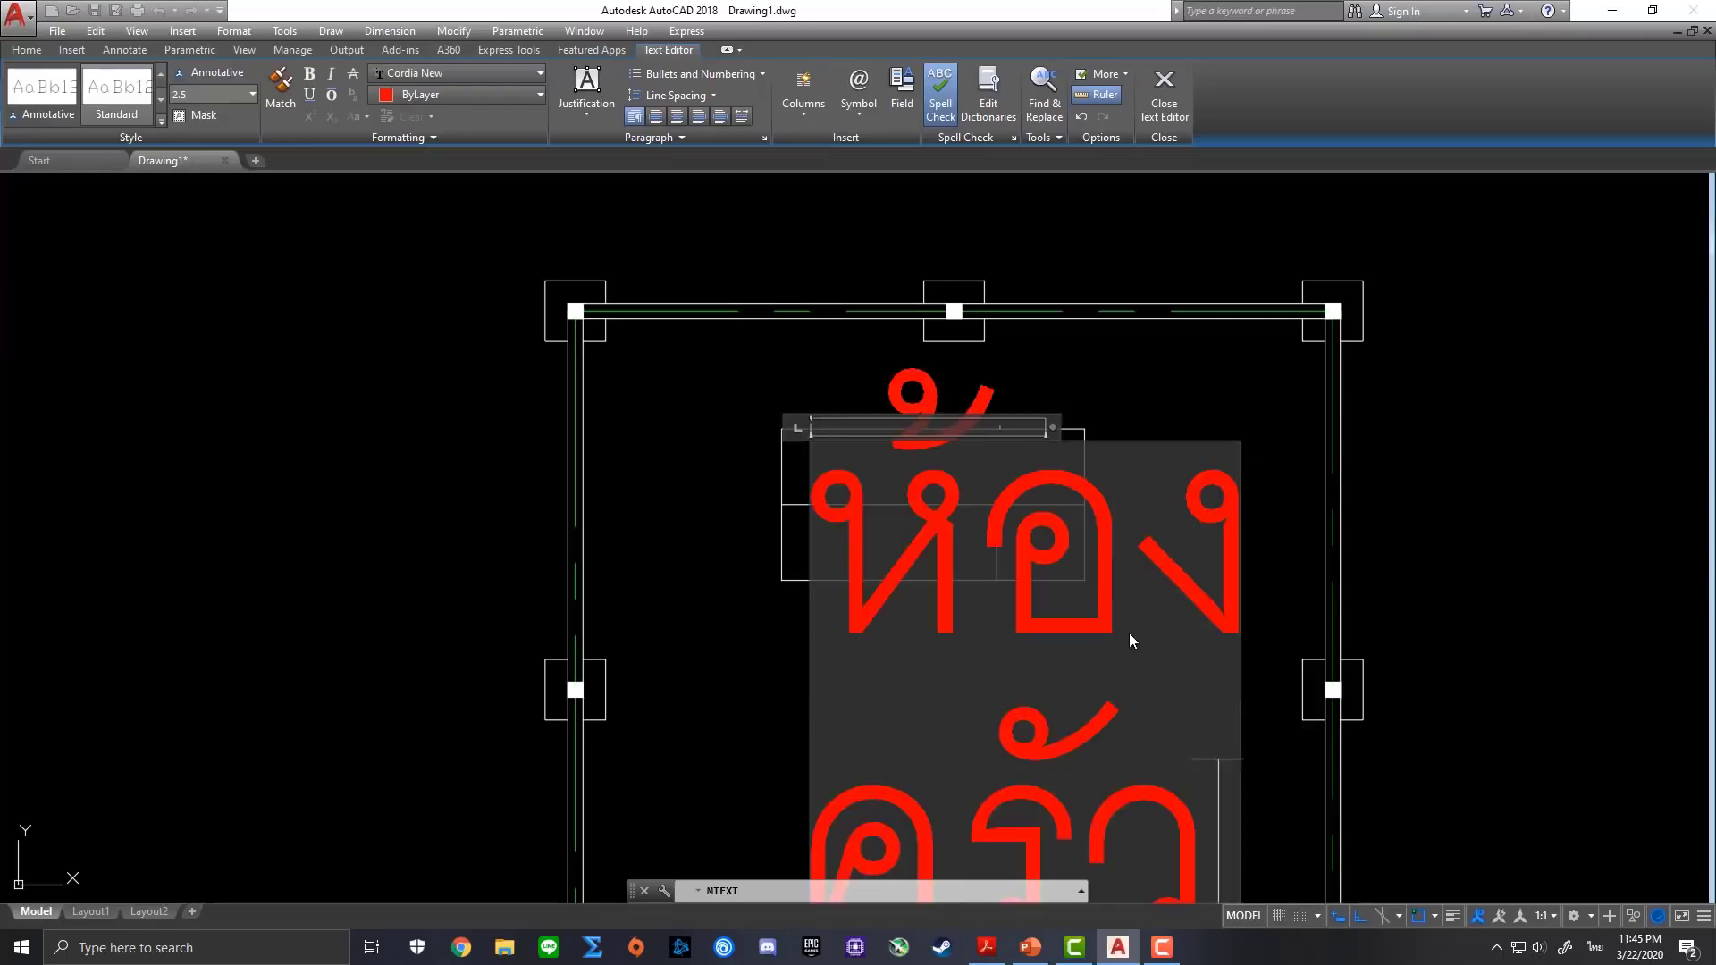
scroll(1129, 633, down, 2)
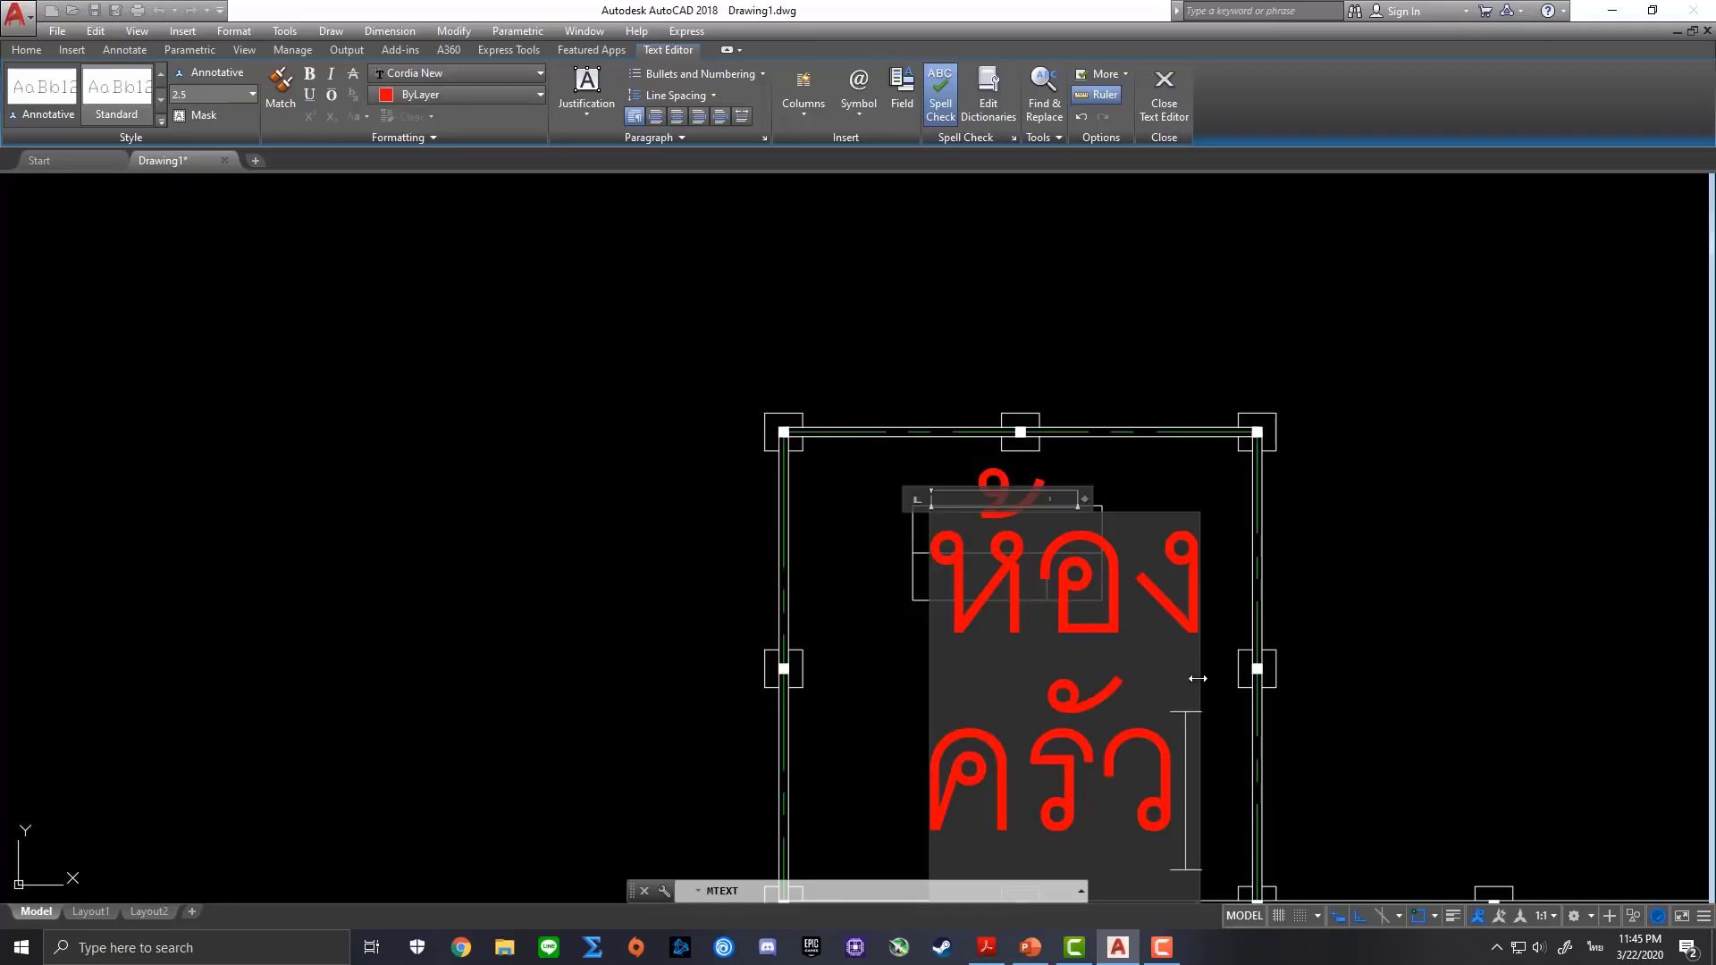
mouse_move(1198, 679)
drag(1198, 679, 1641, 682)
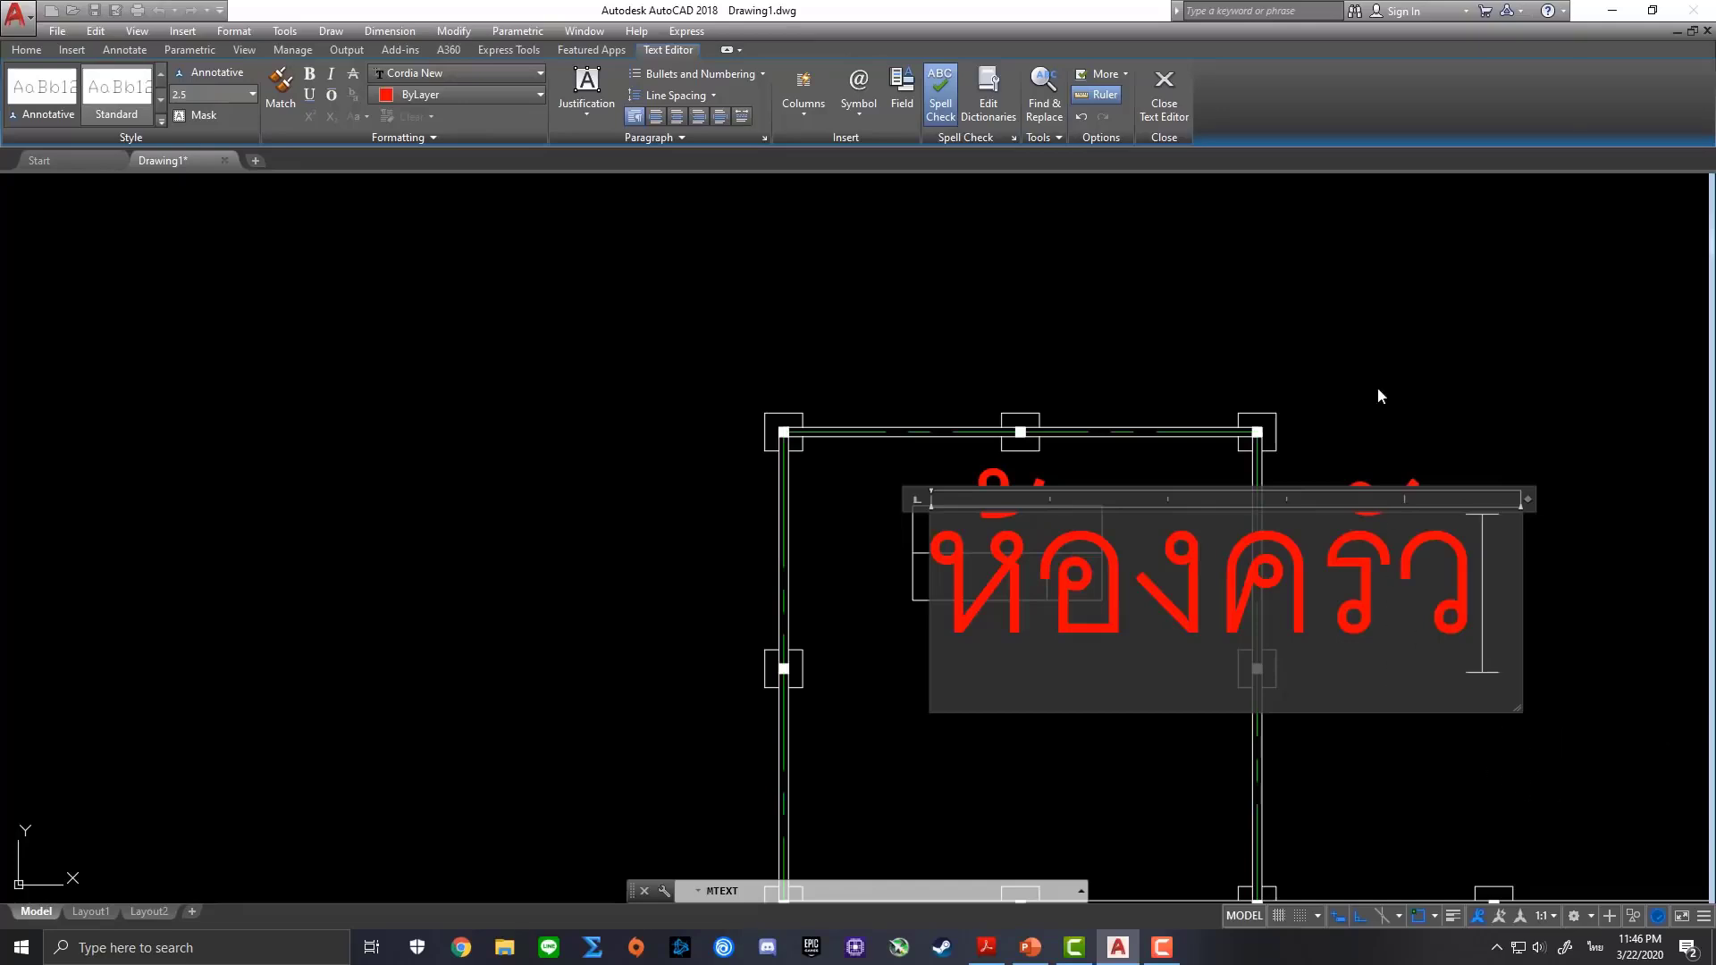
click(1418, 335)
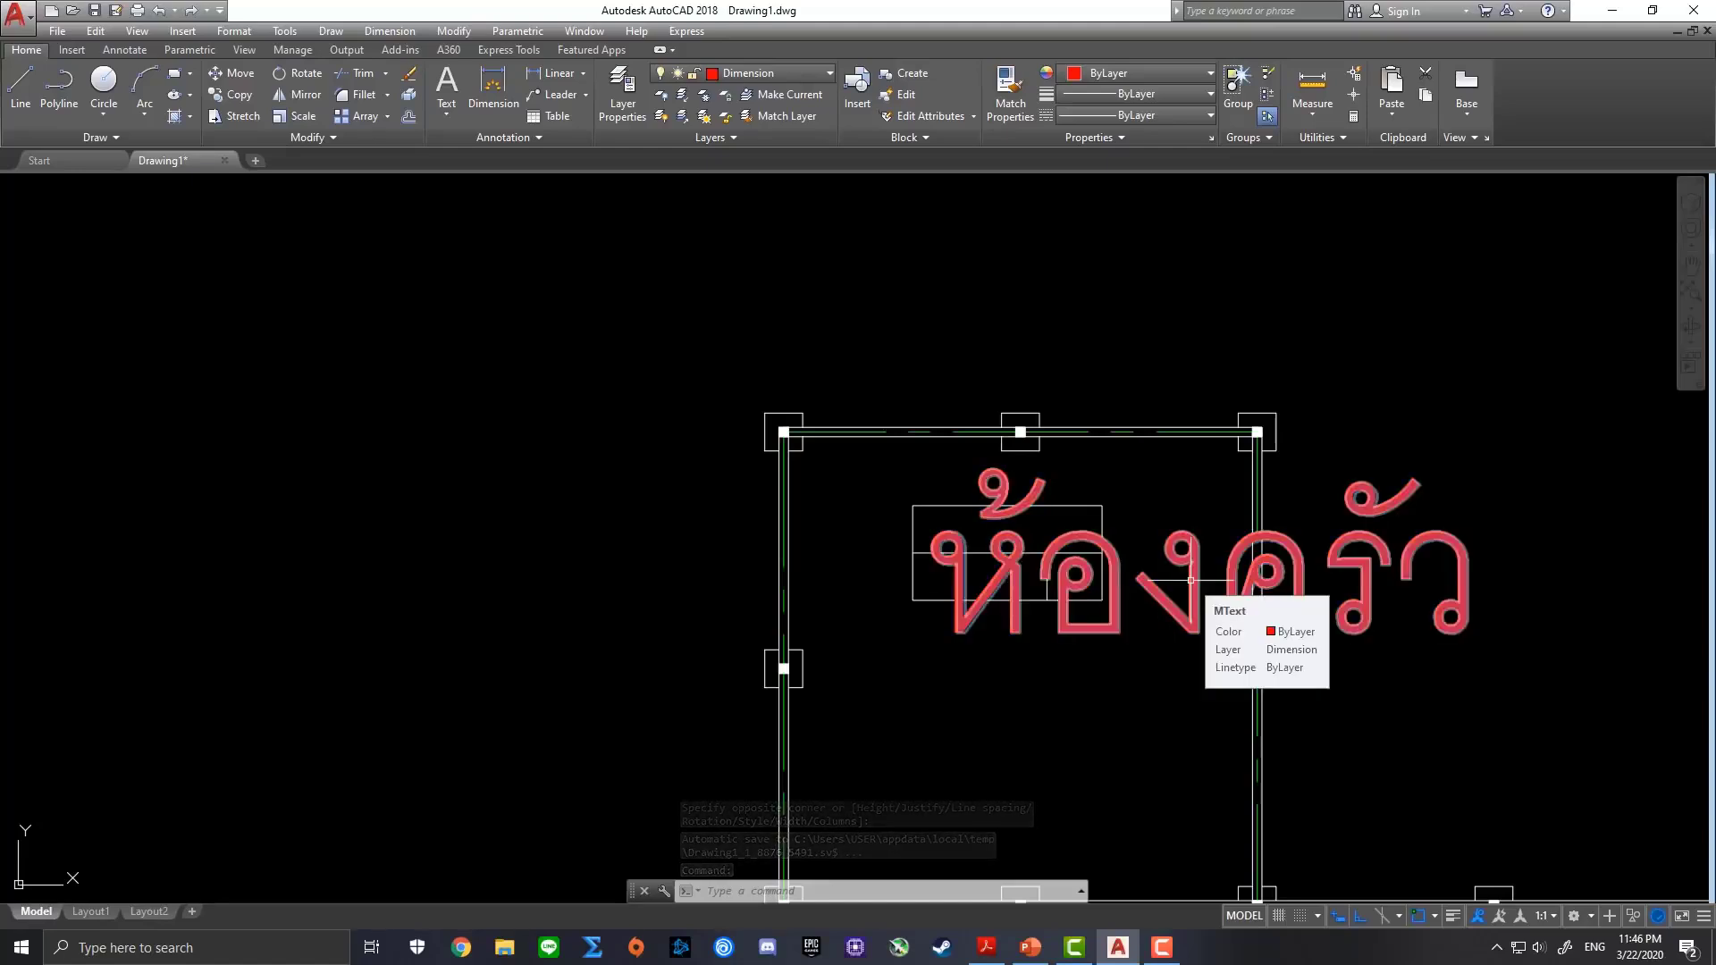
Set the ห้องครัว label's text height to 0.5 in the Properties palette
click(1199, 576)
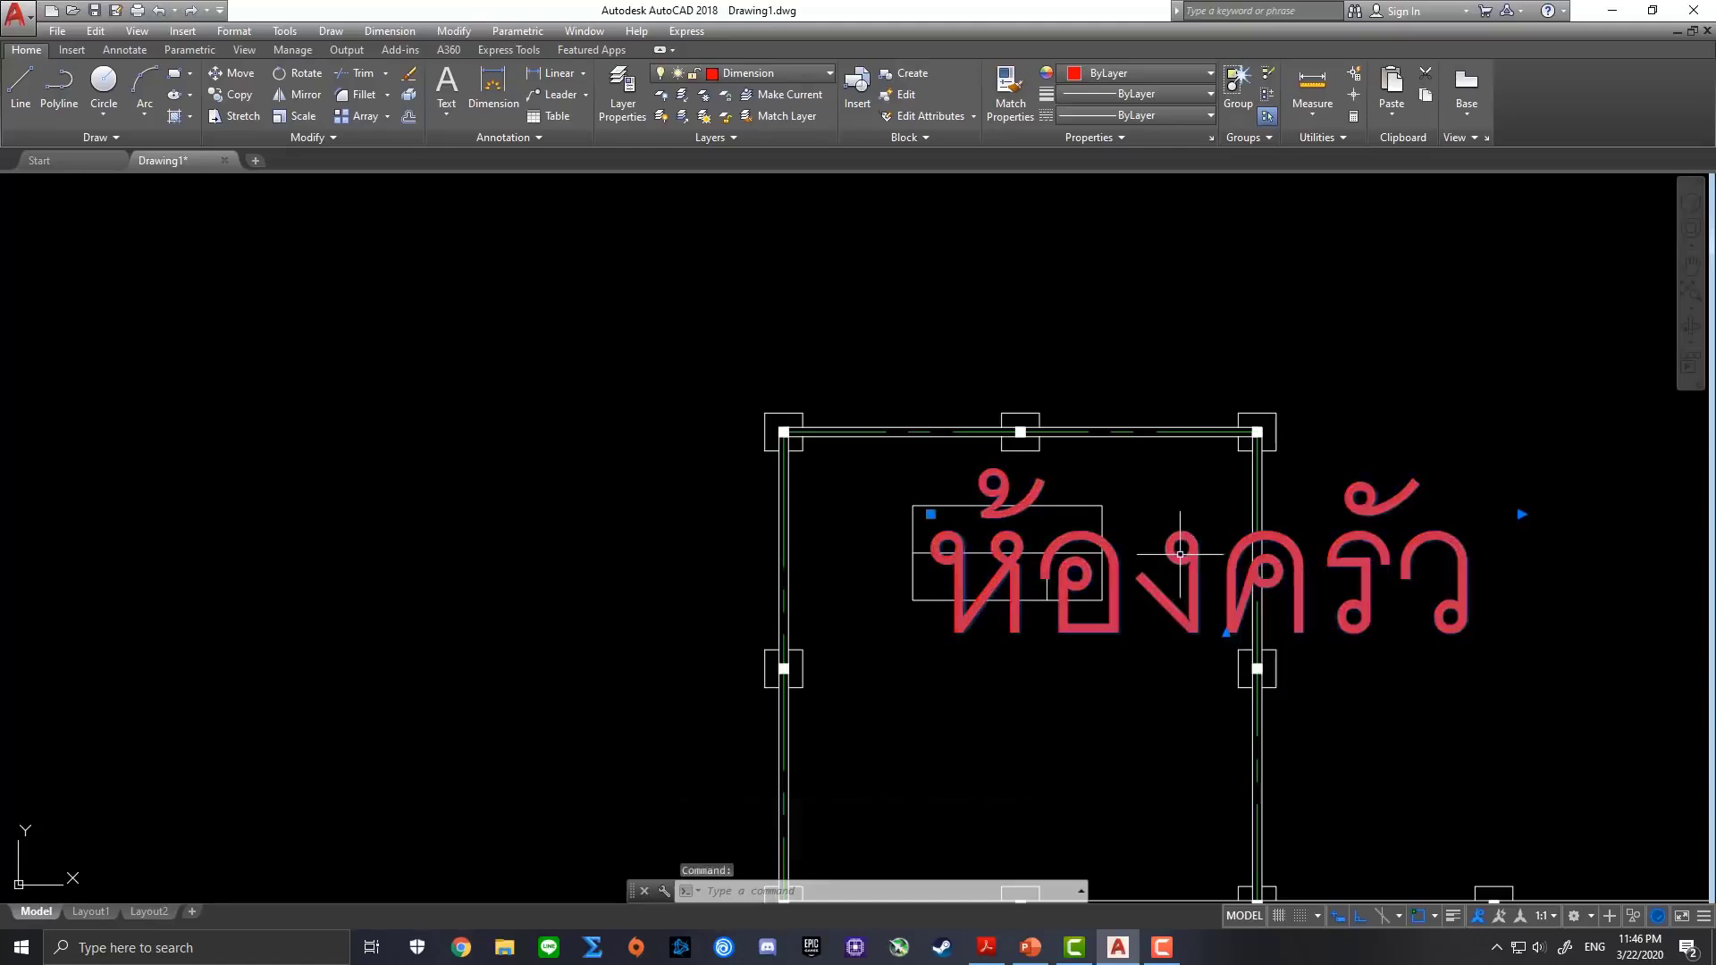
right_click(1119, 304)
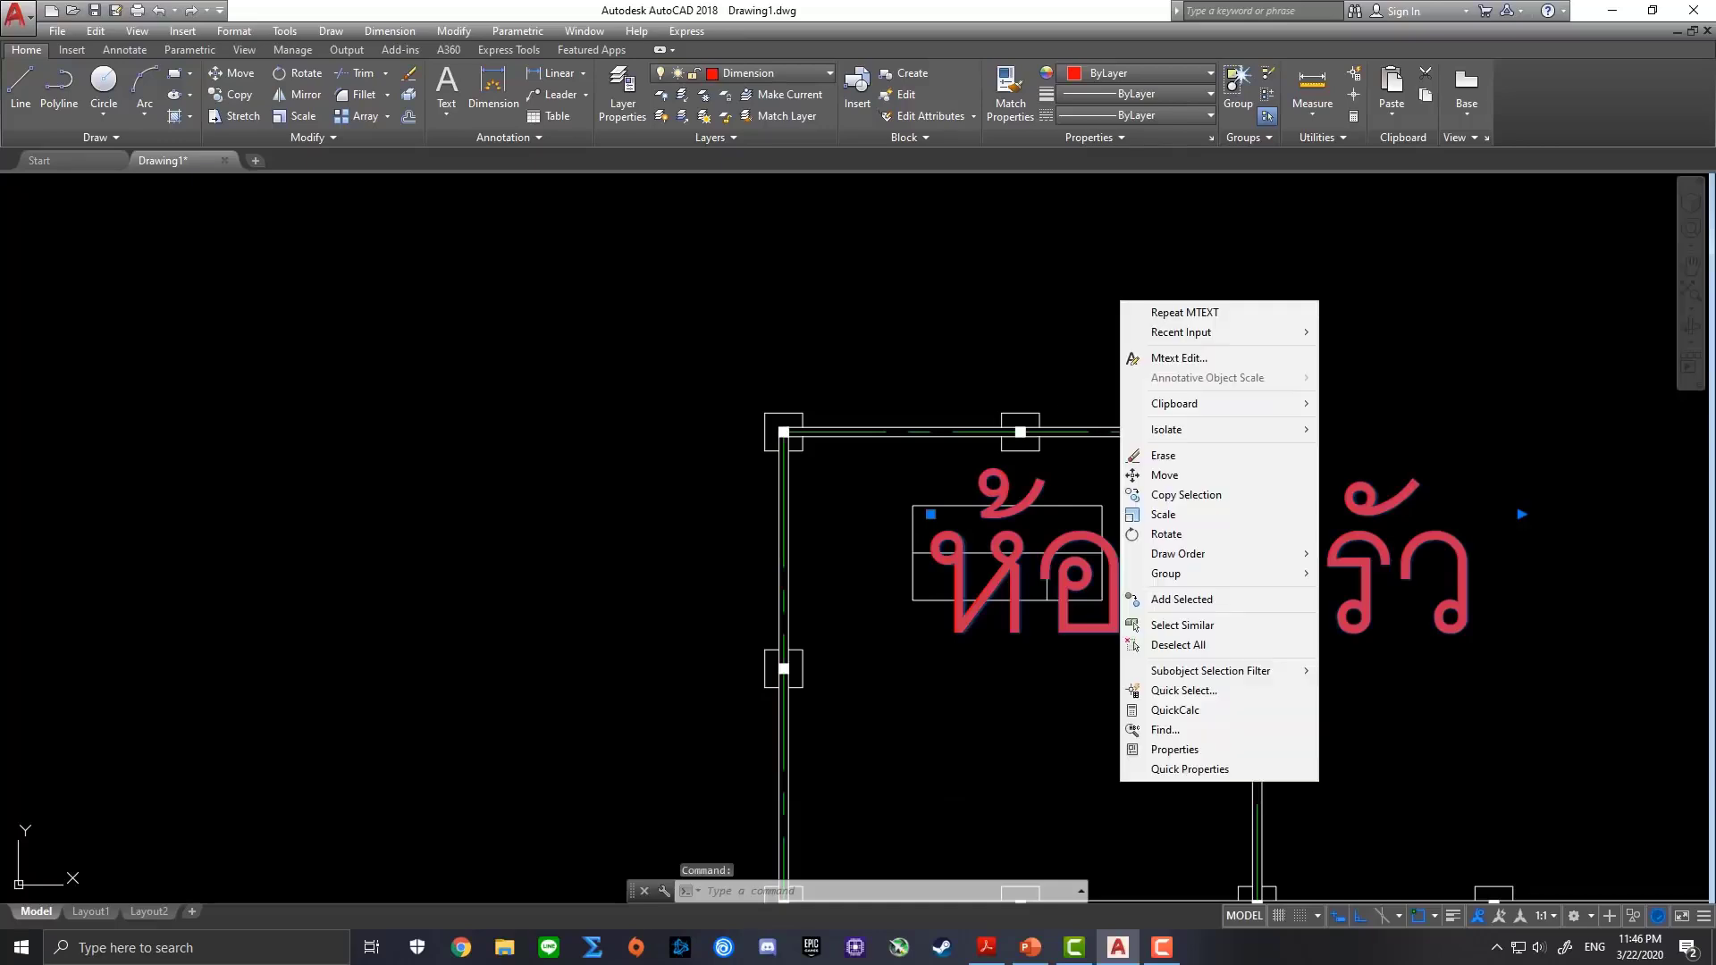
click(1214, 747)
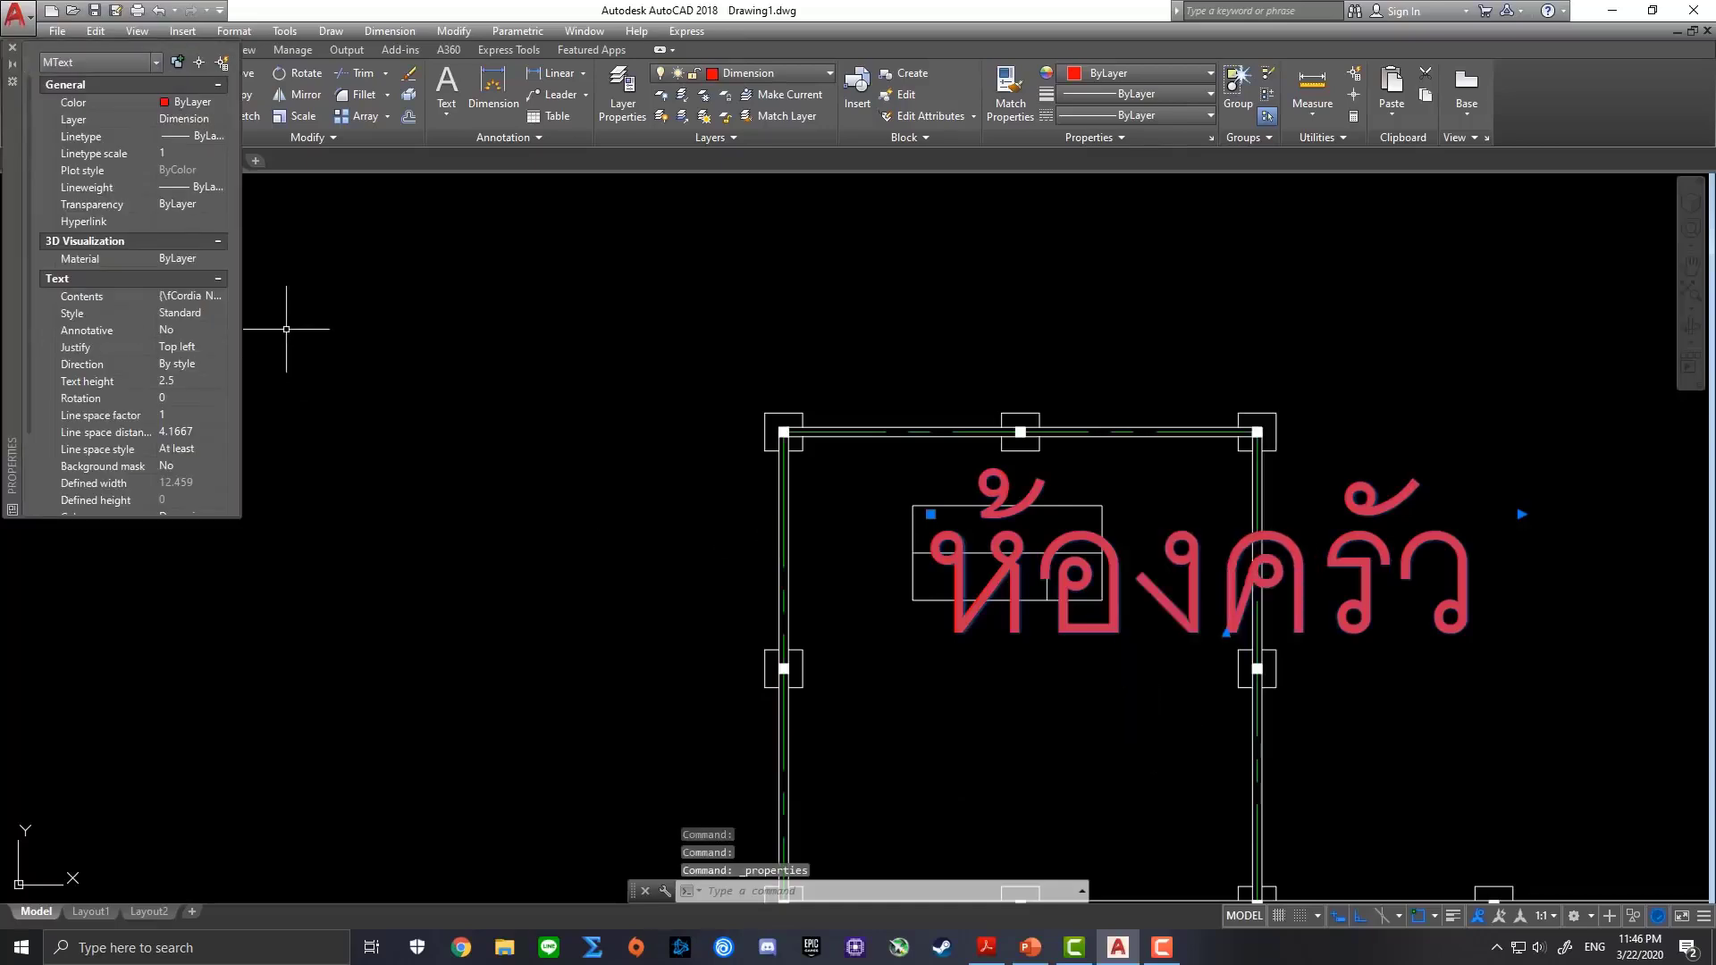
click(175, 388)
text(0.5)
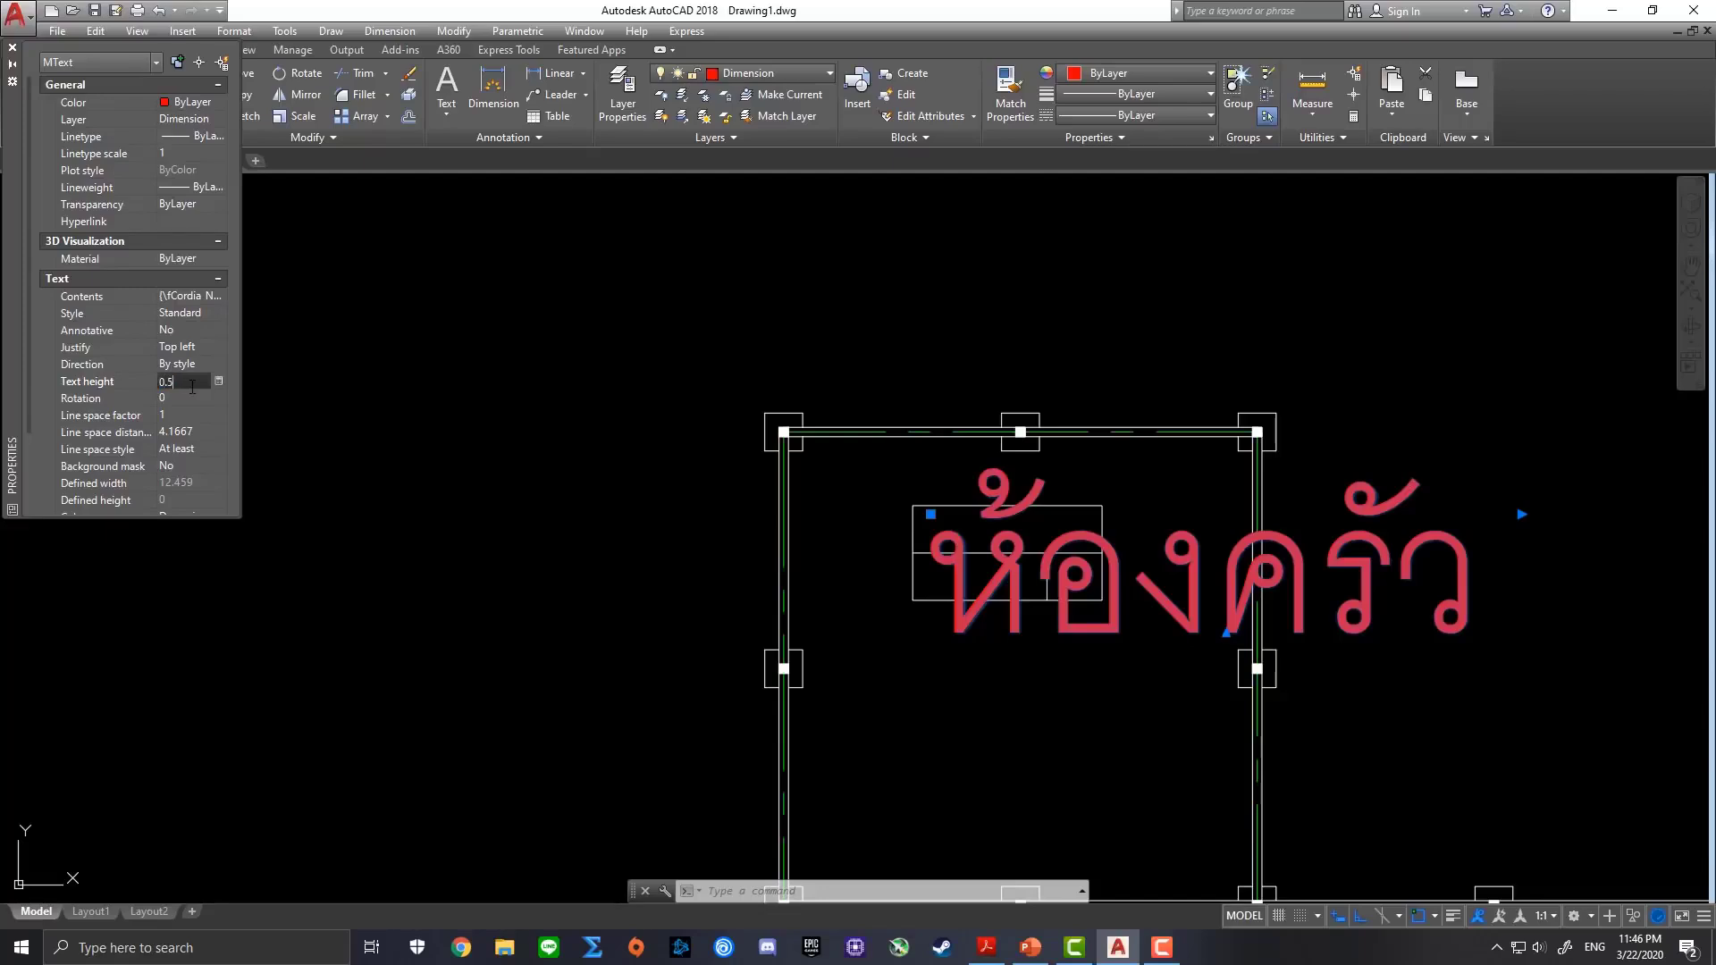
key(Tab)
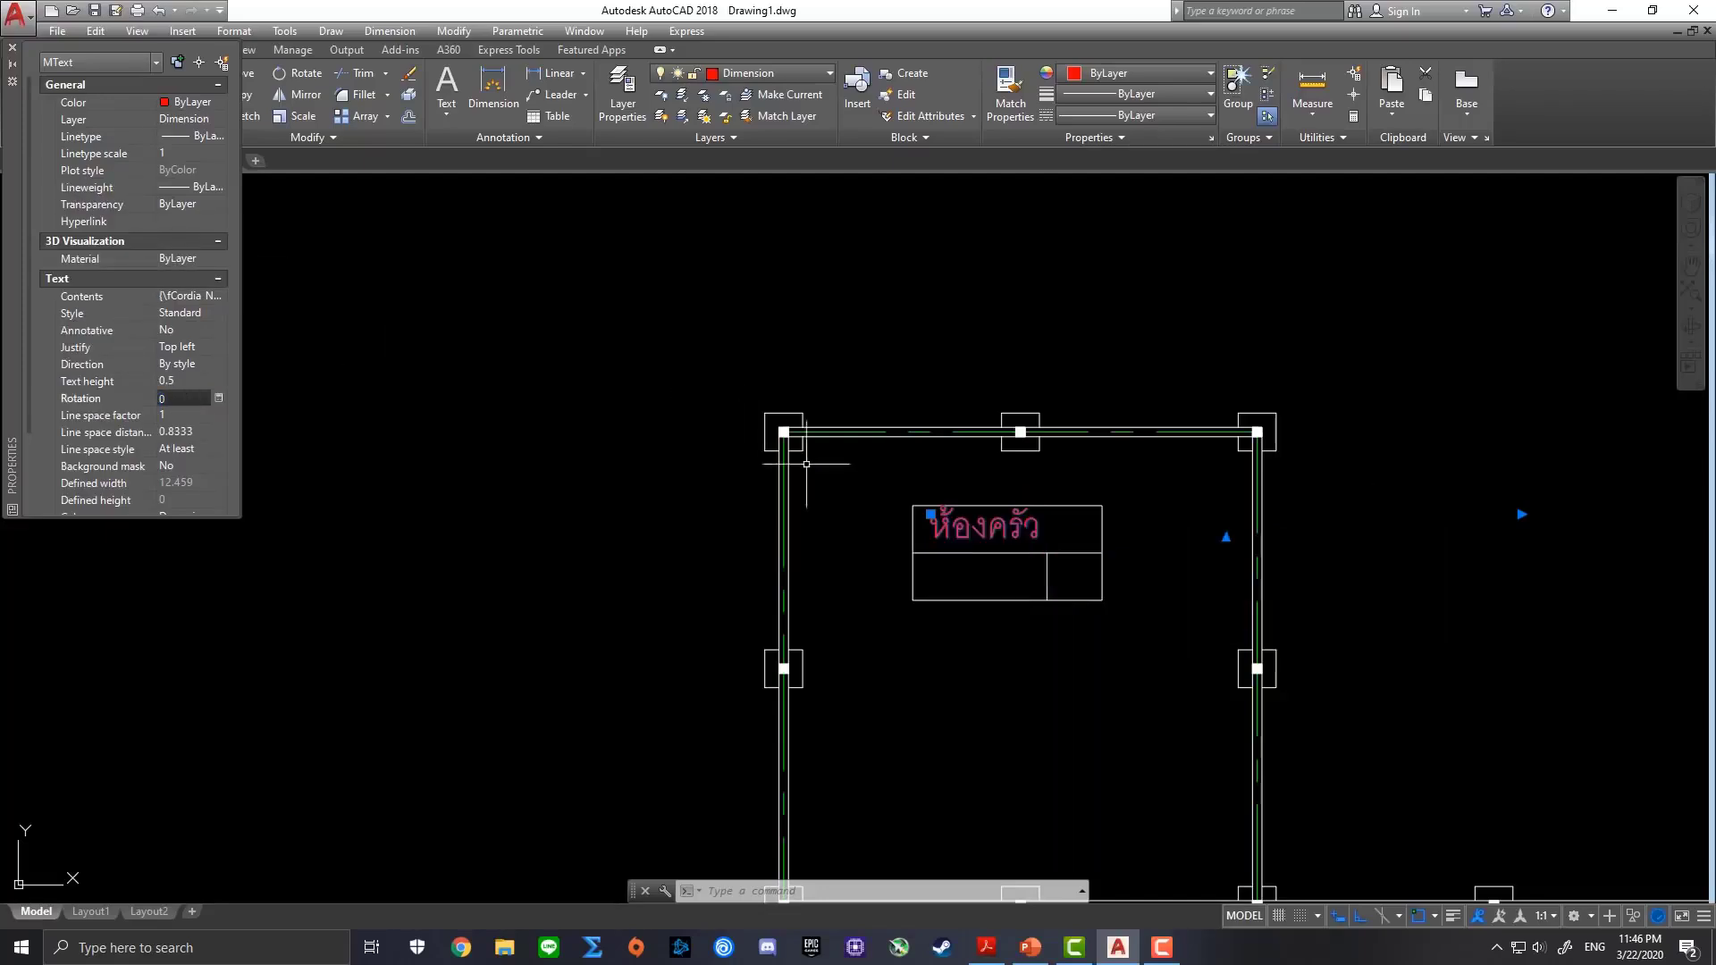
click(12, 49)
scroll(1043, 563, up, 2)
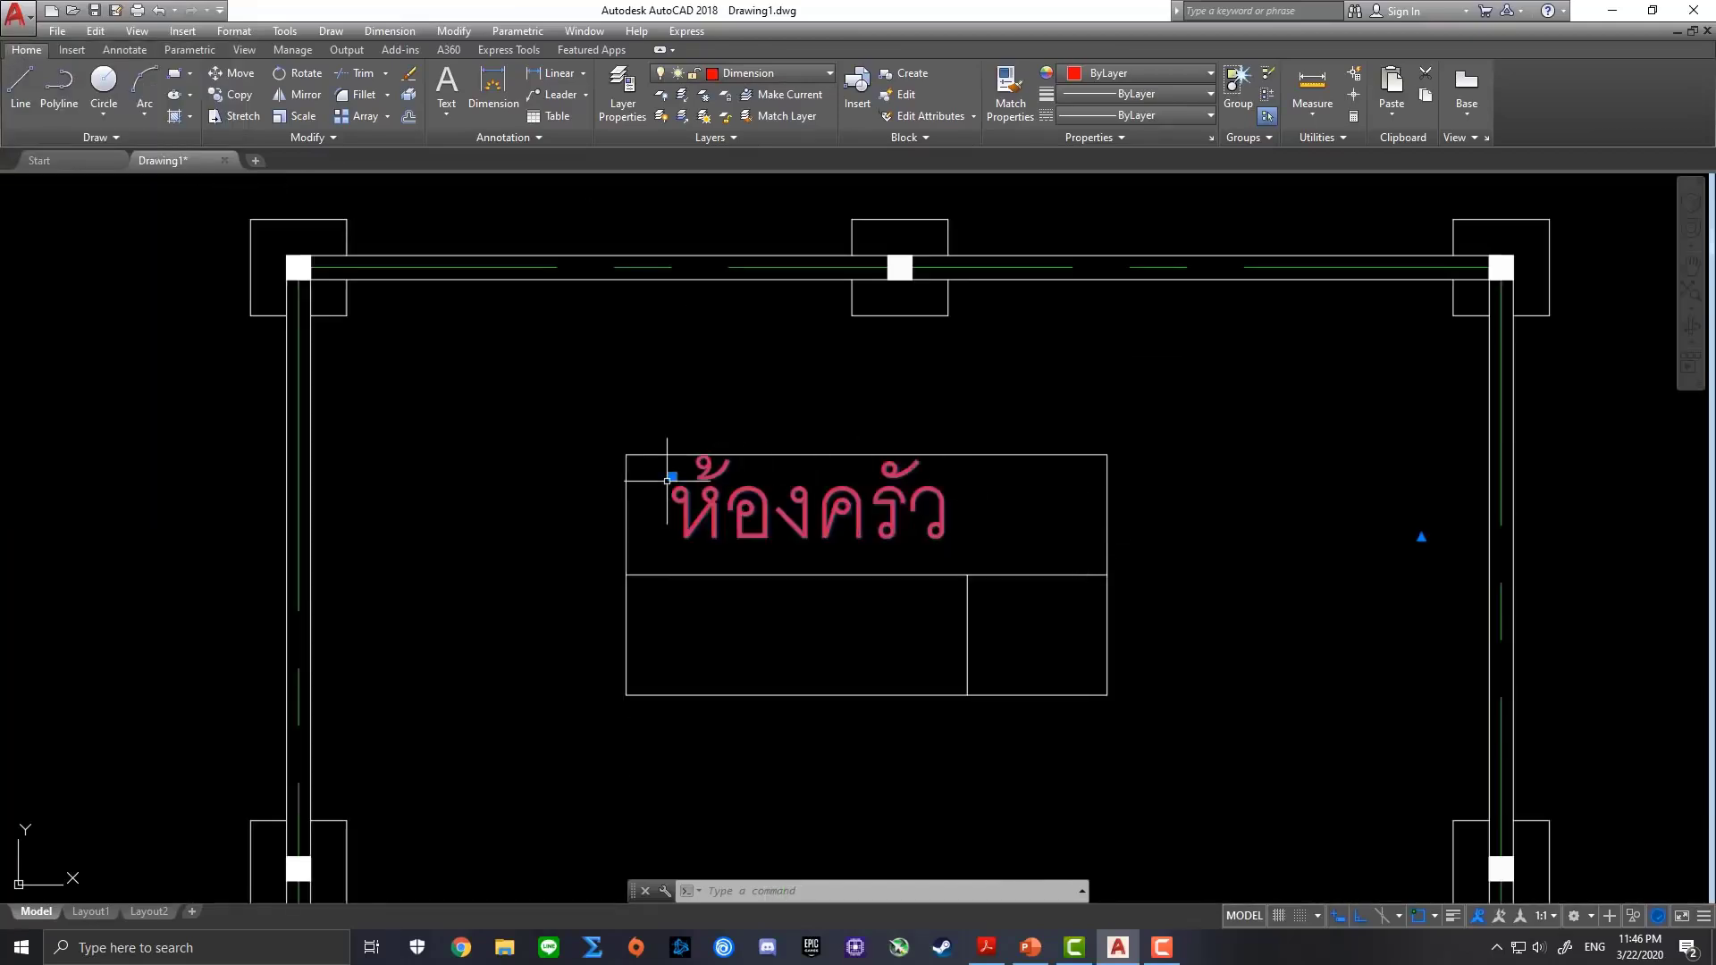
Grab the label's insertion grip and turn off Ortho and Object Snap
scroll(674, 467, up, 1)
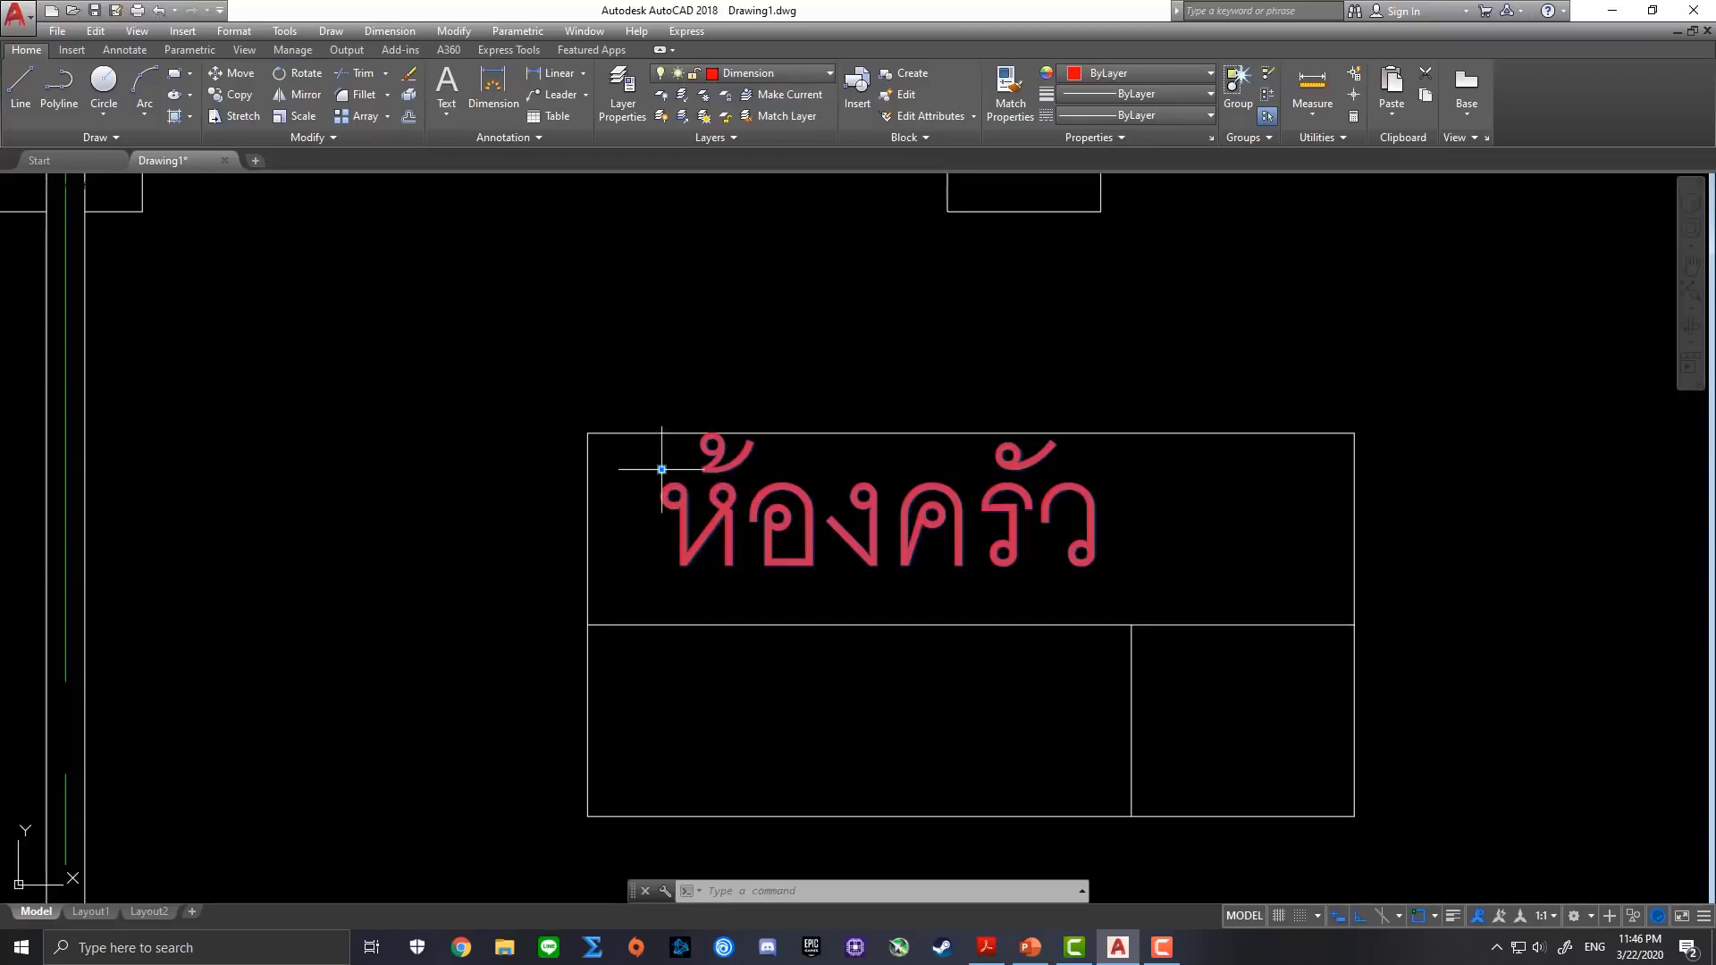
click(661, 468)
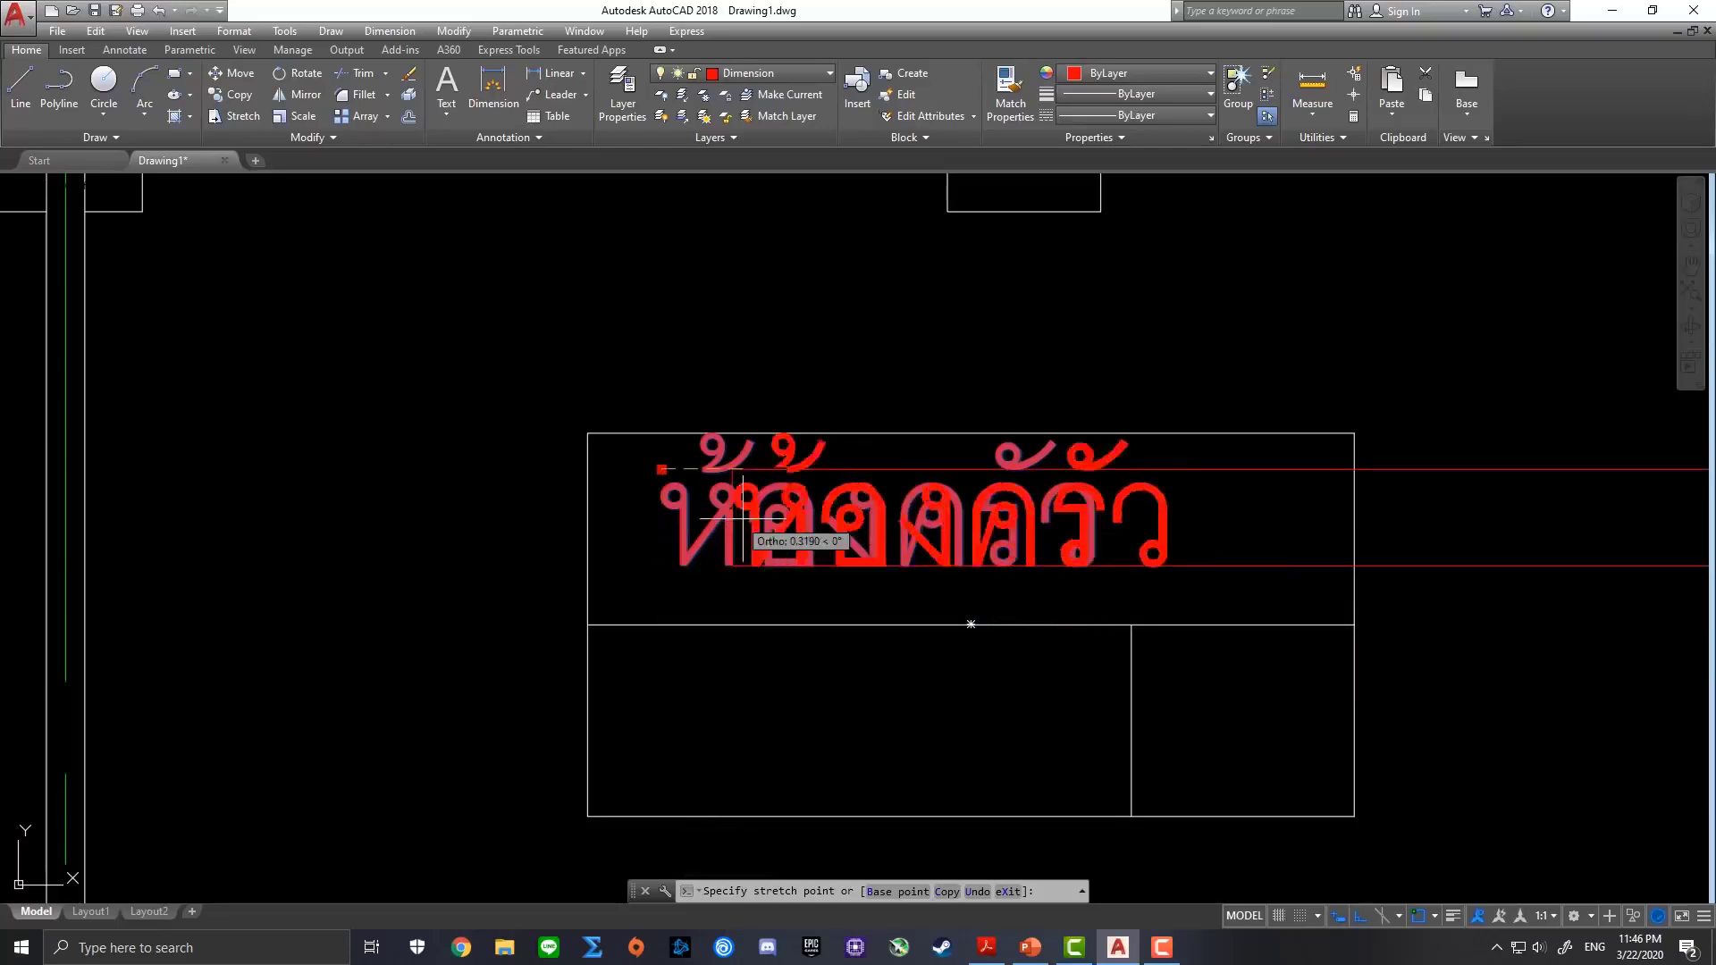
scroll(1372, 899, up, 2)
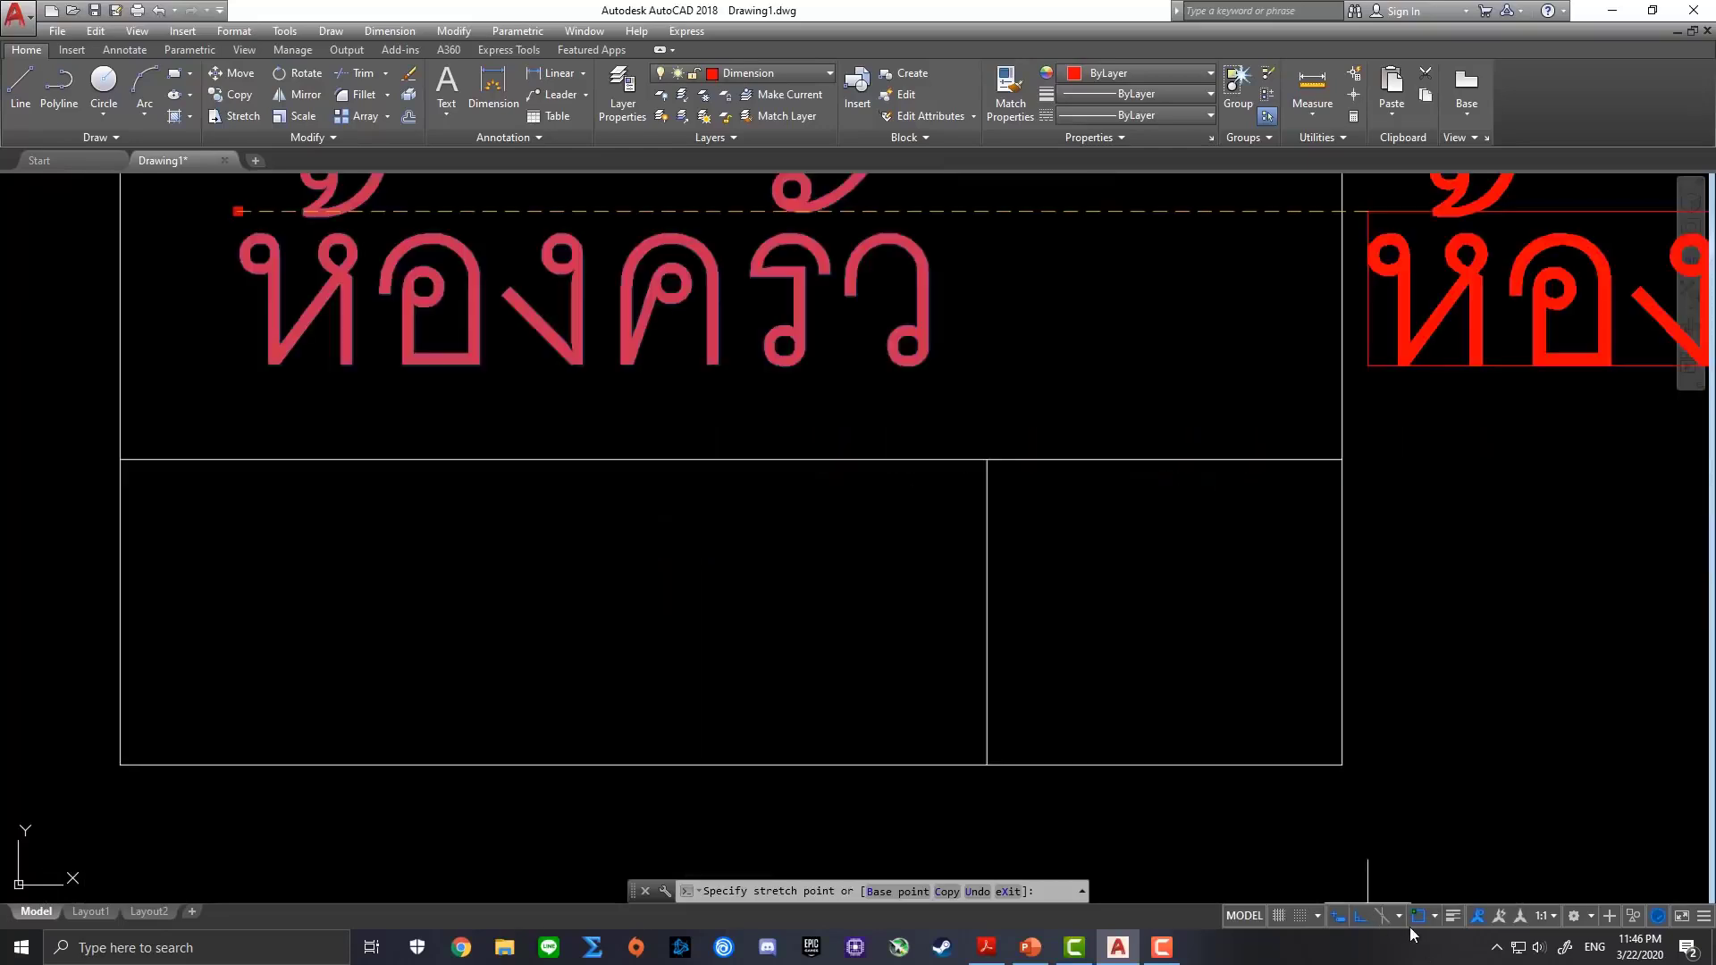
click(1360, 919)
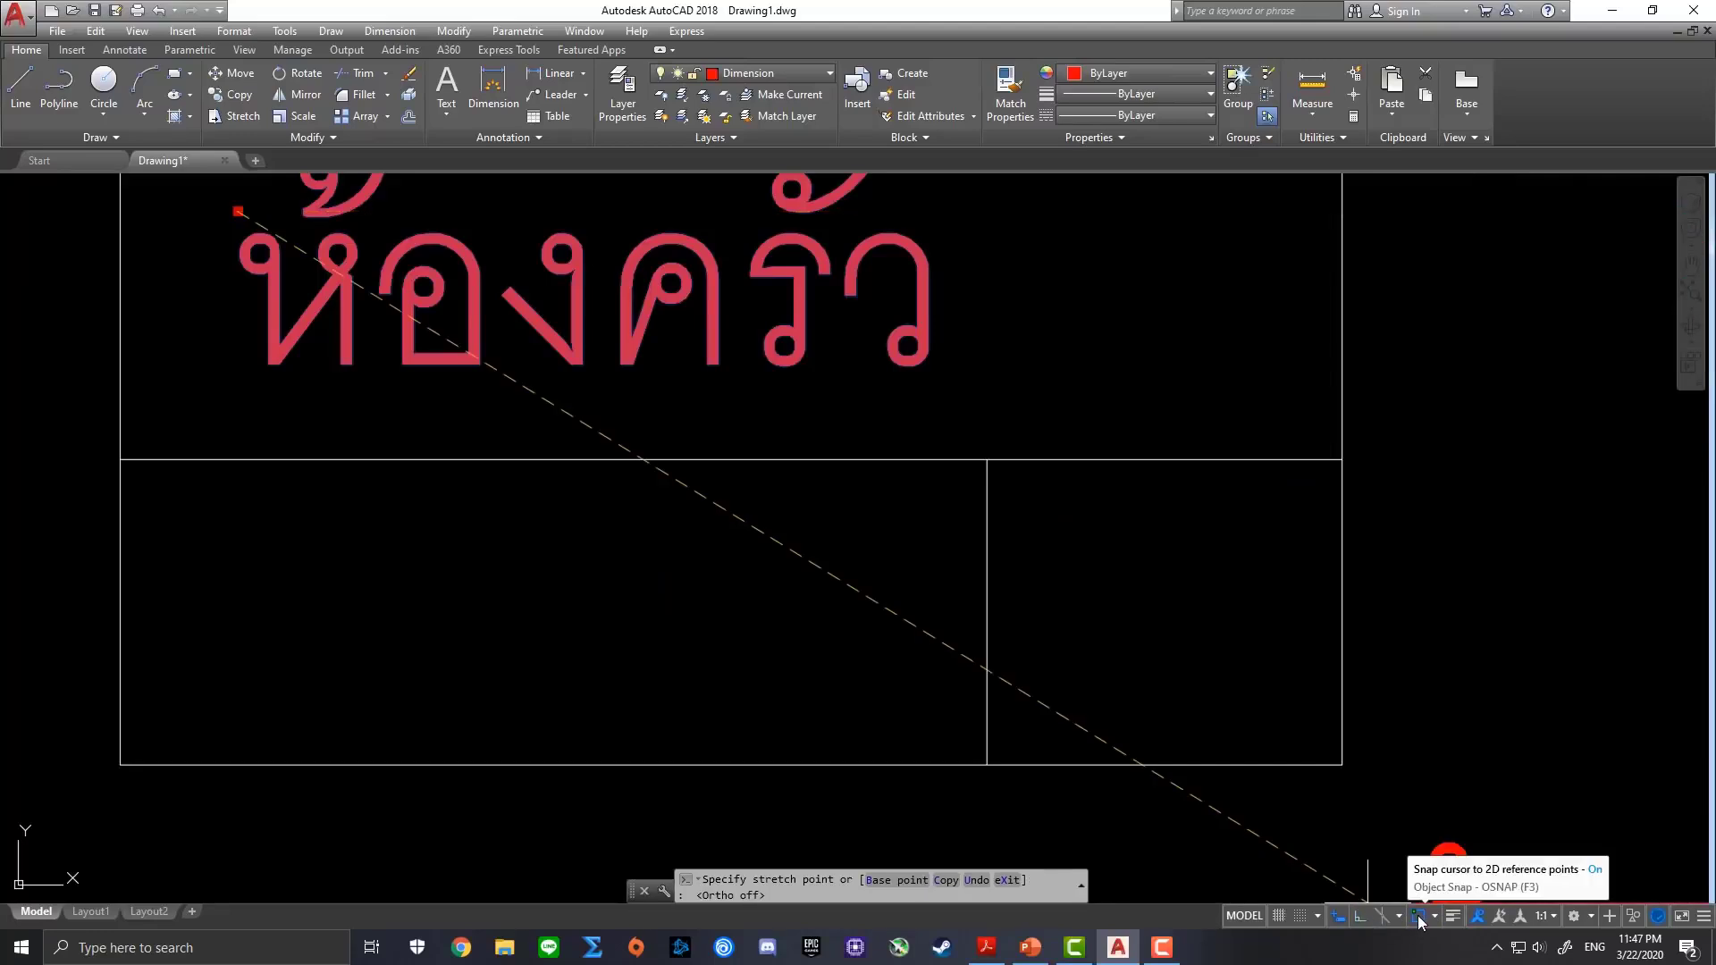
click(1419, 916)
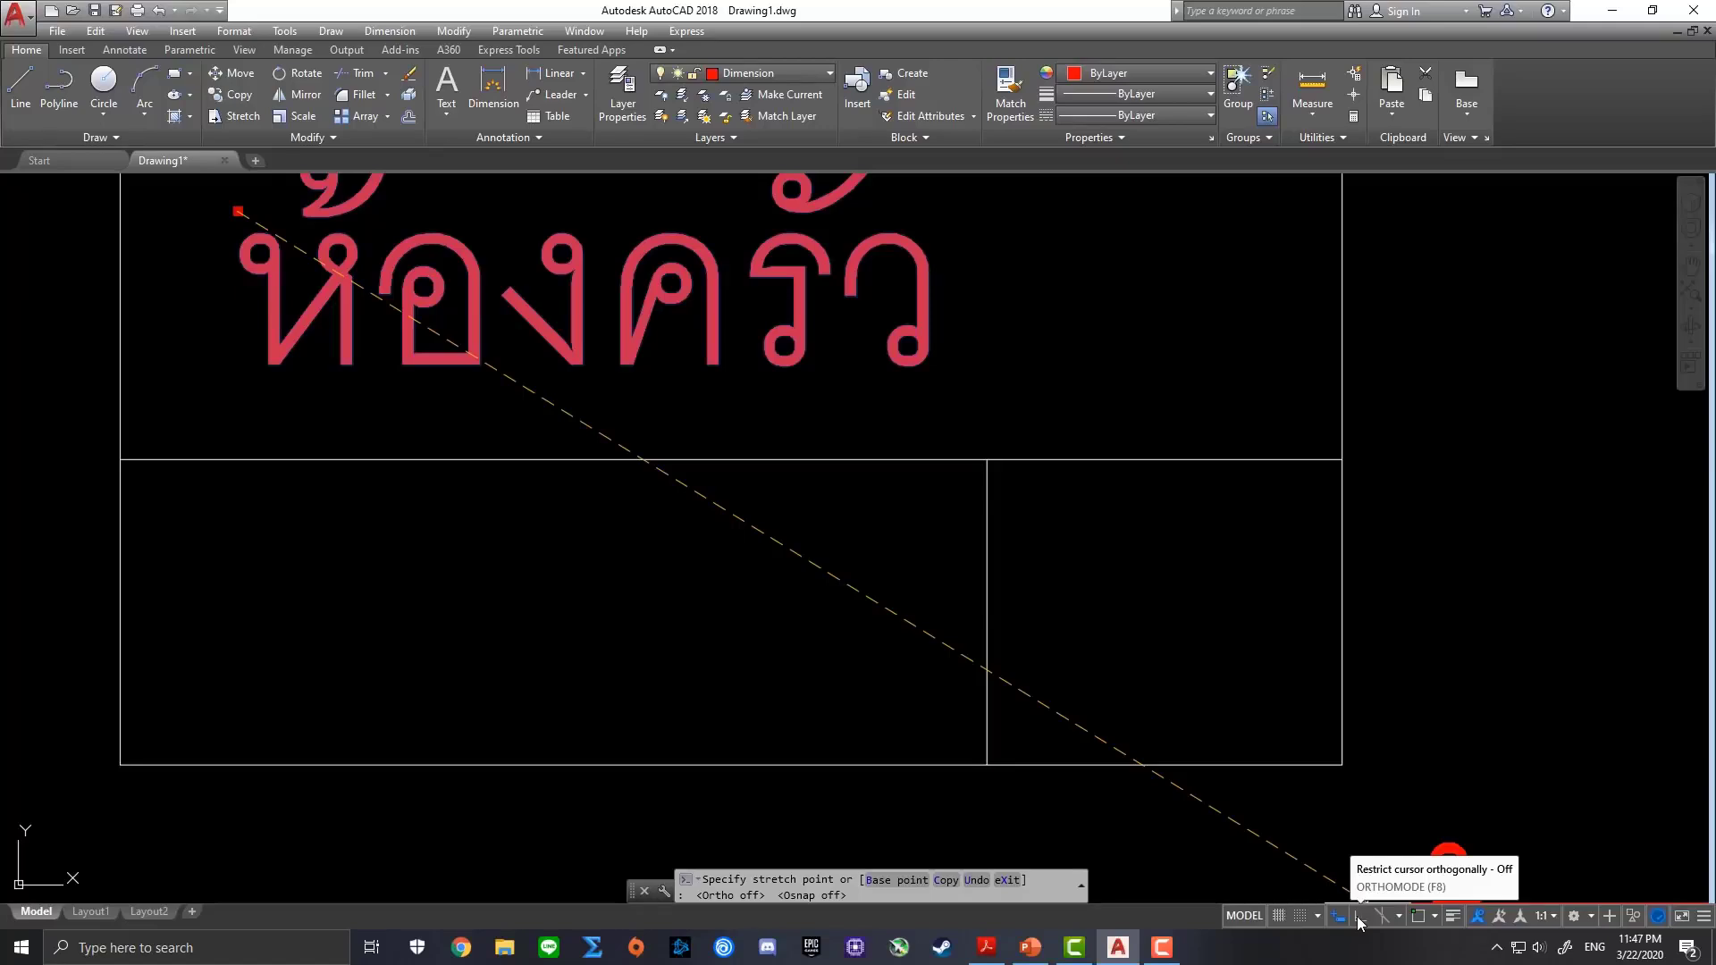
Move the ห้องครัว label to the centre of the rectangle's top section, then deselect it
scroll(604, 306, up, 3)
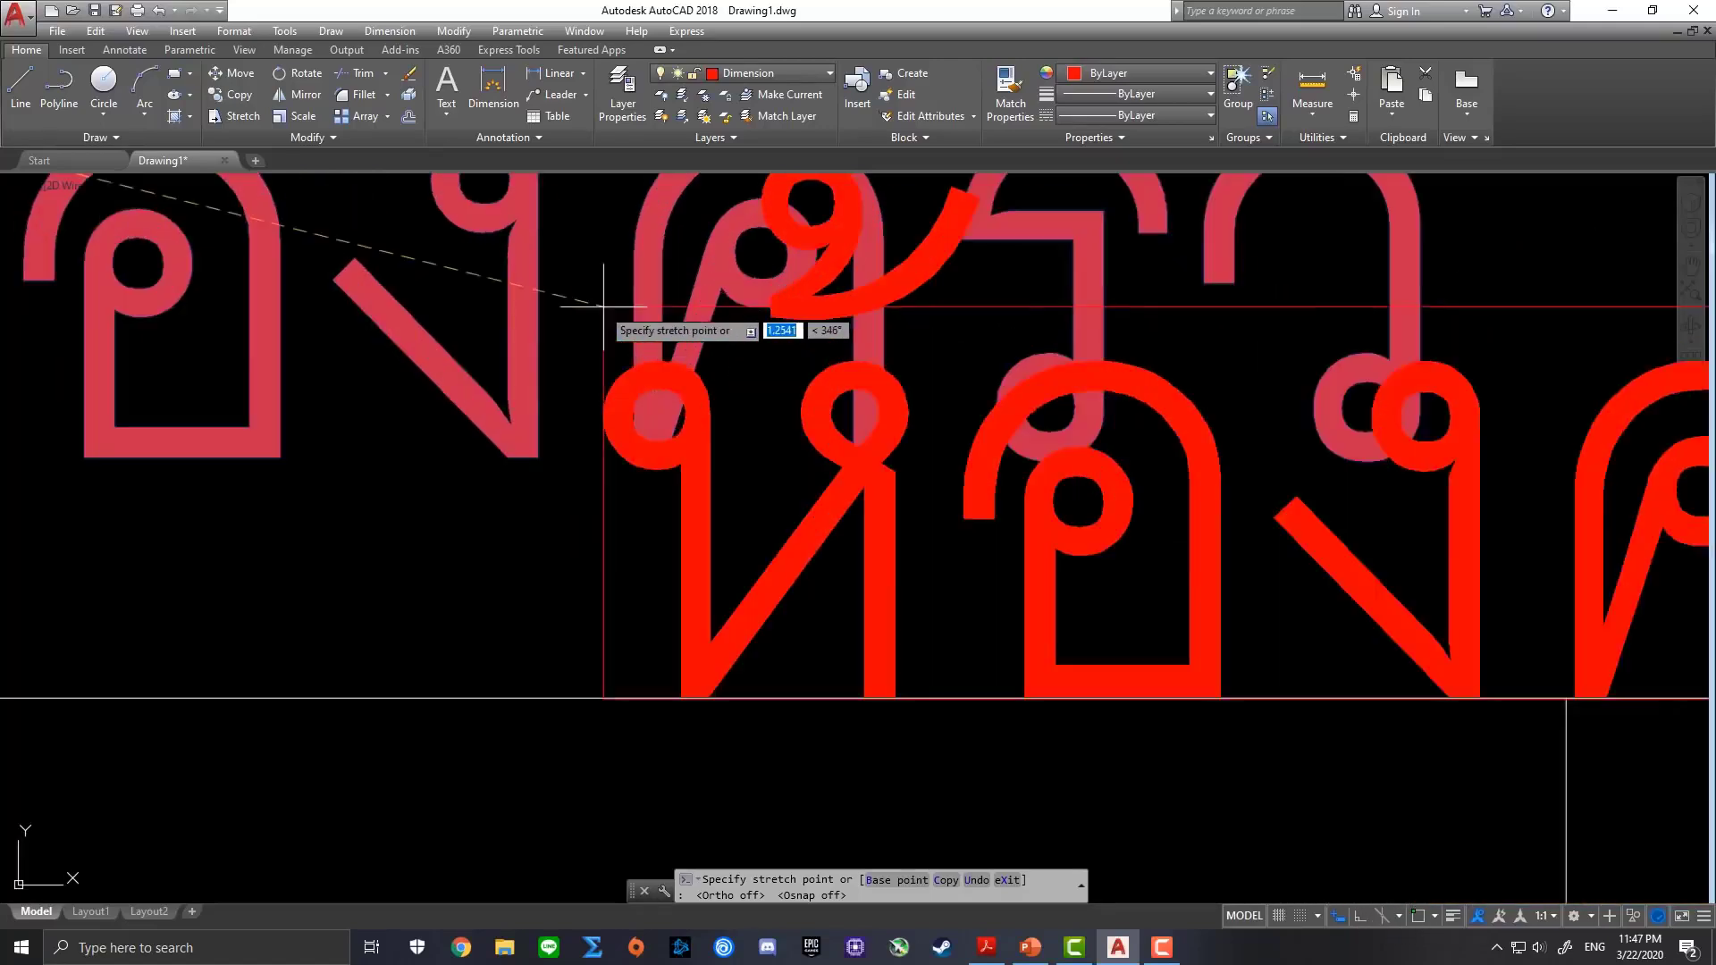
scroll(604, 306, down, 2)
scroll(626, 322, down, 3)
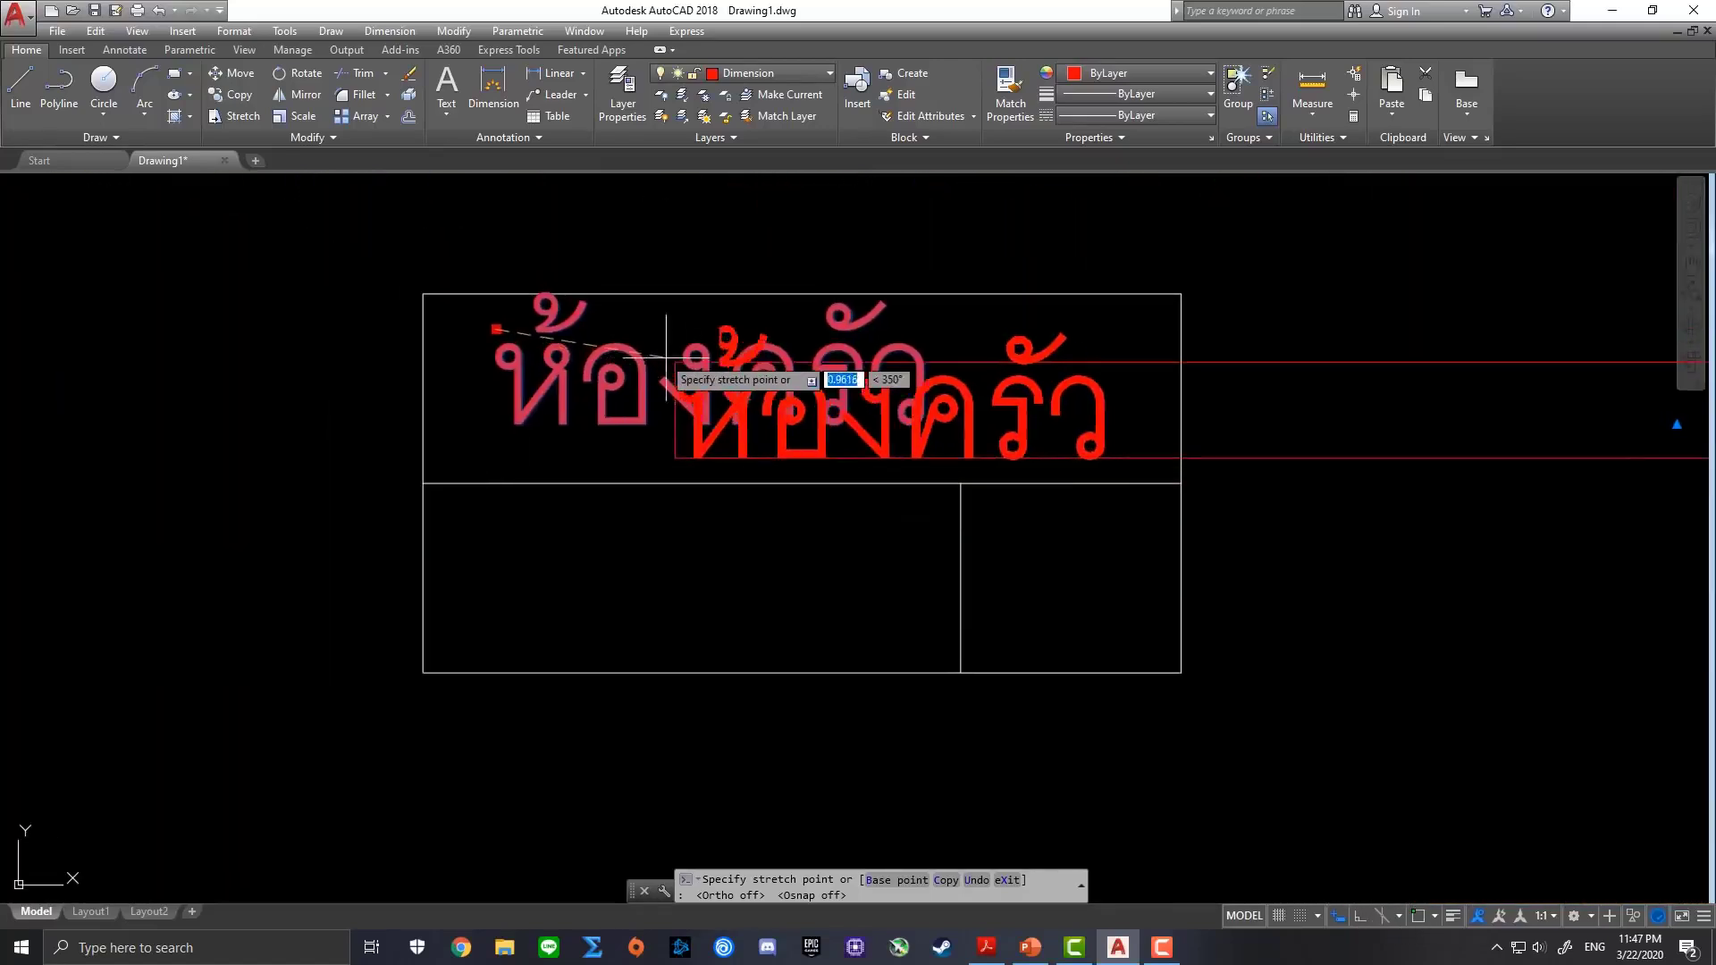
click(585, 341)
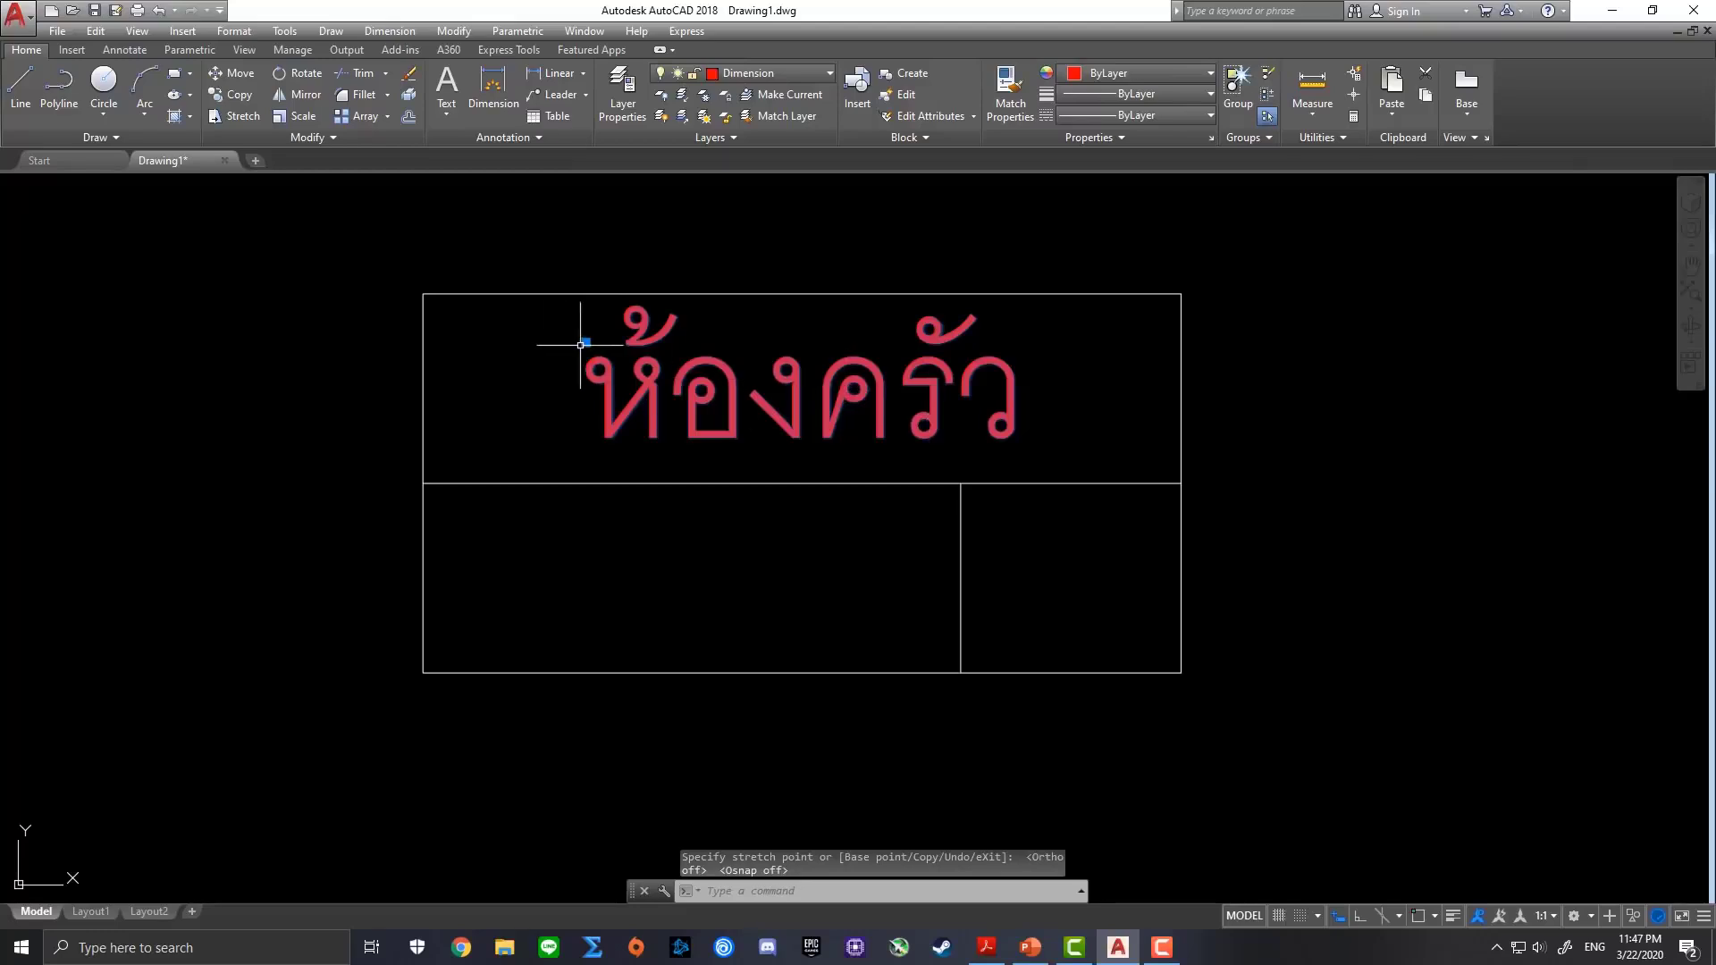
click(586, 342)
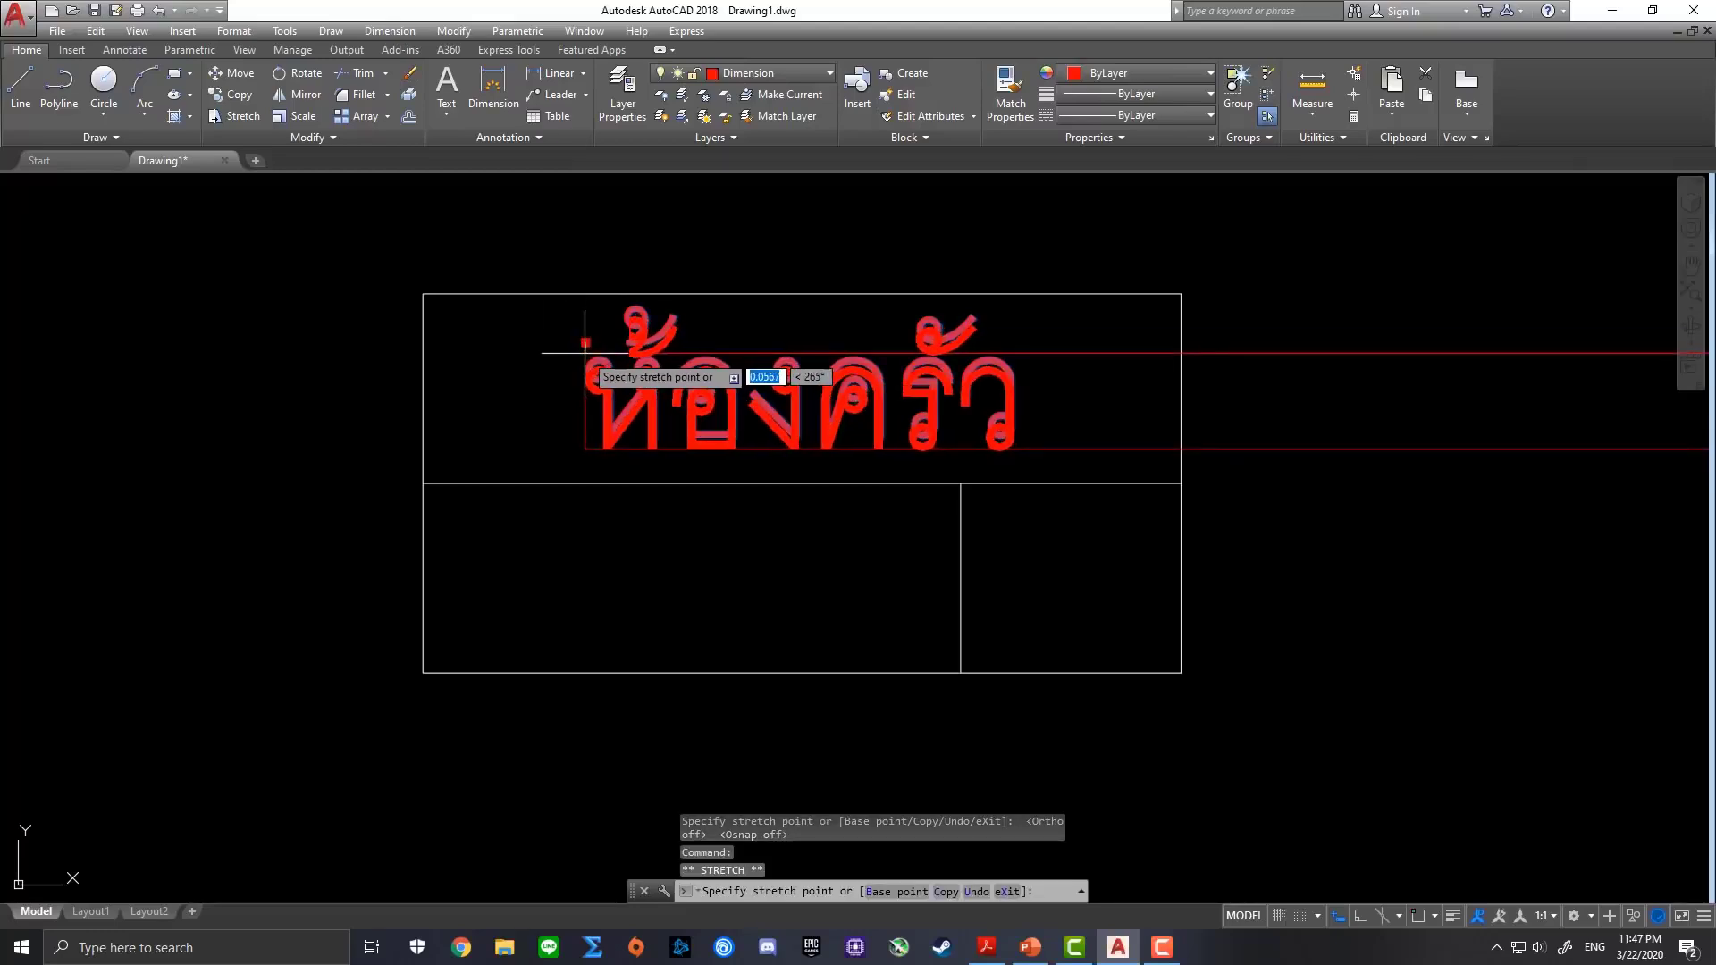
click(586, 353)
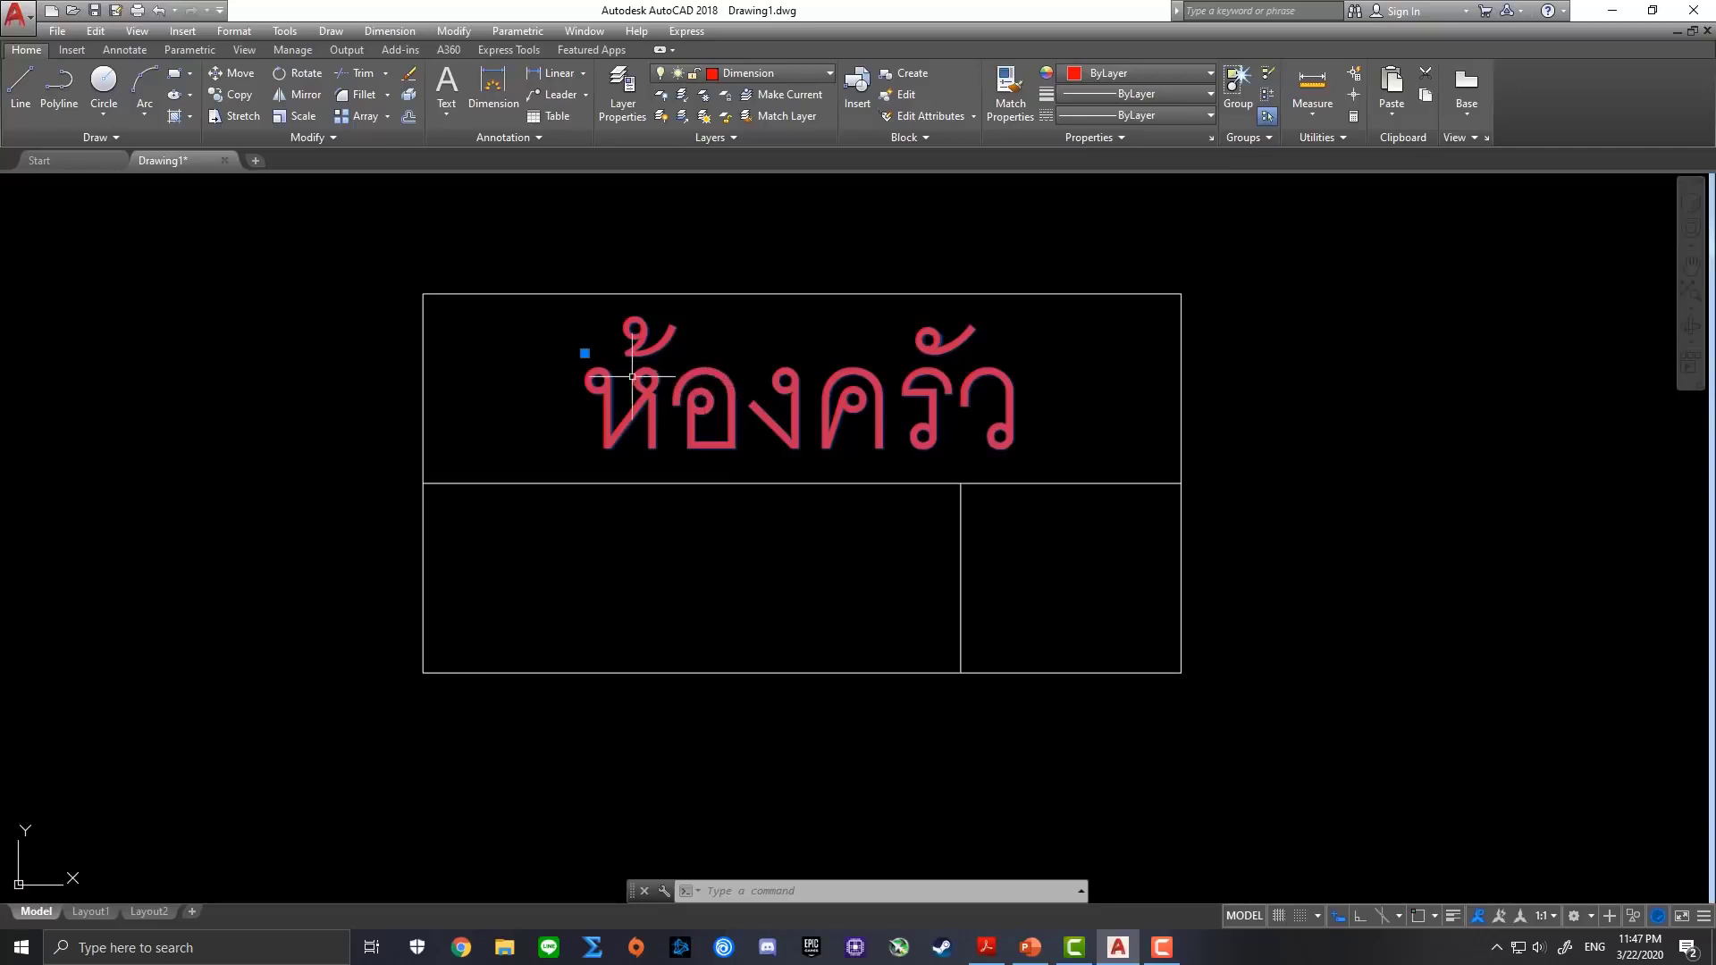
click(584, 353)
key(Escape)
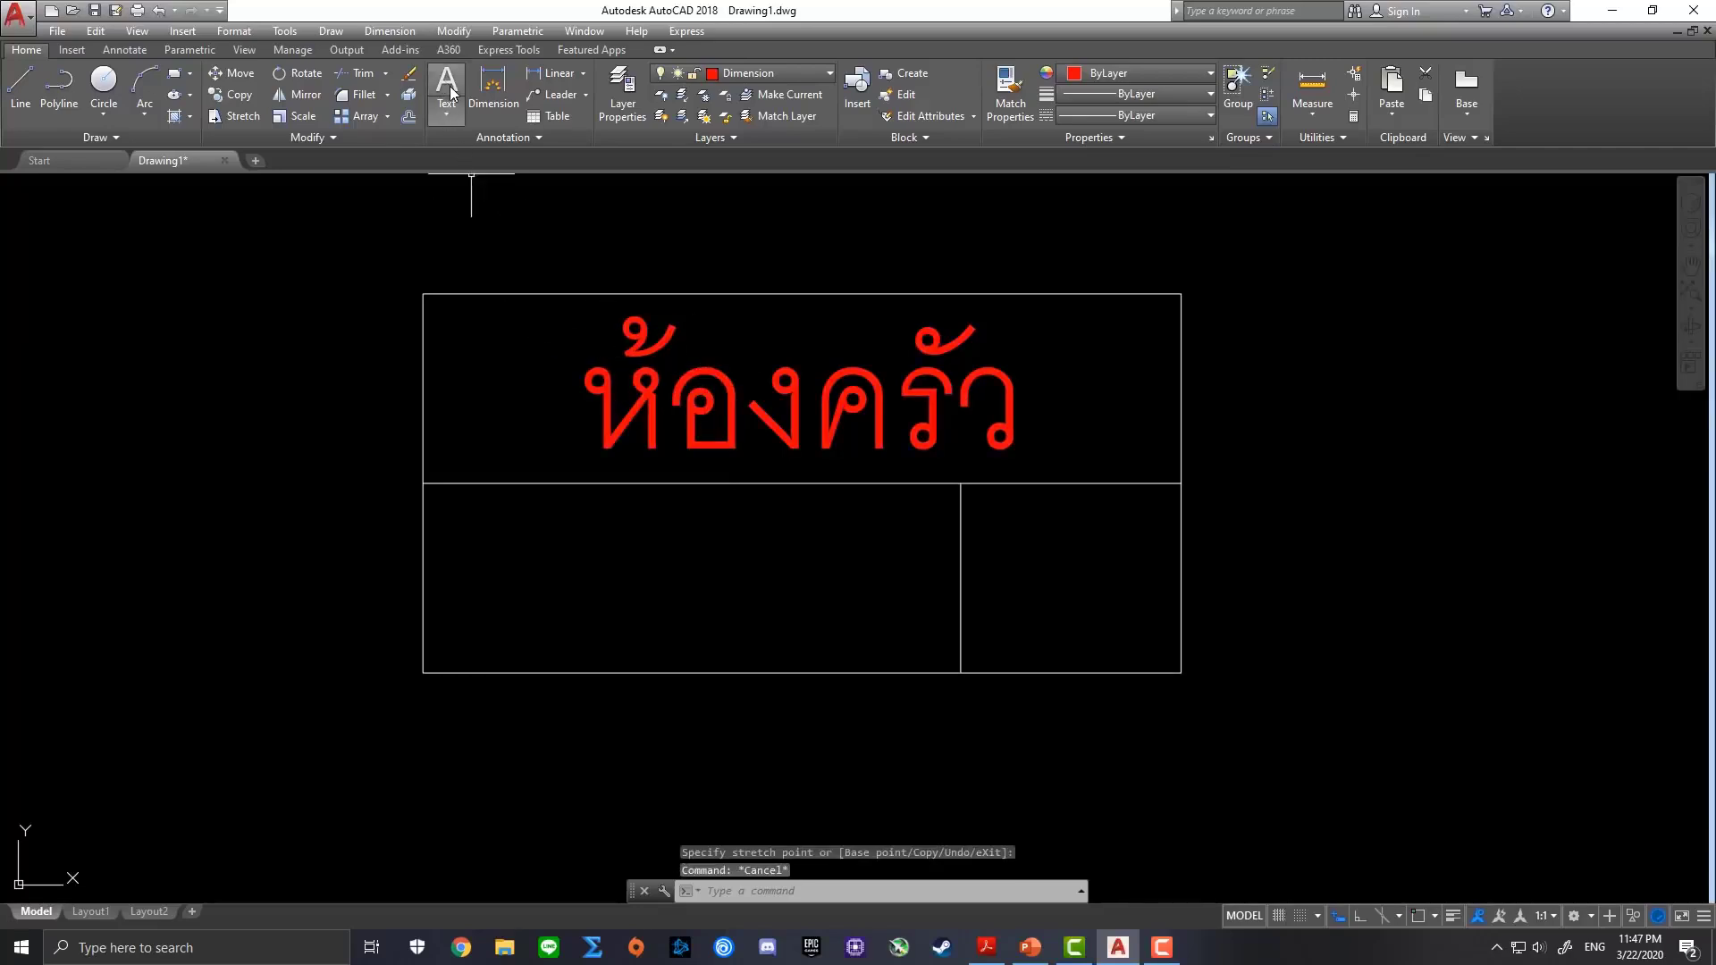
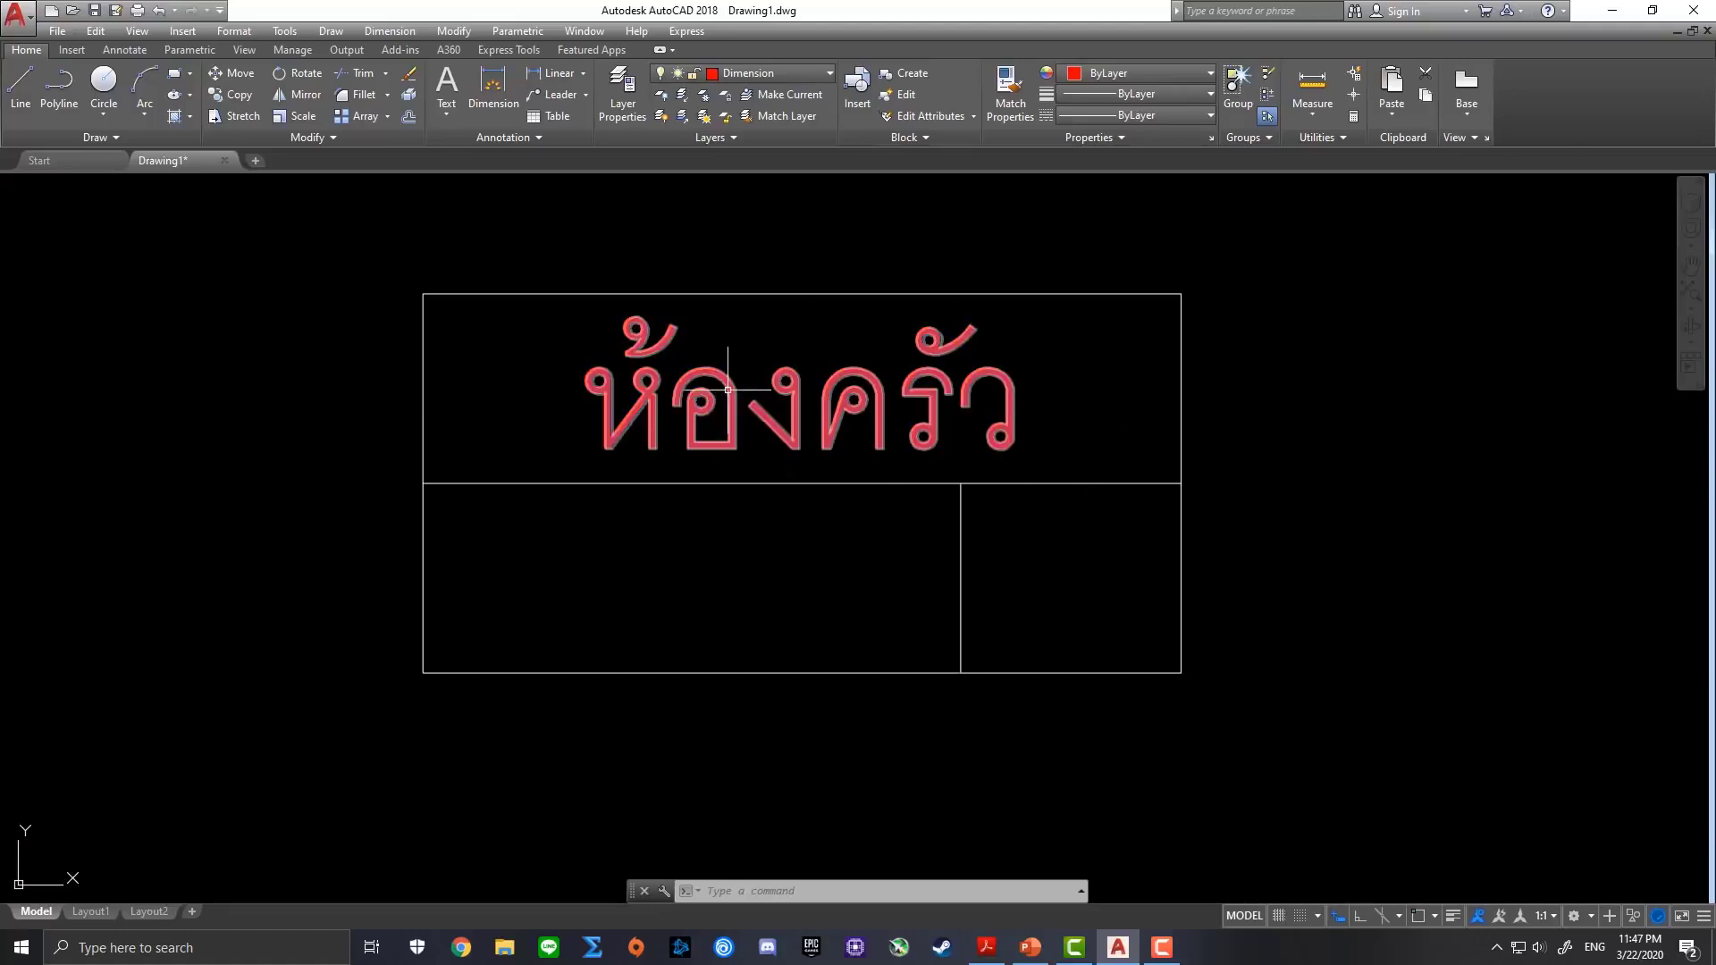
Copy the ห้องครัว label and paste it into the lower cell of the box
click(731, 416)
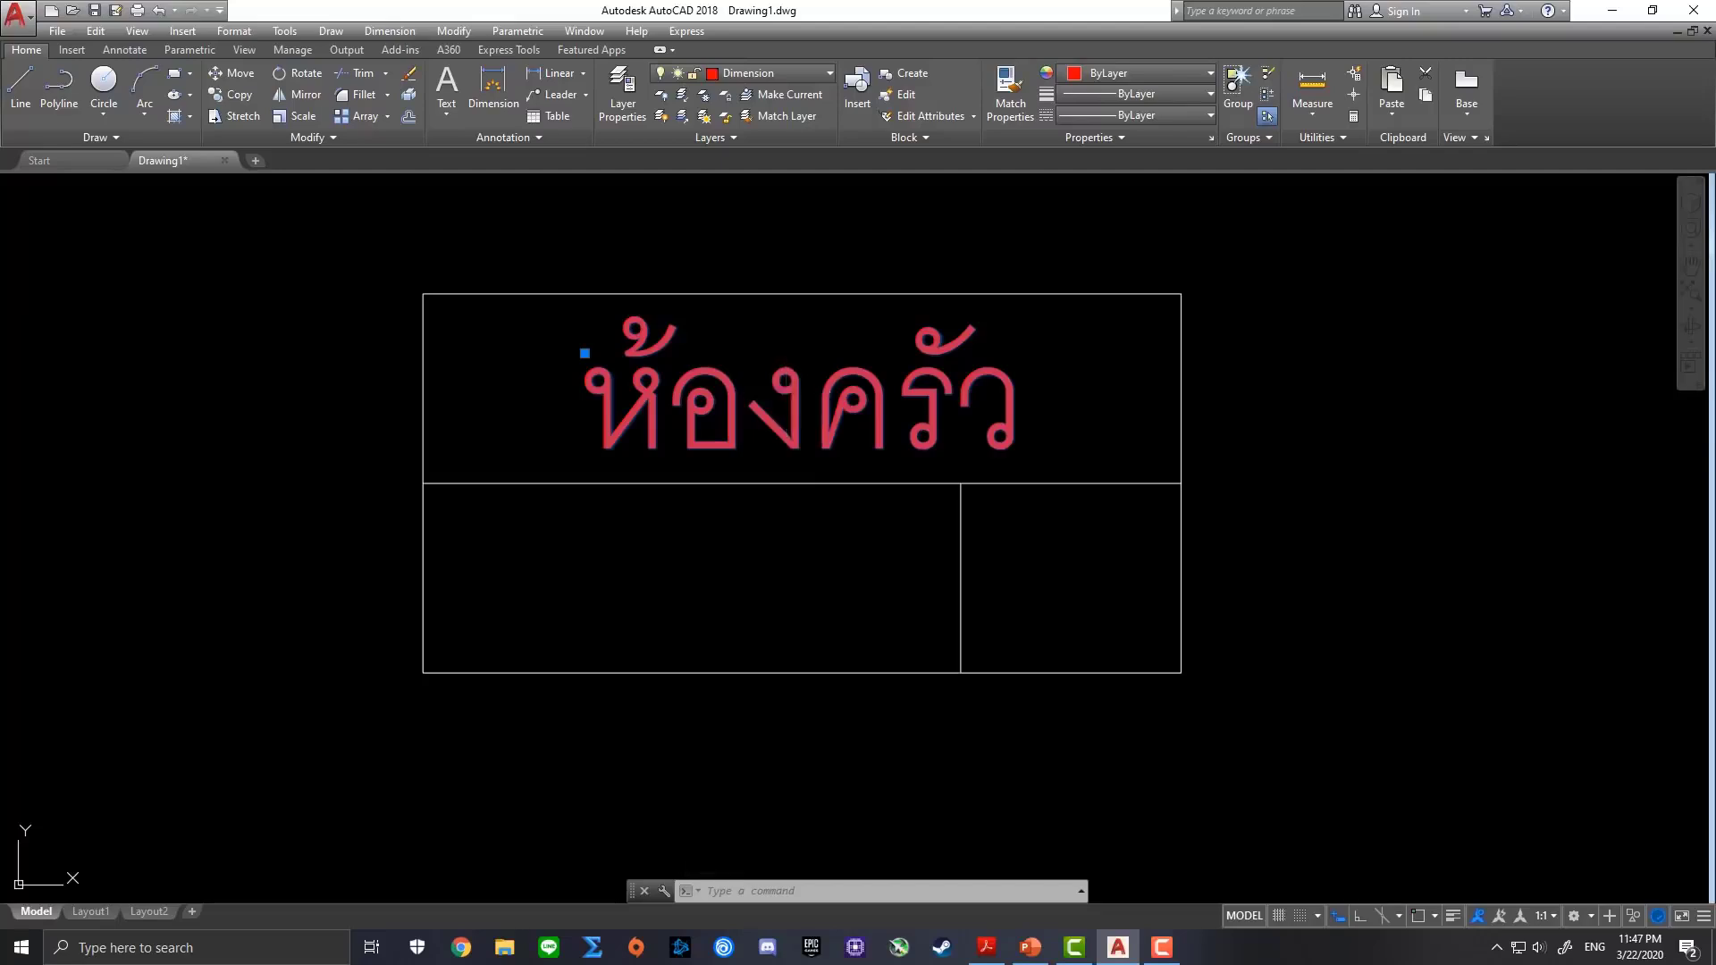
key(ctrl+c)
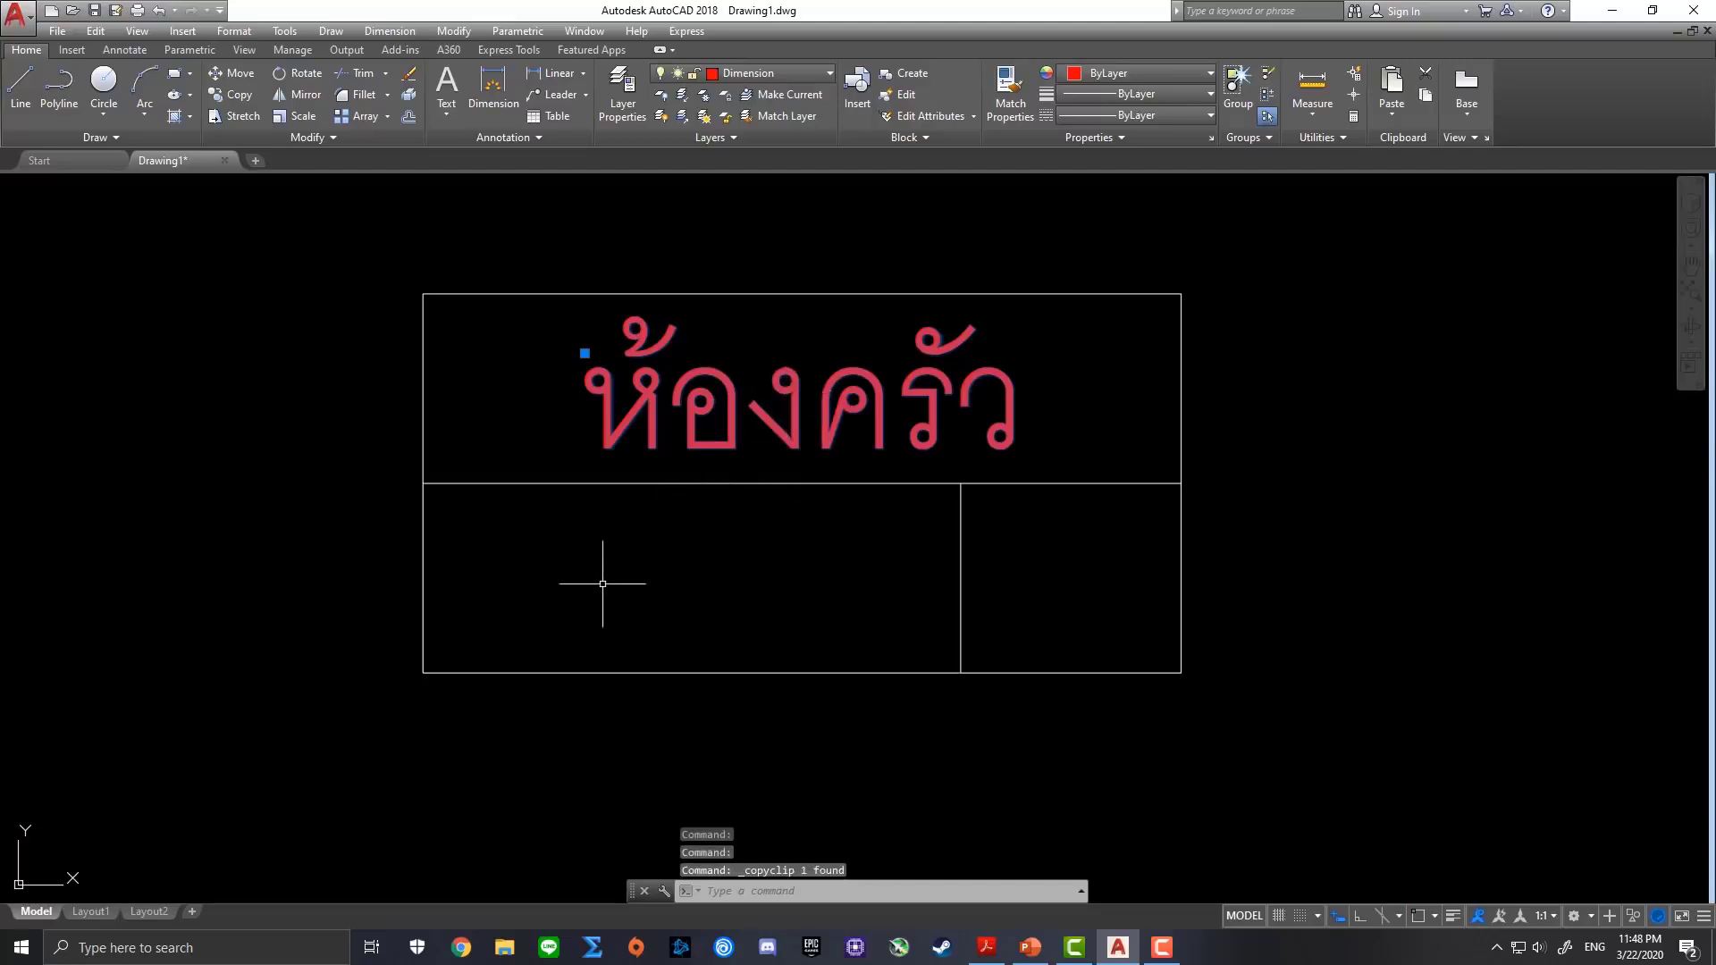
key(ctrl+v)
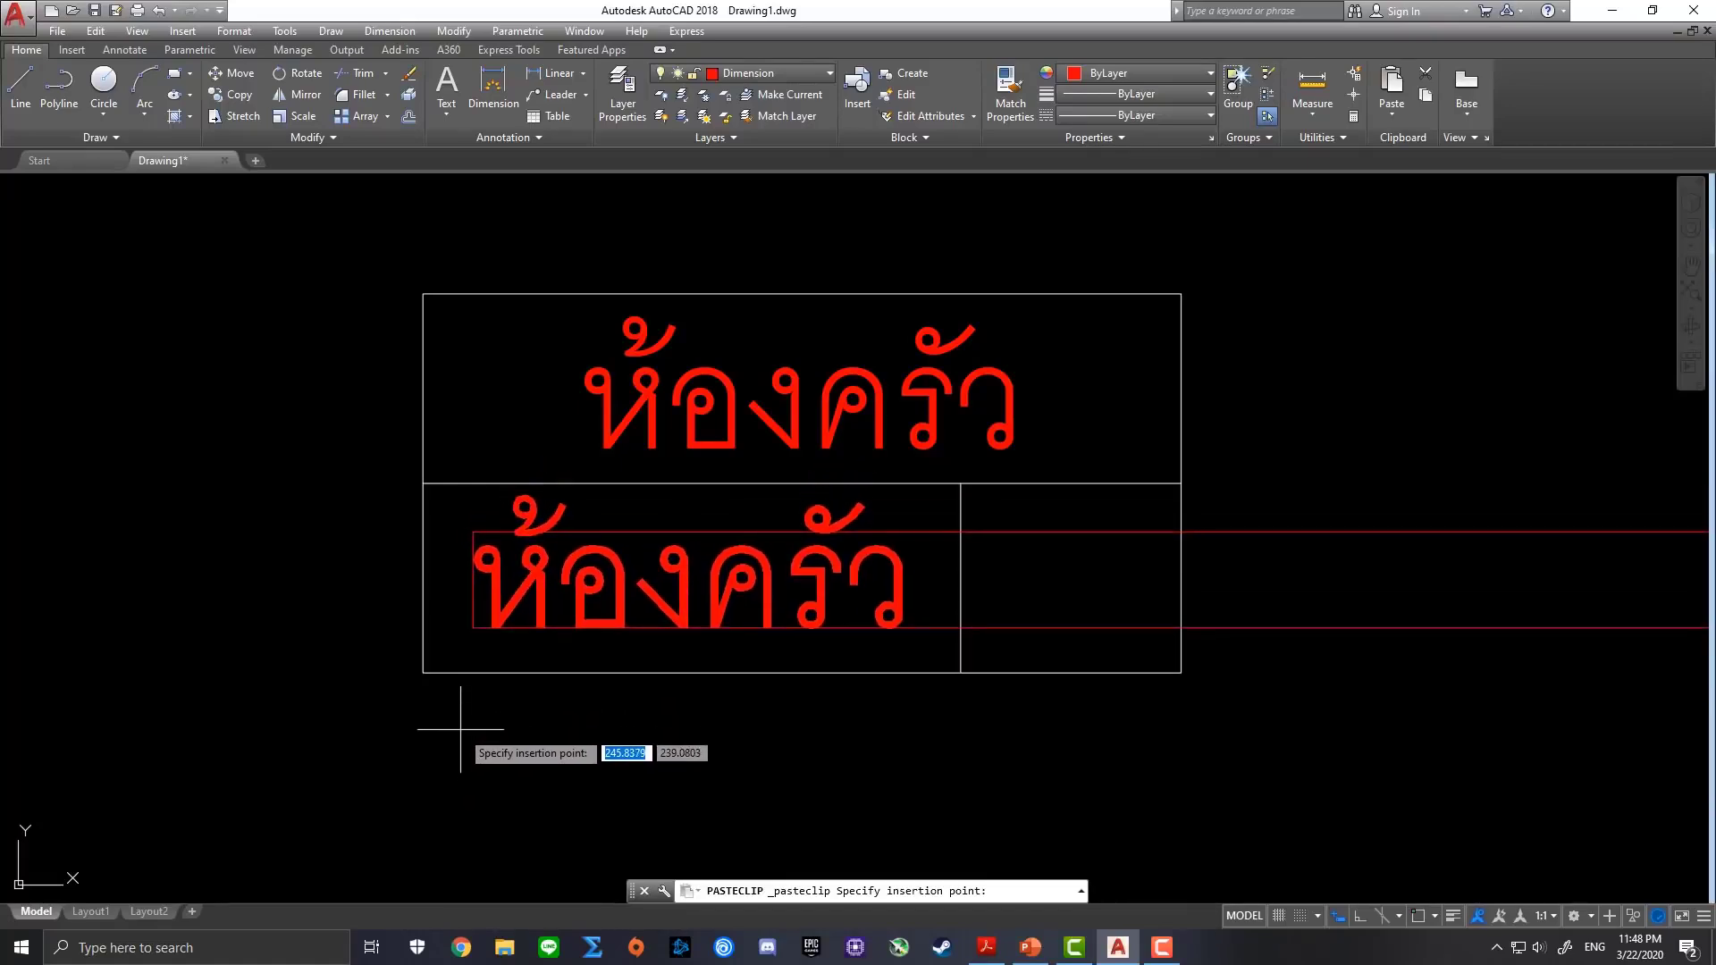
click(461, 733)
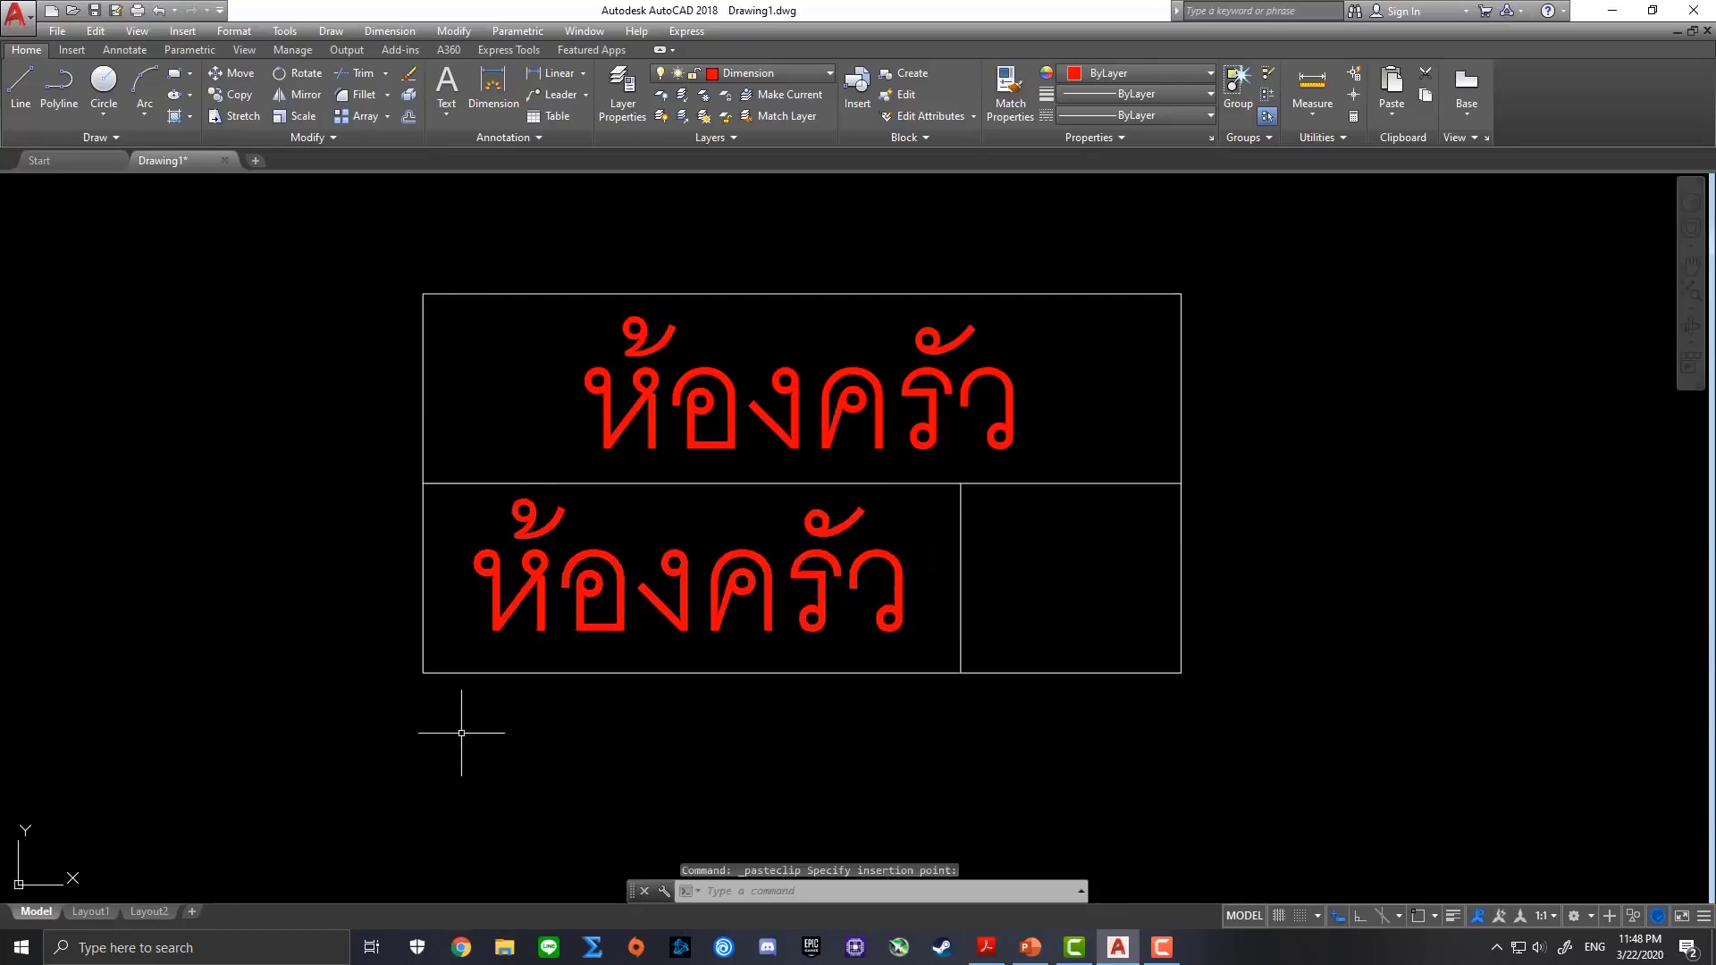
Change the pasted label's text to พื้นกระเบื้อง in Thai
double_click(903, 581)
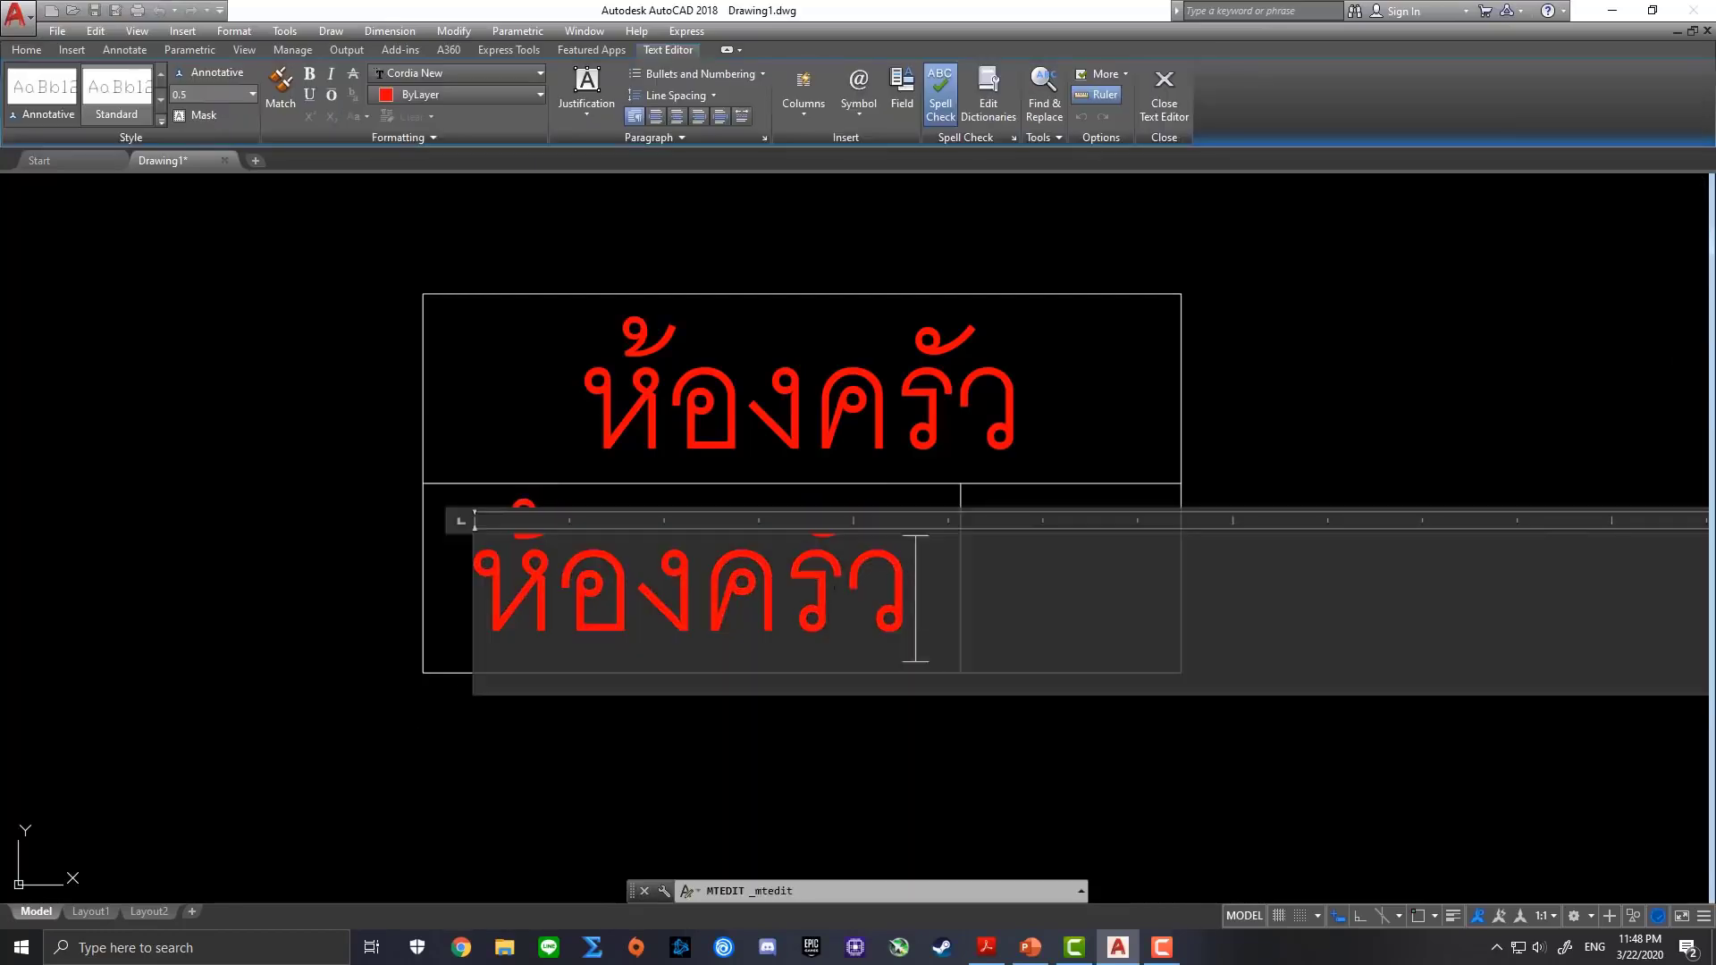
drag(910, 599, 481, 608)
text(r)
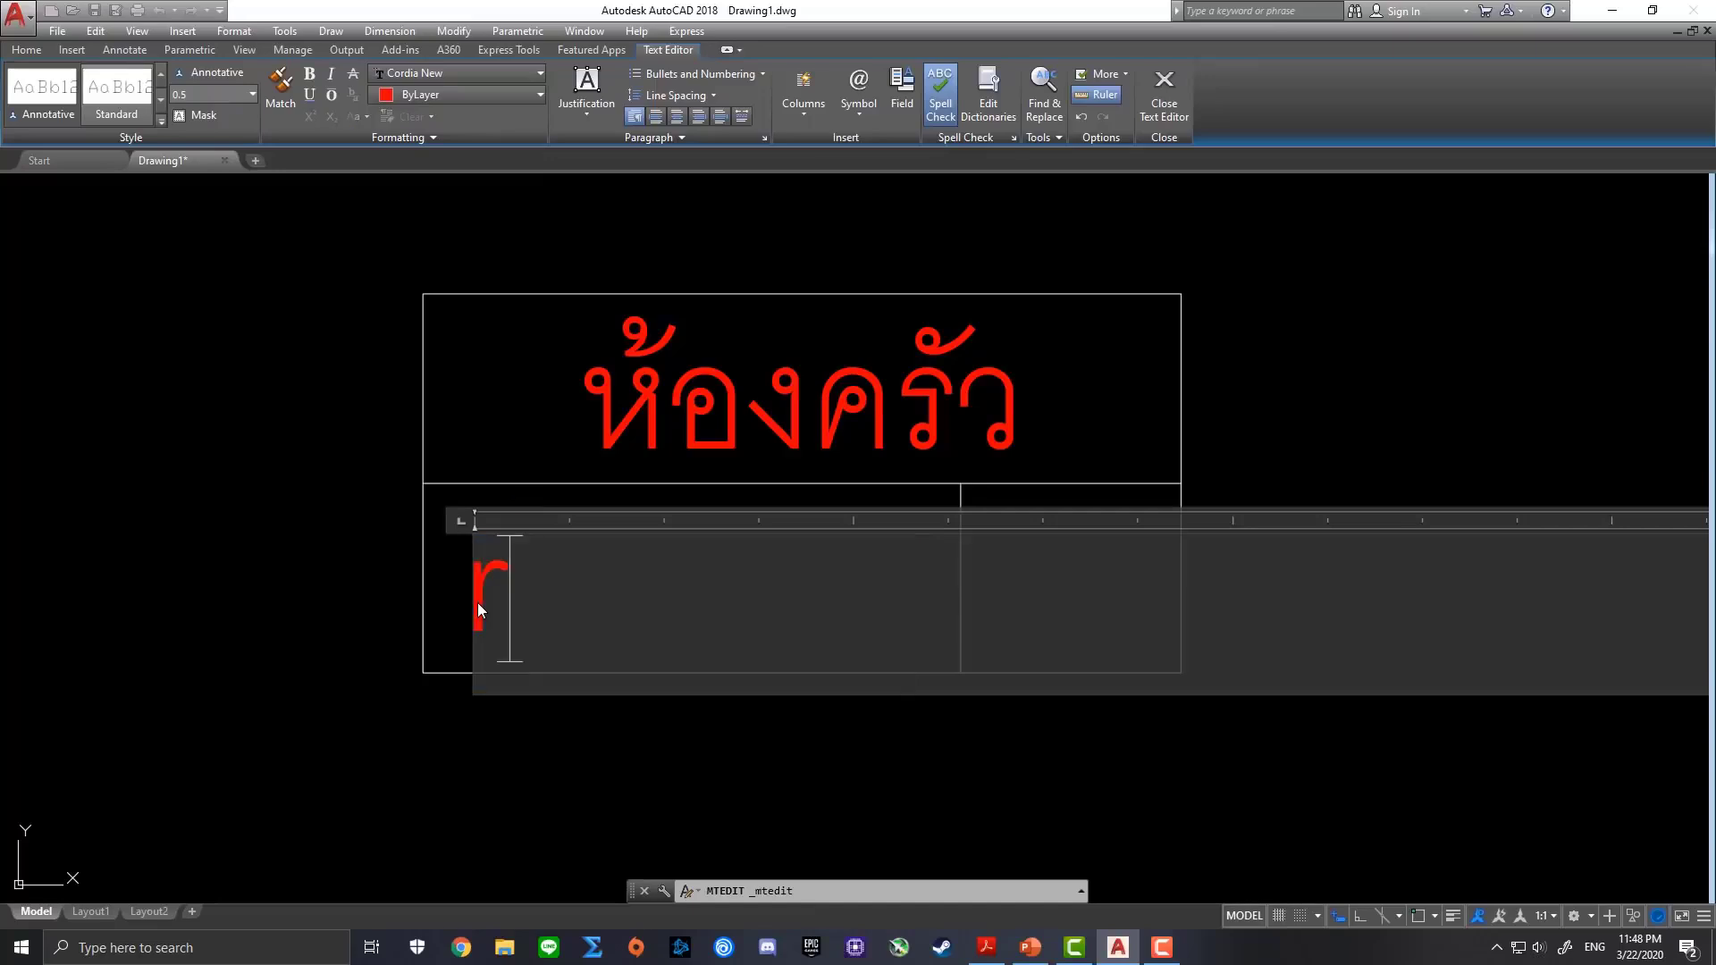
key(BackSpace)
key(grave)
text(พื้)
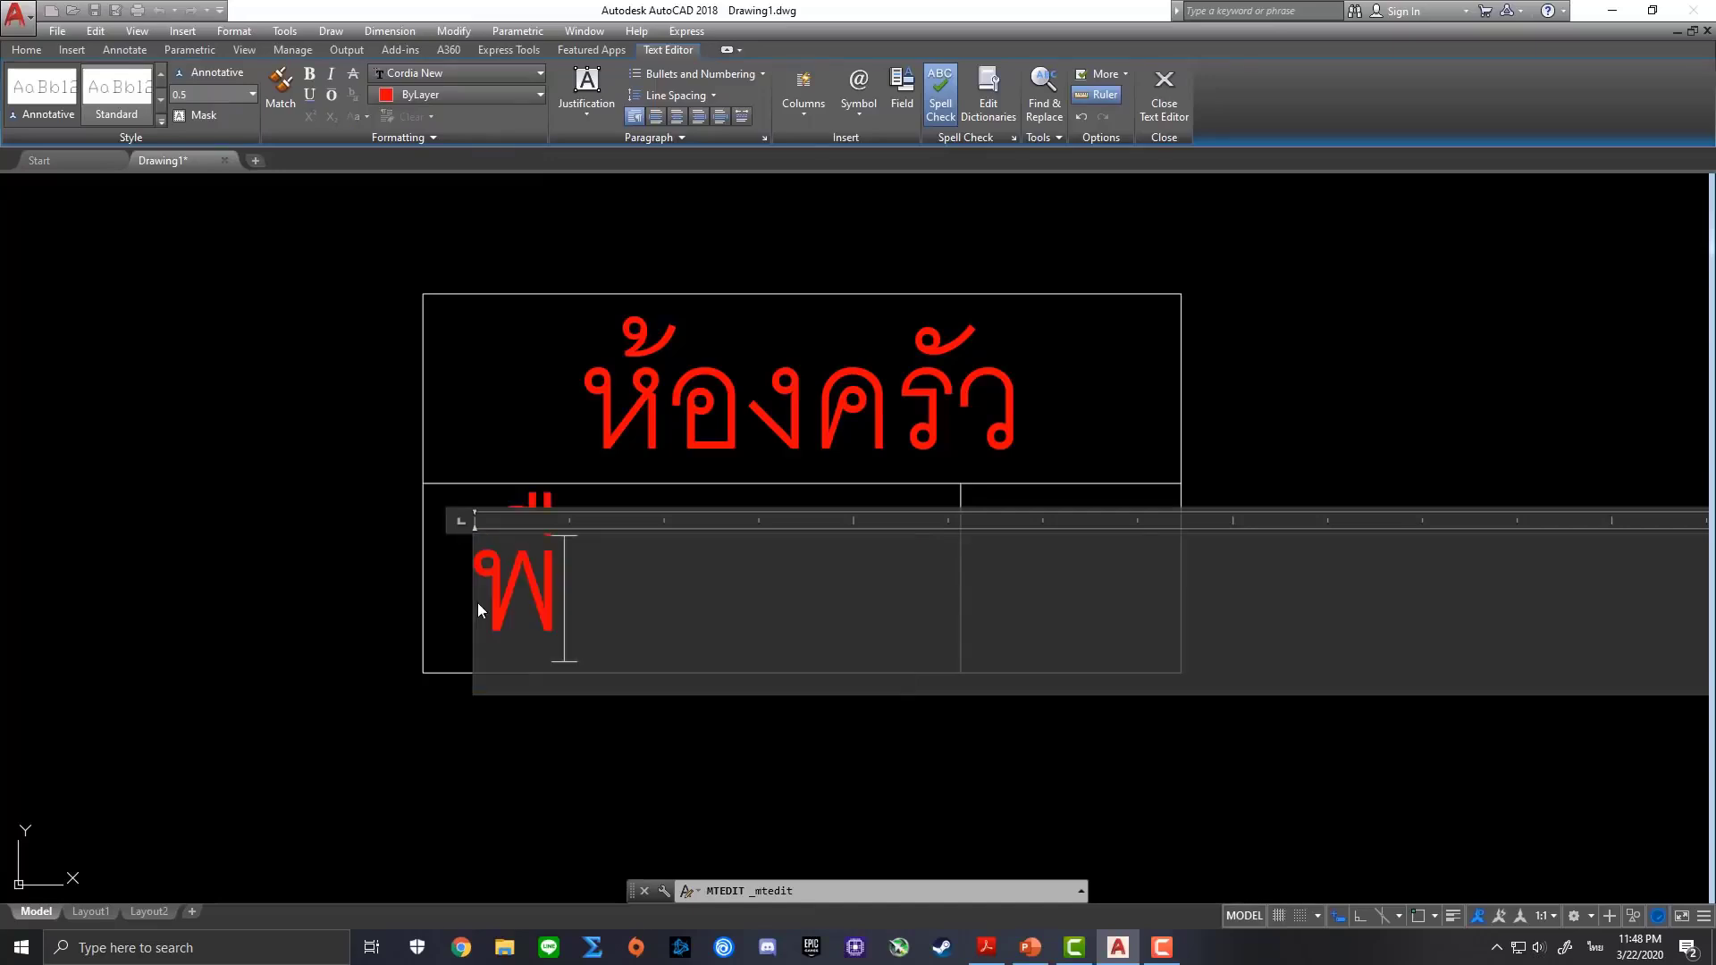
text(นกร)
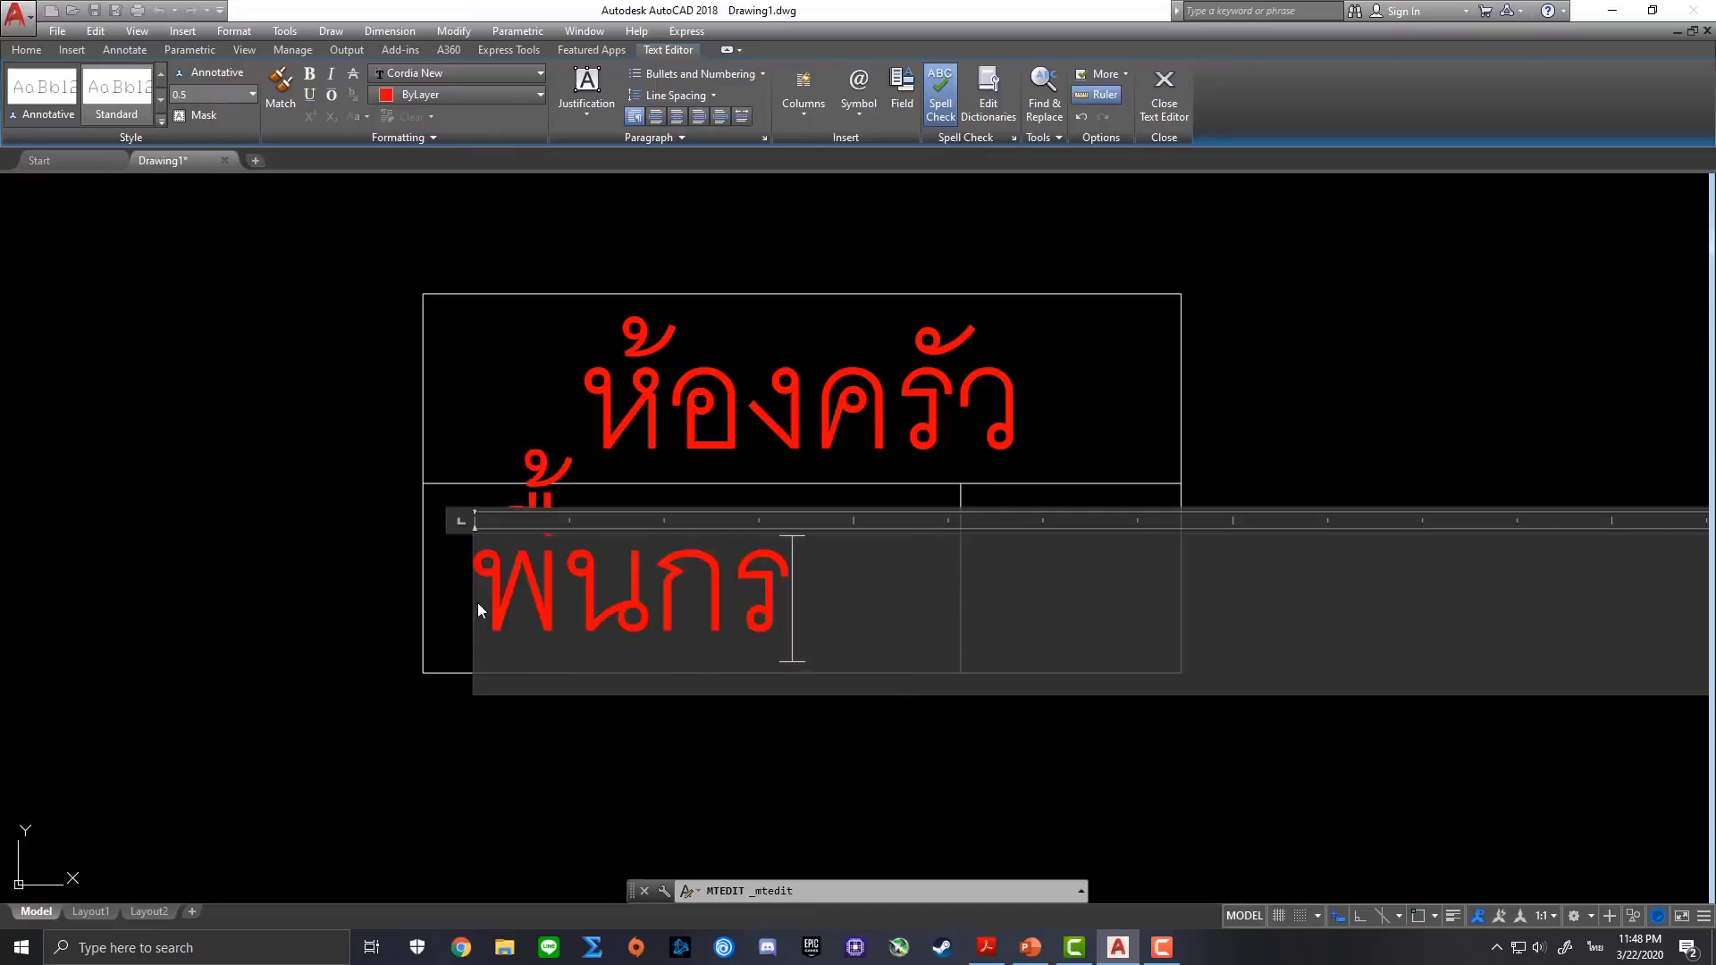
text(ะเบื้อ)
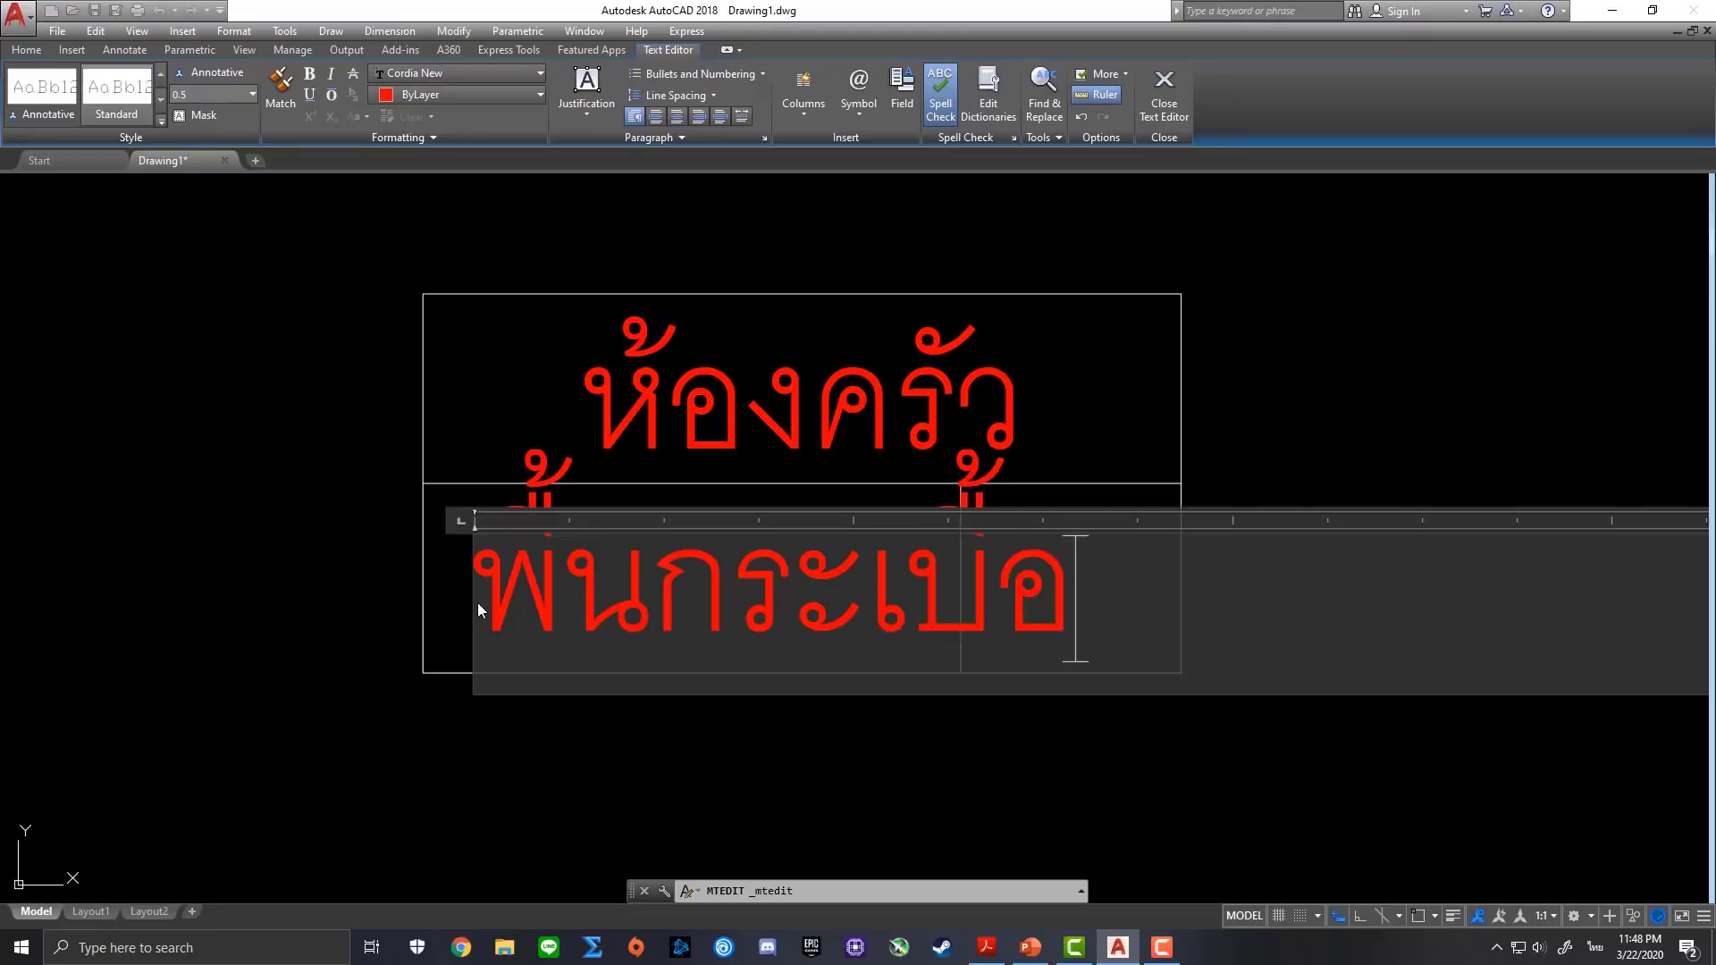
text(ง)
click(974, 744)
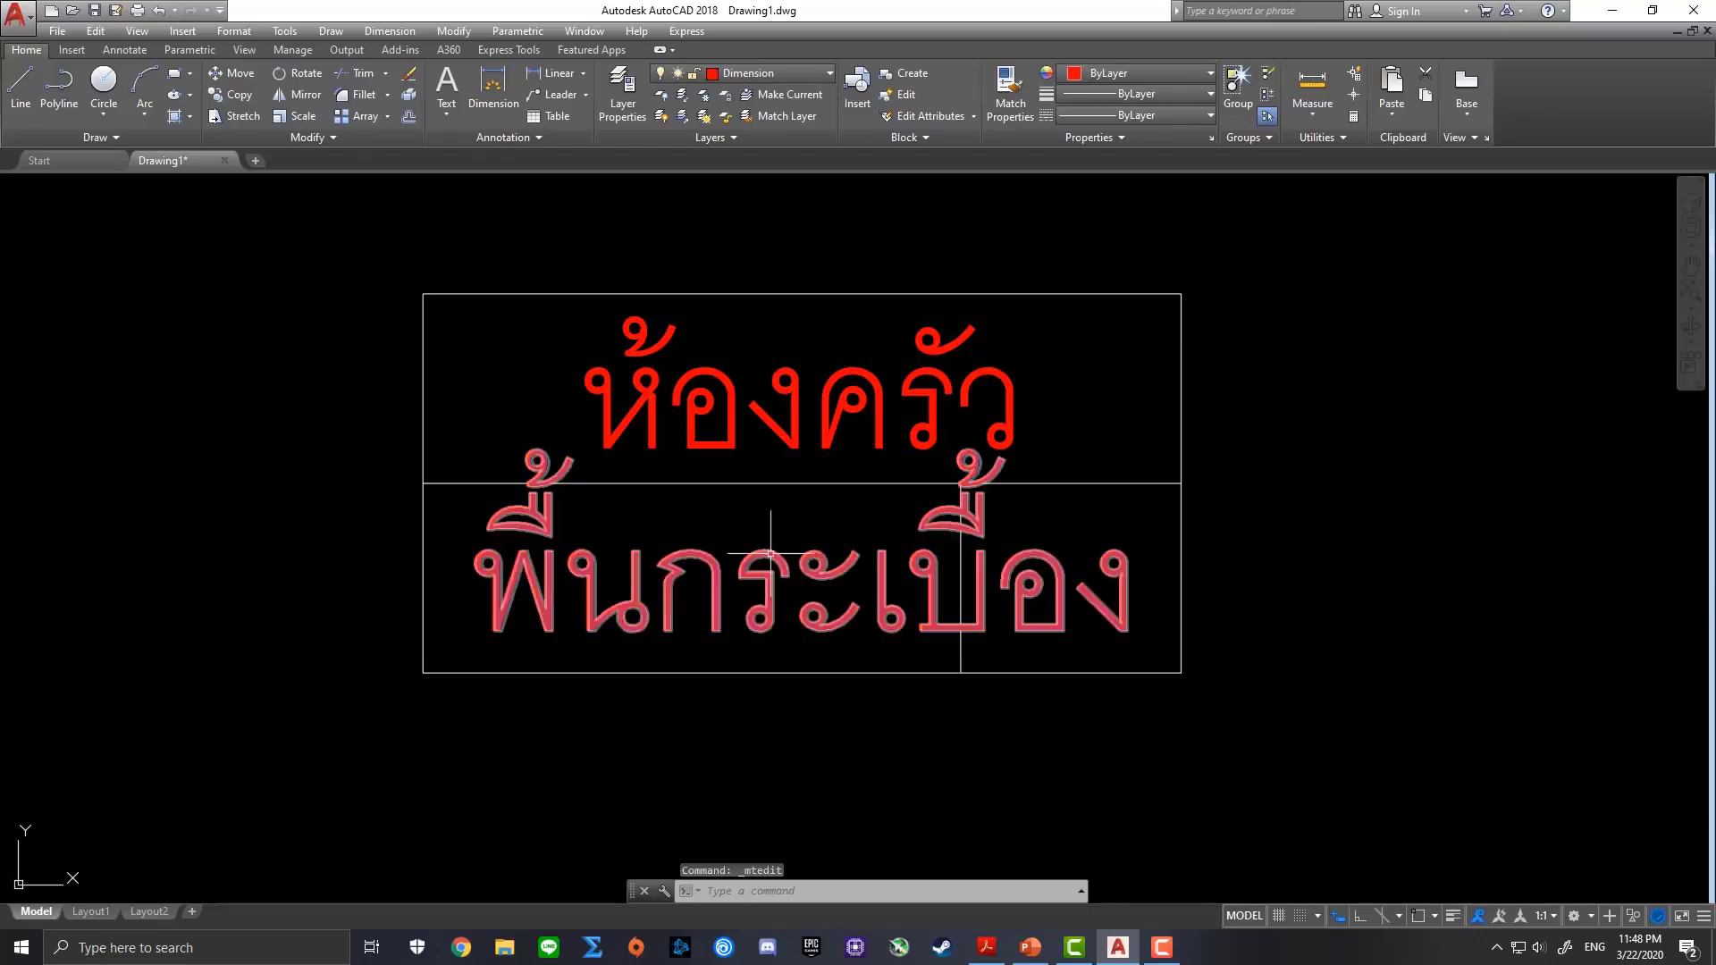
Set the พื้นกระเบื้อง label's text height to 0.3 in Properties
scroll(799, 552, down, 2)
click(693, 563)
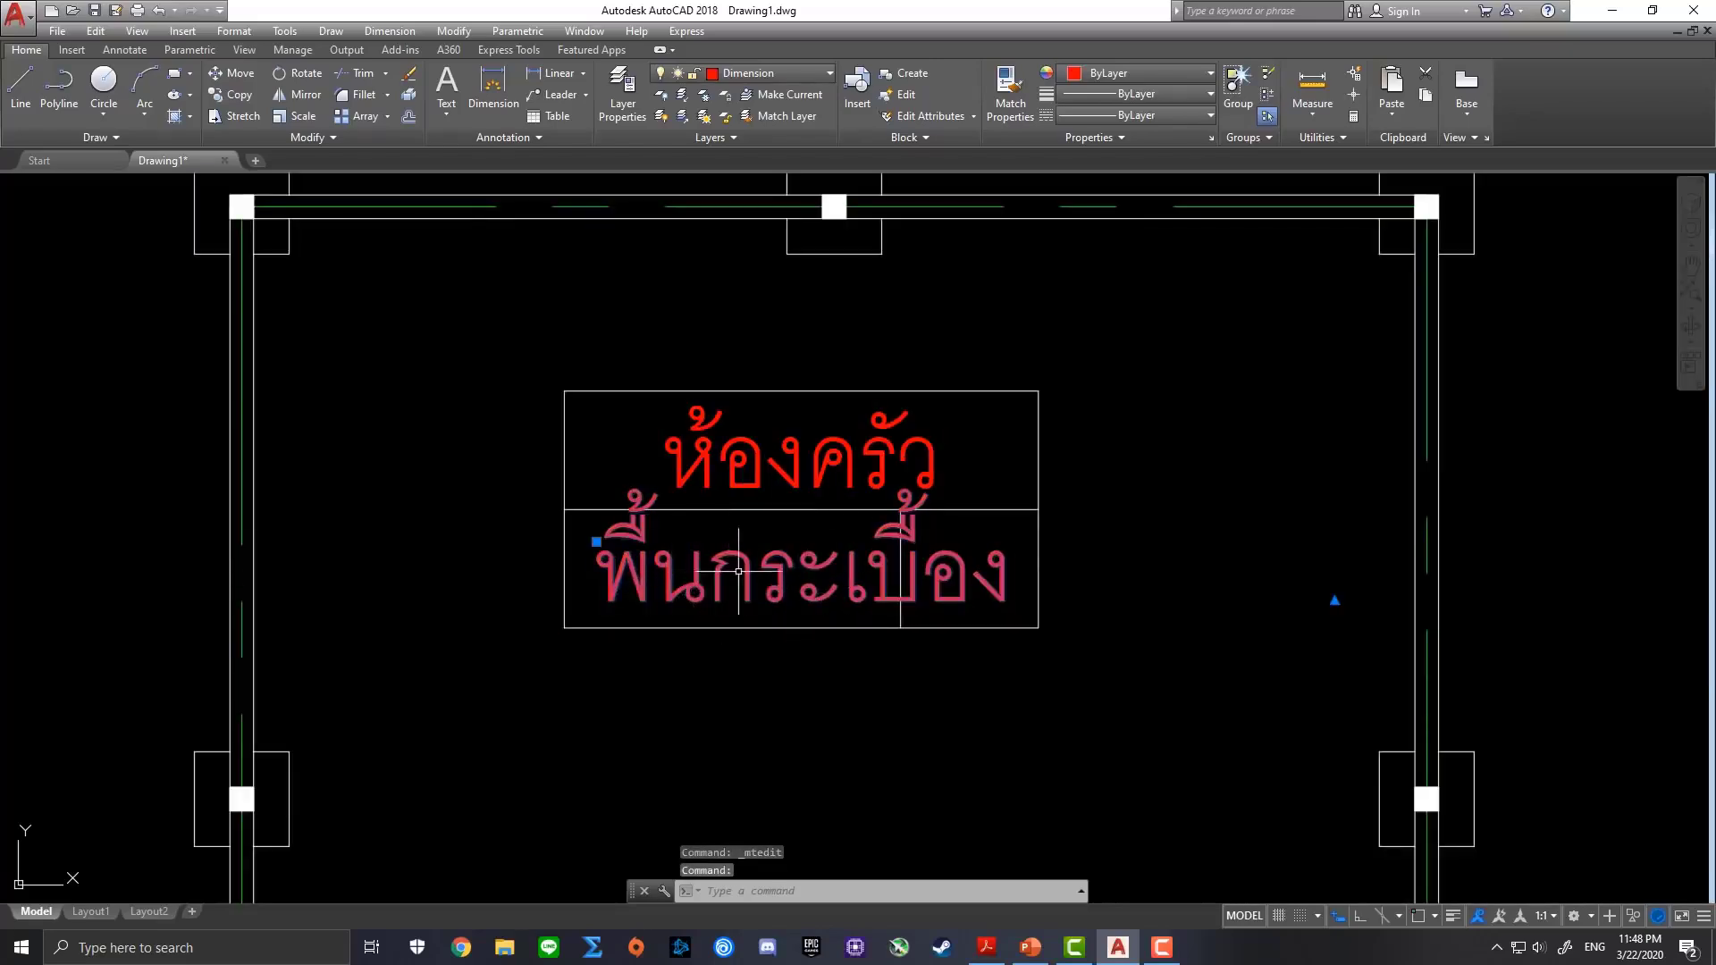
scroll(783, 561, up, 2)
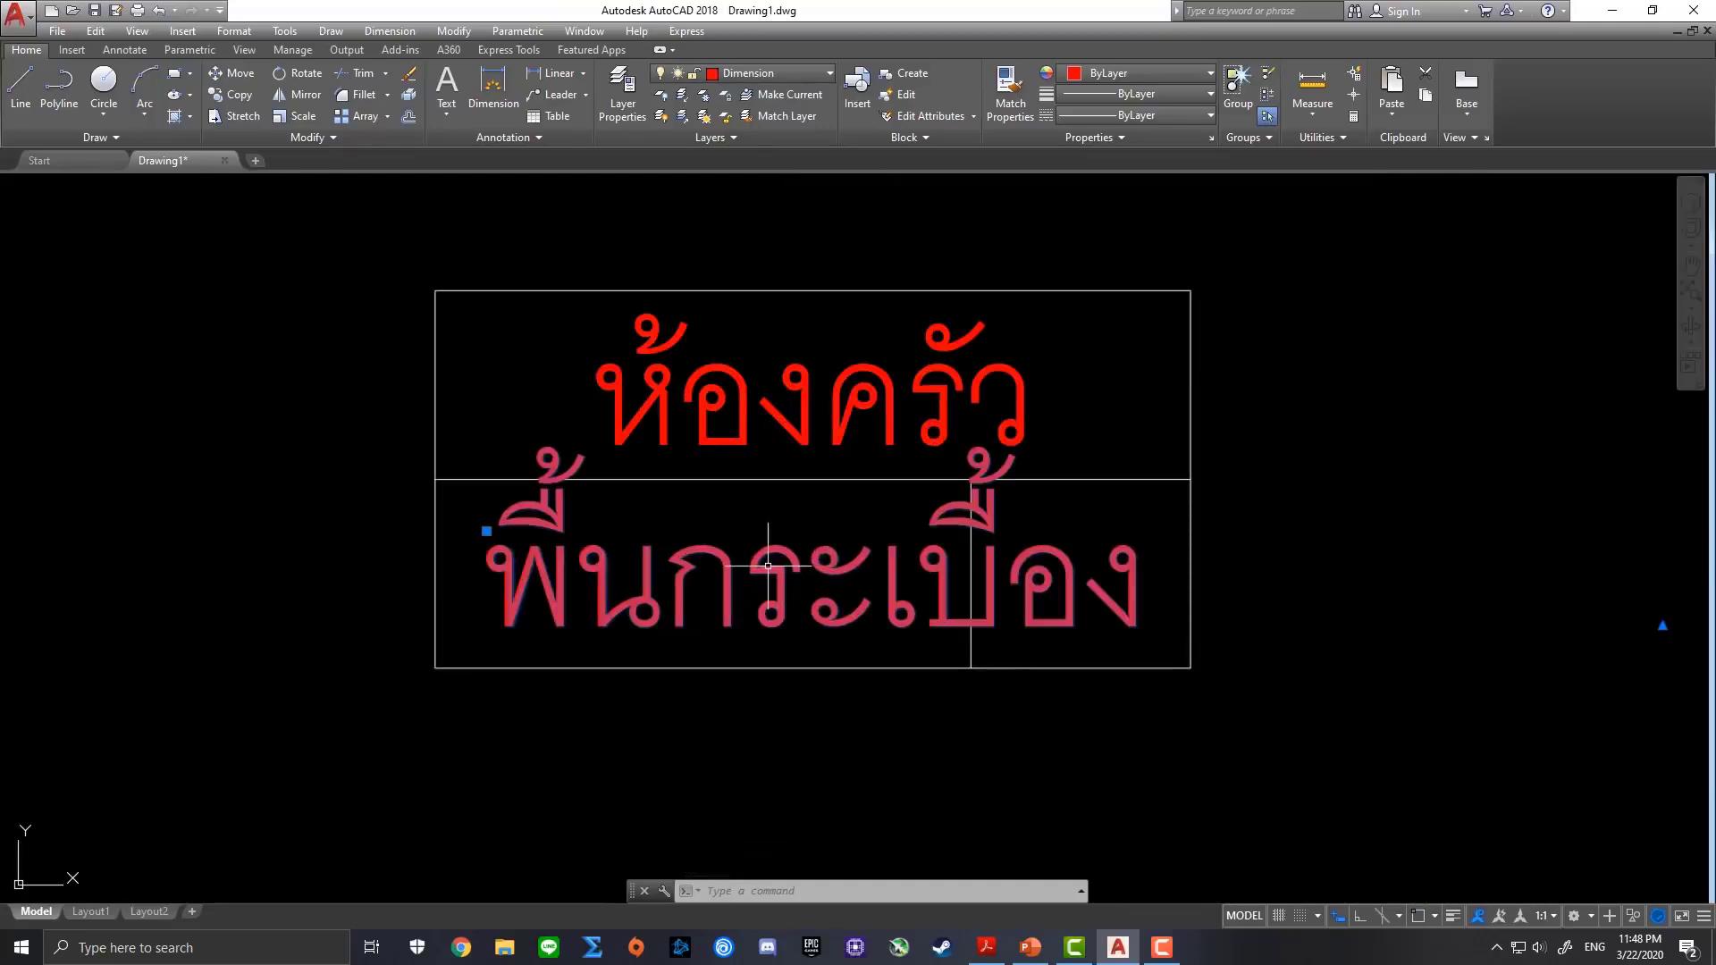
right_click(769, 565)
click(822, 534)
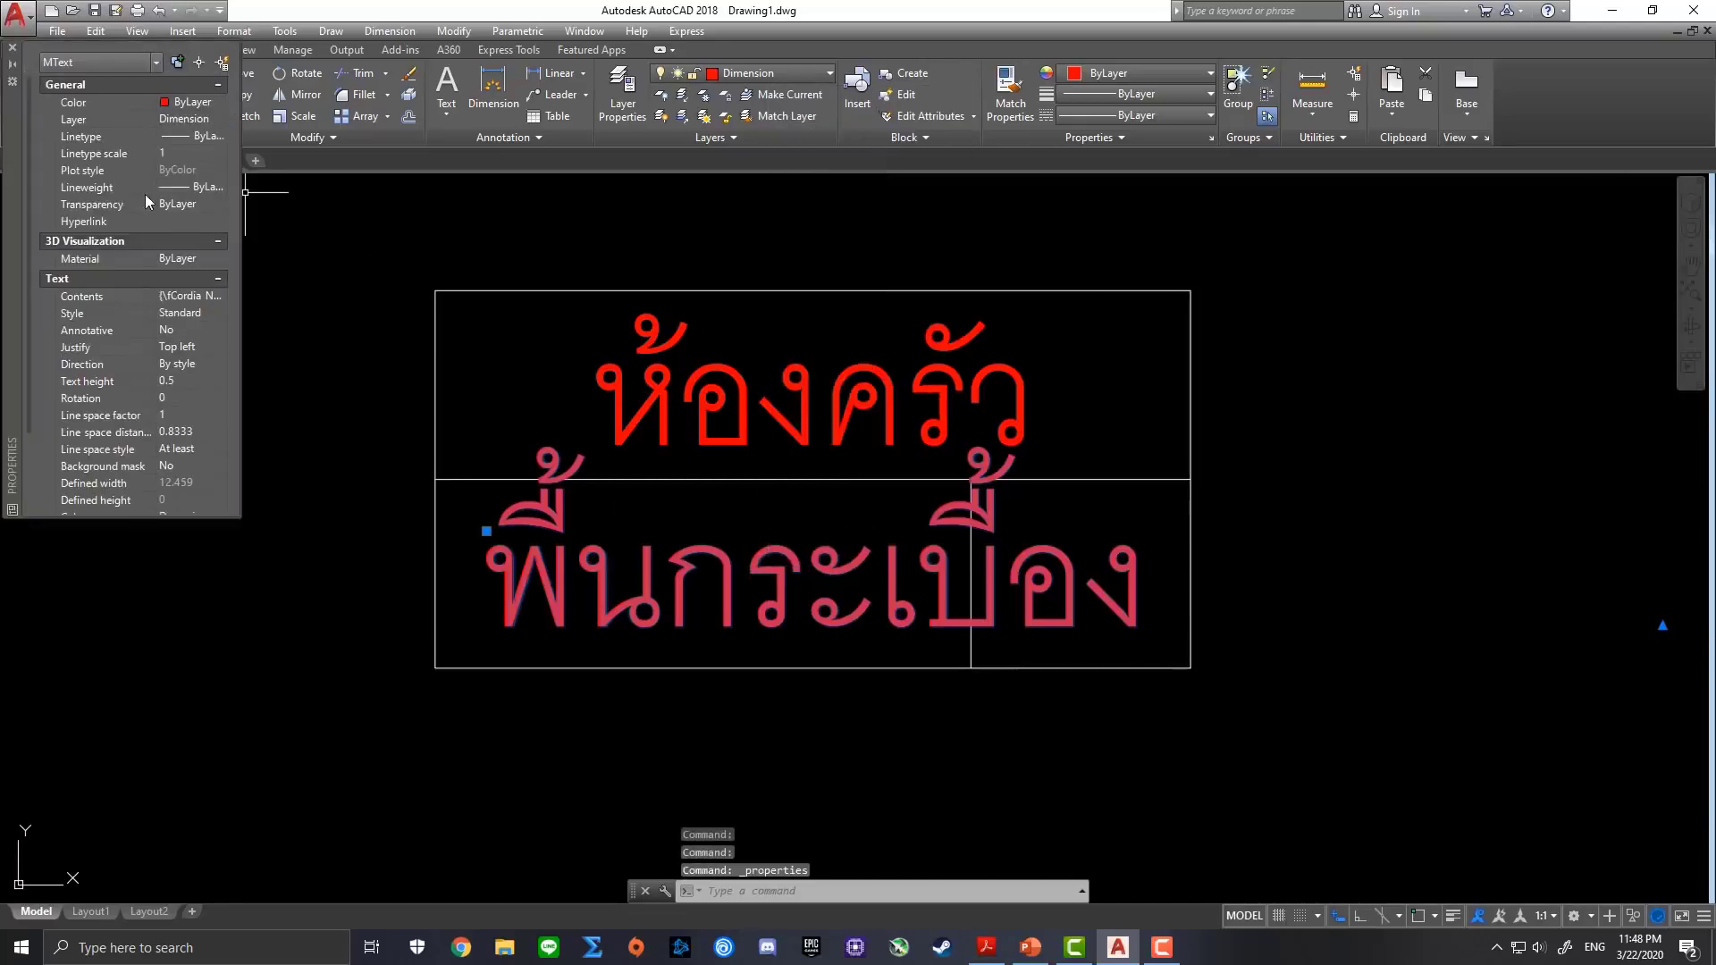
click(191, 381)
text(0.4)
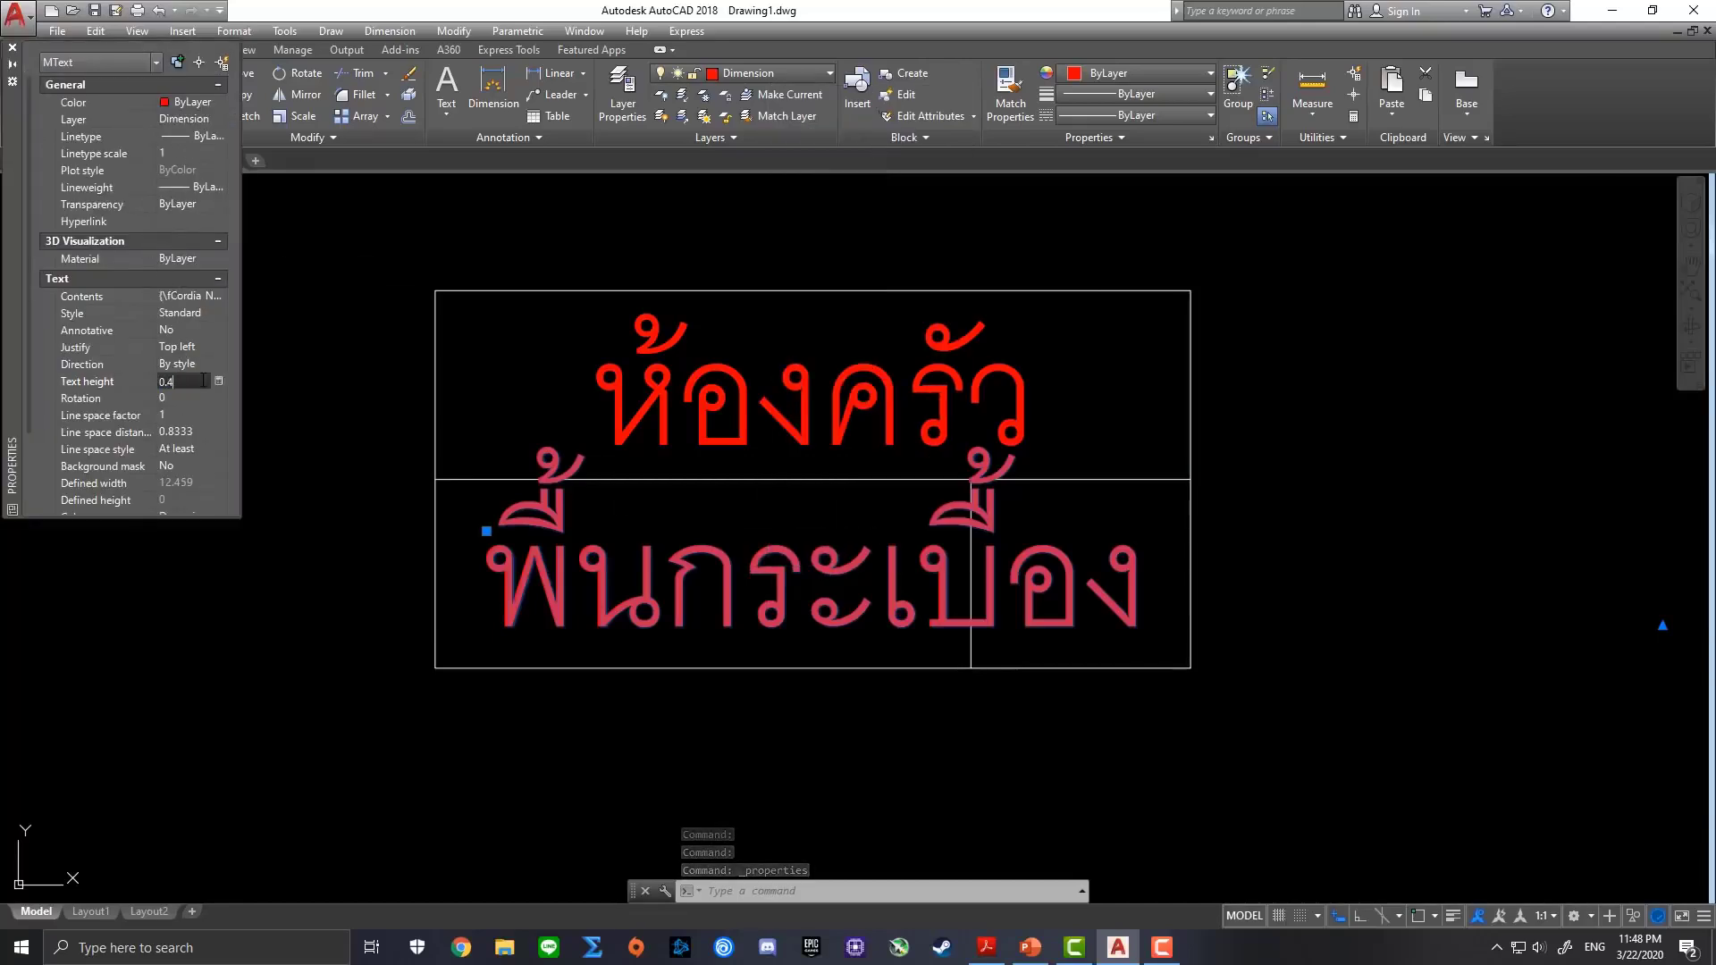
key(Tab)
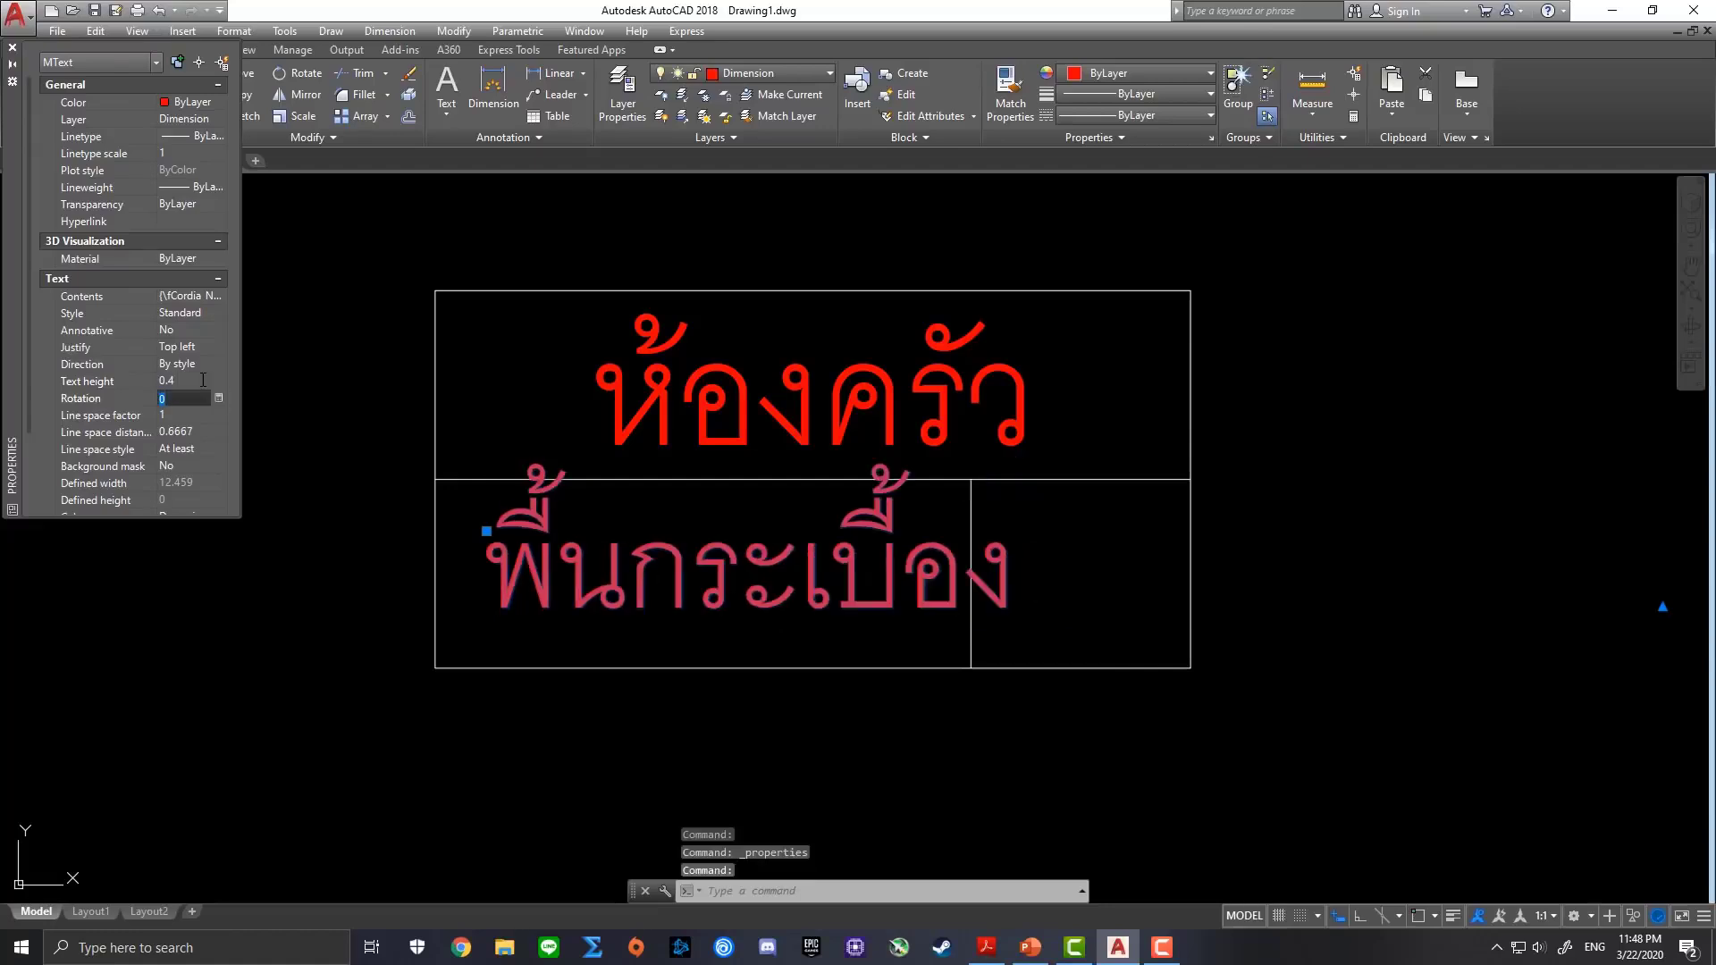
click(188, 383)
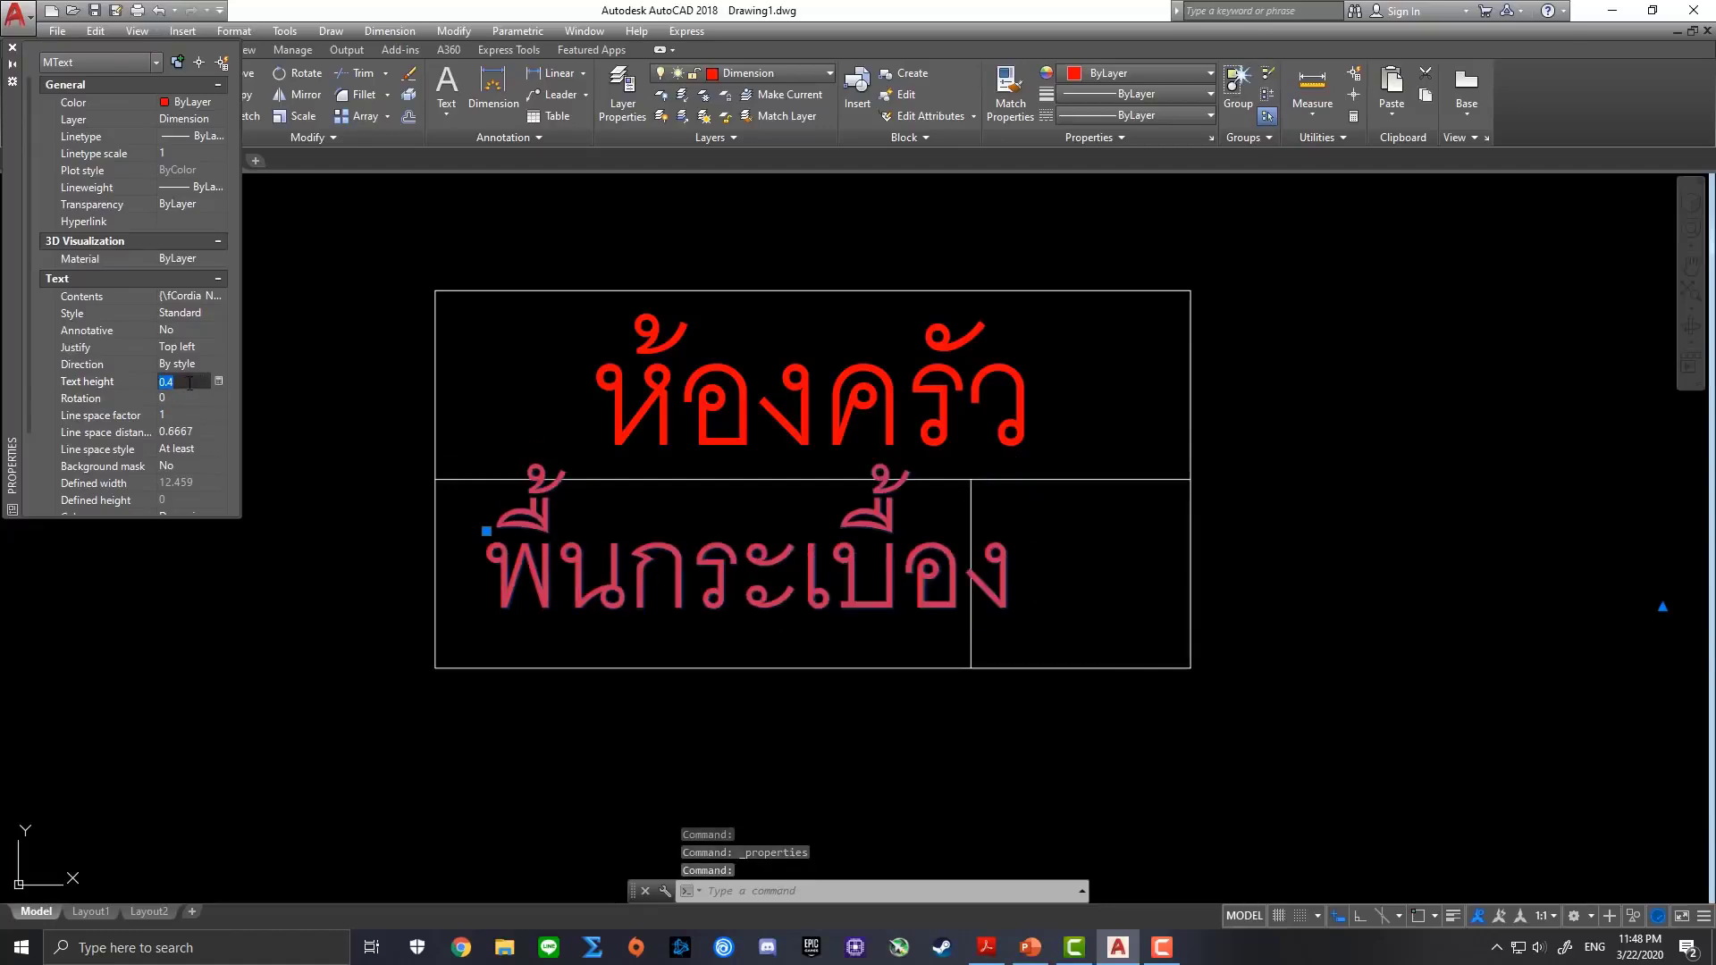
text(0.3)
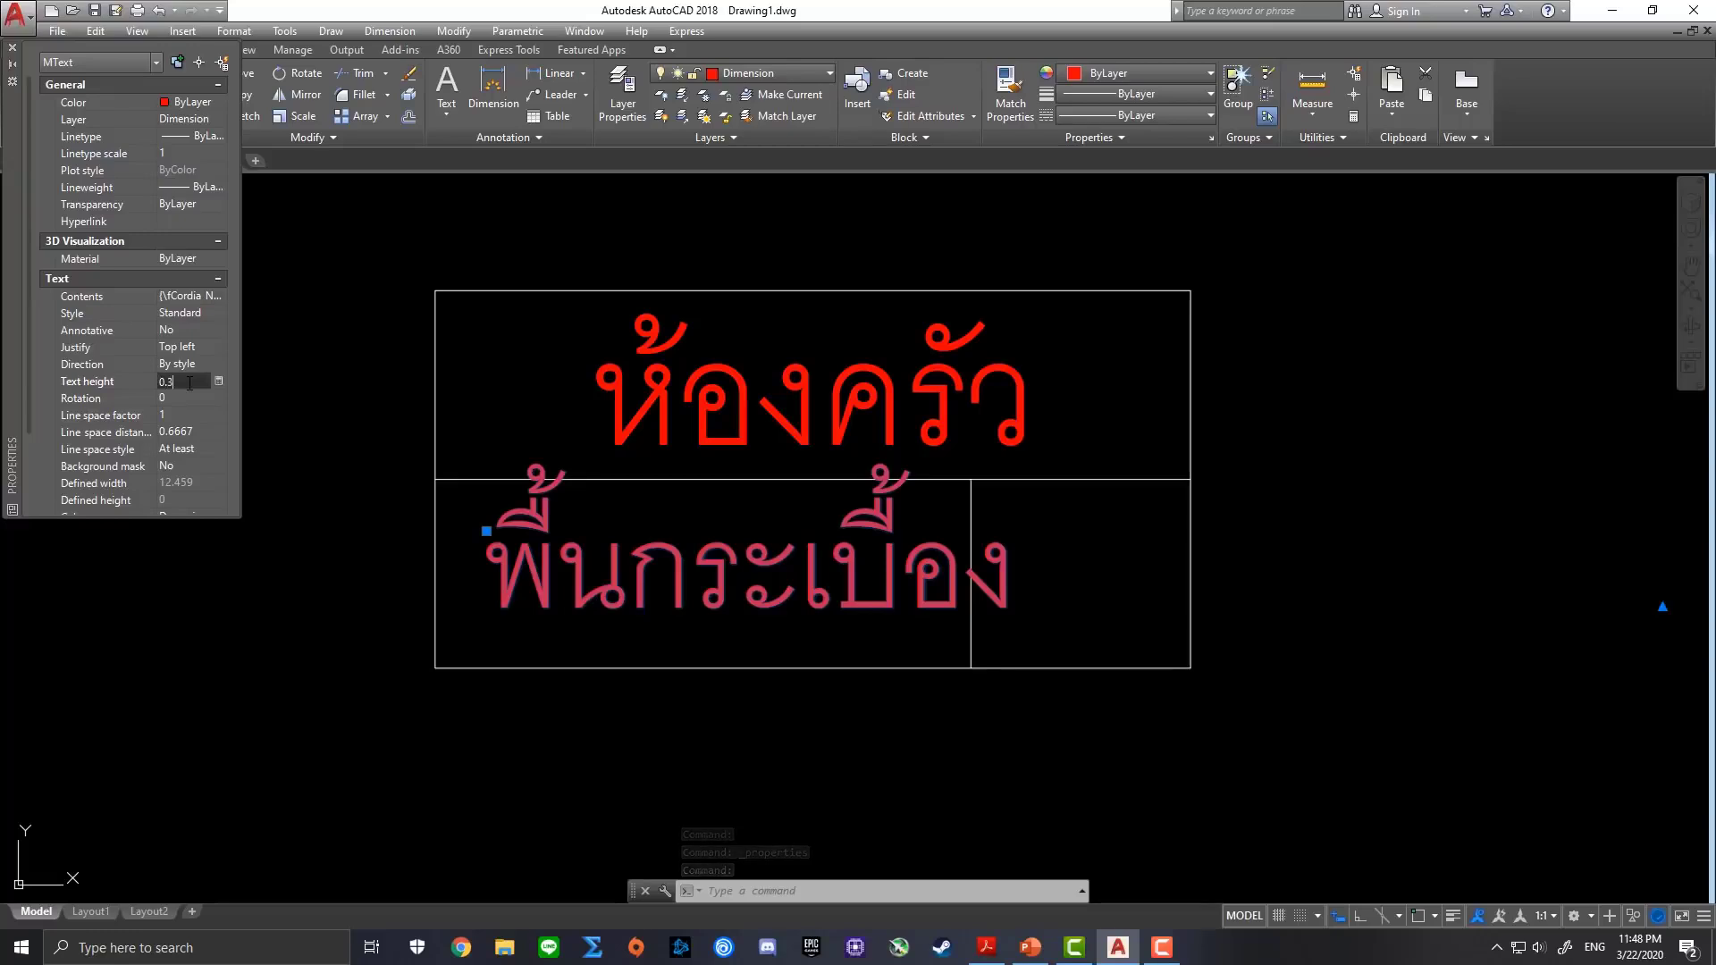
key(Tab)
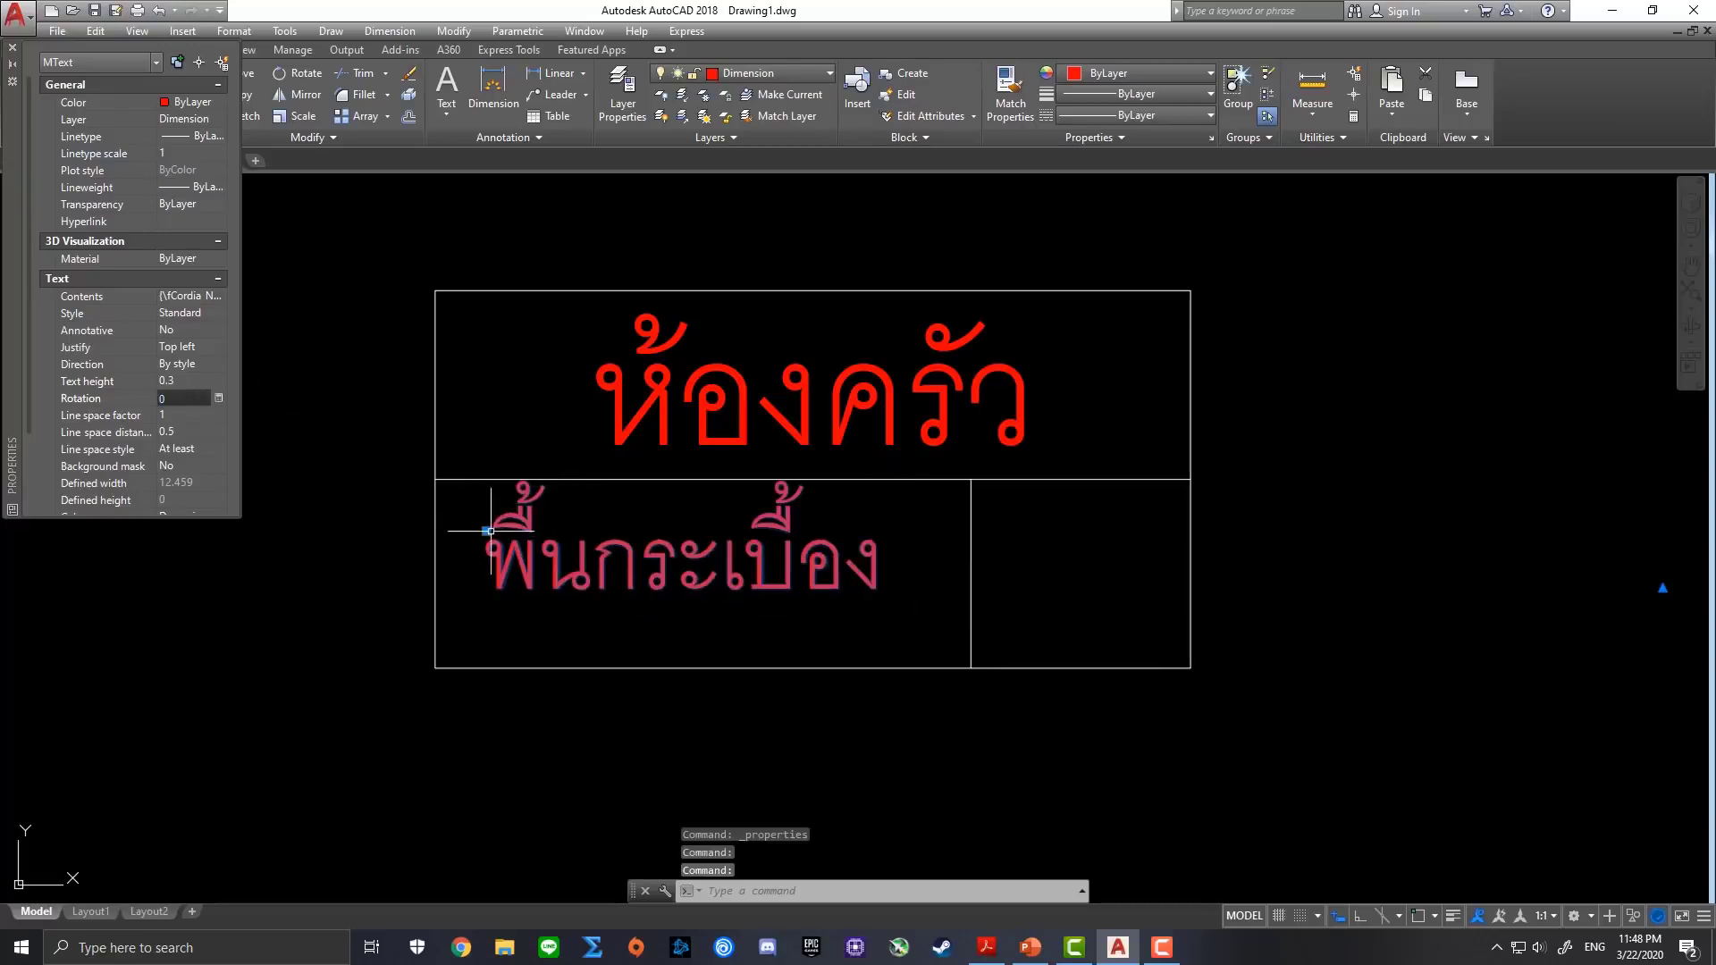
Move the พื้นกระเบื้อง label into the lower-left cell and compare with the reference PDF
click(487, 531)
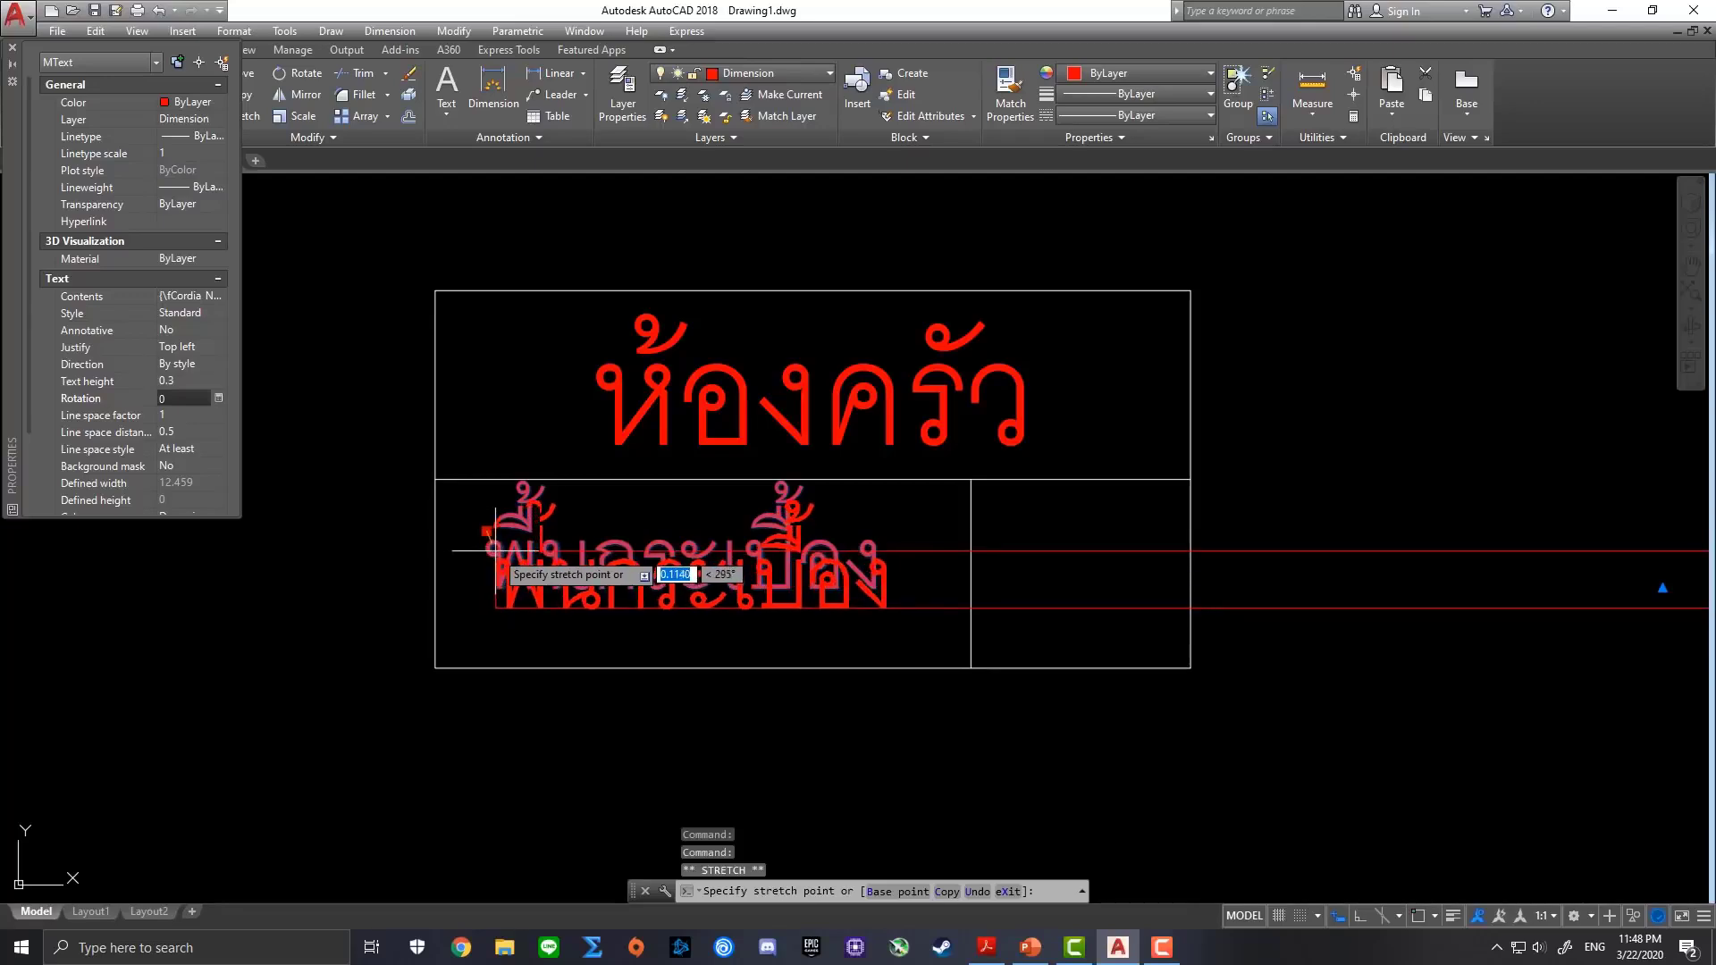
click(490, 552)
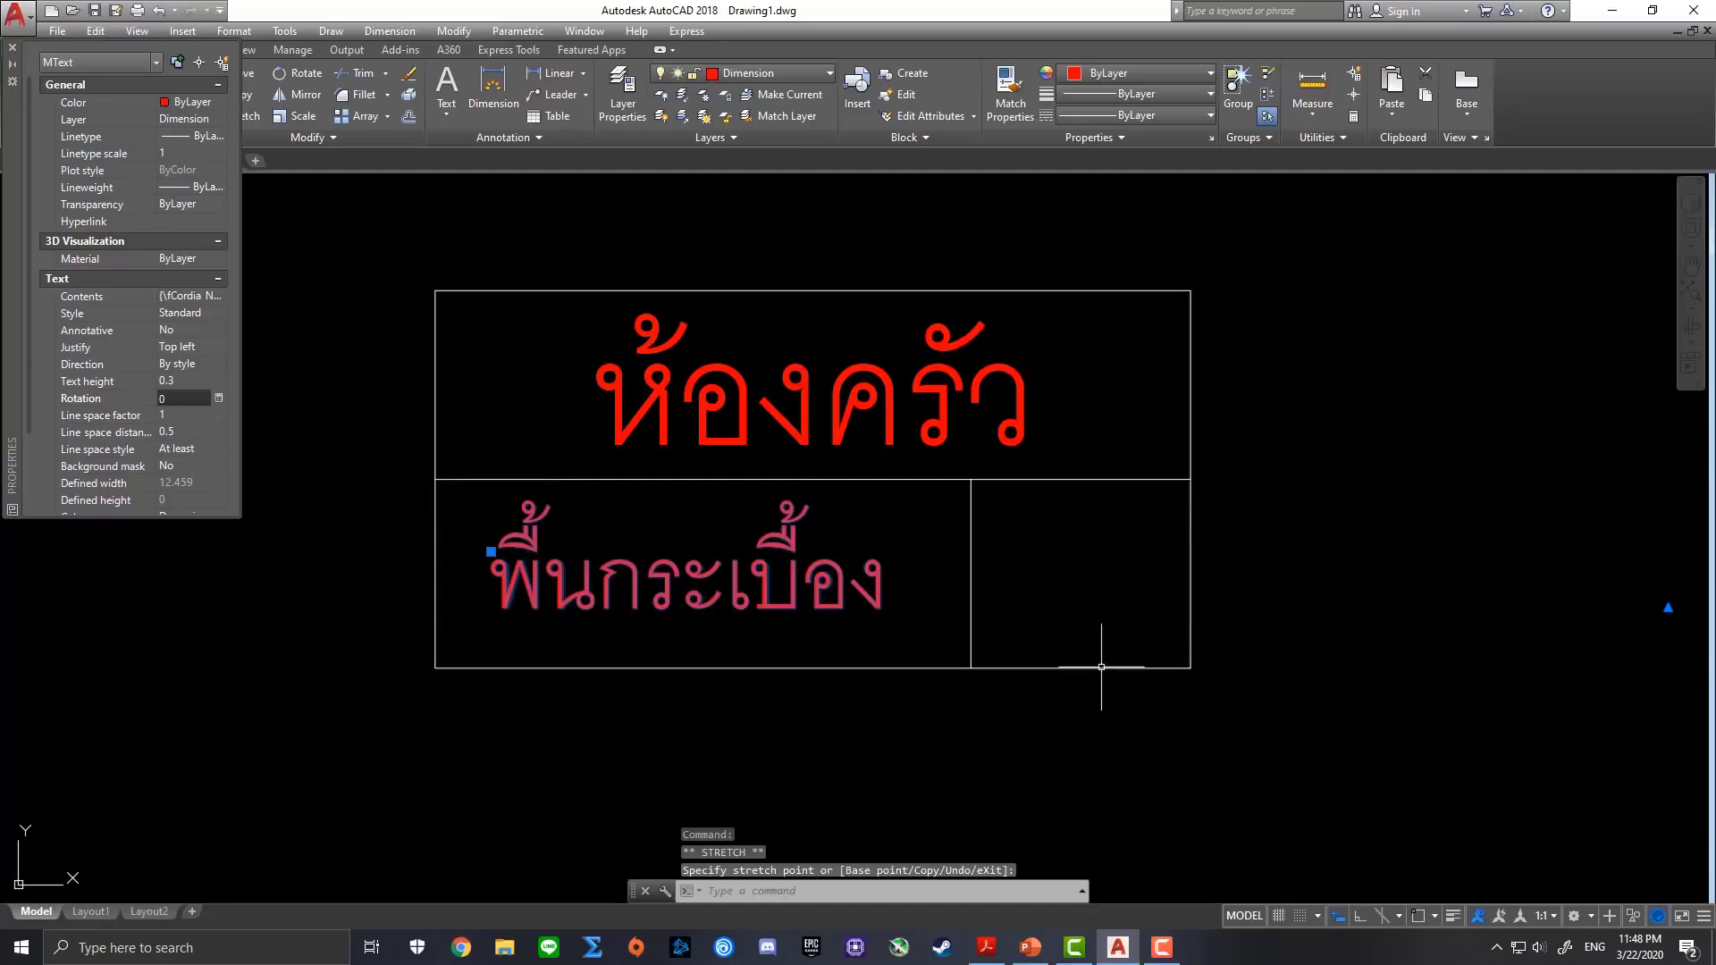
key(Escape)
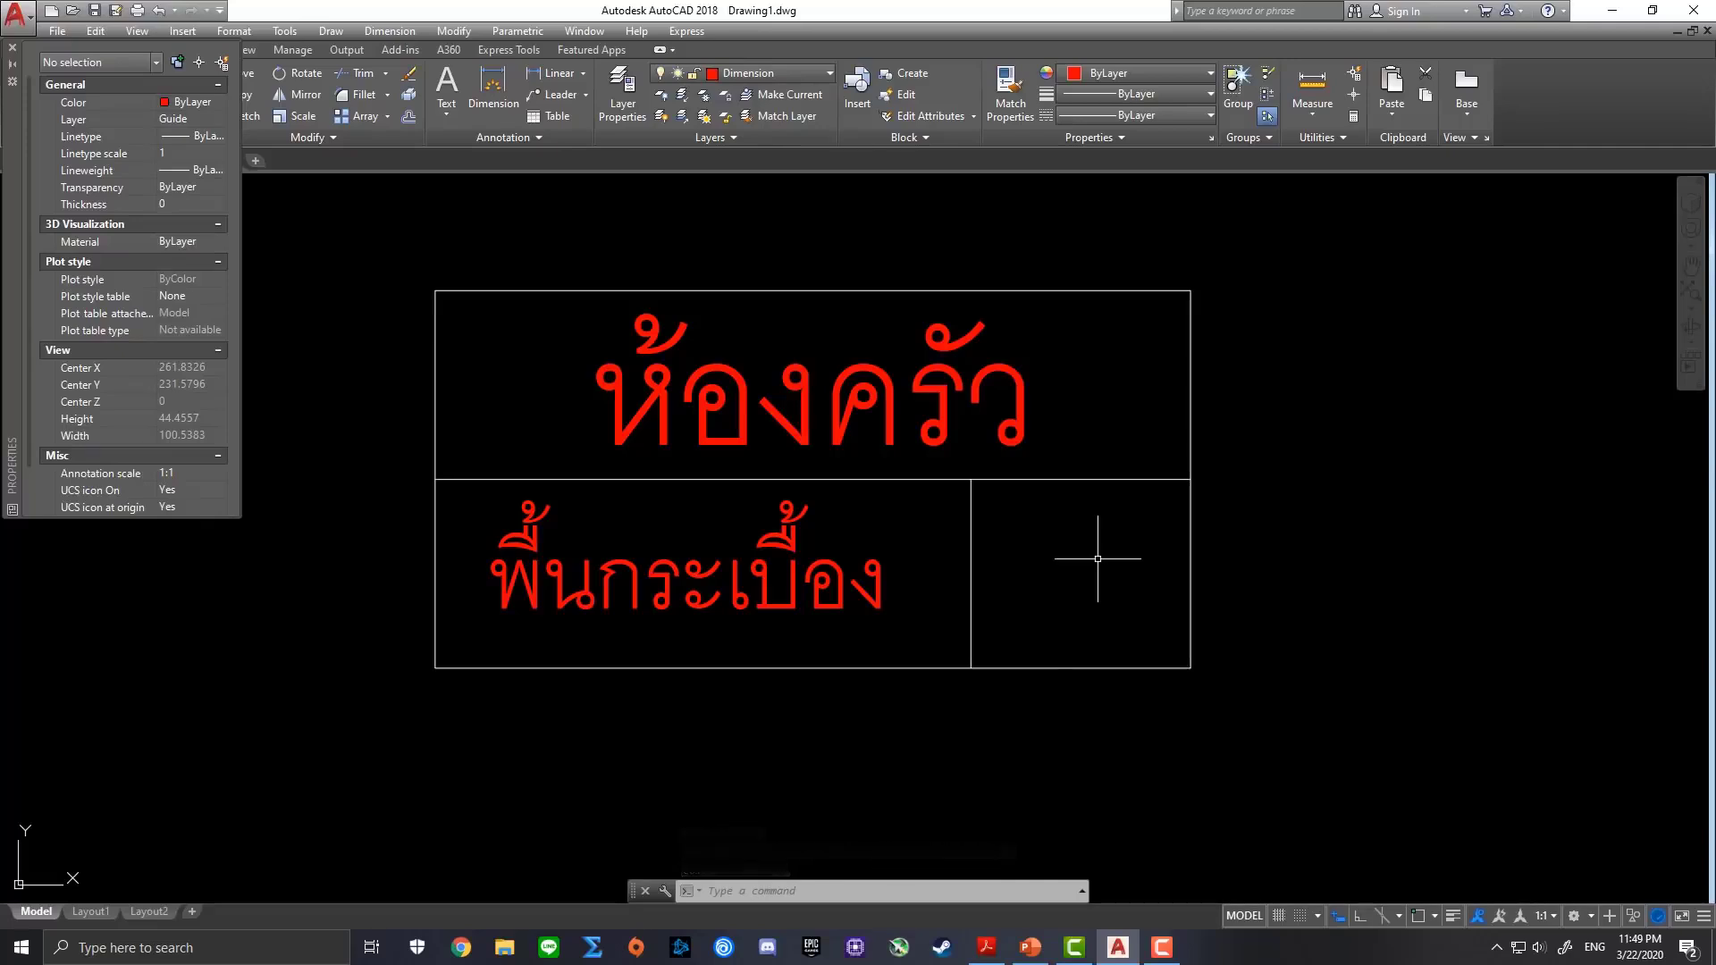
click(987, 947)
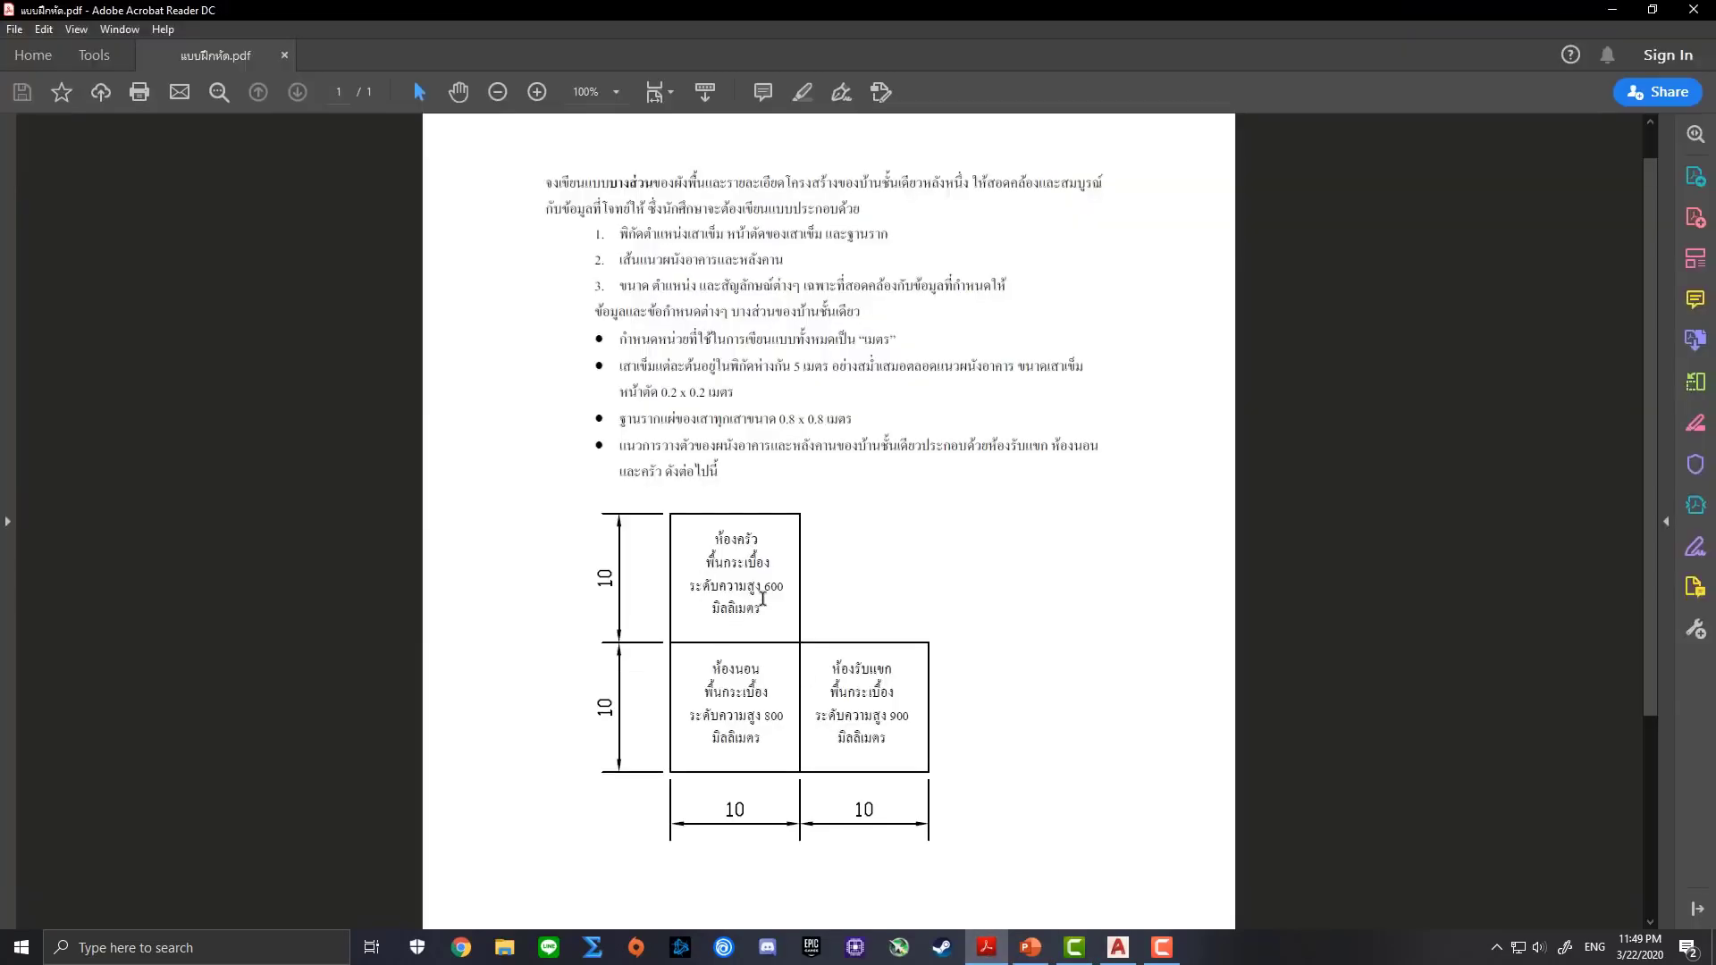
click(1118, 947)
Copy the พื้นกระเบื้อง label into the lower-right cell
click(701, 570)
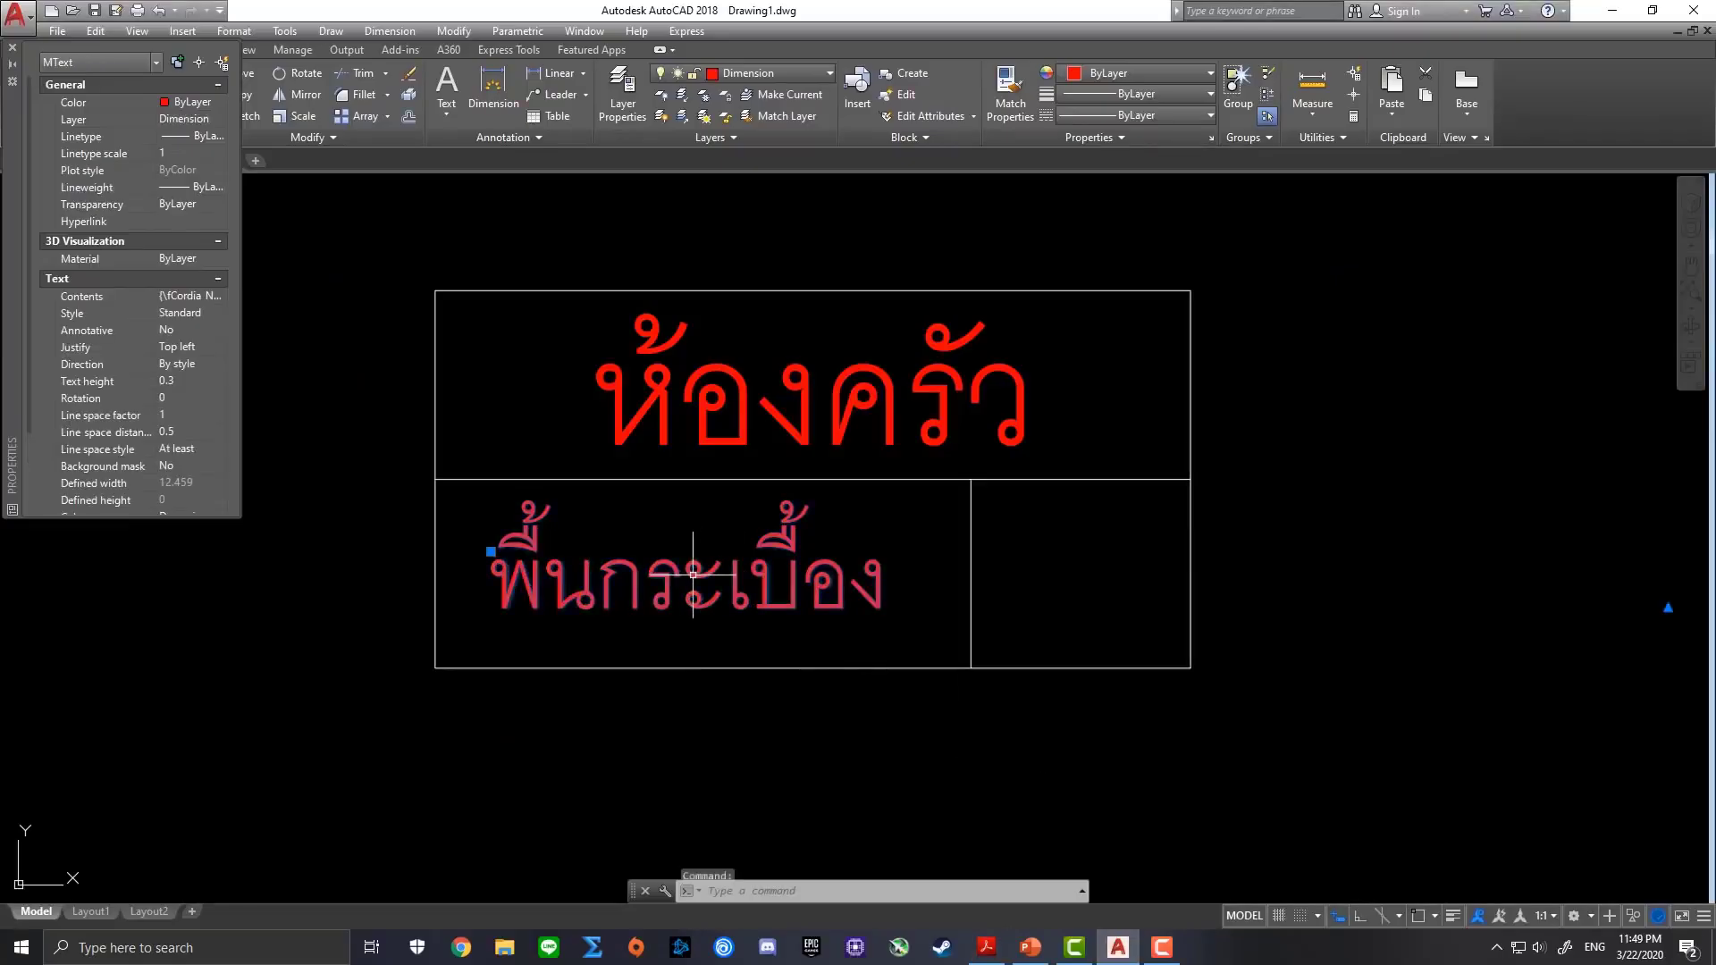
key(ctrl+c)
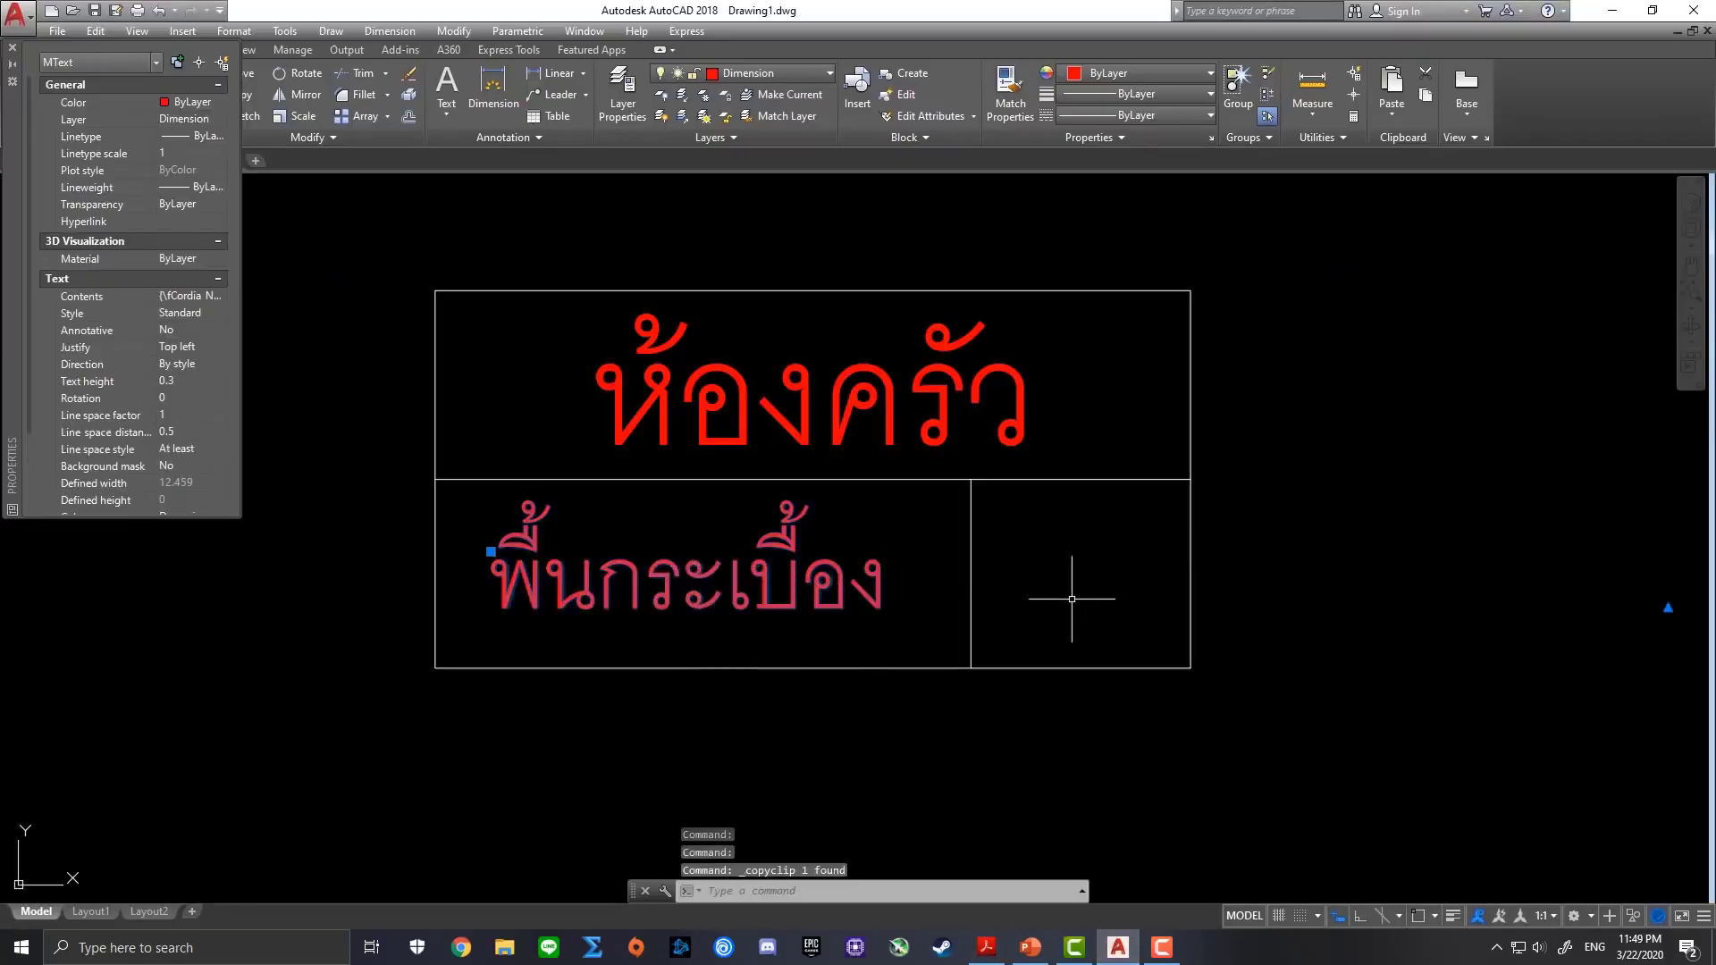
key(ctrl+v)
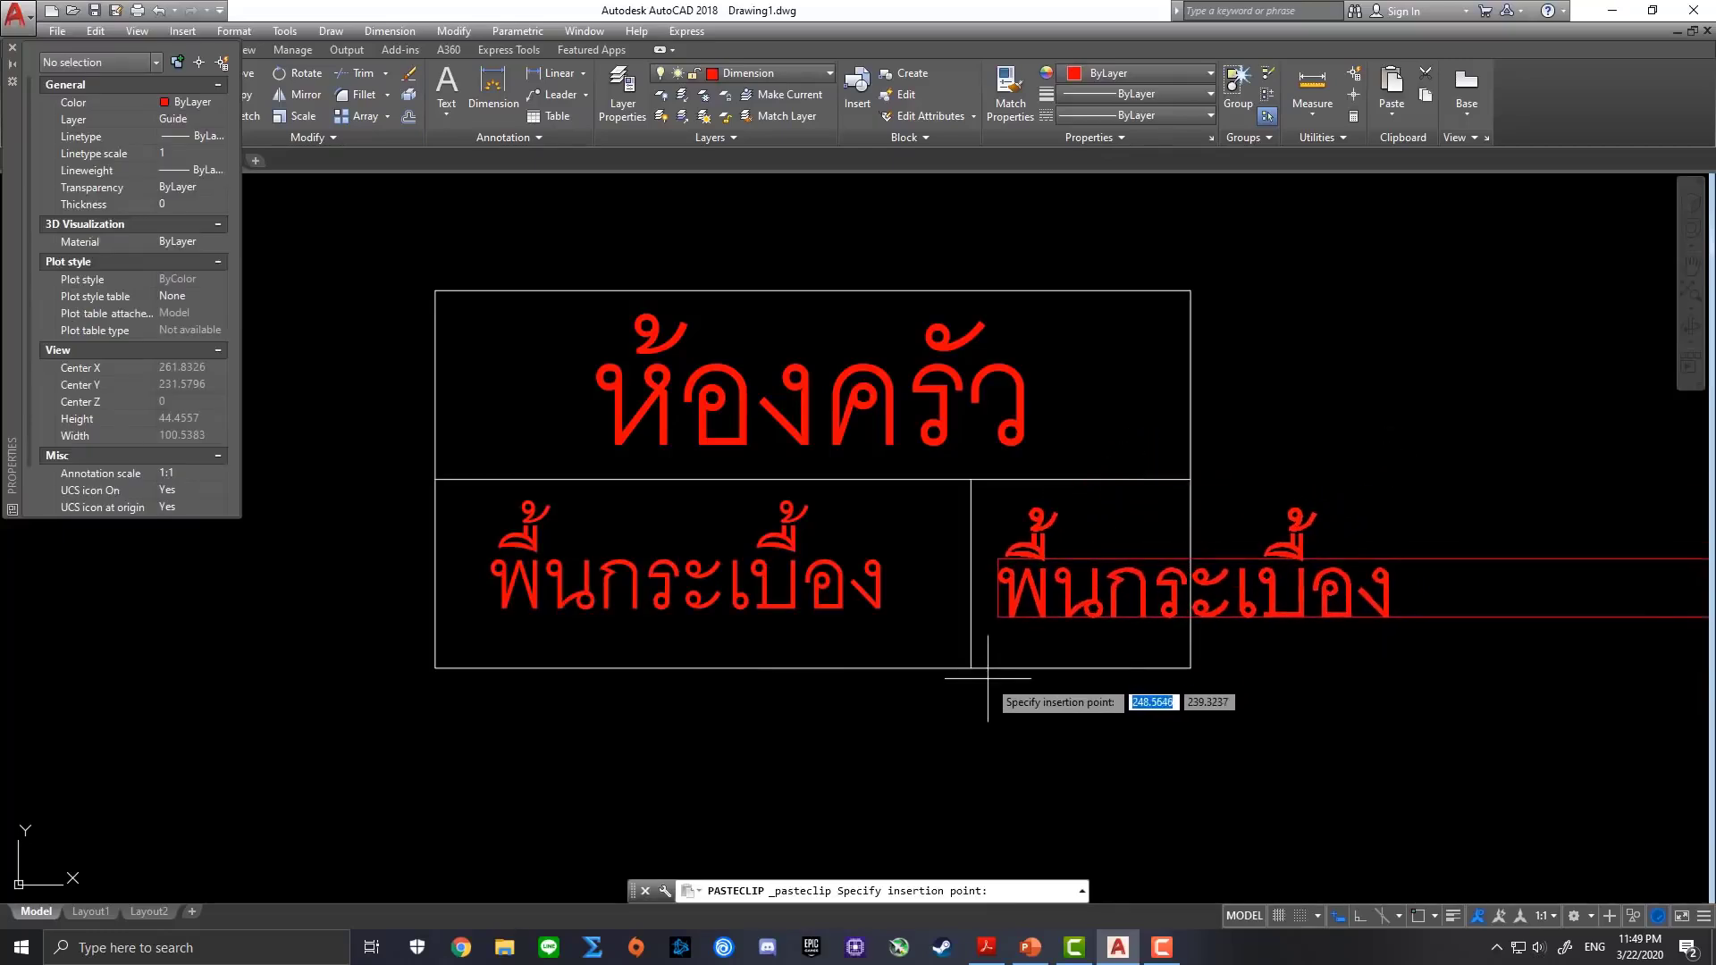
click(990, 672)
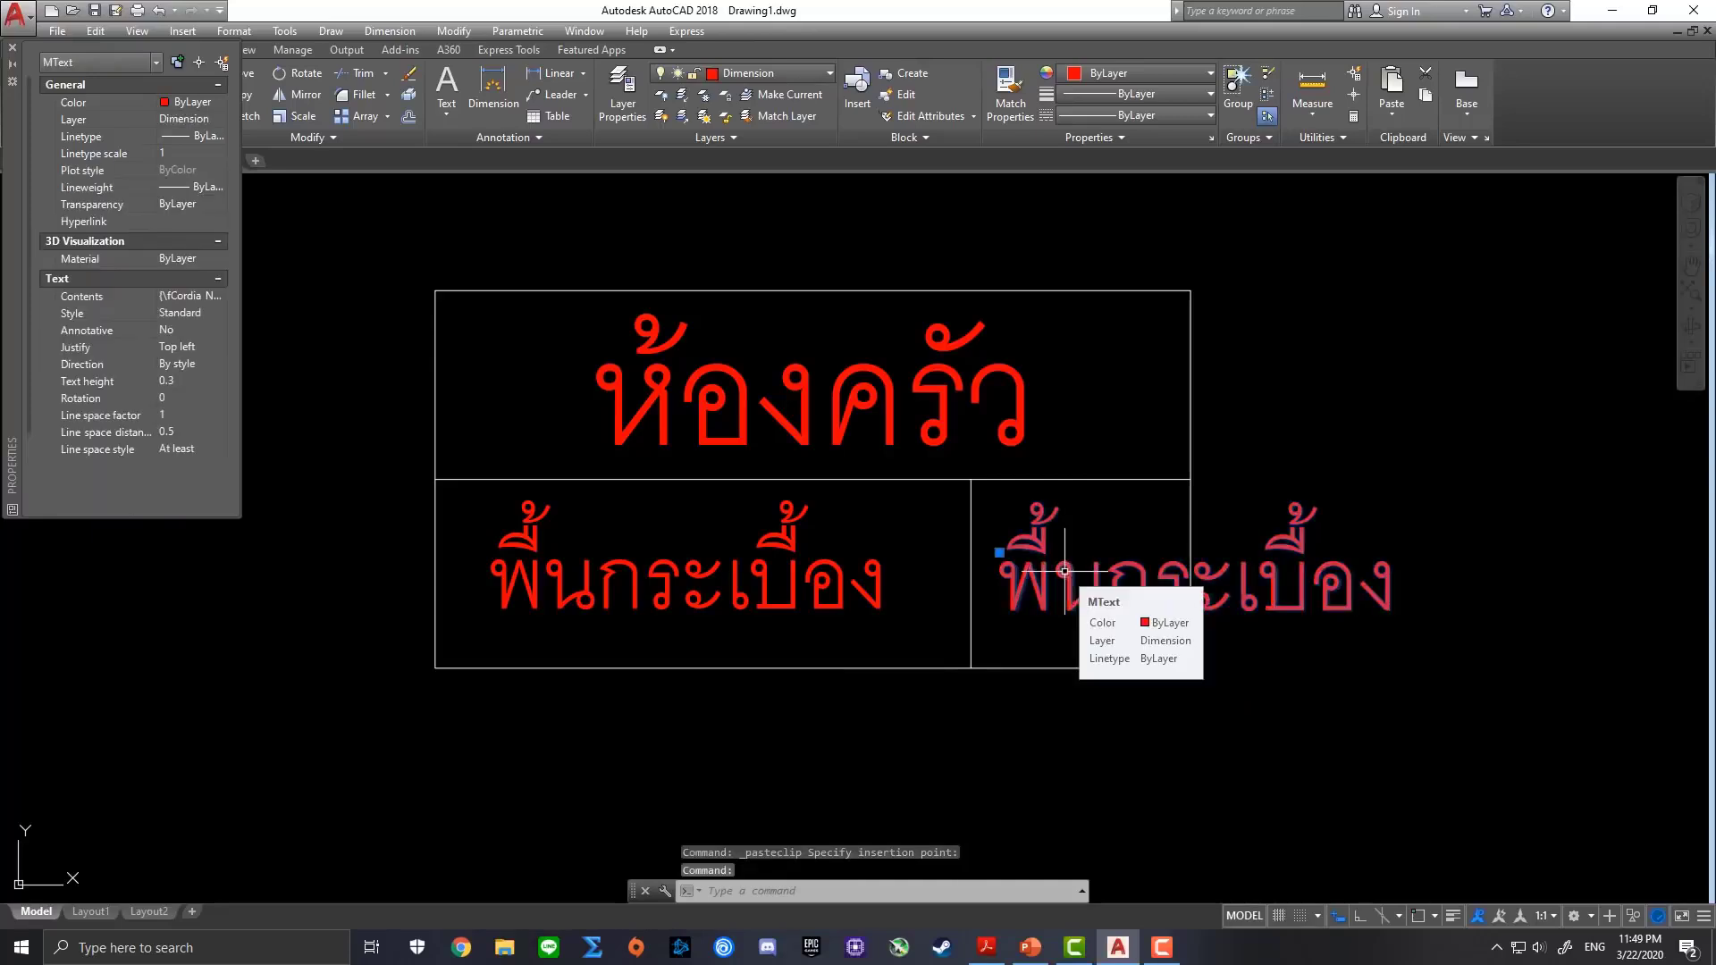
Change the copied label's text to +0.6 and close the Properties panel
double_click(1064, 570)
drag(1398, 590, 853, 594)
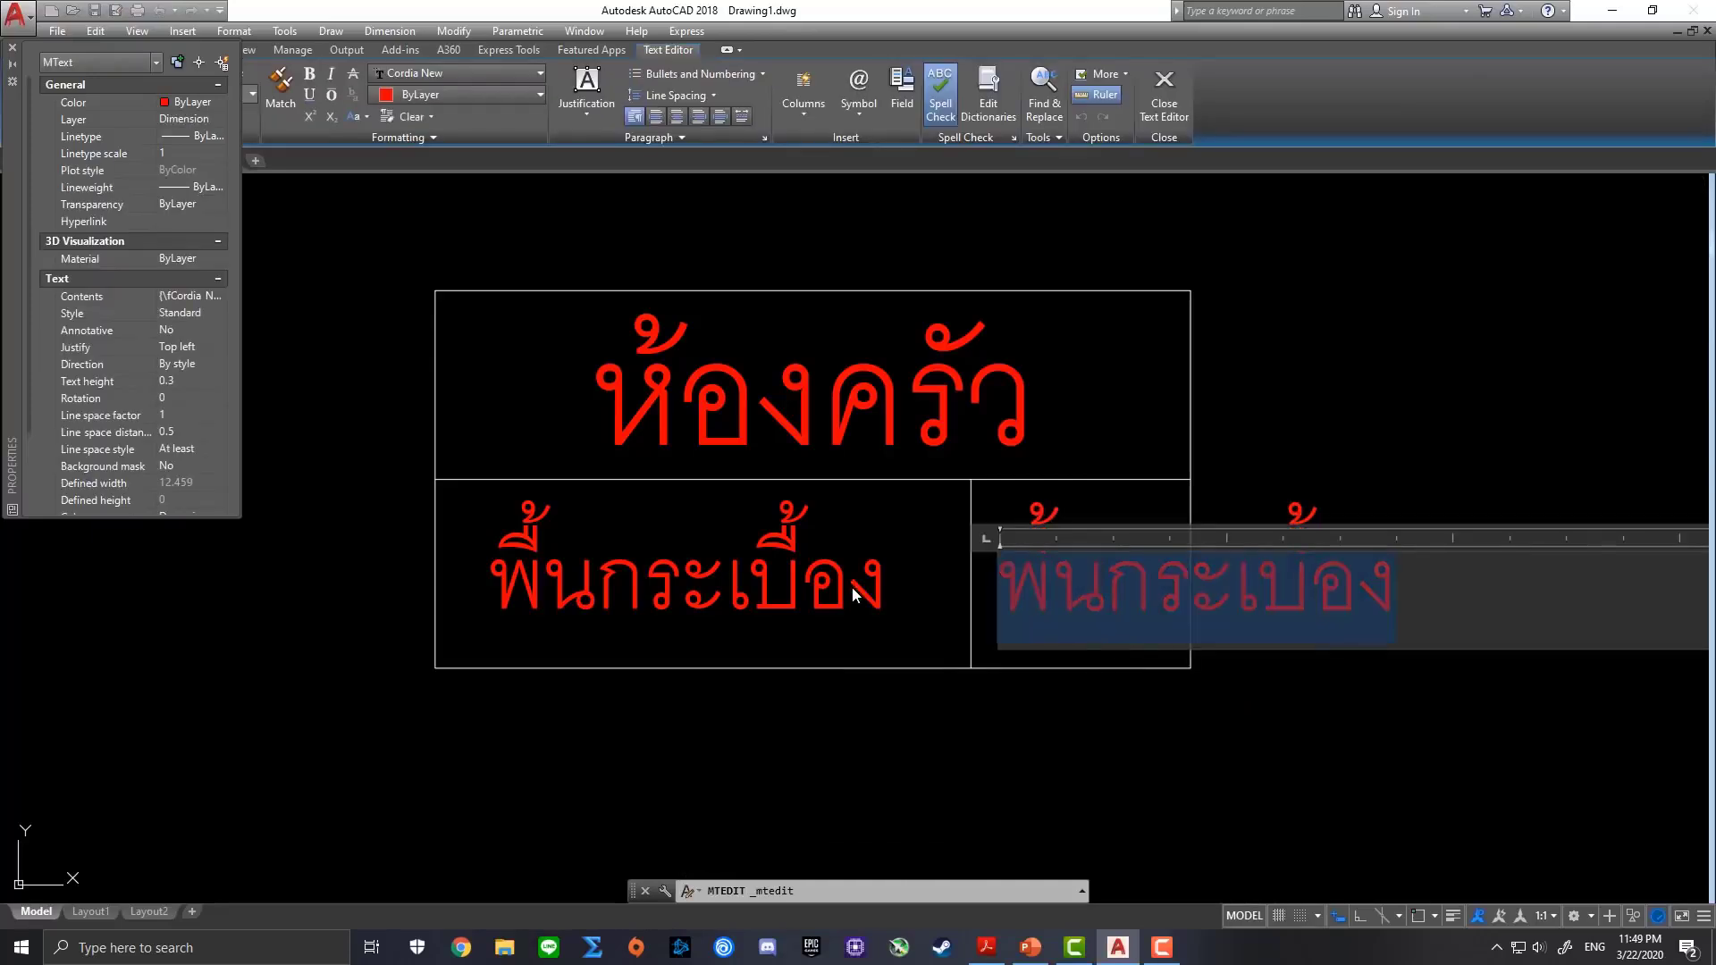
text(+)
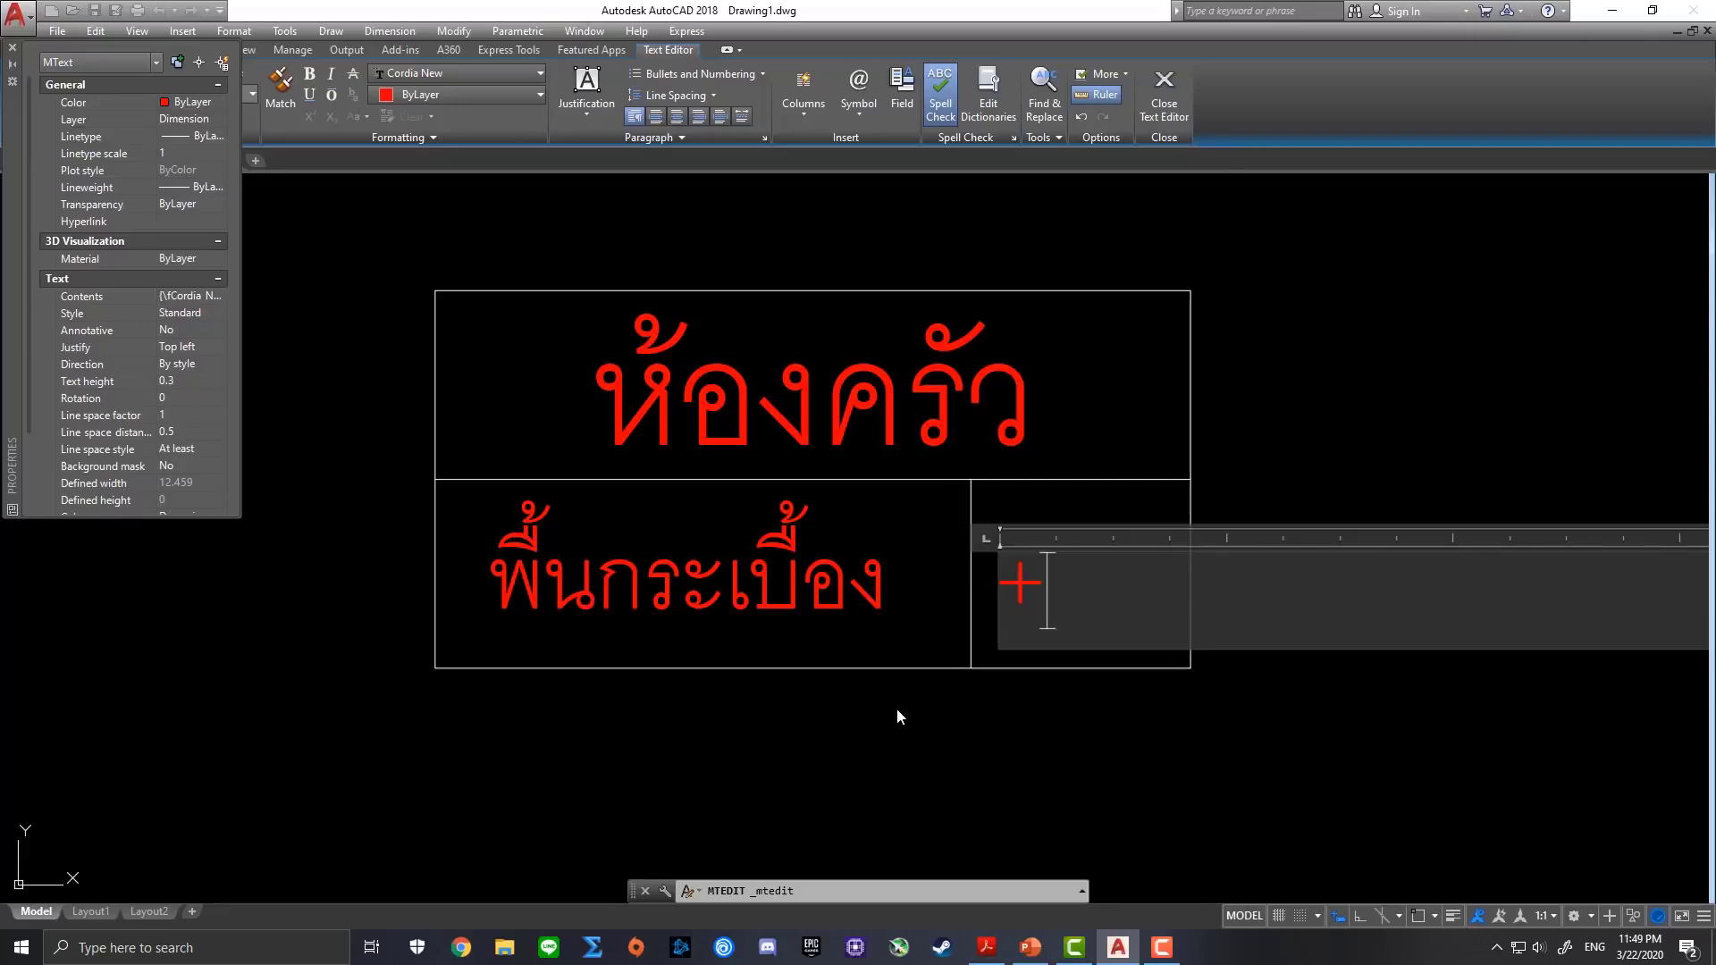
text(0.6)
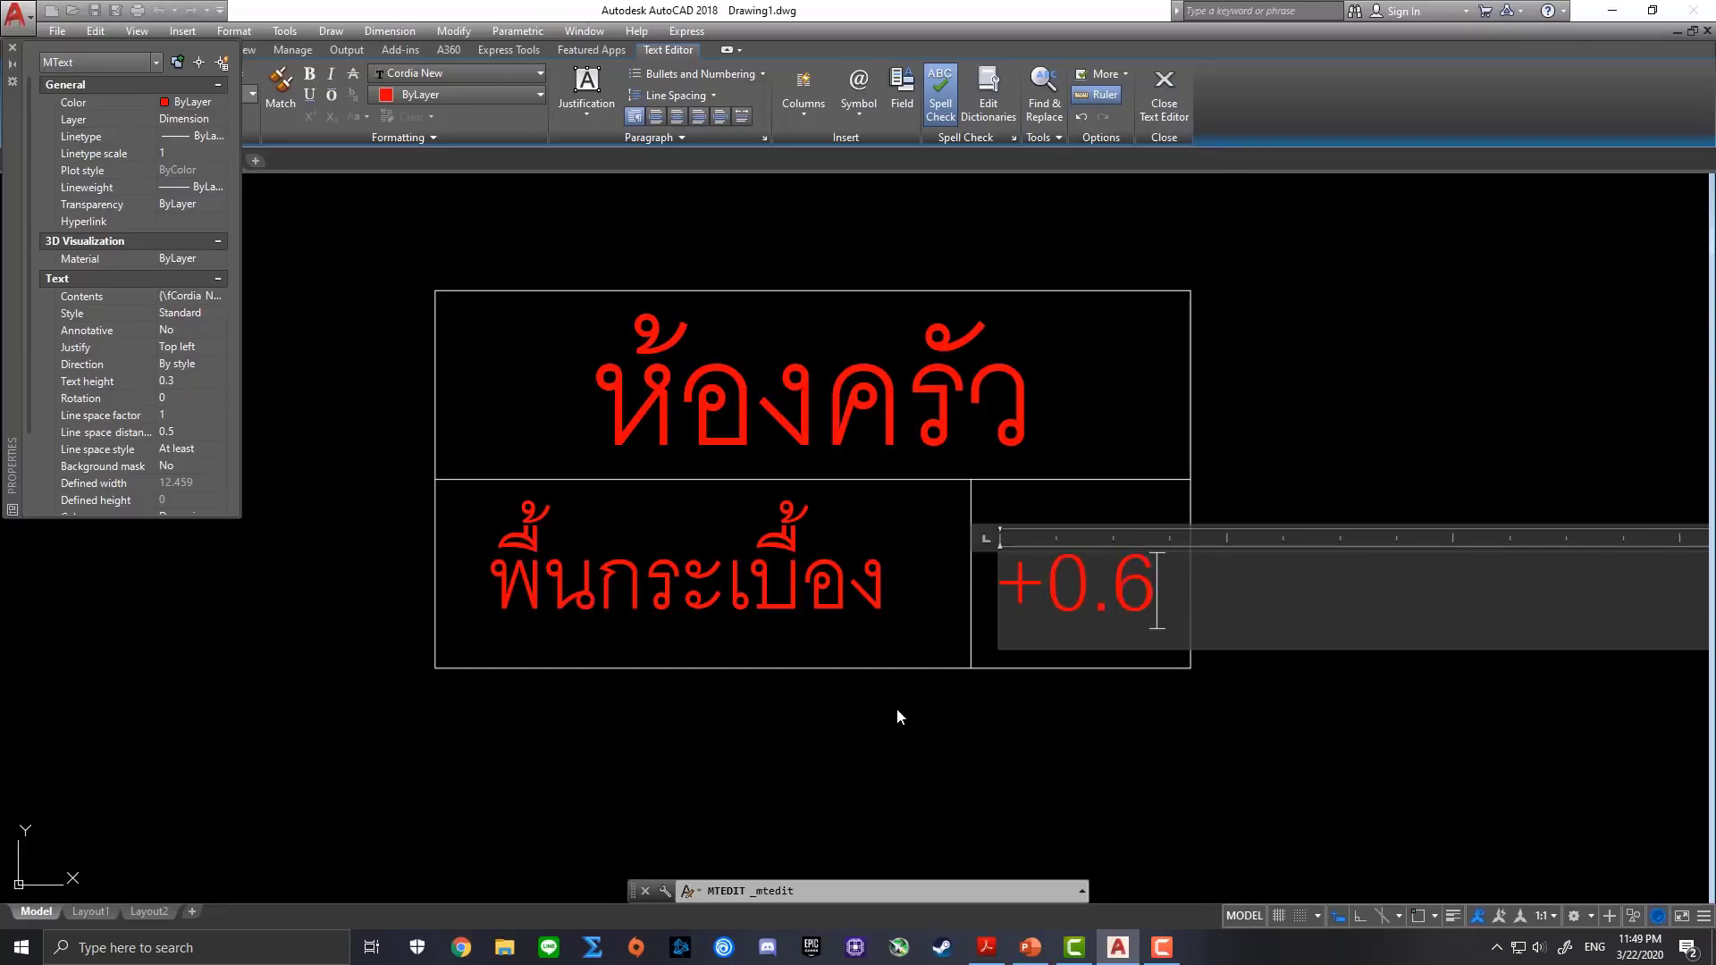
click(958, 722)
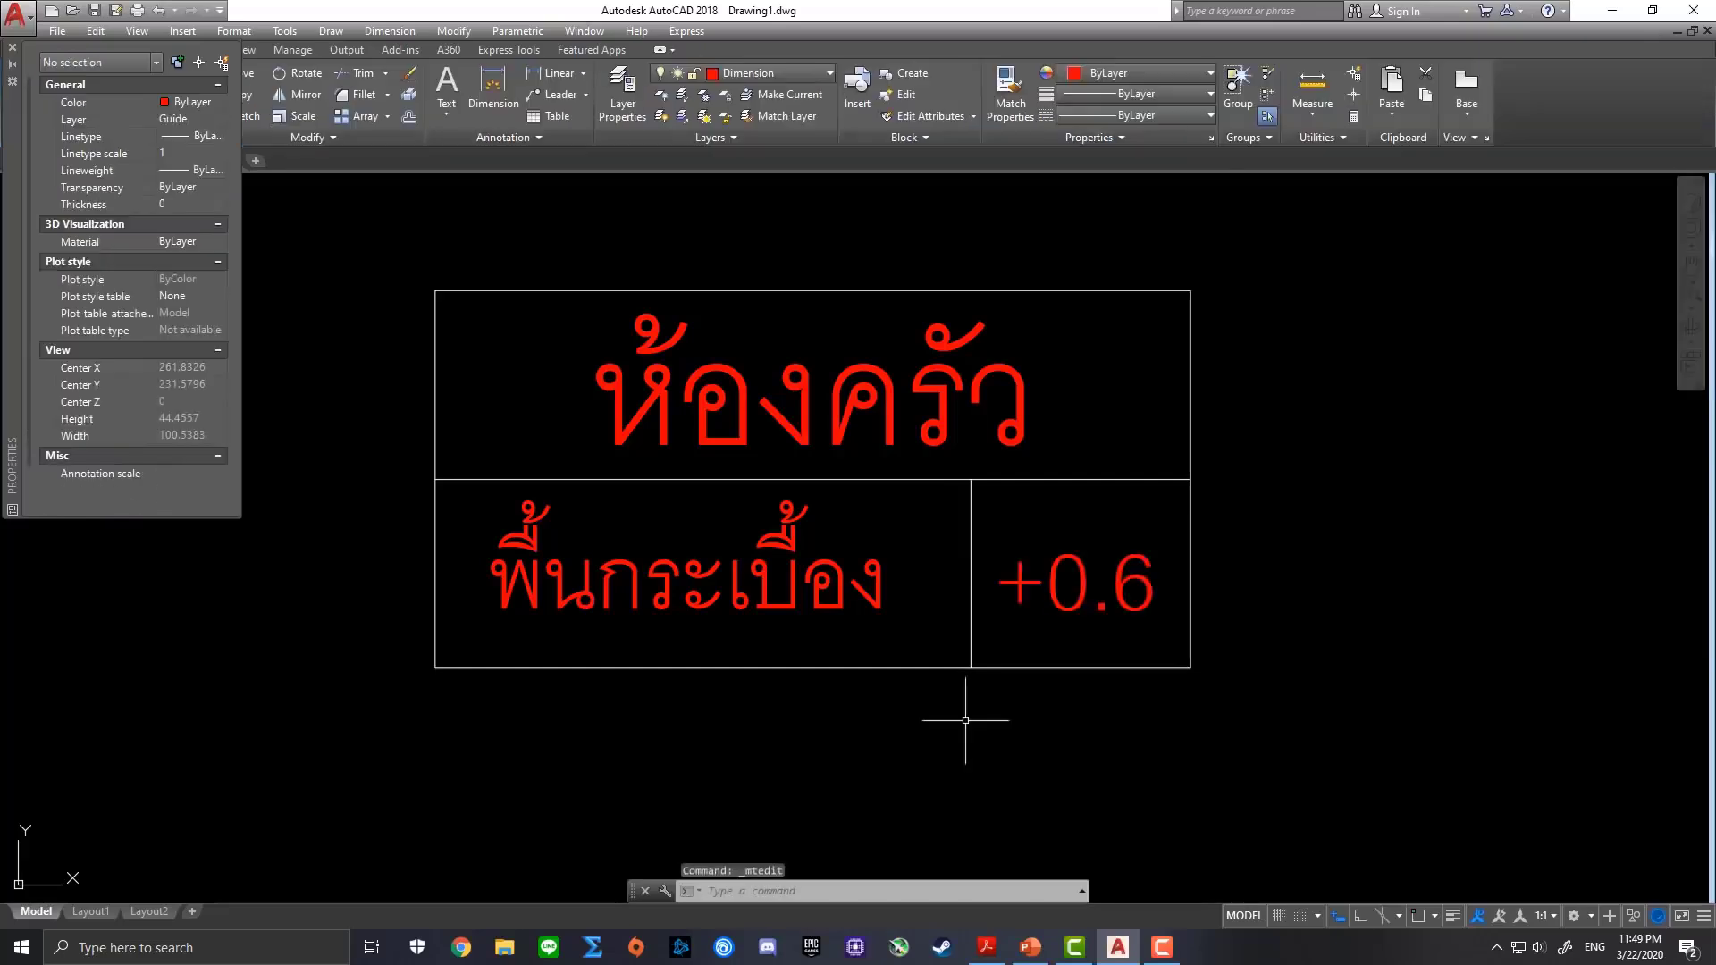
click(16, 51)
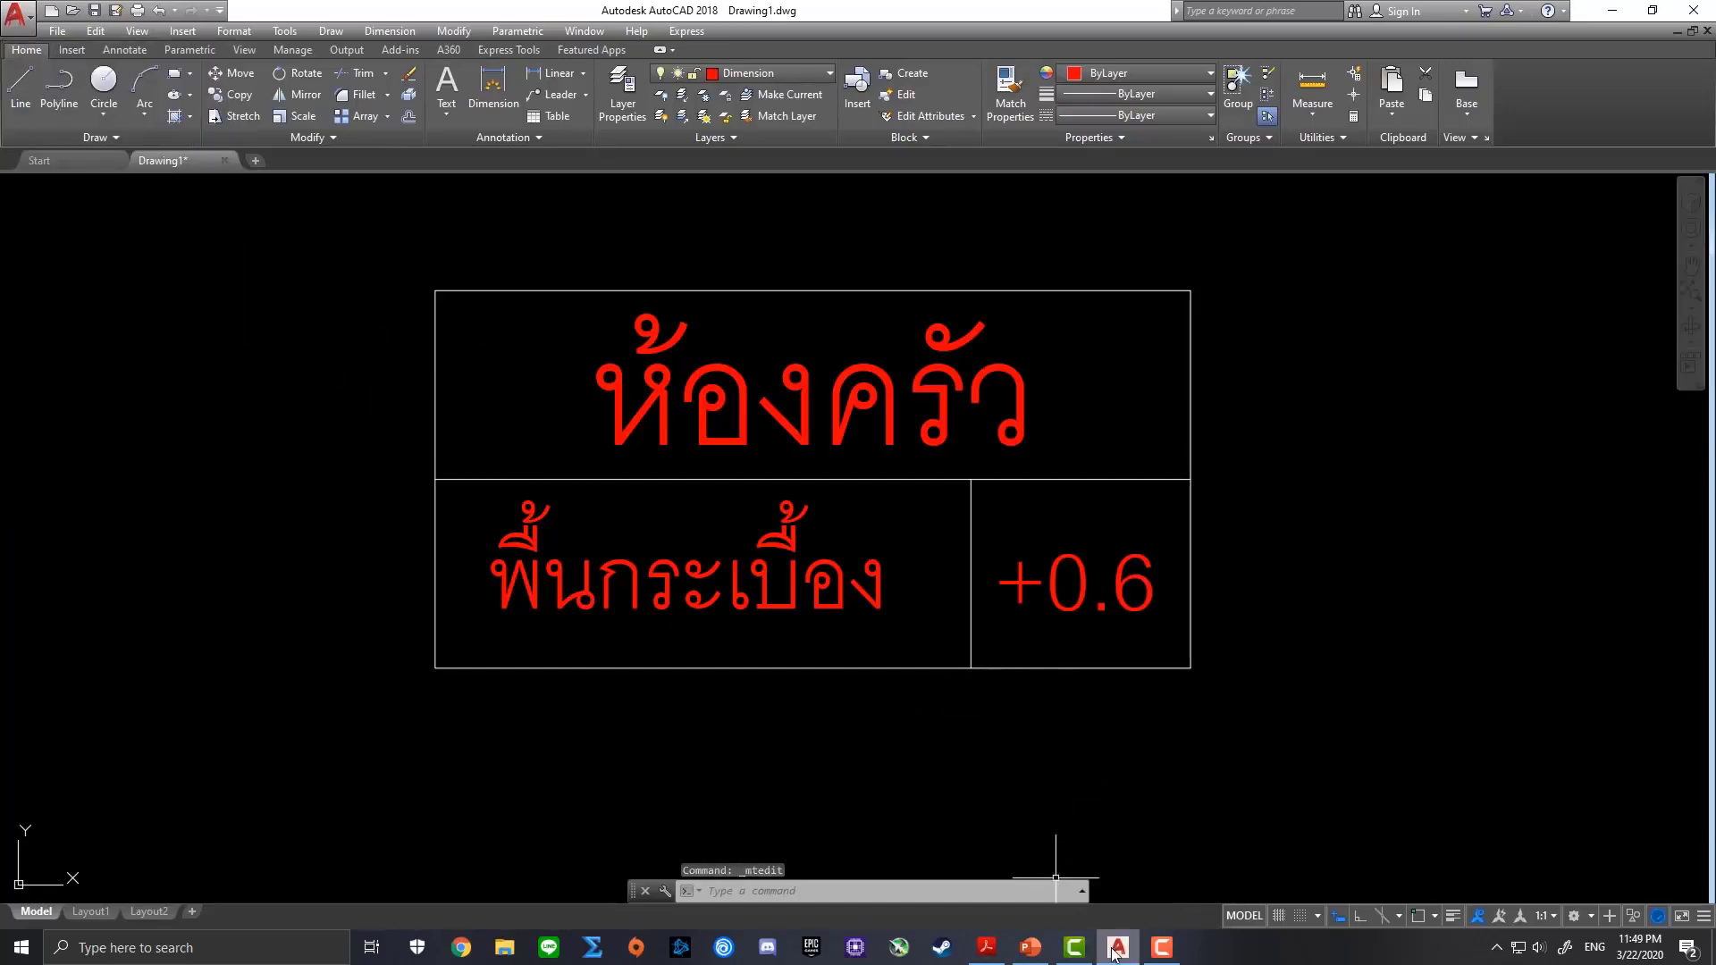
Window-select the whole kitchen tag box with its three labels
scroll(994, 653, down, 6)
middle_drag(1095, 675, 1004, 444)
scroll(1004, 444, down, 2)
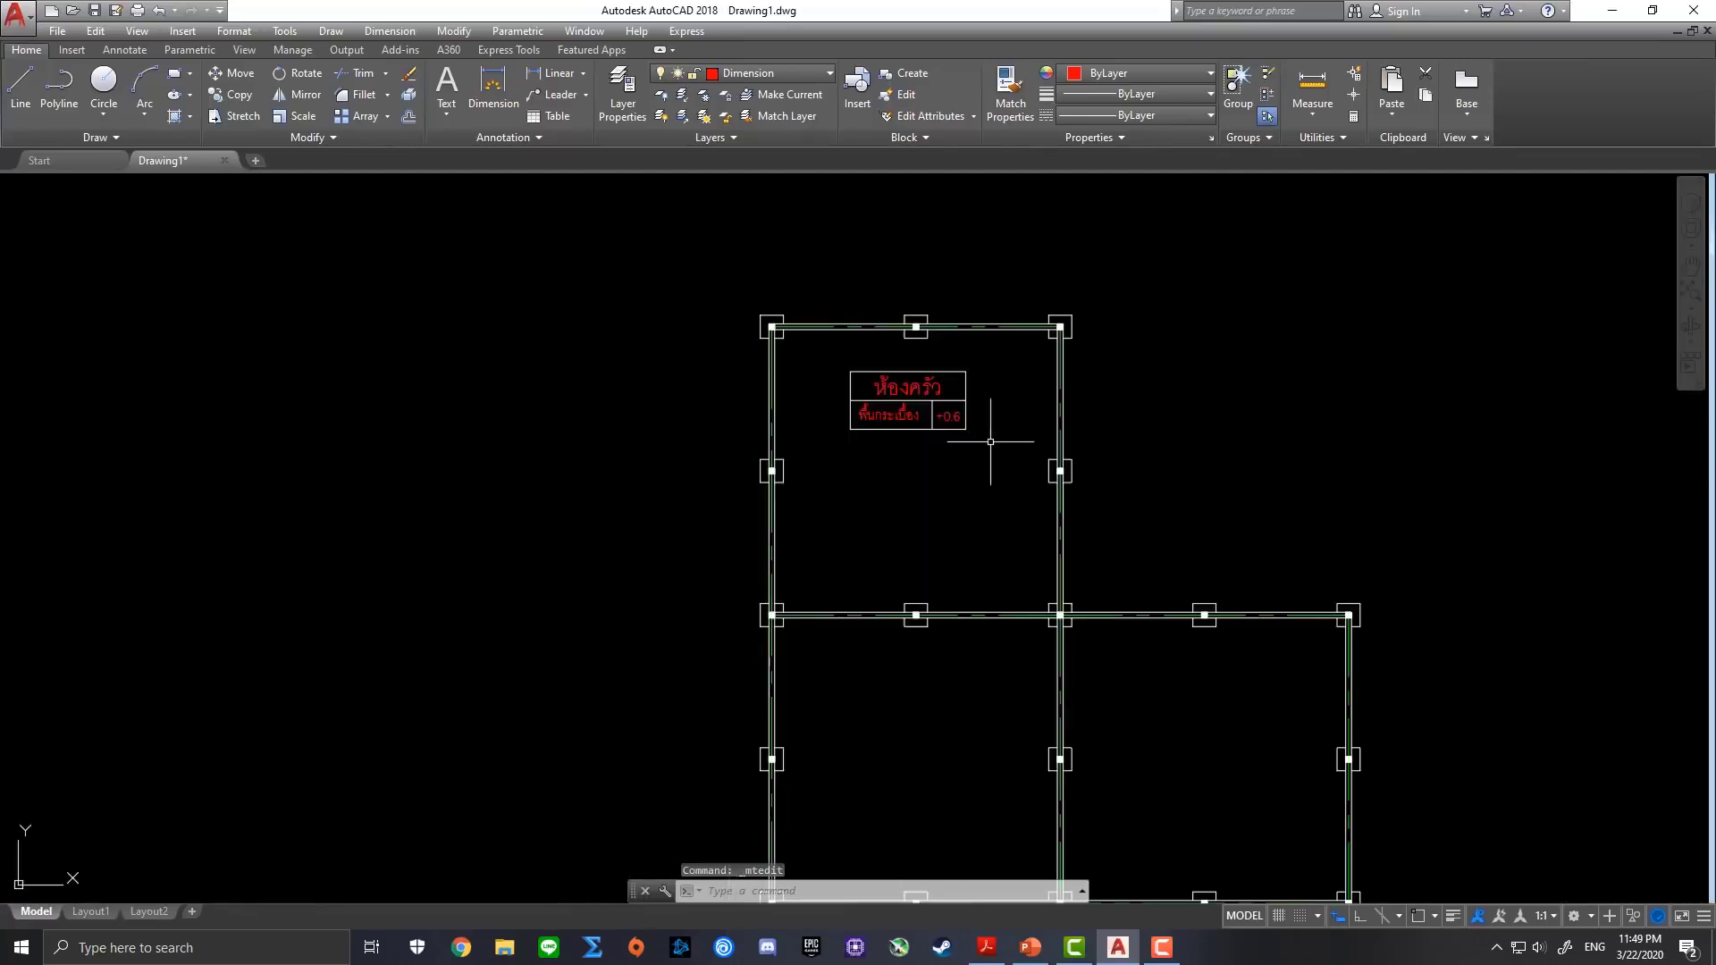
scroll(917, 419, up, 2)
scroll(849, 338, up, 2)
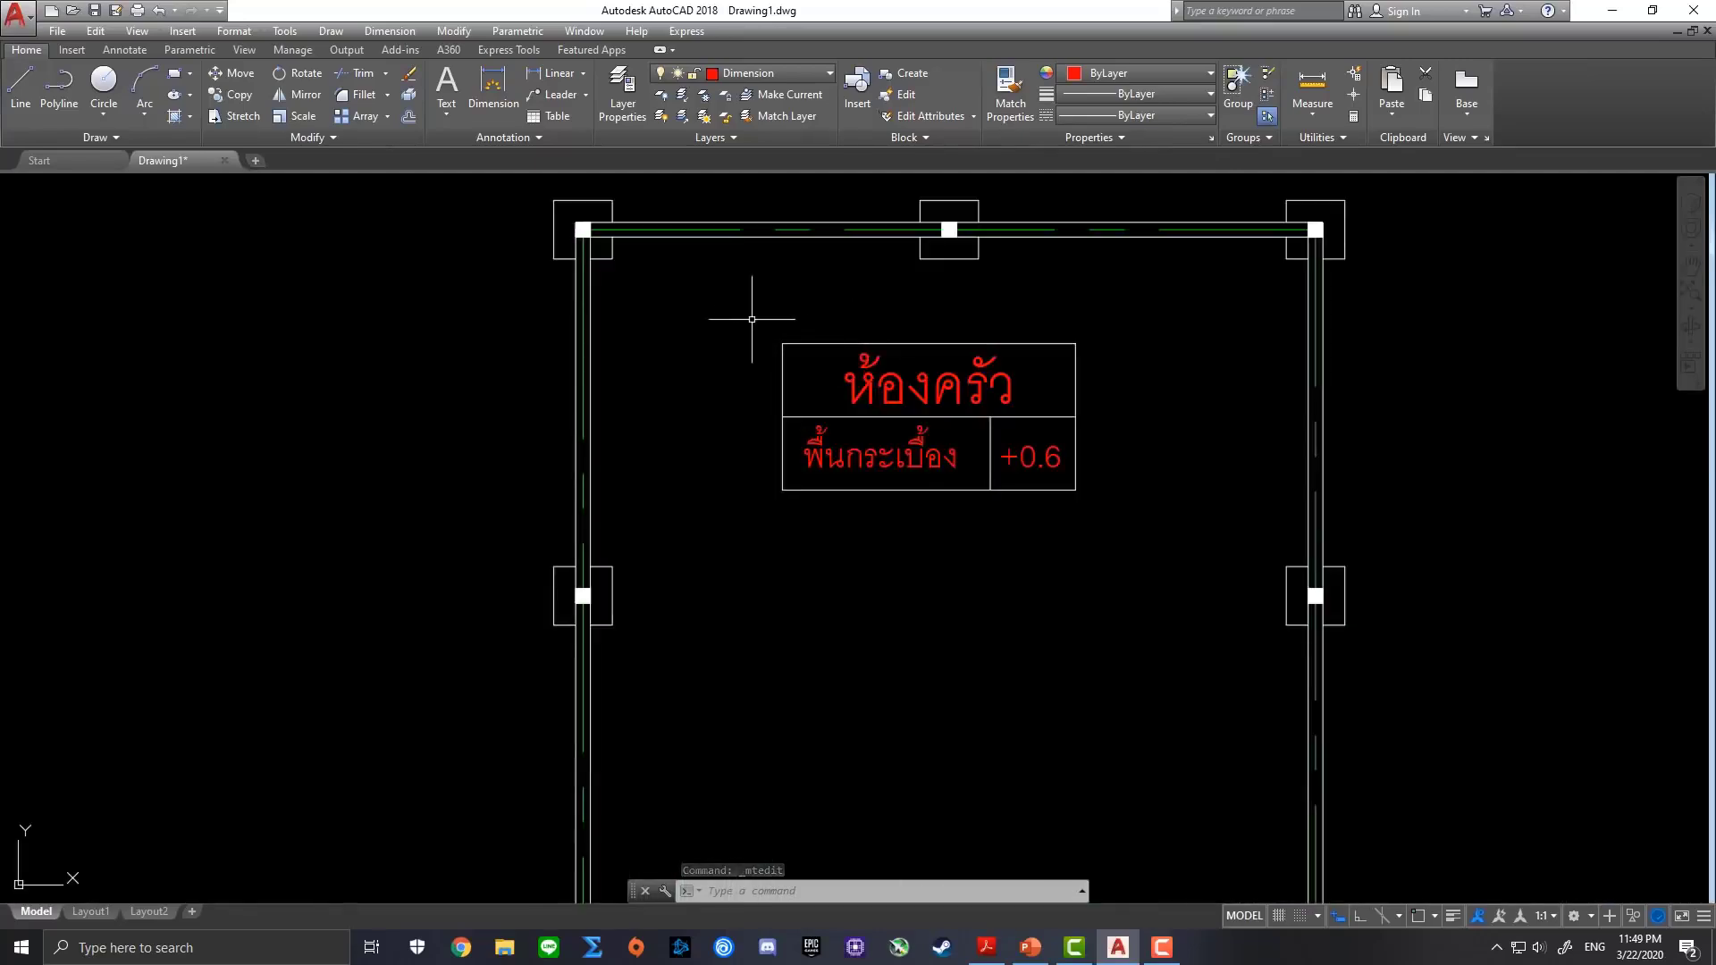
click(745, 311)
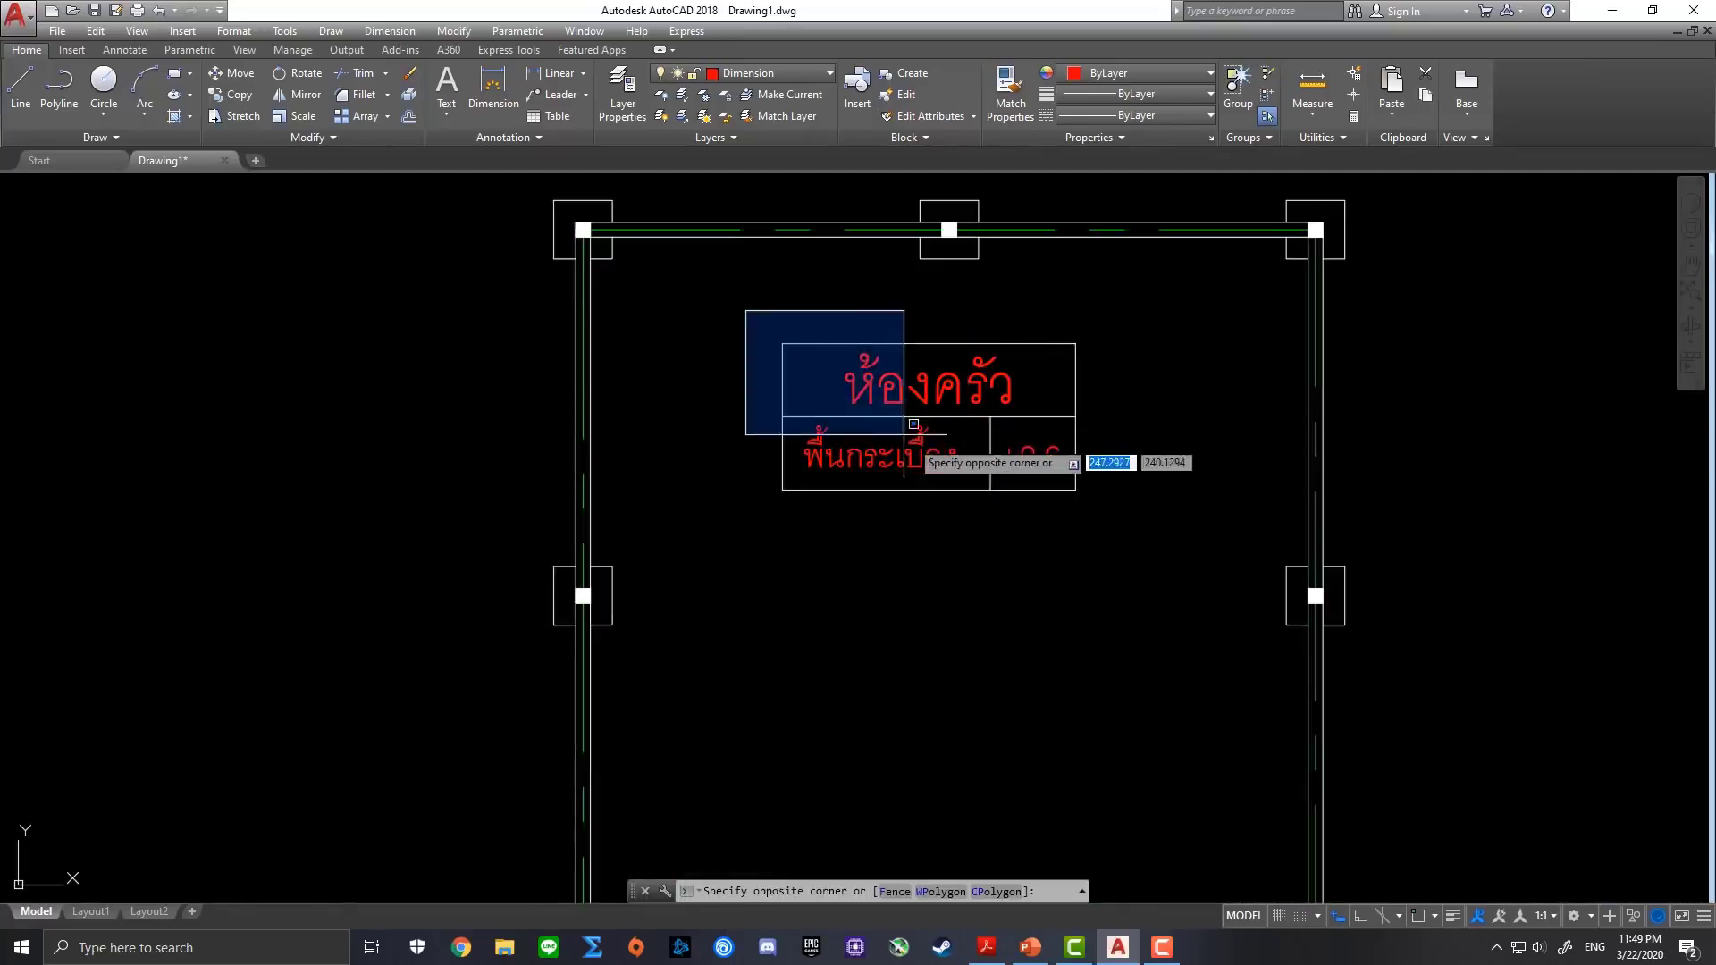
click(1133, 549)
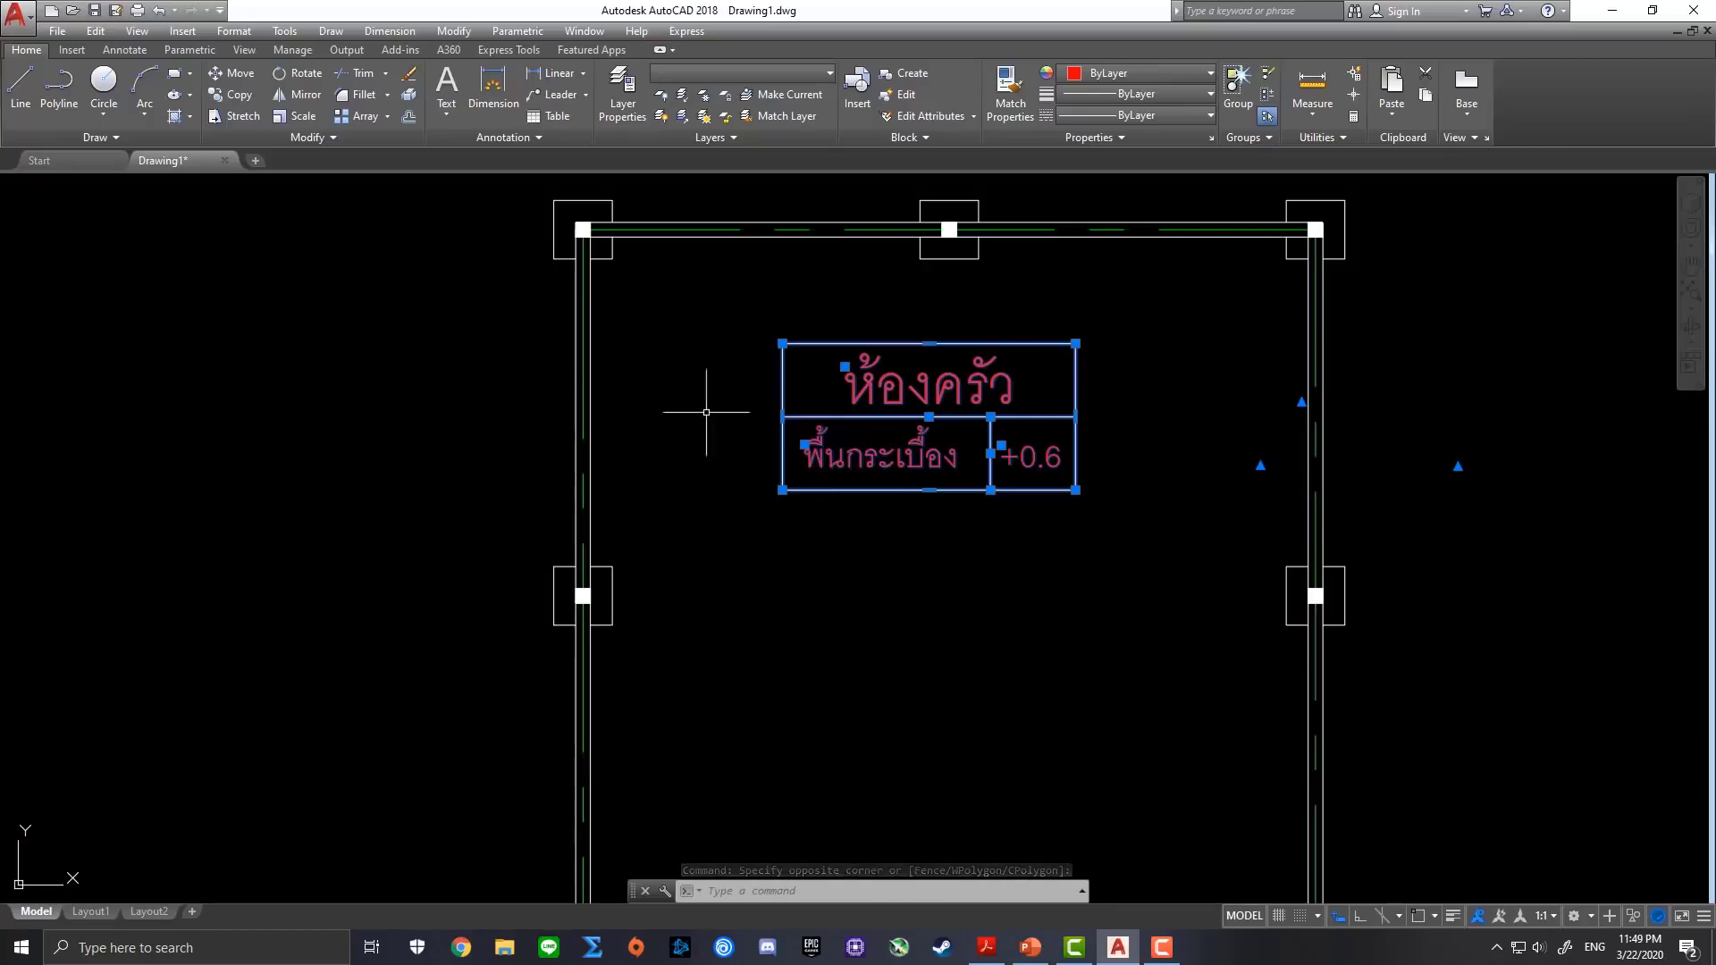
Move the kitchen tag lower into the top room and check the PDF brief
click(239, 76)
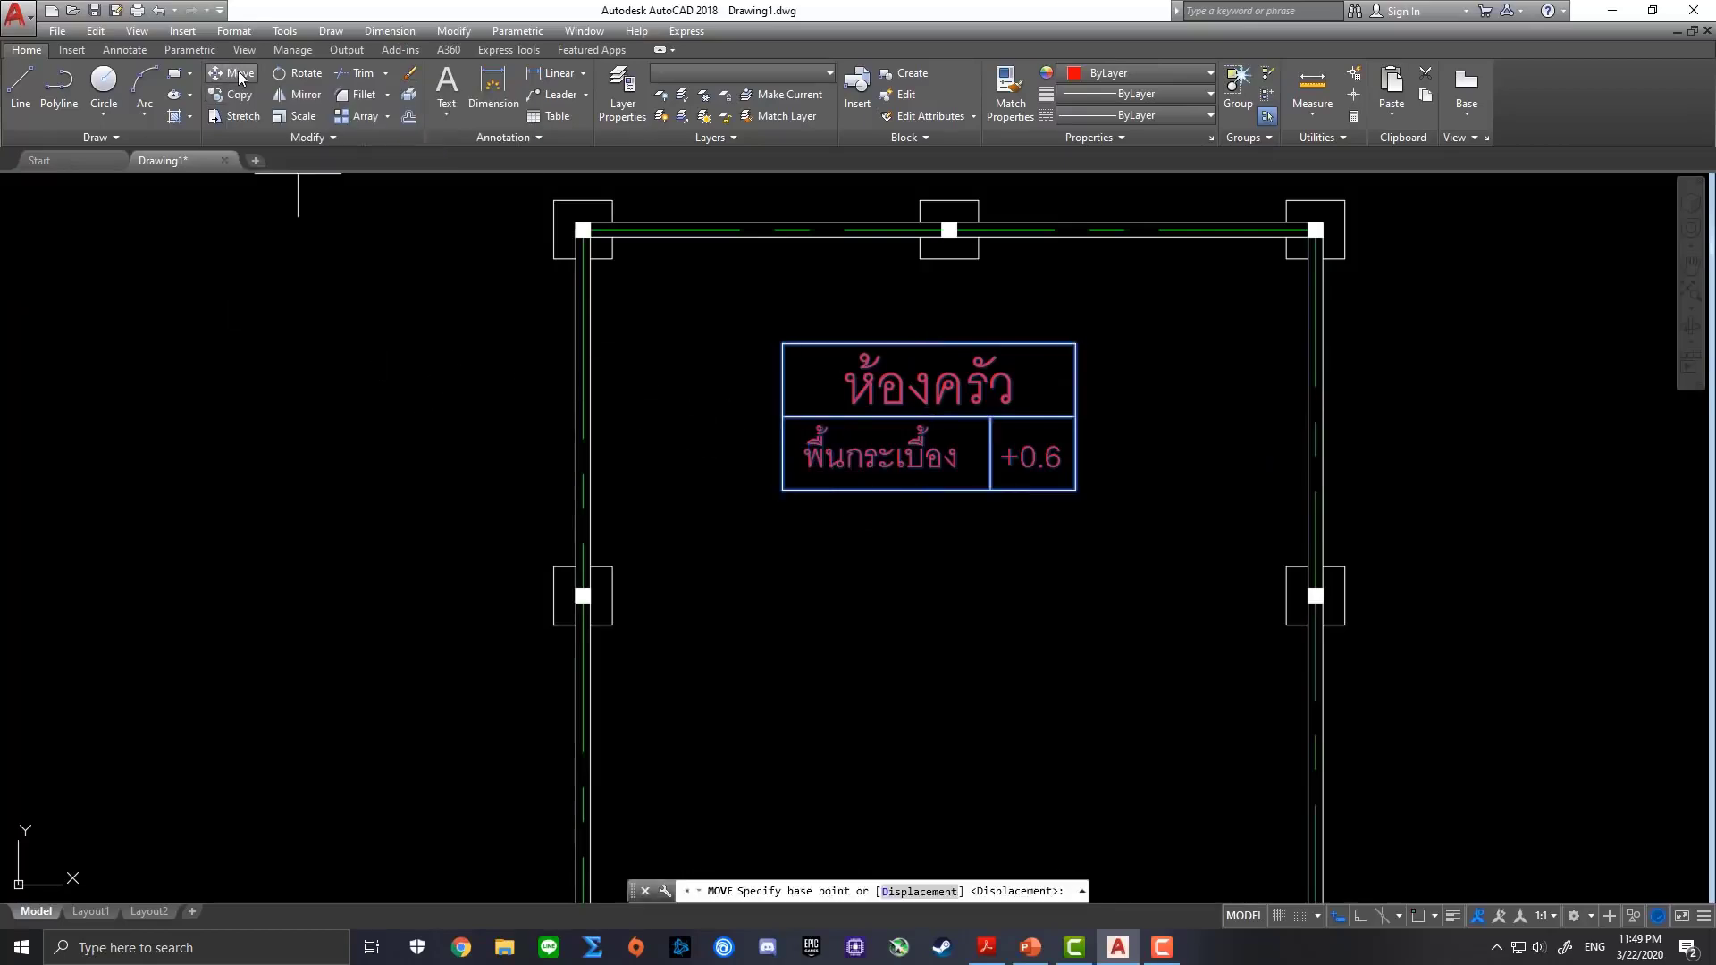
click(944, 422)
scroll(955, 547, down, 2)
middle_drag(964, 536, 923, 395)
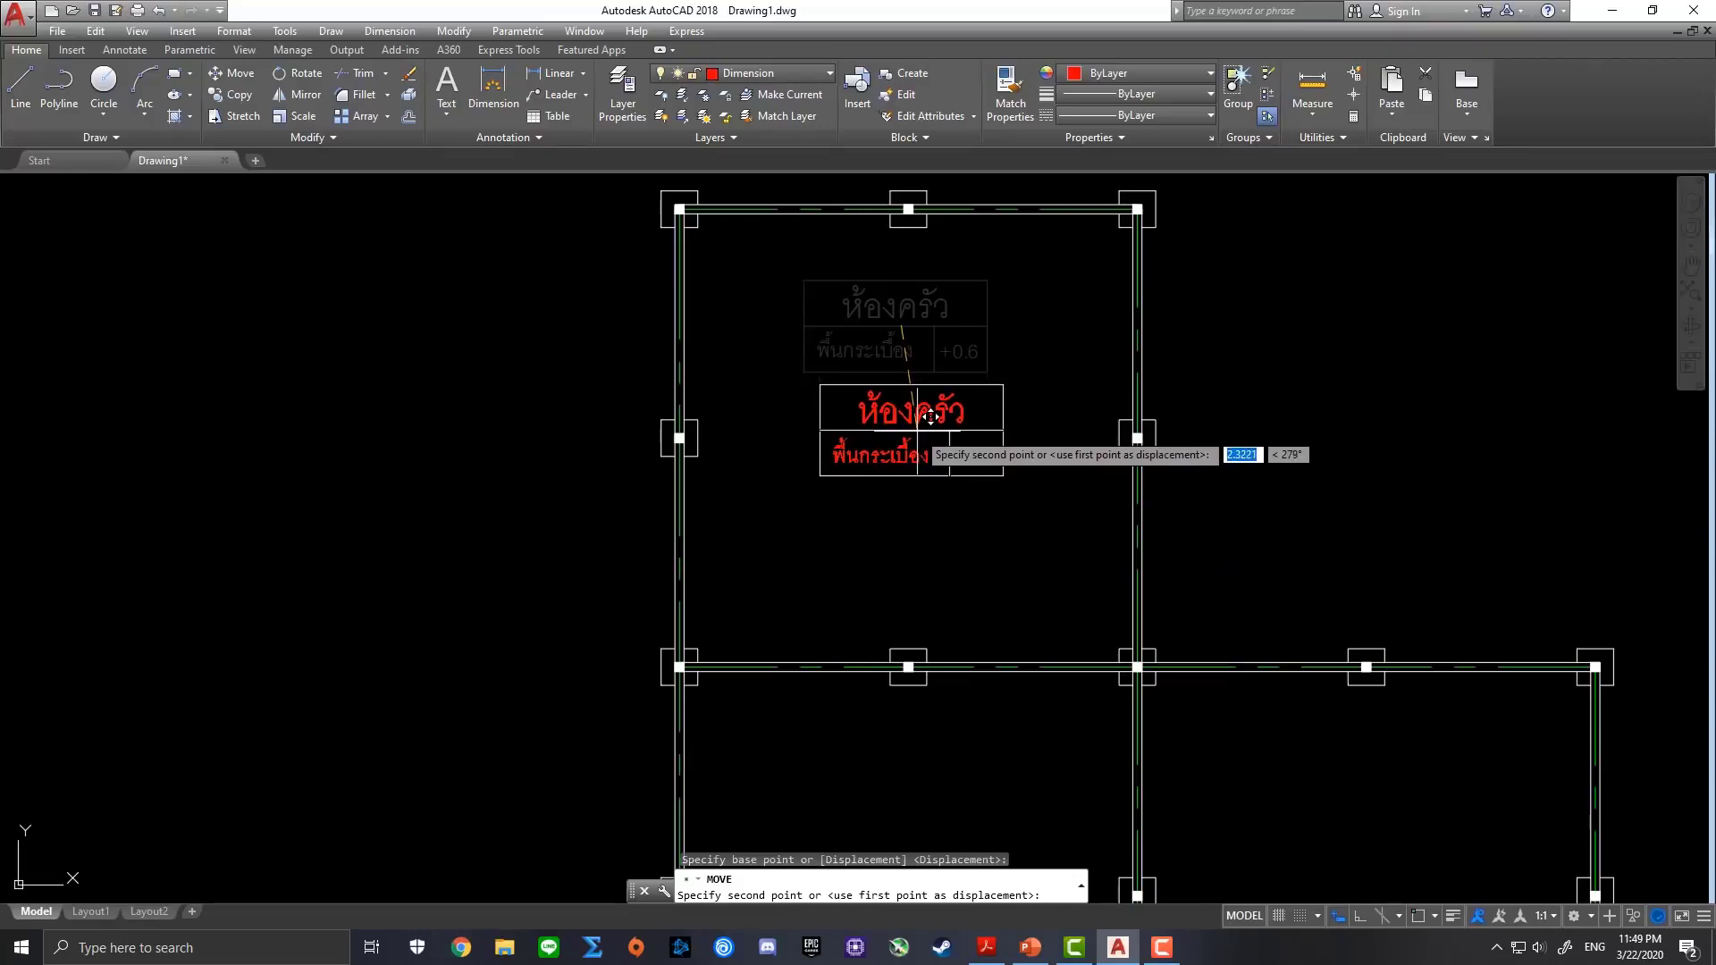
click(931, 416)
scroll(1162, 536, down, 2)
middle_drag(1135, 563, 965, 375)
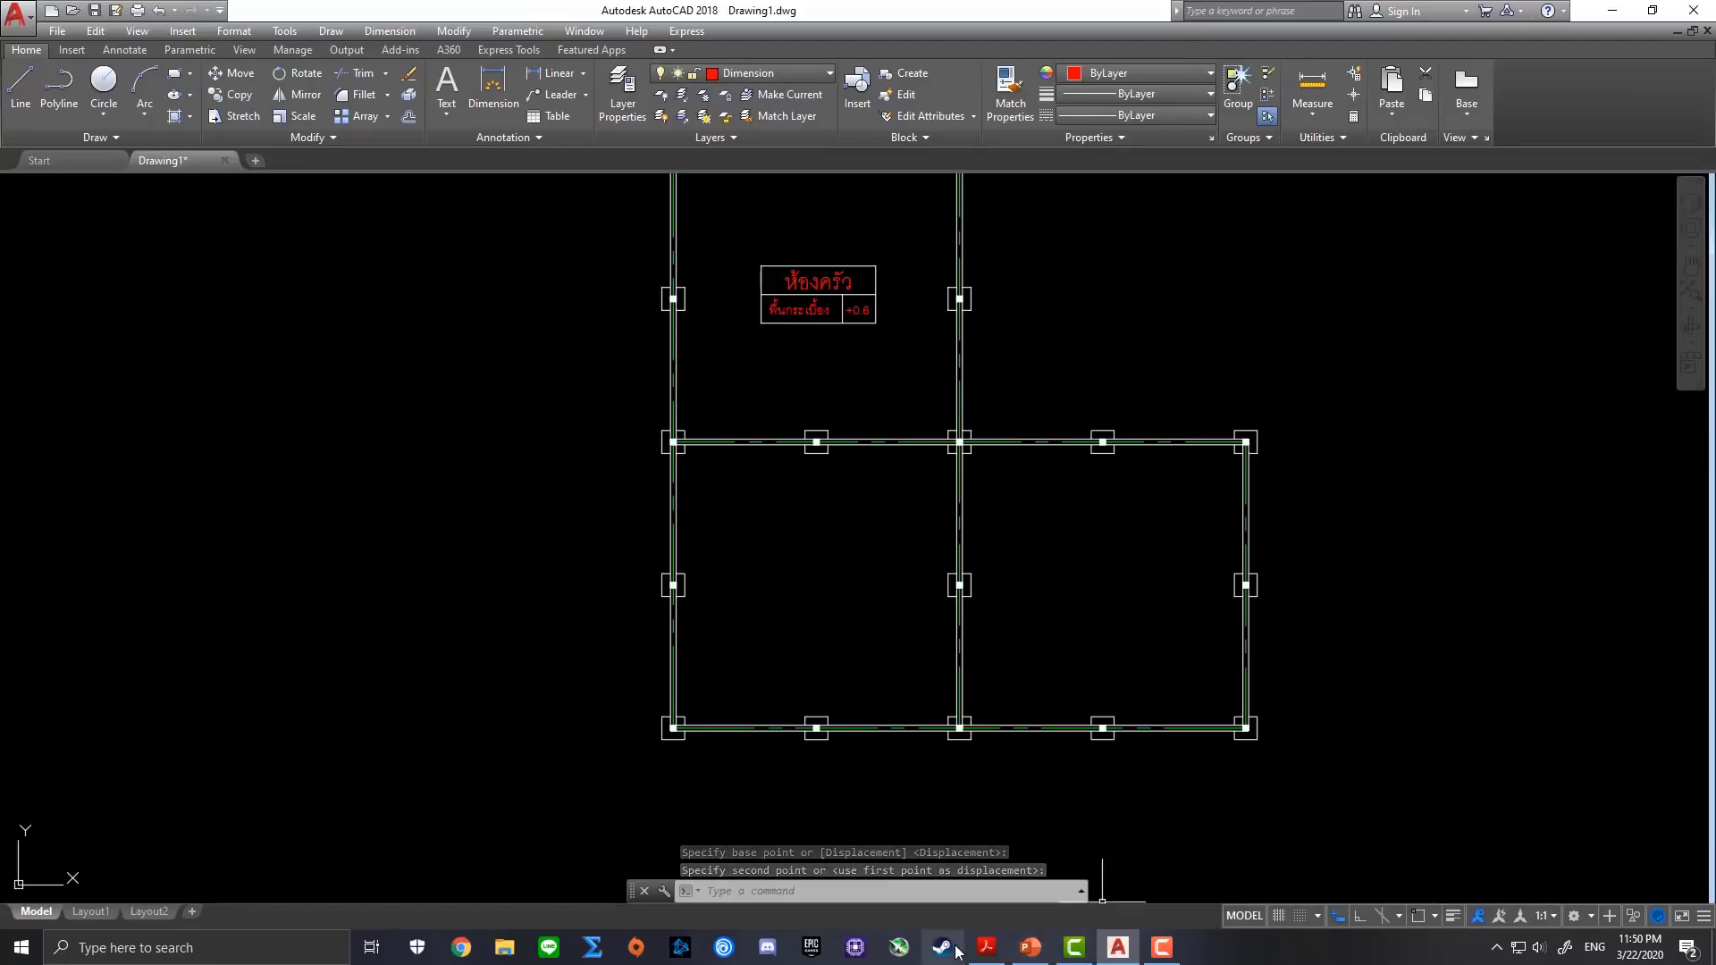
click(987, 947)
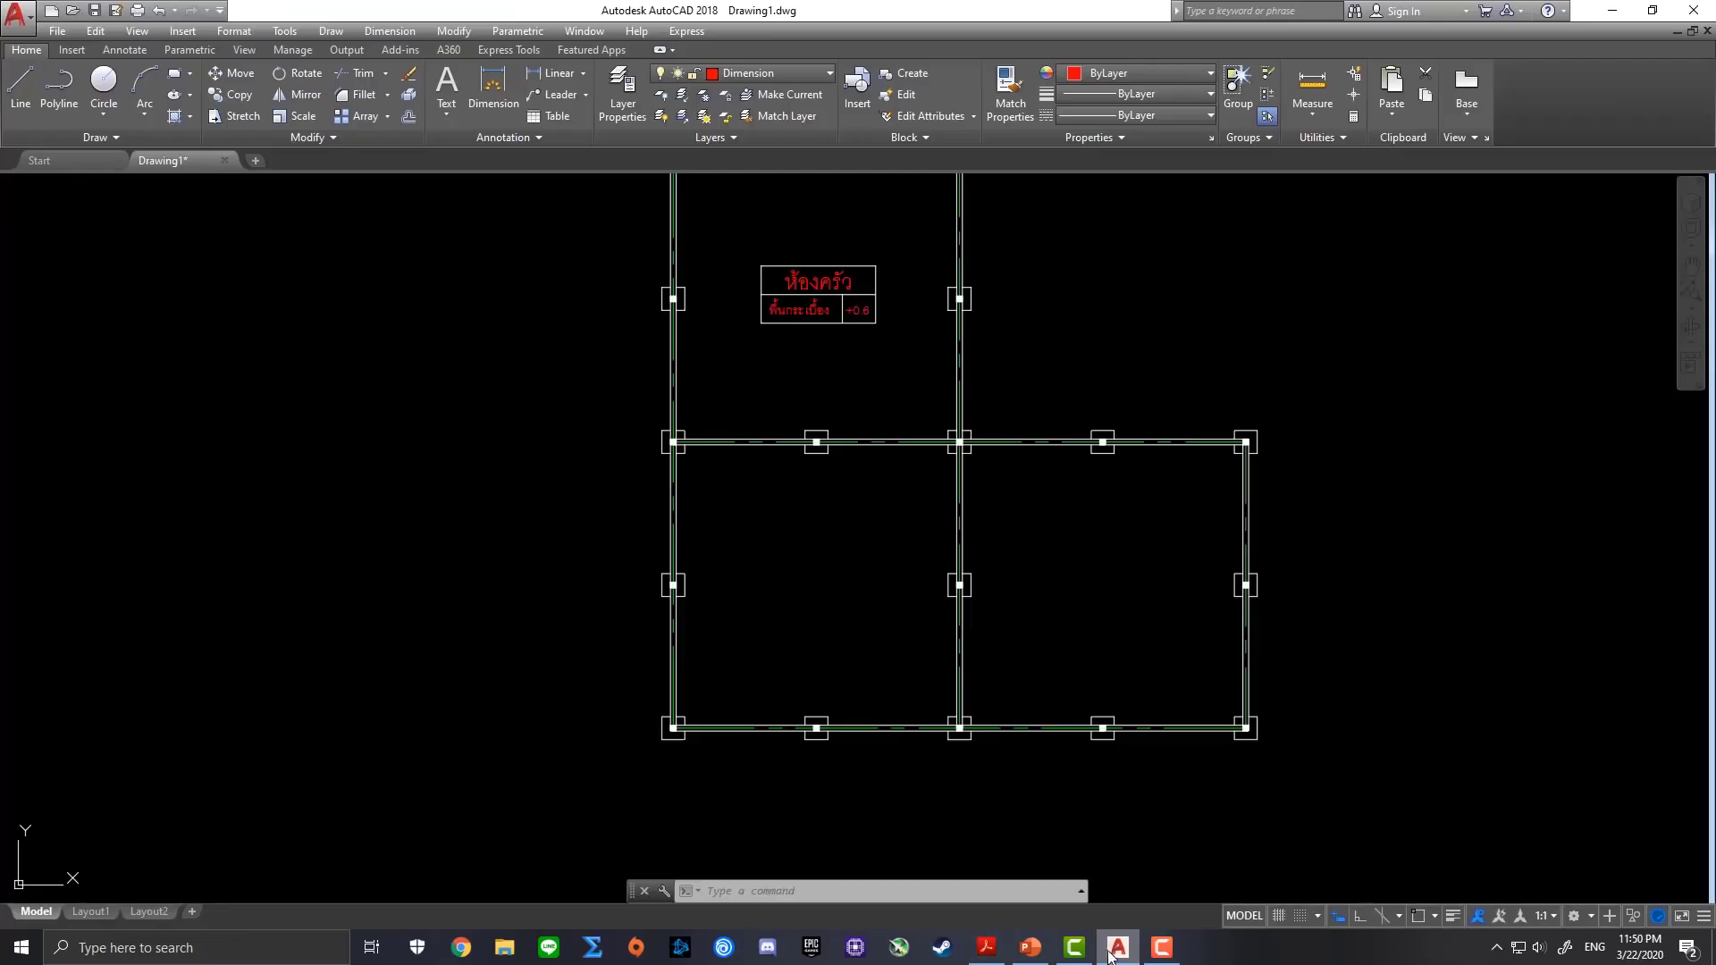
click(1118, 947)
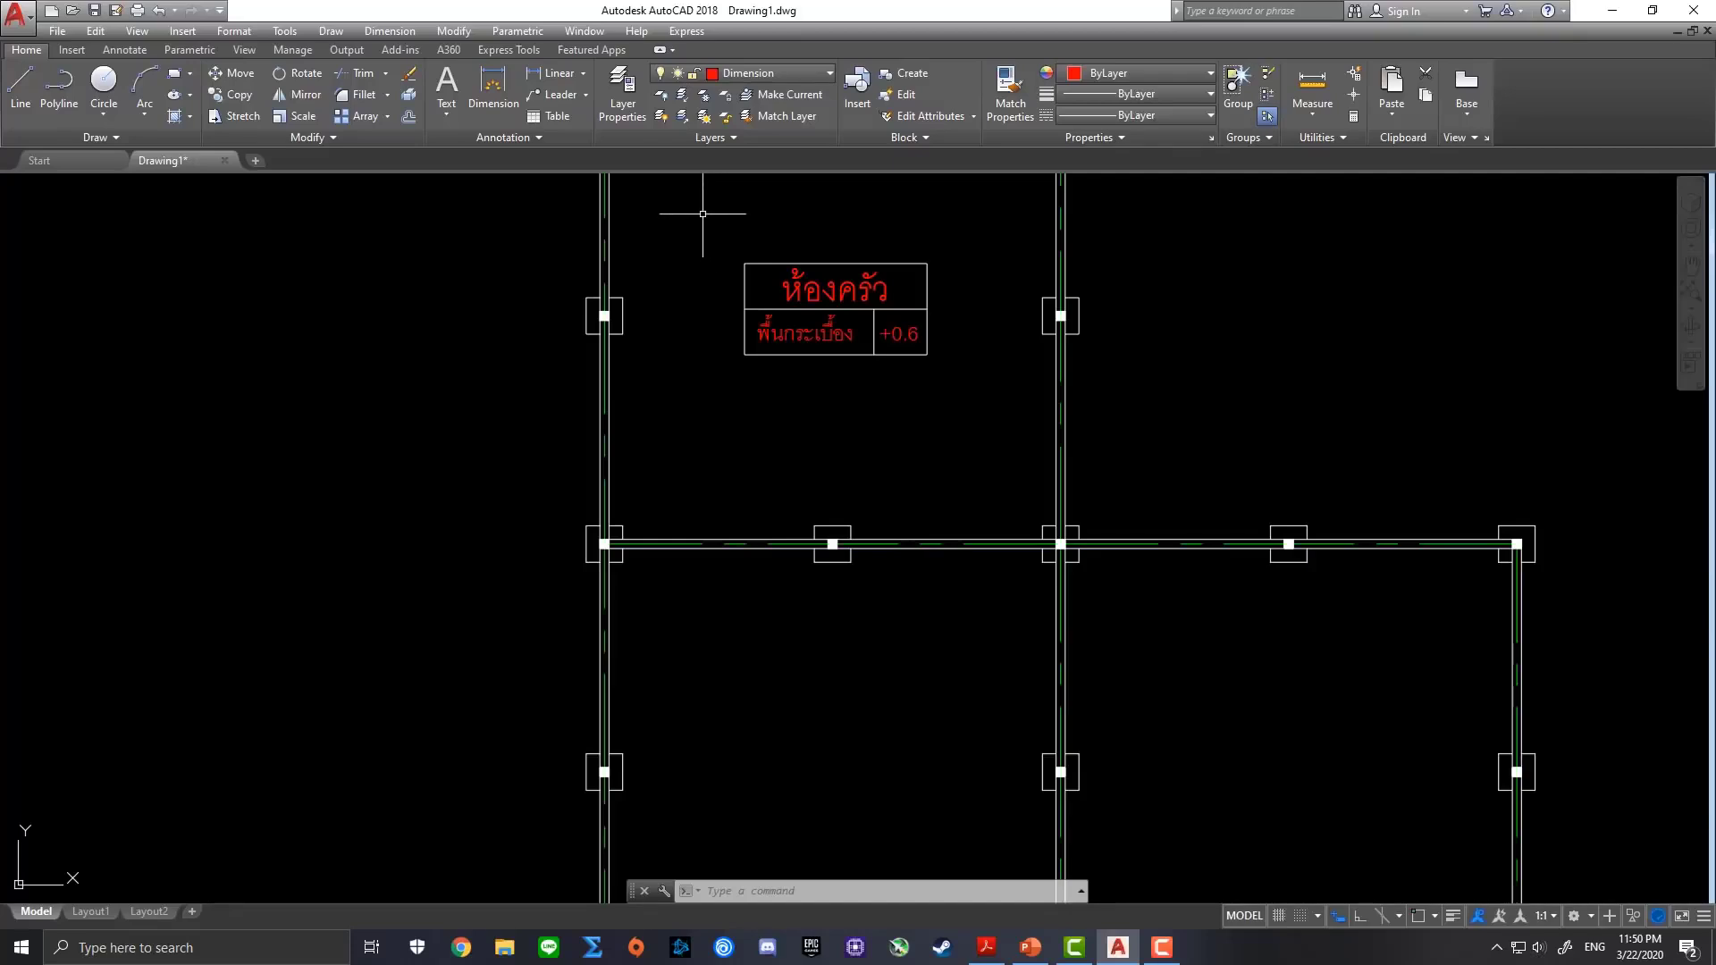
Copy the kitchen tag straight down into the lower-left room with Ortho on
click(703, 214)
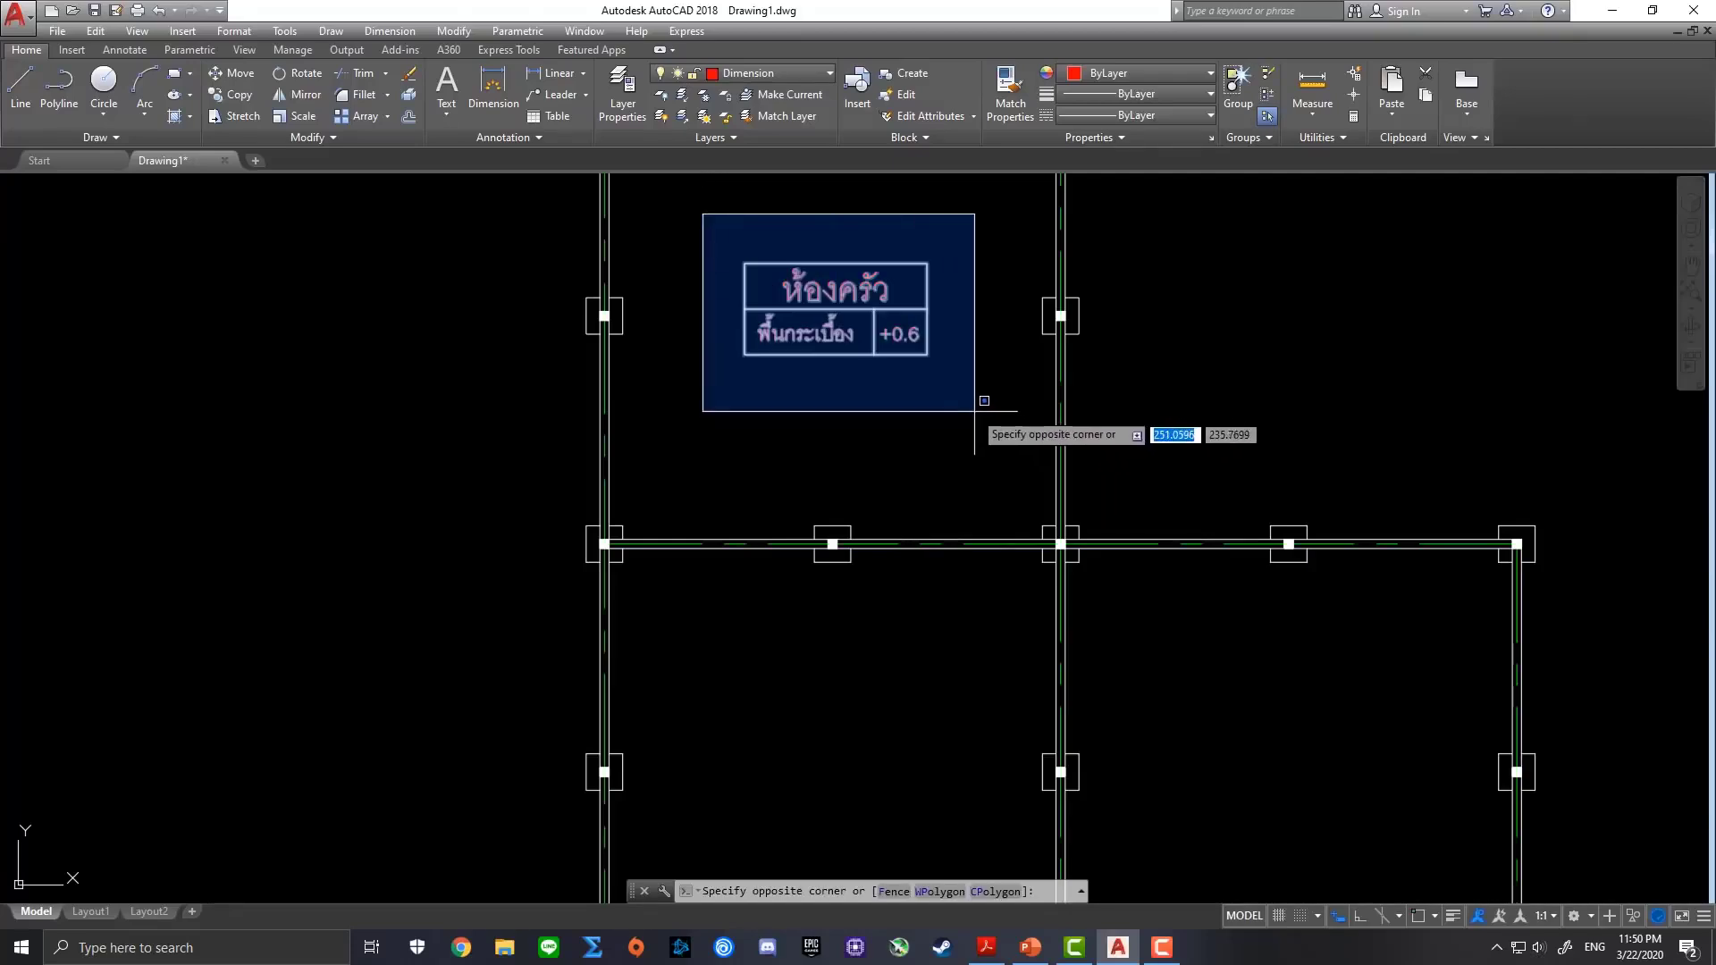
click(974, 411)
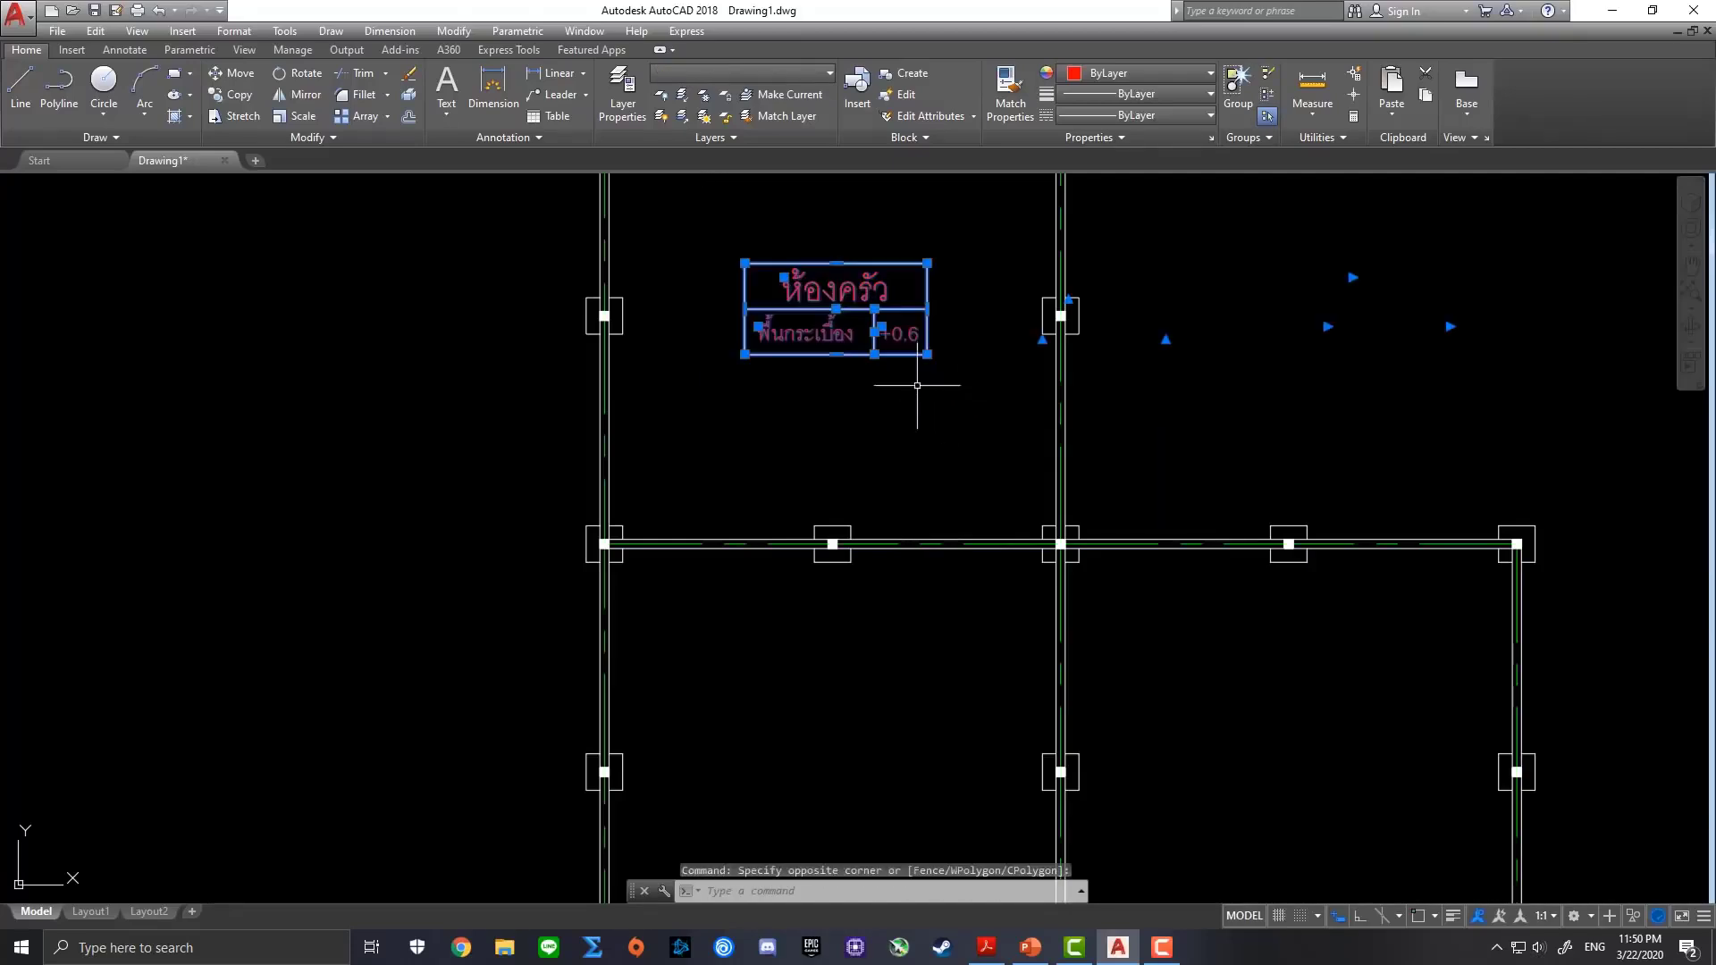
click(243, 98)
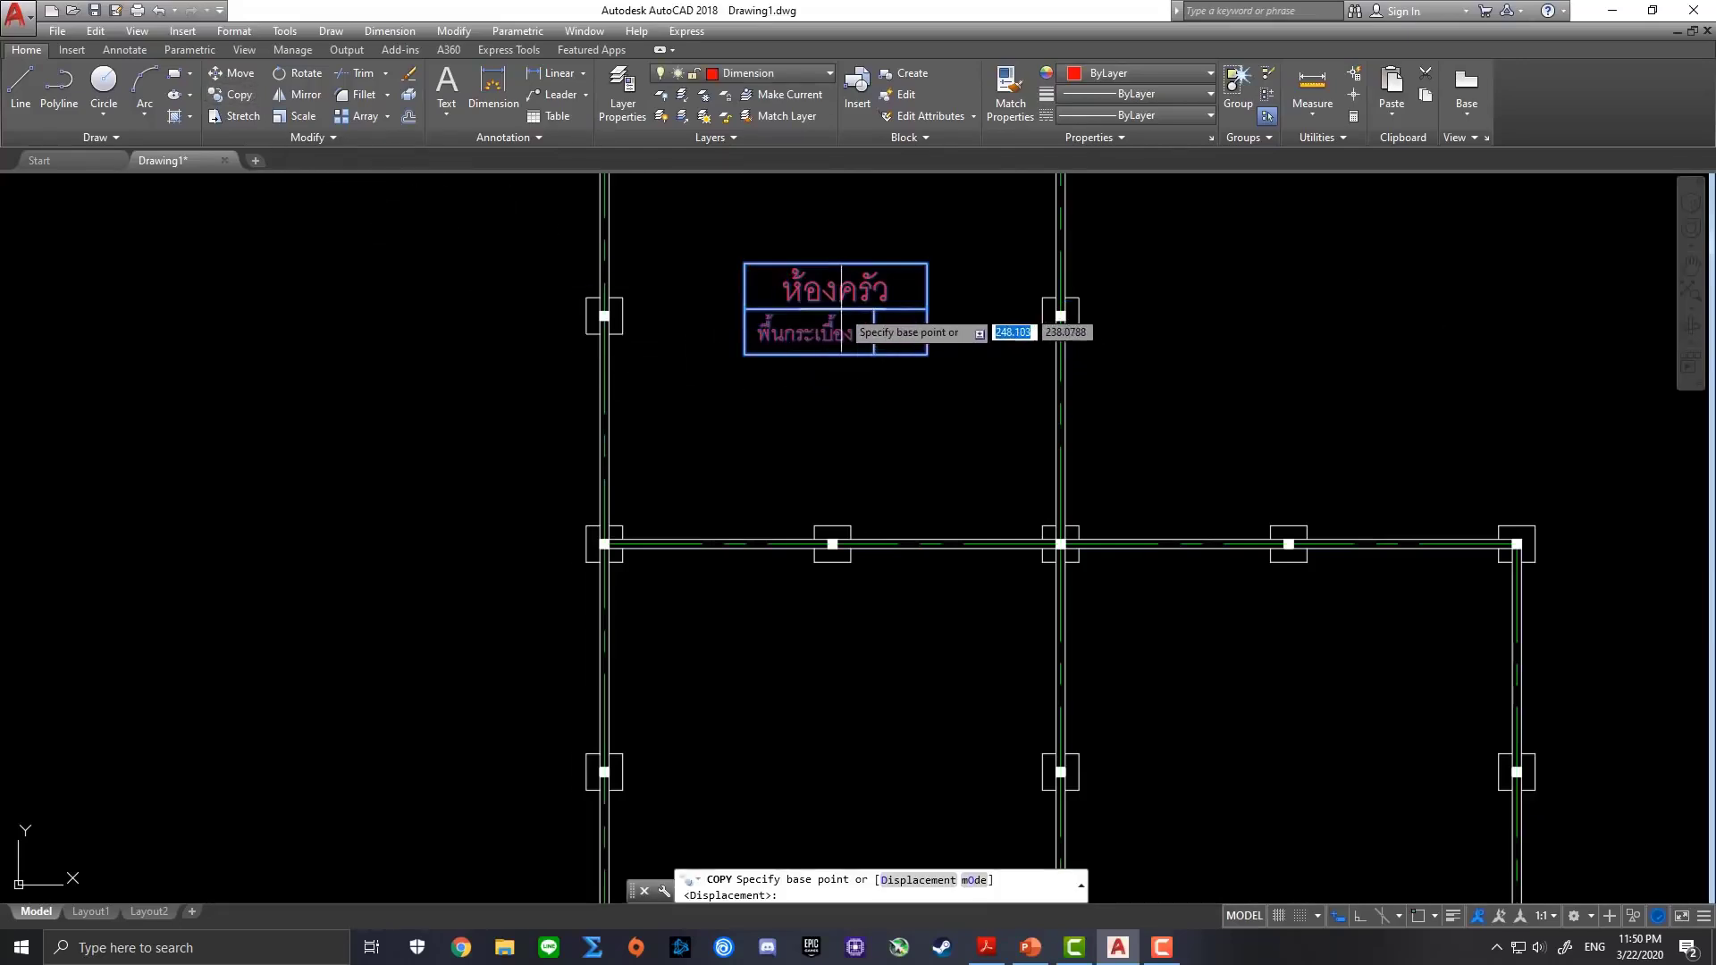
click(844, 355)
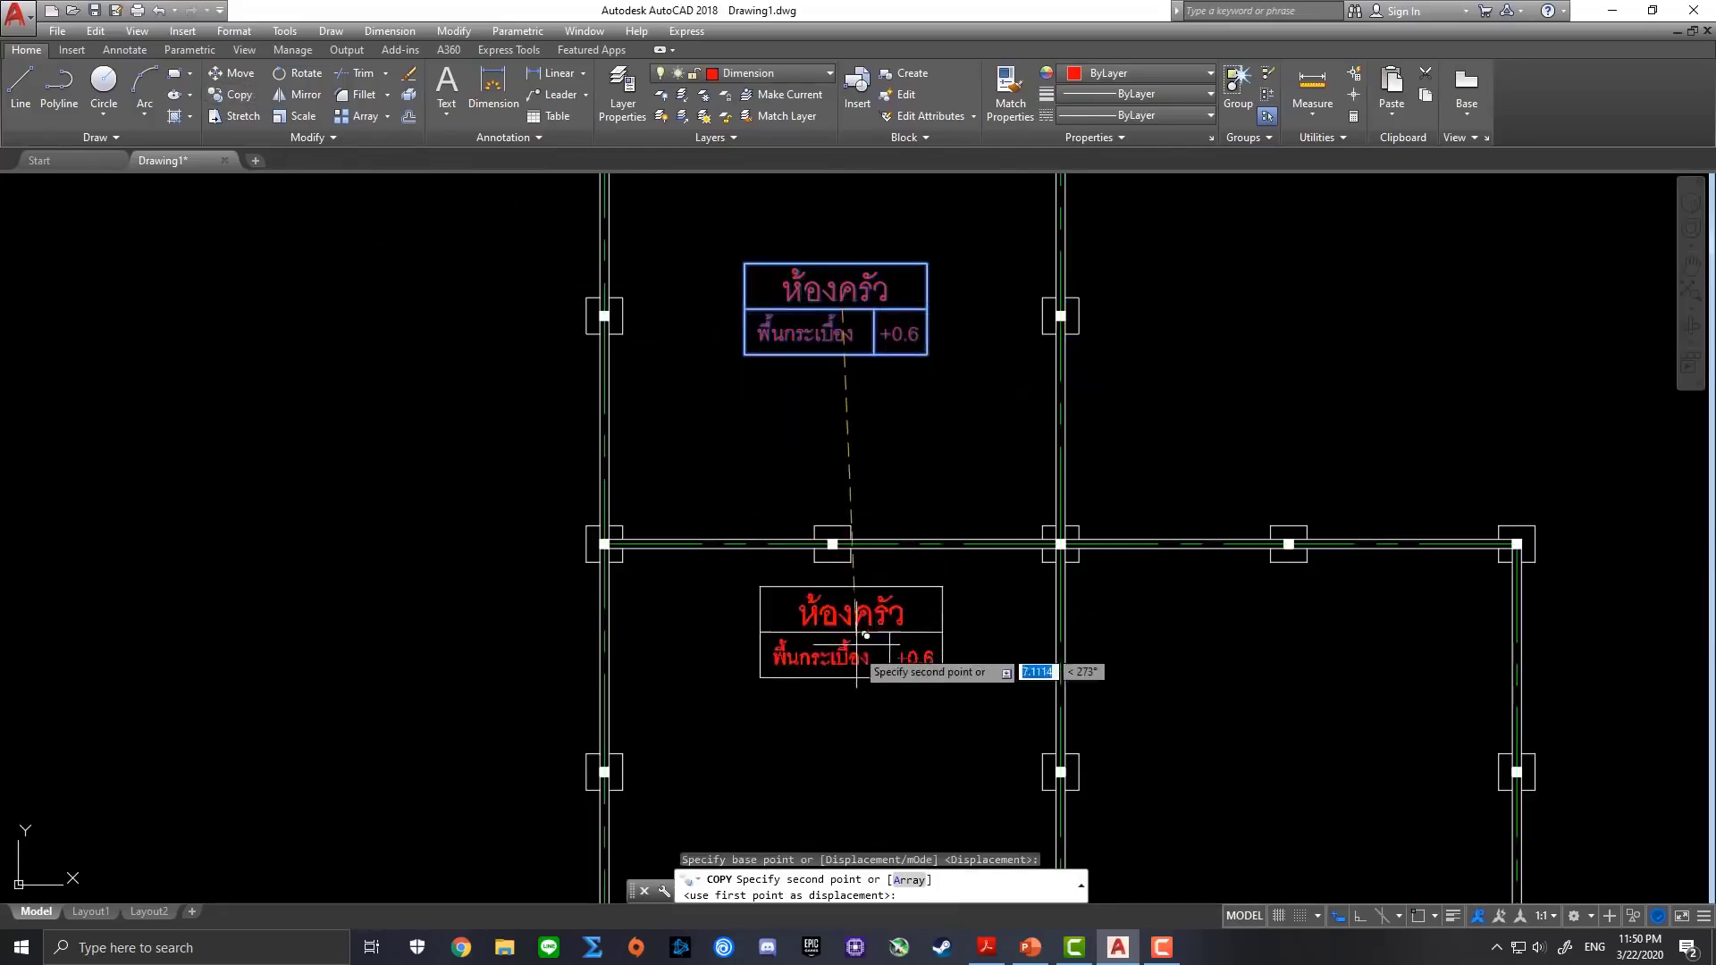
middle_drag(853, 746, 842, 569)
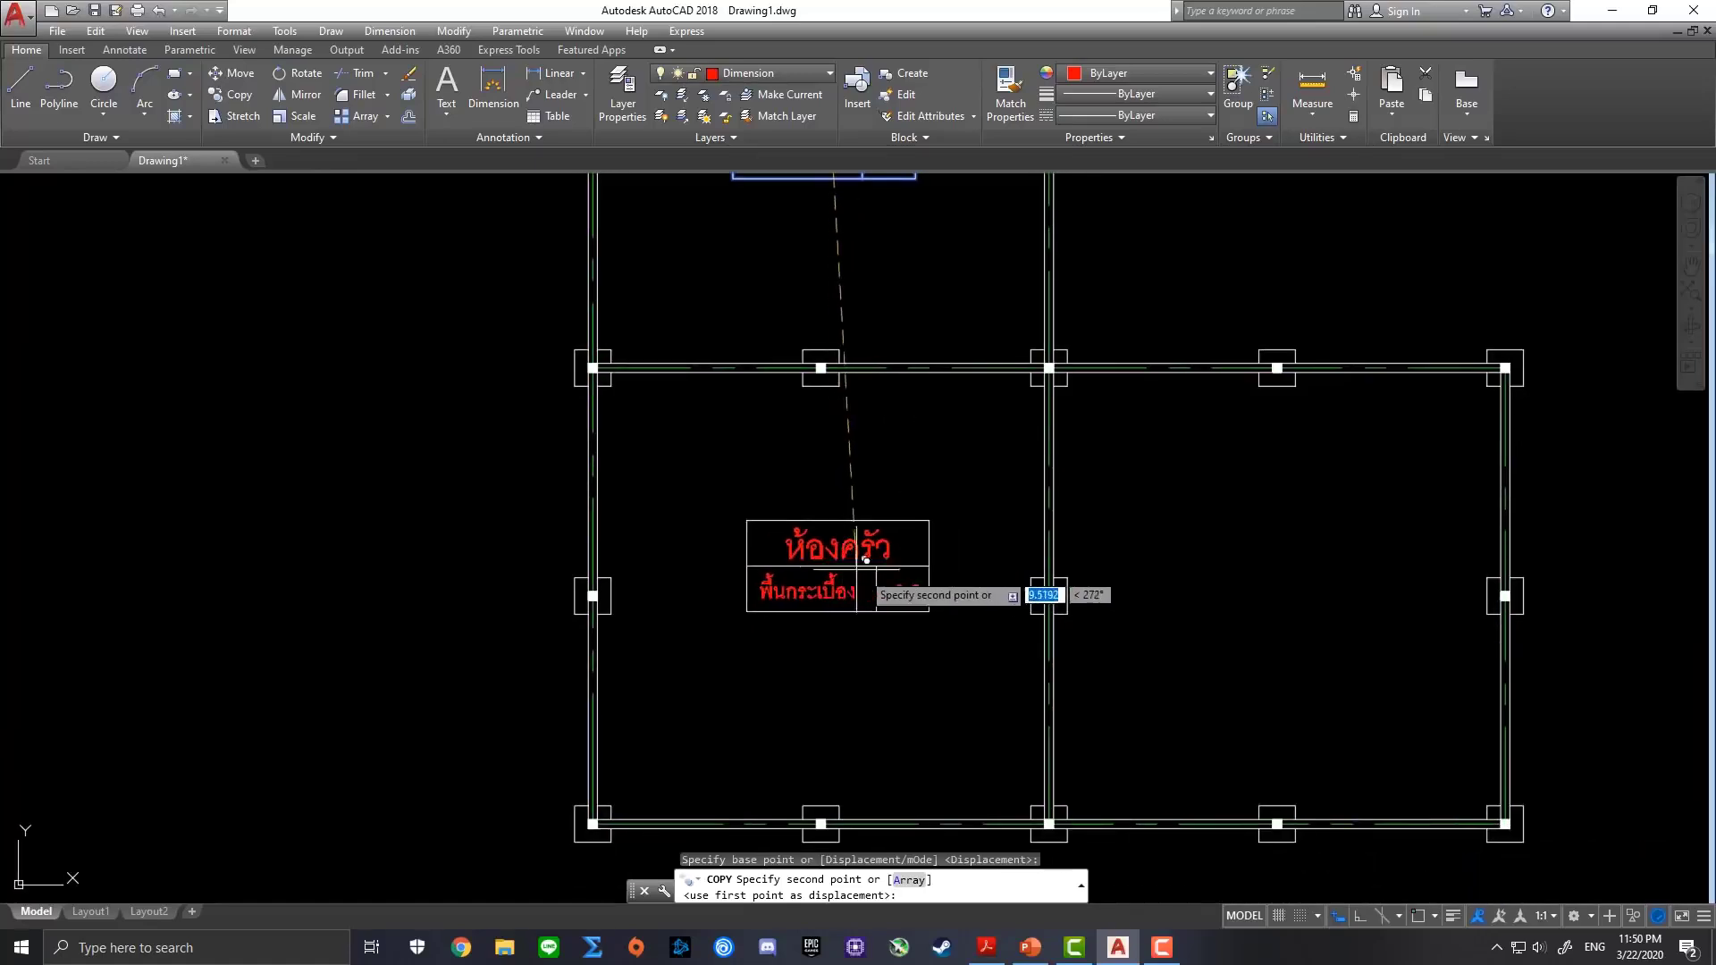
click(1360, 918)
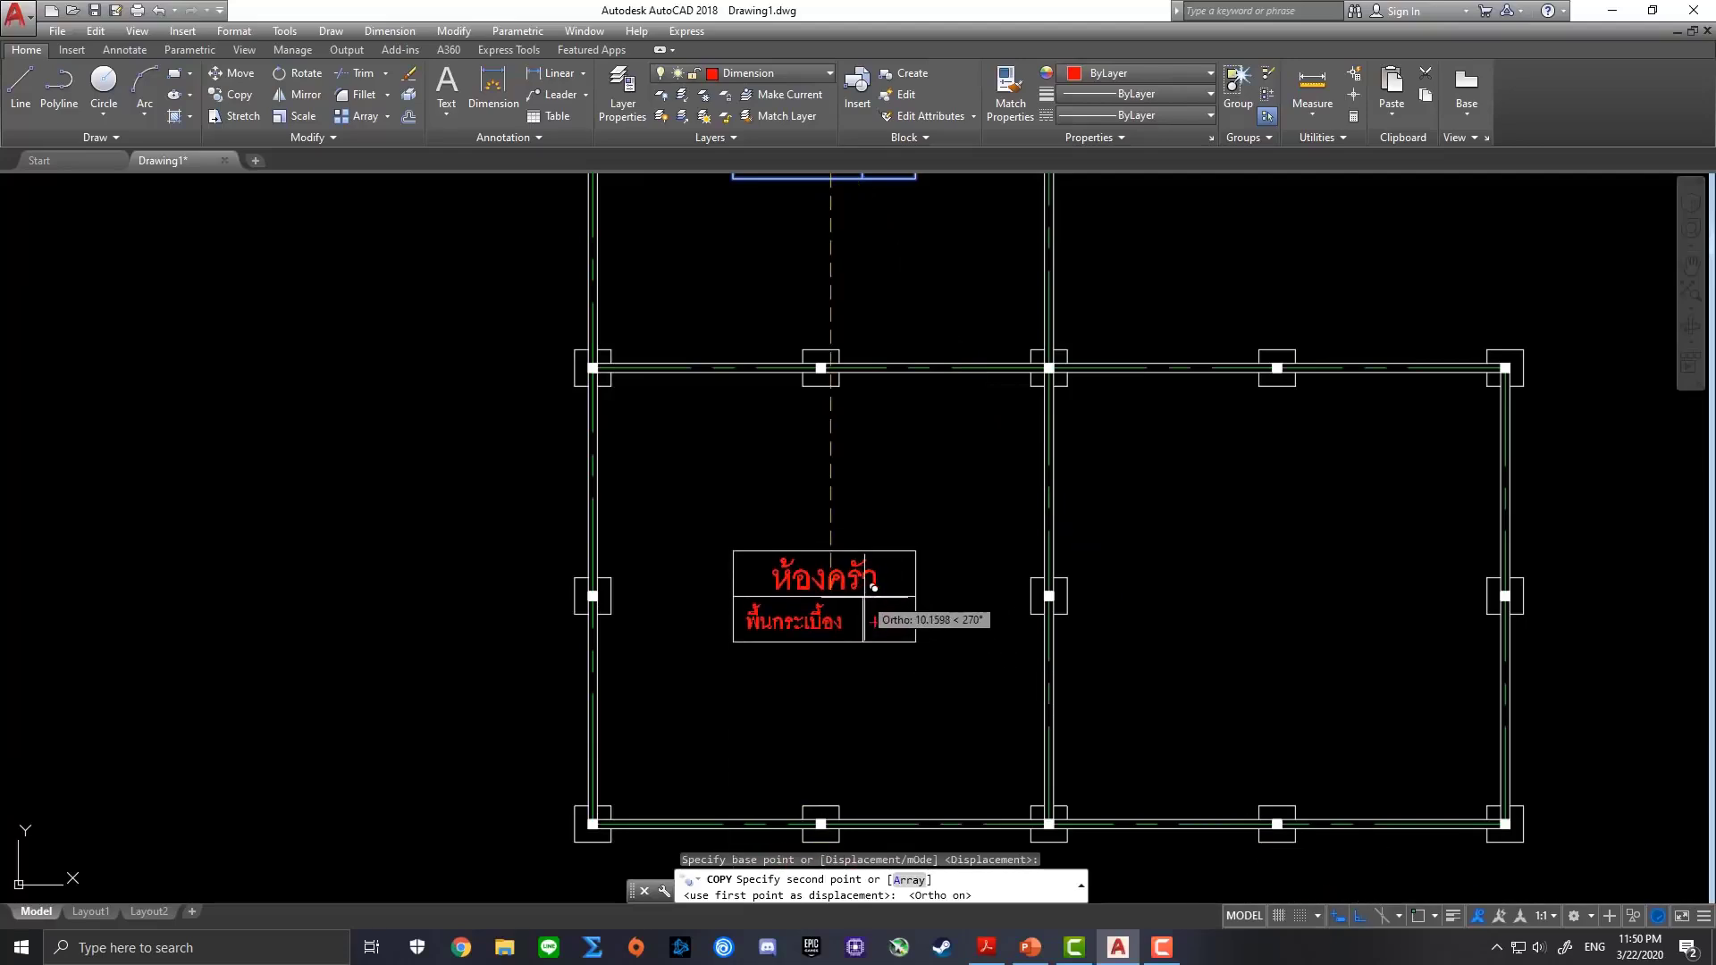
click(848, 572)
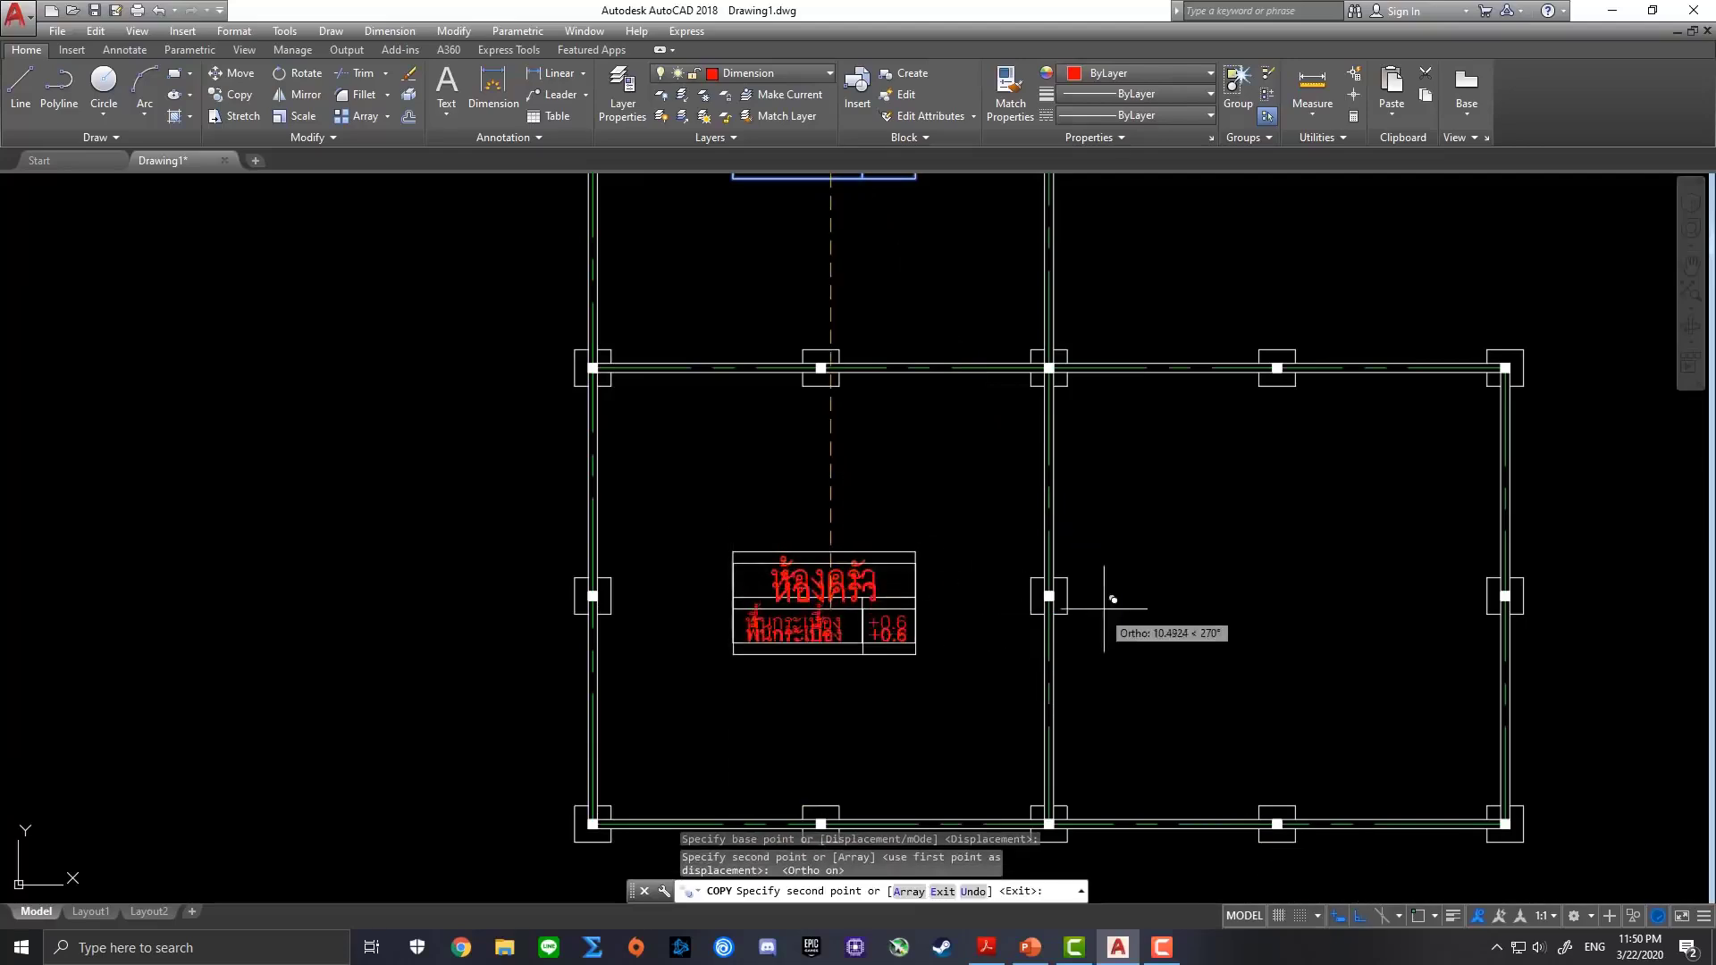
key(Escape)
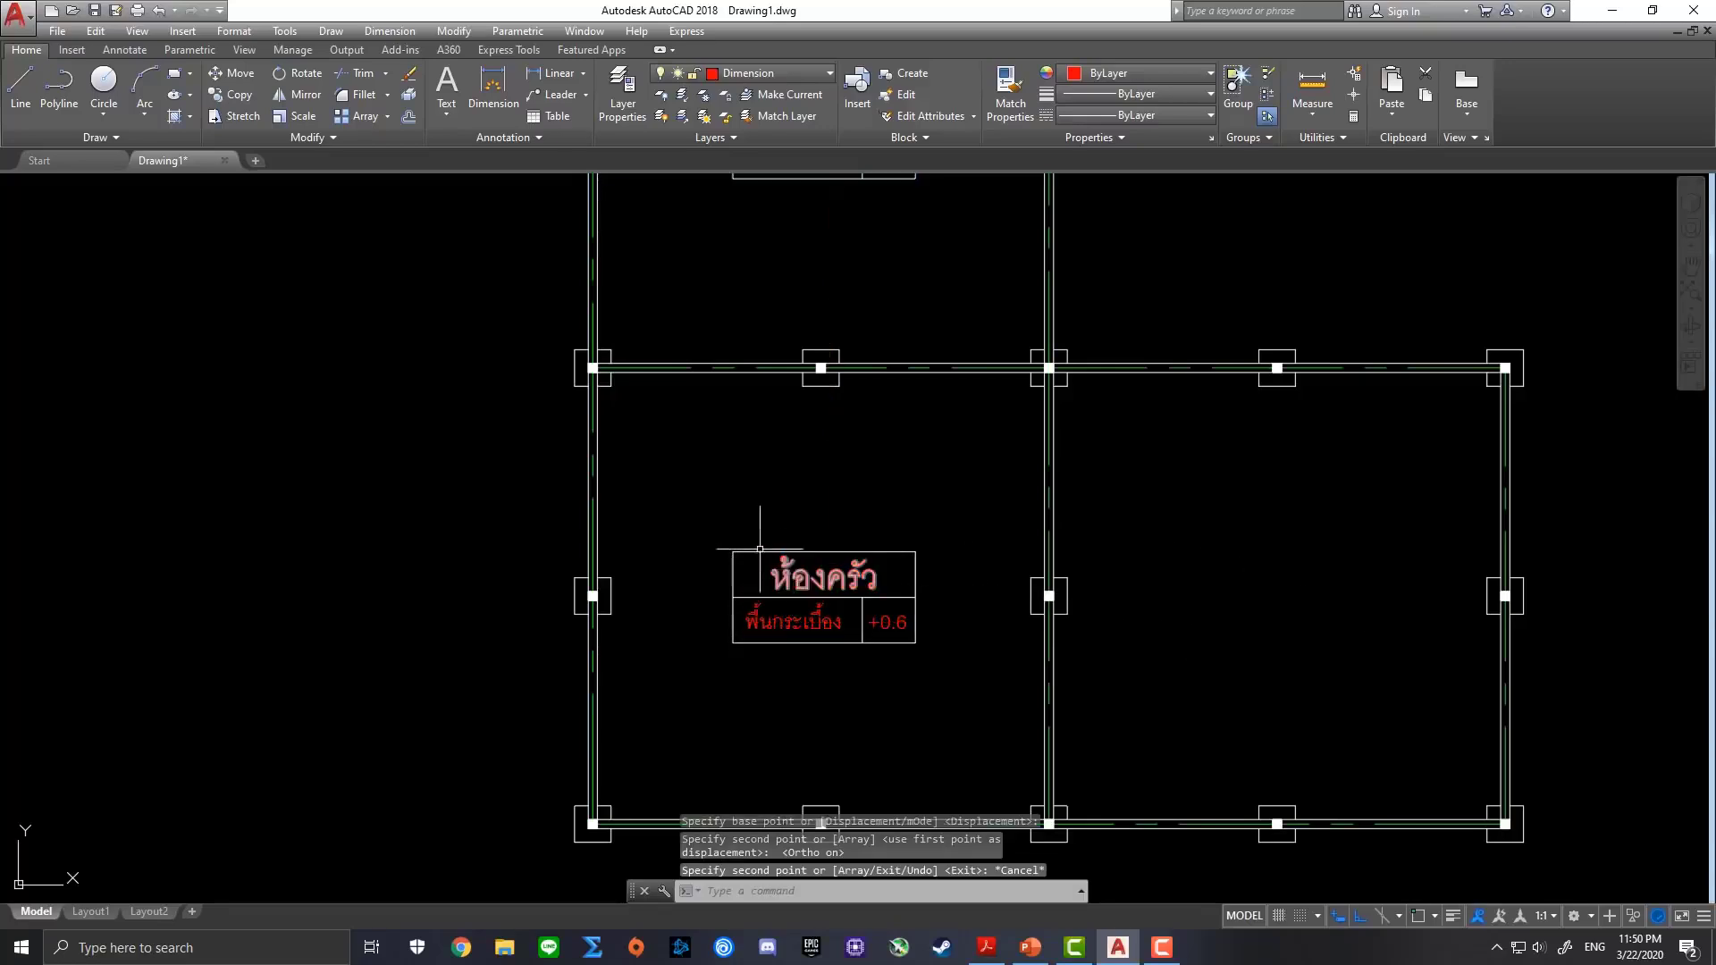
Copy the lower-left room's tag across into the lower-right room
click(675, 485)
click(965, 695)
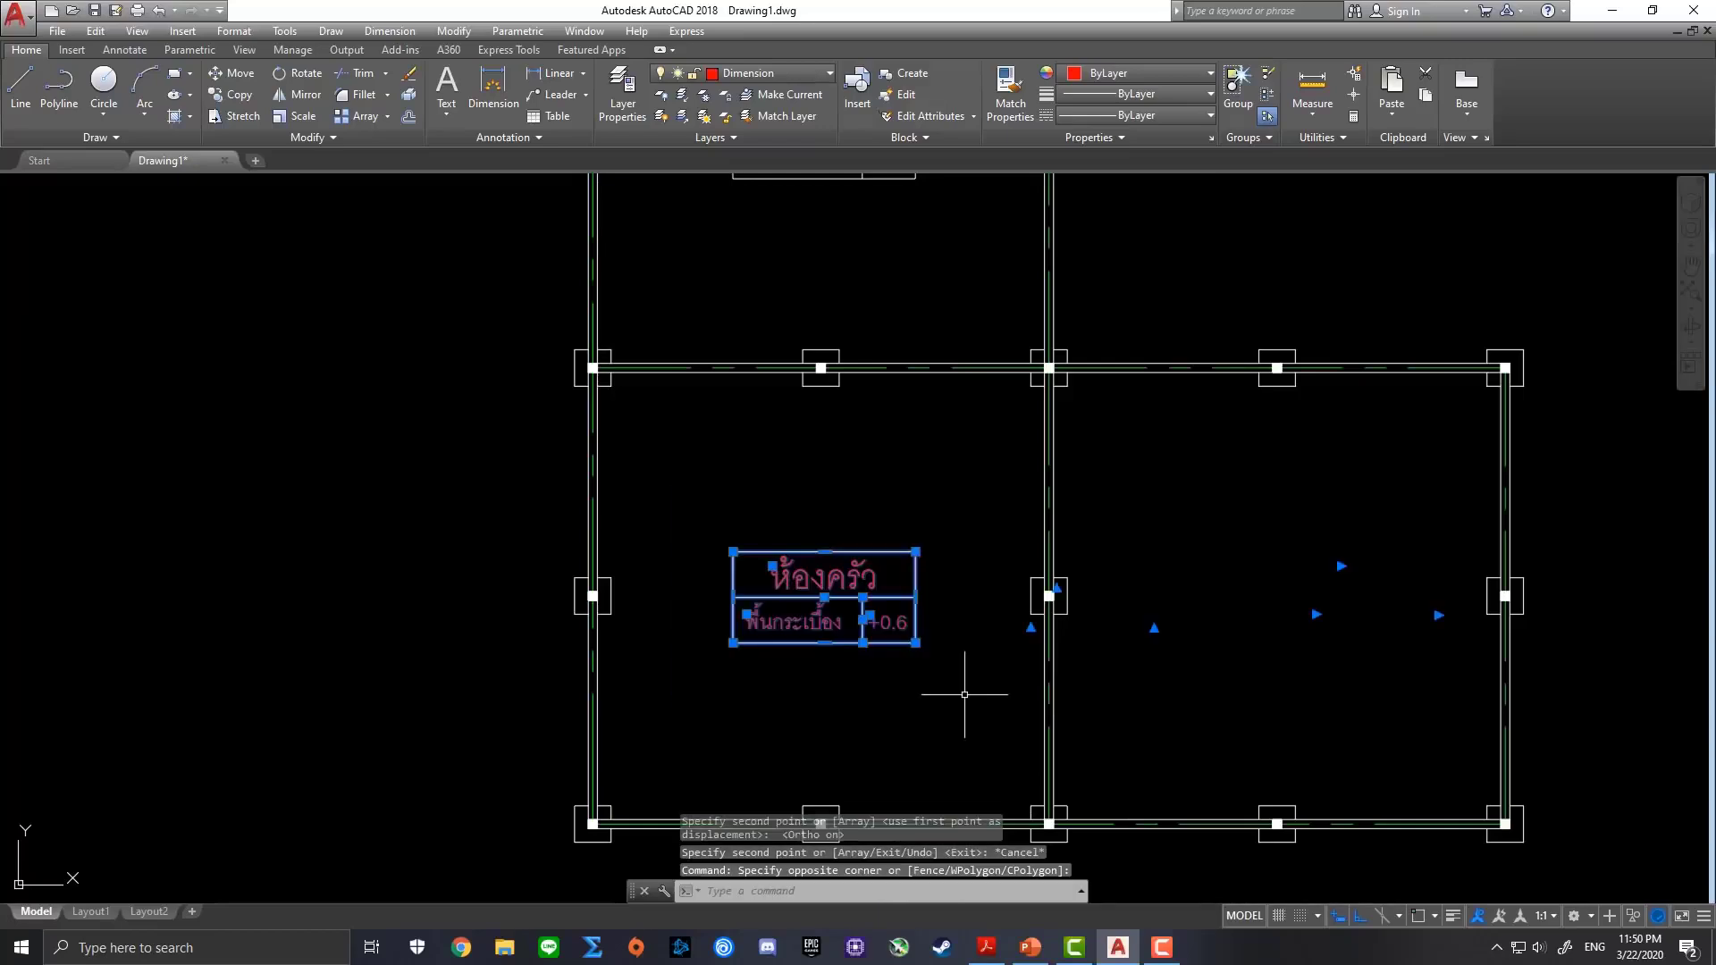
click(240, 96)
click(239, 96)
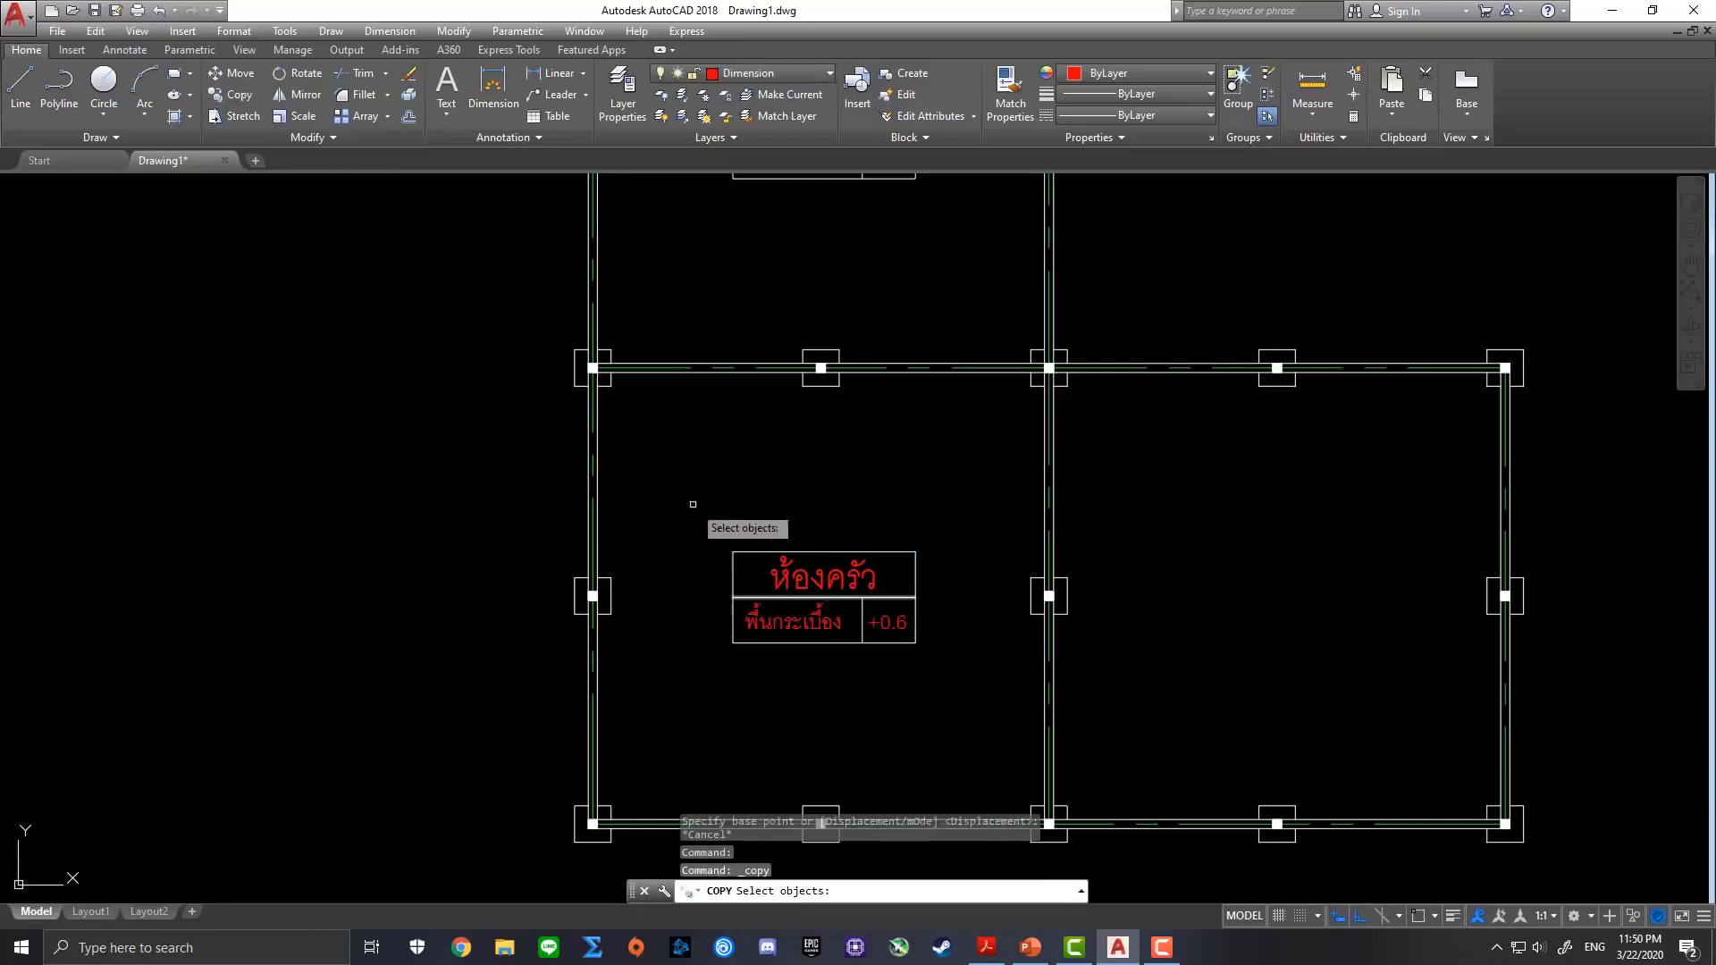
click(675, 483)
click(1021, 750)
key(Return)
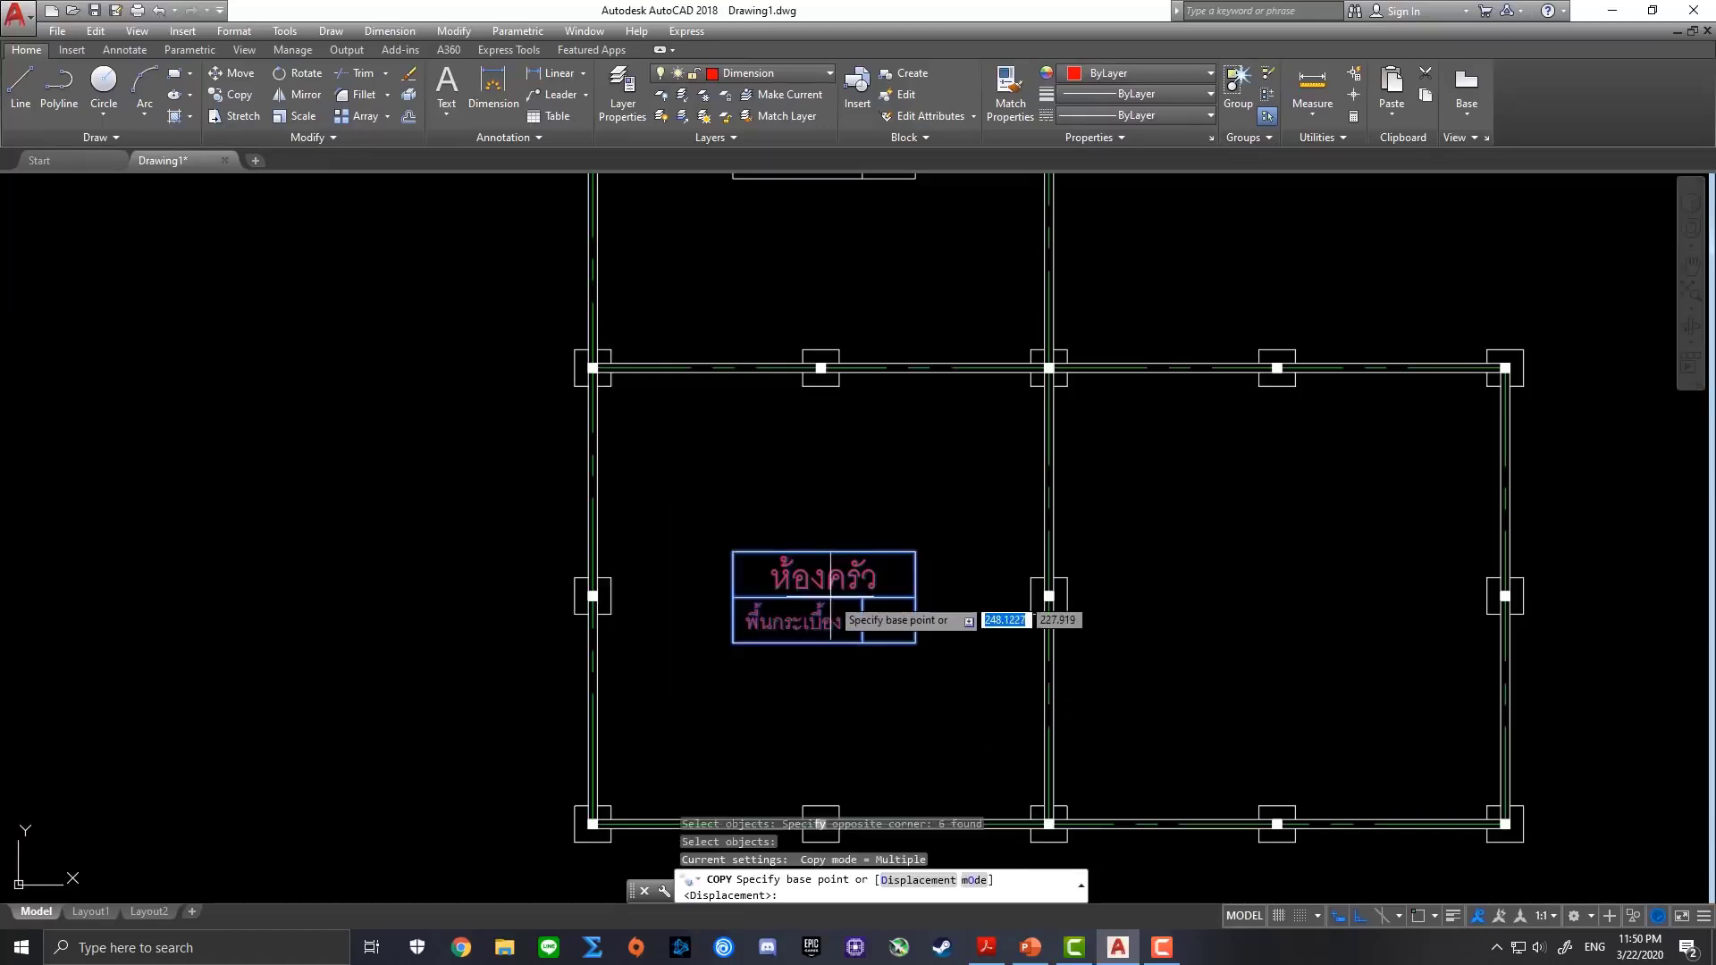
click(842, 595)
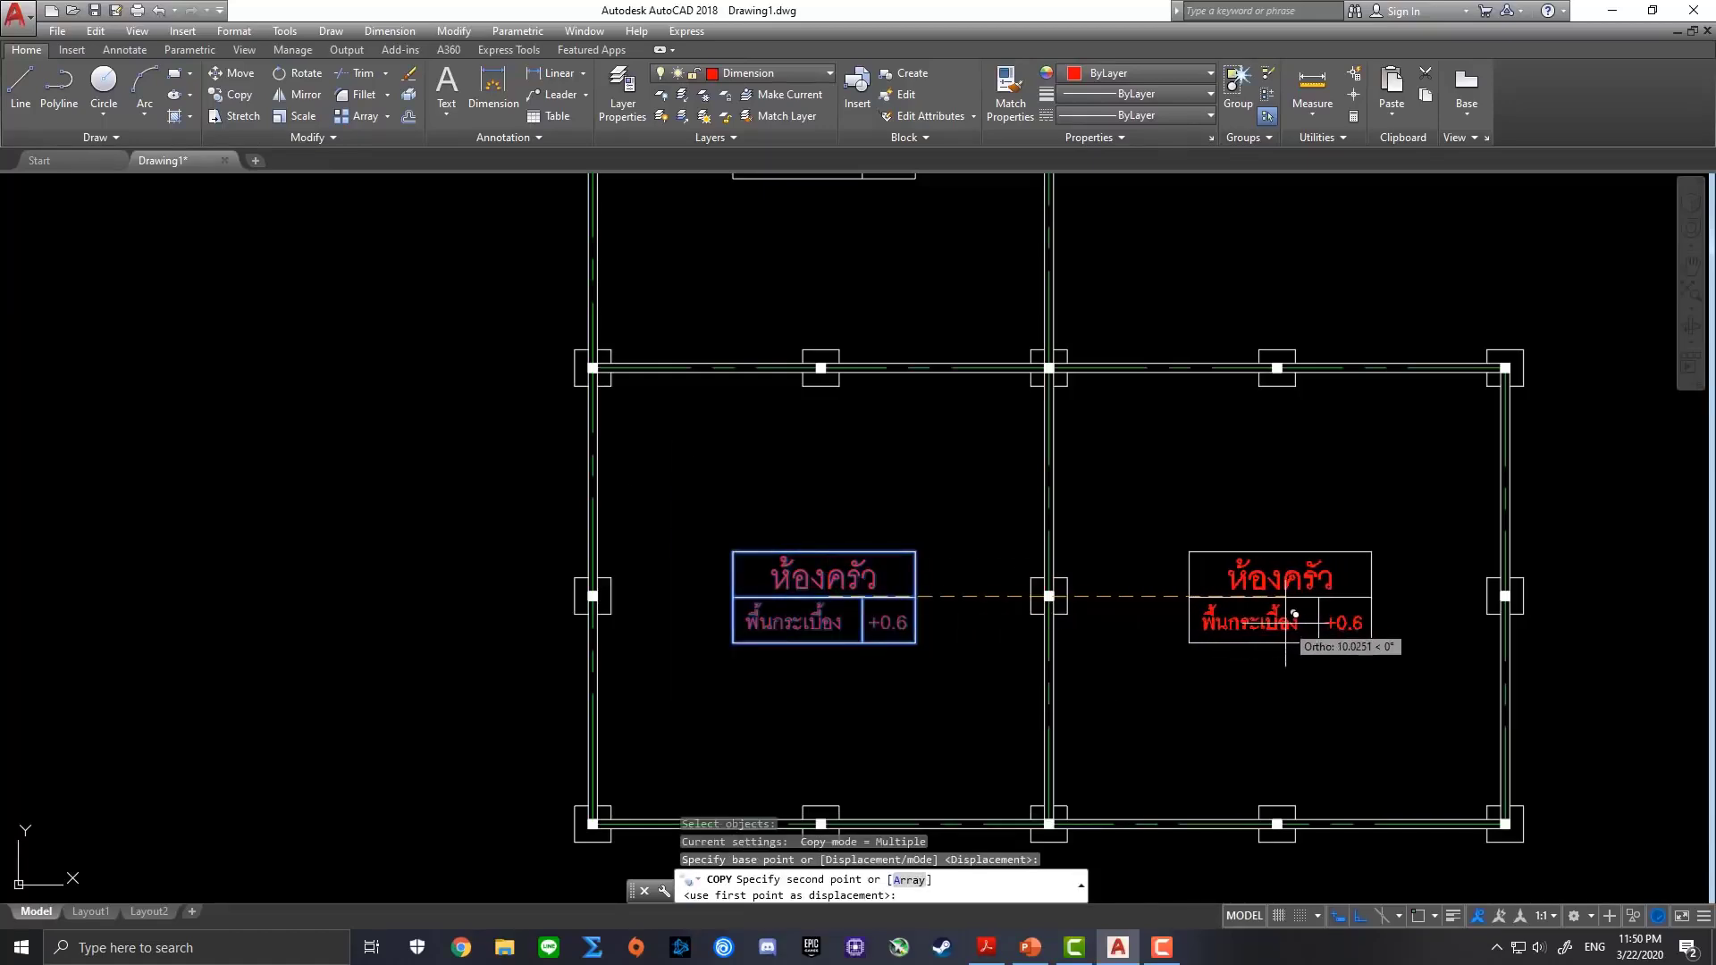
click(1307, 615)
key(Escape)
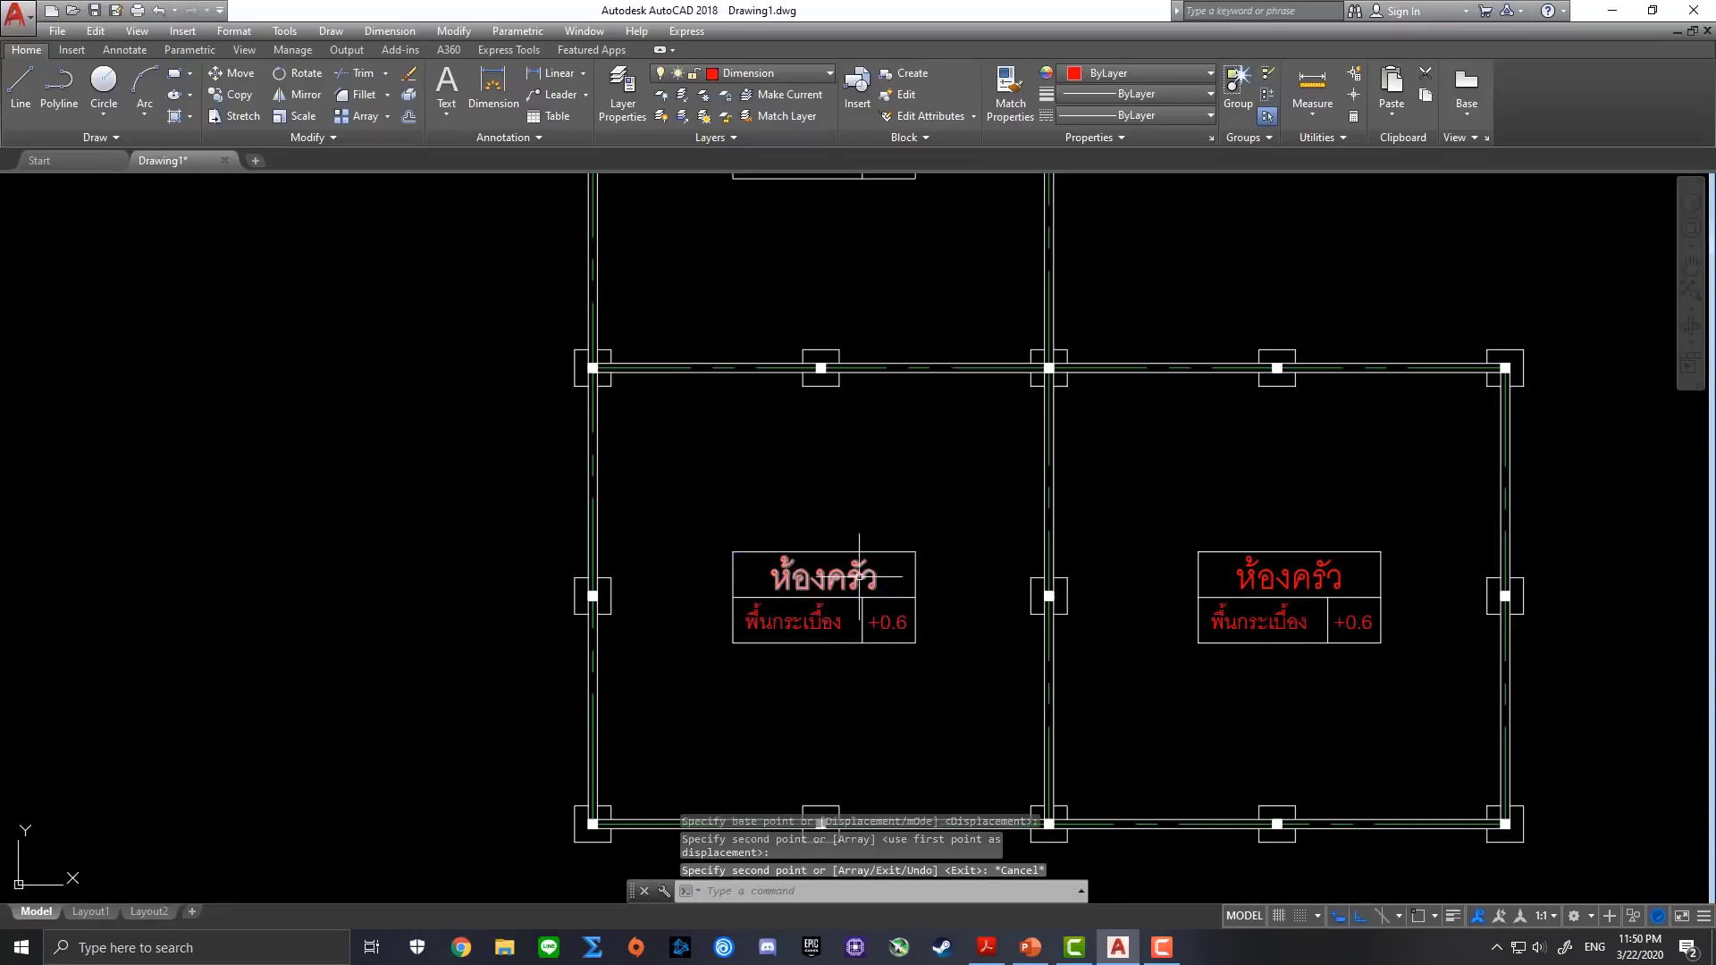
Relabel the lower-left tag as ห้องนอน with floor level +0.8
double_click(861, 579)
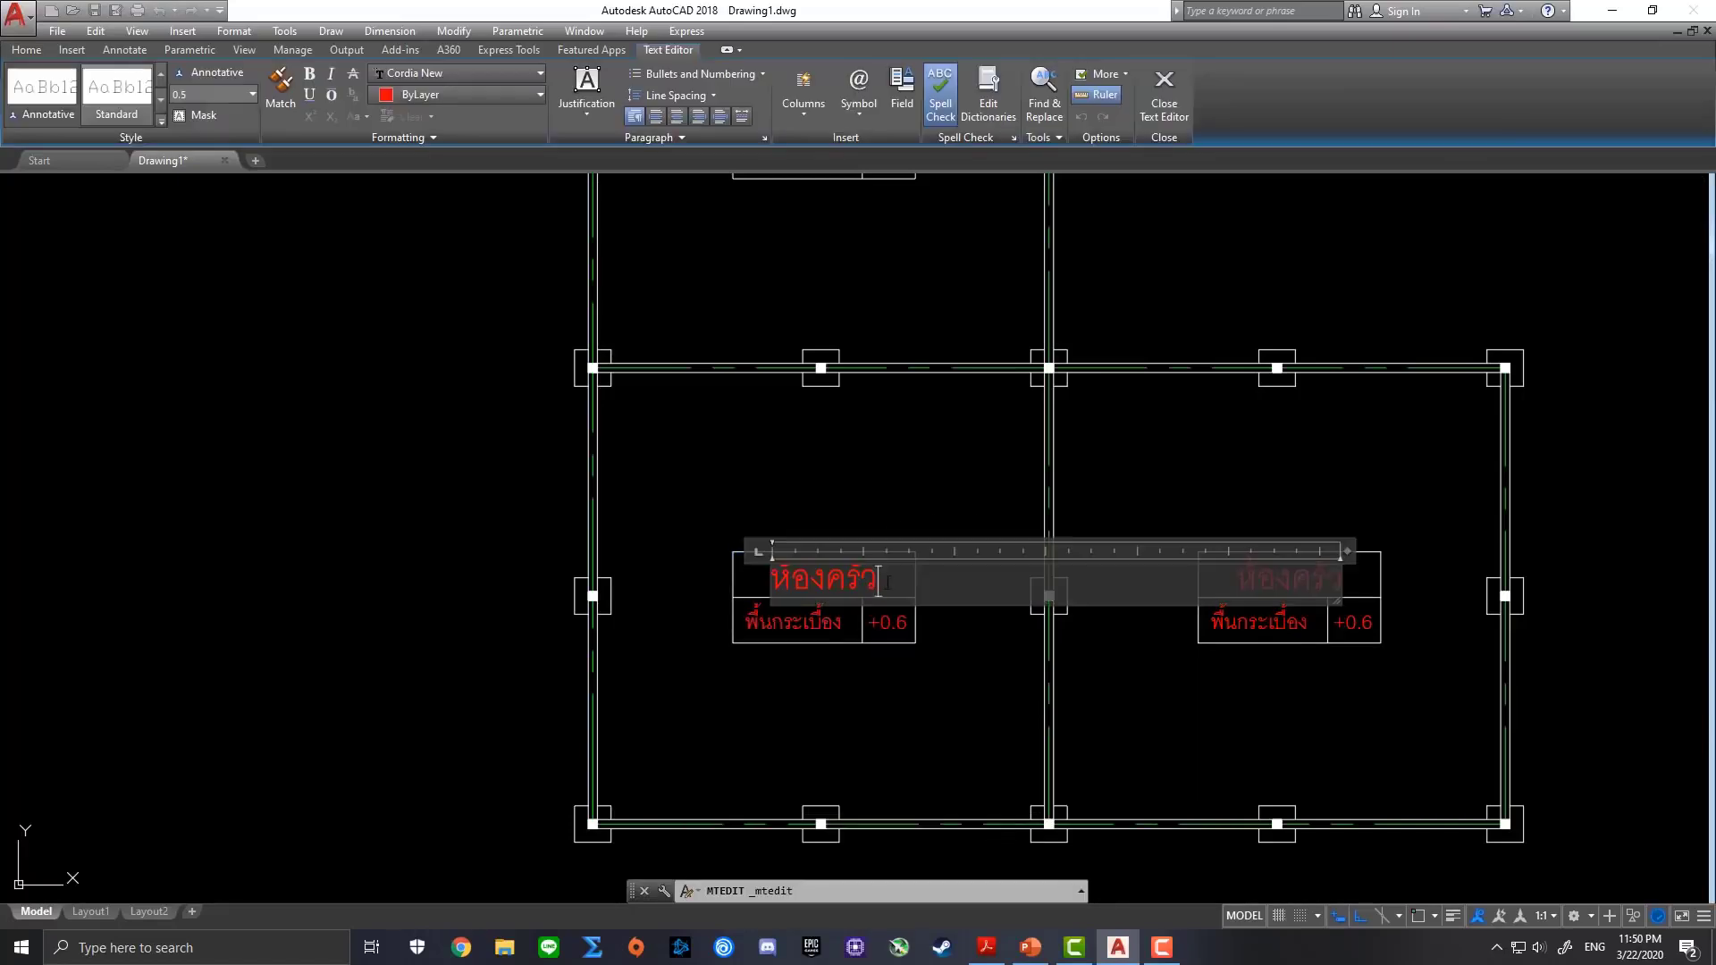
click(986, 948)
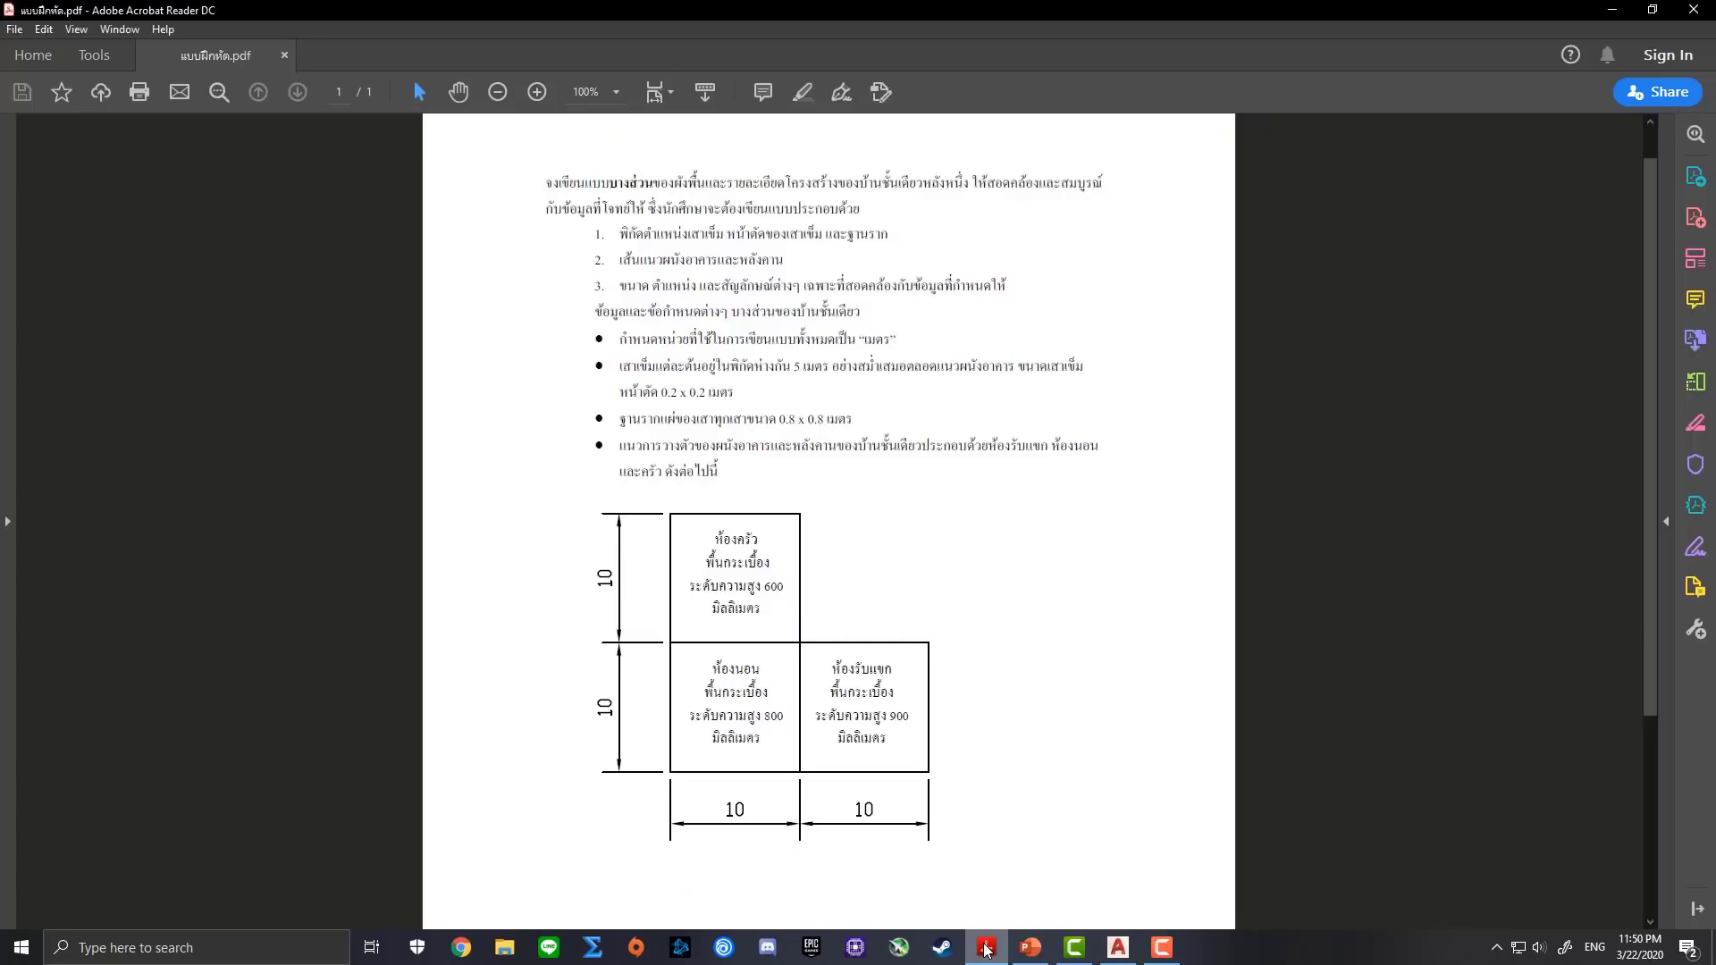
click(985, 947)
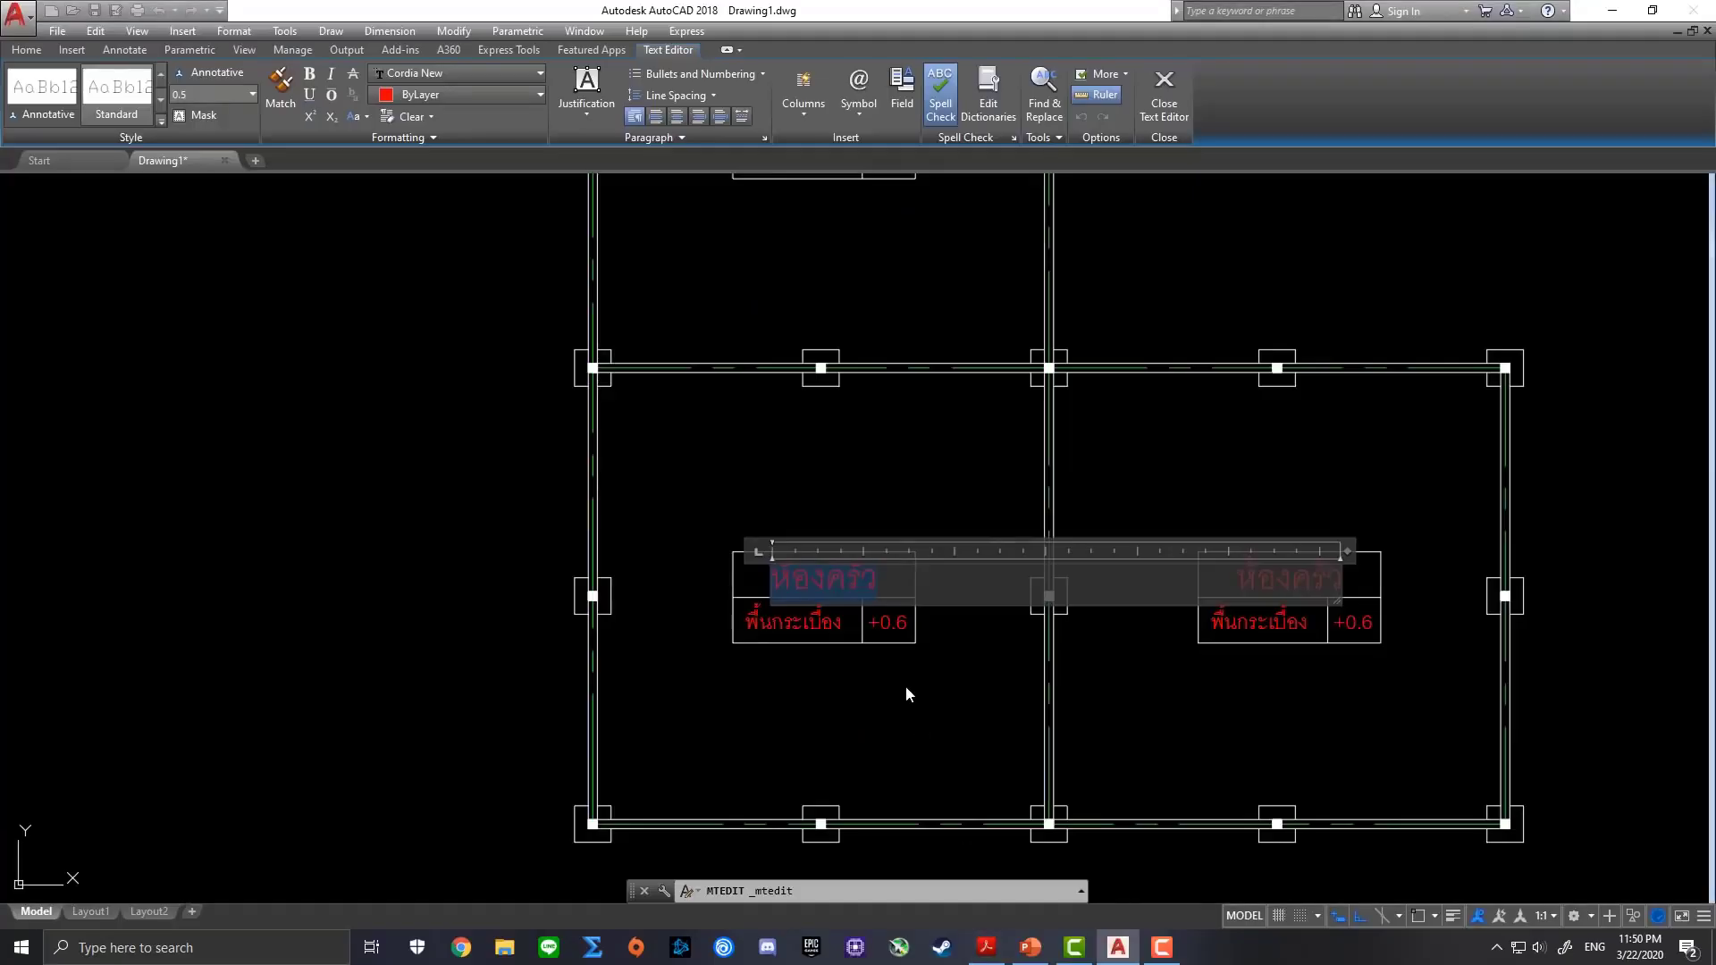
click(889, 579)
text(นอน)
click(844, 721)
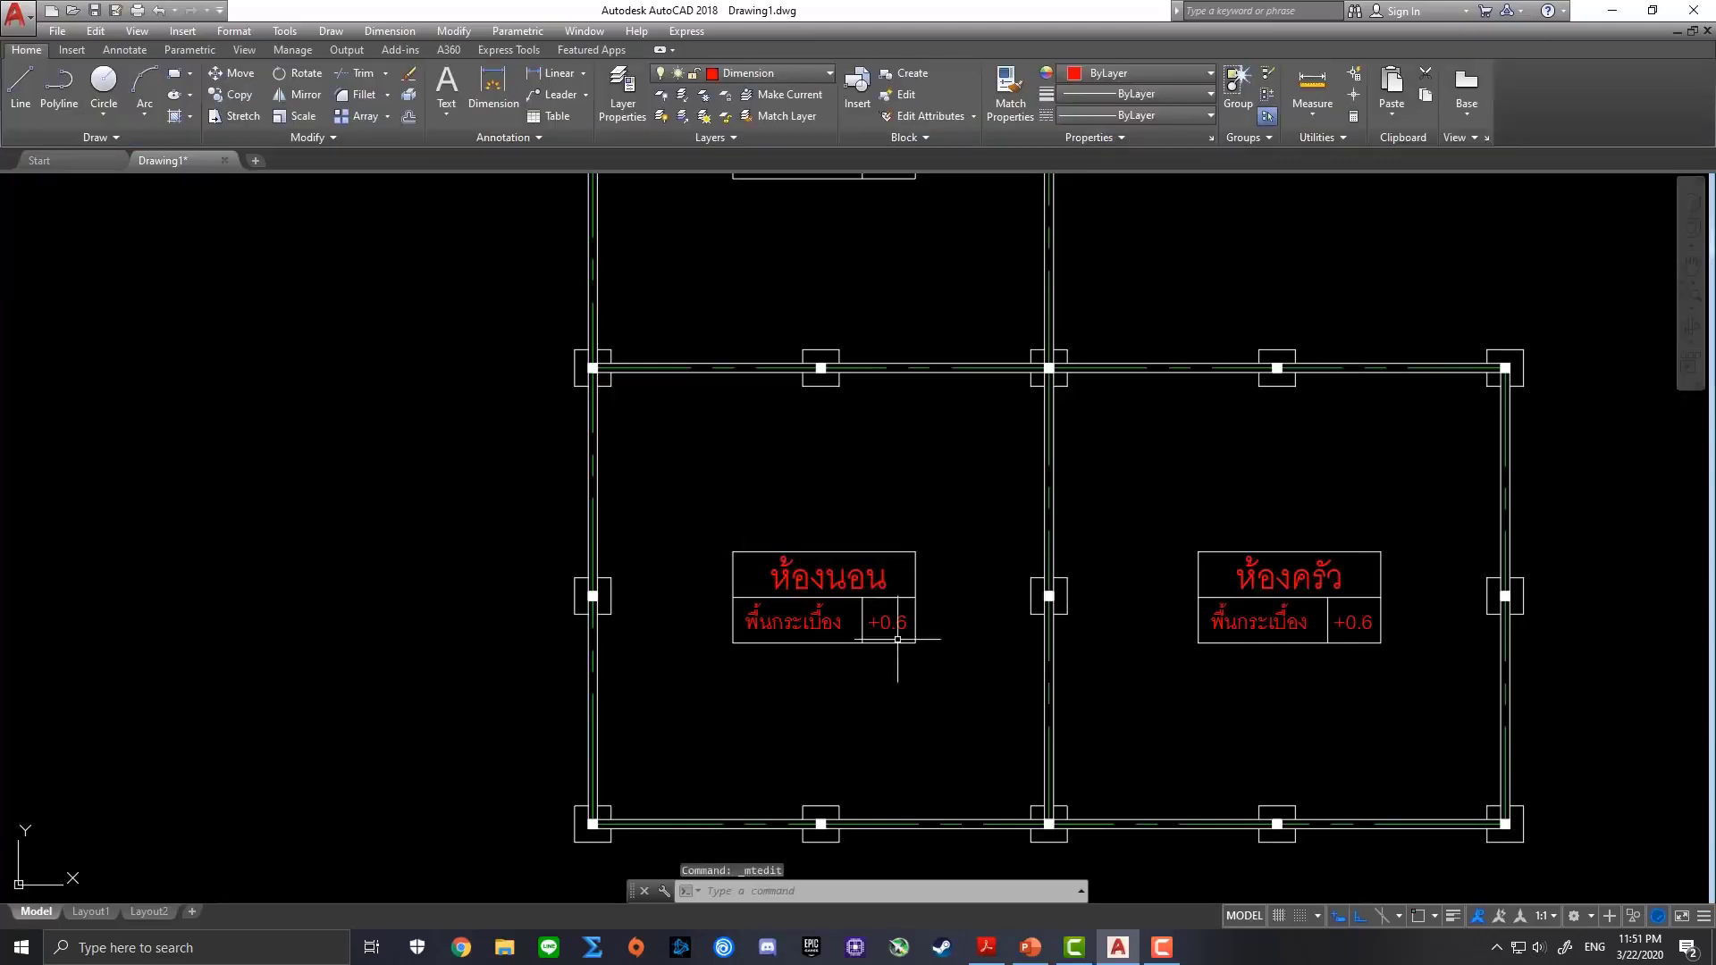
double_click(889, 619)
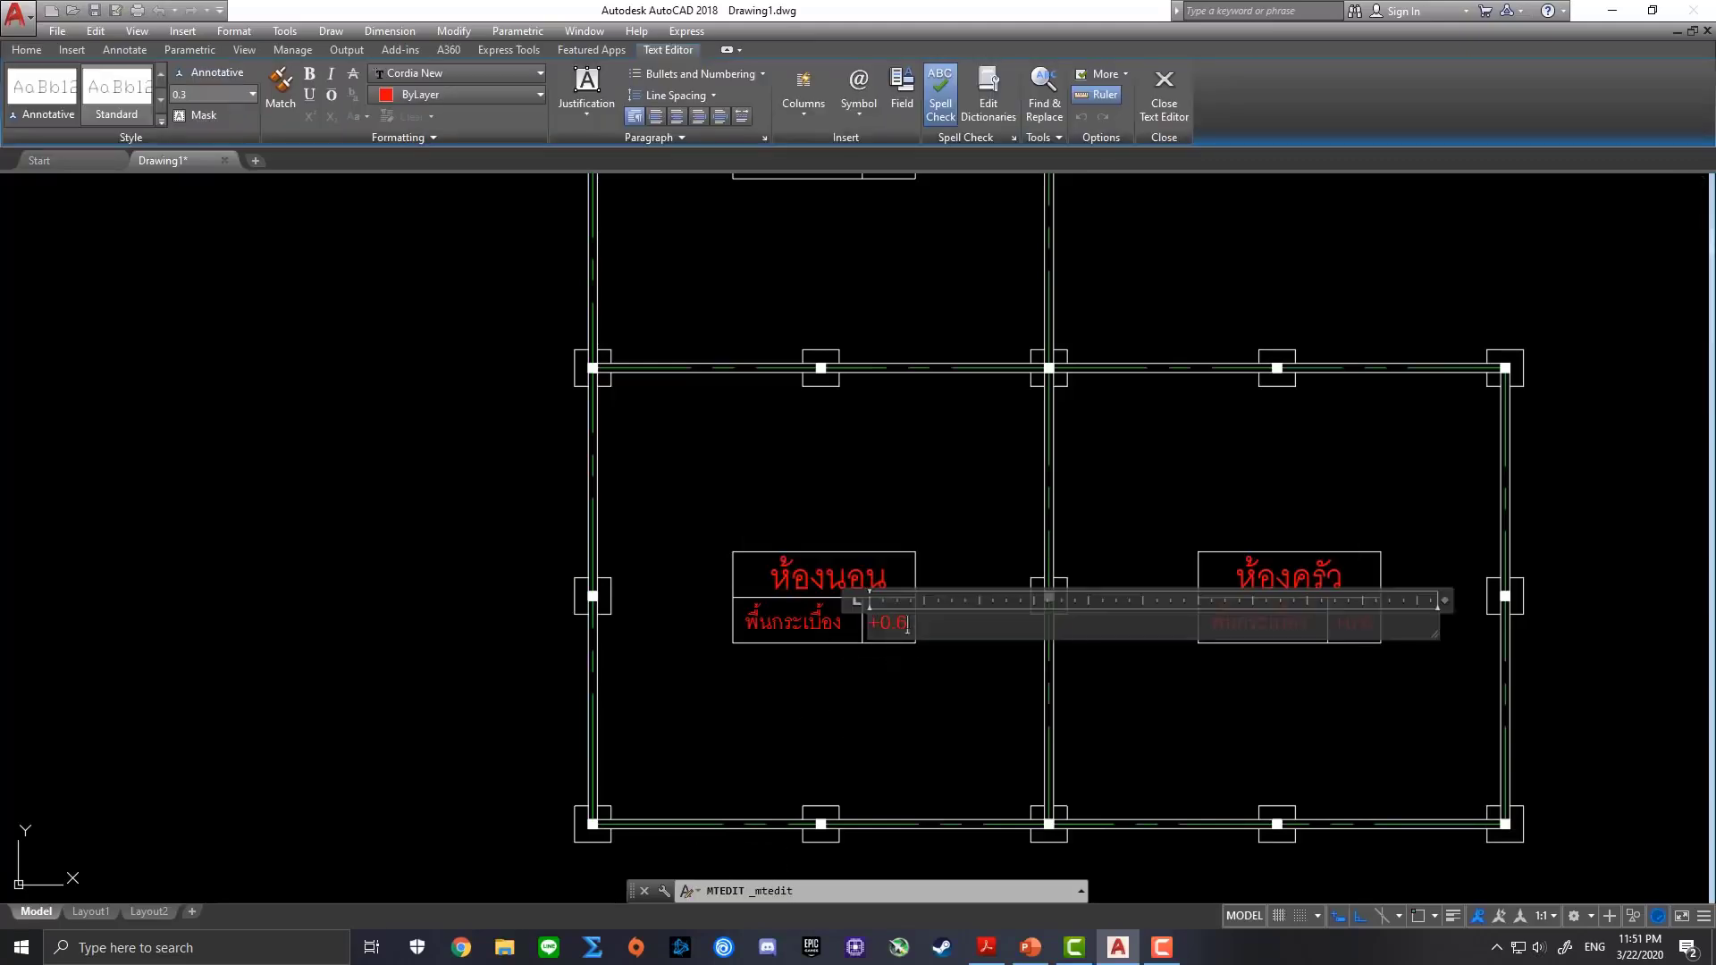
click(888, 714)
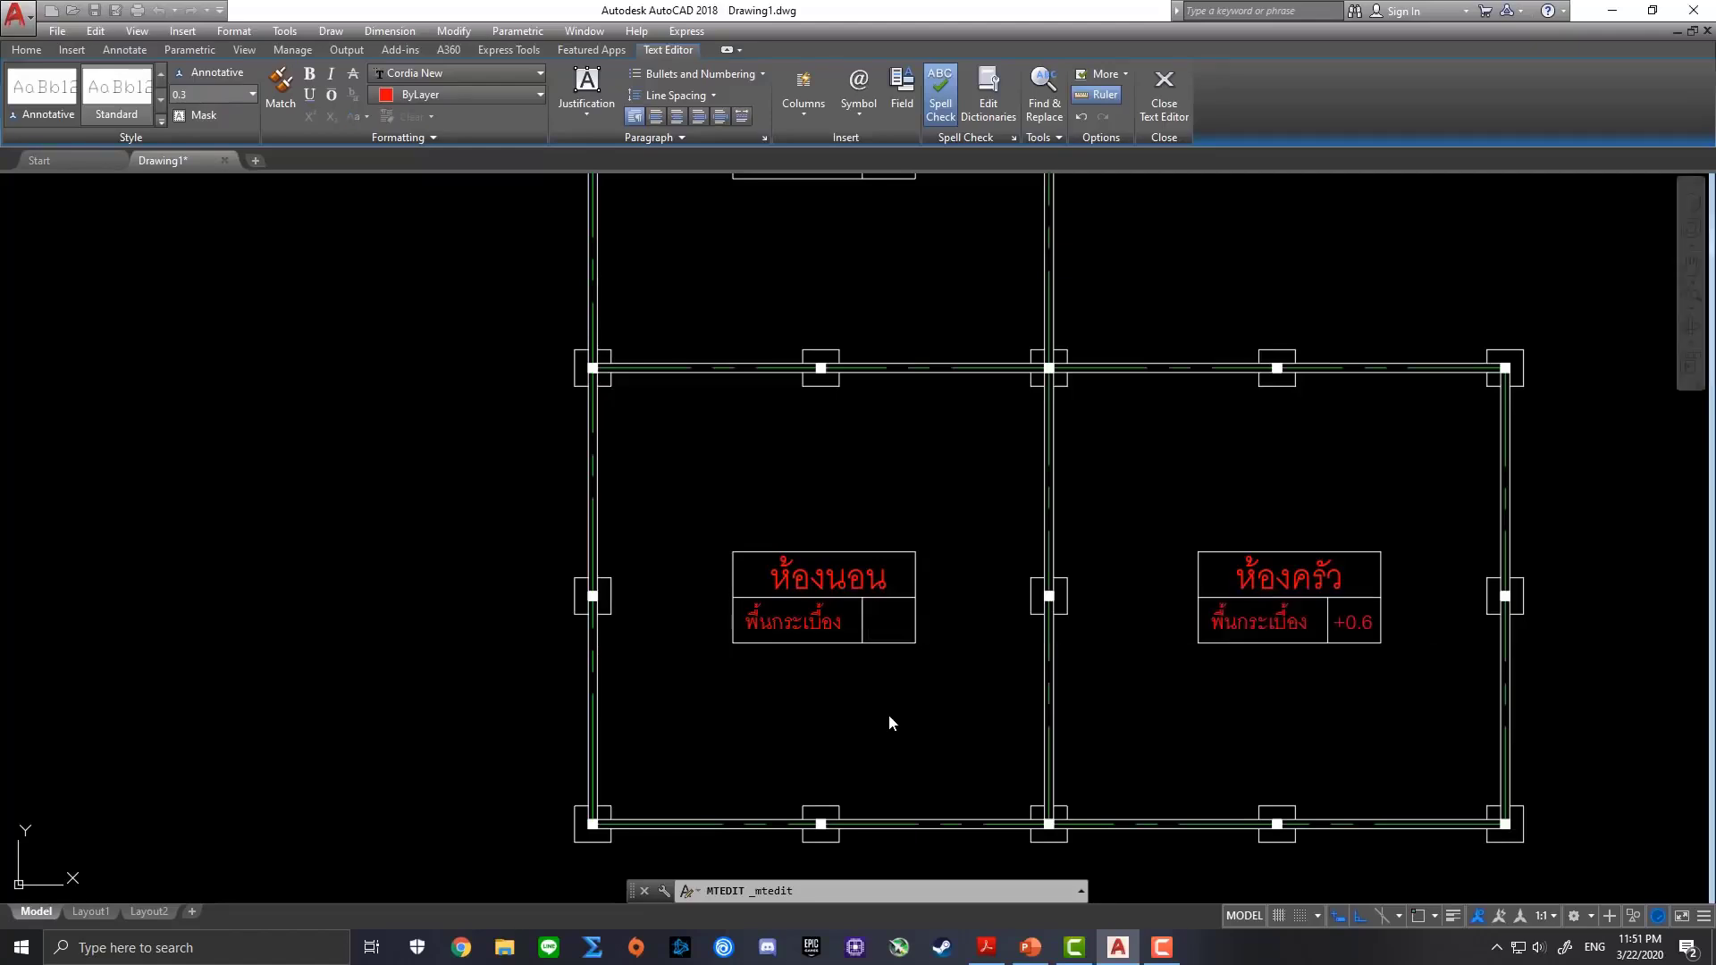
text(+0.8)
Relabel the lower-right tag as ห้องรับแขก with floor level +0.9
double_click(1307, 584)
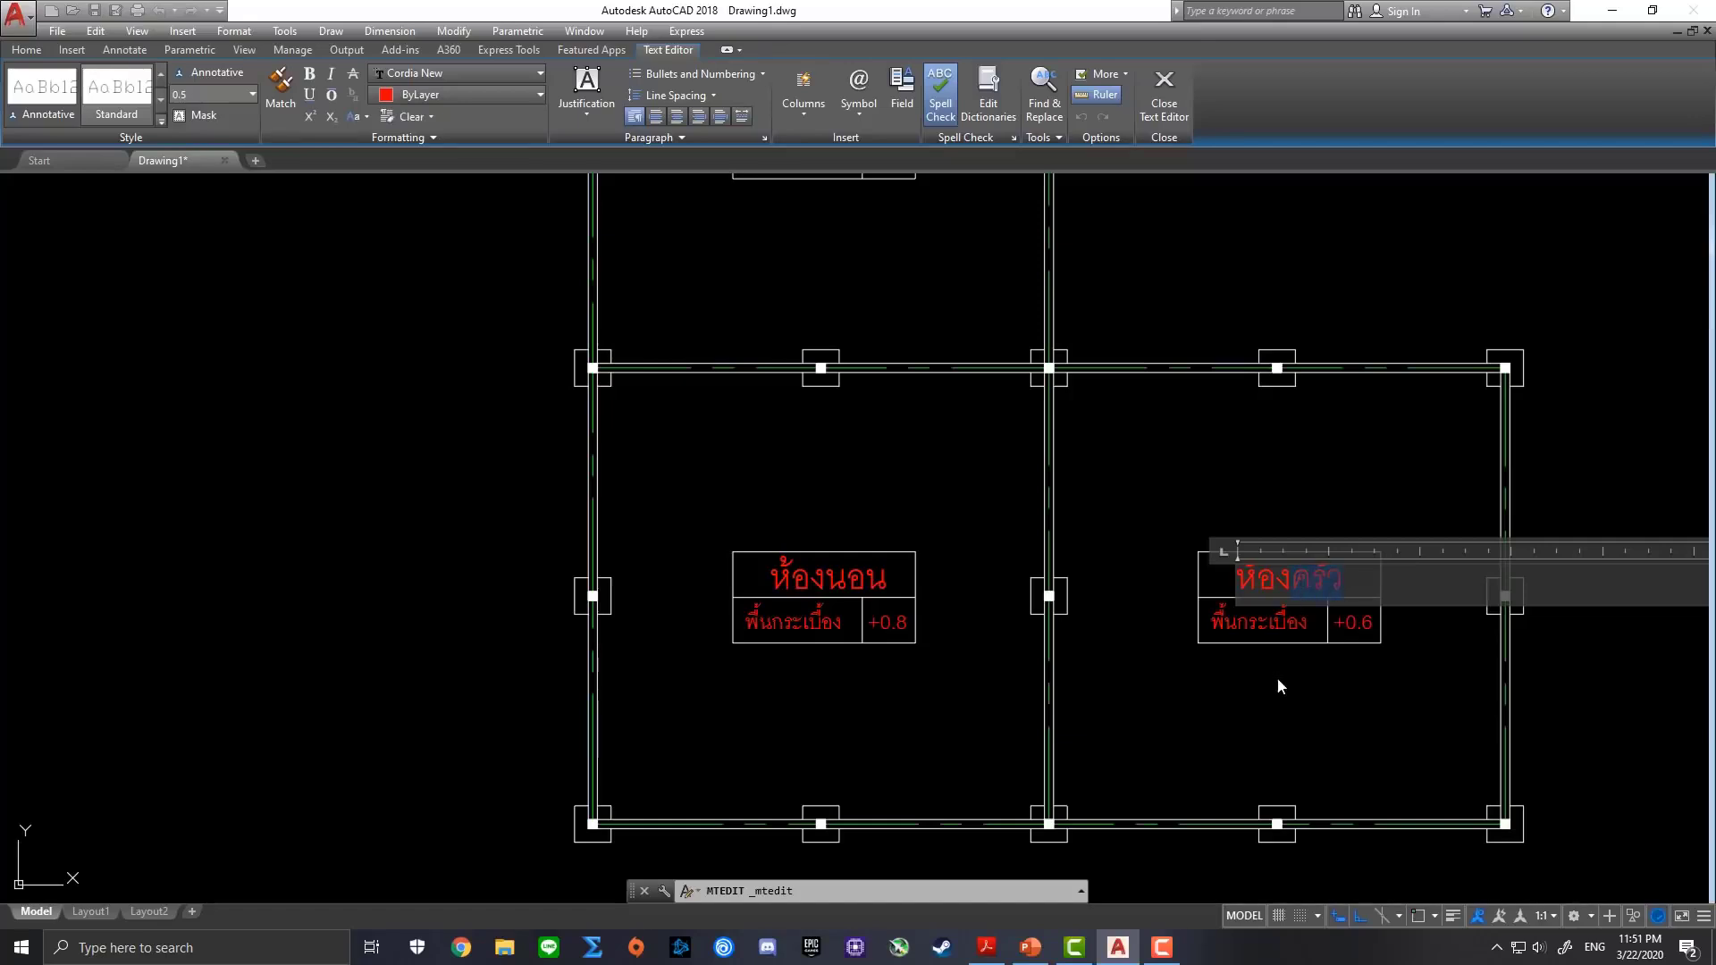
key(BackSpace)
key(grave)
text(รับ)
text(แขก)
click(1278, 684)
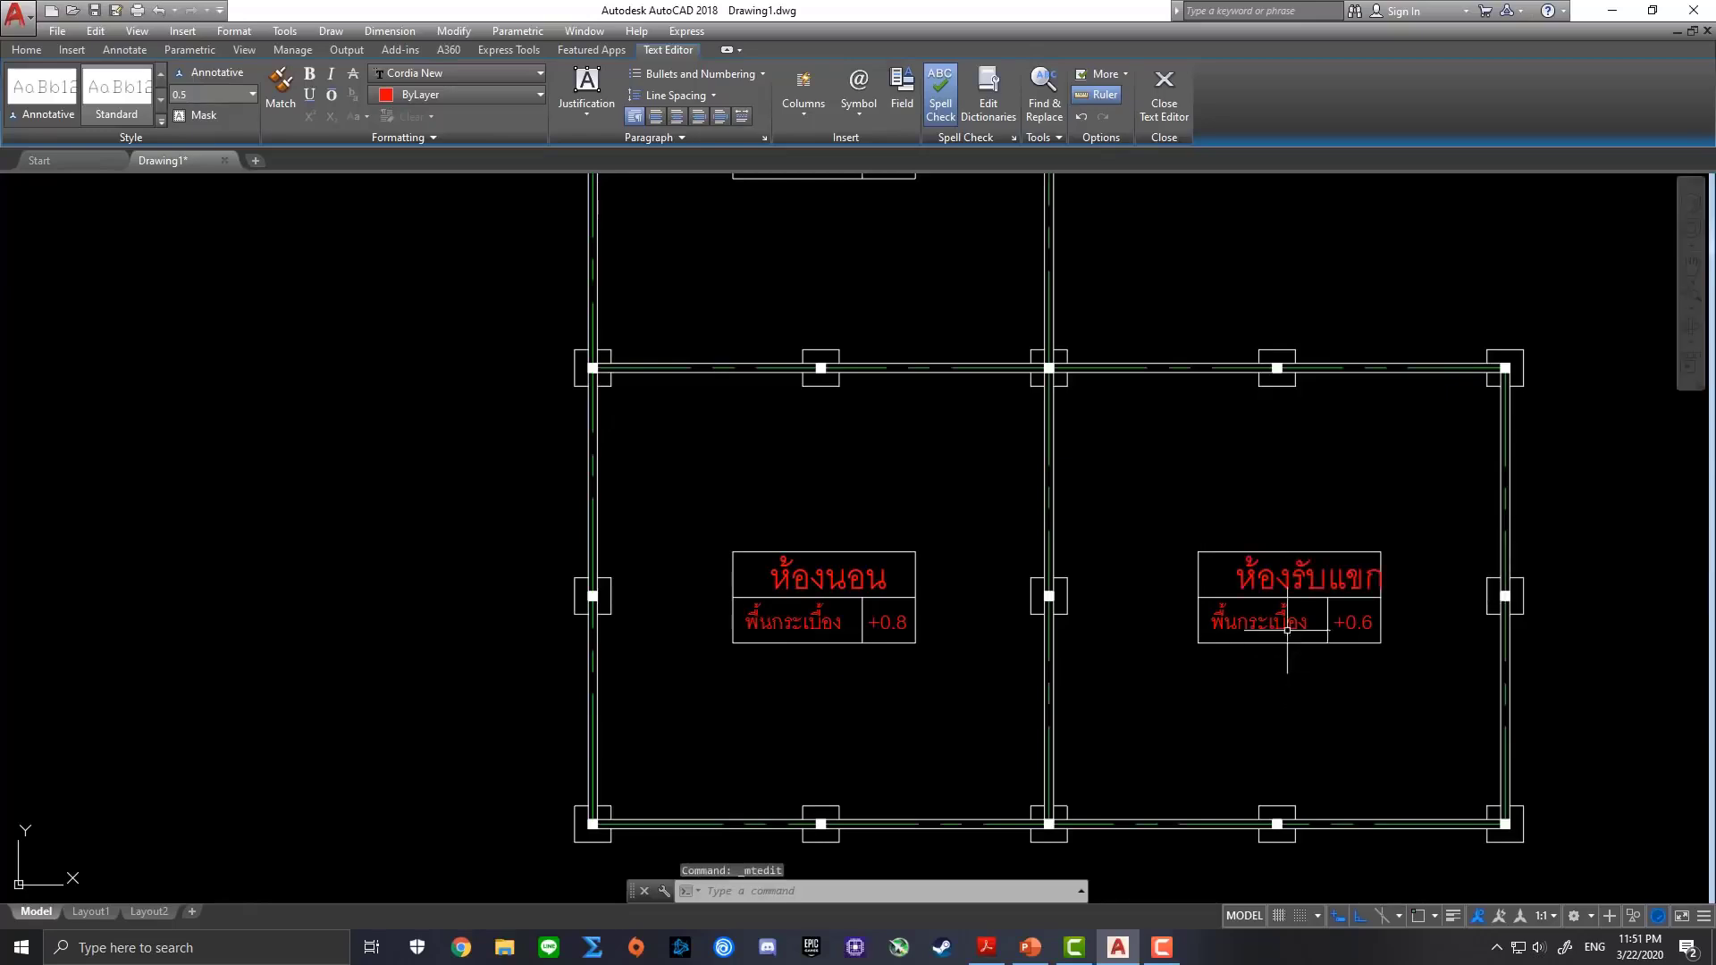
click(1278, 567)
click(1255, 565)
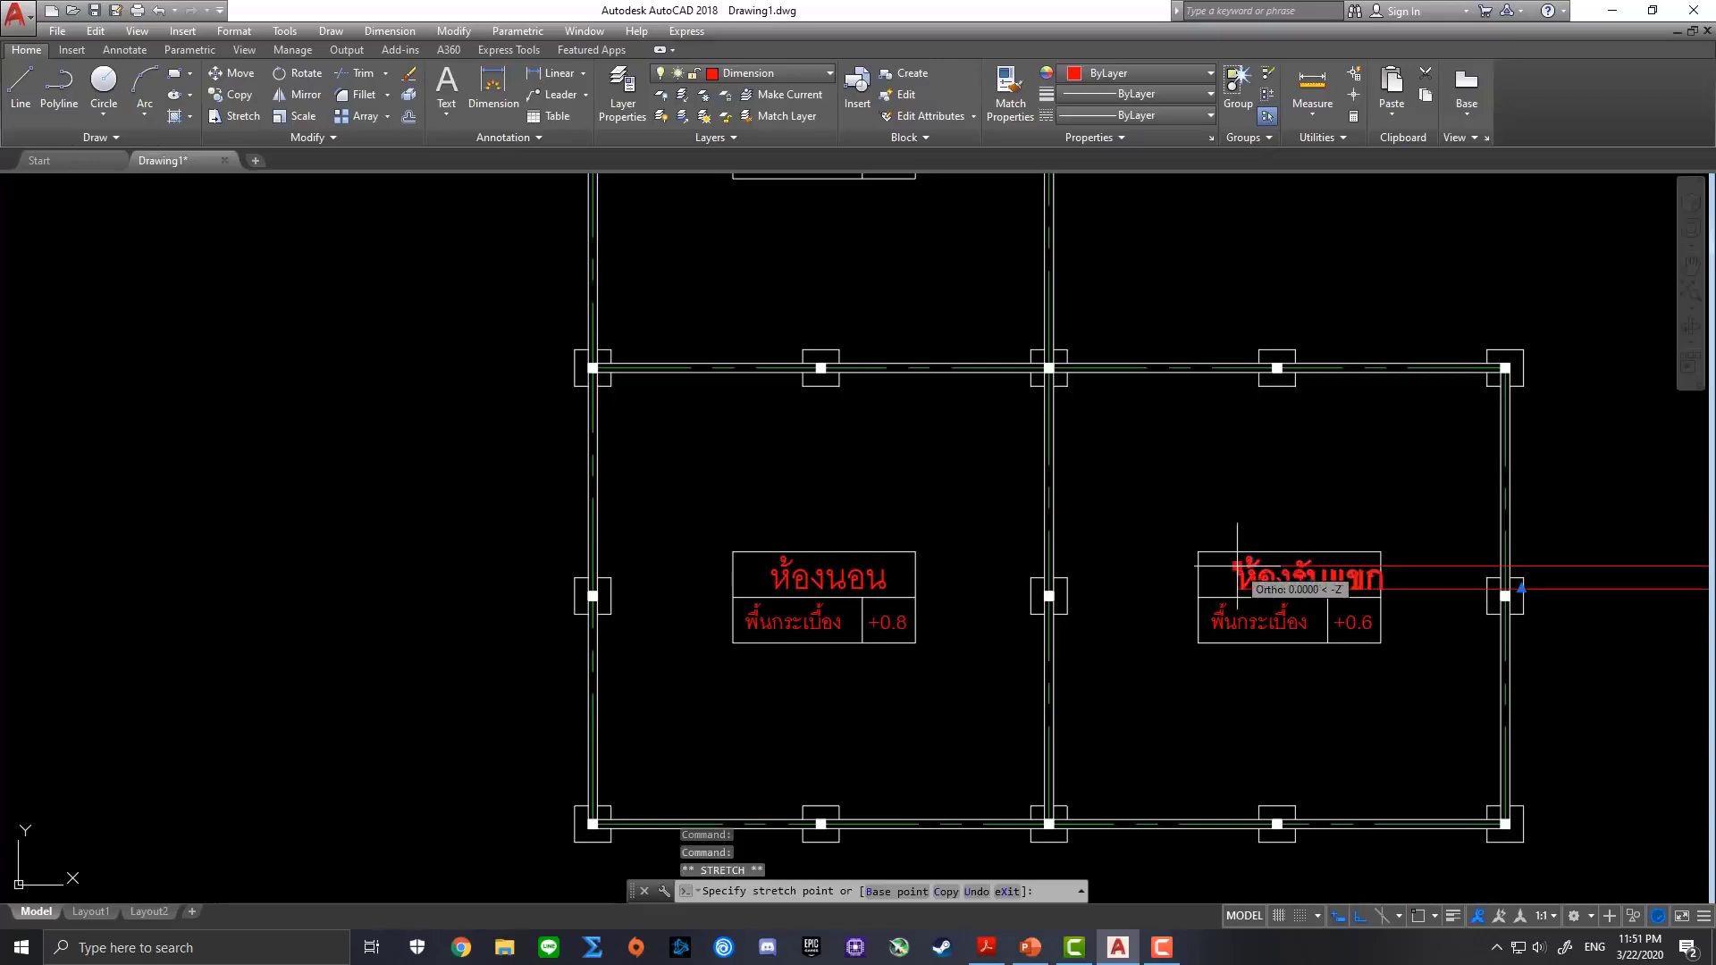
key(Escape)
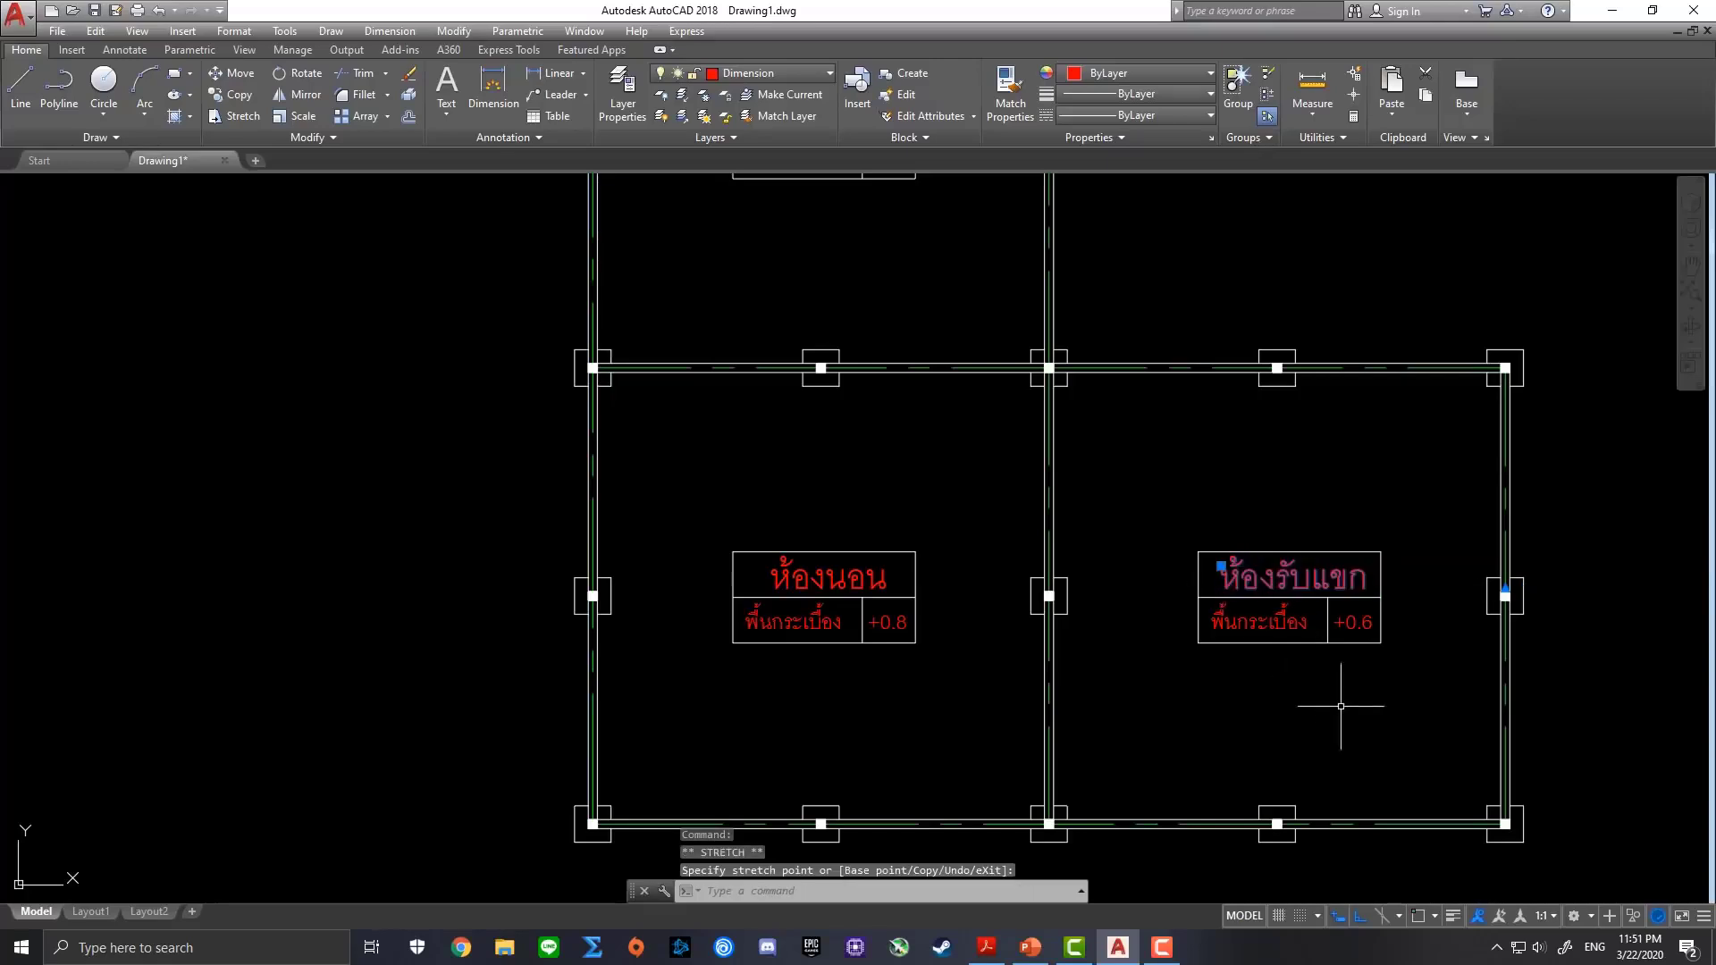
double_click(1365, 622)
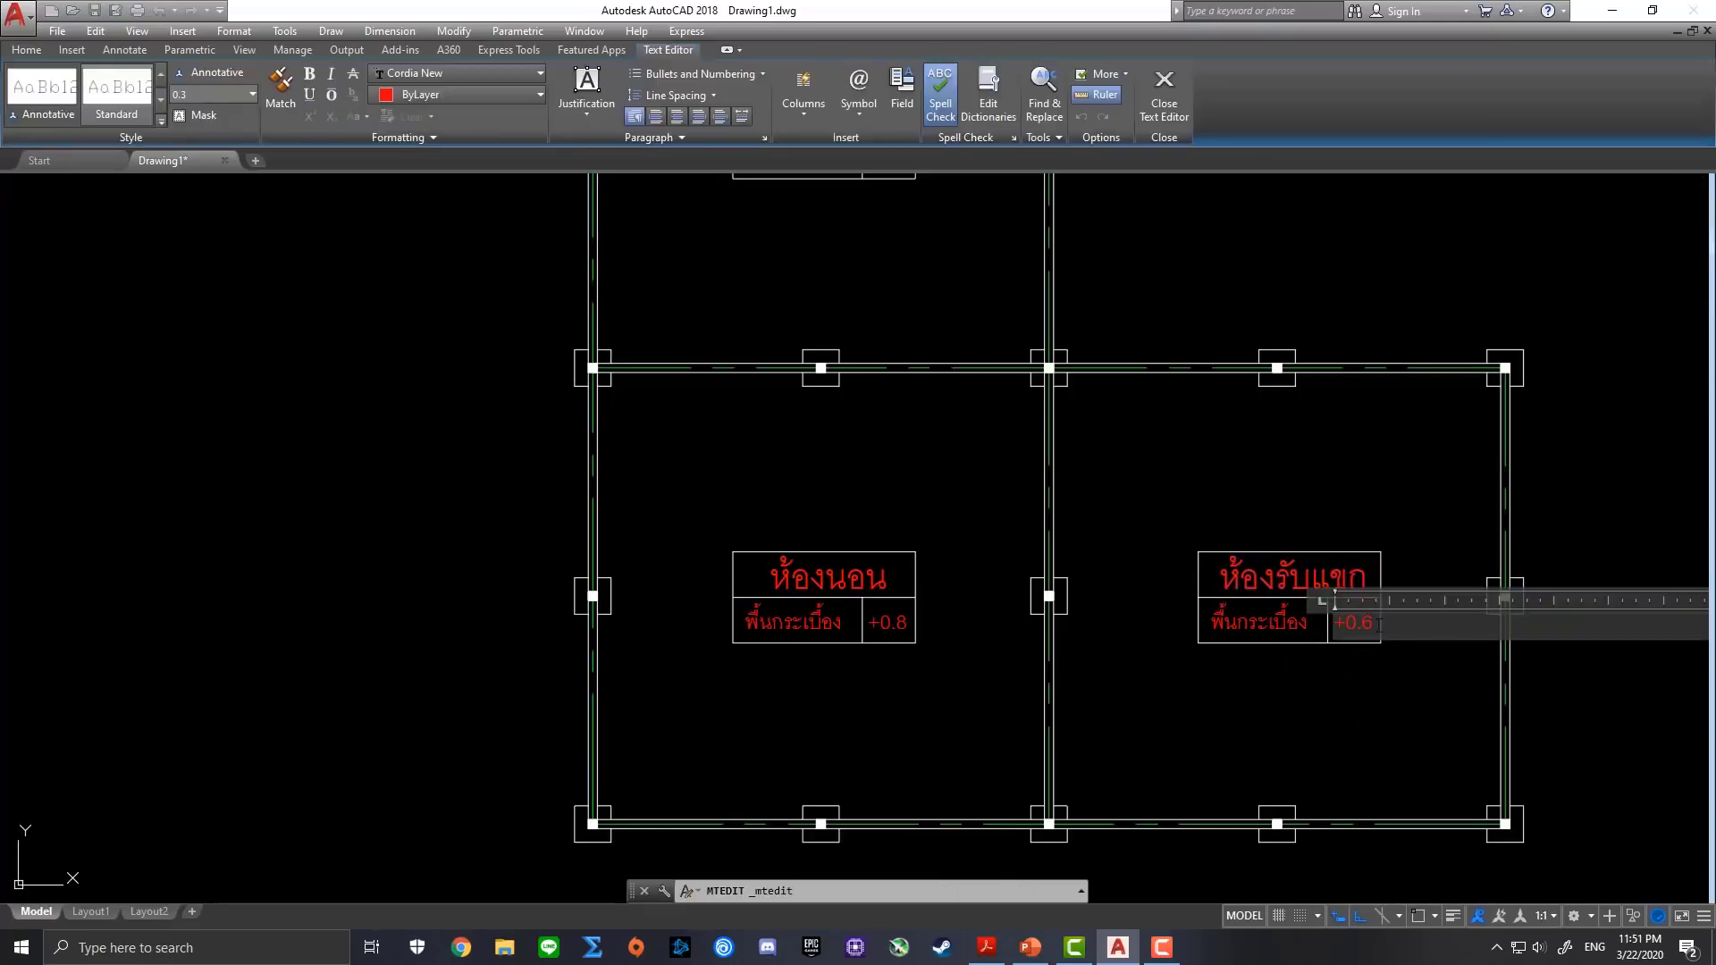
text(+0.9)
click(1333, 681)
Switch the current layer from Dimension to S with all three rooms in view
scroll(1226, 490, down, 2)
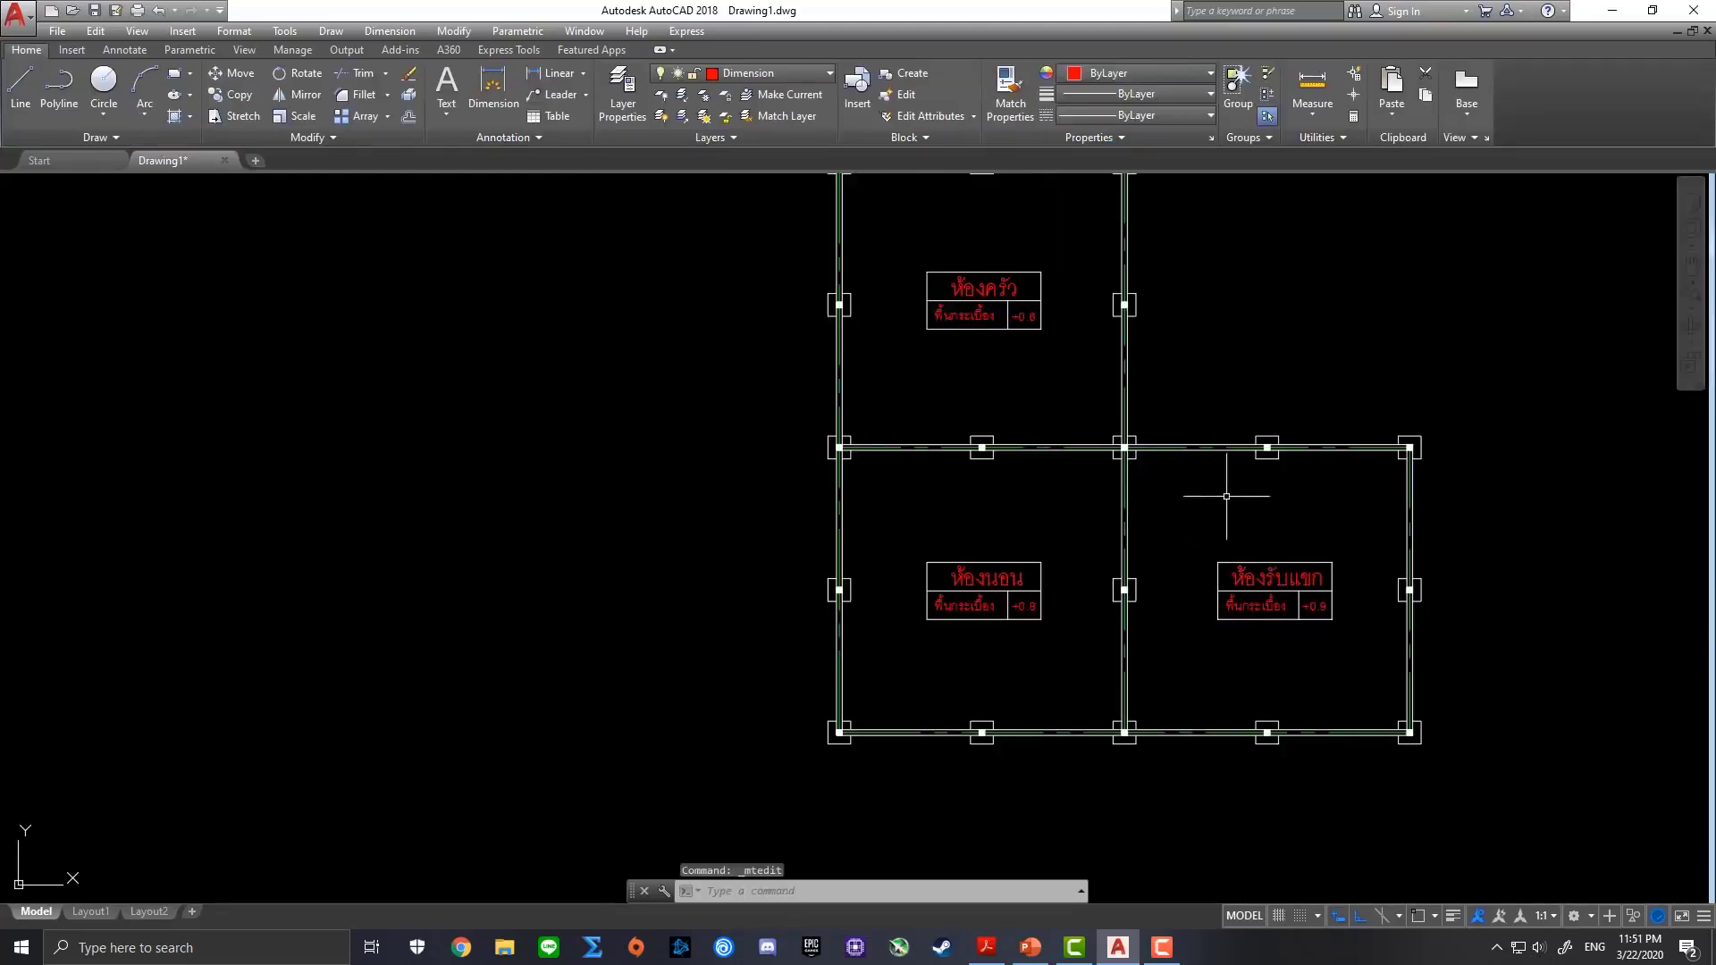
middle_drag(1225, 491, 1109, 505)
middle_drag(1253, 364, 1157, 412)
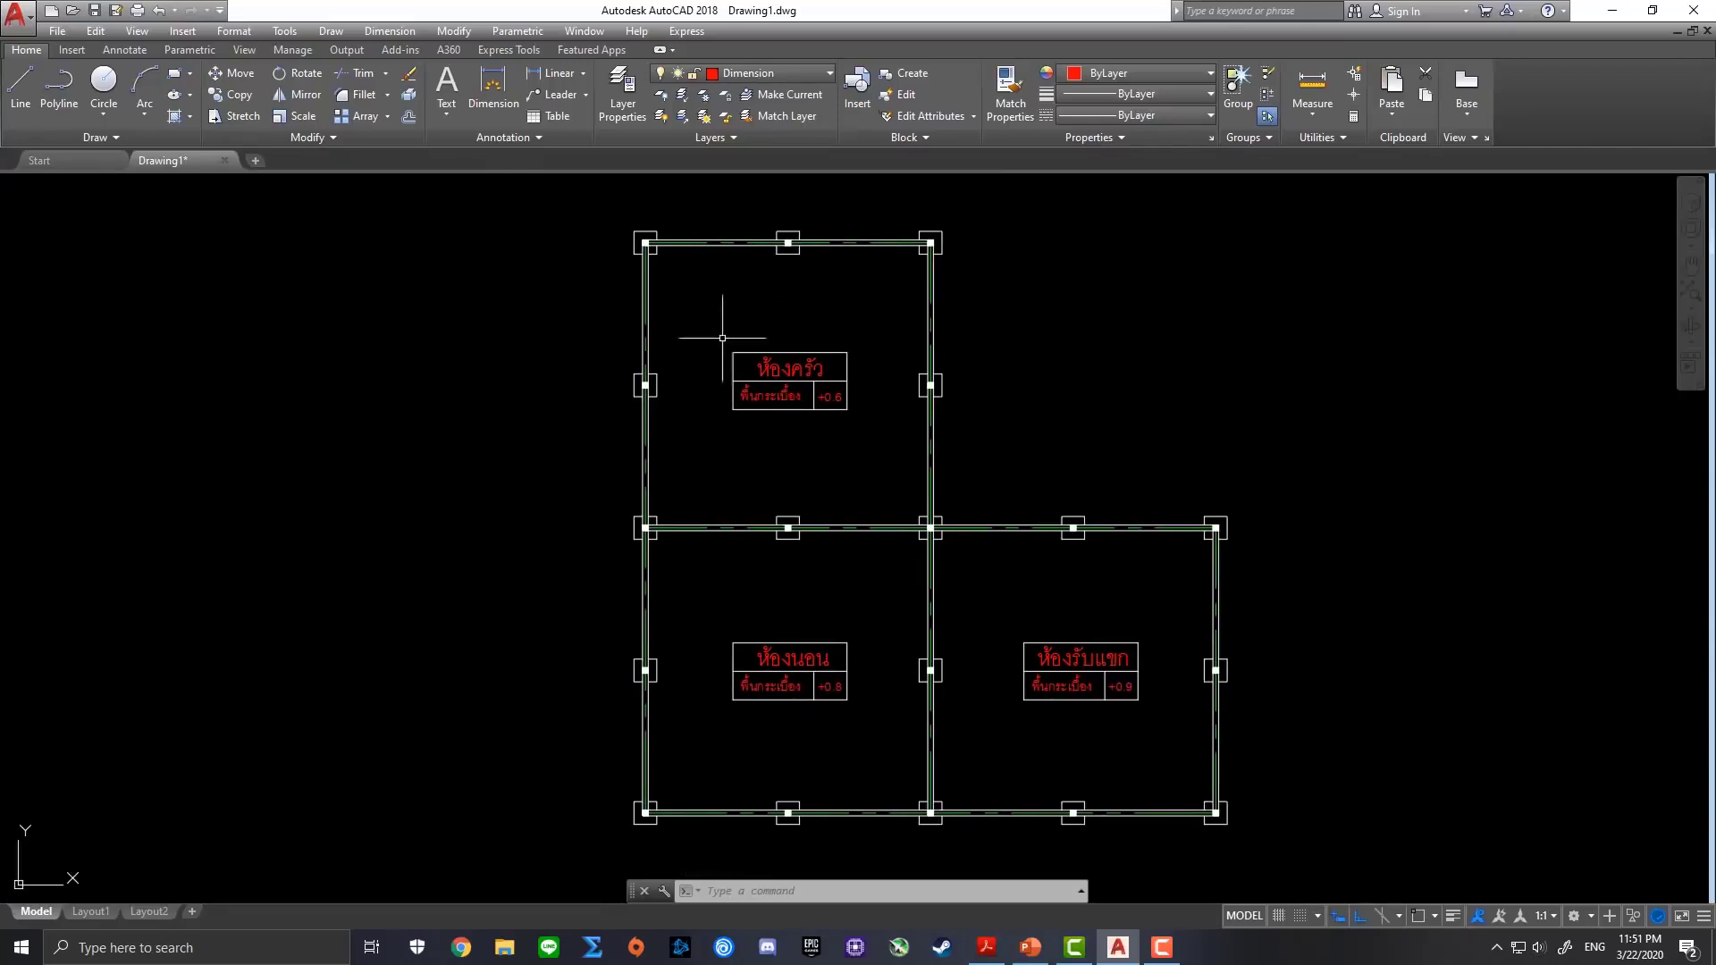
click(792, 74)
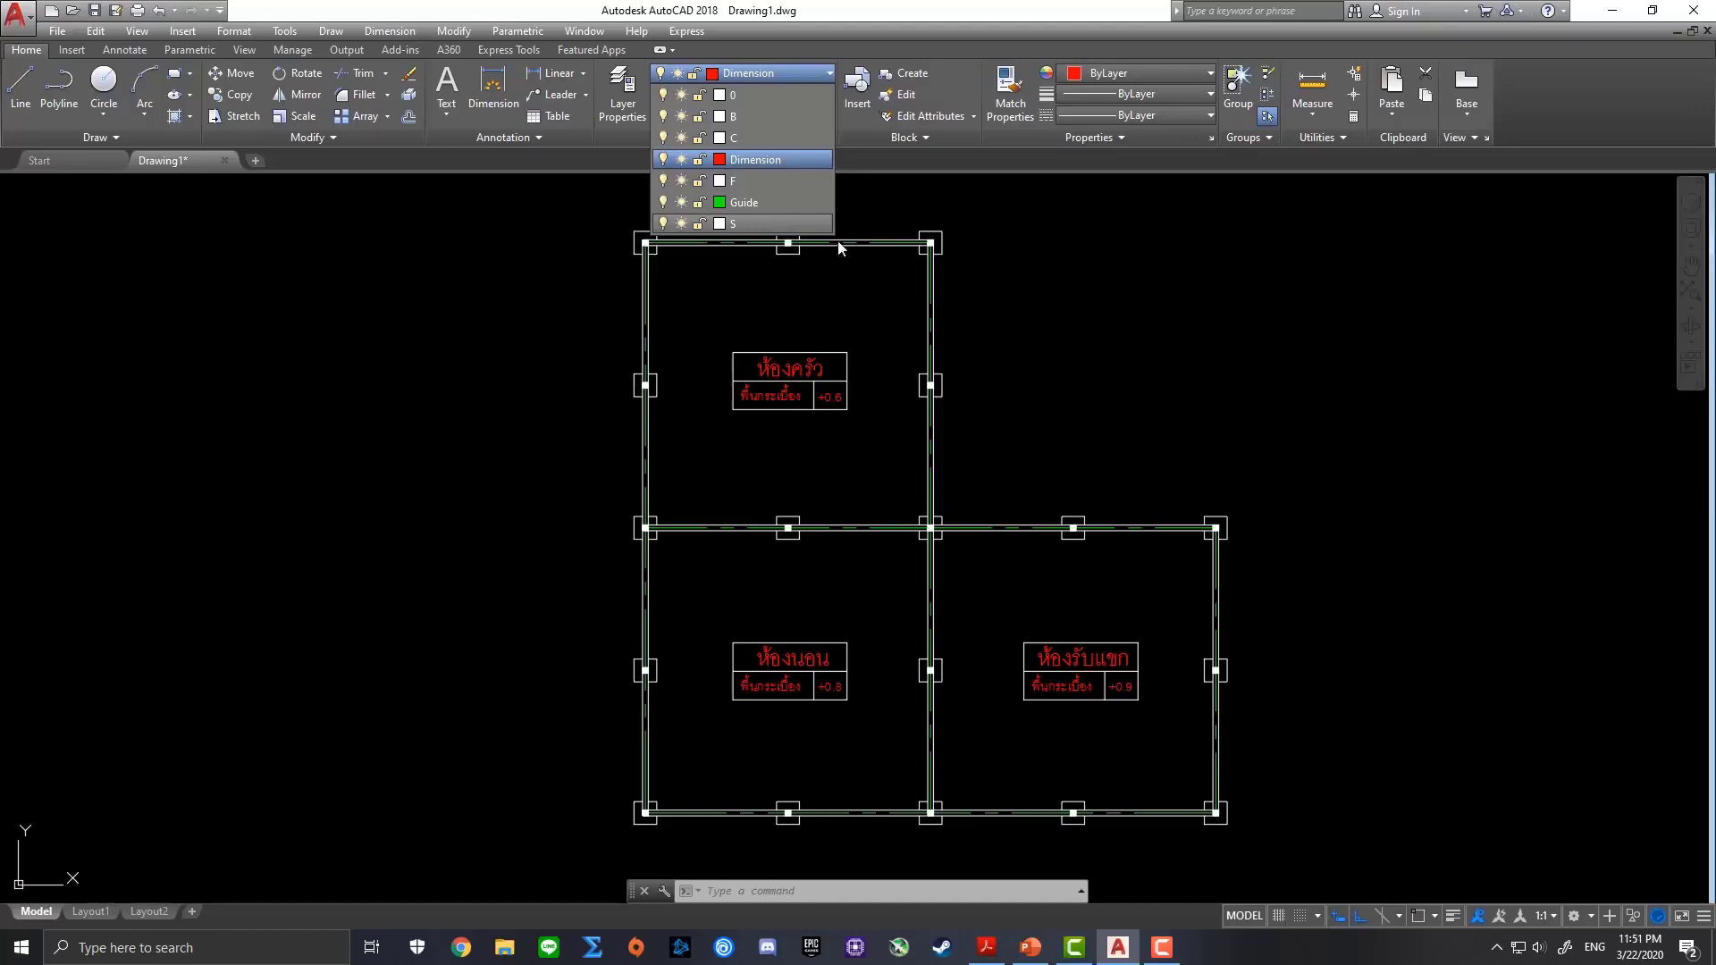
click(769, 222)
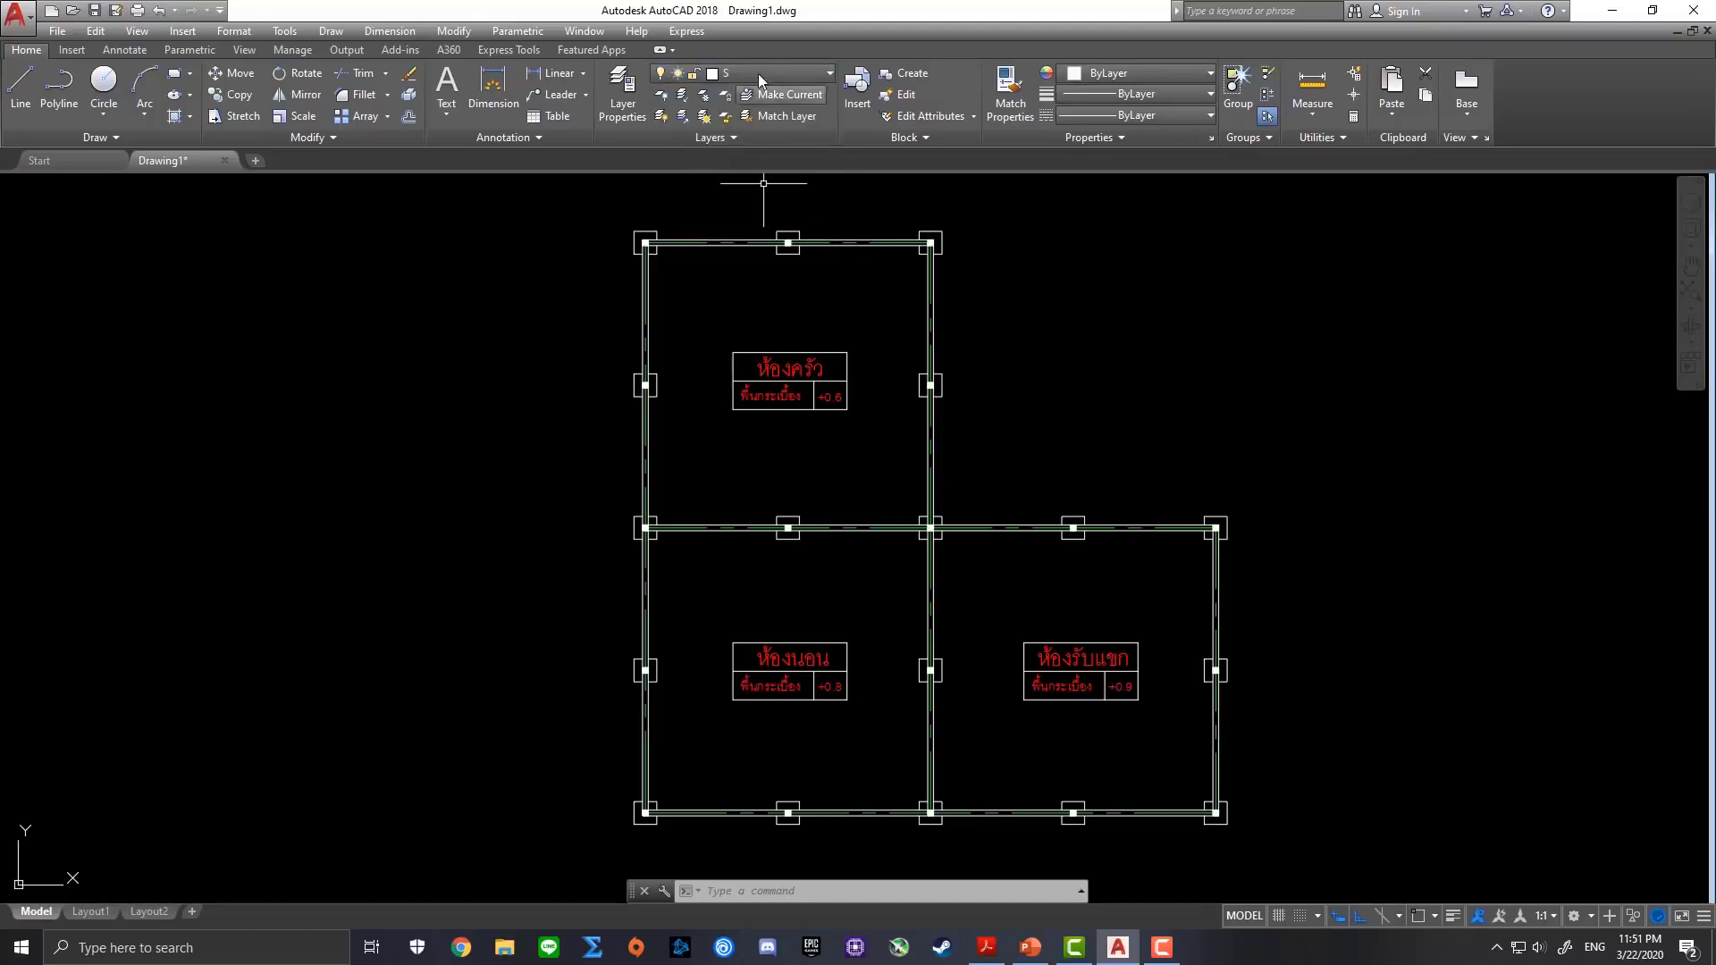
Start a hatch with the NET grid pattern from the pattern gallery
click(173, 117)
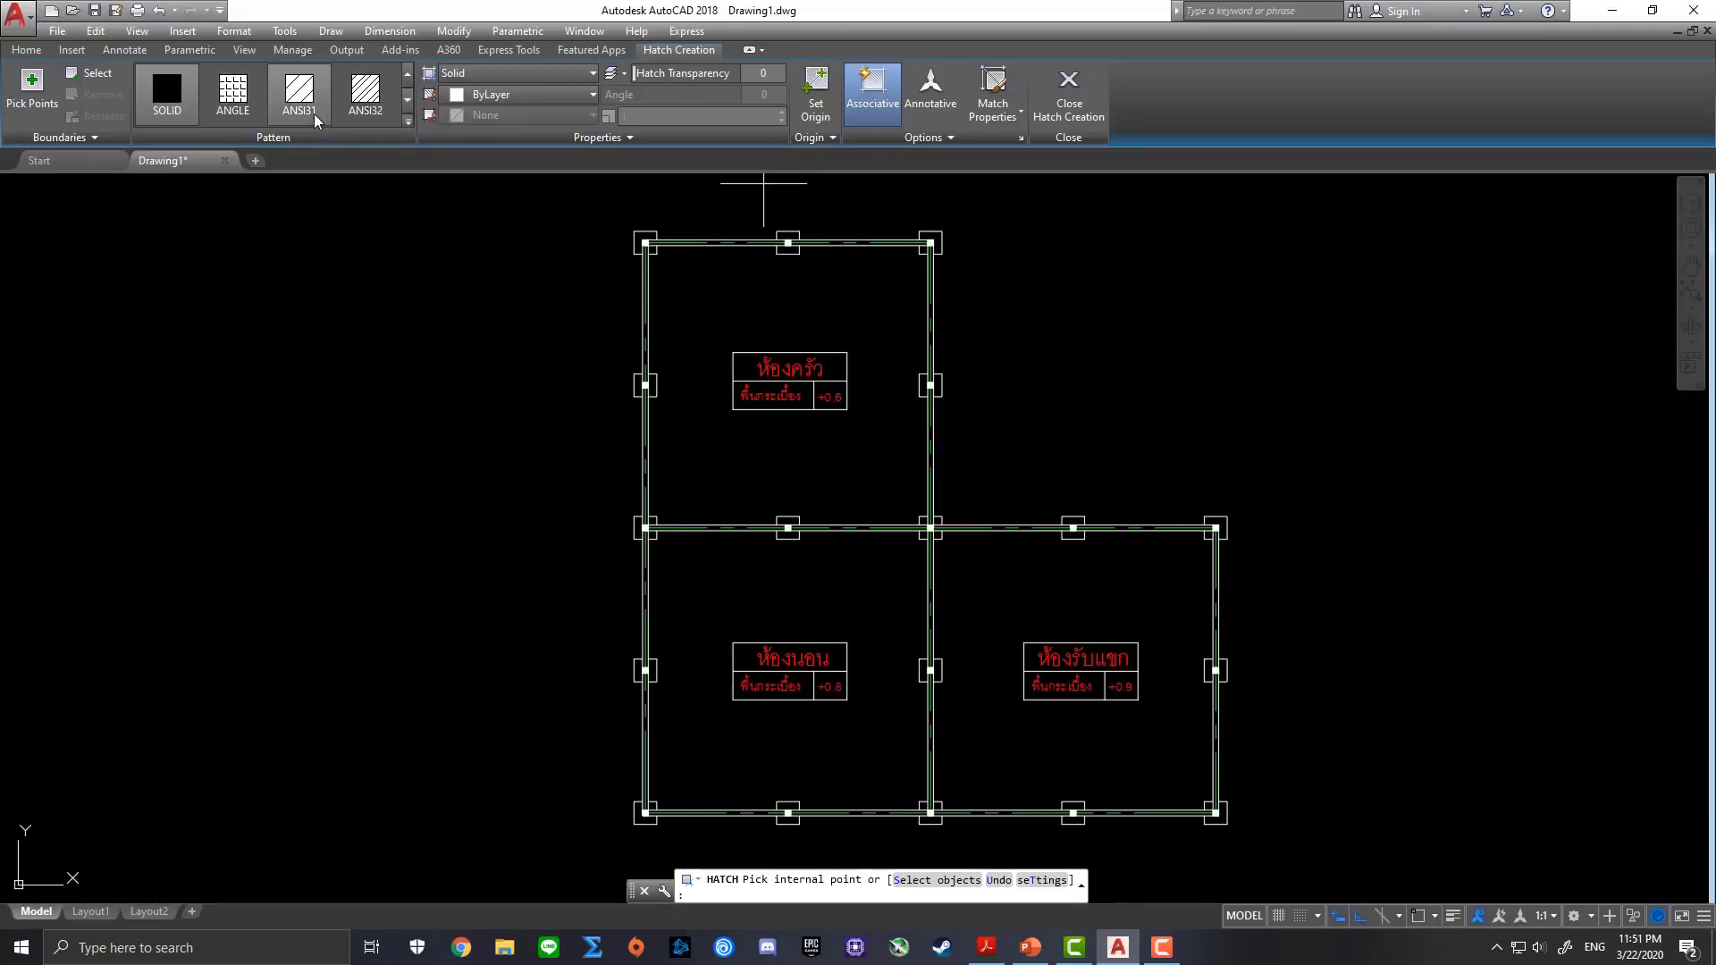
click(407, 123)
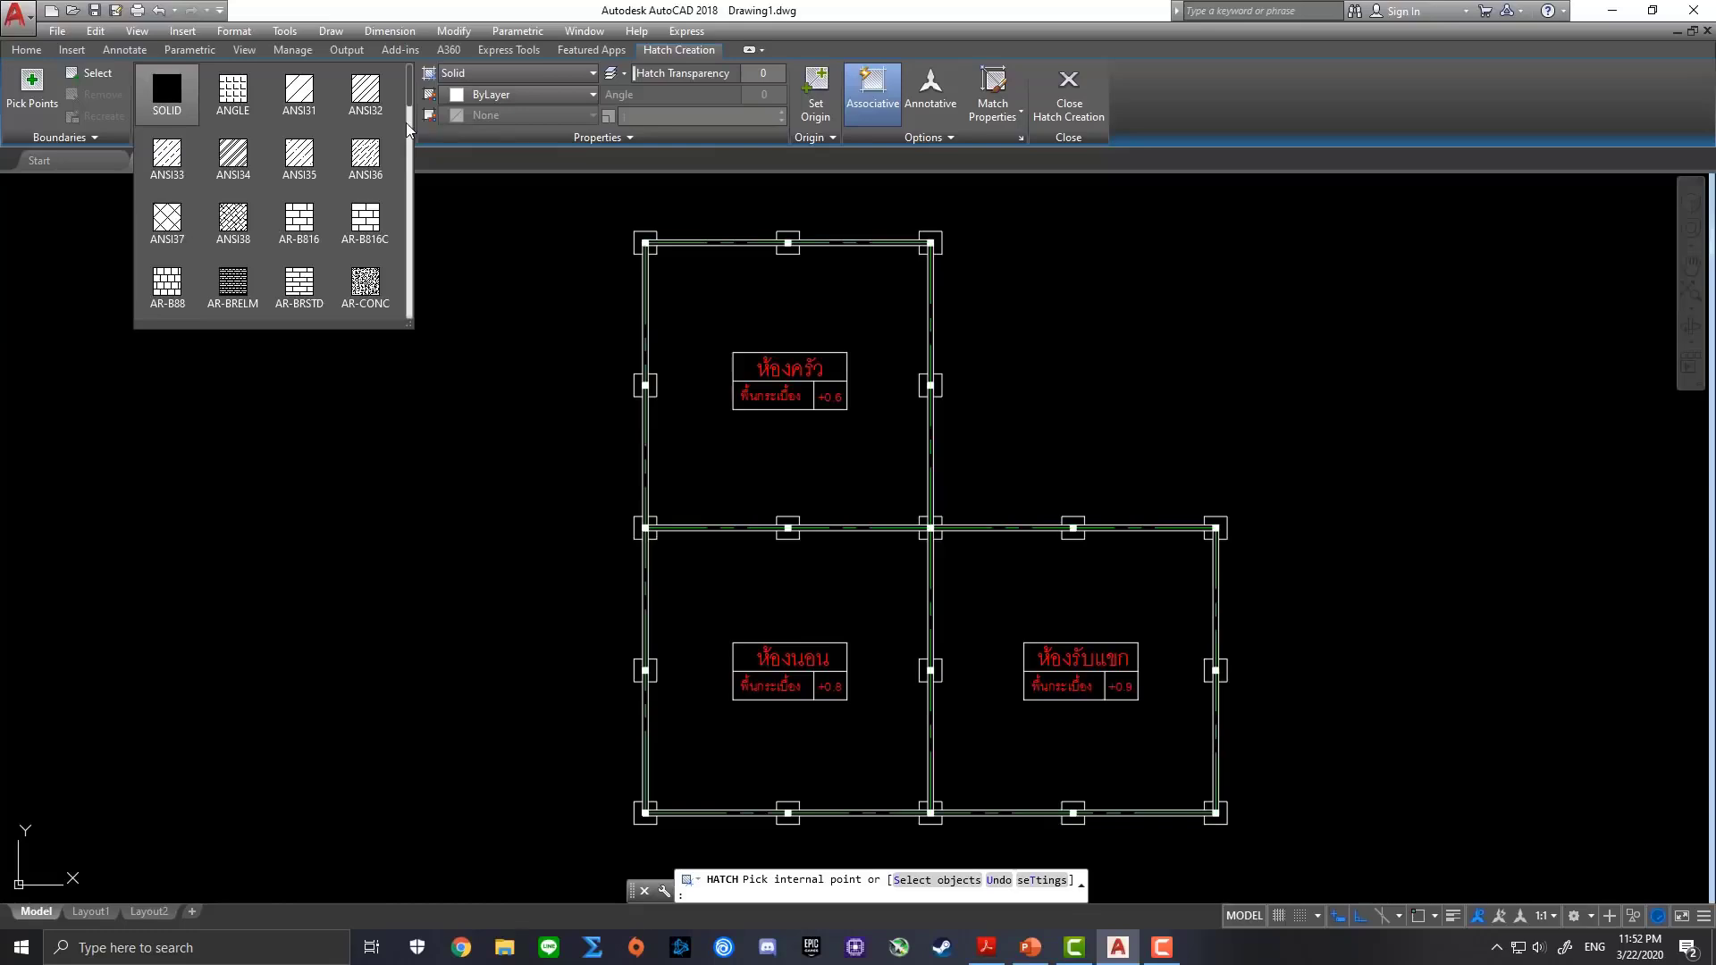
scroll(234, 201, down, 2)
scroll(232, 205, down, 2)
scroll(259, 202, down, 2)
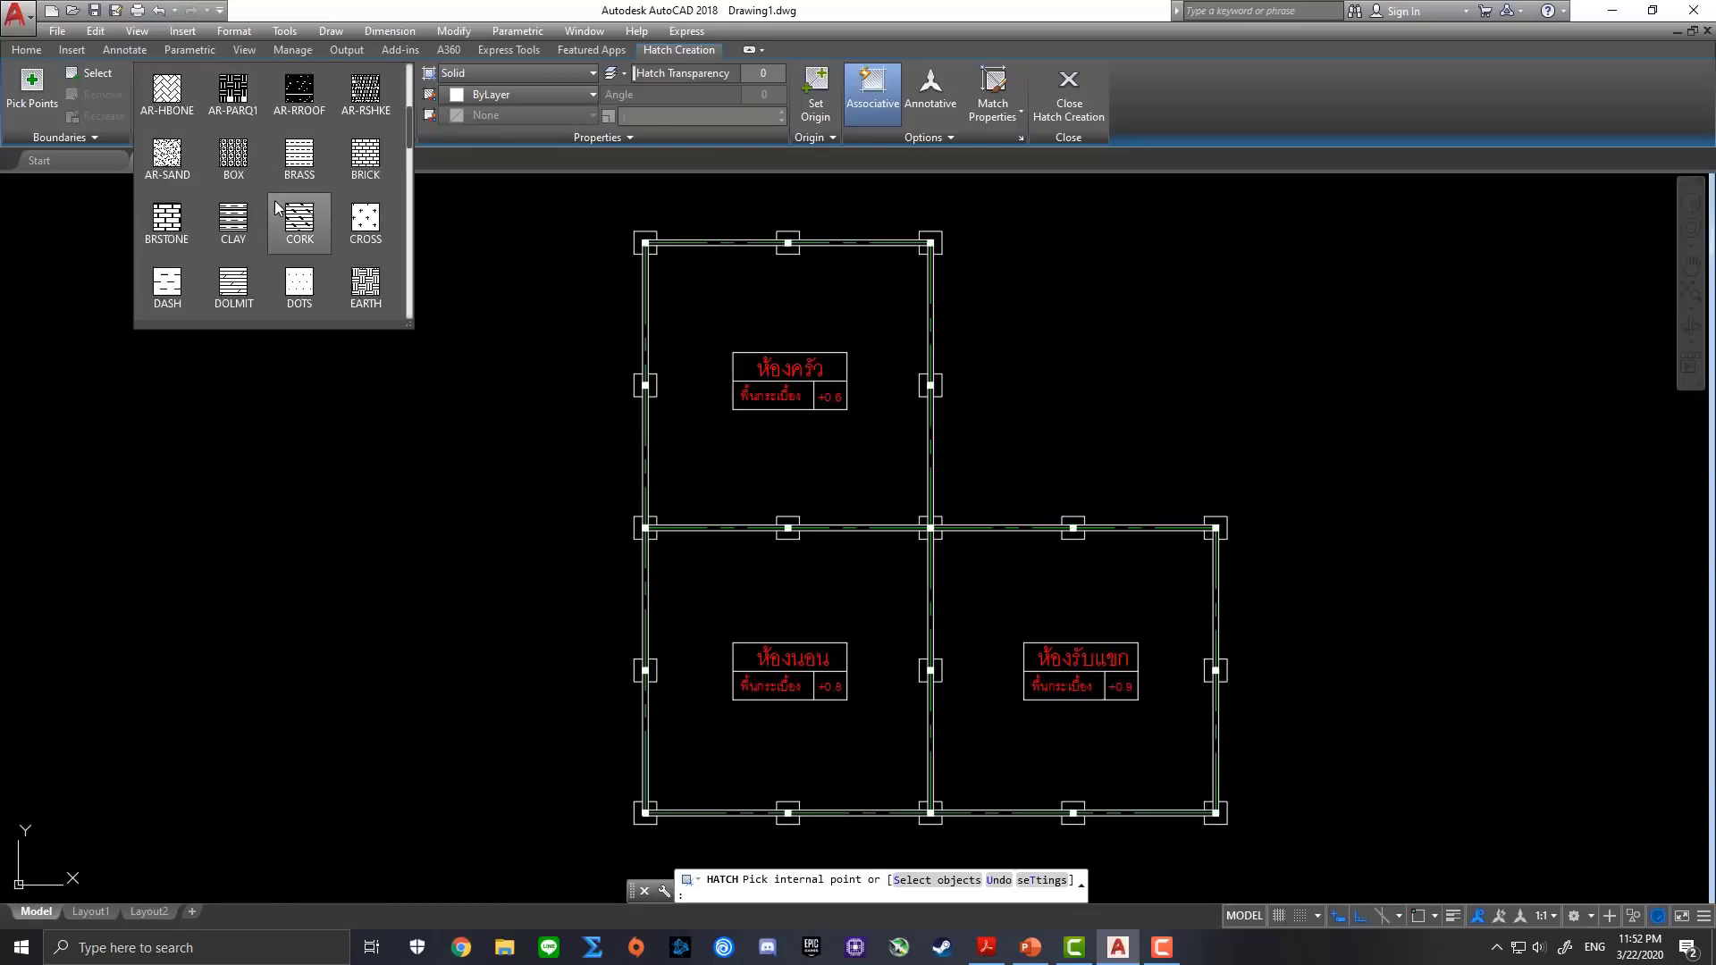
scroll(276, 200, down, 1)
scroll(277, 203, down, 2)
scroll(278, 205, down, 2)
scroll(278, 204, down, 1)
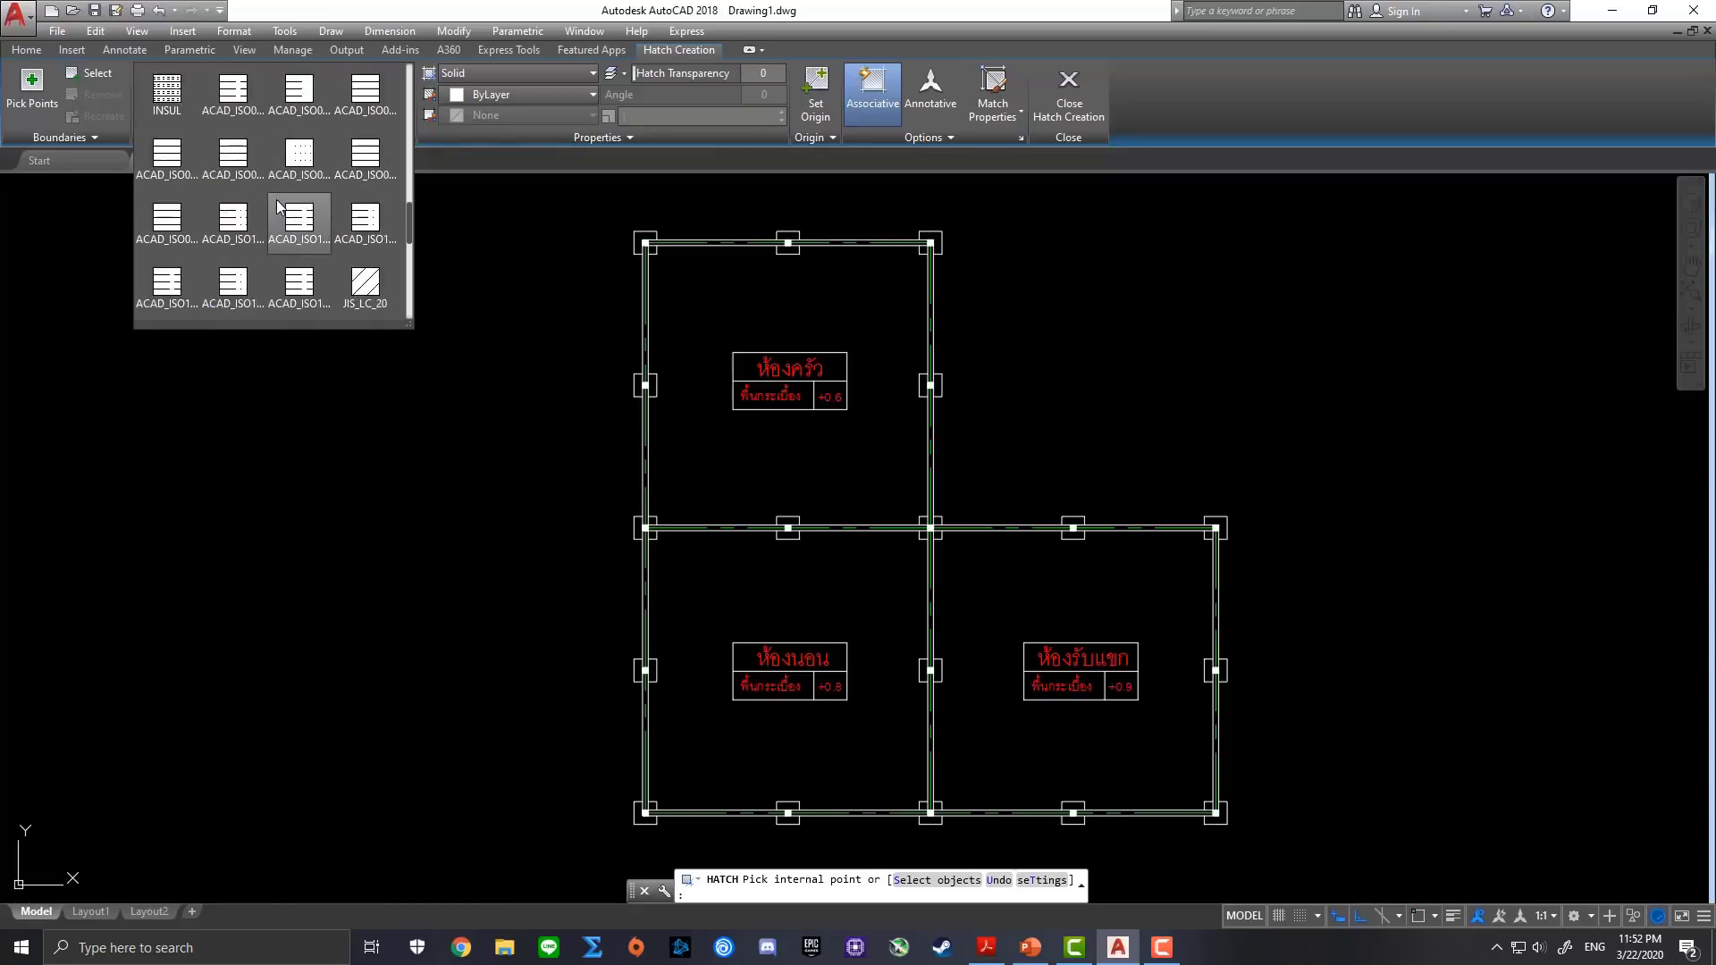
scroll(278, 203, down, 2)
scroll(279, 204, down, 1)
scroll(279, 200, down, 2)
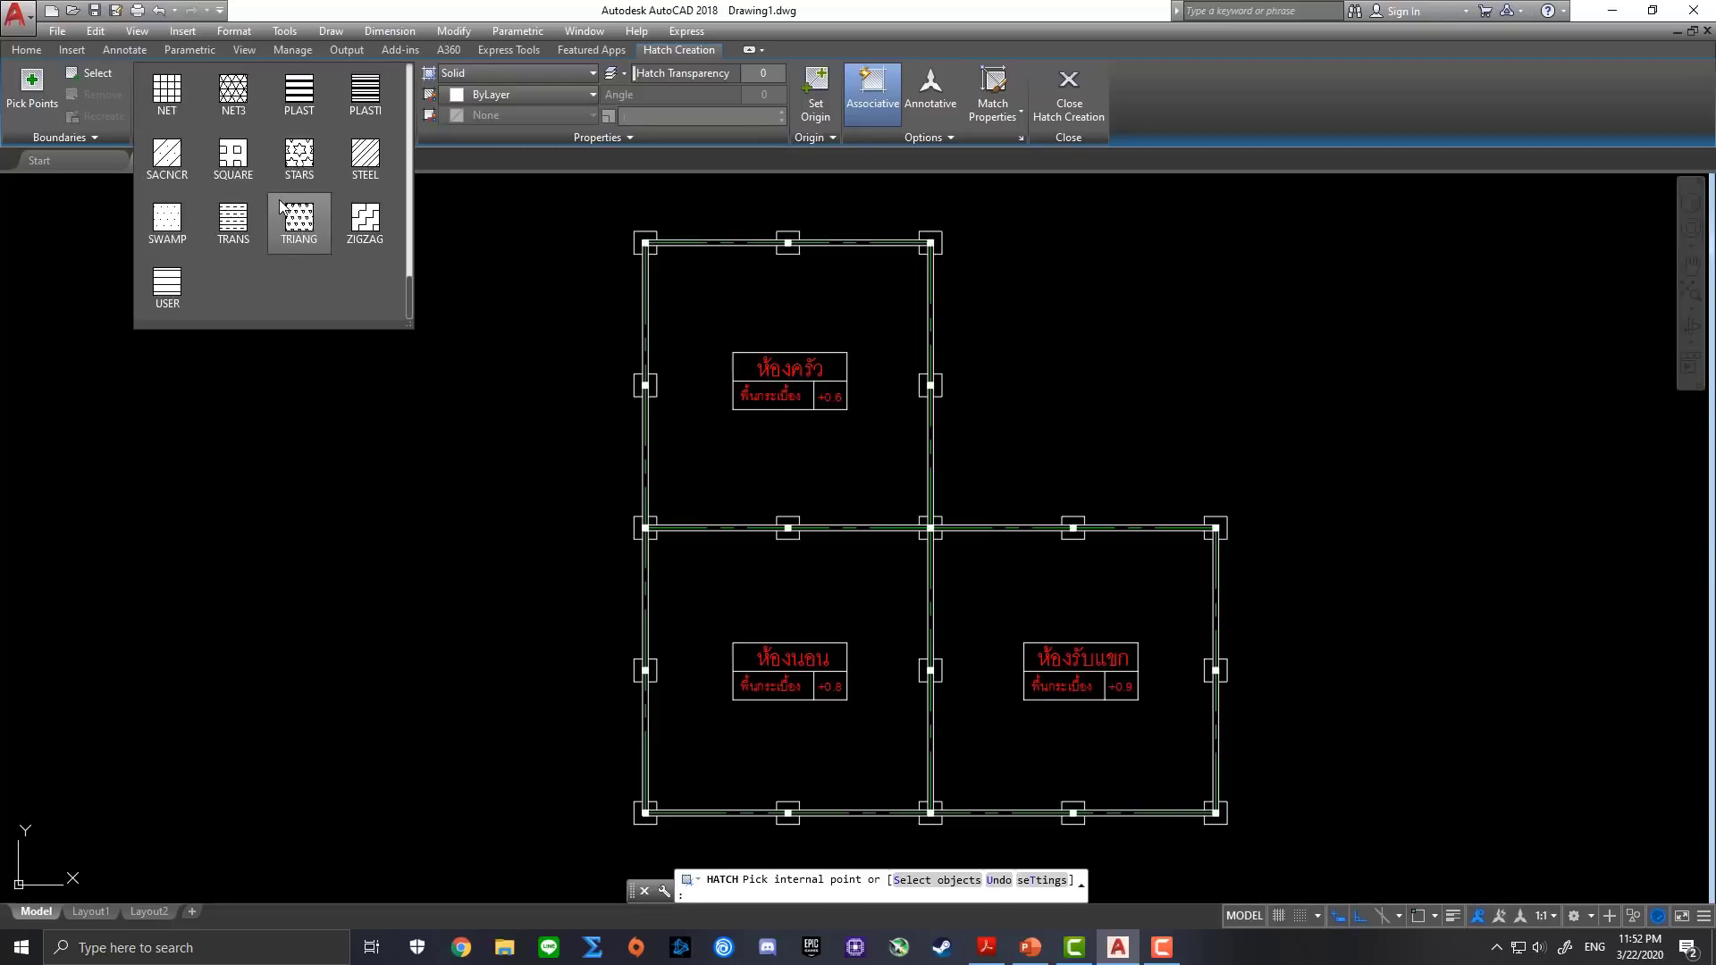
click(167, 94)
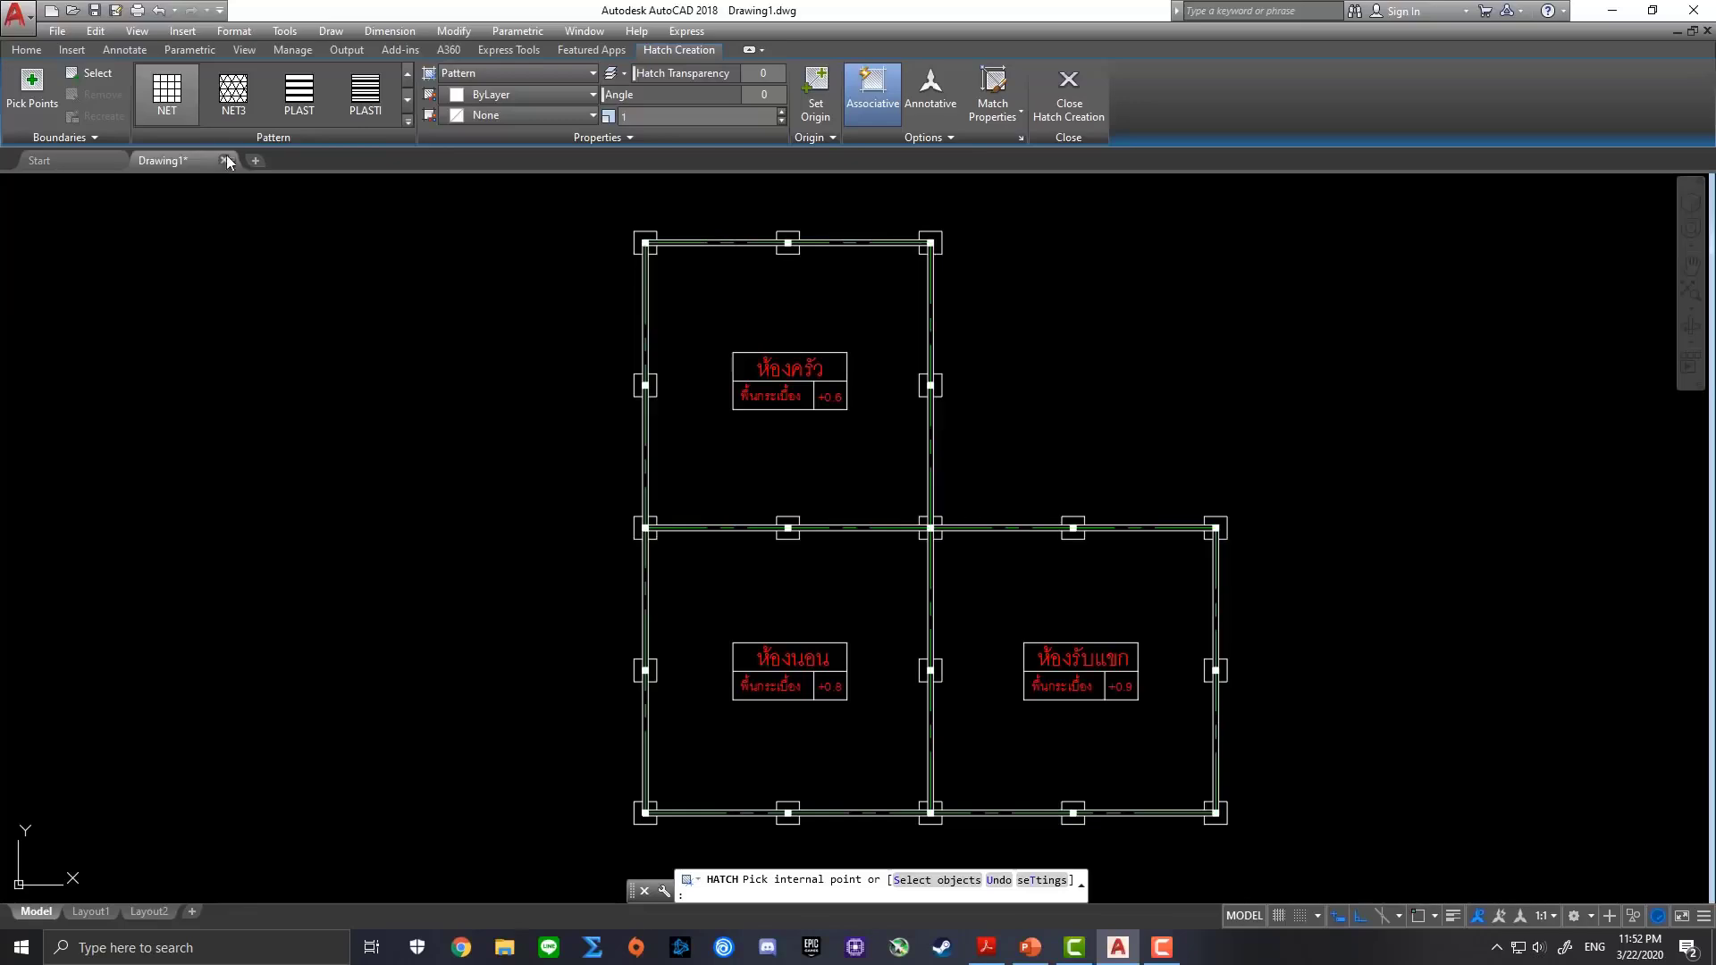
click(27, 103)
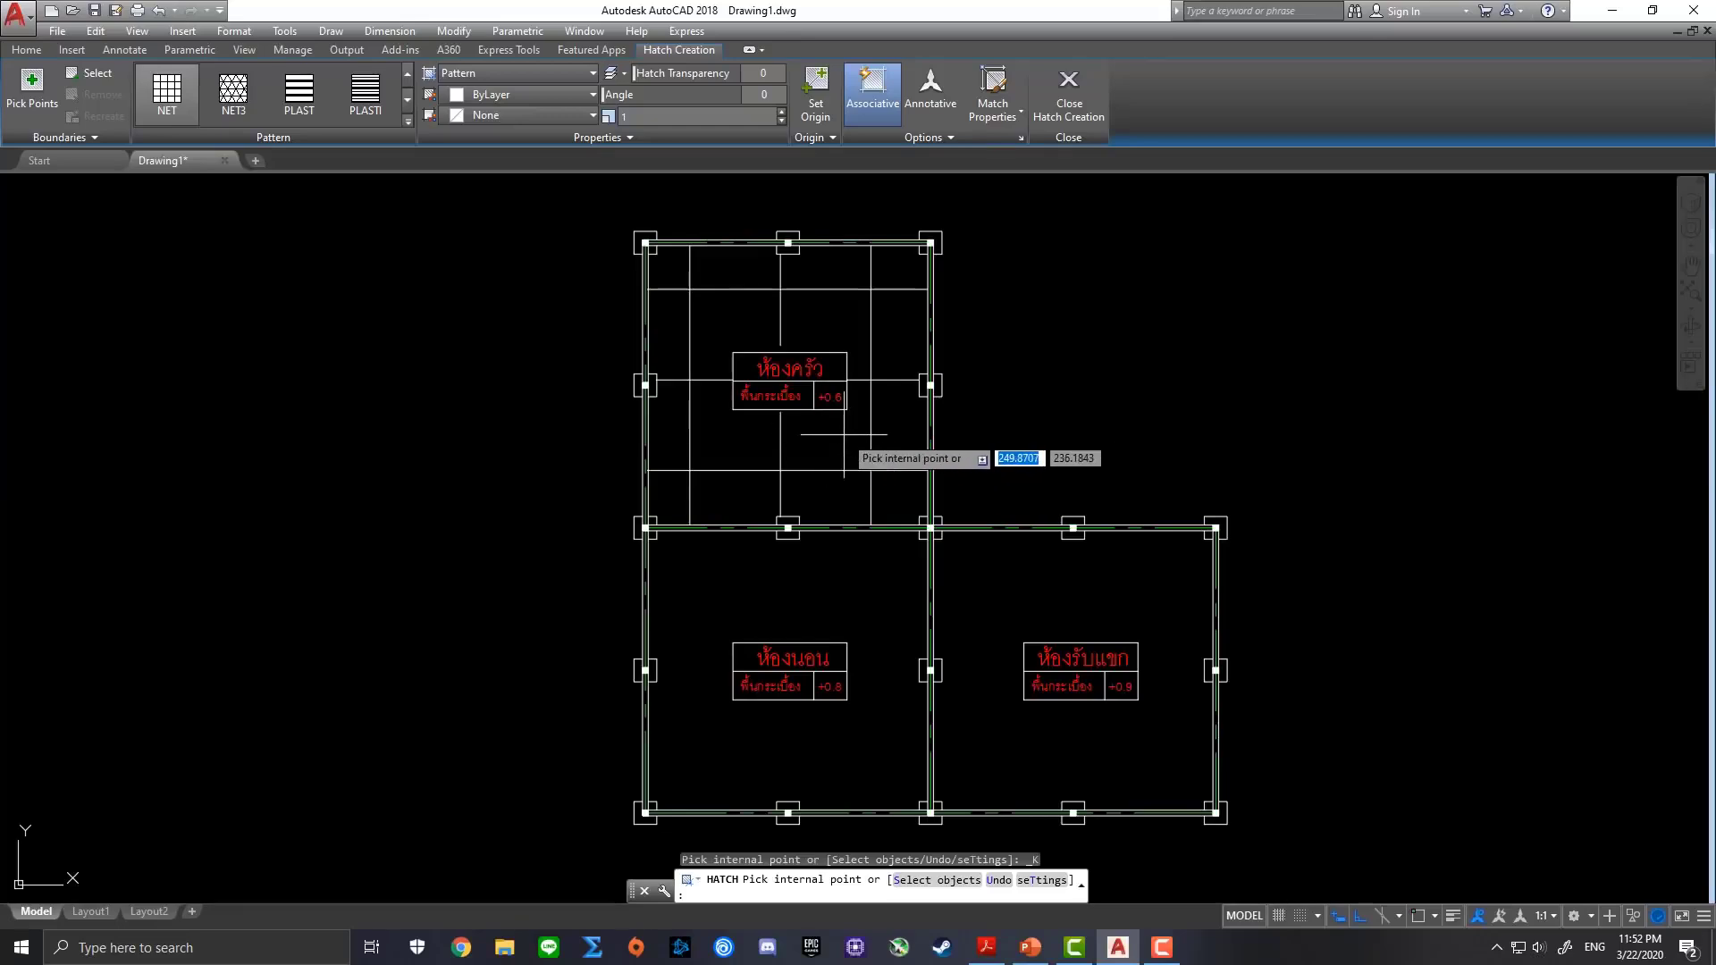
Pick the kitchen, bedroom and living room as hatch areas
click(804, 435)
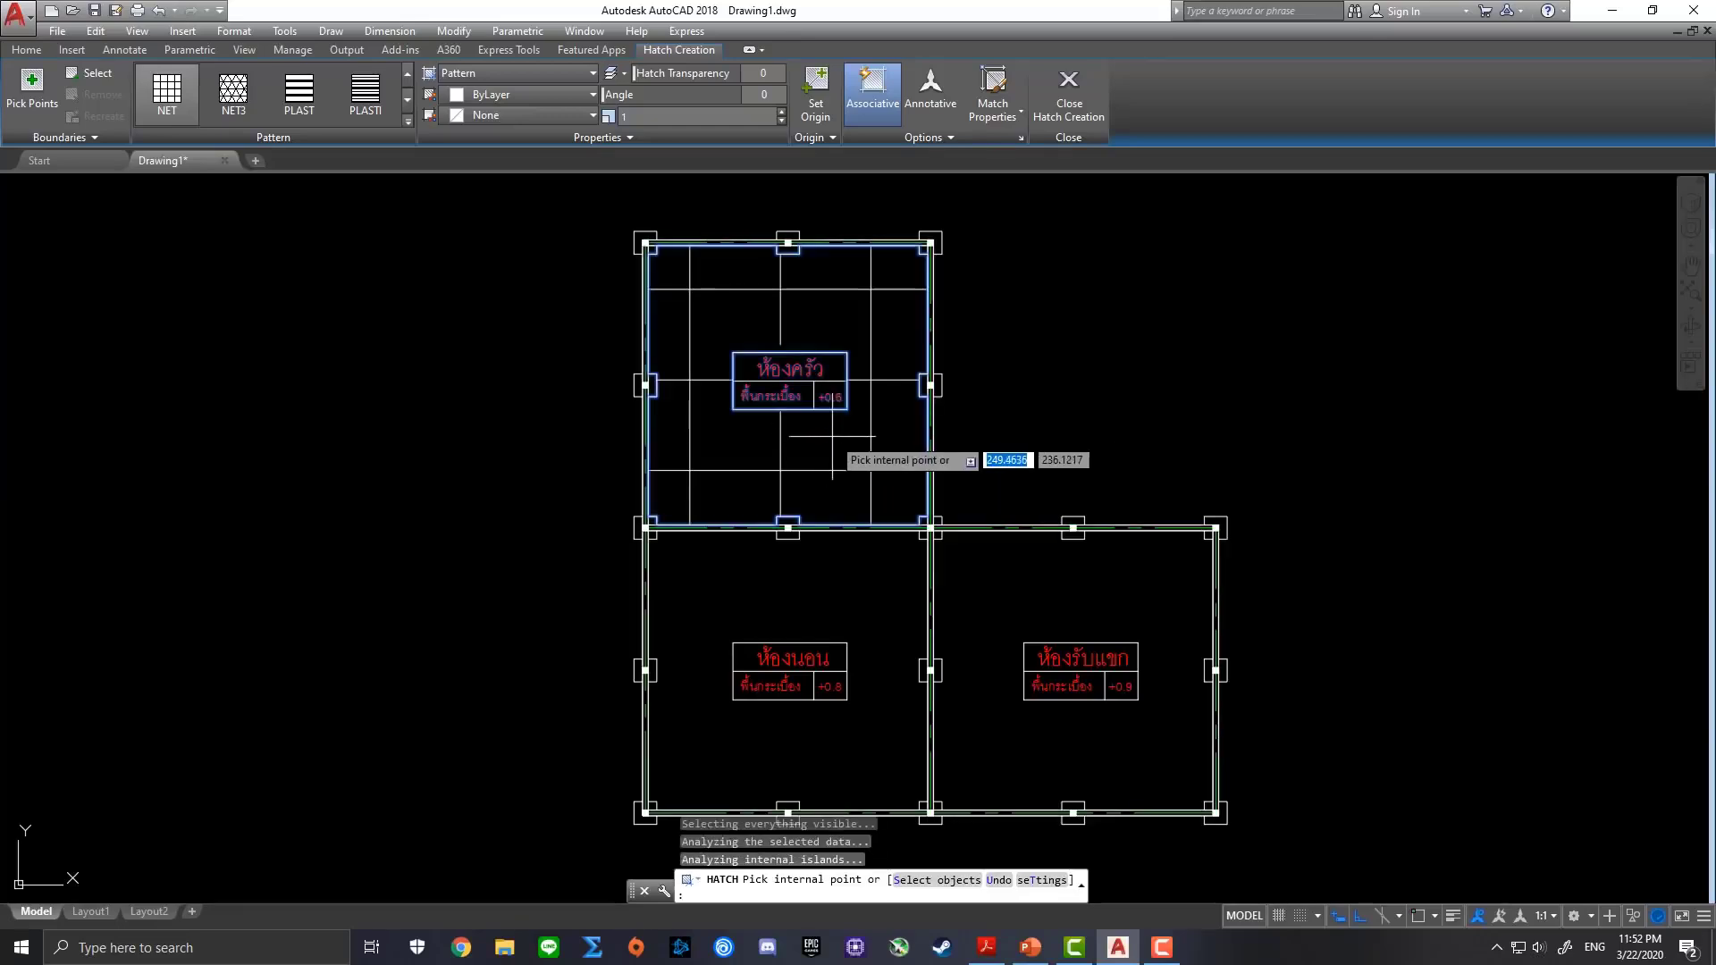
click(858, 603)
click(1037, 585)
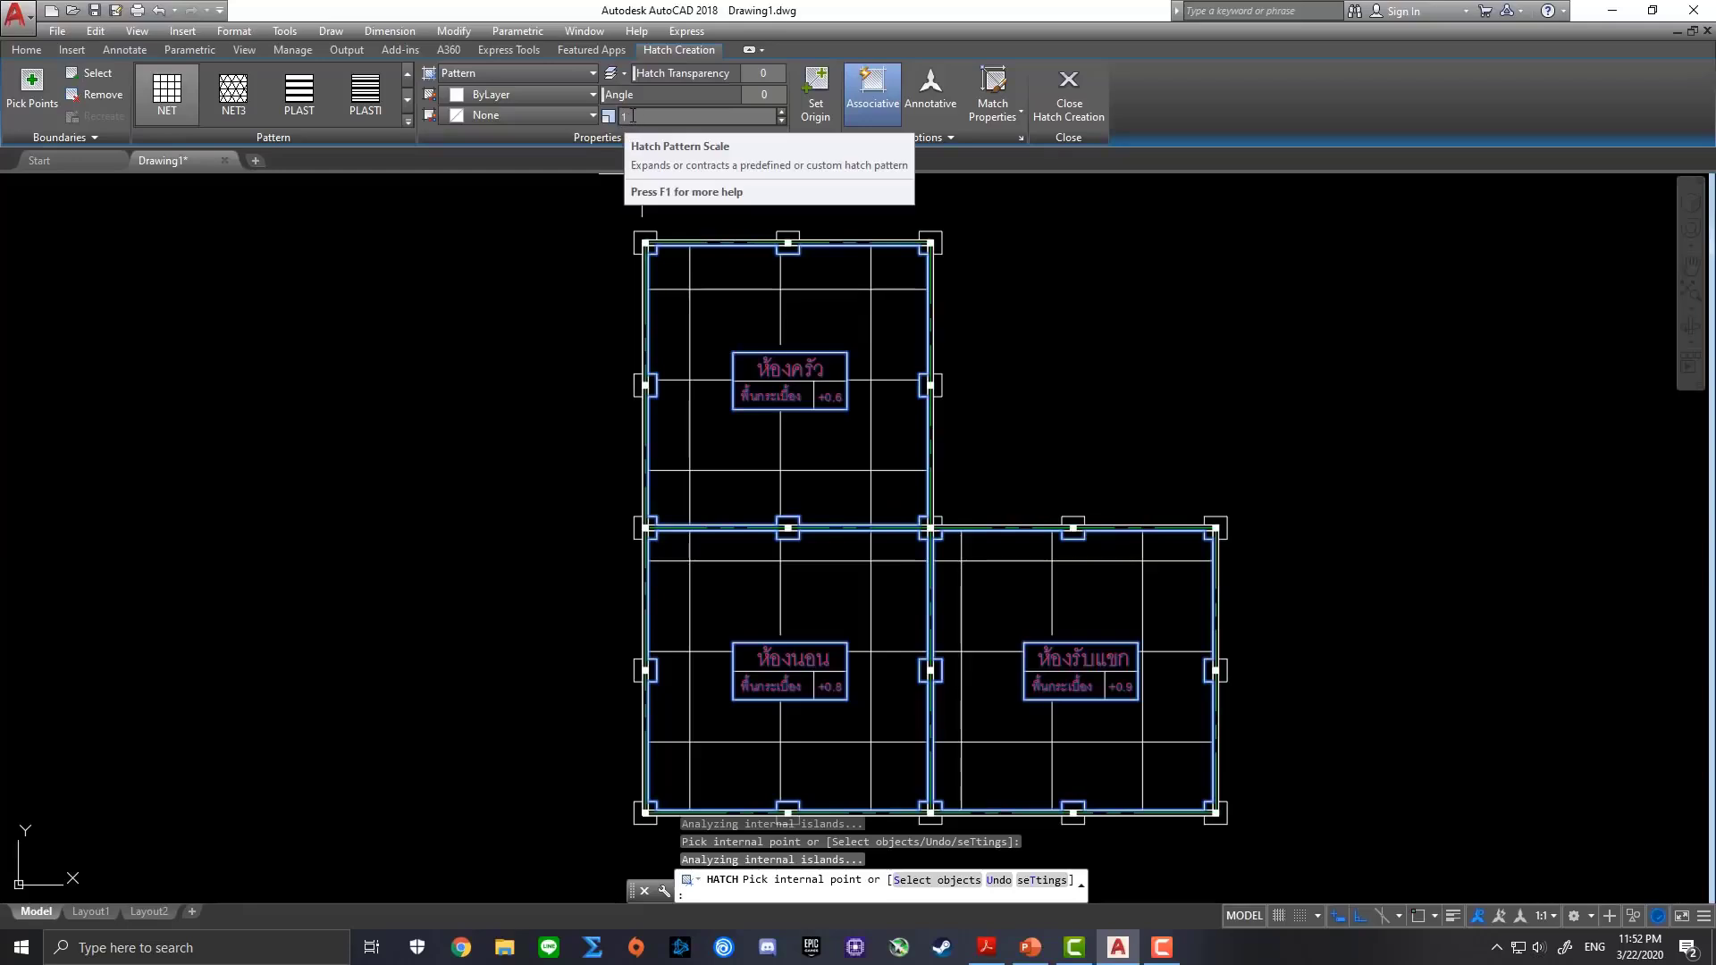
Lower the hatch pattern scale to 0.5 and close Hatch Creation
click(781, 119)
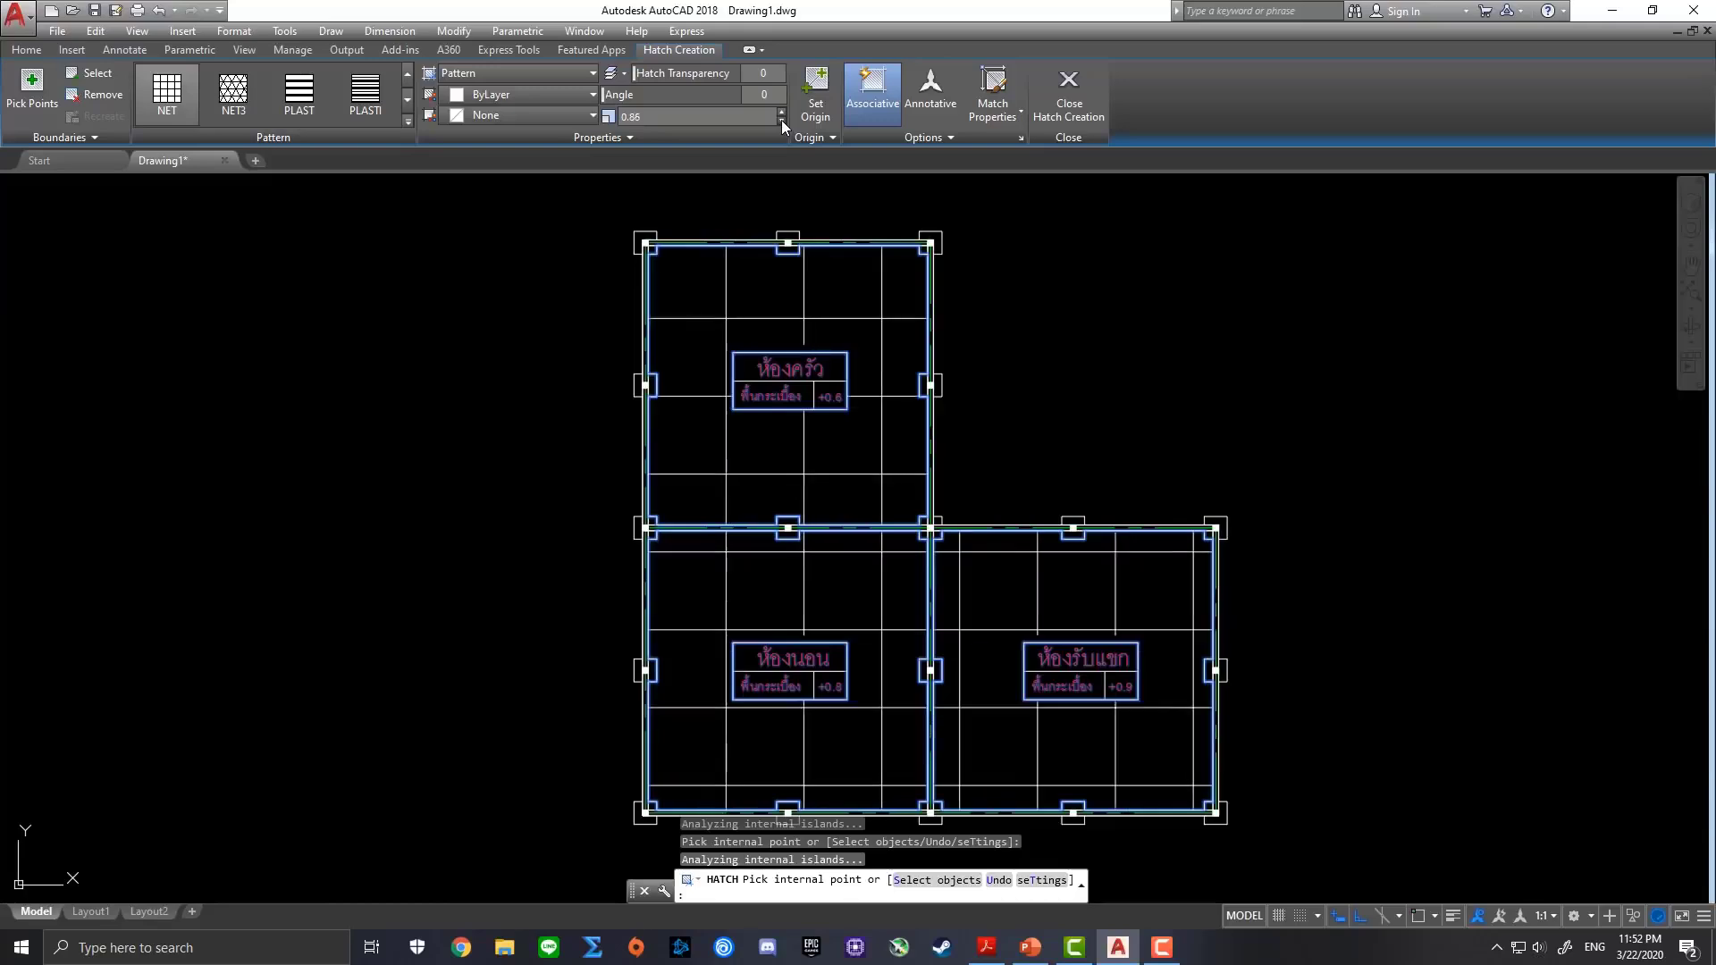
click(781, 119)
click(781, 119)
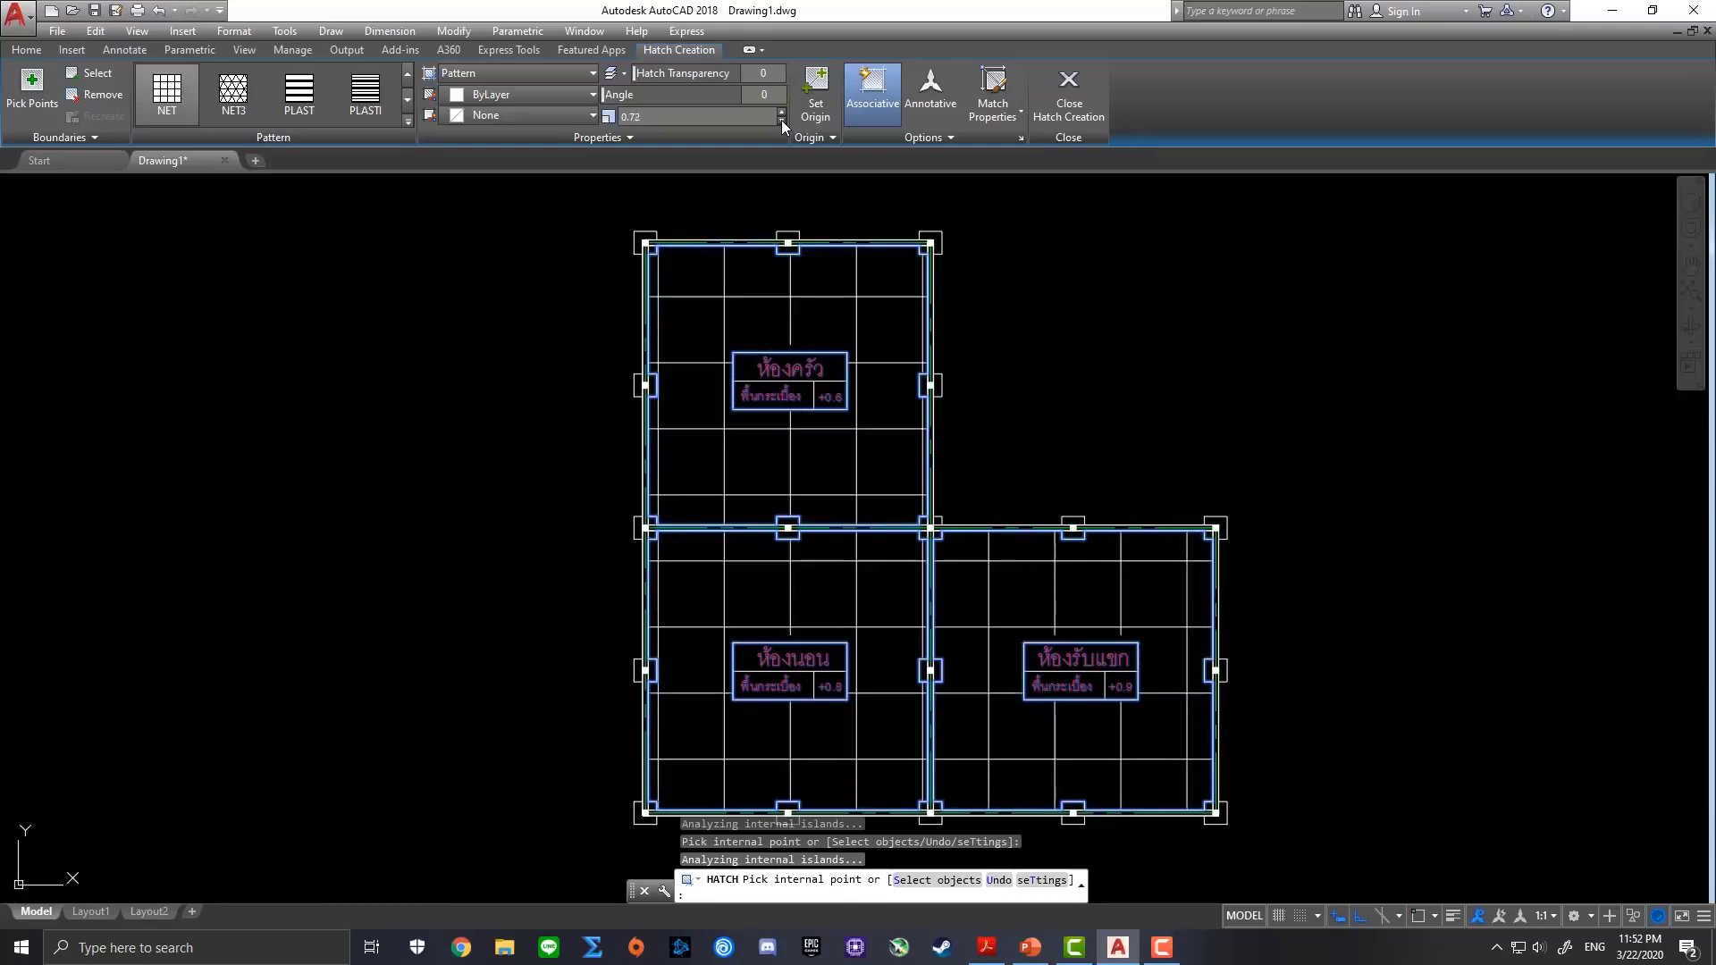
click(781, 120)
click(781, 120)
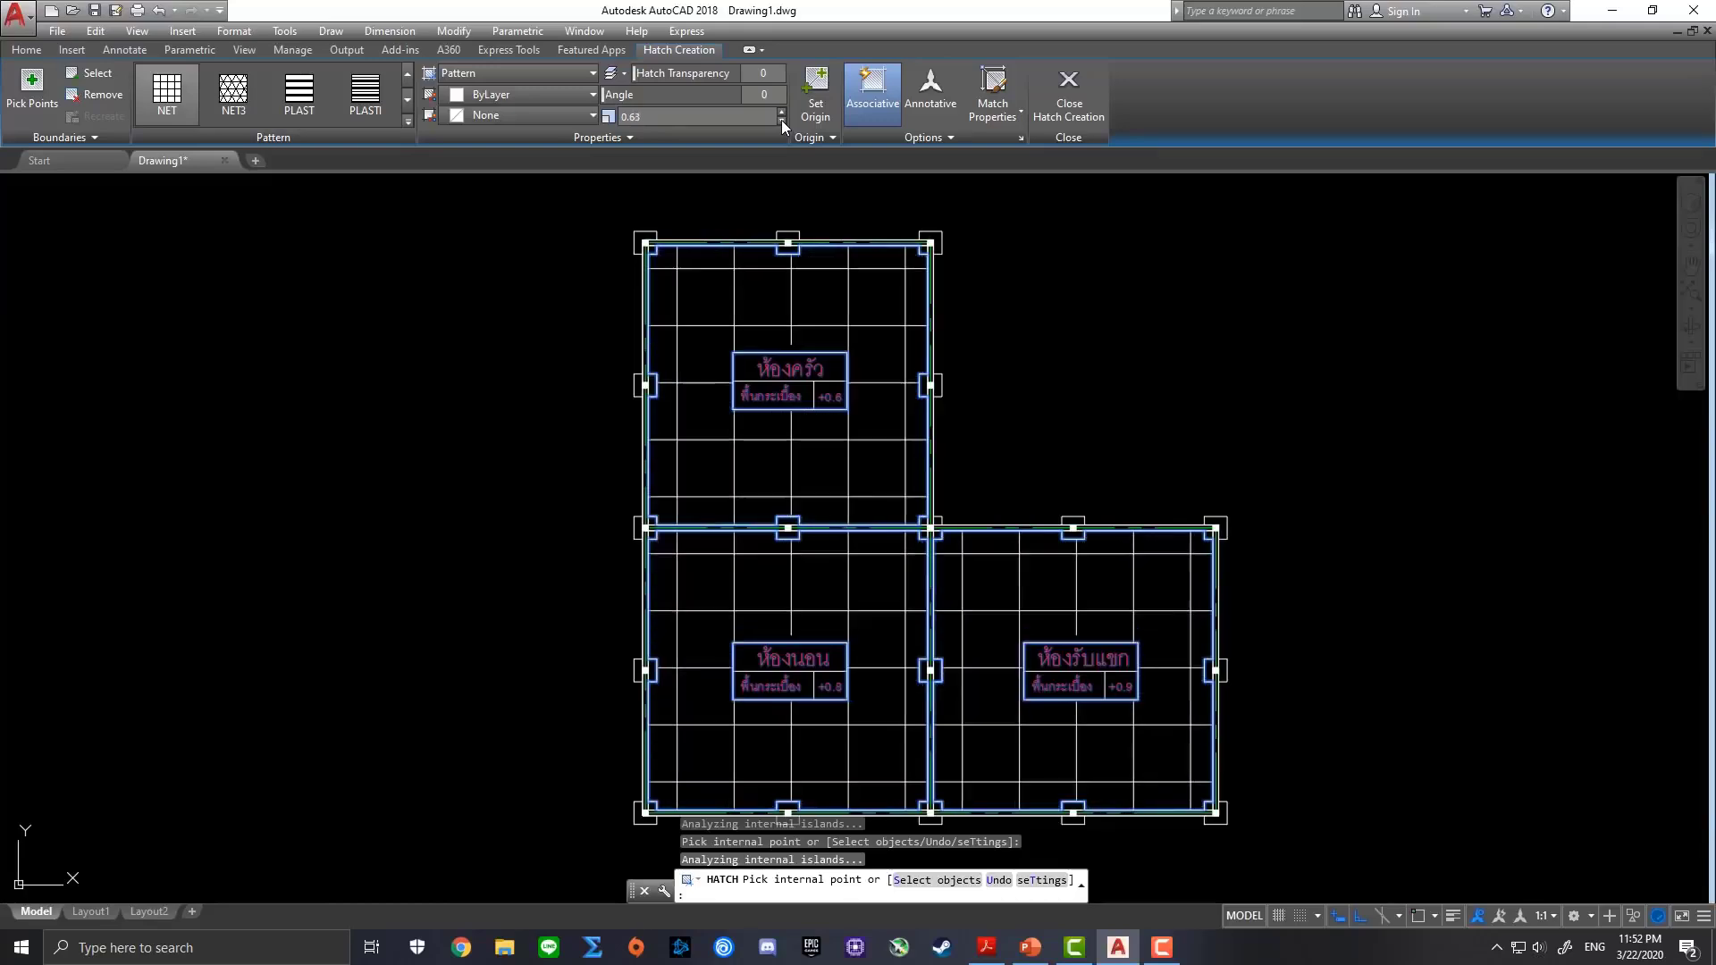
click(782, 120)
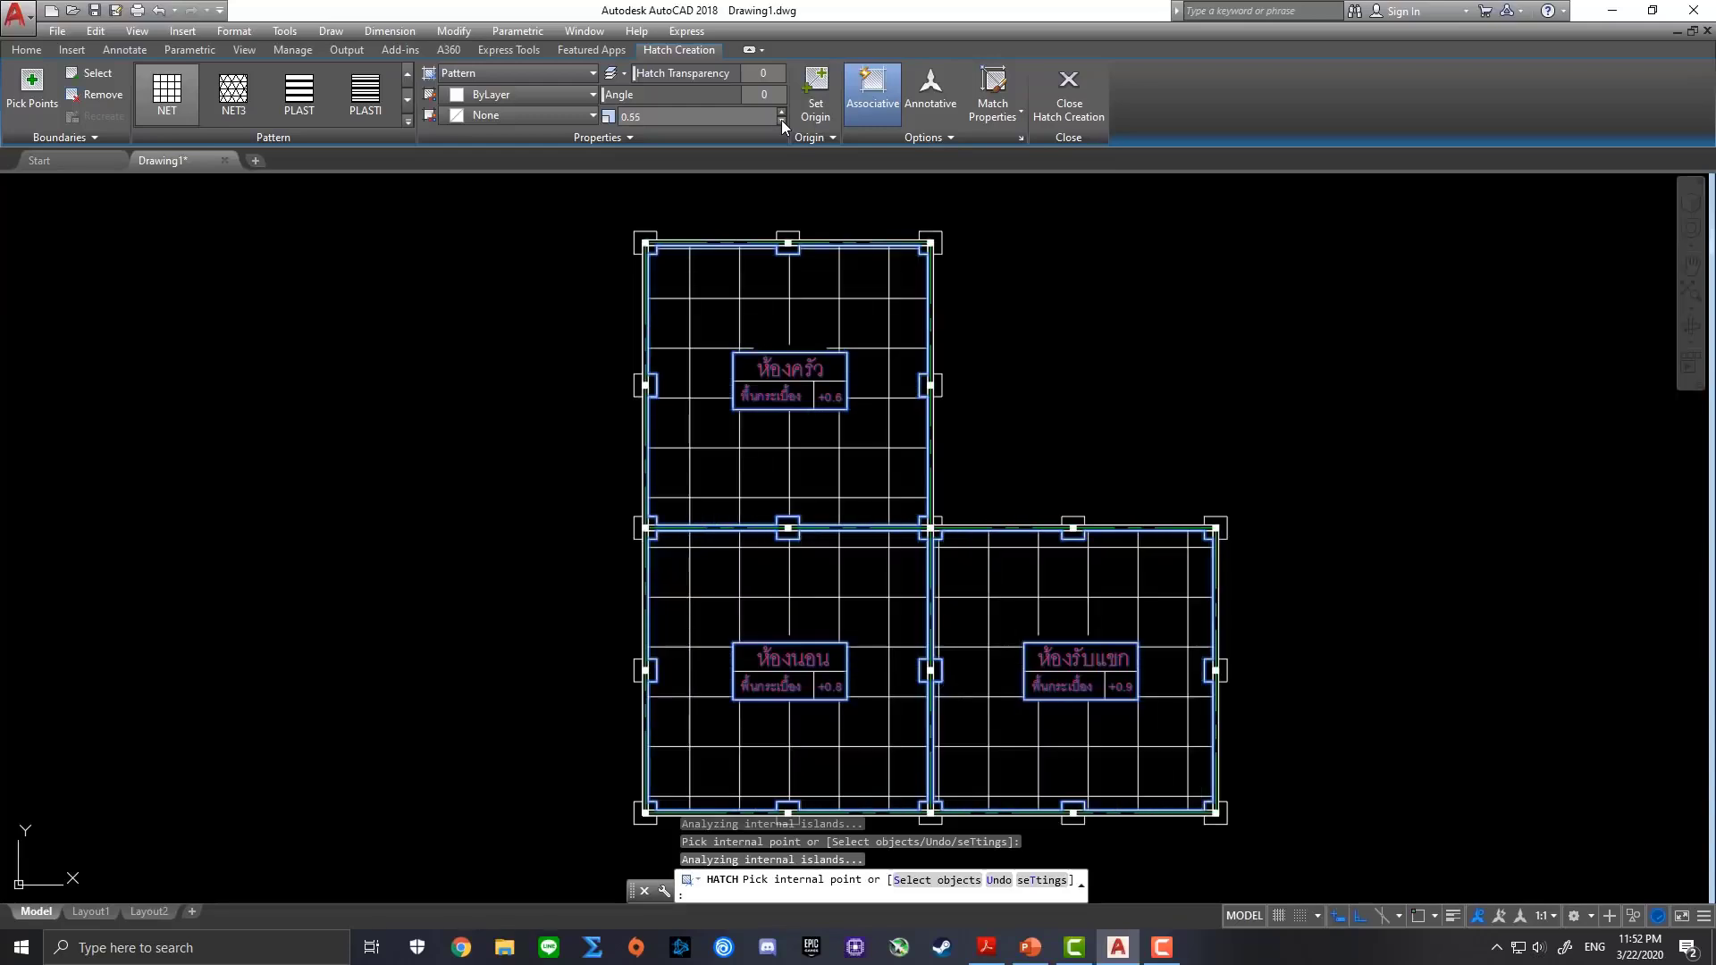
click(781, 119)
click(781, 120)
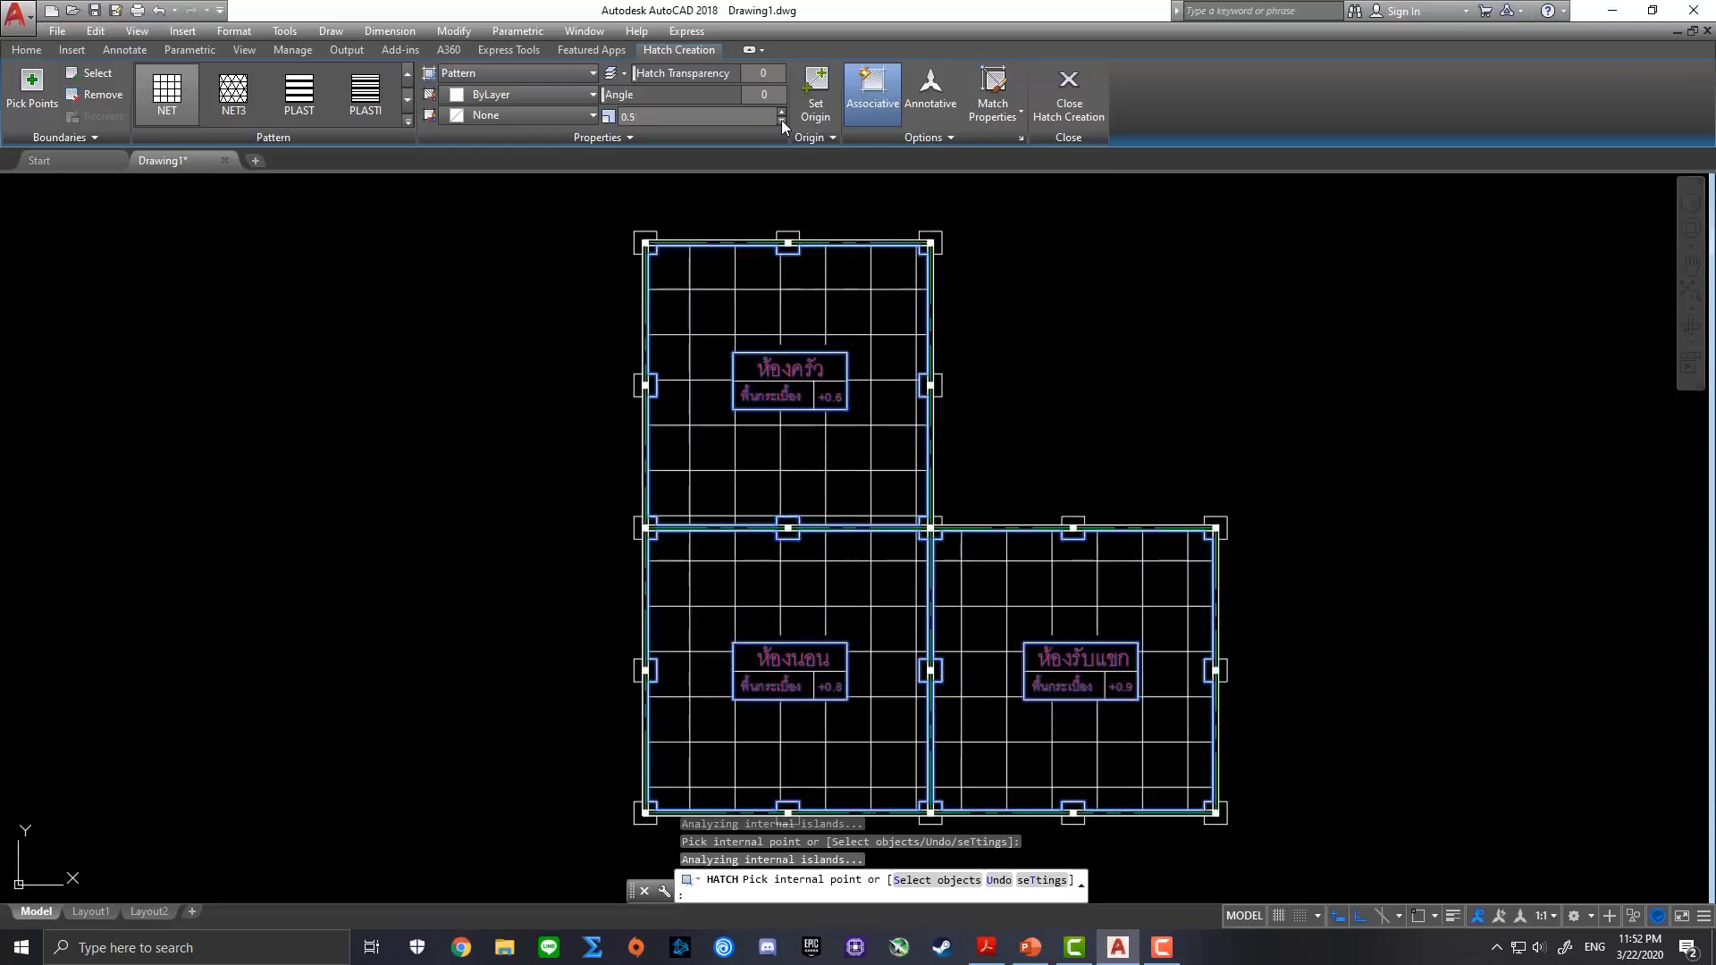
click(1075, 123)
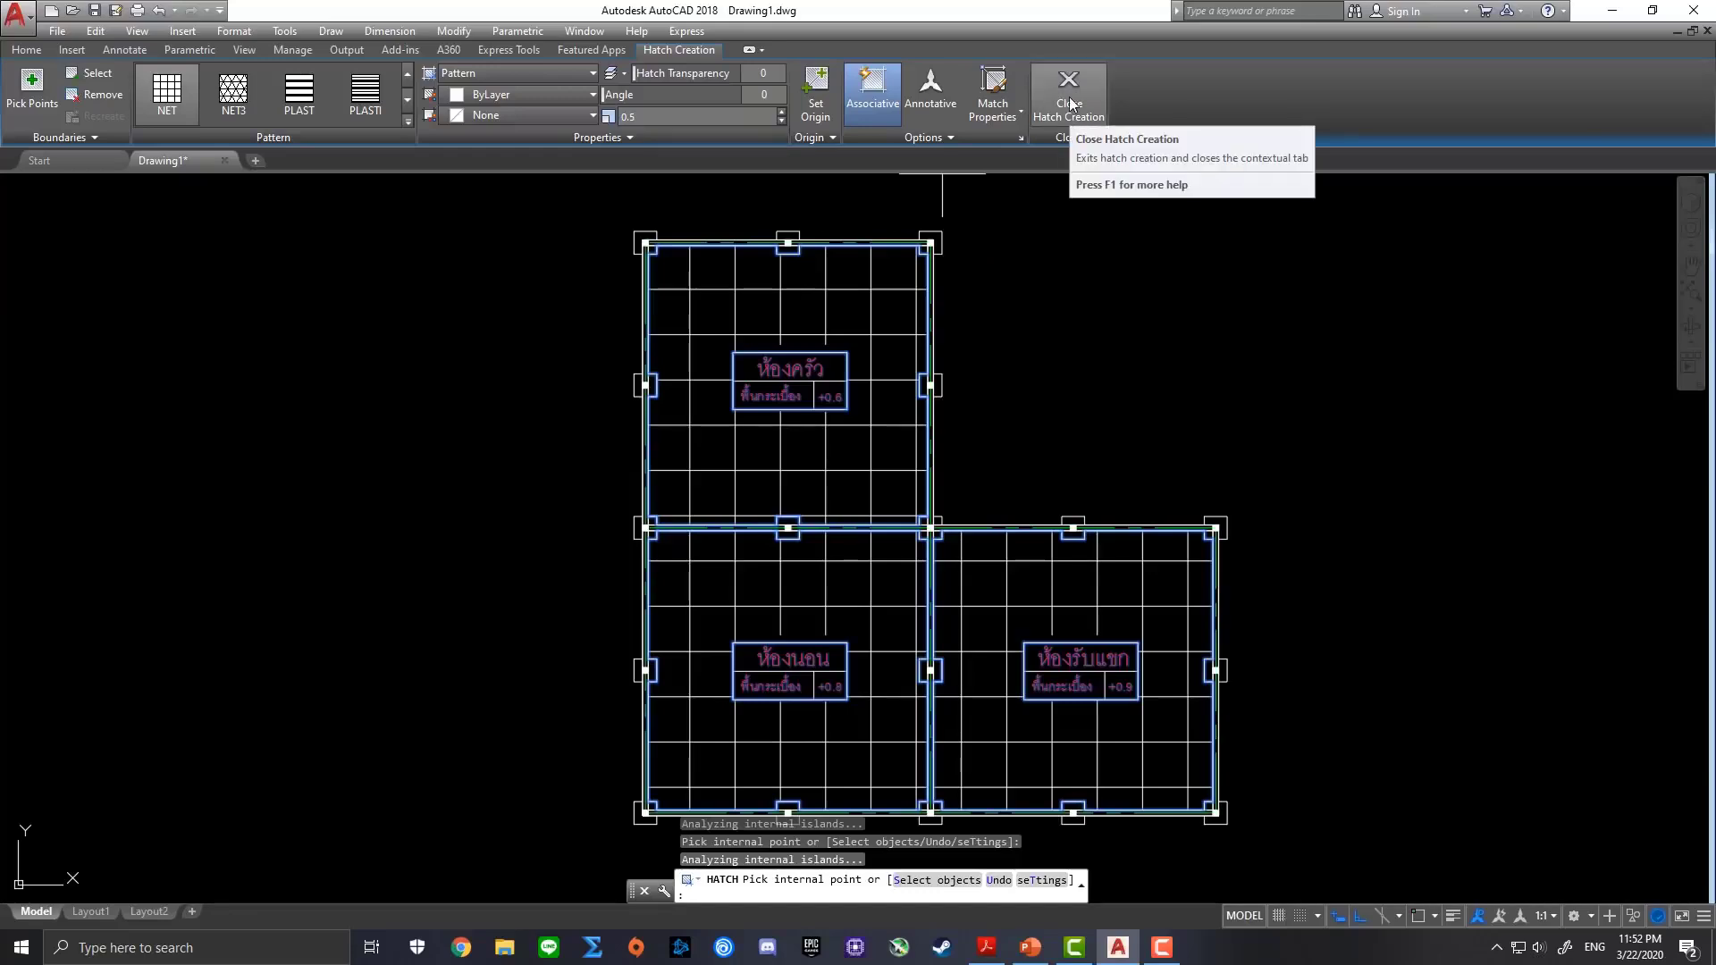
click(1069, 96)
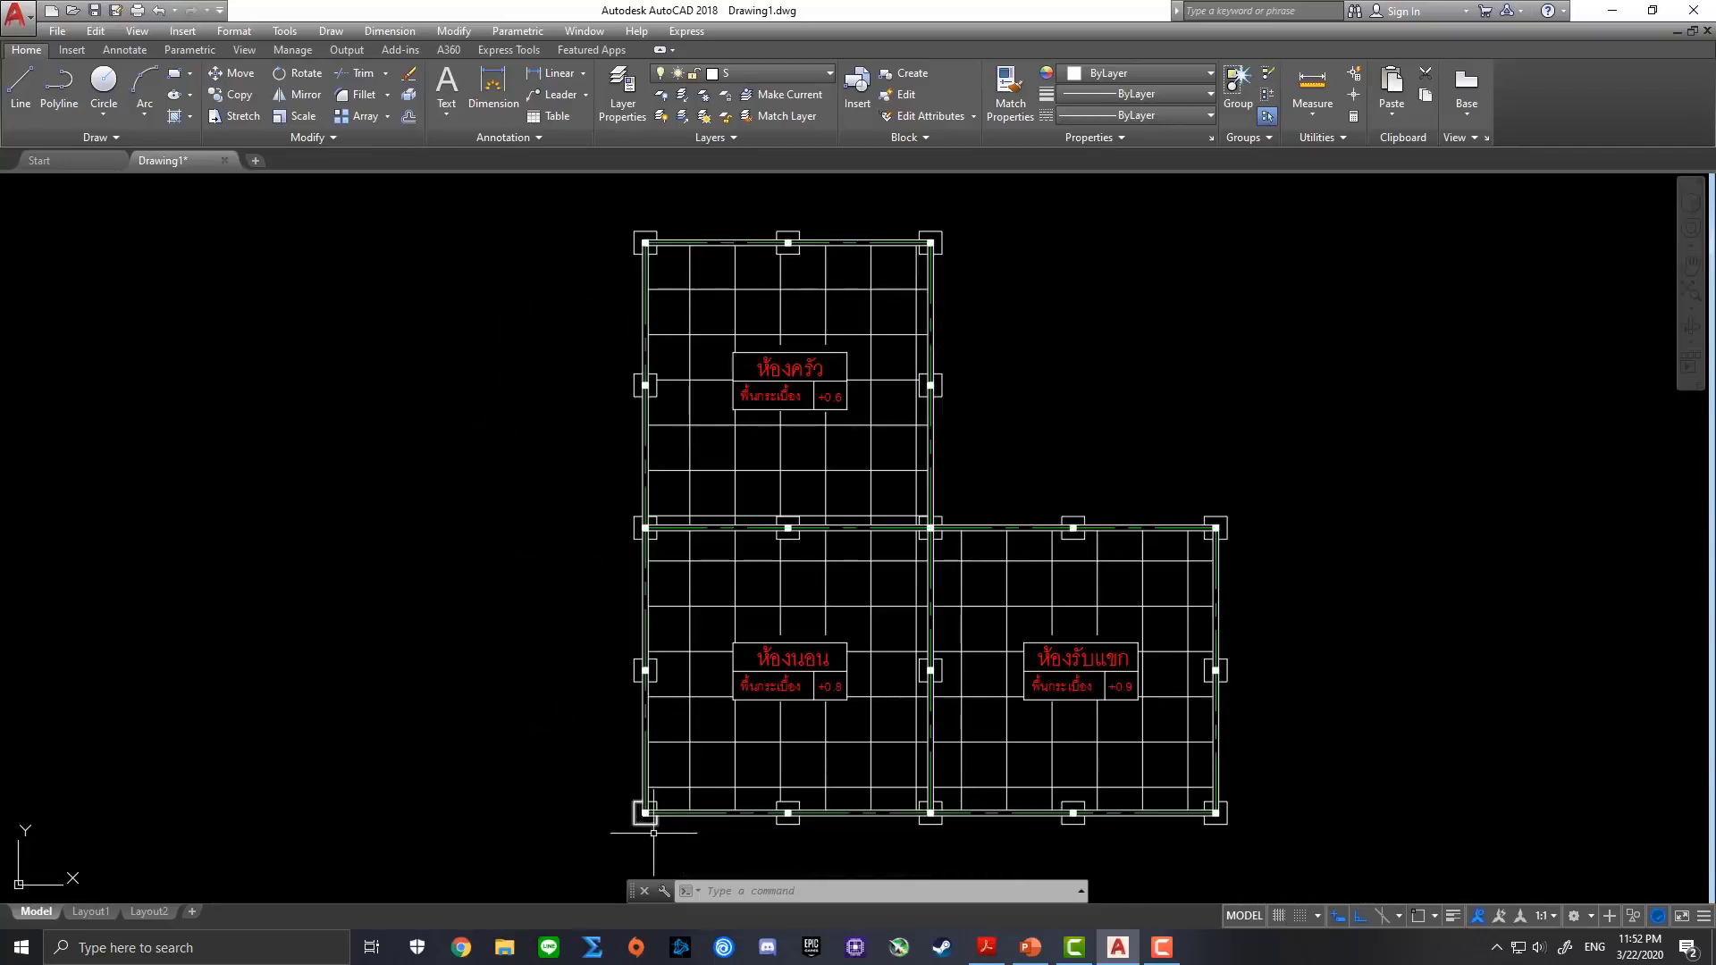
Make Dimension the current layer and add the first vertical 5 dimension at the top-left column
click(777, 79)
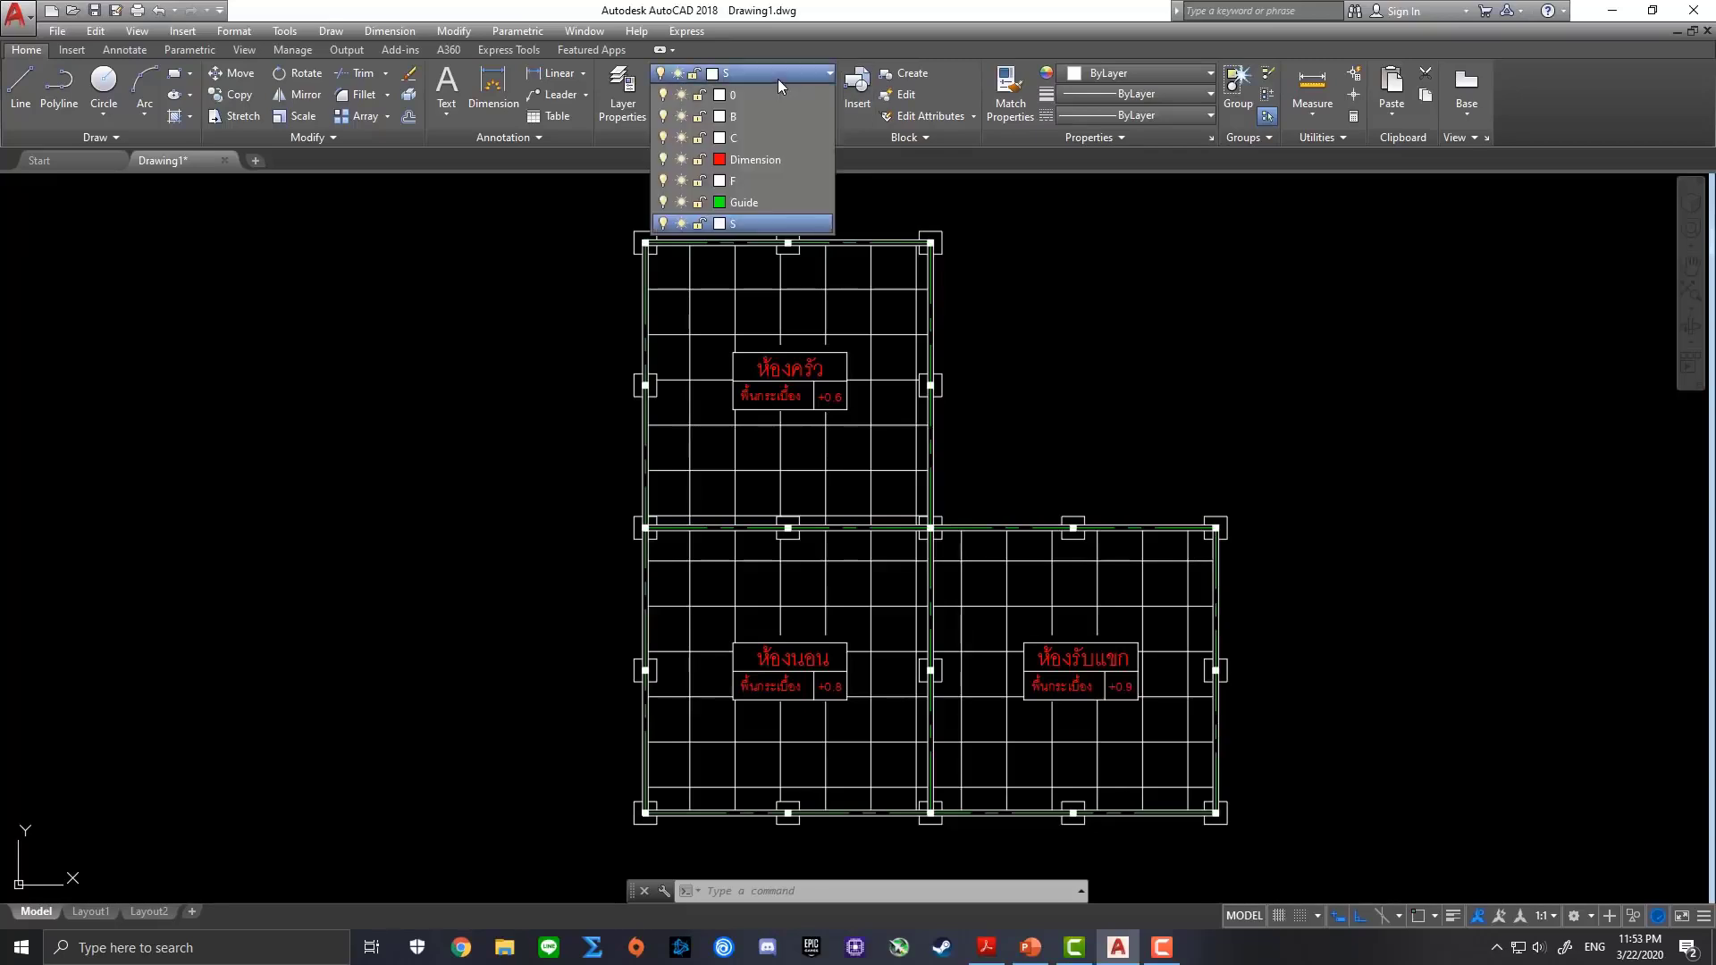
click(775, 159)
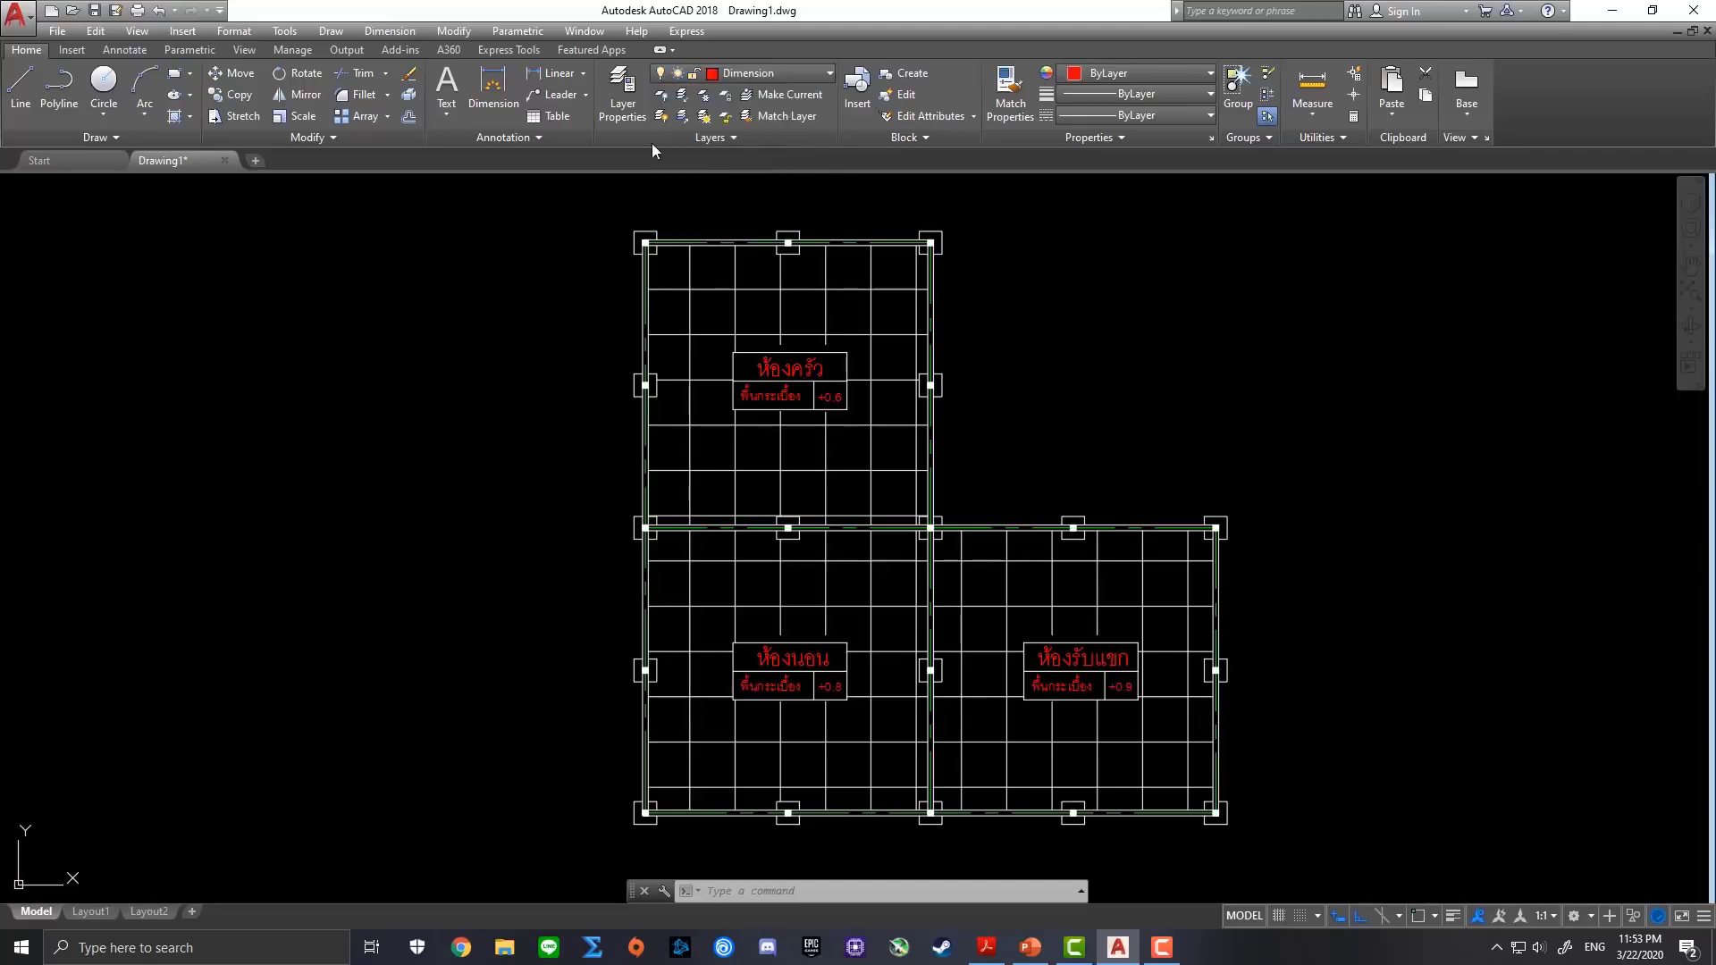
click(586, 75)
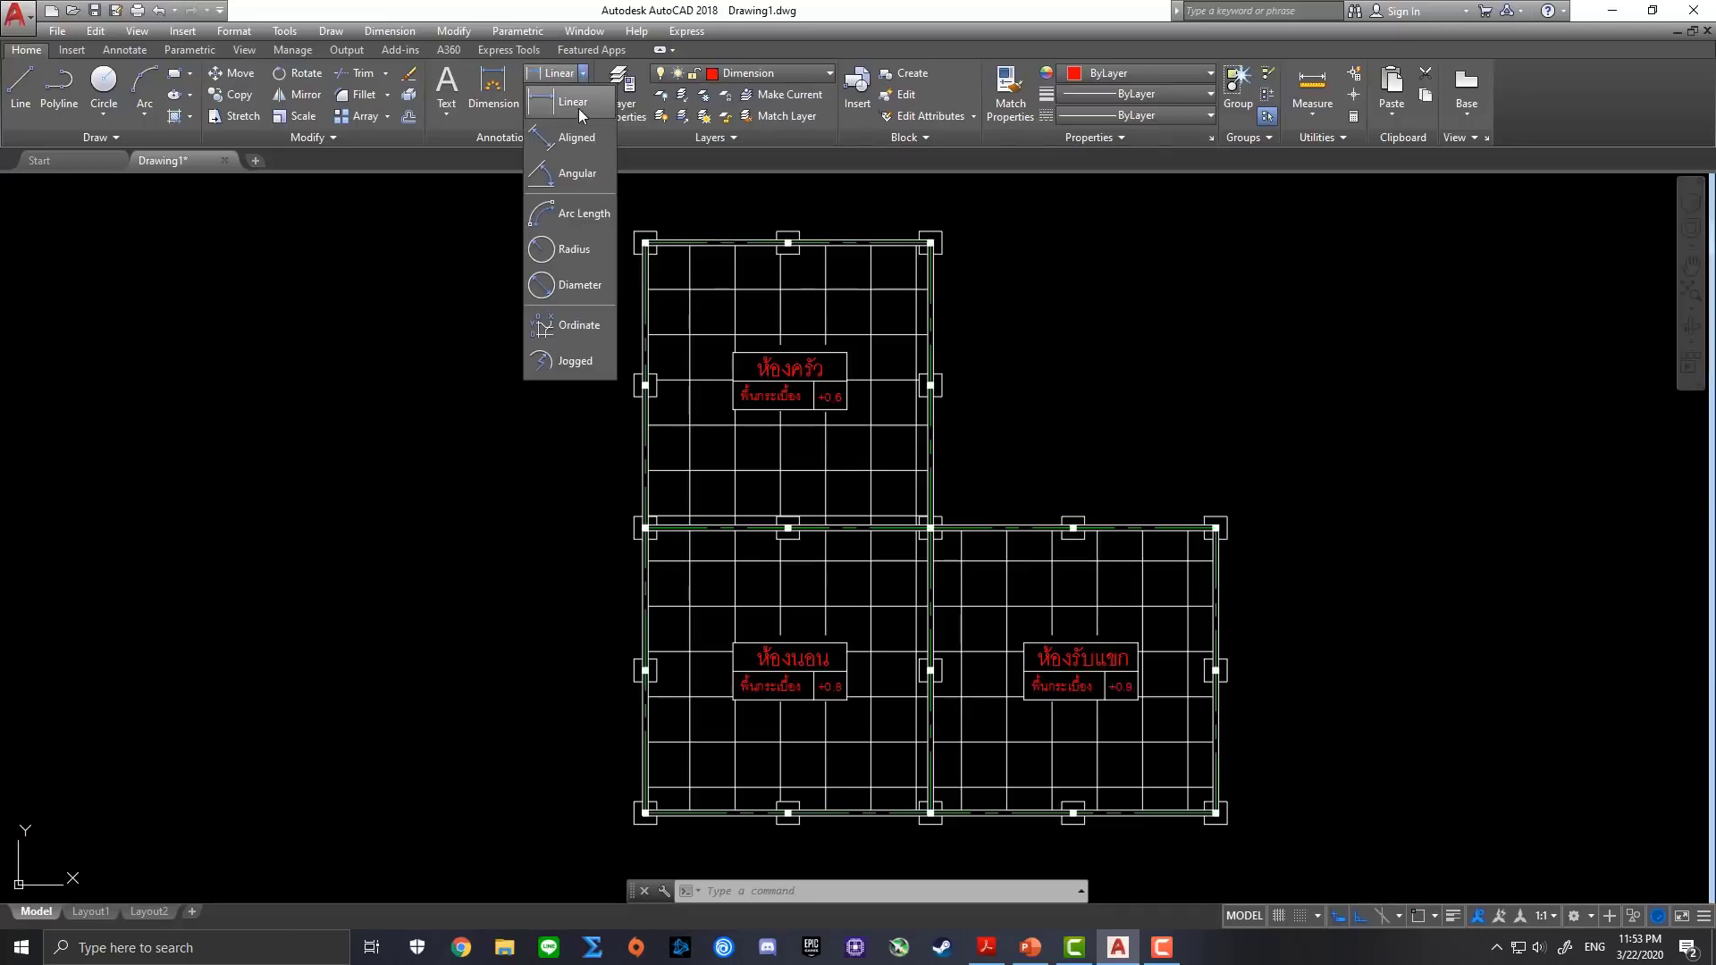
click(581, 105)
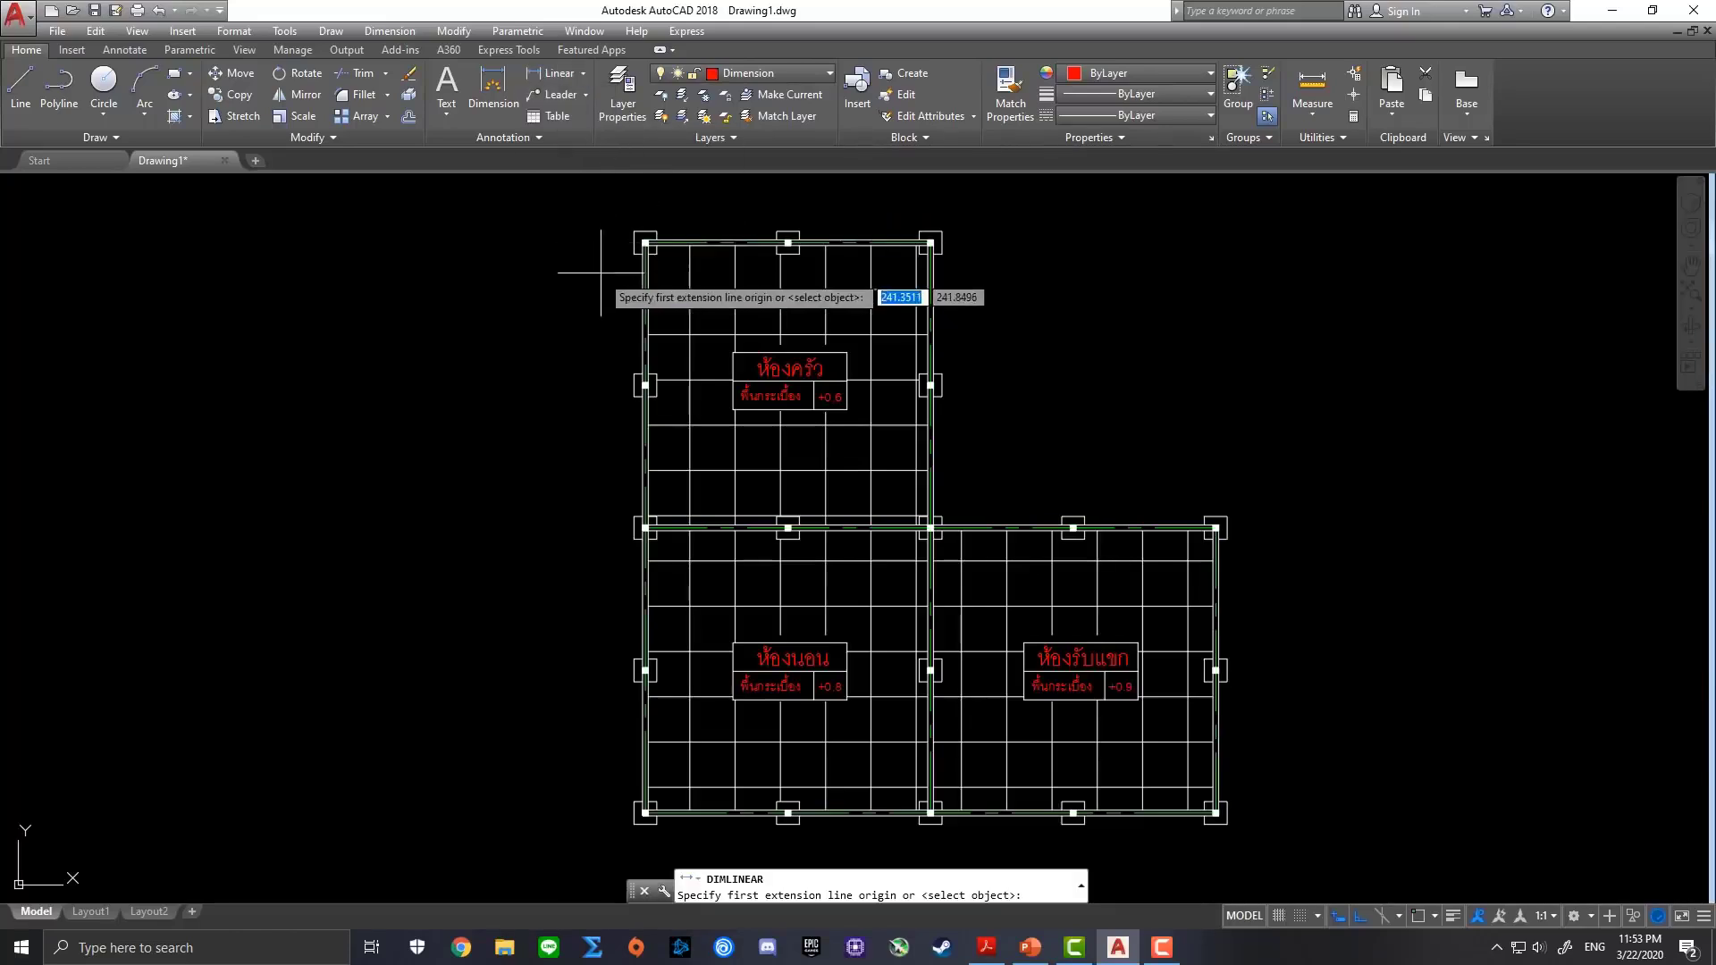
scroll(626, 243, up, 4)
scroll(625, 243, up, 2)
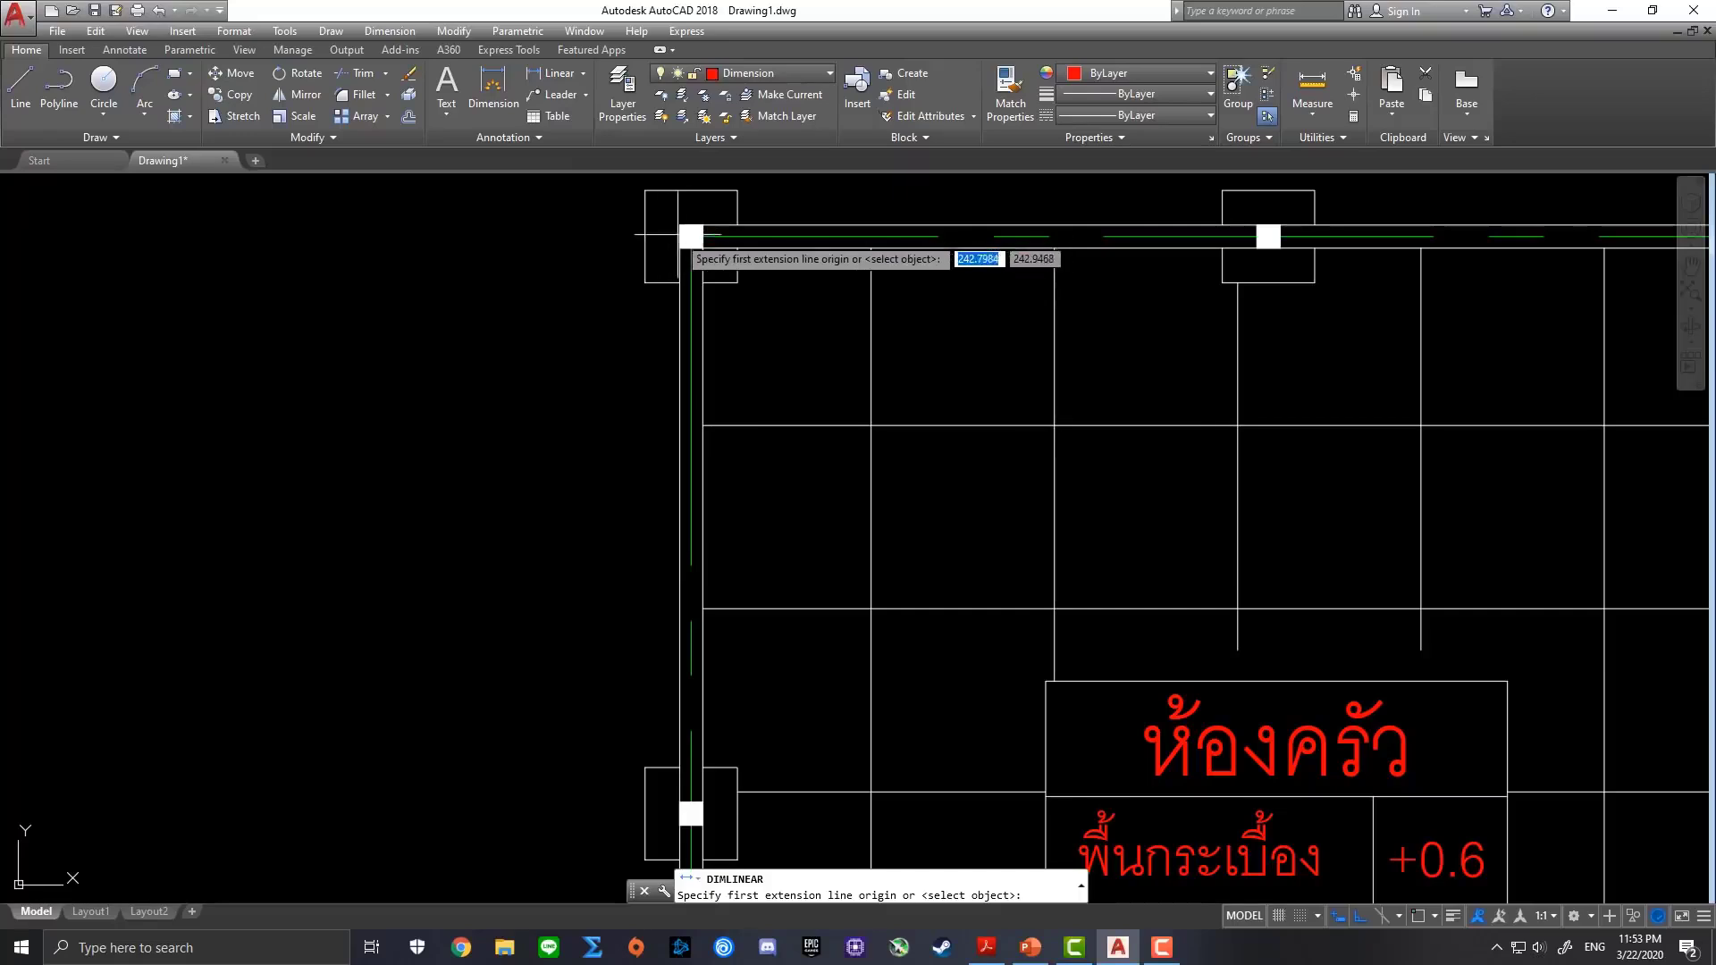
click(1422, 915)
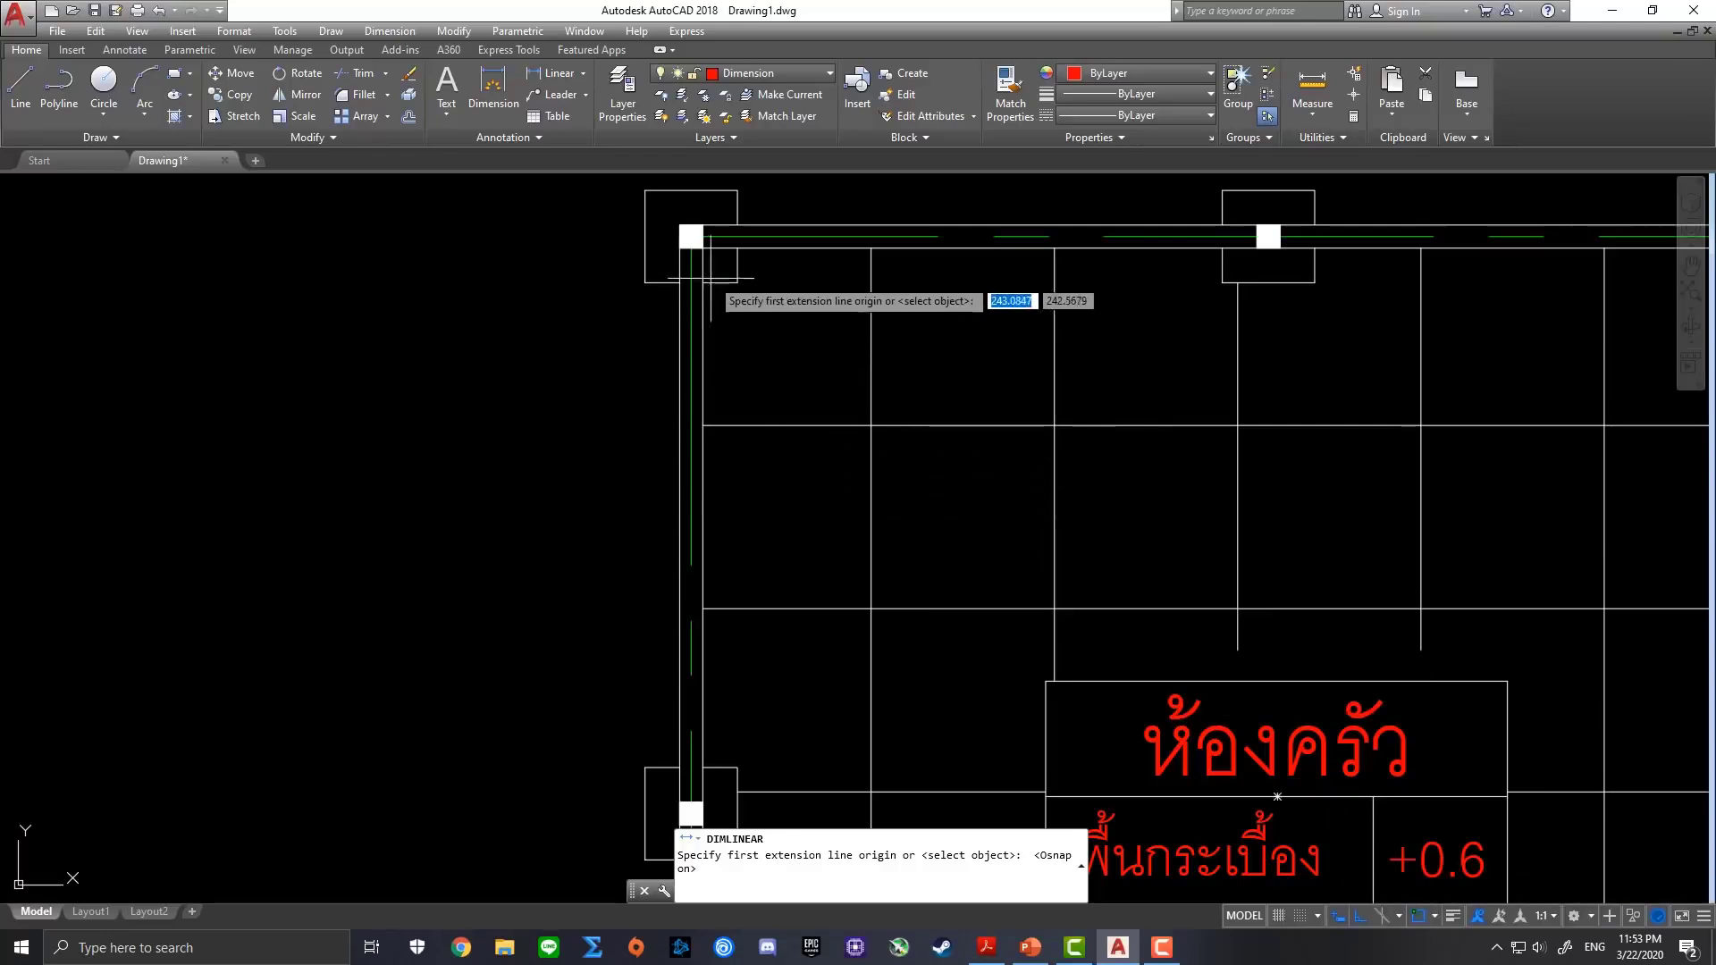
click(691, 236)
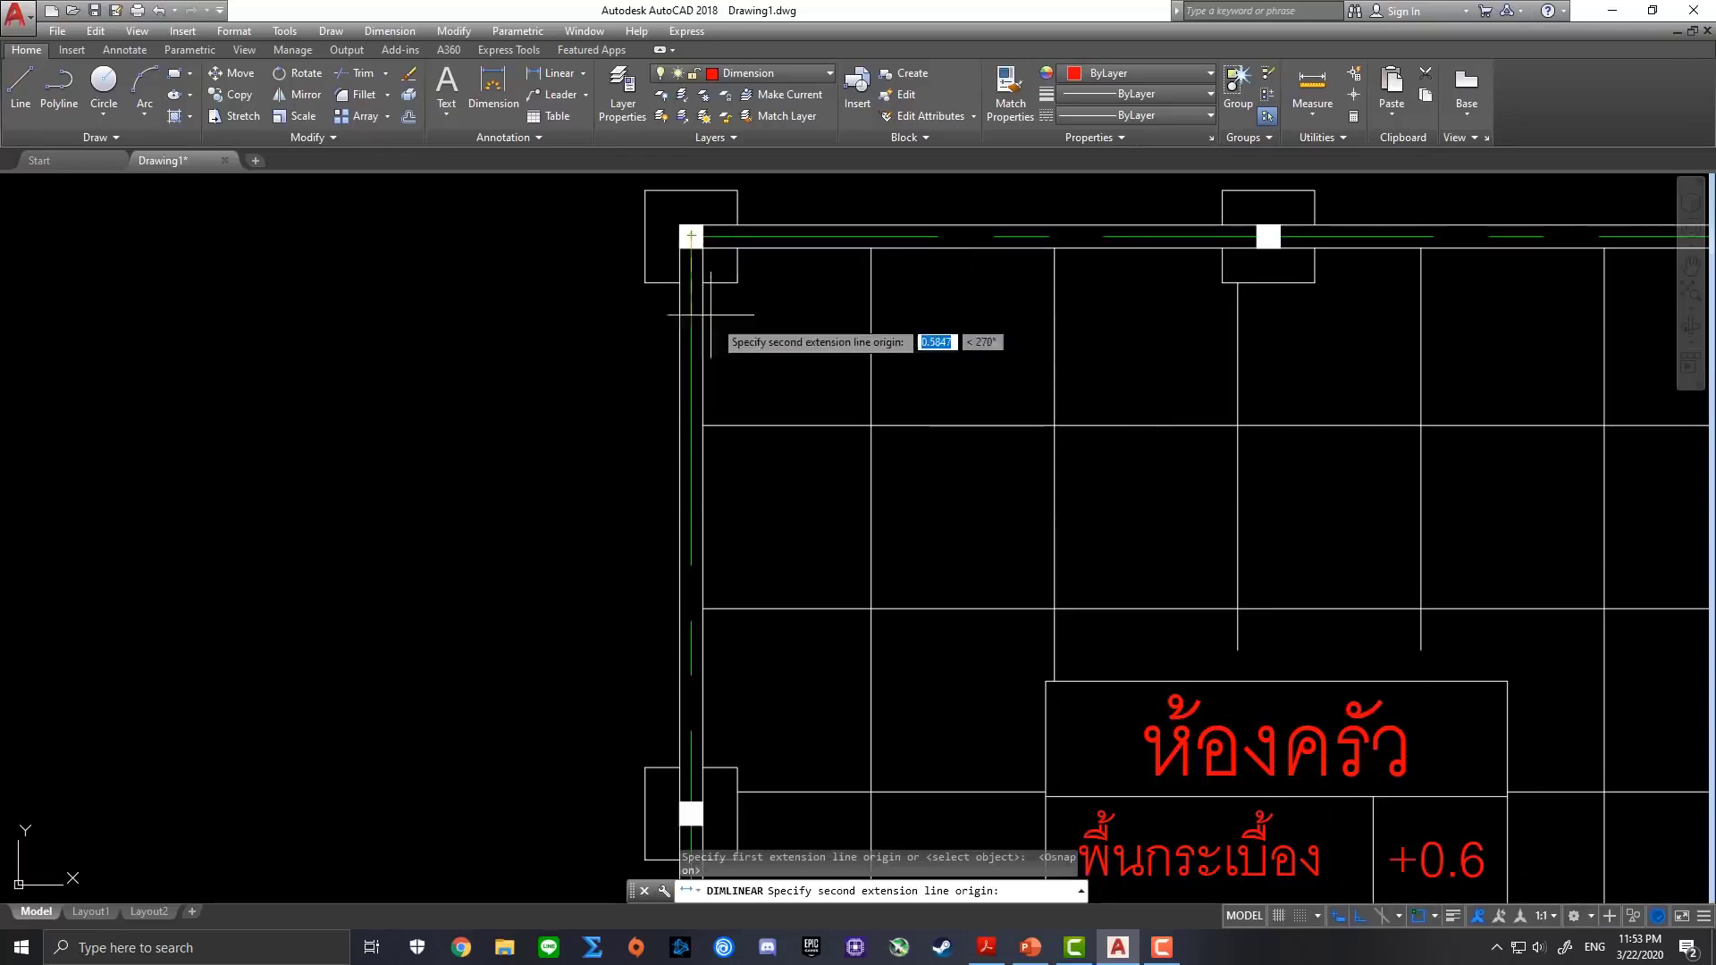
scroll(716, 340, down, 3)
scroll(706, 358, up, 2)
scroll(691, 430, up, 2)
scroll(691, 430, up, 2)
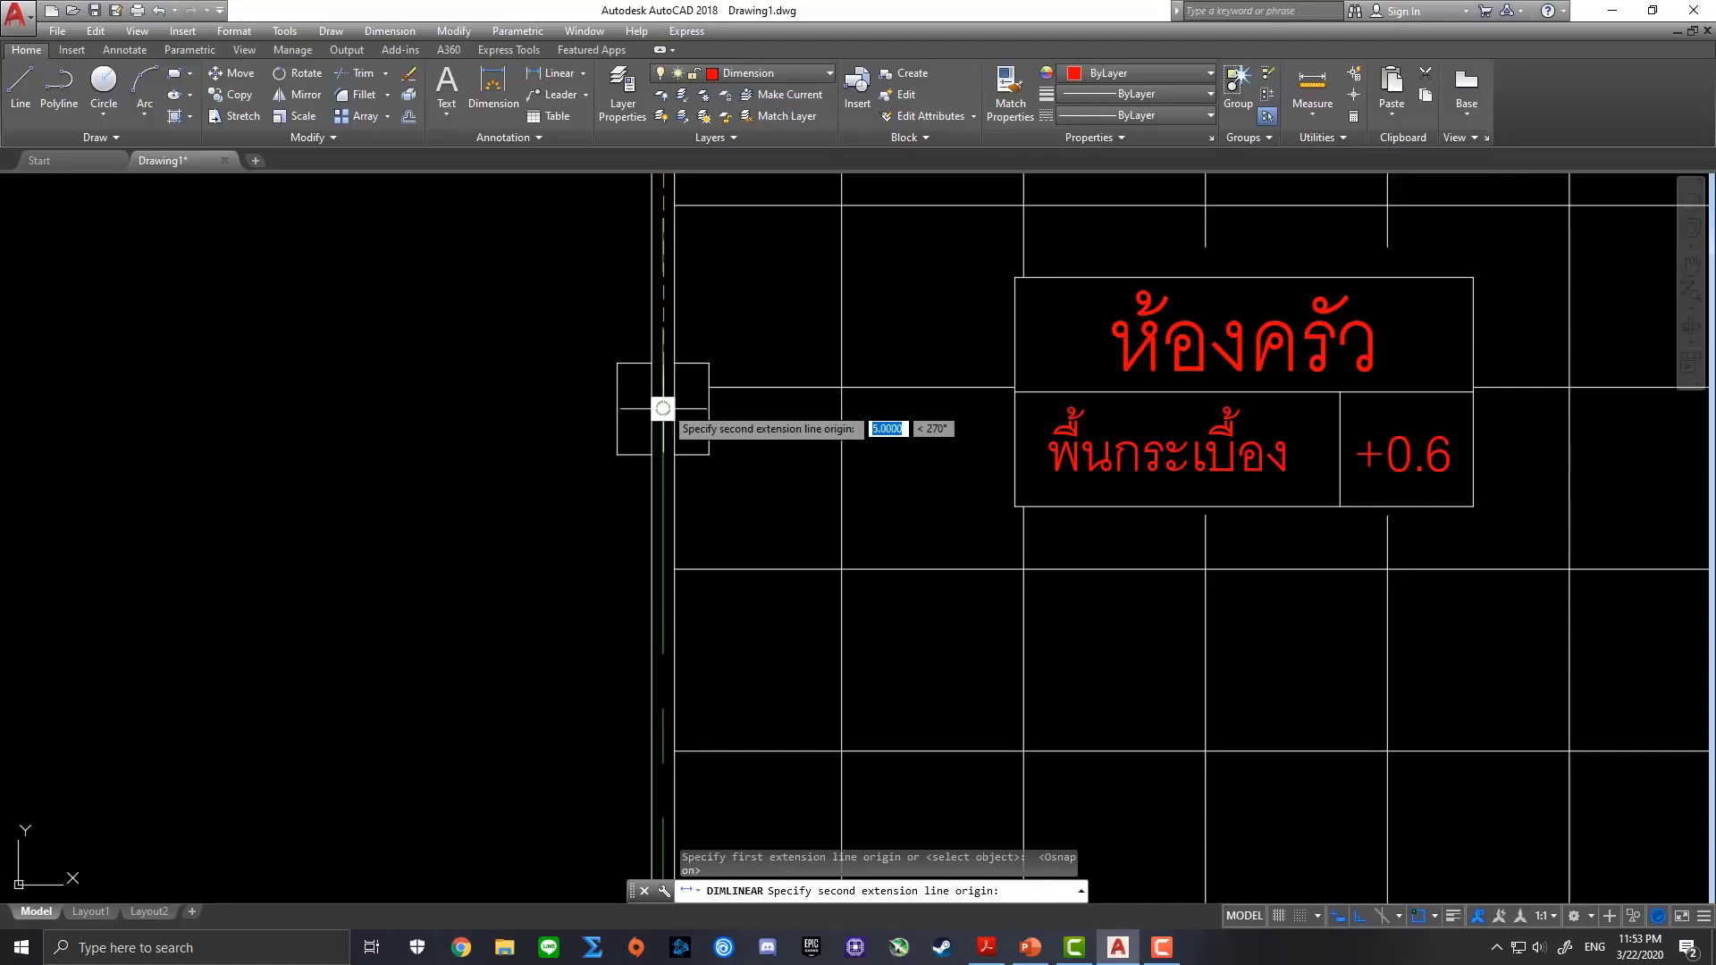
click(662, 402)
scroll(616, 358, down, 6)
middle_drag(611, 349, 793, 405)
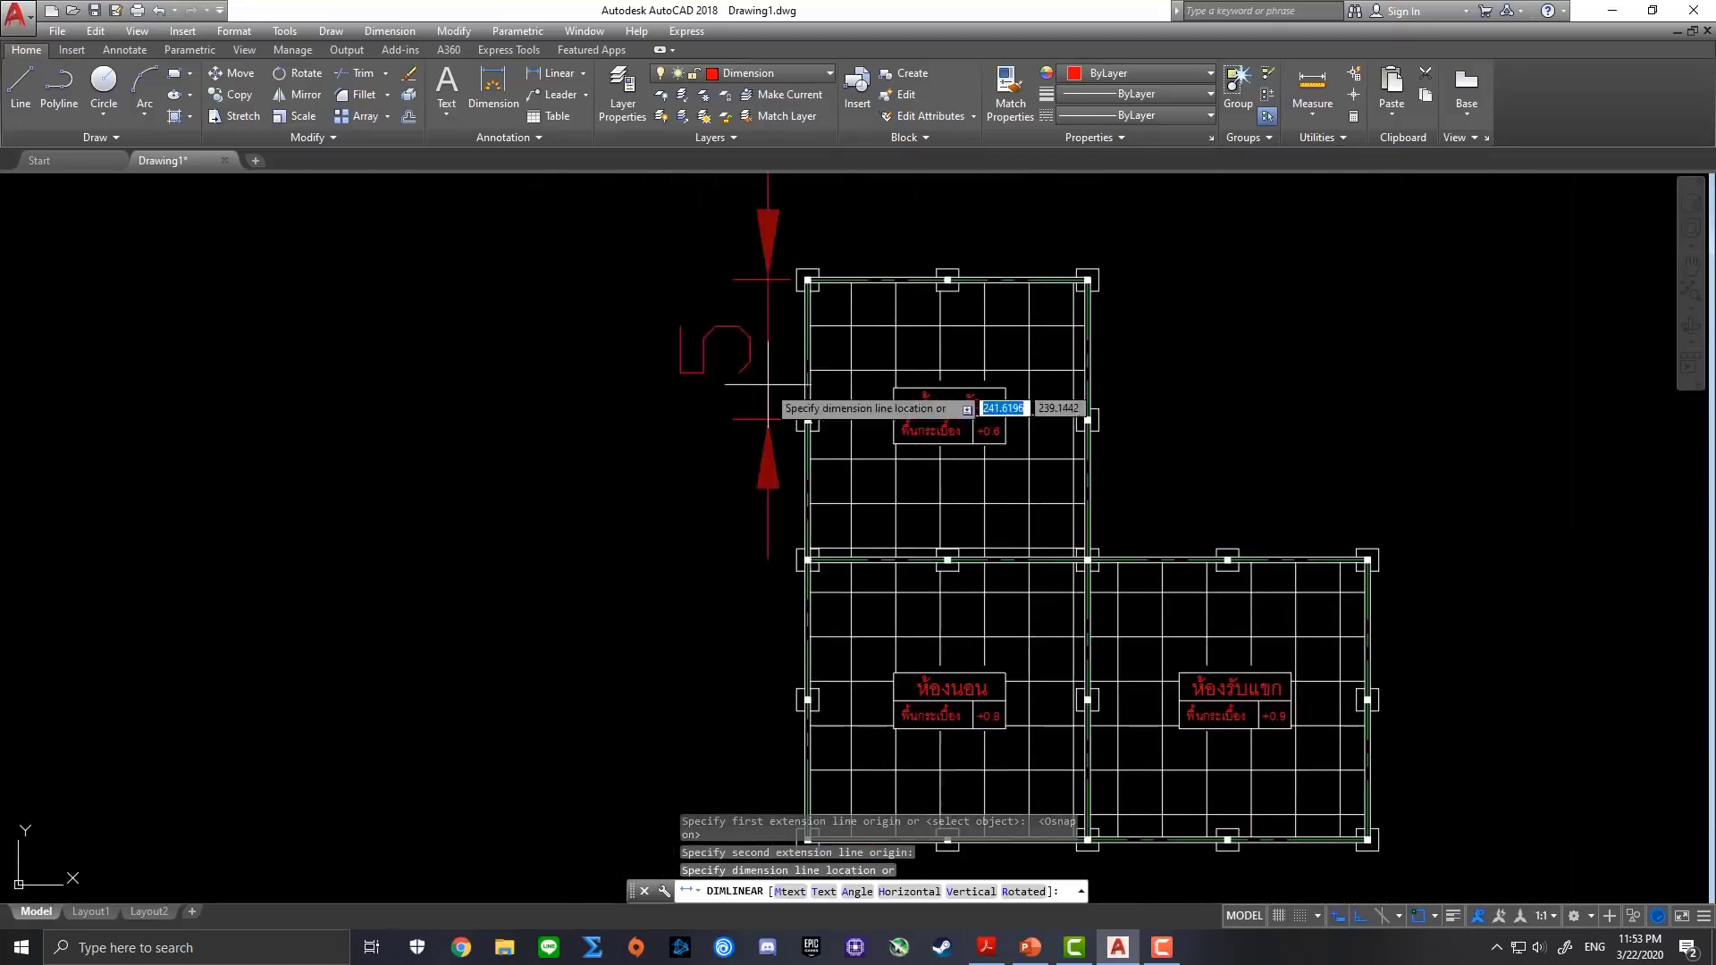
click(716, 339)
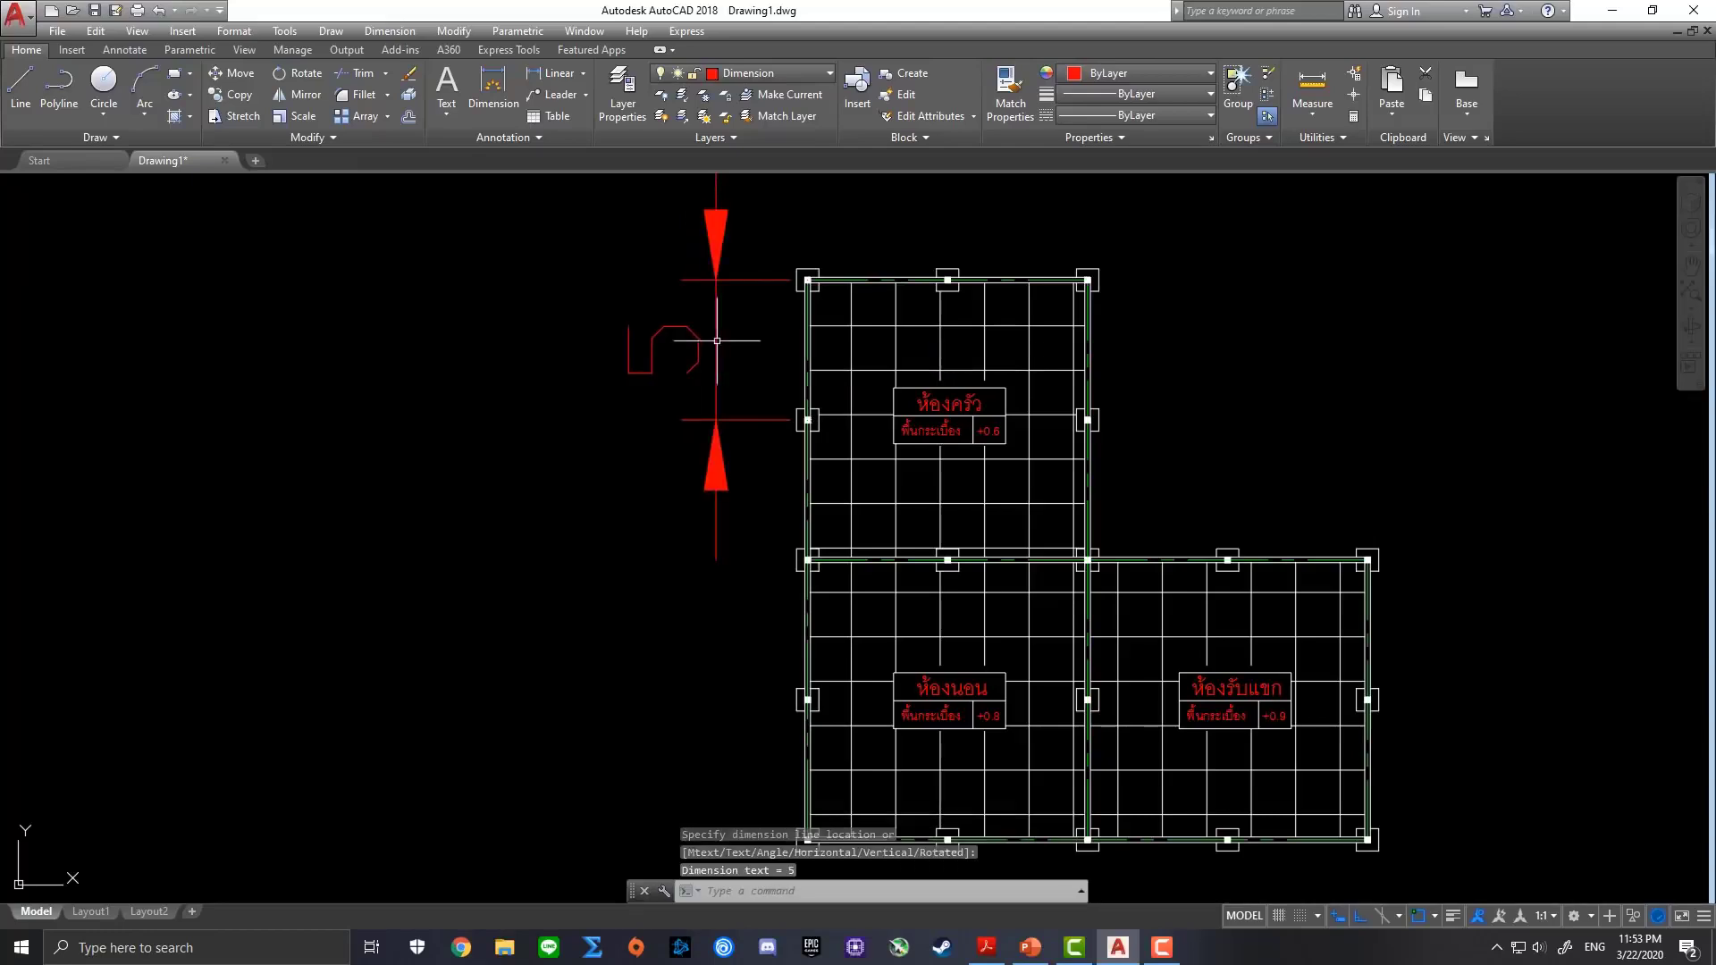
Add two more vertical 5 dimensions below it, aligned in the same chain
key(Return)
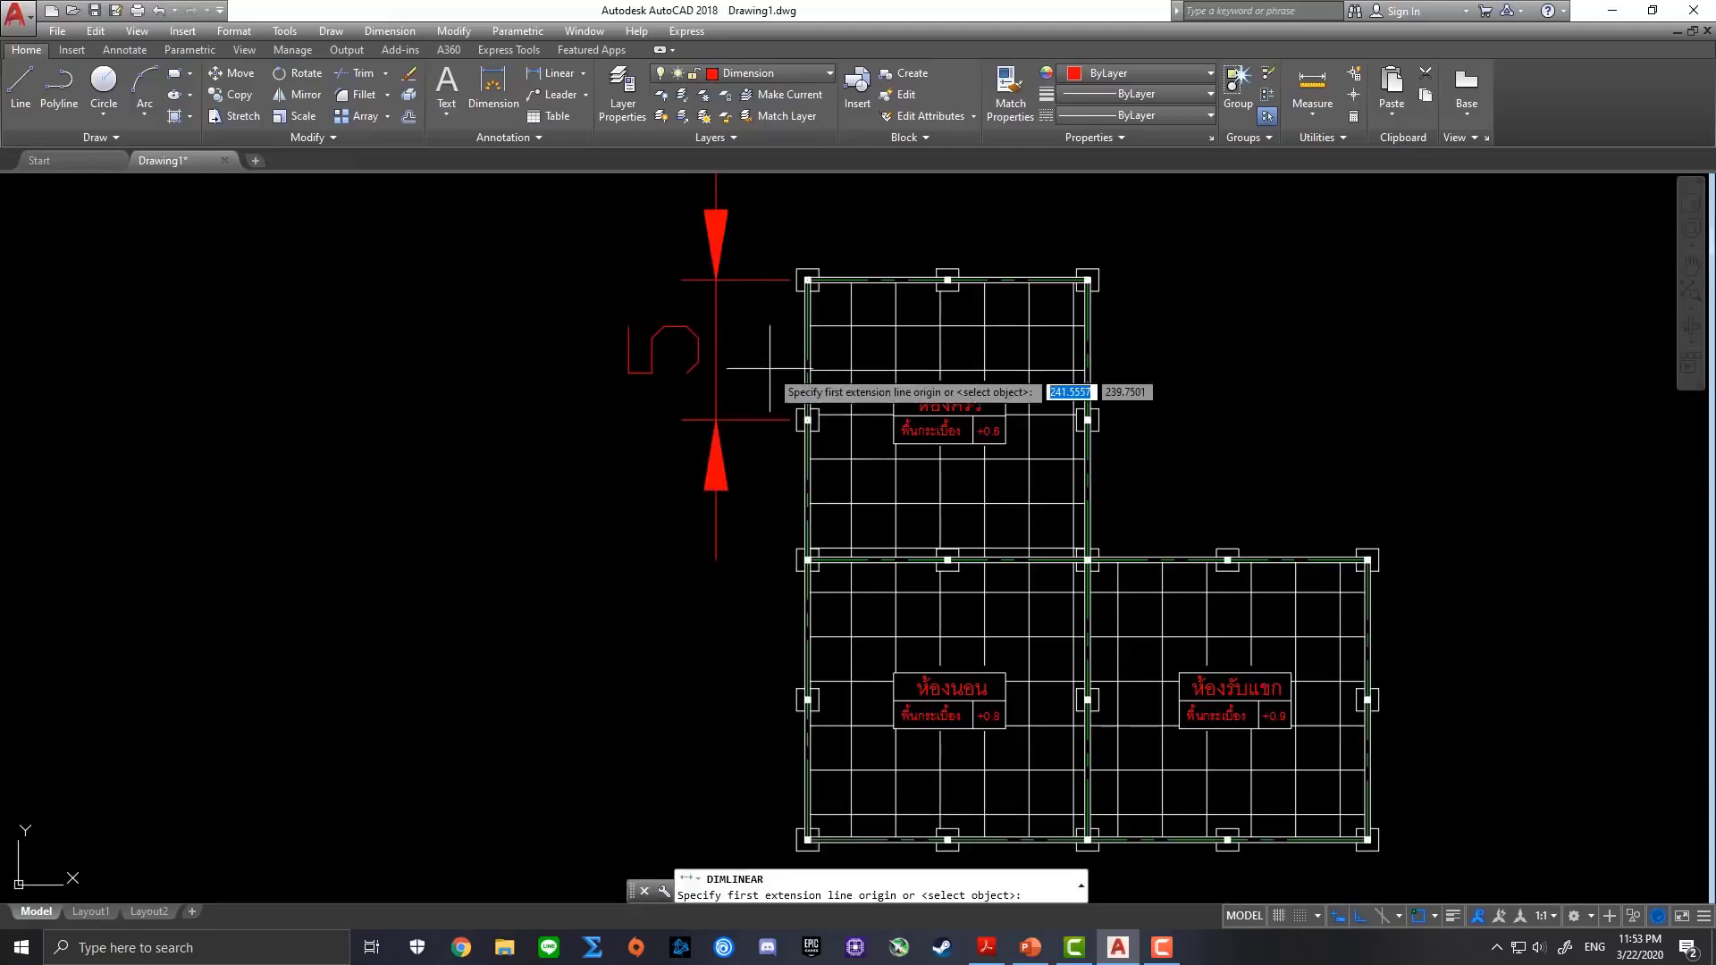
scroll(792, 419, up, 2)
scroll(792, 419, up, 2)
click(830, 419)
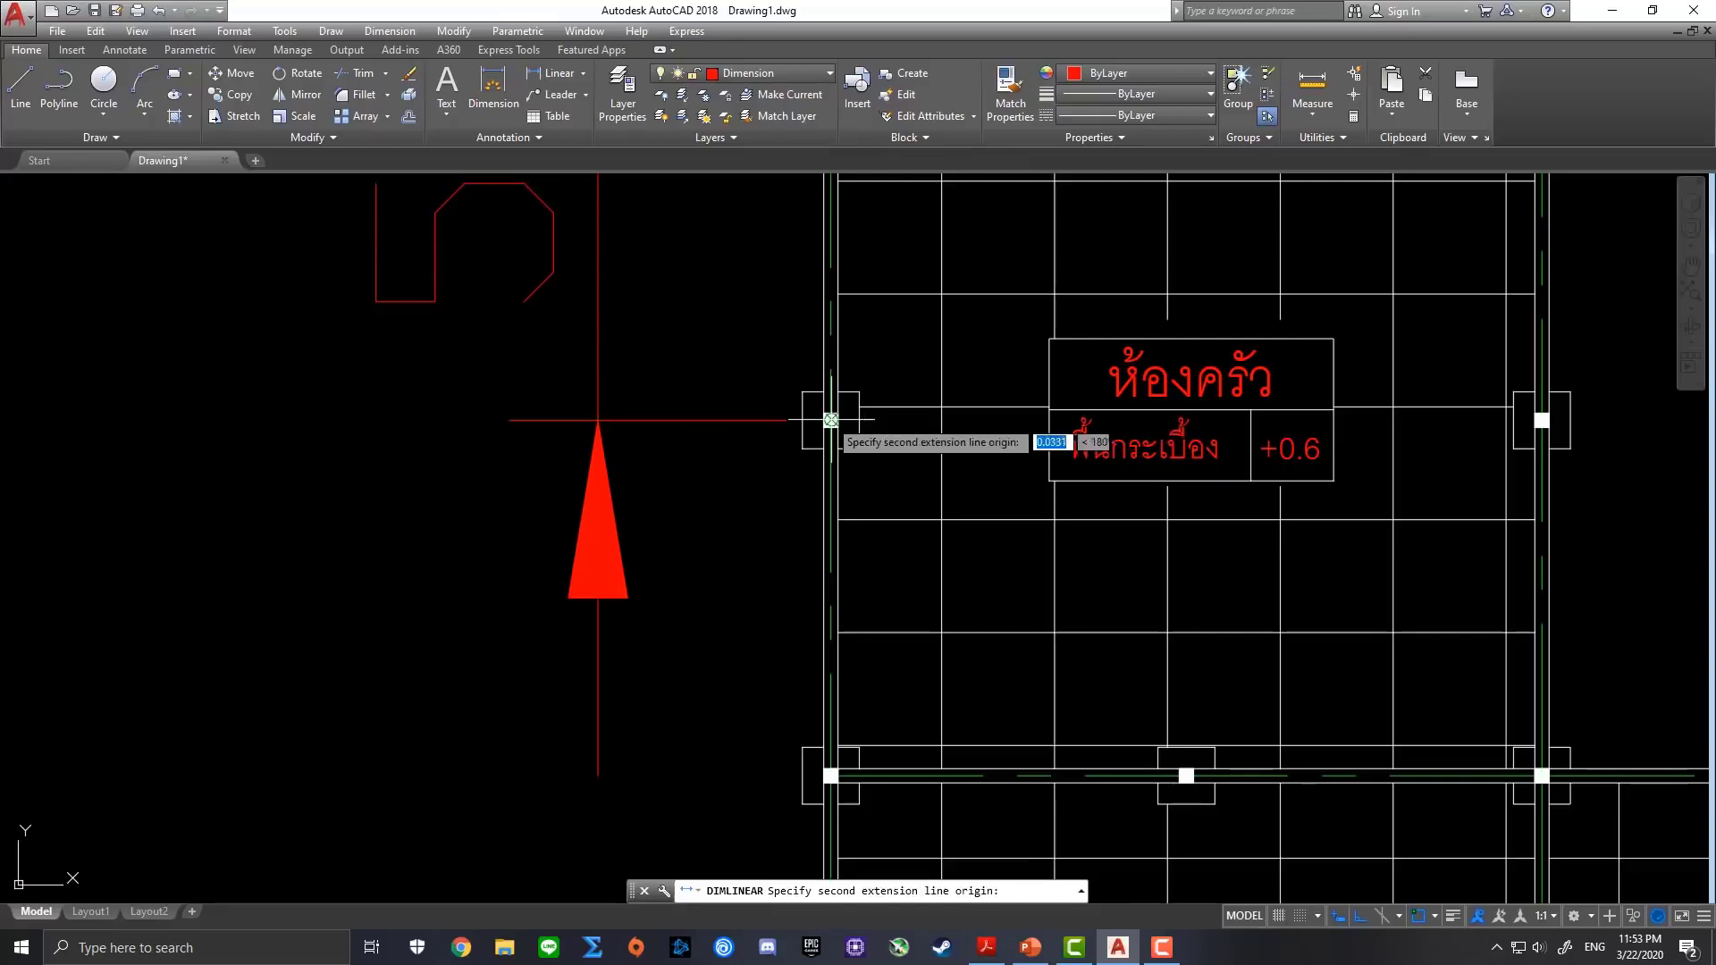
click(830, 776)
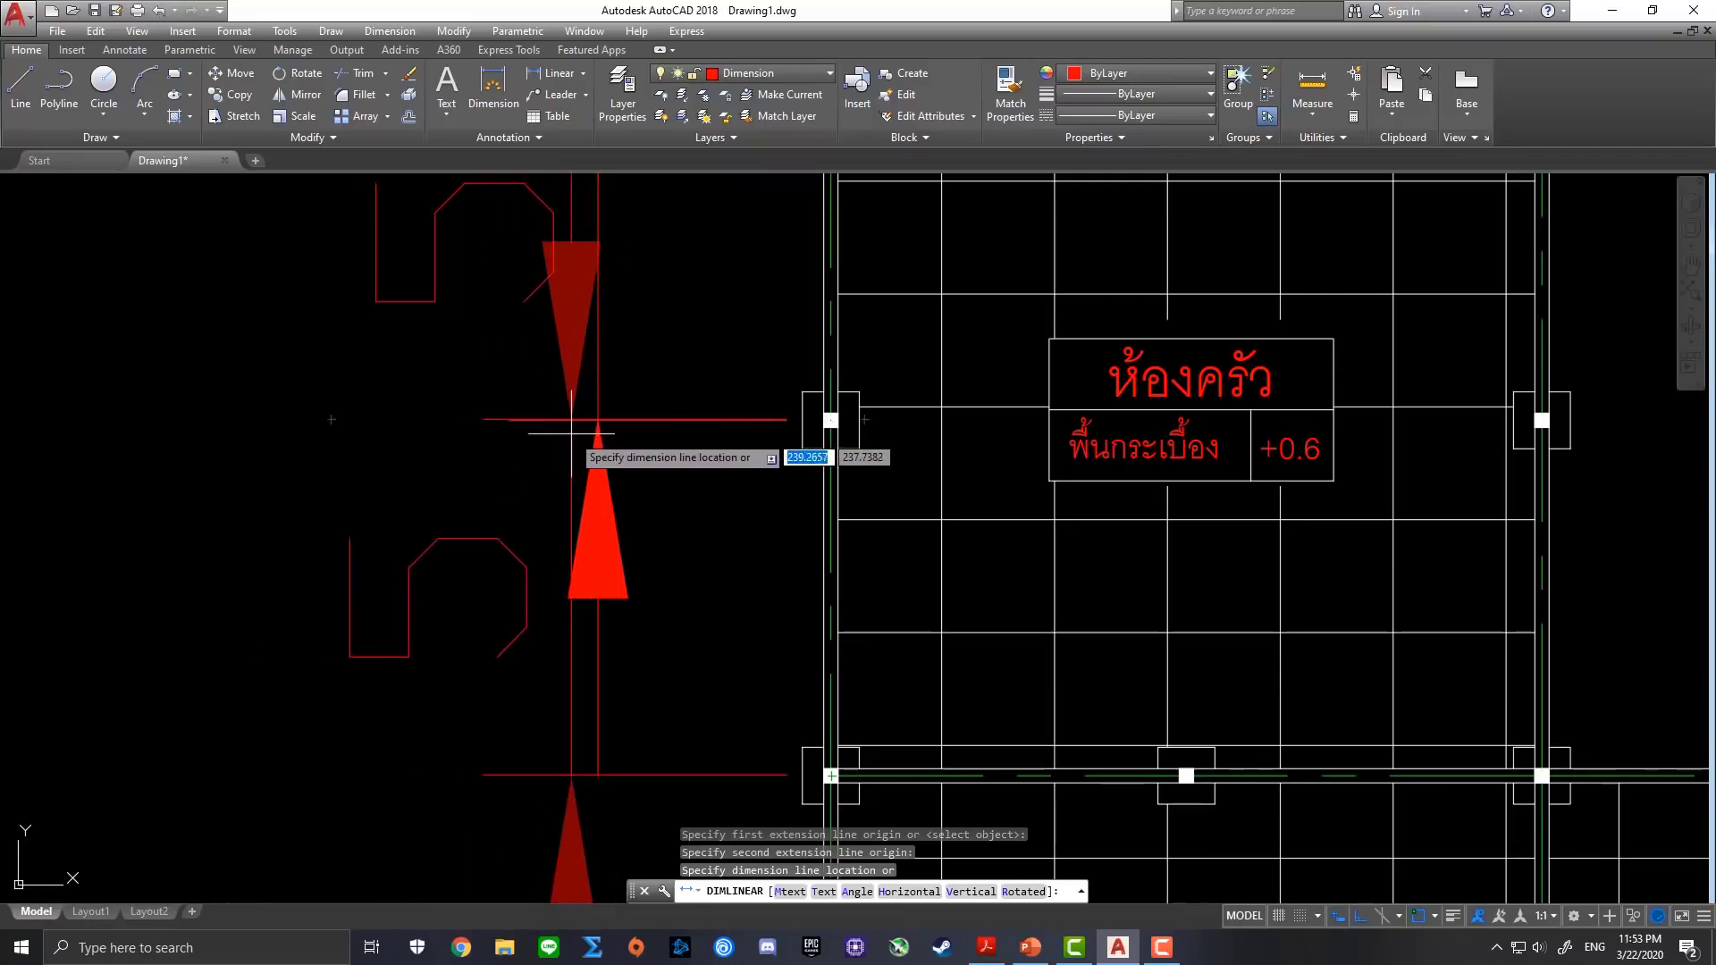
click(598, 419)
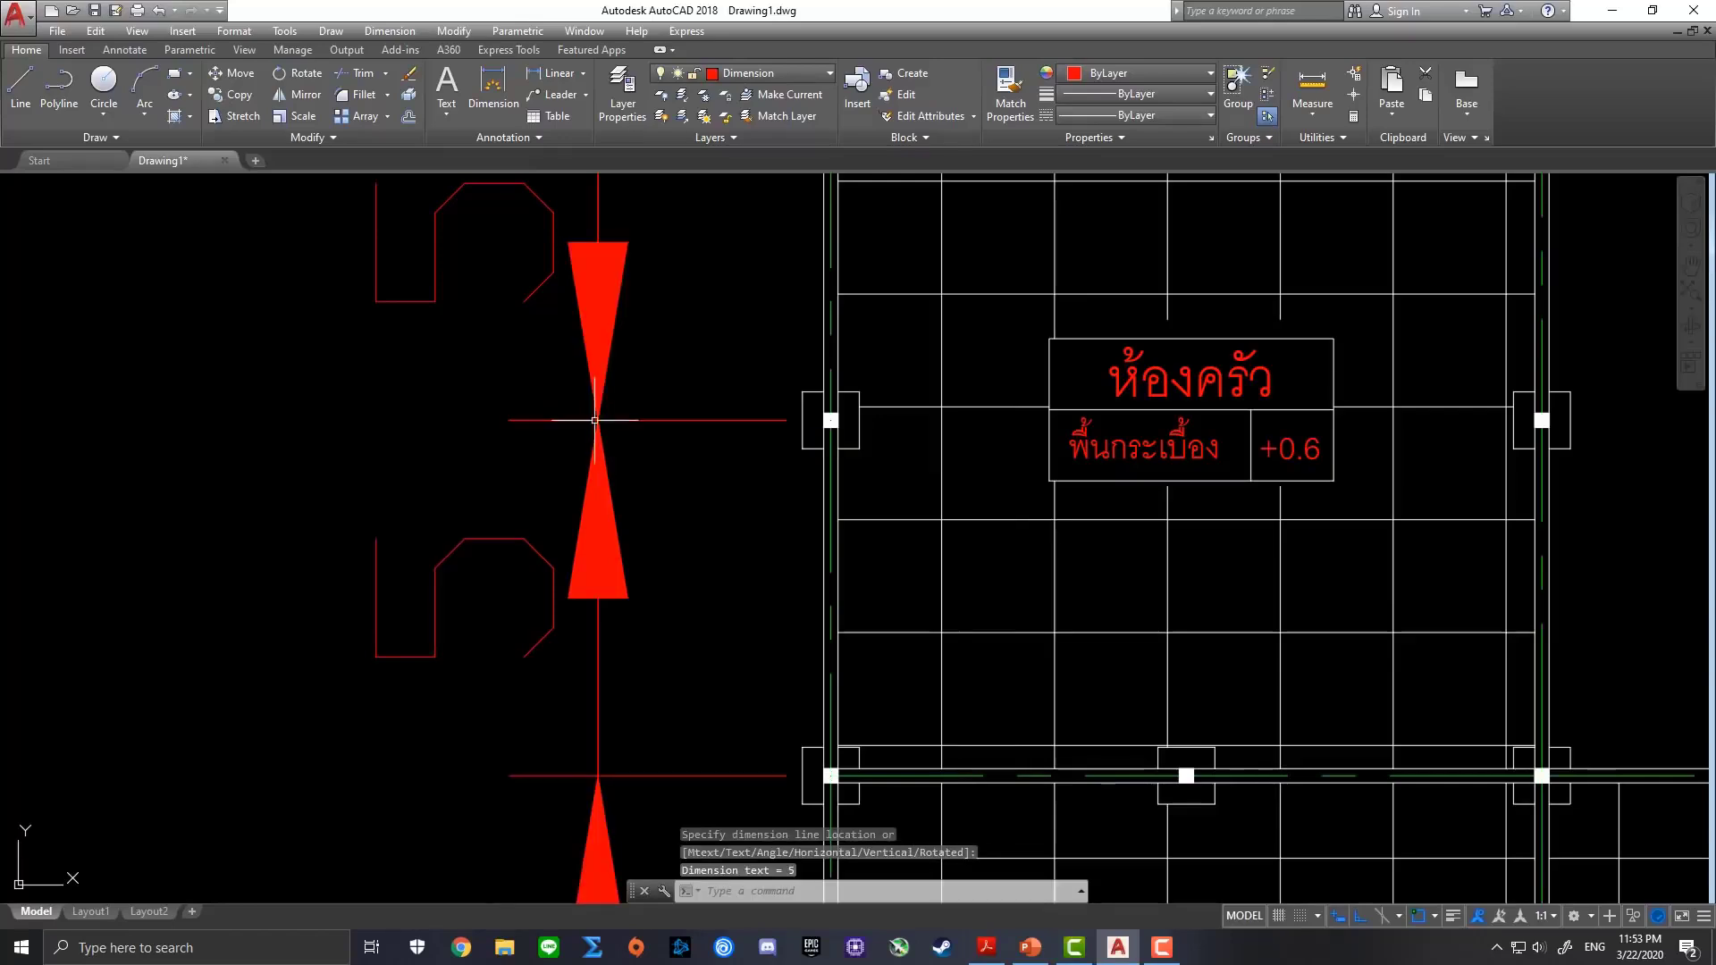
scroll(626, 447, down, 2)
scroll(670, 438, down, 2)
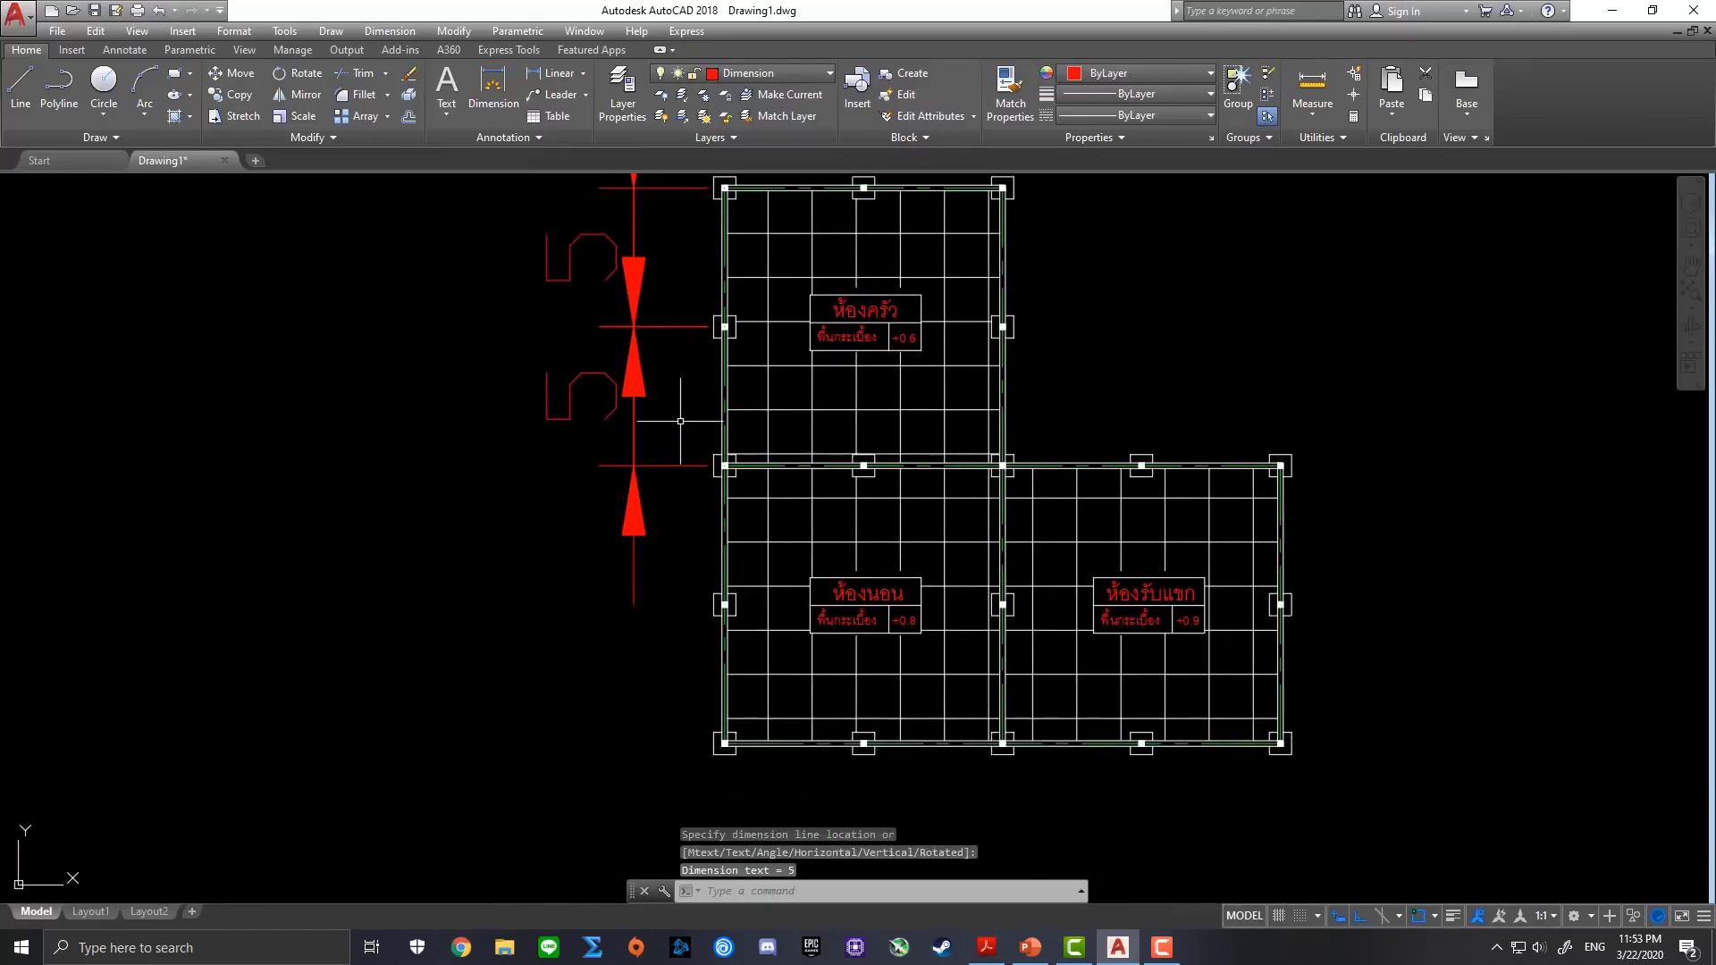
key(Return)
scroll(724, 465, up, 4)
click(731, 438)
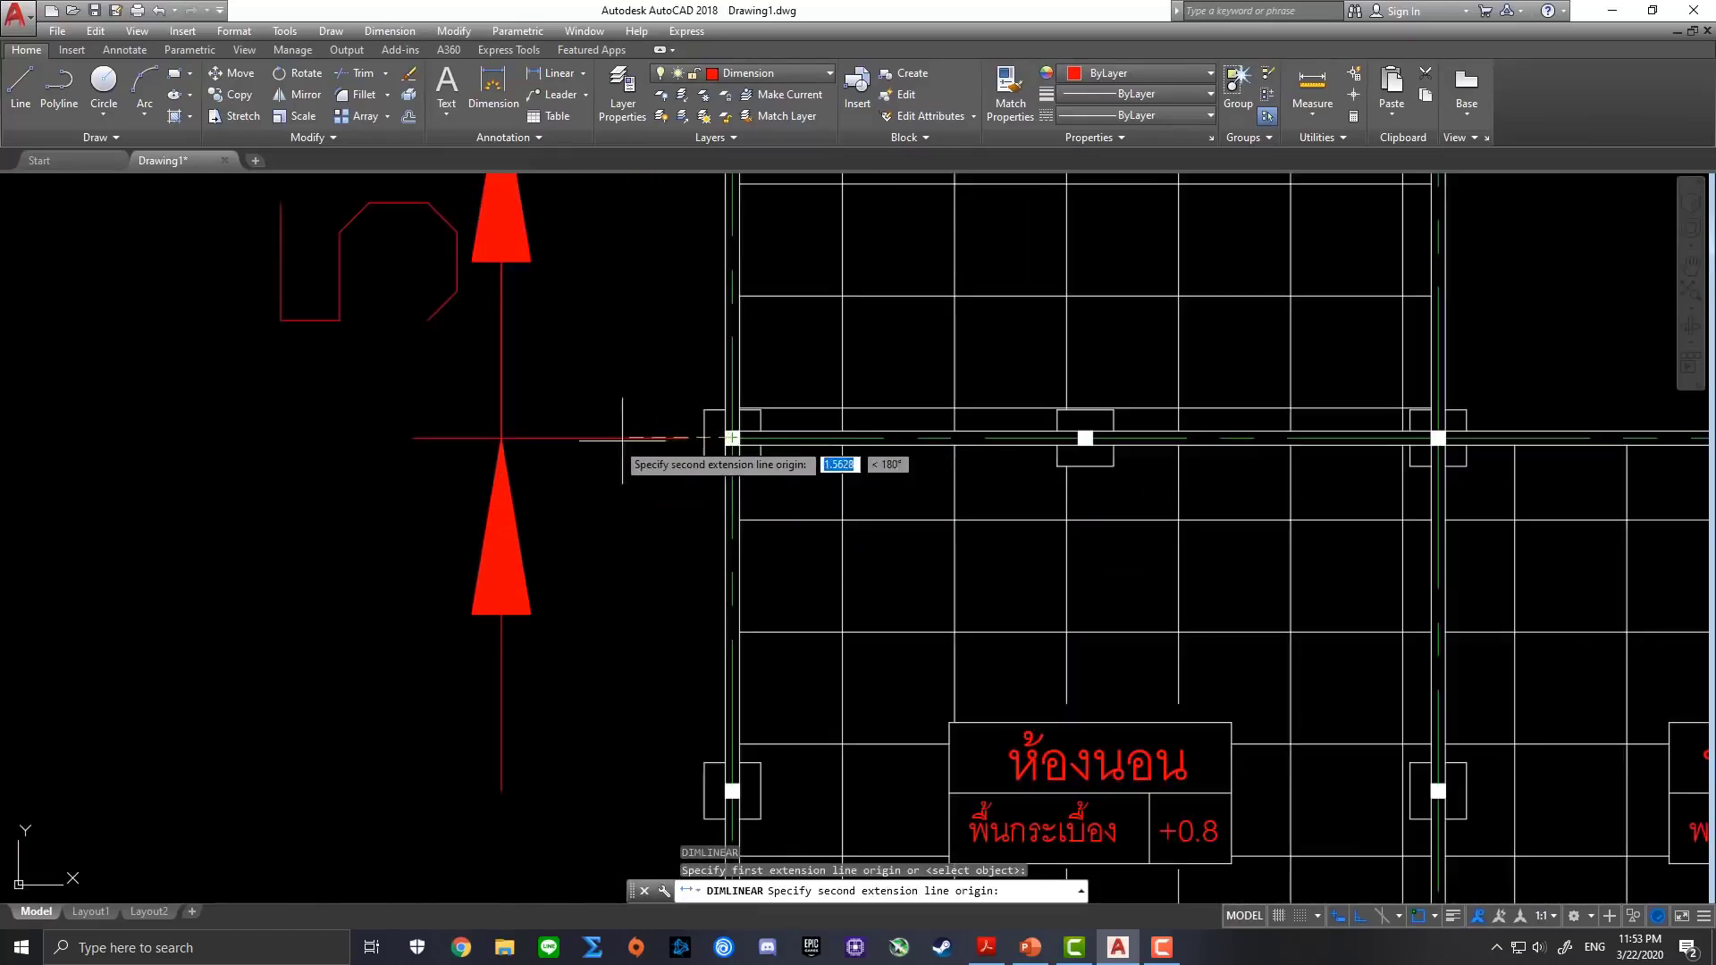
click(731, 790)
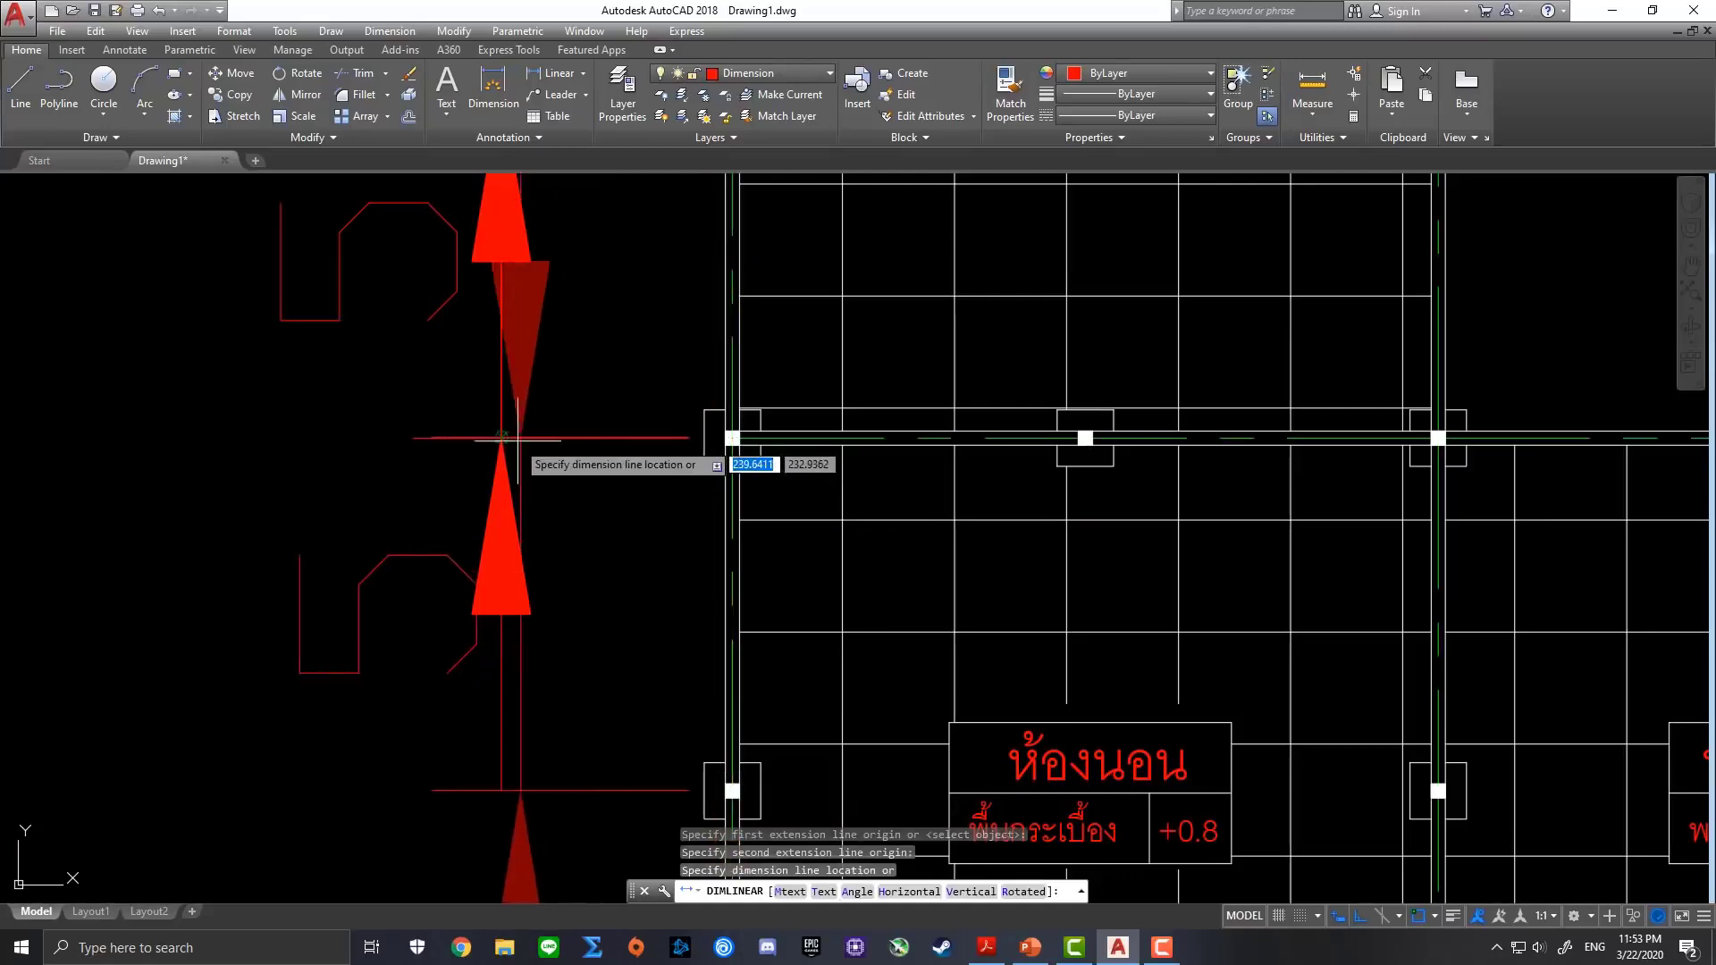
click(497, 447)
Finish the vertical chain with a dimension down to the bottom-left column corner
scroll(680, 626, down, 4)
scroll(796, 482, up, 1)
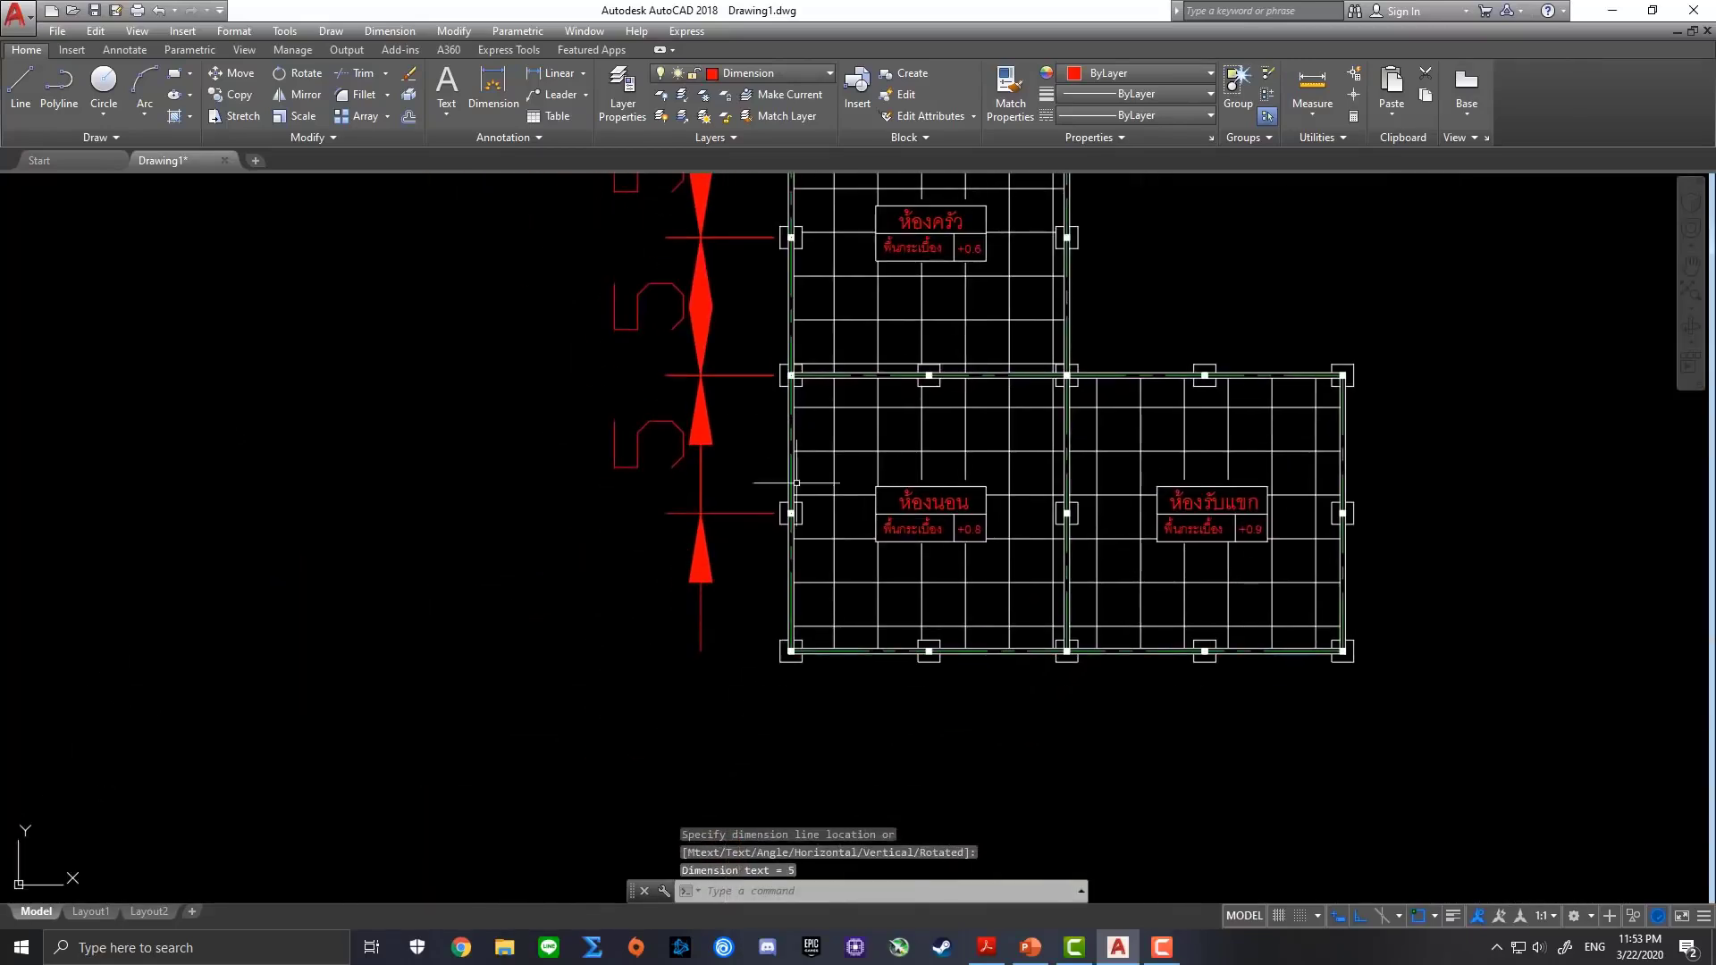
key(Return)
scroll(796, 536, up, 5)
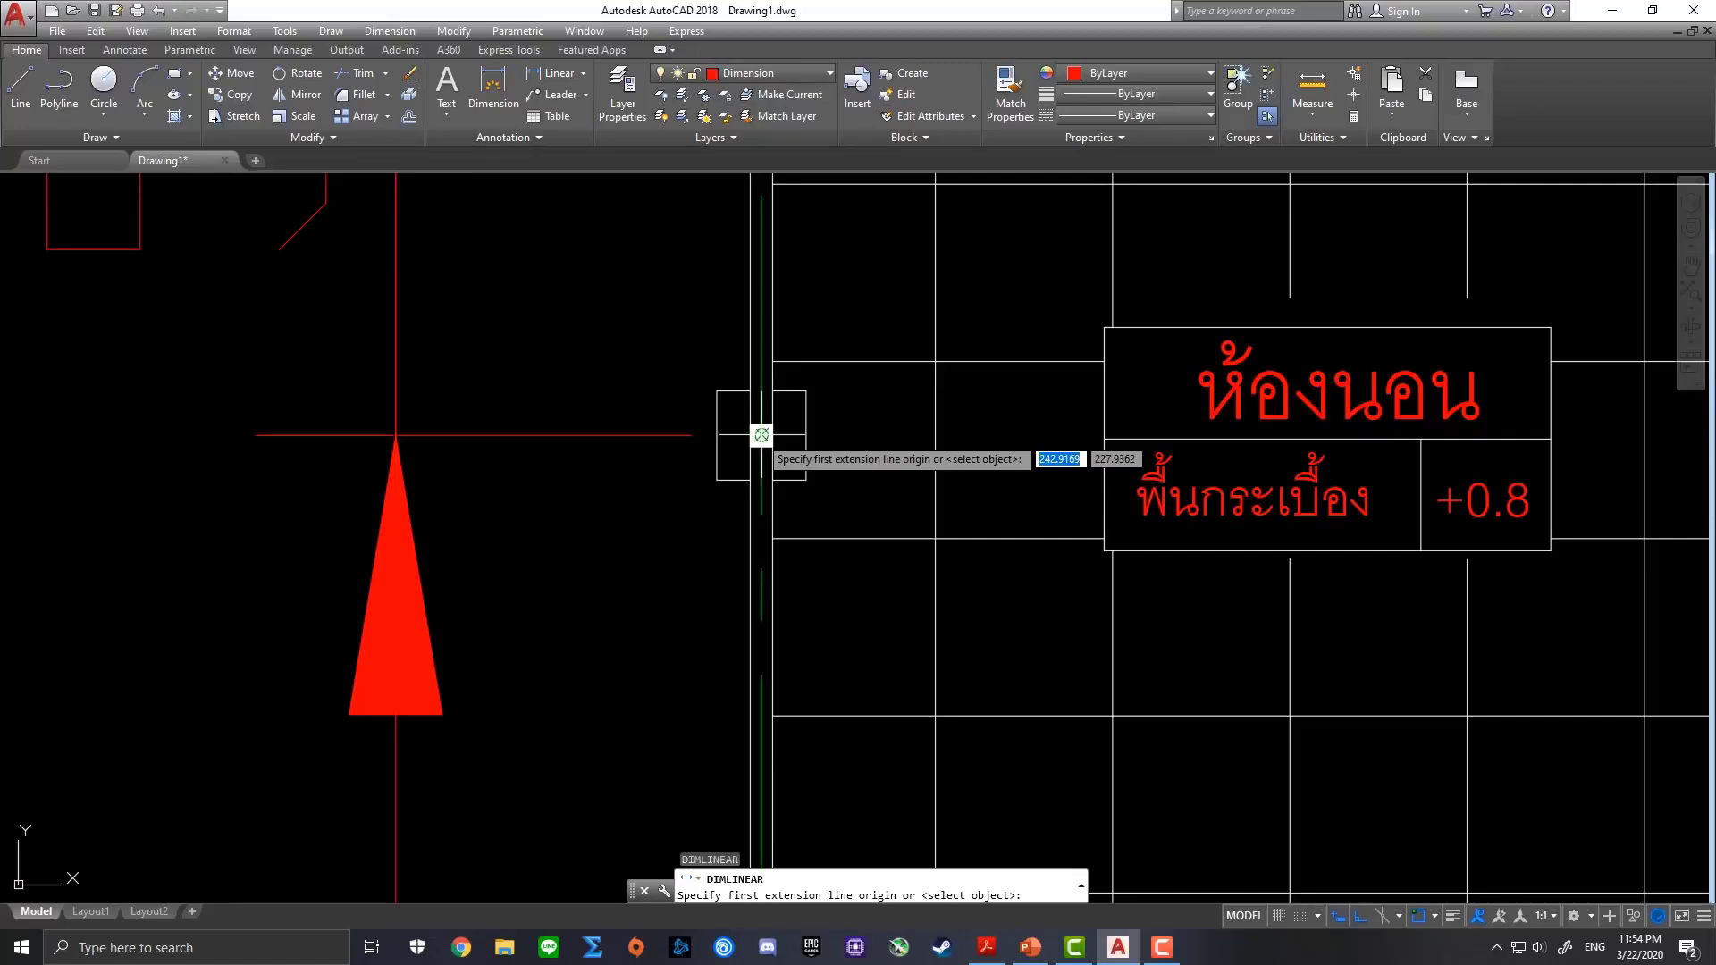
click(762, 435)
scroll(777, 500, down, 5)
scroll(762, 572, up, 4)
scroll(762, 572, up, 1)
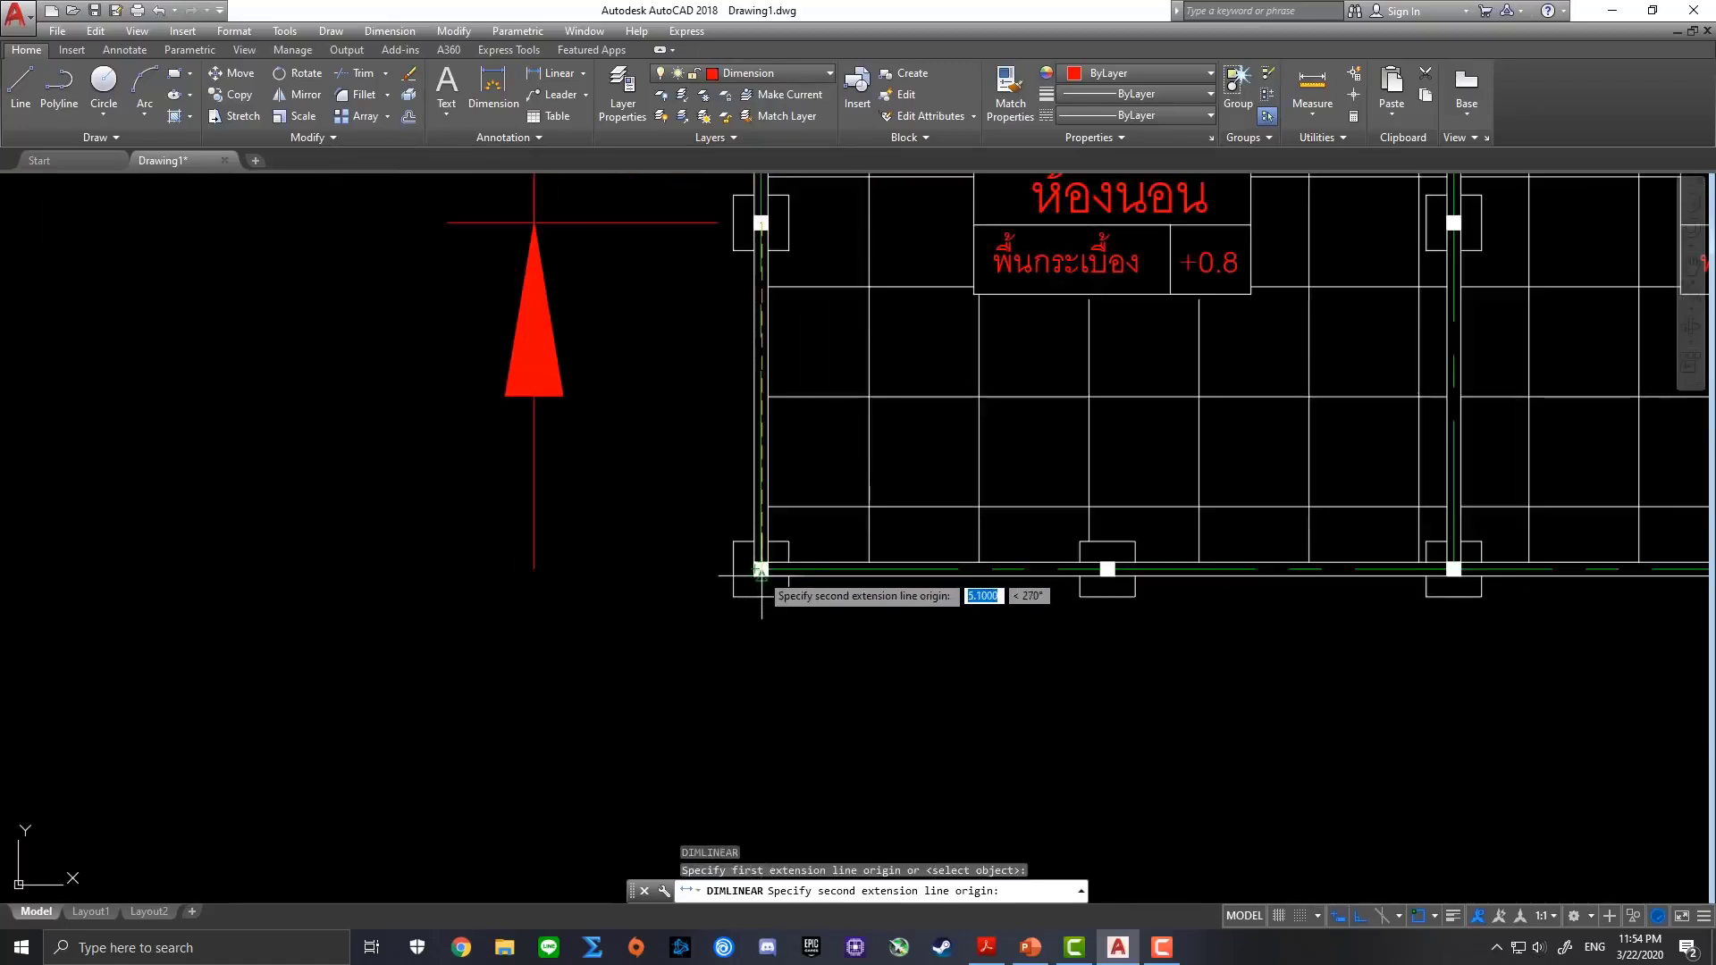
scroll(761, 569, up, 5)
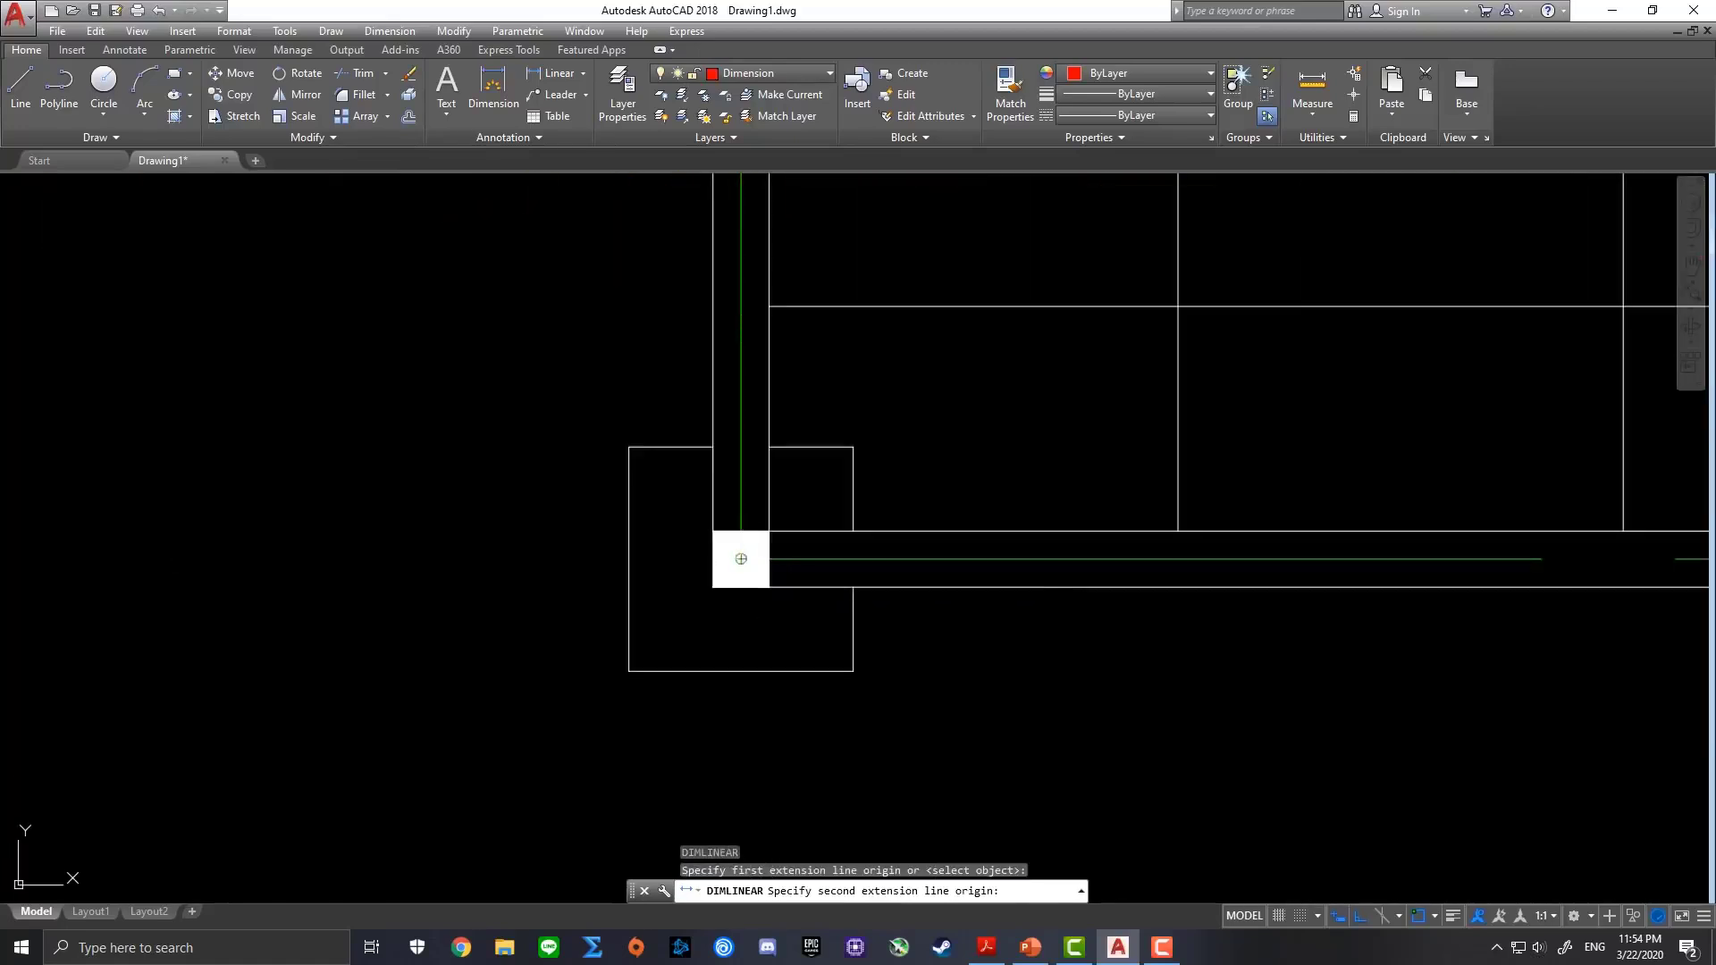
click(741, 558)
scroll(682, 460, down, 8)
scroll(601, 387, up, 1)
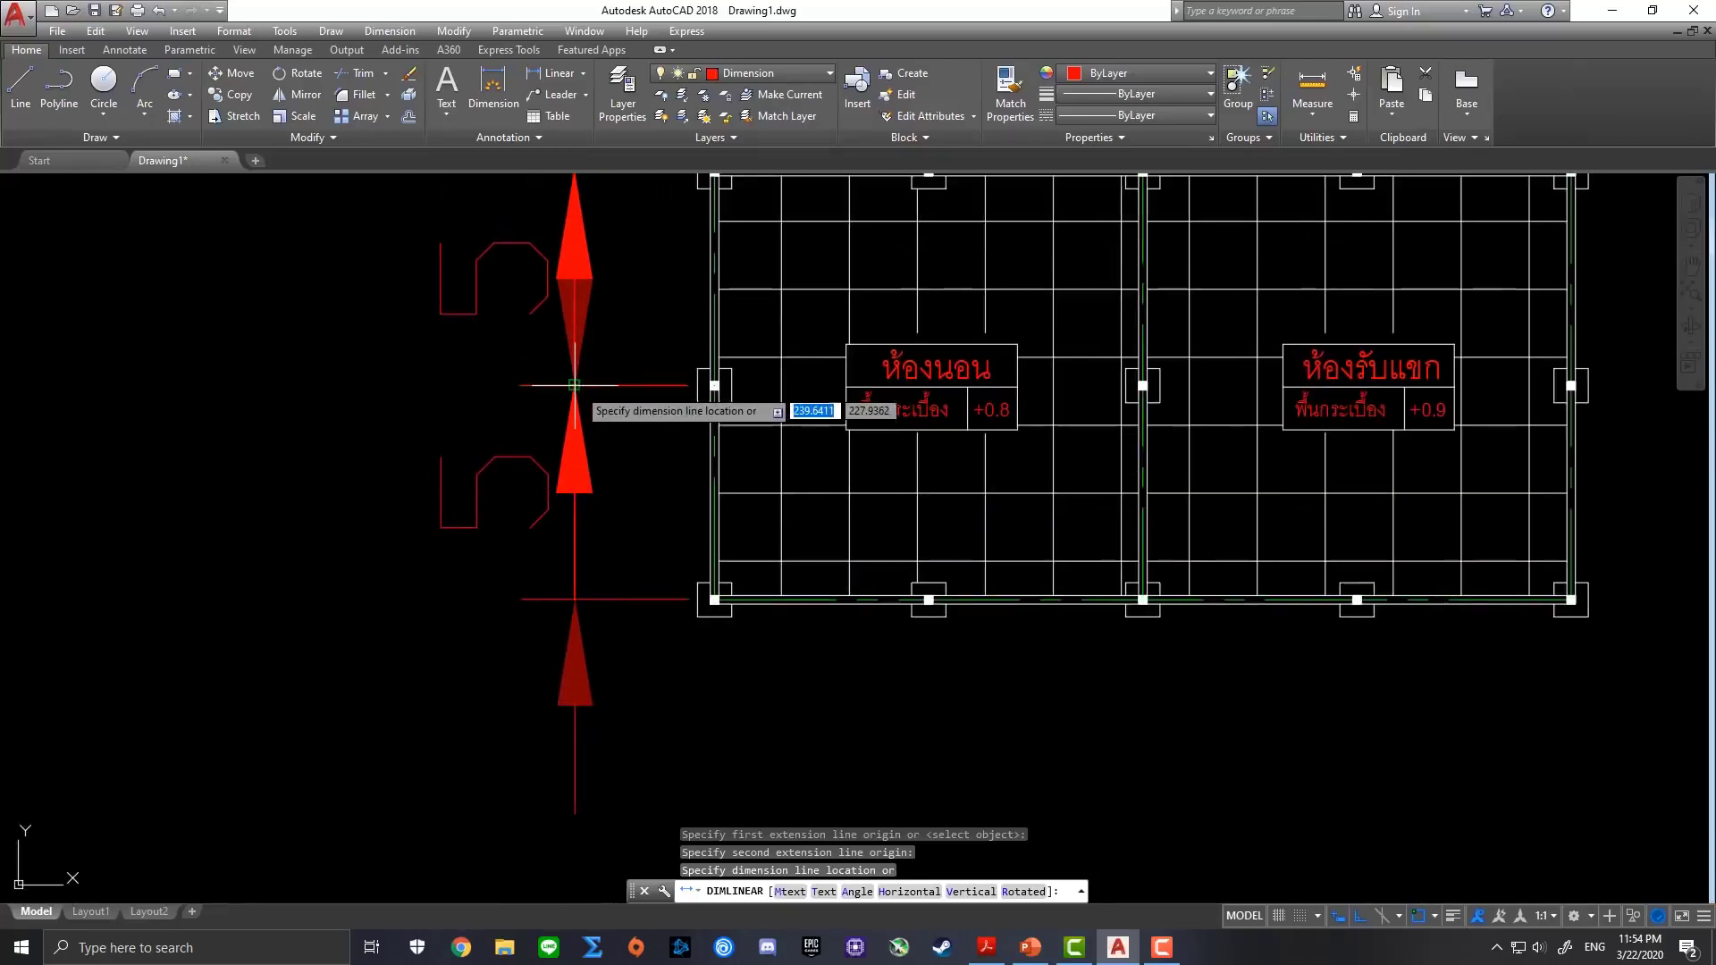
click(574, 385)
key(Return)
scroll(626, 394, down, 4)
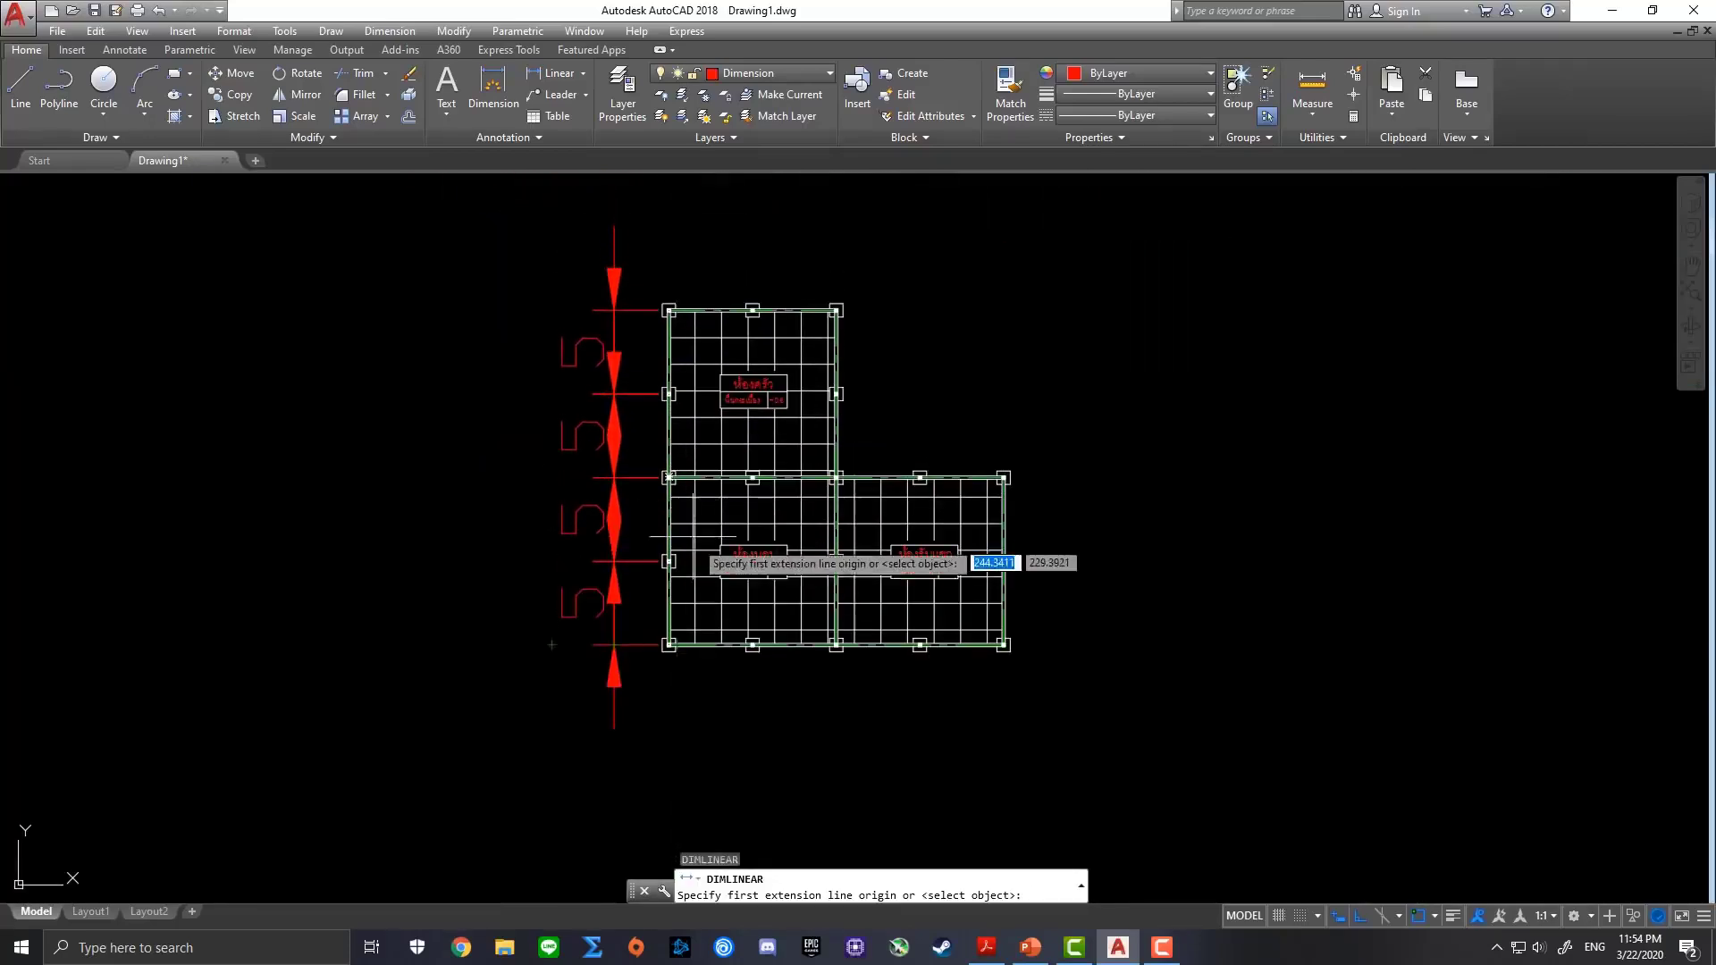
Dimension the first two 5 spans along the bottom wall, starting at the bottom-left corner
scroll(727, 587, up, 2)
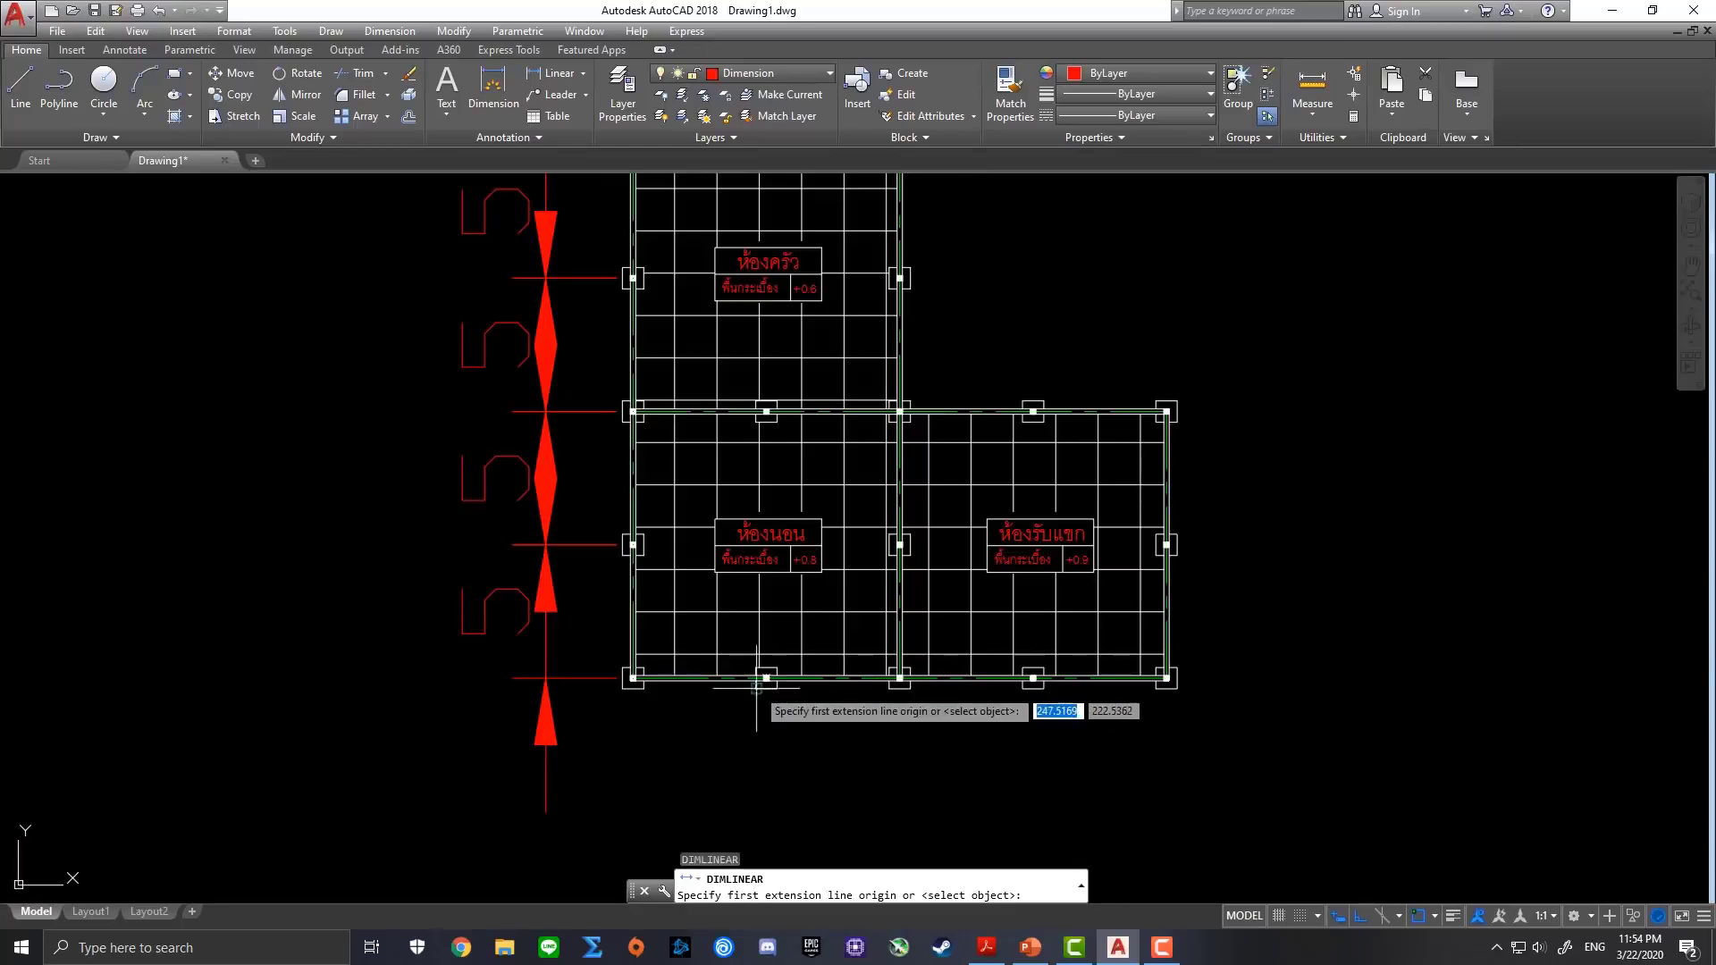
scroll(757, 687, up, 4)
click(440, 661)
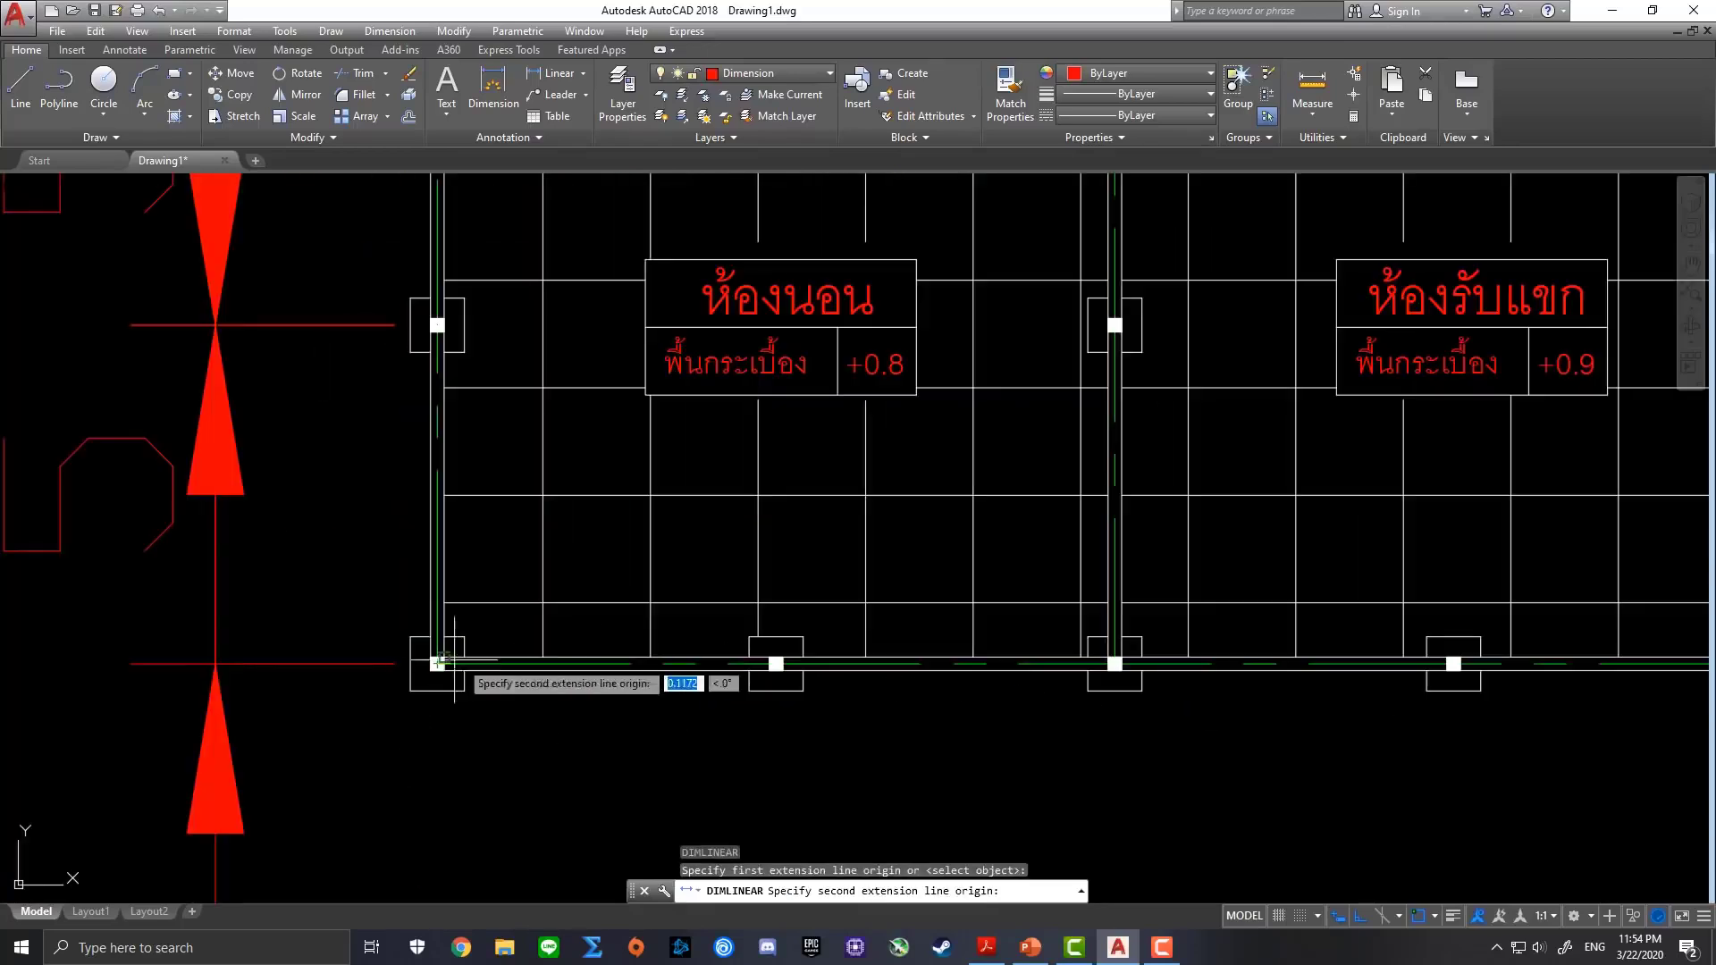
click(774, 663)
scroll(690, 775, down, 4)
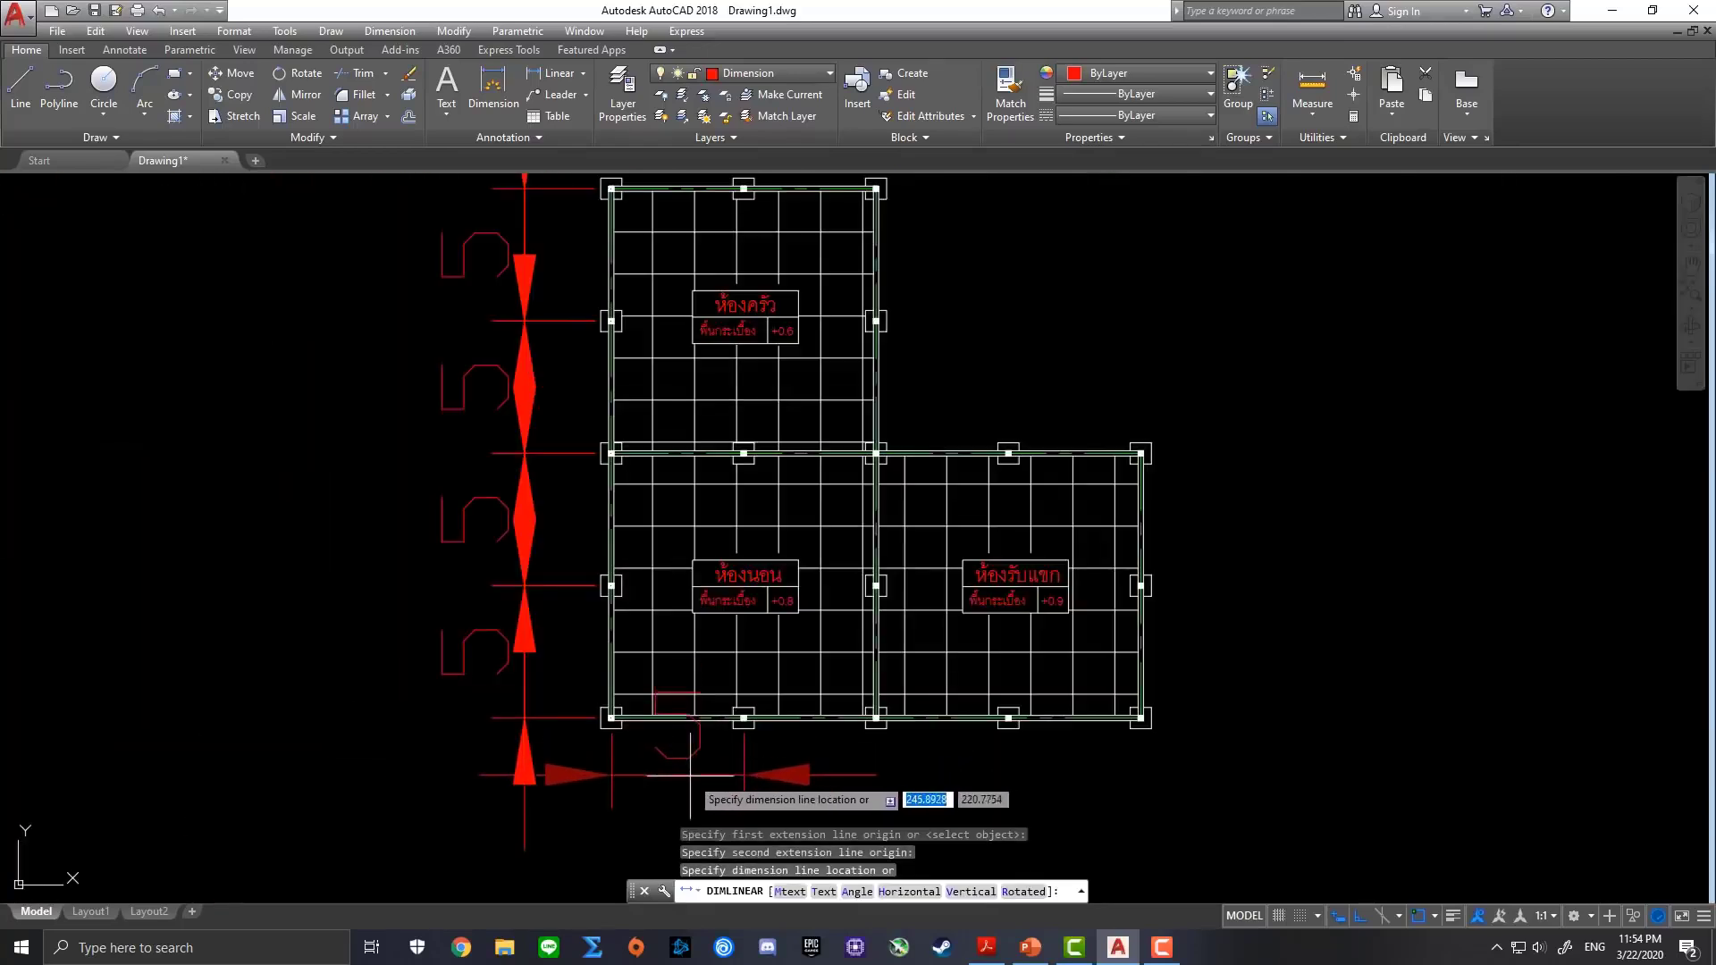
click(690, 802)
middle_drag(848, 759, 818, 636)
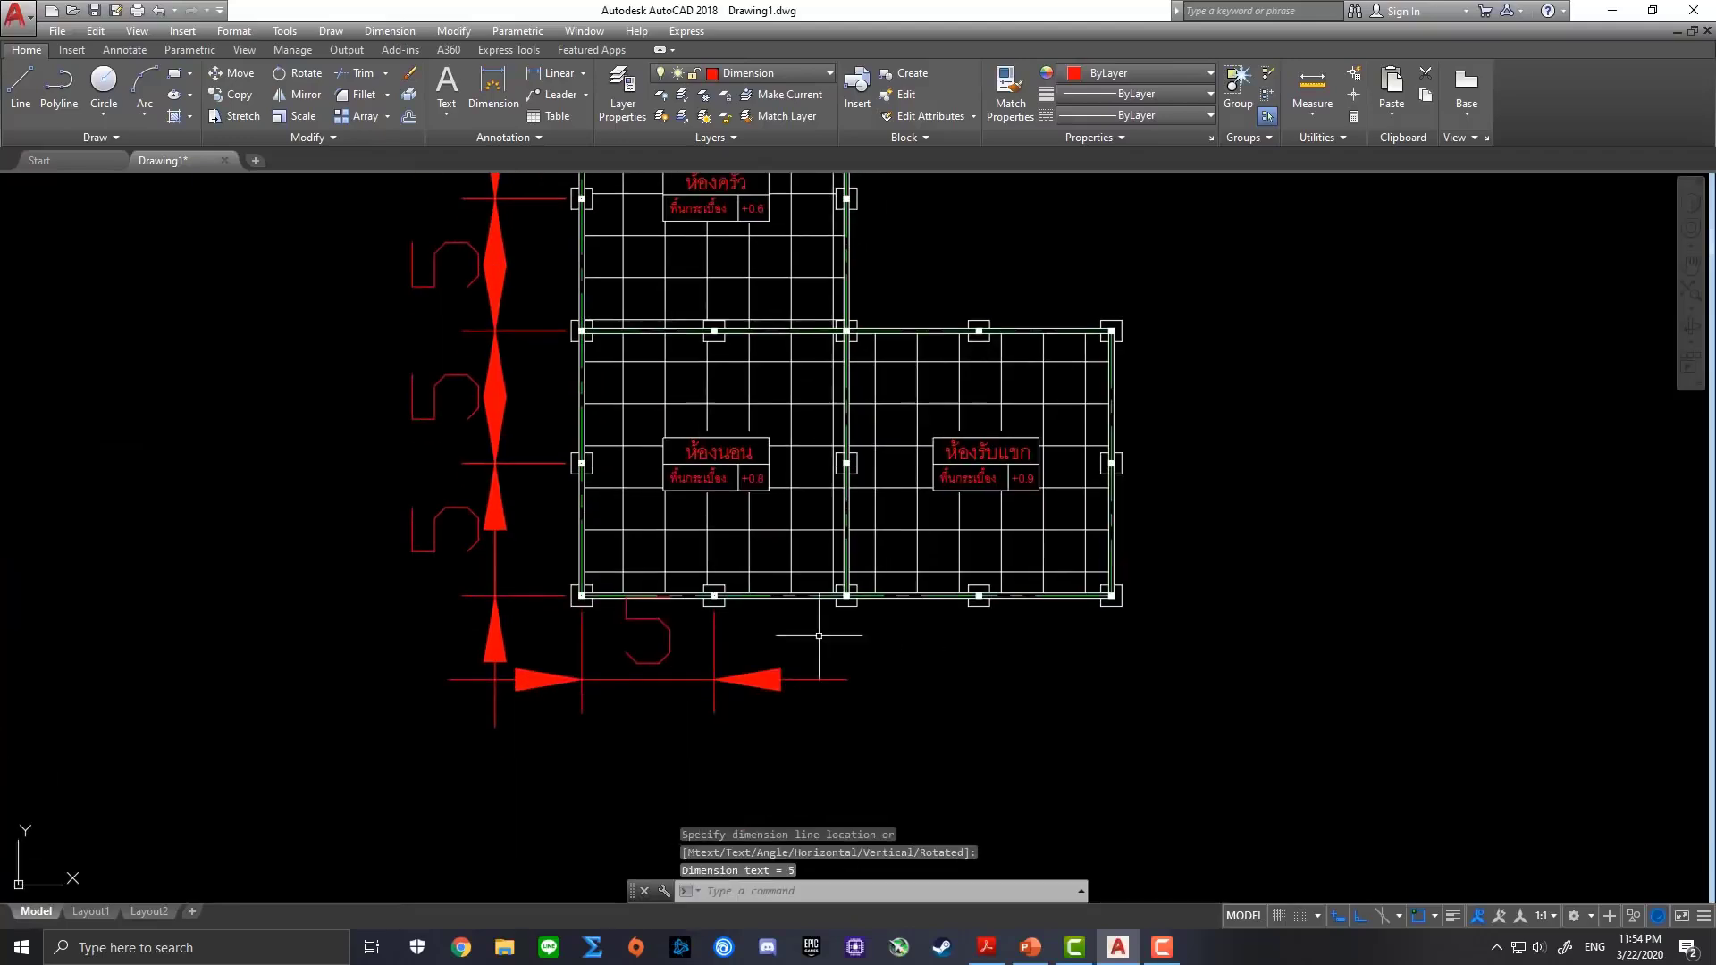
key(Return)
scroll(778, 648, up, 2)
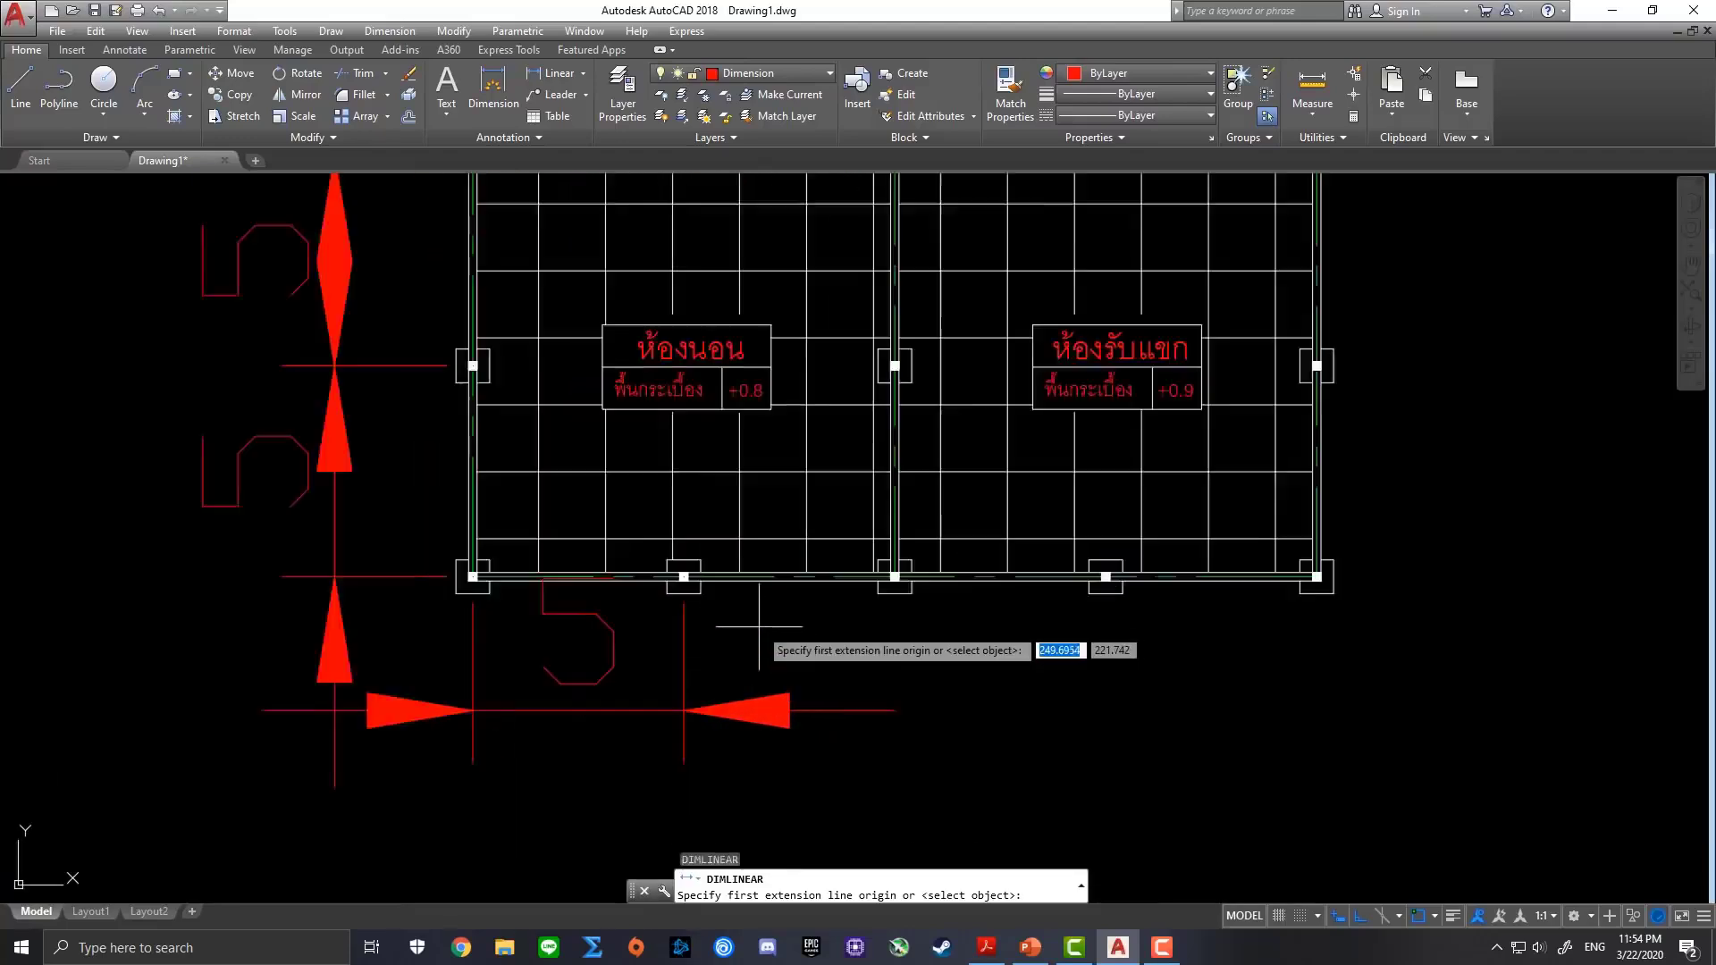
scroll(679, 595, up, 2)
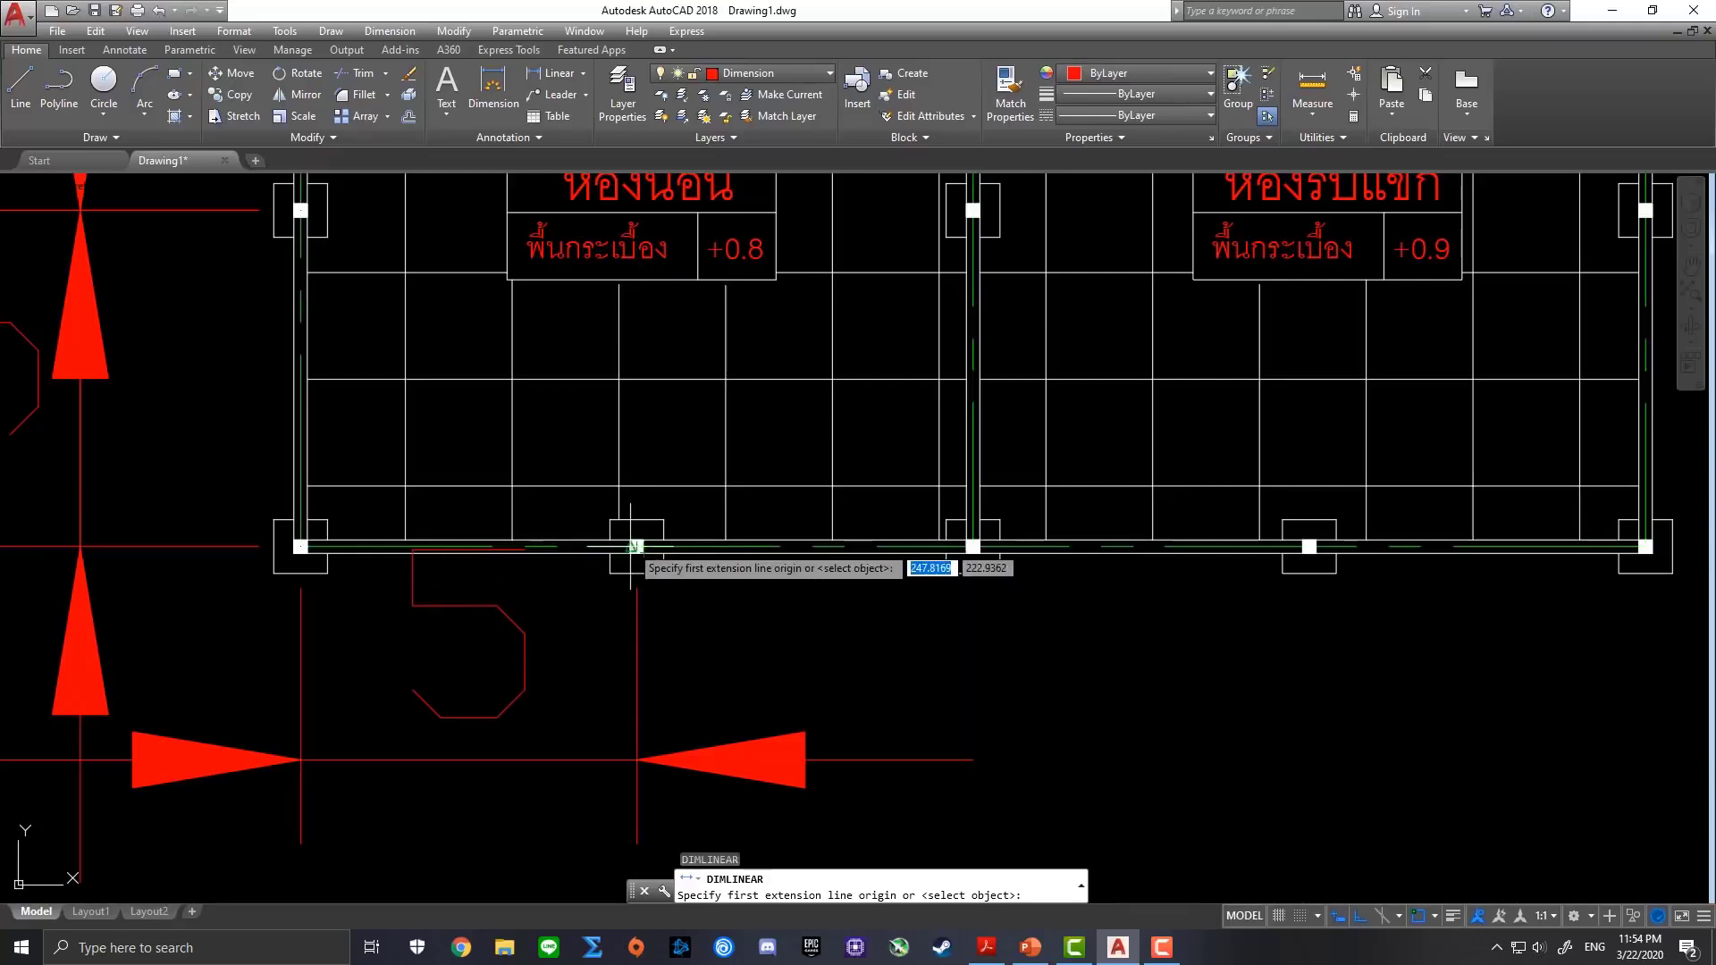
click(636, 546)
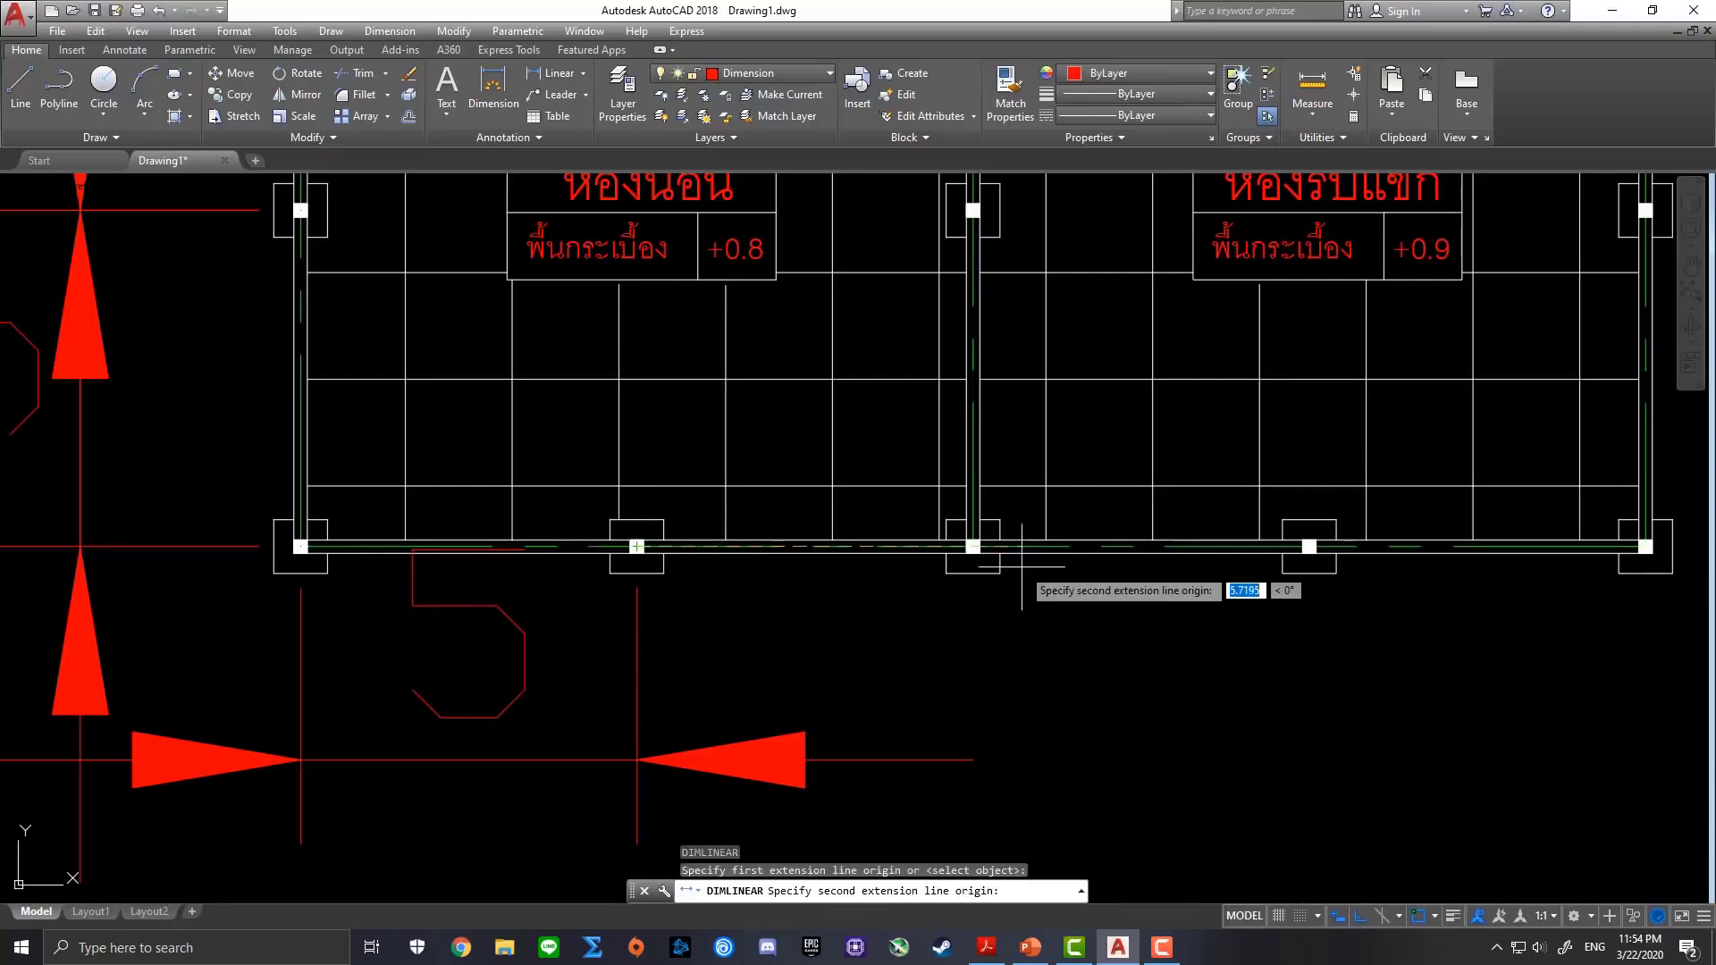
click(973, 546)
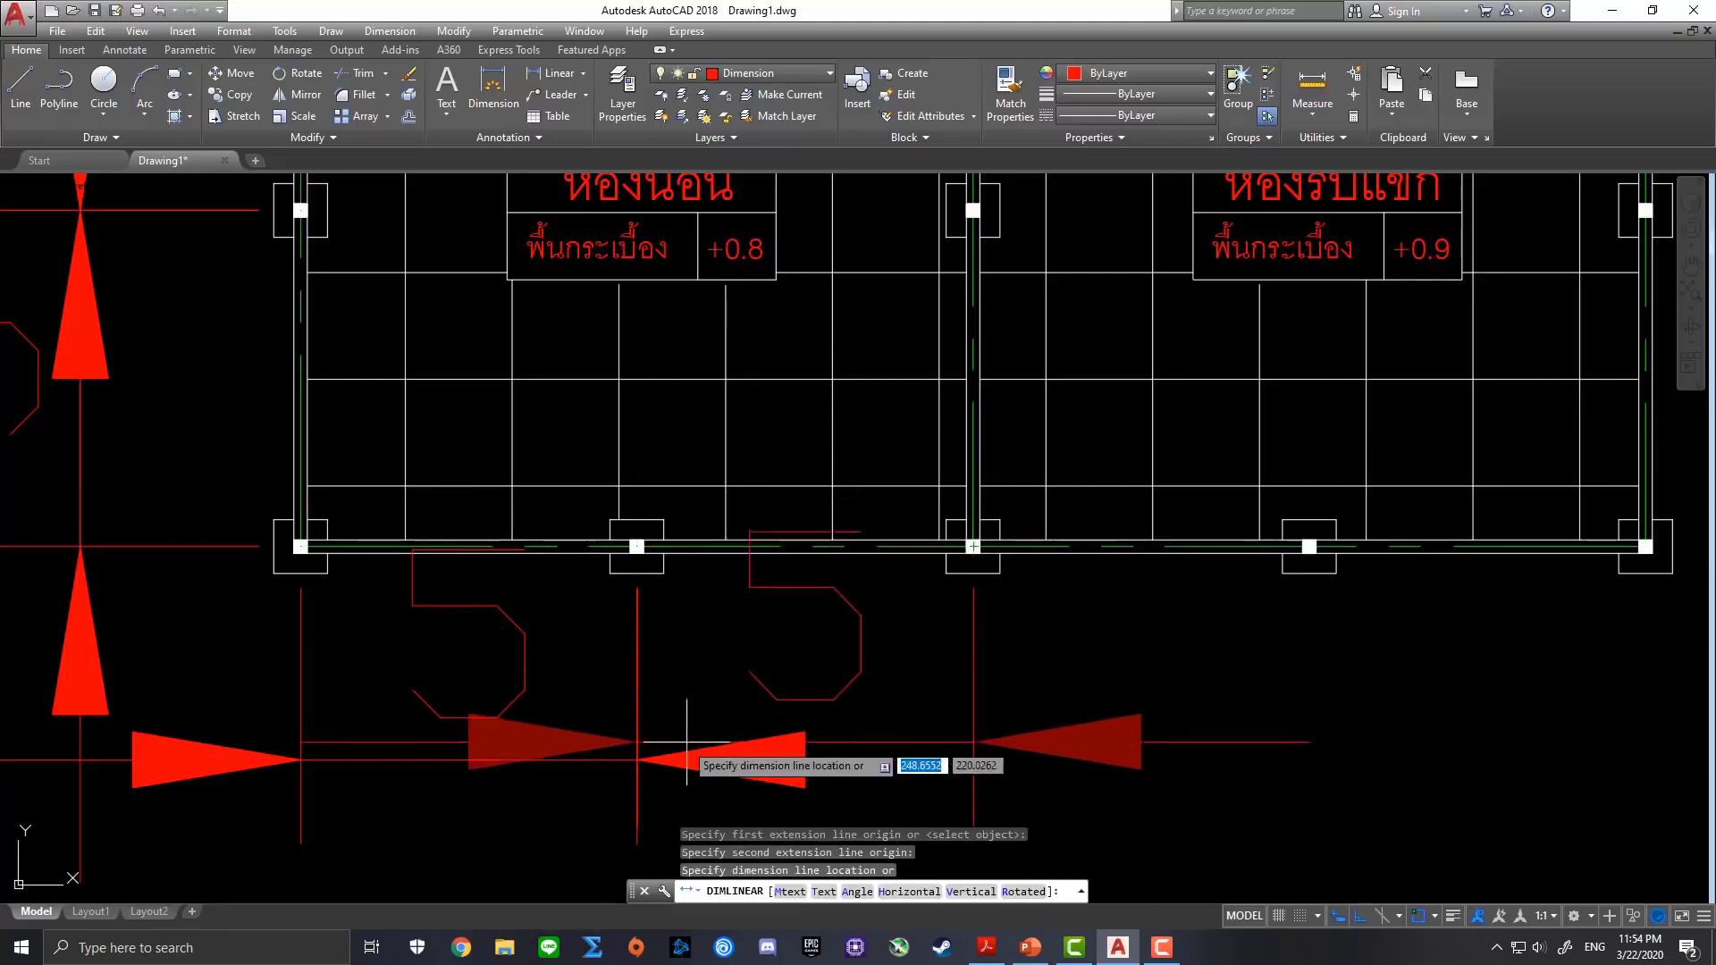
click(636, 759)
Add the third and fourth horizontal 5 dimensions, ending at the bottom-right column
key(Return)
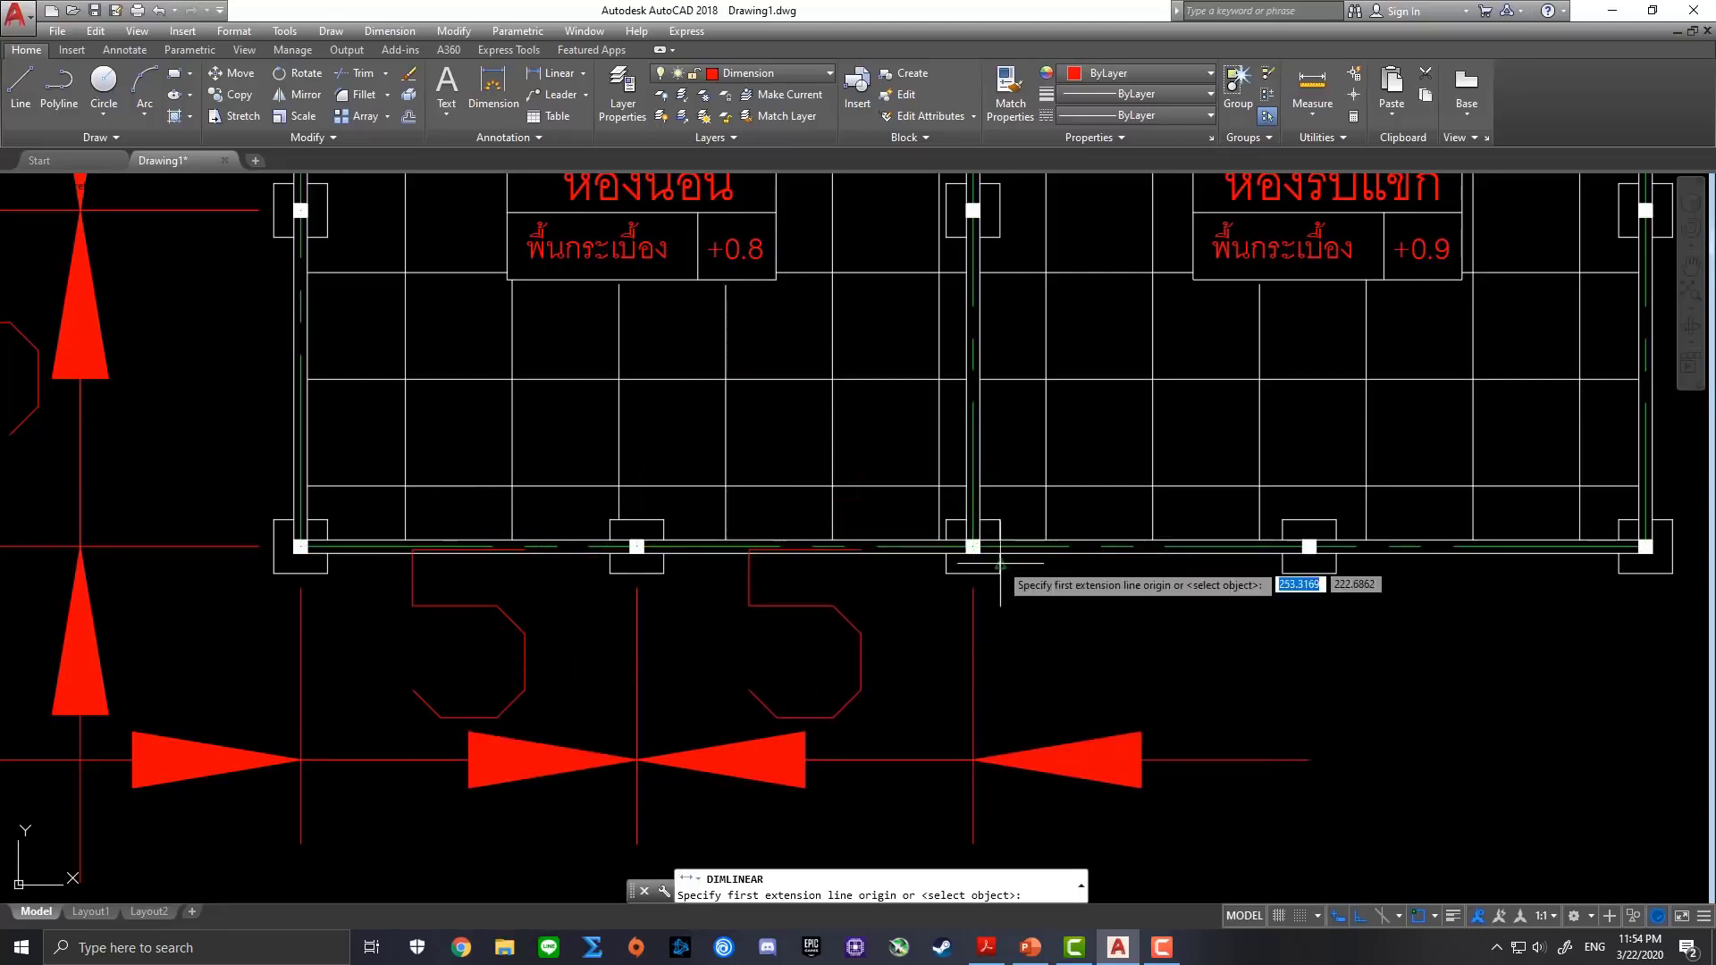
click(973, 546)
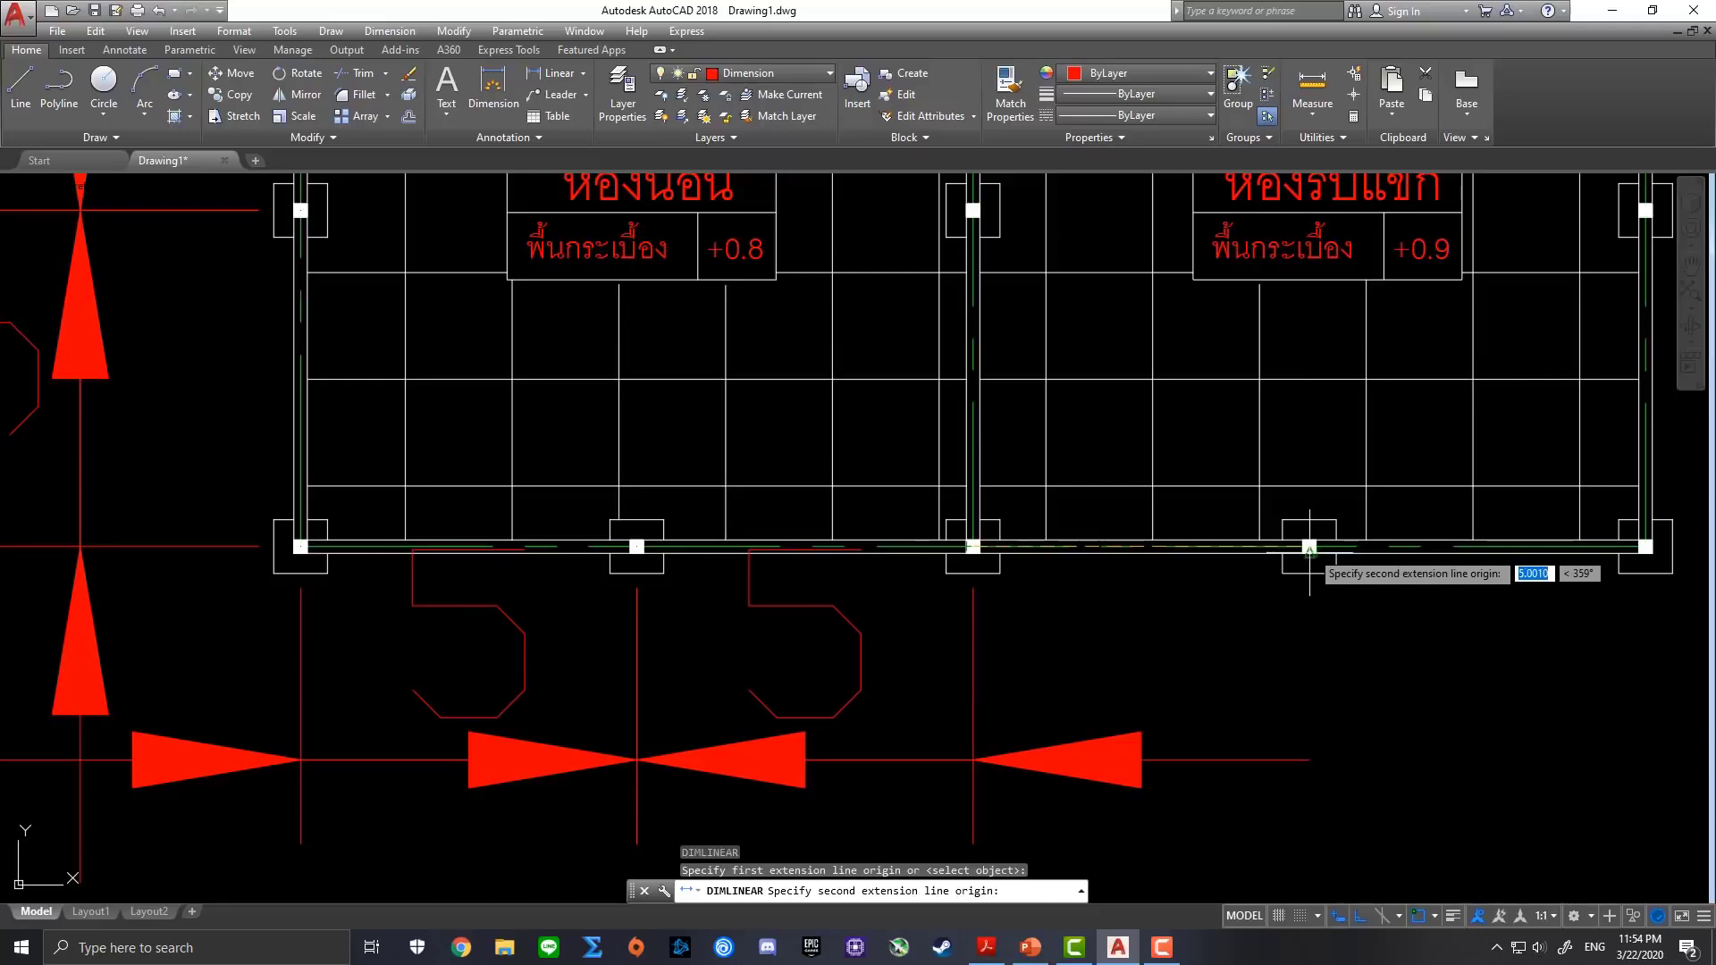
scroll(1309, 547, up, 3)
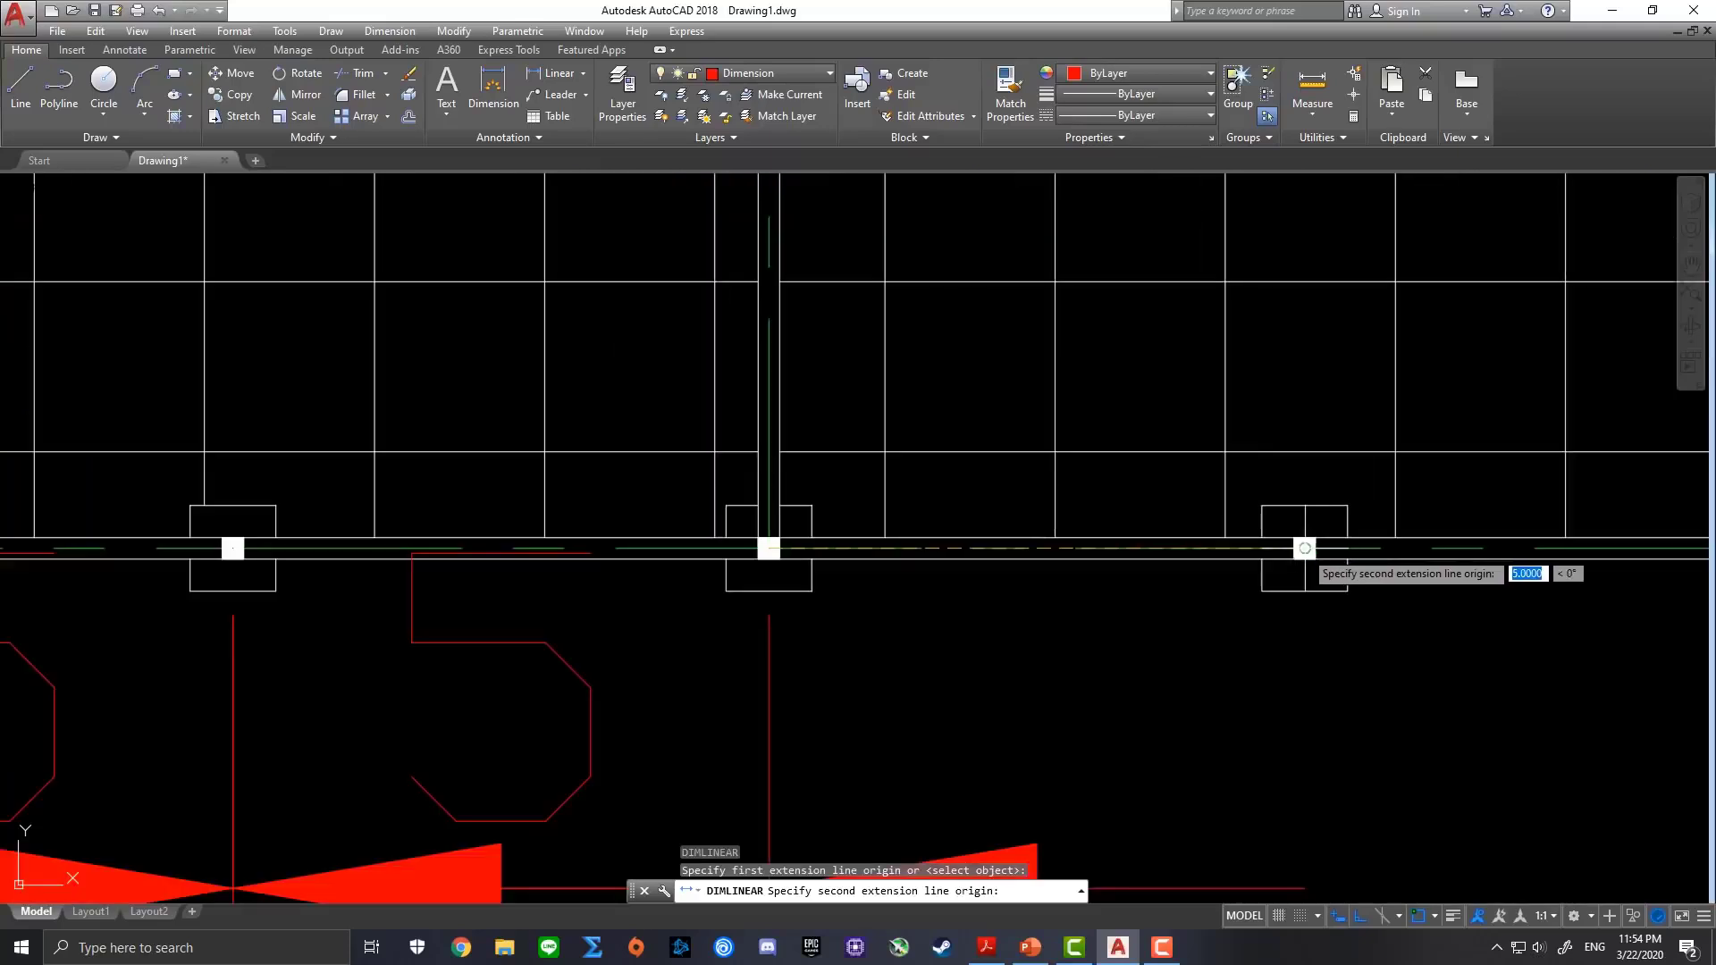
click(1308, 546)
scroll(1021, 754, down, 5)
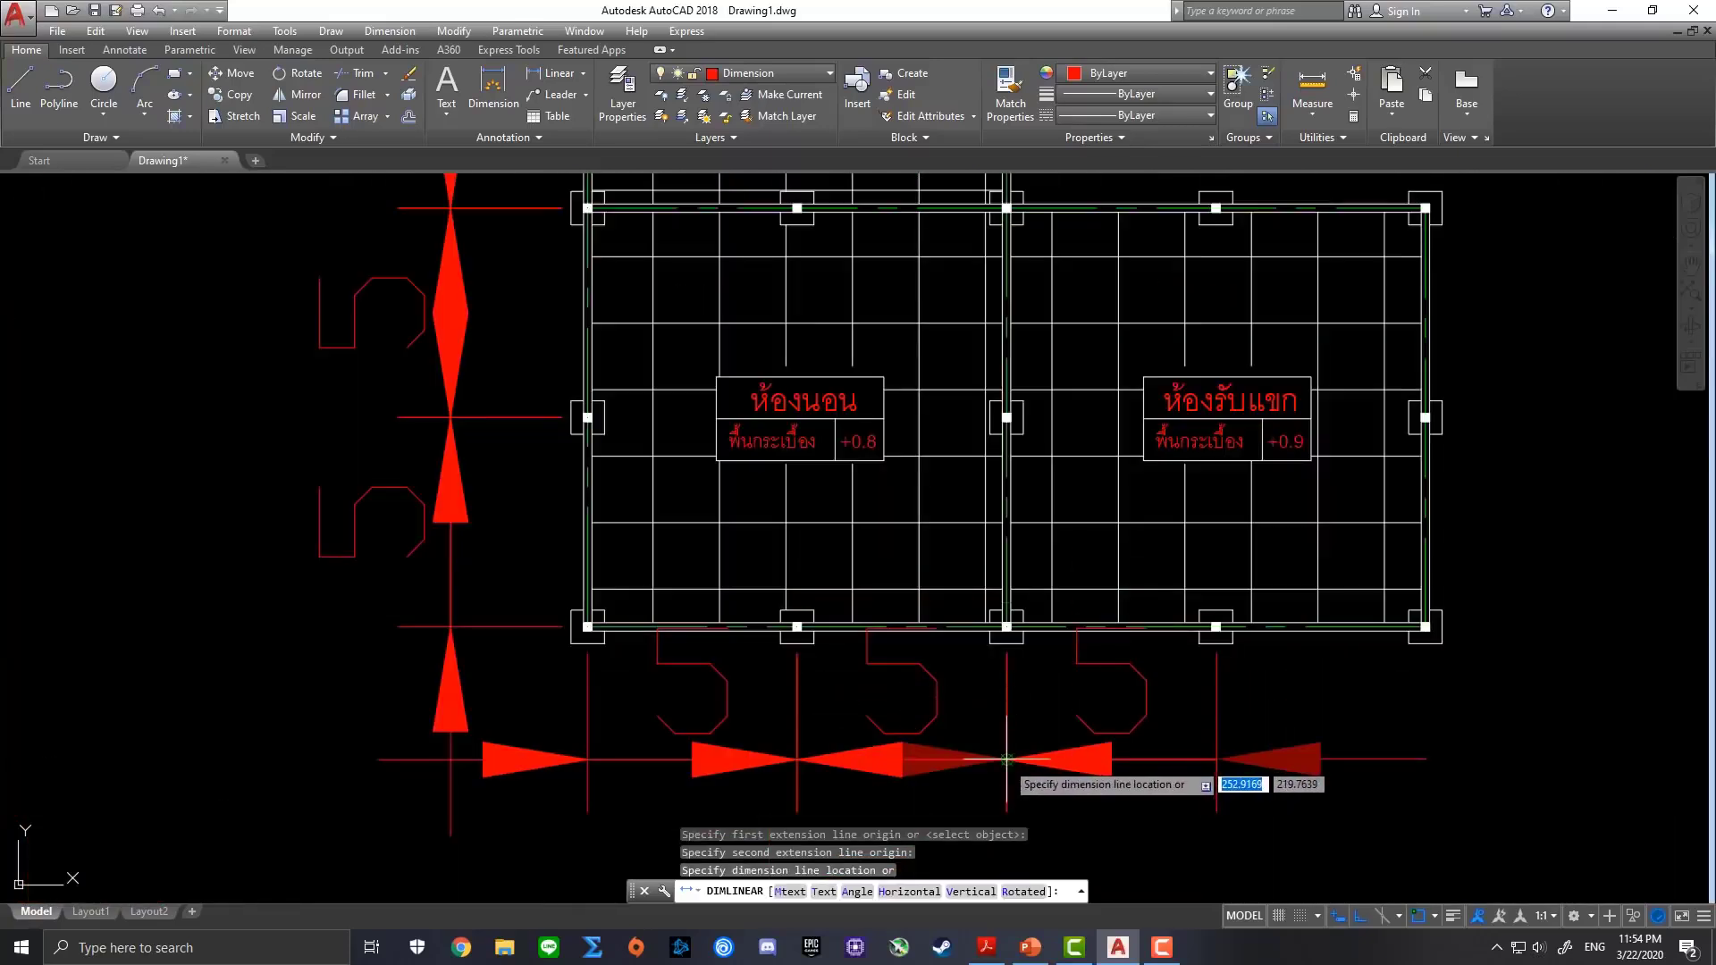
click(1022, 759)
middle_drag(1367, 689, 1061, 656)
key(Return)
scroll(921, 603, up, 4)
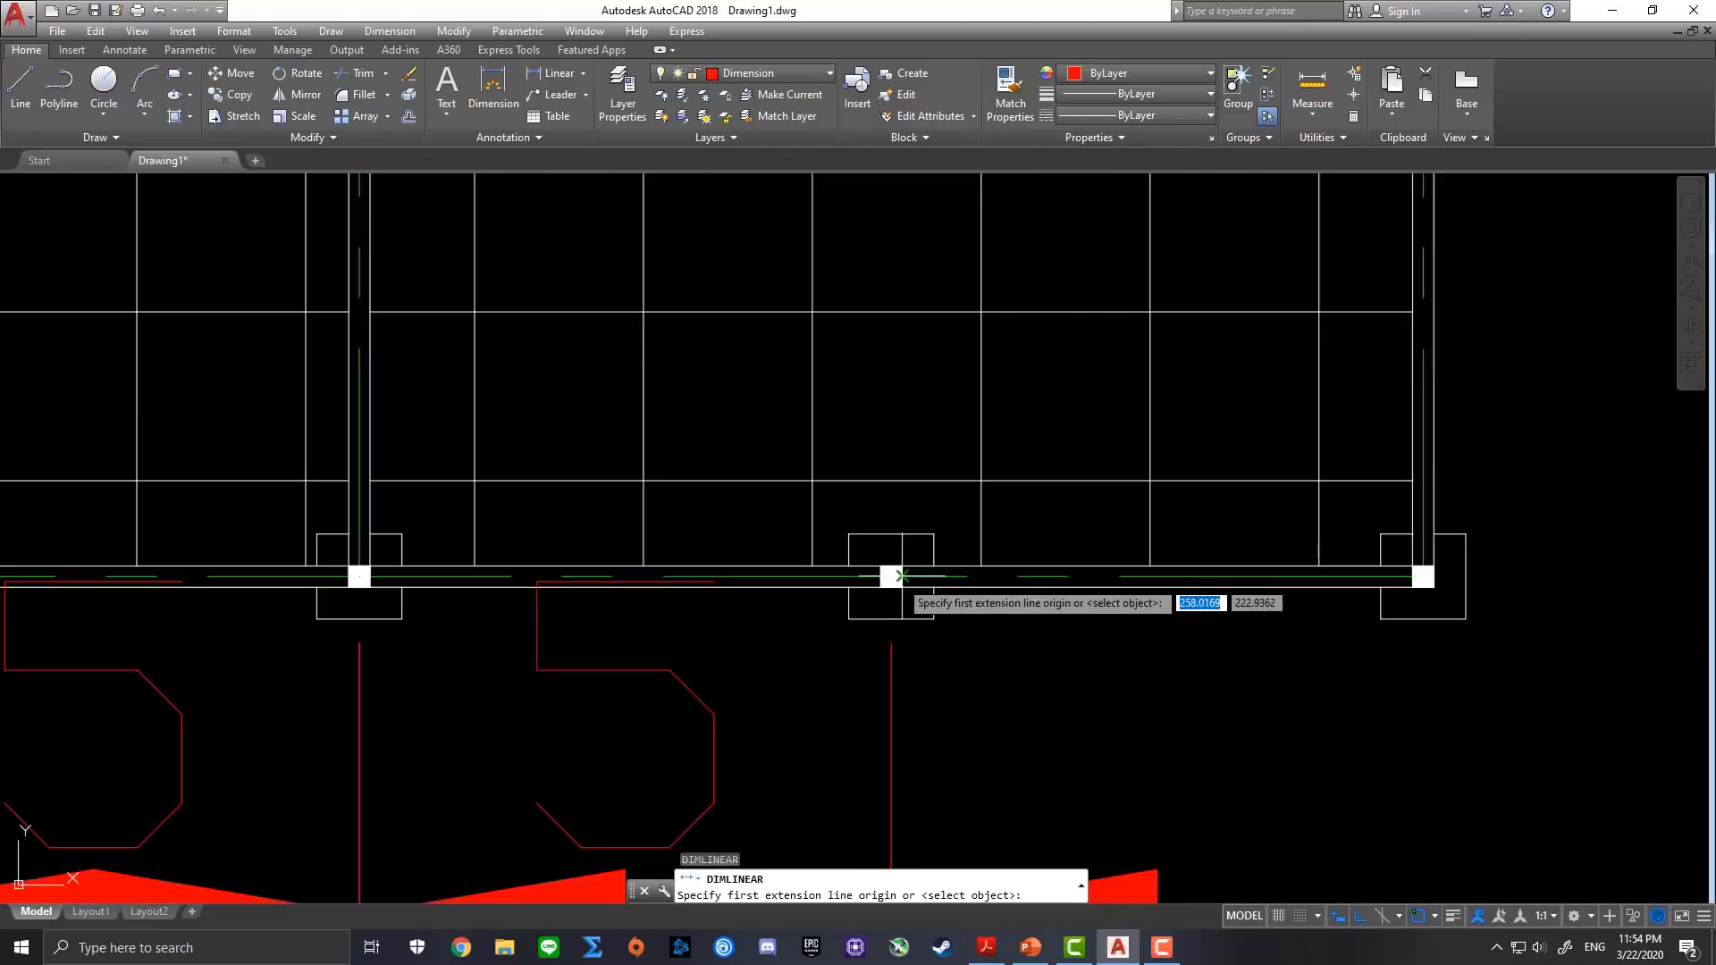
click(891, 577)
click(1423, 576)
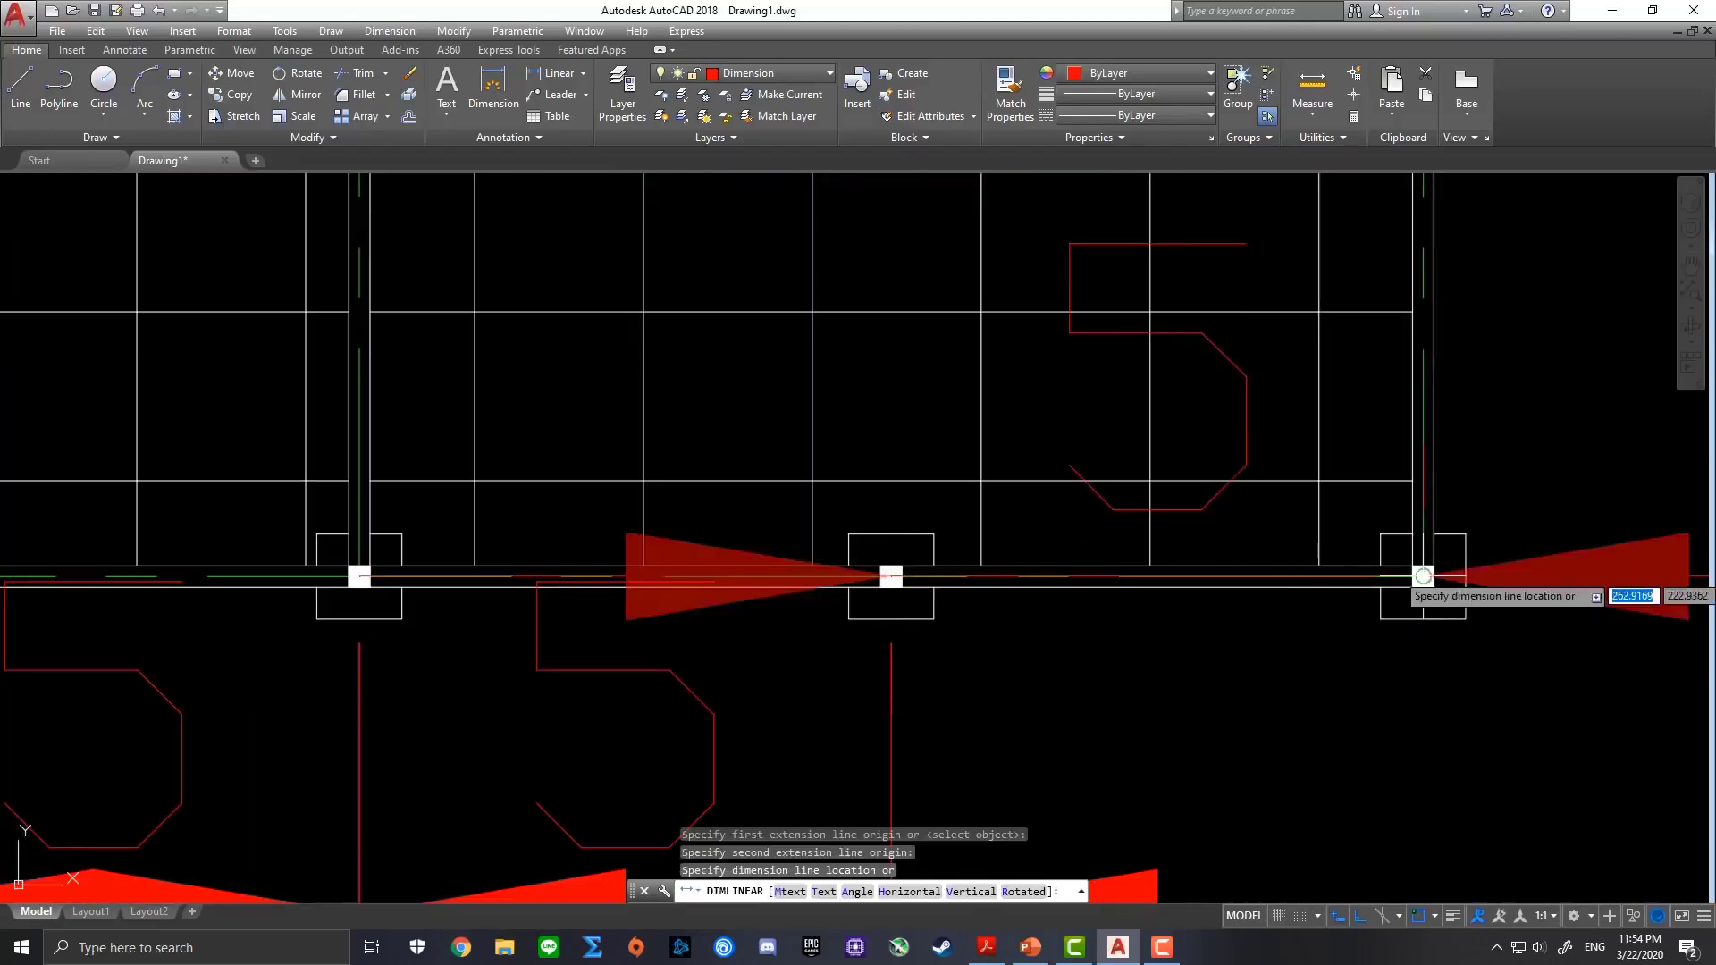
scroll(1421, 586, down, 4)
click(1222, 729)
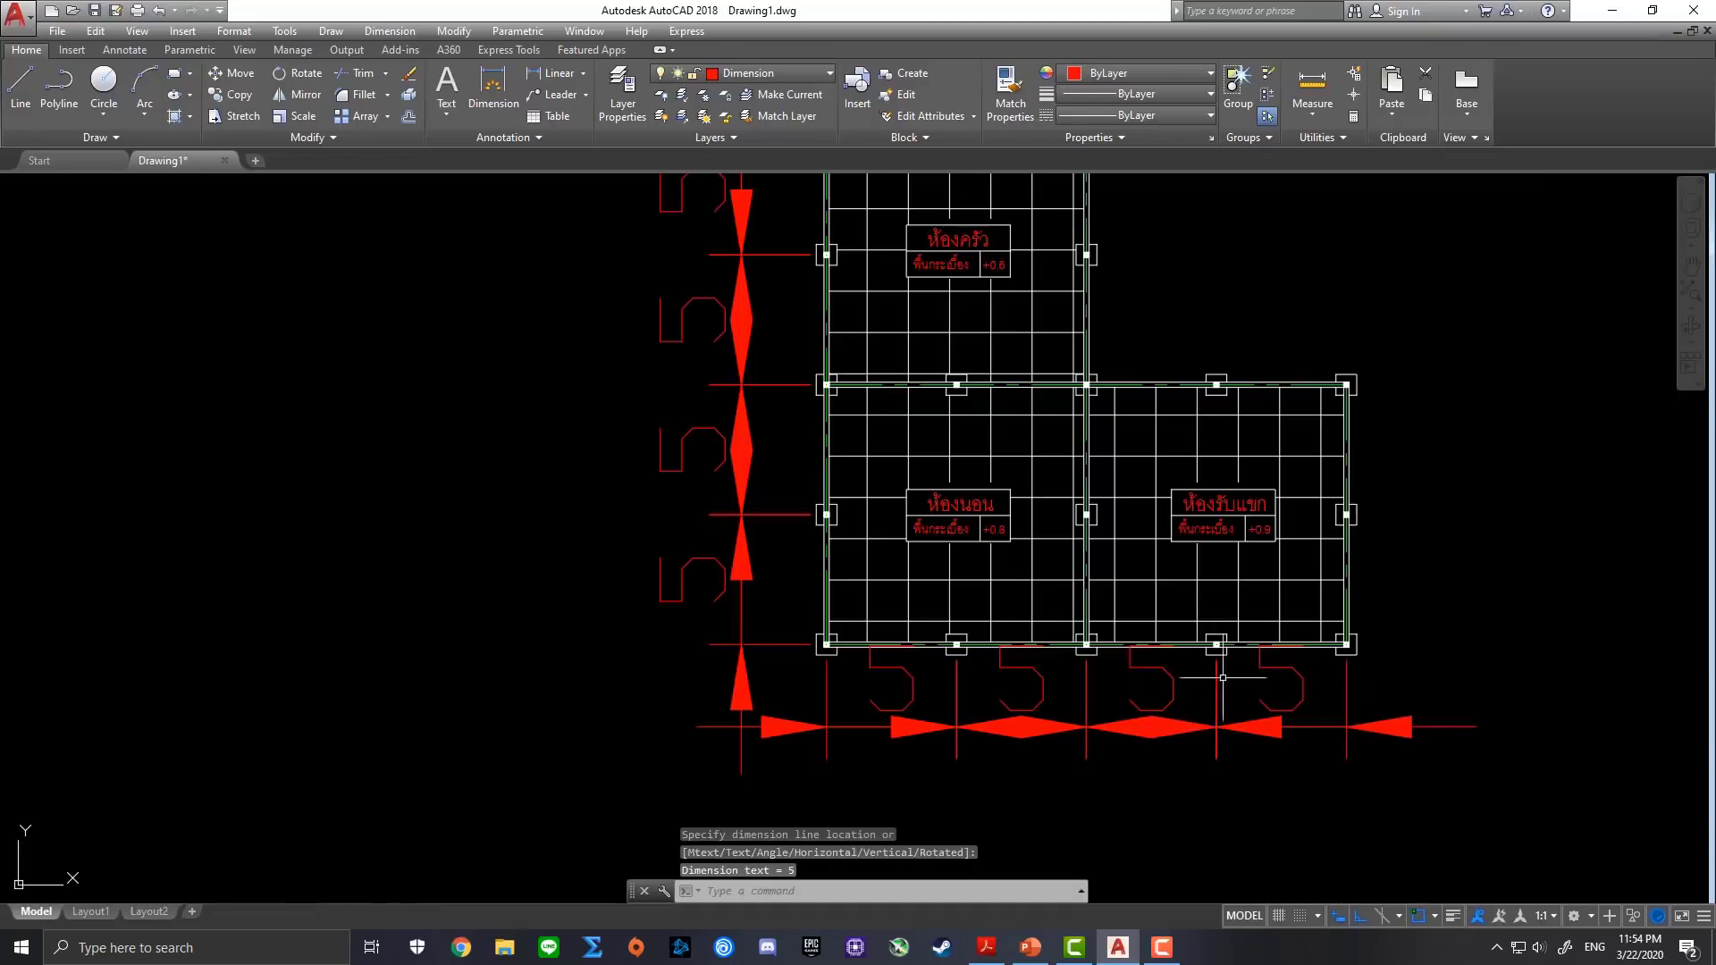
scroll(1298, 416, down, 2)
middle_drag(1286, 378, 1185, 390)
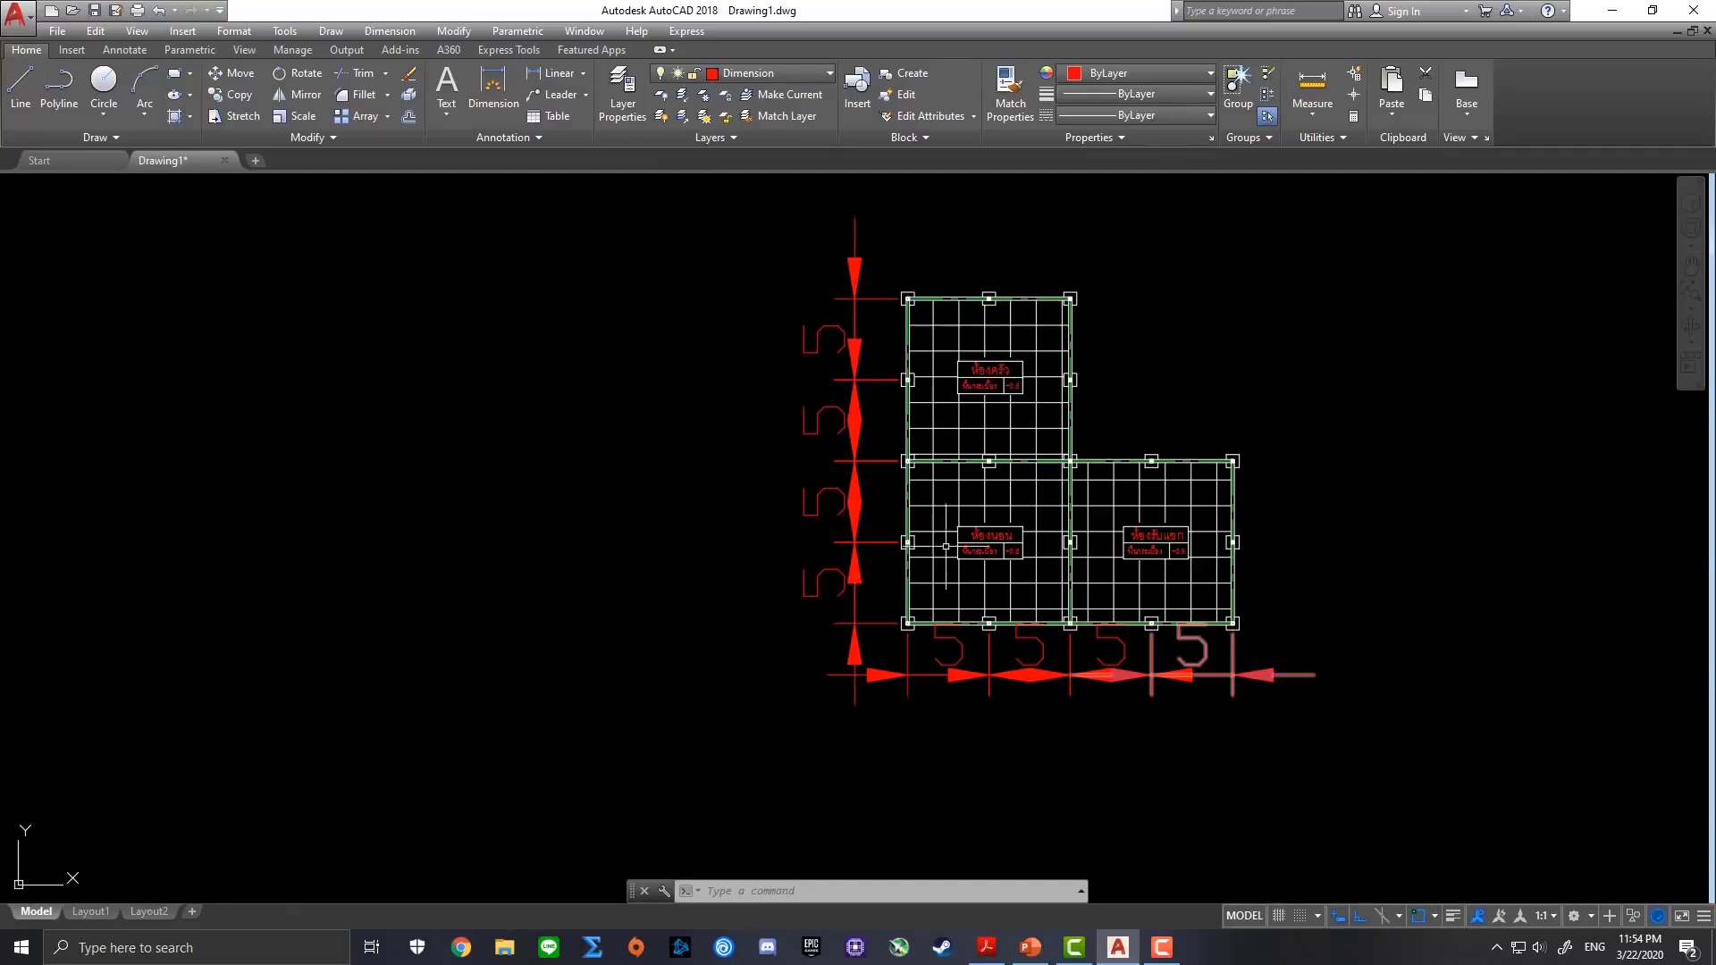
Change the ISO-25 style's arrowheads to Dot blank with arrow size 0.5
middle_drag(868, 326, 783, 397)
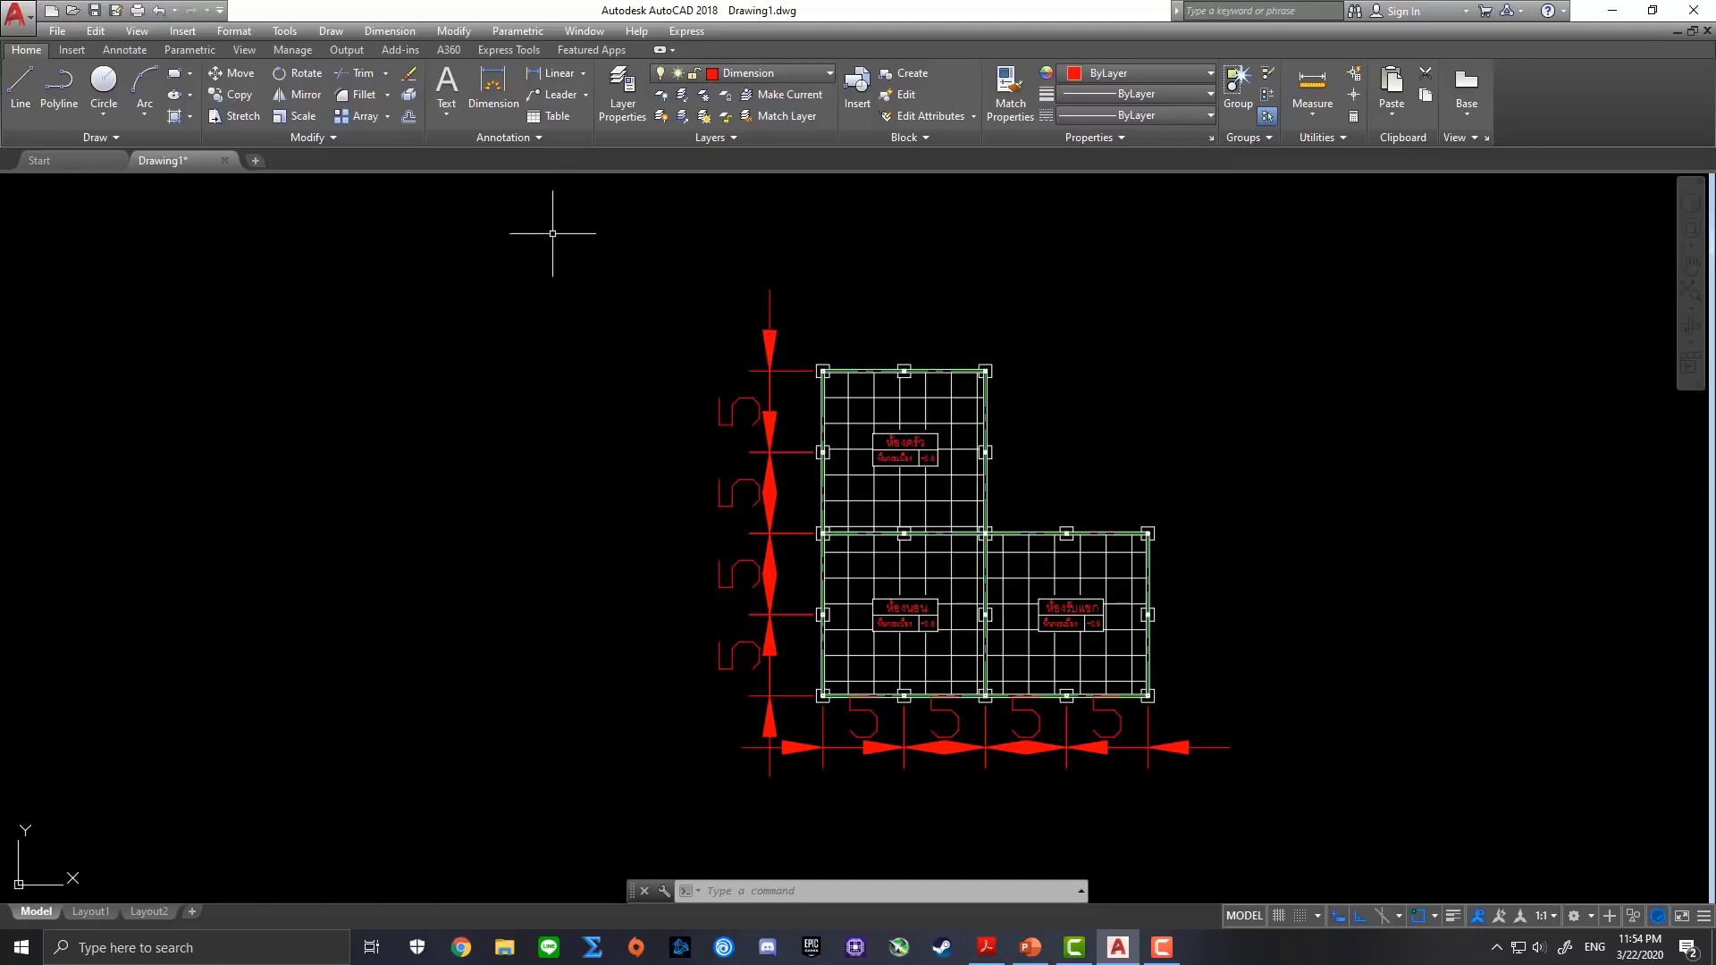
click(254, 35)
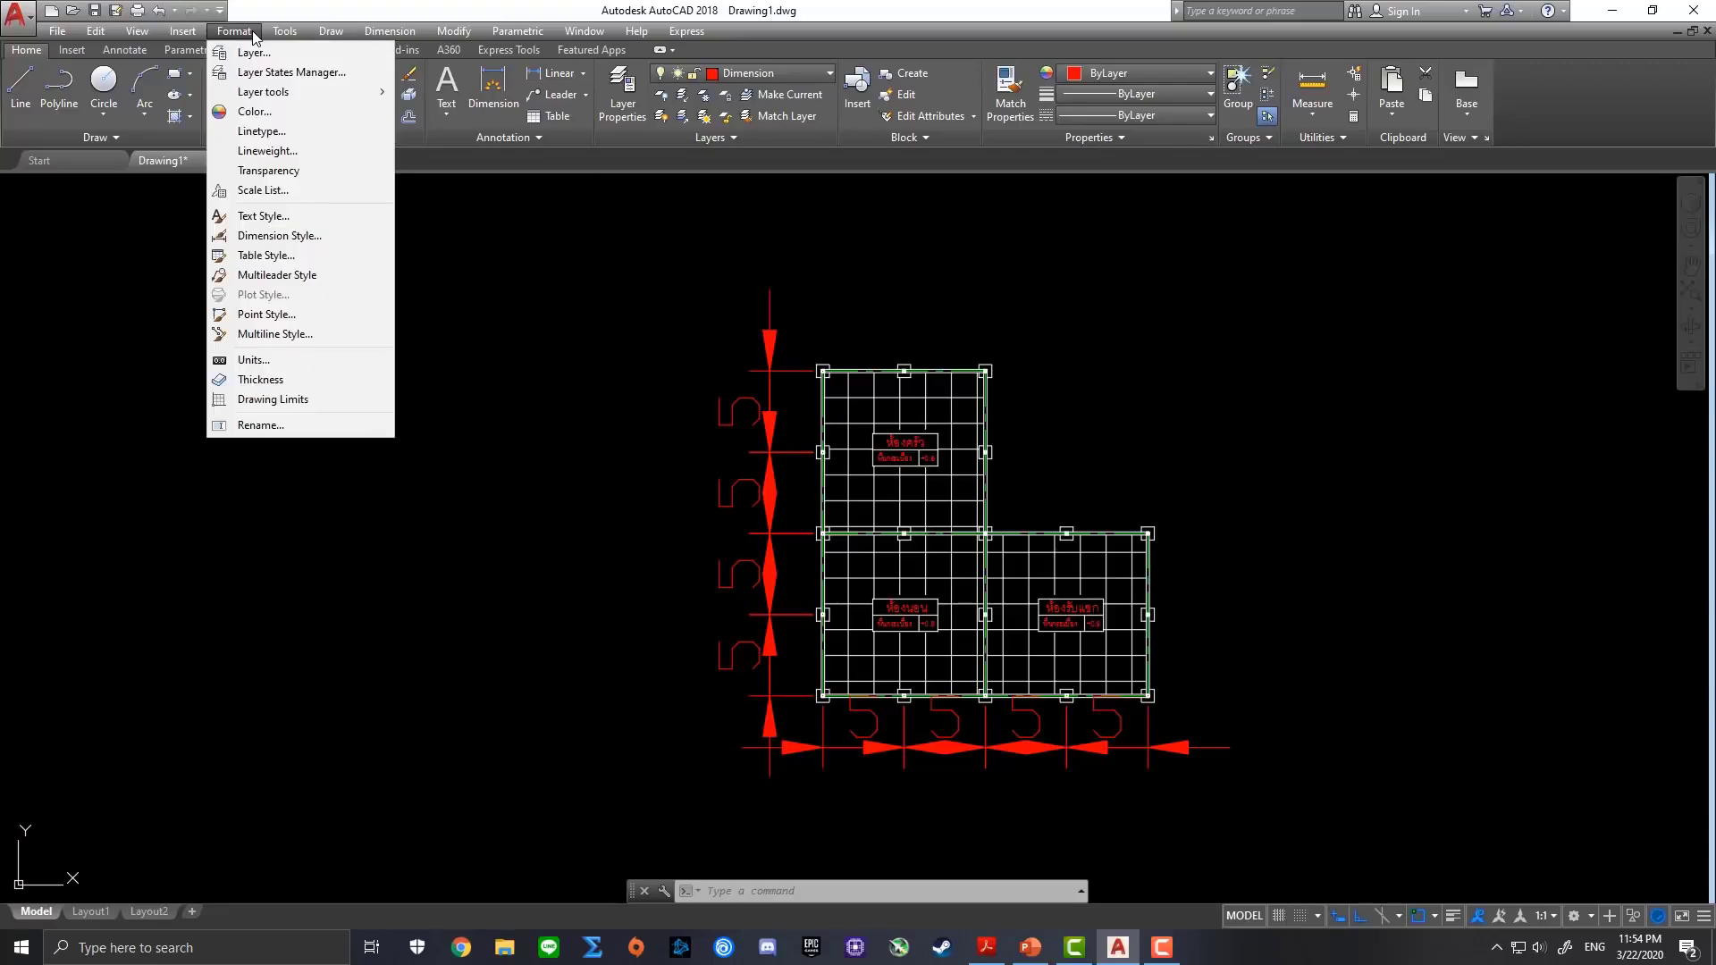
click(316, 235)
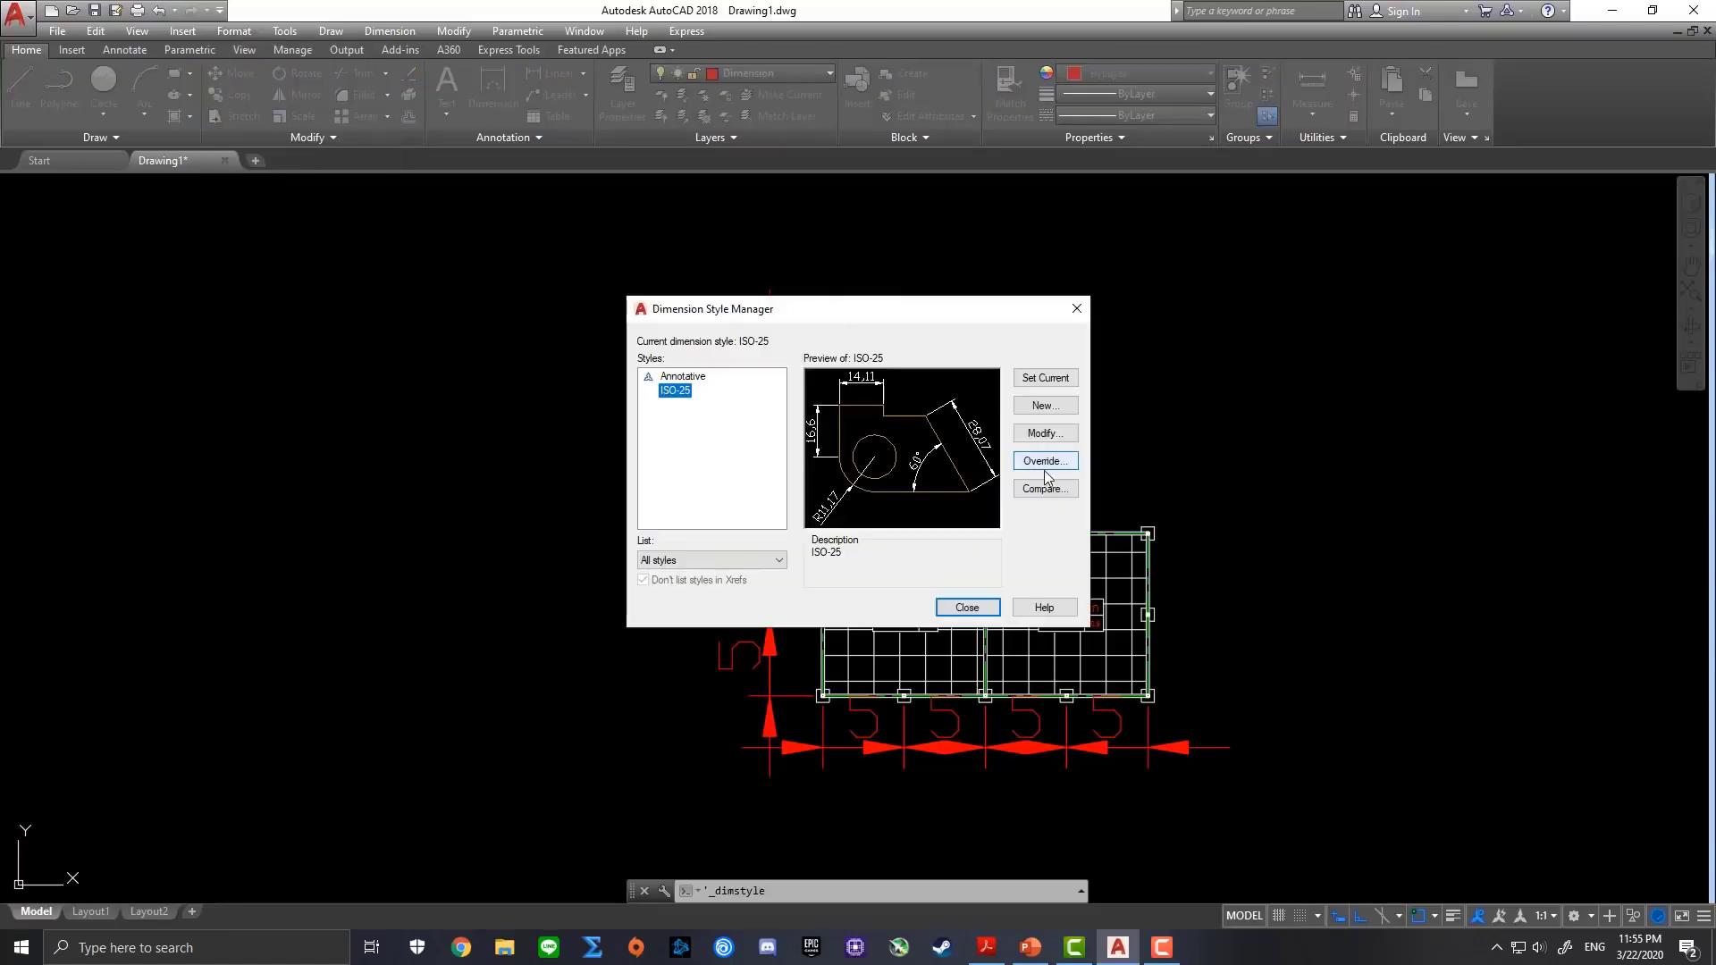
click(1043, 435)
text(0.5)
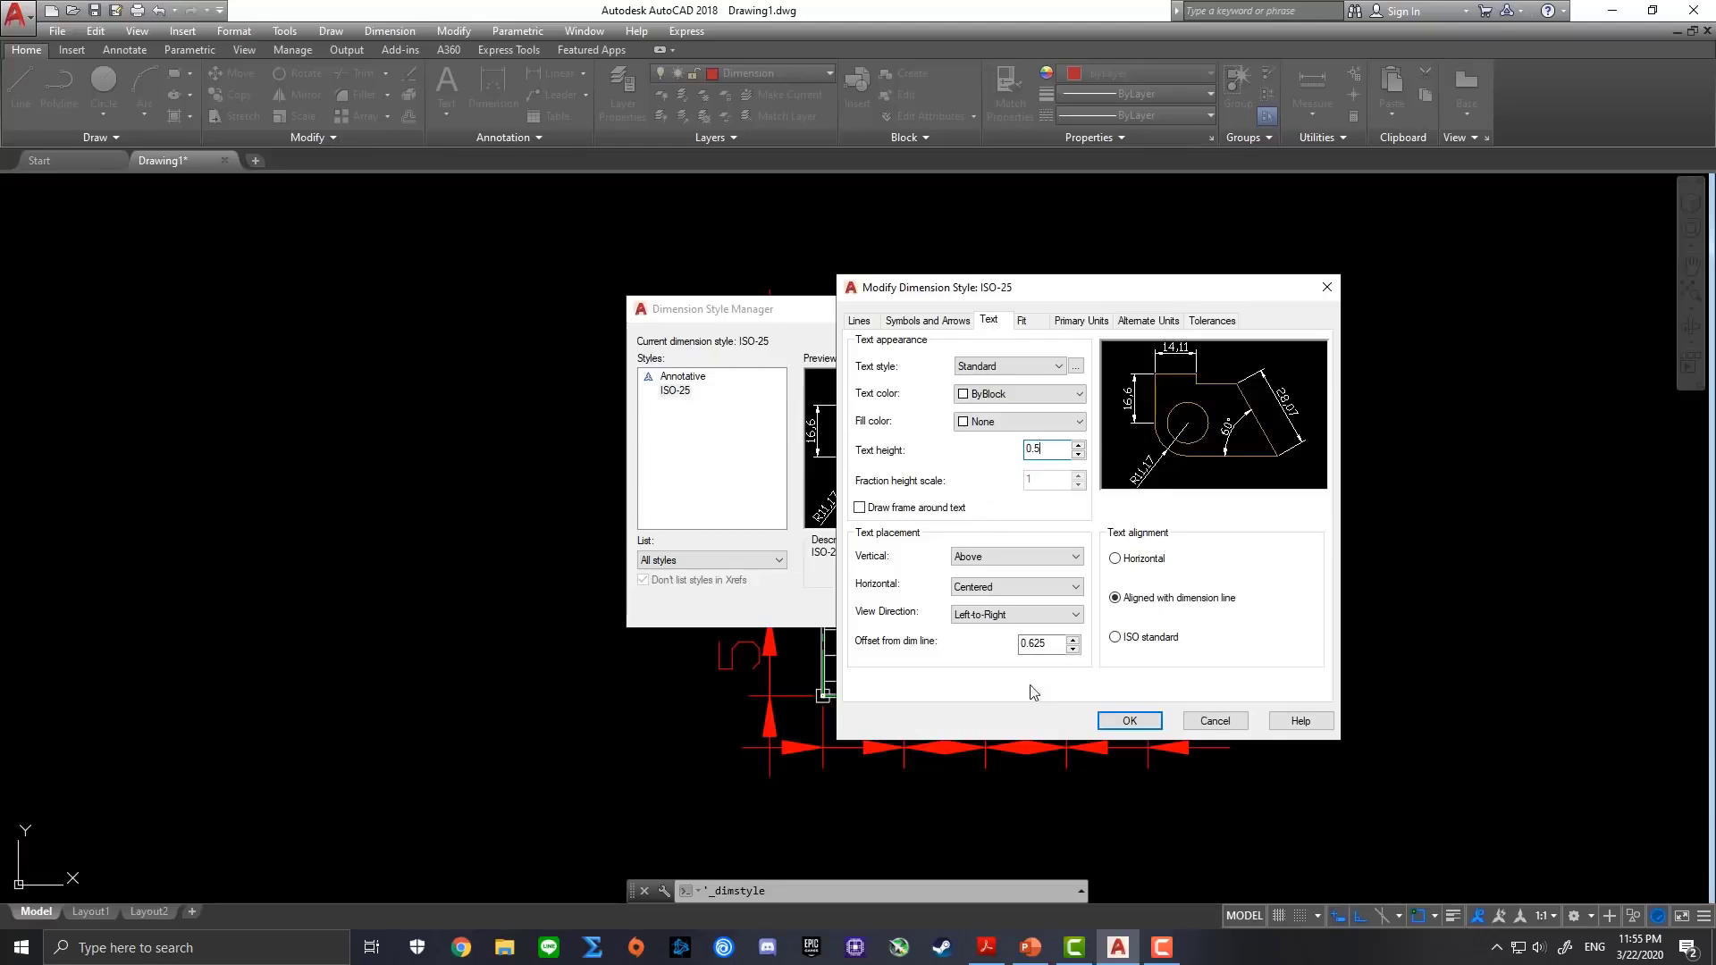
click(935, 325)
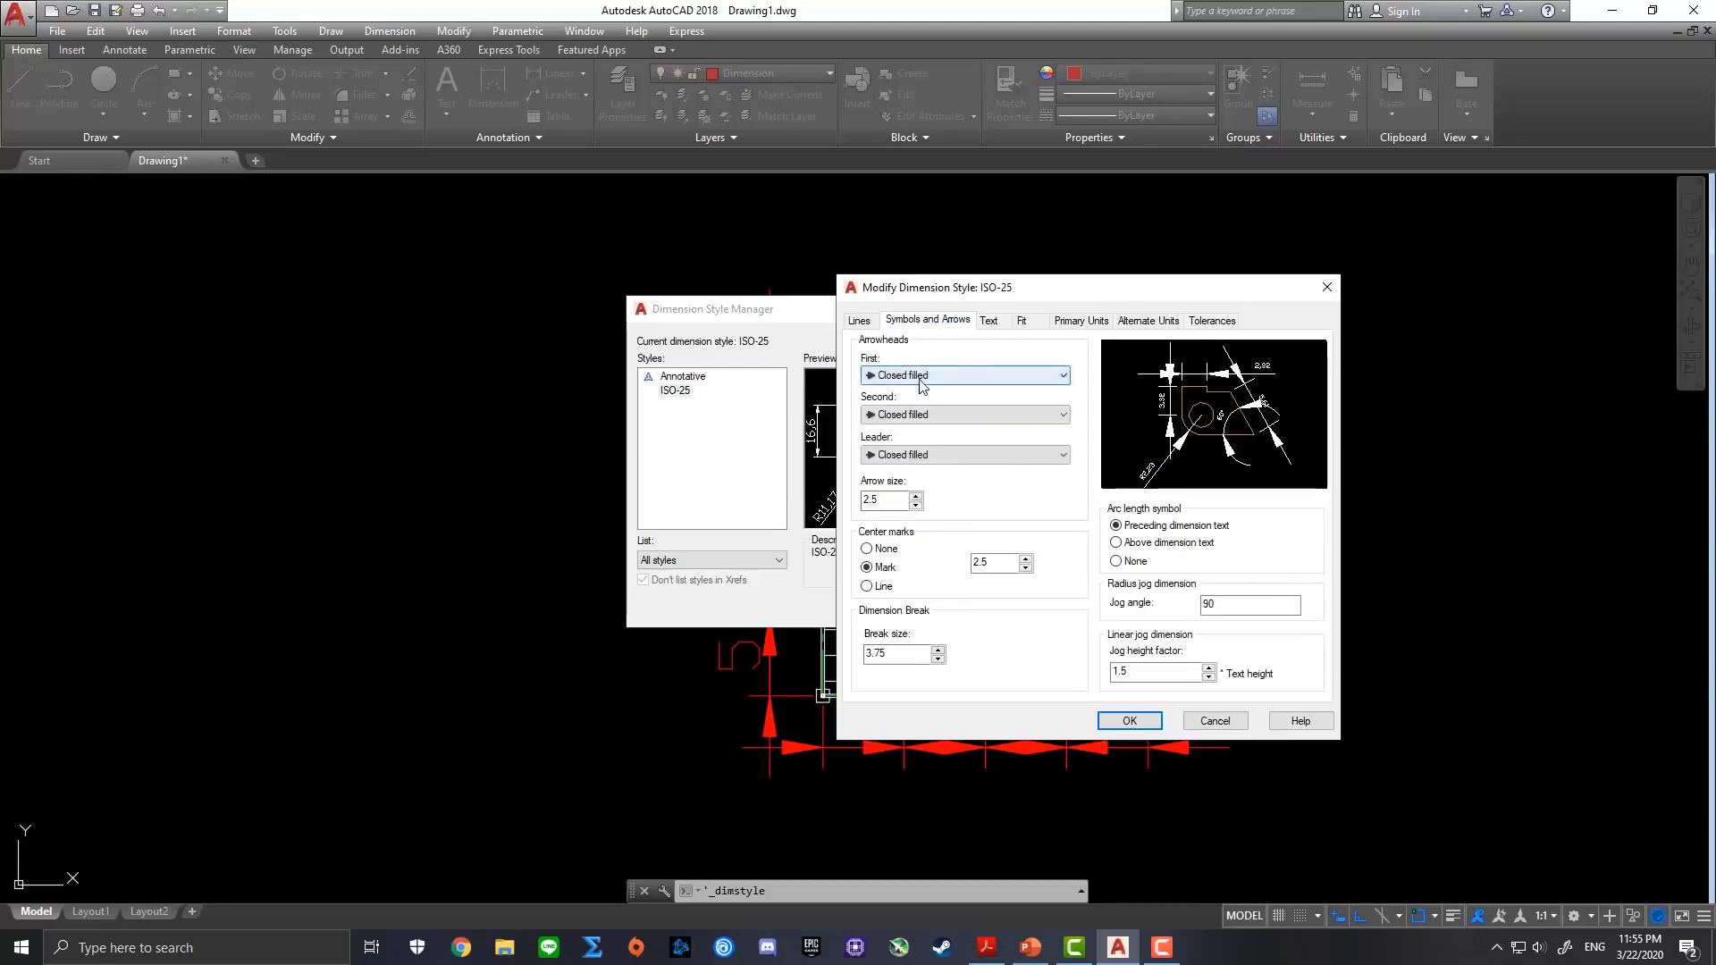
click(978, 376)
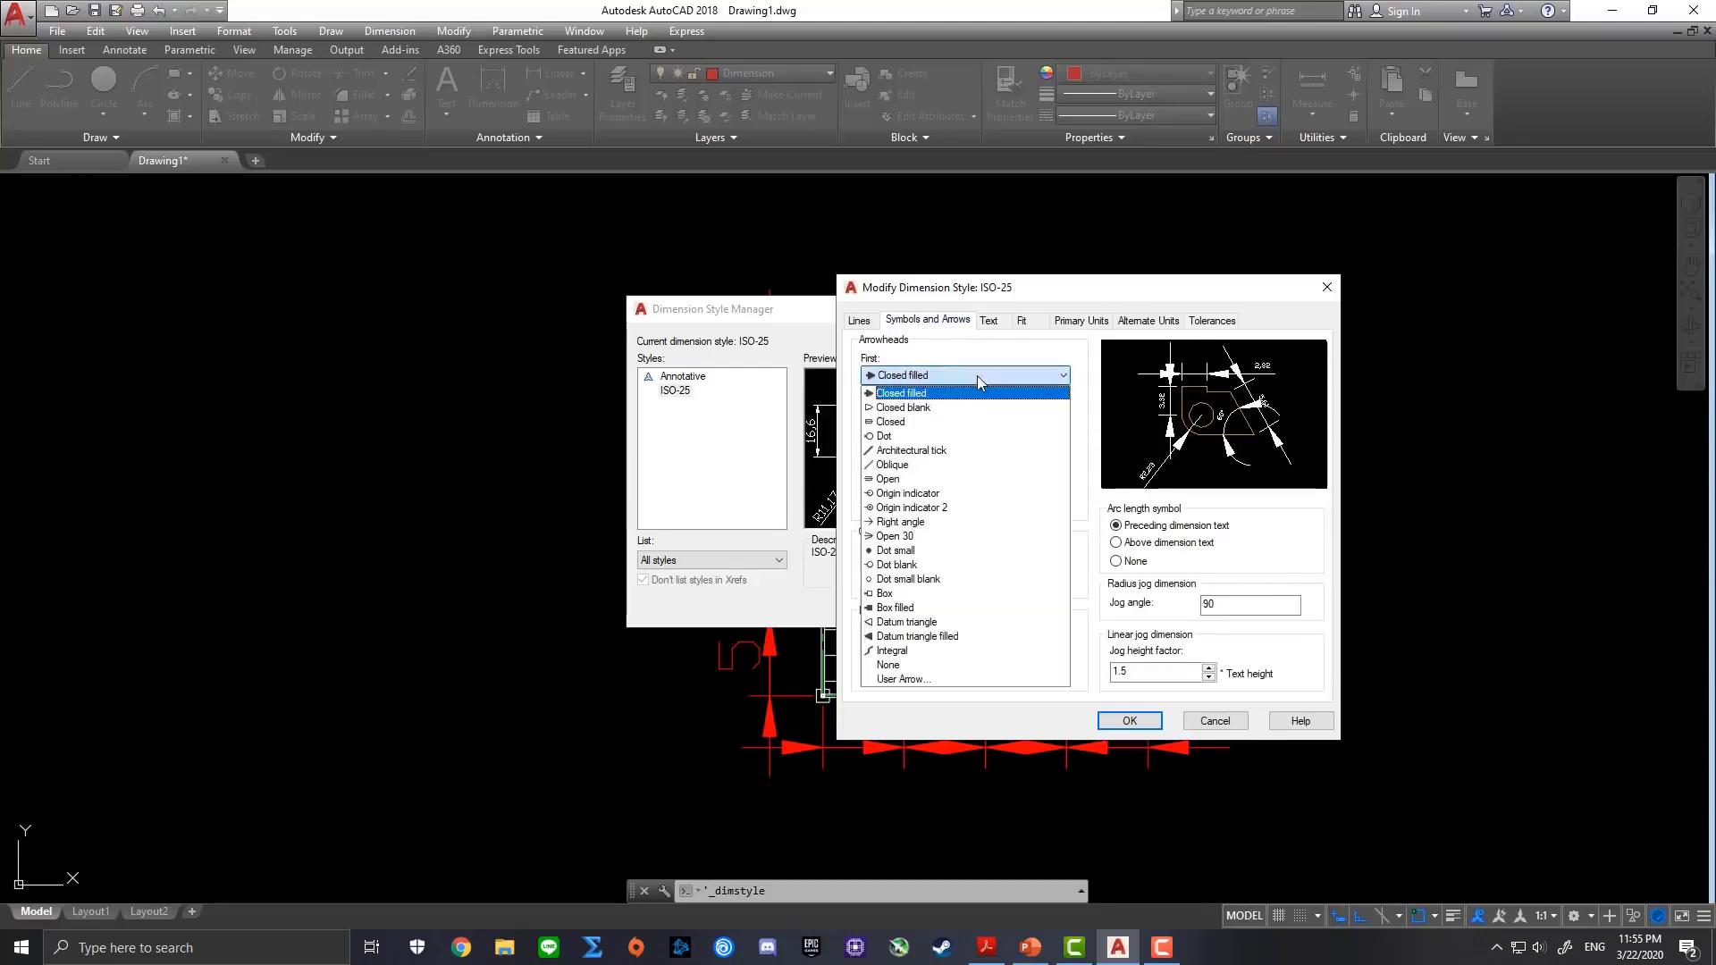
click(914, 569)
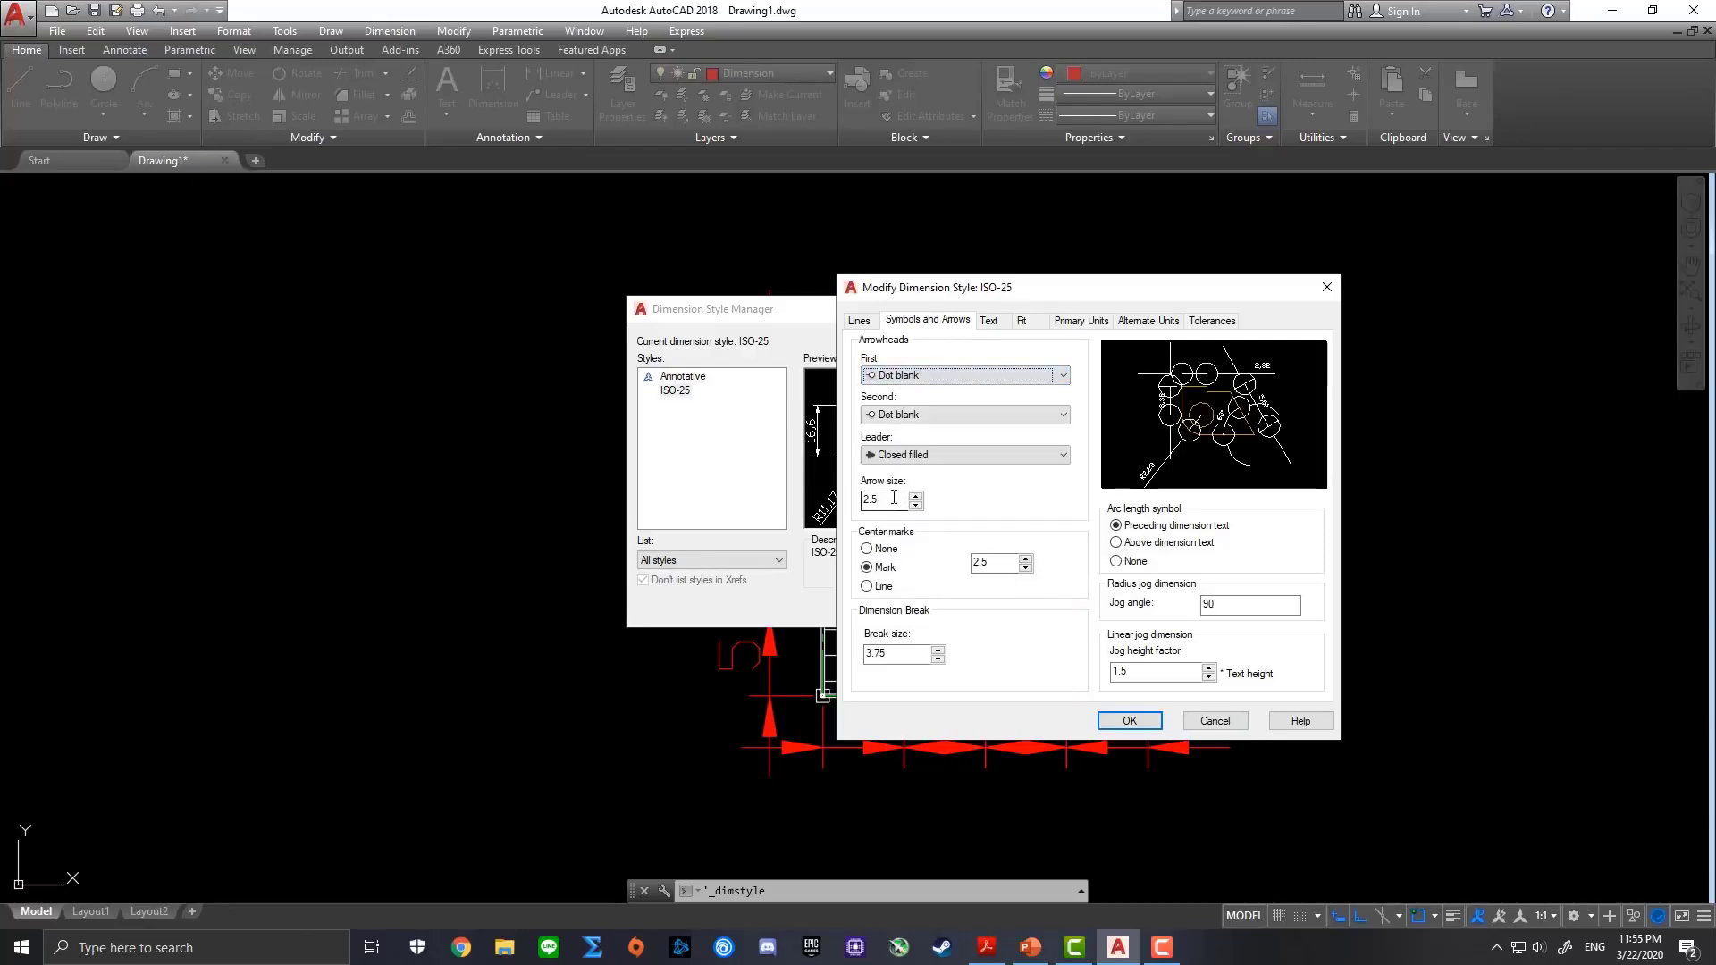
drag(894, 497, 831, 499)
text(0.)
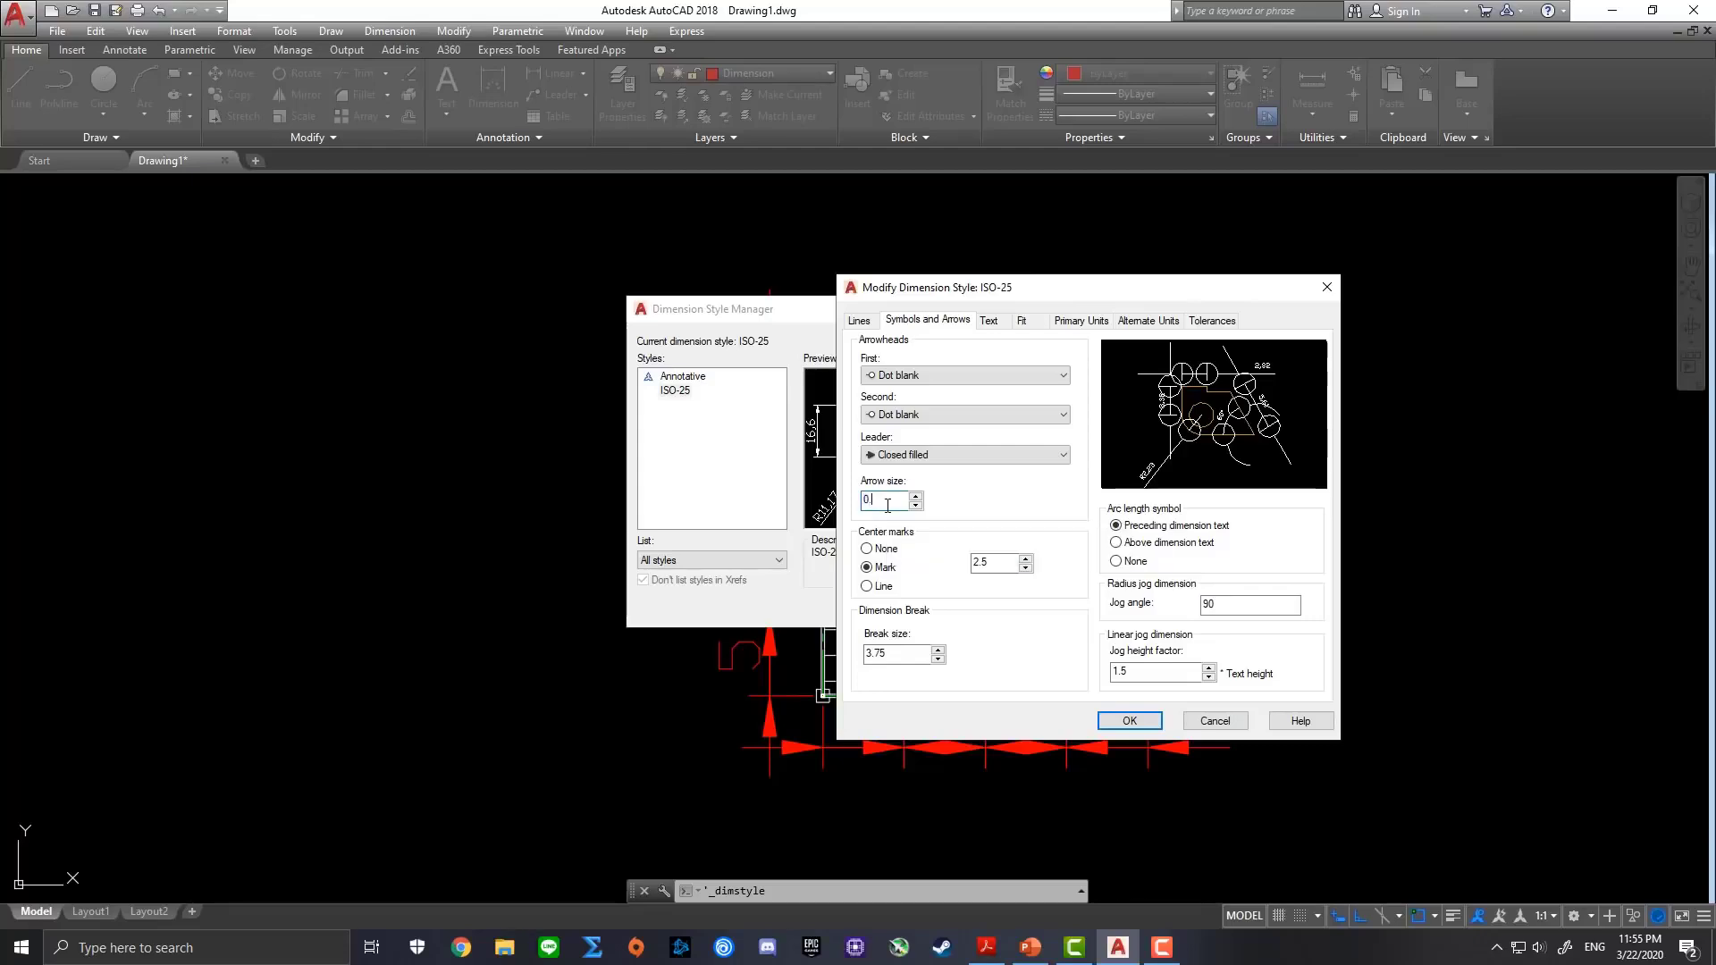
click(1127, 722)
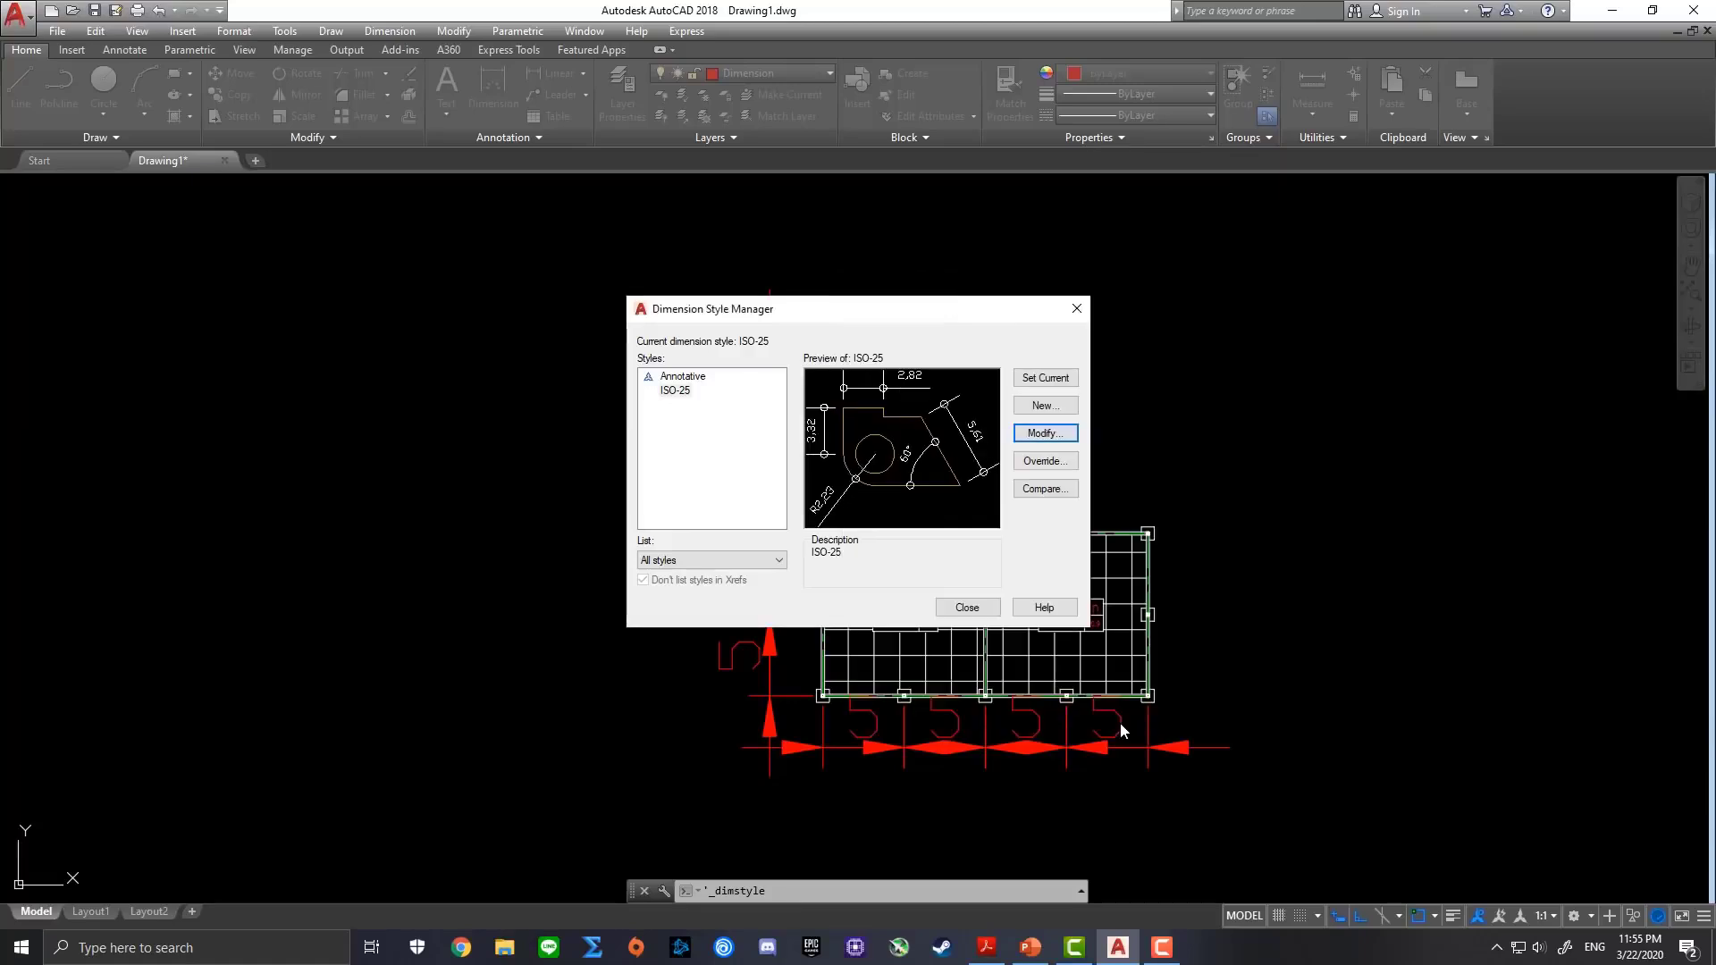
click(968, 608)
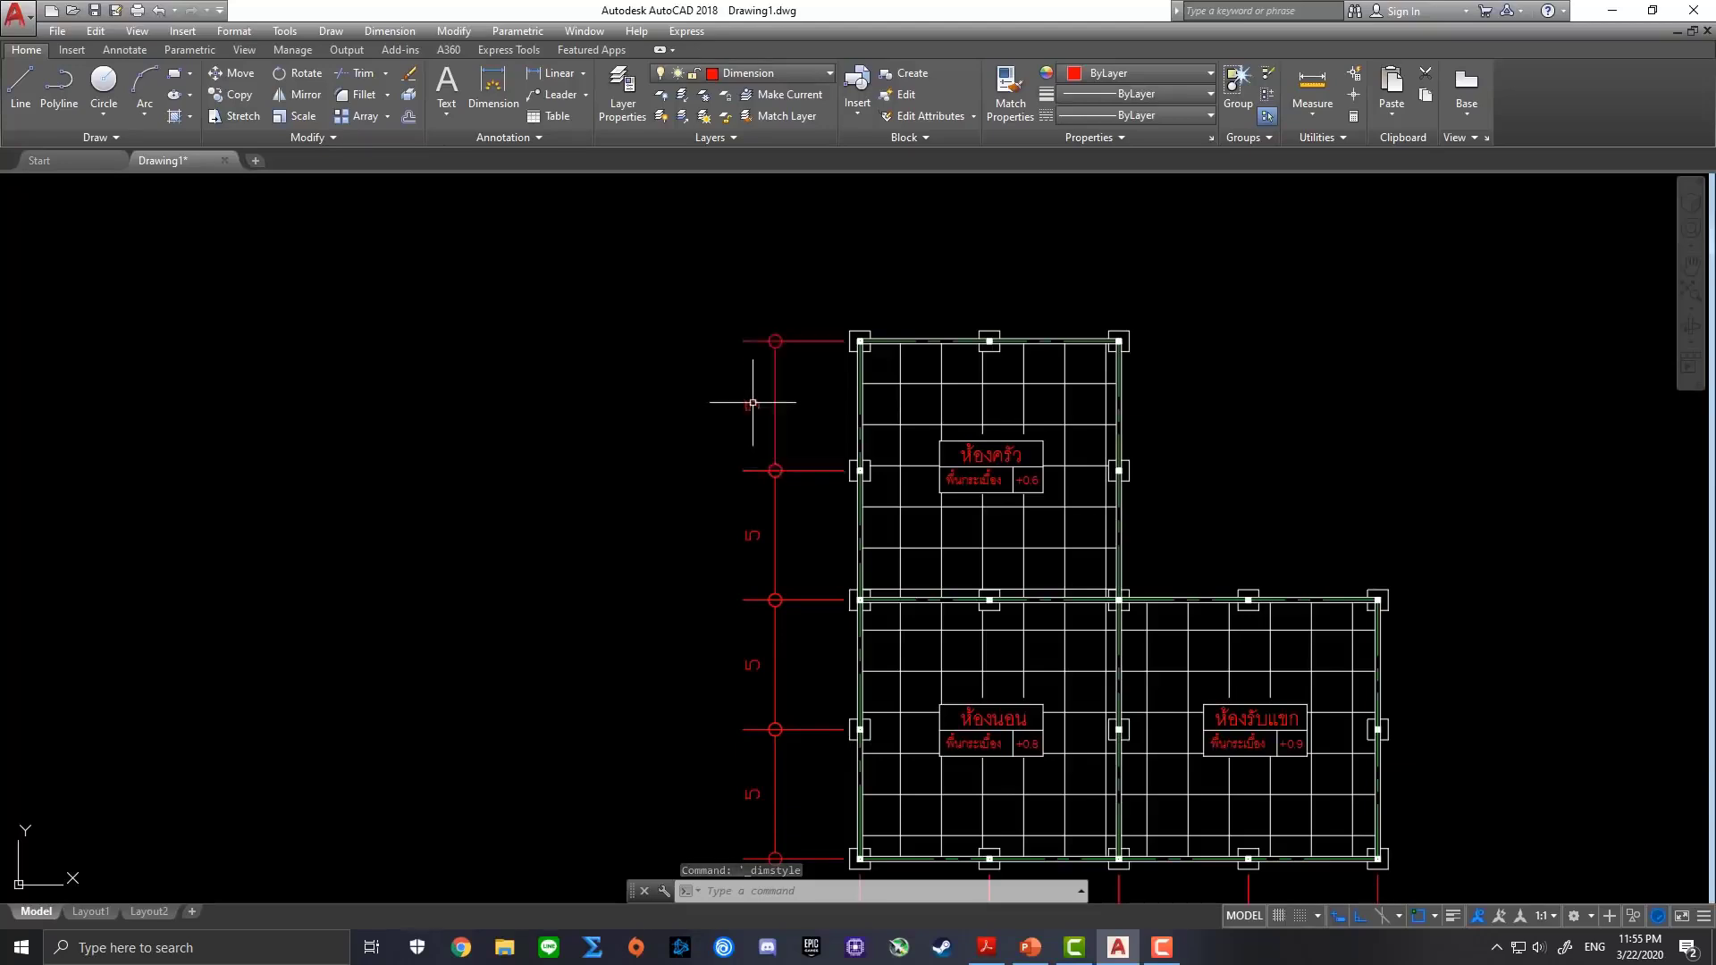
Zoom and pan to frame the whole plan with its bottom dimension row
scroll(782, 336, up, 1)
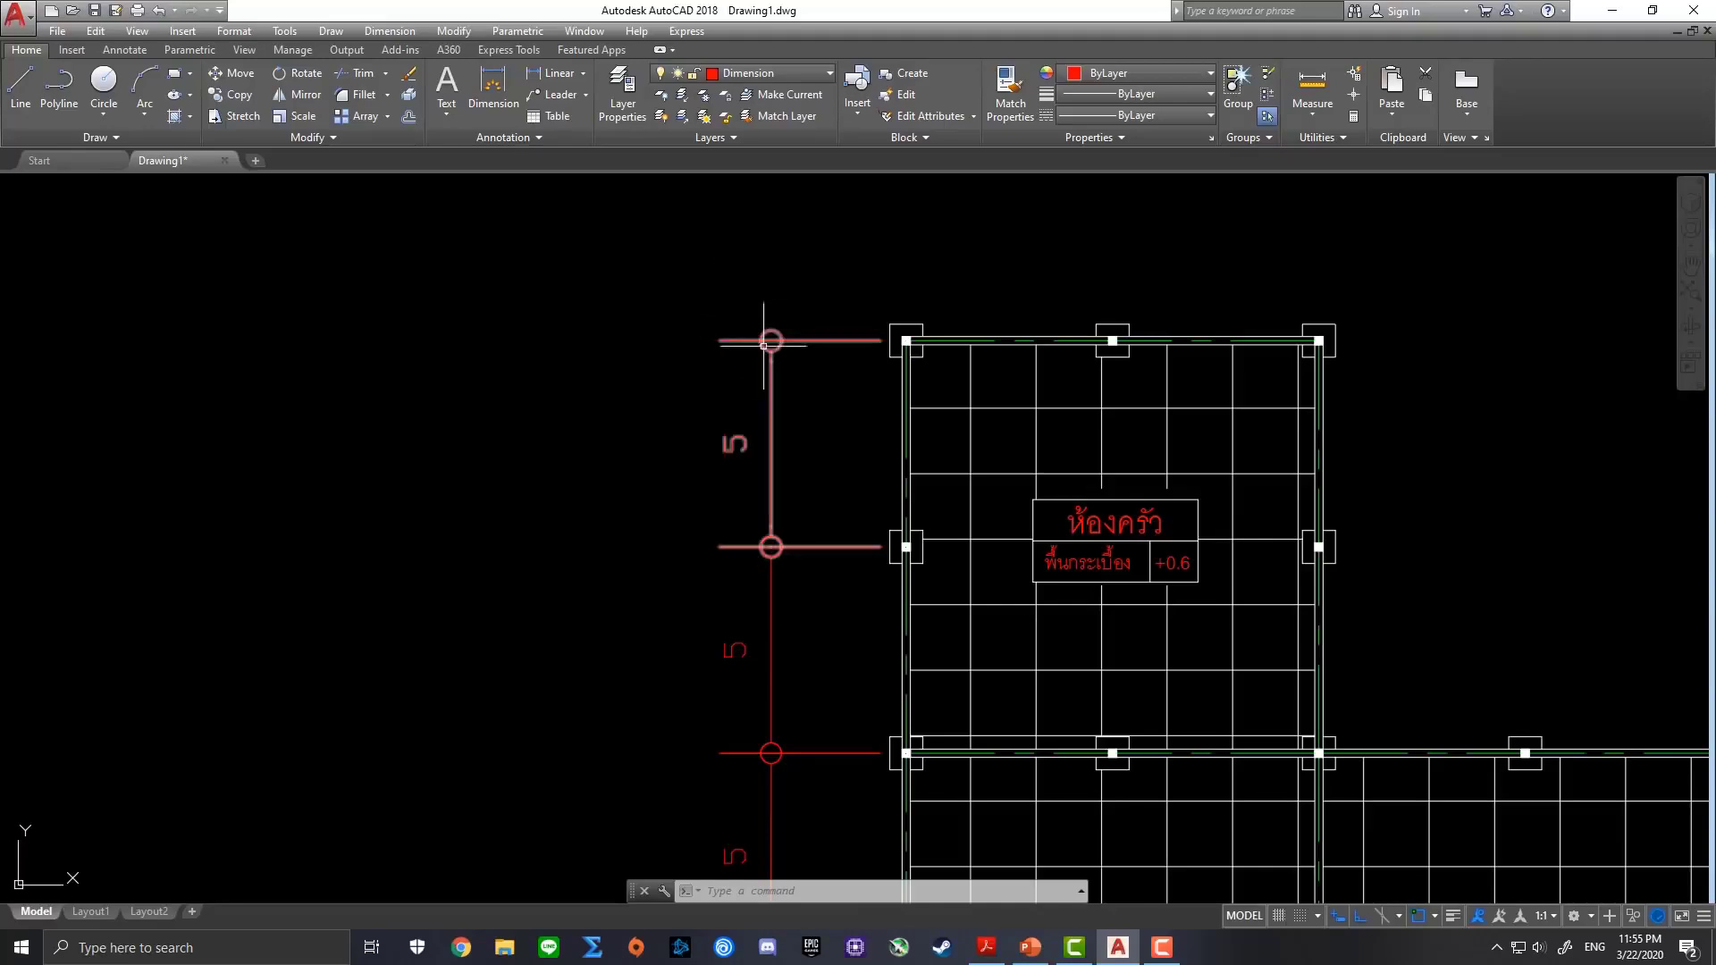
scroll(874, 460, down, 2)
scroll(875, 460, down, 1)
scroll(874, 460, up, 2)
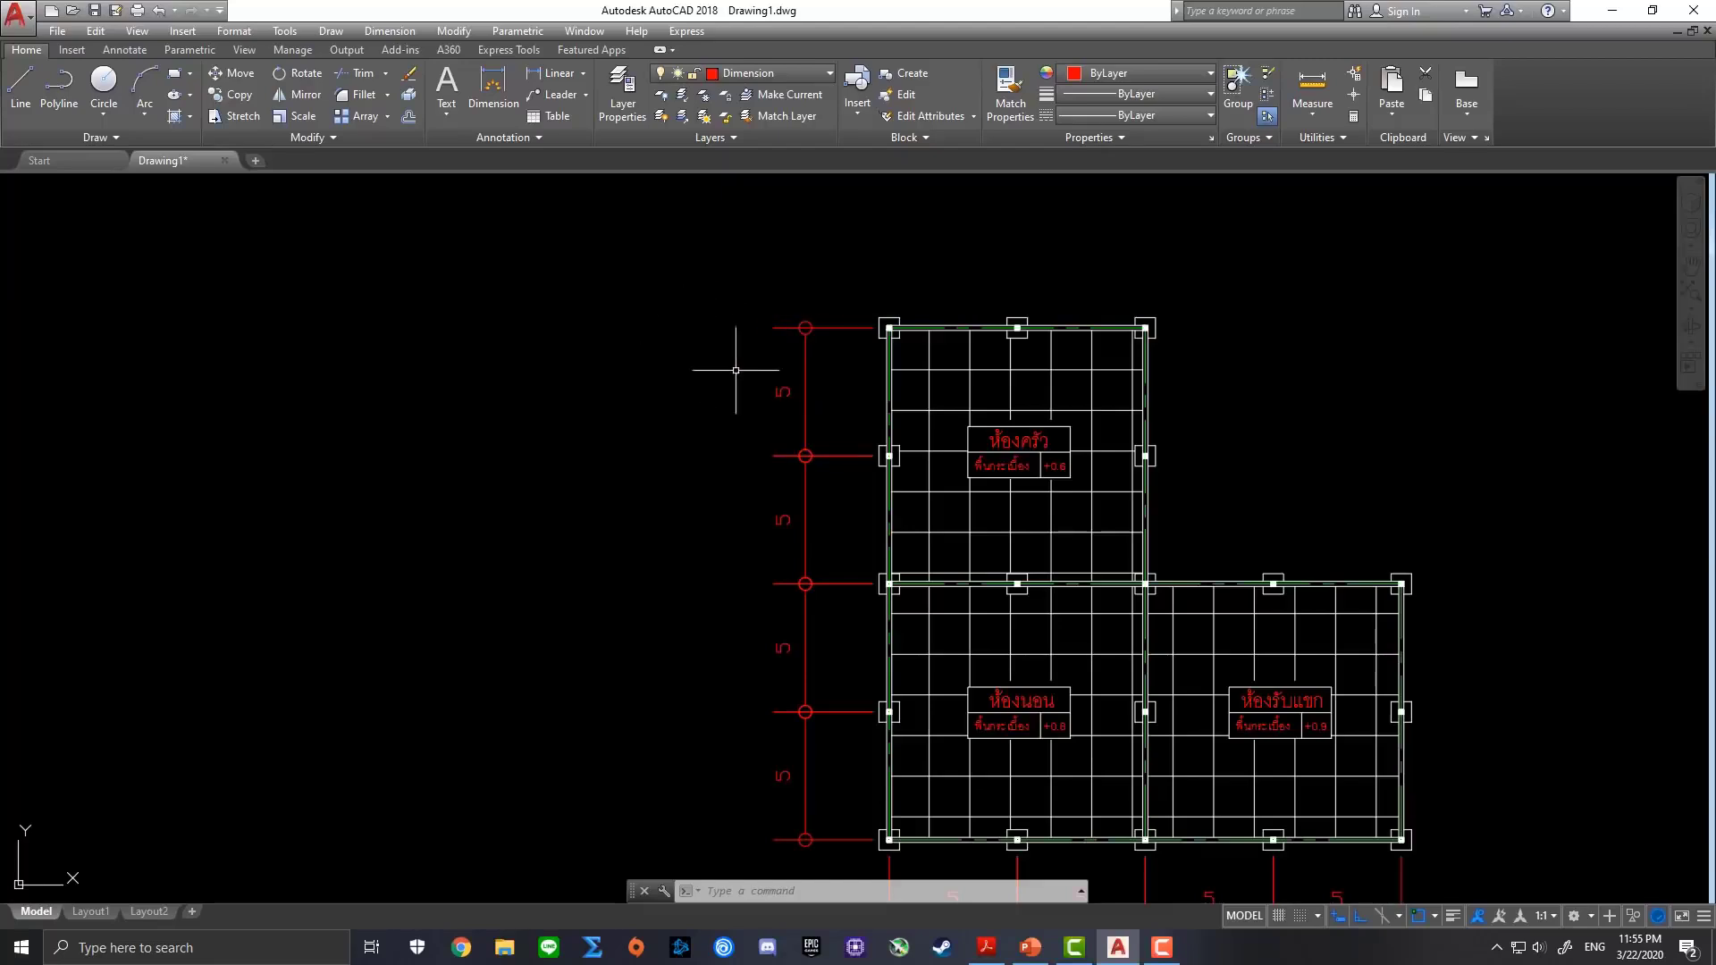
middle_drag(809, 787, 720, 648)
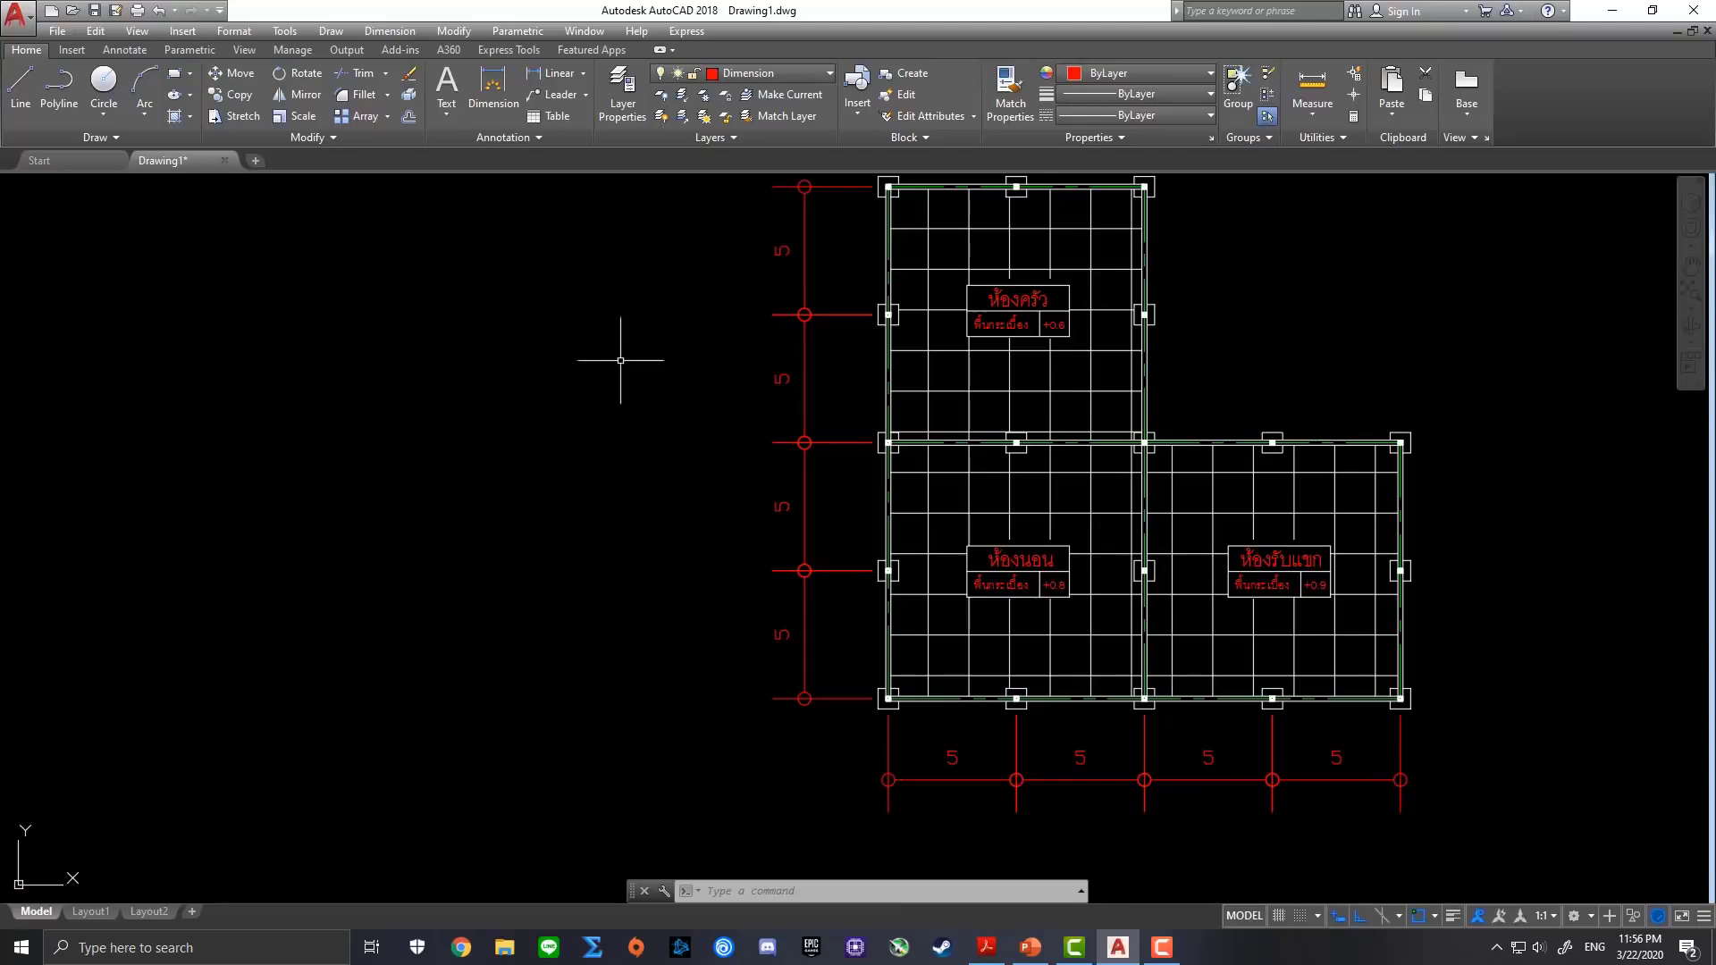
Draw a circle of diameter 1 by centre and diameter, left of the plan
click(106, 115)
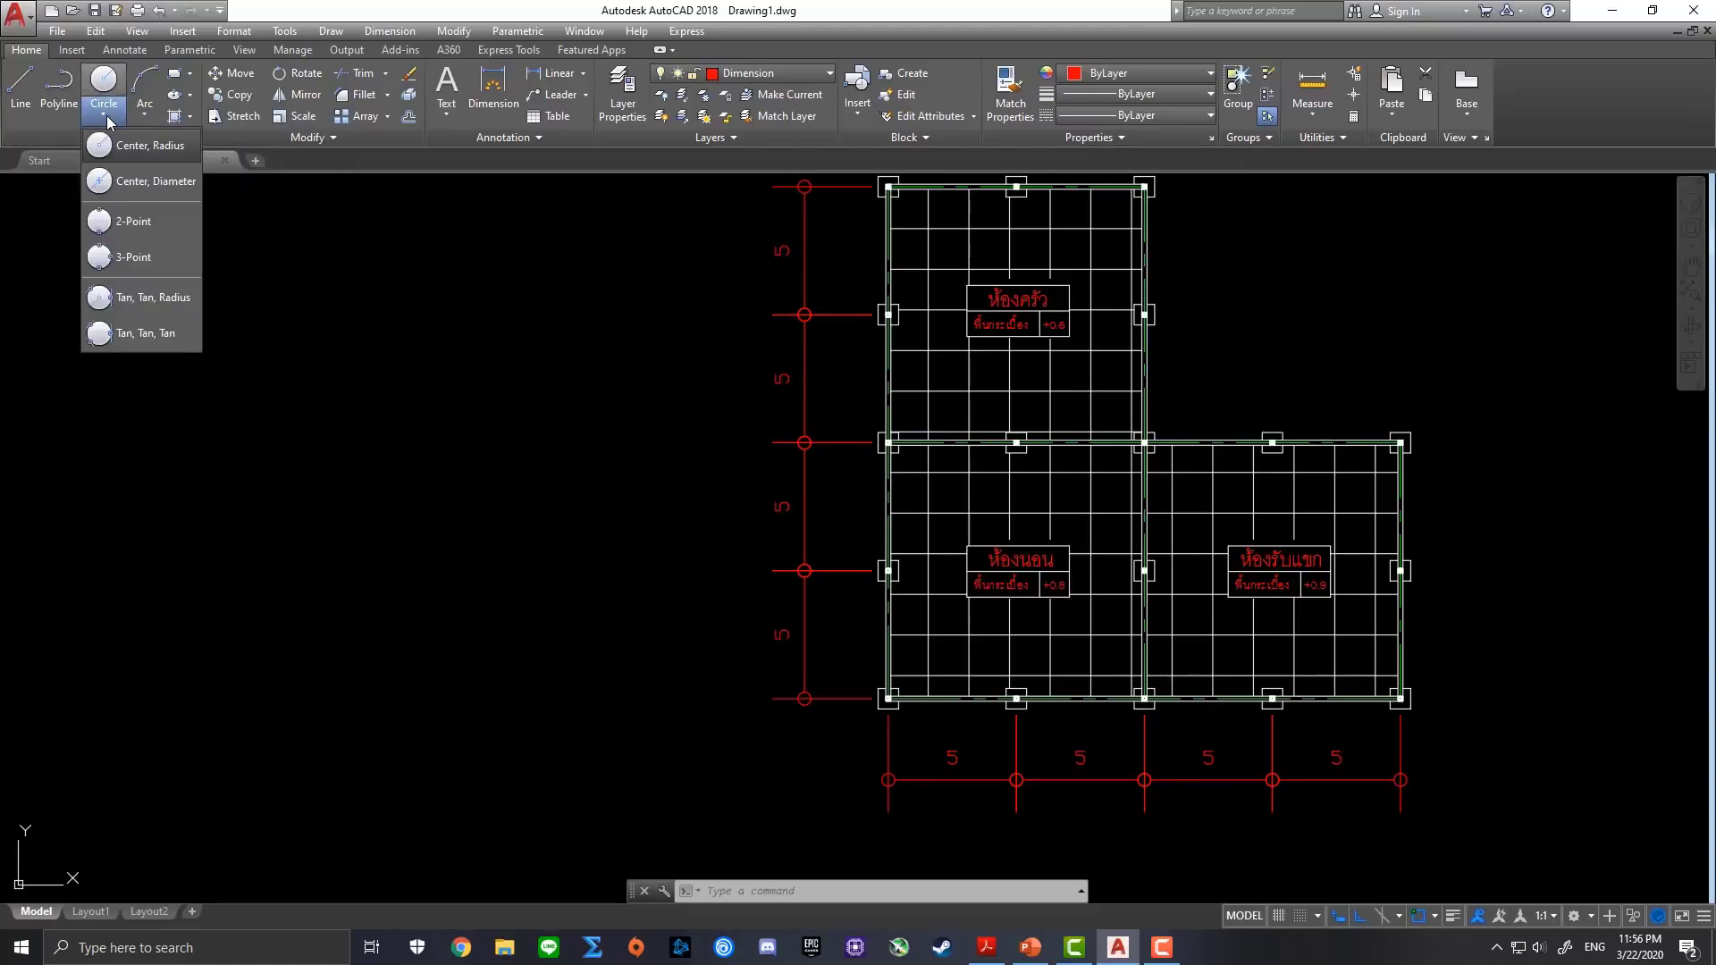
click(169, 185)
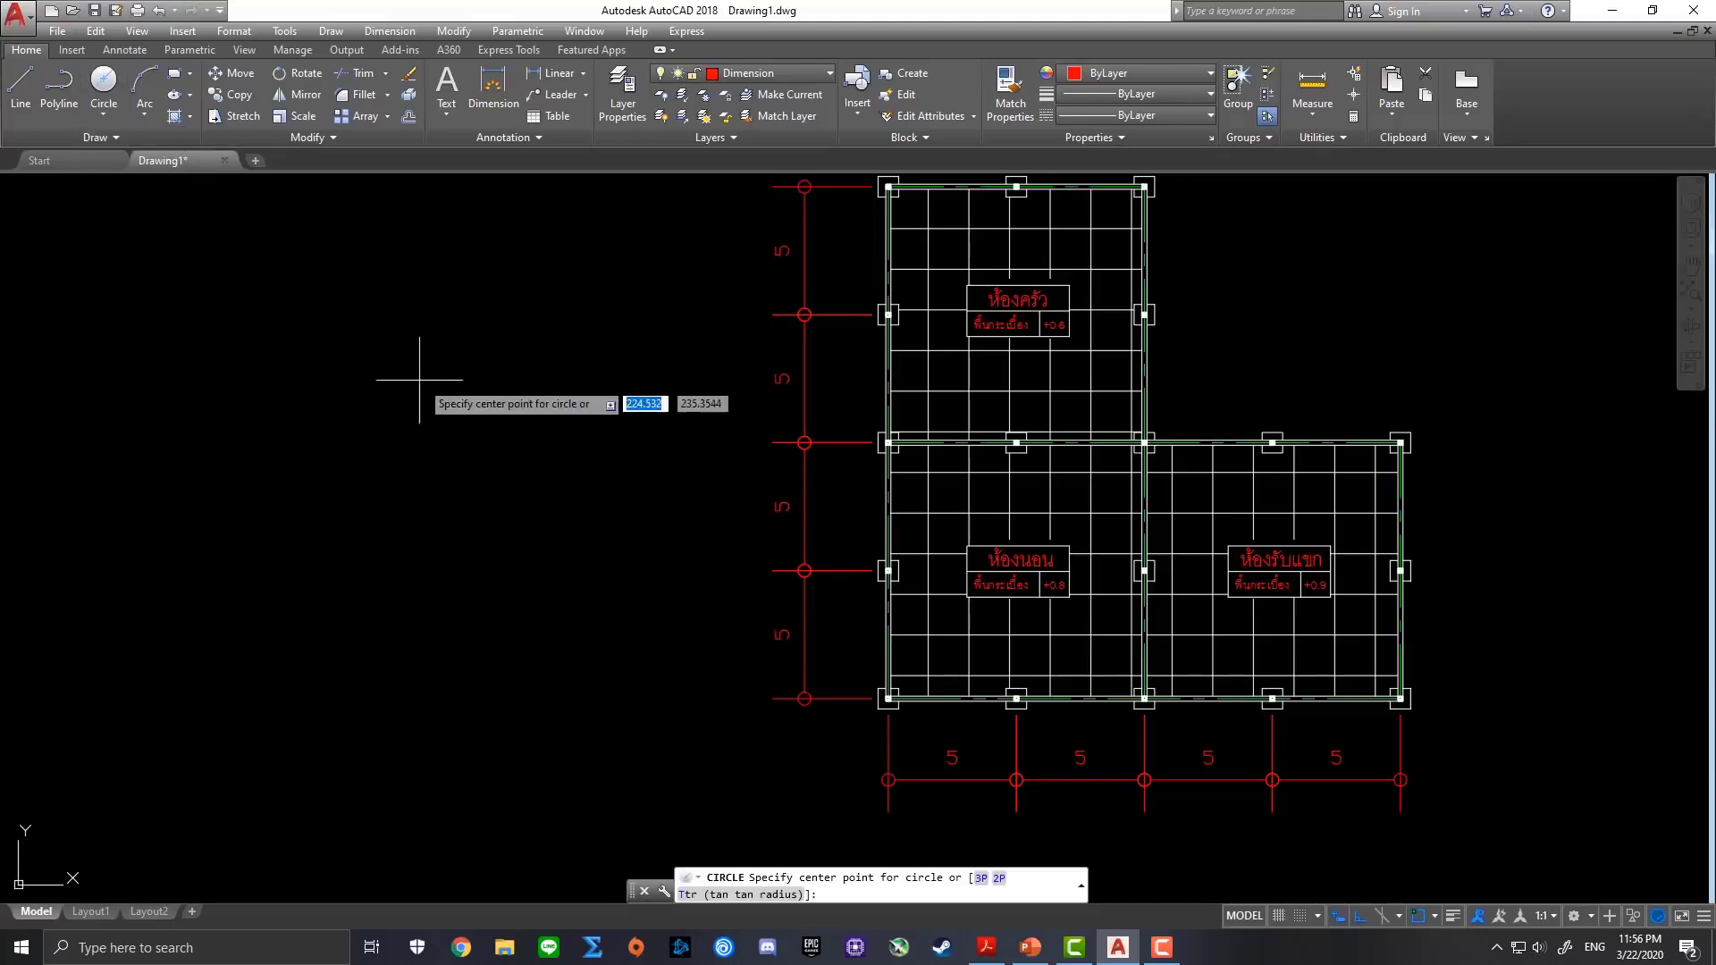
click(441, 320)
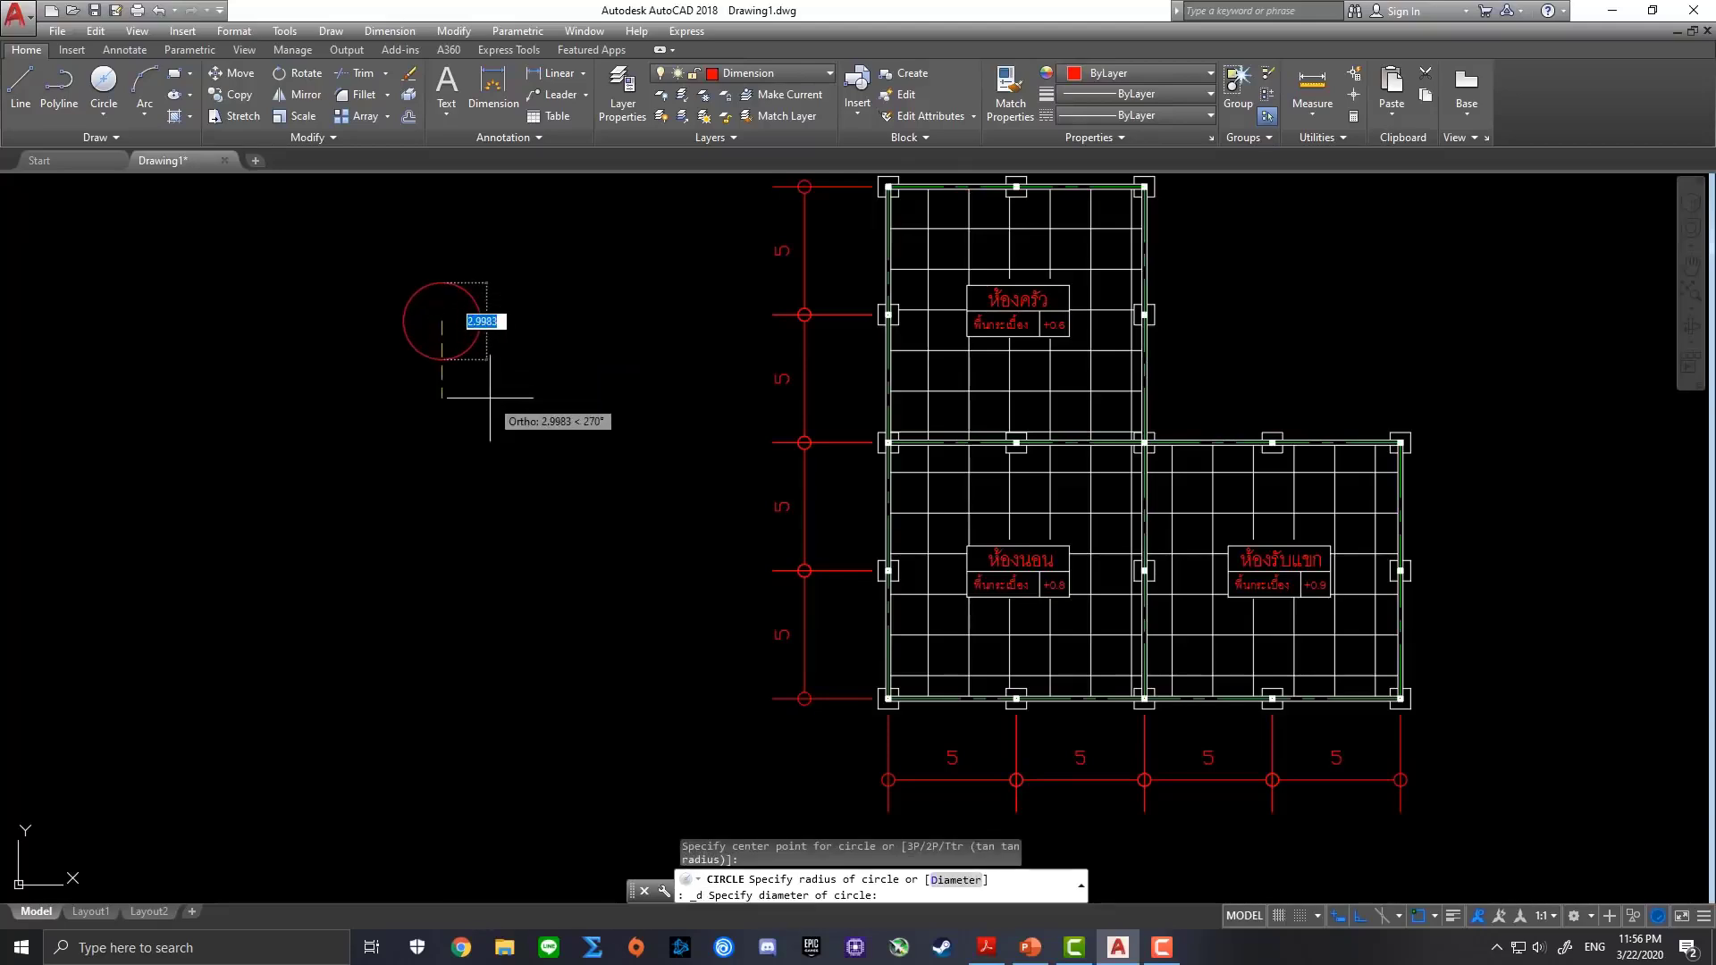
text(1)
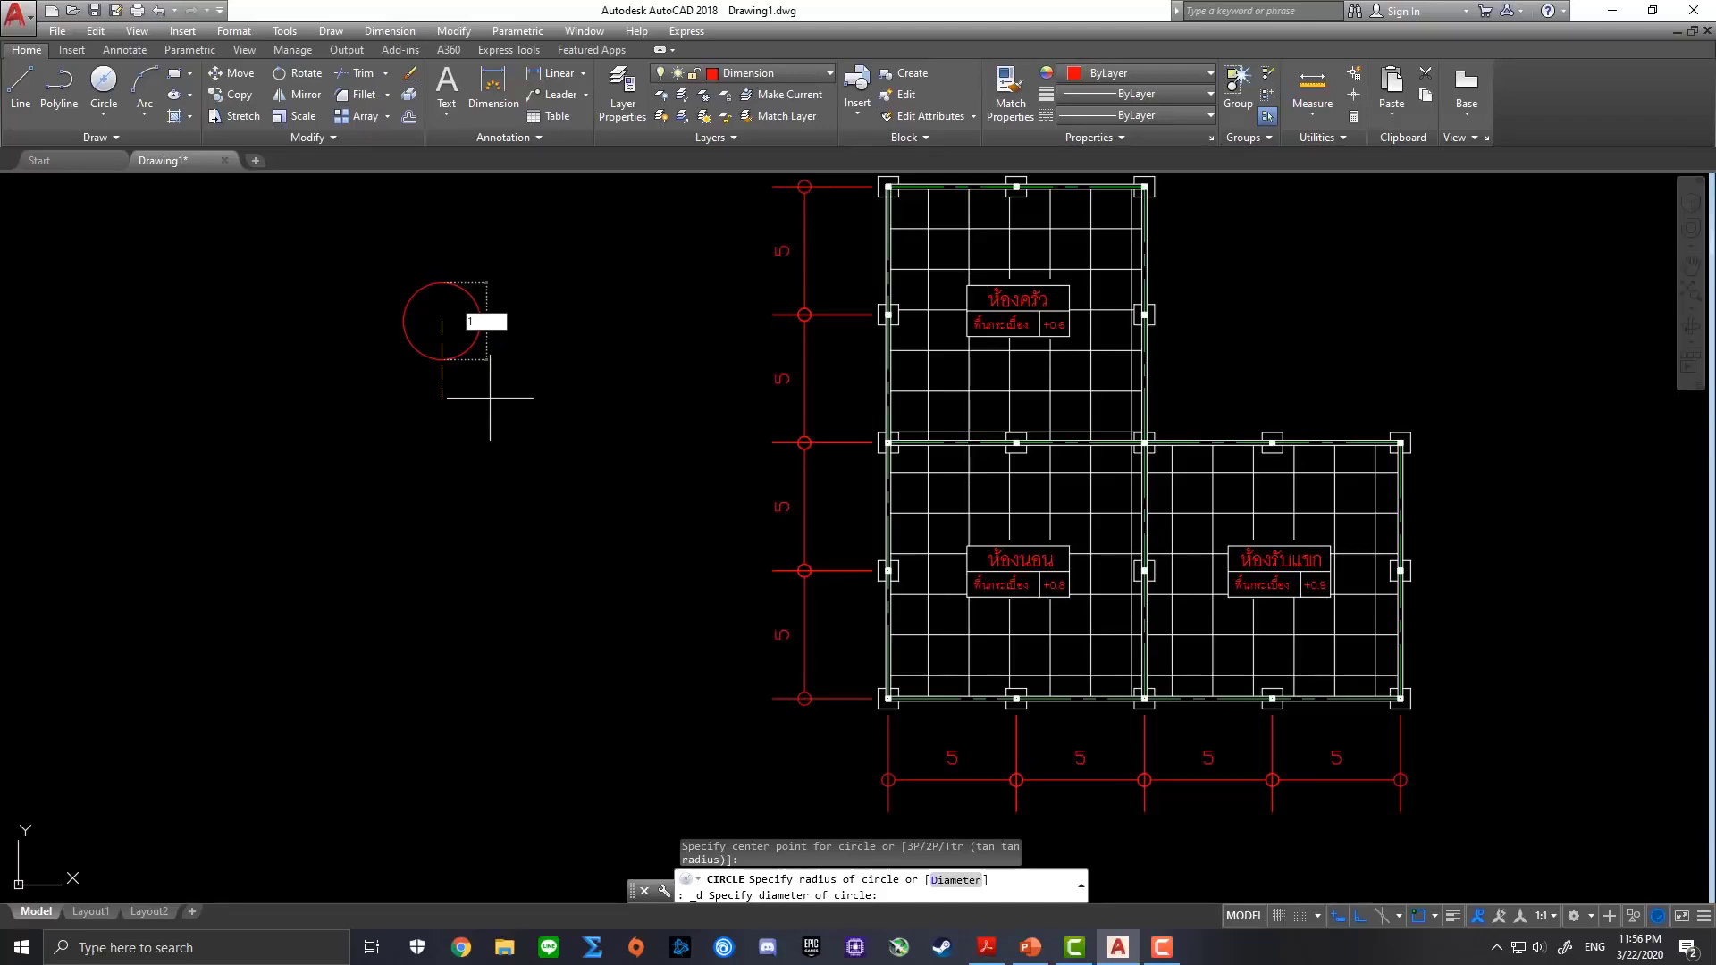
key(Return)
scroll(518, 306, up, 3)
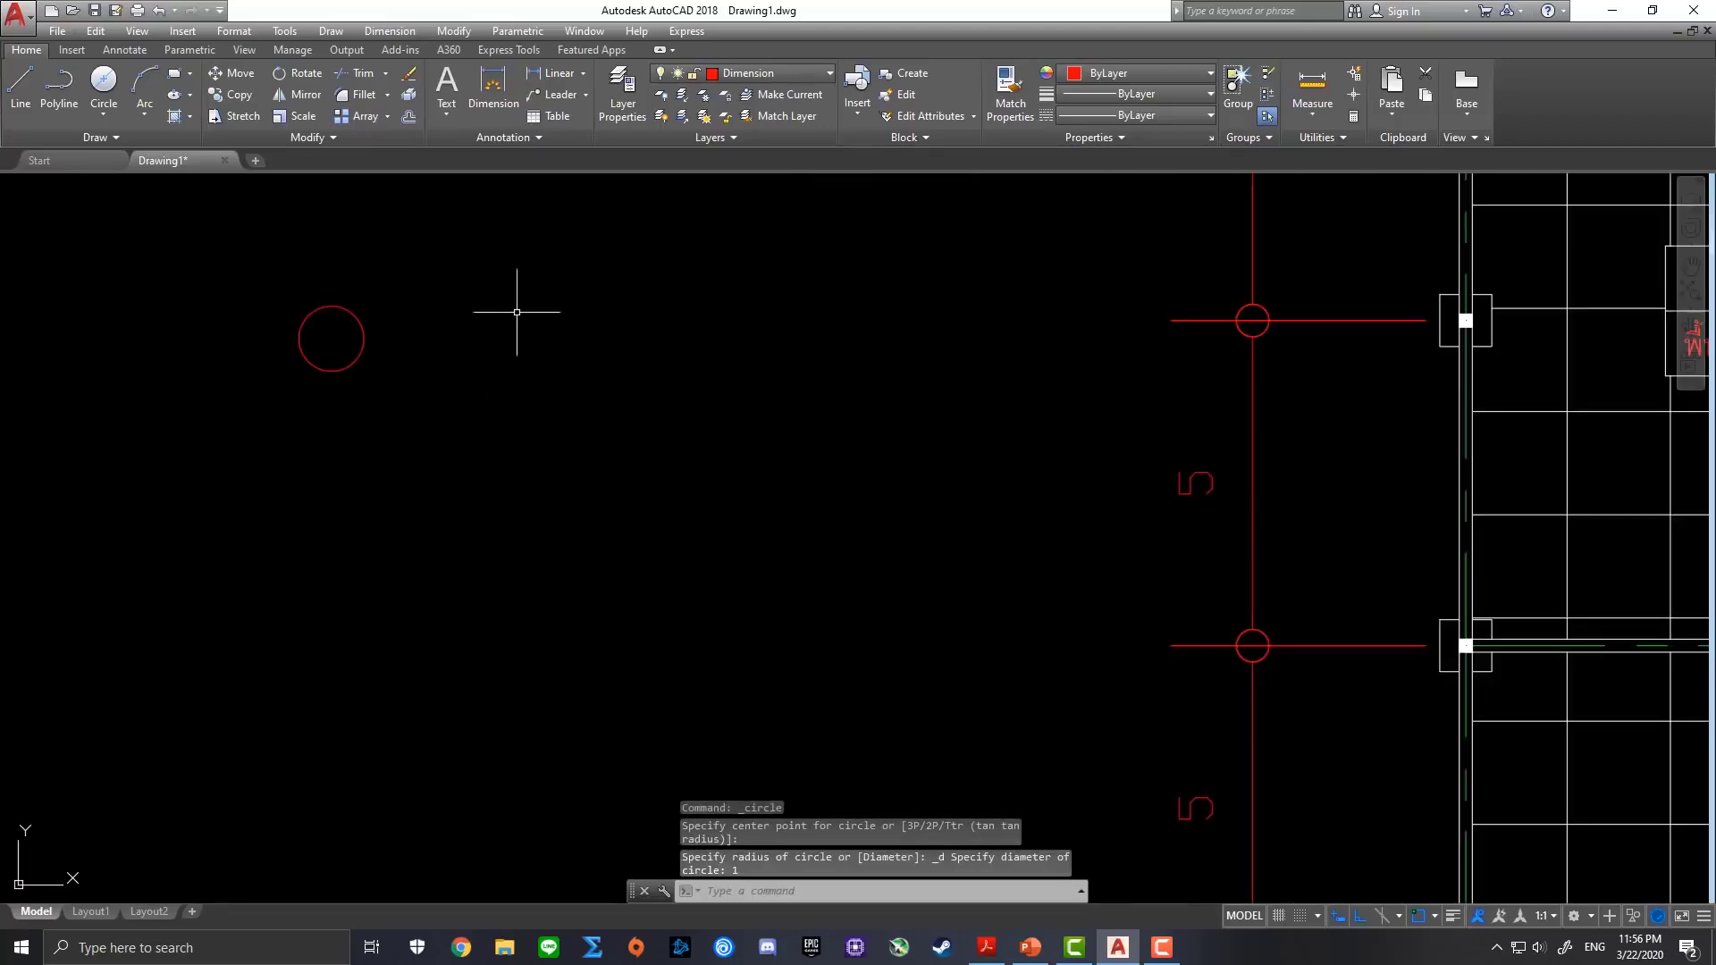
scroll(682, 330, down, 3)
scroll(657, 428, down, 2)
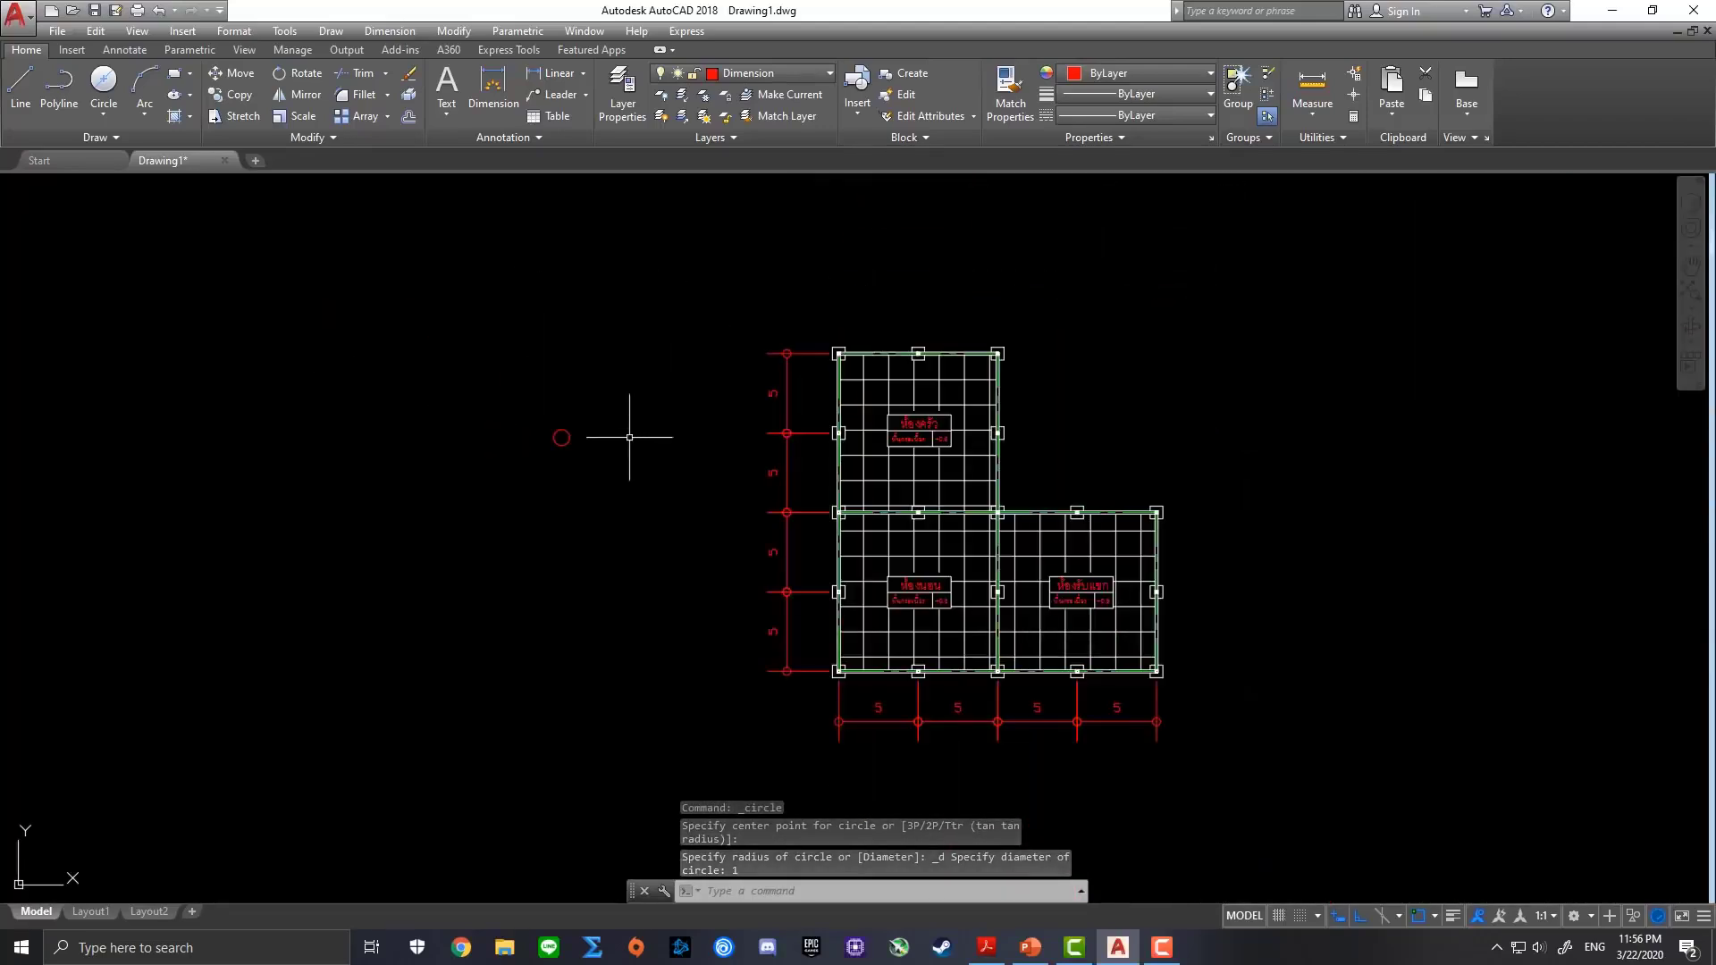
scroll(626, 438, up, 2)
scroll(531, 426, up, 4)
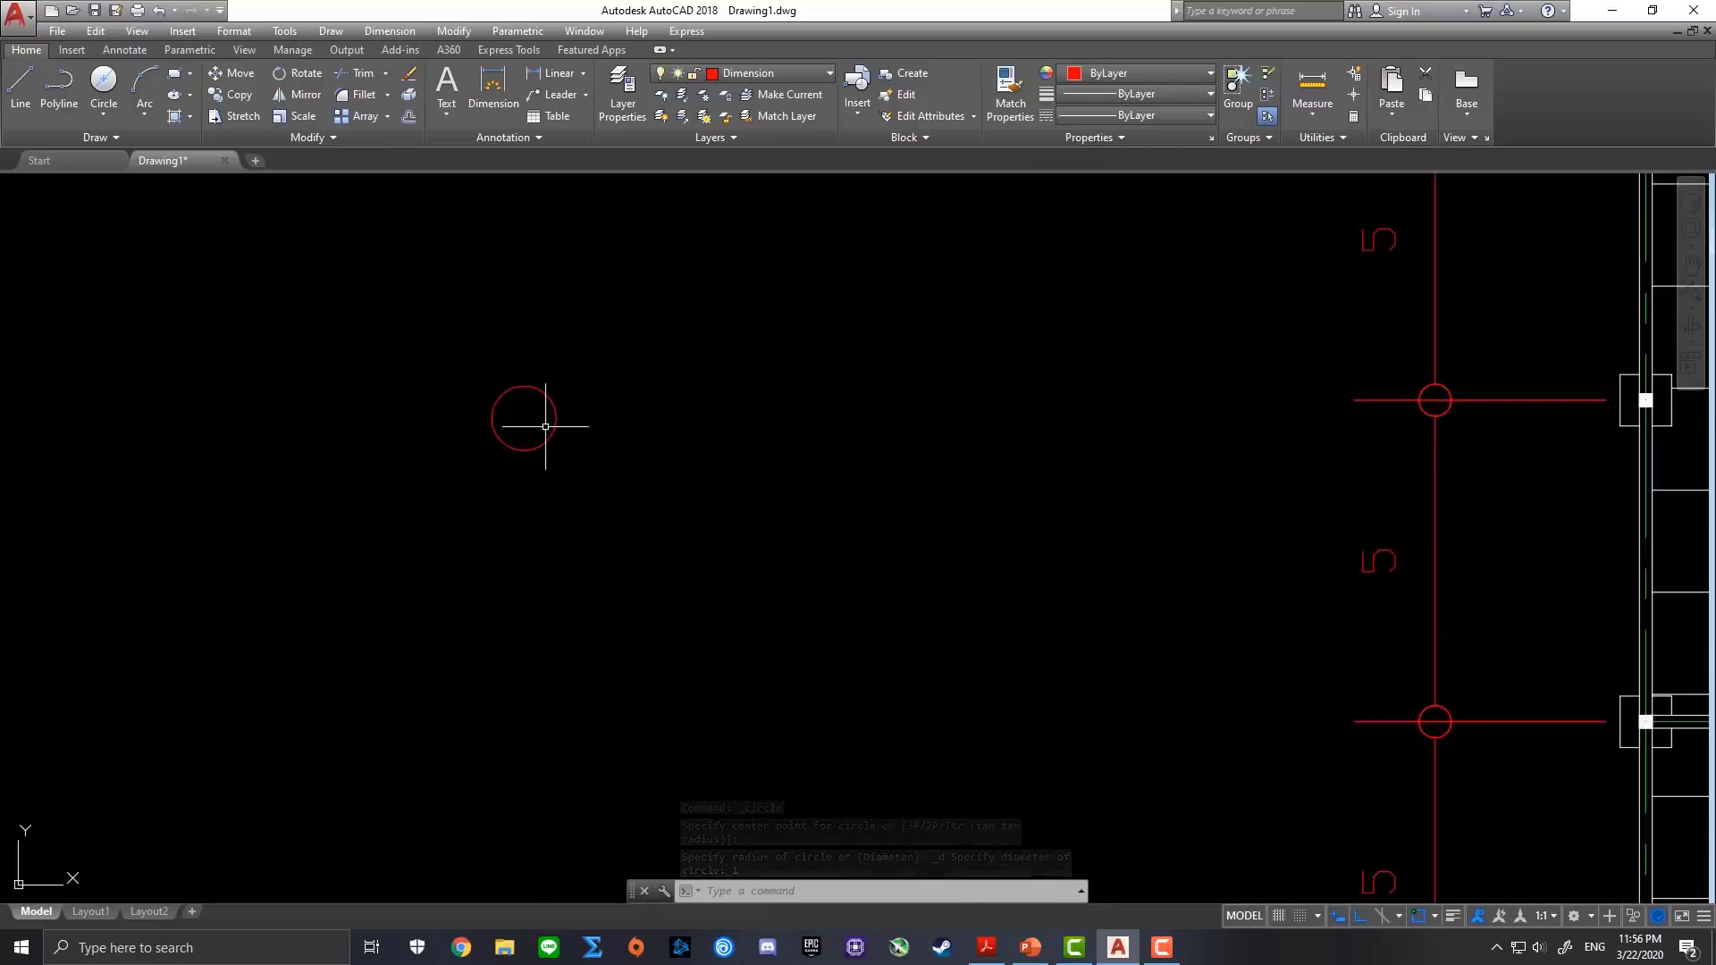
scroll(532, 426, down, 4)
middle_drag(618, 423, 594, 475)
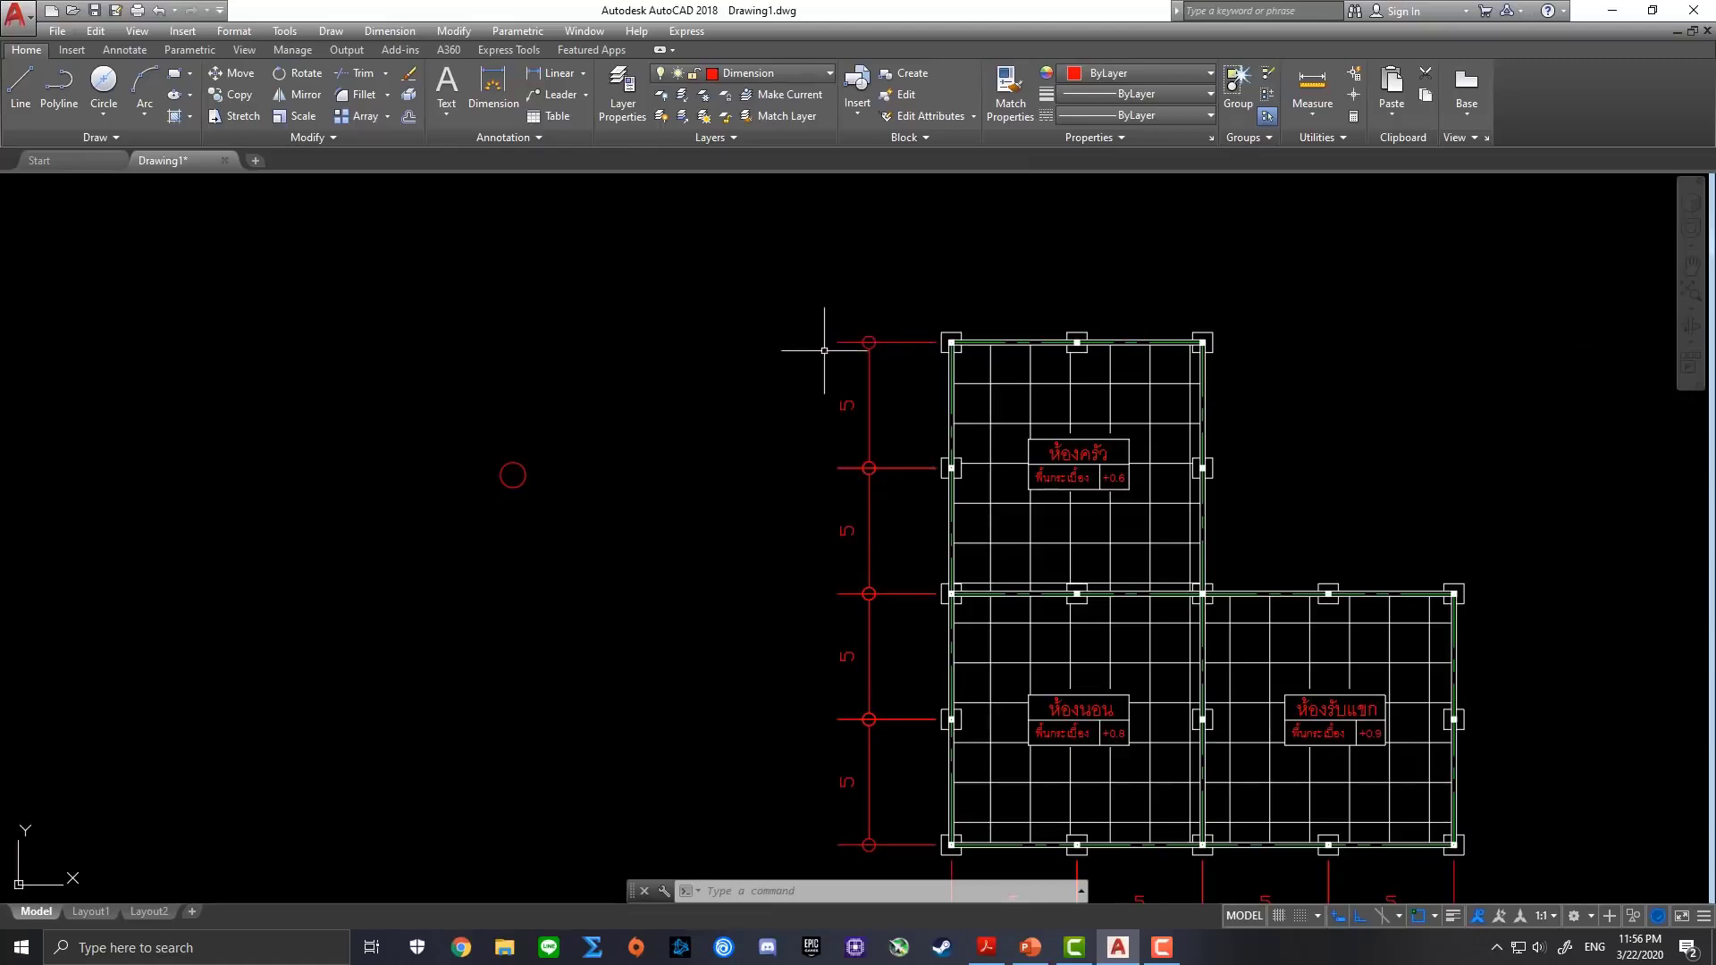
Move the diameter-1 circle by its quadrant onto the bottom grid line's left endpoint
middle_drag(764, 641, 726, 472)
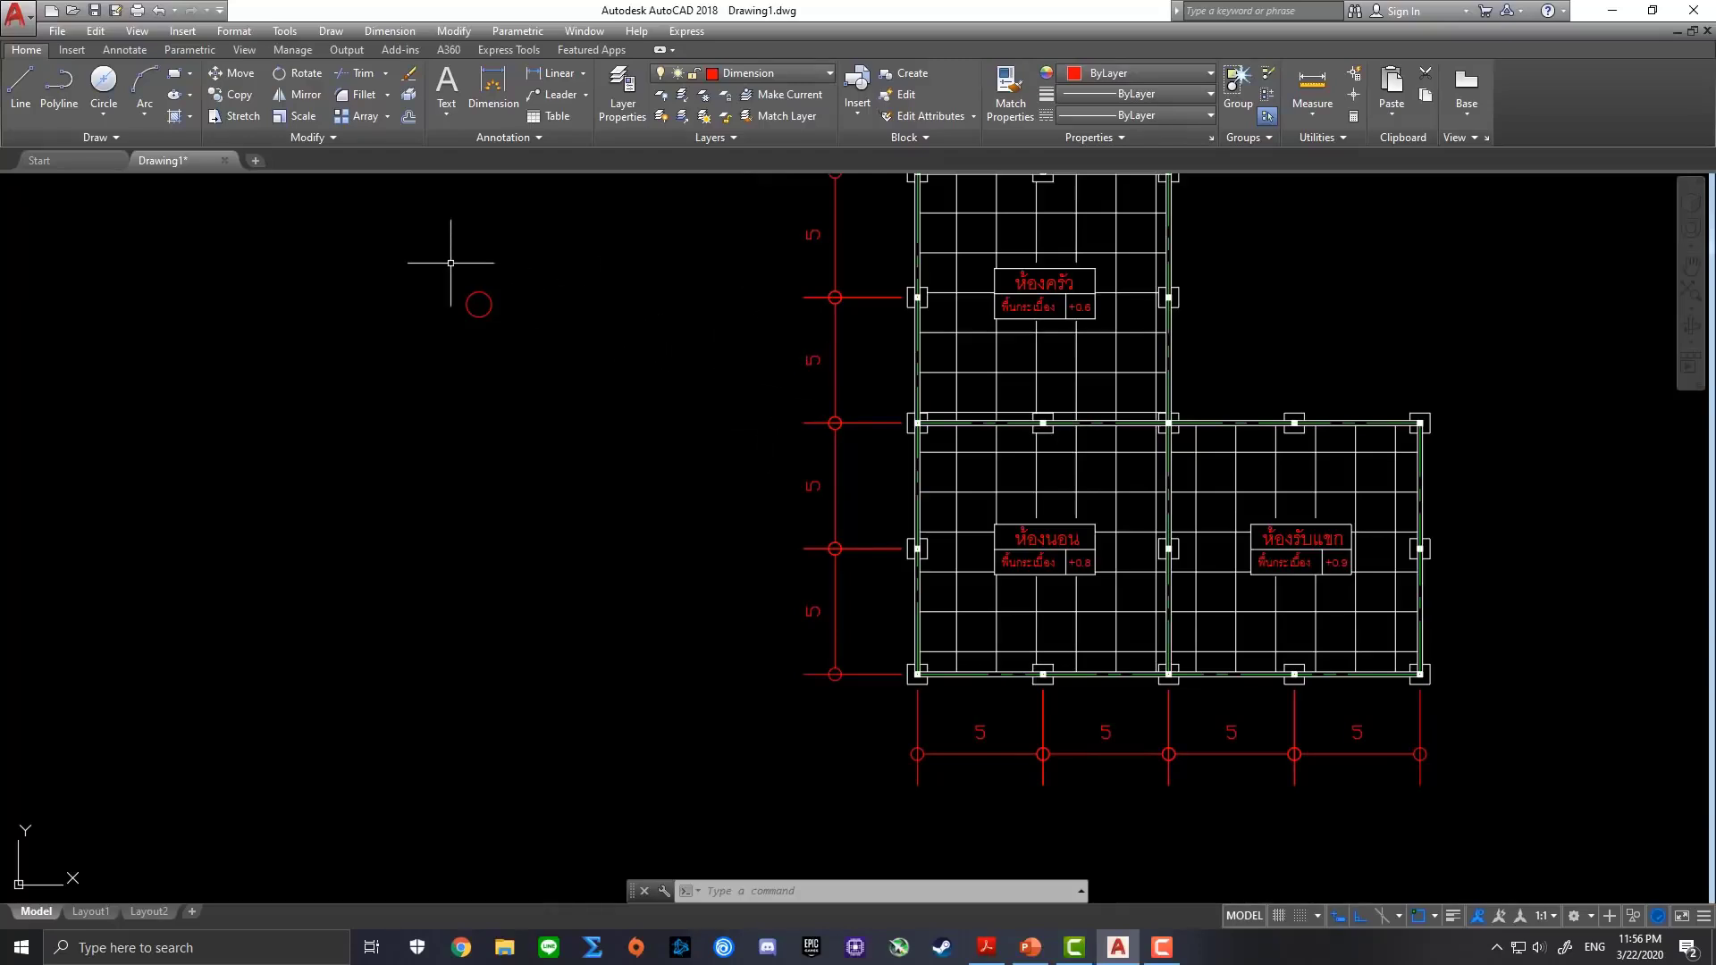
click(424, 255)
click(534, 342)
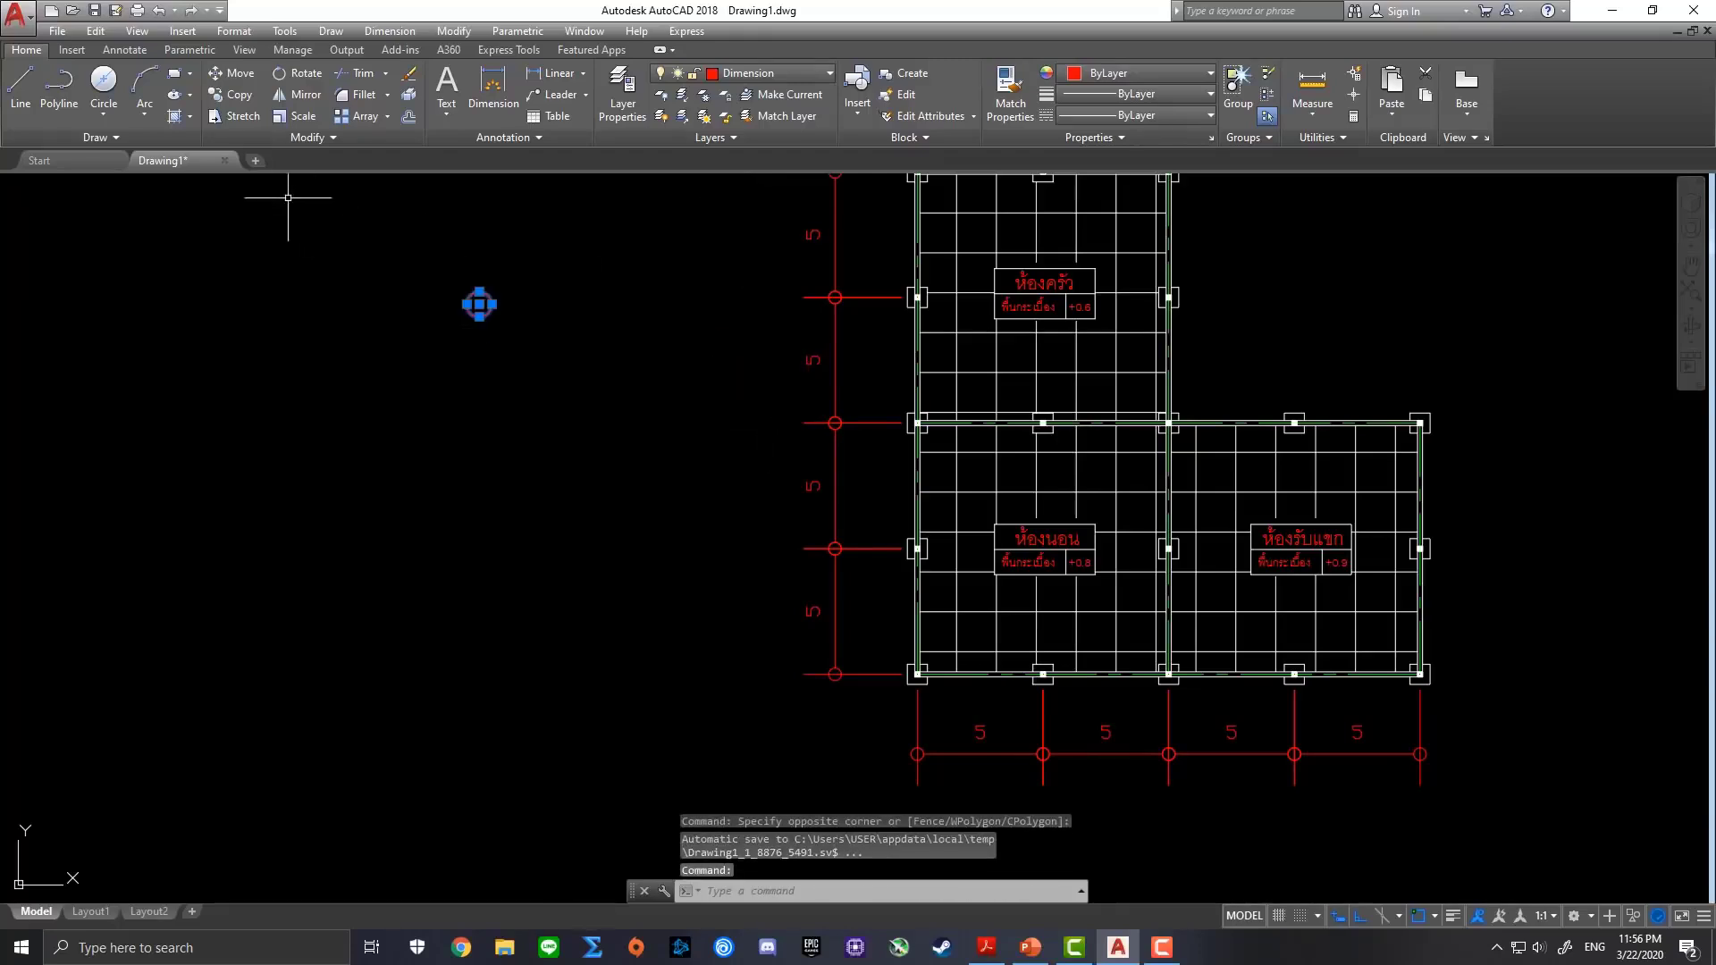
click(247, 82)
scroll(519, 328, up, 3)
middle_drag(547, 318, 574, 379)
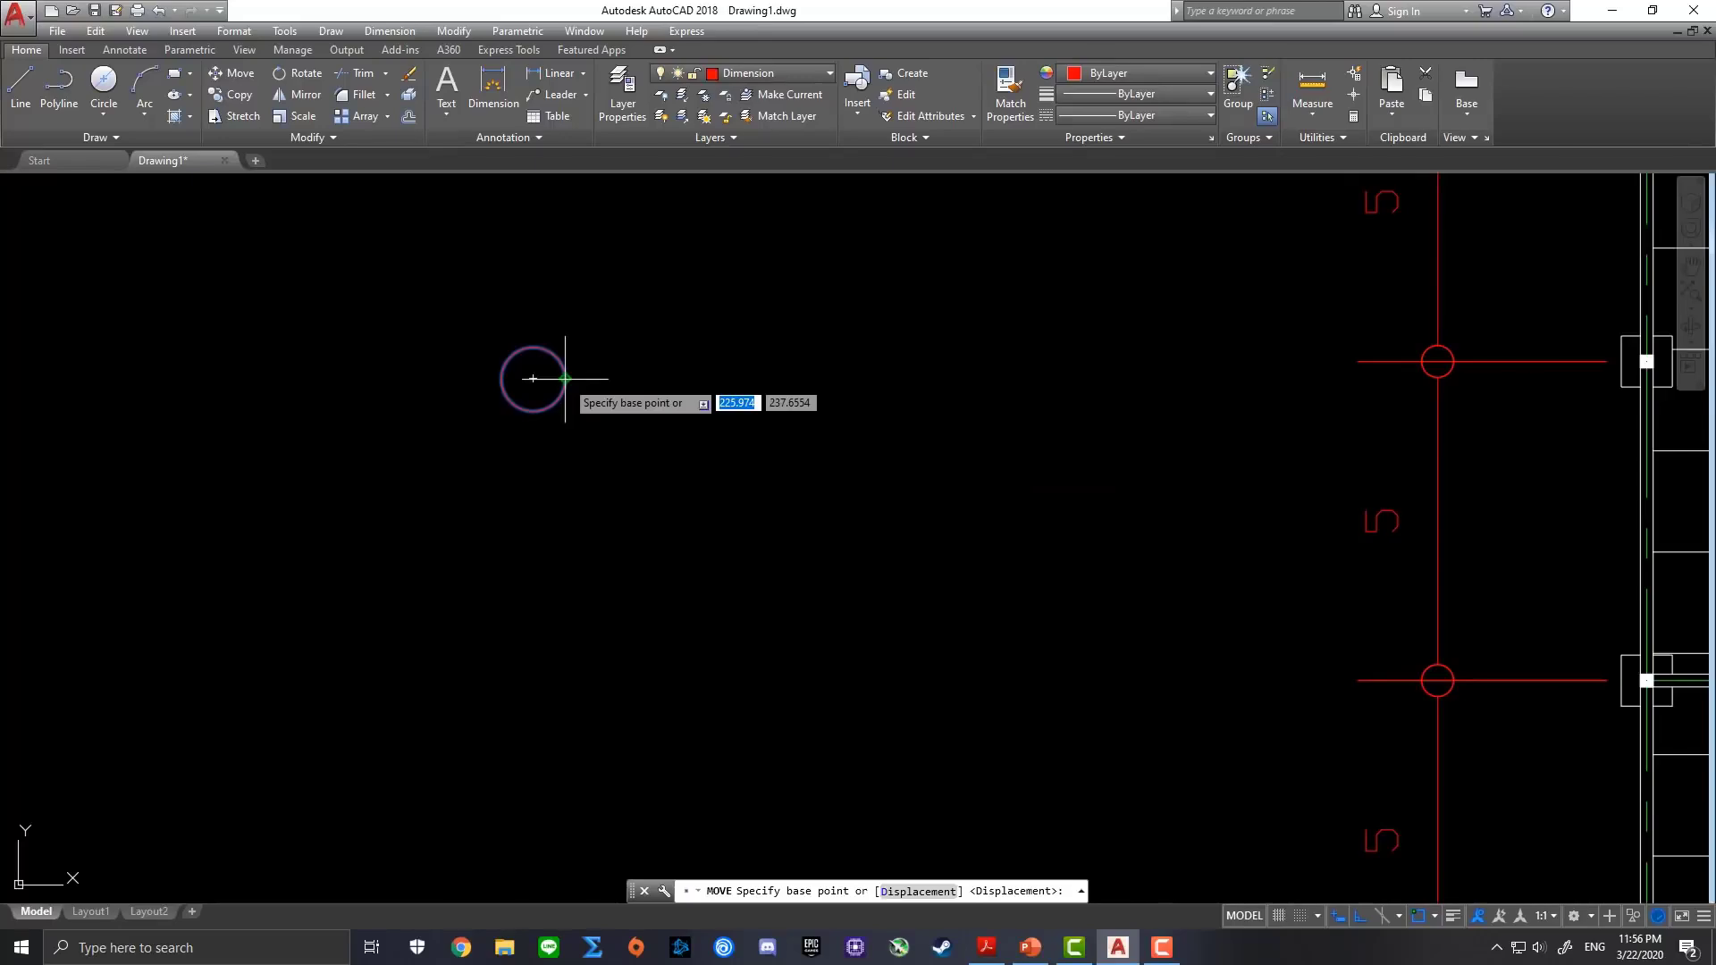
click(565, 379)
scroll(1023, 510, down, 2)
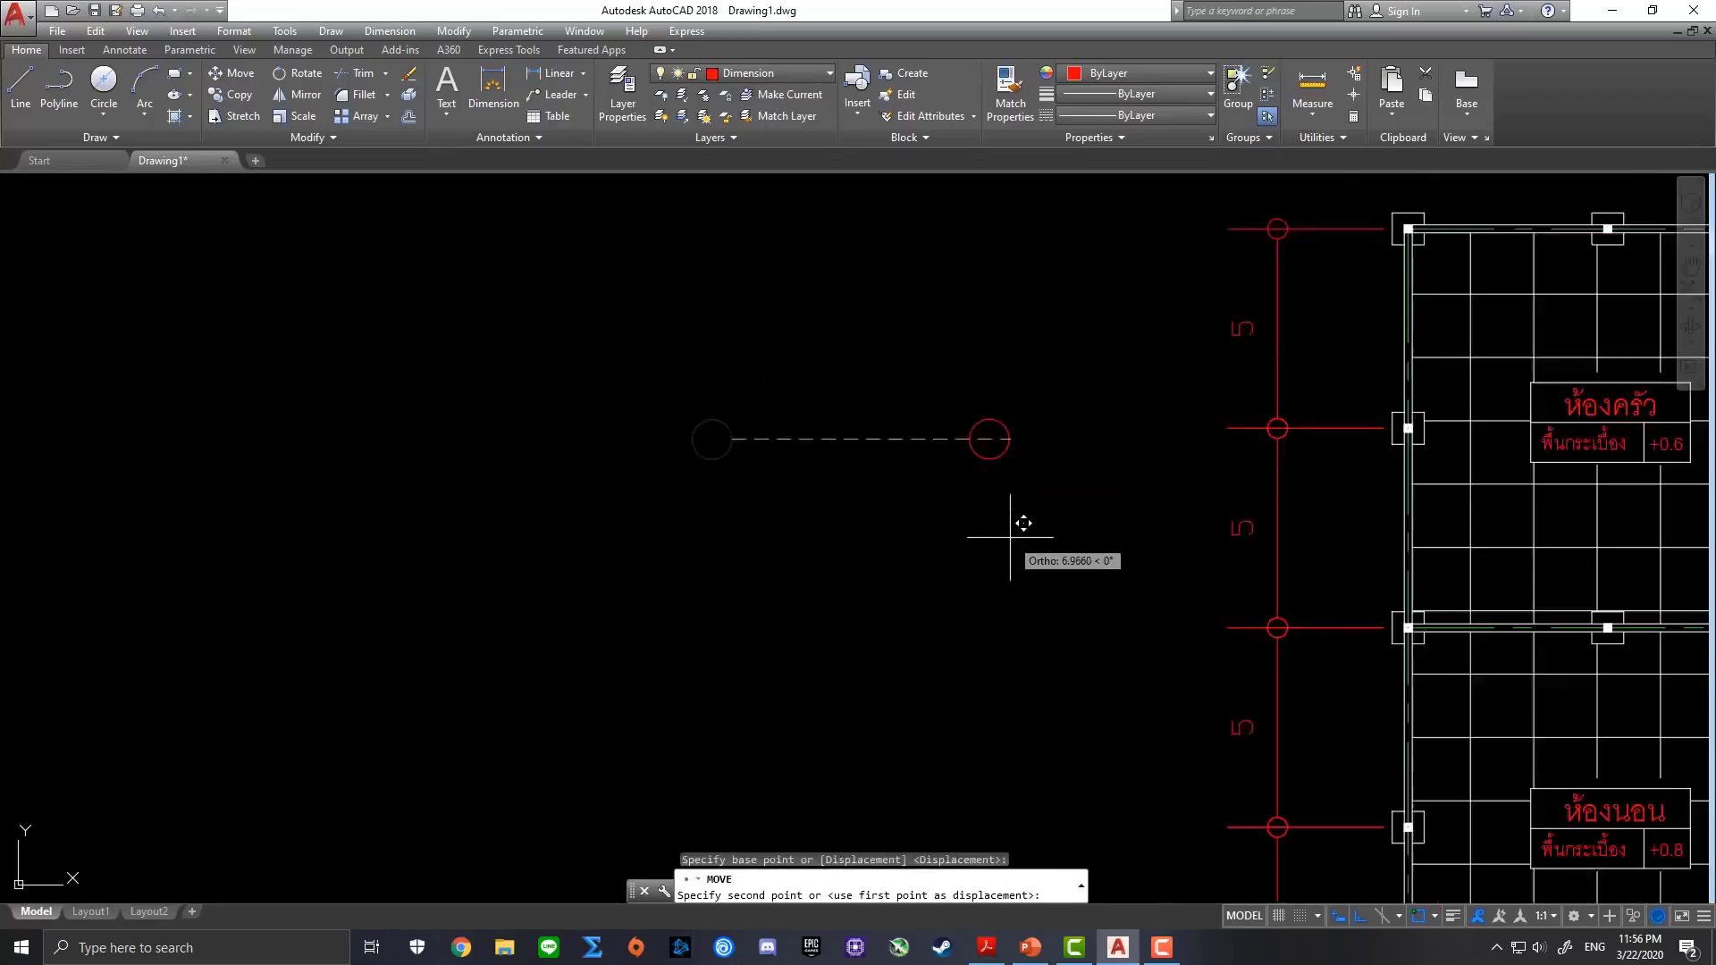
scroll(921, 364, down, 4)
scroll(1031, 601, up, 4)
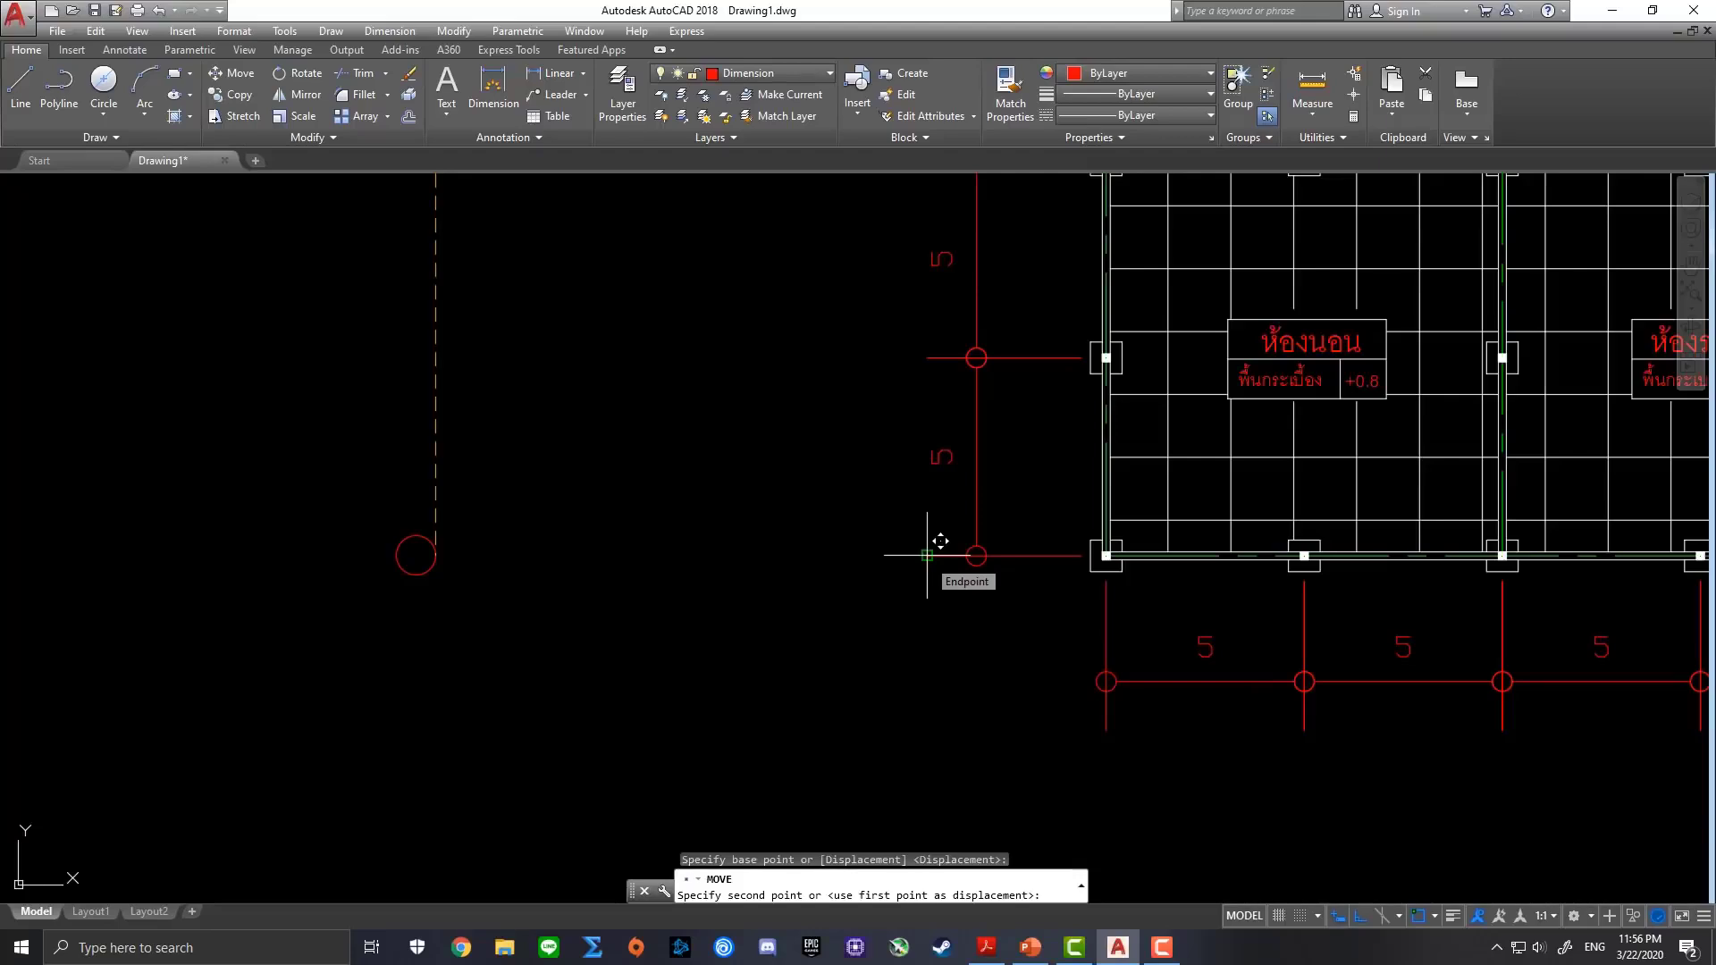
click(927, 555)
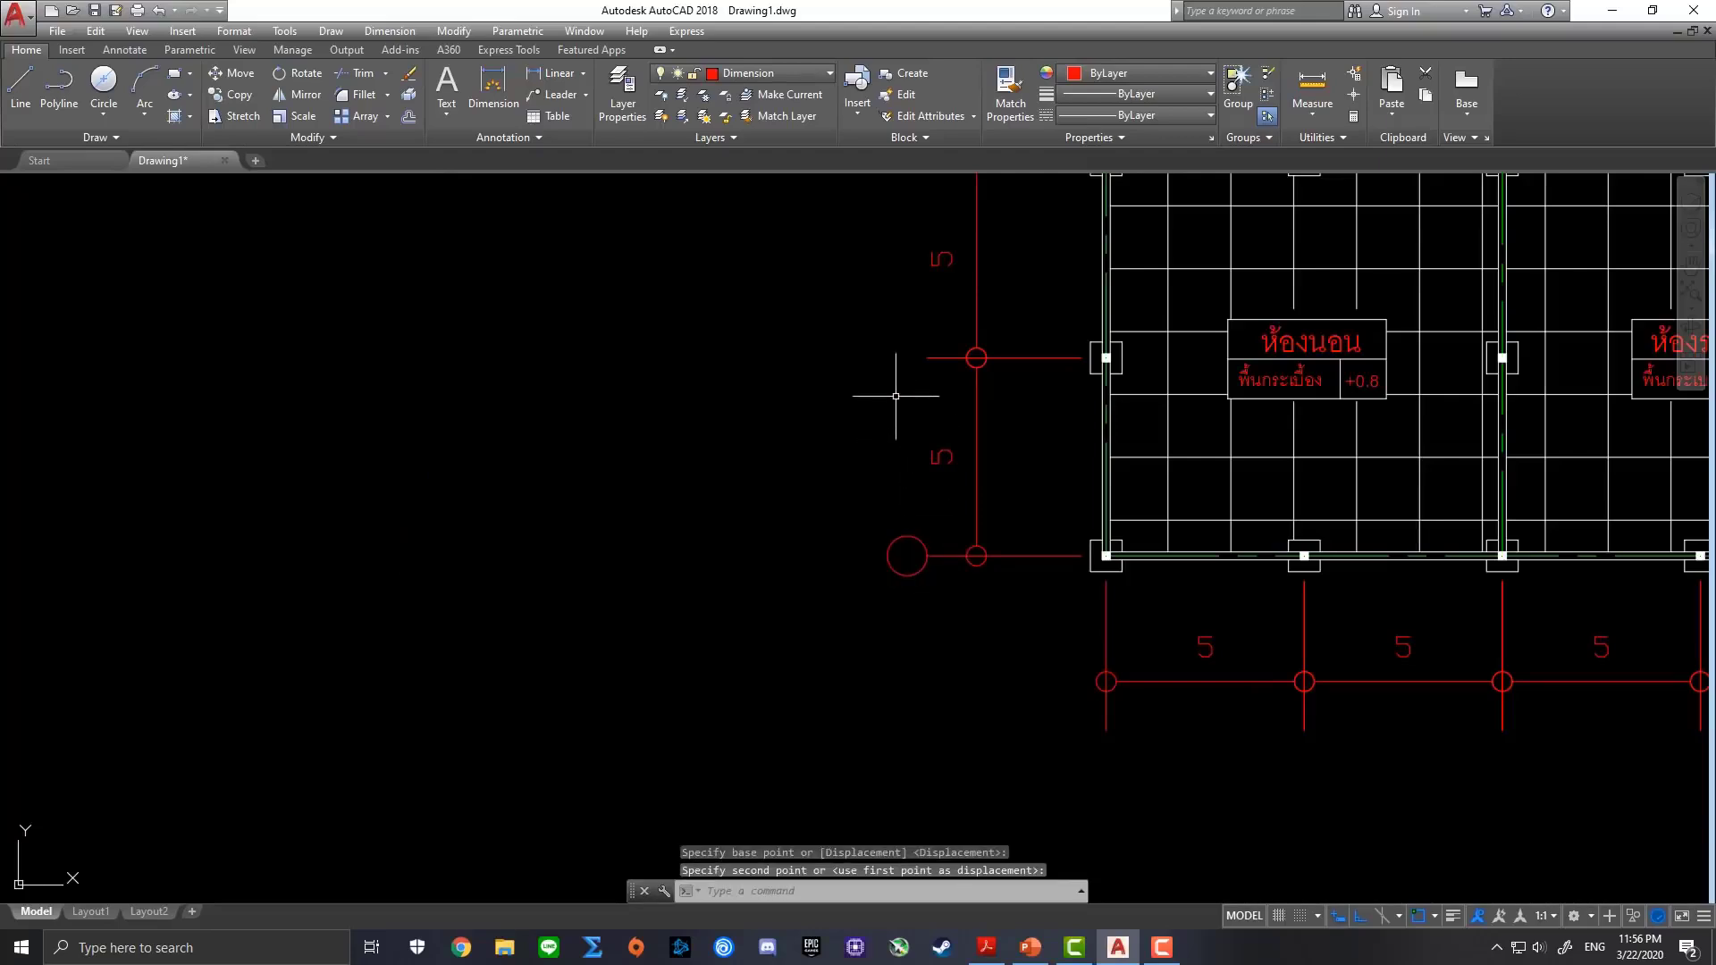
middle_drag(905, 303, 782, 338)
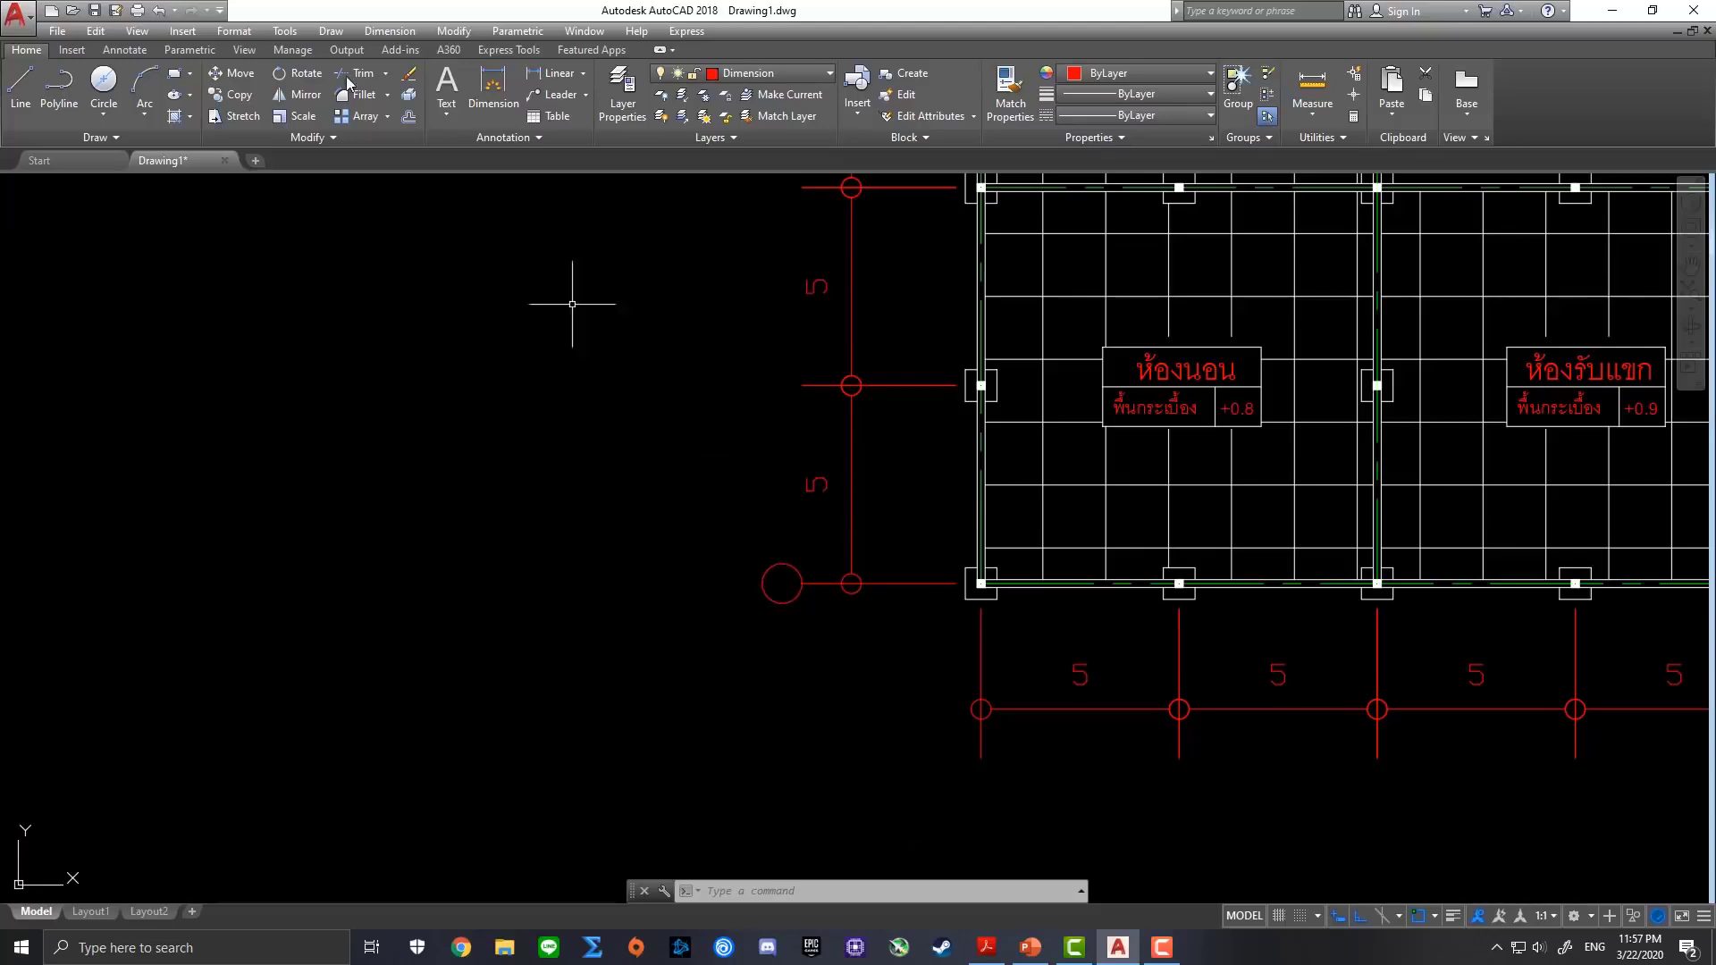
Write the letter A in a multiline text box beside the circle
click(449, 84)
click(718, 550)
click(763, 529)
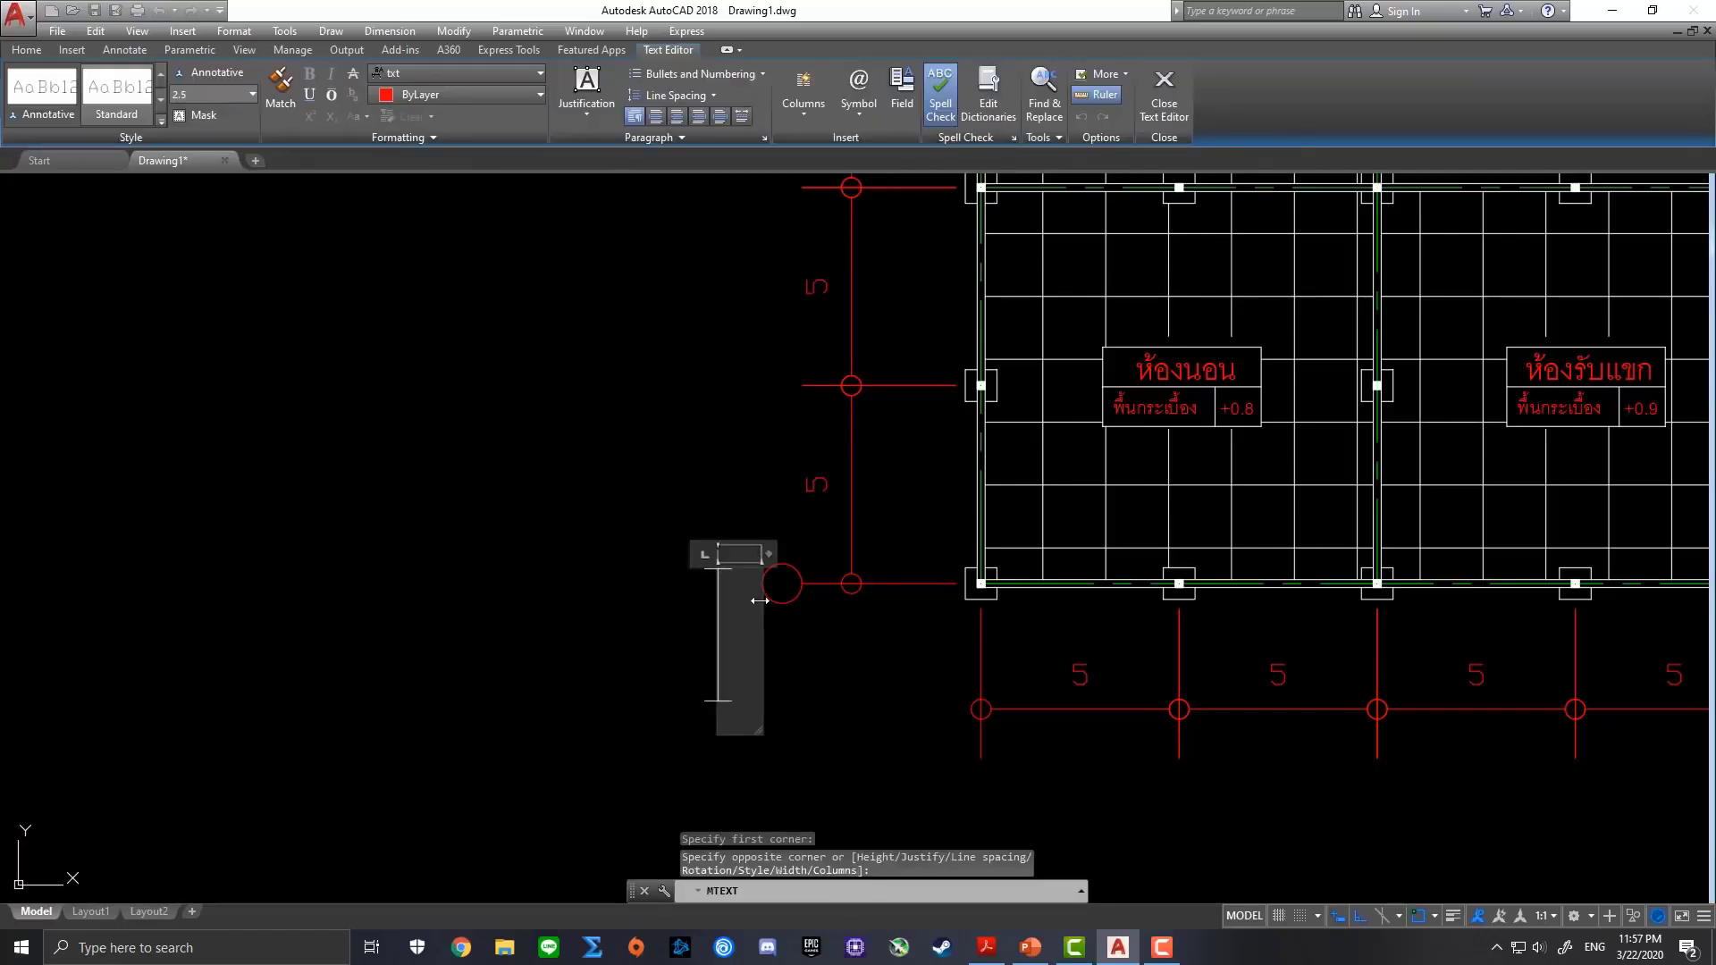
text(A)
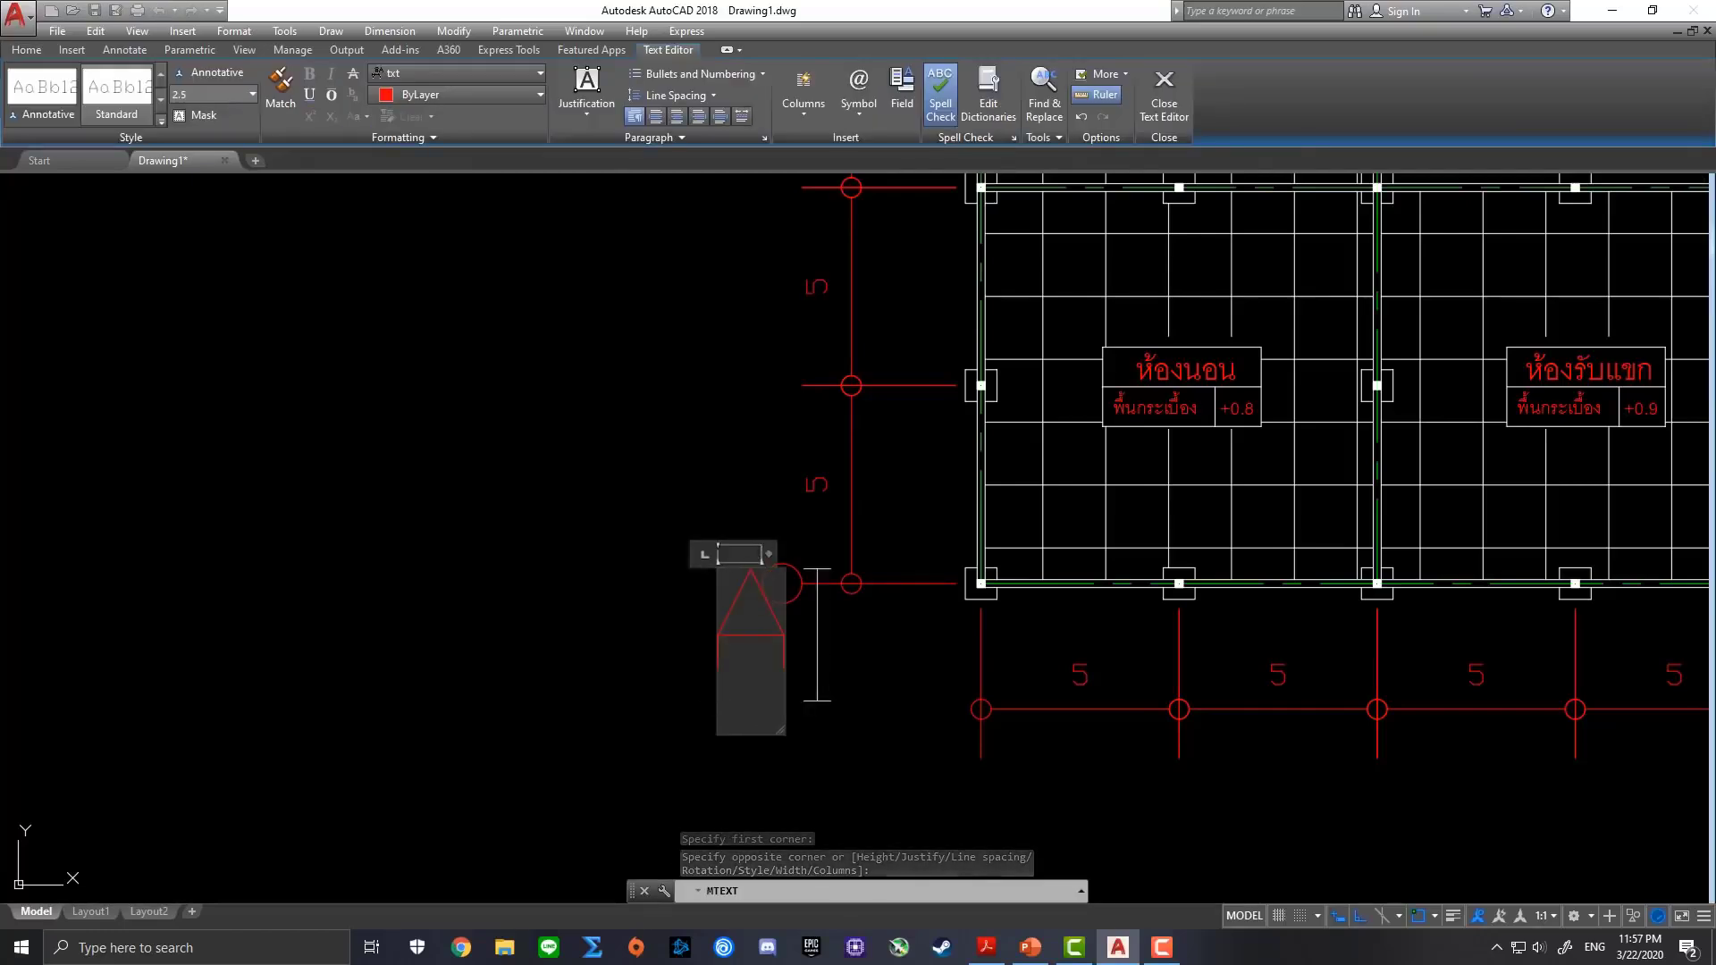
click(896, 675)
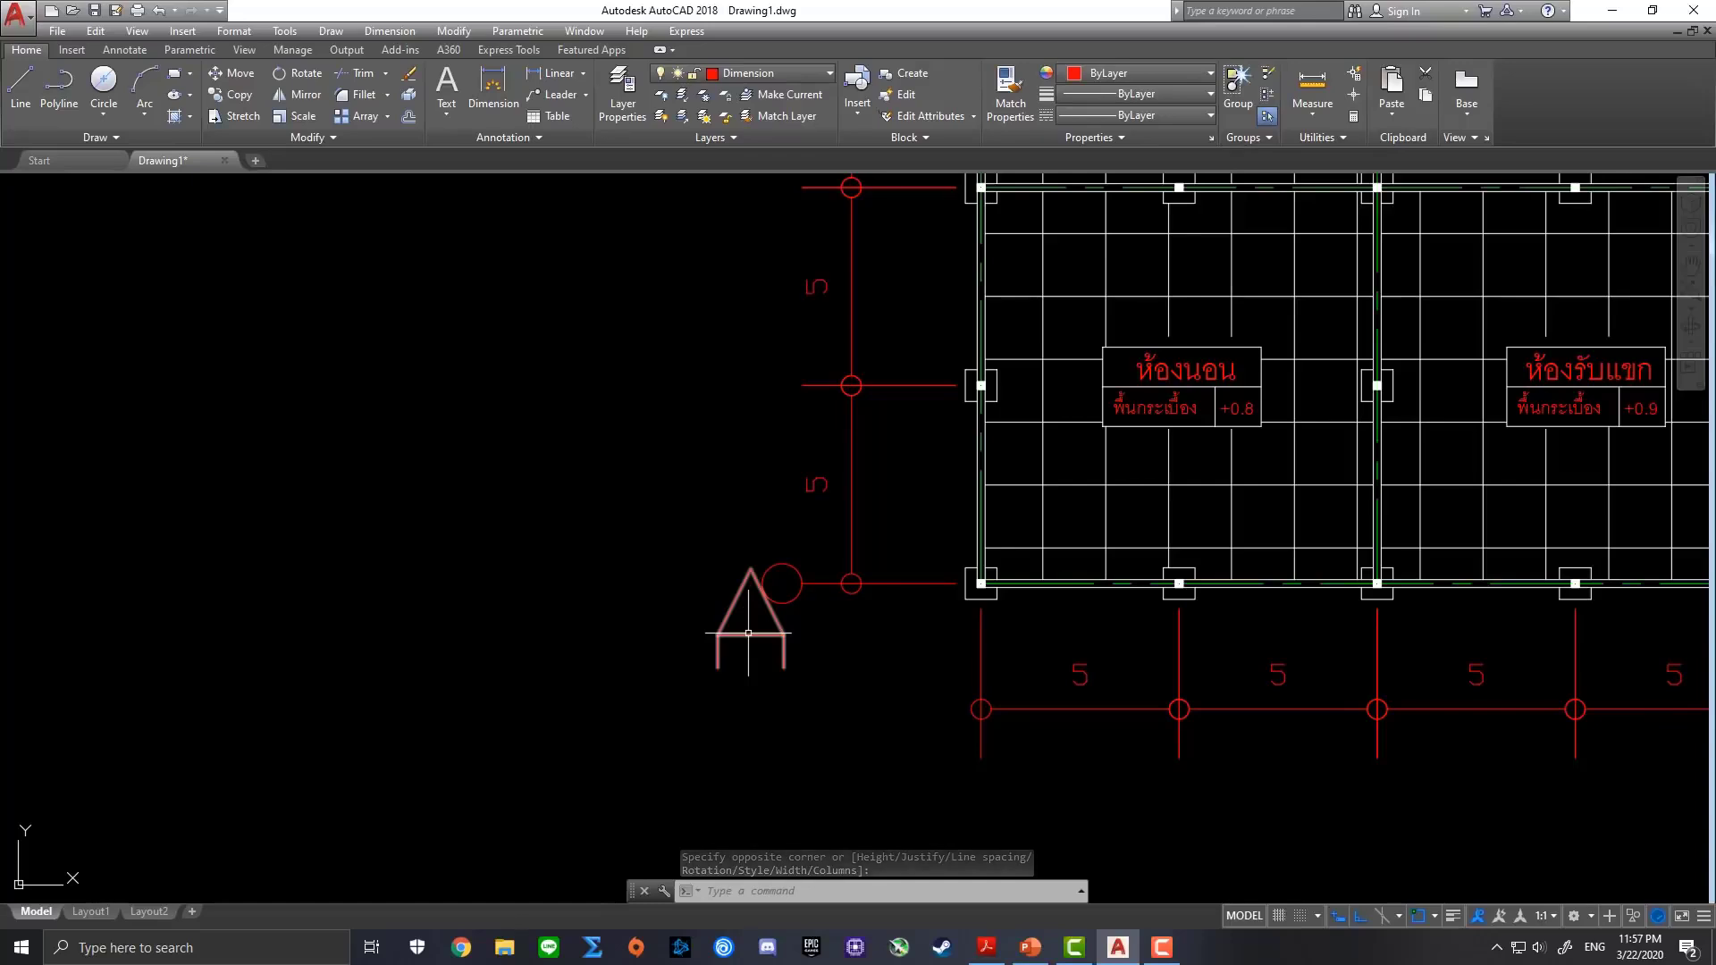
Set the A text's height to 0.5 in its Properties
click(748, 633)
right_click(588, 386)
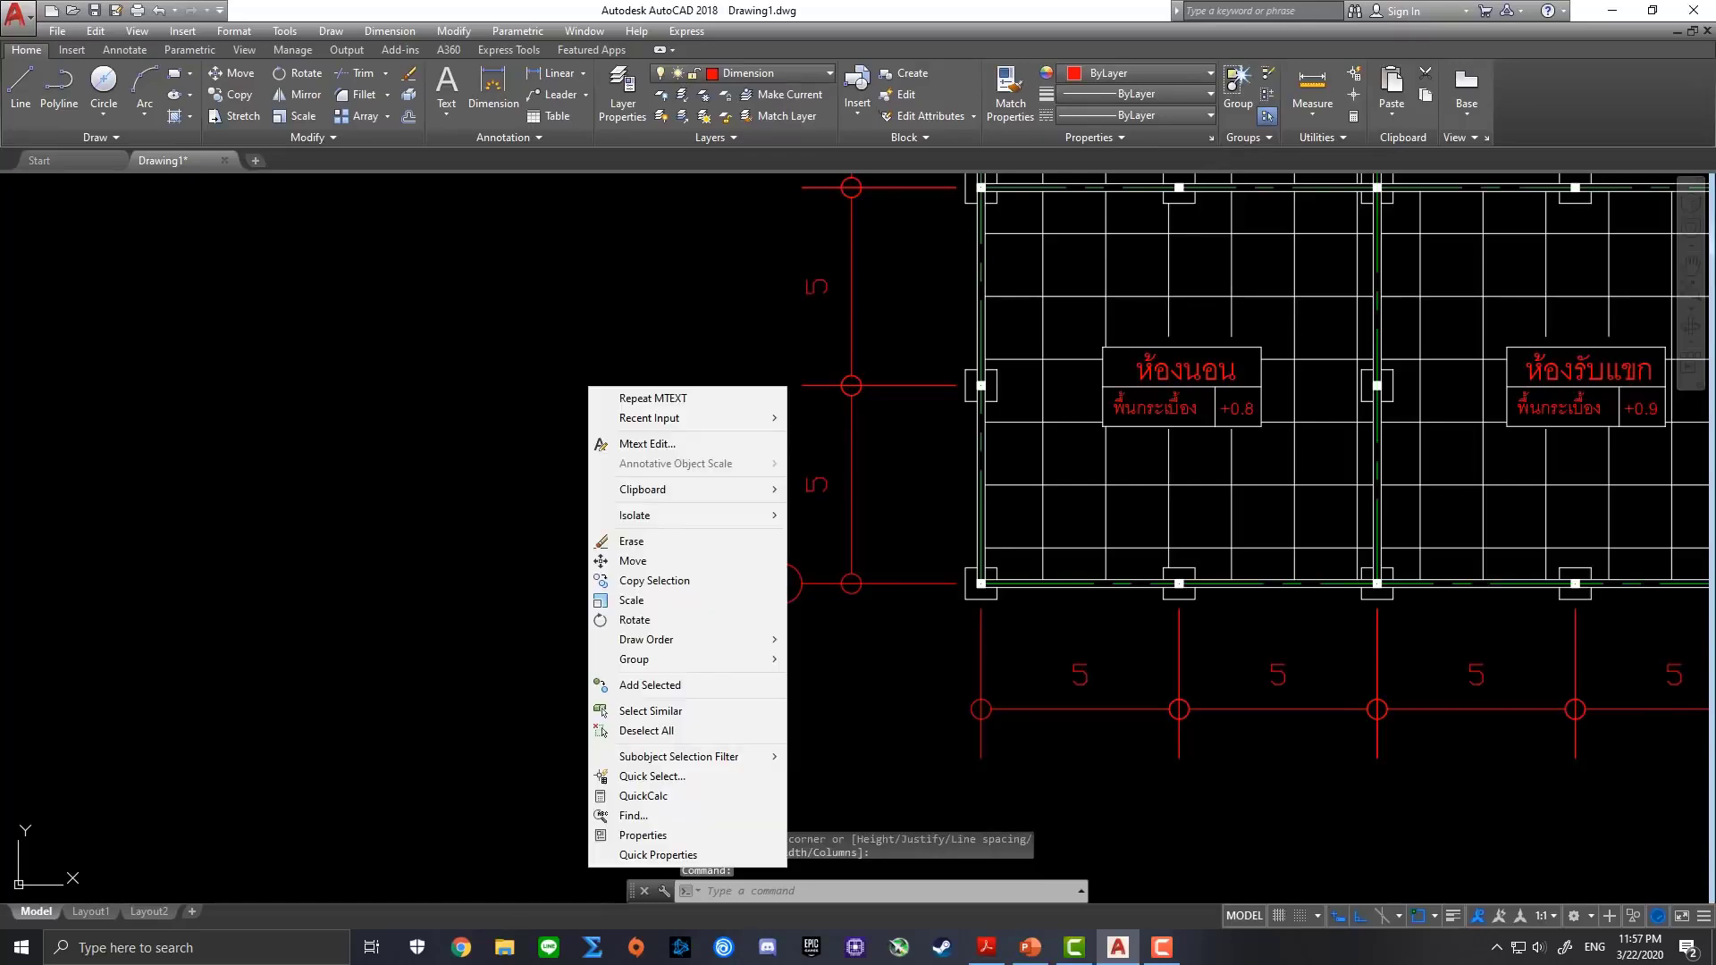
click(687, 848)
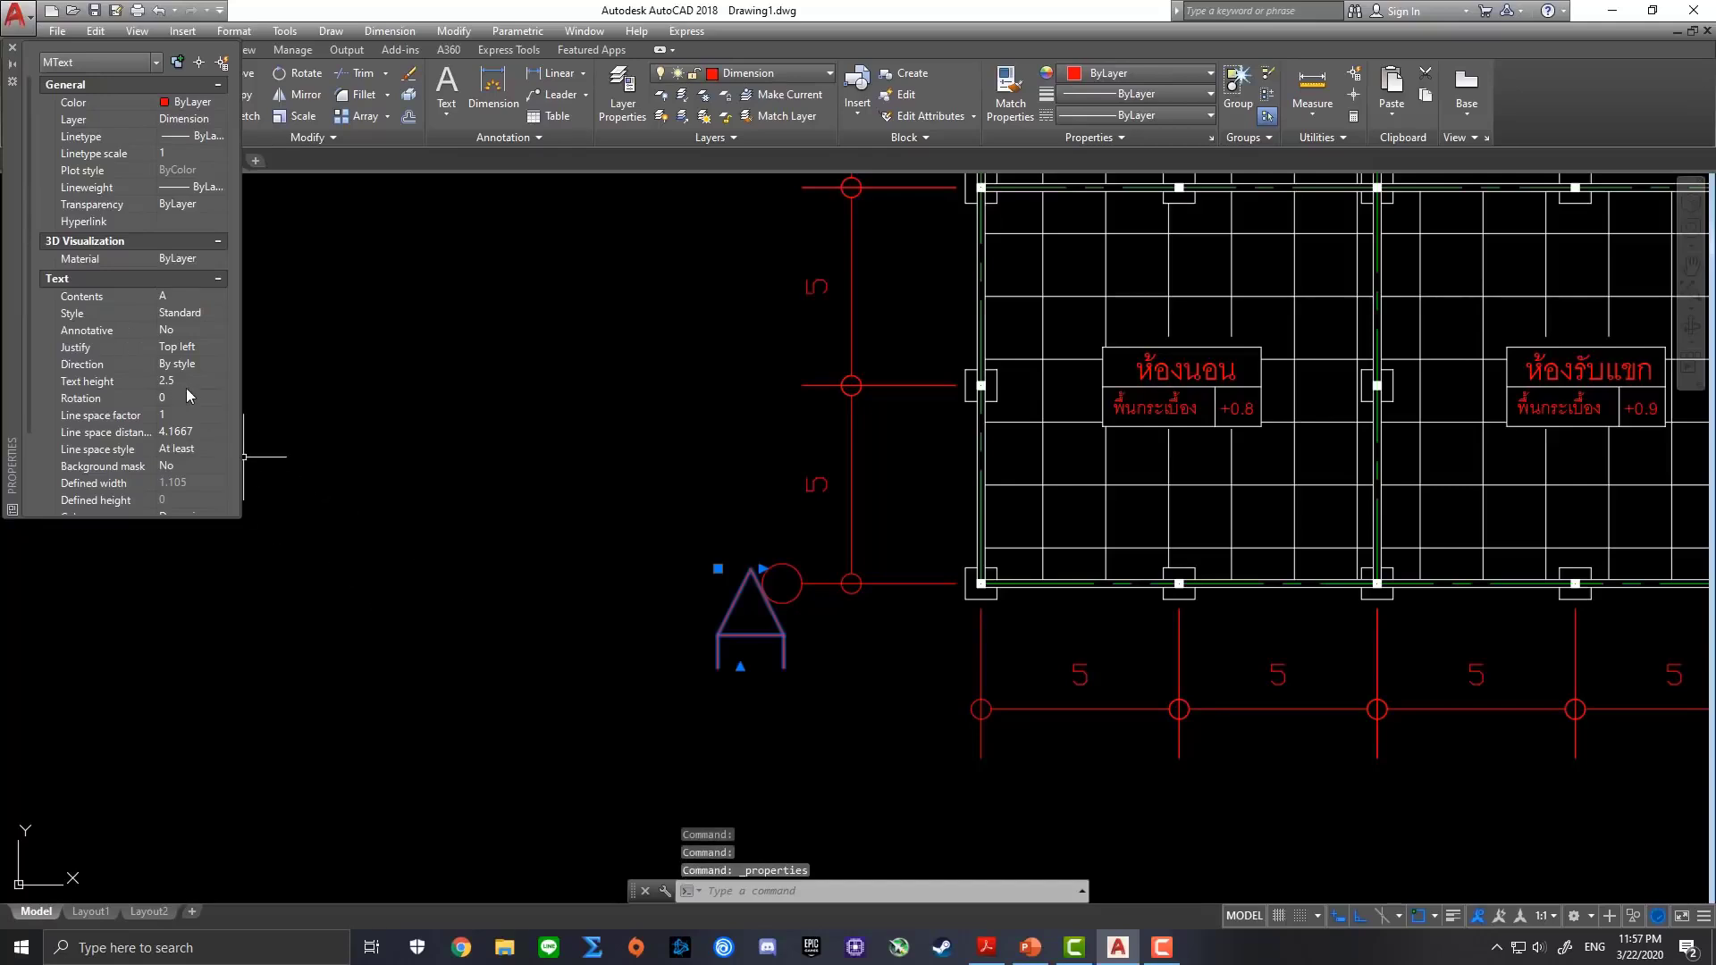
click(202, 384)
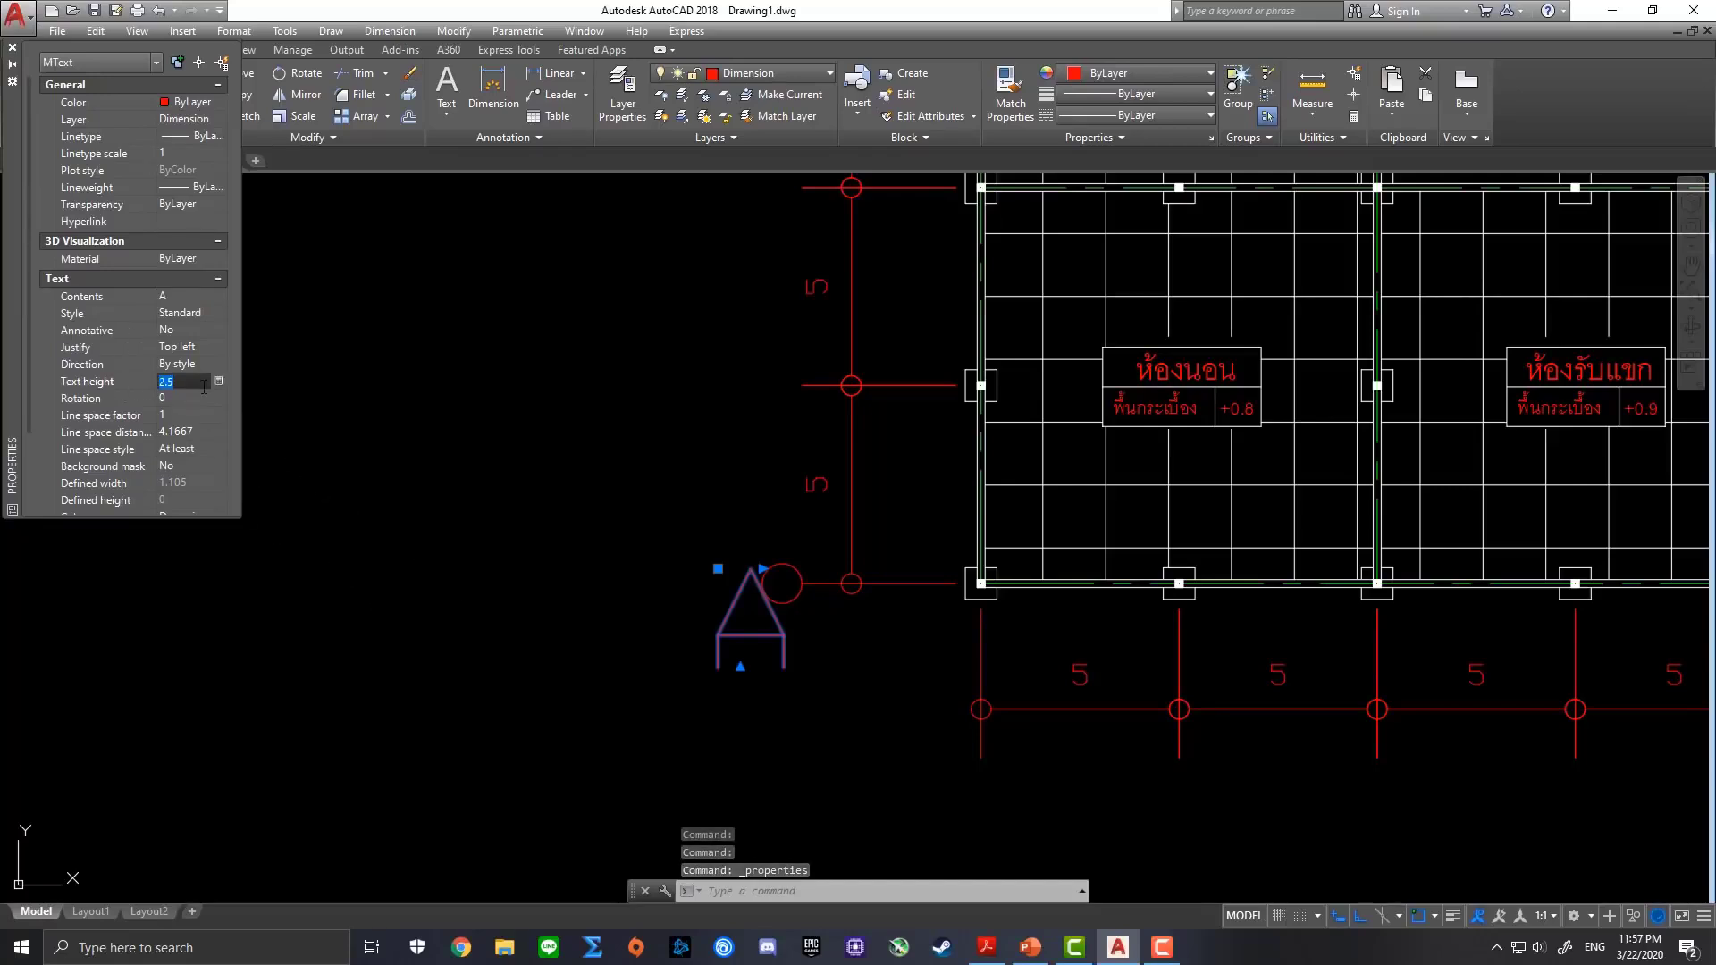
text(0.5)
key(Return)
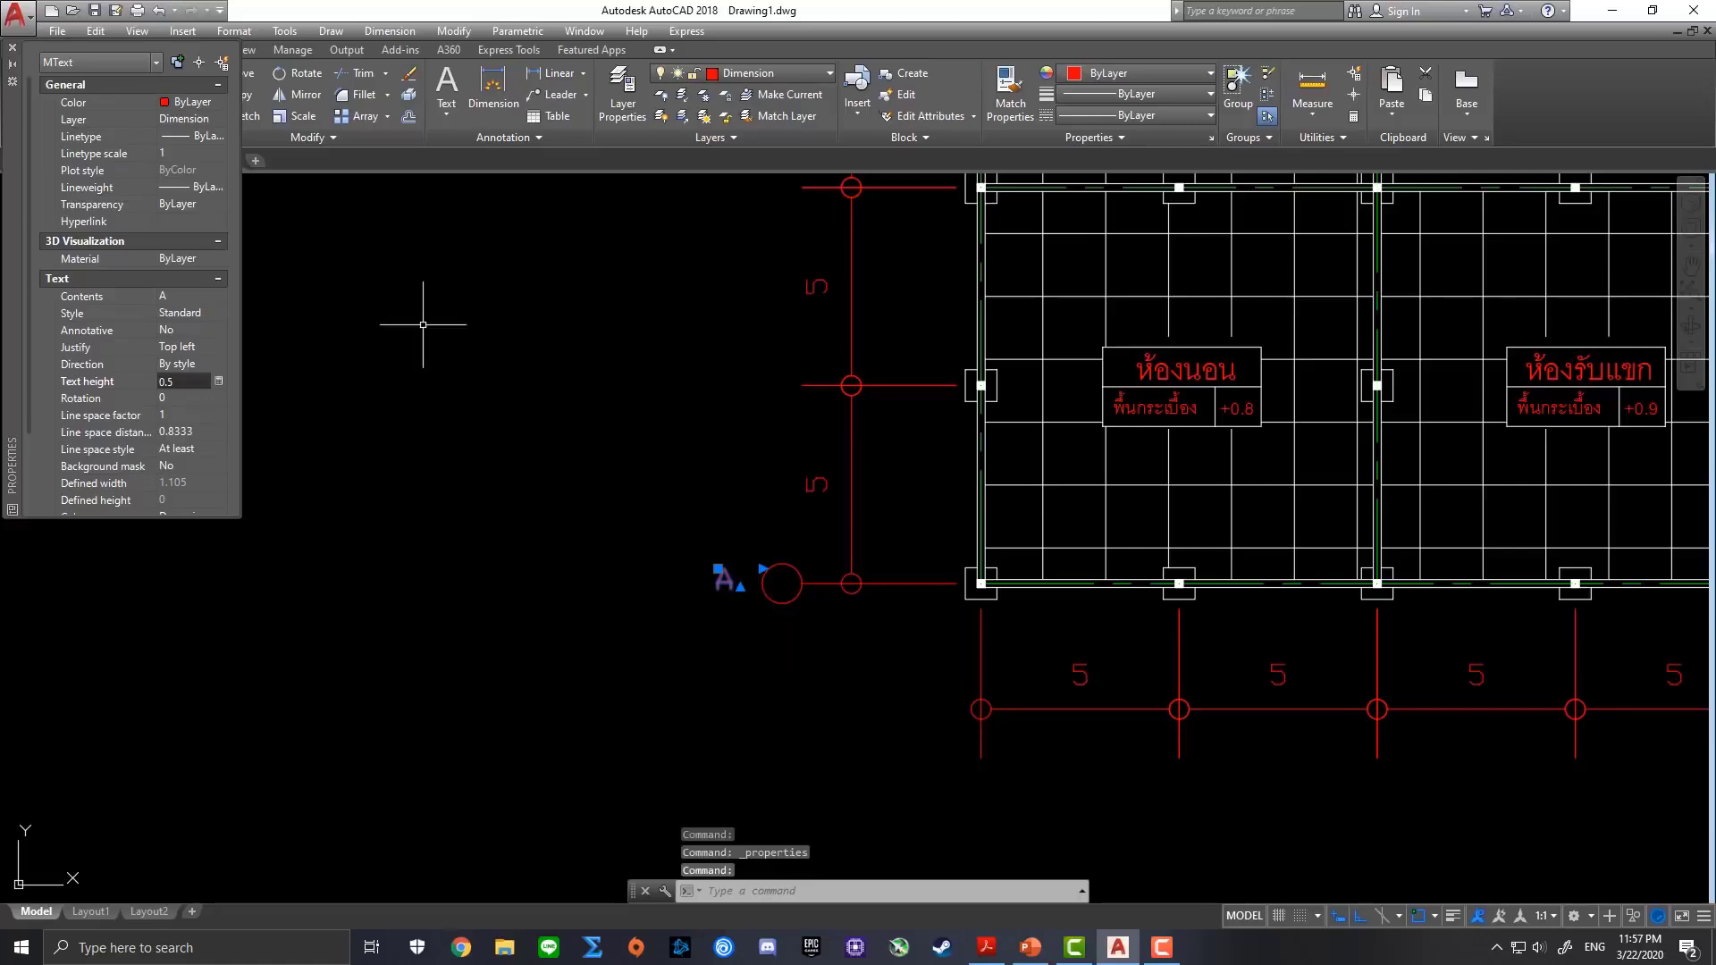
click(13, 51)
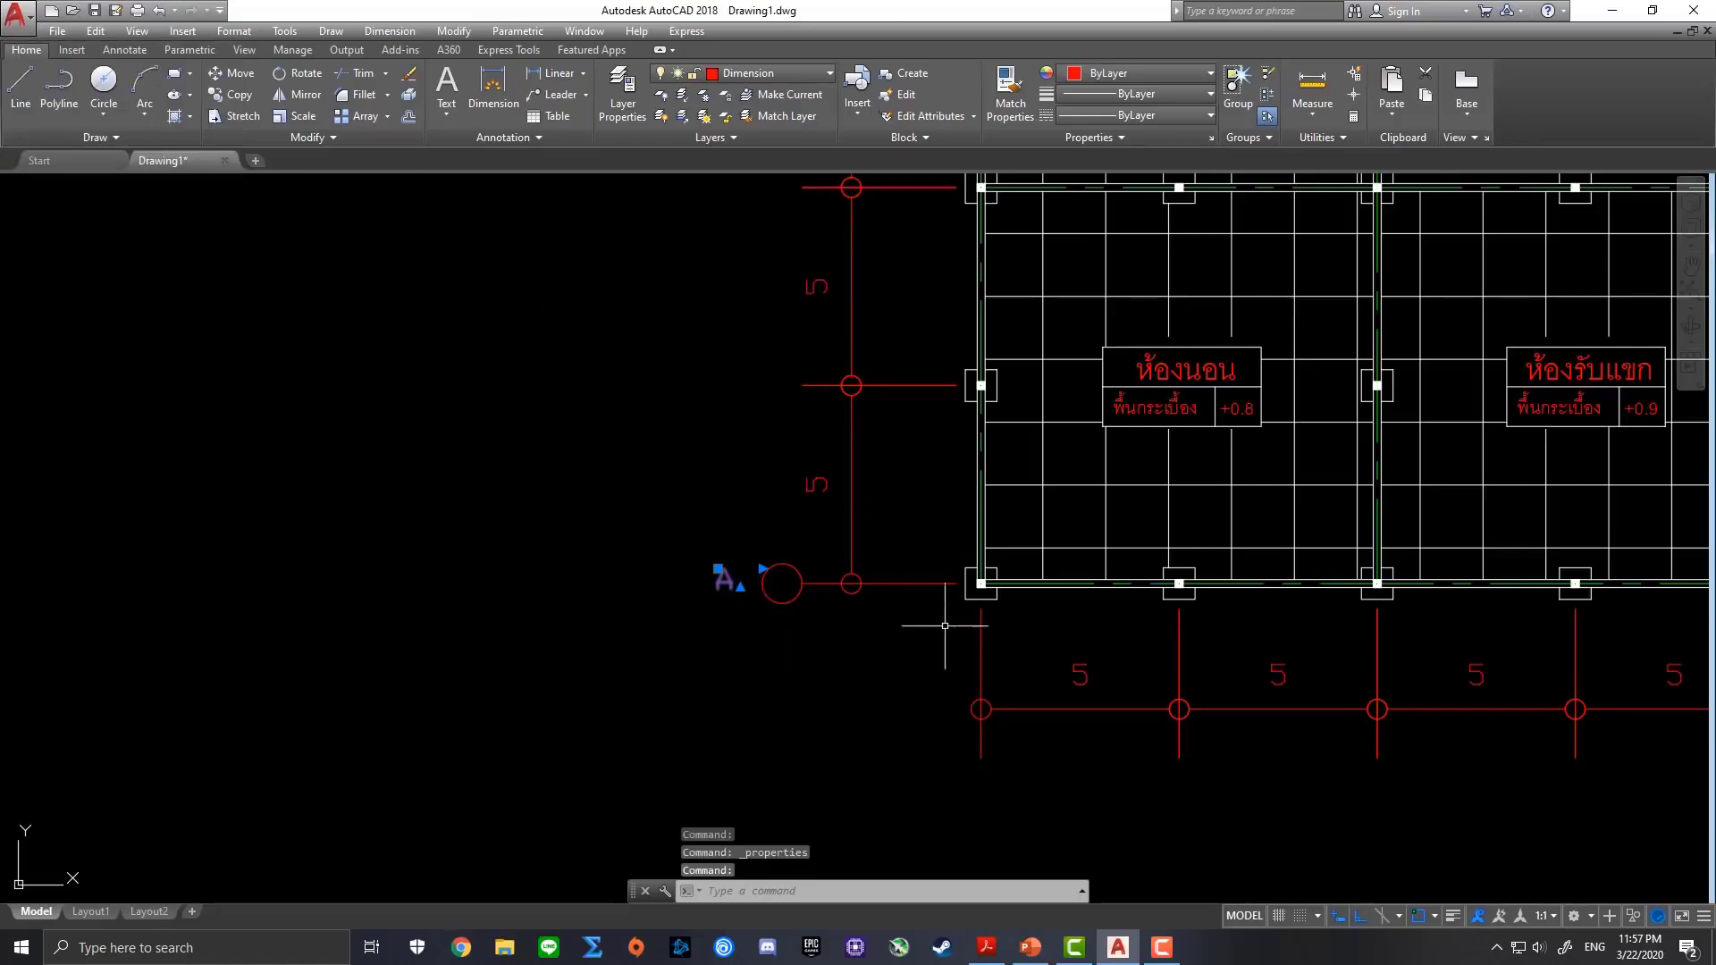
Move the letter A into the grid bubble and centre it there
scroll(927, 625, up, 2)
click(596, 536)
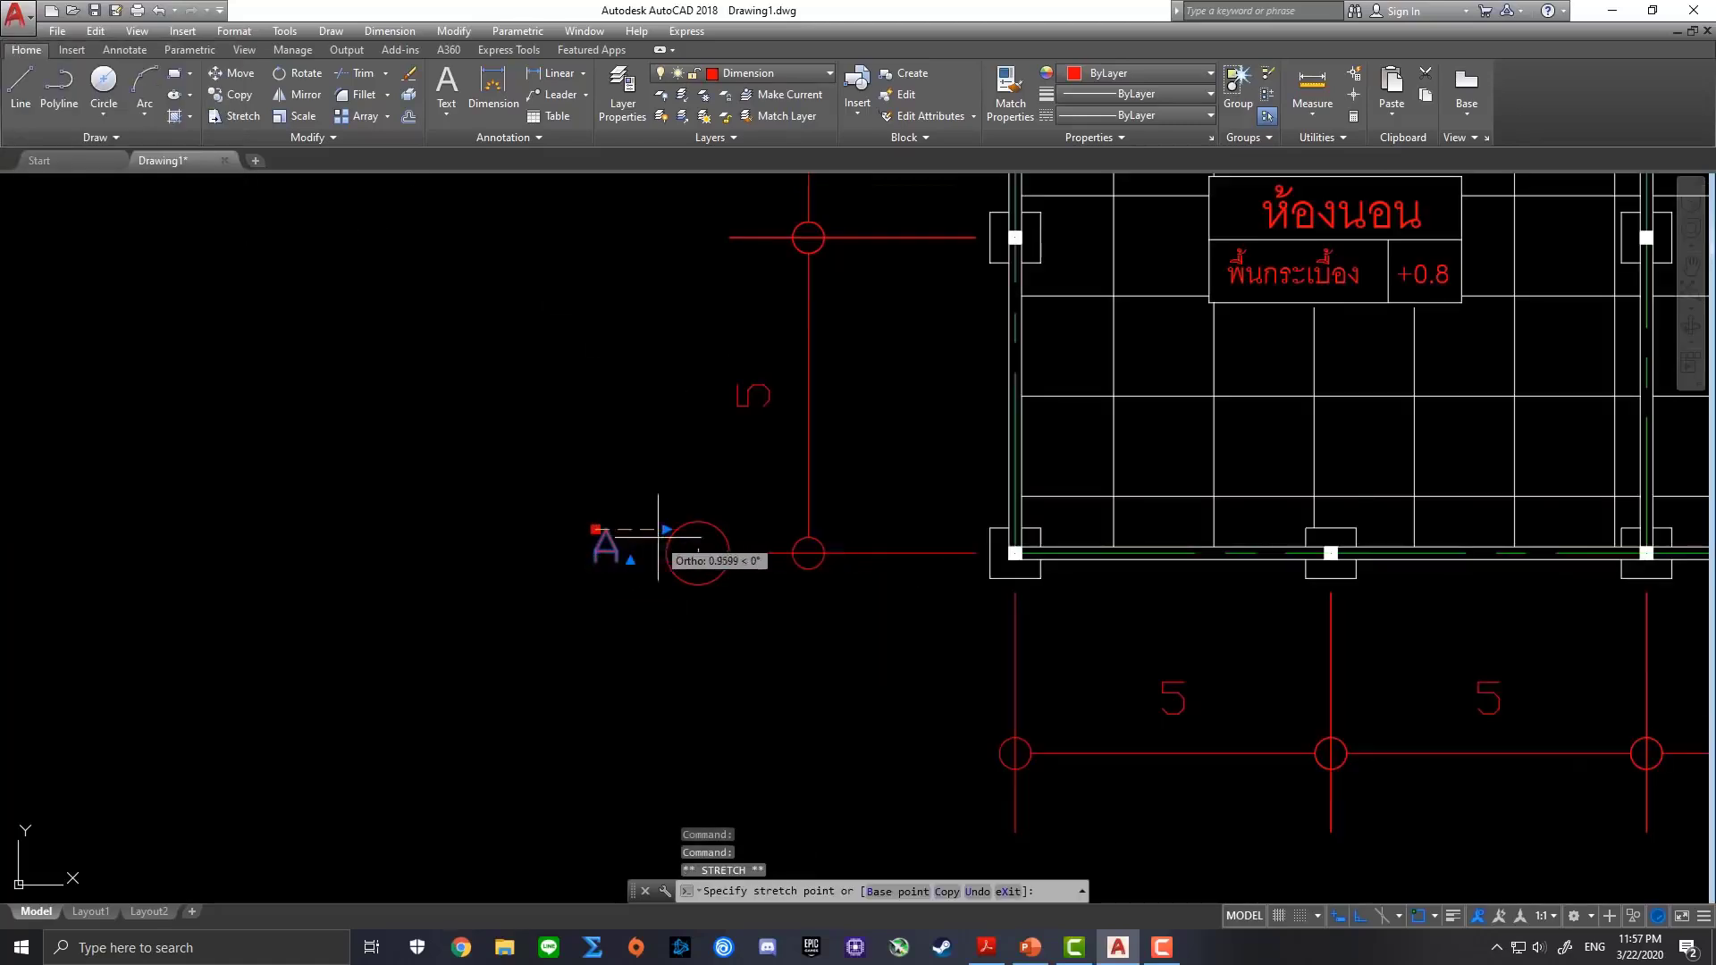
scroll(686, 540, up, 2)
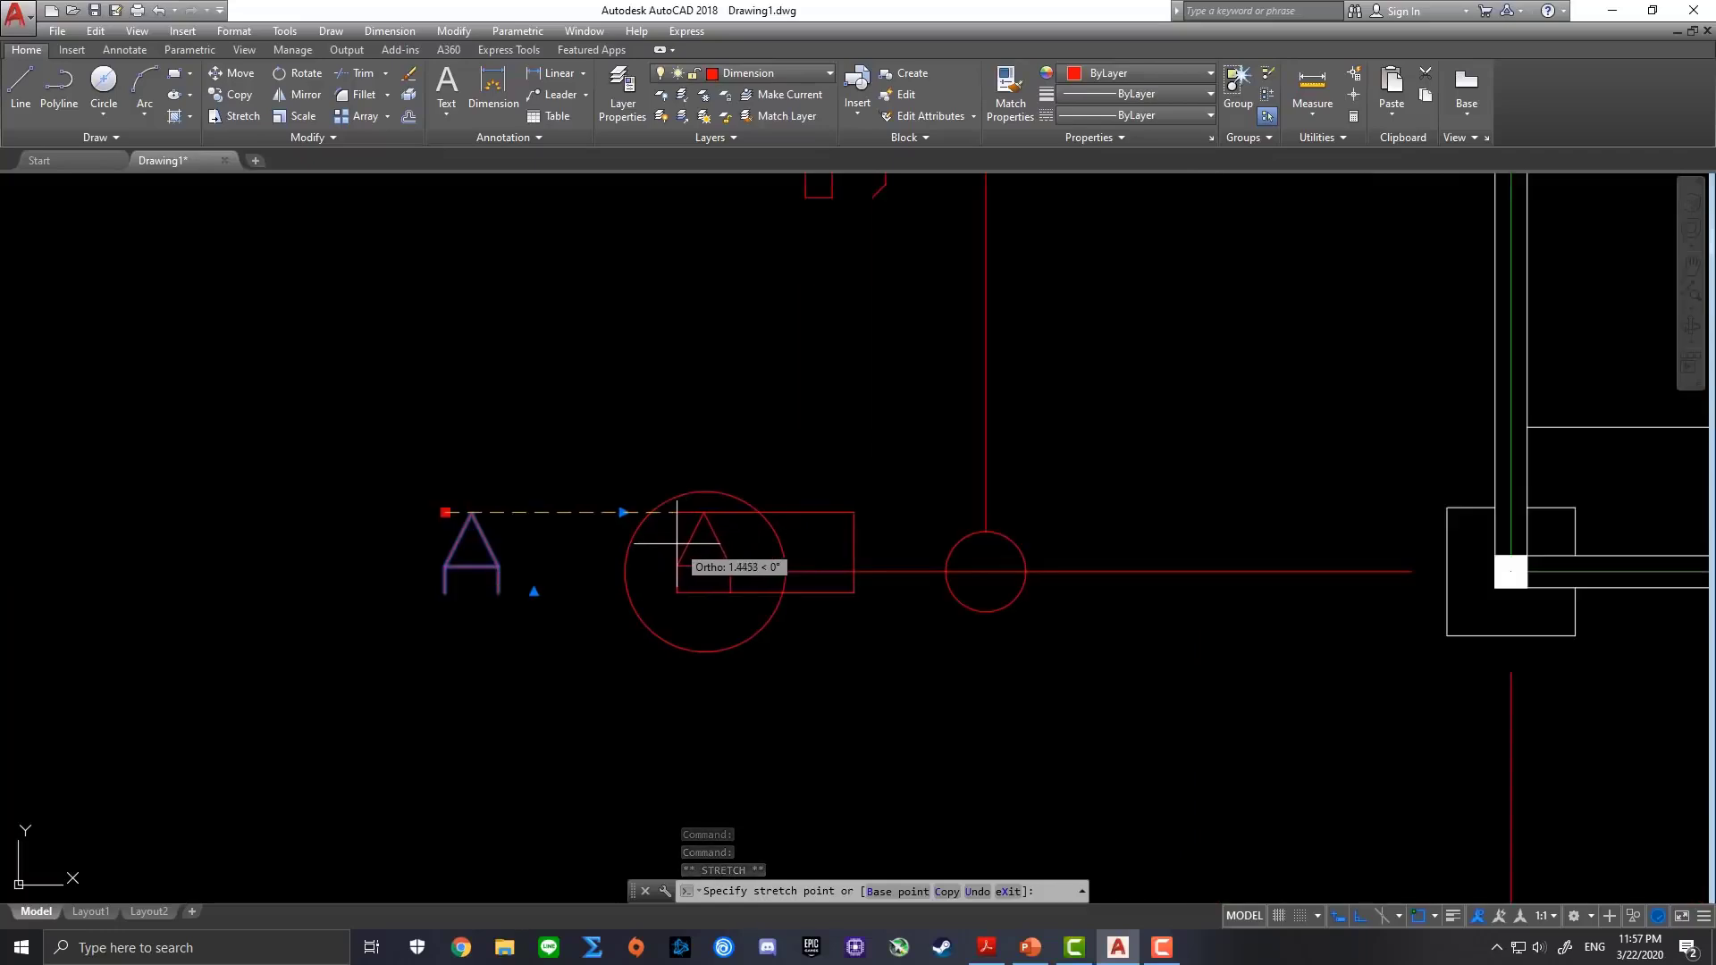
click(677, 542)
scroll(719, 537, up, 2)
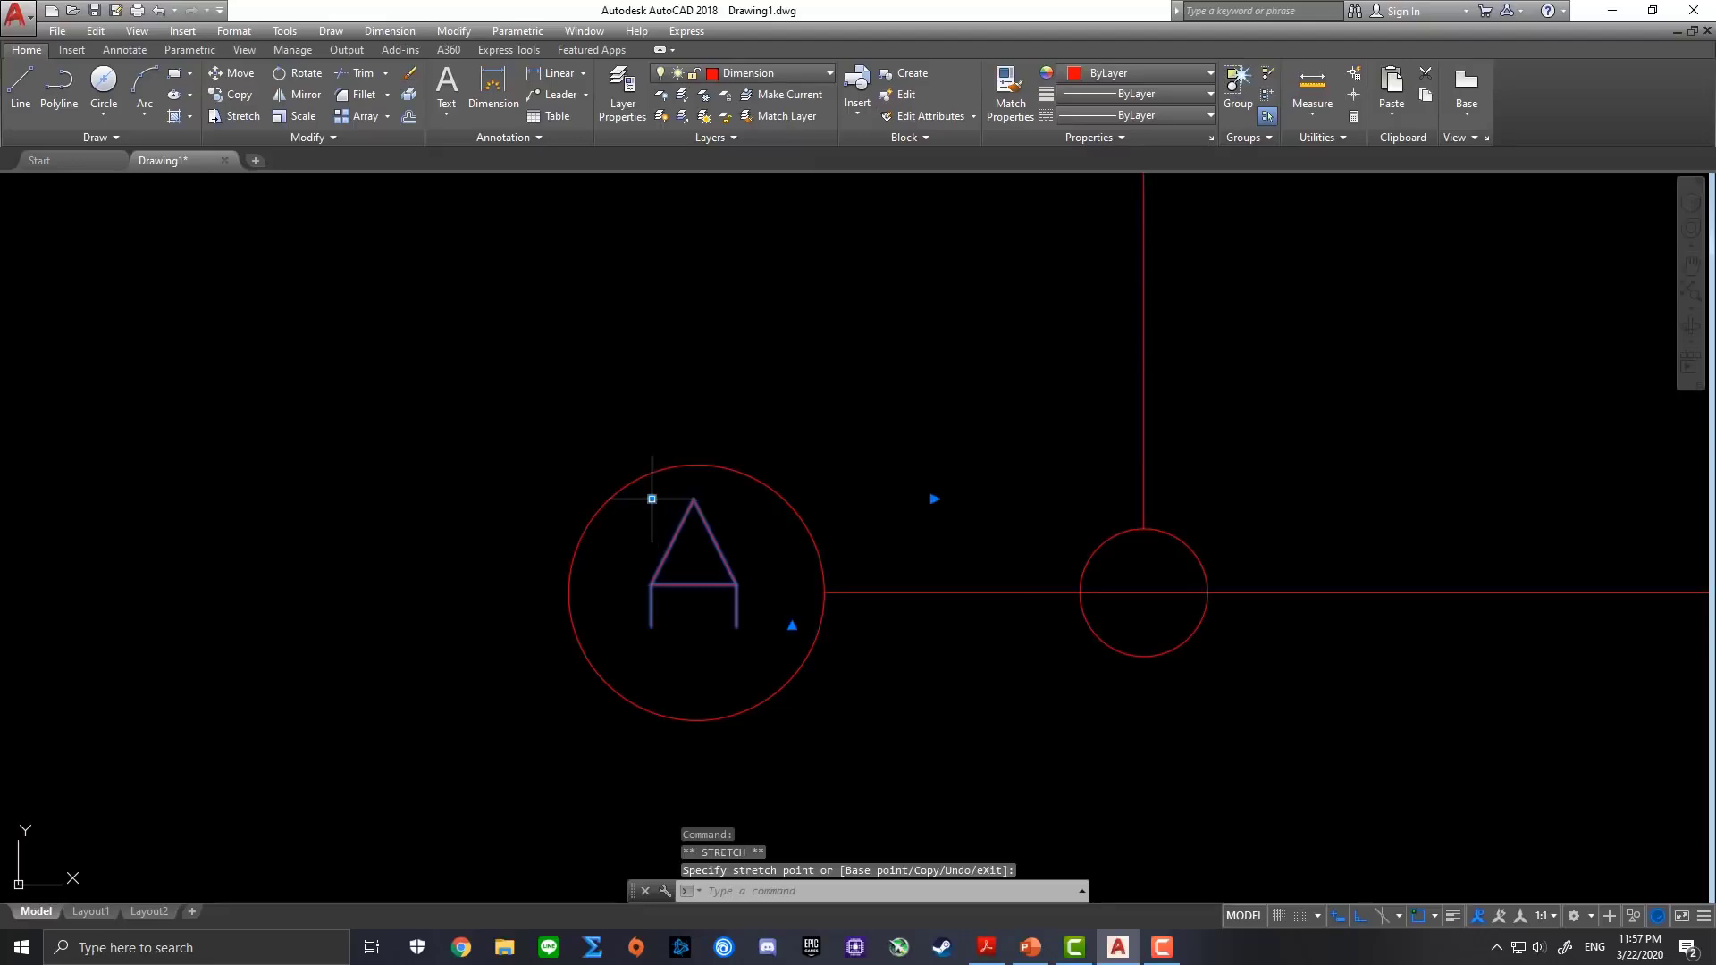
click(651, 499)
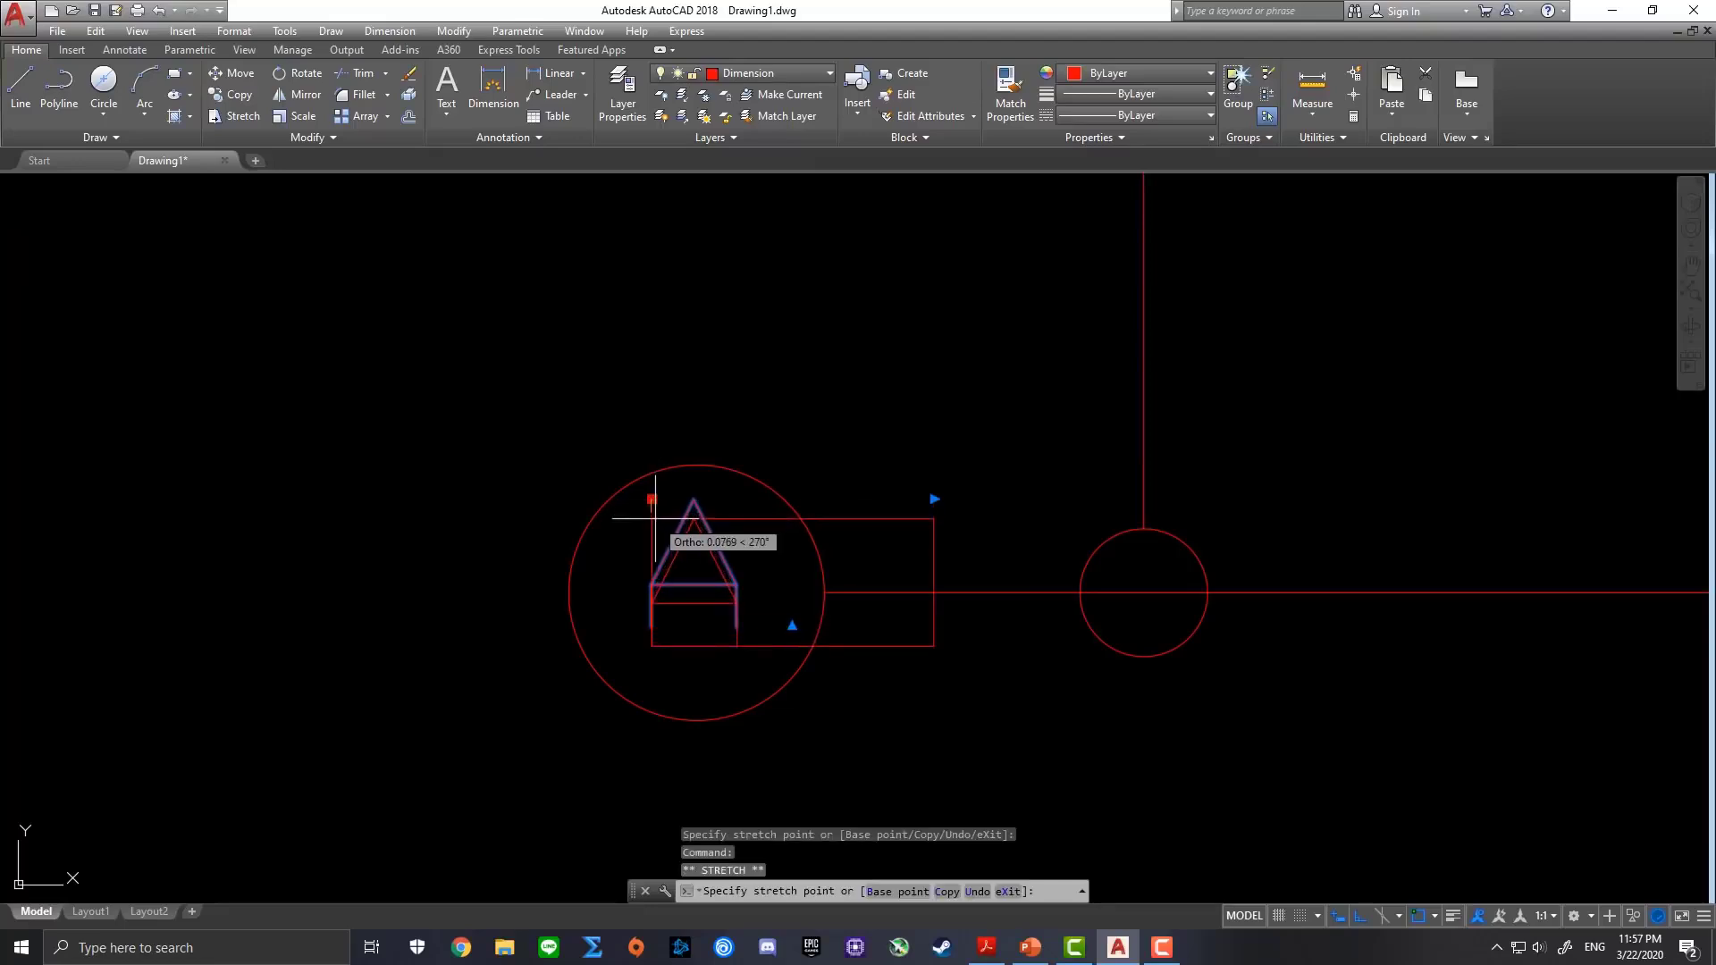
click(655, 518)
key(Escape)
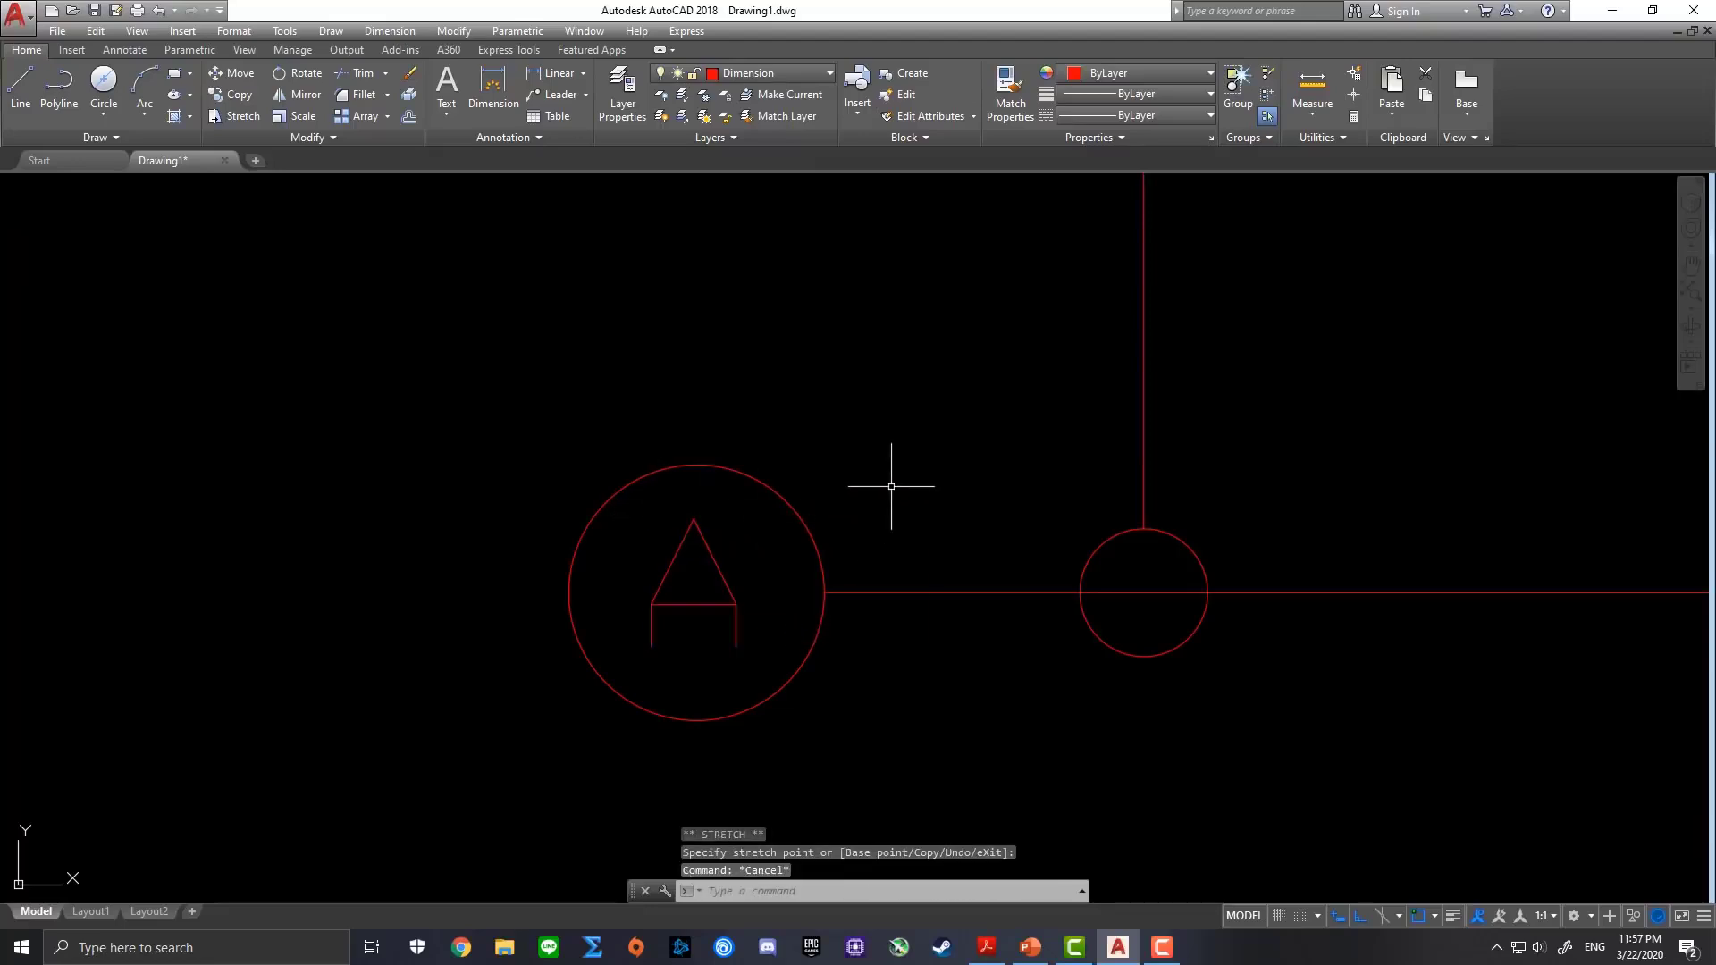
scroll(859, 624, down, 1)
scroll(843, 631, down, 1)
scroll(934, 649, down, 1)
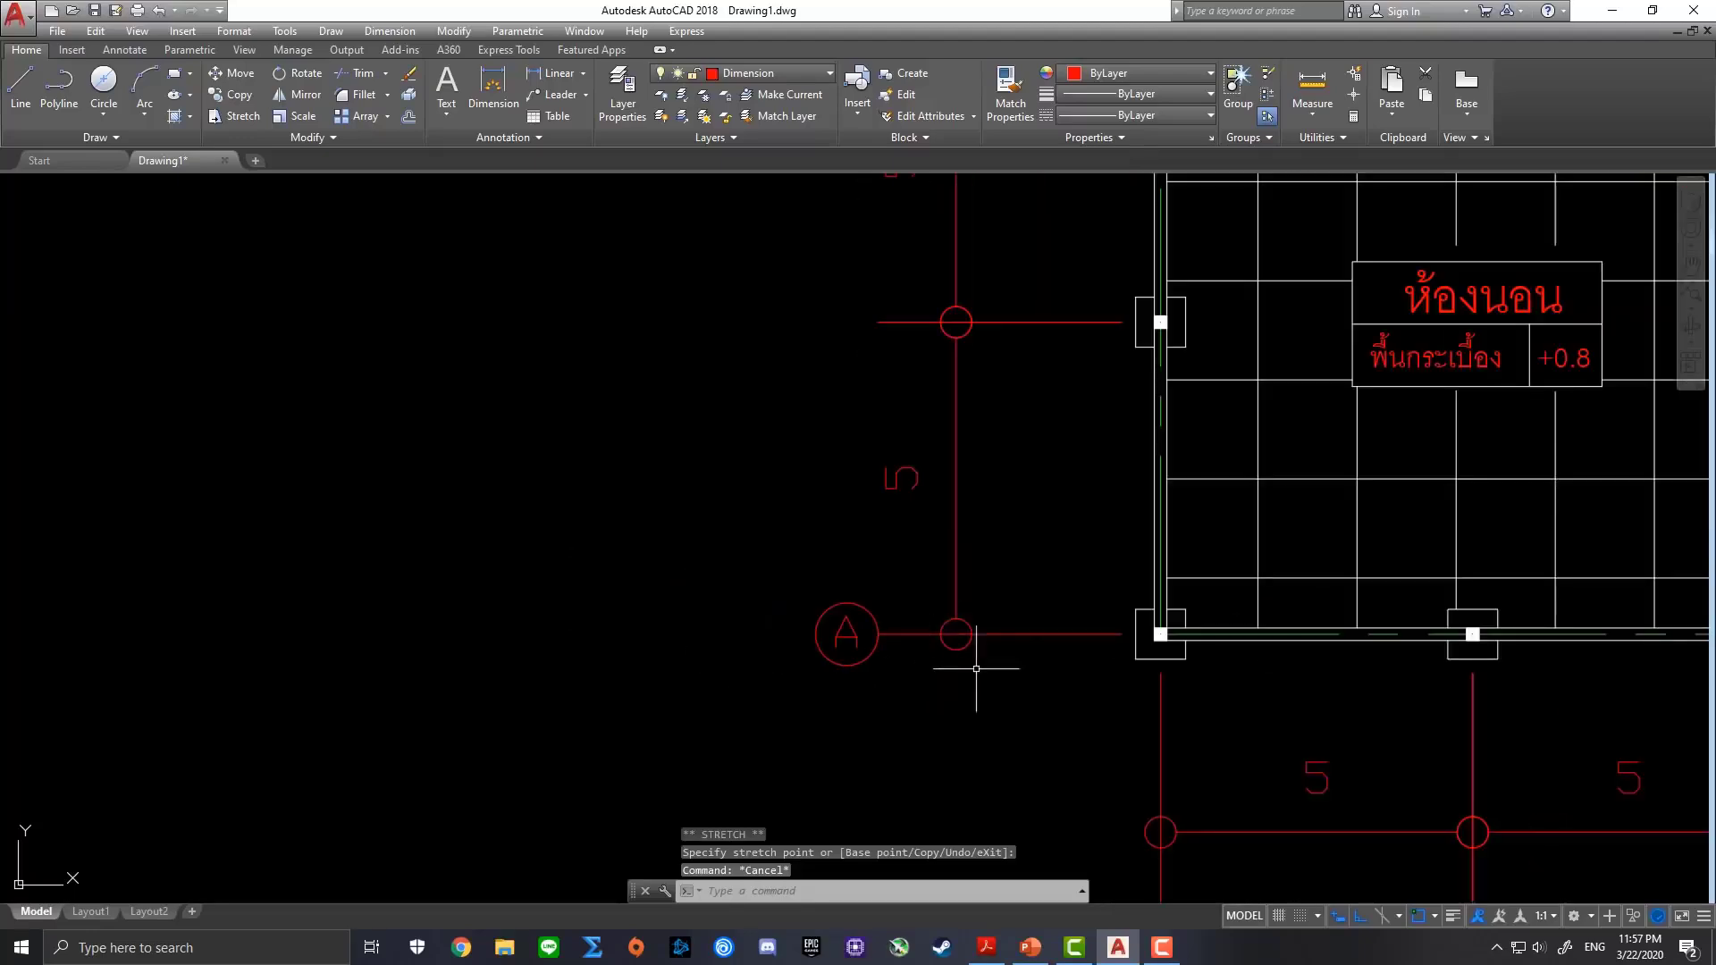
scroll(1011, 684, down, 1)
scroll(903, 644, up, 2)
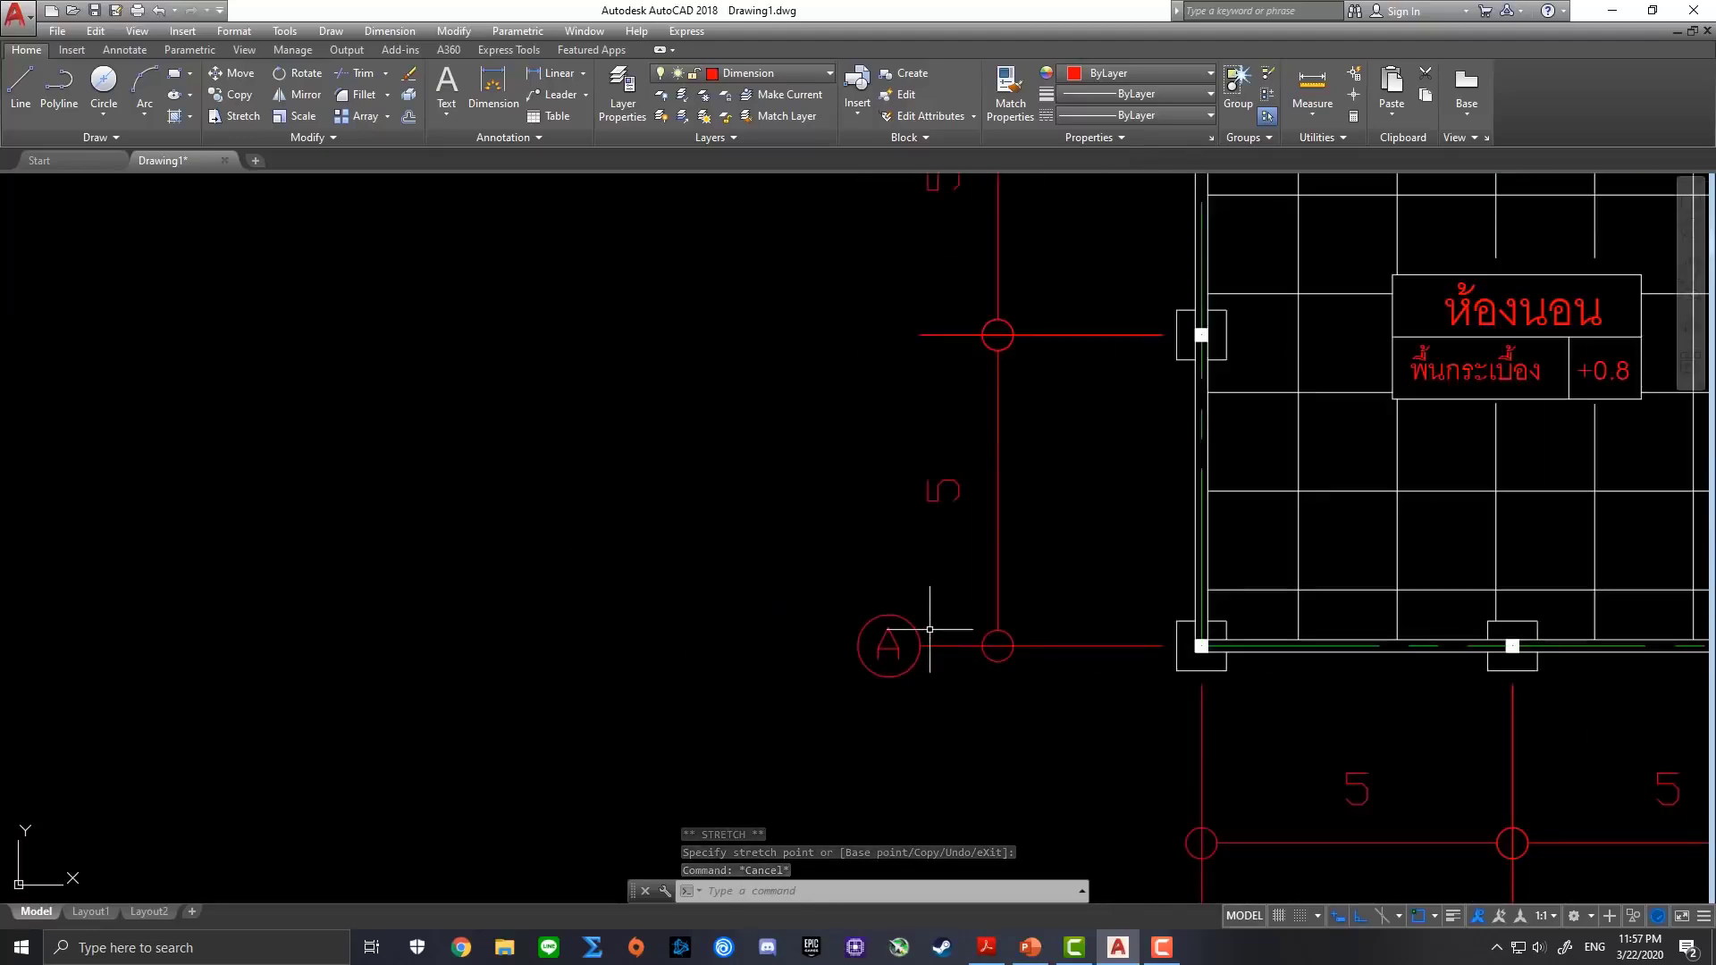
scroll(920, 632, up, 2)
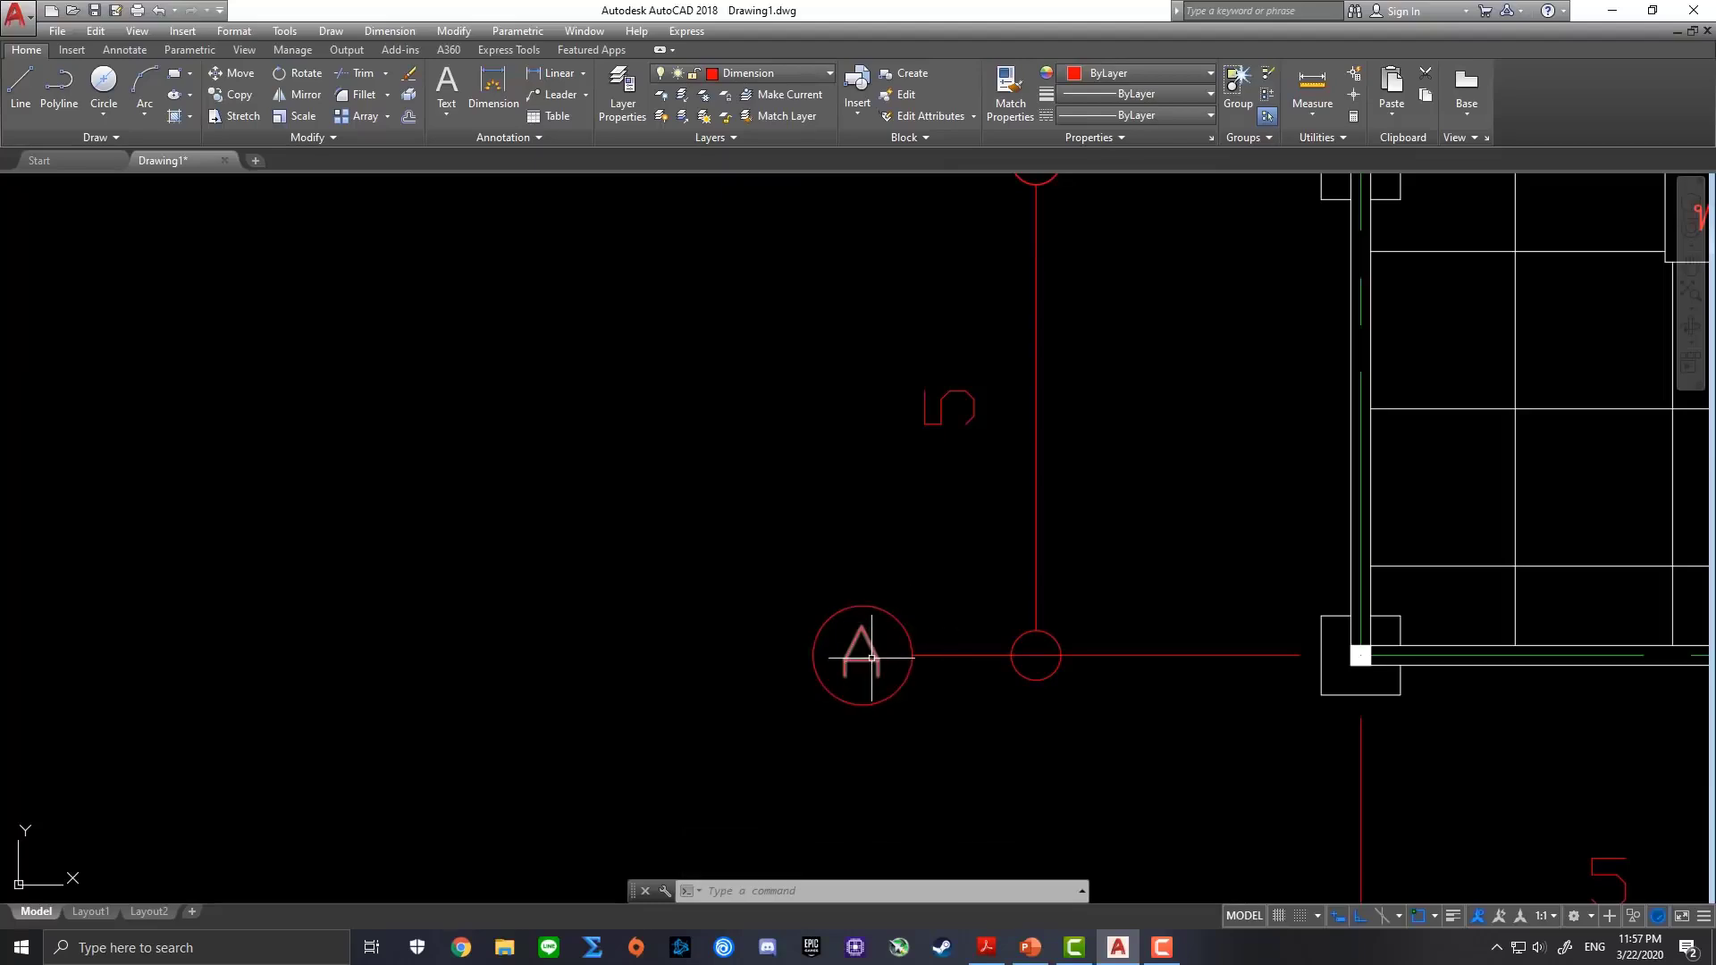
scroll(892, 601, down, 2)
scroll(881, 474, down, 1)
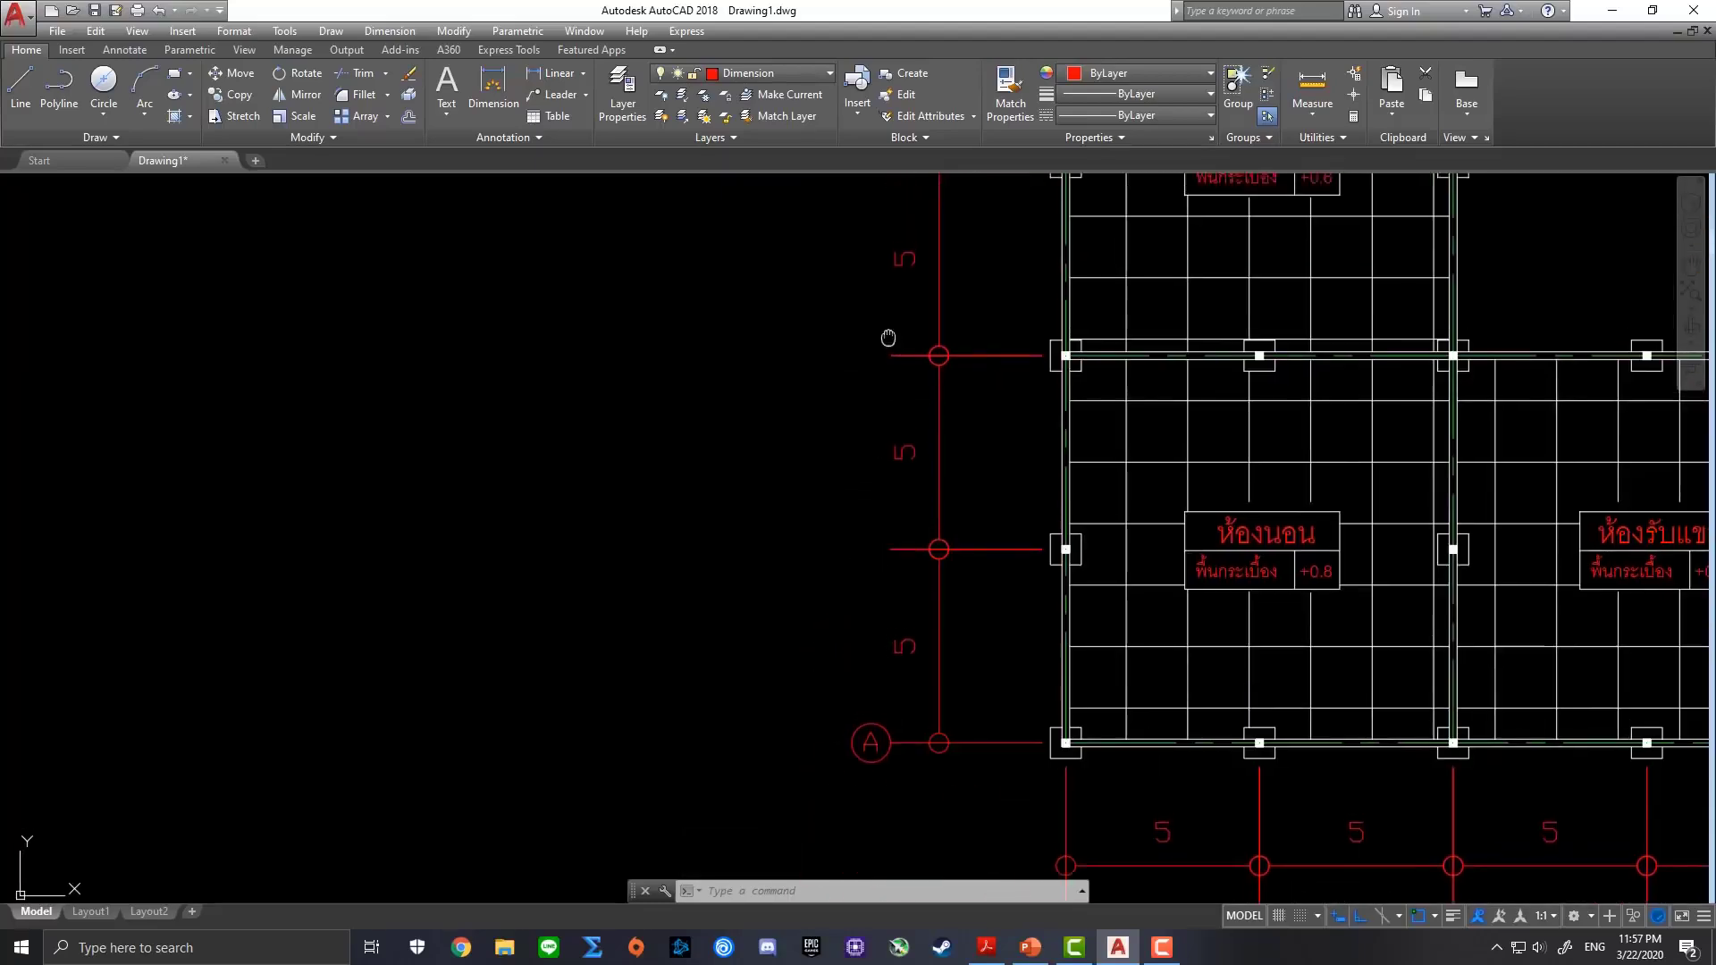
Window-select the circled-A grid bubble and start copying it
scroll(888, 394, down, 1)
scroll(888, 352, up, 1)
scroll(885, 705, down, 2)
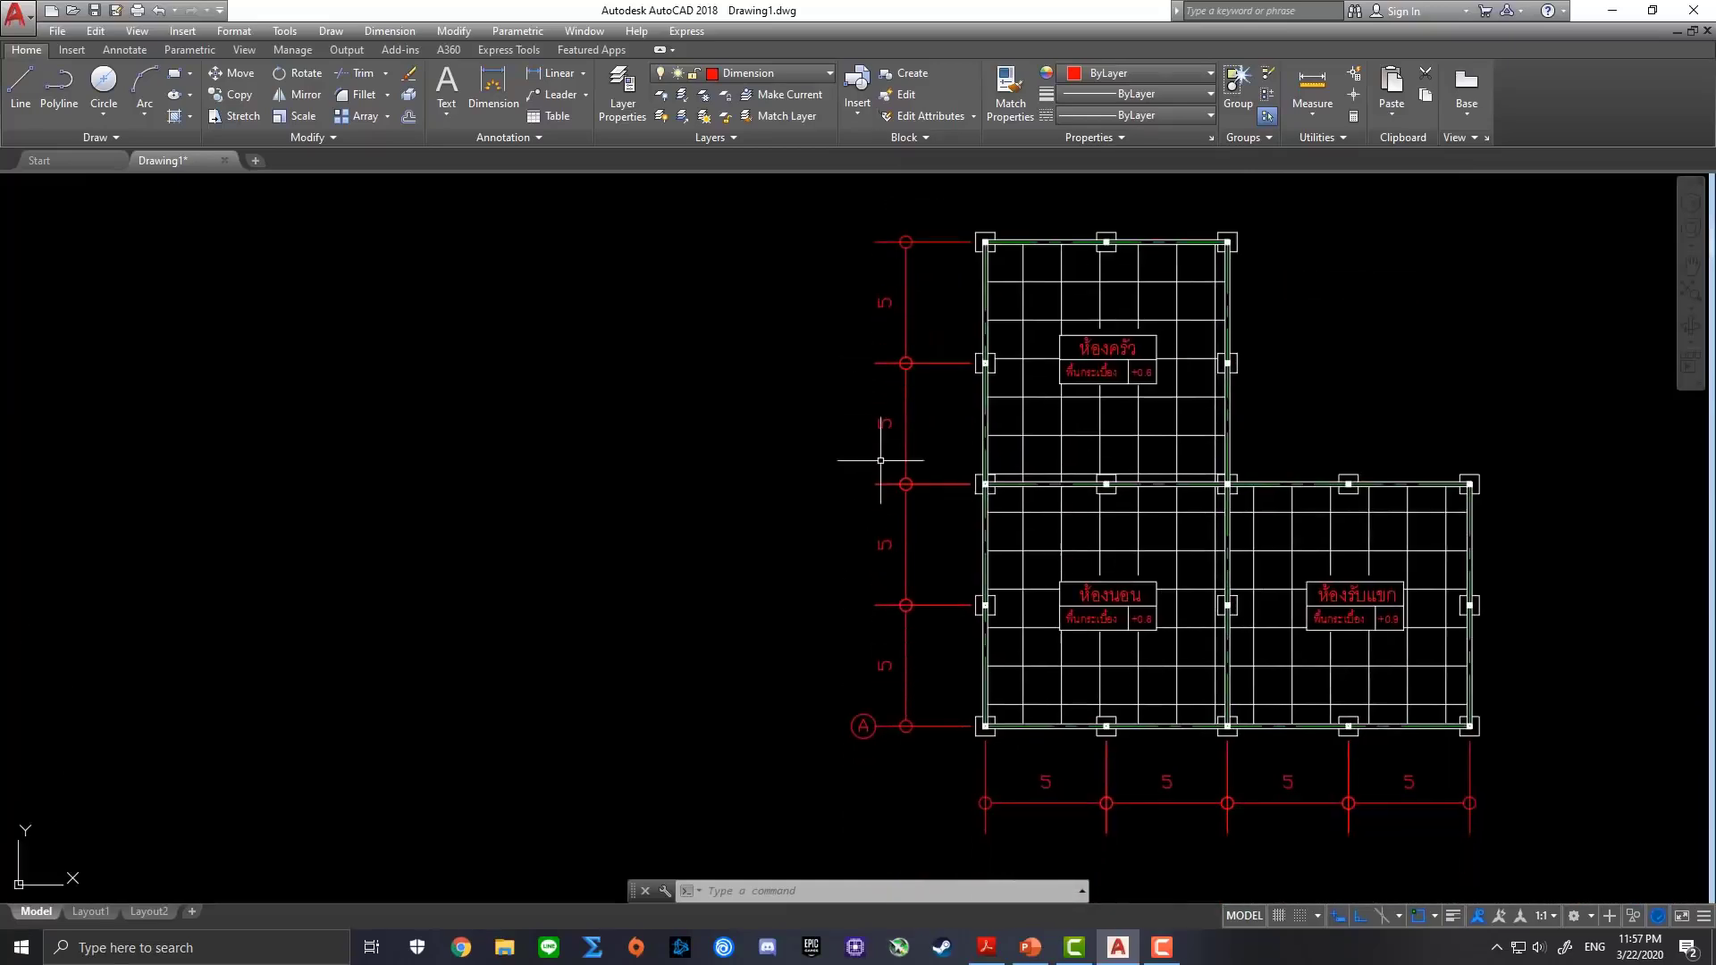
scroll(866, 739, up, 3)
scroll(847, 738, up, 1)
click(754, 635)
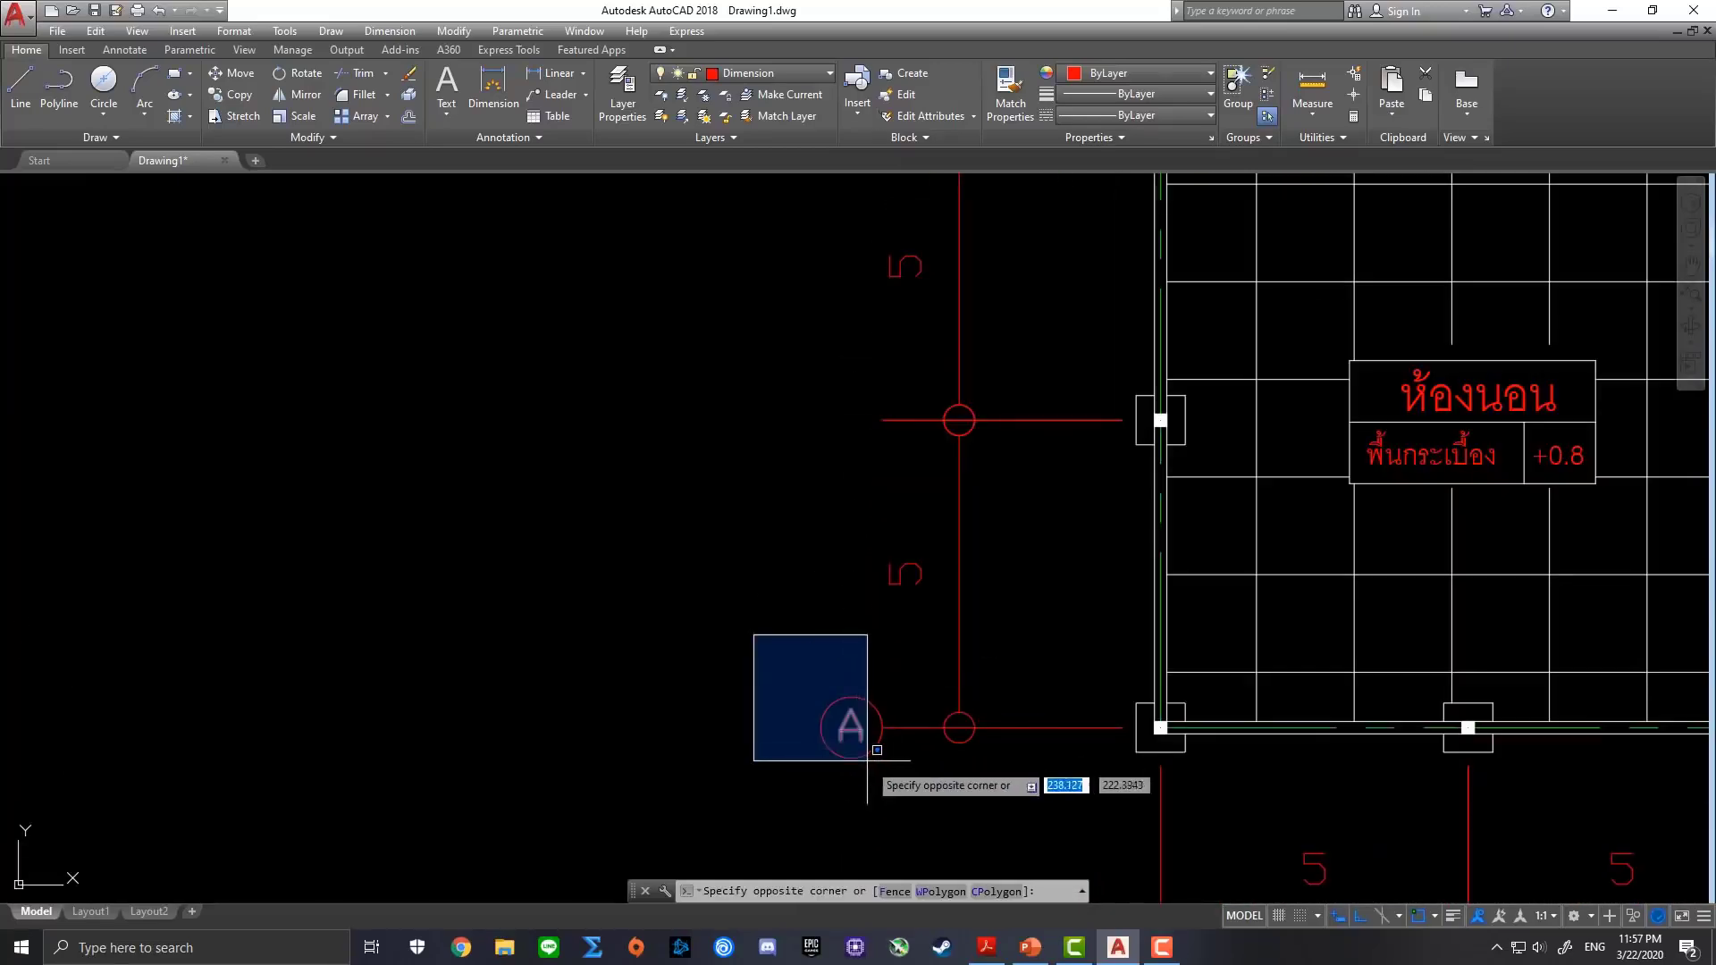
click(953, 835)
click(230, 96)
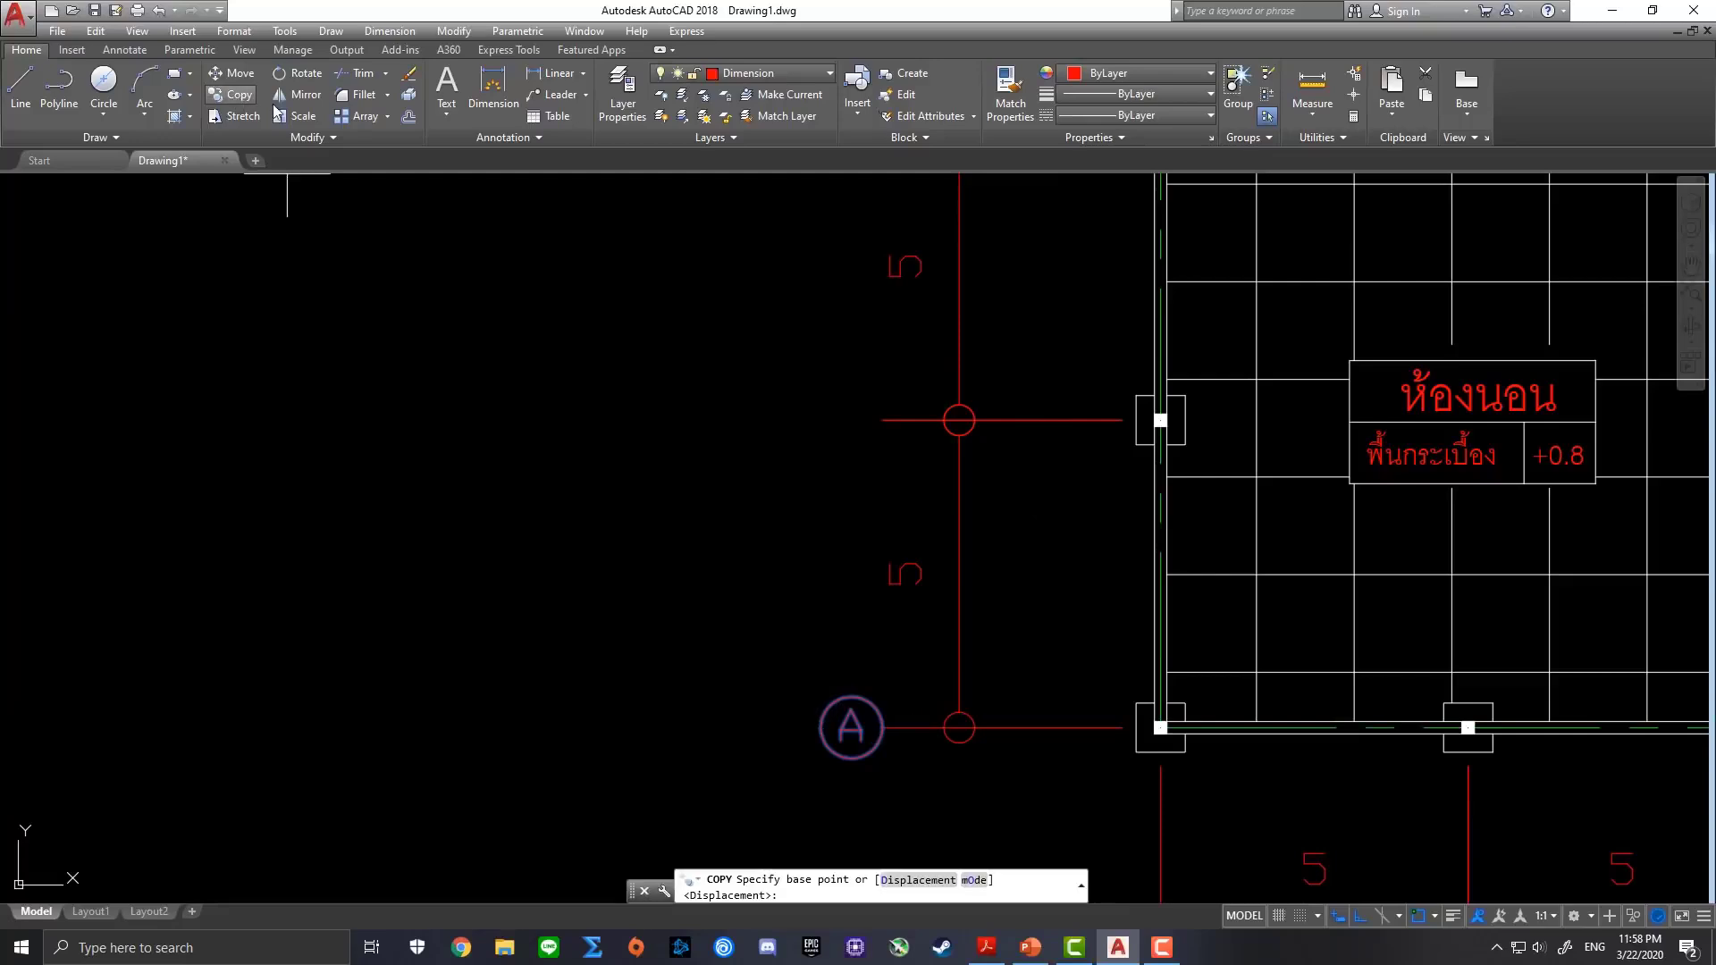
Place A bubble copies at the left ends of the horizontal grid lines above
scroll(873, 715, up, 3)
scroll(873, 708, up, 1)
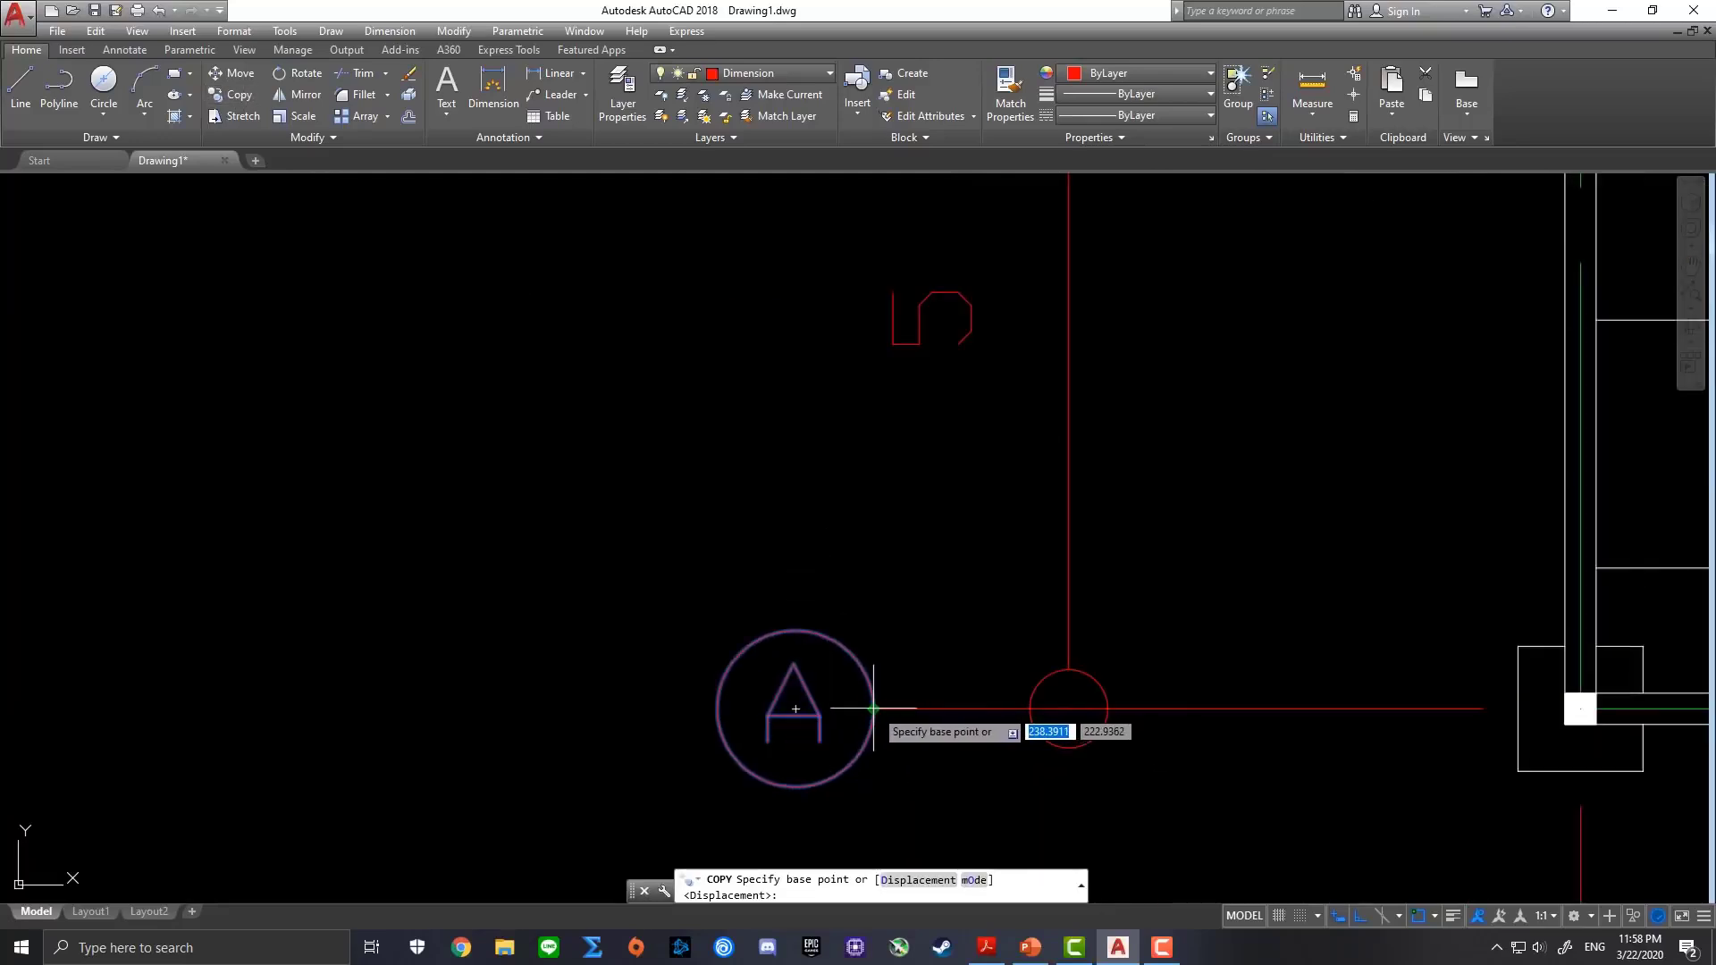
click(874, 709)
mouse_move(876, 724)
middle_down()
mouse_move(891, 487)
mouse_move(908, 590)
mouse_move(910, 420)
middle_up()
scroll(894, 467, down, 4)
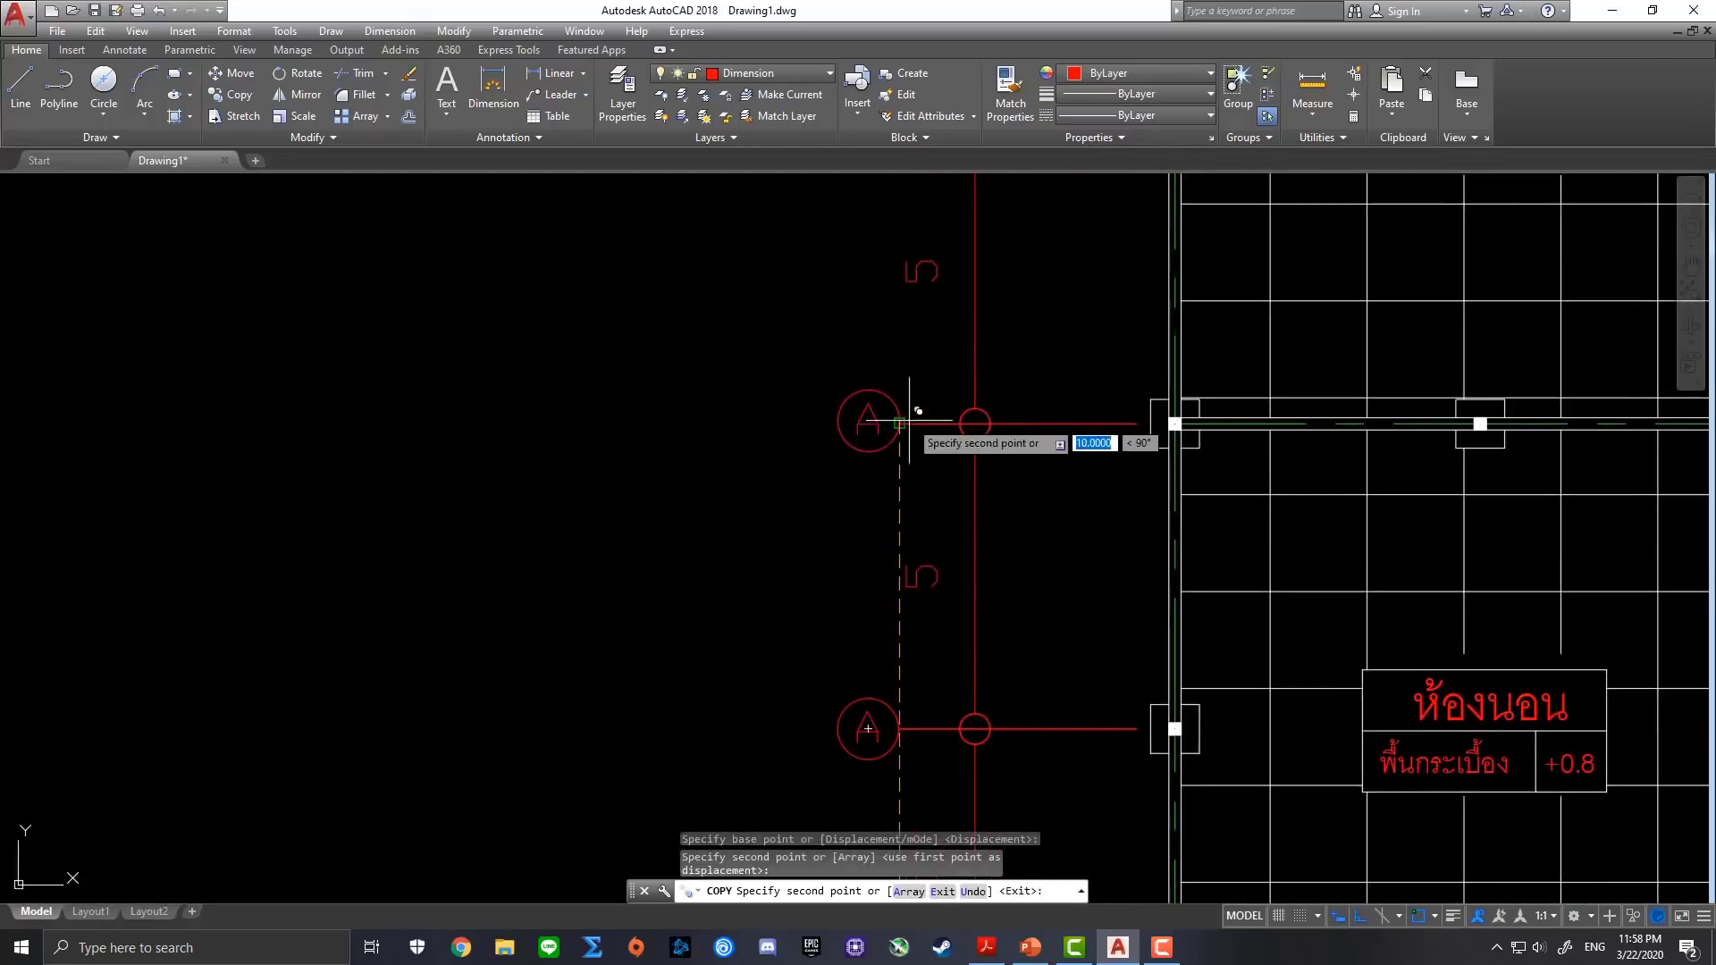
click(914, 326)
middle_drag(917, 326, 914, 771)
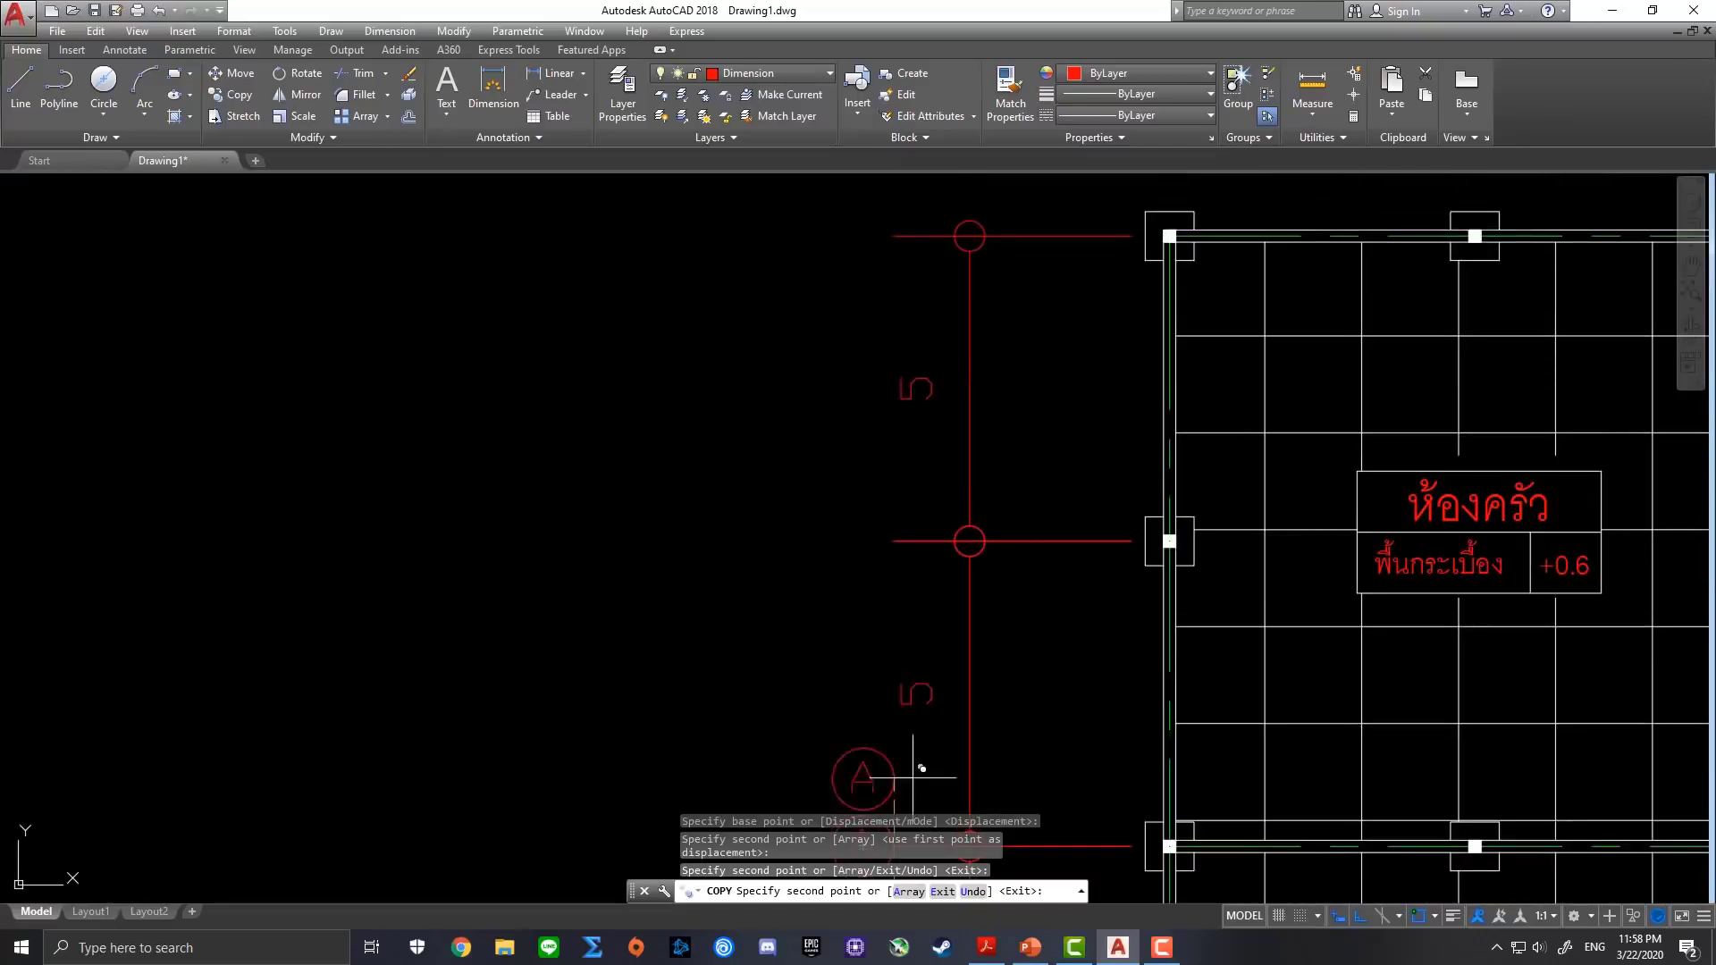
click(894, 541)
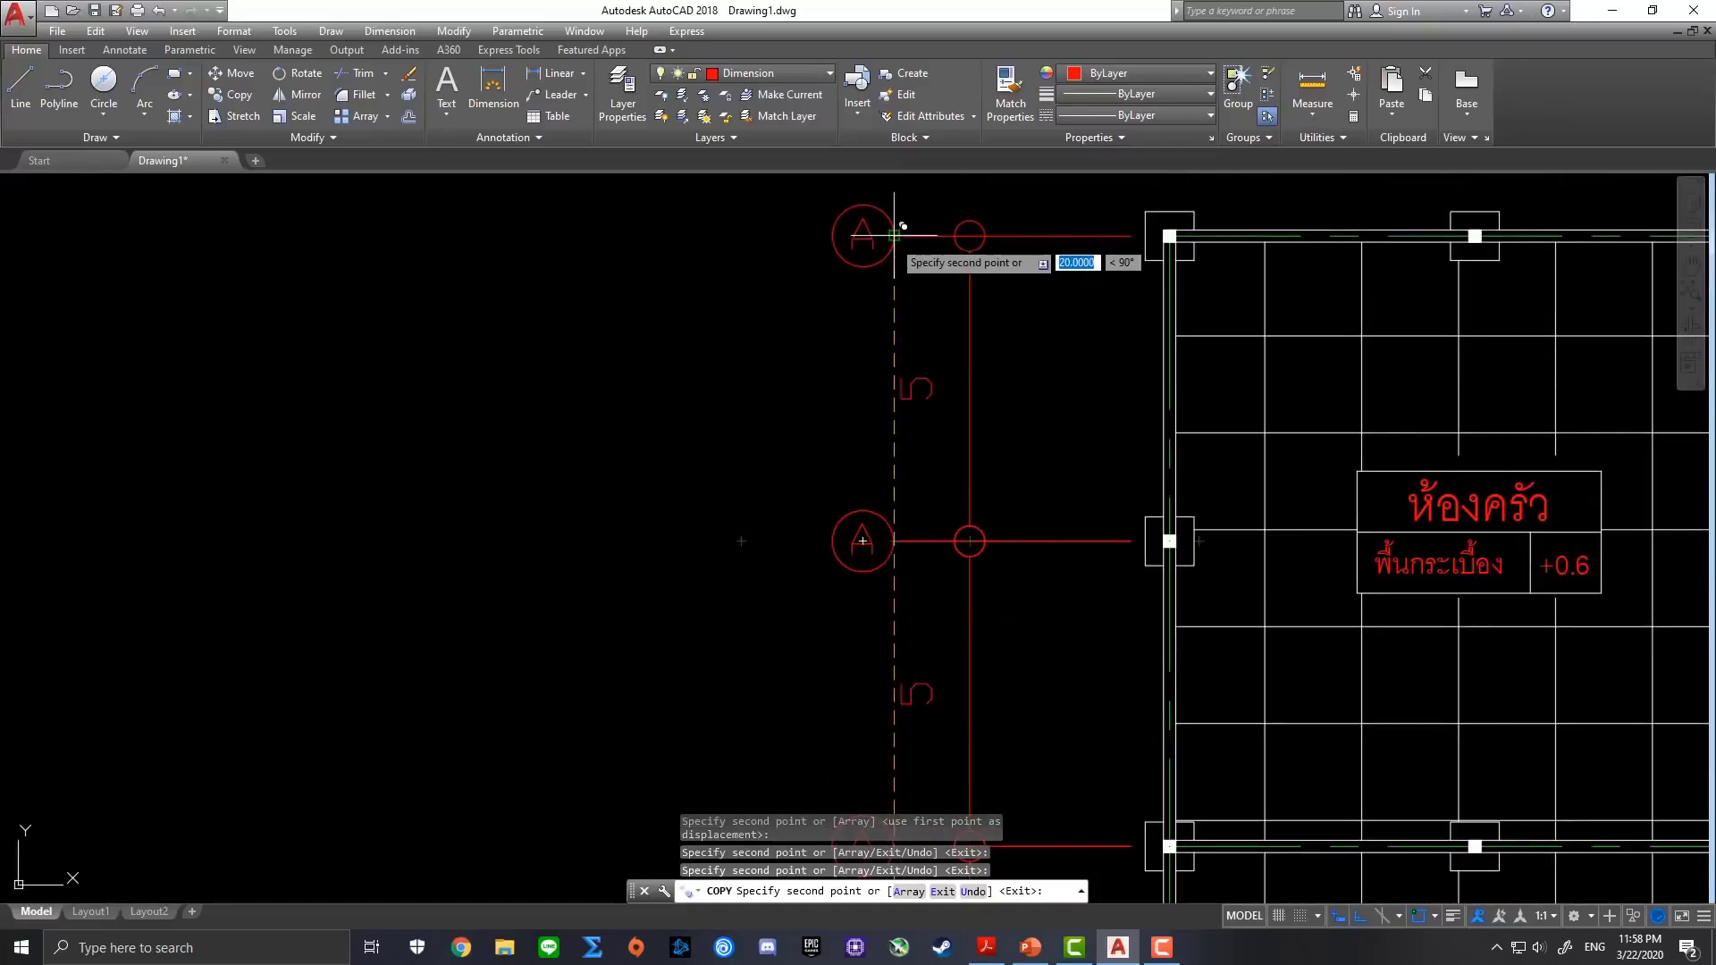
click(894, 236)
key(Escape)
scroll(907, 501, down, 6)
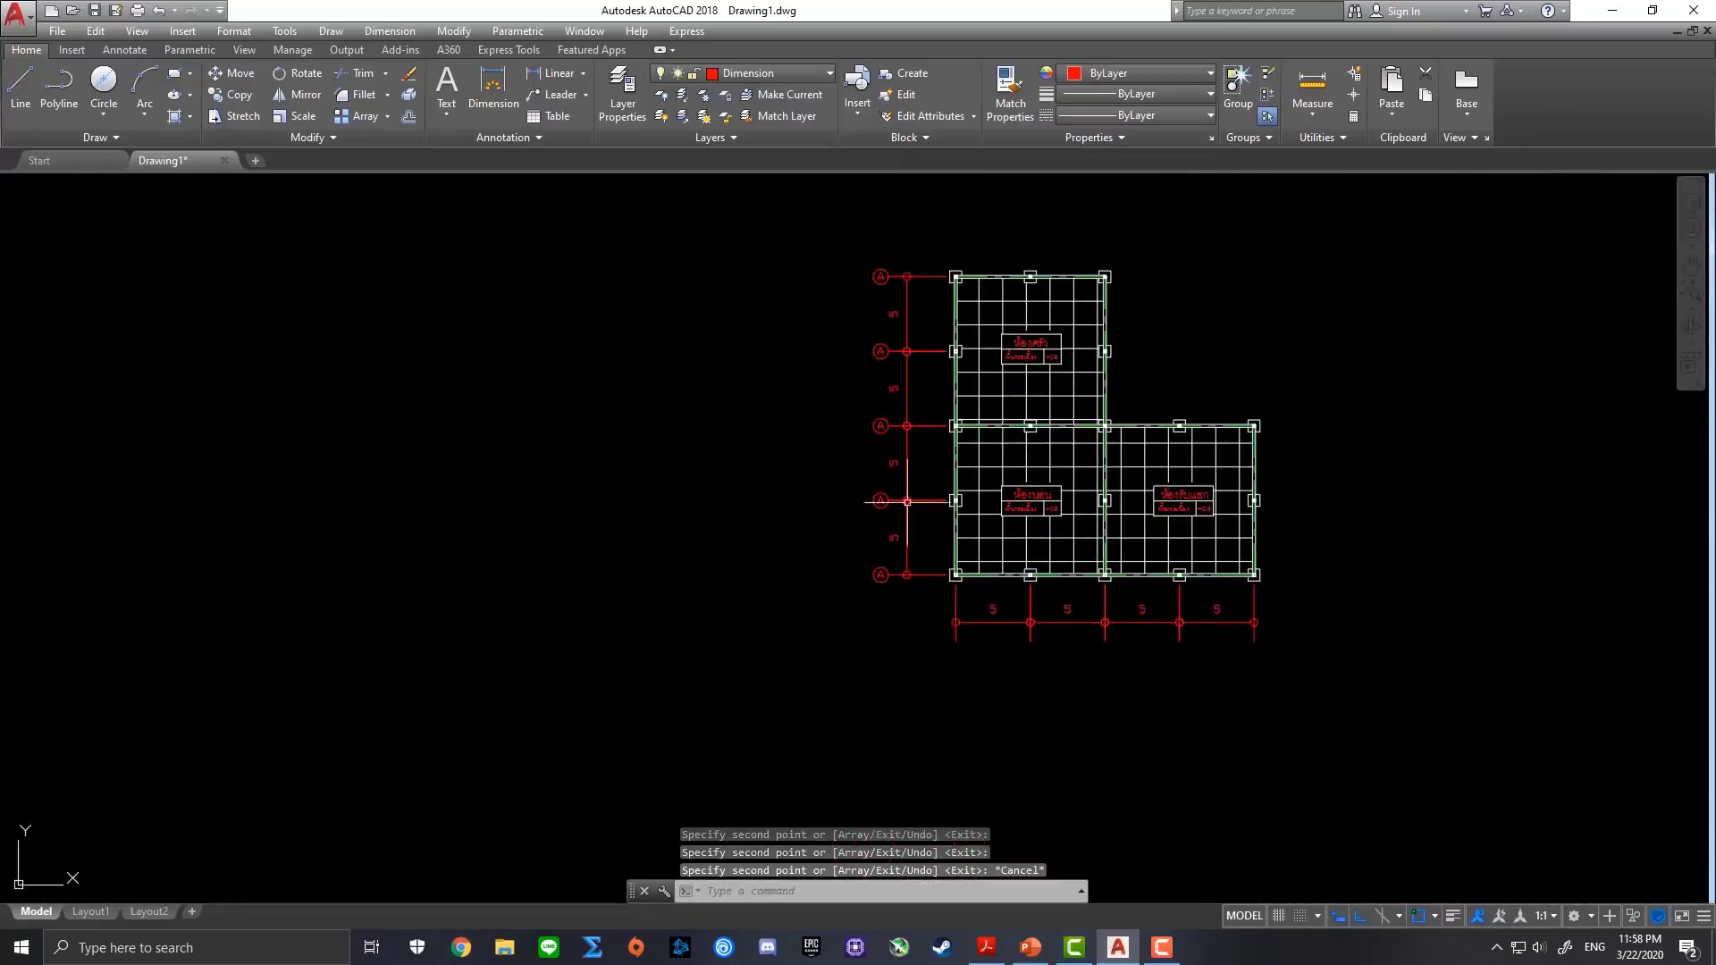
scroll(907, 501, up, 6)
Change the second bubble's letter from A to B
double_click(747, 293)
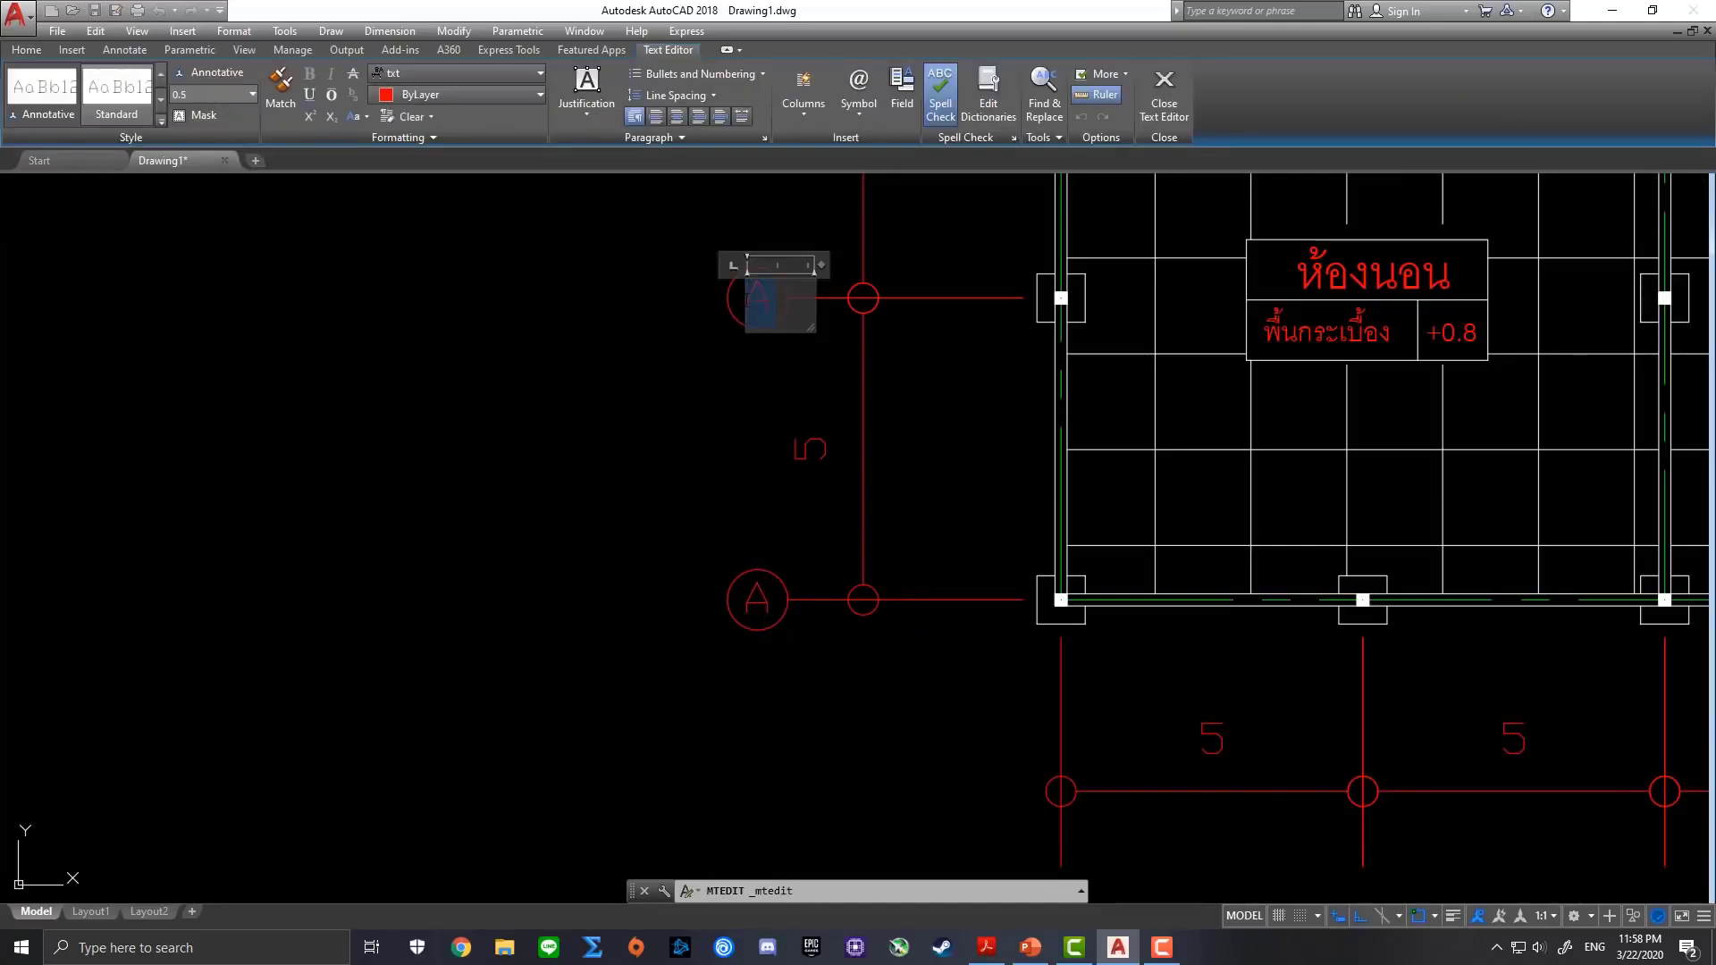
text(B)
click(706, 422)
scroll(791, 362, down, 2)
middle_drag(791, 362, 778, 575)
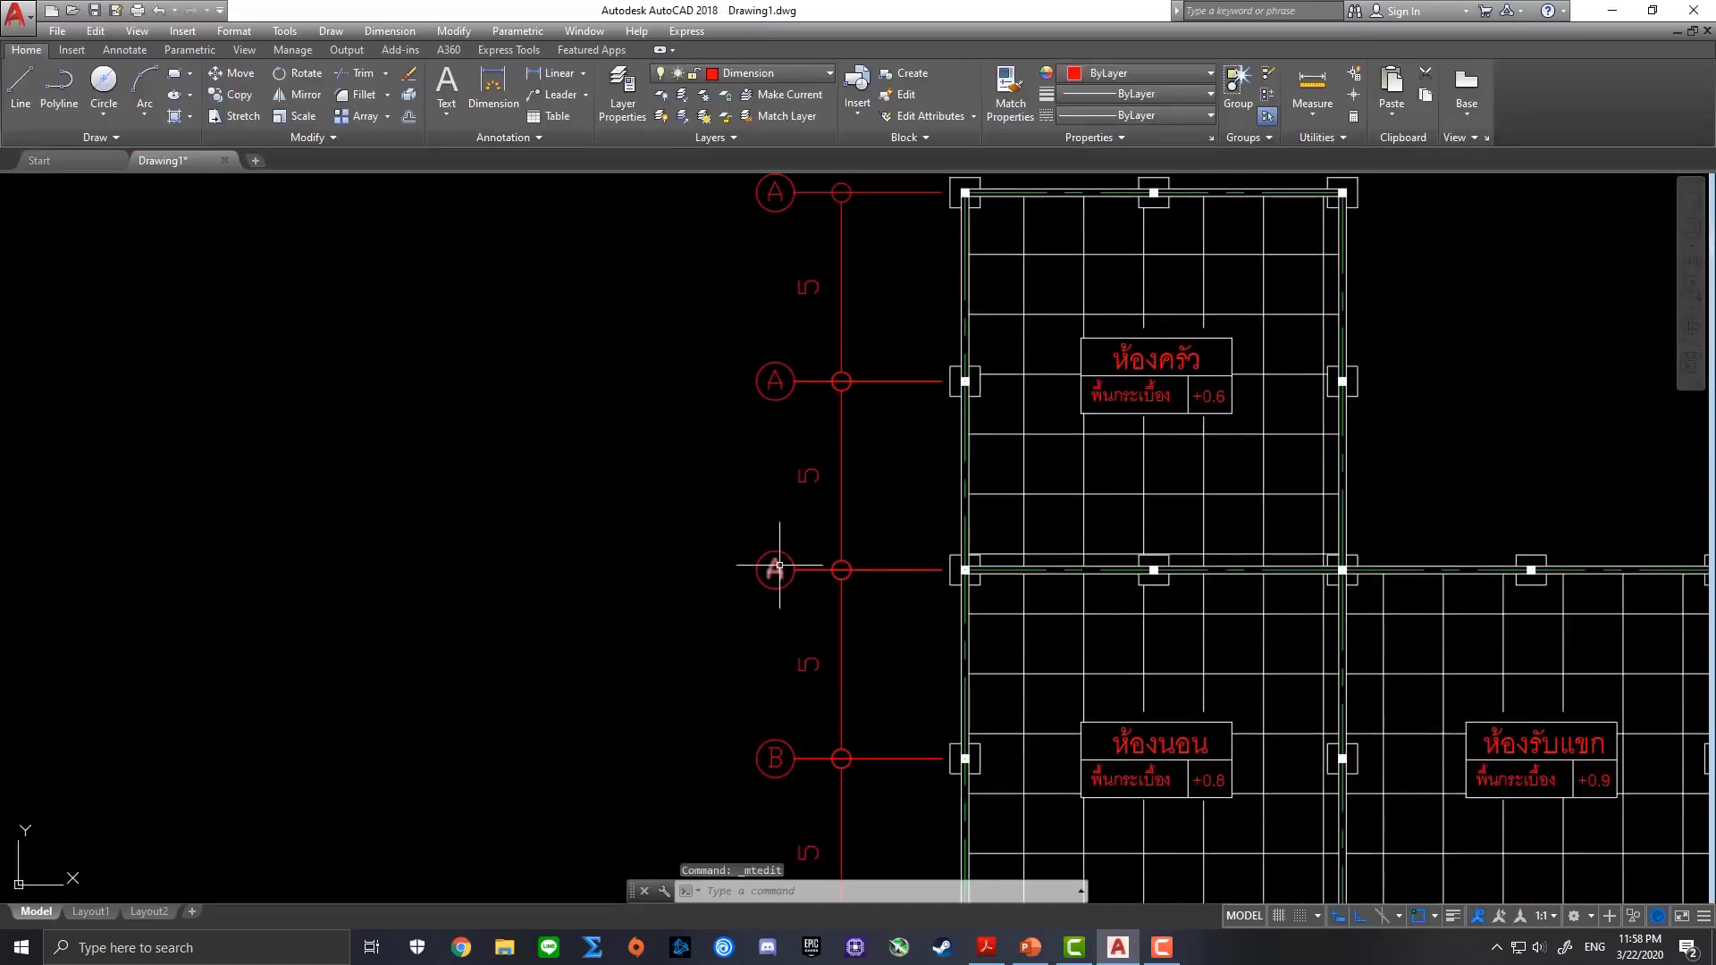
Relabel the third and fourth bubbles up as C and D
double_click(778, 568)
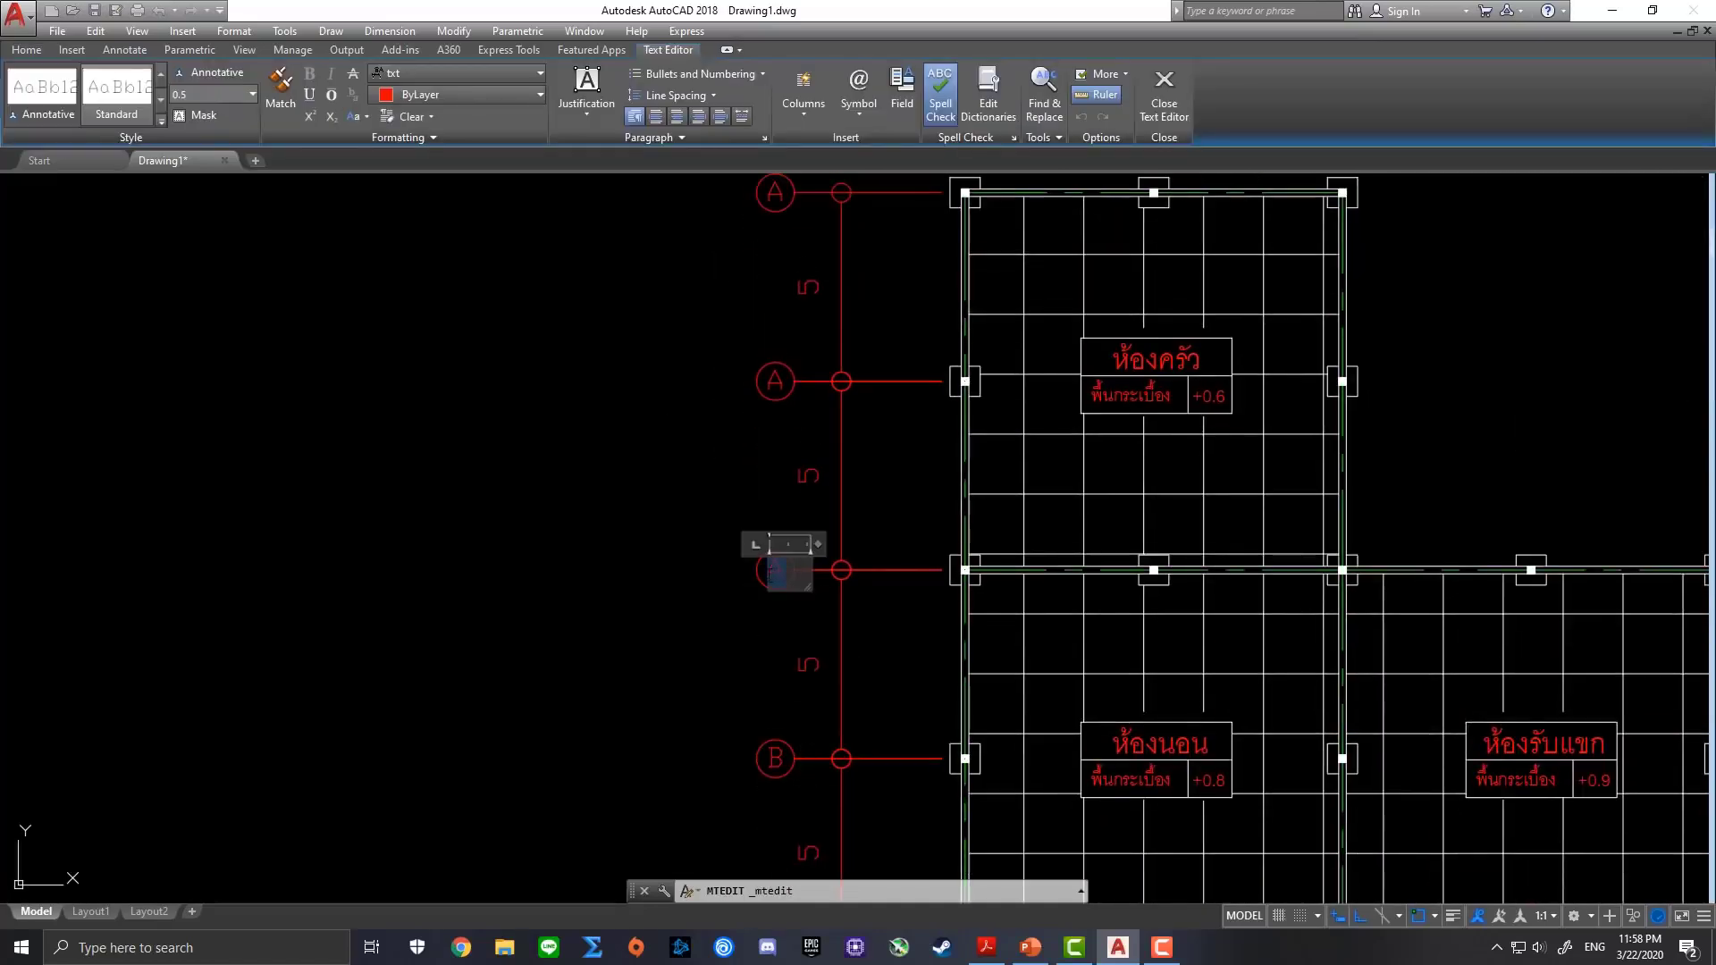
text(C)
click(690, 382)
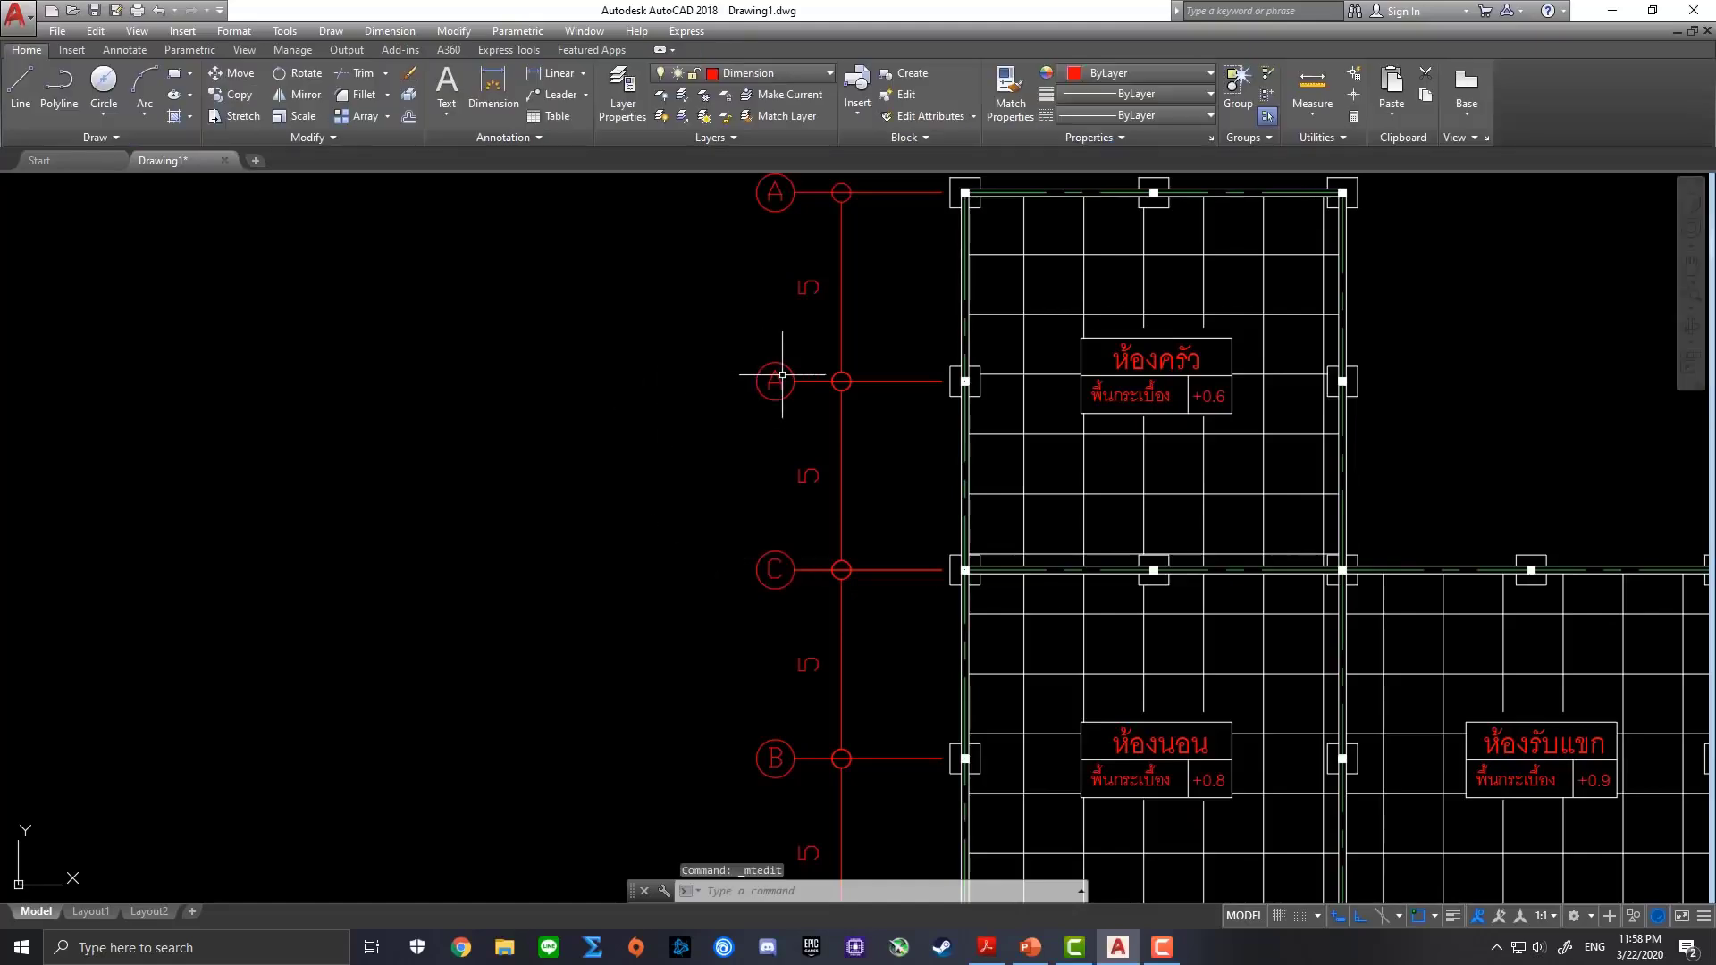
double_click(776, 380)
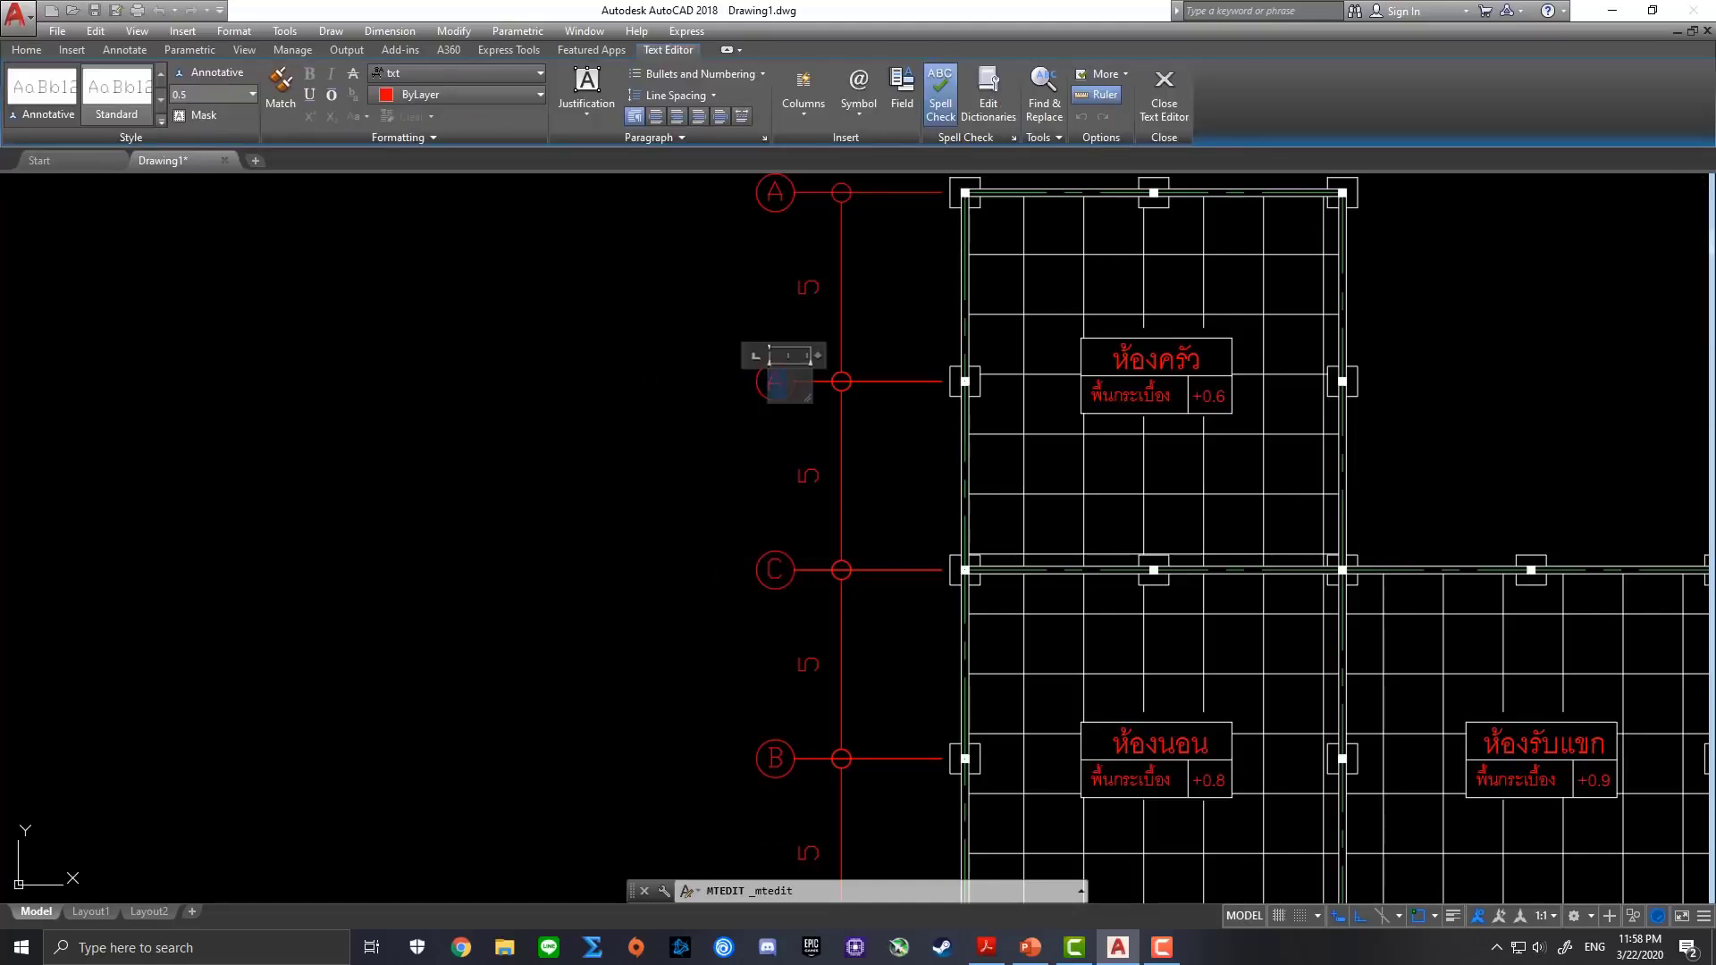
text(D)
click(673, 426)
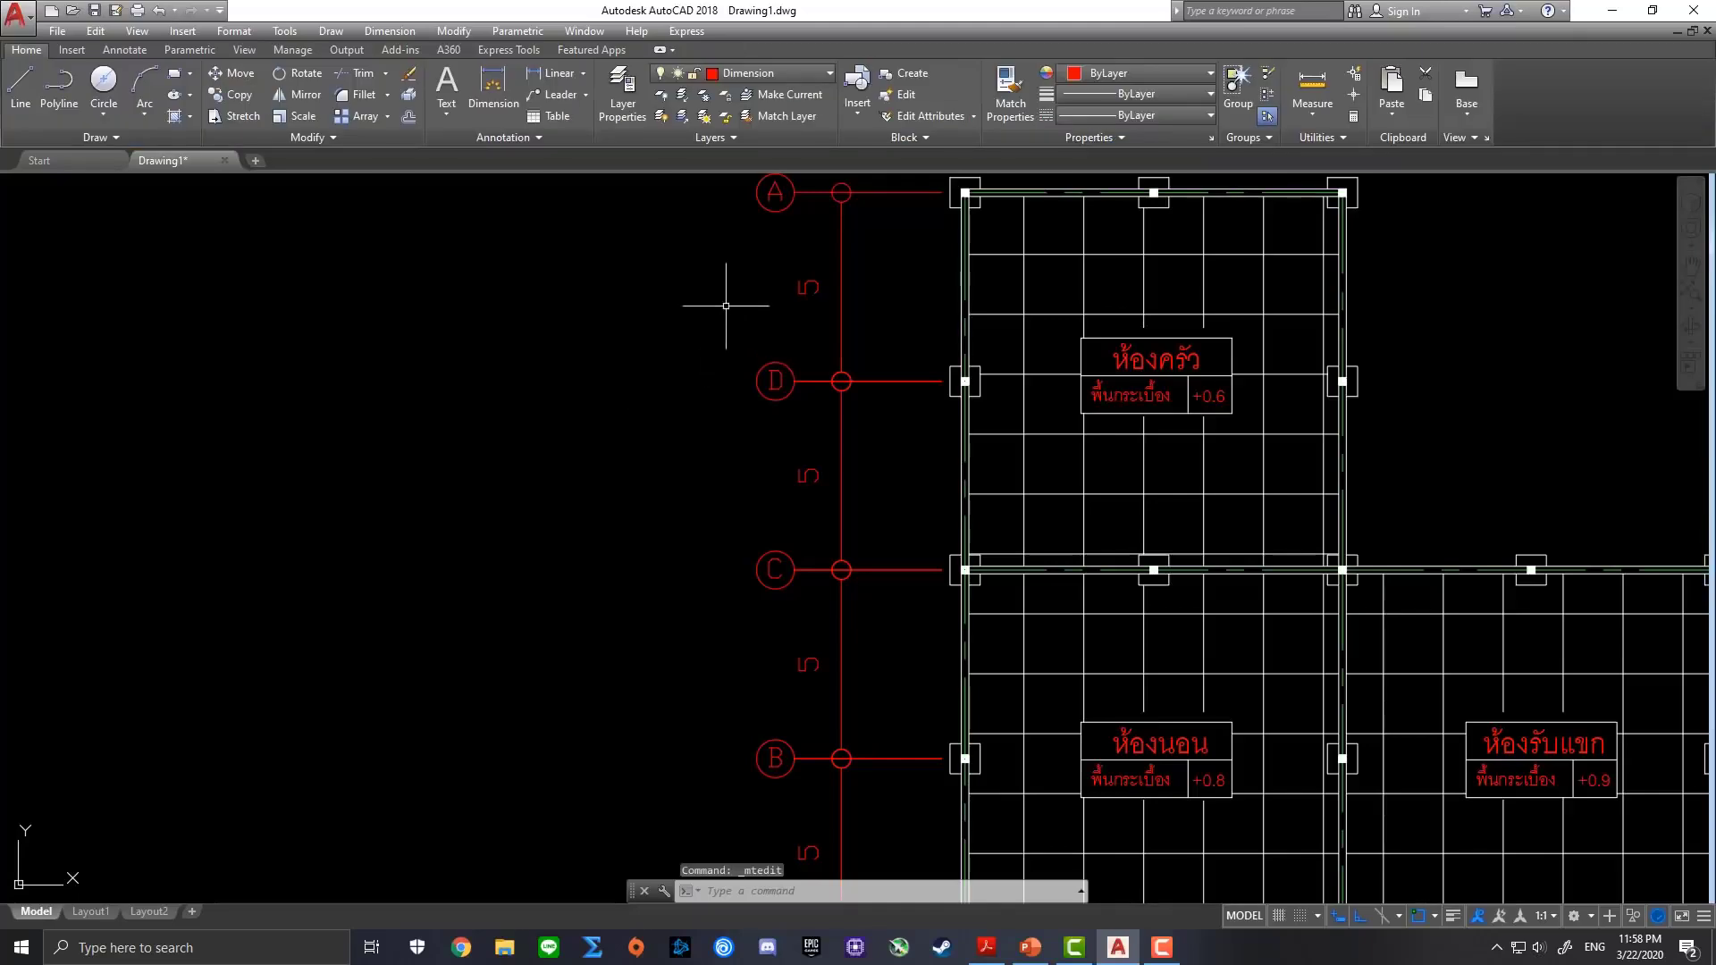
Edit the top bubble's letter, leaving it cleared
middle_drag(772, 189, 778, 407)
double_click(778, 409)
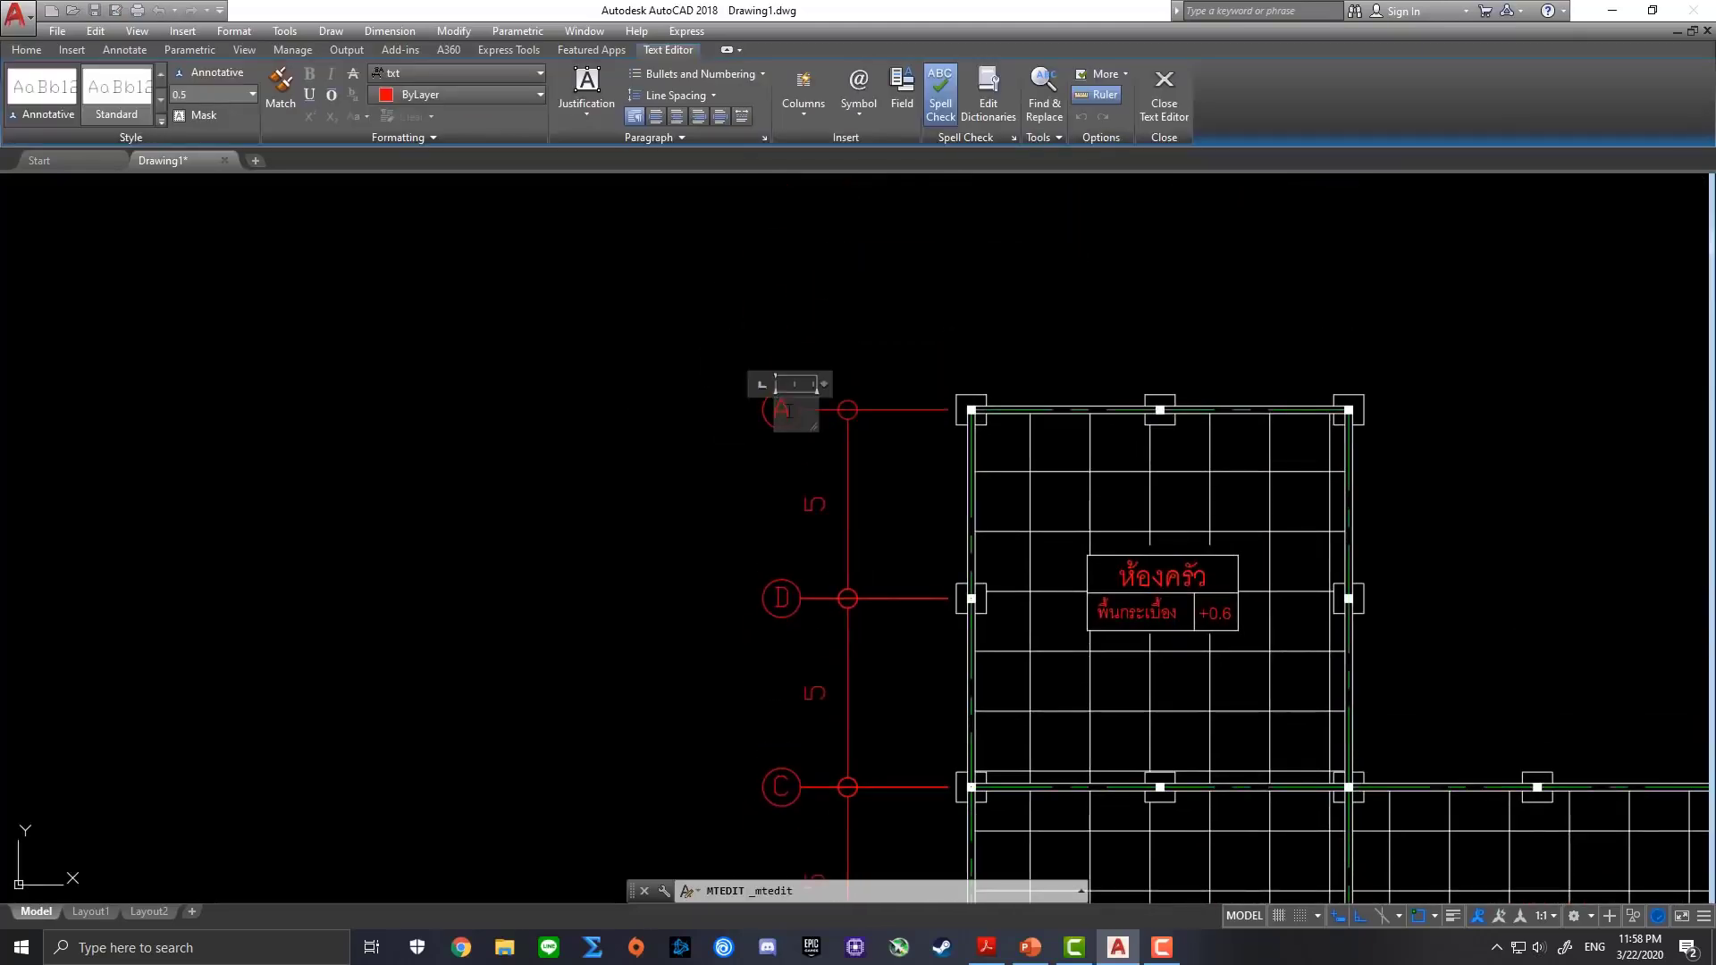
click(706, 429)
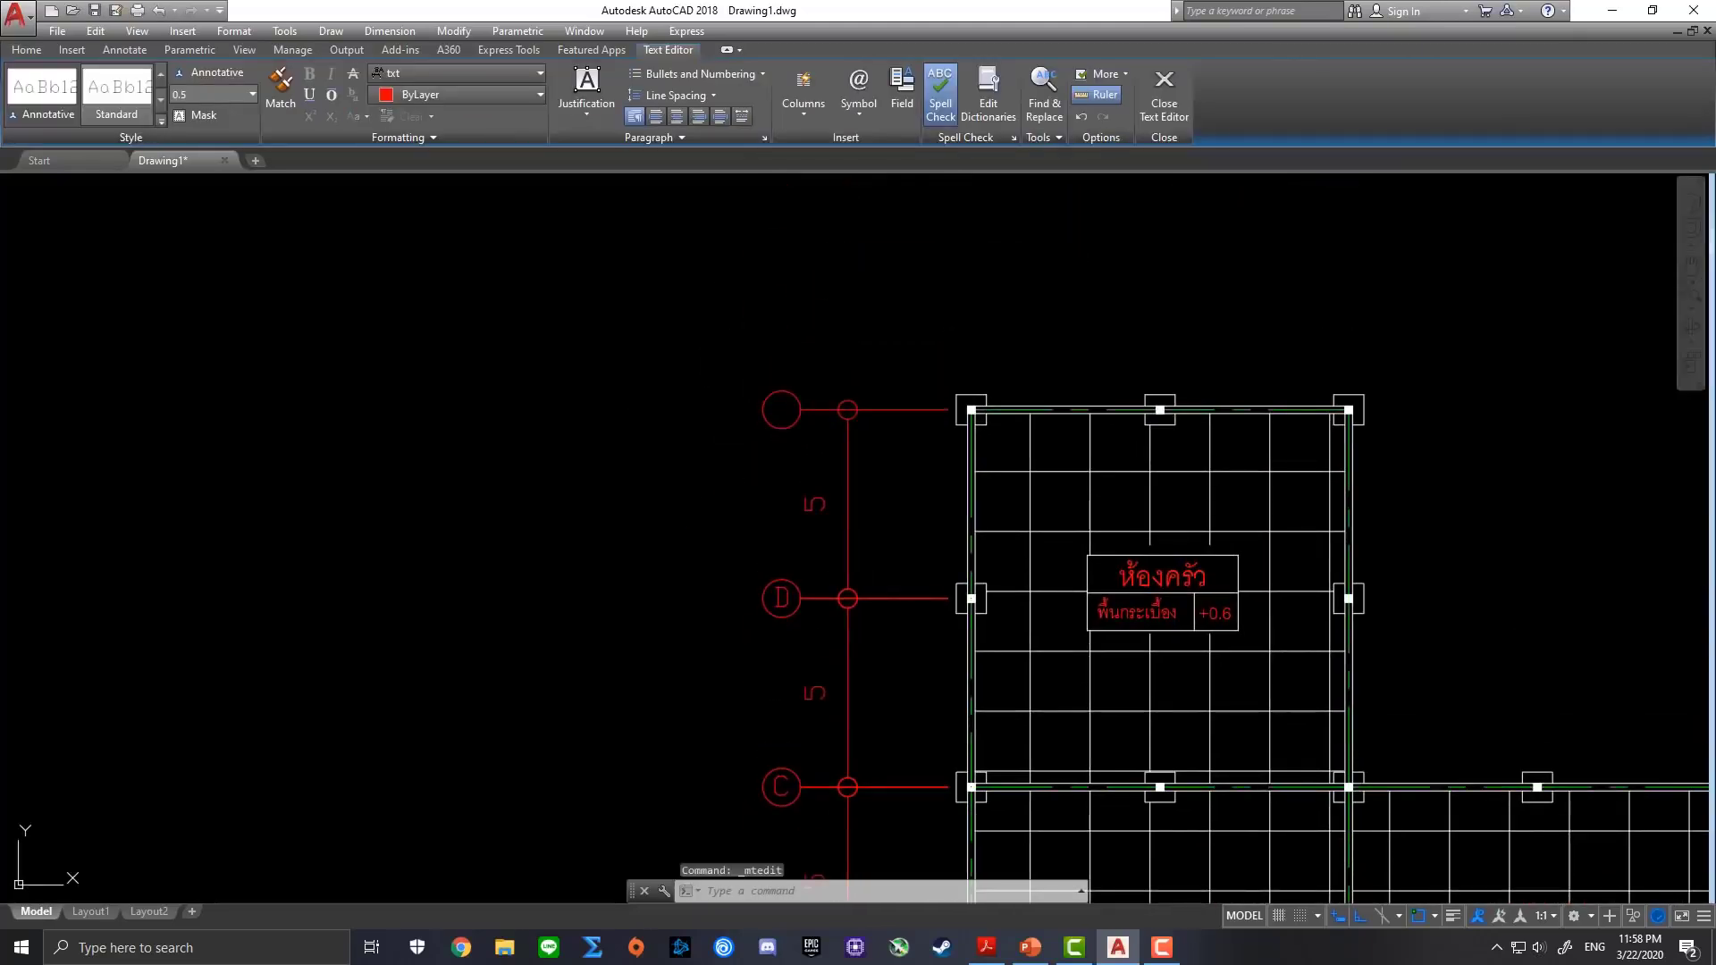
scroll(878, 452, down, 5)
scroll(951, 653, up, 4)
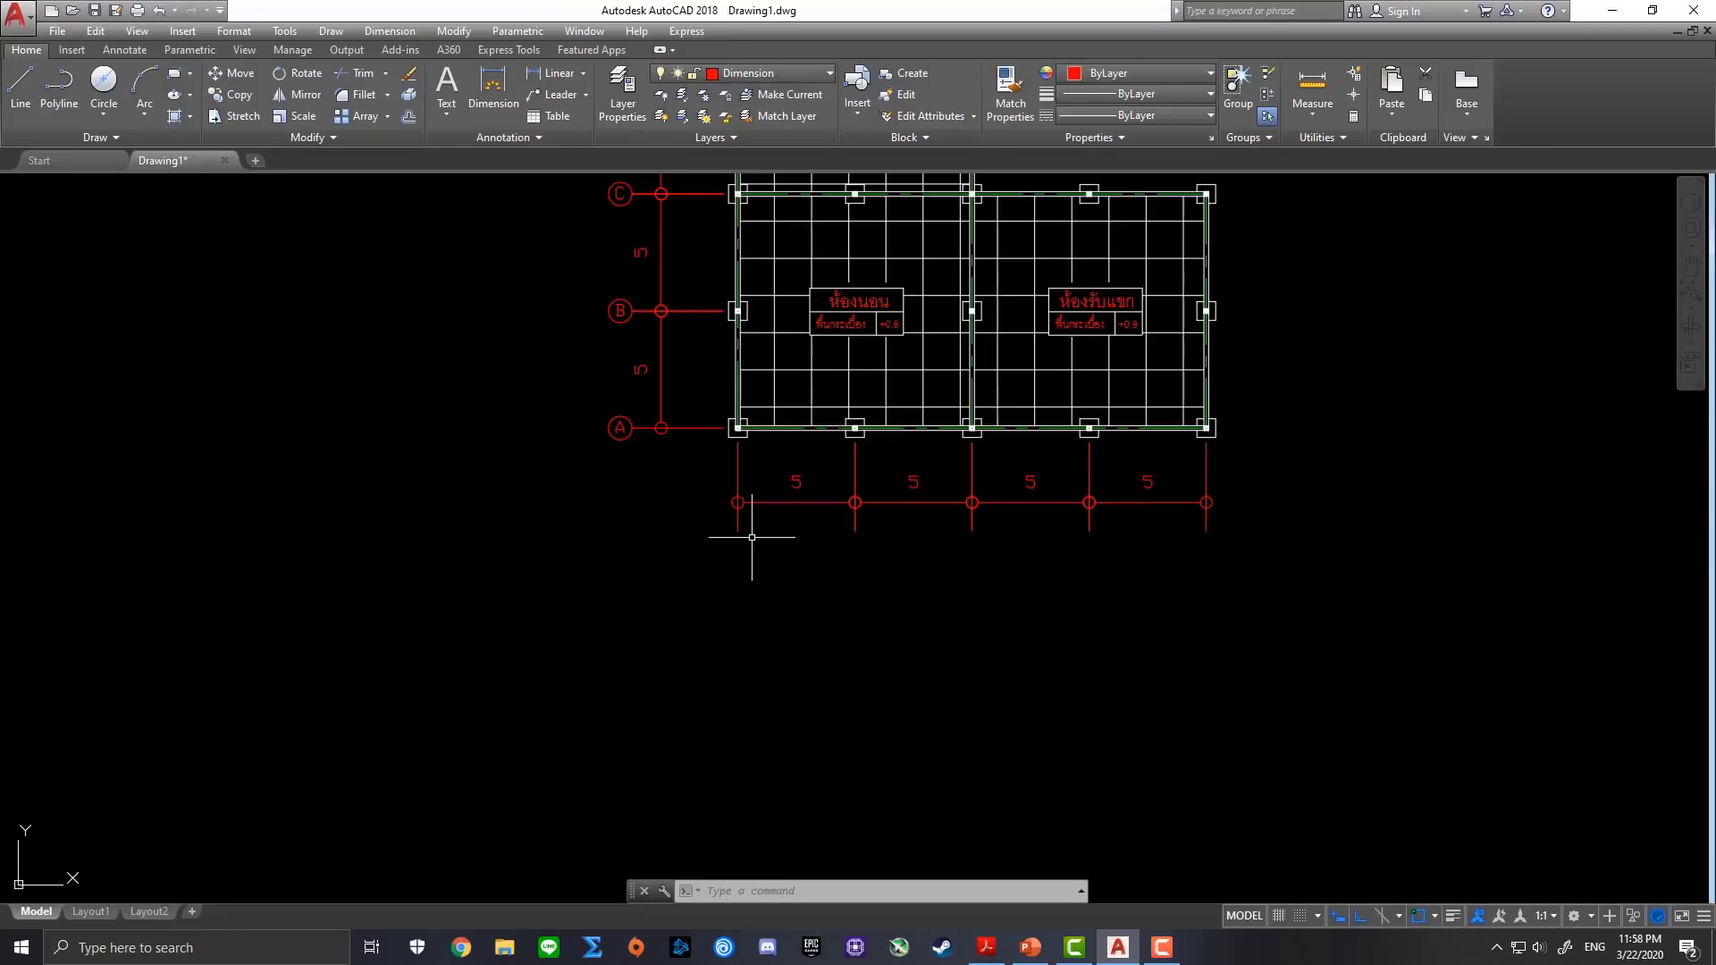
scroll(608, 438, up, 4)
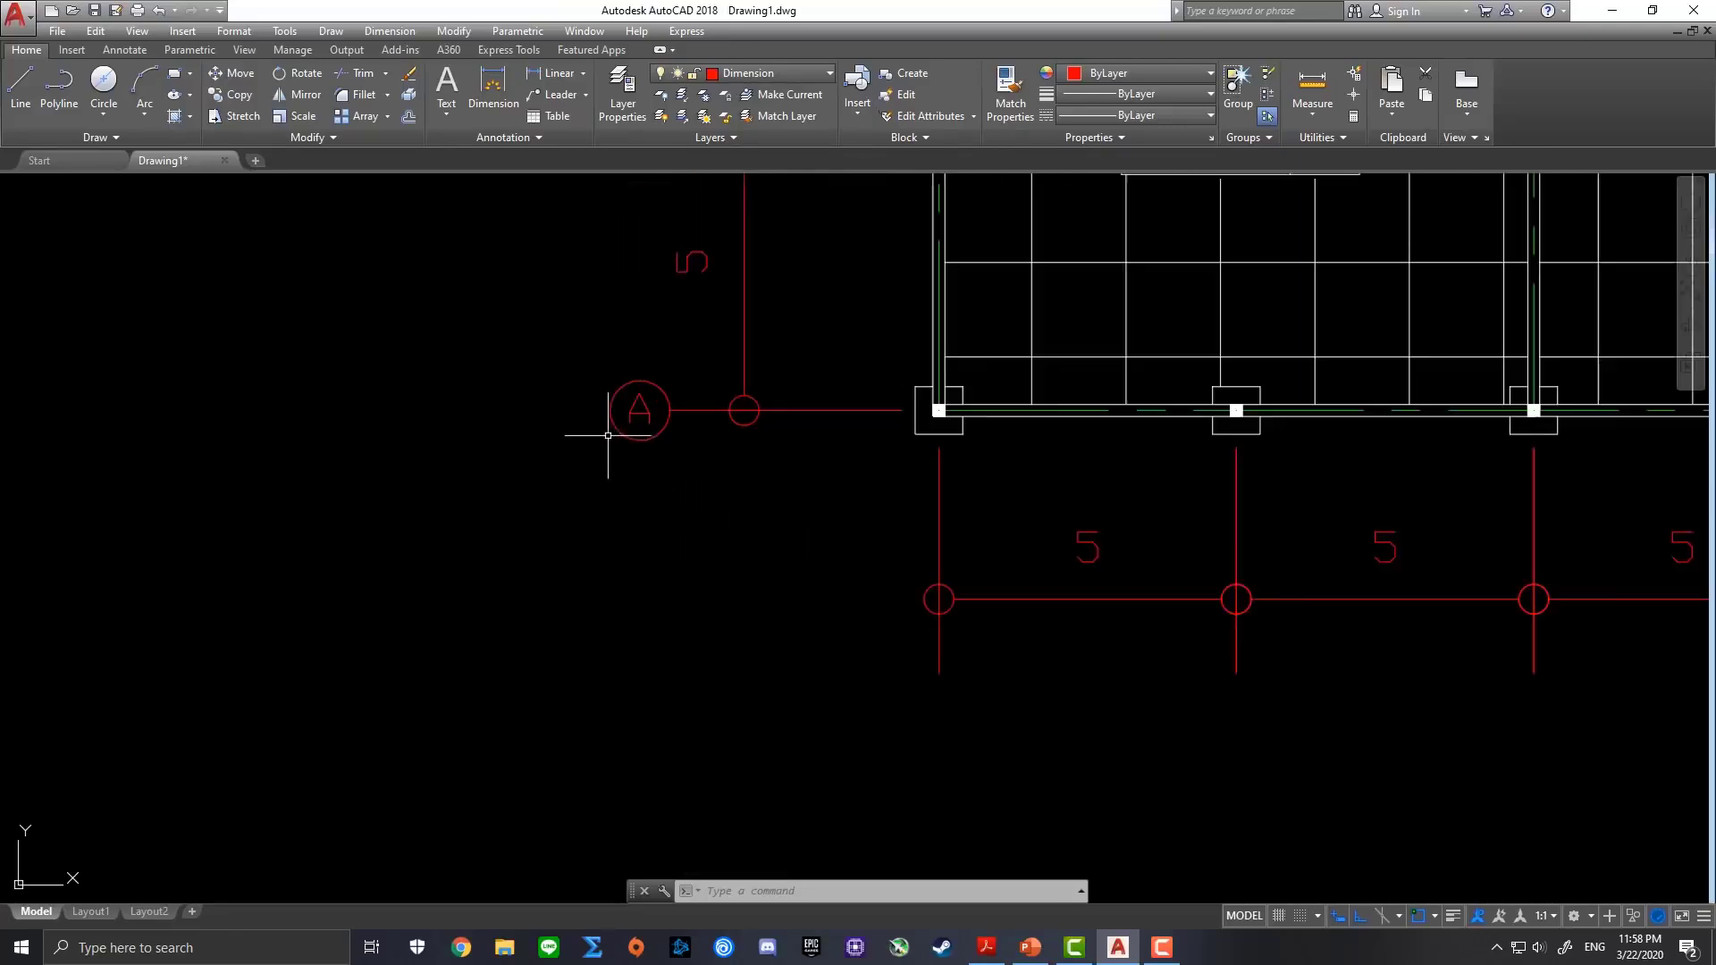
Copy bubble A below the leftmost vertical grid line
click(577, 354)
click(708, 483)
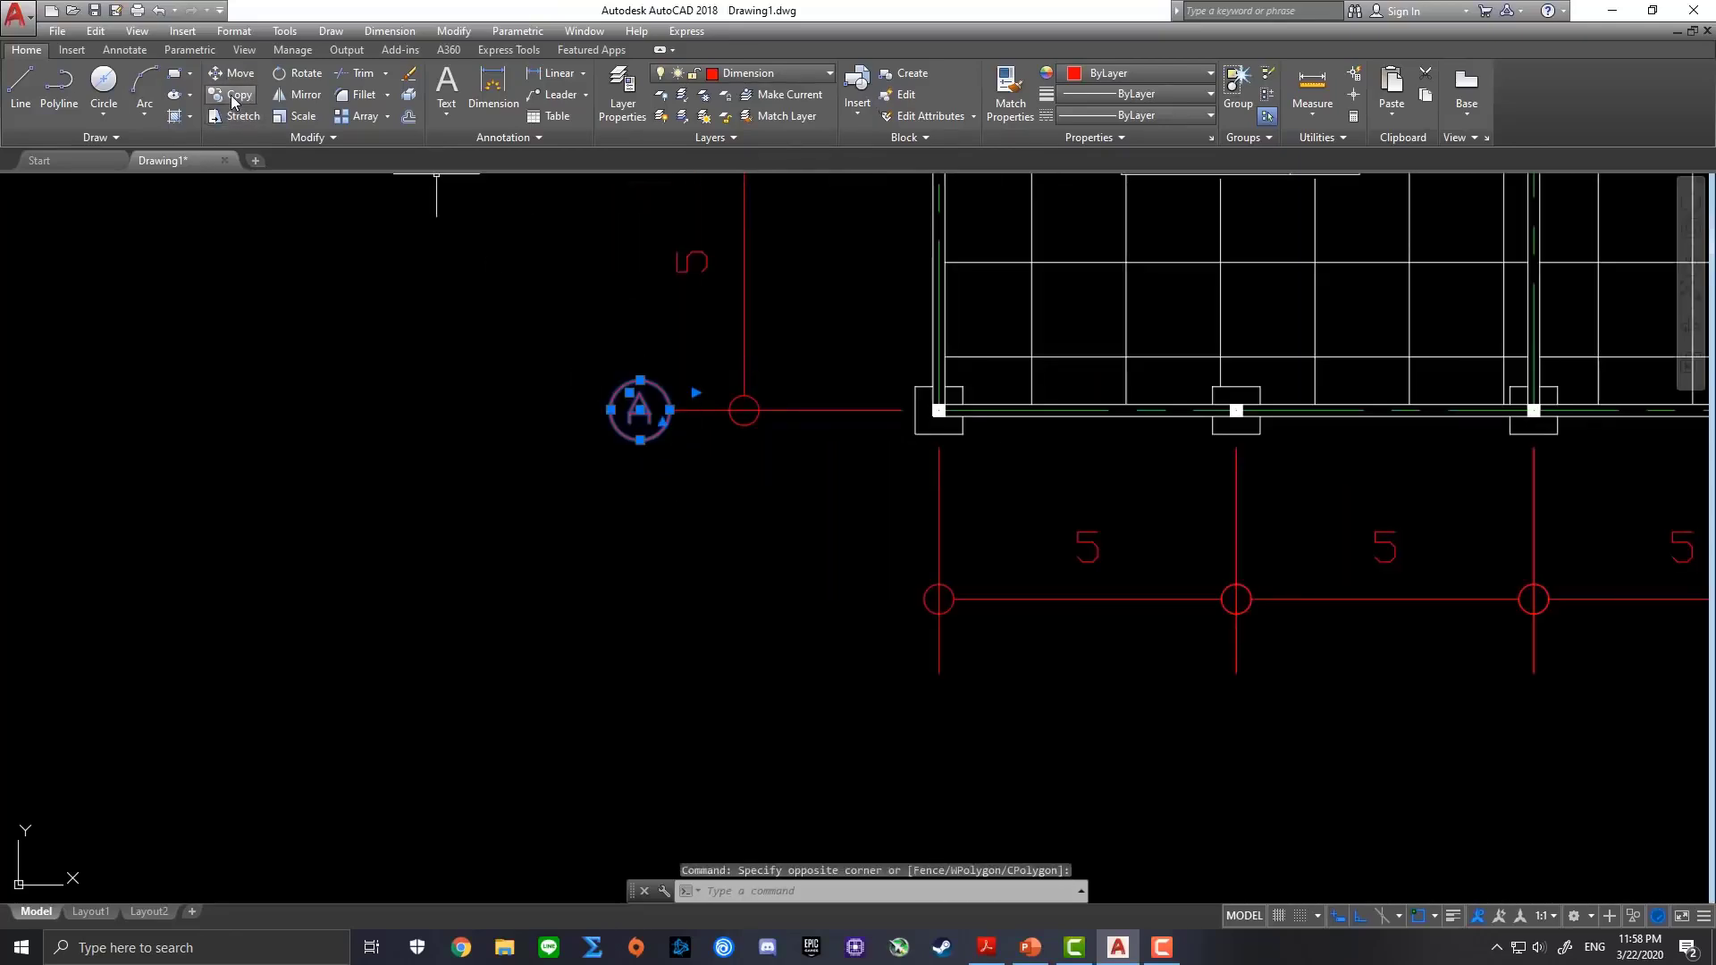
click(234, 97)
scroll(640, 371, up, 2)
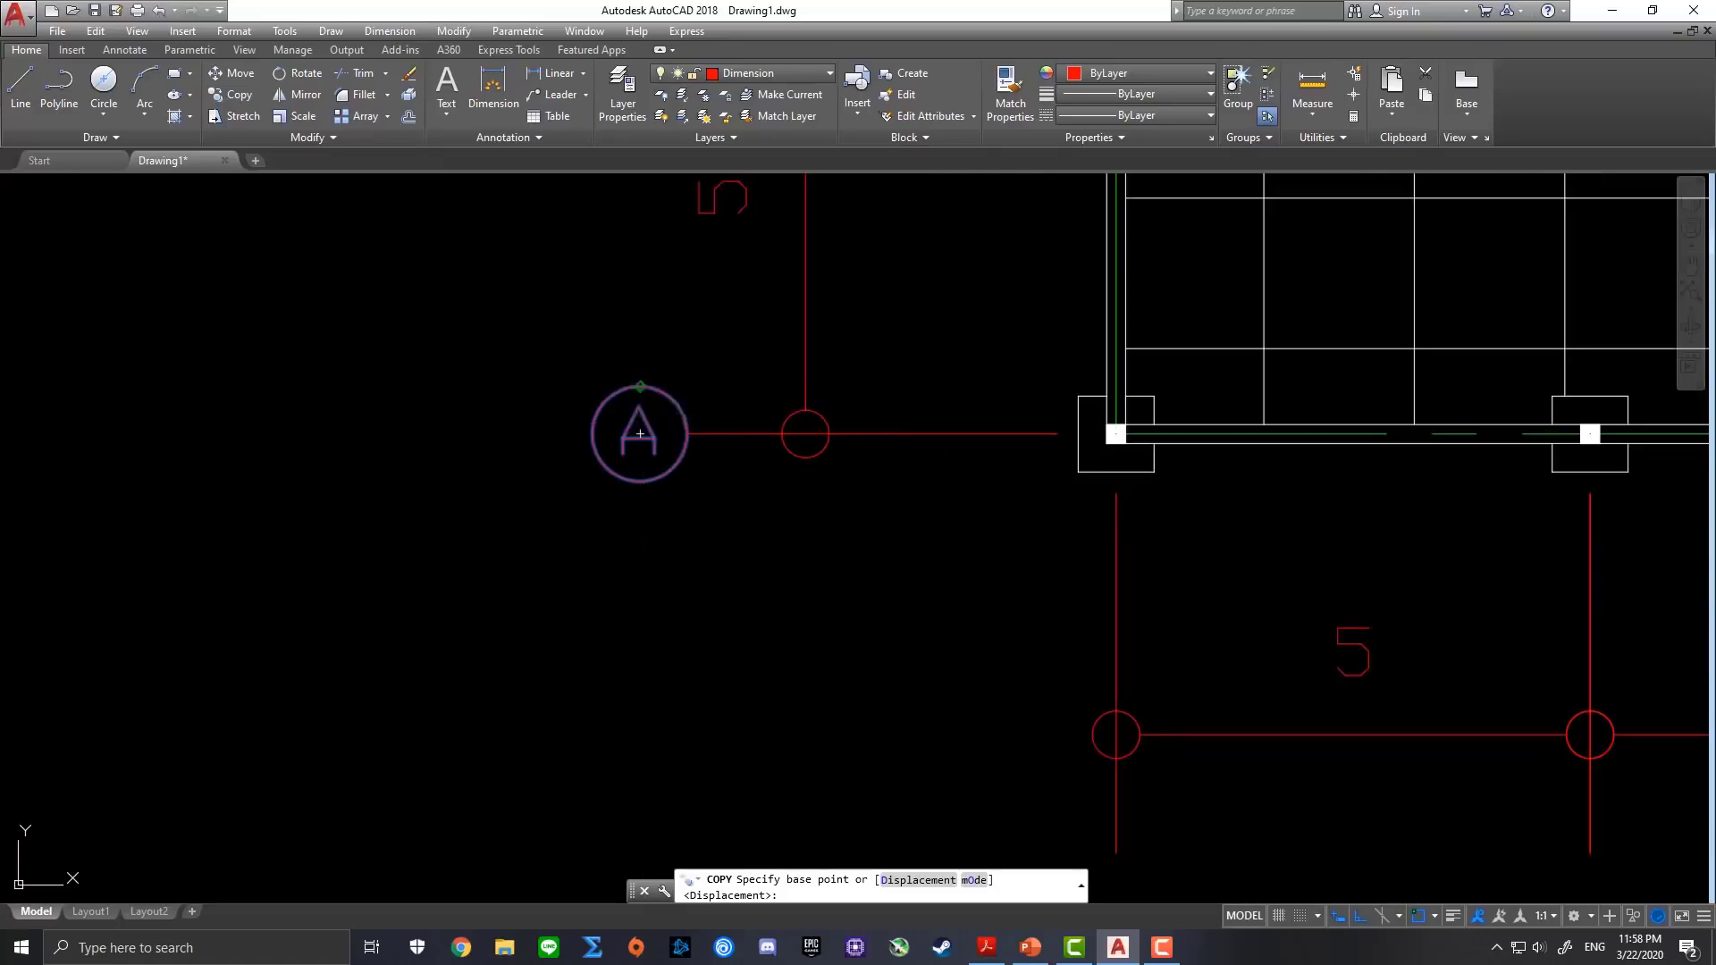
click(640, 386)
scroll(628, 273, down, 2)
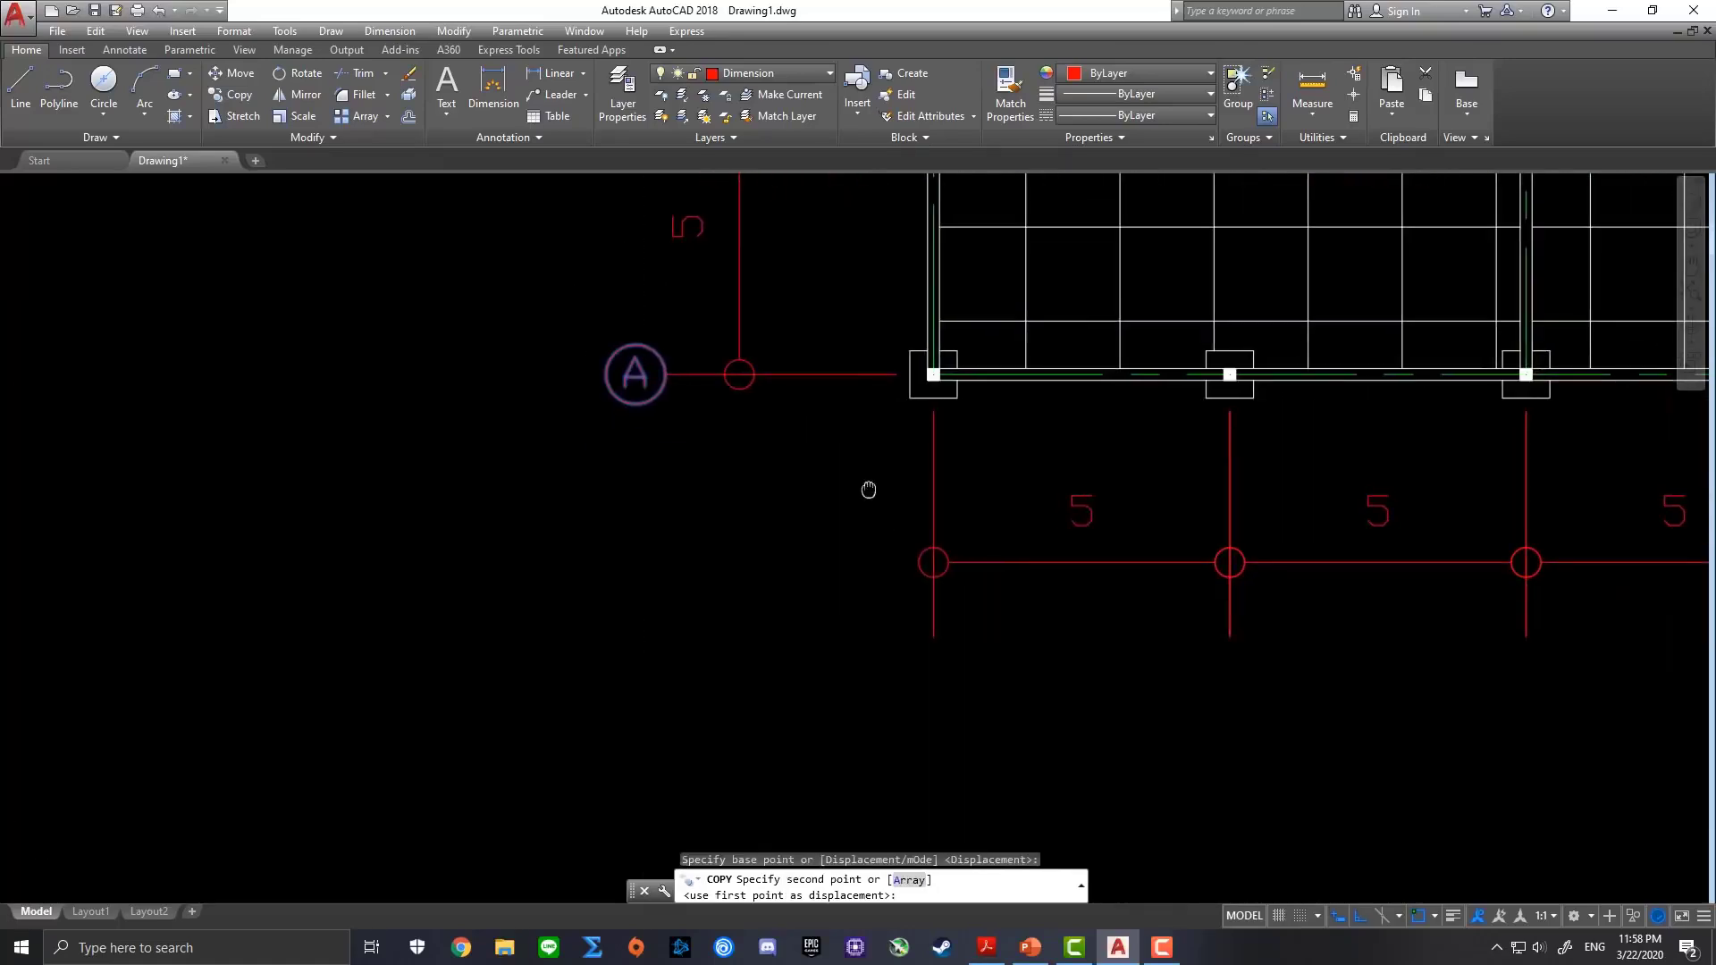
click(935, 635)
key(Escape)
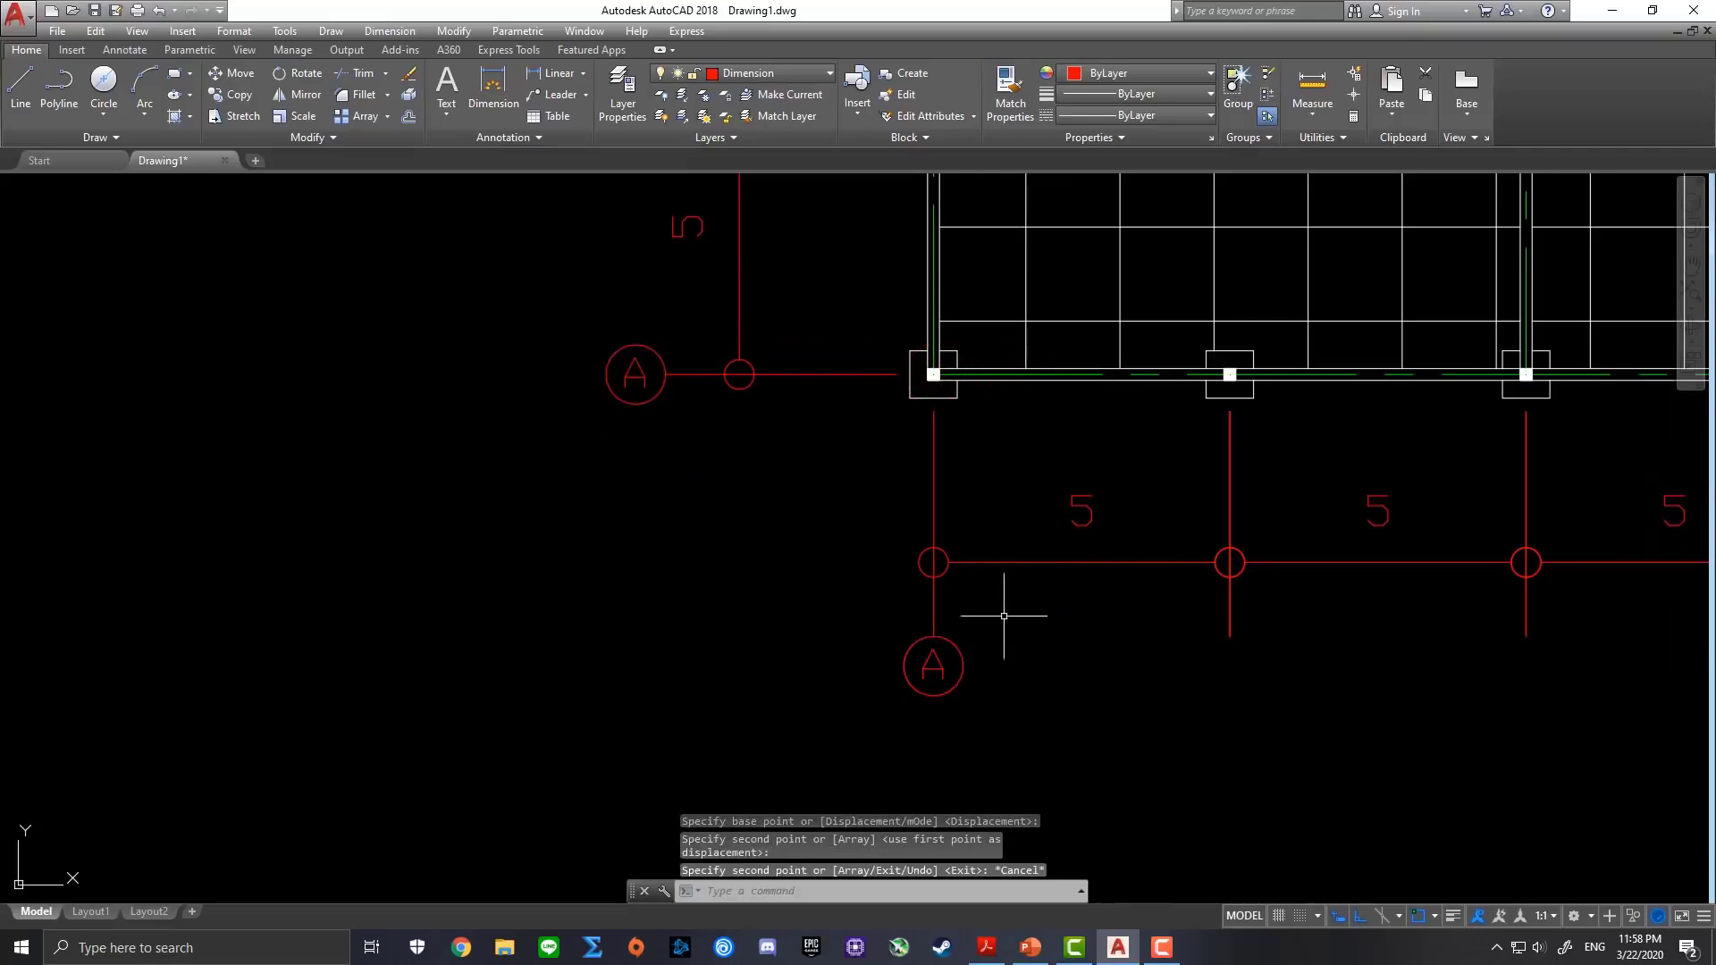
Renumber the copied bubble to 1
double_click(930, 662)
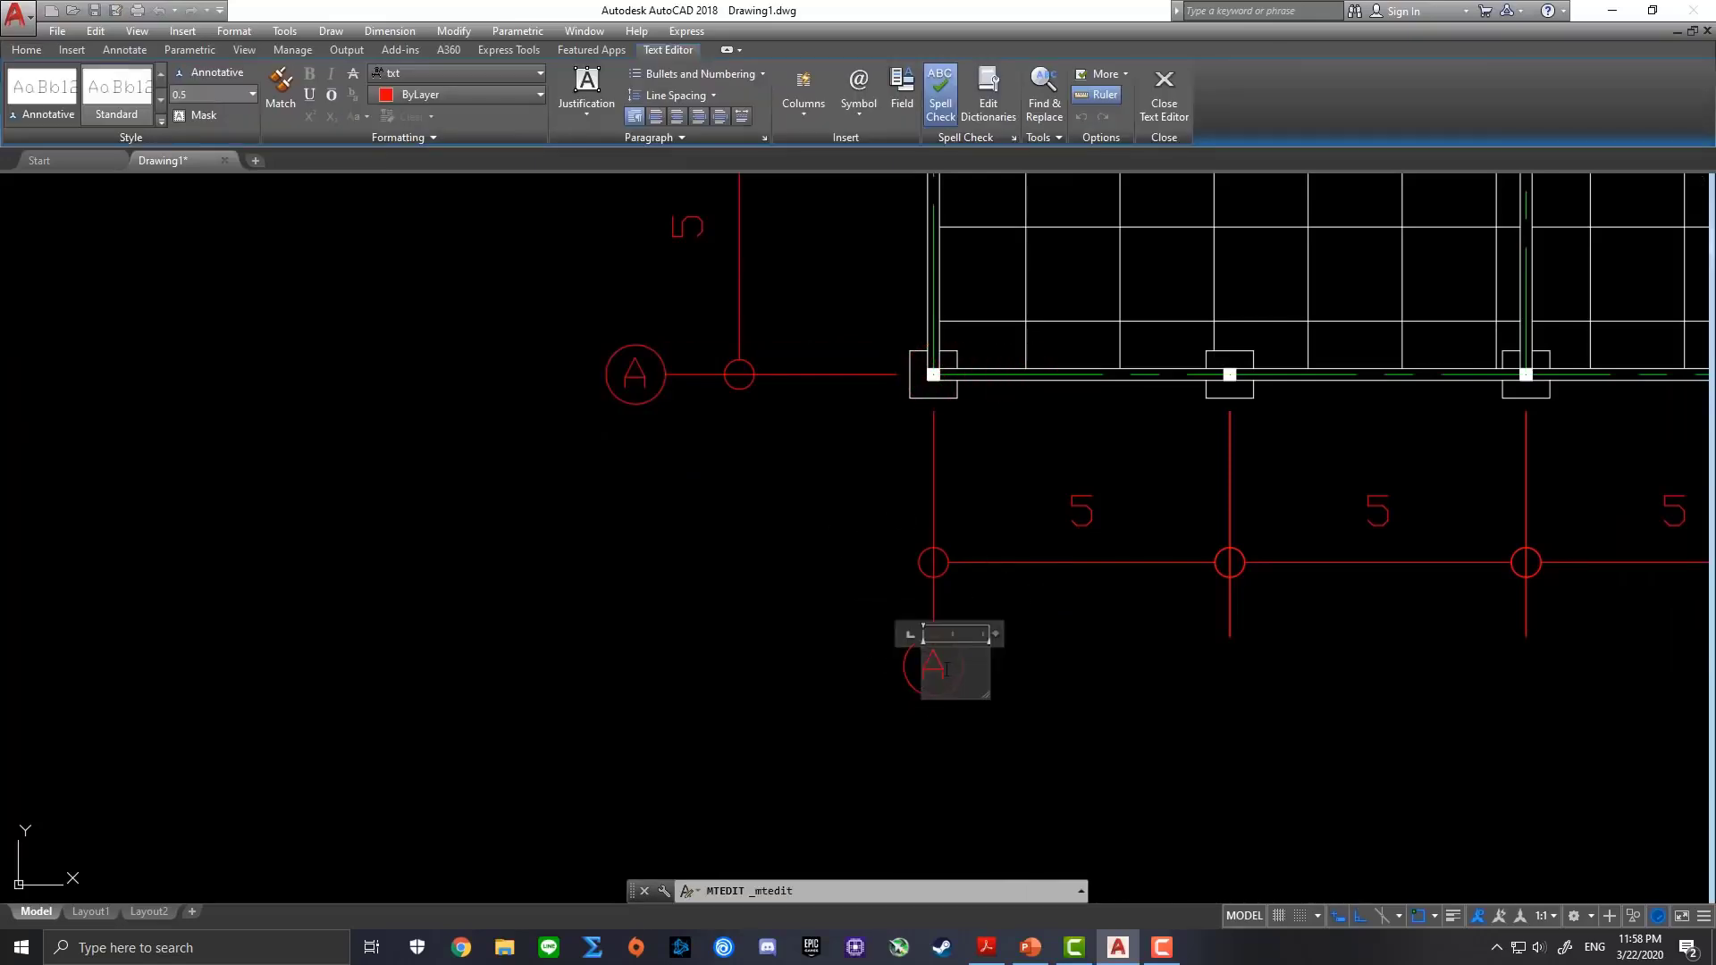
text(1)
click(1004, 700)
scroll(938, 667, up, 2)
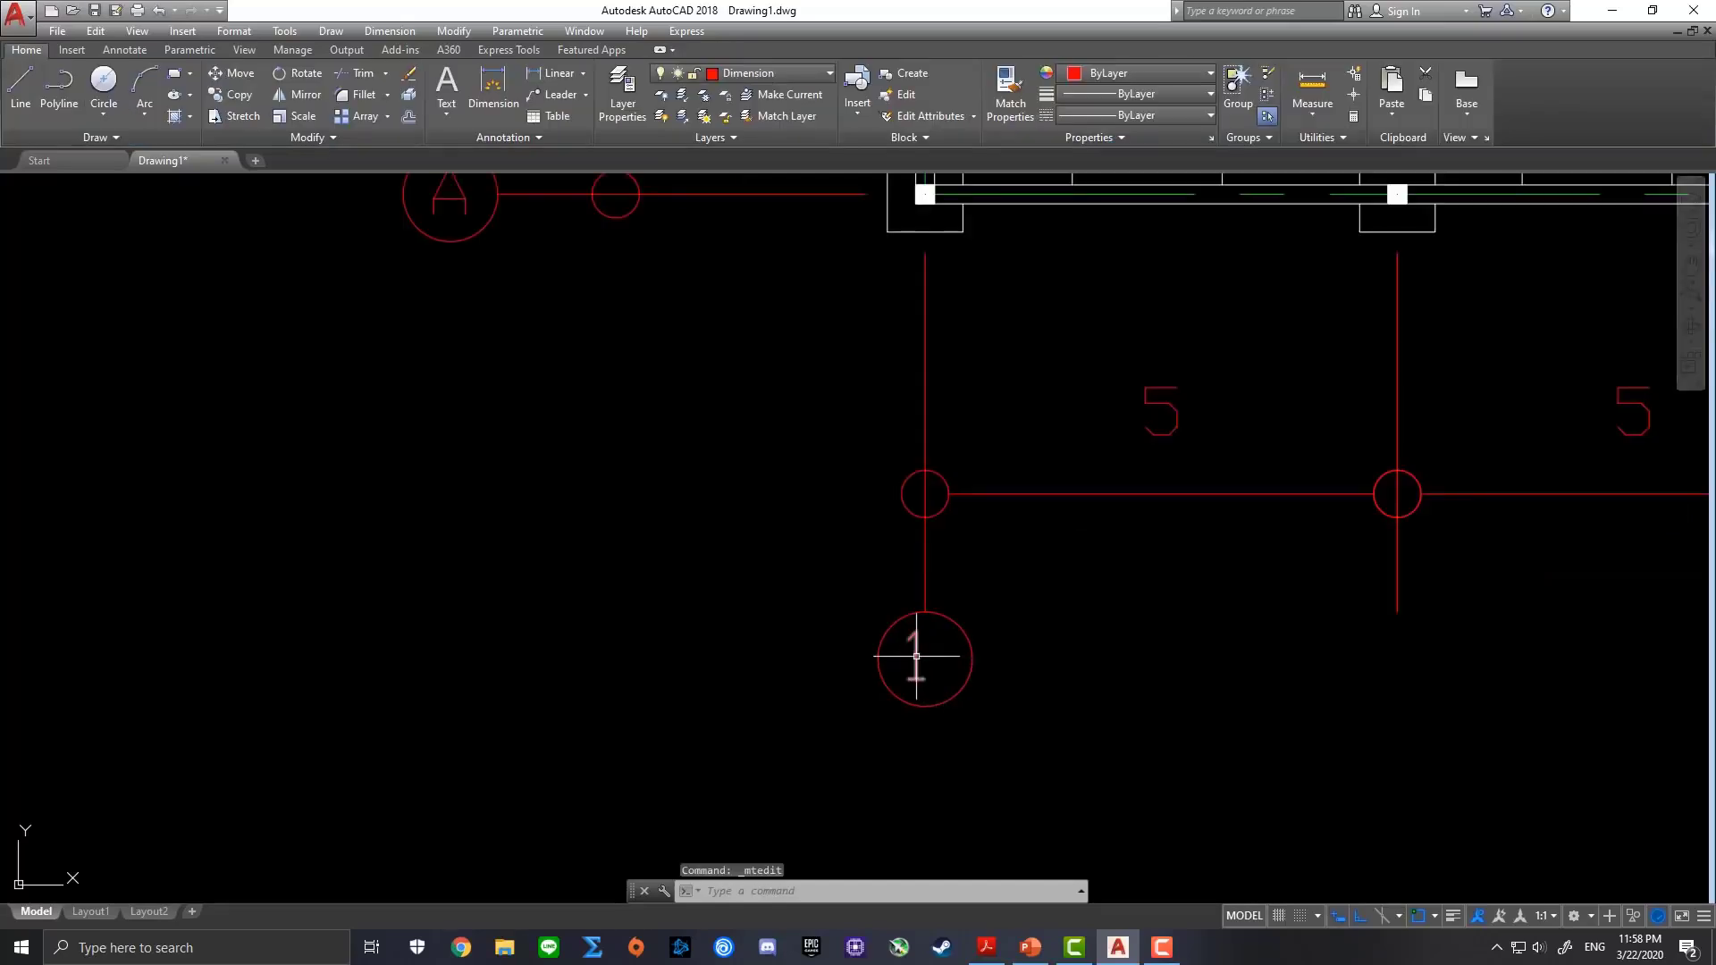
Move the 1 text to the centre of its circle
click(916, 656)
click(910, 632)
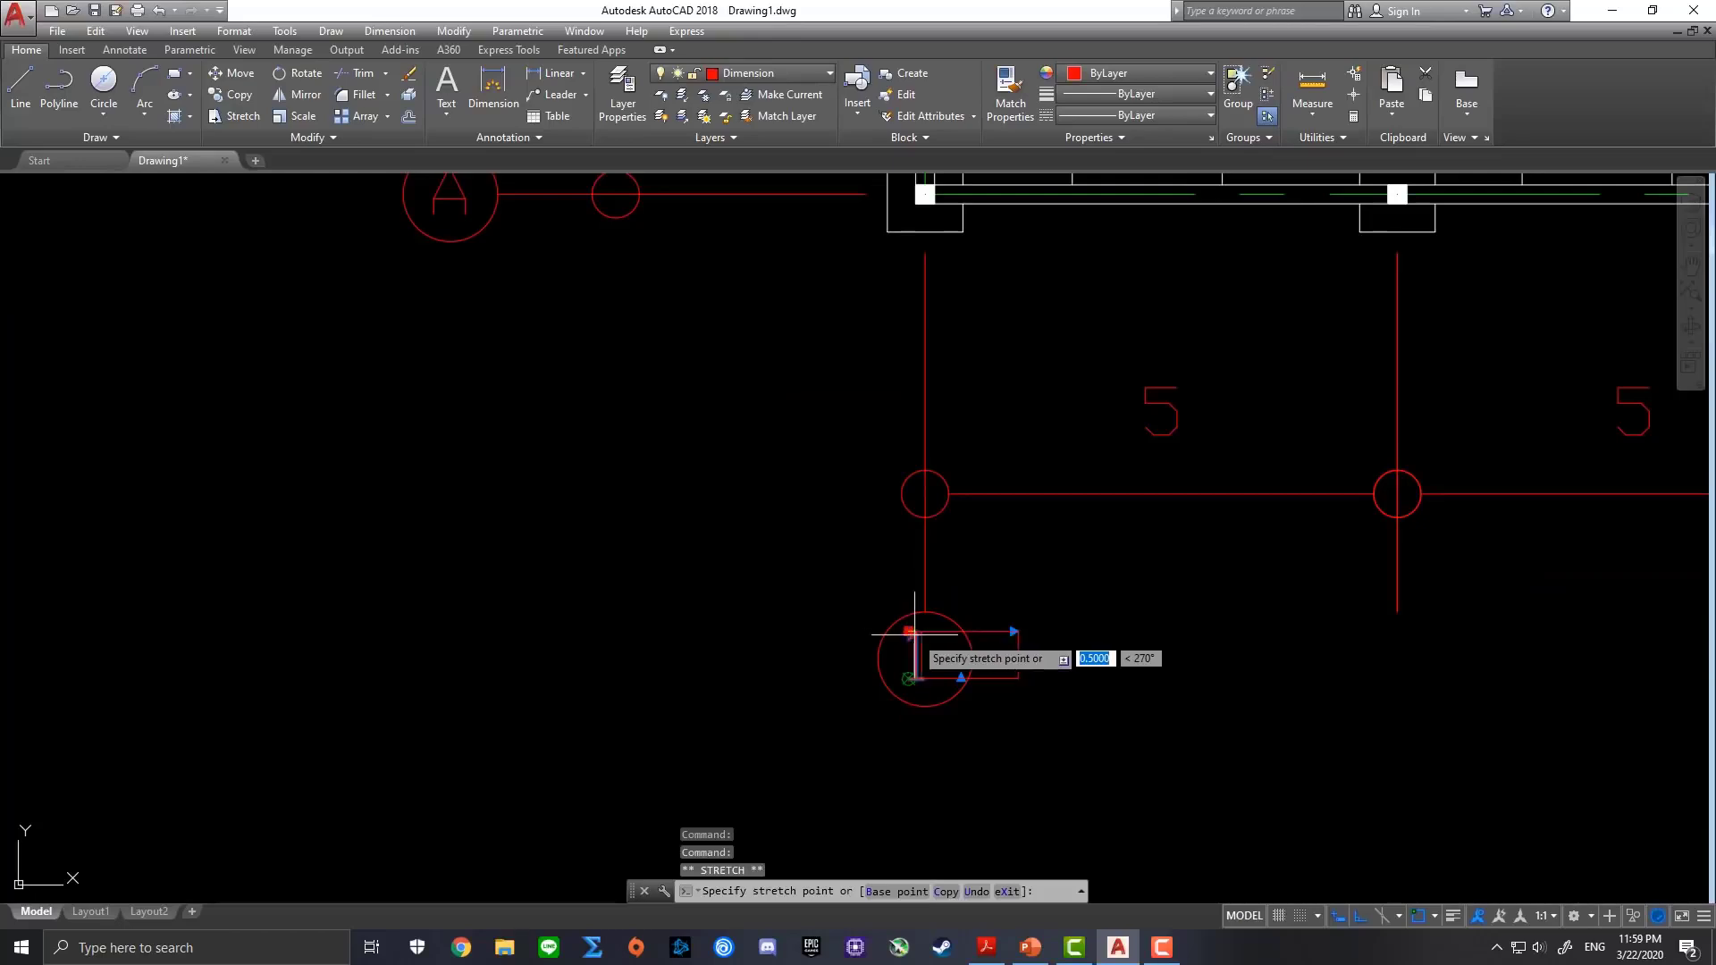
scroll(914, 635, up, 2)
scroll(917, 633, up, 4)
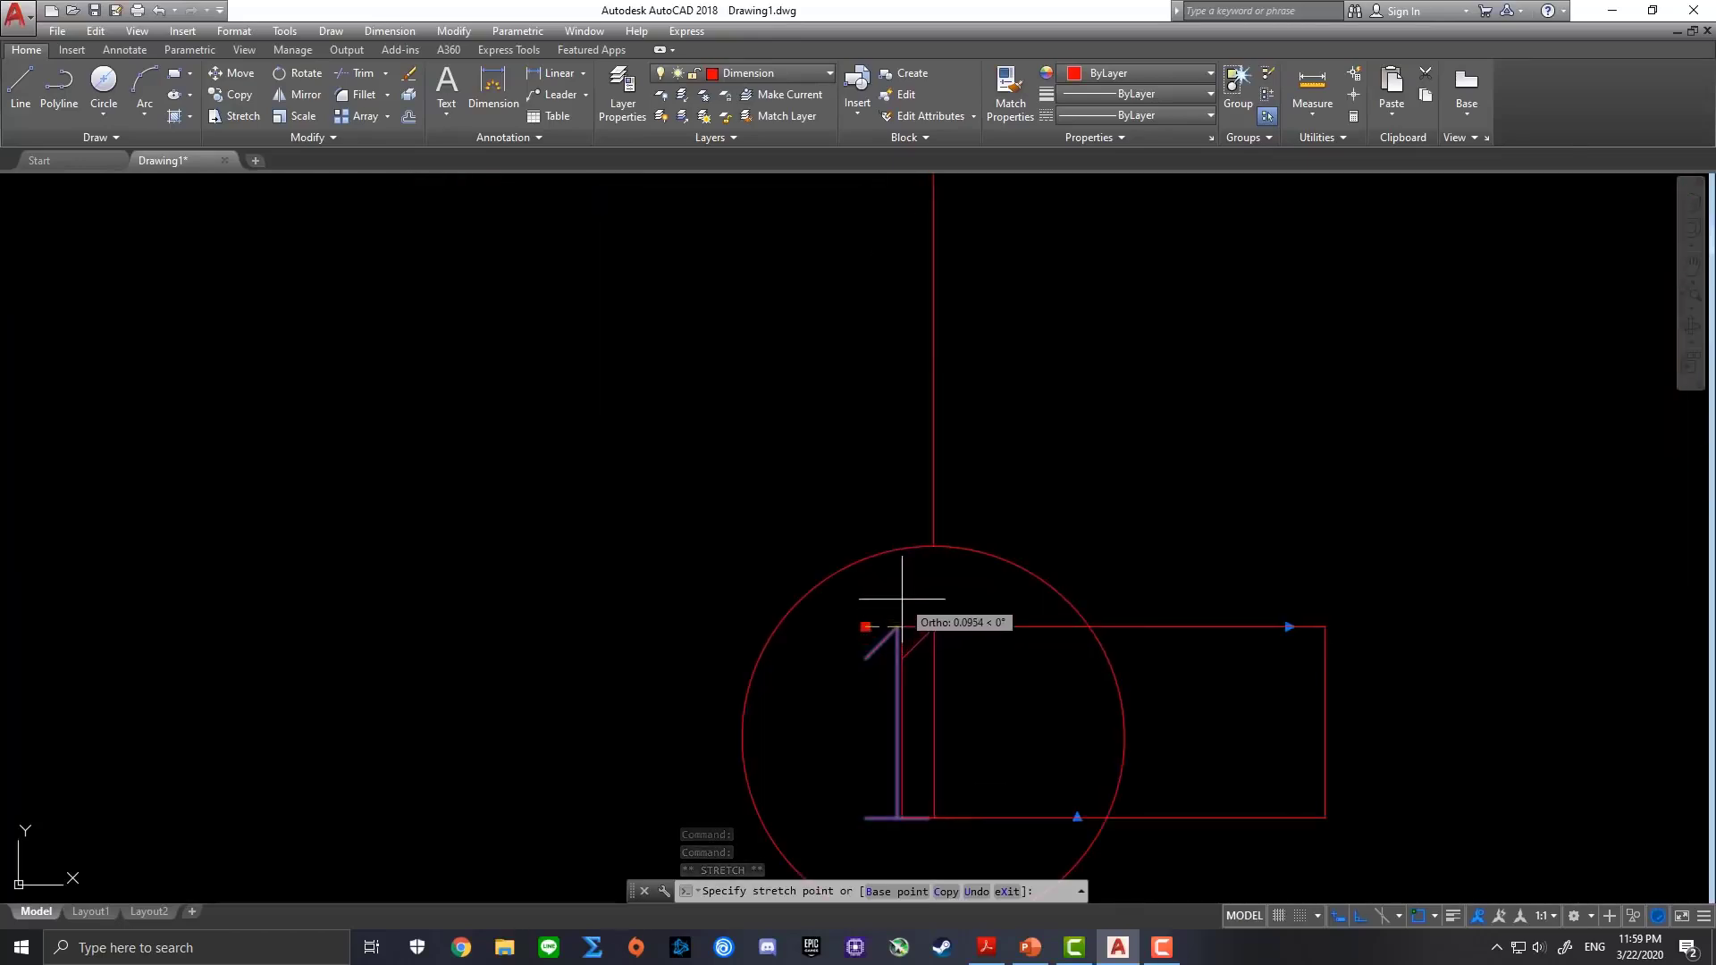
click(901, 599)
key(Escape)
scroll(1141, 689, down, 3)
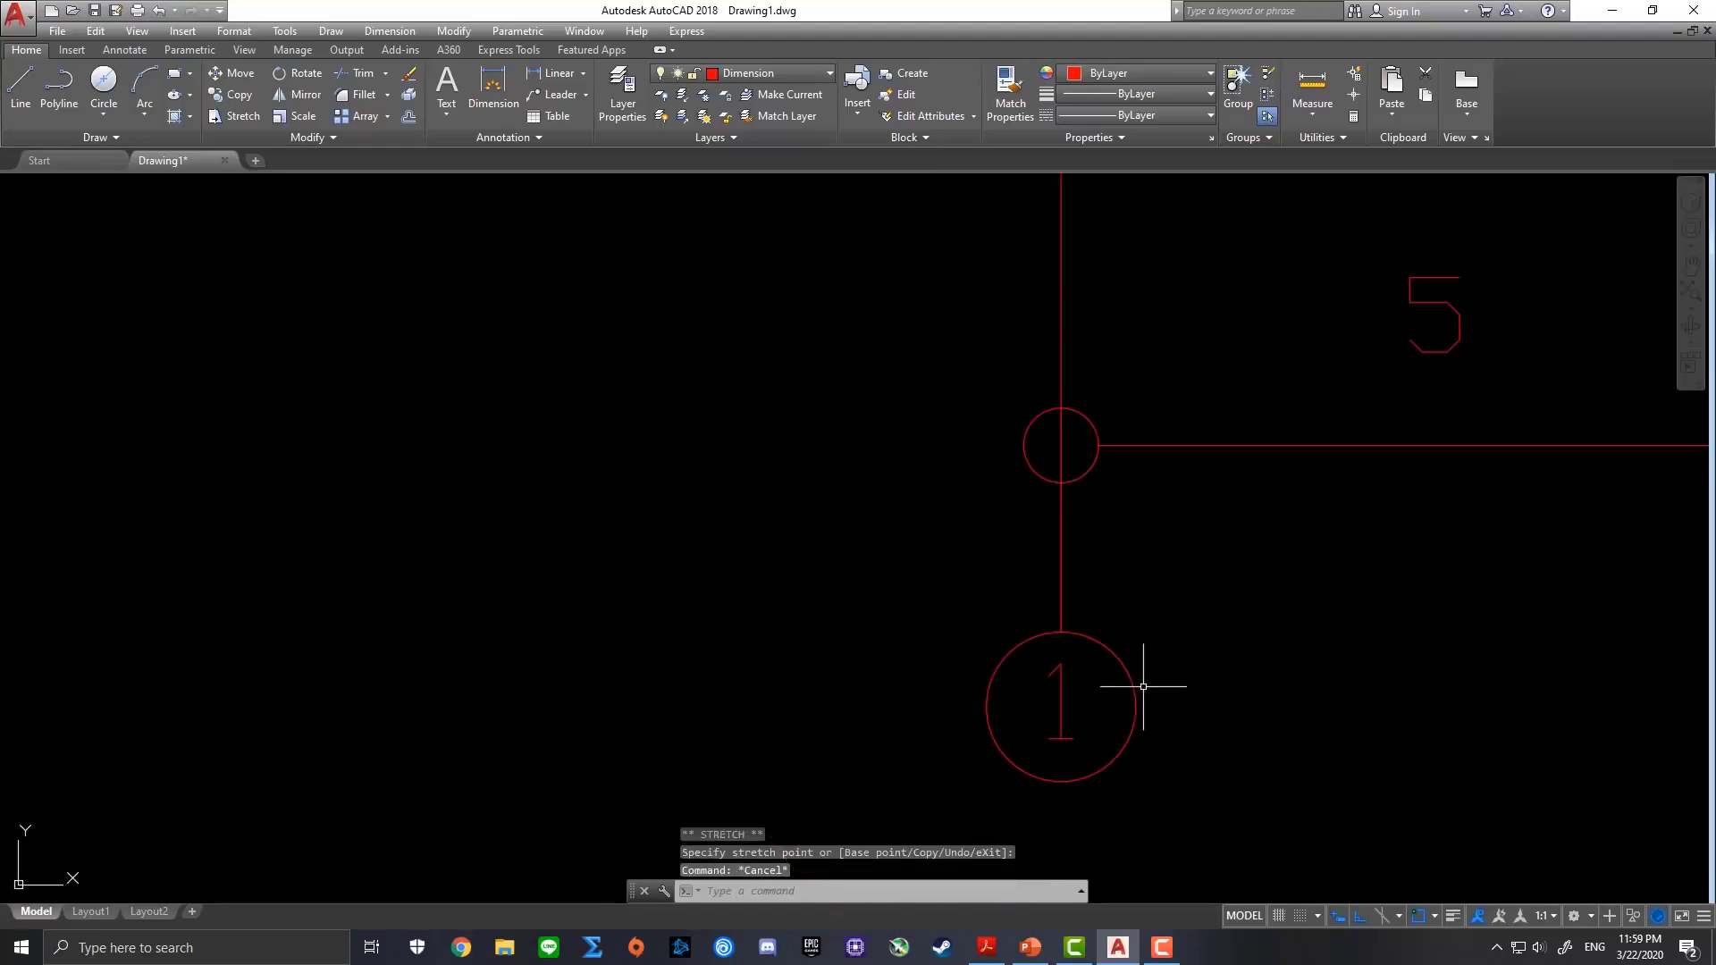
scroll(1211, 678, down, 1)
scroll(1225, 659, down, 2)
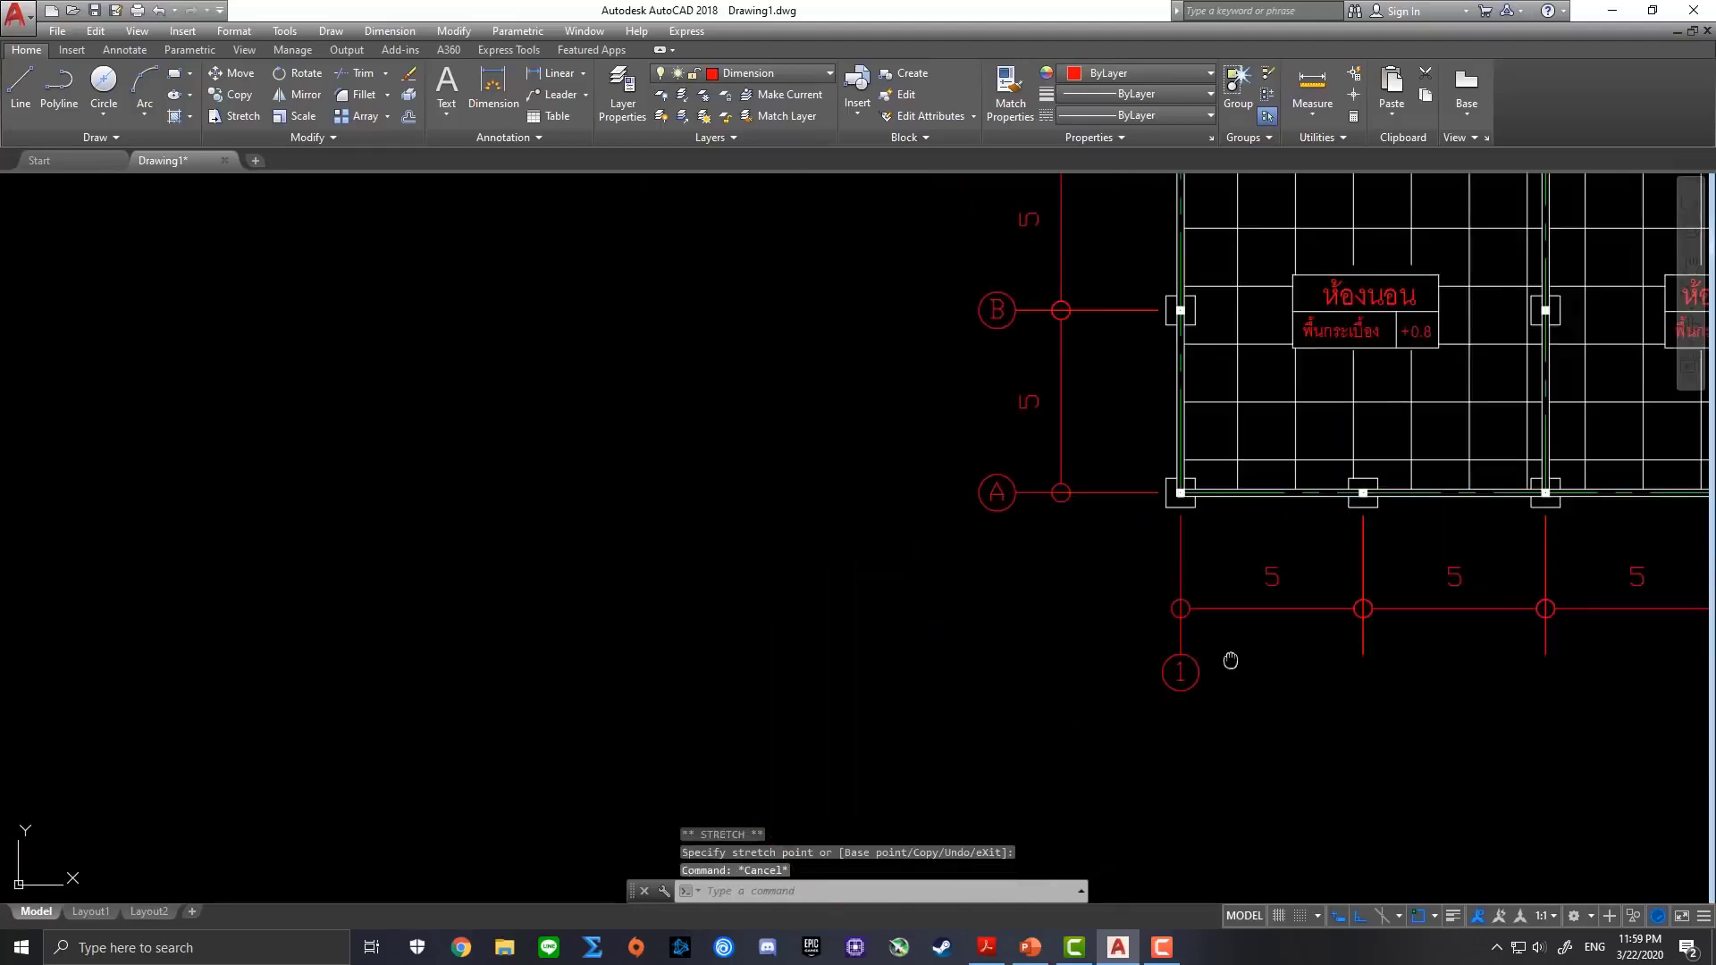
Copy a bubble under column line 2 and number it 2
click(751, 450)
click(798, 538)
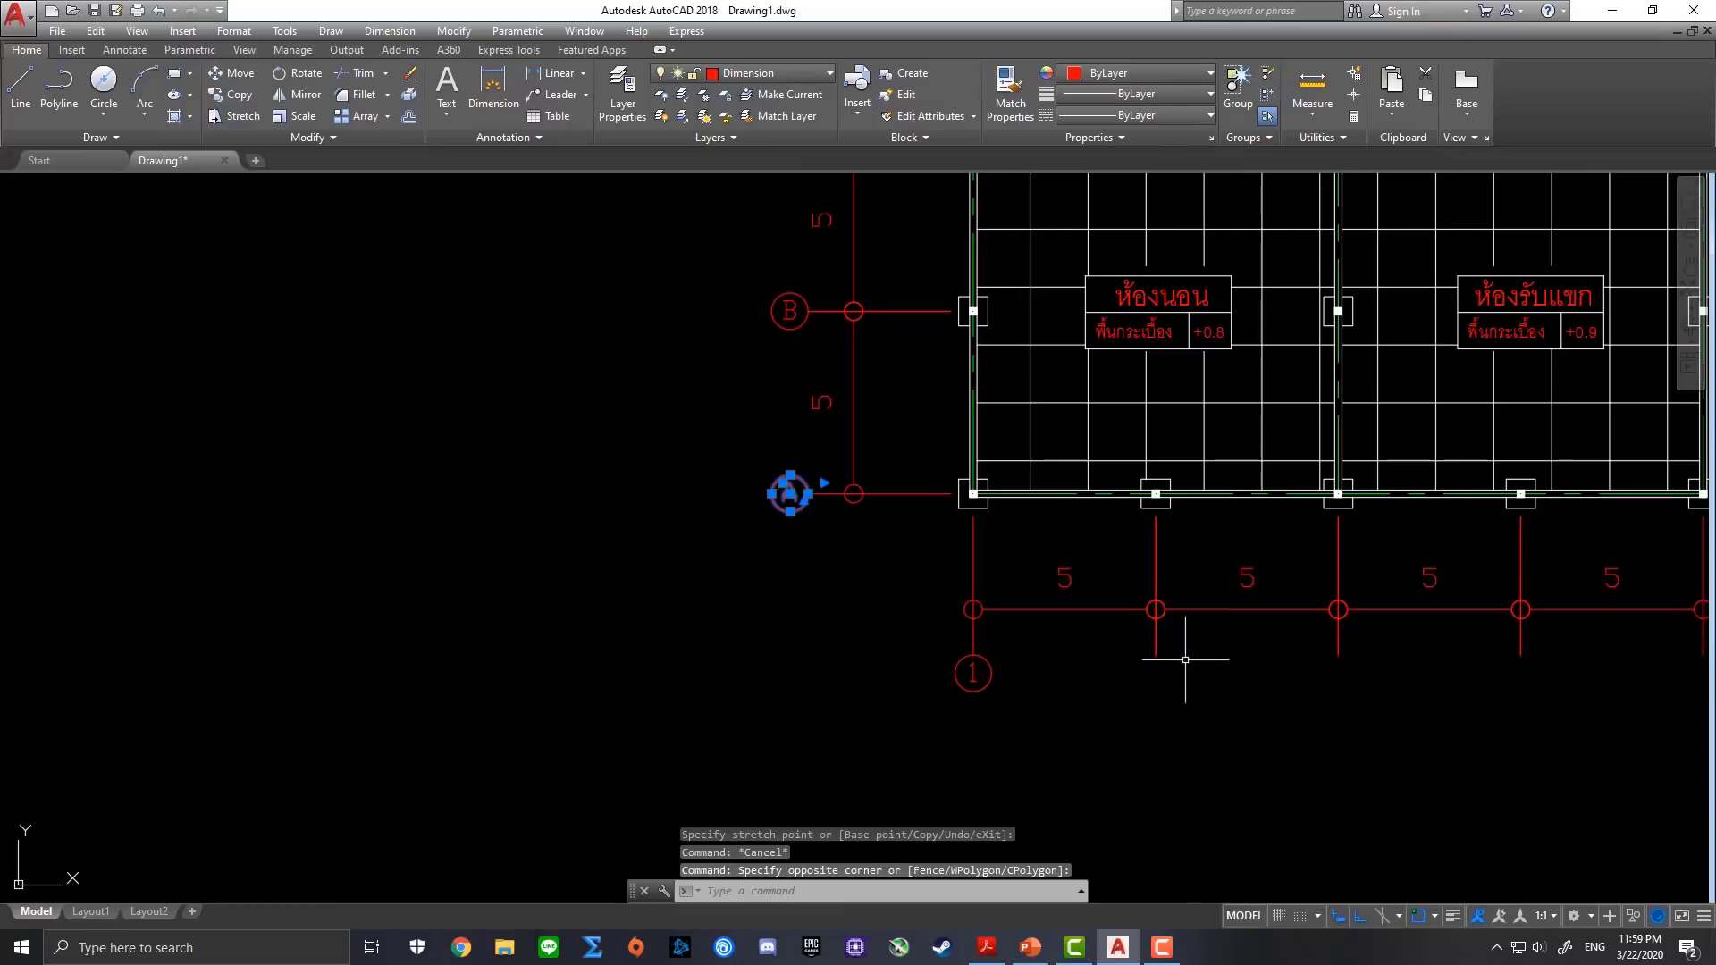
click(233, 100)
click(790, 474)
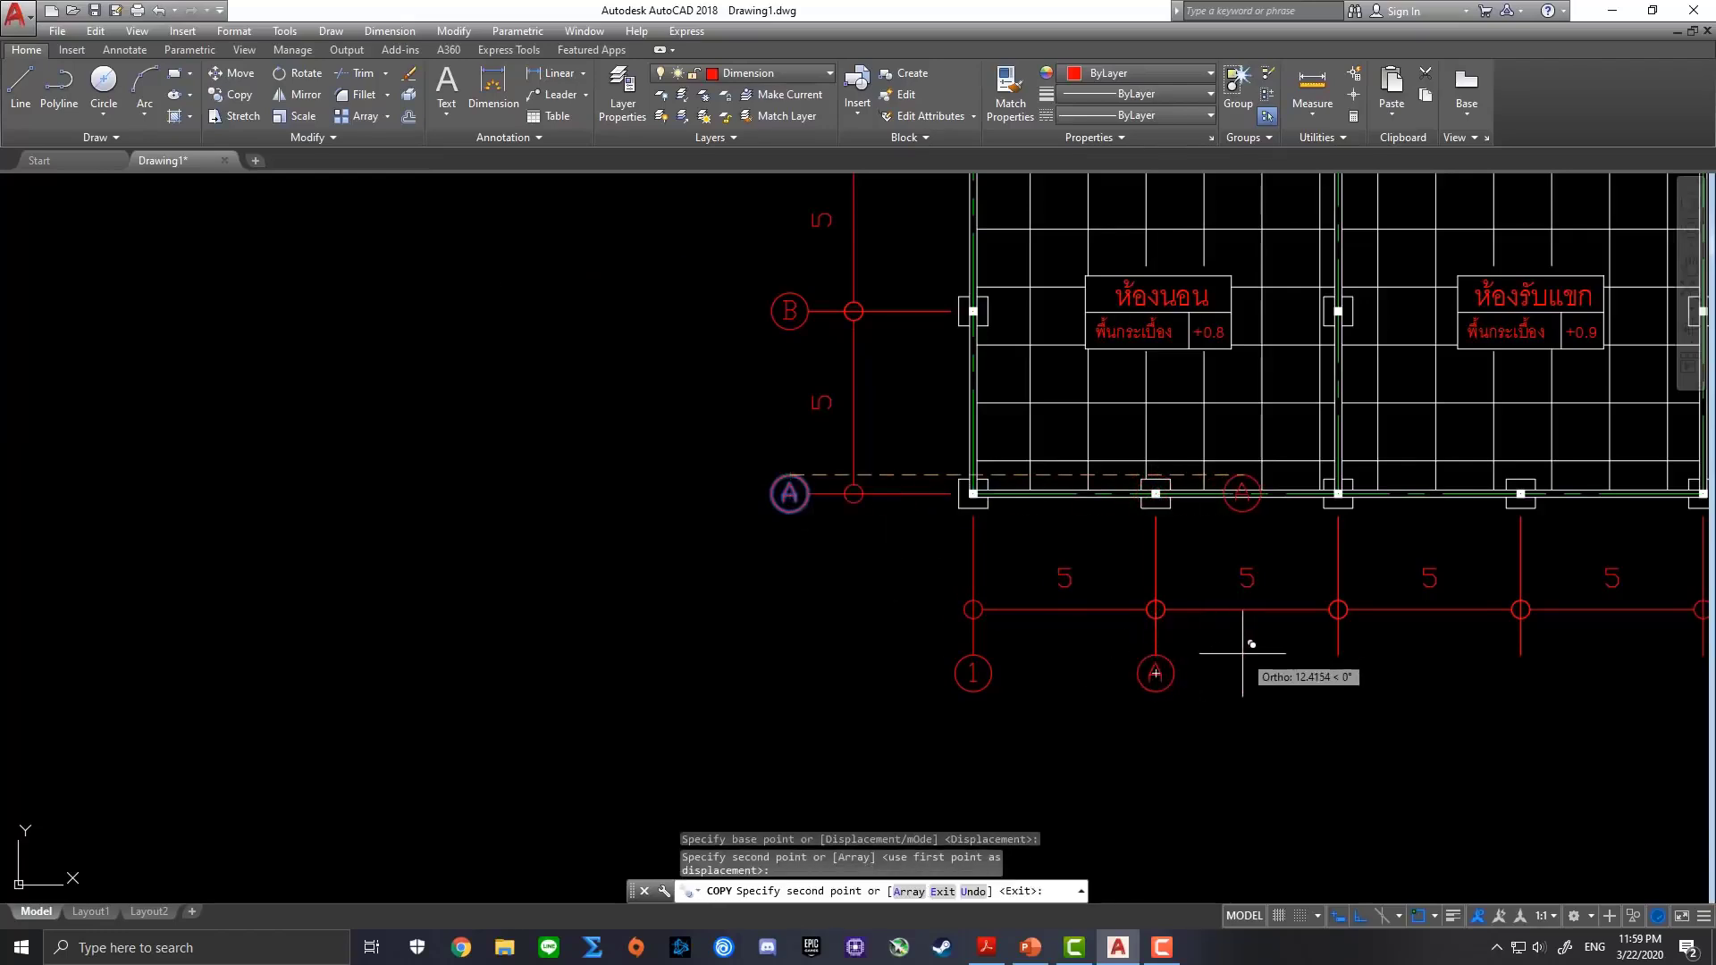
key(Escape)
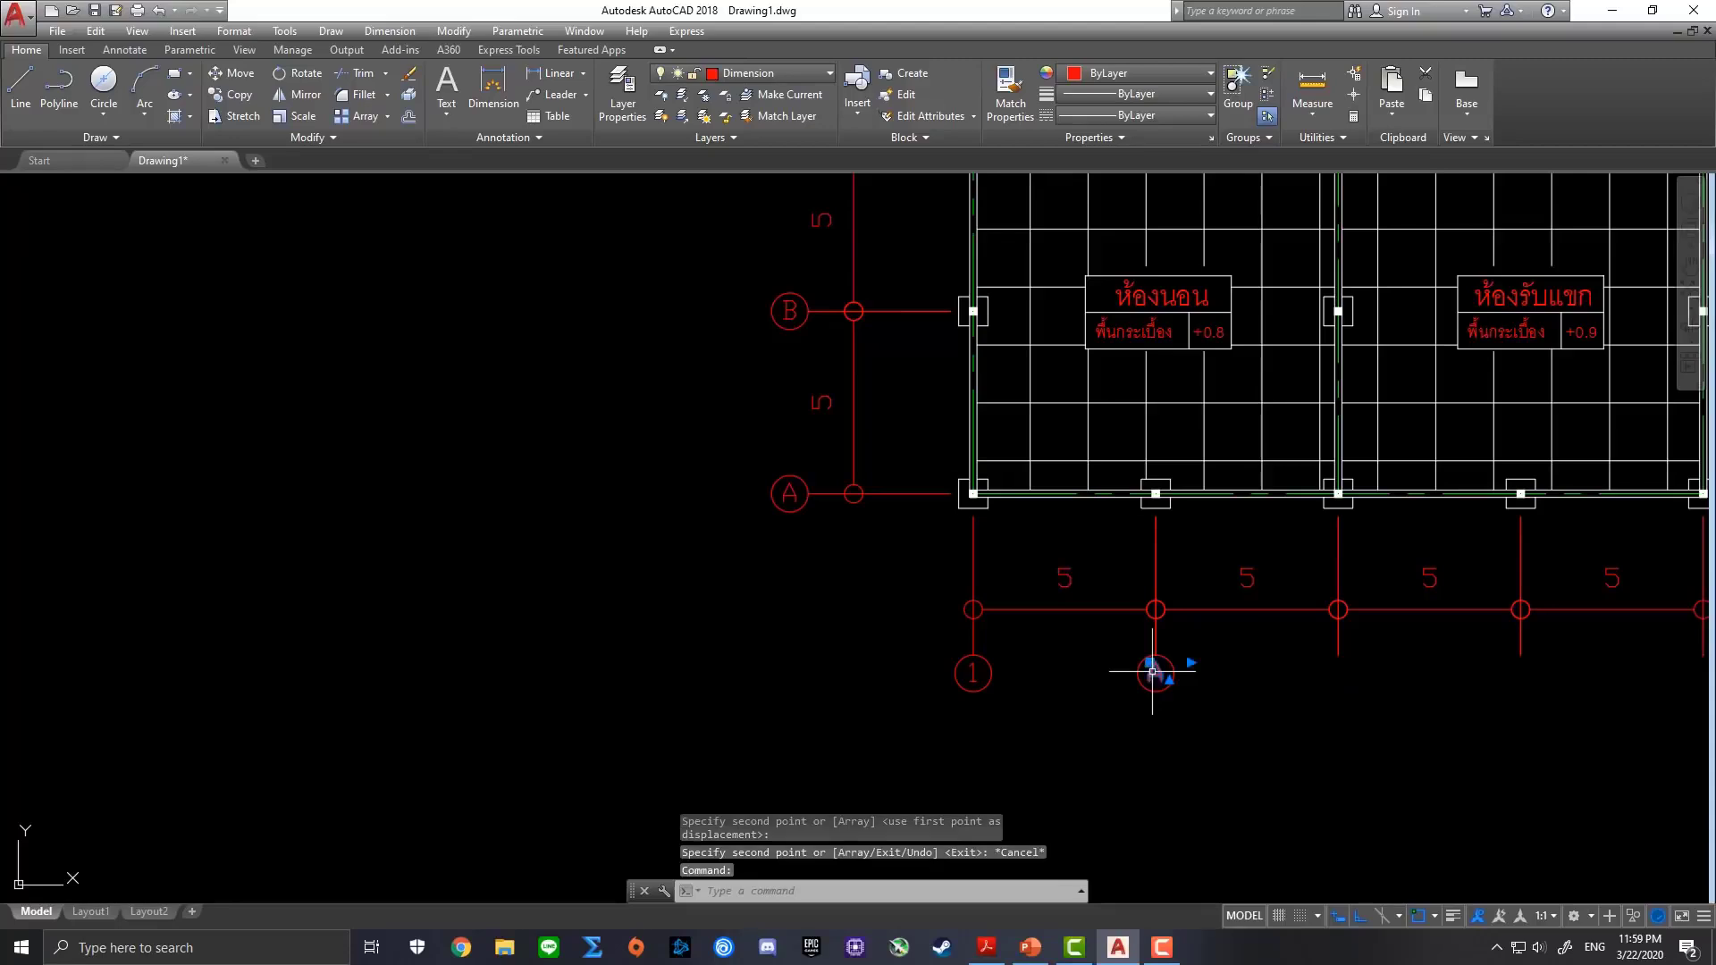
double_click(1153, 672)
text(2)
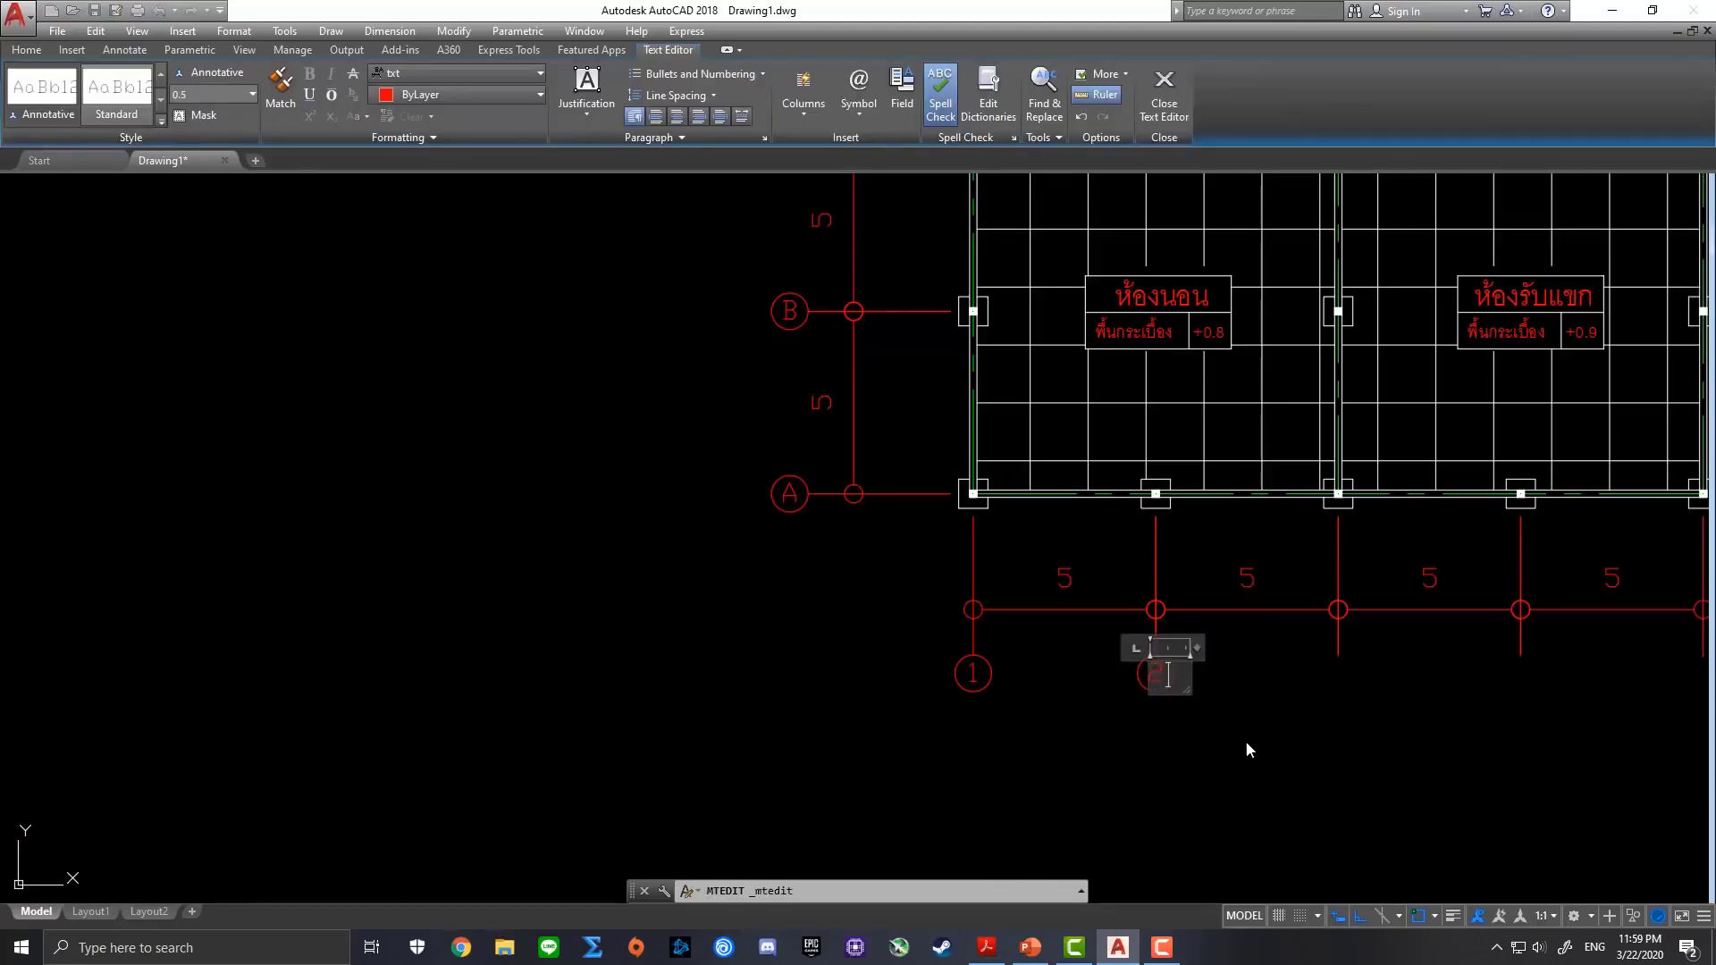
click(1246, 740)
Copy the 2 bubble under column lines 3, 4 and 5
click(1112, 649)
click(1261, 767)
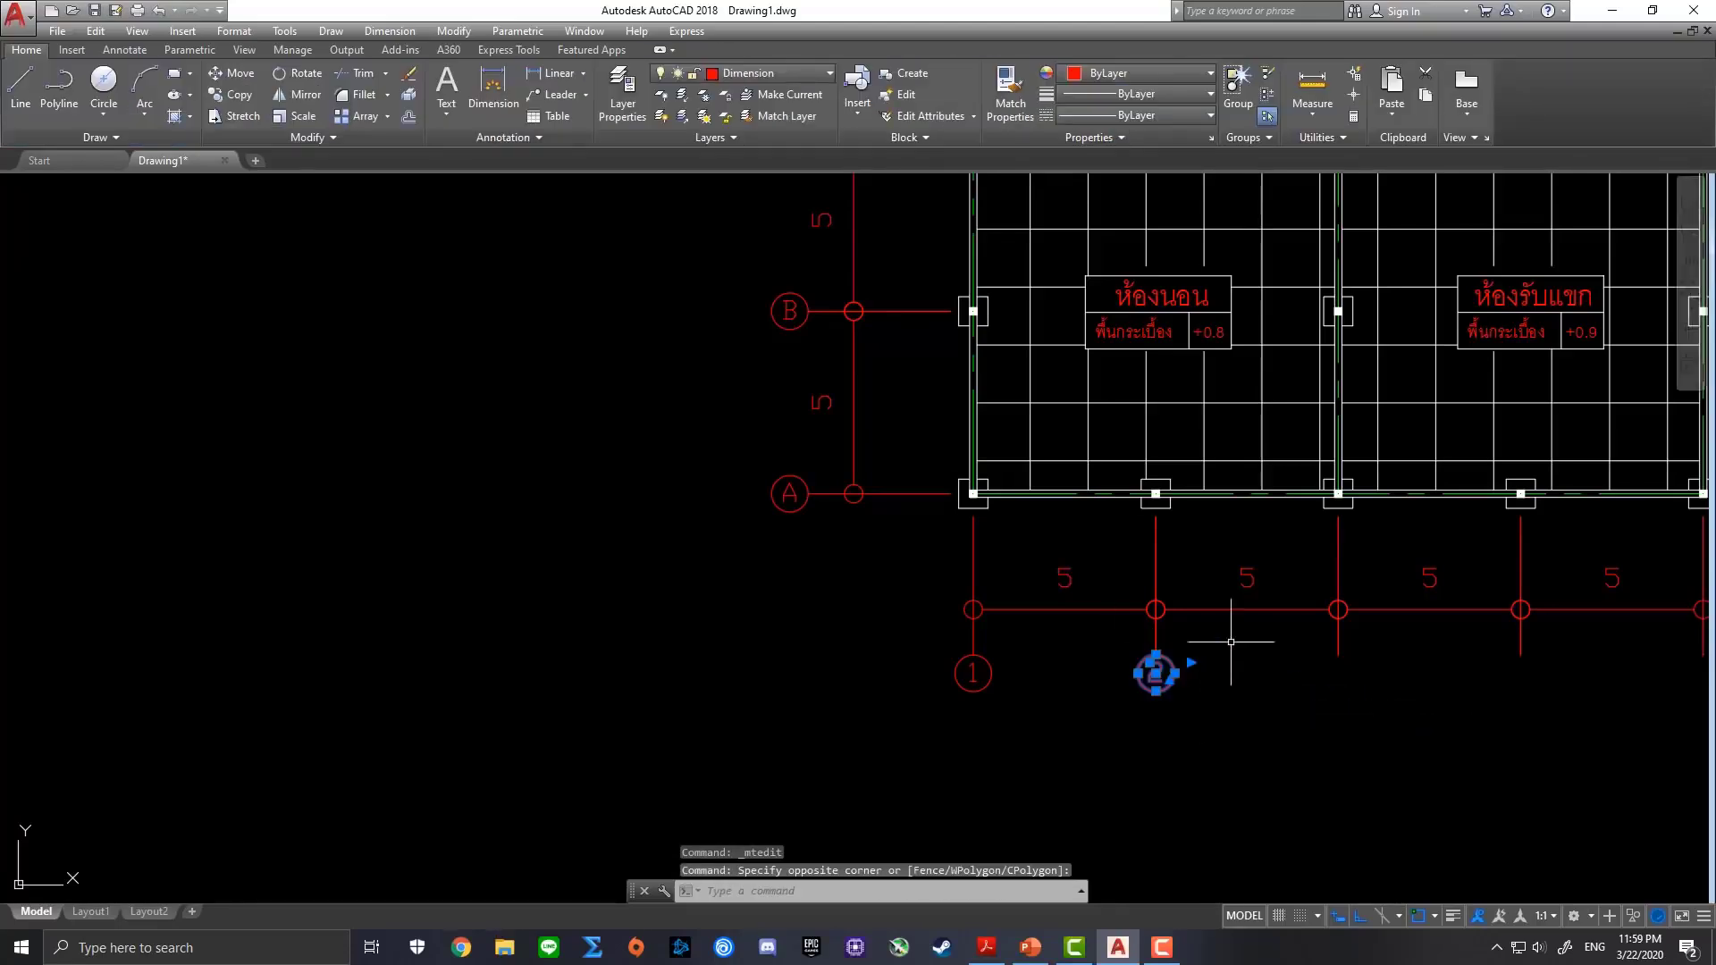
click(232, 94)
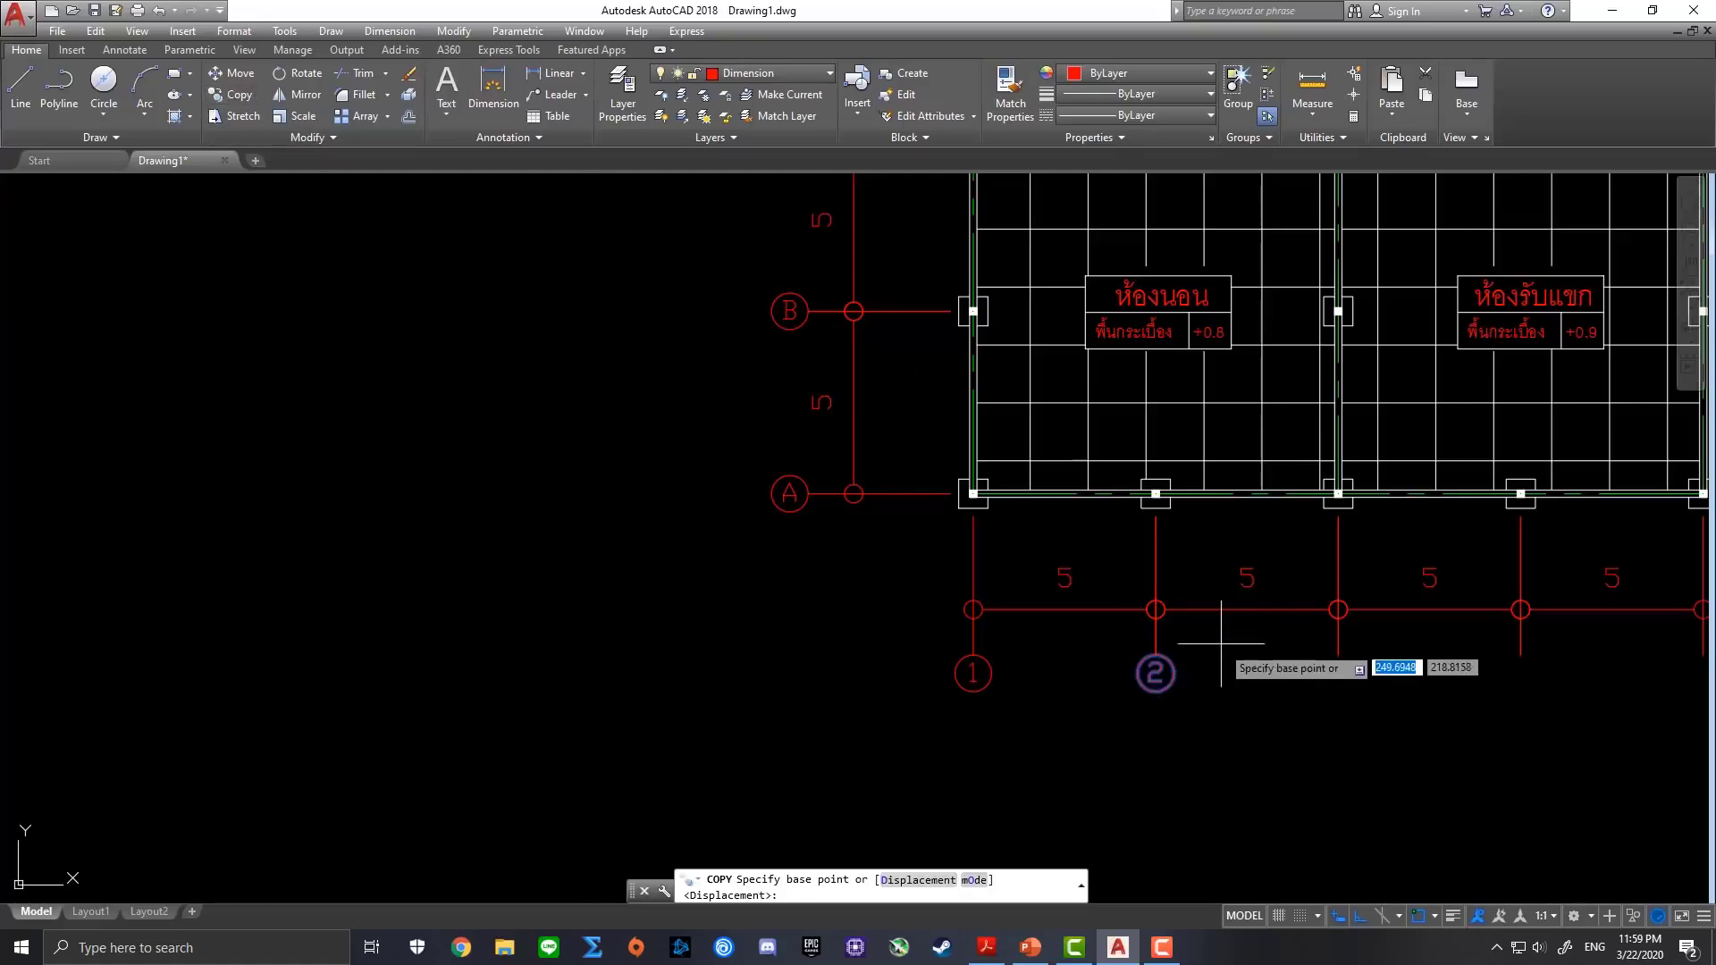
middle_drag(1171, 649, 821, 567)
click(808, 572)
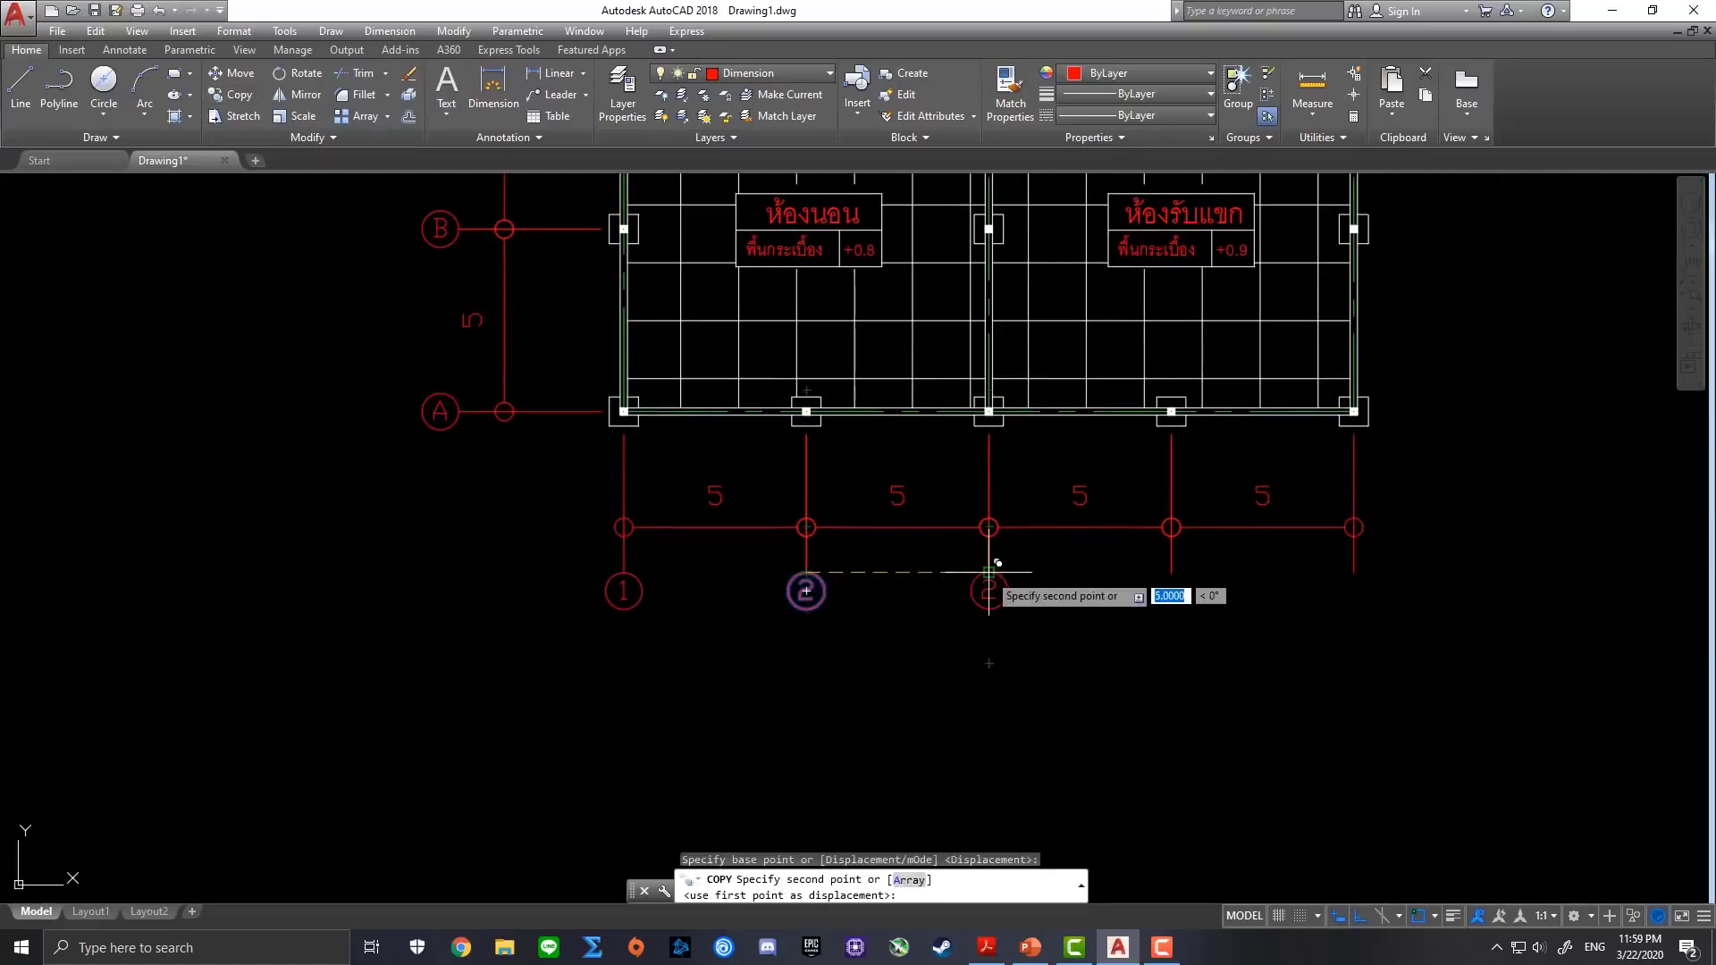
click(1171, 572)
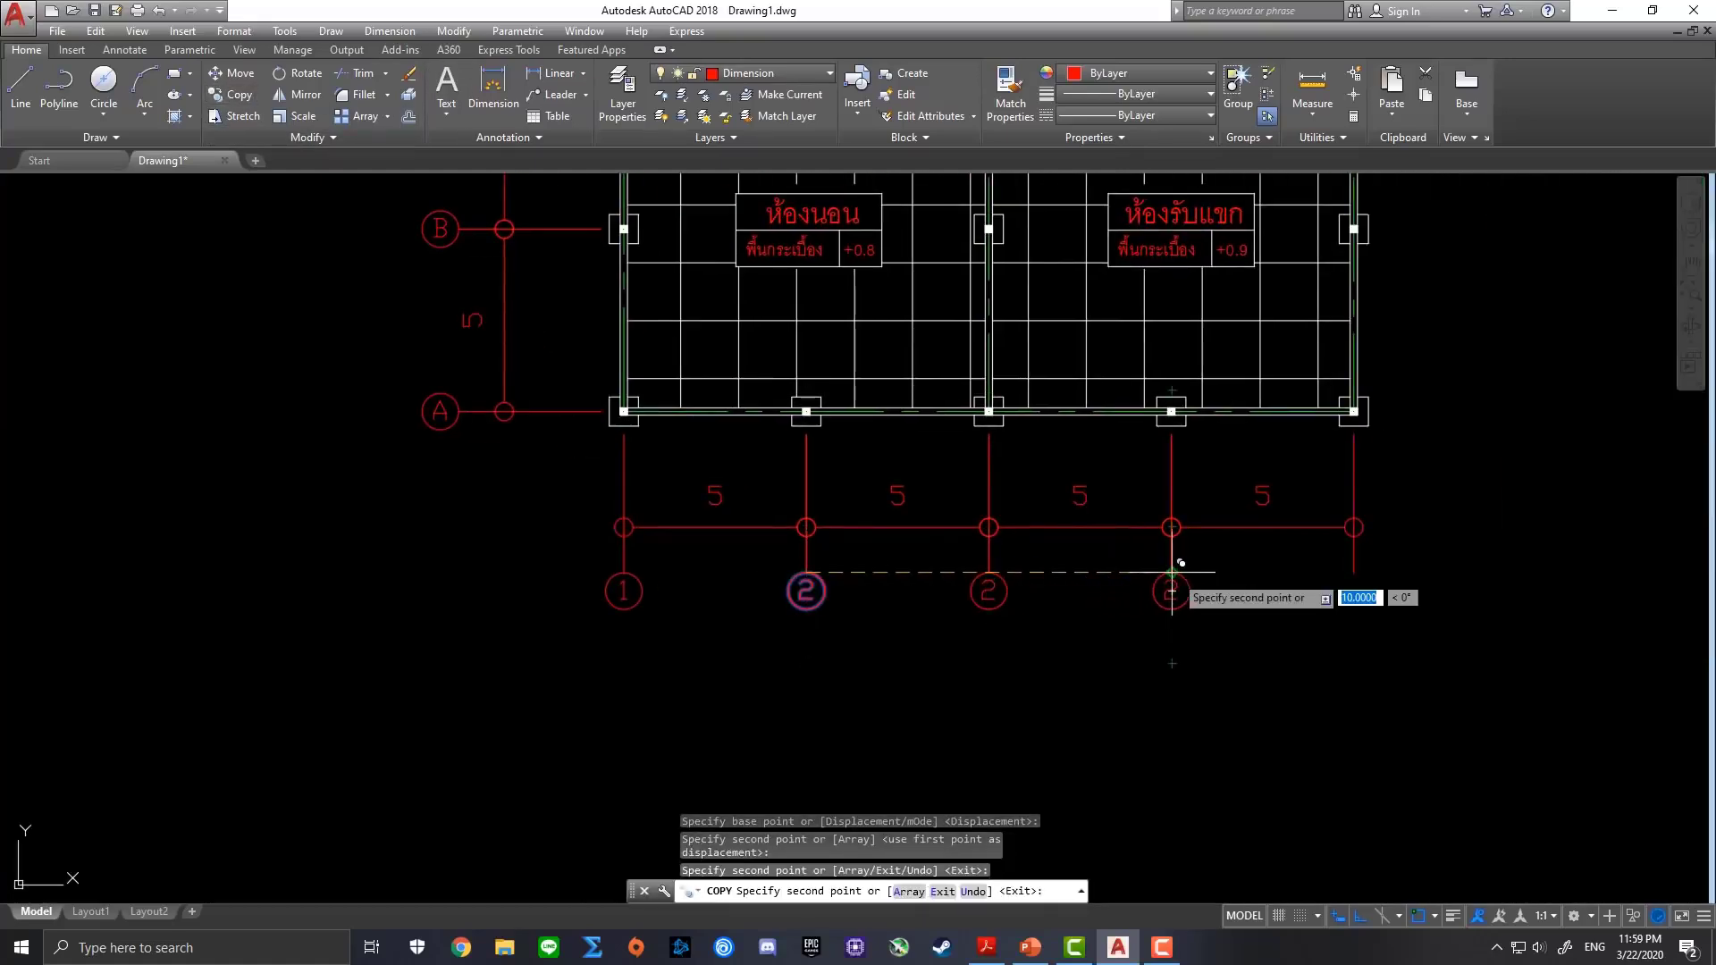
click(1353, 572)
key(Escape)
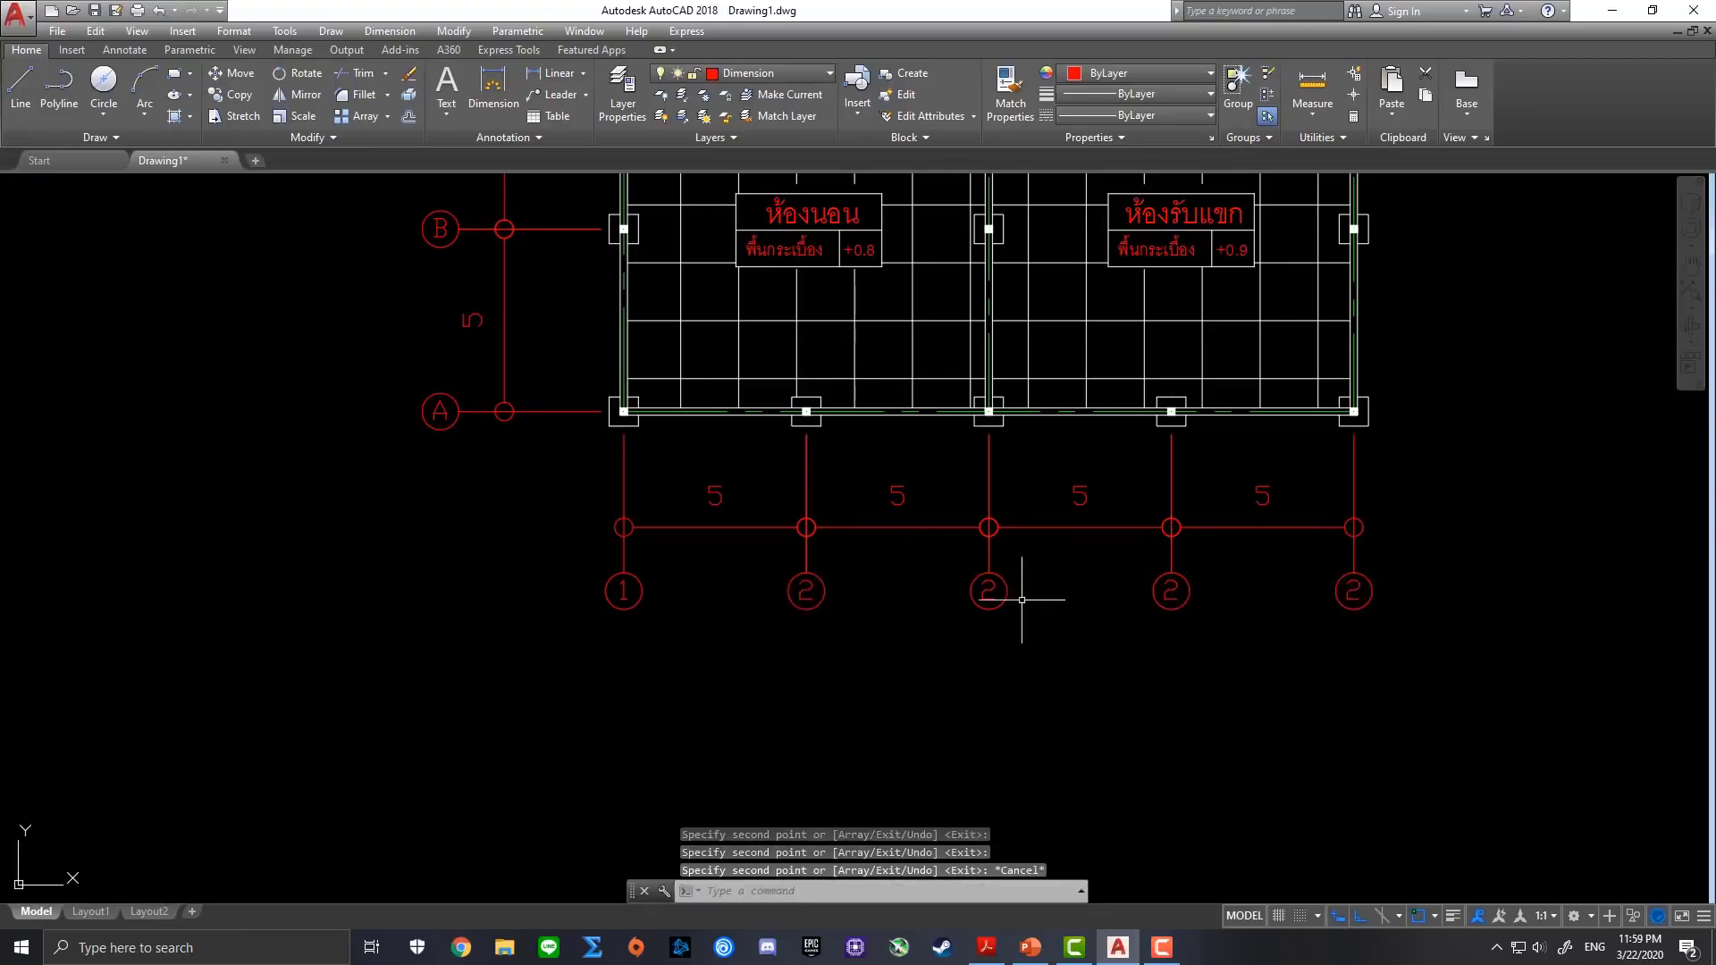
Renumber the new column bubbles to 3, 4 and 5
click(988, 592)
click(989, 591)
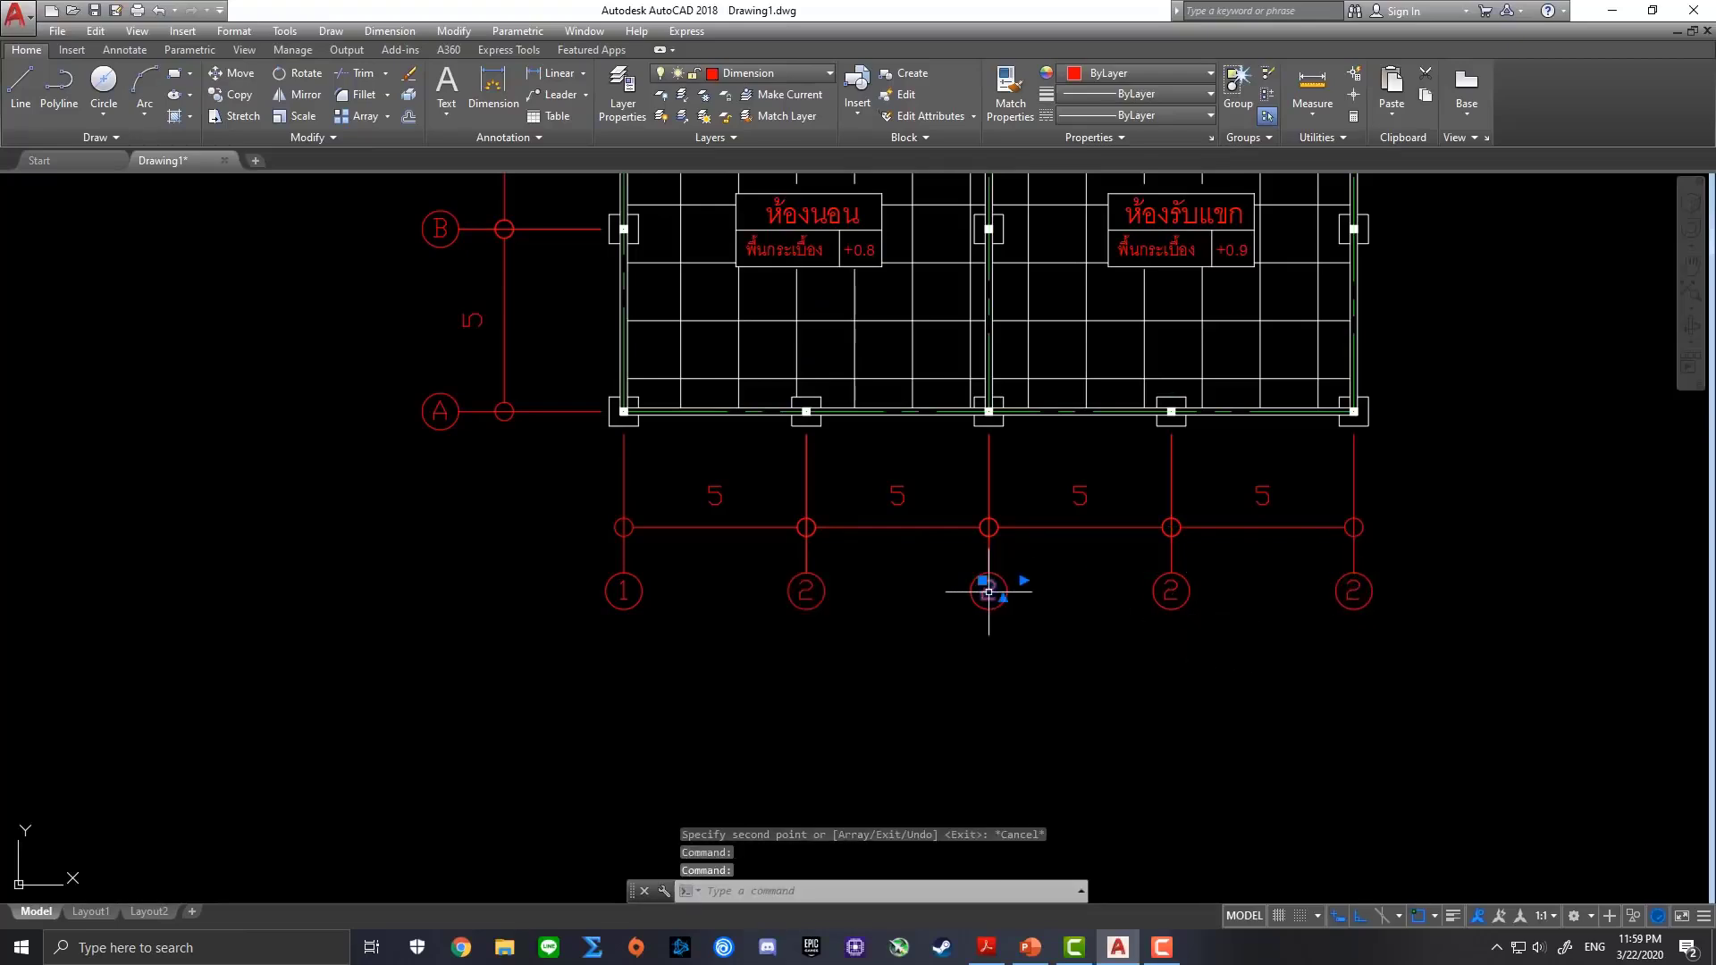
double_click(987, 591)
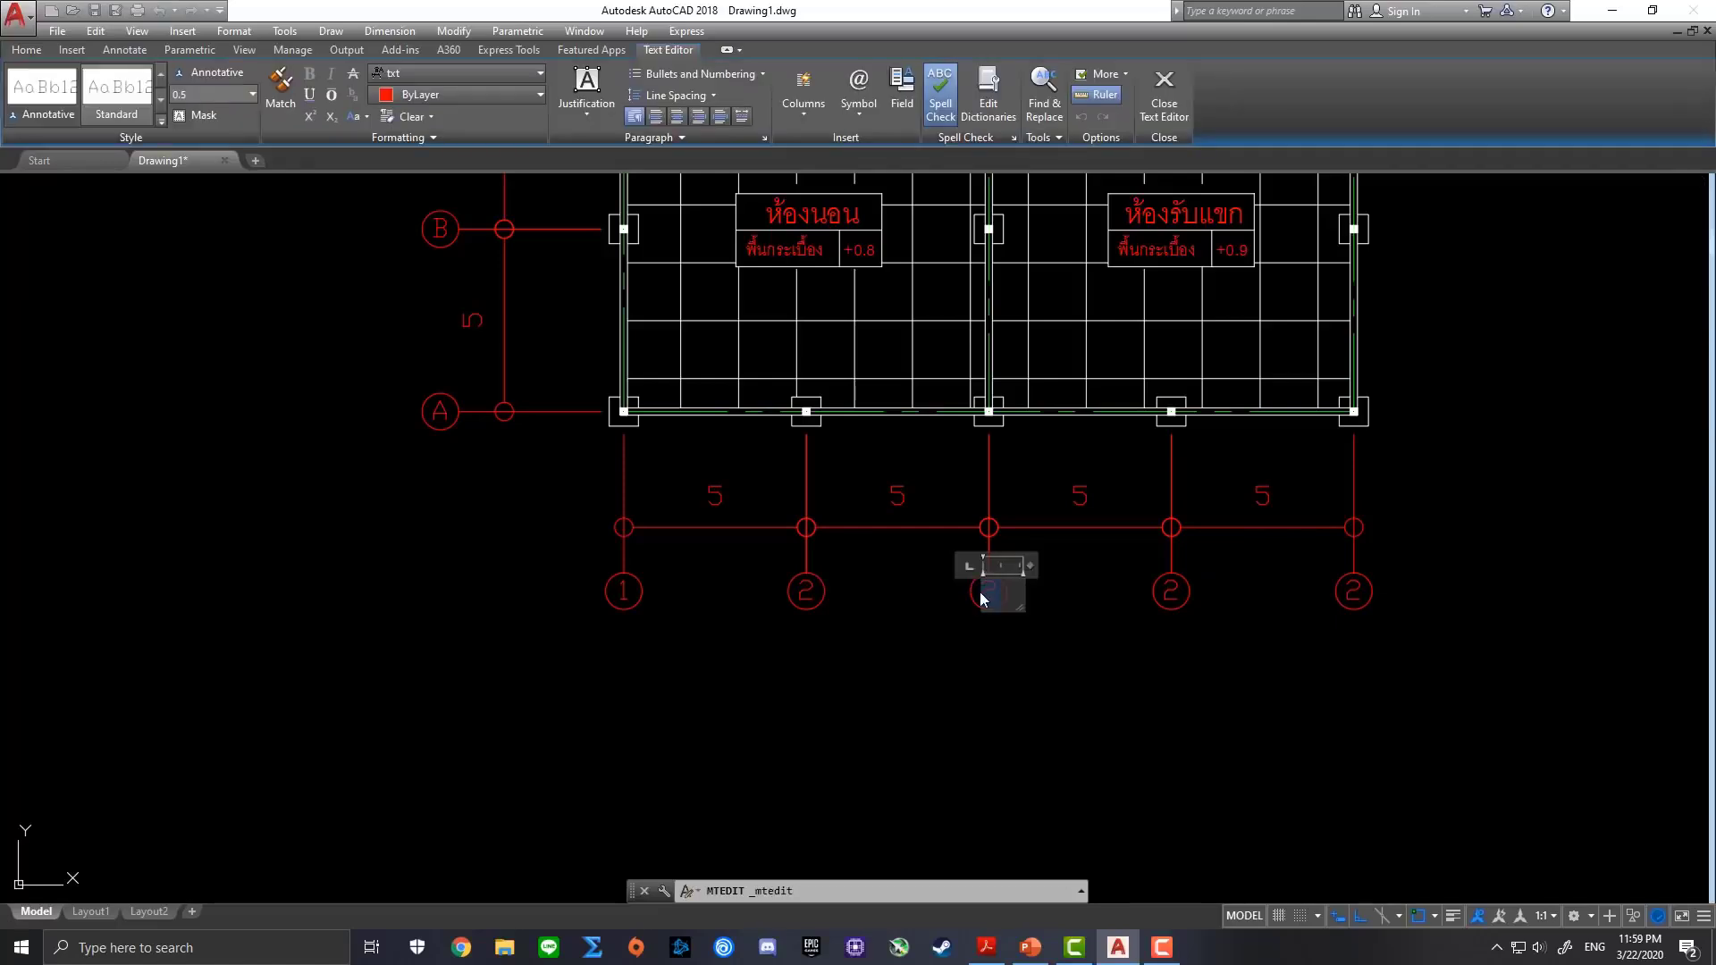
text(3)
click(1188, 645)
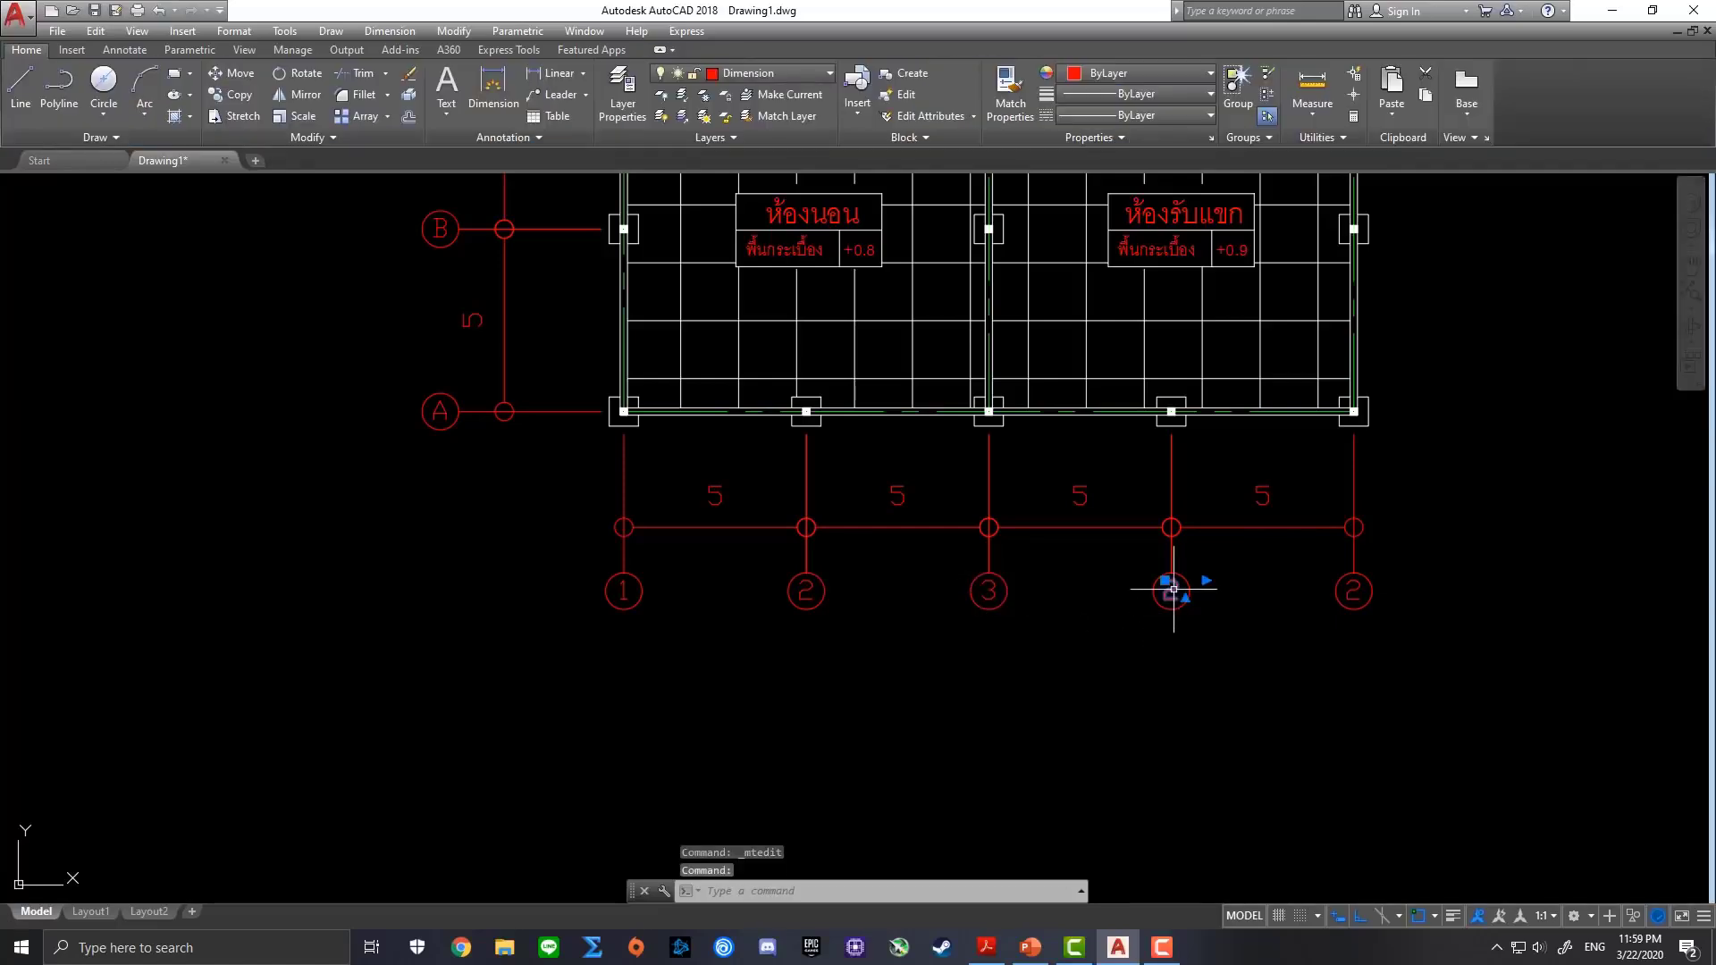
double_click(1171, 592)
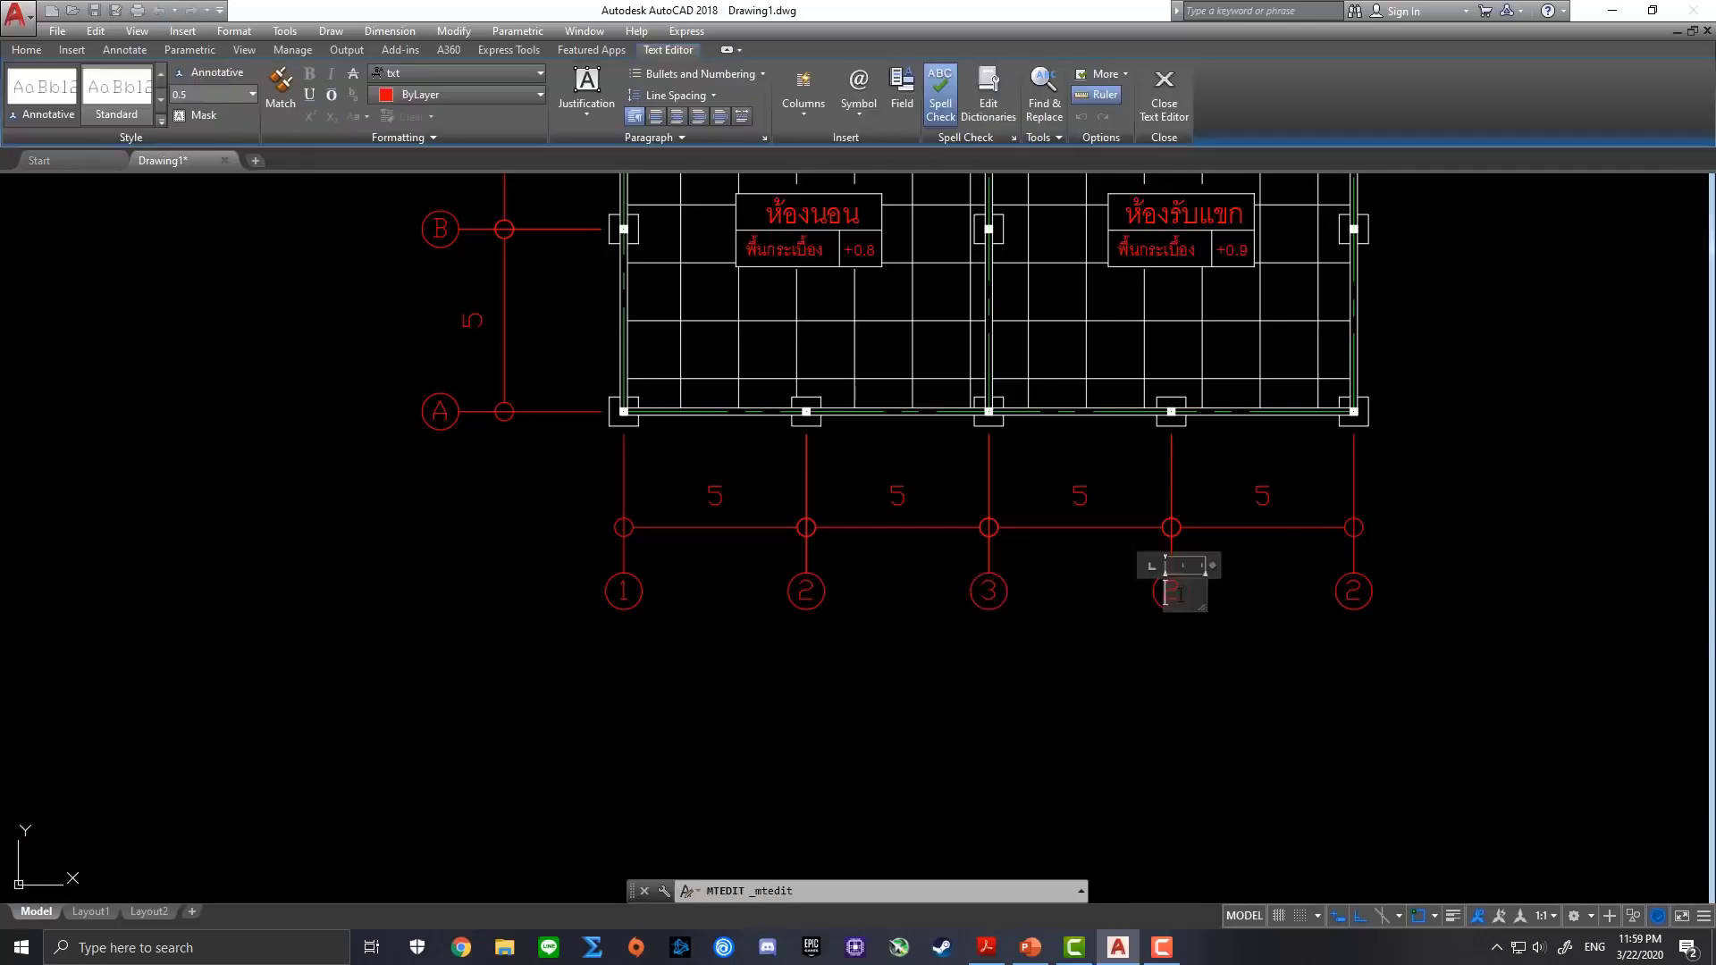
click(1310, 674)
double_click(1353, 592)
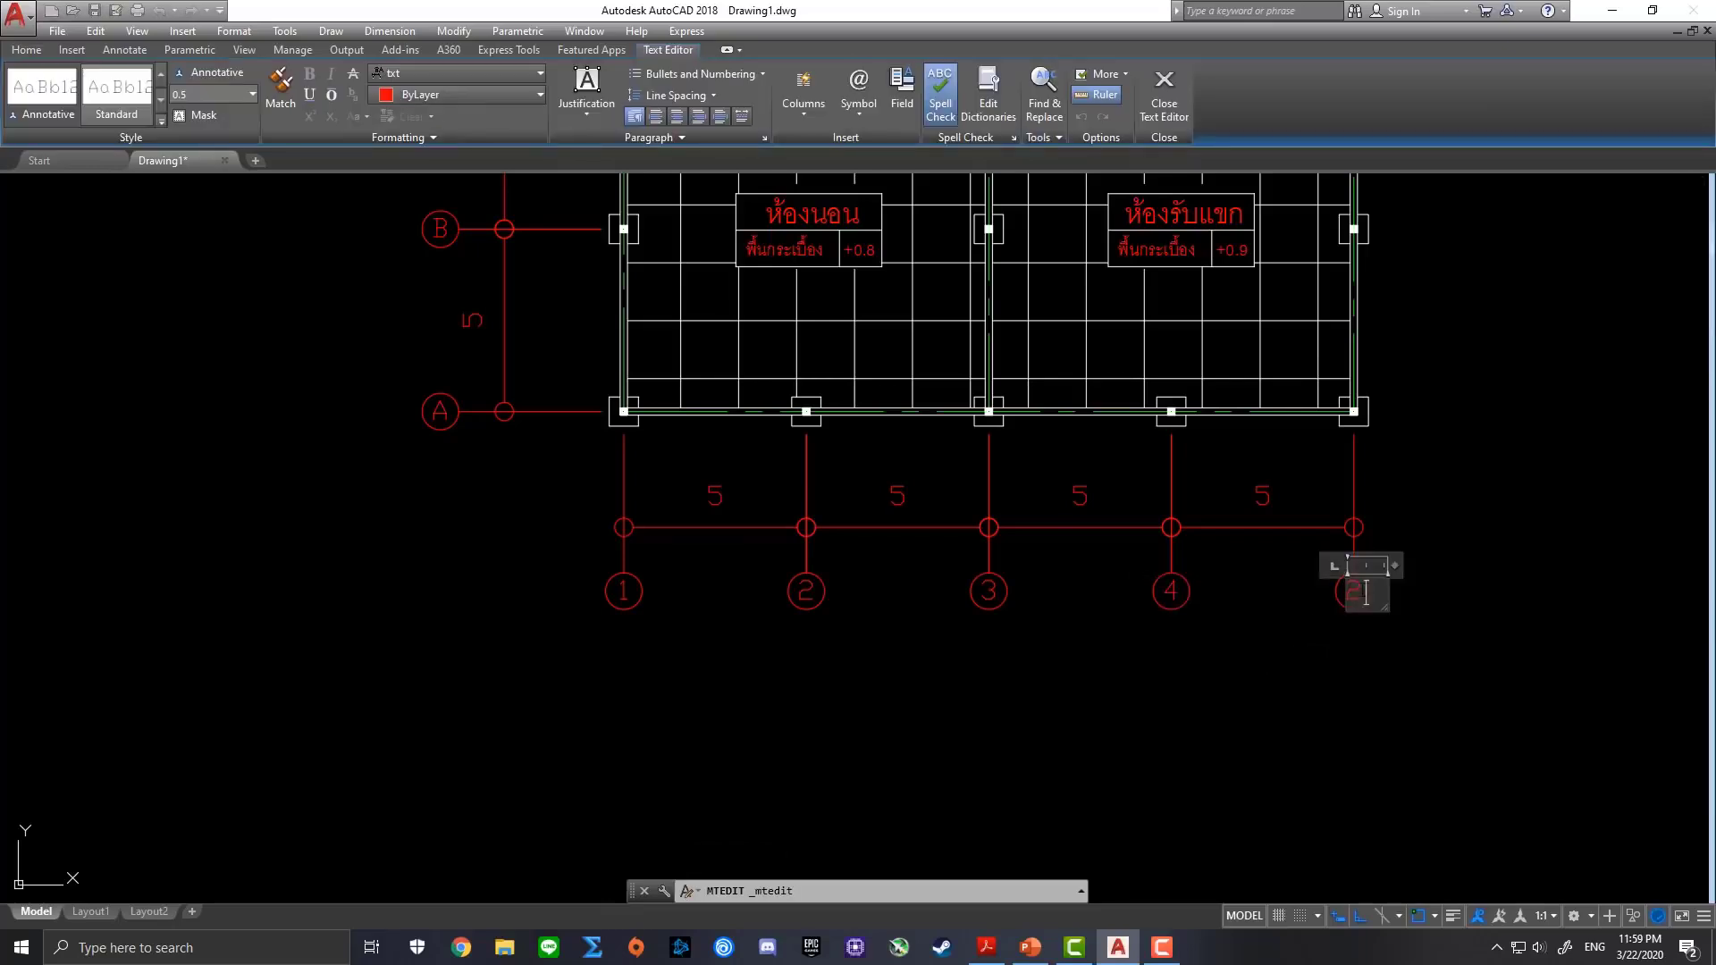
text(5)
click(1237, 684)
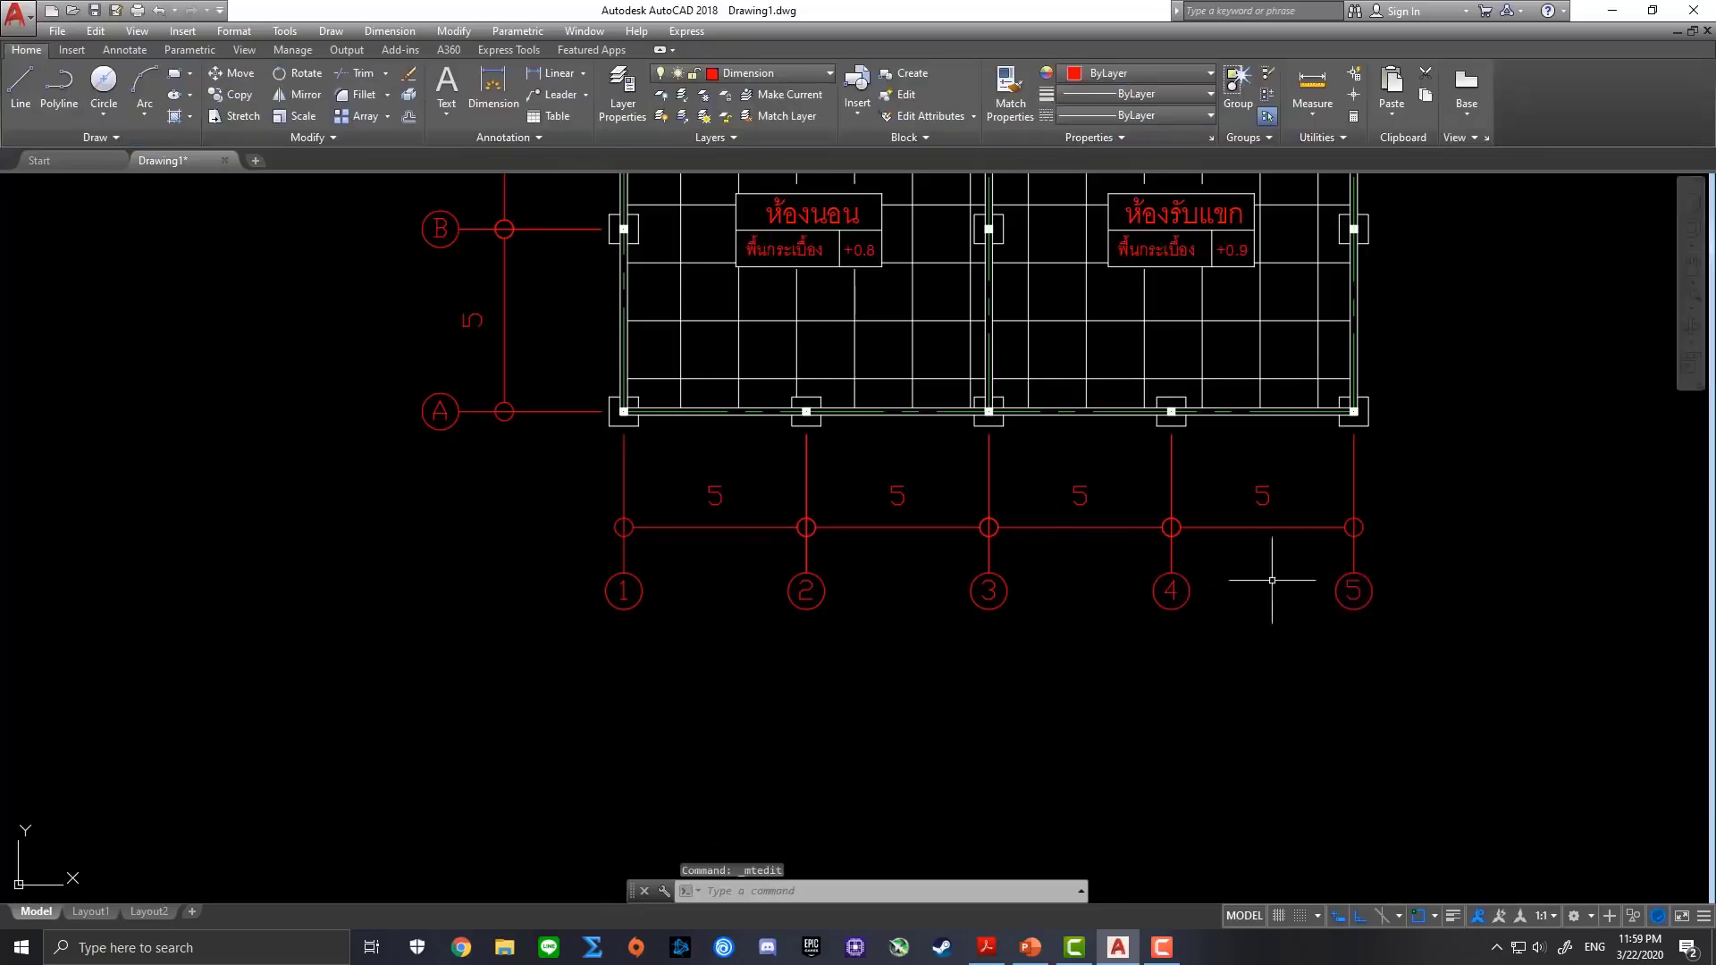
scroll(1210, 474, down, 4)
mouse_move(1210, 474)
middle_down()
mouse_move(1109, 436)
mouse_move(1150, 462)
middle_up()
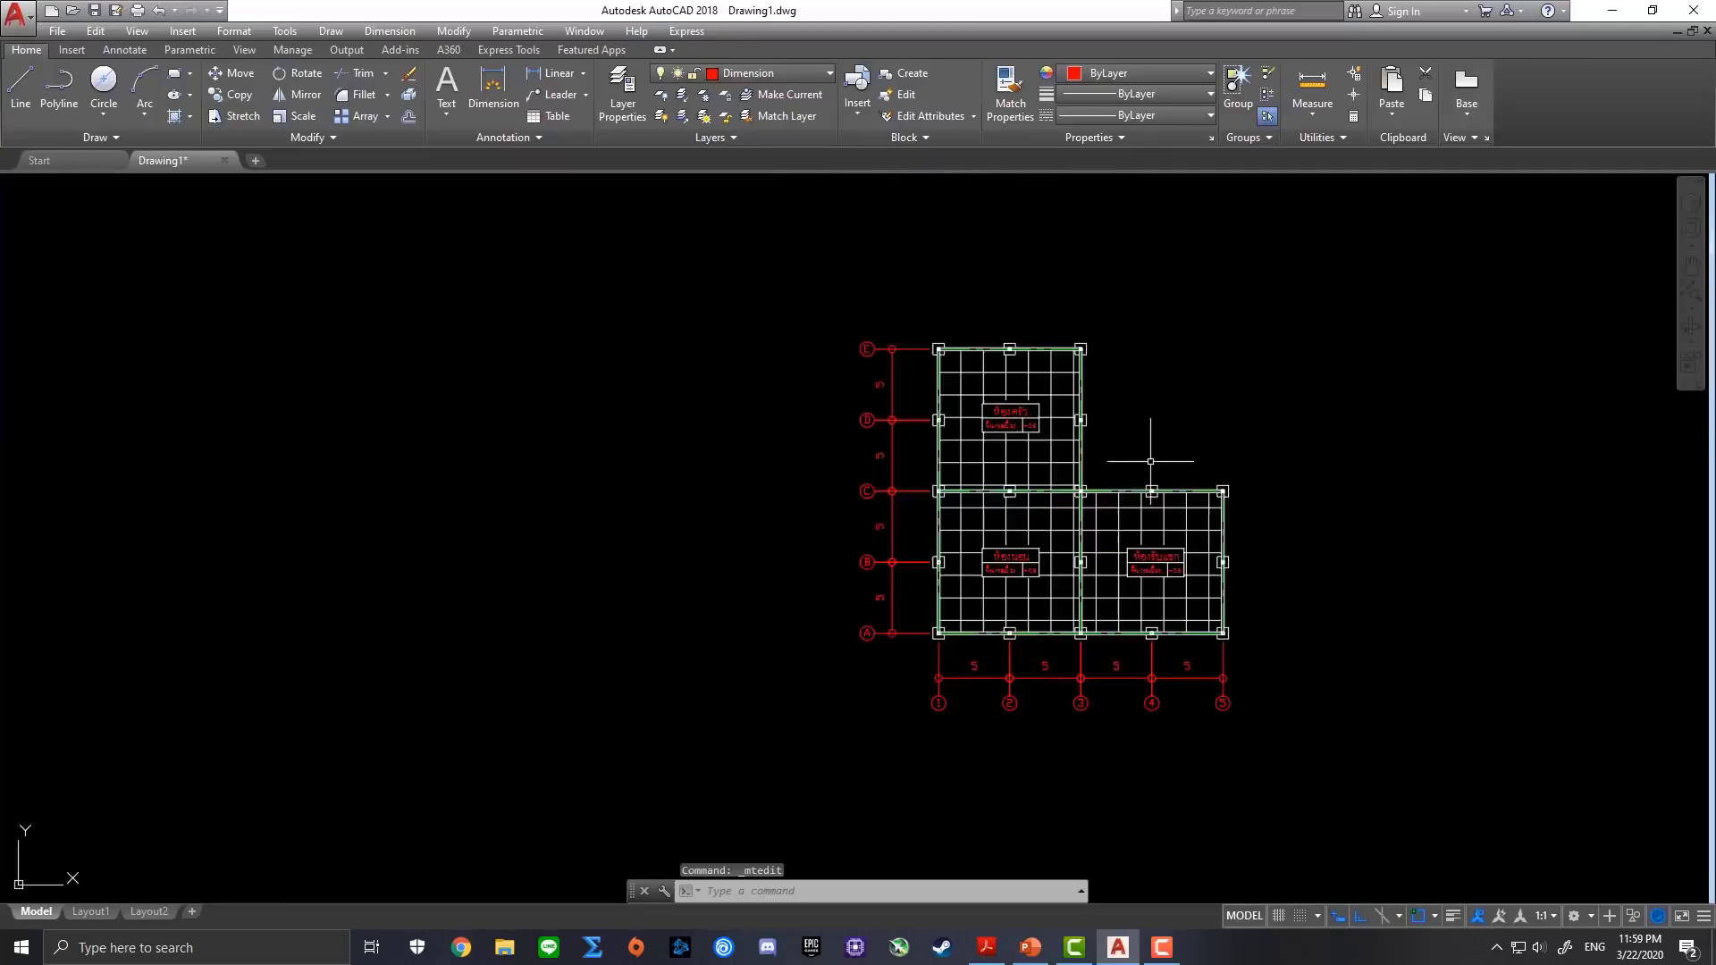
Copy the kitchen's +0.6 level text to the clipboard
scroll(998, 442, up, 1)
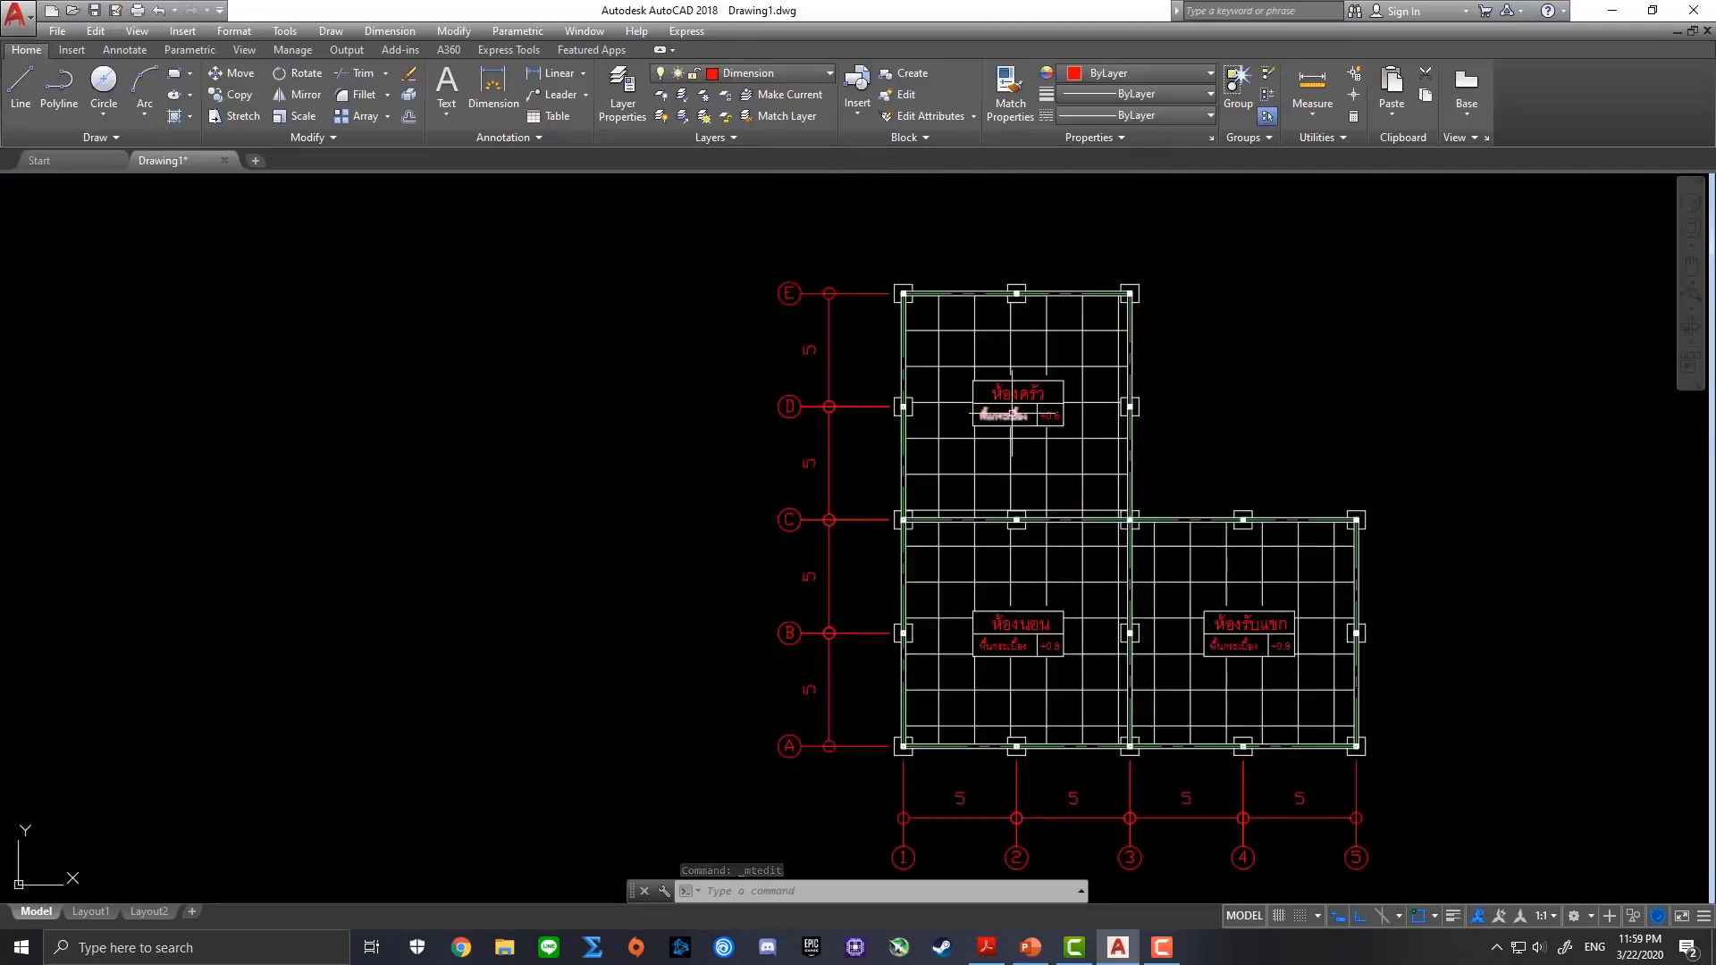
scroll(888, 238, up, 4)
scroll(850, 339, up, 2)
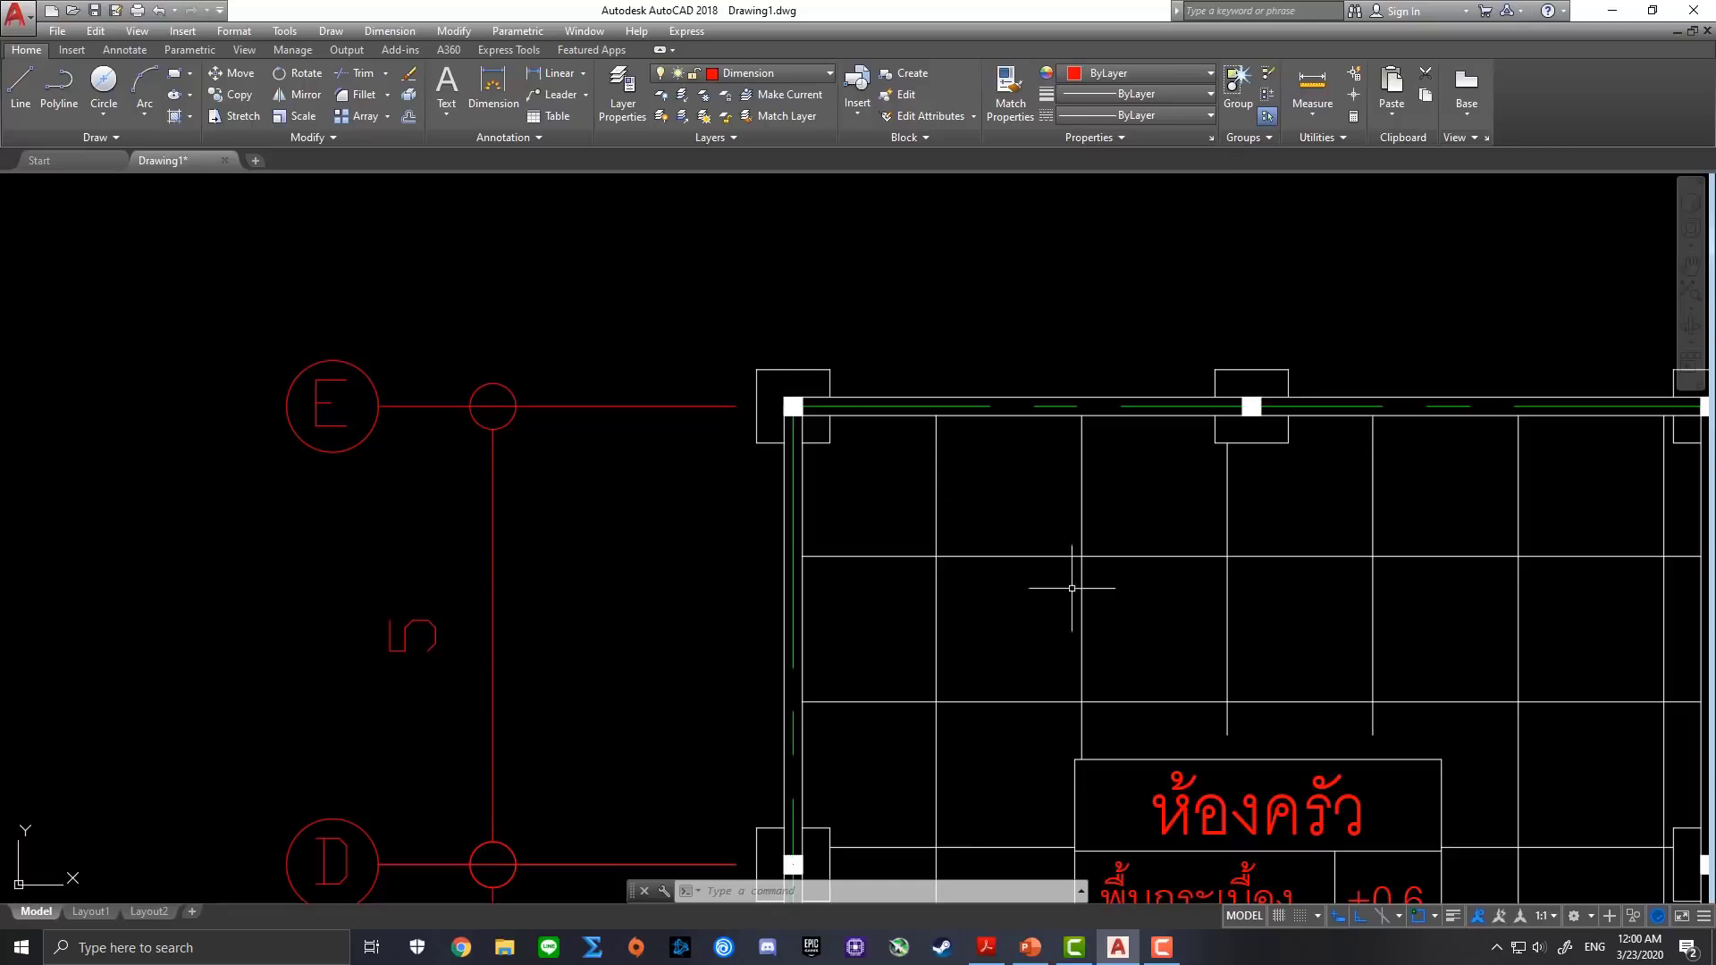
scroll(1181, 622, down, 2)
scroll(1343, 796, up, 2)
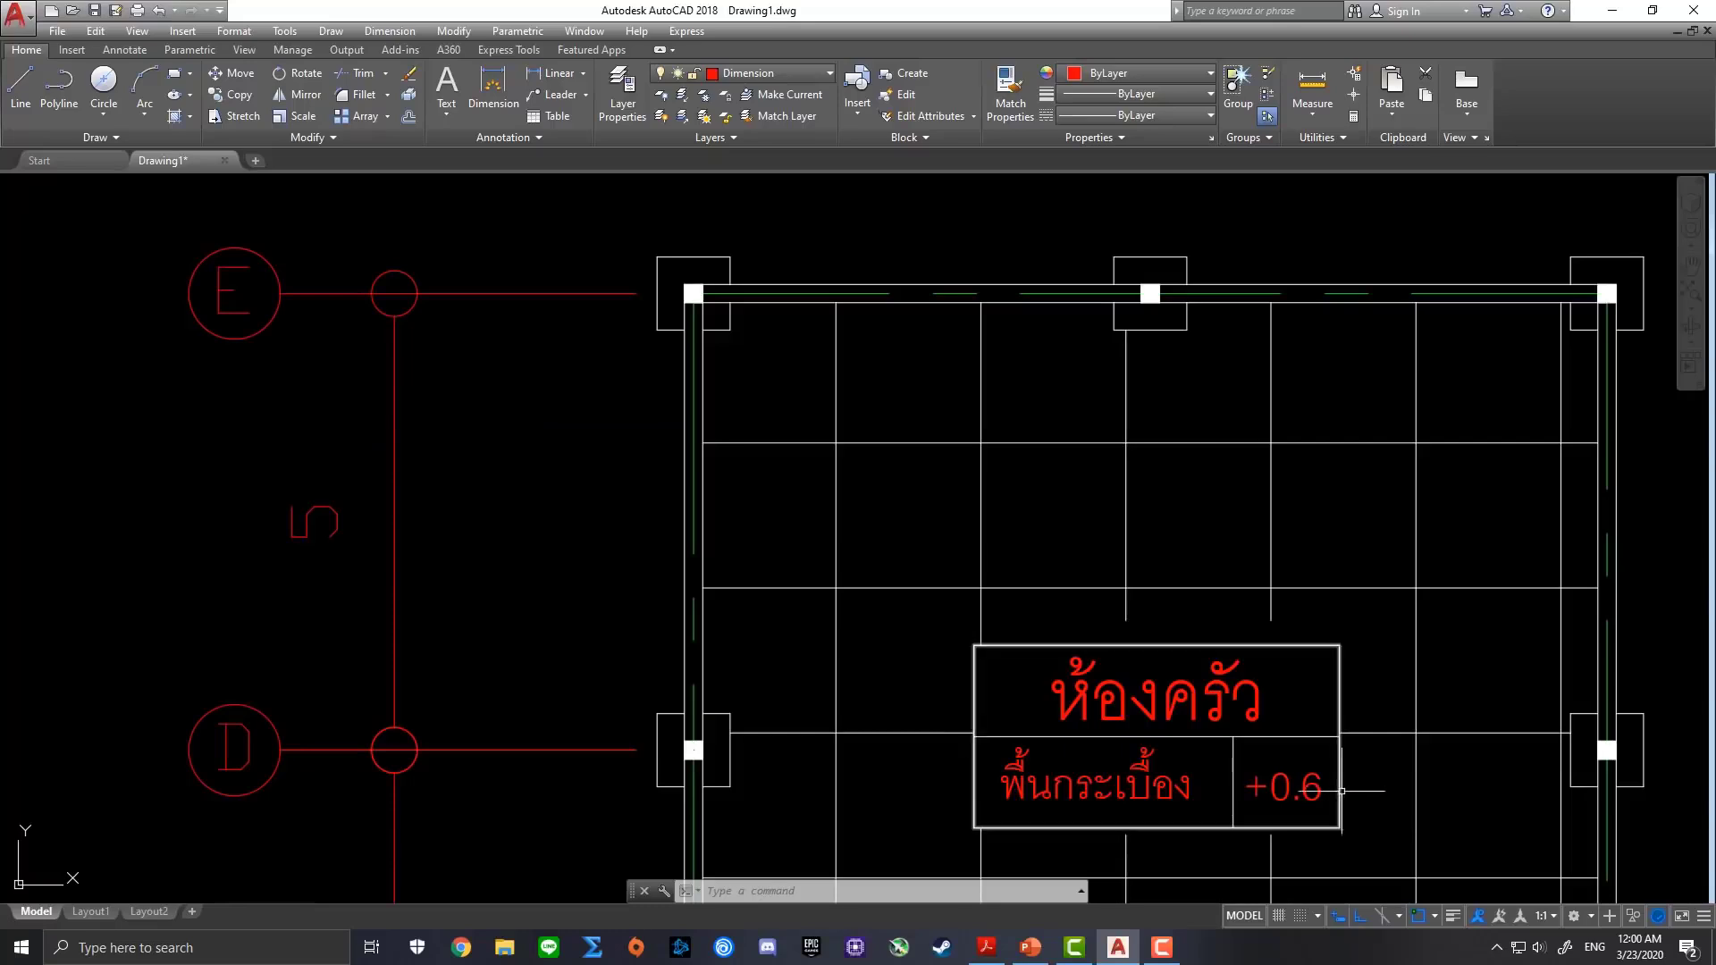
middle_drag(1343, 796, 1203, 667)
scroll(1203, 668, up, 2)
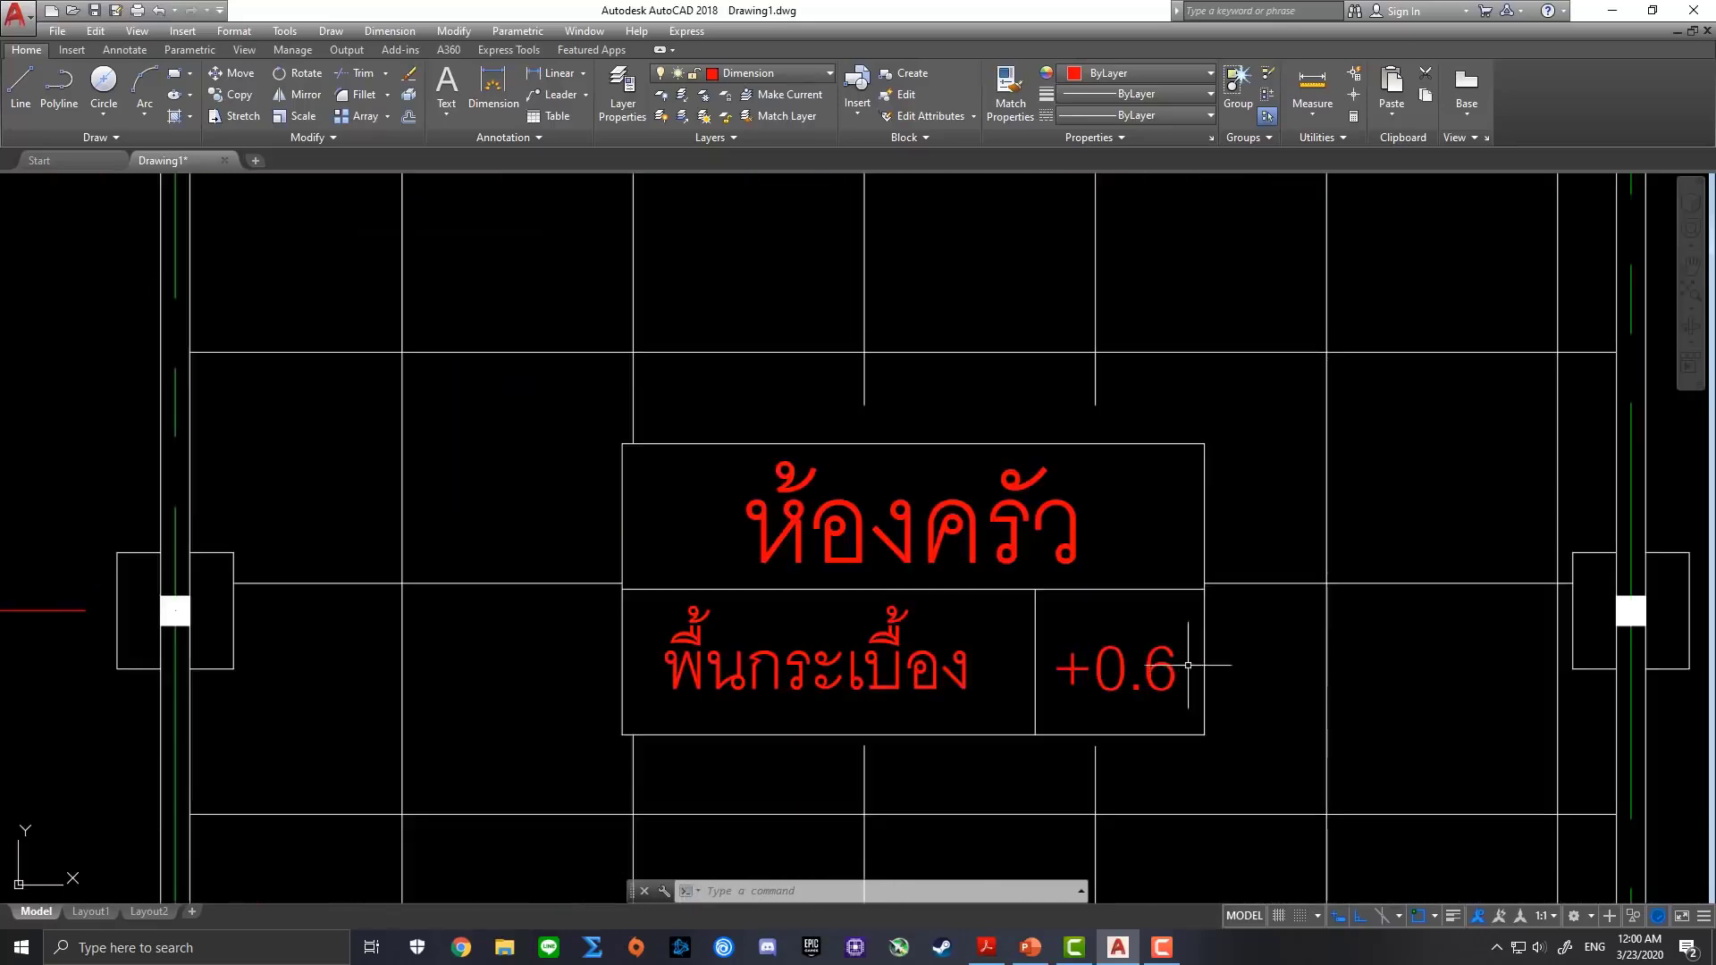
click(1126, 664)
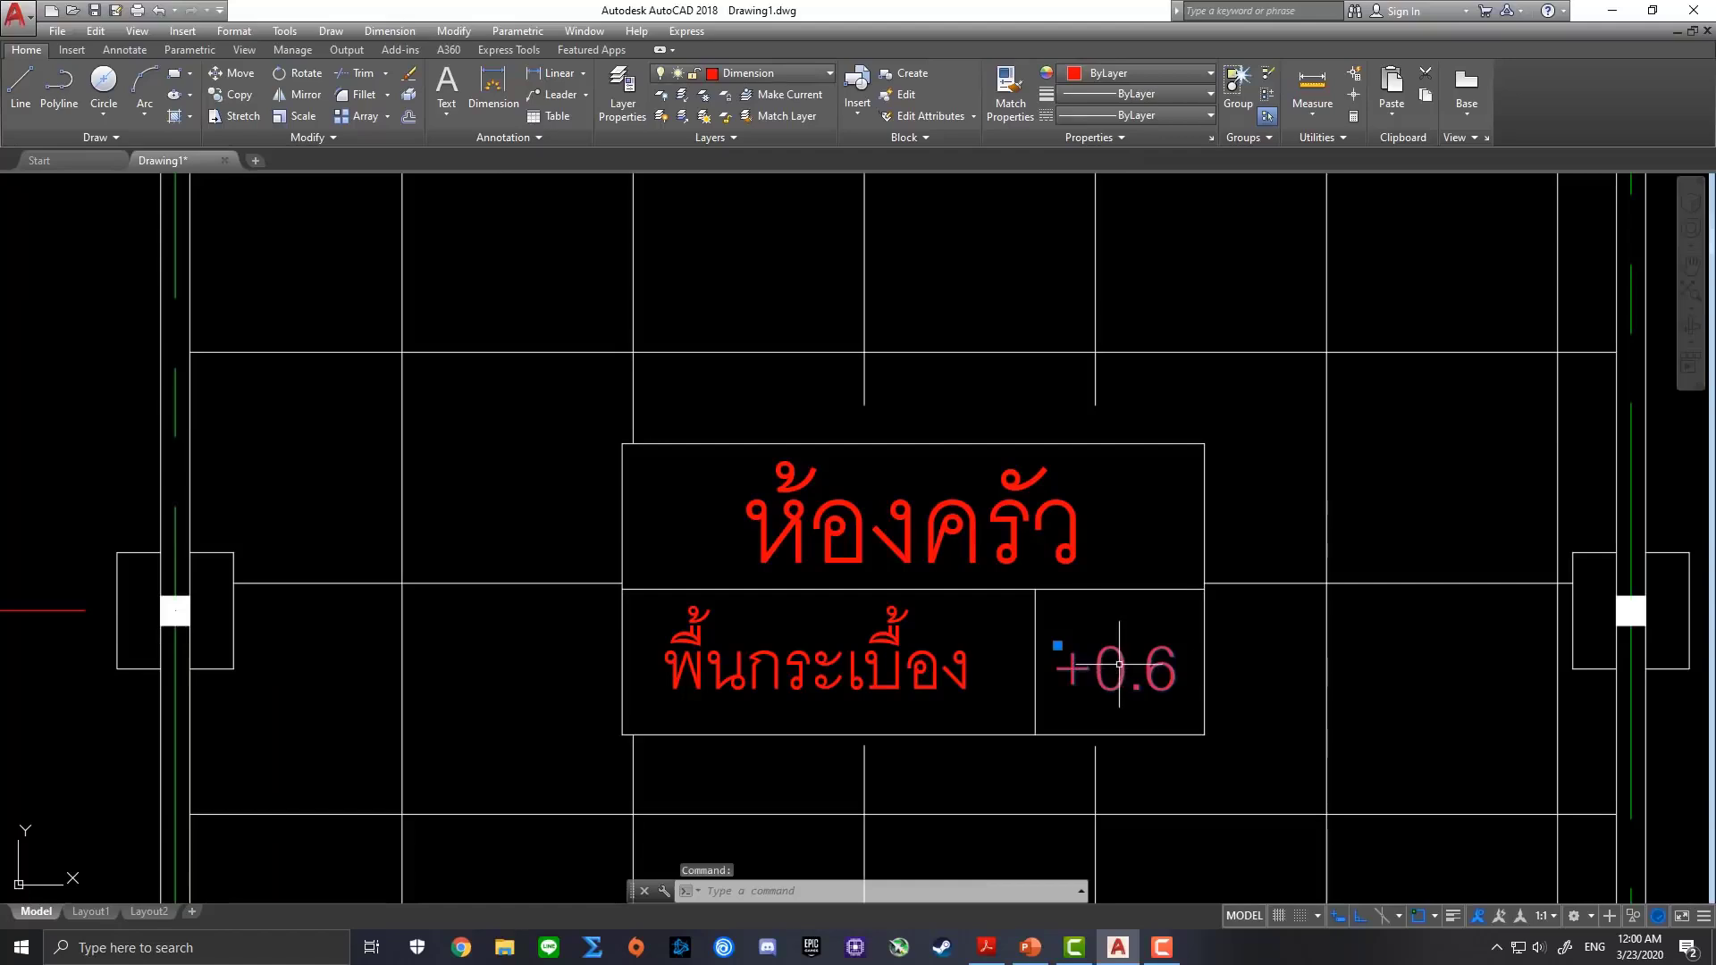
key(ctrl+c)
Paste the +0.6 text near grid line E at the plan's corner
scroll(992, 473, down, 4)
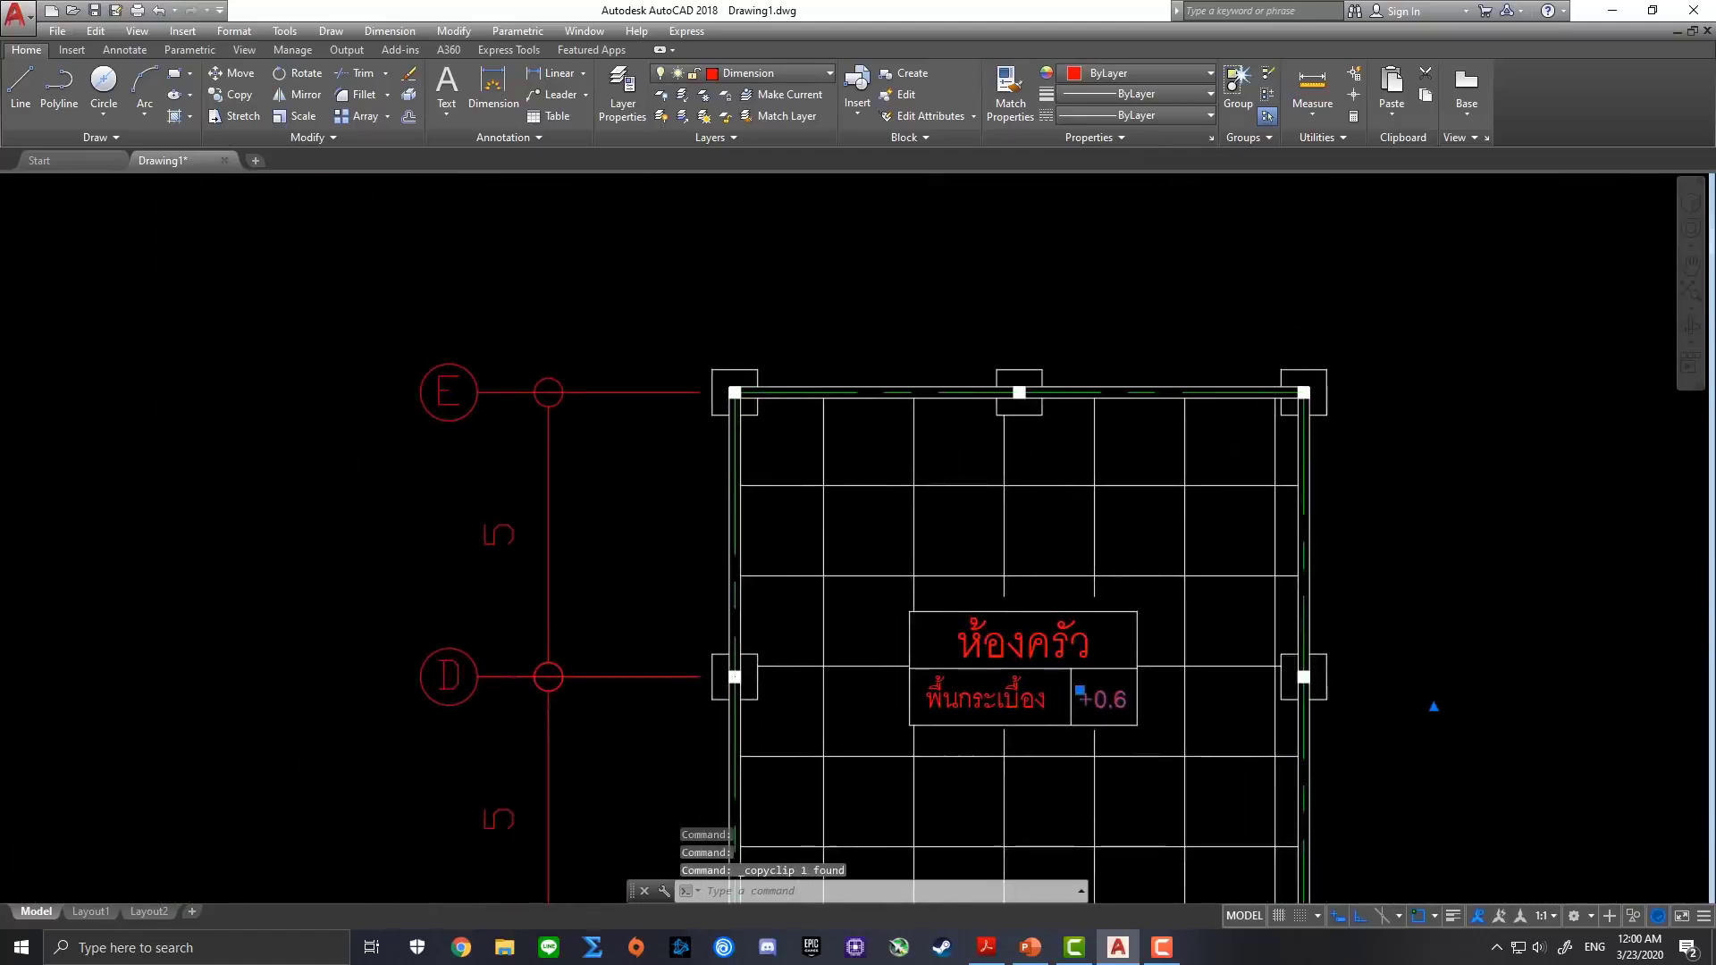
middle_drag(599, 179, 715, 370)
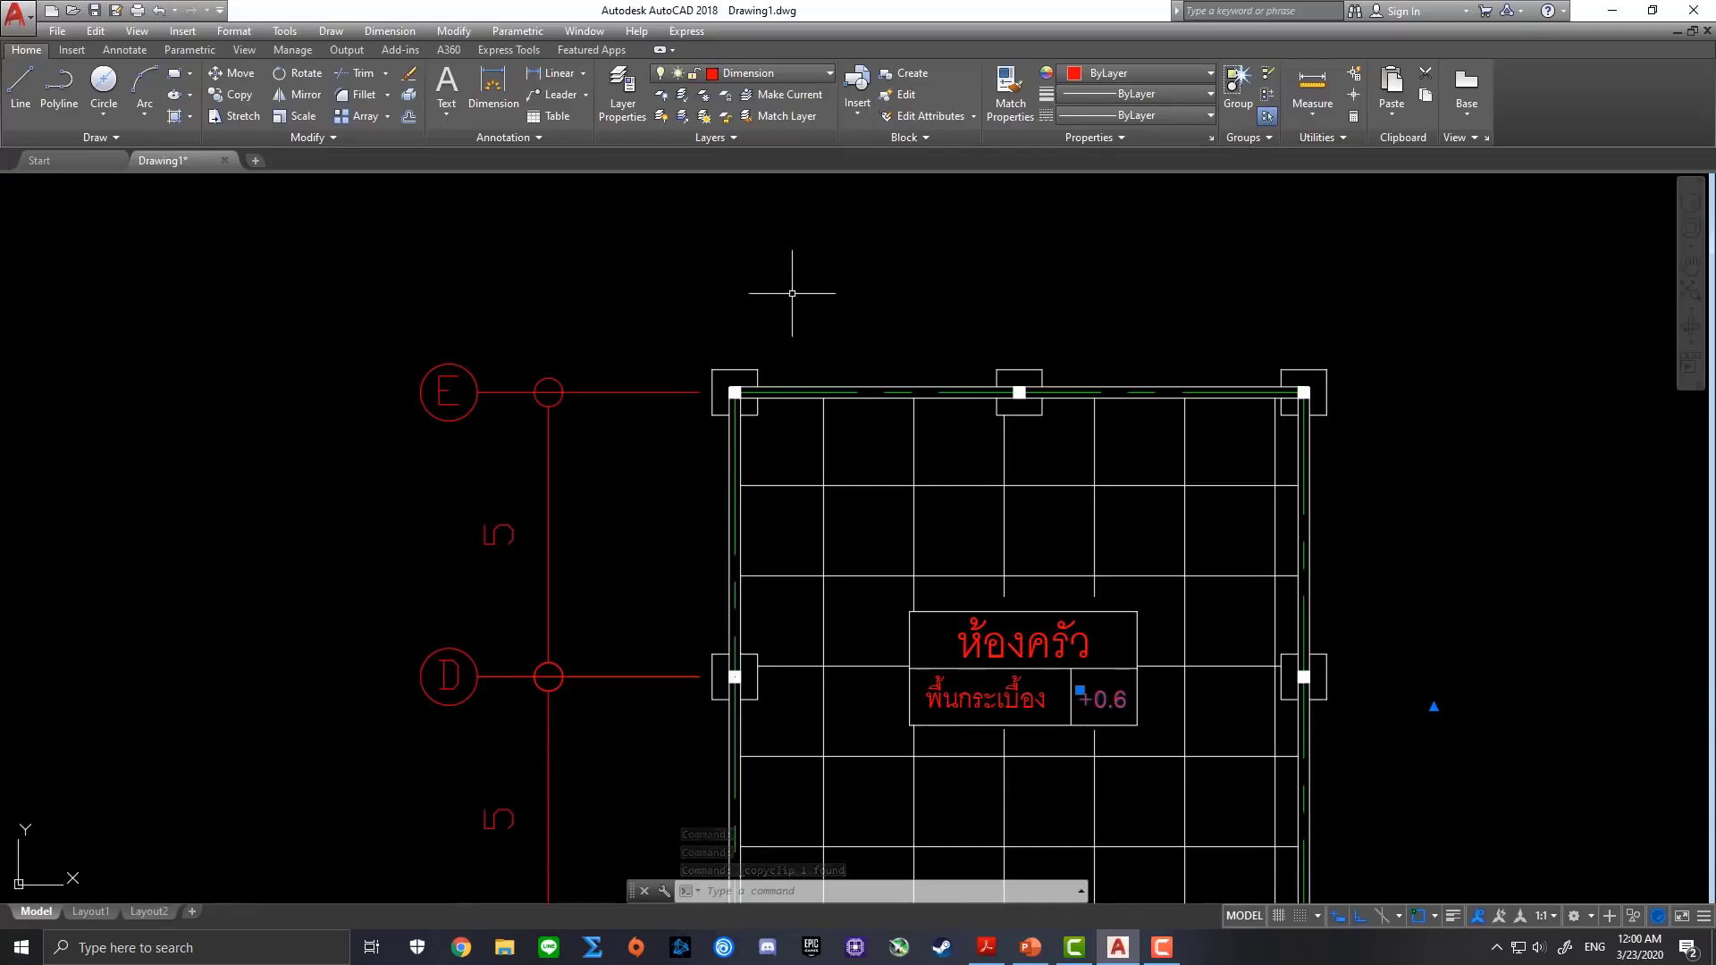
key(ctrl+v)
scroll(692, 367, up, 4)
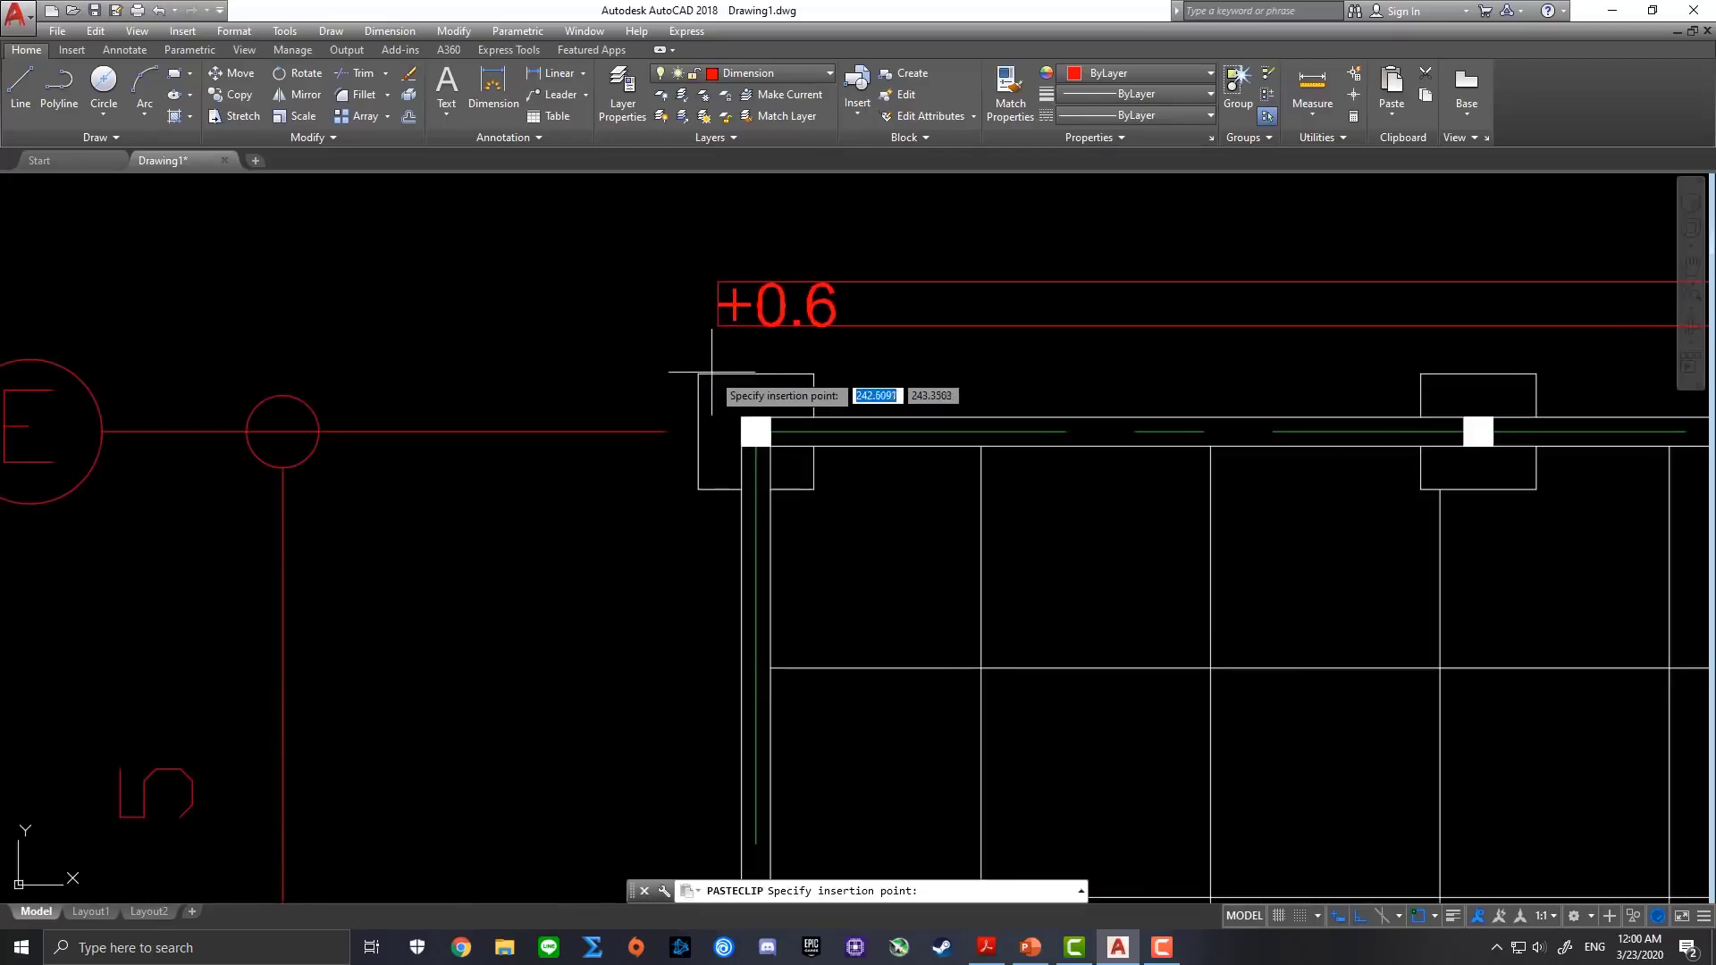
Place the pasted text above the grid E column and retype it as F with subscript 1
click(625, 382)
click(729, 320)
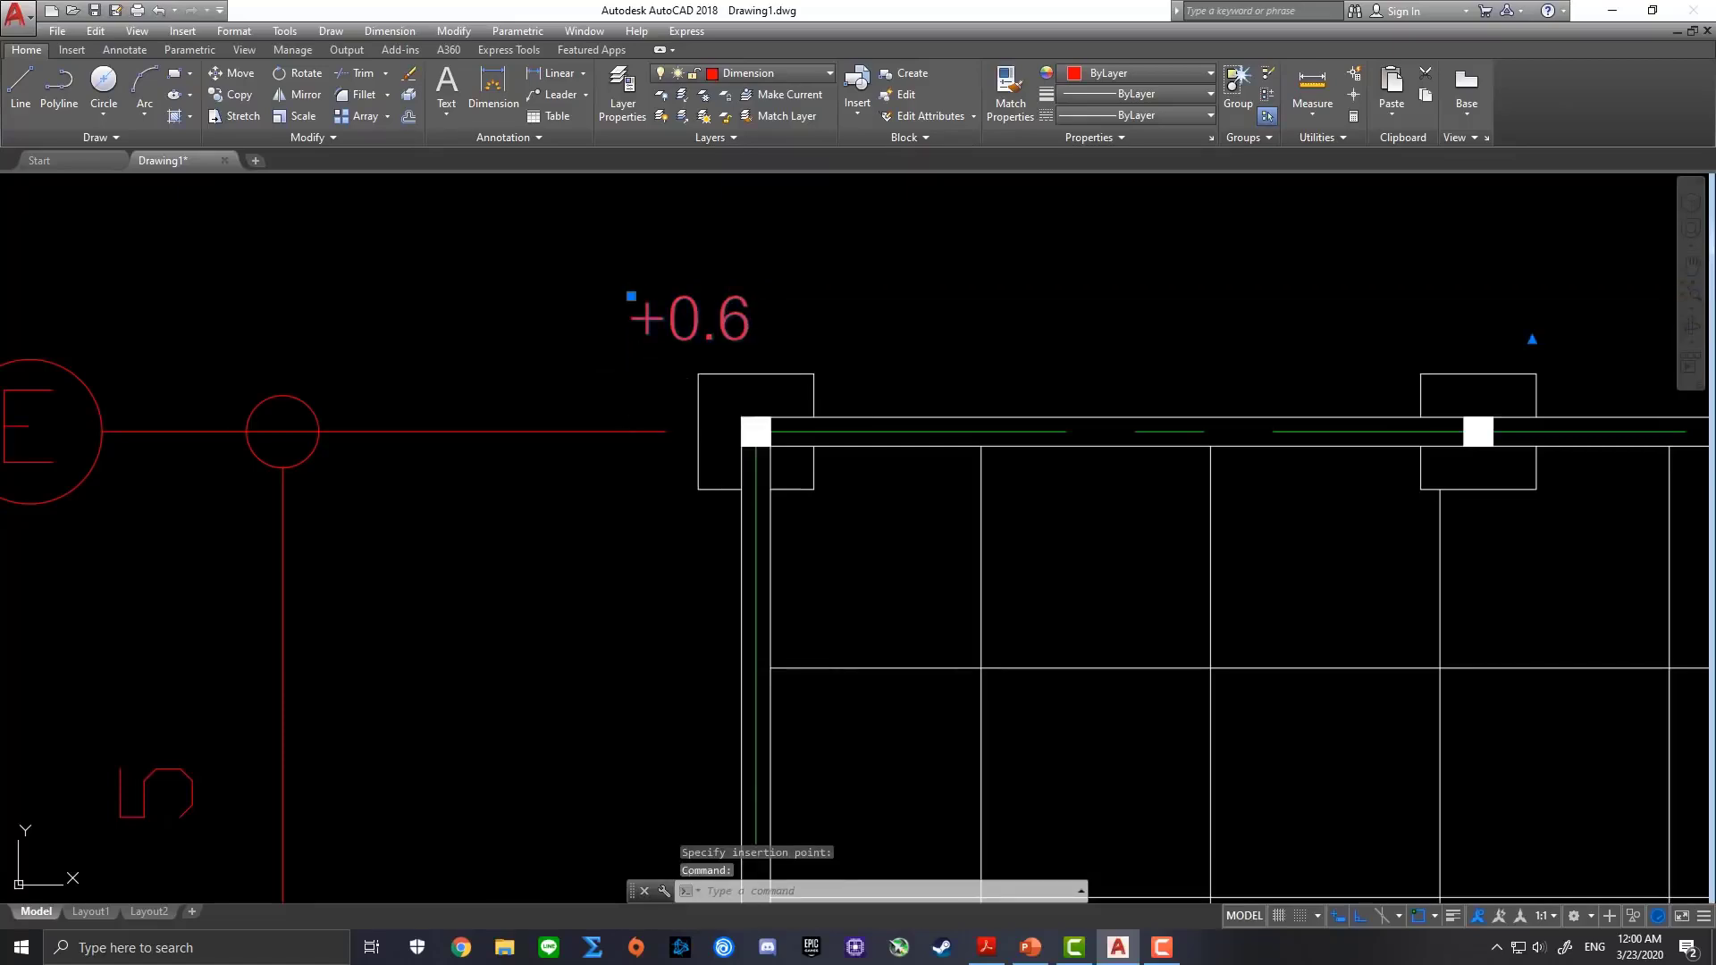
double_click(719, 324)
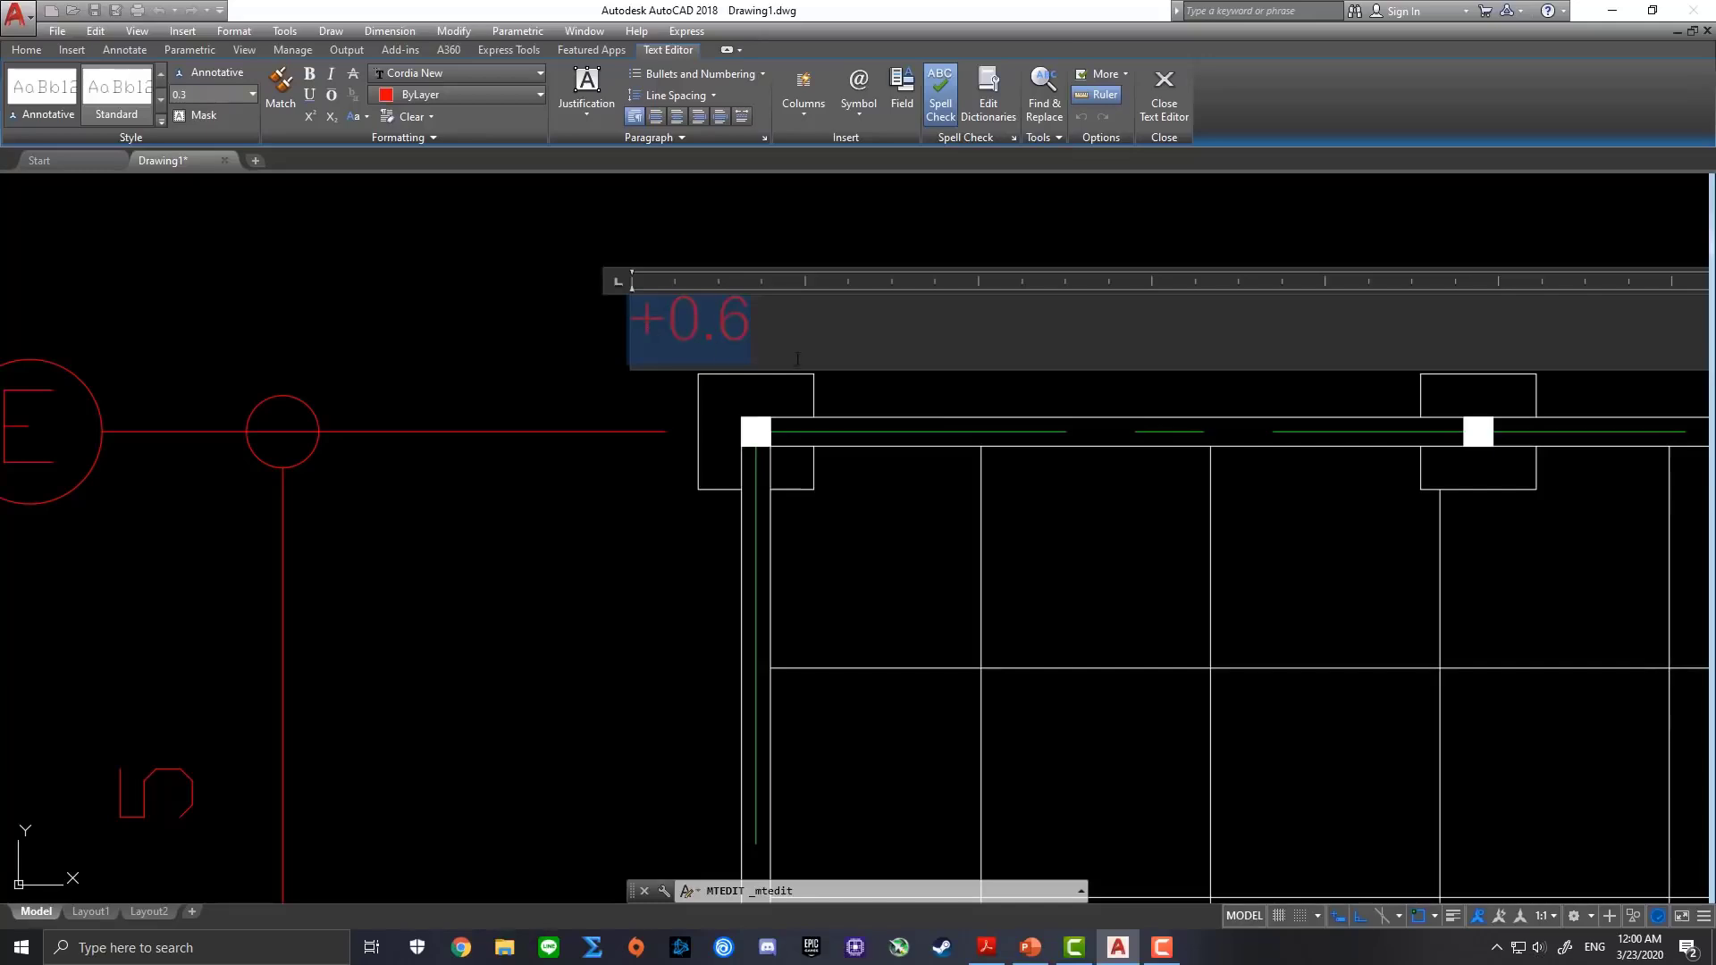
text(F1)
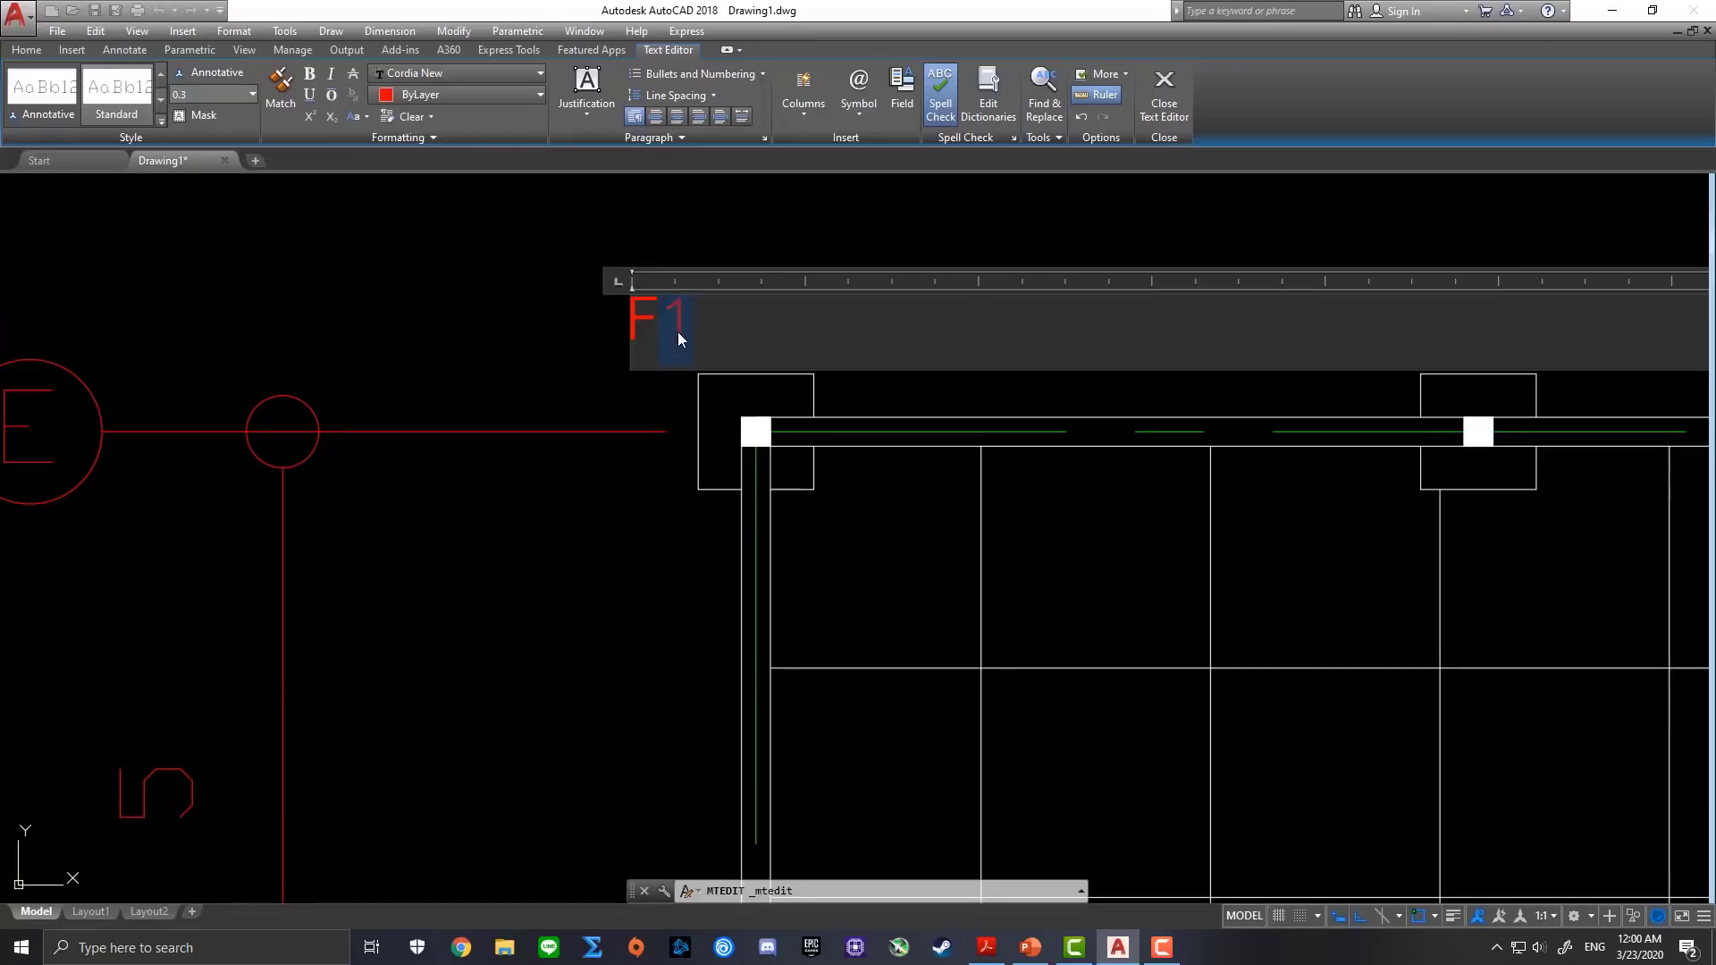
click(334, 121)
Add C with a subscript 1 to complete the F1,C1 label
text(C1)
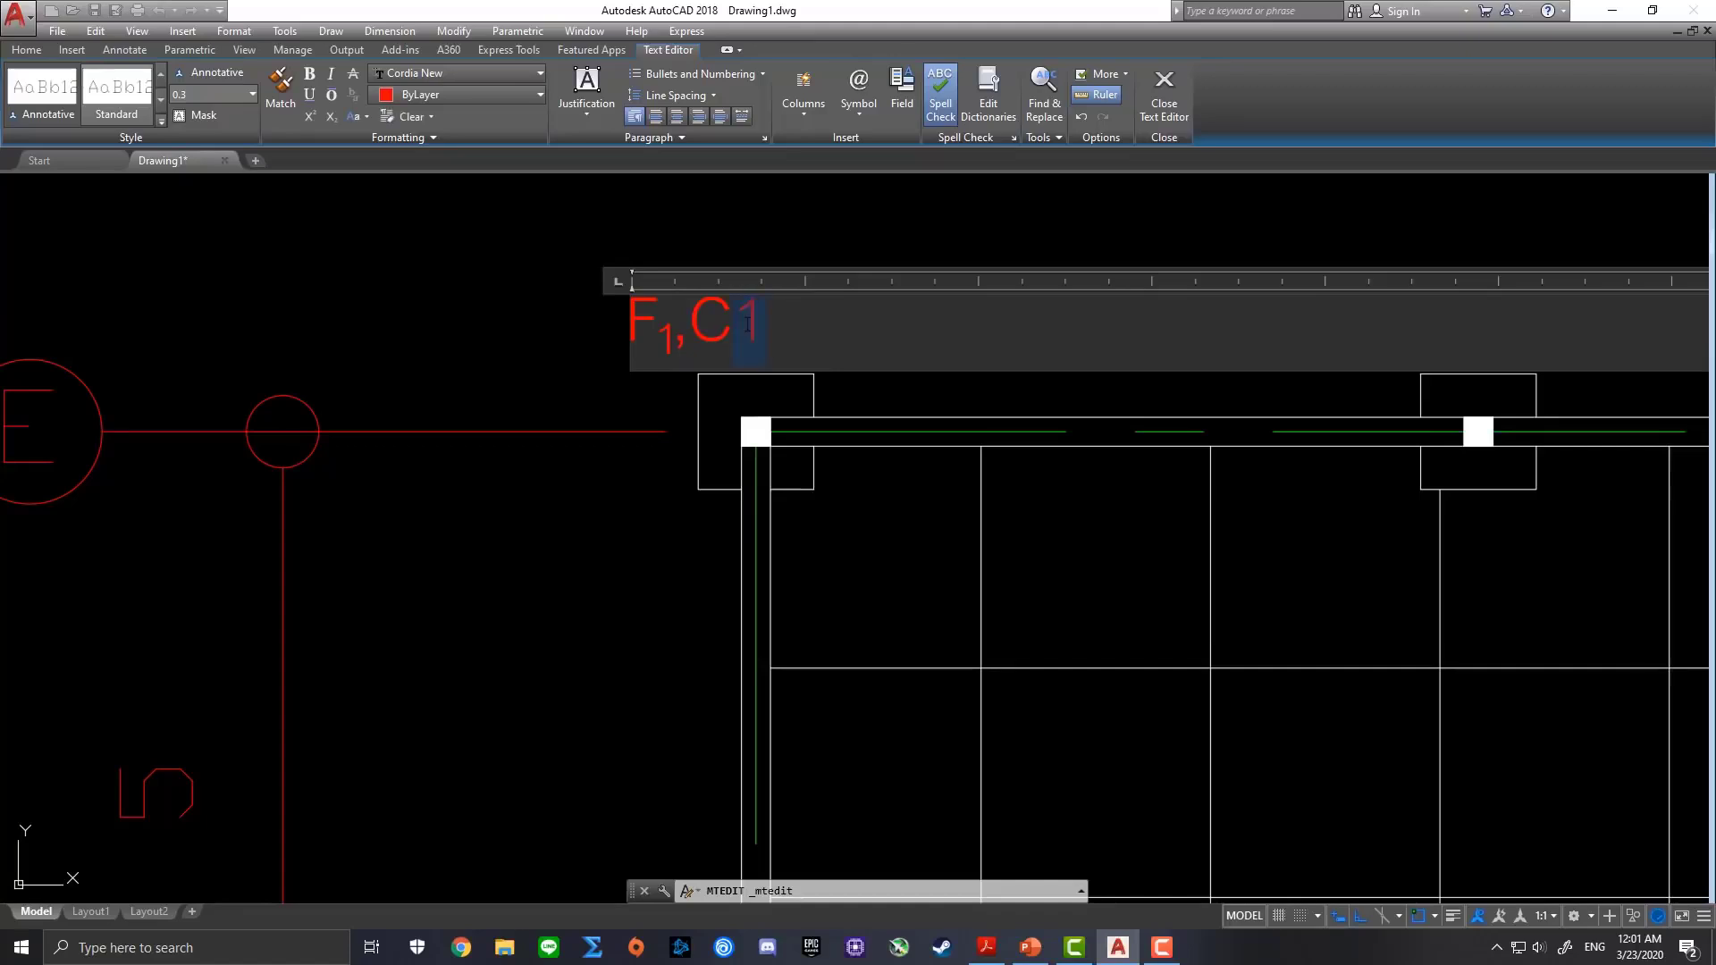
click(327, 120)
click(538, 289)
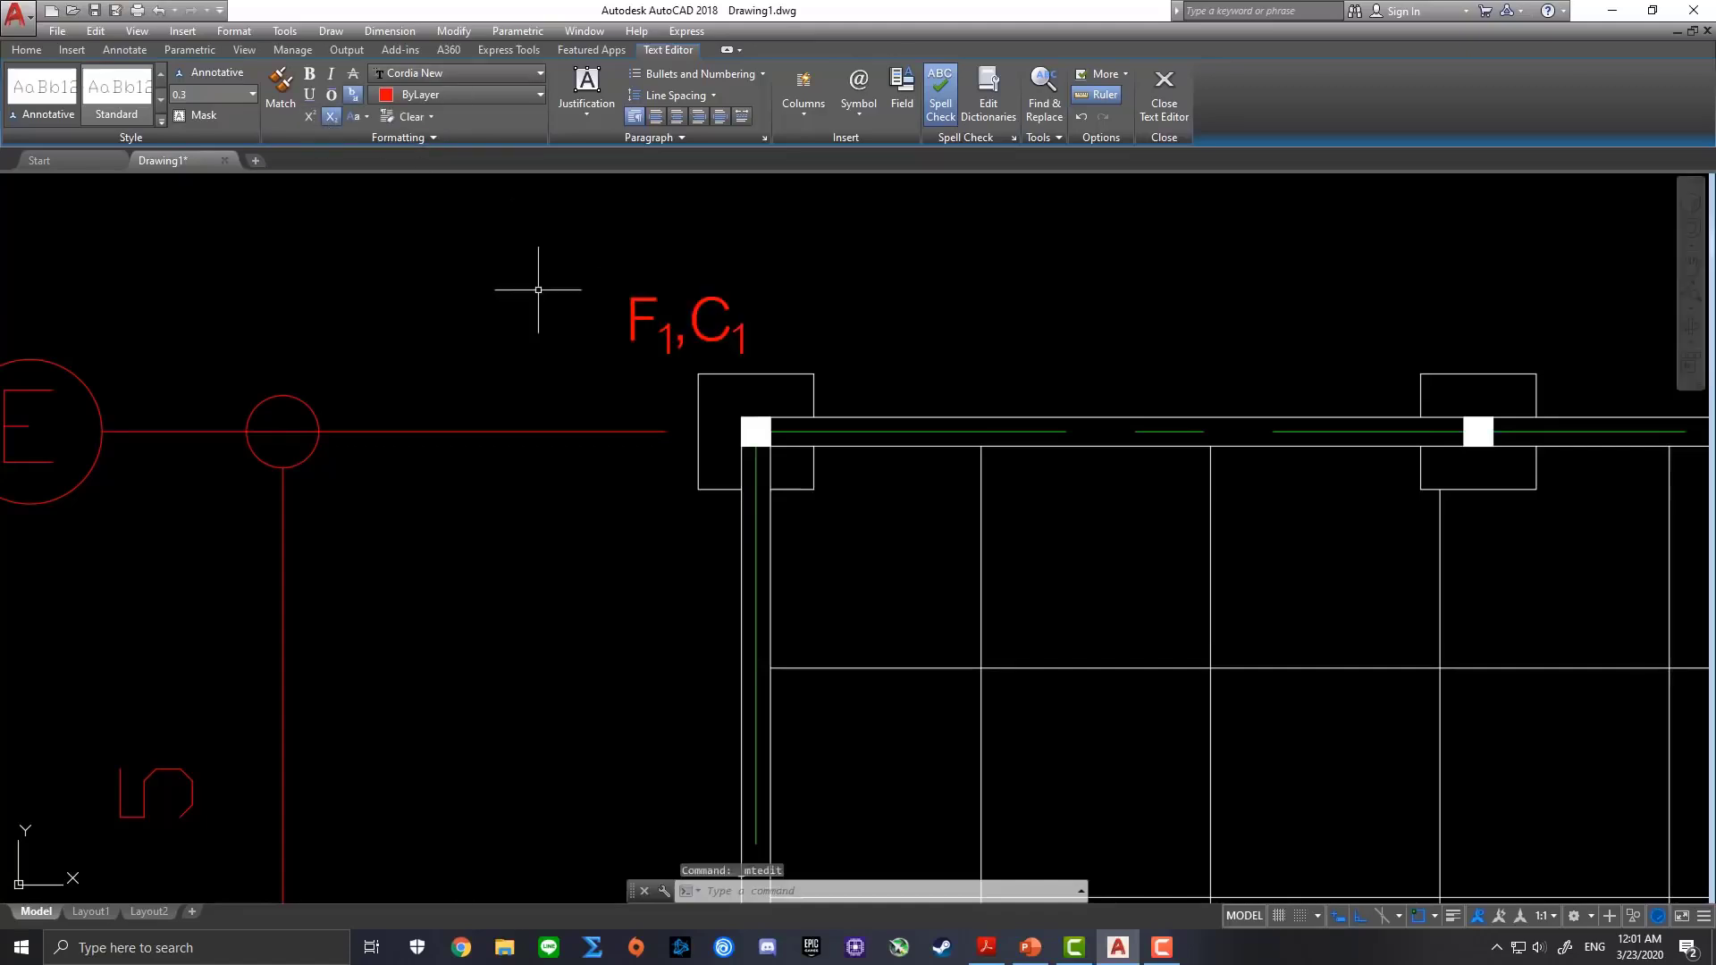
scroll(721, 339, down, 2)
scroll(796, 362, down, 2)
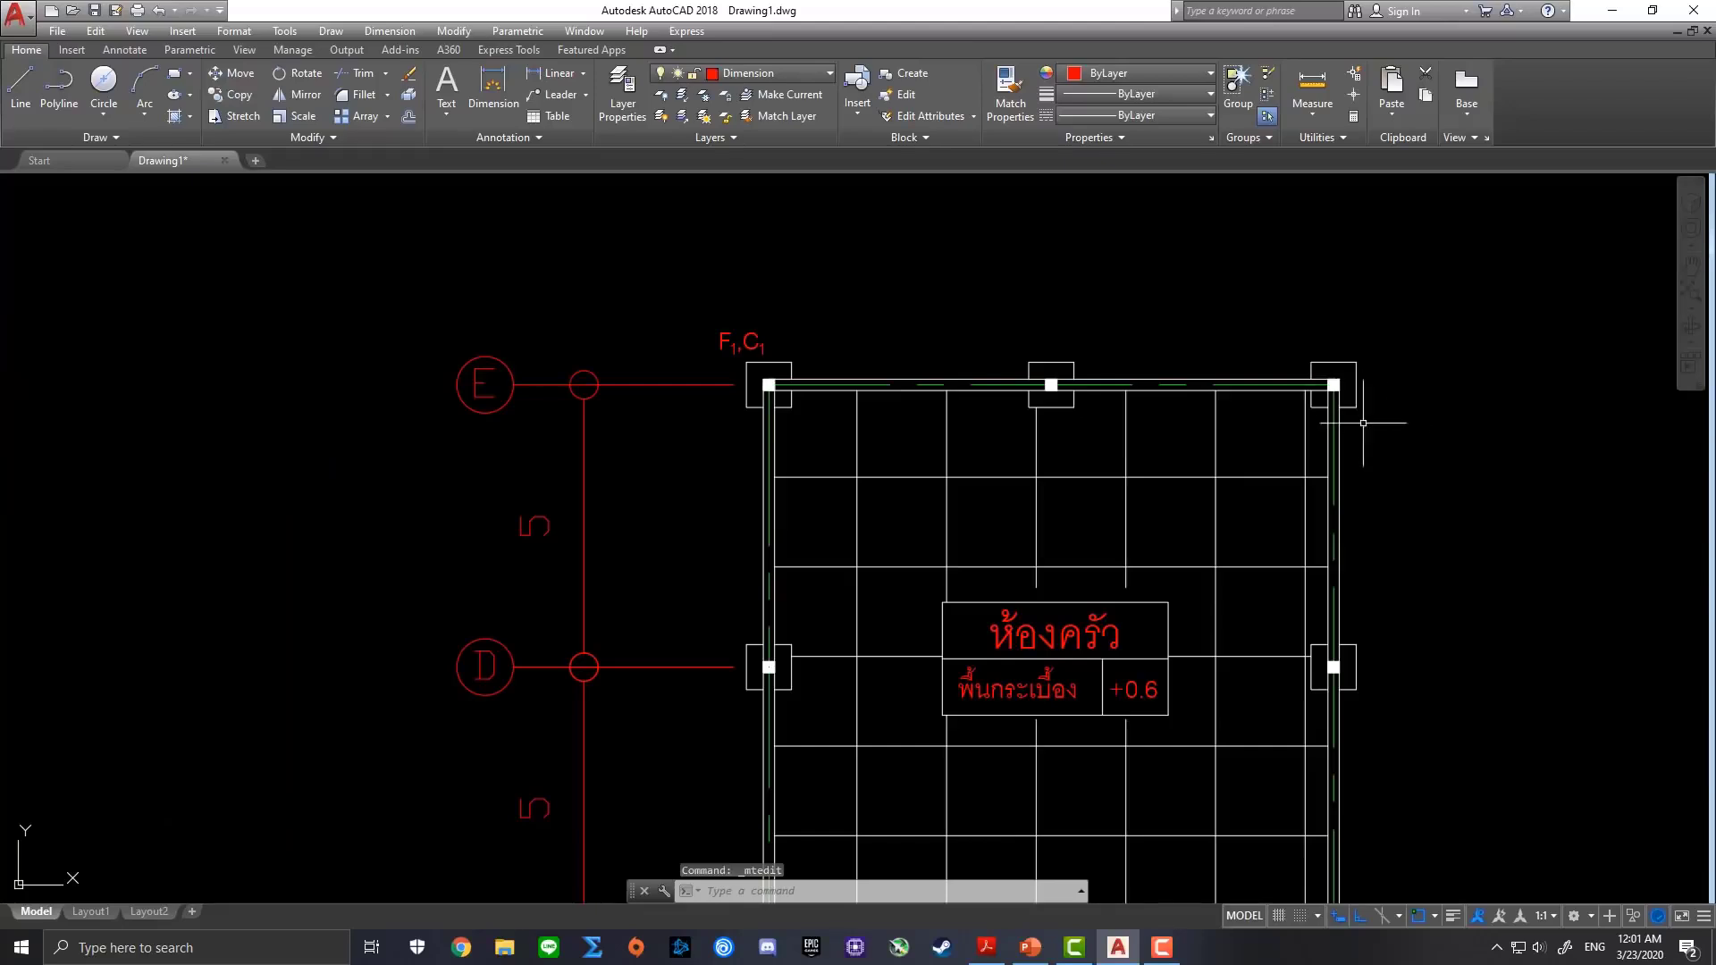
Select the F1,C1 label and start copying it from a base point on the label
scroll(1356, 519, down, 2)
middle_drag(1356, 519, 1065, 323)
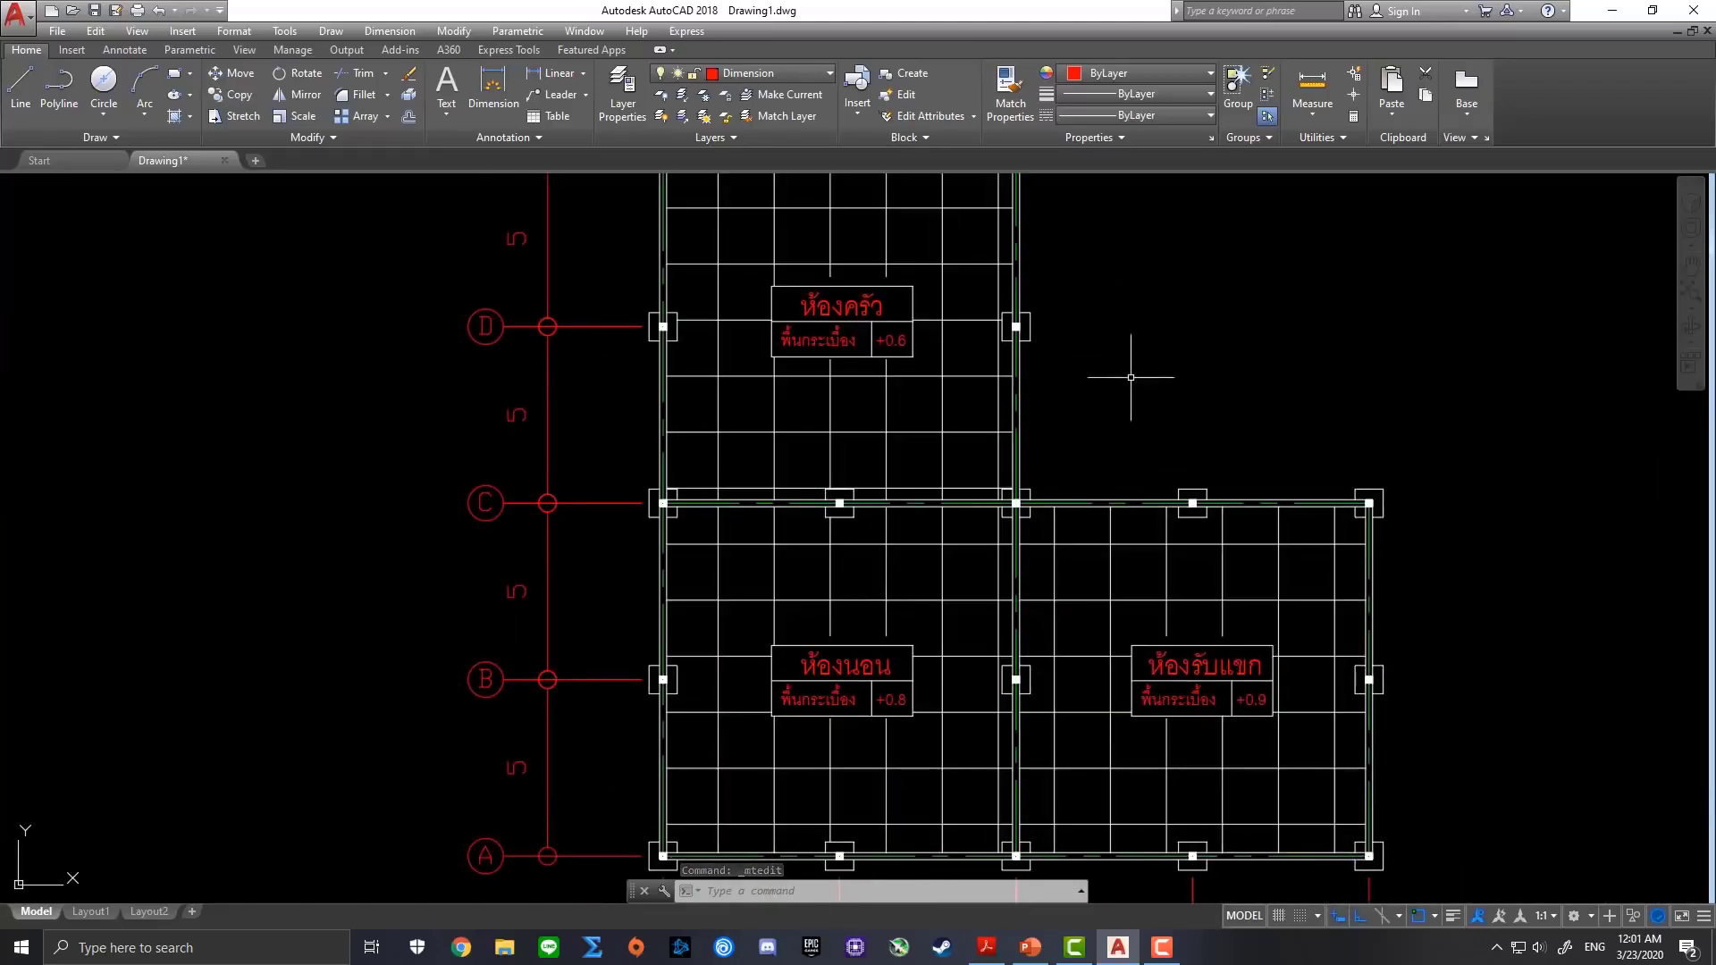
middle_drag(889, 238, 1104, 560)
scroll(939, 447, up, 2)
scroll(856, 458, up, 2)
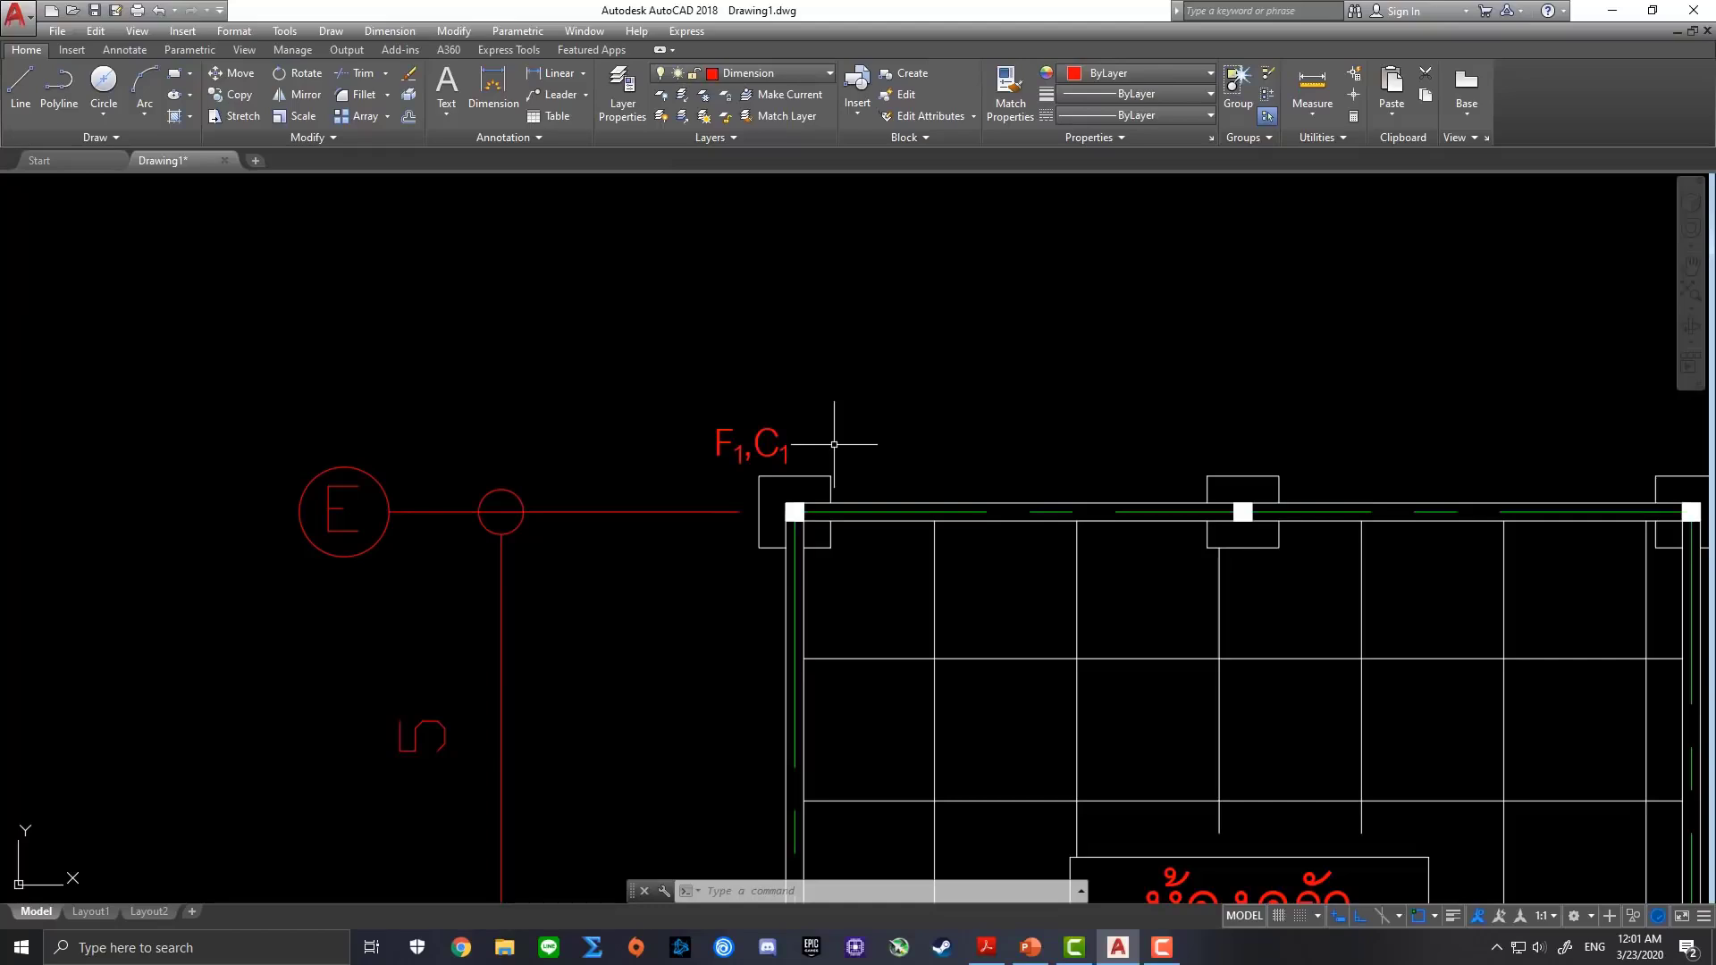
scroll(730, 471, up, 4)
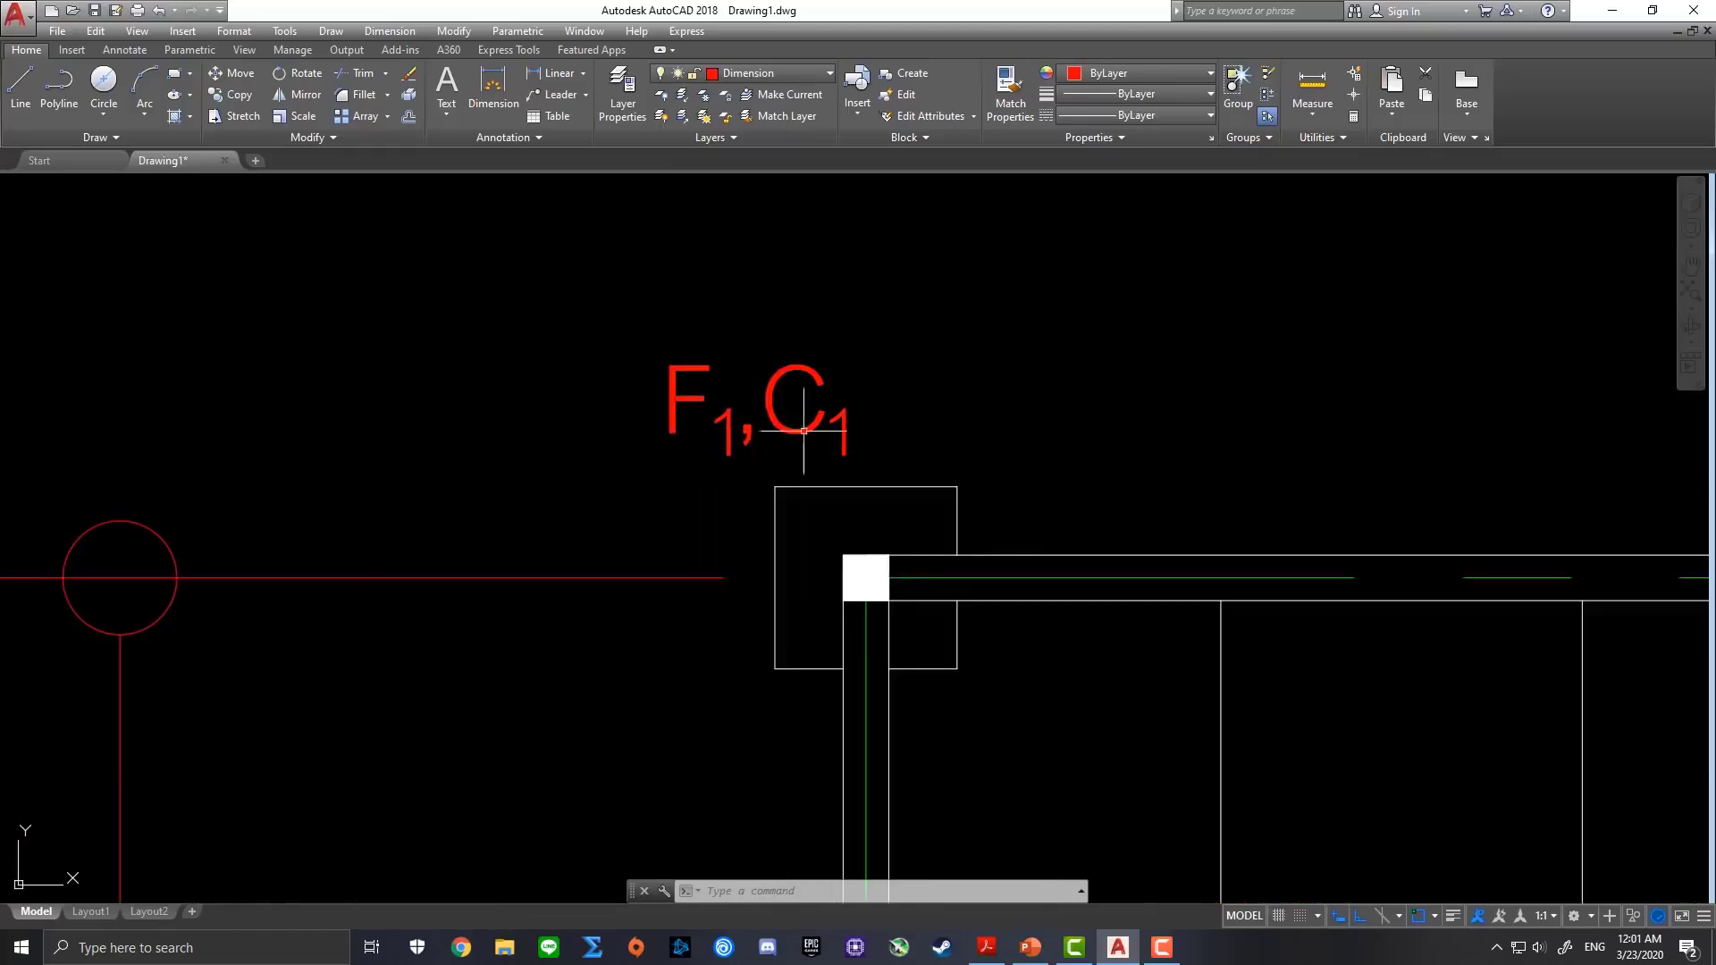
click(606, 304)
click(985, 466)
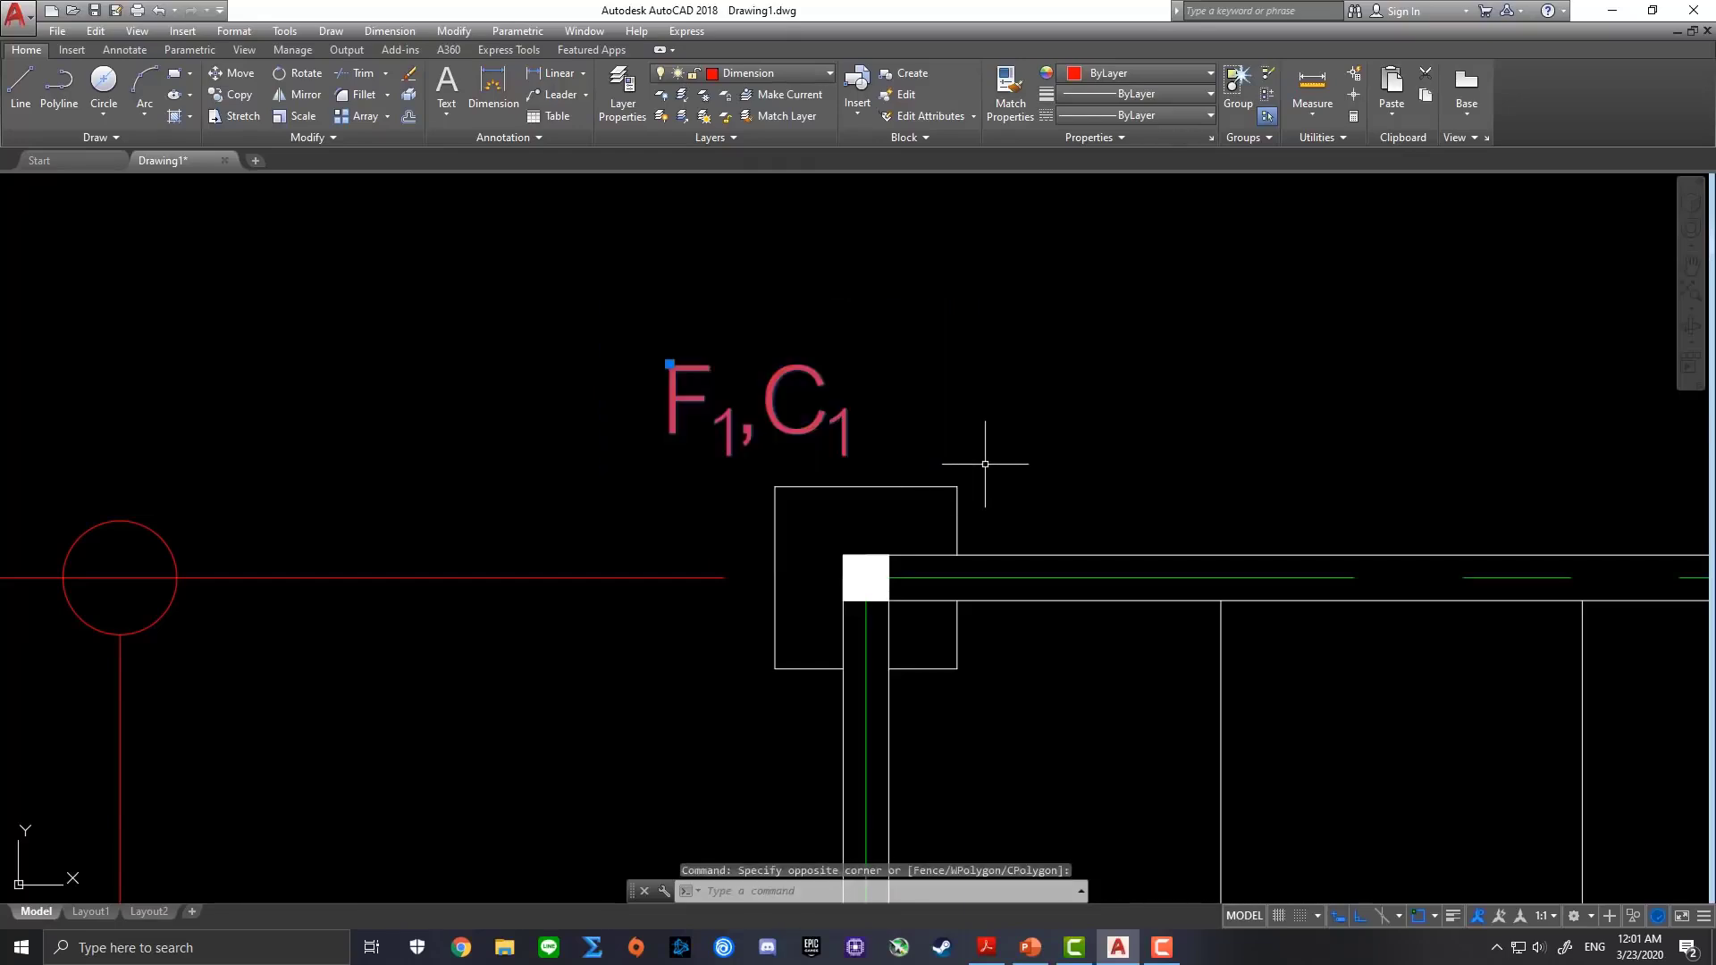
key(ctrl+c)
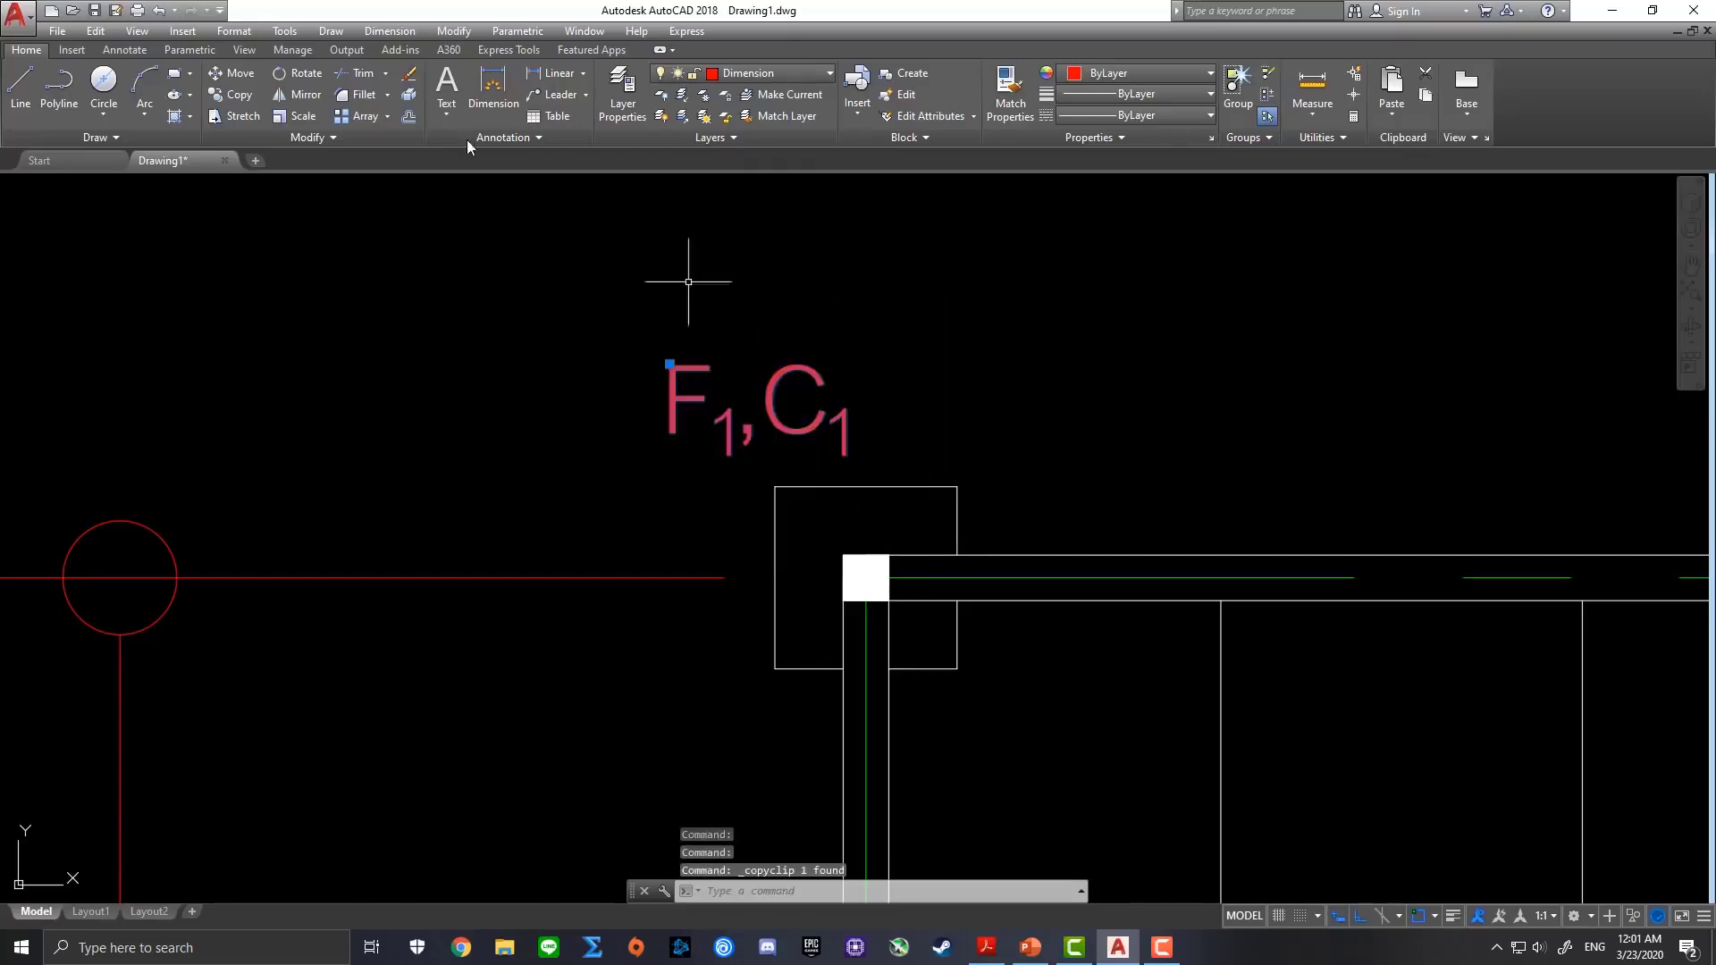
click(231, 97)
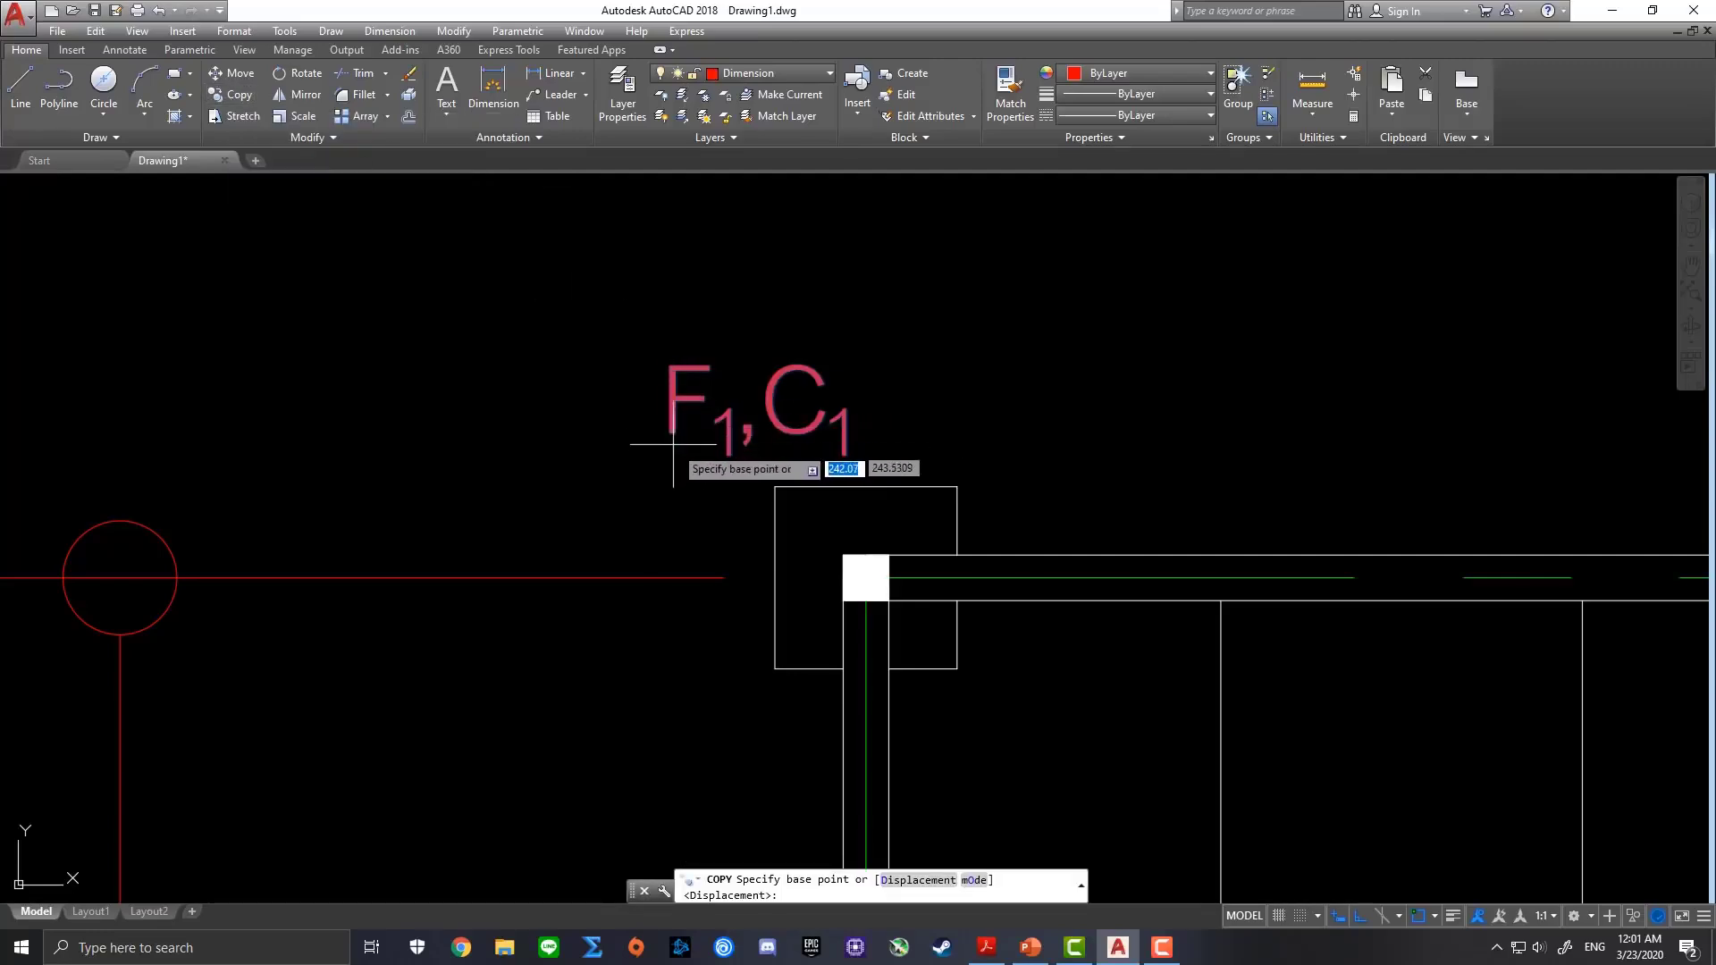
click(669, 400)
With Ortho off, place F1,C1 copies beside the columns at grids D, C, B and A
scroll(679, 617, down, 3)
mouse_move(679, 617)
middle_down()
mouse_move(705, 642)
mouse_move(734, 346)
middle_up()
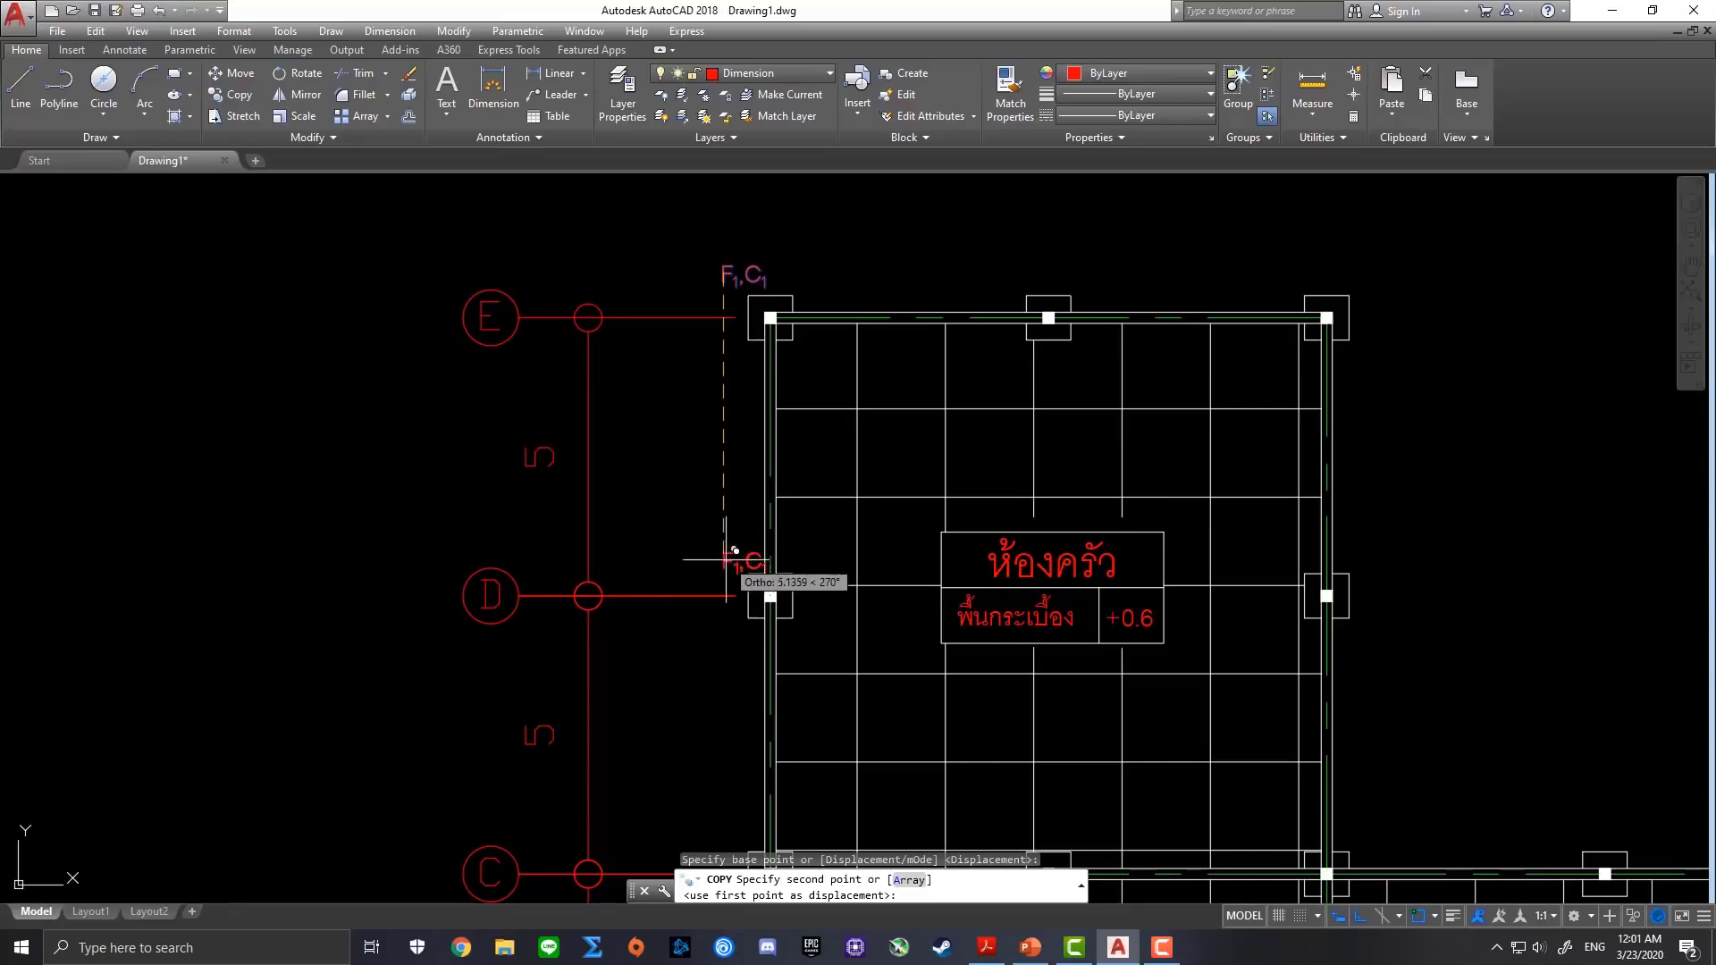
click(1362, 920)
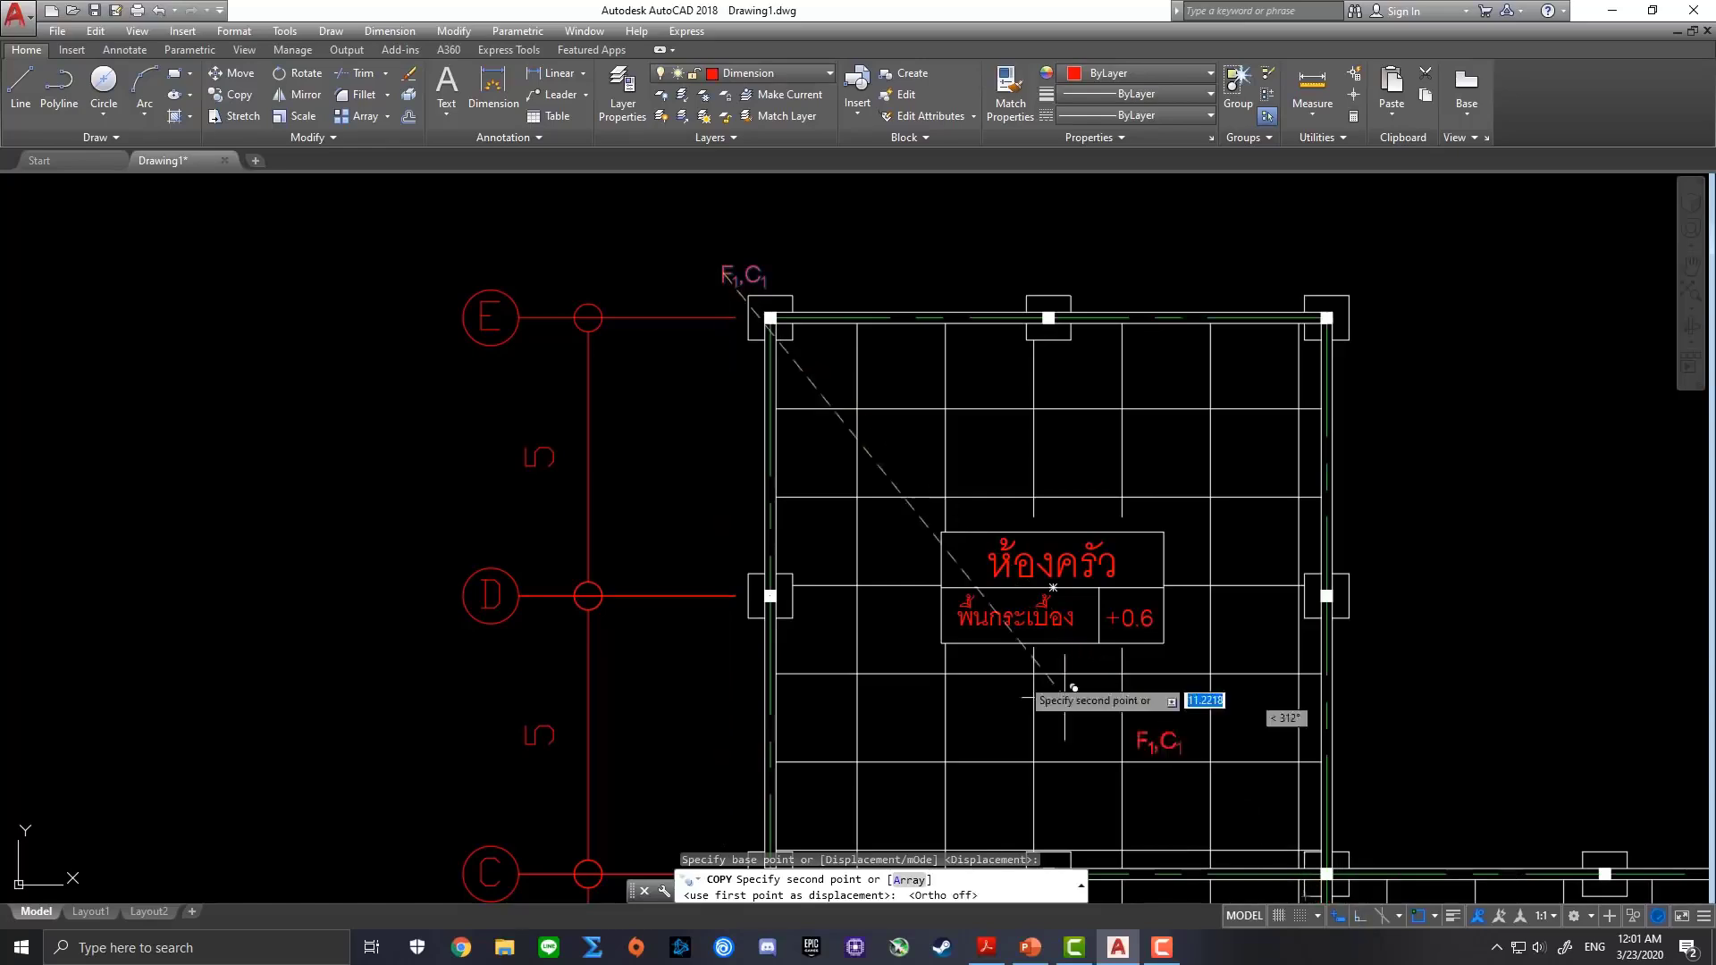
click(719, 540)
middle_drag(741, 680, 693, 438)
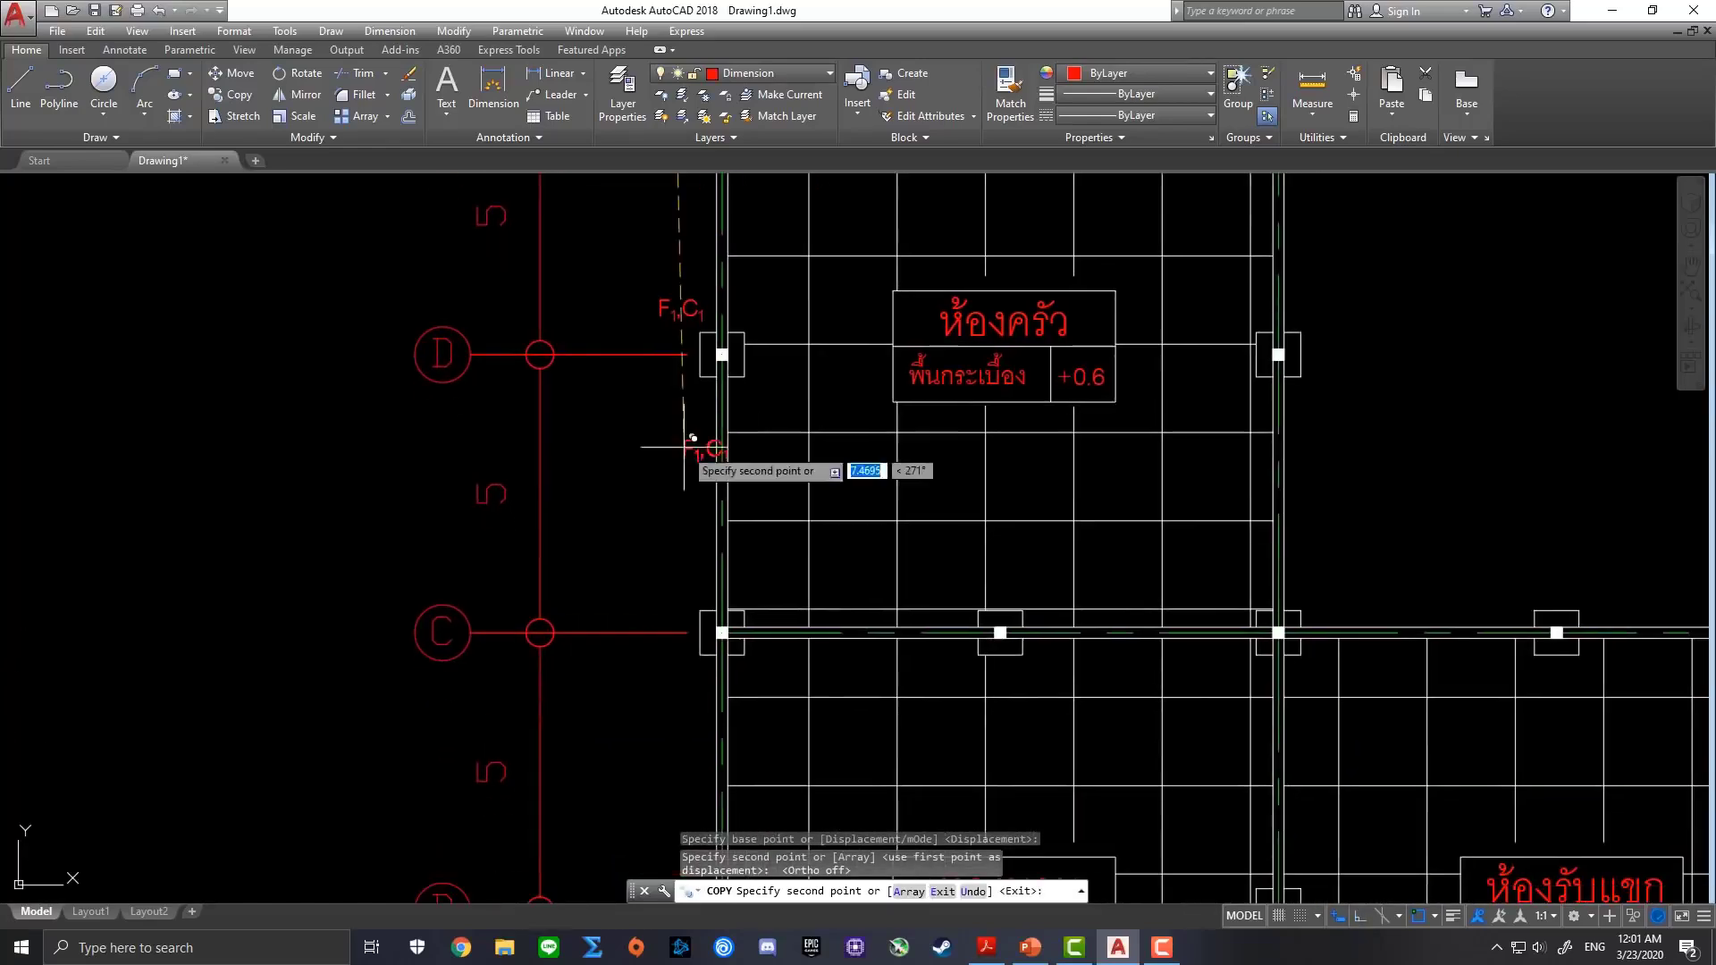
click(679, 577)
scroll(714, 475, down, 4)
scroll(707, 560, up, 4)
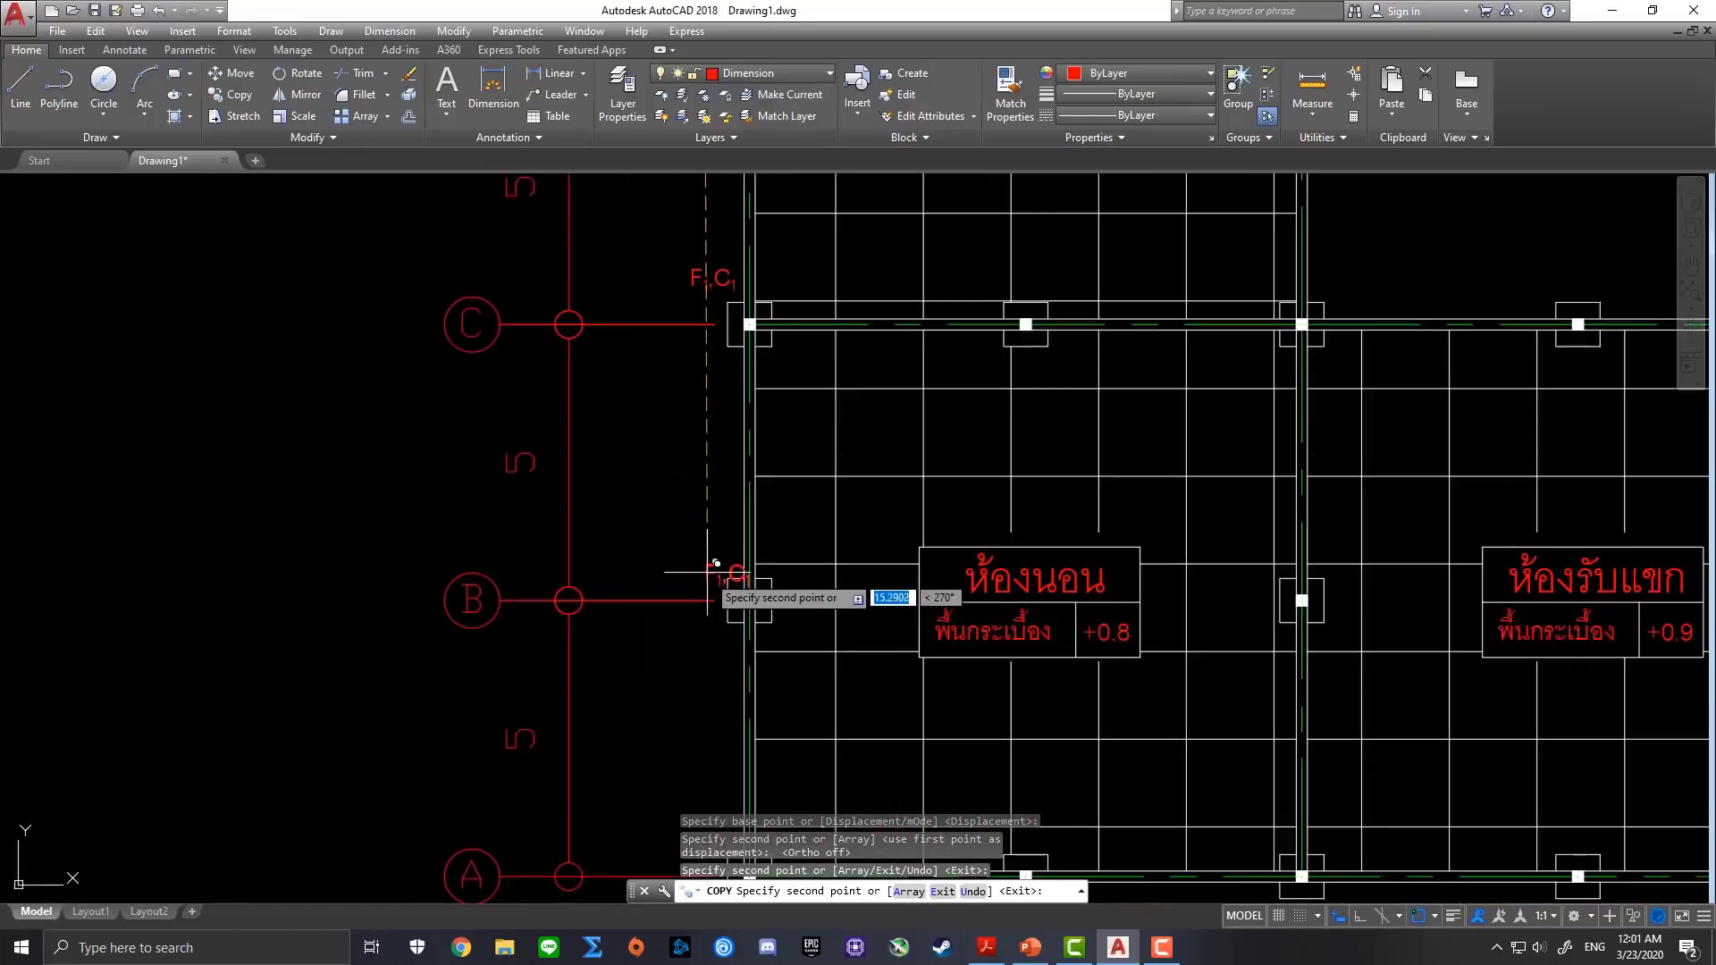
click(705, 553)
middle_drag(766, 657, 756, 386)
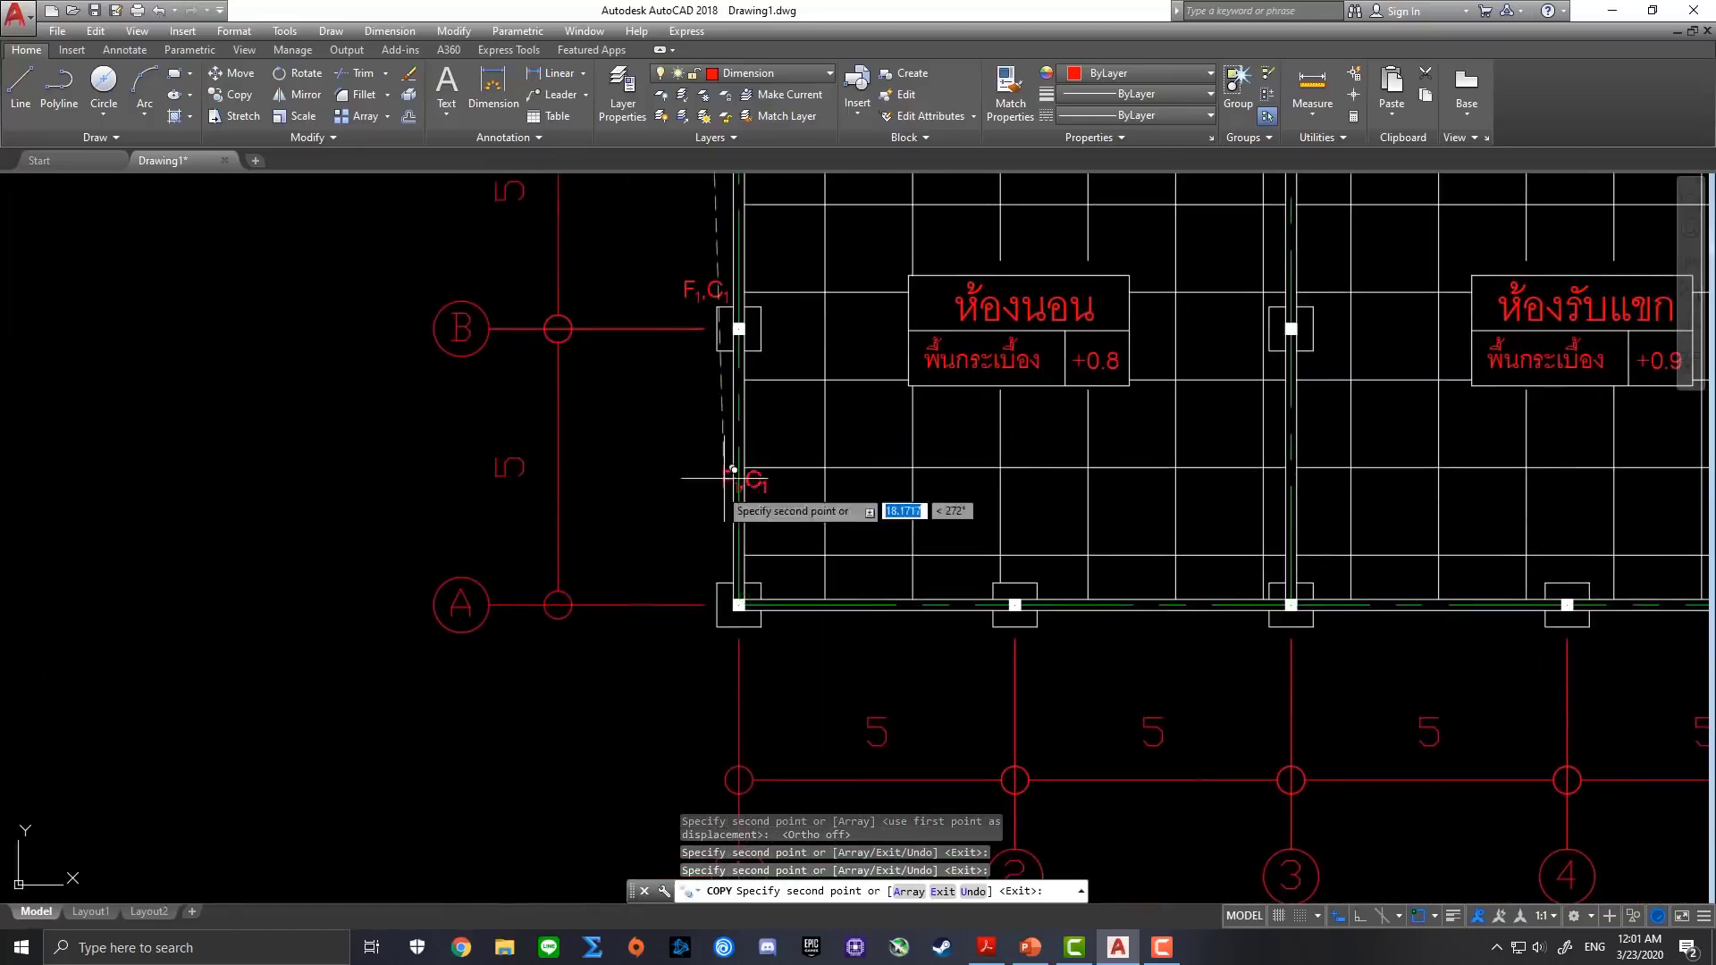
click(690, 542)
Place F1,C1 copies at columns 2 through 5 along grid A and at grid B, column 5
click(941, 632)
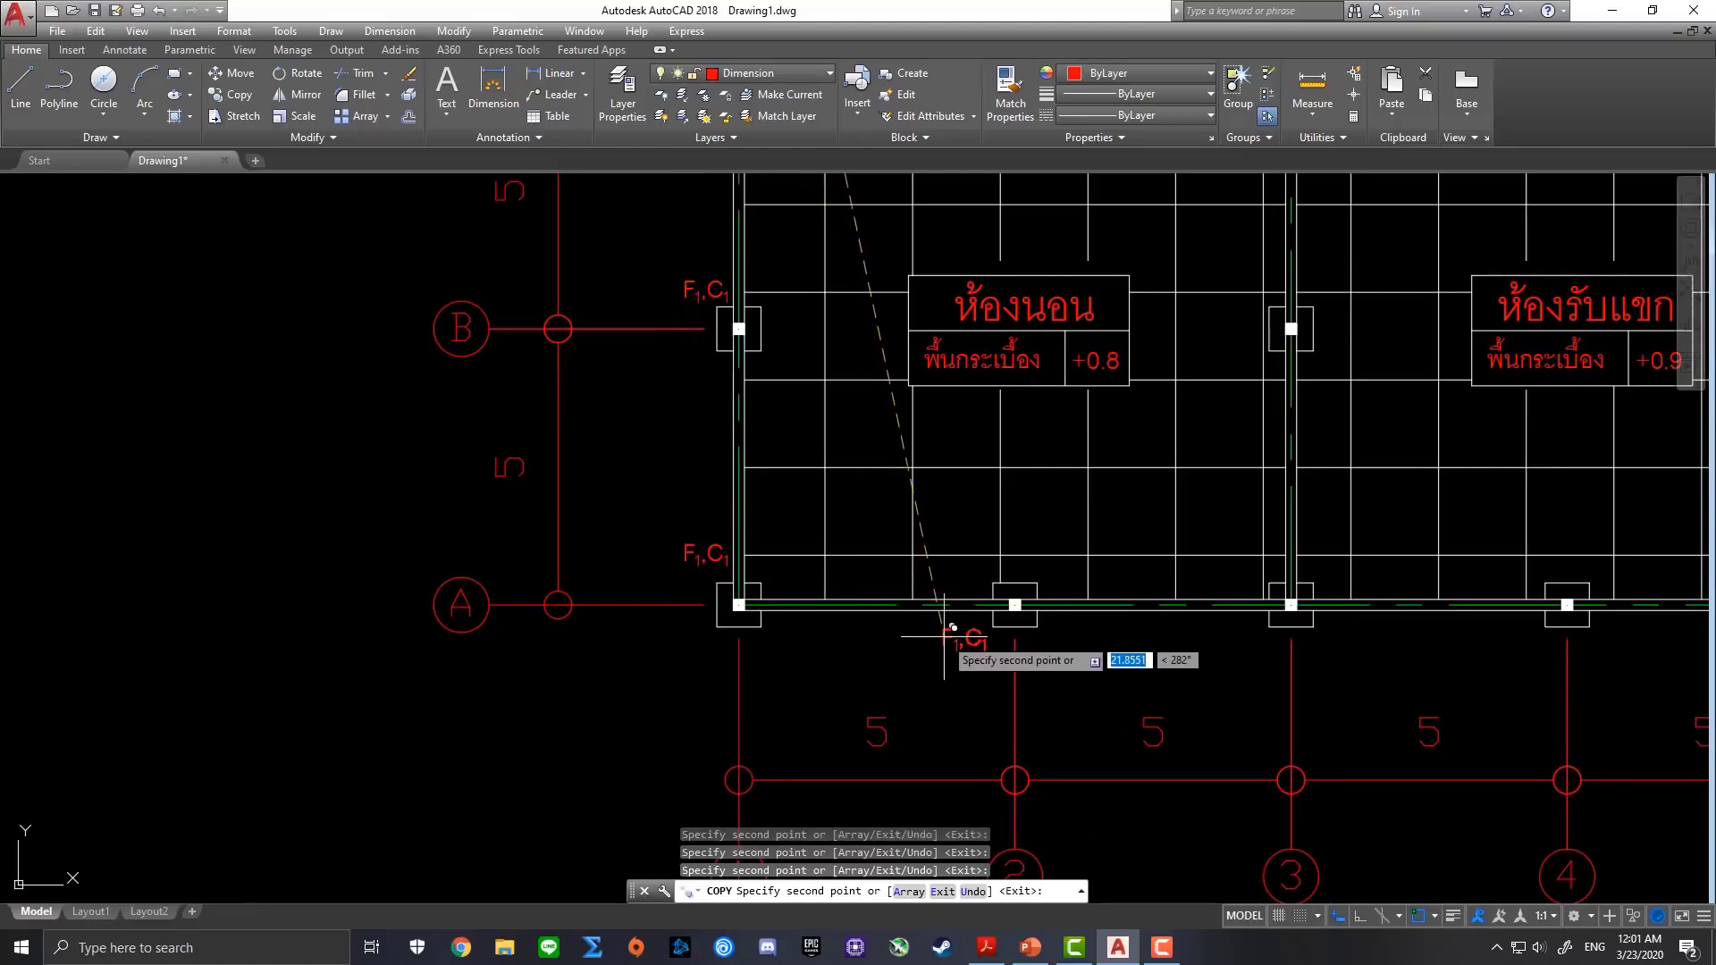
click(1226, 637)
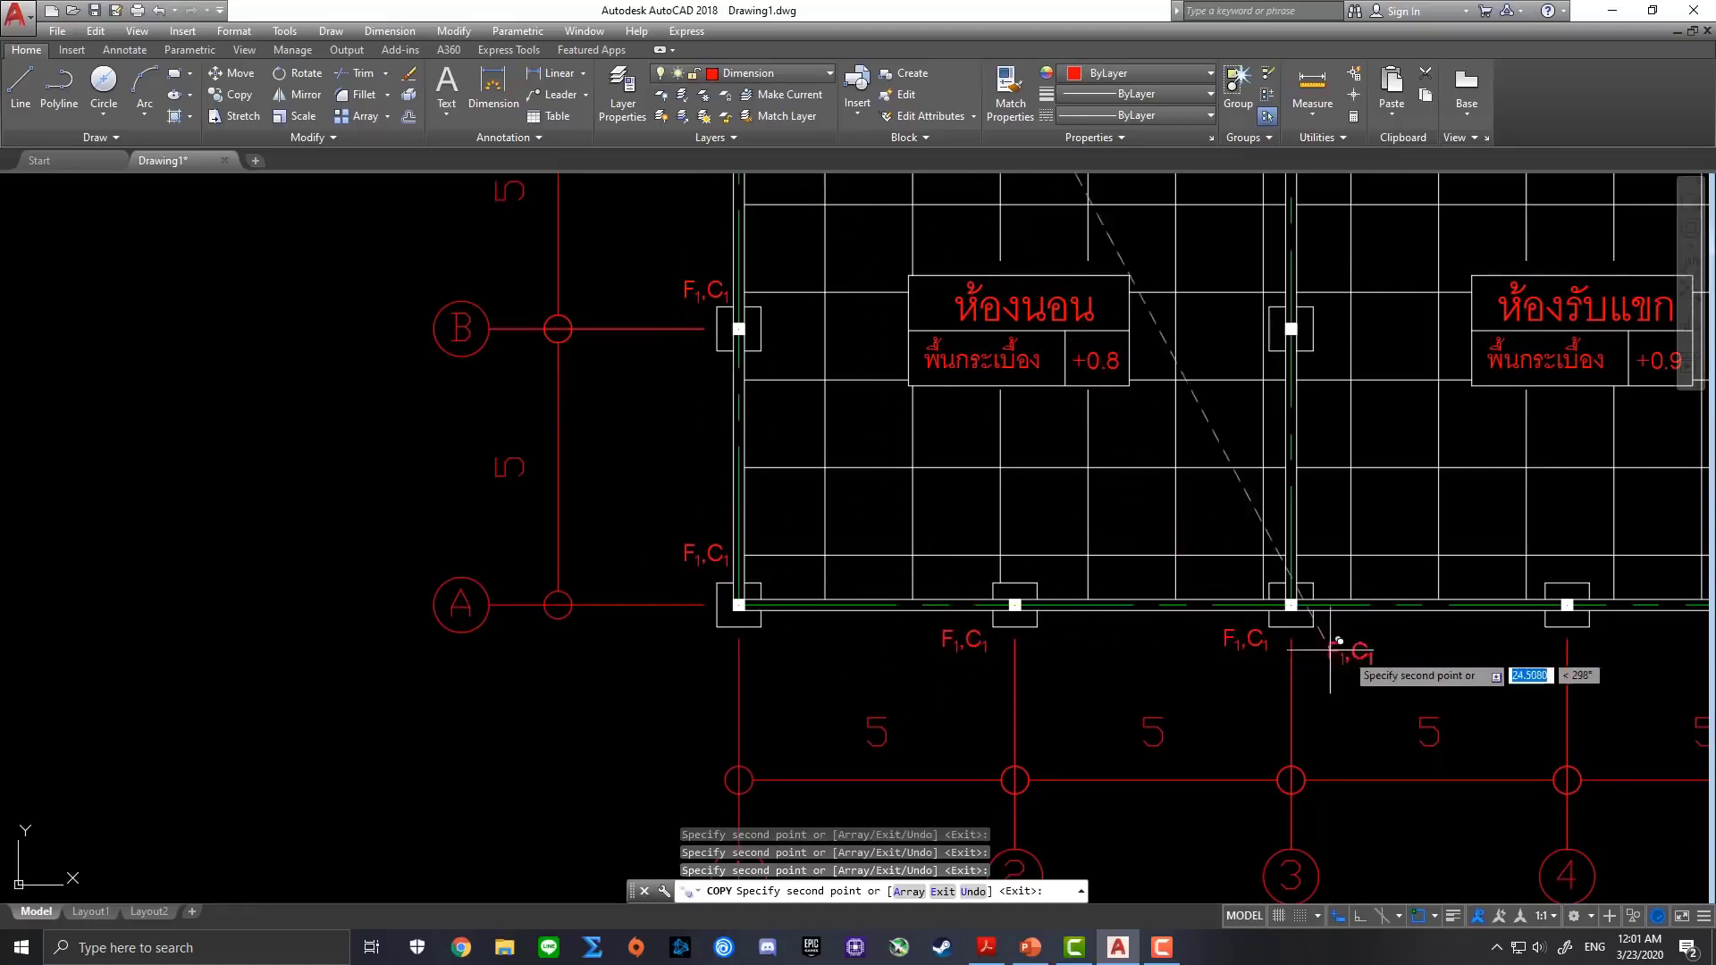
middle_drag(1341, 651, 852, 626)
scroll(1034, 594, up, 2)
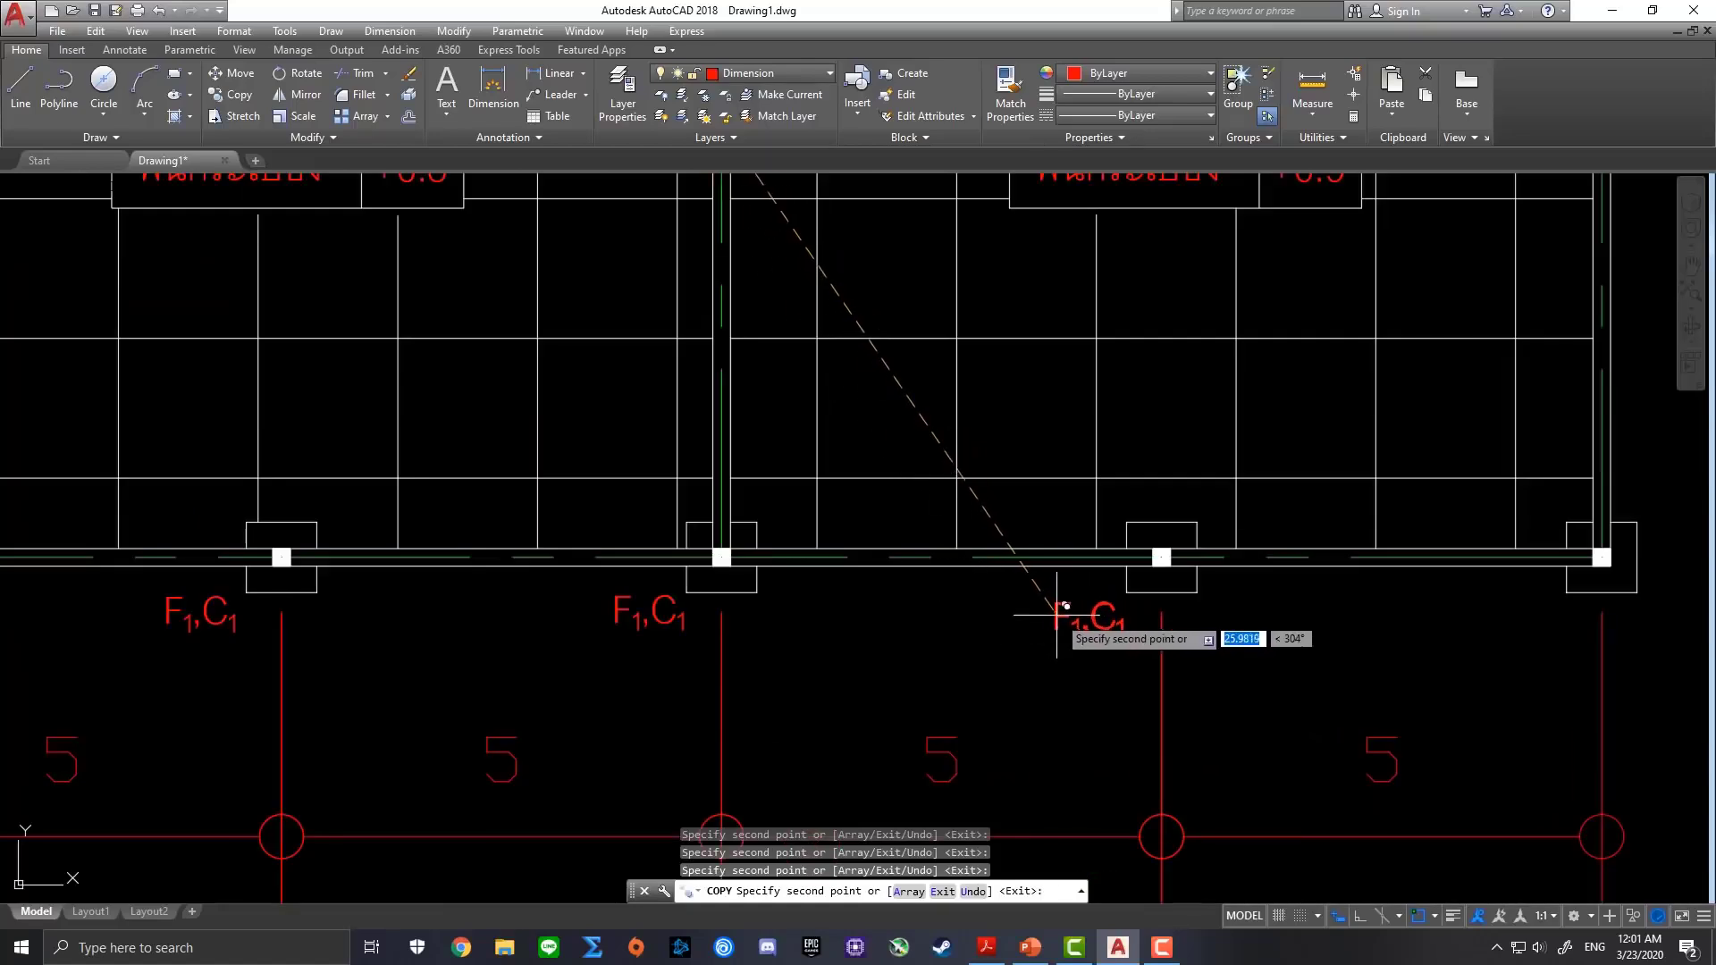
click(1066, 609)
click(1516, 614)
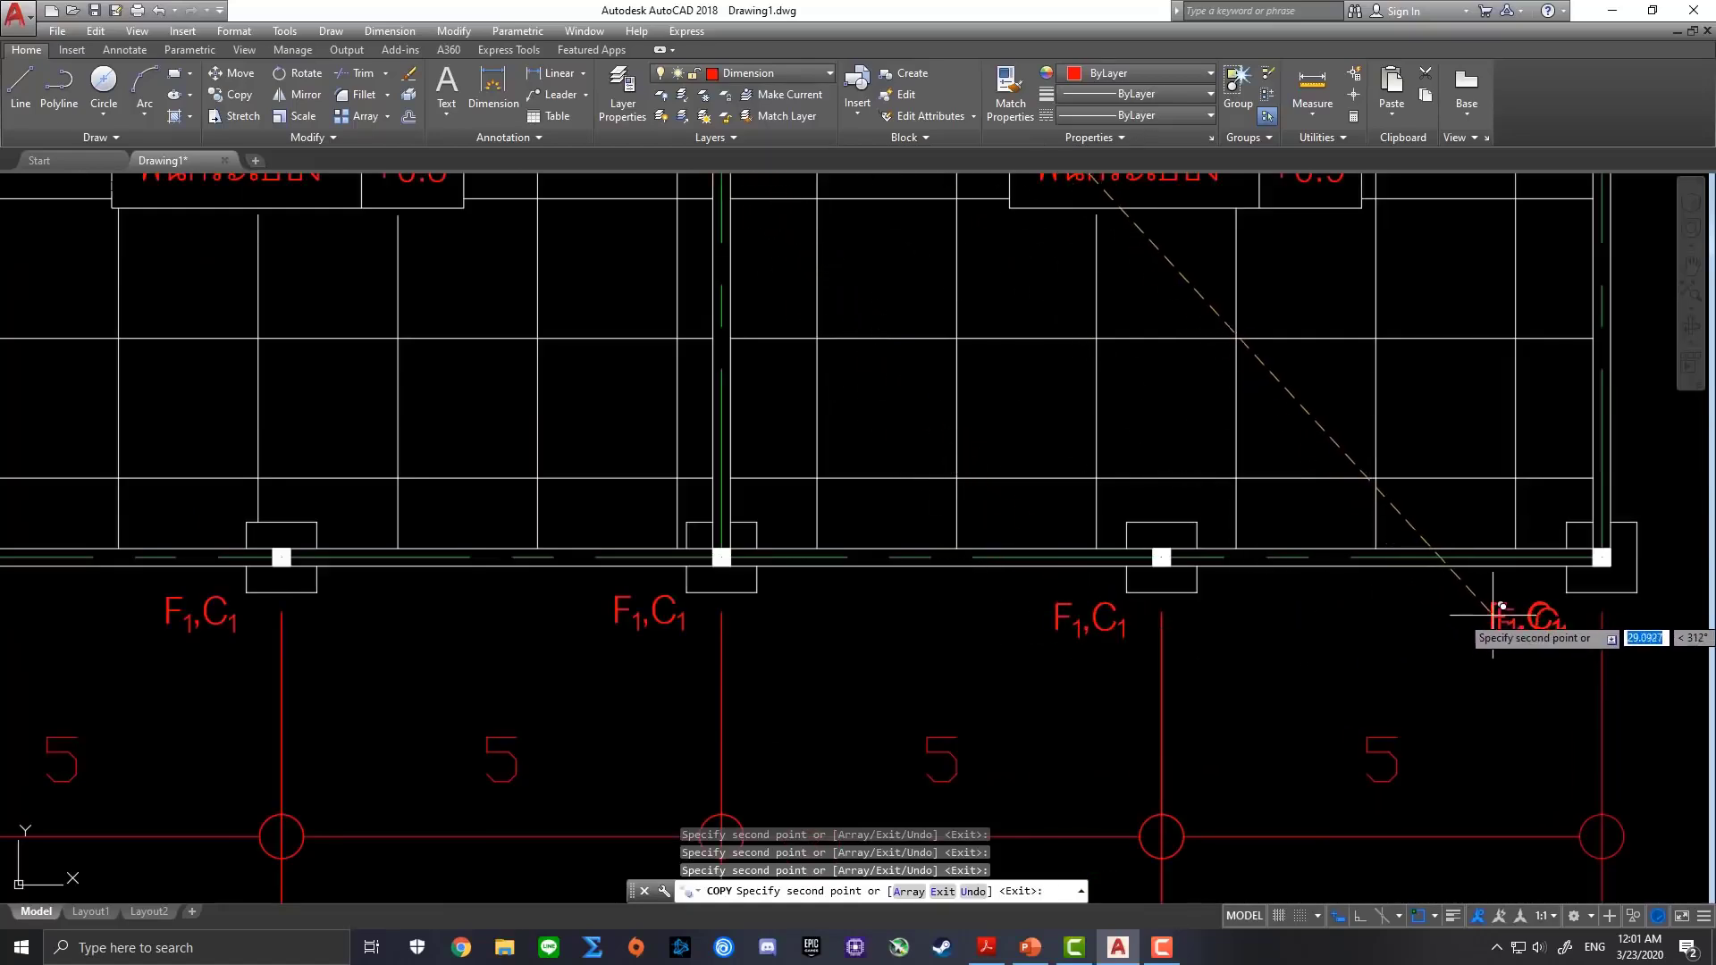
scroll(1367, 460, down, 3)
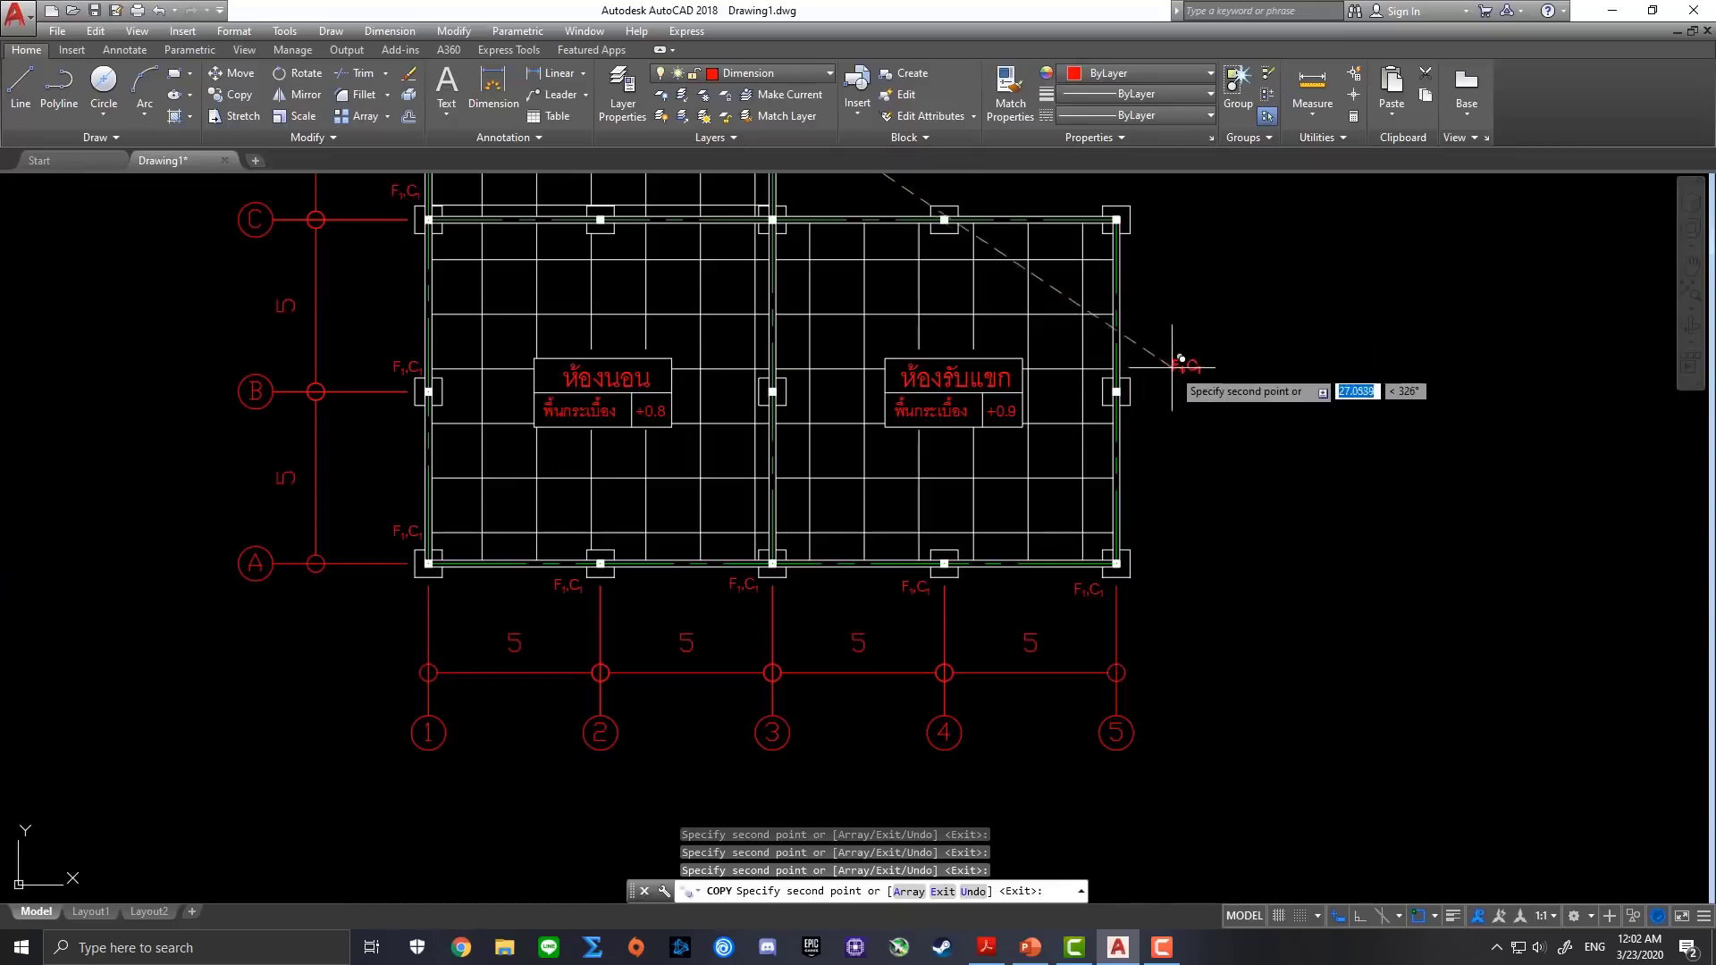
click(1152, 385)
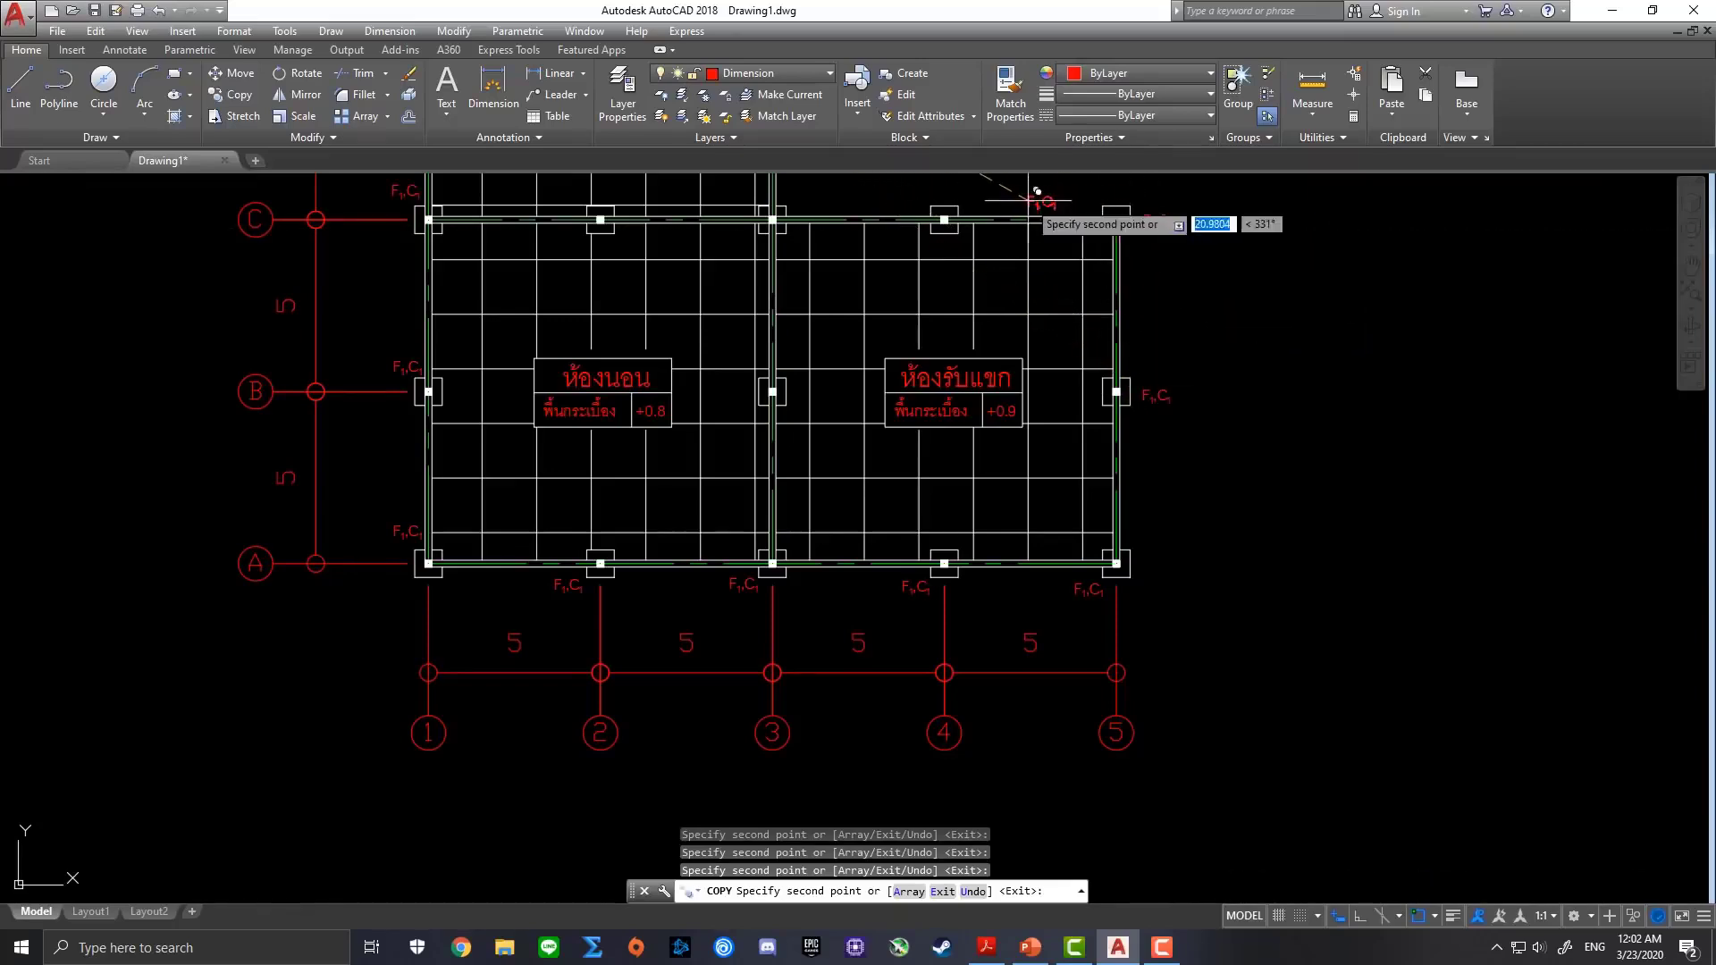
Place an F1,C1 copy at the middle column on grid E, then end the copy
scroll(772, 389, up, 2)
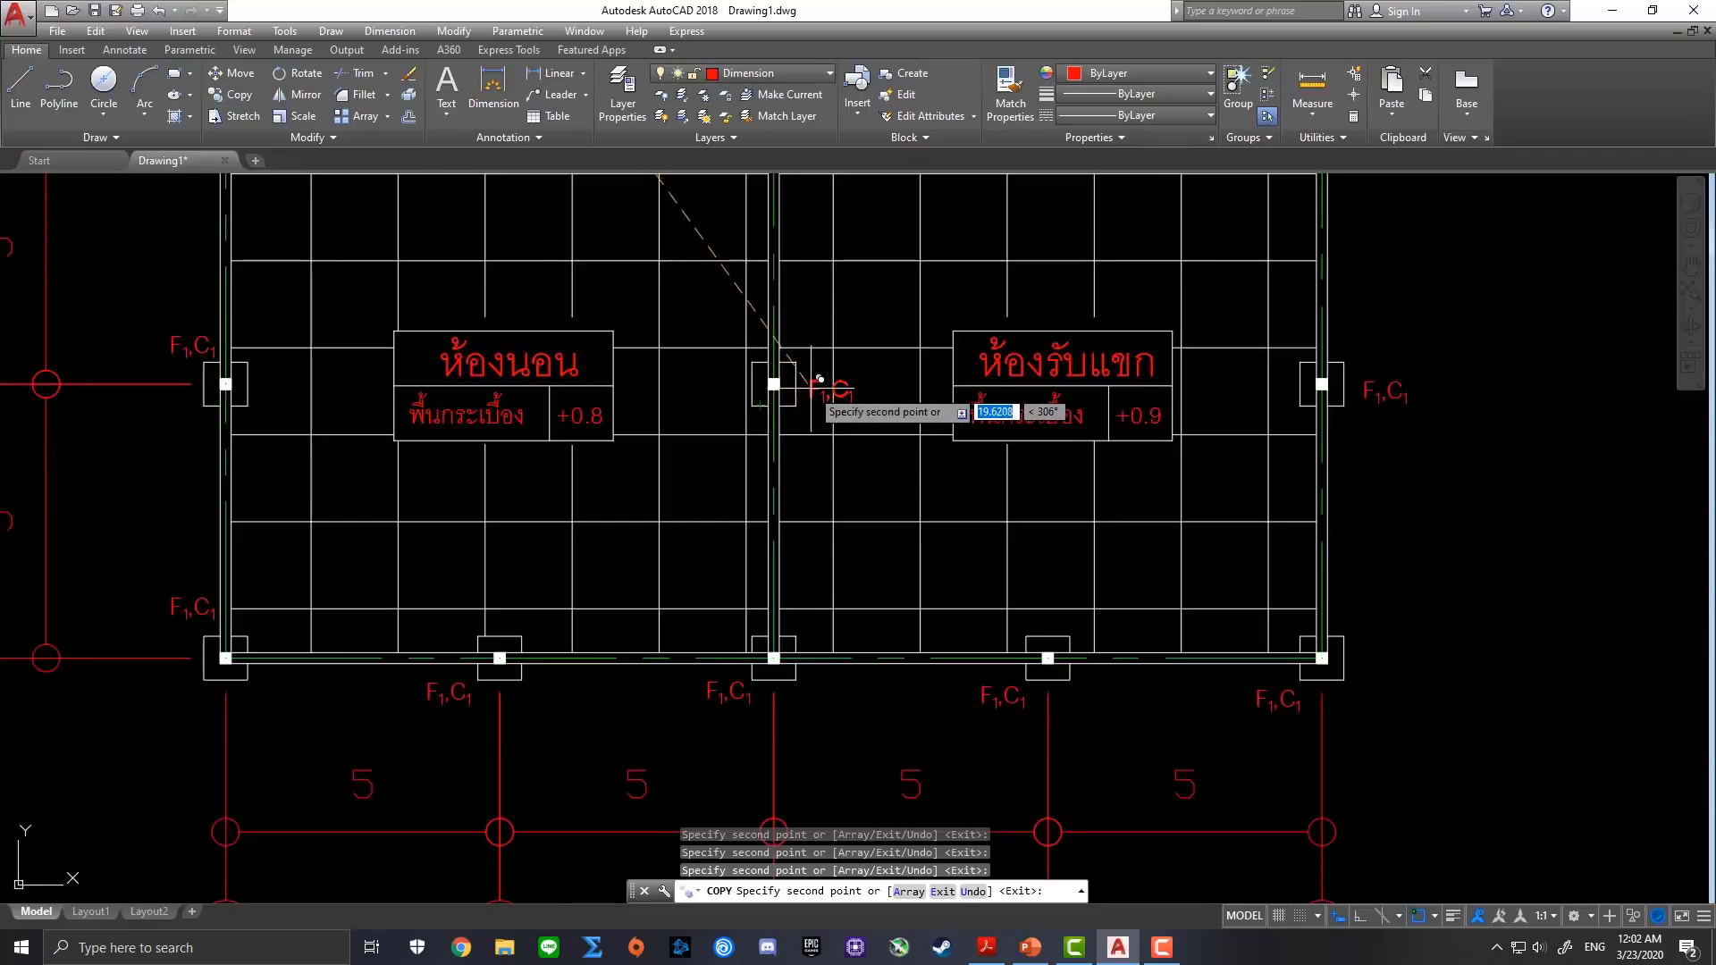
scroll(819, 379, down, 3)
middle_drag(880, 314, 920, 420)
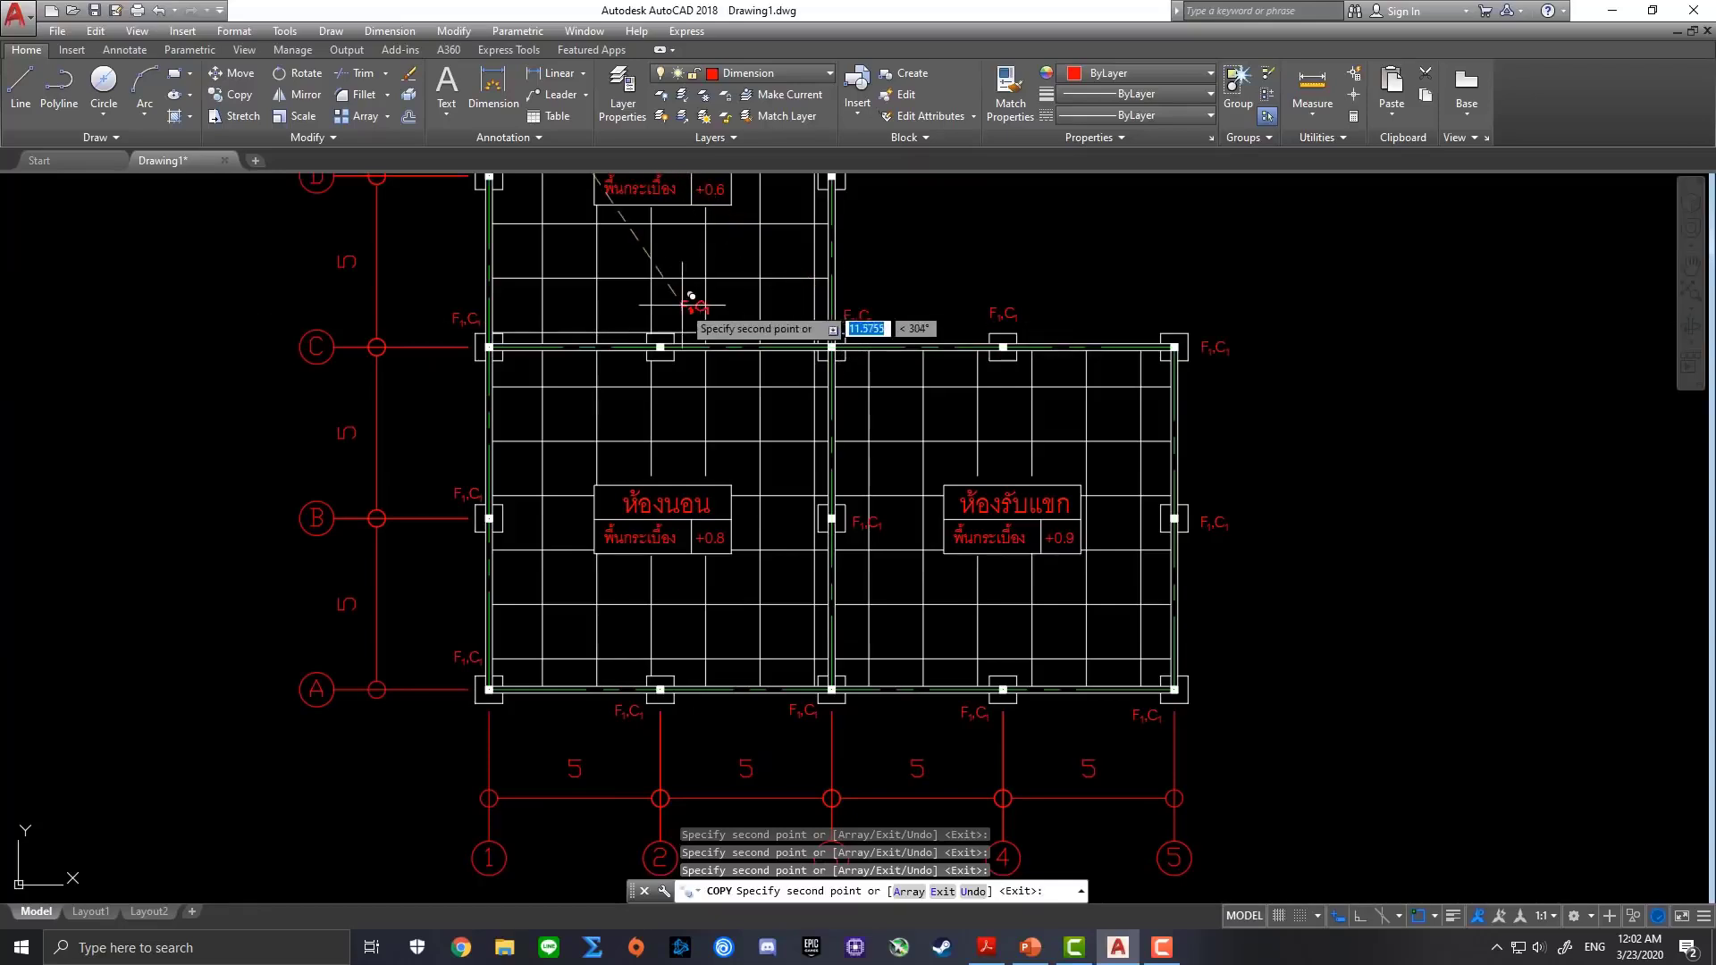
scroll(665, 318, up, 4)
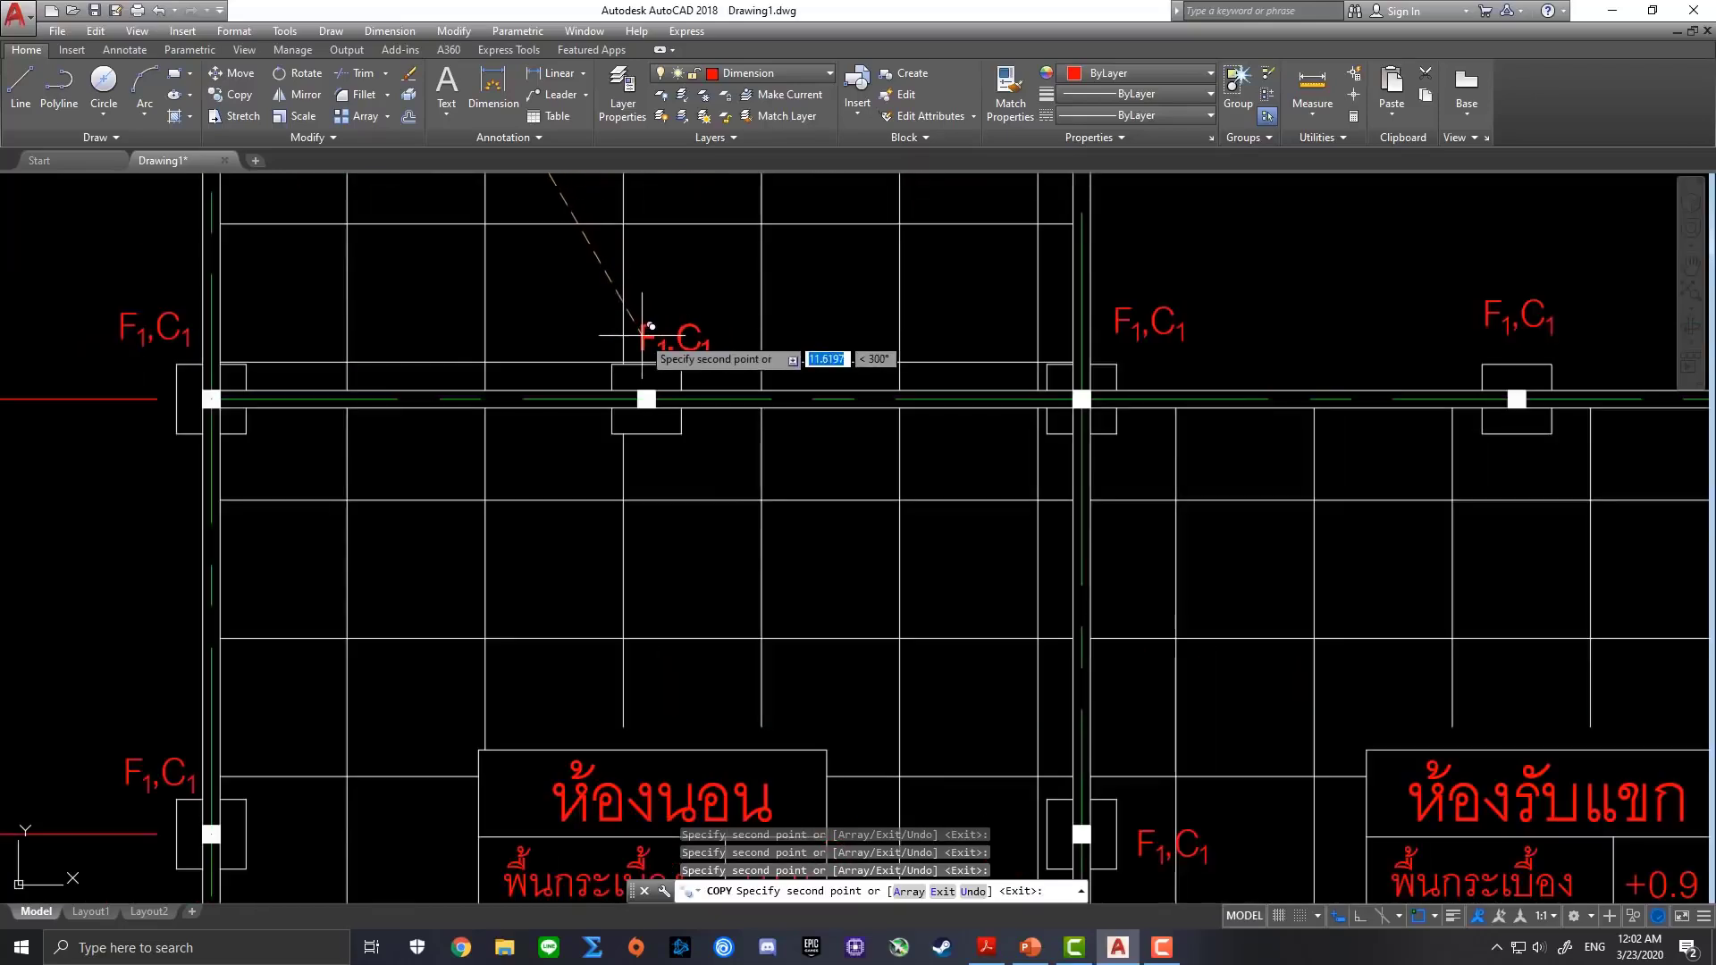
scroll(660, 309, down, 2)
scroll(682, 314, down, 2)
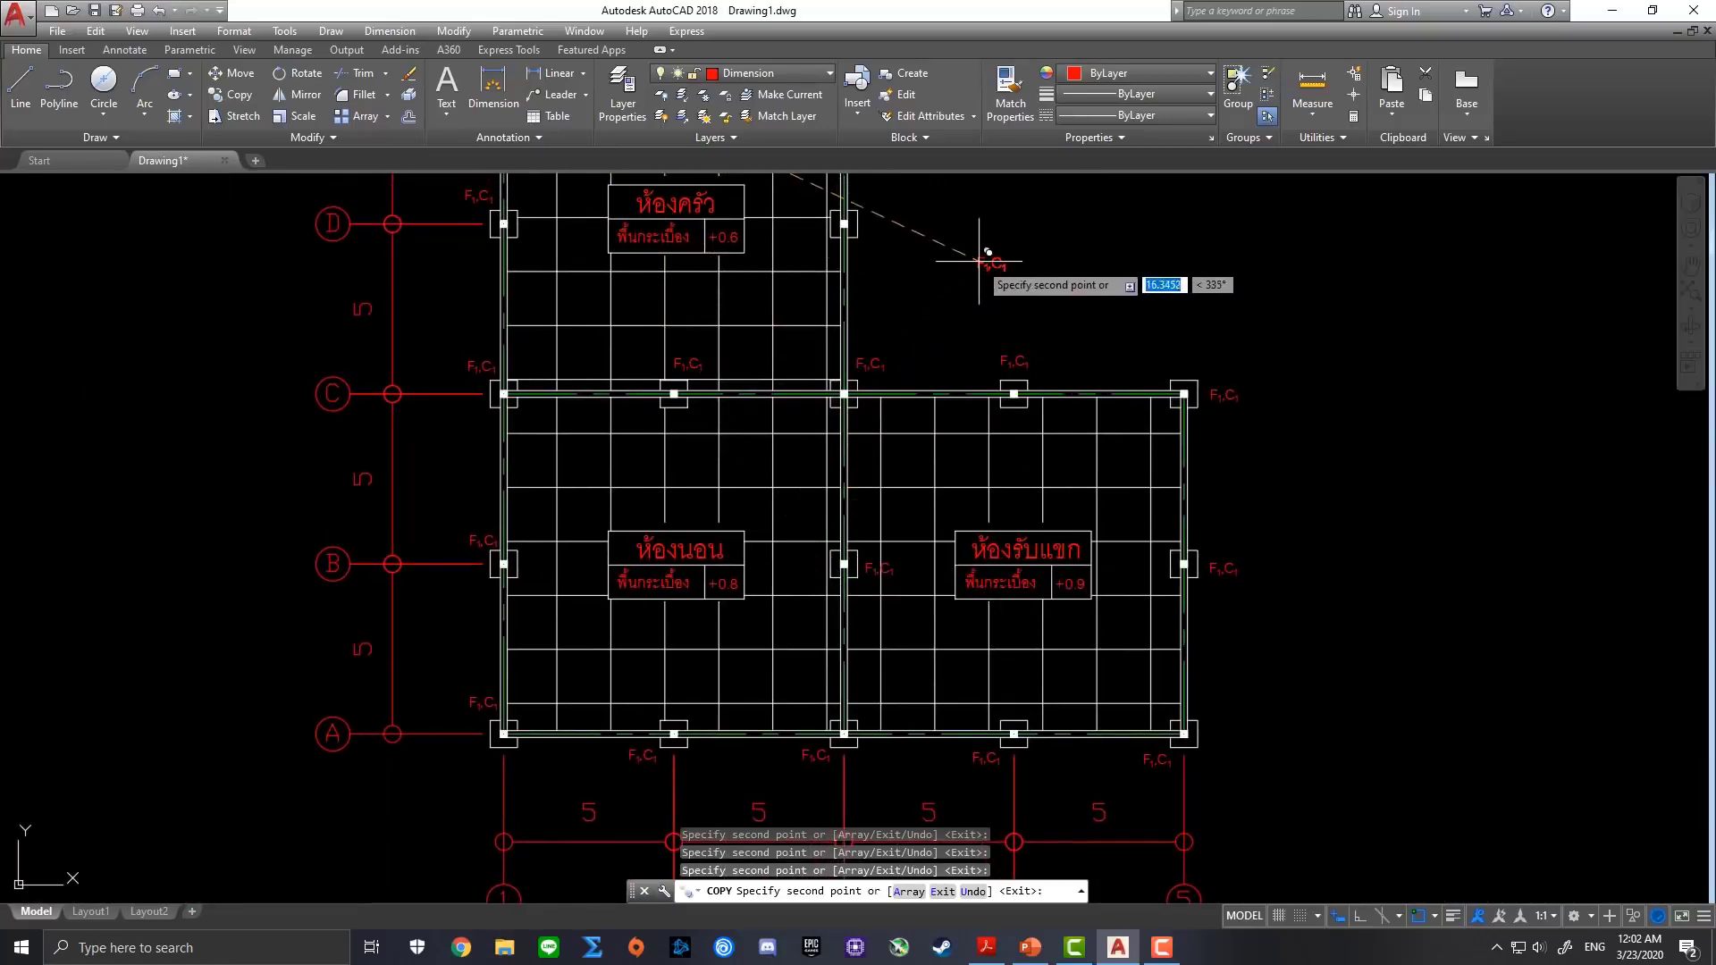
scroll(1028, 357, up, 2)
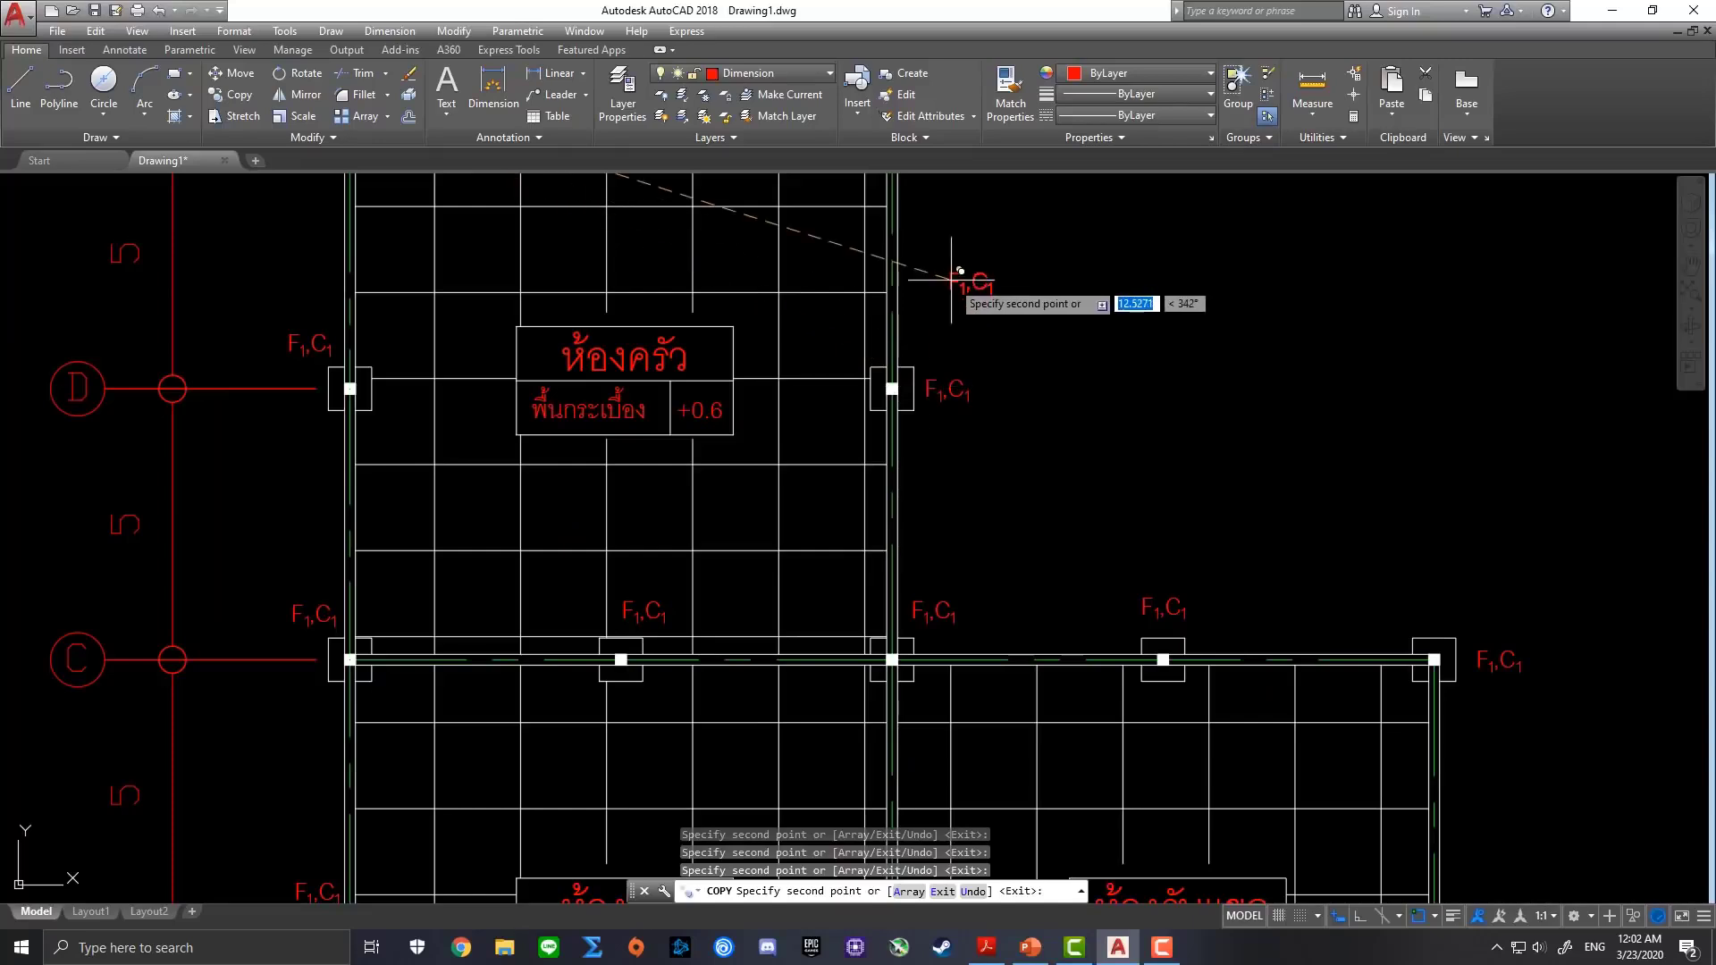
middle_drag(951, 278, 1026, 514)
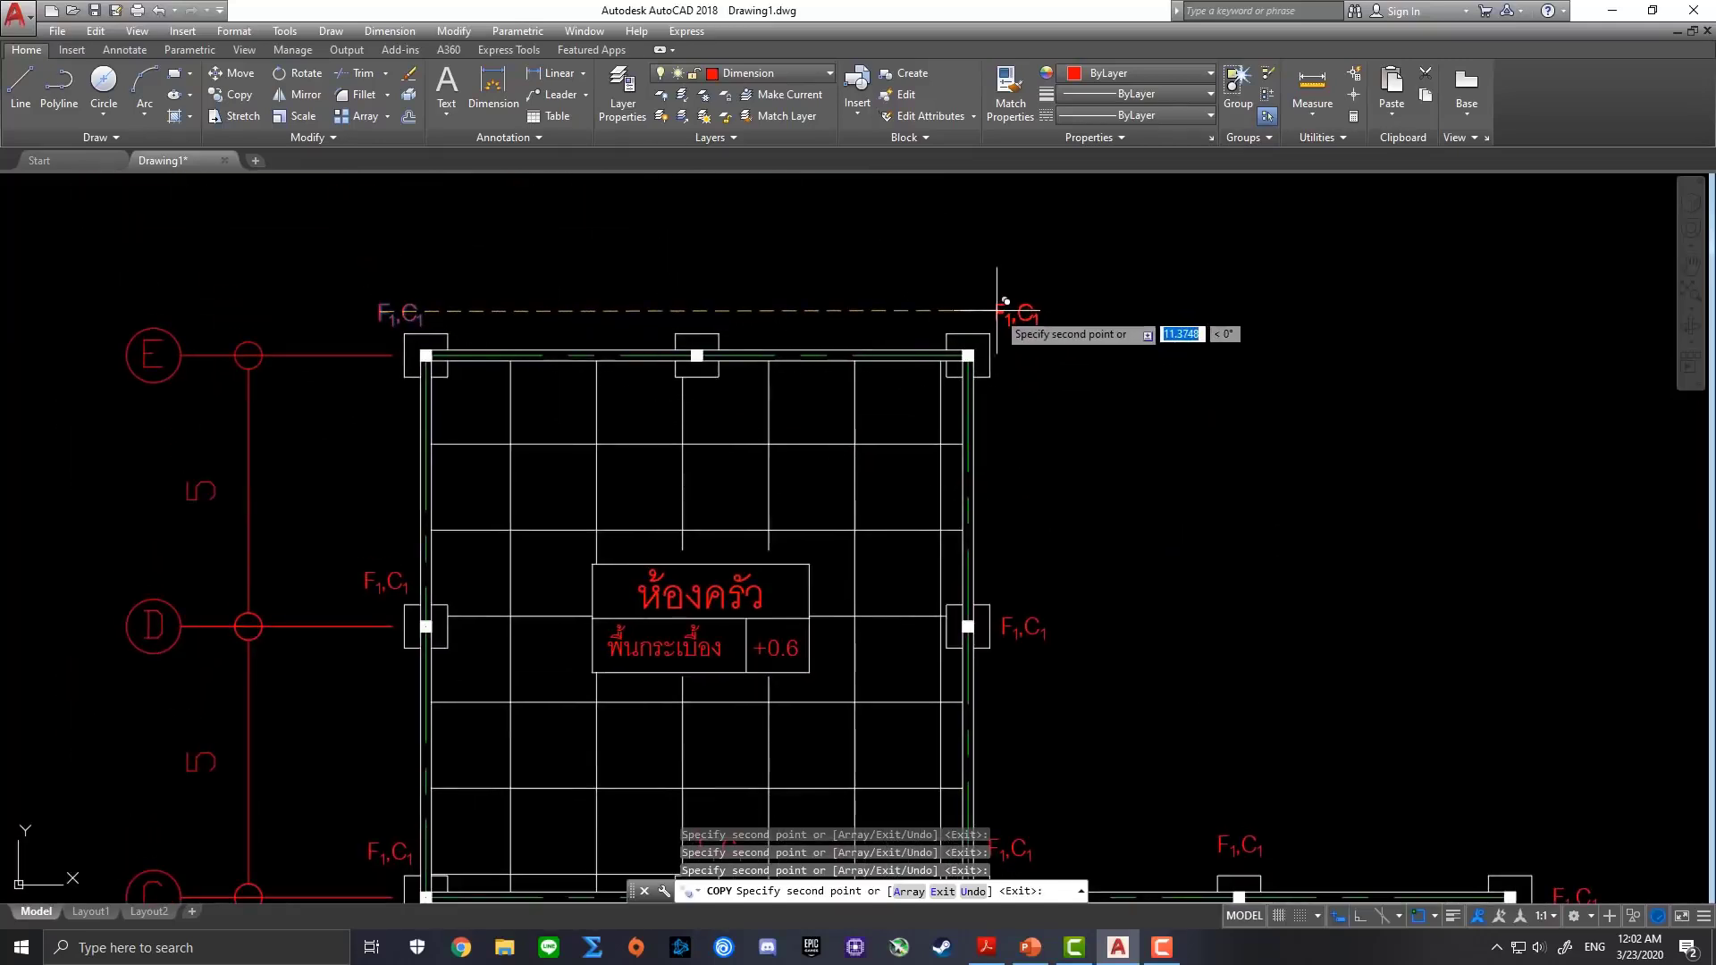
click(913, 304)
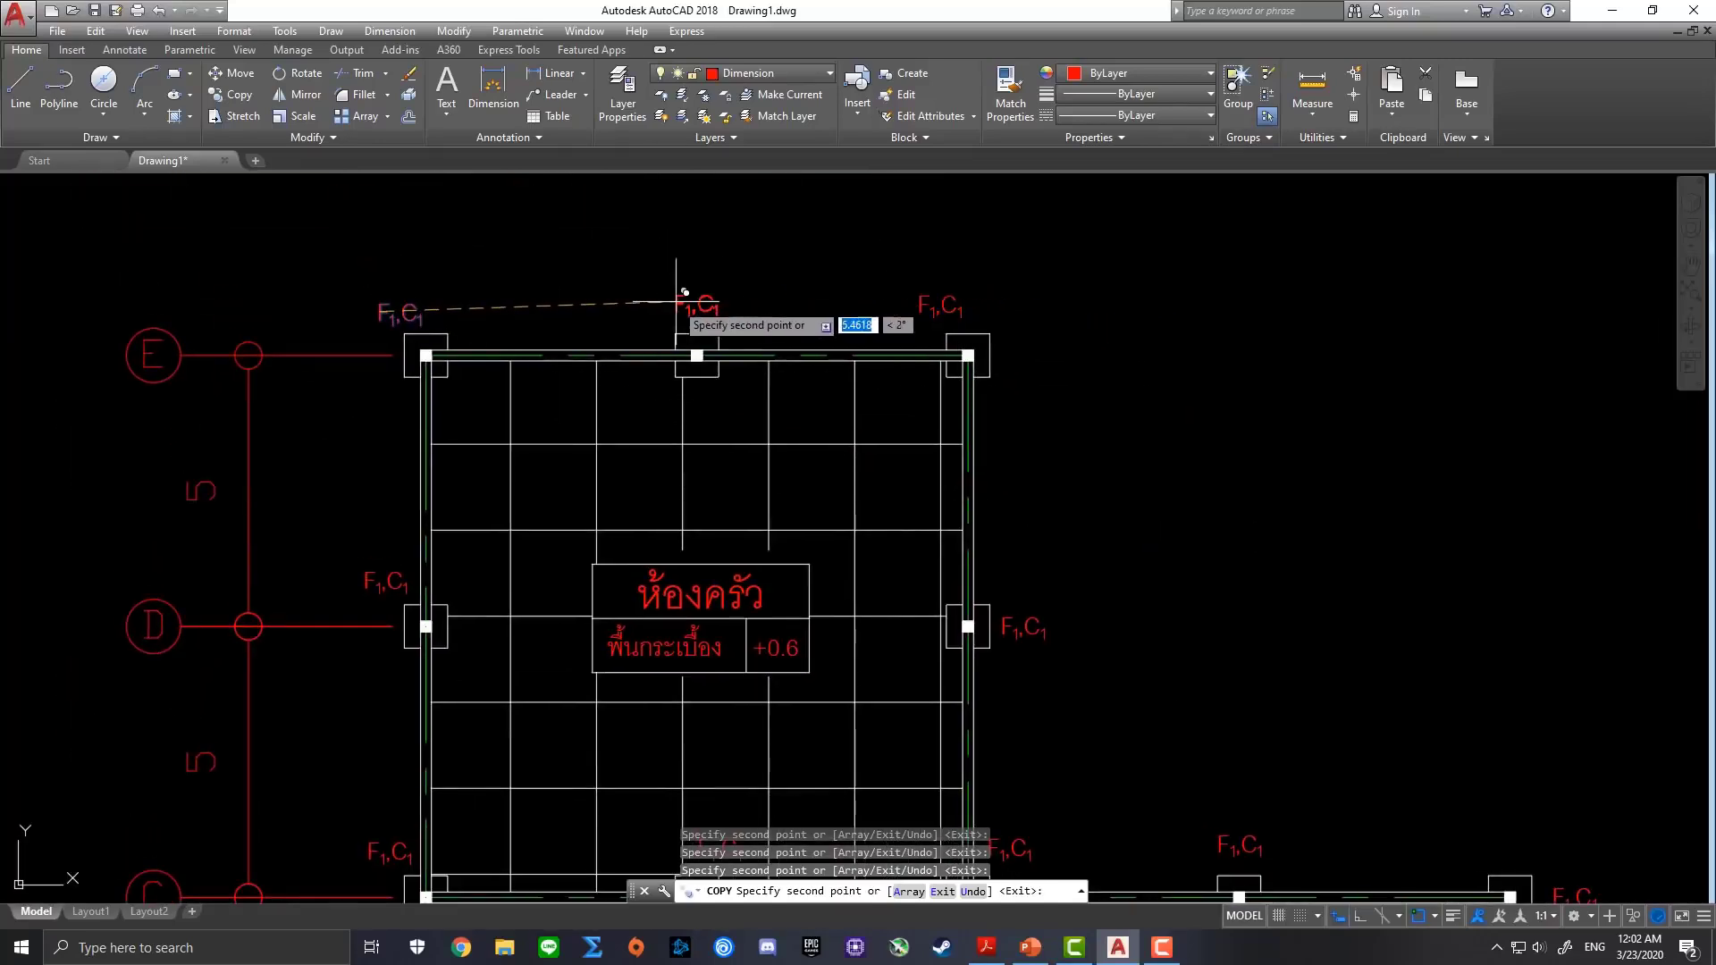
scroll(850, 345, down, 4)
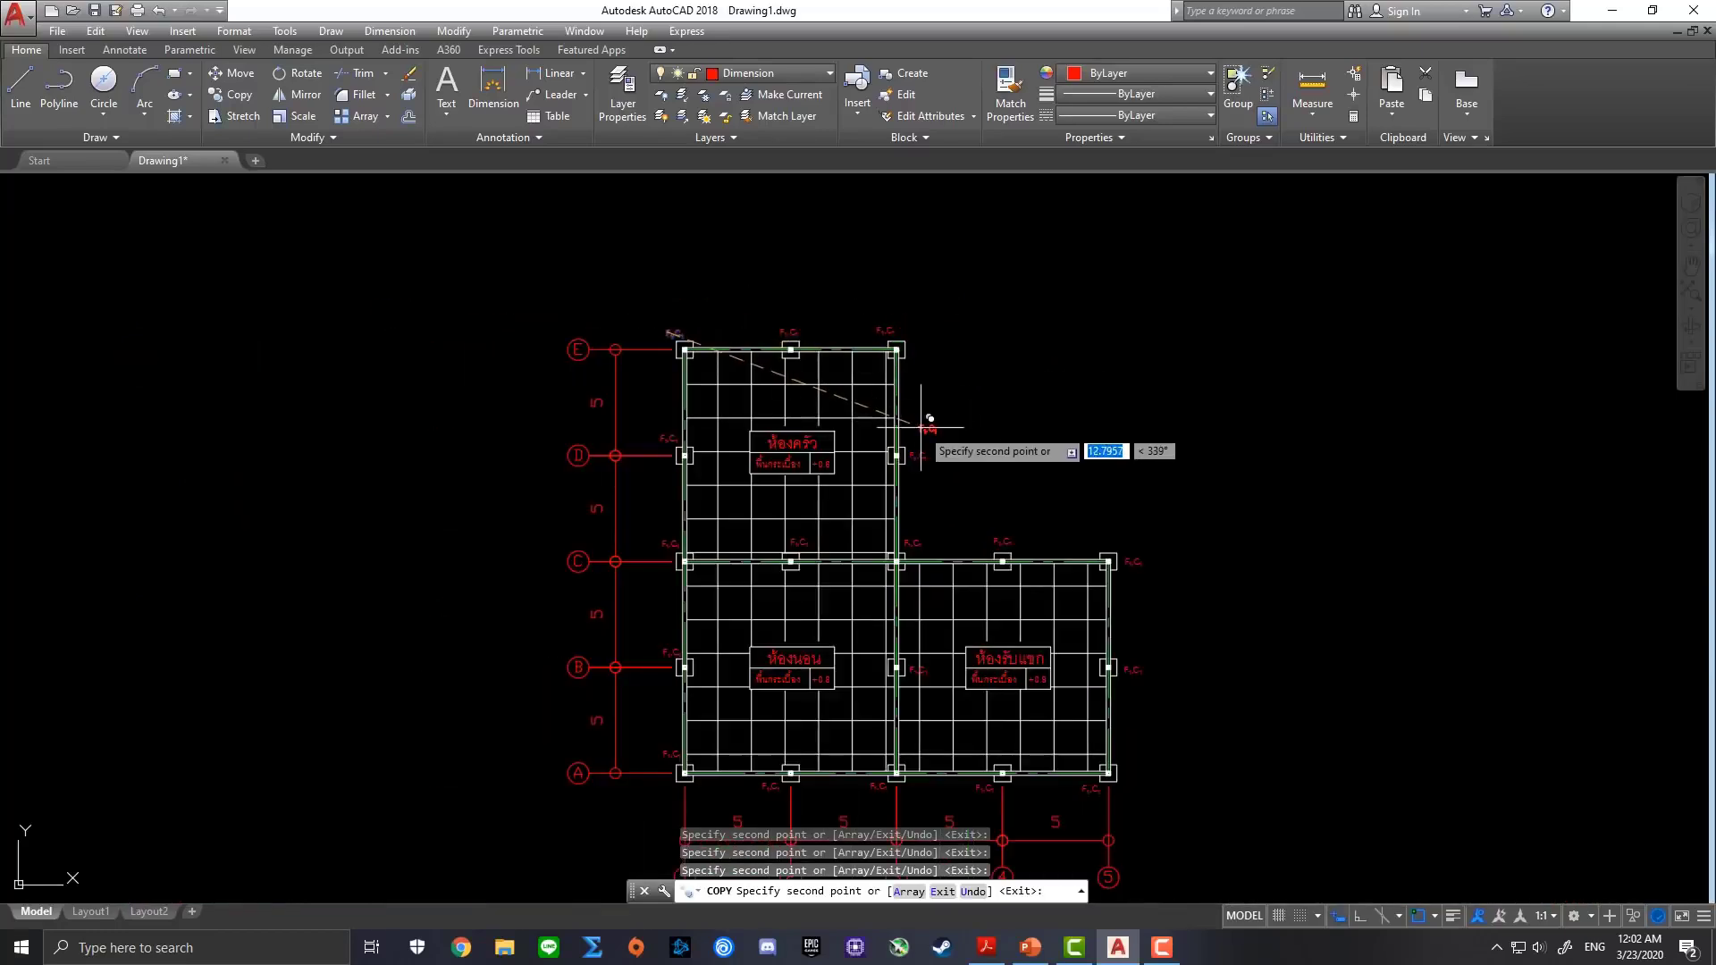
key(Escape)
middle_drag(968, 445, 945, 356)
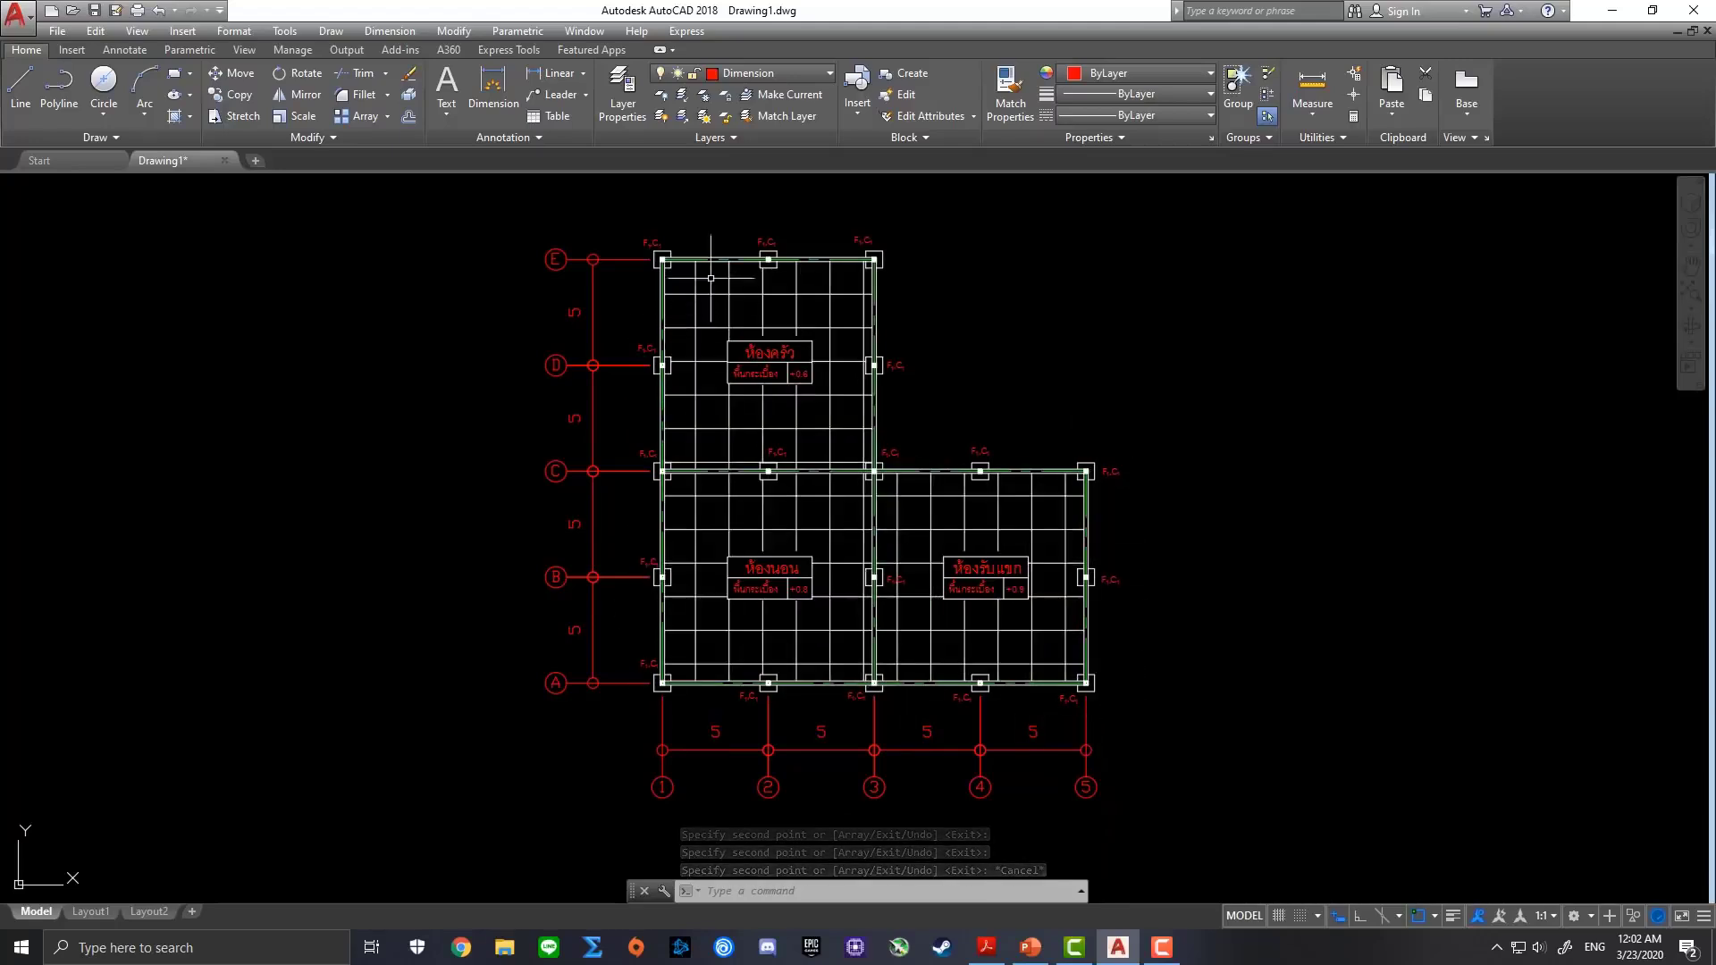
Paste a copy of the F1,C1 label and move it above the top beam between the first grid E columns
scroll(697, 232, up, 4)
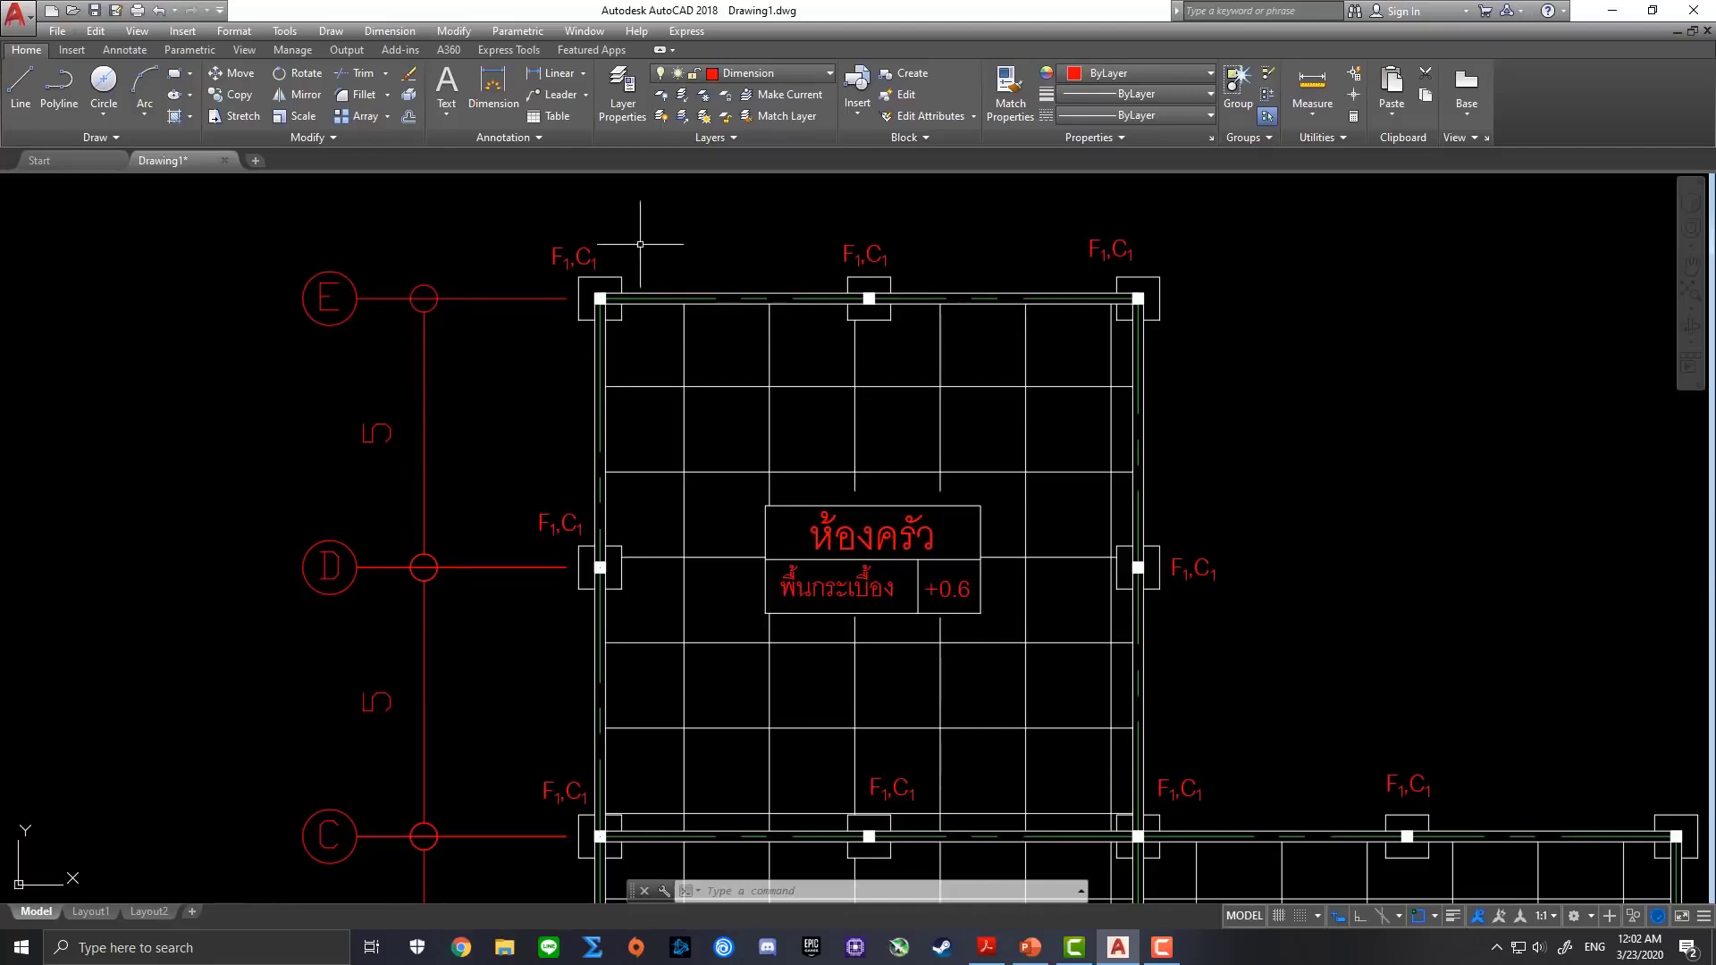
click(579, 255)
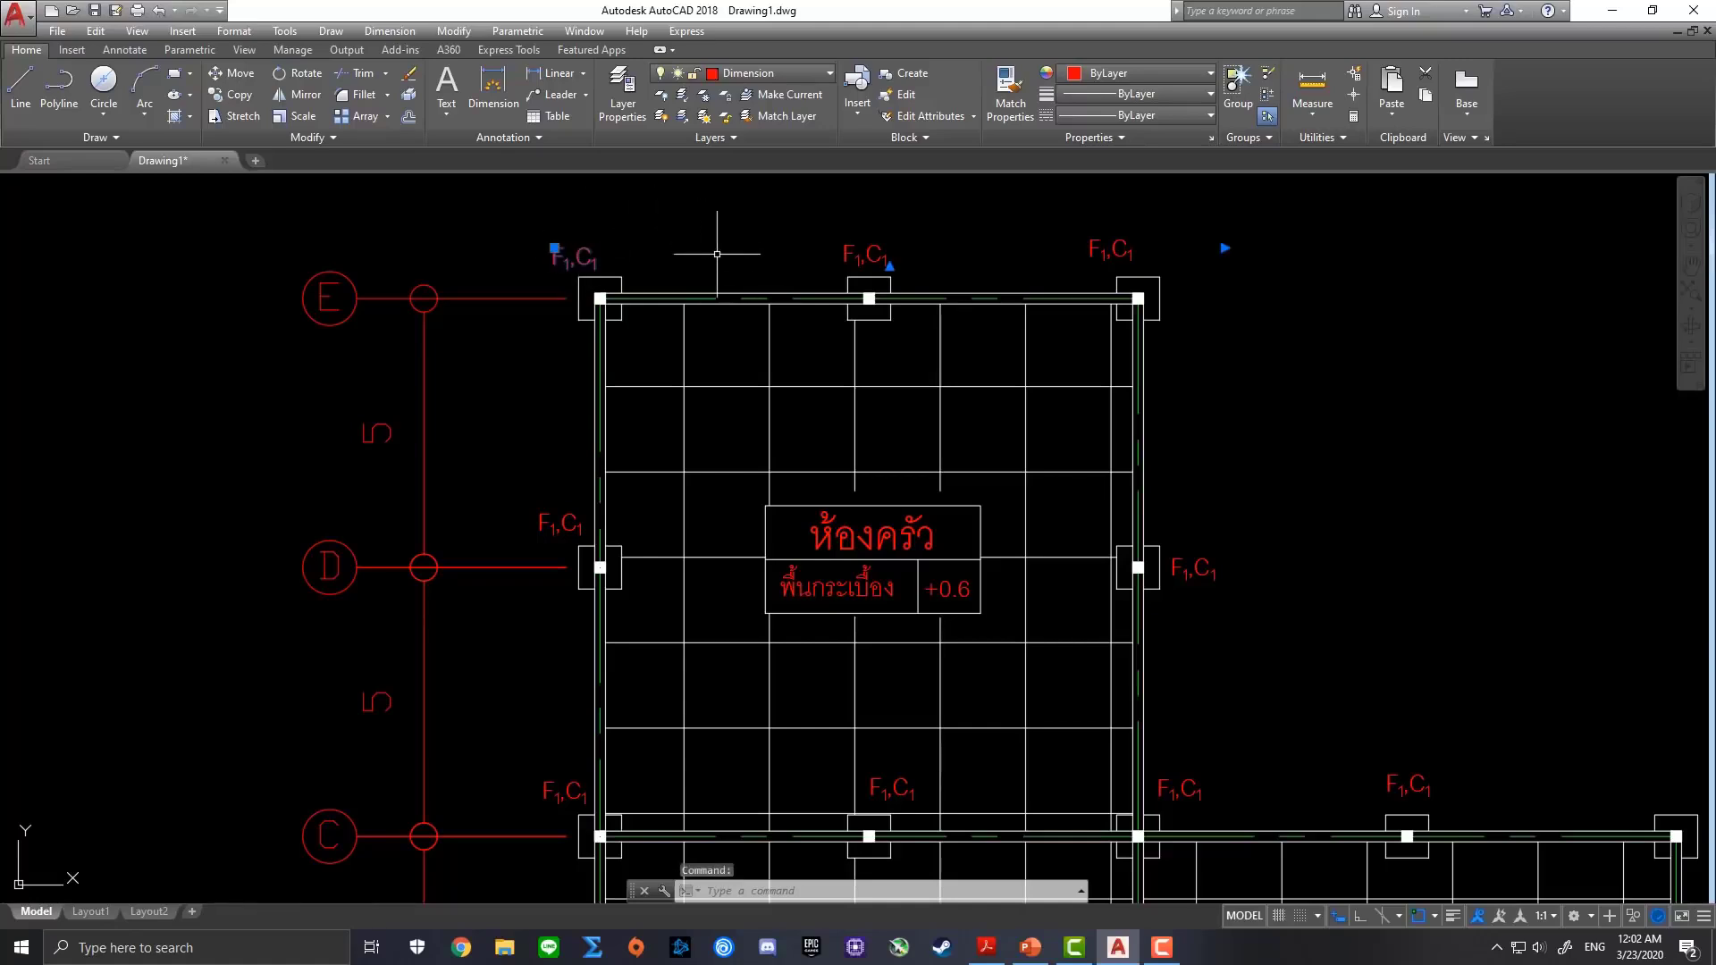
key(ctrl+c)
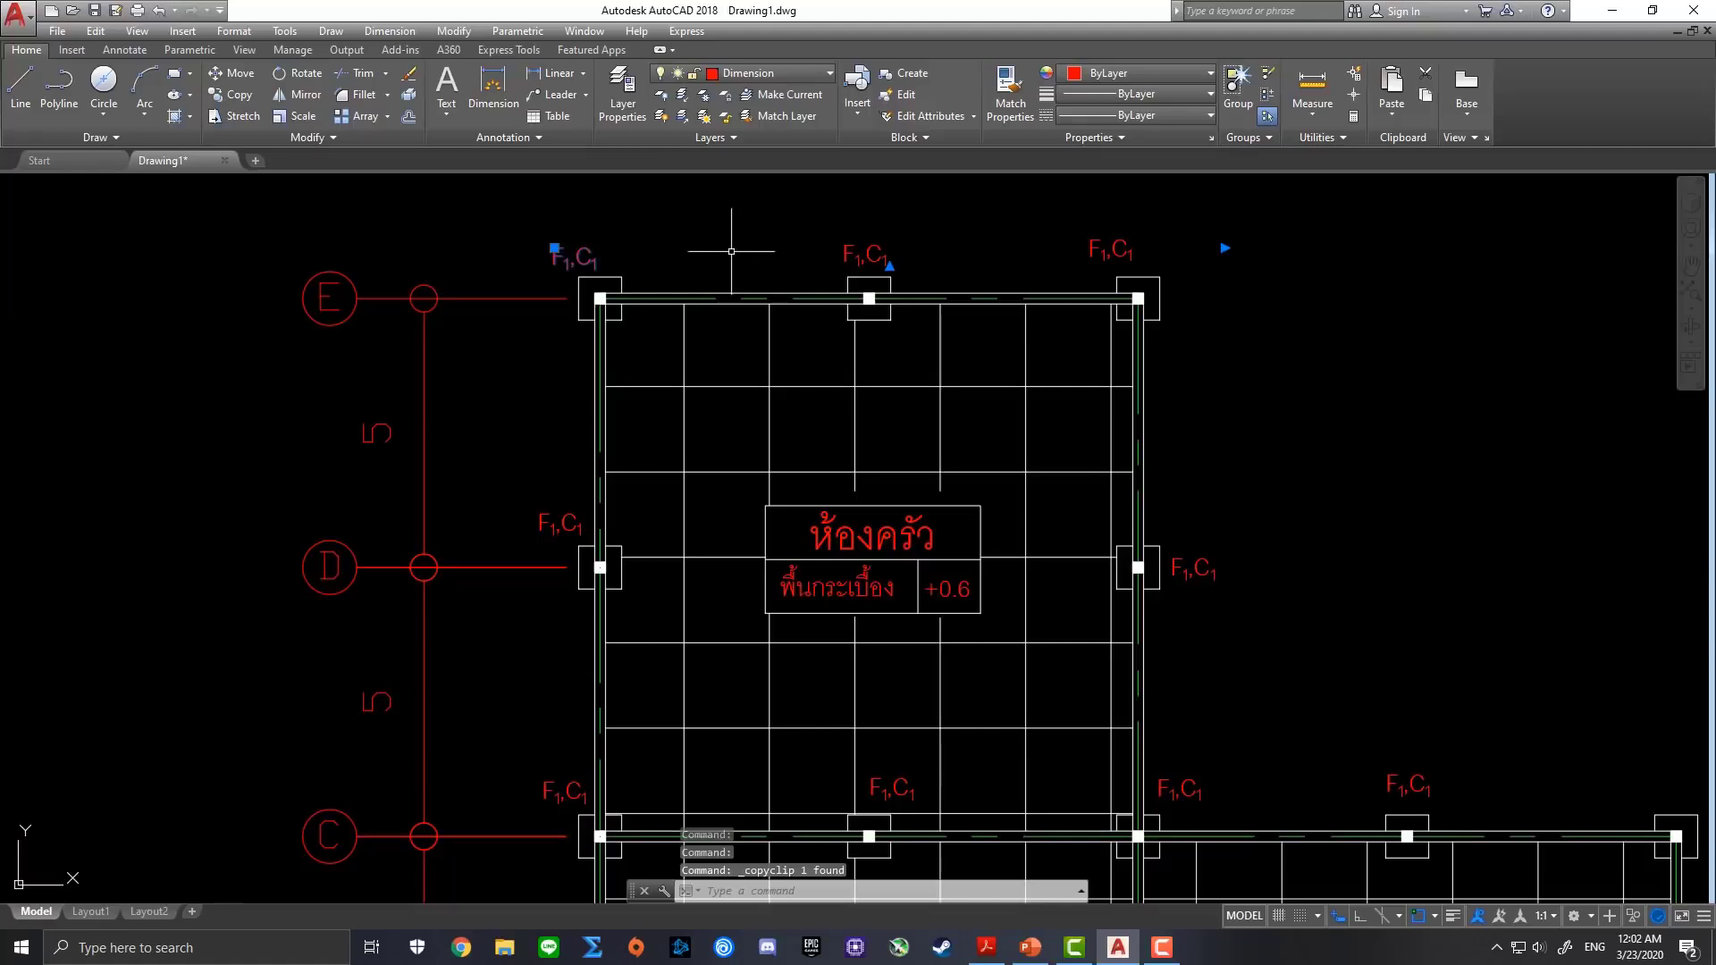
key(ctrl+v)
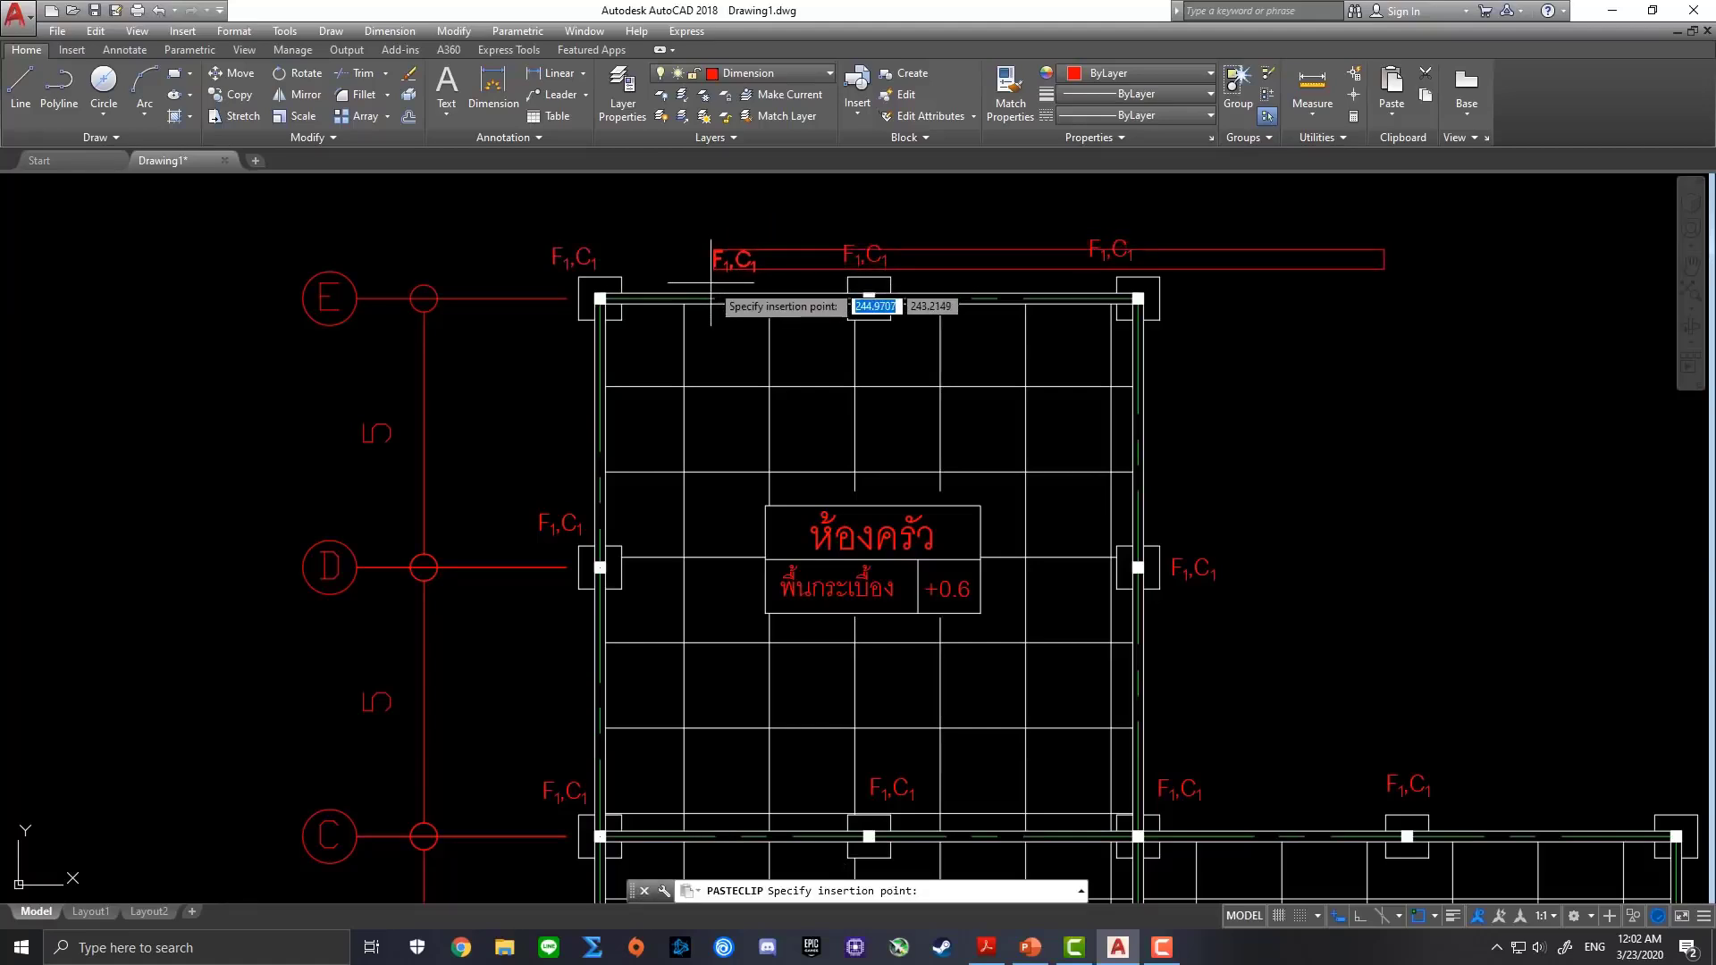
click(600, 295)
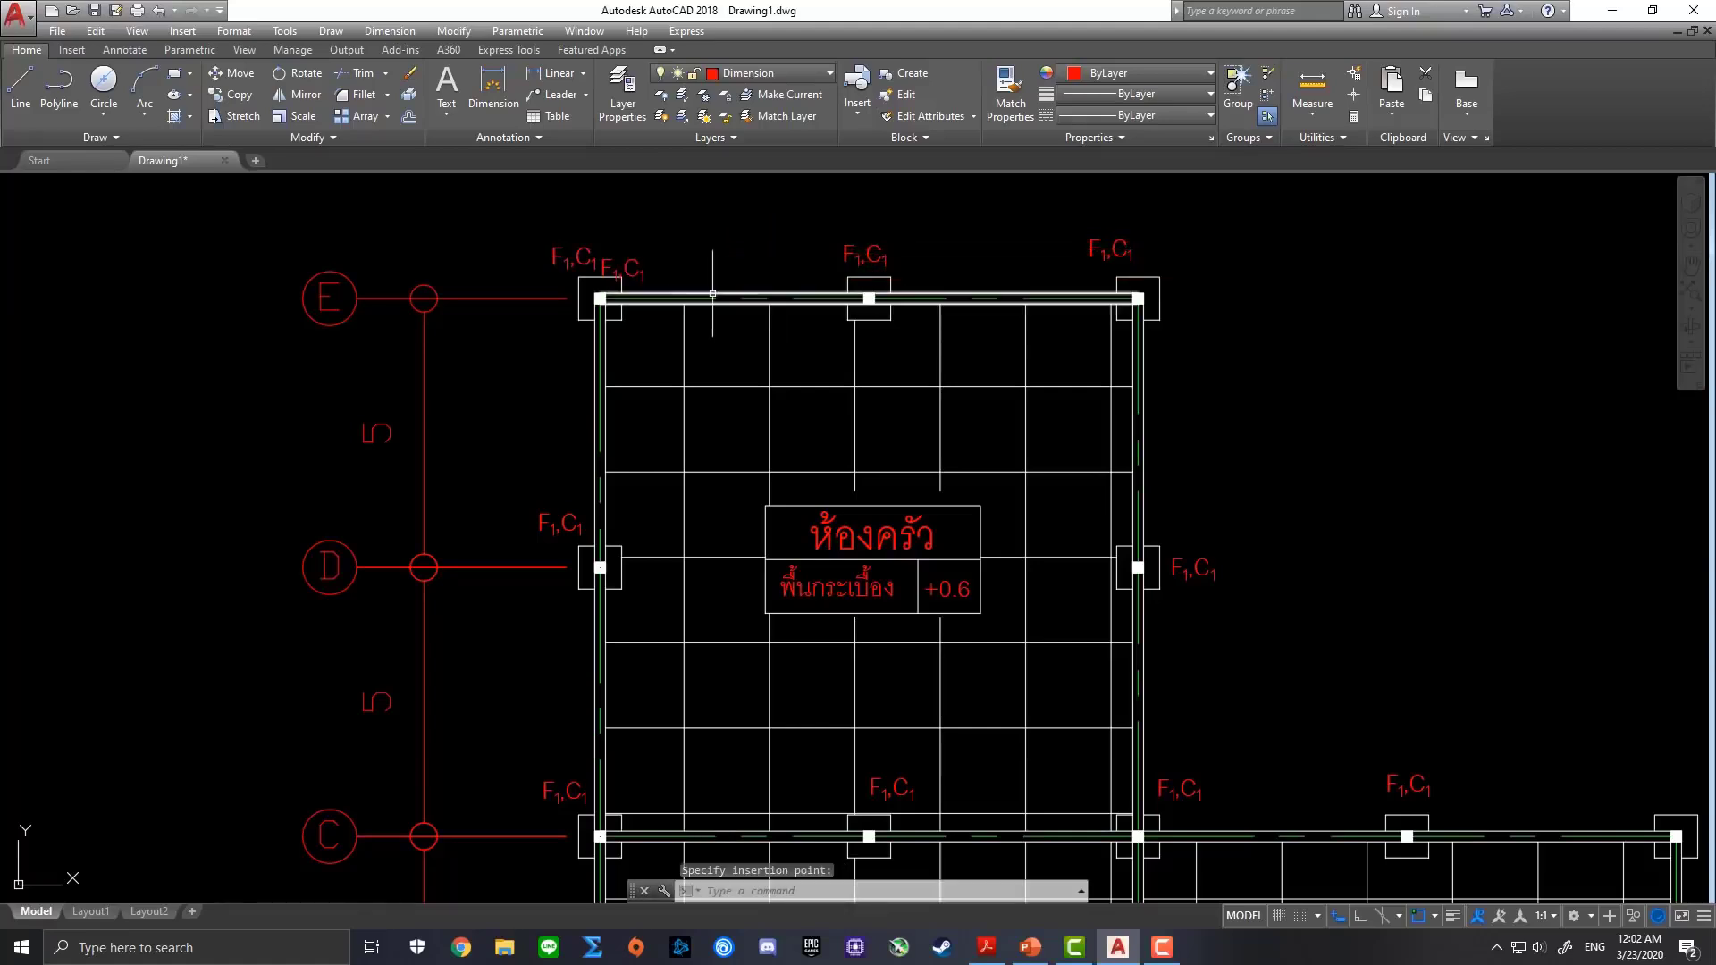
click(635, 261)
click(603, 259)
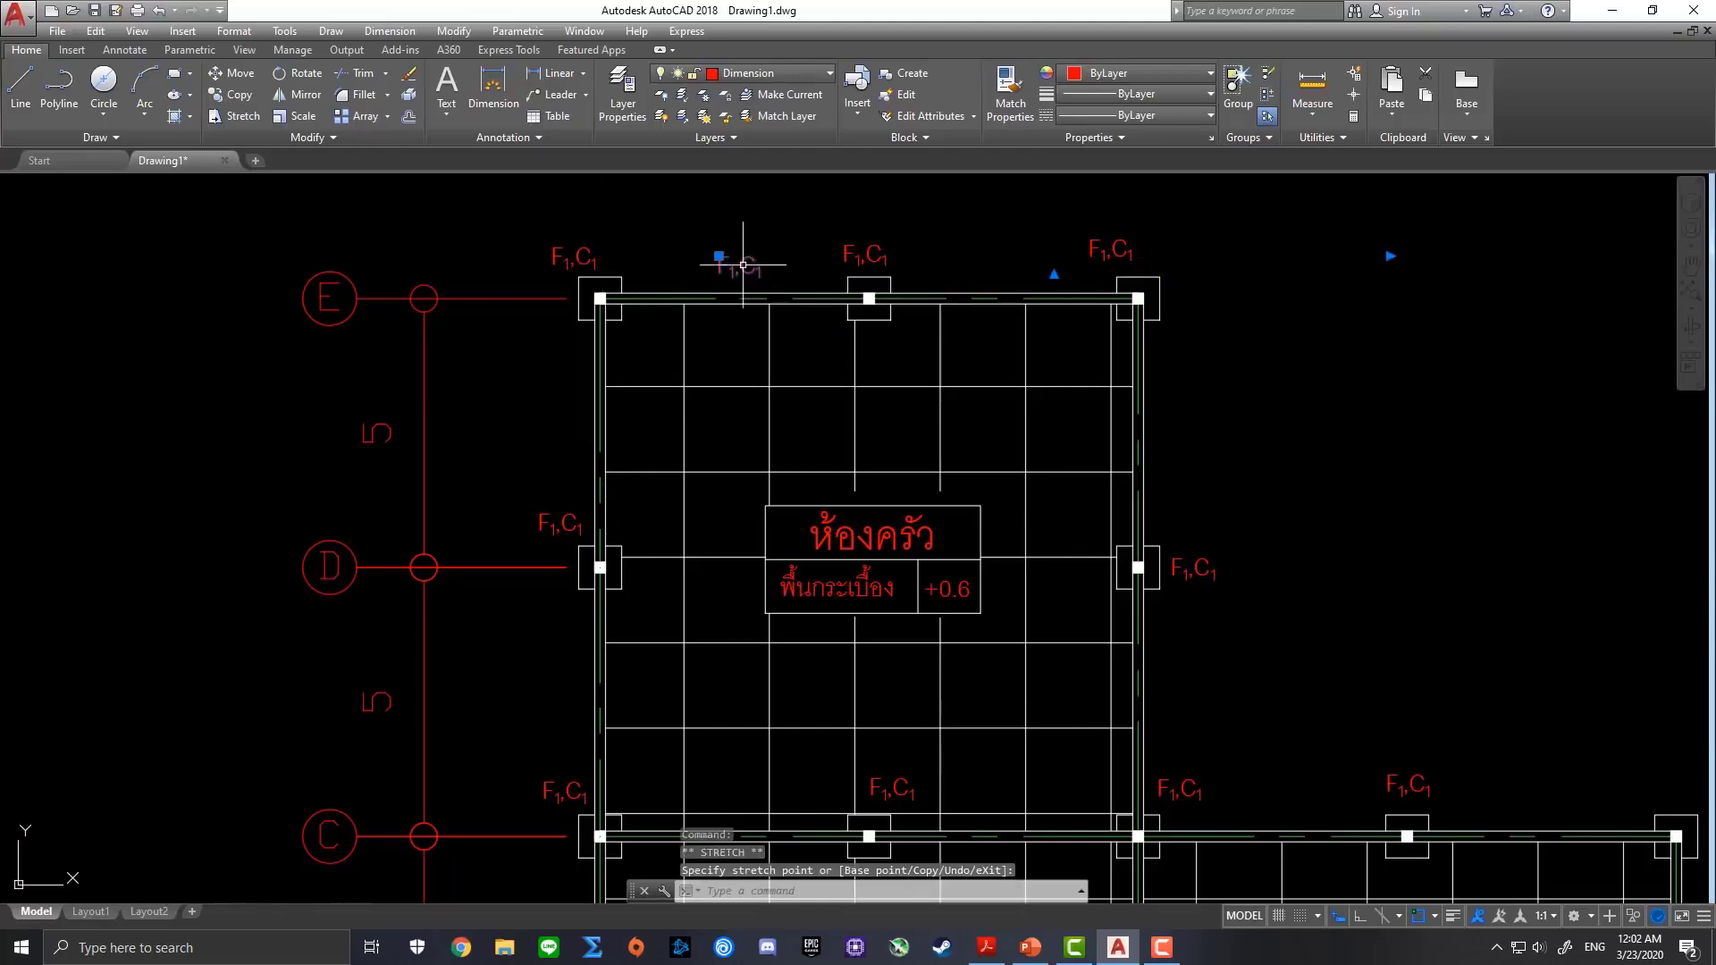
click(743, 265)
Change the pasted label's text to GB1
double_click(743, 264)
text(GB)
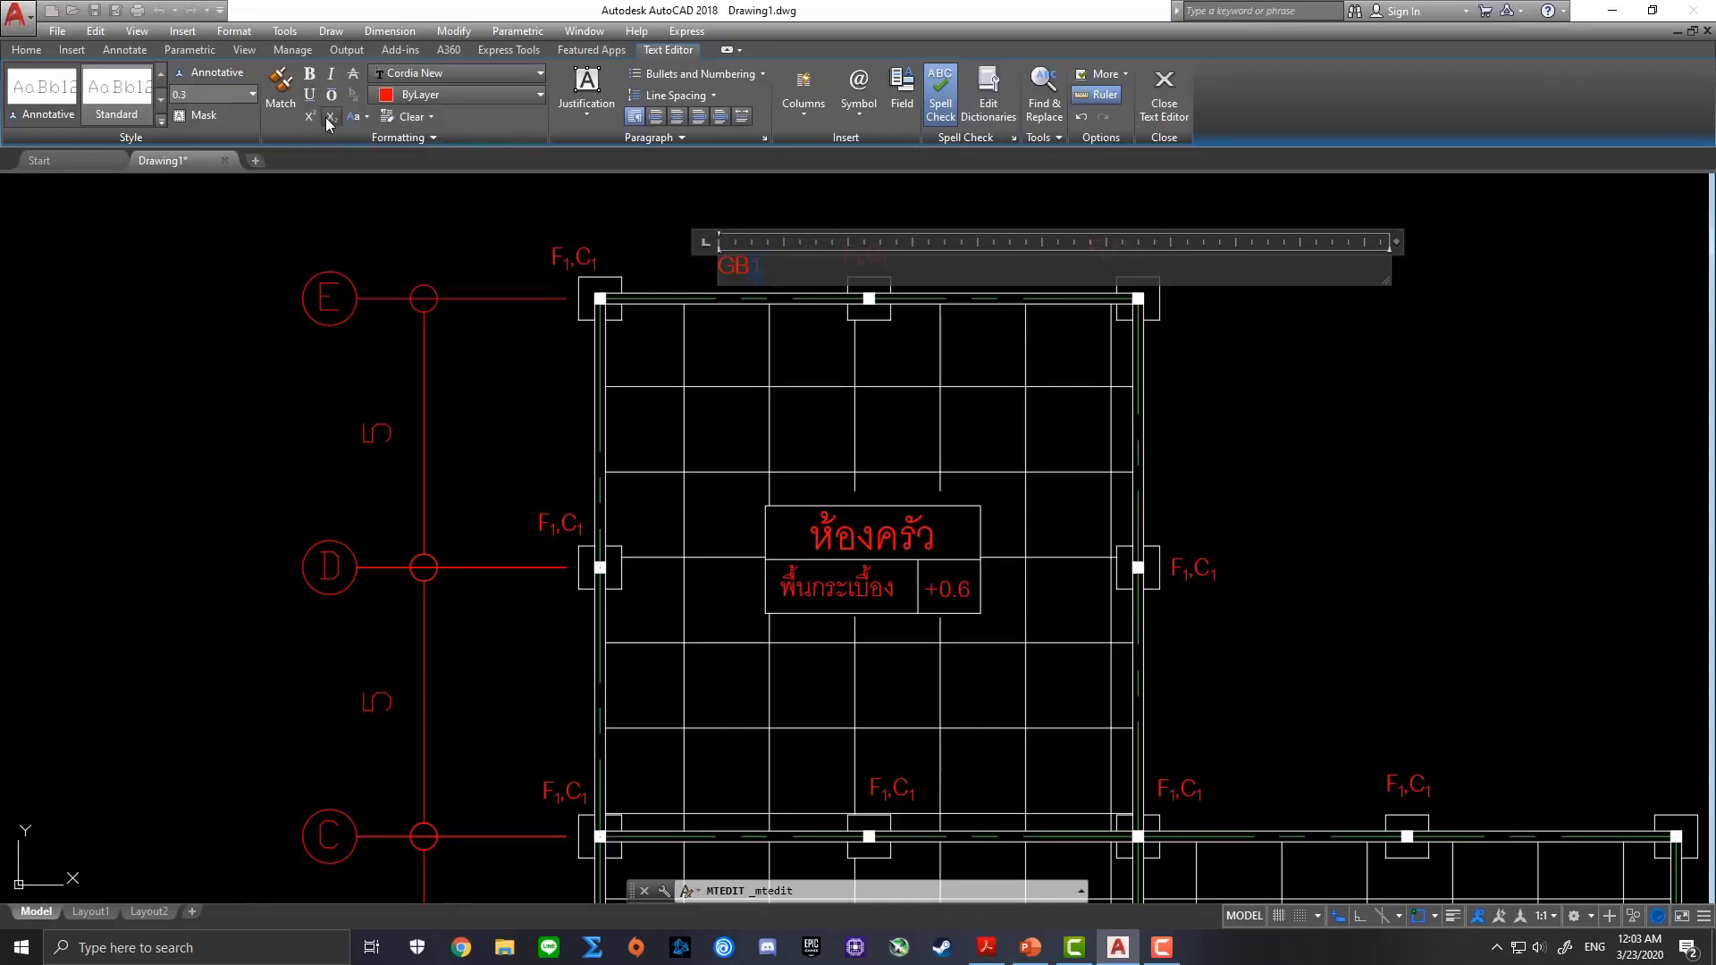
click(845, 221)
scroll(767, 260, up, 2)
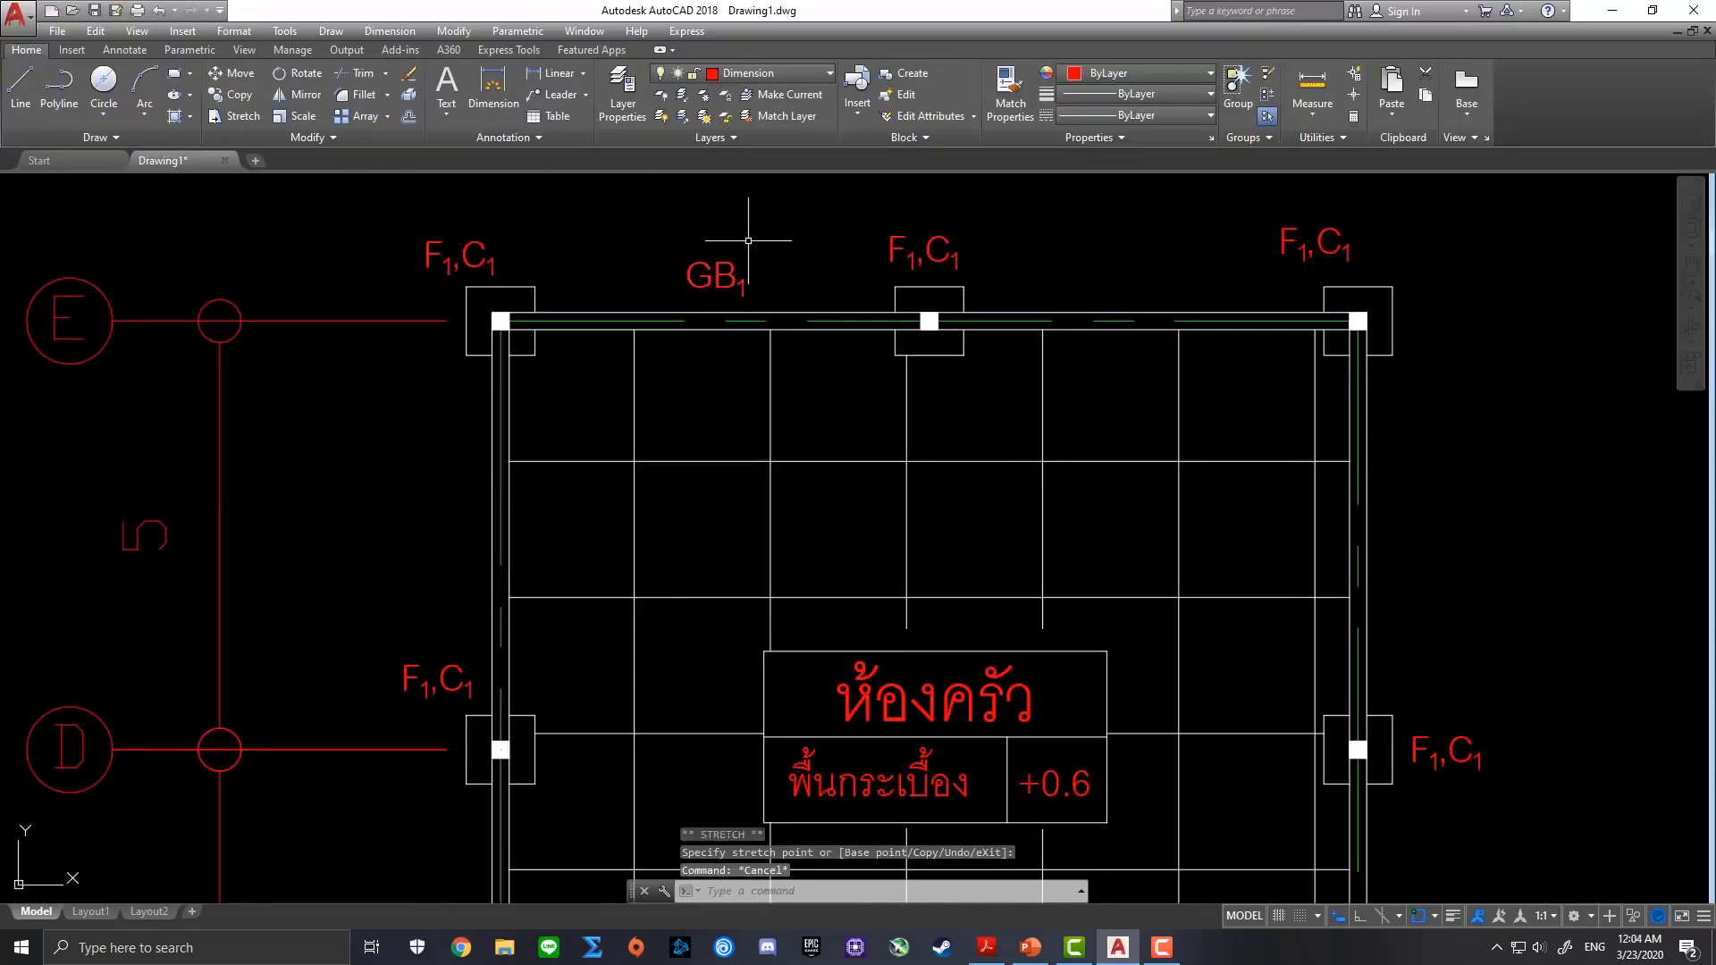
Copy the GB1 label to the right top beam span and both beams between grids D and E
click(684, 234)
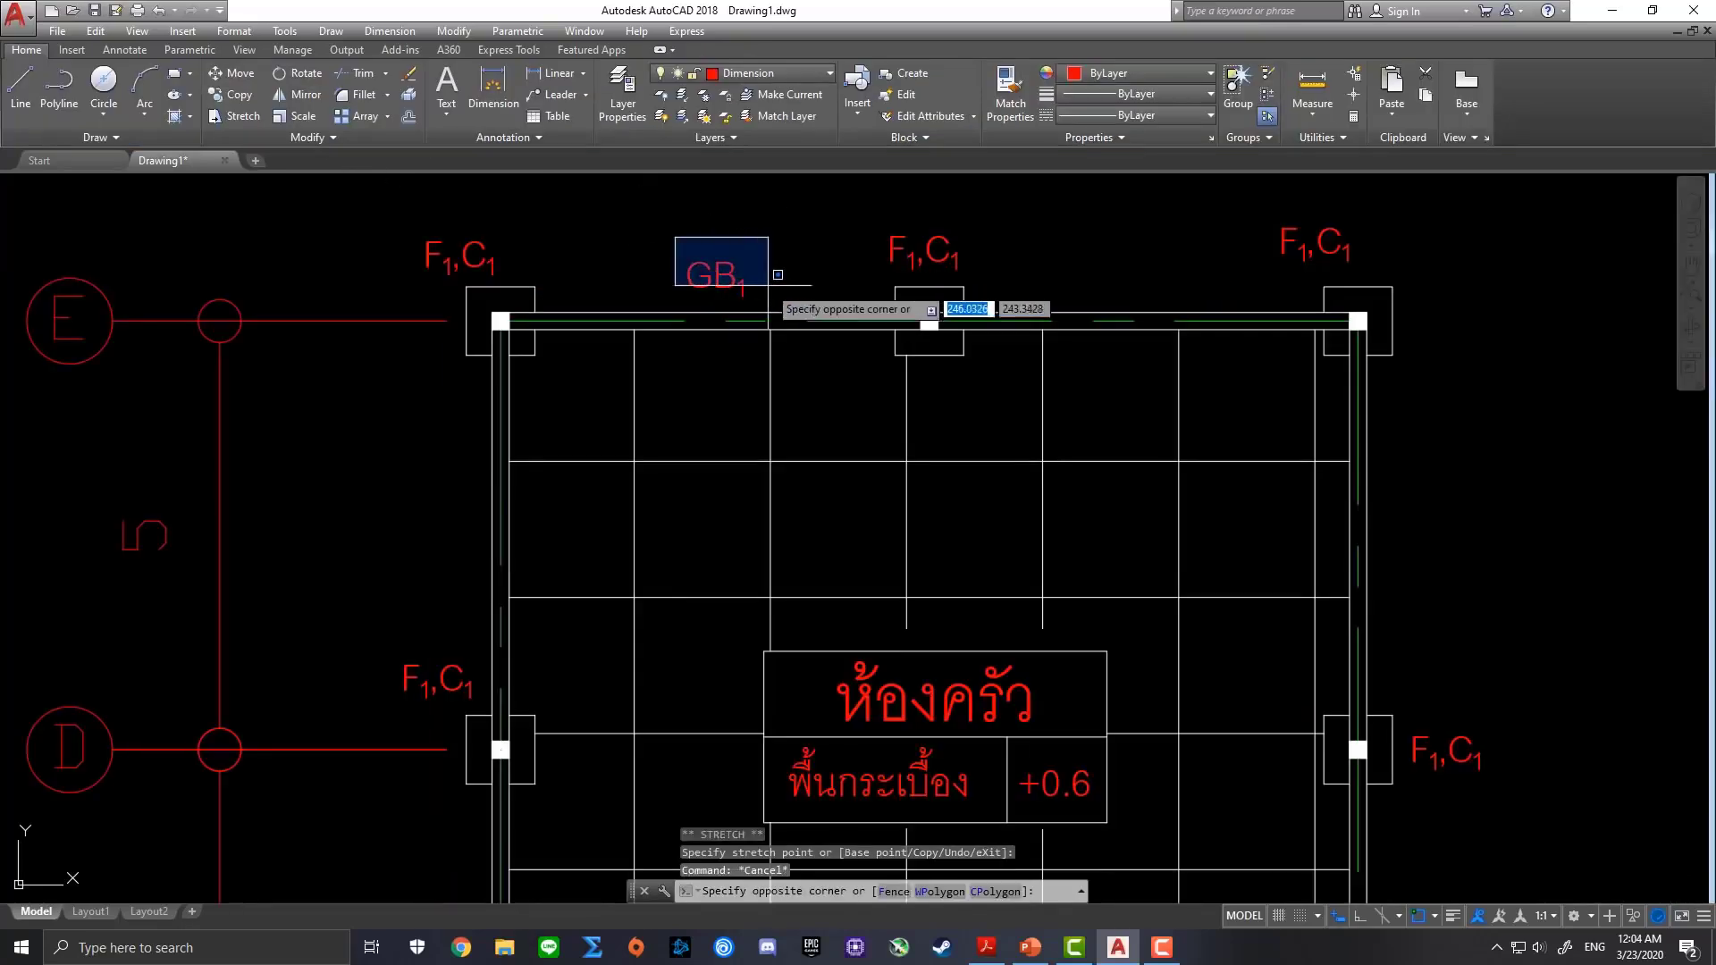
click(247, 103)
click(709, 270)
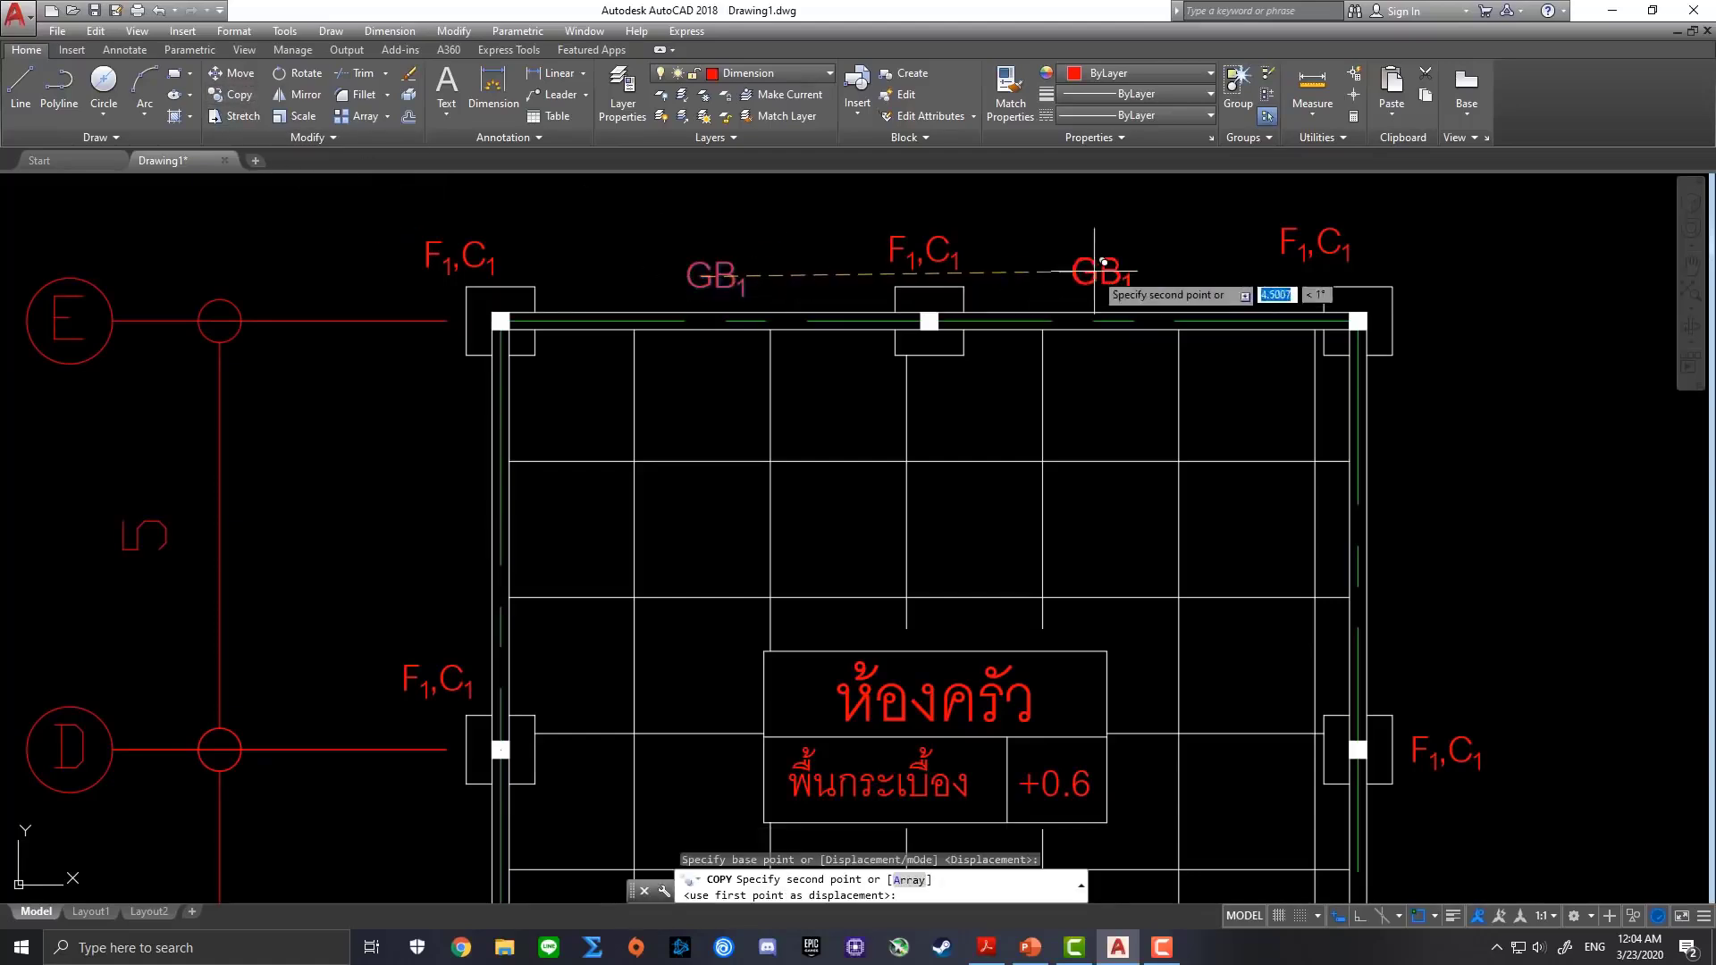
click(1133, 272)
scroll(1007, 372, down, 3)
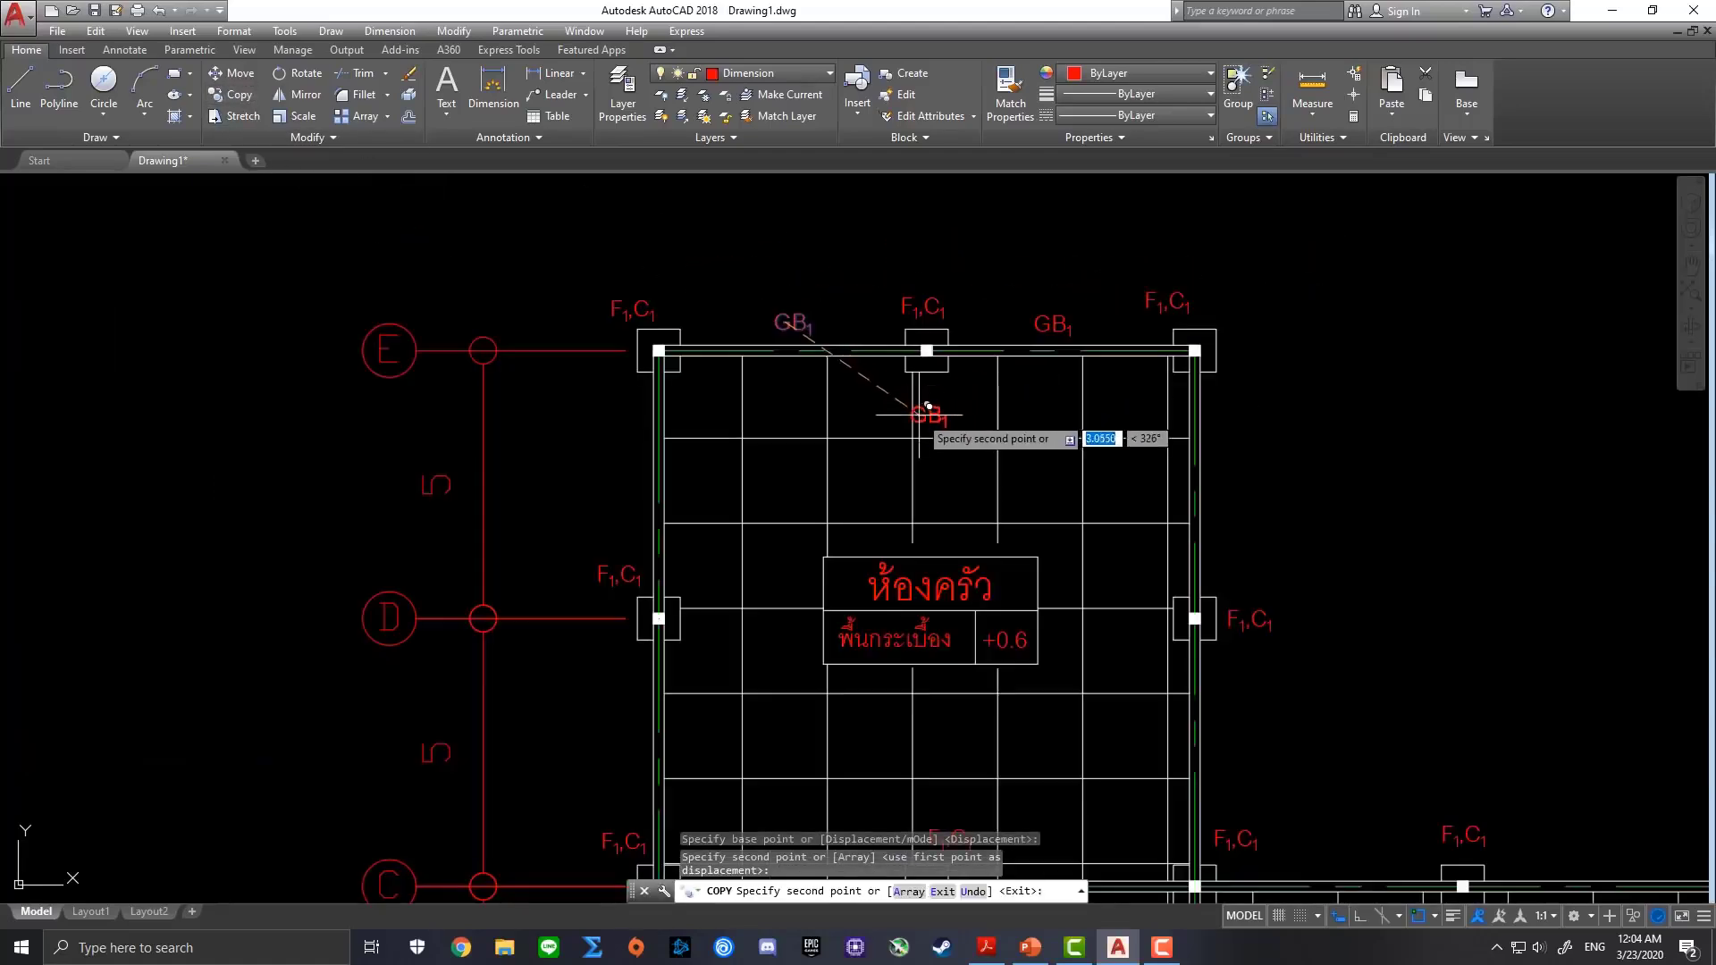
middle_drag(909, 394, 776, 263)
scroll(744, 232, up, 2)
click(476, 391)
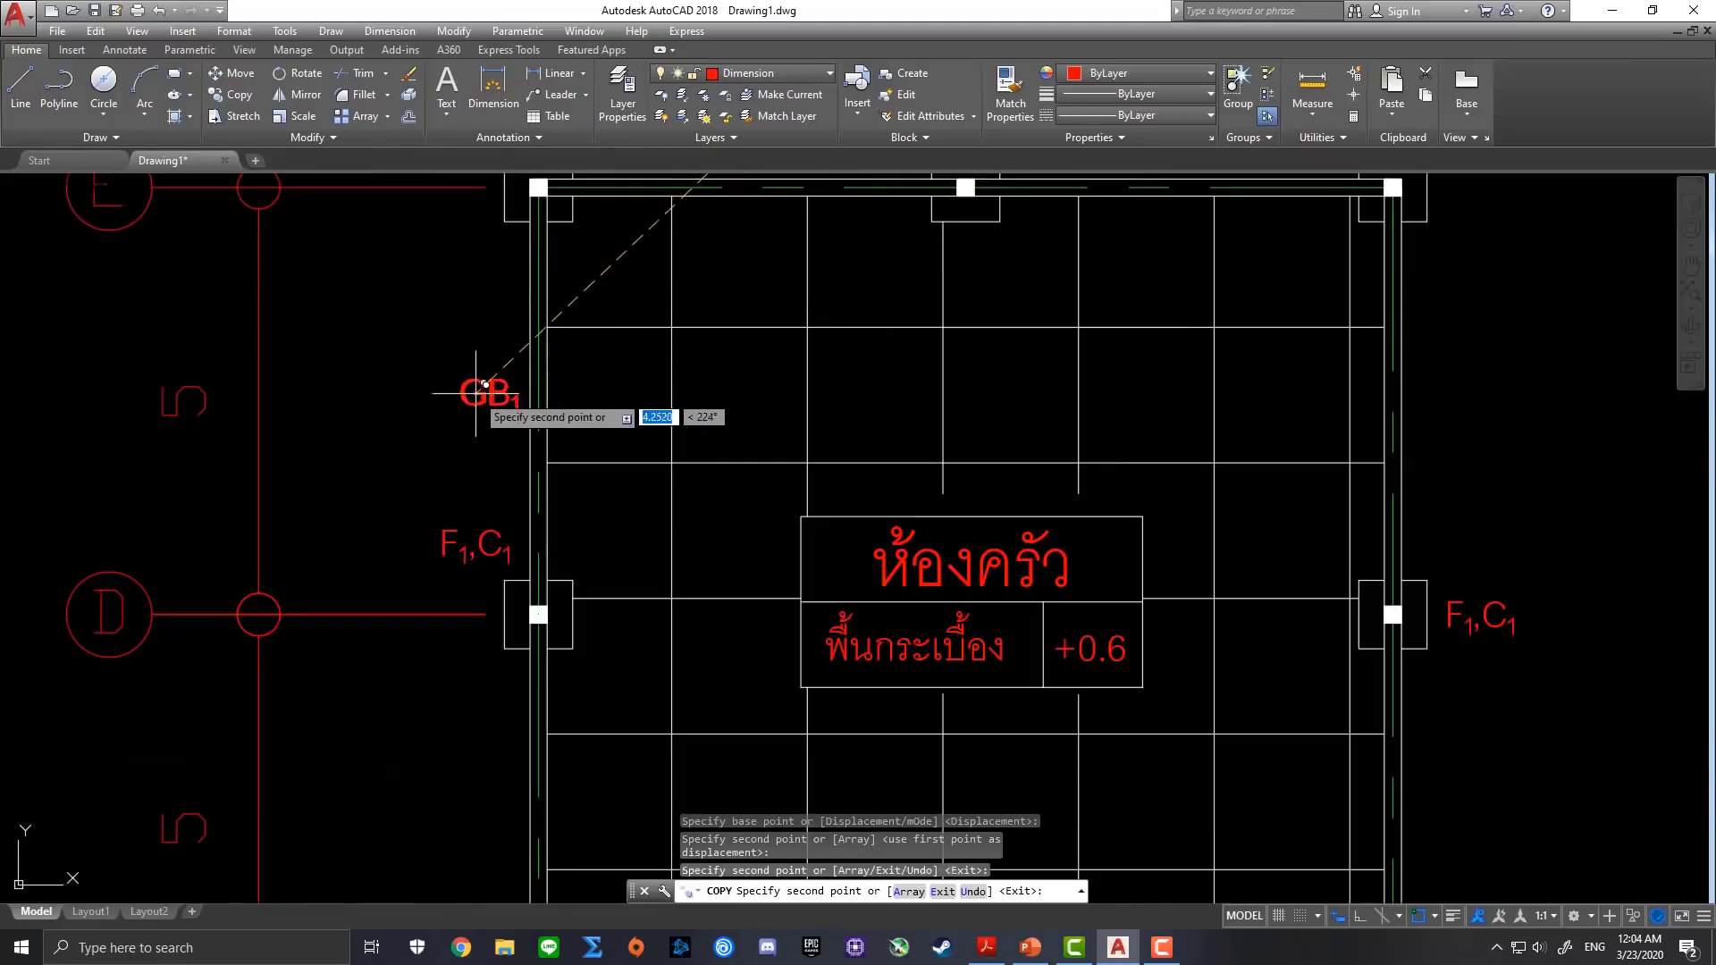
click(1402, 409)
Place GB1 copies between D and C, below the row C beam, and around the living room beams
scroll(1421, 410, down, 3)
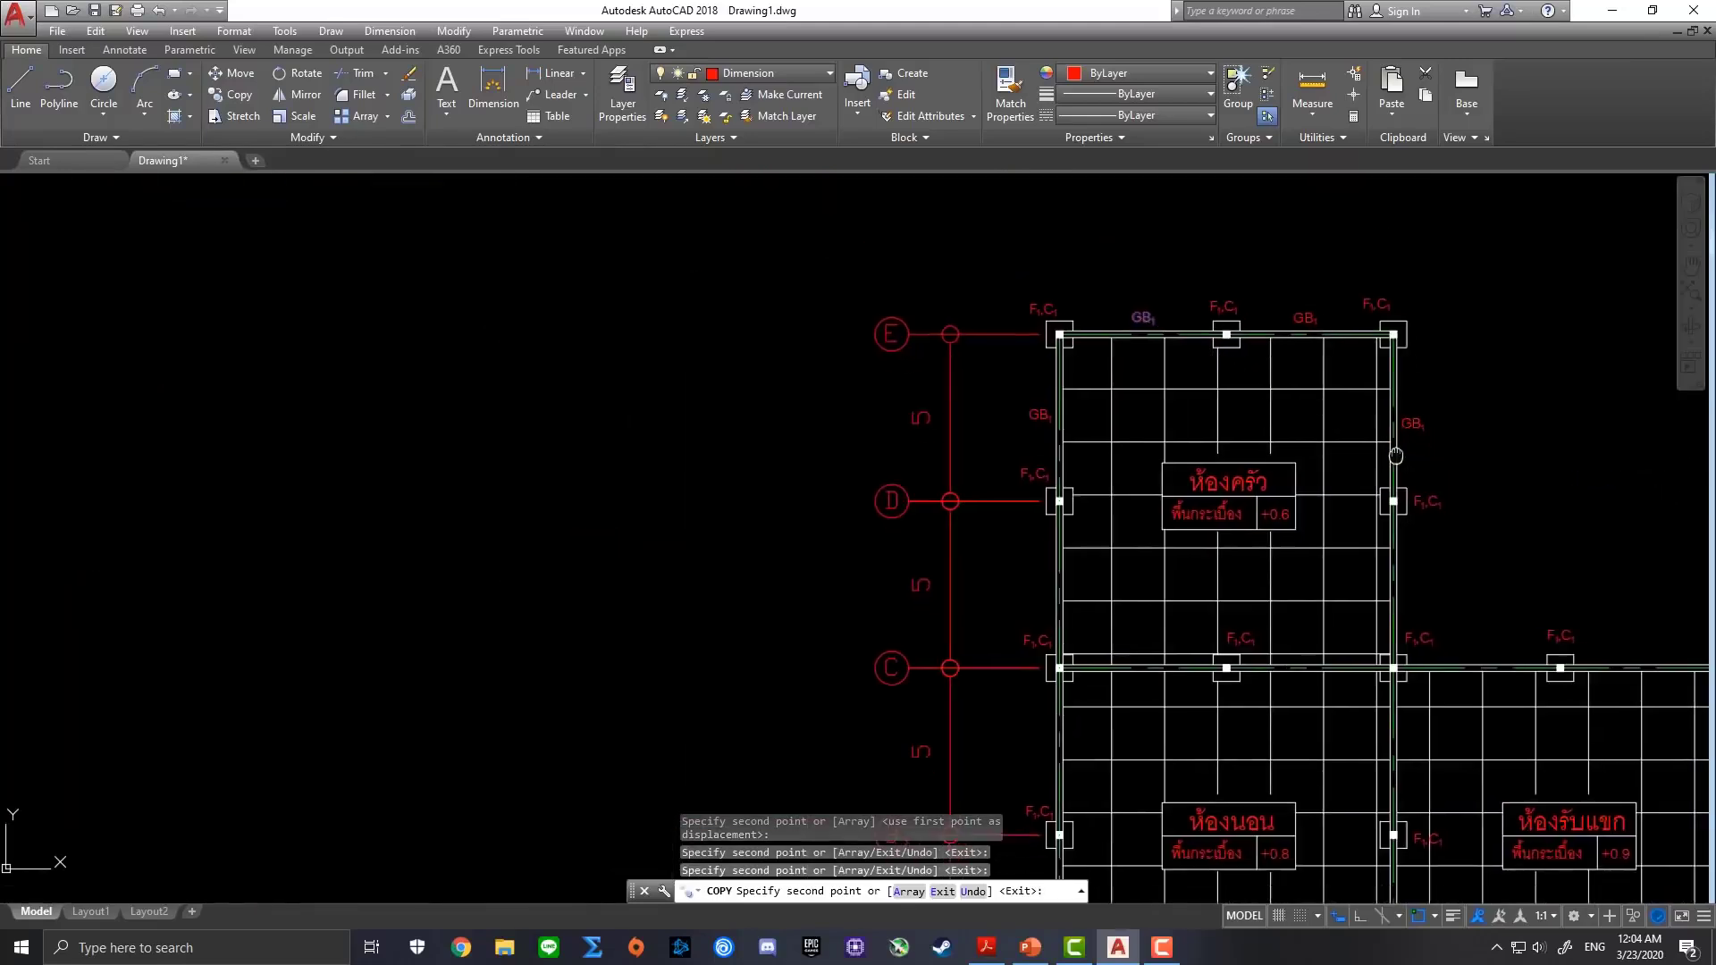
click(840, 397)
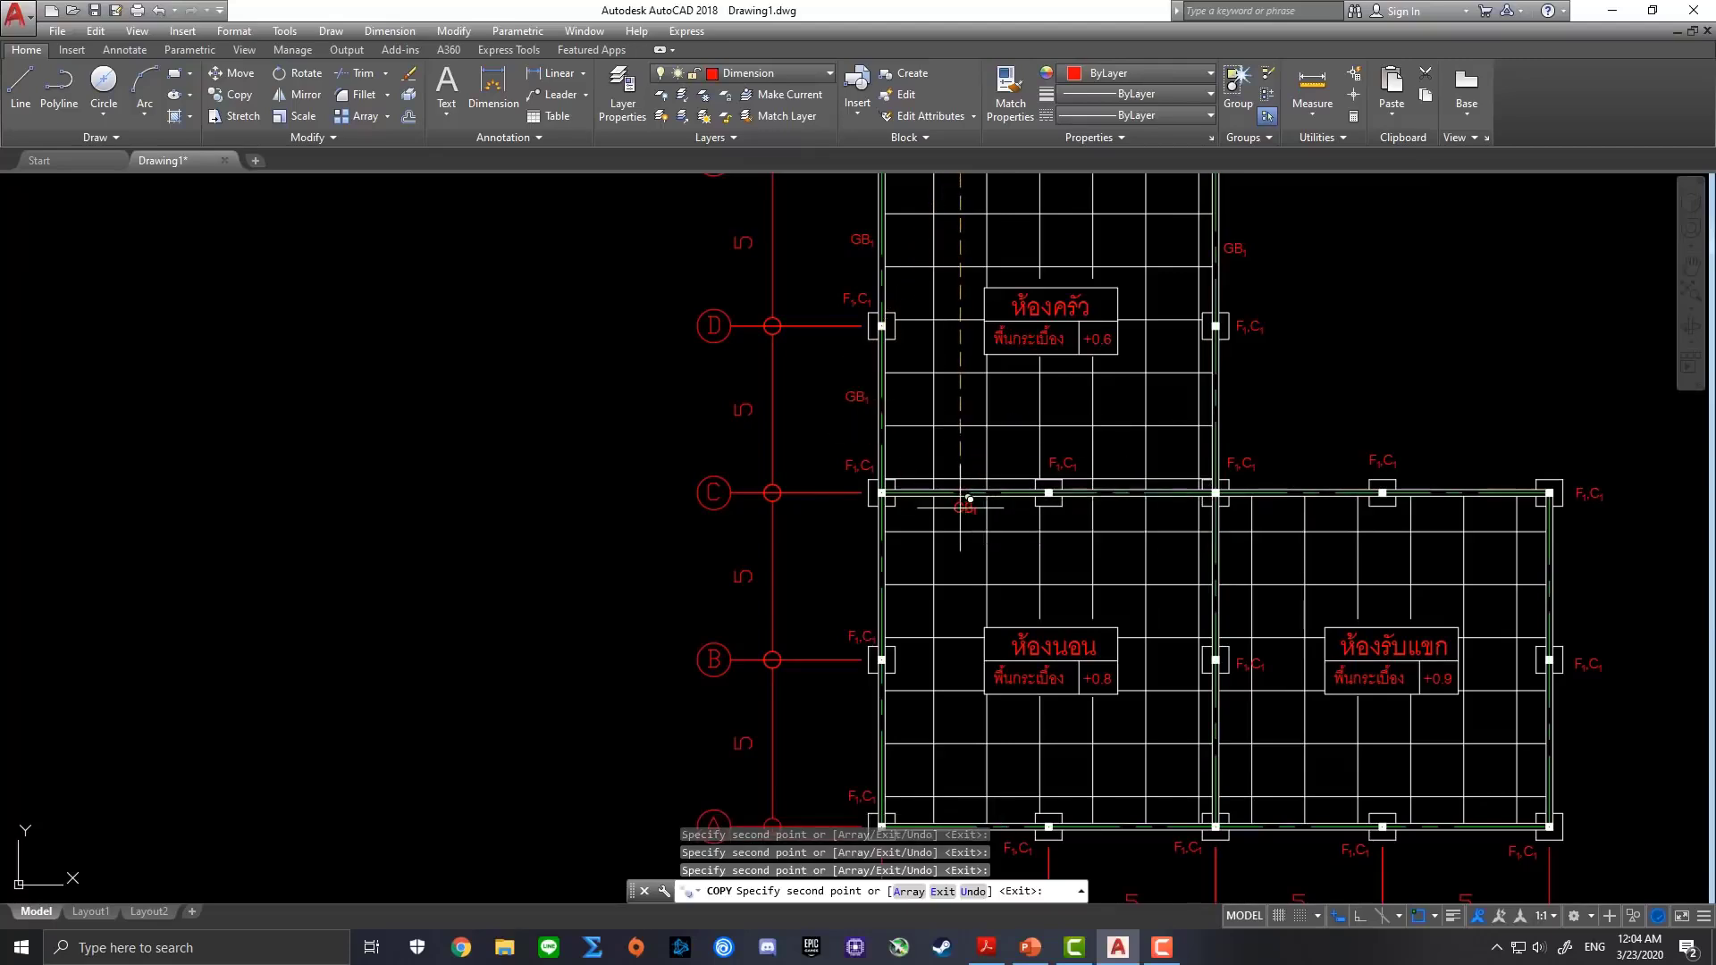
click(969, 500)
click(1120, 511)
middle_drag(1245, 414, 1035, 353)
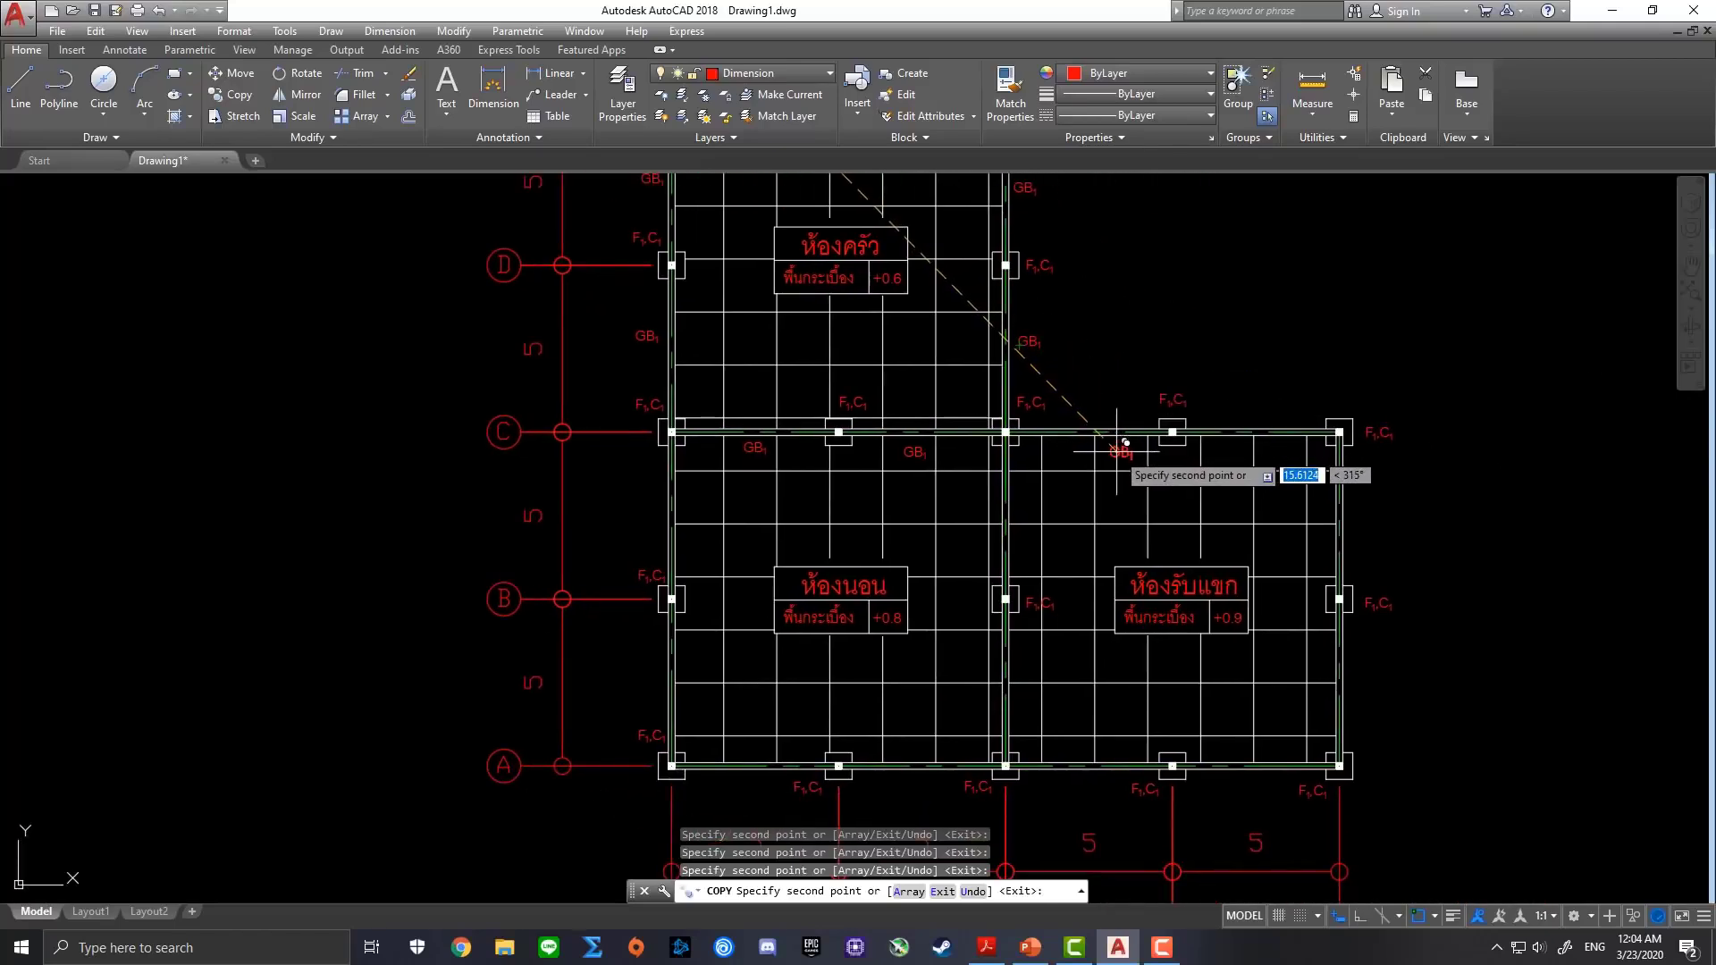
click(1105, 401)
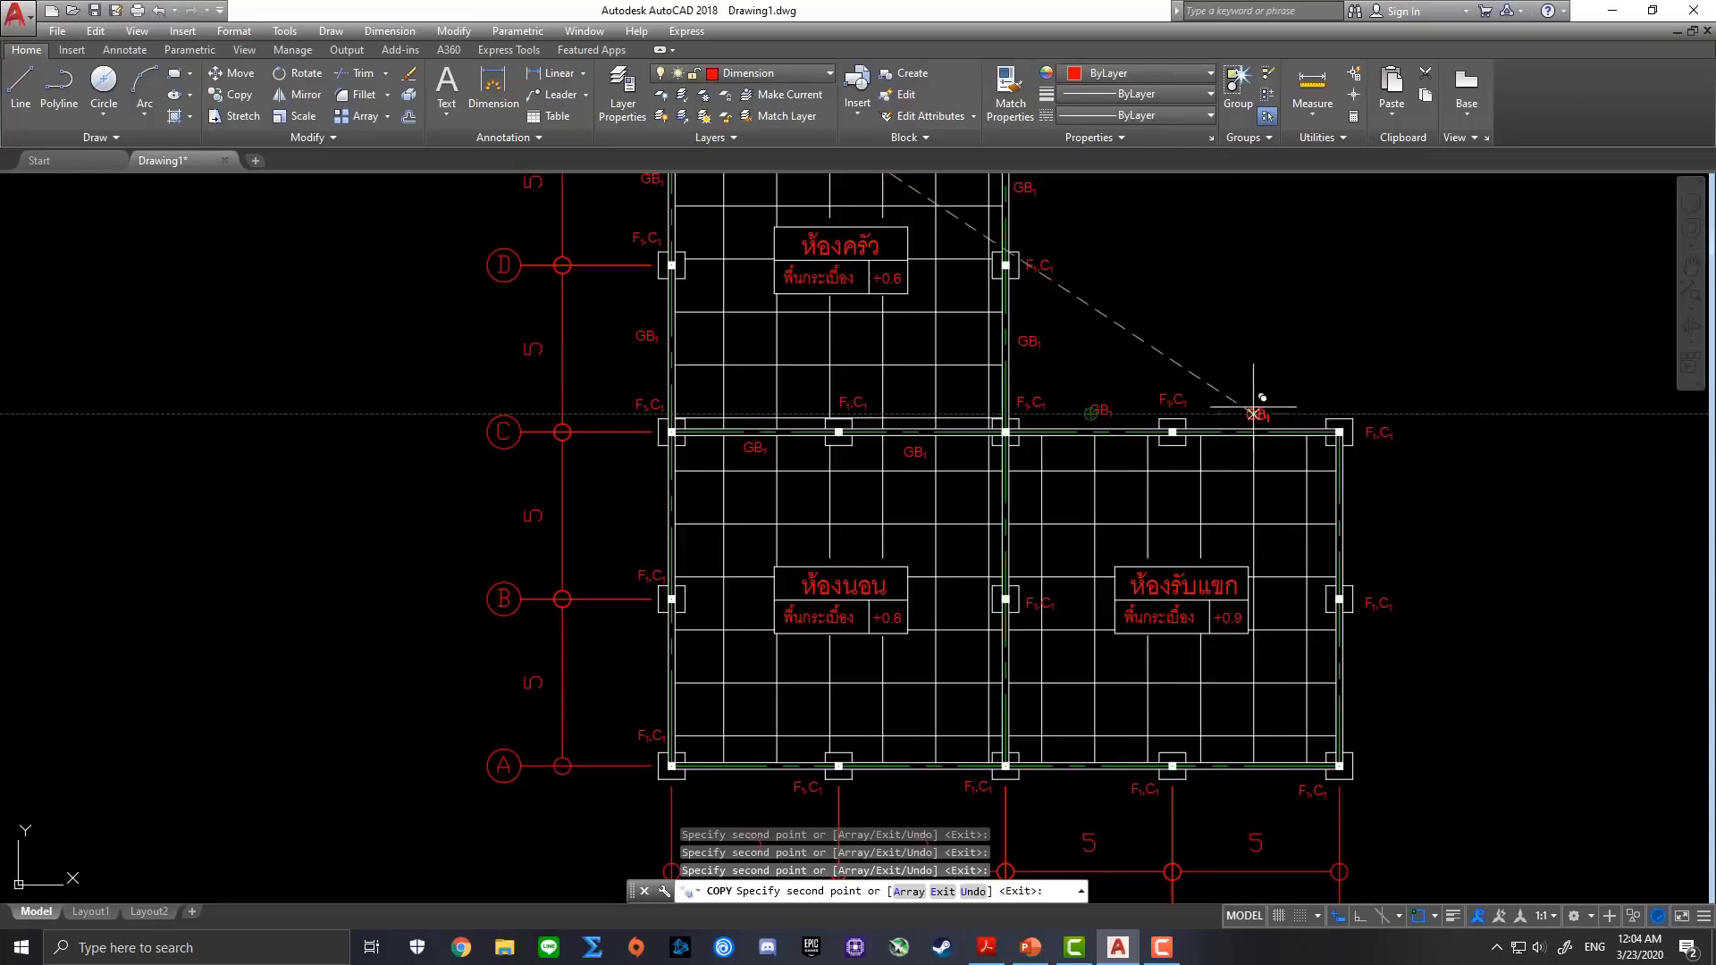
click(1245, 413)
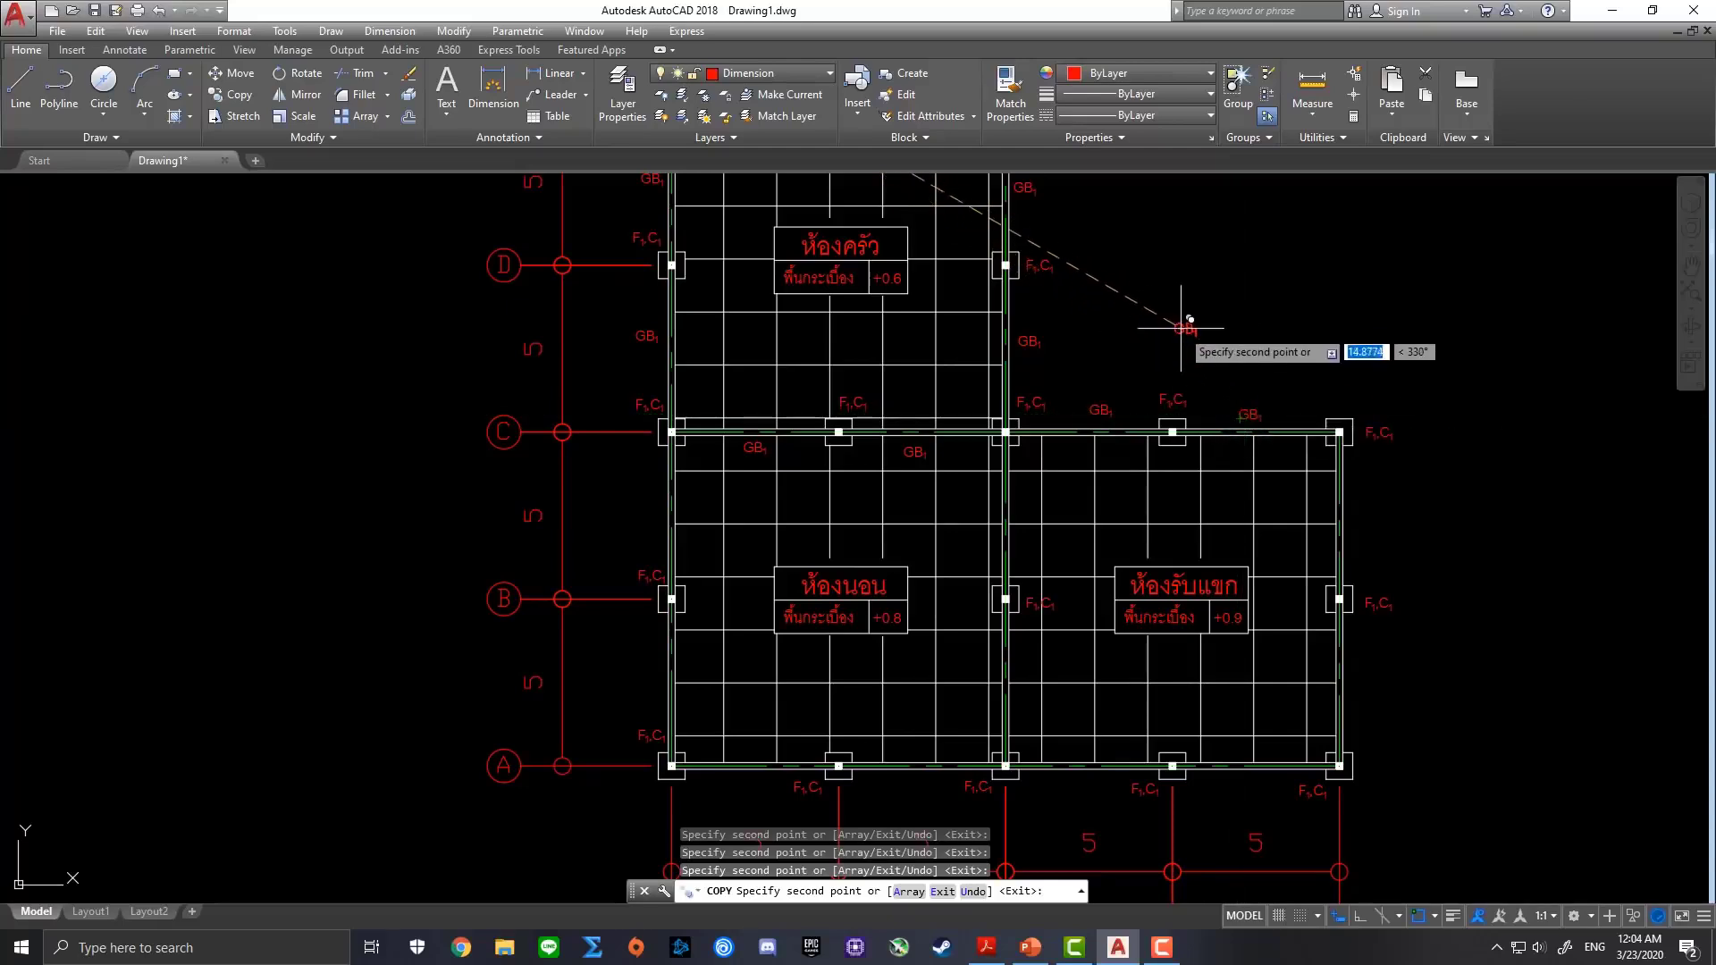
click(1364, 513)
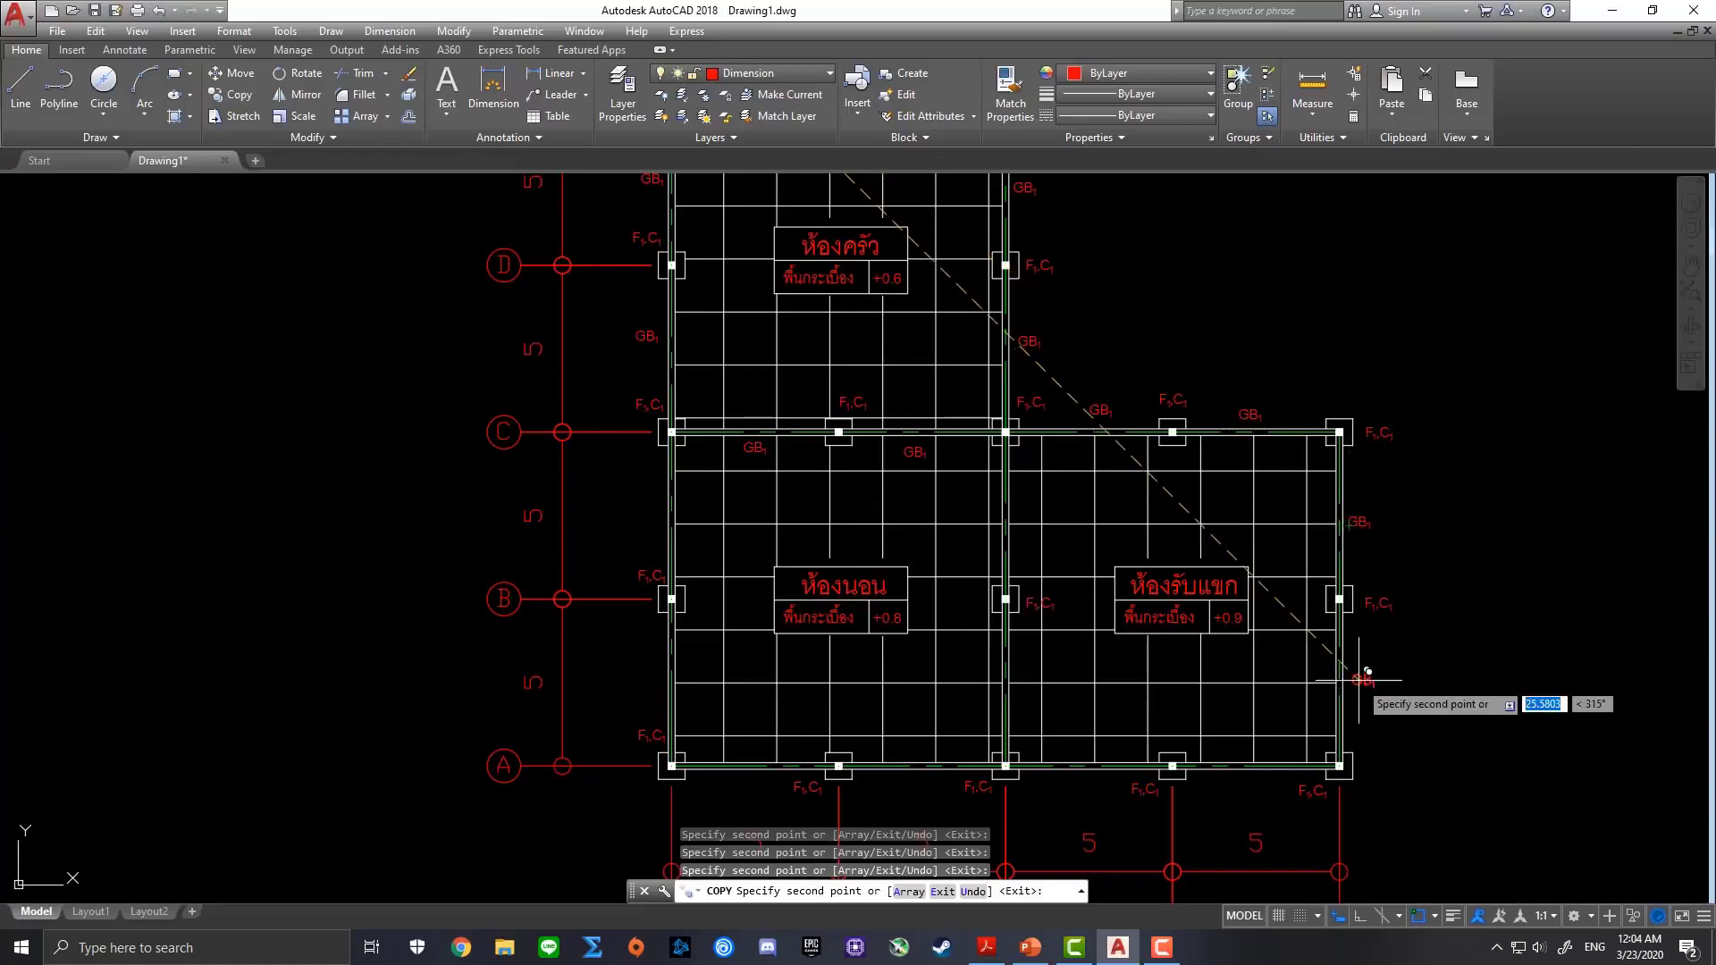
Place GB1 copies below the row A beam and on the column 3 beams between A, B and C, then finish copying
scroll(1360, 679, up, 2)
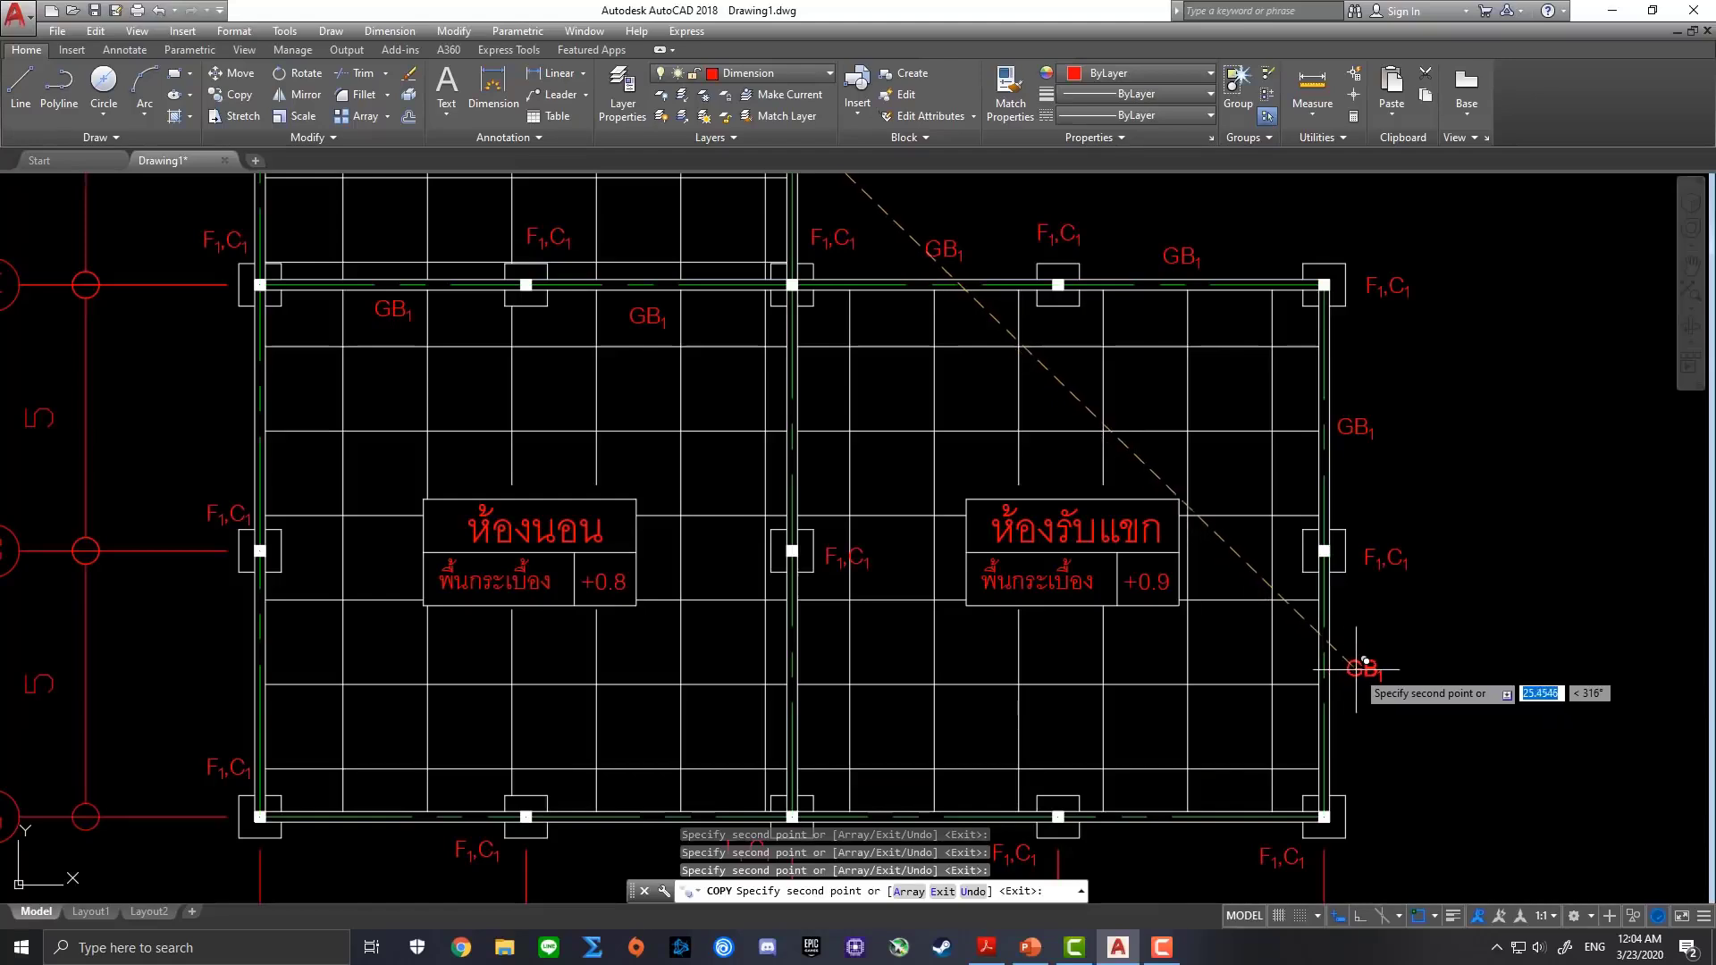
scroll(1356, 665, down, 2)
middle_drag(1358, 669, 1353, 596)
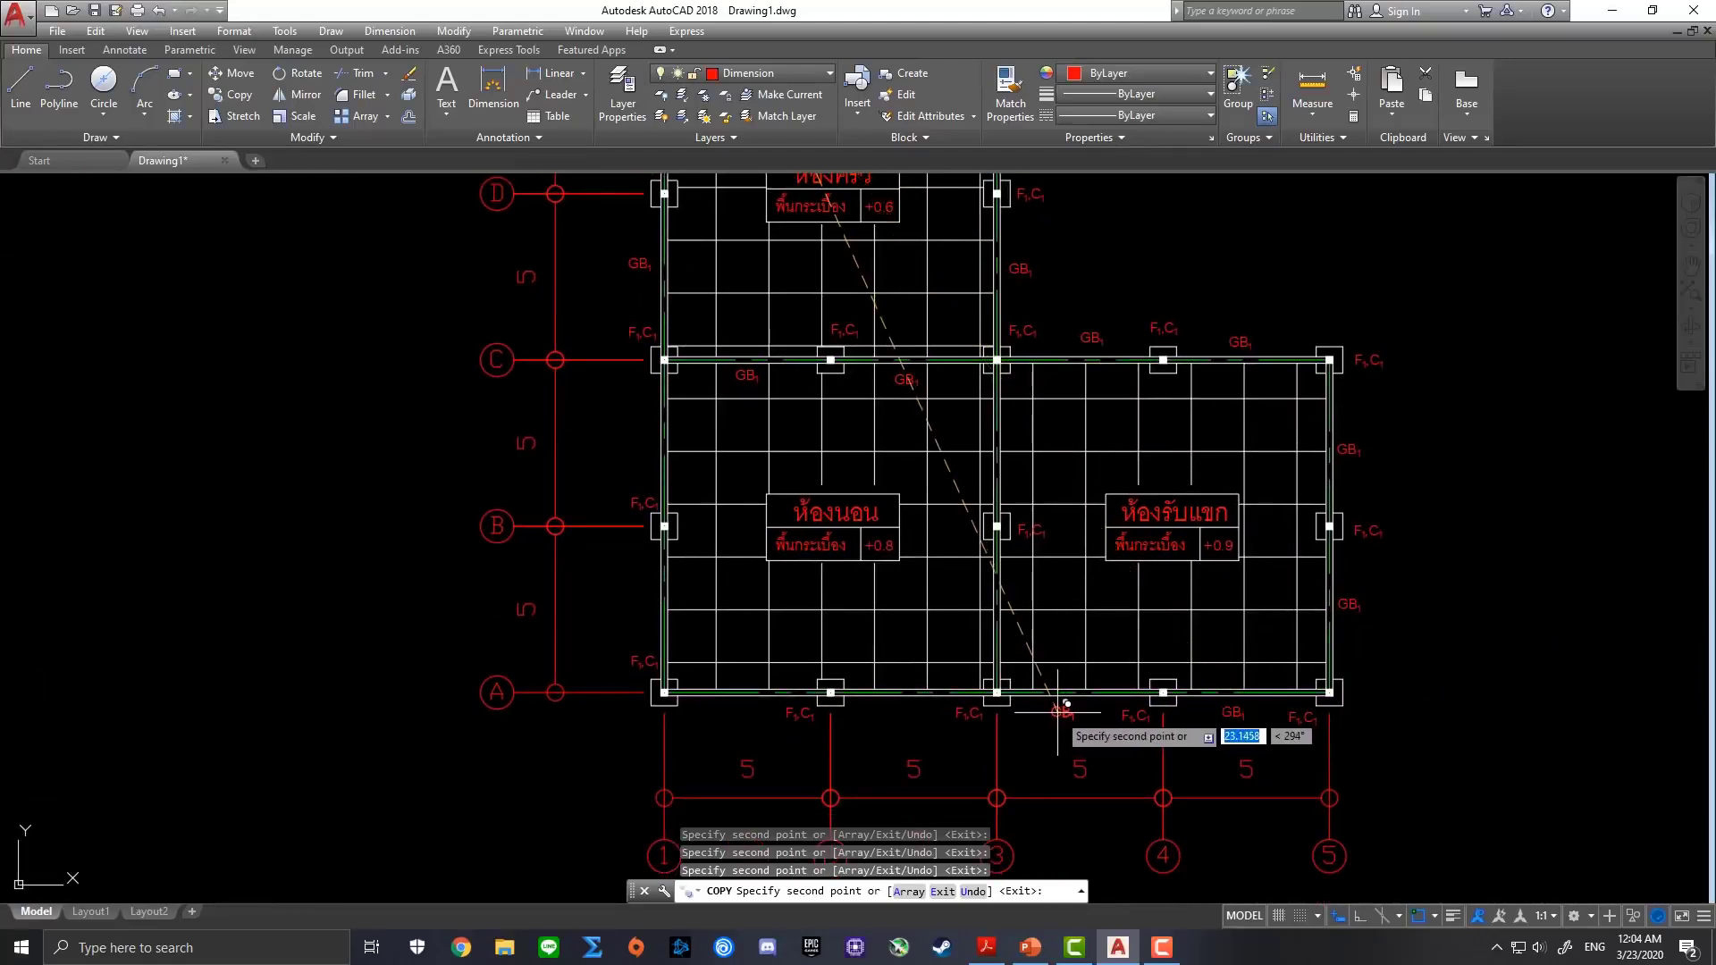
scroll(896, 715, up, 2)
click(895, 706)
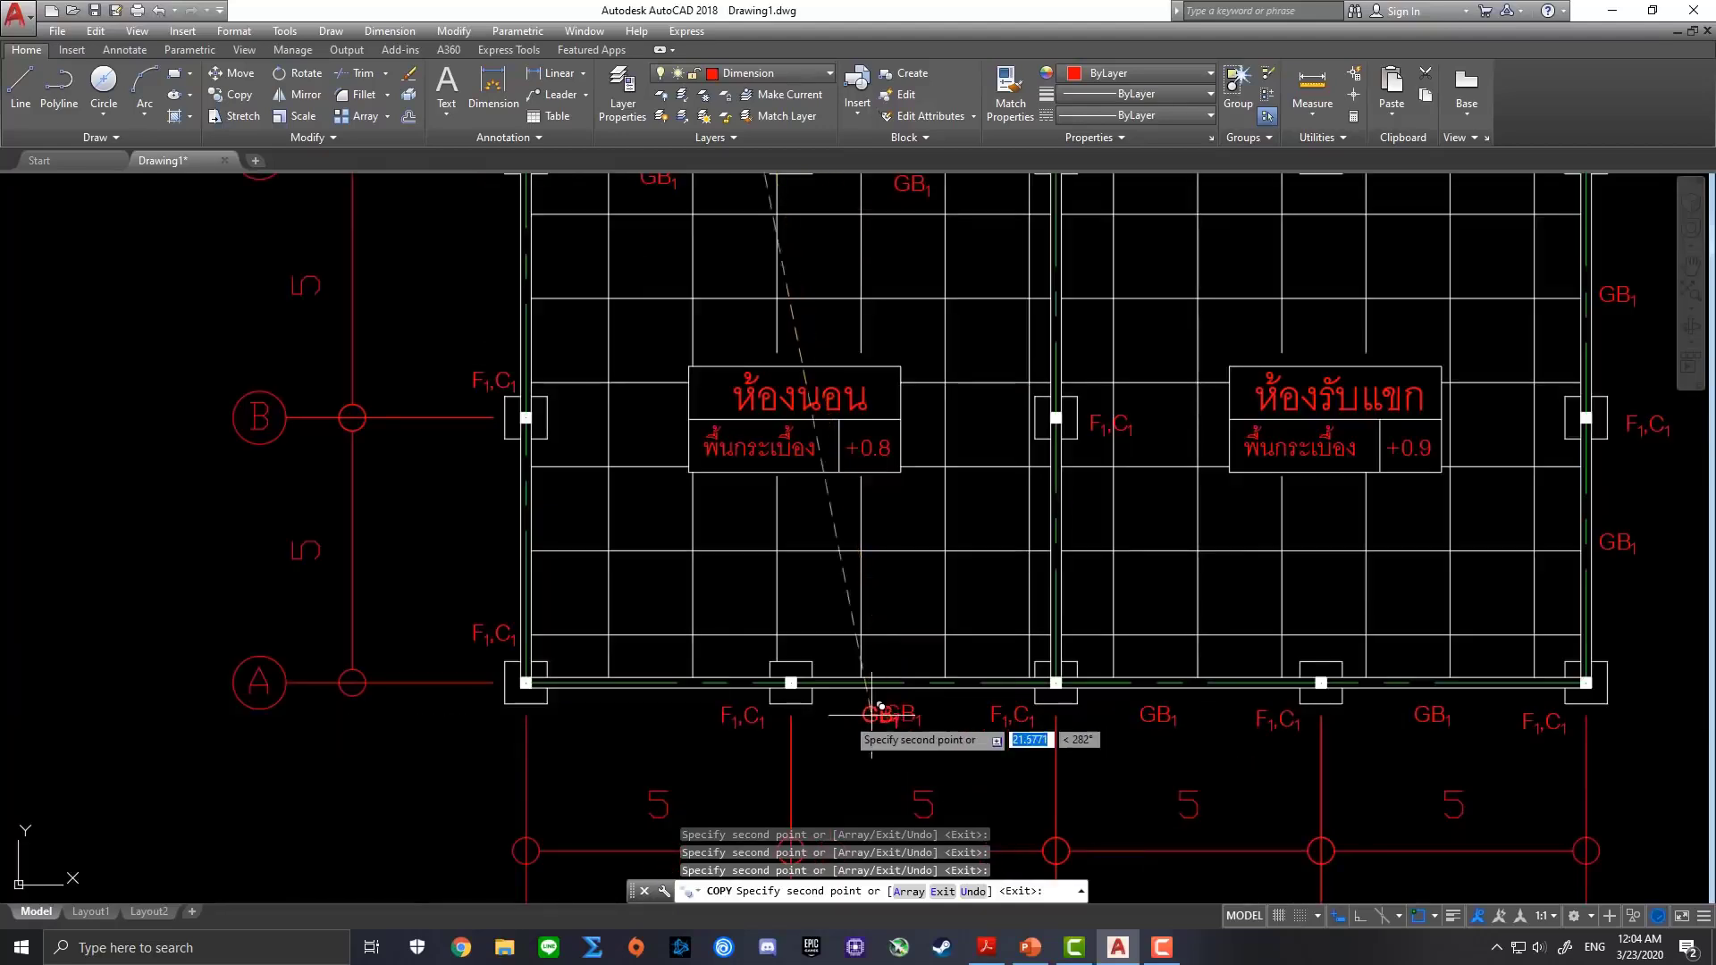
click(636, 704)
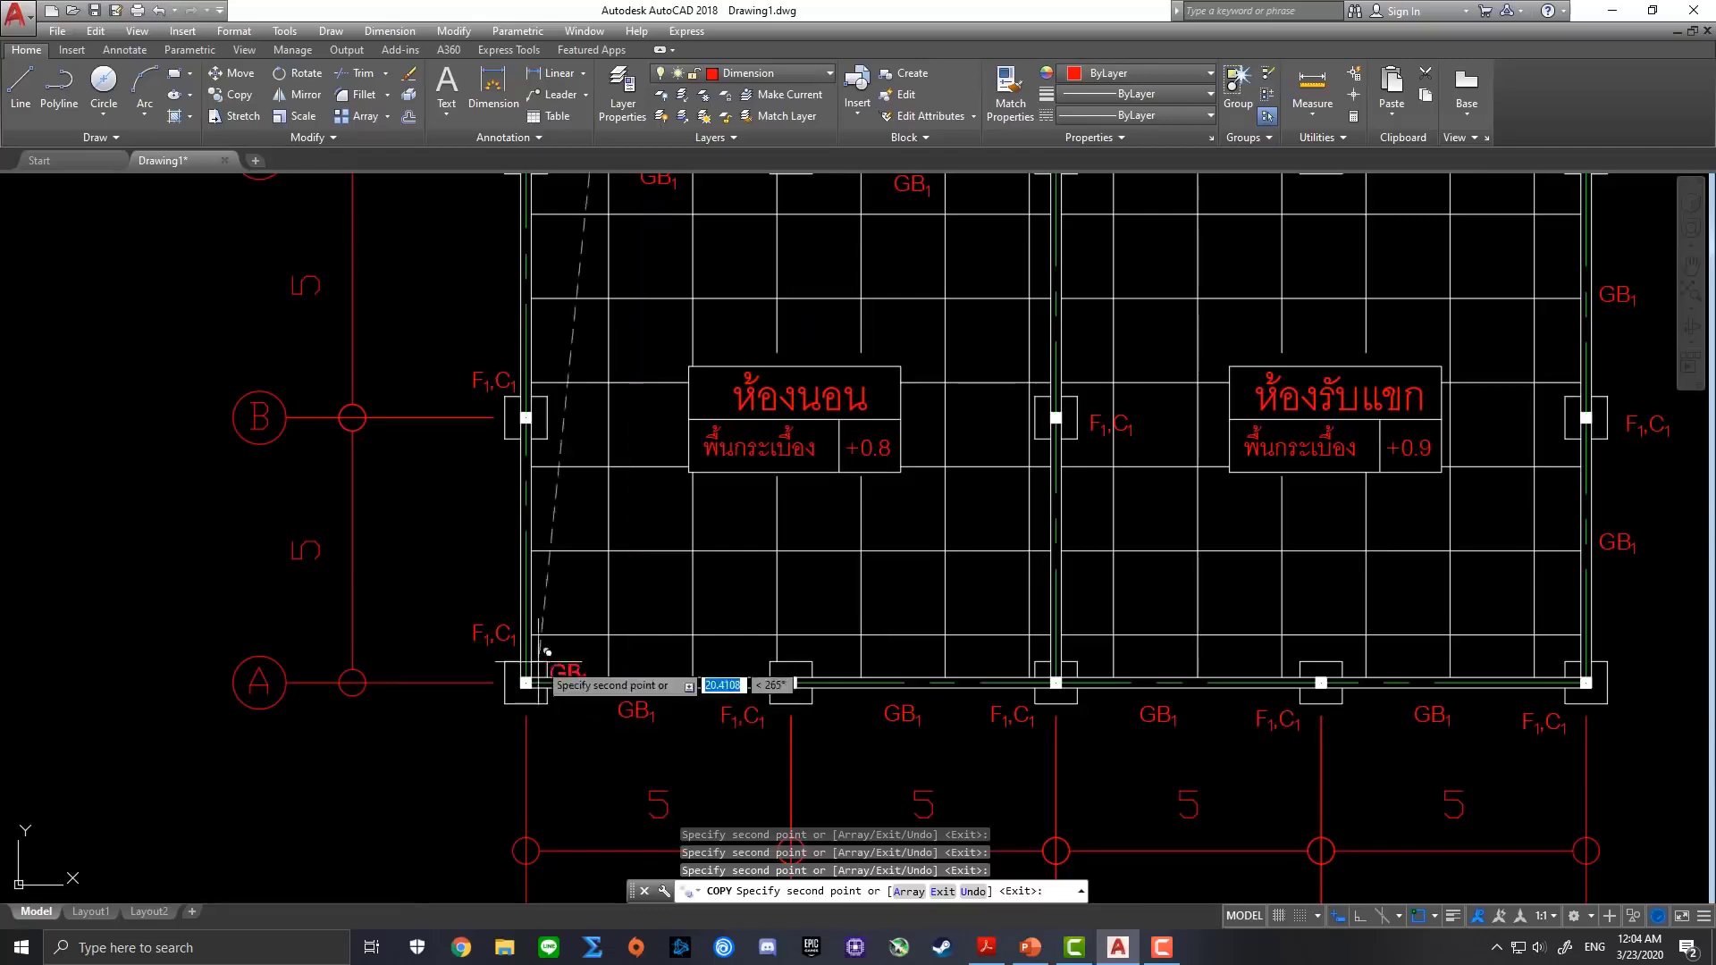
scroll(489, 536, down, 2)
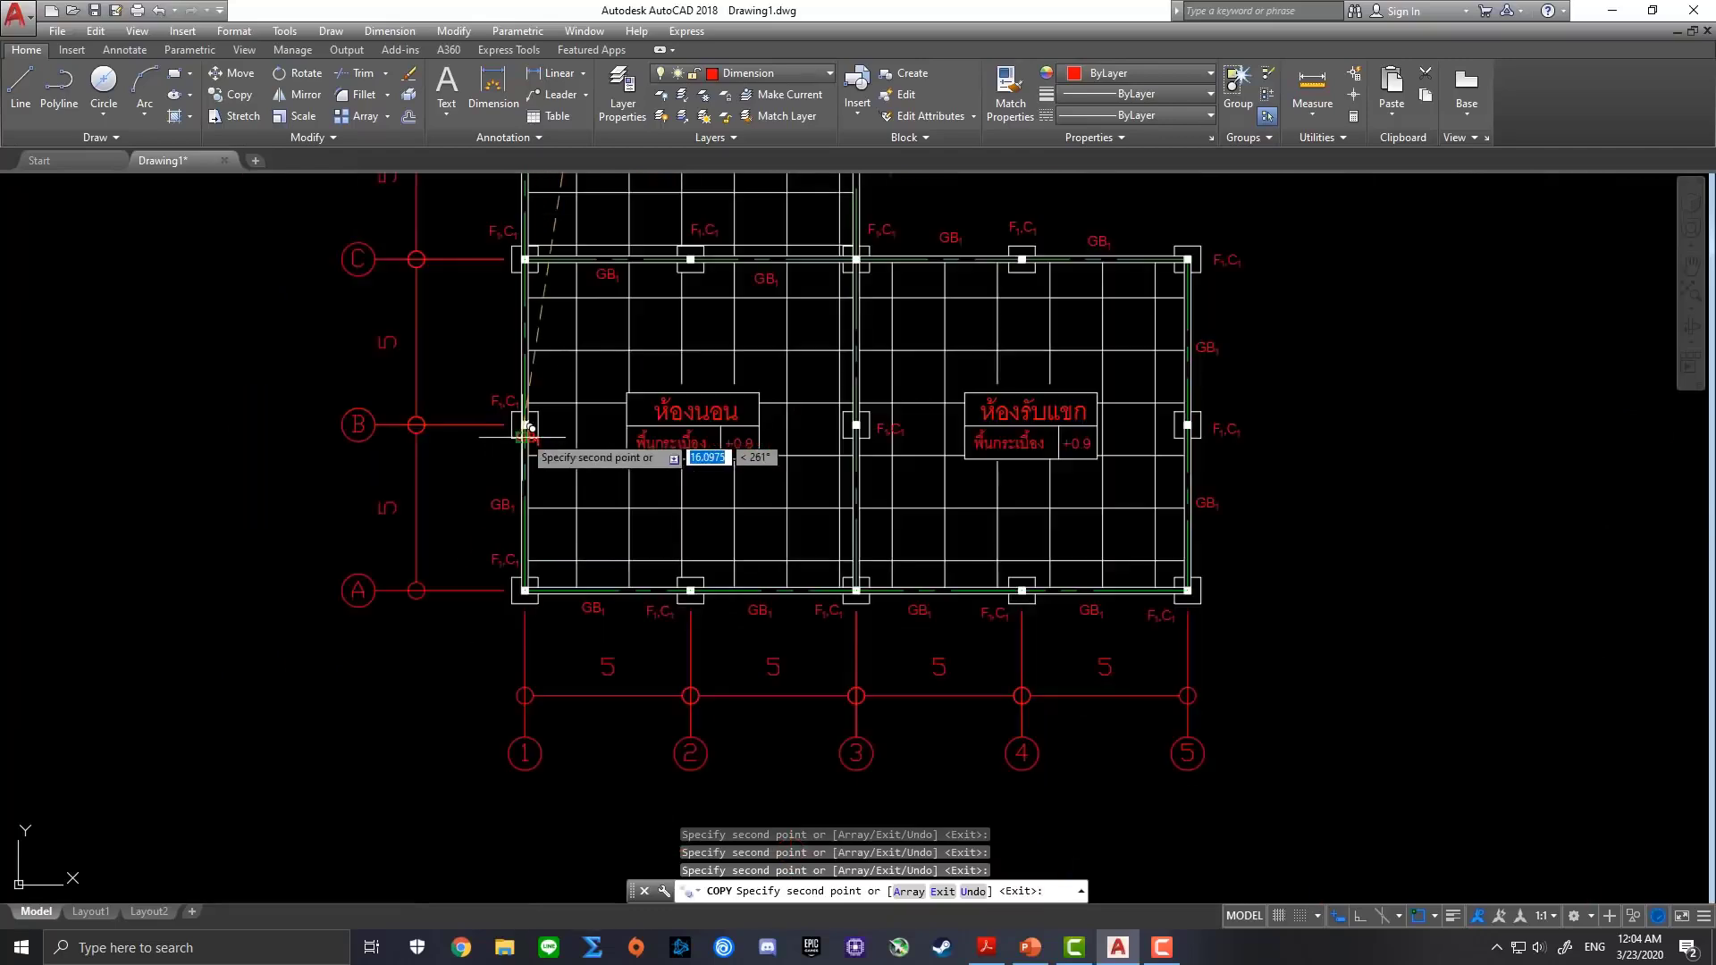
middle_drag(526, 429, 574, 558)
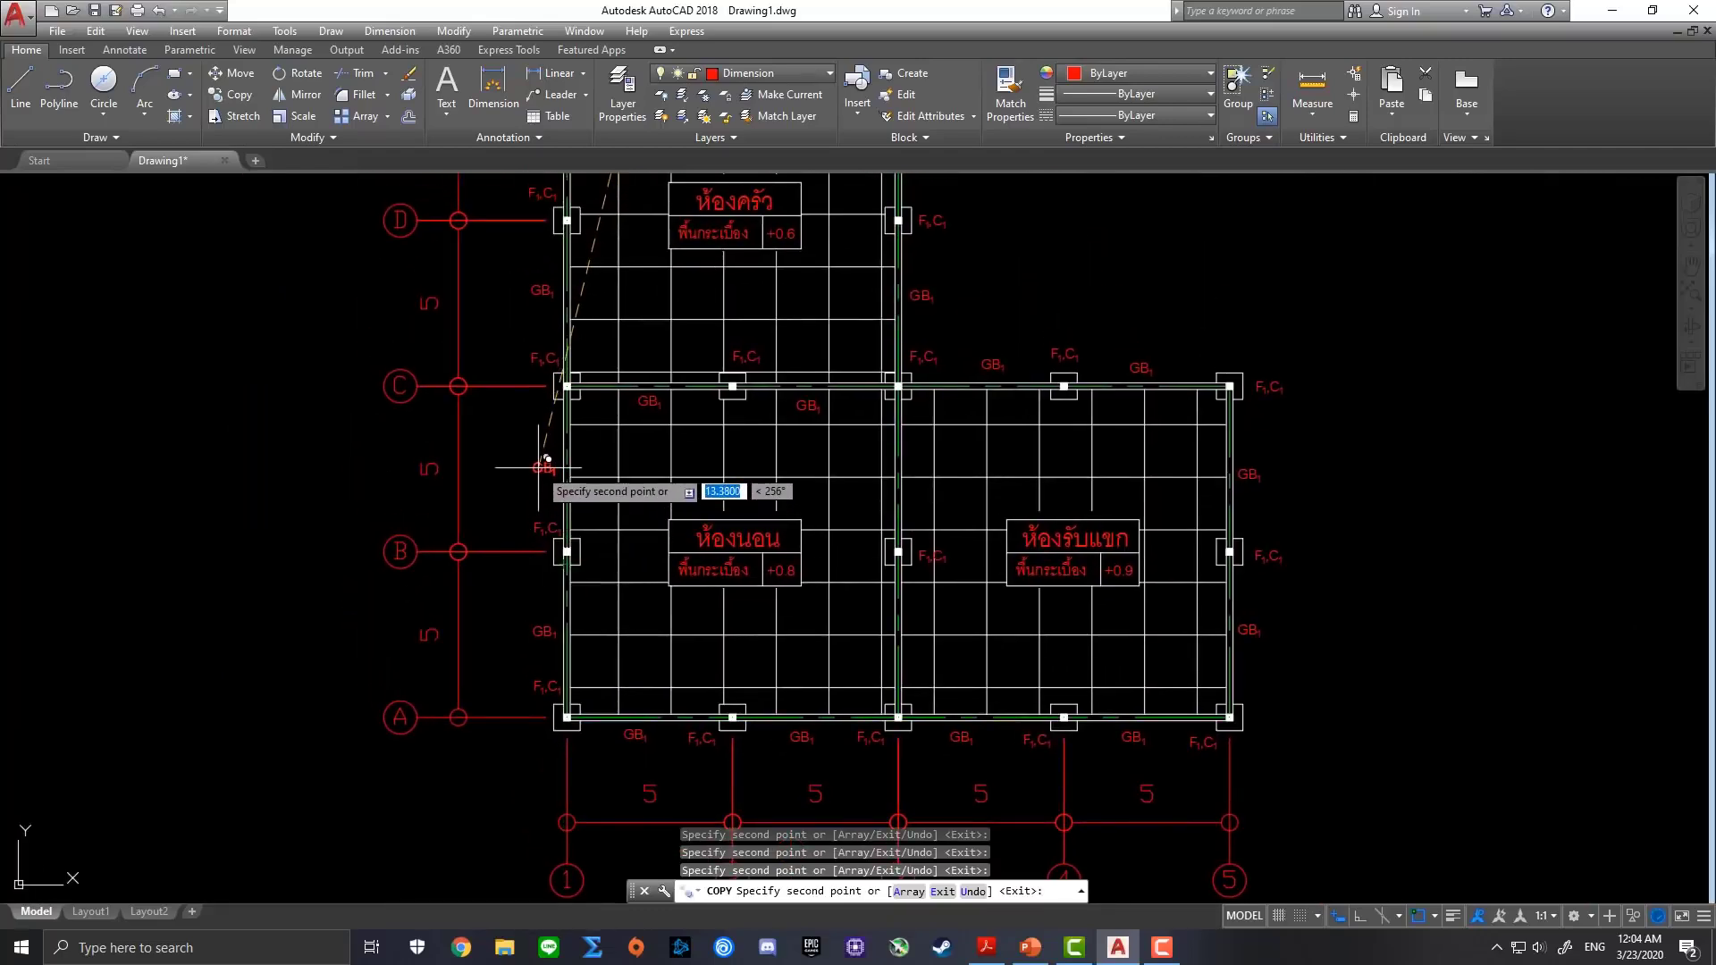
click(910, 474)
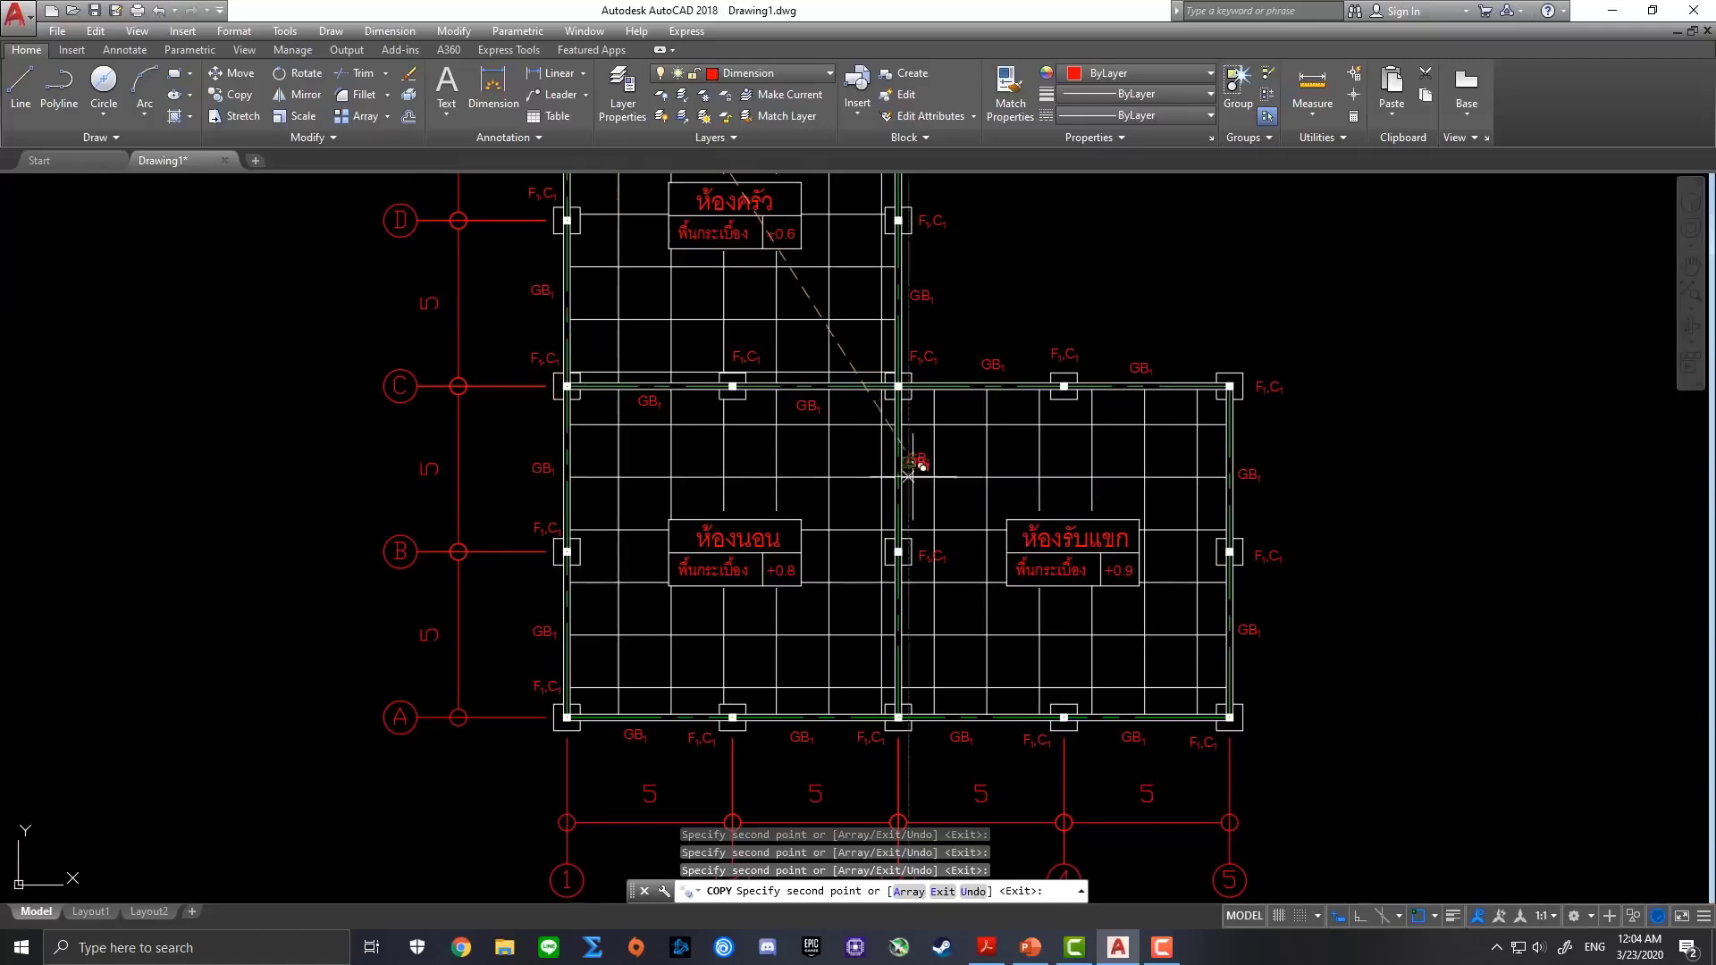
click(914, 615)
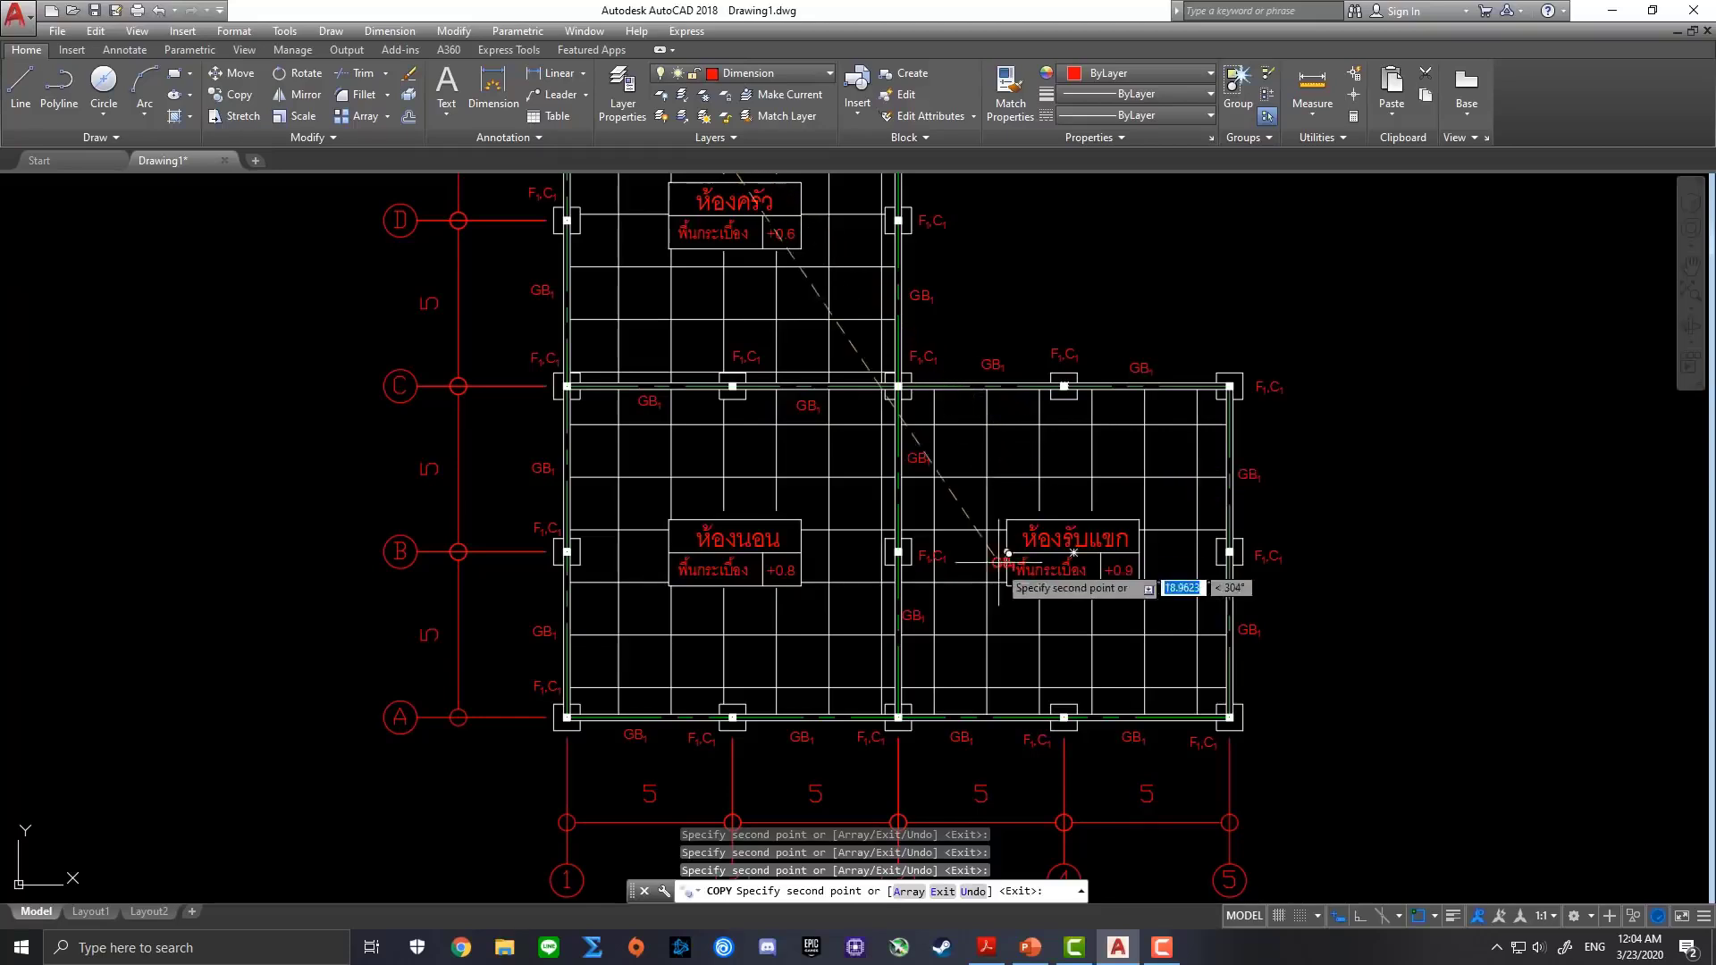
scroll(912, 599, up, 2)
scroll(912, 585, up, 5)
key(Escape)
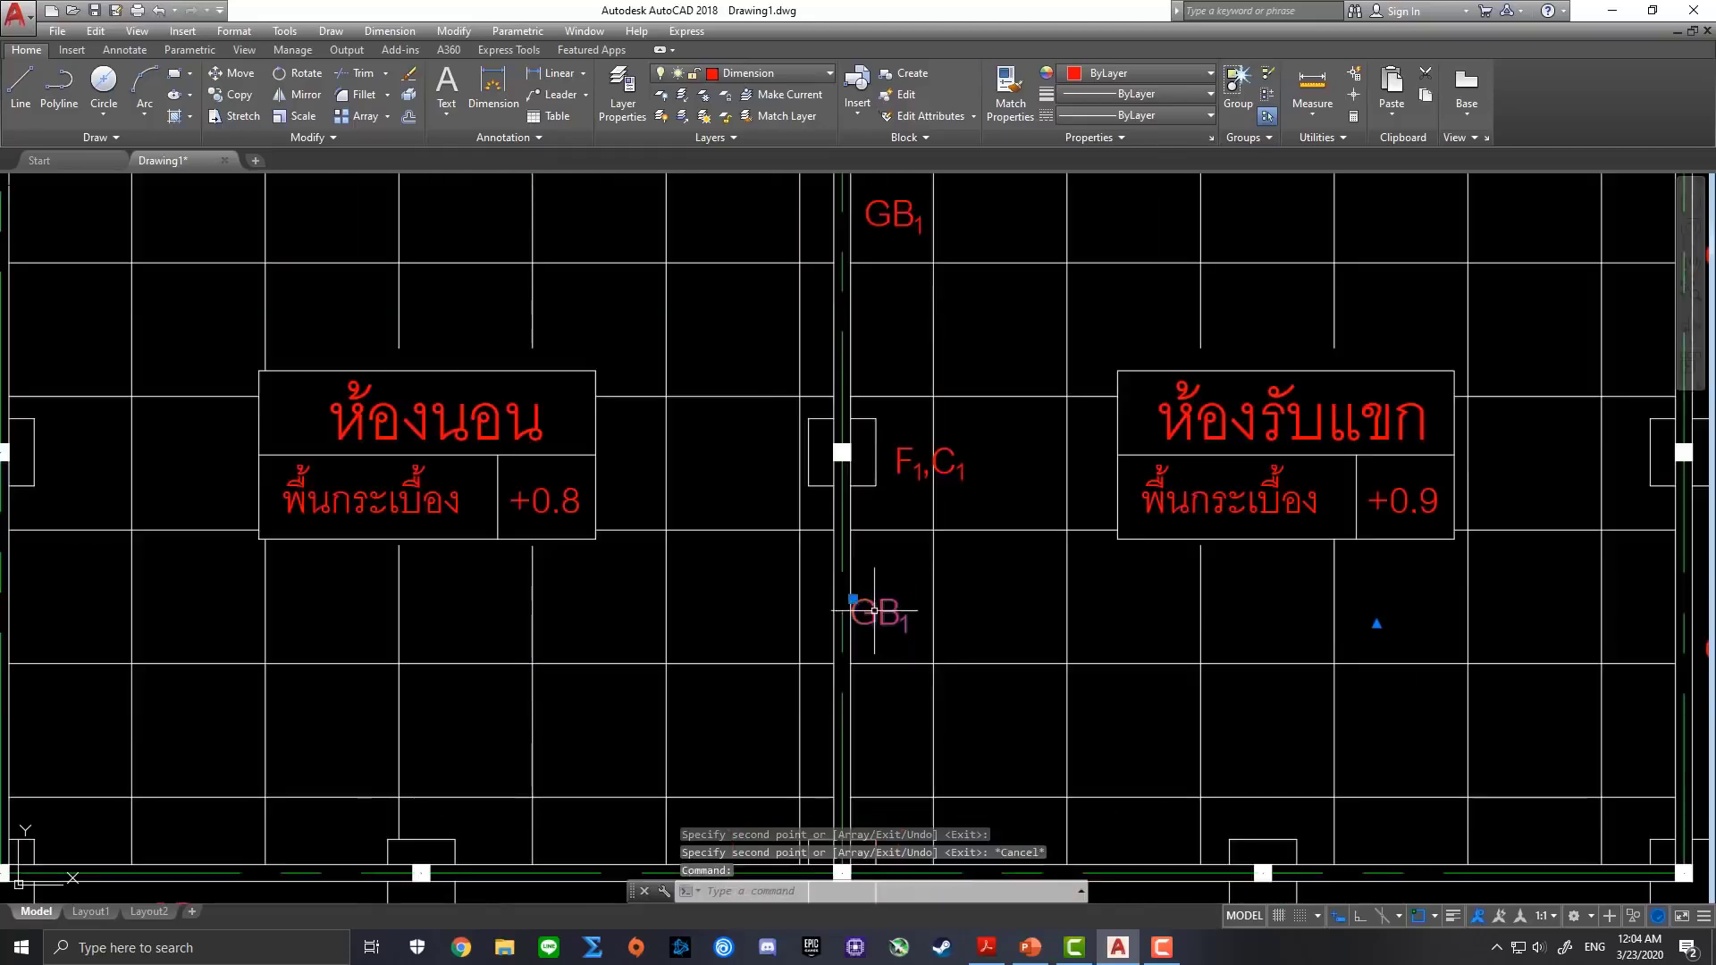
Grab a GB1 label but cancel the move, then recentre the floor plan
click(853, 599)
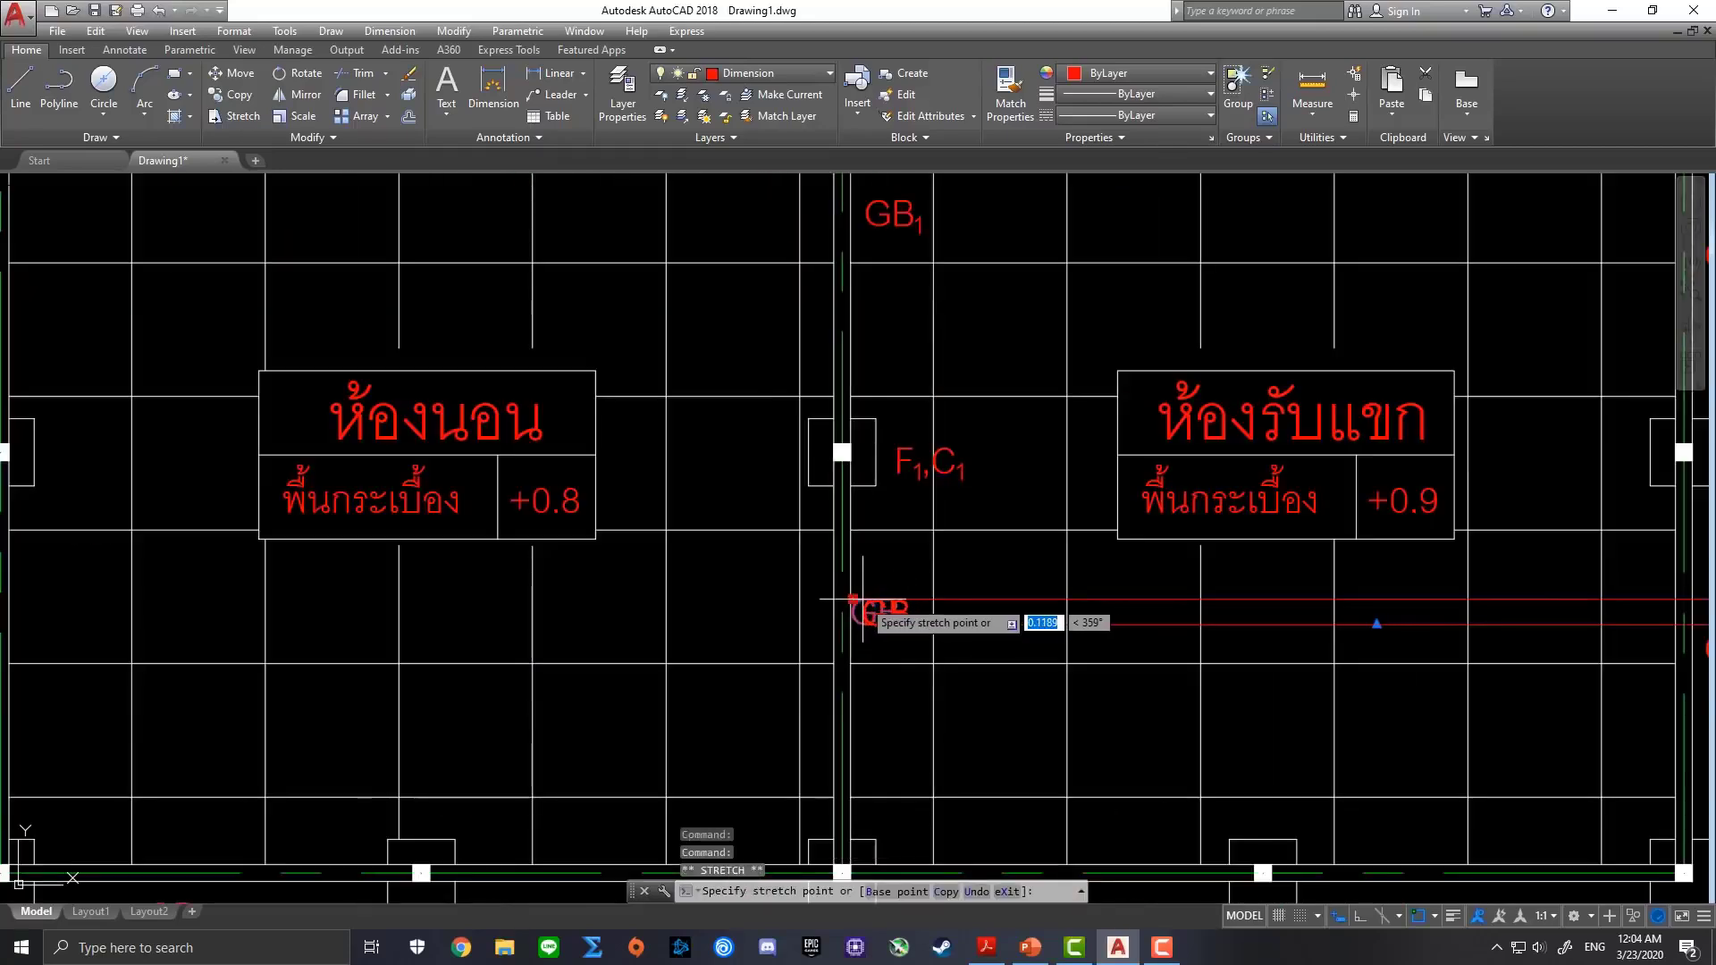
key(Escape)
scroll(854, 598, down, 6)
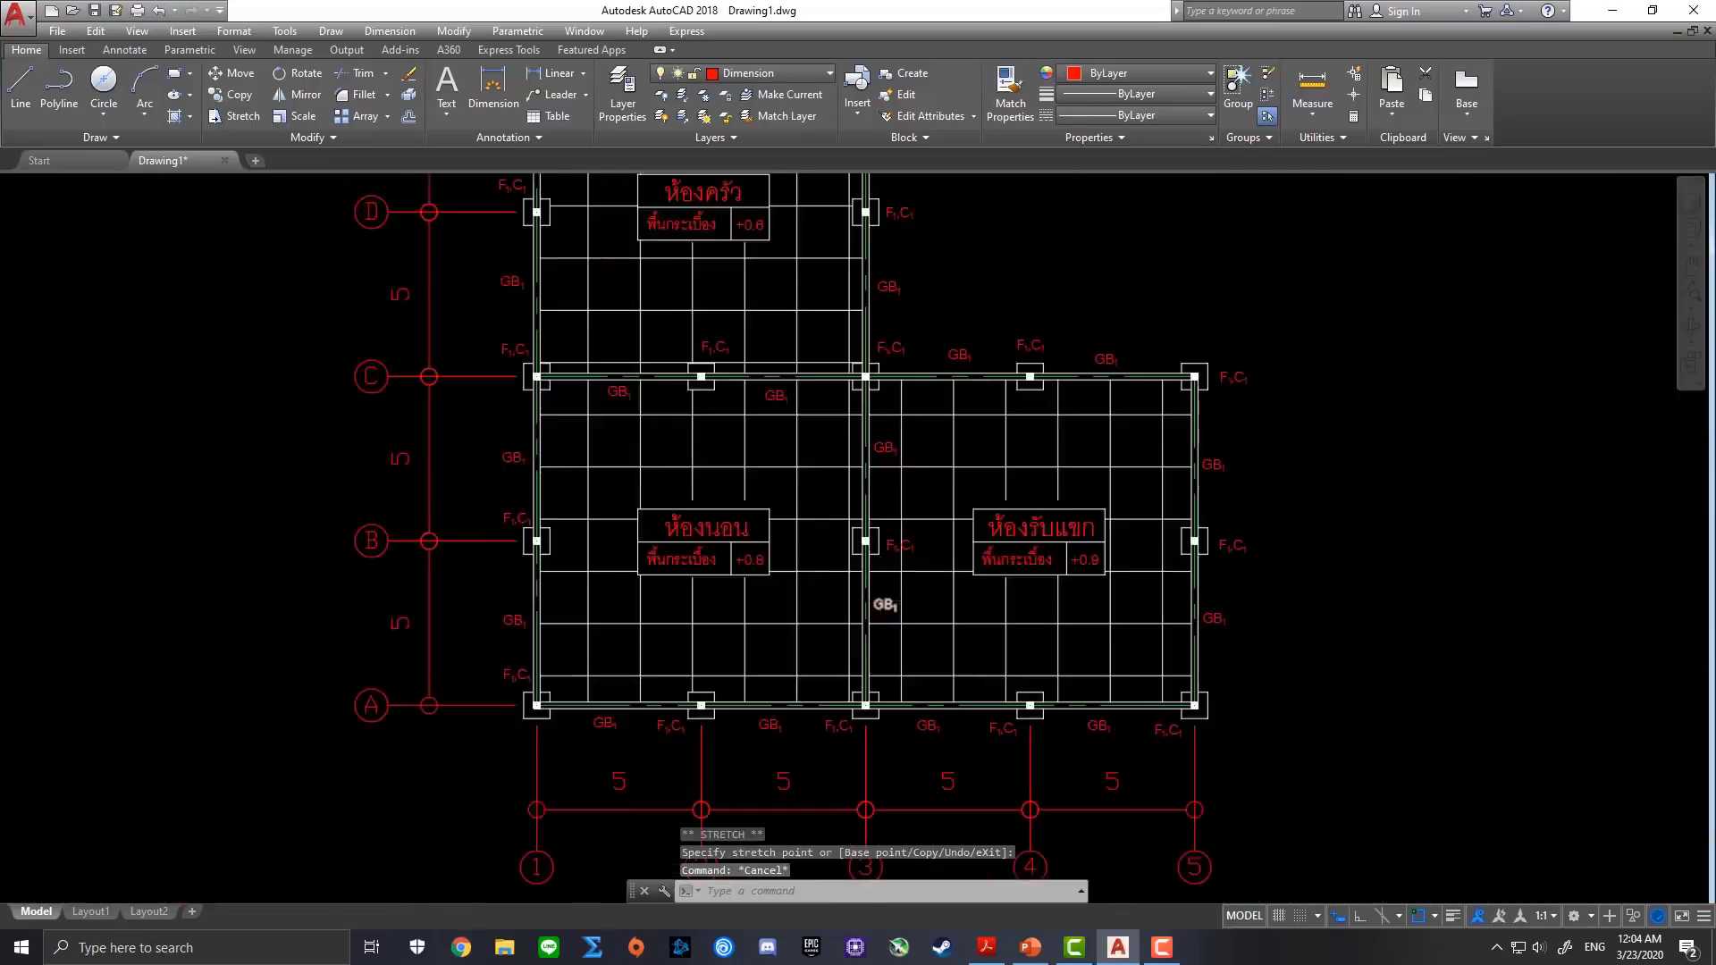
scroll(894, 481, down, 2)
key(Escape)
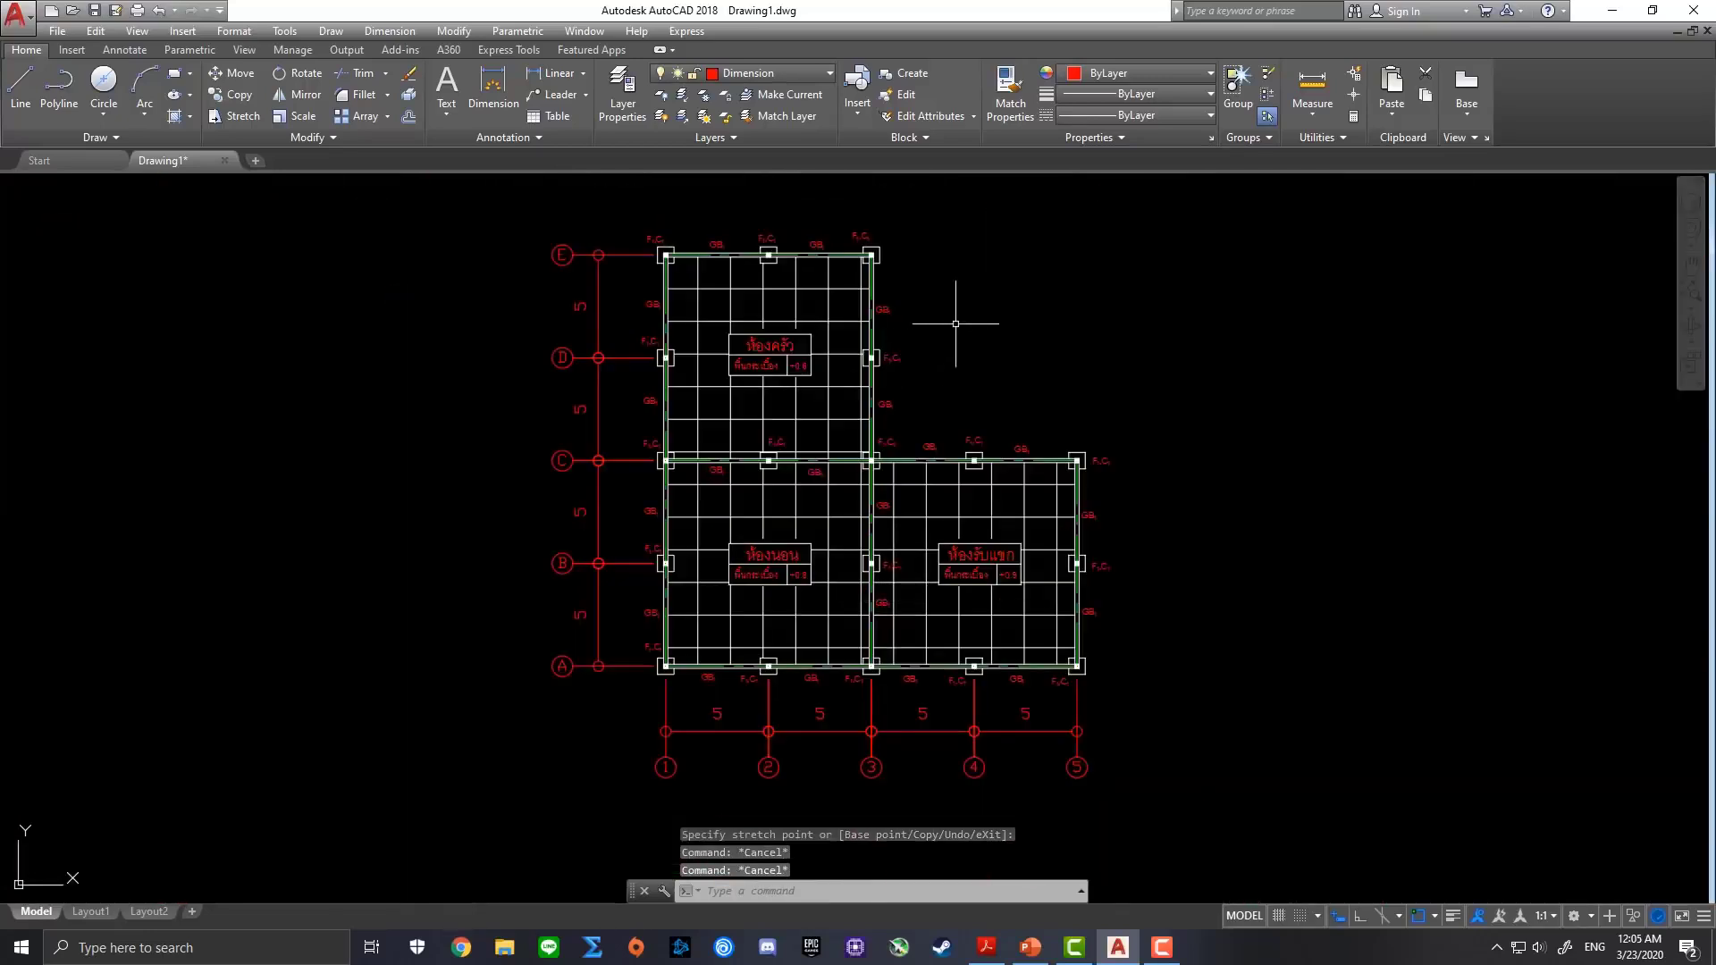
scroll(876, 572, up, 2)
middle_drag(1112, 249, 1146, 364)
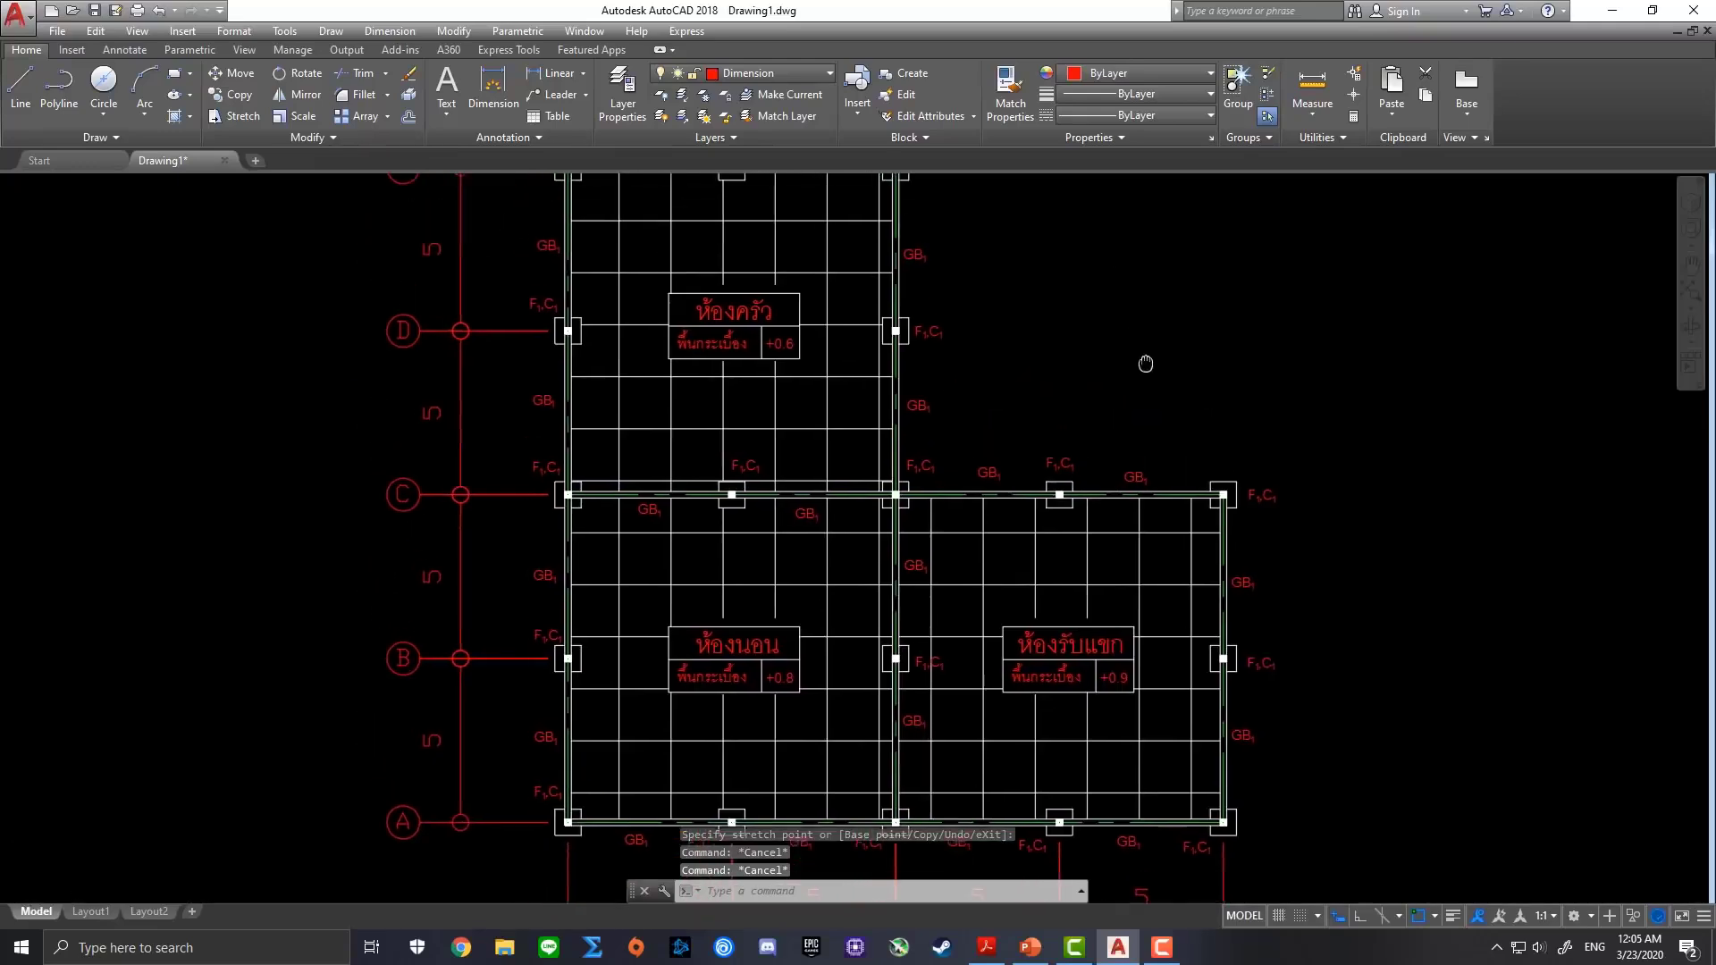
scroll(1146, 364, down, 2)
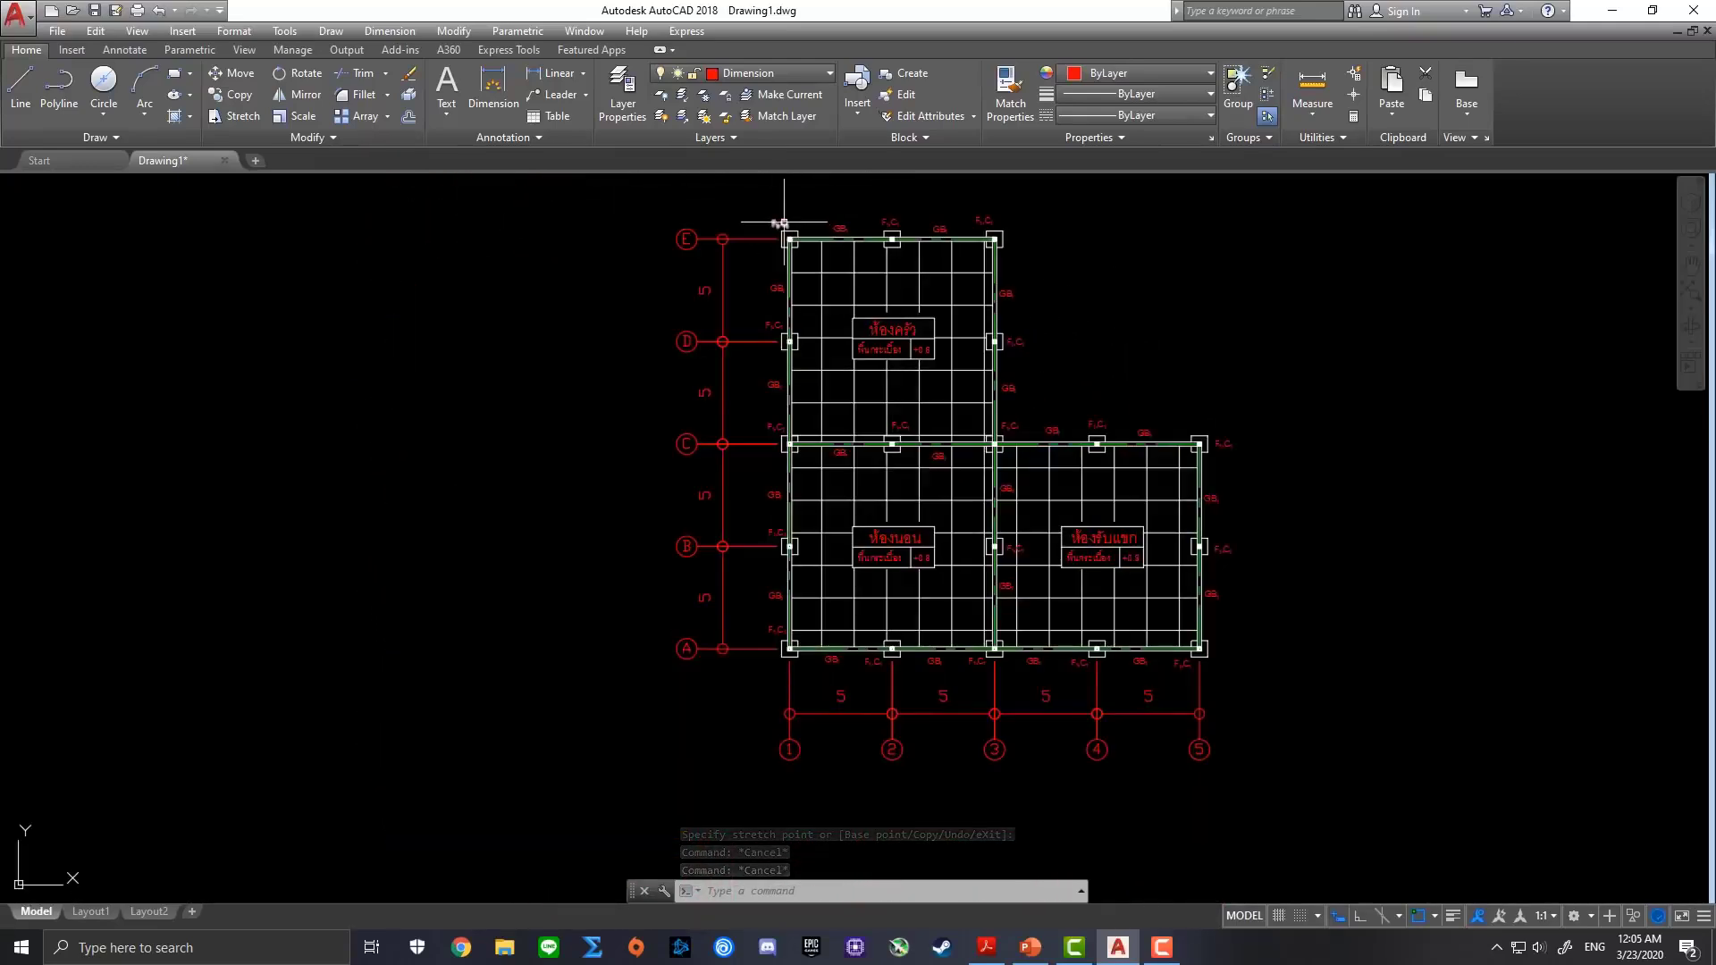
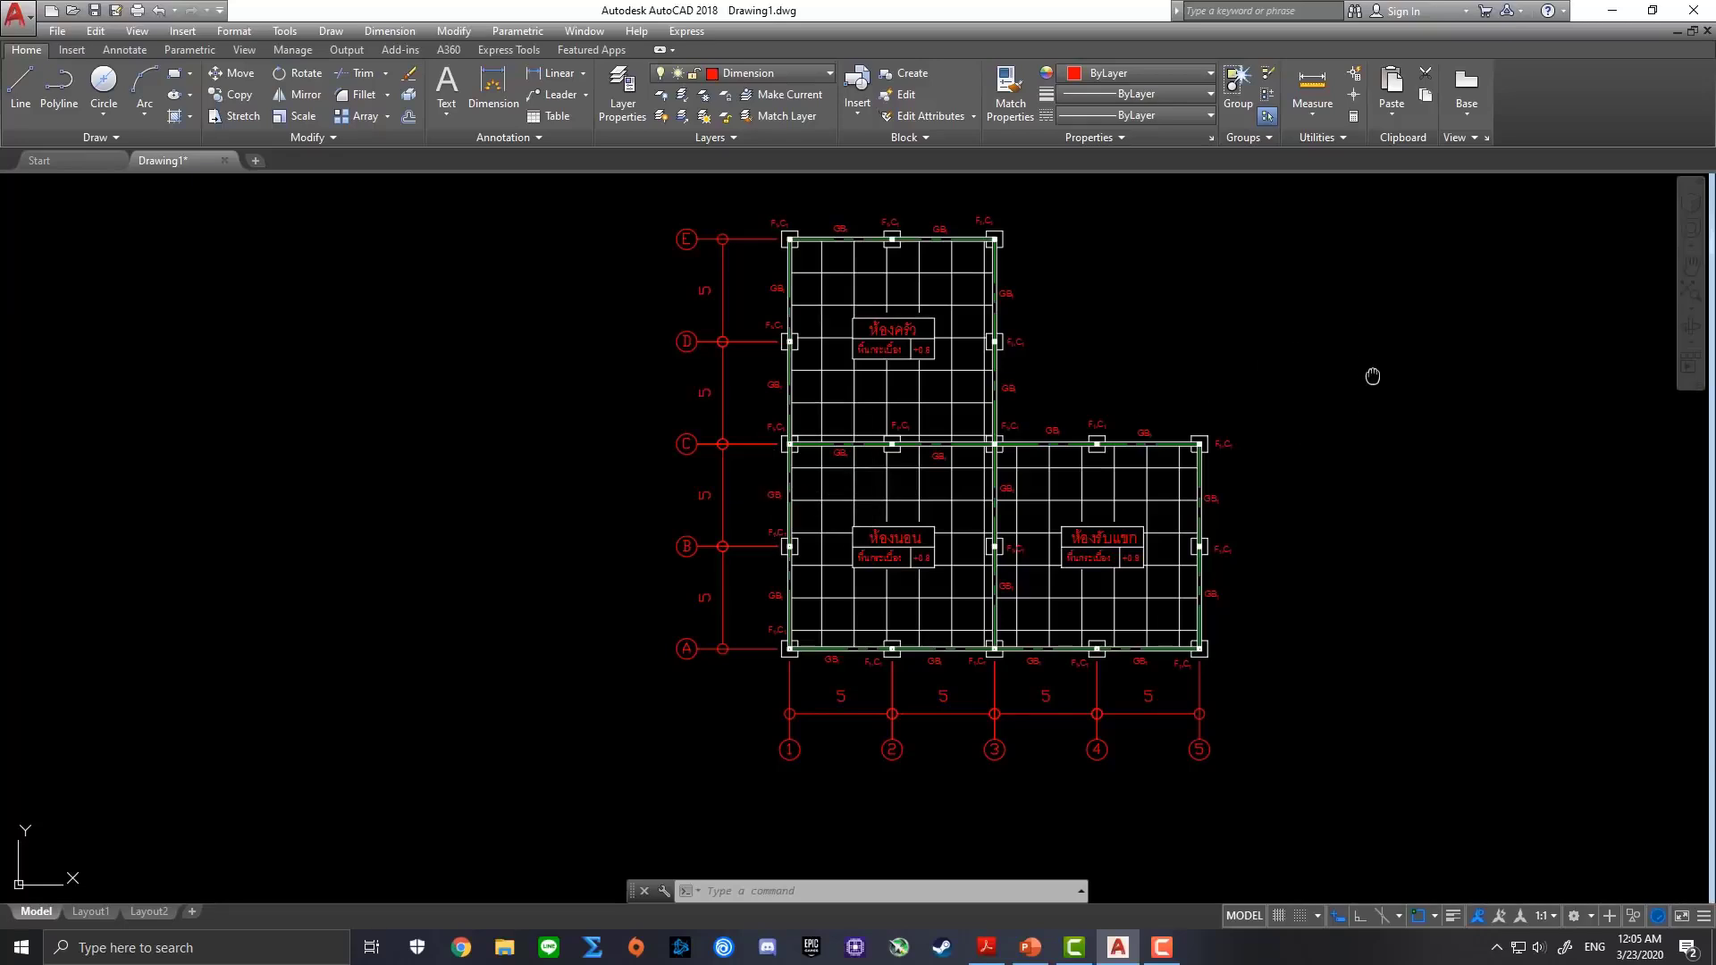
Copy the kitchen room label and paste the copy below the floor plan
middle_drag(1372, 372, 1312, 382)
scroll(814, 743, up, 2)
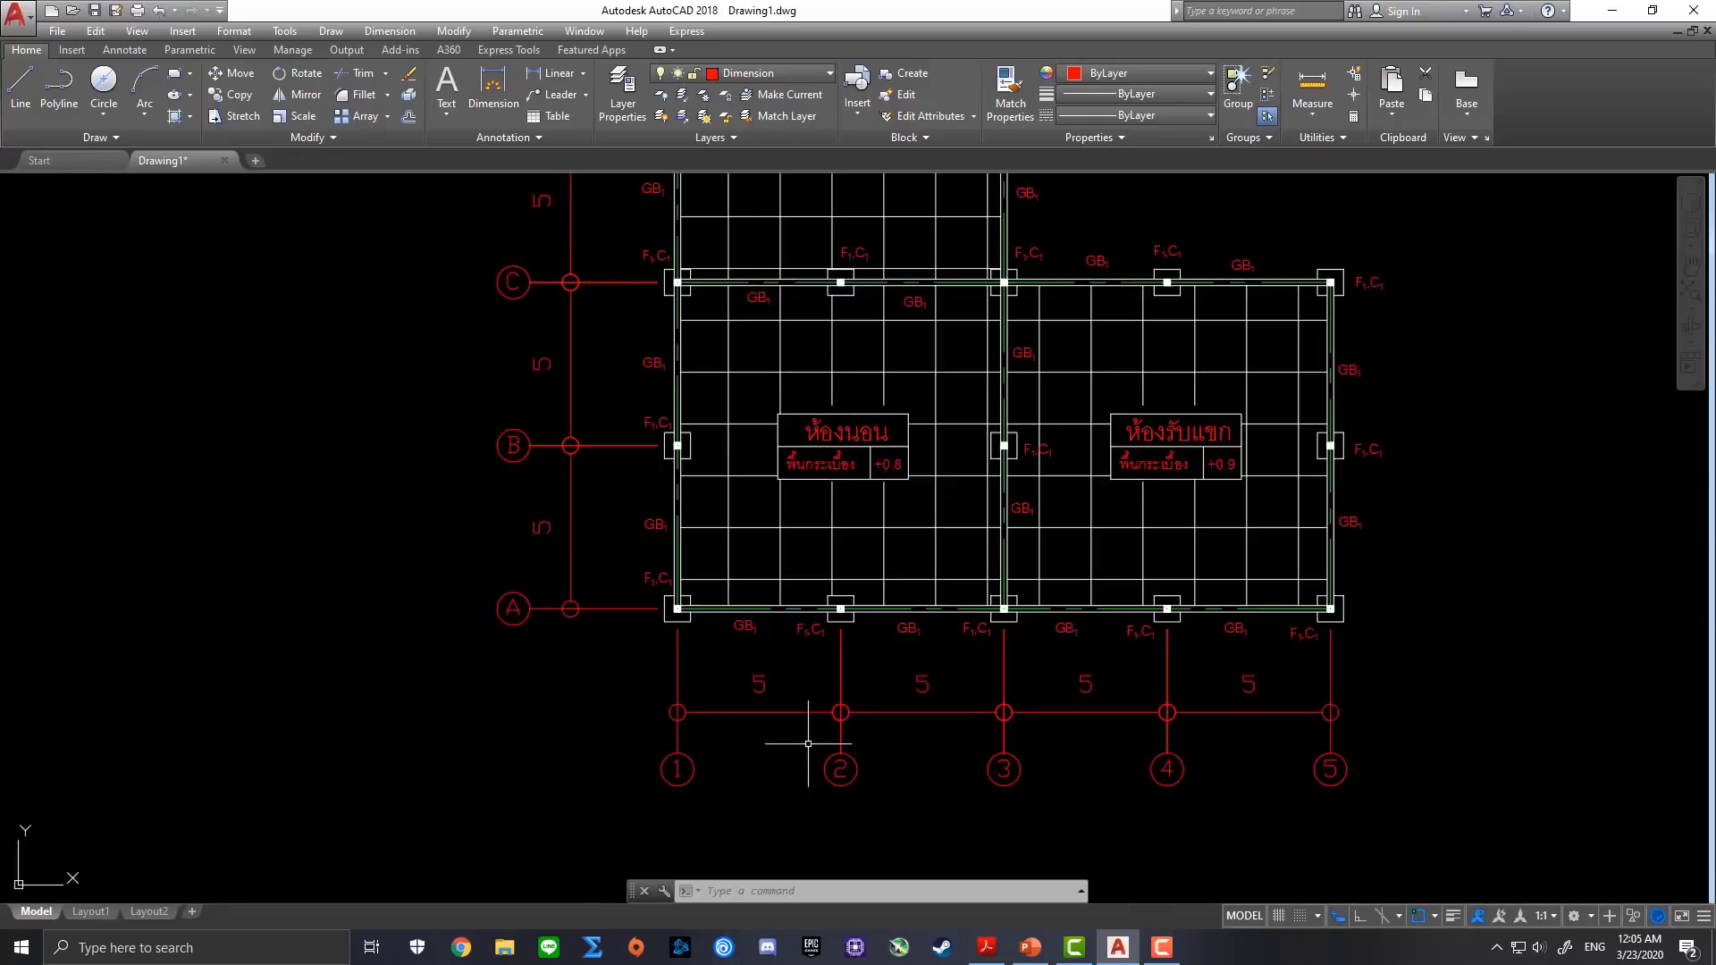
scroll(898, 654, down, 2)
scroll(1218, 287, down, 1)
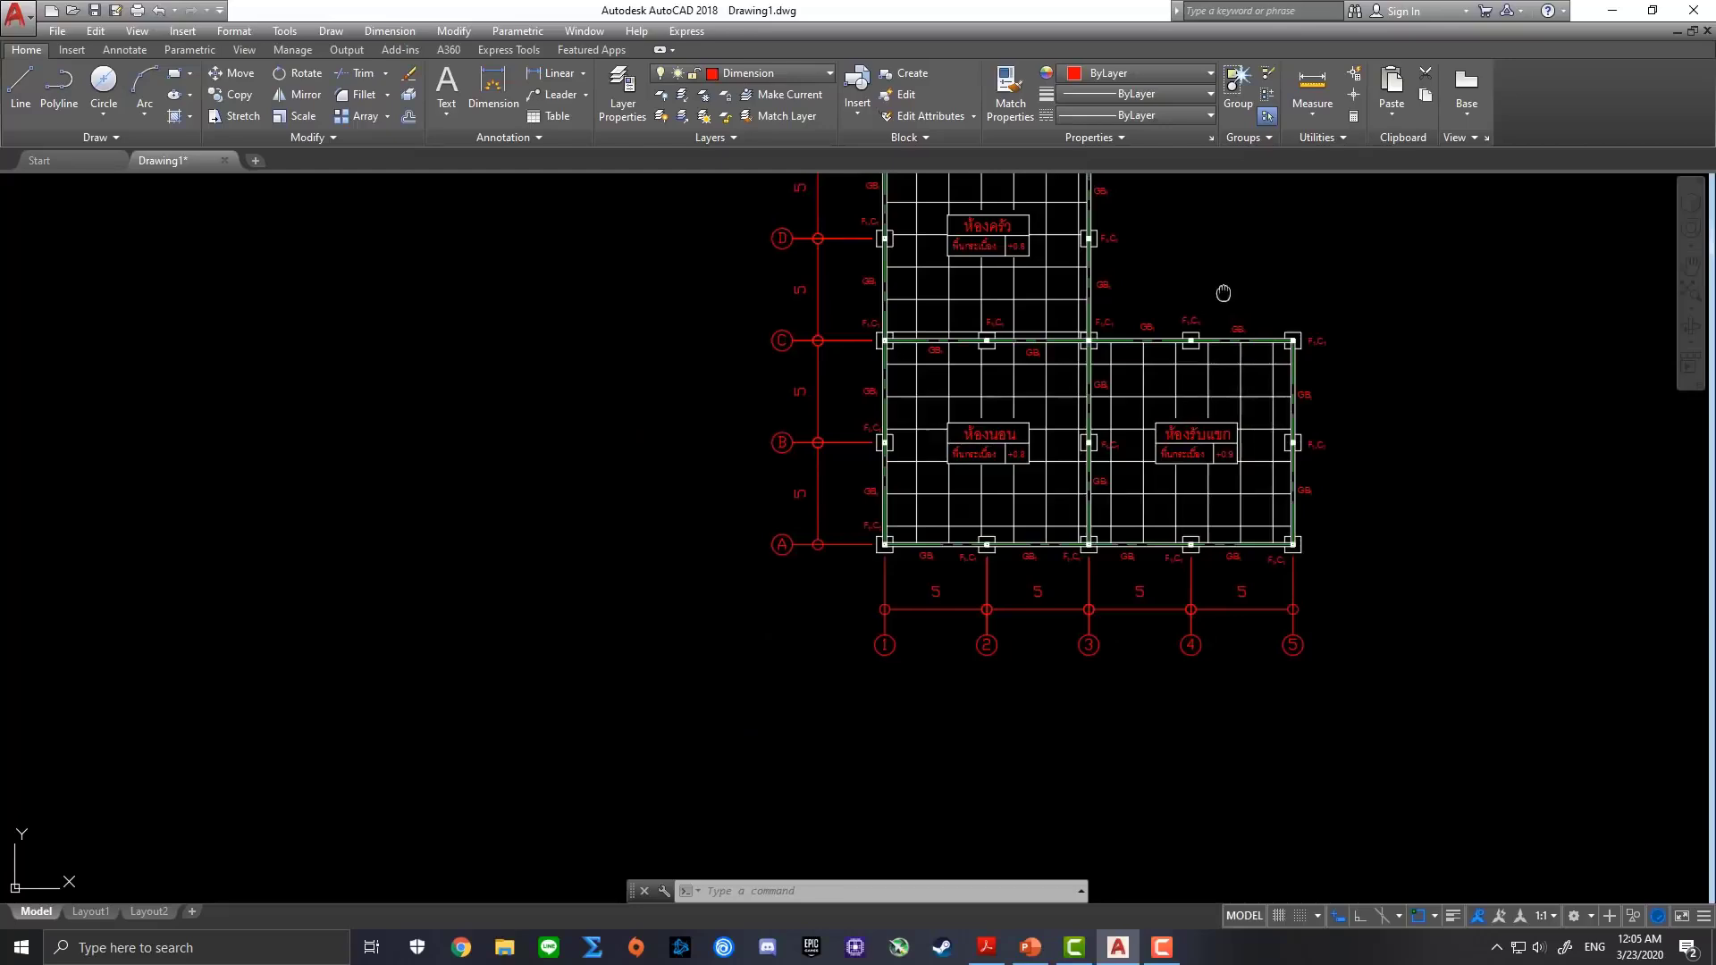
middle_drag(1218, 287, 1094, 379)
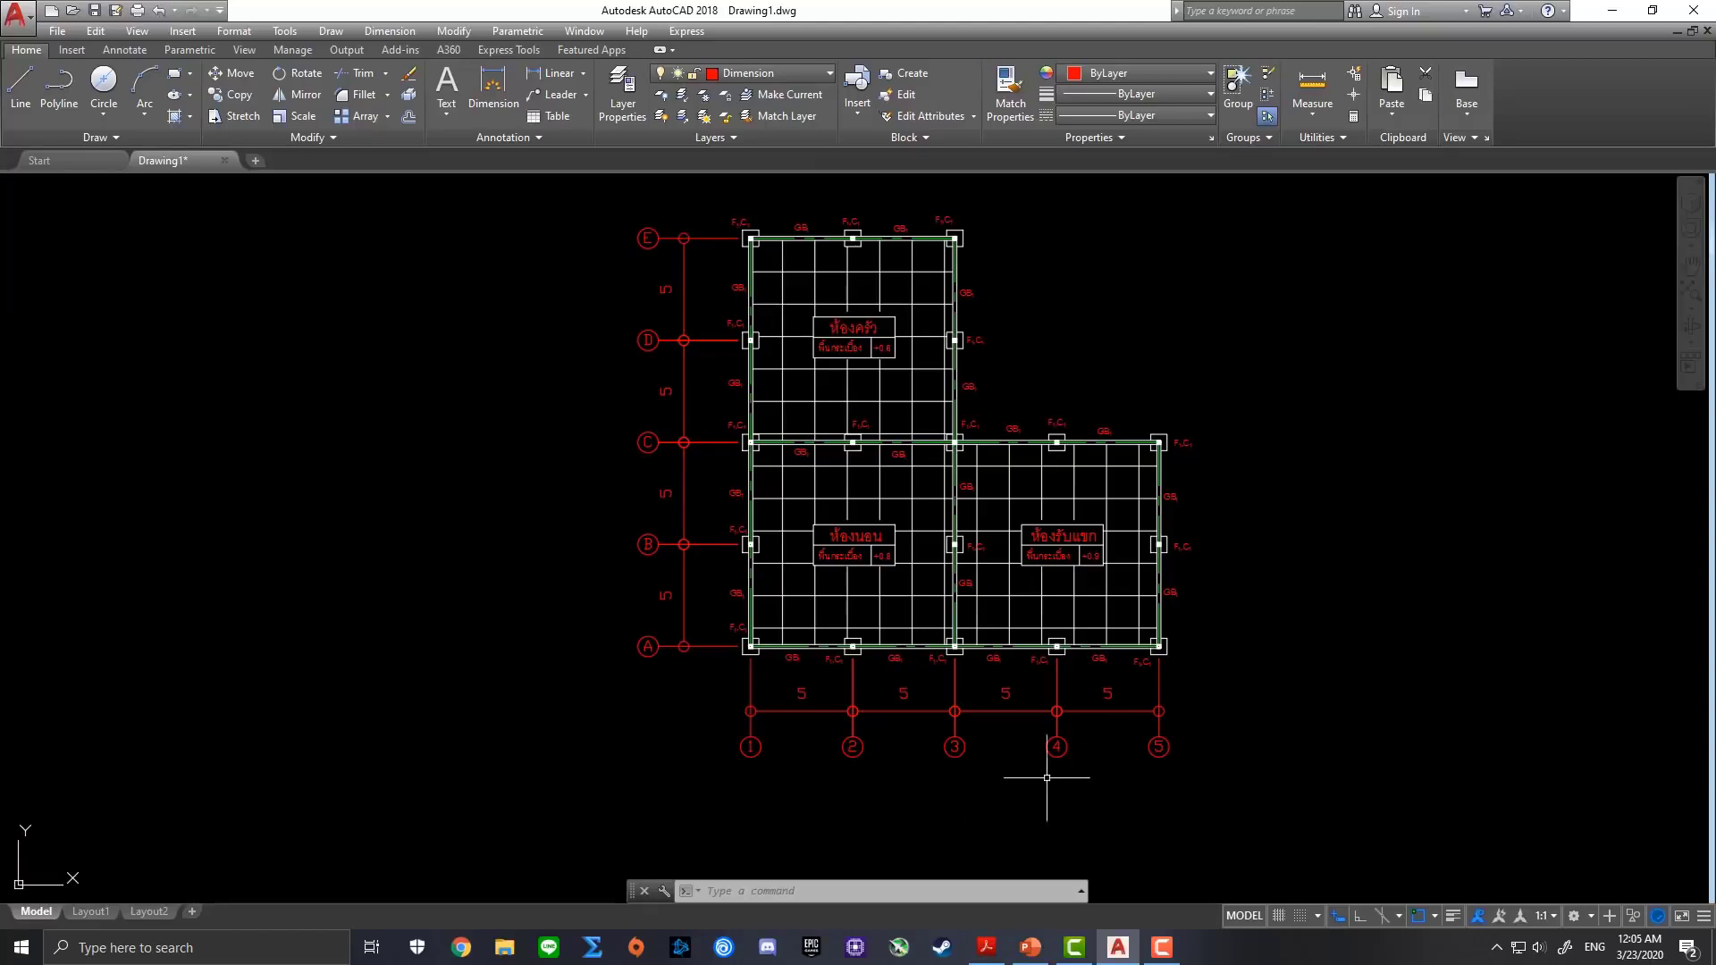
scroll(840, 327, up, 4)
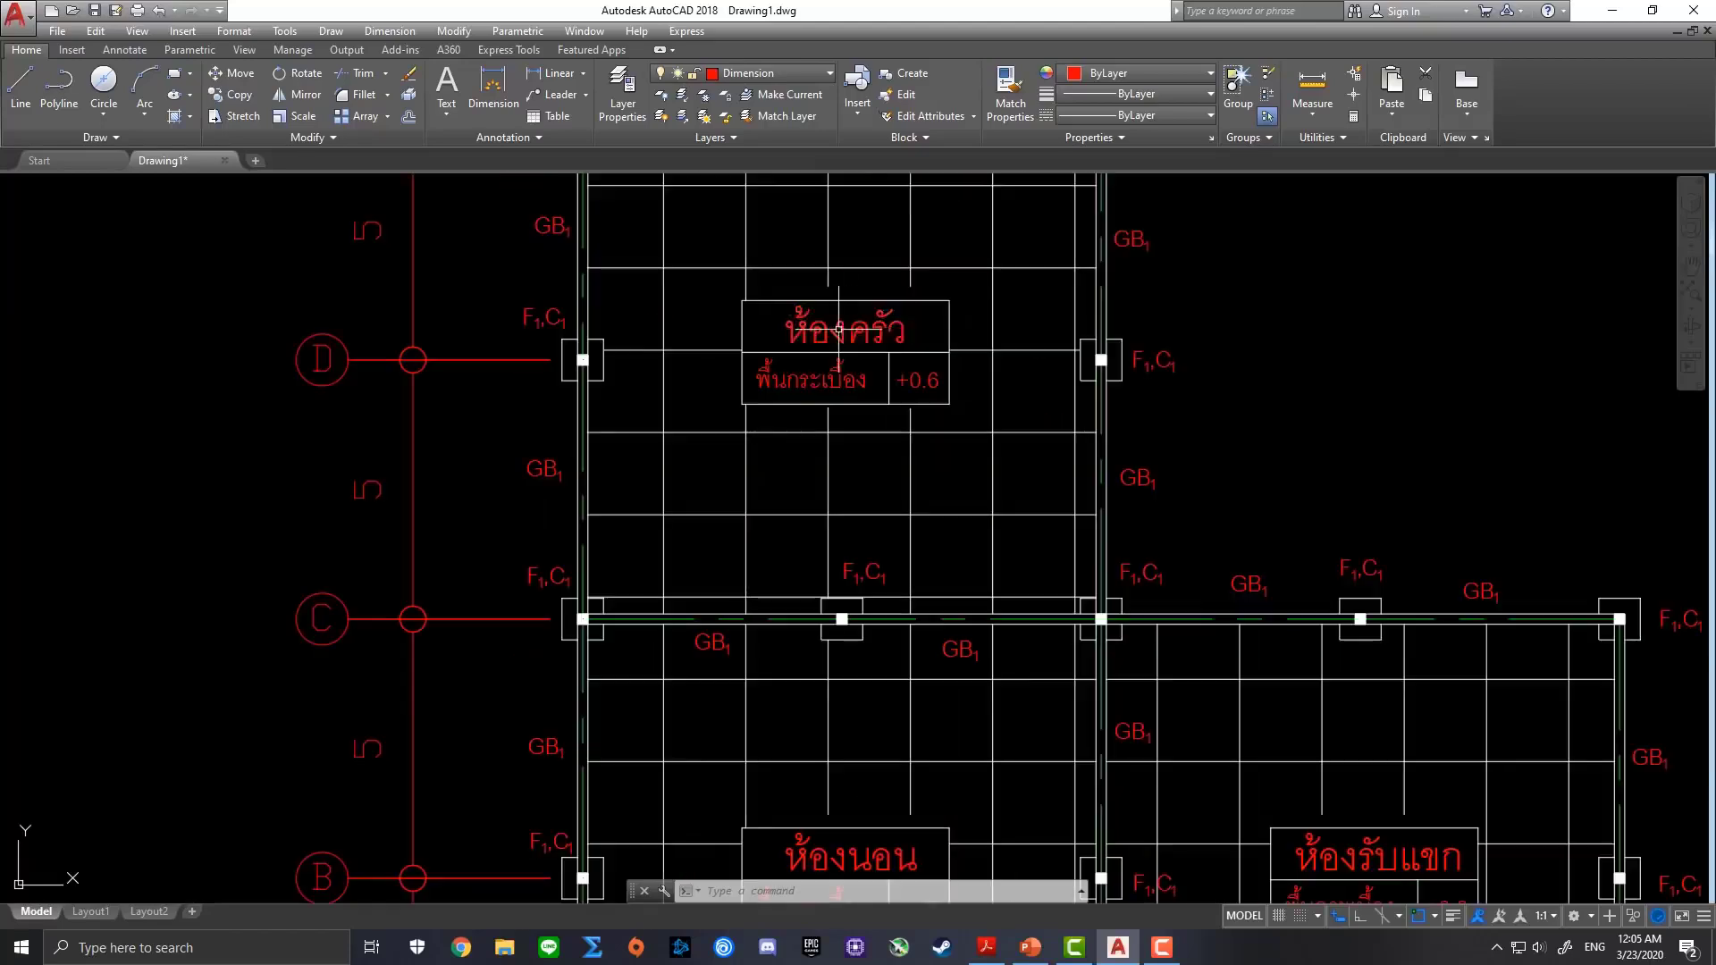
click(831, 333)
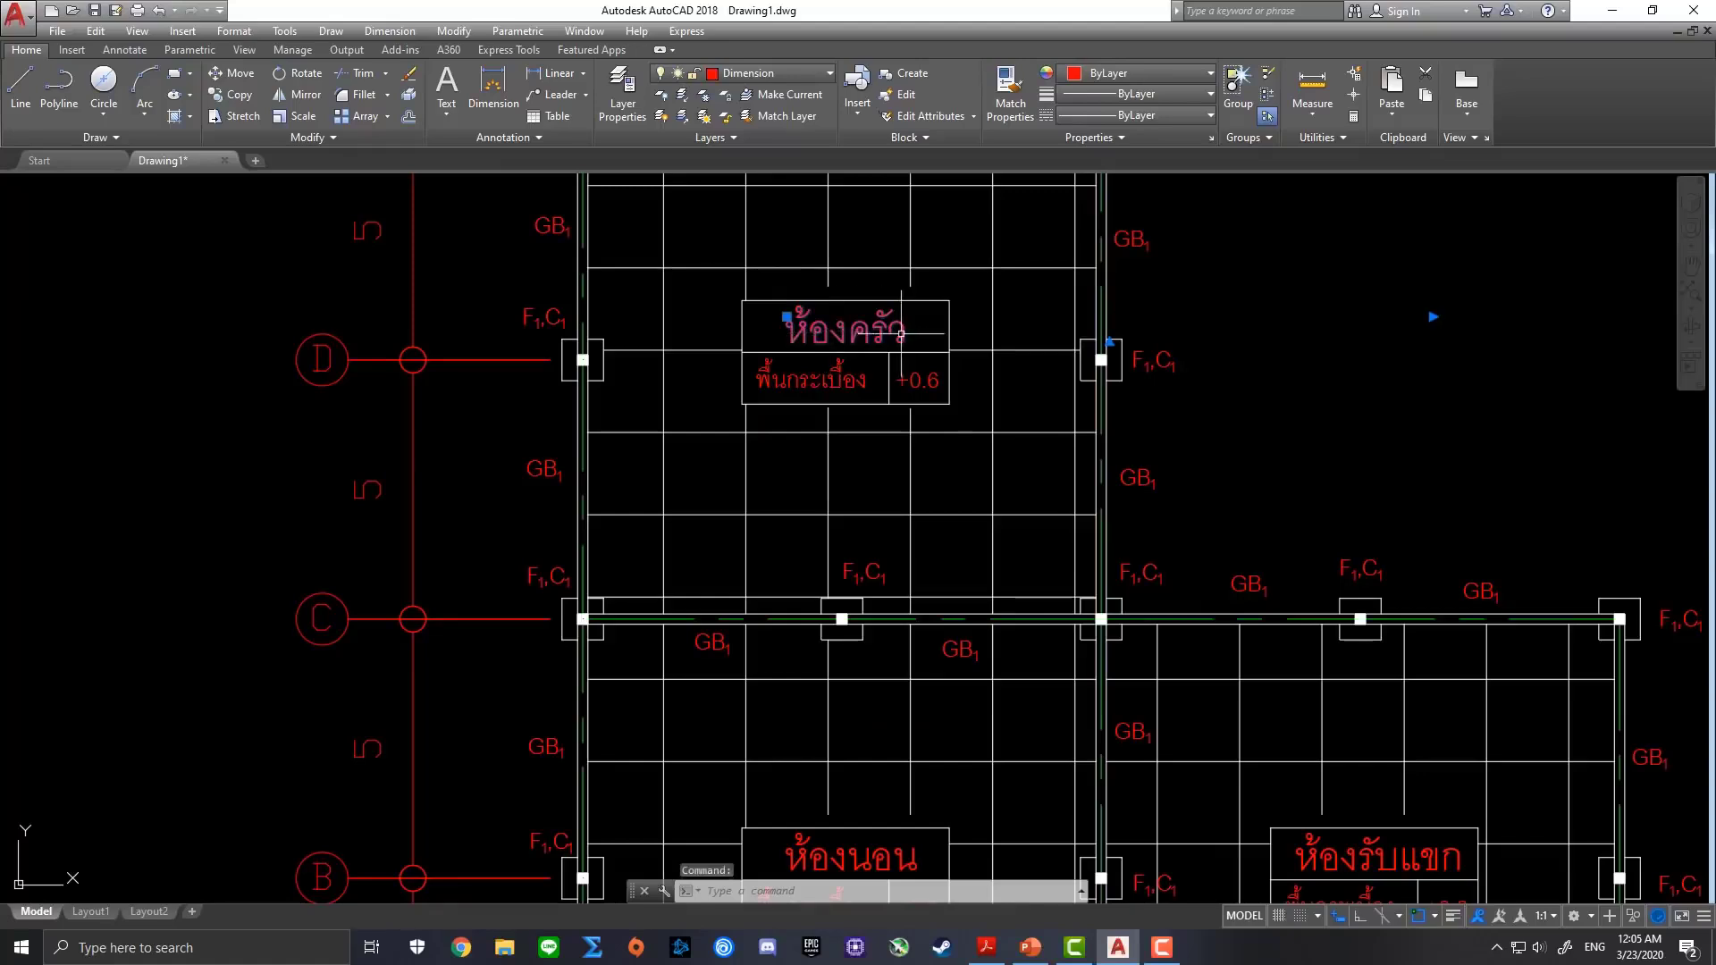
key(ctrl+c)
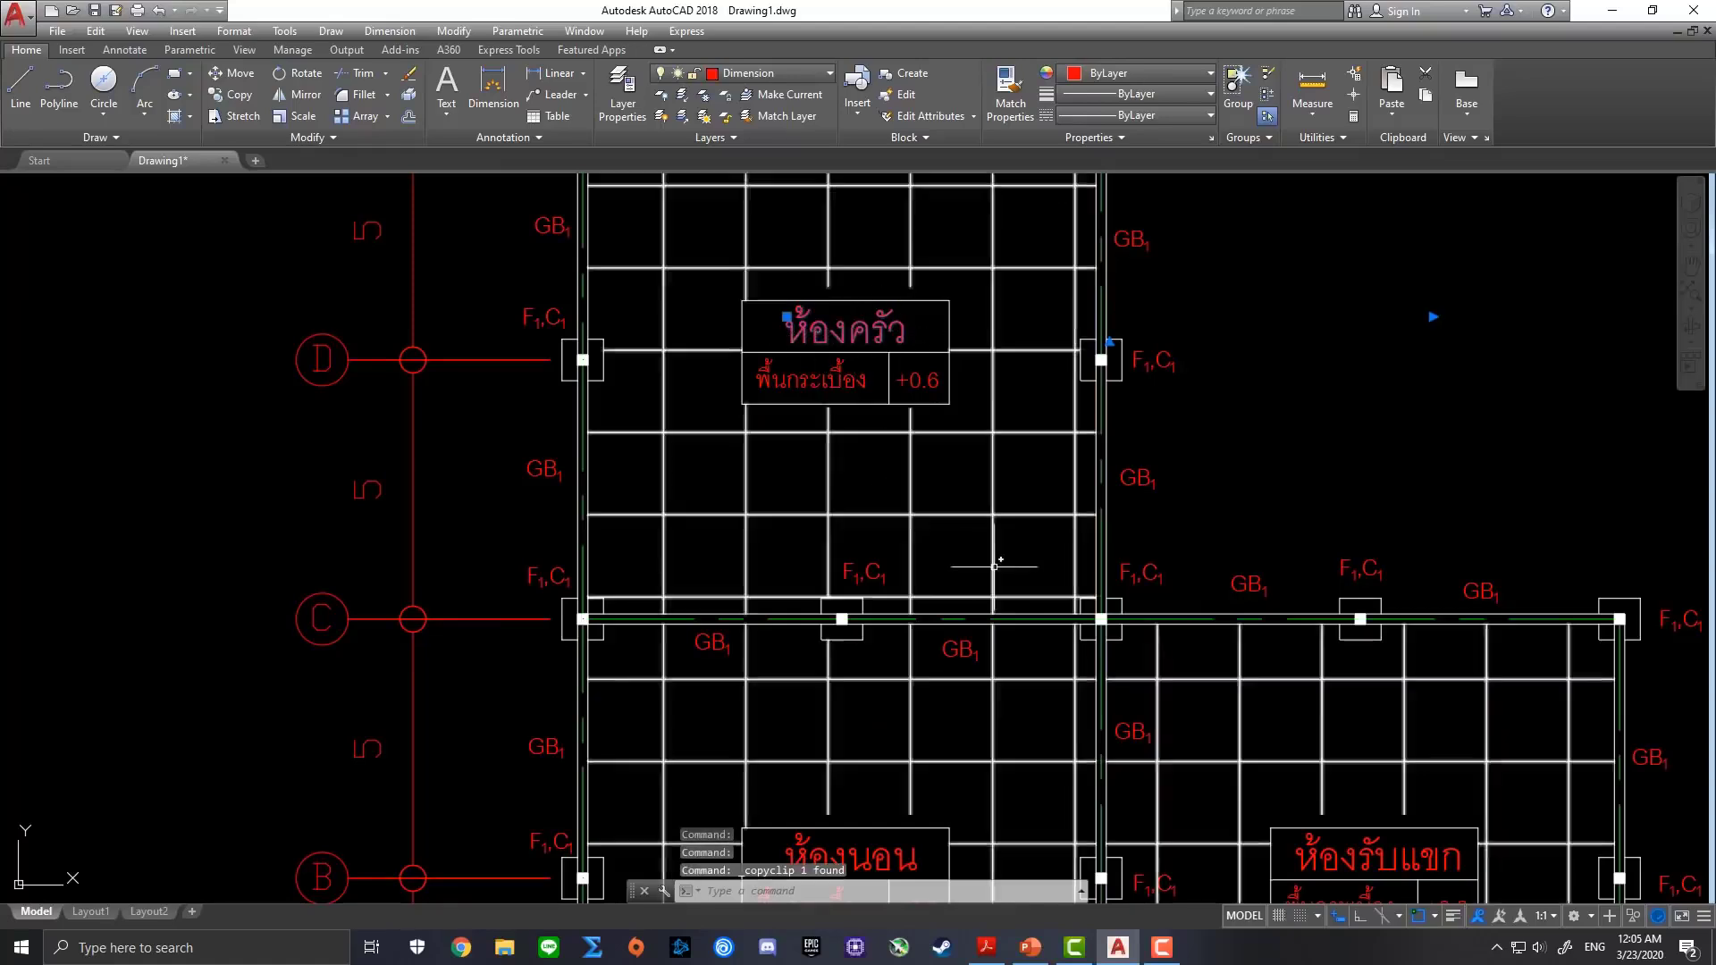
scroll(983, 563, down, 9)
key(ctrl+v)
scroll(991, 744, up, 2)
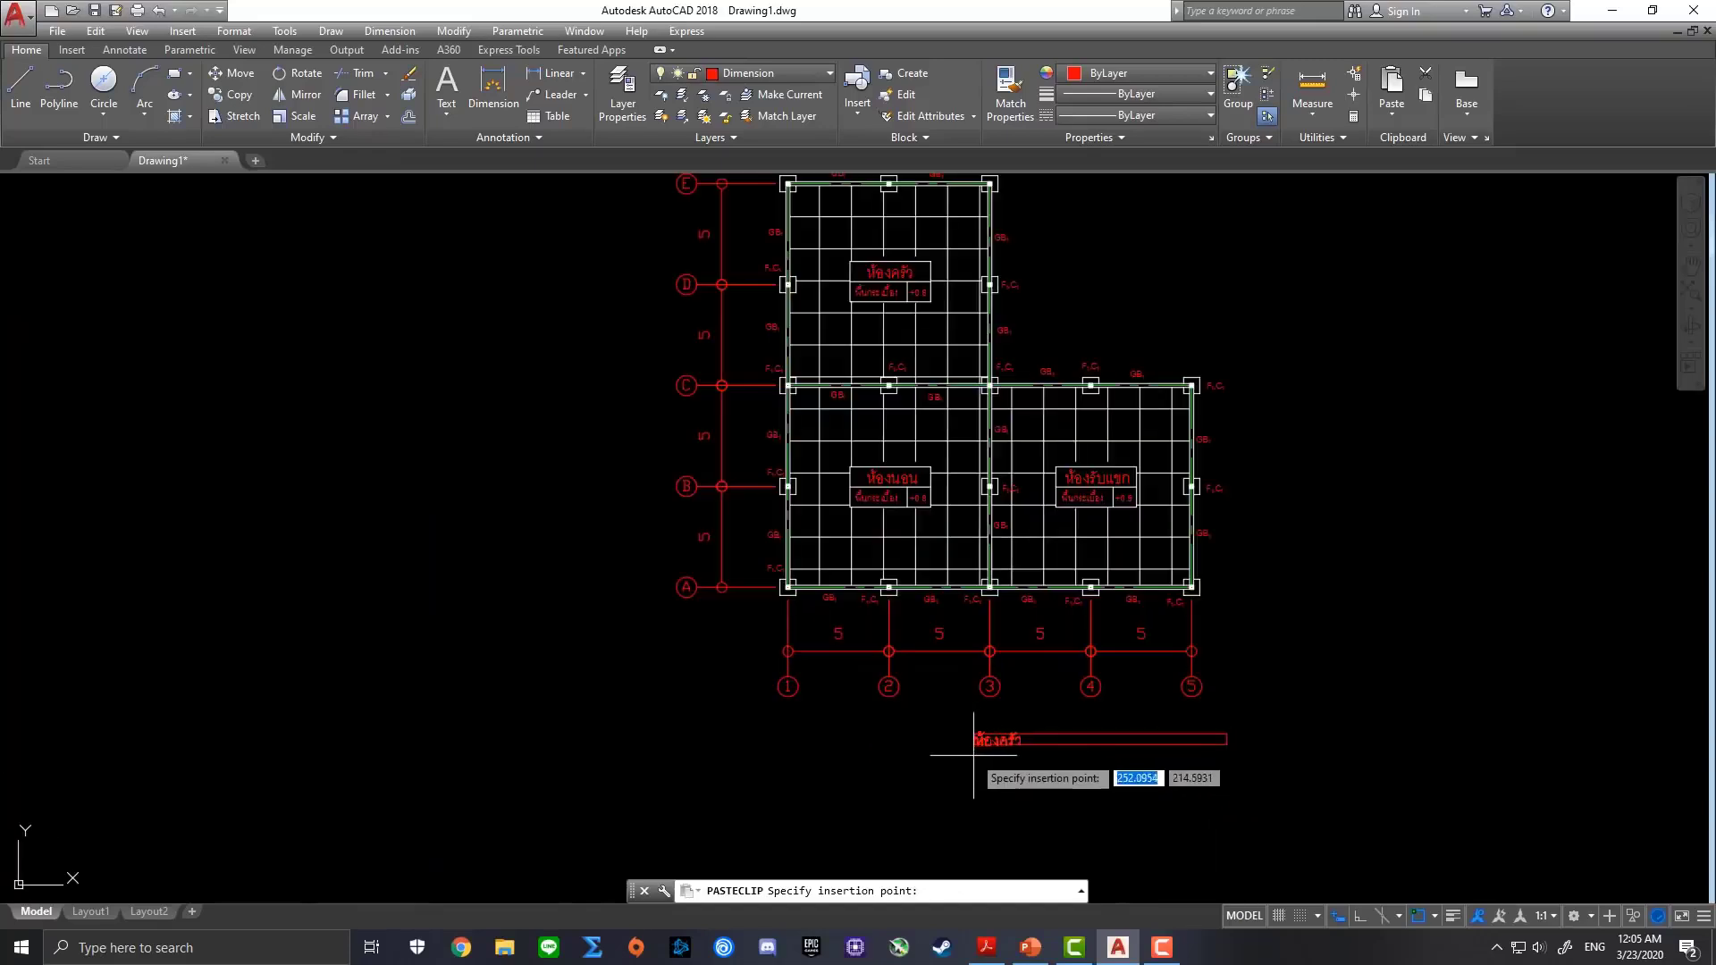
click(923, 762)
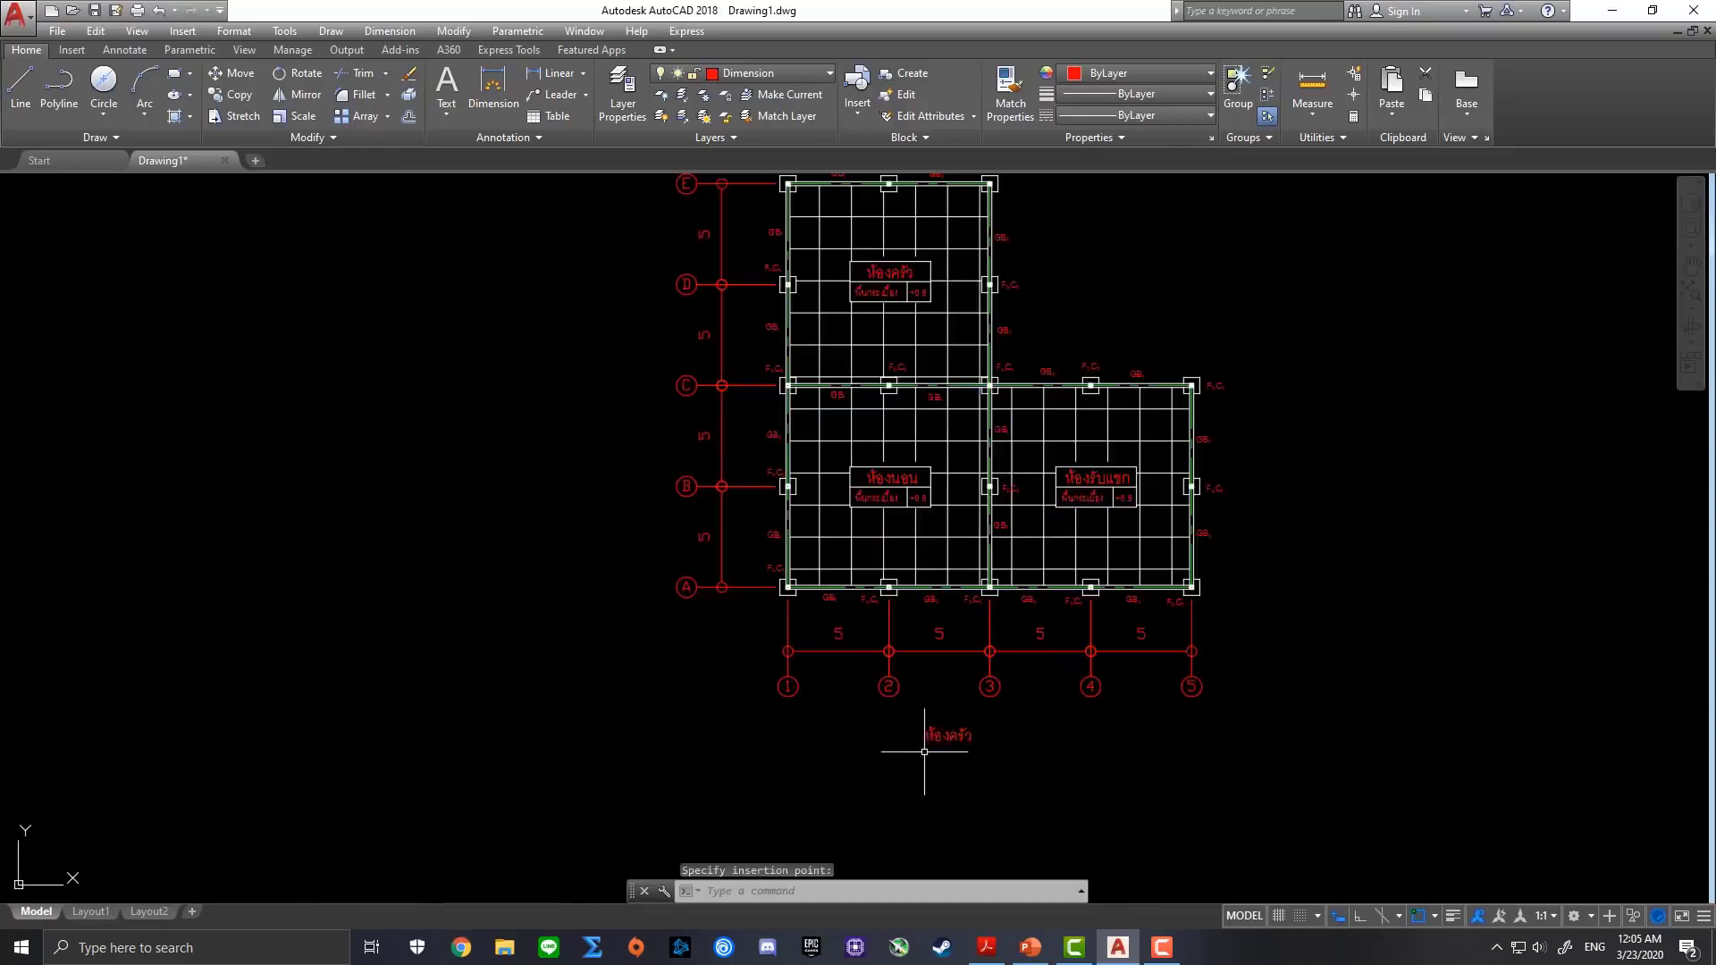
Retype the pasted copy as the title 'แบบแปลนบ้านชั้นที่ 1'
double_click(947, 737)
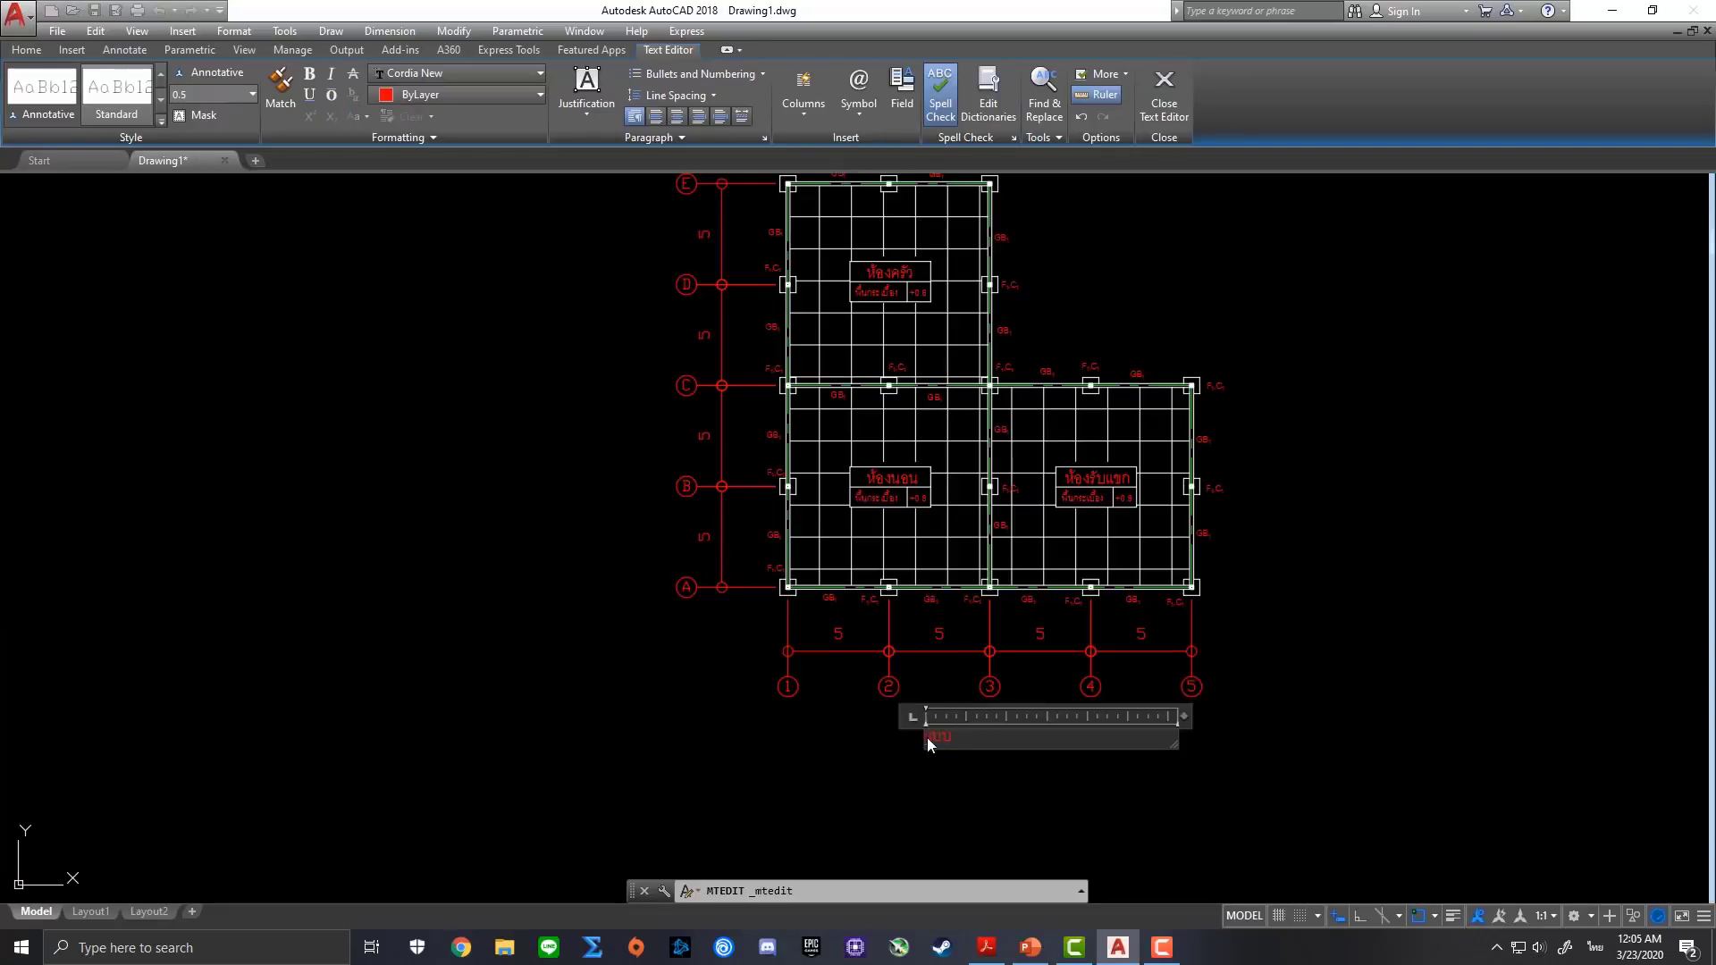
text(ียง)
text(น)
text(บ้า)
text(น)
text(ชั้นที่ 1)
click(1033, 806)
scroll(1139, 711, down, 2)
scroll(1153, 643, up, 1)
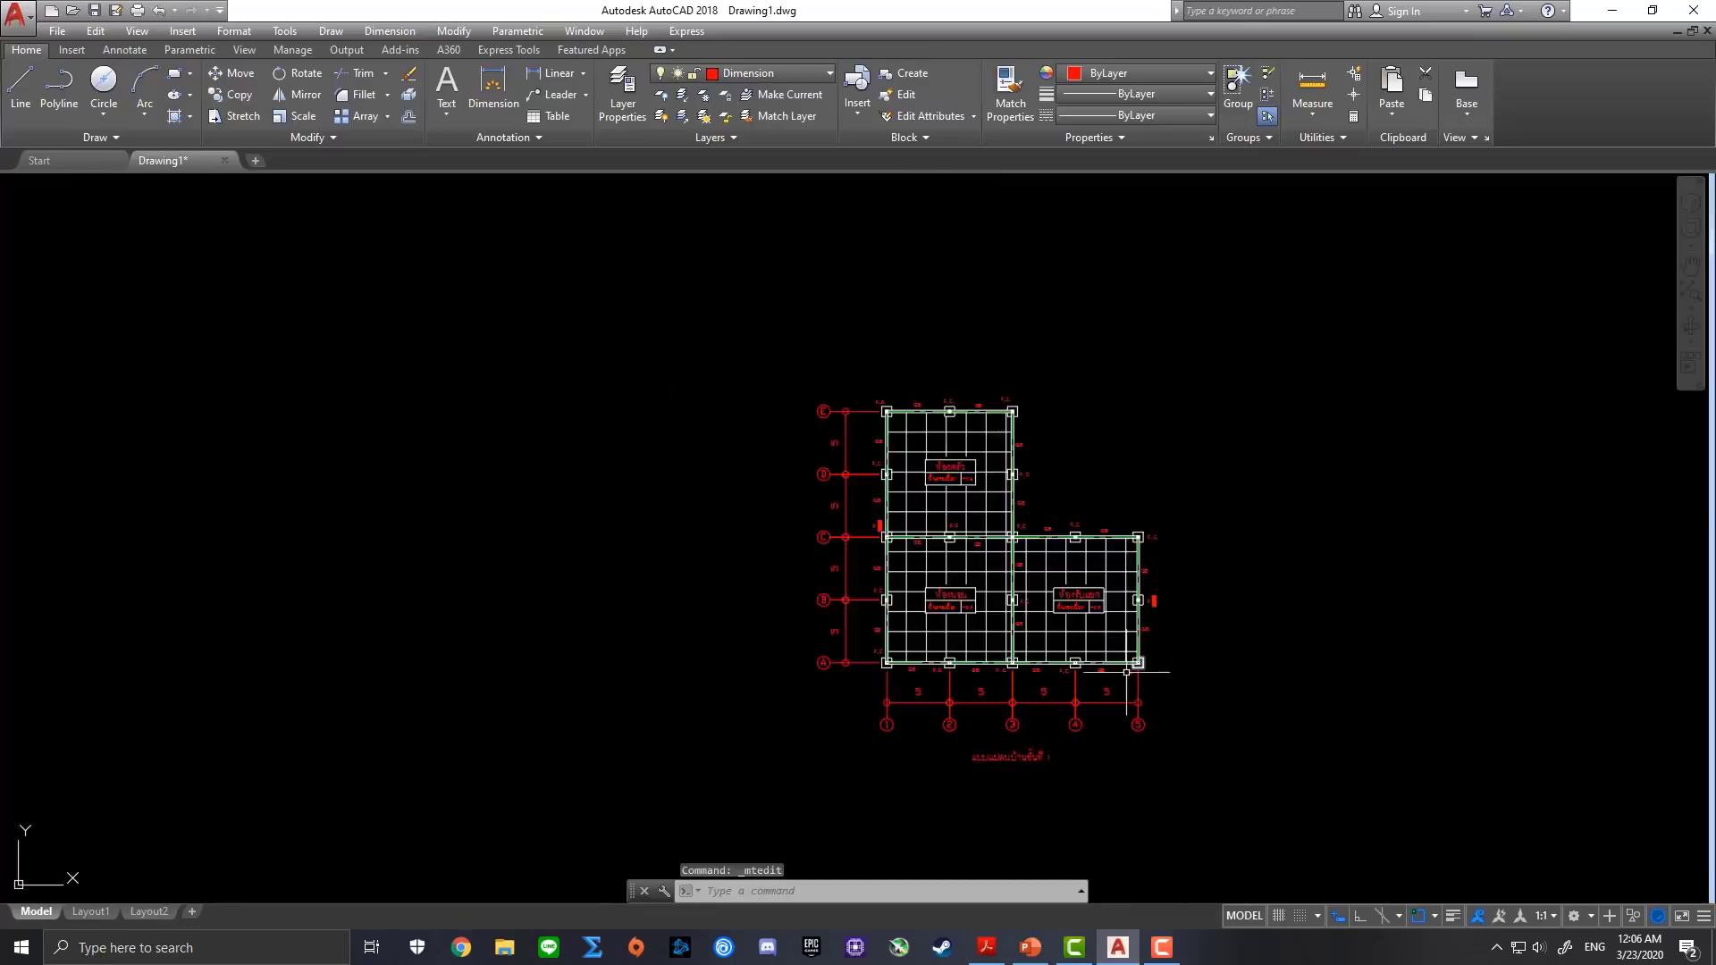
scroll(1015, 764, up, 1)
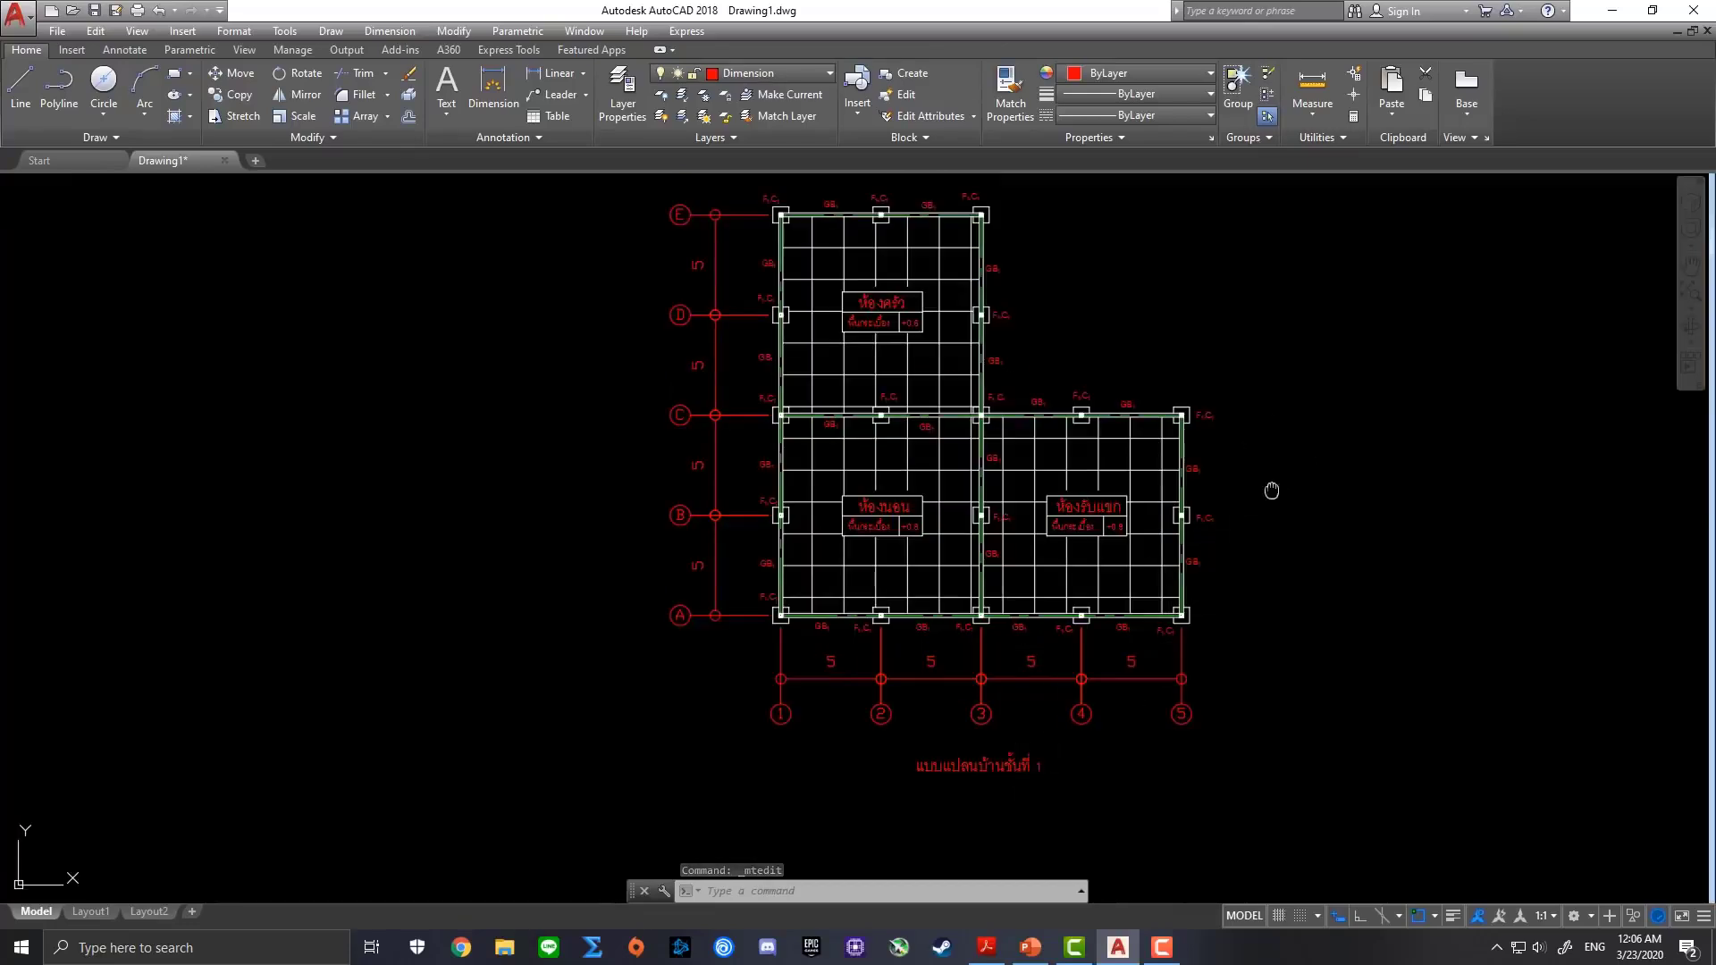
Zoom to the whole drawing and close the command line window, confirming Yes
middle_drag(1251, 545, 1251, 577)
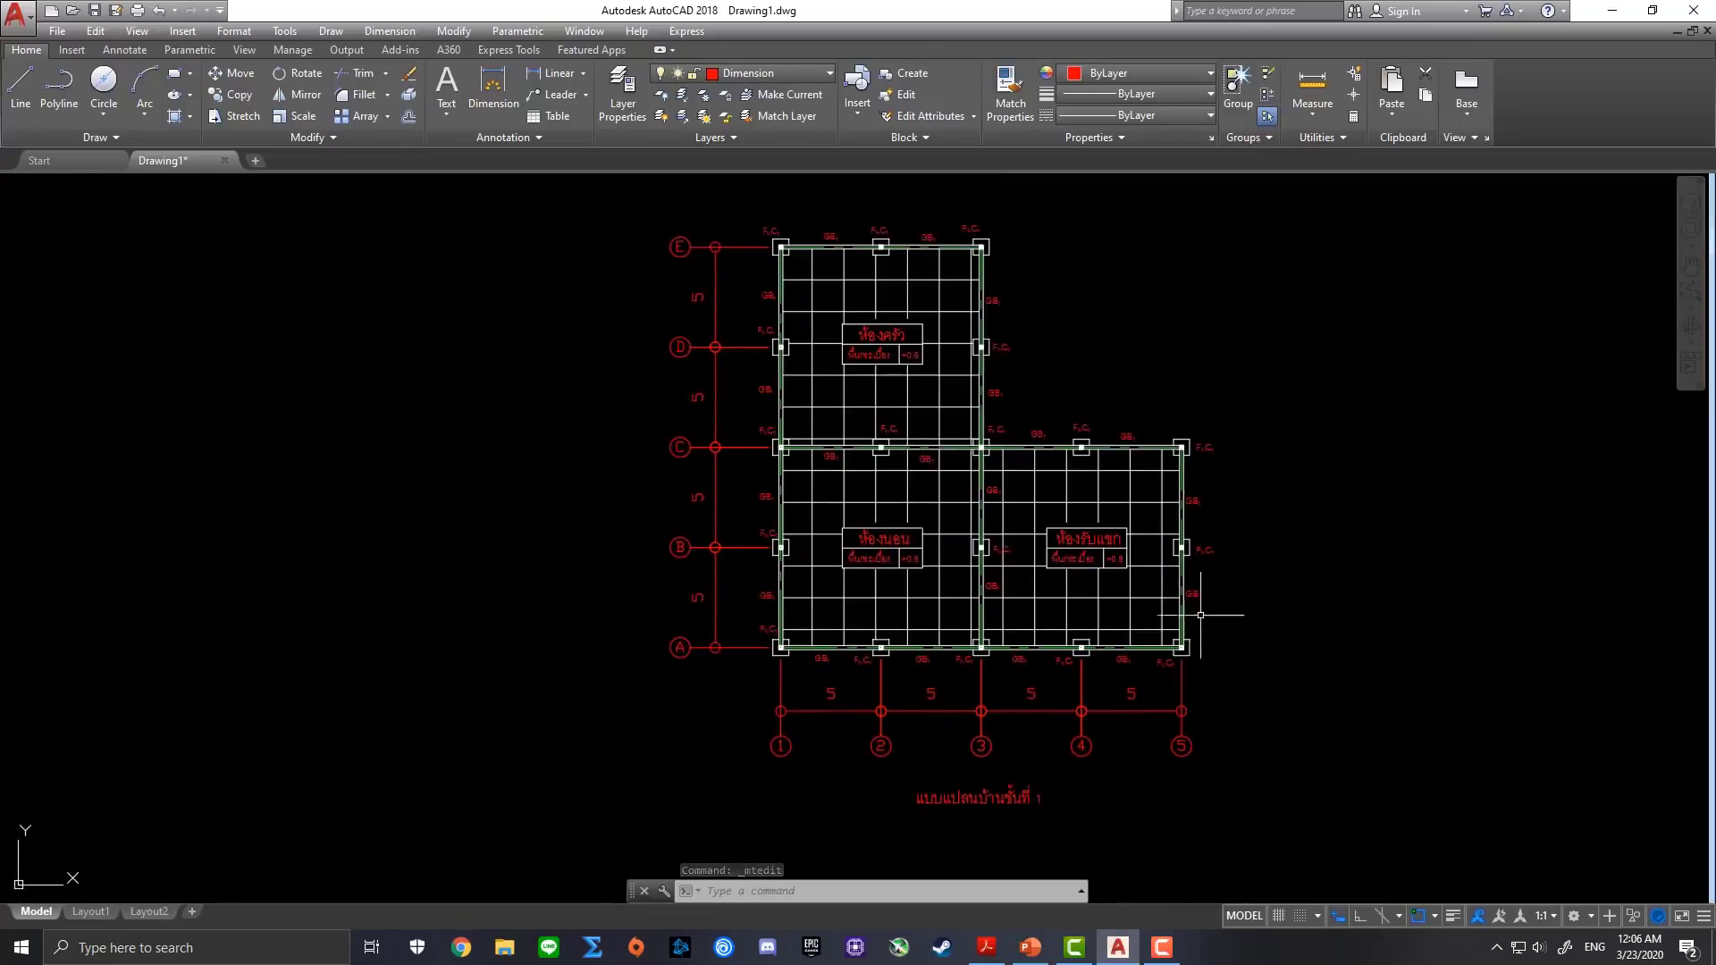
middle_click(1263, 605)
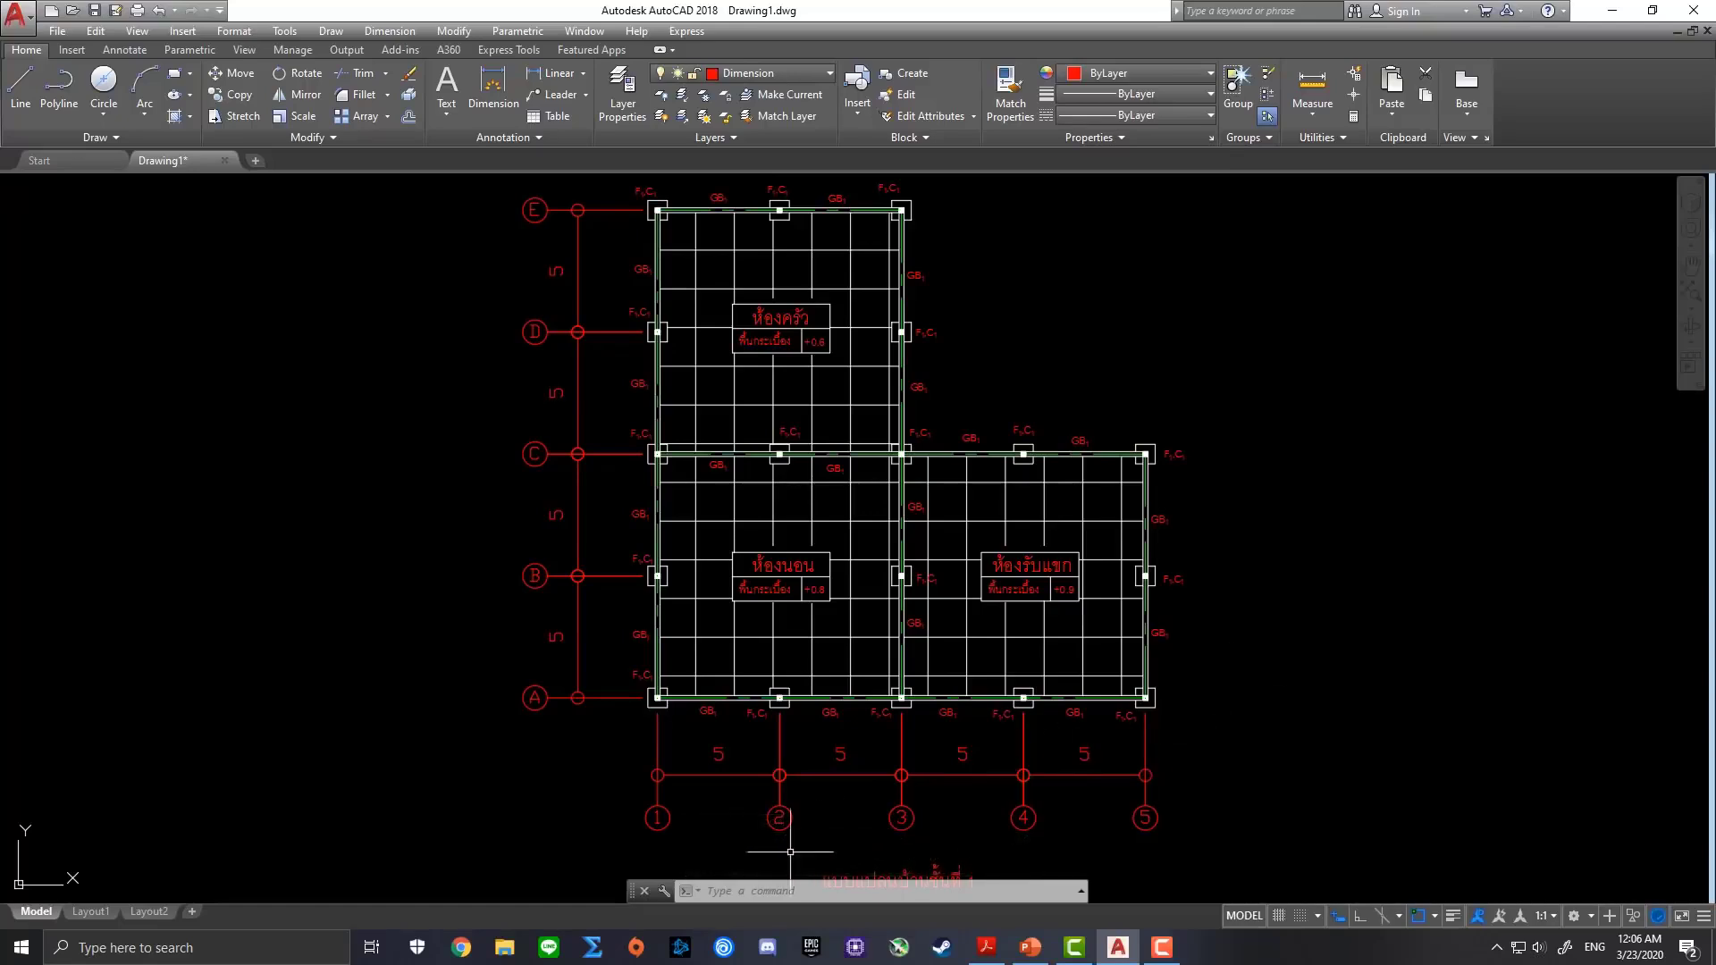
click(646, 896)
click(952, 485)
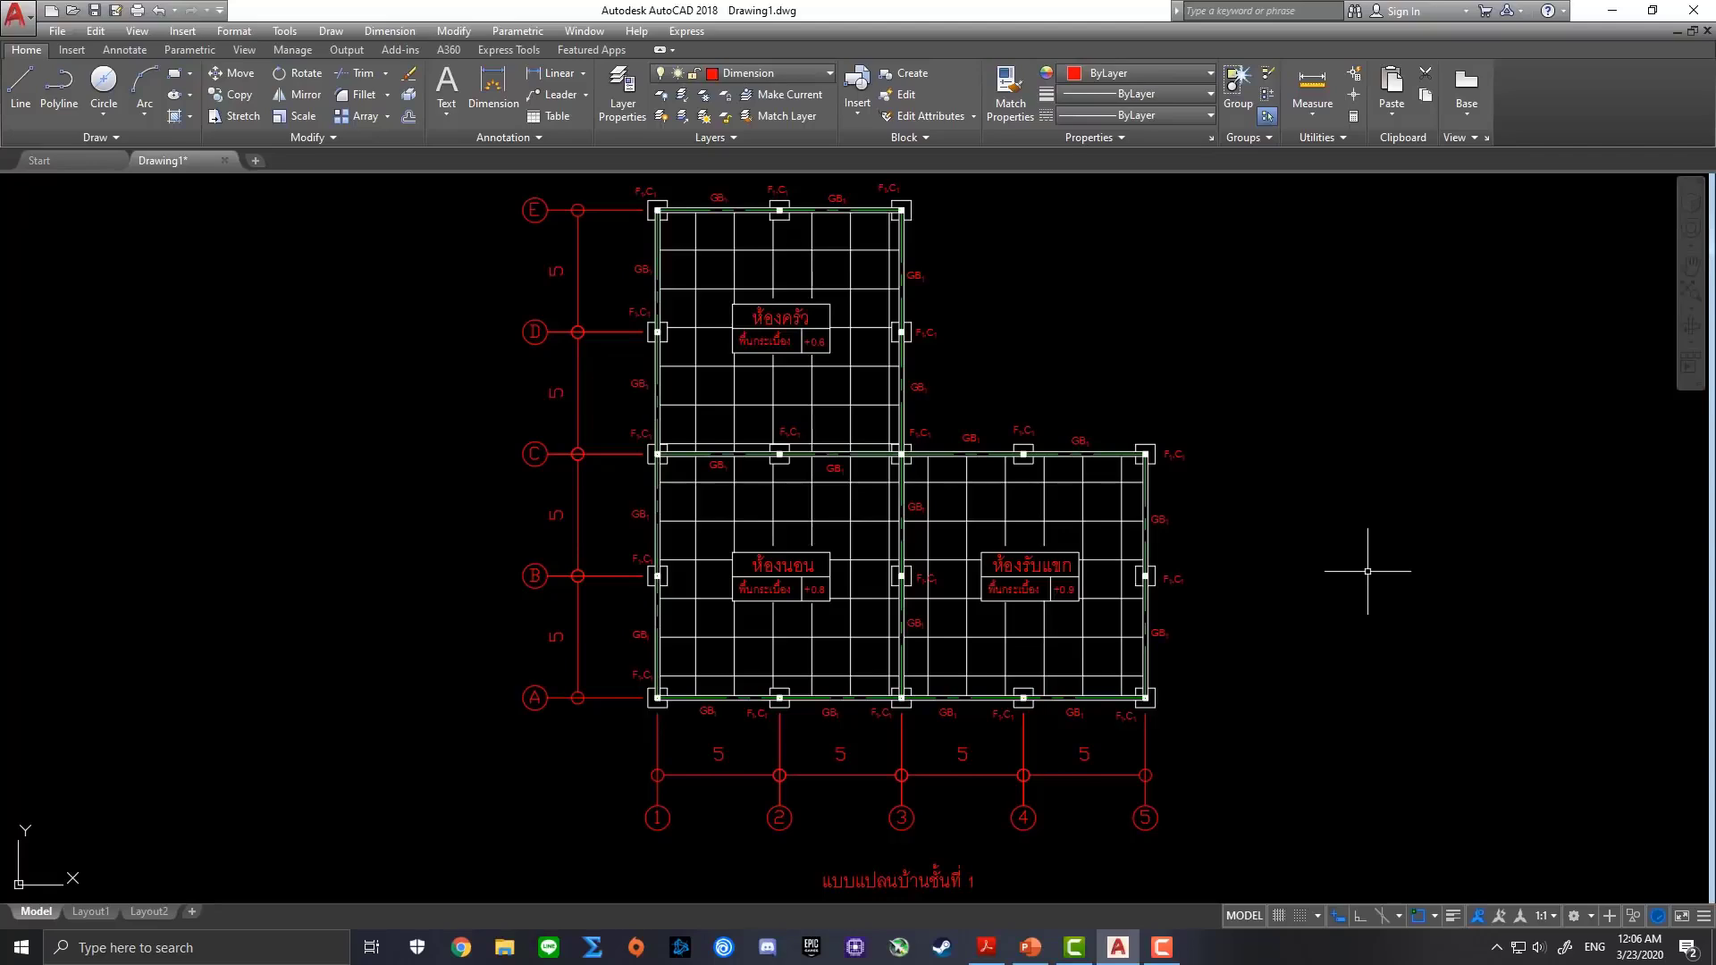
click(715, 467)
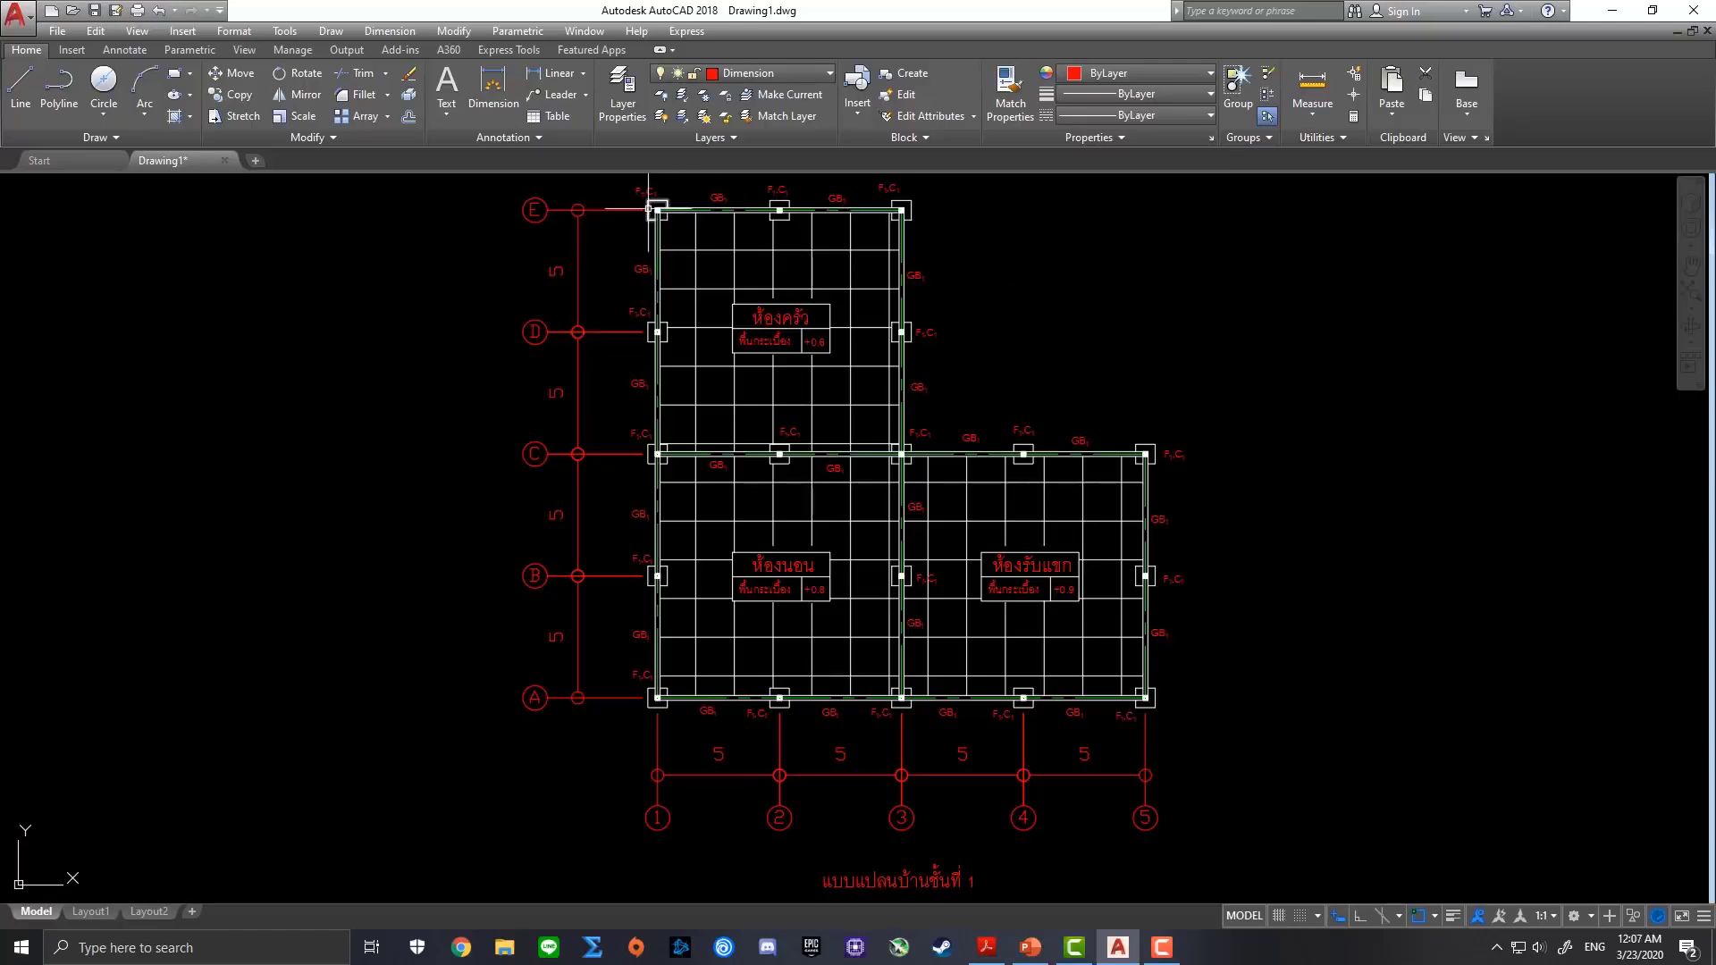
Zoom in on the E-1 corner of the plan
scroll(644, 206, up, 2)
scroll(643, 210, up, 2)
middle_drag(642, 314, 670, 370)
scroll(670, 370, up, 2)
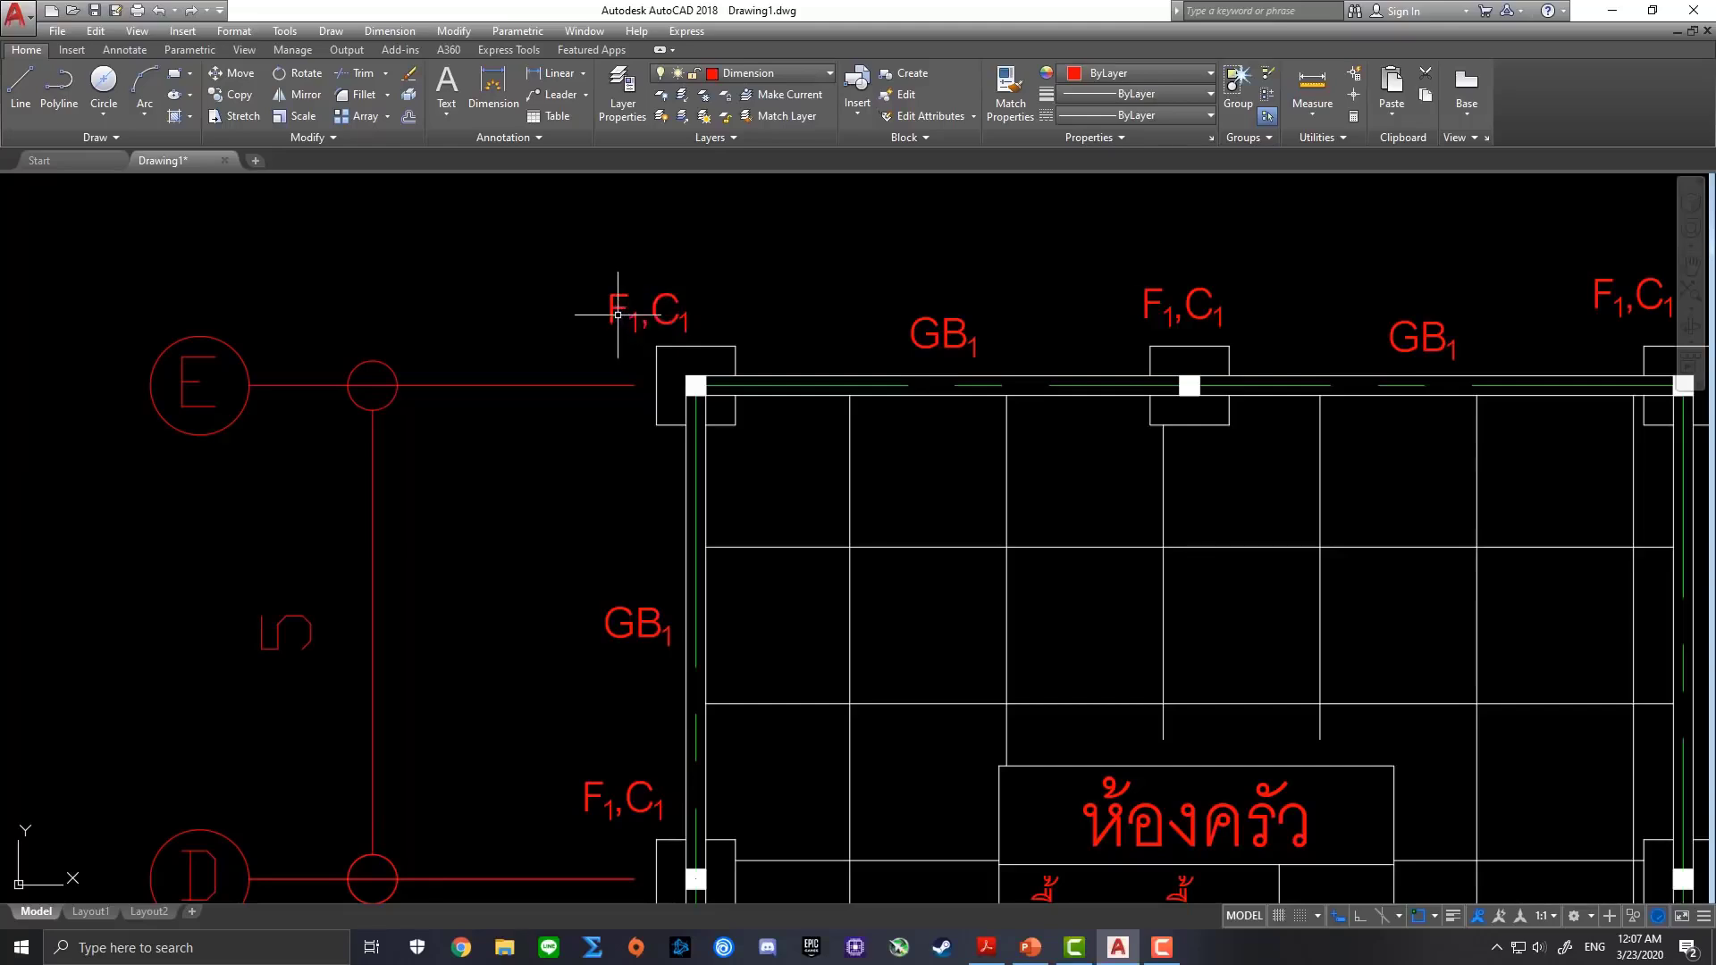
Delete the square column outline at grid E-1 and cancel the stray right-click menu
click(656, 375)
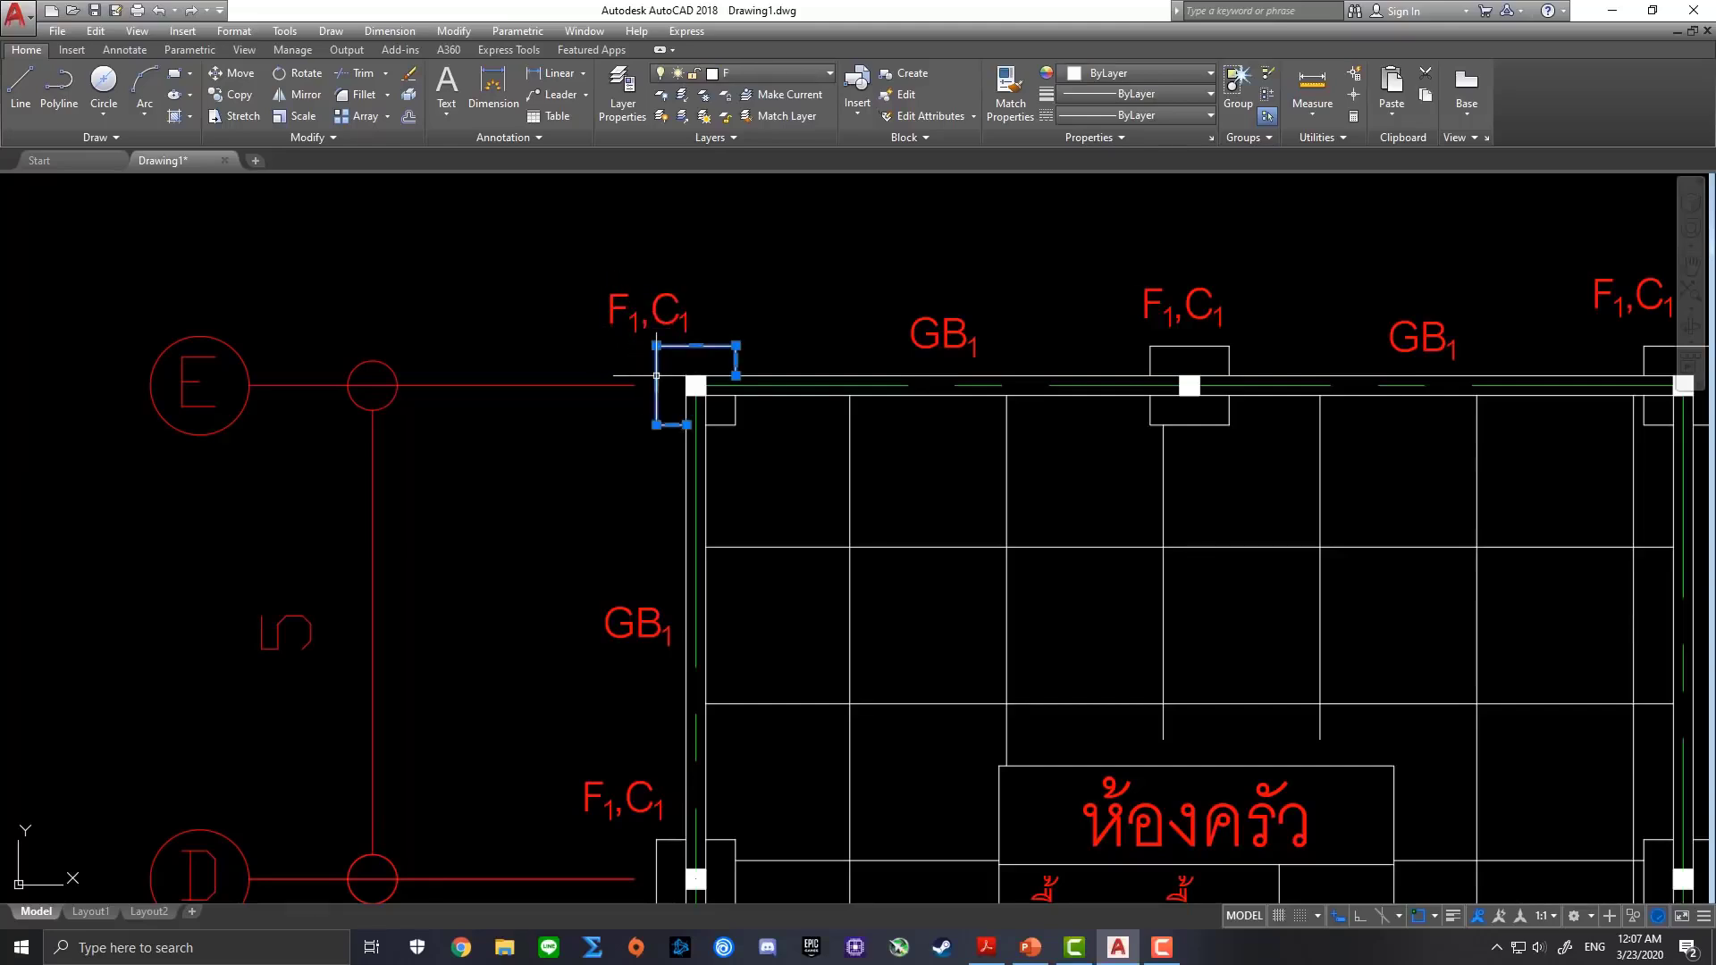
key(Delete)
right_click(733, 442)
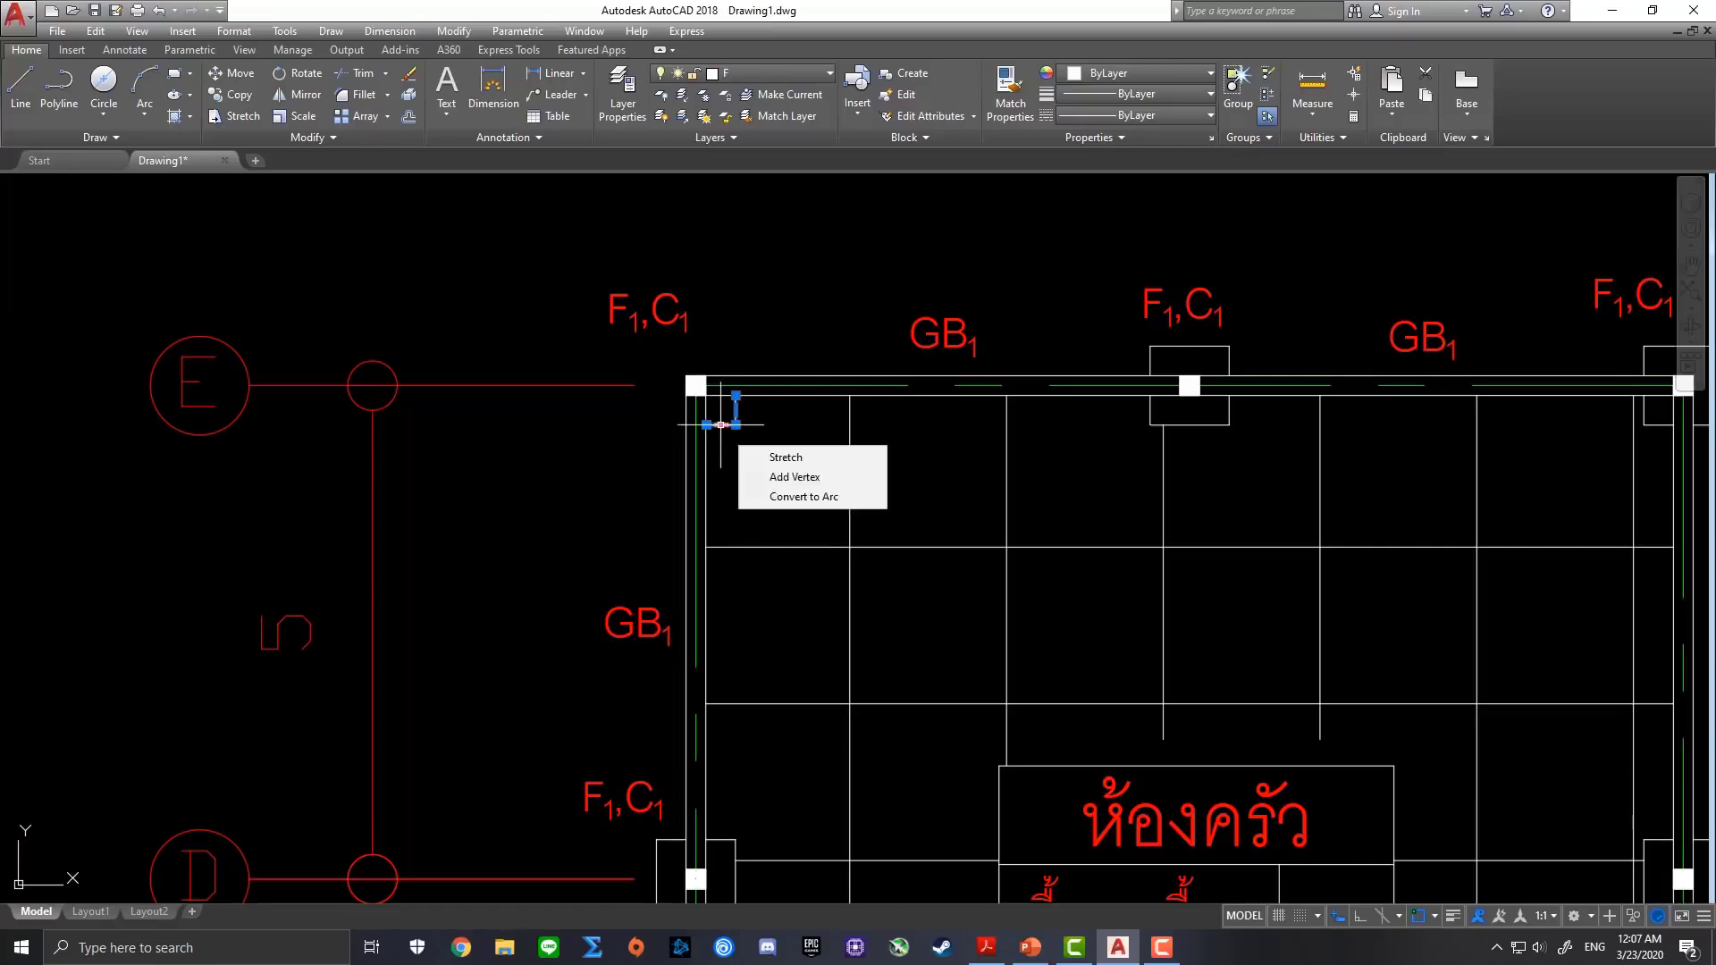
click(769, 471)
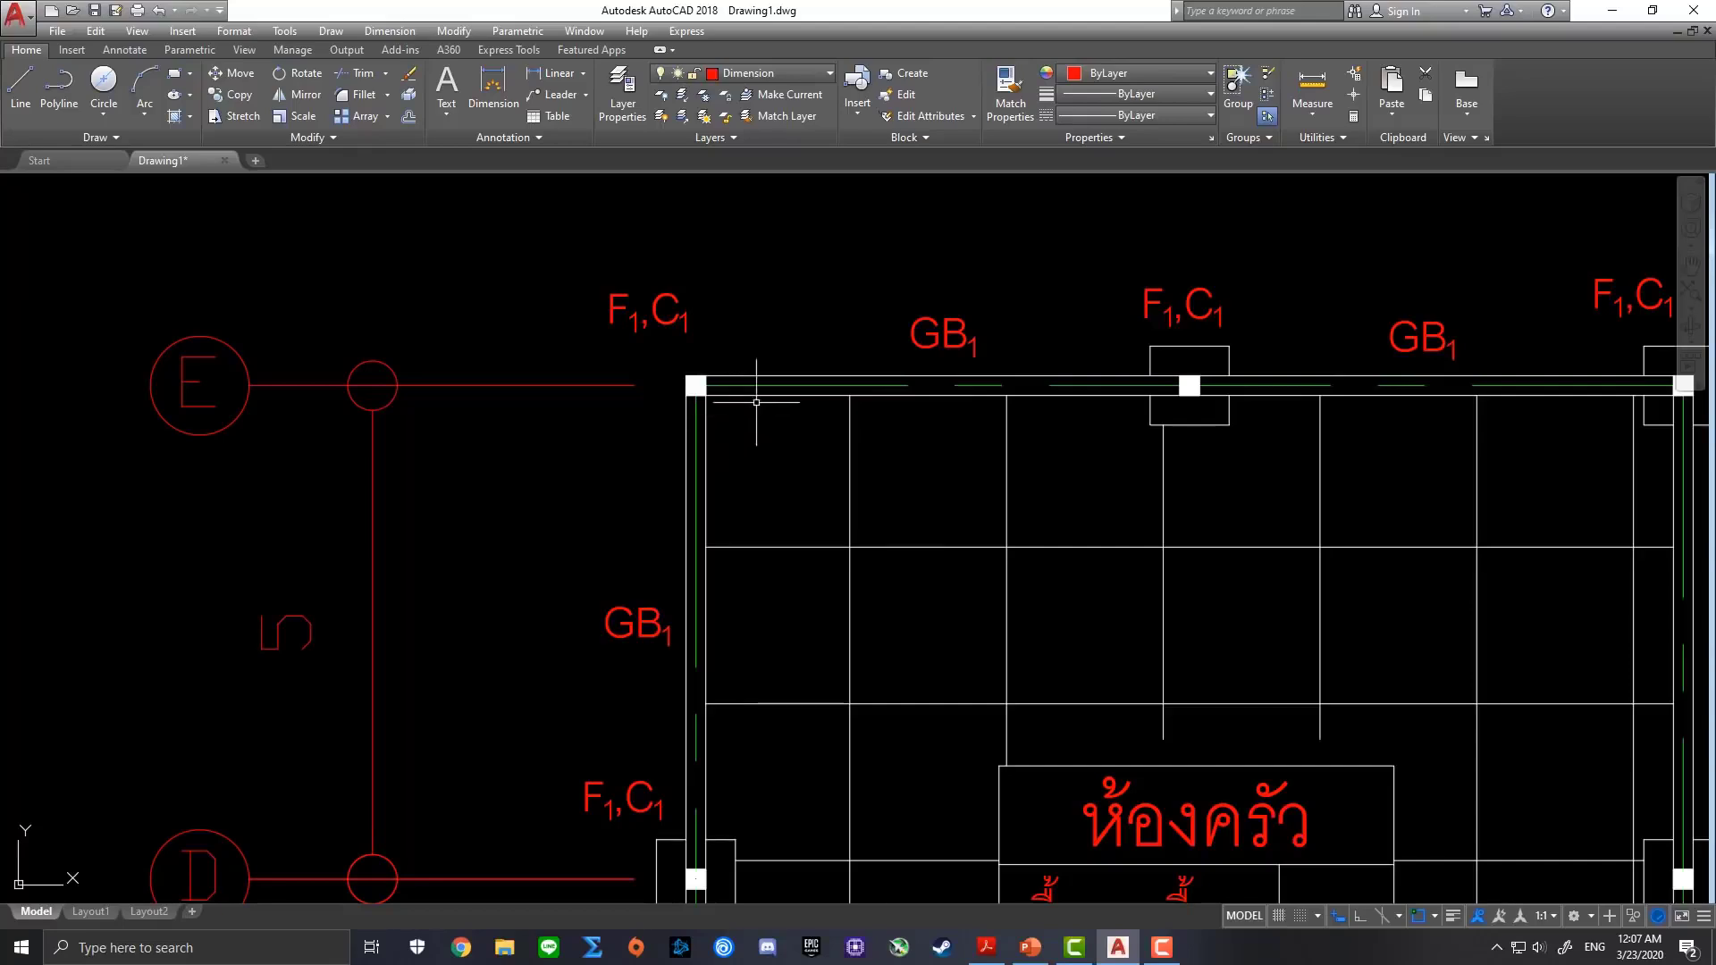
middle_drag(966, 315, 874, 320)
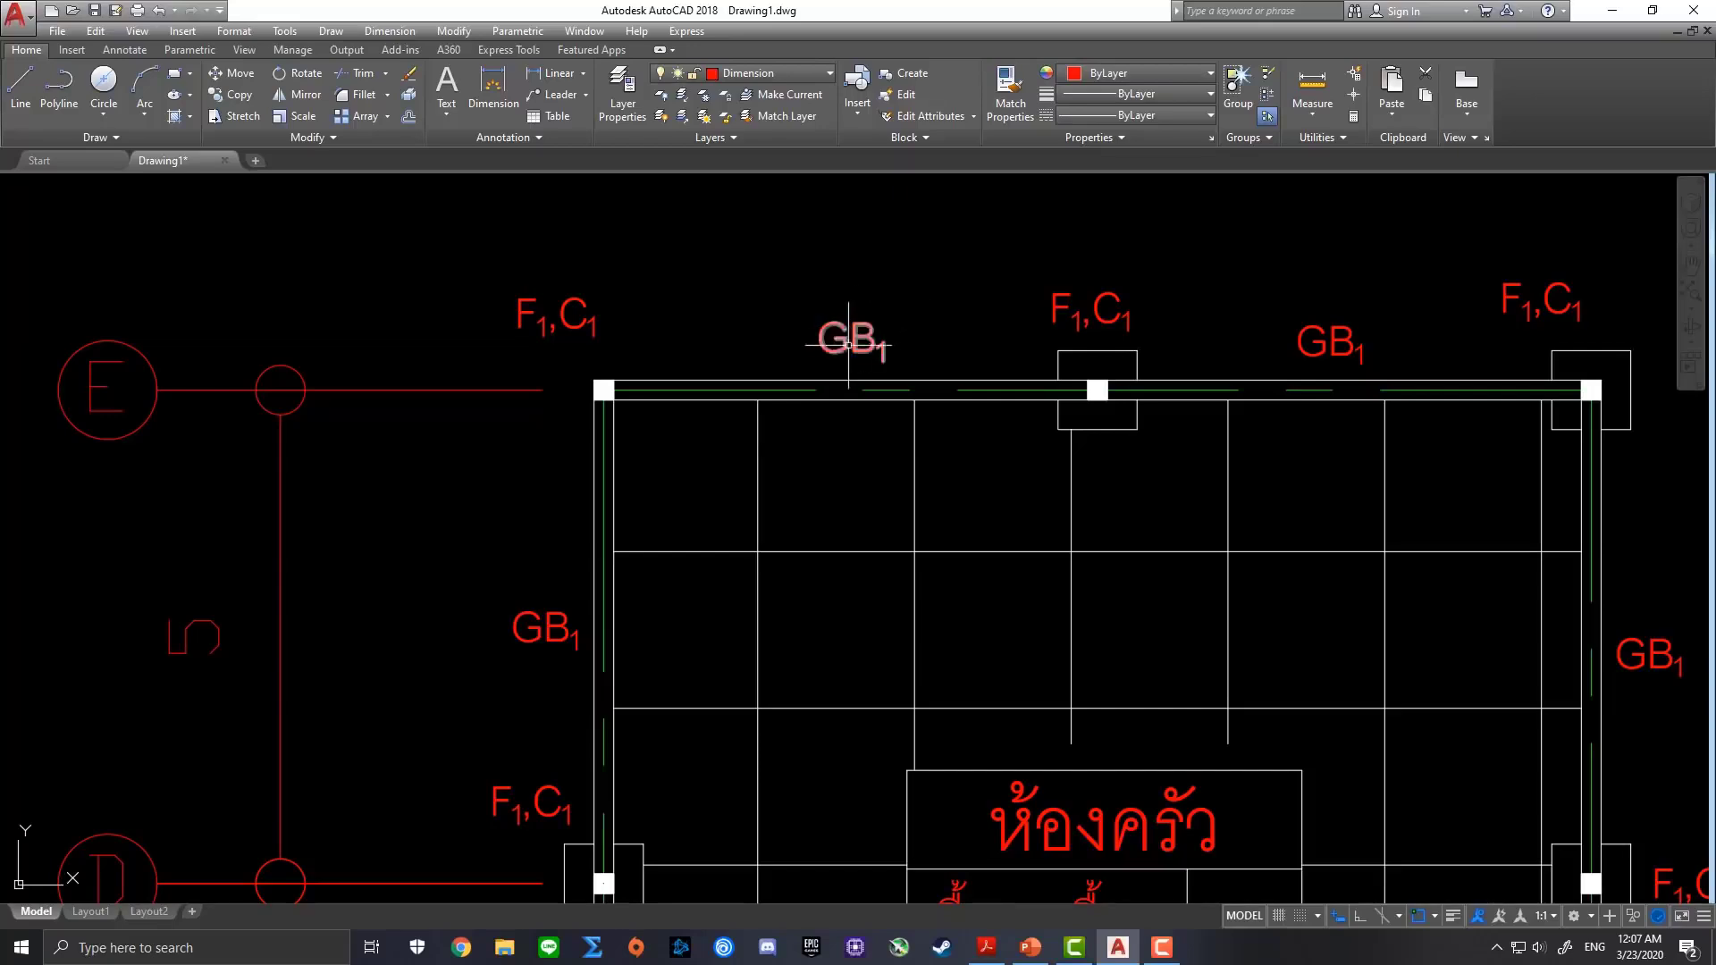
Edit the top GB1 beam label so it reads B1
double_click(852, 338)
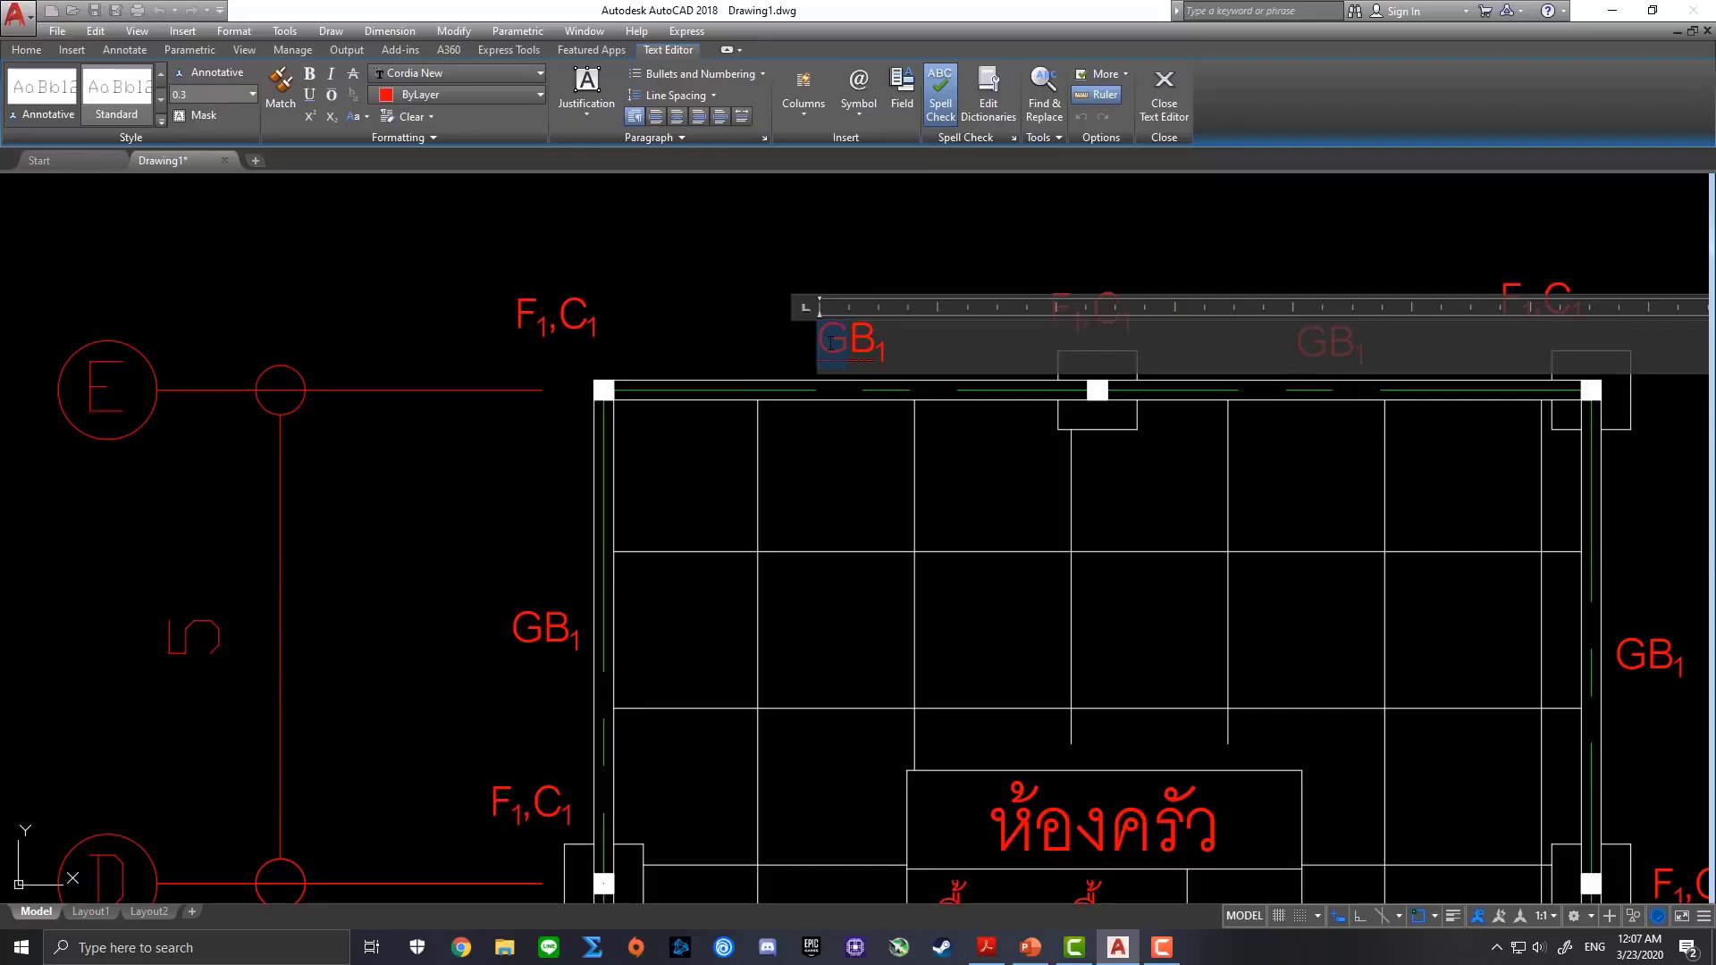
key(BackSpace)
click(836, 234)
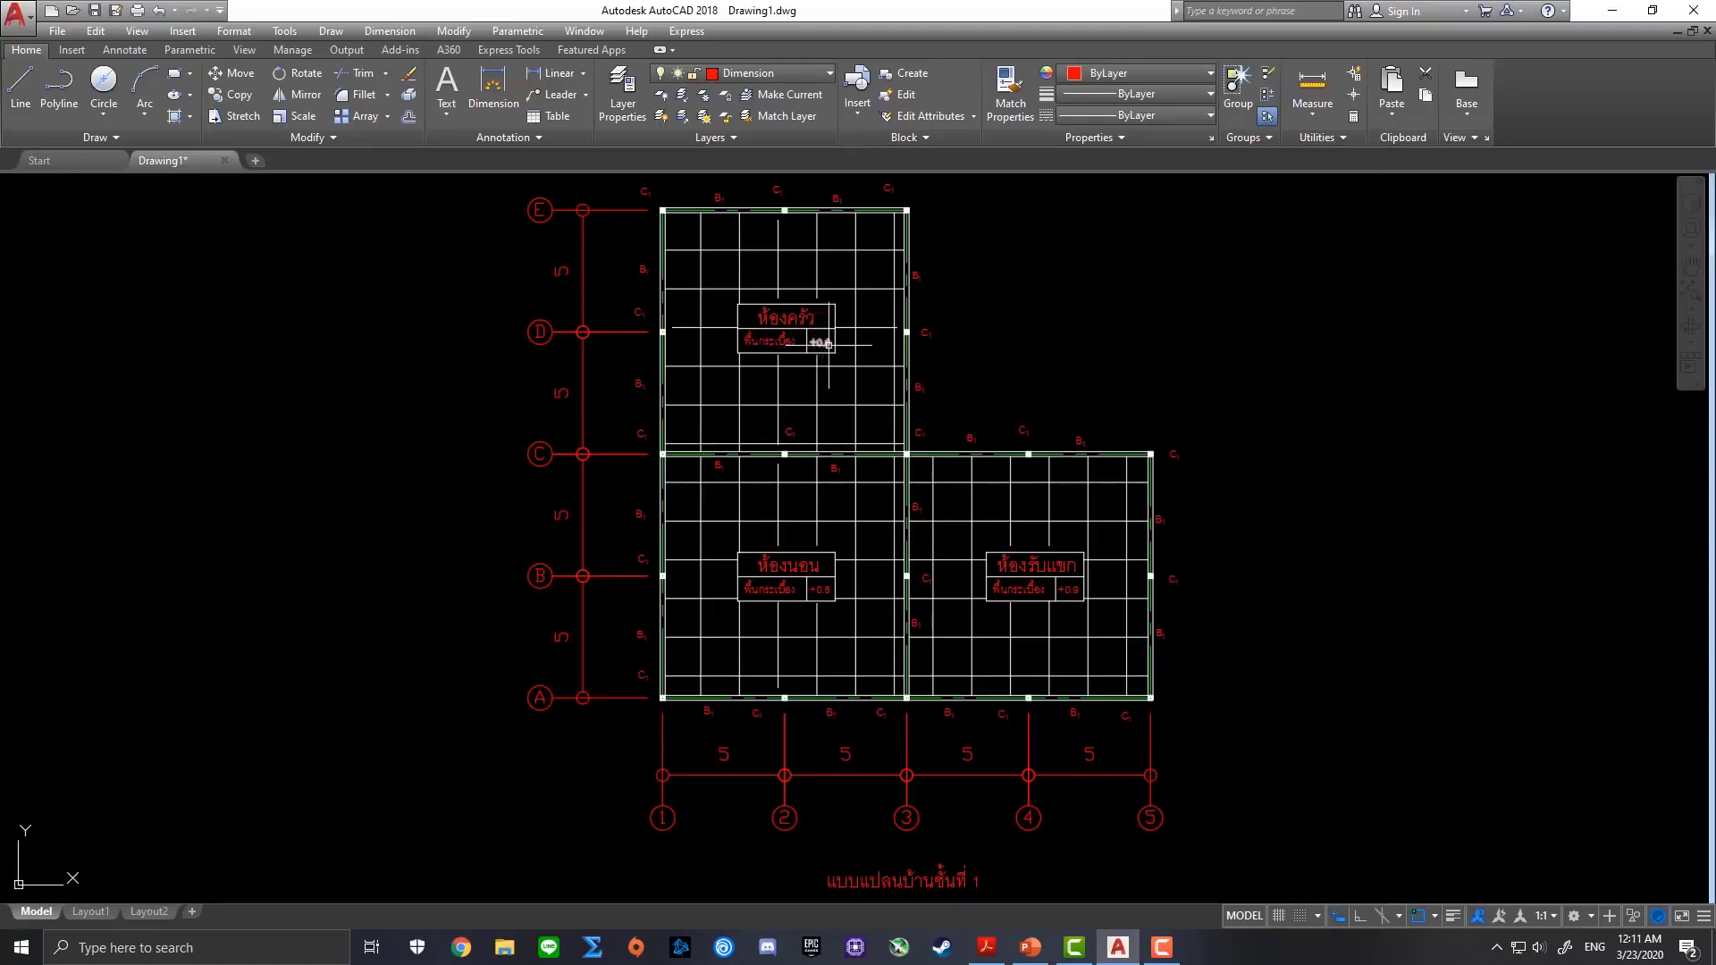
Change the kitchen's floor level from +0.6 to +4.6 and edit the next room's level value
double_click(820, 343)
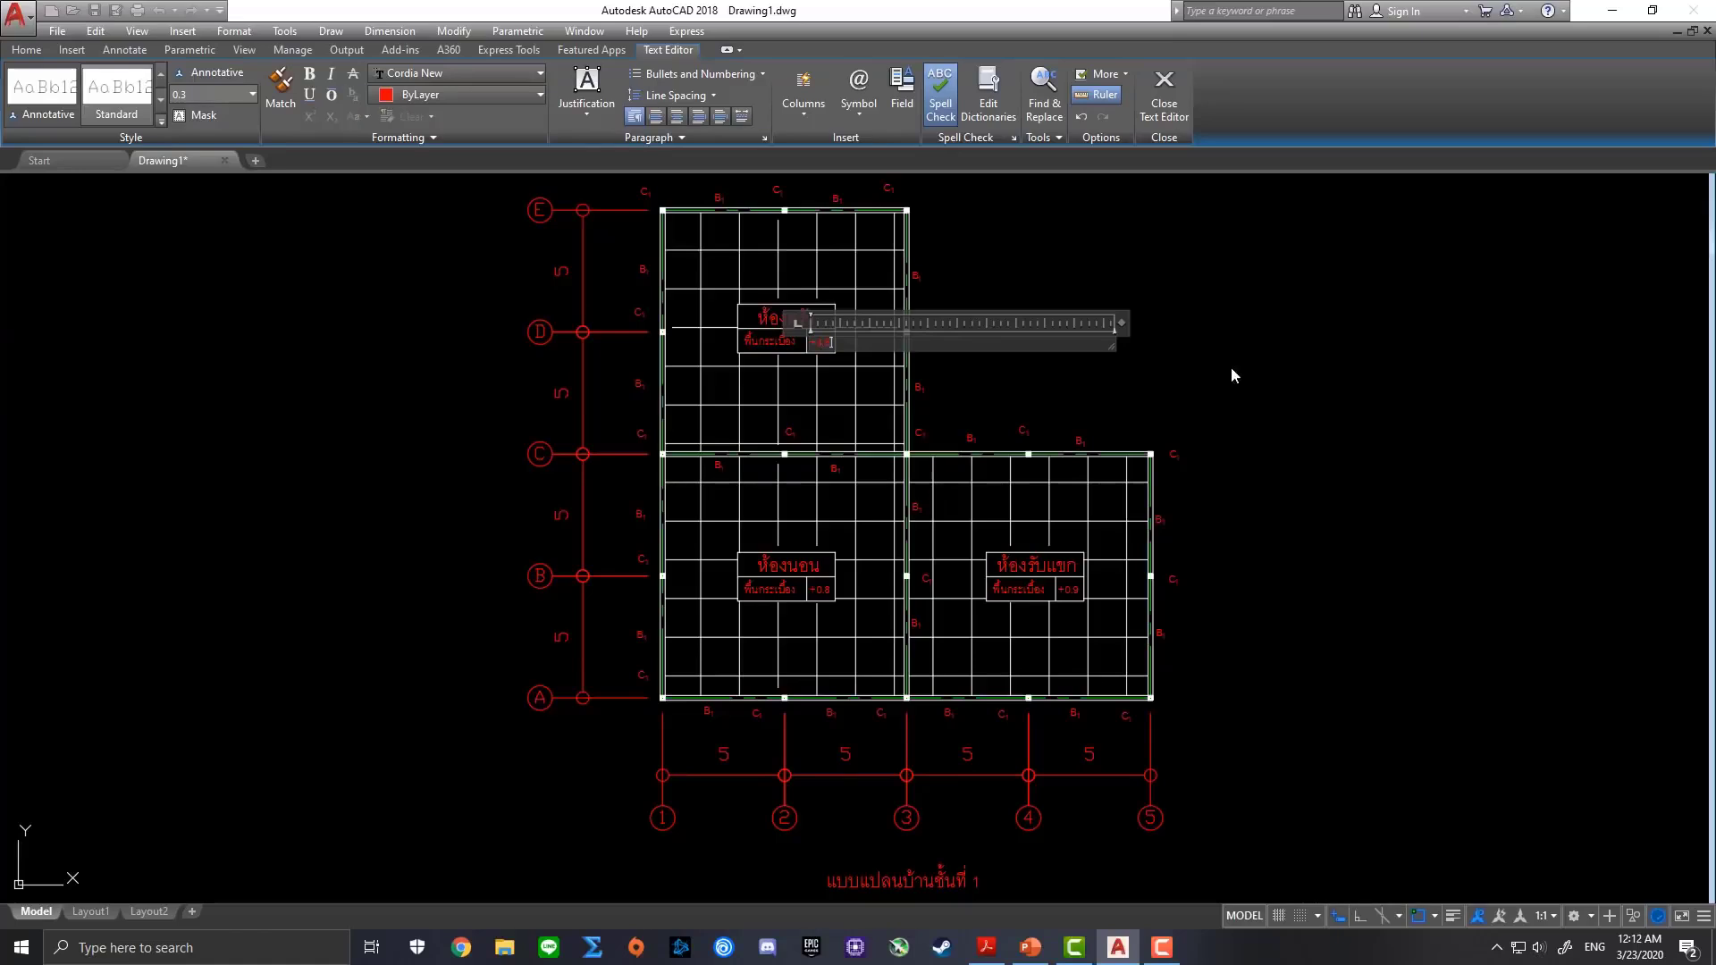
click(1198, 365)
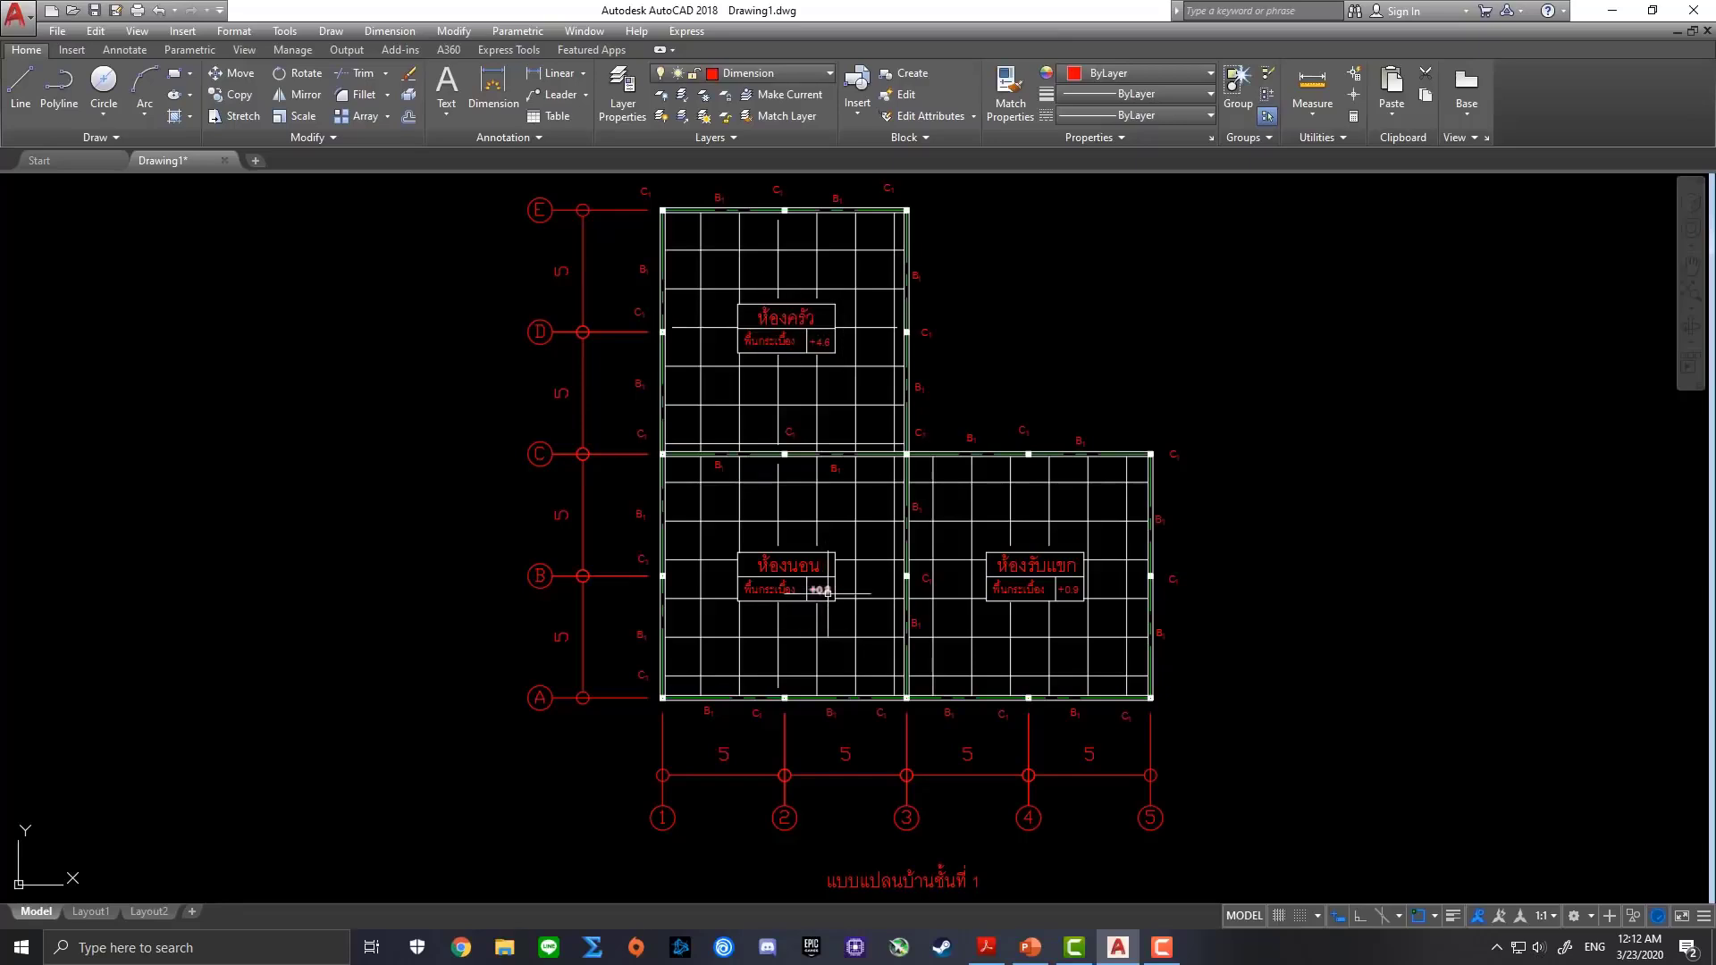
double_click(817, 591)
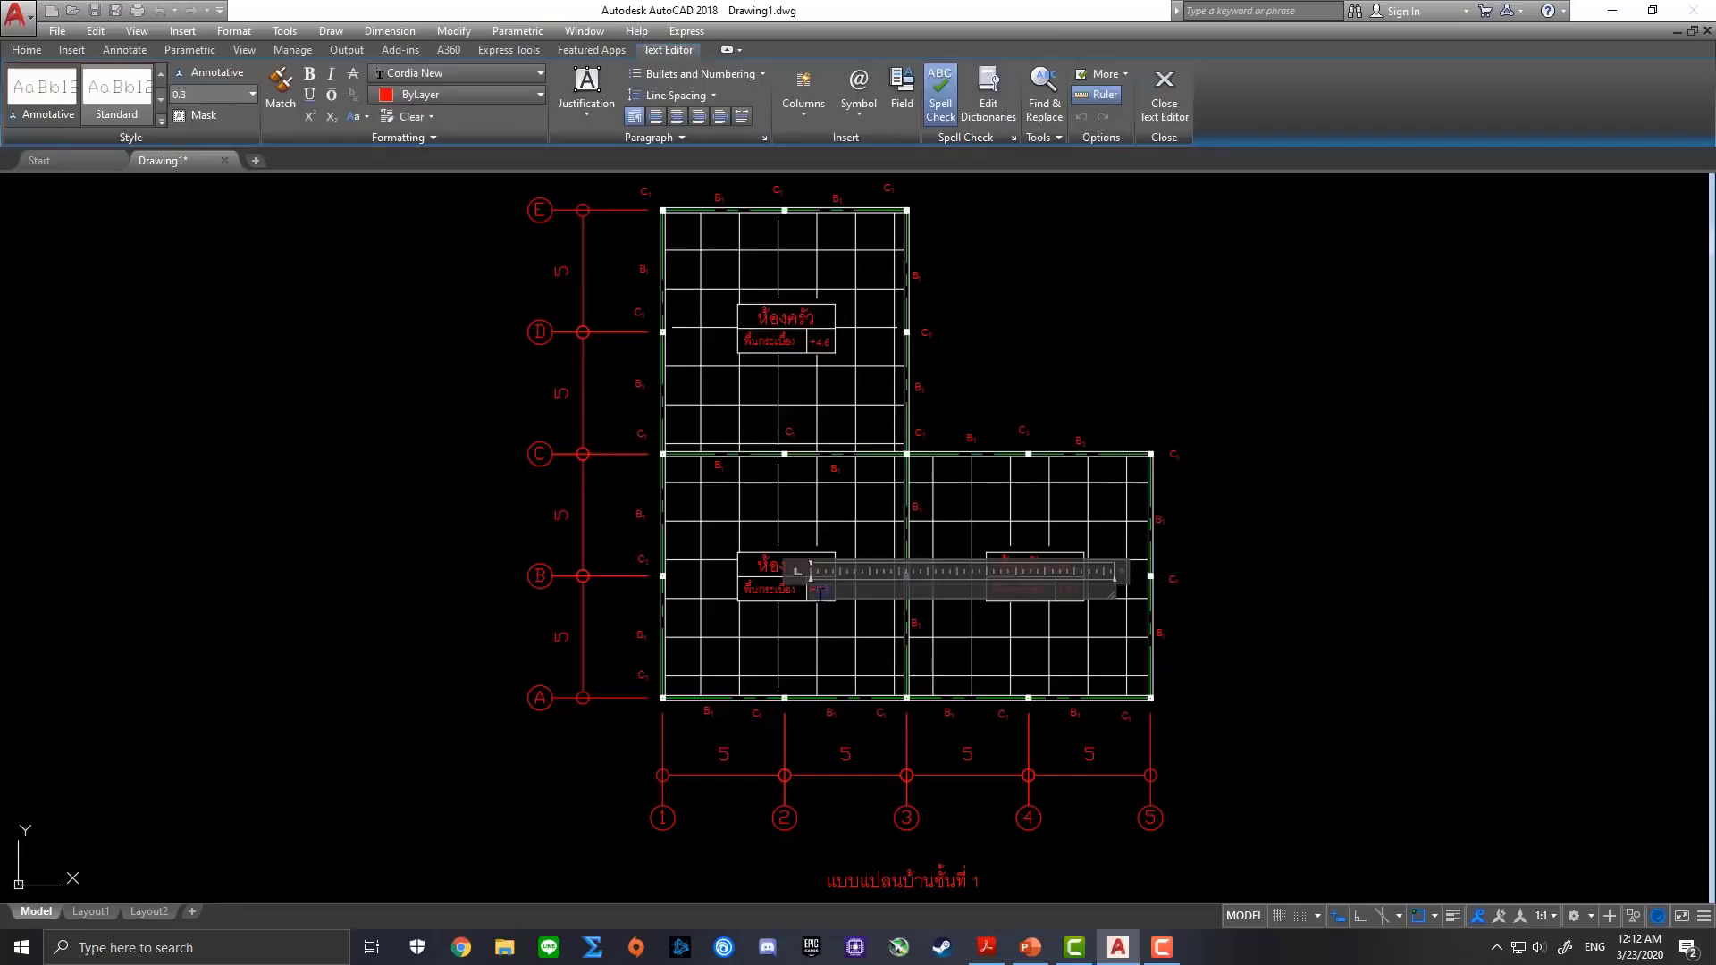
text(.6)
click(1321, 541)
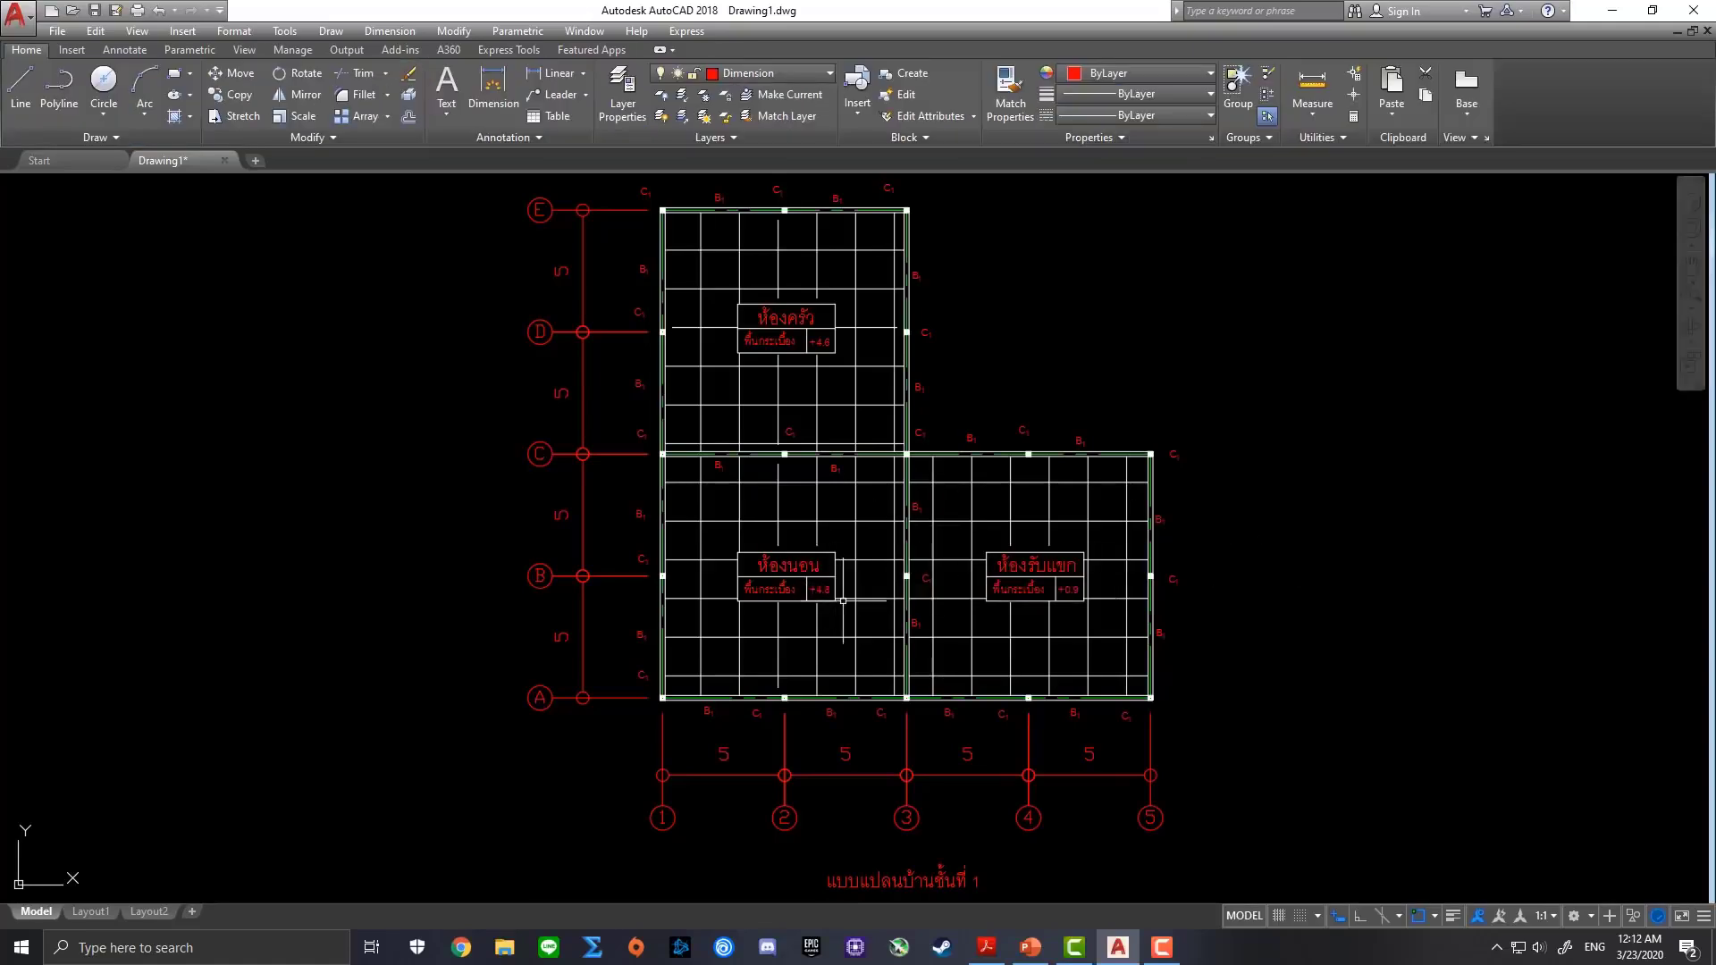
Change the living room's floor level from +0.9 to +4.9
scroll(825, 587, up, 2)
middle_drag(809, 576, 799, 673)
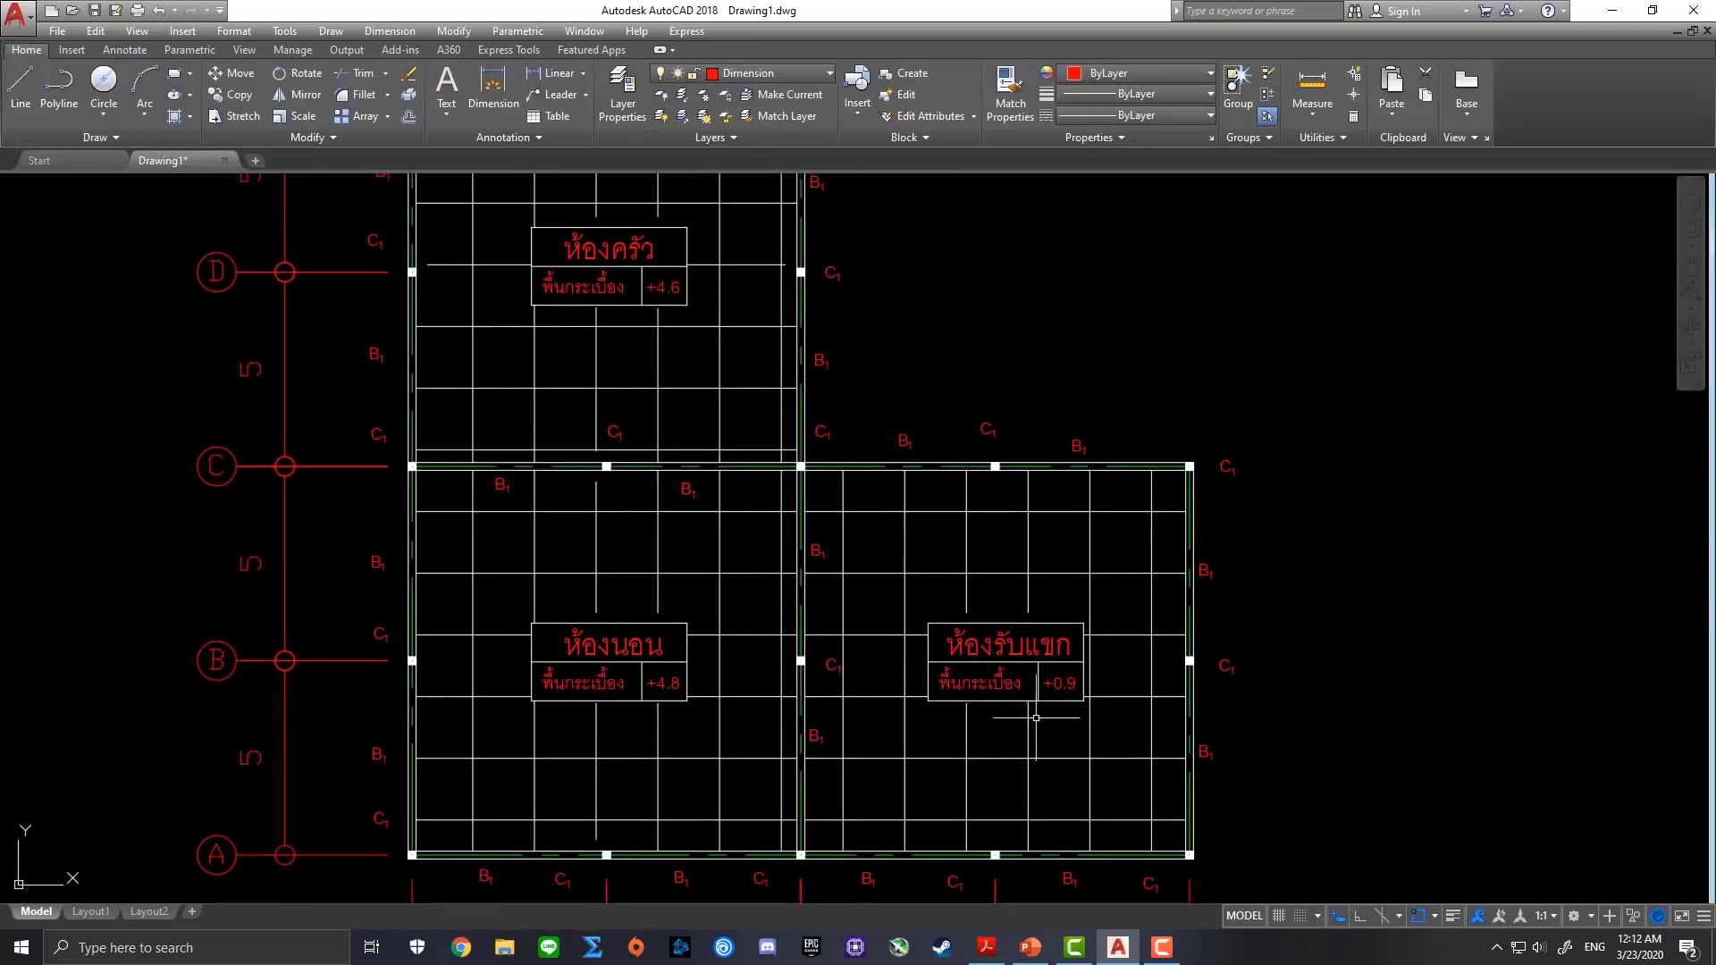
double_click(1059, 681)
text(+4.9)
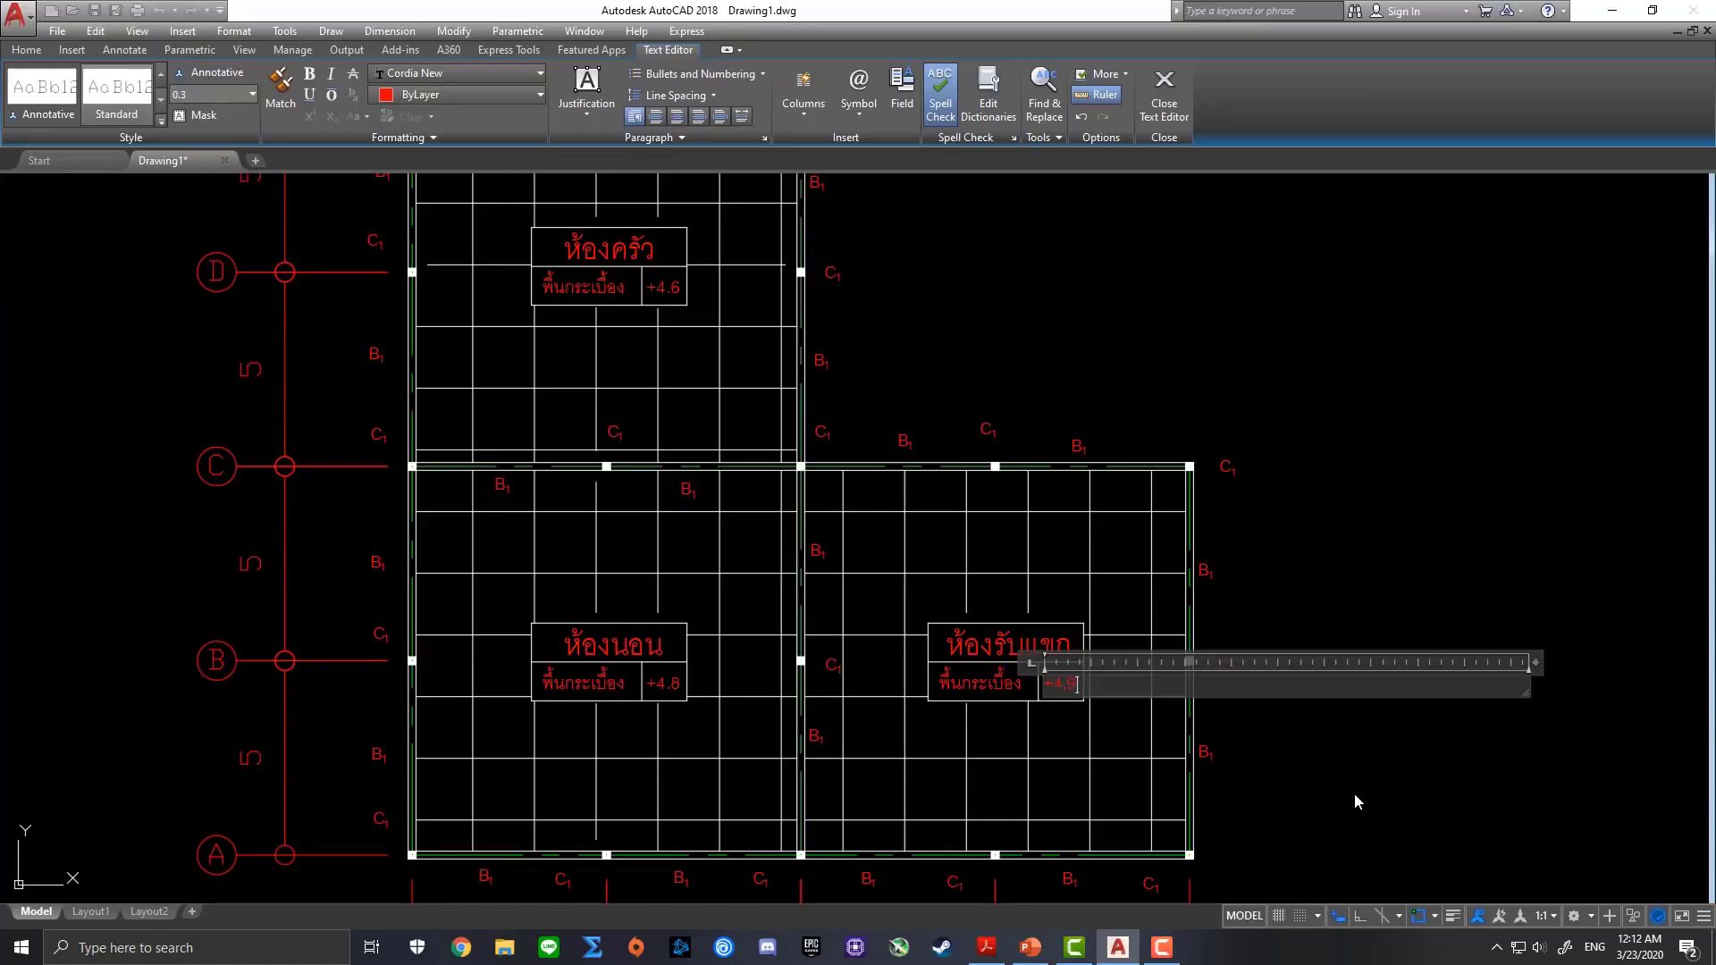
click(1338, 744)
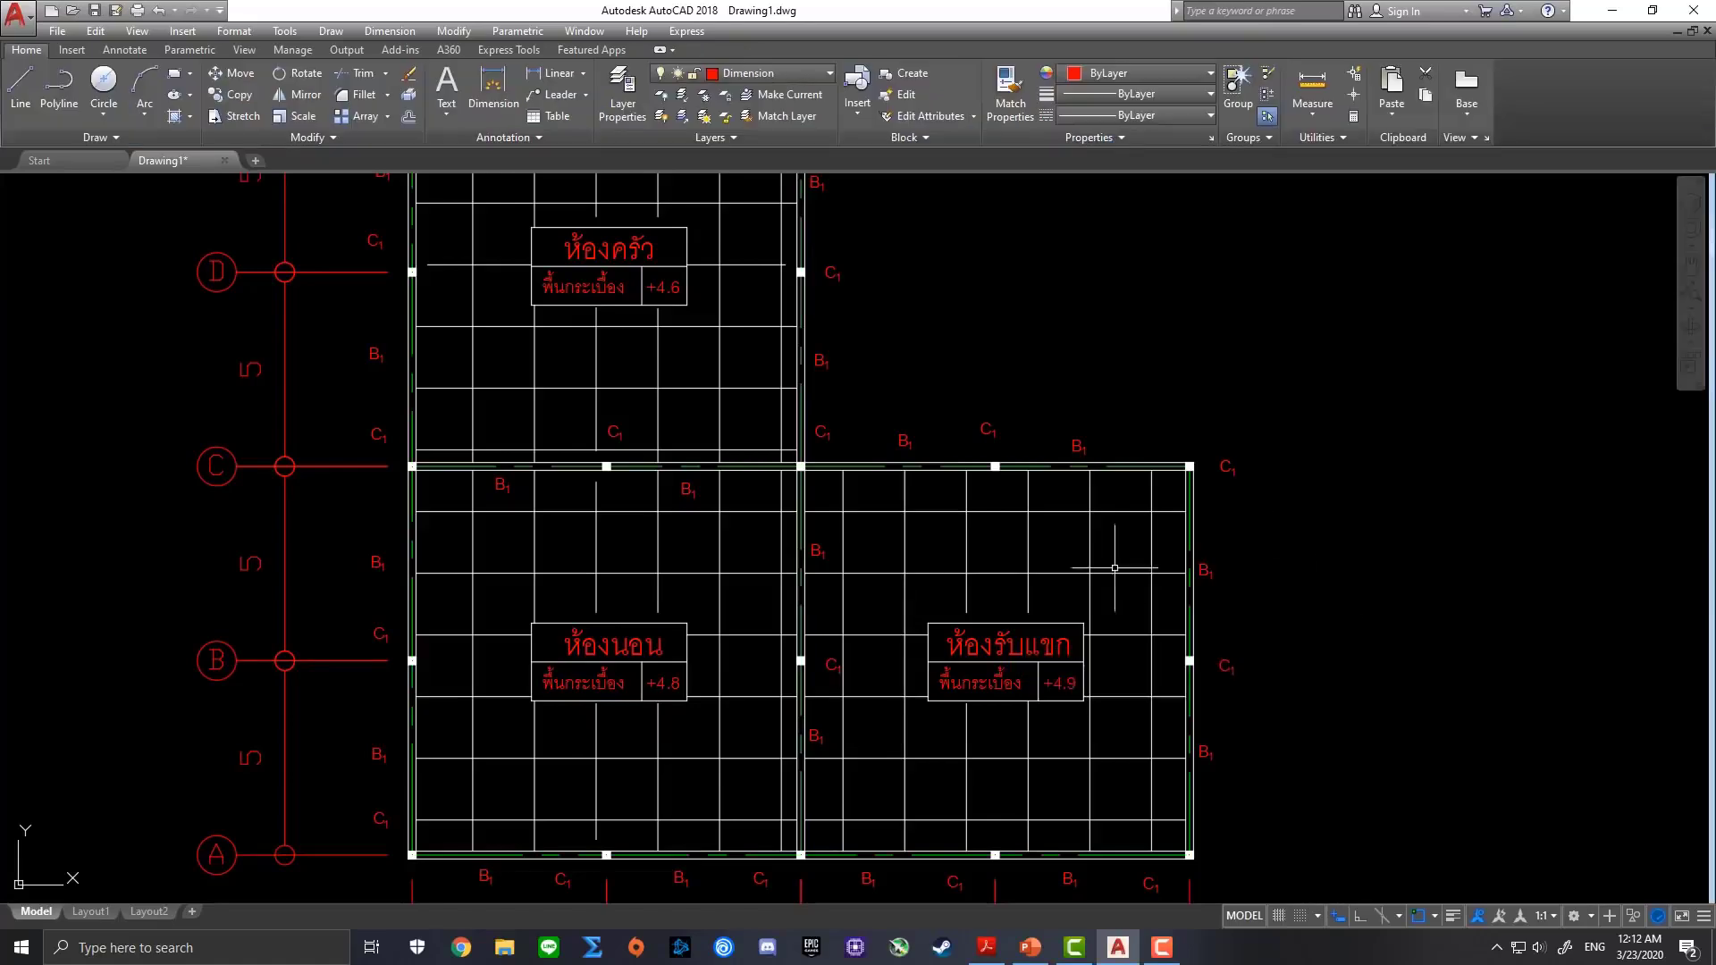
scroll(715, 719, down, 2)
mouse_move(773, 679)
middle_down()
mouse_move(778, 632)
mouse_move(885, 556)
mouse_move(904, 578)
middle_up()
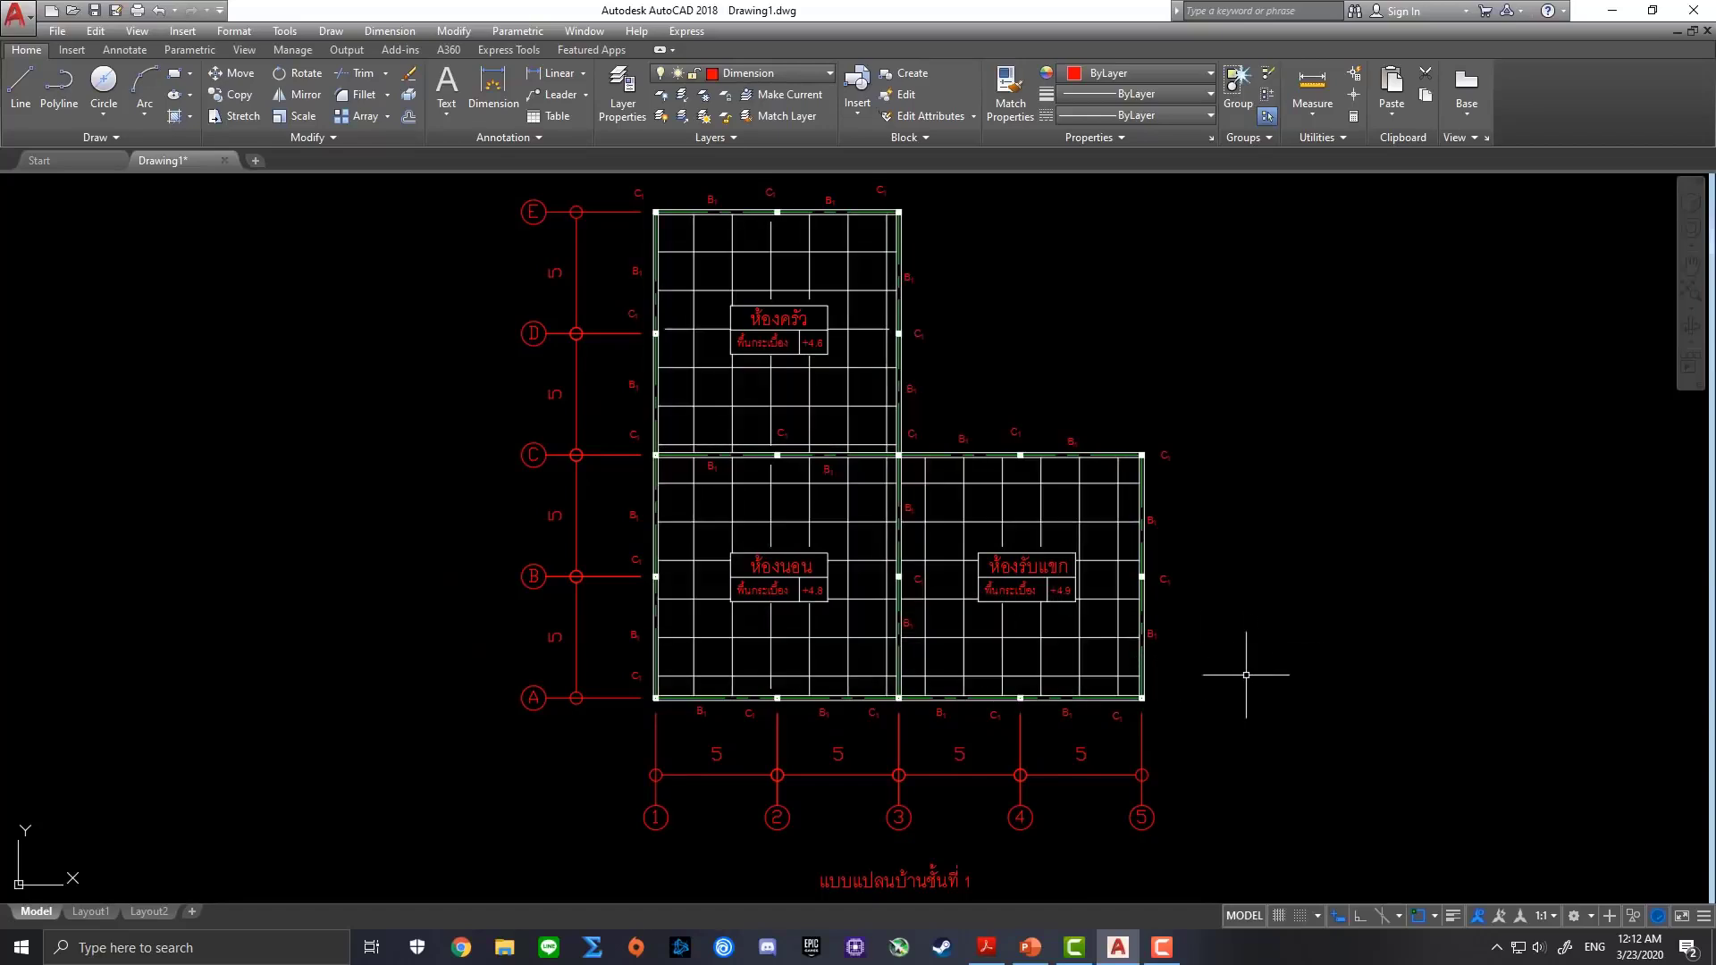
scroll(1096, 650, up, 2)
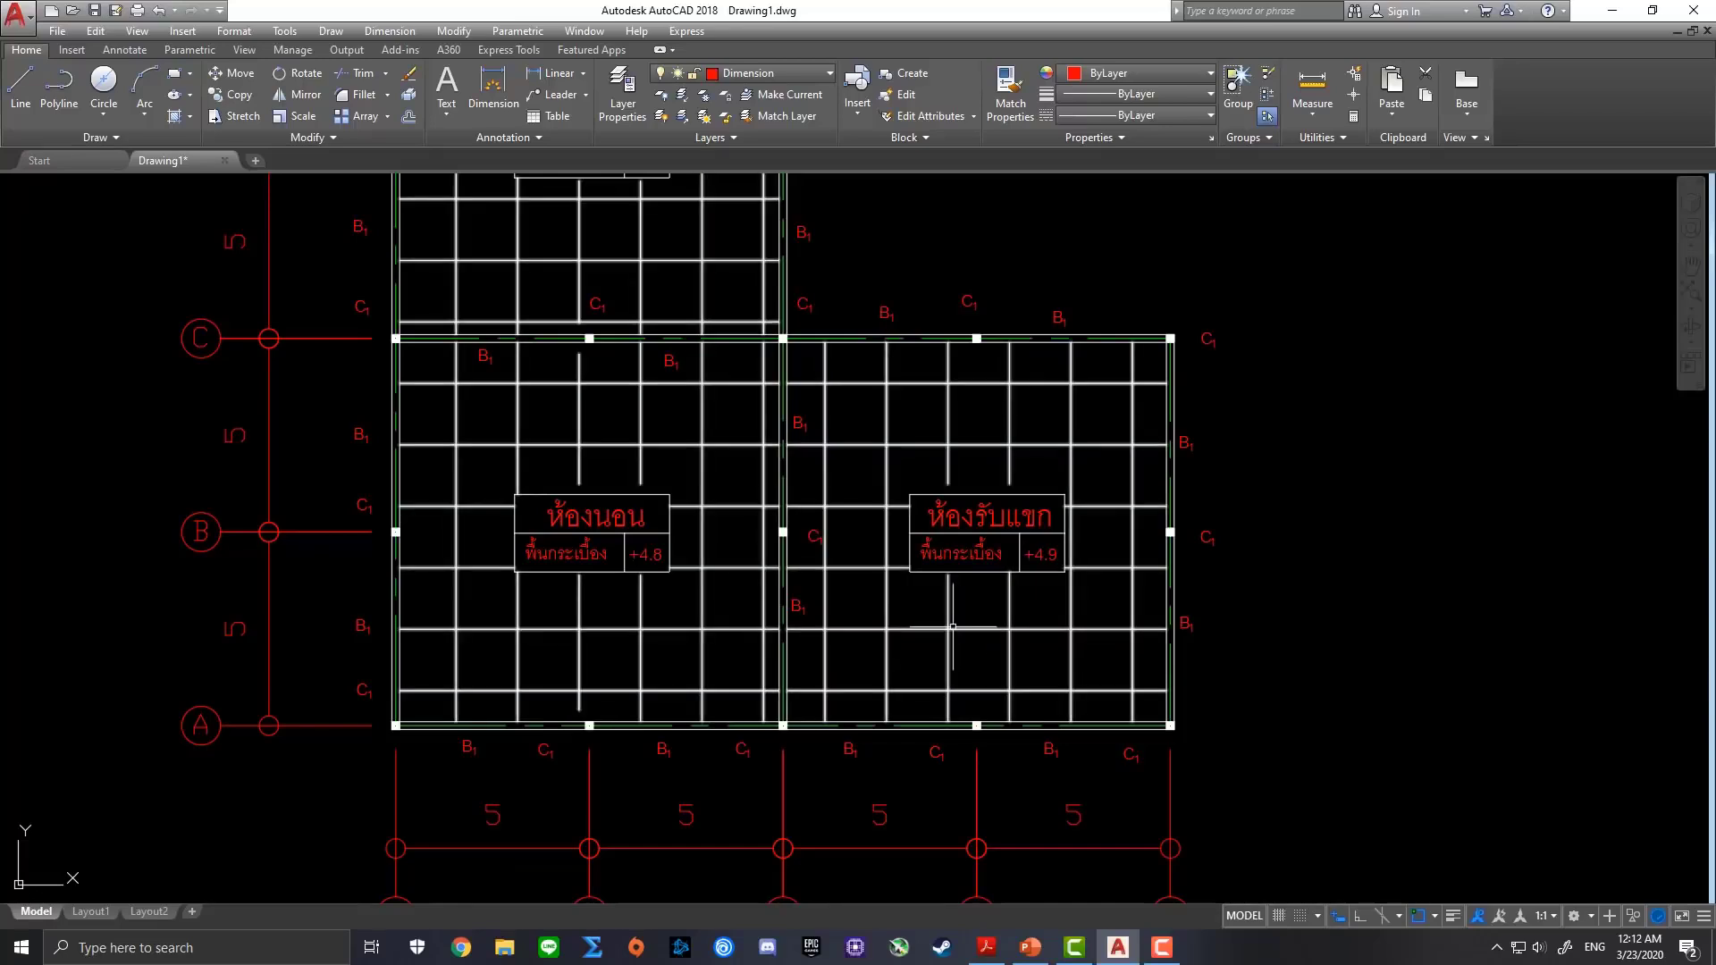
Zoom into the rooms and remove the grid tile hatch filling them
middle_drag(903, 508, 1028, 654)
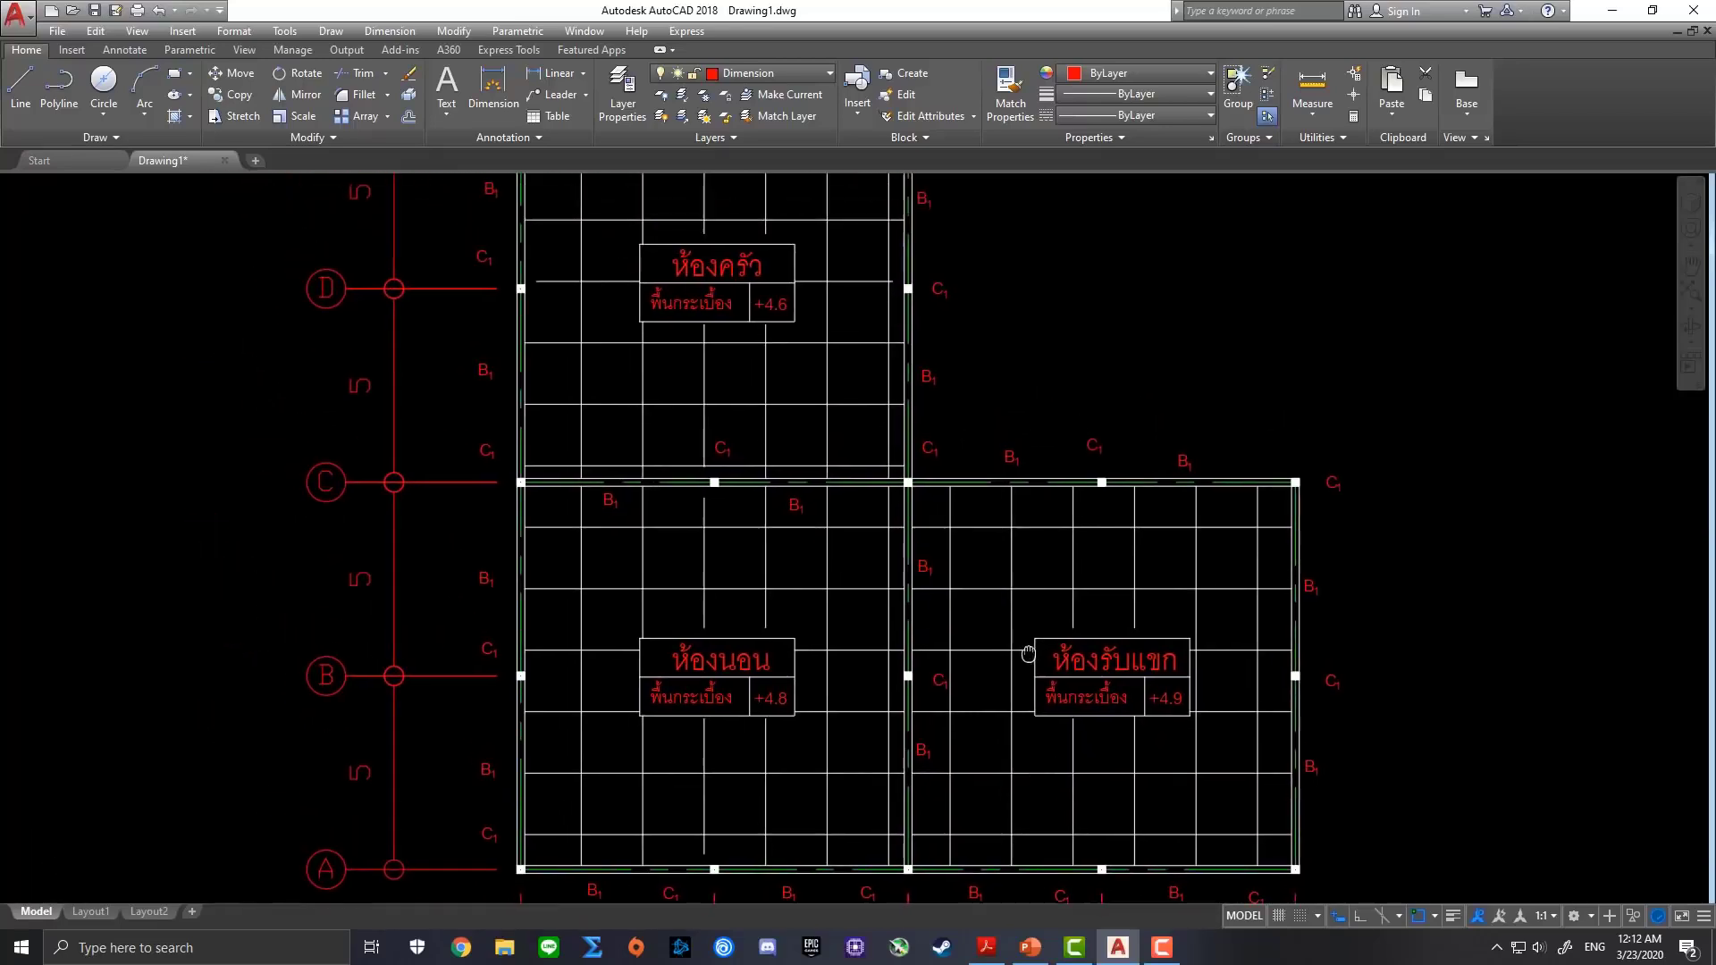
scroll(1028, 653, down, 3)
middle_drag(1111, 498, 1098, 409)
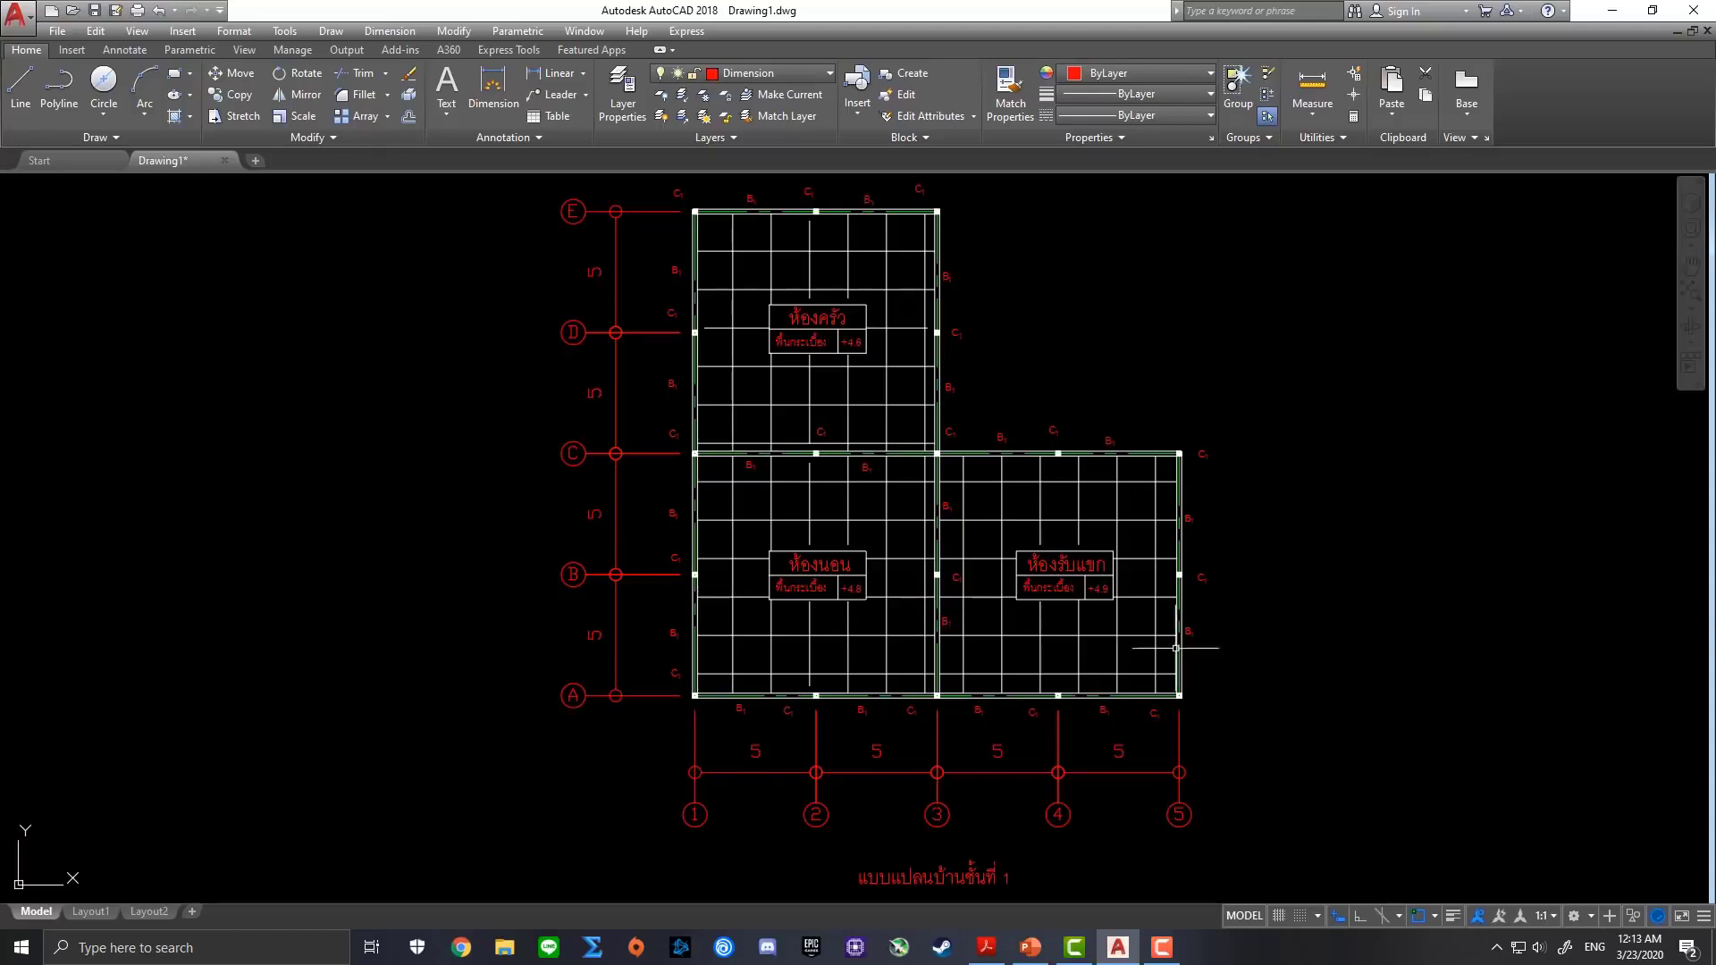
middle_drag(1311, 633, 1206, 621)
scroll(981, 617, up, 3)
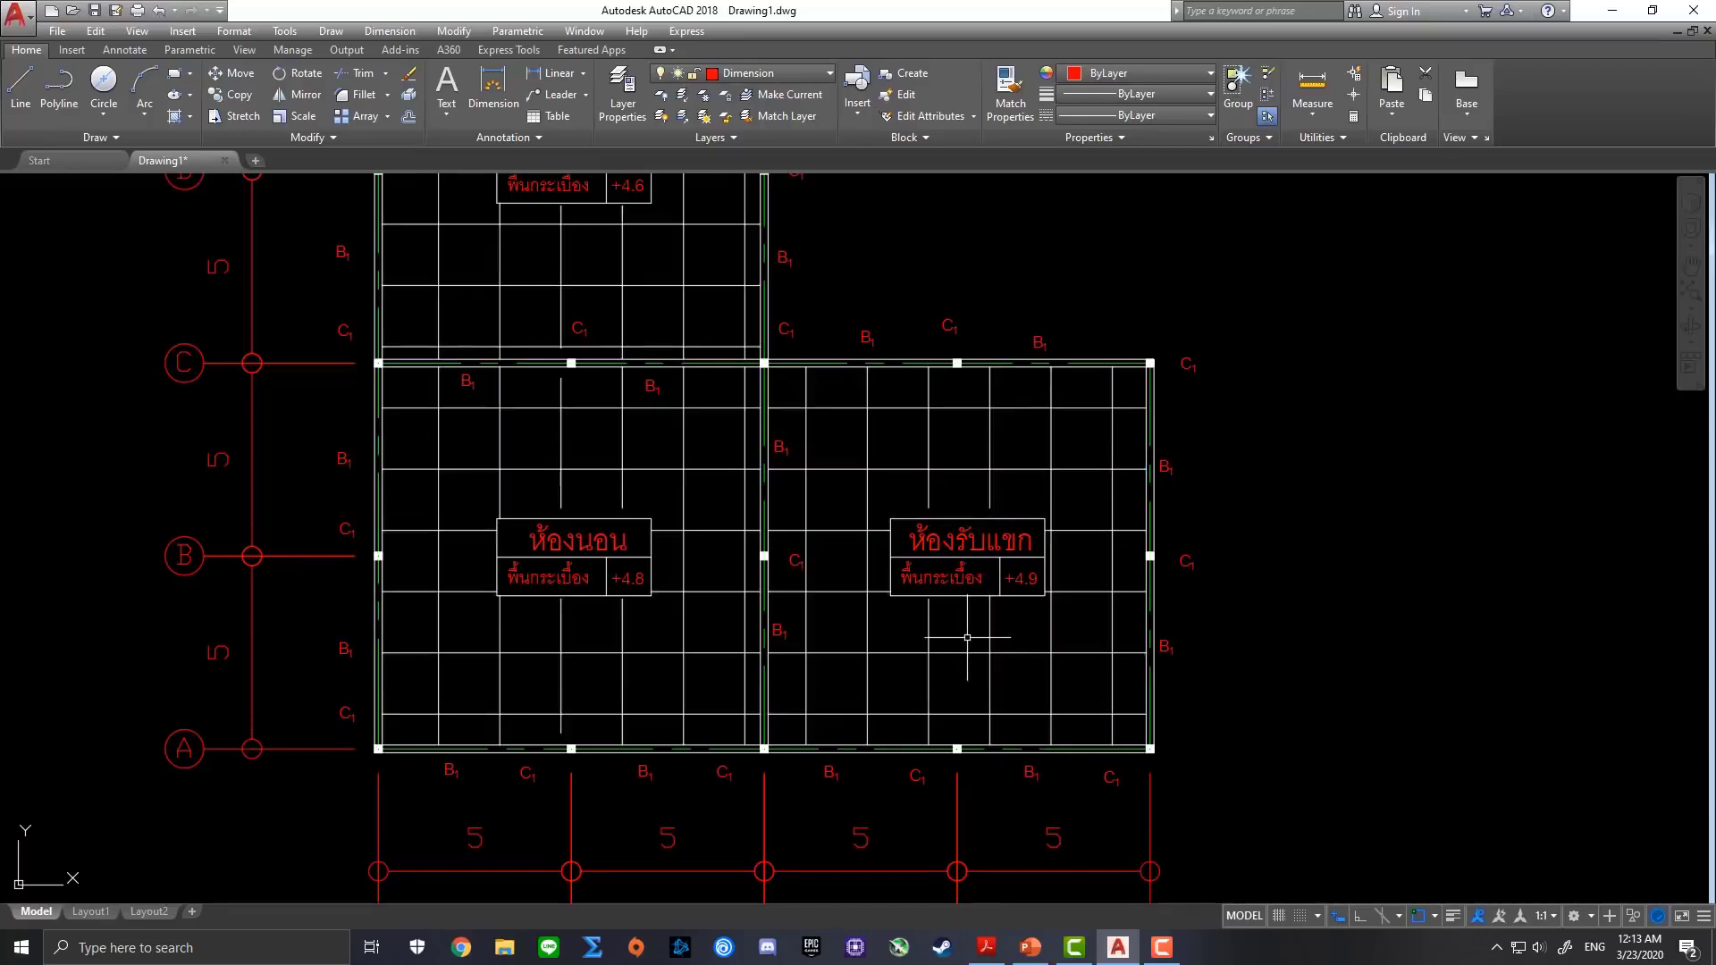
click(957, 654)
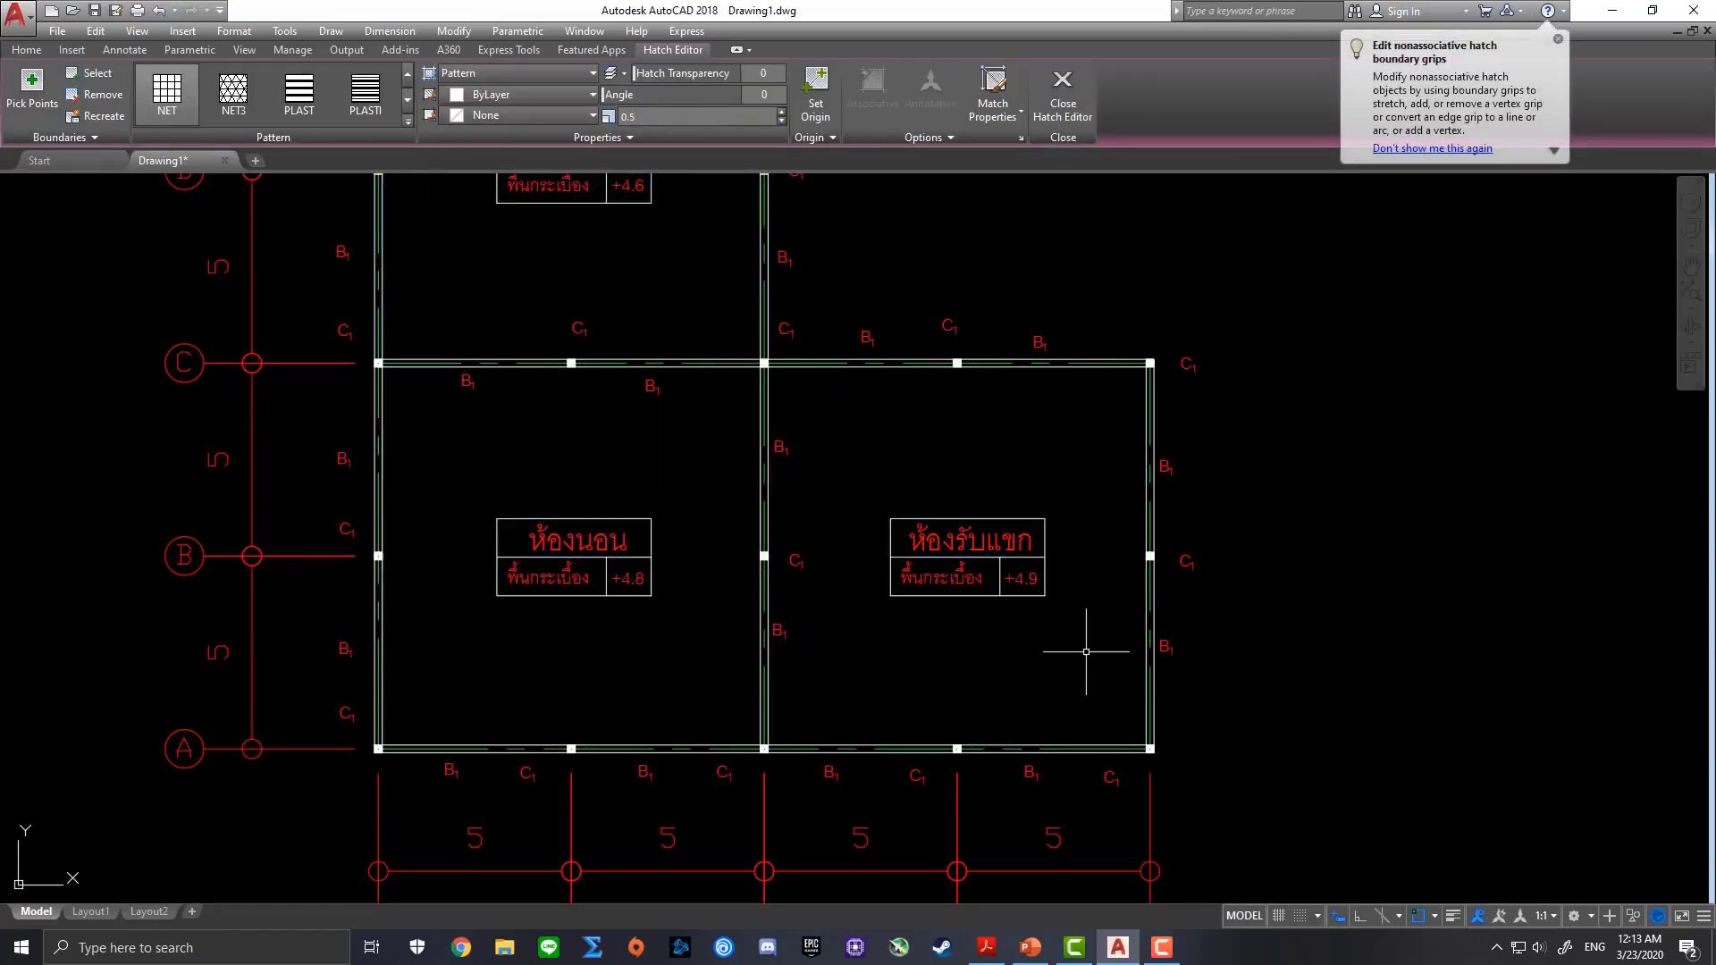
key(Escape)
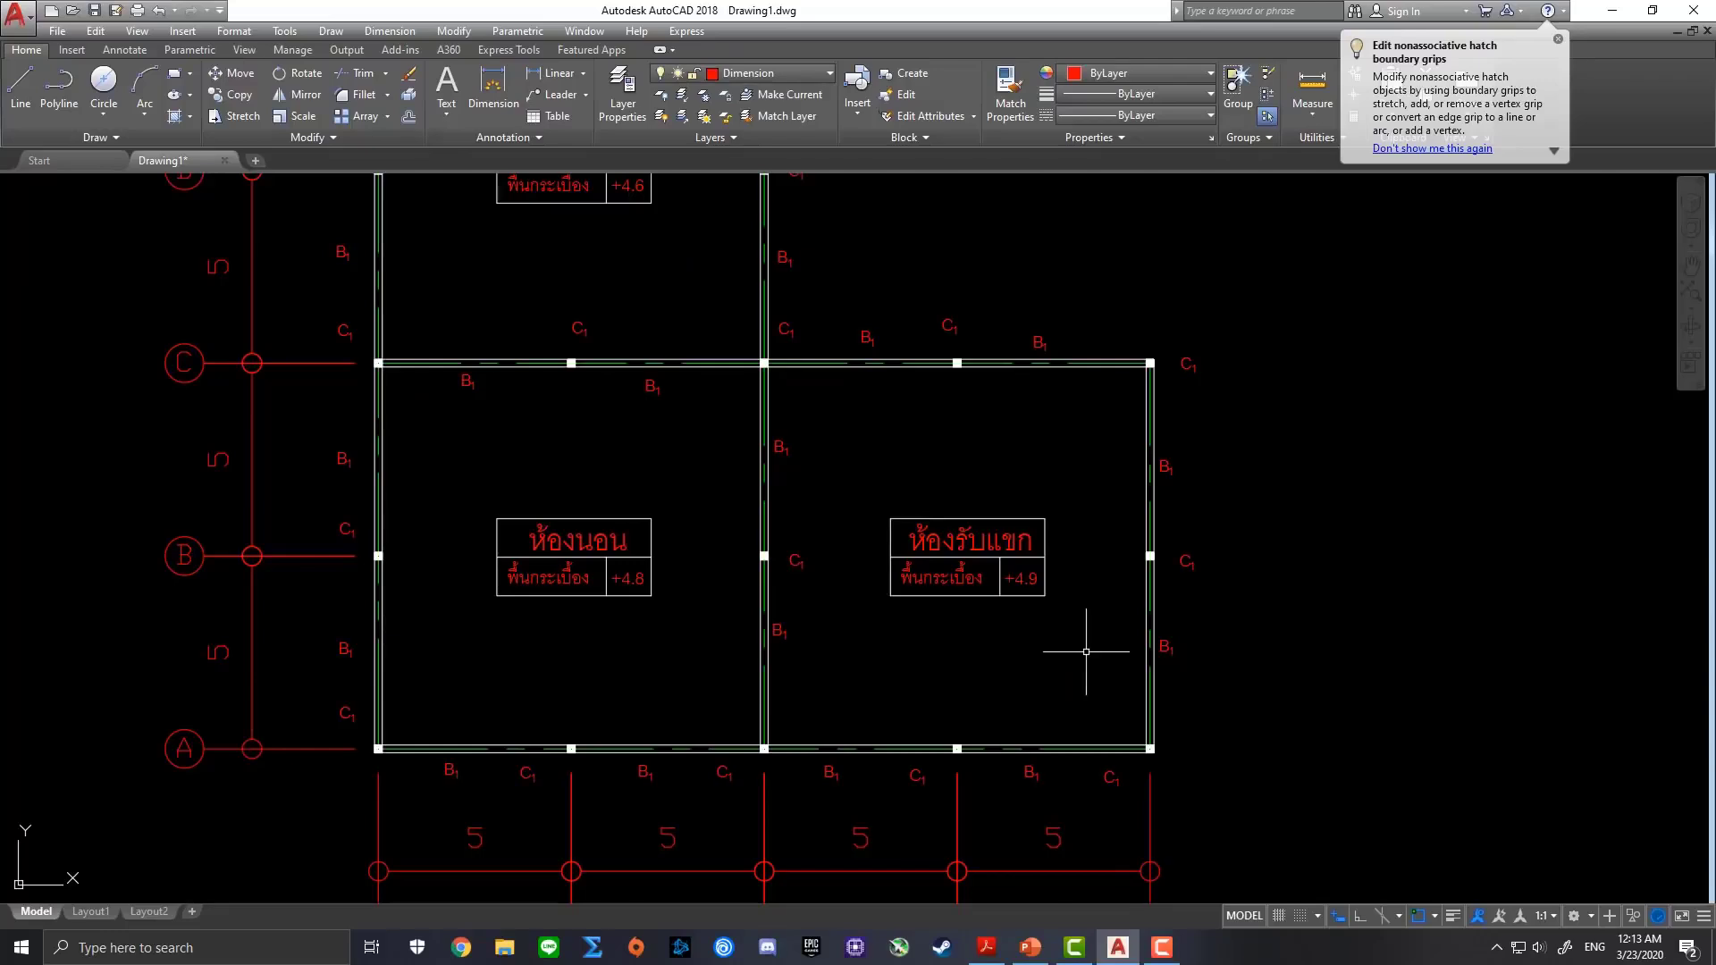
Make layer S the current layer
middle_drag(942, 452, 968, 537)
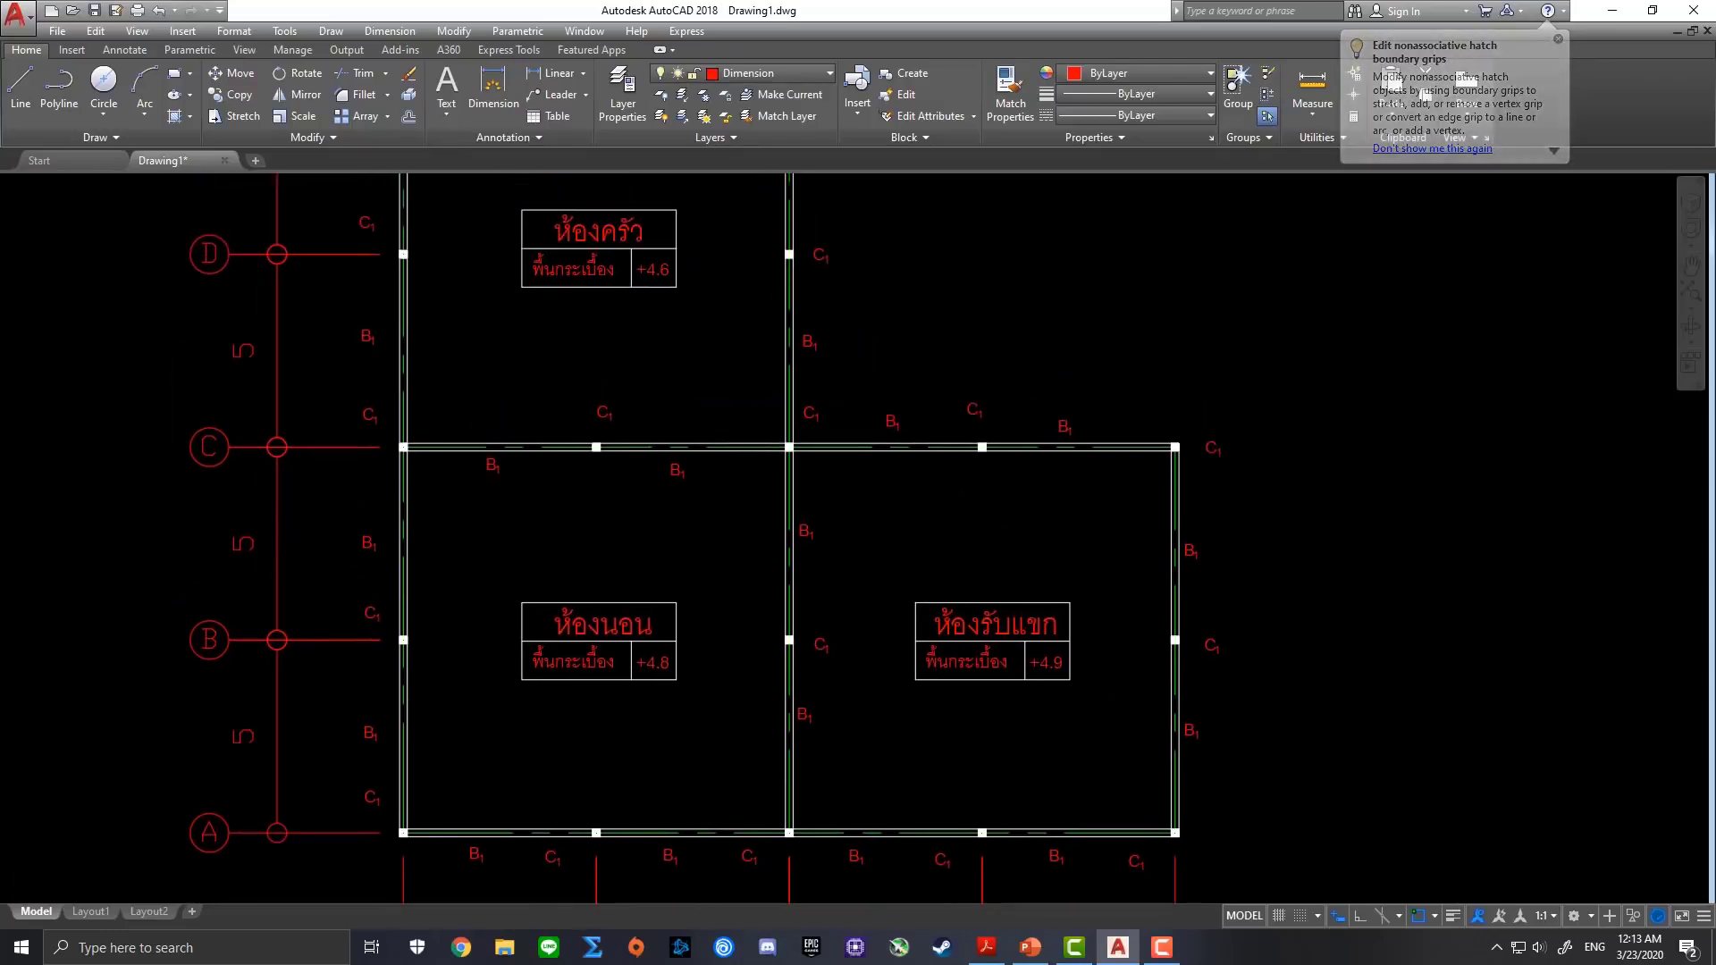
middle_drag(992, 287, 1043, 335)
click(776, 74)
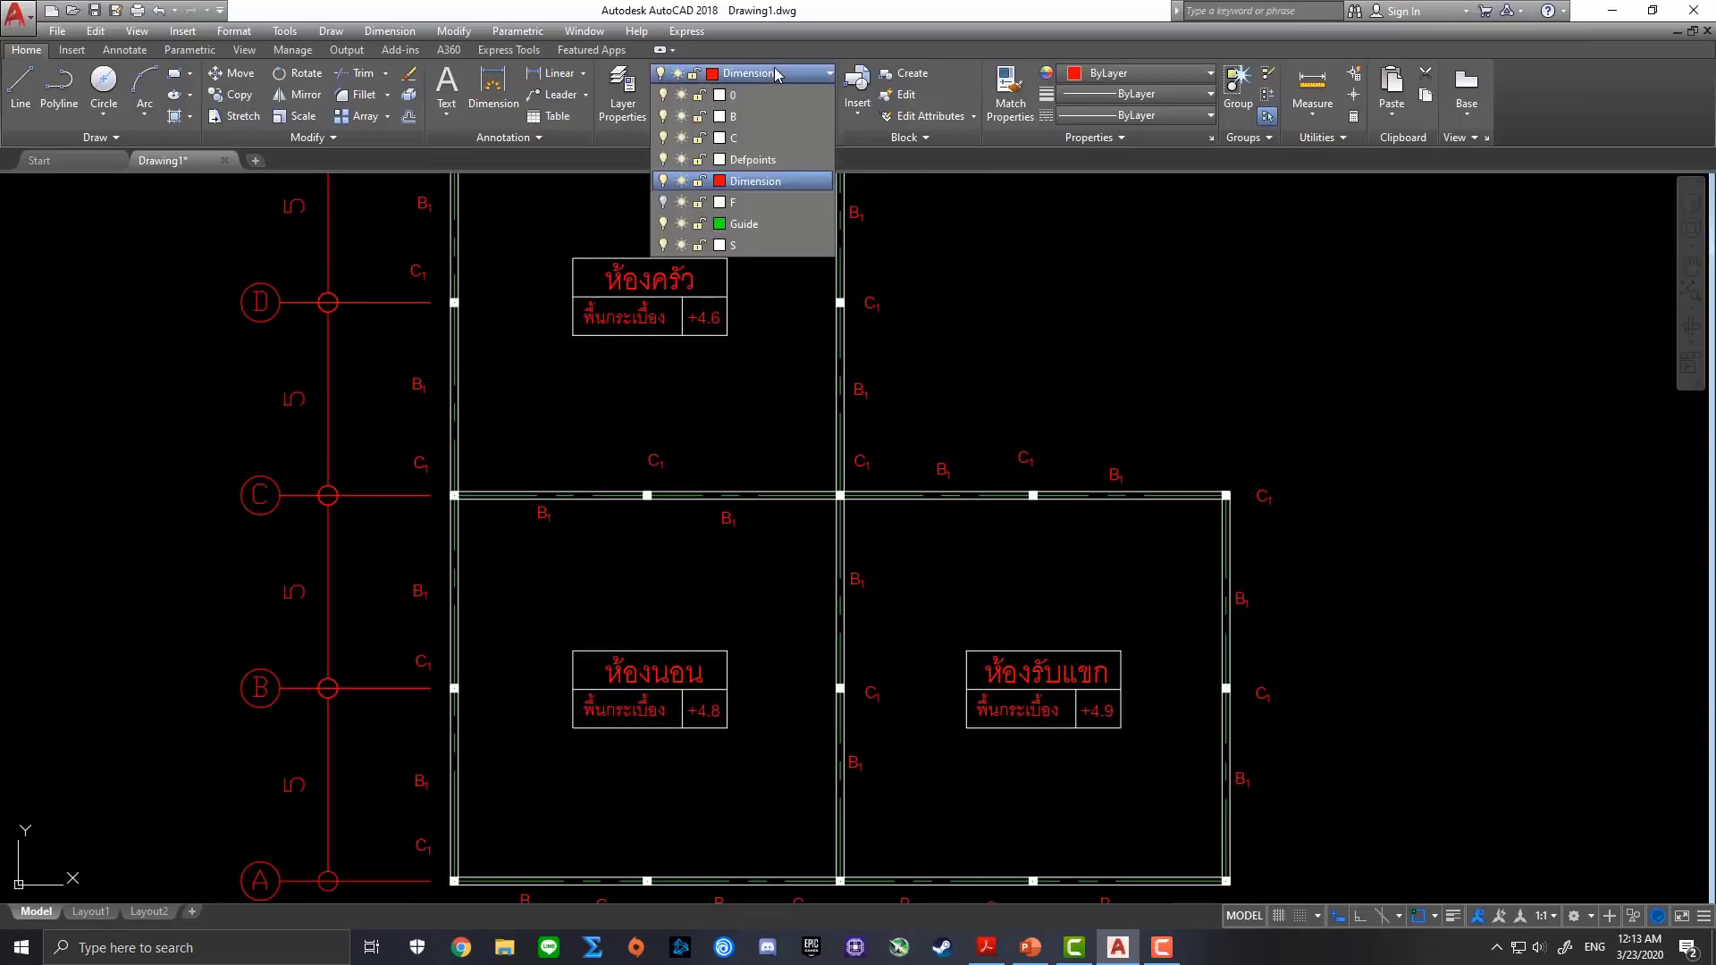
click(767, 245)
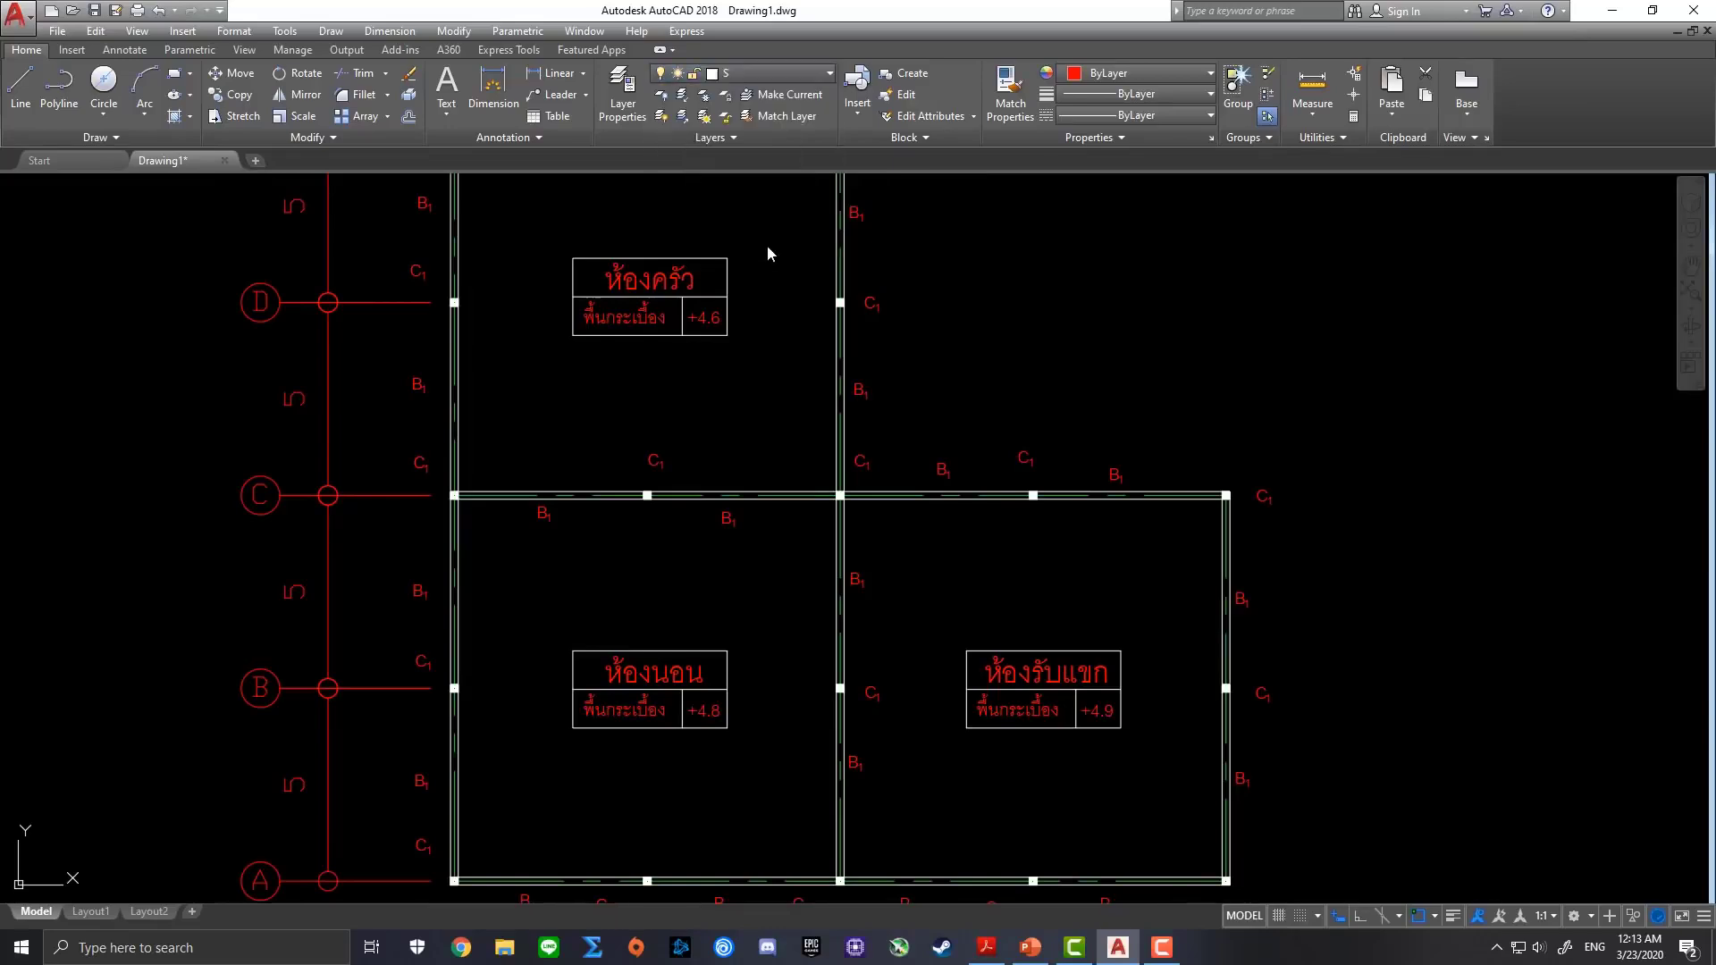
Start a rectangle anchored at the living room's bottom-right wall corner
click(175, 81)
middle_drag(1343, 772, 1225, 581)
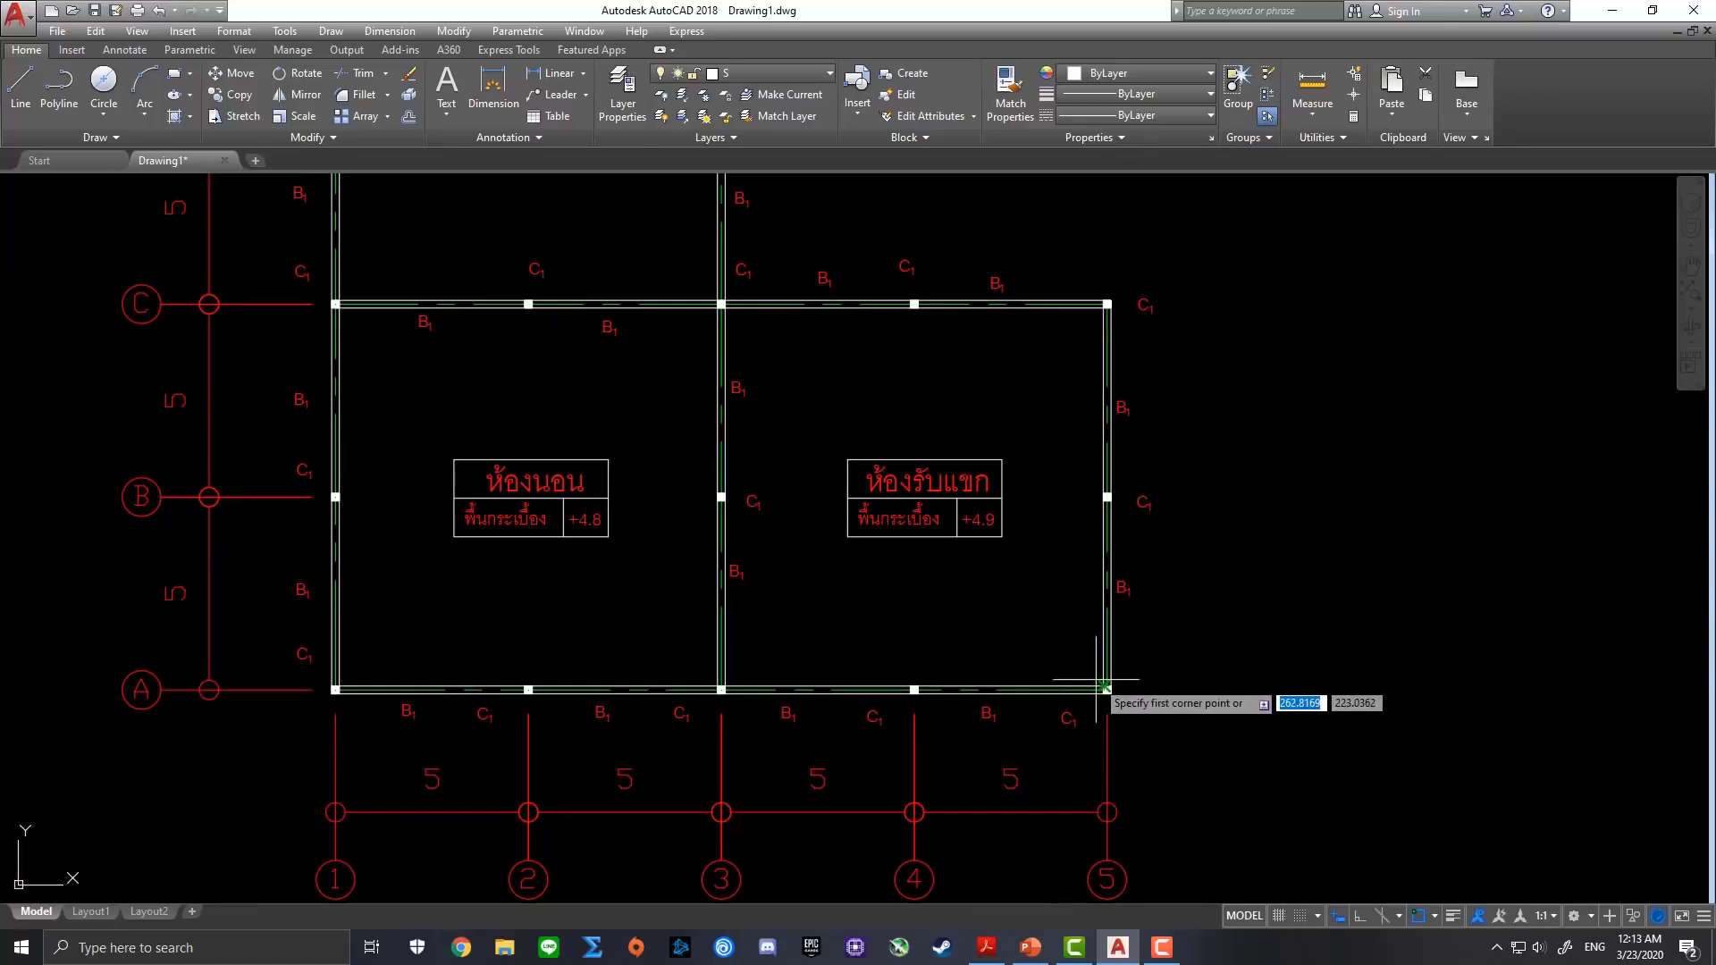
scroll(1104, 688, up, 2)
scroll(1105, 692, up, 2)
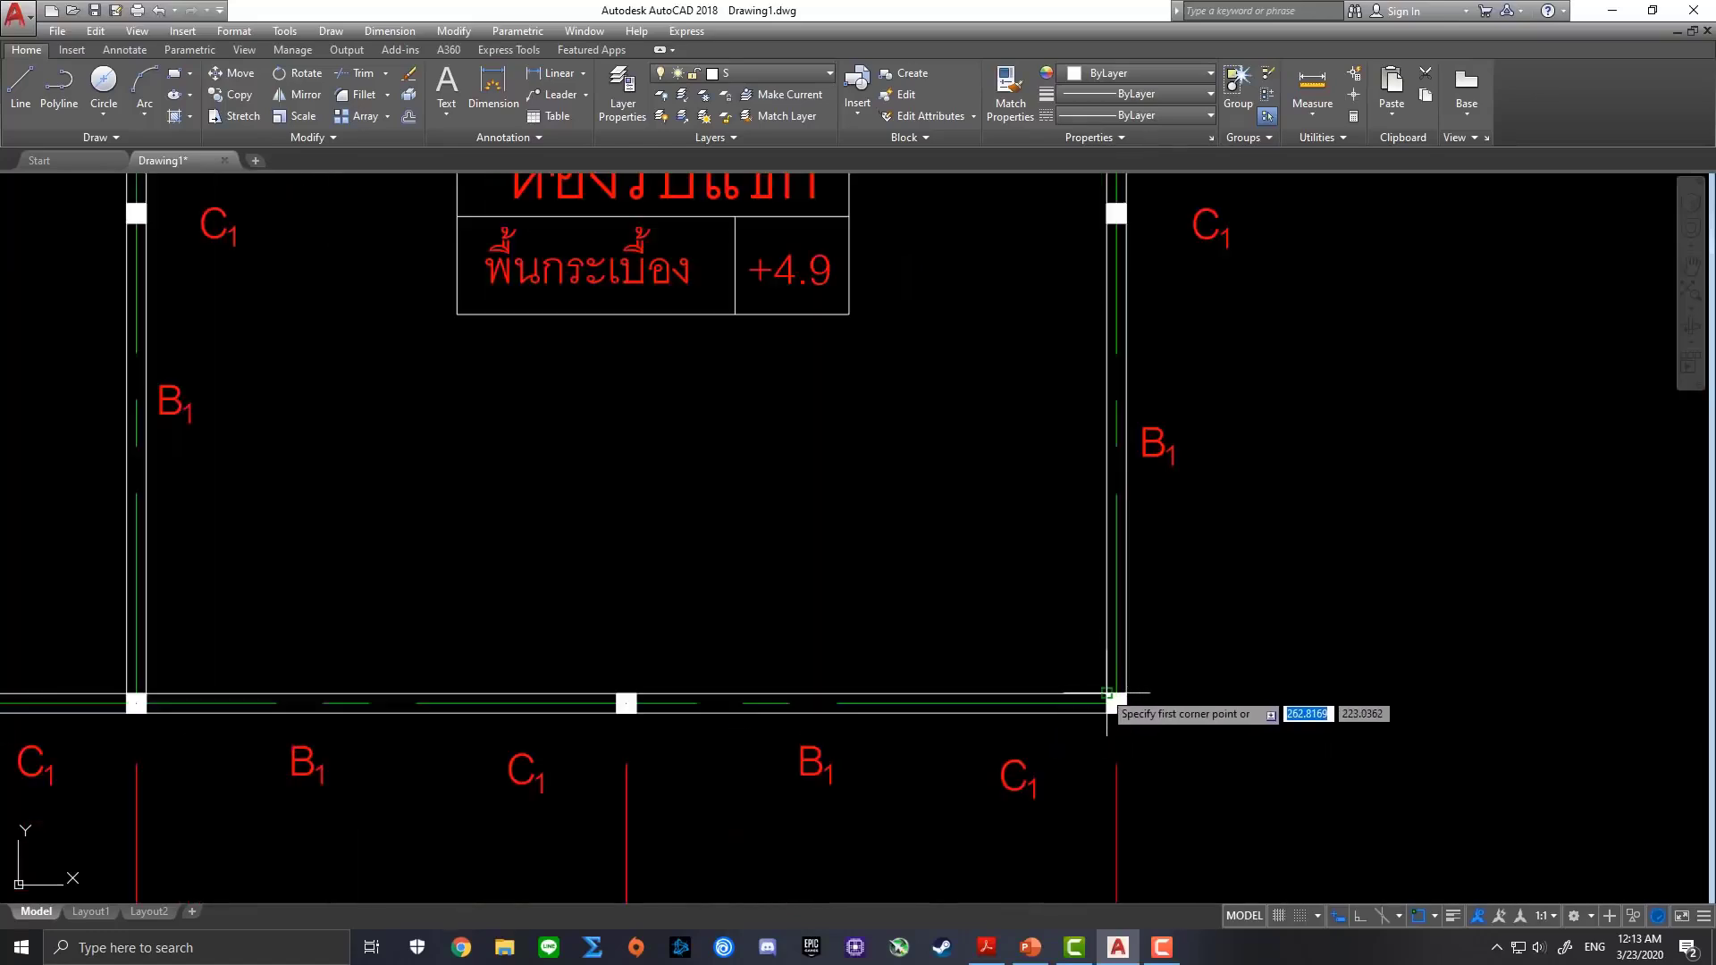
click(1106, 695)
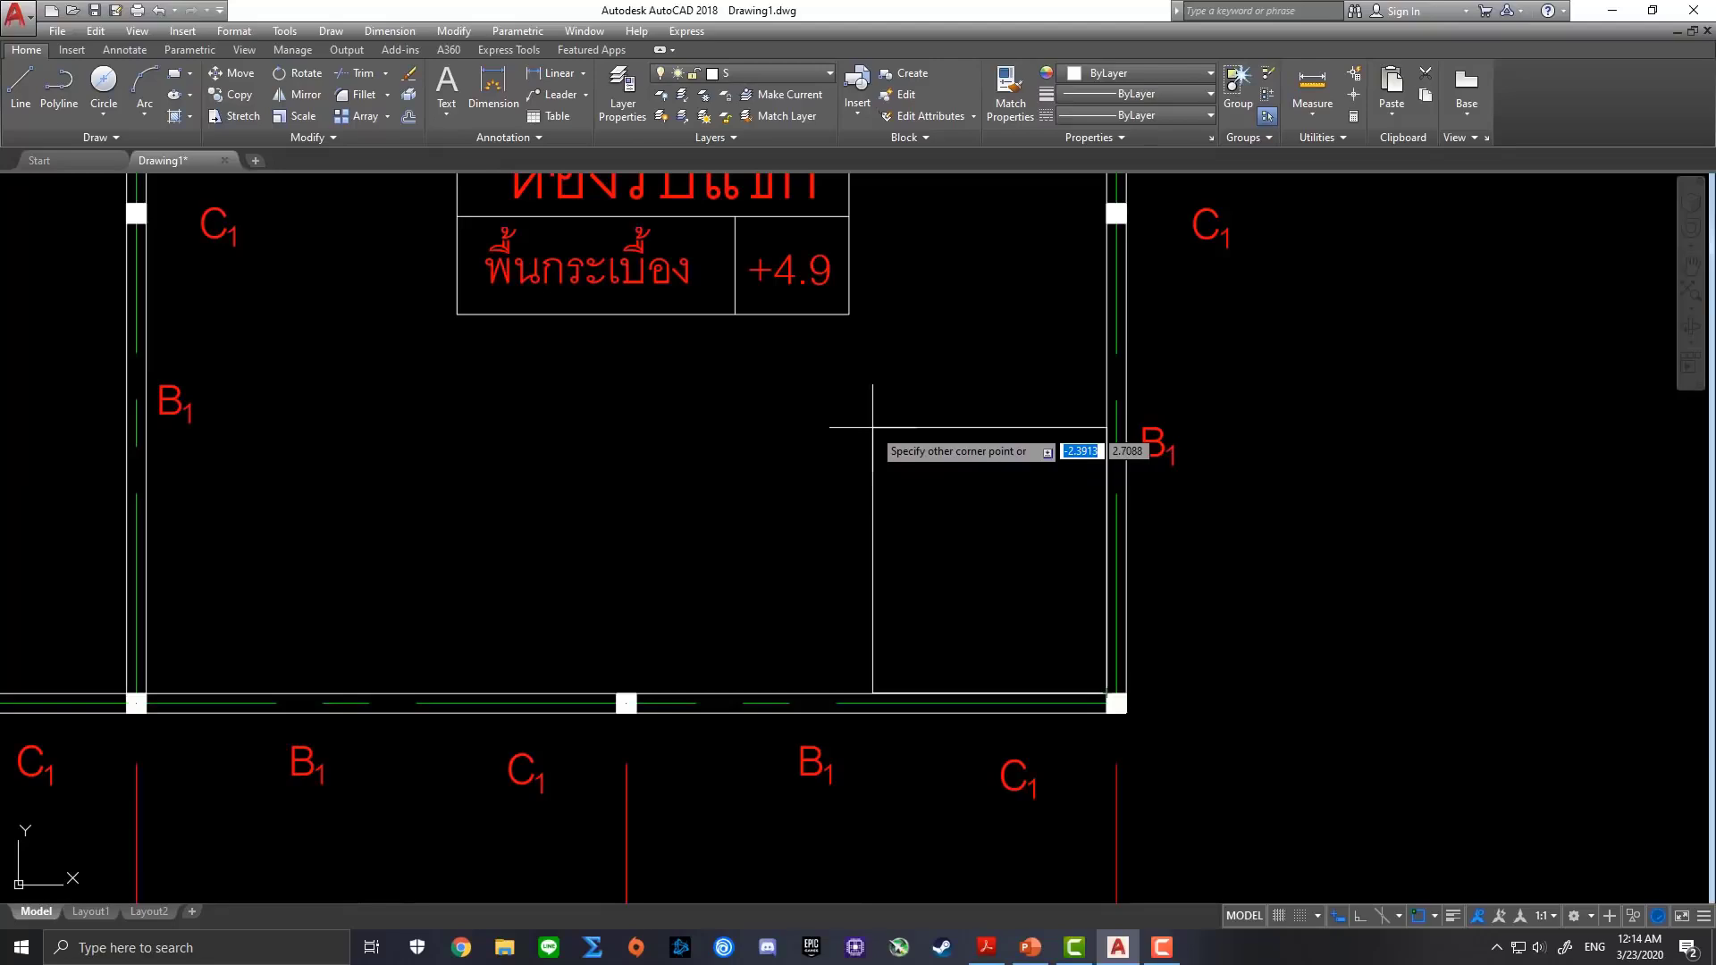
Complete the rectangle as a -3 by 3 square inside that corner
scroll(872, 436, down, 2)
scroll(873, 436, down, 3)
middle_drag(855, 407, 917, 470)
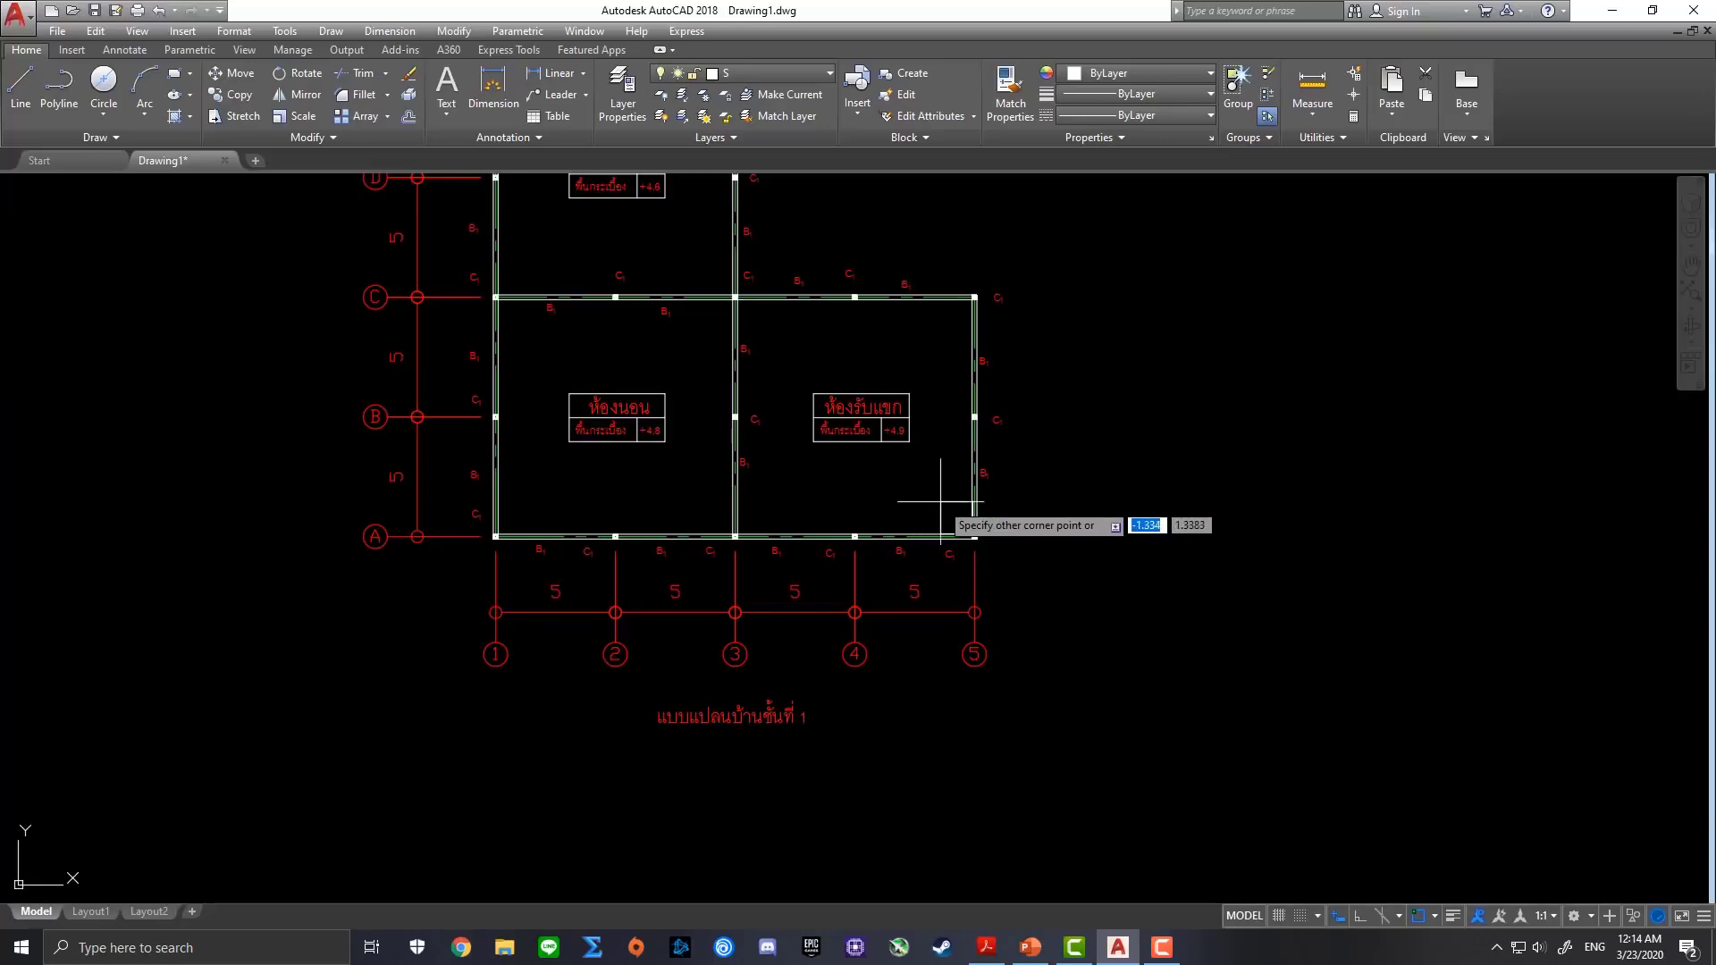
scroll(918, 487, up, 2)
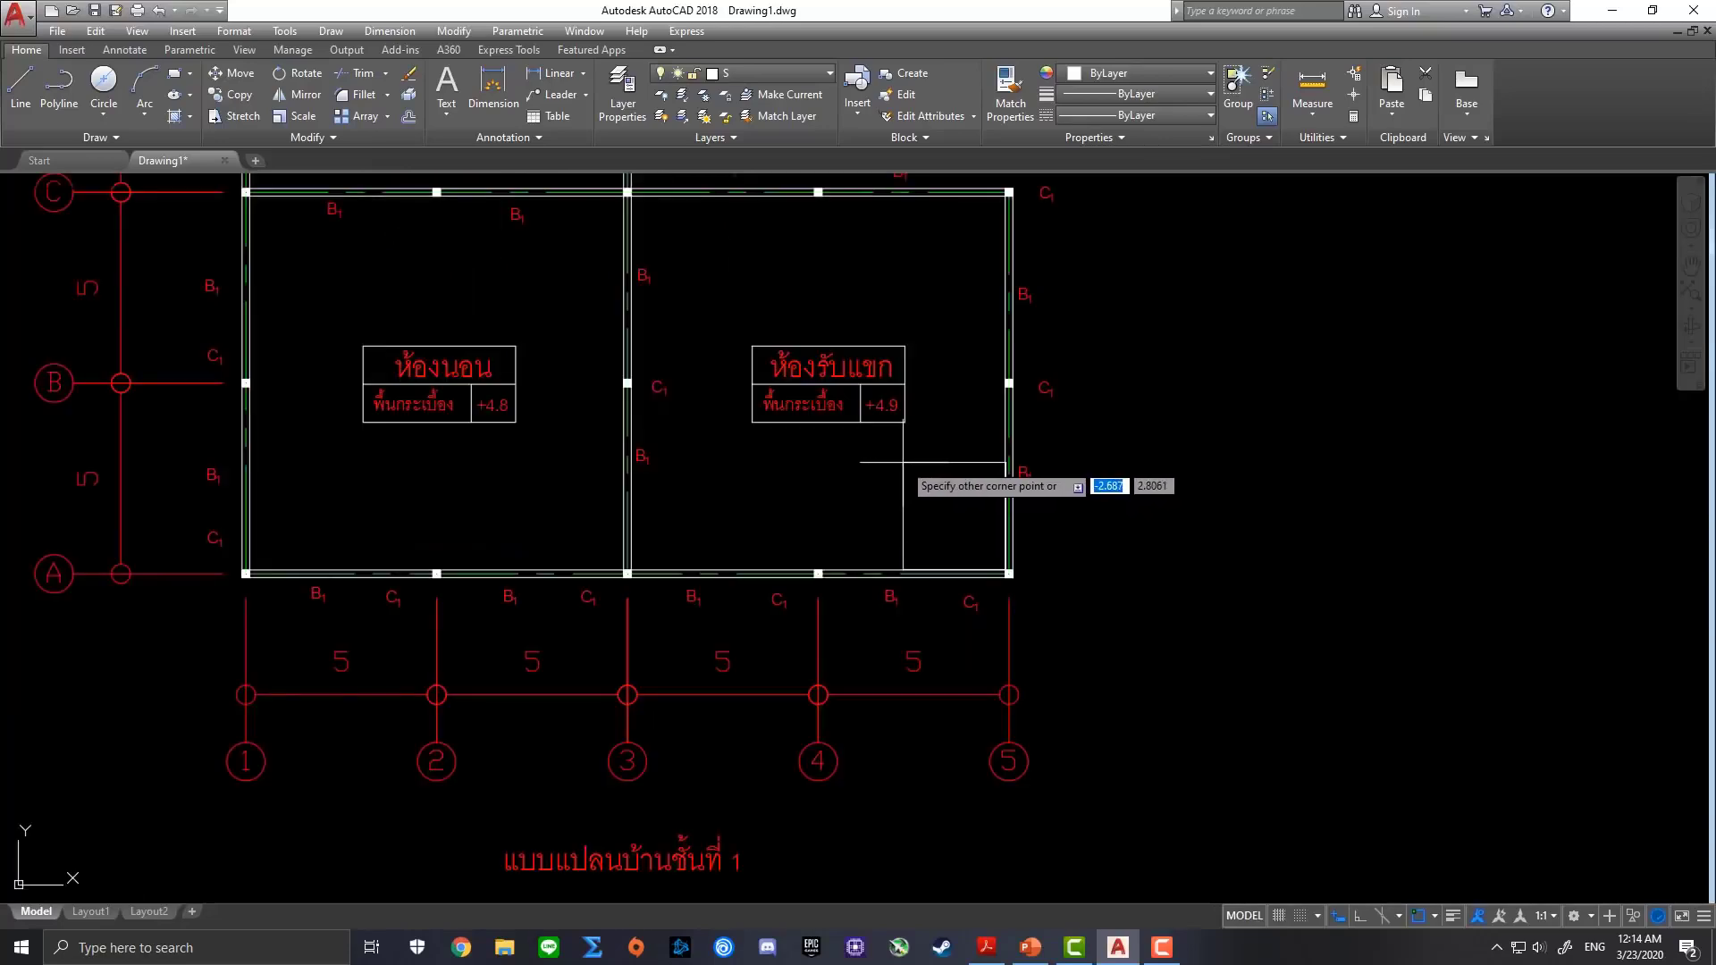
scroll(902, 462, down, 2)
mouse_move(903, 463)
middle_down()
mouse_move(988, 586)
mouse_move(984, 622)
middle_up()
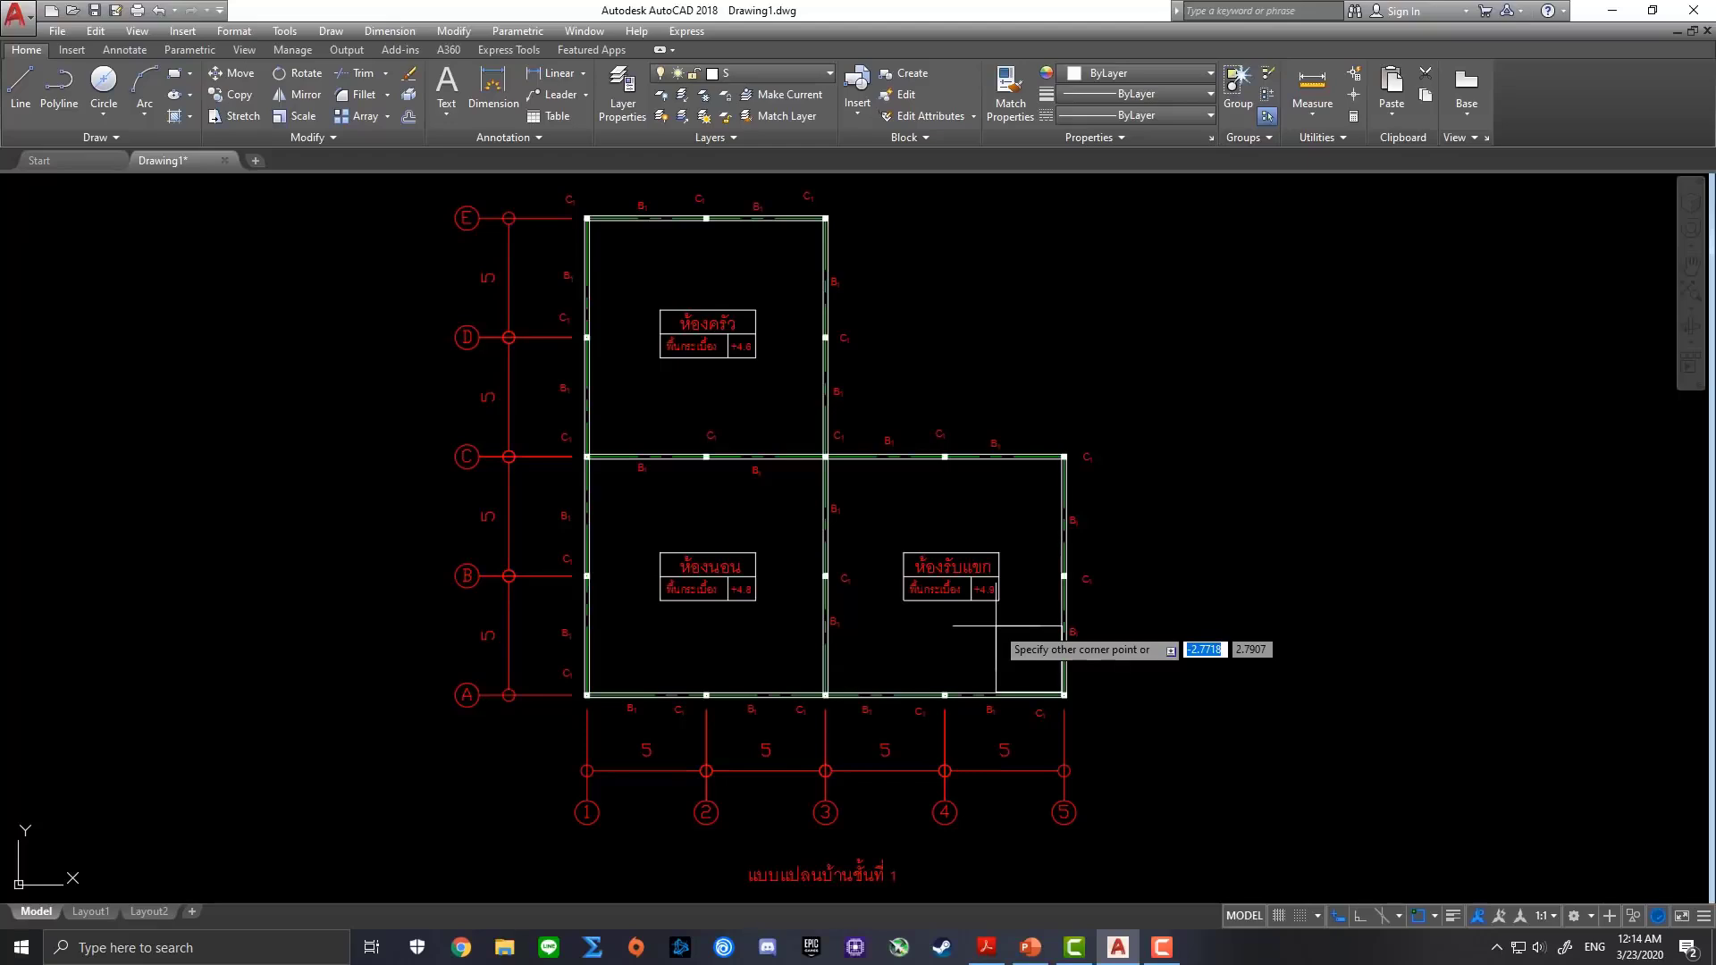
text(-3)
key(Tab)
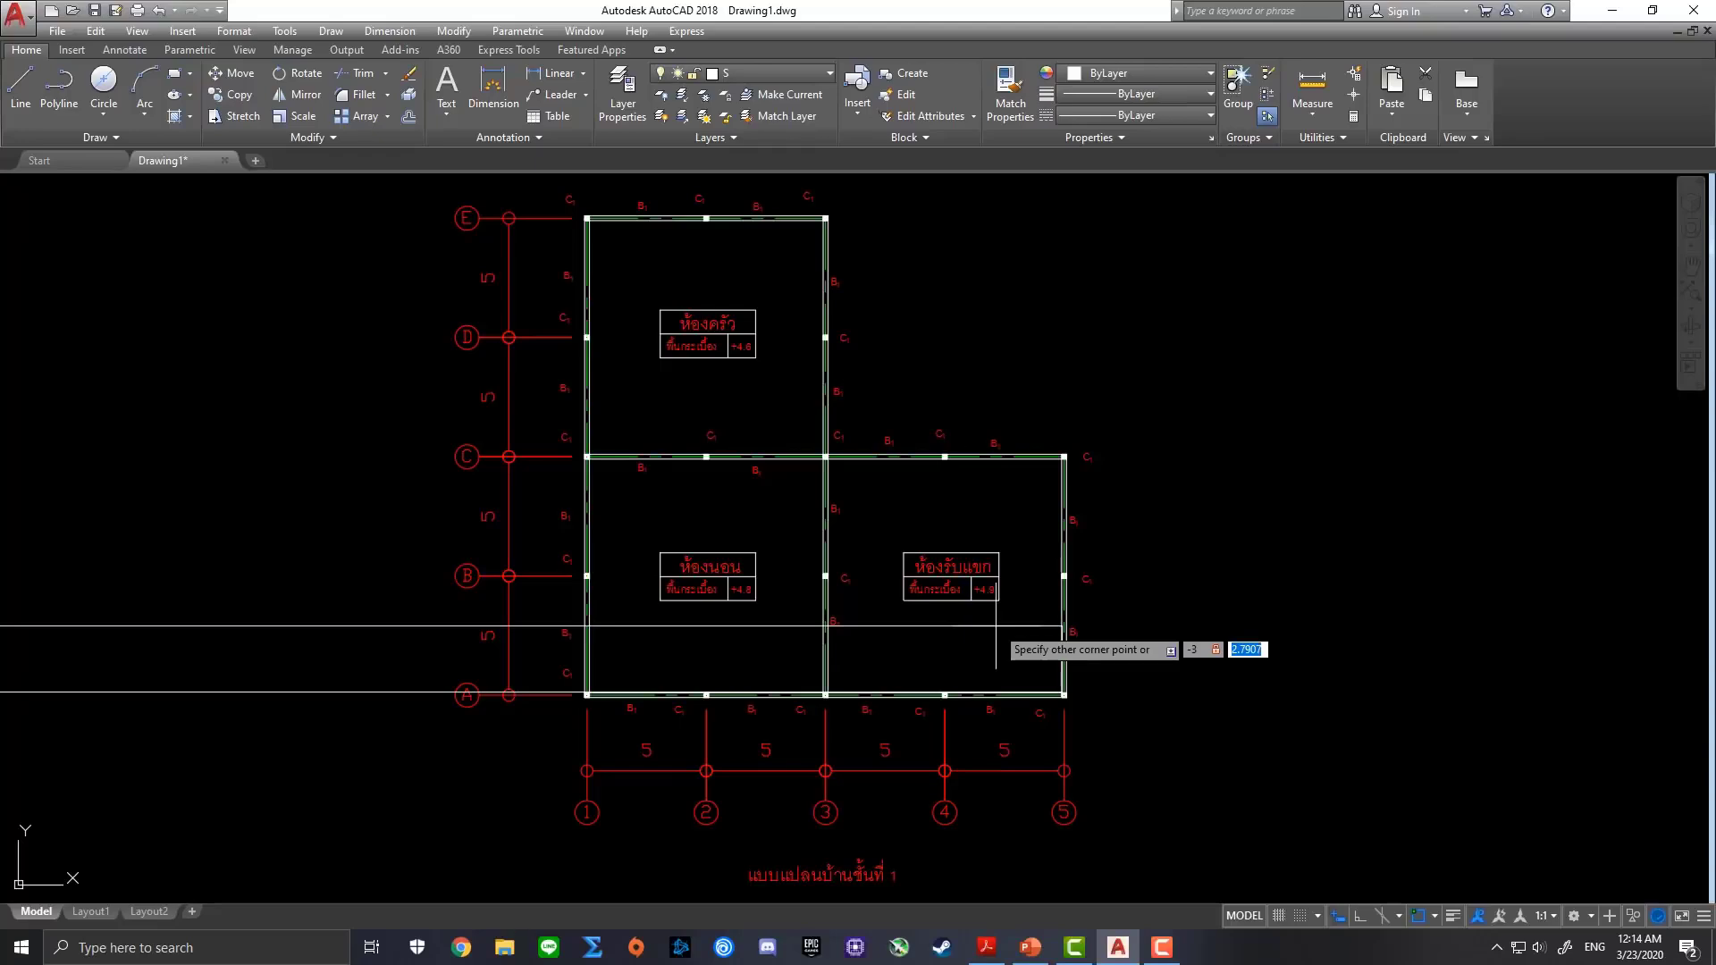
text(3)
key(Return)
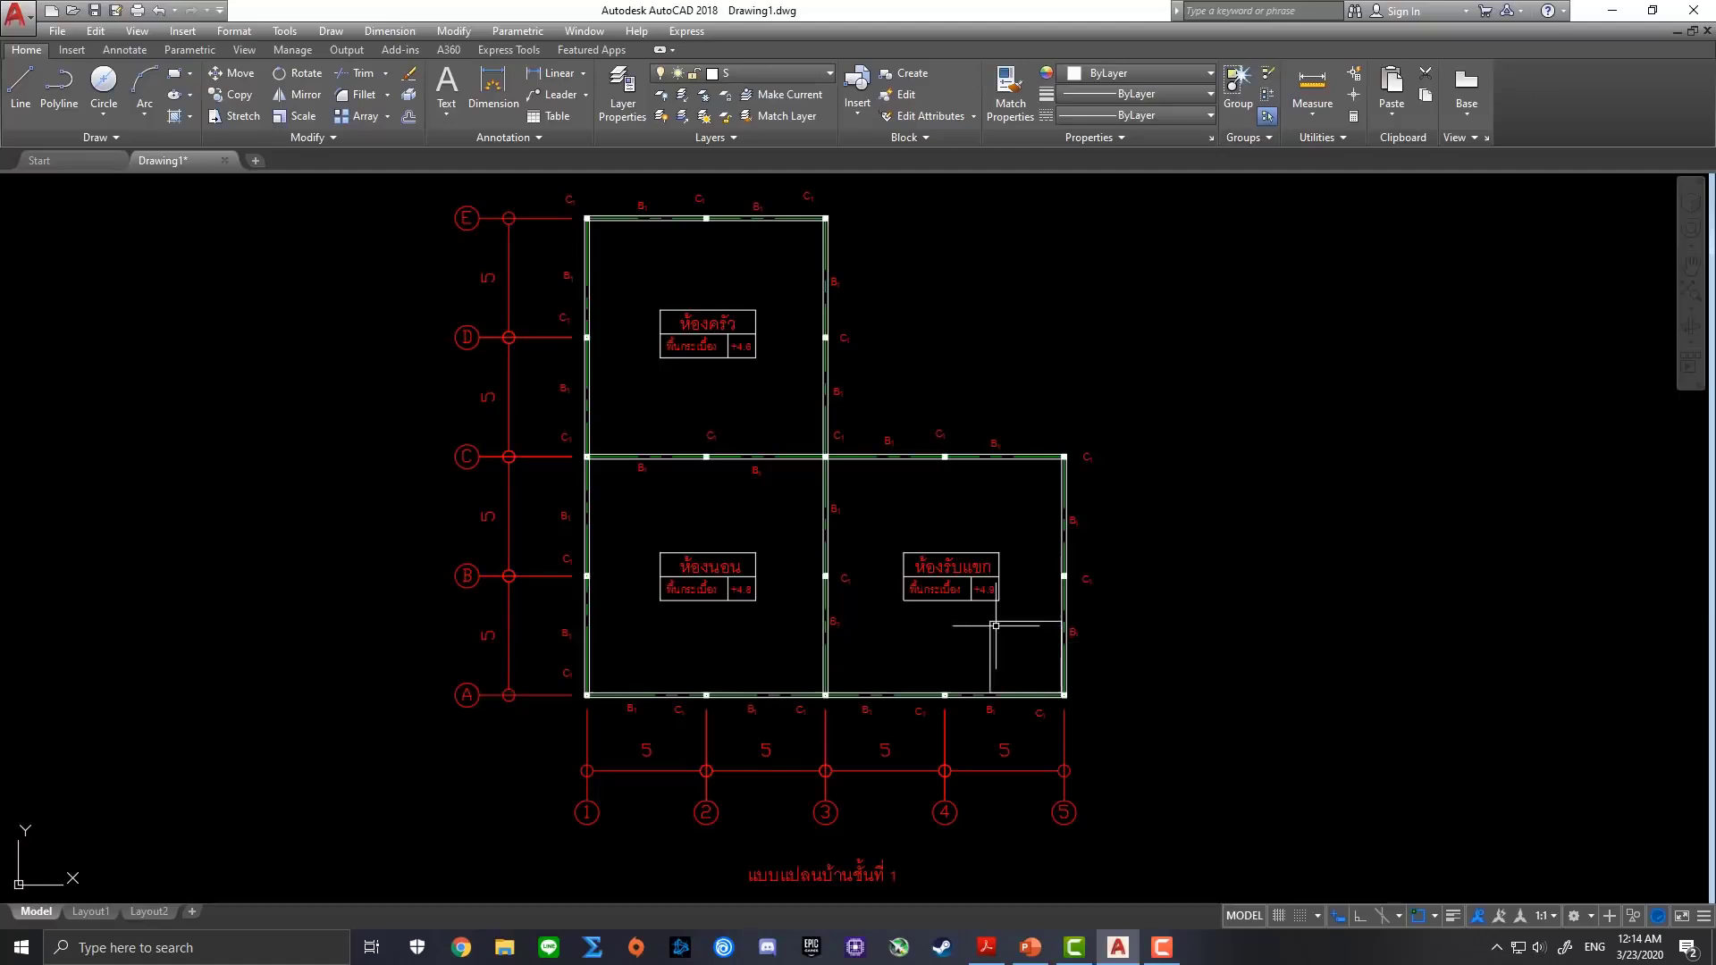
scroll(1020, 641, up, 4)
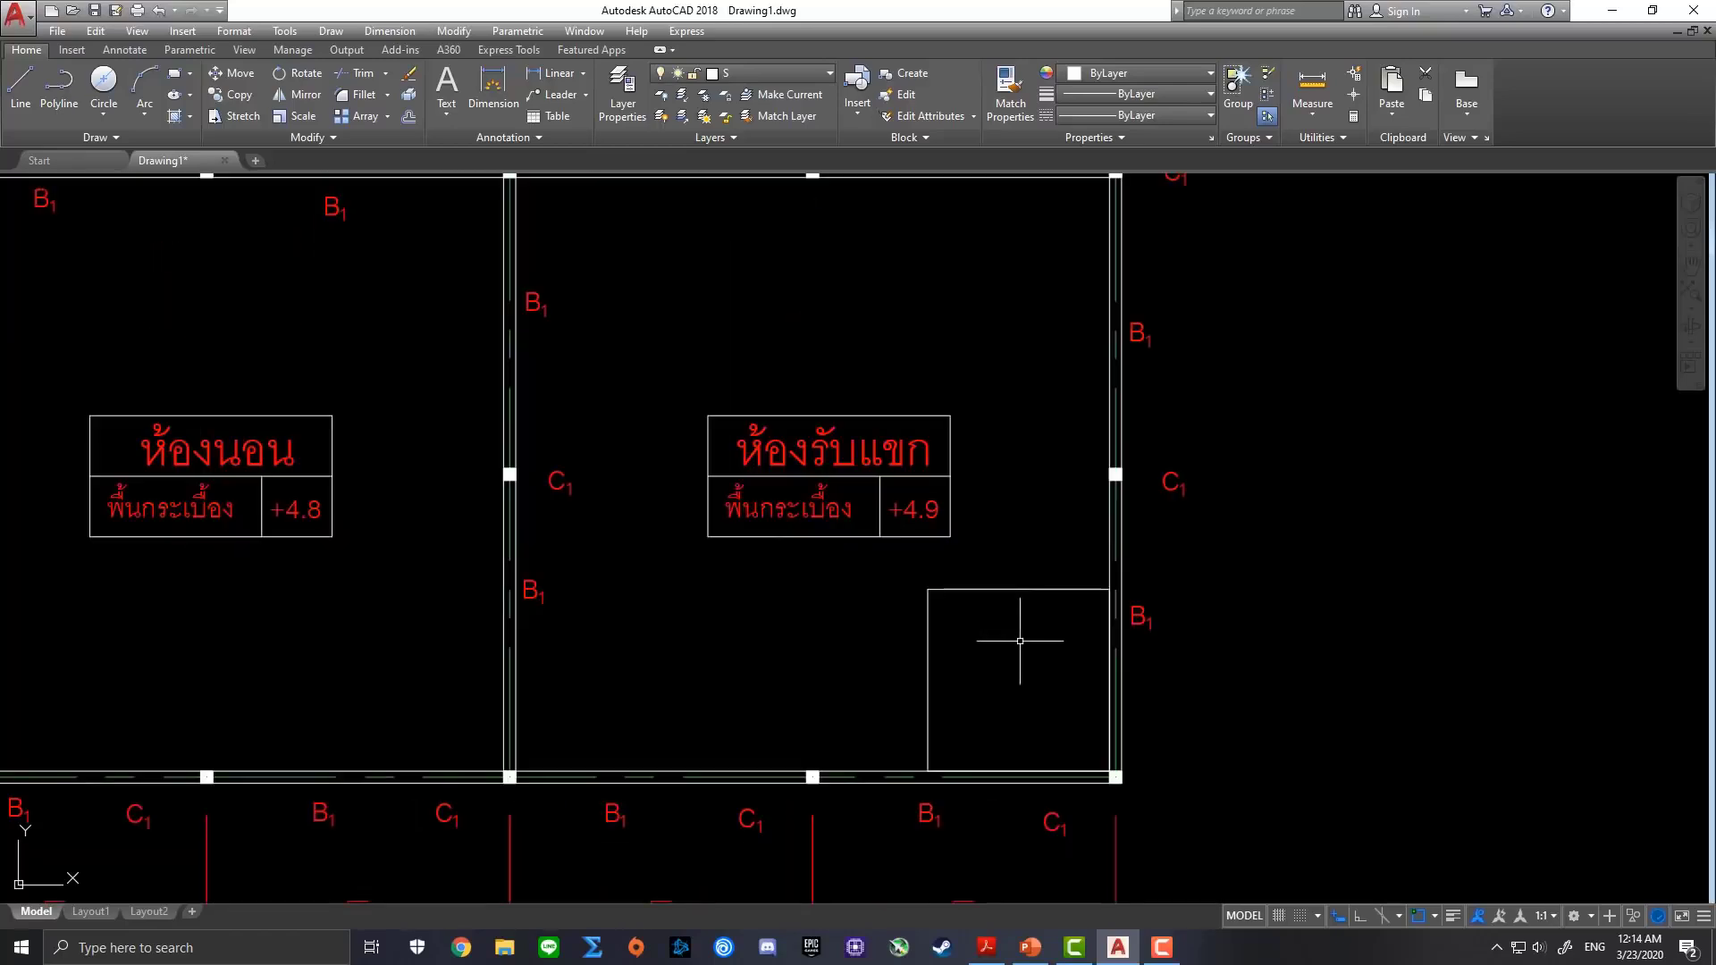
Draw the remaining diagonal line to complete the X across the square
click(20, 101)
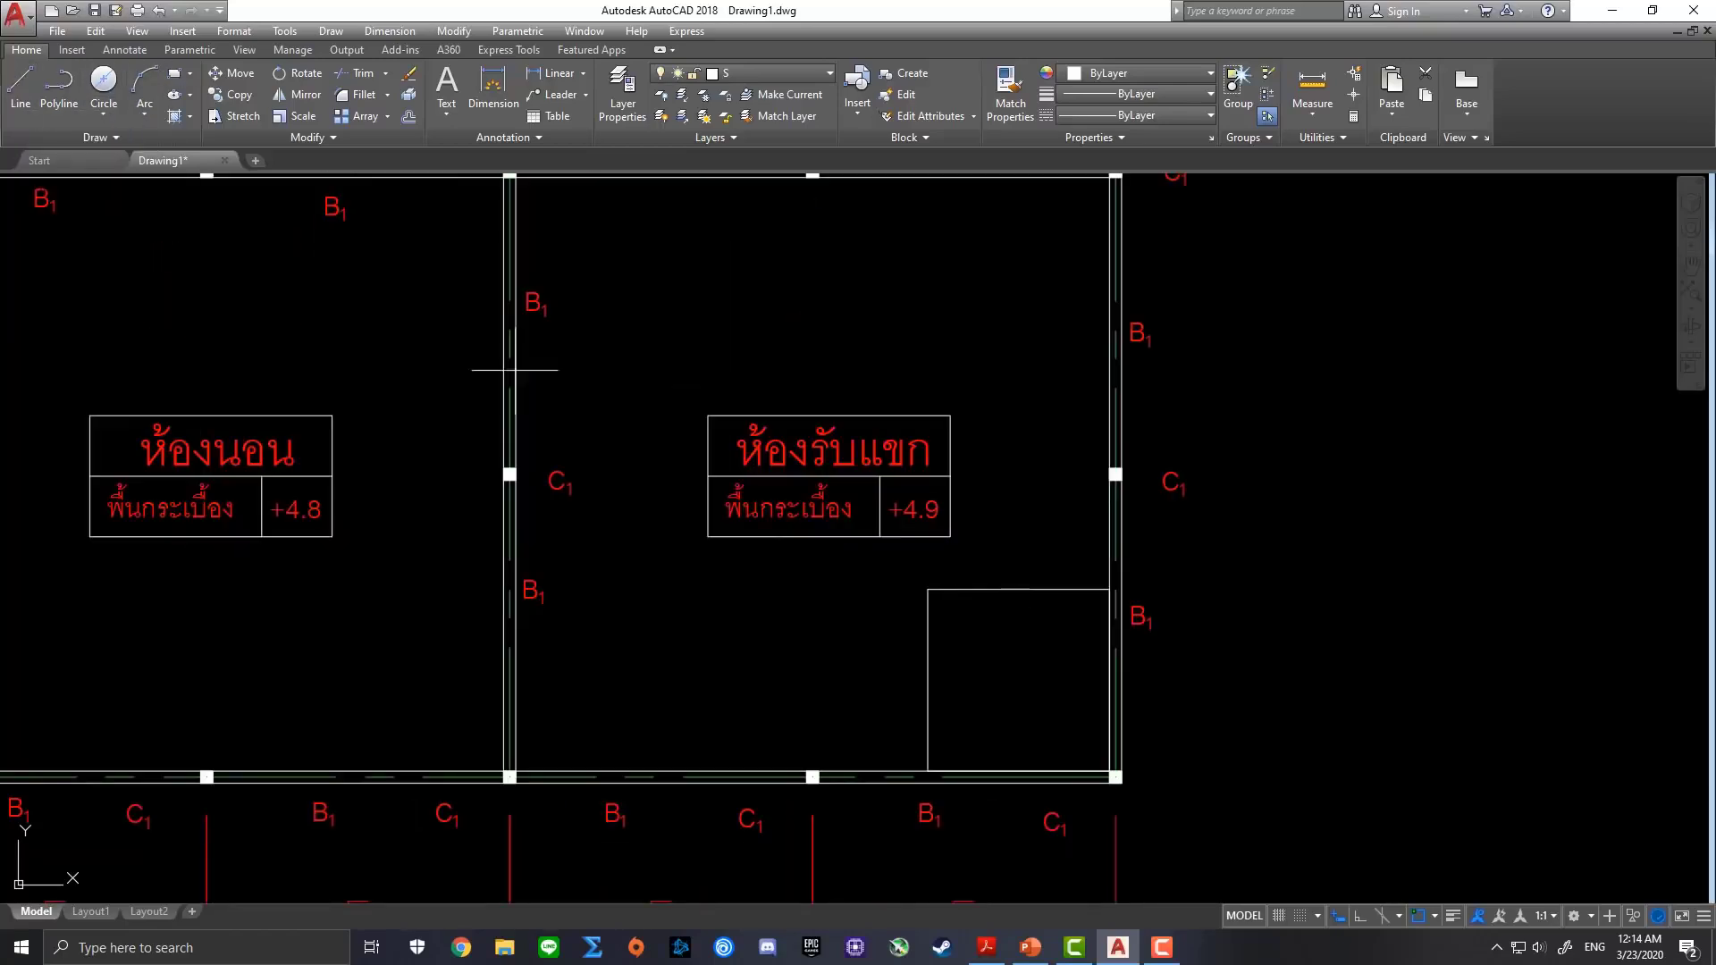
click(927, 589)
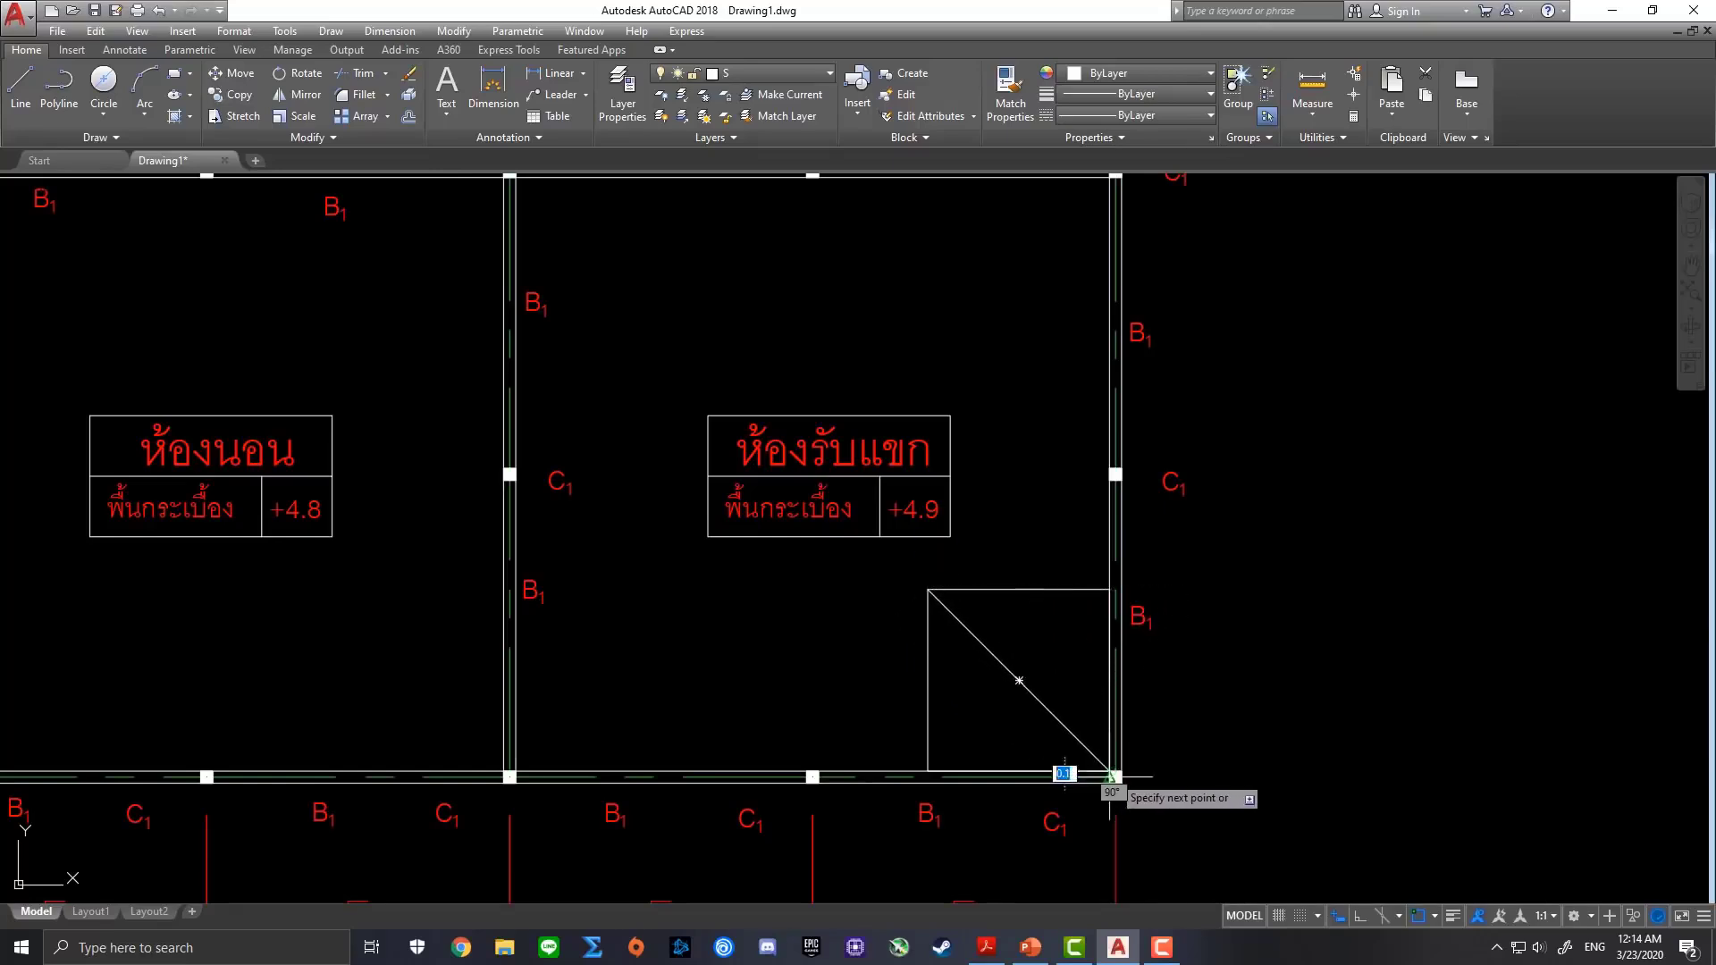
click(1111, 590)
key(Return)
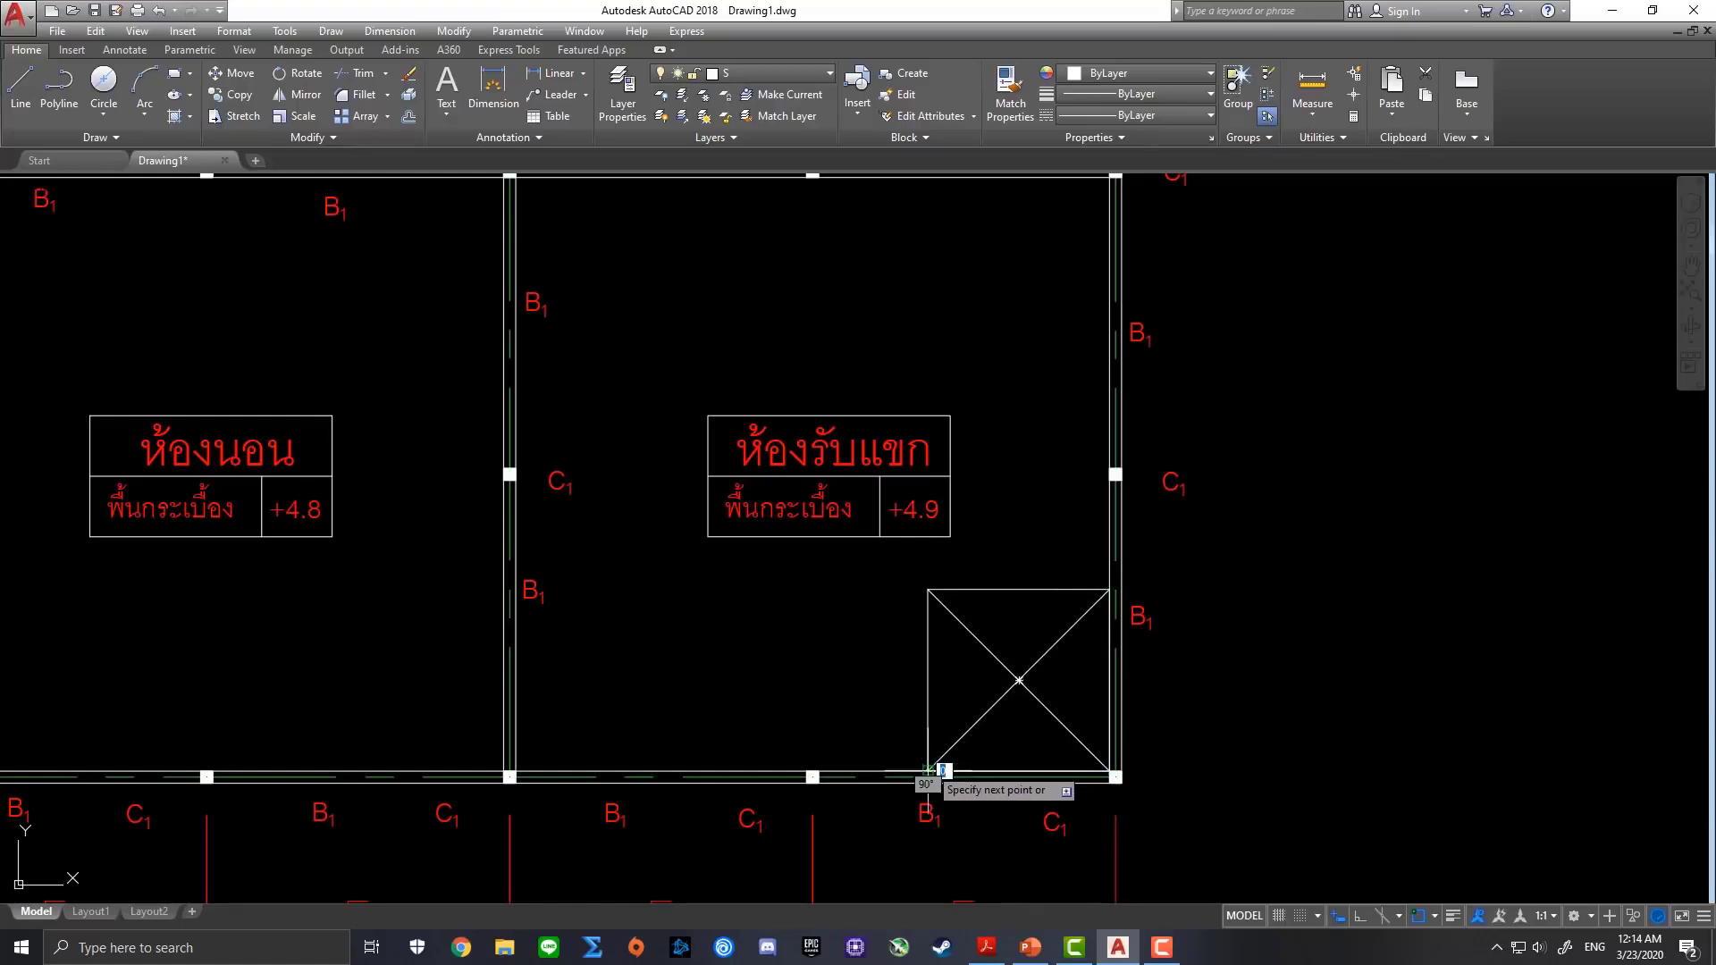
scroll(888, 485, down, 2)
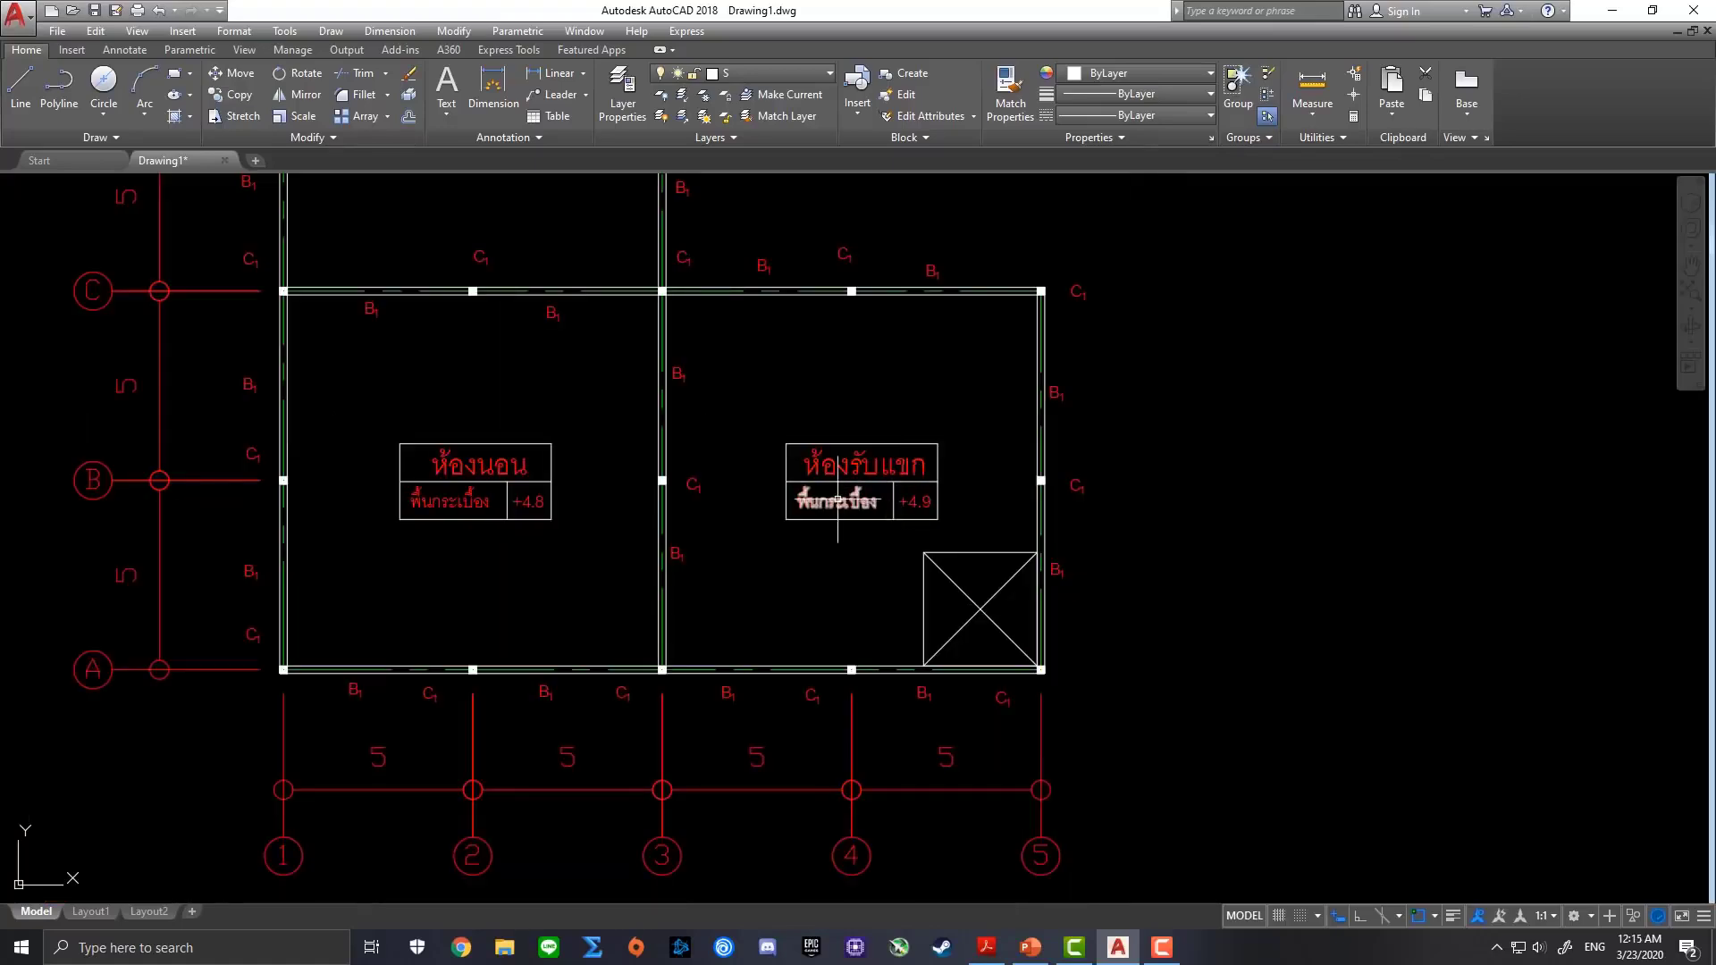
scroll(841, 497, up, 2)
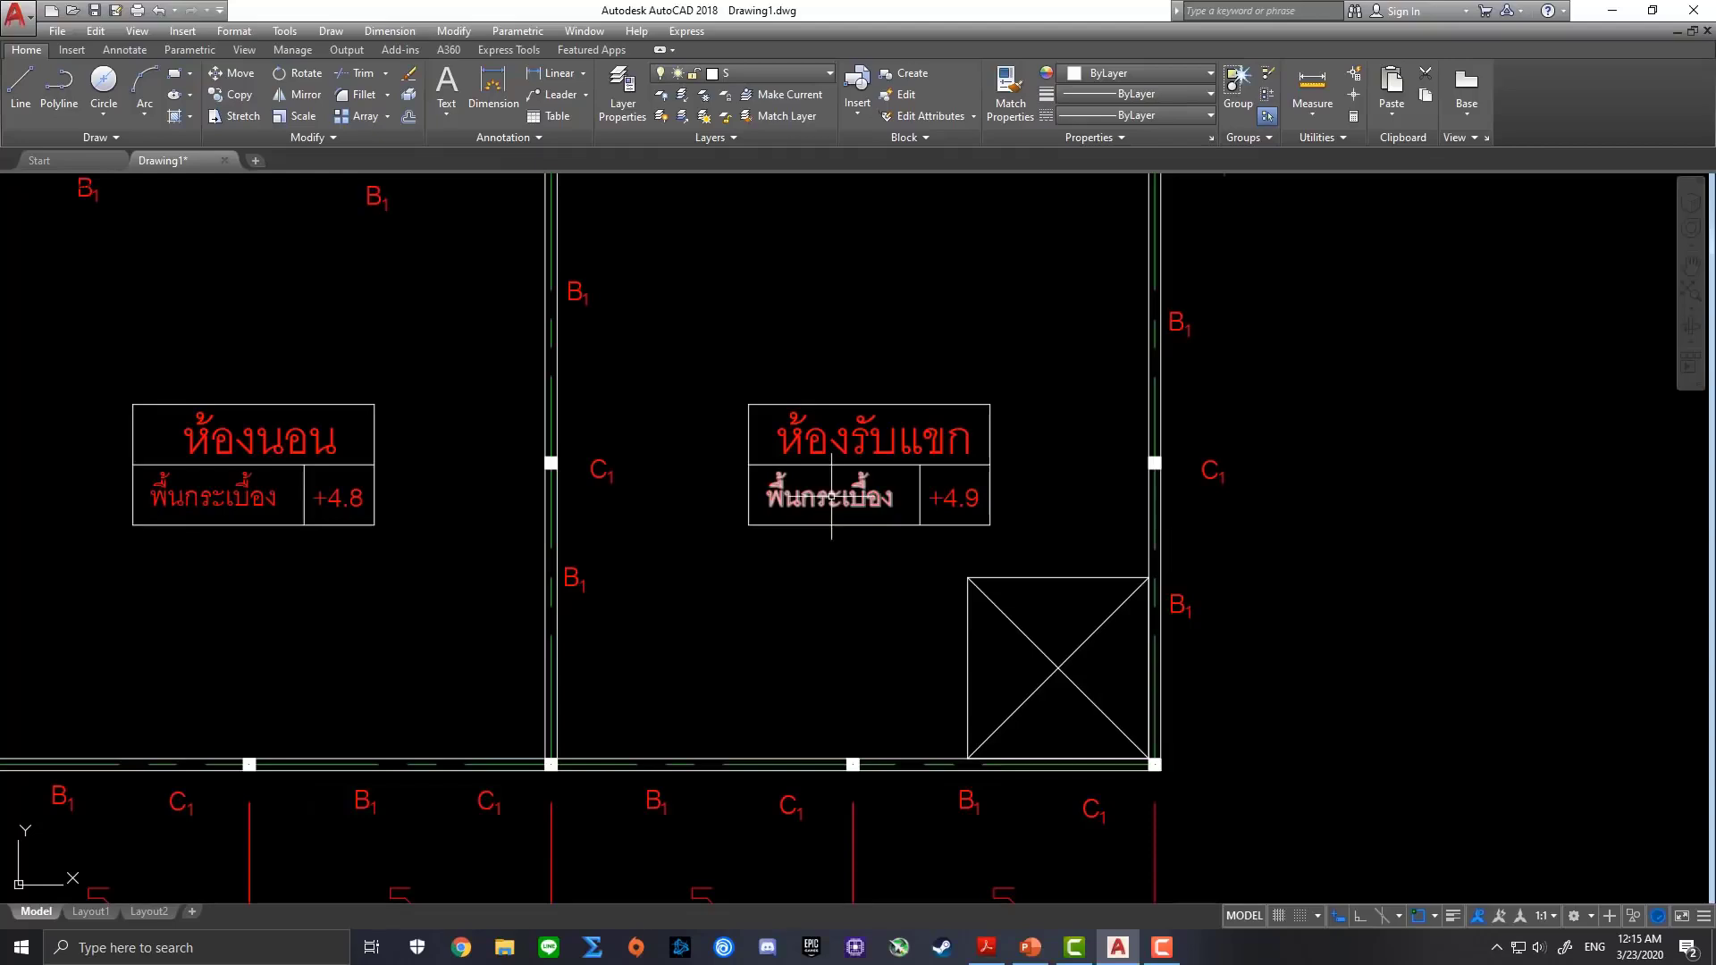
Copy the living room's floor-finish text into the square and retype it as 'ช่องบันได'
click(831, 496)
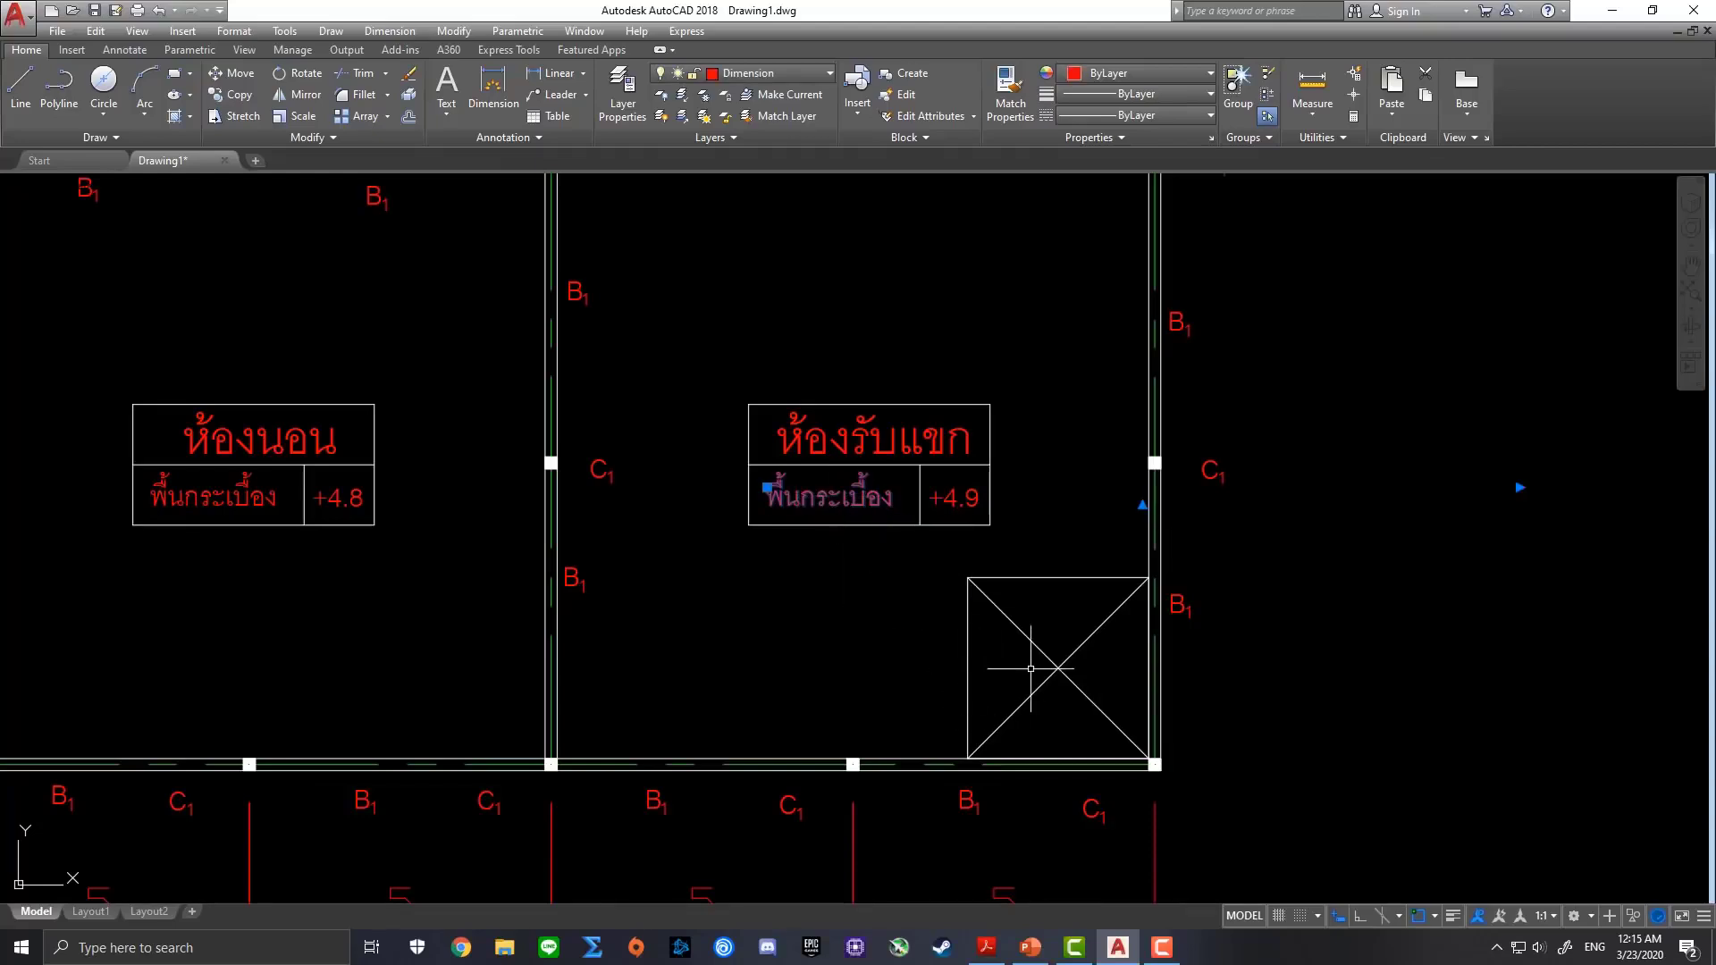
key(ctrl+c)
key(ctrl+v)
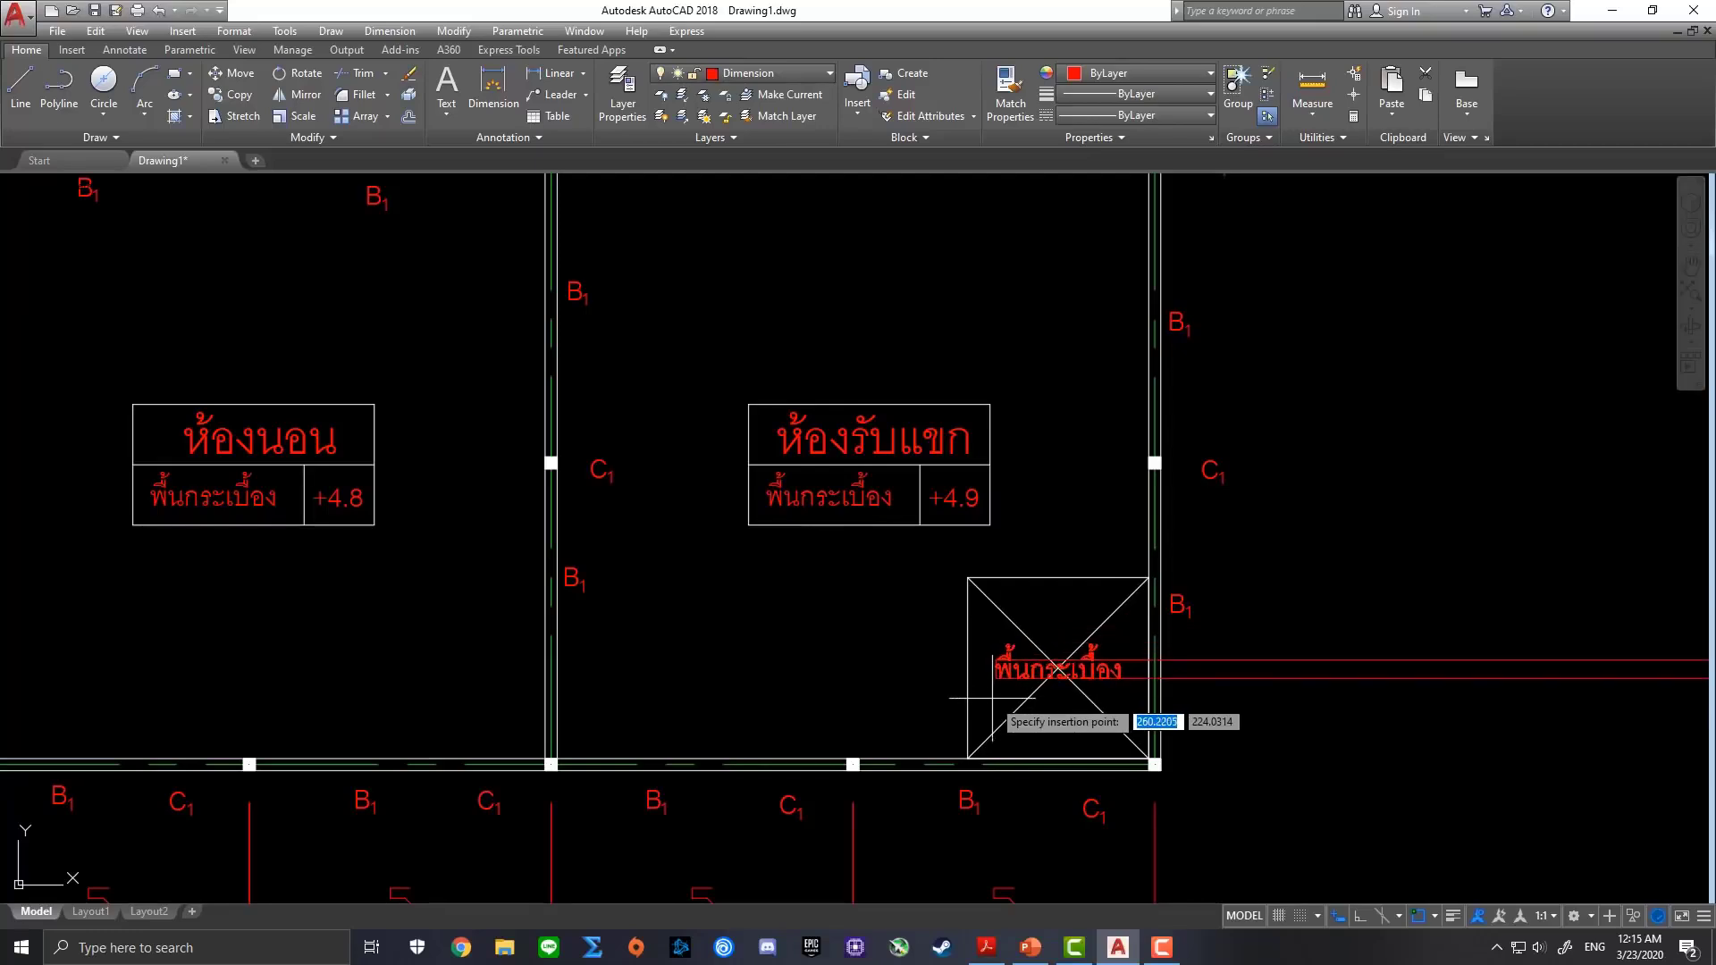
click(995, 697)
double_click(1073, 670)
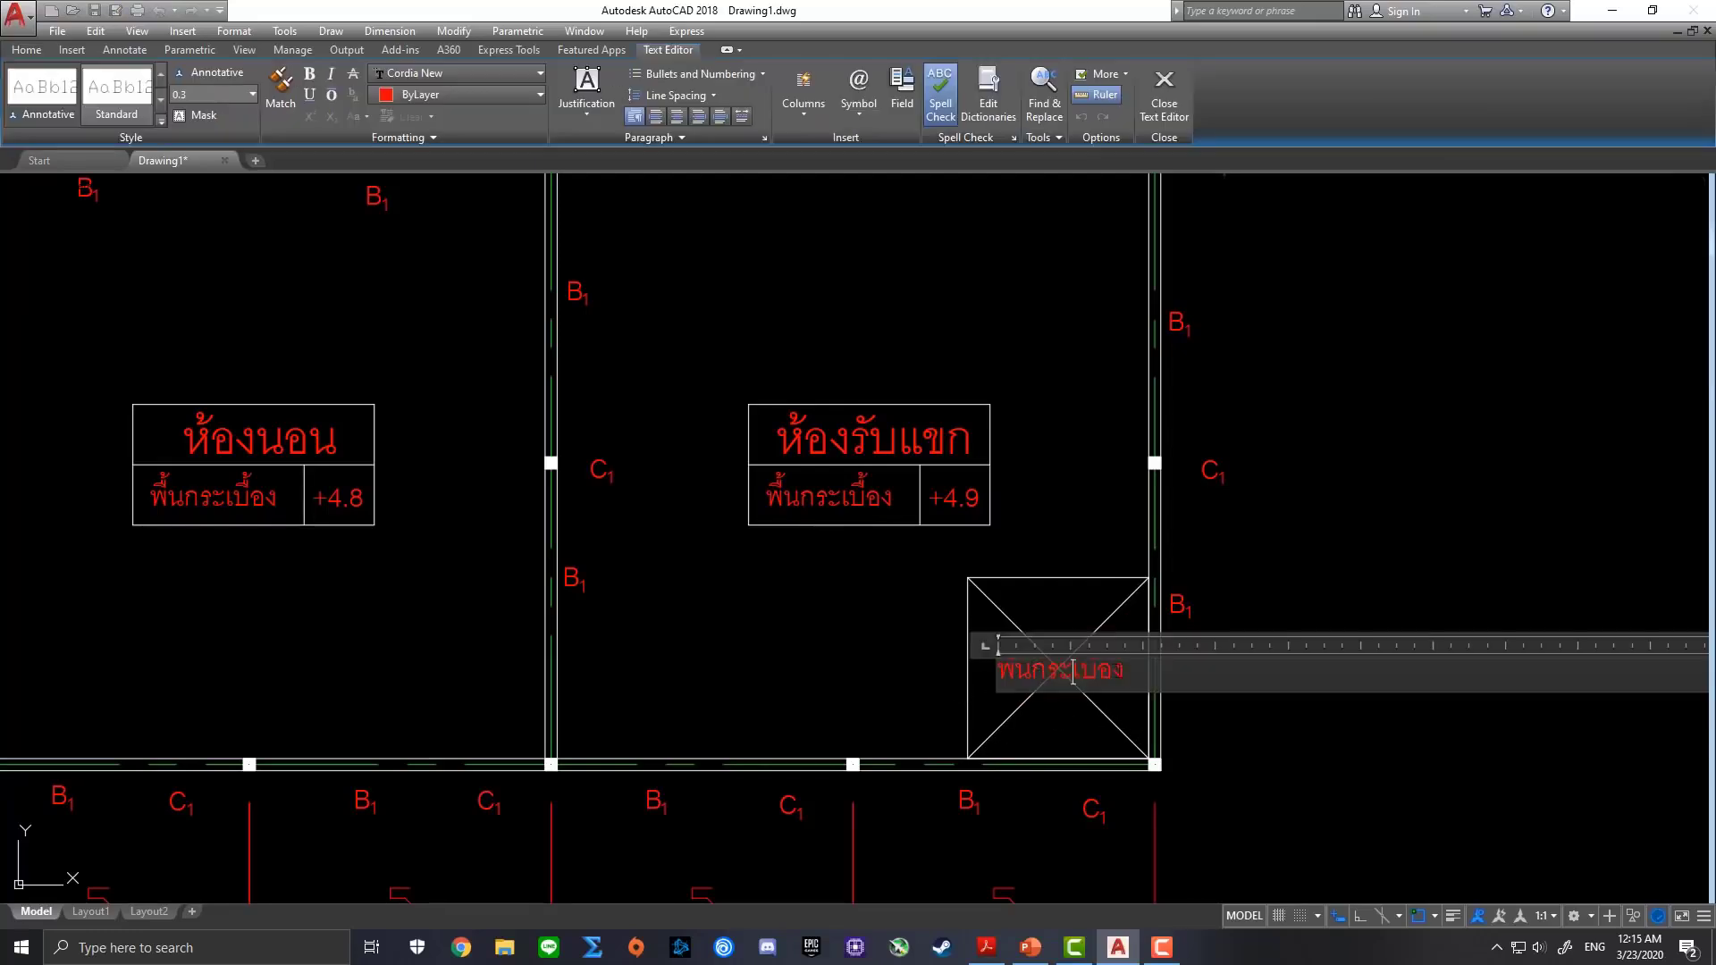
drag(1126, 671, 992, 651)
key(Delete)
key(alt+shift)
text(งบัน)
text(ได)
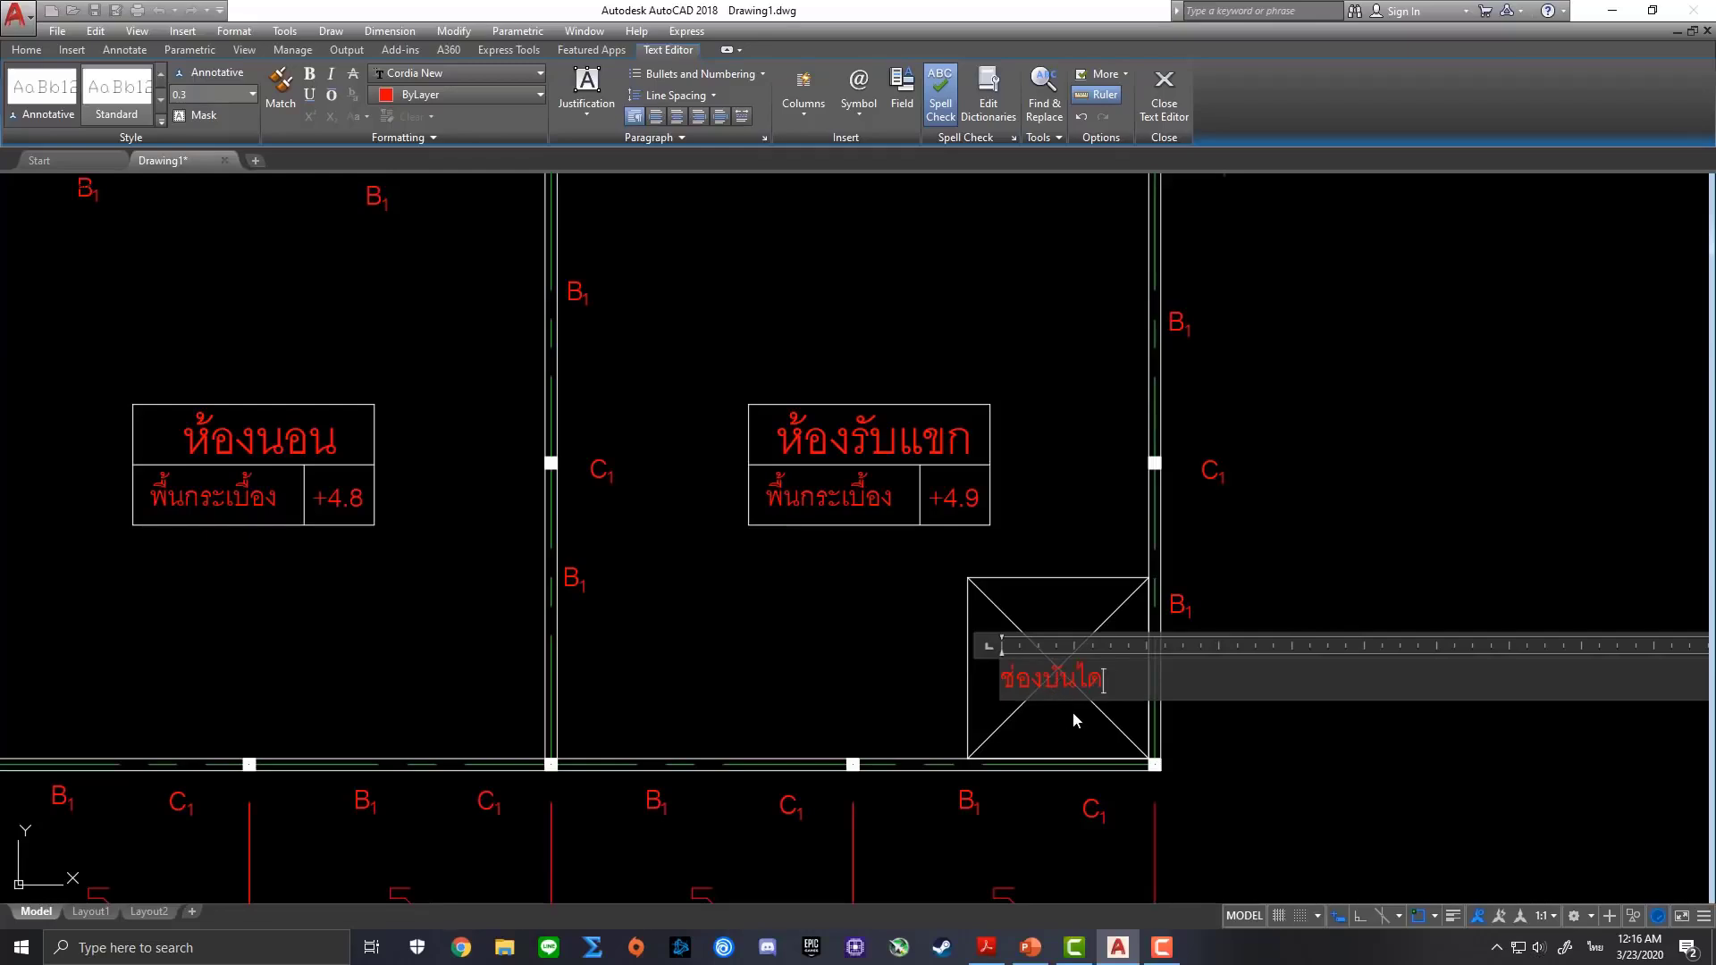
click(1072, 712)
Move the 'ช่องบันได' label lower inside the crossed square
click(1050, 679)
click(1002, 661)
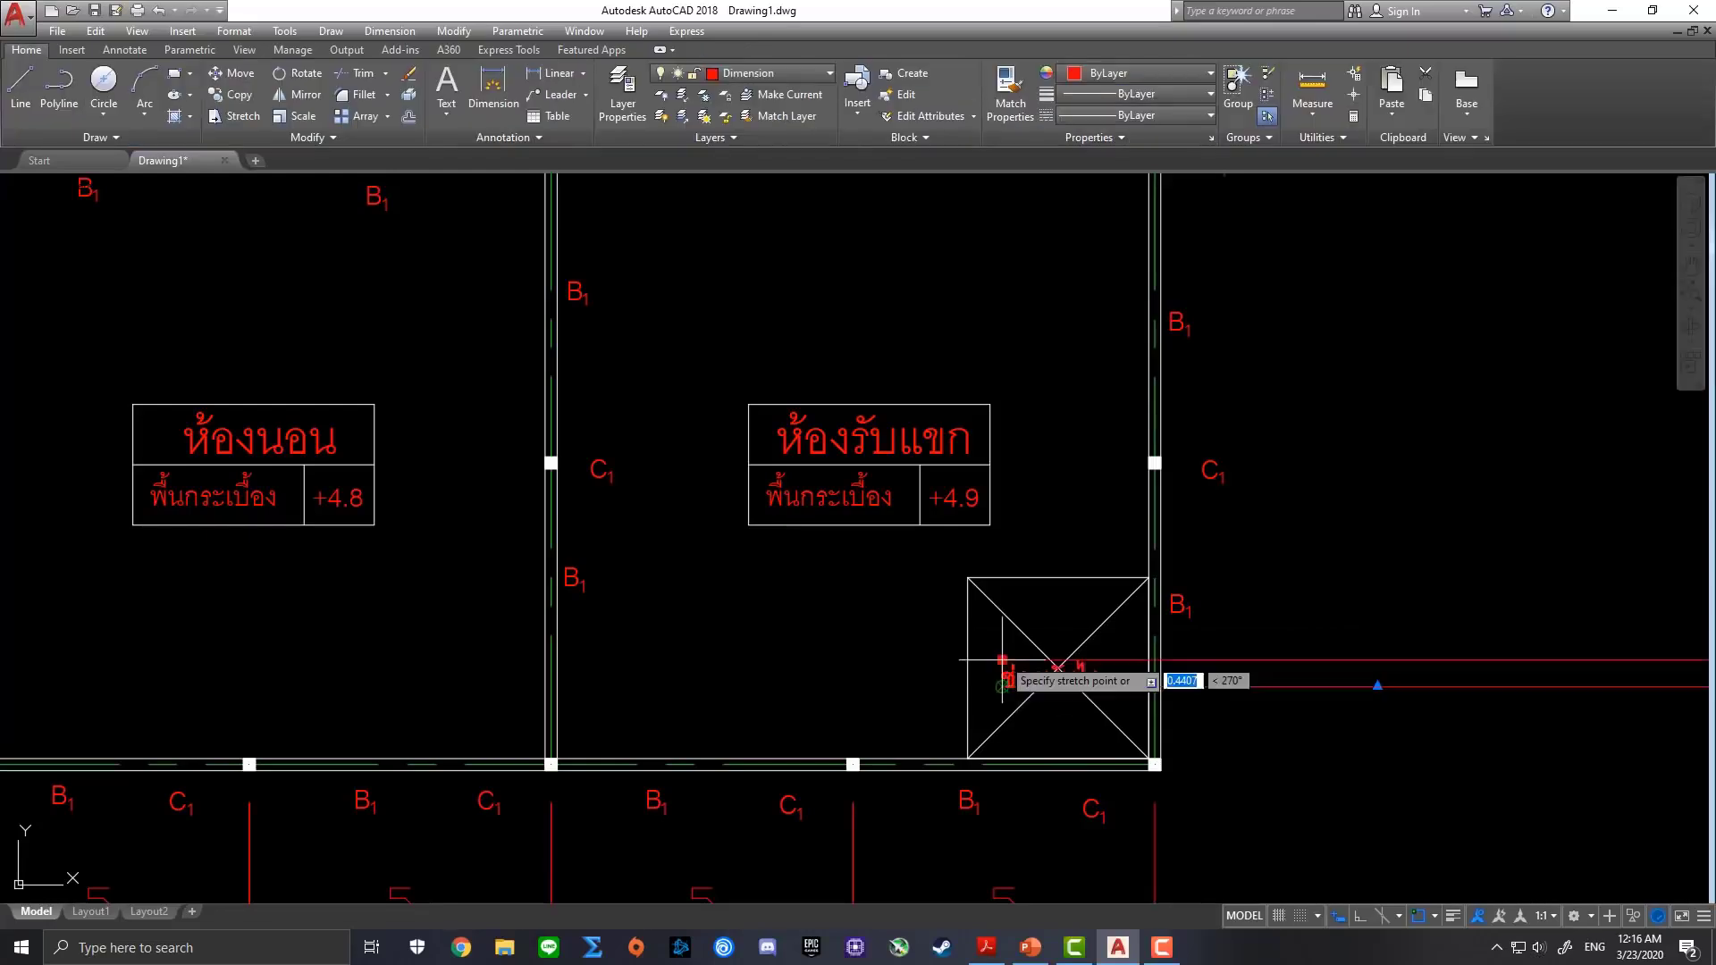
click(1002, 685)
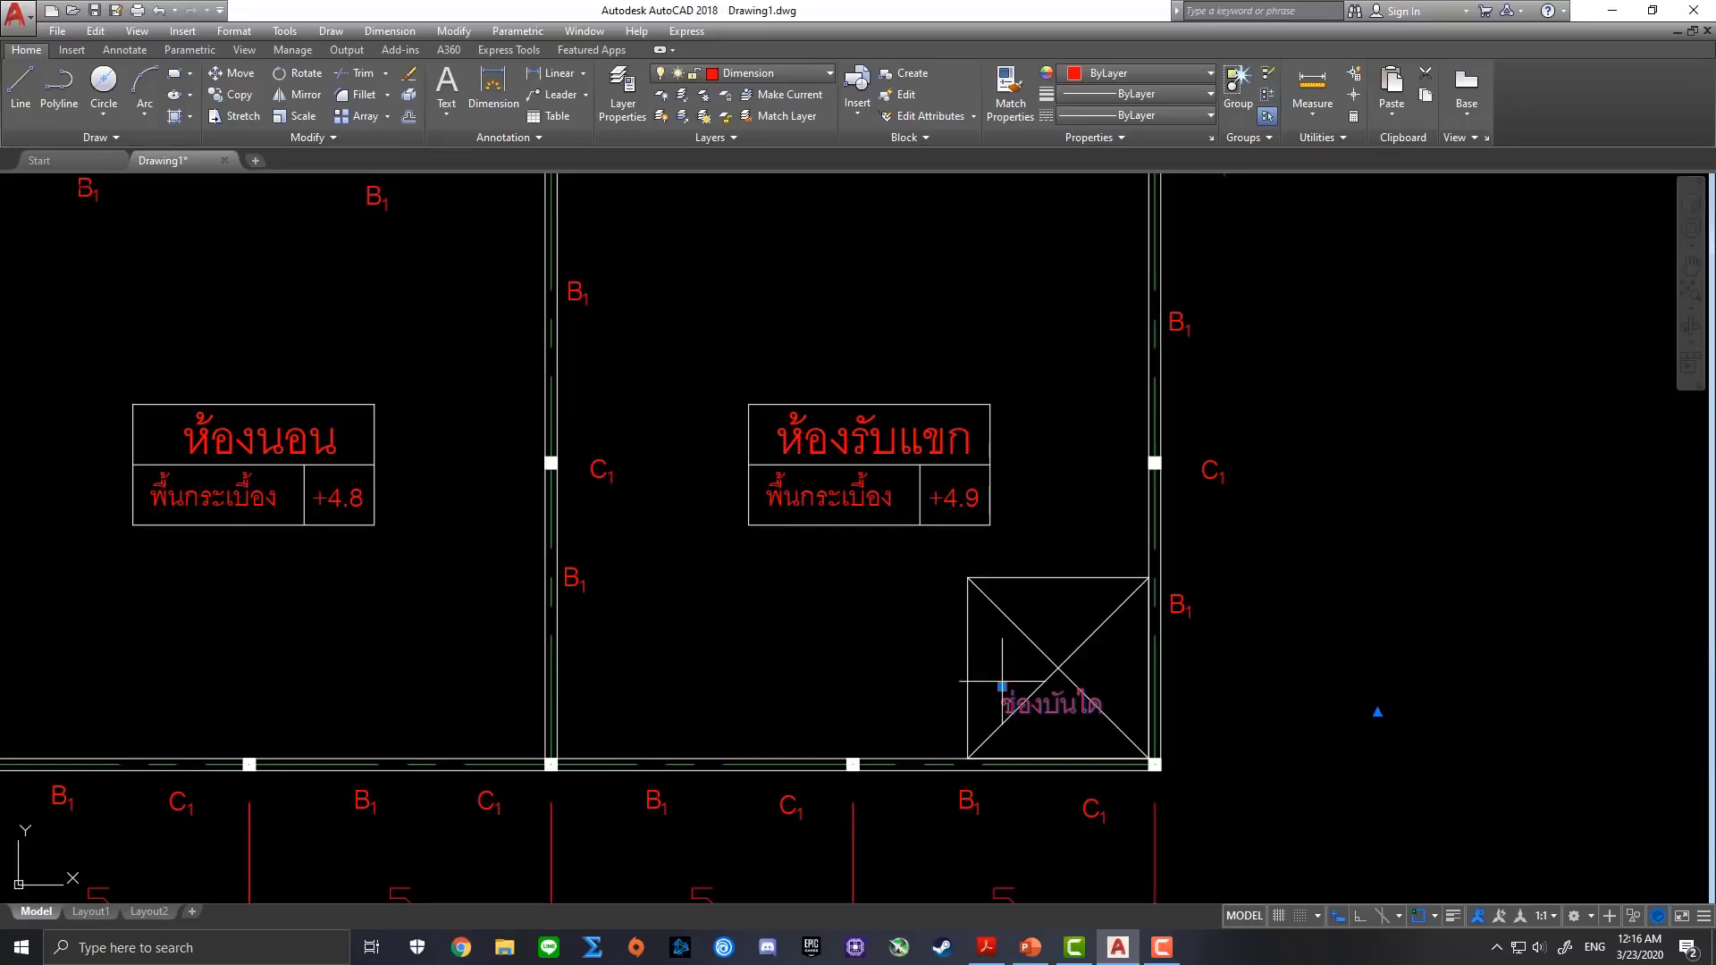
click(1002, 685)
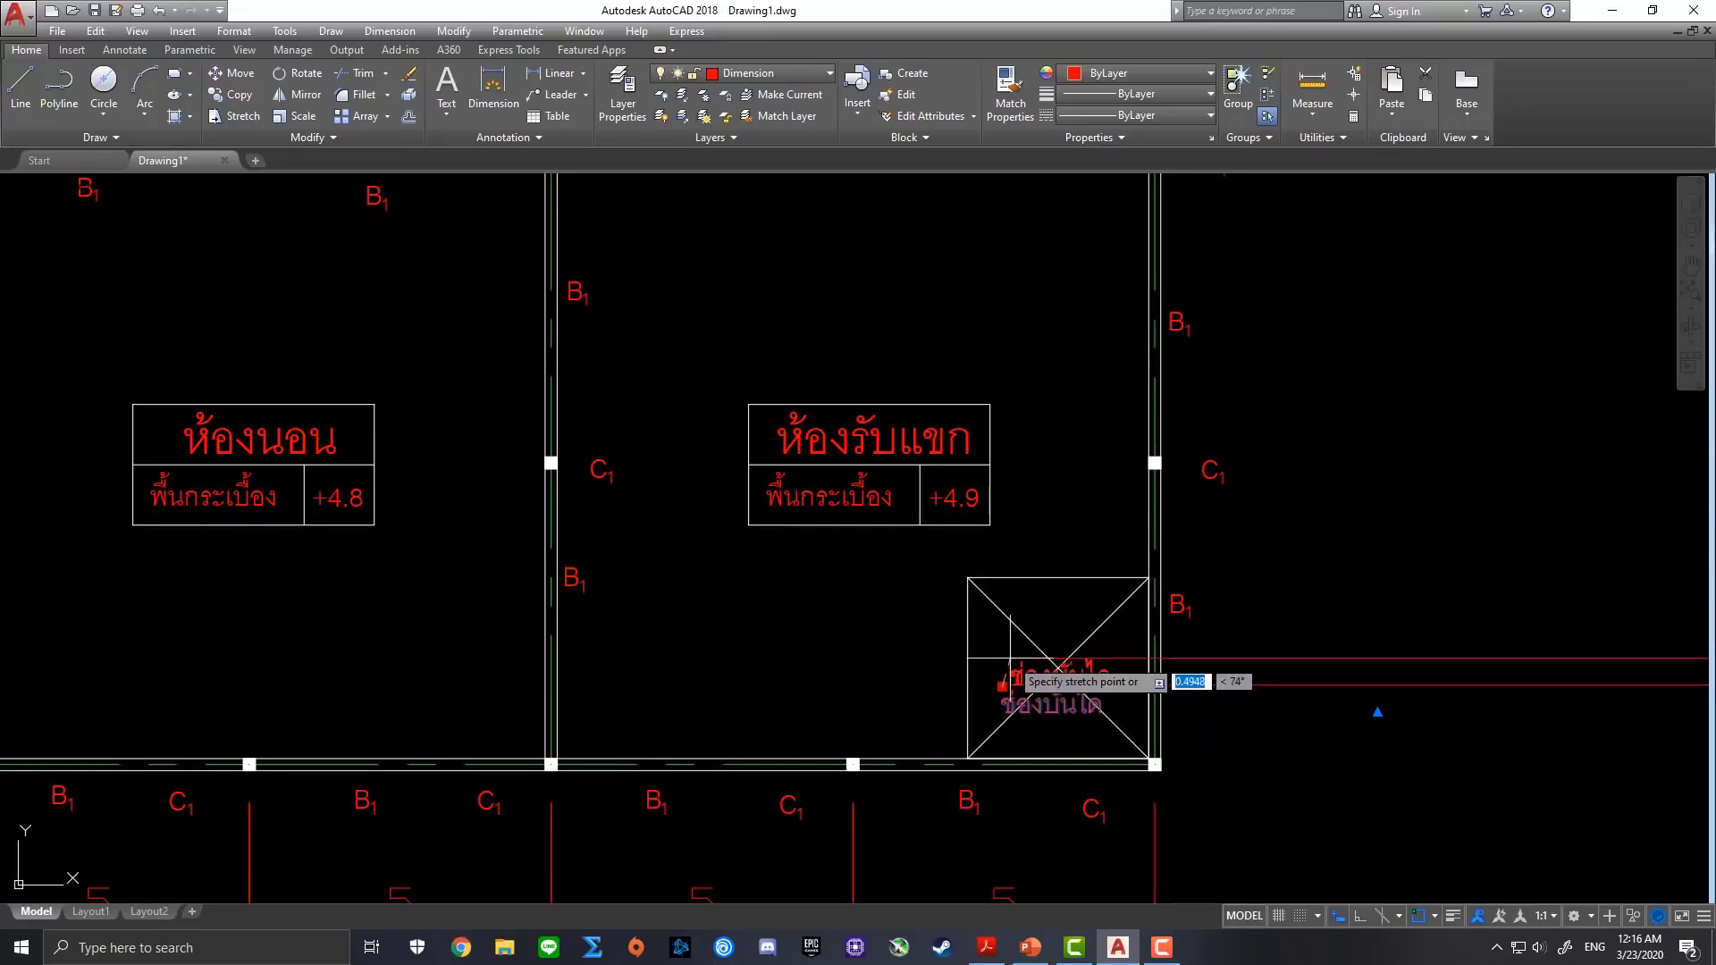
scroll(1010, 658, up, 2)
scroll(1010, 659, up, 2)
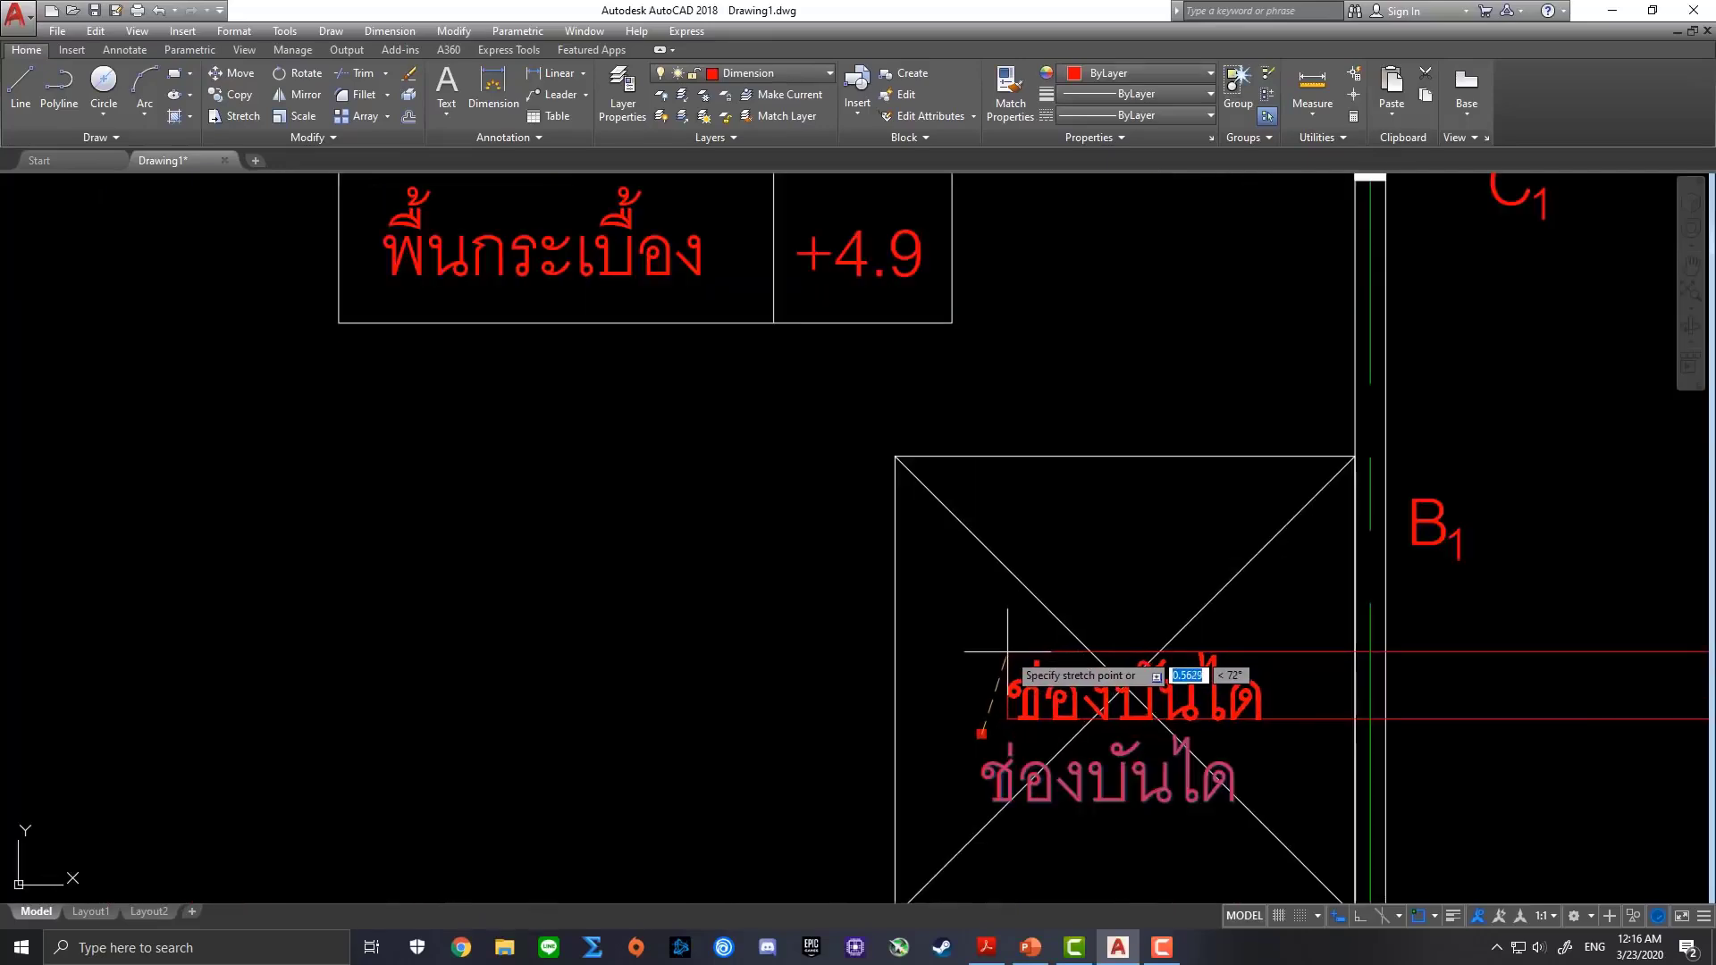
key(Escape)
scroll(1117, 715, down, 5)
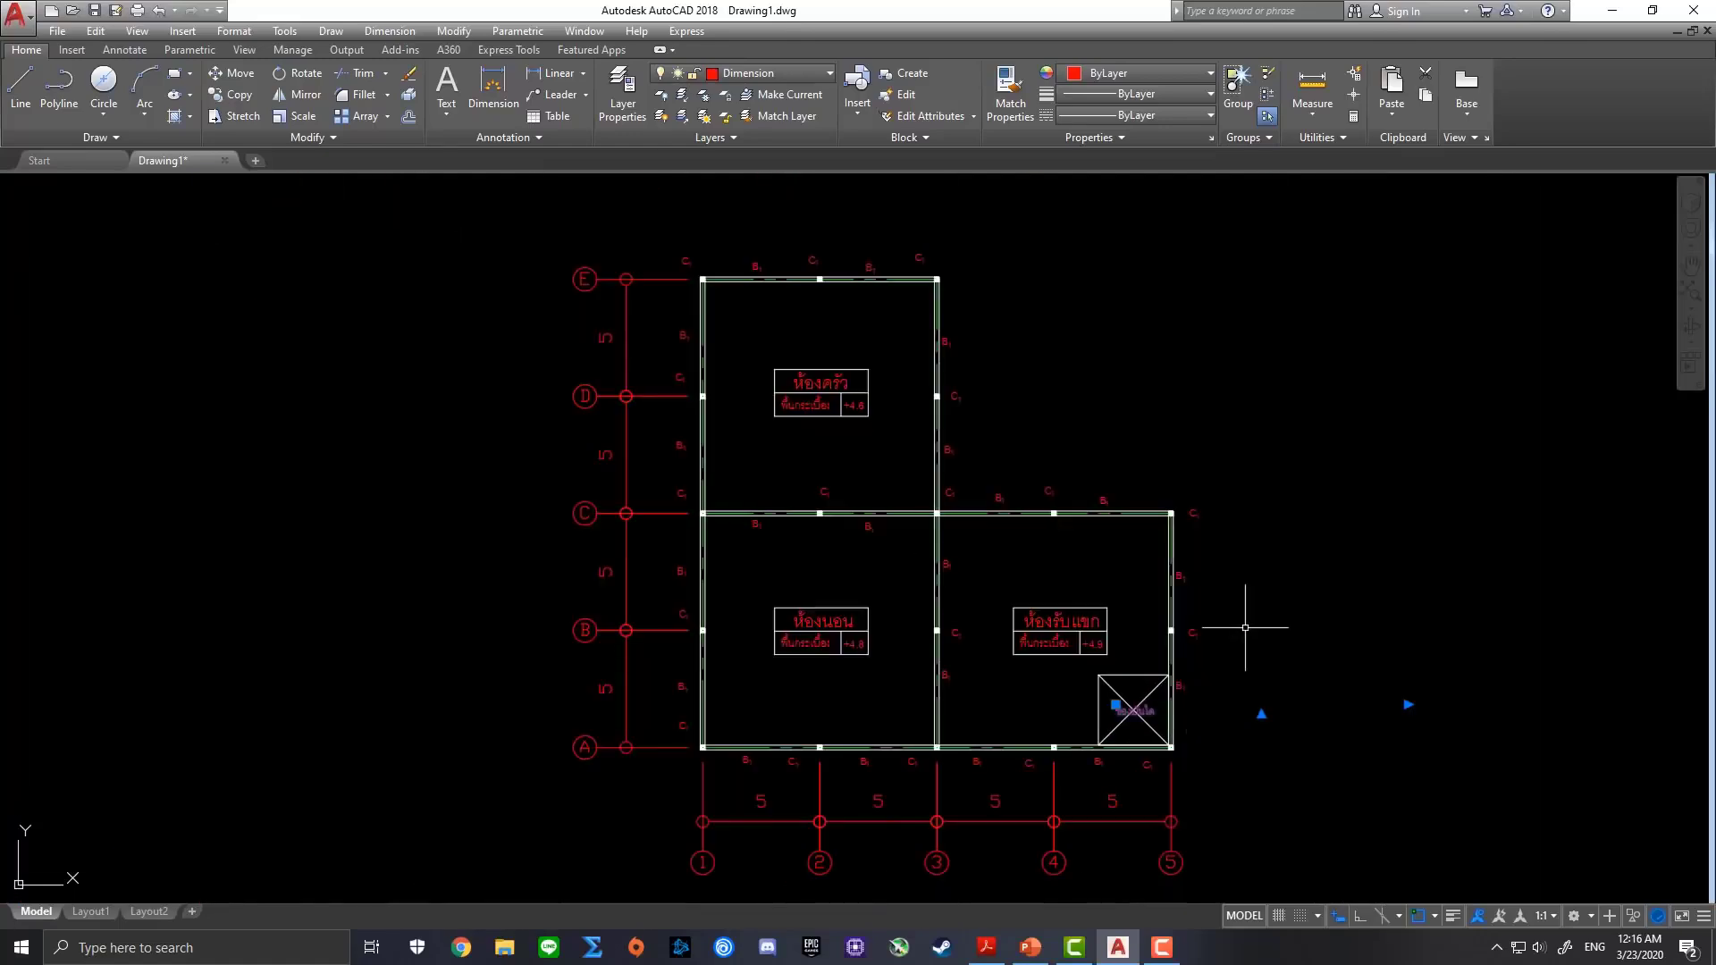
key(Escape)
scroll(1251, 679, down, 2)
Change the title's floor number from 1 to 2 so it reads 'แบบแปลนบ้านชั้นที่ 2'
middle_drag(1261, 693, 1166, 666)
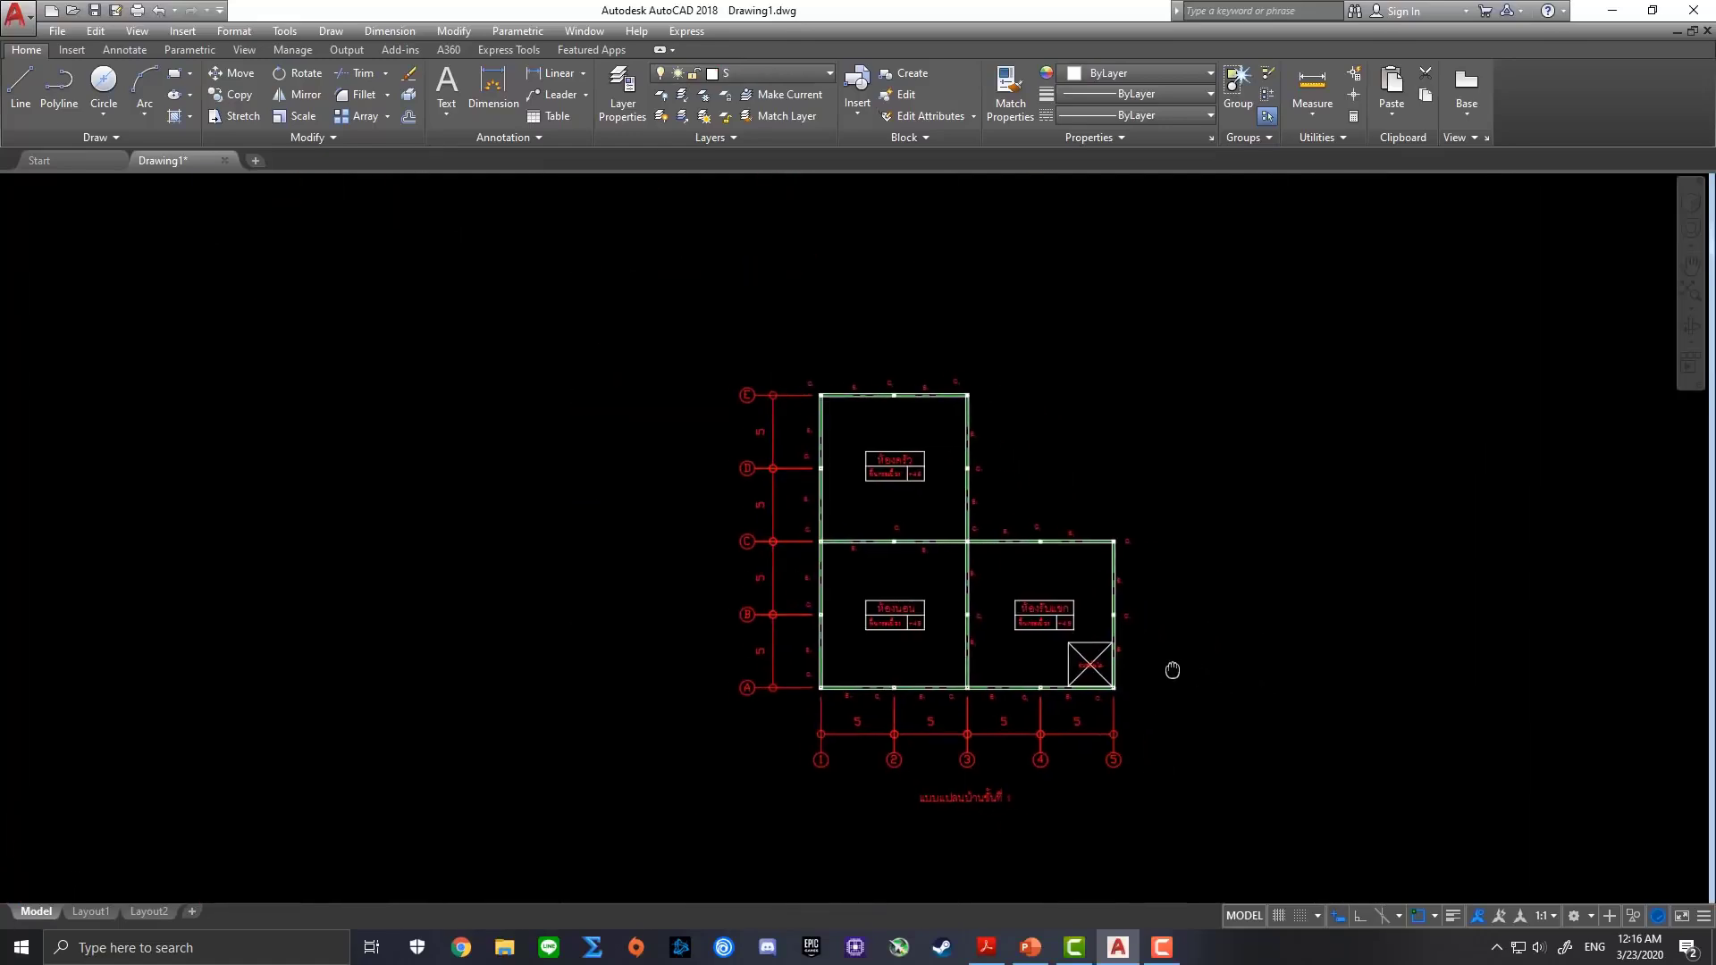
scroll(1137, 707, up, 2)
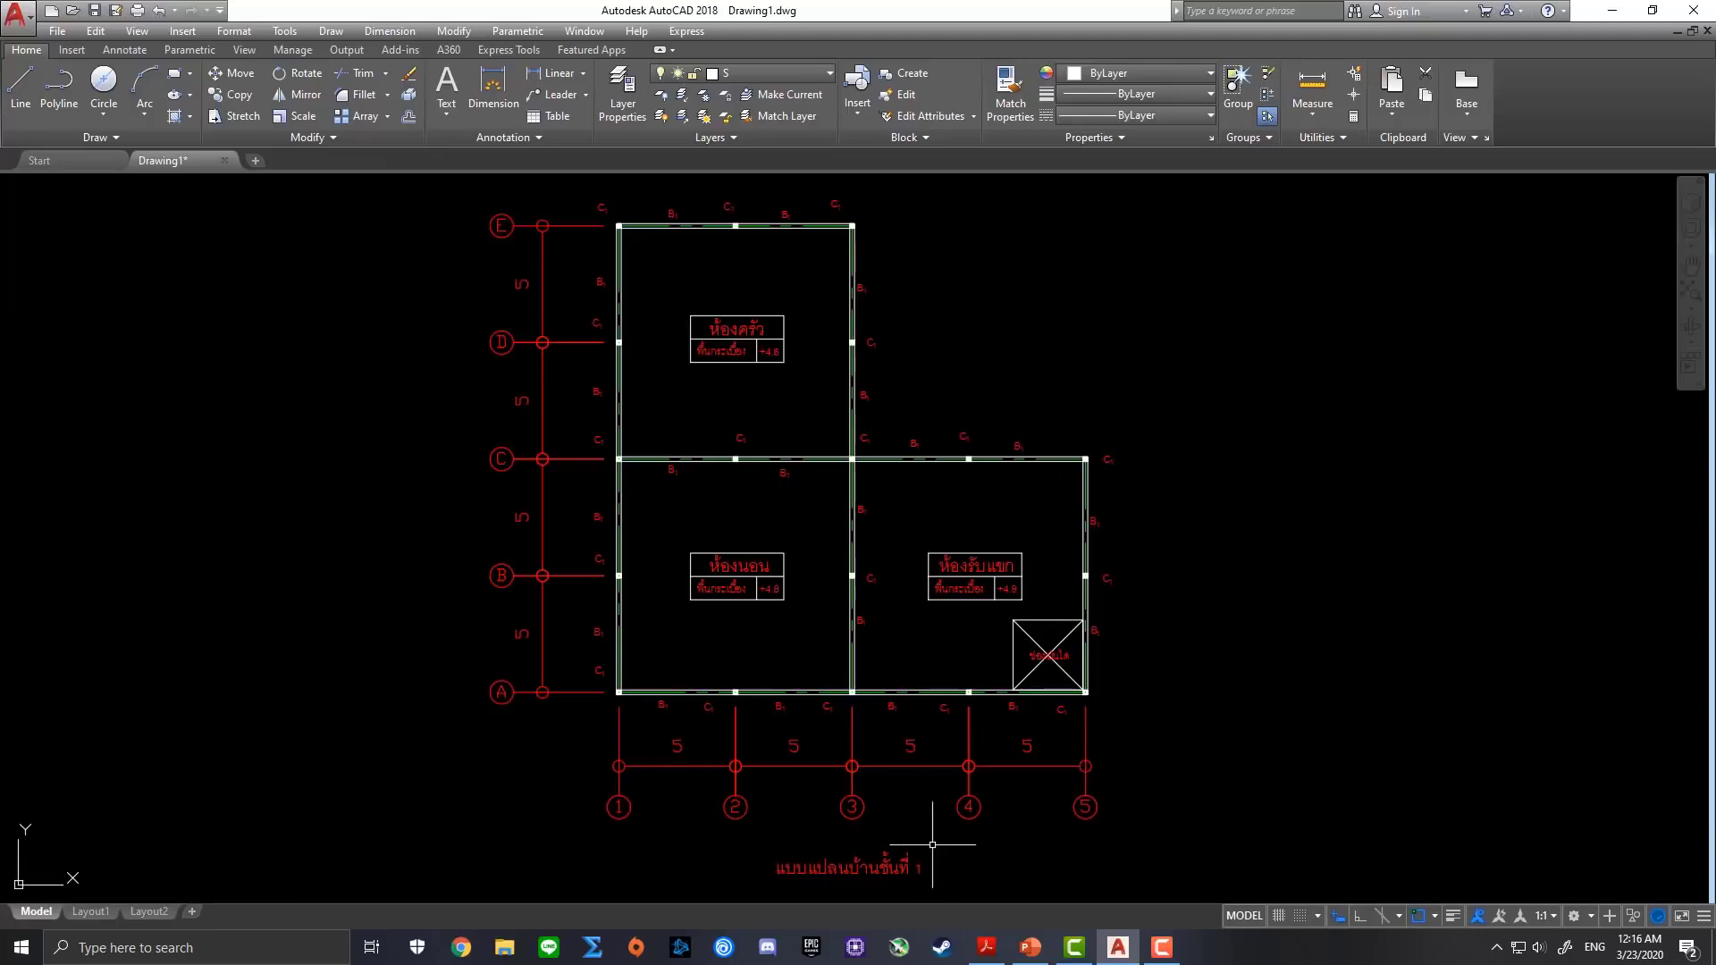
scroll(916, 867, up, 2)
middle_drag(912, 873, 919, 793)
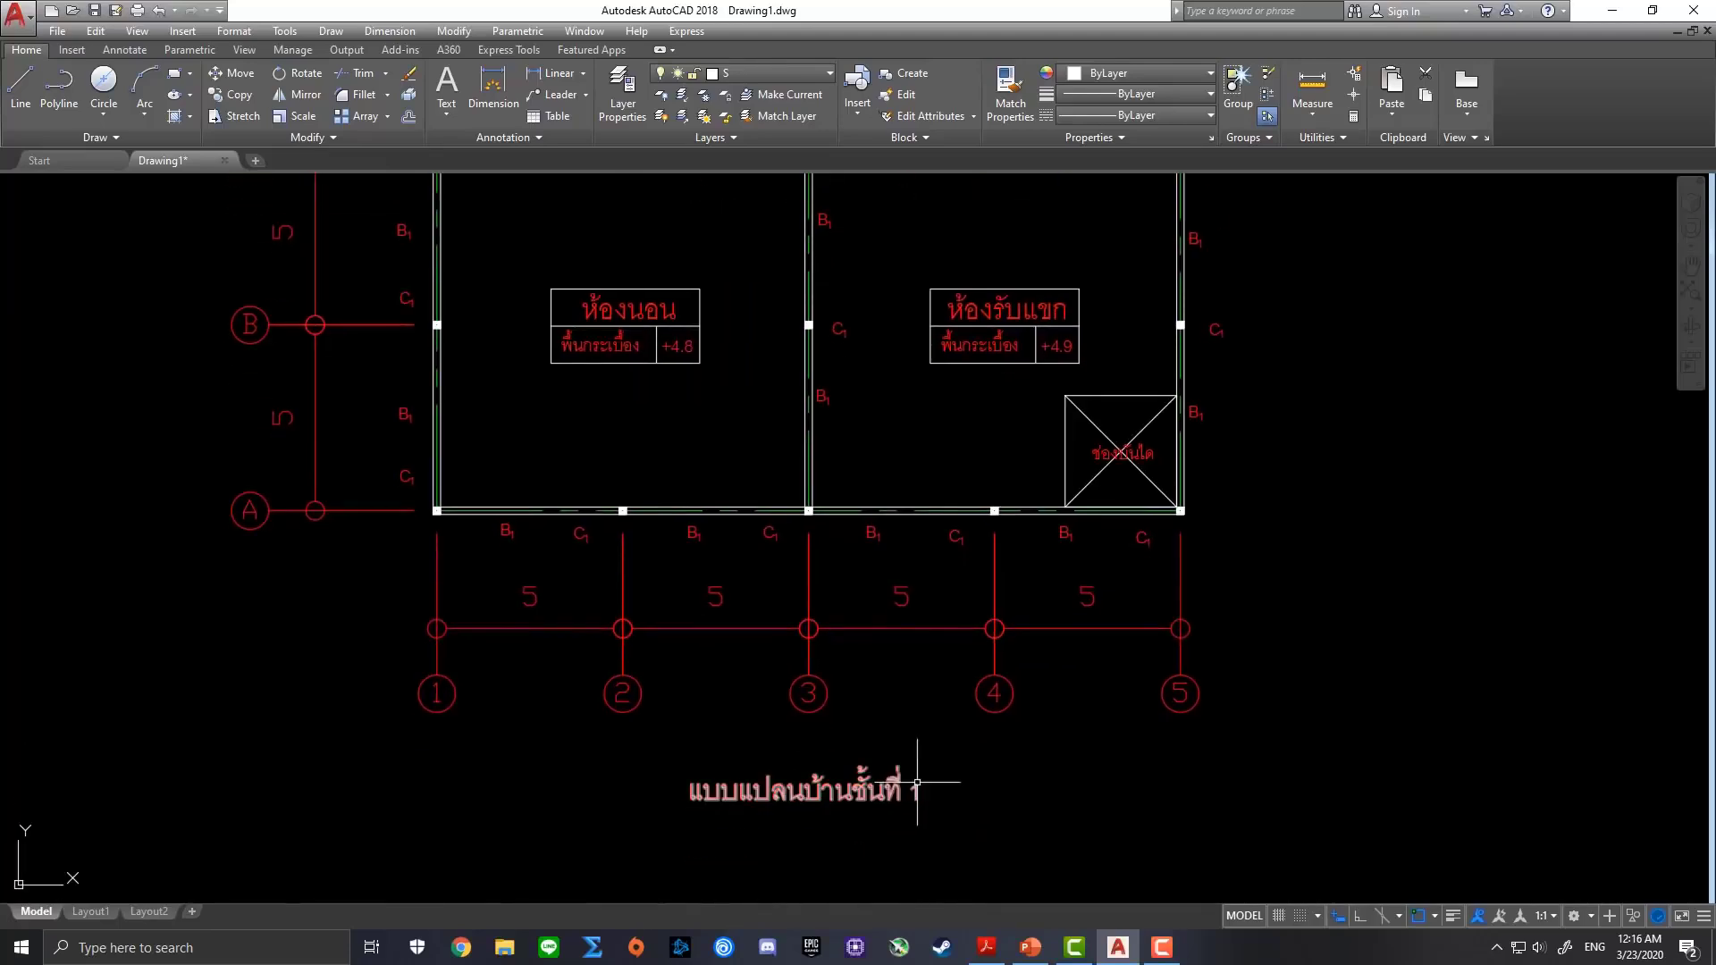
click(917, 791)
double_click(914, 792)
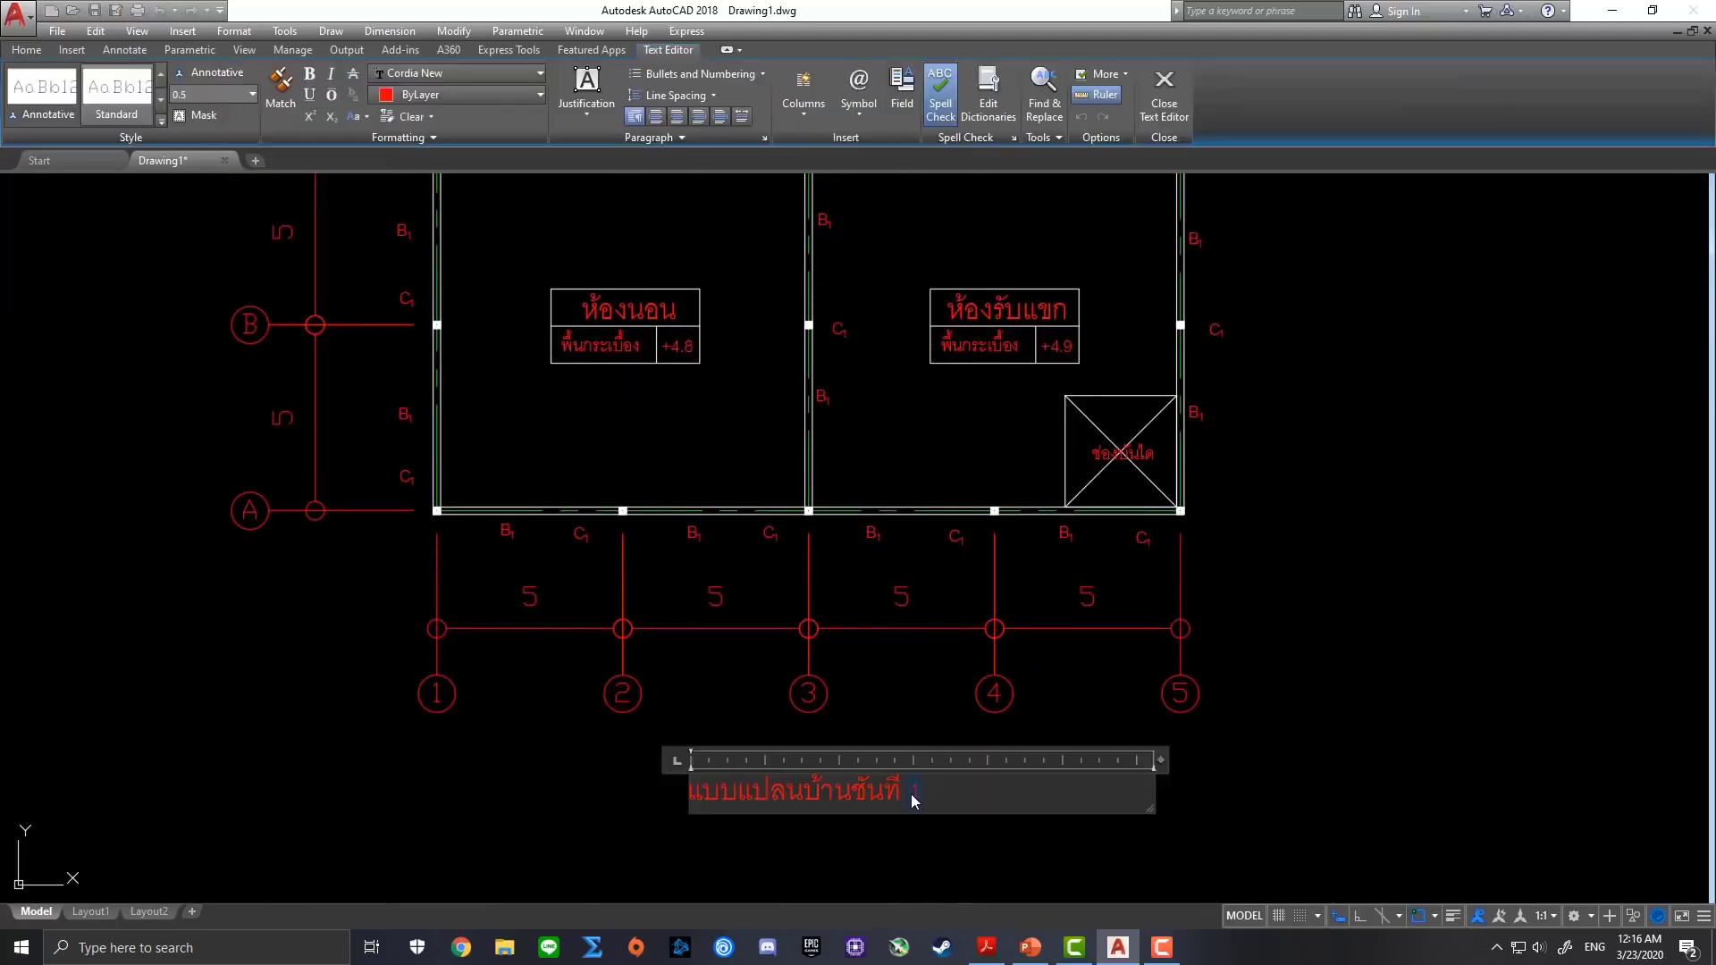
text(2)
click(1312, 763)
scroll(990, 700, down, 2)
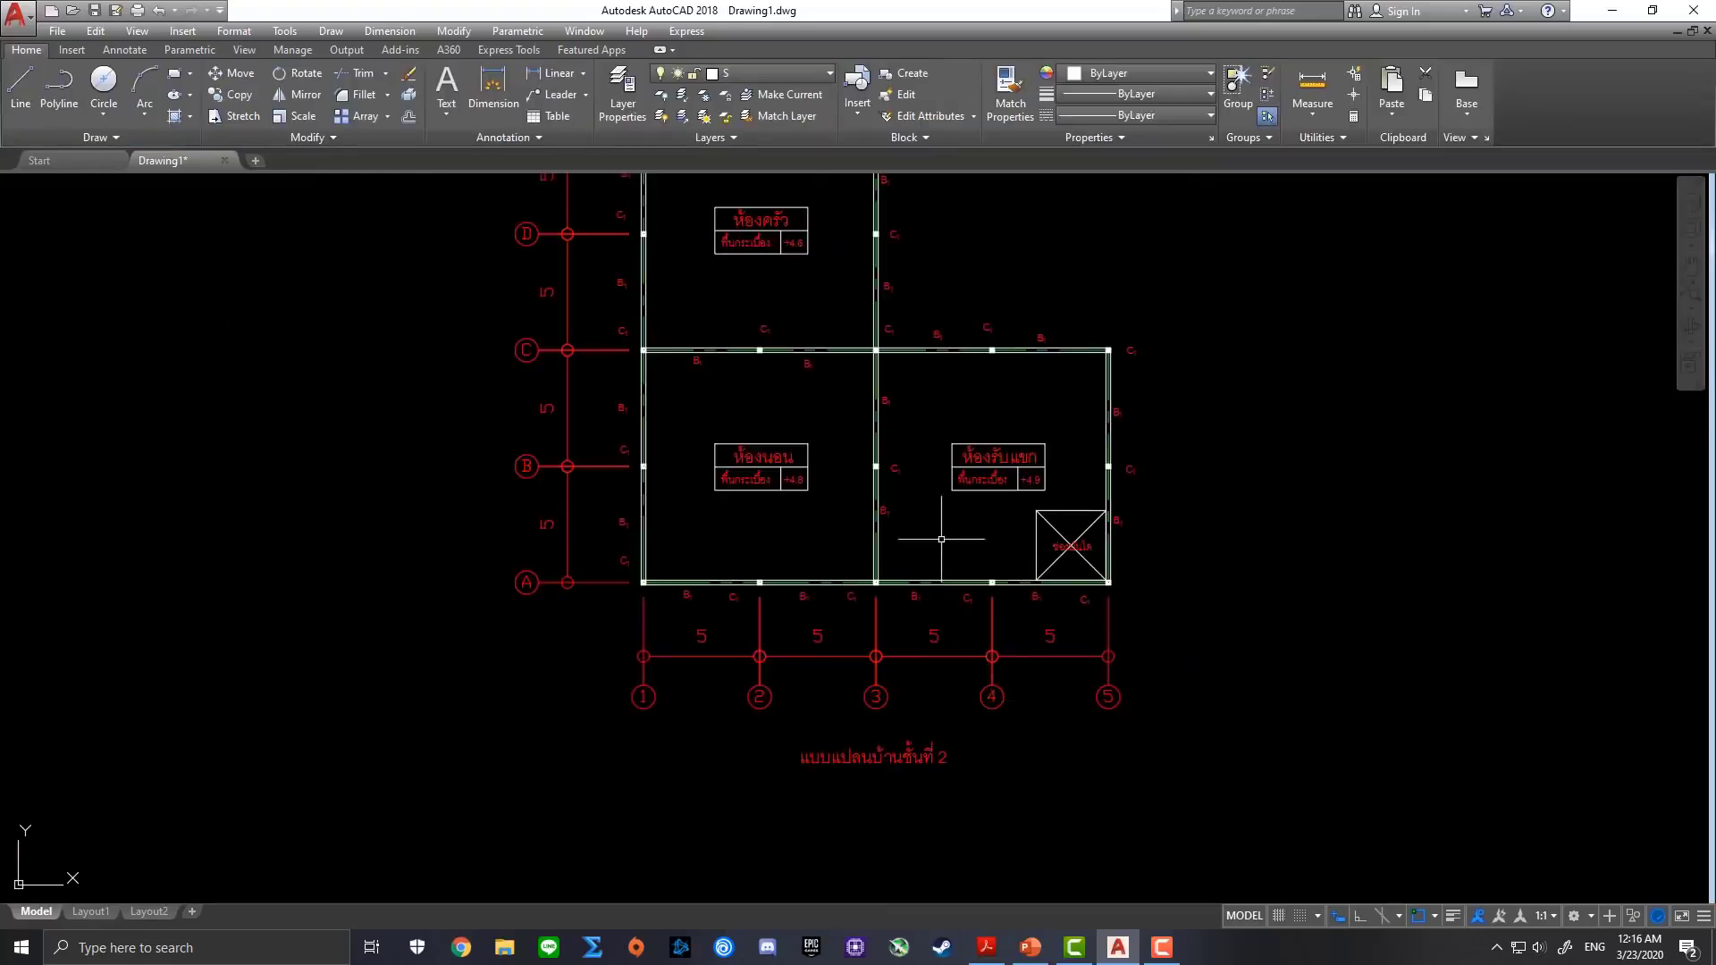
middle_drag(941, 539, 944, 654)
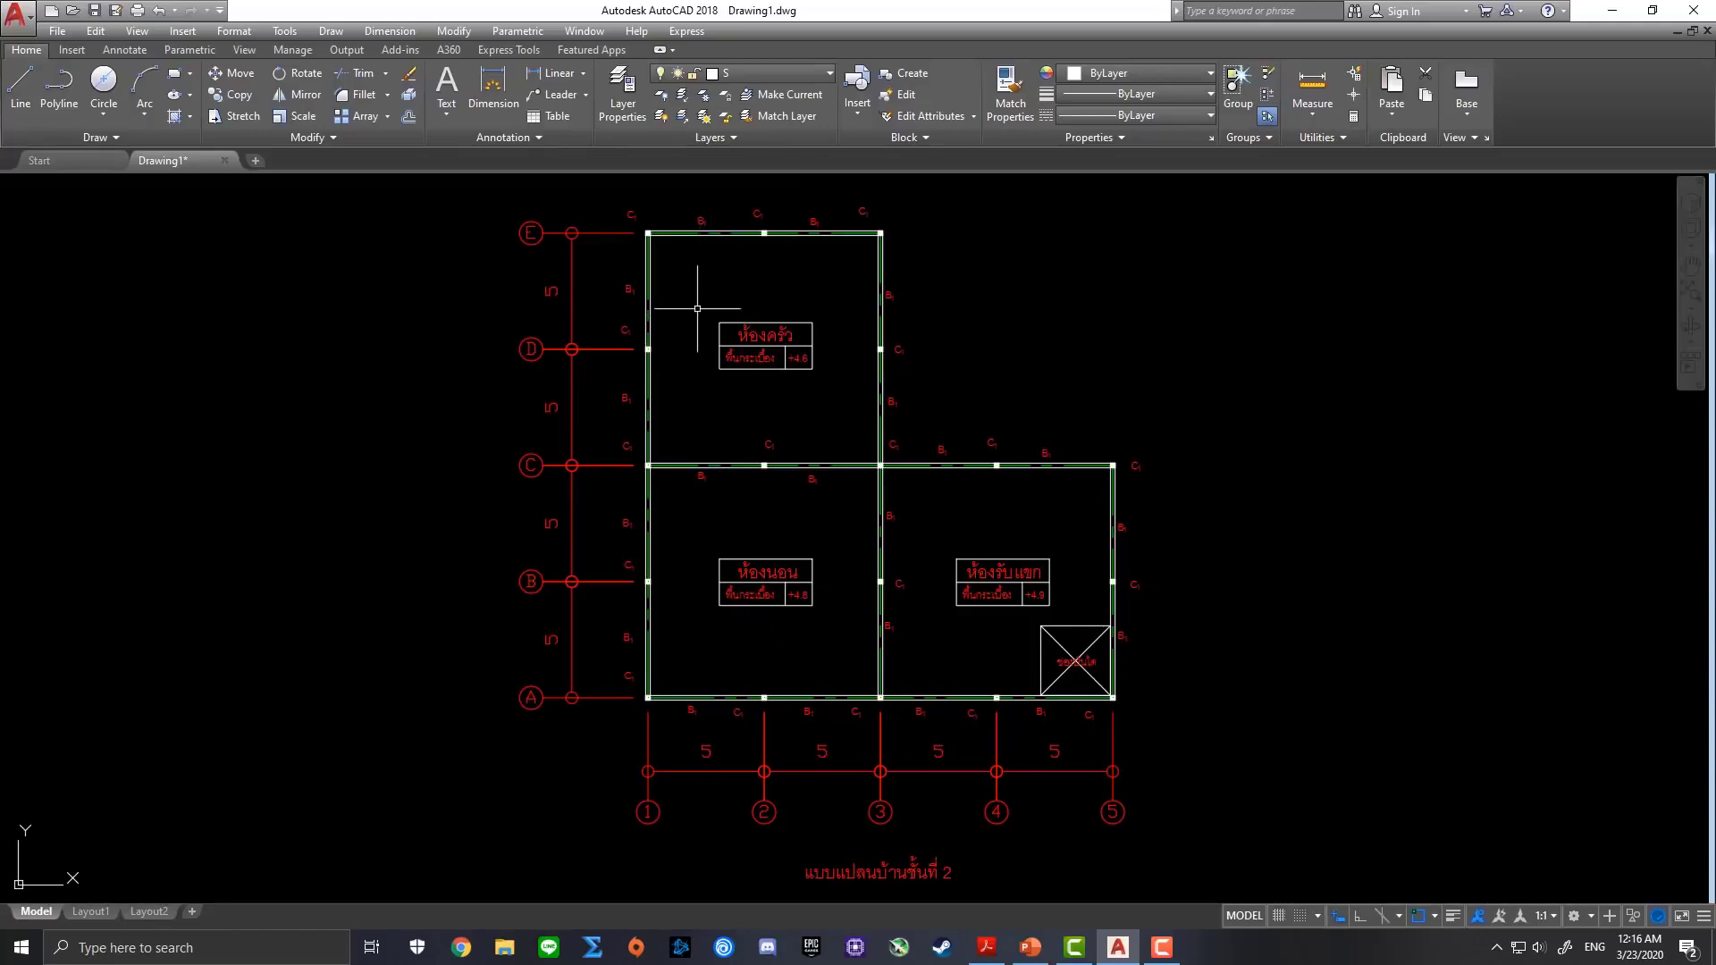
Hatch the kitchen, bedroom and living room with the NET grid pattern
click(172, 117)
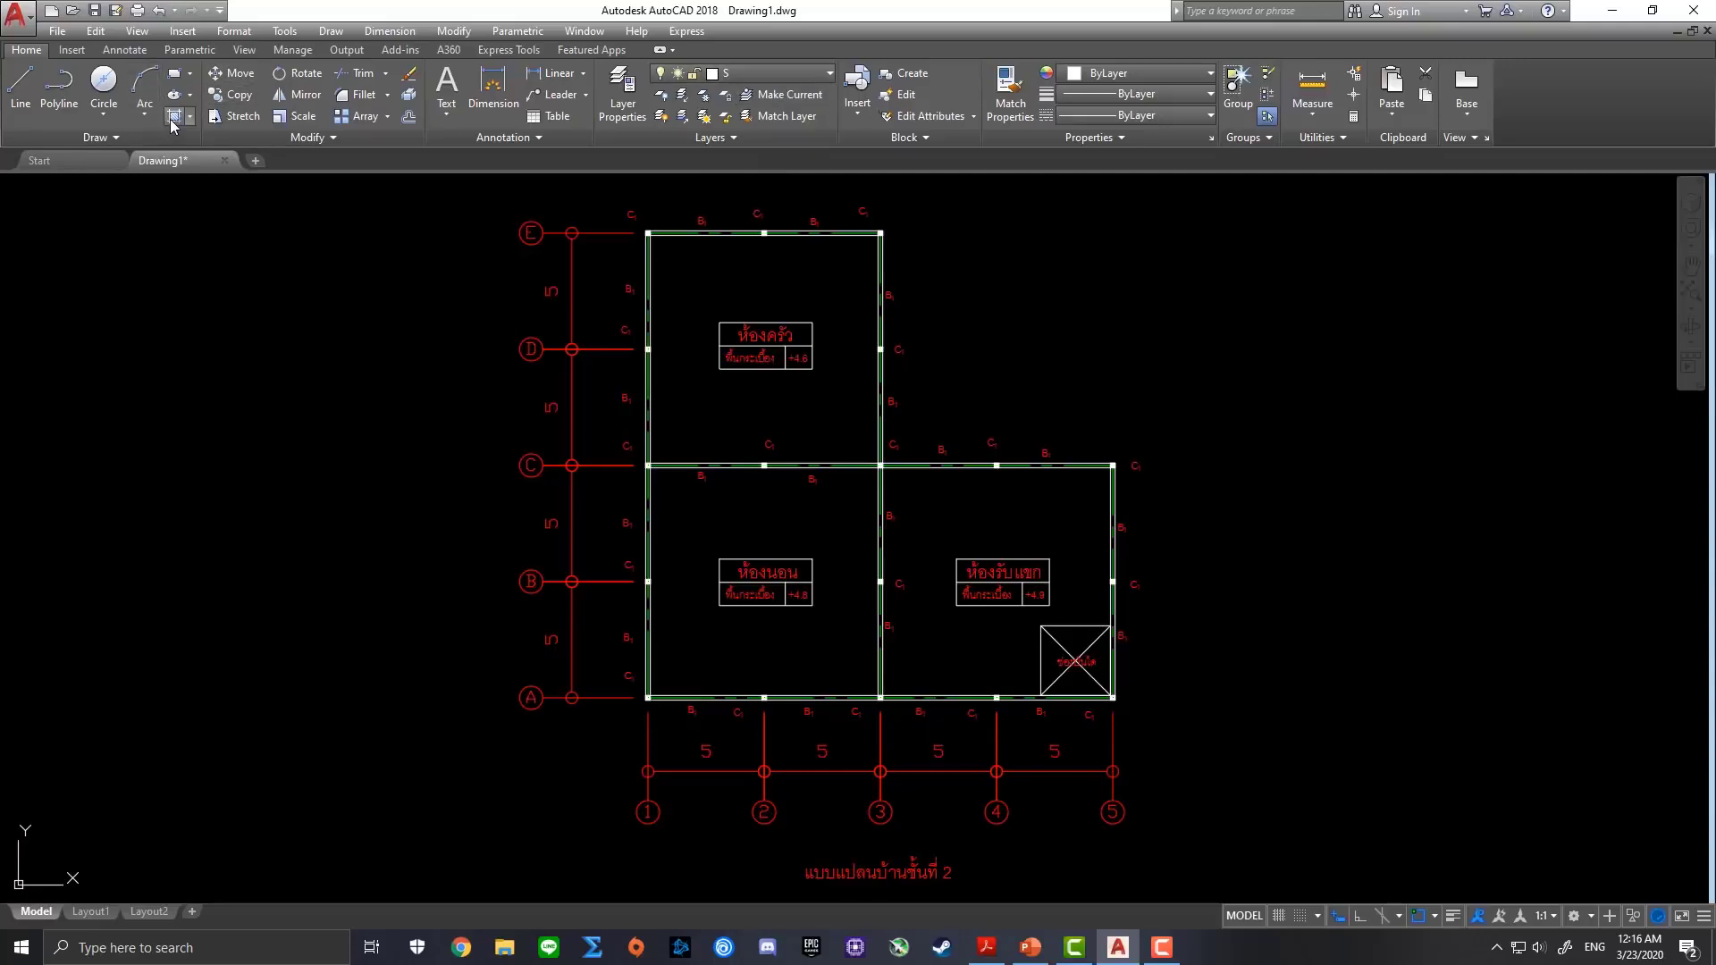
click(721, 287)
click(857, 543)
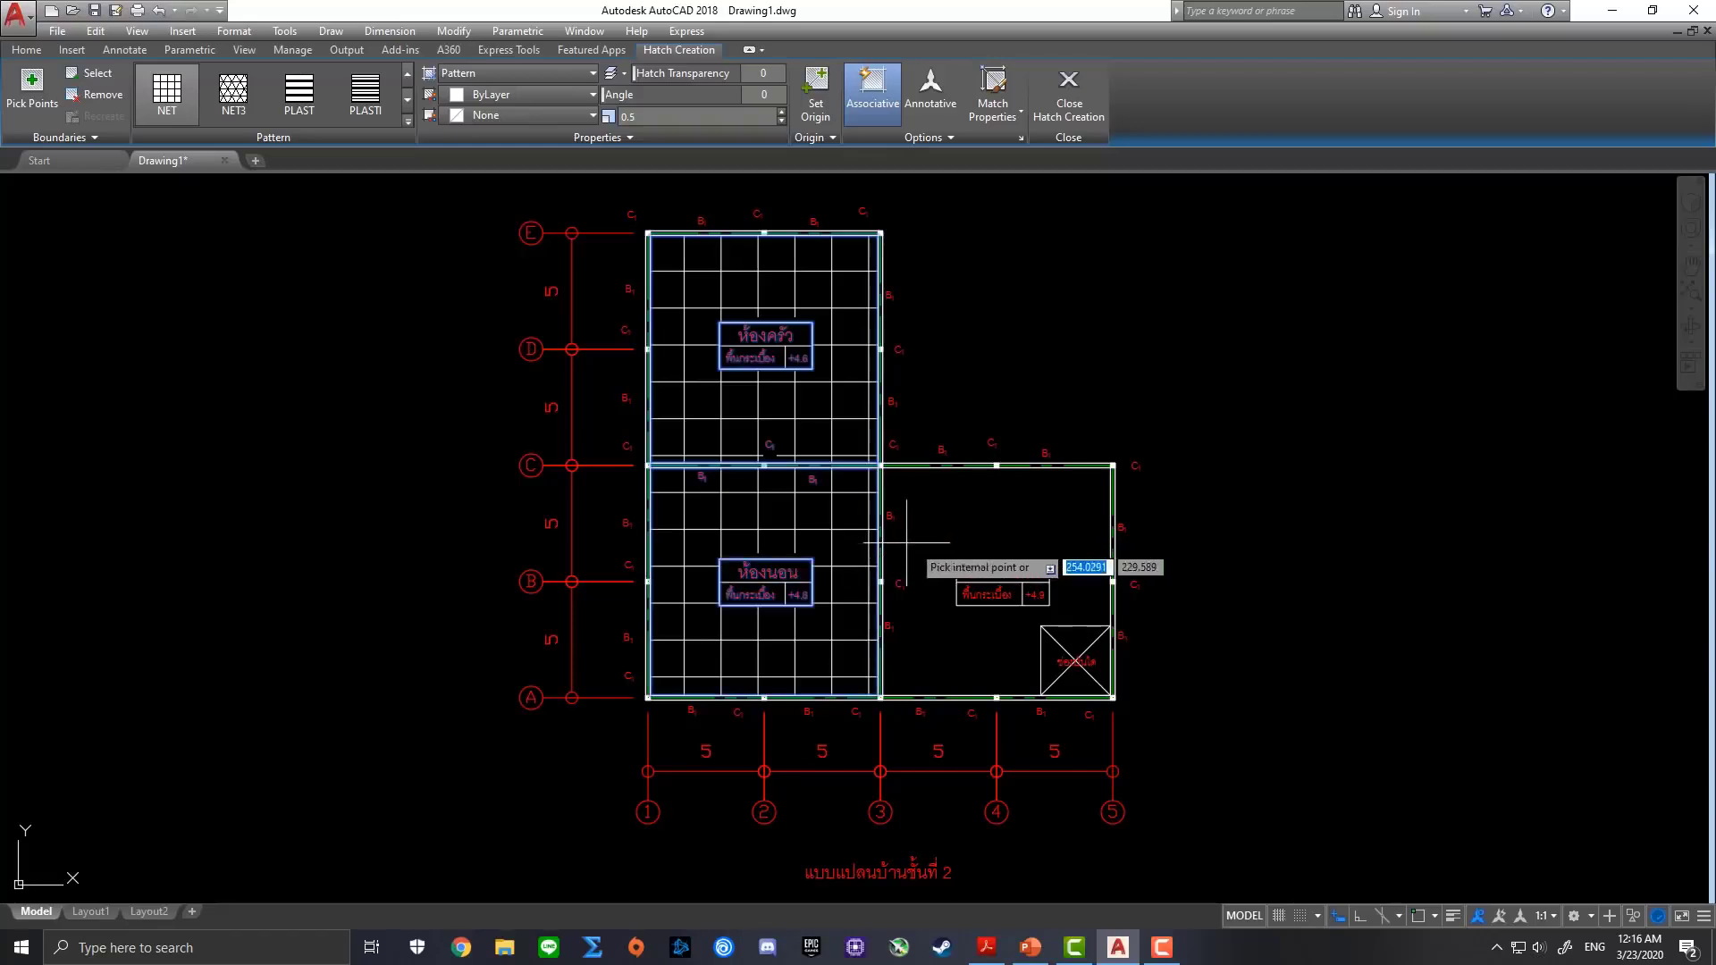
click(1018, 529)
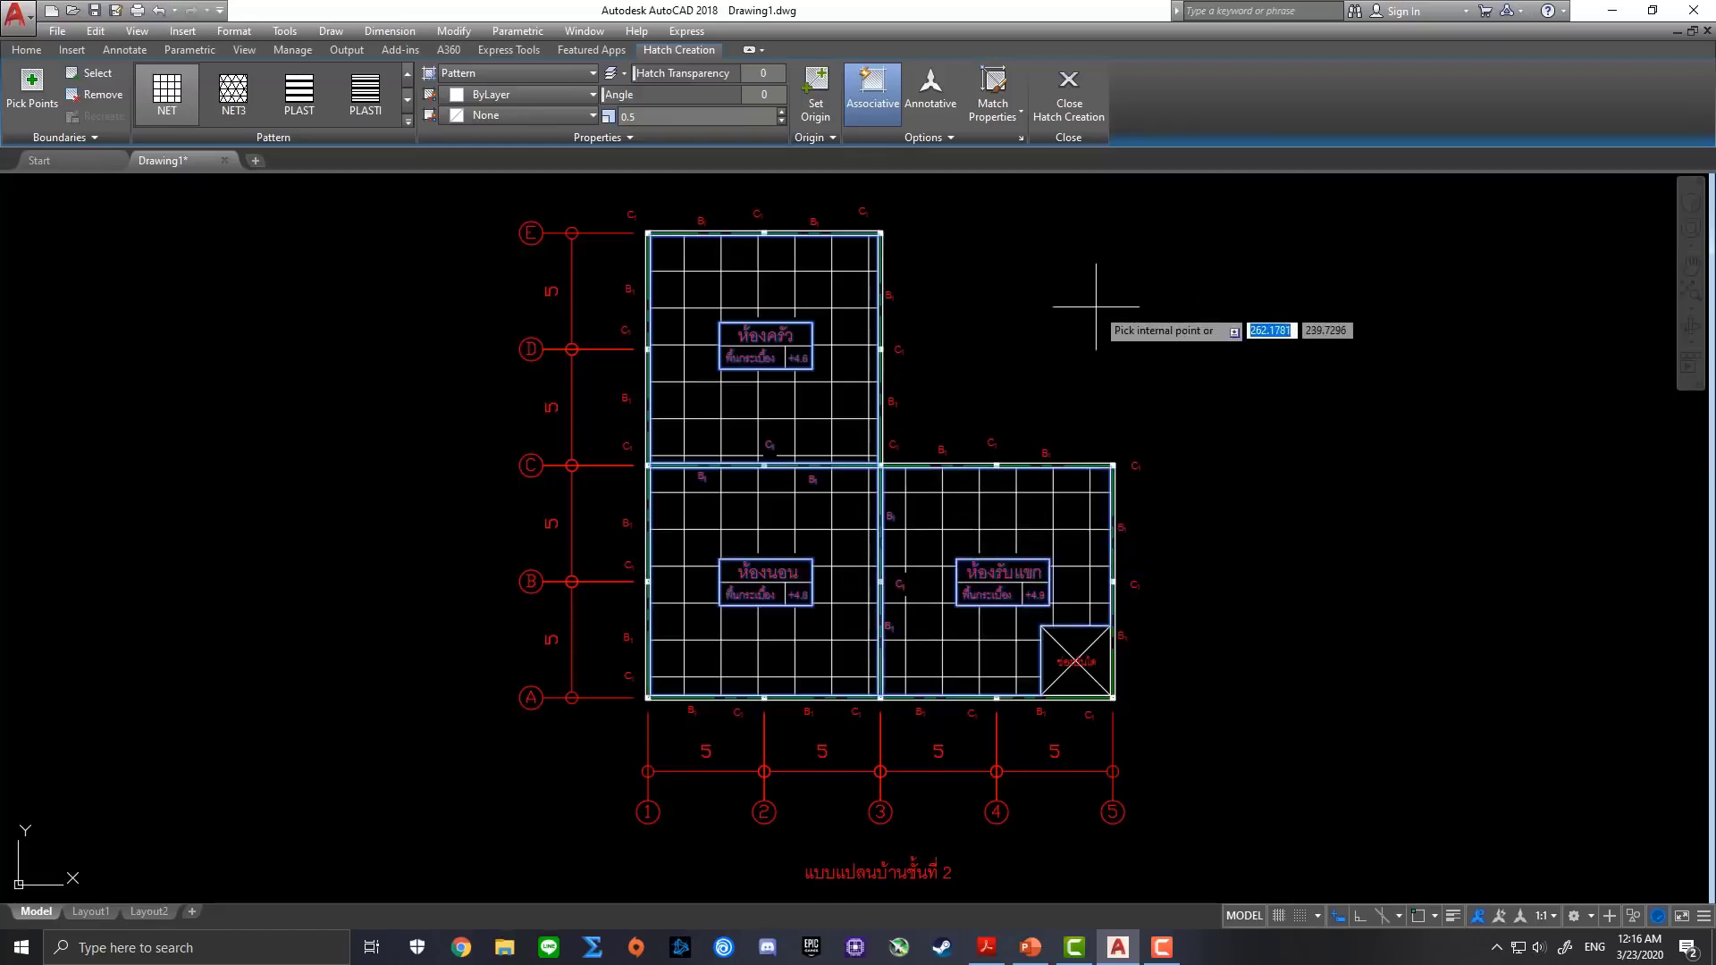
key(Return)
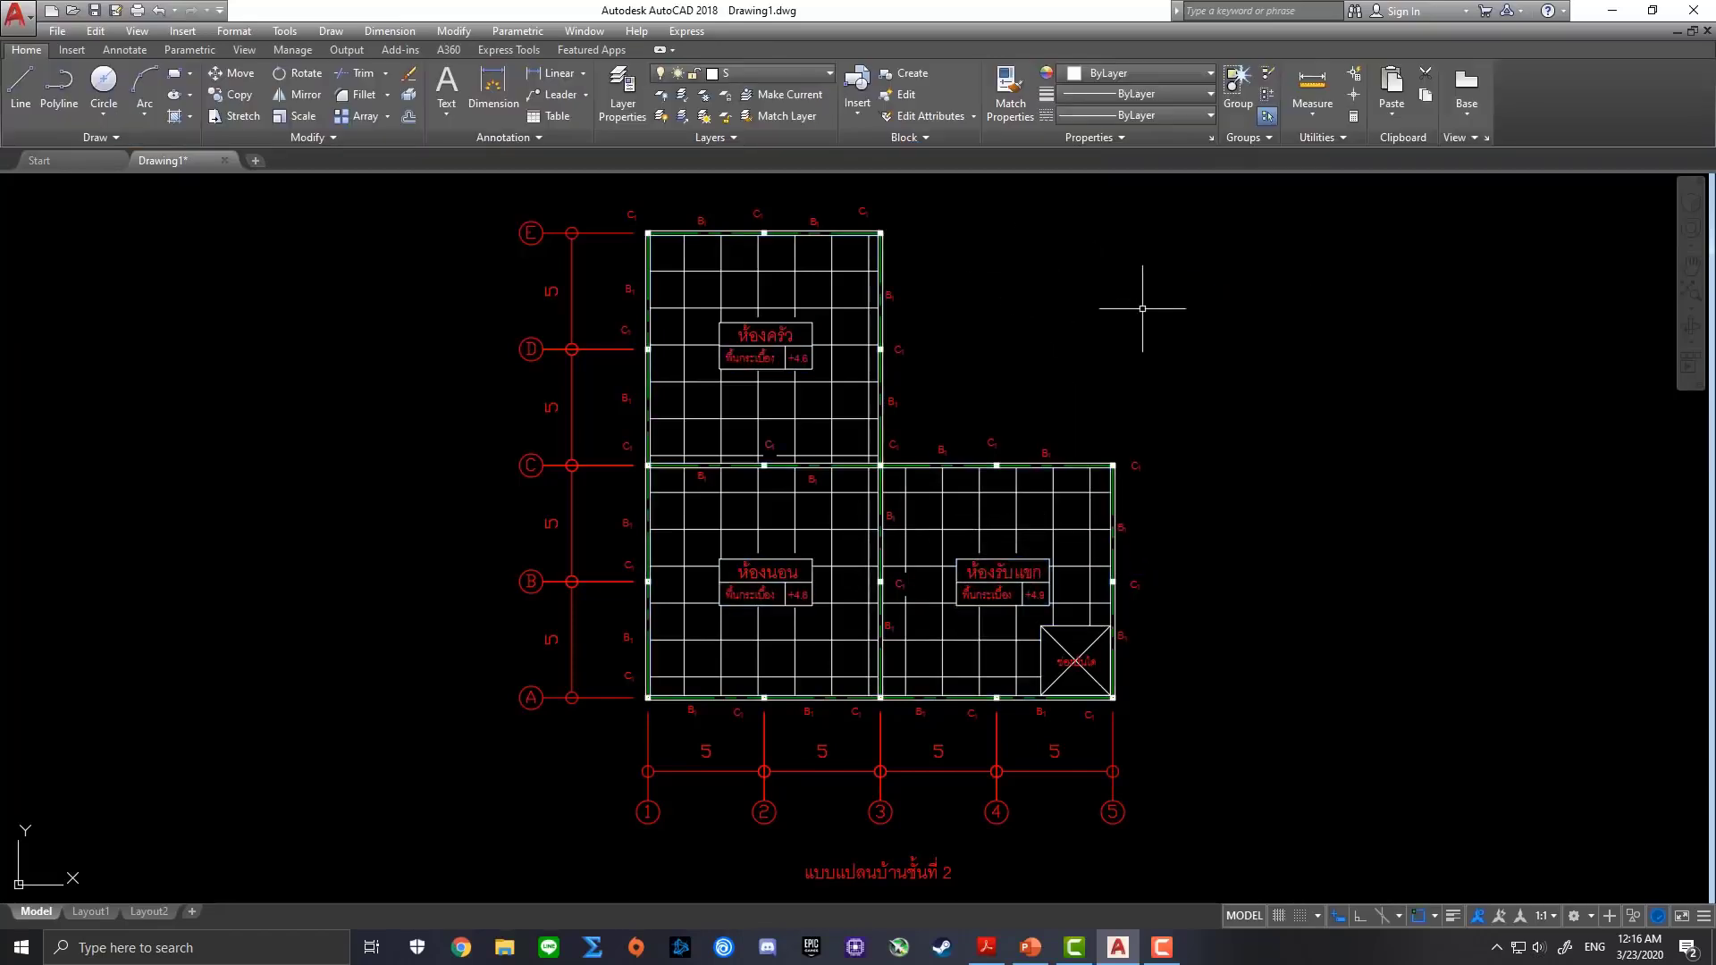